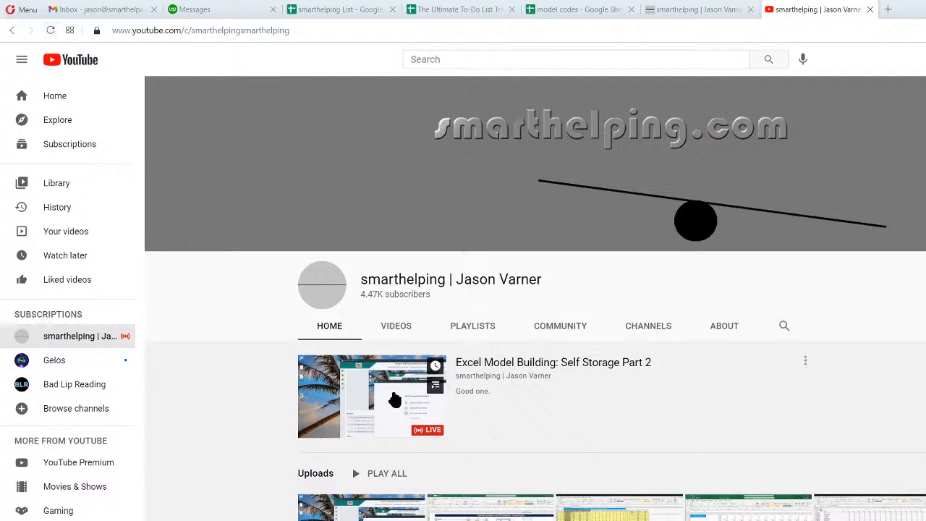
Check the live stream "Excel Model Building: Self Storage Part 2" on the YouTube channel and close its tab.
left_click(499, 365)
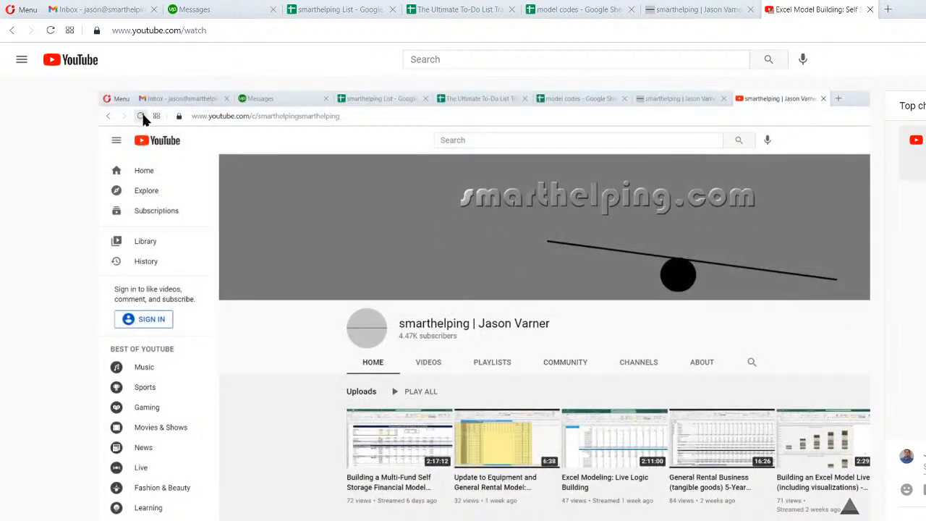
left_click(51, 31)
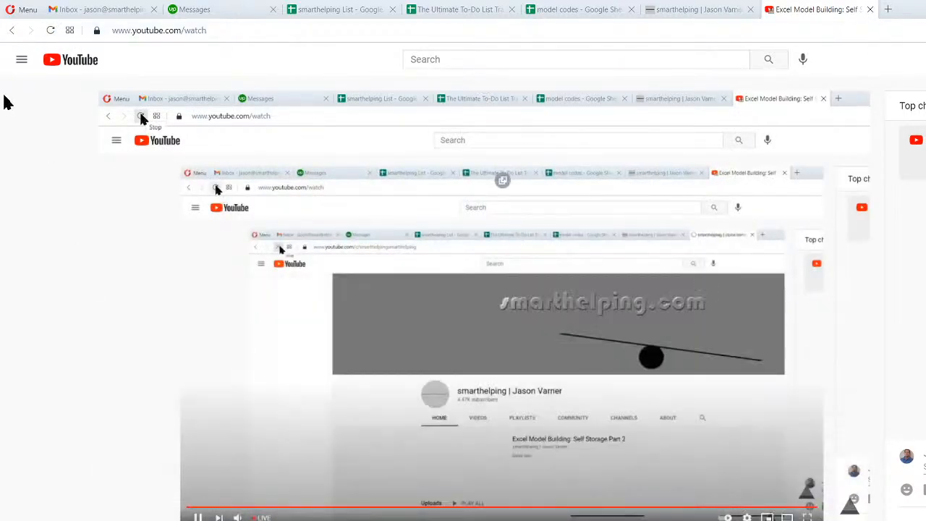
left_click(11, 30)
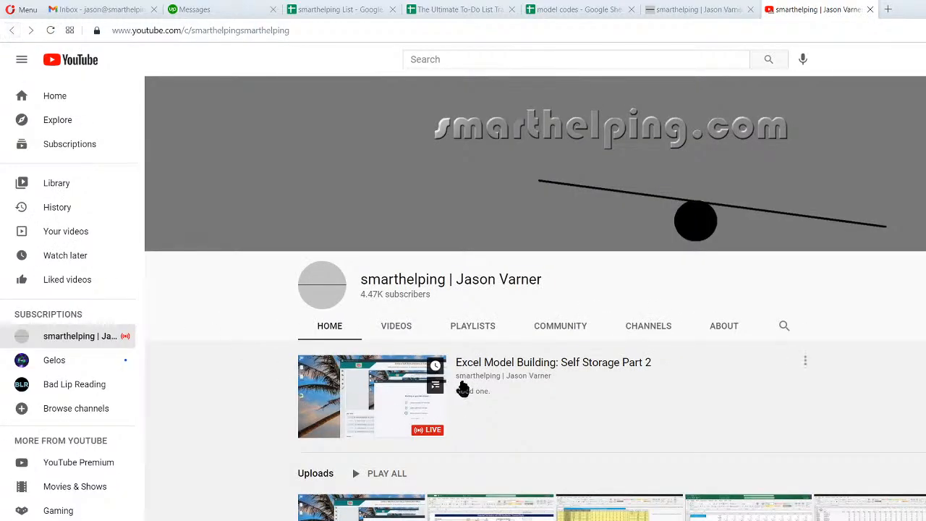
left_click(487, 368)
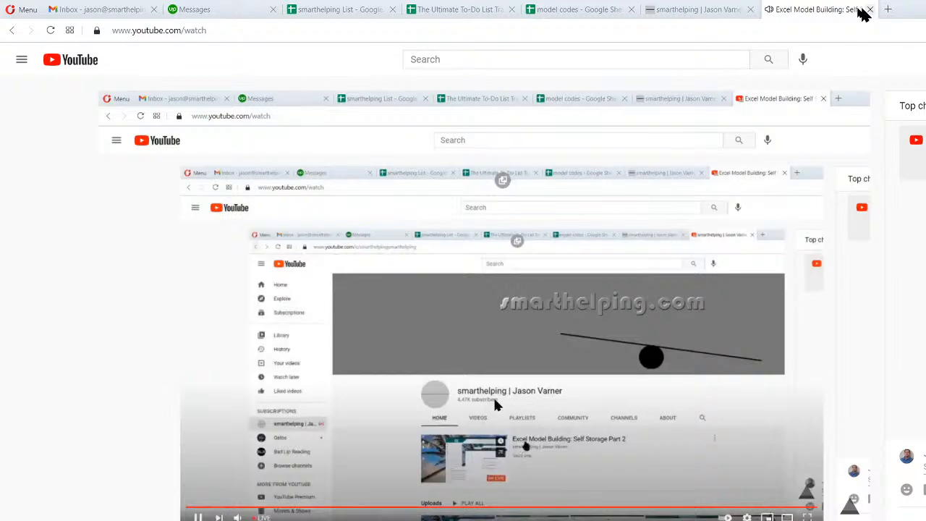
left_click(870, 9)
Switch to the Self Storage - Multiple Funds workbook in Excel and restore, reposition and resize its window.
scroll(97, 385, "down", 5)
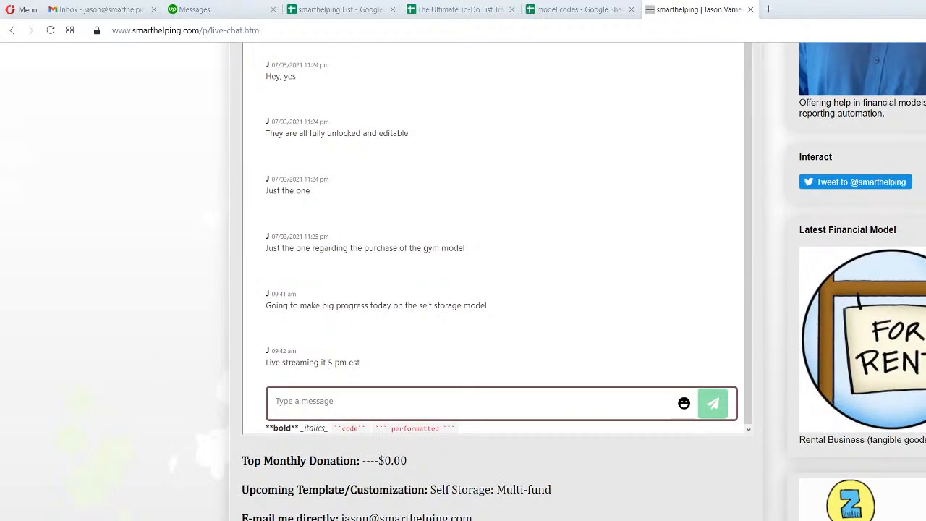
key("alt+Tab")
left_click(548, 515)
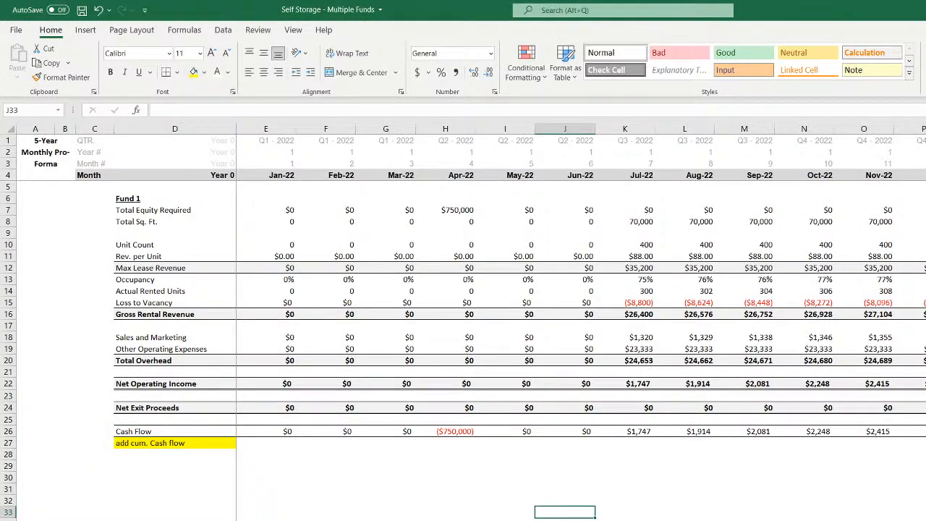
left_click(925, 11)
left_click_drag(634, 55, 594, 22)
left_click_drag(841, 289, 925, 289)
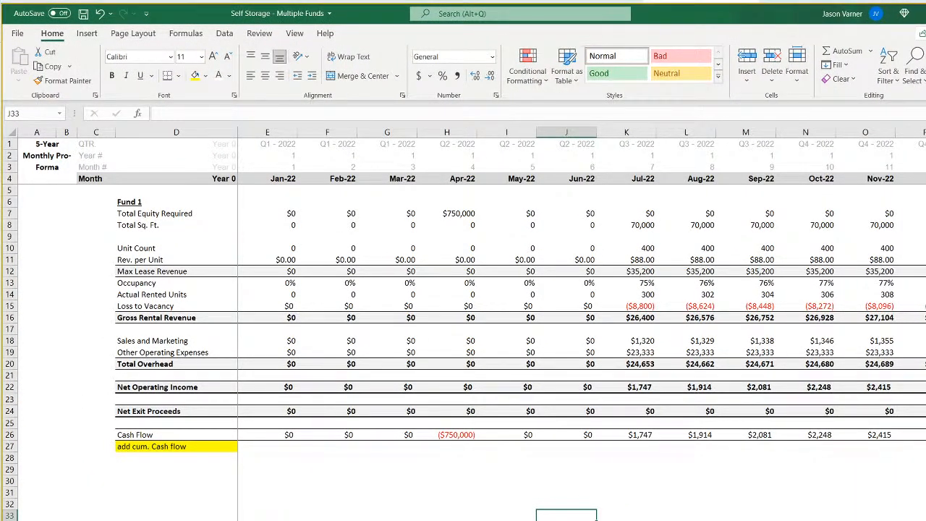
key("alt+Tab")
key("alt+Tab")
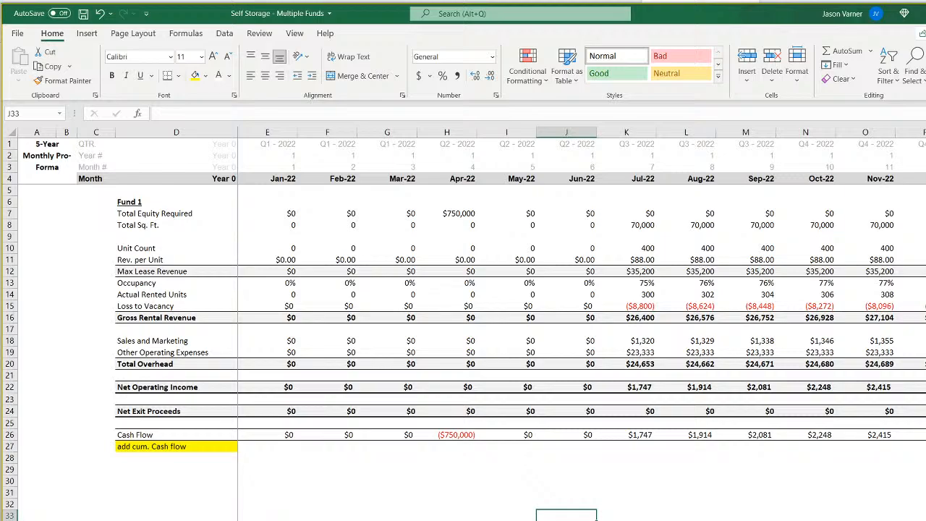
Show the top of the Self-Storage Development Rolling Fund assumptions sheet.
key("ctrl+Page_Up")
scroll(463, 325, "up", 15)
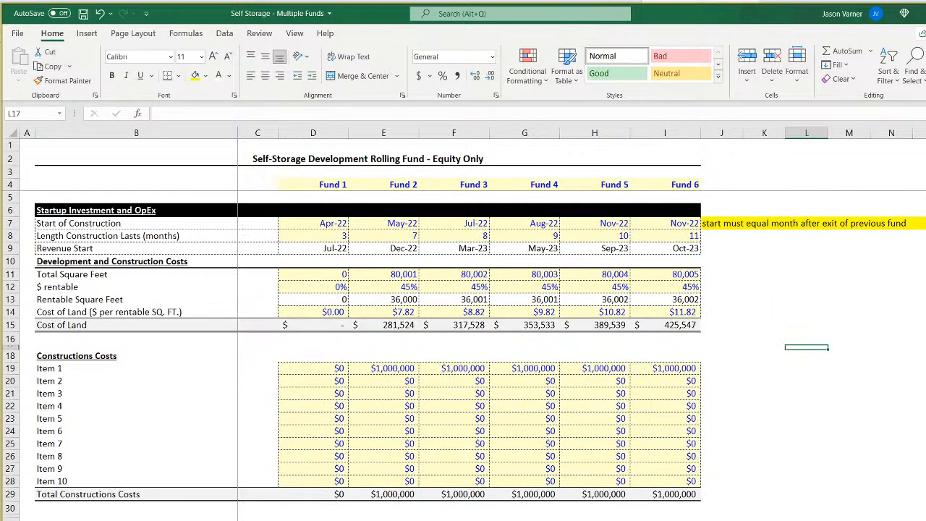
left_click(919, 469)
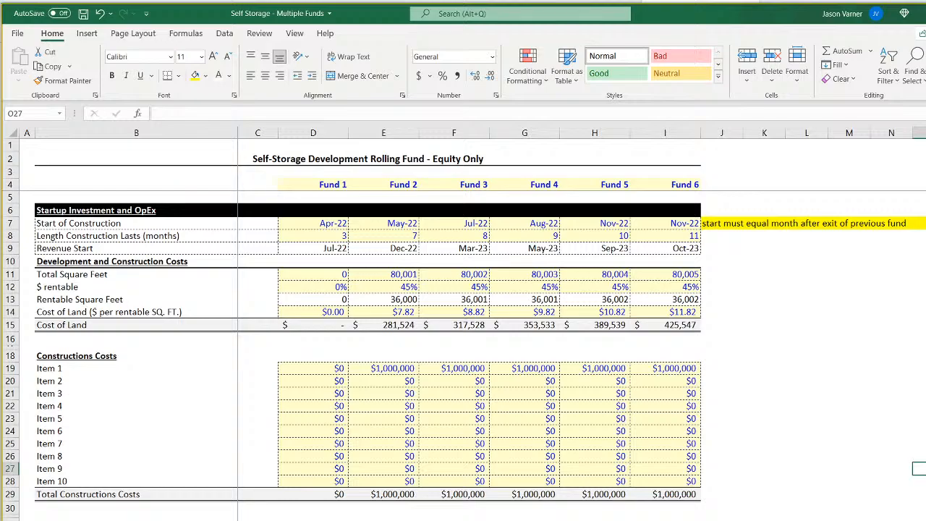
Switch to the smarthelping website in the browser, look through the Financial Models page and return to the Live Chat page.
key("alt+Tab")
scroll(178, 503, "up", 6)
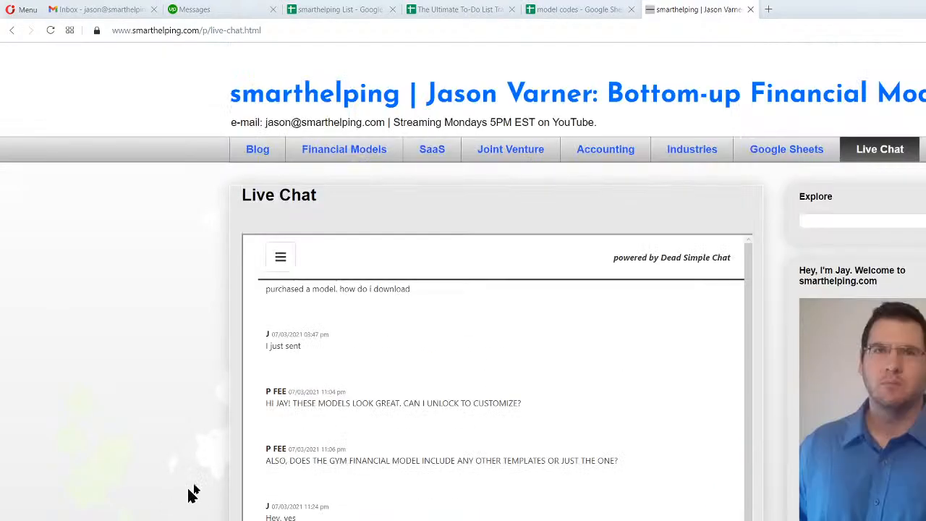
left_click(353, 161)
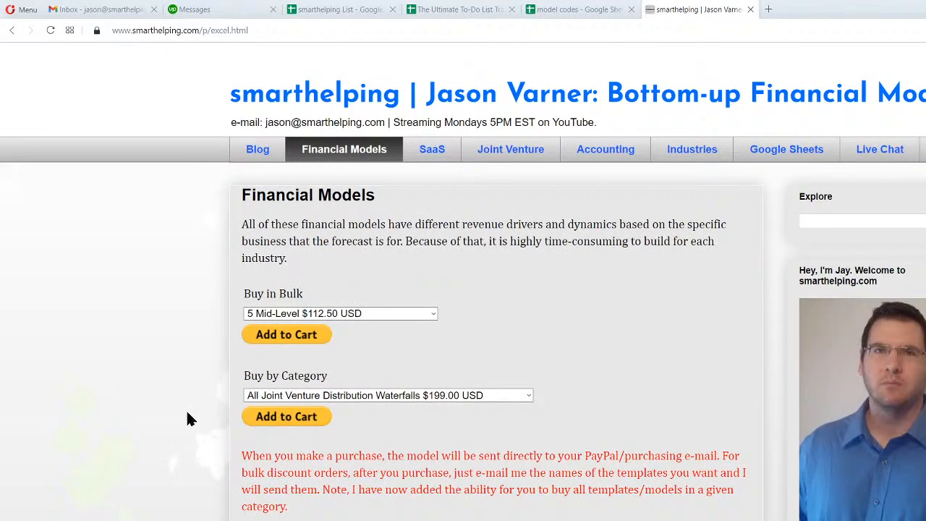
scroll(187, 418, "down", 4)
scroll(186, 418, "down", 2)
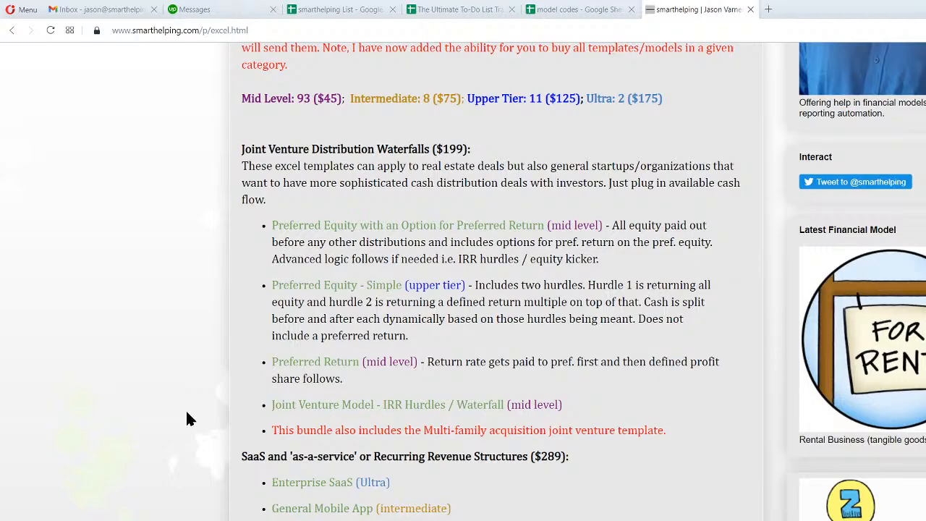
scroll(185, 406, "up", 4)
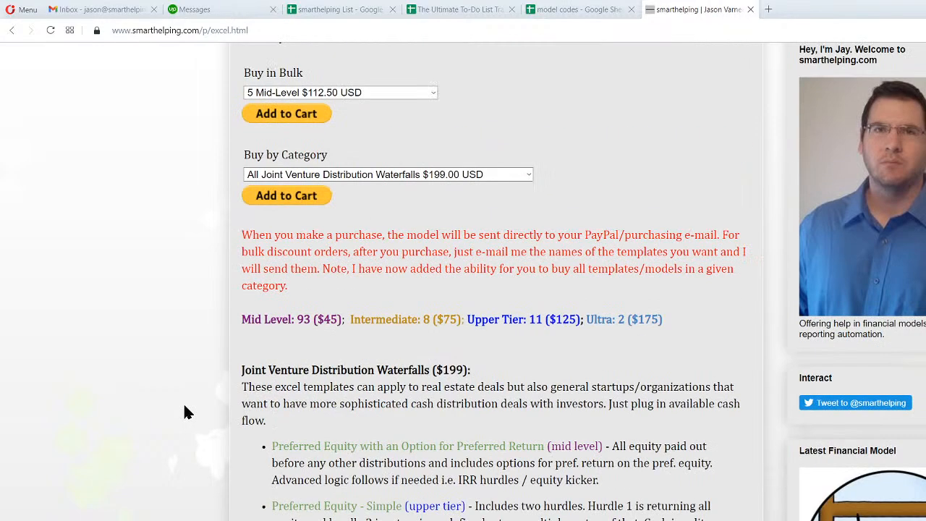
scroll(185, 406, "down", 7)
scroll(186, 404, "up", 9)
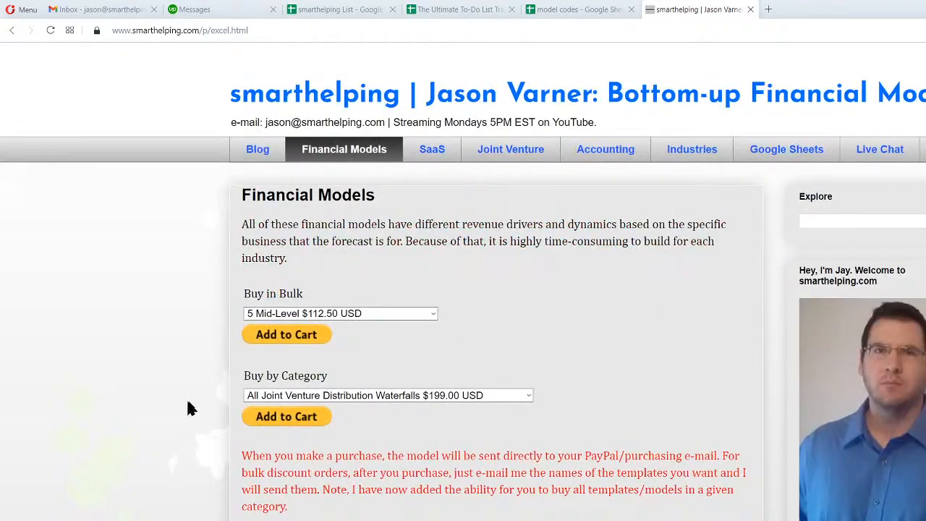
left_click(880, 150)
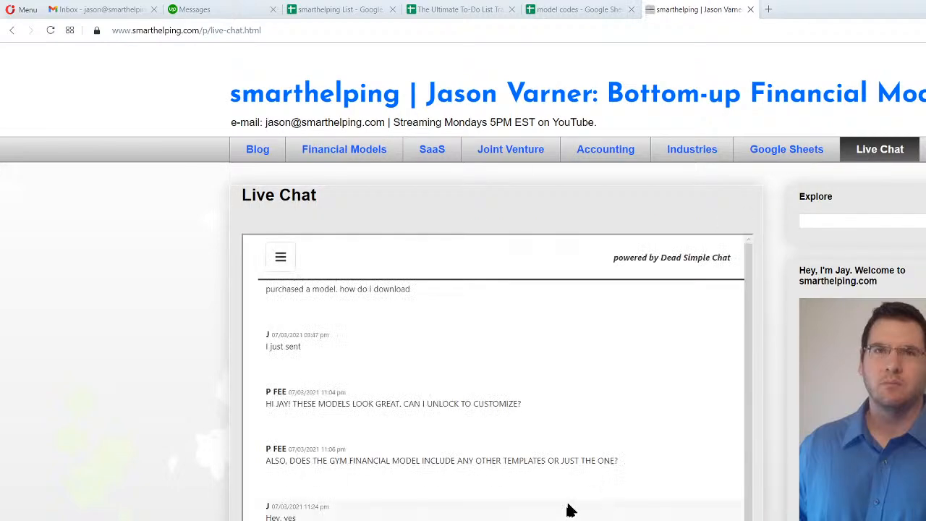
Check Streamlabs OBS, return to the Excel workbook and examine the six fund headings and Fund 2's start of construction.
left_click(615, 520)
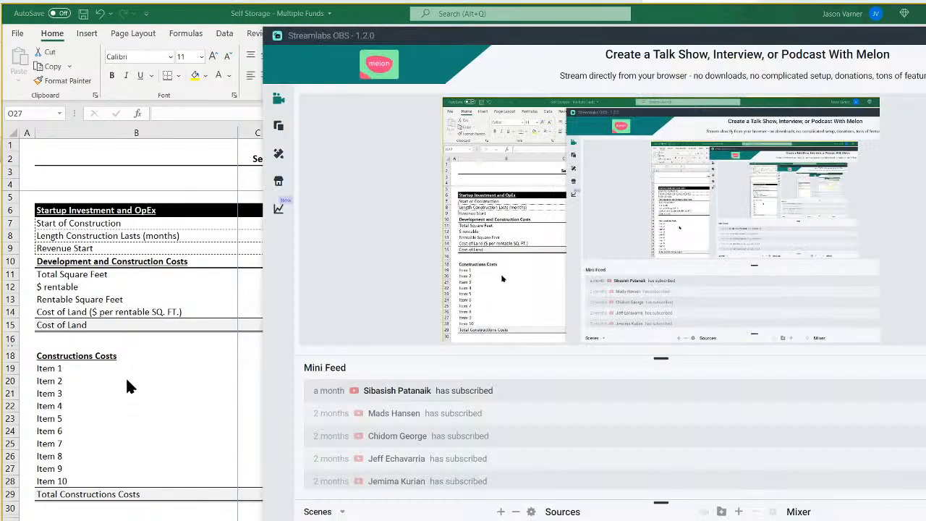
left_click(133, 381)
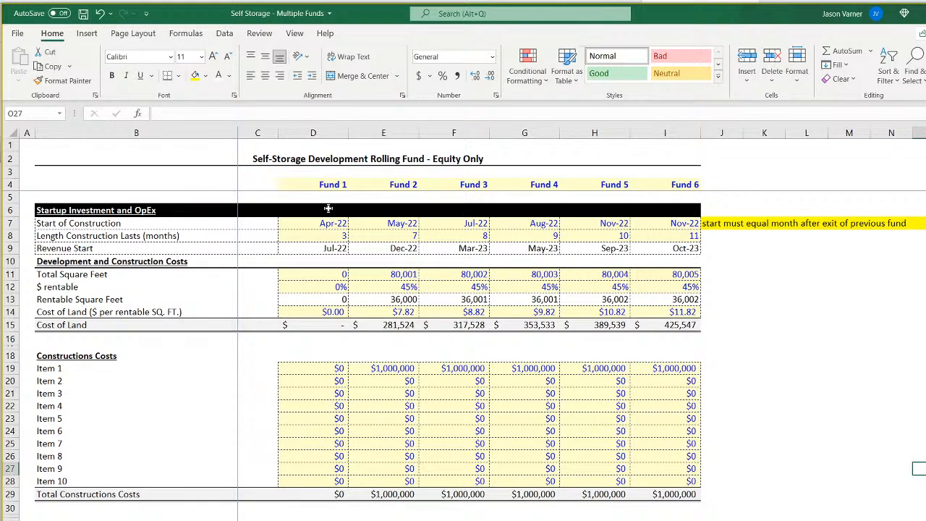
left_click_drag(330, 185, 656, 181)
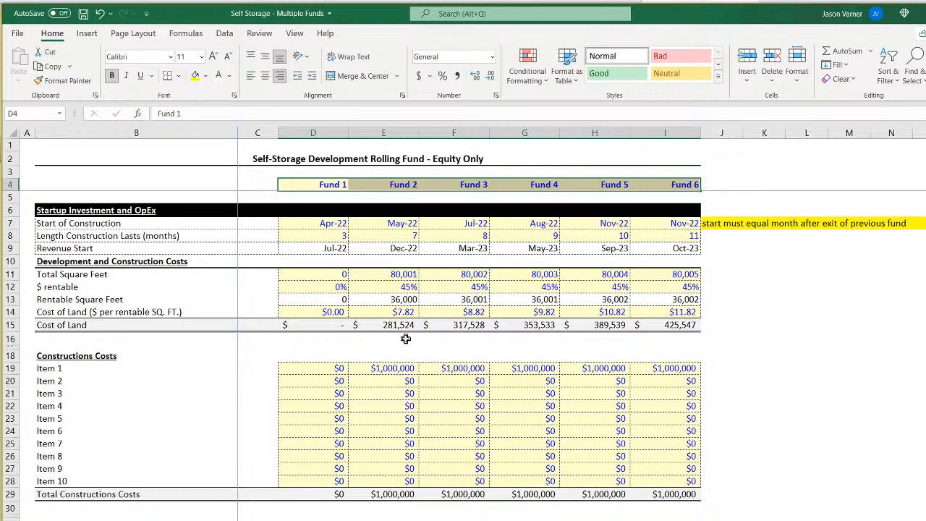
left_click(387, 225)
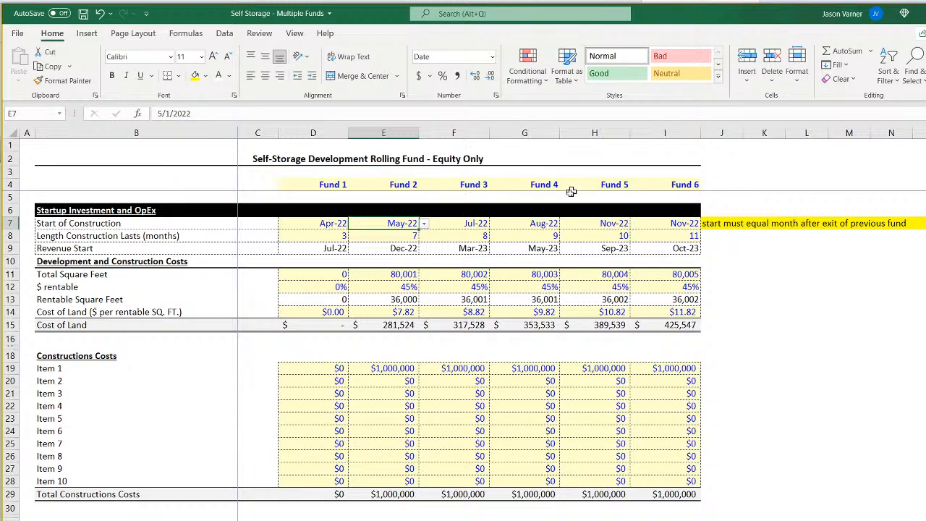
Examine the IRR hurdle tiers, LP shares and initial LP/GP equity contributions on the waterfall distribution sheet.
key("ctrl+Page_Down")
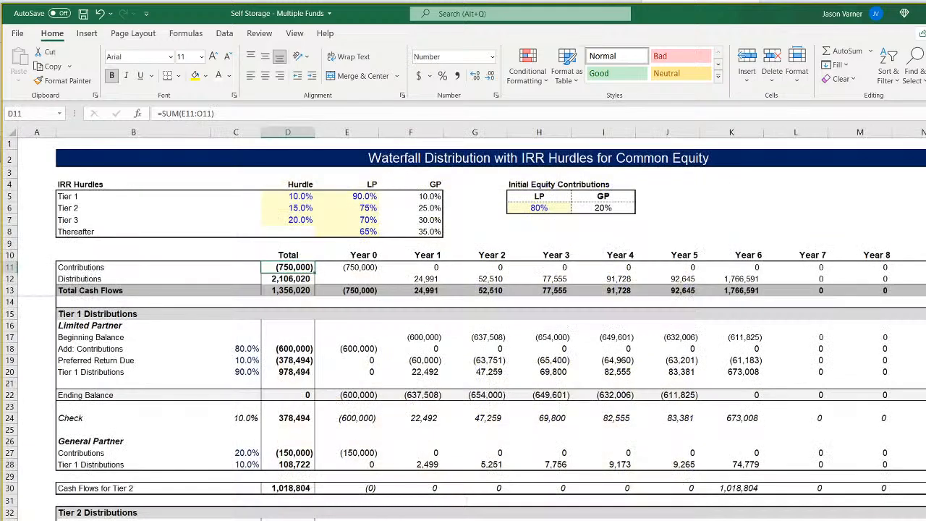
left_click(297, 220)
left_click(310, 198)
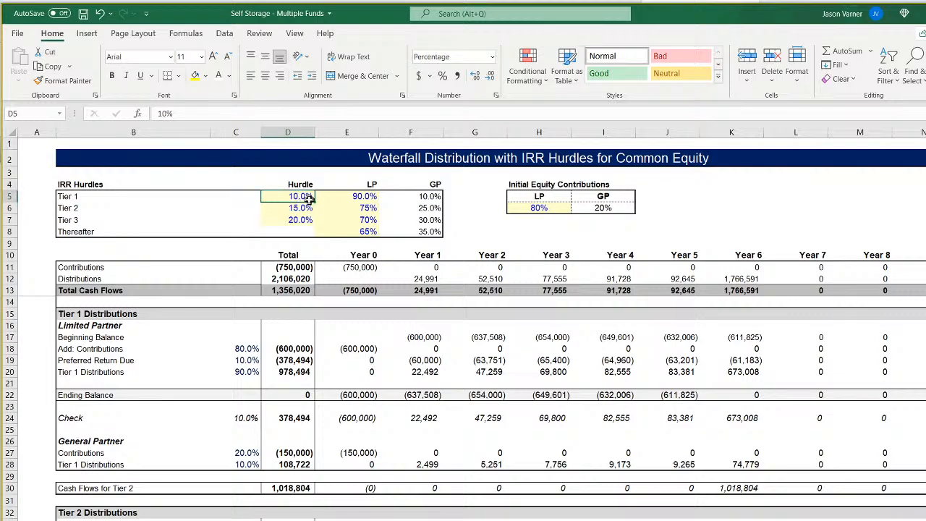
left_click_drag(300, 196, 353, 219)
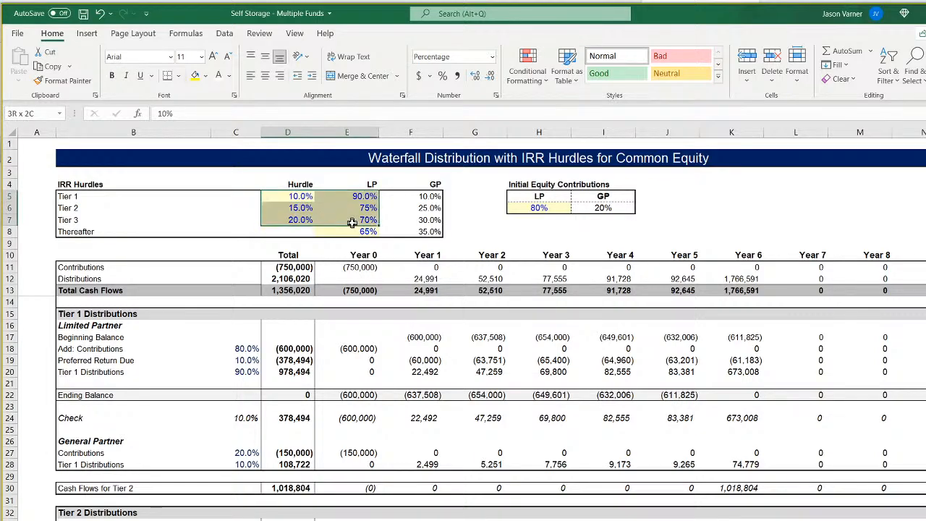
left_click(357, 199)
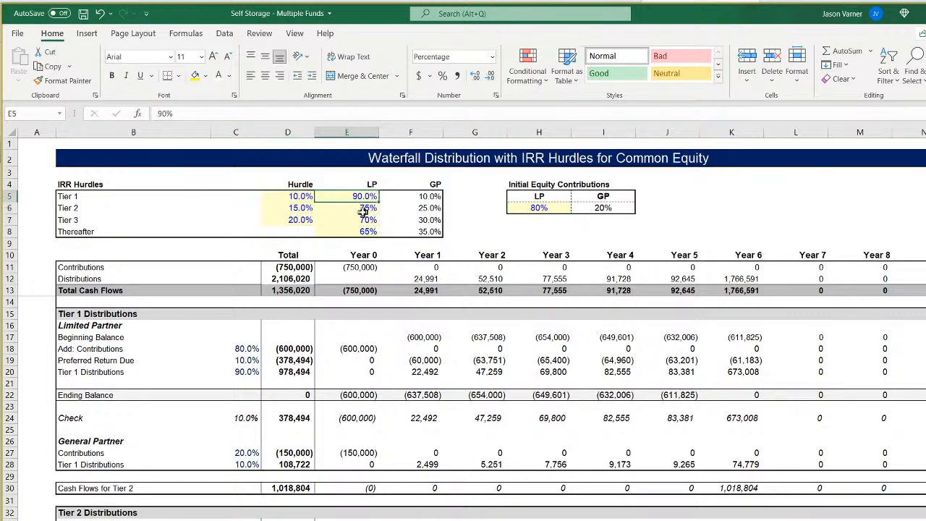
left_click(552, 208)
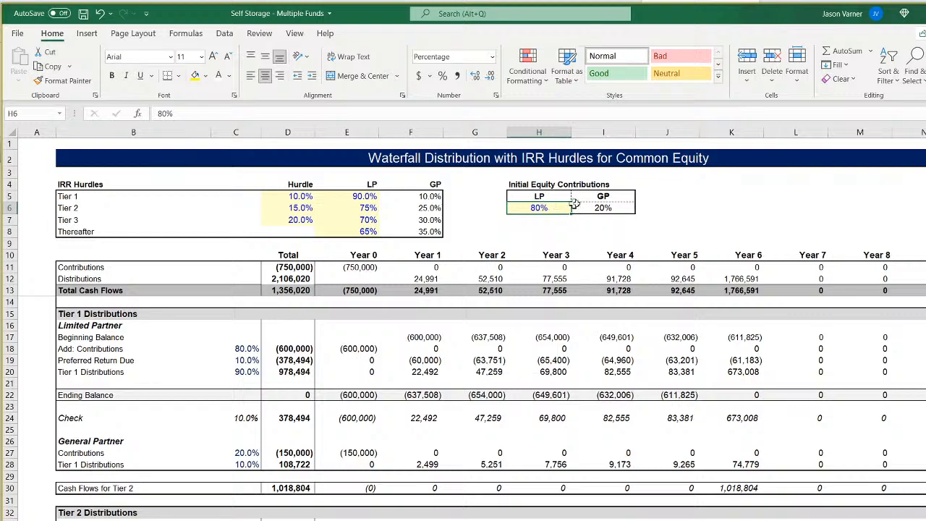
left_click(598, 208)
left_click(554, 210)
left_click(608, 206)
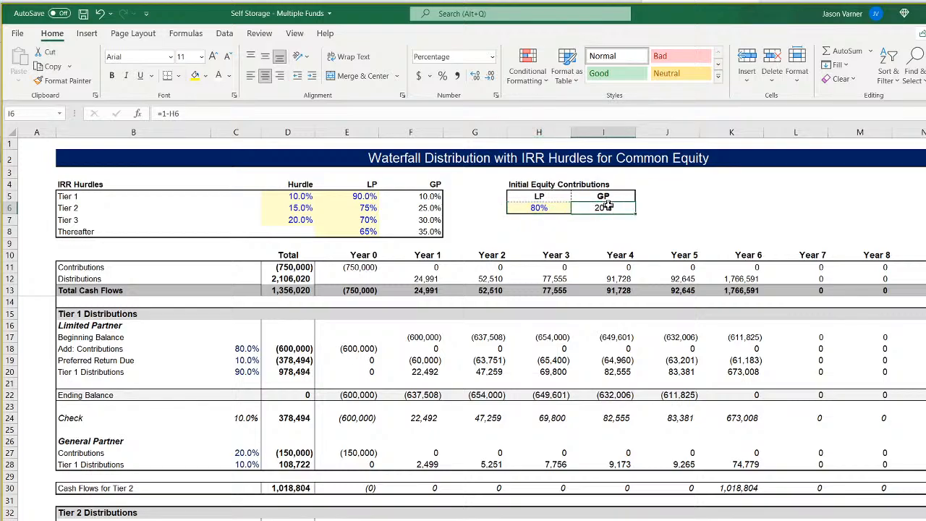
left_click(346, 197)
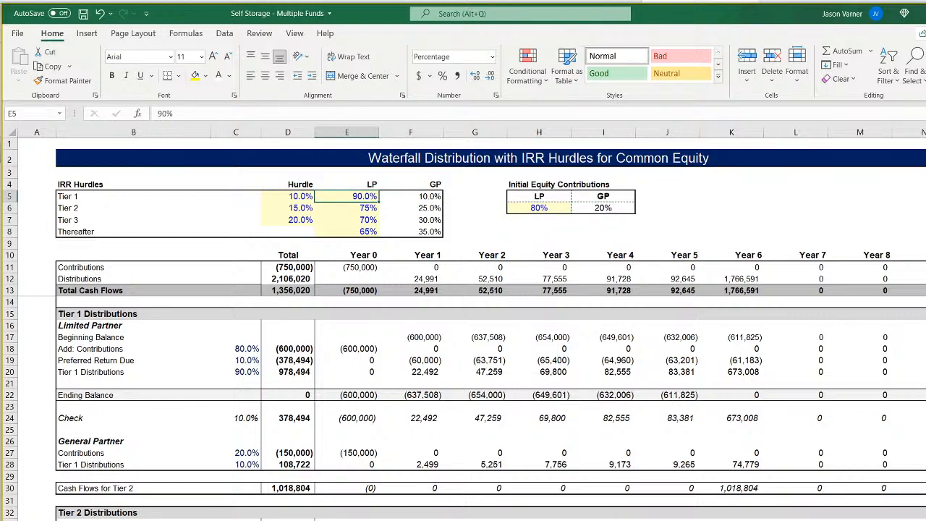
Return to the assumptions sheet past the monthly pro forma and examine Fund 1's construction start, construction length and revenue start.
left_click(347, 519)
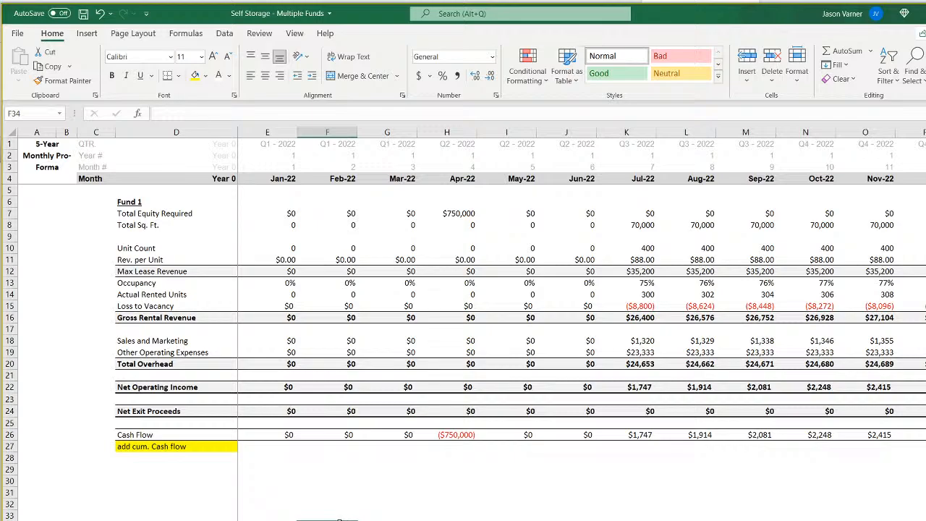
left_click(288, 519)
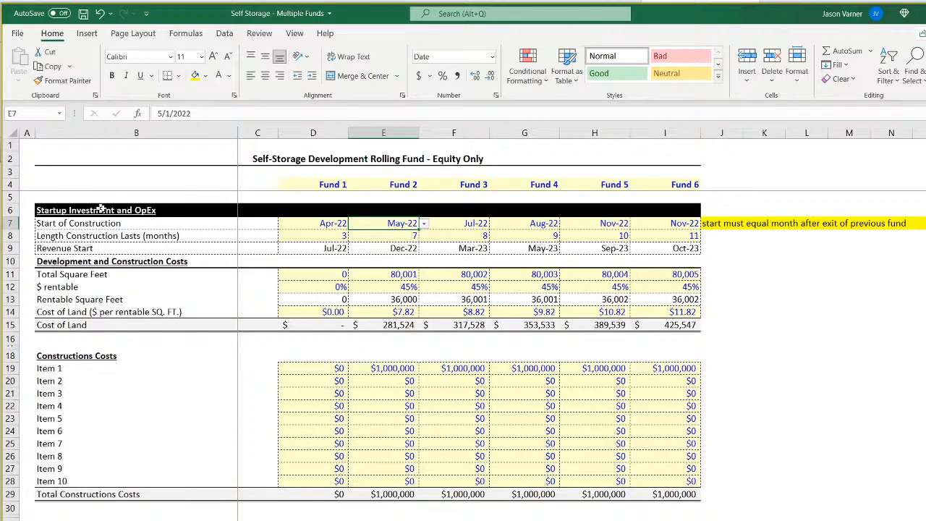
left_click_drag(51, 210, 661, 325)
left_click(329, 224)
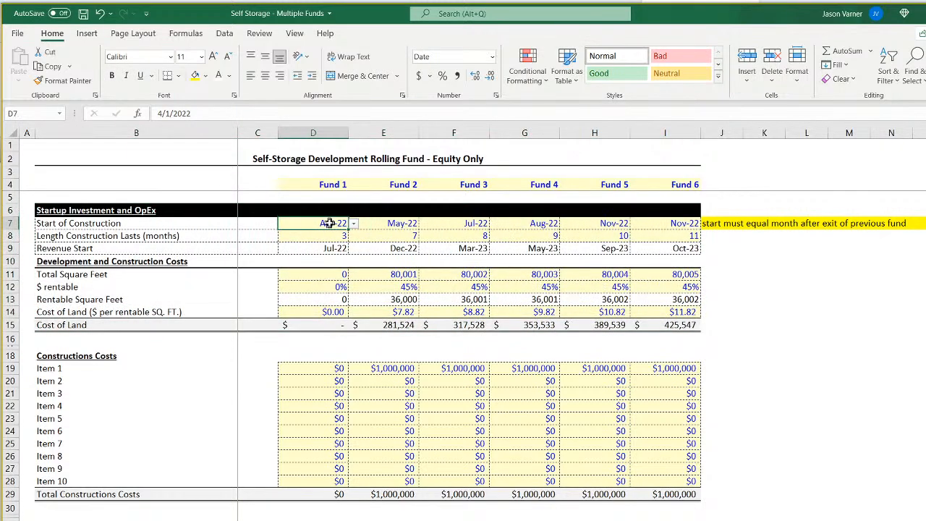
left_click(328, 248)
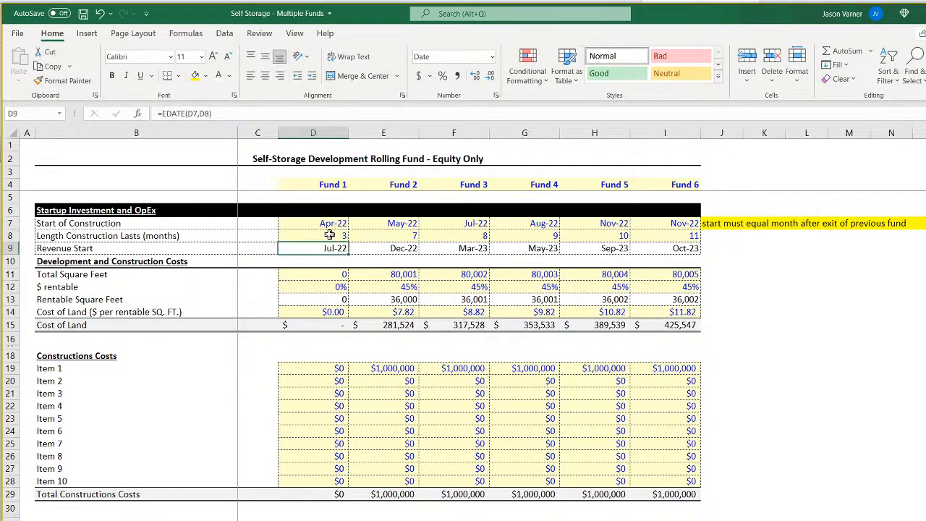
left_click(330, 235)
Examine Fund 1's total square feet, the construction cost items and the existing self-storage facility purchase inputs.
left_click(322, 276)
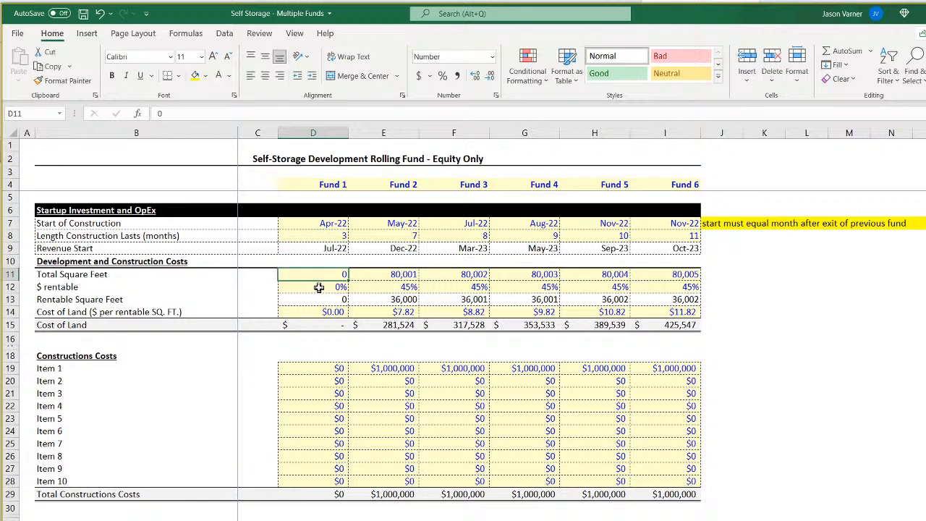
left_click_drag(318, 371, 372, 481)
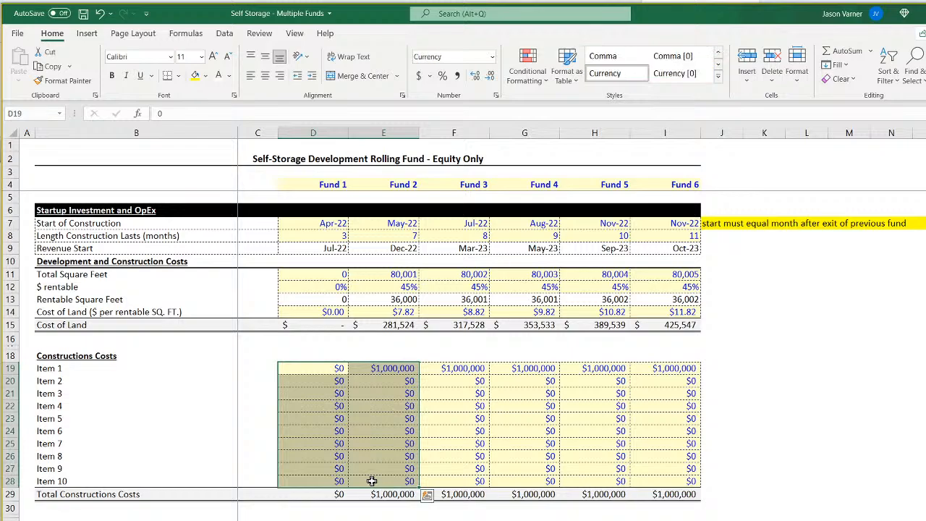
left_click(329, 275)
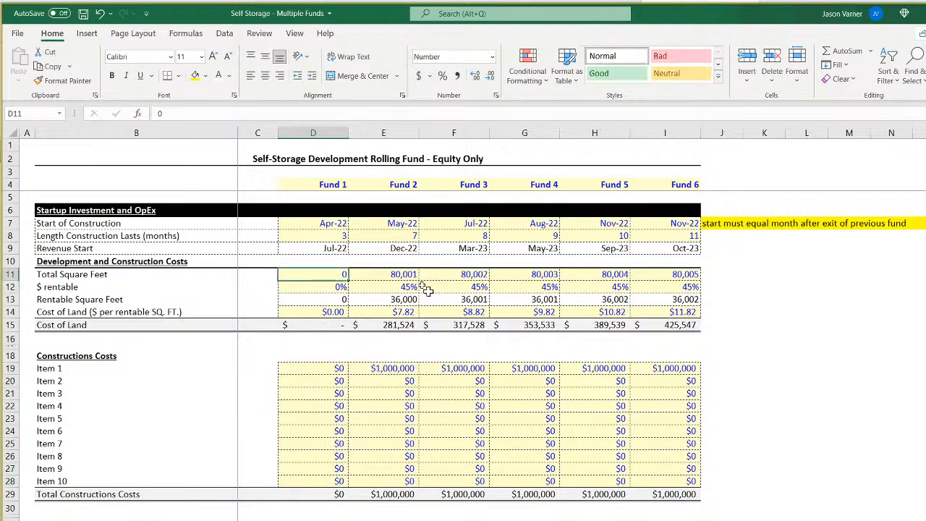
scroll(369, 413, "down", 3)
scroll(369, 413, "down", 1)
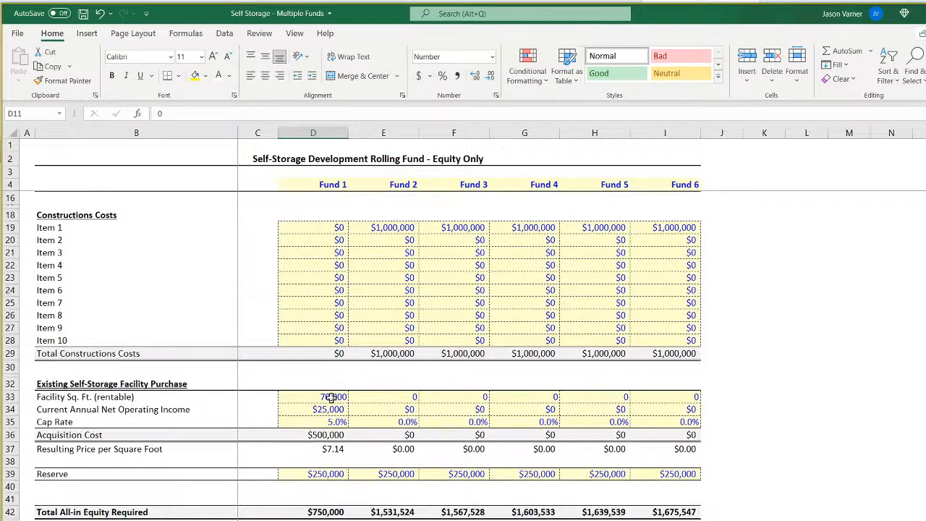
Examine Fund 1's facility square feet, annual net operating income and acquisition cost formula in the existing facility purchase section.
left_click(335, 396)
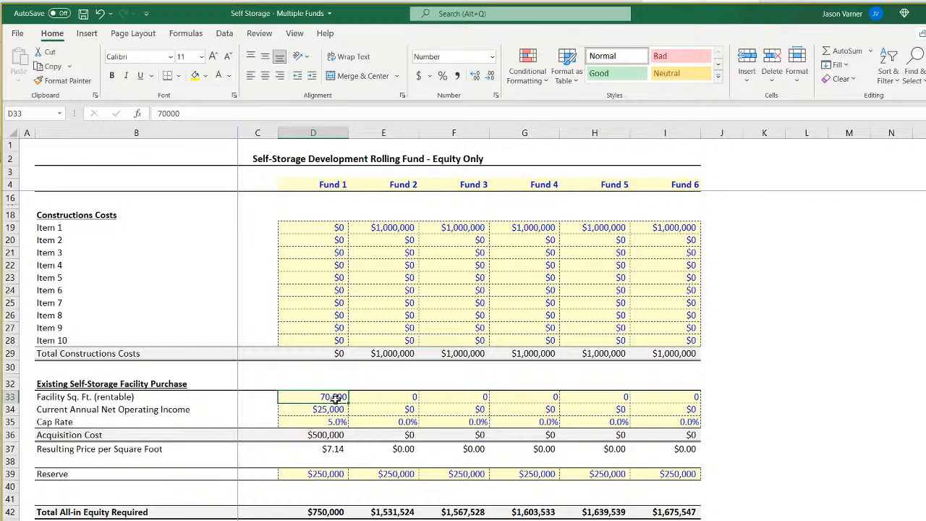
left_click(329, 410)
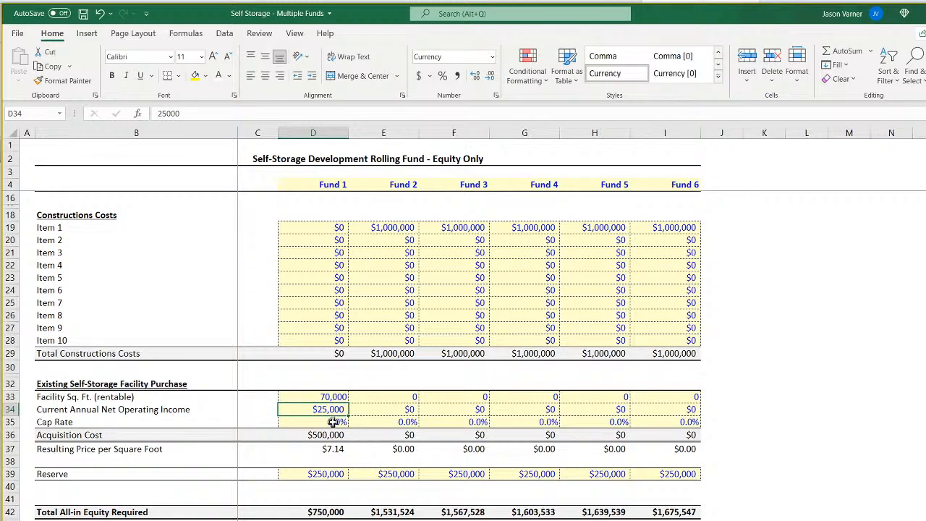
left_click(333, 397)
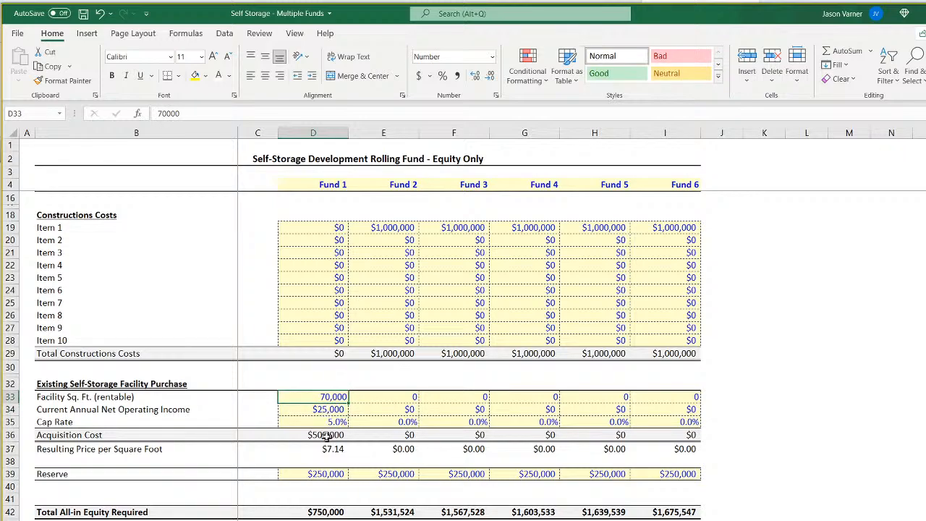
left_click(327, 437)
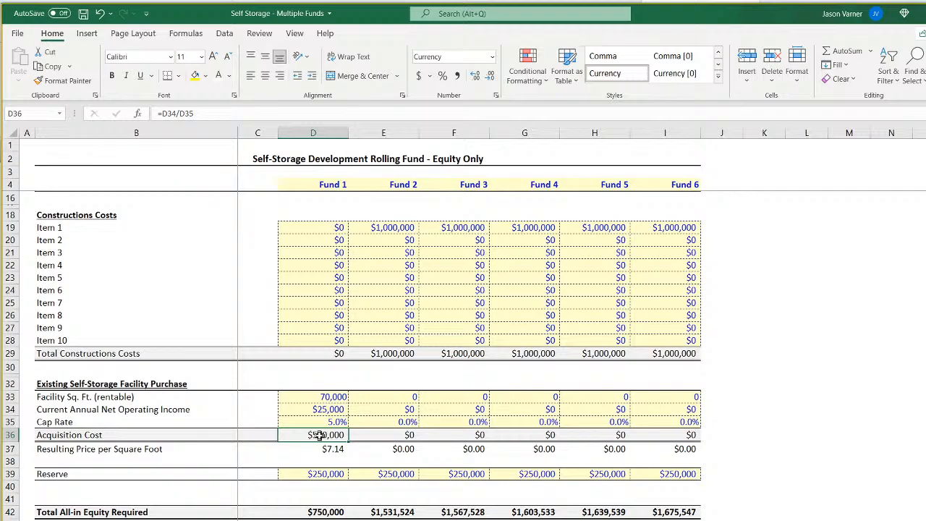
Examine Fund 1's reserve and the total all-in equity required for Funds 1 to 3.
scroll(319, 435, "down", 4)
left_click(328, 344)
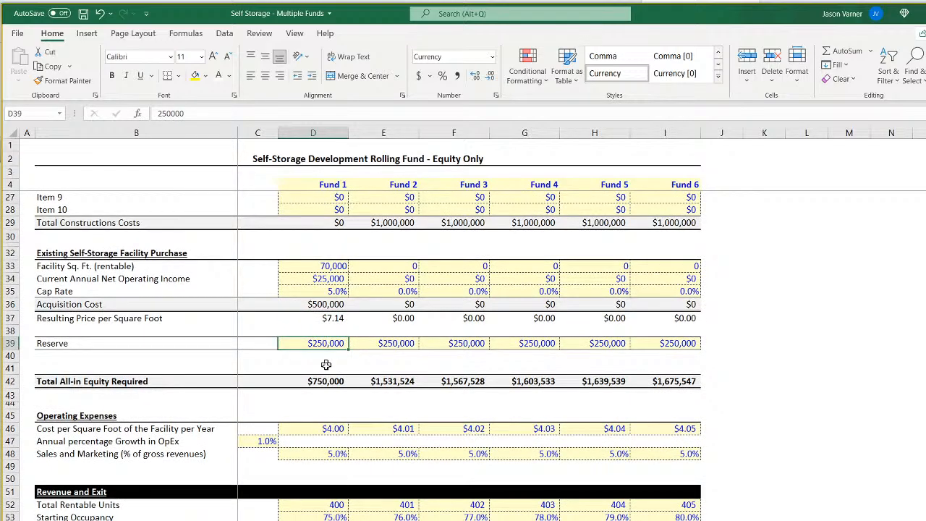
left_click(326, 392)
left_click(324, 382)
left_click(391, 379)
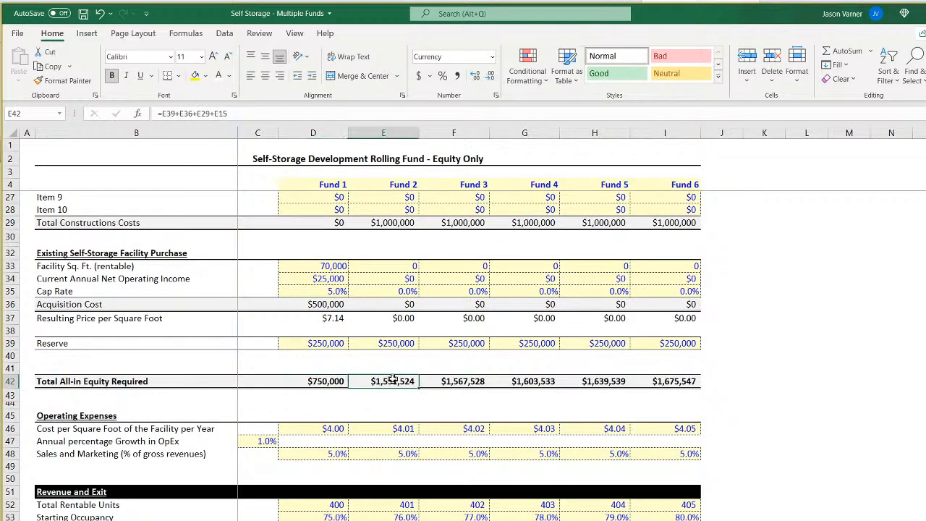
left_click(448, 378)
scroll(324, 369, "down", 4)
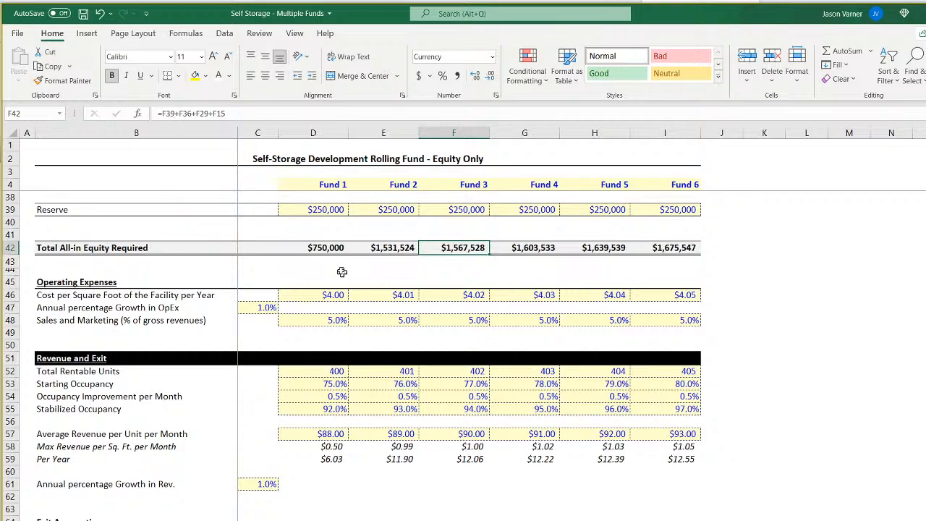
left_click(325, 249)
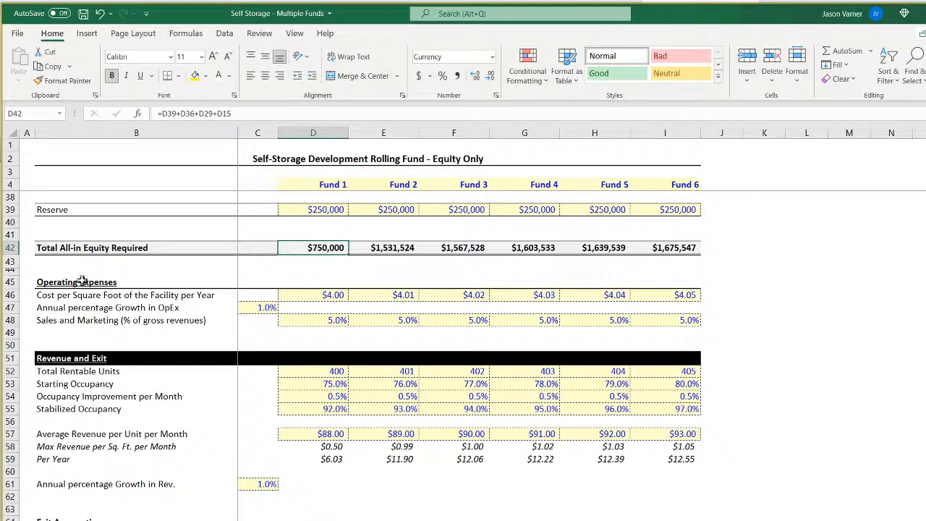
Examine the operating cost per square foot for Funds 1 and 2 and the annual percentage growth in OpEx.
left_click(314, 297)
left_click(398, 298)
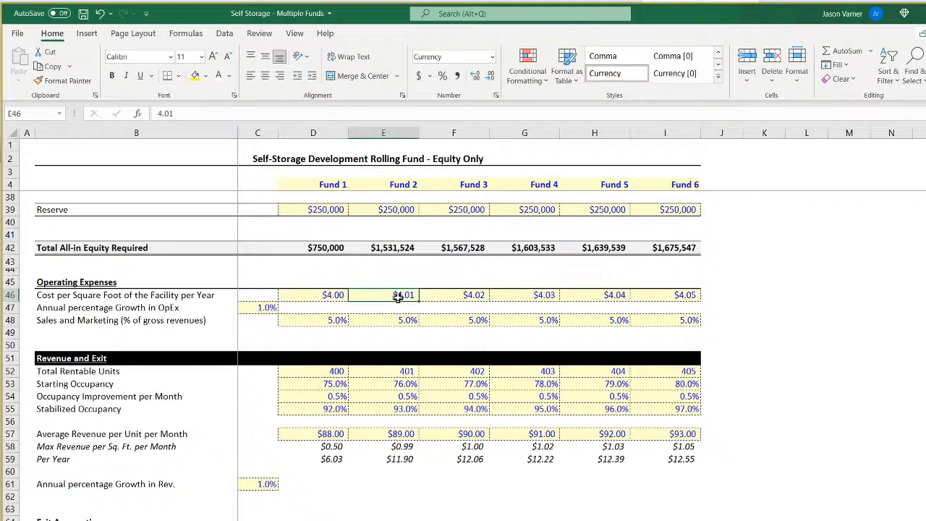
left_click(314, 294)
left_click(390, 295)
key("Left")
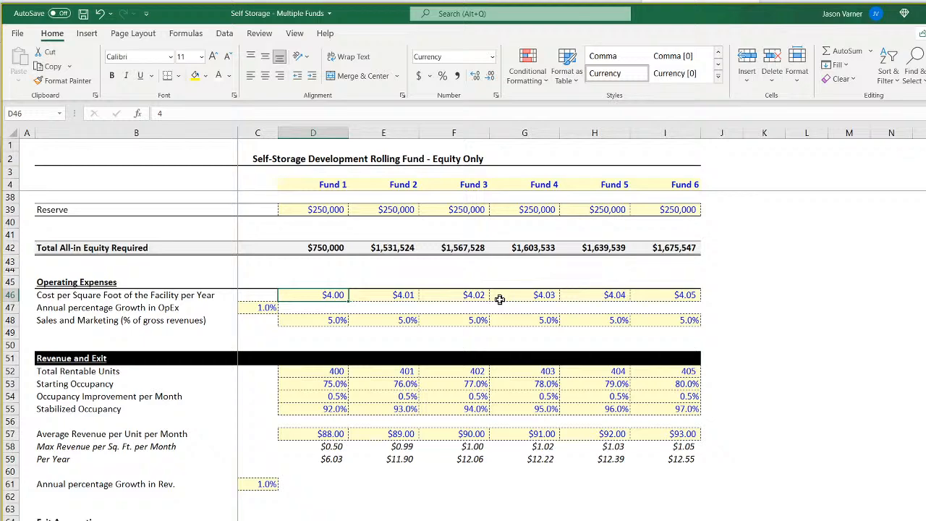
key("Down")
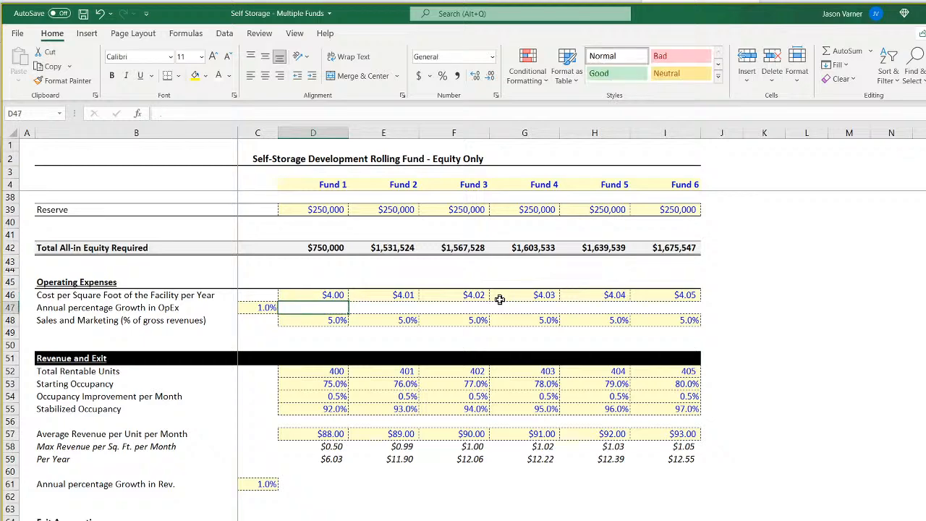
key("Left")
key("Right")
key("Up")
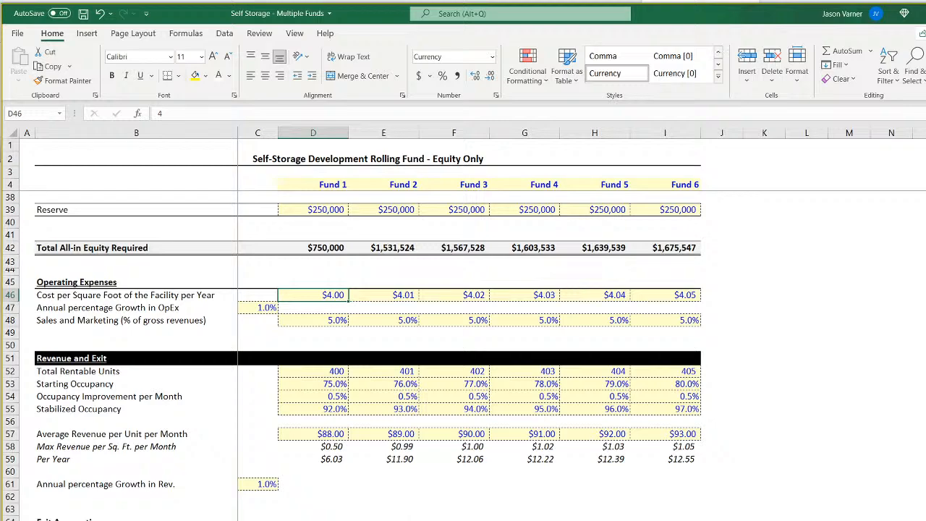
Inspect the January 2022 Other Operating Expenses formula for Fund 1 on the monthly pro forma sheet.
key("ctrl+Page_Down")
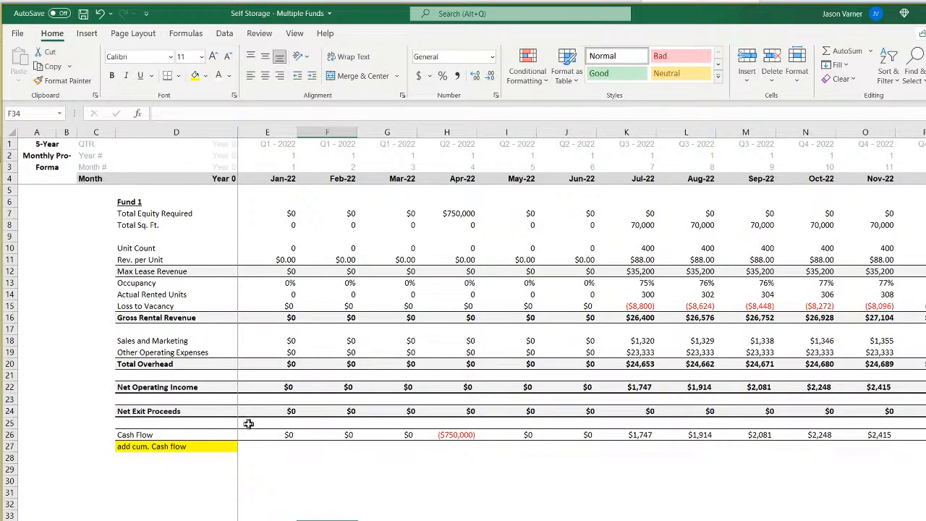
left_click(288, 351)
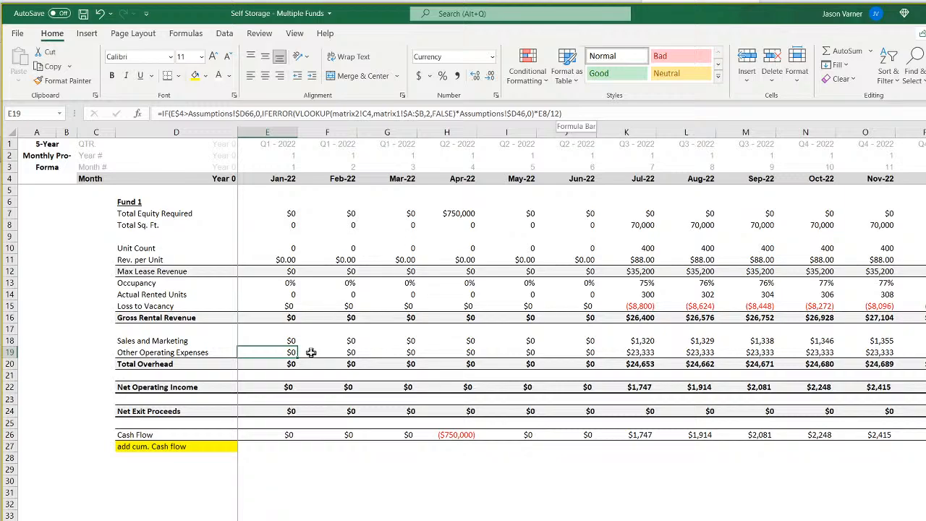
double_click(275, 352)
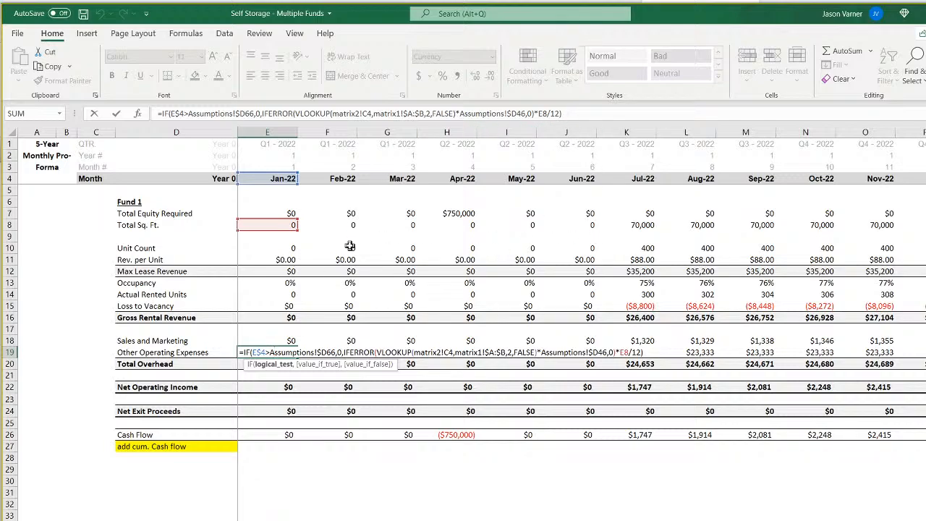
key("Return")
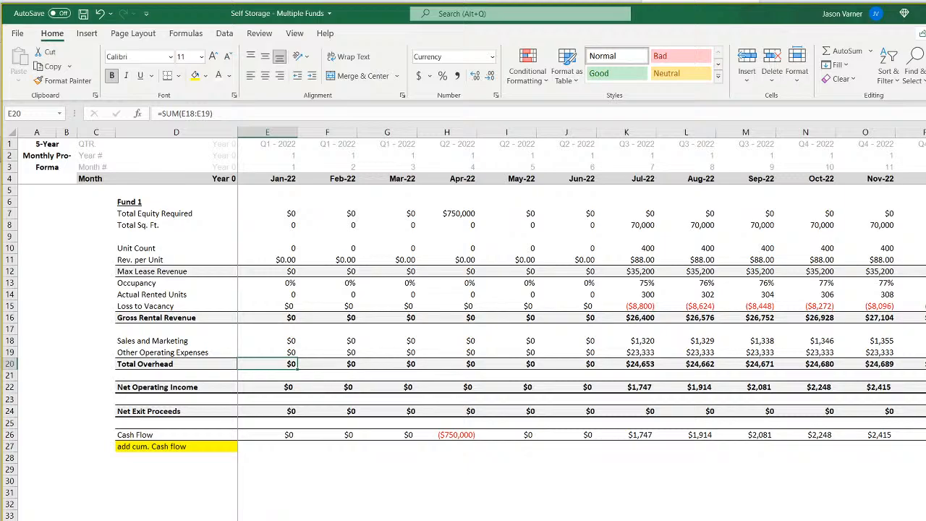
Return to the assumptions sheet and review the operating expense inputs, from cost per square foot to OpEx growth and sales and marketing.
left_click(170, 519)
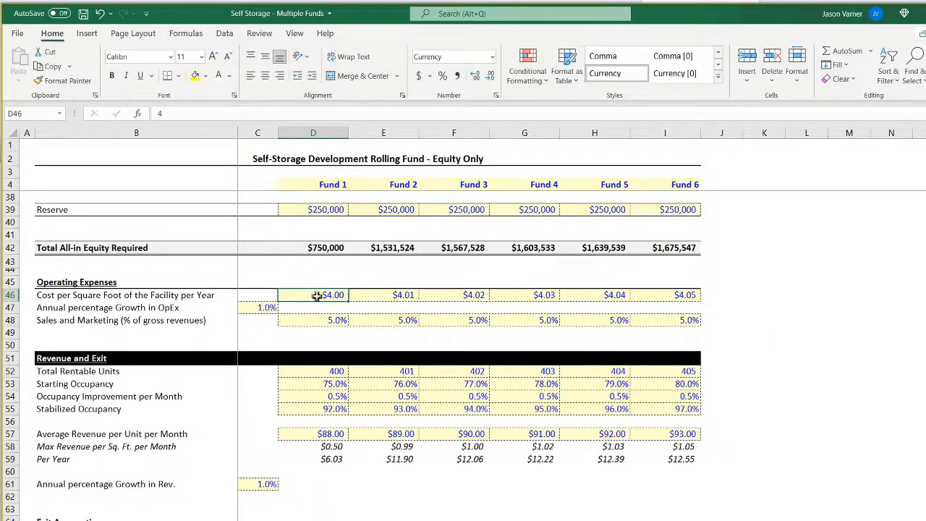
left_click(402, 297)
left_click(462, 292)
left_click(543, 292)
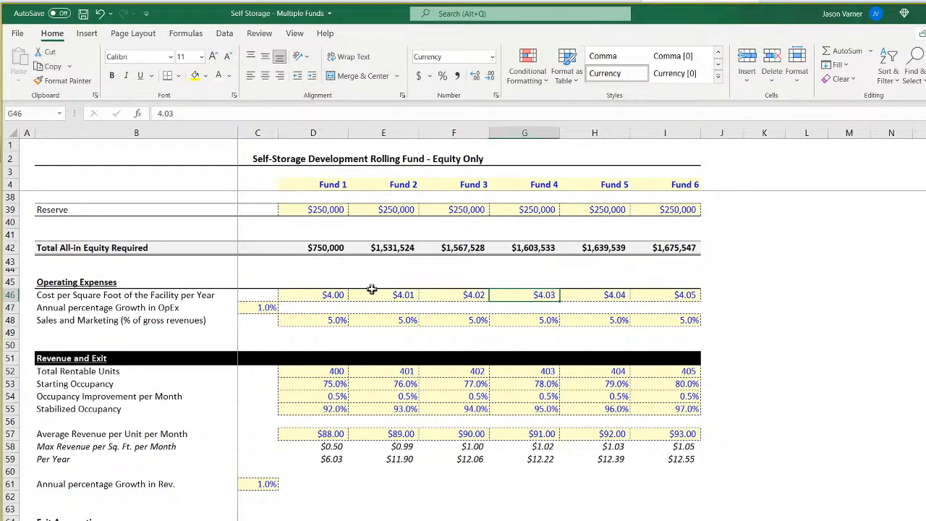
left_click(331, 294)
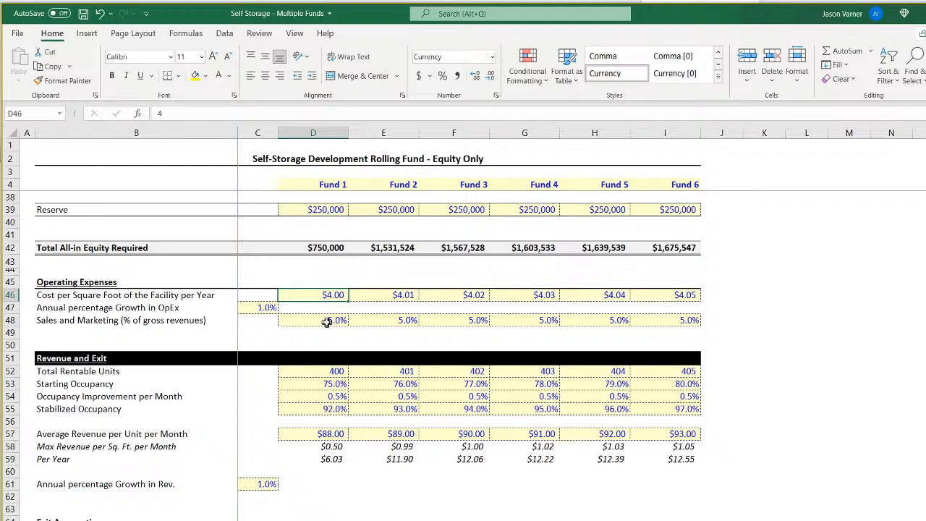
left_click(262, 309)
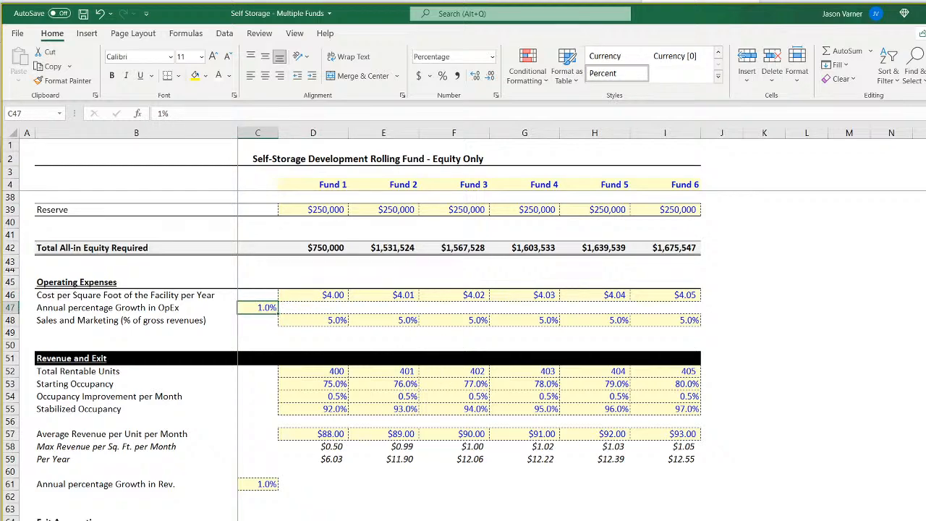
left_click(321, 319)
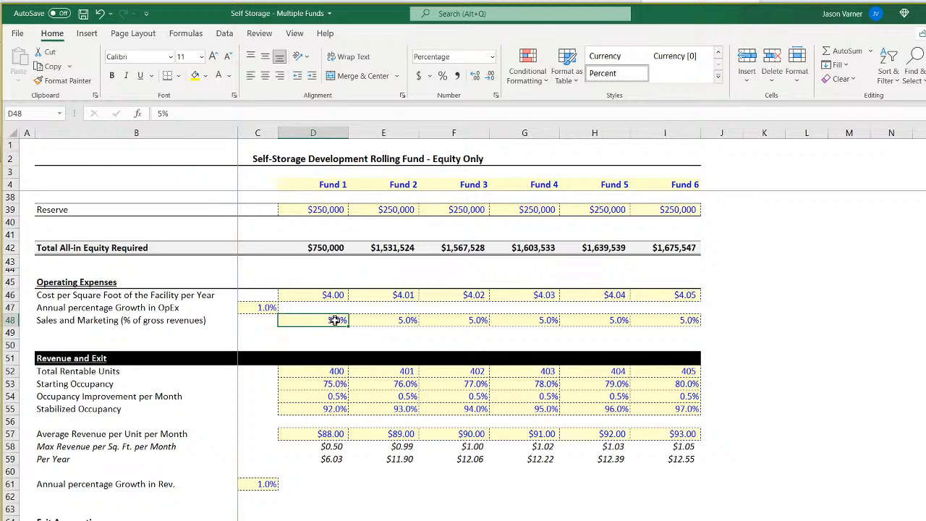
Examine the facility cost per square foot per year across all six funds.
left_click(333, 295)
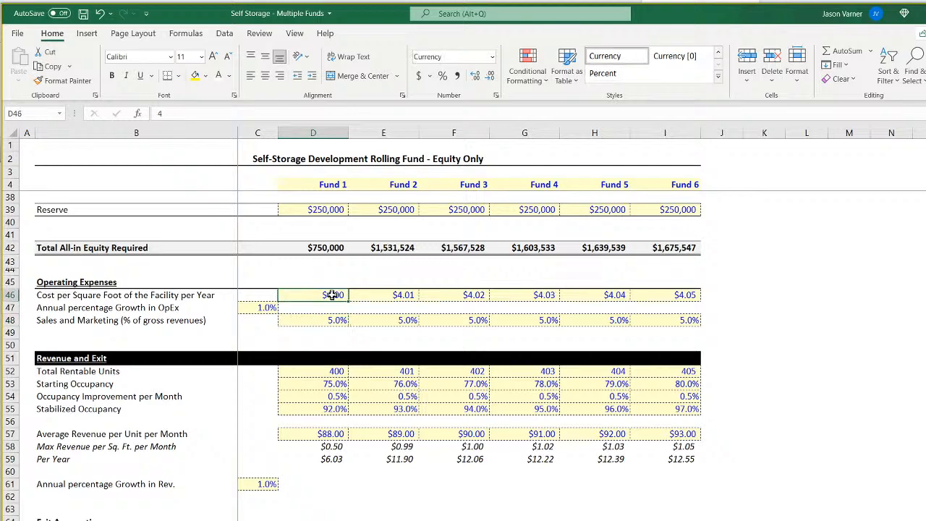
left_click(390, 295)
left_click(442, 295)
left_click(517, 294)
left_click(612, 294)
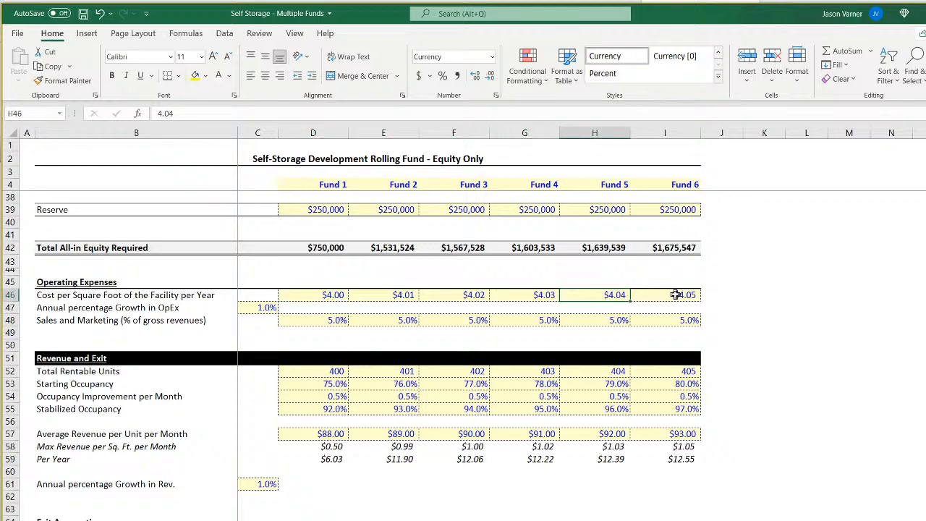
left_click_drag(678, 294, 393, 294)
Examine the sales and marketing percentages of gross revenues for Funds 1 to 3.
left_click(340, 320)
left_click(405, 321)
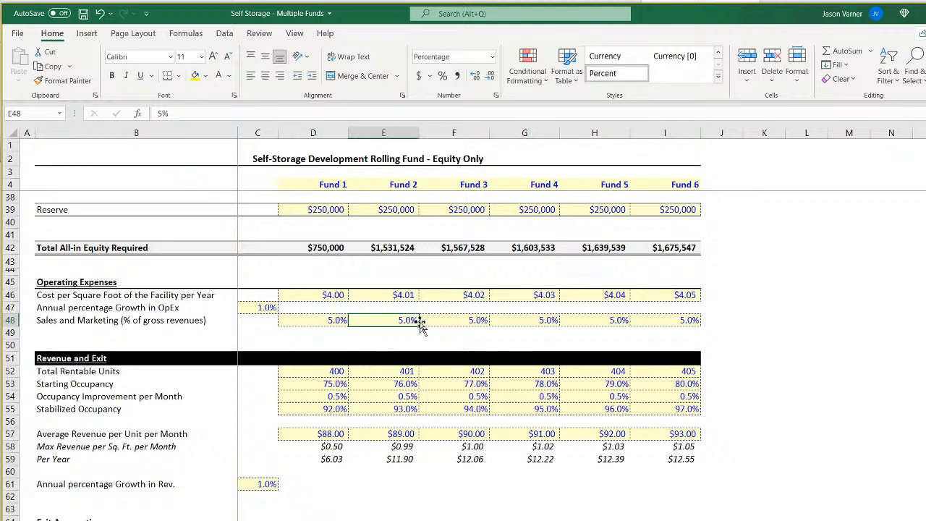
left_click(337, 321)
left_click(396, 320)
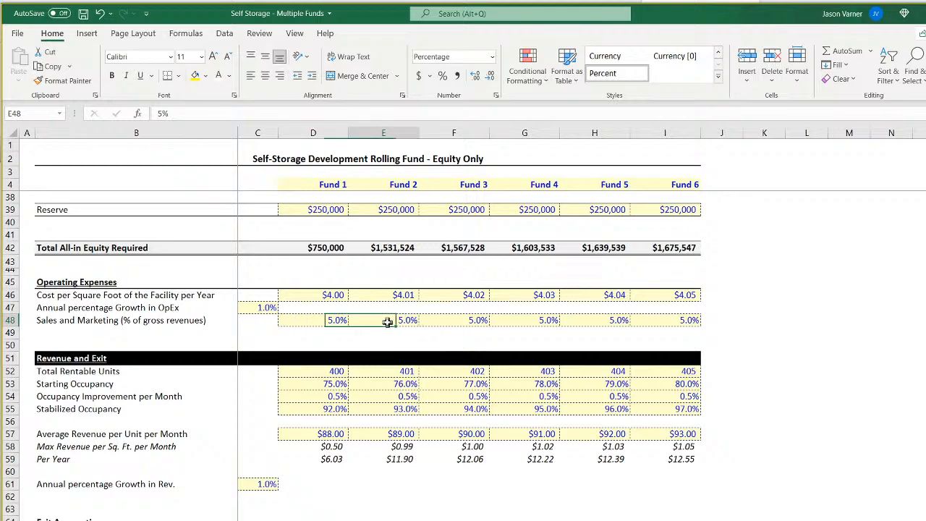
left_click(464, 321)
Compare the six funds' cost per square foot row with the sales and marketing percentages of Funds 1 and 2.
left_click(317, 297)
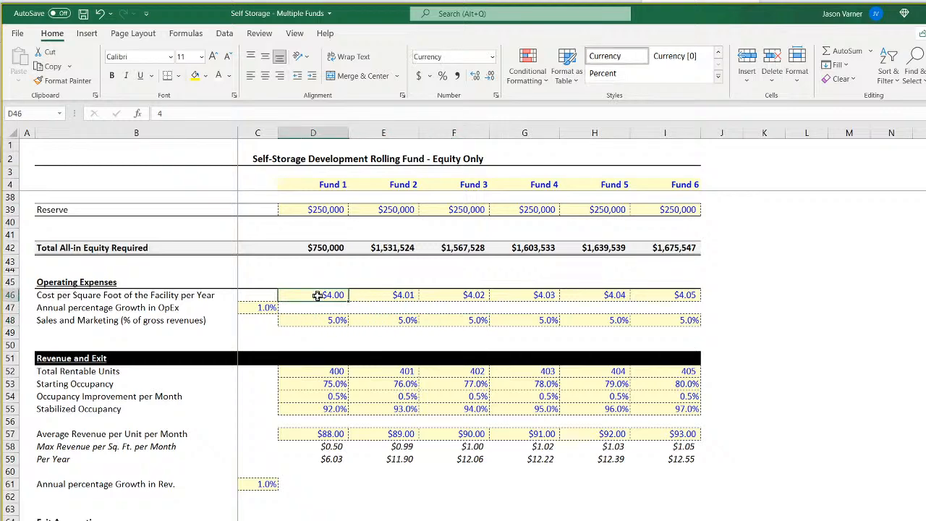
left_click_drag(650, 295, 329, 298)
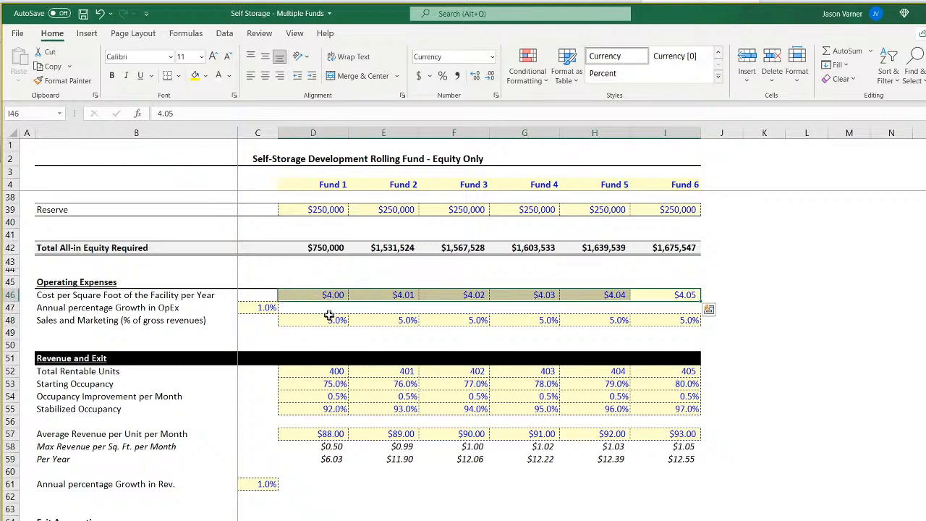
left_click(331, 320)
left_click(386, 322)
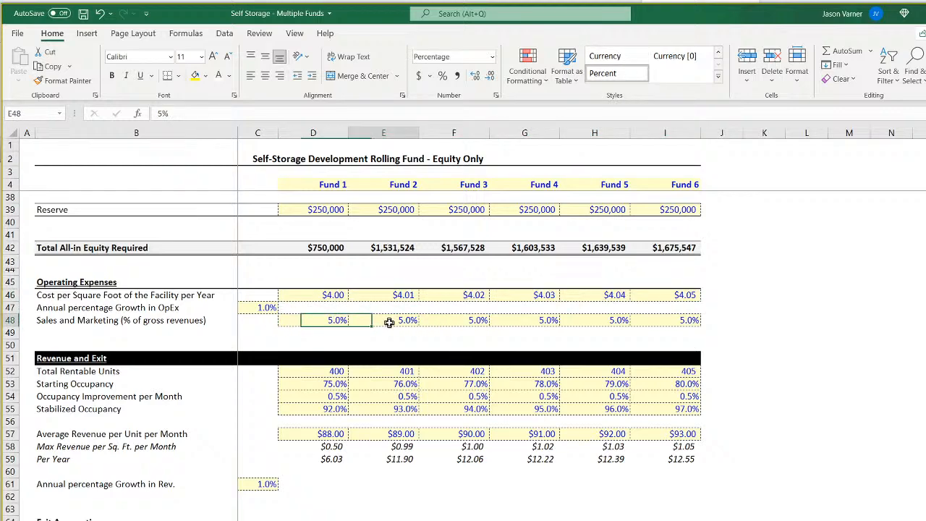
Examine Fund 1's total rentable units, occupancy inputs and average revenue per unit per month.
left_click(314, 371)
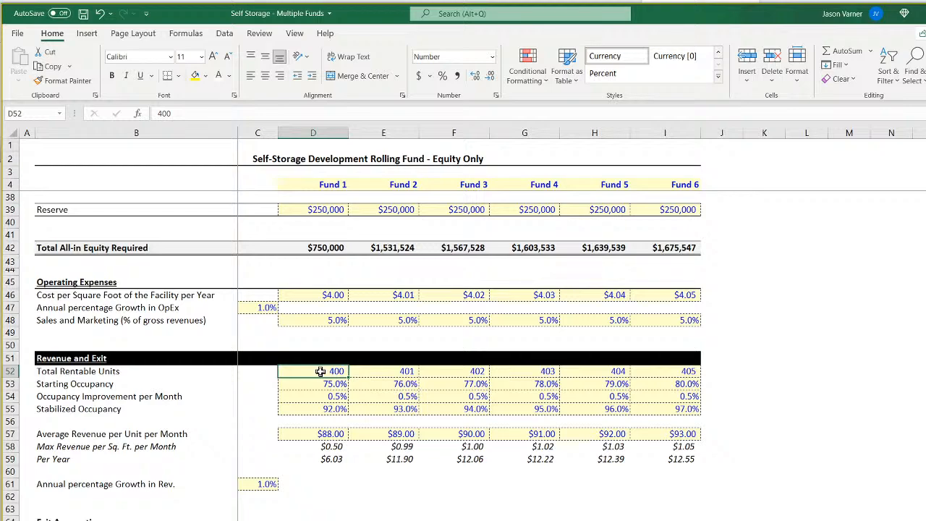
key("Down")
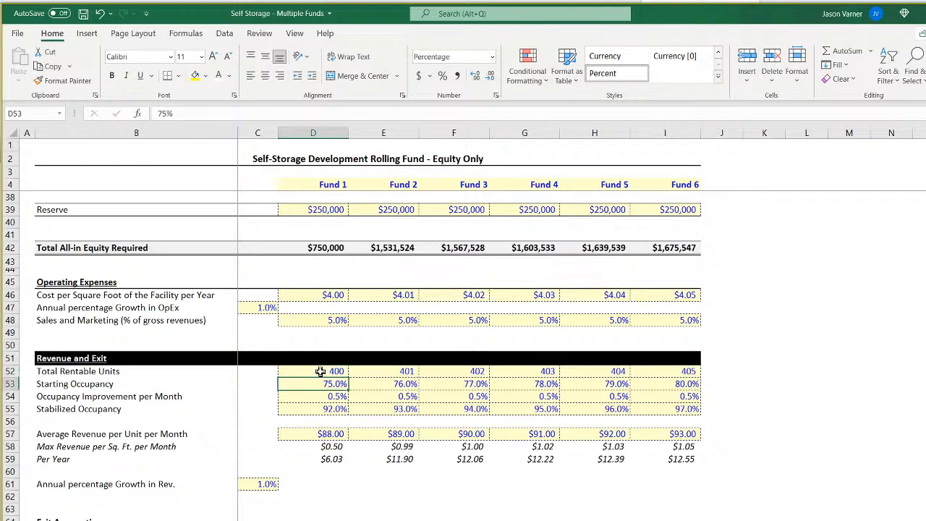
key("Down")
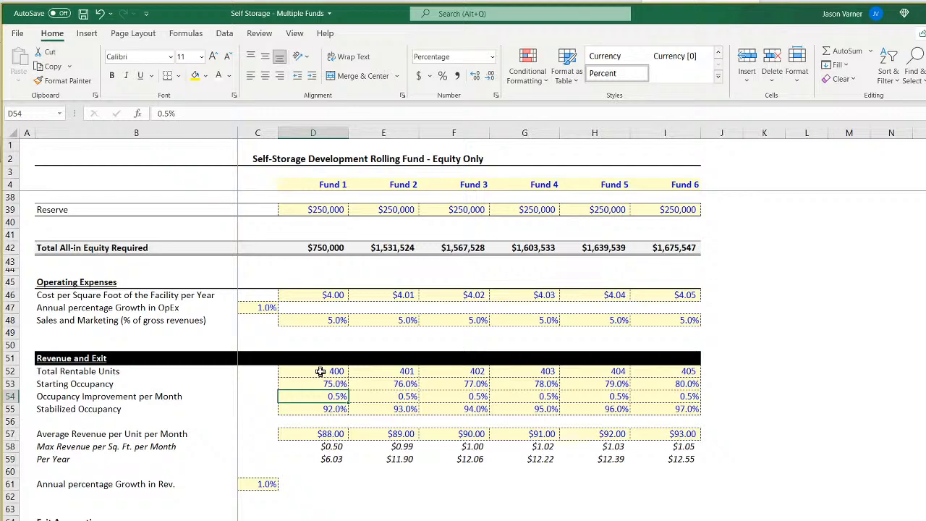
key("Down")
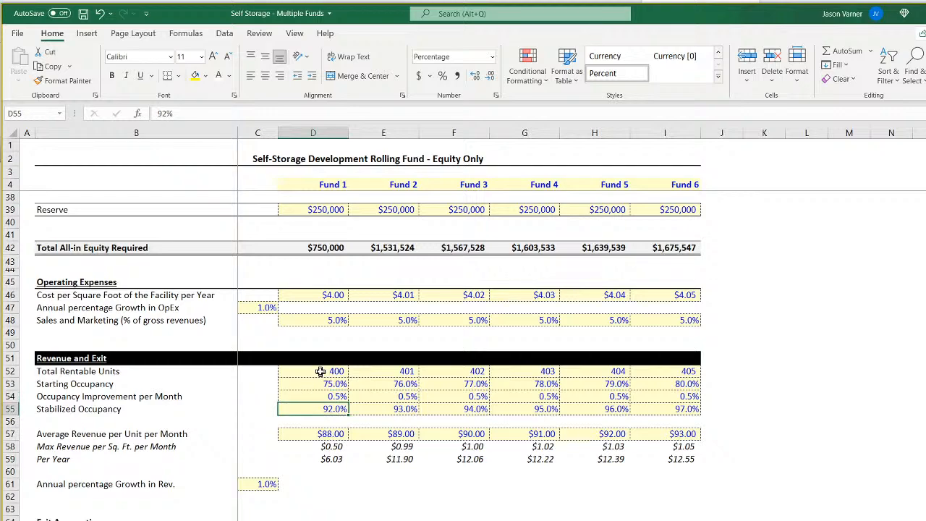
key("Down")
key("Down")
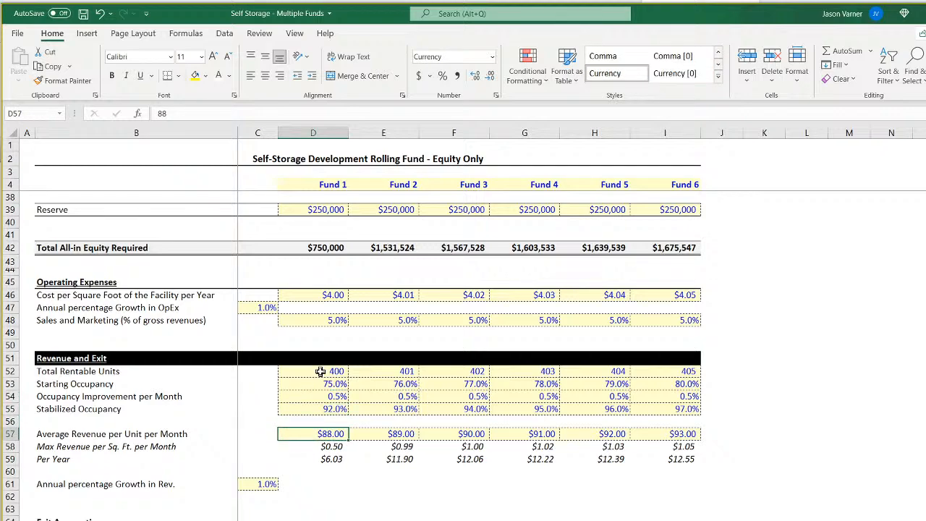
Examine Fund 1's maximum revenue per square foot rows and the annual percentage growth in revenue.
key("Down")
key("Down")
key("Down")
key("Left")
key("Down")
key("Left")
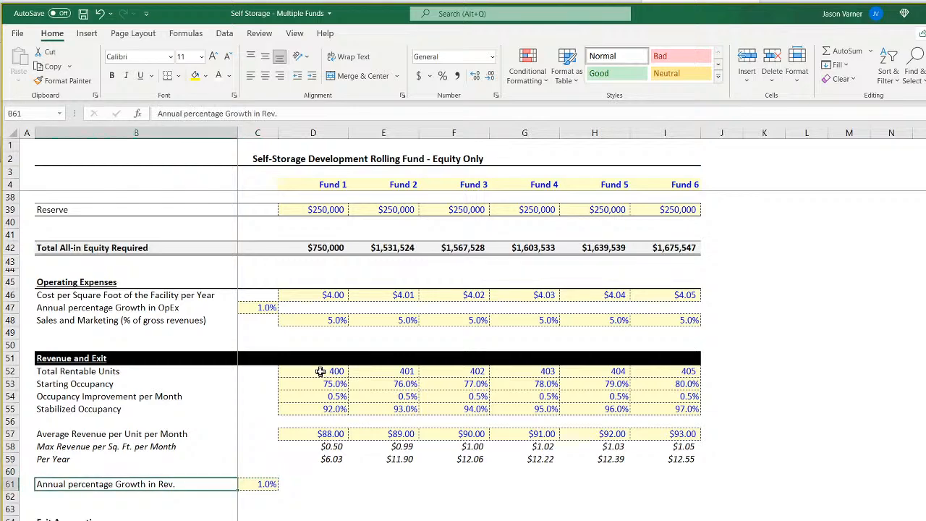
key("Right")
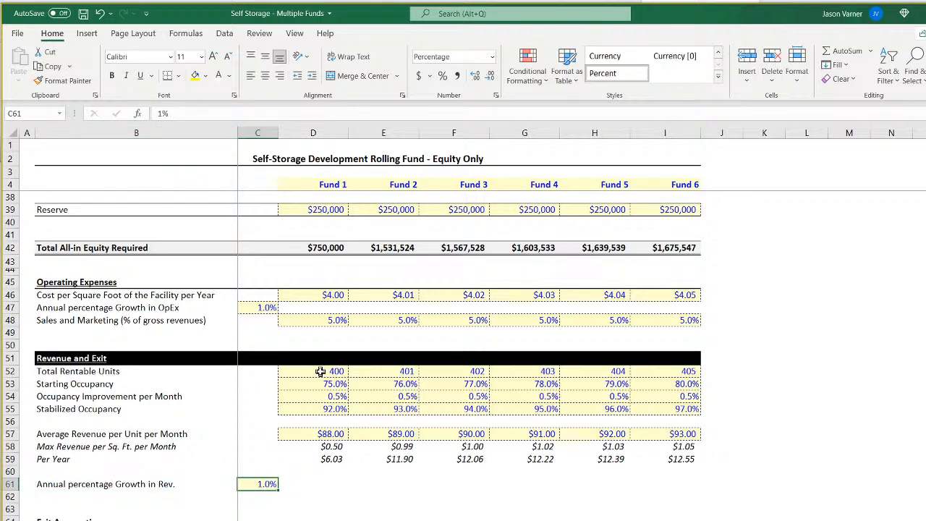
Examine the months held input in Fund 1's exit assumptions.
key("Right")
key("Right")
key("Down")
key("Right")
key("Down")
key("Down")
key("Down")
key("Down")
key("Left")
key("Left")
key("Up")
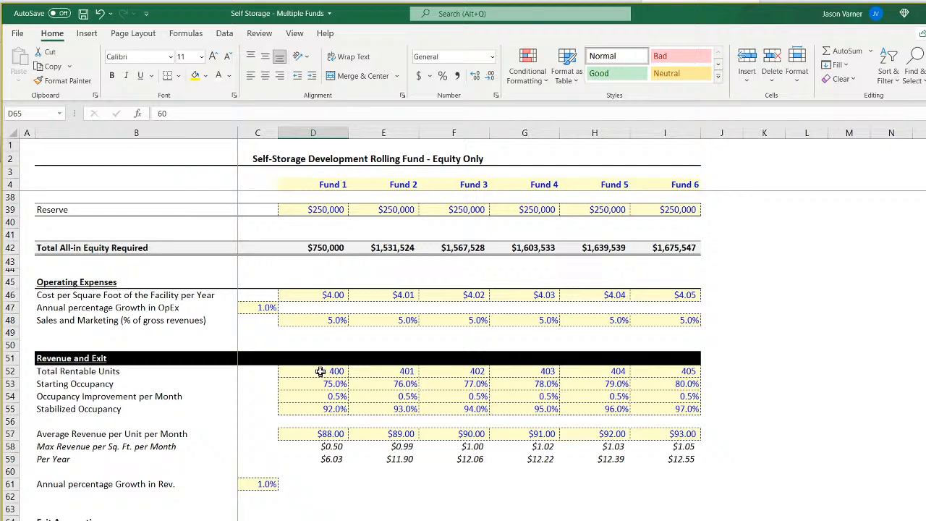
Examine Fund 1's exit value formula, selling and other fees, and net exit proceeds formula.
key("Down")
key("Down")
key("Down")
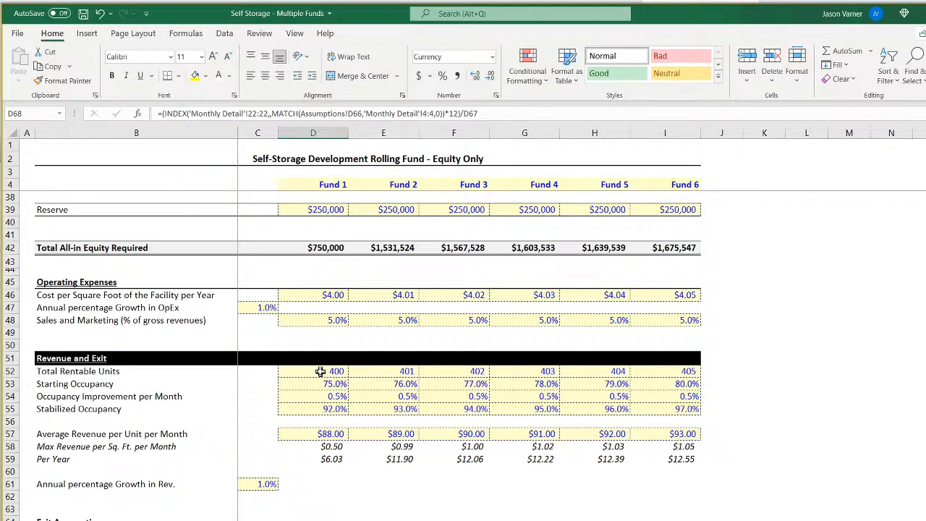
key("Down")
key("Down")
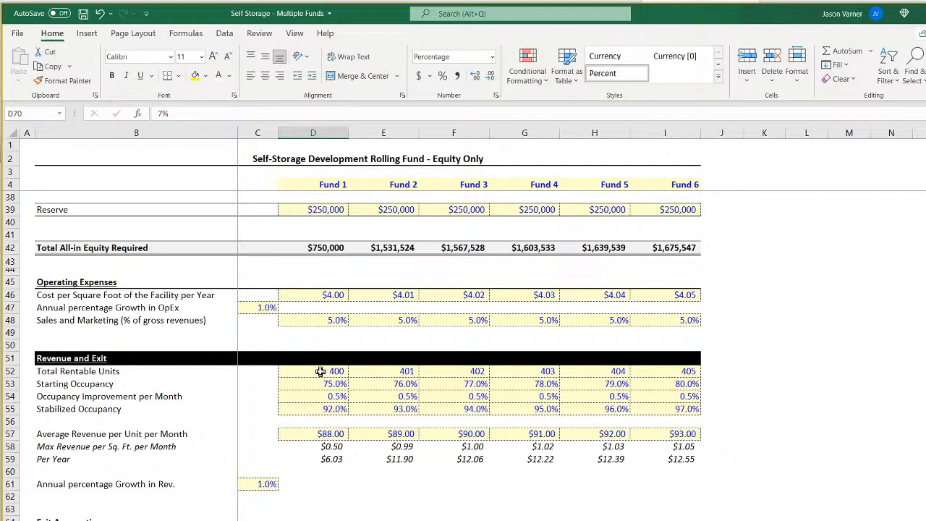
key("Down")
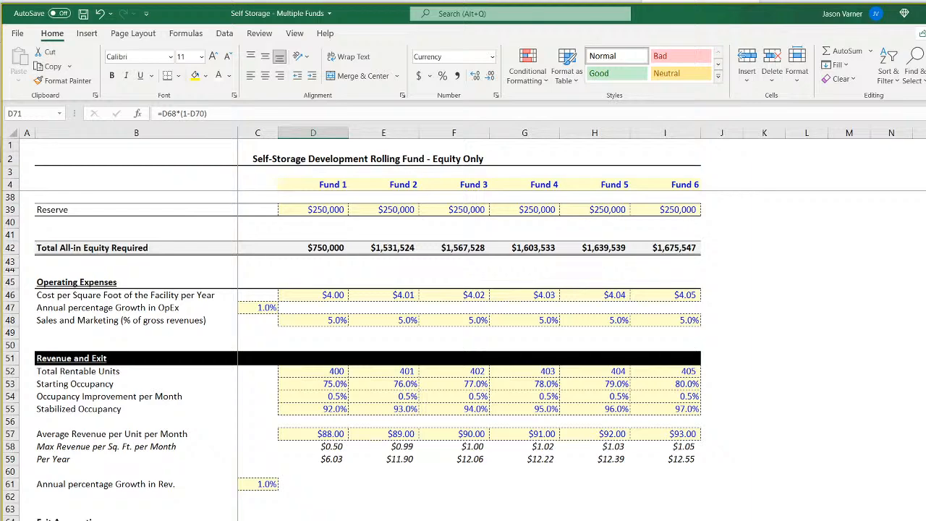
Examine Fund 1's months held and maximum revenue per square foot, and the blank revenue growth cells under Funds 2 to 6.
left_click(313, 520)
left_click(395, 186)
left_click(305, 182)
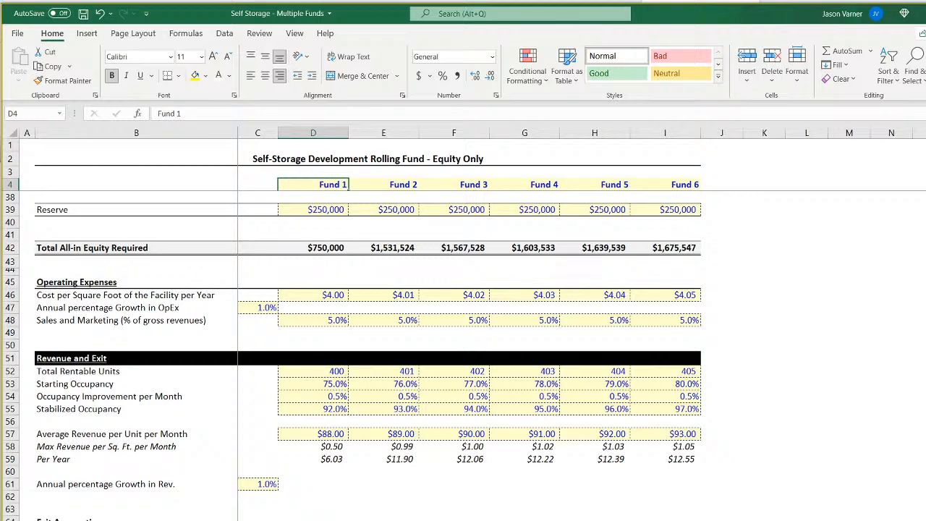
left_click(312, 443)
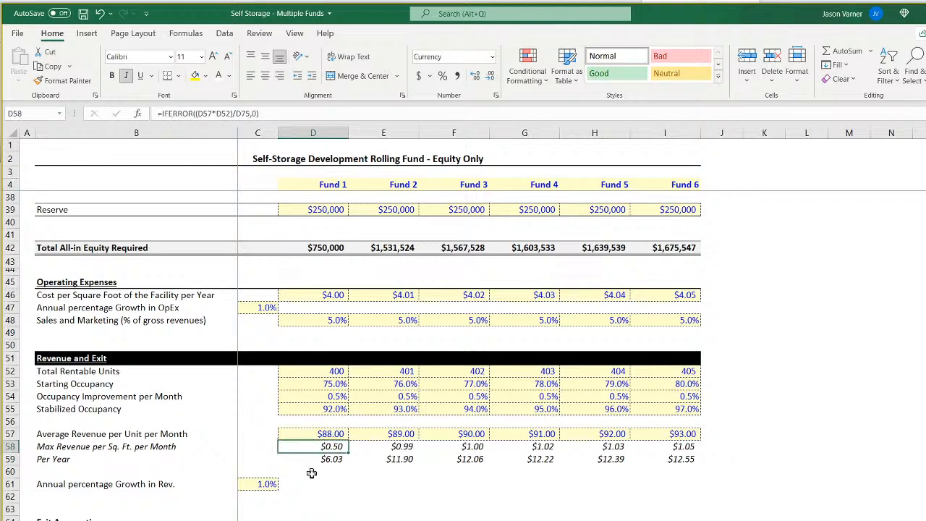
left_click_drag(410, 484, 681, 483)
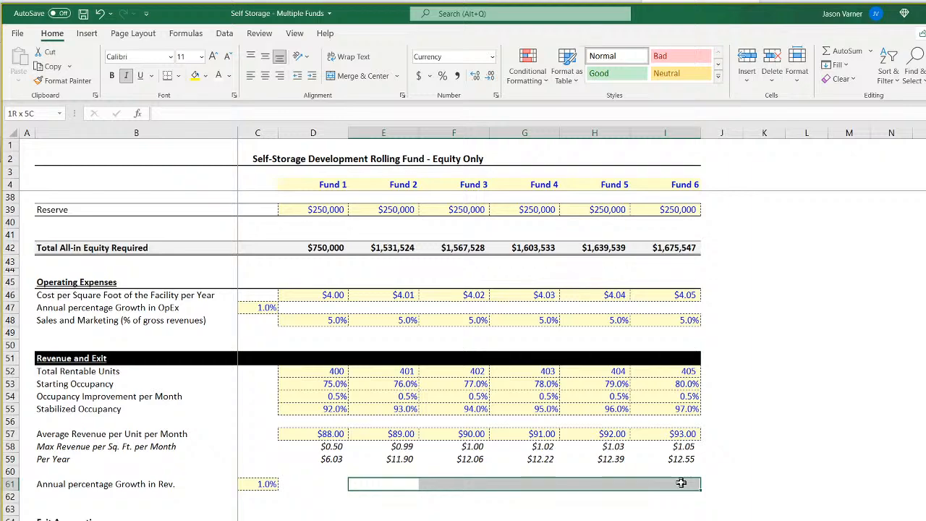
left_click_drag(379, 483, 658, 488)
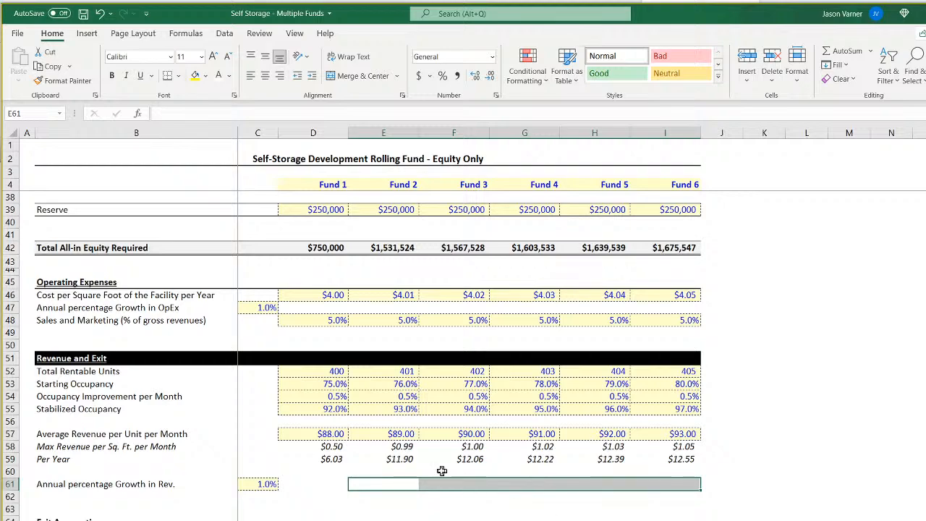
Compare the start of construction dates of Fund 1 and Fund 2.
scroll(292, 253, "up", 11)
left_click(326, 223)
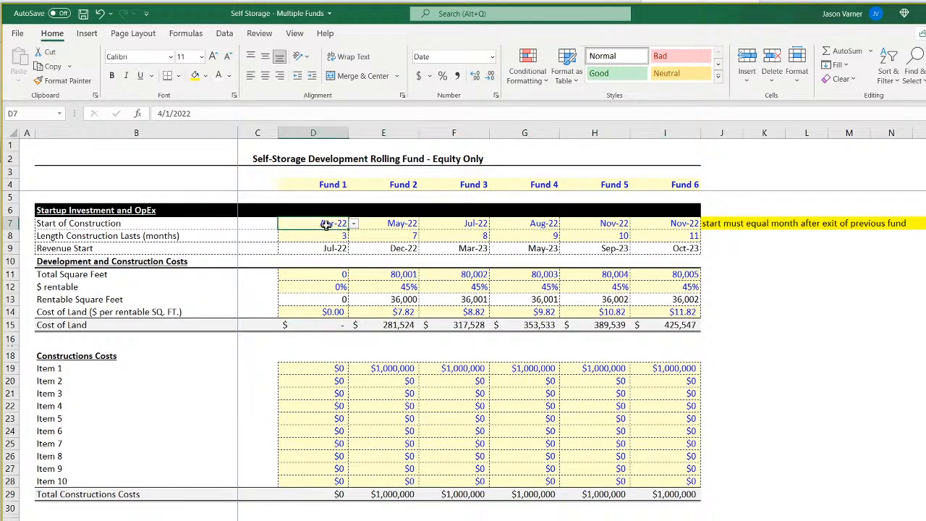
left_click(403, 225)
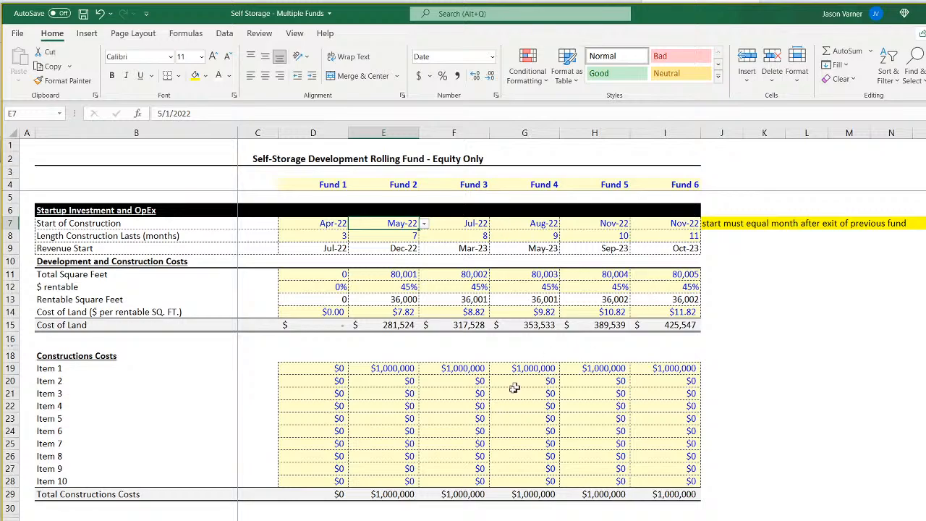
Set Fund 1's months held to 24 in the exit assumptions.
scroll(474, 516, "down", 11)
scroll(474, 516, "down", 4)
left_click(322, 399)
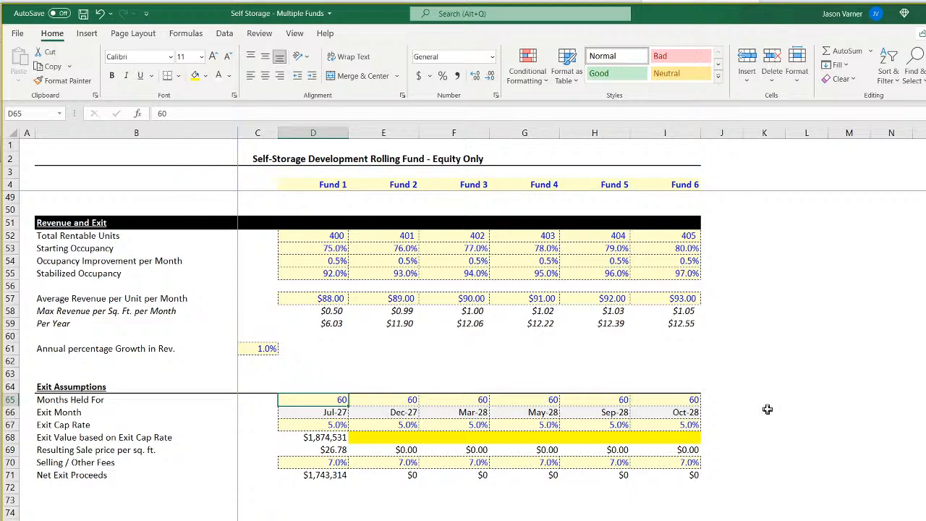
type("24")
key("Return")
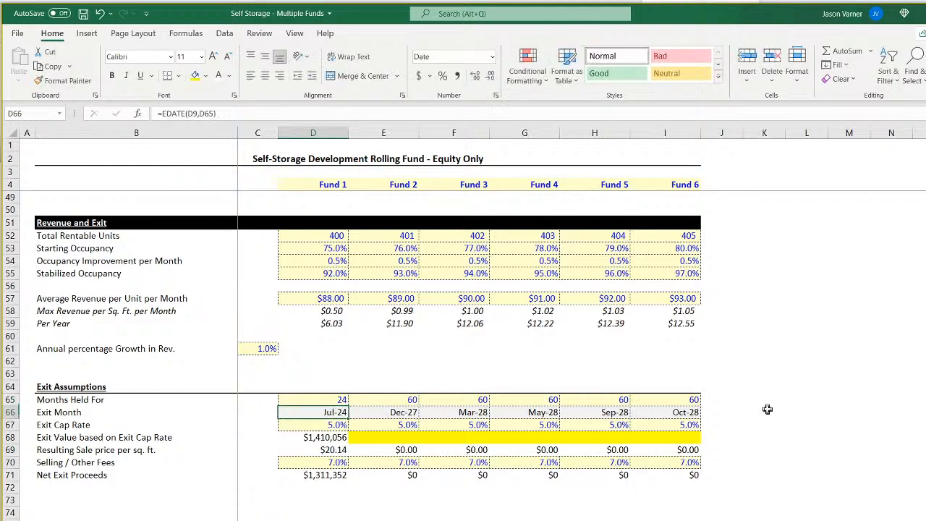
Examine Fund 1's monthly pro-forma timeline through its later years and return to the assumptions sheet.
key("ctrl+Page_Down")
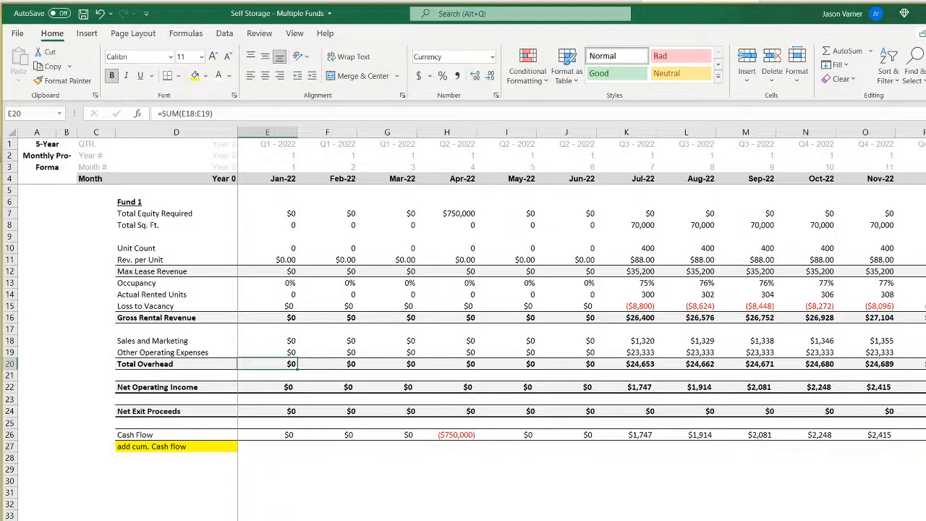
scroll(582, 282, "right", 20)
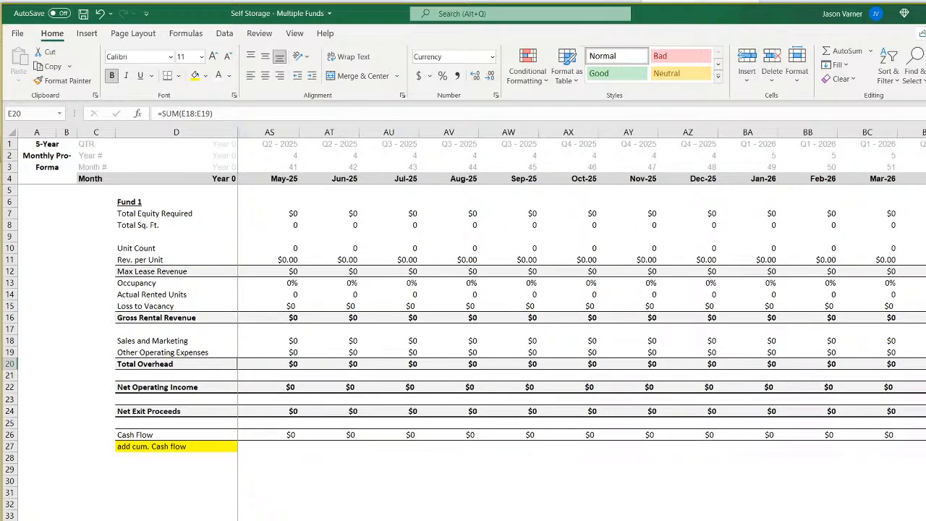
scroll(582, 283, "right", 4)
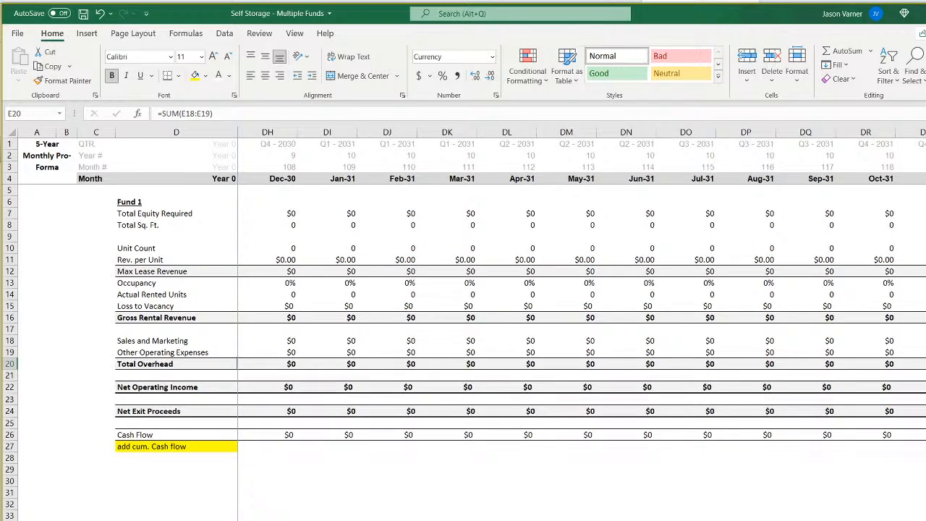
key("ctrl+BackSpace")
key("ctrl+Page_Up")
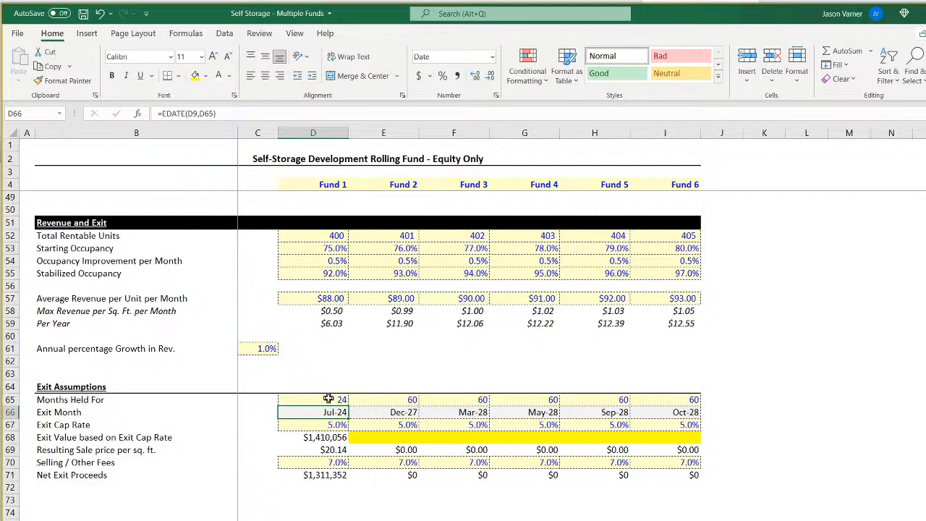
Set the months held to 24 for Fund 2 and Fund 3.
left_click(328, 399)
key("Right")
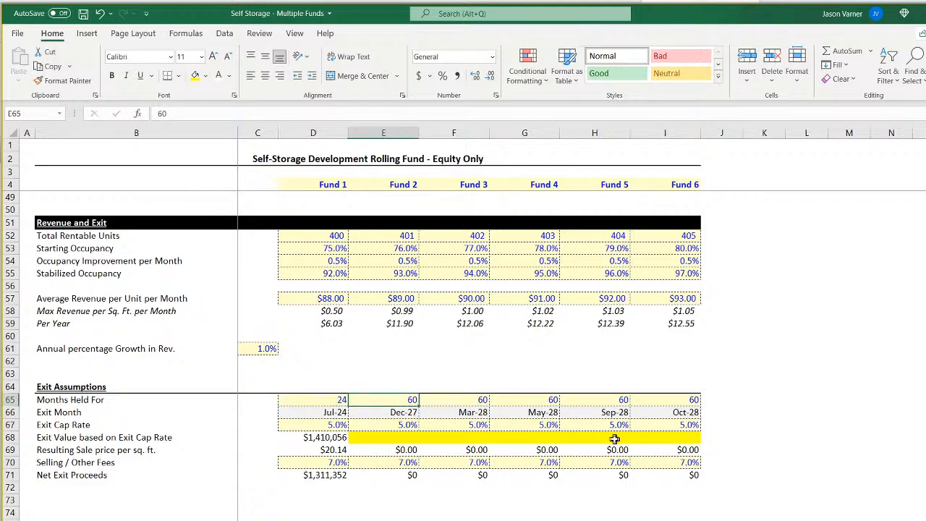
type("24")
key("Return")
key("Up")
key("Right")
type("24")
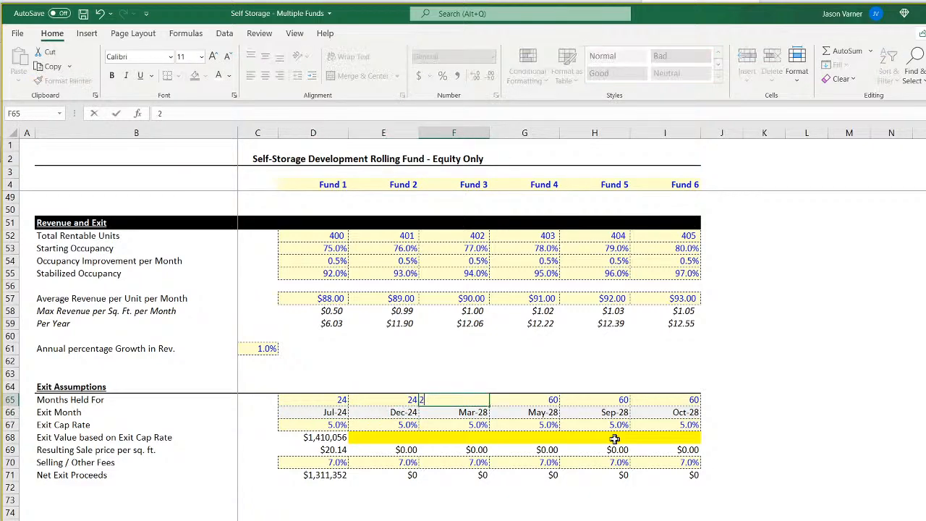
key("Return")
key("Up")
Set the months held to 24 for Funds 4, 5 and 6.
key("Right")
type("24")
key("Return")
key("Up")
key("Right")
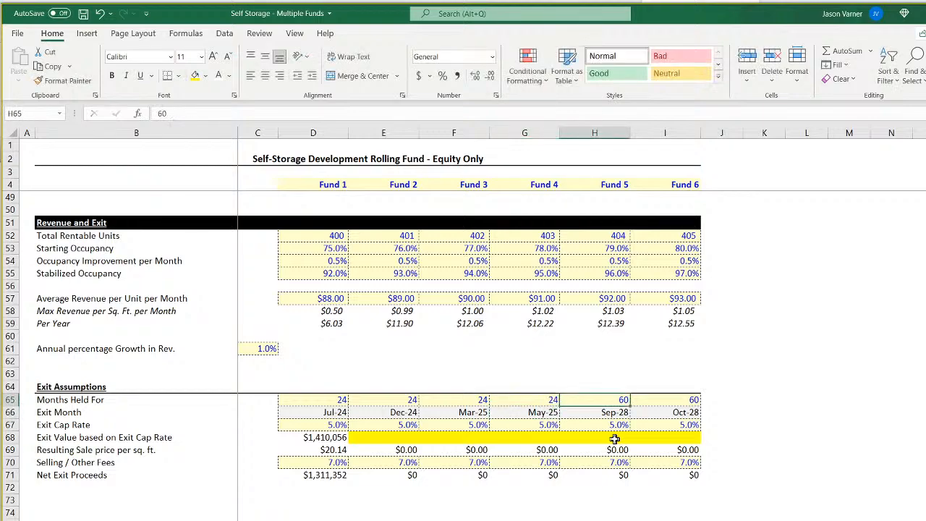
type("24")
key("Return")
key("Up")
key("Right")
type("24")
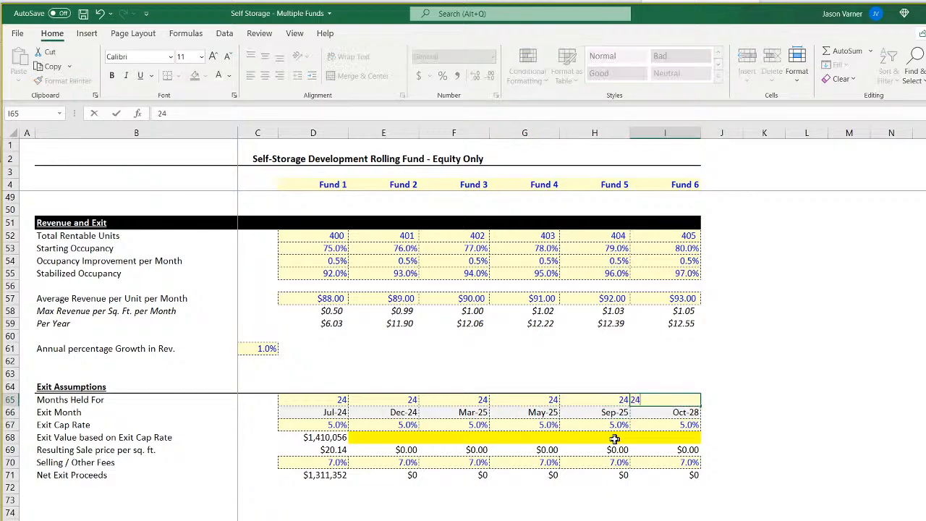
key("Return")
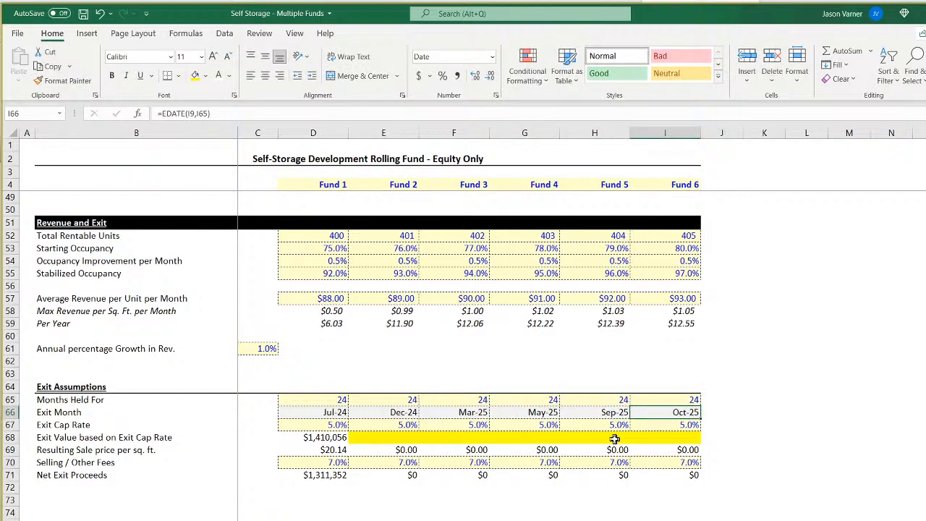
Examine Fund 6's exit month formula and the revenue start cell it references.
double_click(681, 413)
scroll(840, 449, "up", 15)
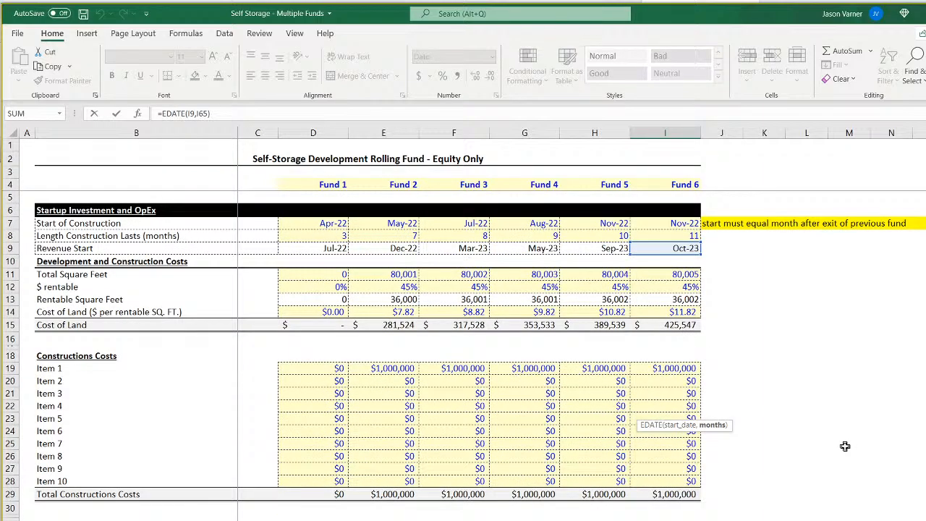
key("Return")
scroll(779, 440, "up", 15)
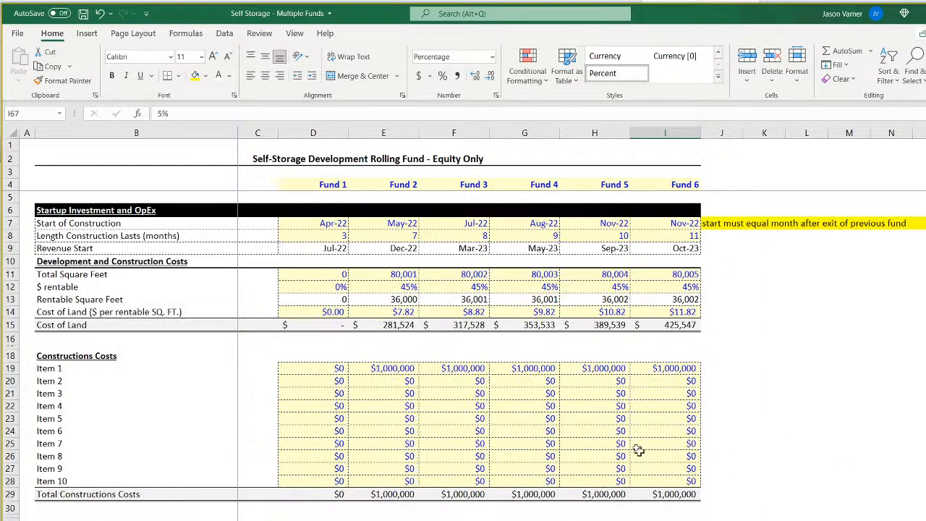
Format Fund 2's start of construction cell with the White, Background 1, Darker 5% fill and a black font.
left_click(397, 222)
left_click(205, 76)
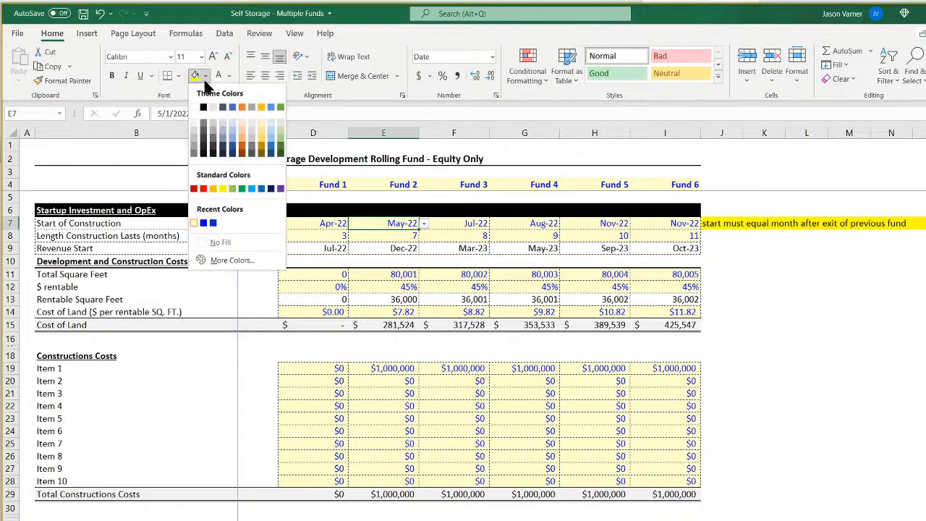
left_click(194, 125)
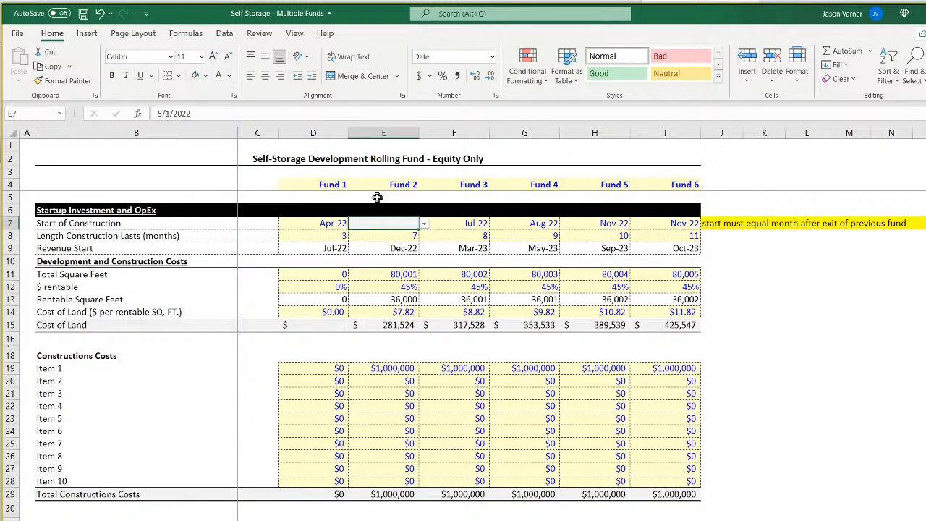
left_click(229, 76)
left_click(227, 126)
Clear the data validation from Fund 2's start of construction cell.
right_click(391, 224)
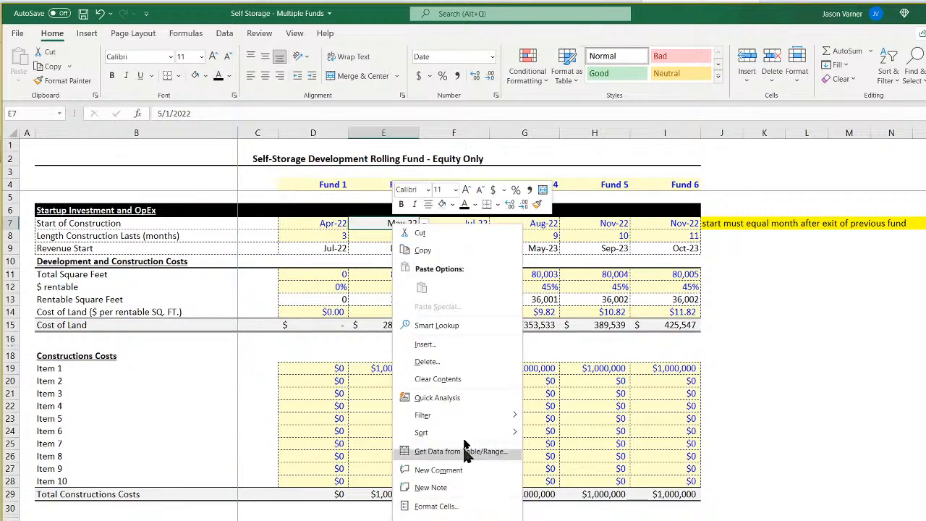
left_click(225, 33)
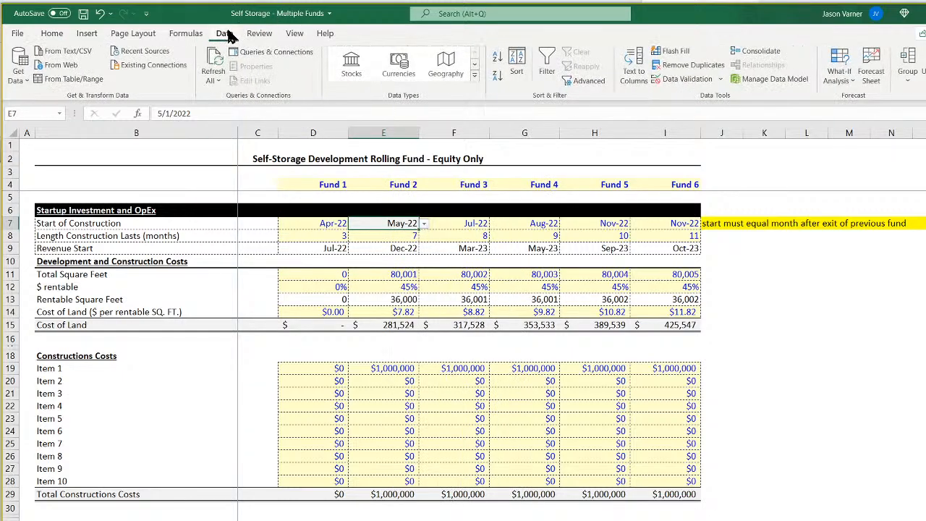
left_click(687, 81)
left_click(283, 385)
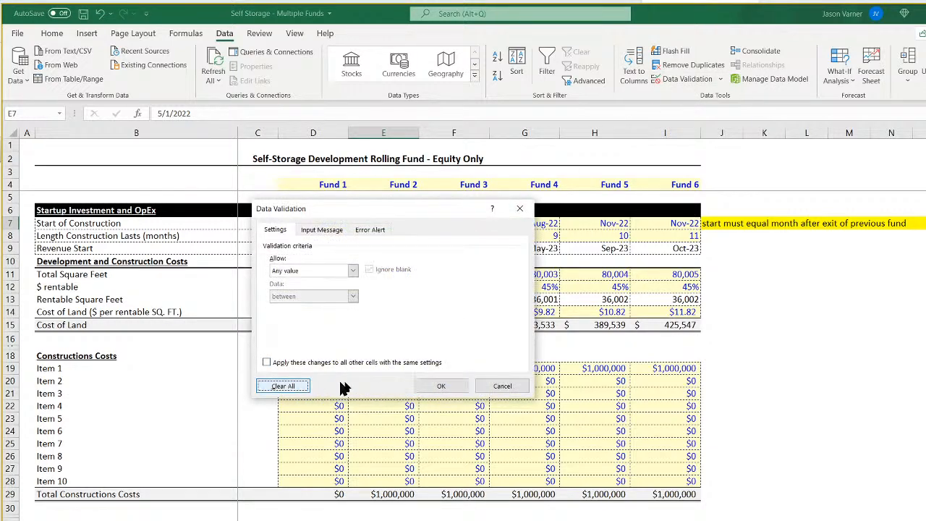
left_click(441, 386)
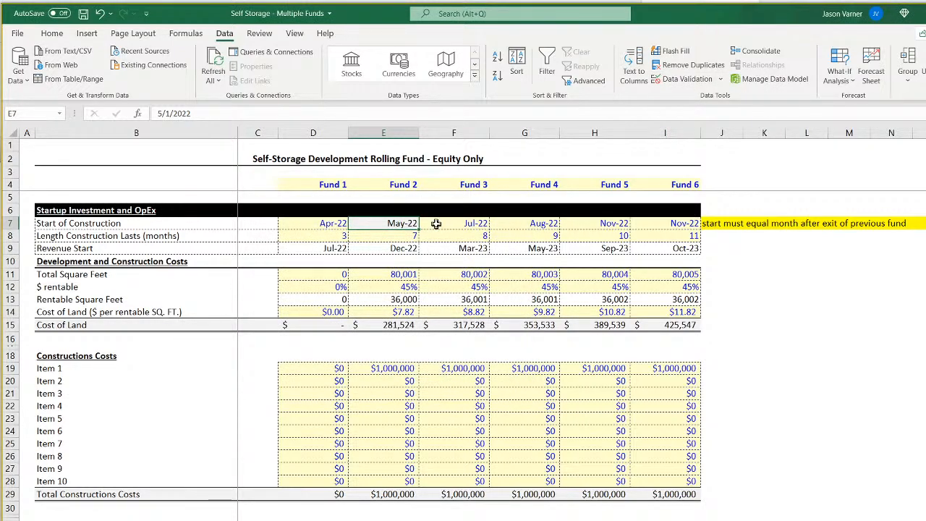
Calculate Fund 2's start of construction as one month after Fund 1's exit month with =EDATE(D66,1).
type("=eda")
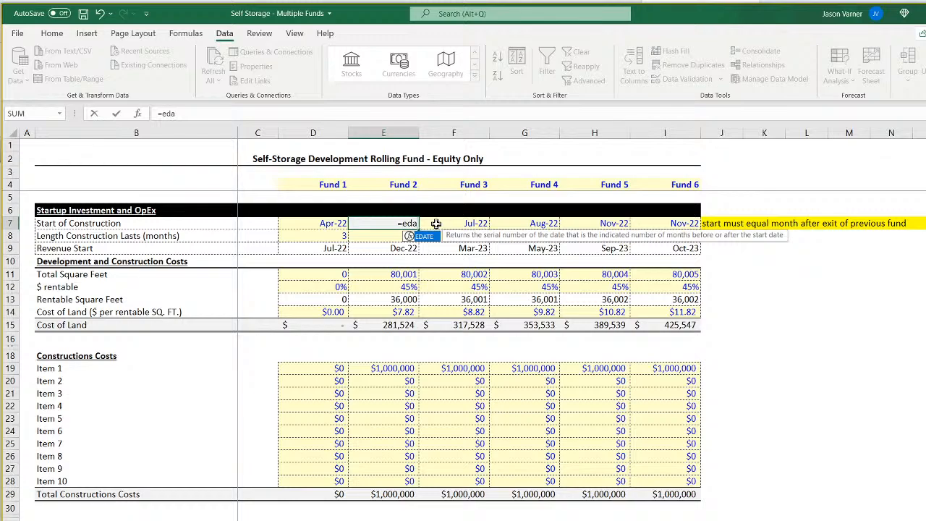
type("te(")
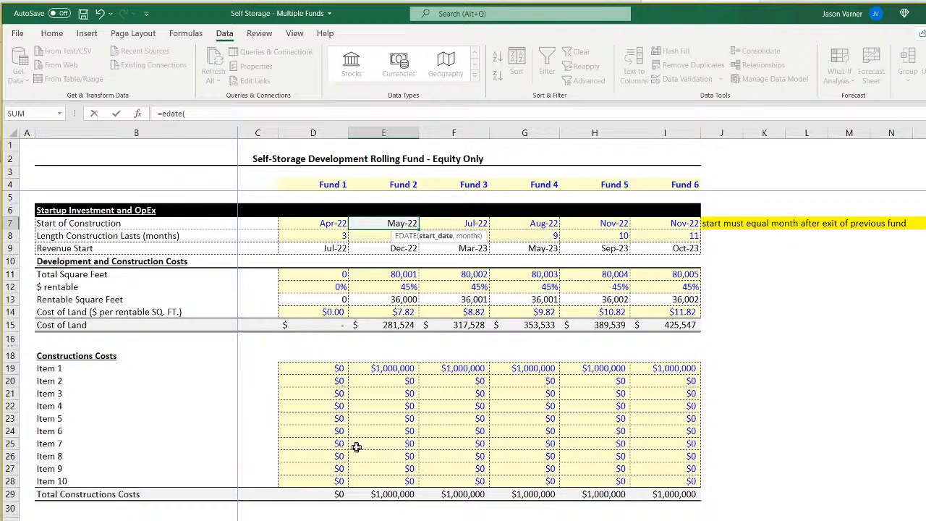
scroll(355, 444, "down", 15)
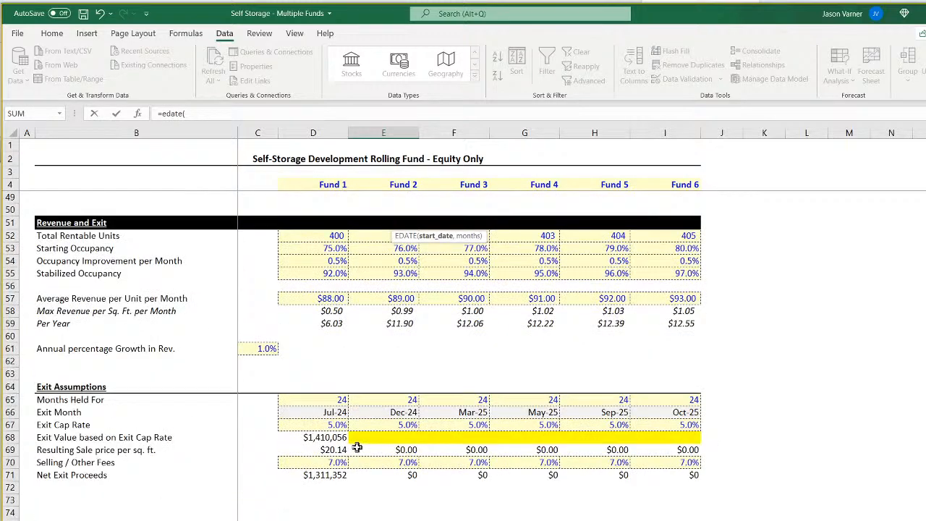
left_click(330, 413)
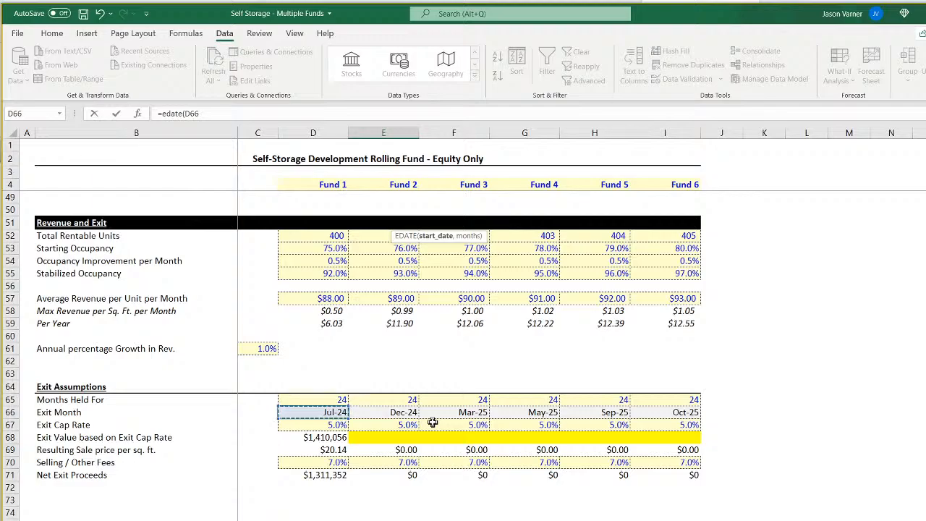
type(",1")
key("Return")
scroll(465, 407, "up", 1)
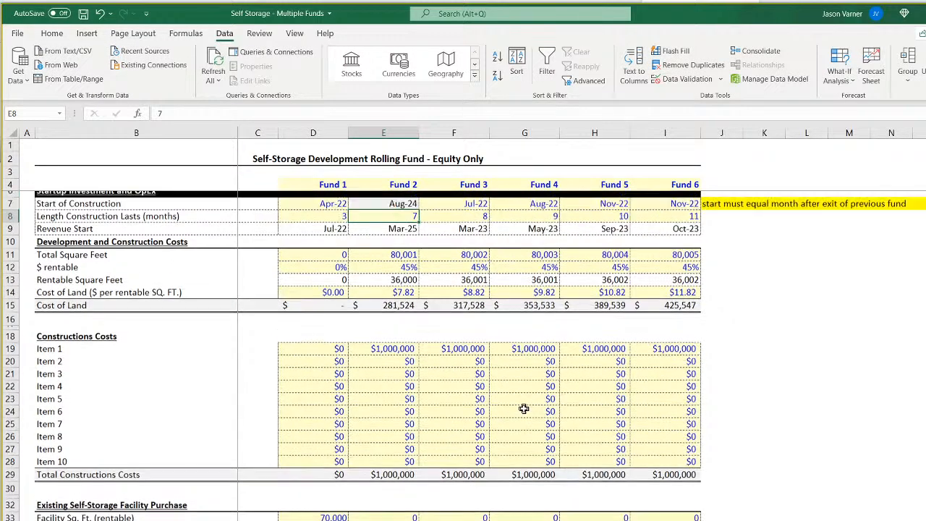
Copy Fund 2's start of construction formula across Funds 3 through 6 and remove the timing reminder note beside that row.
left_click(407, 225)
left_click_drag(419, 230, 920, 210)
left_click(909, 297)
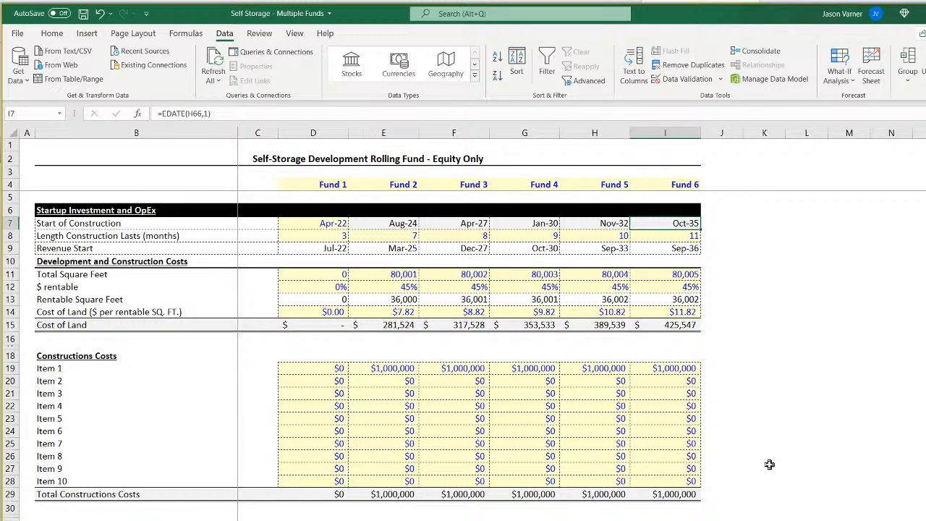
Set the length of construction to 2 months for Fund 1 and fill it across to Fund 6.
left_click(330, 236)
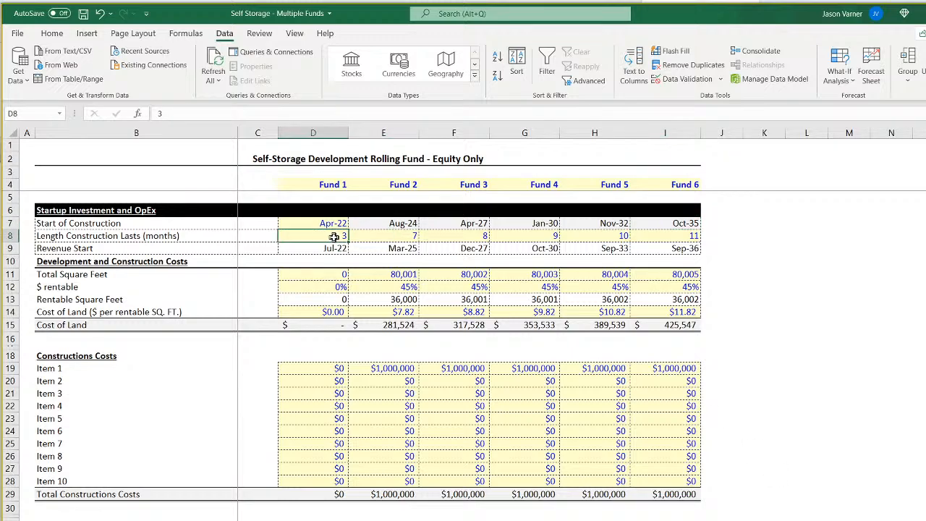
type("2")
key("Return")
left_click(334, 237)
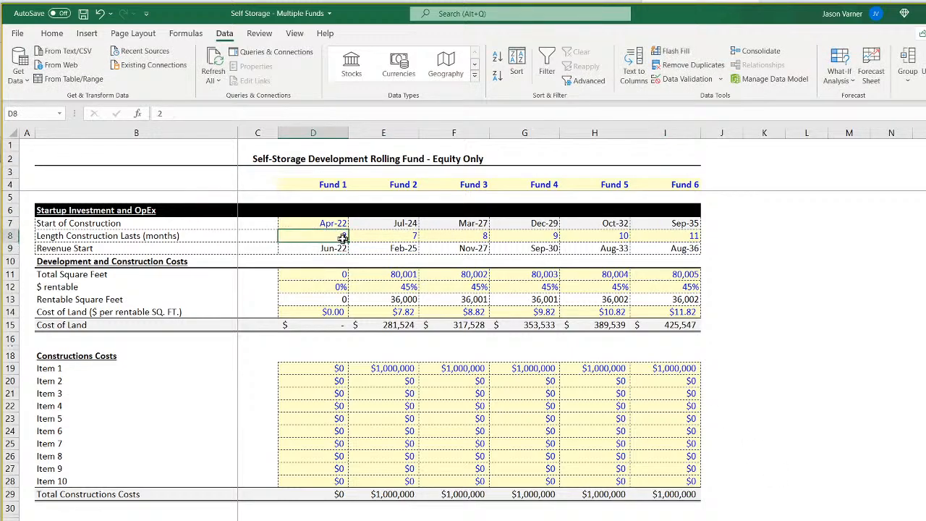
left_click_drag(416, 244, 644, 242)
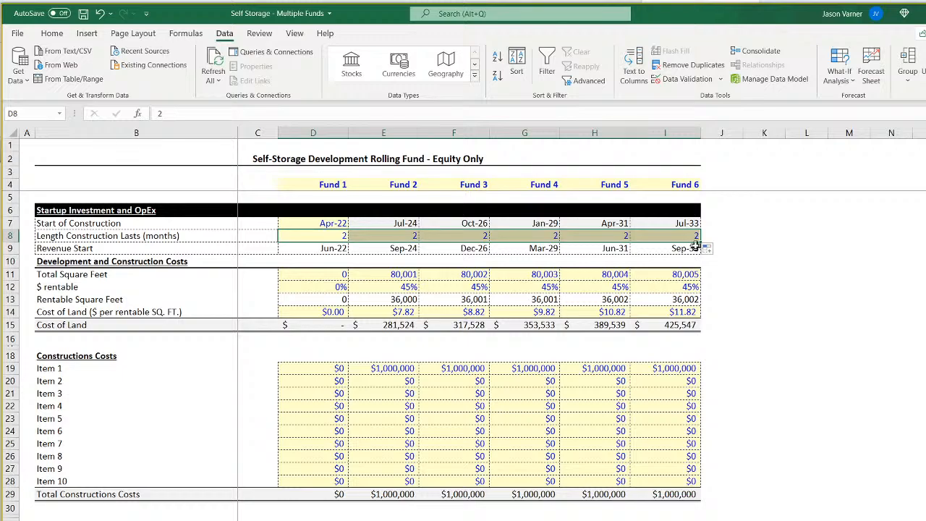
Compare Fund 6's start and exit months with the last months covered by the monthly pro forma.
left_click(680, 223)
scroll(474, 416, "down", 15)
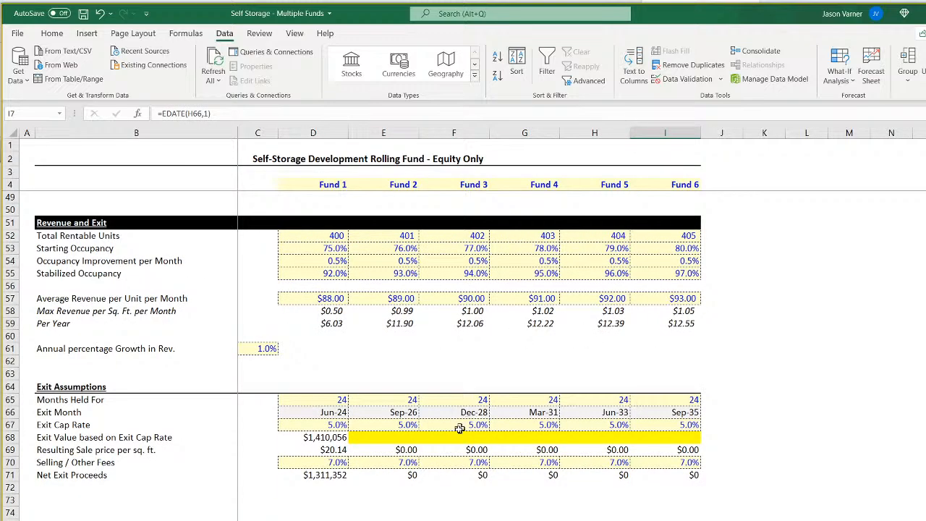
left_click(686, 413)
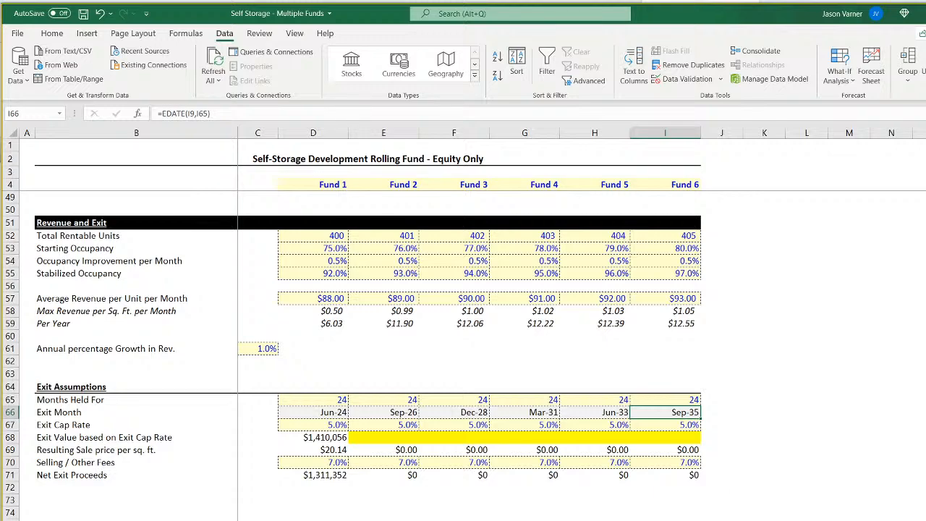
key("ctrl+Page_Down")
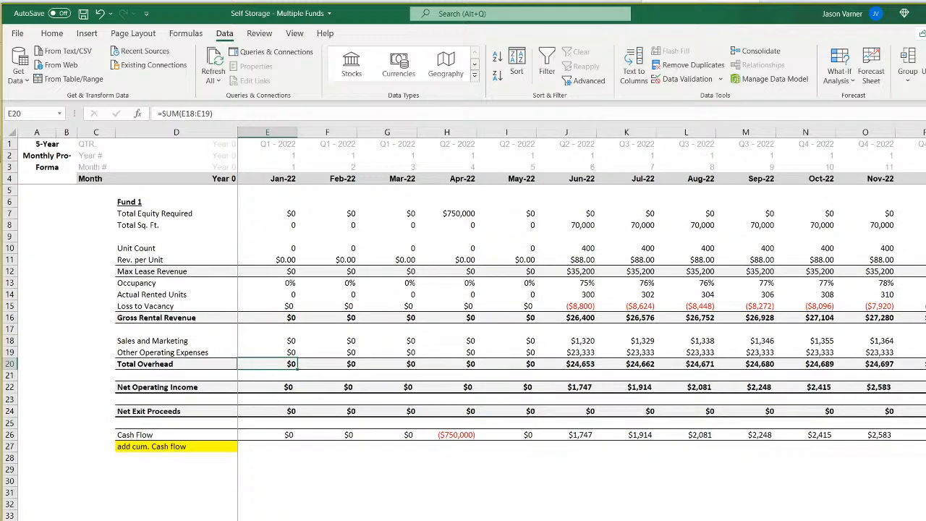
scroll(582, 319, "right", 20)
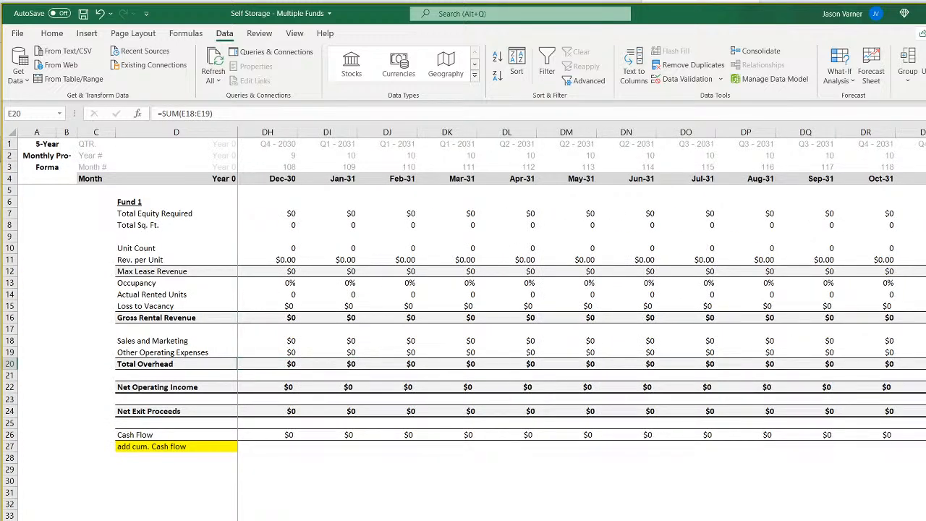
scroll(582, 318, "left", 20)
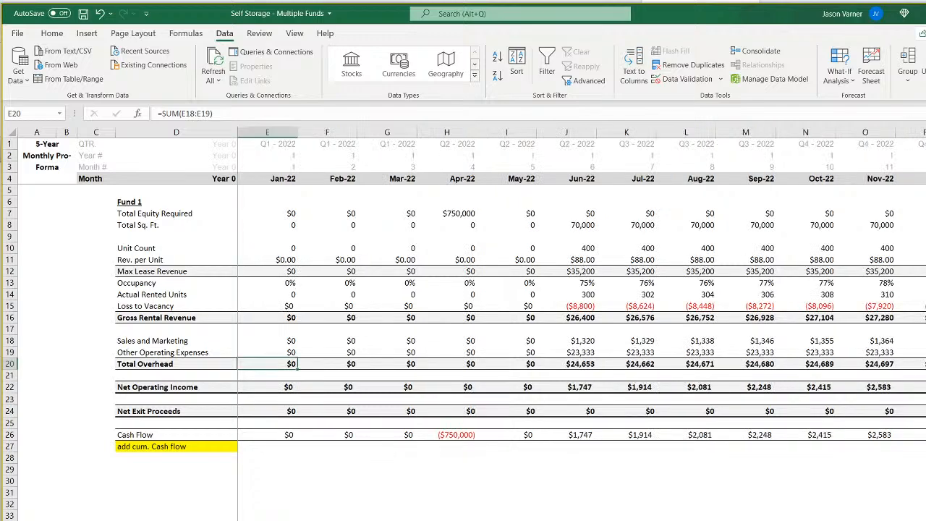
key("ctrl+Page_Up")
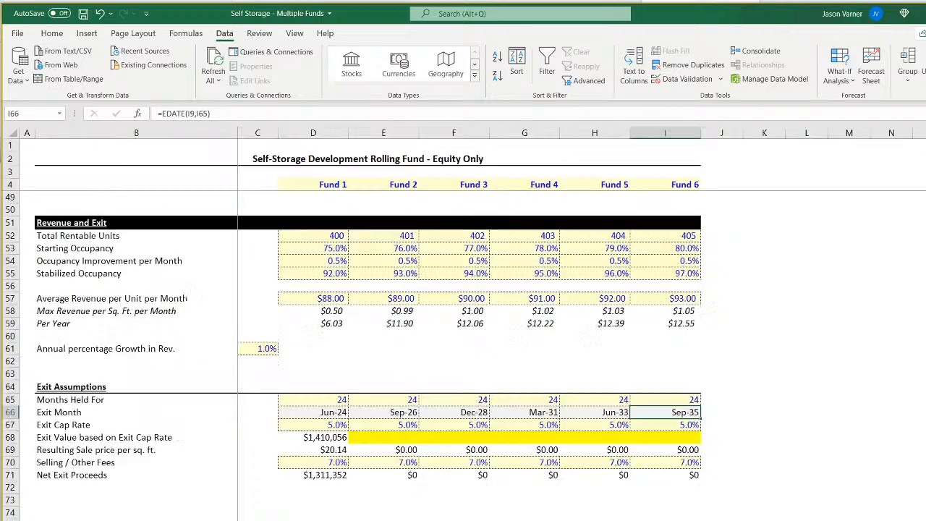
Set the months held to 20 for Funds 1 and 2 and fill the value across to Fund 6.
left_click(331, 400)
type("20")
key("Tab")
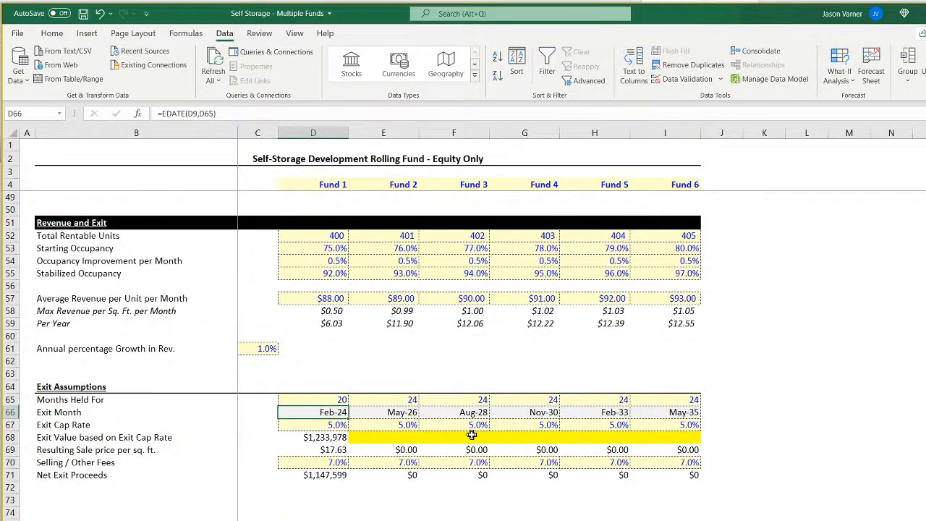
type("20")
key("Return")
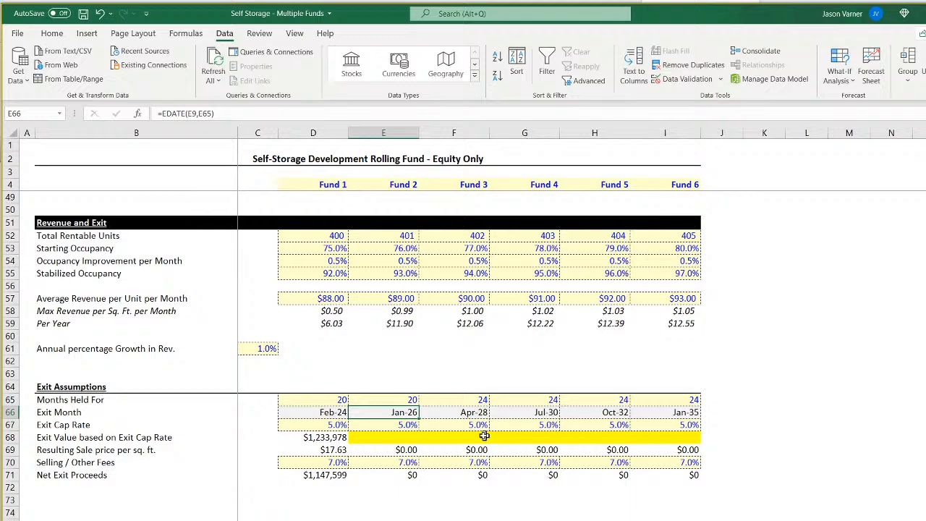
left_click_drag(349, 402, 715, 412)
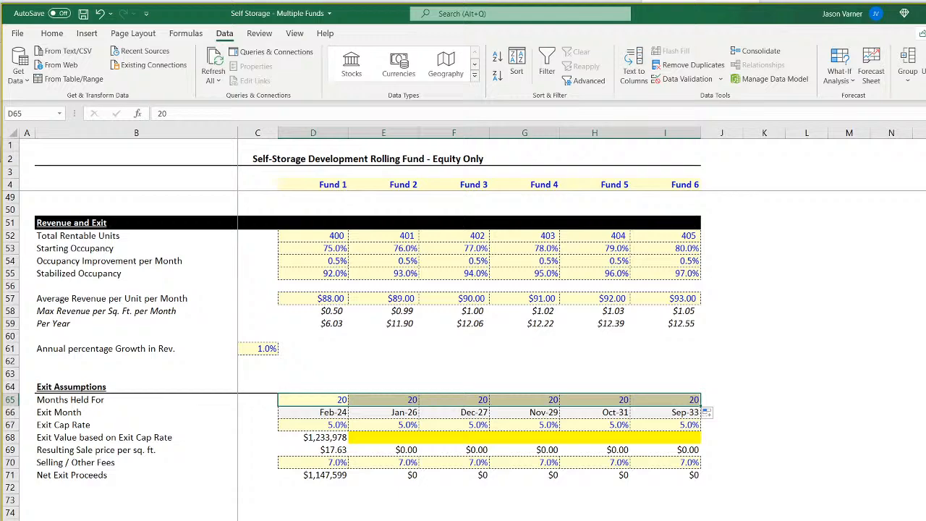
left_click(850, 520)
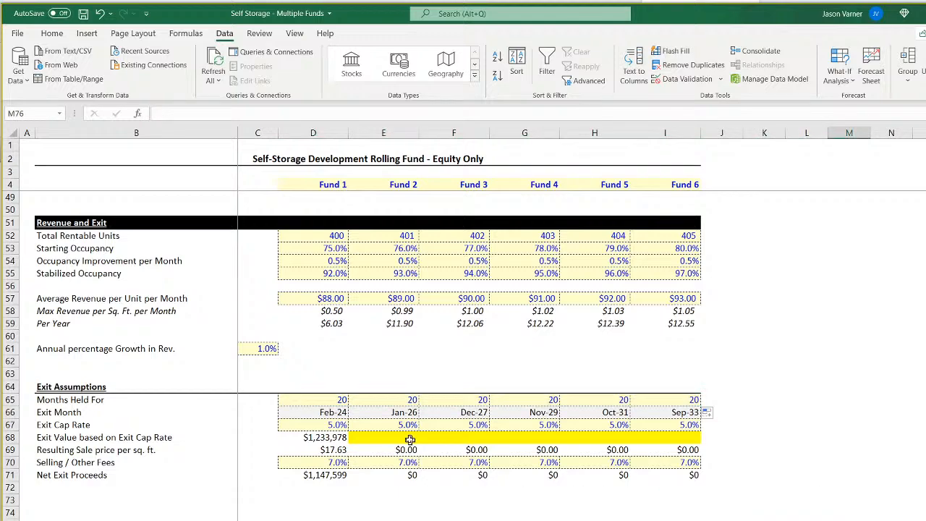
Set Fund 1's months held to 15 in the exit assumptions.
left_click(327, 400)
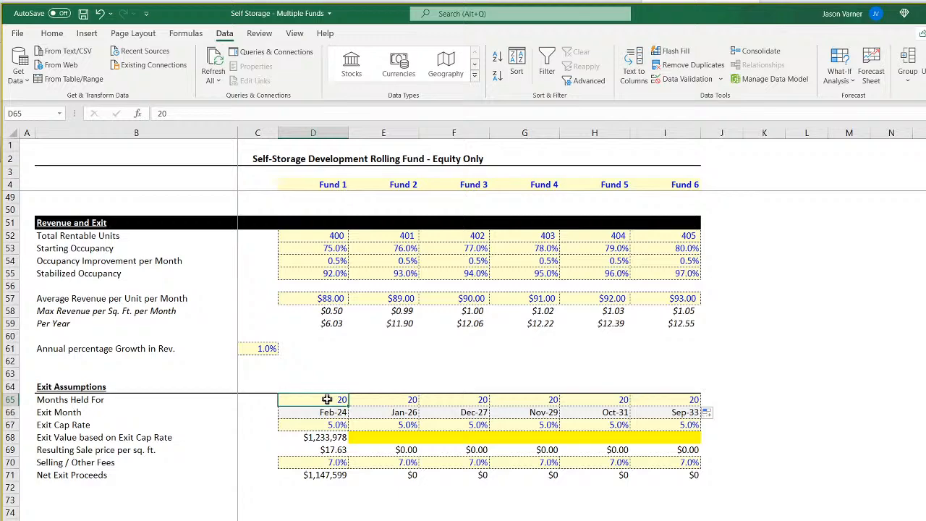
type("15")
key("Return")
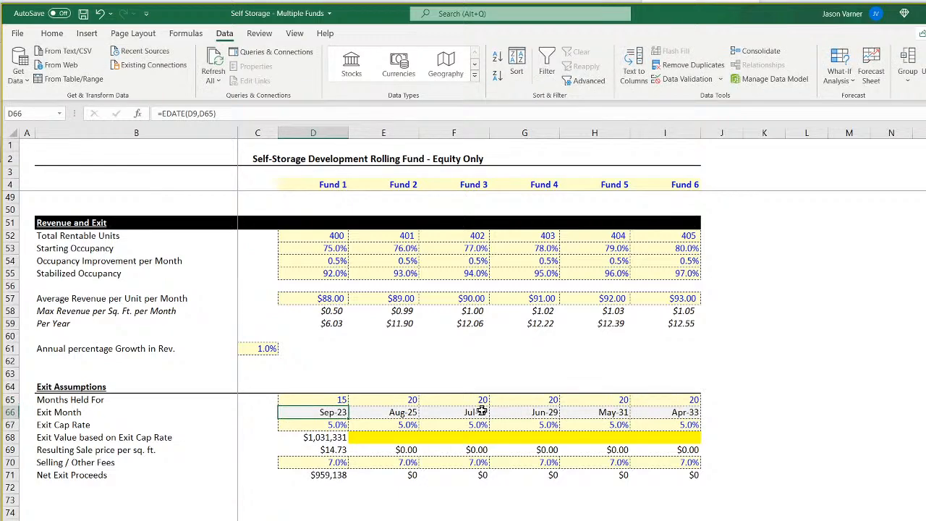
Set Fund 2's months held to 15 in the exit assumptions.
left_click(332, 400)
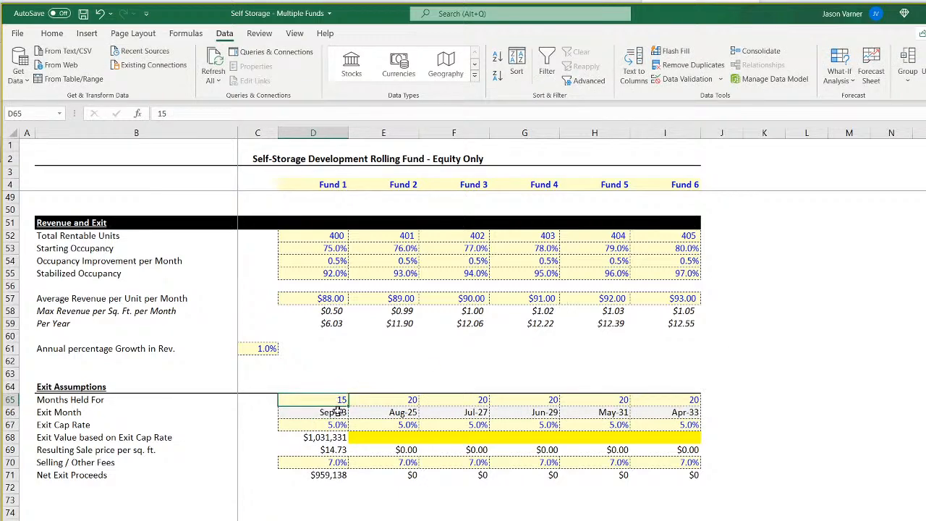
left_click(447, 401)
left_click(321, 401)
left_click(413, 402)
left_click(321, 403)
left_click(382, 404)
left_click(327, 403)
left_click(377, 399)
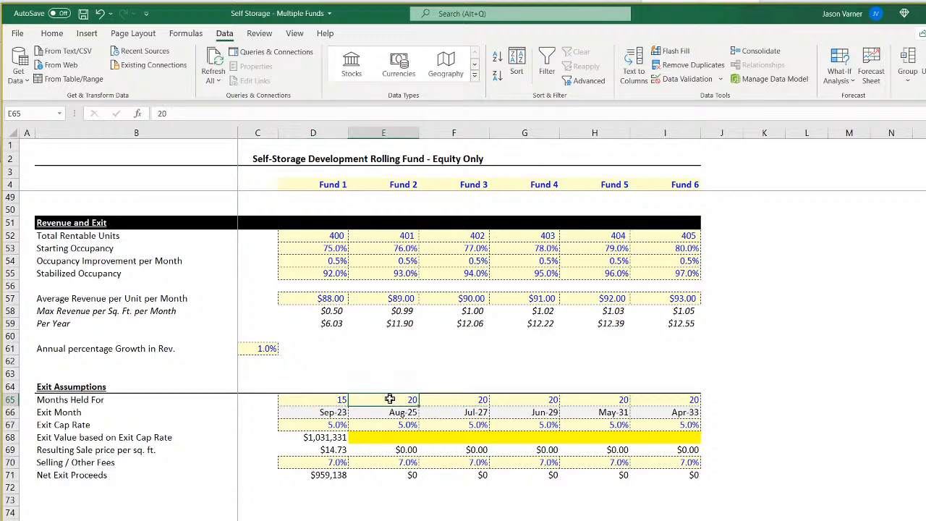
type("1")
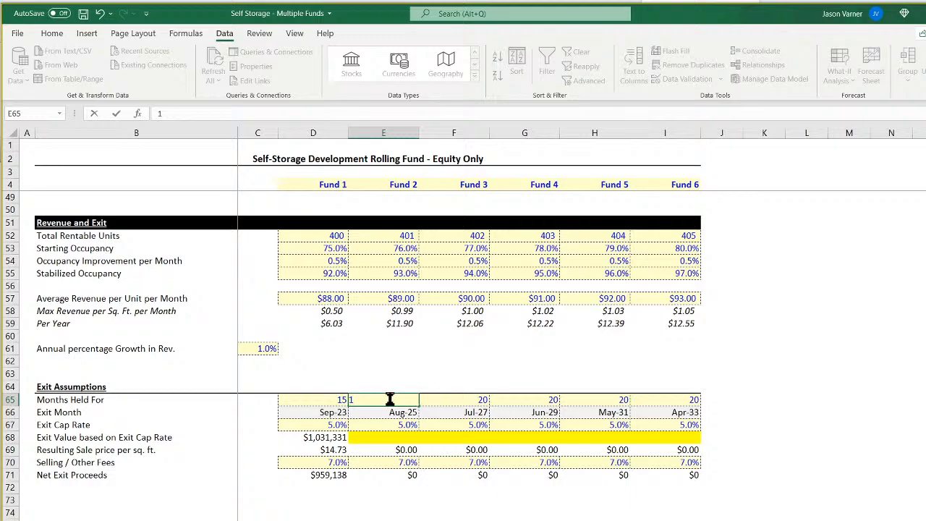
type("45")
key("Return")
Fill the 15 months held from Funds 1 and 2 across Funds 3 through 6.
left_click_drag(387, 399, 320, 404)
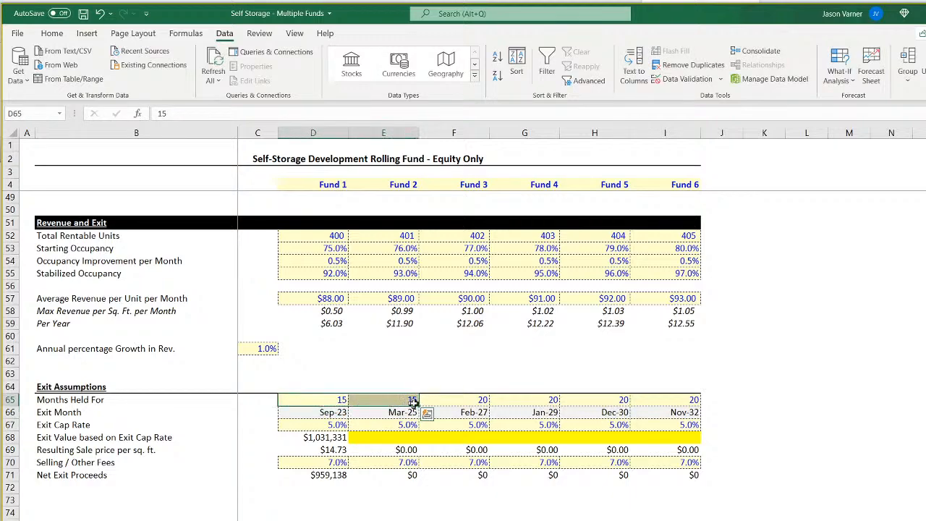
left_click_drag(419, 406, 675, 409)
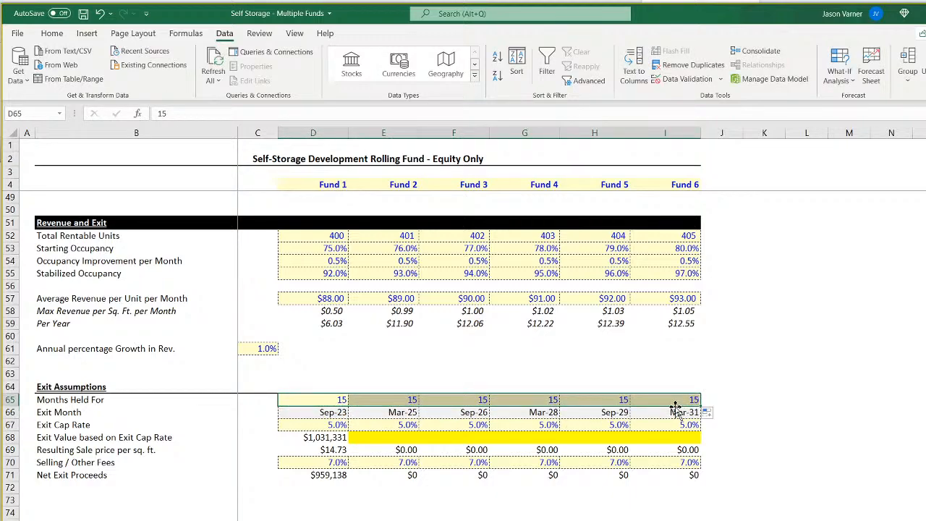
left_click(817, 450)
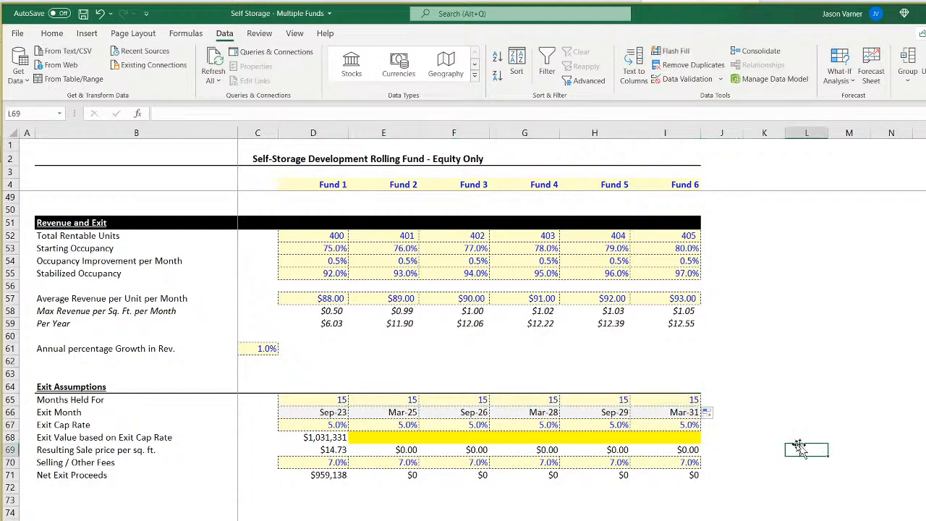
Recheck Fund 6's exit month against the end of the monthly pro forma timeline.
left_click(682, 414)
key("ctrl+Page_Down")
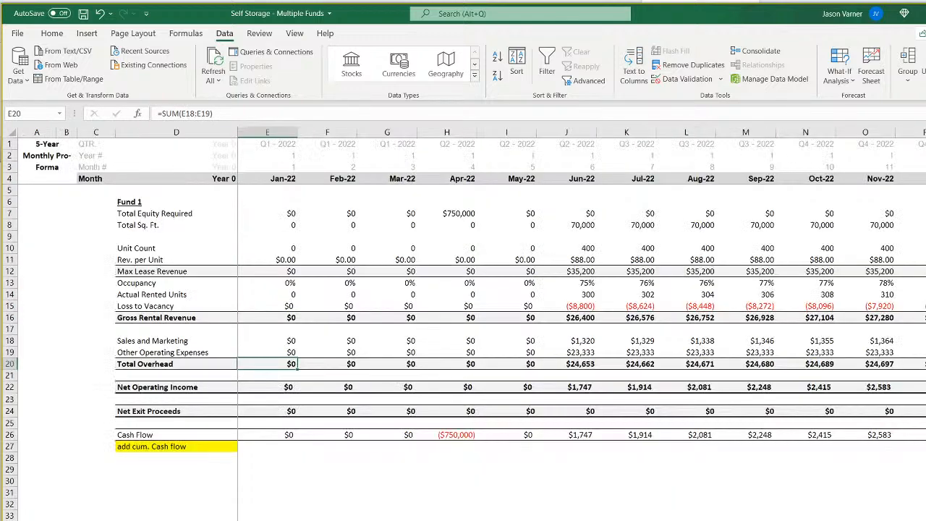
scroll(582, 324, "right", 20)
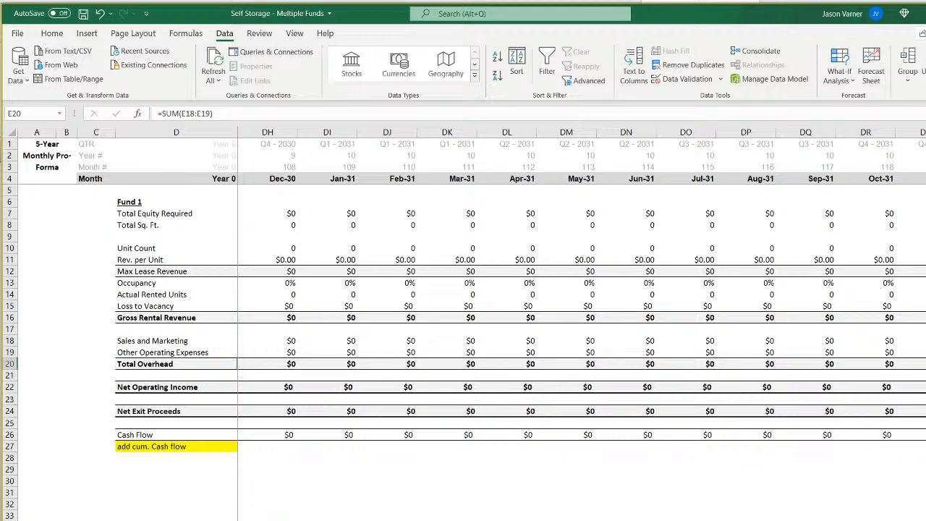
key("ctrl+Page_Up")
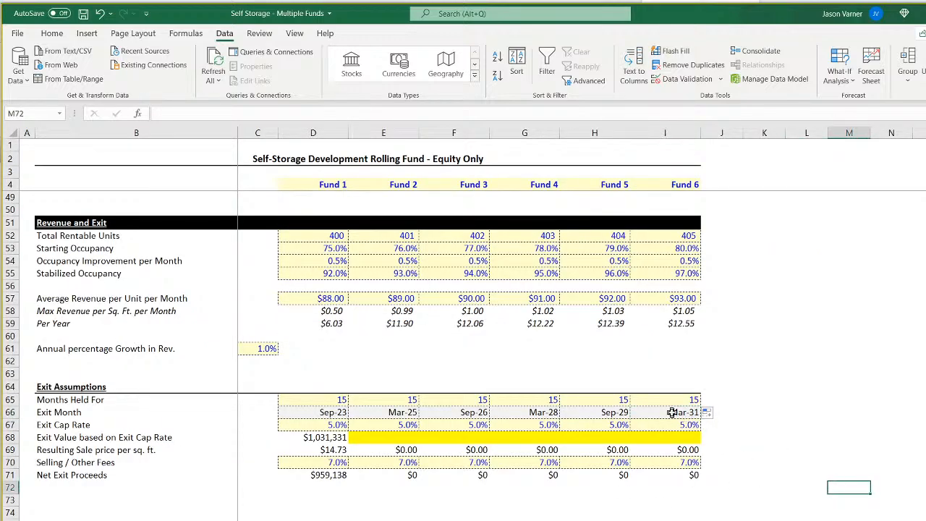
Choose Jan-22 as Fund 1's start of construction.
scroll(731, 478, "up", 15)
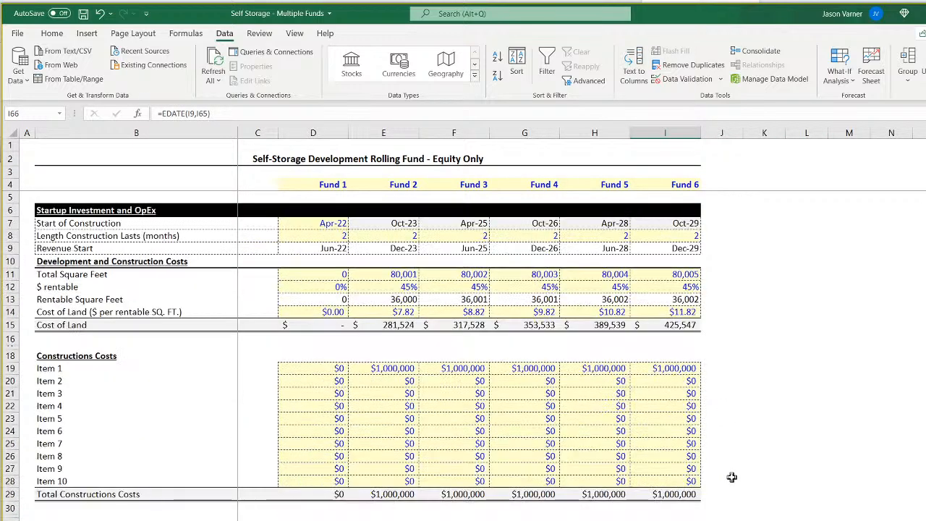
left_click(323, 224)
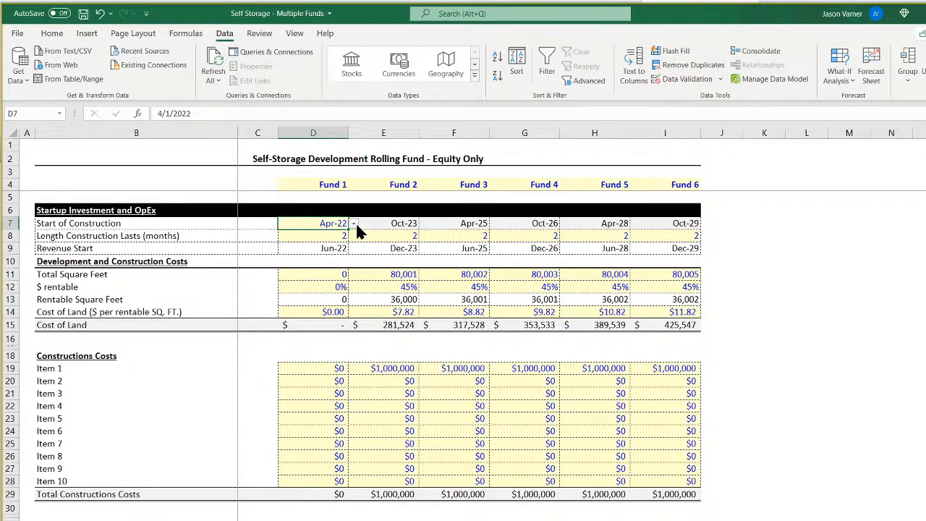
left_click(353, 224)
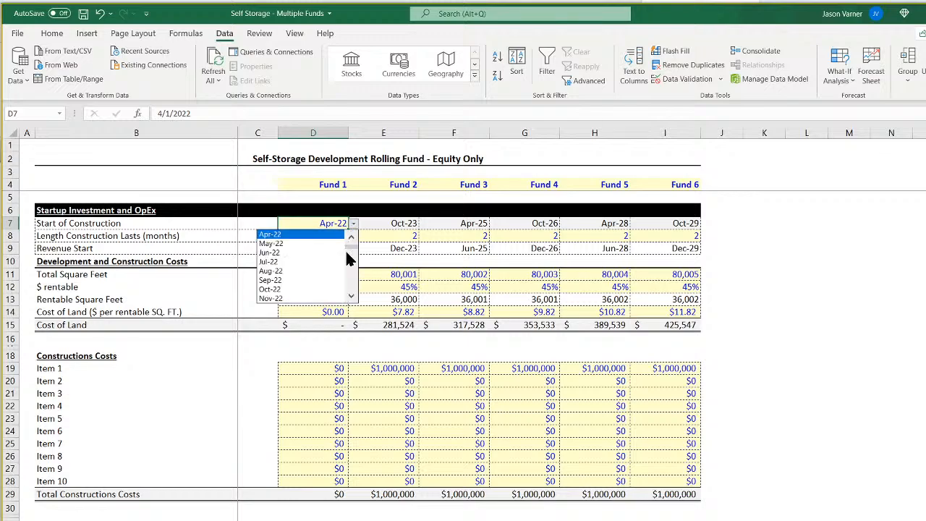
scroll(347, 253, "up", 1)
left_click(295, 235)
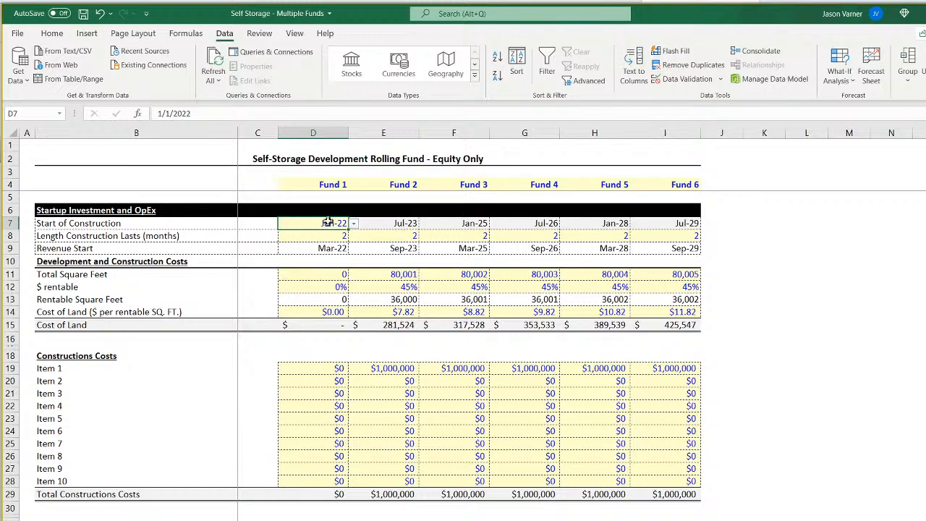
Examine Fund 1's revenue start, months held and exit month formula to trace how the exit timing is calculated.
left_click(320, 246)
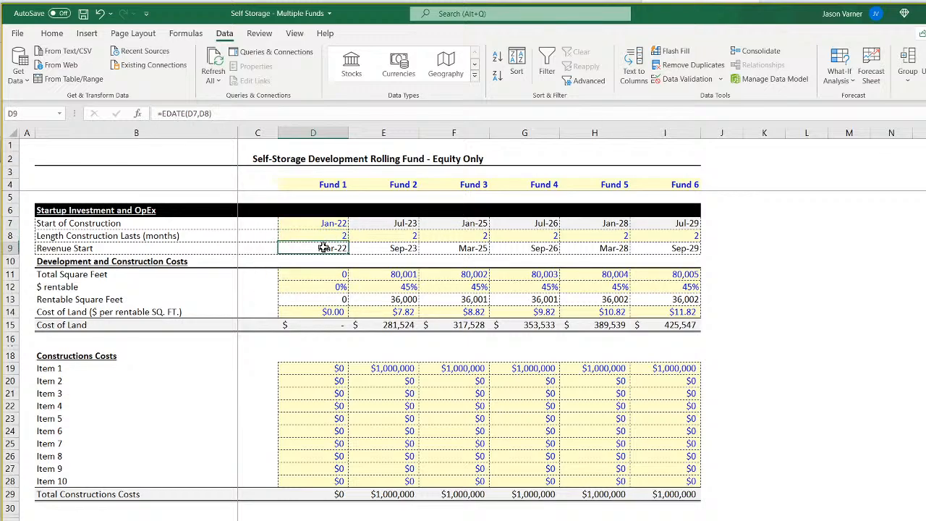
scroll(343, 344, "down", 19)
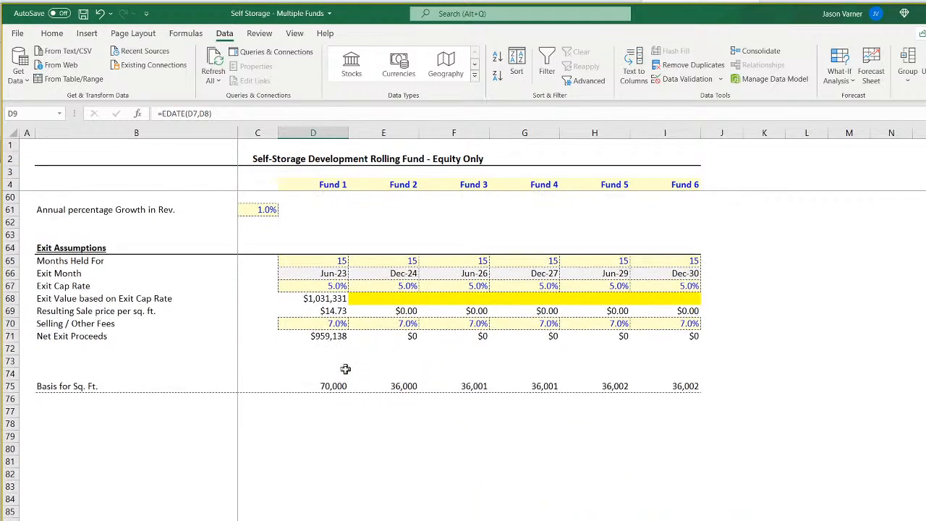
scroll(333, 351, "up", 18)
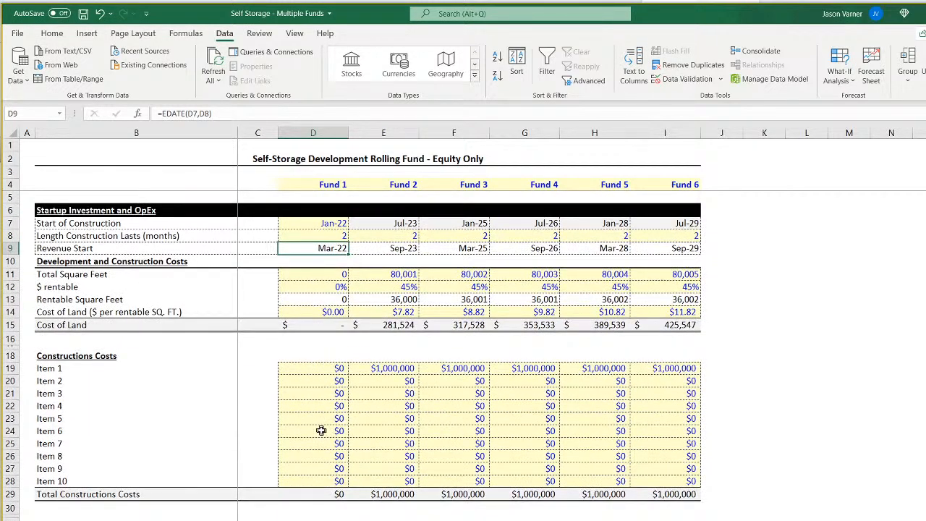
scroll(319, 433, "down", 7)
scroll(297, 448, "down", 7)
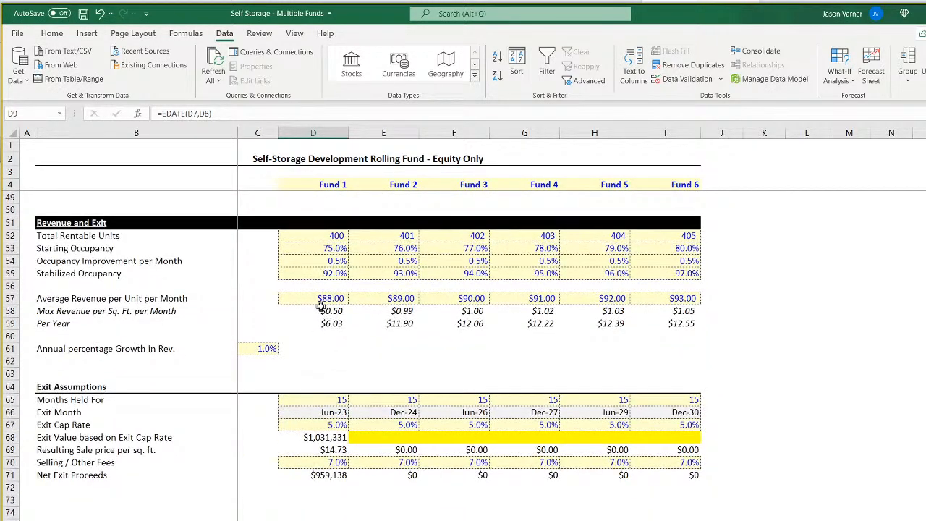
left_click(321, 402)
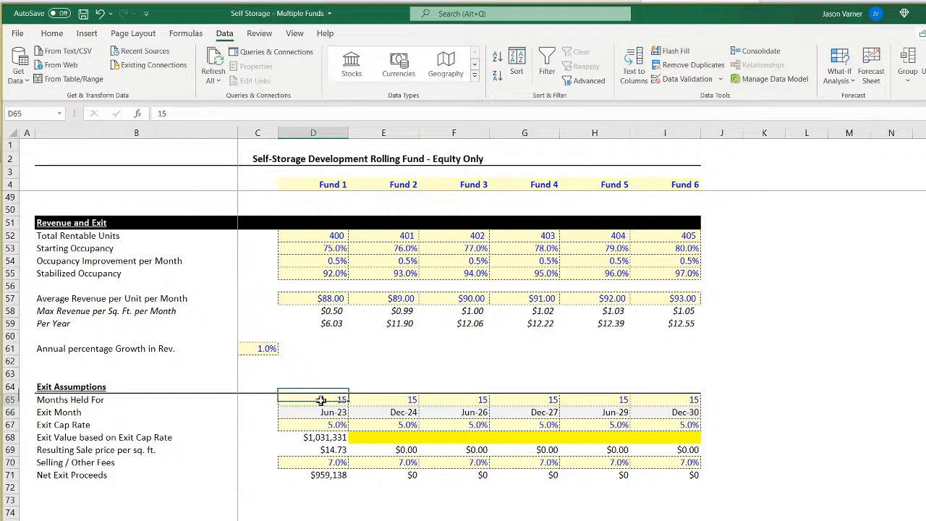
left_click(327, 413)
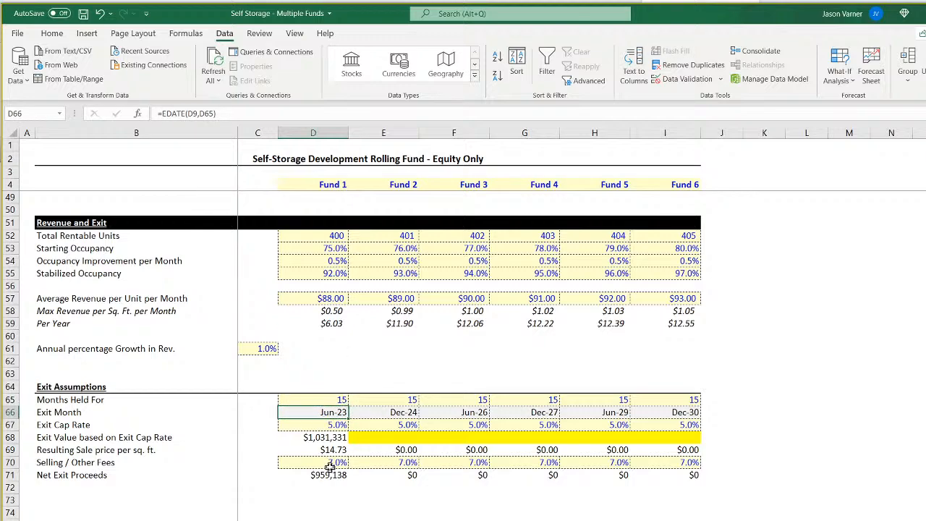
Trace how Fund 2's start of construction and revenue start follow from Fund 1's exit month.
left_click(327, 425)
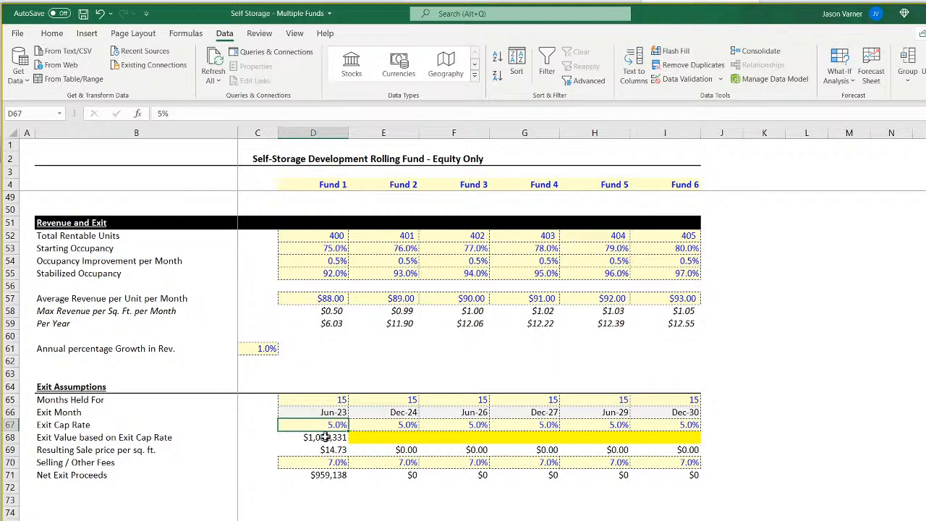
left_click(327, 414)
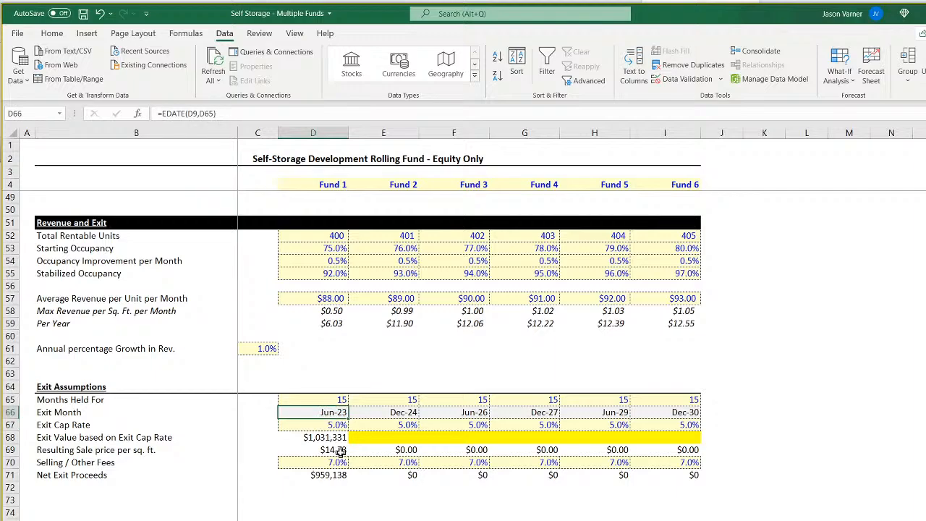
scroll(348, 449, "up", 15)
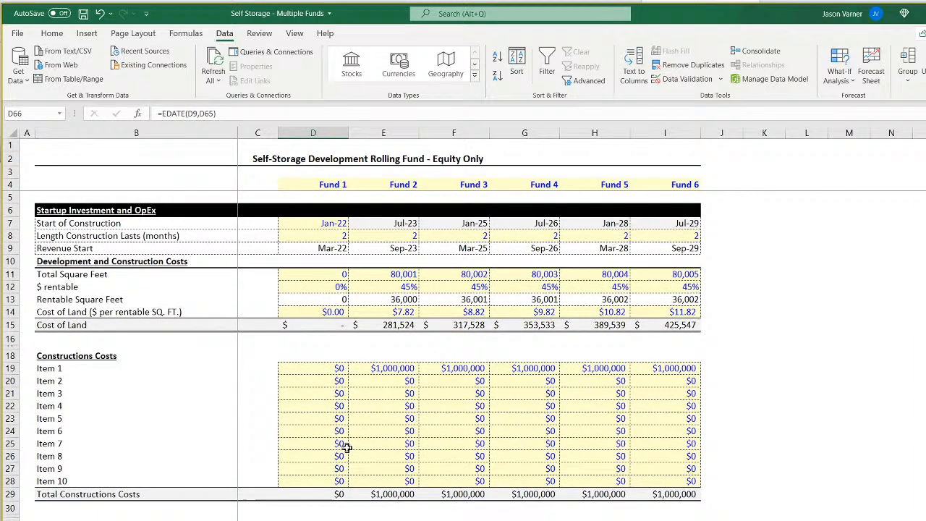
left_click(400, 224)
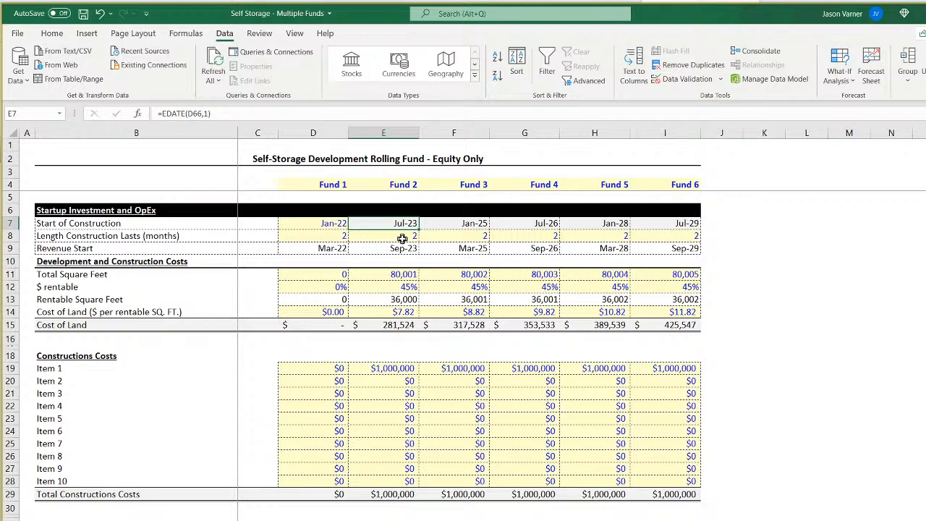
left_click(395, 238)
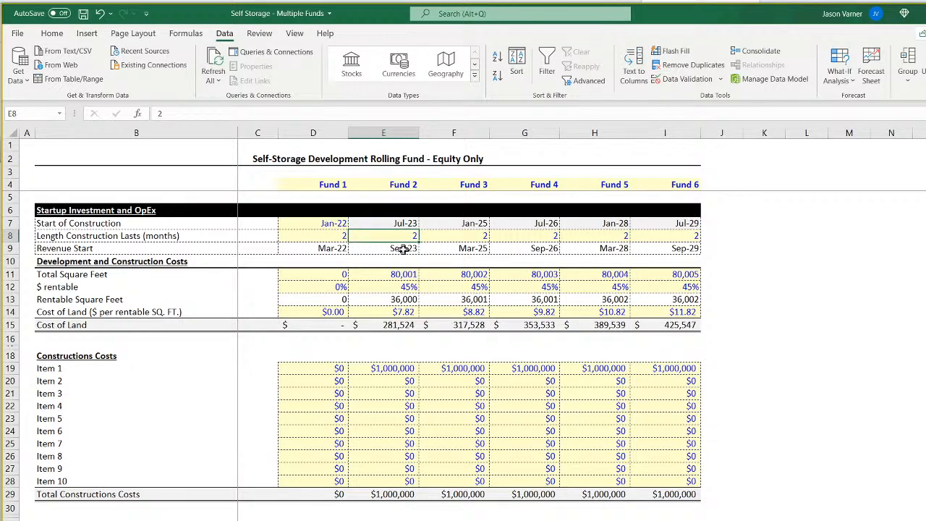
left_click(405, 250)
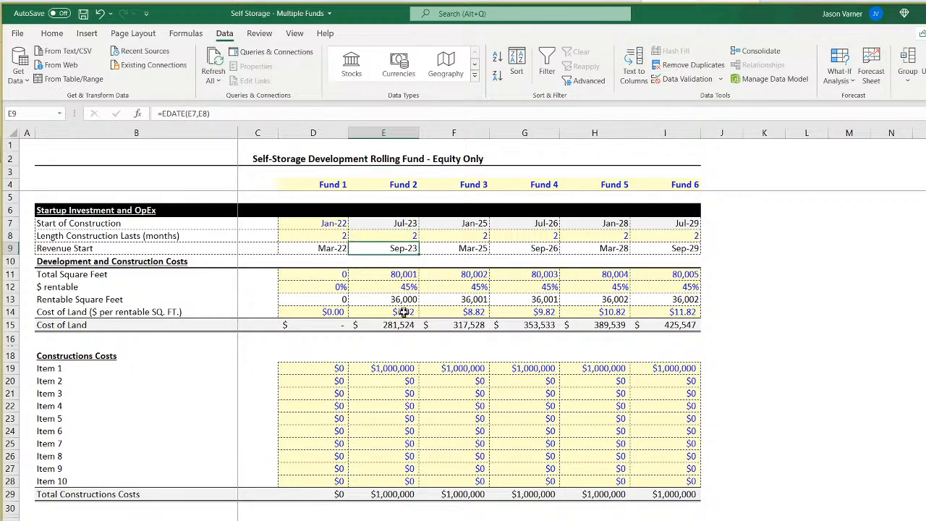
Examine Fund 2's exit month formula and the revenue start and months held cells it refers to.
scroll(403, 312, "down", 15)
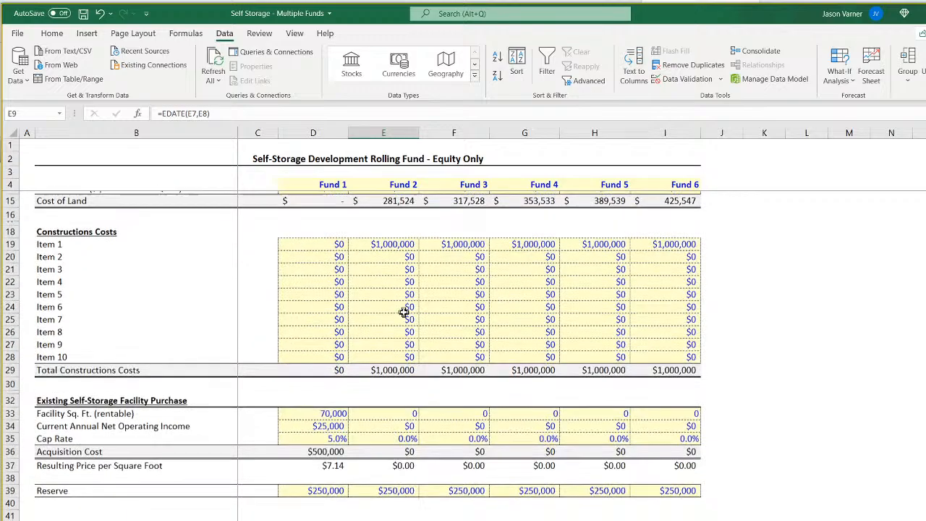
left_click(389, 414)
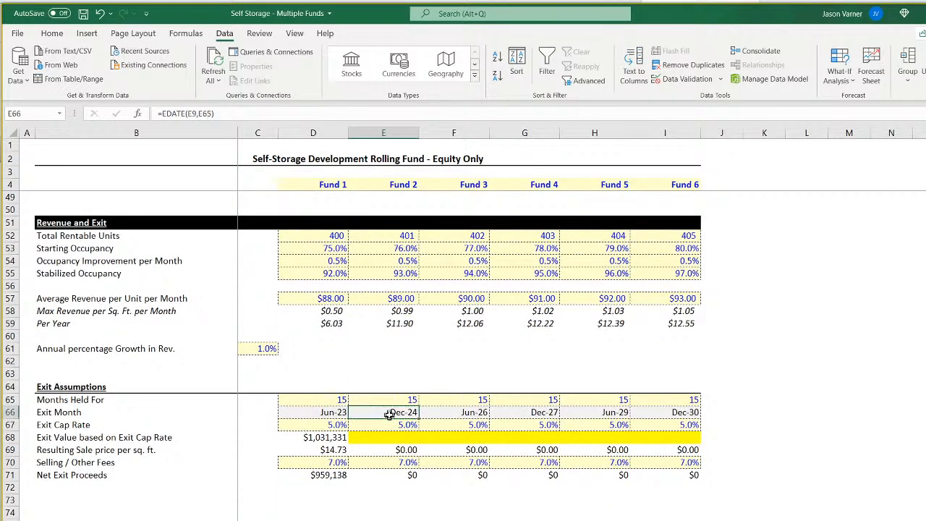
double_click(389, 414)
scroll(628, 386, "up", 15)
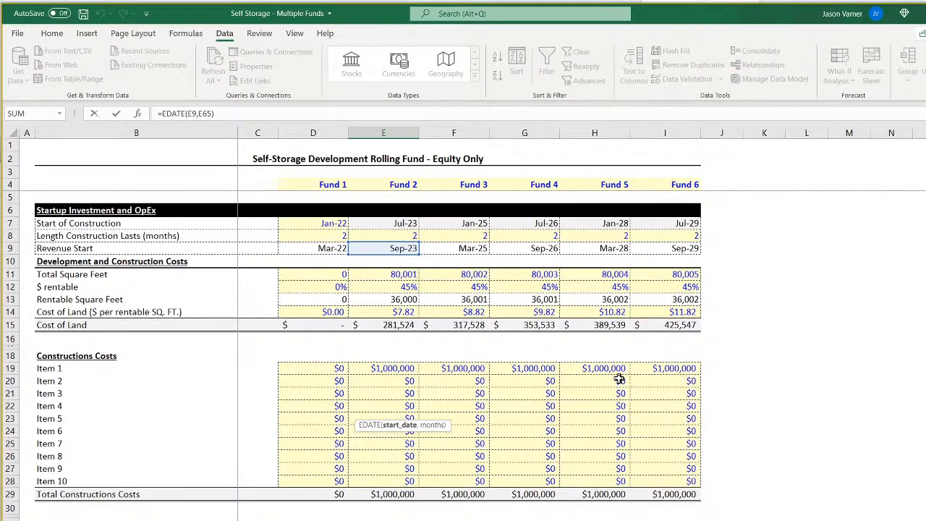
key("Return")
scroll(618, 379, "down", 9)
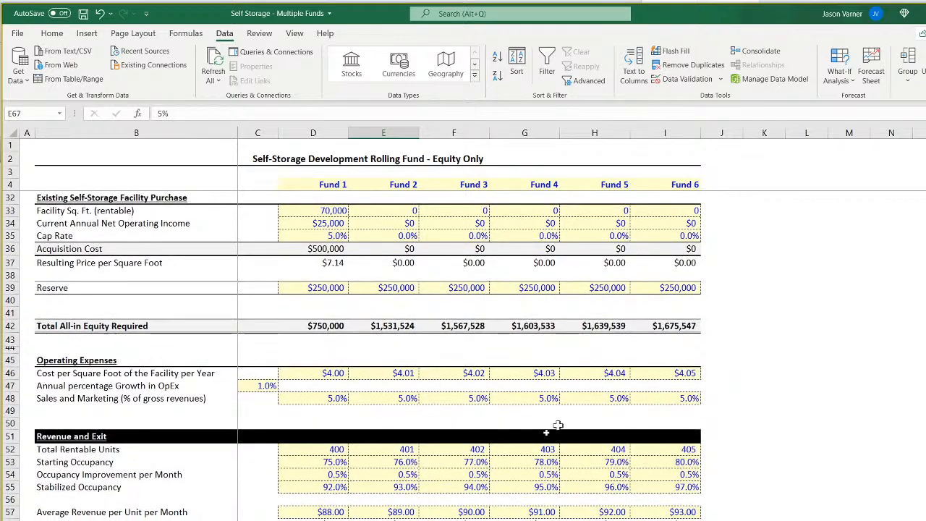
key("Up")
key("Up")
Set Fund 1's months held to 17 and fill that value across Funds 2 through 6.
scroll(351, 355, "down", 4)
left_click(684, 484)
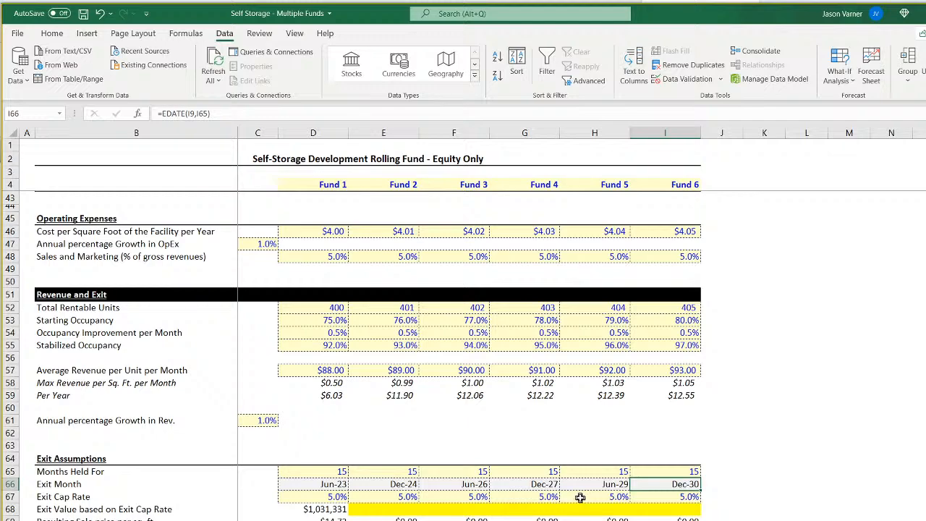
left_click(329, 472)
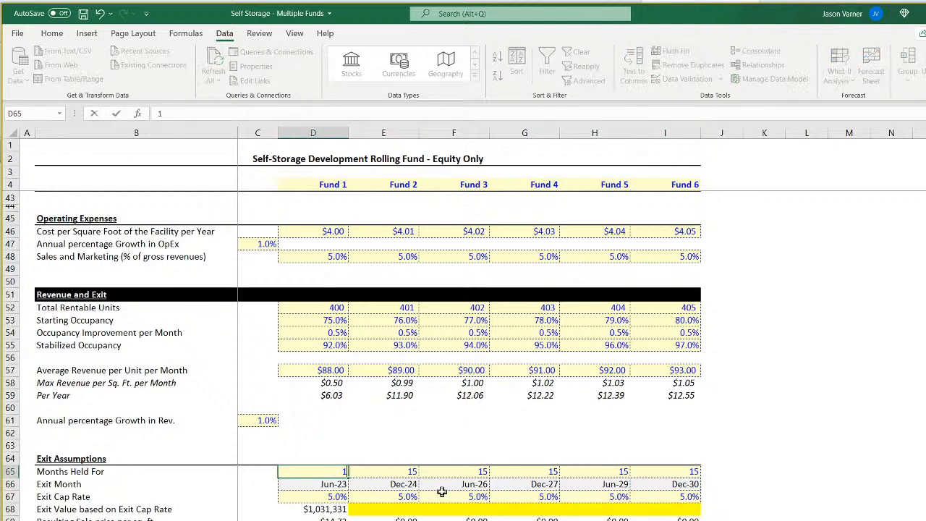
type("17")
key("Return")
left_click(334, 472)
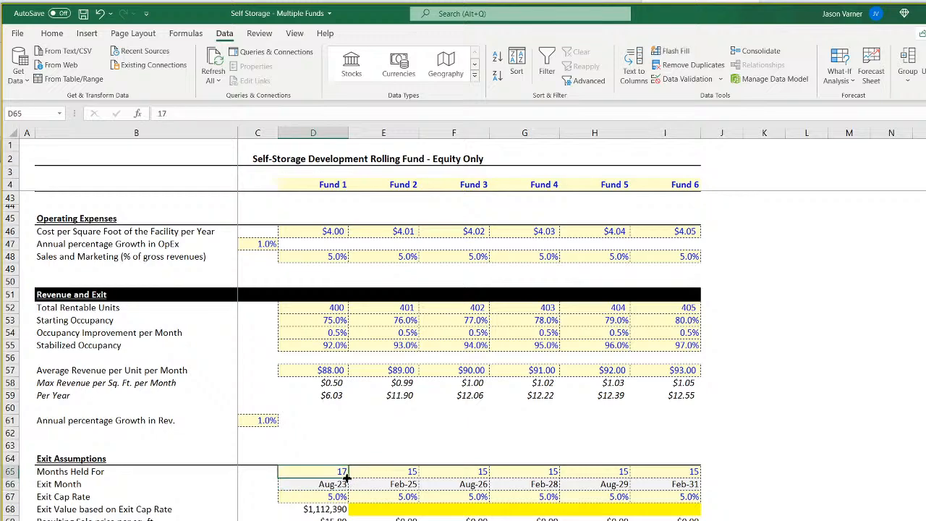
left_click_drag(348, 478, 665, 485)
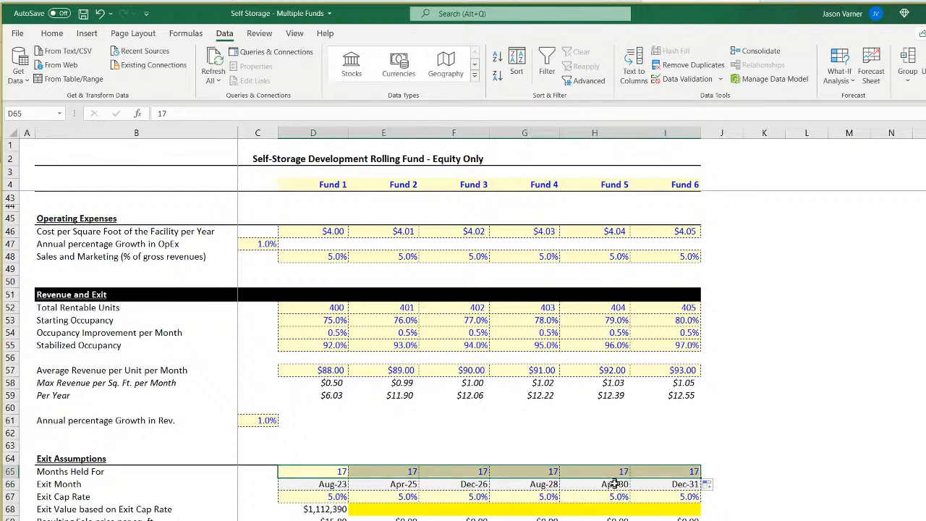
Compare Fund 6's exit month with the final months of the monthly pro forma timeline.
left_click(681, 472)
left_click(681, 485)
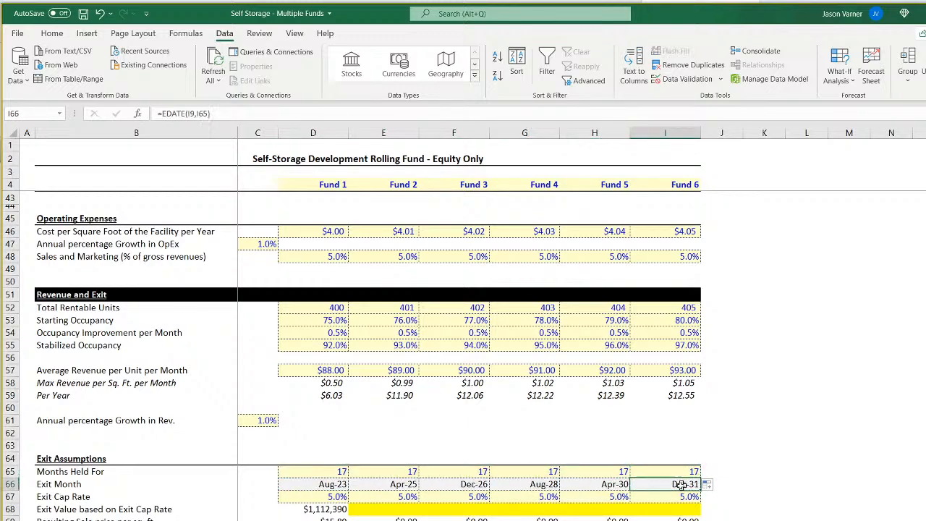
key("ctrl+Page_Down")
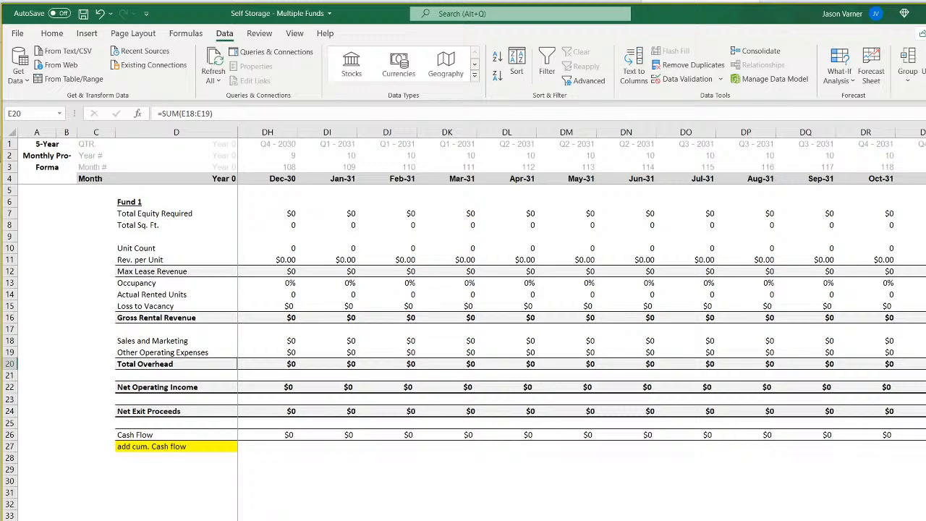
key("ctrl+Page_Up")
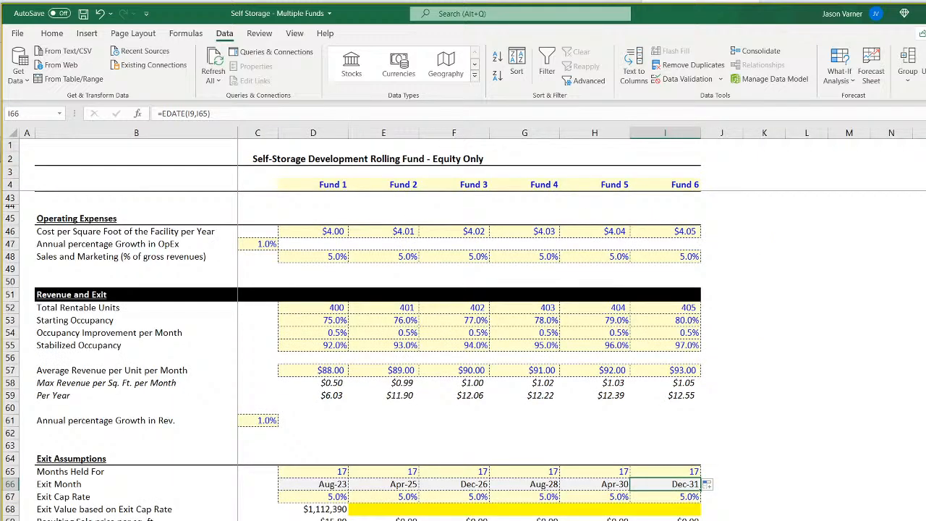
Review the exit value row, from Fund 1's calculated value to the blank highlighted cells for Funds 2 through 6.
left_click(764, 520)
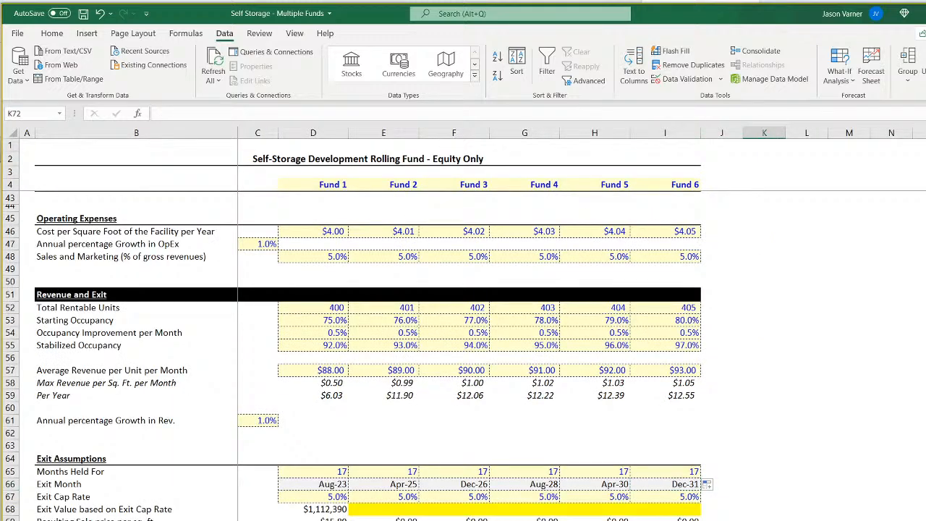
left_click(325, 509)
left_click(397, 510)
left_click(686, 510)
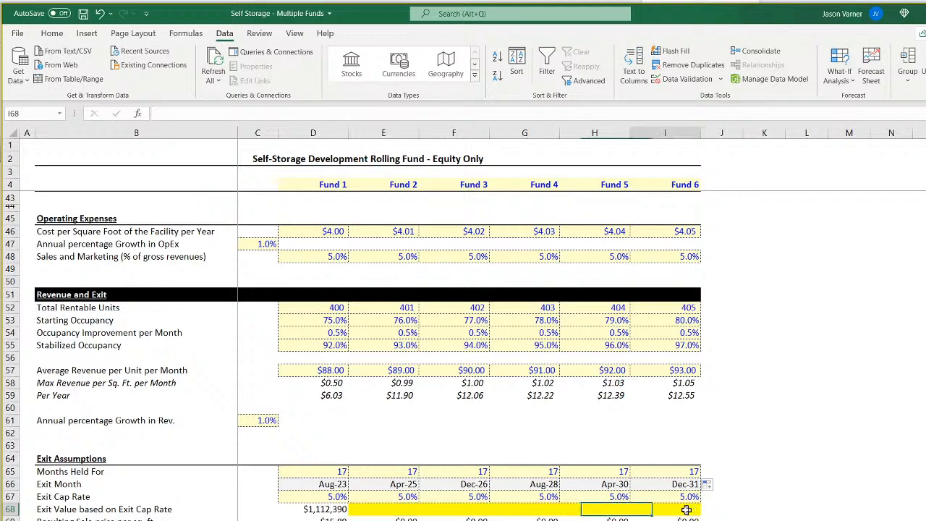
left_click_drag(686, 511, 379, 511)
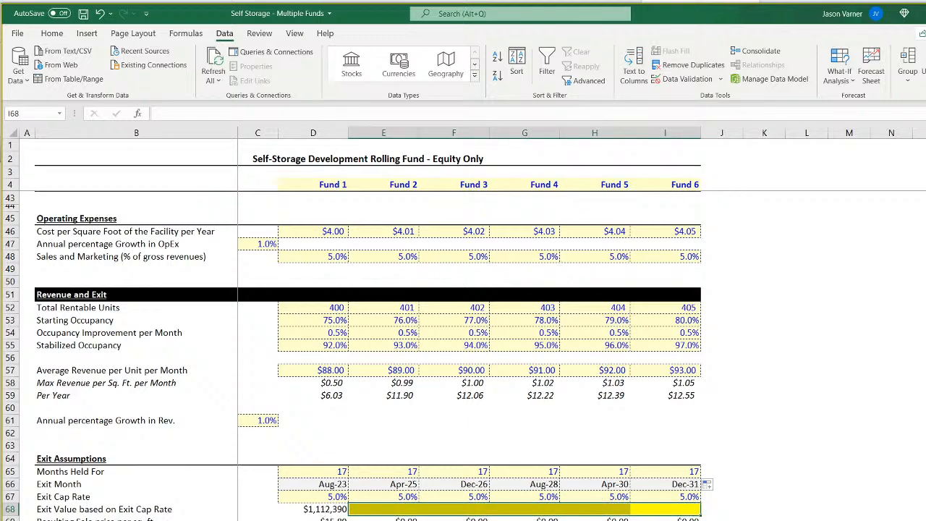
Clear the yellow note below Fund 1's Cash Flow row on the monthly pro forma and label it "Cumulative Cash Flow".
left_click(166, 519)
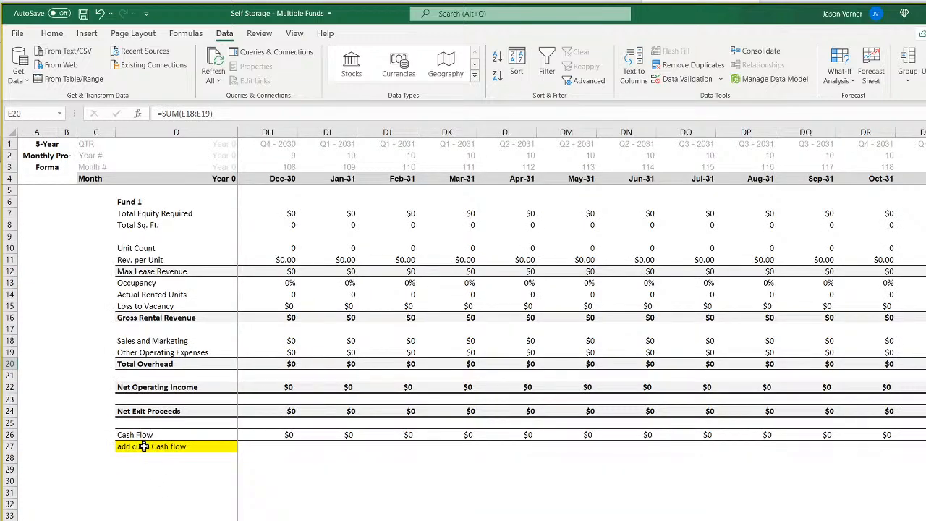
left_click(144, 446)
type("C")
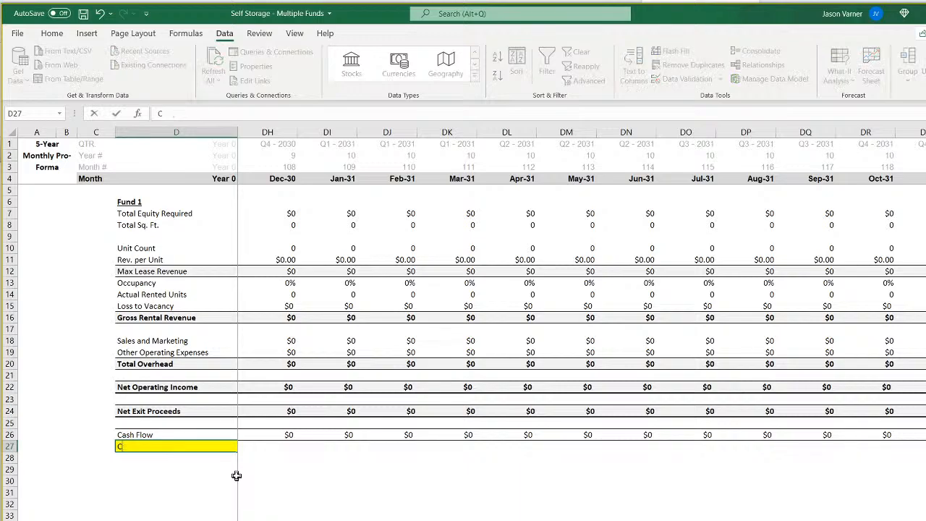
key("Return")
left_click(102, 448)
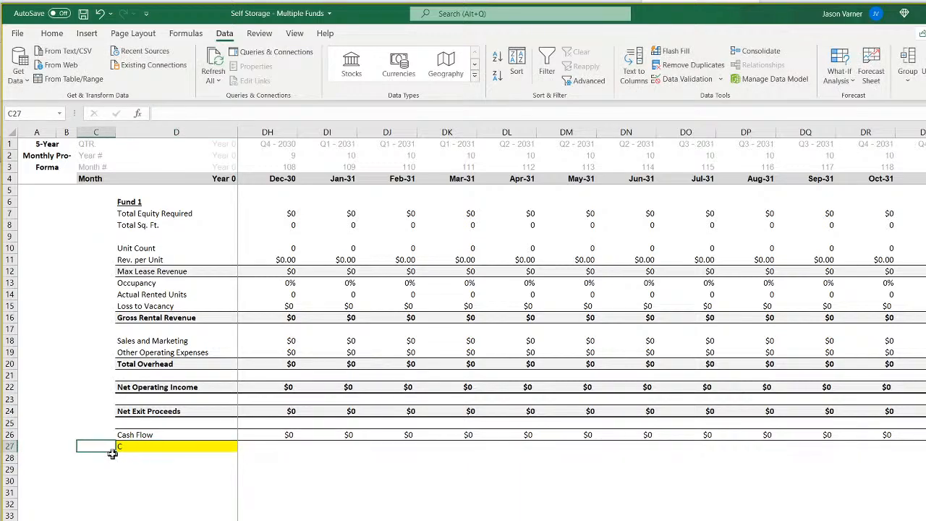
left_click_drag(117, 452, 253, 450)
left_click(147, 448)
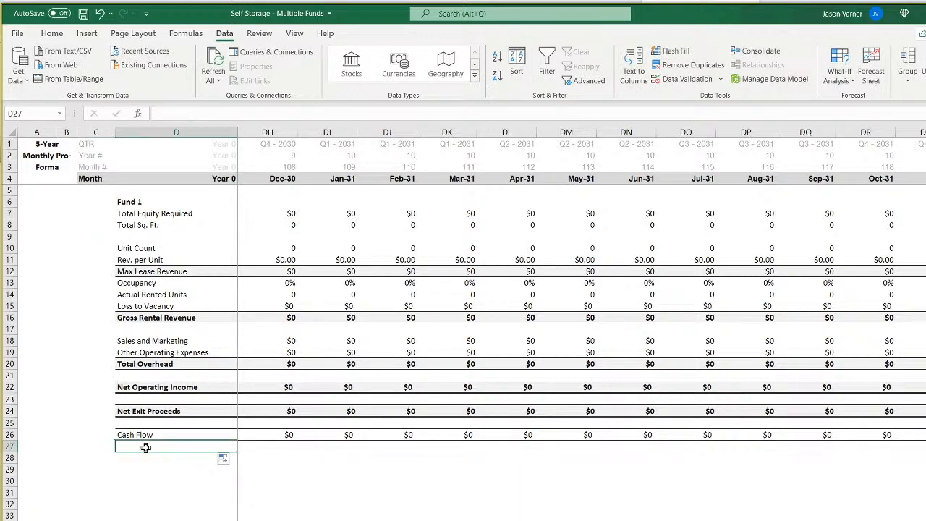
type("Cumulat")
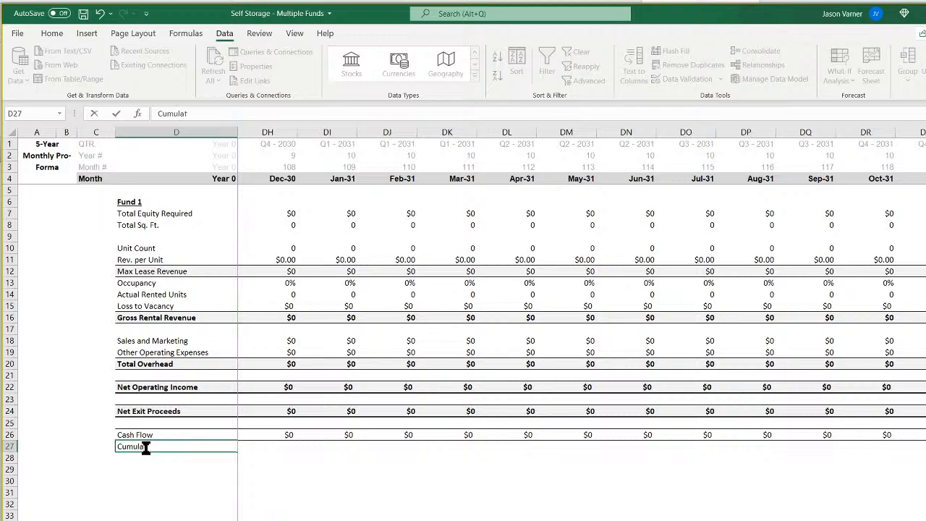
type("ive Cash Flow")
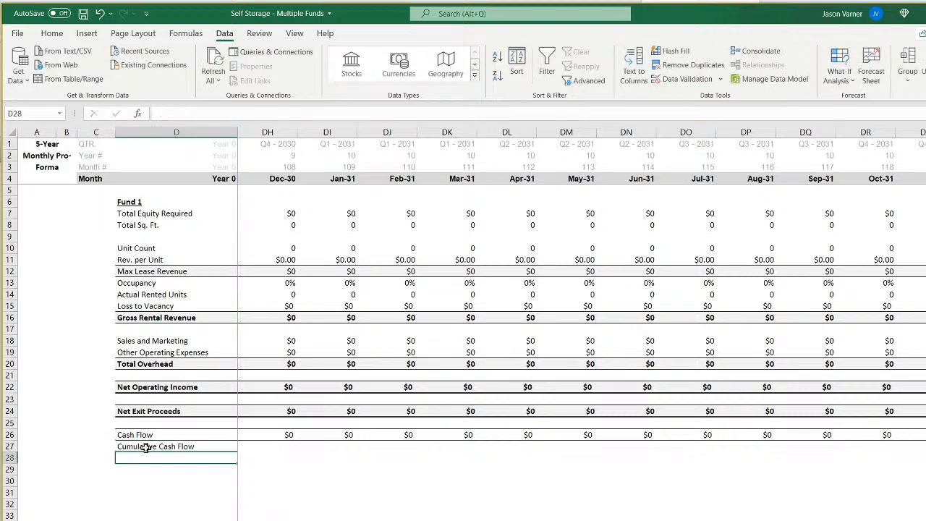
Set Jan-22's cumulative cash flow equal to that month's cash flow with a reference to E26.
key("Tab")
type("=")
left_click(289, 434)
key("Return")
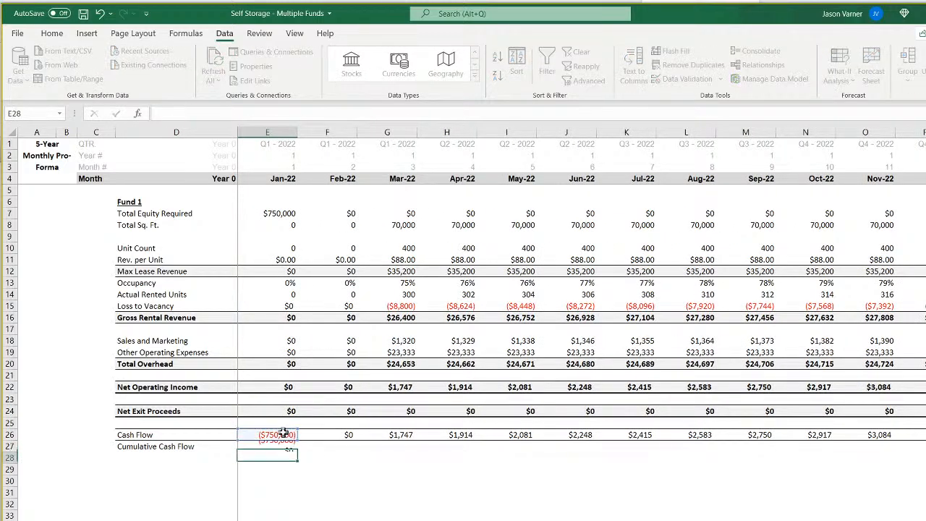
Enter =E27+F26 as Feb-22's cumulative cash flow and fill the formula across the remaining months.
left_click(311, 446)
type("=")
left_click(276, 446)
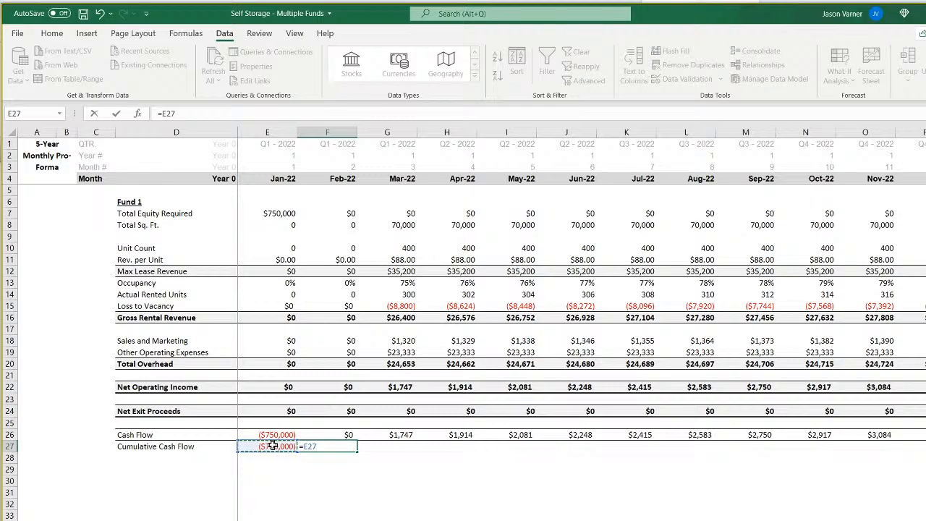
type("+")
left_click(329, 432)
key("Return")
left_click(353, 446)
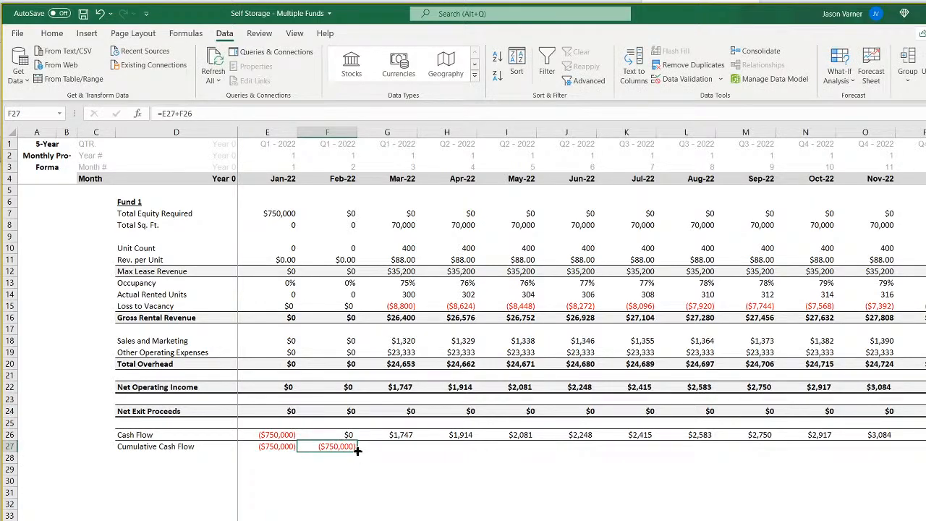
left_click_drag(357, 450, 923, 449)
scroll(582, 325, "left", 20)
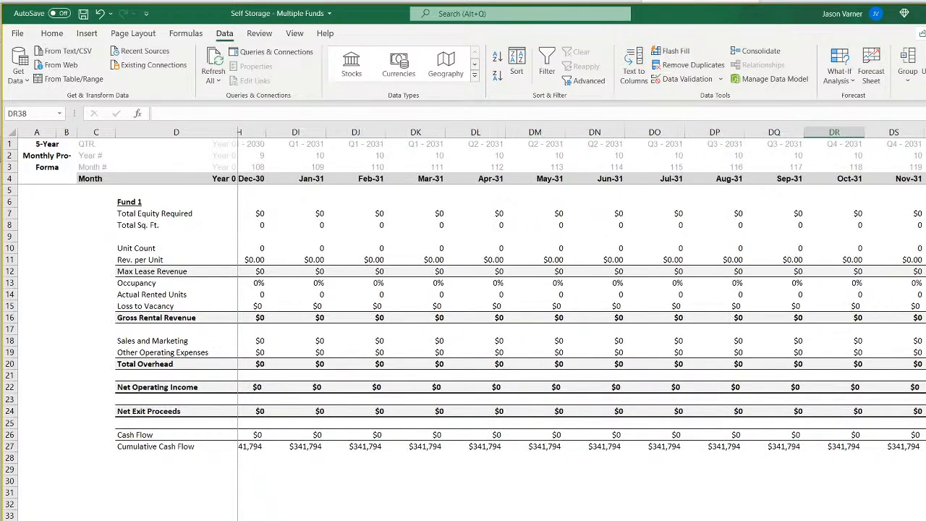
Check which monthly row the waterfall's Year 1 contributions formula uses, comparing Fund 1's Cash Flow and Net Operating Income rows.
left_click(506, 520)
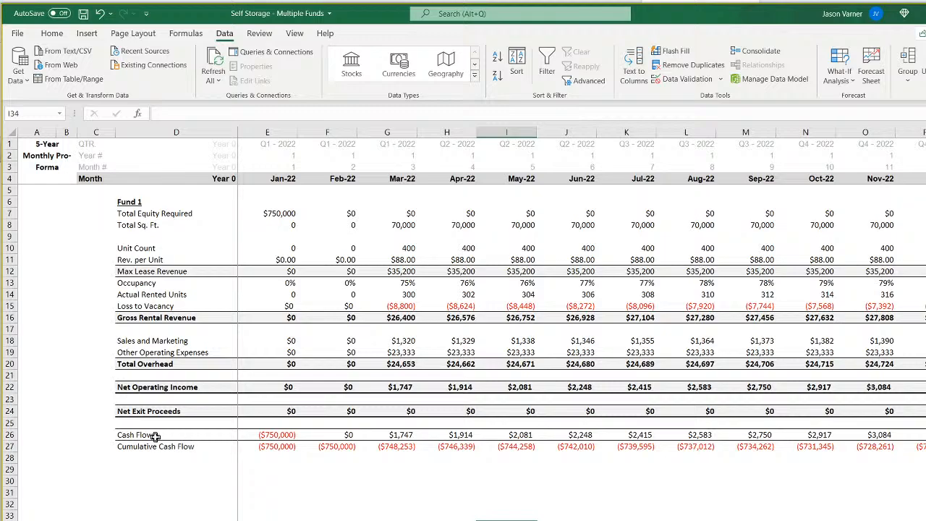
left_click_drag(159, 435, 416, 436)
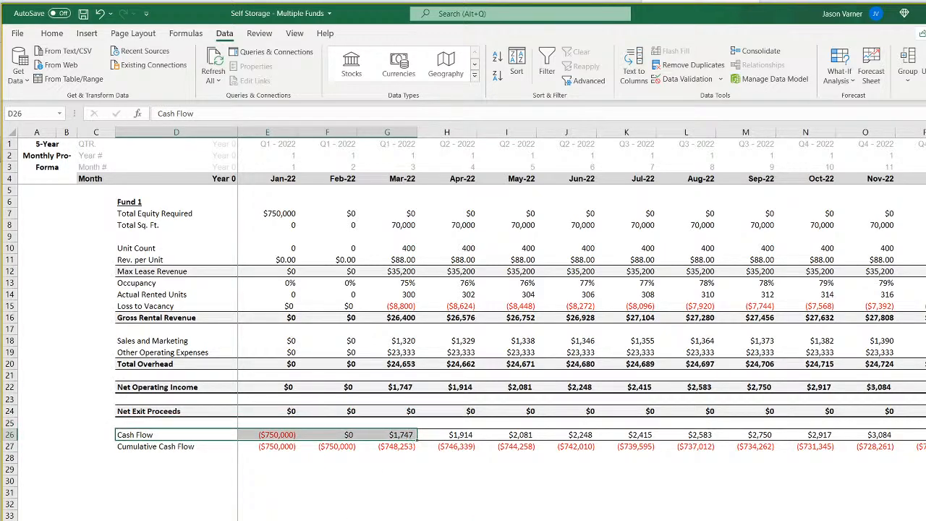
left_click(268, 520)
left_click(427, 279)
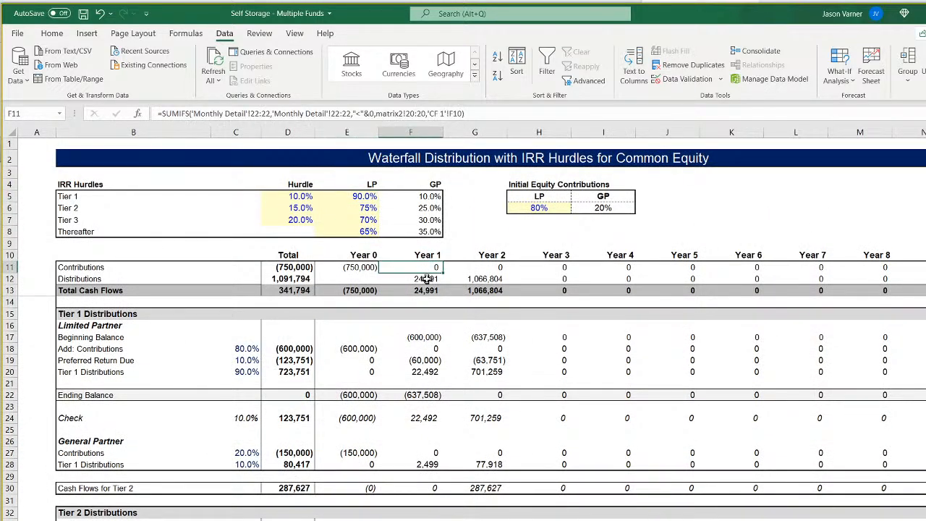
left_click(428, 267)
left_click(270, 520)
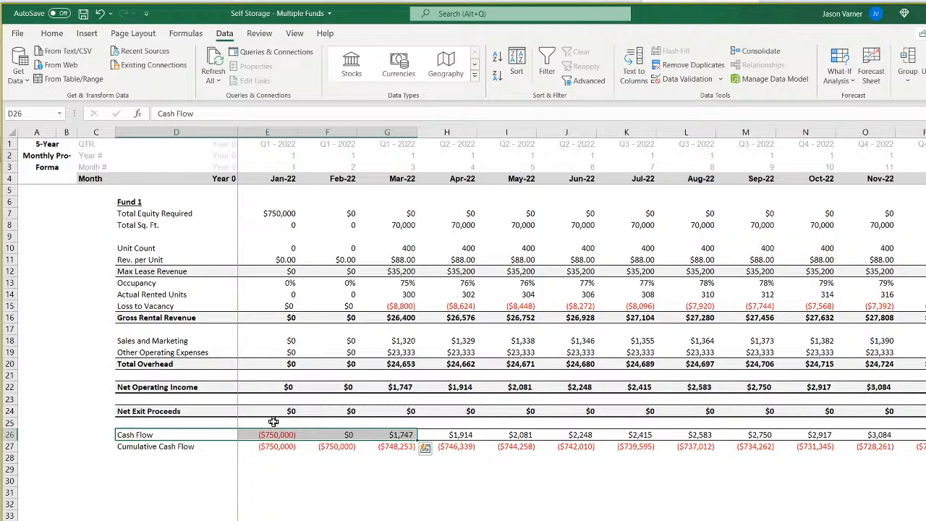
left_click_drag(287, 387, 702, 387)
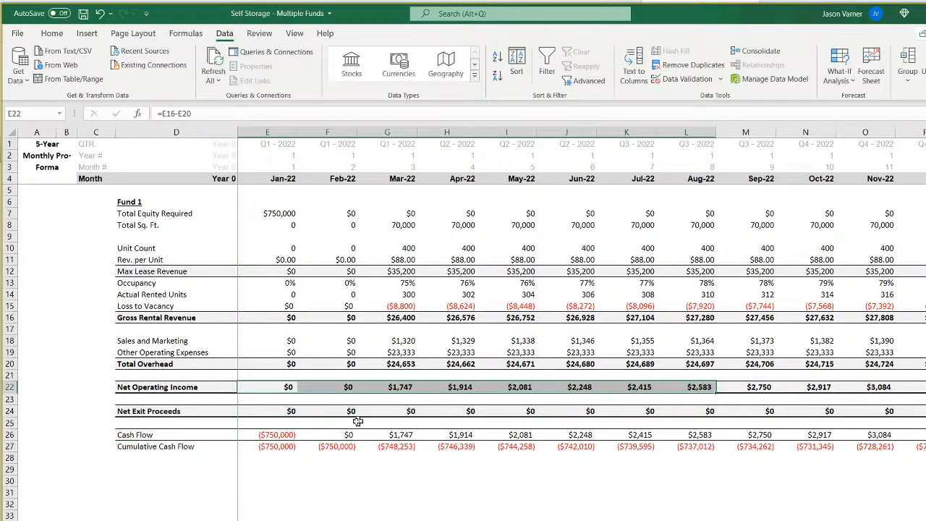
Review the waterfall's yearly contributions and distributions, then its Investor (LP) and Sponsor (GP) cash flow sections under Common Equity.
left_click(406, 436)
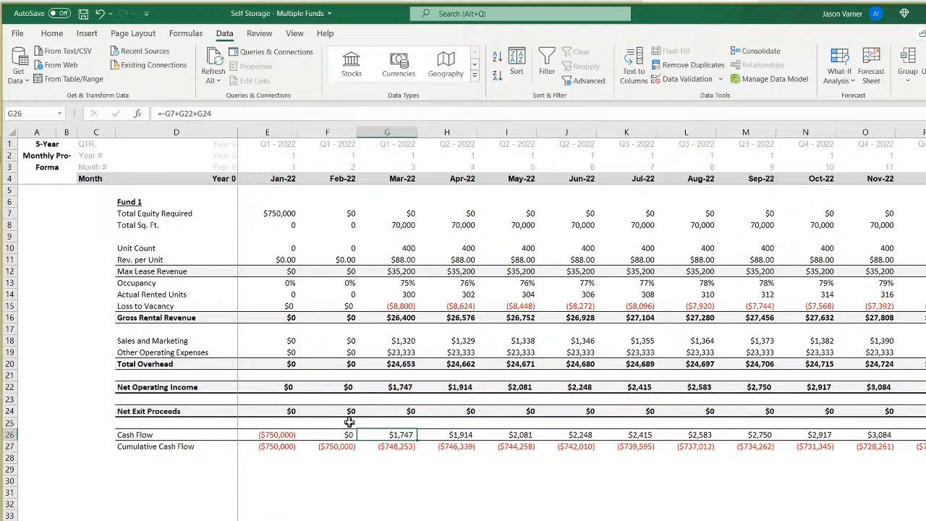
left_click(395, 519)
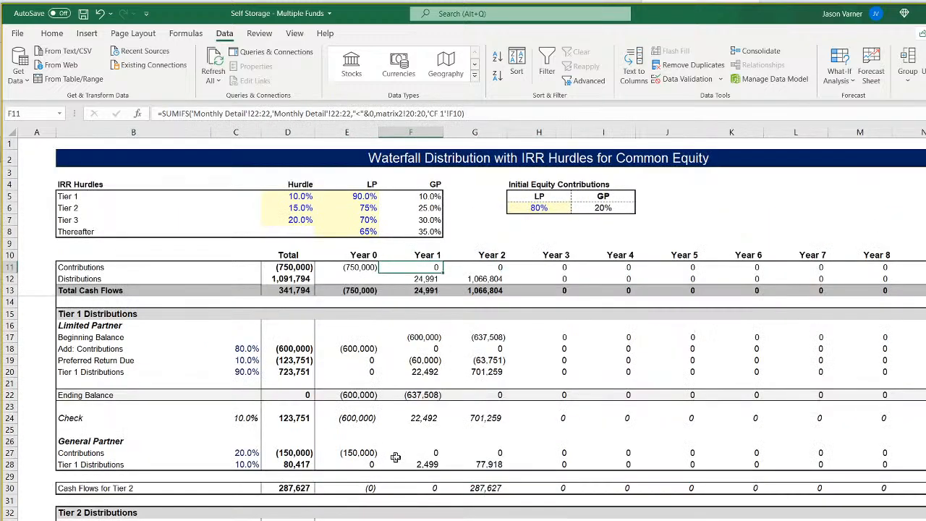
left_click_drag(424, 267, 459, 282)
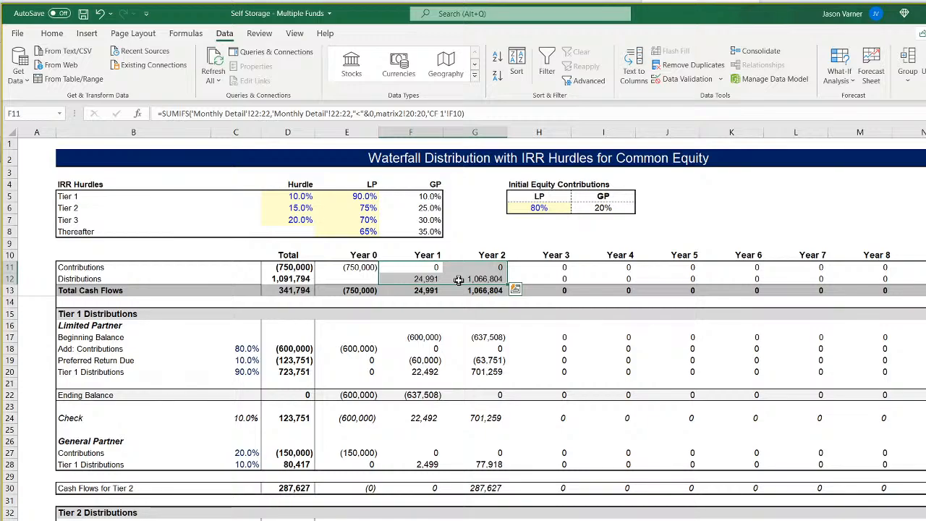
left_click(217, 520)
left_click(495, 255)
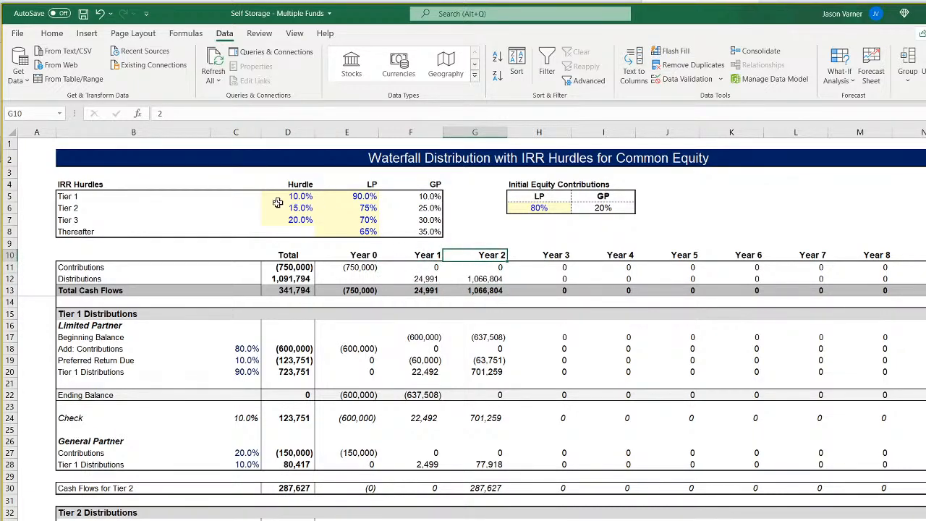
scroll(487, 459, "down", 18)
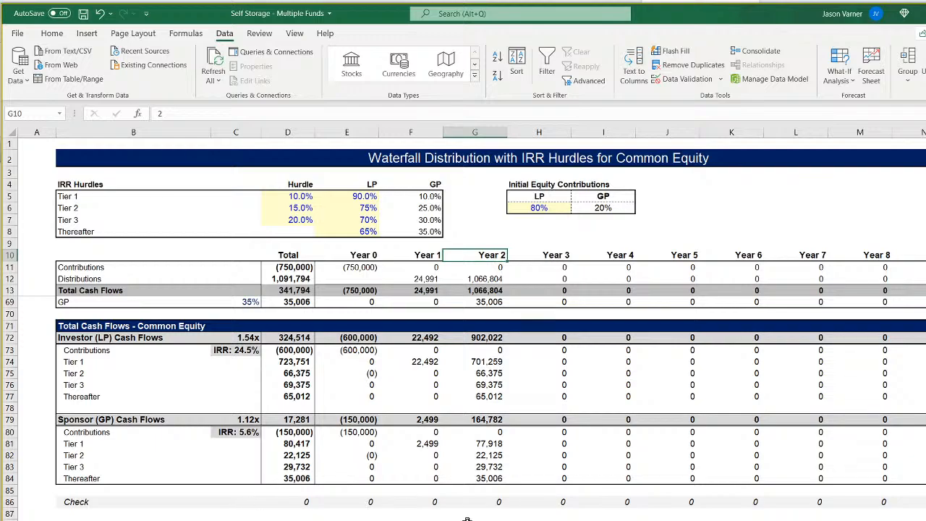
left_click(110, 424)
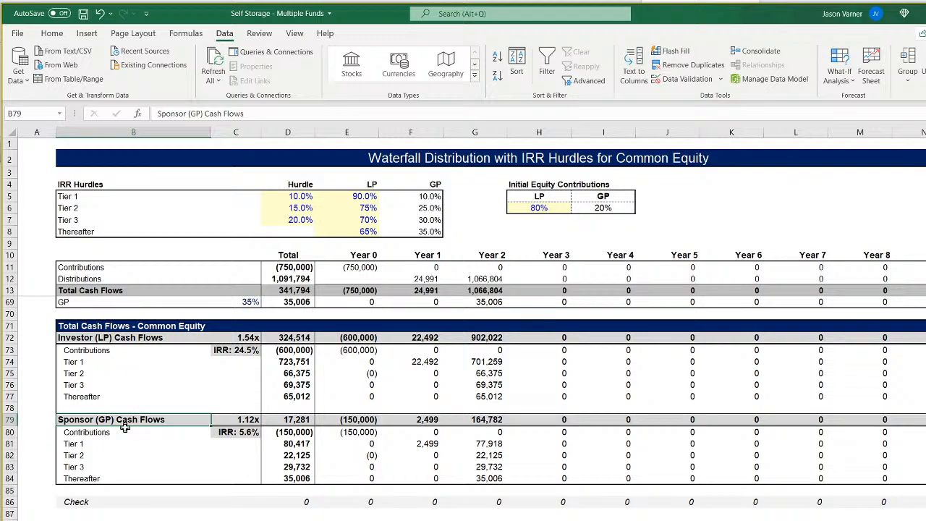
left_click(109, 339)
left_click(101, 418)
left_click(98, 340)
left_click(102, 420)
Compare Fund 1's monthly Cash Flow and Cumulative Cash Flow rows with the waterfall's tier distributions and LP/GP cash flows.
left_click(391, 518)
left_click(282, 439)
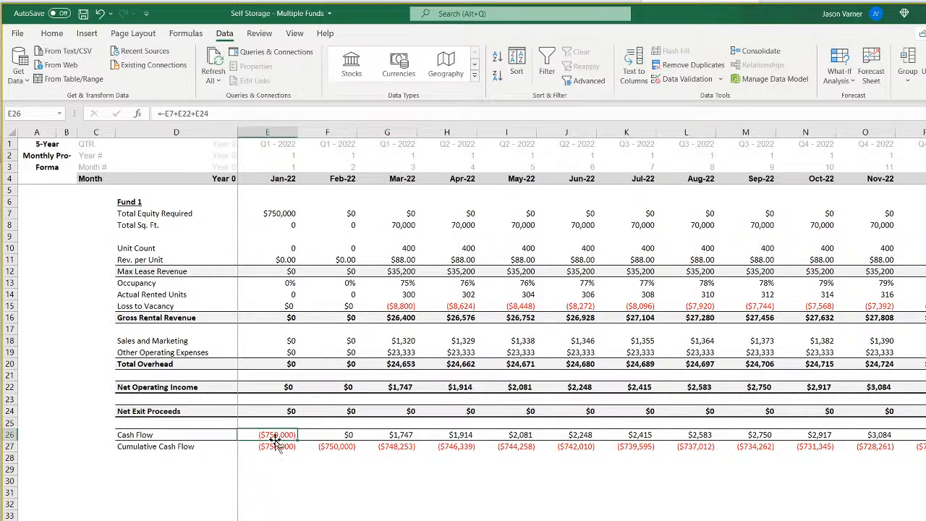
left_click(282, 446)
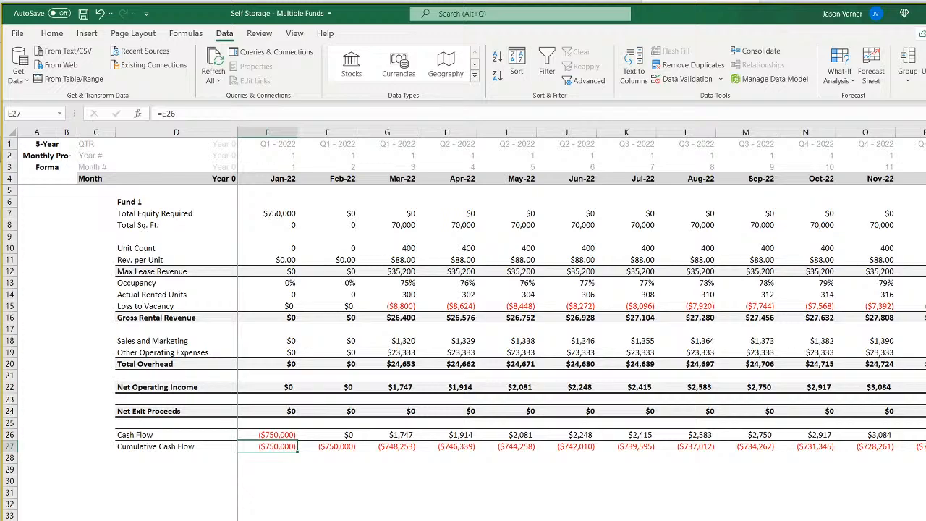
left_click_drag(398, 434, 766, 435)
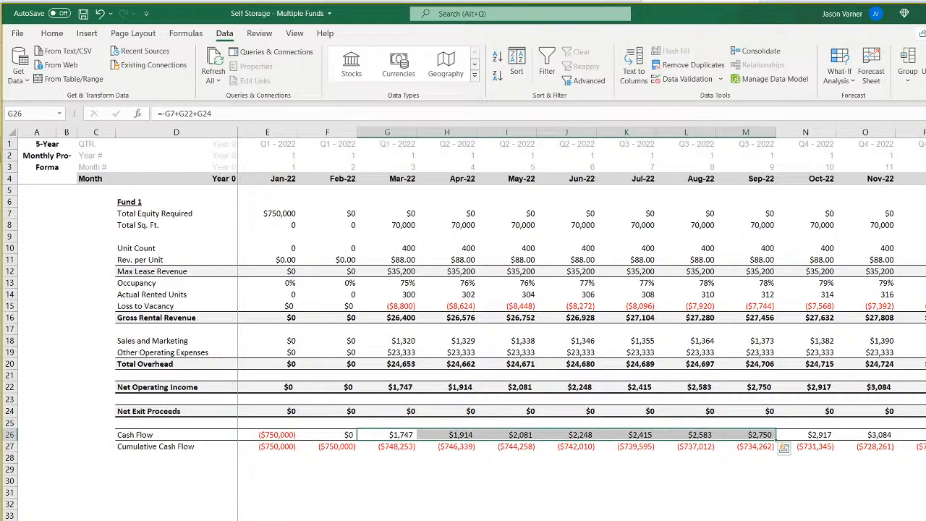
key("ctrl+Page_Down")
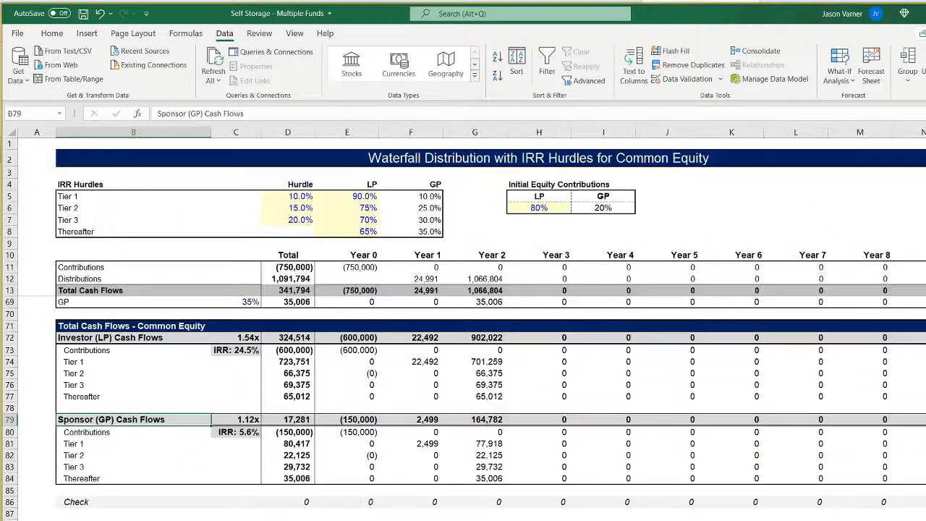
scroll(463, 408, "up", 18)
key("ctrl+Page_Up")
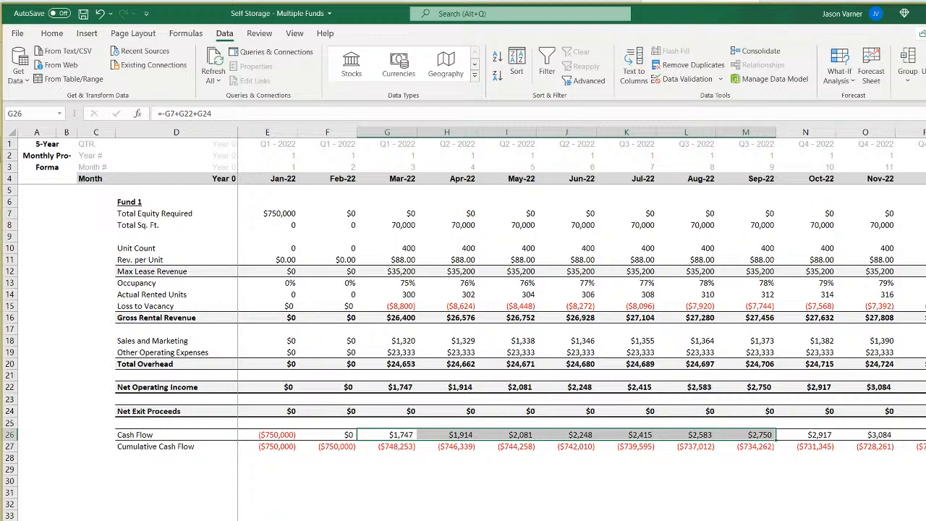
left_click(302, 520)
scroll(303, 516, "down", 11)
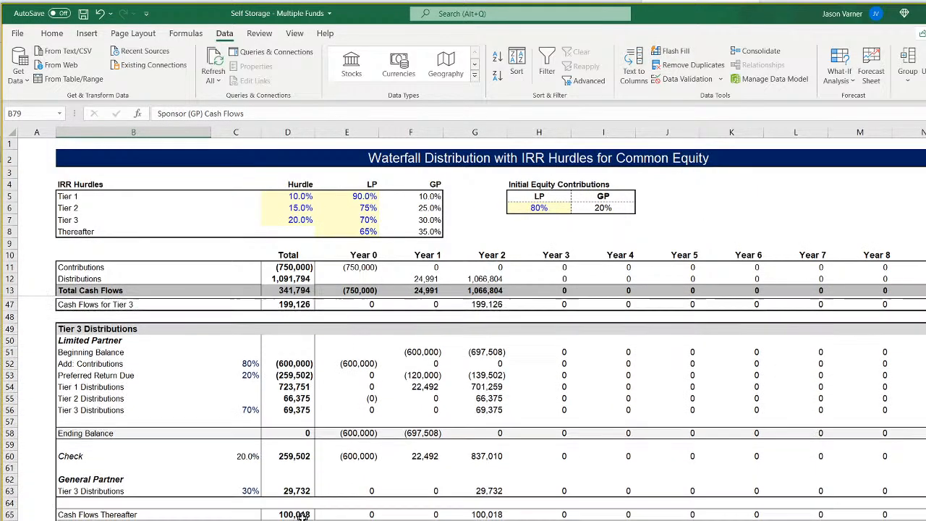
scroll(302, 516, "down", 7)
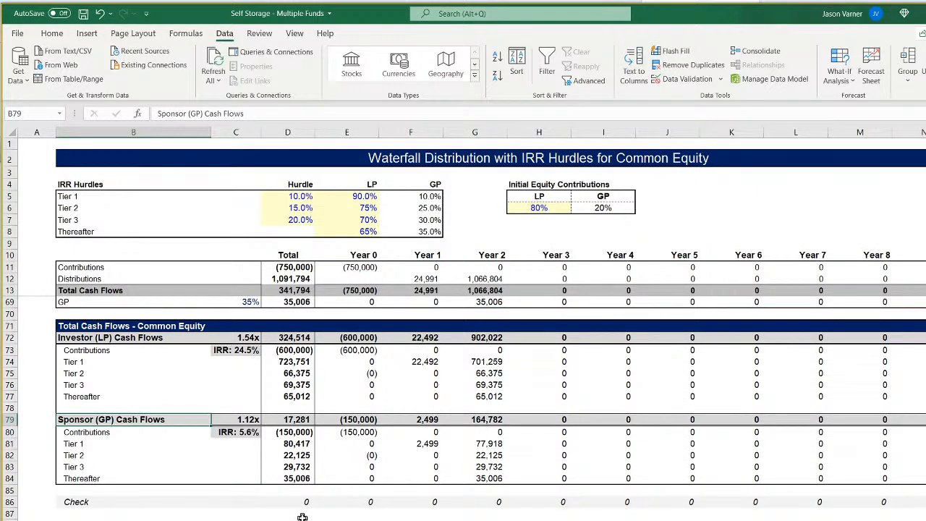
scroll(303, 517, "up", 18)
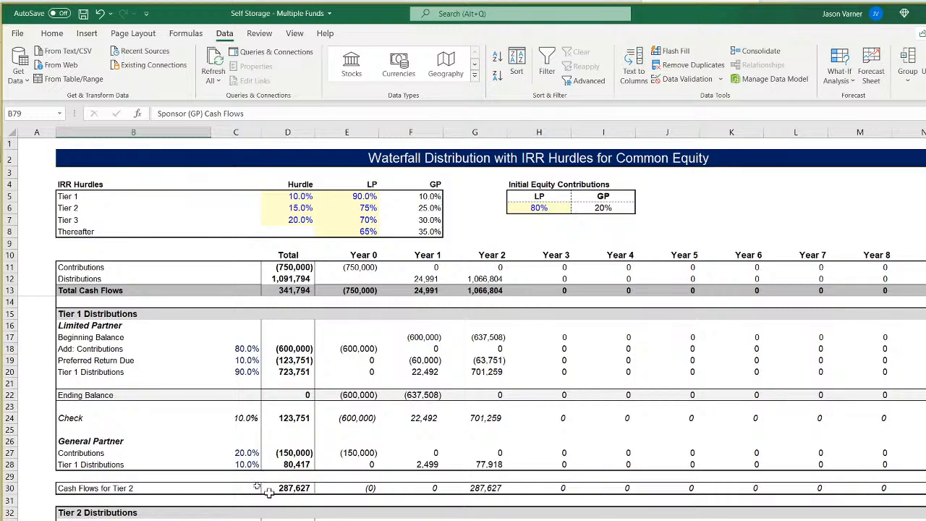
scroll(388, 482, "down", 15)
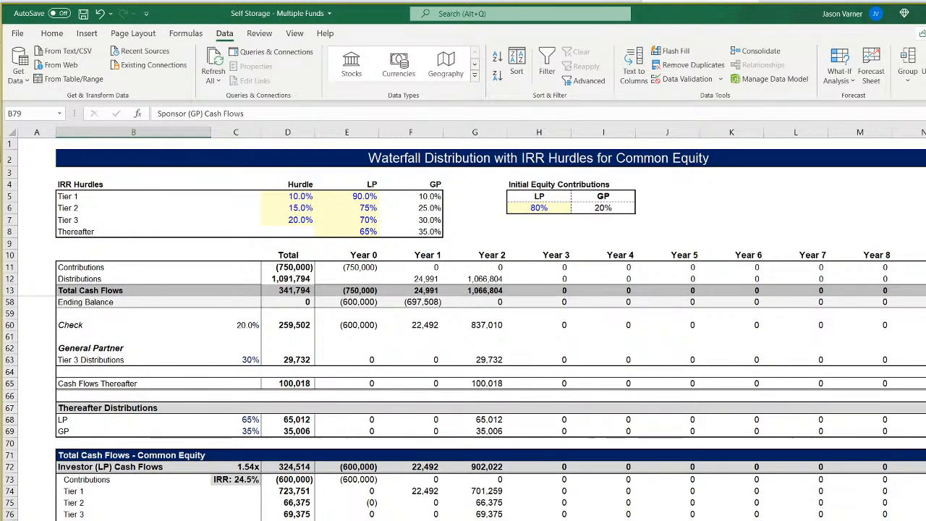
scroll(463, 405, "up", 15)
Rename the Monthly Detail sheet that holds Fund 1's monthly pro forma as "1".
left_click(434, 520)
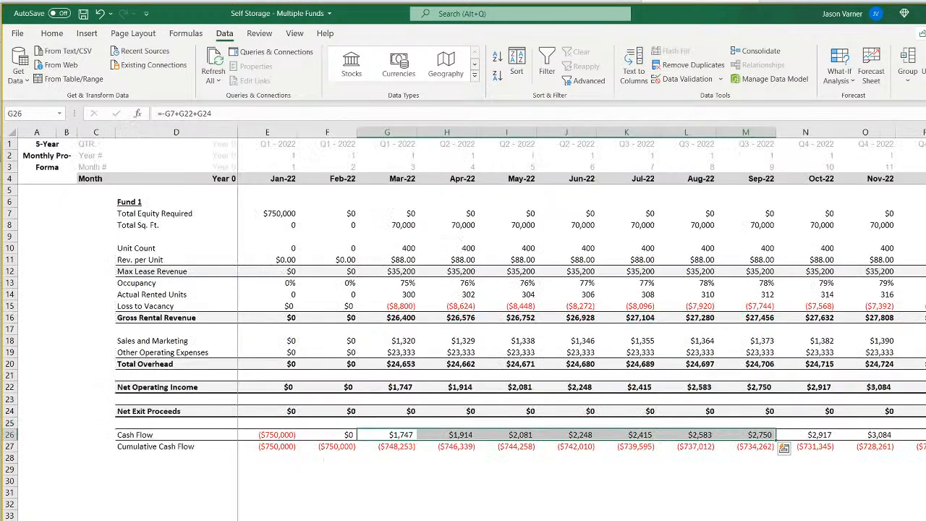
left_click(446, 520)
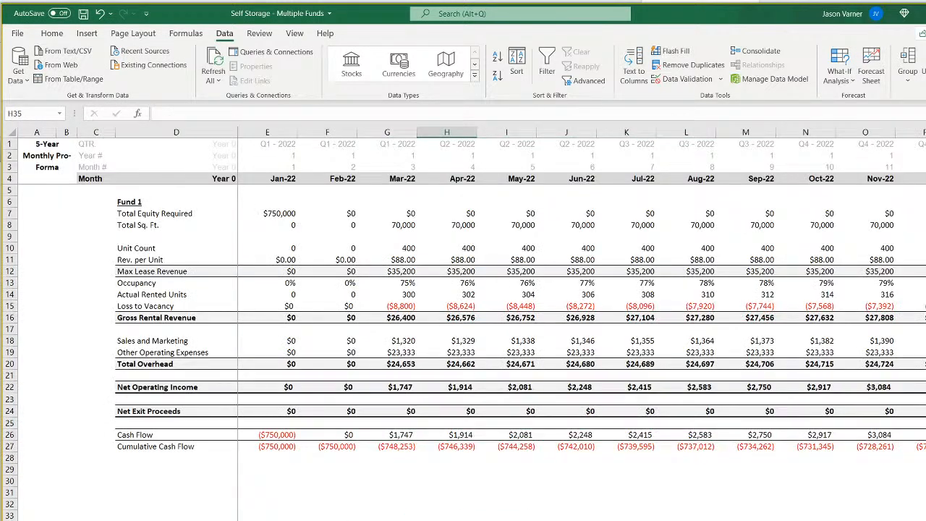
left_click(293, 520)
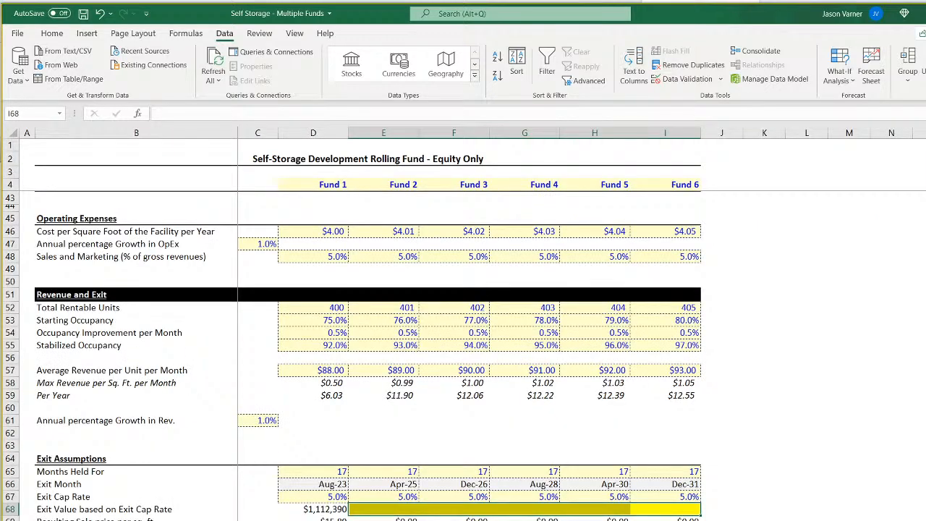
key("ctrl+Page_Down")
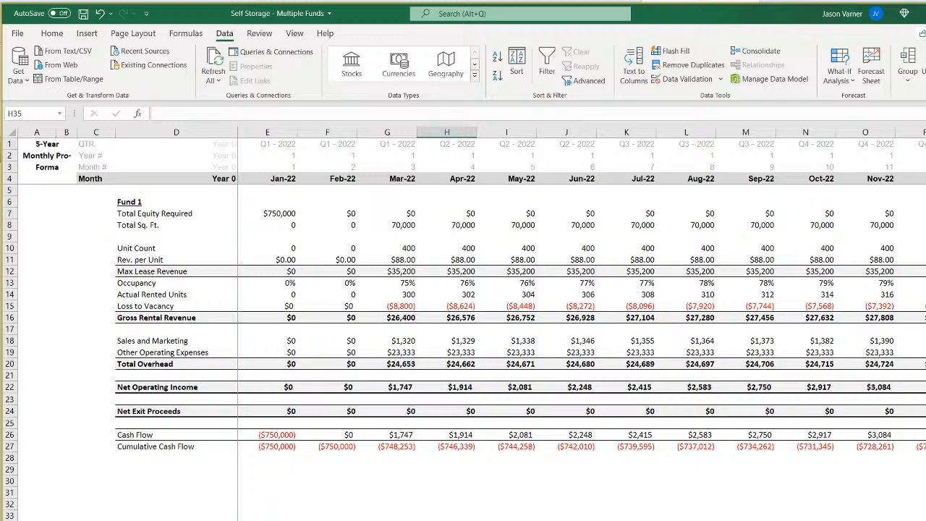
double_click(362, 520)
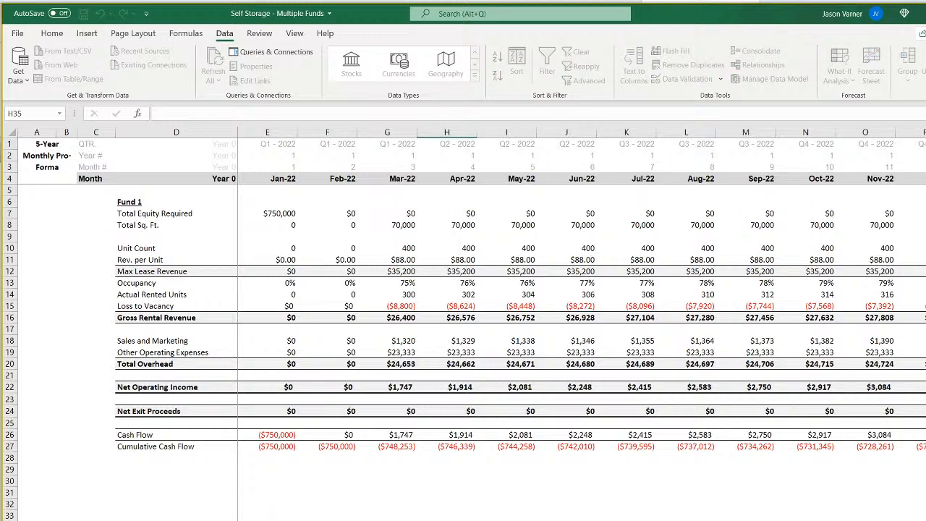
key("ctrl+Page_Down")
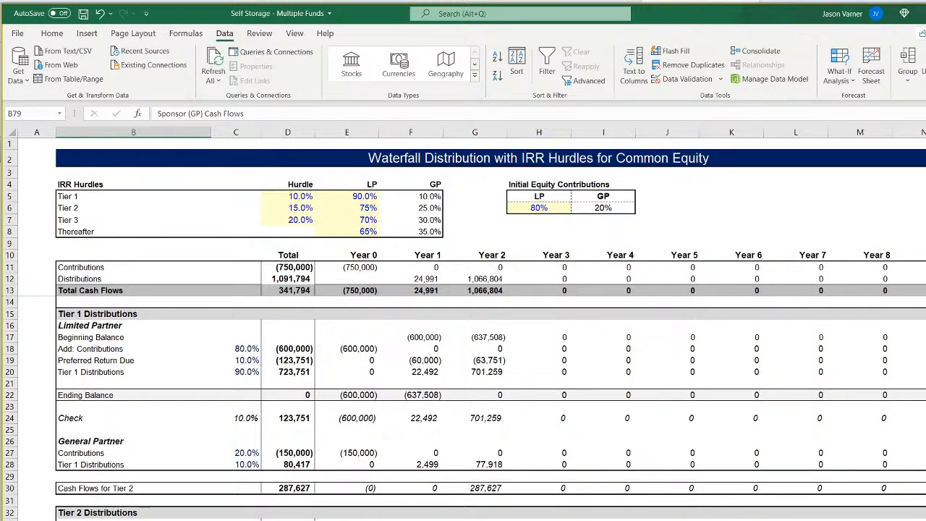
Examine how the assumptions and Fund 1's monthly sheet lead into the waterfall's total cash flows and tier distributions.
key("ctrl+Page_Up")
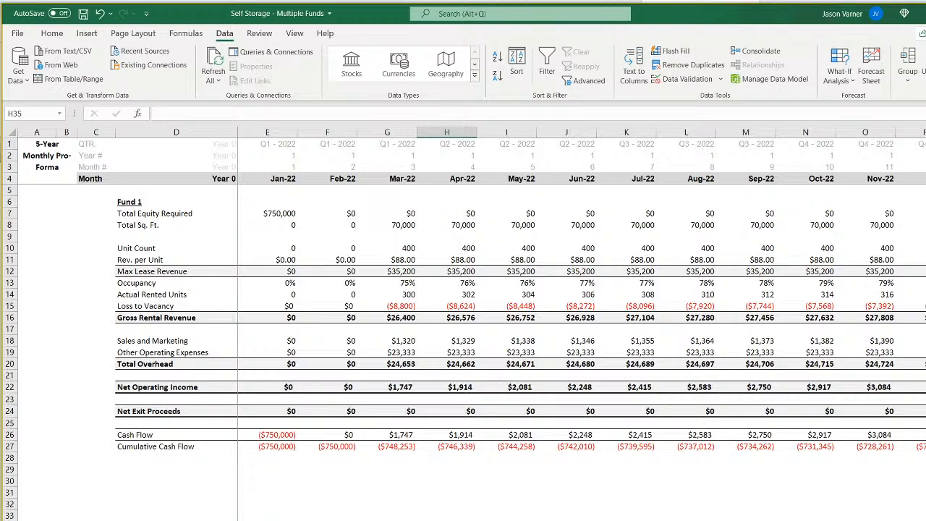
key("ctrl+Page_Up")
key("ctrl+Page_Down")
key("ctrl+Page_Down")
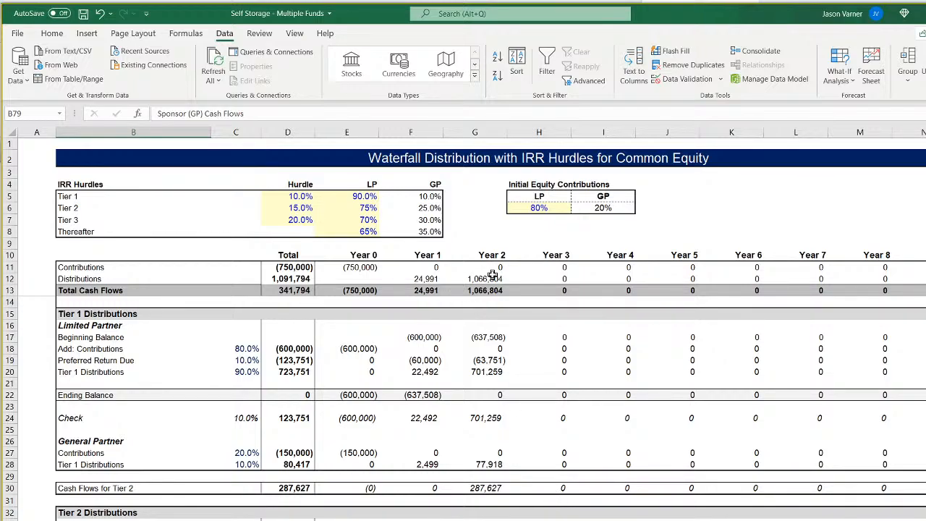
scroll(499, 461, "down", 4)
scroll(500, 460, "down", 4)
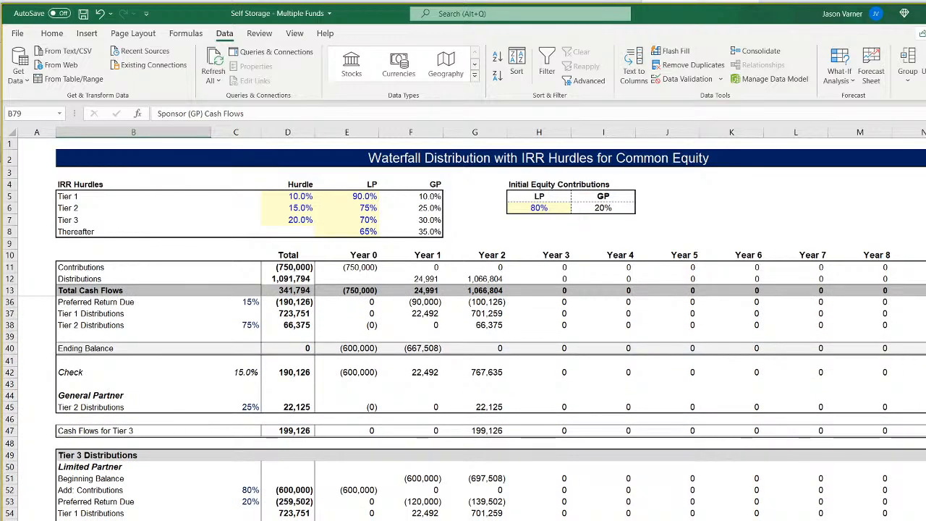
Check Fund 1's Aug-23 Cash Flow formula against the waterfall's Year 2 Distributions formula.
key("ctrl+Page_Up")
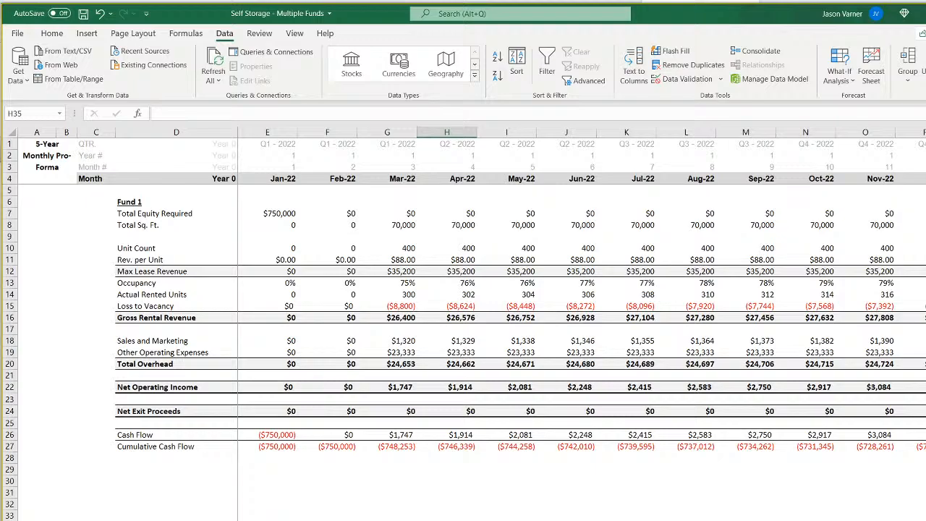
scroll(582, 290, "right", 11)
scroll(582, 290, "left", 4)
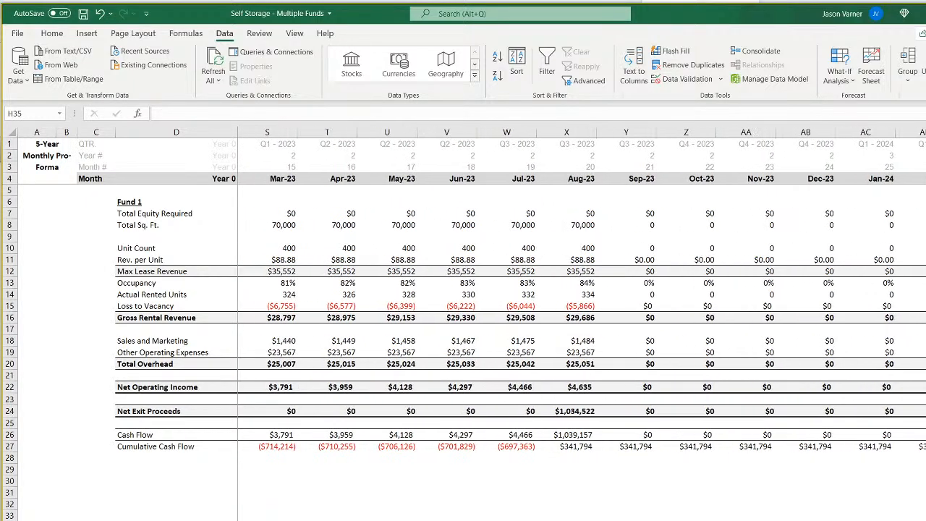
left_click(579, 435)
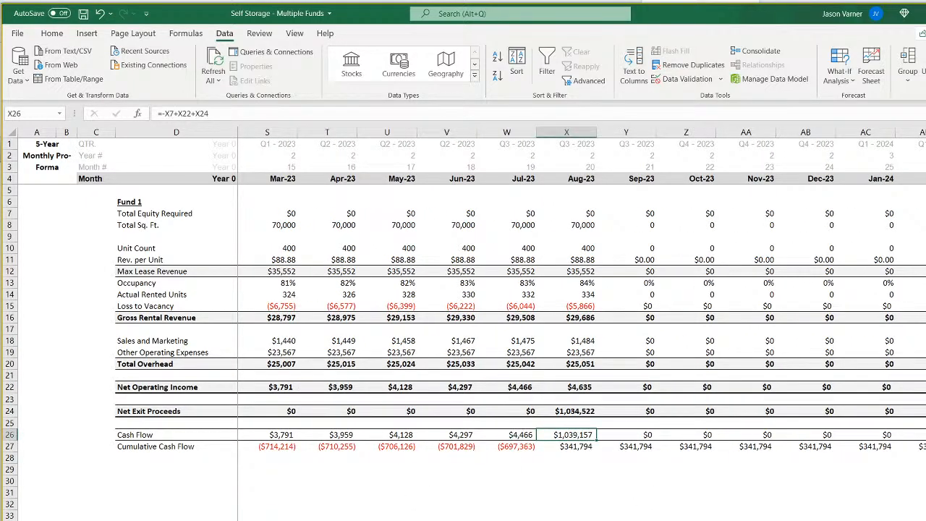
key("ctrl+Page_Down")
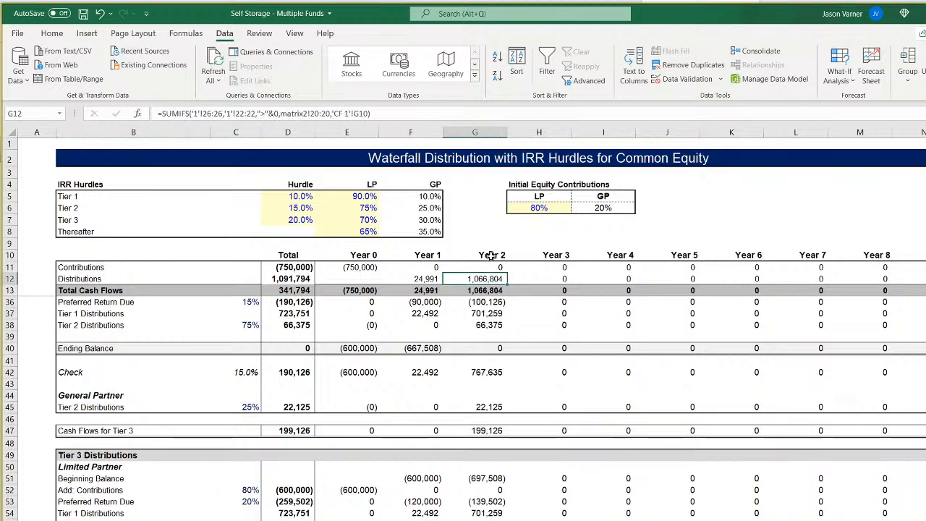
scroll(481, 483, "down", 14)
scroll(480, 477, "up", 4)
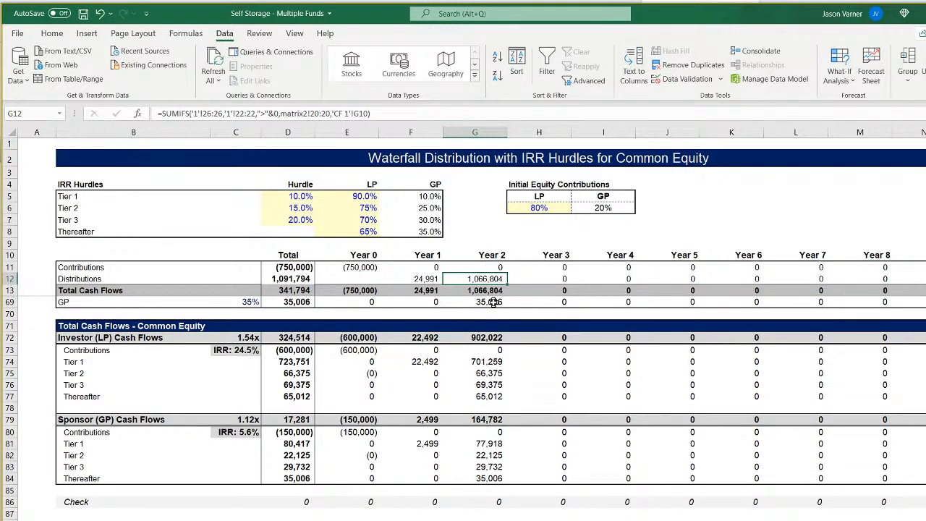
scroll(463, 383, "up", 18)
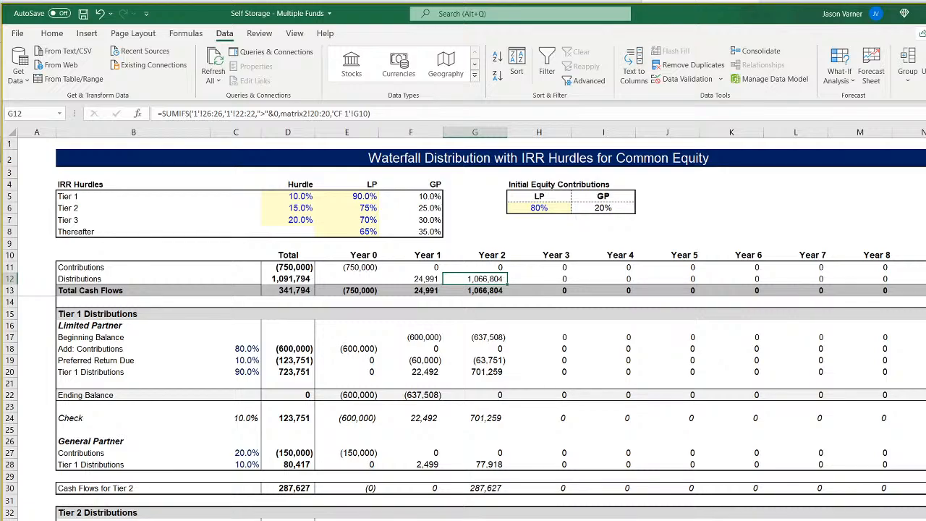
key("ctrl+bracketleft")
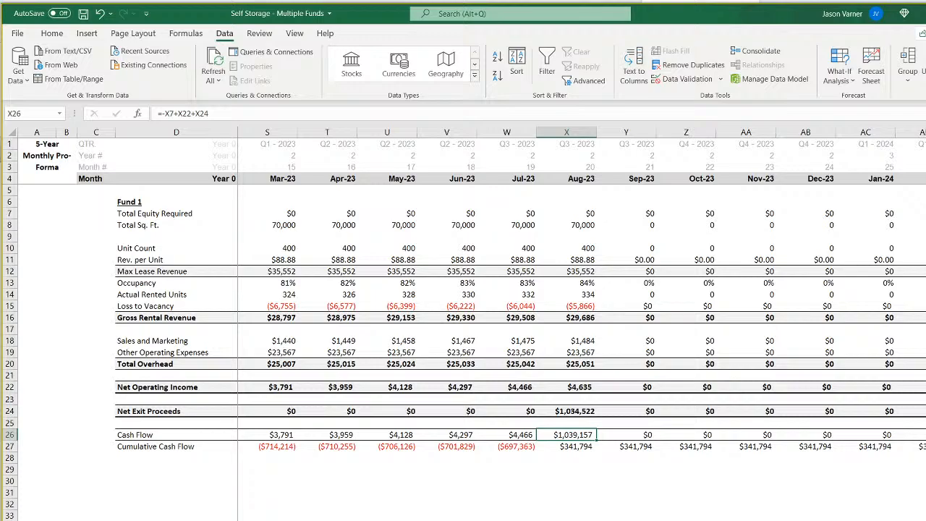
left_click(267, 520)
right_click(161, 520)
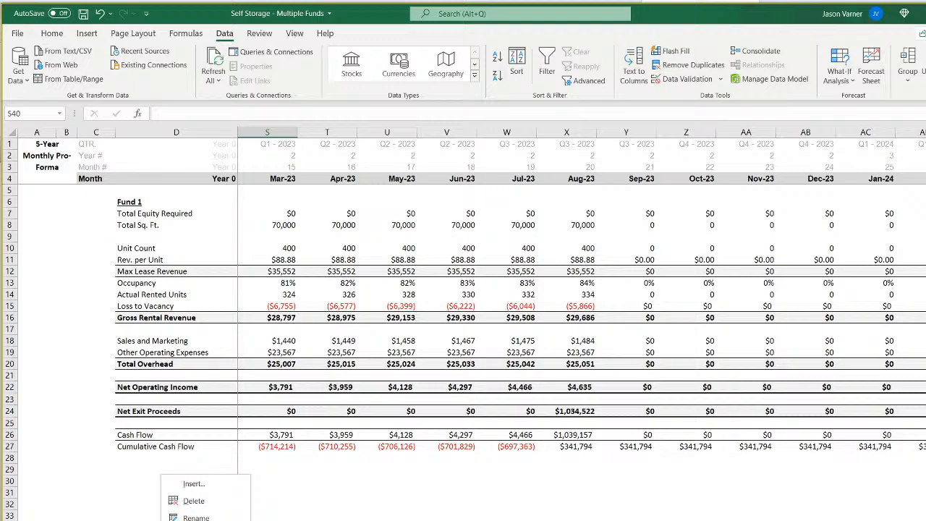
key("Escape")
Review the construction timing, development cost and facility purchase assumptions for Funds 1 to 6 on the assumptions sheet.
left_click(108, 520)
scroll(463, 325, "up", 13)
scroll(463, 326, "down", 3)
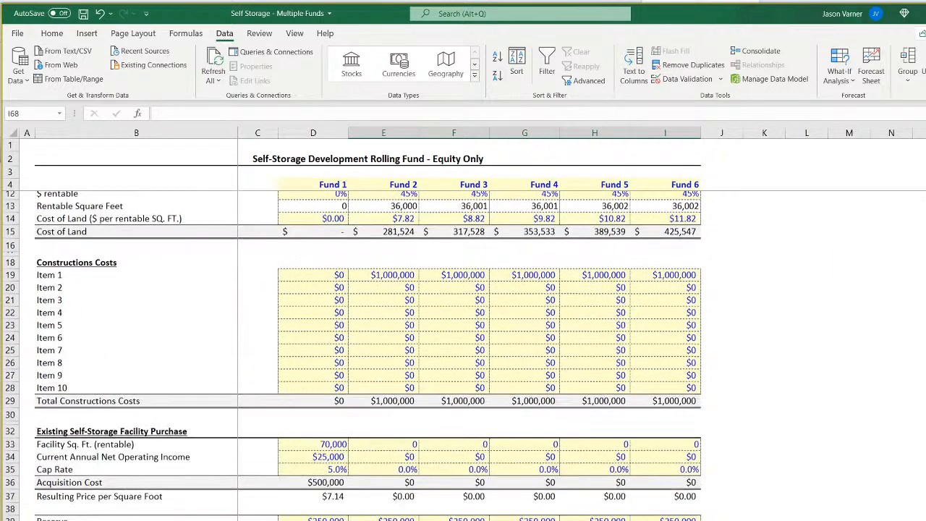
scroll(369, 354, "down", 9)
scroll(368, 355, "up", 12)
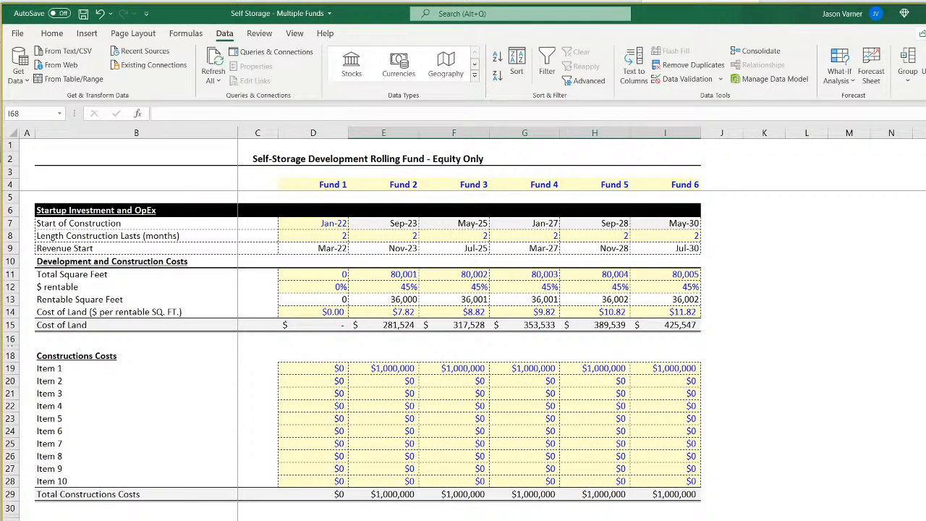
Create a copy of Fund 1's monthly pro forma sheet within the Self Storage - Multiple Funds workbook.
key("ctrl+Page_Down")
right_click(164, 520)
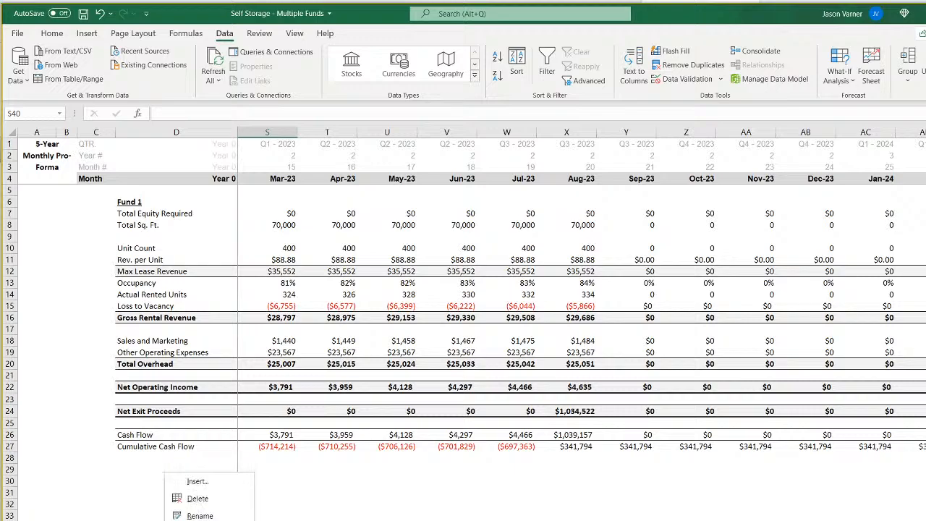
mouse_move(207, 520)
left_click(206, 520)
left_click(188, 520)
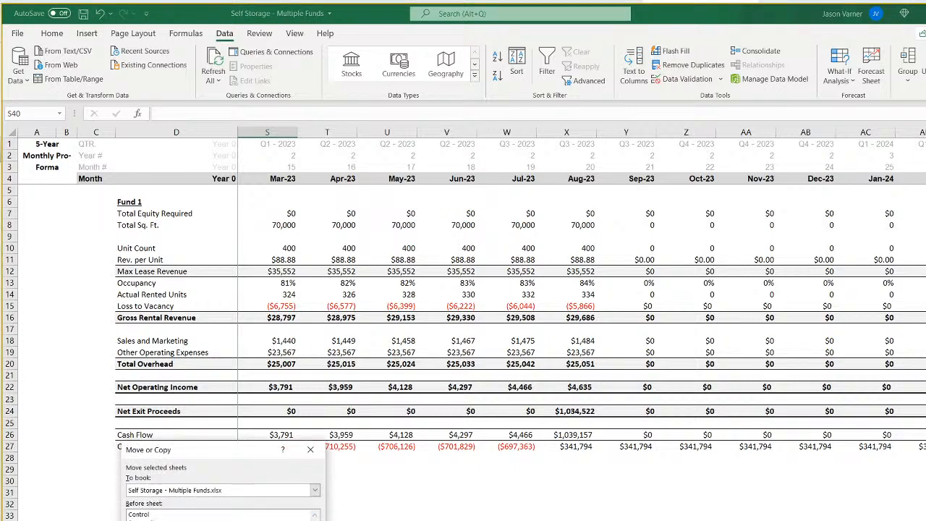
key("Return")
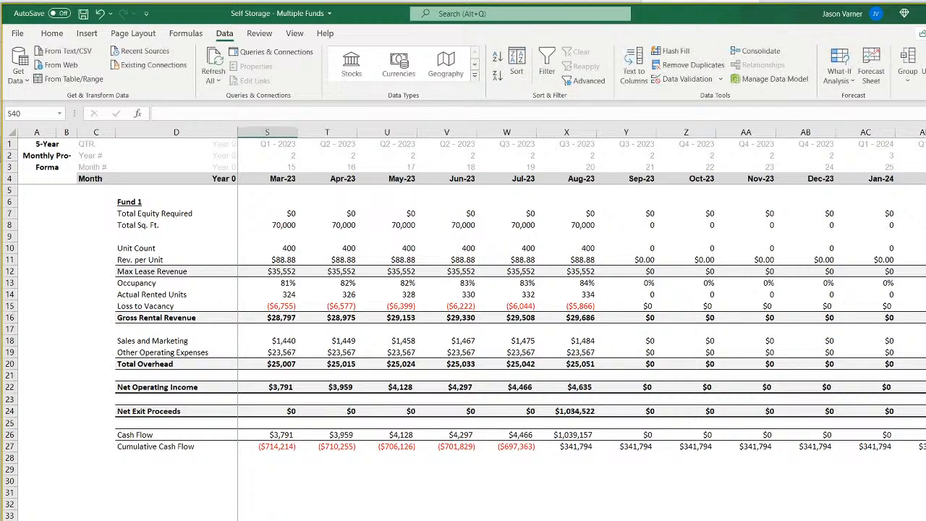
Check the month headers from Jan-22 to Apr-22 at the start of the Fund 1 monthly timeline.
scroll(582, 325, "left", 5)
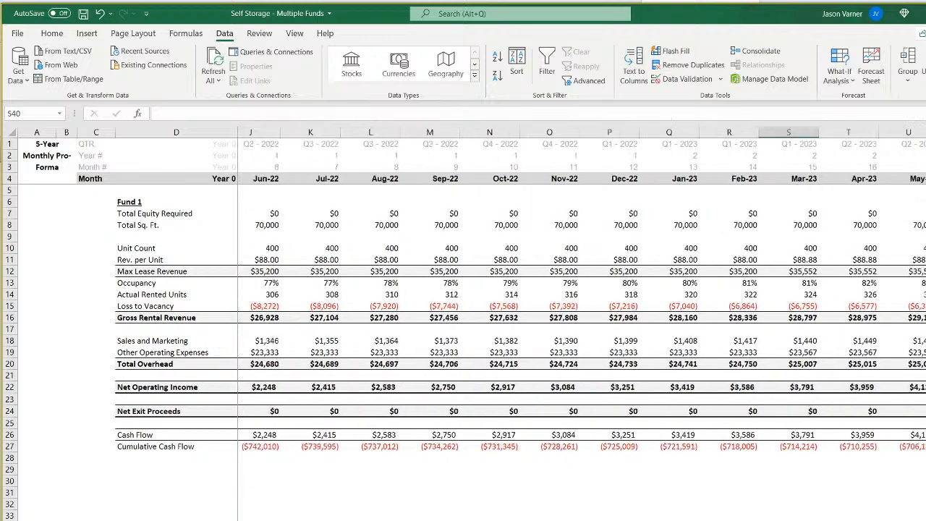
left_click_drag(283, 178, 430, 178)
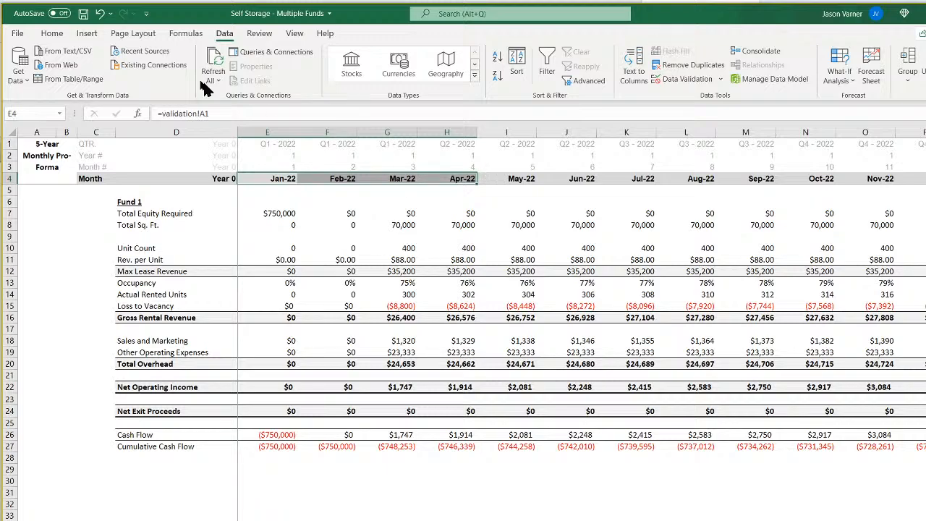
left_click(51, 33)
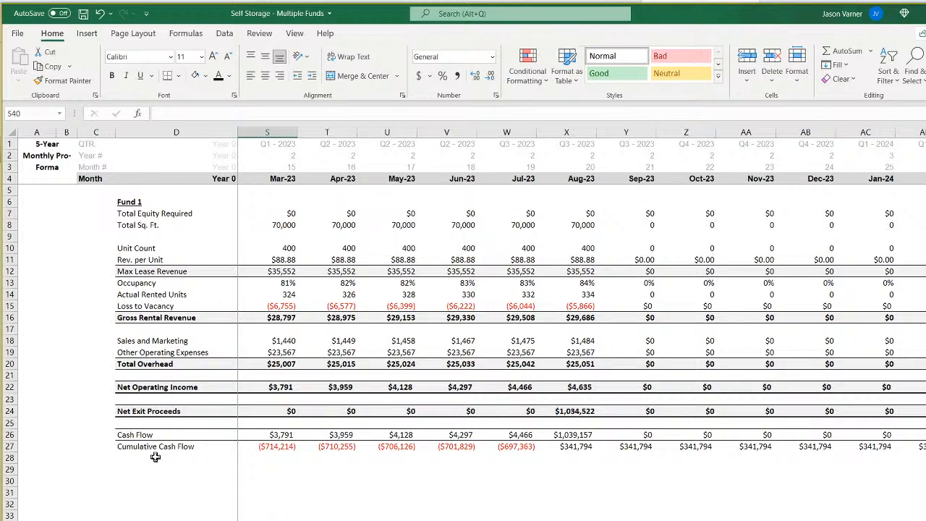
Check Fund 2's Start of Construction formula on the assumptions sheet against the Sep-23 column of the monthly pro forma.
left_click_drag(155, 458, 215, 518)
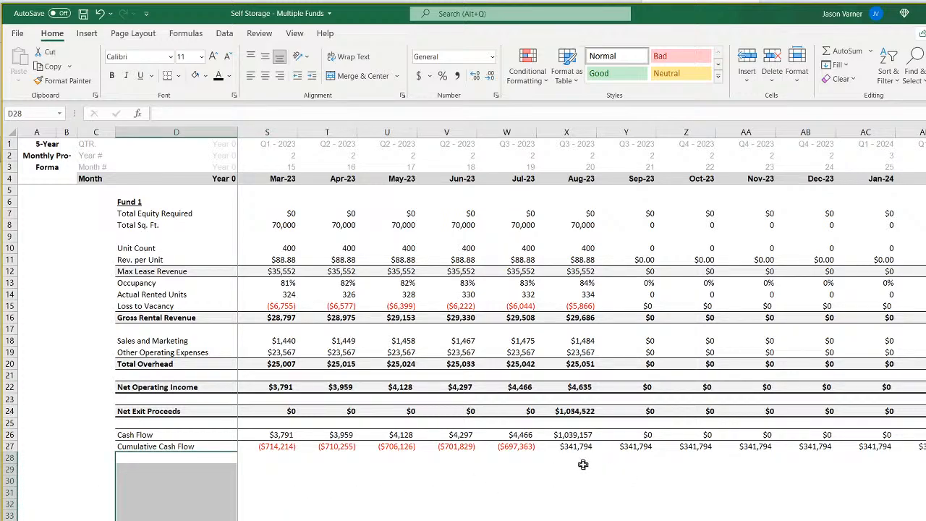
left_click(626, 481)
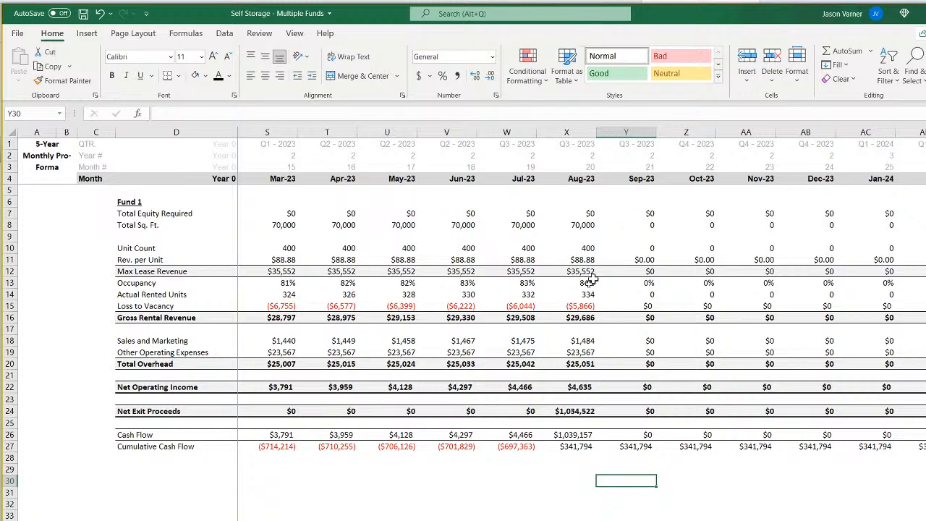
left_click(235, 520)
left_click(395, 225)
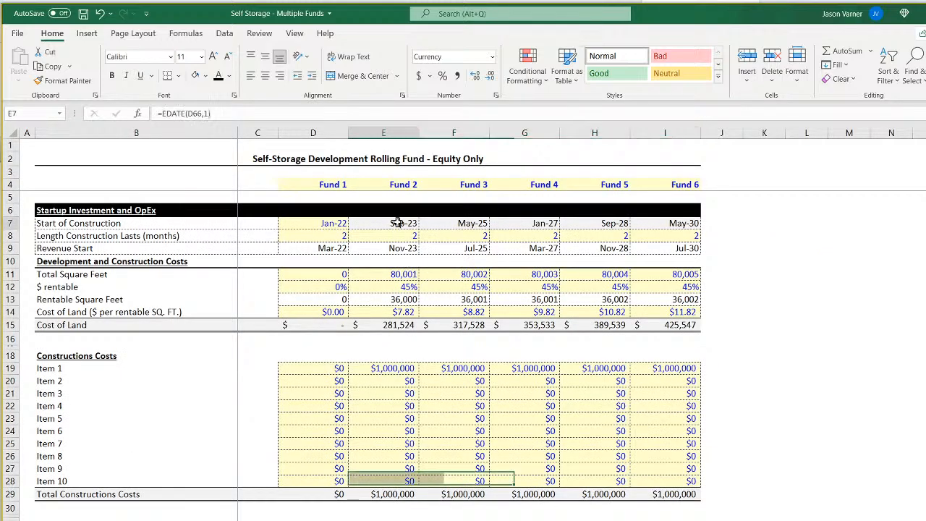
left_click(578, 520)
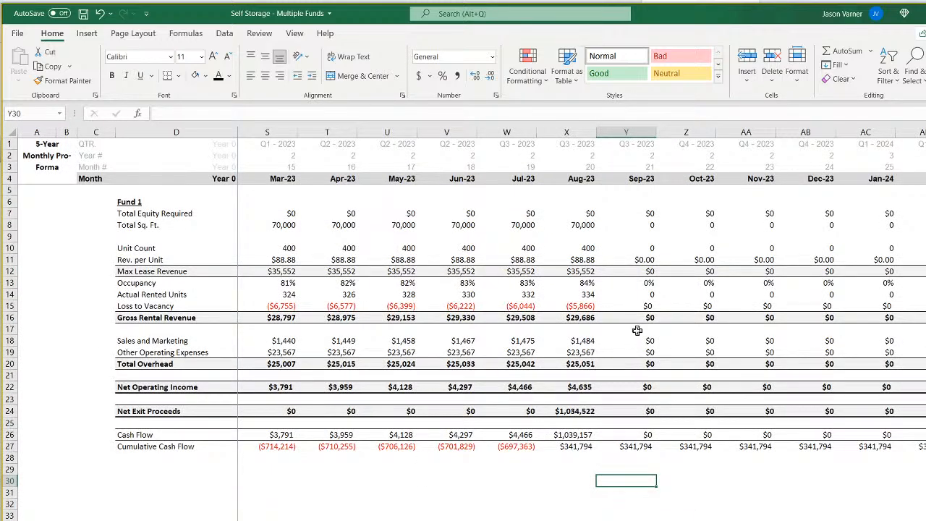
left_click(643, 214)
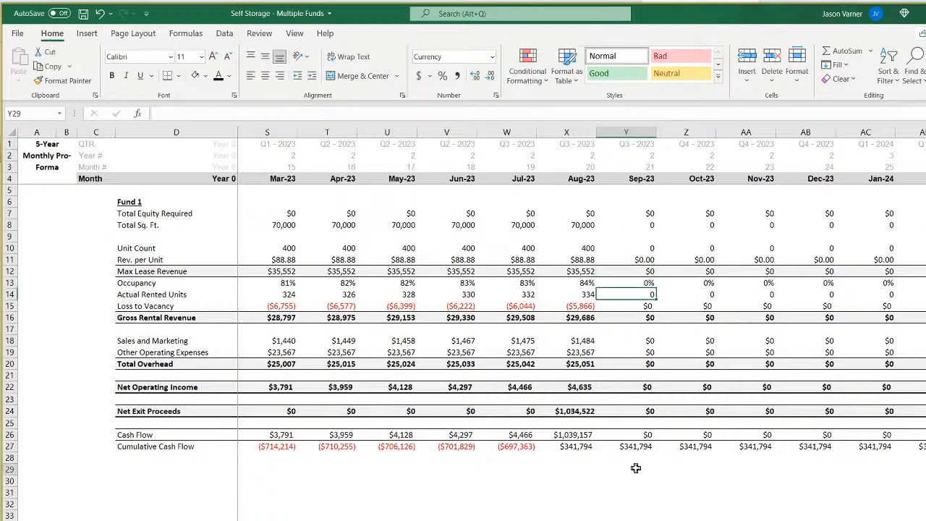
left_click(637, 506)
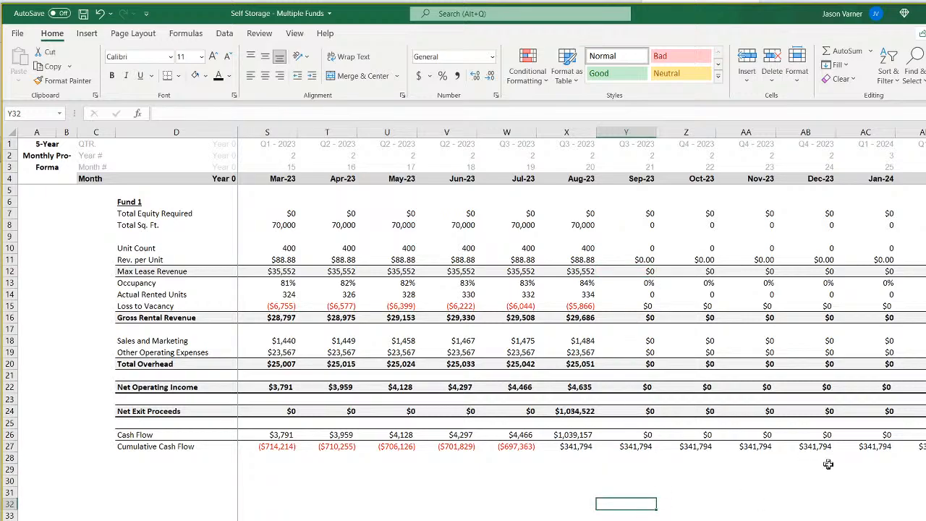
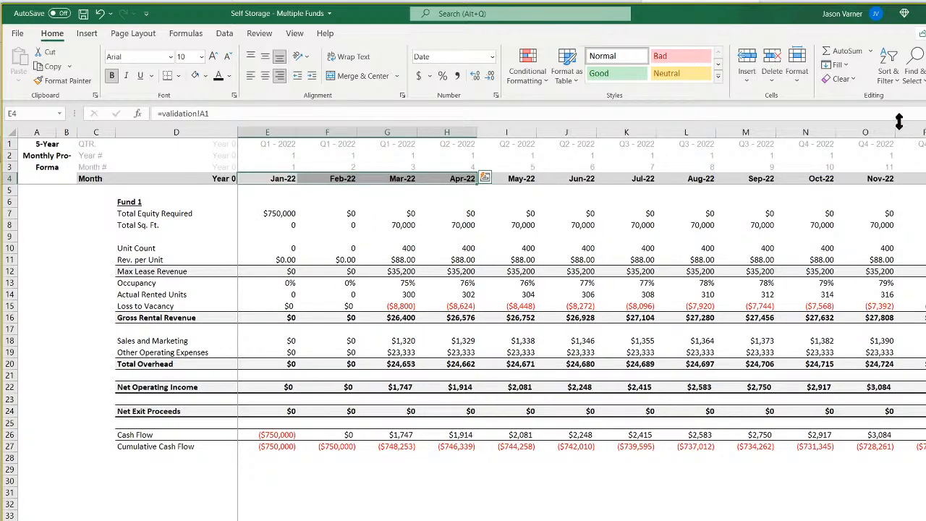
Clear all contents and formatting from column O onward on the Annual Detail sheet, keeping ten period columns.
left_click_drag(886, 132, 919, 131)
left_click(840, 79)
left_click(861, 95)
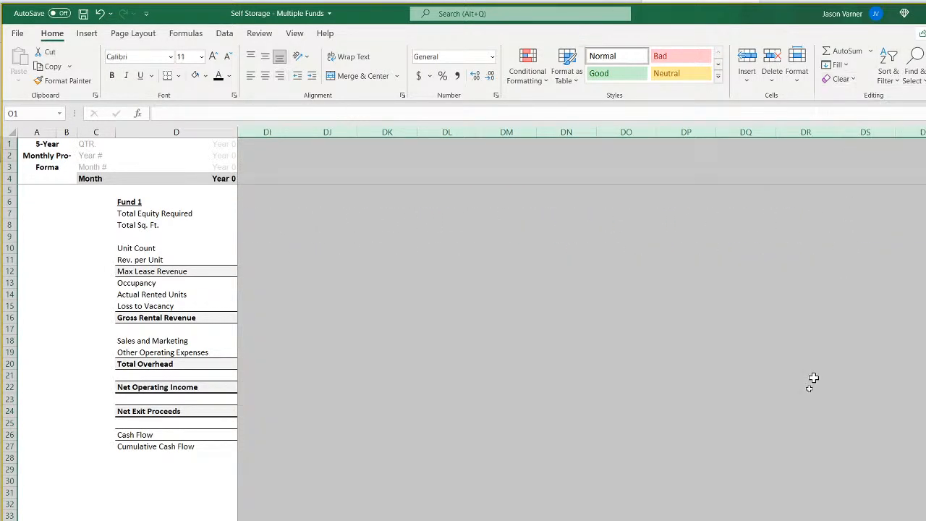
left_click(805, 446)
left_click_drag(919, 520, 622, 520)
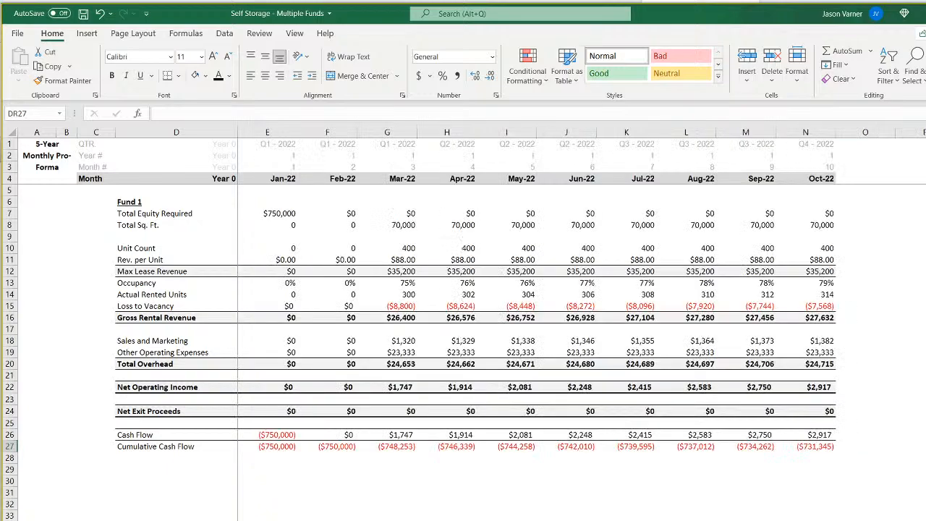
Review Fund 1's rows from Total Equity Required through Net Operating Income on the Monthly Detail sheet.
left_click(507, 520)
left_click(282, 213)
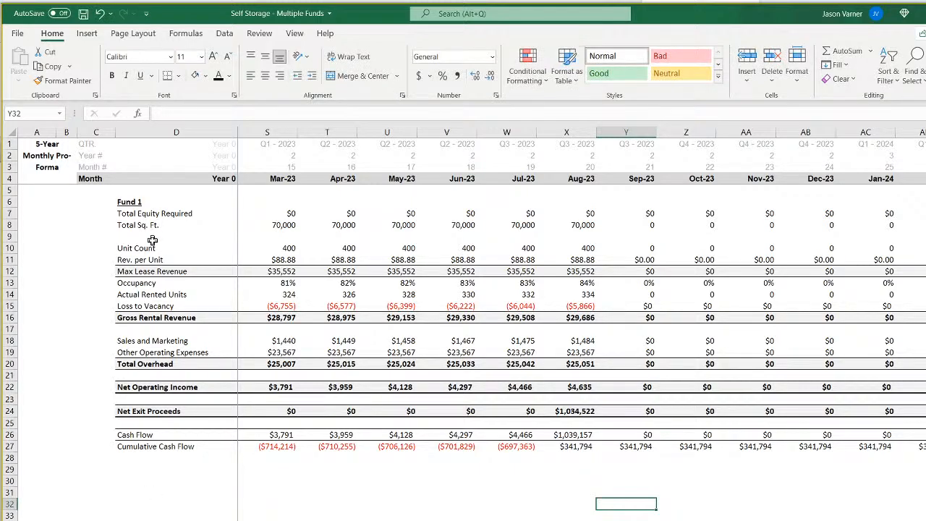
left_click_drag(7, 212, 7, 397)
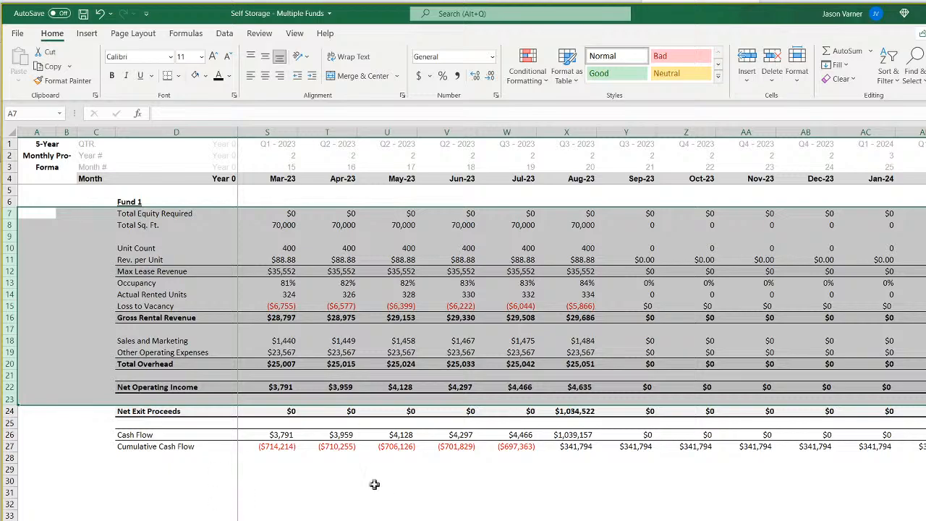
left_click(366, 513)
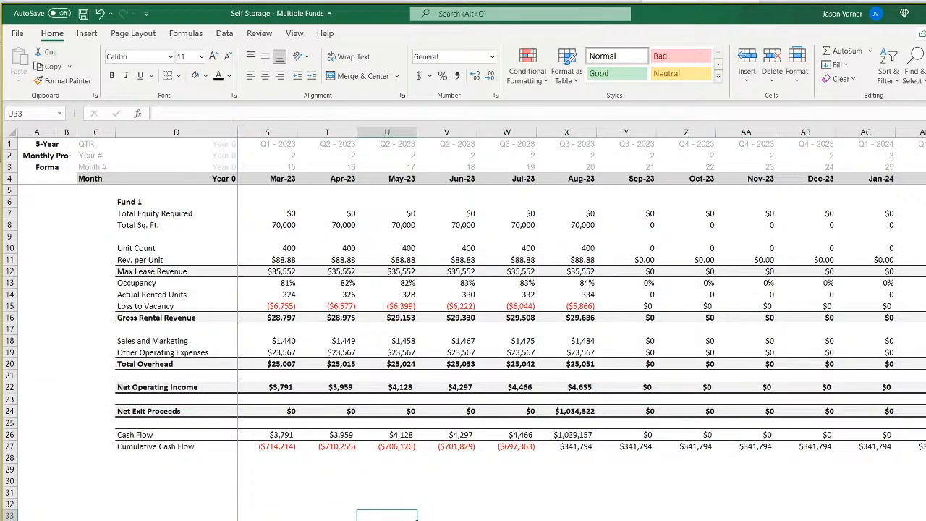
key("ctrl+Home")
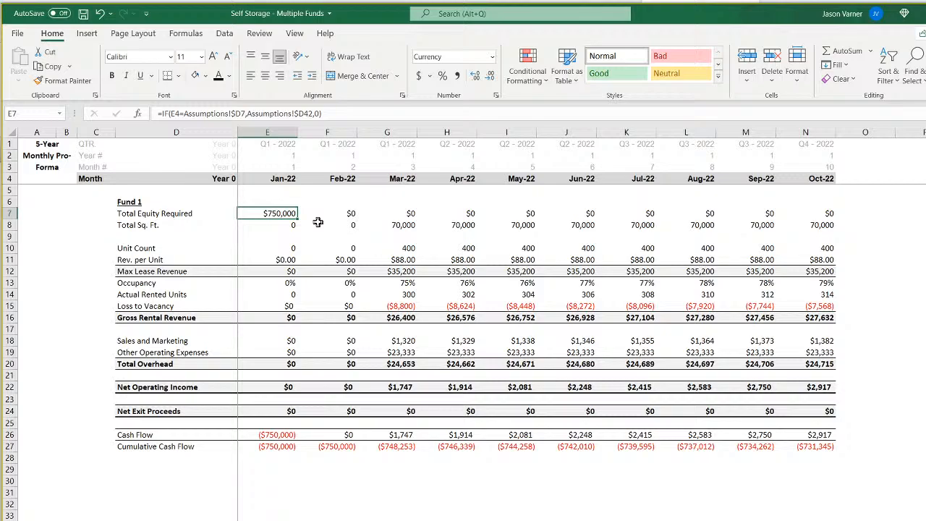
Enter =SUMIFS('Monthly Detail'!7:7,'Monthly Detail'!2:2,'Annual Detail'!E2) in E7 of Annual Detail to total the required equity by year.
type("=sumifs(")
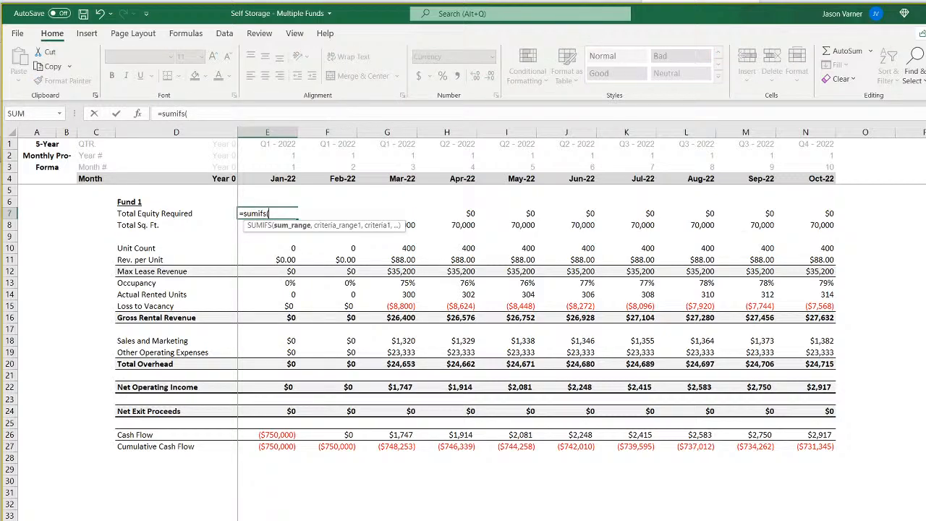
key("ctrl+Page_Down")
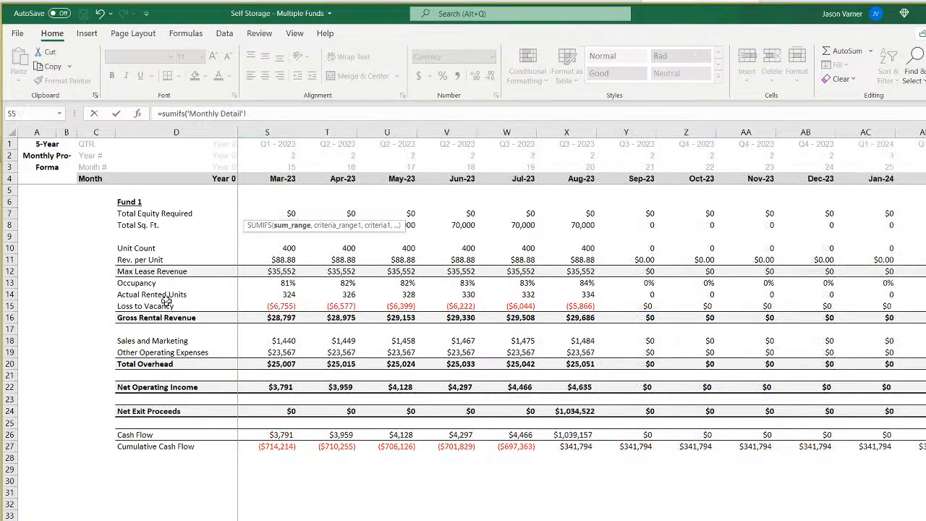
left_click(9, 213)
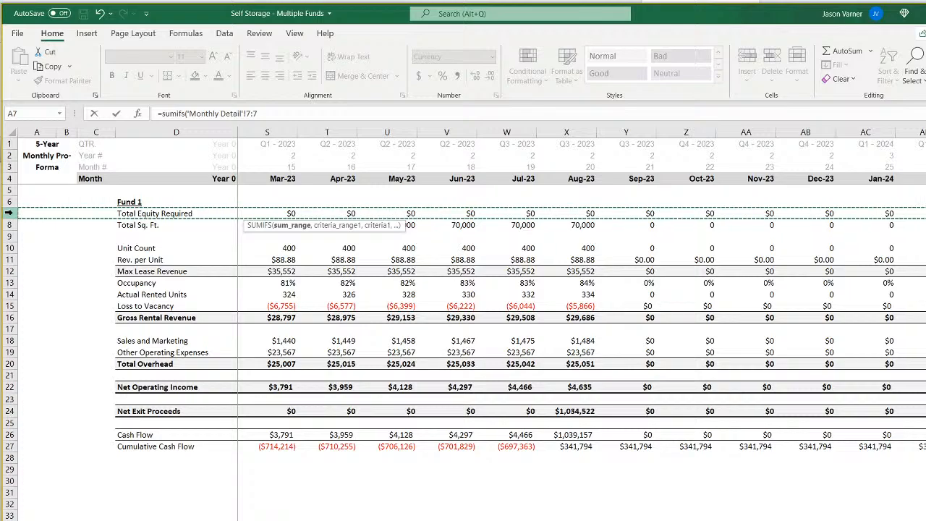
type(",")
left_click_drag(9, 144, 8, 167)
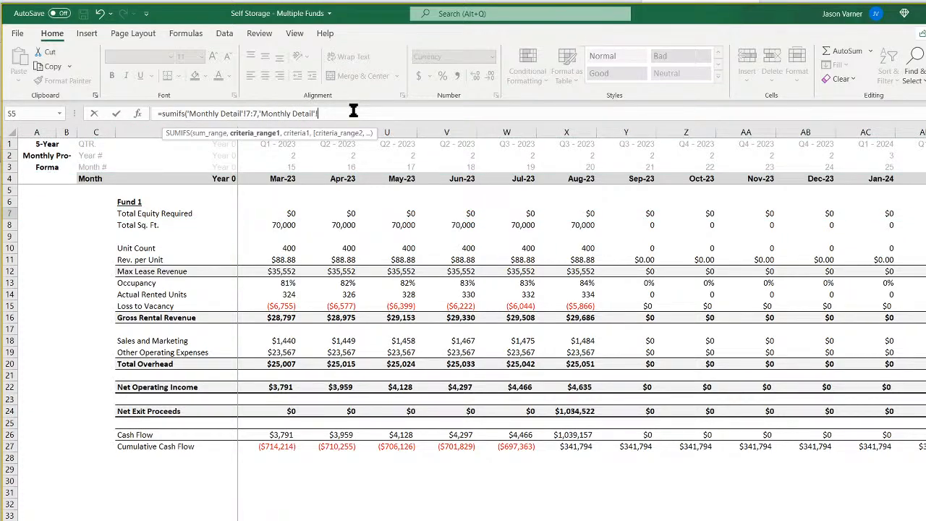
type("2,")
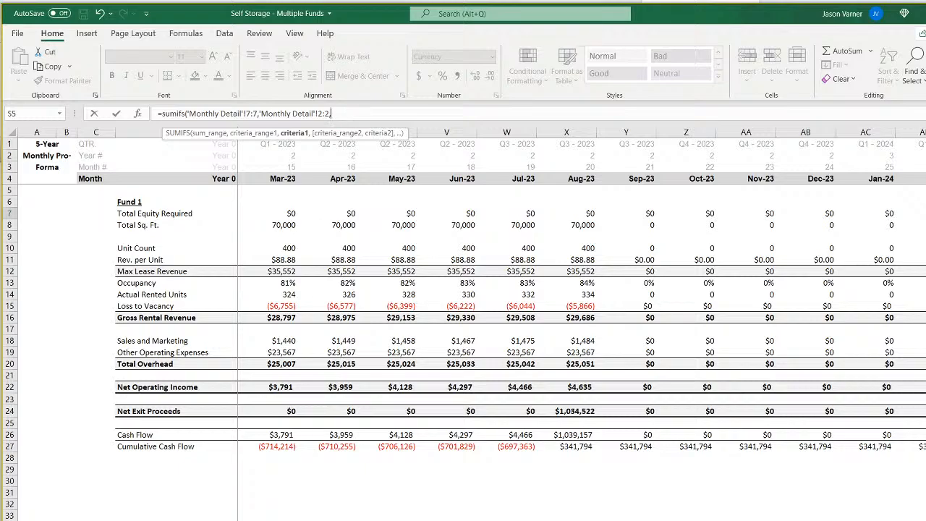
key("ctrl+Page_Up")
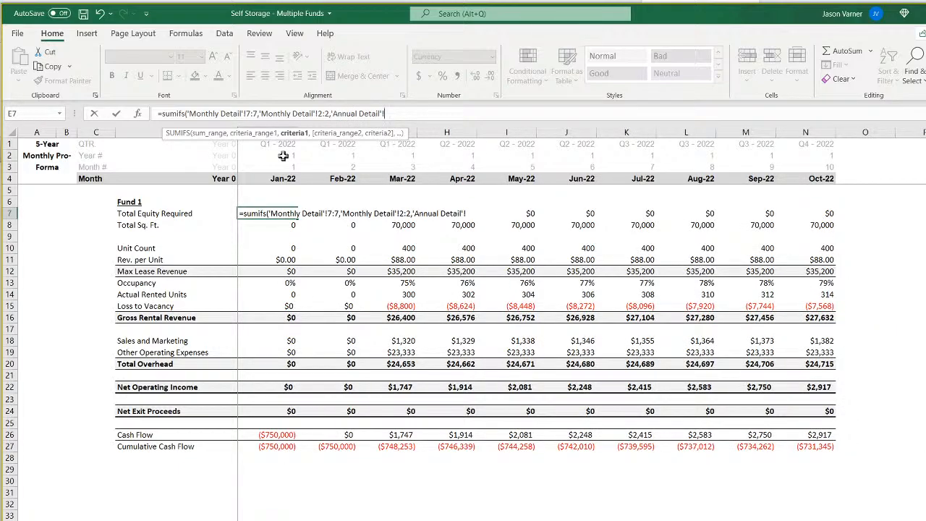
left_click(283, 156)
key("Return")
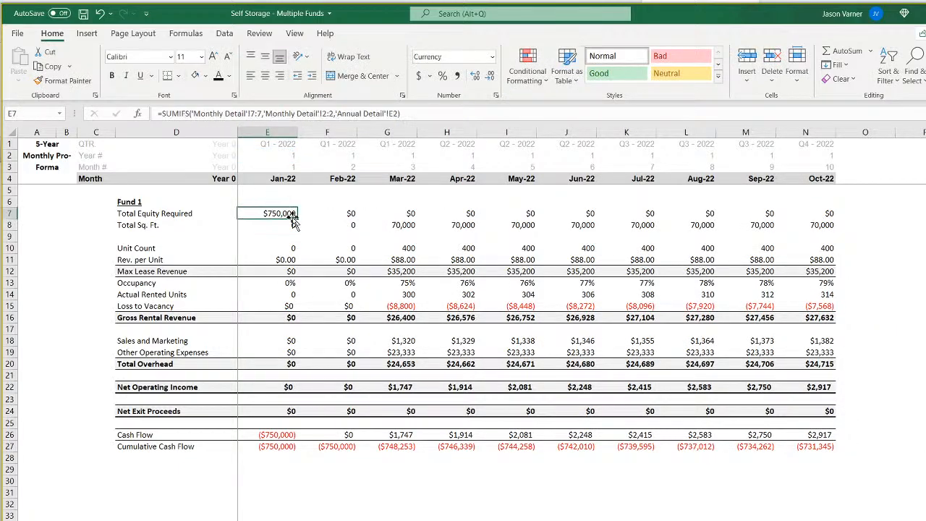
Fill the Total Equity Required formula from E7 across to N7 and check its references.
left_click_drag(296, 218, 848, 249)
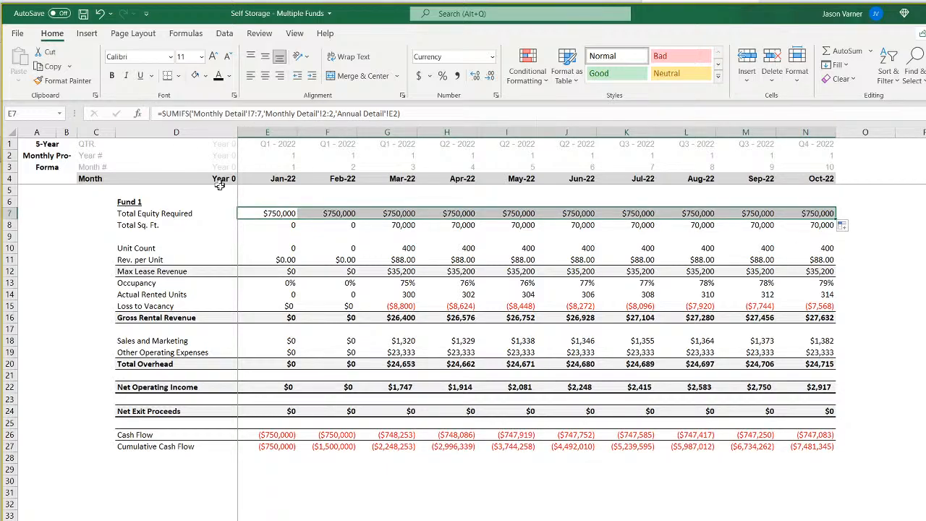
double_click(279, 214)
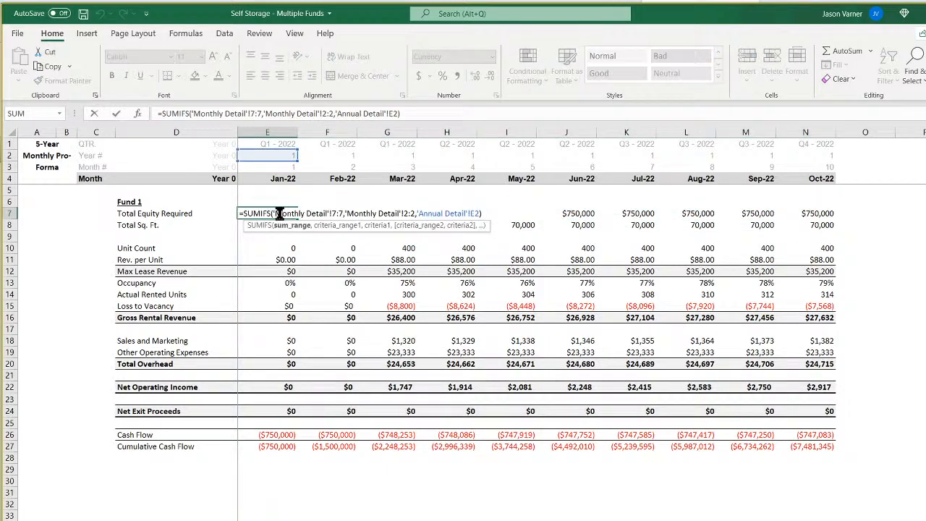
key("Escape")
left_click(325, 154)
type("=")
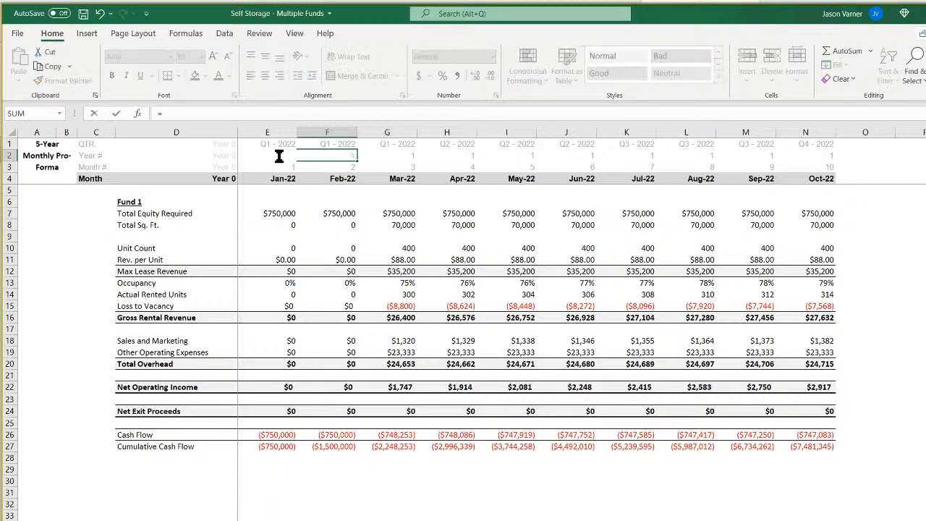
key("Return")
key("BackSpace")
key("Return")
key("Up")
key("Up")
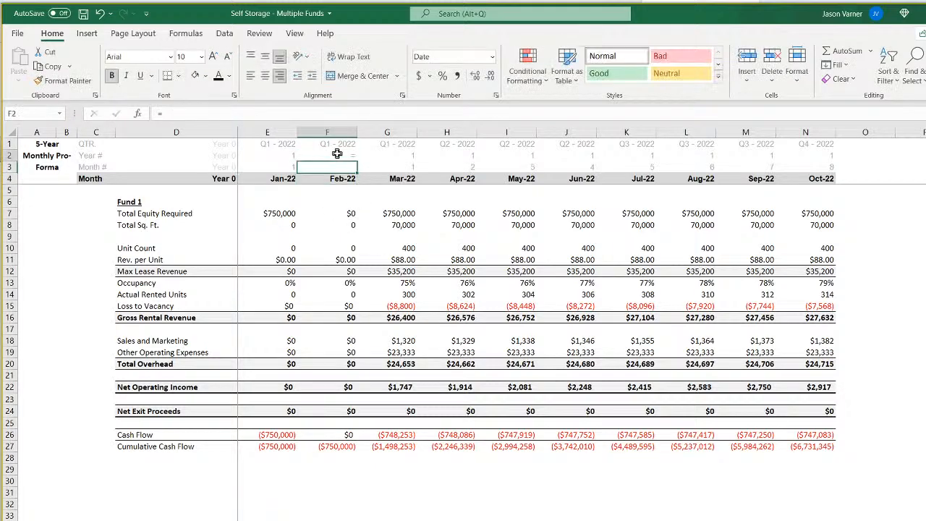
Number the years consecutively in the Year # row by entering =E2+1 in F2 and filling it across to N2.
type("=")
left_click(283, 155)
type("+1")
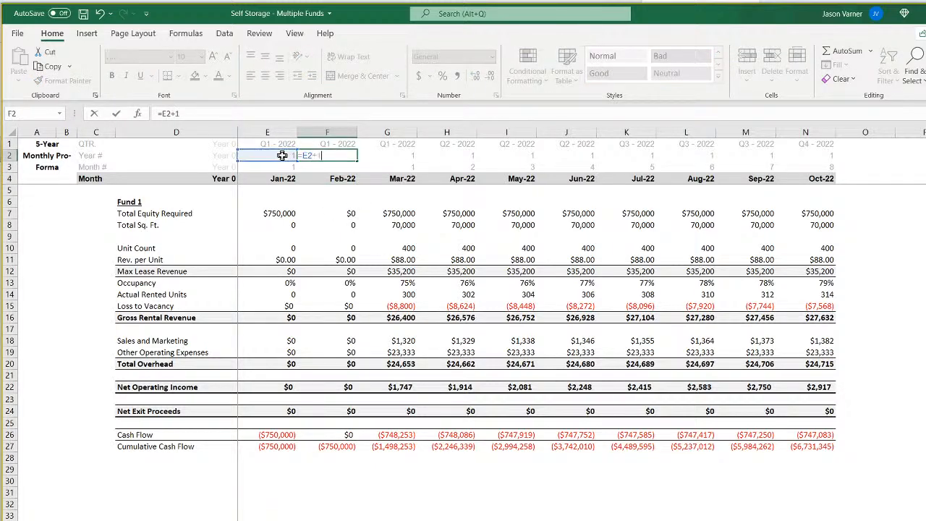
key("Return")
left_click(352, 154)
left_click_drag(356, 160, 839, 166)
Clear the QTR. and Month # header rows, including their labels, from the Annual Detail sheet.
left_click(877, 167)
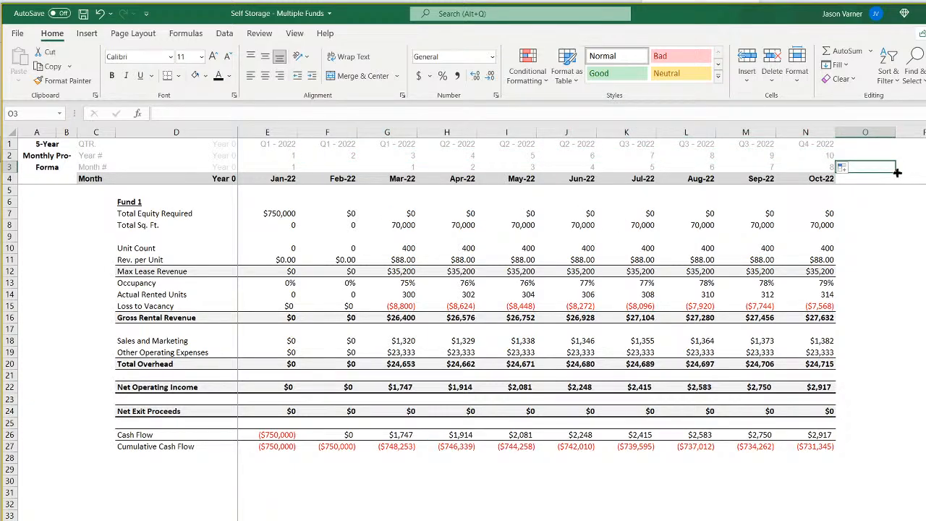
left_click_drag(897, 172, 119, 172)
left_click(889, 146)
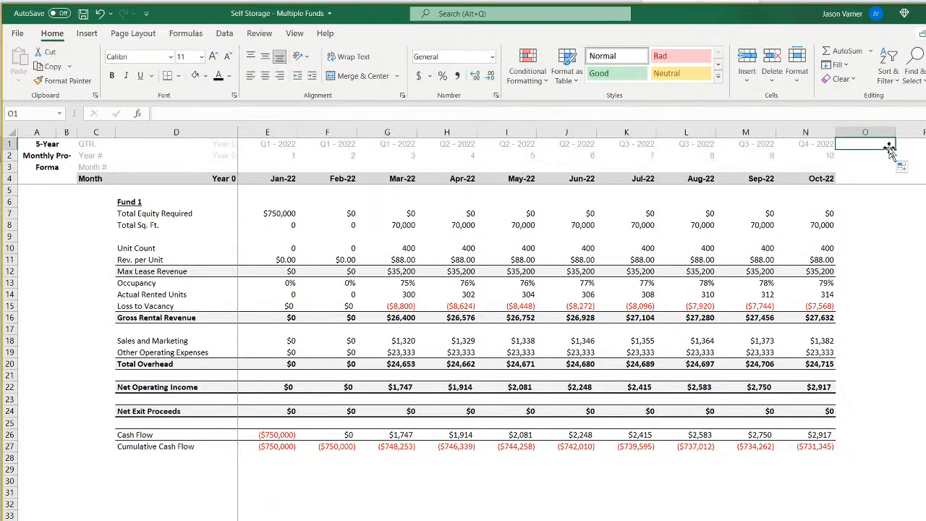
left_click_drag(889, 145, 119, 144)
left_click(102, 144)
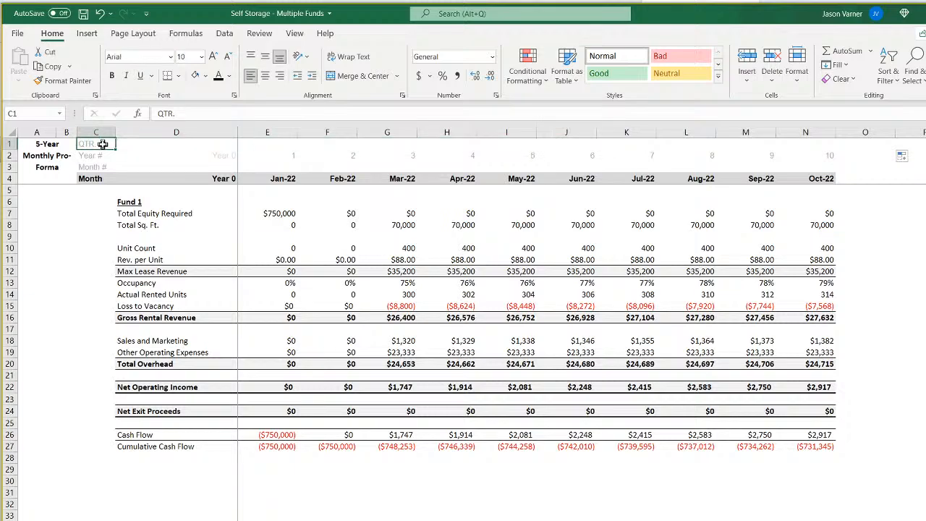
key("BackSpace")
left_click(106, 166)
key("BackSpace")
Refill the Total Equity Required SUMIFS formula from E7 through column N.
left_click(290, 217)
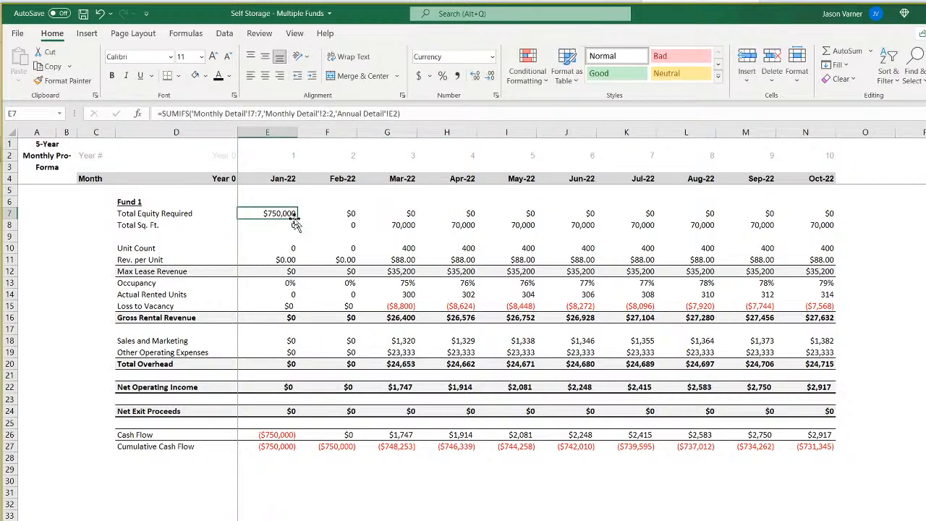
left_click_drag(297, 220, 838, 224)
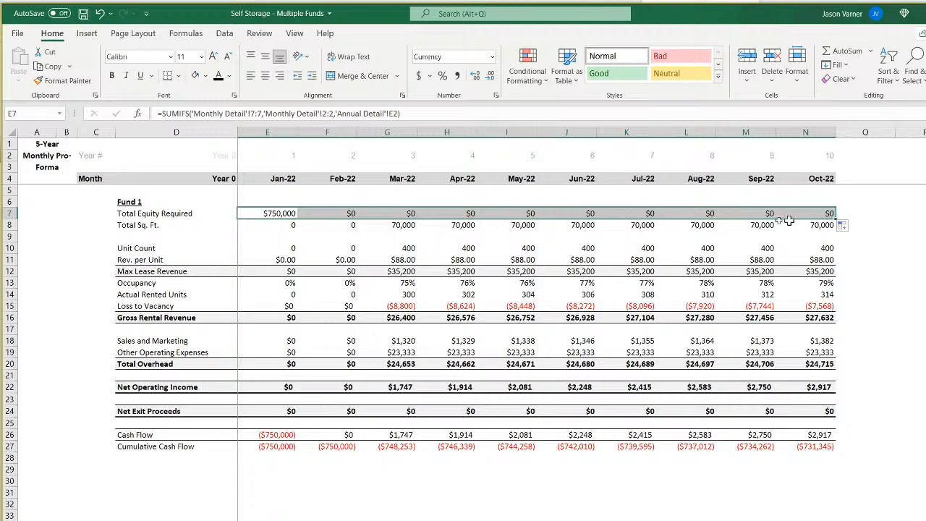
Clear the Total Sq. Ft., Unit Count and Rev. per Unit rows with their labels from the Annual Detail sheet.
left_click(283, 225)
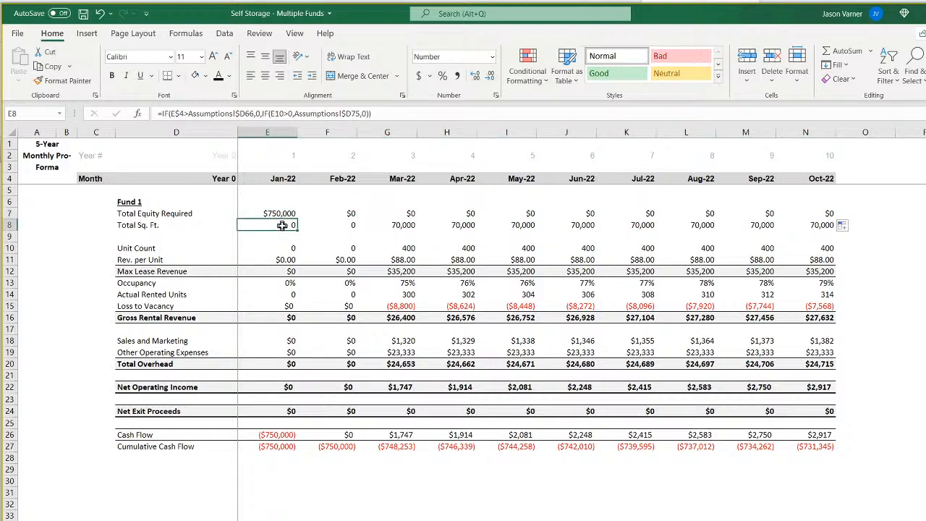
double_click(282, 226)
key("Return")
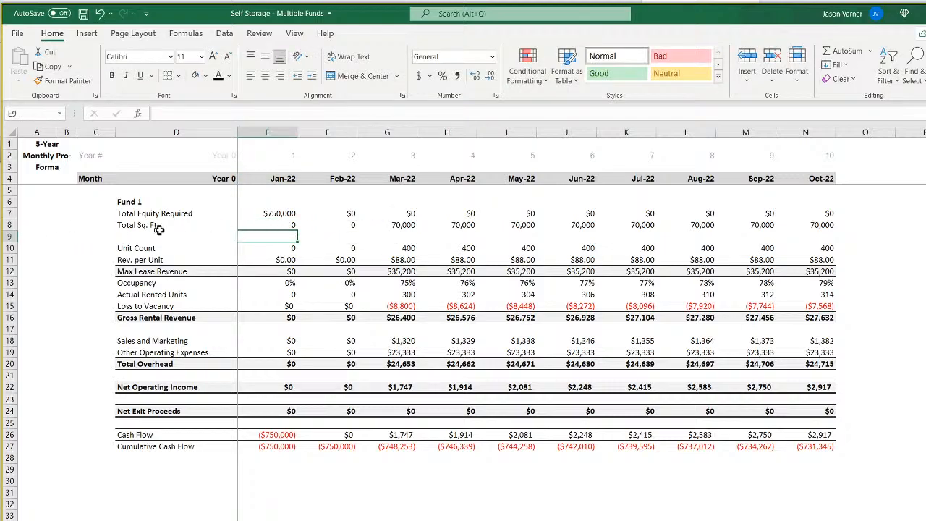
left_click(100, 227)
key("ctrl+shift+Right")
key("ctrl+shift+Right")
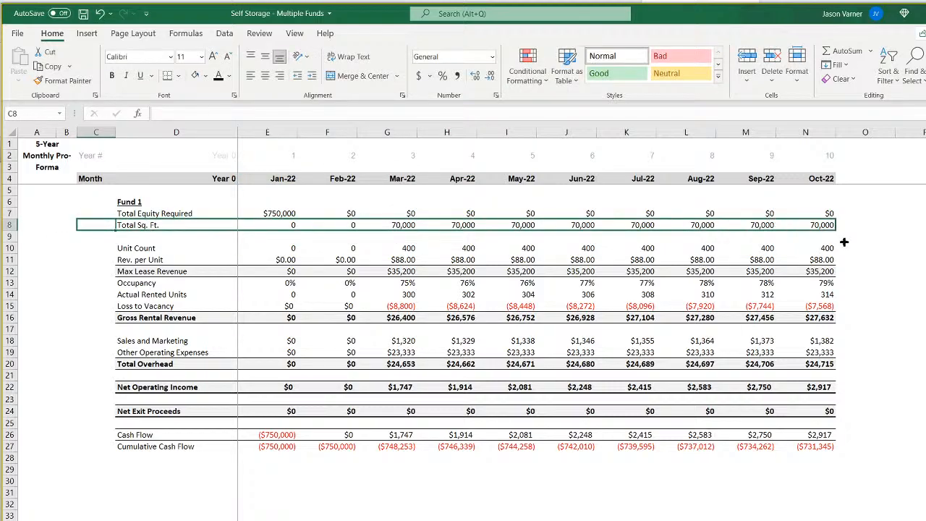
key("Delete")
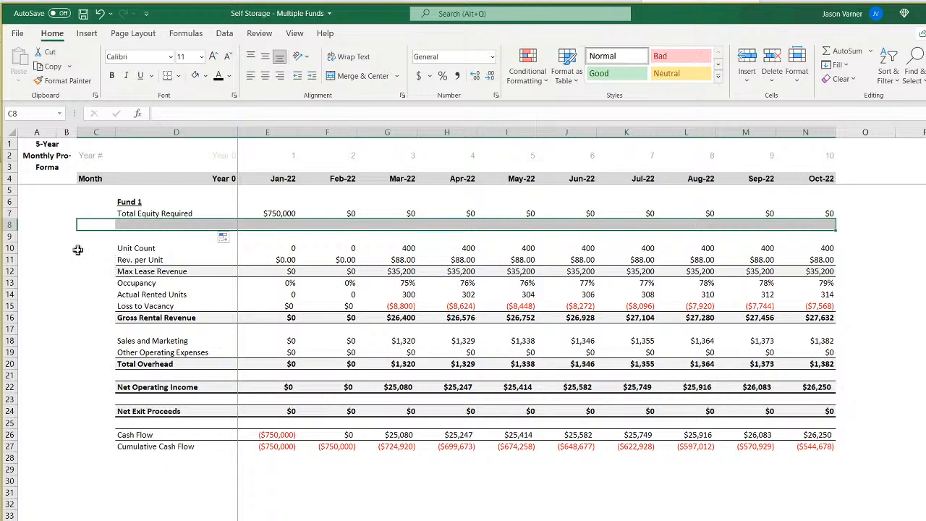
left_click(90, 249)
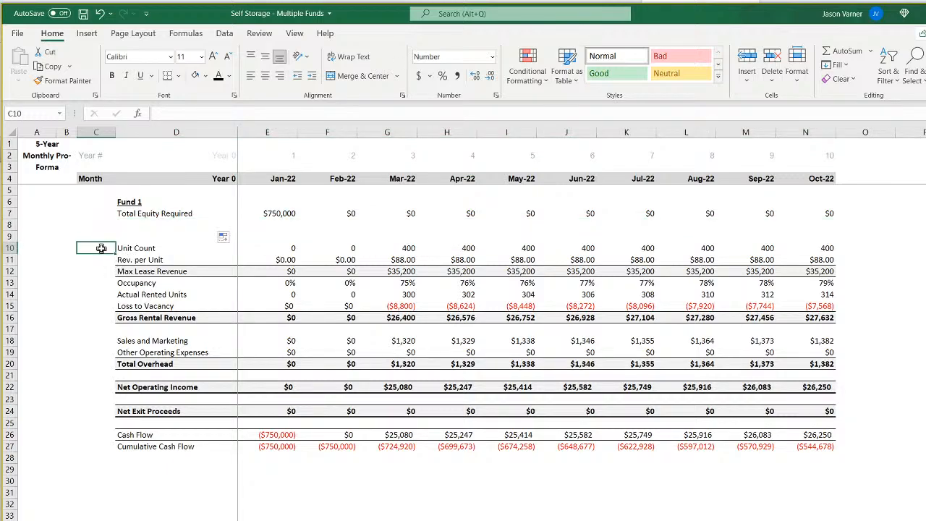
left_click_drag(101, 248, 845, 260)
key("Delete")
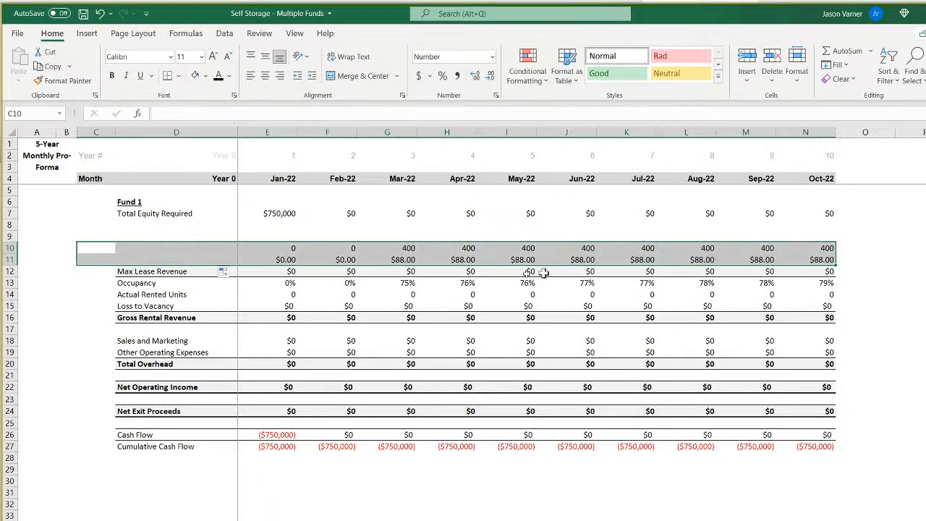
Copy the SUMIFS formula from Total Equity Required in E7 into Max Lease Revenue in E12.
right_click(279, 211)
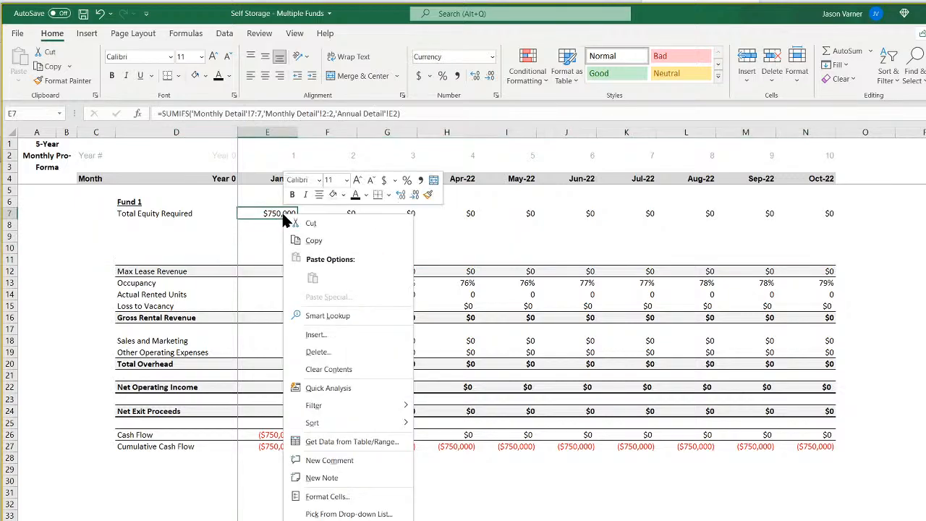
left_click(308, 239)
right_click(283, 274)
left_click(312, 334)
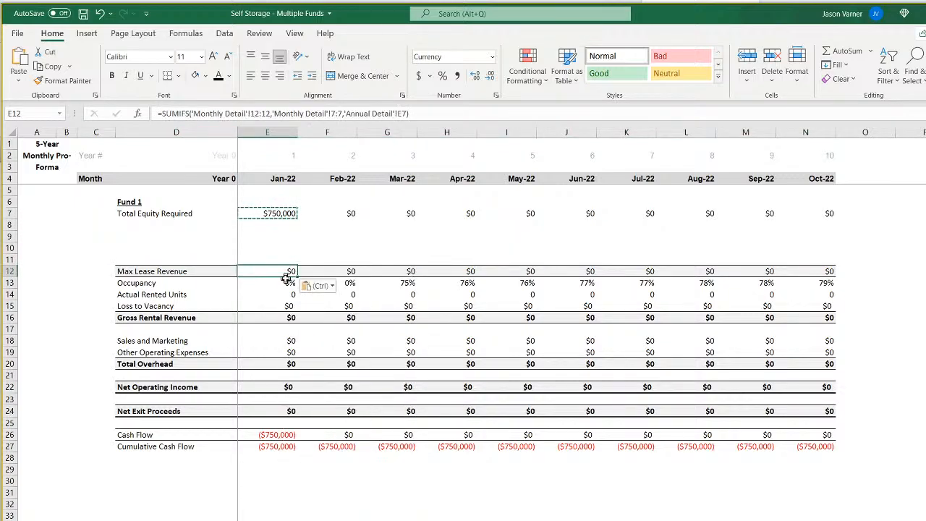
Apply a top and bottom border to the Max Lease Revenue cell E12 and fill it across to N12.
left_click(178, 76)
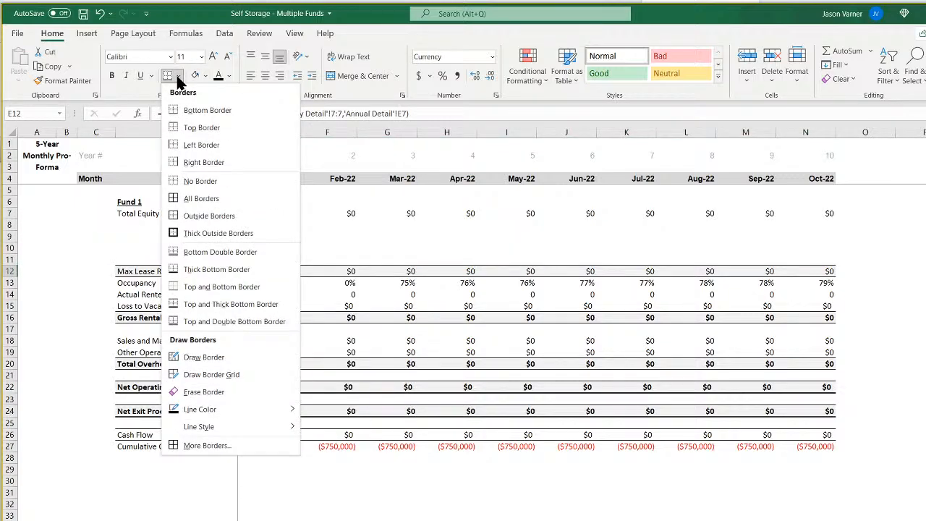
left_click(234, 285)
left_click_drag(298, 276, 816, 281)
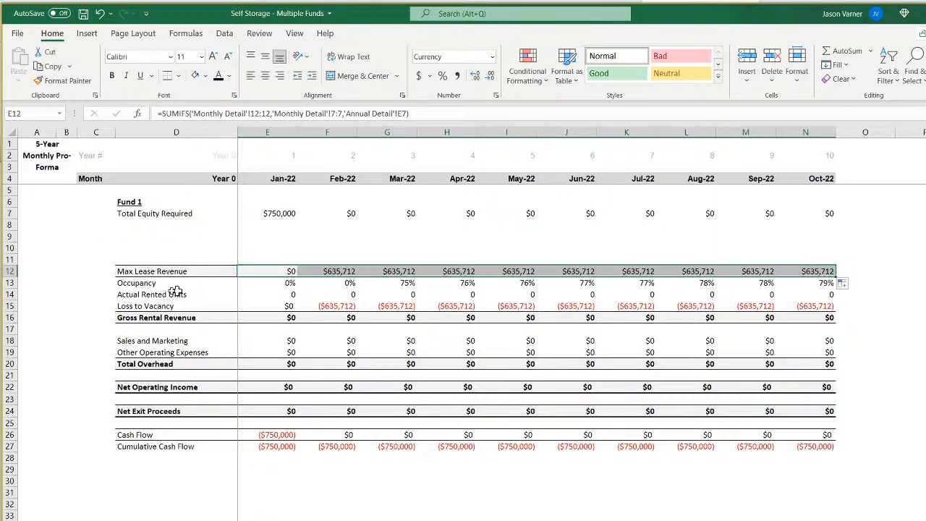
Clear the Occupancy and Actual Rented Units rows with their labels from the annual sheet.
double_click(400, 283)
key("Return")
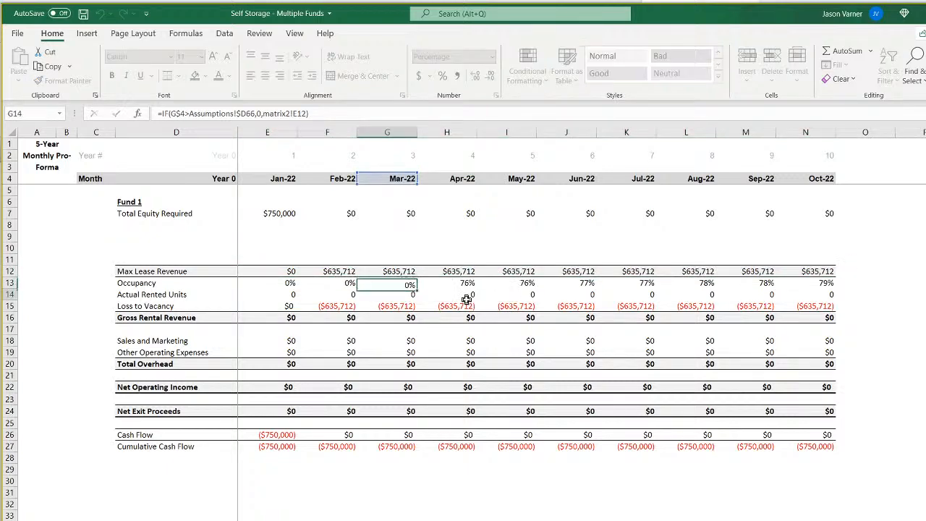
left_click(91, 284)
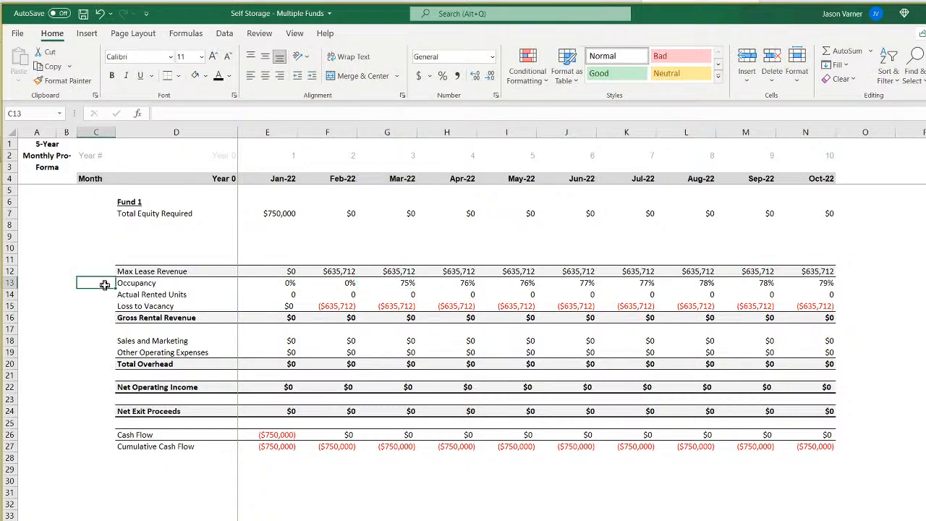
mouse_move(103, 283)
left_mouse_down()
mouse_move(99, 292)
mouse_move(921, 329)
mouse_move(890, 300)
left_mouse_up()
Copy the Max Lease Revenue SUMIFS formula from E12 into Loss to Vacancy in E15 and fill it across to N15.
left_click(280, 270)
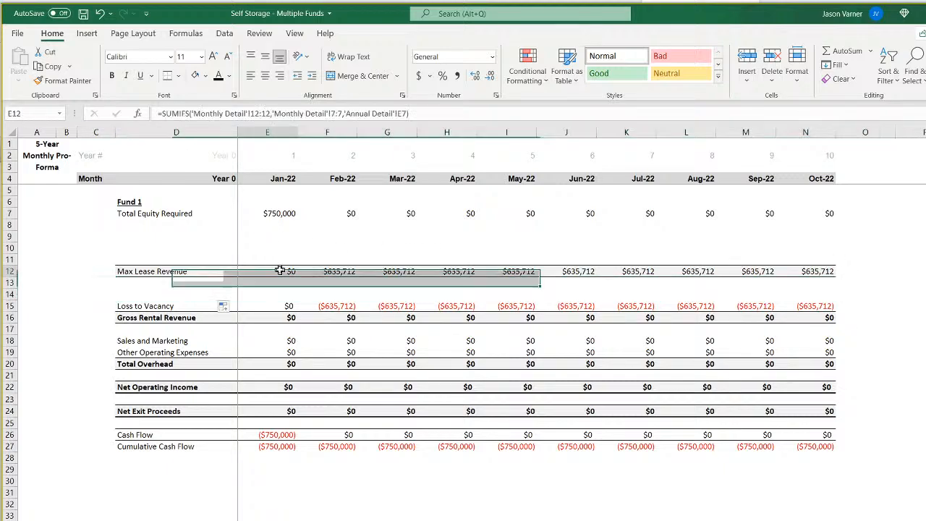
right_click(280, 271)
left_click(304, 293)
right_click(277, 310)
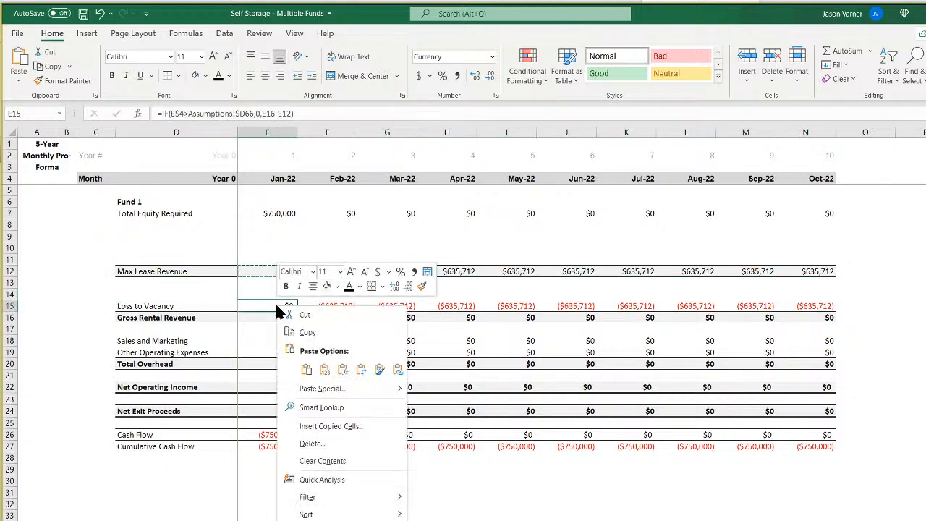
left_click(306, 369)
left_click_drag(296, 312, 818, 317)
Format Loss to Vacancy cells E15:N15 as currency with negatives in red parentheses, and remove their fill color.
left_click(496, 95)
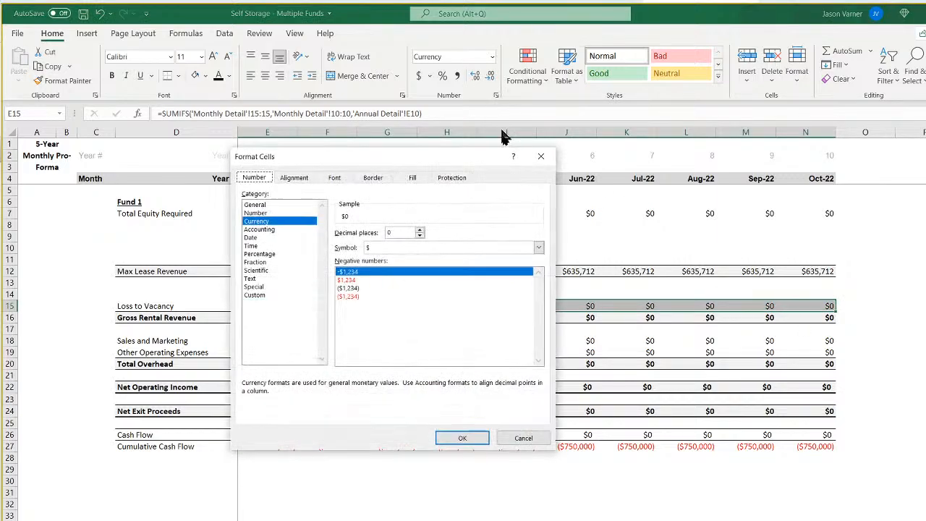
left_click(357, 298)
left_click(467, 437)
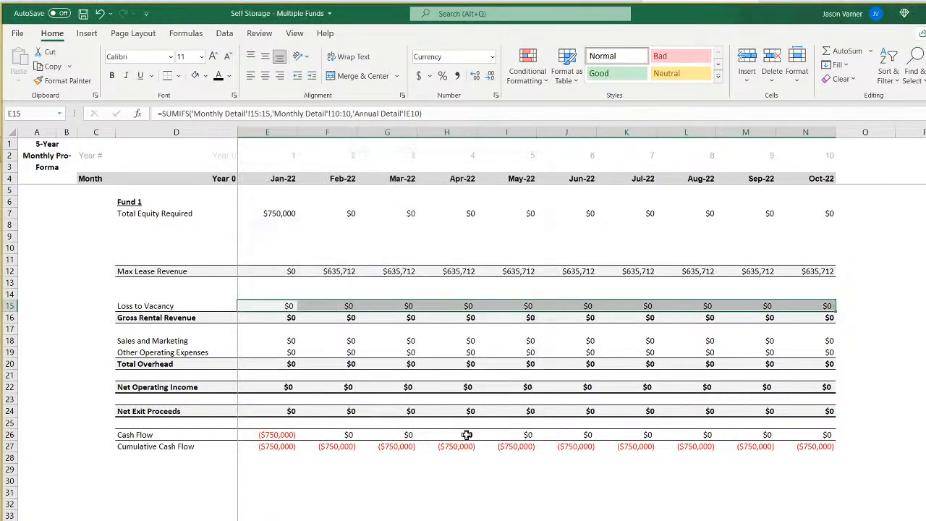
left_click(206, 76)
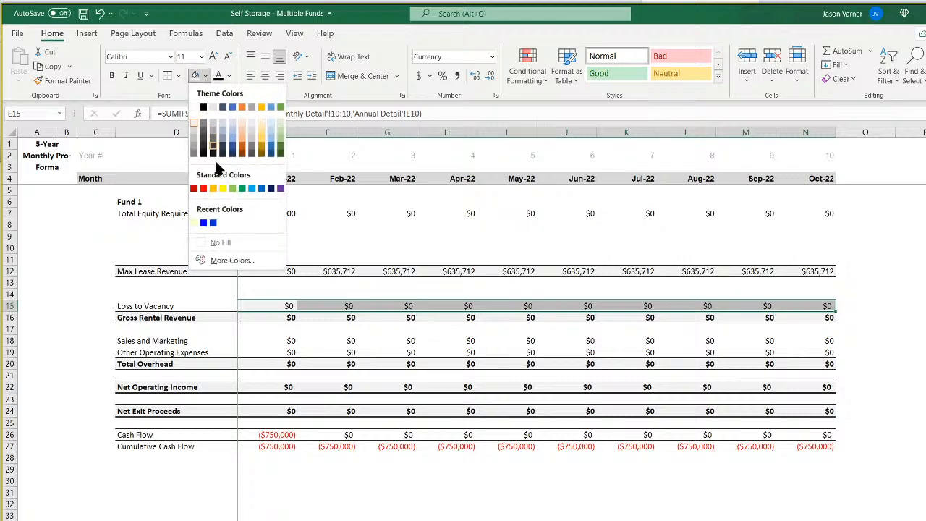
left_click(217, 246)
Replace the borders of Loss to Vacancy cells E15:N15 with a bottom border only, and check the row's formulas.
left_click(178, 76)
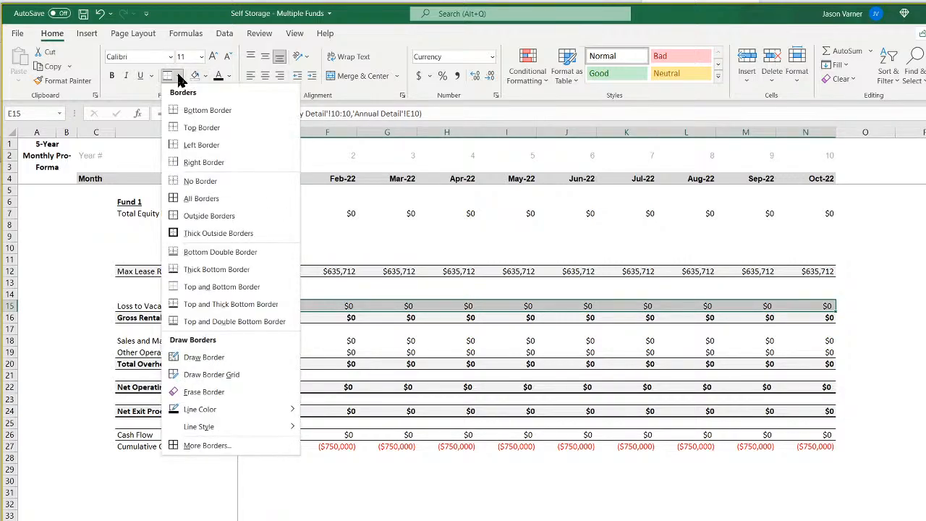
left_click(213, 182)
left_click(179, 76)
left_click(195, 110)
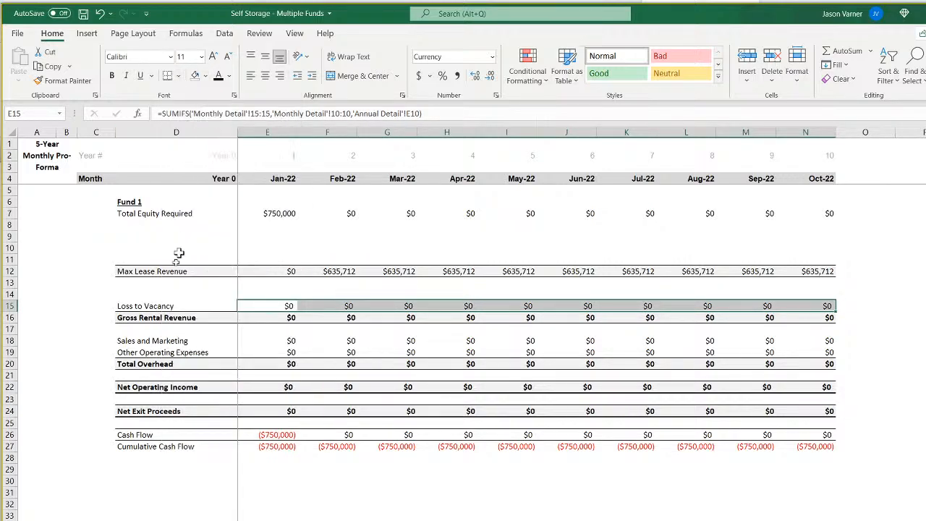
left_click(68, 343)
left_click(290, 305)
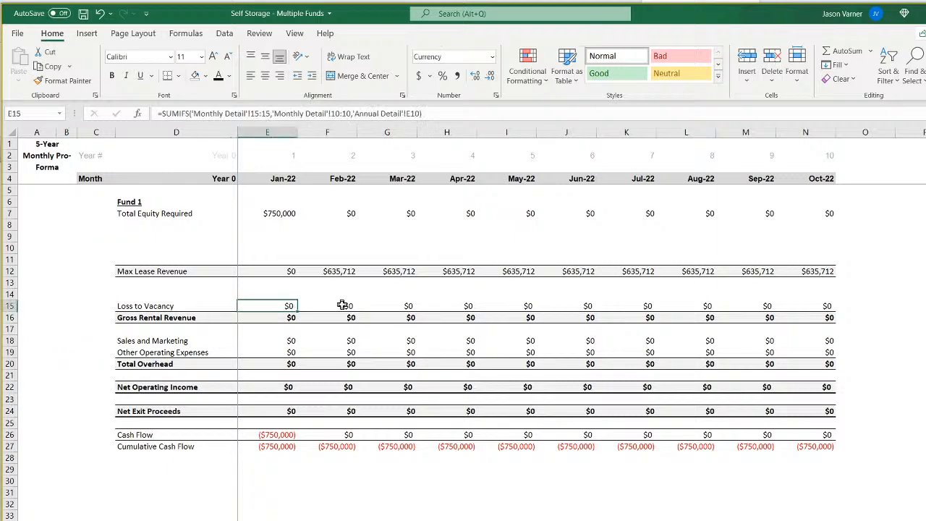
left_click(343, 305)
left_click(405, 306)
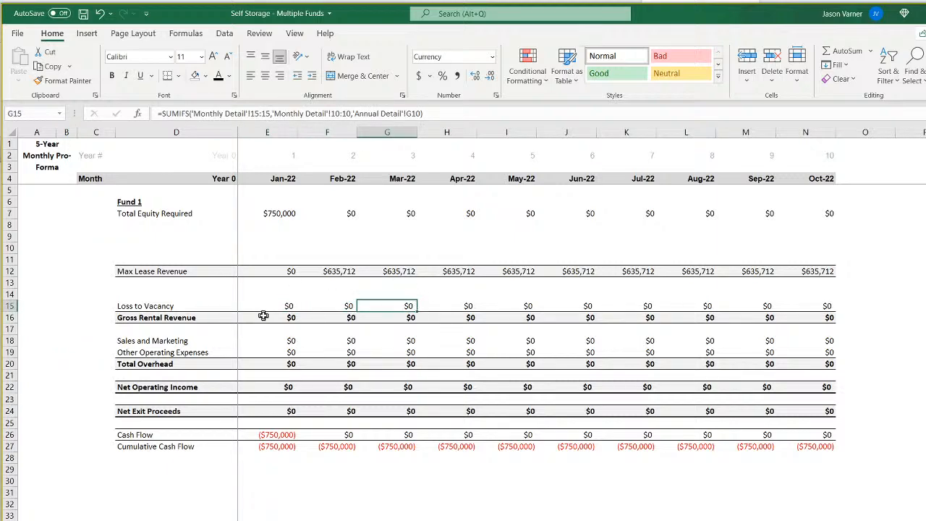
Copy the Max Lease Revenue SUMIFS formula from E12 into Gross Rental Revenue in E16 and fill it across to N16.
left_click(288, 318)
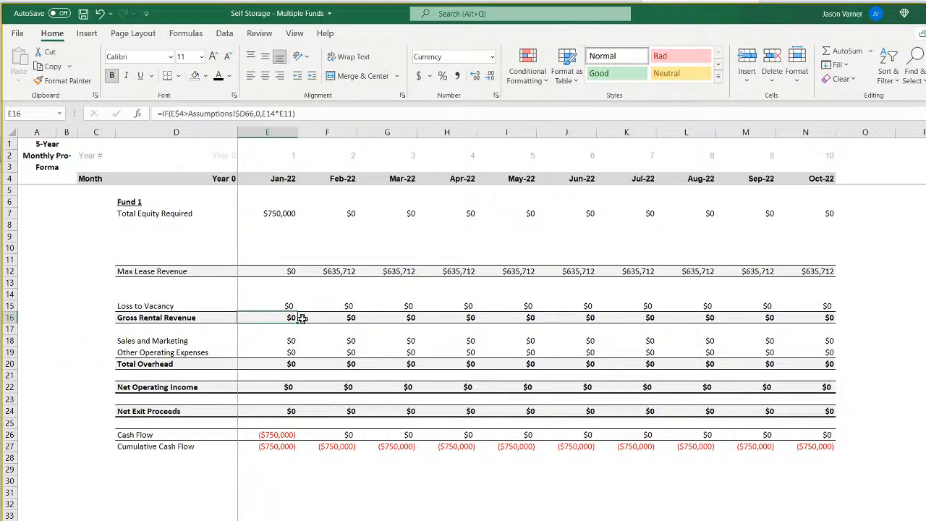
double_click(281, 317)
key("Return")
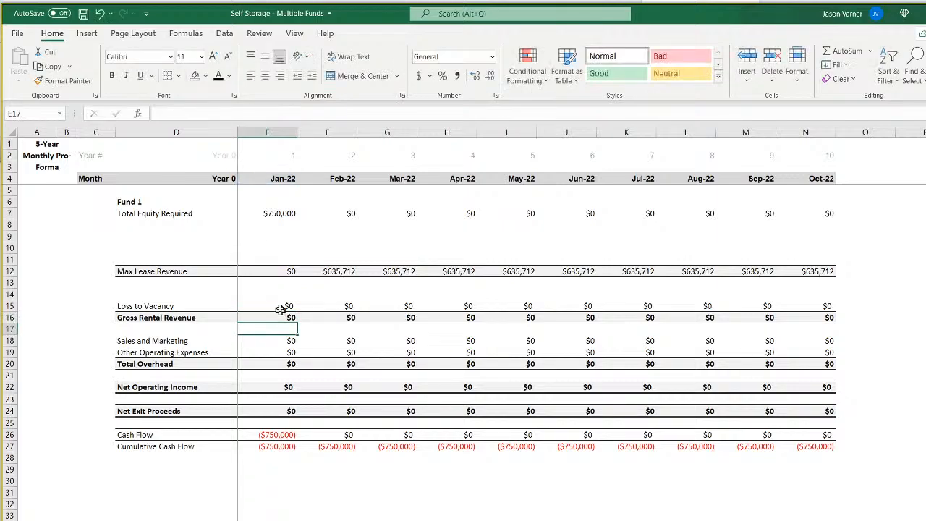
right_click(278, 271)
left_click(295, 297)
right_click(289, 317)
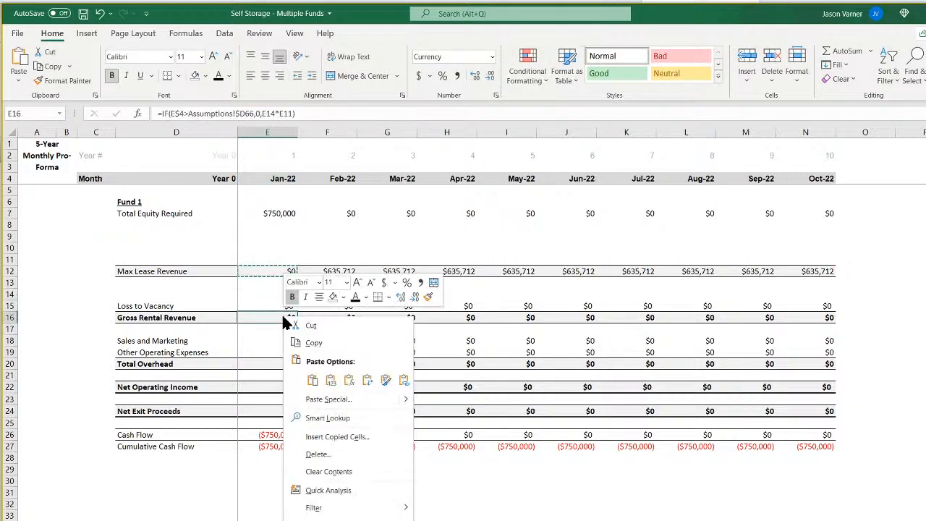
left_click(312, 381)
key("Escape")
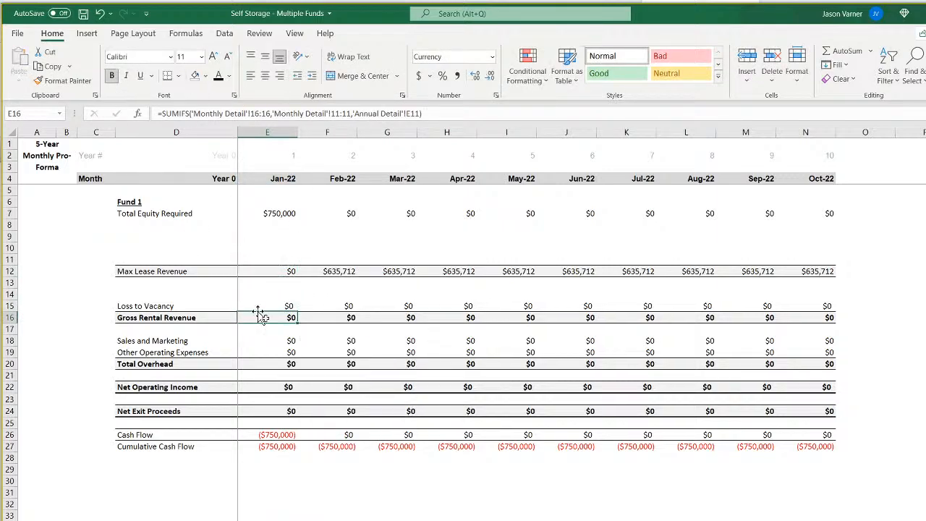
mouse_move(297, 322)
left_mouse_down()
mouse_move(769, 348)
mouse_move(816, 330)
left_mouse_up()
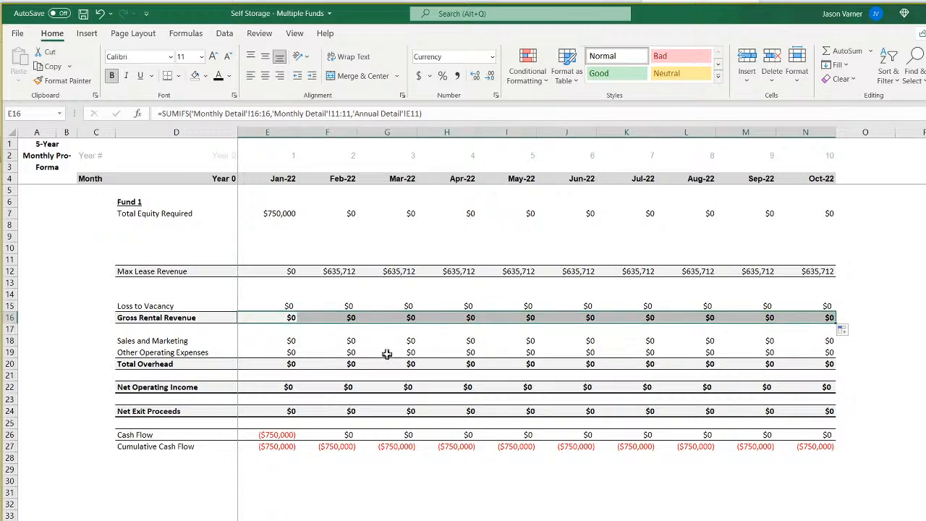
key("ctrl+Page_Down")
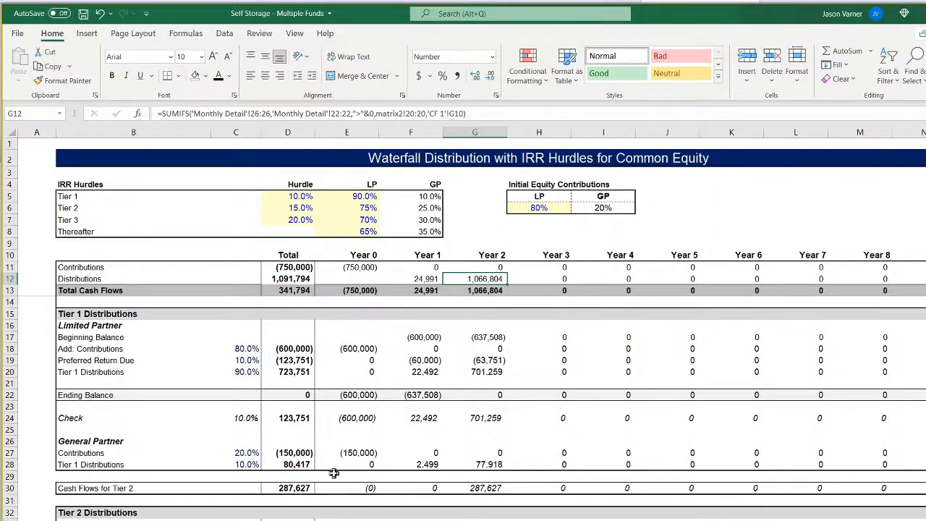
scroll(334, 473, "down", 20)
scroll(336, 472, "up", 20)
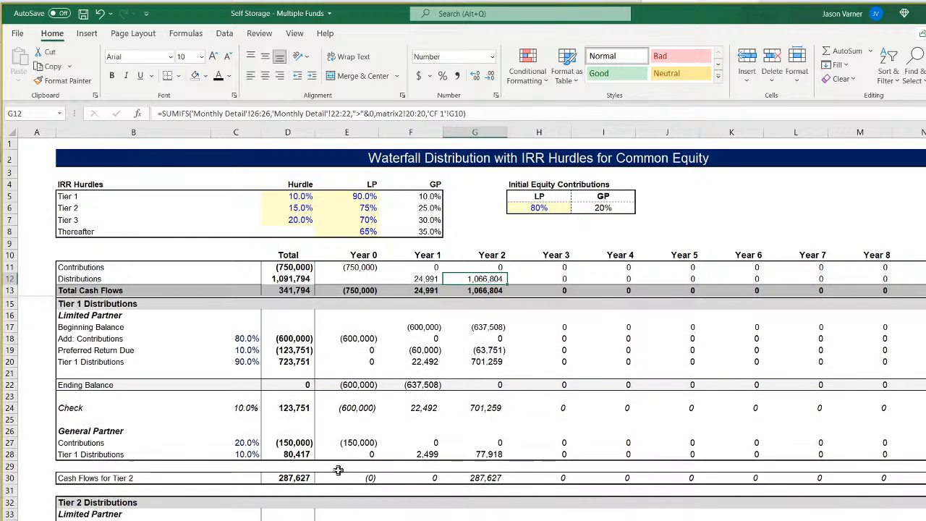
scroll(338, 470, "up", 1)
key("ctrl+Page_Up")
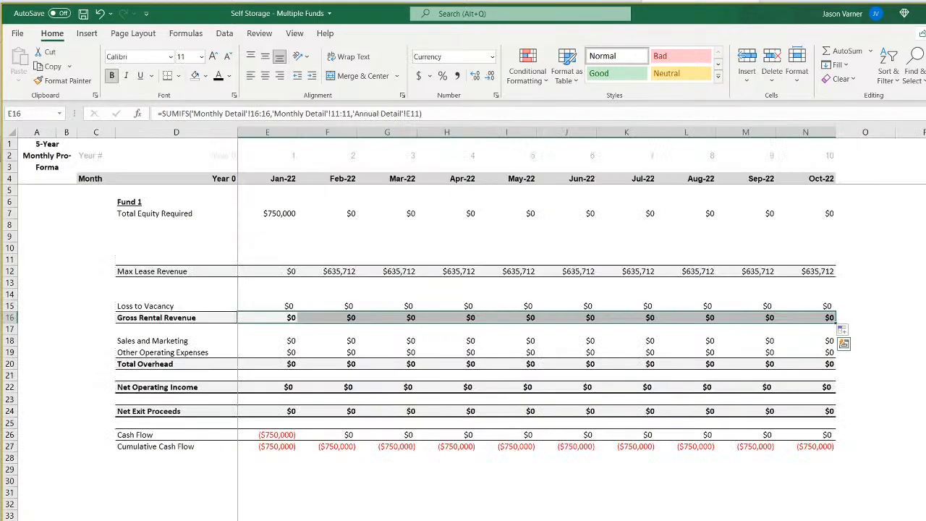
Repoint the criterion of the Gross Rental Revenue SUMIFS in E16 to the year number in E2.
left_click(346, 317)
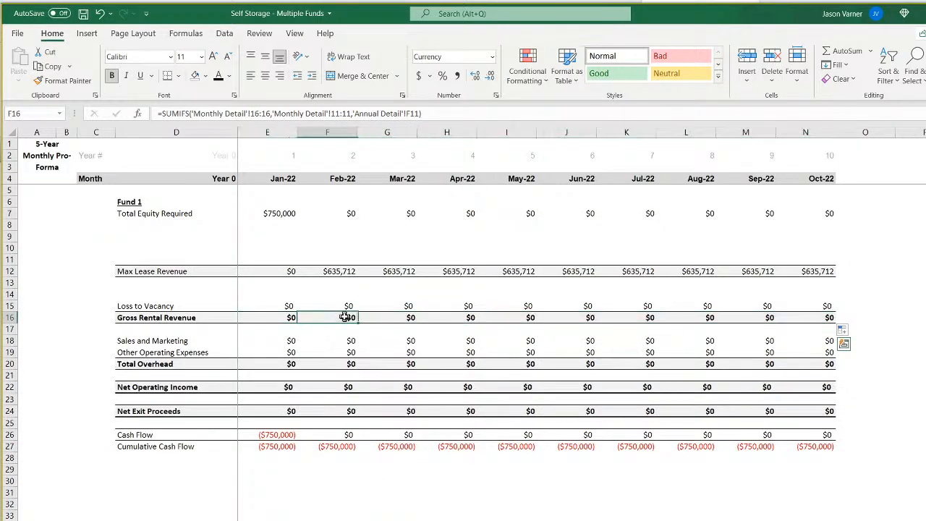
left_click(280, 320)
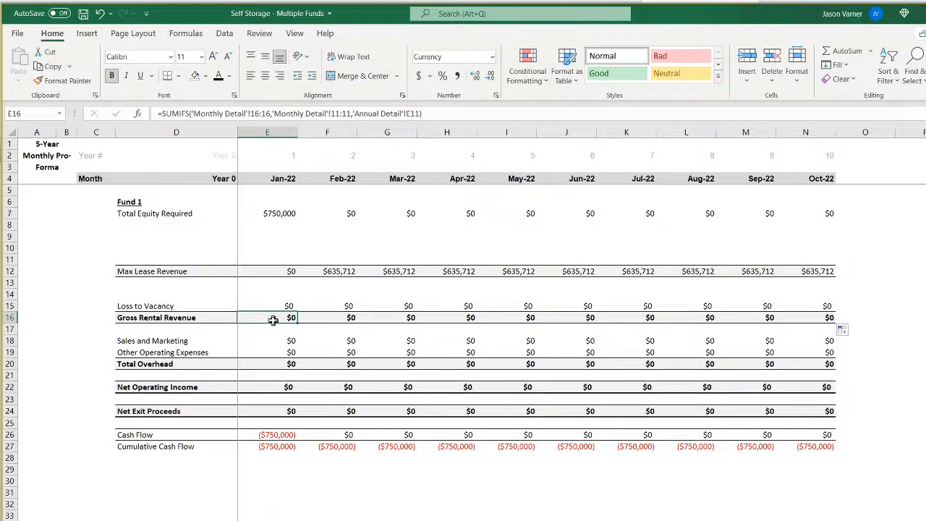
double_click(273, 321)
left_click_drag(286, 253, 287, 159)
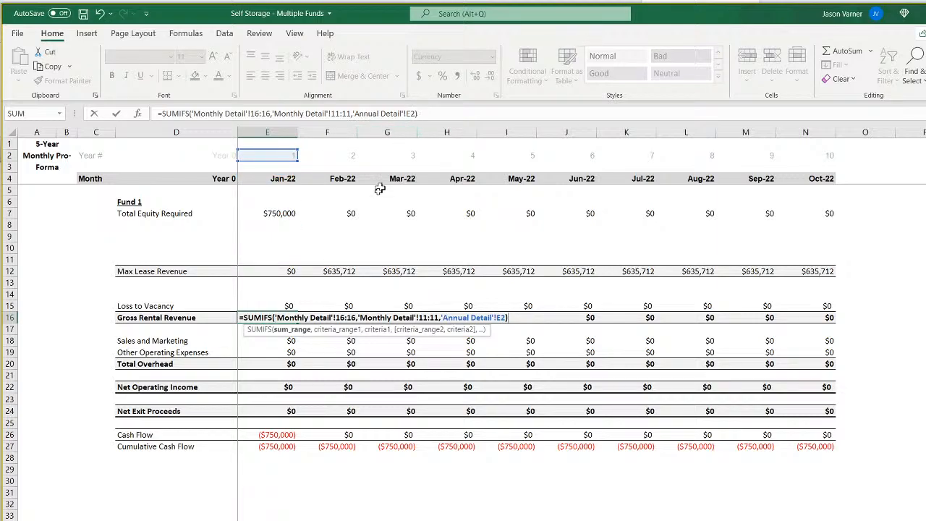
key("ctrl+Return")
double_click(291, 319)
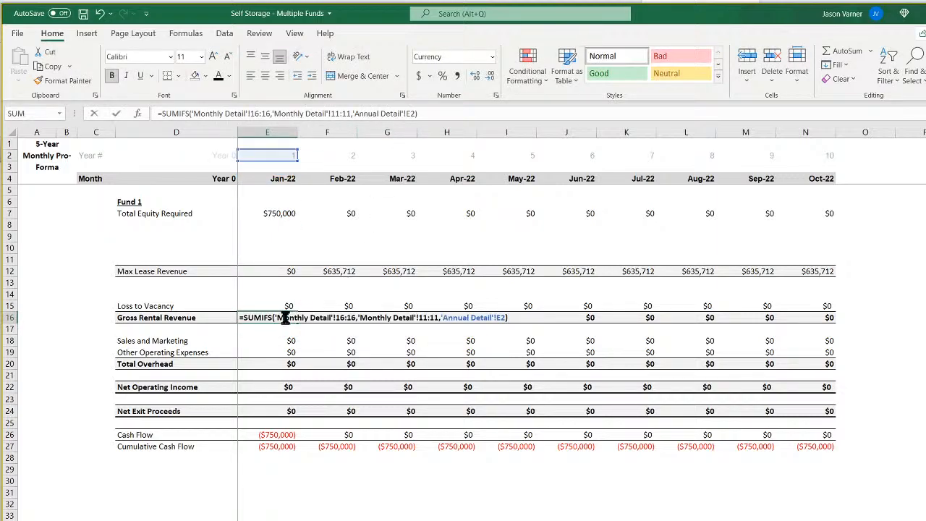
key("Return")
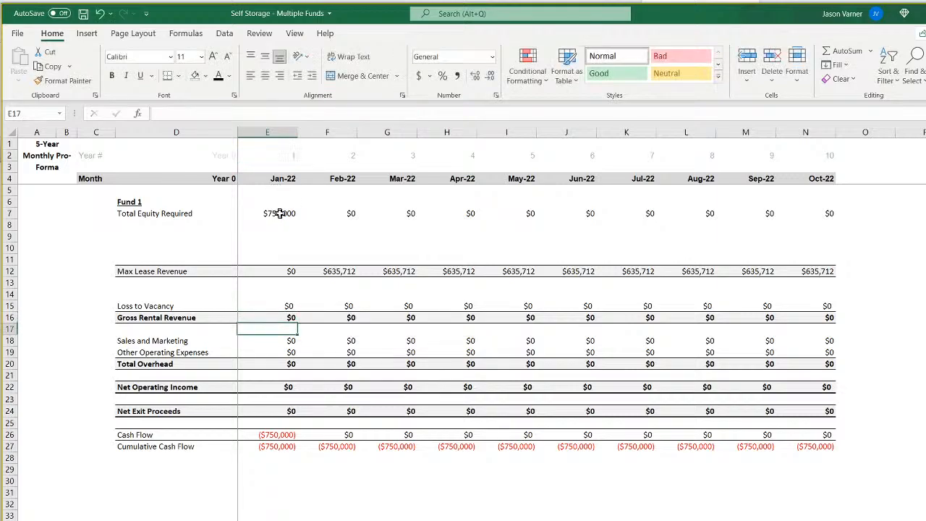
Set the criteria range of the Gross Rental Revenue SUMIFS in E16 to 'Monthly Detail'!2:2 and refill the formula through N16.
left_click(281, 214)
left_click(279, 312)
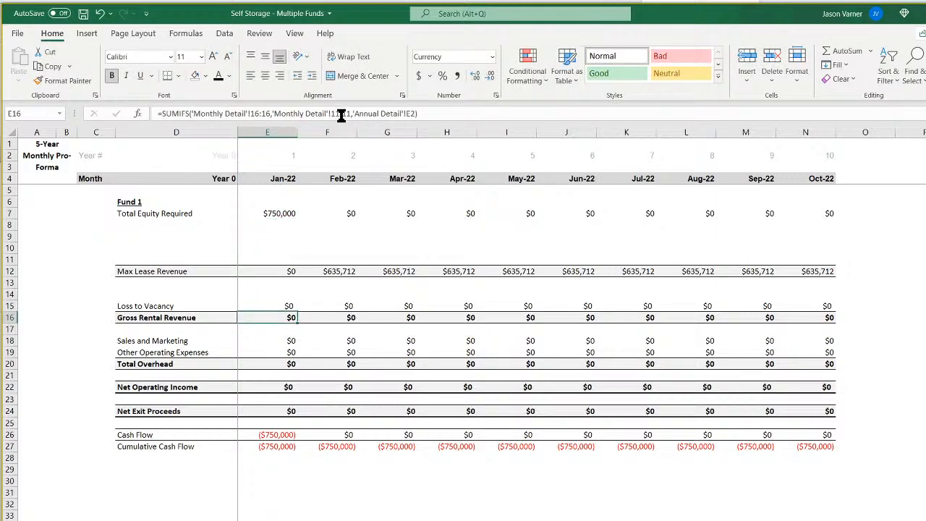
left_click(340, 114)
key("BackSpace")
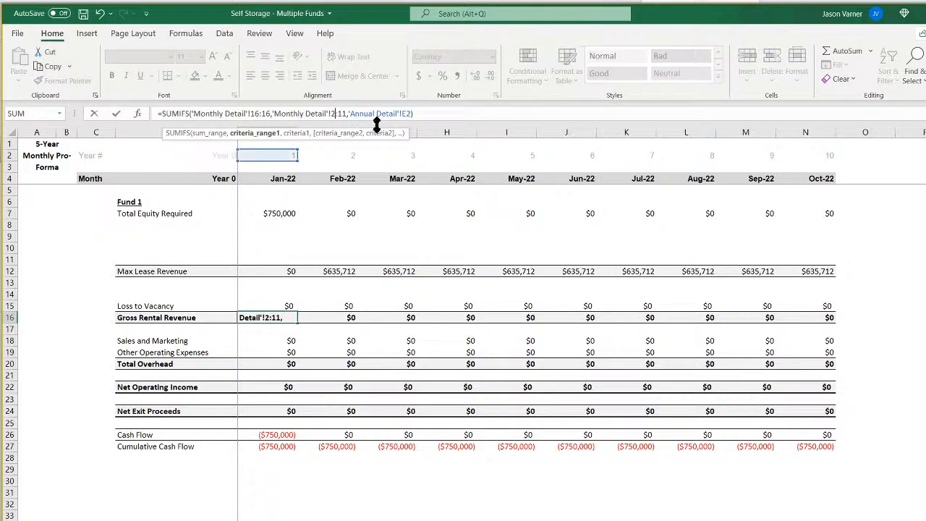
key("Return")
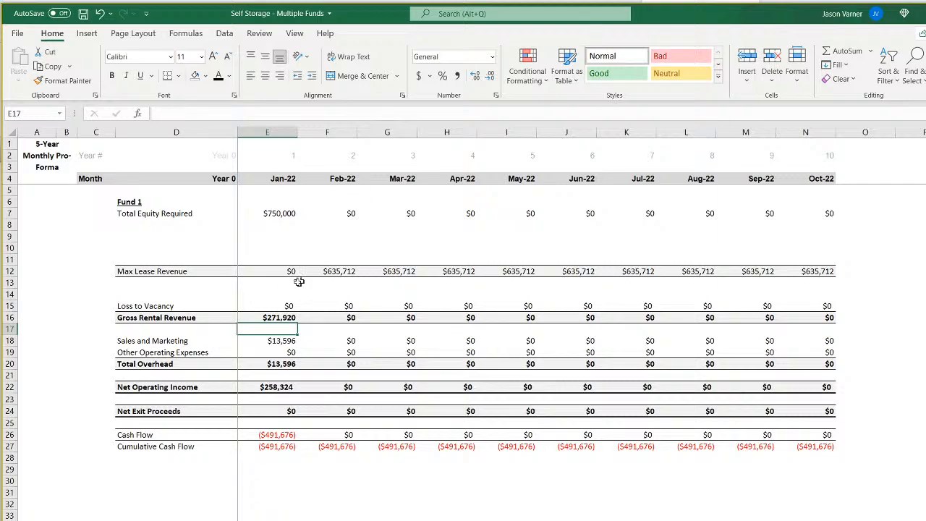
left_click(280, 318)
left_click_drag(297, 323, 814, 327)
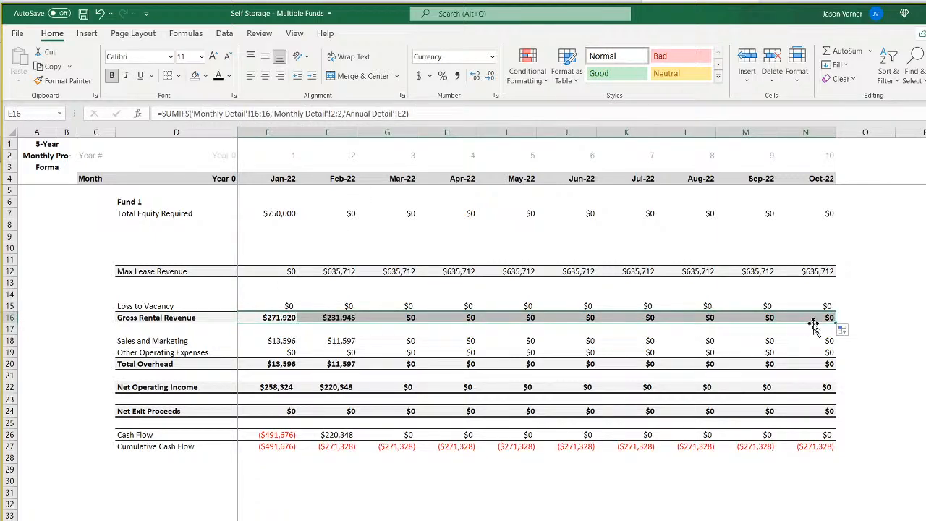
Set the criteria range of the Loss to Vacancy SUMIFS in E15 to 'Monthly Detail'!2:2.
left_click(280, 316)
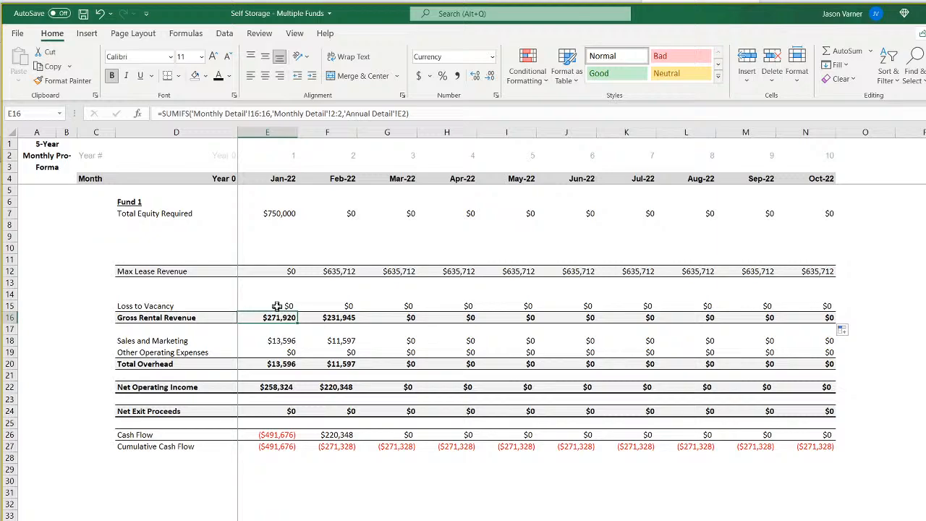
left_click(277, 306)
left_click(337, 113)
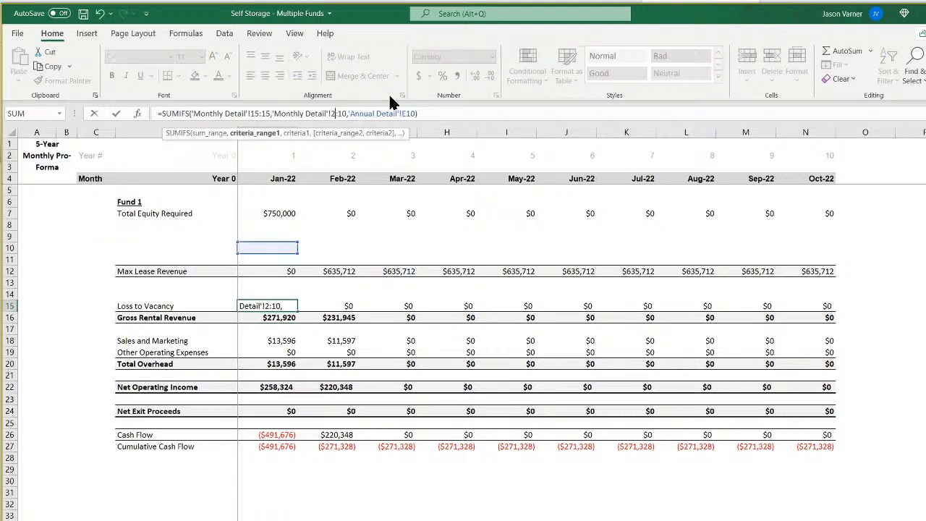
key("Right")
key("Delete")
key("Delete")
key("Delete")
type("2,")
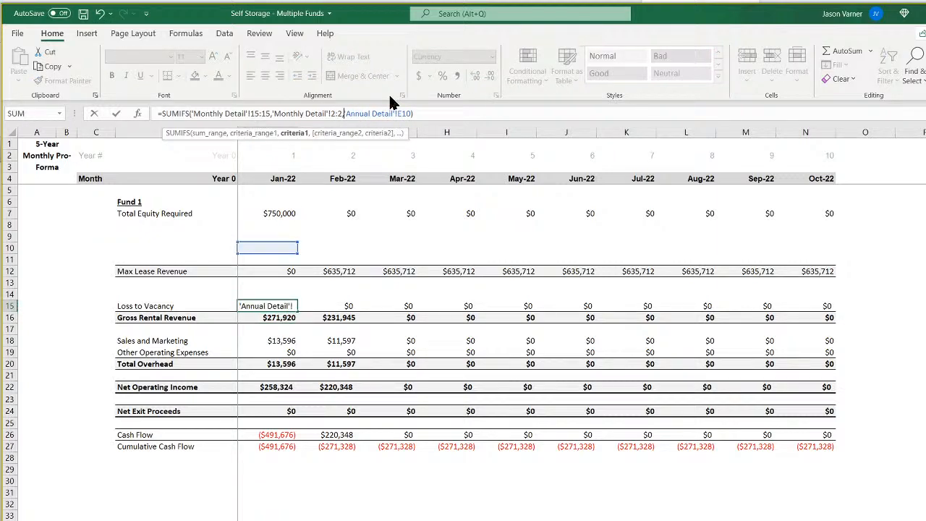
Set the Loss to Vacancy SUMIFS criterion in E15 to 'Annual Detail'!E2 and refill the formula through N15.
key("Right")
key("Right")
key("Right")
key("Right")
key("Right")
key("Right")
key("Right")
key("Right")
key("BackSpace")
key("BackSpace")
type("2")
key("Return")
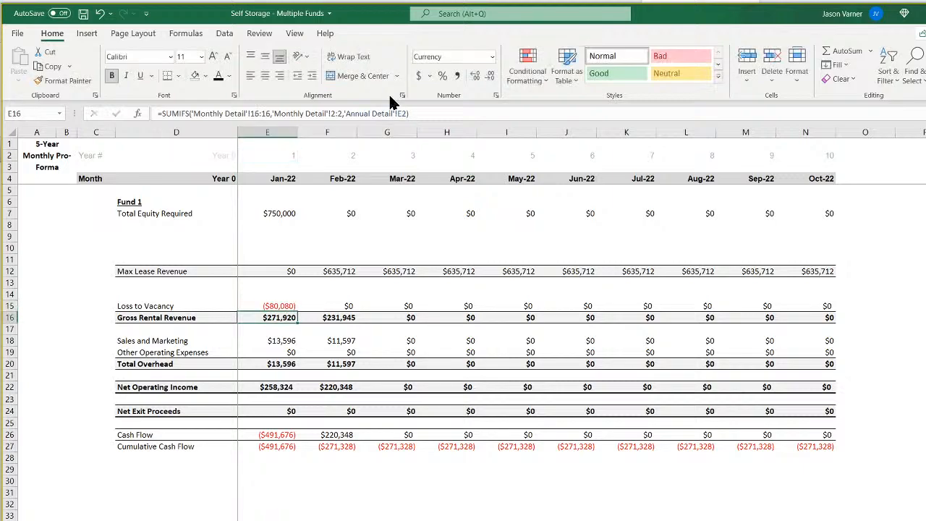
left_click(291, 306)
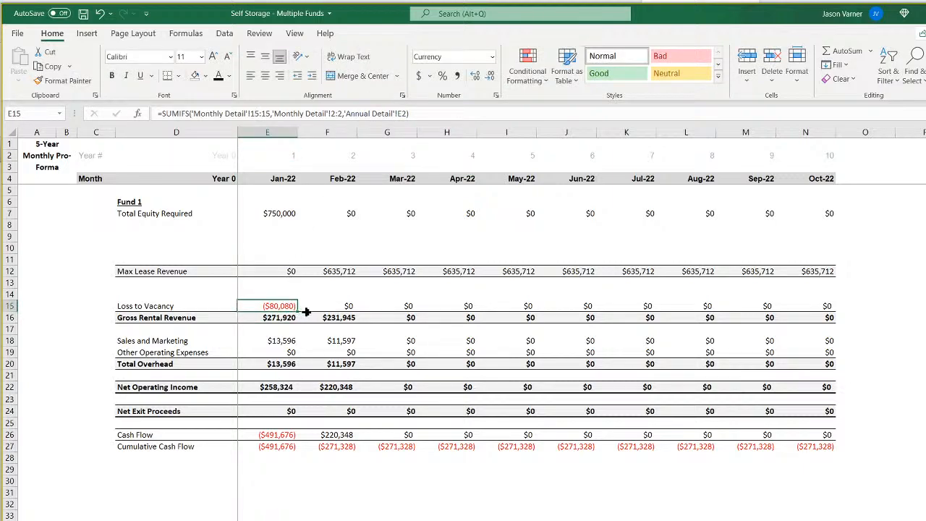
left_click_drag(305, 311, 824, 311)
Refill the Gross Rental Revenue SUMIFS formula from F16 through N16.
left_click(338, 316)
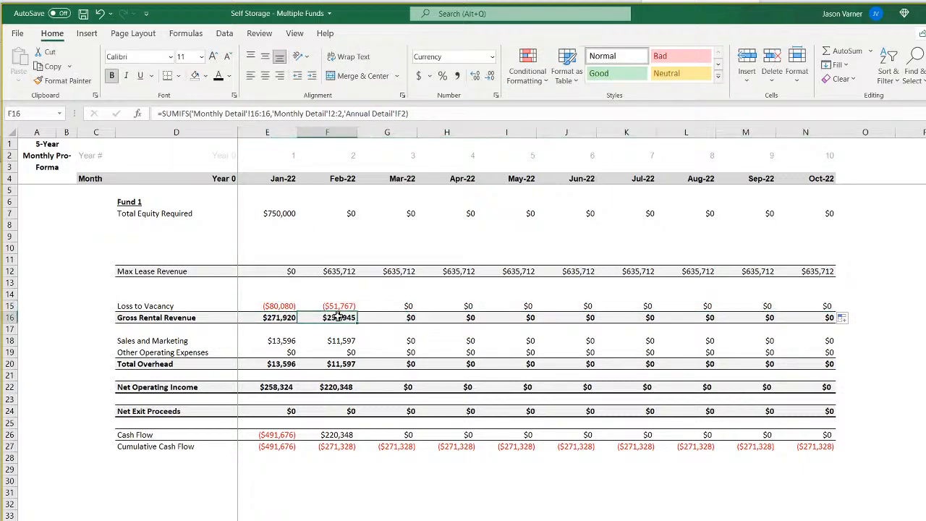
left_click_drag(357, 323, 809, 327)
left_click(282, 269)
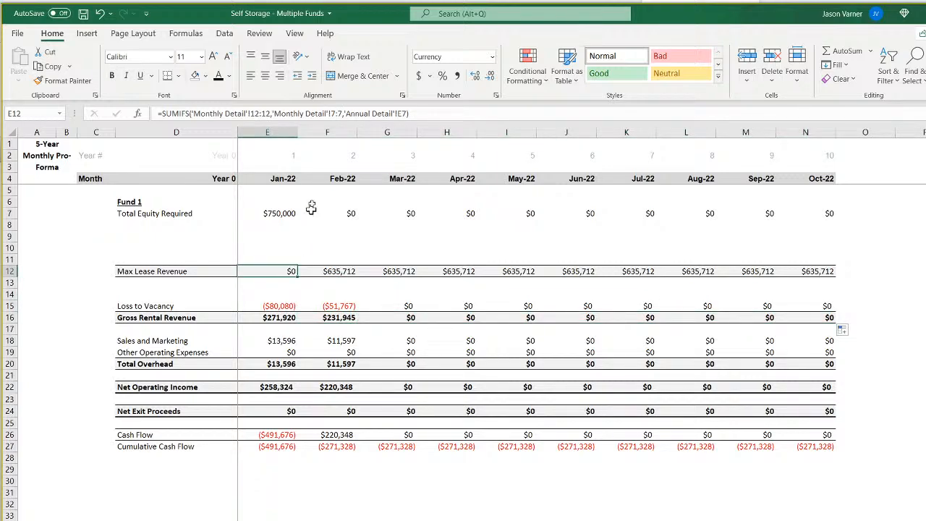
Set the criteria range of the Max Lease Revenue SUMIFS in E12 to 'Monthly Detail'!2:2 and refill the formula through N12.
left_click(332, 113)
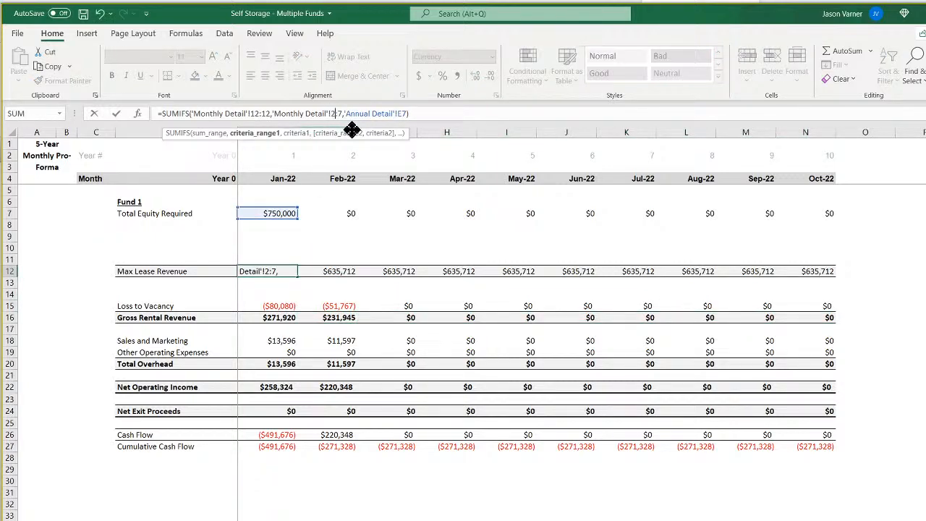
key("Return")
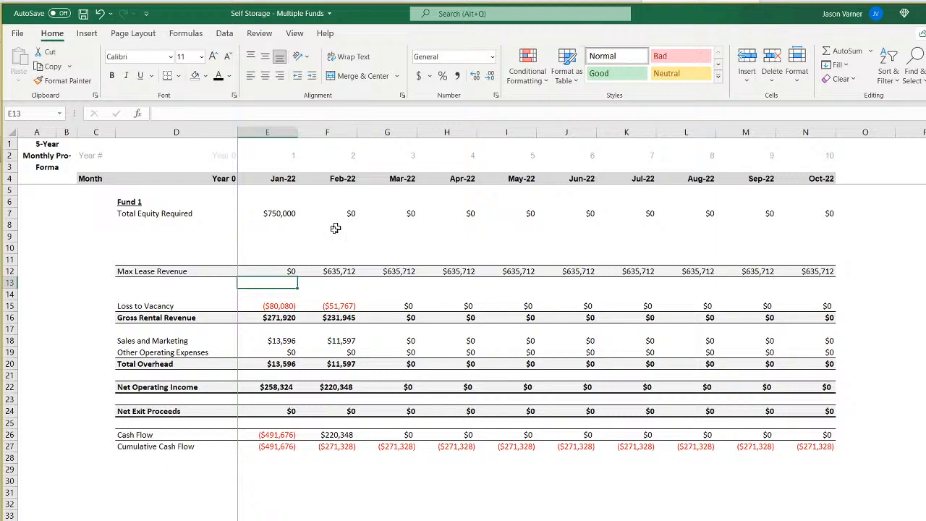
left_click(280, 270)
left_click_drag(299, 275, 814, 272)
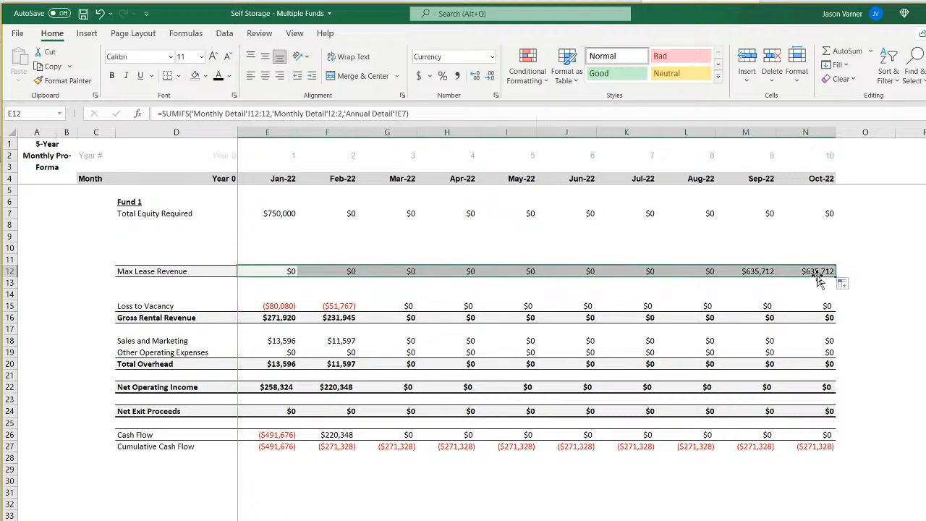
Set the Max Lease Revenue SUMIFS criterion in E12 to 'Annual Detail'!E2 and refill the formula through N12.
left_click(276, 271)
left_click(409, 113)
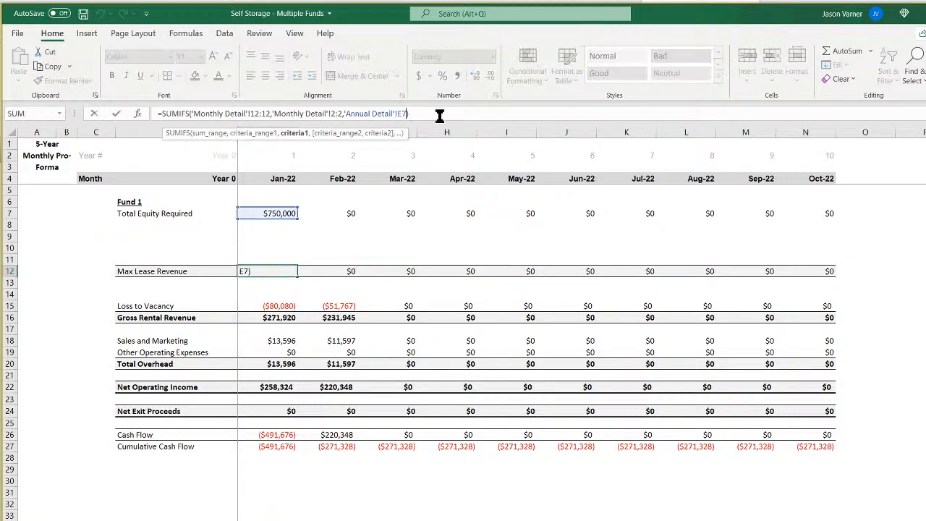
key("Return")
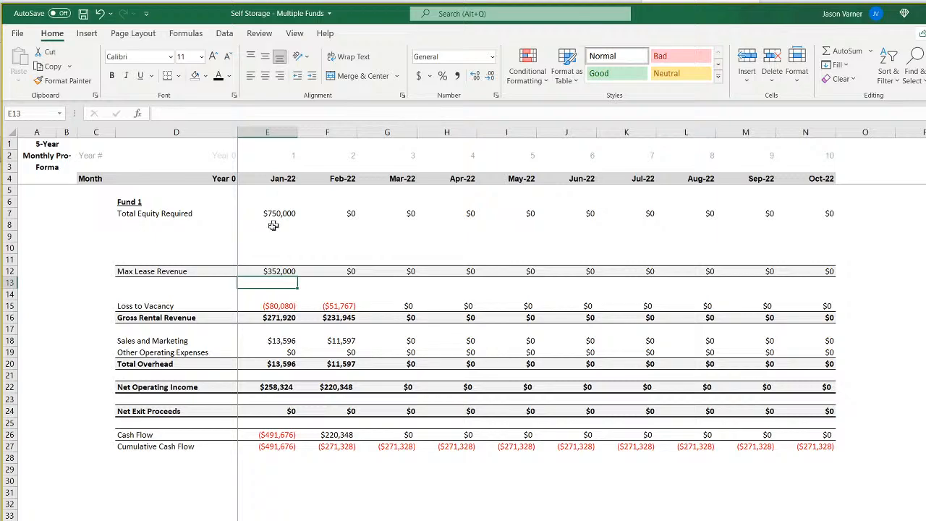
left_click(281, 270)
left_click_drag(296, 276, 829, 274)
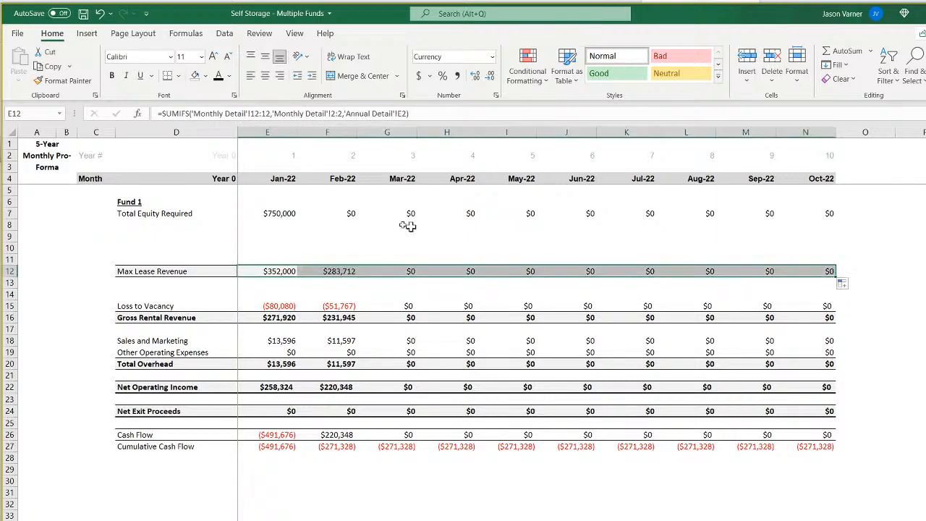
Change the Total Equity Required SUMIFS in E7 to criteria range 'Monthly Detail'!$2:$2 and criterion E$2, and refill it through N7.
left_click(282, 214)
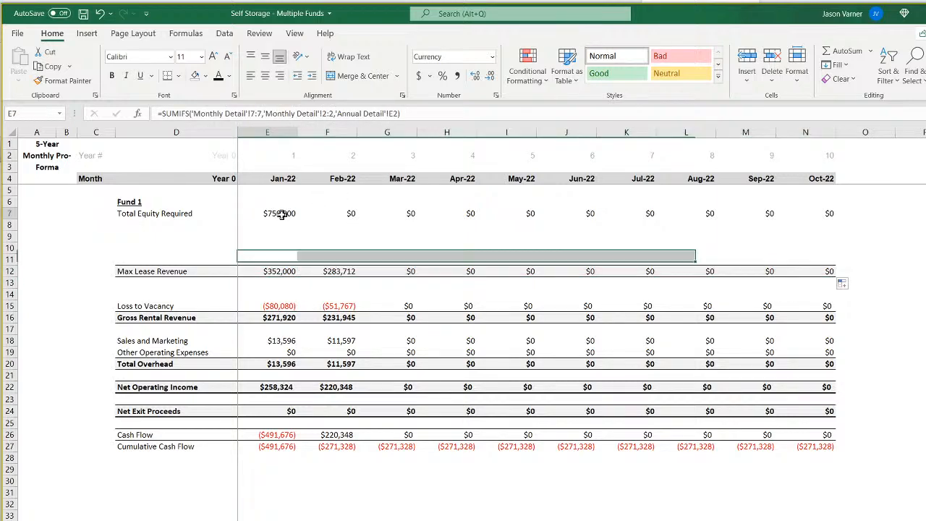
left_click(325, 113)
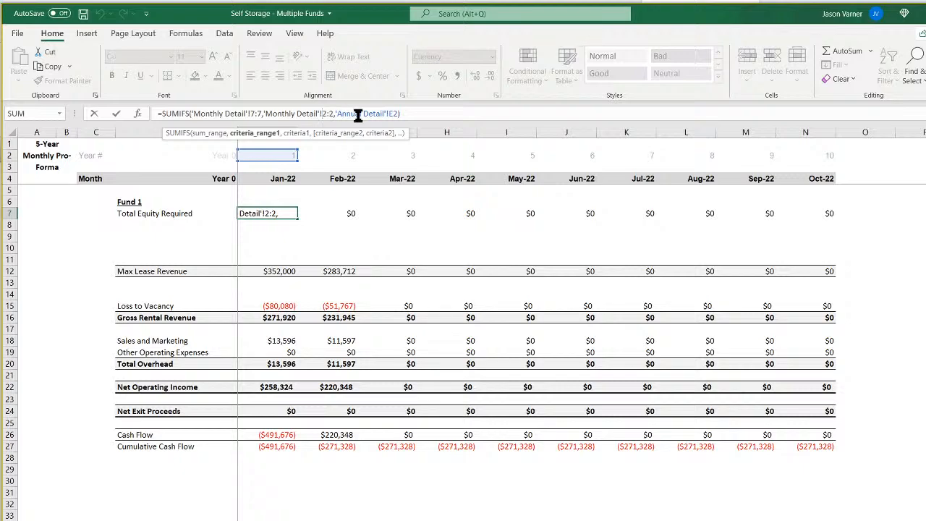
type("$2:$")
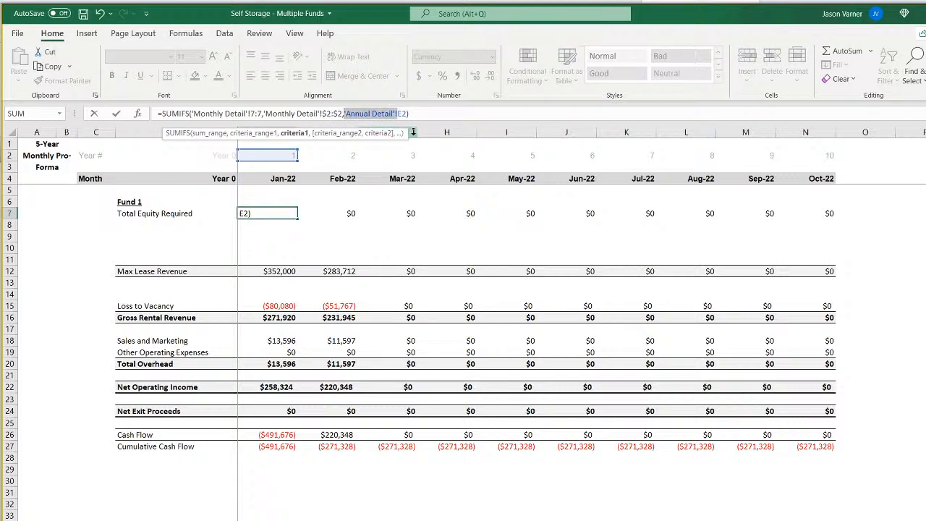
key("BackSpace")
key("Return")
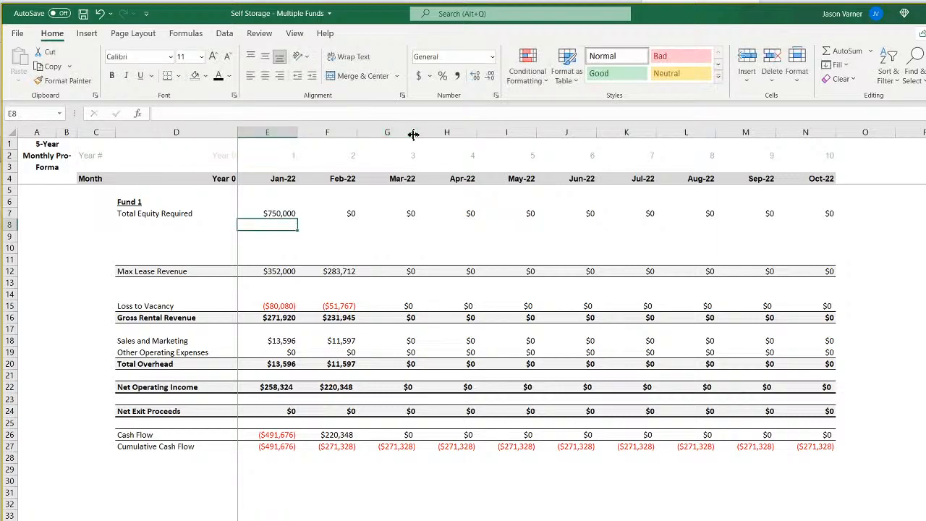
left_click(282, 213)
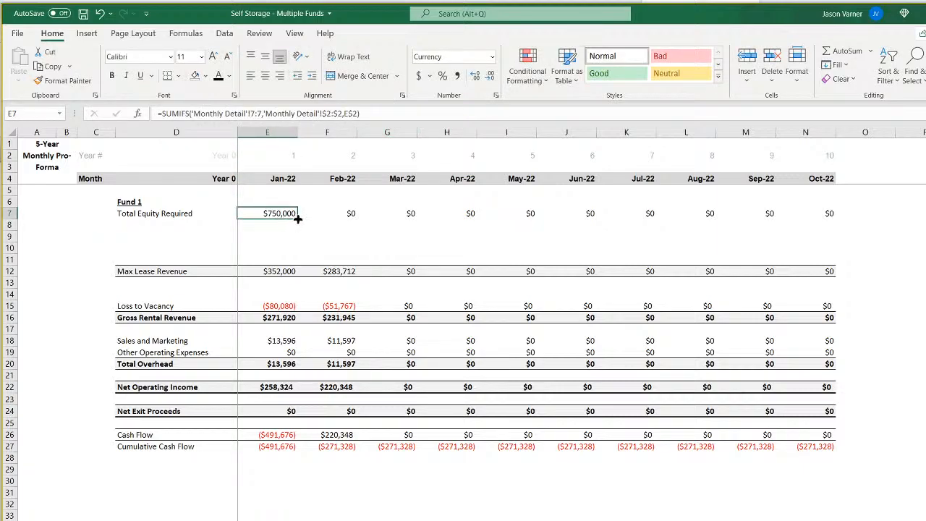
left_click_drag(297, 219, 844, 230)
Change the Max Lease Revenue SUMIFS in E12 to criteria range 'Monthly Detail'!$2:$2 and criterion E$2, and refill it through N12.
left_click(268, 273)
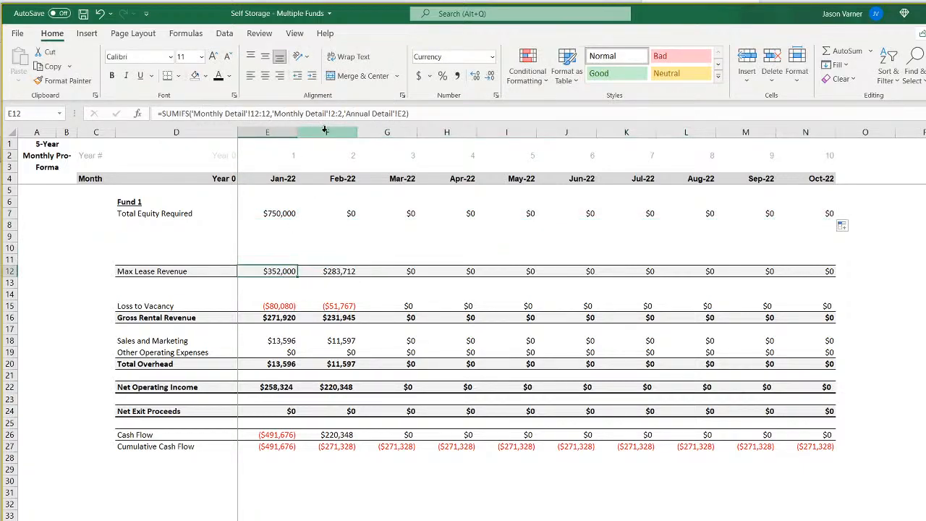
left_click(330, 113)
type("$")
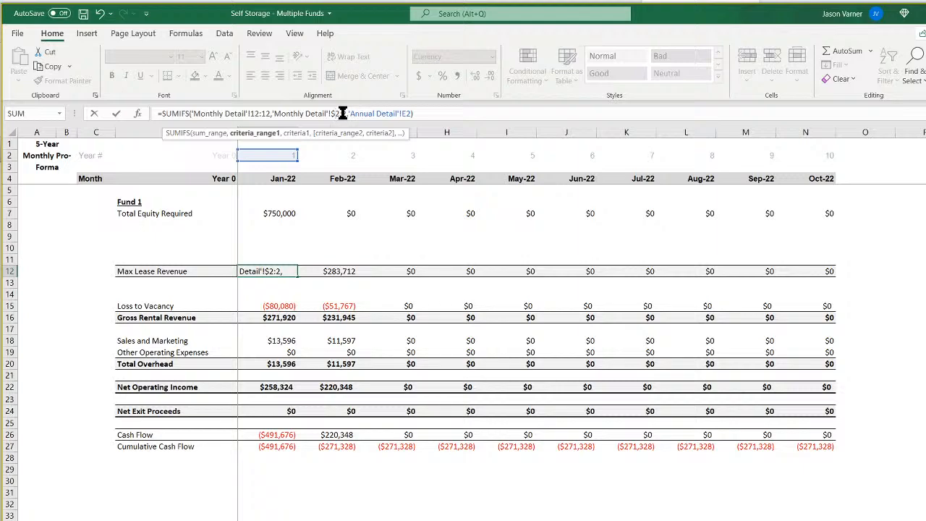
left_click(345, 113)
type("$")
left_click(408, 114)
type("$")
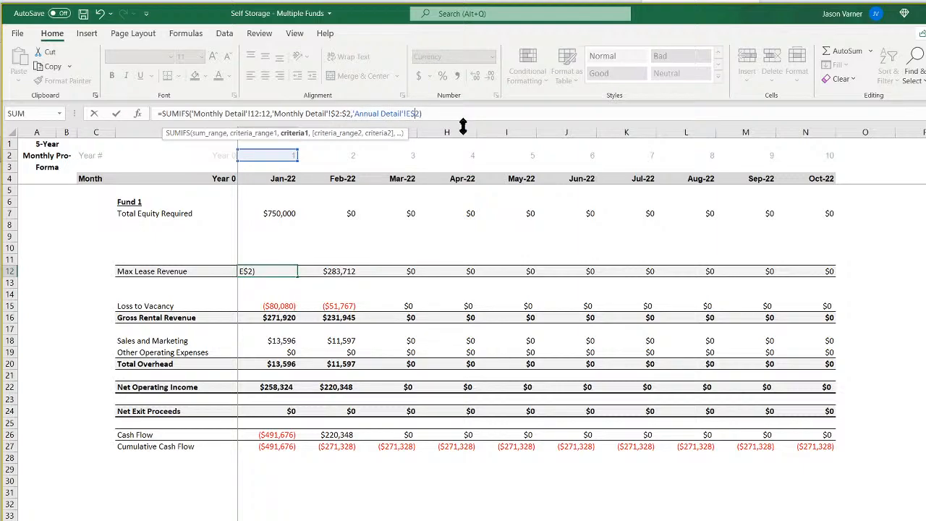
key("BackSpace")
key("BackSpace")
key("BackSpace")
key("BackSpace")
key("BackSpace")
key("BackSpace")
key("BackSpace")
key("BackSpace")
key("BackSpace")
key("BackSpace")
key("BackSpace")
key("BackSpace")
key("BackSpace")
key("BackSpace")
key("BackSpace")
key("BackSpace")
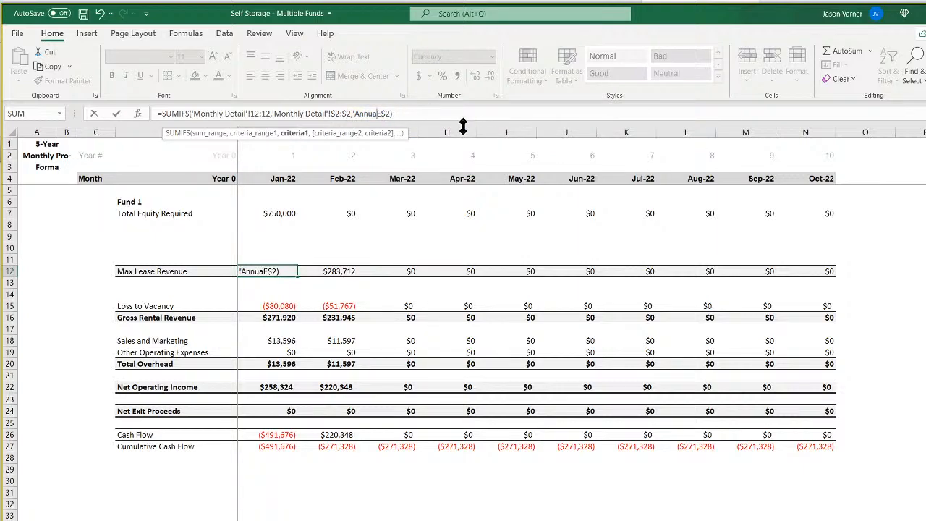
key("Return")
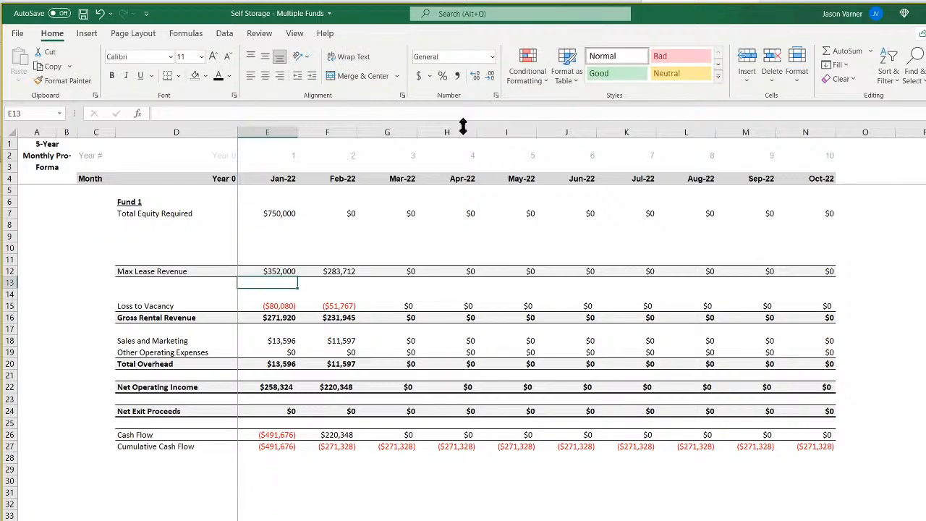
left_click(282, 271)
left_click_drag(297, 277, 829, 271)
Change the Loss to Vacancy SUMIFS in E15 to criteria range 'Monthly Detail'!$2:$2 and criterion E$2, and refill it through N15.
left_click(280, 307)
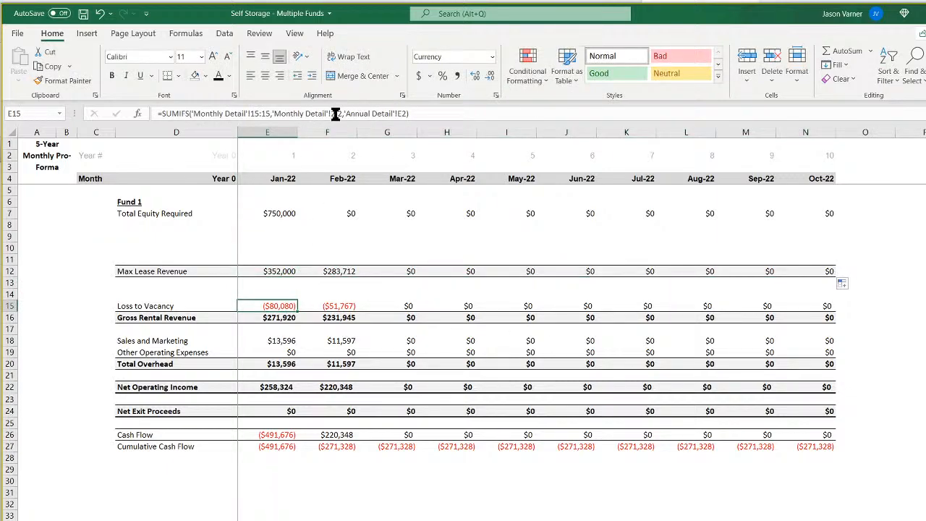
left_click(338, 114)
type("$")
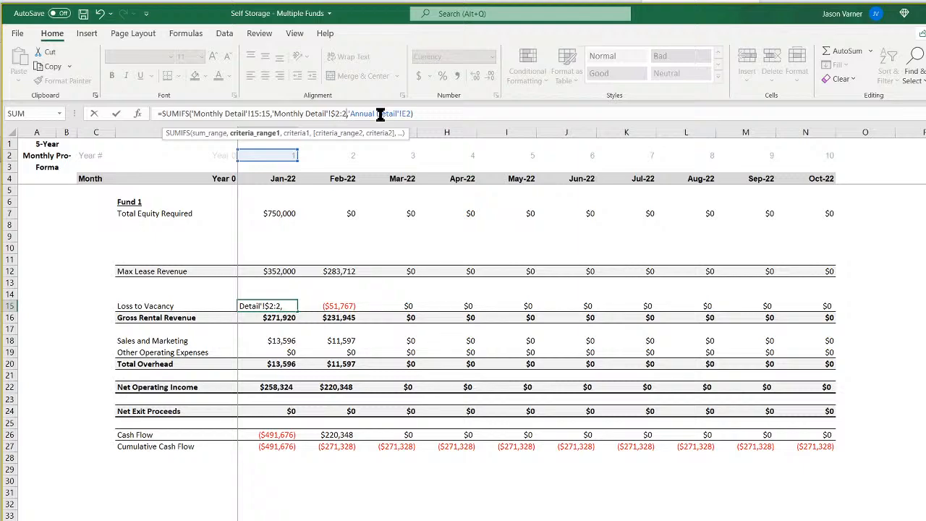
key("Right")
key("Right")
type("$")
left_click(410, 114)
type("$")
key("BackSpace")
key("BackSpace")
key("BackSpace")
key("BackSpace")
key("BackSpace")
key("BackSpace")
key("BackSpace")
key("BackSpace")
key("BackSpace")
key("BackSpace")
key("BackSpace")
key("BackSpace")
key("BackSpace")
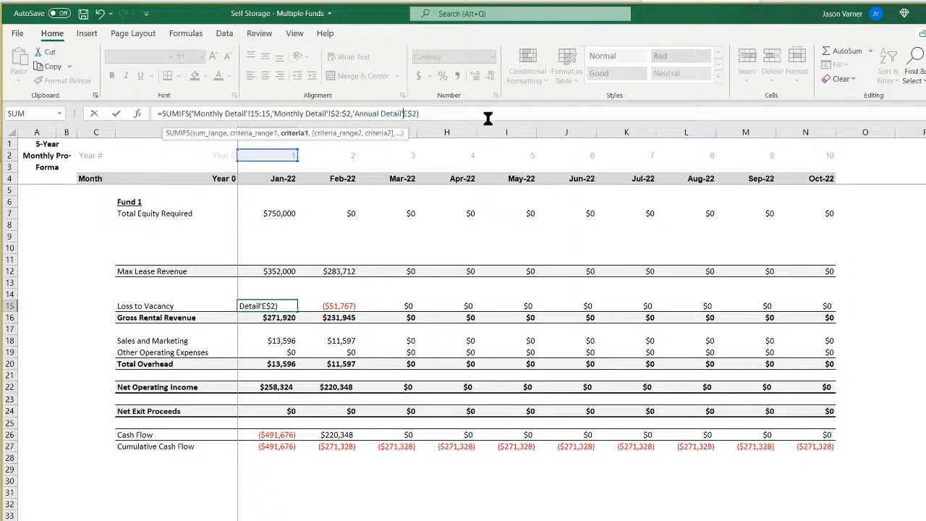
key("BackSpace")
key("BackSpace")
key("BackSpace")
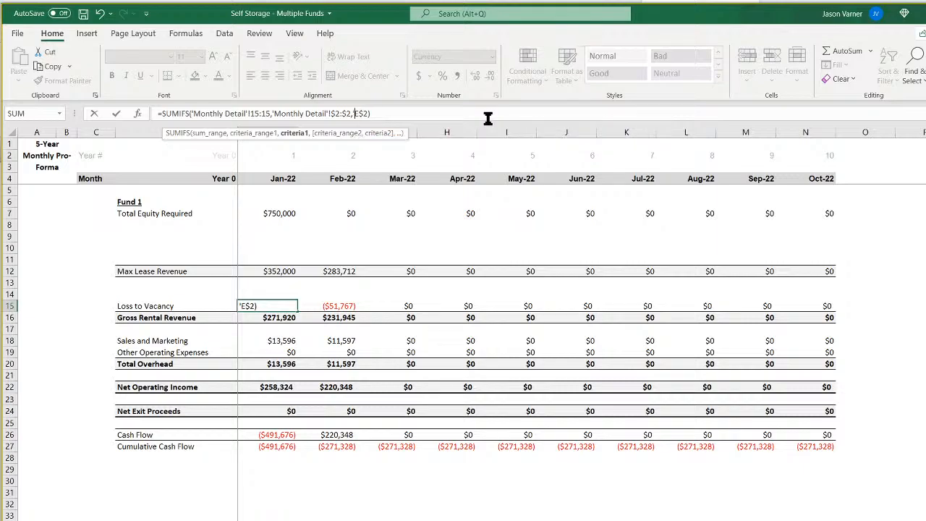
key("Return")
left_click(282, 306)
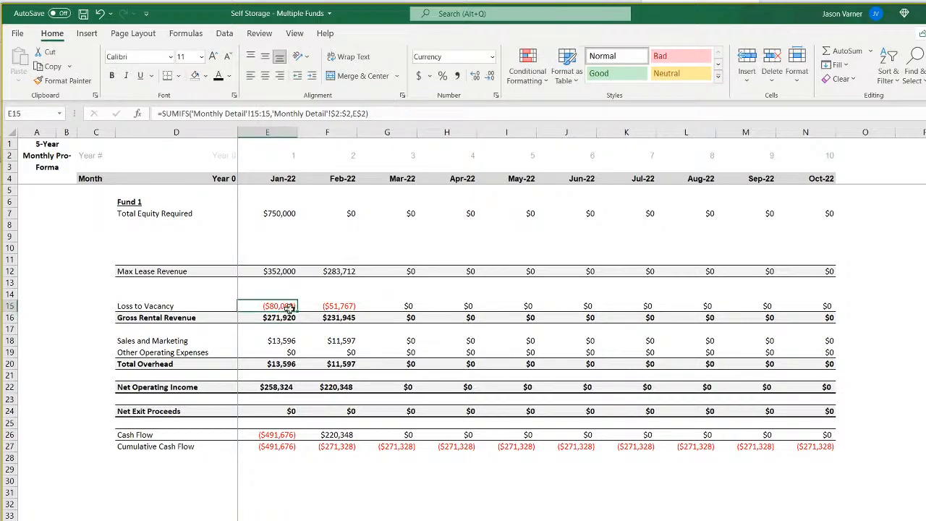
left_click_drag(297, 313, 803, 315)
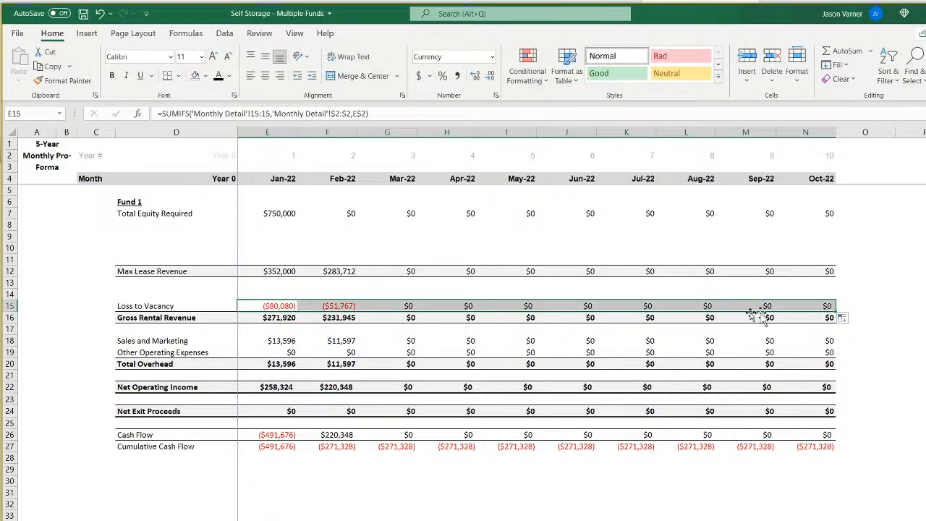
Change the Gross Rental Revenue SUMIFS in E16 to criteria range 'Monthly Detail'!$2:$2 and criterion E$2, and refill it through N16.
left_click(283, 318)
double_click(333, 114)
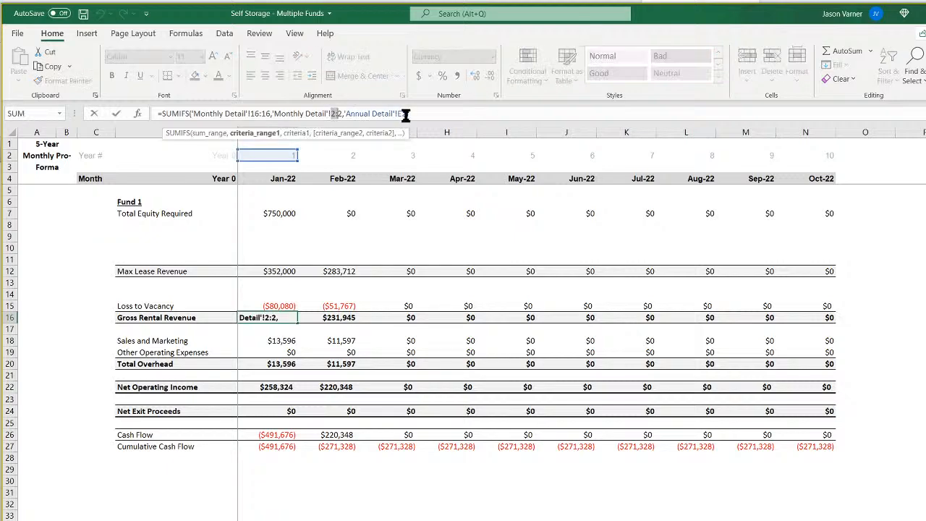
key("Left")
key("F4")
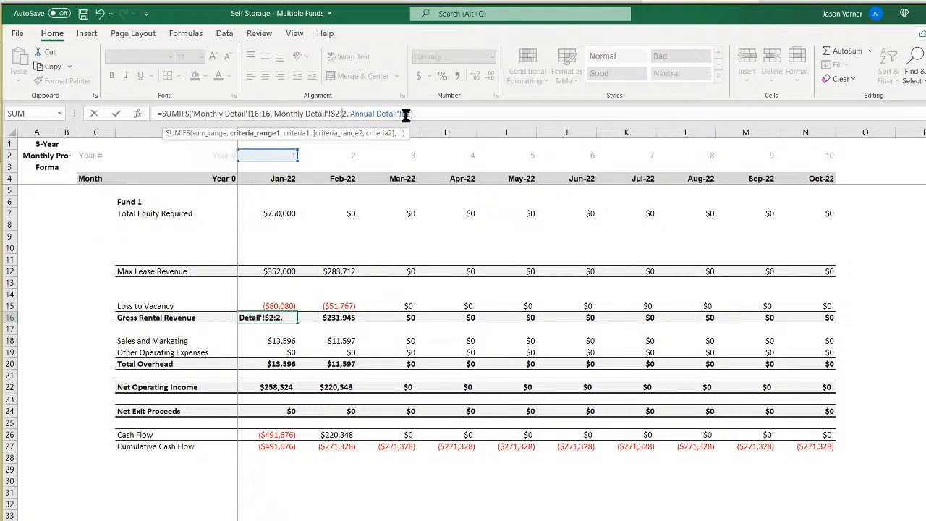
left_click(406, 113)
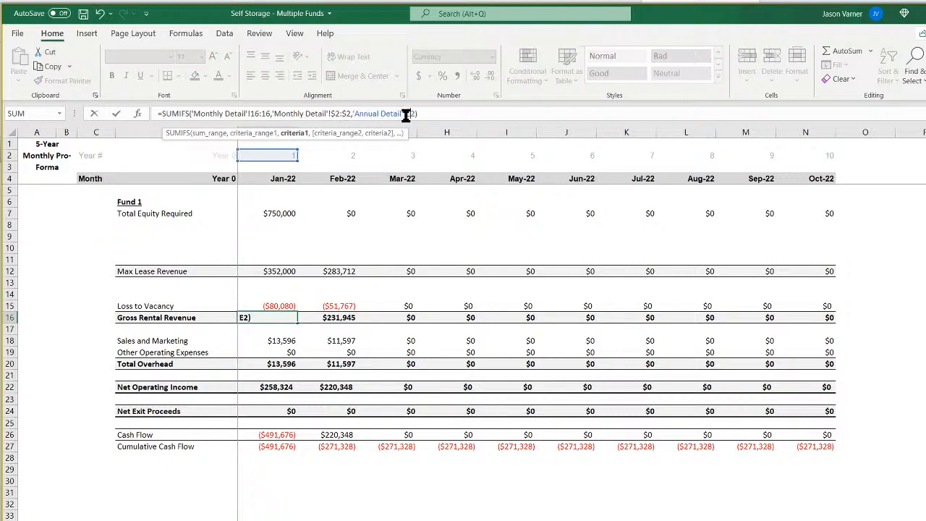
type("$")
left_click(406, 113)
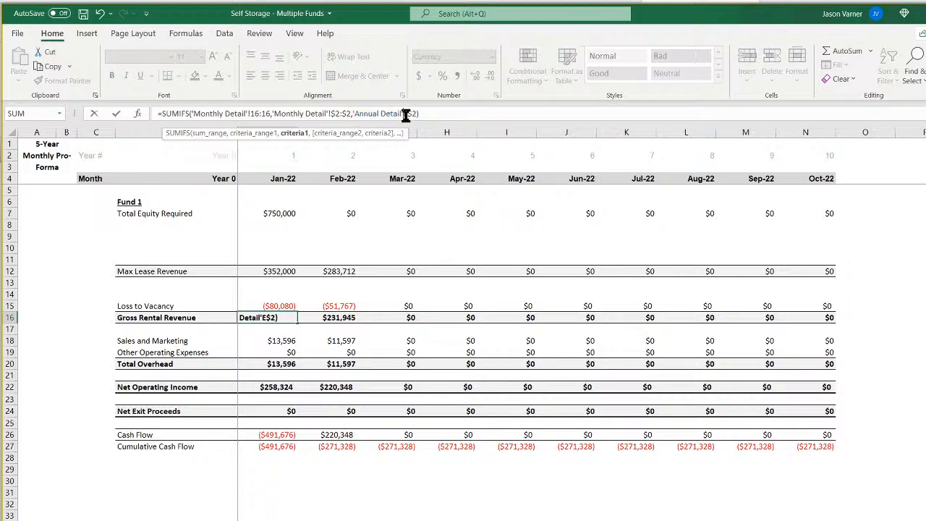
key("BackSpace")
key("BackSpace")
key("BackSpace")
key("BackSpace")
key("BackSpace")
key("BackSpace")
key("BackSpace")
key("BackSpace")
key("BackSpace")
key("BackSpace")
key("BackSpace")
key("BackSpace")
key("BackSpace")
key("BackSpace")
key("BackSpace")
key("BackSpace")
key("Return")
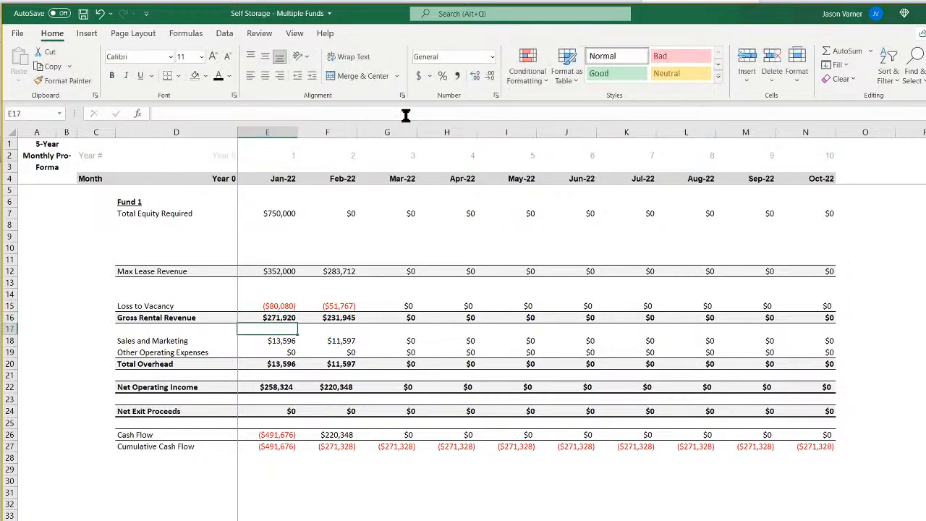
left_click(279, 318)
left_click_drag(295, 323, 796, 324)
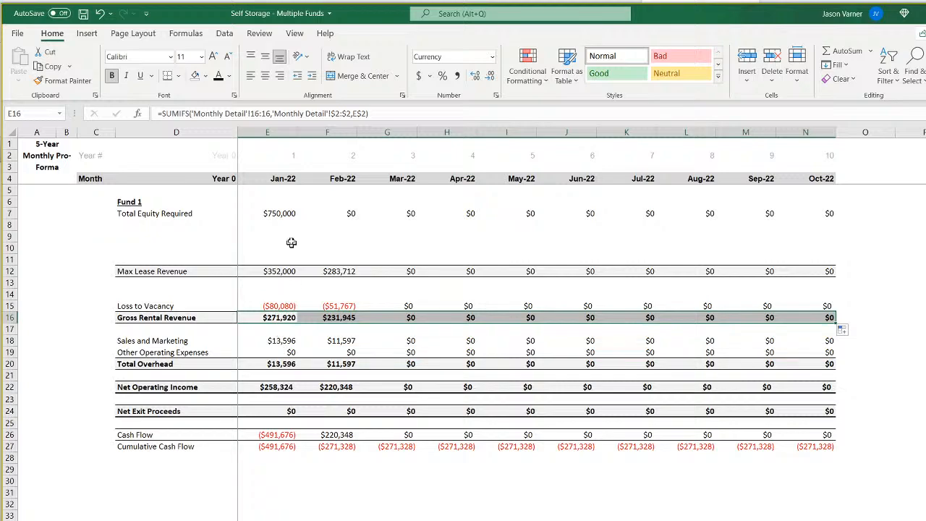
Copy the SUMIFS formula from E7 into the Sales and Marketing and Other Operating Expenses rows, E18:N19, and apply a bottom border to them.
left_click(286, 213)
right_click(286, 214)
left_click(304, 235)
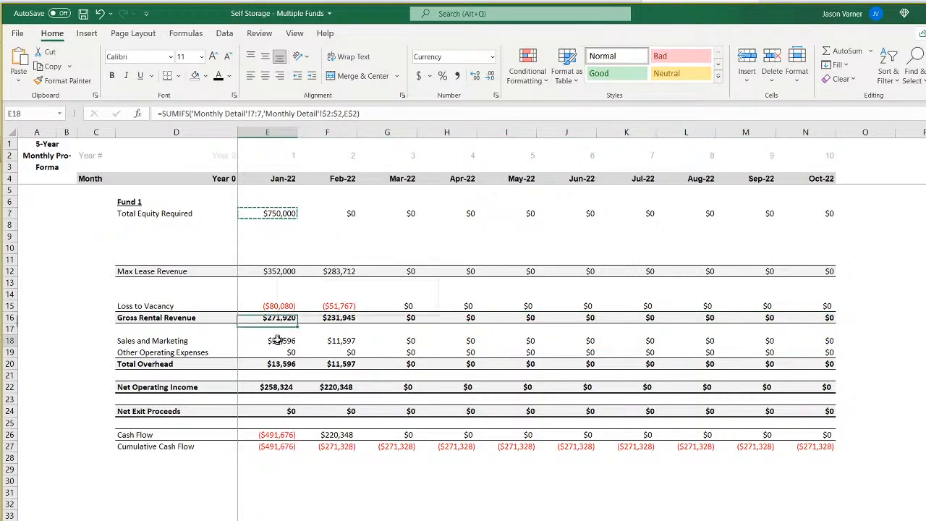
right_click(291, 341)
left_click(310, 385)
left_click_drag(297, 346, 834, 355)
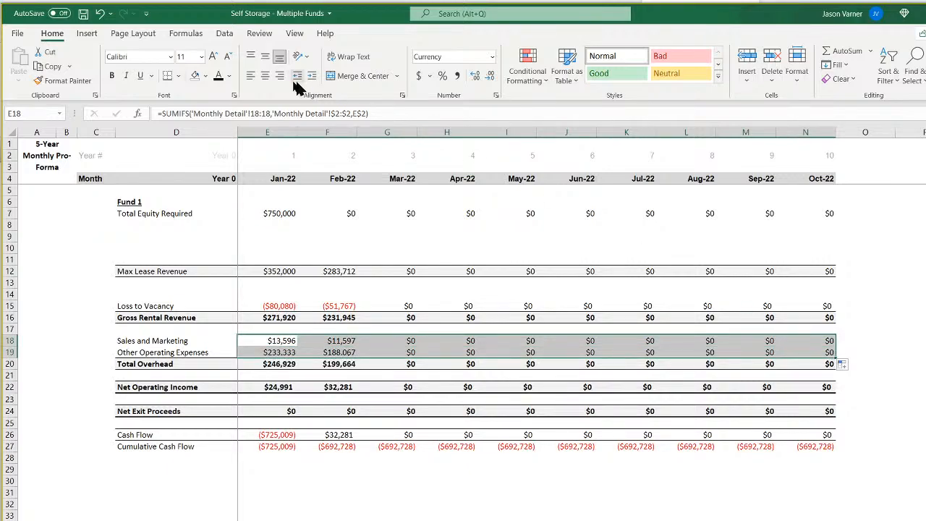
left_click(179, 76)
left_click(194, 110)
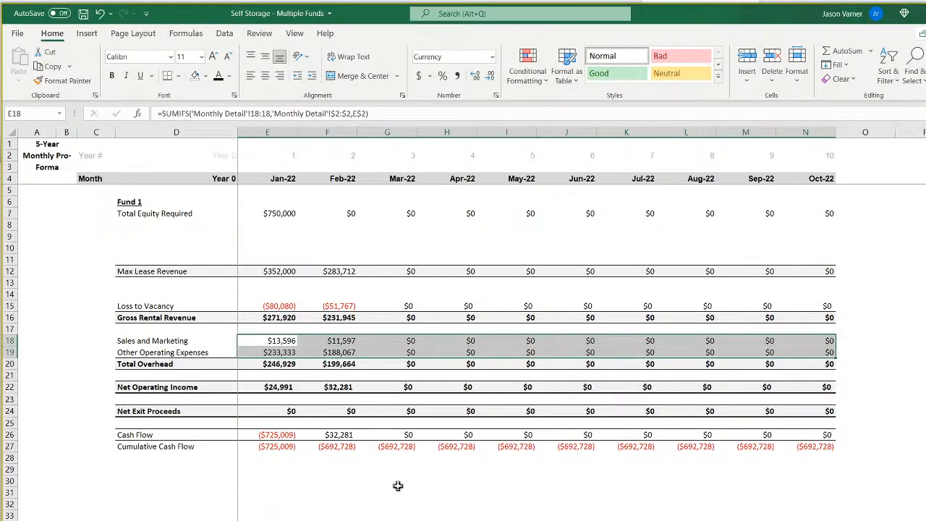
Check the Total Overhead, Net Operating Income and Net Exit Proceeds formulas, and copy the E7 SUMIFS formula into Net Exit Proceeds cell E24.
left_click(278, 365)
left_click(282, 387)
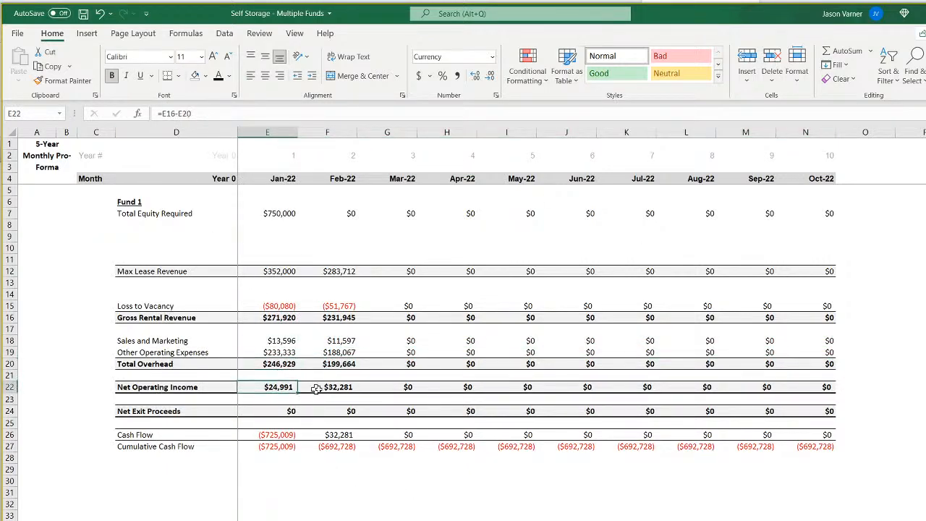
left_click(336, 389)
left_click(290, 409)
left_click(340, 413)
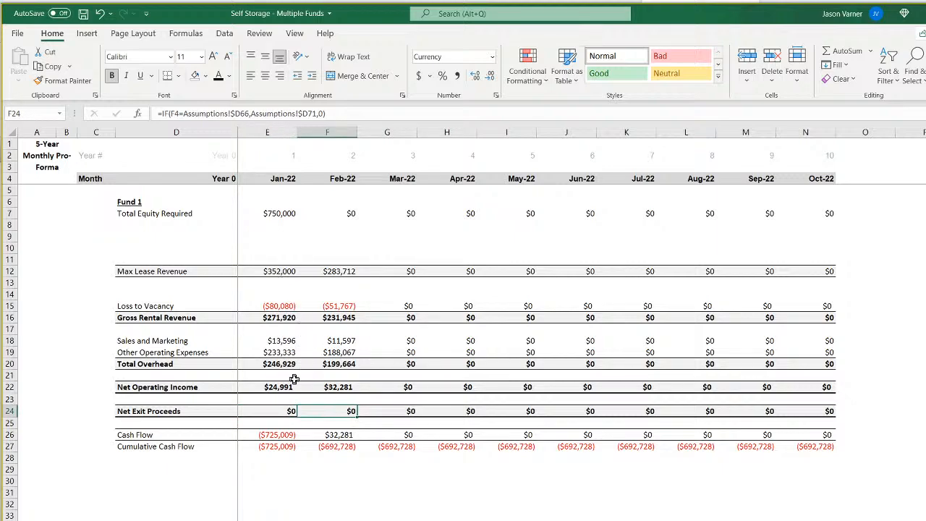
right_click(279, 212)
left_click(288, 234)
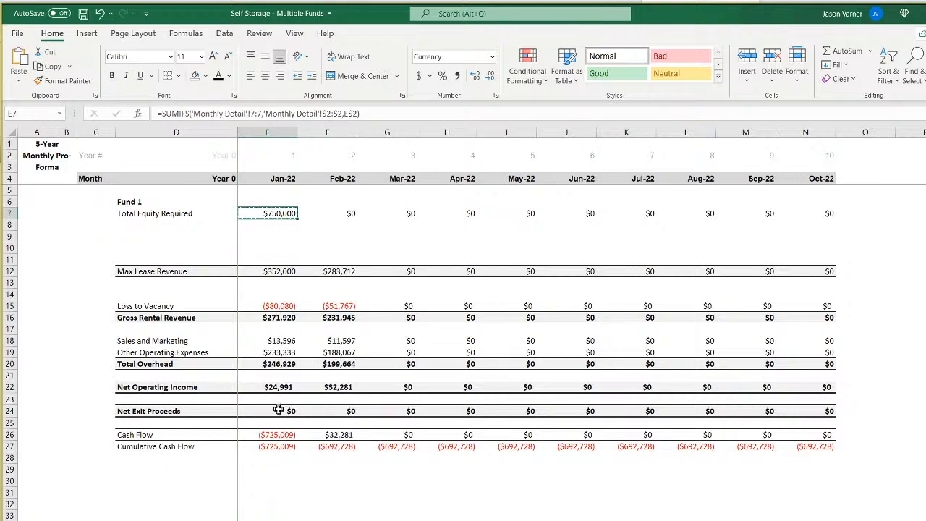
right_click(286, 411)
left_click(310, 131)
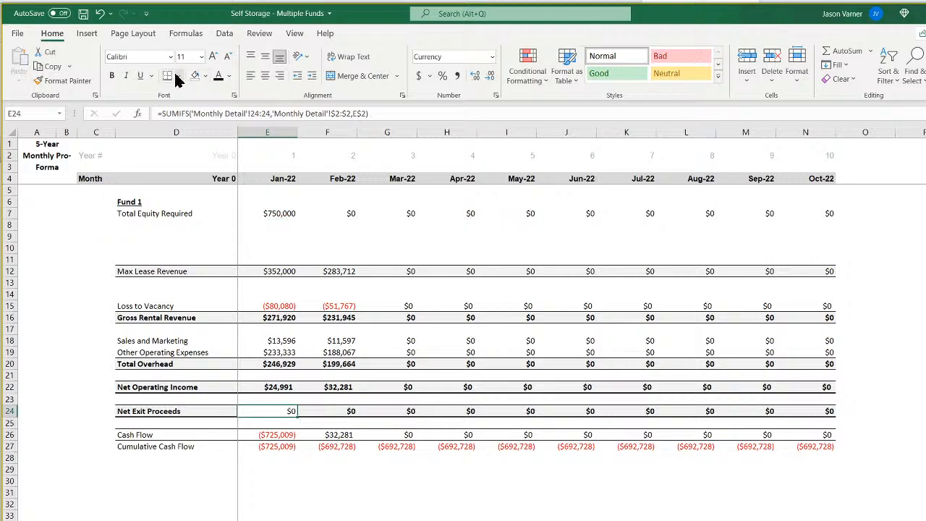
Format Net Exit Proceeds cell E24 with a top and thick bottom border, light gray fill and bold, and fill it through N24.
left_click(178, 76)
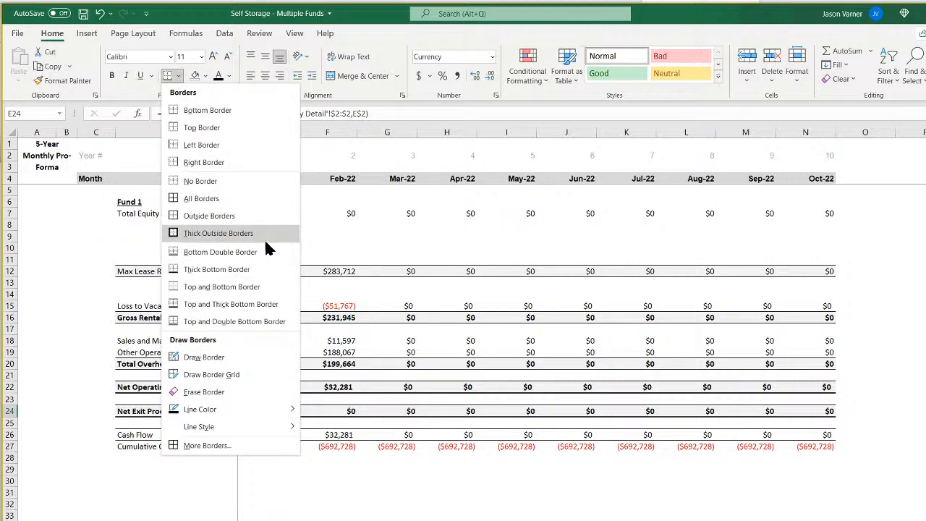
left_click(242, 303)
left_click(205, 75)
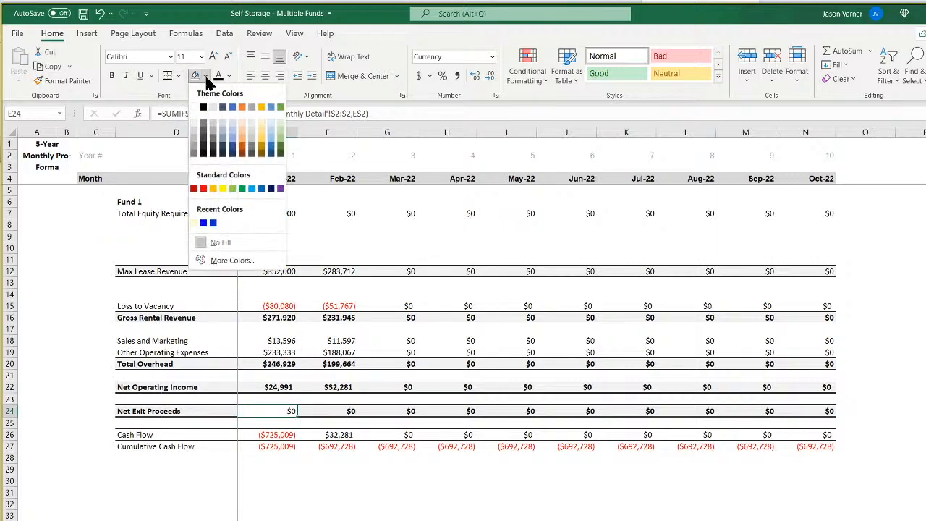
left_click(196, 128)
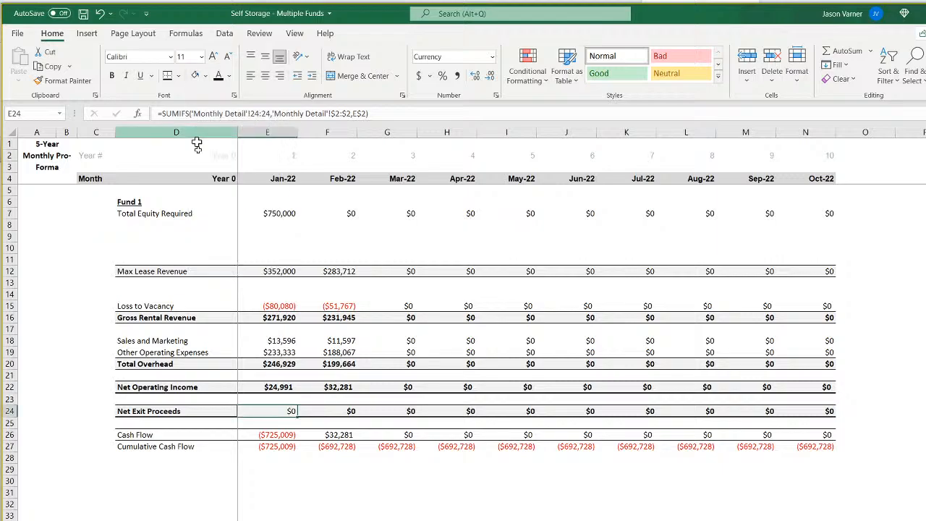
left_click(116, 78)
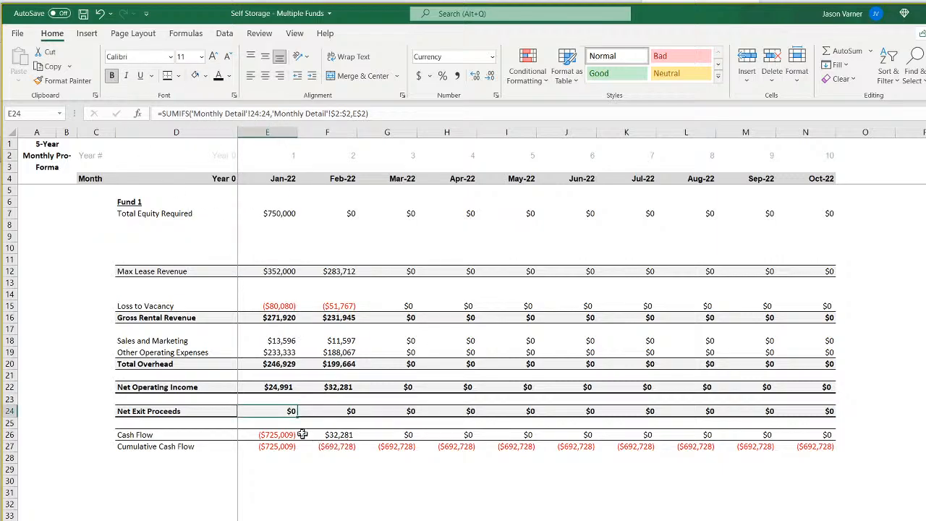
left_click_drag(297, 418, 803, 414)
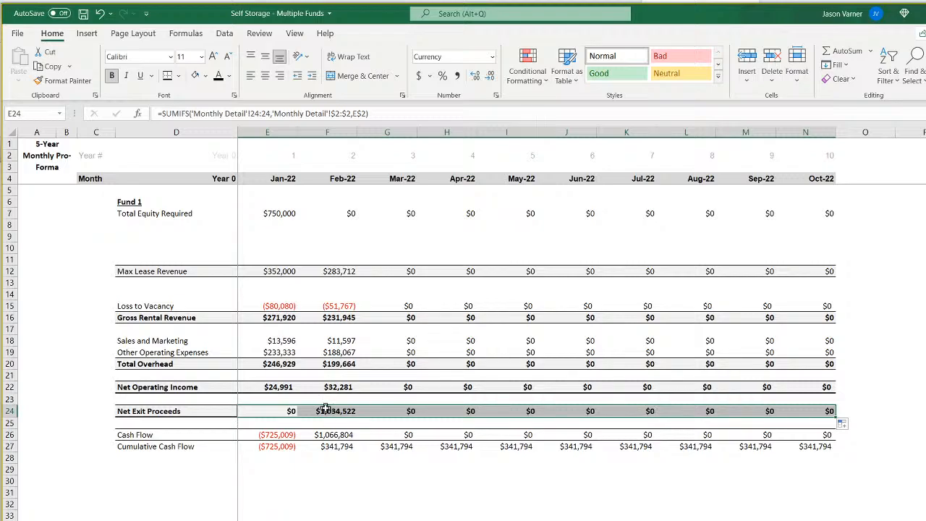
Check the Cash Flow, Cumulative Cash Flow and Total Equity Required formulas against the contributions and distributions on the CF 1 waterfall sheet.
left_click(277, 436)
left_click(279, 447)
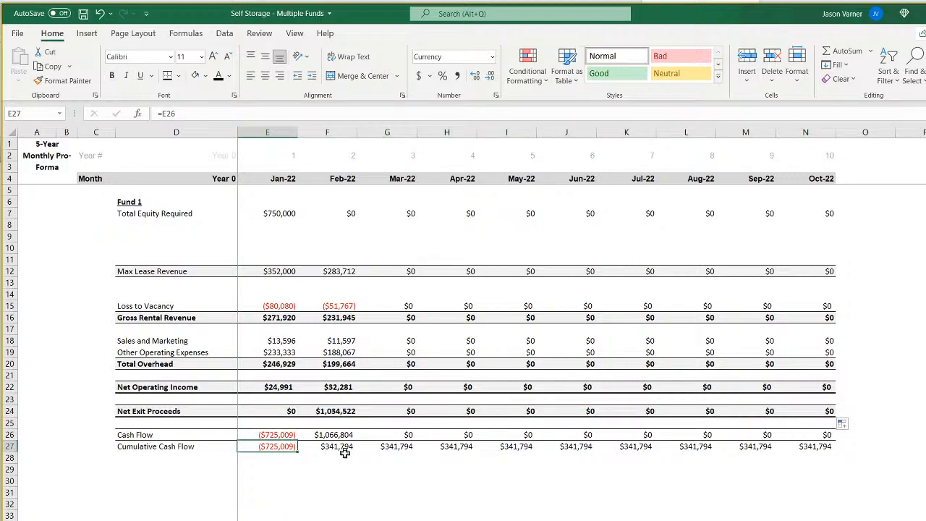
key("ctrl+Page_Down")
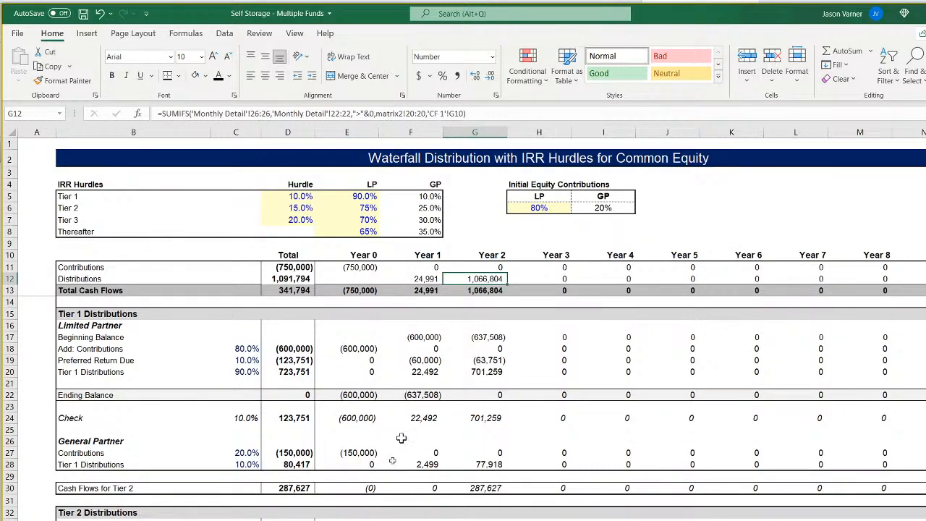
key("ctrl+Page_Up")
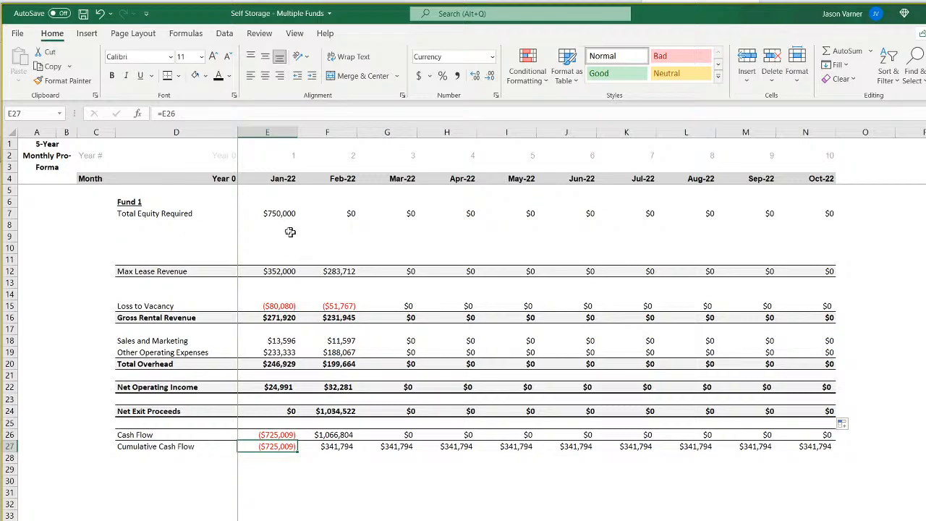
left_click(279, 213)
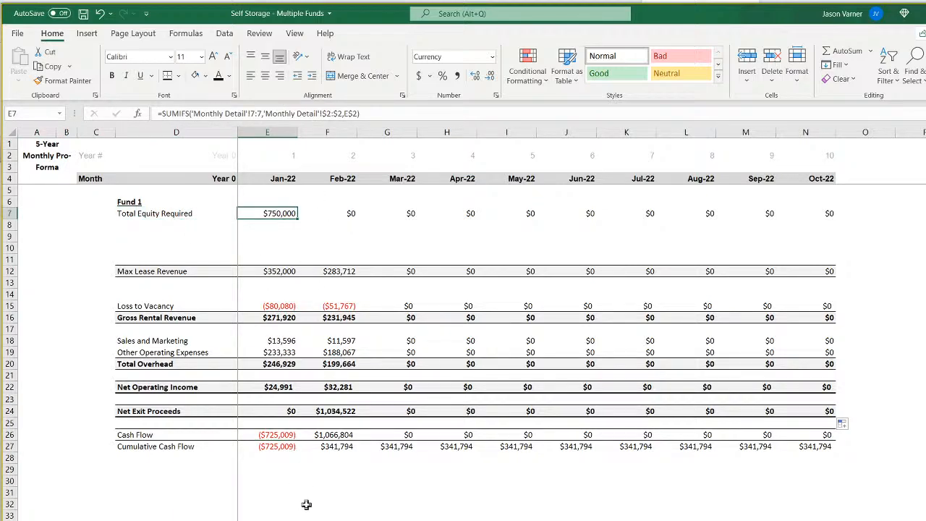
key("ctrl+Page_Down")
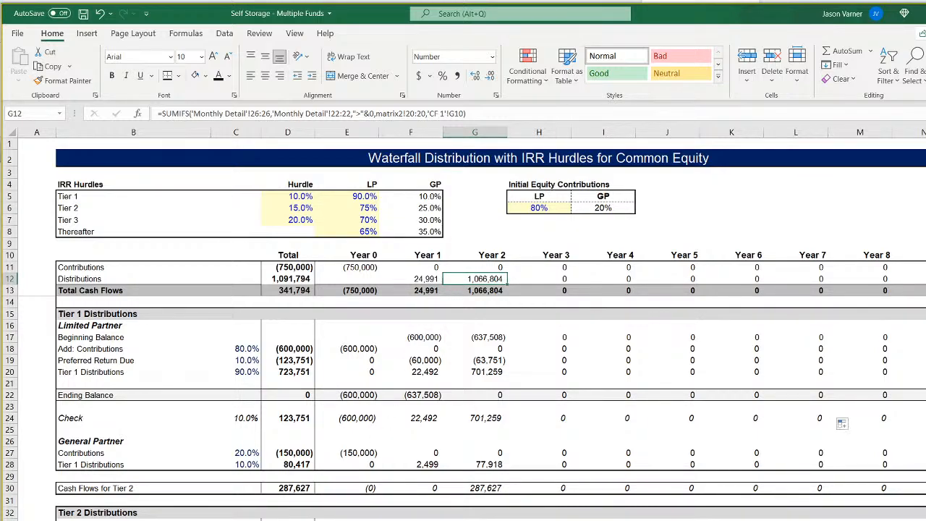
key("ctrl+Page_Up")
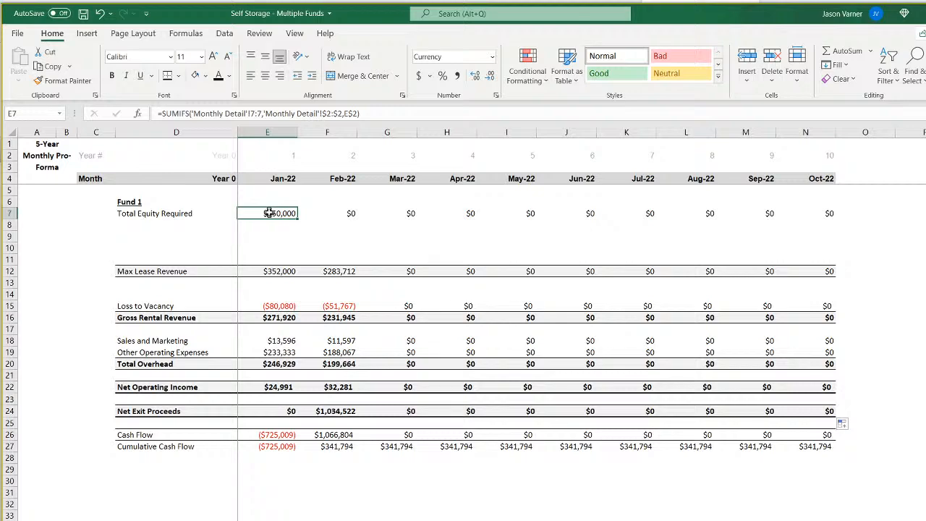
left_click_drag(9, 225, 7, 244)
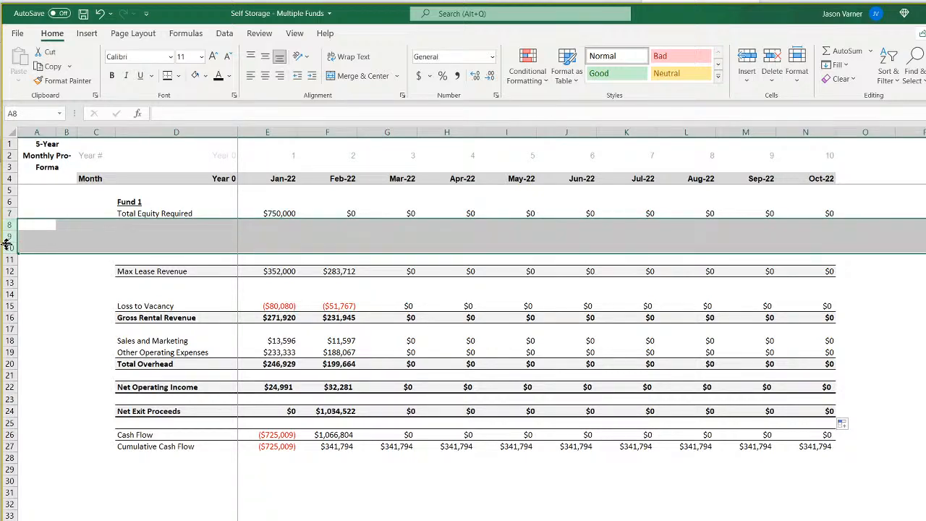
right_click(7, 237)
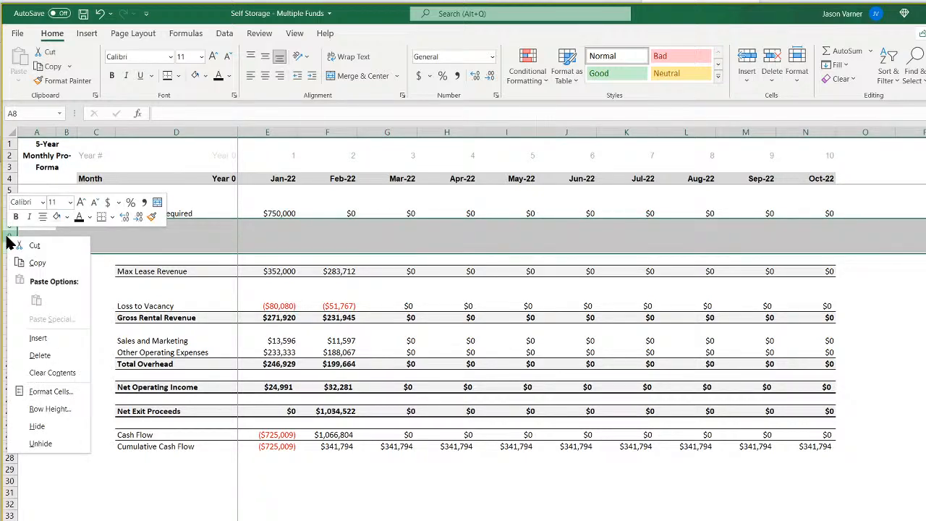
left_click(176, 520)
left_click(176, 520)
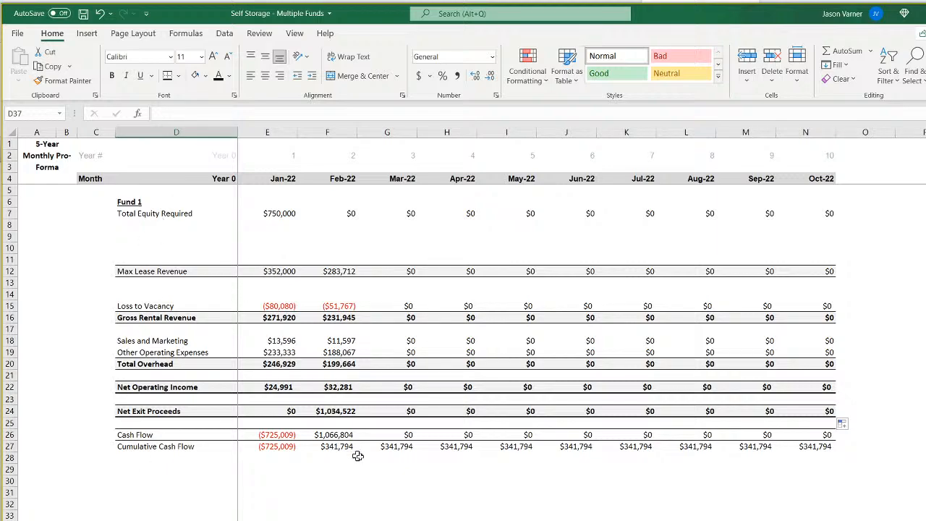
Add the row labels Investor (LP) Distributions in D30 and Owner (GP) Distributions in D31.
left_click(145, 481)
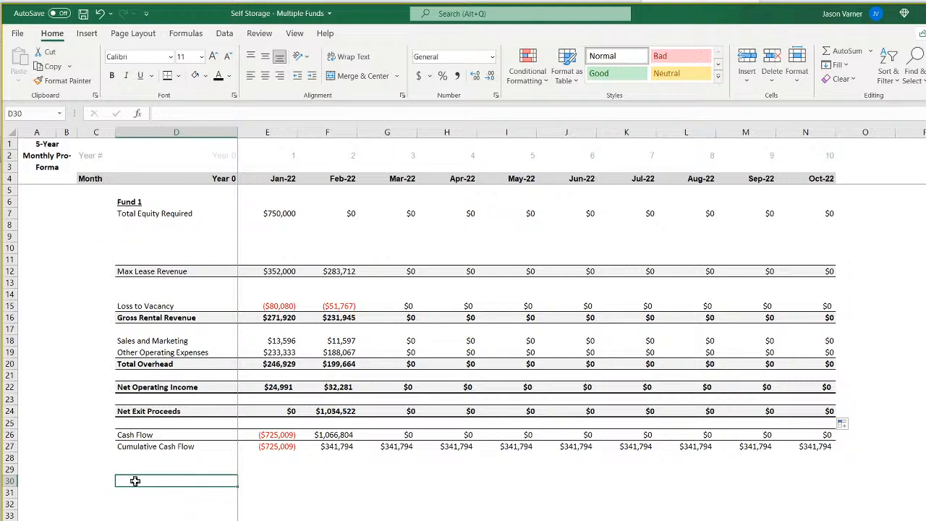
type("Investor (LP")
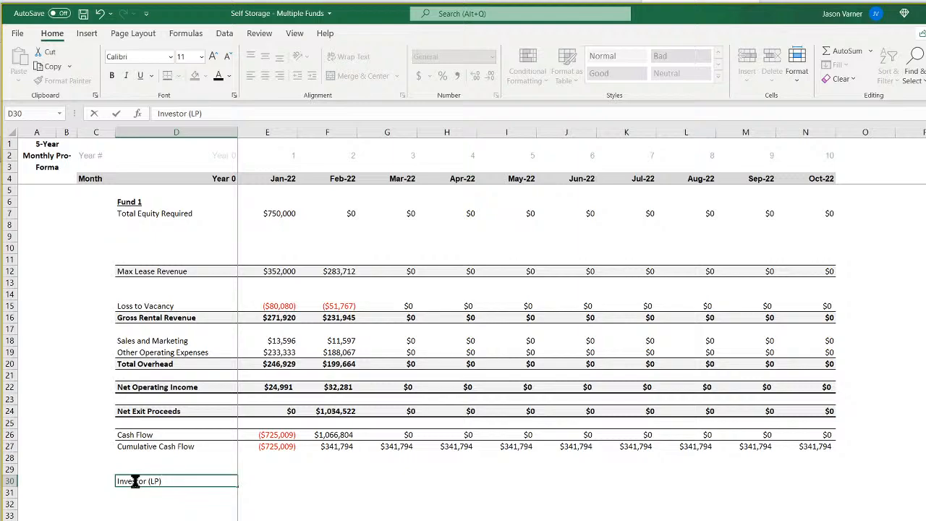
type(") Distributions")
key("Return")
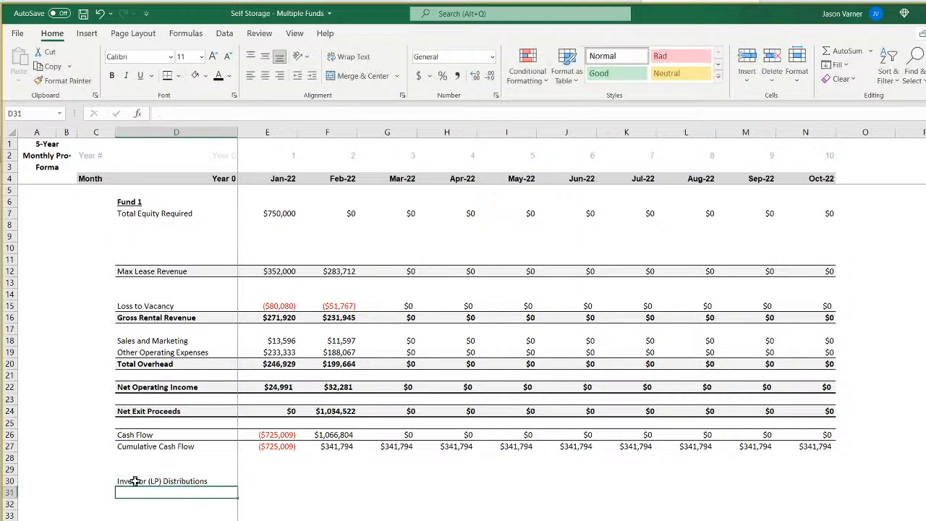
type("Owner (G")
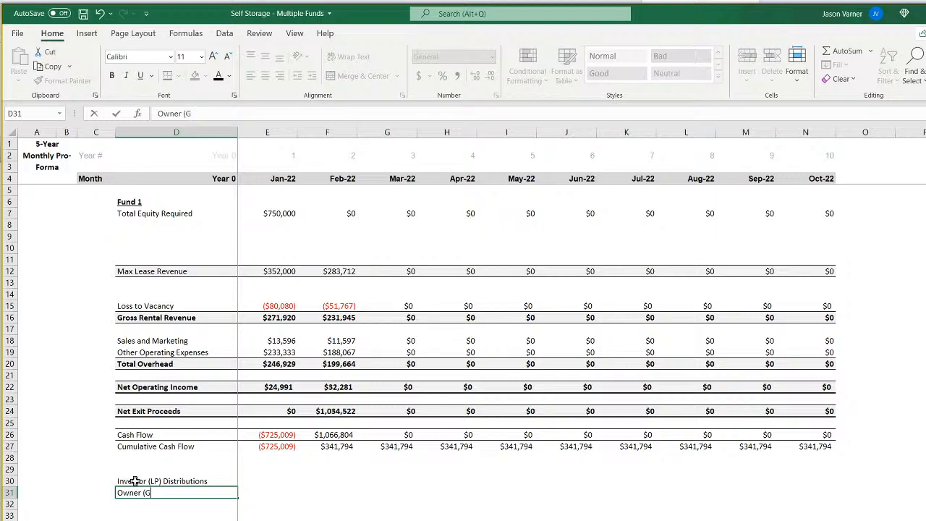
type("P) Distributions")
key("Tab")
Link Owner (GP) Distributions cell E31 to the Year 1 Sponsor (GP) Cash Flows in 'CF 1'!F79 and fill it through N31.
type("=")
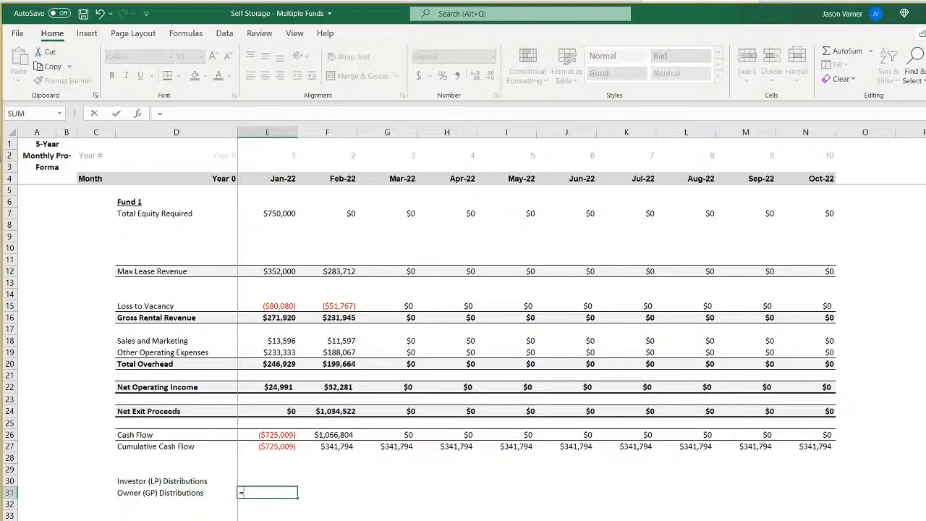
key("ctrl+Page_Up")
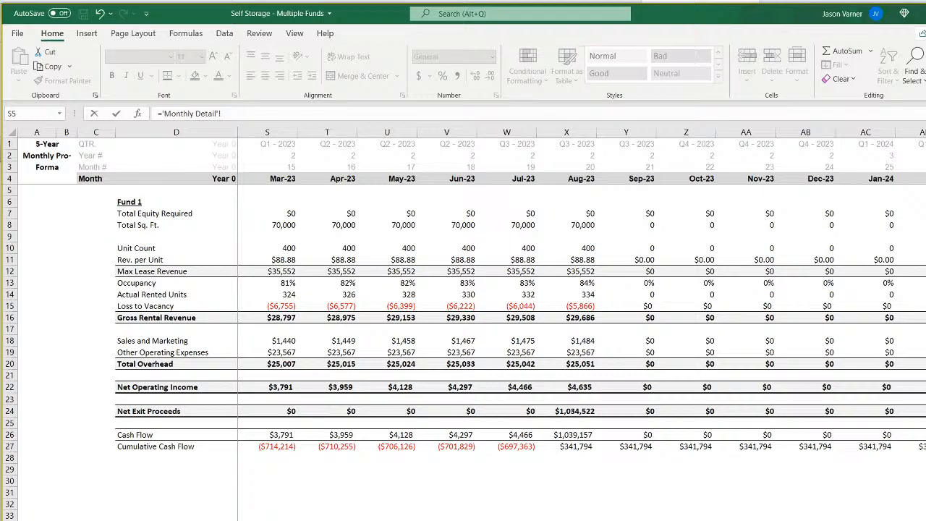
key("ctrl+Page_Up")
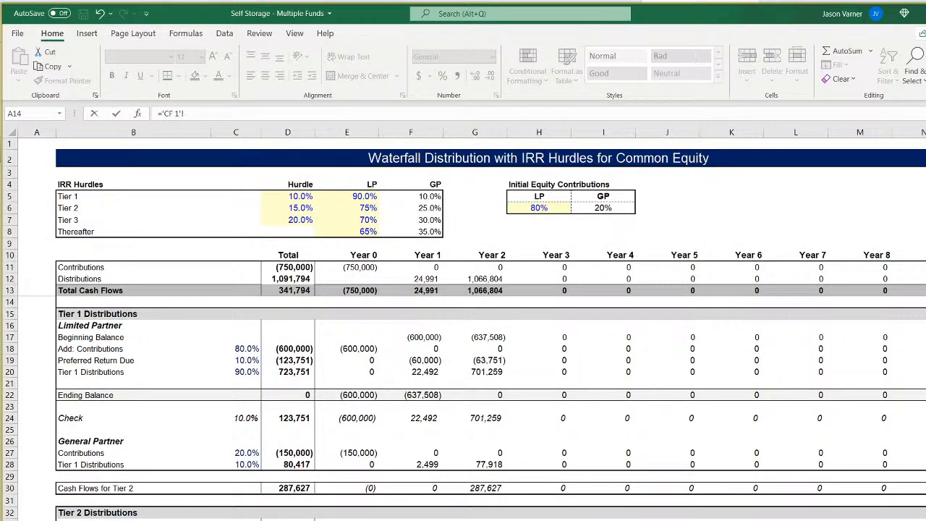
scroll(463, 405, "down", 16)
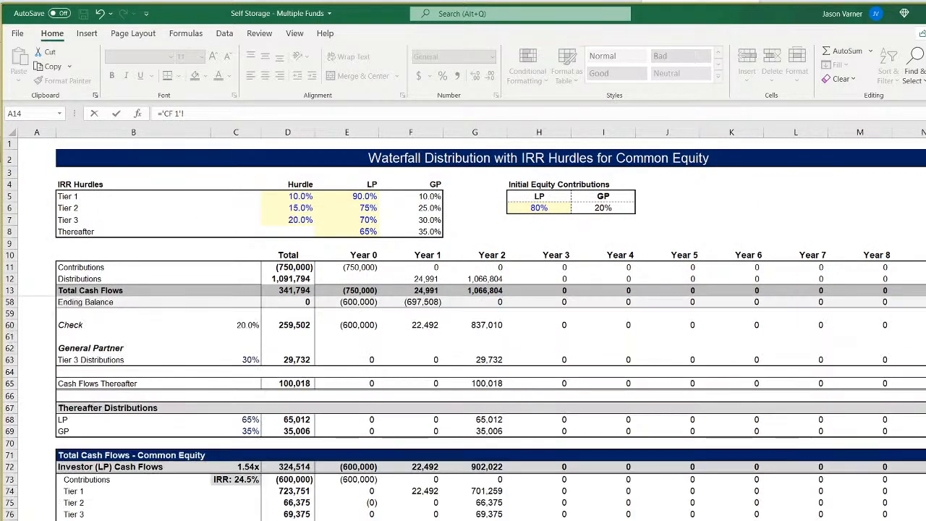
scroll(373, 445, "down", 2)
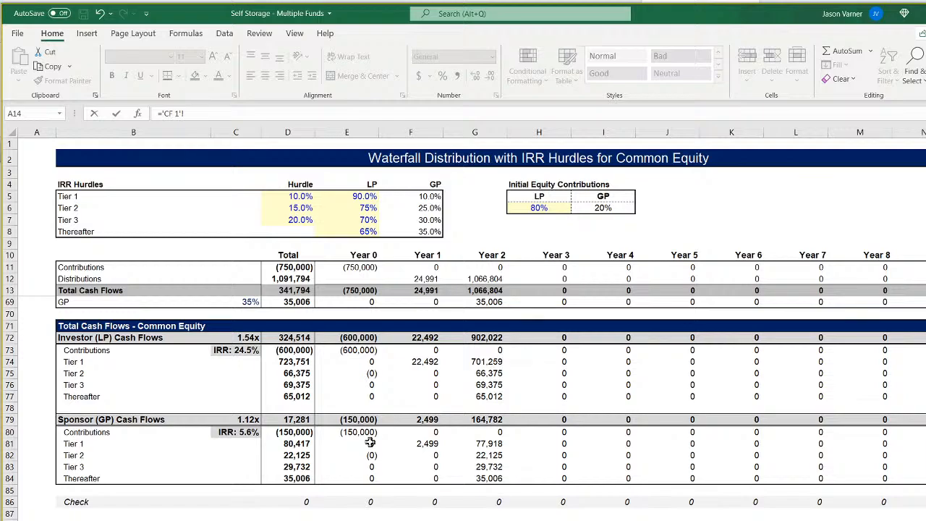
left_click(428, 421)
key("Return")
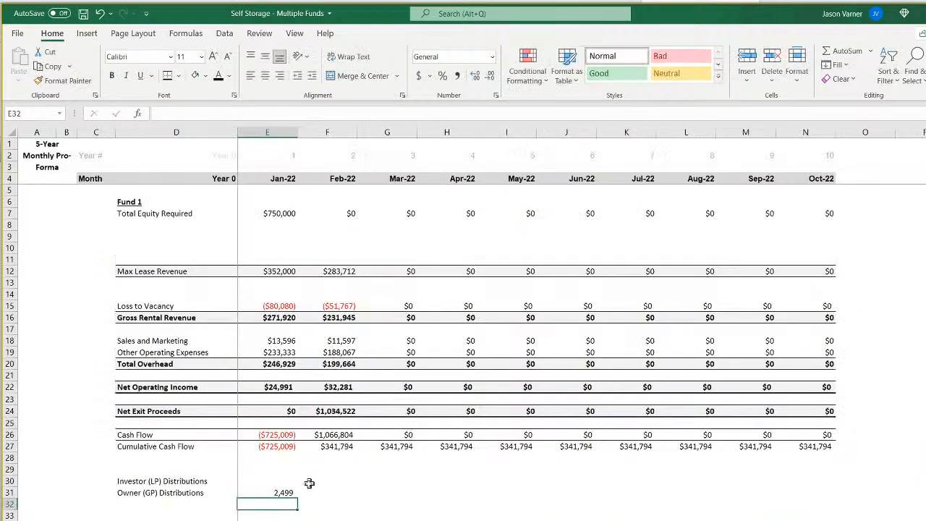
left_click(290, 492)
left_click_drag(296, 499, 803, 498)
Link Investor (LP) Distributions cell E30 to the Year 1 Investor (LP) Cash Flows in 'CF 1'!F72 and fill it through N30.
left_click(275, 480)
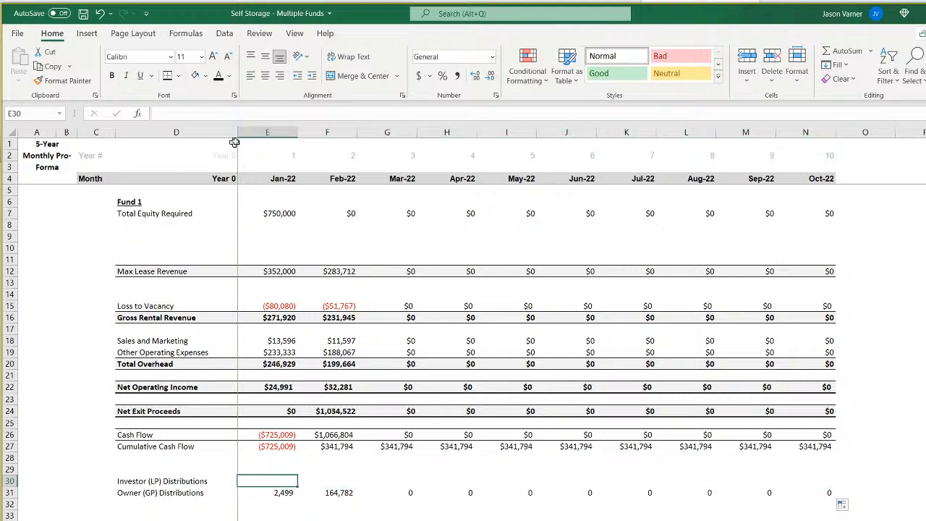
type("=")
key("ctrl+Page_Down")
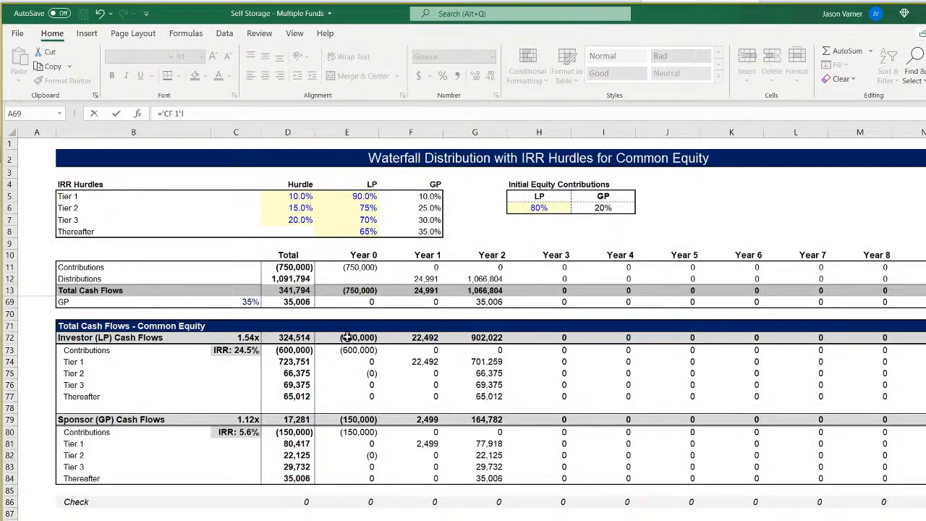
left_click(425, 337)
key("ctrl+Return")
left_click_drag(297, 487, 832, 489)
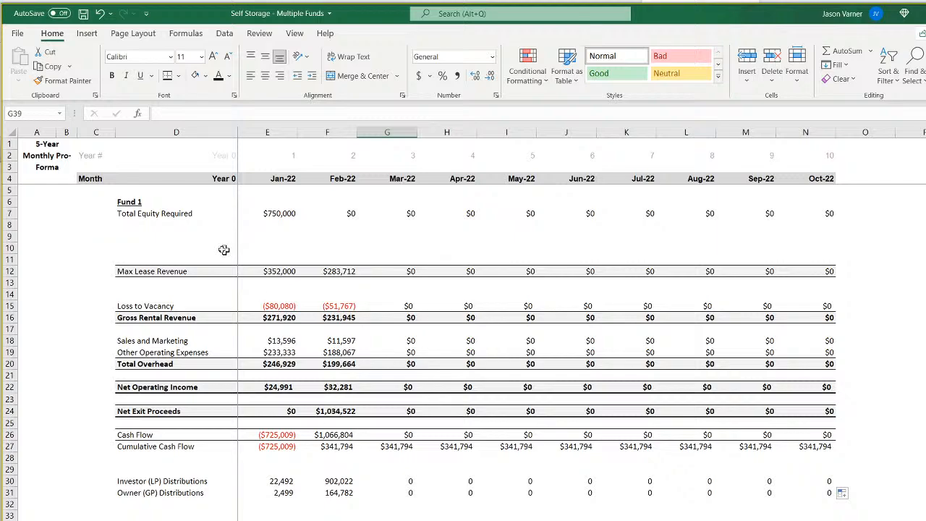
Add the row labels Investor (LP) Contributions in D8 and Owner (GP) Contributions in D9.
left_click(137, 225)
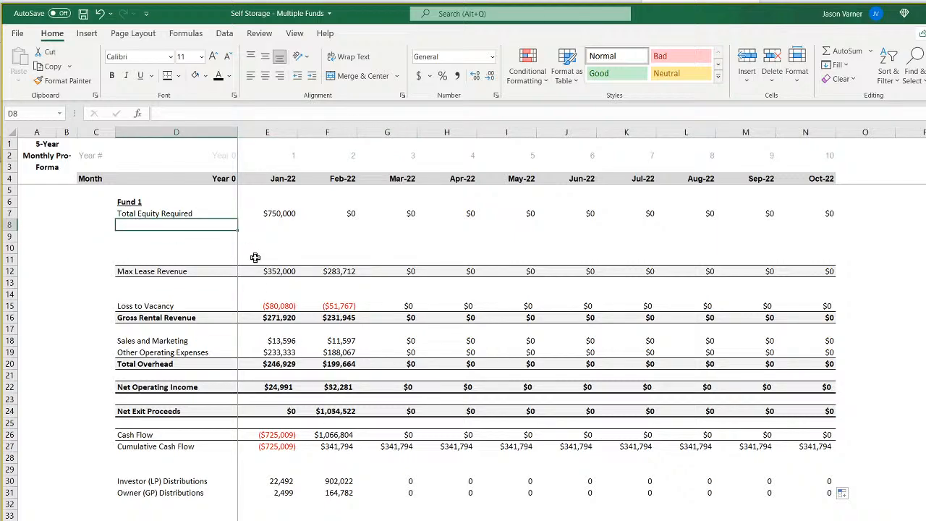
type("IN")
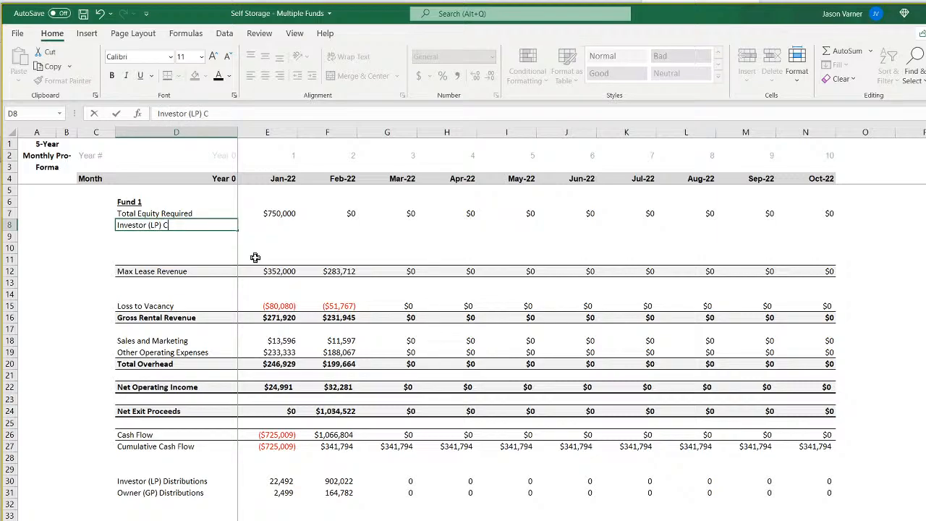
type("vestor (LP) Contributions")
key("Return")
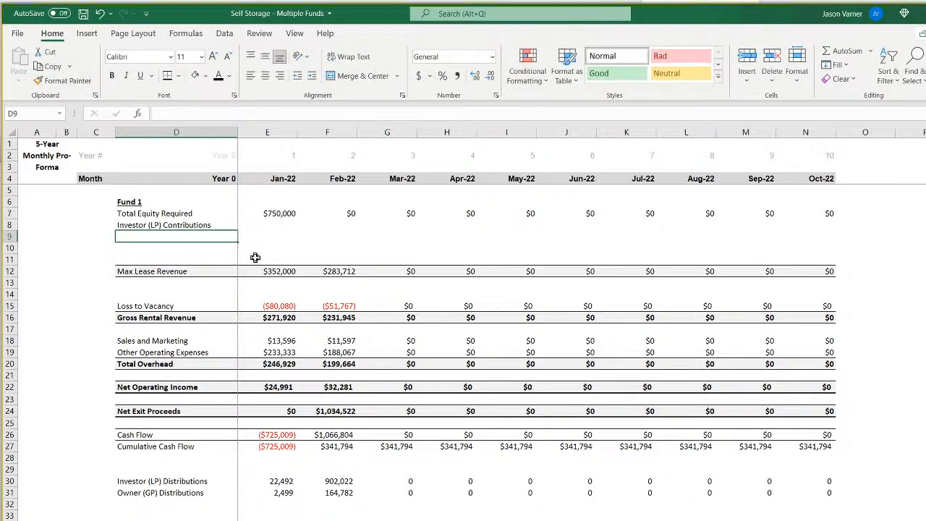
type("Owner (GP")
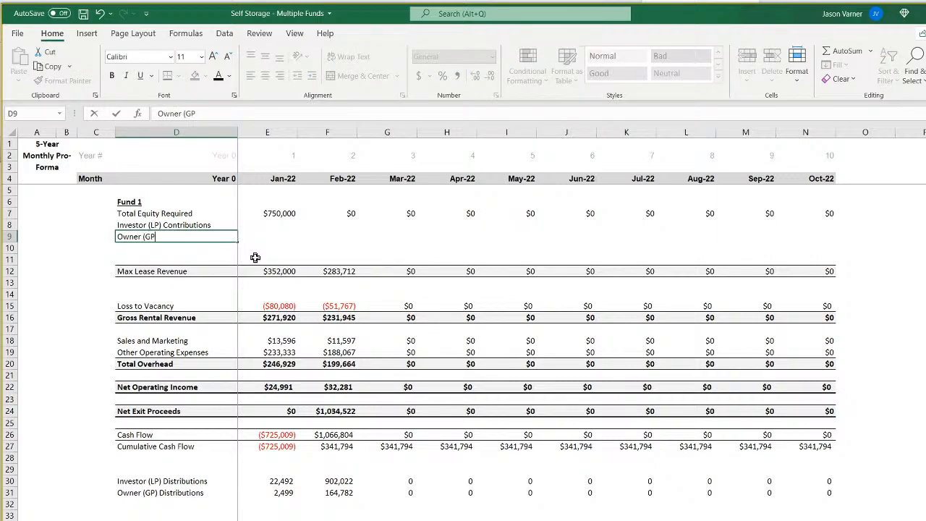
type(") Contributions")
key("Return")
Enter a formula in Investor (LP) Contributions cell E8 that references the full equity contribution.
key("Up")
key("Right")
key("Up")
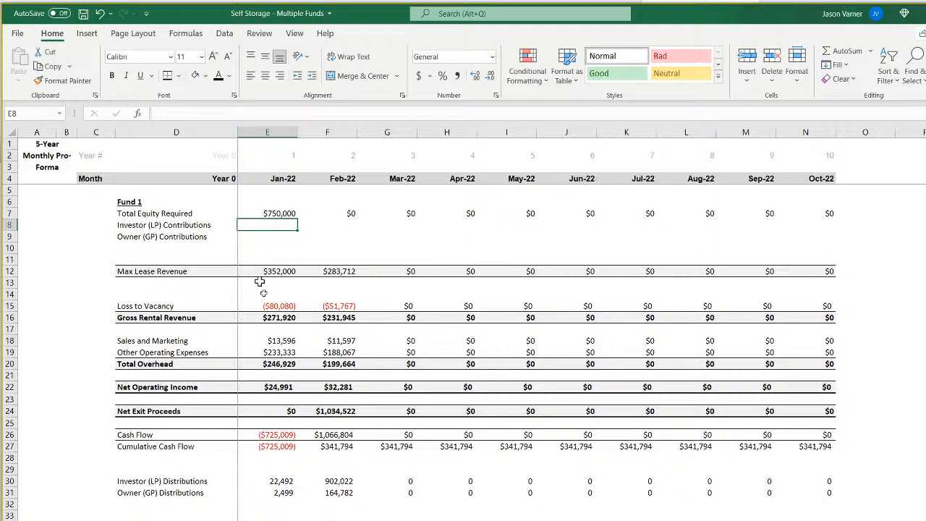
type("=")
left_click(292, 519)
scroll(372, 419, "up", 16)
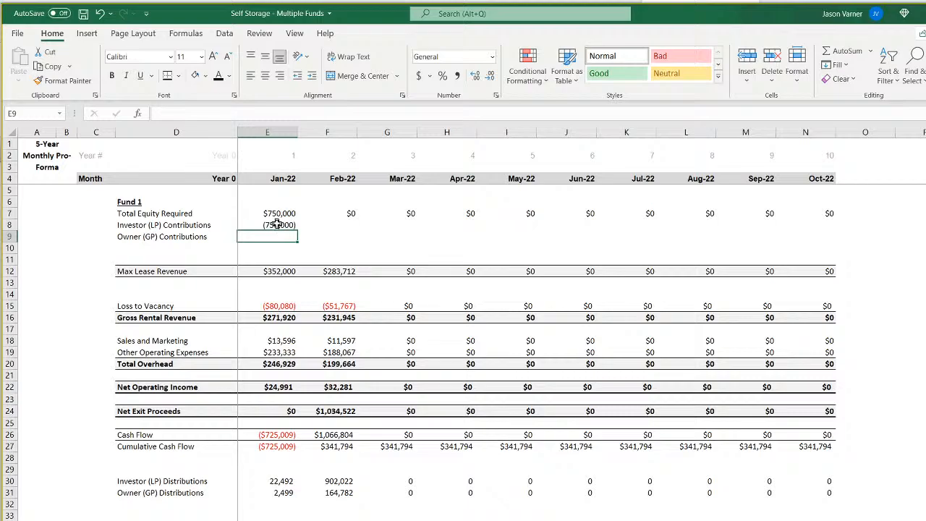
left_click(277, 224)
left_click(280, 237)
type("=")
key("ctrl+Page_Down")
key("ctrl+Page_Down")
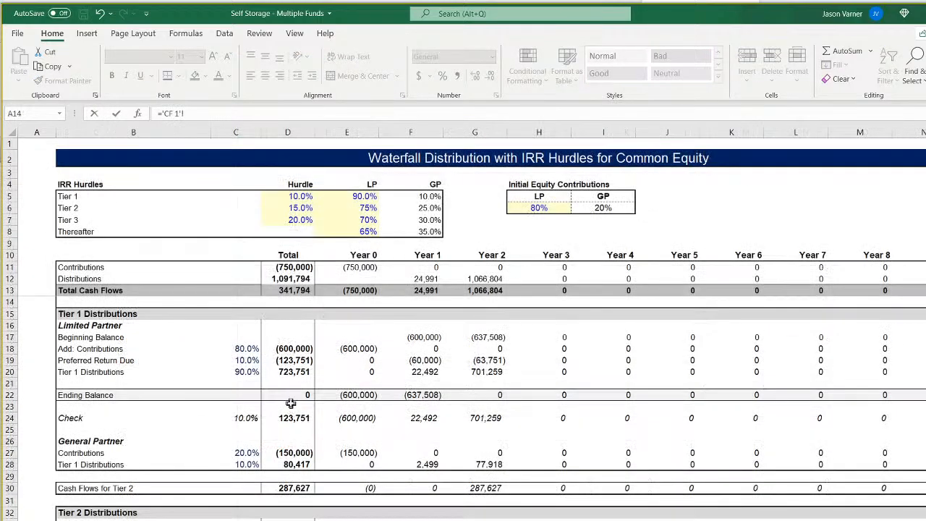
scroll(290, 403, "down", 9)
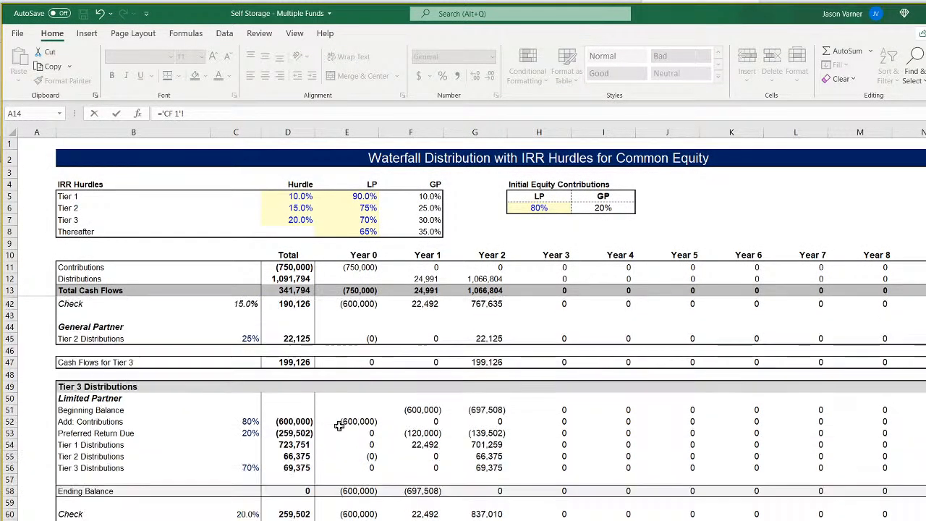
scroll(340, 426, "up", 9)
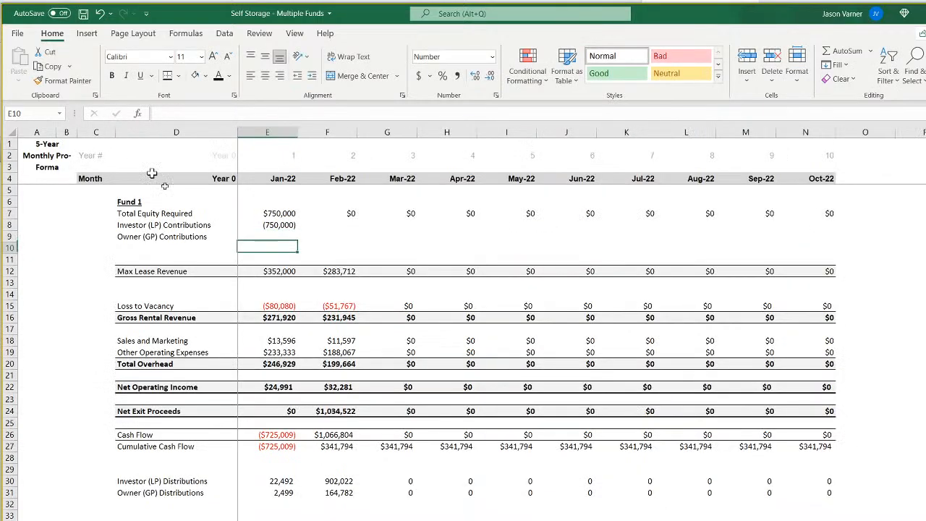
Replace the Investor (LP) Contributions formula in E8 with a link to the Year 0 Investor (LP) Cash Flows in 'CF 1'!E72.
left_click(288, 226)
type("=")
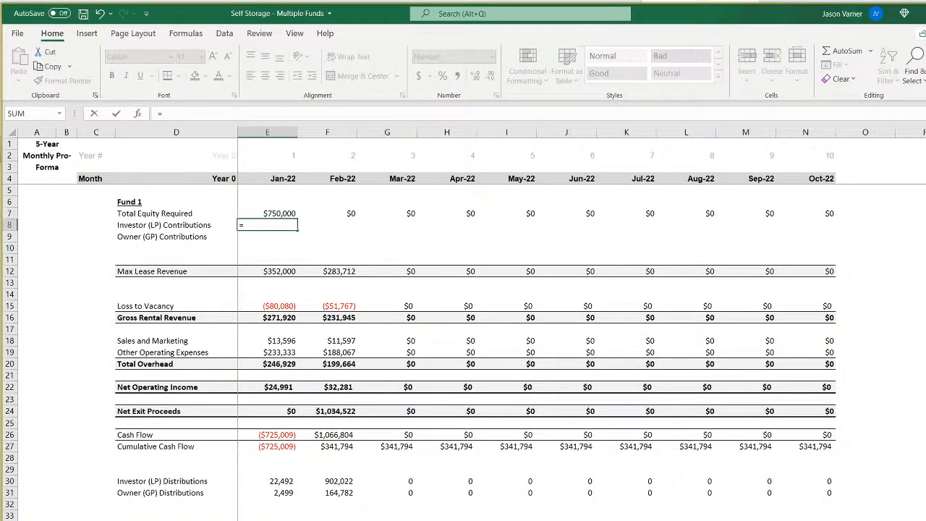
key("ctrl+Page_Down")
scroll(370, 426, "down", 20)
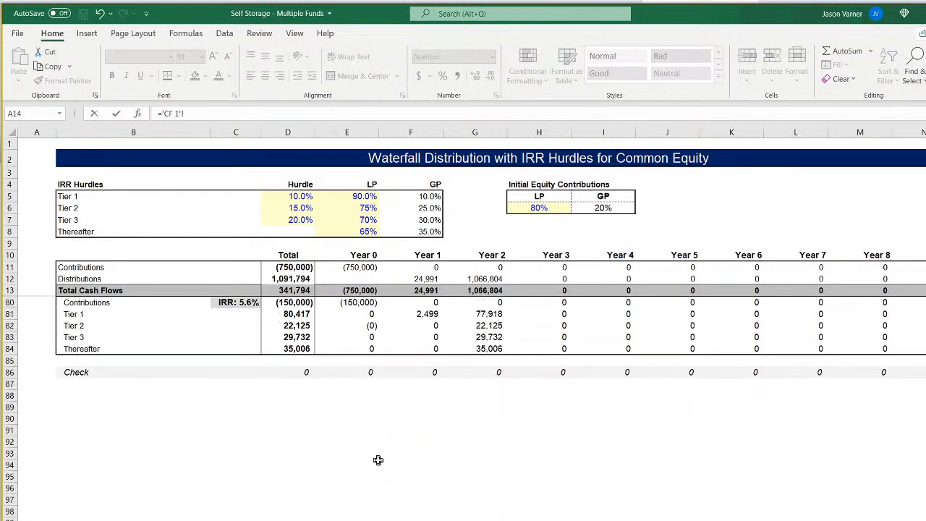
scroll(377, 460, "up", 7)
left_click(357, 467)
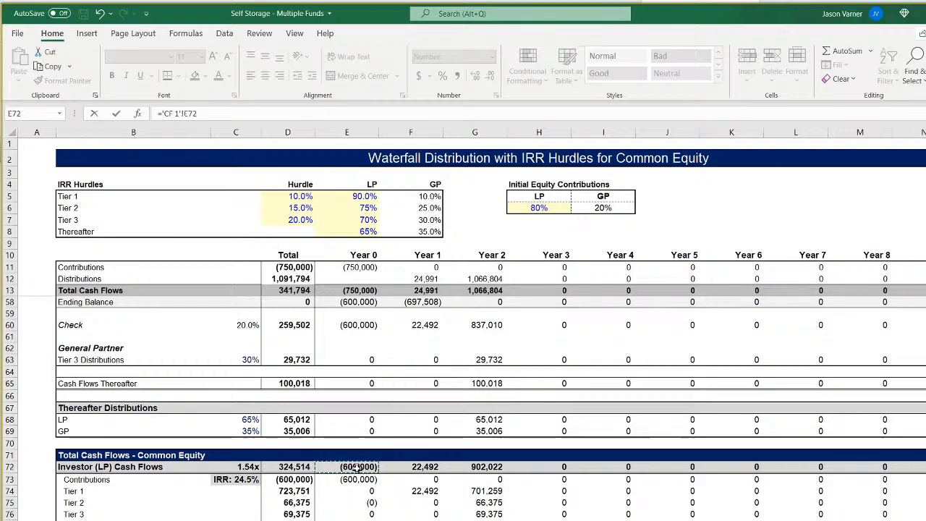
key("Return")
Link Owner (GP) Contributions cell E9 to the Year 0 Sponsor (GP) Cash Flows in 'CF 1'!E79.
type("=")
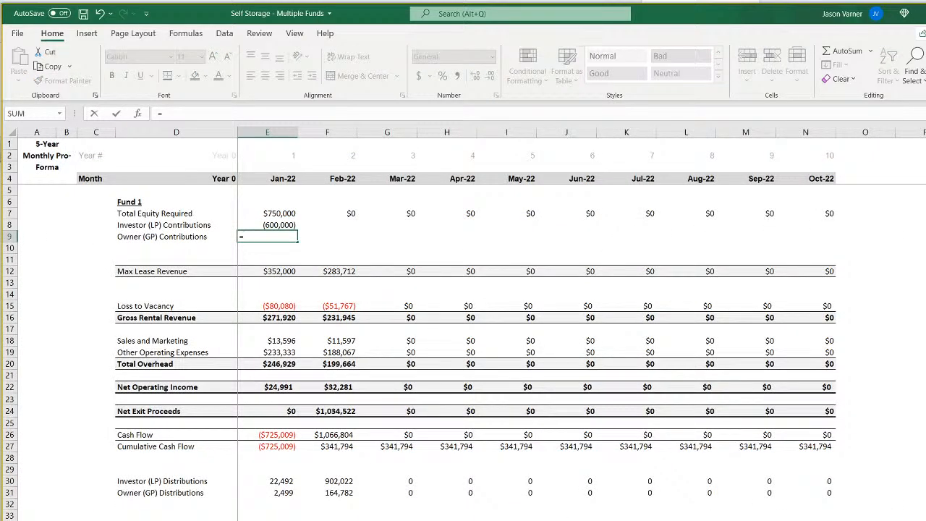
key("ctrl+Page_Down")
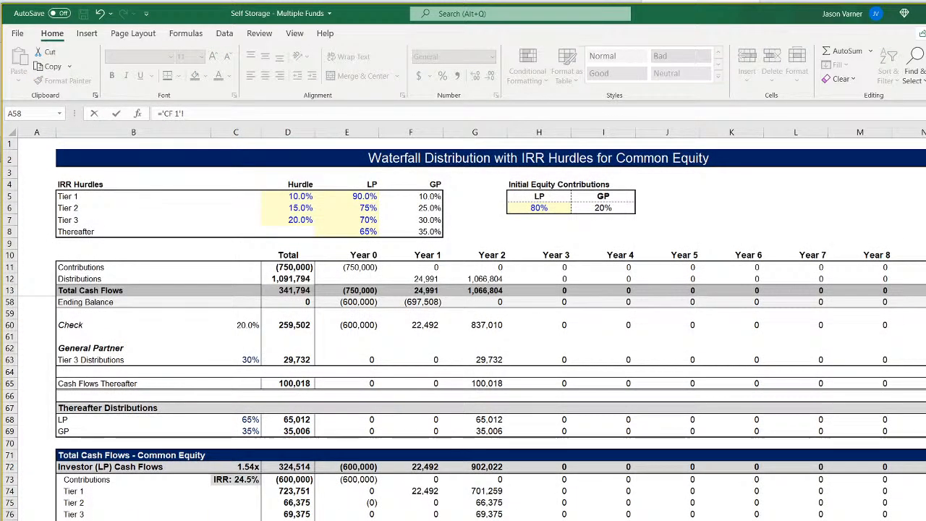
scroll(463, 405, "down", 2)
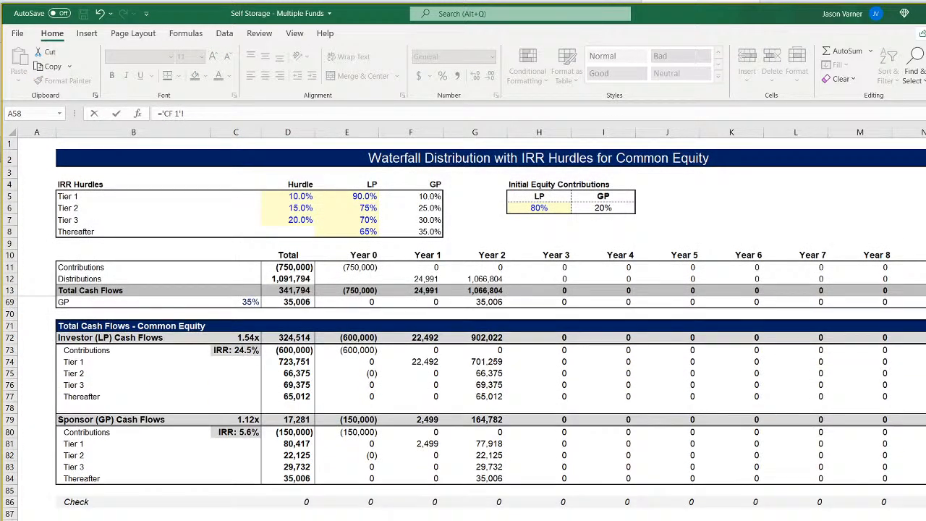
left_click(355, 421)
key("Return")
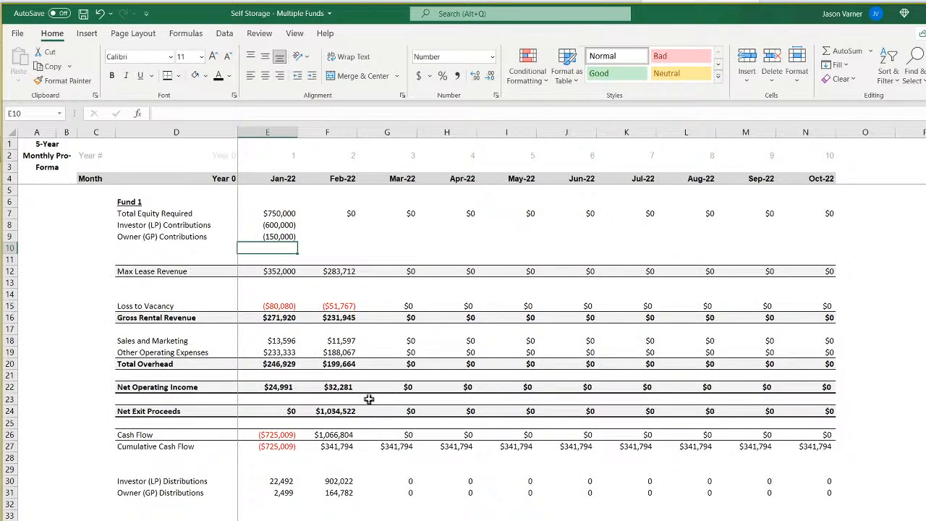
Examine the Year 1 and Year 2 contribution formulas and the Tier 1 LP balance and contribution formulas on the waterfall sheet.
left_click(301, 519)
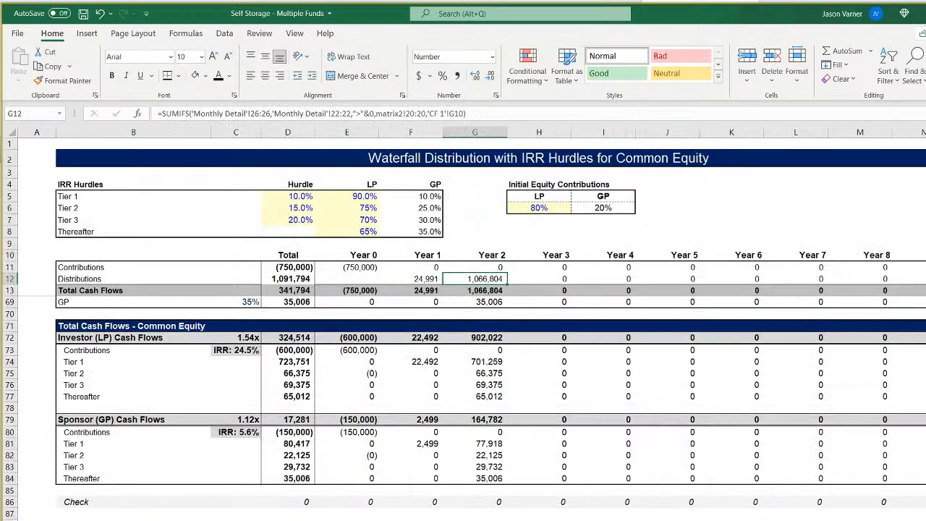
scroll(474, 410, "up", 18)
left_click(430, 267)
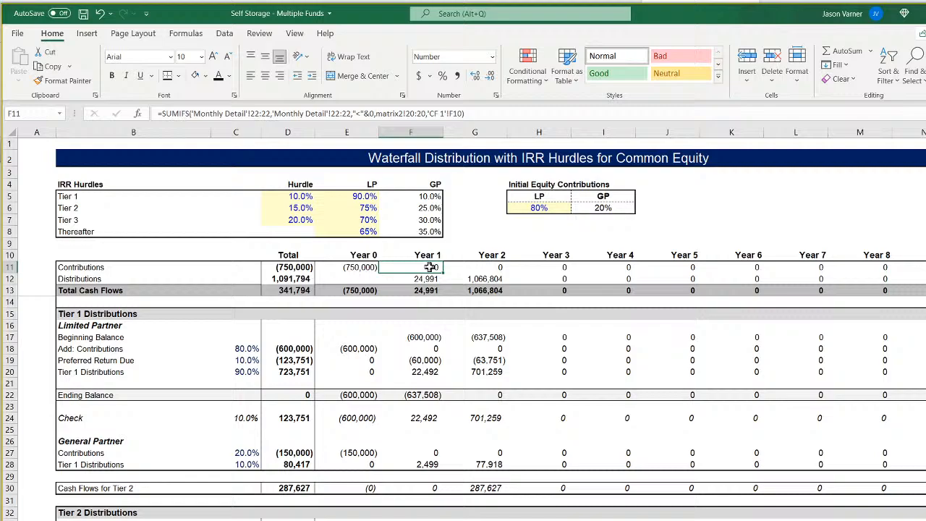
left_click(480, 268)
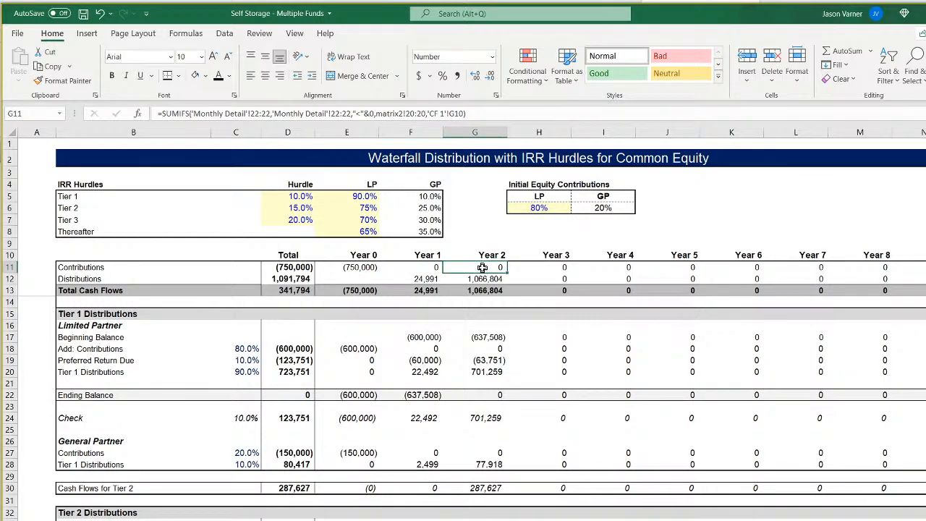
double_click(425, 337)
key("Return")
double_click(426, 349)
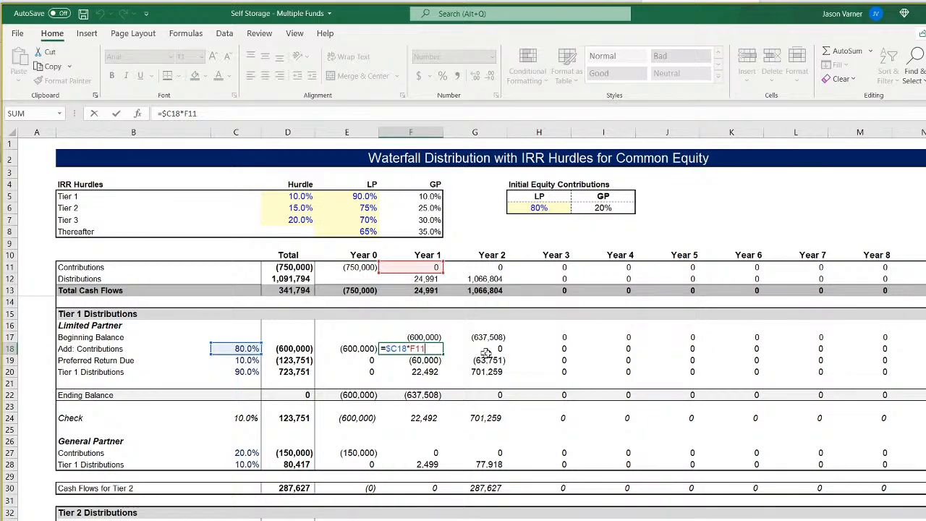
key("Return")
left_click(425, 348)
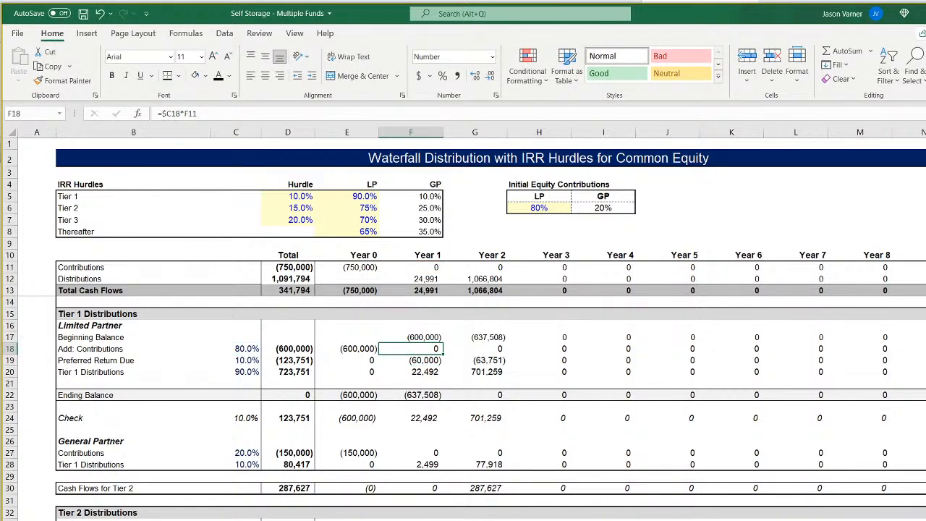
left_click(368, 520)
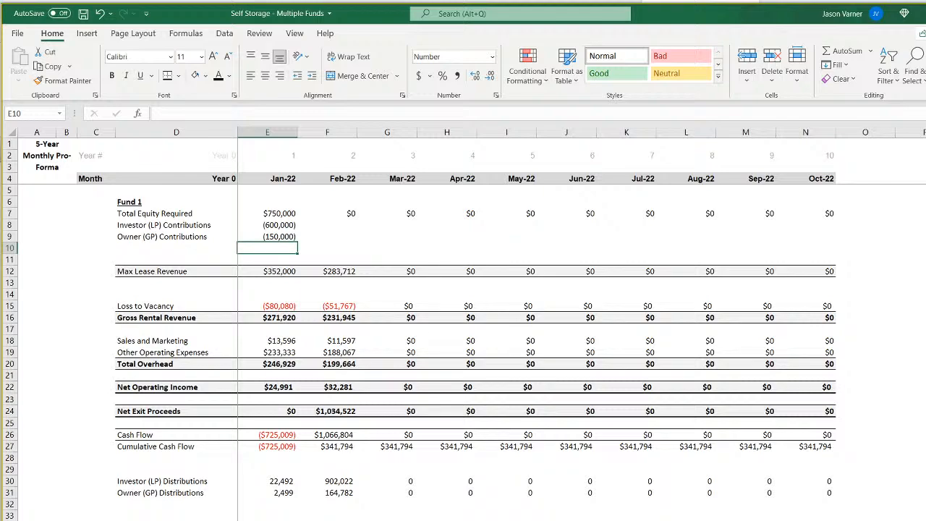
left_click(507, 520)
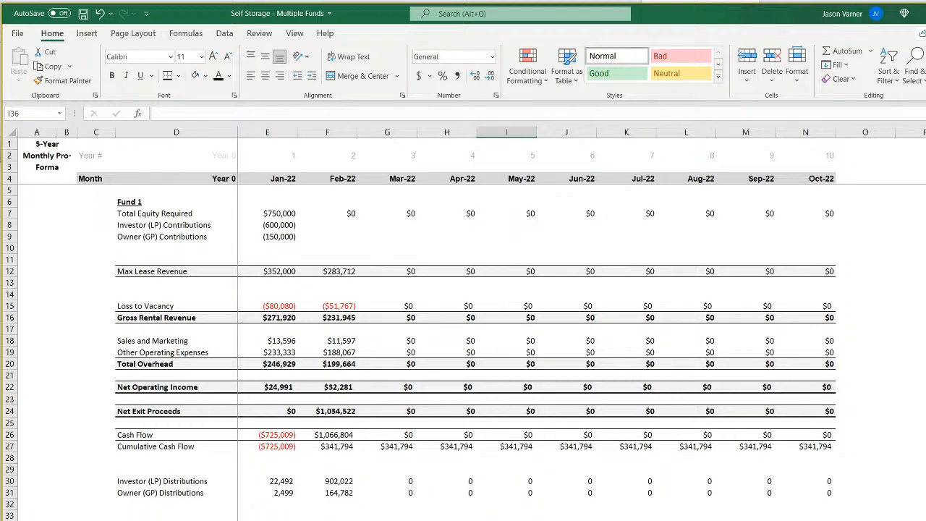
Add the row label Check in D33 below the distribution rows.
left_click(134, 511)
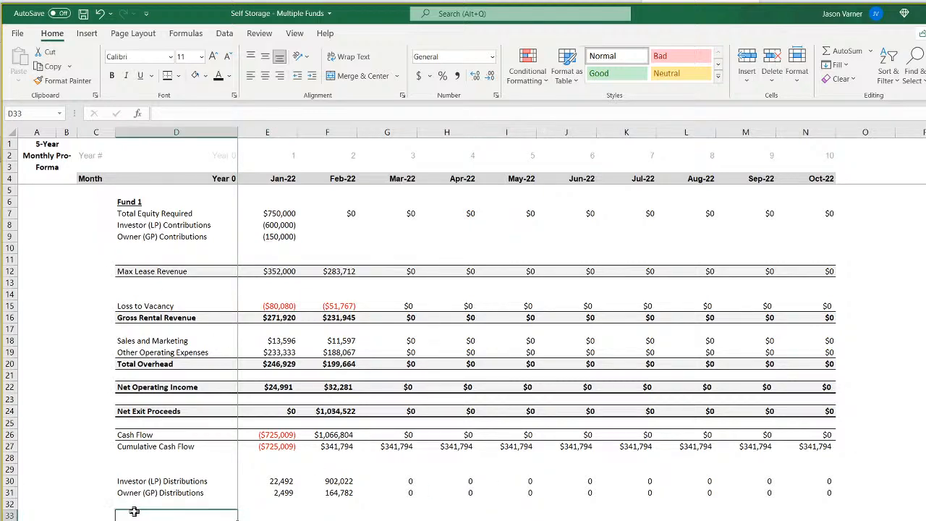
type("Check")
key("Tab")
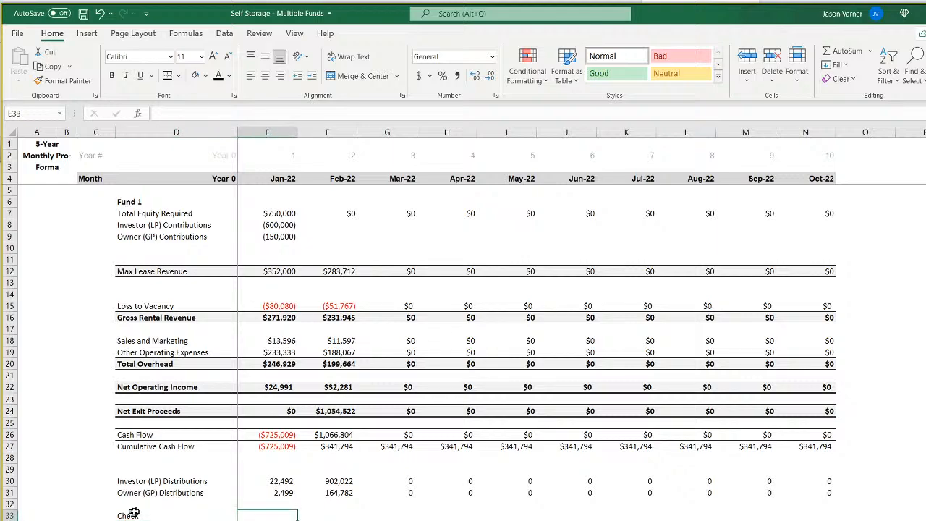
Try a check formula in E33 comparing total contributions with the equity required, =E8+E9=E7.
type("=")
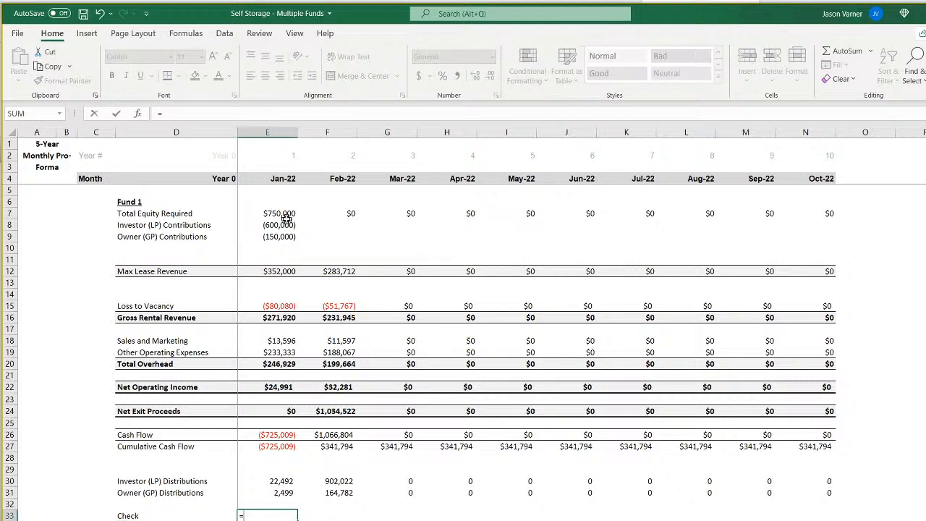
left_click(288, 224)
type("+")
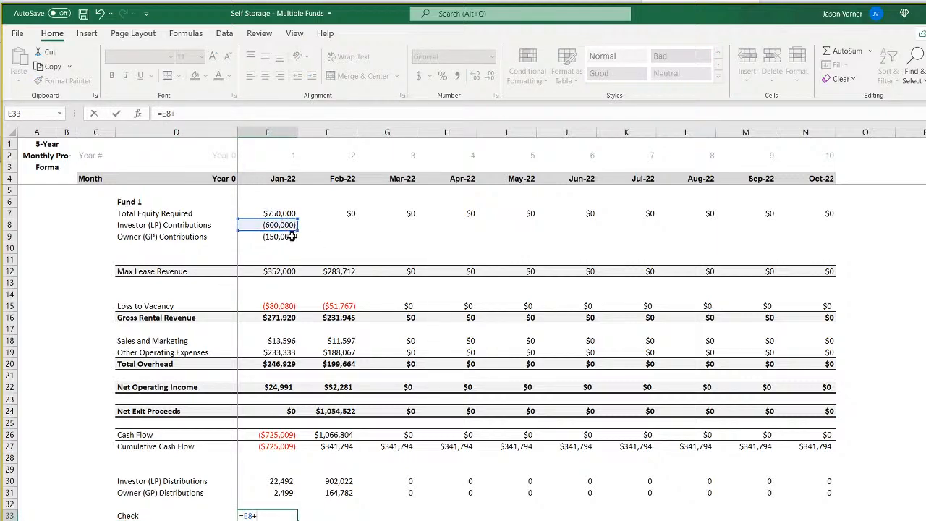
left_click(286, 236)
type("=")
left_click(280, 216)
key("Return")
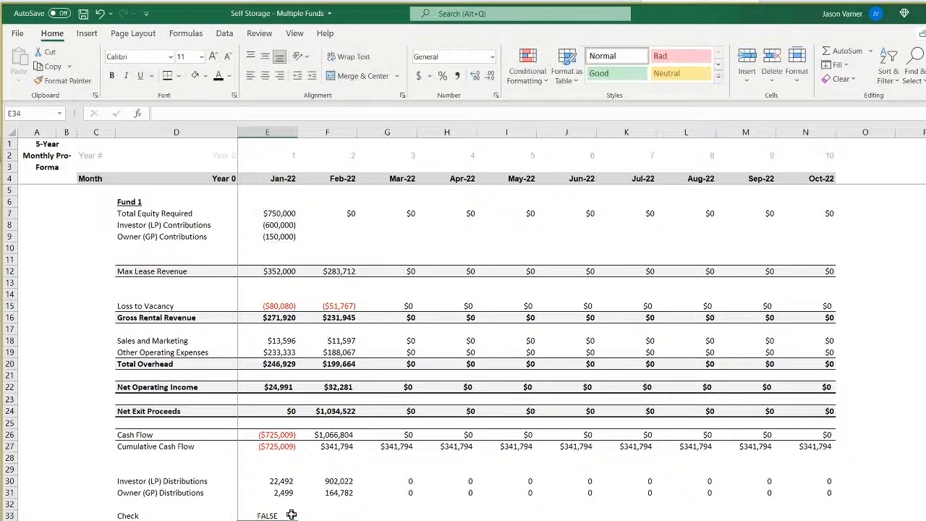
left_click(271, 515)
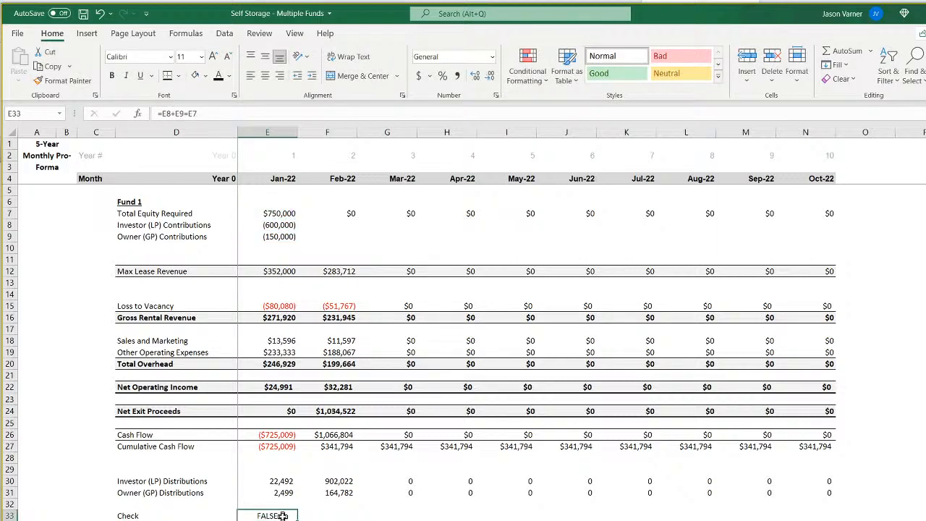
type("=")
left_click(273, 225)
type("+")
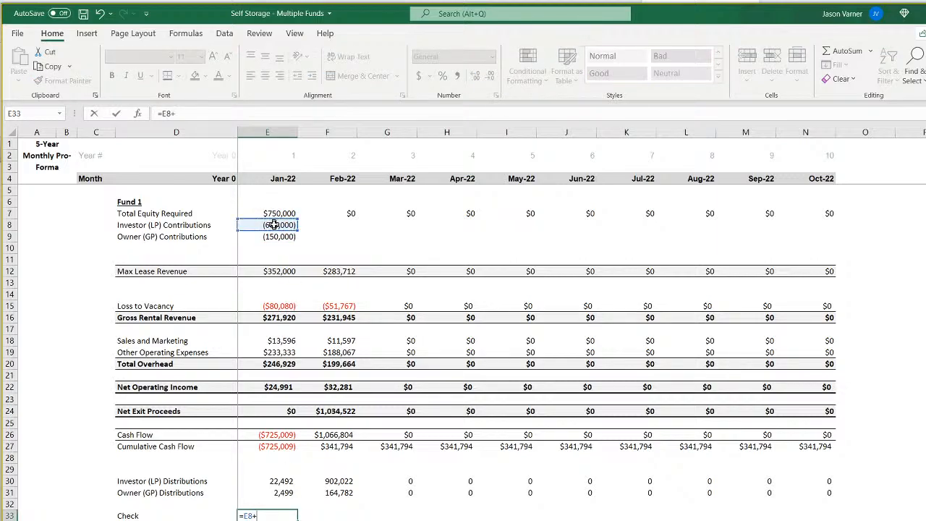
left_click(280, 247)
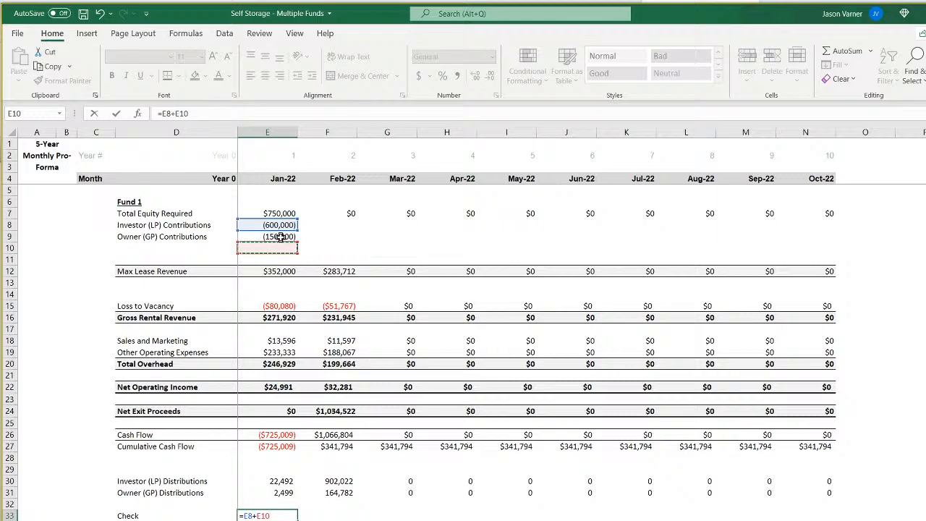
left_click_drag(223, 113, 46, 113)
key("BackSpace")
key("Return")
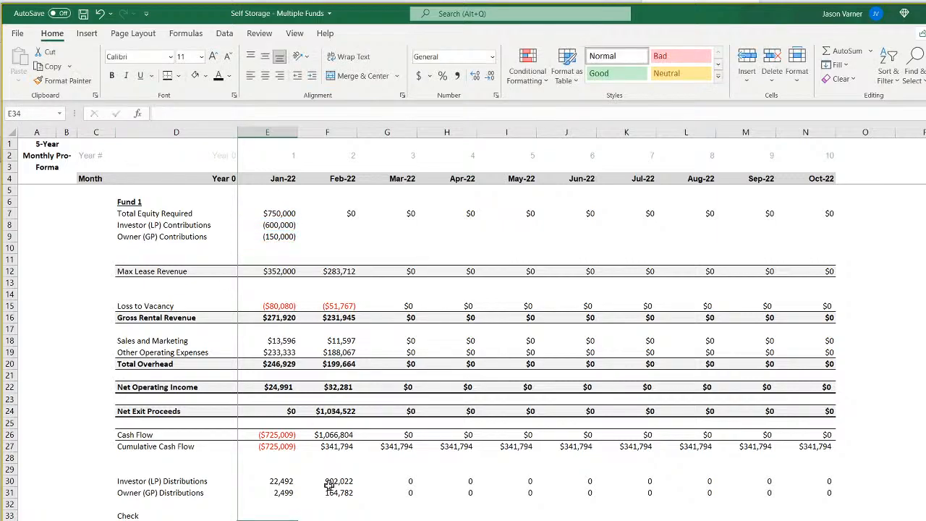
Enter the formula =E8+E9+E7 in Check cell E33 to net the contributions against Total Equity Required.
left_click(267, 516)
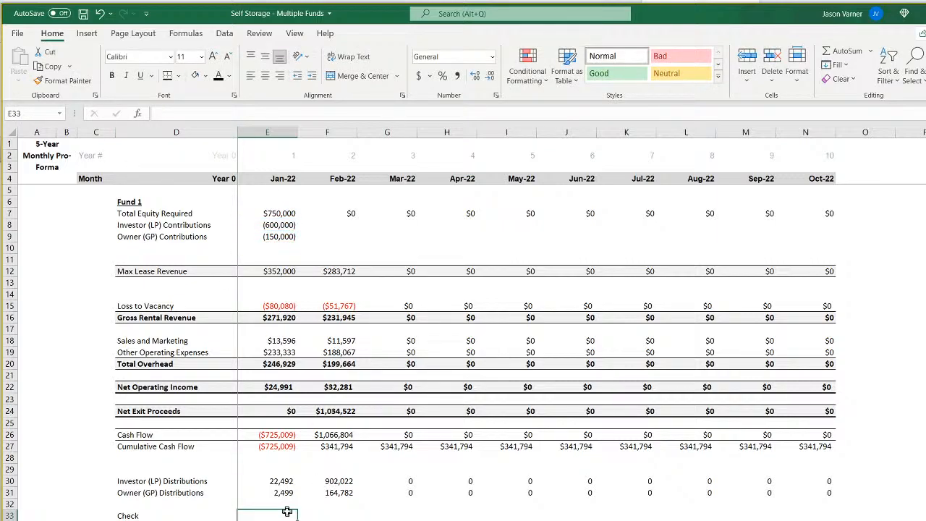
type("=")
left_click(276, 225)
type("+")
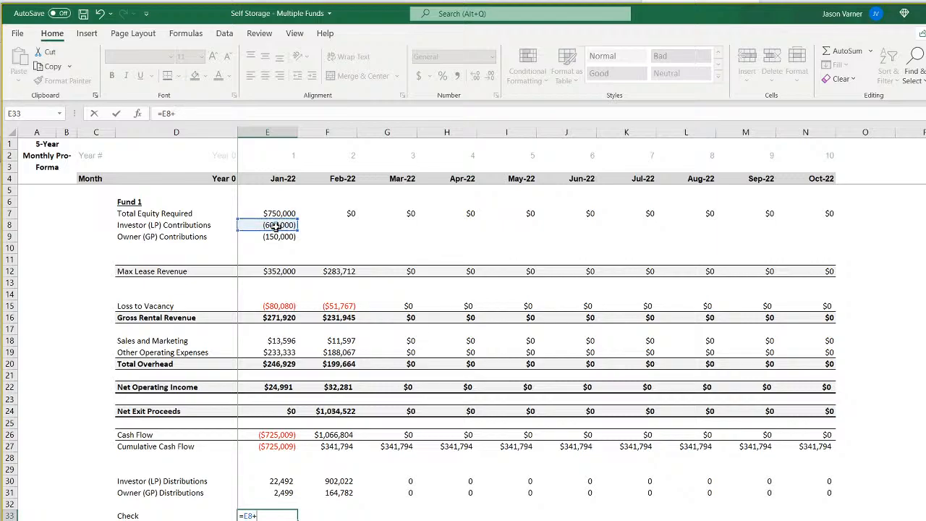
left_click(275, 237)
type("+")
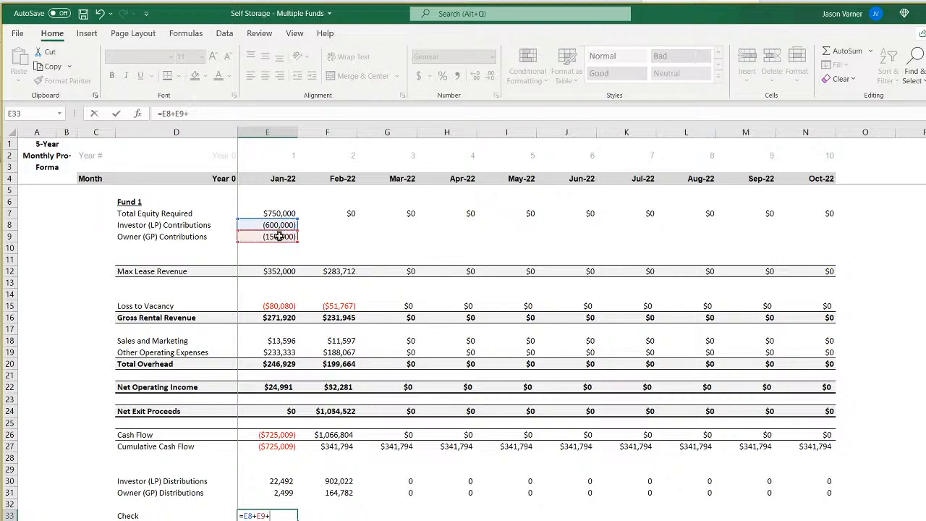
left_click(275, 213)
key("ctrl+Return")
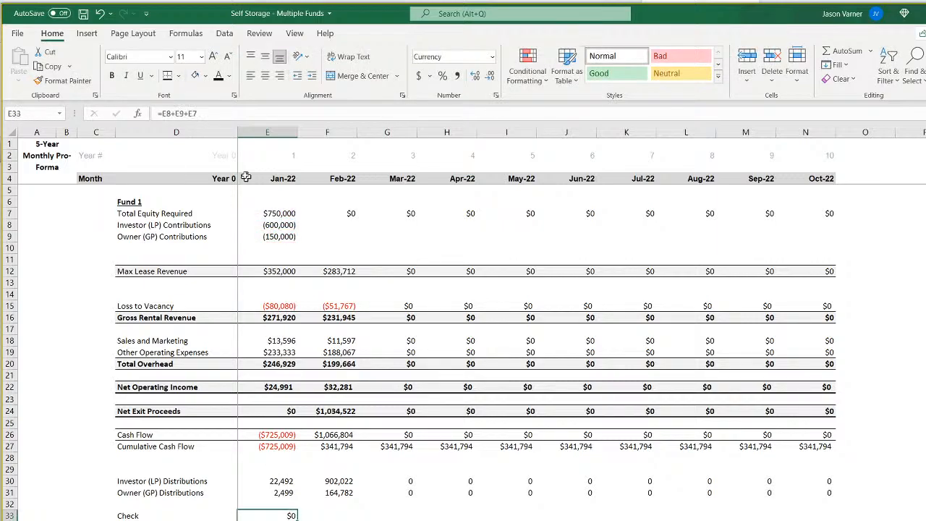
Turn the check in E33 into a true/false test by extending it to =E8+E9+E7=0.
left_click(166, 113)
type("=")
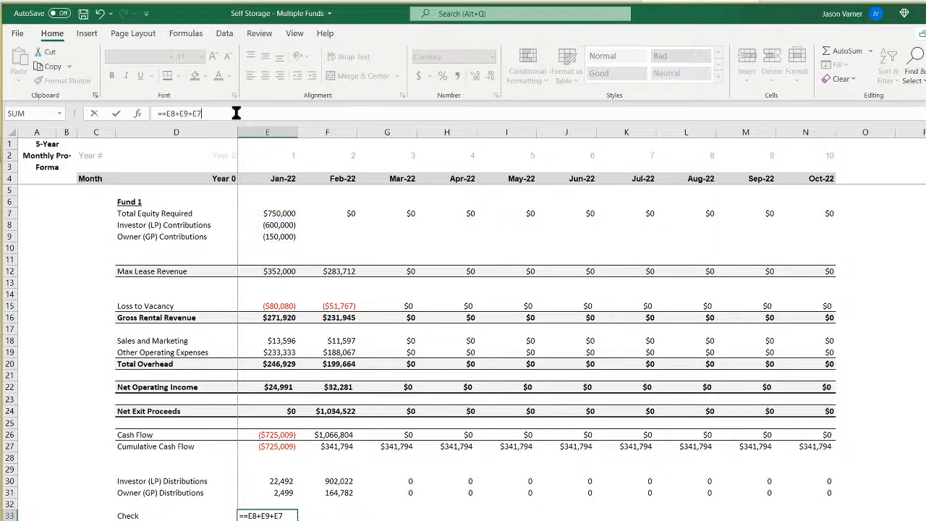
type("0")
key("Return")
key("Return")
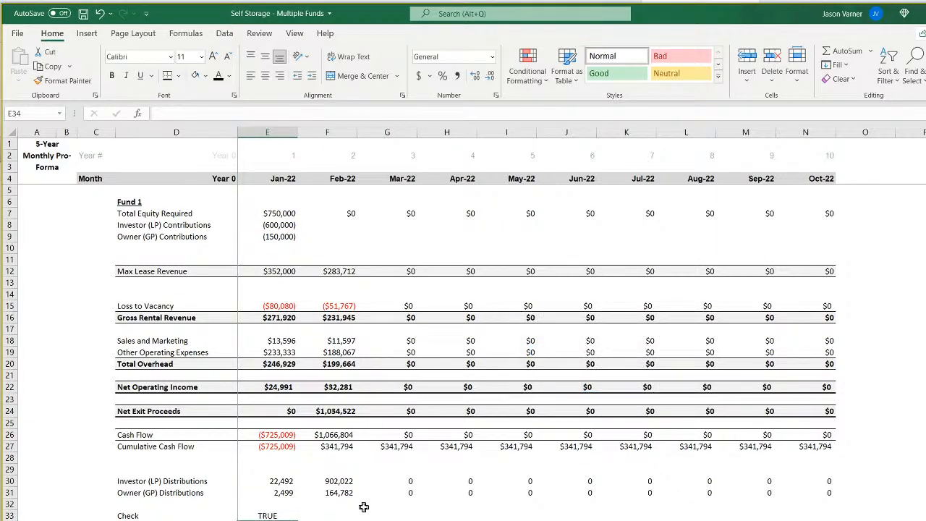
left_click(266, 515)
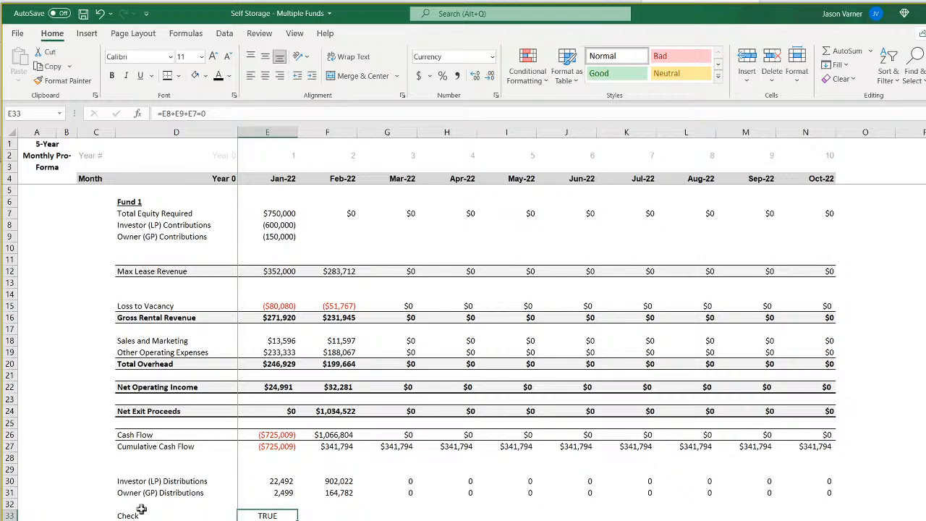
Add a bottom border under the Total Equity Required row across D7:N7.
left_click(148, 212)
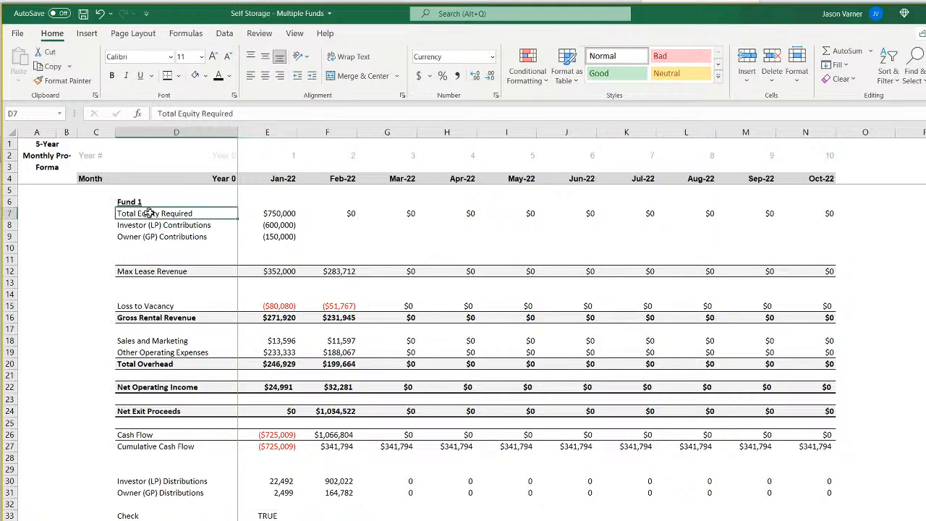
left_click_drag(149, 212, 831, 214)
left_click(178, 75)
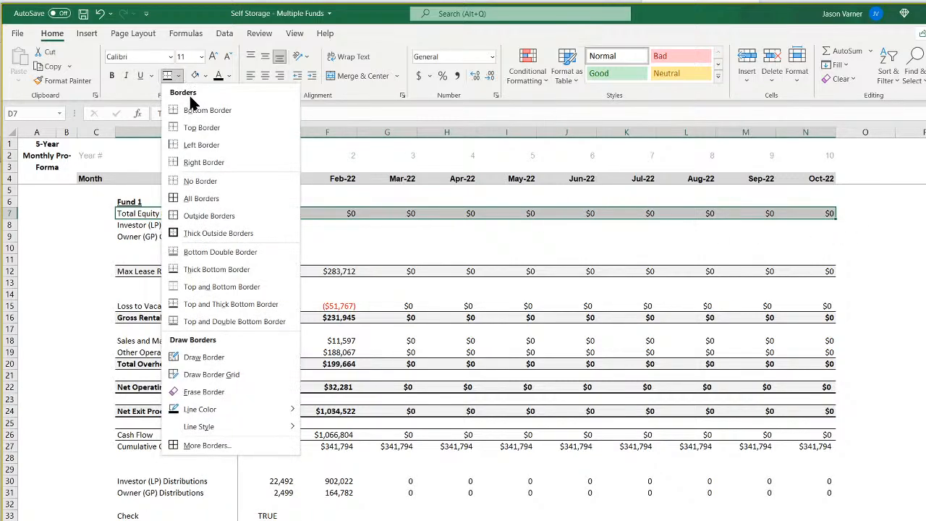
left_click(192, 109)
left_click(321, 304)
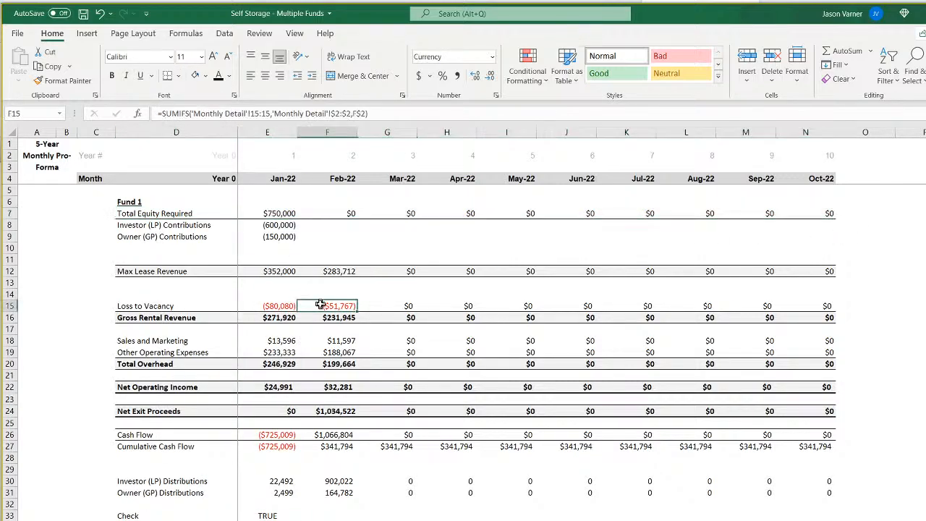
Right-align the check result in E33.
left_click(277, 213)
left_click(281, 225)
left_click(282, 237)
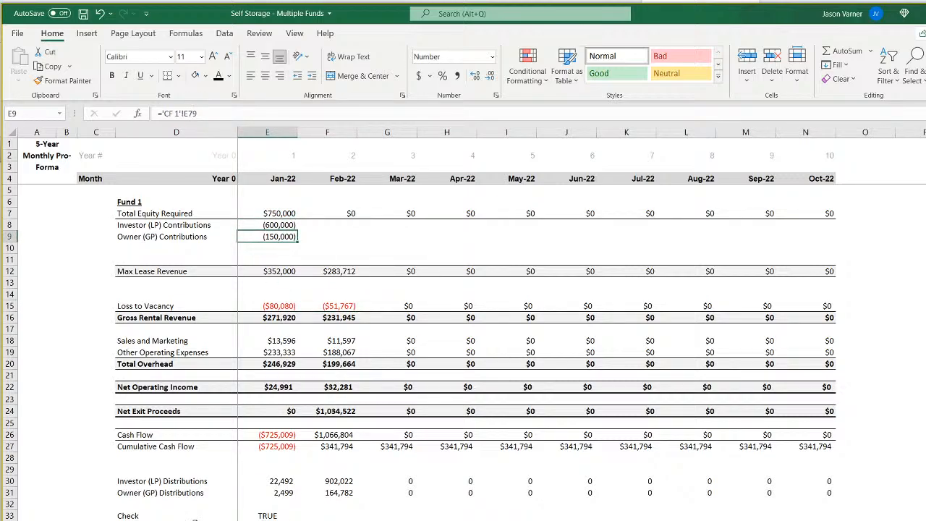
left_click(181, 516)
left_click(277, 516)
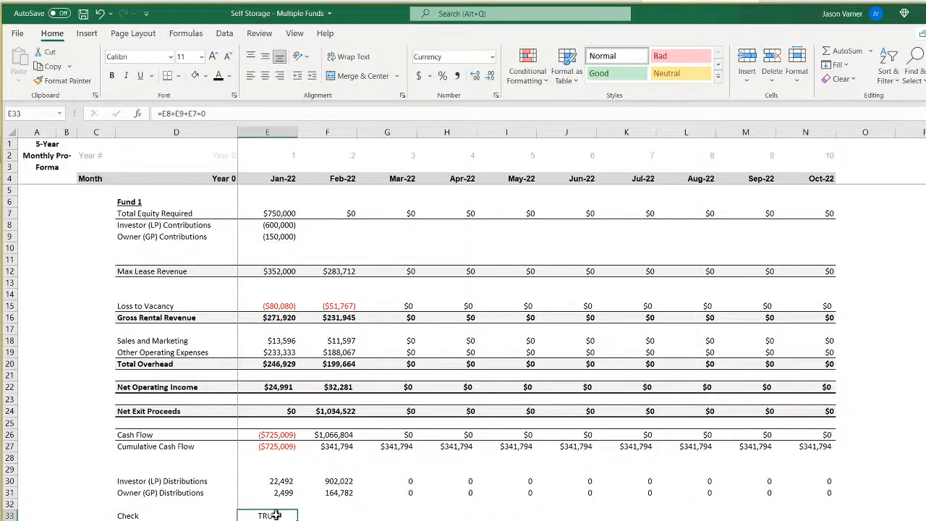
left_click(280, 76)
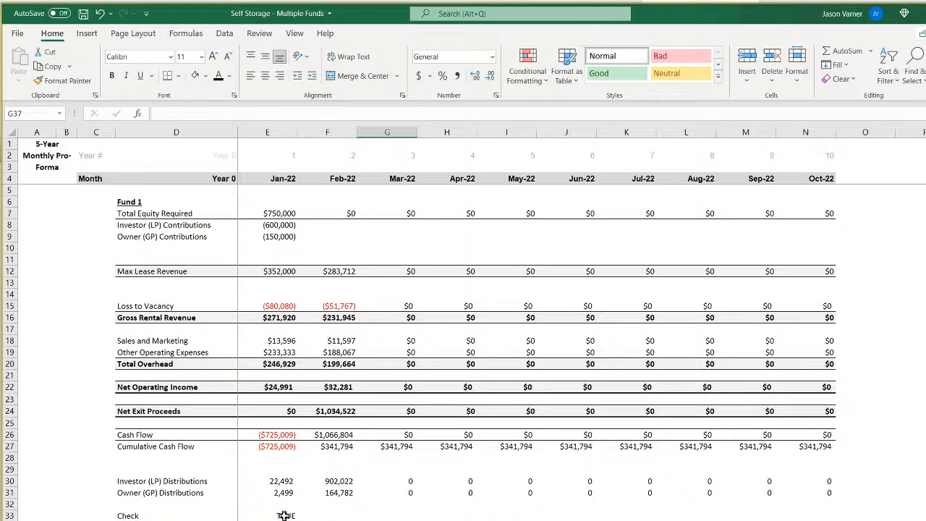
Add the row label Check 2 in D34 beneath the Check label.
left_click(177, 520)
type("Check")
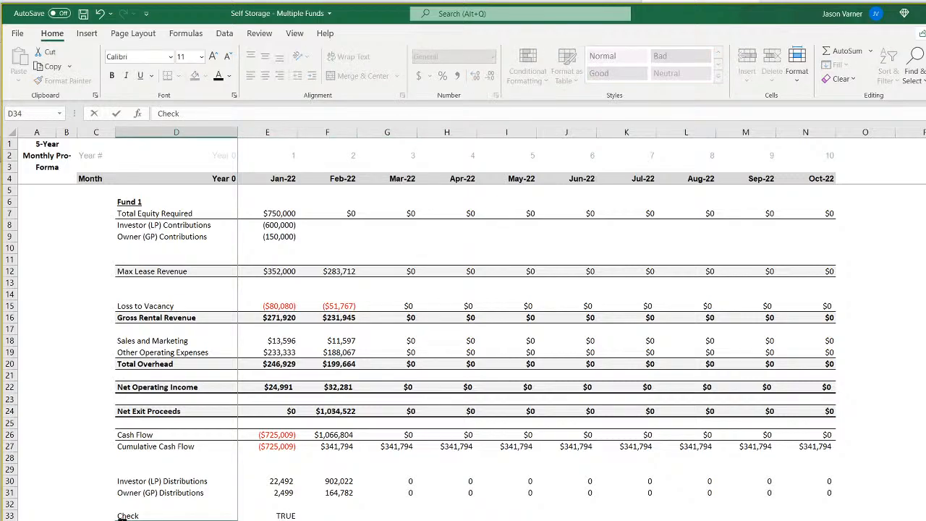
type(" 2")
key("Return")
Enter =E30+E31-E22 in E34 to compare the LP and GP distributions with Net Operating Income.
left_click(267, 520)
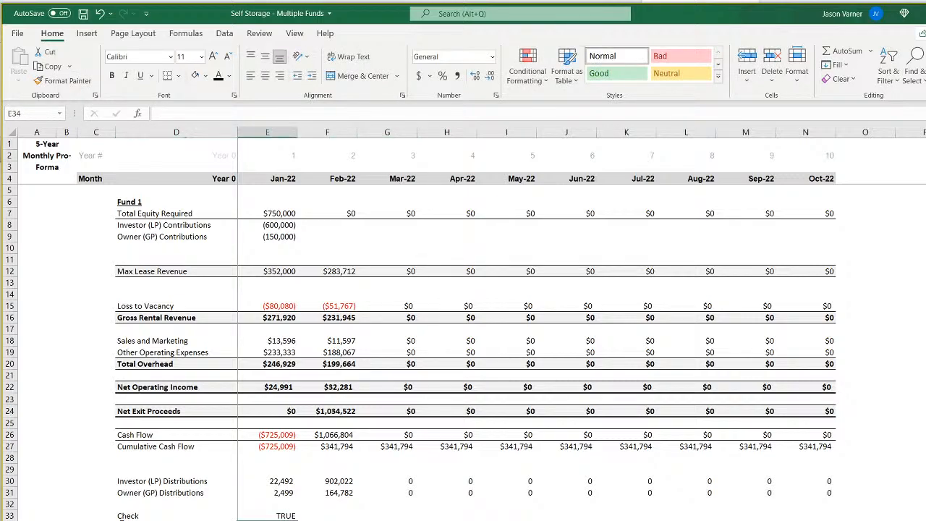
type("=")
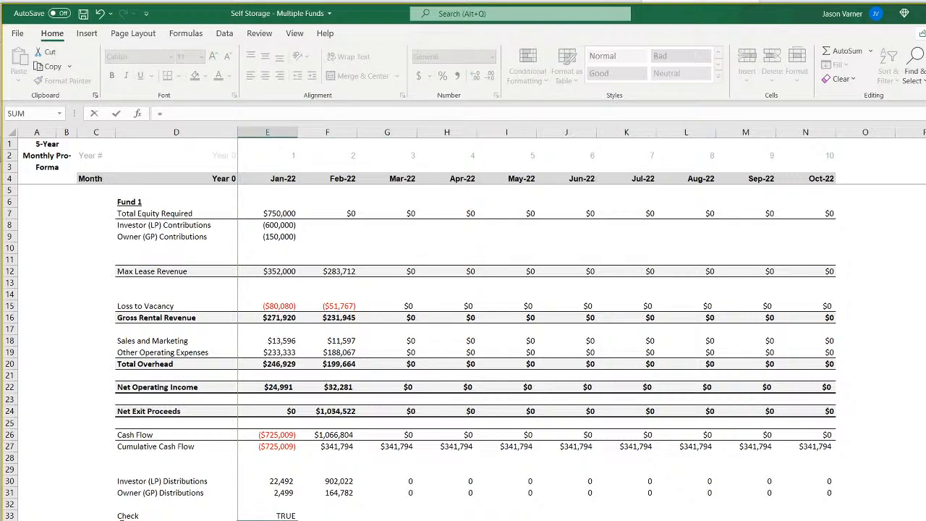
left_click(286, 481)
type("+")
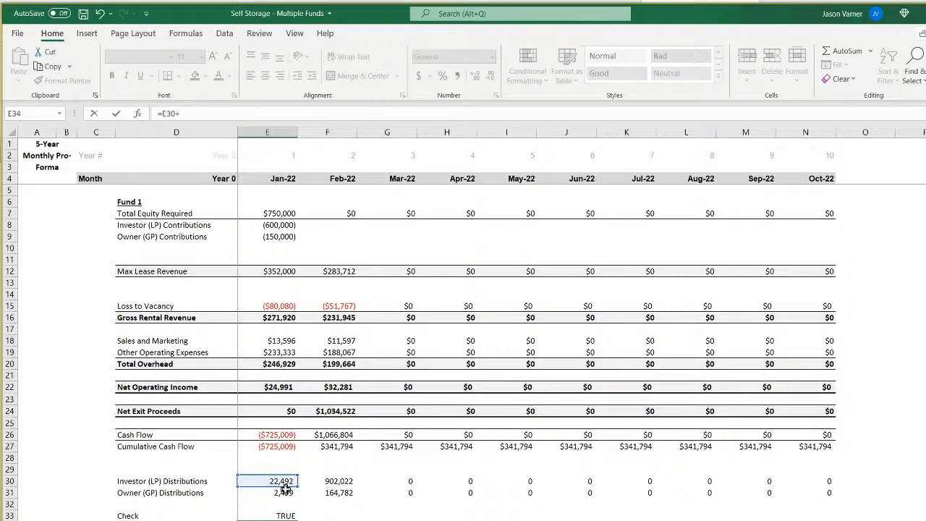
left_click(286, 492)
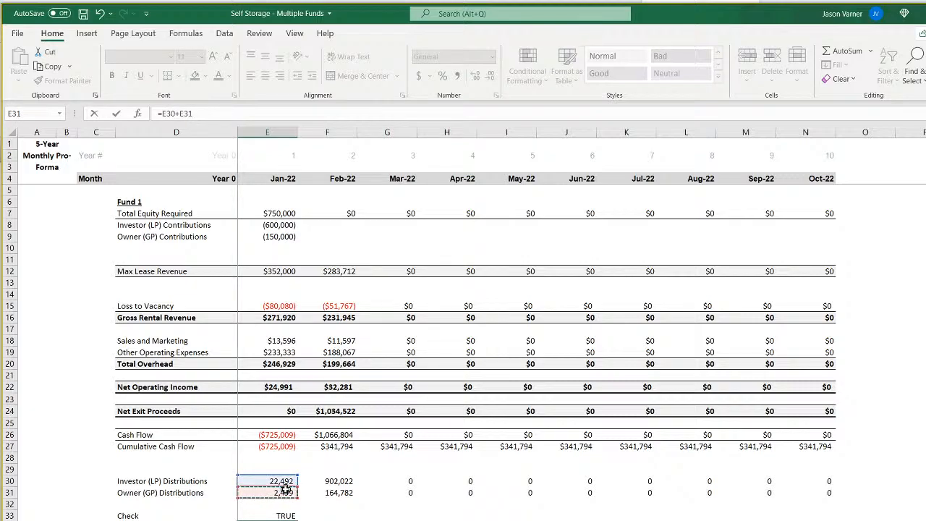
type("-")
left_click(276, 387)
key("Return")
key("Up")
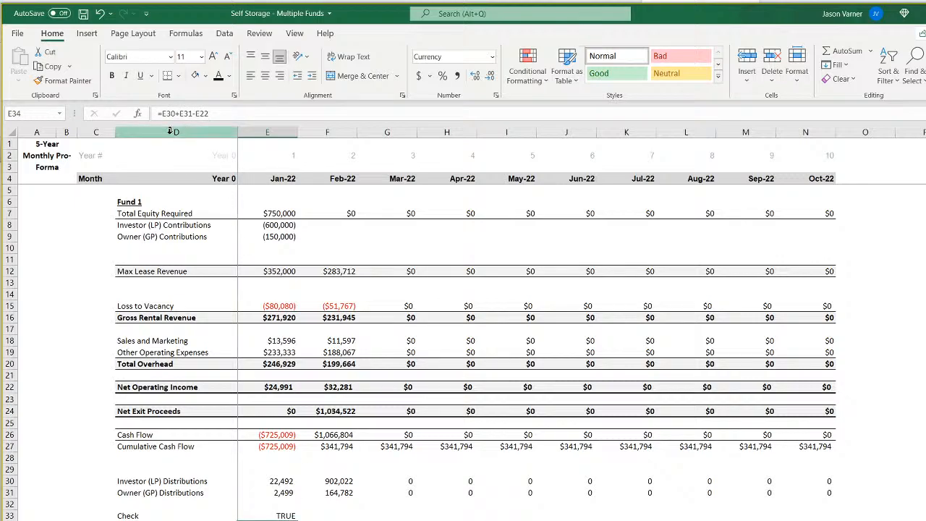
Try turning the Check 2 formula in E34 into a true/false test, =E30+E31-E22=0.
left_click(159, 113)
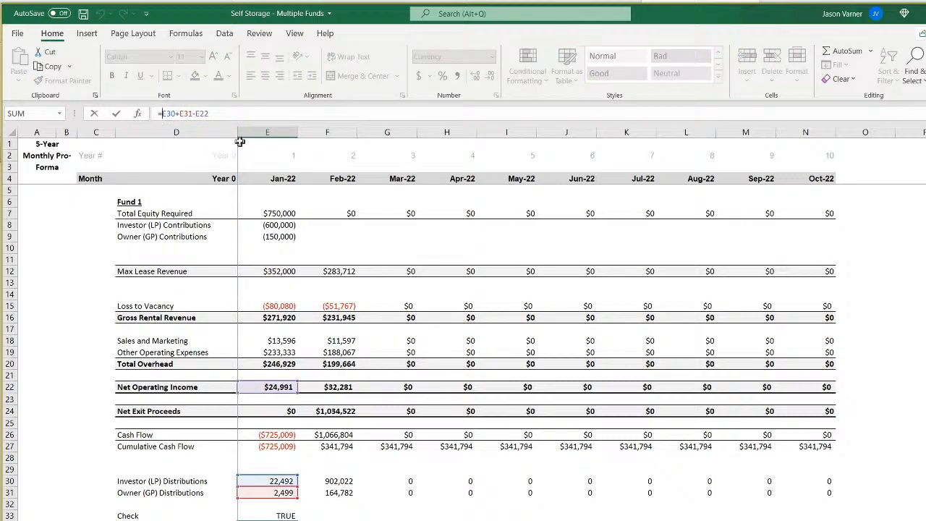
type("=")
key("Return")
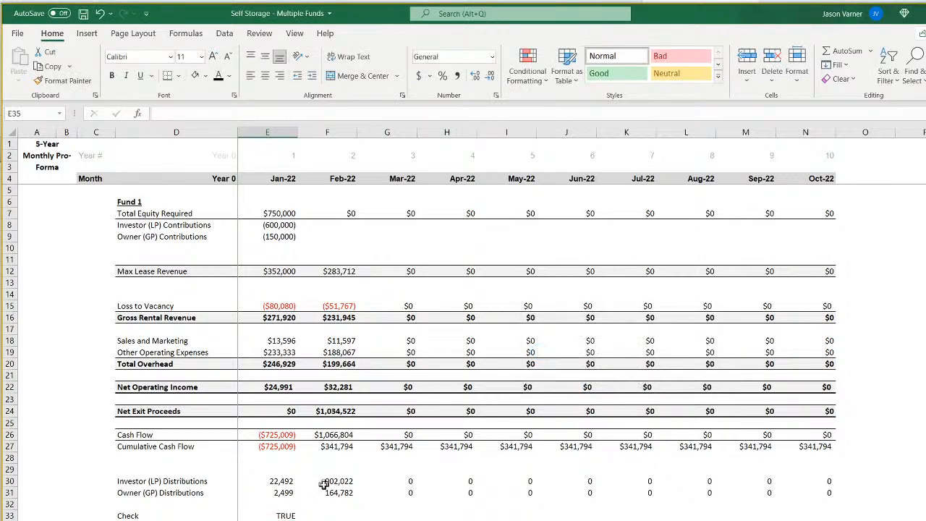
key("Up")
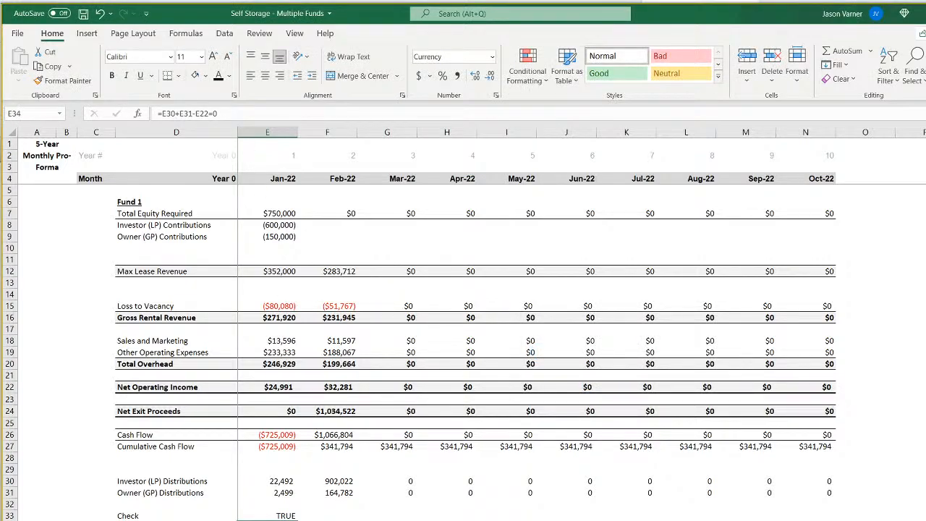
Remove the =0 comparison from both checks, leaving =E30+E31-E22 in E34 and =E8+E9+E7 in E33.
left_click(225, 113)
key("BackSpace")
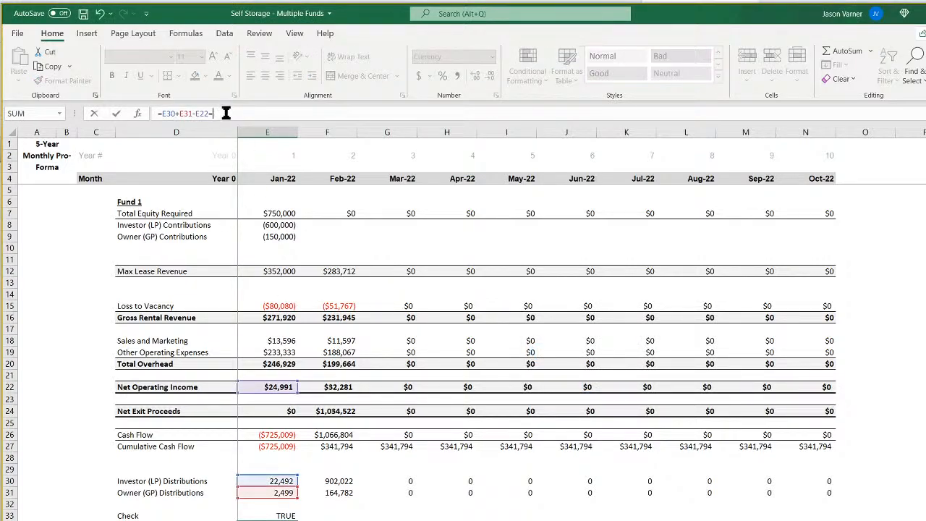
key("Return")
left_click(281, 516)
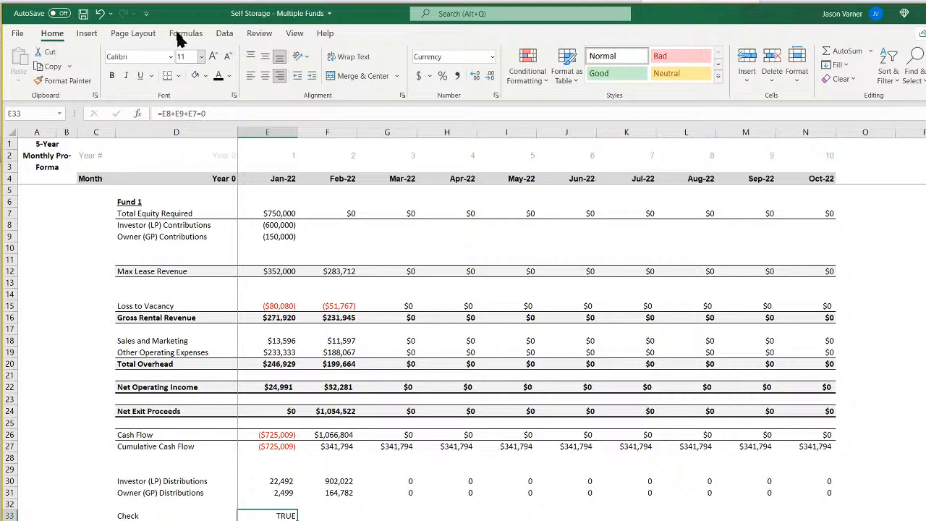
left_click(215, 113)
key("BackSpace")
key("BackSpace")
key("Return")
Format the check in E33 as currency with the $ symbol and two decimal places.
left_click(281, 516)
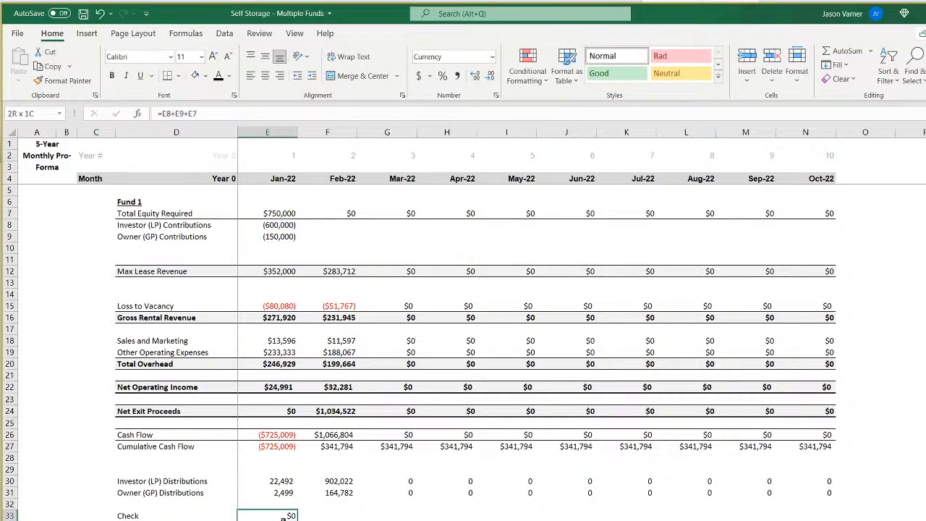
left_click(497, 95)
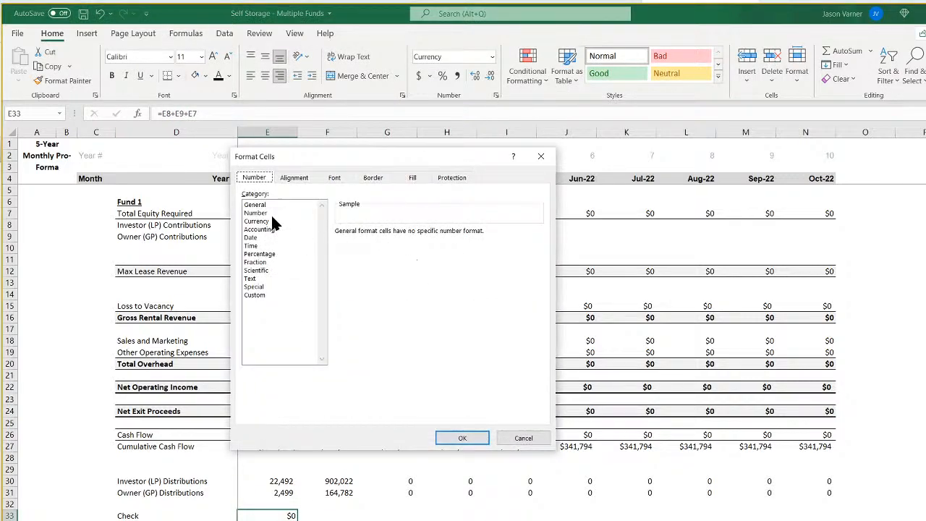
left_click(267, 220)
left_click(405, 248)
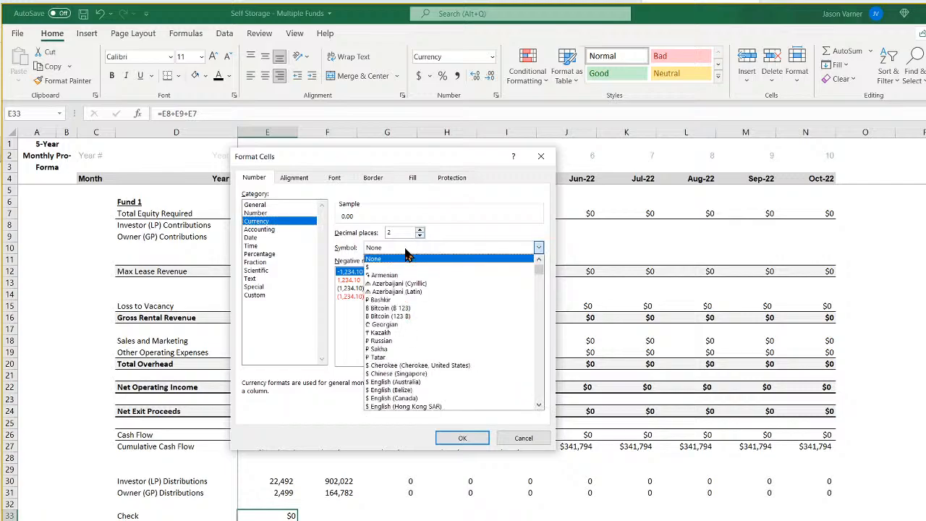
left_click(405, 267)
left_click(419, 236)
left_click(420, 236)
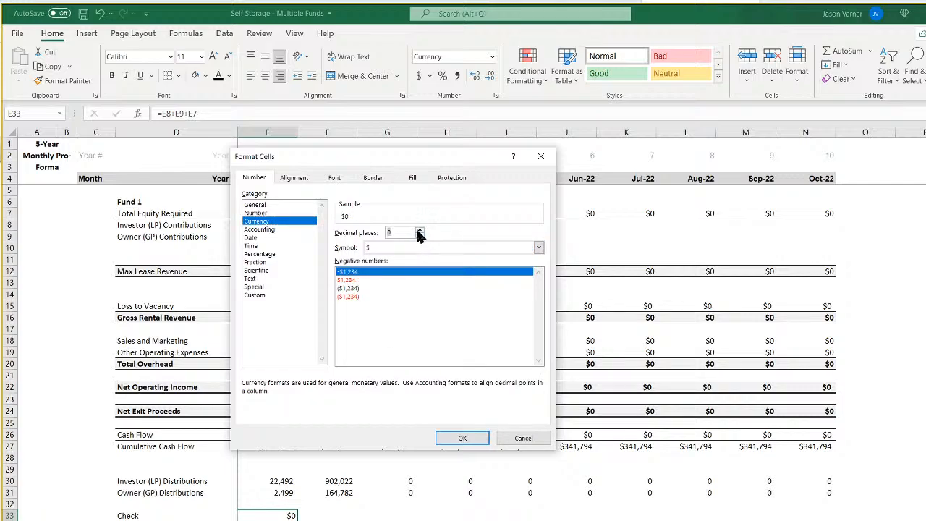
left_click(439, 439)
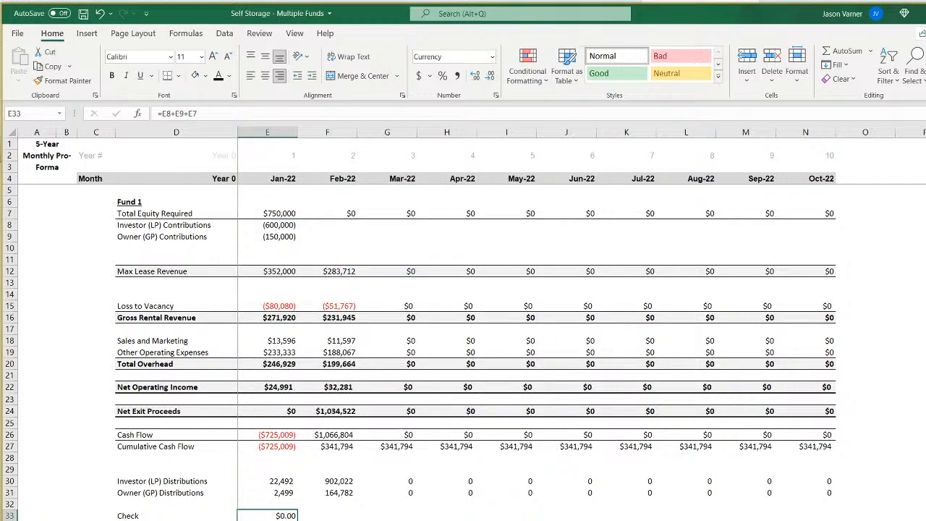
Copy the Check 2 formula from E34 across row 34 to column N and format the range as currency with the $ symbol.
key("Down")
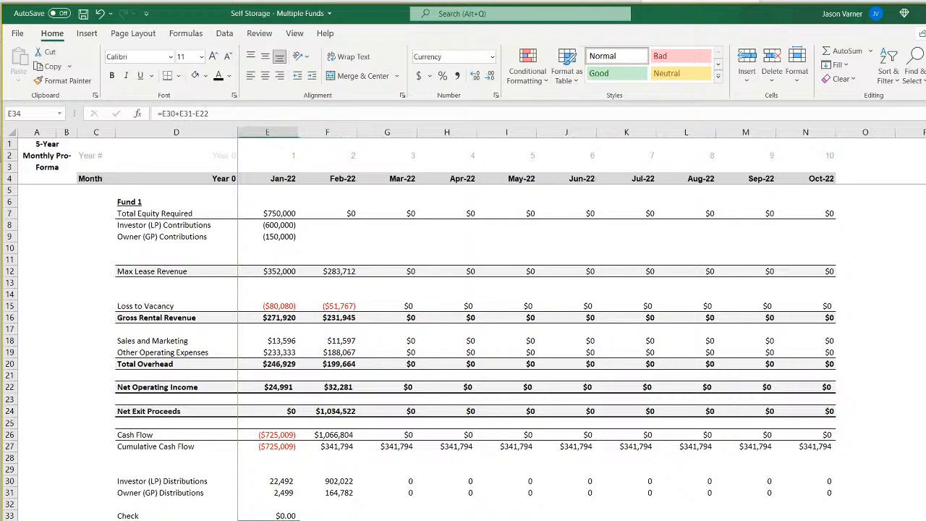
key("ctrl+shift+Right")
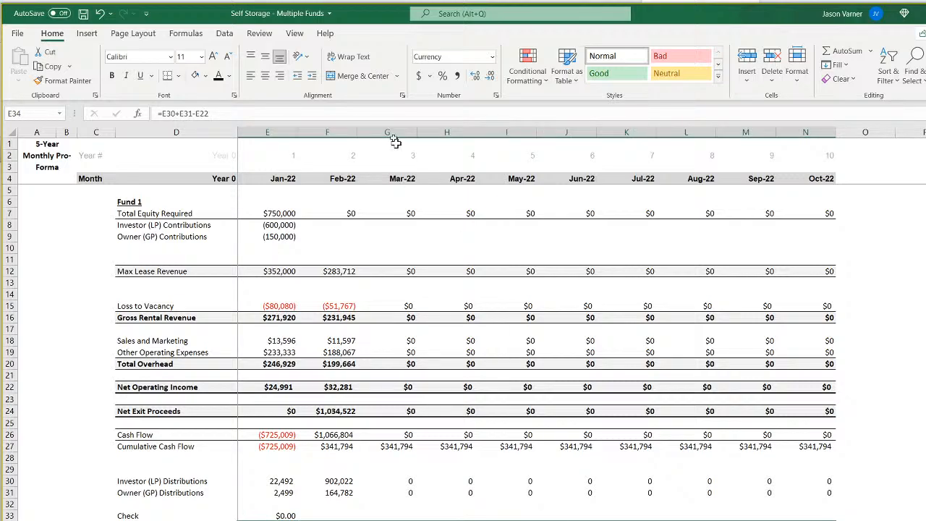
left_click(495, 96)
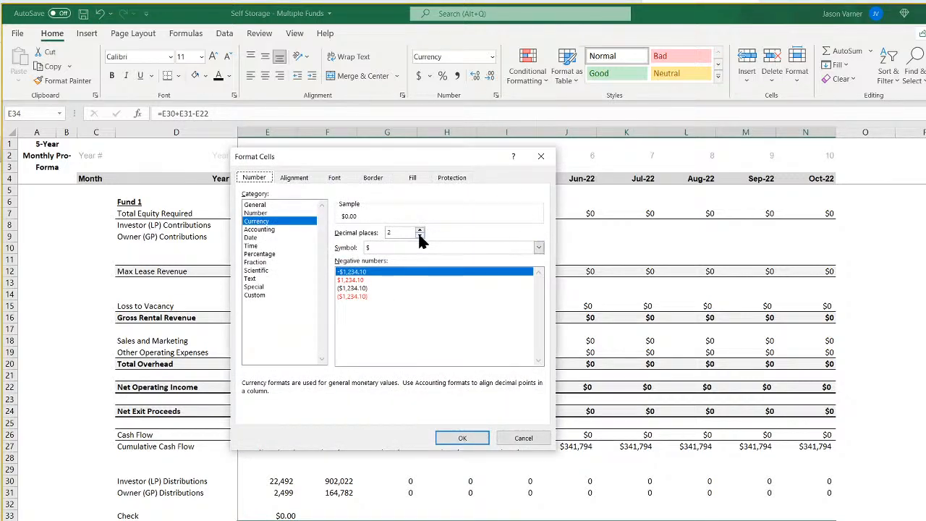
left_click(461, 439)
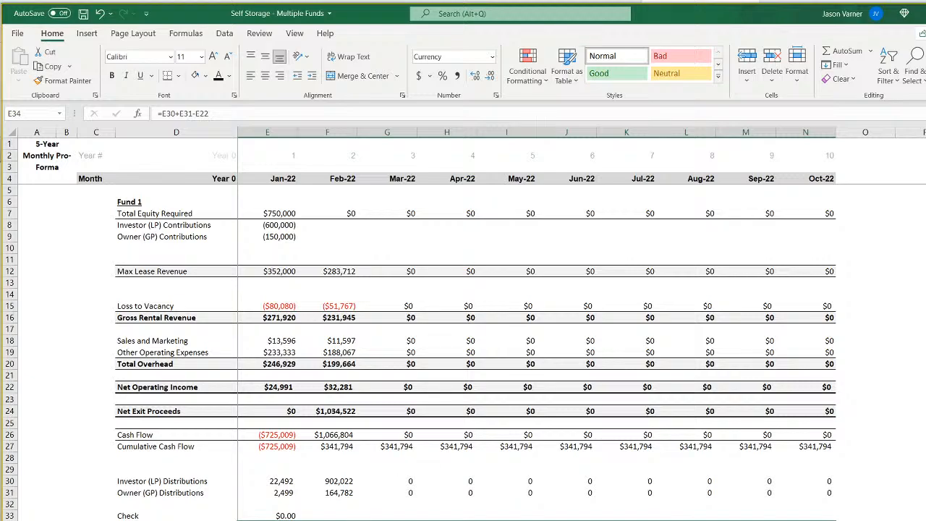
Subtract Net Exit Proceeds in the F34 check by extending its formula to =F30+F31-F22-F24.
key("Right")
key("F2")
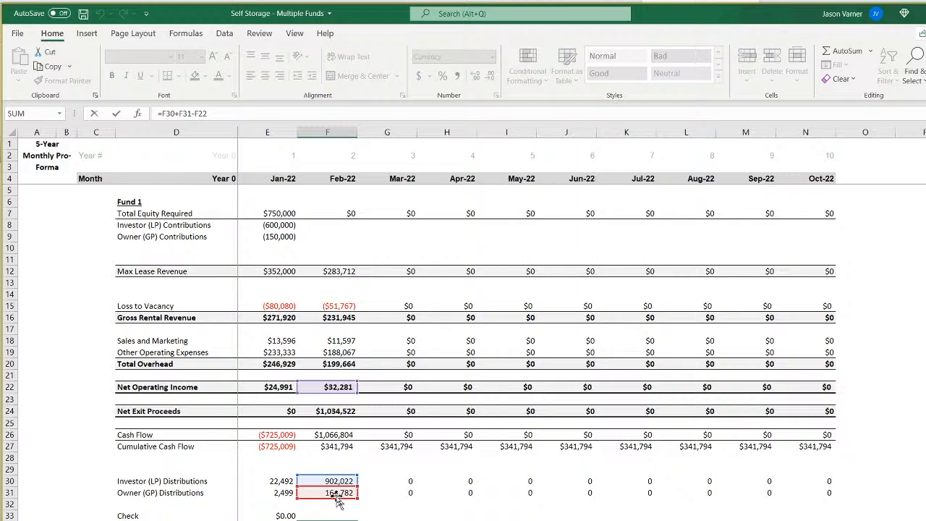
left_click(227, 113)
key("Return")
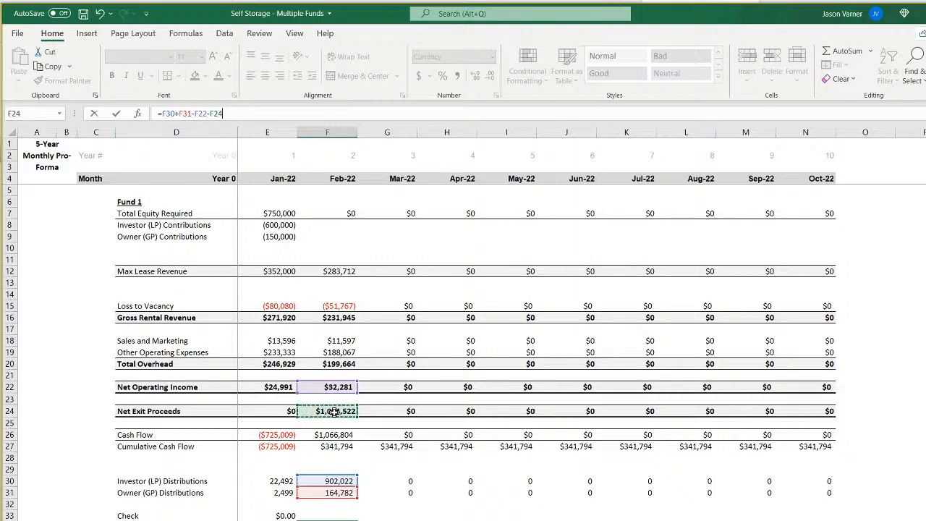
key("Up")
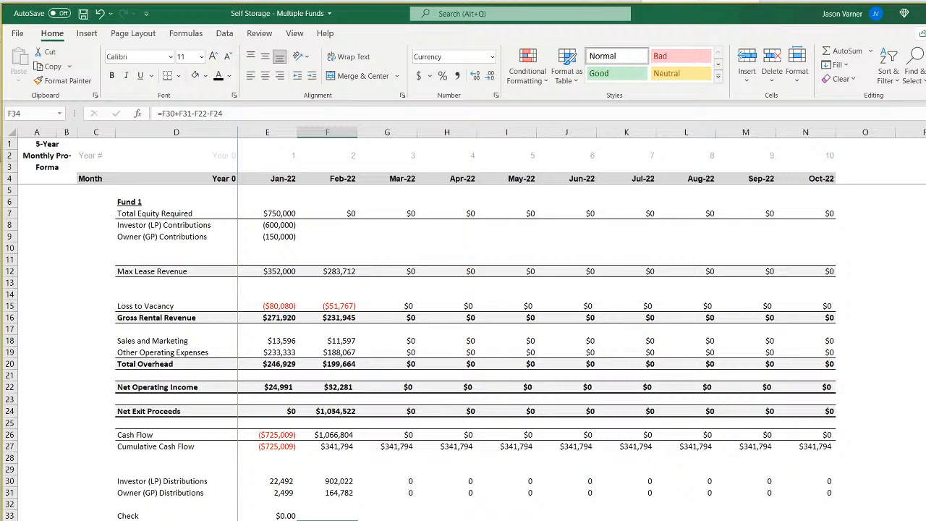
Apply the revised Check 2 formula across E34:N34 and format it as $ currency with zero decimal places.
key("Left")
left_click_drag(298, 520, 814, 520)
left_click(497, 95)
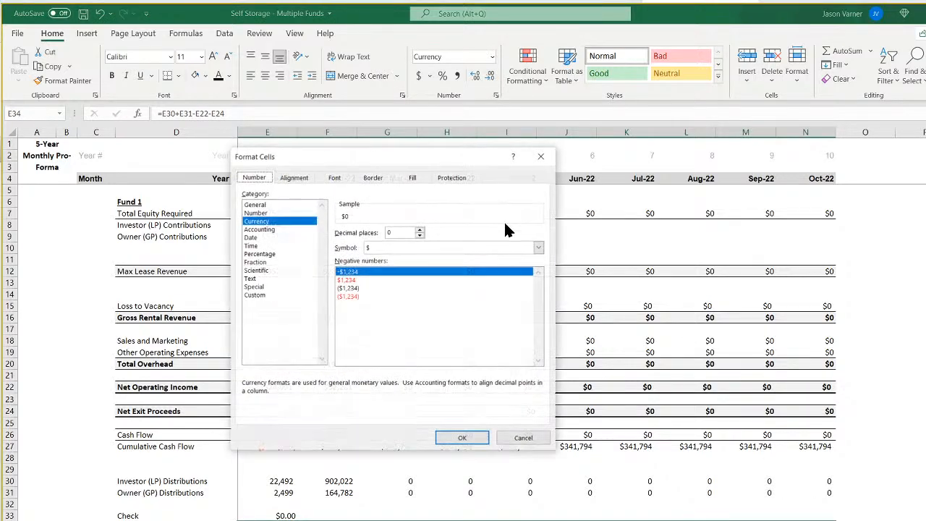
left_click(455, 434)
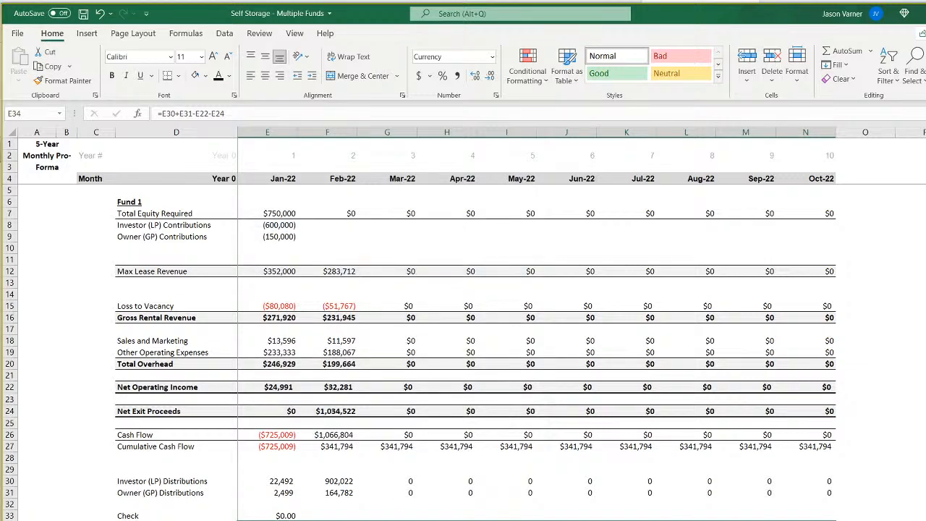
Save the workbook with the two check rows in place.
left_click(327, 520)
left_click(151, 519)
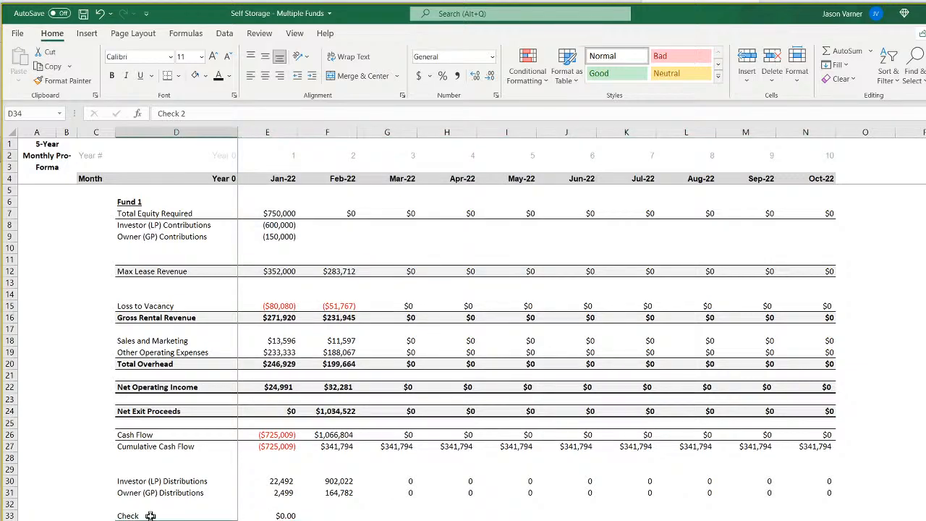
left_click(150, 515)
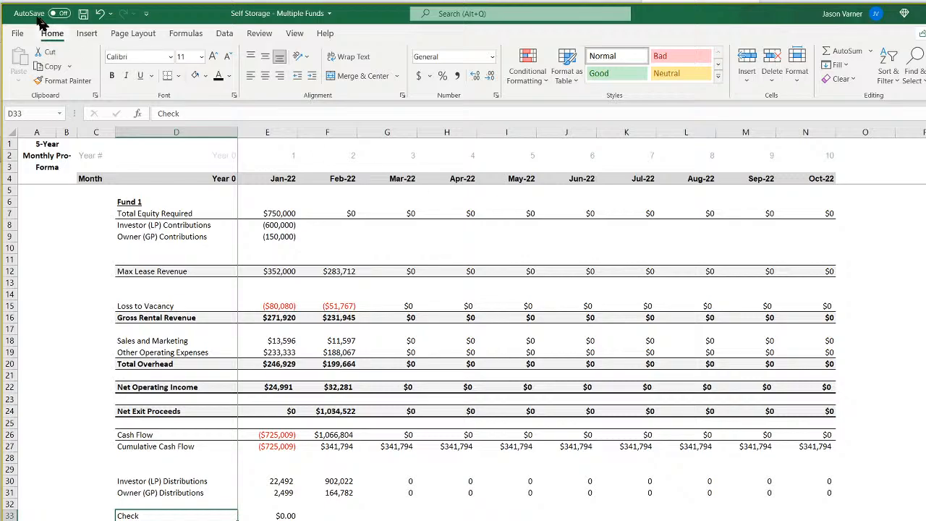
left_click(83, 14)
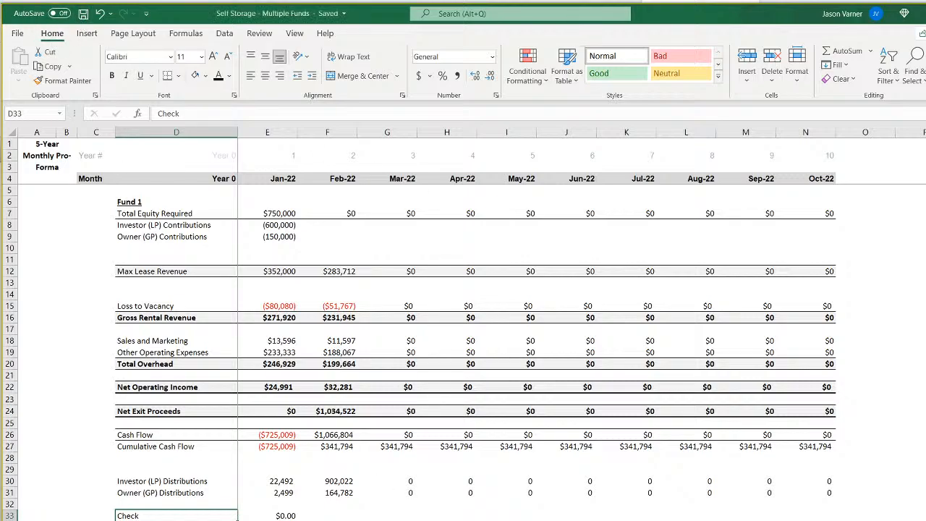
Switch to the waterfall distribution sheet and review its Tier 2 and Tier 3 sections.
left_click(447, 520)
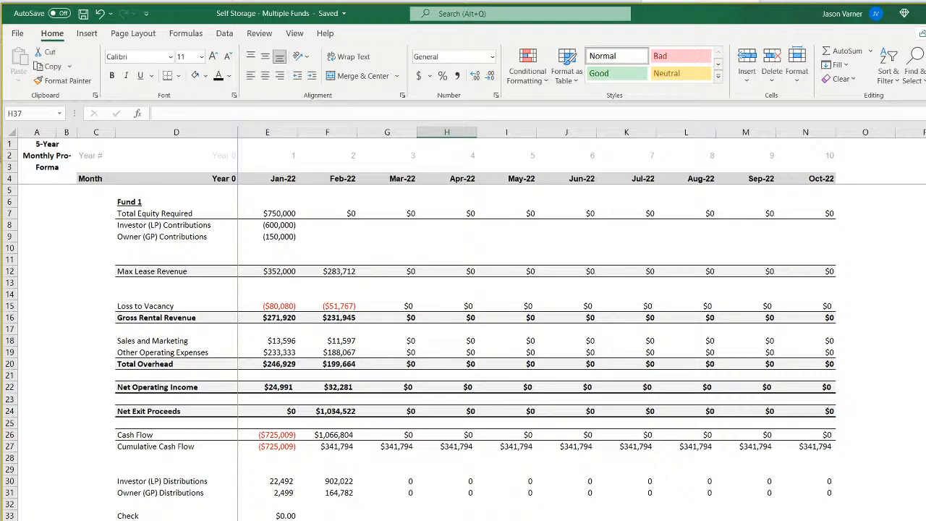
left_click(287, 520)
scroll(291, 502, "down", 7)
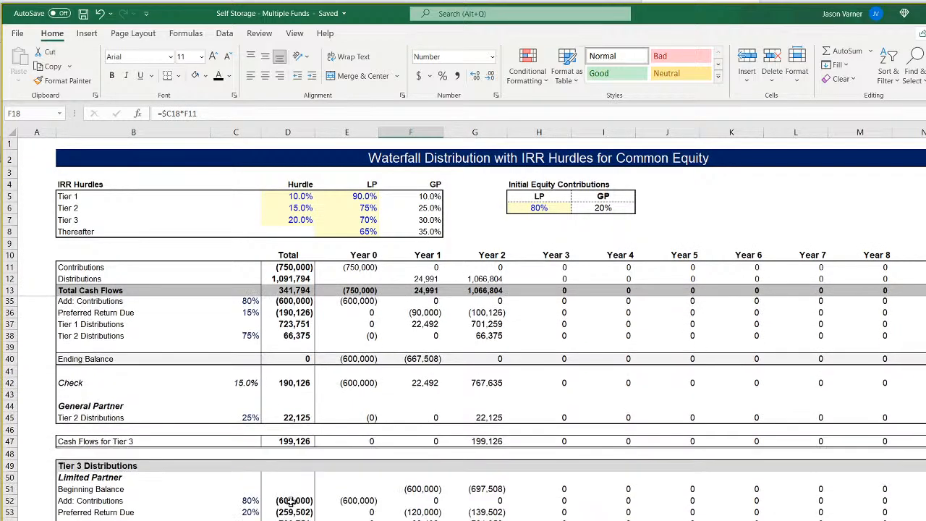
Compare the annual sheet's Owner (GP) links in E9, E31 and F31 with the sponsor cash flows and IRR on the waterfall sheet.
scroll(292, 502, "up", 7)
key("ctrl+Page_Up")
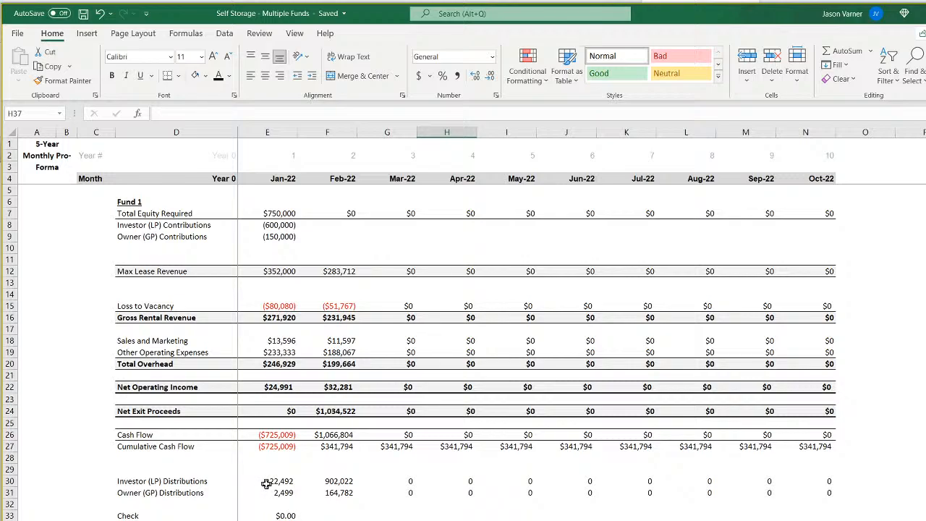
left_click(293, 239)
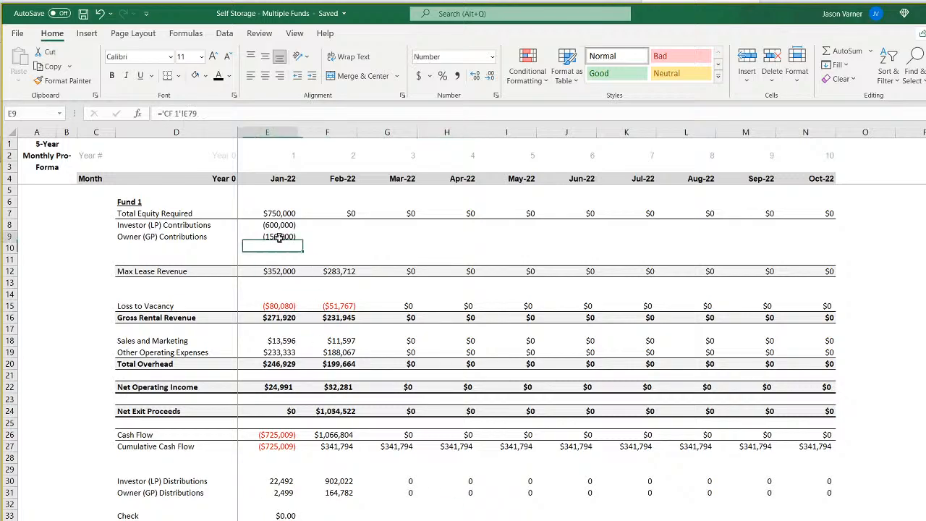
left_click(282, 491)
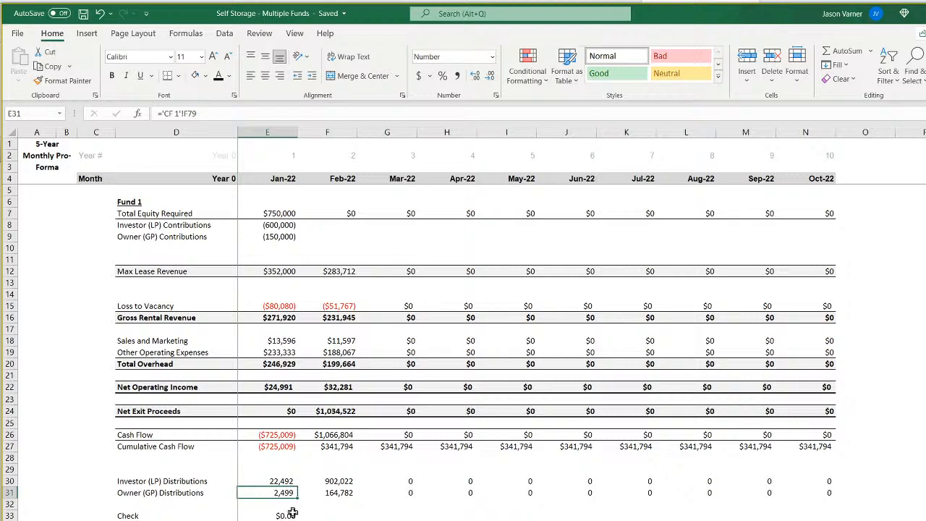
left_click(340, 494)
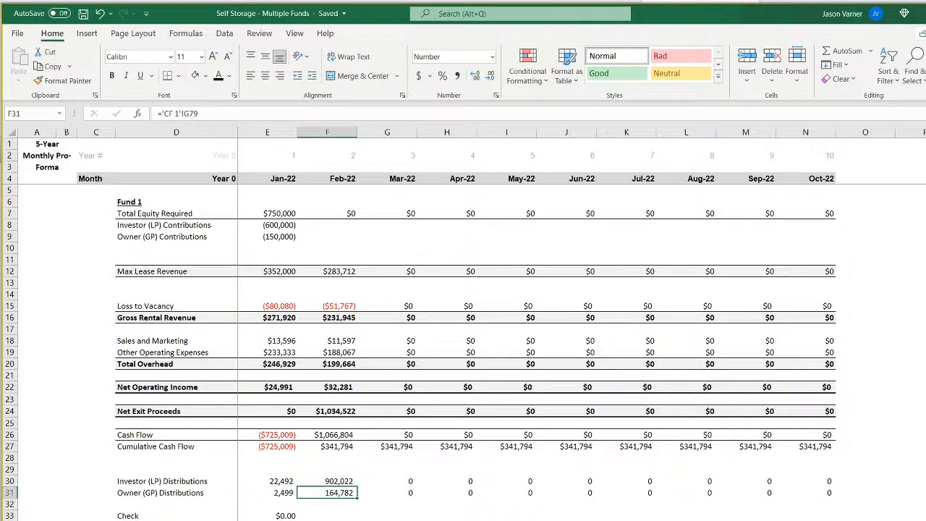
key("ctrl+Page_Down")
scroll(252, 432, "down", 18)
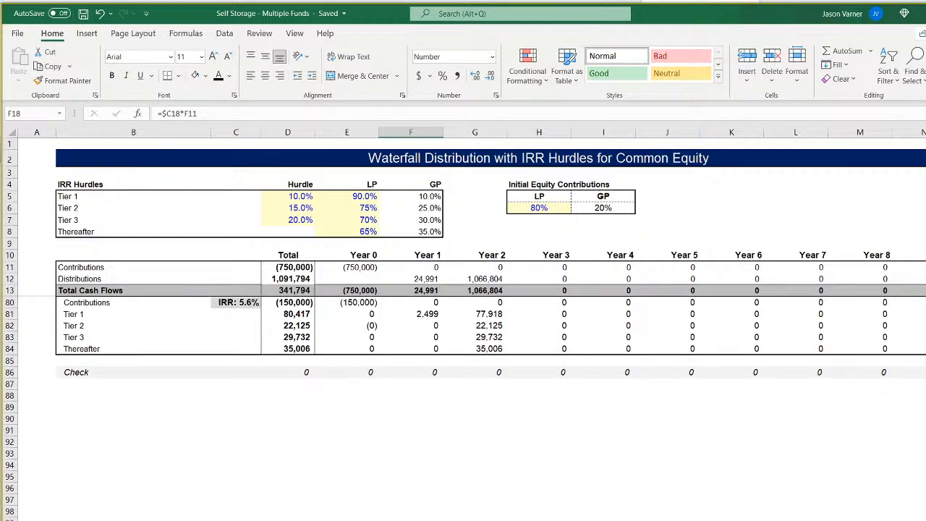
left_click(252, 432)
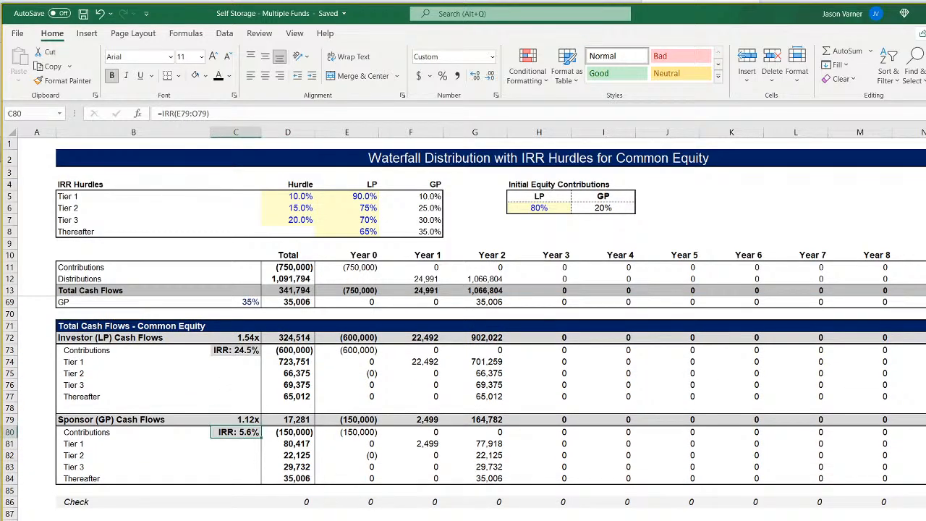
Compare the monthly Fund 1 pro-forma with the annual sheet, examining the monthly timeline and the area below Cumulative Cash Flow.
key("ctrl+Page_Up")
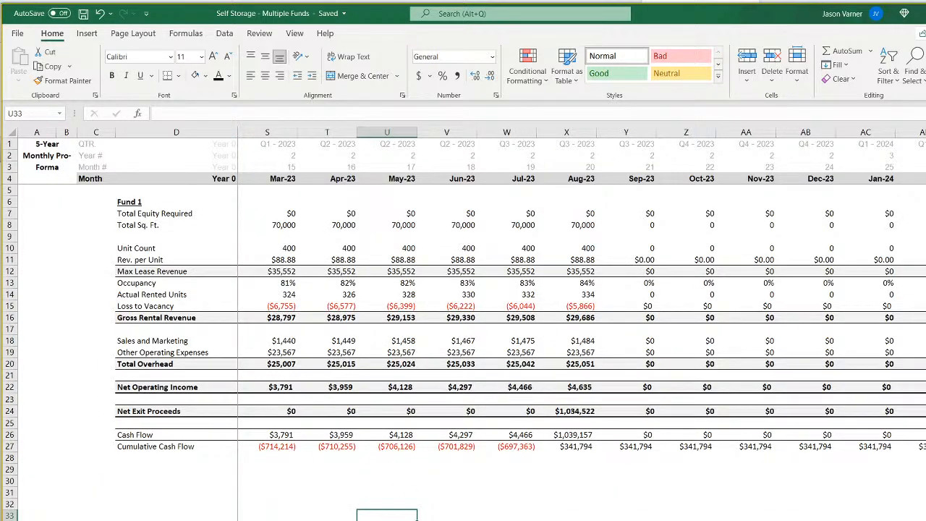
key("ctrl+Page_Up")
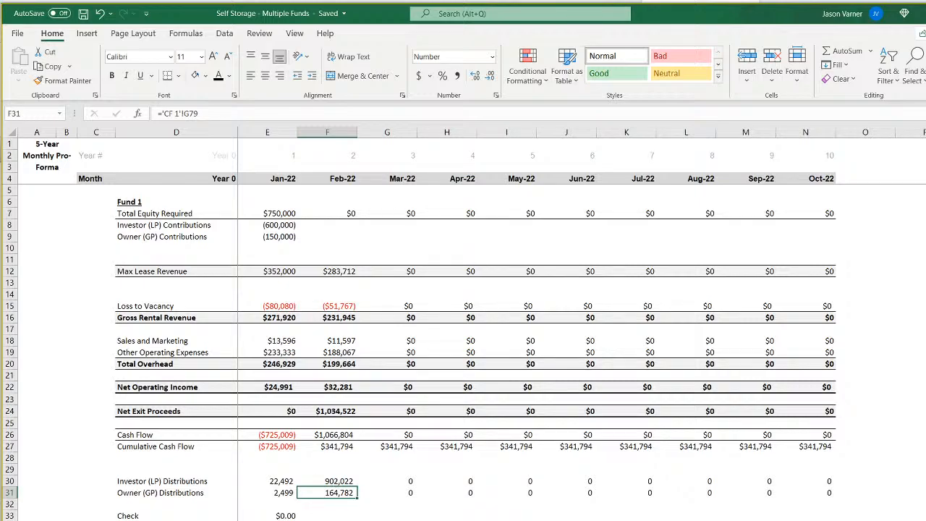
key("ctrl+Page_Down")
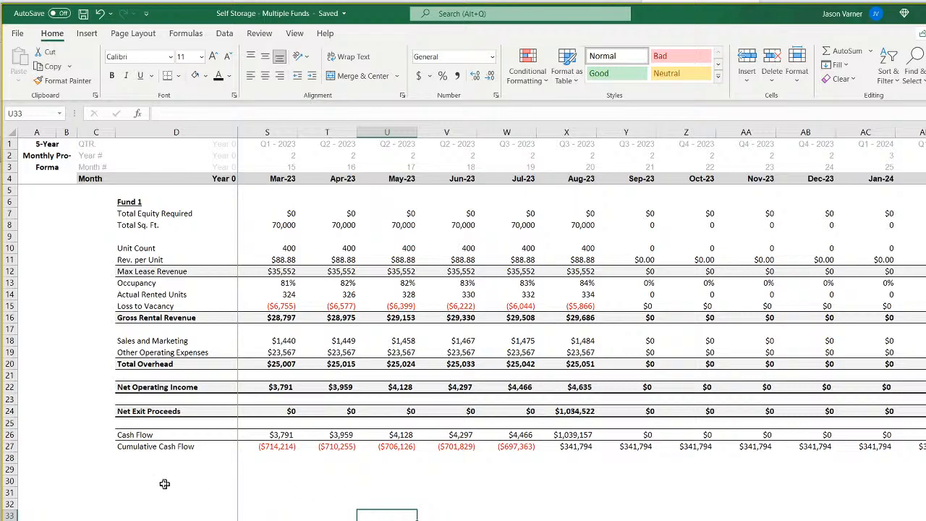
left_click(132, 469)
mouse_move(262, 472)
left_mouse_down()
mouse_move(347, 470)
mouse_move(274, 471)
left_mouse_up()
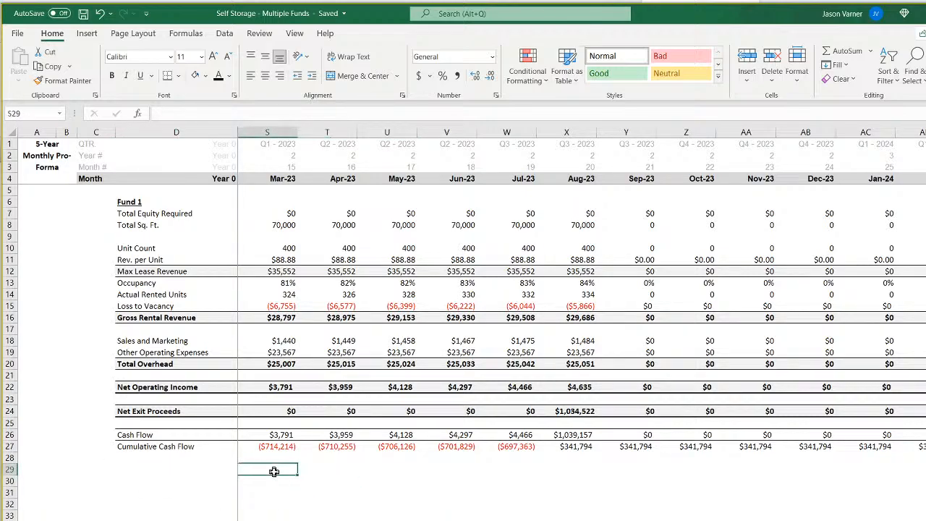
left_click(539, 473)
left_click(547, 483)
left_click(560, 502)
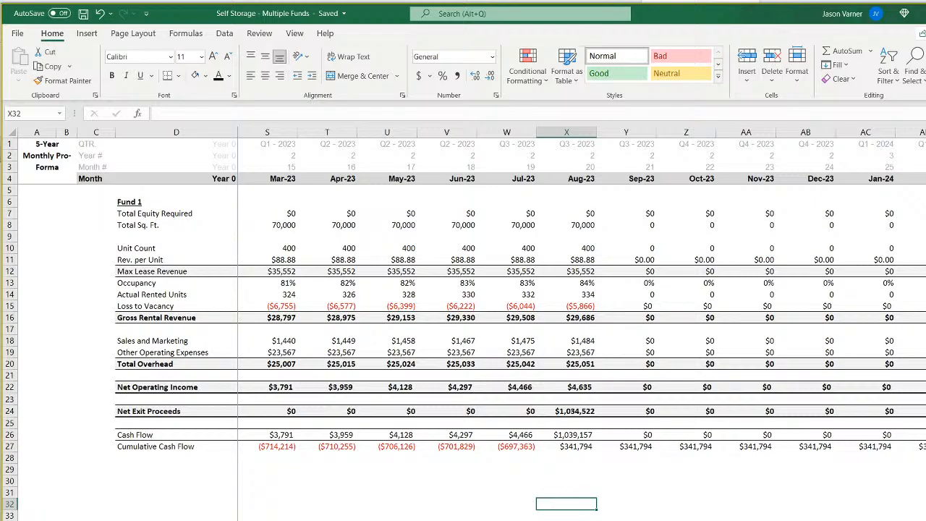
scroll(579, 326, "left", 5)
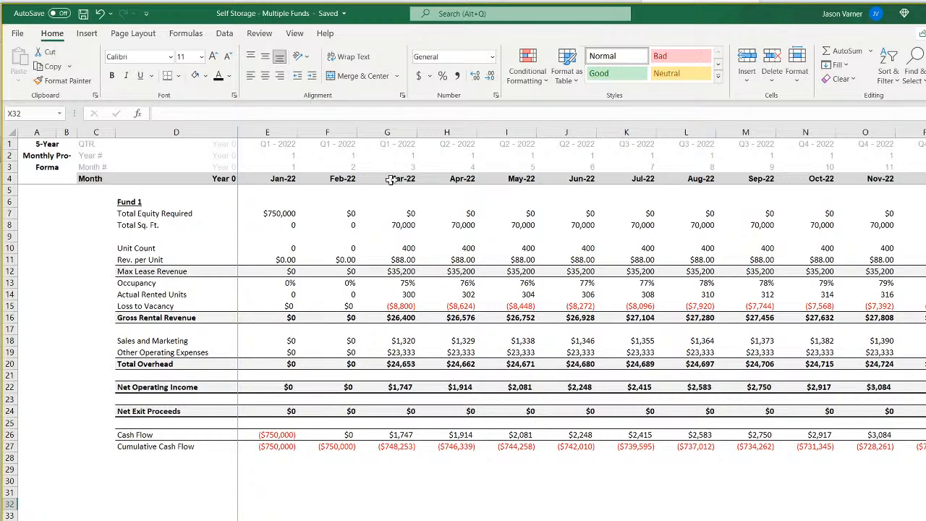
left_click(362, 520)
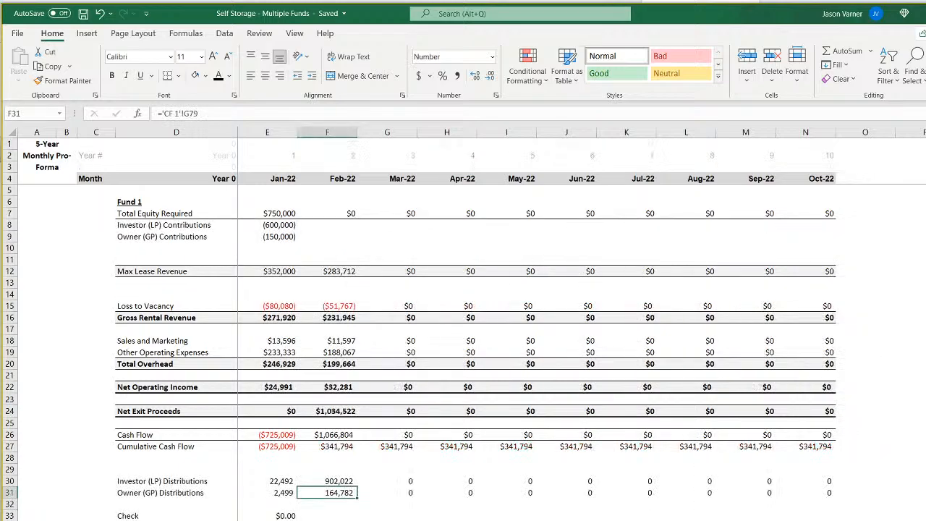
left_click(327, 520)
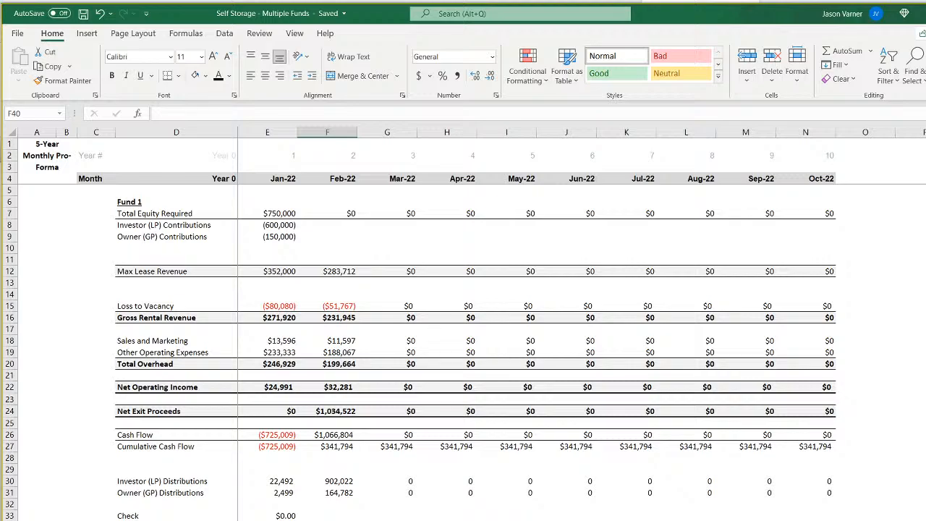
Recheck the annual and monthly sheets against the waterfall, reviewing it from Tier 1 Distributions down to Total Cash Flows - Common Equity.
key("ctrl+Page_Down")
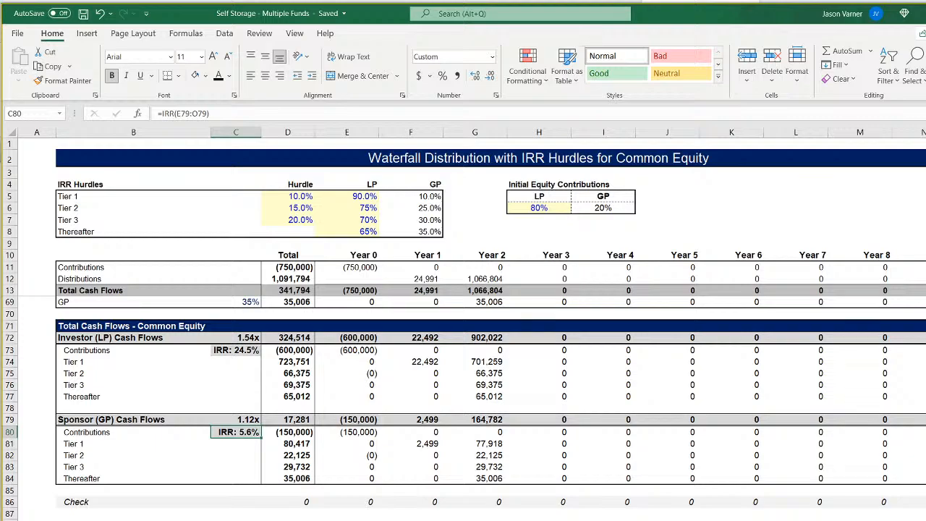
key("ctrl+Page_Up")
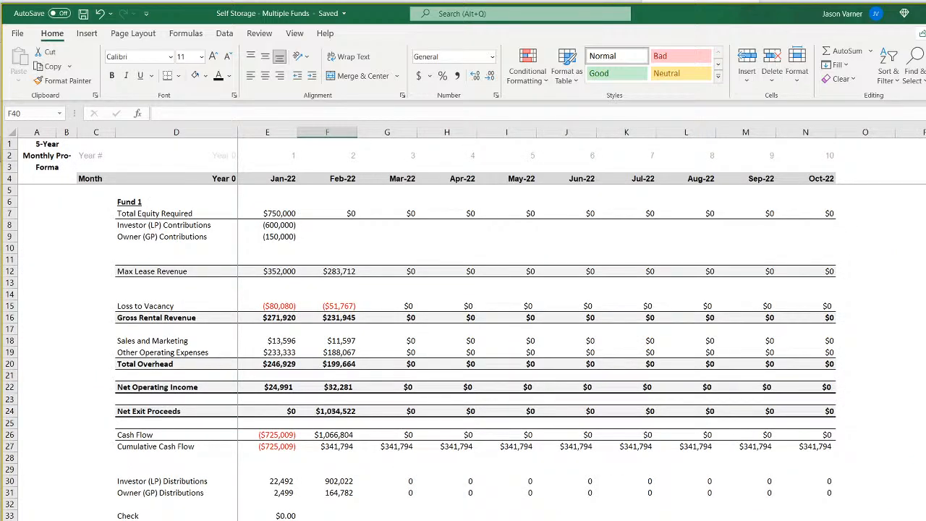
key("ctrl+Page_Up")
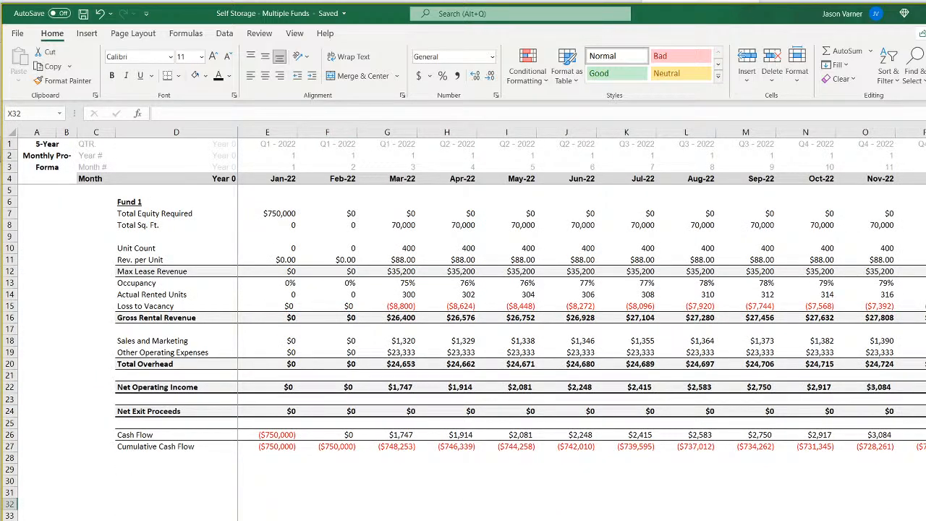
key("ctrl+Page_Down")
scroll(492, 406, "up", 18)
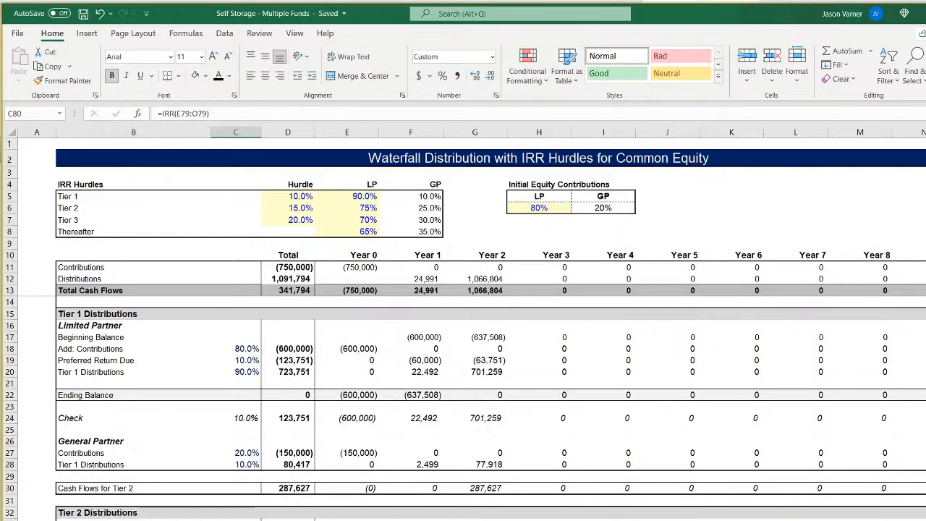
scroll(492, 405, "down", 15)
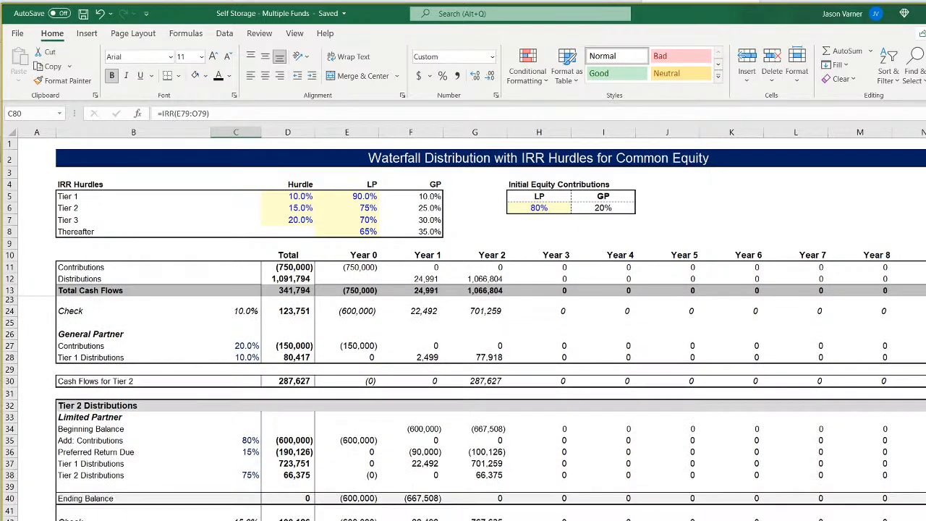
scroll(492, 406, "down", 4)
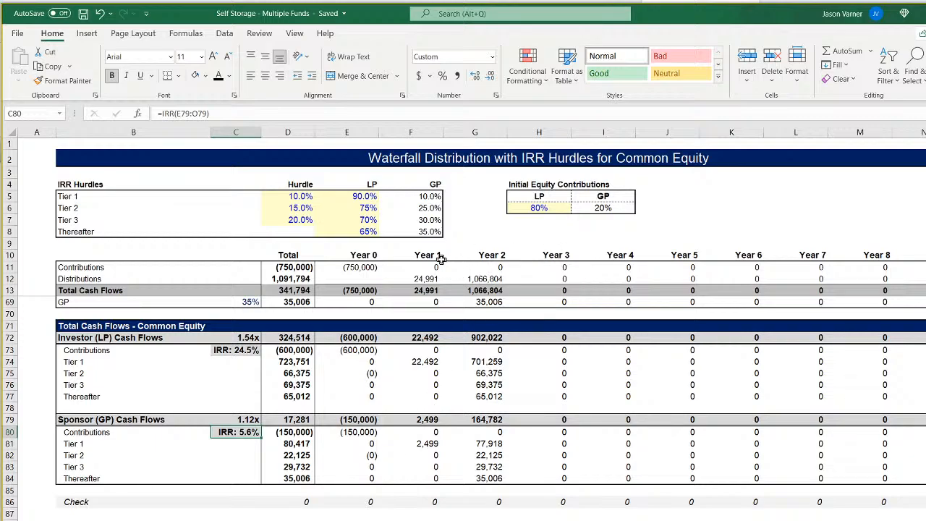
Compare the waterfall's yearly header row with the month row and the area below Cumulative Cash Flow on the monthly pro-forma.
left_click(383, 258)
left_click(367, 255)
left_click_drag(359, 255, 896, 258)
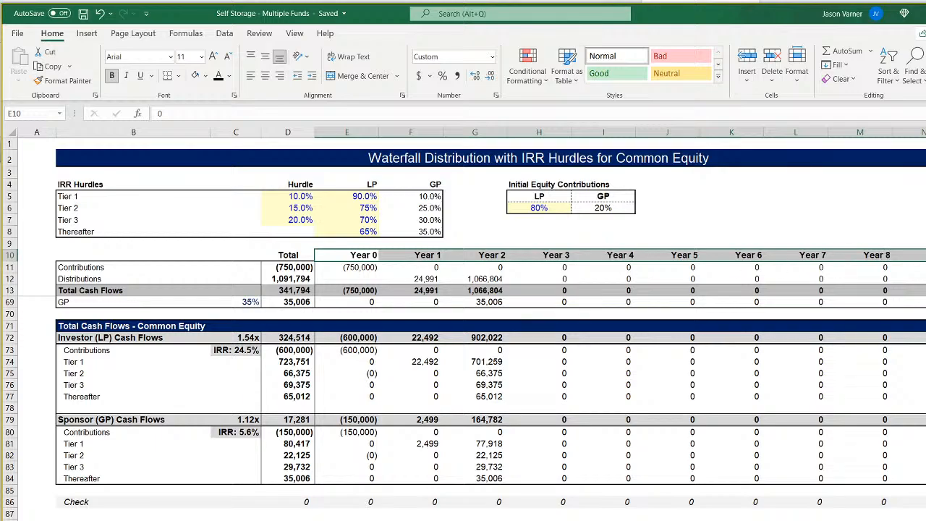
key("ctrl+Page_Up")
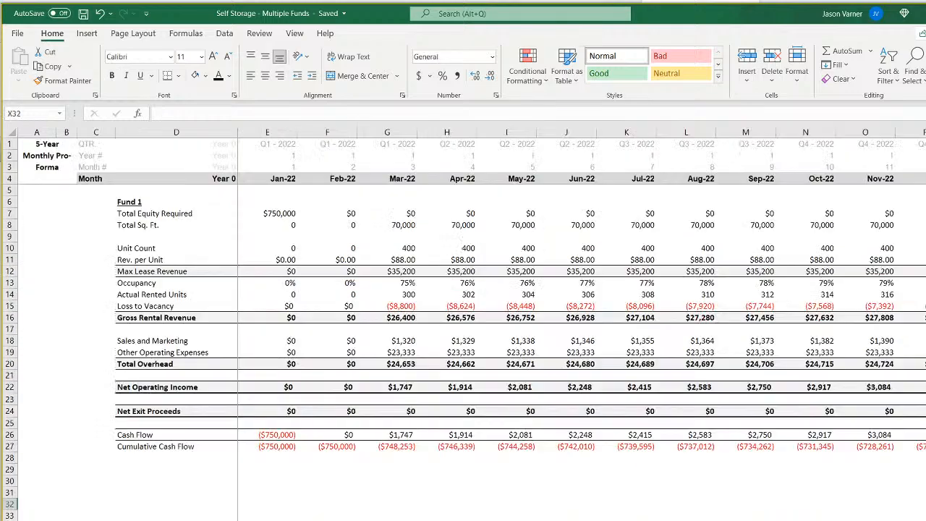
left_click(288, 179)
left_click_drag(288, 180, 471, 178)
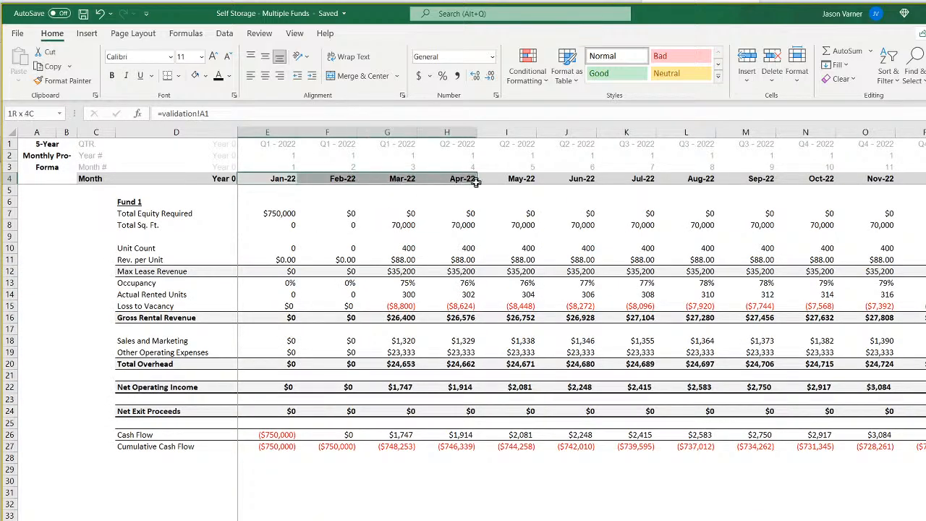
left_click(128, 468)
Find the matrix2 sheet and examine Fund 1's year-number formulas in E20 through G20.
left_click(190, 520)
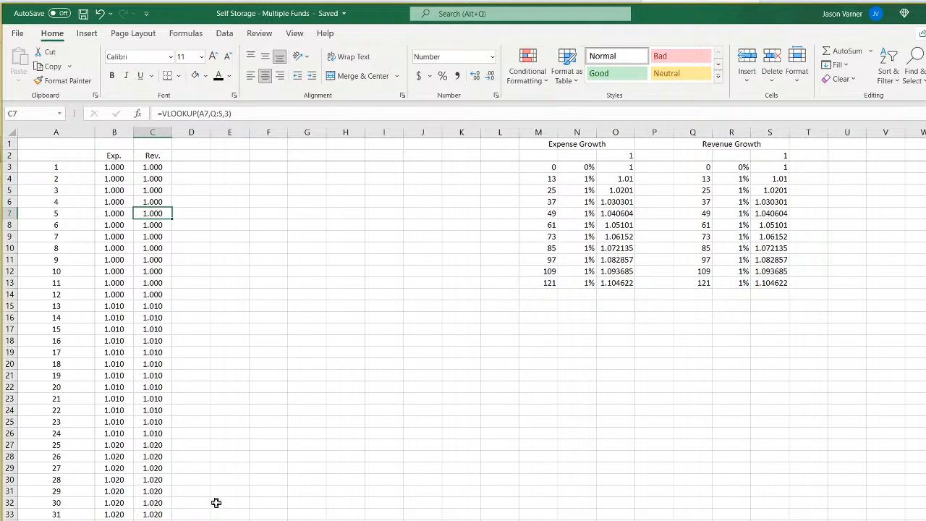
left_click(384, 520)
left_click(232, 520)
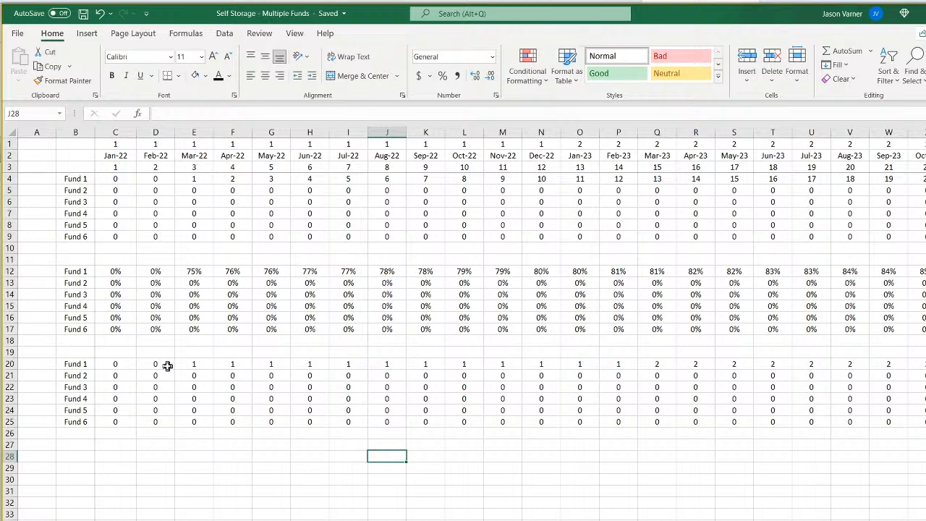
left_click(192, 366)
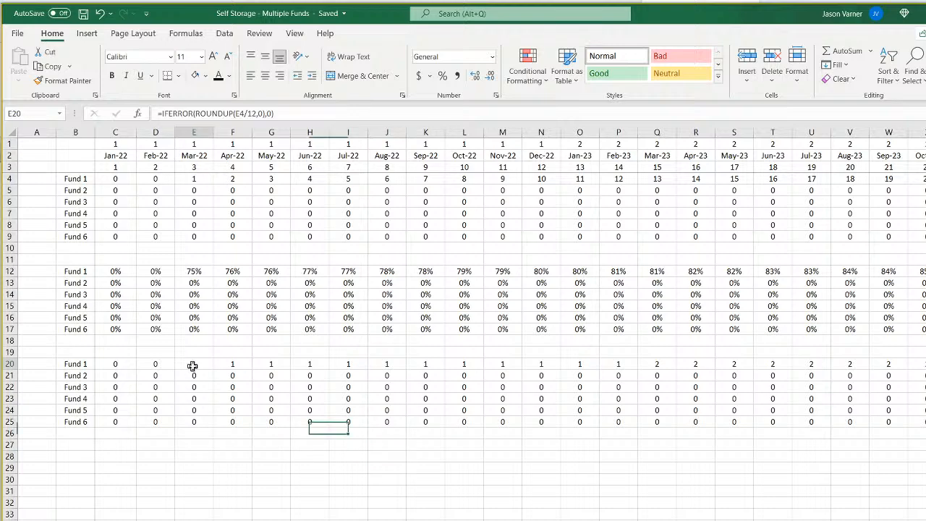
left_click(245, 366)
left_click(286, 366)
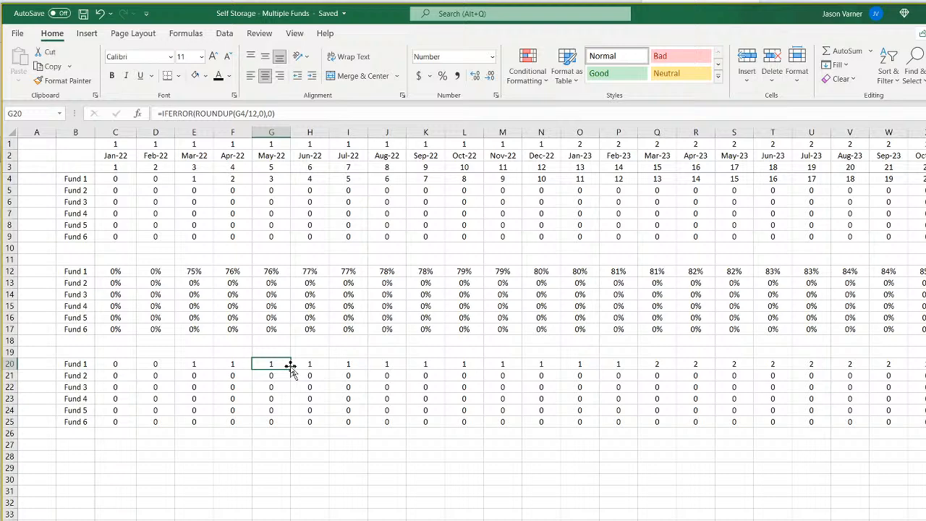
Copy the Fund 1 to Fund 6 labels and January values in B20:C25 to a new block starting at B28.
left_click_drag(77, 364, 116, 423)
right_click(116, 423)
left_click(207, 65)
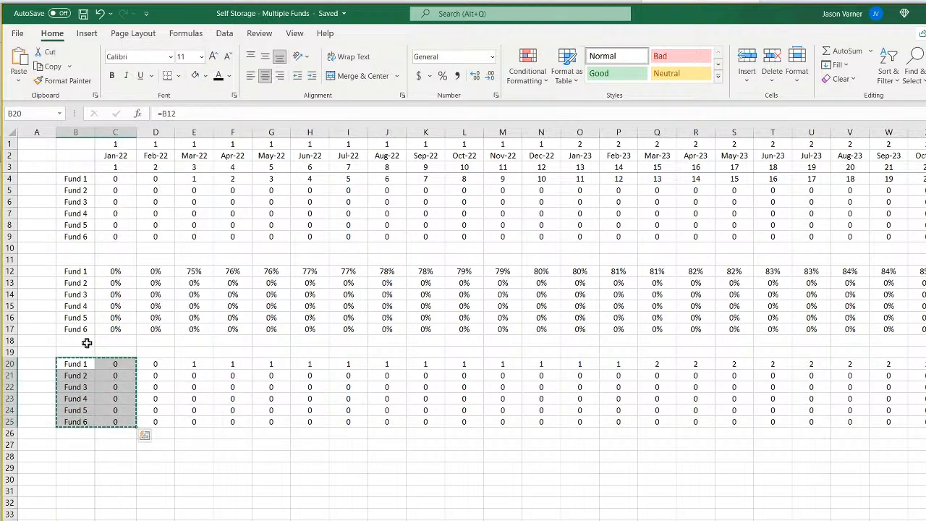
left_click_drag(87, 343, 84, 352)
left_click(78, 456)
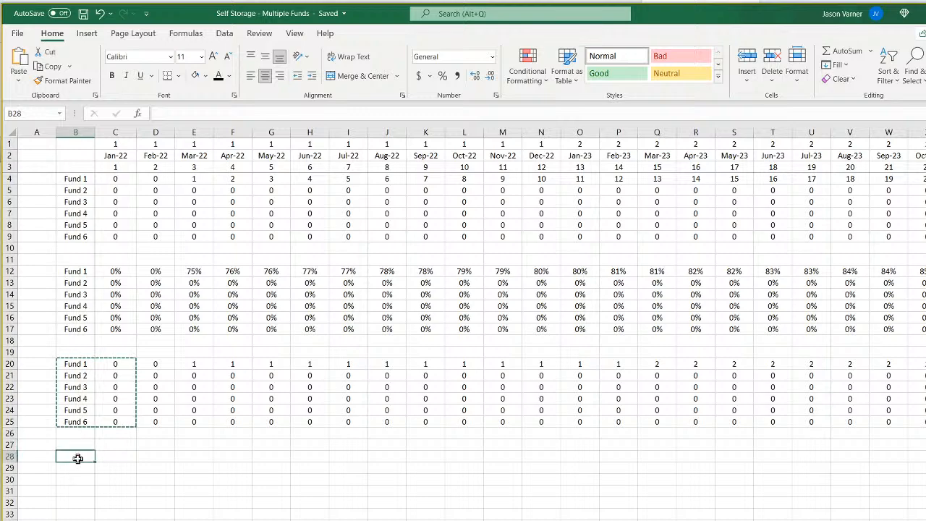
right_click(78, 456)
left_click(109, 180)
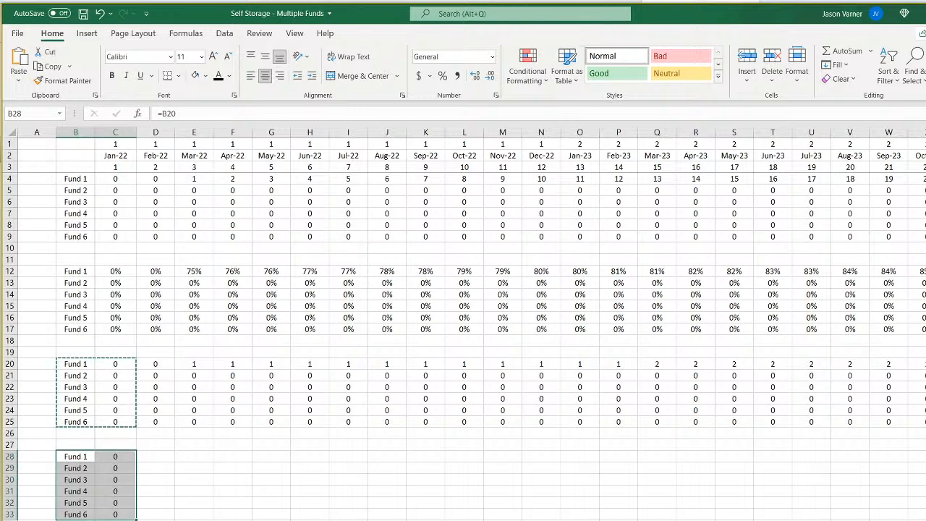
Check Fund 1's month counters in row 4, and replace the formula in C28 with =ROUNDUP(C4/12,0).
left_click(117, 458)
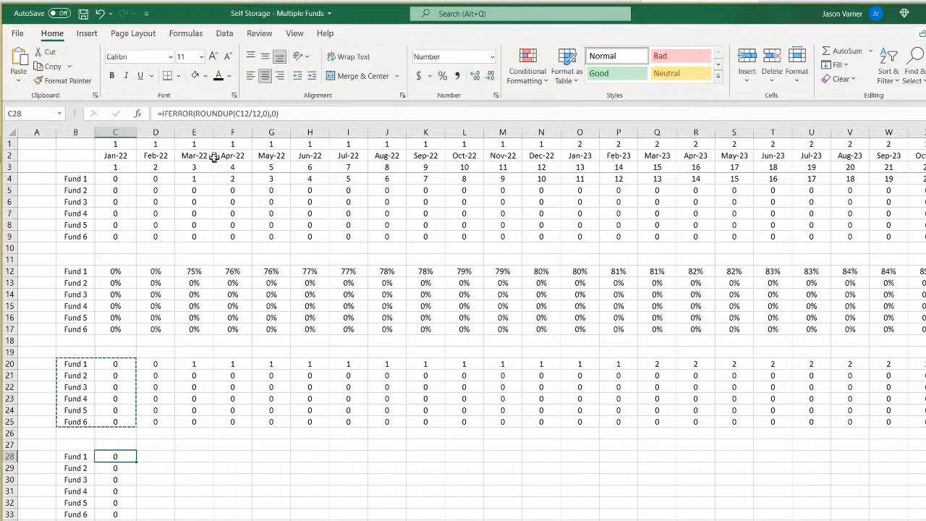
left_click(194, 178)
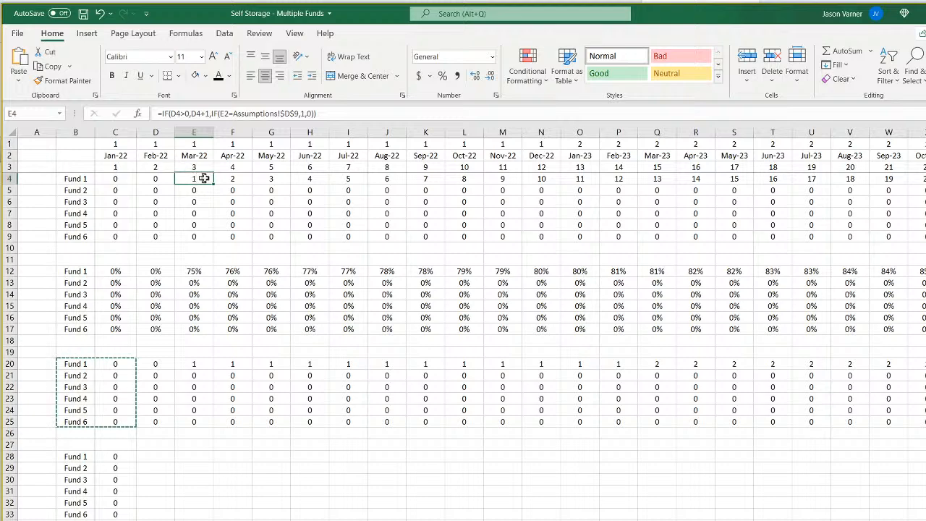
left_click(238, 178)
left_click(117, 457)
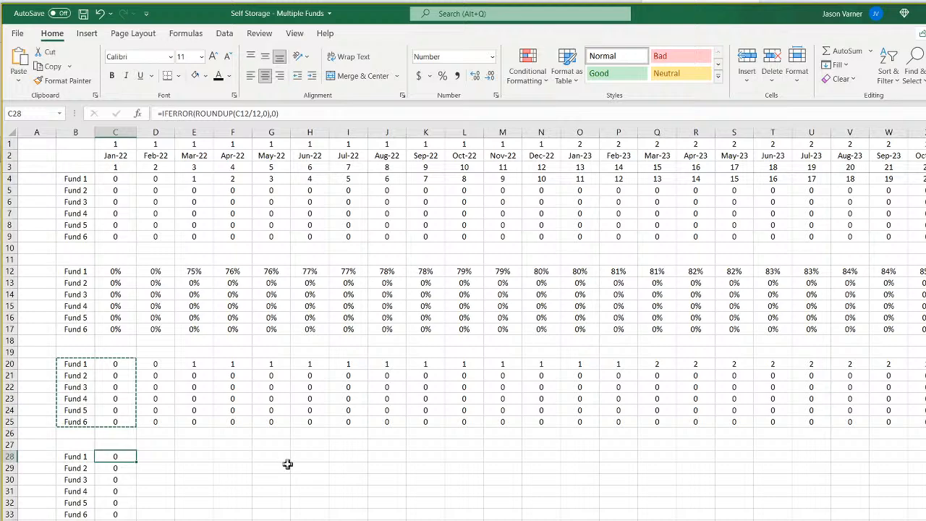
type("=")
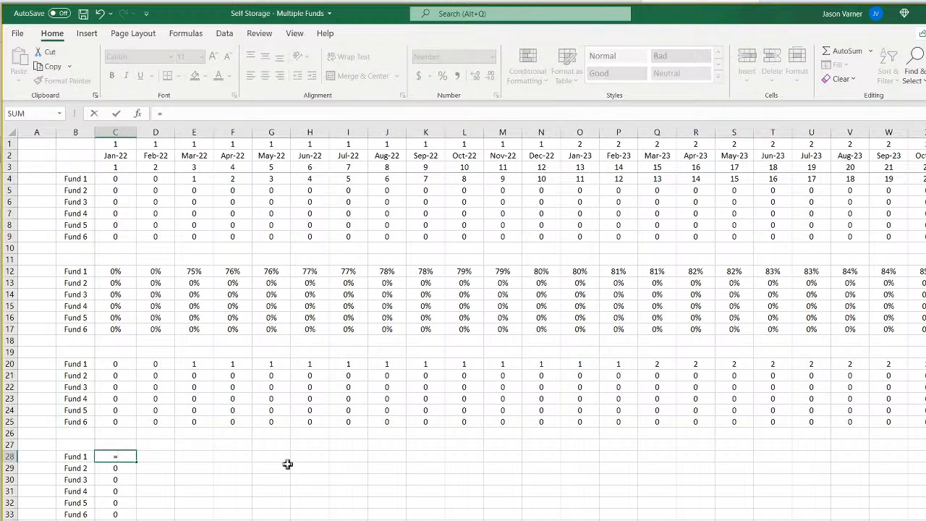
type("roundup(")
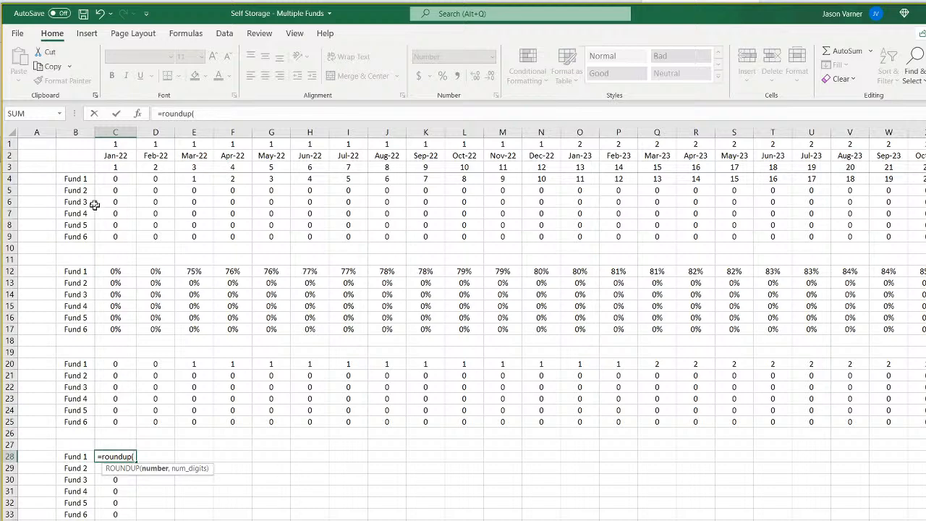
left_click(110, 178)
type("/12,0")
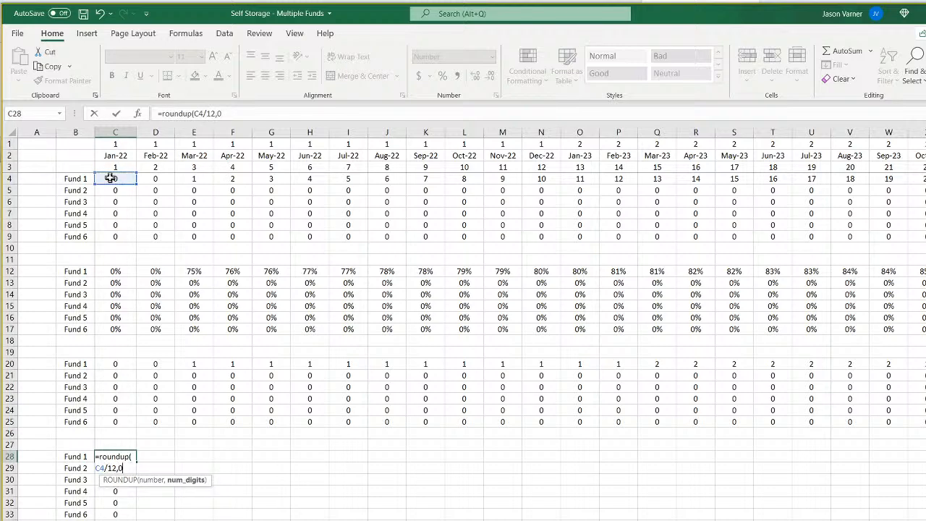
key("Return")
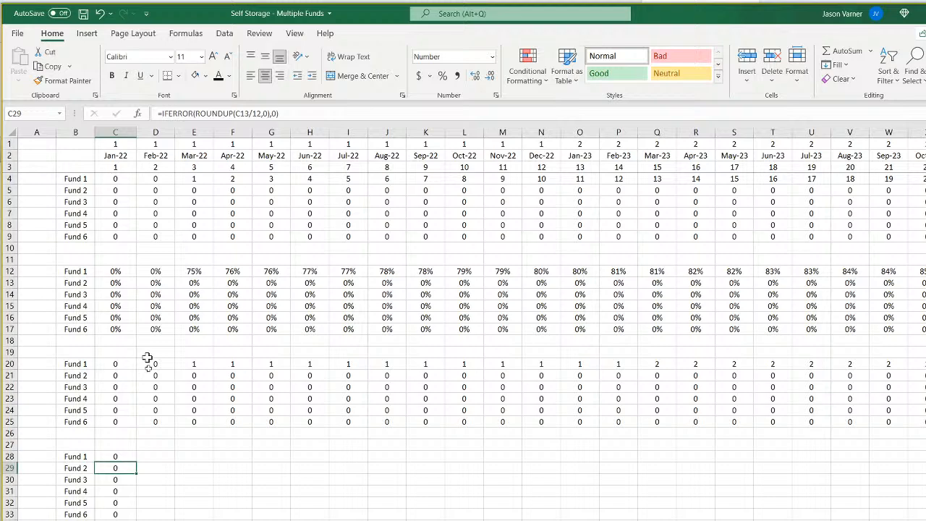
Fill the C28 formula down to Fund 6 in row 33 and across the monthly timeline.
left_click(130, 456)
left_click_drag(136, 461, 904, 518)
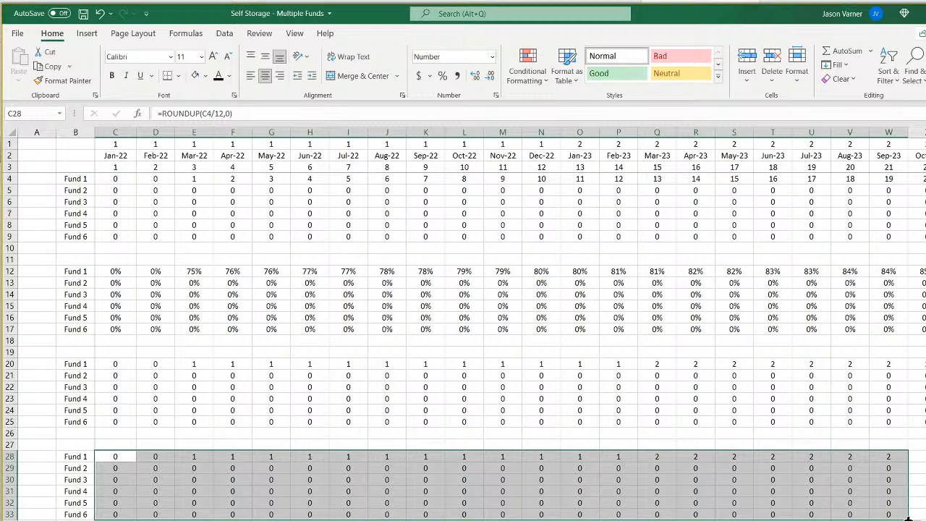
left_click_drag(908, 517, 925, 517)
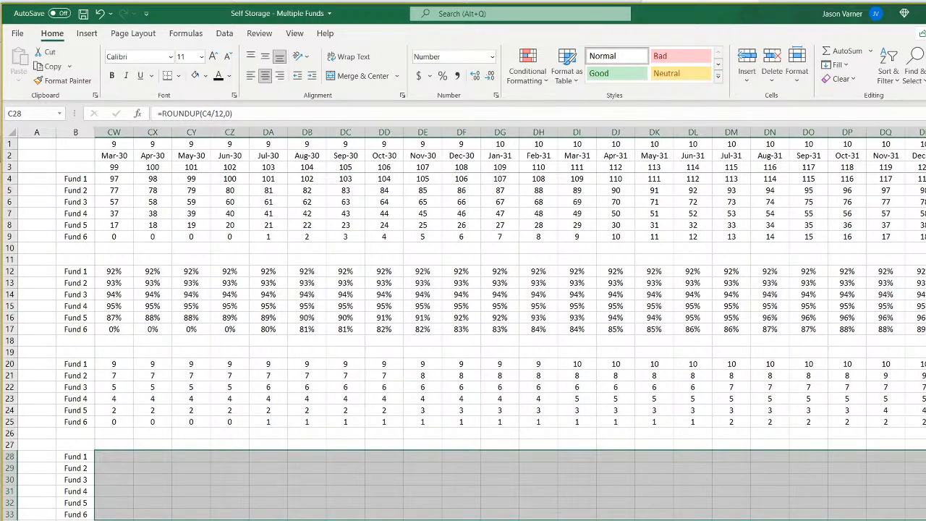
scroll(509, 324, "left", 20)
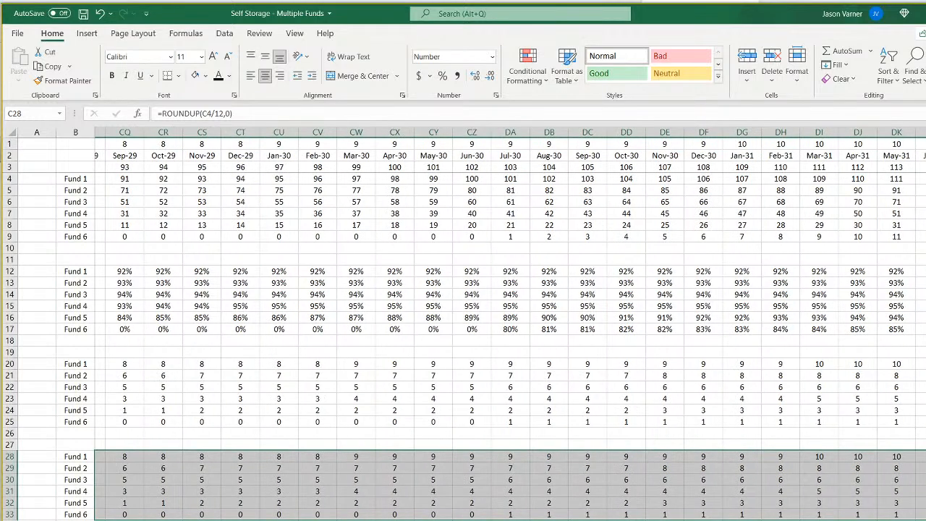
left_click(426, 520)
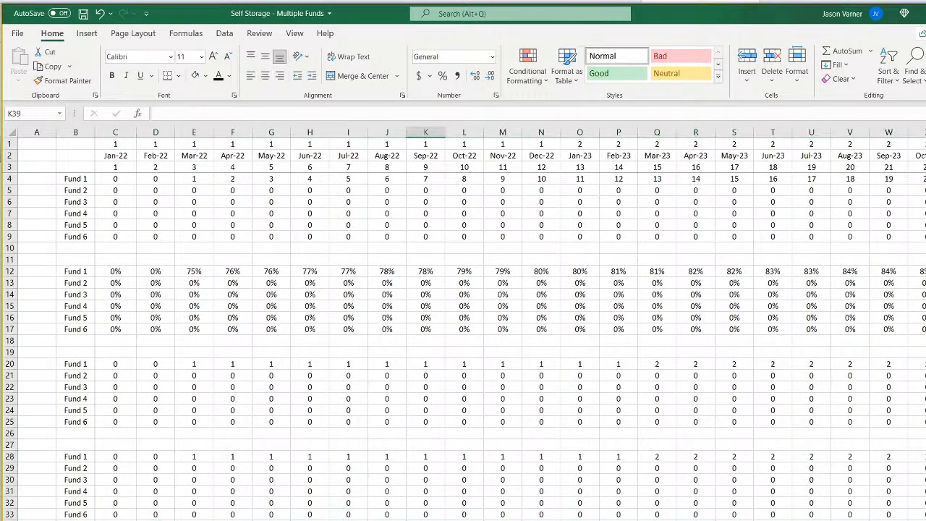
Review Fund 1's year numbers in E28:O28, and inspect the Year 1 Distributions formula in F12 on the waterfall sheet.
left_click(198, 457)
left_click_drag(197, 457, 572, 456)
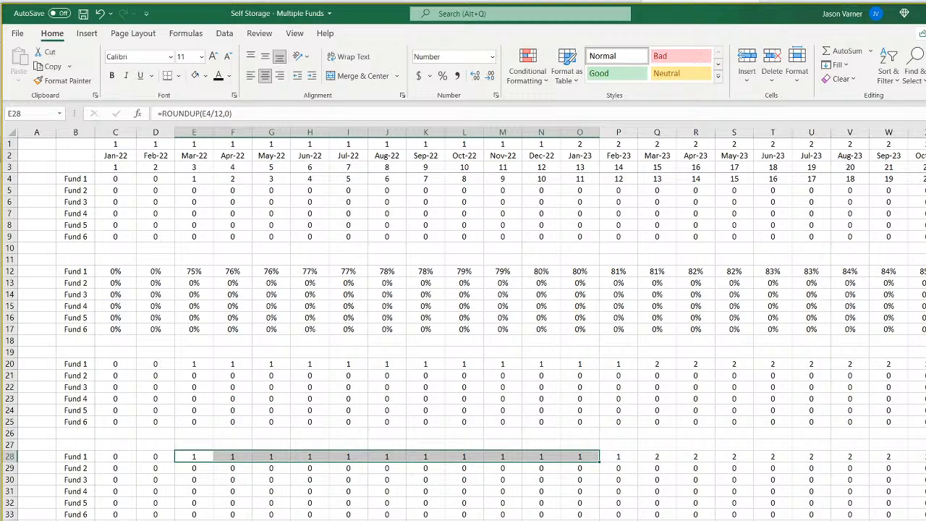
left_click(408, 520)
scroll(444, 356, "up", 15)
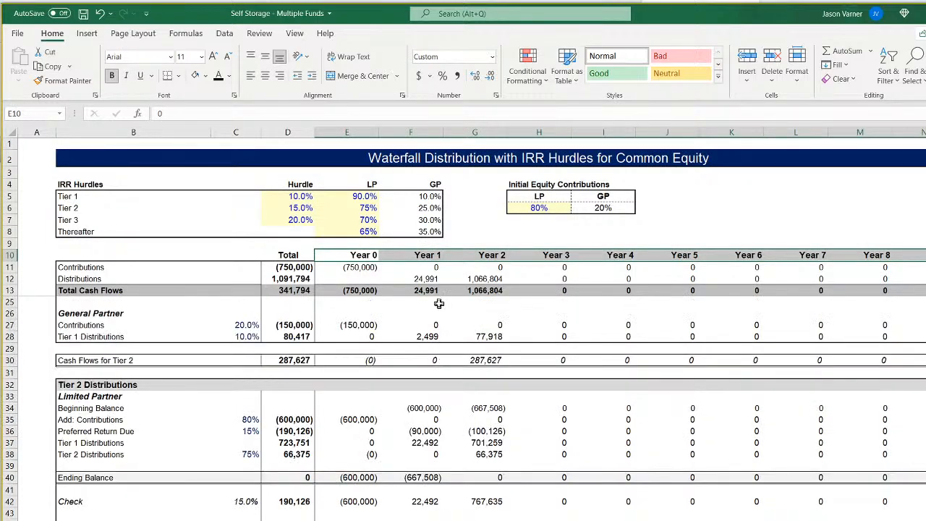
left_click(430, 280)
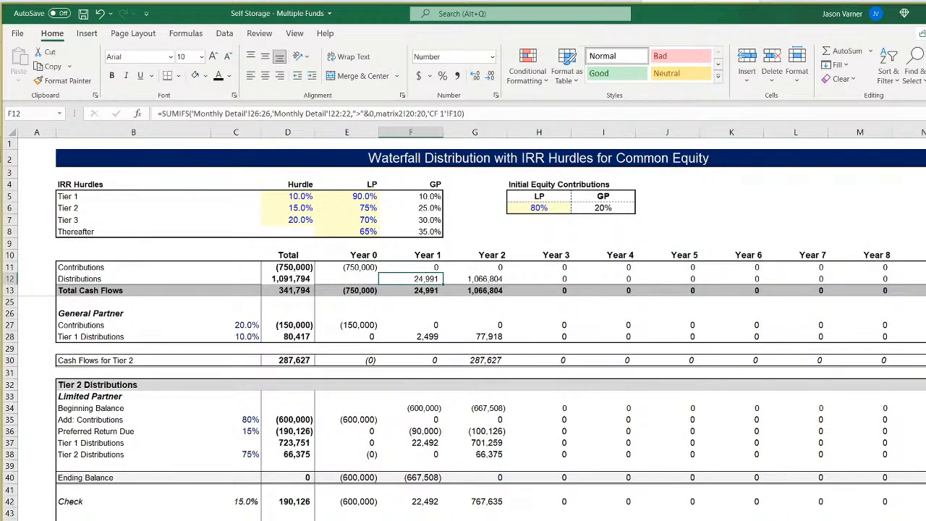
Add the row label "Owner Cash Flow" in D30 of the monthly pro-forma, below Cumulative Cash Flow.
key("ctrl+Page_Up")
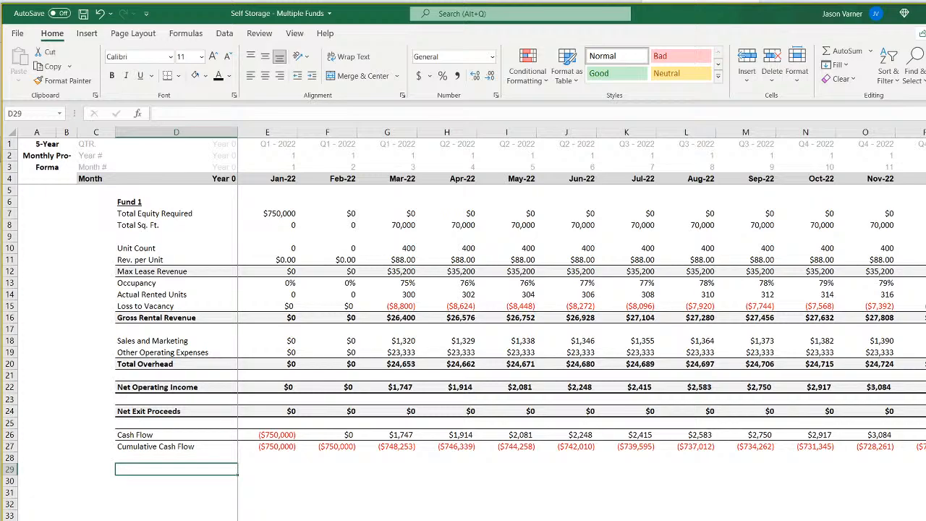
left_click(282, 519)
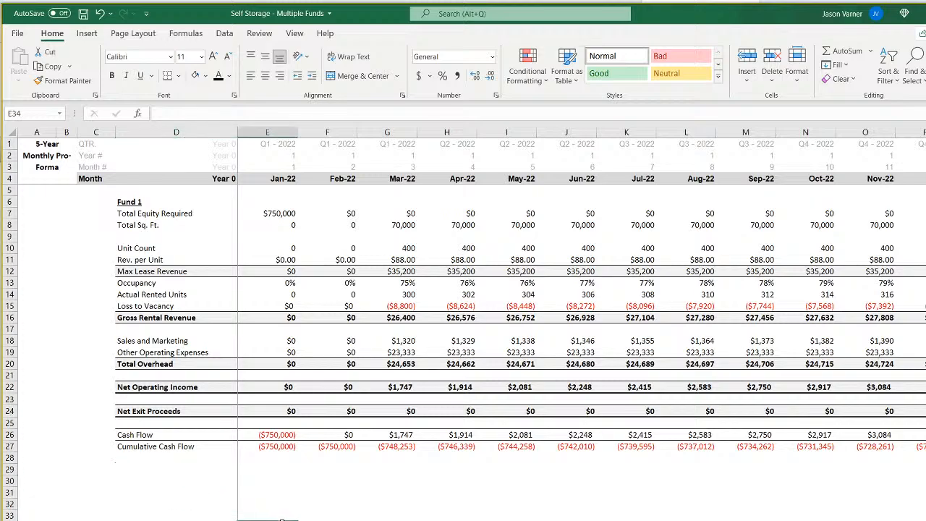
left_click(142, 482)
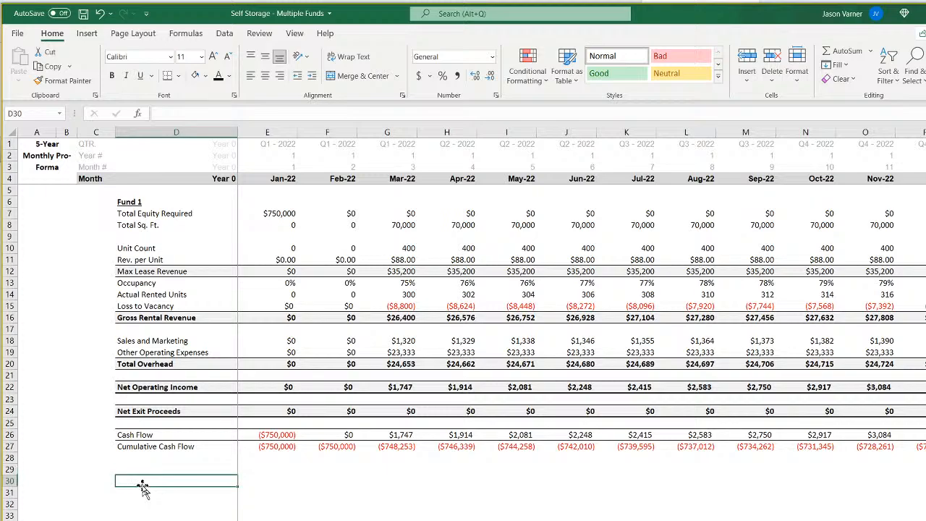
type("O")
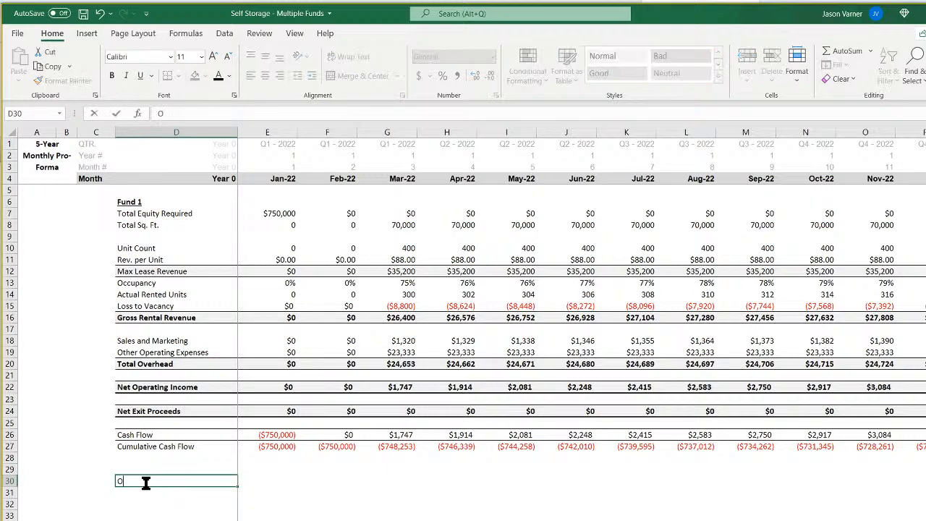
type("wner Cash Flow")
key("Return")
key("Up")
key("Right")
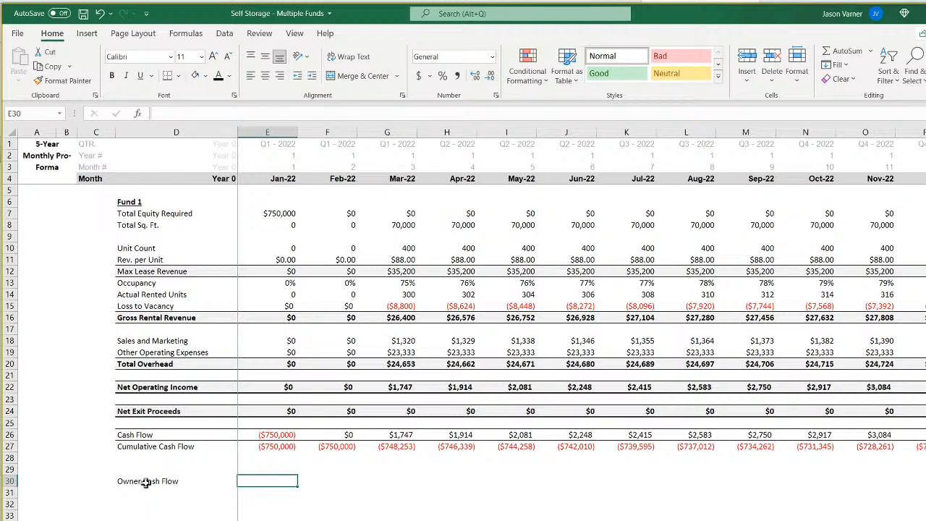
key("Up")
key("Up")
key("Up")
key("Up")
key("Up")
key("Up")
key("Up")
key("Up")
key("Up")
key("Up")
key("Up")
key("Up")
key("Up")
key("Up")
key("Up")
key("Up")
key("Up")
key("Up")
key("Up")
key("Up")
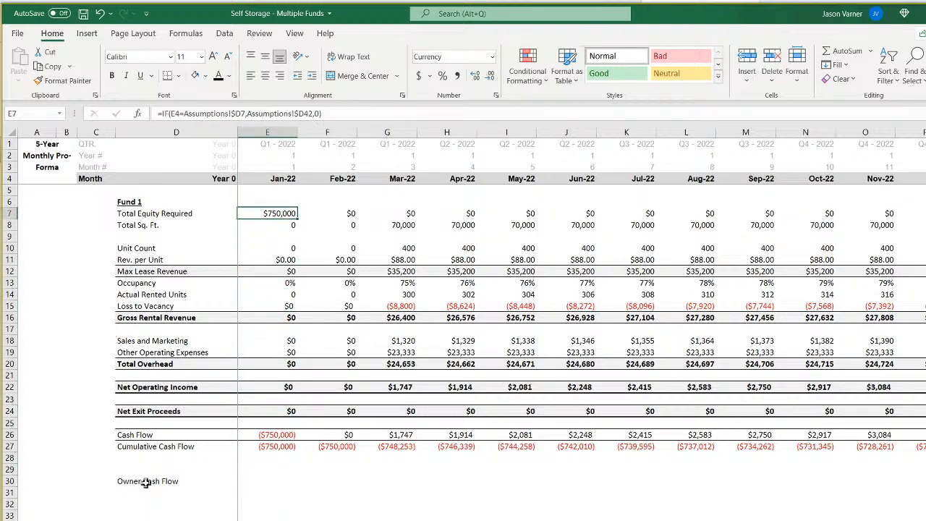
key("Down")
key("Down")
key("Down")
key("Down")
key("Down")
key("Down")
key("Down")
key("Down")
key("Down")
key("Down")
key("Down")
key("Down")
key("Down")
key("Down")
key("Down")
key("Down")
key("Down")
key("Down")
key("Down")
key("Down")
key("Left")
key("Up")
key("Up")
key("Up")
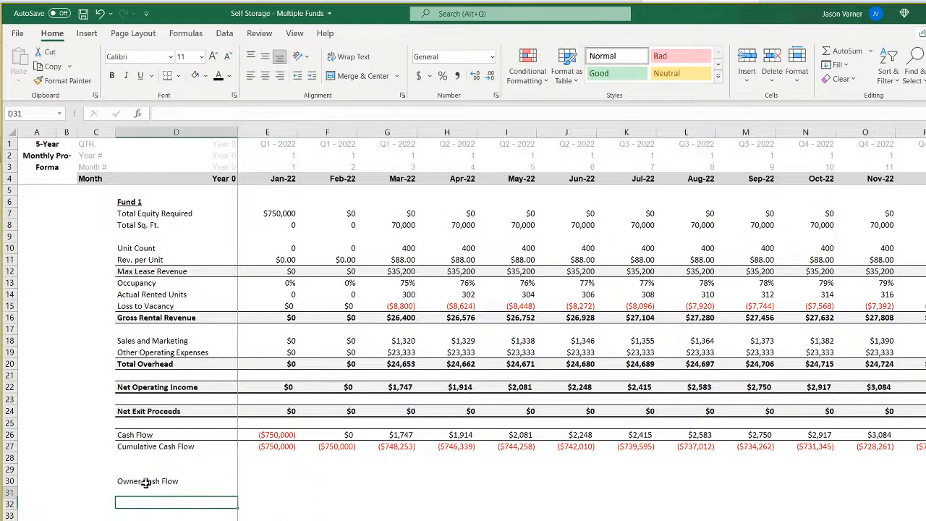
Start an IF formula in E30 that tests whether the month in E4 equals Fund 1's Start of Construction in Assumptions!D7.
key("Right")
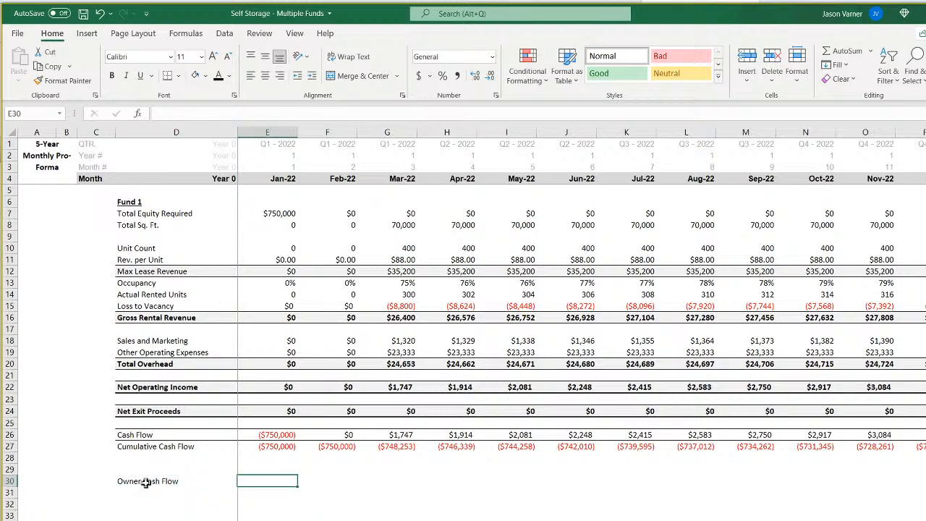
type("=if(")
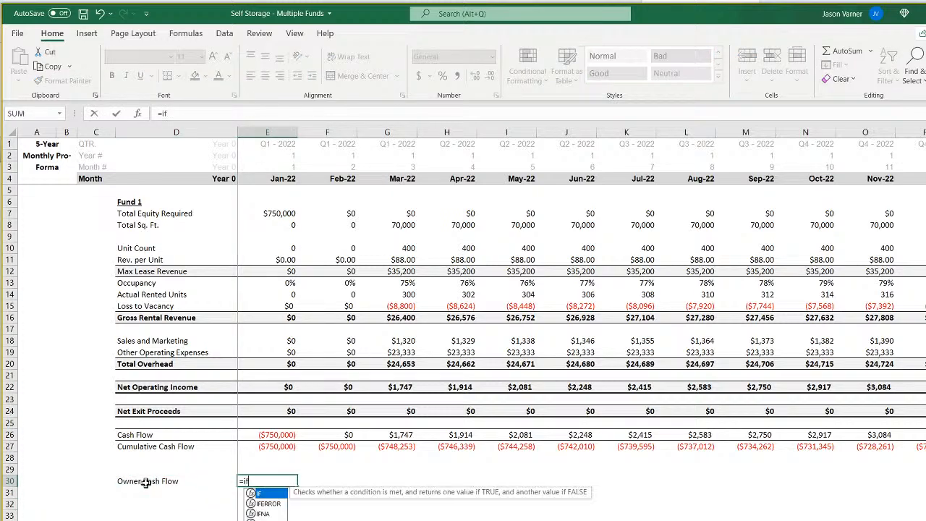
left_click(291, 181)
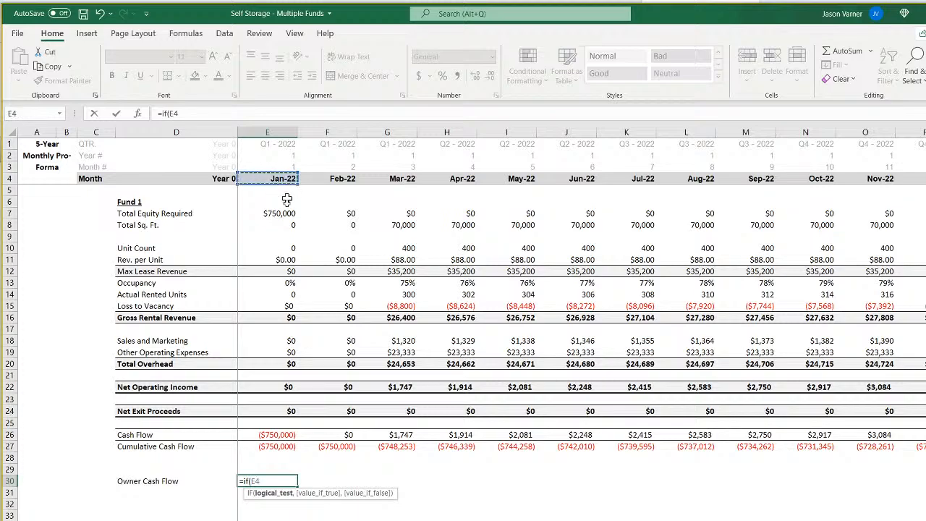
type("=")
key("ctrl+Page_Up")
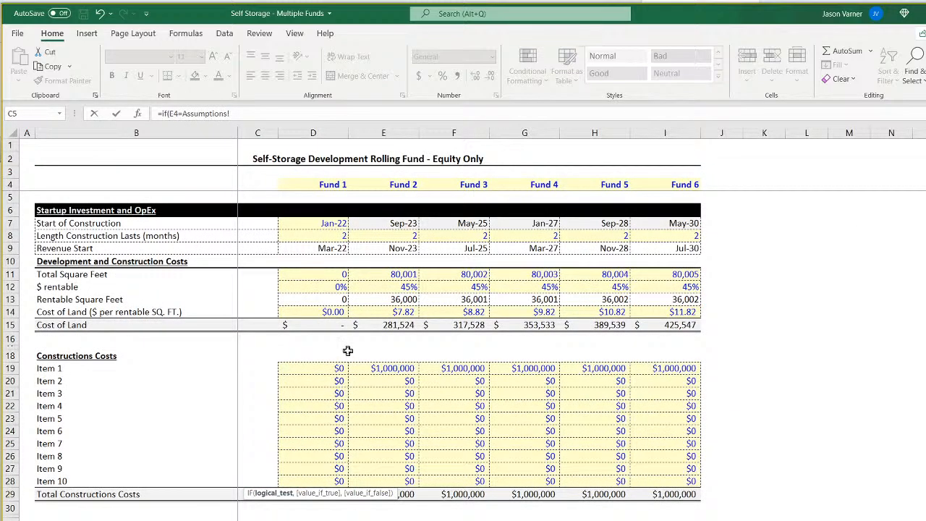
left_click(314, 225)
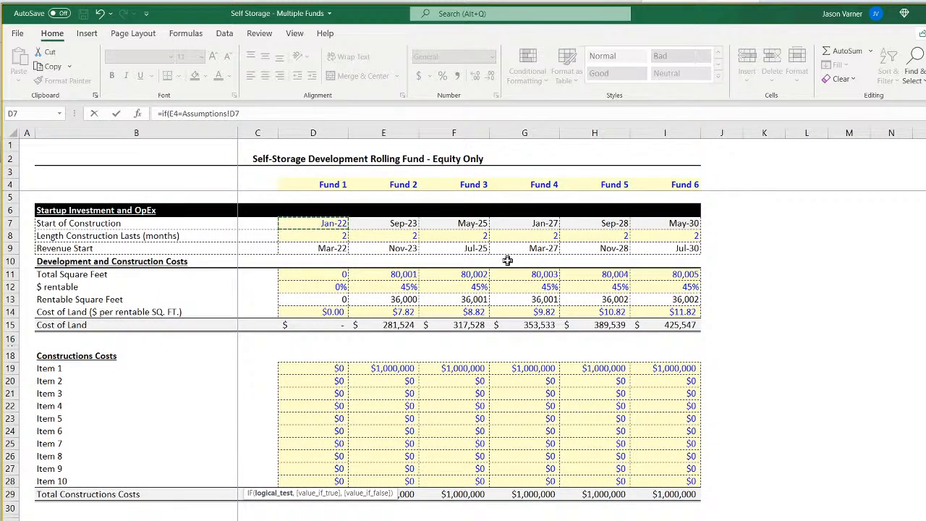
type(",")
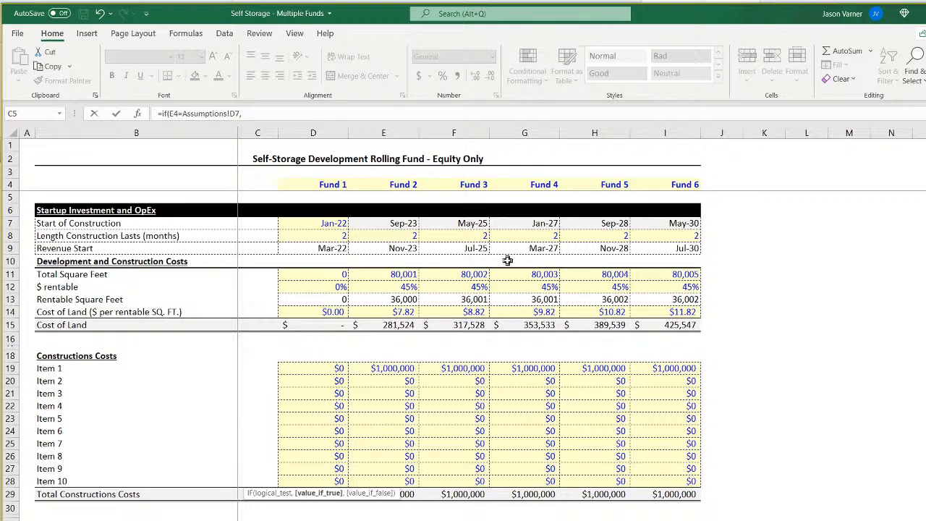
Complete the E30 formula with SUM('Annual Detail'!9:9,0) as the true value, totalling the Owner (GP) Contributions row.
key("ctrl+Page_Down")
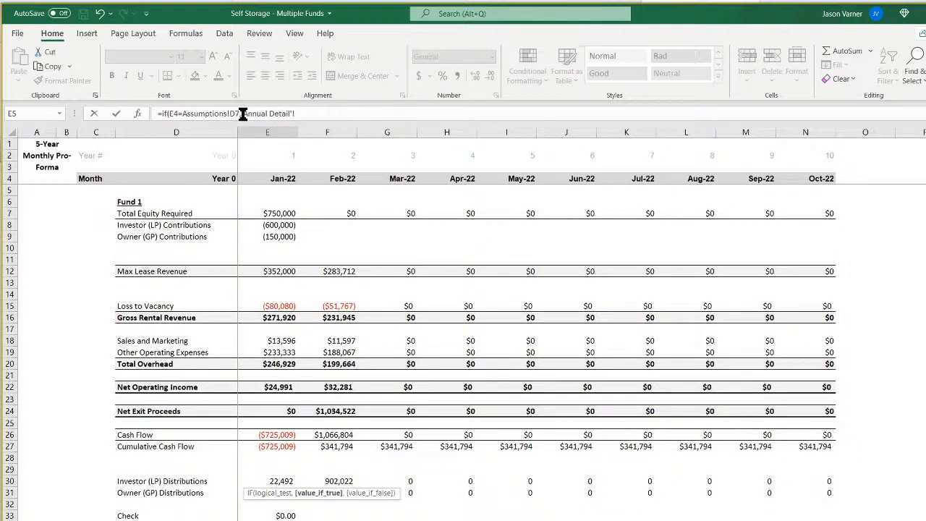
left_click_drag(242, 113, 430, 116)
key("BackSpace")
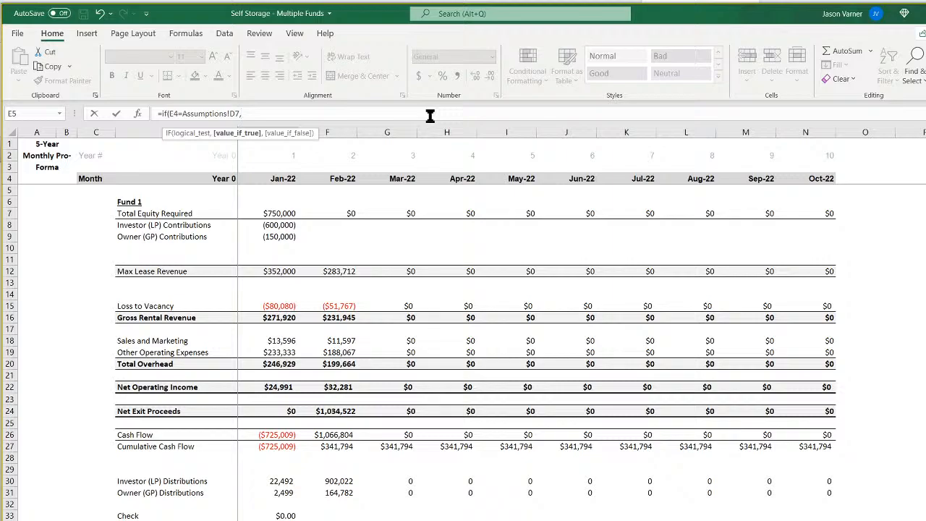
type("sum(")
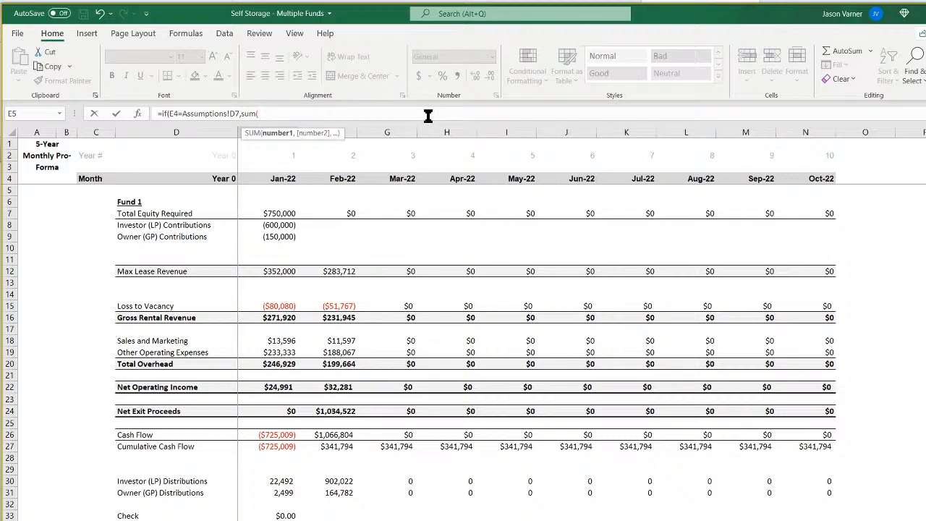
left_click(283, 234)
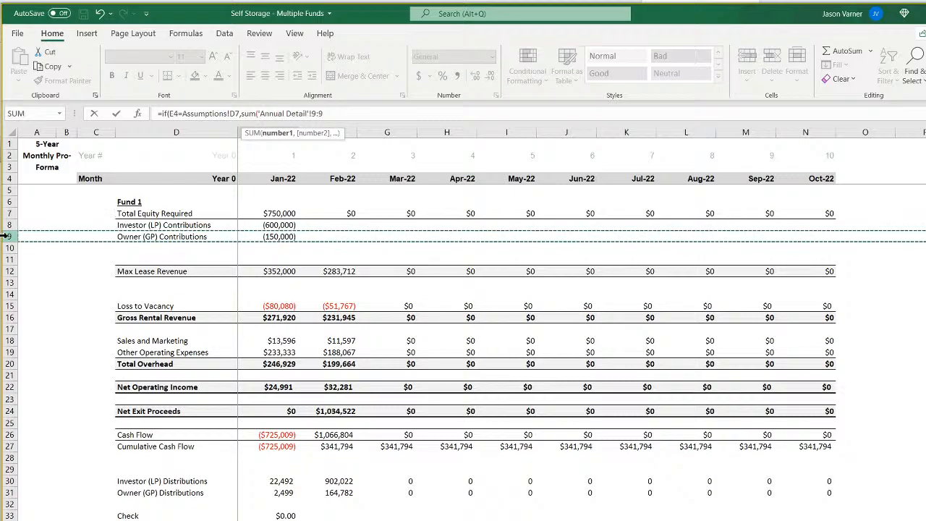
key("shift+space")
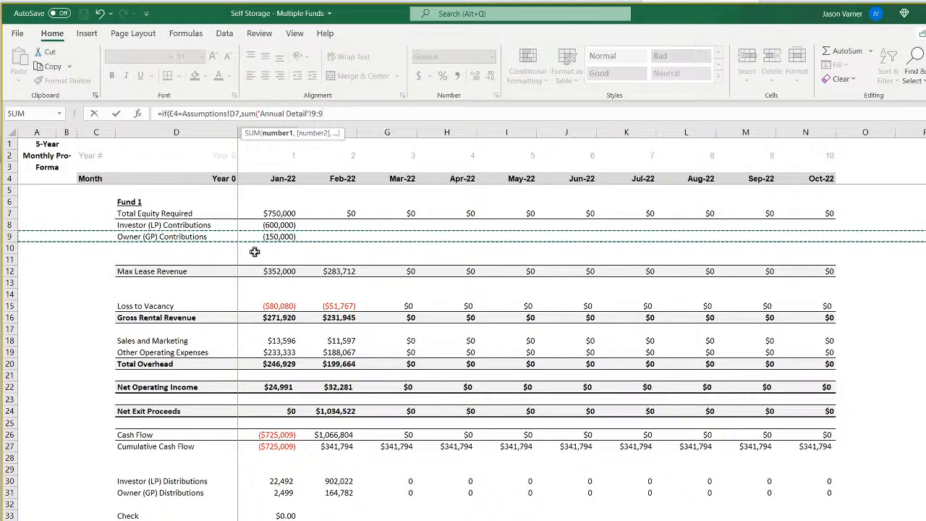
type(",0")
key("Return")
key("Return")
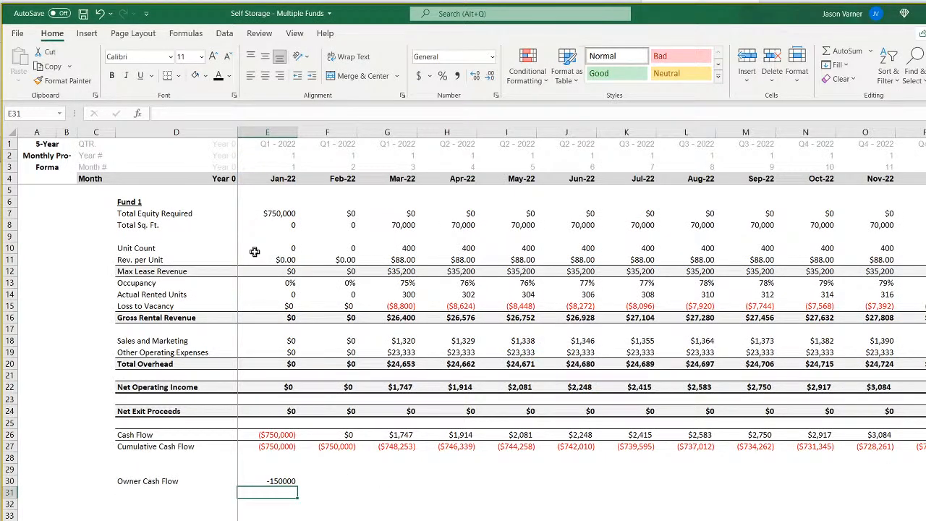
Format the Owner Cash Flow amount in E30 as currency with zero decimal places.
left_click(274, 483)
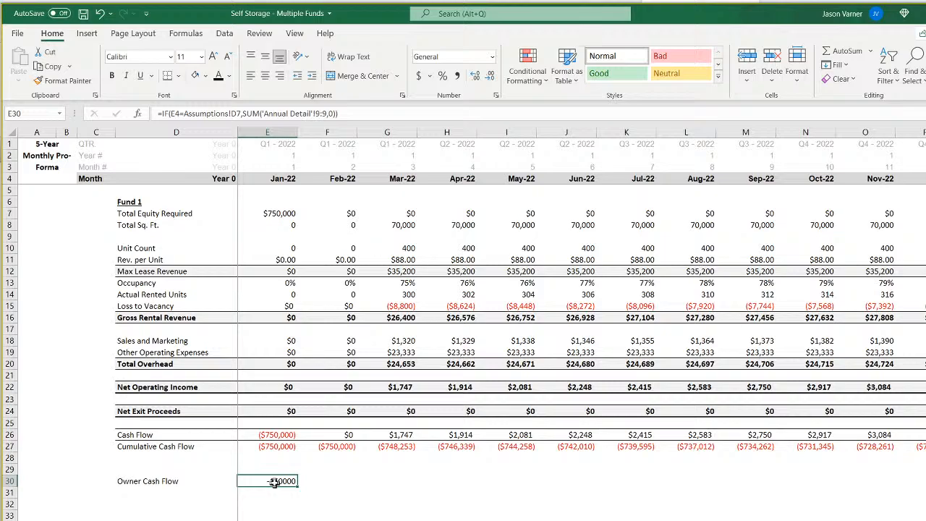
left_click(496, 95)
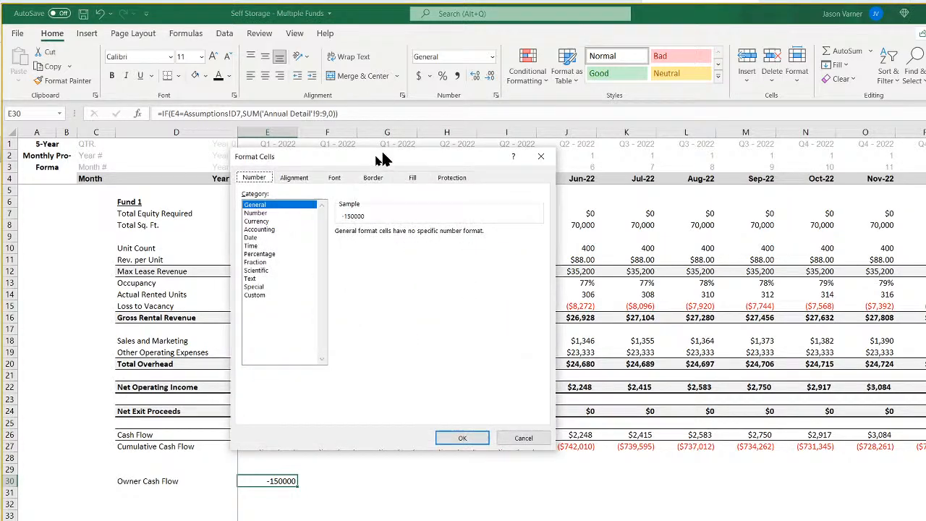
left_click(270, 223)
left_click(425, 238)
left_click(426, 239)
left_click(450, 439)
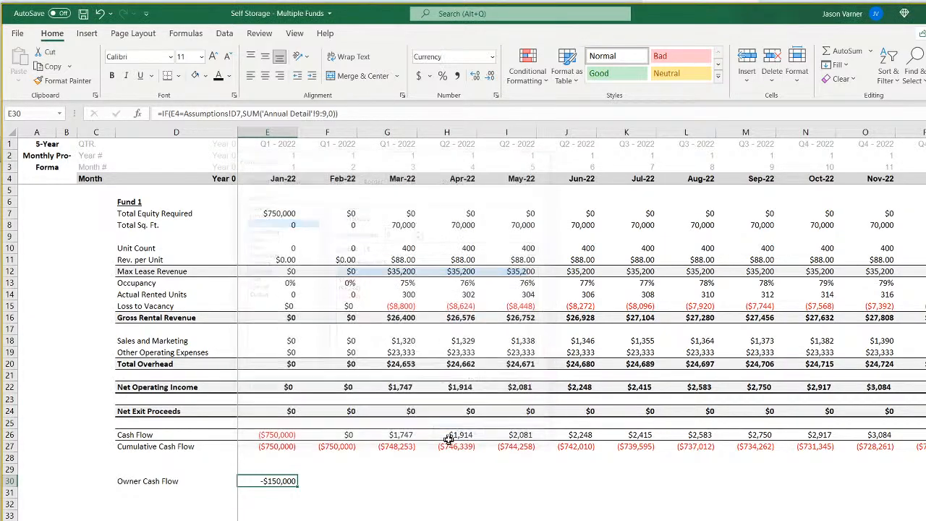
Anchor the column of the Assumptions reference in the E30 formula as $D7.
left_click(235, 113)
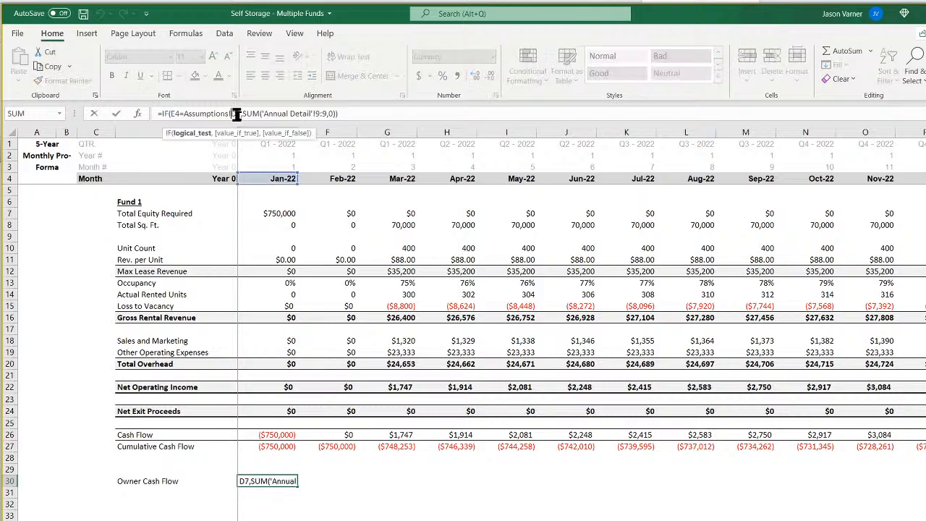
type("$")
key("Return")
Set E30's currency format to show negative amounts in black parentheses, as ($1,234).
left_click(280, 479)
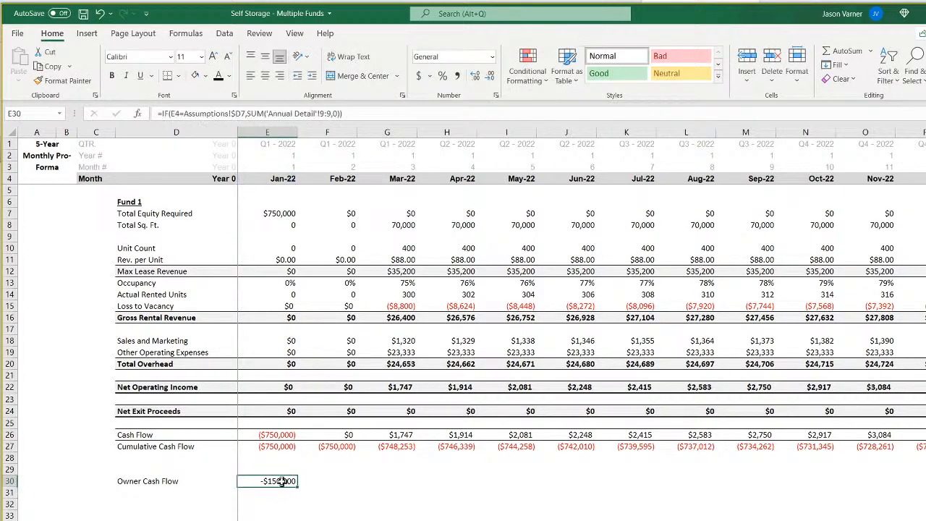
left_click(498, 97)
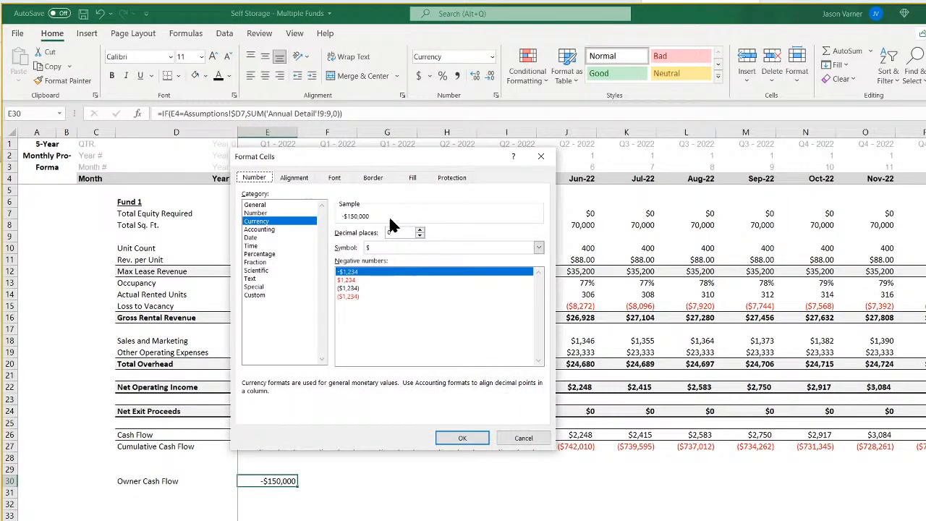
left_click(347, 288)
left_click(462, 437)
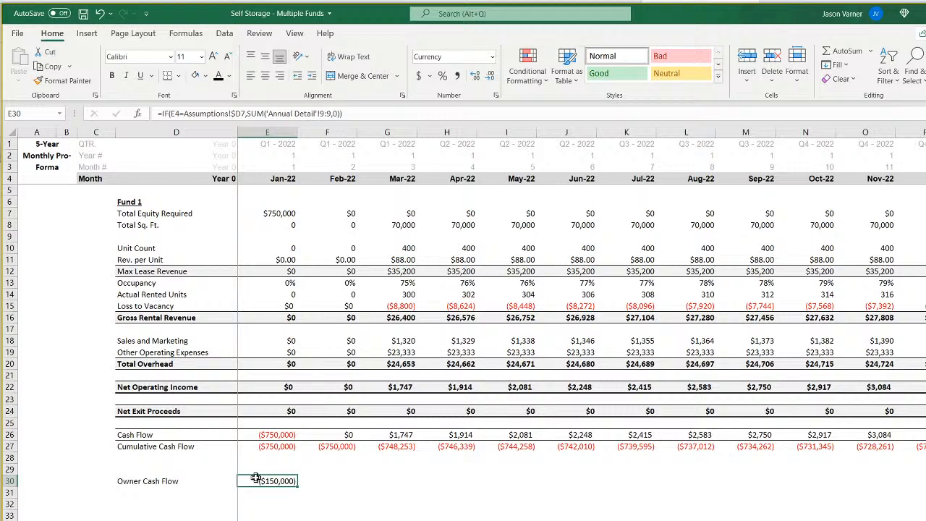
Change the E30 formula to =IF(E4=Assumptions!$D7,SUM('Annual Detail'!9:9,0),0) and fill it across the monthly columns.
left_click_drag(298, 487, 866, 491)
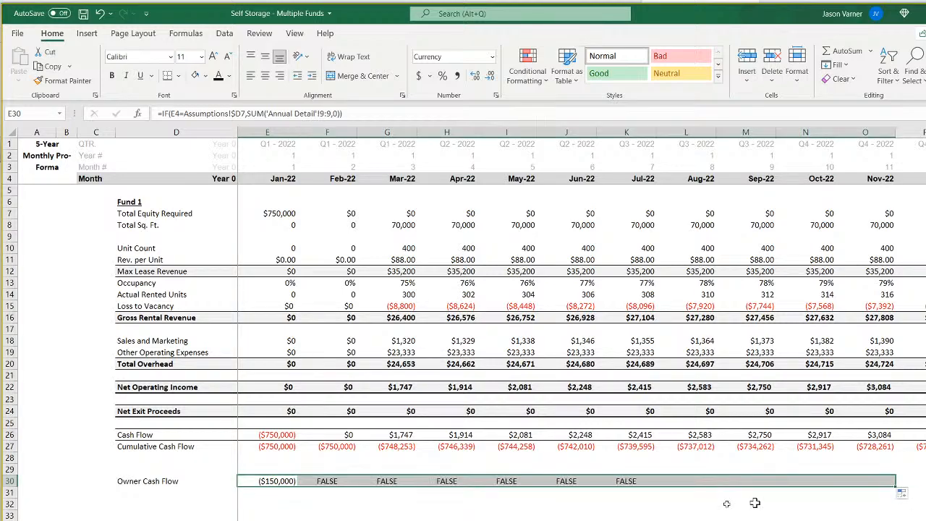
left_click(274, 484)
left_click(367, 113)
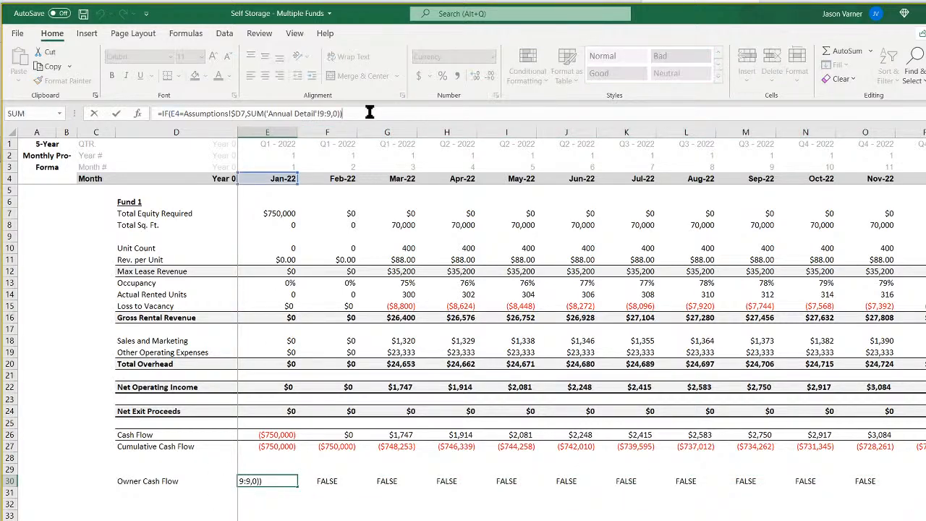
type(",0")
key("Return")
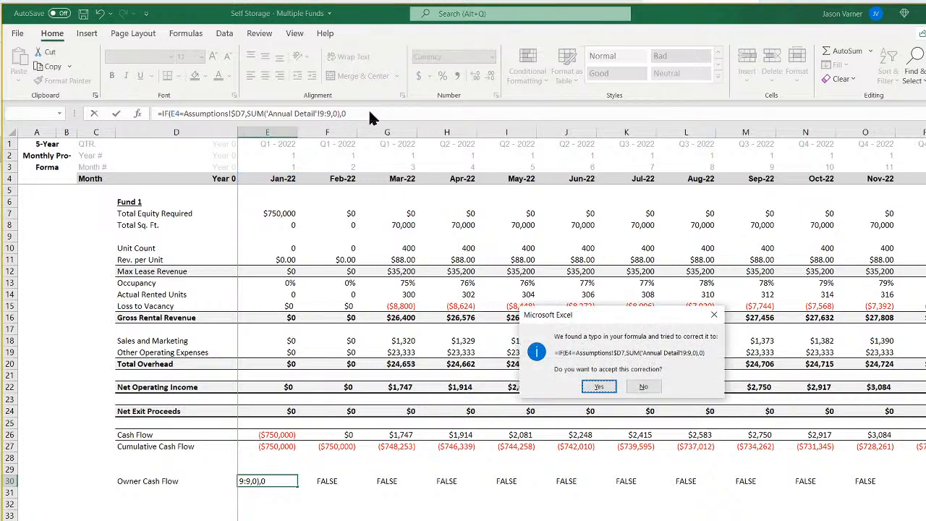
left_click(598, 388)
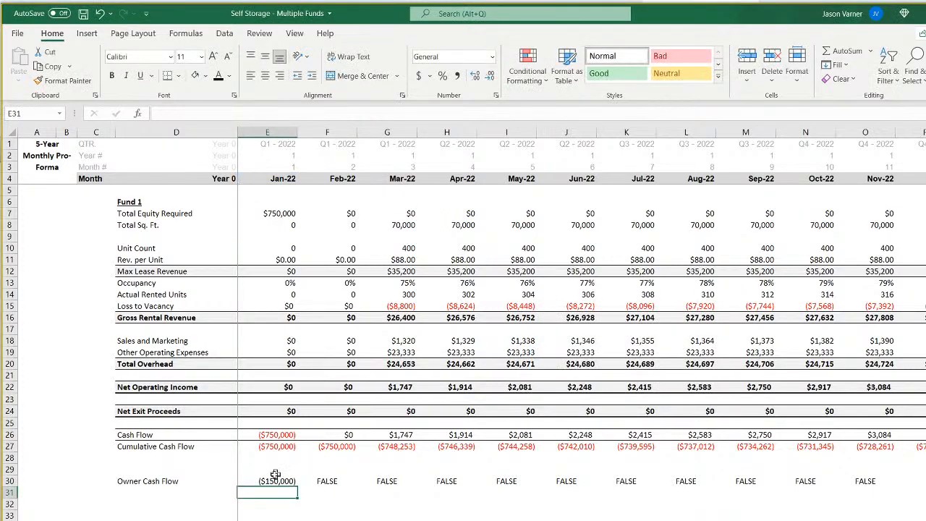
left_click_drag(297, 487, 890, 482)
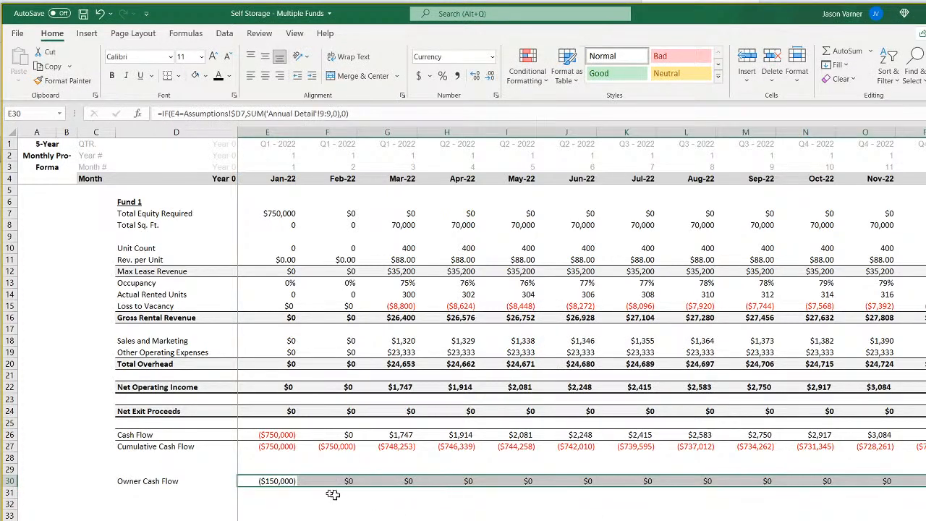
Rename the row label in D30 as "Owner Initial Investment".
double_click(138, 480)
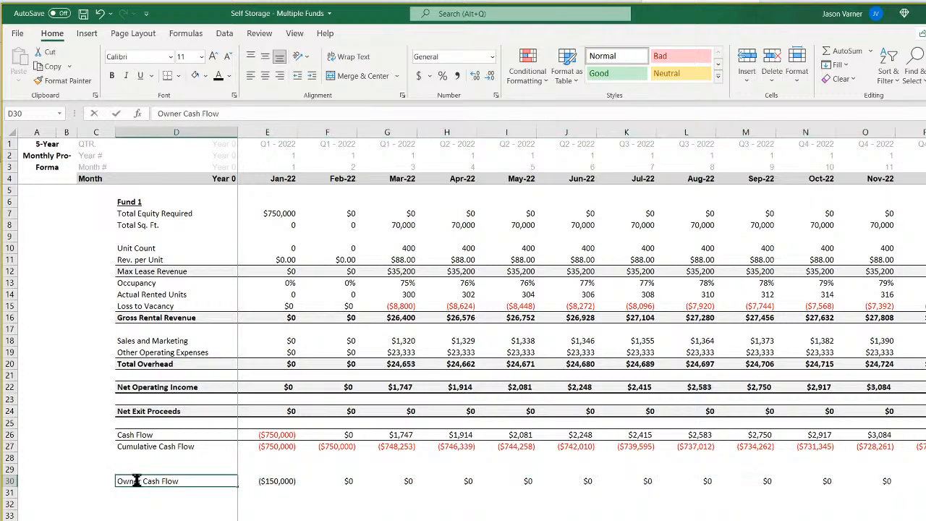
left_click_drag(163, 480, 218, 479)
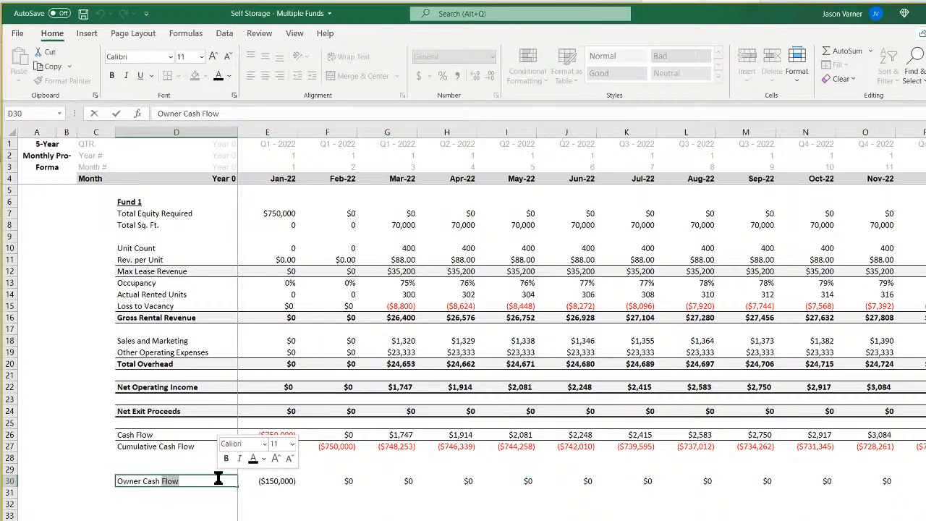
key("BackSpace")
key("BackSpace")
key("BackSpace")
key("BackSpace")
key("BackSpace")
key("BackSpace")
type("Star")
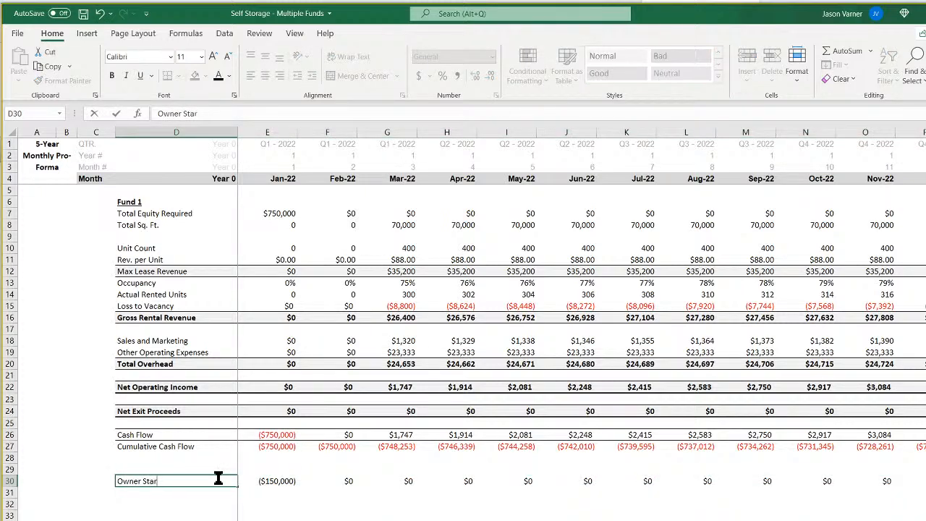
type("tup")
key("BackSpace")
key("BackSpace")
key("BackSpace")
key("BackSpace")
key("BackSpace")
key("BackSpace")
key("BackSpace")
type("Initial Investment")
key("Return")
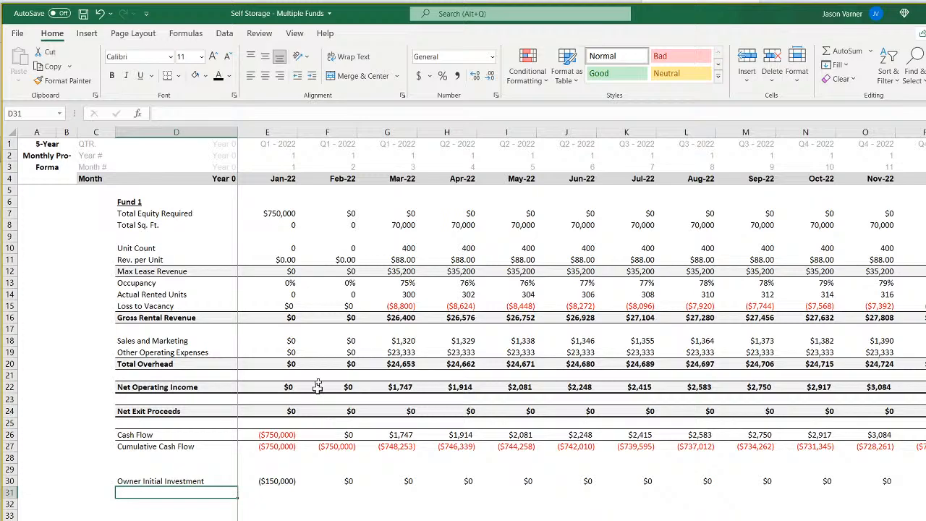
Compare the Total Equity Required formula in E7 with the Owner Initial Investment formulas in E30 and F30.
left_click(279, 214)
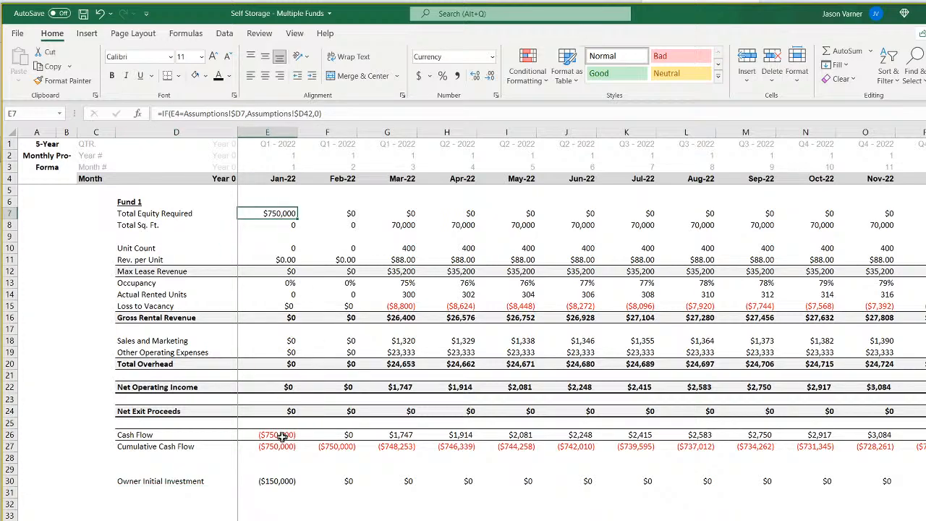
left_click(282, 480)
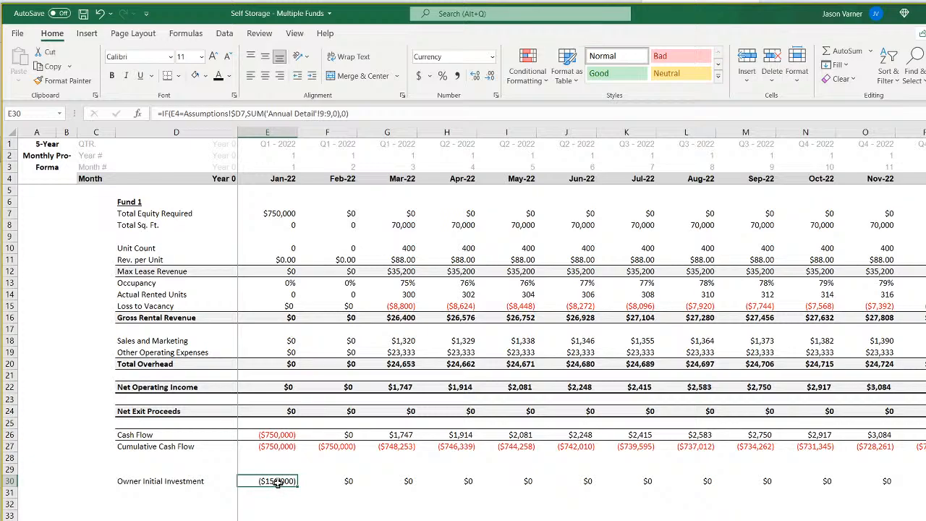
left_click(326, 484)
left_click(276, 480)
Set Fund 1's Start of Construction on the assumptions sheet to Mar-22.
left_click(80, 519)
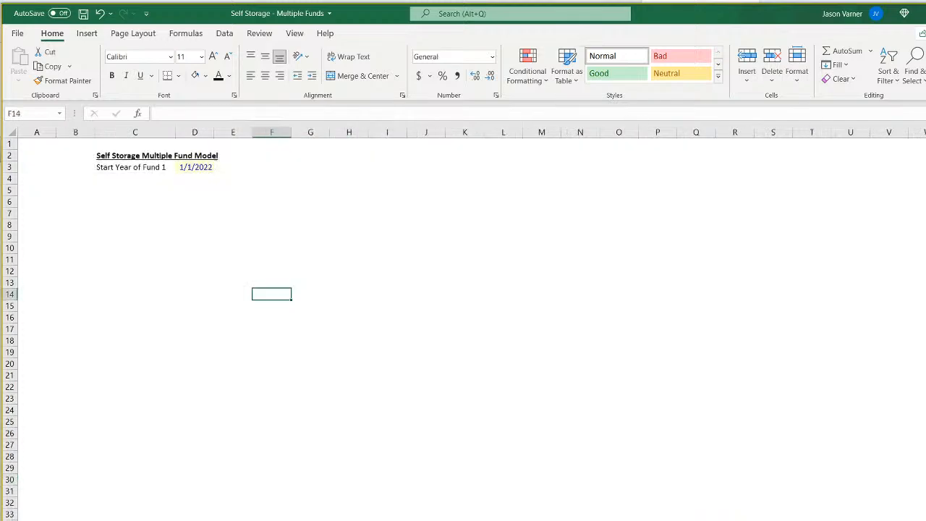
left_click(123, 520)
left_click(346, 222)
left_click(353, 224)
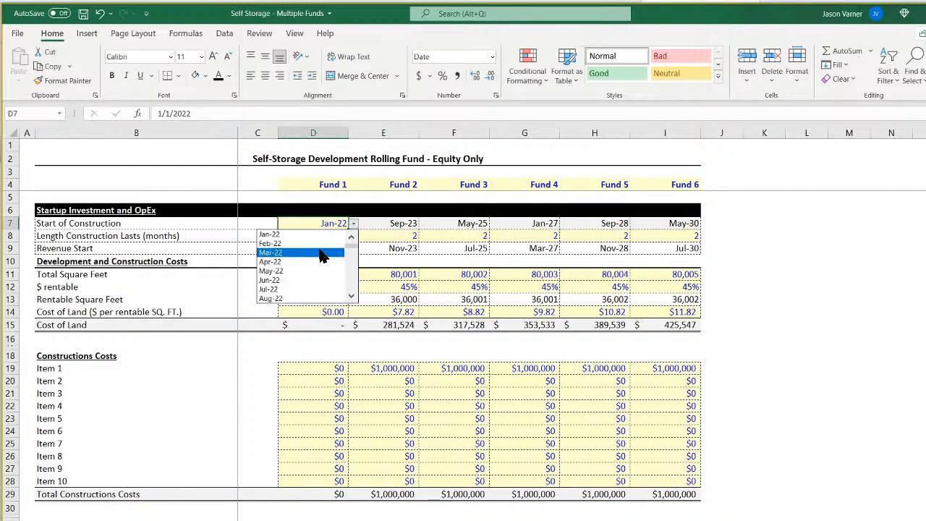
left_click(319, 252)
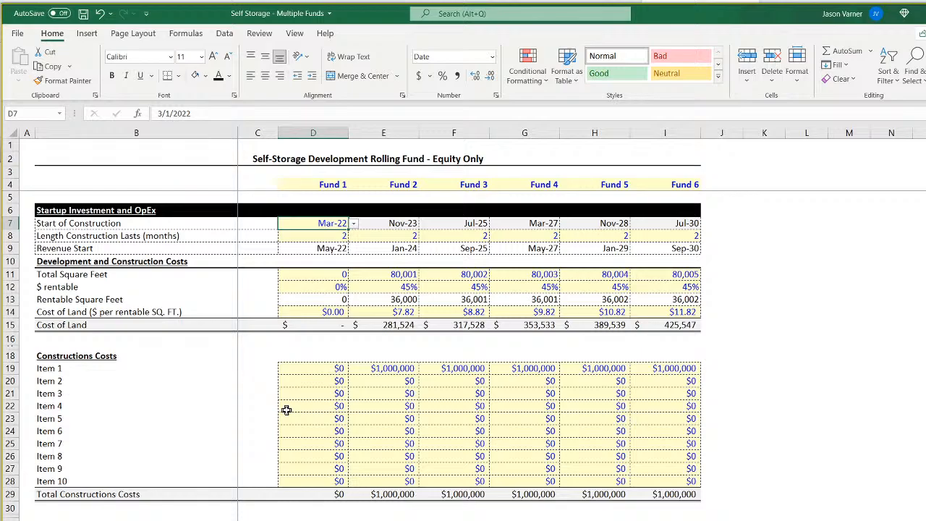
Set Fund 6's Months Held For in the exit assumptions to 14.
scroll(286, 411, "down", 15)
left_click(668, 402)
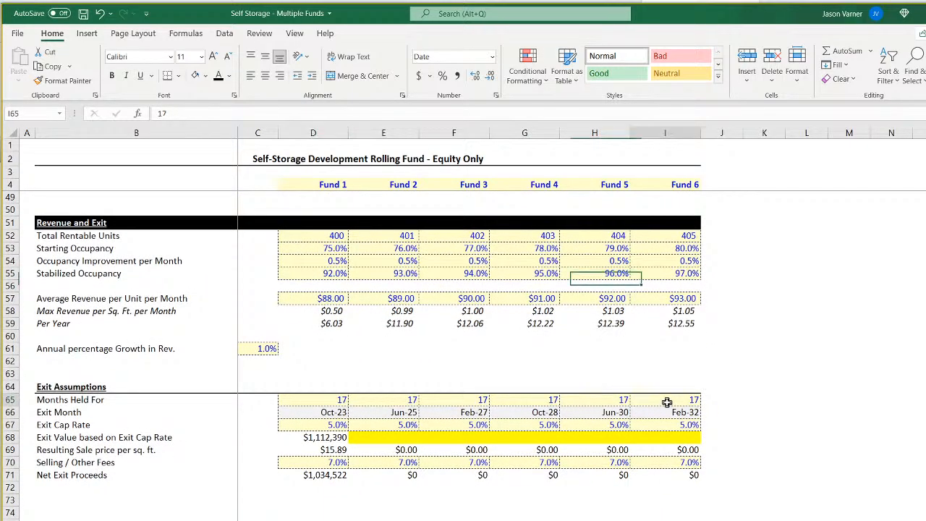
type("14")
key("Return")
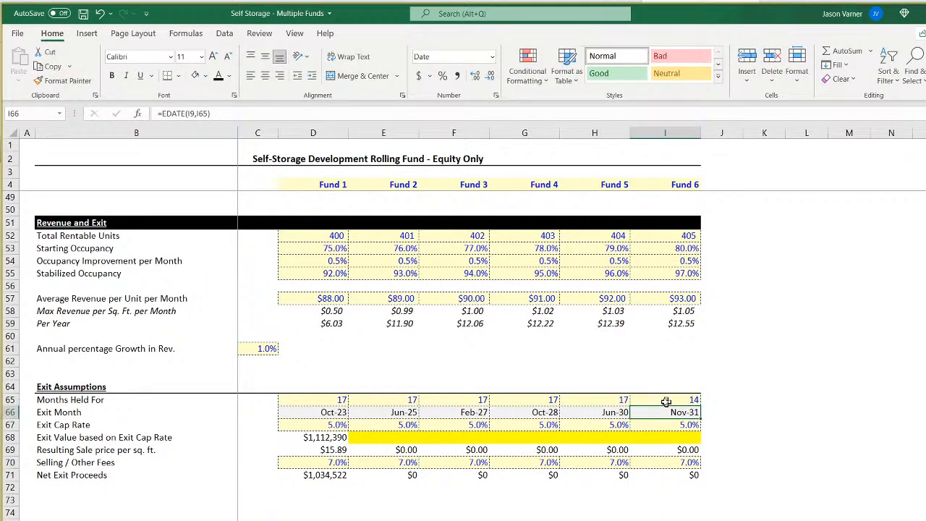
On the monthly pro-forma, compare Fund 1's Owner Initial Investment formulas from Feb-22 to Apr-22 with Total Equity Required in Mar-22.
key("ctrl+Page_Down")
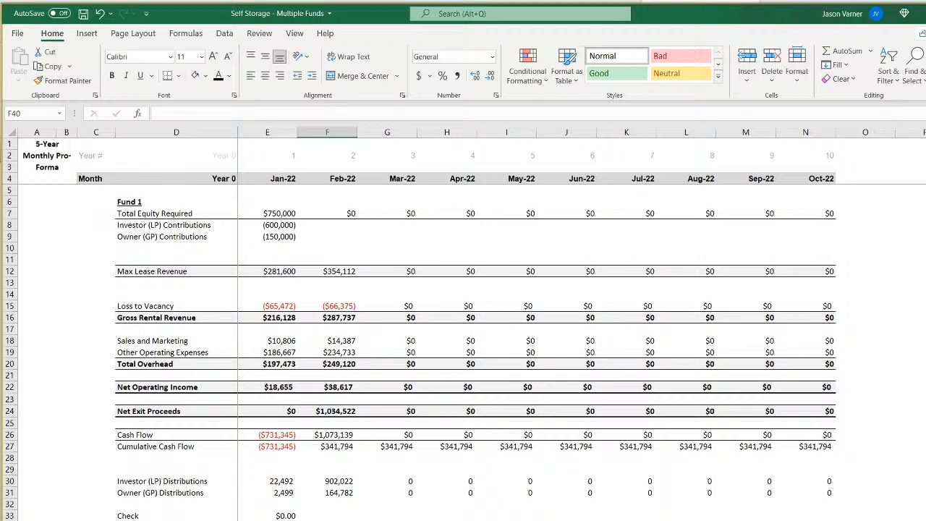
key("ctrl+Page_Down")
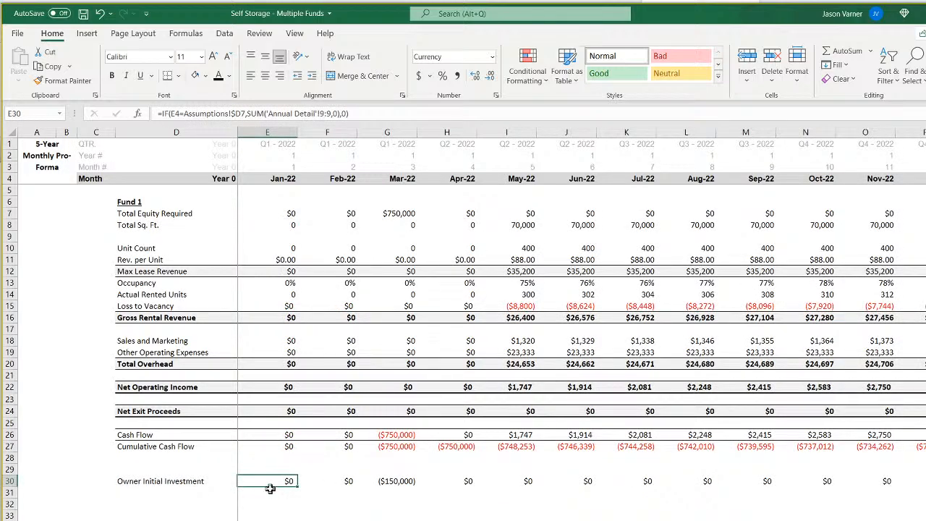
left_click(325, 480)
left_click(391, 481)
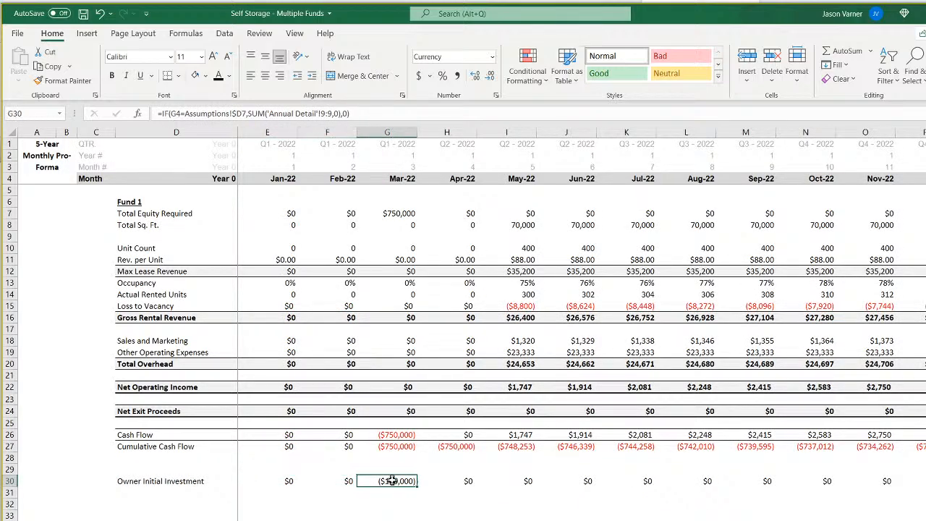
left_click(406, 212)
left_click(401, 483)
left_click(443, 482)
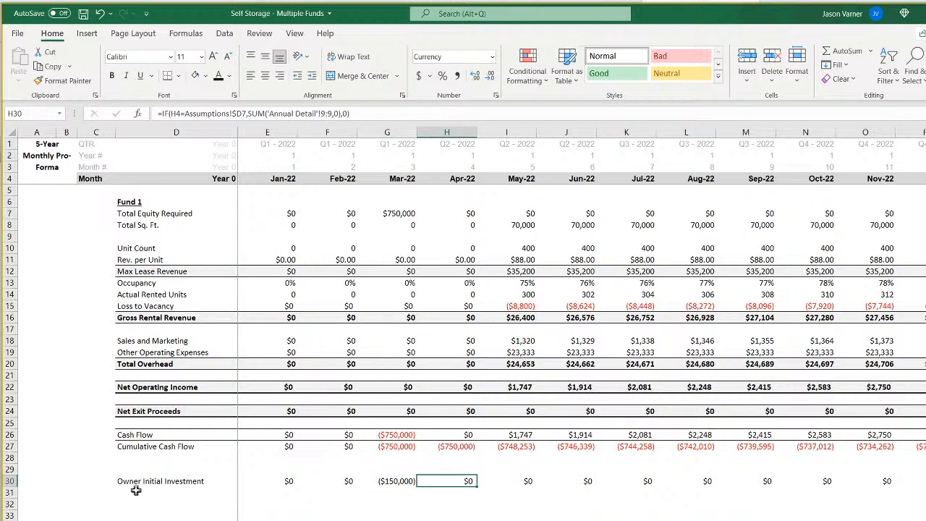
Copy the Owner Initial Investment label down to D31 and change it to "Owner Distributions".
left_click(178, 482)
left_click_drag(237, 487, 221, 496)
left_click(169, 492)
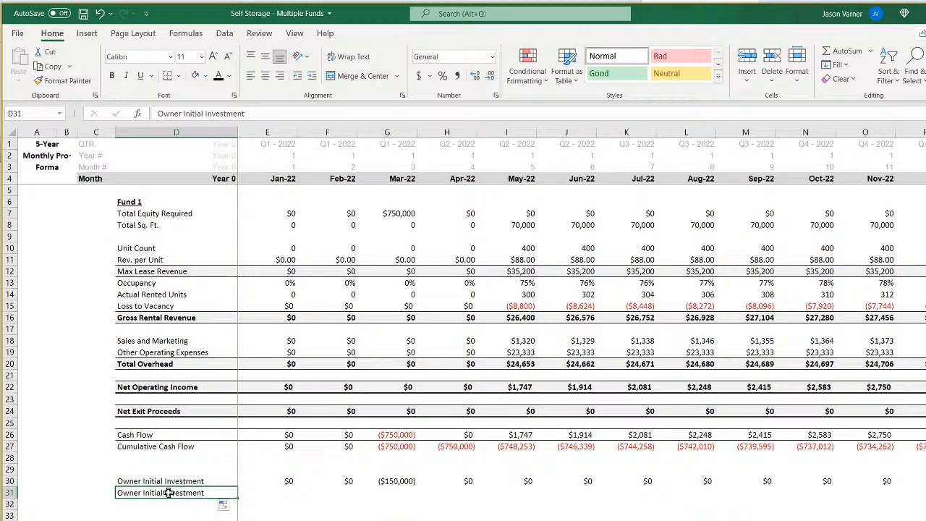
double_click(168, 493)
left_click_drag(143, 493, 298, 491)
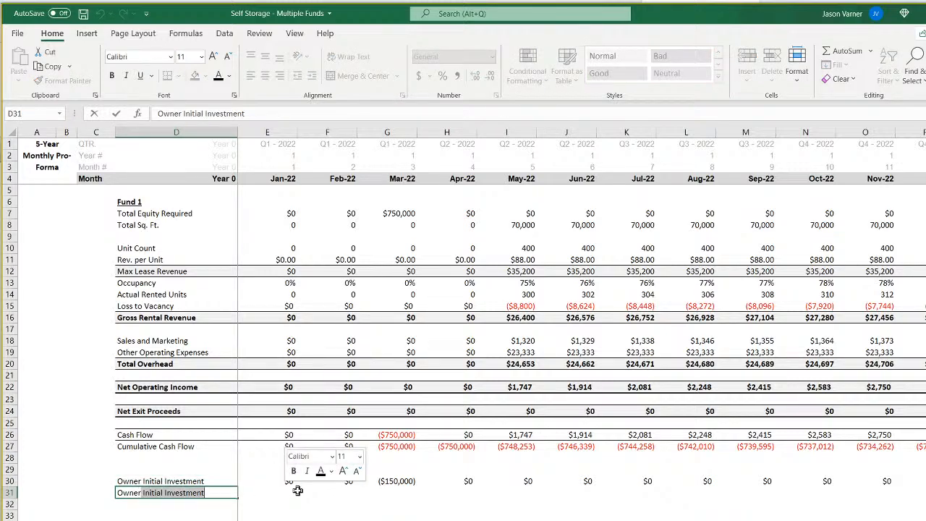
key("BackSpace")
key("ctrl+z")
type("Dis")
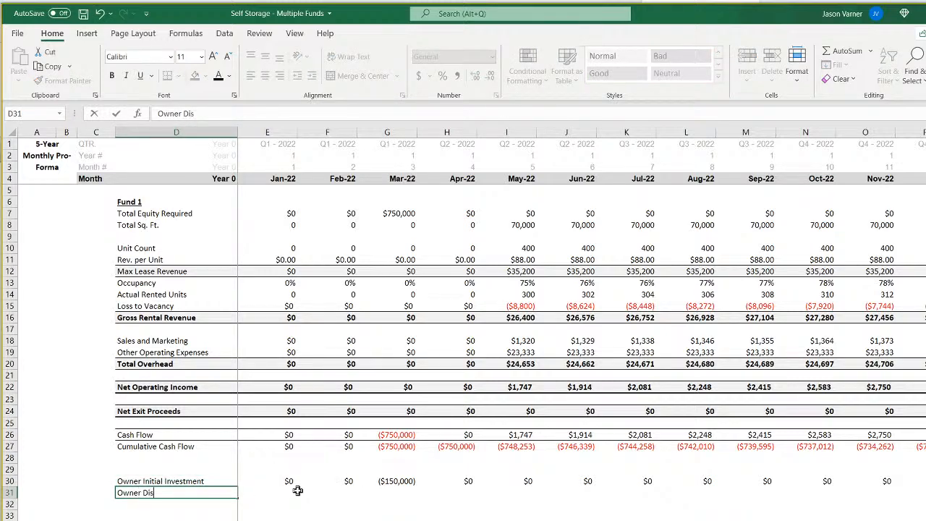
type("tributions")
key("Return")
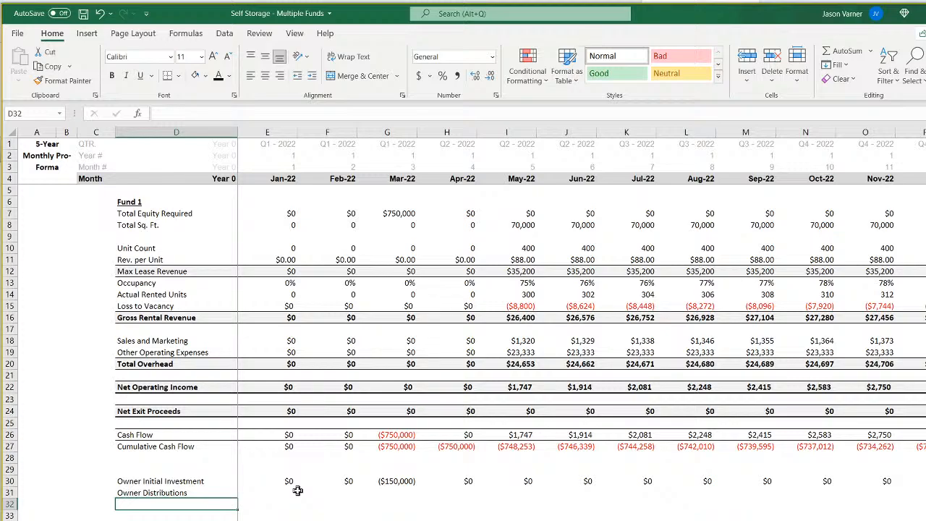
Enter =SUMIFS('CF 1'!79:79,'CF 1'!10:10,matrix2!C28) in E31 to pull Fund 1's Sponsor (GP) cash flows by year.
left_click(298, 492)
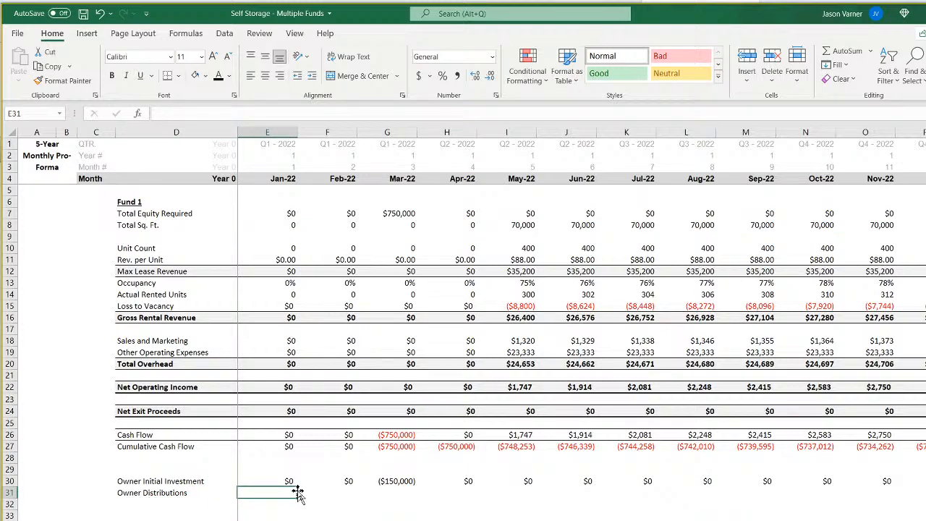
key("Right")
key("Left")
type("=su")
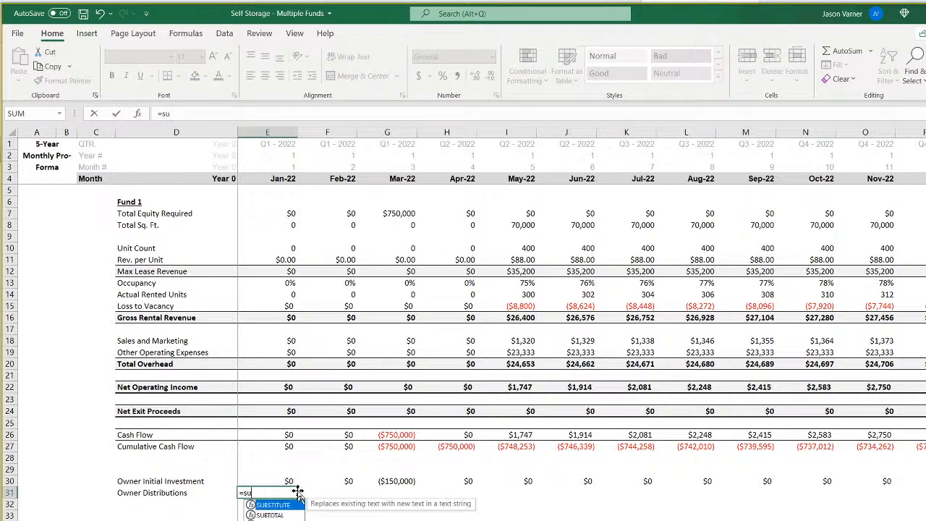
type("mifs(")
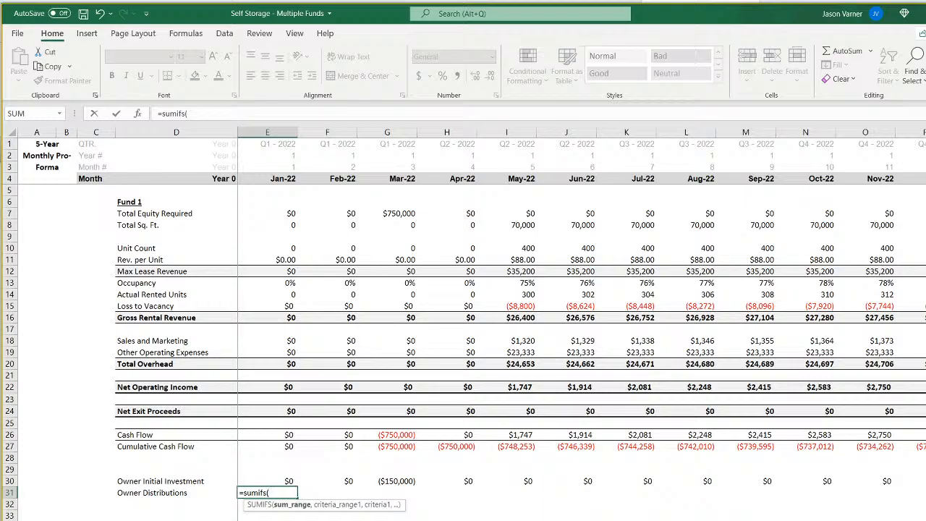
key("ctrl+Page_Down")
scroll(463, 406, "down", 18)
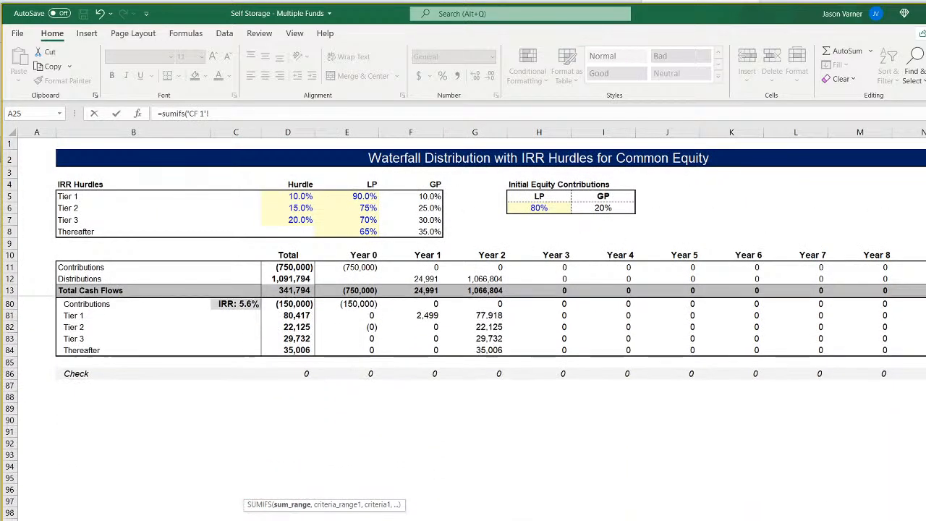
scroll(463, 405, "up", 4)
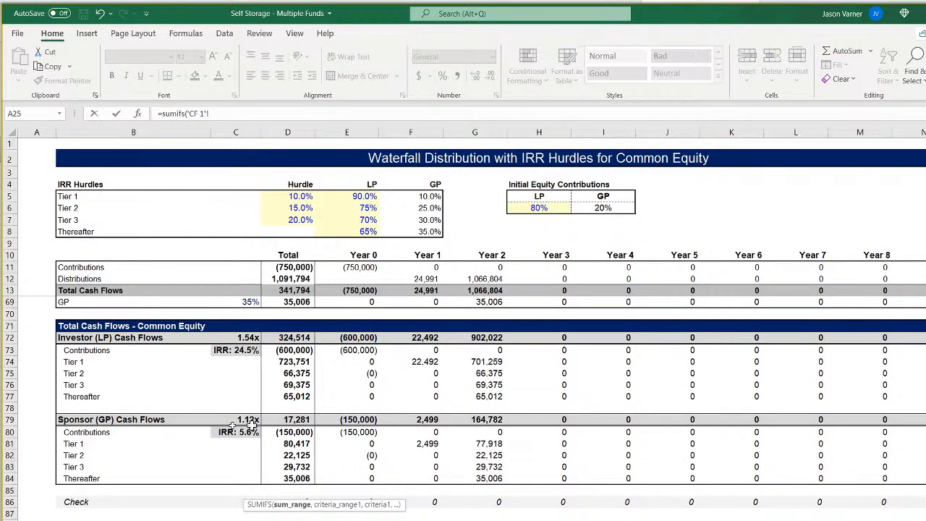
left_click(10, 420)
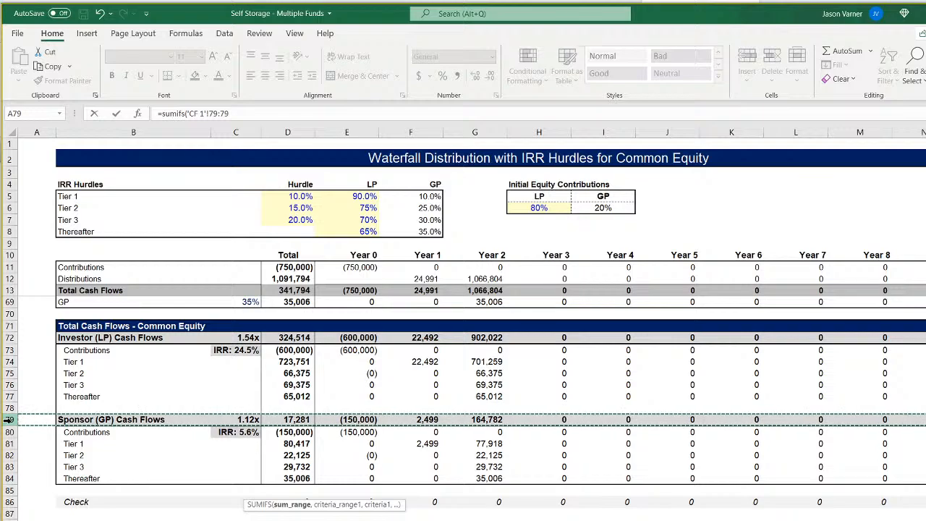
type(",")
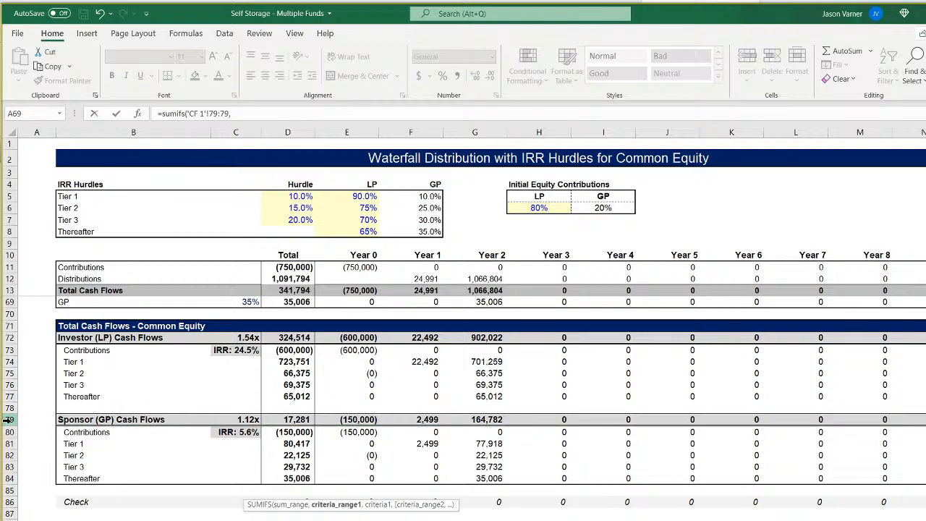
left_click(9, 256)
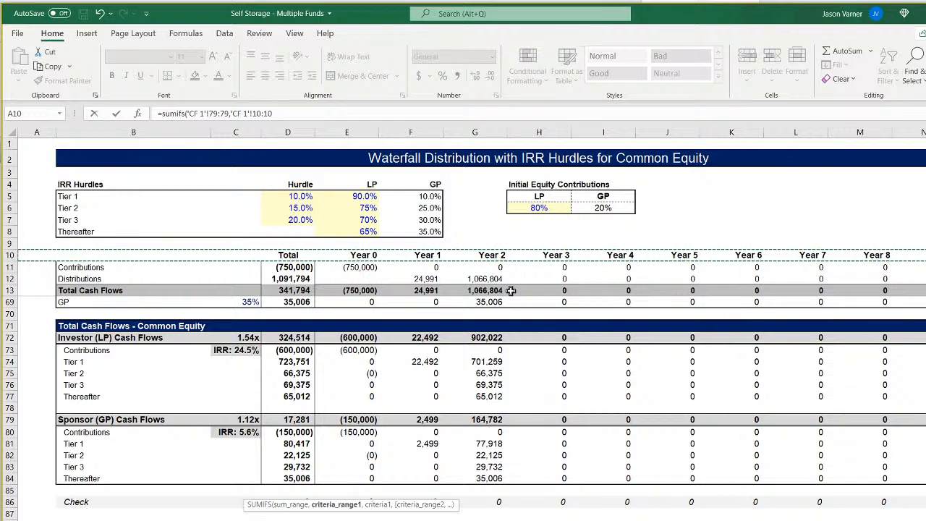
type(",")
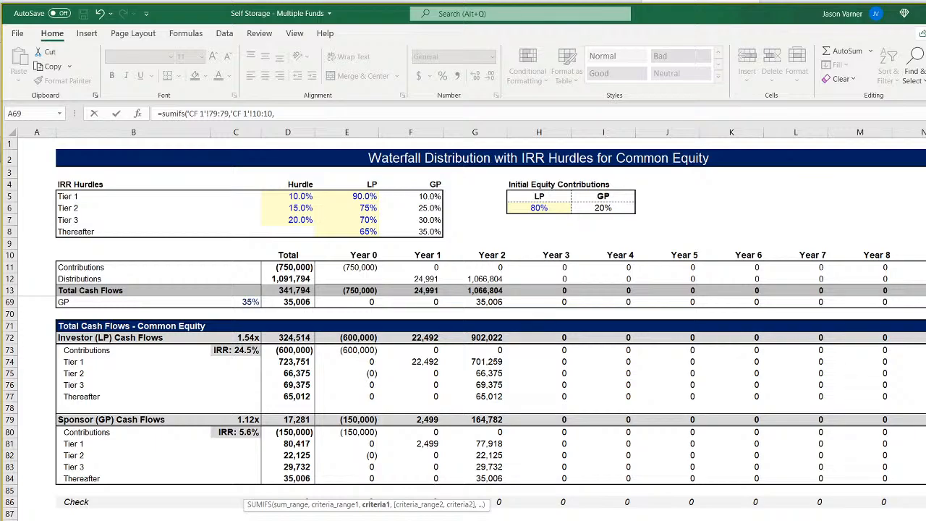
key("ctrl+Page_Up")
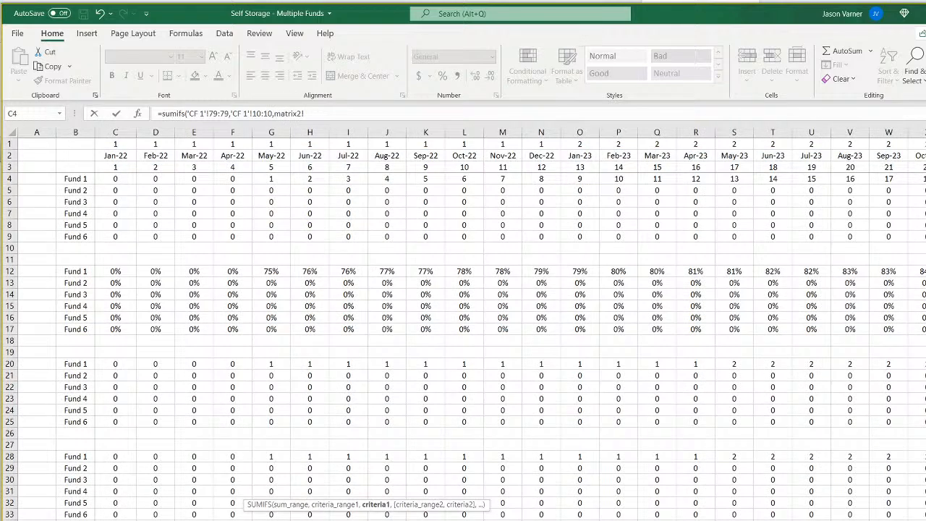
left_click(112, 456)
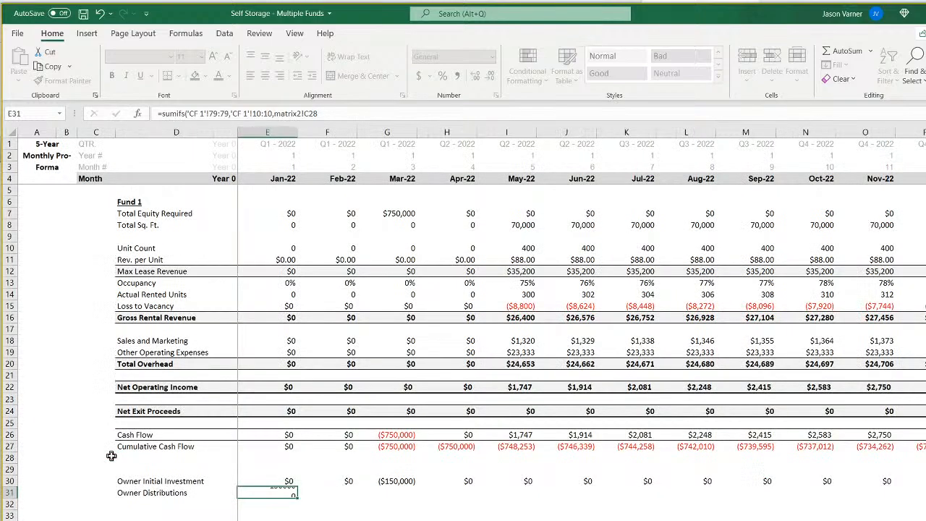
key("Return")
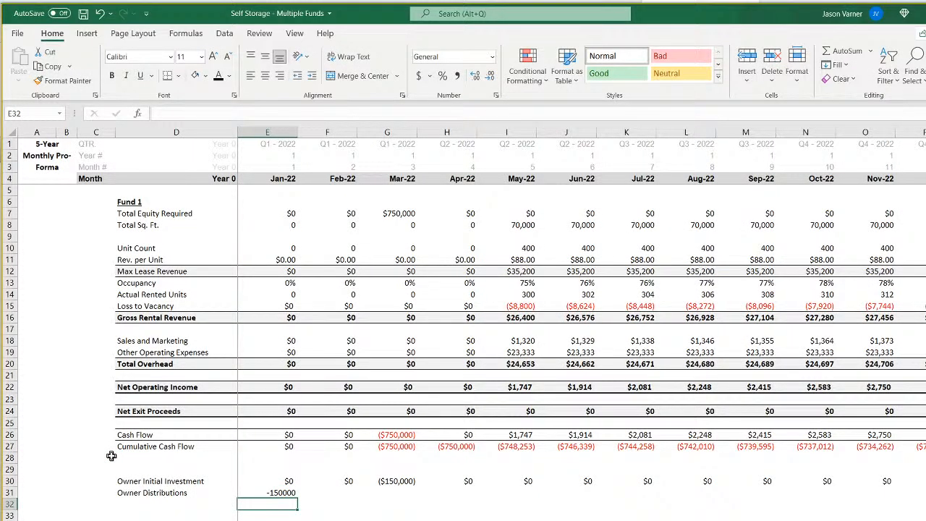
Wrap the Owner Distributions formula in E31 in MAX with 0 as the floor: =MAX(SUMIFS('CF 1'!79:79,'CF 1'!10:10,matrix2!C28),0).
double_click(282, 492)
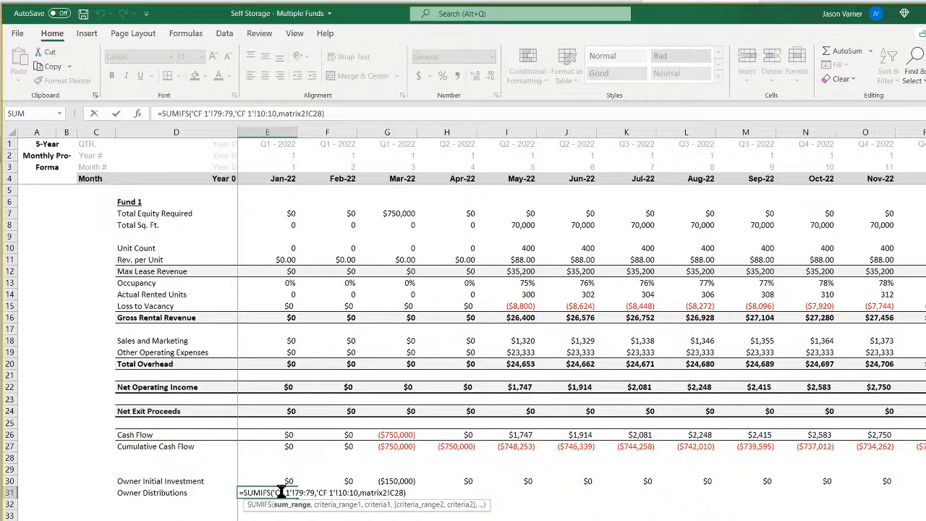
key("Escape")
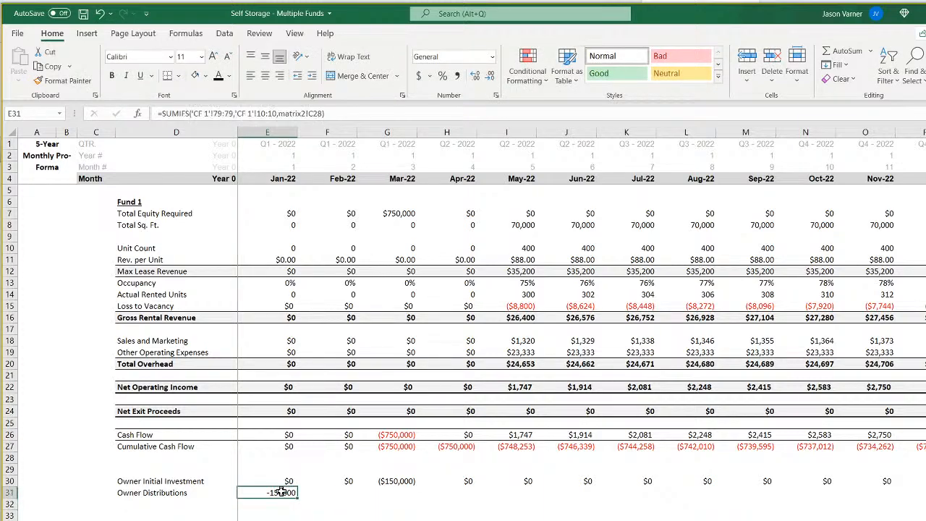
left_click(159, 113)
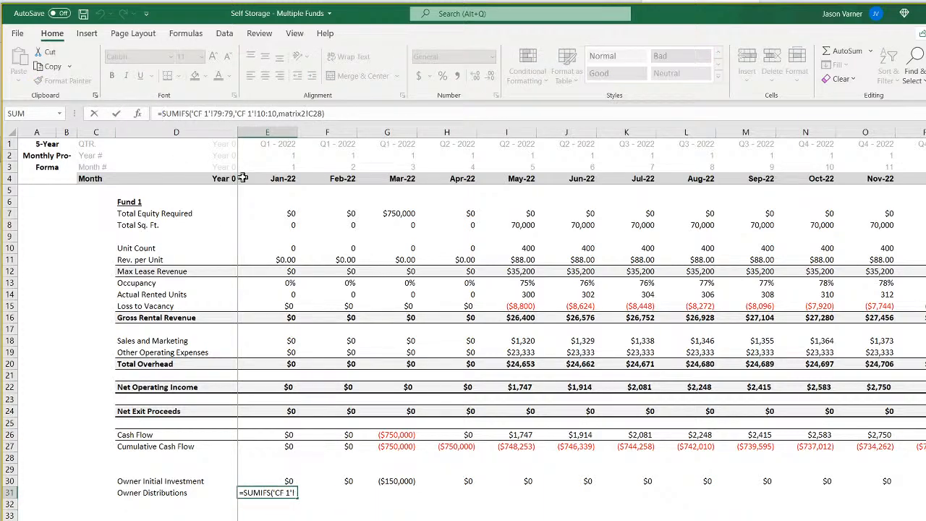
type("max(")
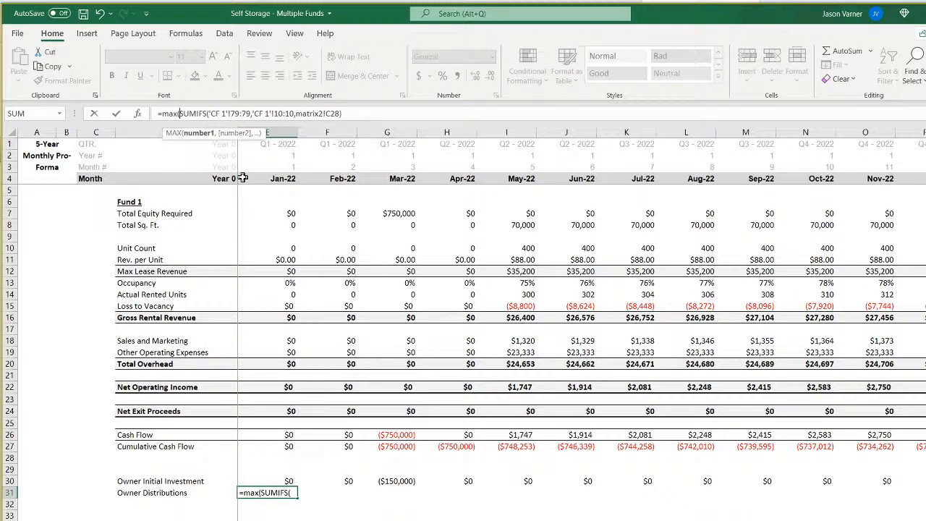
left_click(518, 111)
type(",0")
key("Return")
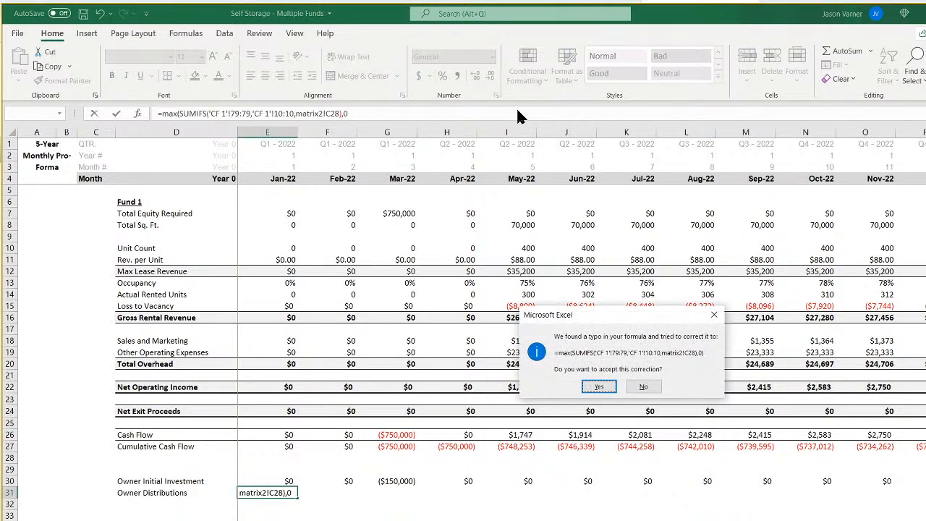
left_click(599, 388)
Format E31 as Currency with no decimal places and fill its formula across the Owner Distributions row to Jul-22 (K31).
left_click(293, 493)
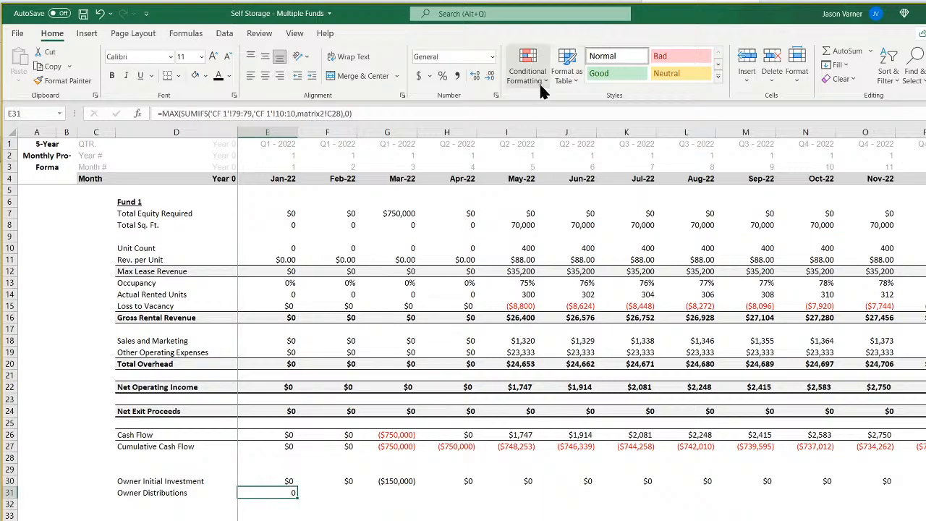
key("ctrl+1")
left_click(259, 221)
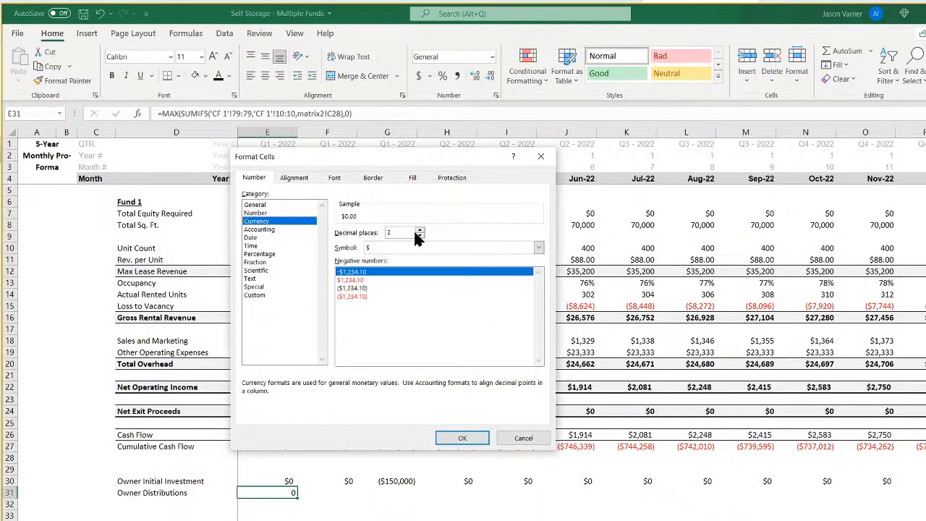
left_click(419, 236)
left_click(419, 237)
left_click(456, 437)
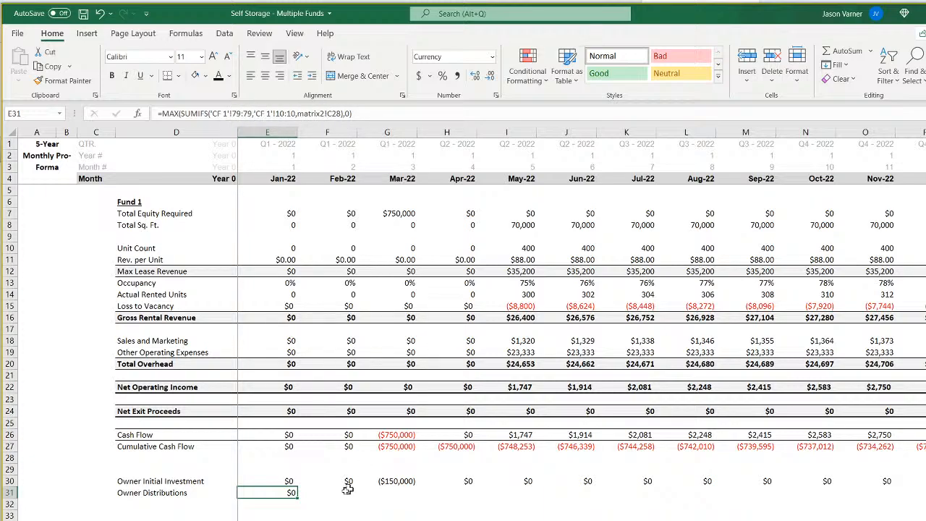
left_click_drag(297, 498, 651, 500)
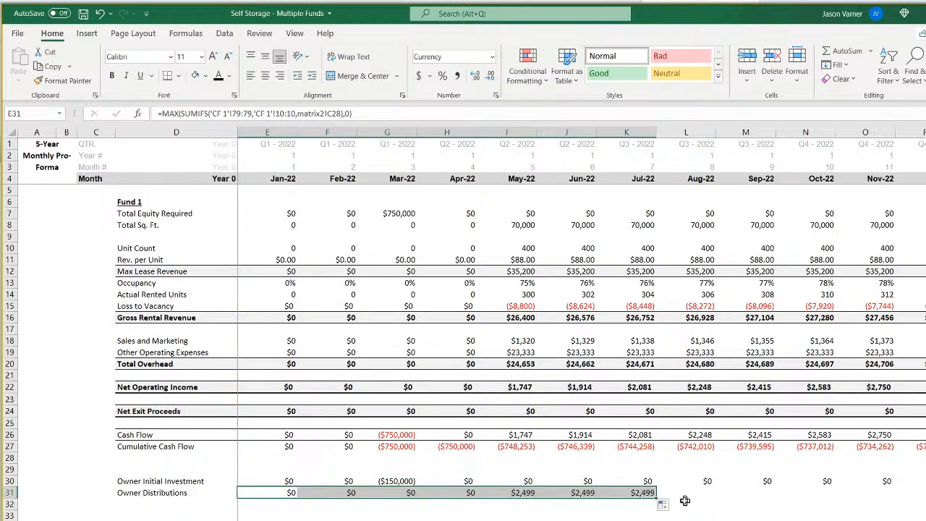
Check the Owner Distributions formulas in I31 and E31 against the yearly distributions and investor cash flows on the CF 1 waterfall sheet.
left_click(523, 224)
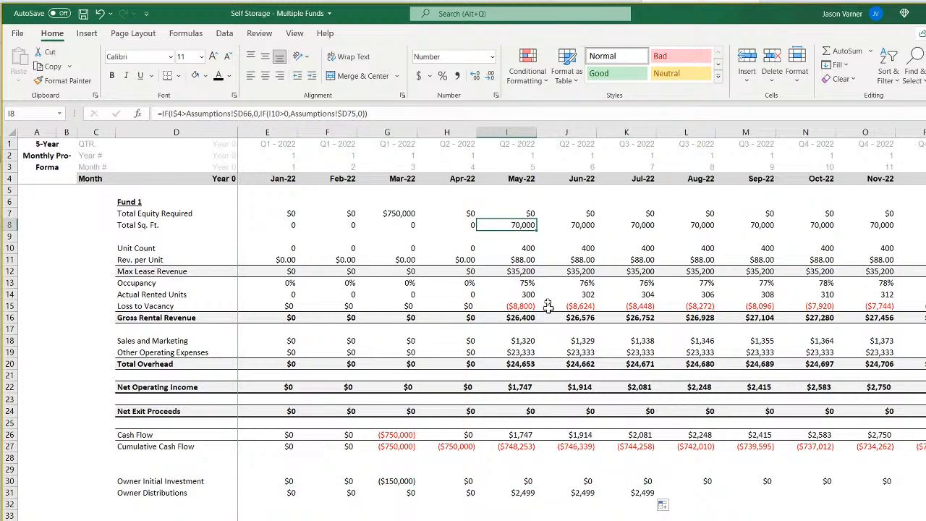
left_click(523, 493)
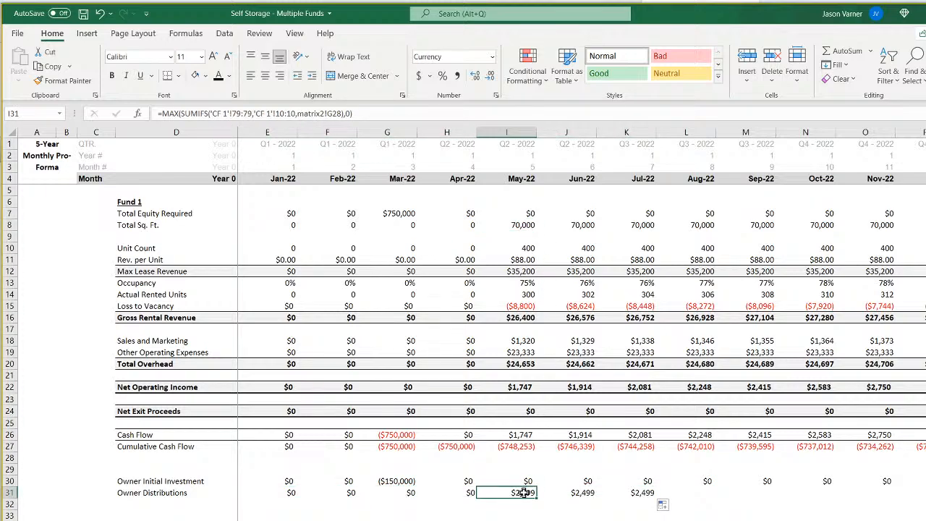
left_click(281, 493)
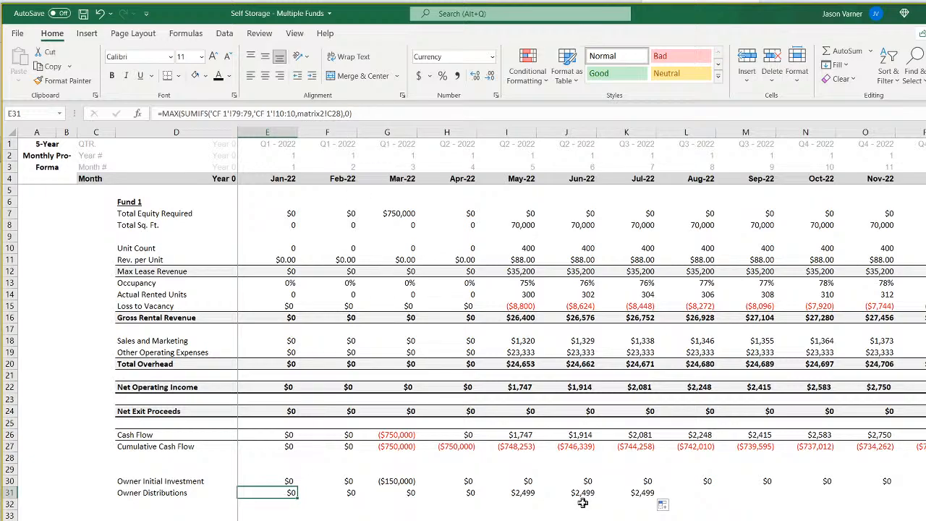
left_click(534, 495)
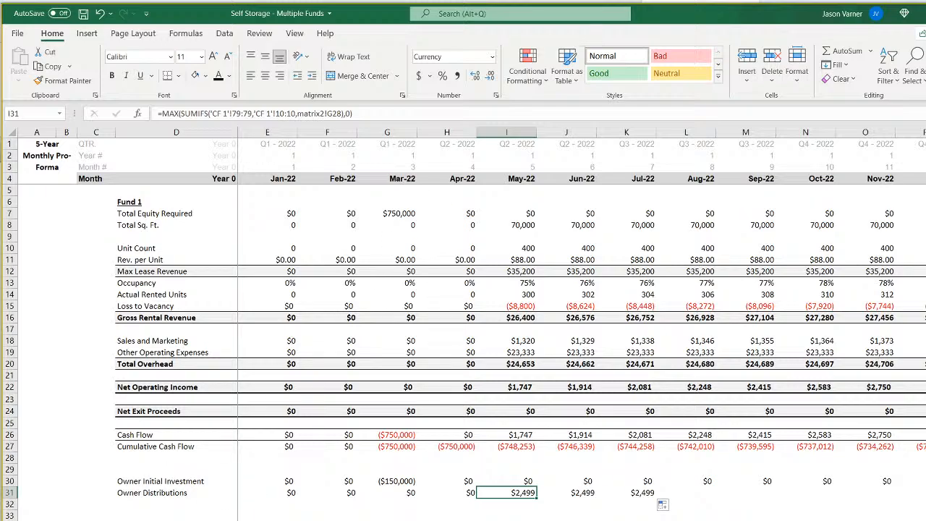
left_click(376, 519)
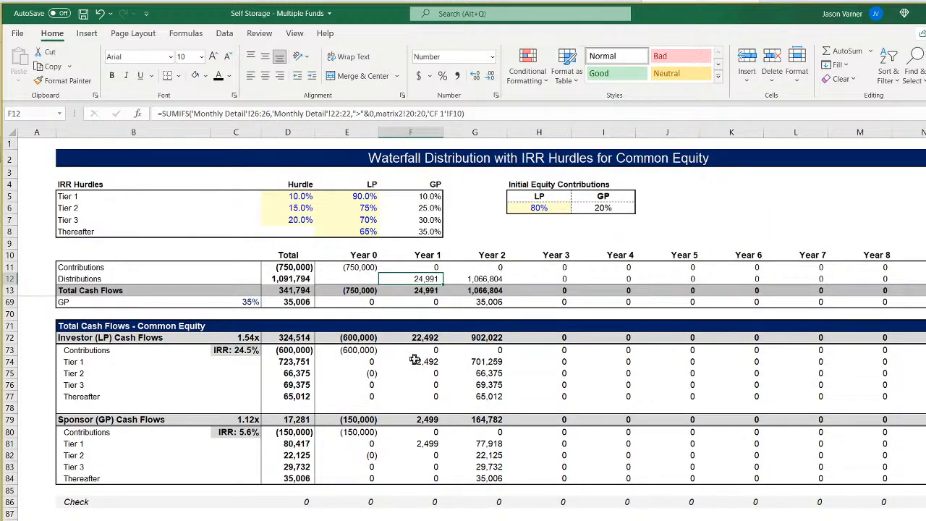
left_click(499, 336)
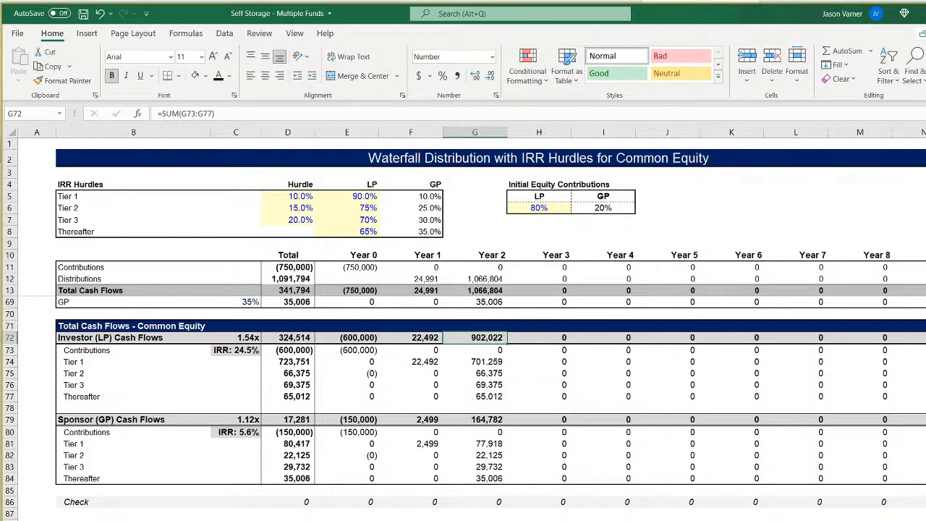
Compare the pro-forma's monthly Owner Distributions with the yearly Distributions formula on the CF 1 waterfall.
key("ctrl+Page_Up")
key("ctrl+Page_Up")
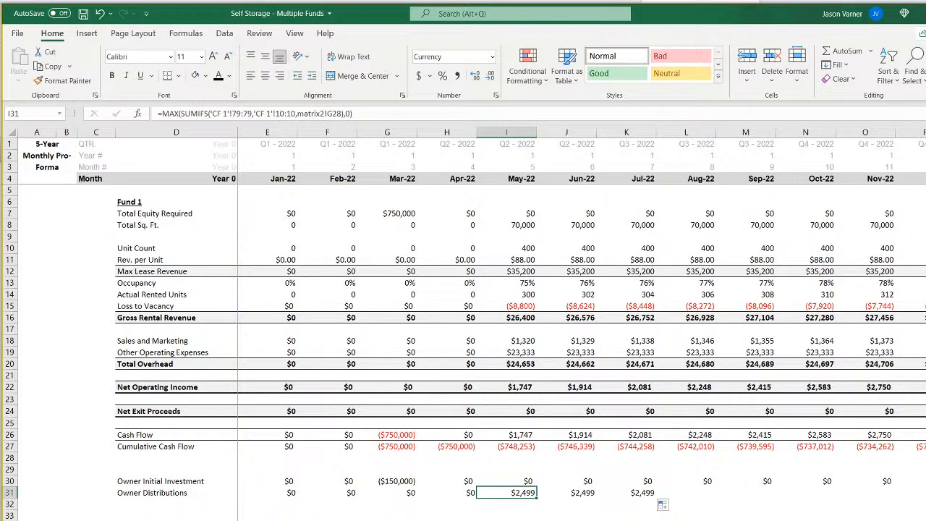
key("ctrl+Page_Down")
key("ctrl+Page_Down")
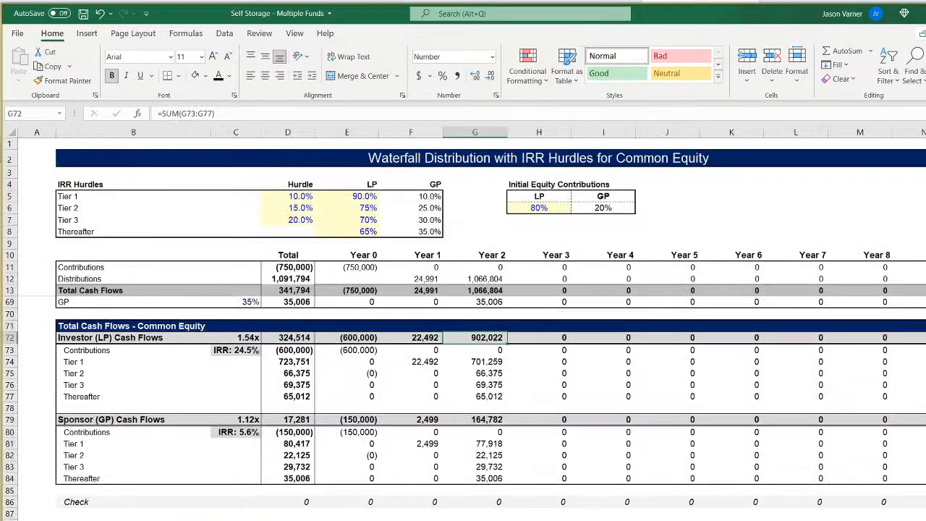
scroll(472, 434, "up", 15)
left_click(484, 279)
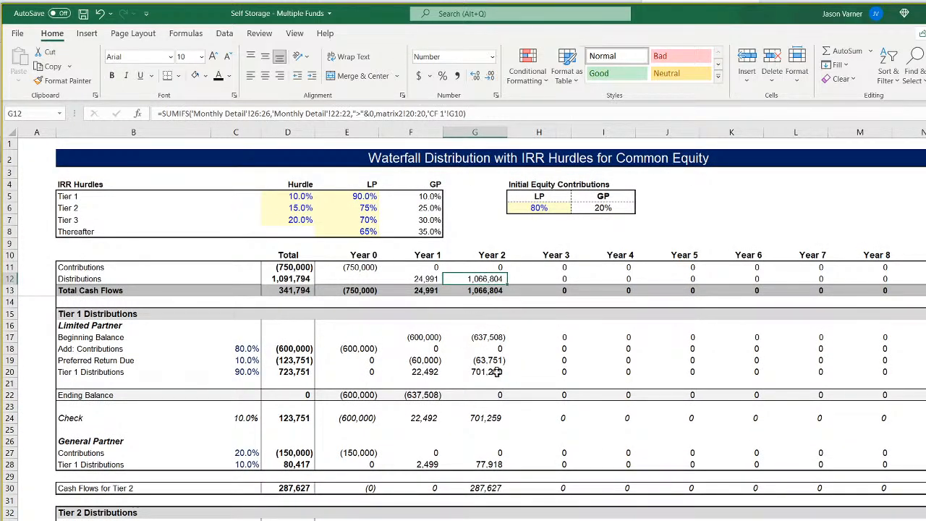
key("ctrl+Page_Up")
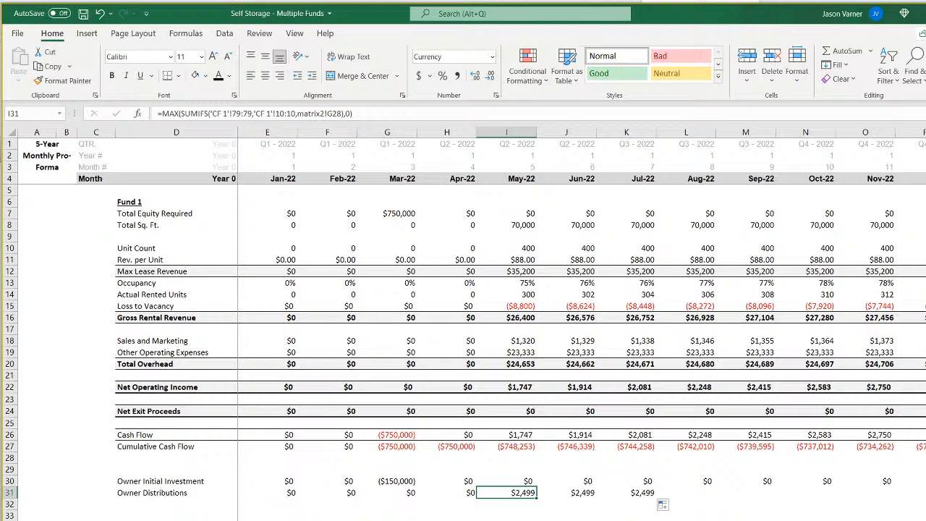
Examine the monthly Net Operating Income values from May-22 to Oct-22 against the Owner Distributions row on the pro-forma.
left_click(549, 520)
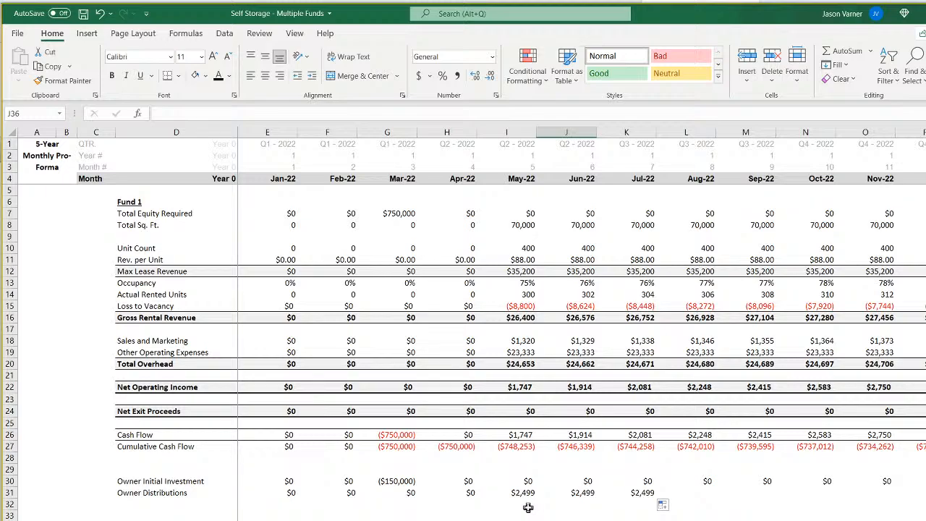
left_click(519, 387)
left_click(573, 387)
left_click(646, 387)
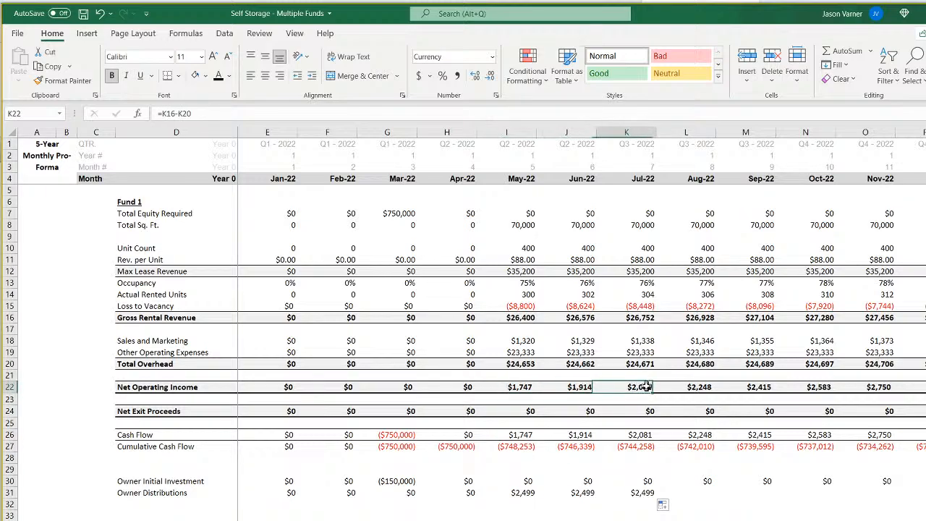
left_click(689, 387)
left_click(753, 387)
left_click(819, 387)
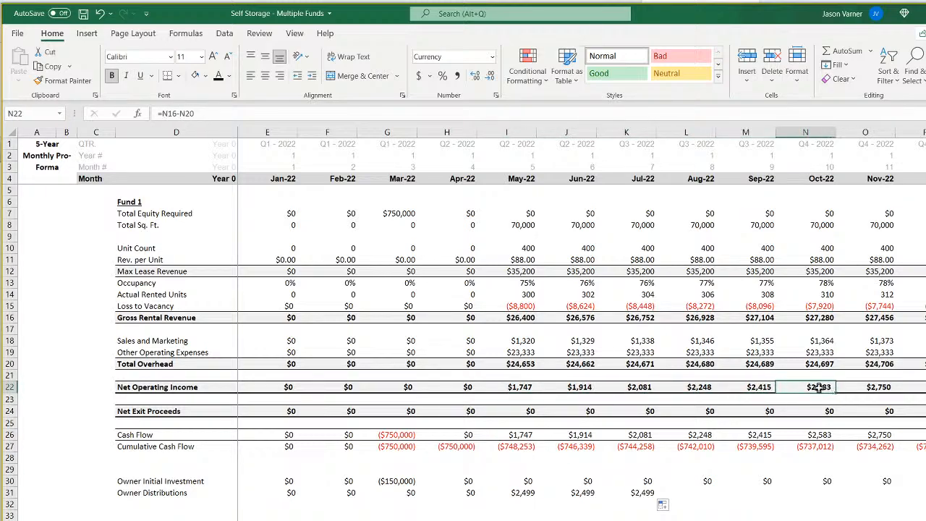
left_click(515, 517)
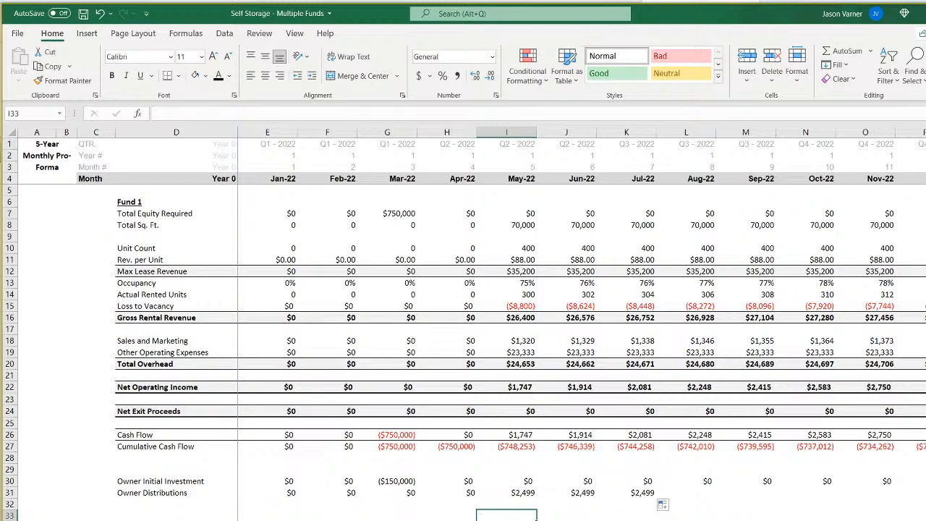
Remove all borders from the Year 10 column of the CF 1 waterfall, from the header row down.
key("ctrl+Page_Down")
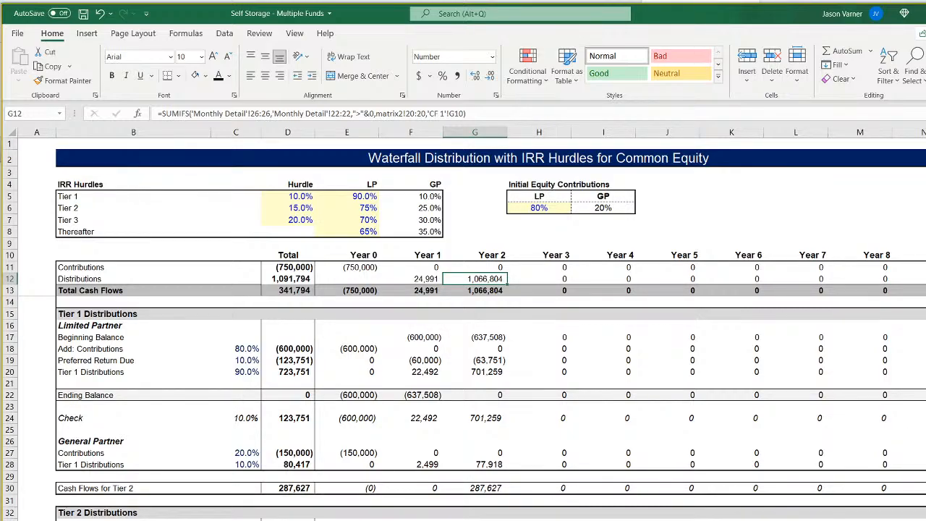
scroll(784, 220, "down", 3)
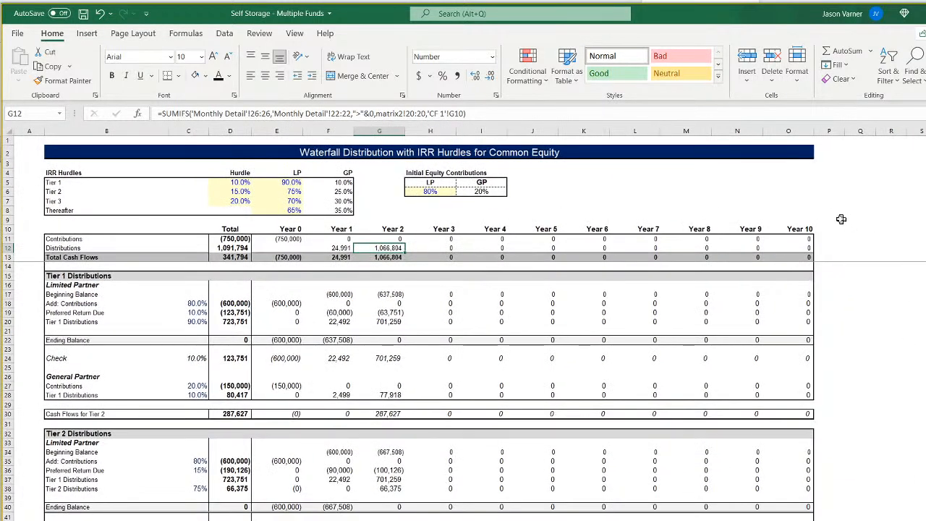
left_click_drag(796, 229, 796, 520)
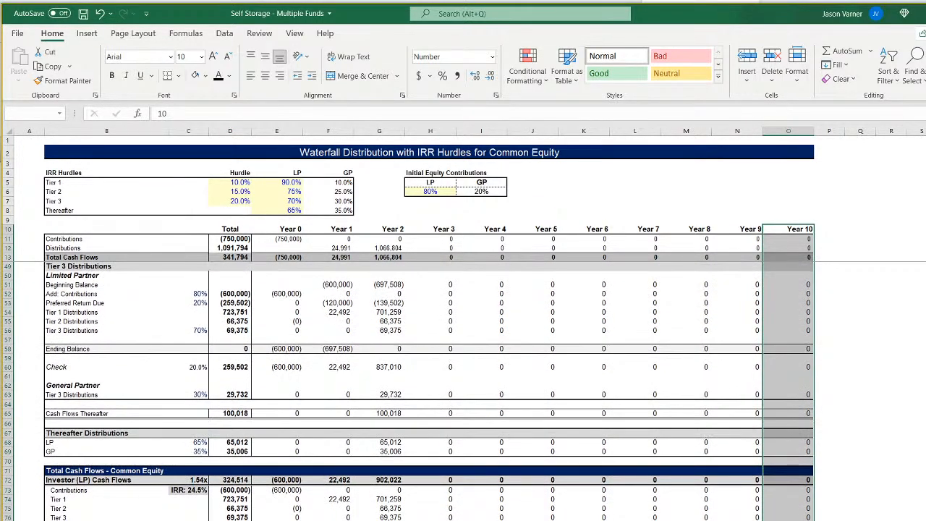
left_click(178, 76)
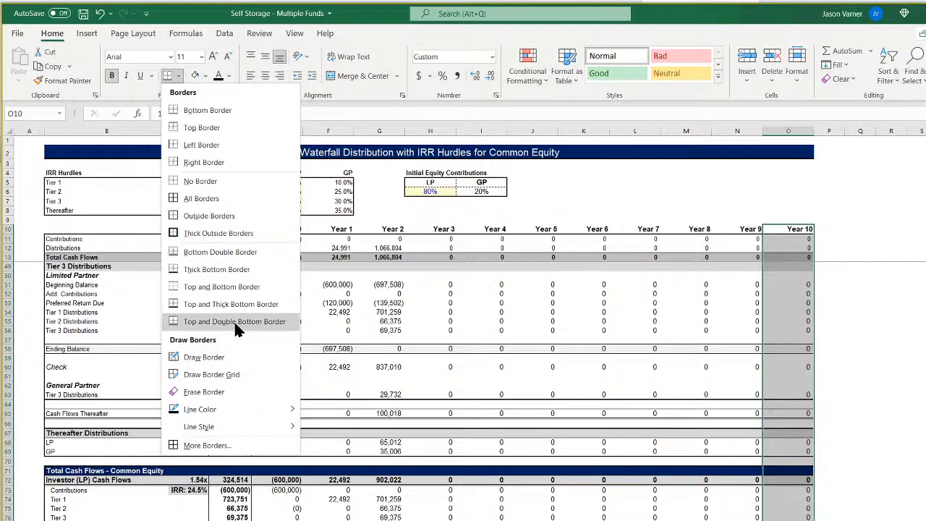
left_click(217, 182)
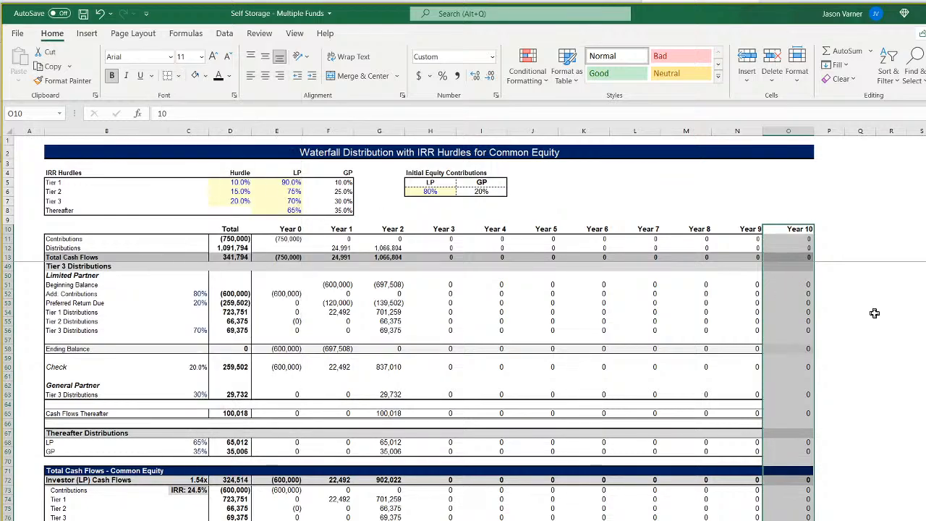
left_click(873, 313)
Replace the Year 2 header in G10 with the formula =F10+1.
left_click(748, 229)
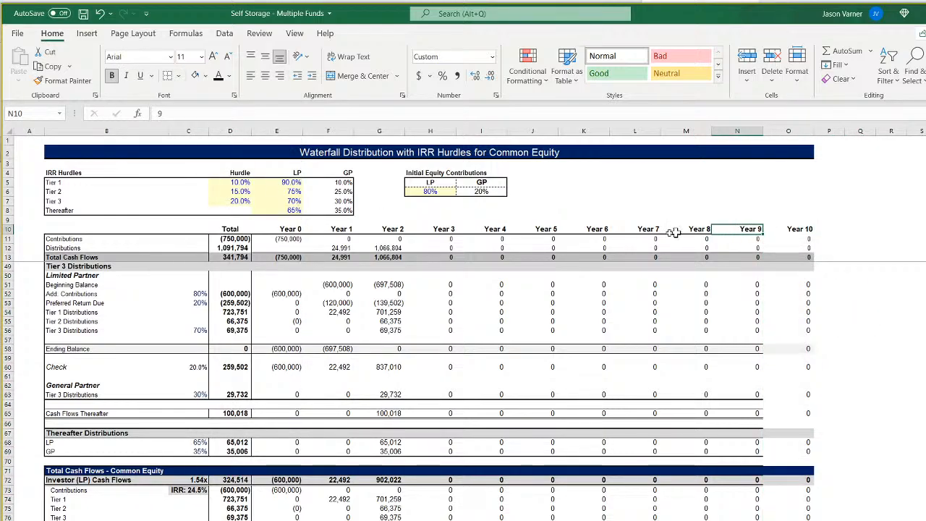
left_click(347, 229)
left_click(384, 227)
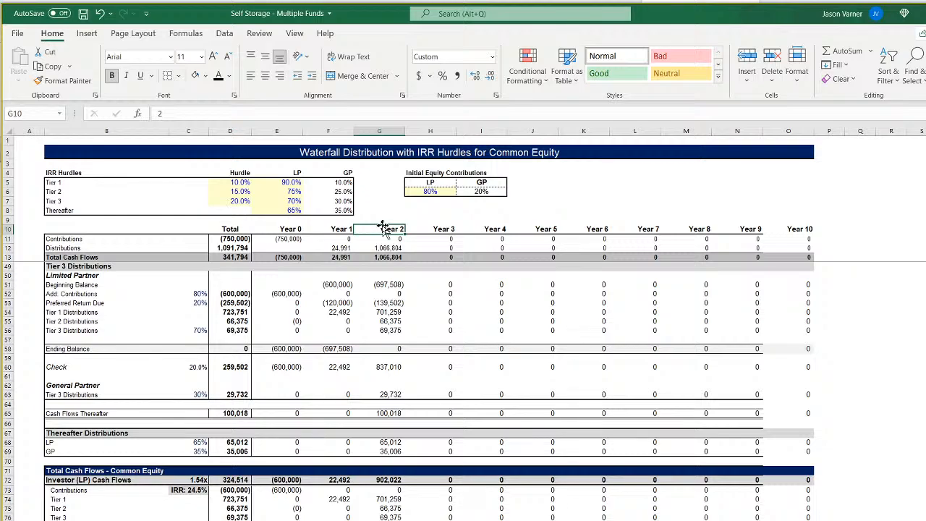
type("=")
left_click(329, 230)
type("+1")
key("Return")
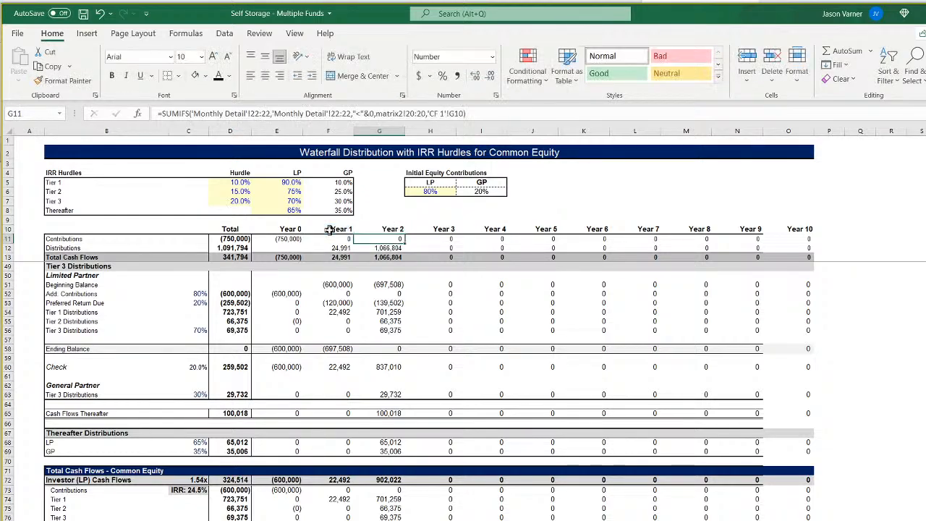
Apply the custom number format "Month" 0 to the period headers in F10:G10.
left_click_drag(329, 230, 381, 229)
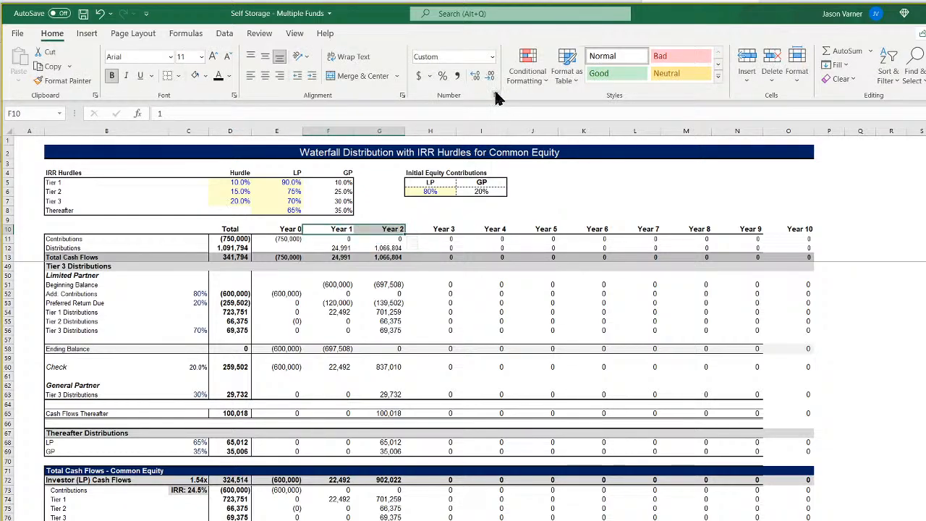
key("ctrl+1")
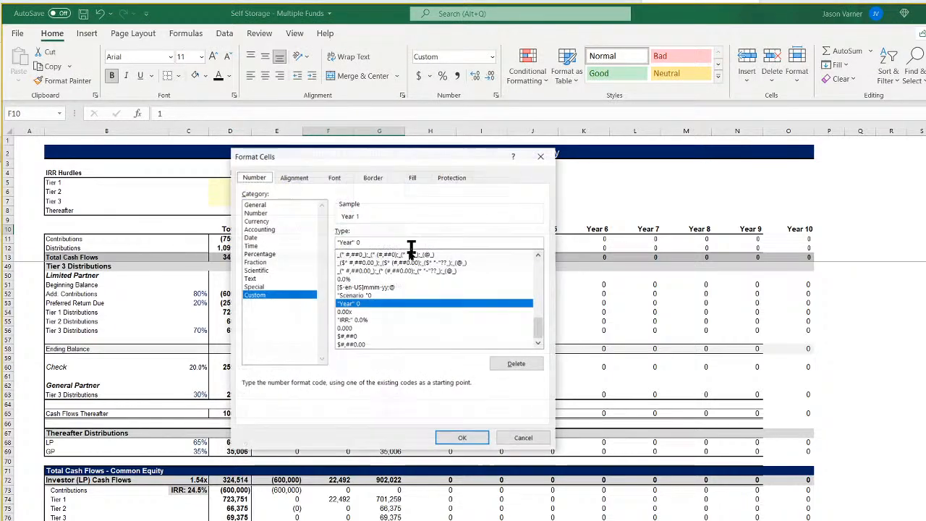
left_click(351, 243)
key("BackSpace")
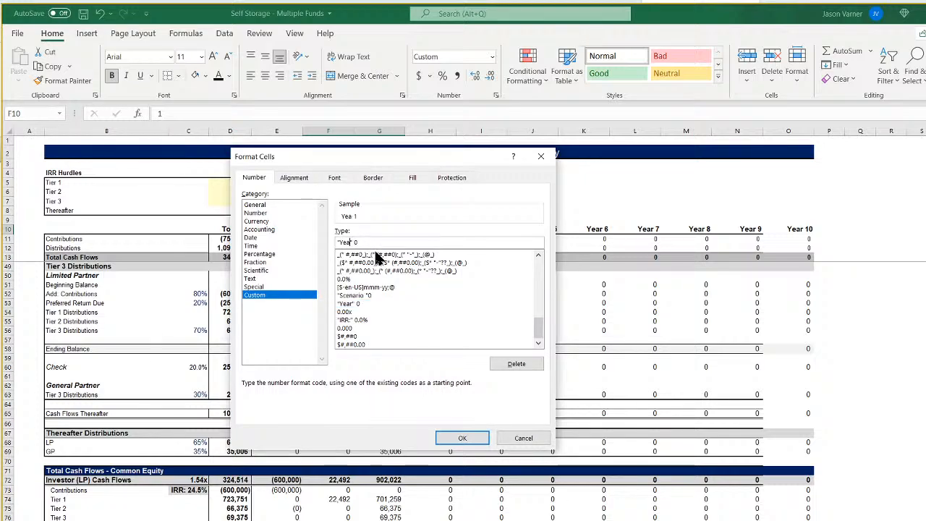
key("BackSpace")
key("BackSpace")
type("Monthly")
key("BackSpace")
key("BackSpace")
key("BackSpace")
type("h")
key("Return")
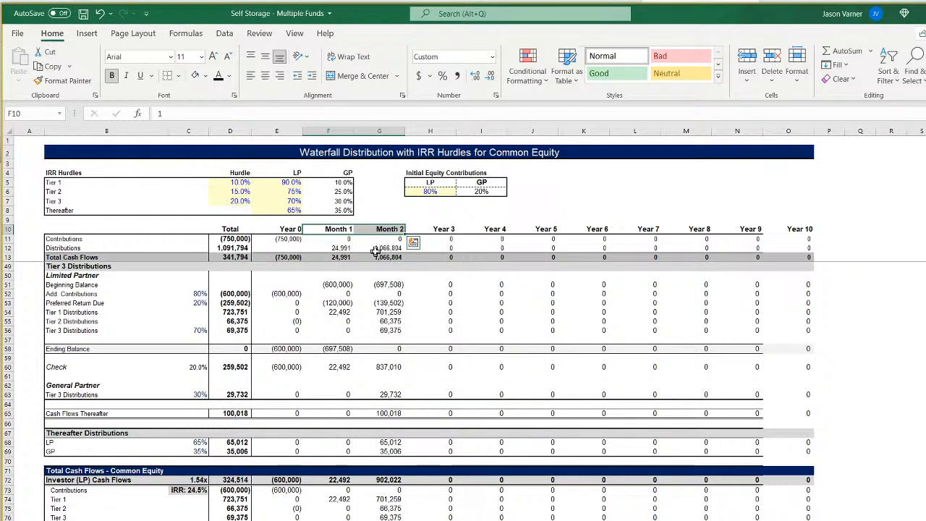
Fill the G10 header formula and its month format across the header row to O10.
left_click(392, 229)
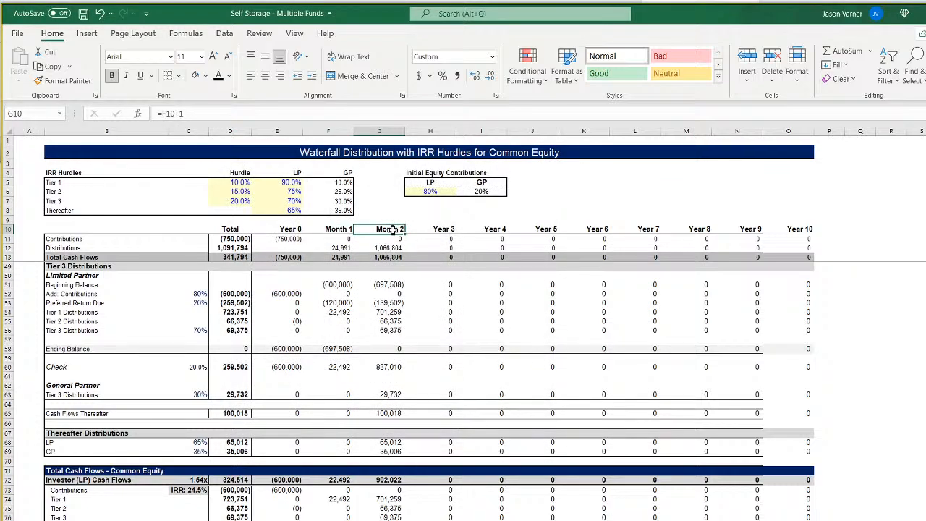
left_click_drag(409, 232, 811, 237)
left_click(747, 293)
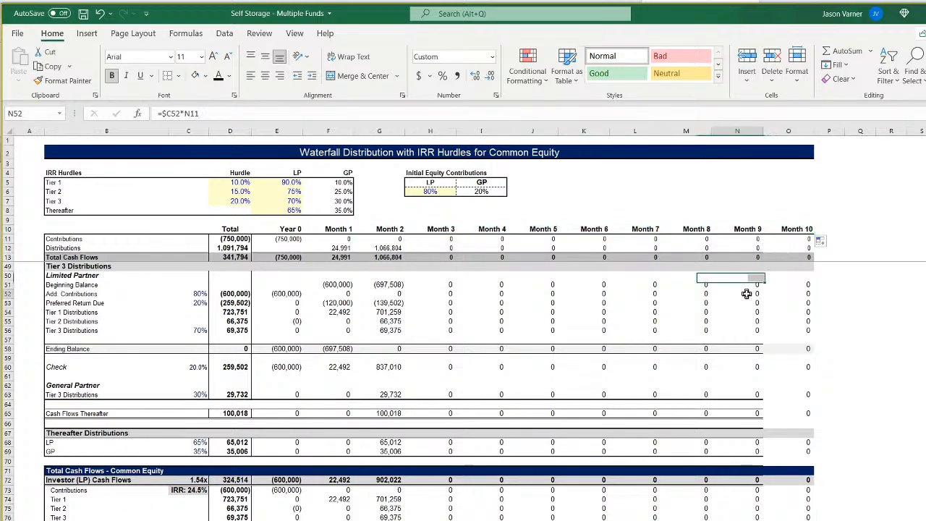
Extend the waterfall by filling the Month 9 column, from the header row down, across to about column GK.
left_click_drag(751, 229, 757, 518)
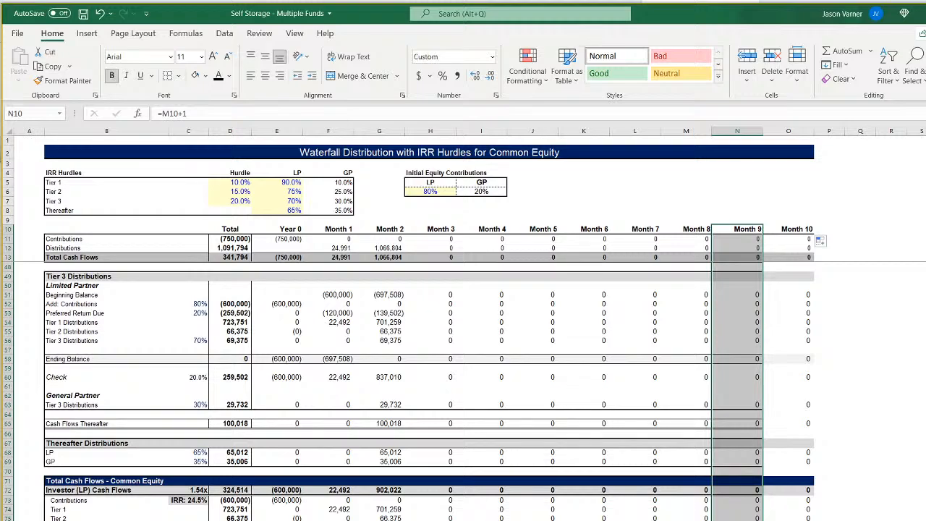
scroll(463, 326, "right", 20)
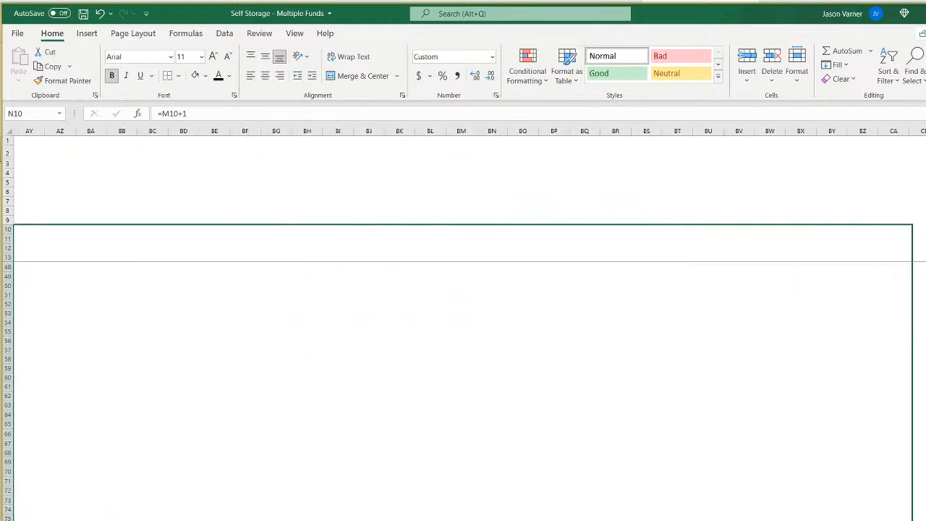
left_click_drag(893, 517, 923, 517)
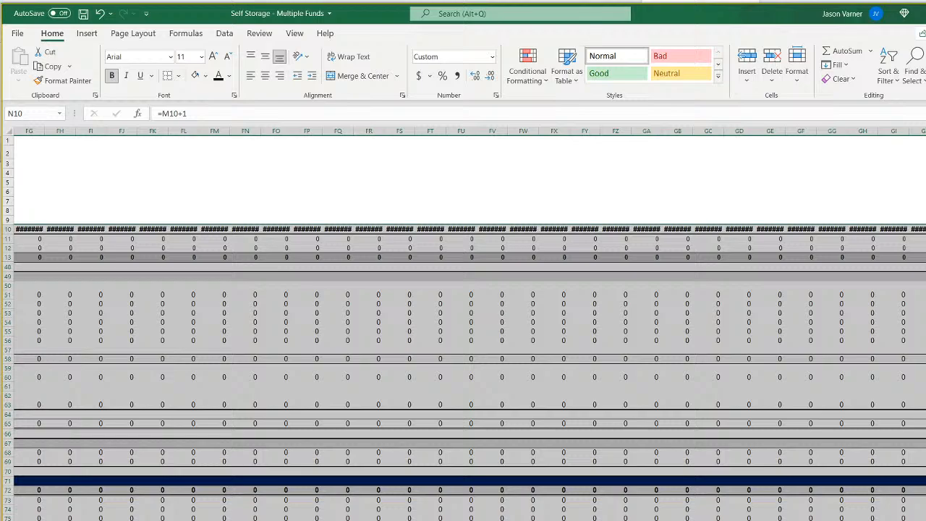
Clear all contents and formatting from the excess columns FH through GK.
left_click_drag(924, 131, 60, 131)
left_click(841, 79)
left_click(850, 98)
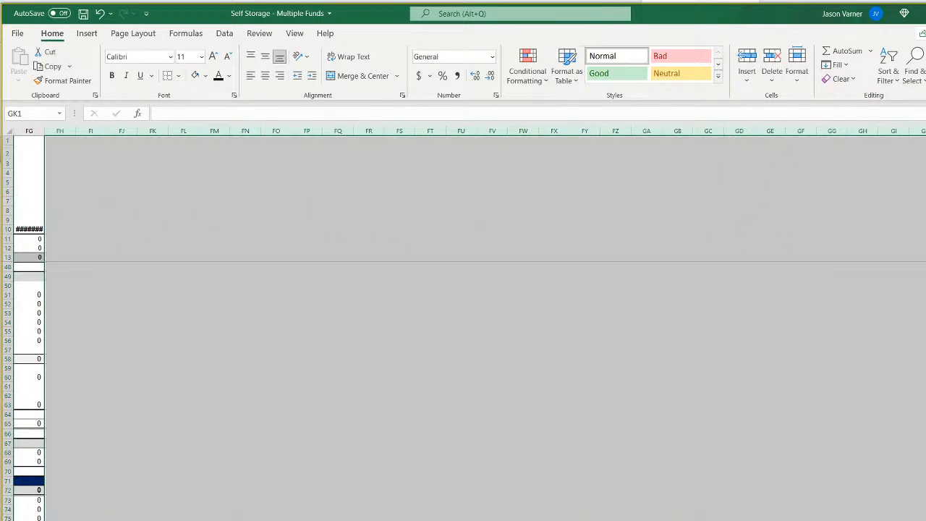
Set the width of columns E through FG to 13.
scroll(798, 167, "left", 9)
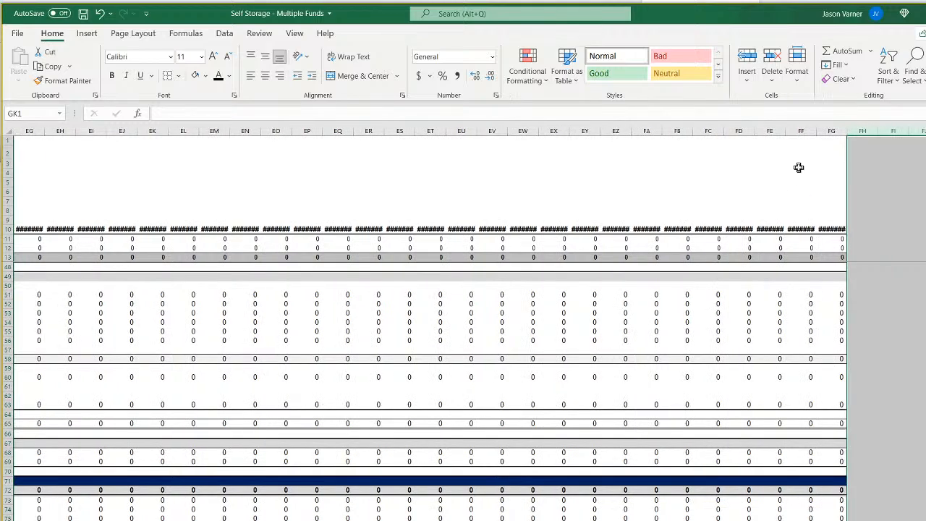
mouse_move(832, 131)
left_mouse_down()
mouse_move(2, 197)
mouse_move(266, 189)
left_mouse_up()
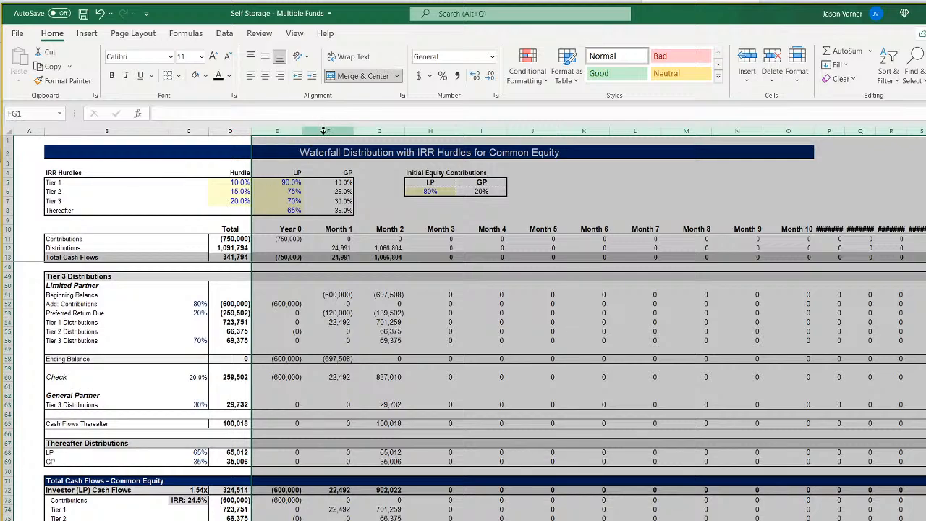
right_click(325, 131)
left_click(365, 302)
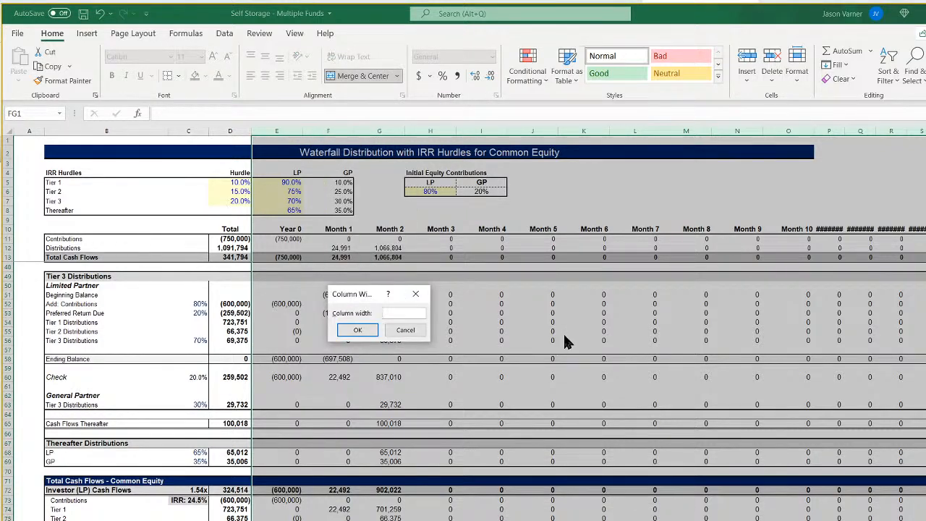
type("8")
key("Return")
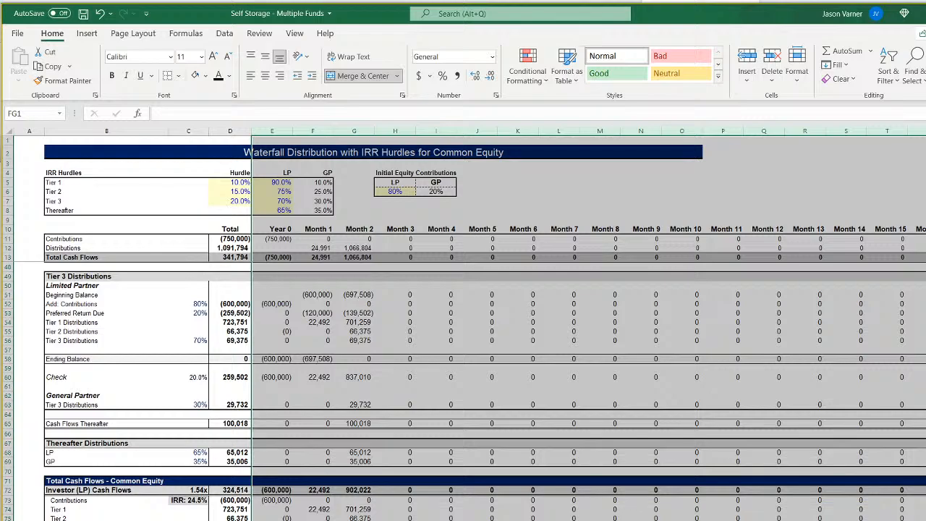
right_click(522, 130)
left_click(579, 303)
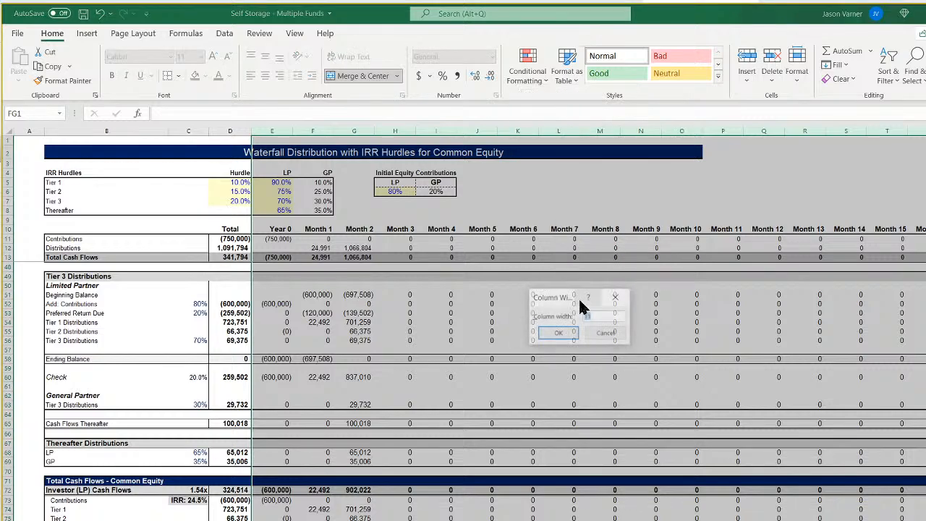
type("13")
key("Return")
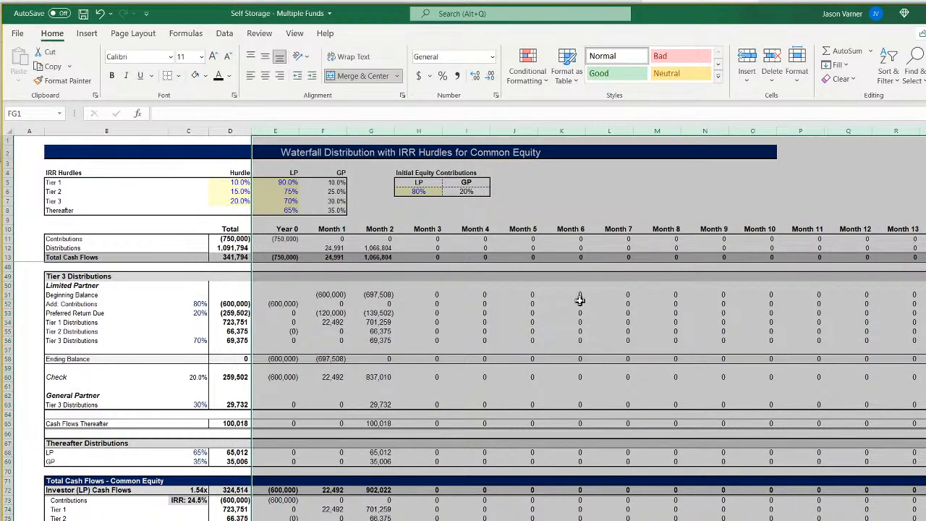
Clear all contents and formatting from columns DV through FG so the waterfall ends at Month 120.
scroll(469, 325, "right", 20)
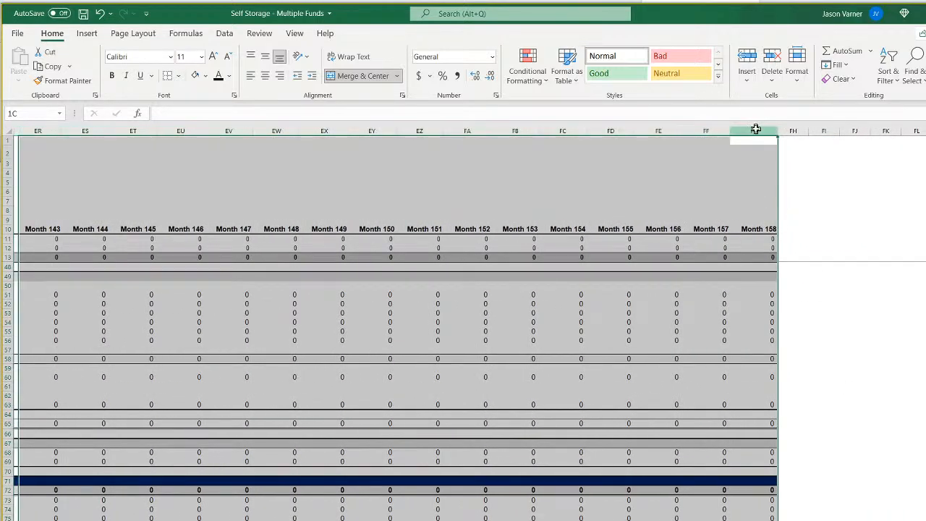
left_click_drag(757, 131, 102, 152)
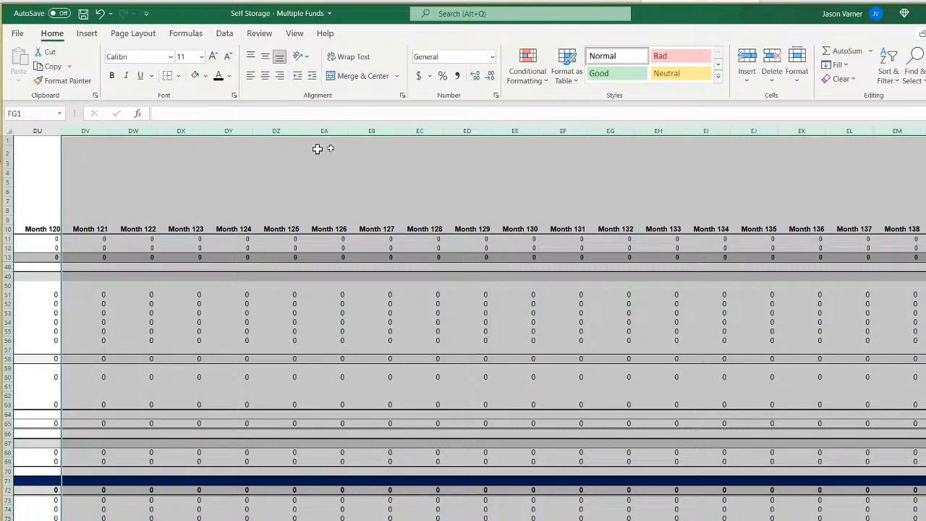
left_click(839, 81)
left_click(843, 93)
left_click(645, 396)
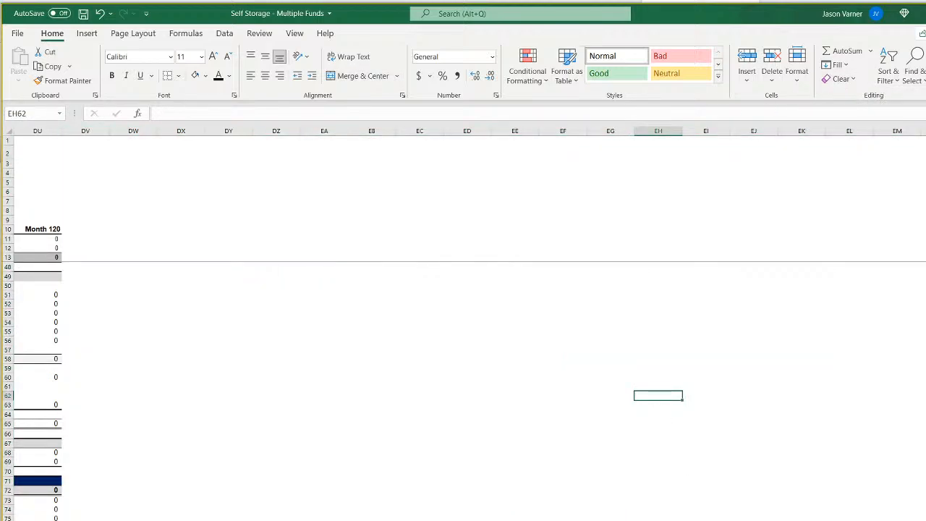
Review the waterfall's monthly columns, the Tier 1 hurdle and the Year 0 and Month 1 formulas for Tier 3 Add. Contributions.
scroll(469, 326, "left", 12)
scroll(469, 326, "right", 5)
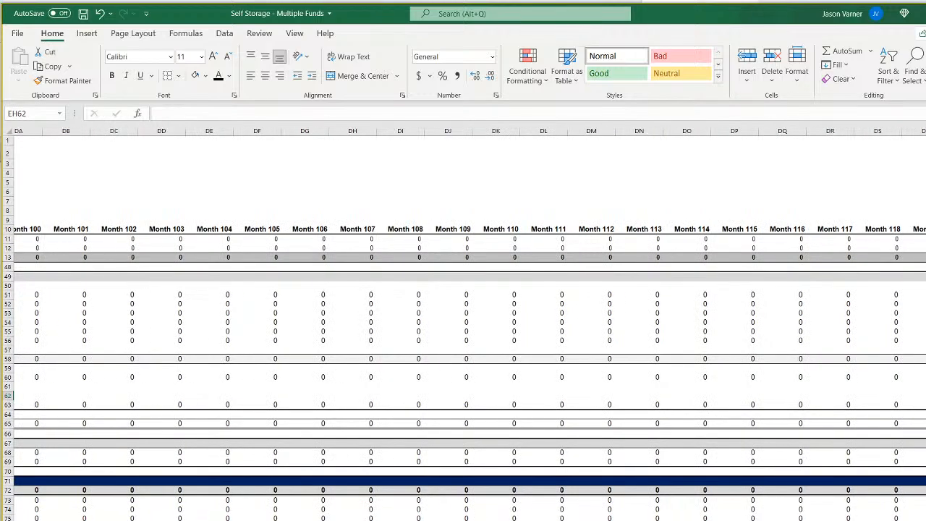
scroll(469, 326, "left", 20)
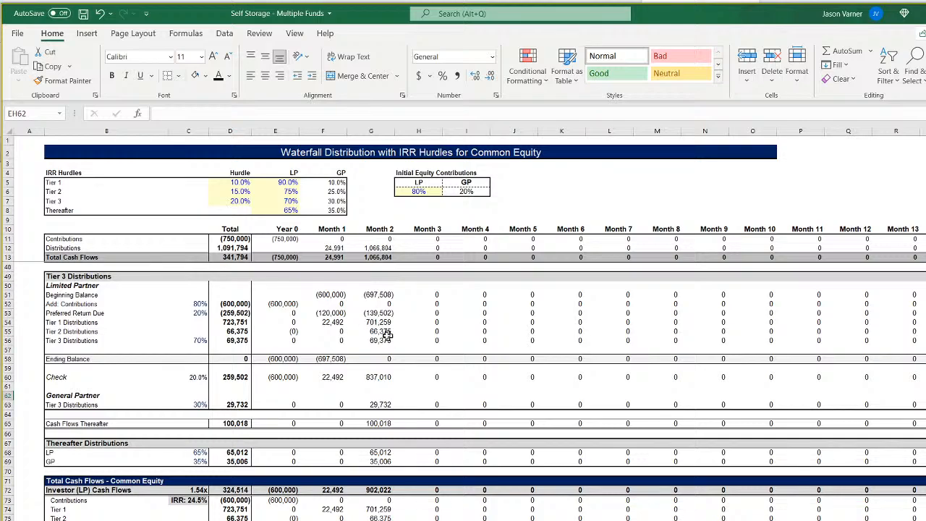
left_click(341, 227)
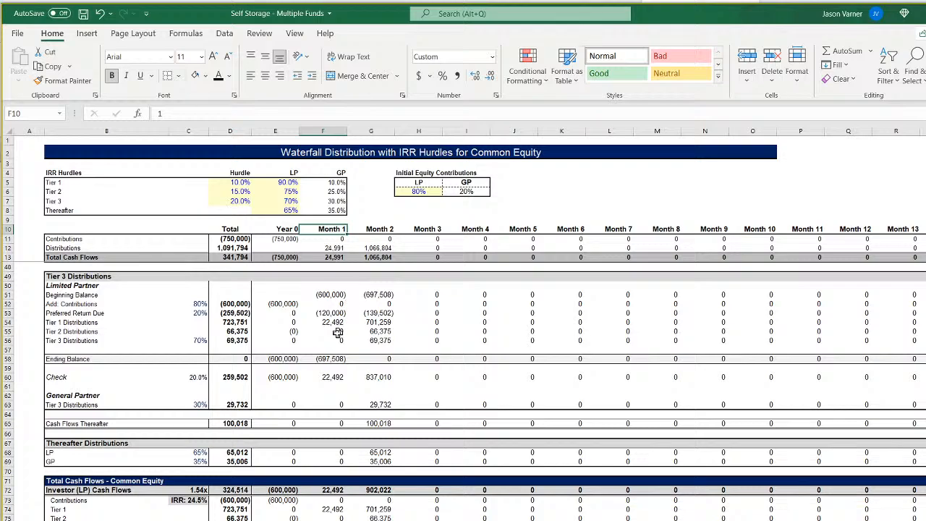
left_click(244, 182)
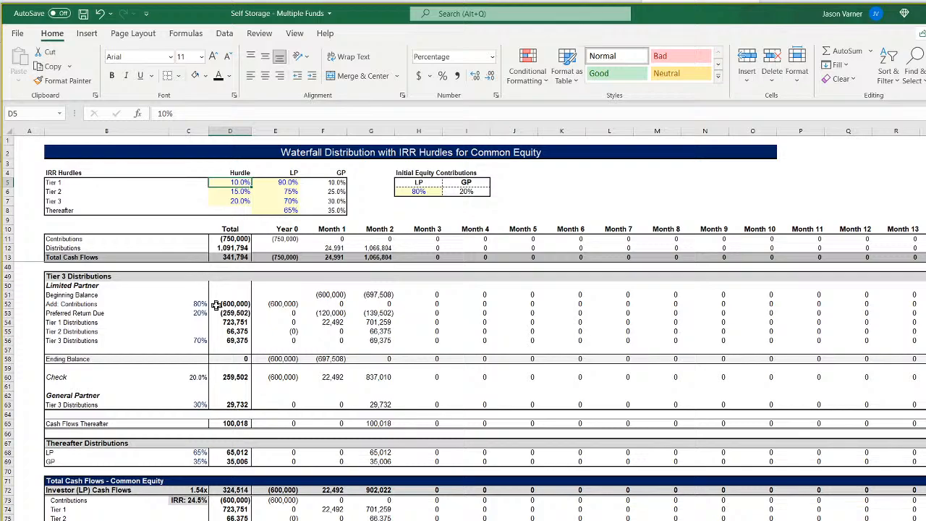
left_click(290, 238)
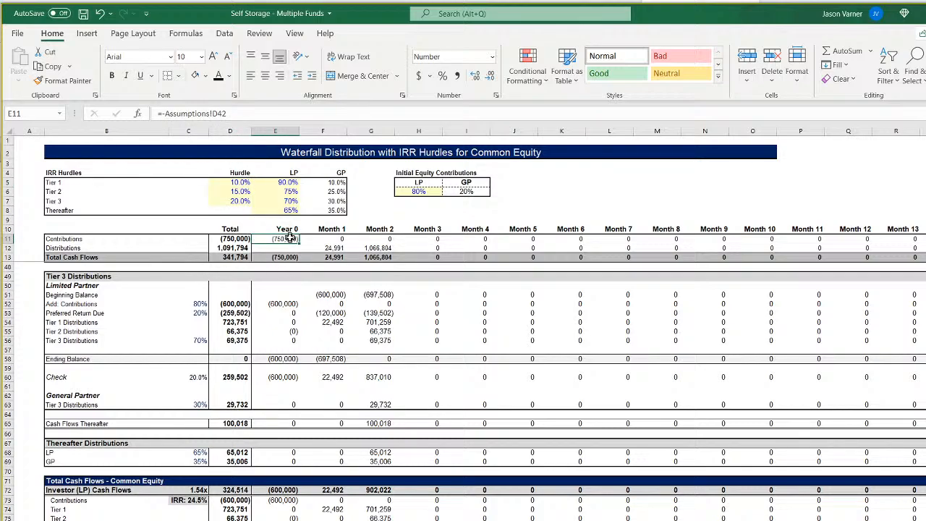
left_click(198, 303)
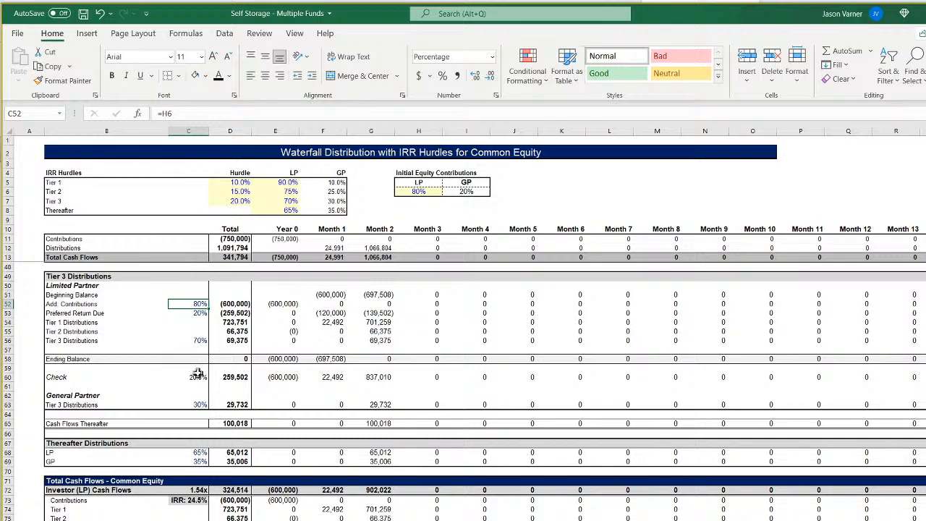
double_click(286, 304)
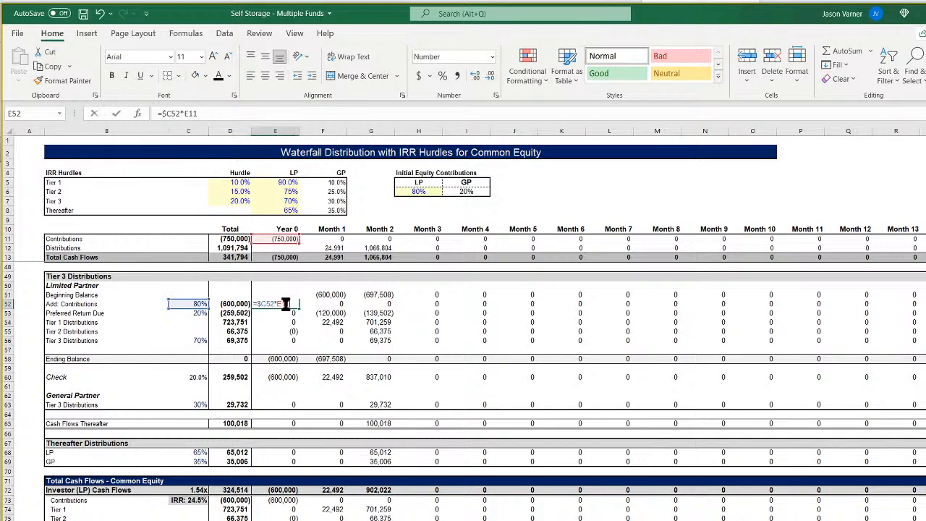
key("Escape")
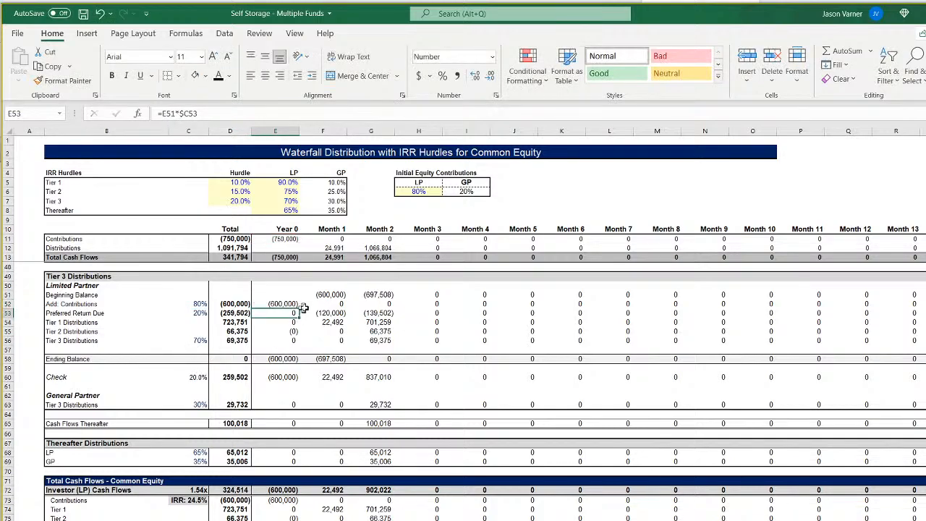
left_click(335, 304)
double_click(335, 304)
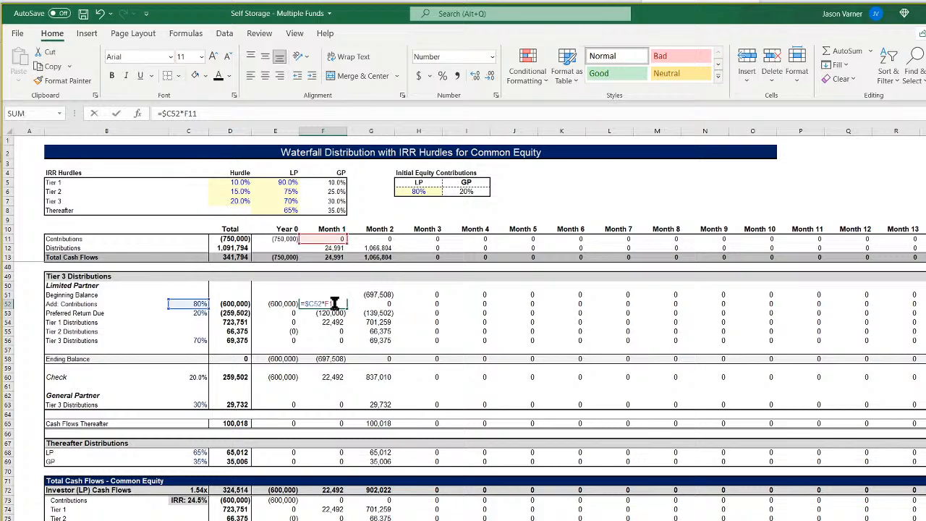
key("Escape")
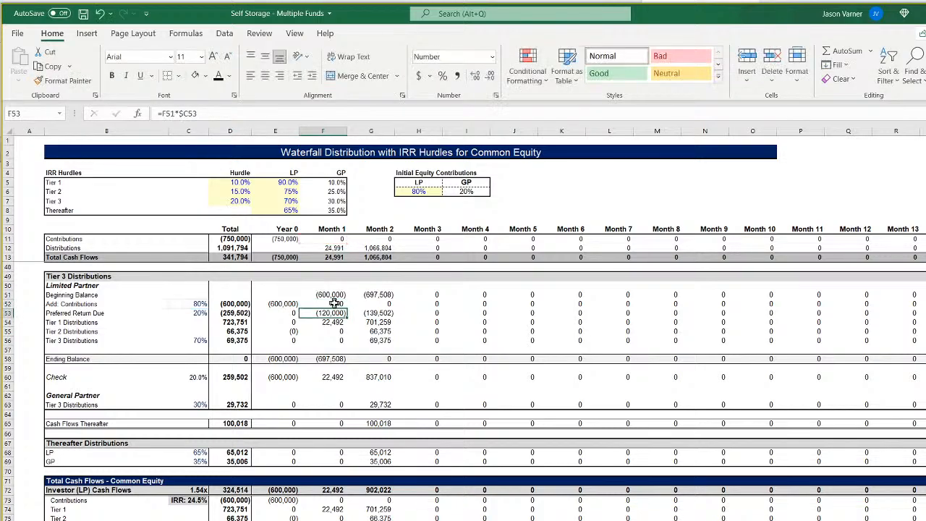
Inspect the SUMIFS formulas behind the Month 1 Contributions and Distributions cells in the waterfall's cash flow section.
left_click(331, 248)
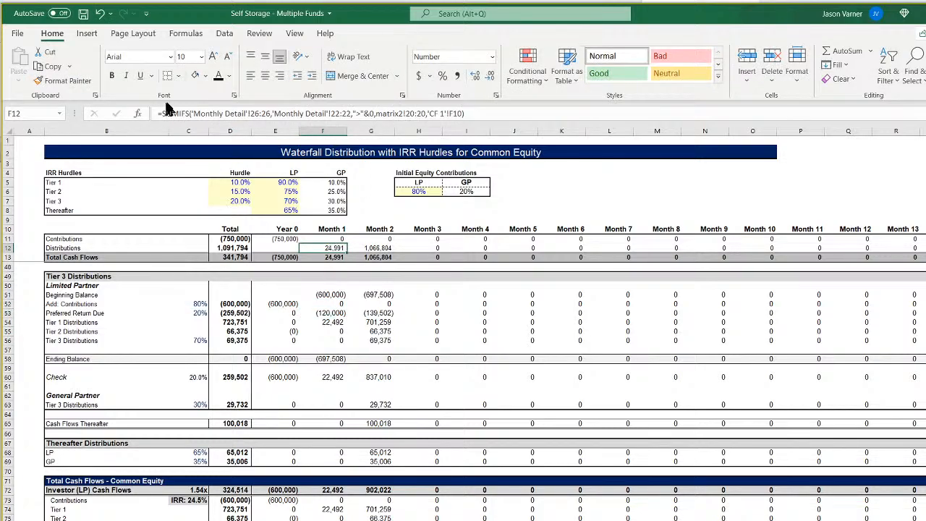
left_click(332, 239)
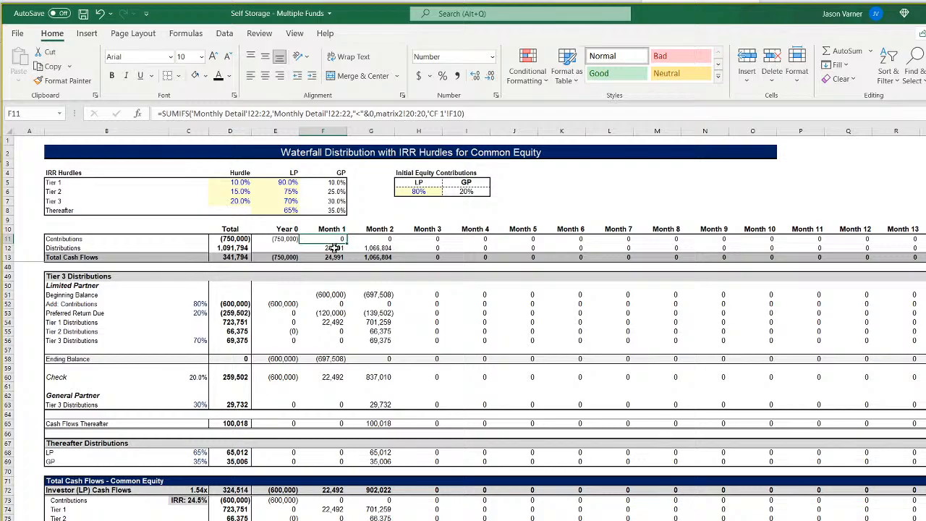
left_click(332, 248)
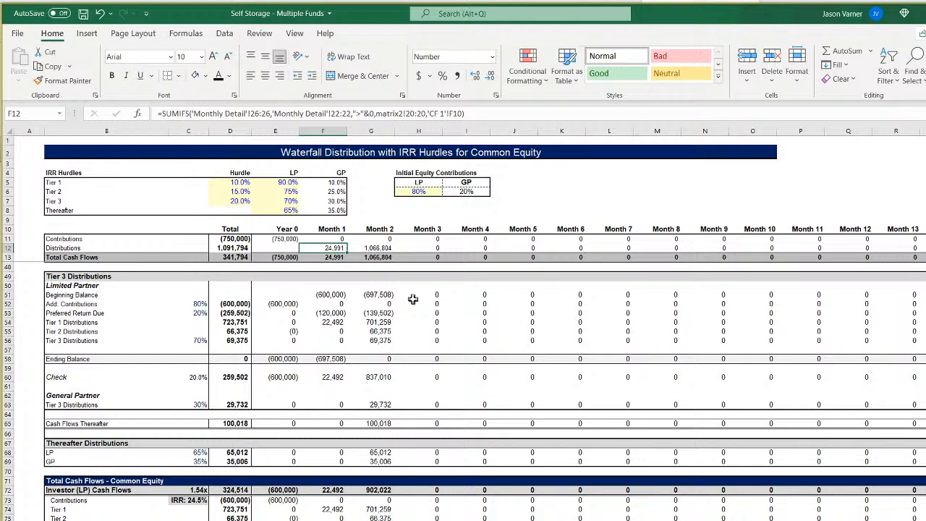
double_click(325, 248)
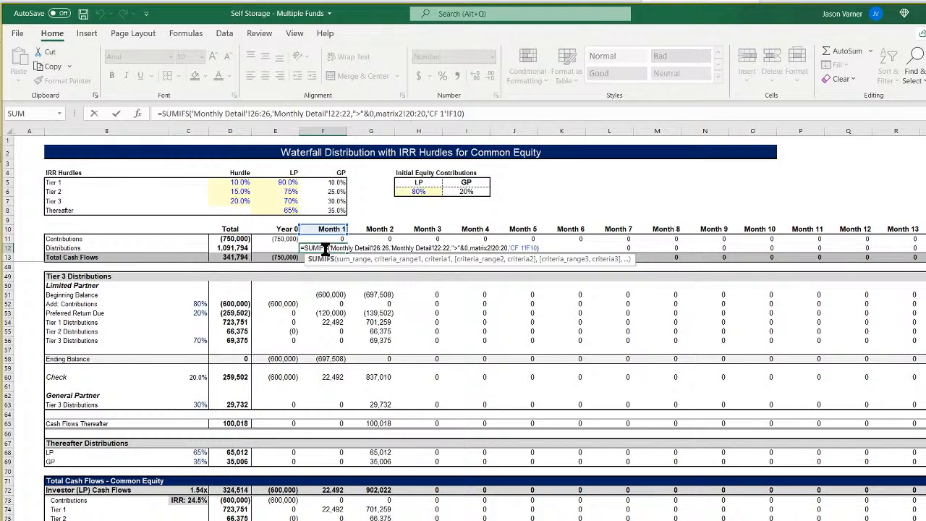
key("Return")
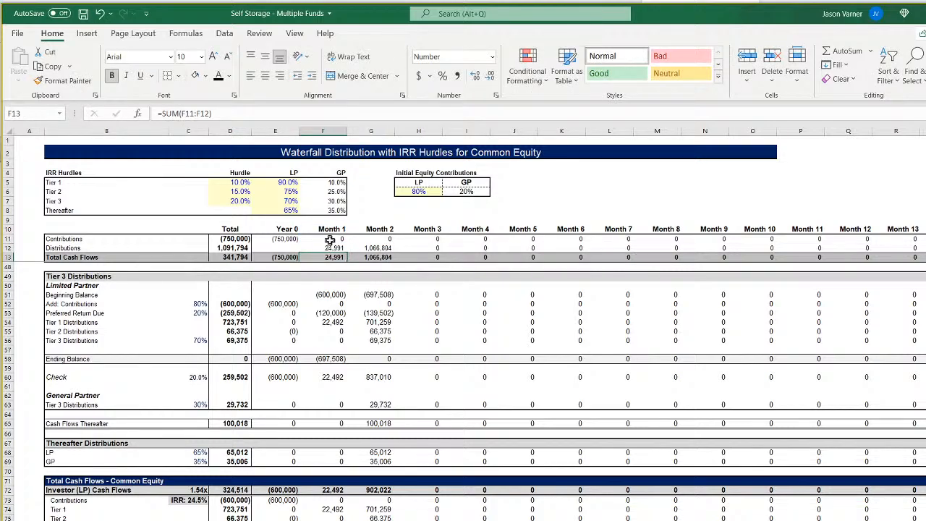
left_click(332, 249)
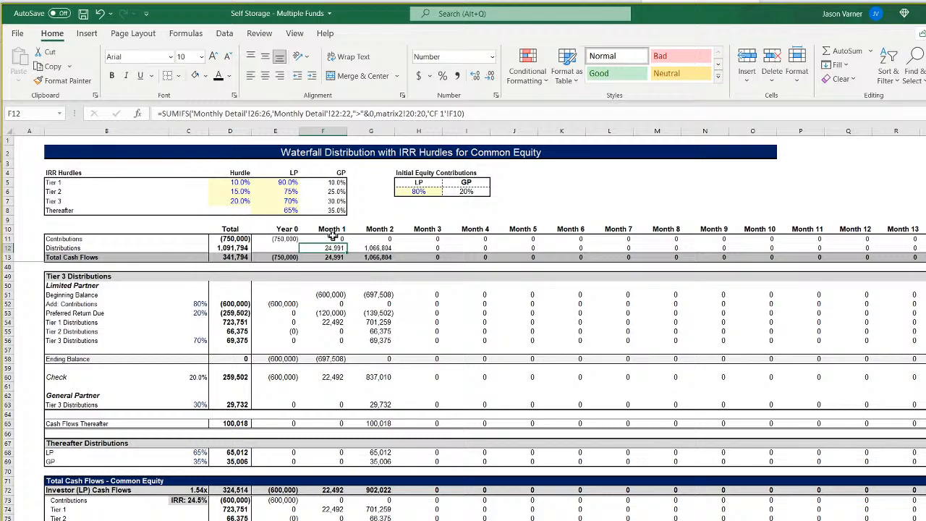
left_click(333, 238)
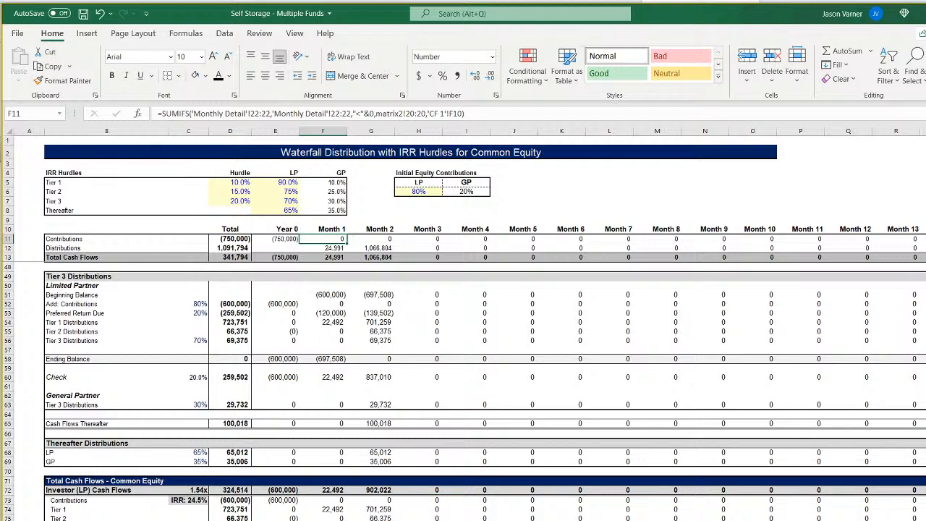
Check the Net Operating Income row in the monthly pro-forma and the Fund 1 month-number row in matrix2, ending back on the waterfall.
left_click(366, 520)
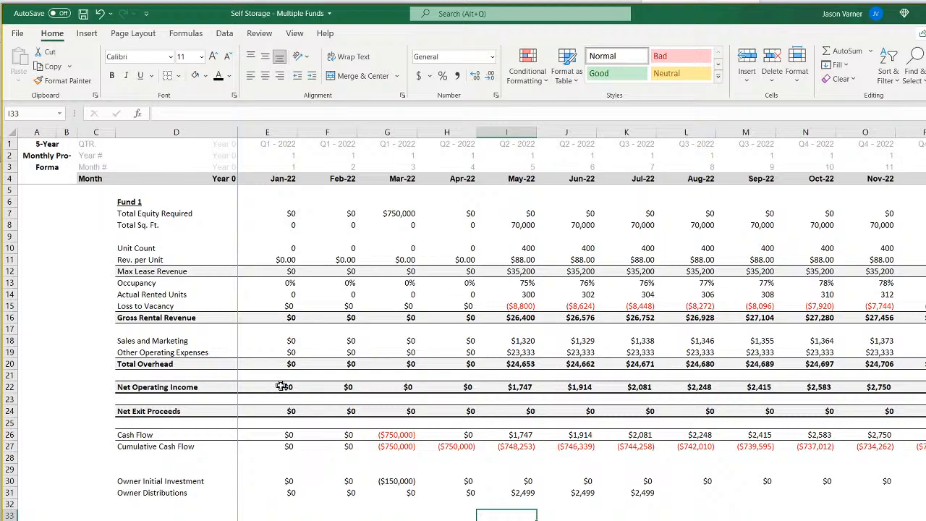
left_click_drag(282, 386, 602, 381)
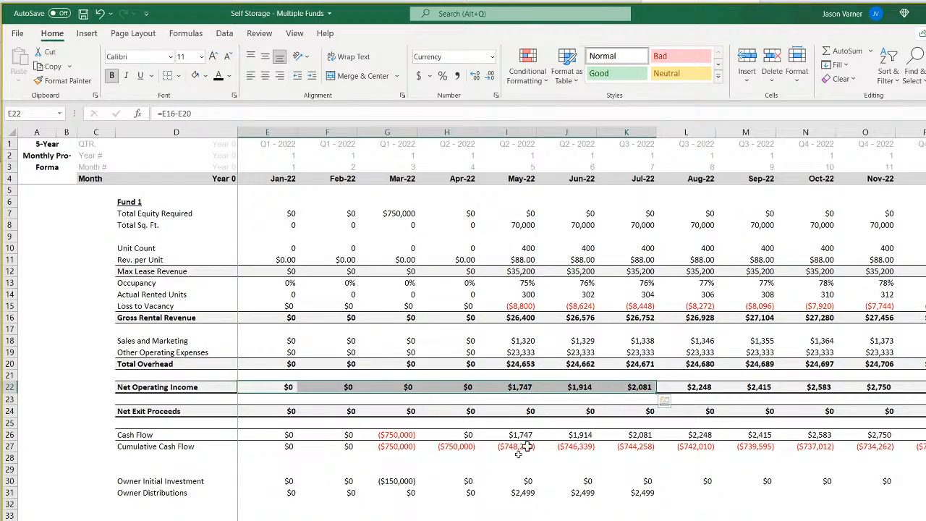
left_click(450, 520)
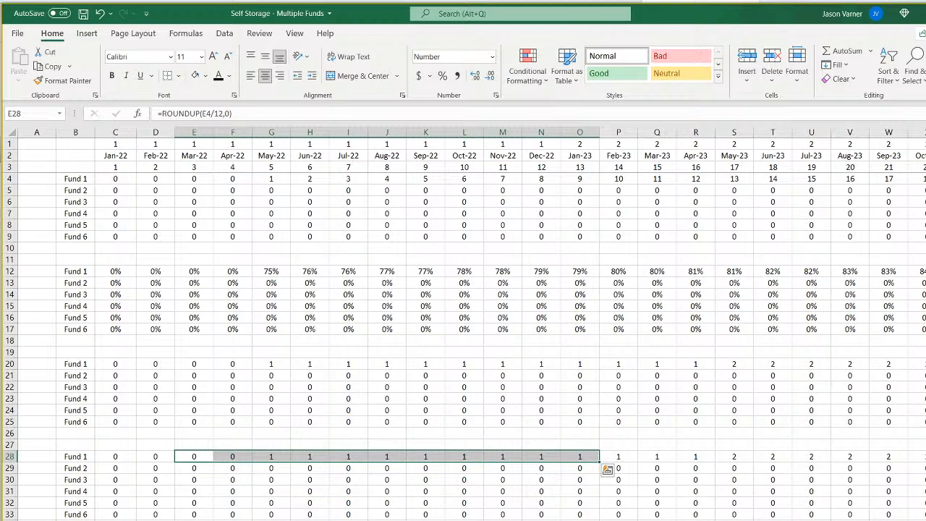
left_click(114, 180)
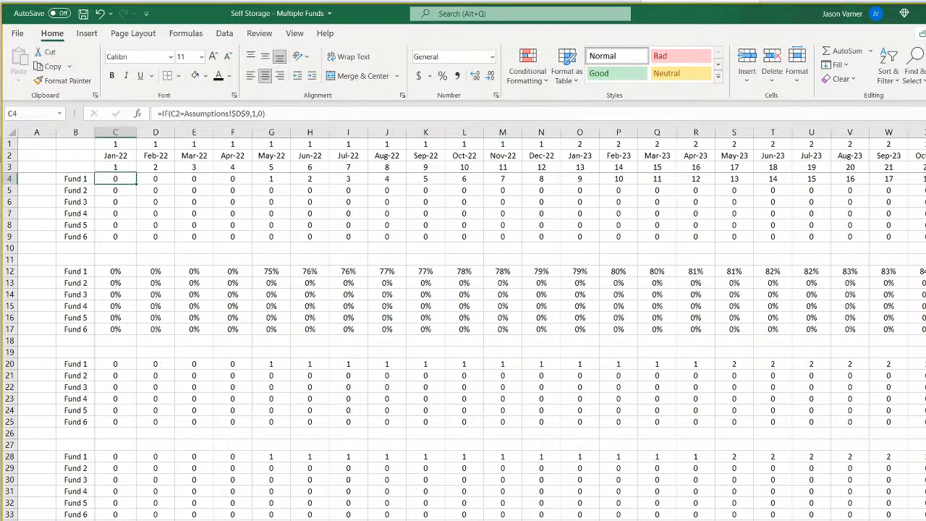
key("ctrl+Page_Down")
key("ctrl+Page_Down")
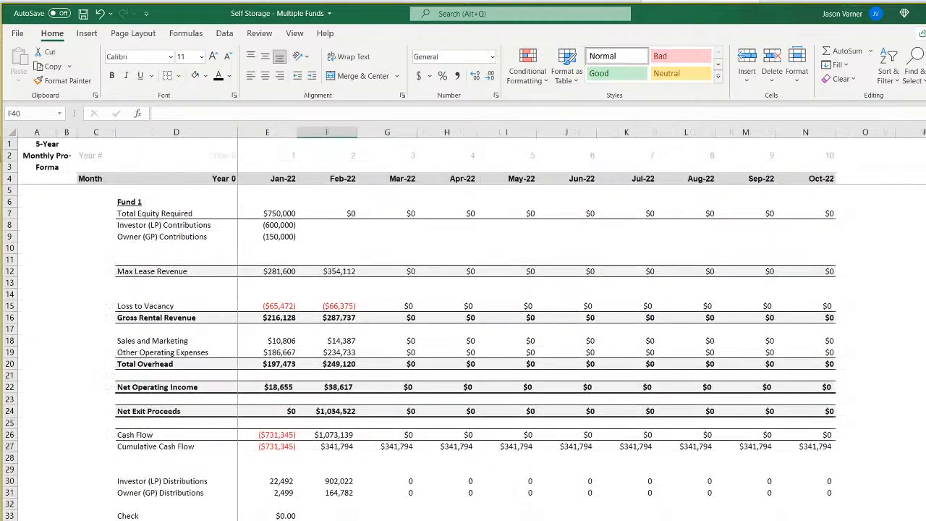
key("ctrl+Page_Down")
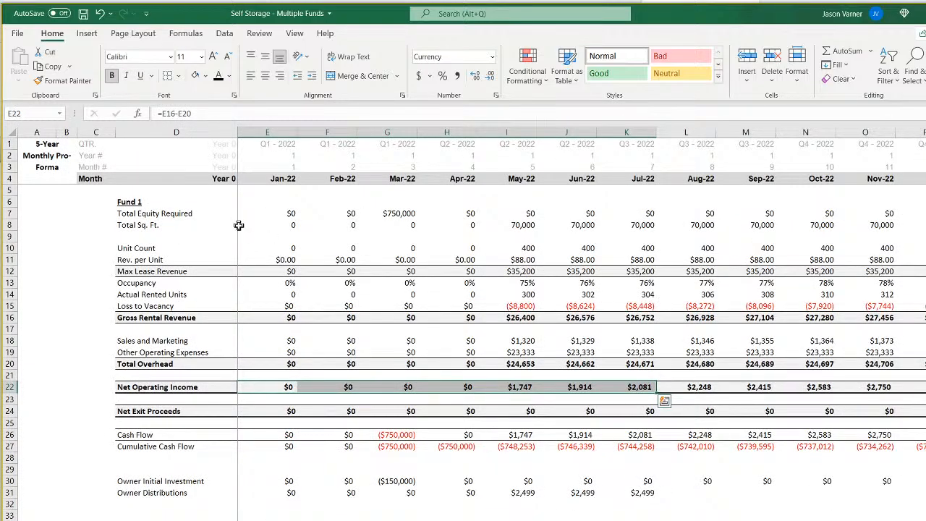
key("ctrl+Page_Down")
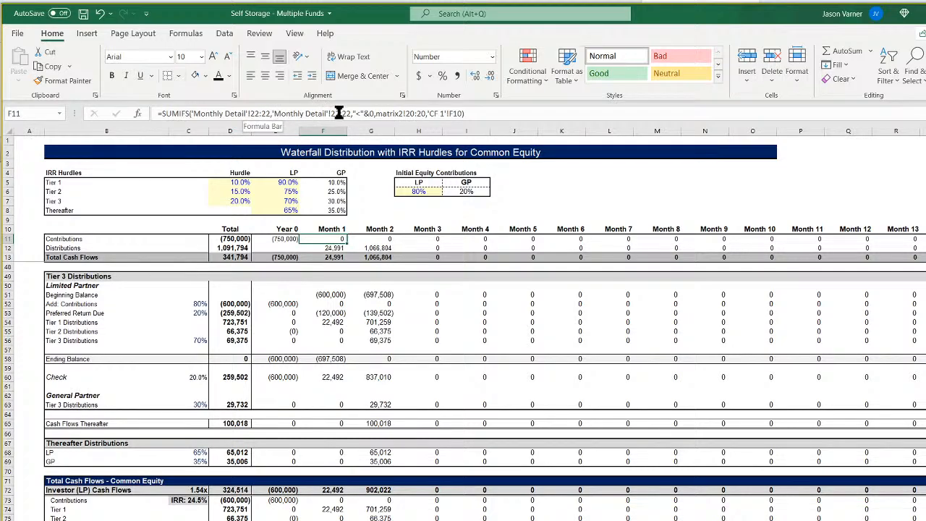
Change the second criteria range in the Month 1 Contributions SUMIFS formula (F11) to matrix2!4:4.
left_click(416, 113)
key("BackSpace")
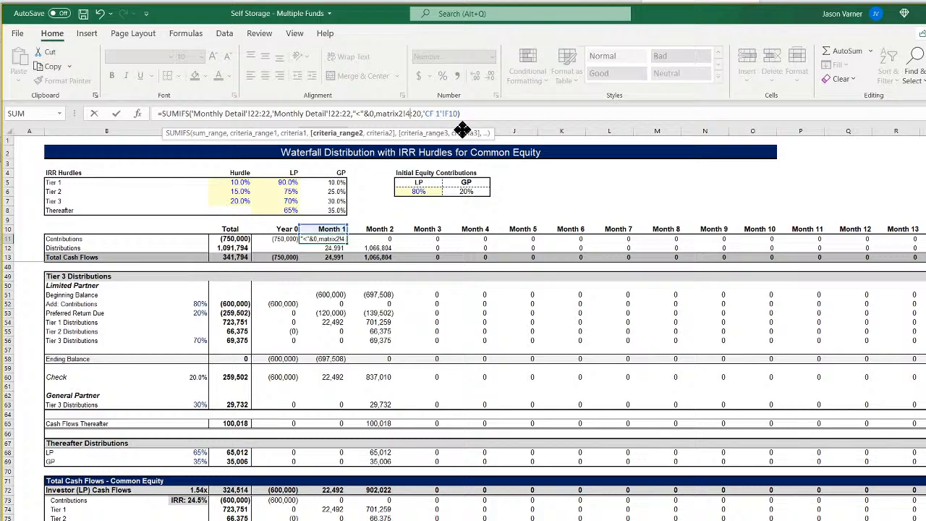
type("4")
key("Right")
key("Right")
key("Right")
key("BackSpace")
key("BackSpace")
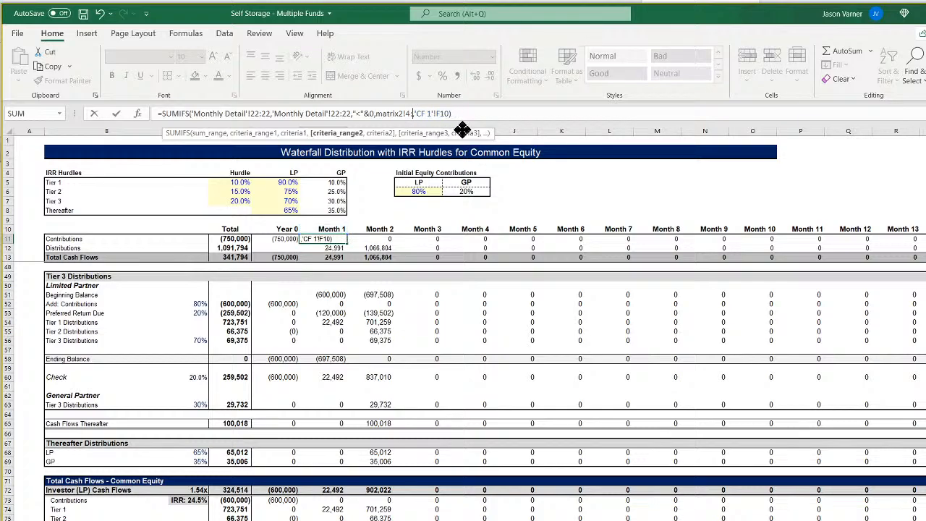
type("4")
key("Return")
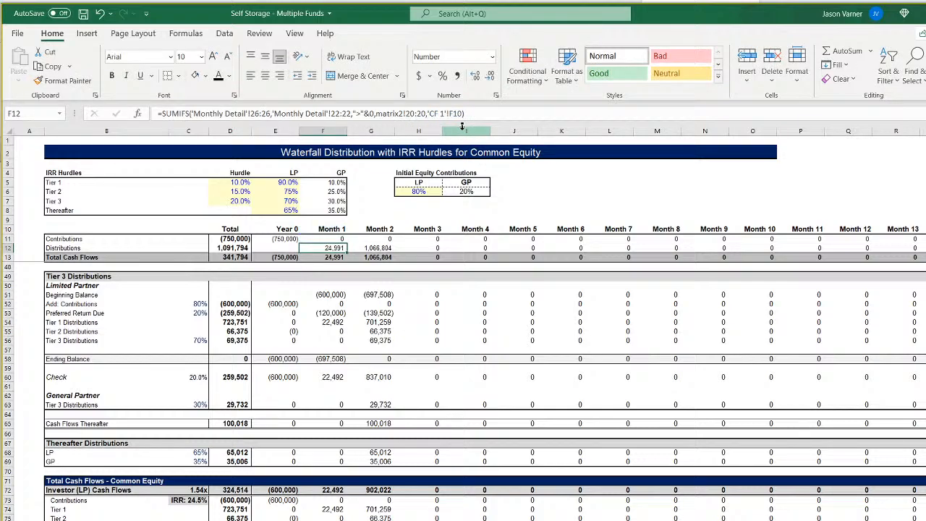
Fill the Month 1 Contributions formula across row 11 through Month 11.
left_click(337, 240)
left_click_drag(347, 243, 821, 241)
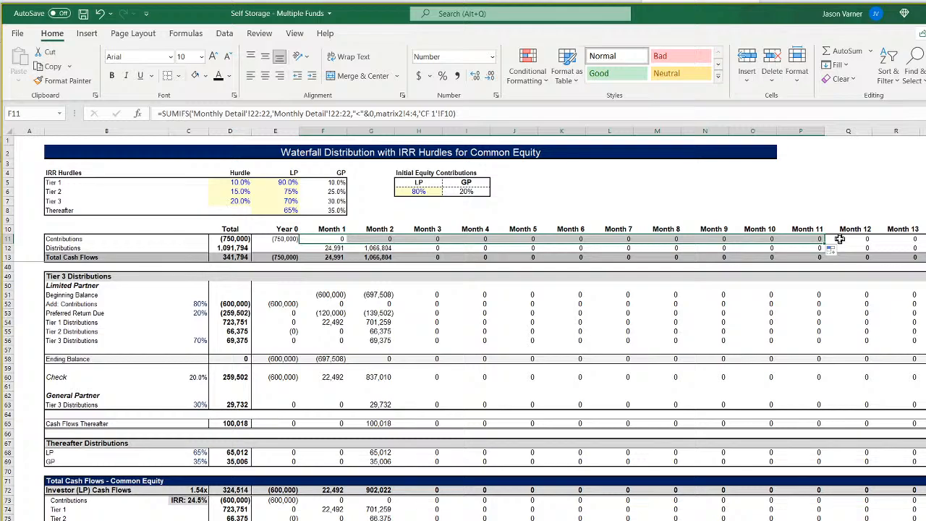
left_click(329, 240)
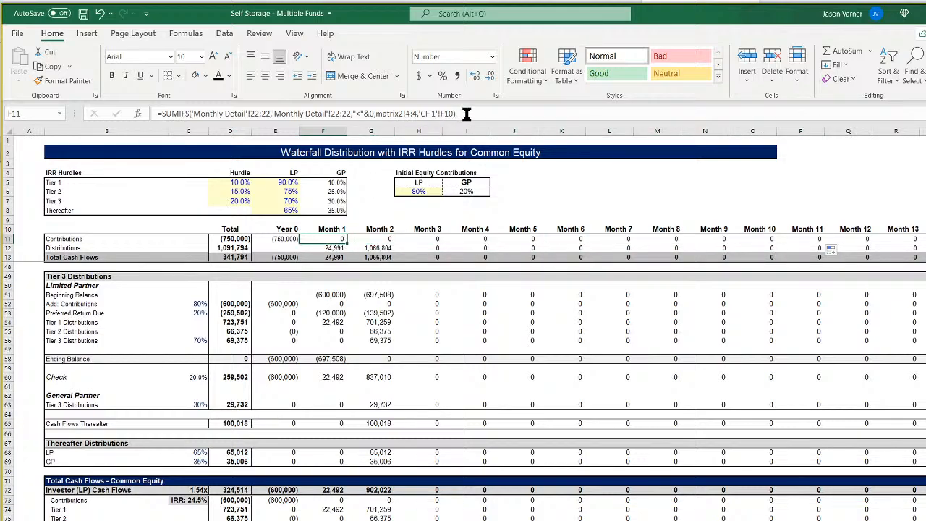
Change the second criteria range in the Month 1 Distributions formula (F12) to matrix2!4:4 and fill it across through Month 12.
left_click(325, 247)
left_click(415, 113)
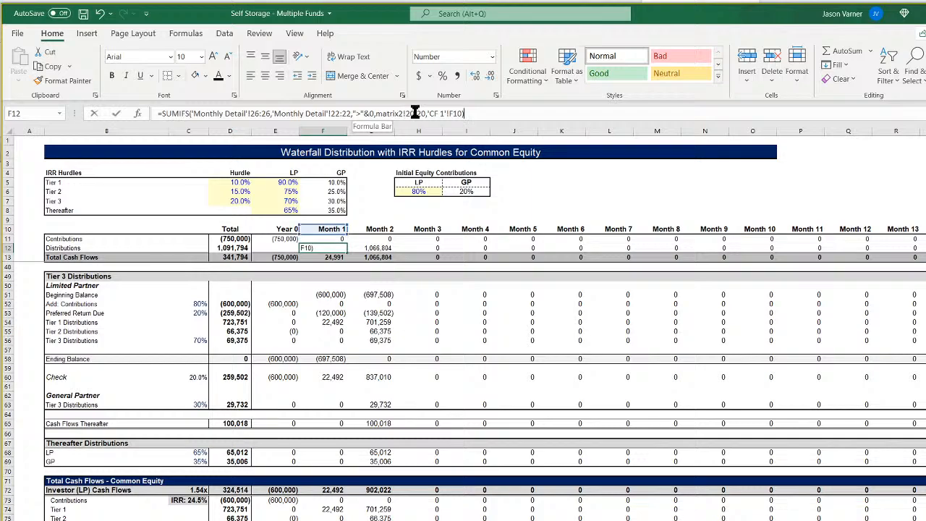
key("BackSpace")
type("4")
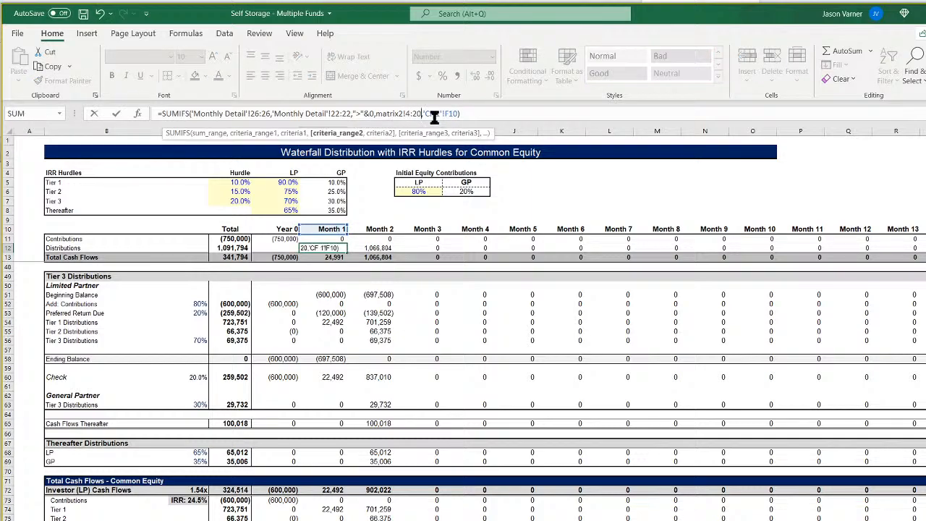
key("Return")
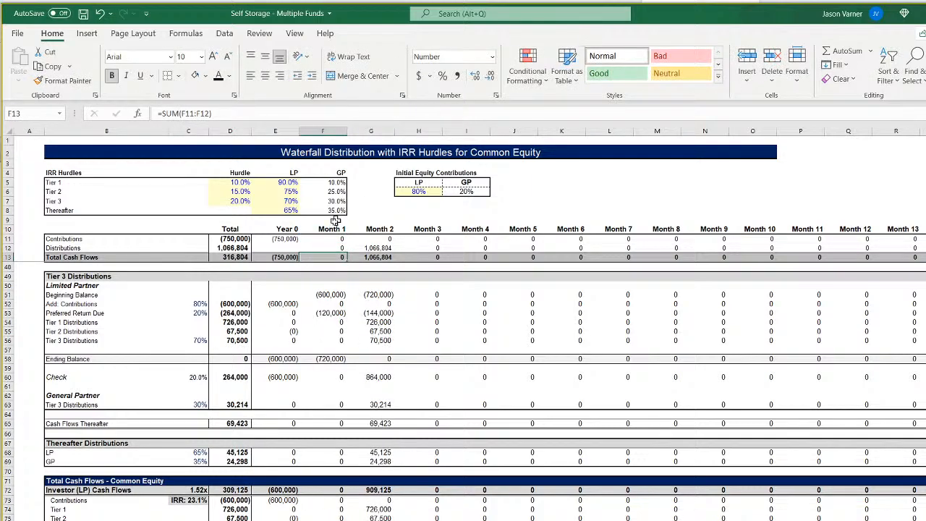
left_click(330, 247)
double_click(332, 249)
key("Escape")
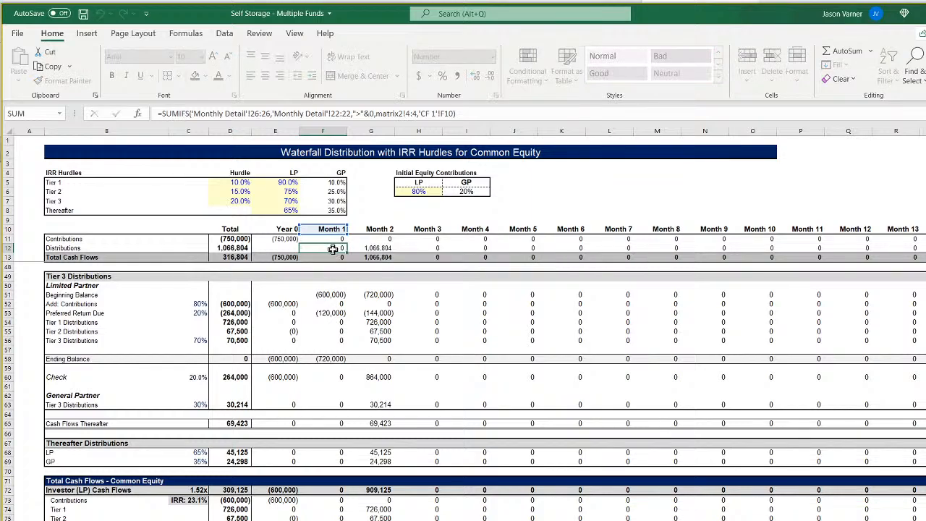
left_click_drag(347, 252, 887, 262)
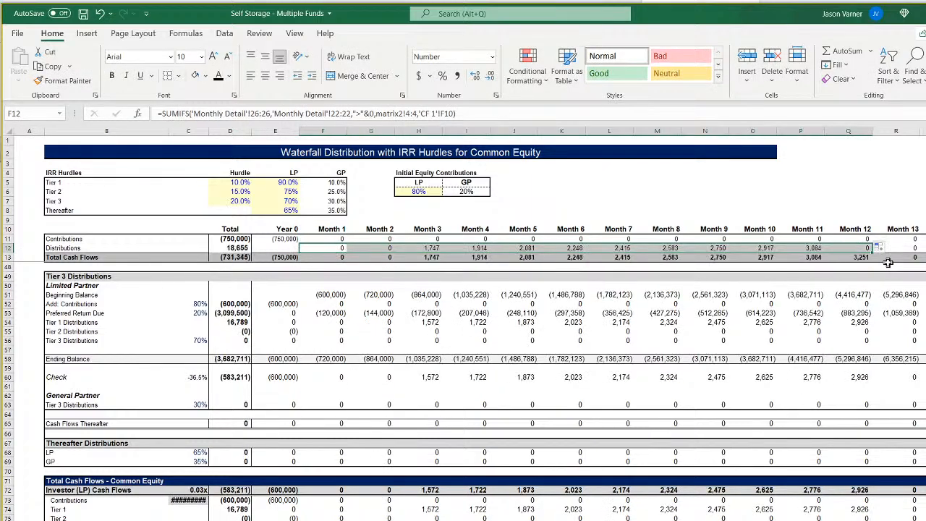
left_click(858, 247)
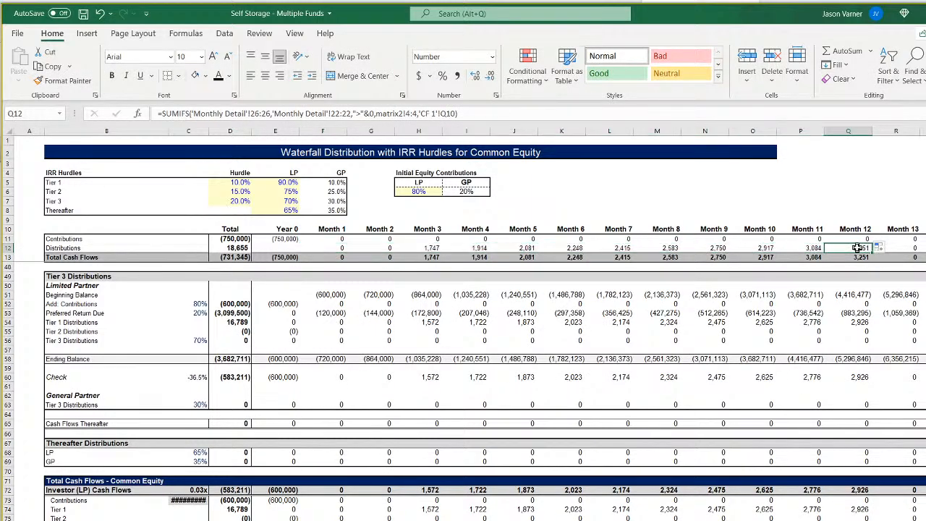
Set Fund 1's construction length to 4 months on the Assumptions sheet, then return to the CF 1 waterfall.
left_click(426, 250)
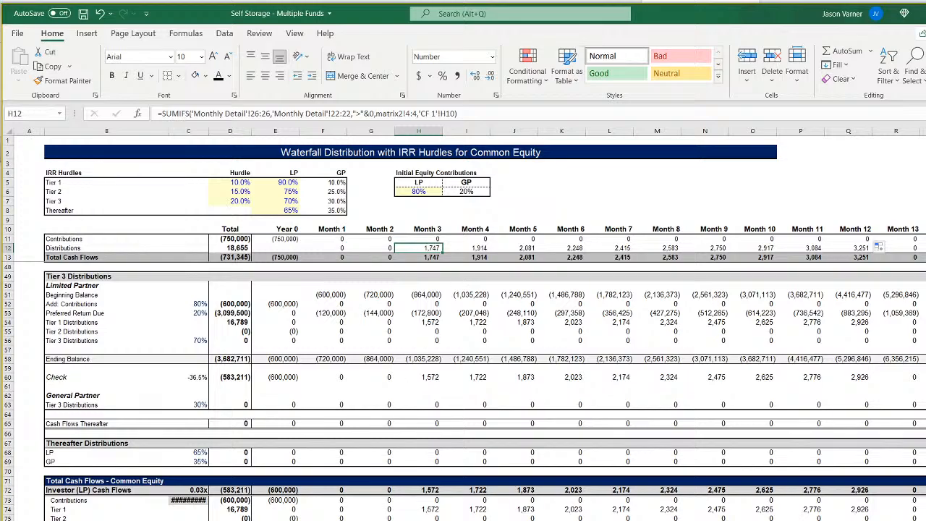
key("ctrl+Page_Up")
scroll(294, 362, "up", 15)
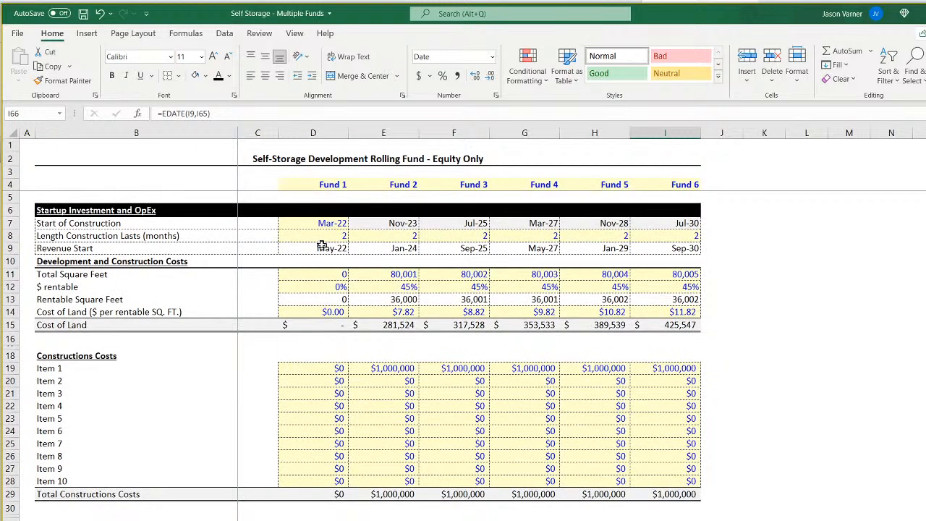
left_click(322, 237)
type("4")
key("Return")
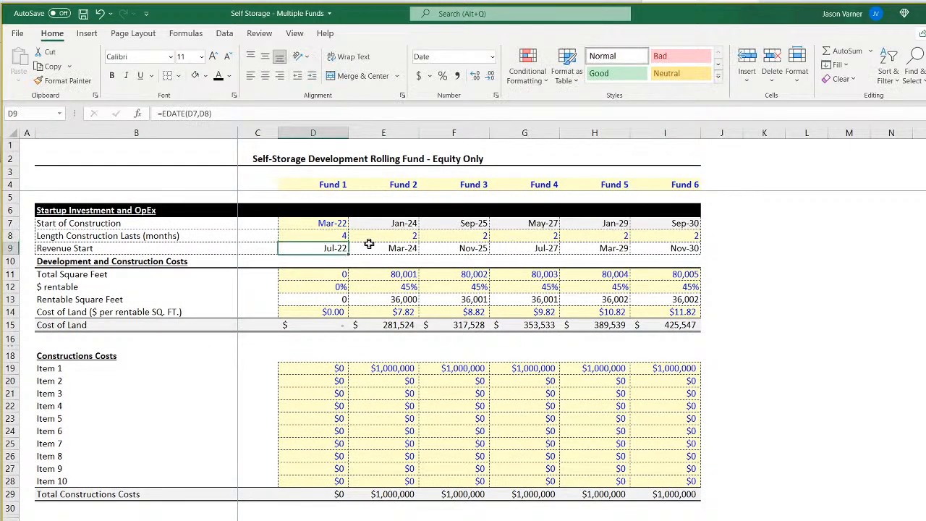
key("ctrl+Page_Down")
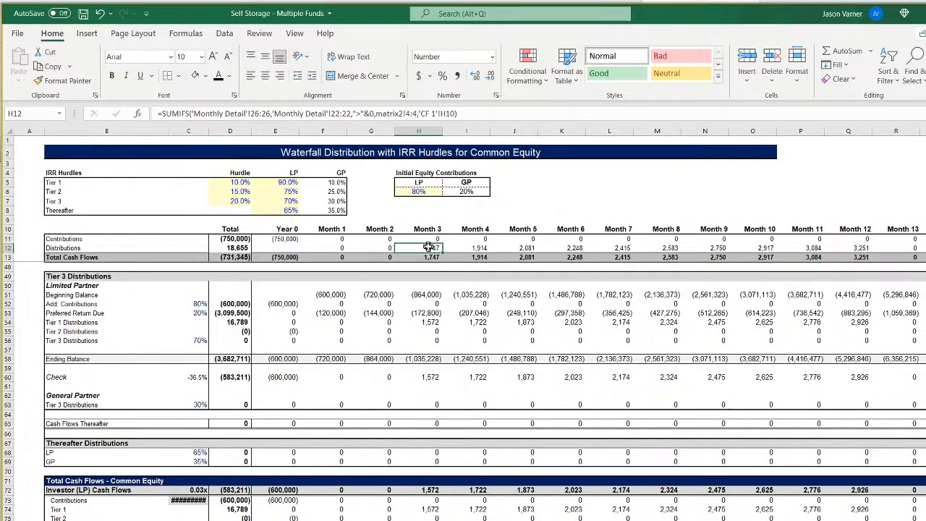
Compare the waterfall's Year 0 Contributions with the Jul-22 Net Operating Income in Monthly Detail and Fund 1's Jul-22 month number in matrix2.
left_click(293, 239)
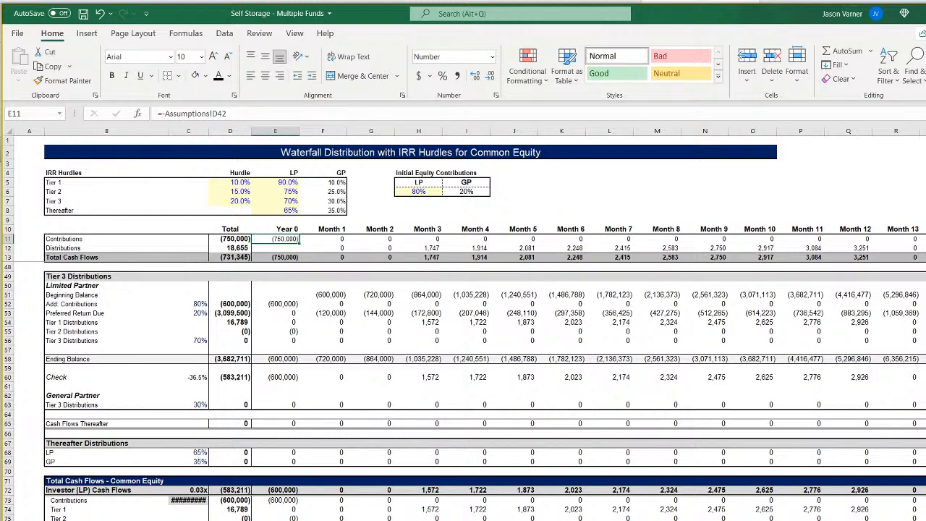
key("ctrl+Page_Up")
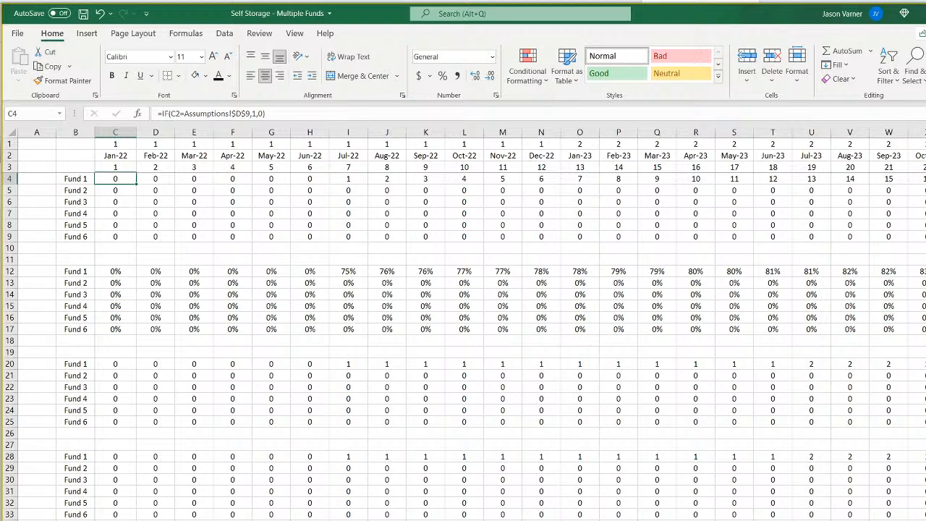
key("ctrl+Page_Up")
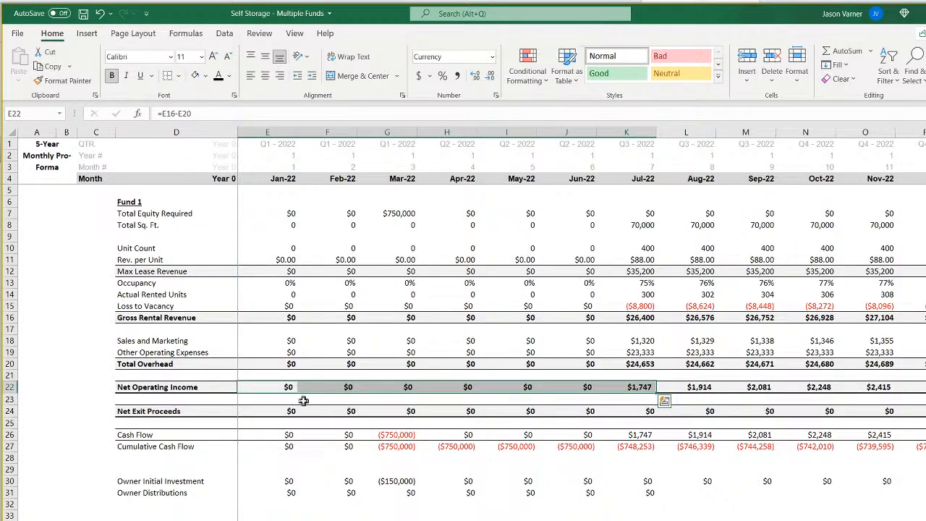
left_click(641, 386)
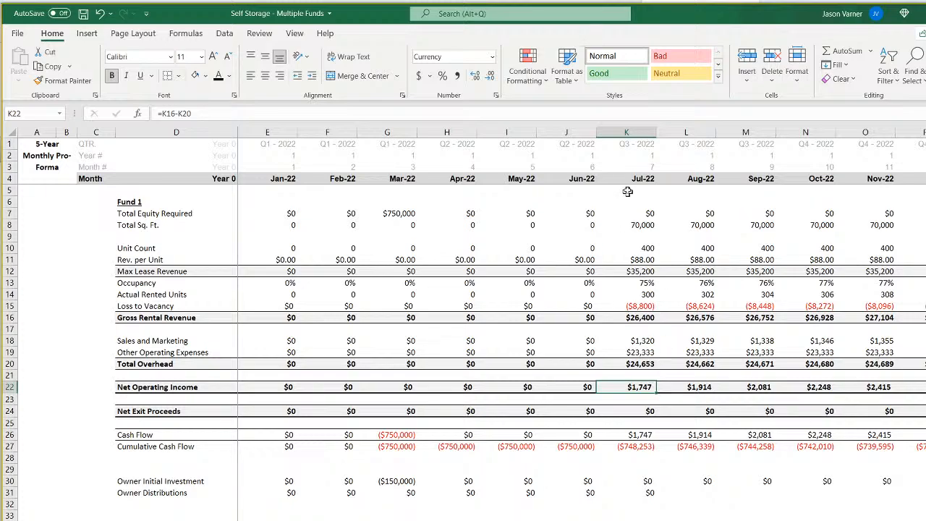
key("ctrl+Page_Down")
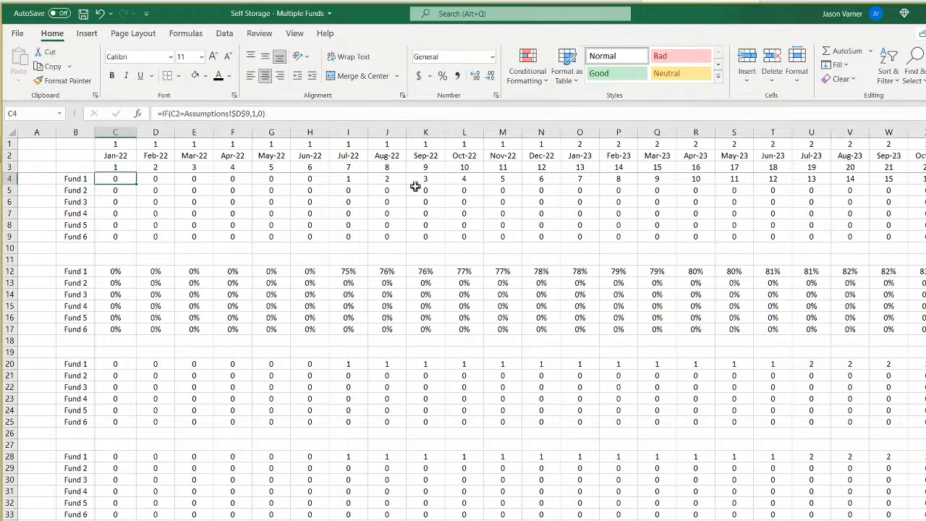
left_click(344, 156)
left_click(348, 178)
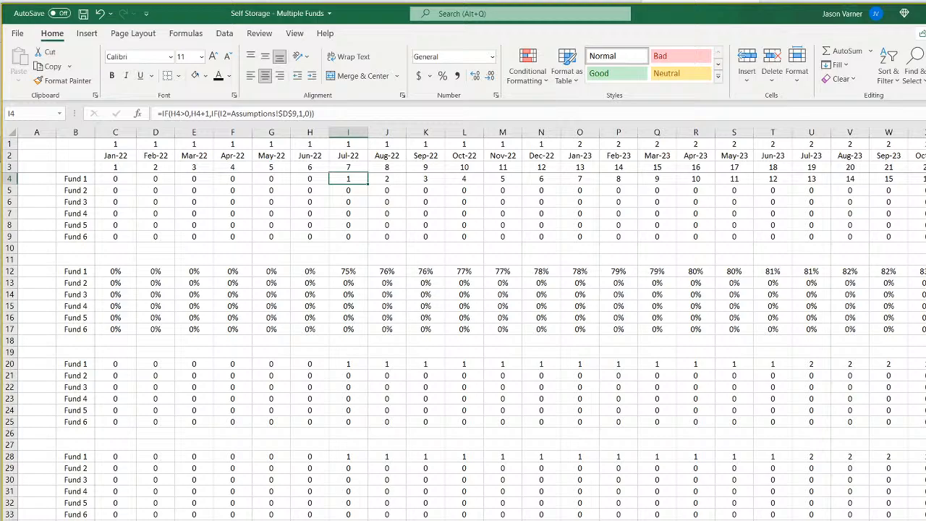
left_click(342, 519)
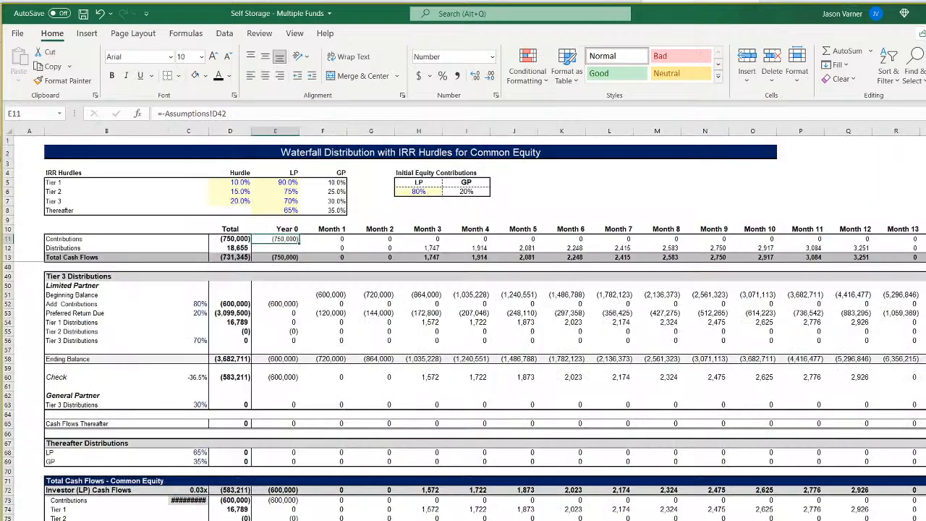
Examine the Distributions SUMIFS formulas for Months 1 to 4 in the waterfall, especially the criteria used in Month 3 (H12).
left_click(329, 246)
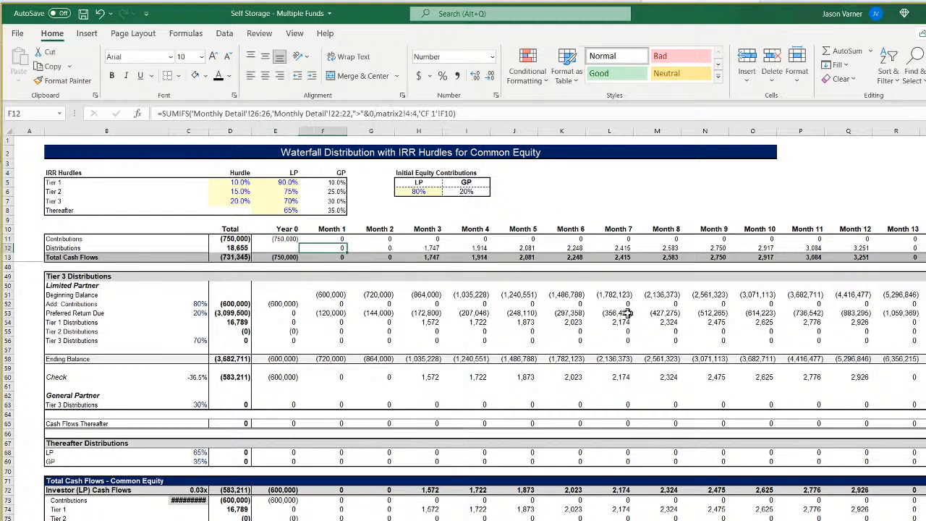
key("Right")
key("Right")
key("Right")
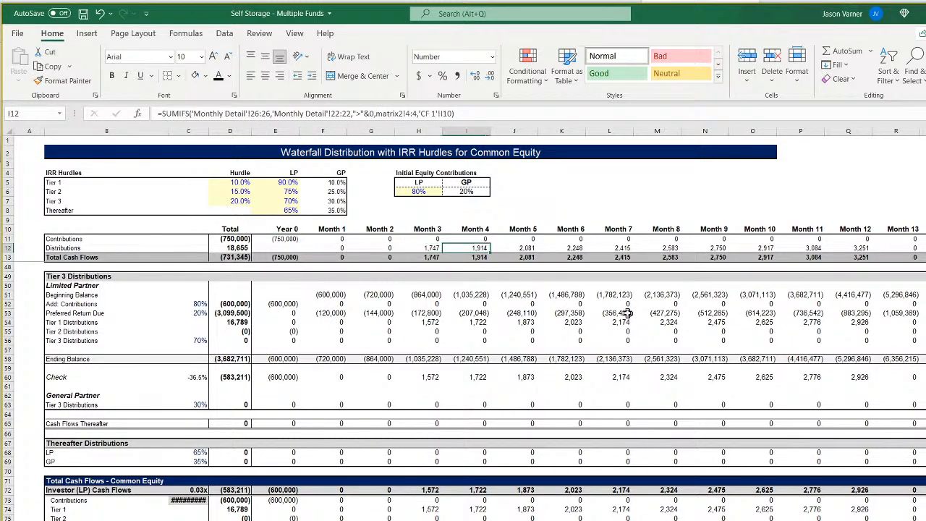
key("Left")
key("Left")
key("Left")
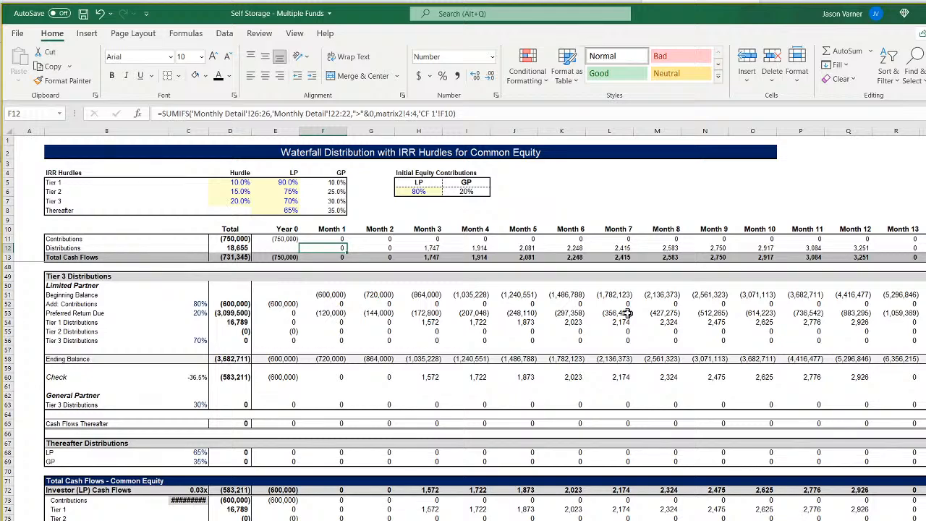
key("Right")
key("Right")
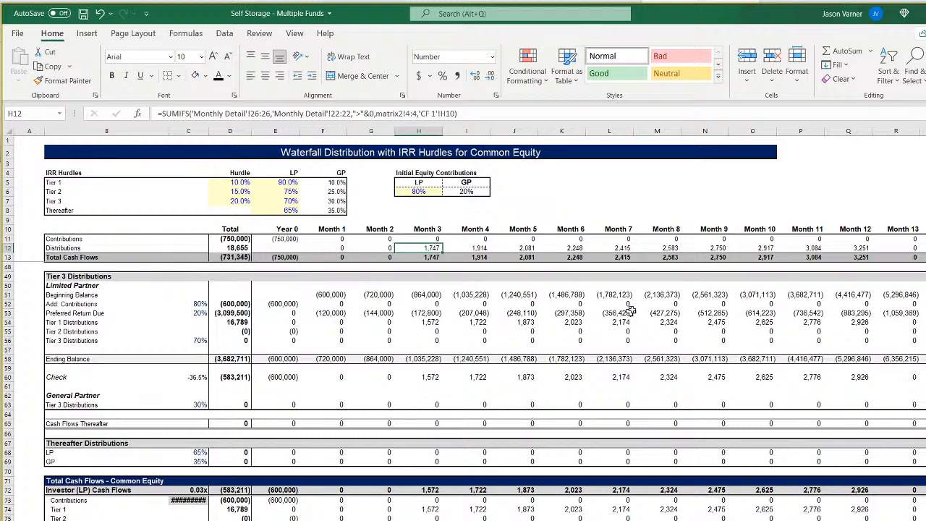
double_click(427, 248)
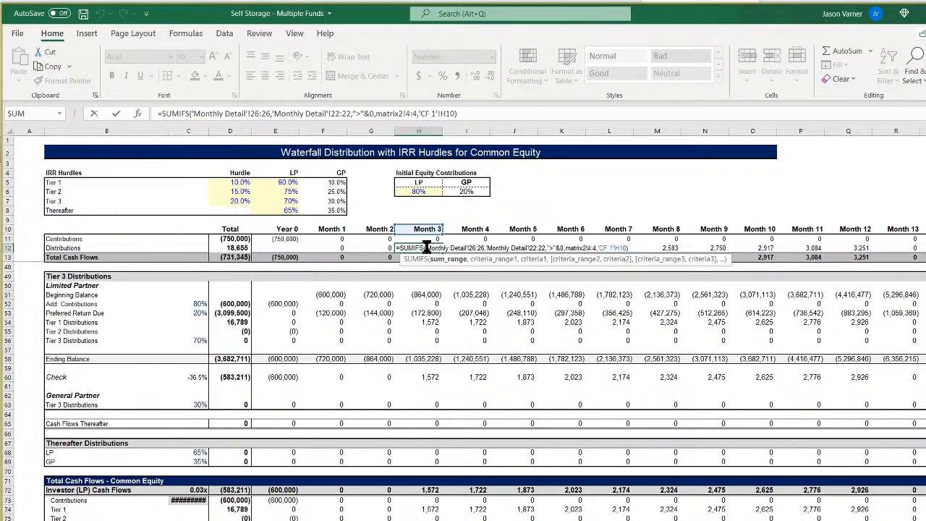
key("Return")
left_click(427, 247)
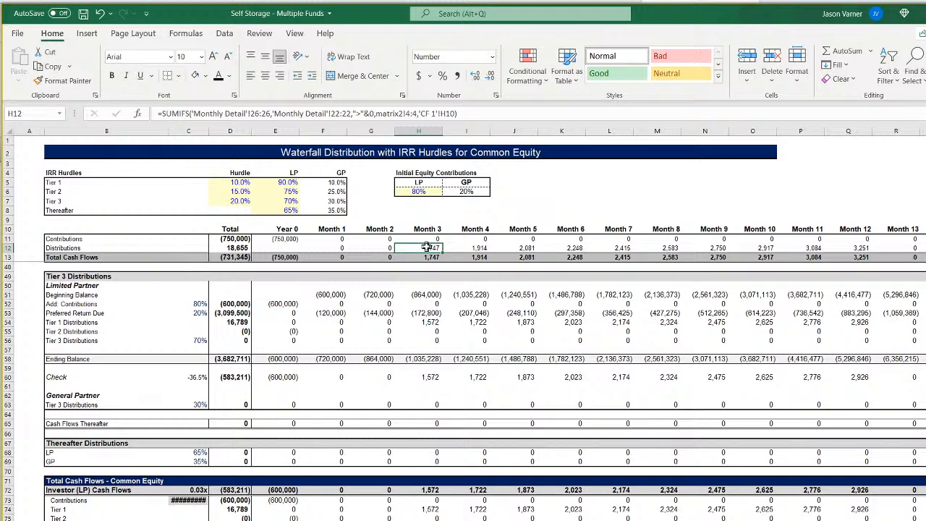
Trace Fund 1's month numbers from Jul-22 onward in matrix2 and review the Jul-22 column in the monthly pro-forma.
key("ctrl+Page_Up")
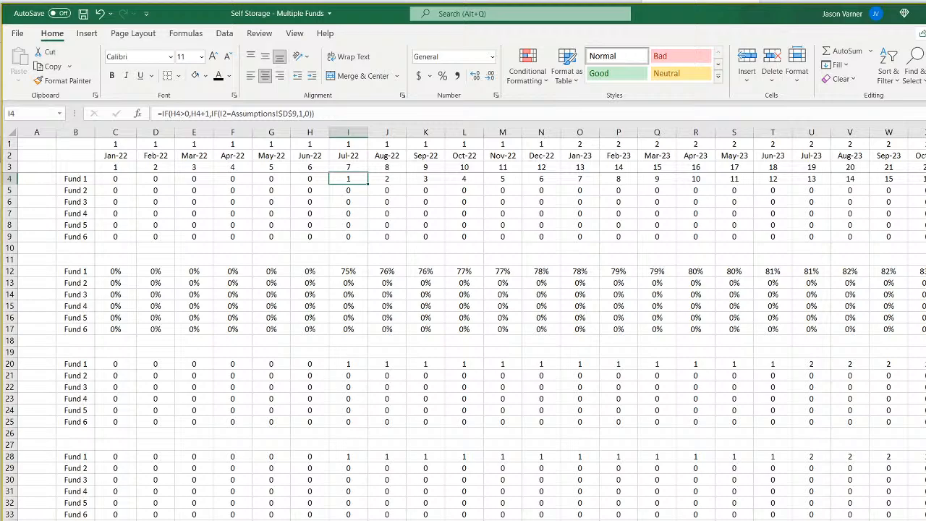
left_click(432, 179)
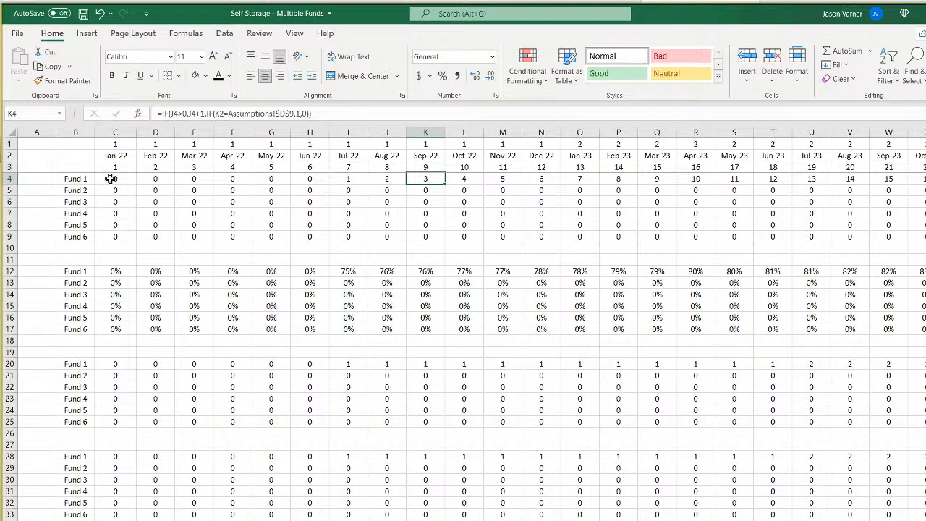
left_click(355, 178)
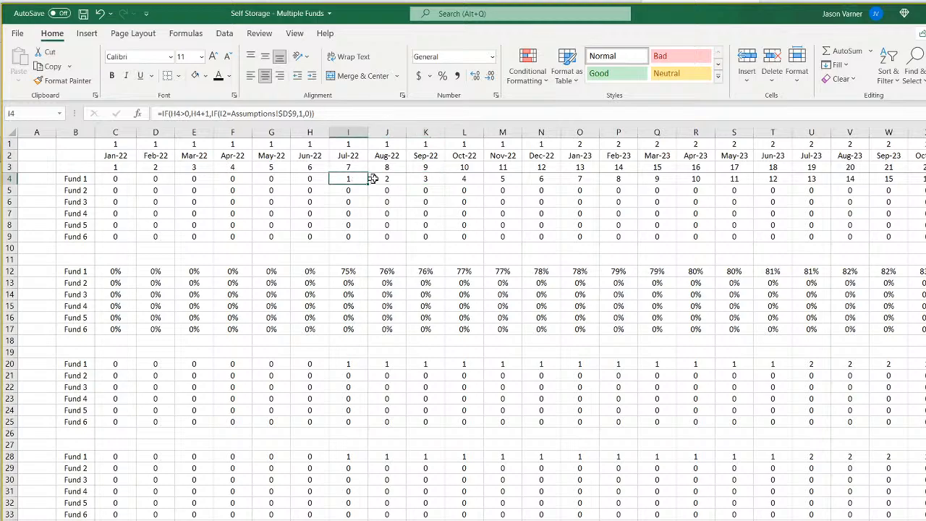
left_click_drag(352, 180, 462, 178)
left_click(351, 180)
left_click(347, 520)
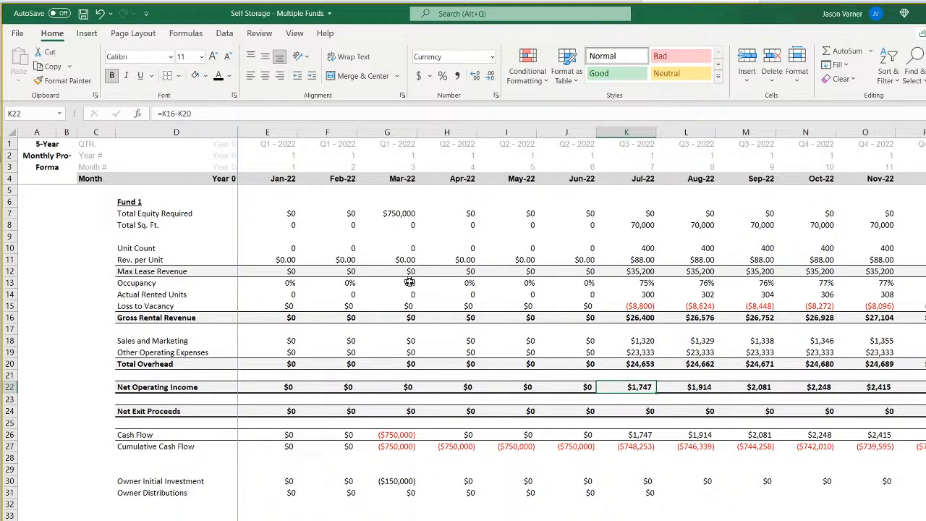
left_click(647, 177)
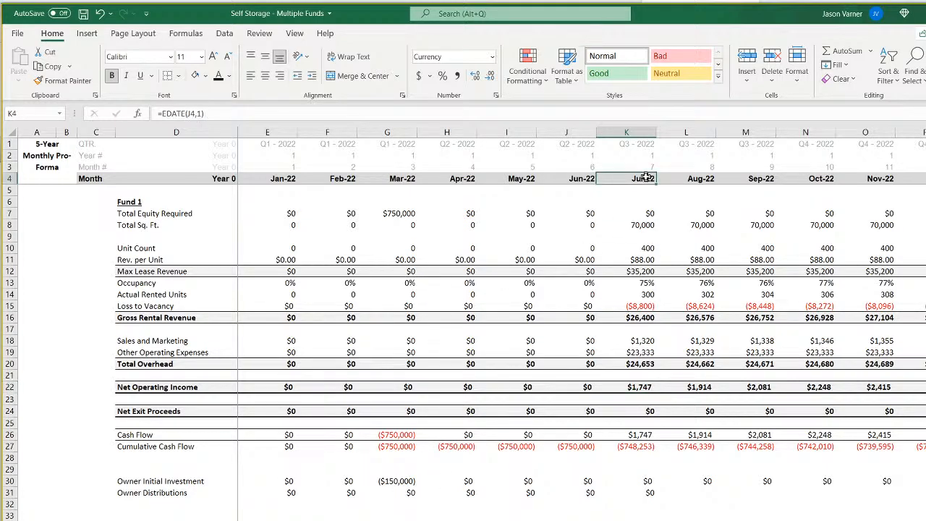
left_click_drag(646, 178, 643, 350)
left_click(406, 520)
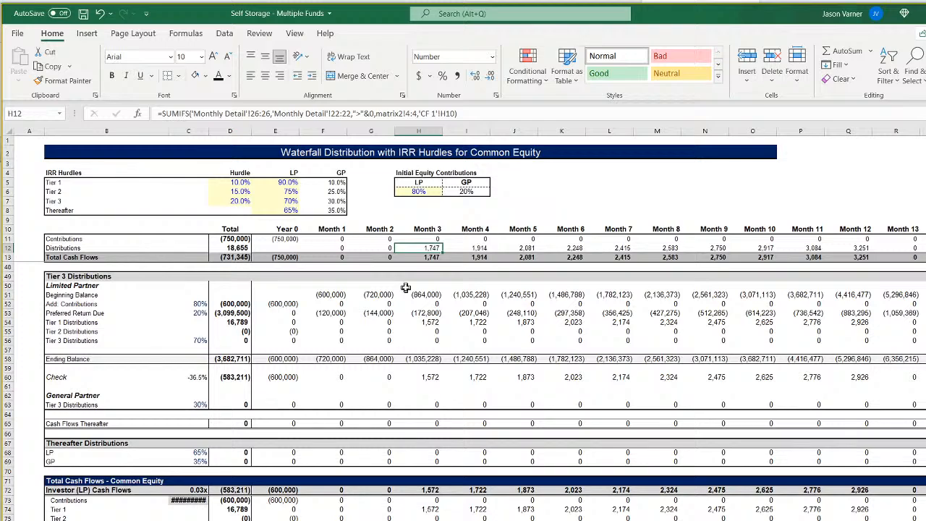
Compare the waterfall's month headers in row 10 with the Distributions in row 12 and the Year 0 Contributions formula.
left_click(327, 231)
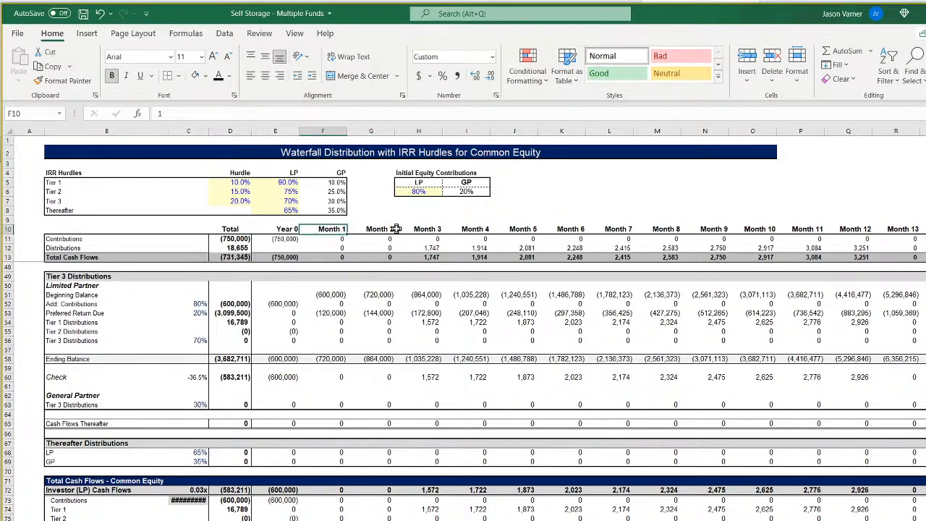
key("Right")
key("Right")
key("Right")
key("Right")
key("Right")
key("Right")
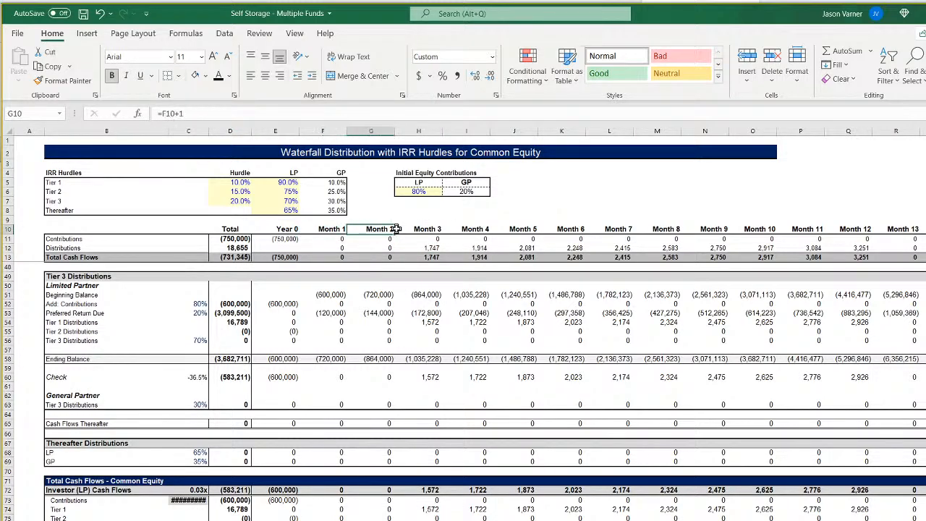
key("Down")
key("Down")
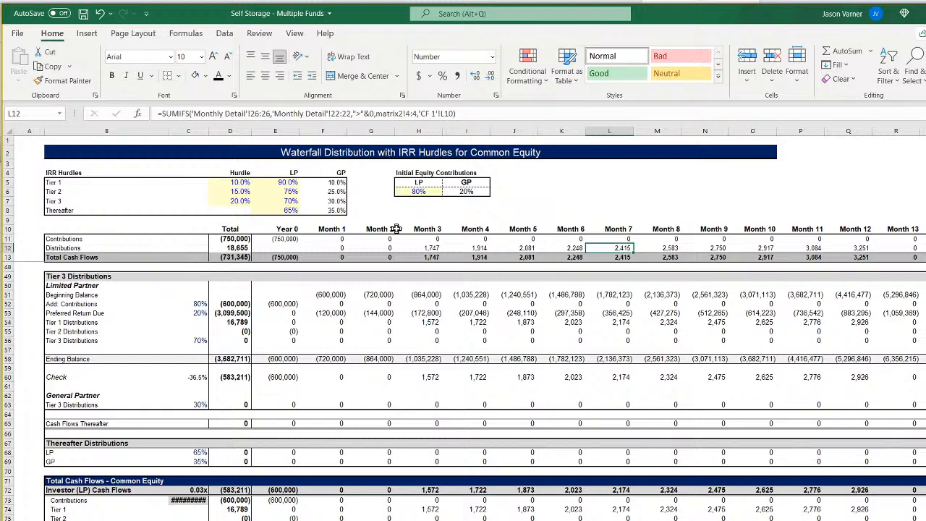
key("Left")
key("Left")
key("Left")
key("Left")
key("Left")
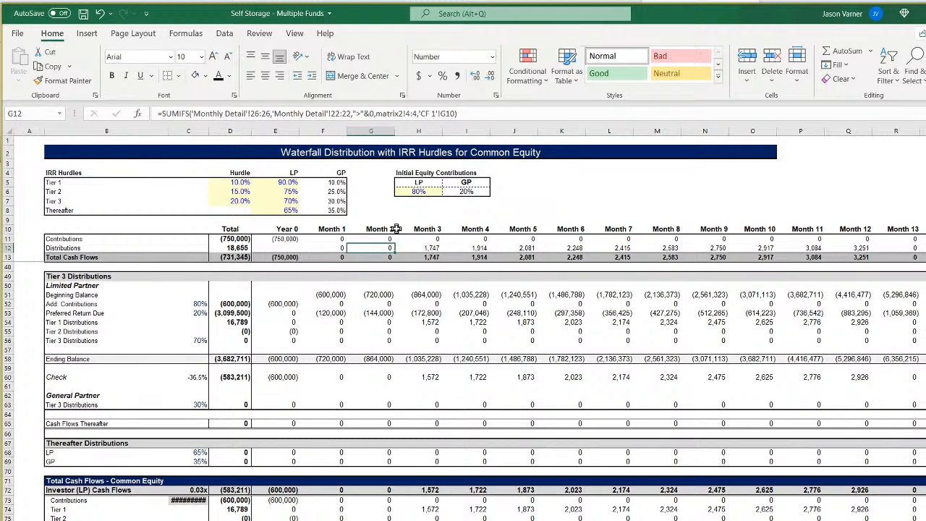
key("Left")
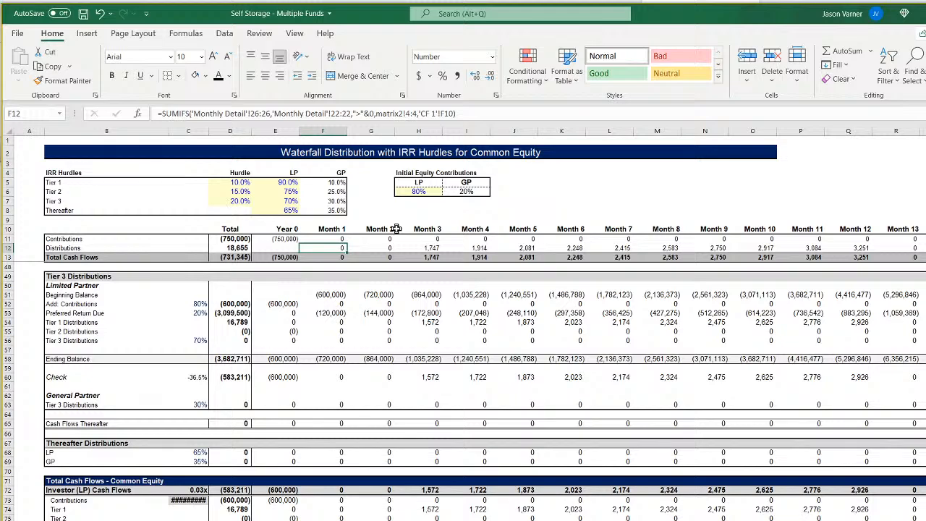
key("Up")
key("Left")
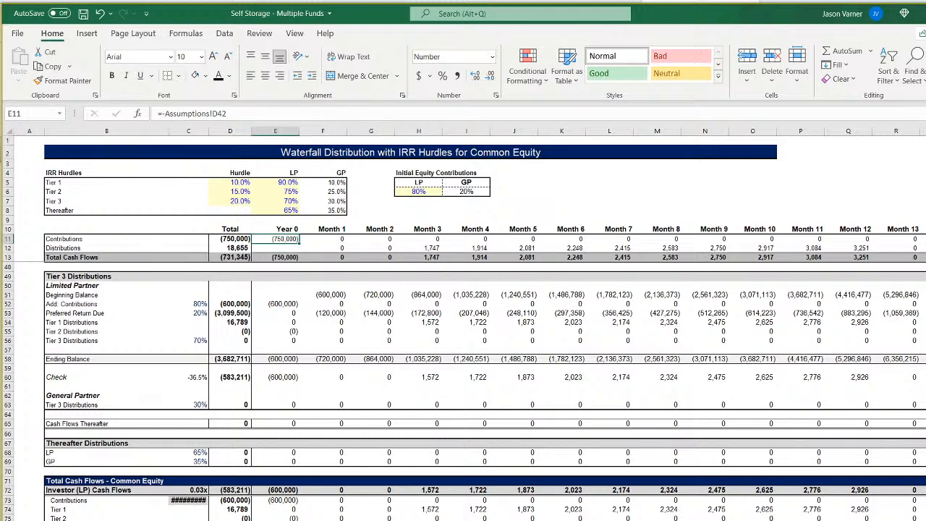
Set Fund 1's Start of Construction to Jan-22 on the Assumptions sheet.
key("ctrl+Page_Up")
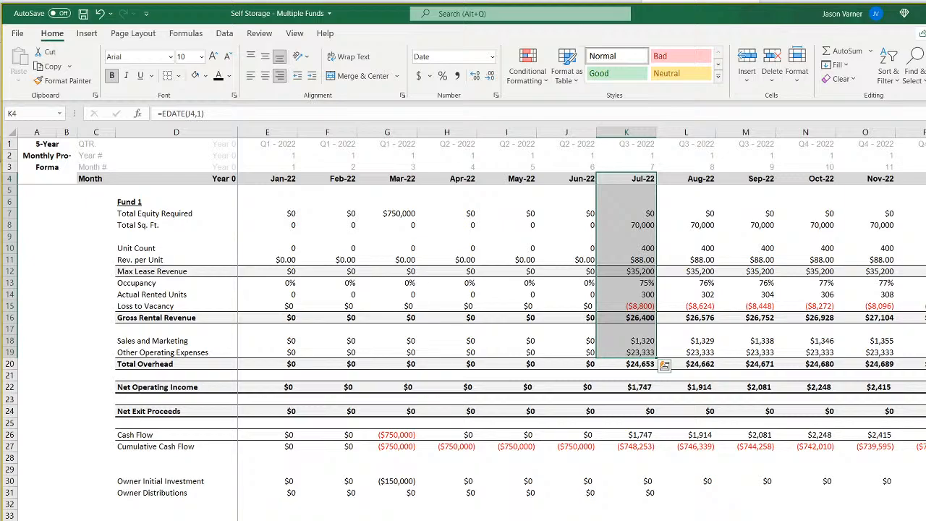
key("ctrl+Page_Up")
left_click(323, 224)
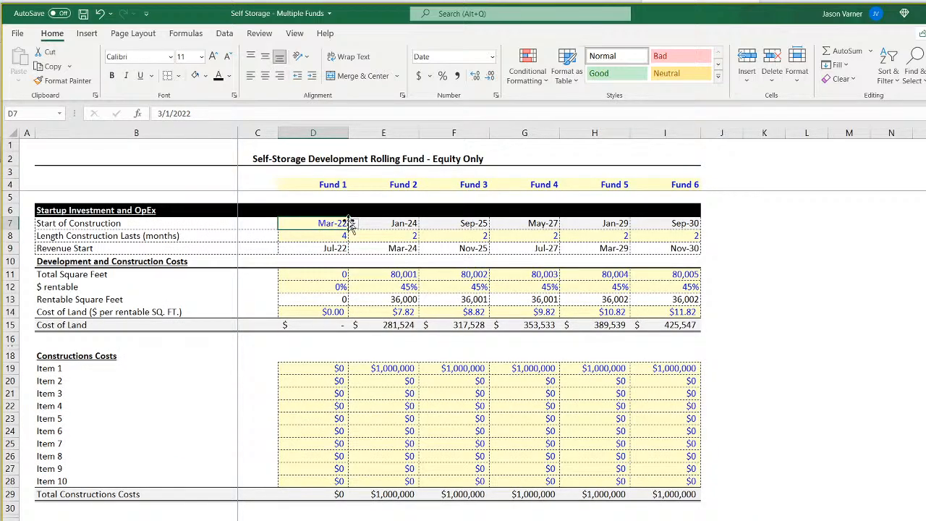
left_click(353, 224)
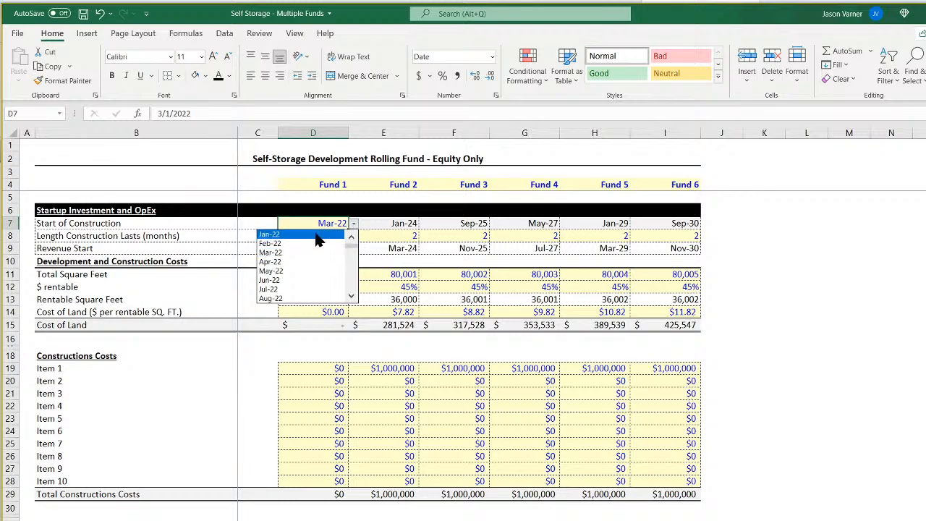
left_click(316, 235)
Set Fund 1's construction length to 3 months and check its Revenue Start formula.
left_click(327, 237)
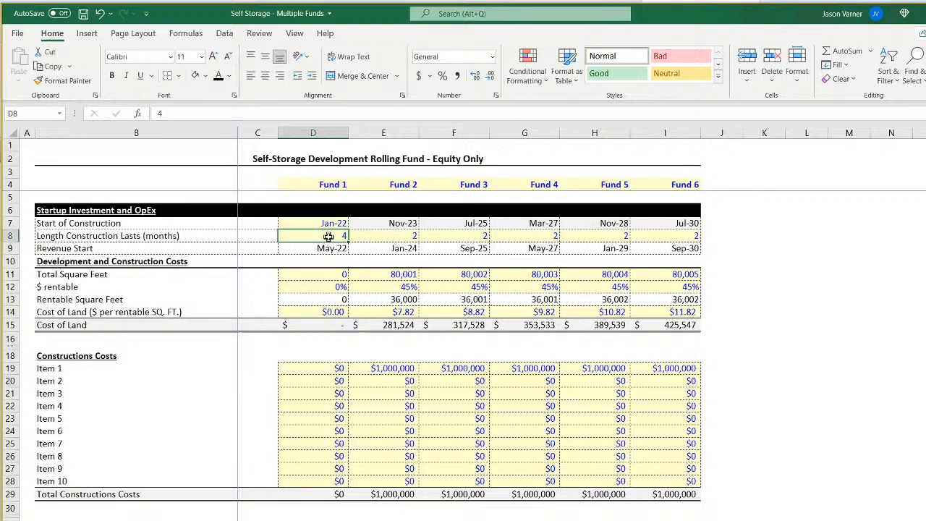
type("3")
key("Return")
left_click(336, 238)
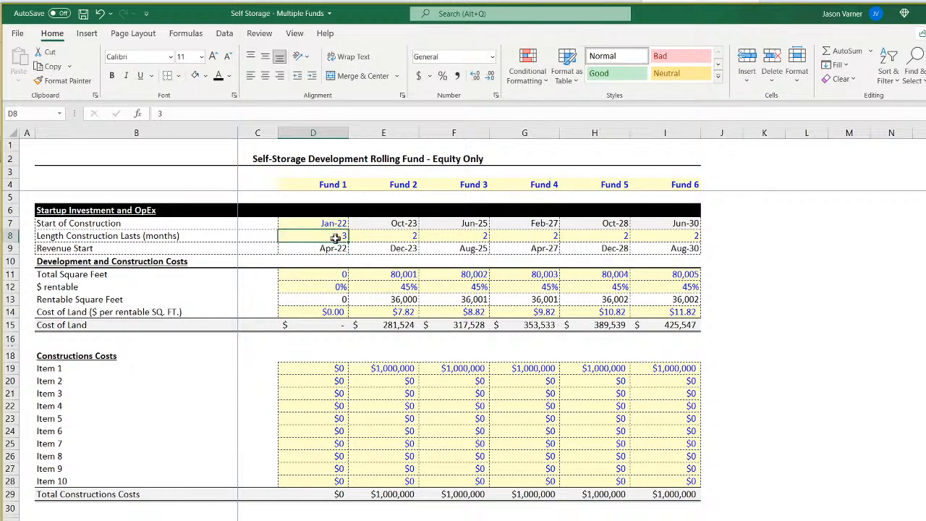
left_click(333, 249)
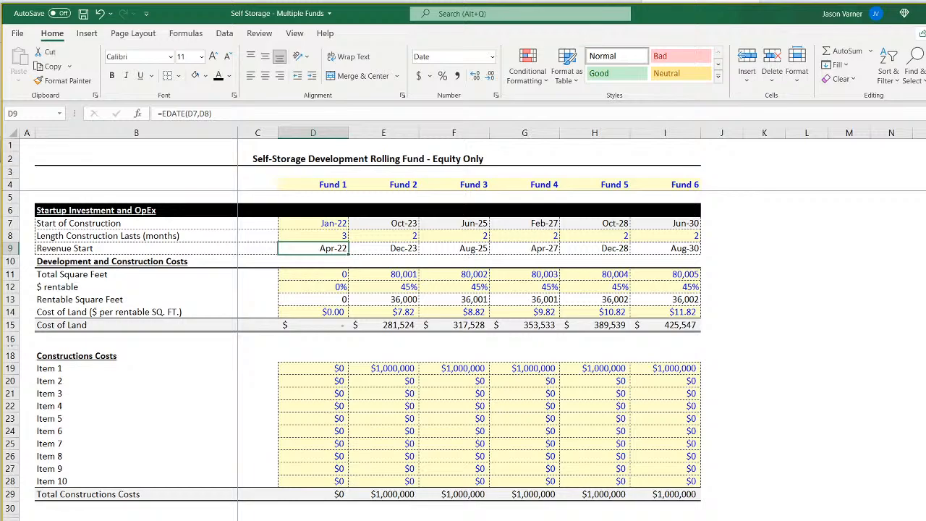
Compare the waterfall's Month 1 Contributions and the Month 3 and 4 Distributions with Fund 1's Apr-22 and Jan-22 month-number formulas in matrix2.
left_click(311, 519)
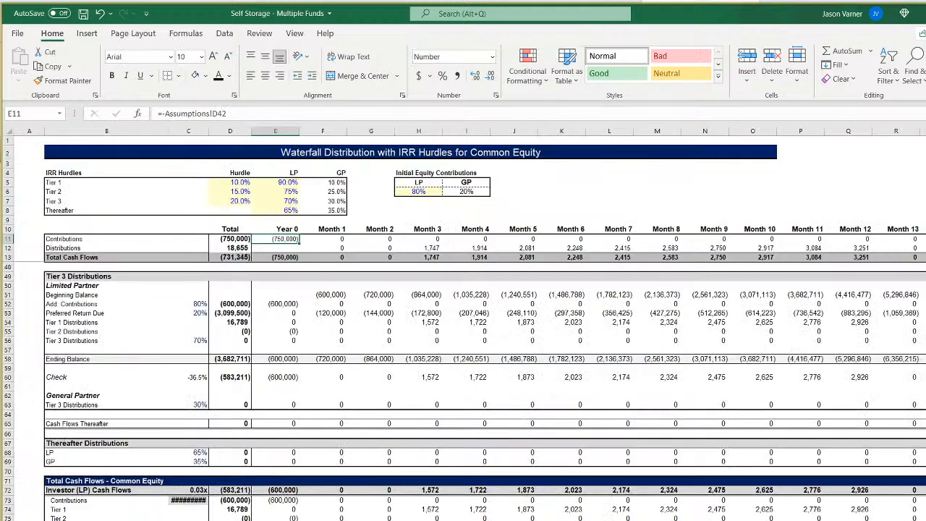
left_click(338, 240)
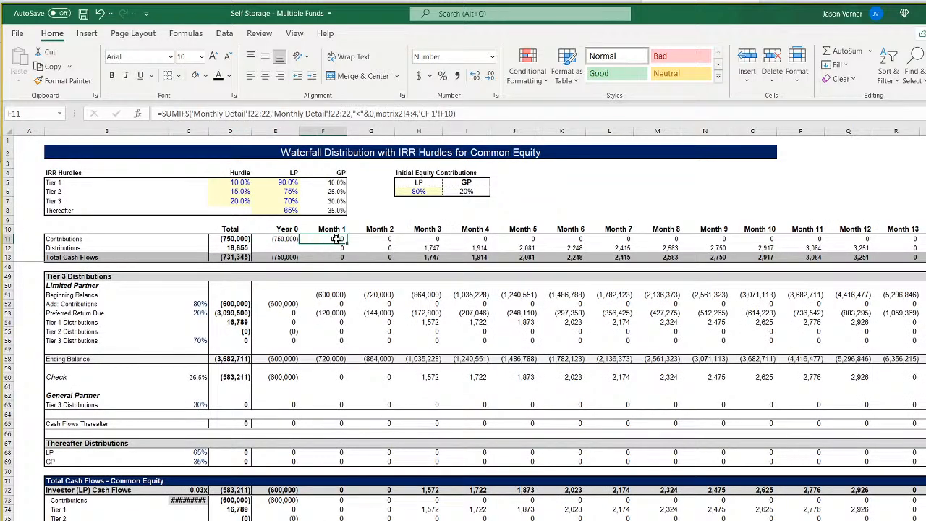
left_click(434, 249)
left_click(479, 249)
left_click(405, 520)
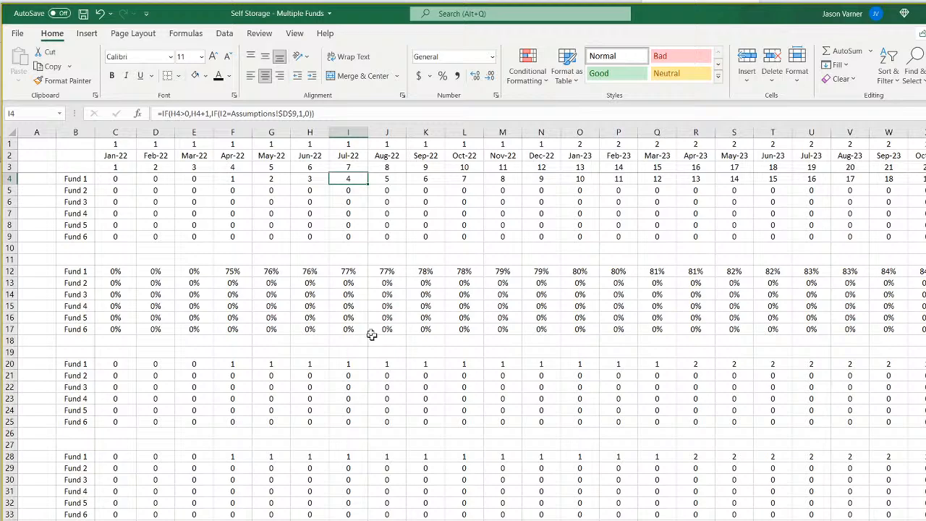
left_click(233, 180)
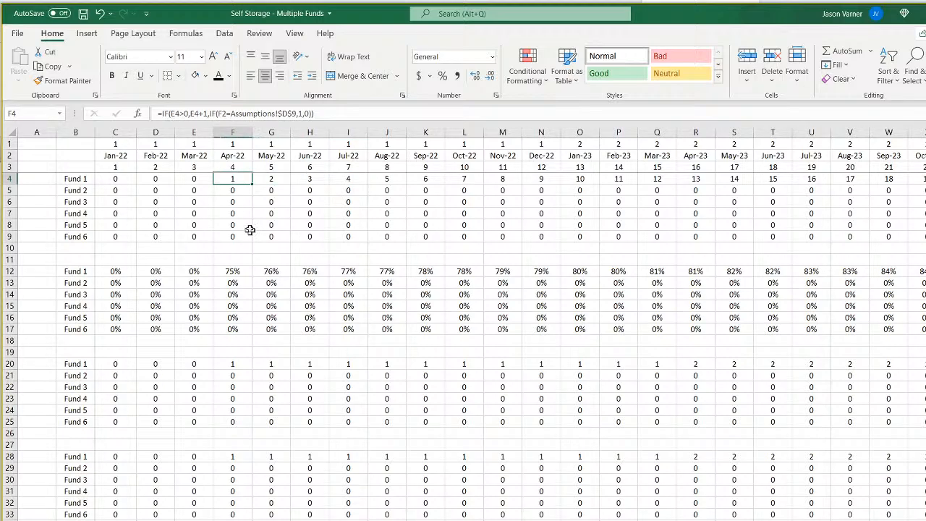
left_click(115, 180)
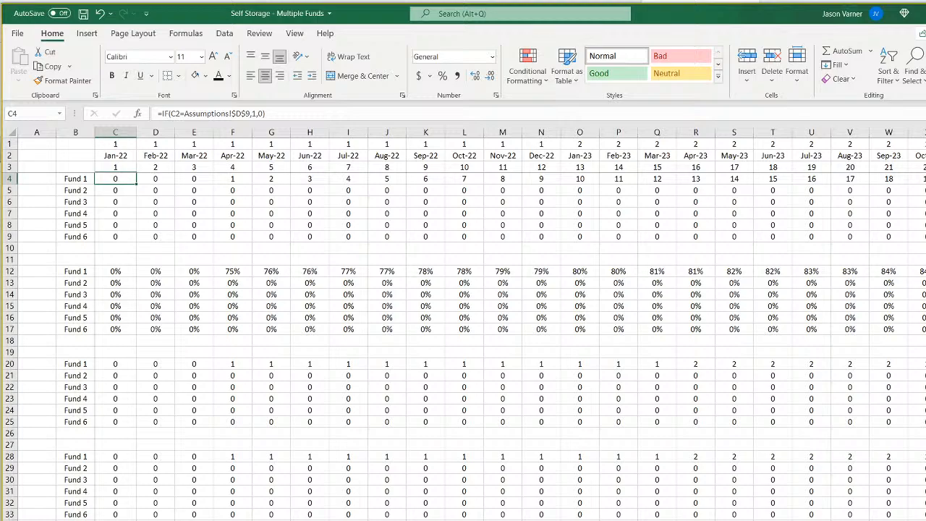
Examine Fund 1's Cash Flow row 26 in the monthly pro-forma, from the Jan-22 formula through the late 2031 columns.
key("ctrl+Page_Up")
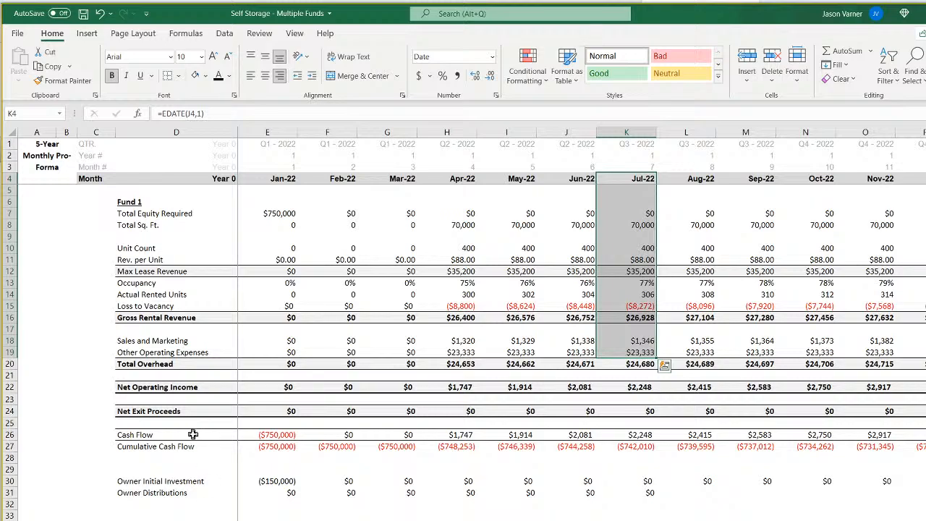
left_click(6, 435)
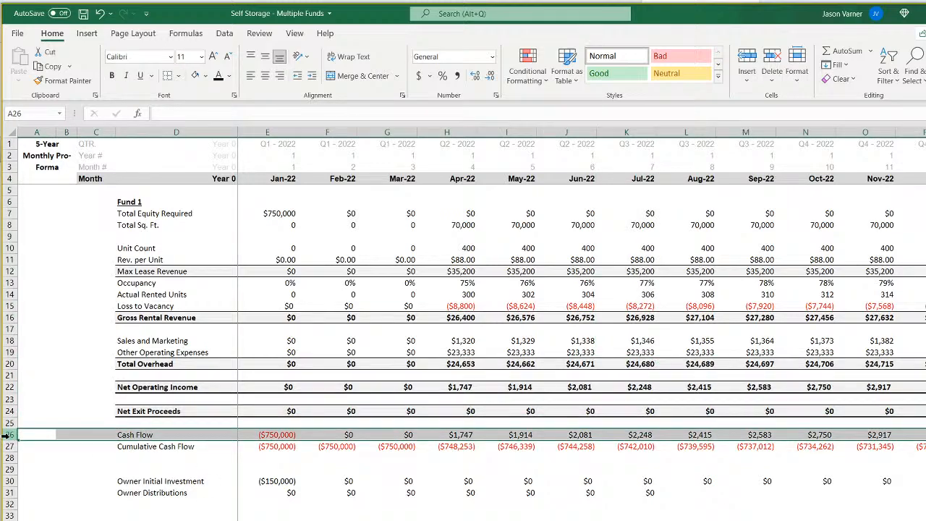
left_click(267, 434)
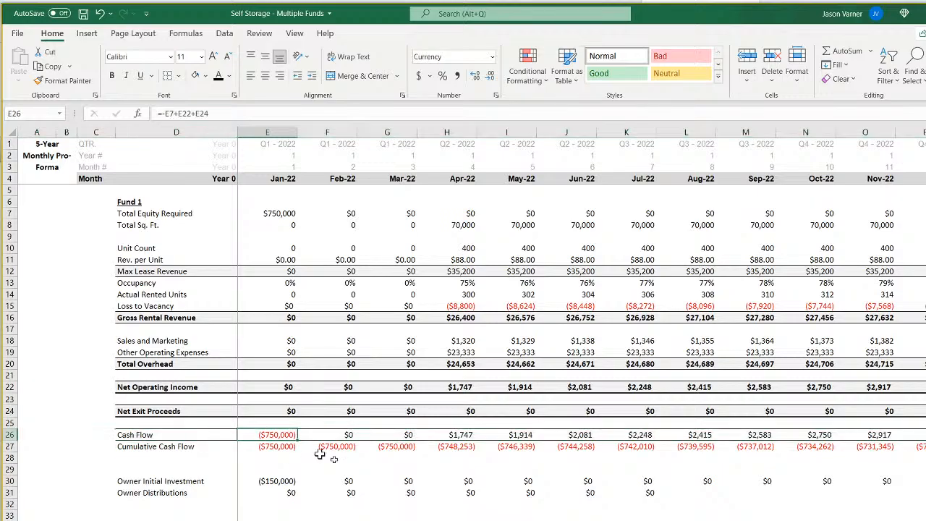
scroll(579, 319, "right", 1)
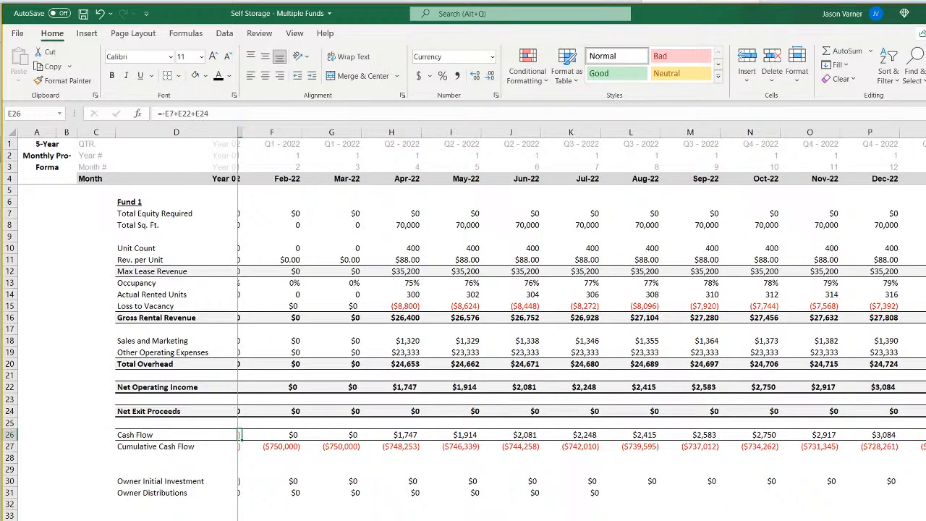
scroll(578, 318, "right", 20)
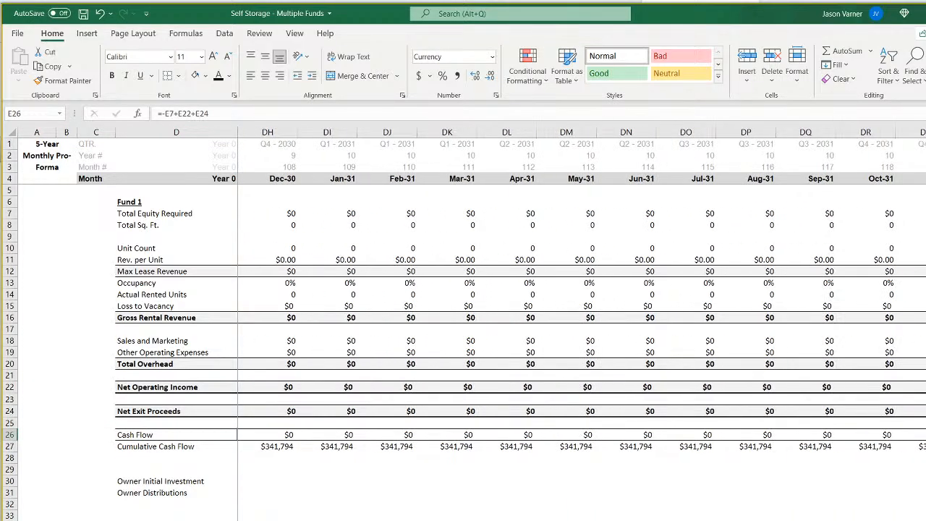
scroll(579, 318, "left", 20)
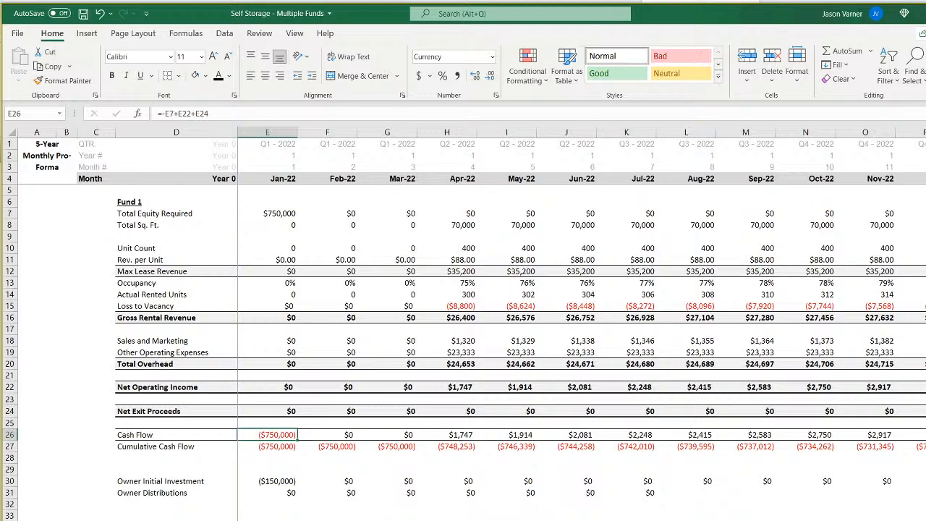
Try limiting the sum range of the waterfall's Month 1 Distributions formula to 'Monthly Detail'!$E26:$DT26.
key("ctrl+Page_Down")
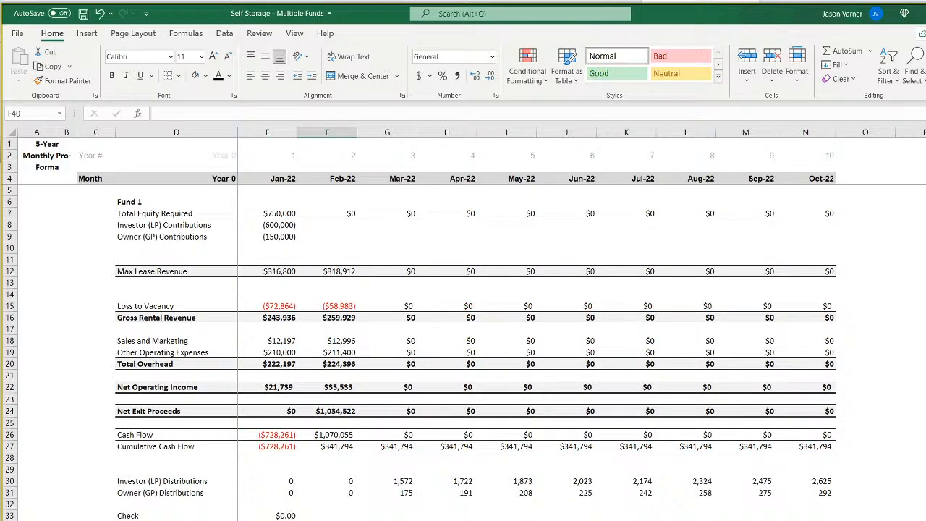
key("ctrl+Page_Down")
left_click(339, 247)
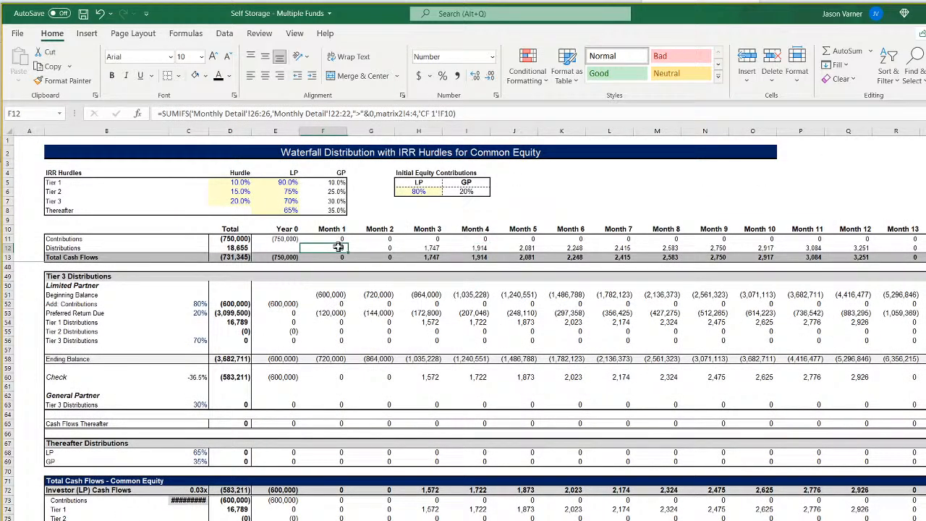
left_click(251, 113)
type("e")
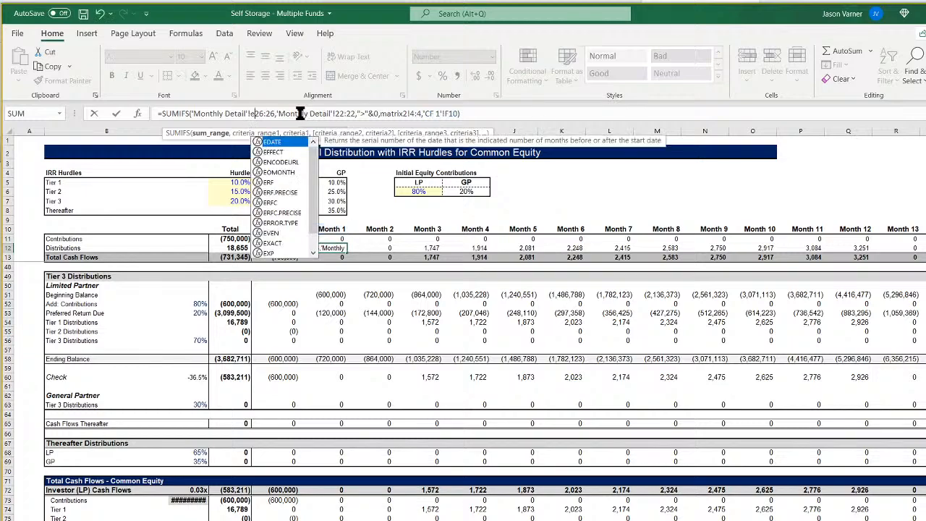
key("Right")
key("Right")
key("Right")
type("$dt")
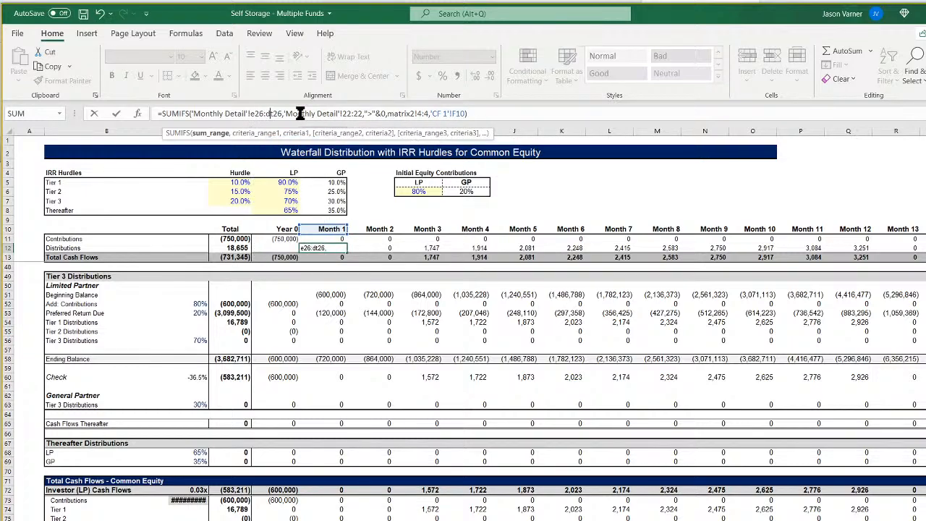
type("$")
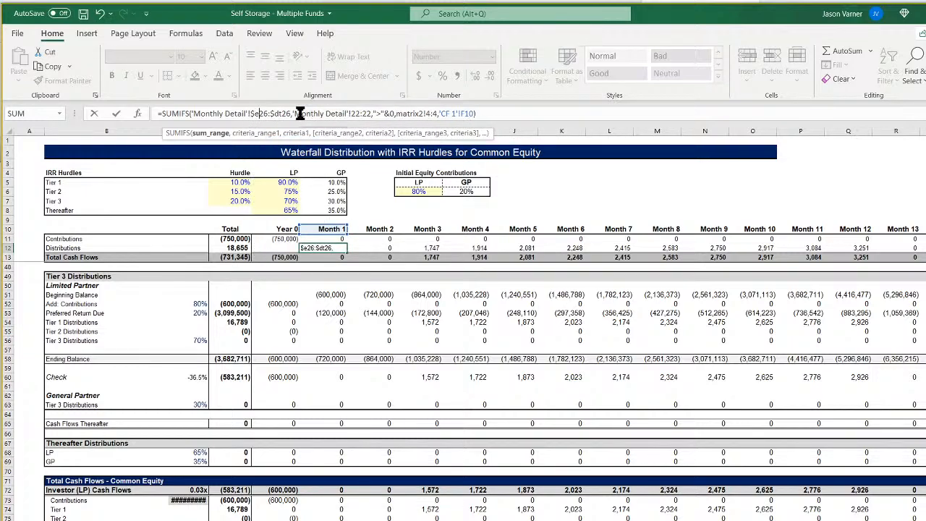
Try limiting the same formula's first criteria range to 'Monthly Detail'!$E22:$DT22, and undo the whole formula edit.
left_click(299, 113)
type("e")
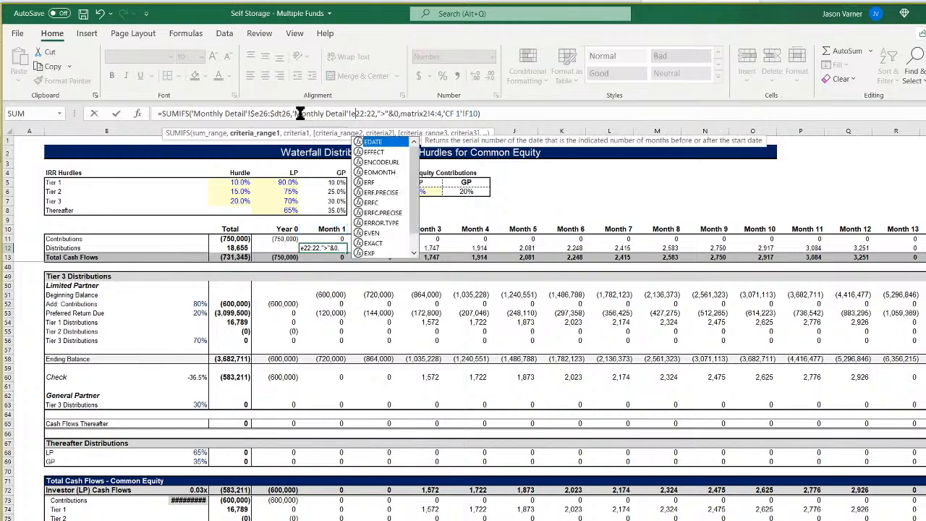
key("Right")
key("Right")
key("Right")
type("dt")
key("Left")
key("Left")
type("$e26:")
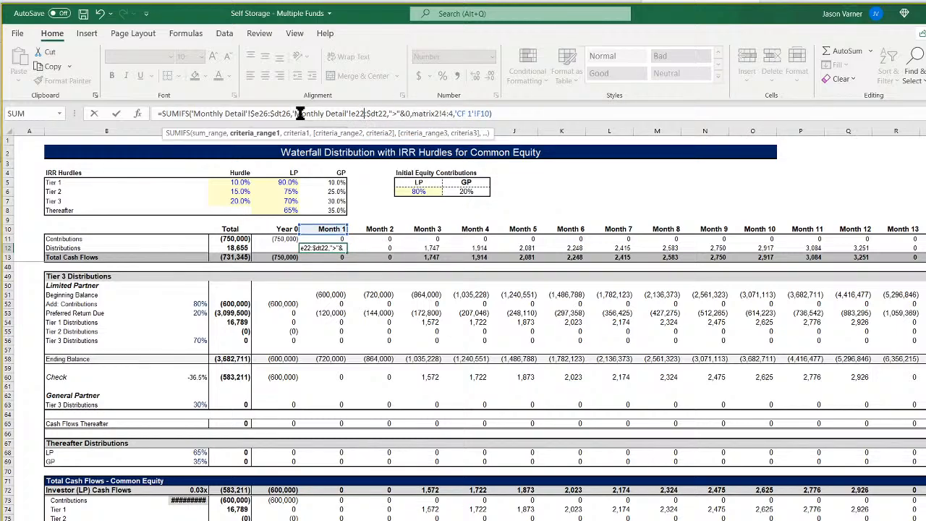
type("$")
key("Right")
key("Right")
key("Right")
key("Right")
key("Right")
key("Right")
key("Right")
key("Right")
key("Right")
key("Right")
key("Right")
key("Right")
key("Right")
key("Right")
key("Right")
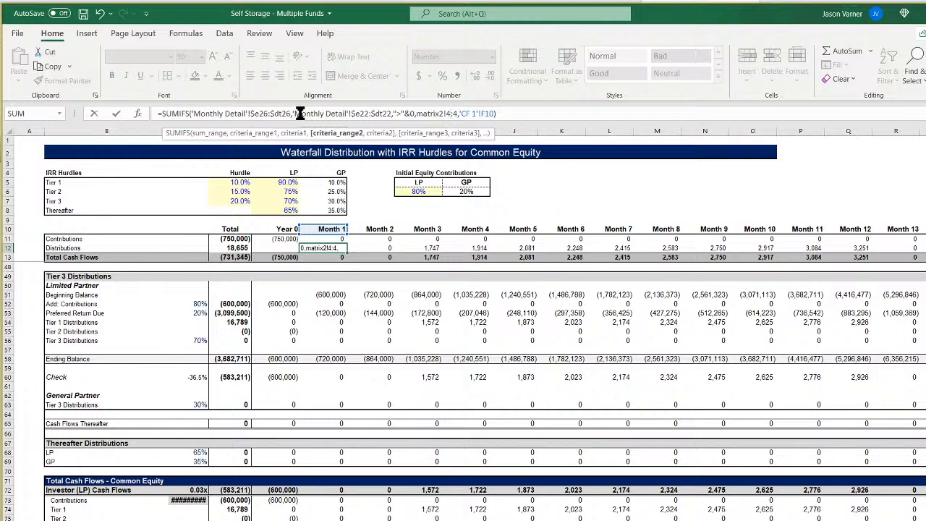
key("Return")
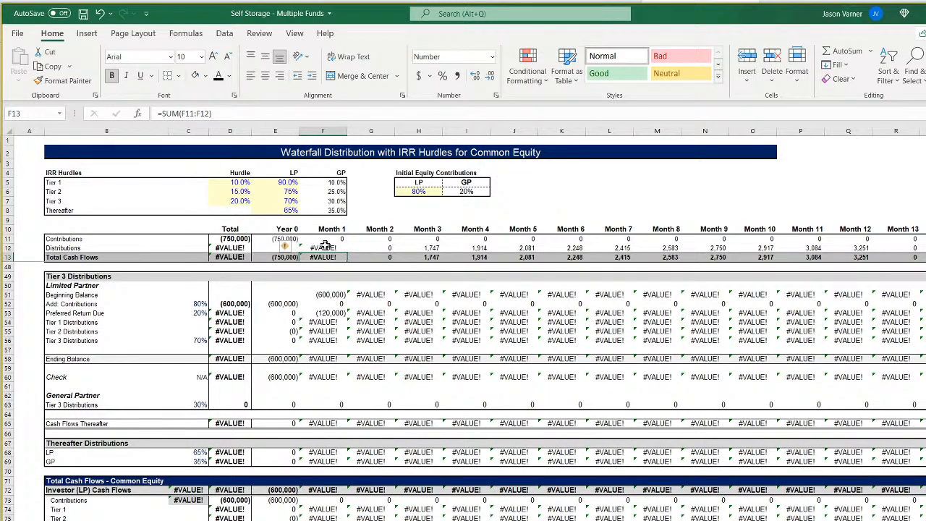
left_click(329, 247)
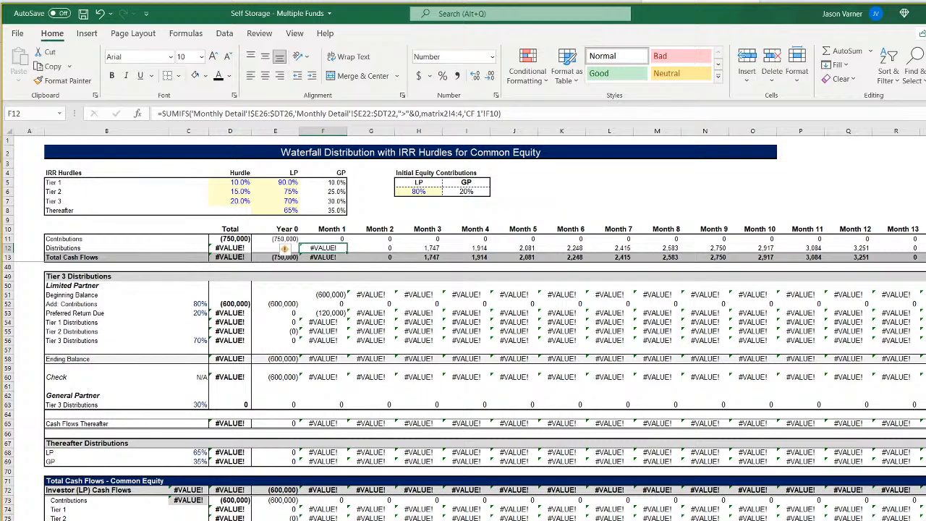
left_click(101, 14)
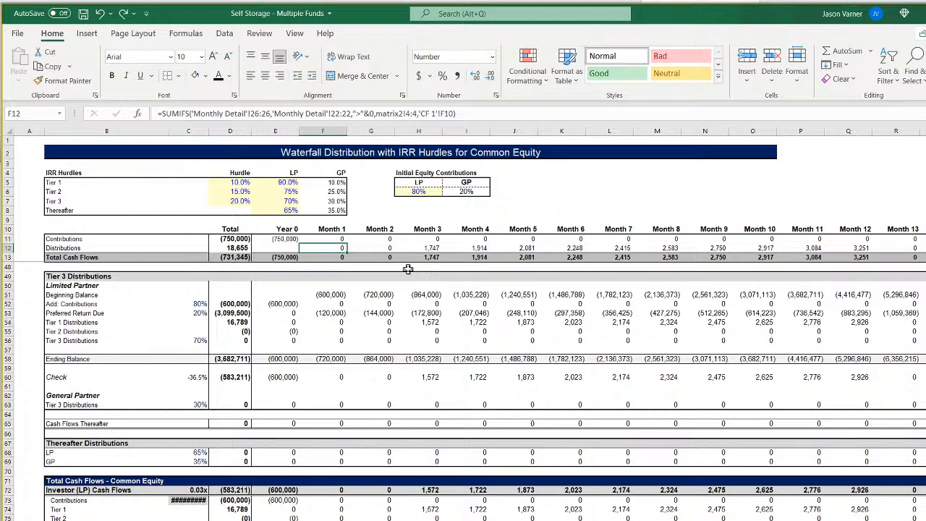
Compare the waterfall's Distributions formulas for Months 1, 2 and 3.
left_click(371, 247)
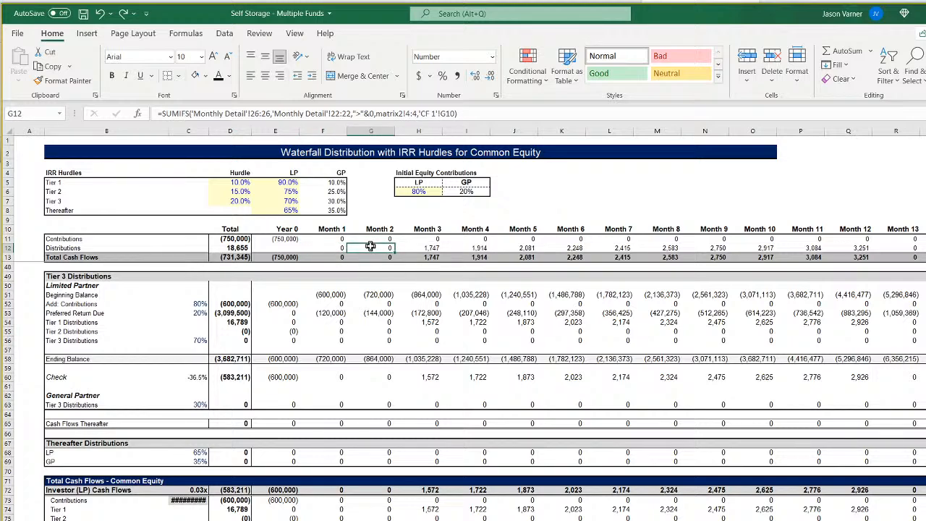
left_click(423, 248)
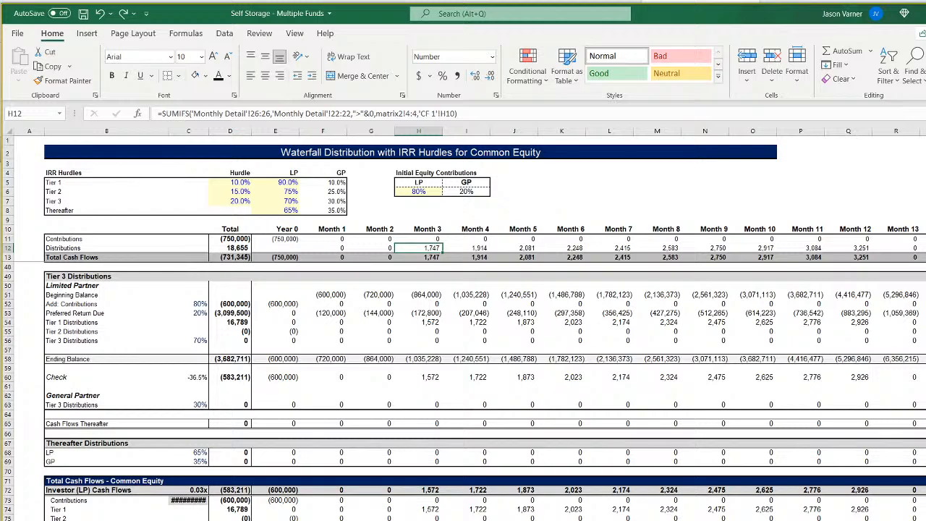
left_click(330, 248)
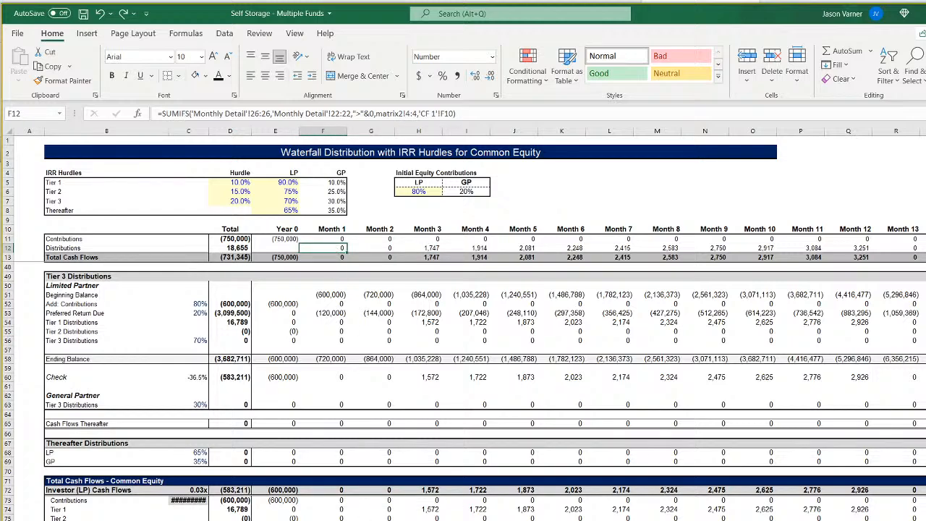
Trace the row 22 criteria range of the Month 1 Distributions formula to Net Operating Income in the monthly pro-forma.
key("ctrl+Page_Up")
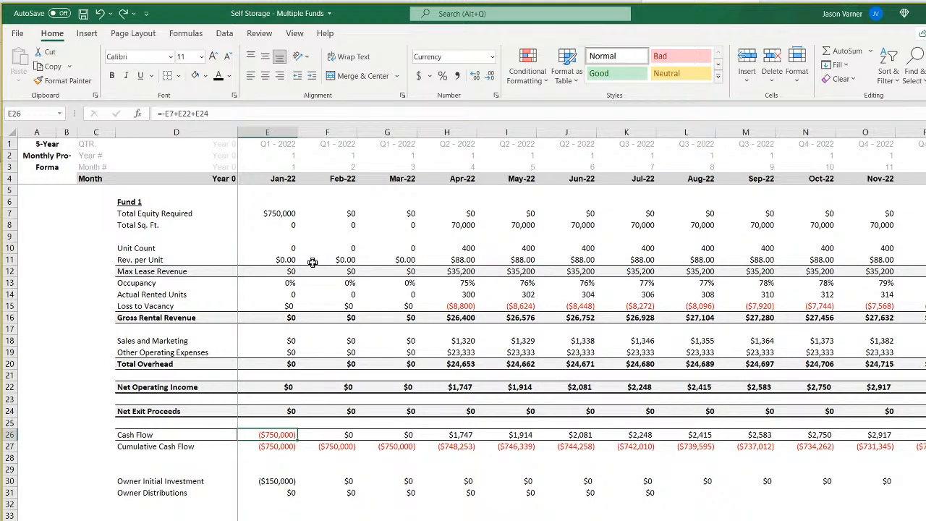
left_click(141, 388)
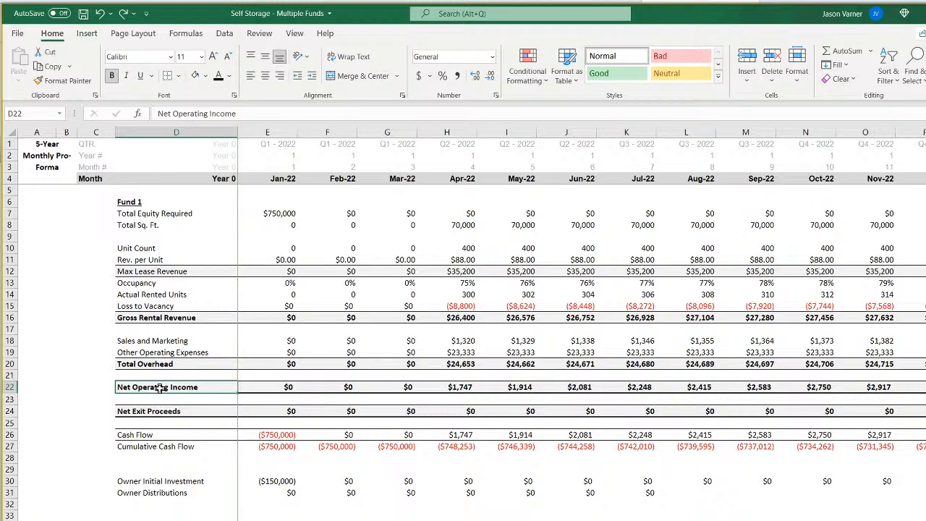
left_click_drag(159, 388, 564, 394)
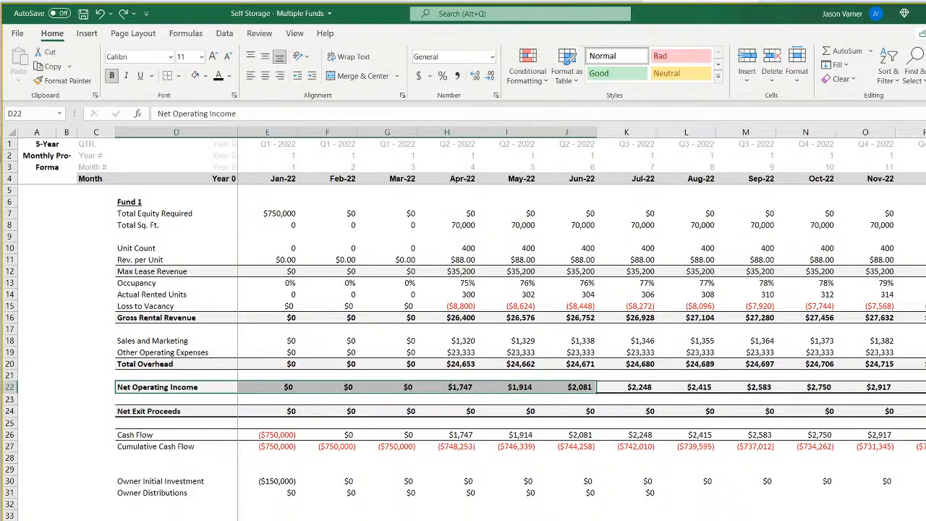
left_click(376, 520)
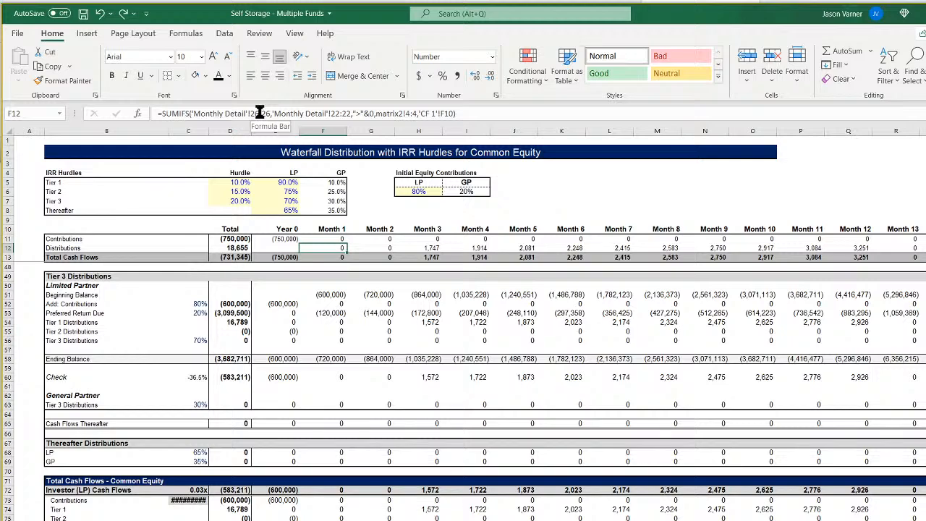
left_click(336, 112)
left_click(334, 113)
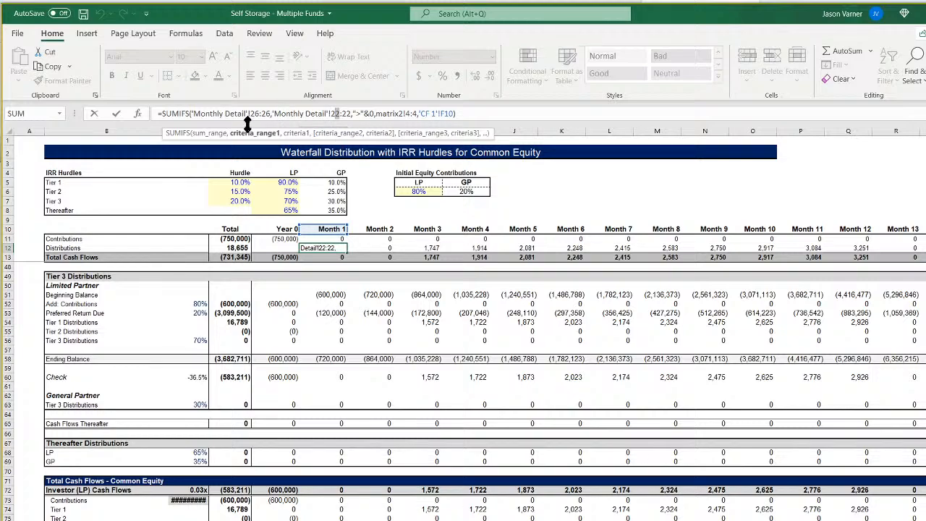
key("Escape")
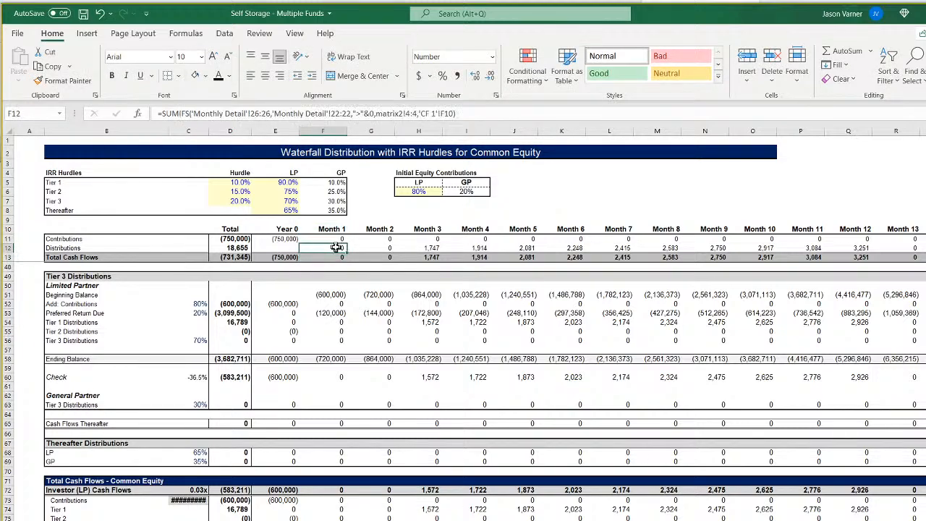
Compare the Contributions formulas for Months 1 to 3 with the Month 1 Distributions formula.
left_click(334, 239)
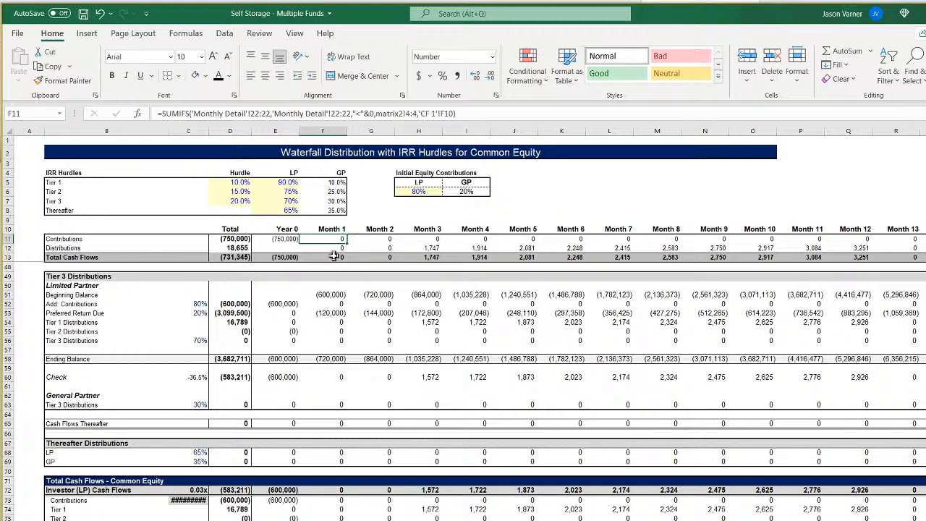
left_click(379, 239)
left_click(423, 239)
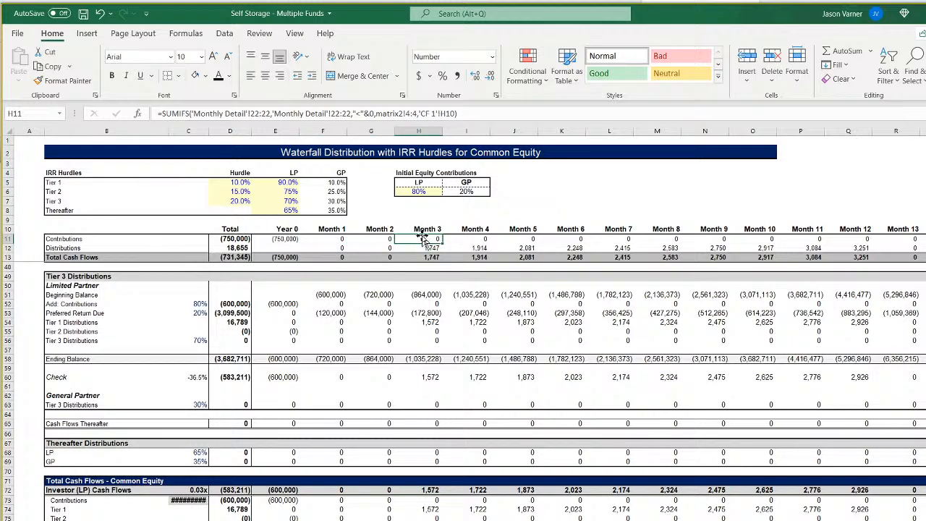
left_click(336, 239)
left_click(337, 248)
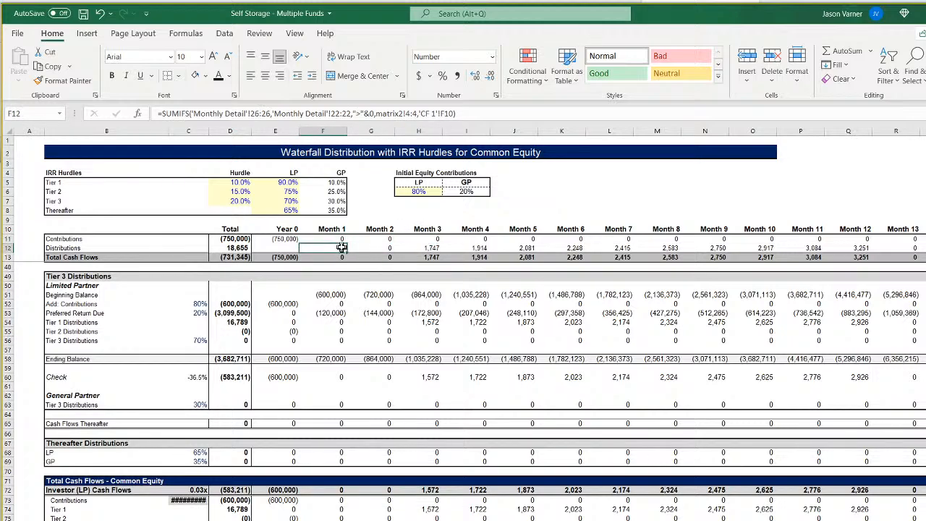
left_click(350, 248)
left_click(322, 248)
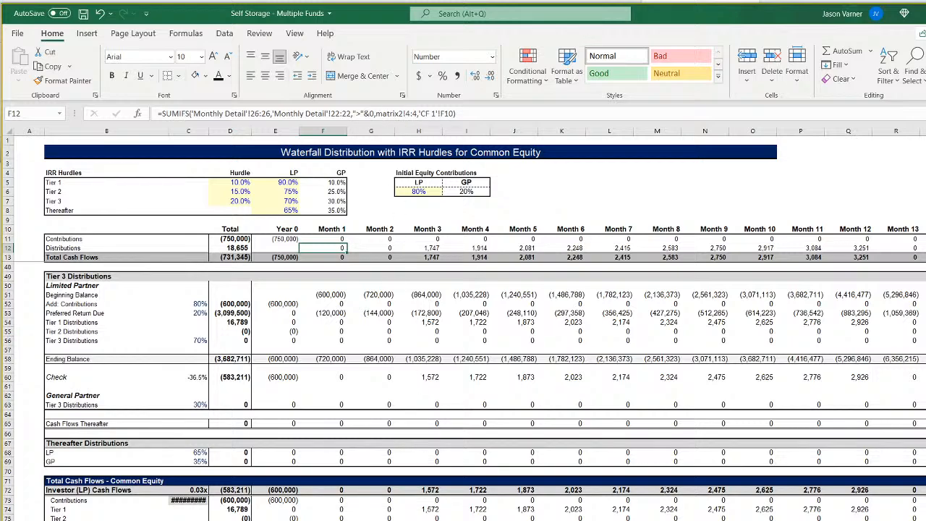
Compare the Distributions formulas of Months 1, 2 and 3, including the cells referenced by the Month 1 formula.
left_click(371, 247)
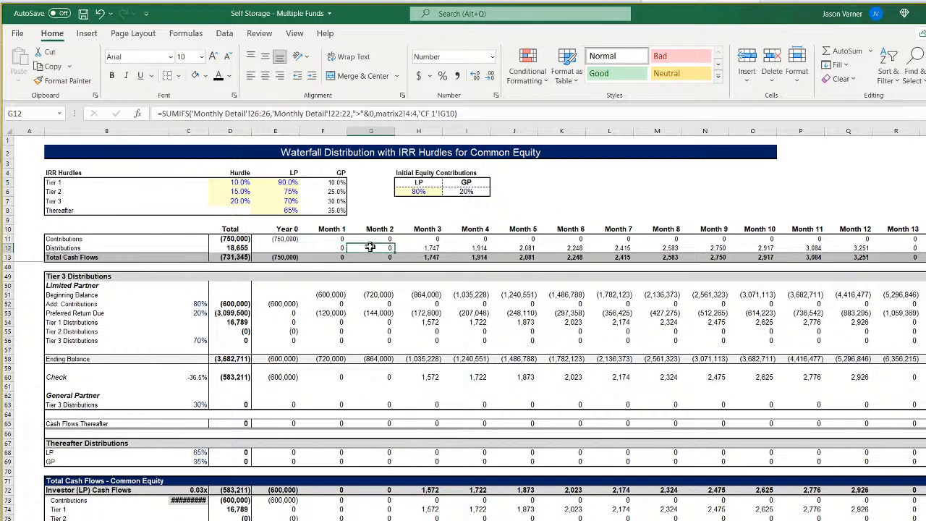
double_click(331, 248)
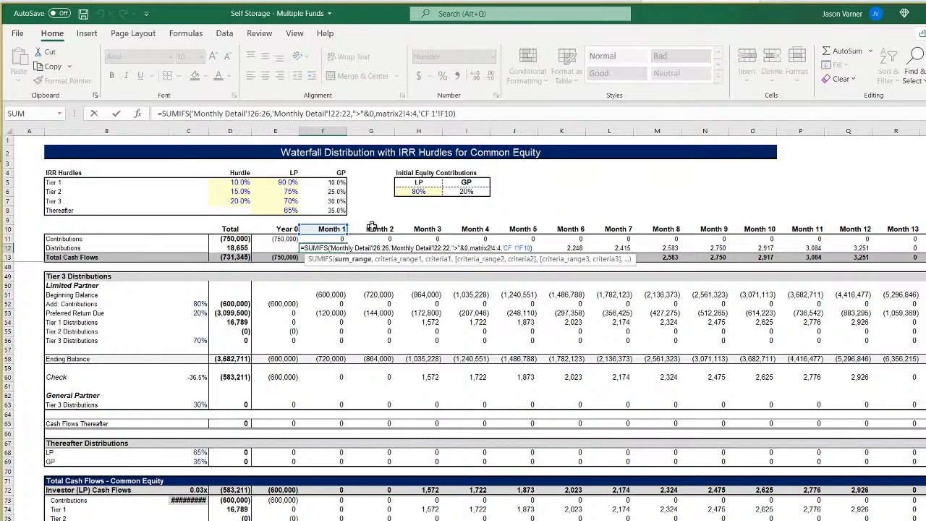
key("Escape")
left_click(430, 248)
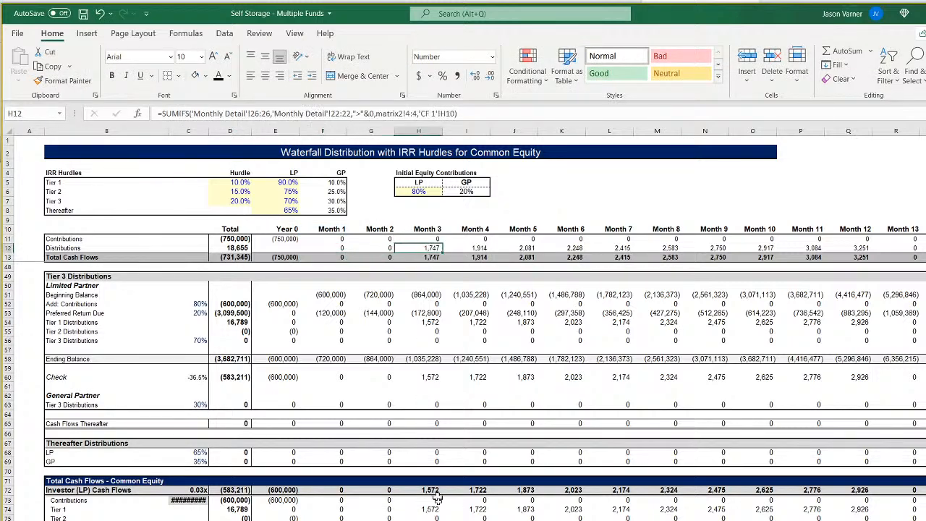
Check Fund 1's Apr-22 month counter in matrix2 and its Apr-22 Cash Flow formula in Monthly Detail against the Month 1 Distributions formula.
key("ctrl+Page_Up")
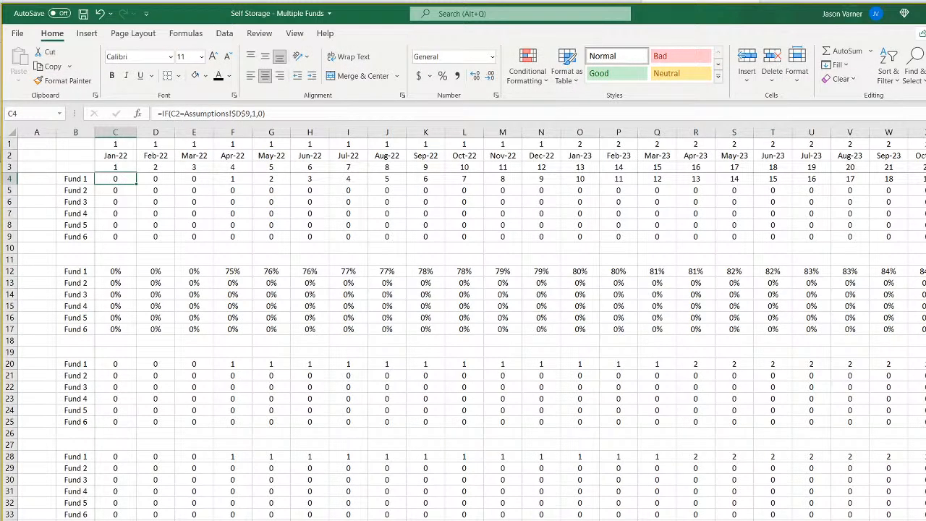
left_click(235, 180)
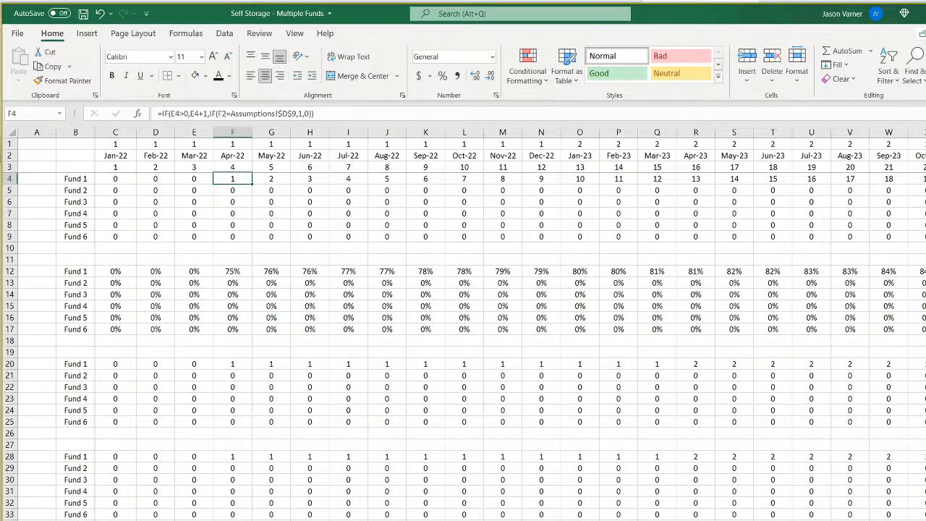
key("ctrl+Page_Down")
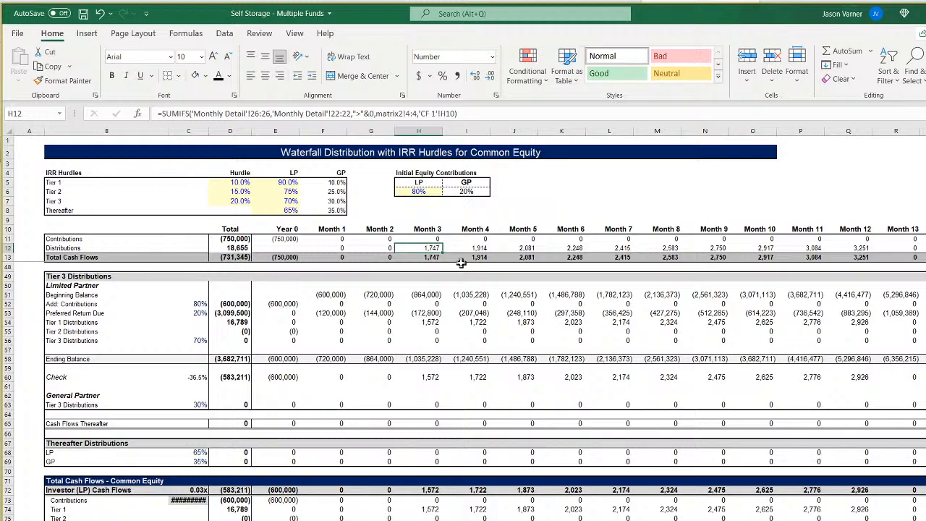
left_click(338, 248)
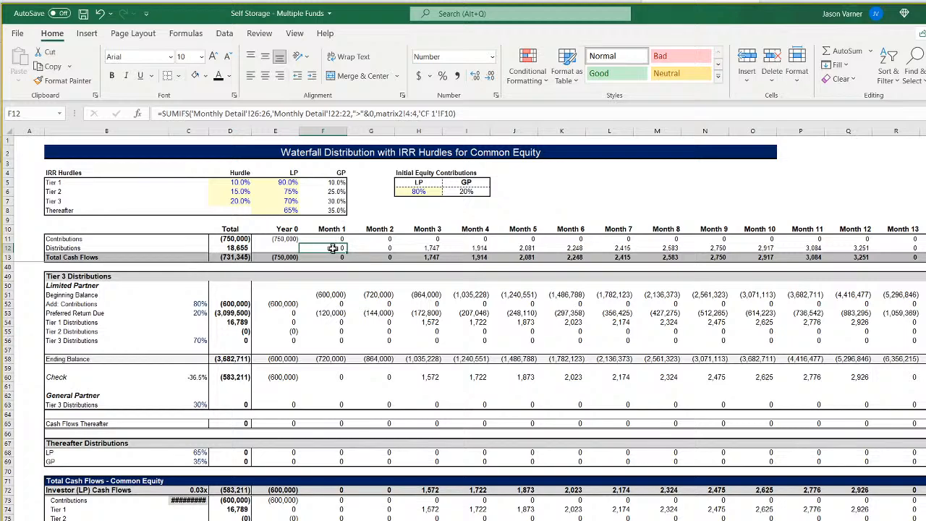
key("ctrl+Page_Up")
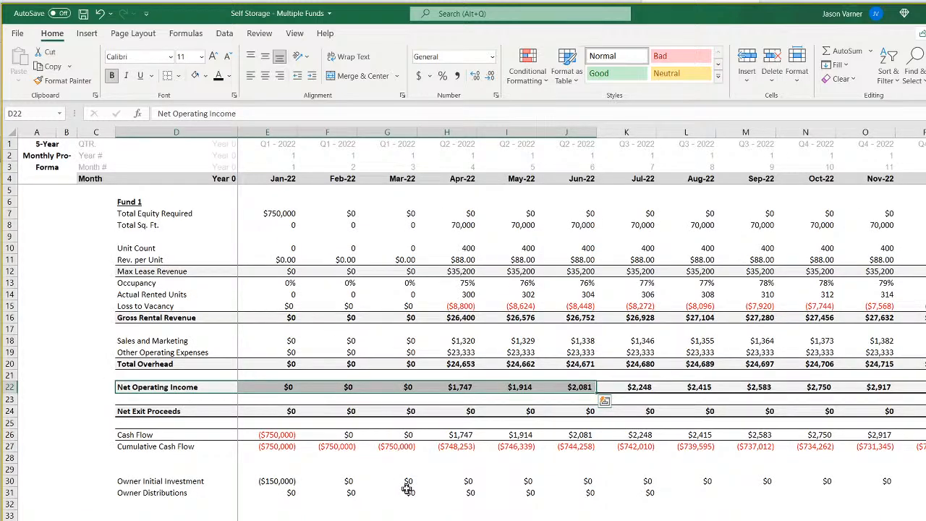
left_click(460, 435)
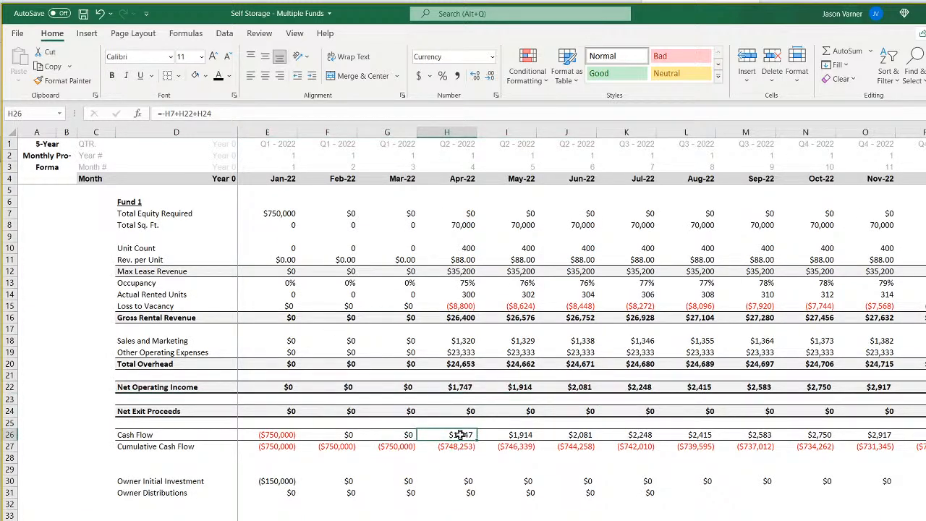
Set Fund 1's Start of Construction to May-22 in the assumptions and check its Revenue Start.
key("ctrl+Page_Up")
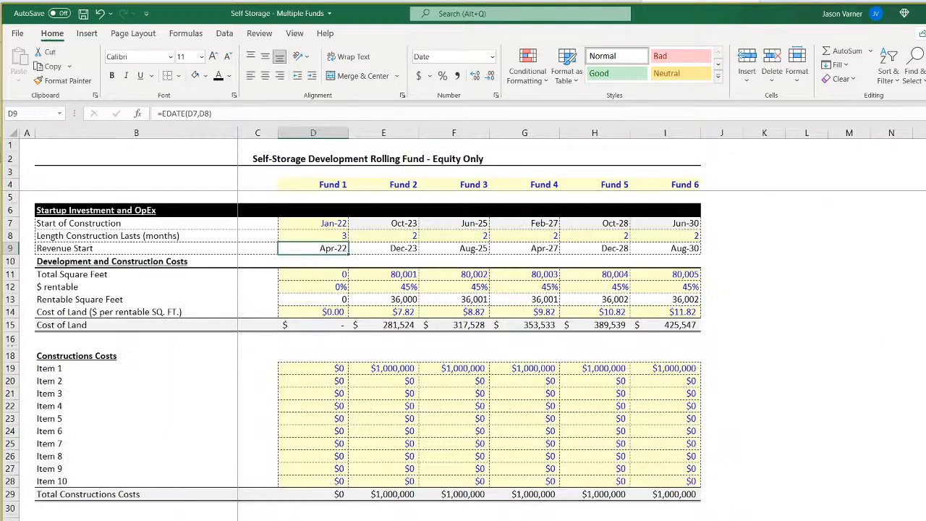
key("ctrl+Page_Up")
key("ctrl+Page_Down")
left_click(321, 222)
left_click(353, 224)
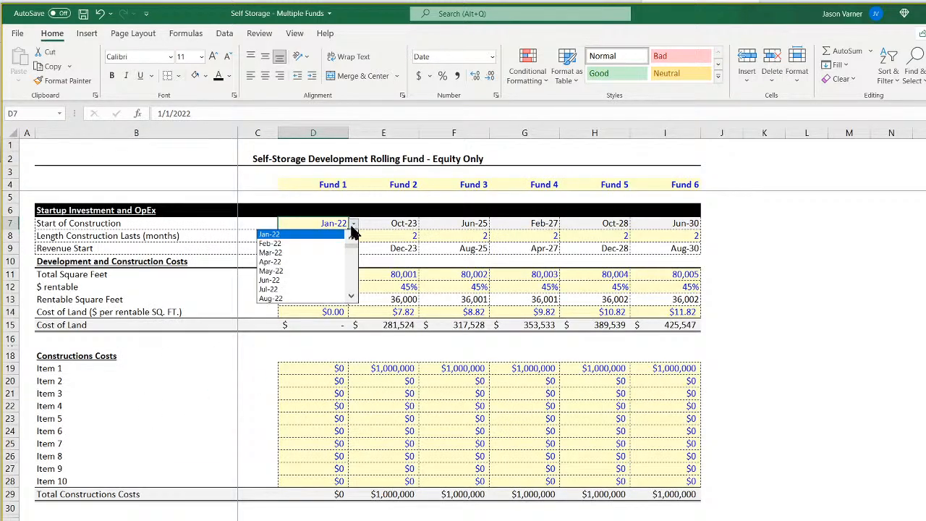
left_click(319, 272)
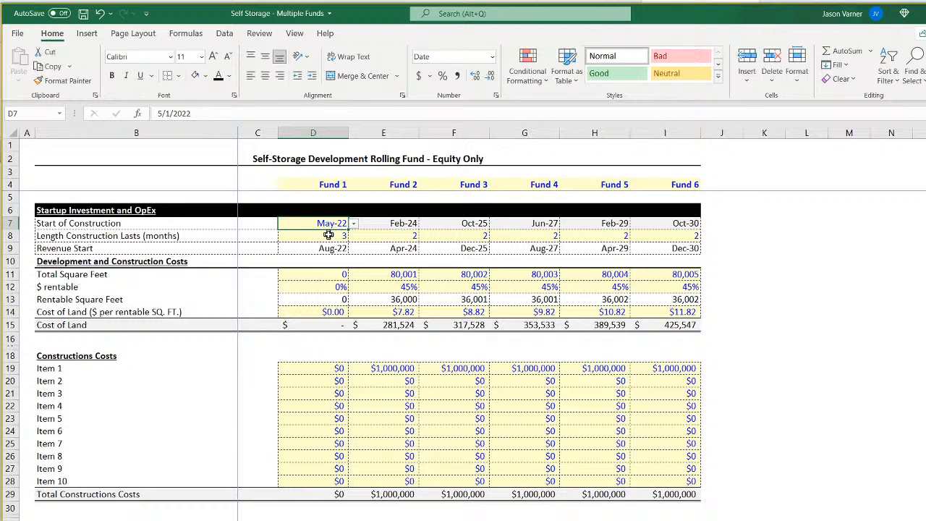
left_click(329, 248)
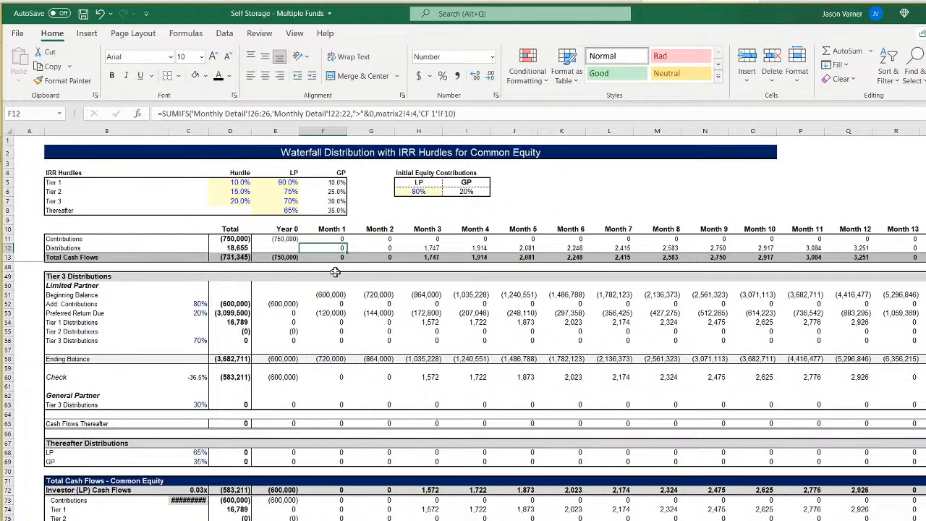
Review the waterfall's Contributions formulas from Year 0 through the first months, along with the Distributions formulas beneath them.
left_click(290, 239)
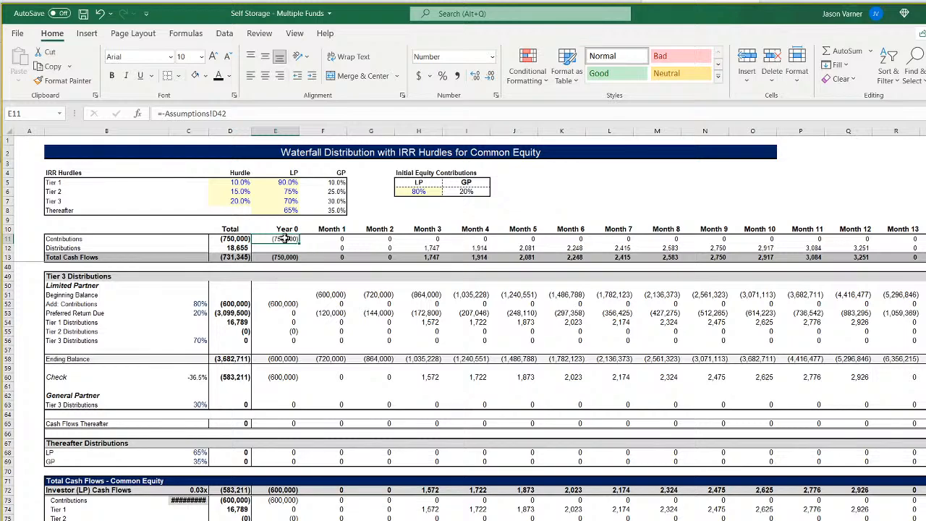
left_click(321, 238)
key("Right")
key("Right")
key("Right")
key("Right")
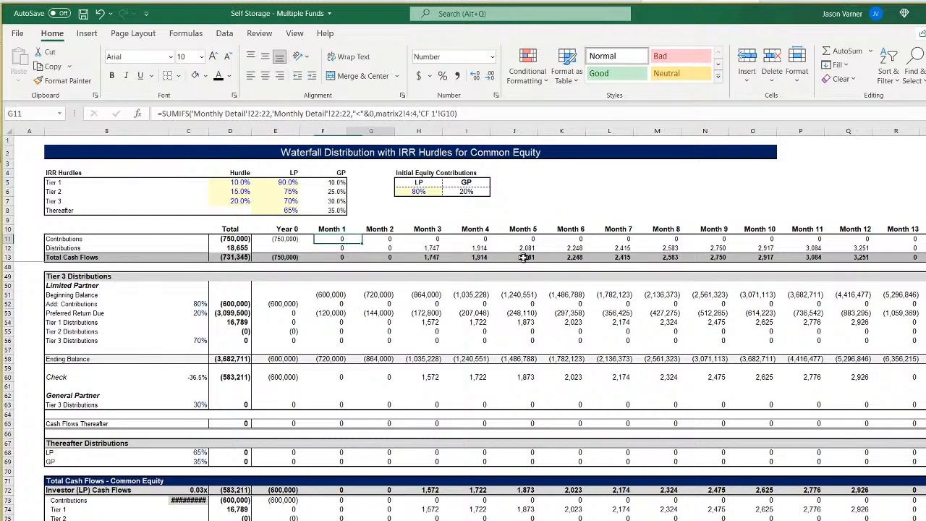
key("Down")
key("Left")
key("Left")
key("Left")
key("Left")
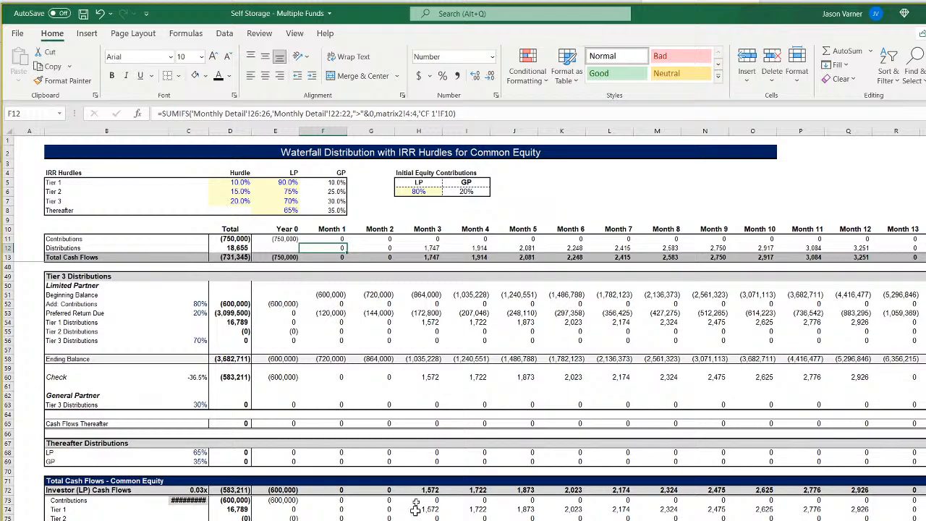
Examine how Fund 1's counter formulas in matrix2 start around Aug-22, and check the timing of its cash flows in Monthly Detail.
key("ctrl+Page_Down")
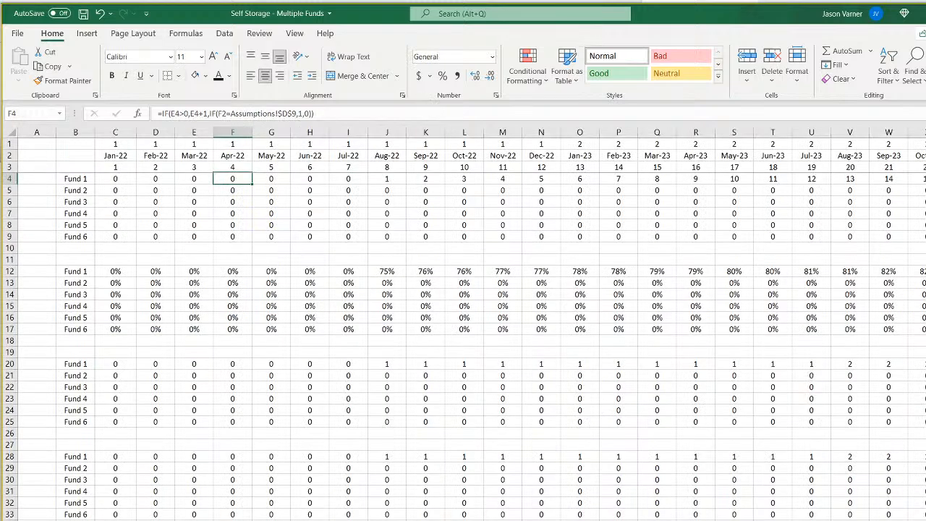
left_click_drag(121, 169, 388, 167)
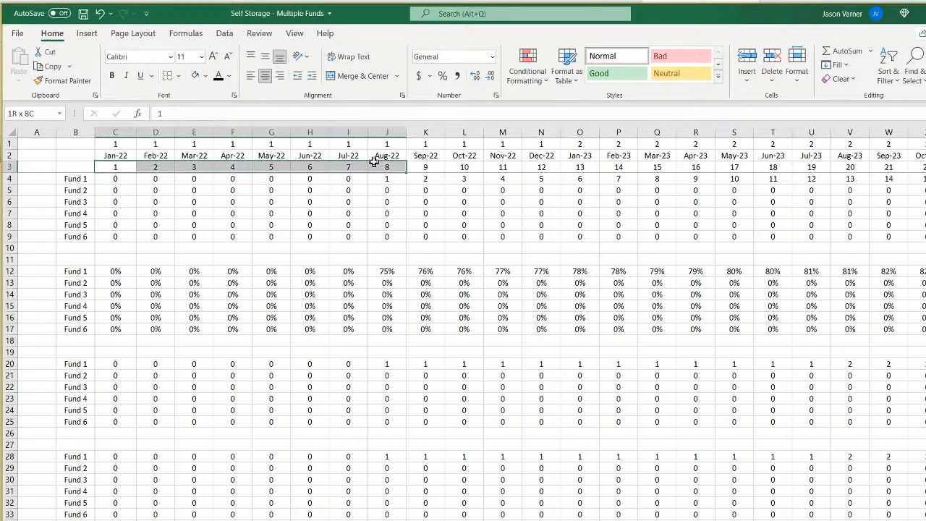
left_click(390, 168)
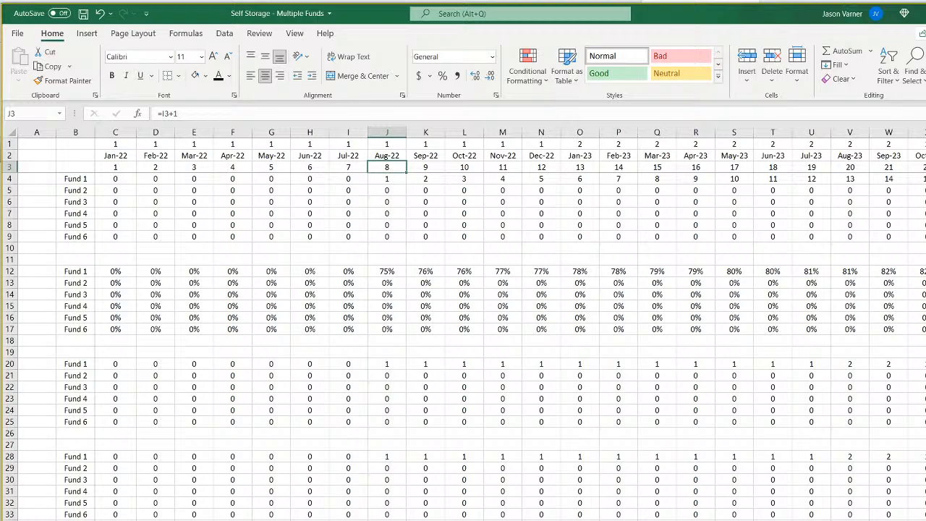
left_click(395, 179)
key("Left")
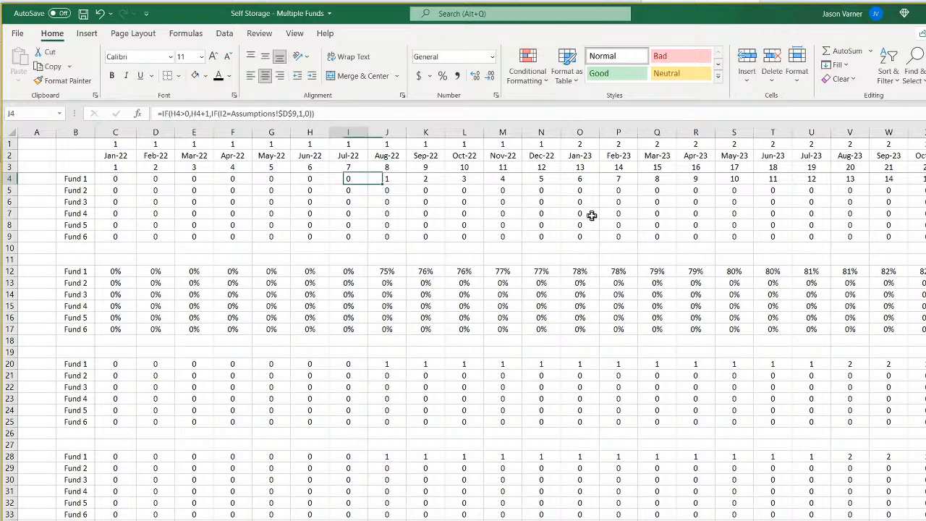
key("Left")
key("Right")
key("Right")
key("Up")
key("Down")
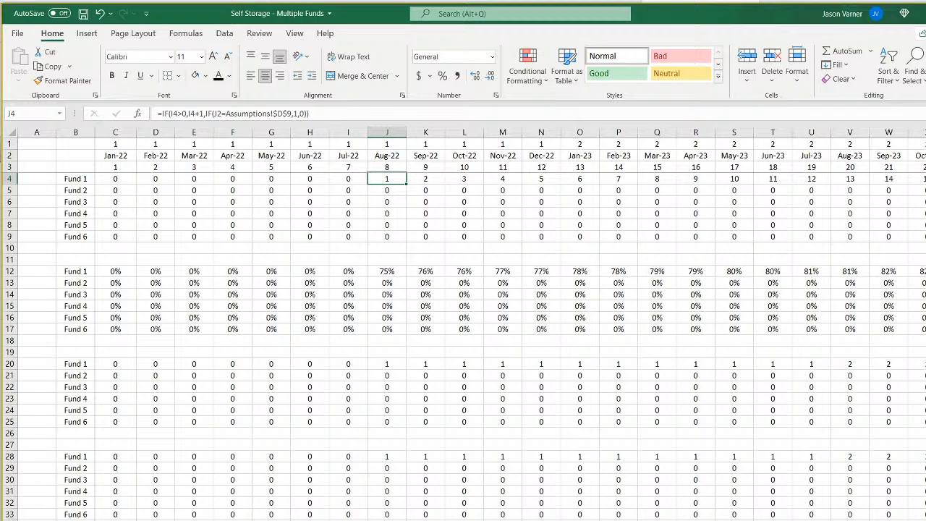
left_click(278, 519)
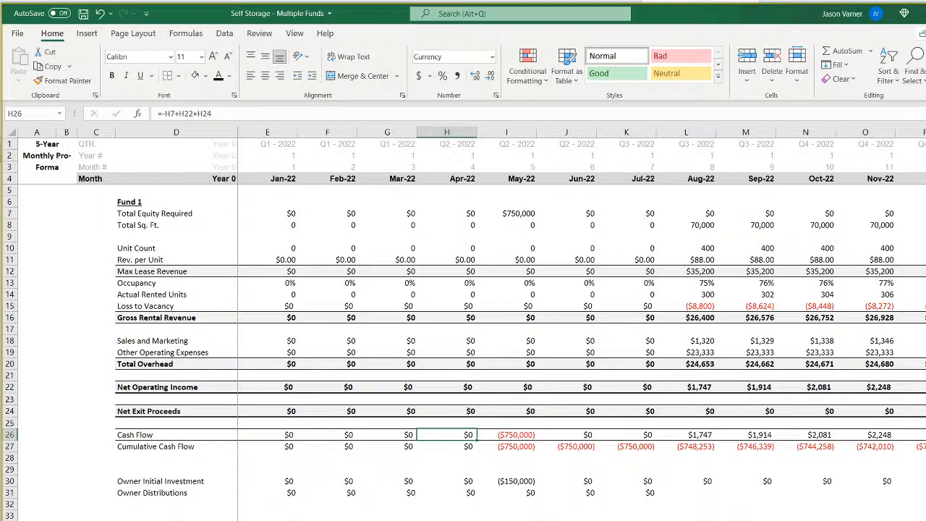
left_click(354, 519)
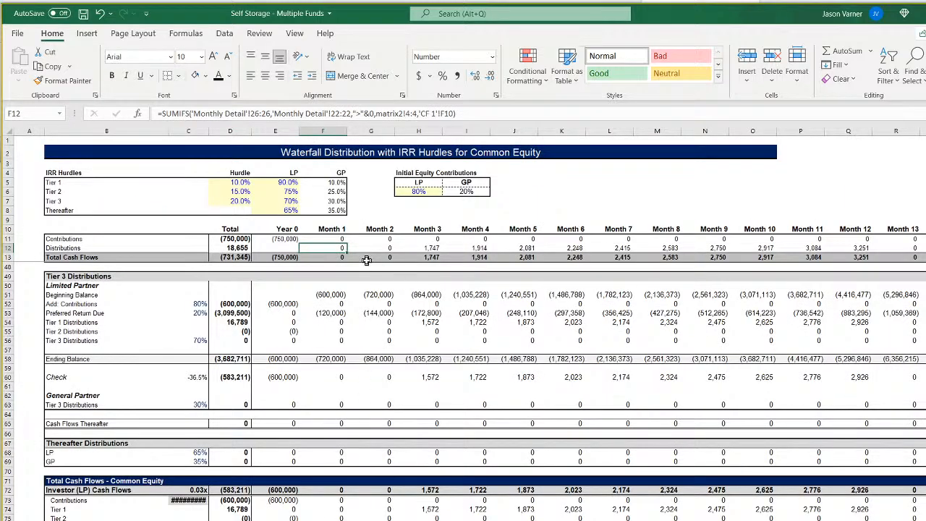
Clear the waterfall's Distributions formulas from Month 1 across the monthly columns.
key("BackSpace")
key("Return")
left_click(340, 249)
left_click_drag(347, 251, 919, 250)
Clear the waterfall's Contributions formulas from Month 1 across the monthly columns.
left_click(328, 240)
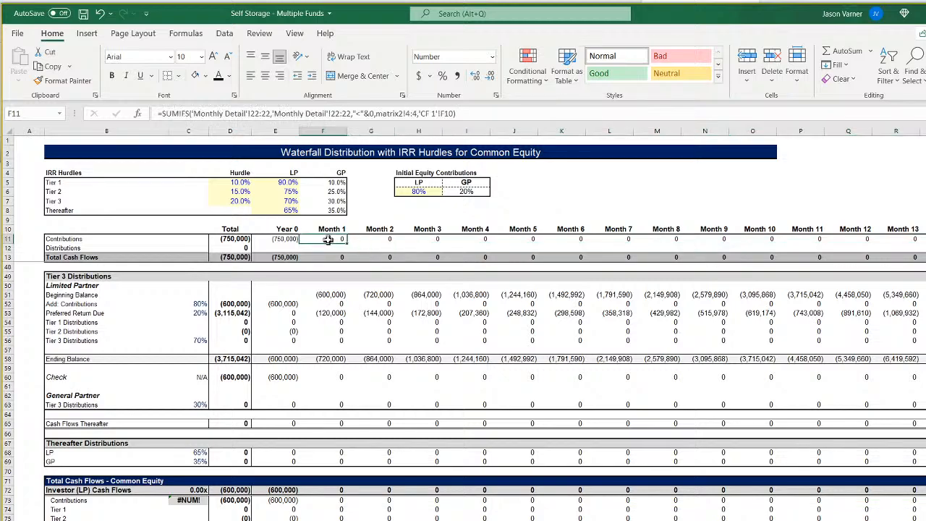
key("BackSpace")
key("Return")
left_click(337, 239)
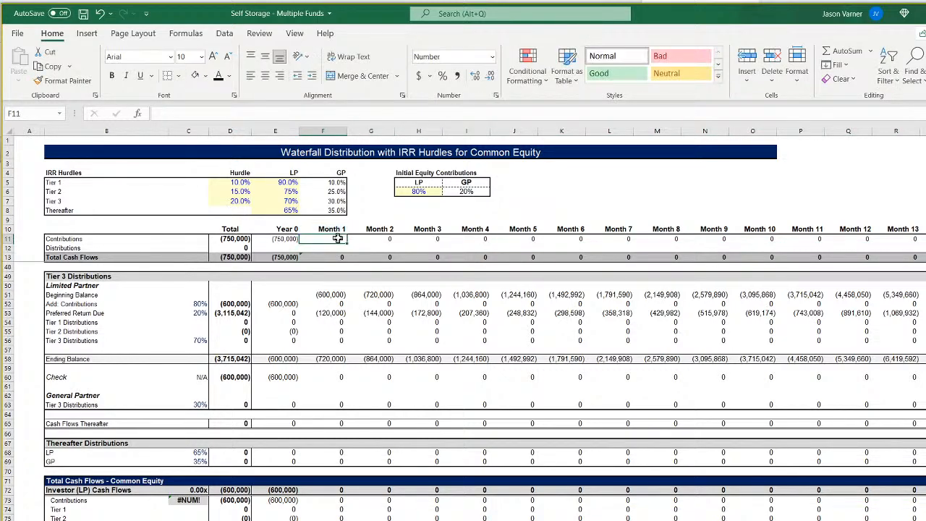
left_click_drag(347, 243, 919, 245)
Begin a SUMIFS formula in Month 1 Distributions that sums Monthly Detail row 26 where that same row is ">"&0.
left_click(326, 247)
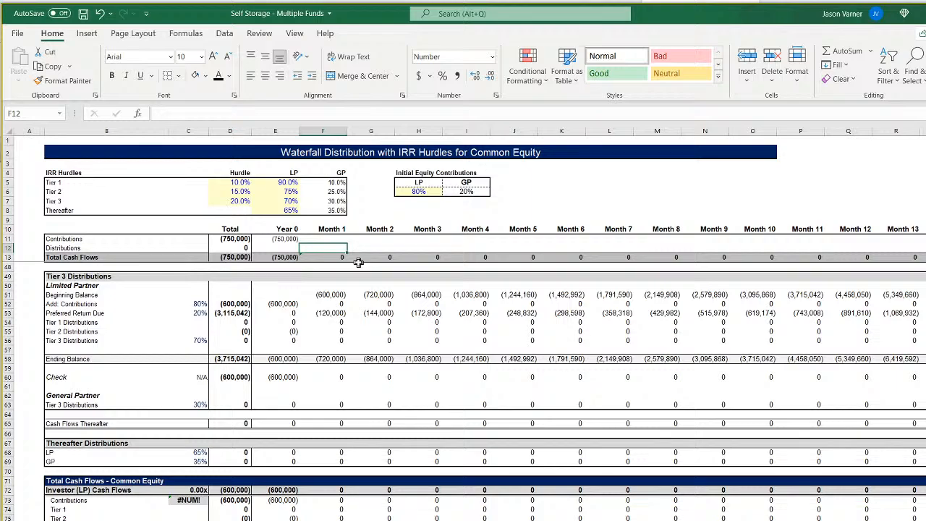
type("=")
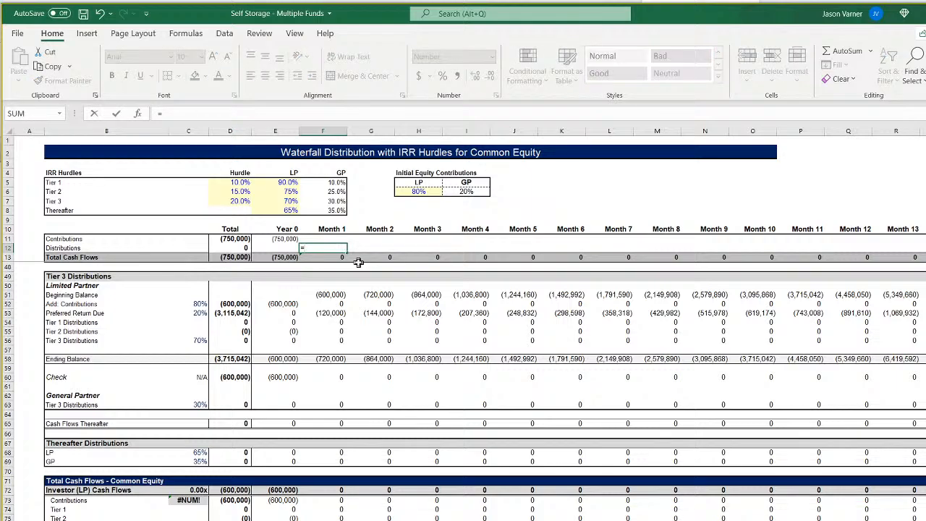
type("sumifs(")
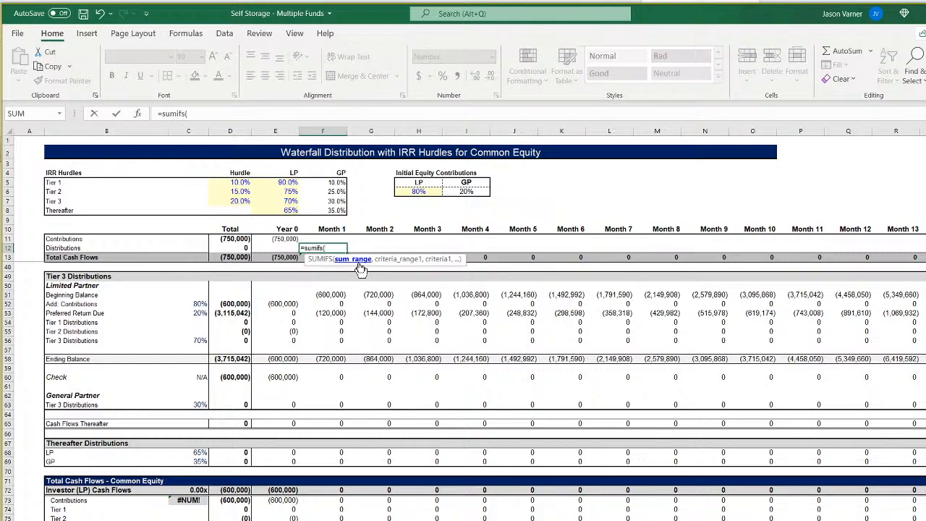
key("ctrl+Page_Up")
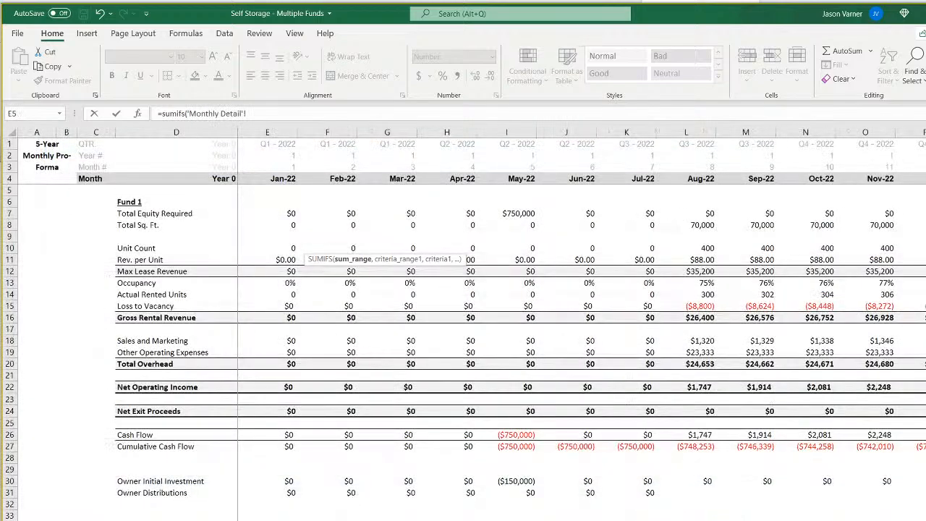
left_click(9, 433)
type(",")
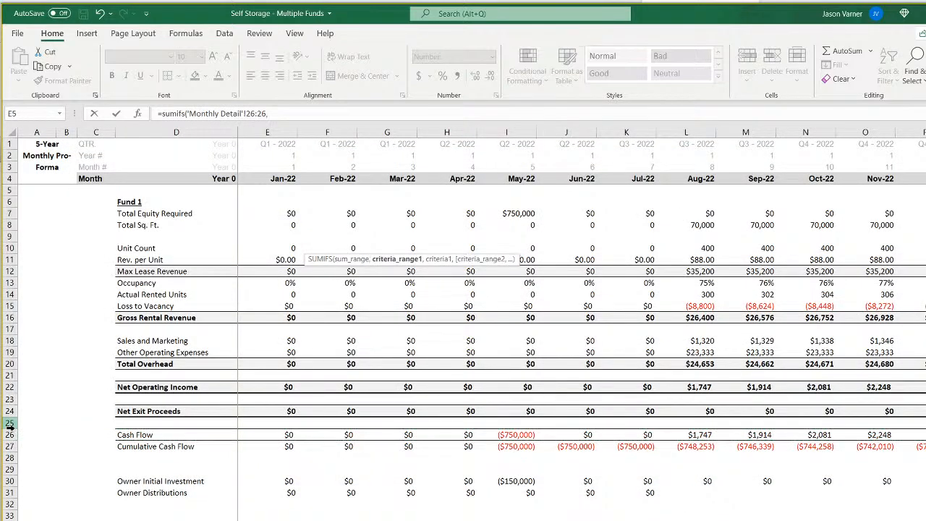
left_click(8, 434)
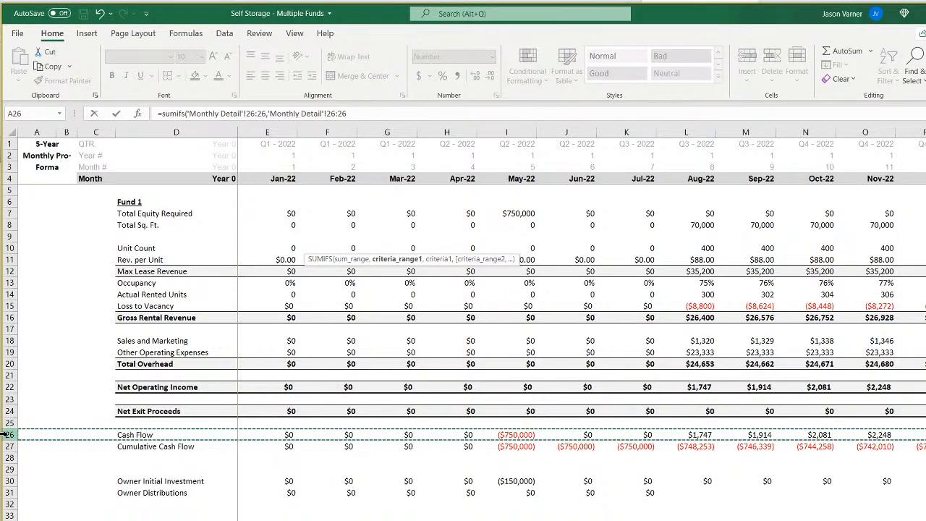
type(",\">\"&")
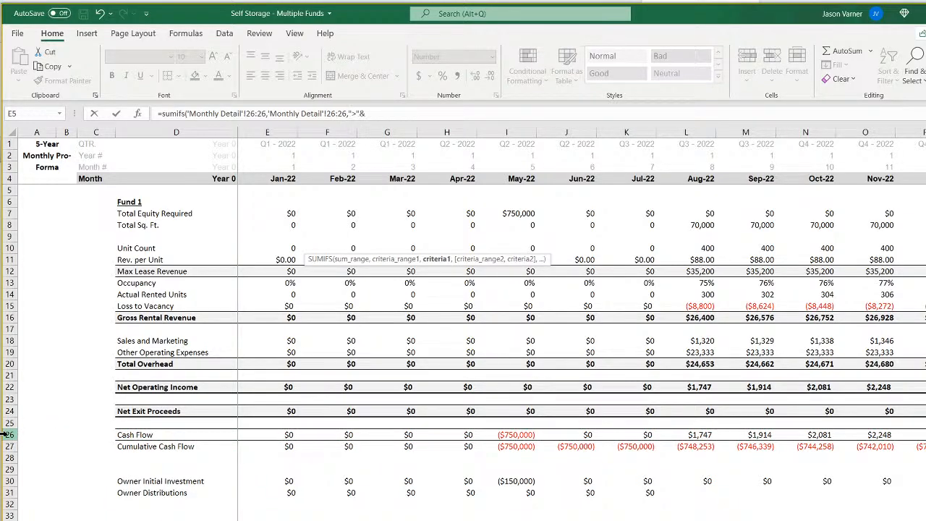
type("0,")
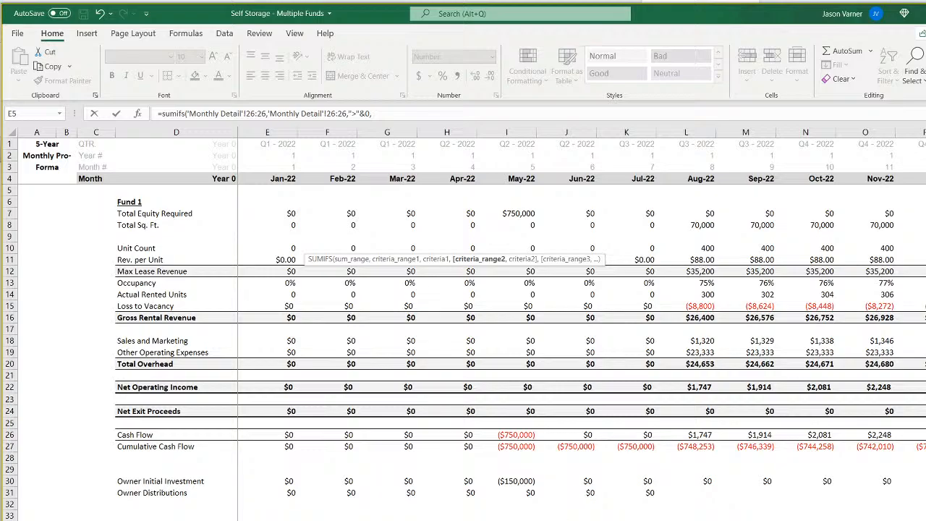
Add a second criterion matching matrix2 row 4 to the Month 1 header in CF 1 cell F10, and complete the formula.
key("ctrl+Page_Down")
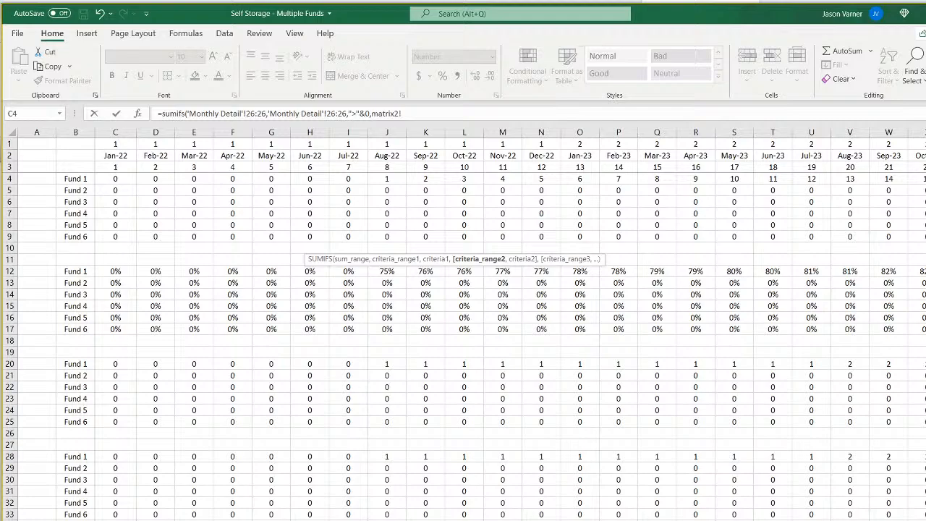
left_click(10, 179)
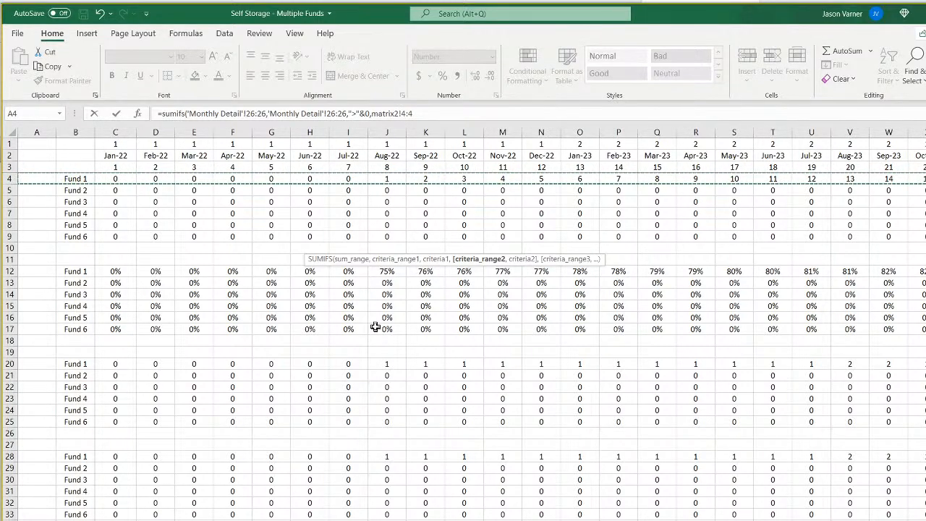
type(",")
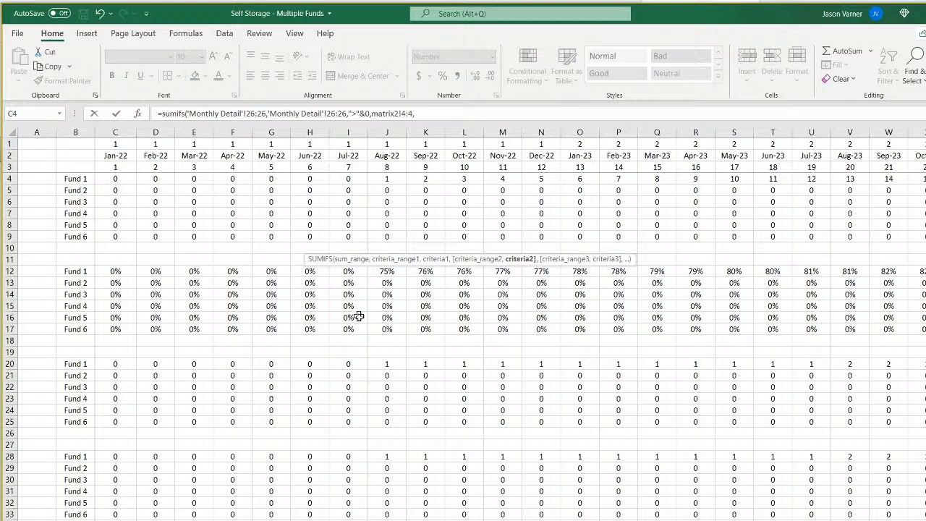
key("ctrl+Page_Up")
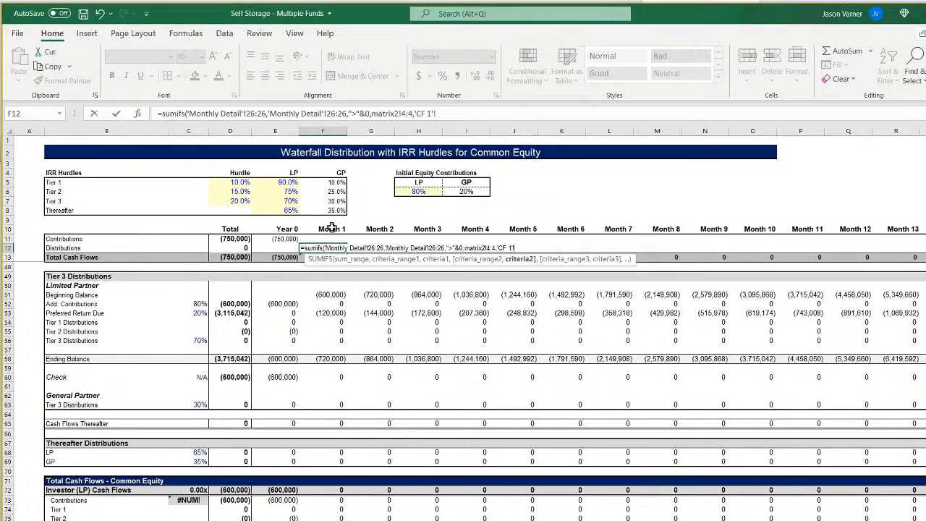
left_click(332, 228)
key("Return")
Fill the Distributions formula from Month 1 across to Month 11 and inspect the Month 3 copy.
left_click(337, 247)
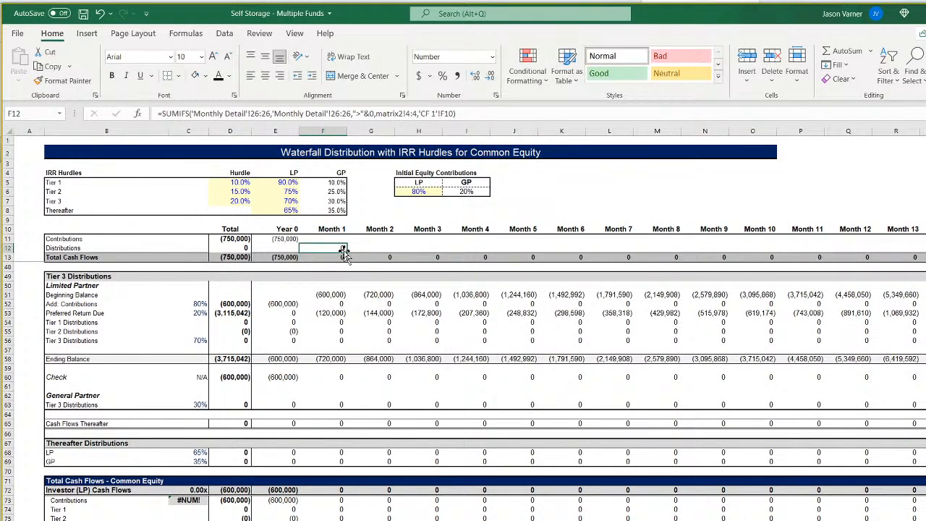
left_click_drag(348, 252, 832, 269)
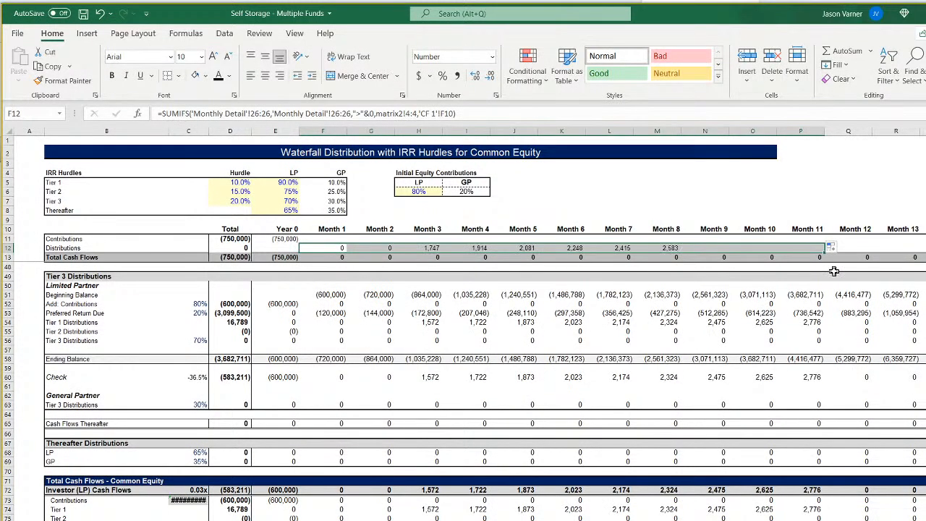
left_click(437, 249)
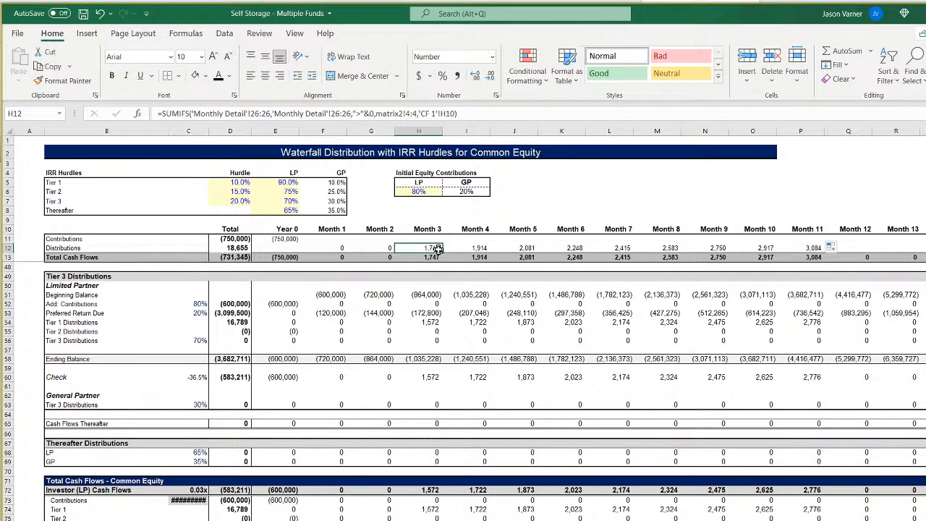
Count the columns ahead of Month 1 along the waterfall's Contributions row.
left_click(32, 239)
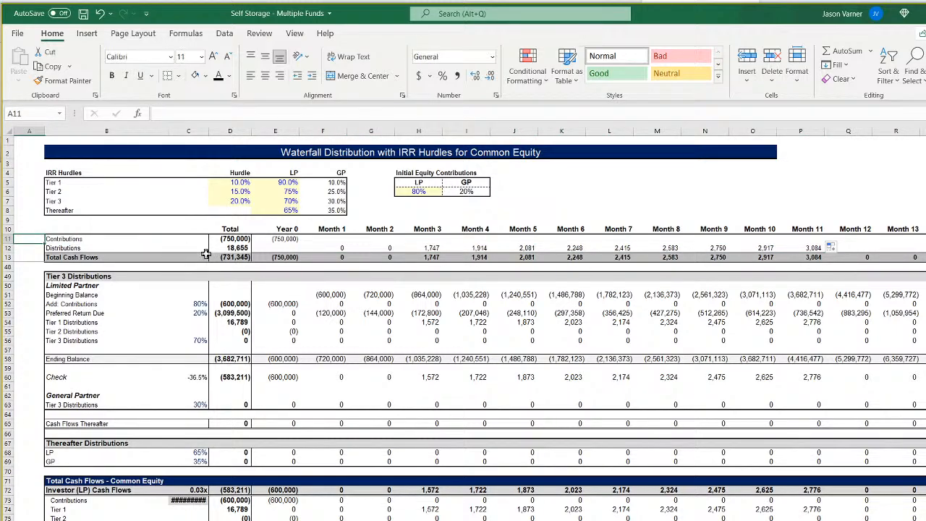
key("Right")
key("Right")
key("Right")
key("Right")
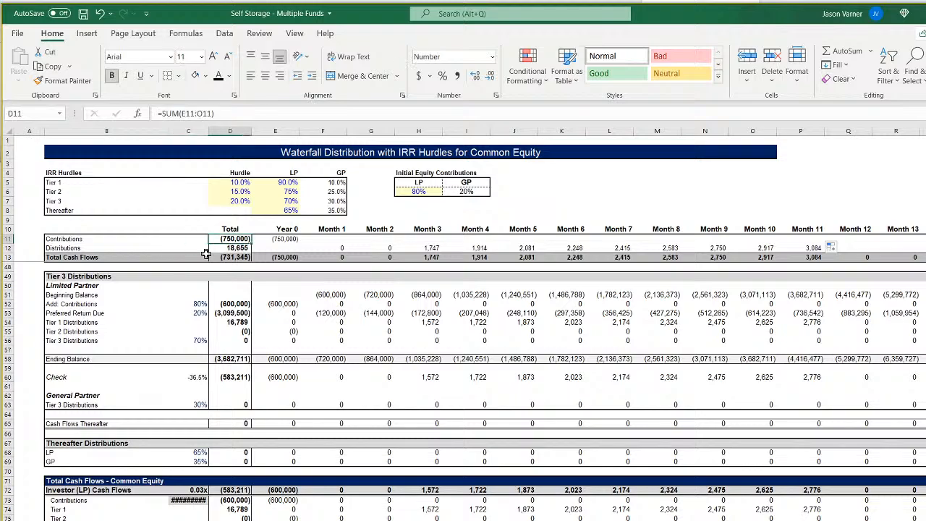
key("Right")
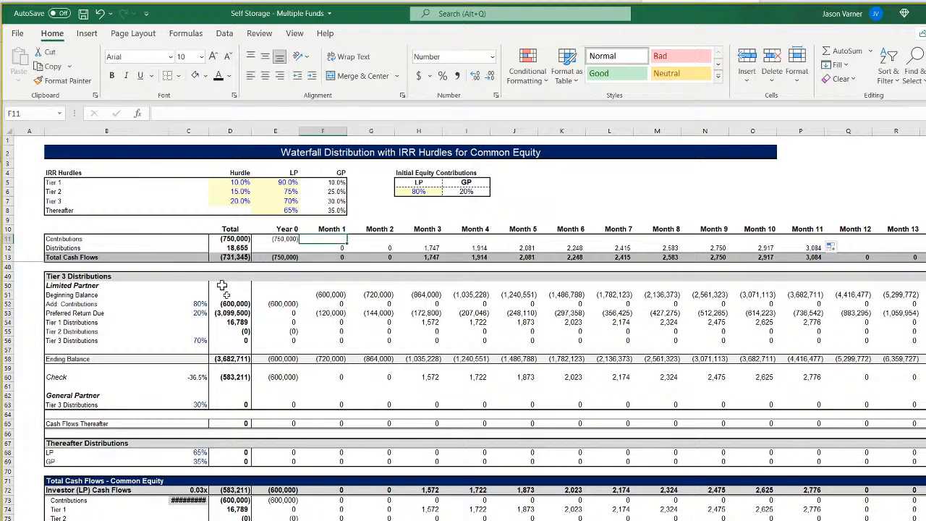
Insert four blank columns before column A in matrix2.
key("ctrl+Page_Down")
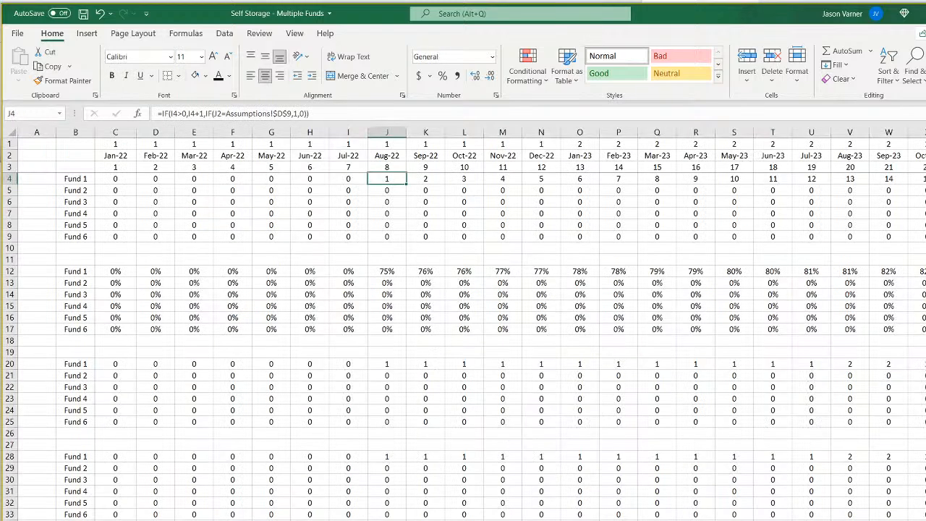
right_click(38, 132)
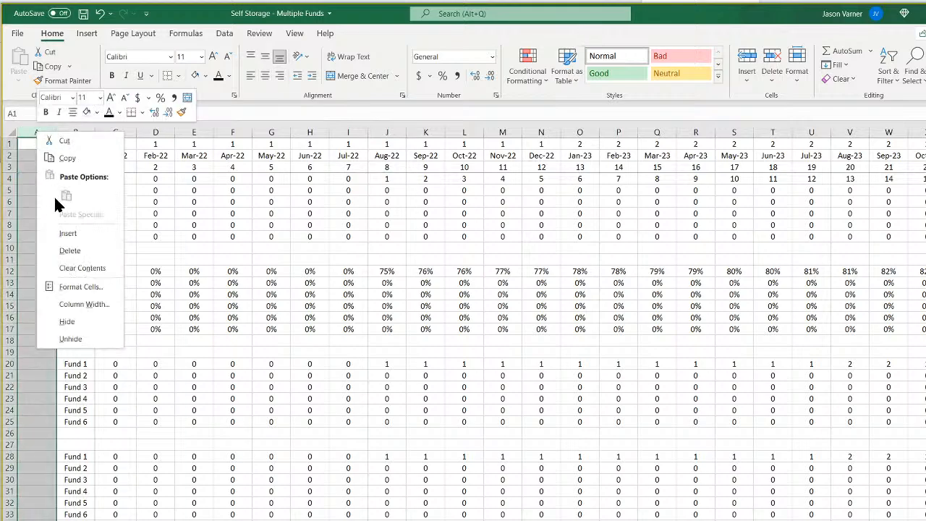
left_click(58, 234)
right_click(38, 131)
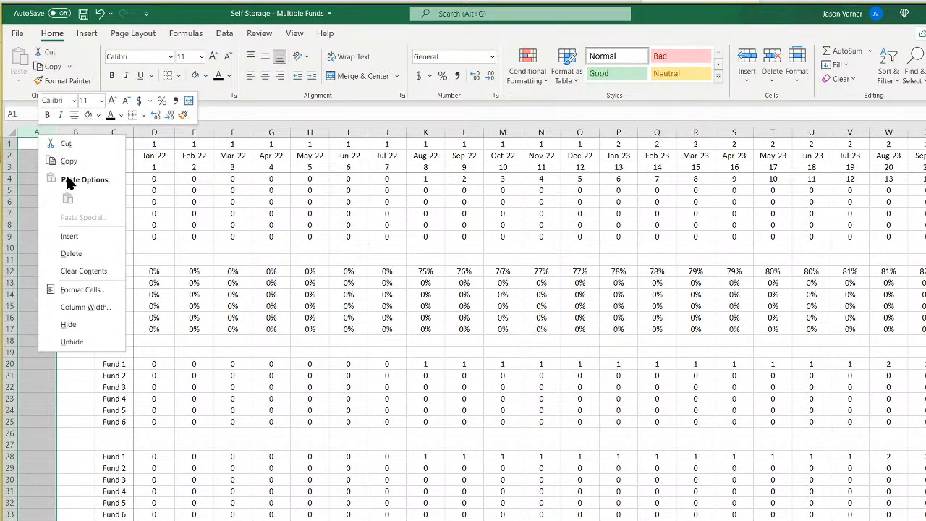
left_click(69, 235)
right_click(38, 132)
left_click(70, 234)
right_click(38, 131)
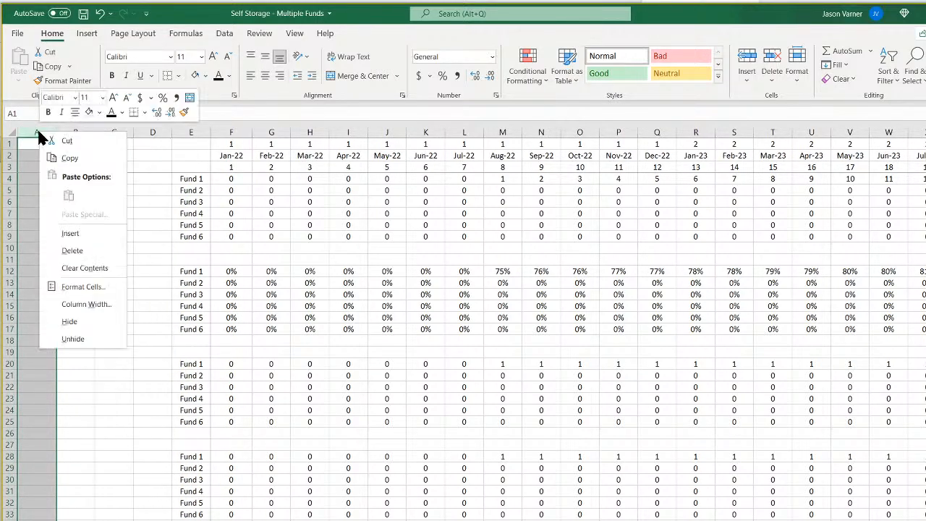
left_click(71, 234)
left_click(117, 317)
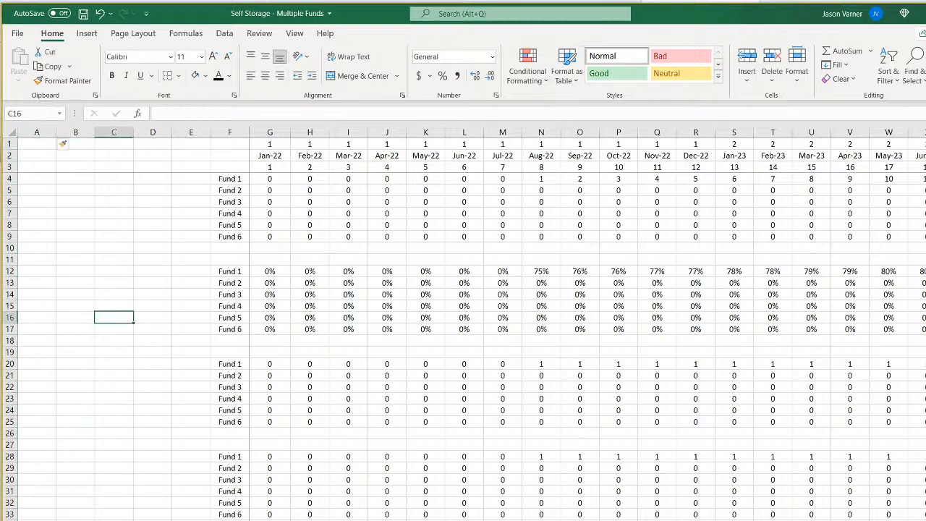
Check the CF 1 Distributions formulas for Months 1 to 3 against the shifted matrix2 columns.
key("ctrl+Page_Up")
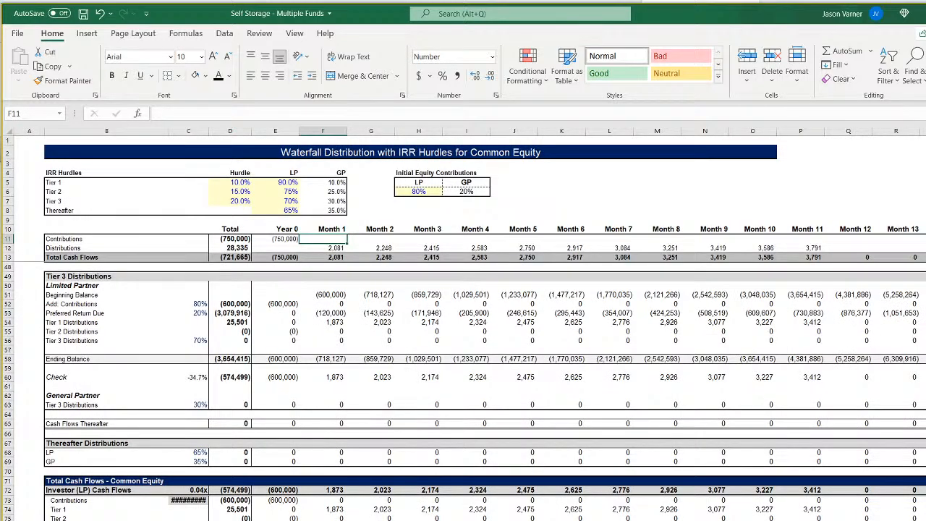
left_click(334, 249)
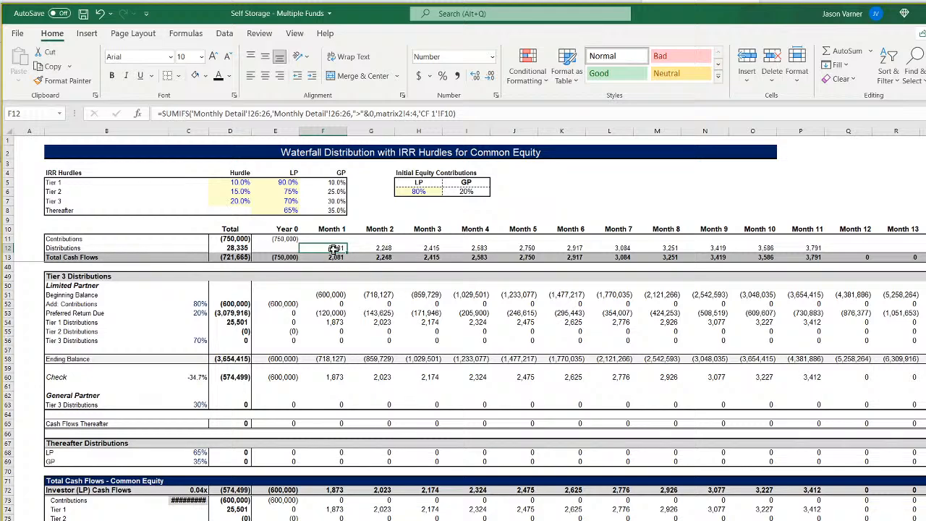
left_click(377, 248)
left_click(421, 248)
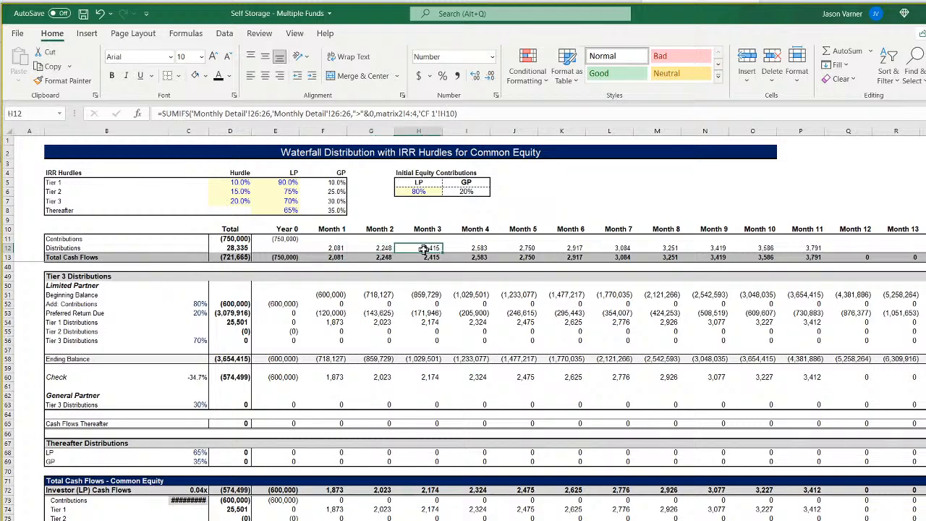
left_click(338, 248)
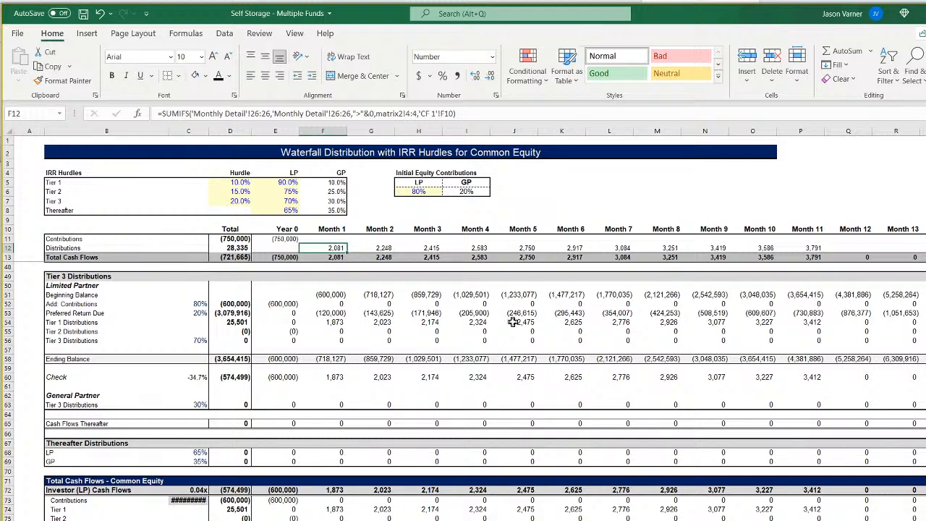
type("=ind")
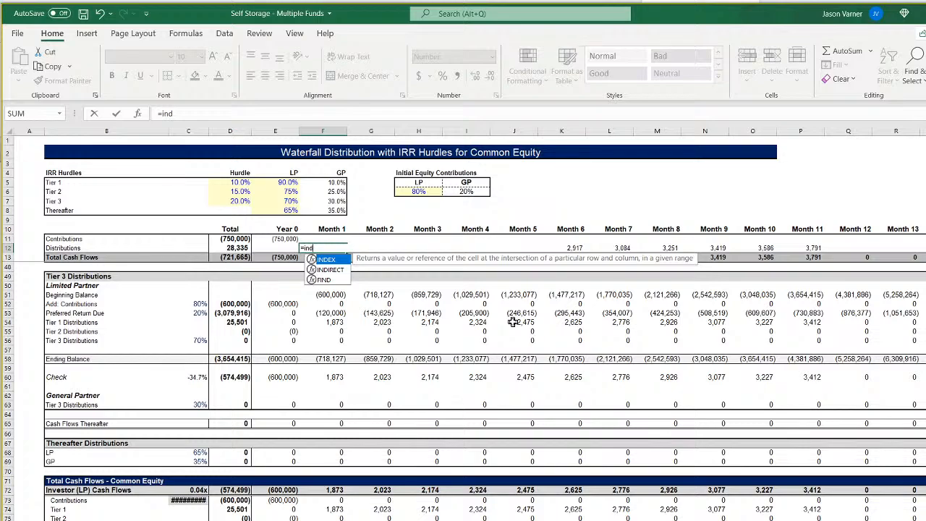
type("ex(")
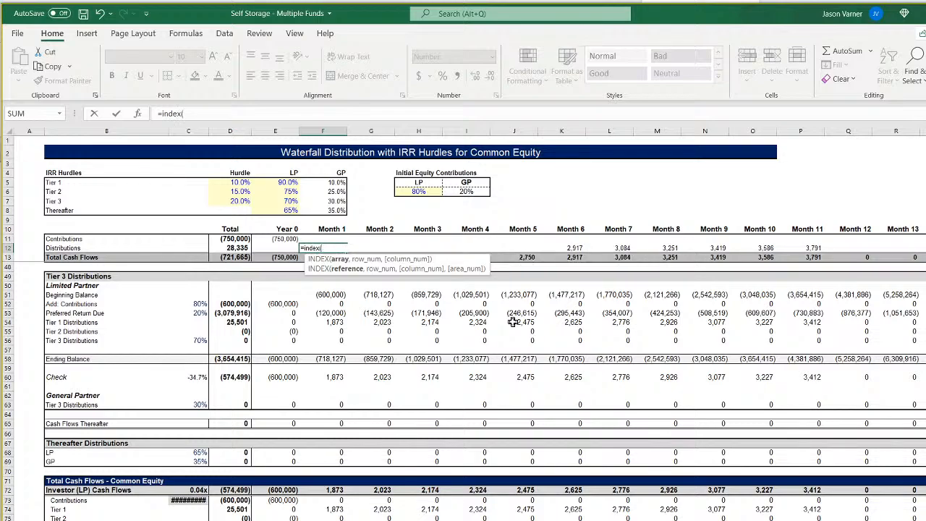
key("ctrl+Page_Up")
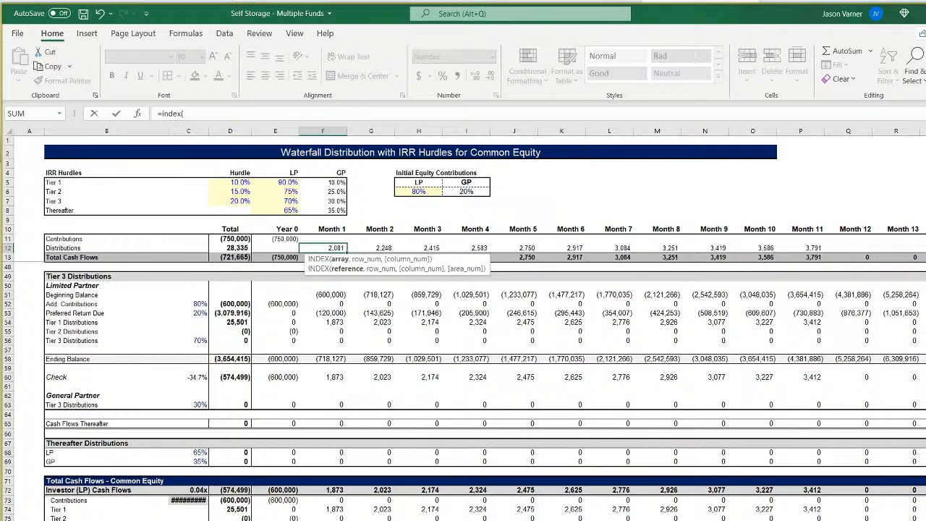
key("ctrl+Page_Up")
key("ctrl+Page_Up")
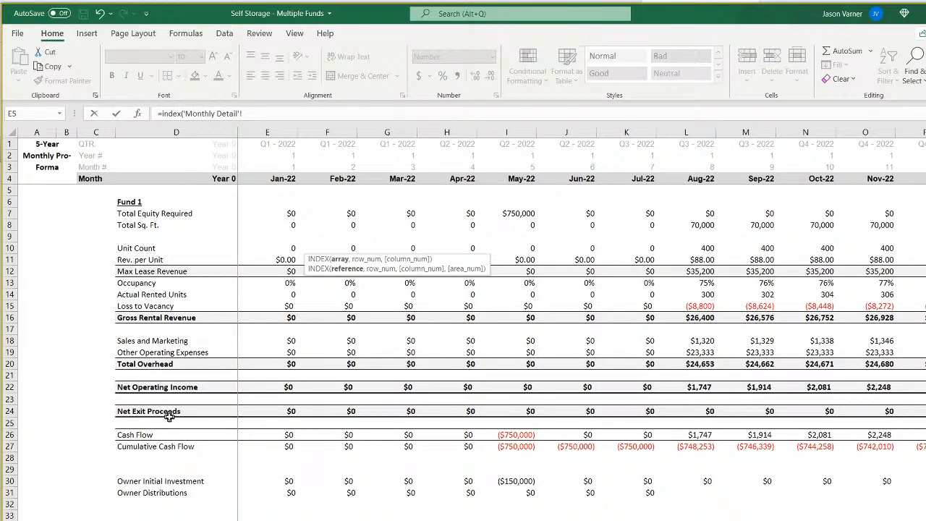
left_click(3, 434)
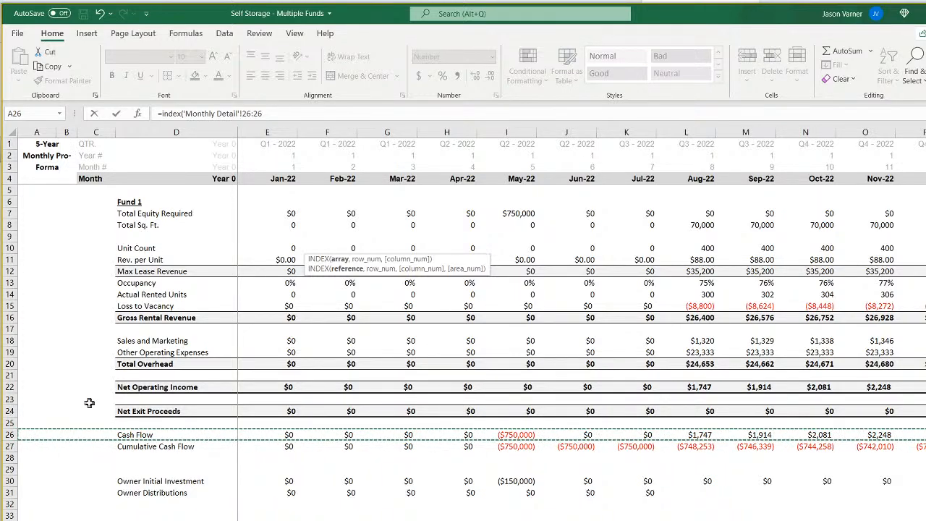
key("shift+Home")
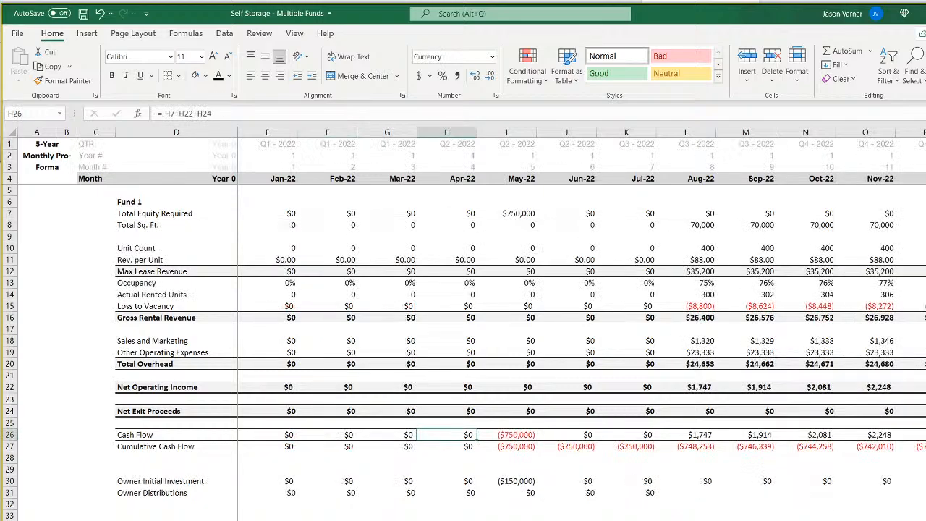
Count the columns ahead of Jan-22 in Monthly Detail to compare its alignment with matrix2.
left_click(55, 308)
key("Right")
key("Right")
key("Right")
key("Right")
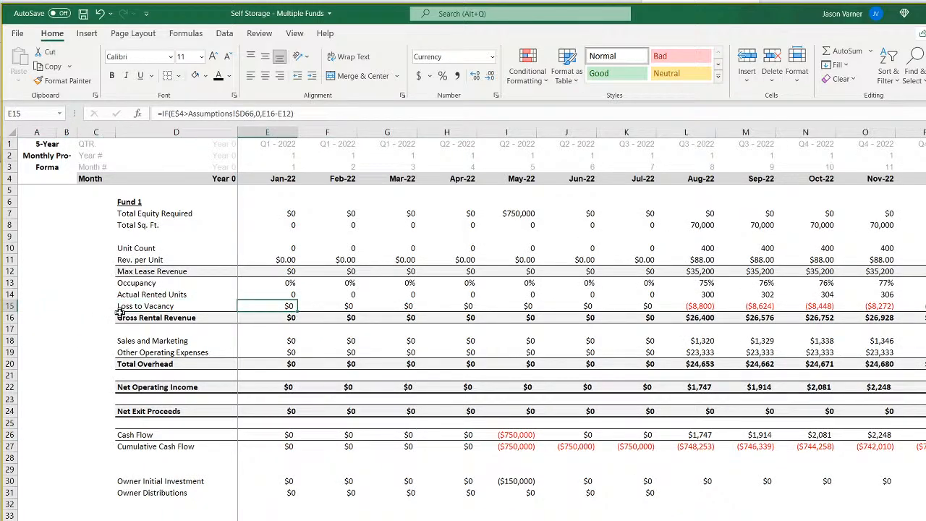
key("Left")
key("Left")
key("Left")
key("Left")
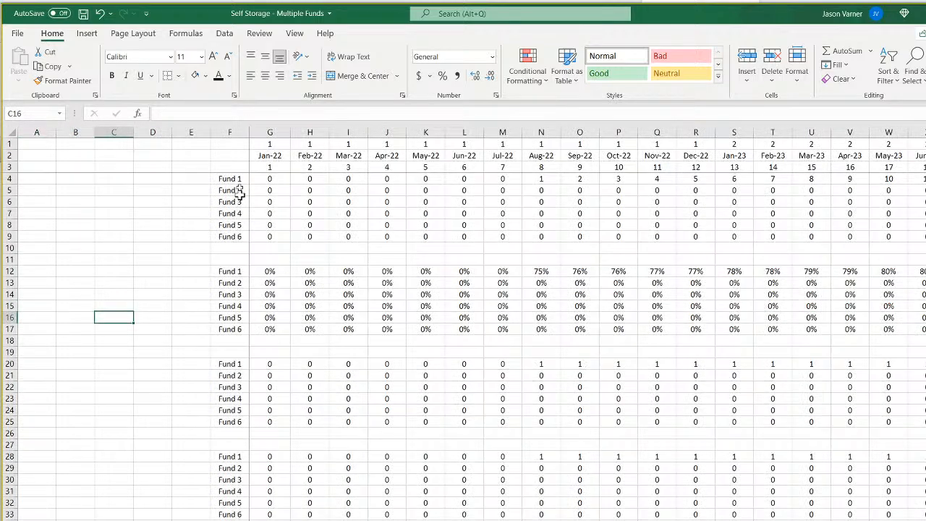
Delete blank columns A and B in matrix2 so that Jan-22 falls in column E, as in Monthly Detail.
left_click(232, 182)
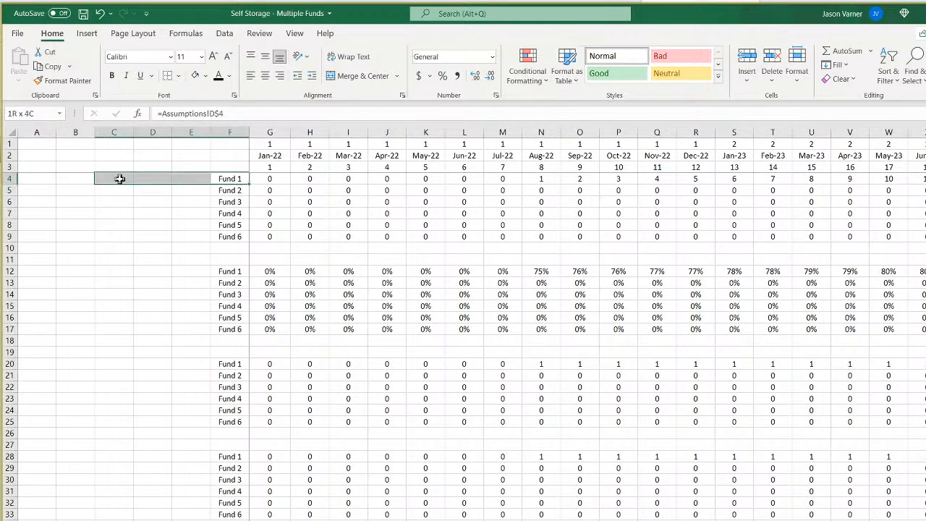
left_click_drag(77, 132, 40, 131)
right_click(40, 131)
left_click(72, 250)
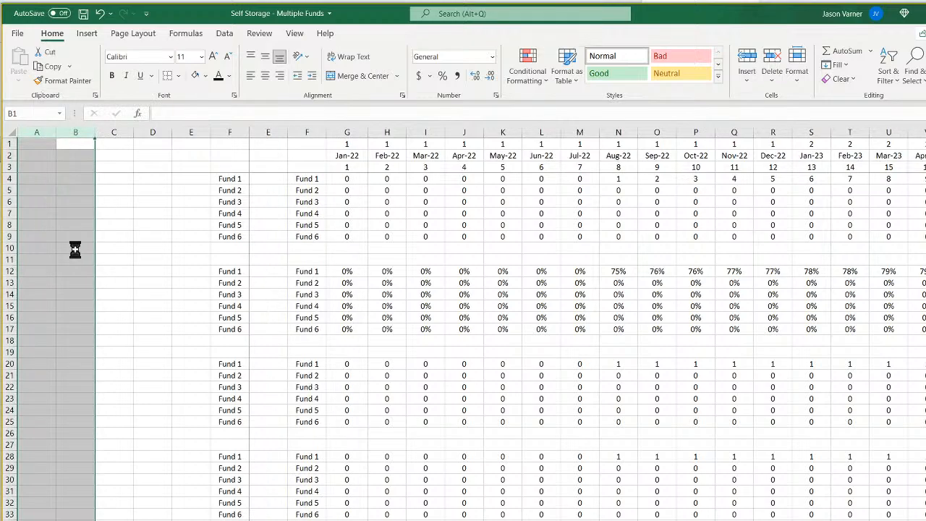
left_click(59, 293)
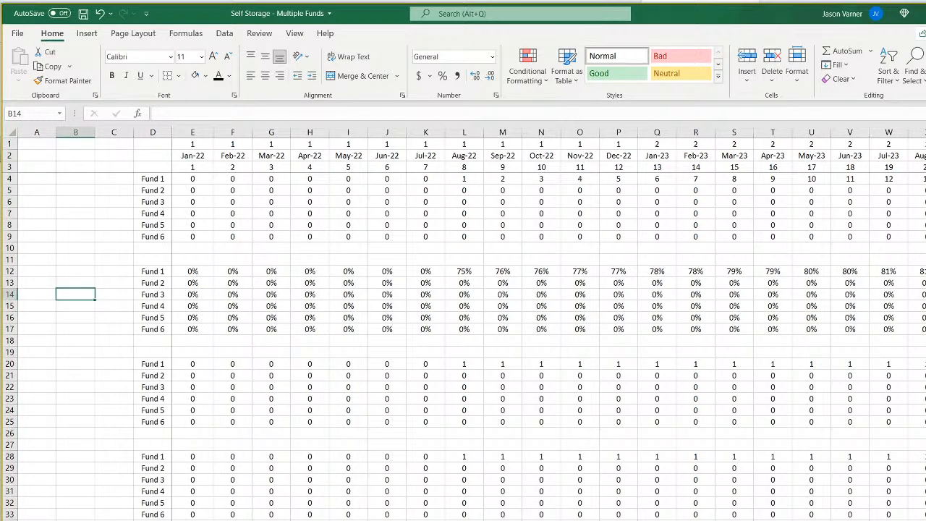
Copy the Month 2 Distributions formula in CF 1 back to Month 1 and fill it across the row through Month 120.
left_click(362, 520)
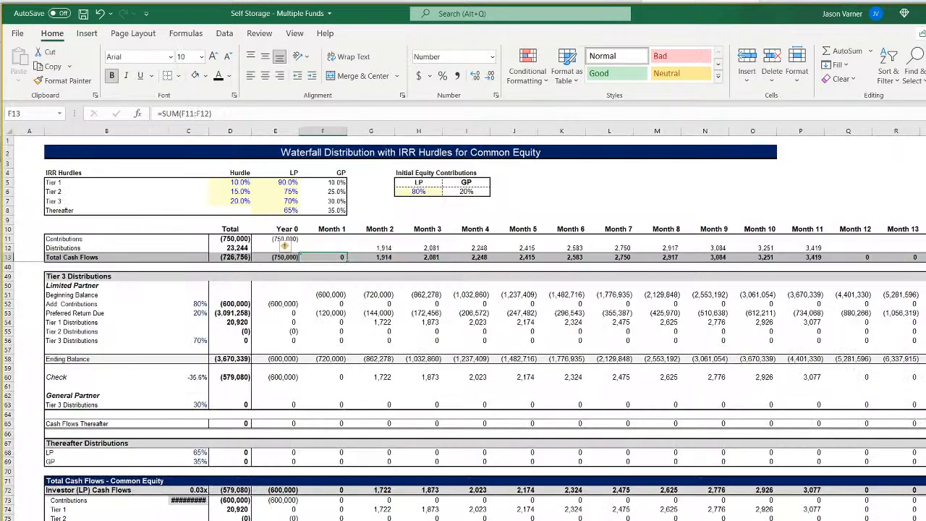
left_click(385, 258)
left_click(386, 248)
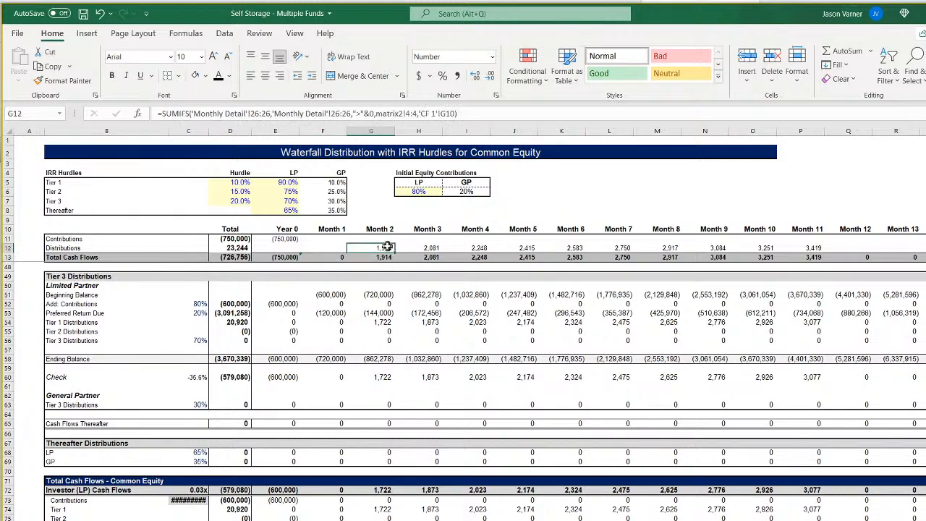
left_click_drag(330, 251, 319, 249)
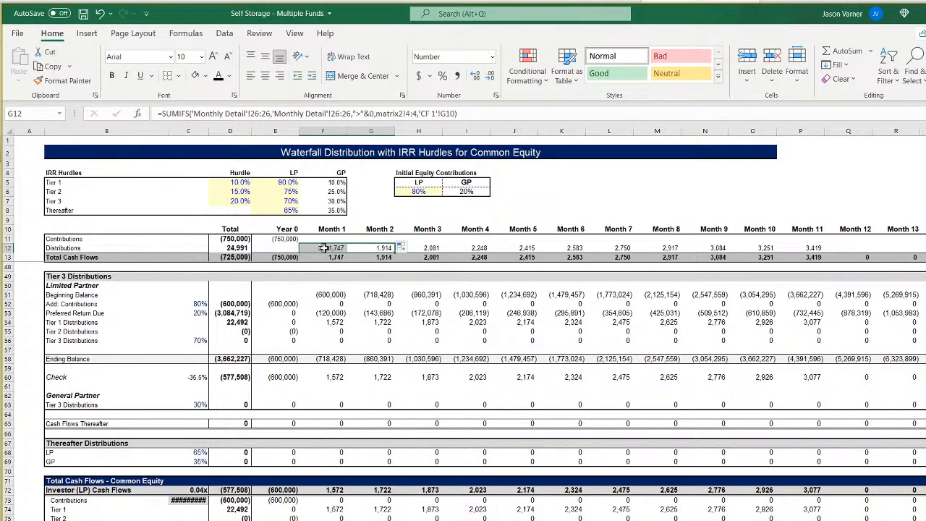
left_click(328, 247)
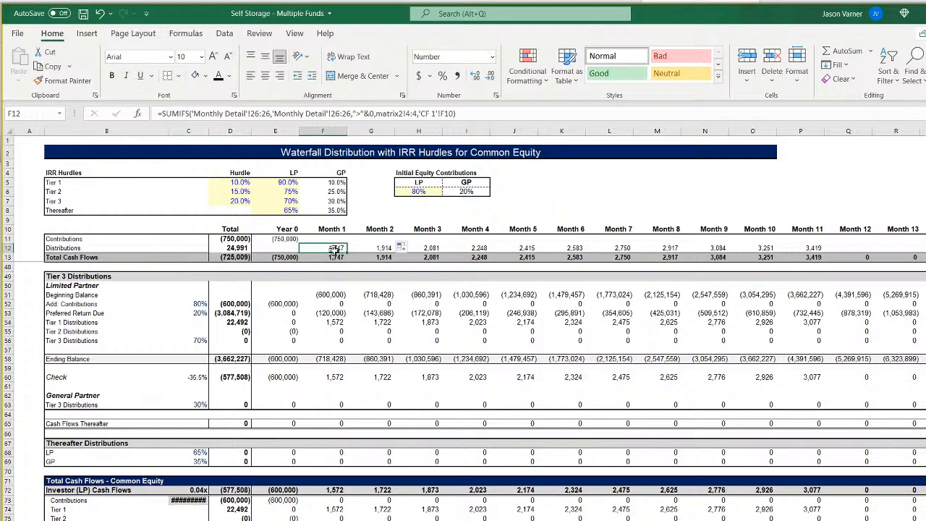
left_click_drag(347, 253, 923, 249)
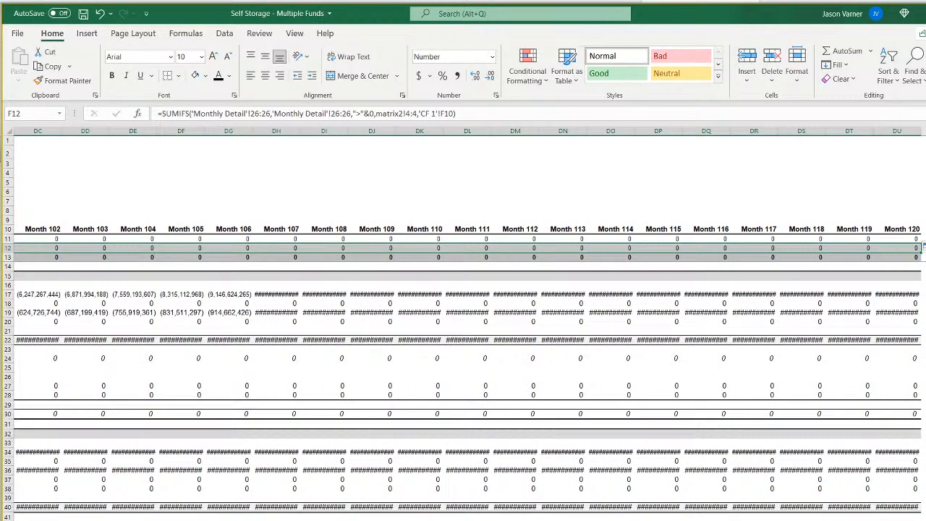
scroll(468, 324, "left", 20)
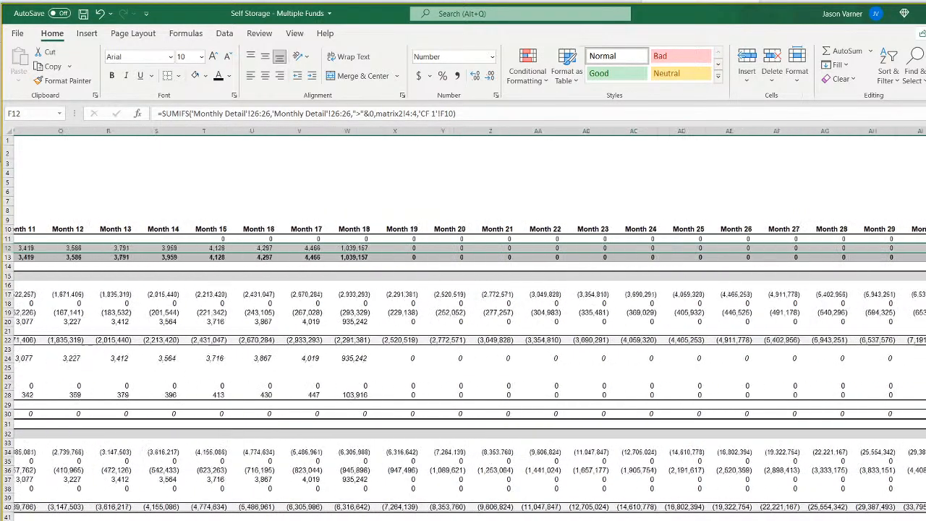
scroll(468, 324, "left", 8)
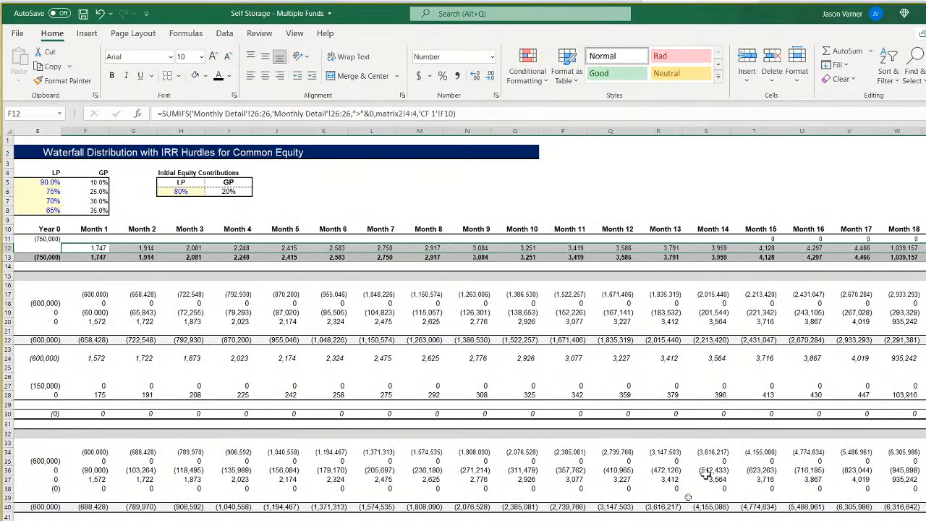
Trace Fund 1's month counter in matrix2 from Aug-22 across to Jan-24.
left_click(673, 520)
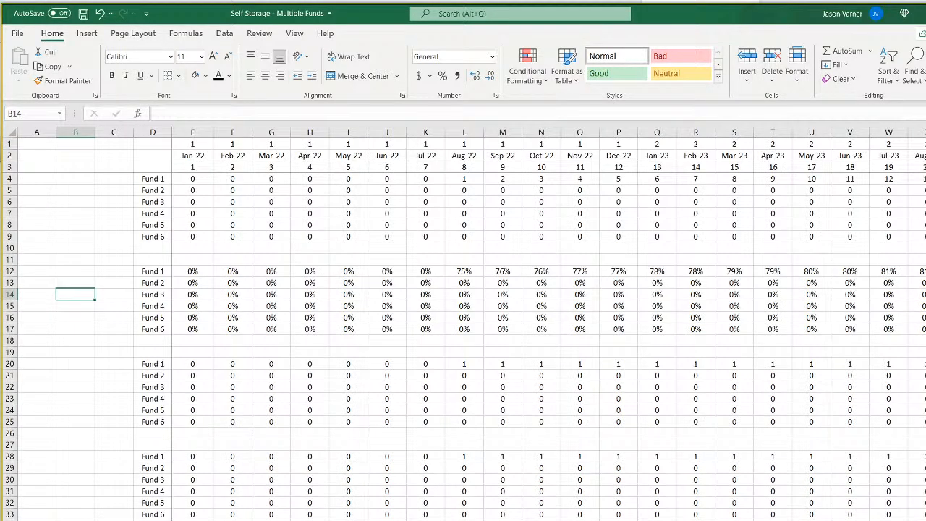
left_click(465, 178)
key("Right")
key("Right")
key("Right")
key("Right")
key("Right")
key("Right")
key("Right")
key("Right")
key("Right")
key("Right")
key("Right")
key("Right")
key("Right")
key("Right")
key("Right")
key("Right")
key("Right")
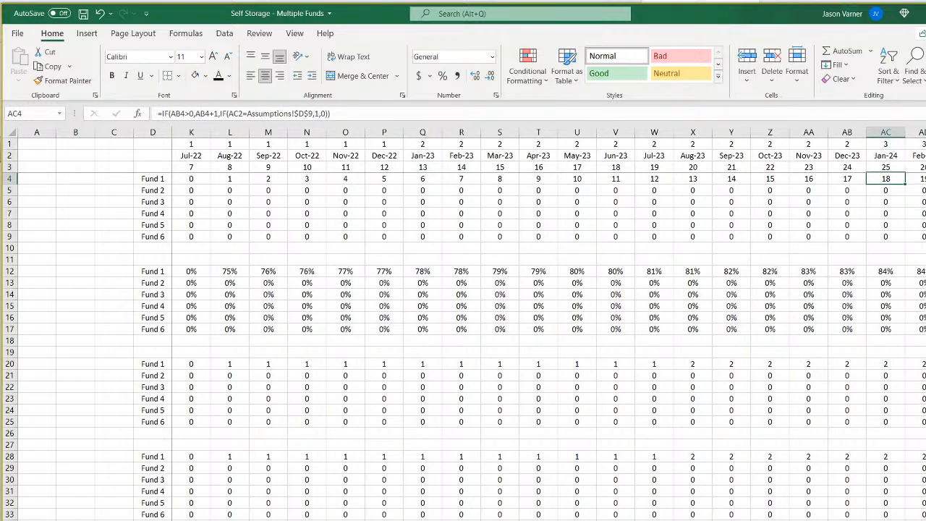
Compare Fund 1's Jan-24 cash flow in Monthly Detail with the Month 18 Distributions in CF 1.
key("ctrl+Page_Up")
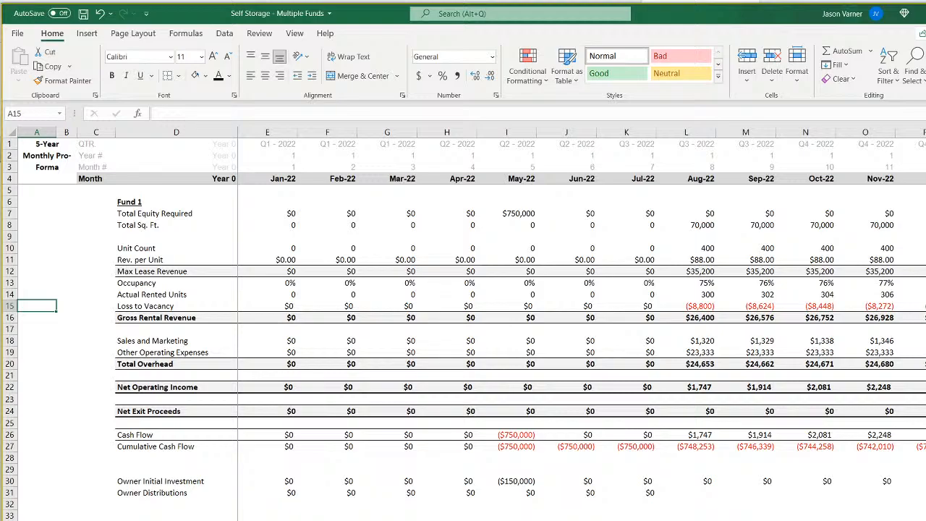
scroll(581, 313, "right", 10)
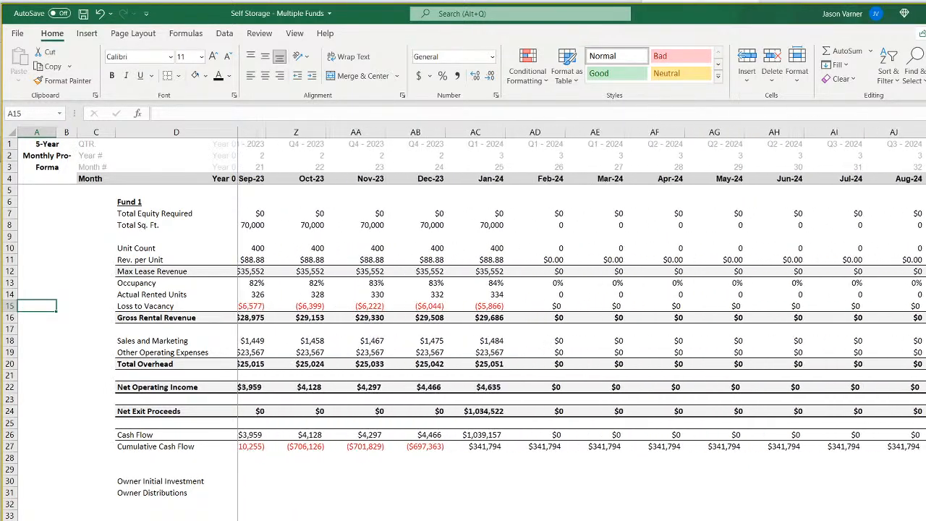
left_click(511, 178)
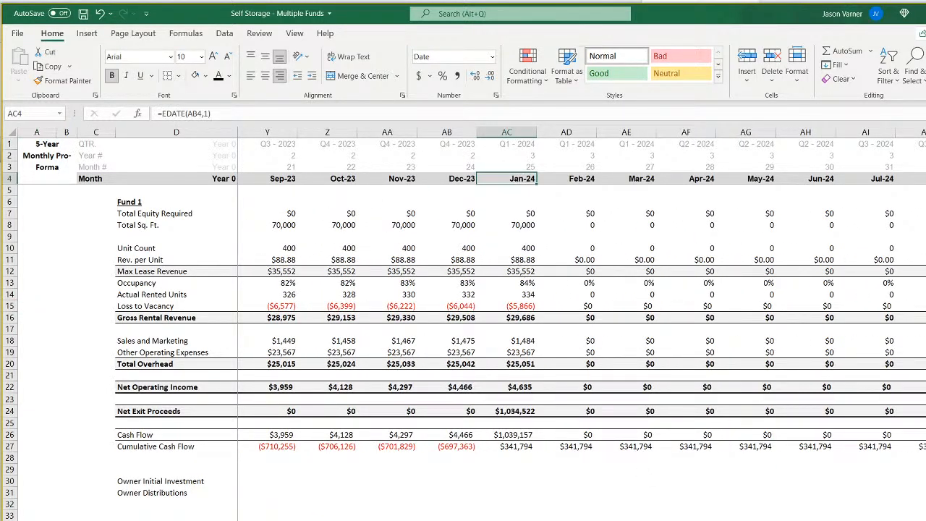
key("ctrl+Page_Down")
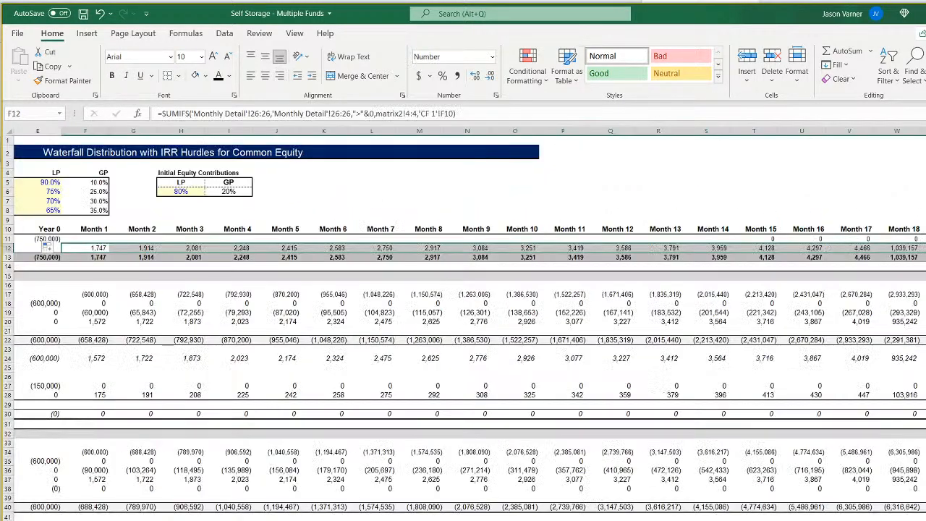
left_click(905, 247)
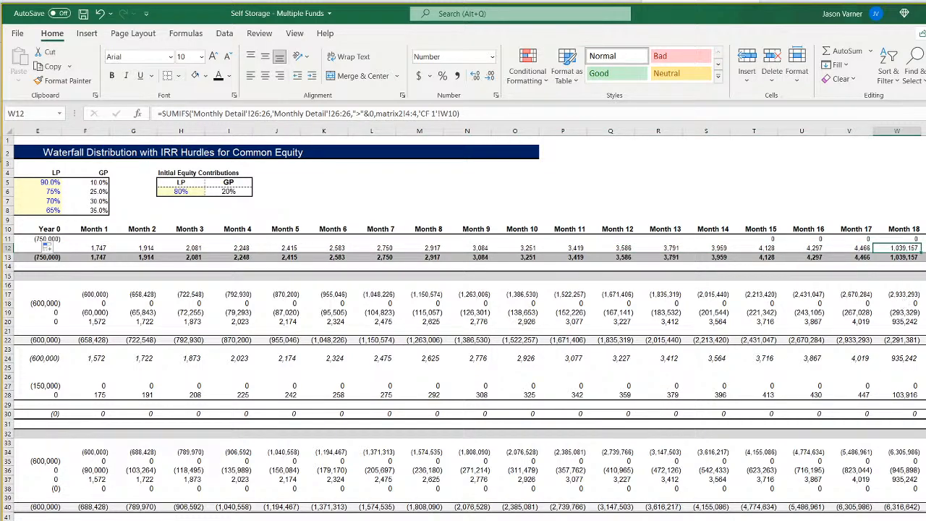
Inspect the Year 0 Contributions and Month 1 Distributions formulas in CF 1.
scroll(463, 326, "left", 4)
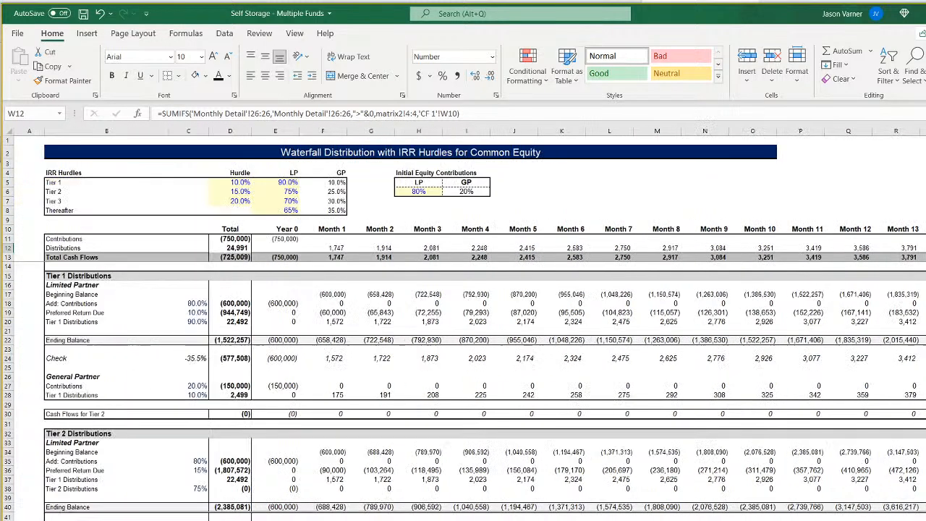
left_click(286, 239)
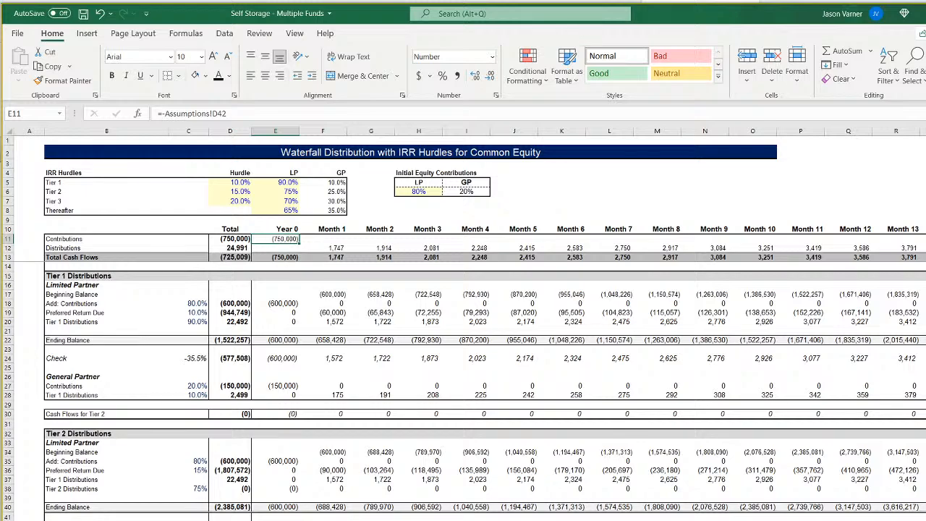
left_click(334, 247)
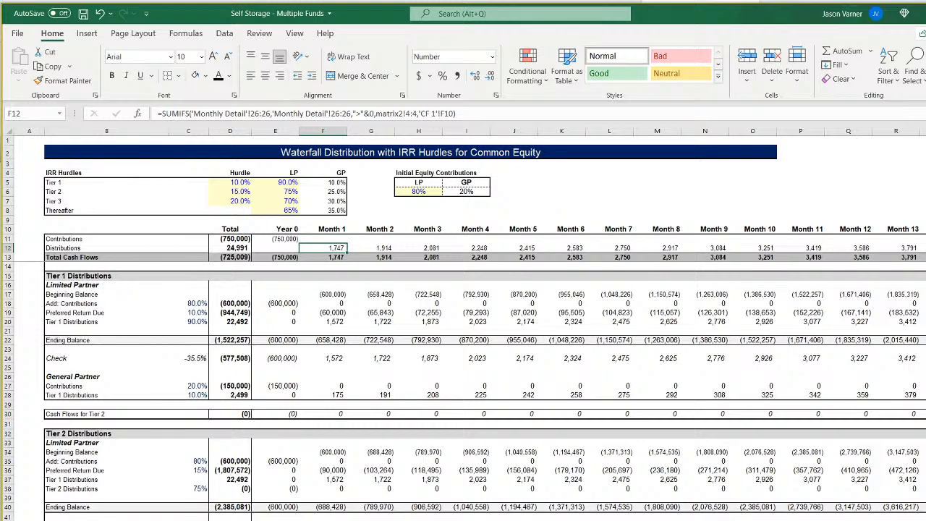
Set Fund 1's Length Construction Lasts to 2 months in Assumptions.
key("ctrl+Page_Up")
key("ctrl+Page_Up")
key("ctrl+Page_Up")
key("ctrl+Page_Down")
left_click(332, 237)
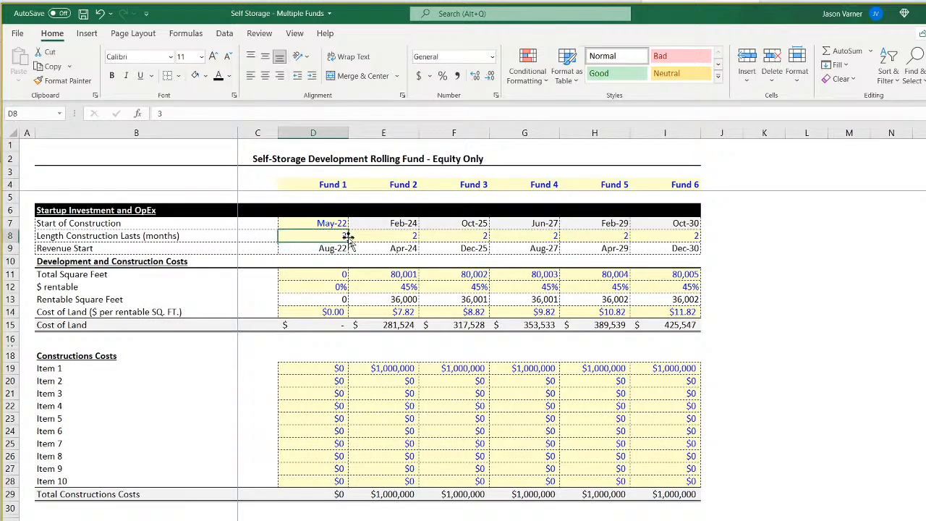
type("2")
key("Return")
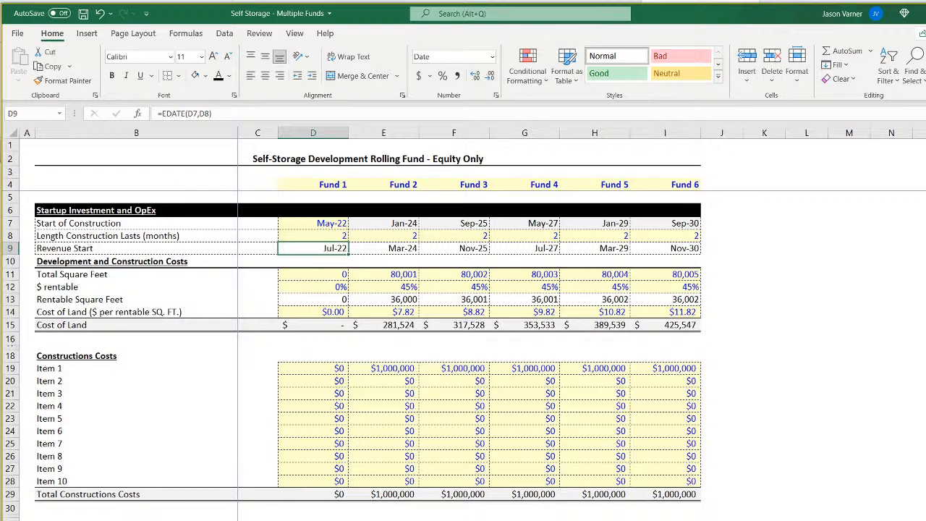
Review the CF 1 Distributions row from Month 1 through Month 21 using the 2-month construction length.
key("ctrl+Page_Down")
key("ctrl+Page_Down")
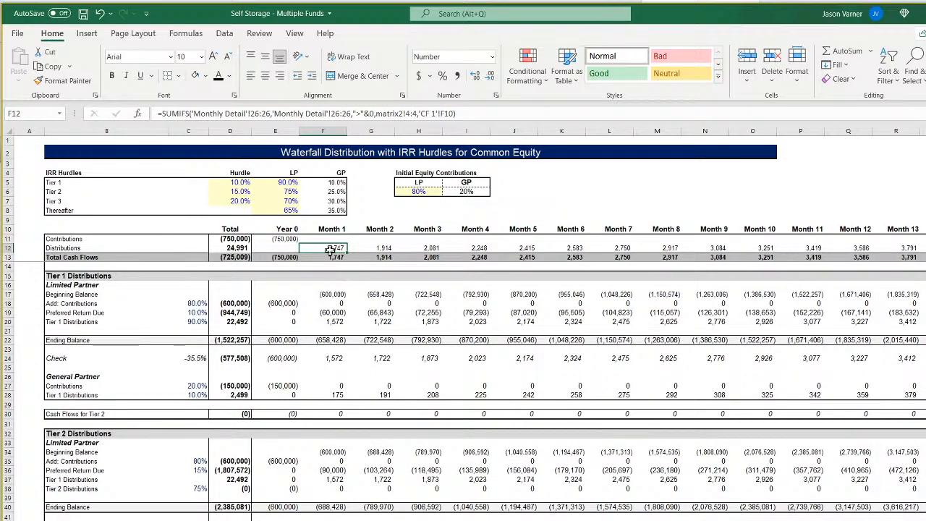
left_click(377, 247)
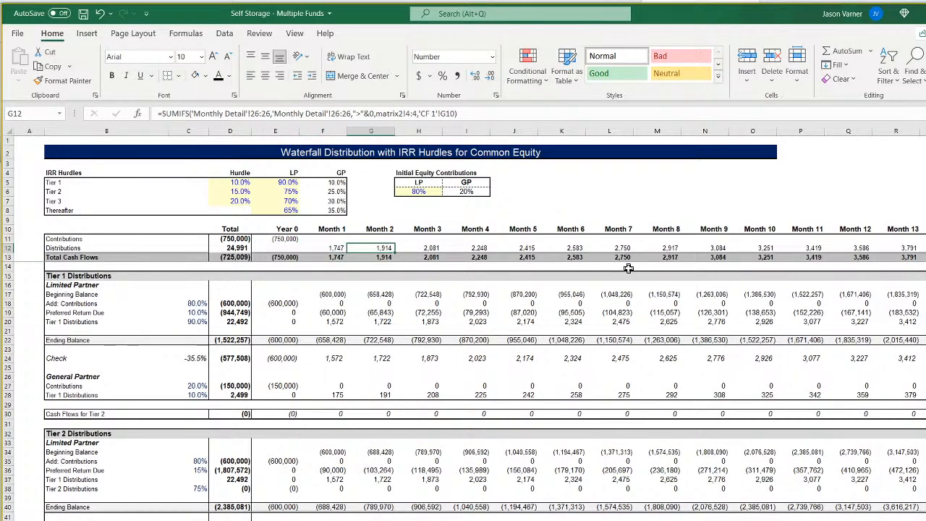
key("Right")
key("Right")
key("Right")
key("Right")
key("Right")
key("Right")
key("Right")
key("Right")
key("Right")
key("Right")
key("Right")
key("Right")
key("Right")
key("Right")
key("Right")
key("Right")
key("Right")
key("Right")
key("Right")
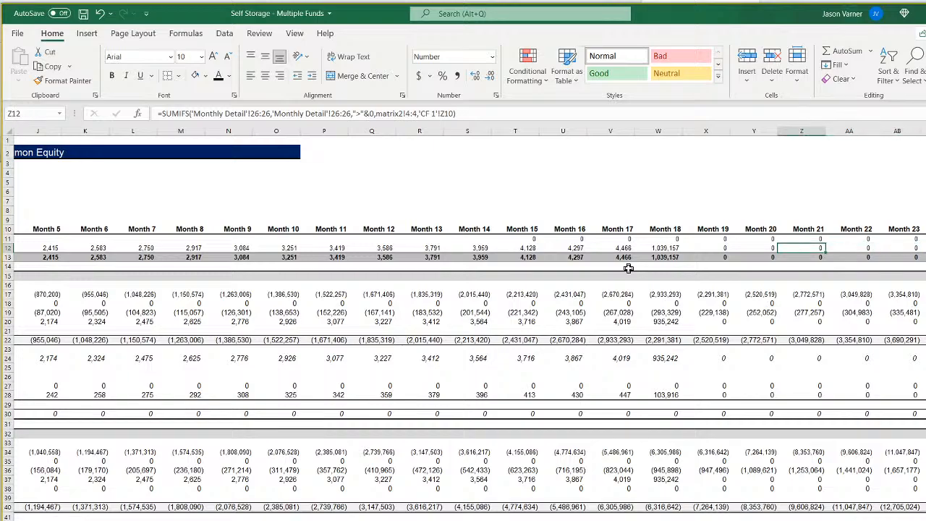
key("Left")
key("Left")
key("Left")
key("Left")
key("Left")
key("Home")
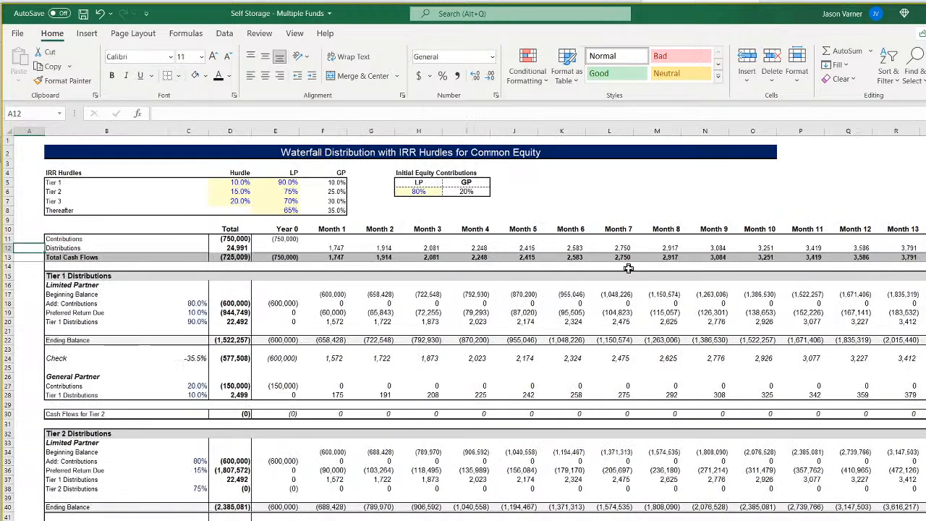
Check Fund 1's Dec-23 exit column and its first revenue months in Monthly Detail.
key("ctrl+Page_Up")
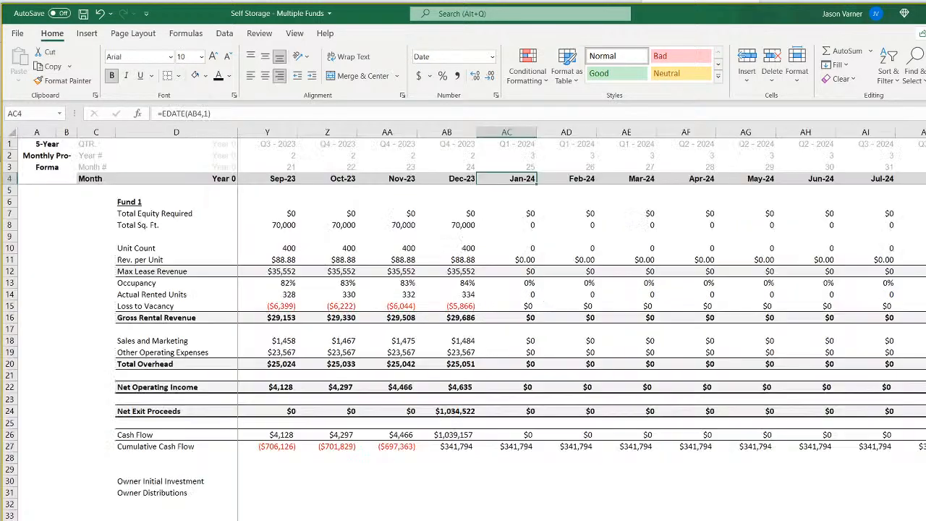
left_click(449, 178)
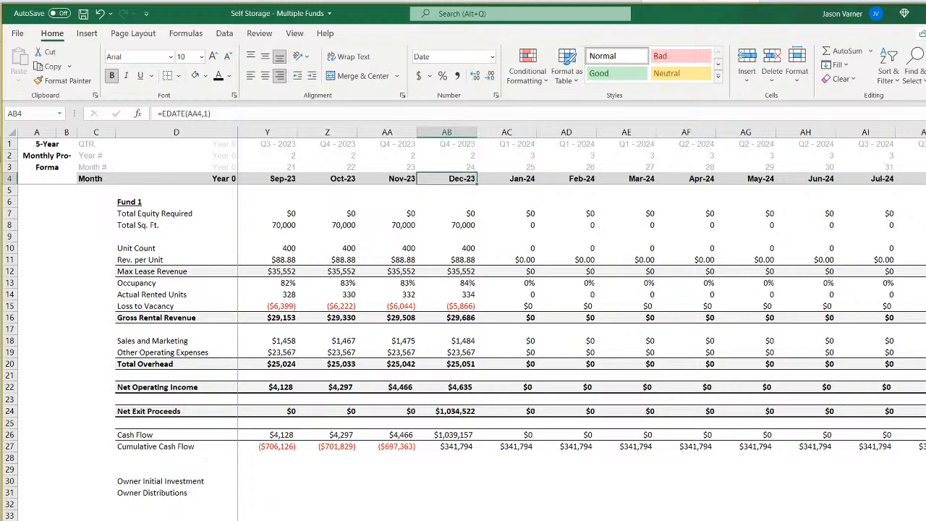
scroll(582, 319, "left", 8)
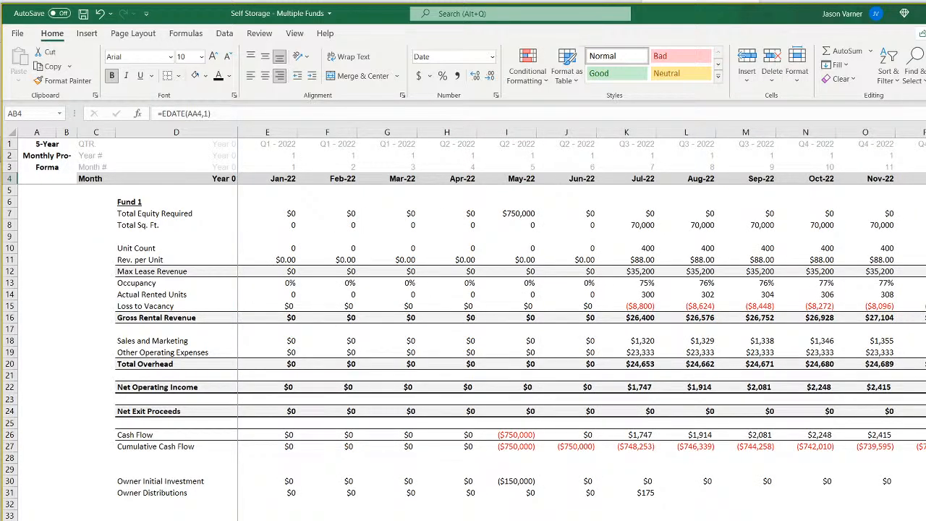
Compare Fund 1's Months Held For and Exit Month formula in Assumptions with the exit timing in Monthly Detail.
key("ctrl+Page_Up")
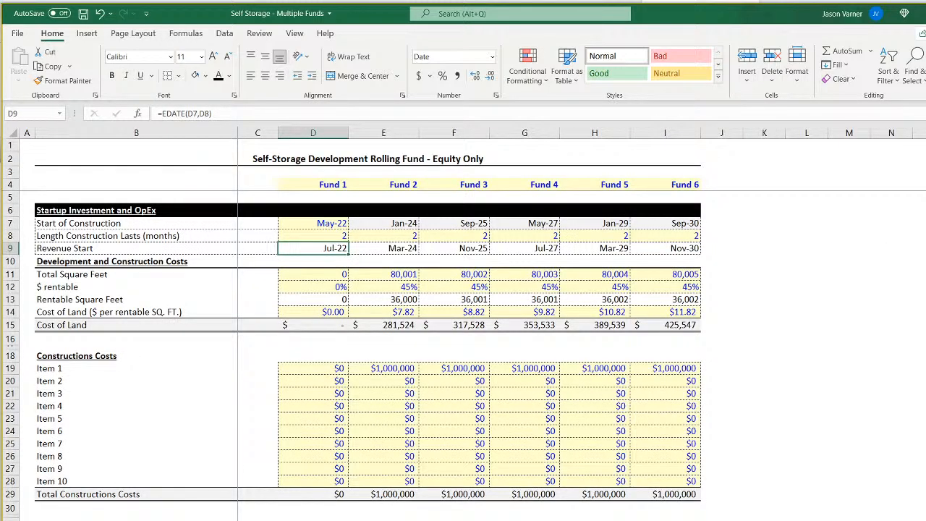
scroll(346, 496, "down", 15)
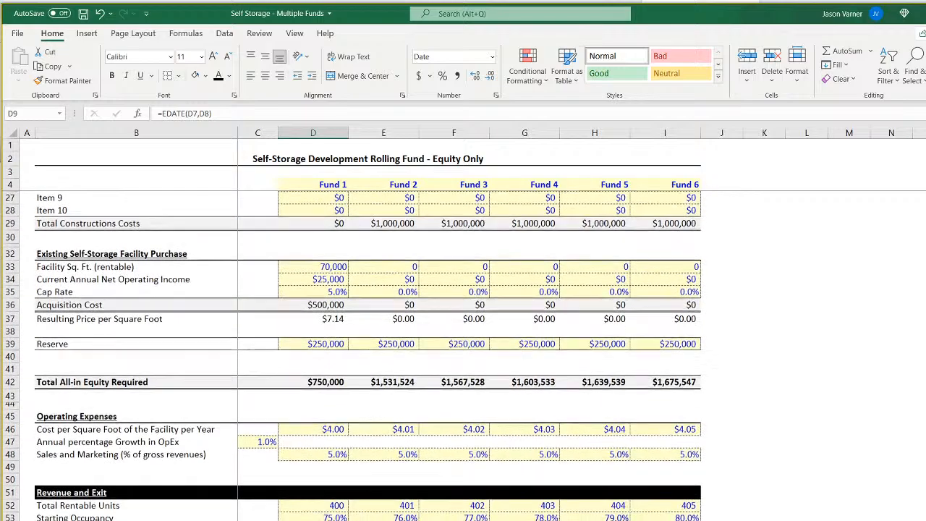
left_click(329, 399)
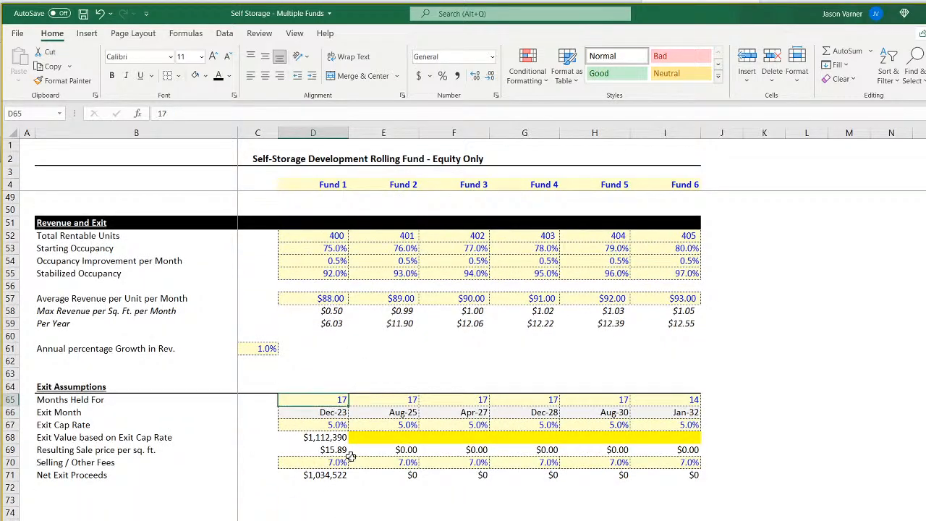
left_click(327, 410)
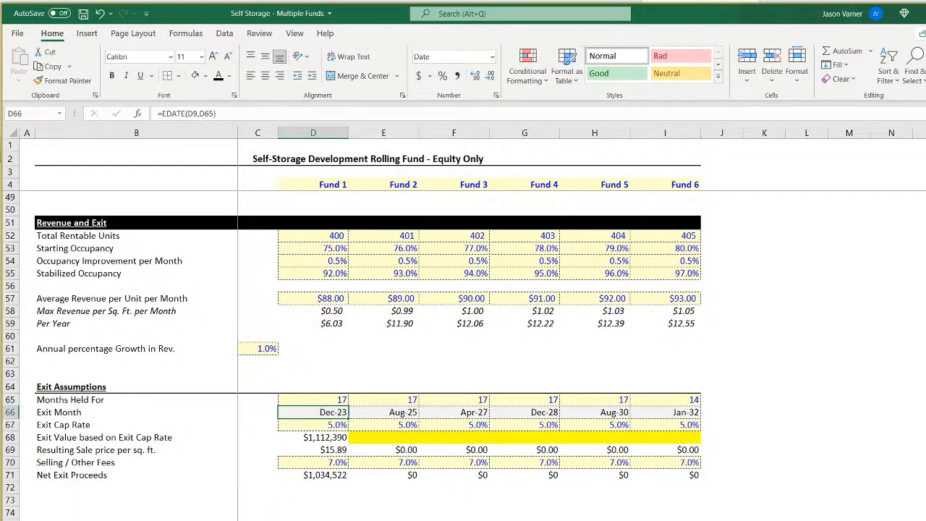
key("ctrl+Page_Down")
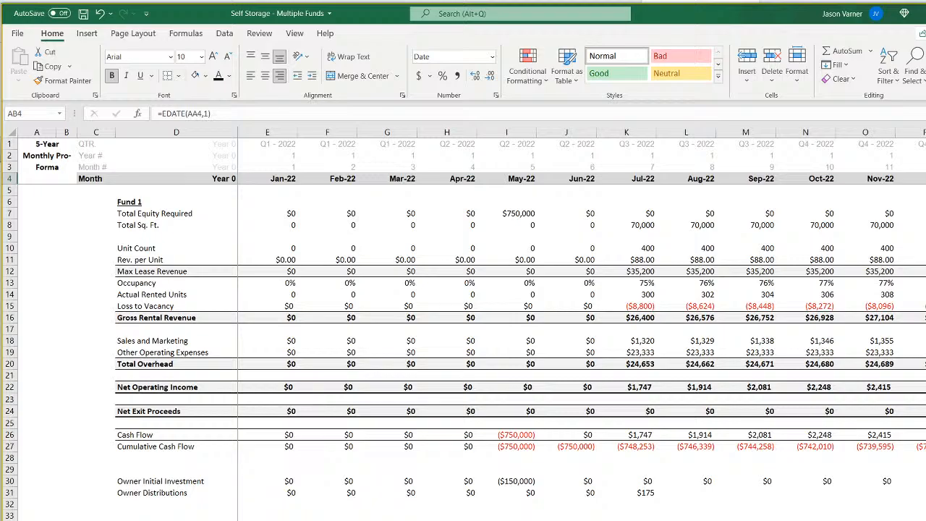
scroll(582, 325, "right", 5)
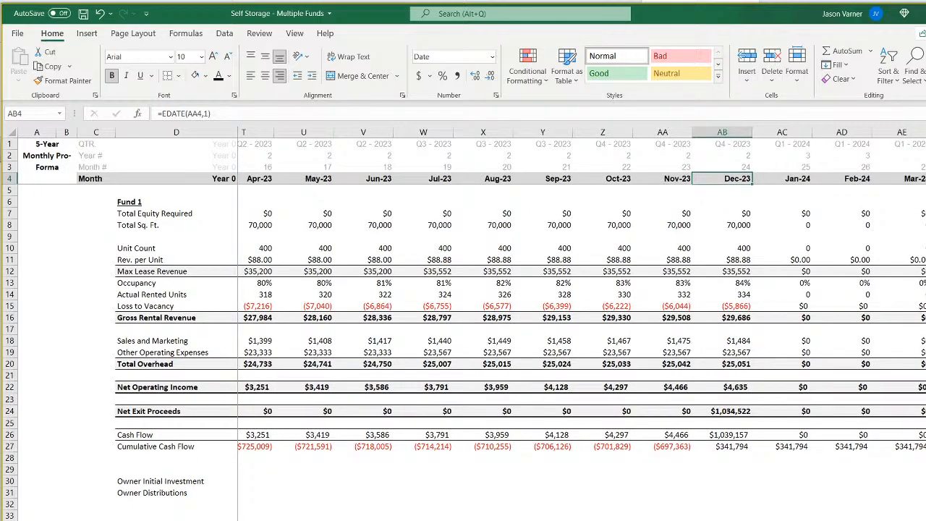
Set Fund 1's Length Construction Lasts to 4 months in Assumptions.
scroll(582, 325, "left", 5)
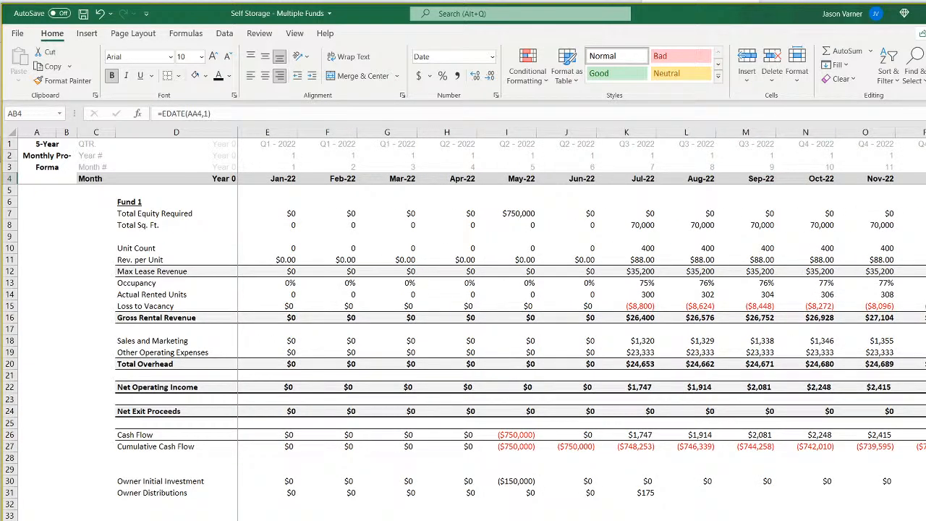
key("ctrl+Page_Up")
scroll(239, 506, "up", 15)
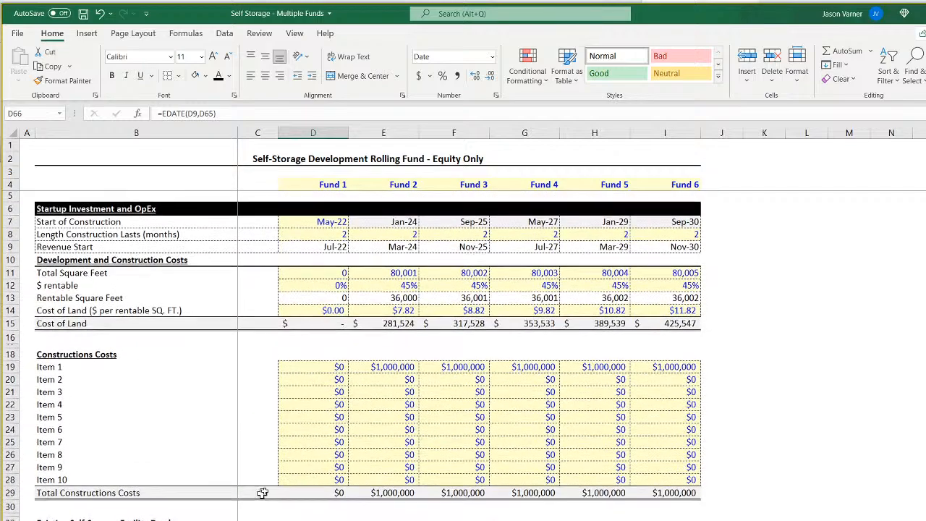
left_click(325, 235)
type("4")
key("Return")
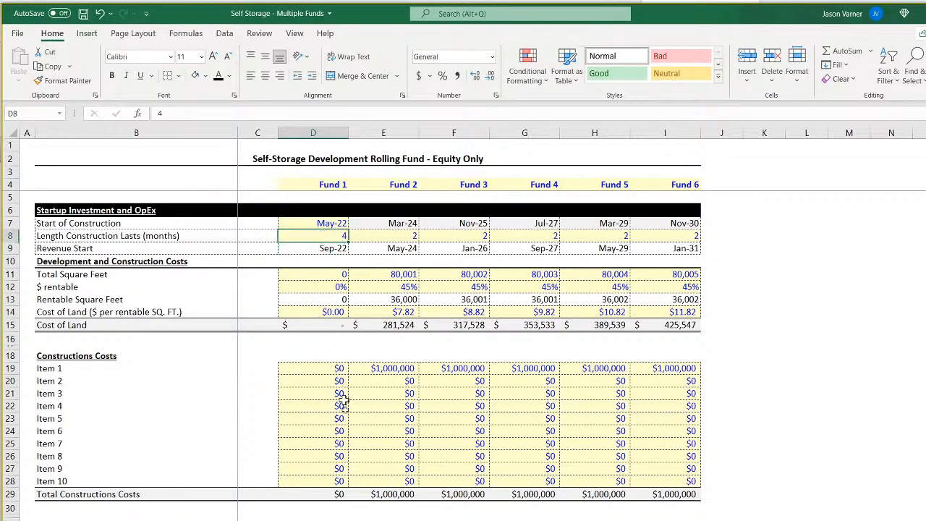
Compare Fund 1's revenue start and exit columns in Monthly Detail with Month 1 in the CF 1 waterfall.
key("ctrl+Page_Down")
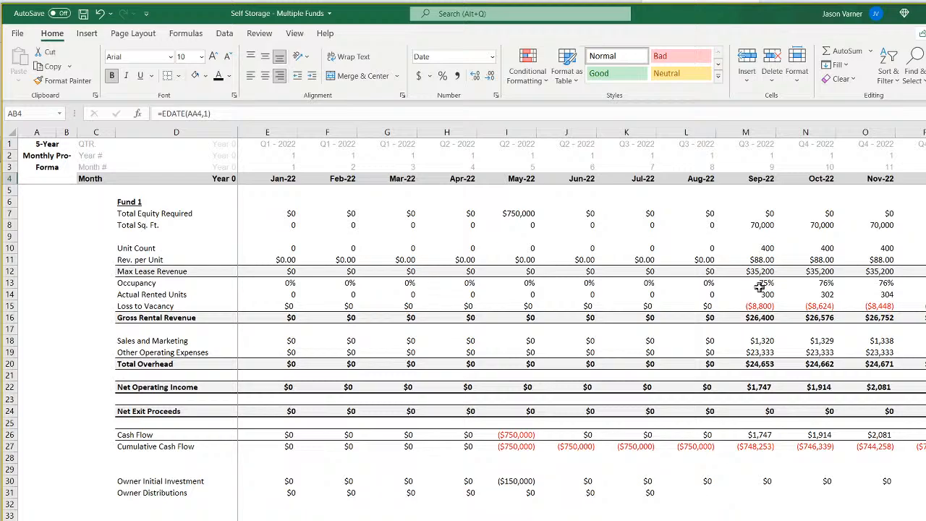
left_click(761, 225)
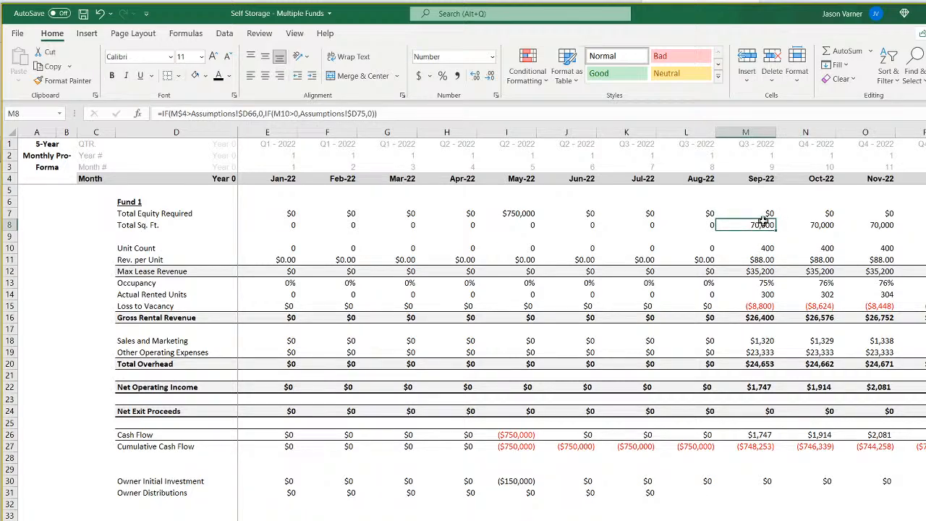
key("ctrl+Page_Down")
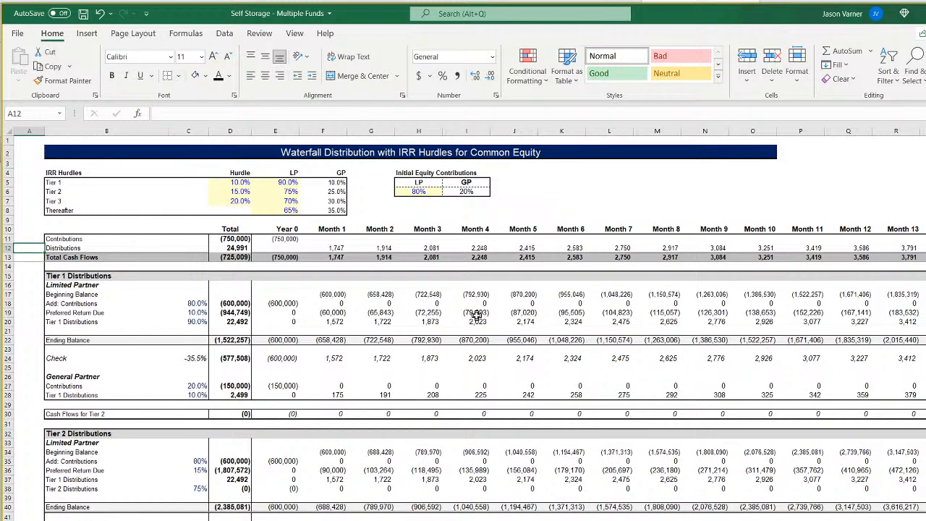
left_click(327, 228)
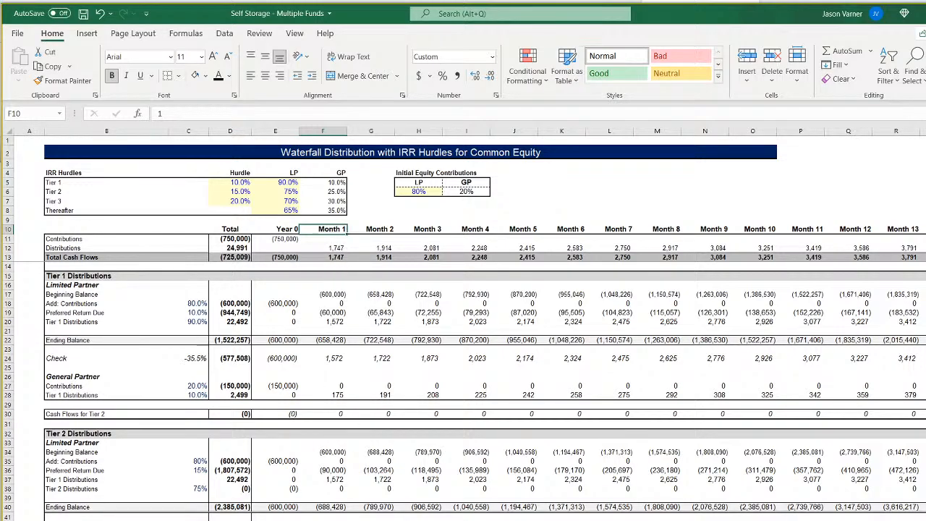
key("ctrl+Page_Up")
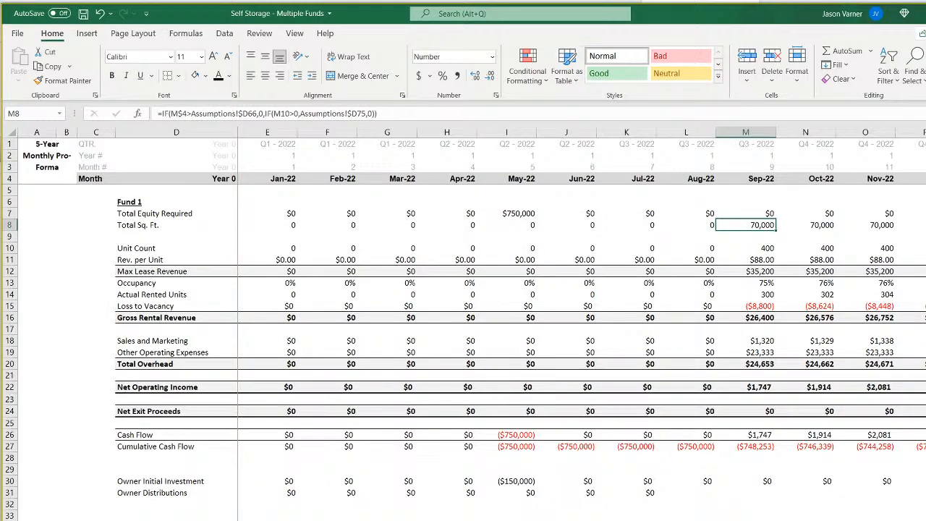
scroll(582, 311, "right", 8)
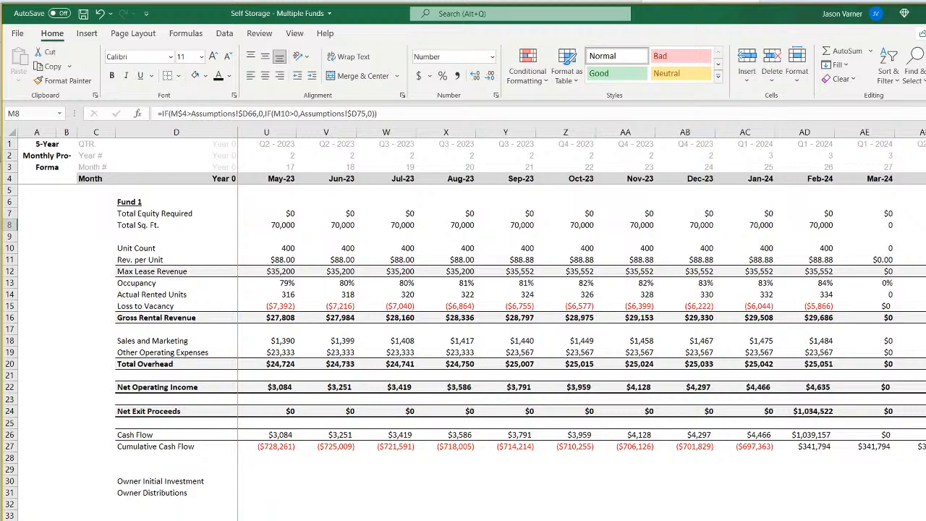
left_click(823, 178)
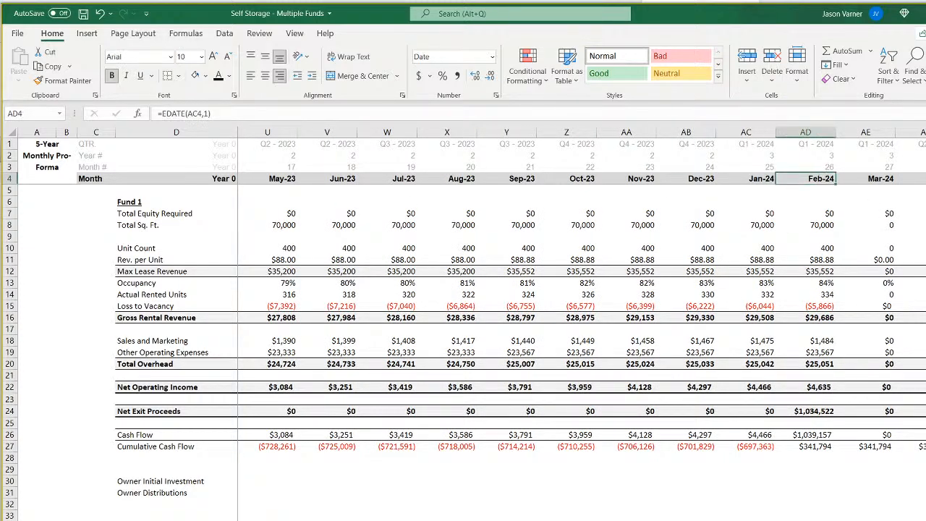
Check Fund 1's operating-month counter for Feb-24 and its starting month on the monthly matrix sheet.
key("ctrl+Page_Up")
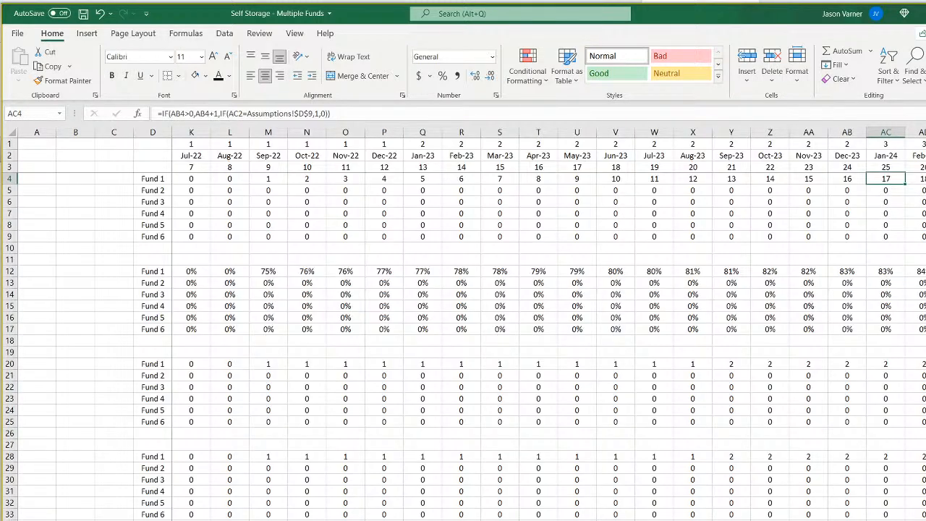
left_click(924, 156)
left_click(924, 178)
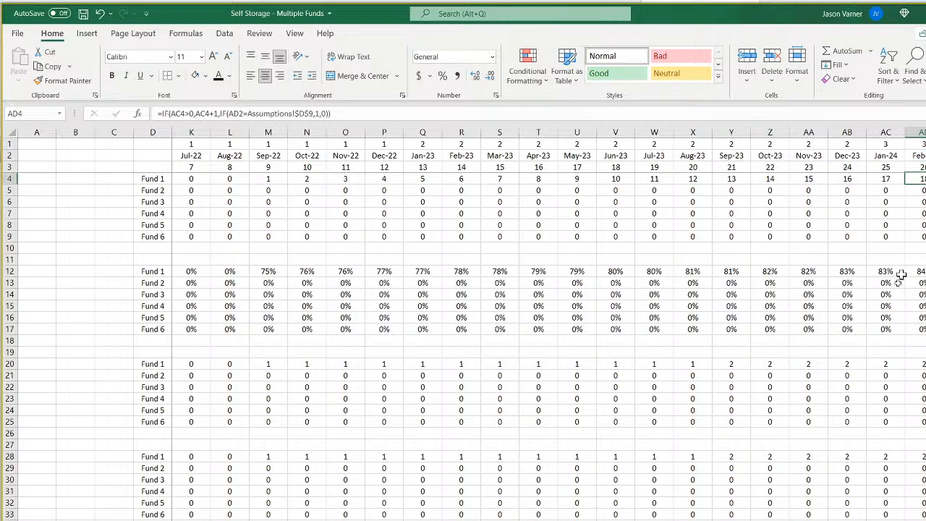
scroll(550, 326, "left", 3)
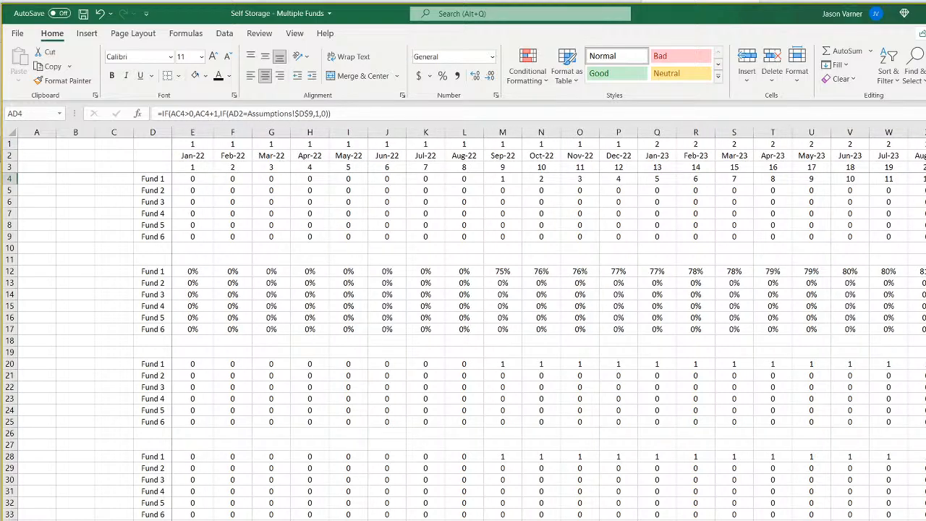
Review the CF 1 waterfall columns from Month 1 through Month 120.
key("ctrl+Page_Up")
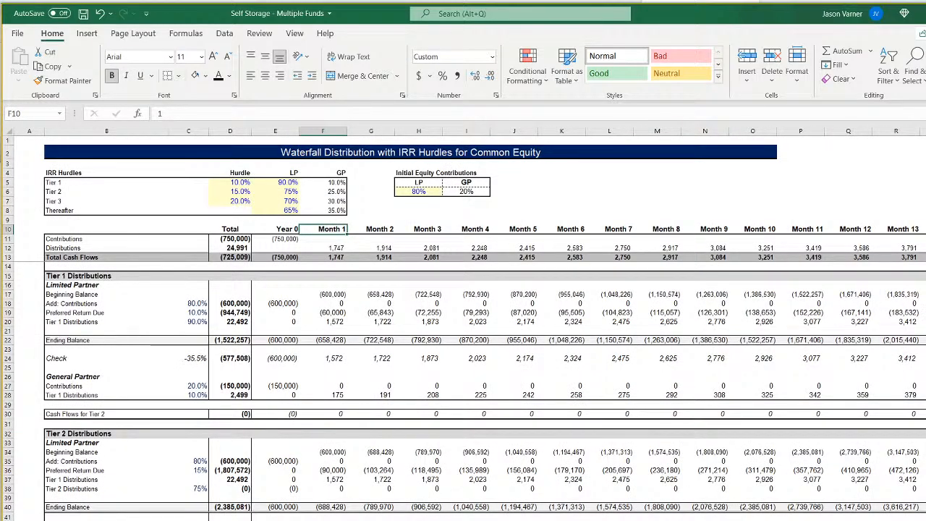
scroll(463, 325, "right", 15)
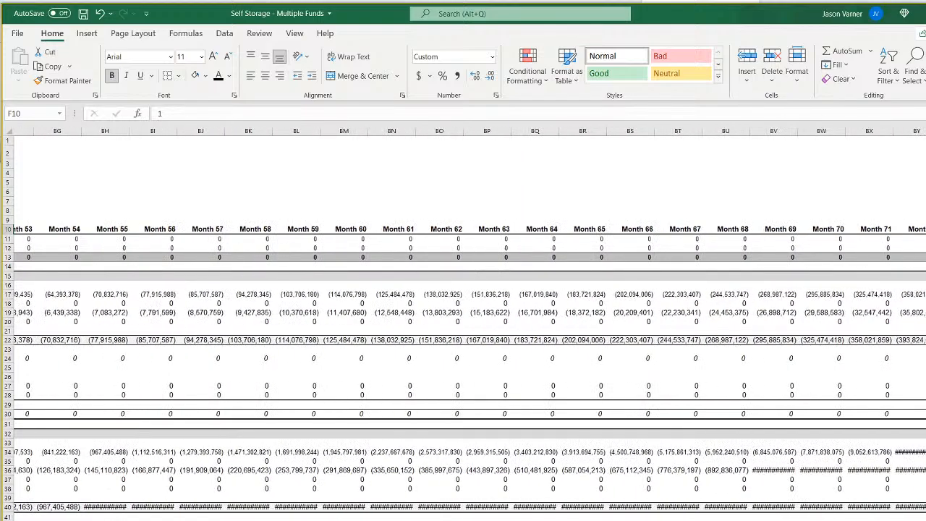
scroll(463, 326, "right", 10)
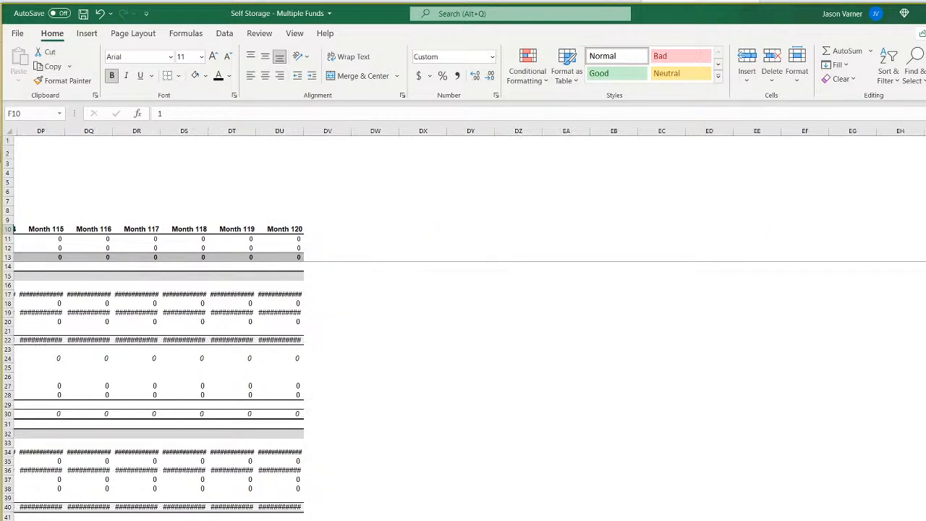
scroll(463, 326, "left", 20)
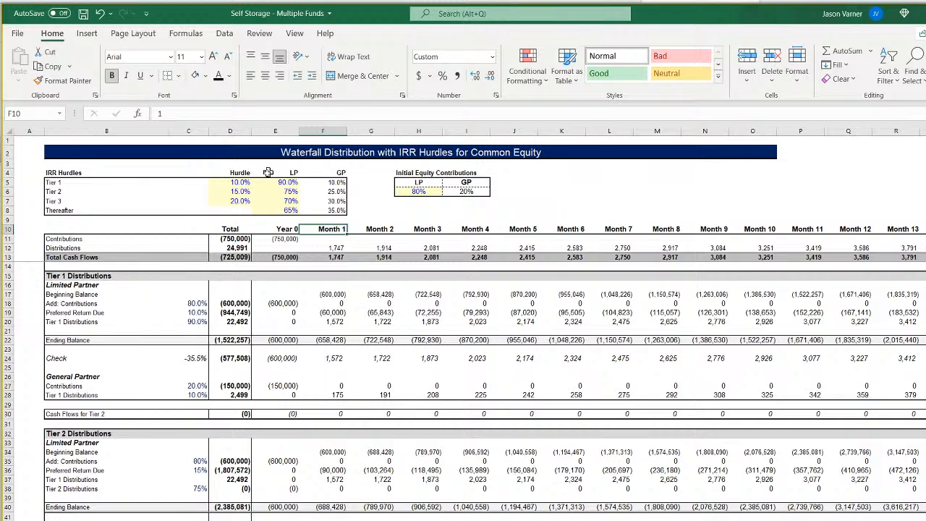
Convert the Tier 1 Preferred Return Due rate in C19 to a monthly rate with the formula =D5/12.
left_click(246, 182)
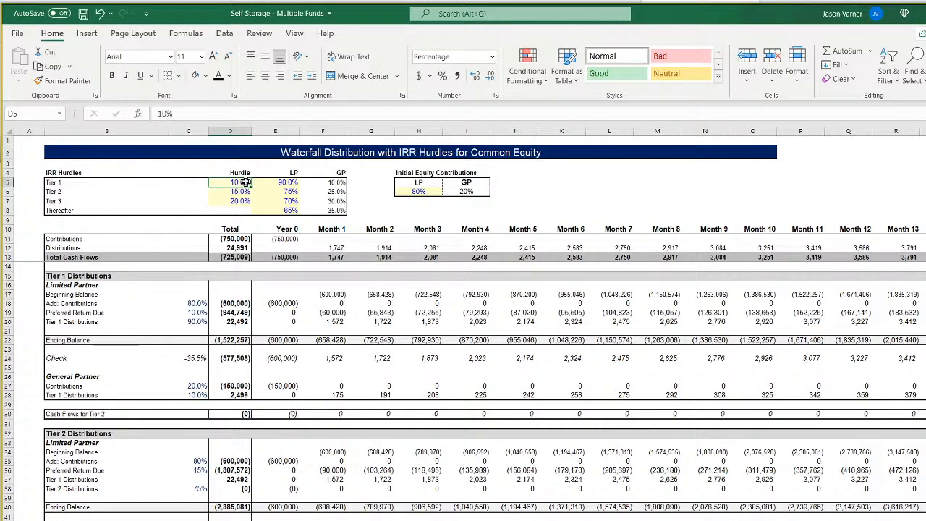
left_click(197, 312)
left_click(209, 113)
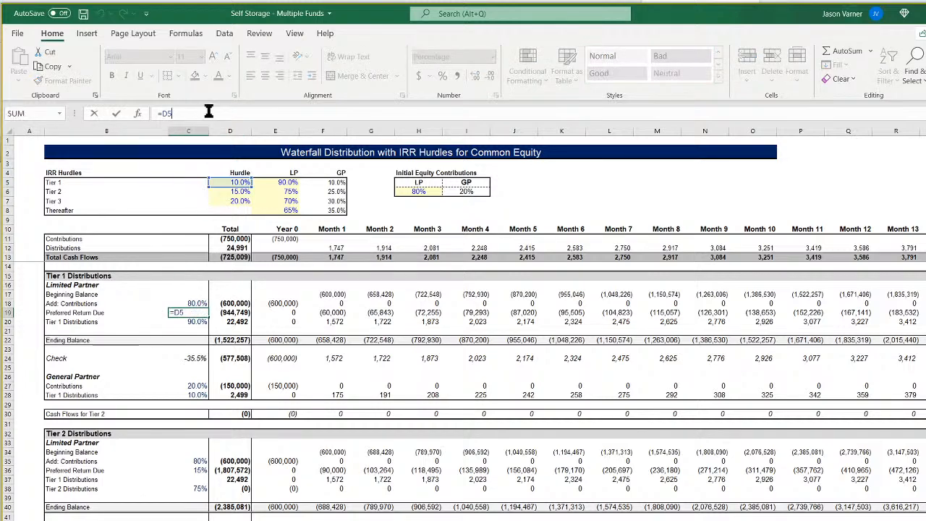
type("/12")
key("Return")
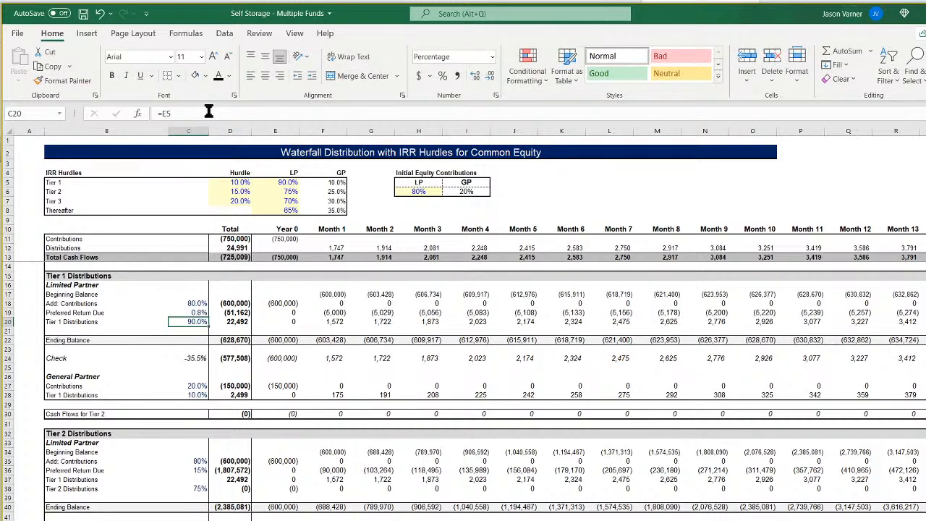
Rename the Tier 1 preferred return label in B19 to "Preferred Return Due (monthly)".
left_click(69, 312)
key("F2")
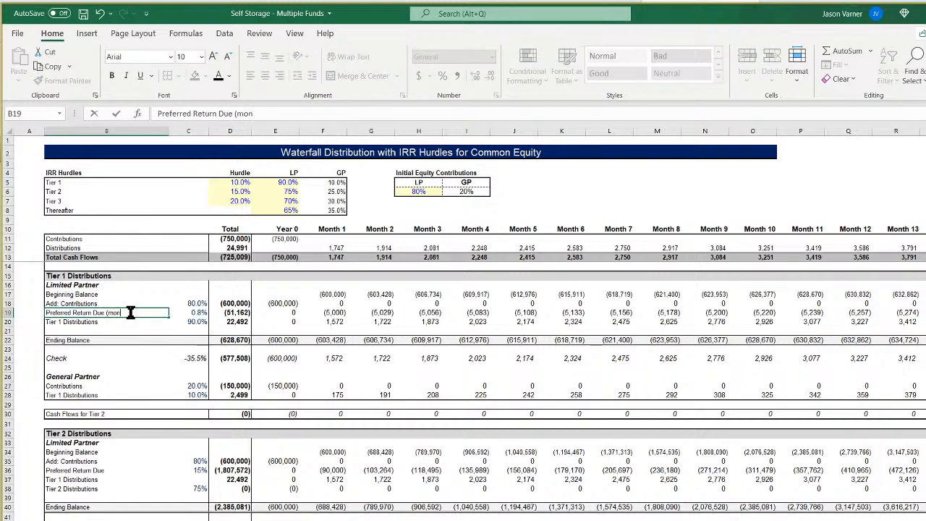
key("Return")
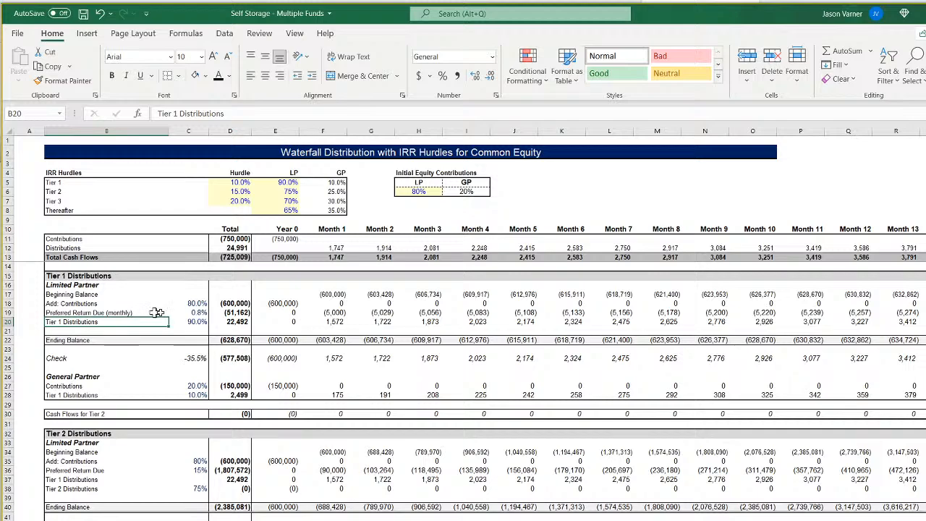
Inspect the Tier 1 monthly preferred return formula and the range used by the Check IRR formula in C24.
left_click(199, 313)
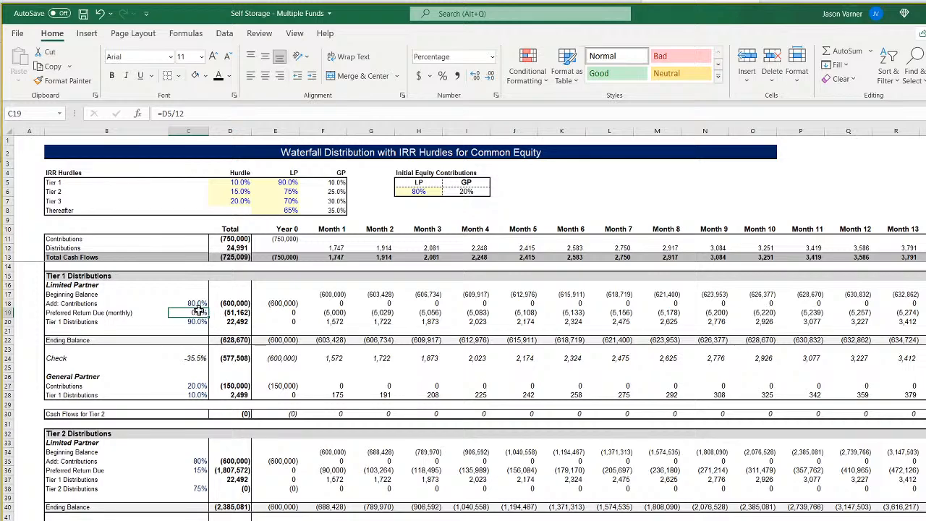
left_click(196, 358)
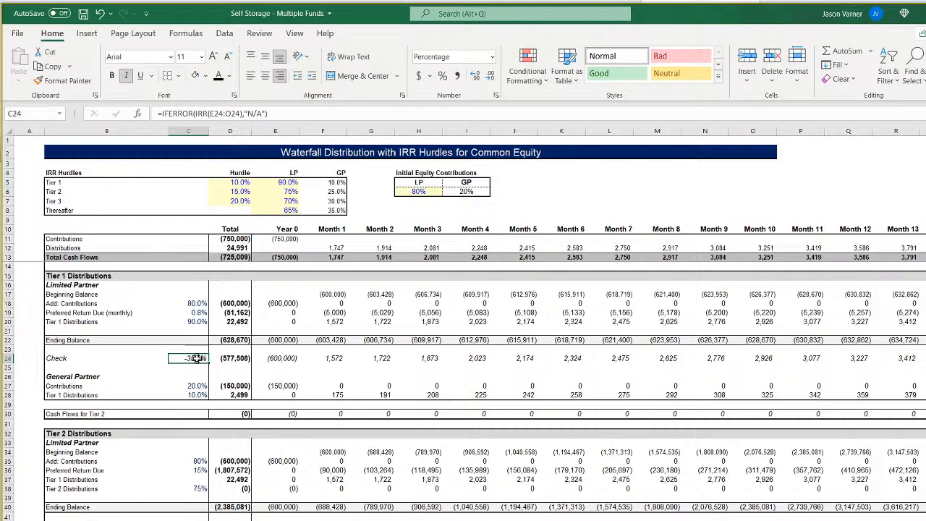
double_click(195, 358)
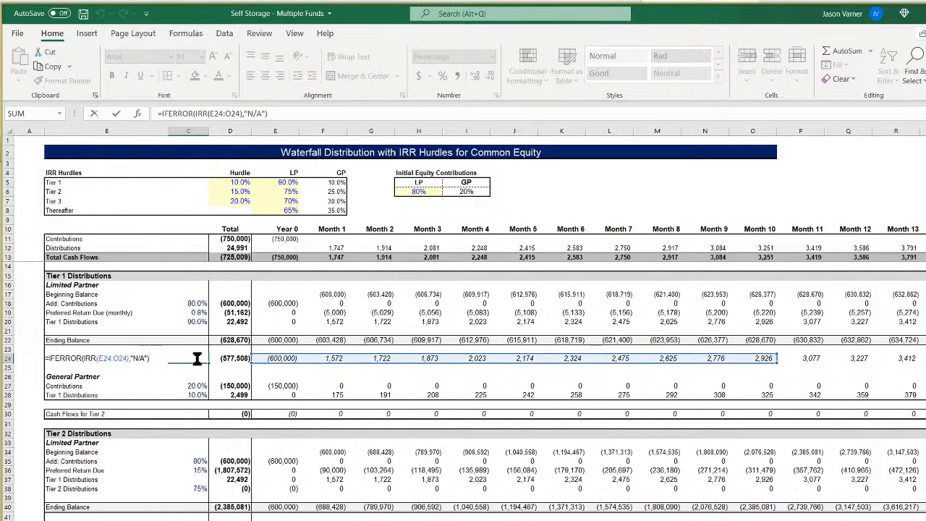
key("Return")
left_click(197, 357)
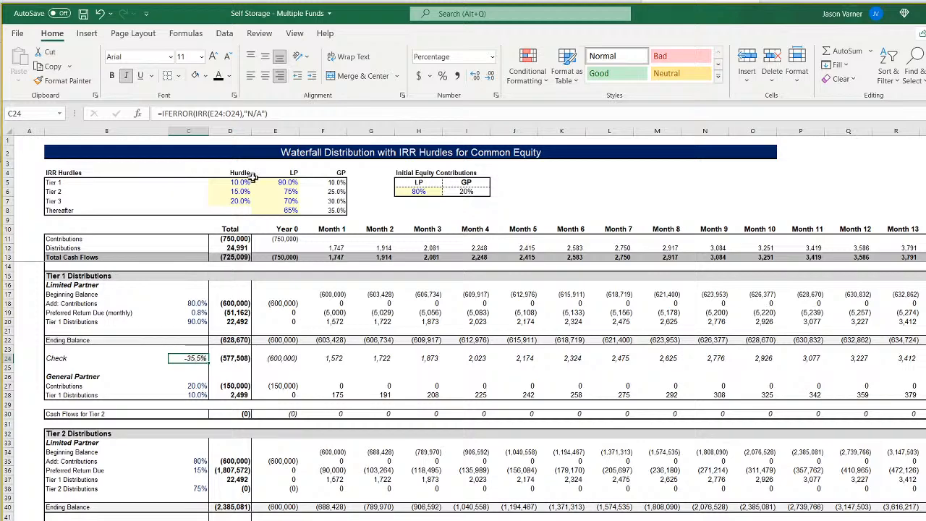
Extend the Tier 1 Check IRR formula in C24 through Month 120, using the range E24:DU24.
scroll(478, 324, "right", 1)
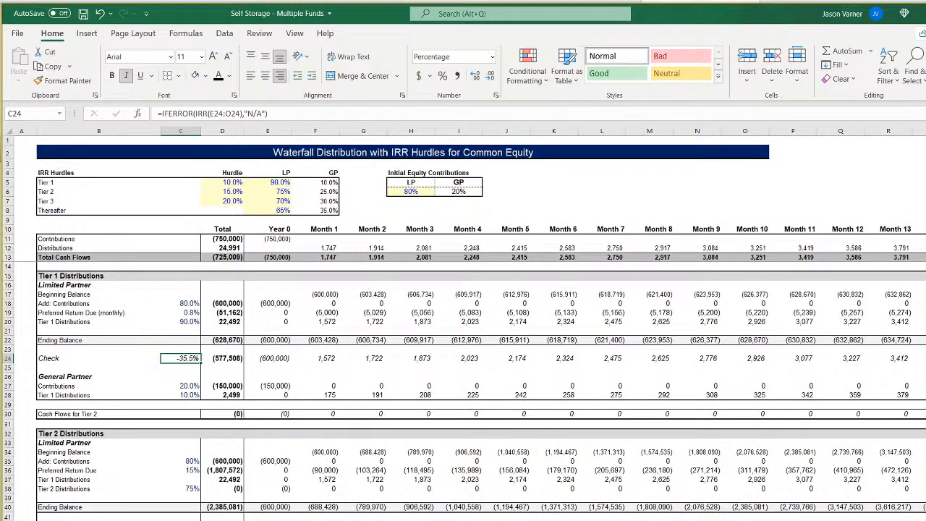
scroll(463, 325, "right", 20)
scroll(463, 324, "left", 15)
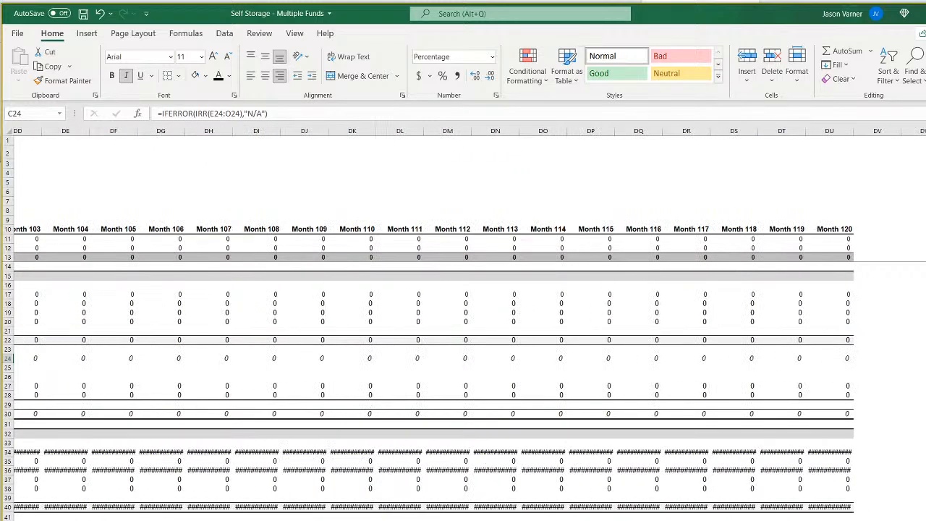
scroll(463, 324, "left", 20)
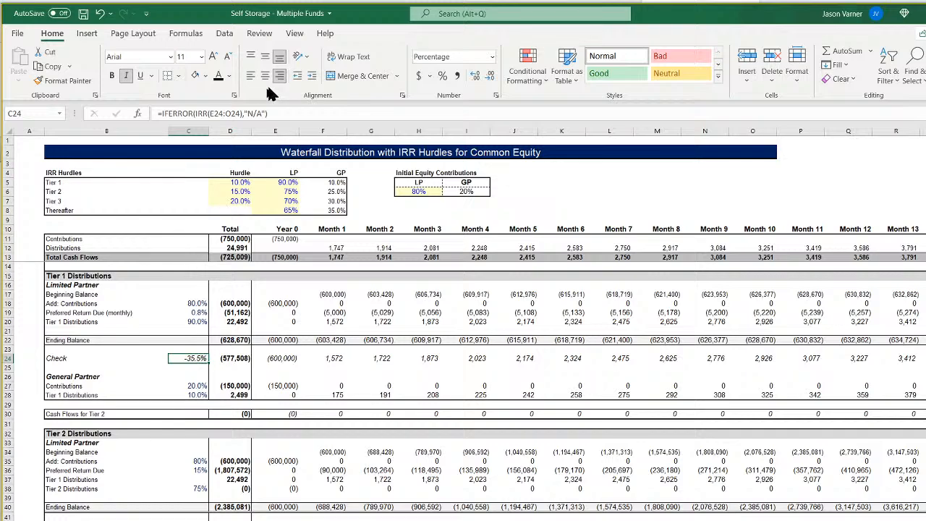
left_click(231, 114)
key("BackSpace")
type("du")
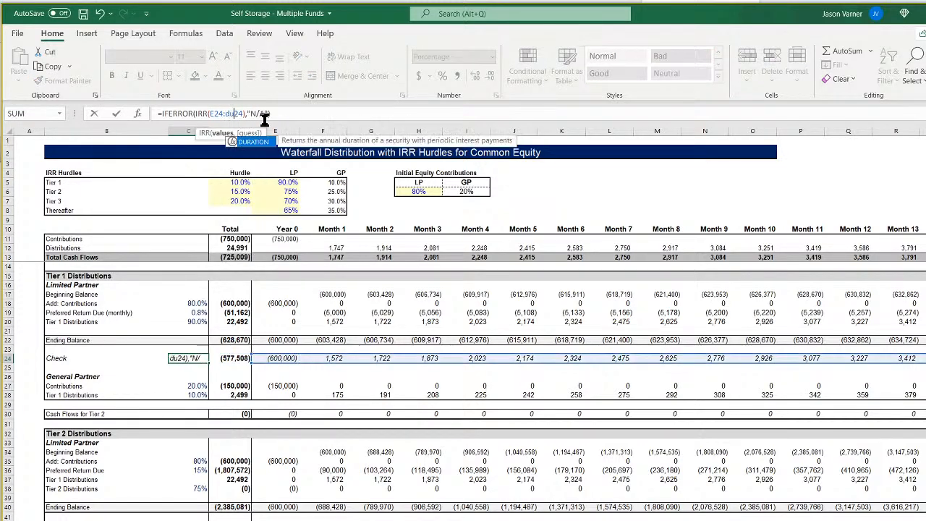
key("Return")
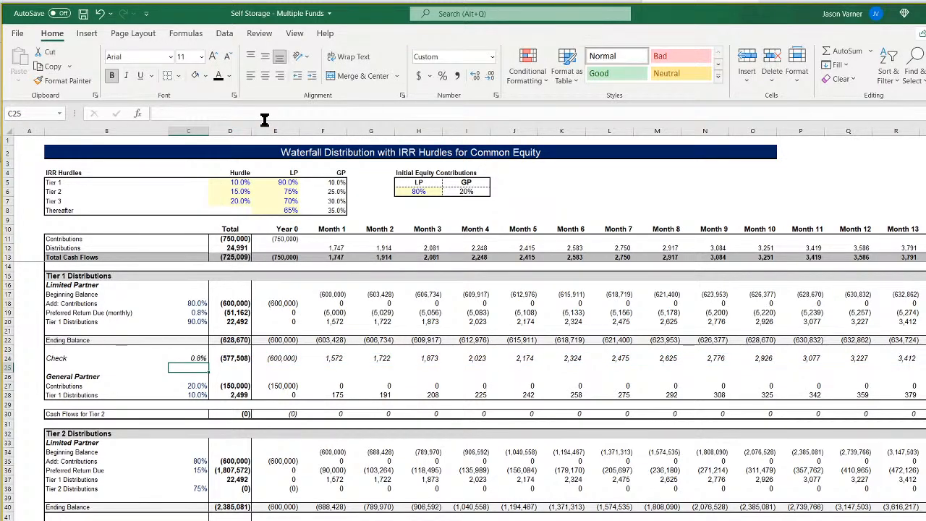
Compare the Tier 1 Check IRR formula in C24 with the monthly preferred return formula in C19.
left_click(197, 357)
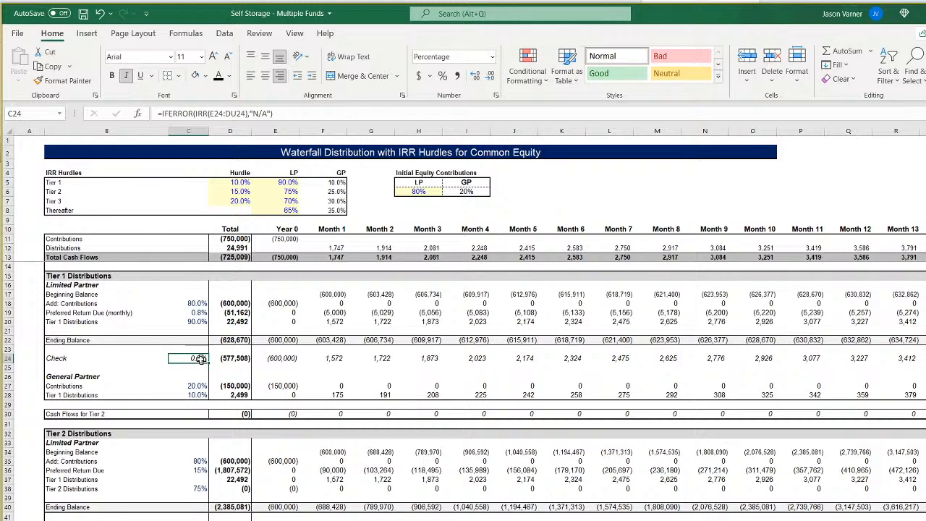
double_click(195, 358)
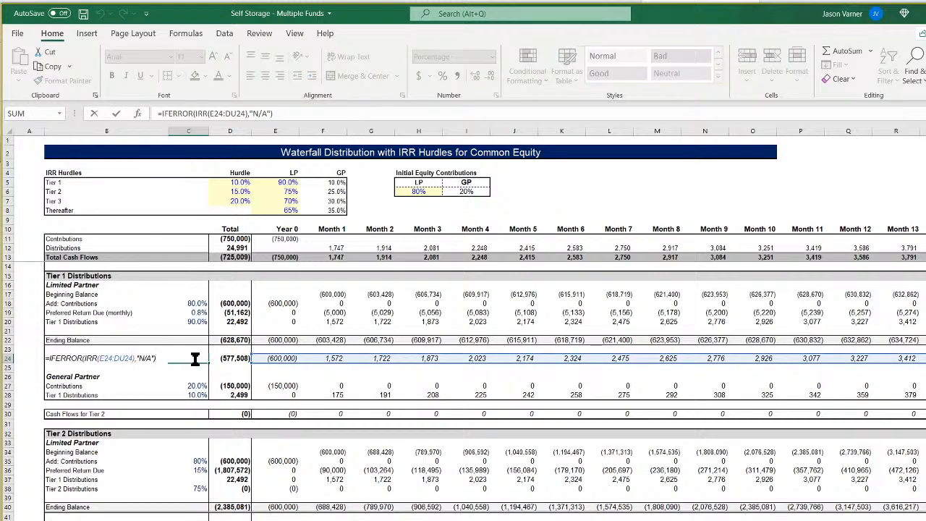
key("Return")
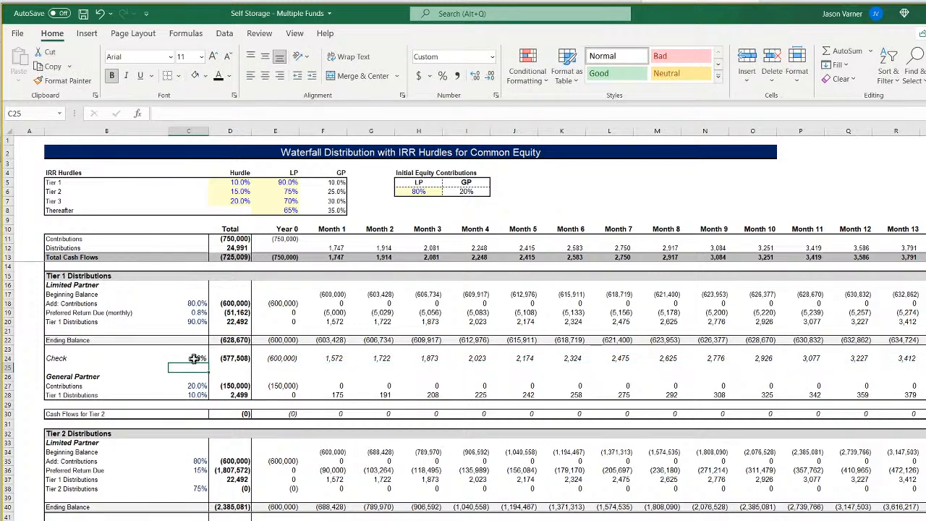
left_click(201, 313)
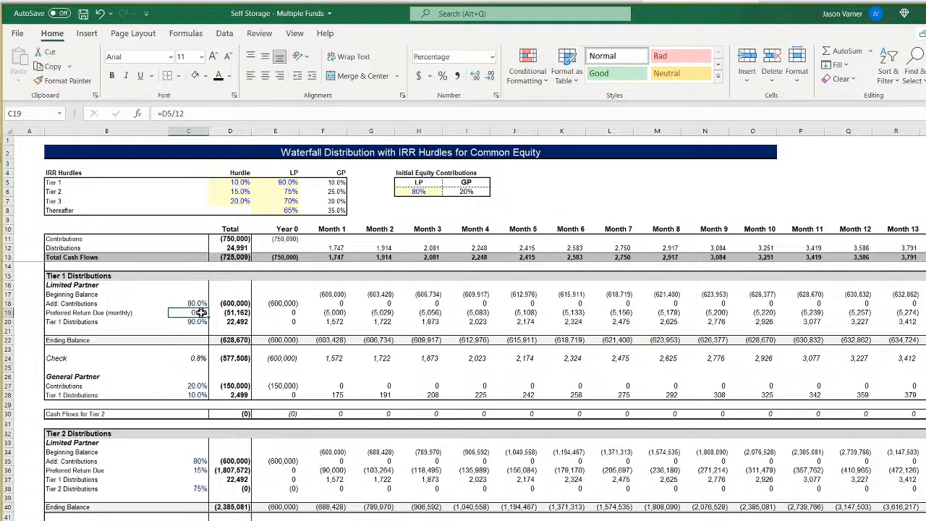
Replace the Tier 1 Check formula in C24 with an XIRR of E24:DU24 using the row 9 range E9:DU9 as dates.
left_click(197, 360)
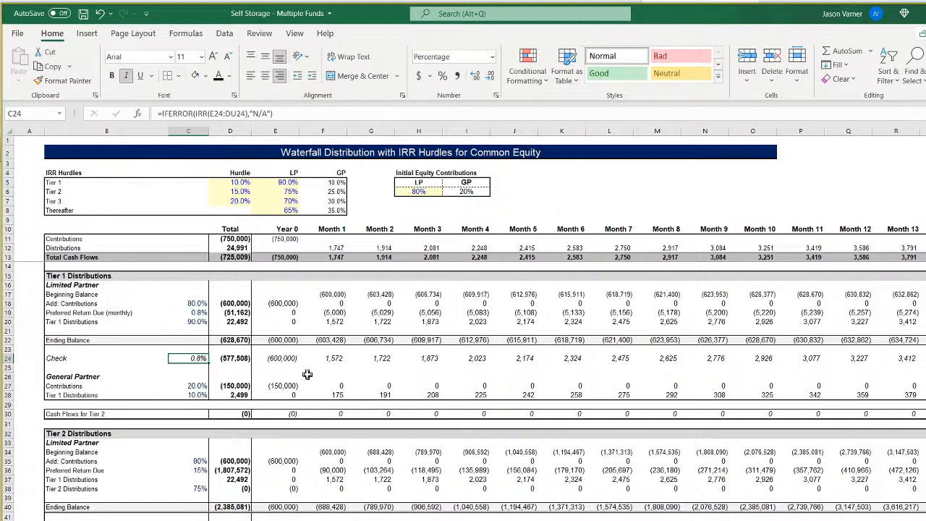
type("=xirr(")
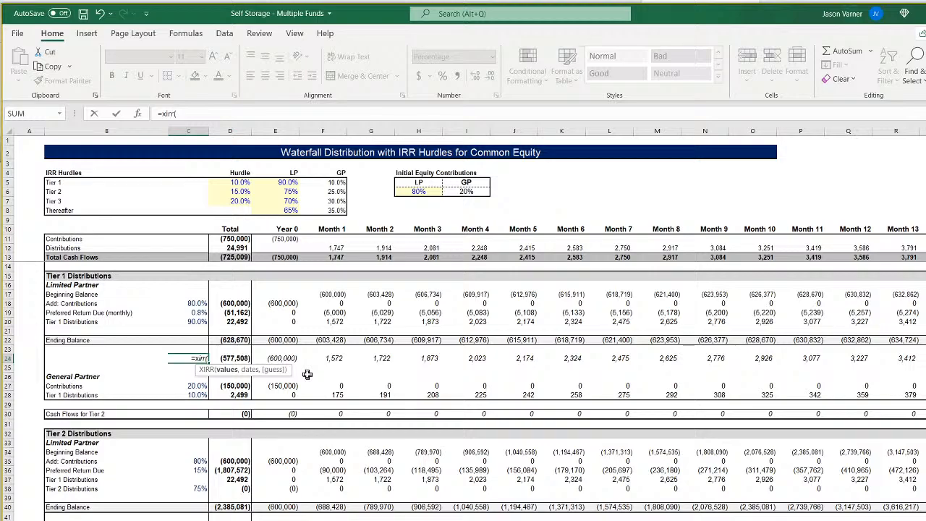
left_click_drag(278, 360, 906, 360)
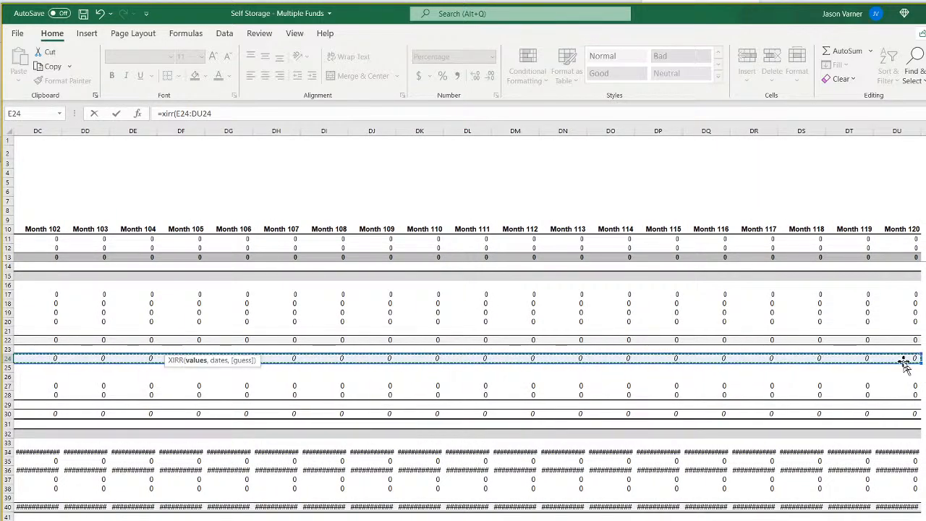
type(",")
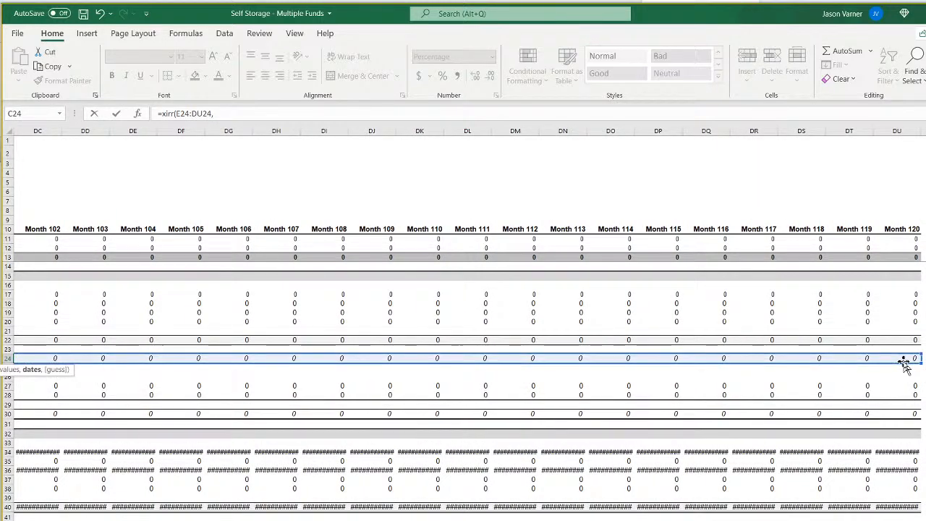
left_click(903, 218)
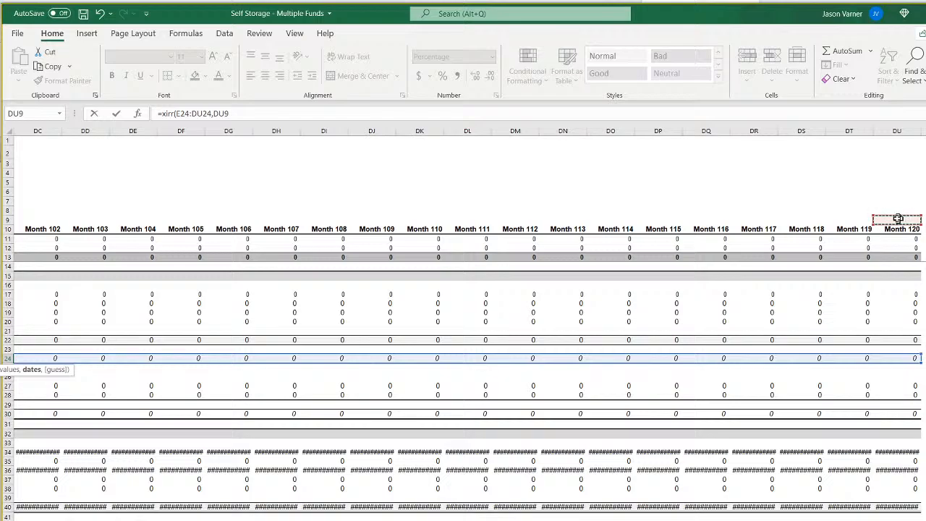
left_click_drag(897, 218, 134, 221)
left_click(275, 112)
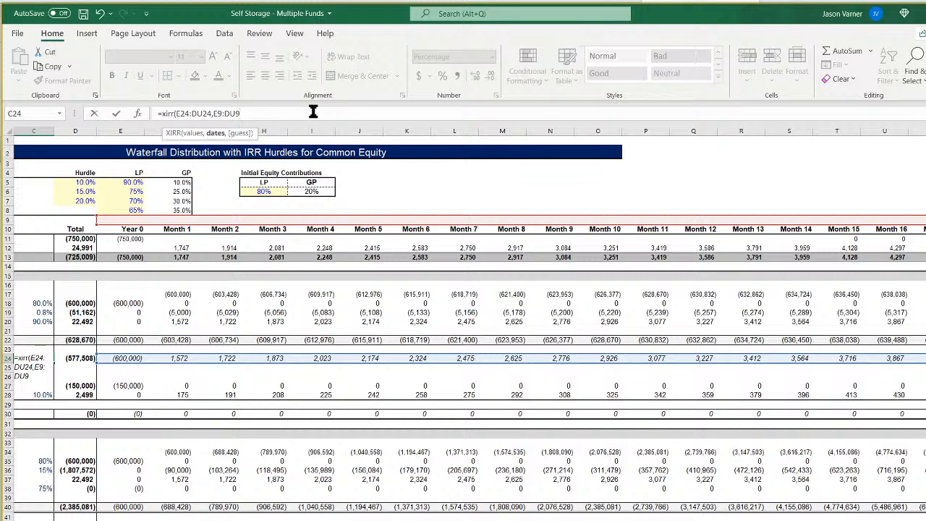
key("Return")
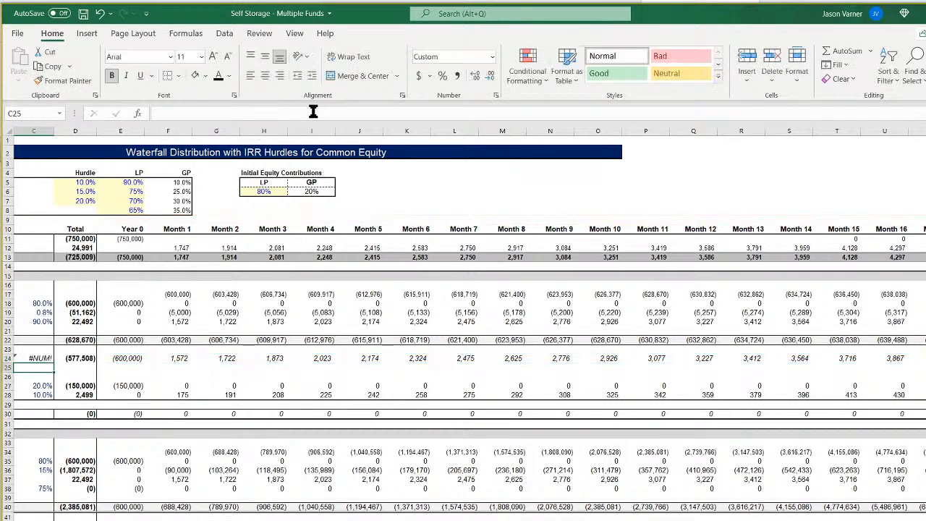
Link E9 above Year 0 to Fund 1's Start of Construction date in Assumptions cell D7.
left_click(134, 220)
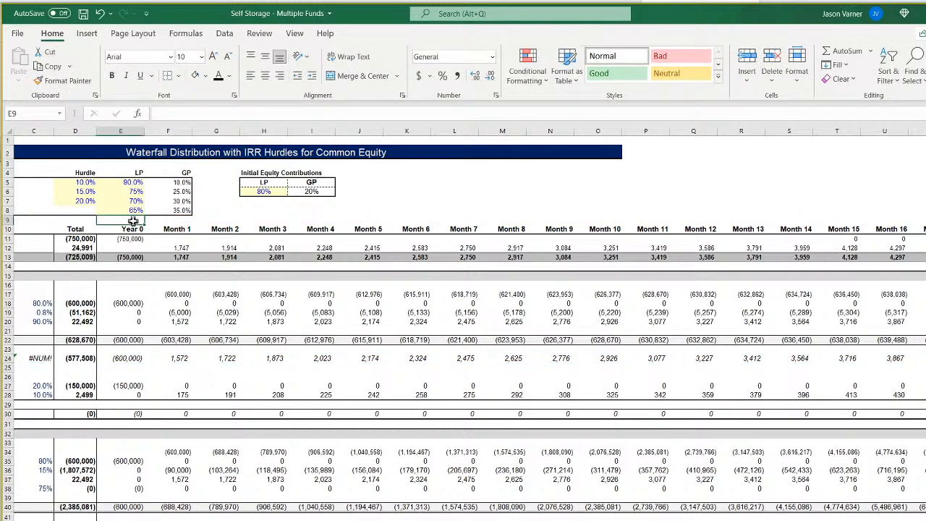
type("=")
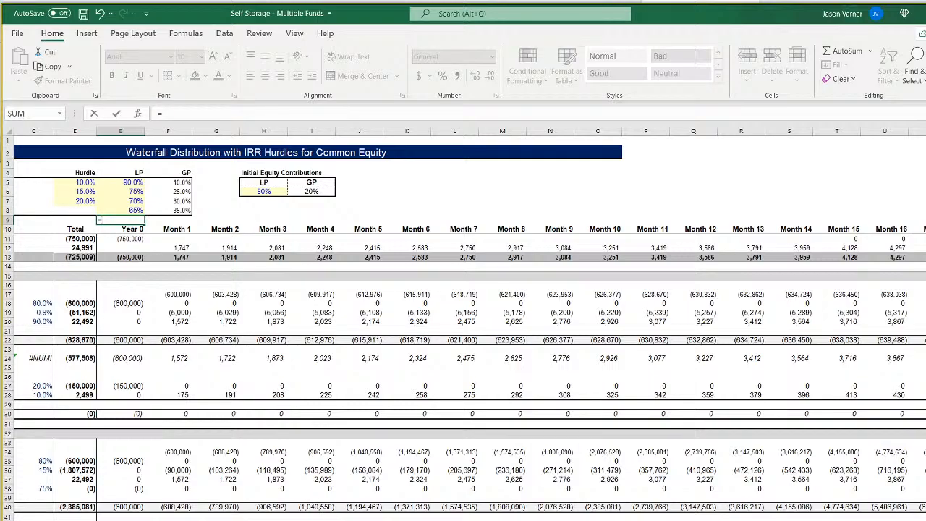
key("ctrl+Page_Down")
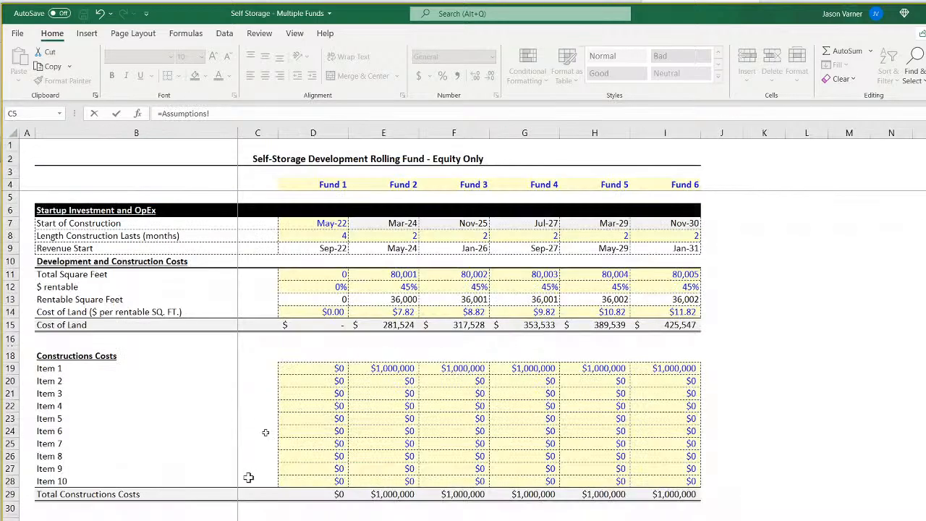
left_click(326, 226)
key("Return")
Format the Year 0 date in E9 with the Mar-12 month-year date type.
left_click(138, 219)
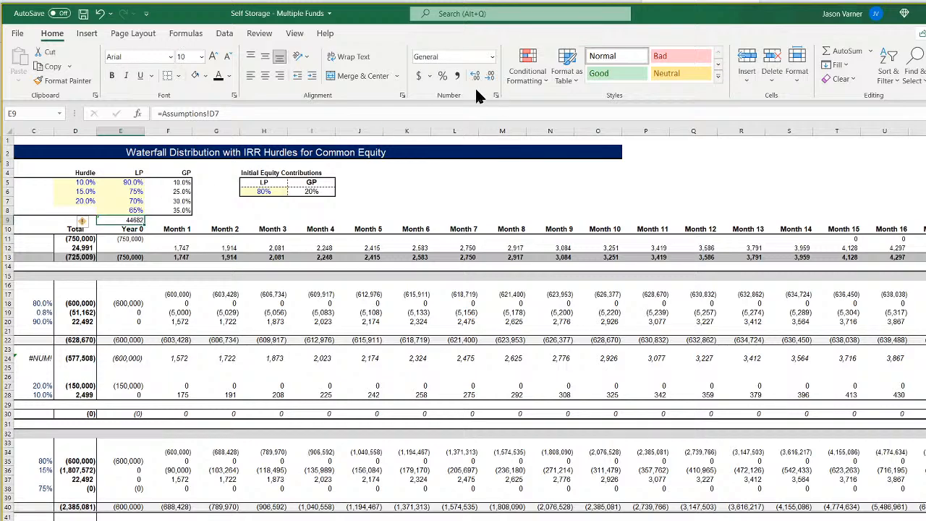
left_click(495, 96)
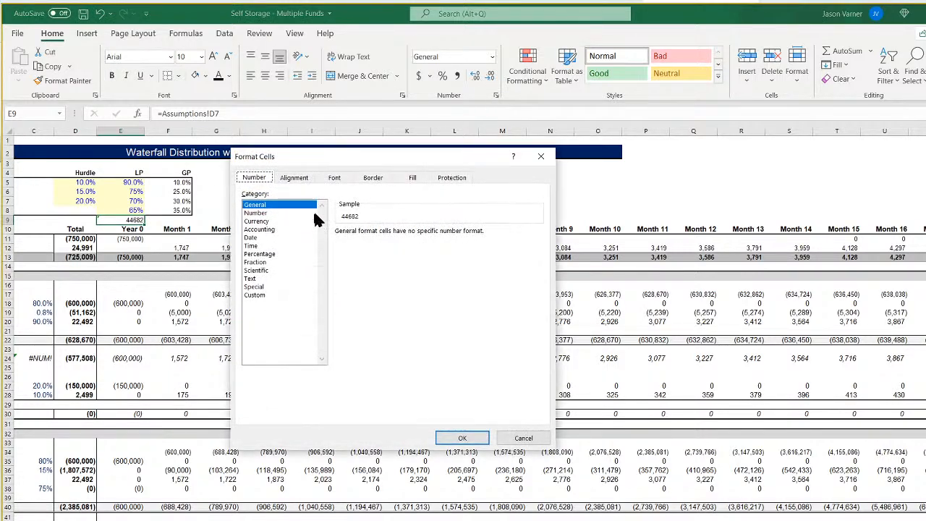
left_click(266, 238)
left_click(537, 288)
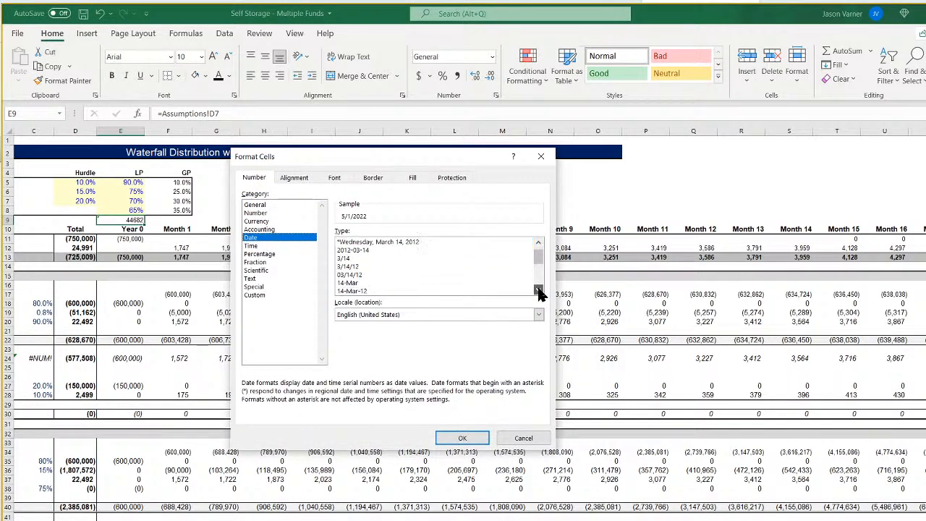
left_click(538, 288)
left_click(539, 289)
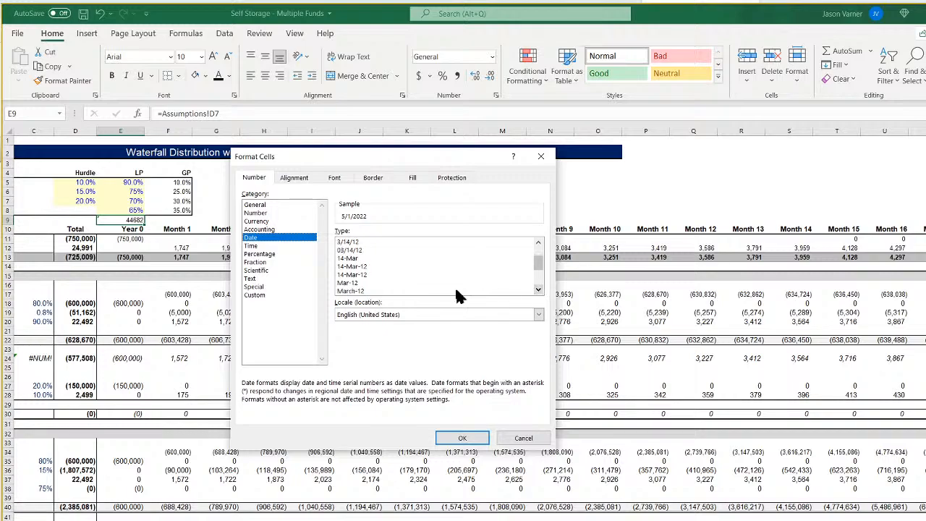
left_click(398, 282)
left_click(462, 438)
Link F9 above Month 1 to Fund 1's Revenue Start date in Assumptions cell D9.
left_click(169, 221)
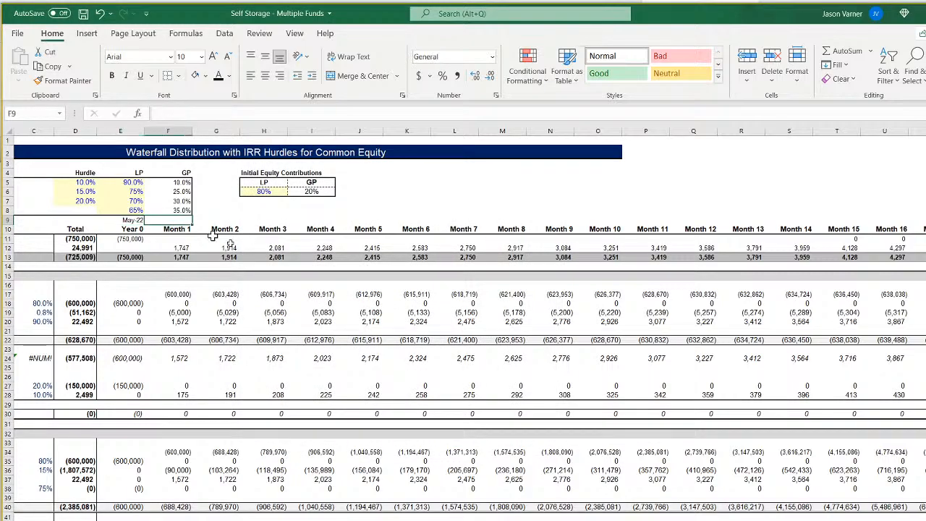
type("=")
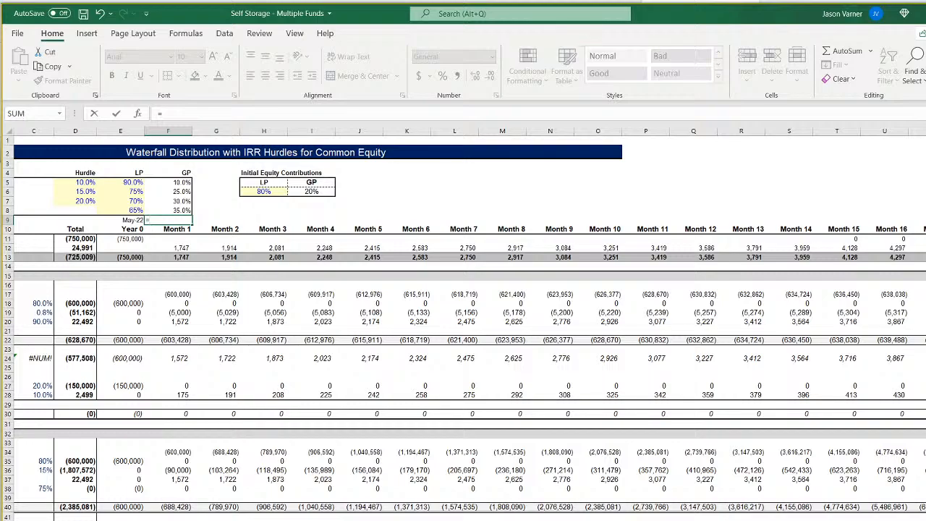
left_click(218, 519)
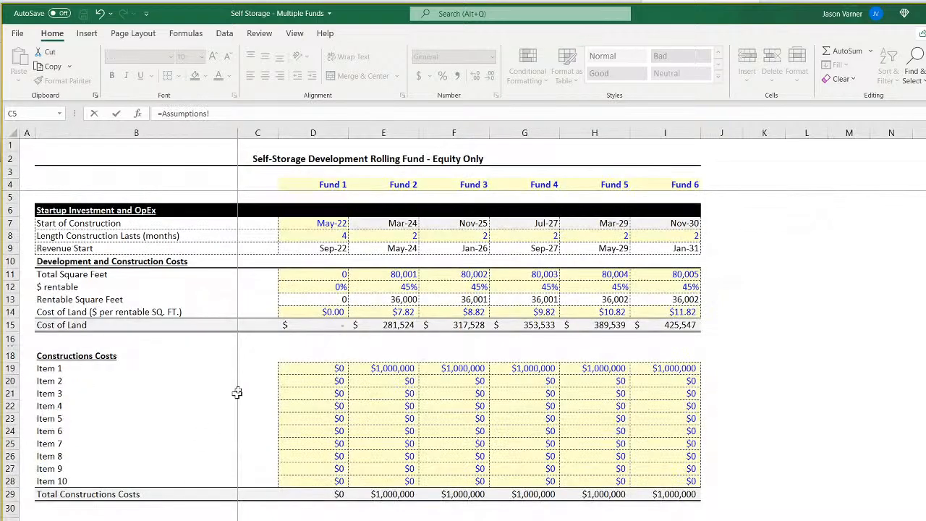
left_click(327, 249)
key("Return")
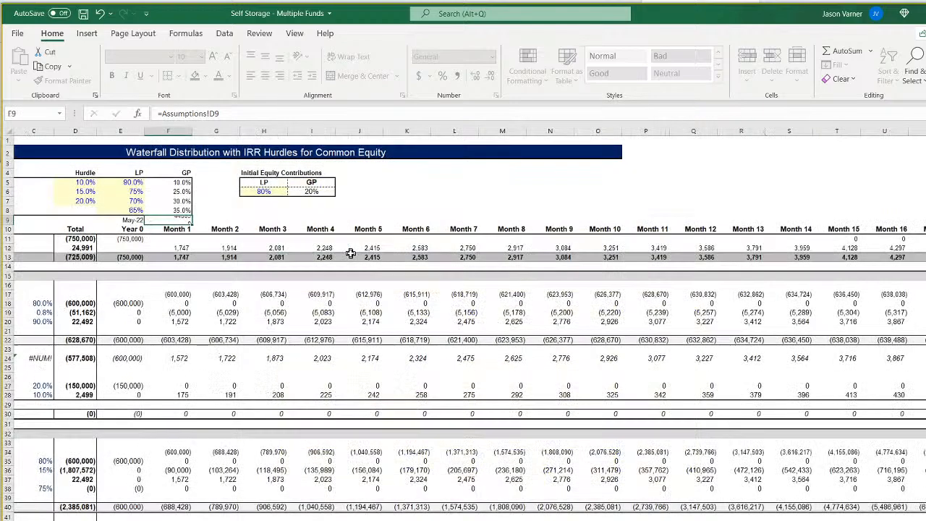
Format the Month 1 date in F9 with the Mar-12 month-year date type.
left_click(496, 96)
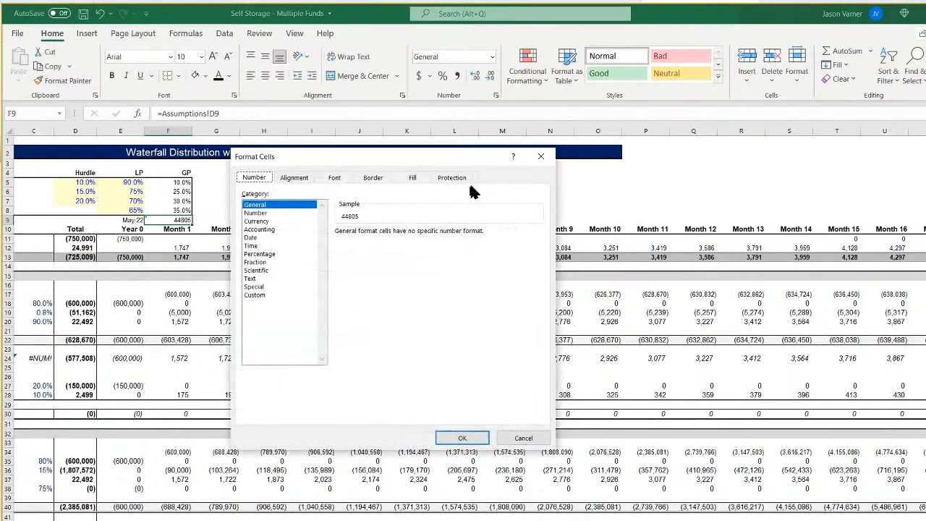
left_click(262, 238)
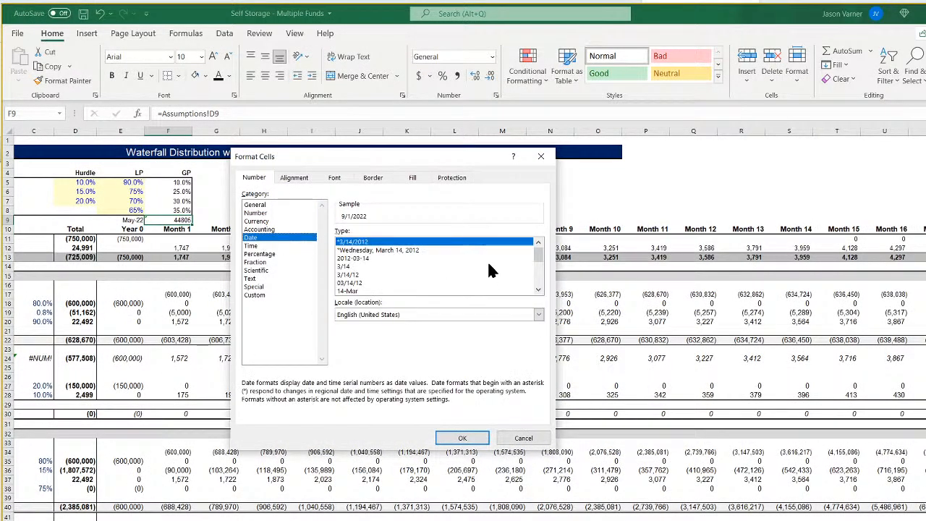
left_click(539, 290)
left_click(538, 290)
left_click(354, 291)
left_click(538, 291)
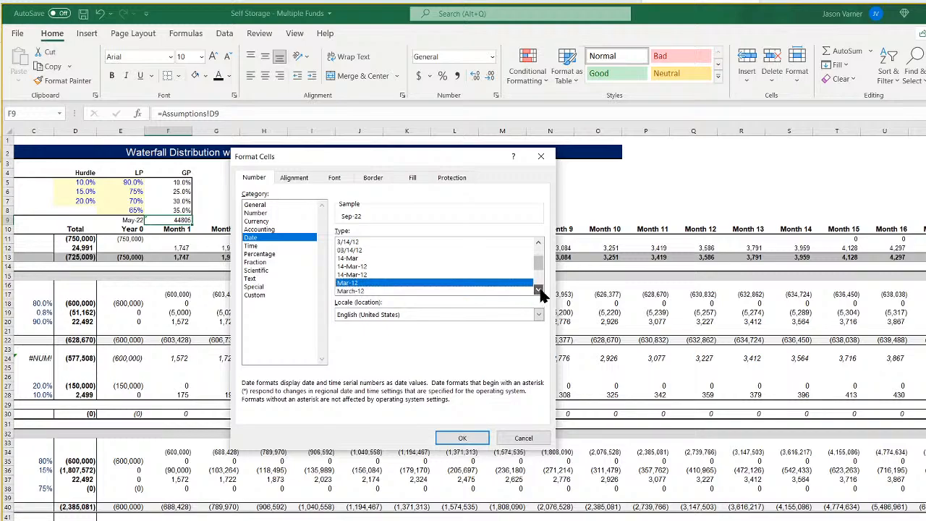
left_click(539, 290)
left_click(460, 437)
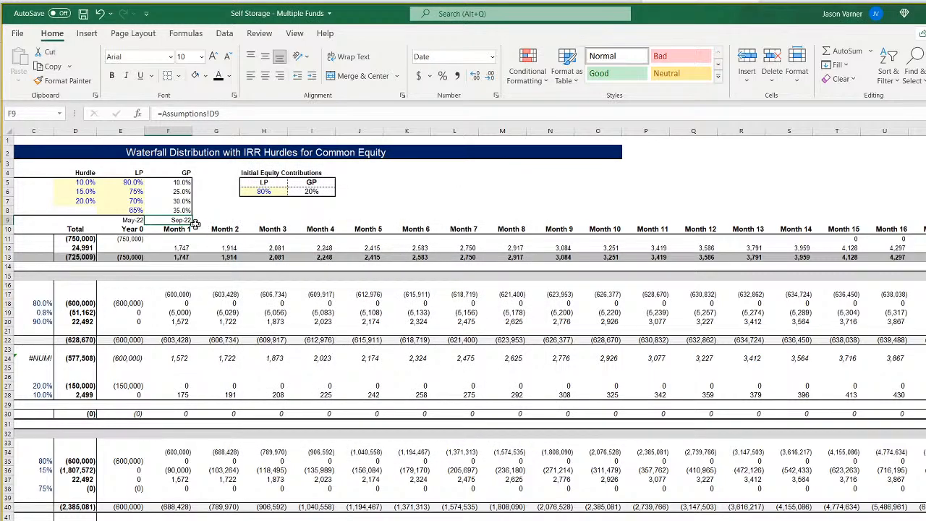
Carry the date format into G9 above Month 2 and enter the formula =EDATE(F9,1) there.
left_click_drag(195, 225, 237, 223)
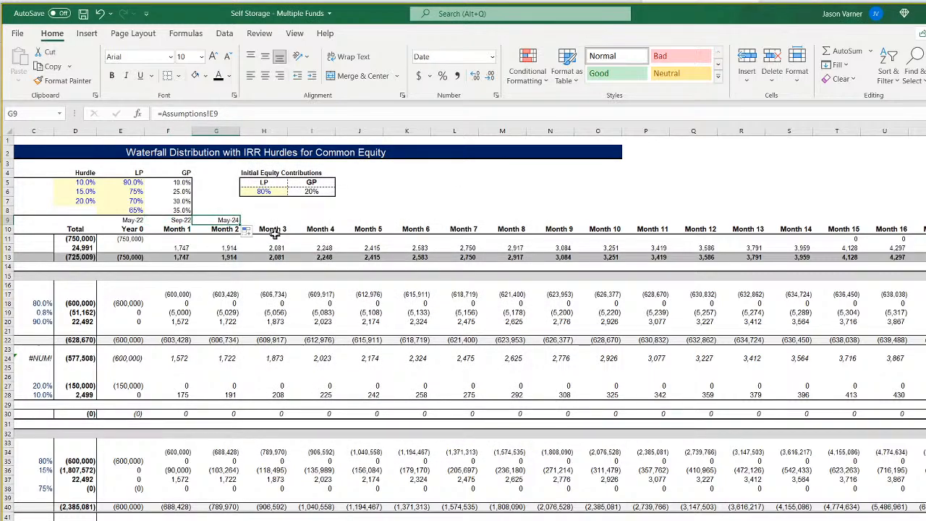
type("=edate(")
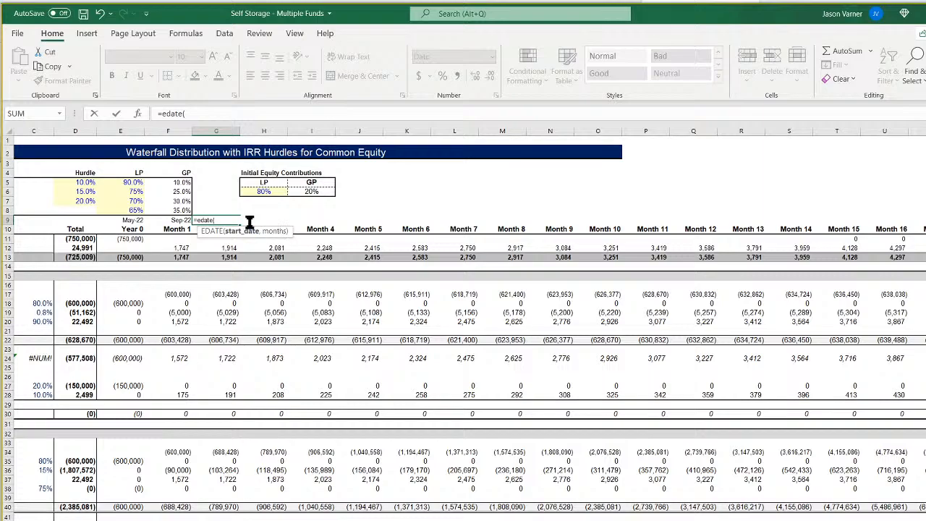
left_click(185, 220)
type(",1)")
key("Return")
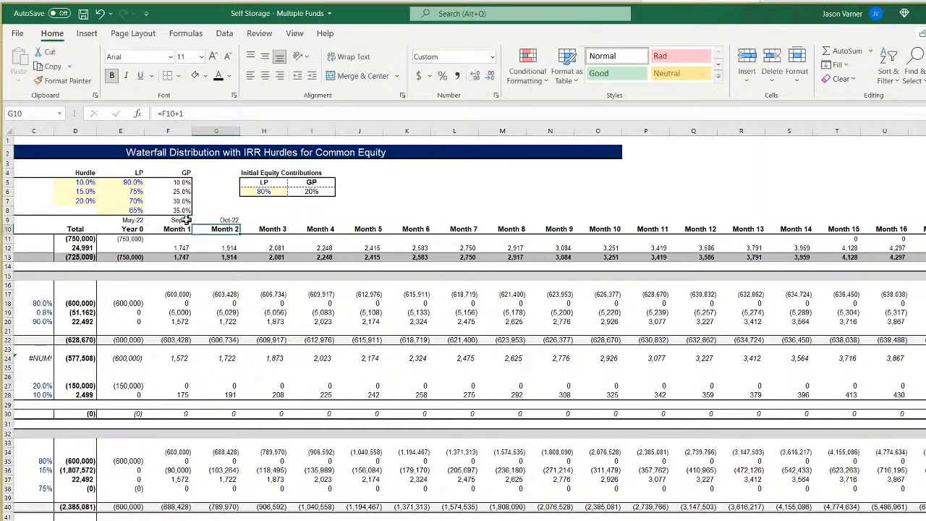
Increase the height of row 9 and fill the EDATE formula from G9 across through Month 120.
left_click_drag(7, 224, 7, 232)
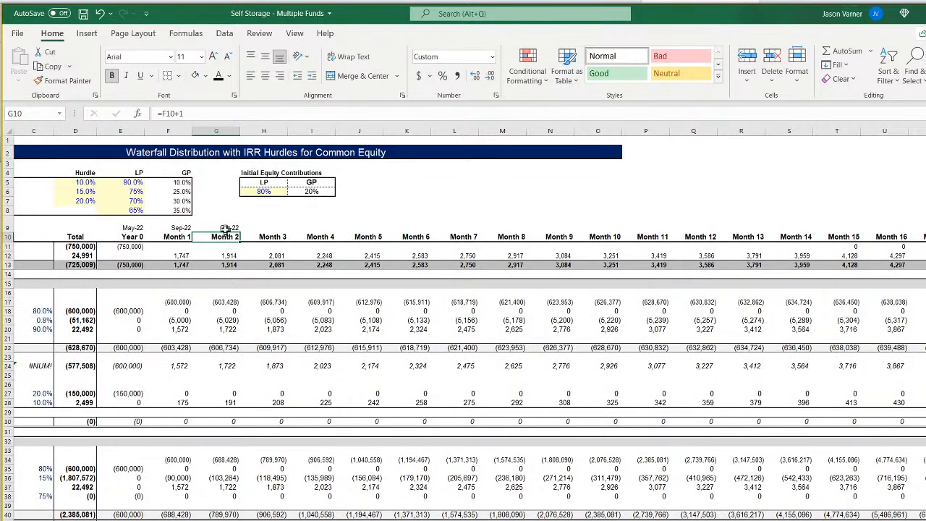
left_click_drag(225, 229, 923, 230)
key("ctrl+r")
key("ctrl+BackSpace")
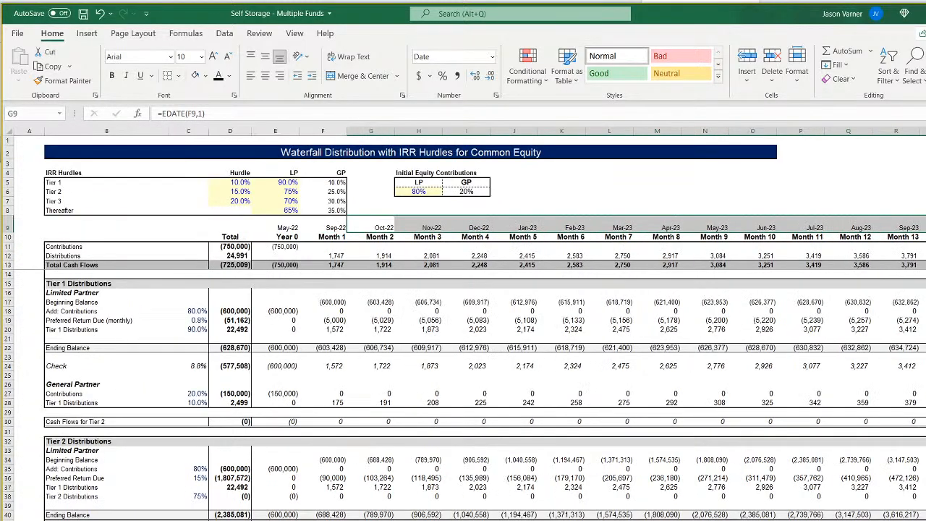
Compare the Tier 1 XIRR check in C24 with the monthly preferred return in C19 and the Tier 1 hurdle in D5.
left_click(194, 366)
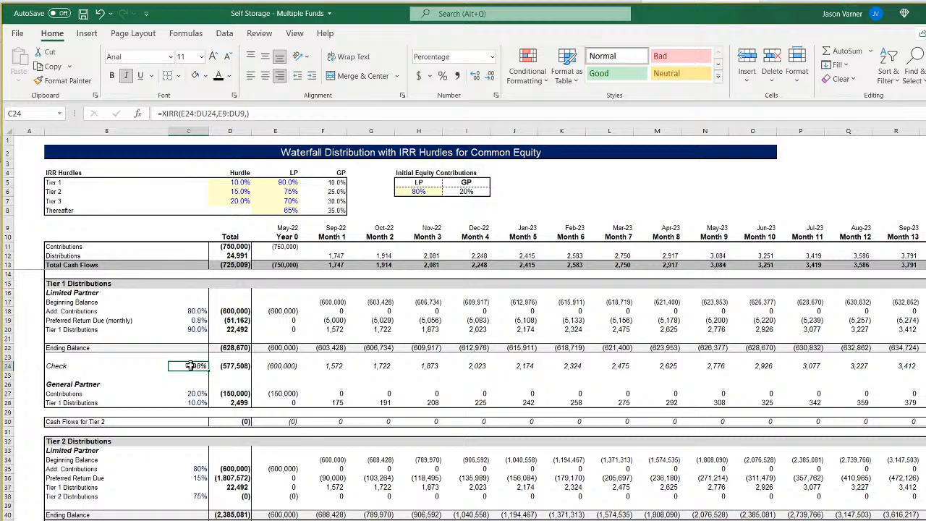
left_click(198, 319)
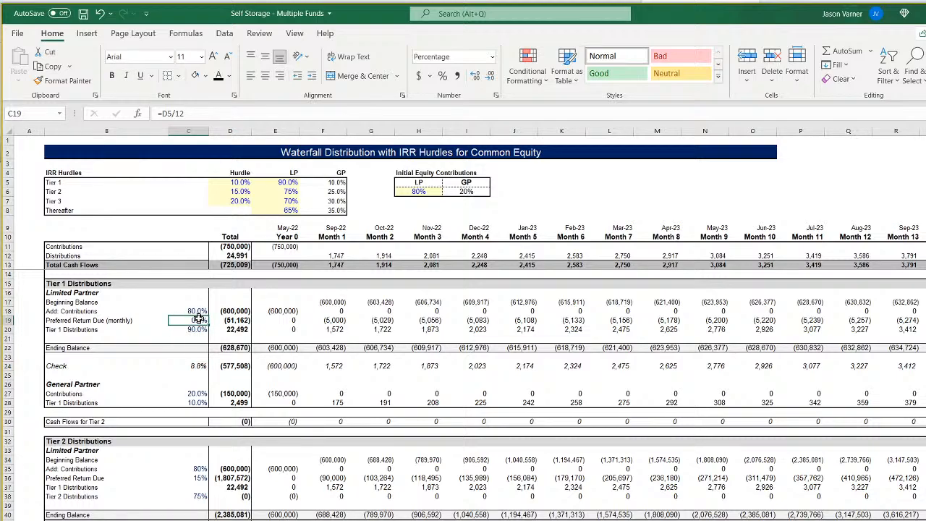
left_click(200, 366)
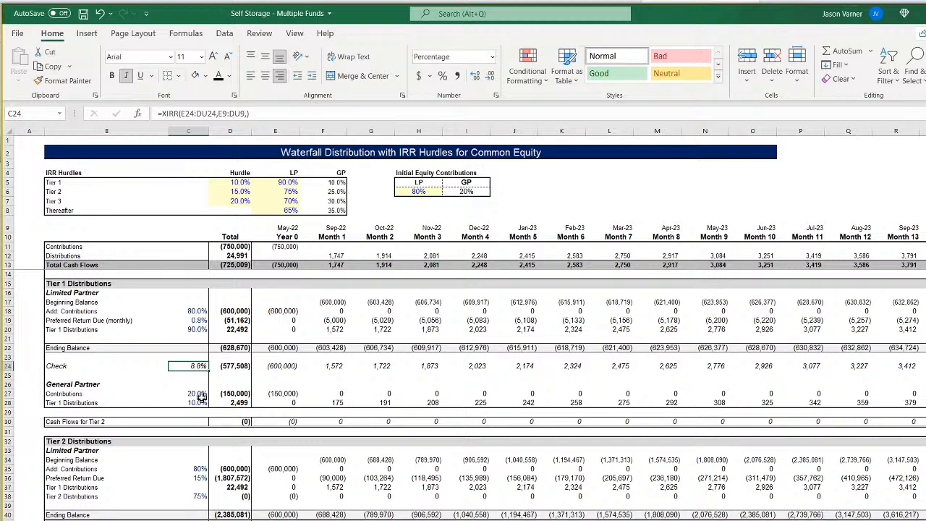
left_click(238, 181)
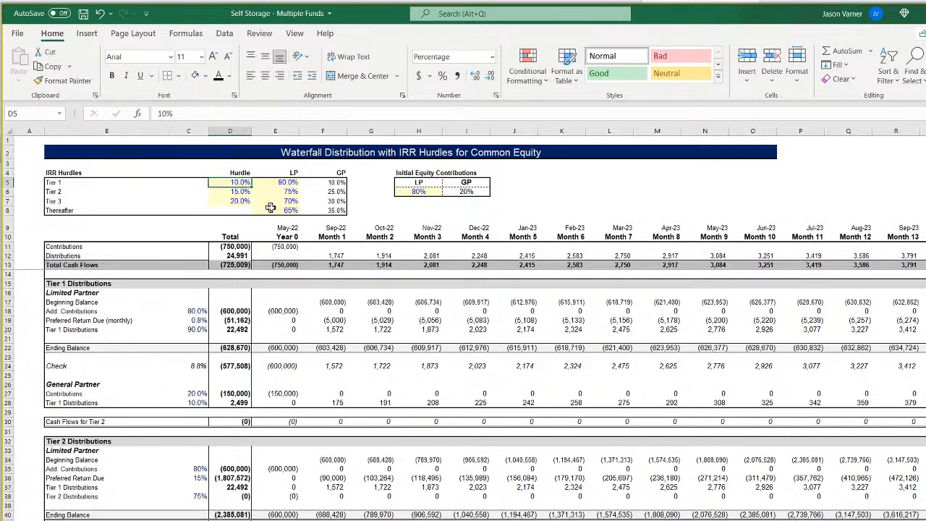
Try =D5/(1^12) as the Tier 1 monthly preferred return formula in C19.
left_click(195, 319)
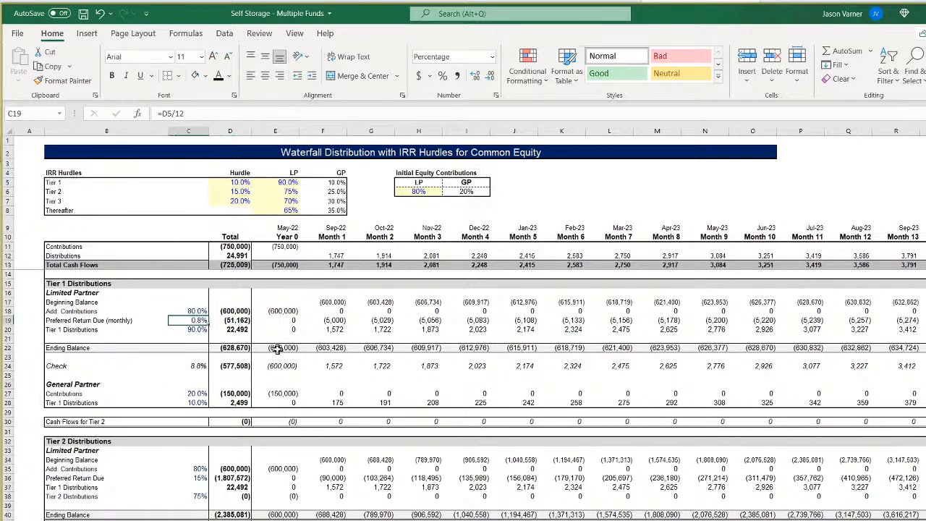
type("=")
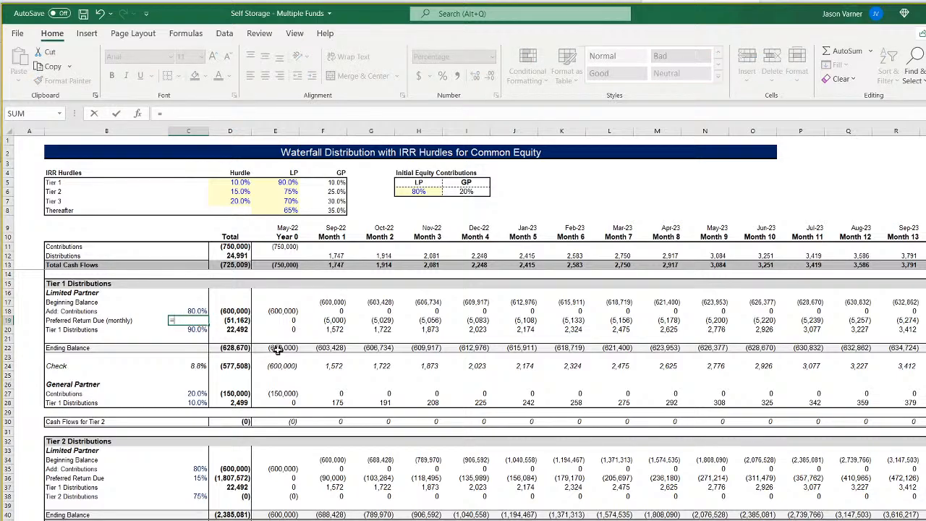
left_click(237, 182)
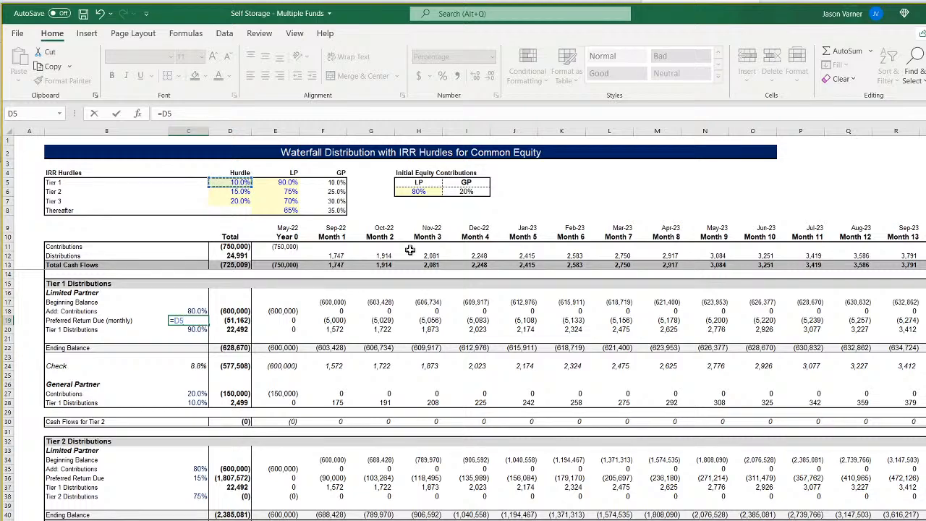
type("/(1^12")
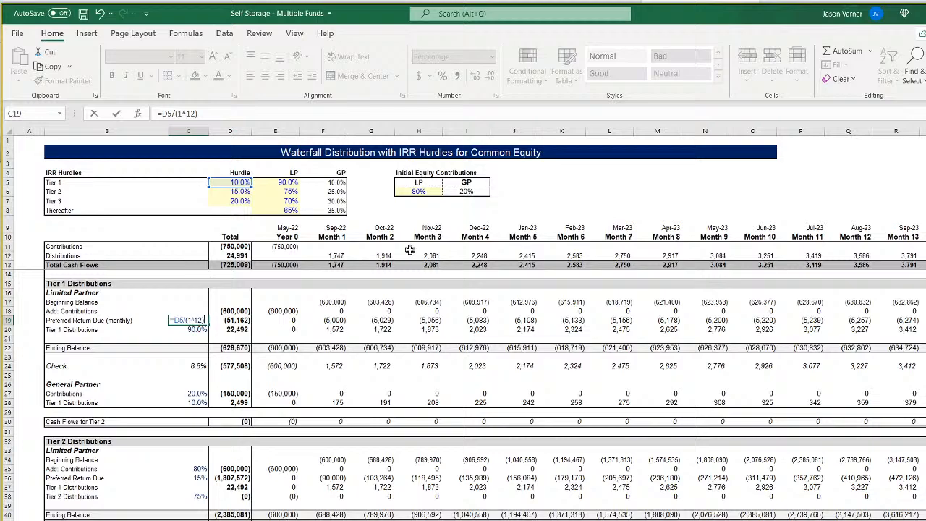
key("Return")
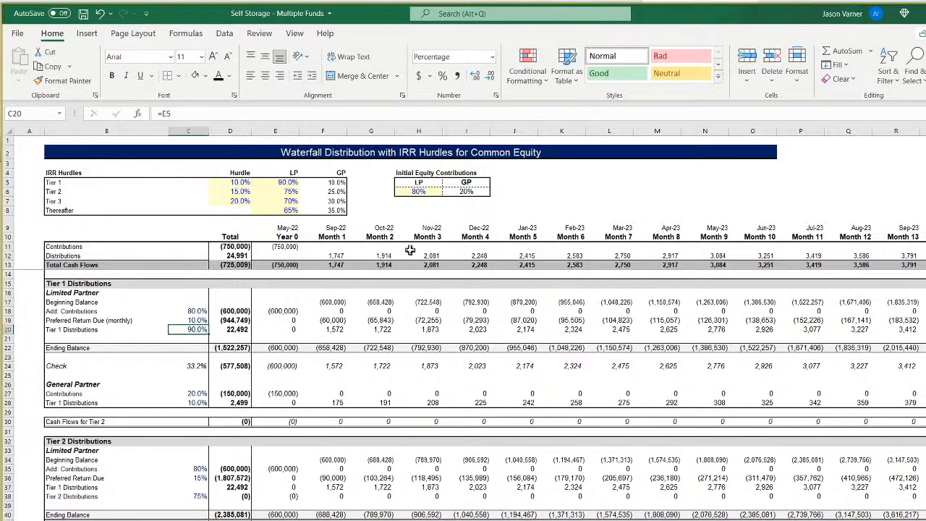
Try subtracting 1 at the end of the C19 formula and undo that edit.
key("Up")
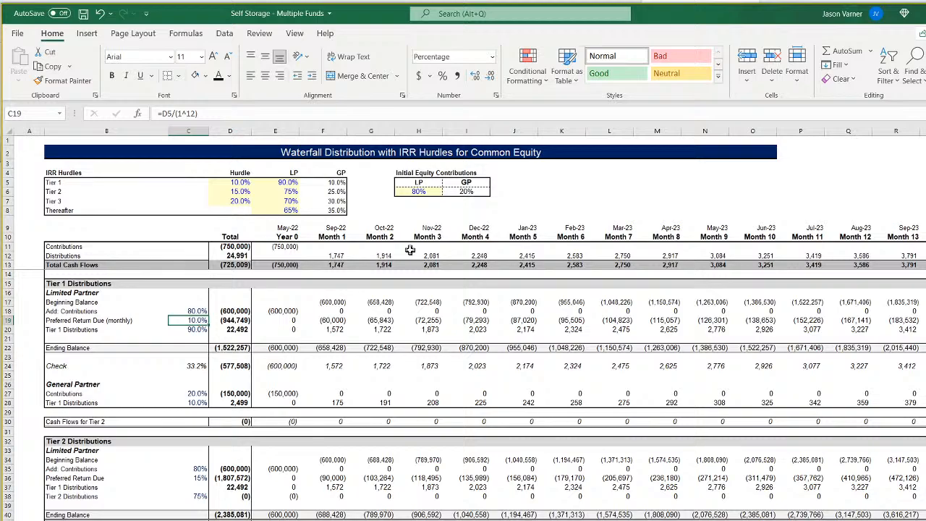
left_click(223, 113)
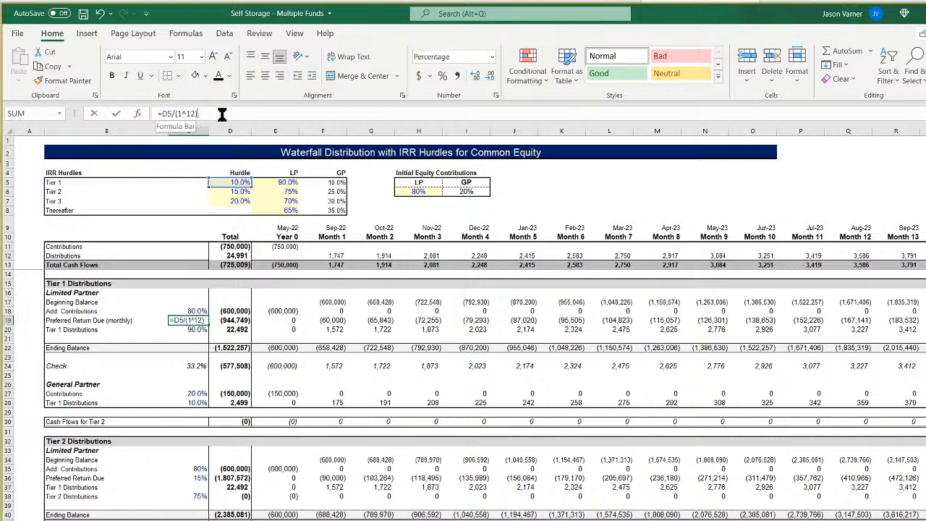
type("-1")
key("Return")
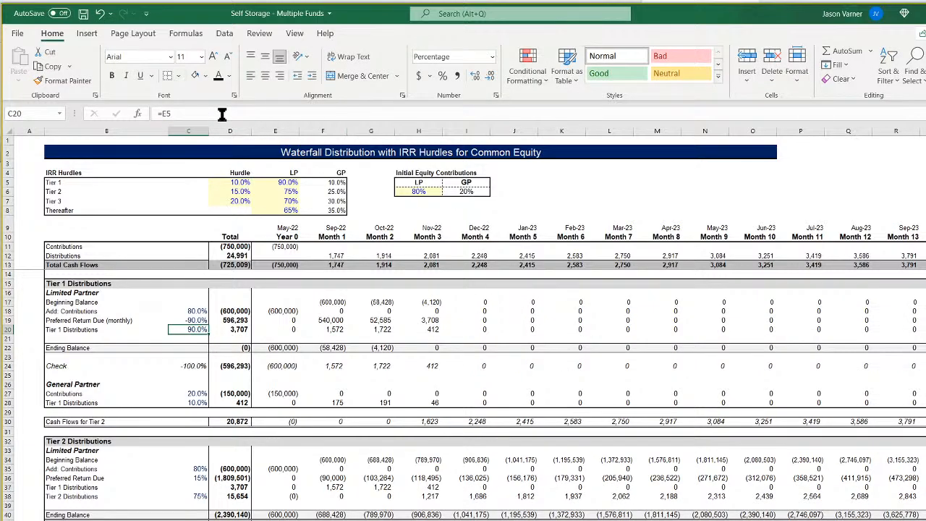
left_click(100, 13)
Search the models folder in File Explorer for waterfall and open the Waterfall with IRR Hurdles workbook.
key("super+e")
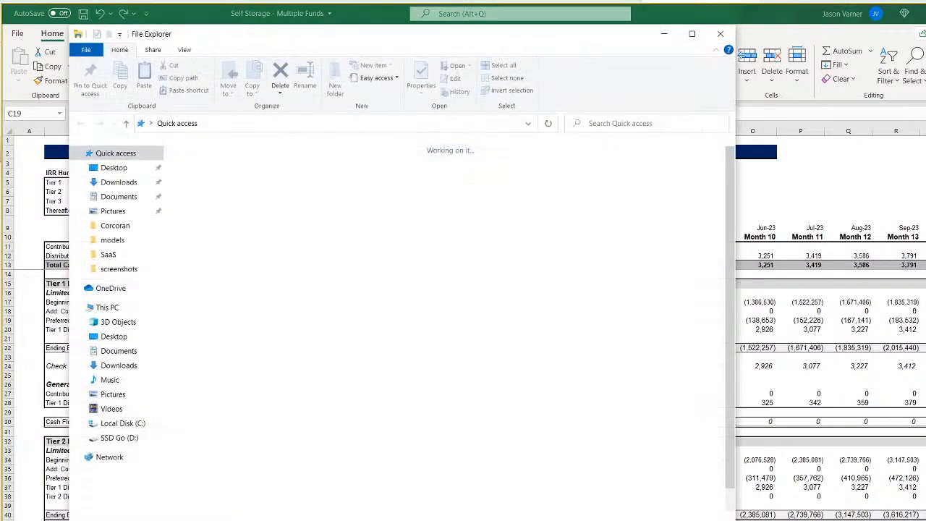
left_click(101, 240)
left_click(661, 121)
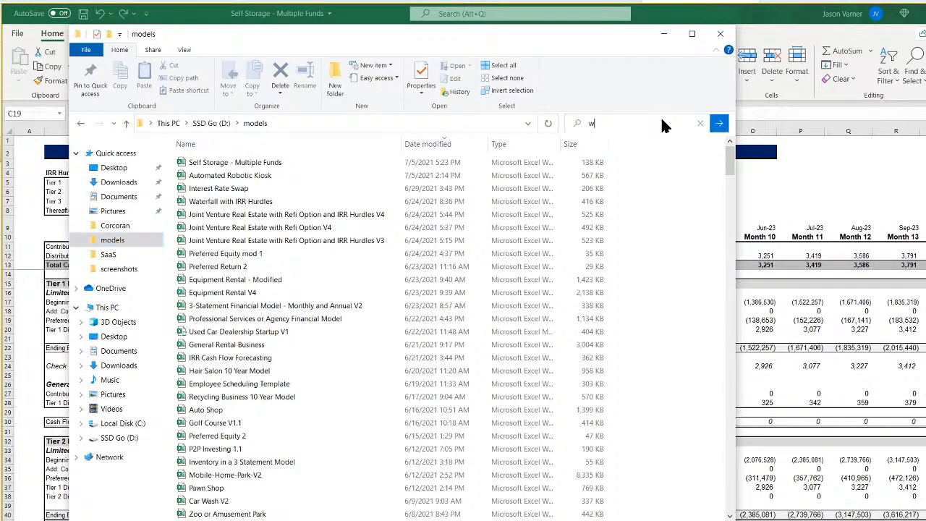
type("waterfall")
key("Return")
left_click_drag(396, 46, 707, 134)
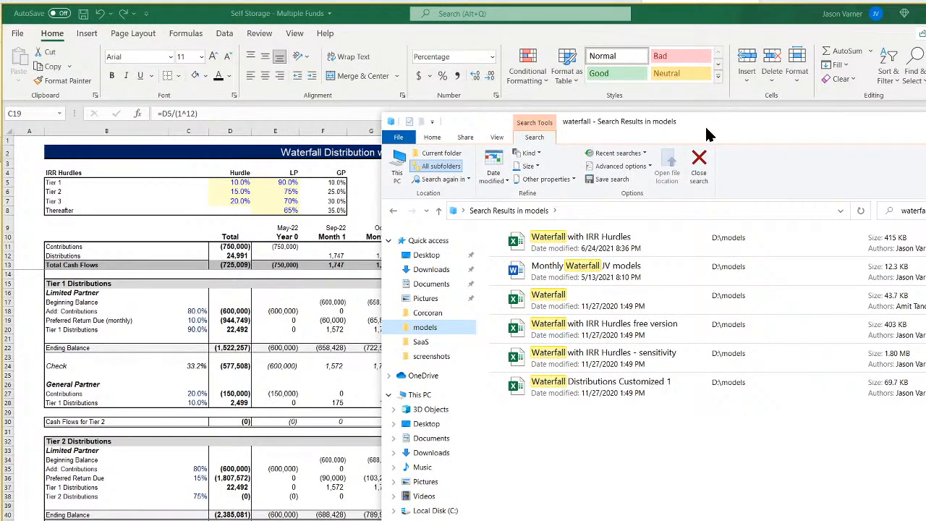
left_click_drag(708, 133, 593, 123)
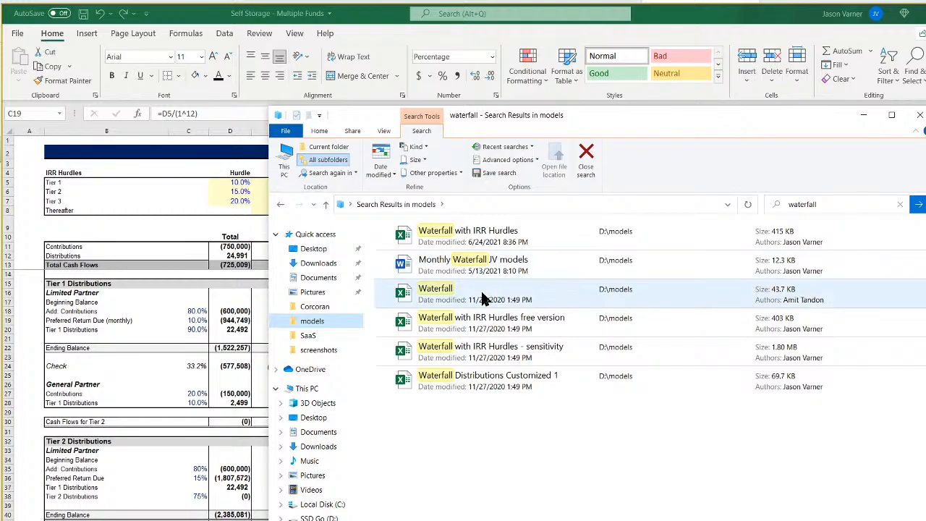
double_click(487, 246)
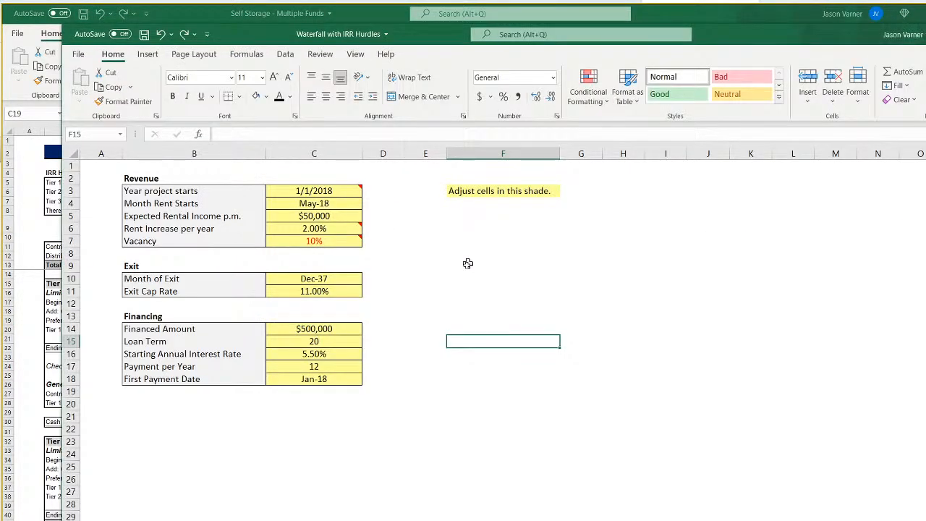
left_click_drag(730, 41, 707, 23)
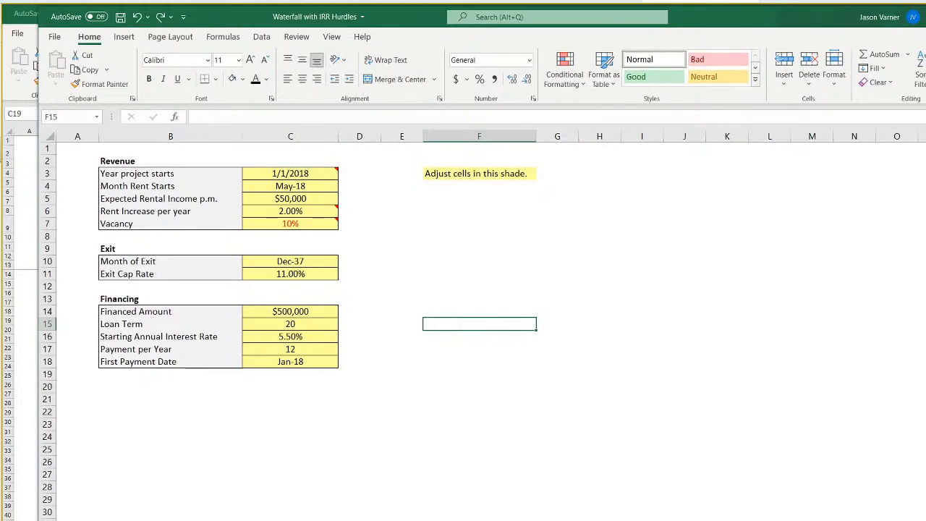
Examine the Monthly IRR and Annualized IRR formulas in B253 and B254 of the cash flow waterfall sheet.
key("ctrl+Page_Down")
key("ctrl+Page_Down")
scroll(482, 362, "down", 20)
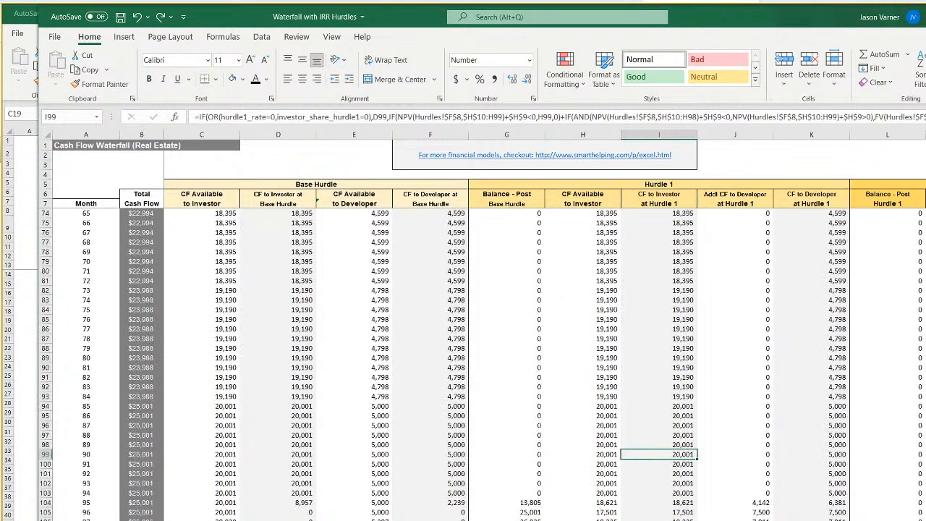
scroll(482, 362, "down", 20)
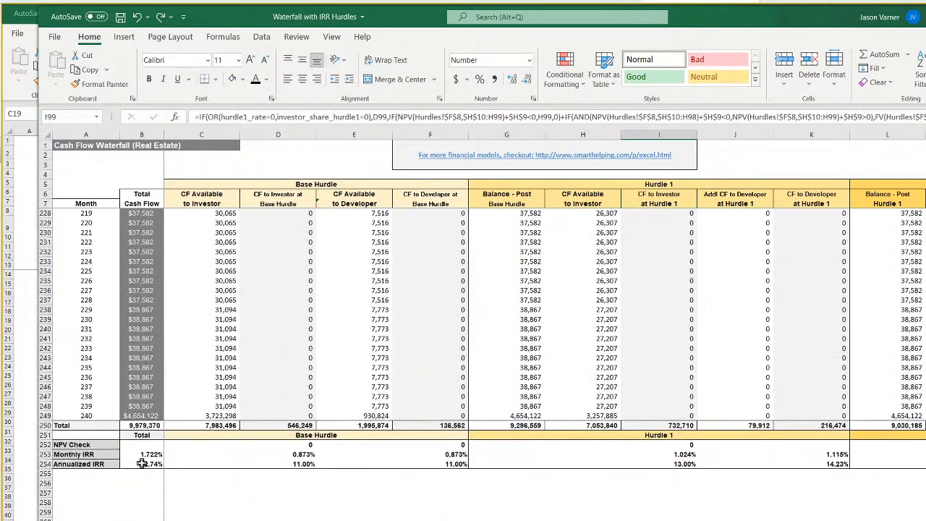
left_click(143, 454)
left_click(144, 464)
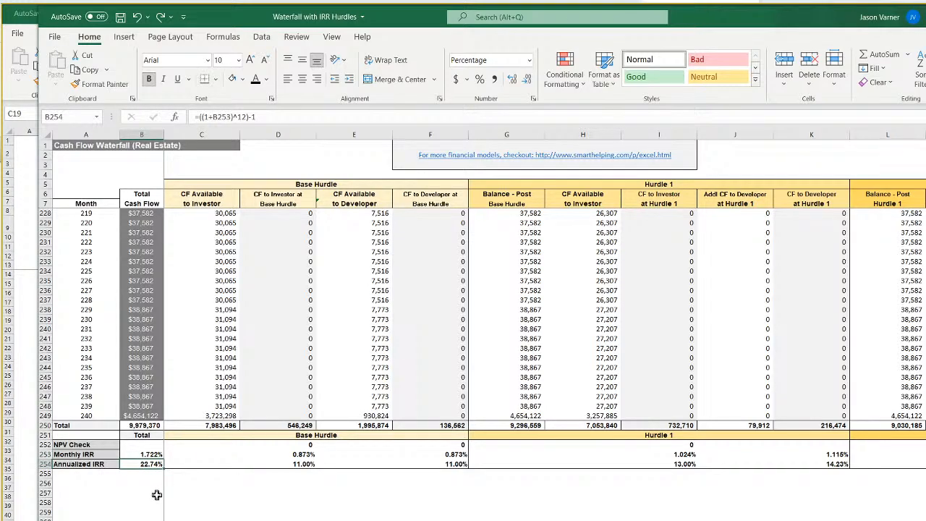
left_click(151, 455)
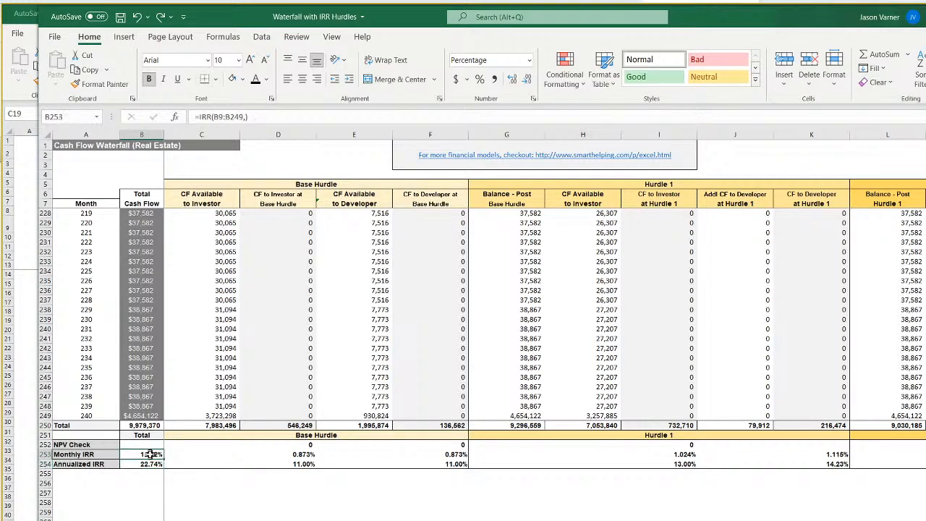
Copy the Base Hurdle's annual-to-monthly conversion formula from F4 on the hurdles sheet.
key("ctrl+Page_Up")
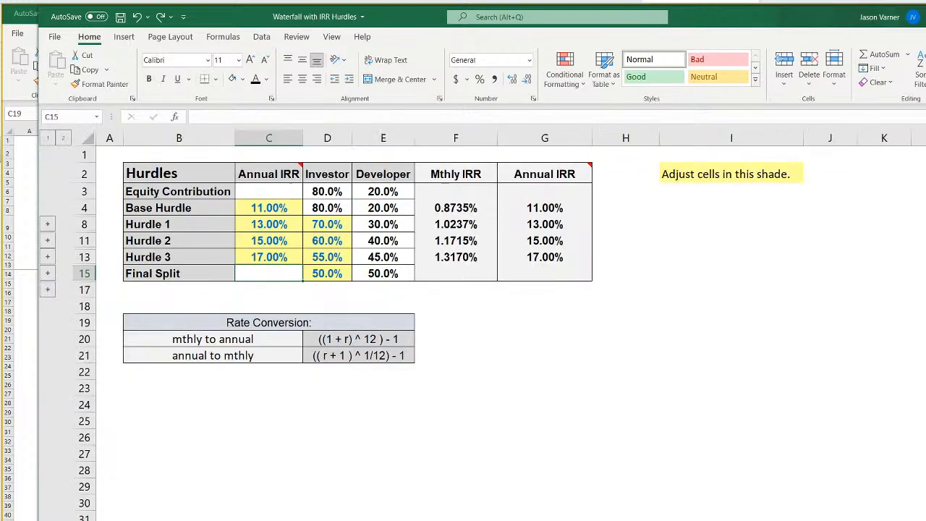
left_click(459, 210)
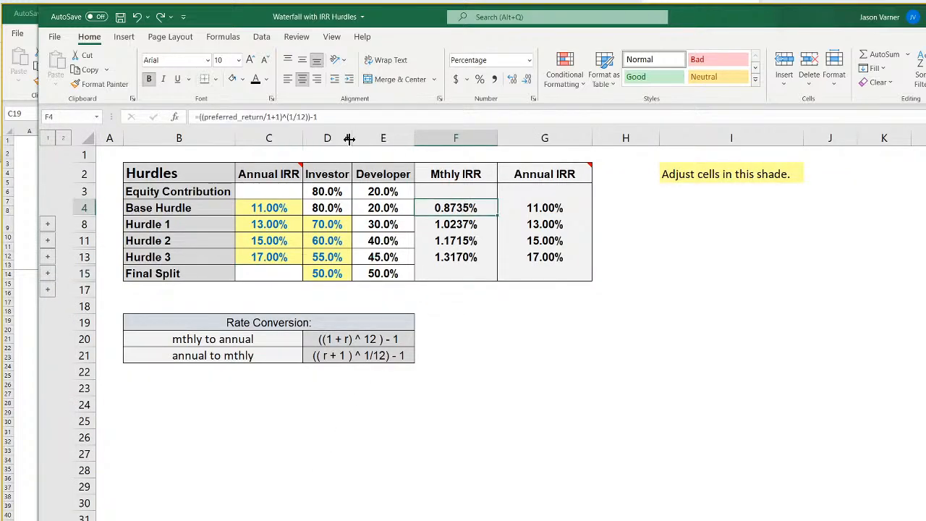
left_click_drag(337, 117, 137, 118)
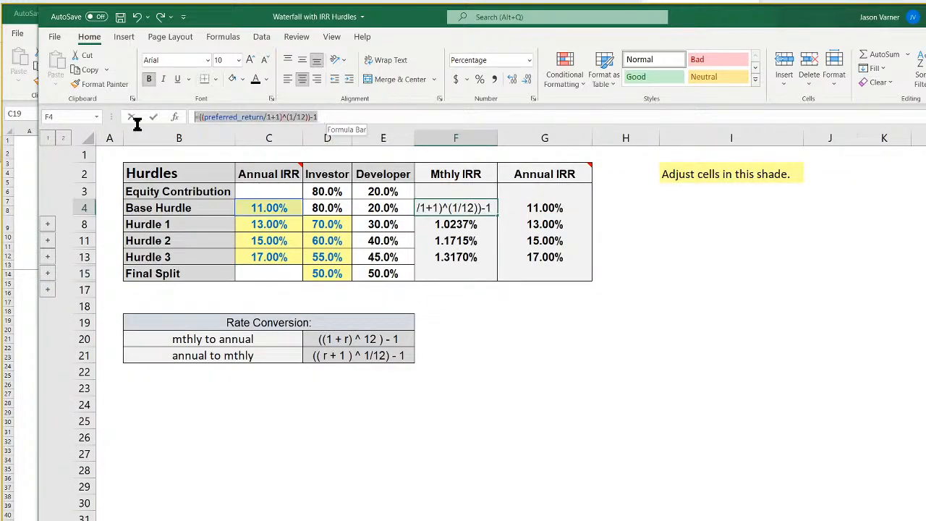
right_click(226, 121)
left_click(261, 139)
key("Return")
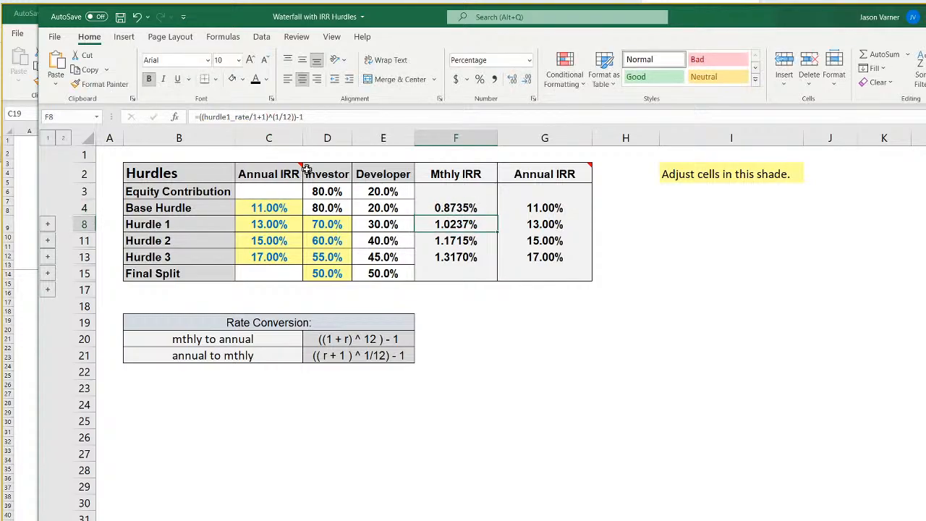
Switch back to the Self Storage workbook and set C19 to =((D5/1+1)^(1/12))-1, replacing preferred_return in the copied formula with D5.
key("alt+Tab")
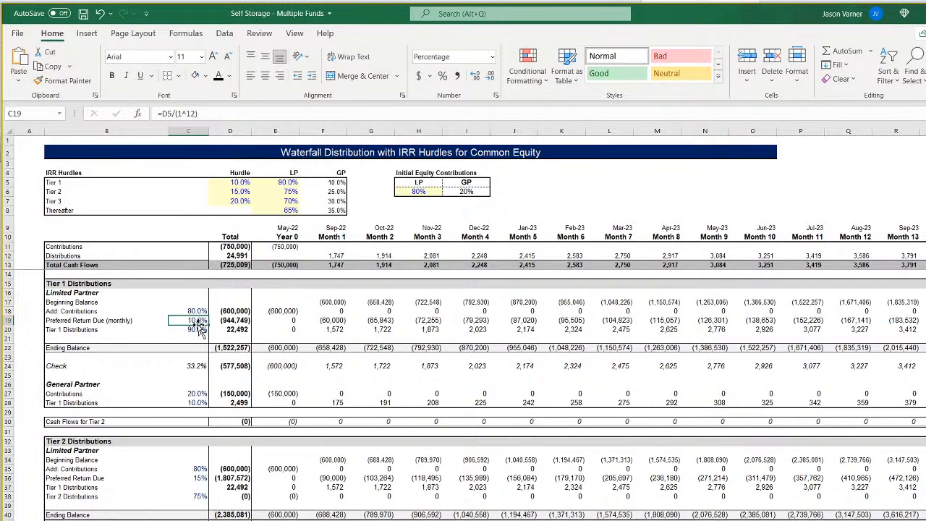
left_click(212, 113)
key("ctrl+a")
right_click(212, 113)
left_click(209, 163)
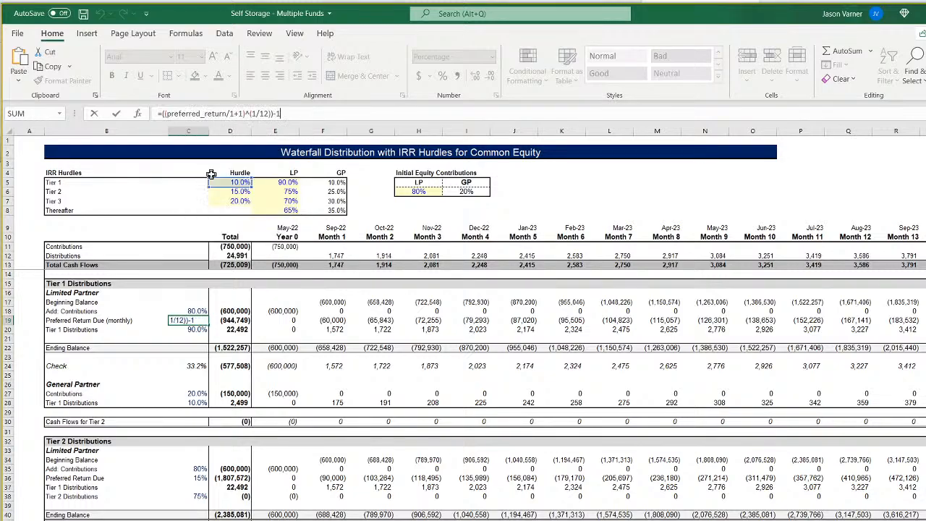
double_click(225, 113)
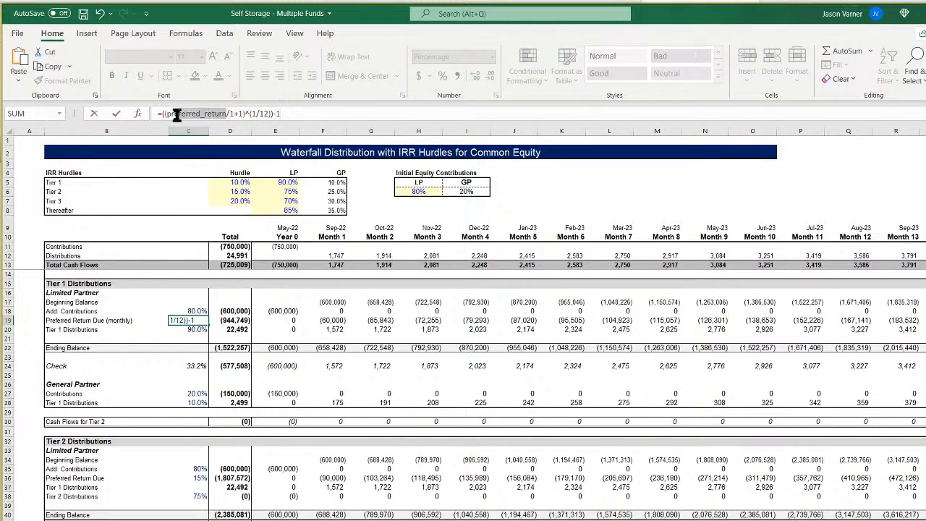
key("Delete")
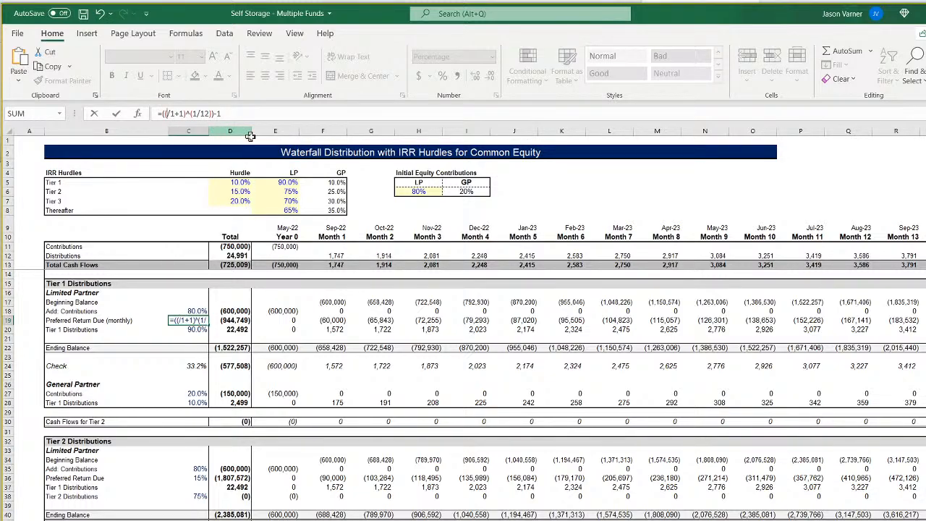
left_click(235, 182)
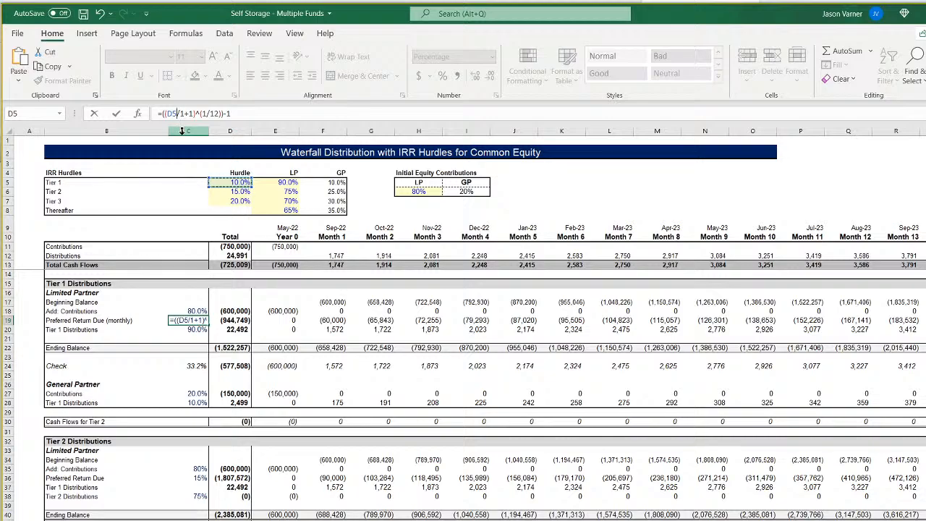
key("Return")
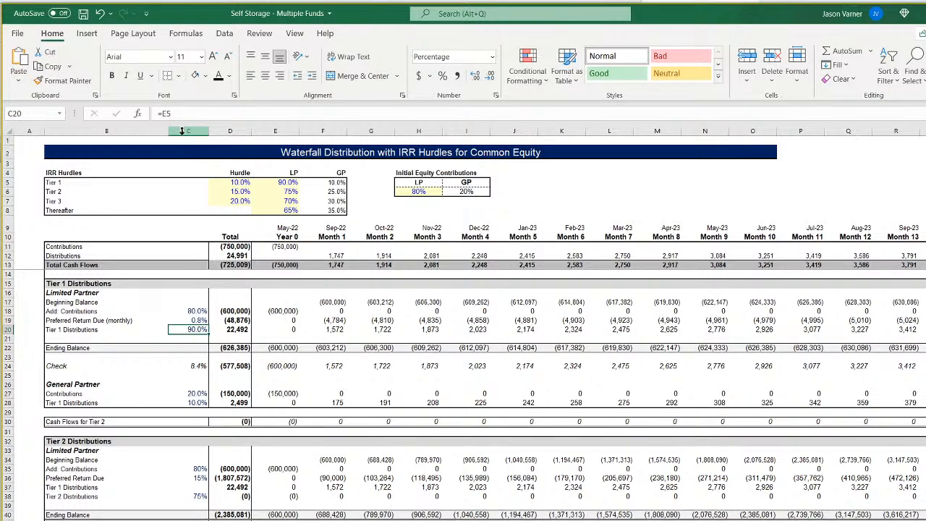
Check the formulas in C19 and C24, and fill the EDATE formula from I9 back through the Month 1 date in F9.
left_click(199, 320)
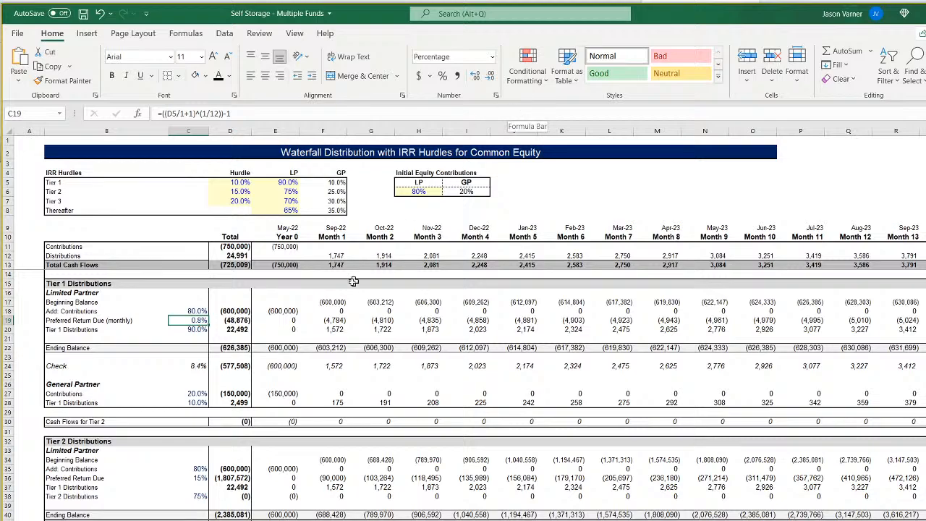
left_click(195, 366)
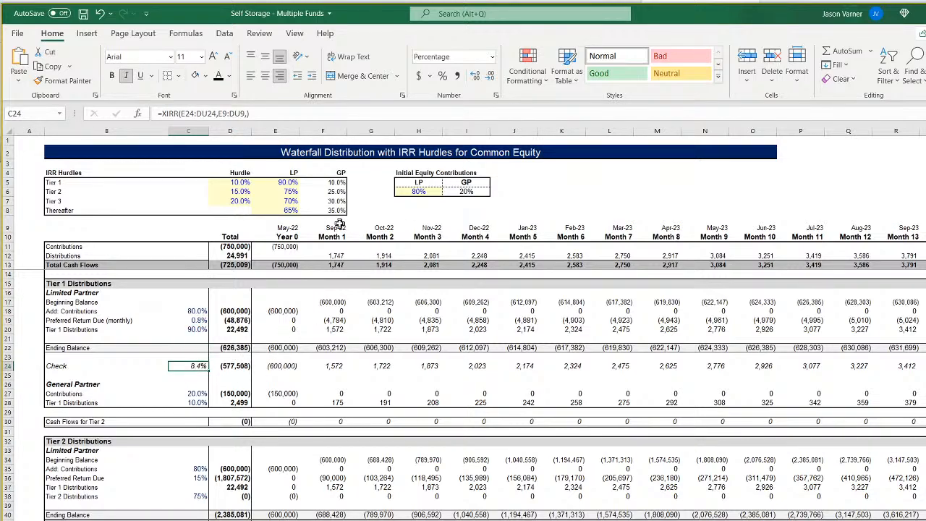
left_click_drag(495, 227, 320, 227)
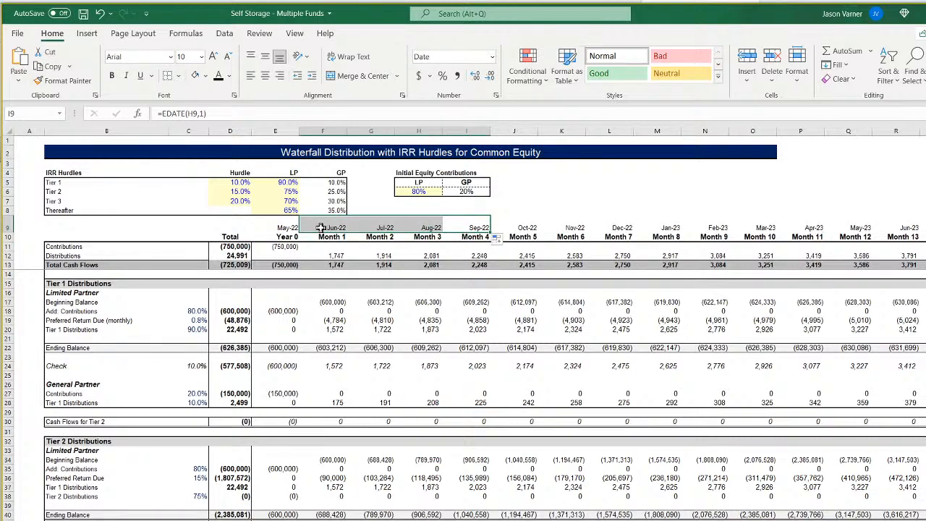
Trace the Year 0 date in E9 to Fund 1's Start of Construction on the Assumptions sheet.
left_click(288, 228)
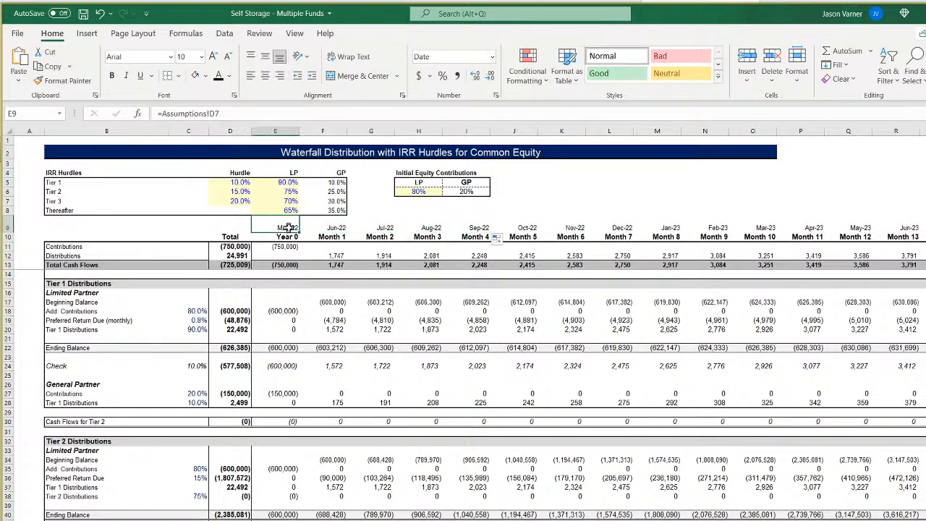
left_click(287, 238)
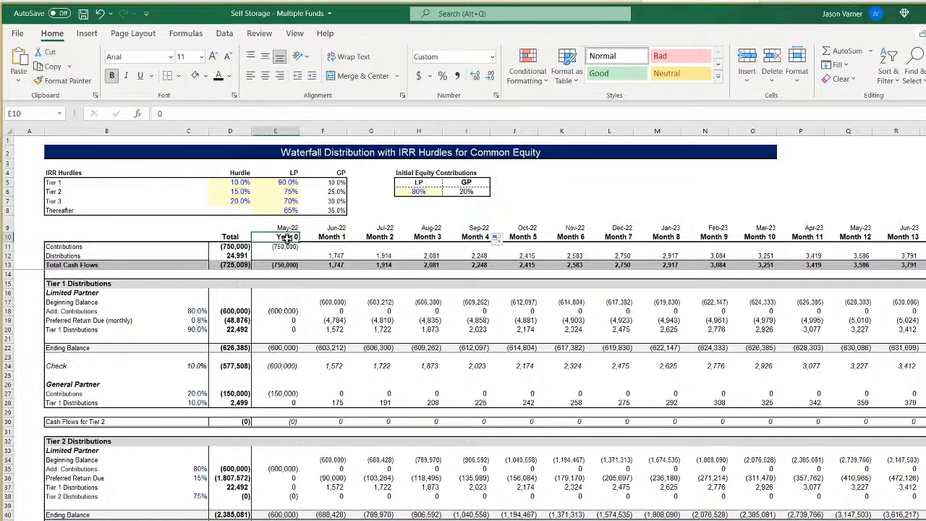
key("ctrl+Page_Up")
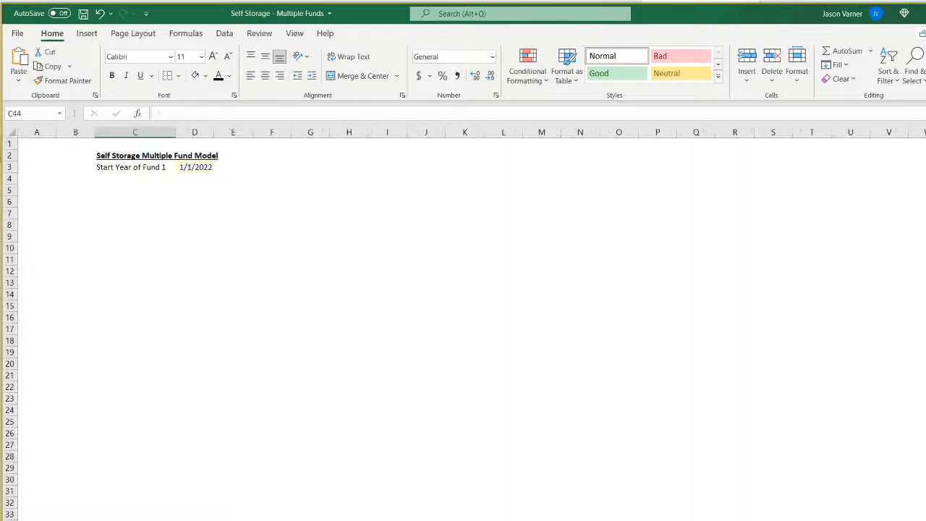
key("ctrl+Page_Up")
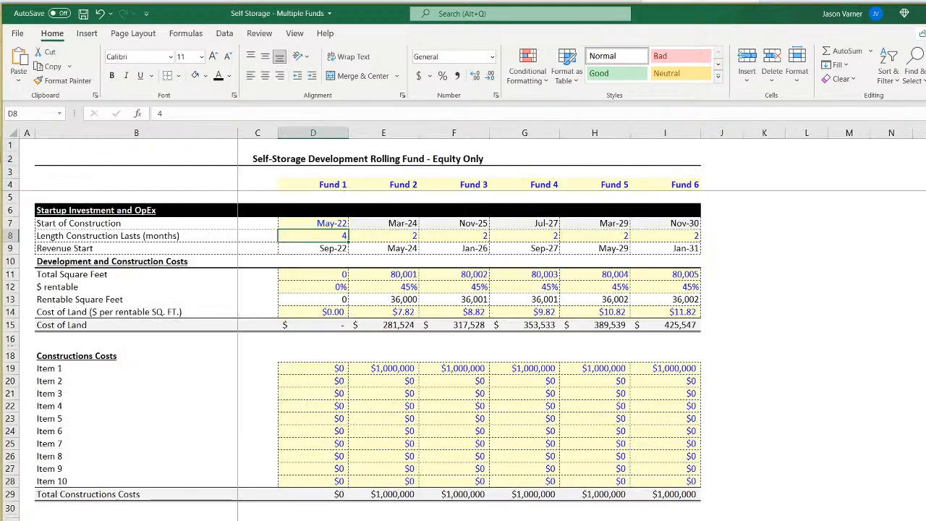
Check Fund 1's Start of Construction, construction length and Revenue Start formula in D7 to D9 on the Assumptions sheet.
left_click(317, 226)
left_click(345, 234)
left_click(325, 226)
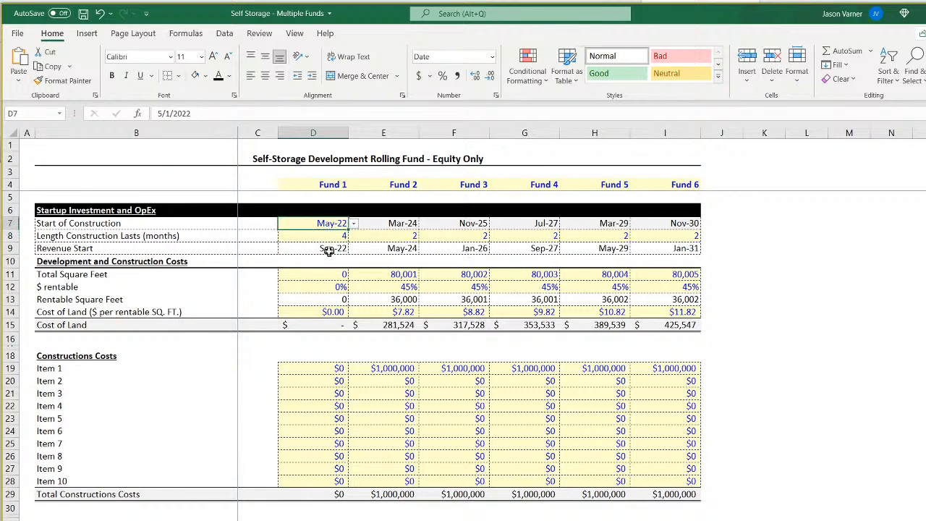
left_click(325, 248)
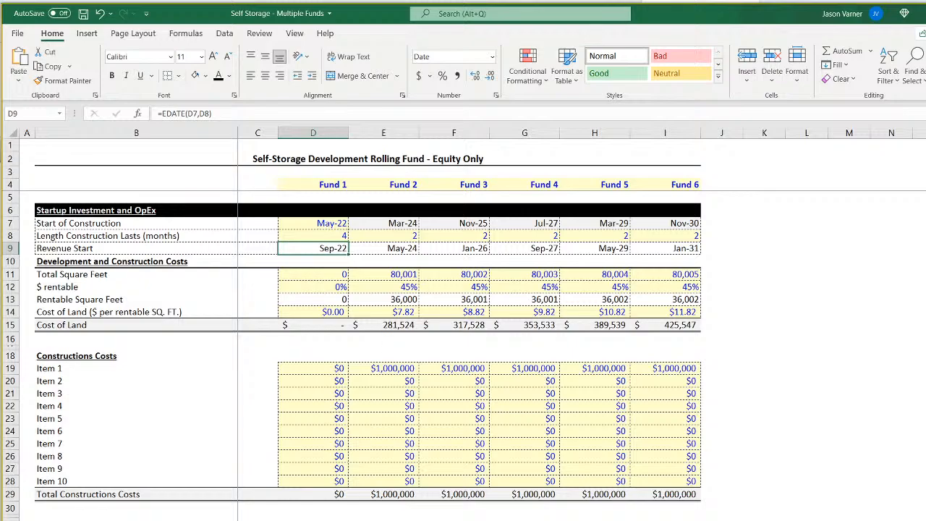
Return to the waterfall sheet and review the period headers from Year 0 to Month 6 and the date link in E9.
left_click(319, 519)
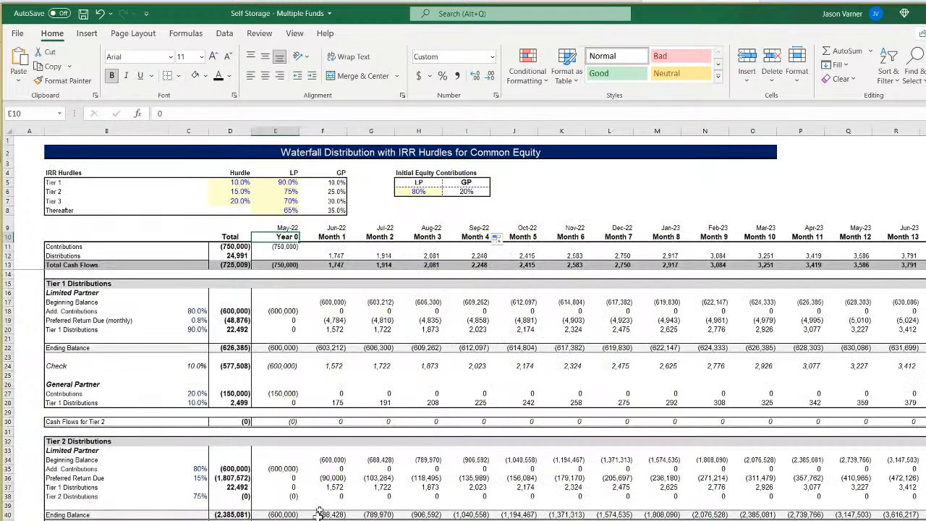
left_click(338, 238)
left_click(288, 237)
left_click(324, 237)
left_click(379, 237)
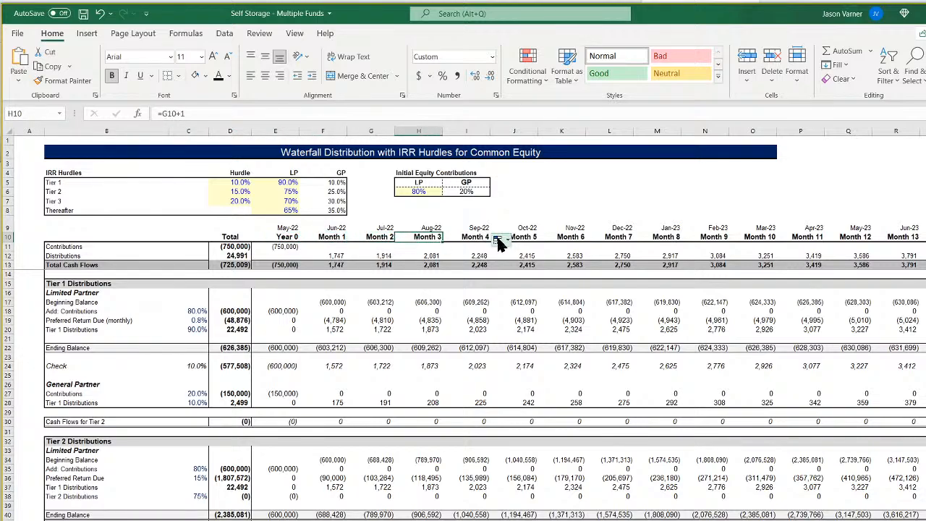
left_click_drag(575, 237, 292, 239)
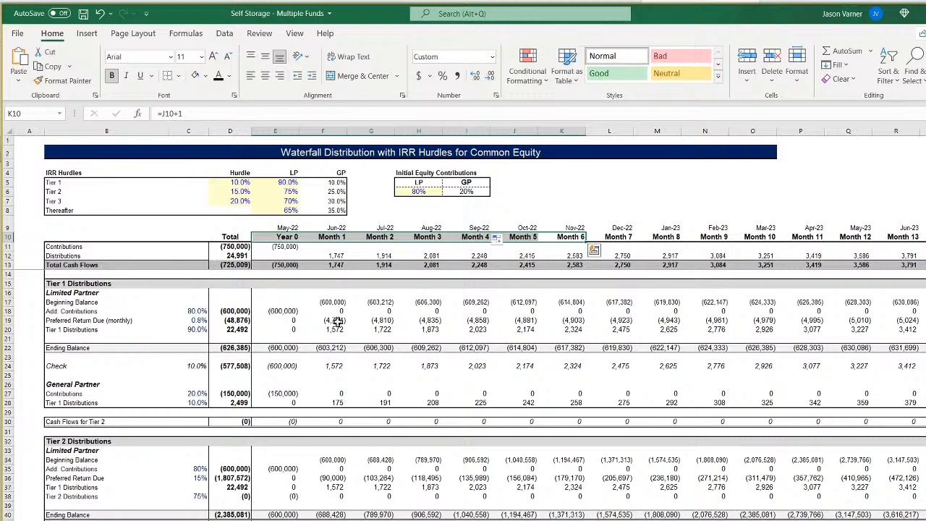
left_click(288, 228)
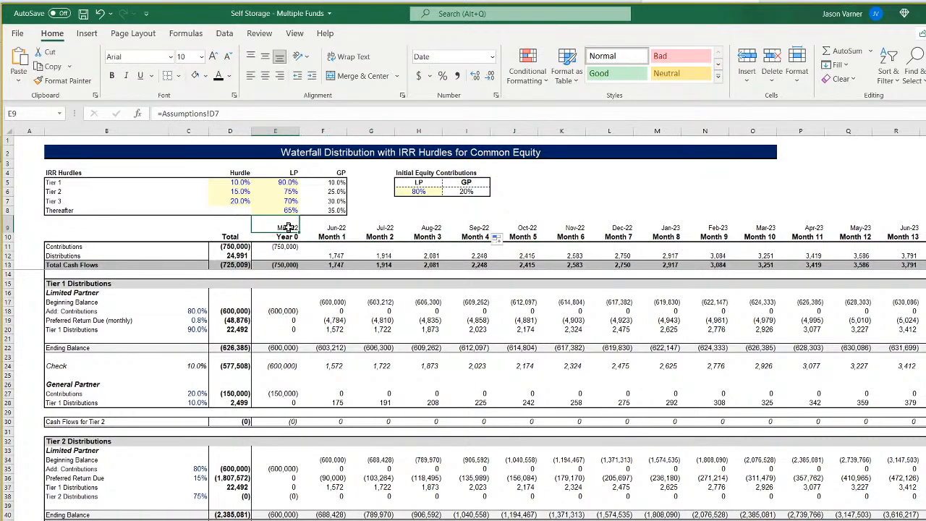
Compare the XIRR check in C24 with the Tier 1 hurdle and C19 formula, previewing C24 to three decimals without applying the format.
left_click(196, 367)
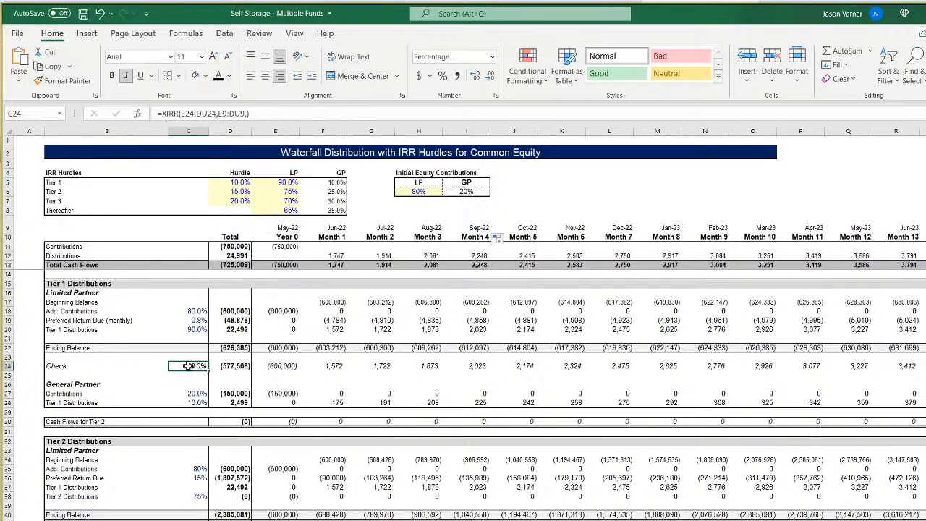
left_click(236, 183)
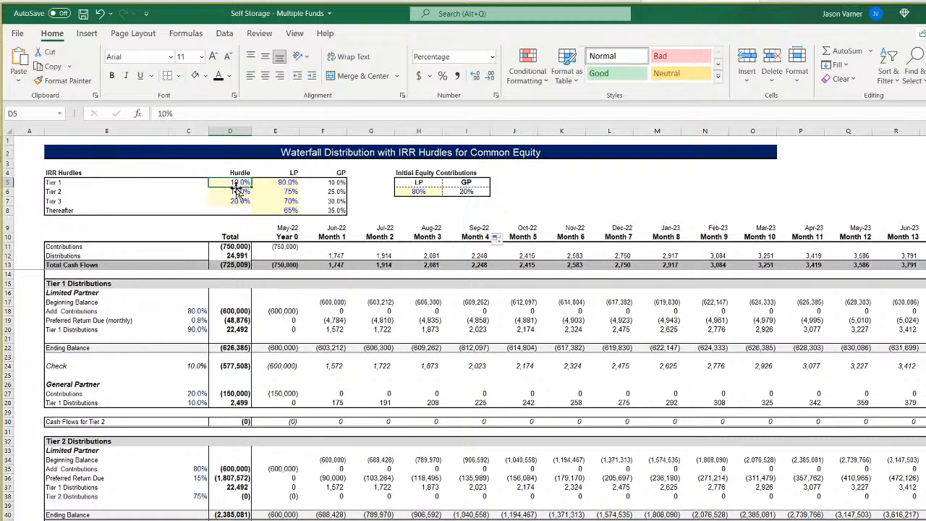
left_click(199, 320)
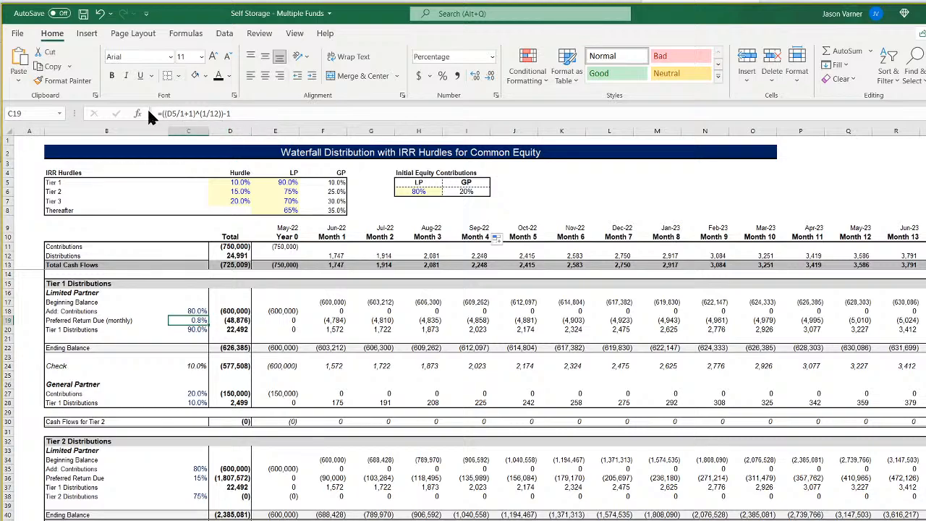
left_click(194, 365)
left_click(496, 95)
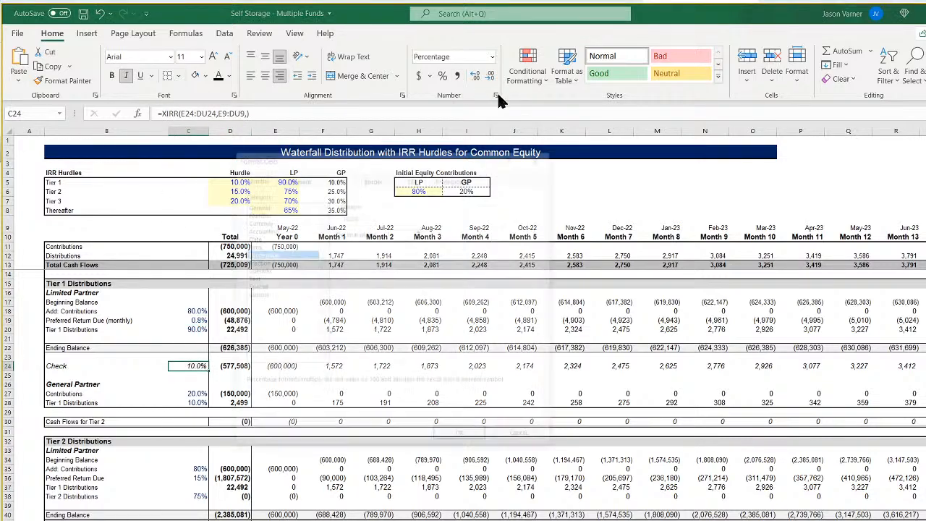
left_click(420, 230)
left_click(420, 231)
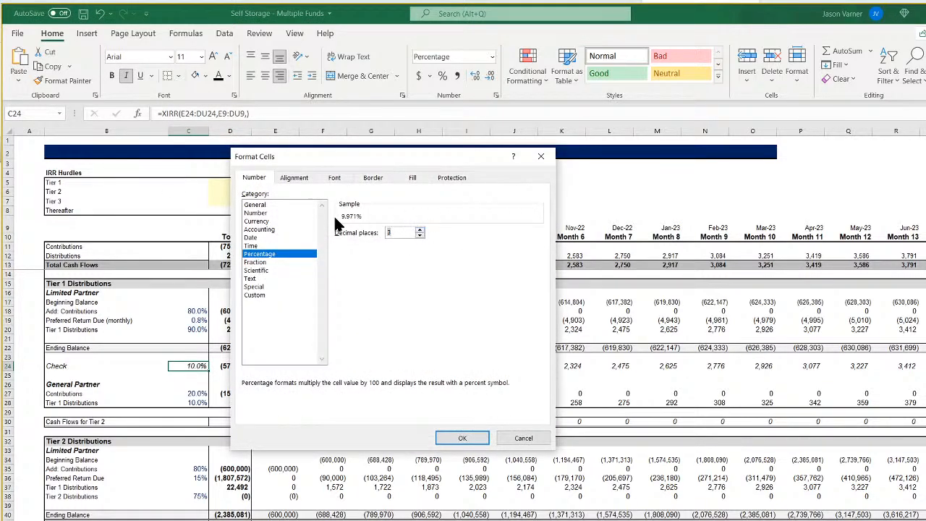
left_click(520, 439)
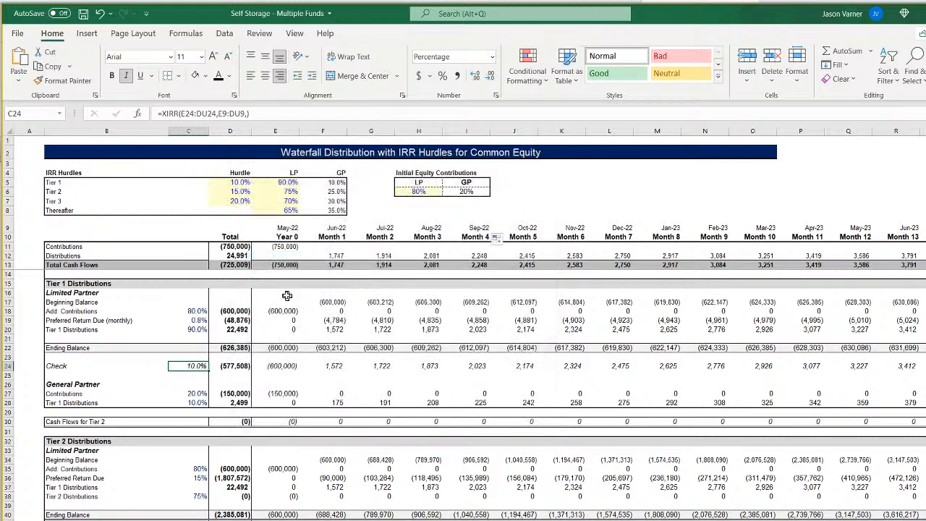
Try the simple monthly rate =D5/12 in C19, look at the Tier 1 check in C24, and undo the change.
left_click(194, 320)
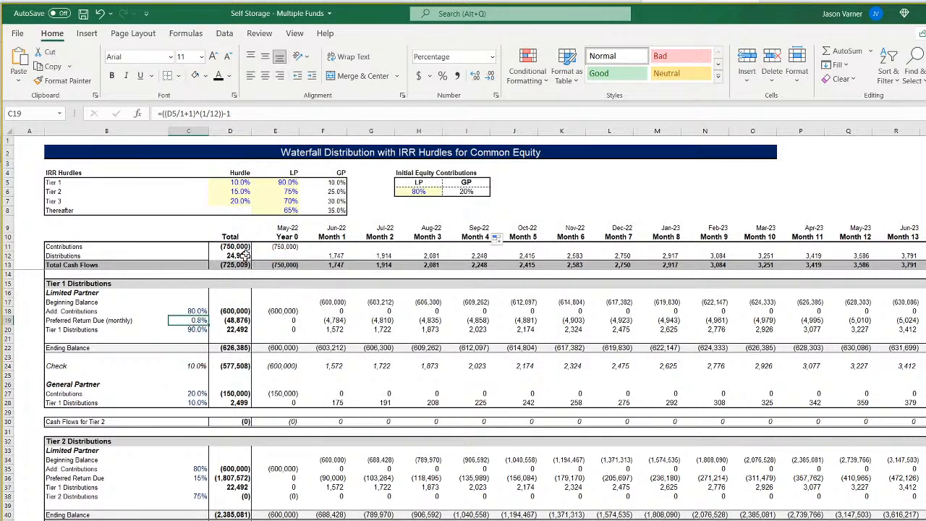
type("=")
left_click(241, 183)
type("/12")
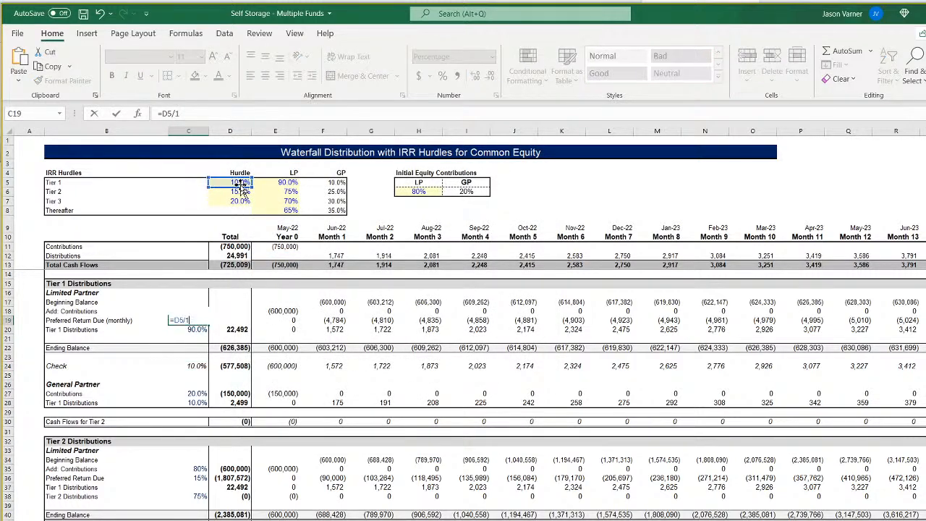
key("Return")
left_click(205, 368)
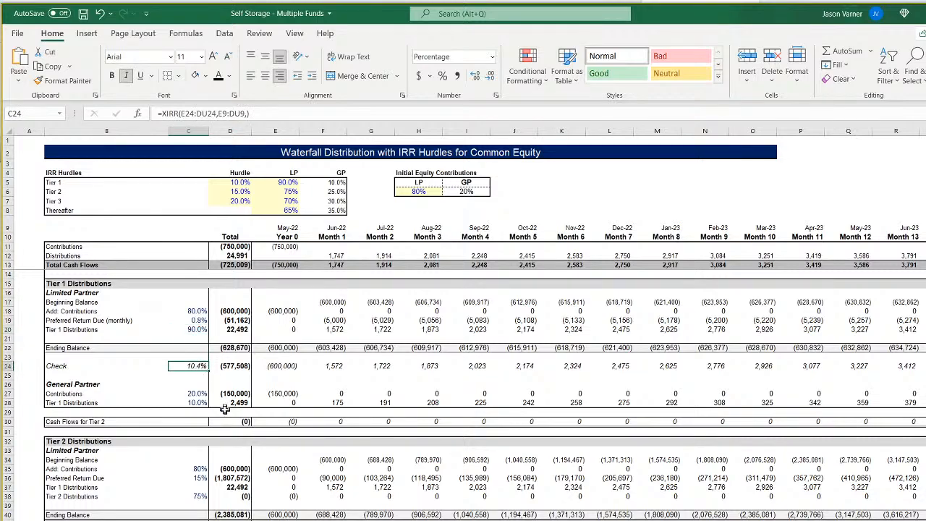
left_click(99, 15)
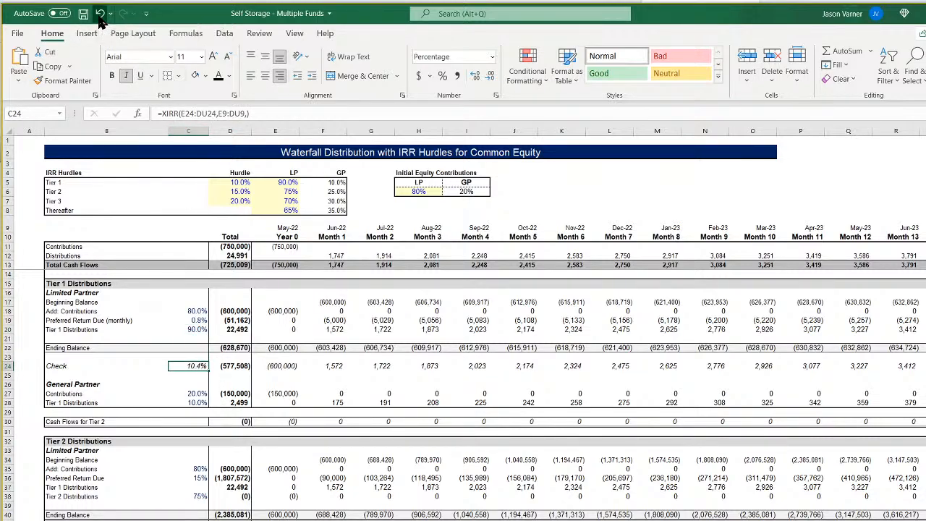
Preview the Tier 1 check in C24 to three decimals without applying the format, and reselect the compounded rate in C19.
left_click(194, 366)
left_click(497, 95)
left_click(420, 230)
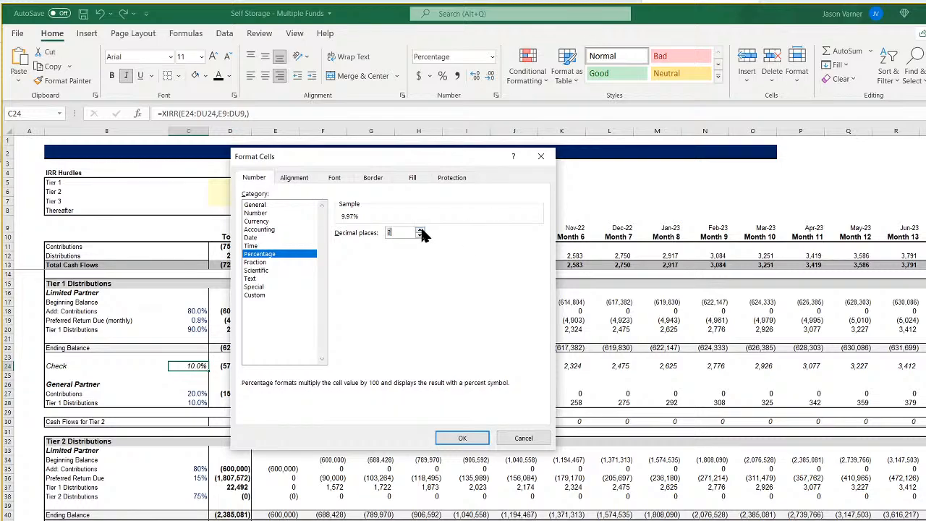
left_click(521, 439)
left_click(201, 321)
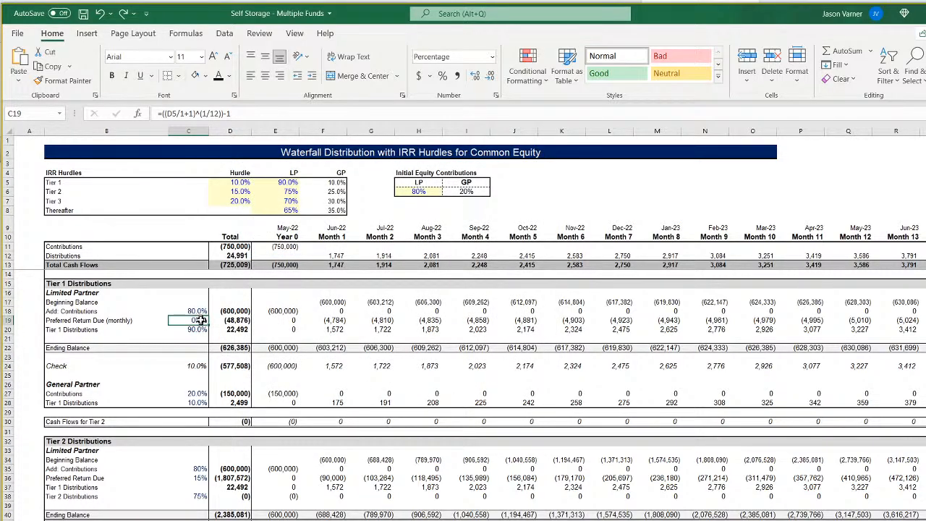
Examine the date formulas in E9 to H9 against the Month 1 distributions formula in F12.
left_click(290, 228)
key("Right")
key("Right")
key("Right")
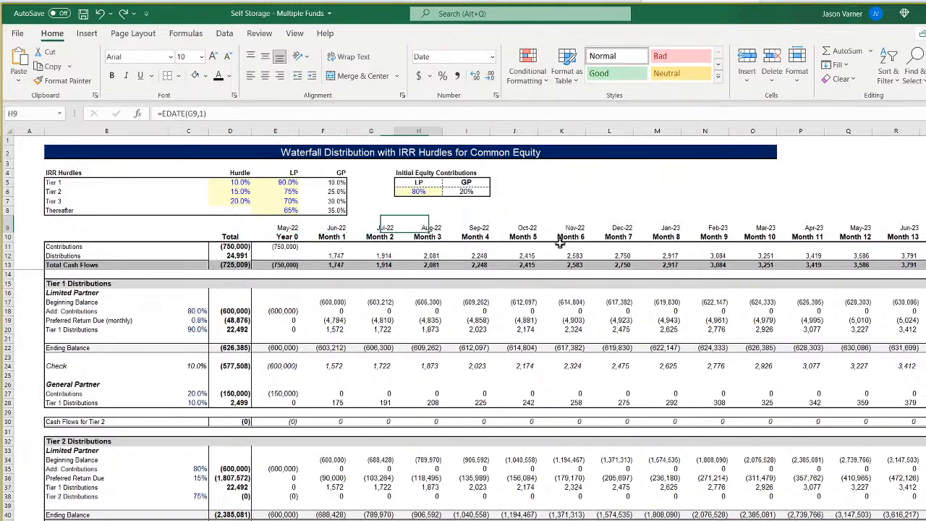
key("Left")
key("Left")
key("Left")
key("Right")
key("Left")
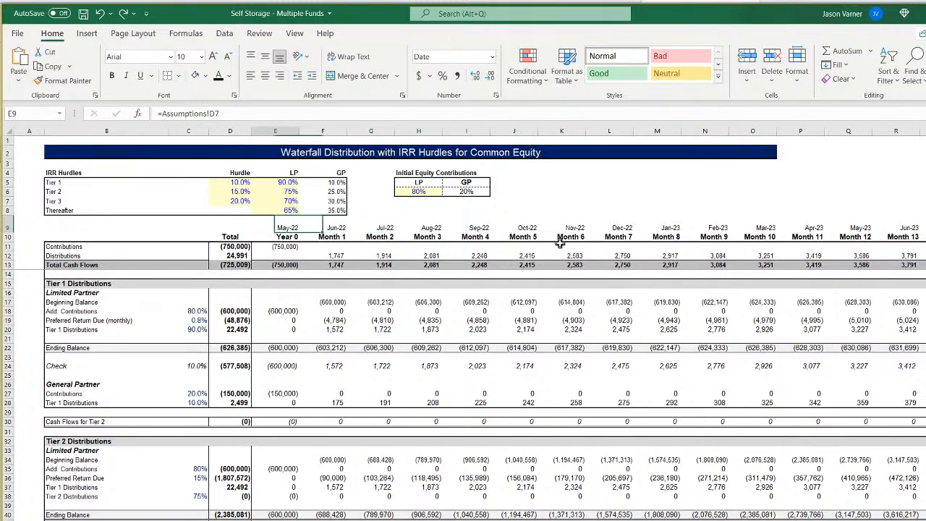
key("Right")
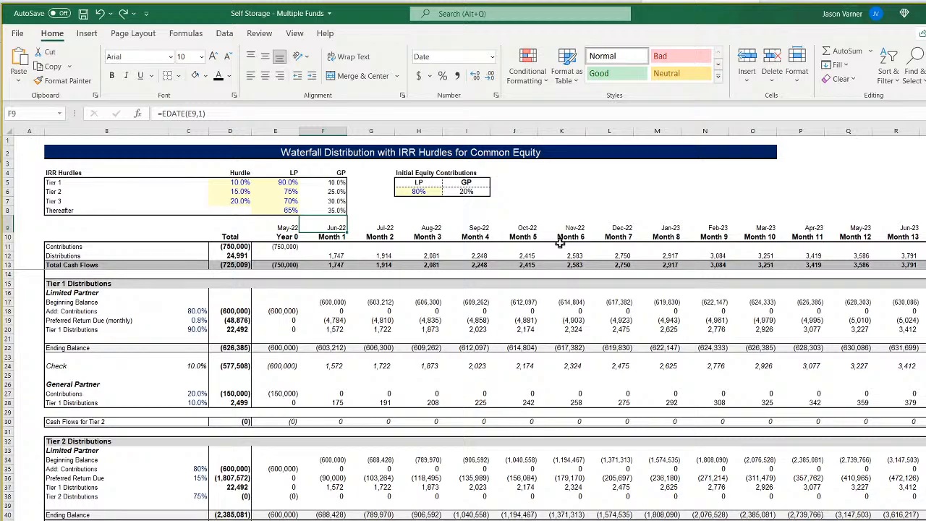
key("Left")
key("Right")
key("Down")
key("Down")
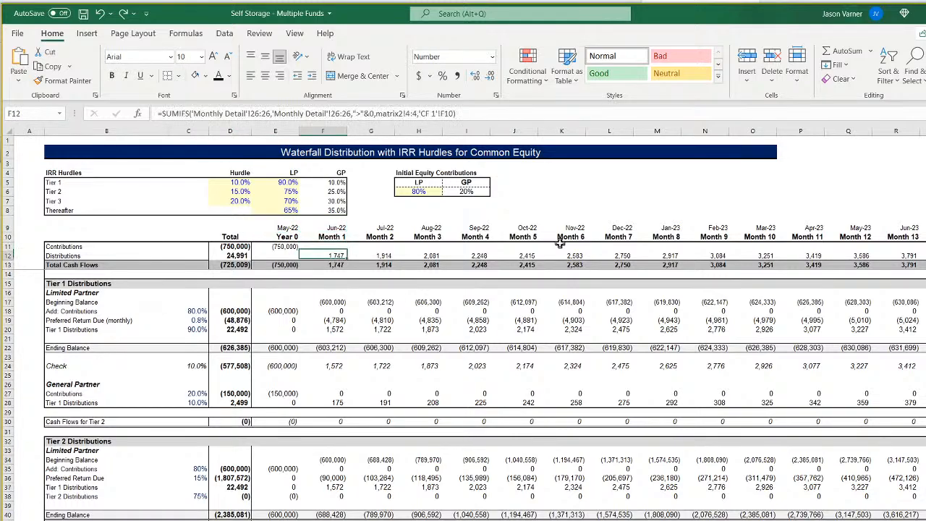
Set the Year 0 date in E9 to =EDATE(Assumptions!D9,-1), one month before Fund 1's Revenue Start.
key("Up")
key("Up")
key("Left")
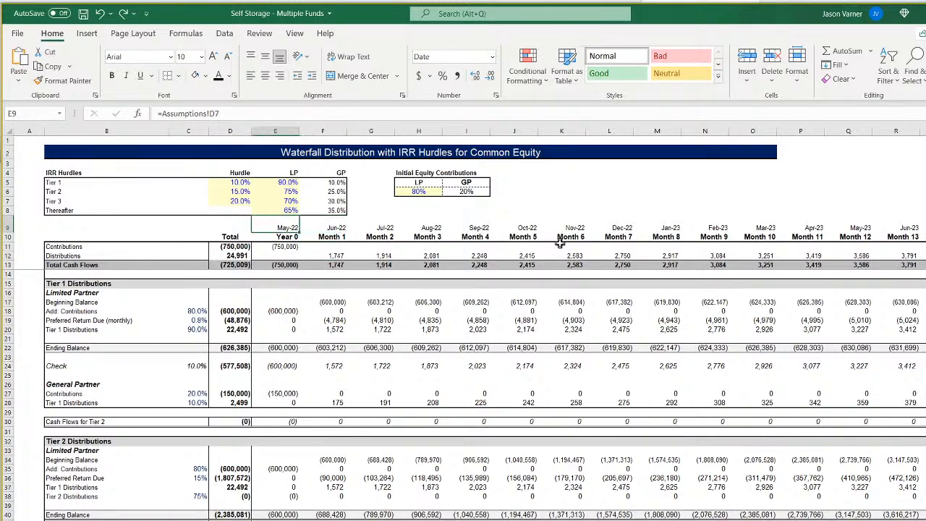
type("=")
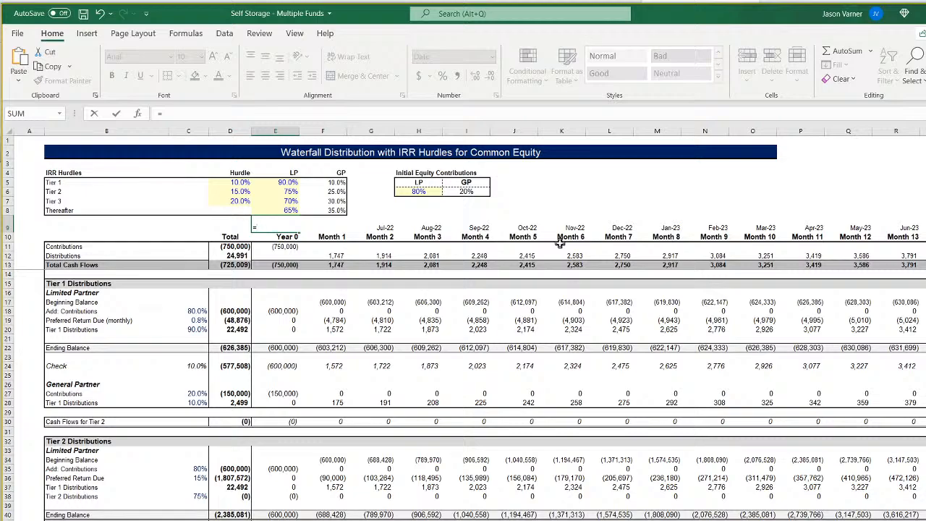
type("edate(")
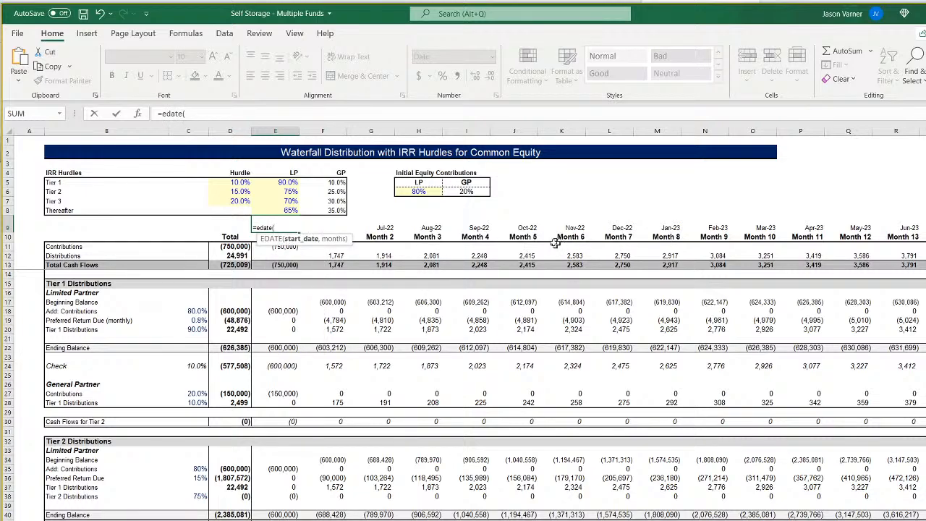
left_click(80, 519)
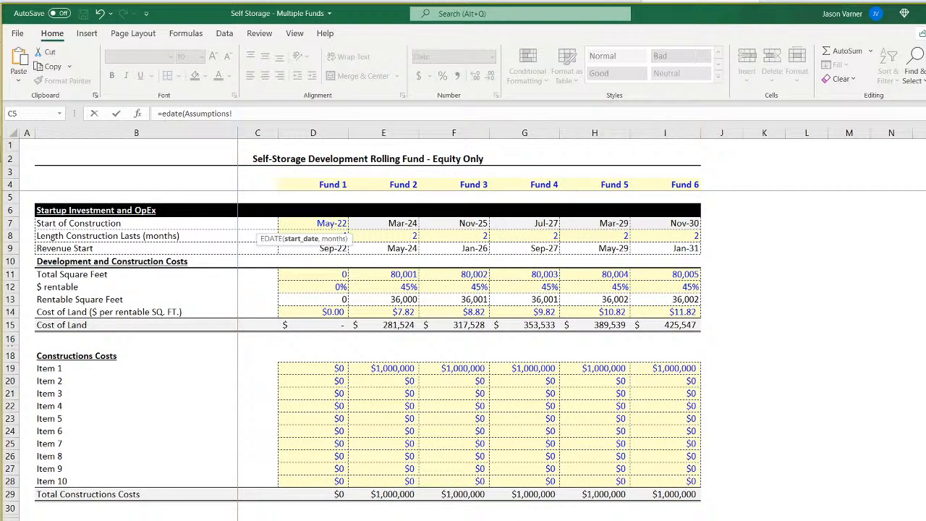
scroll(268, 439, "down", 6)
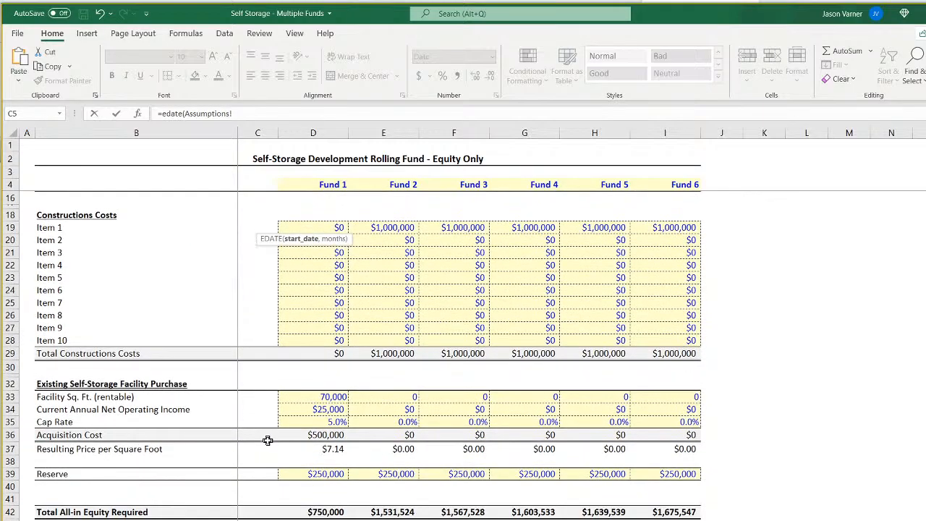
scroll(268, 440, "up", 6)
left_click(326, 249)
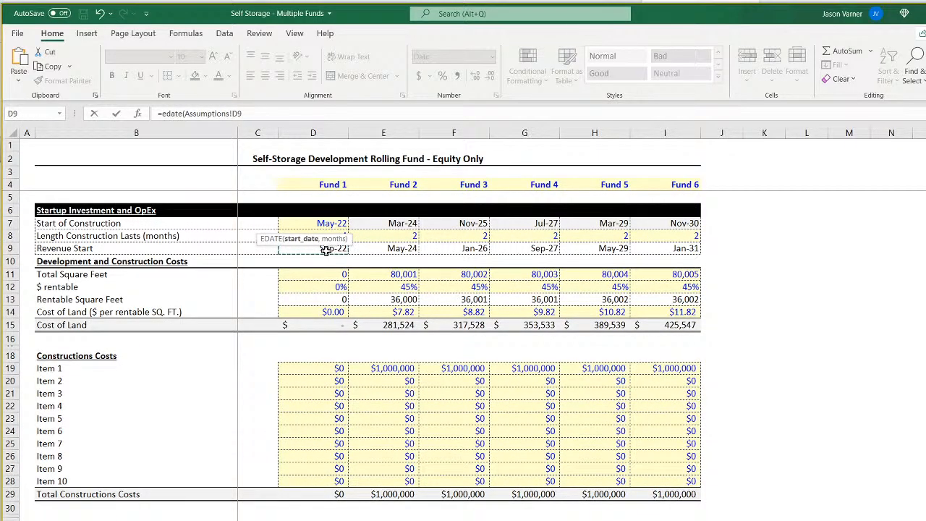
type(",-1")
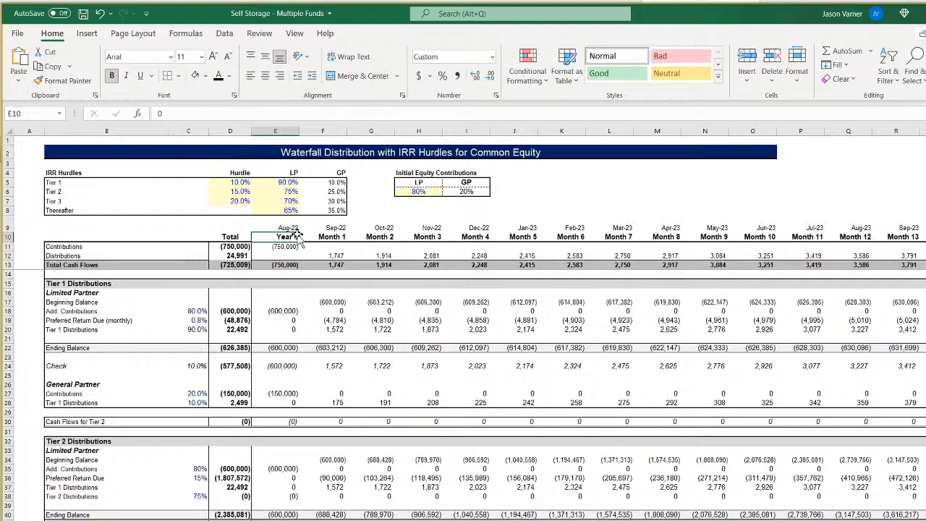
left_click(293, 228)
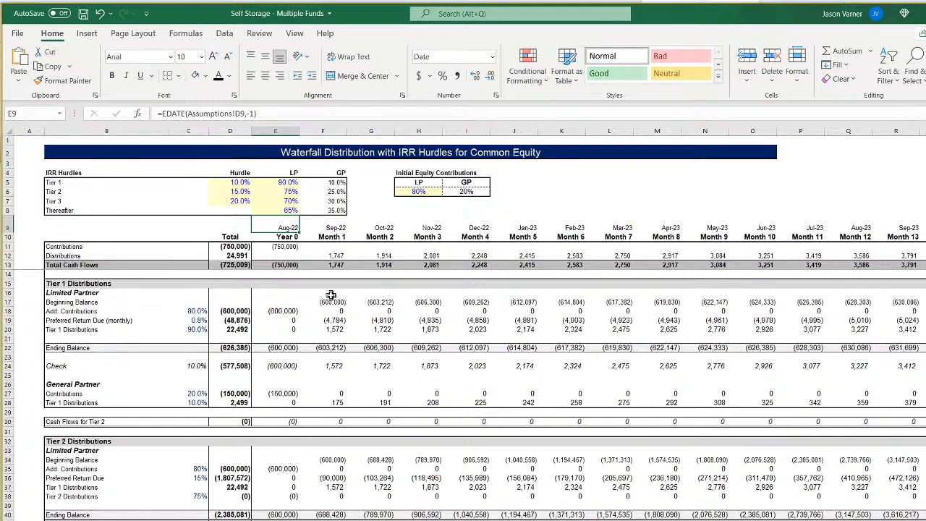
Preview the C24 check to three decimals without applying the format, and inspect the Year 0 and Month 1 headers.
left_click(196, 365)
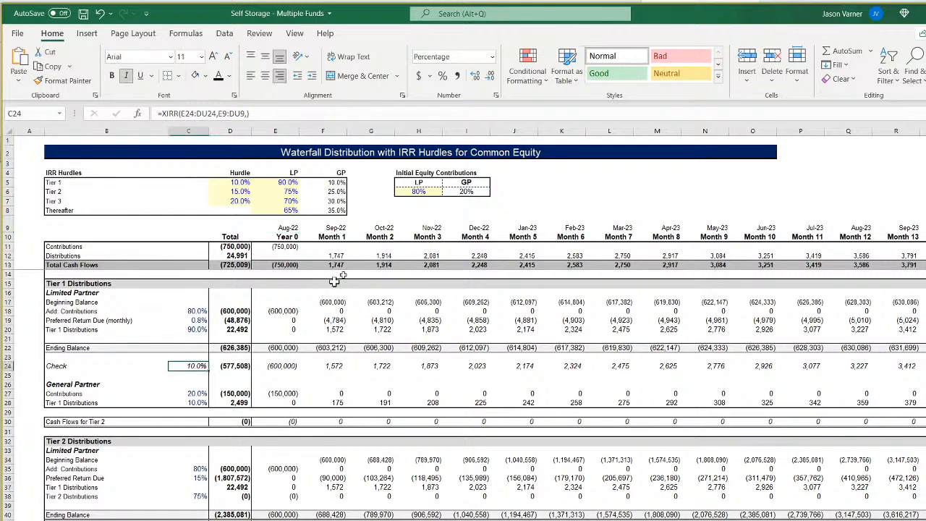
left_click(495, 94)
left_click(420, 235)
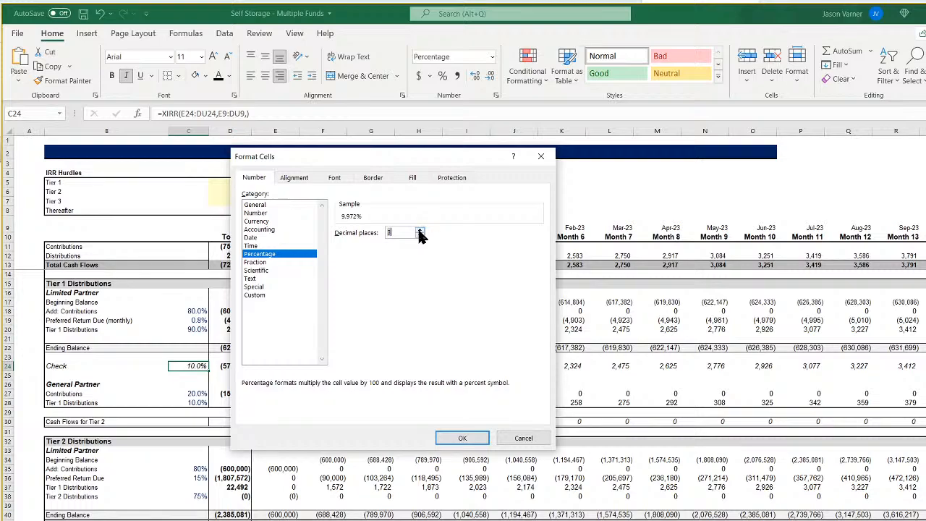
left_click(509, 437)
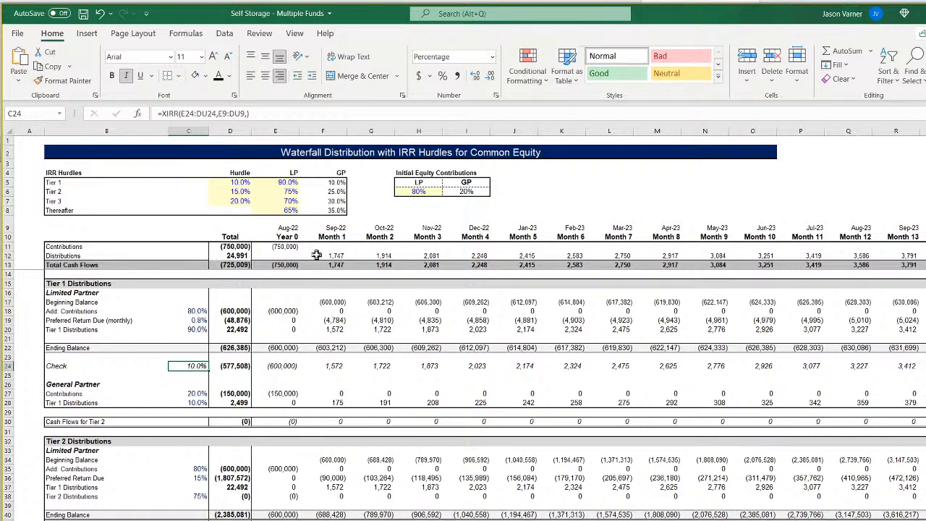
left_click(286, 238)
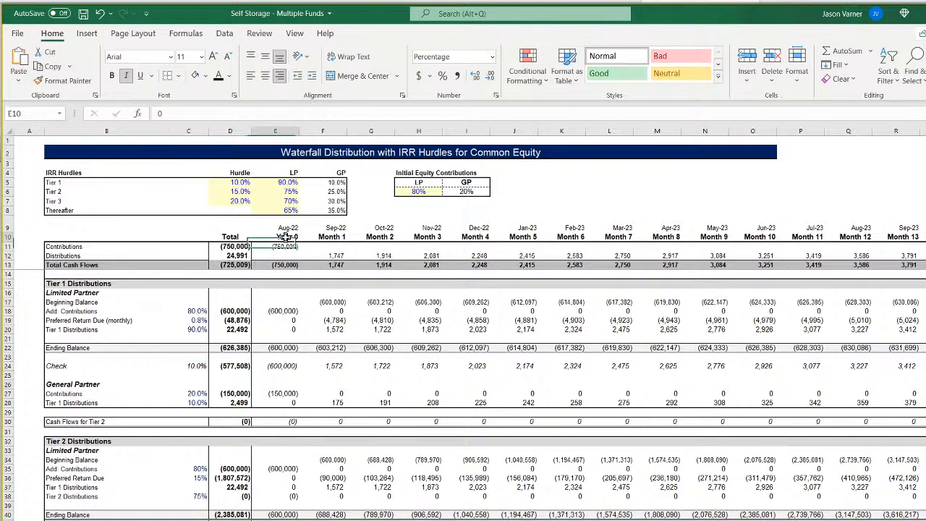
left_click(332, 237)
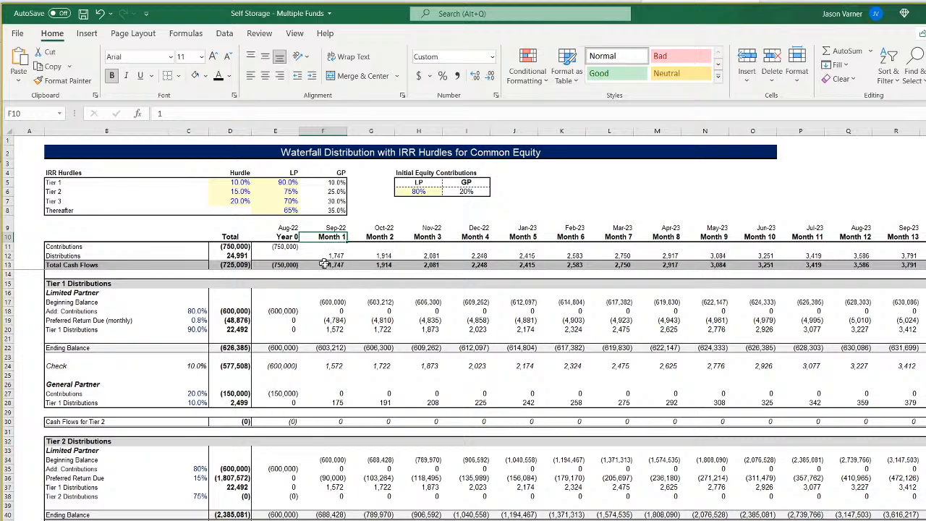
Inspect the Year 0 header in E10 and the initial contribution formula in E11 within the Year 0 column.
left_click(287, 238)
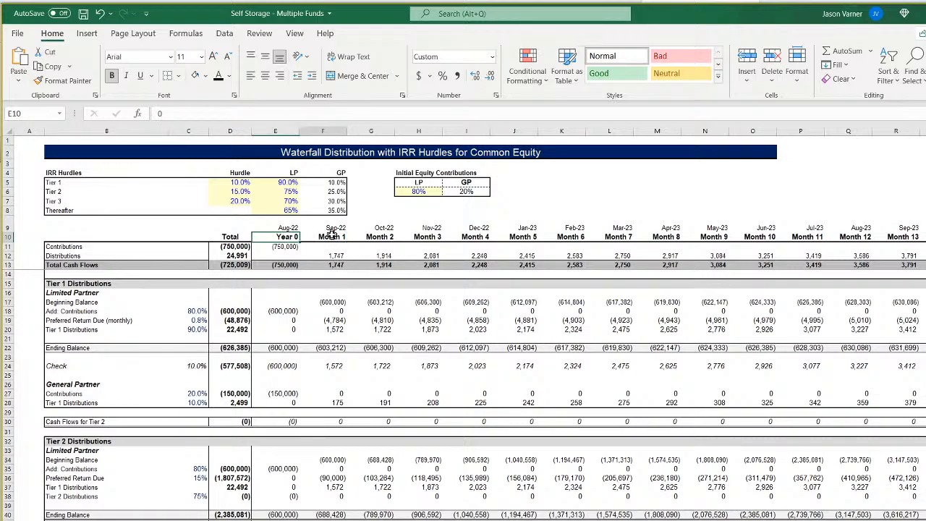
left_click(282, 246)
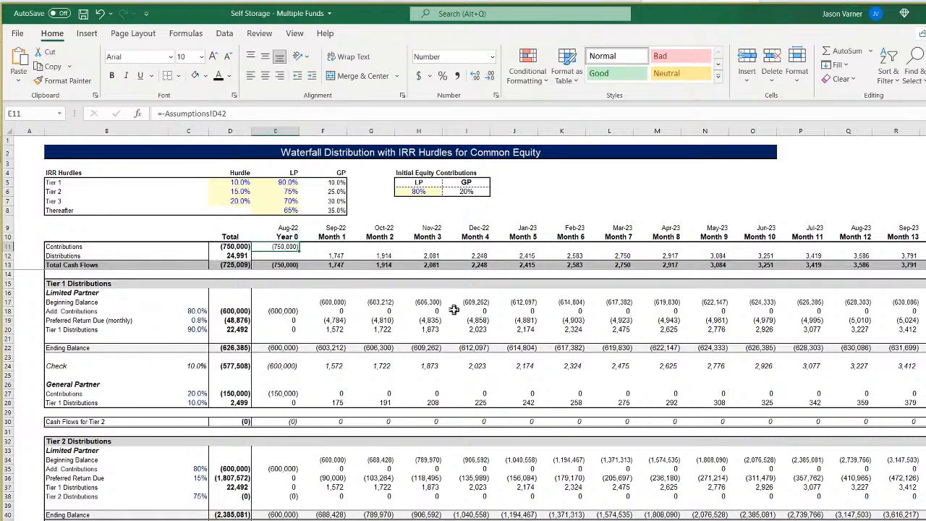
left_click_drag(284, 236, 282, 266)
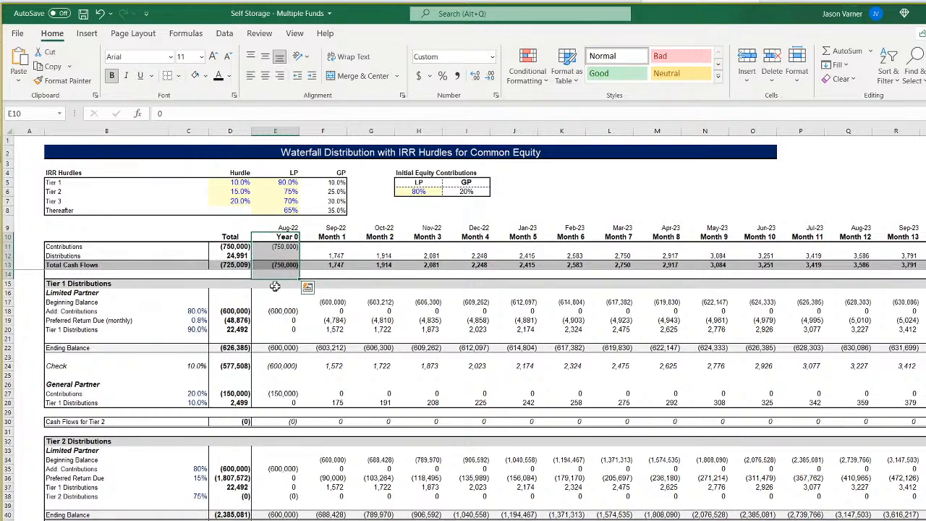
Examine the monthly date formulas across row 9 from Year 0 in E9 to Month 5 in J9.
left_click(337, 226)
left_click(294, 228)
left_click(338, 226)
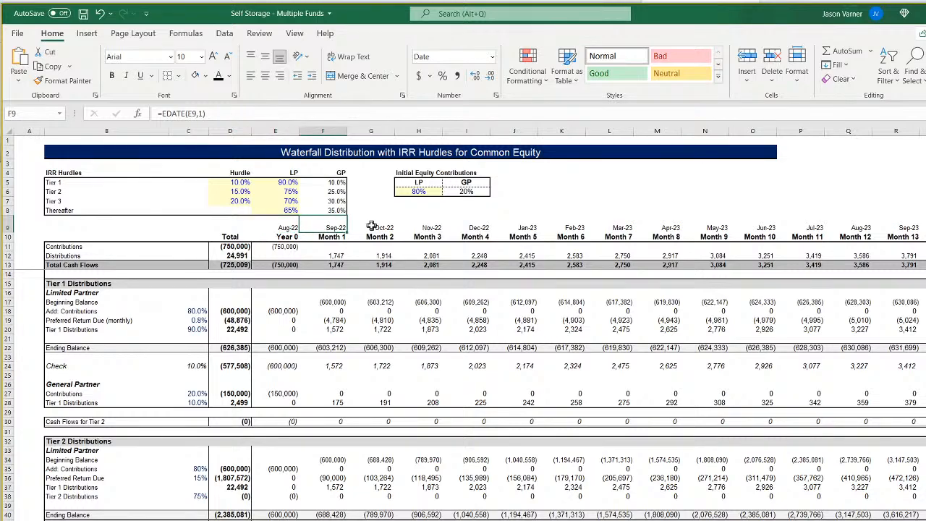
left_click(372, 226)
left_click(419, 226)
left_click(480, 226)
key("Right")
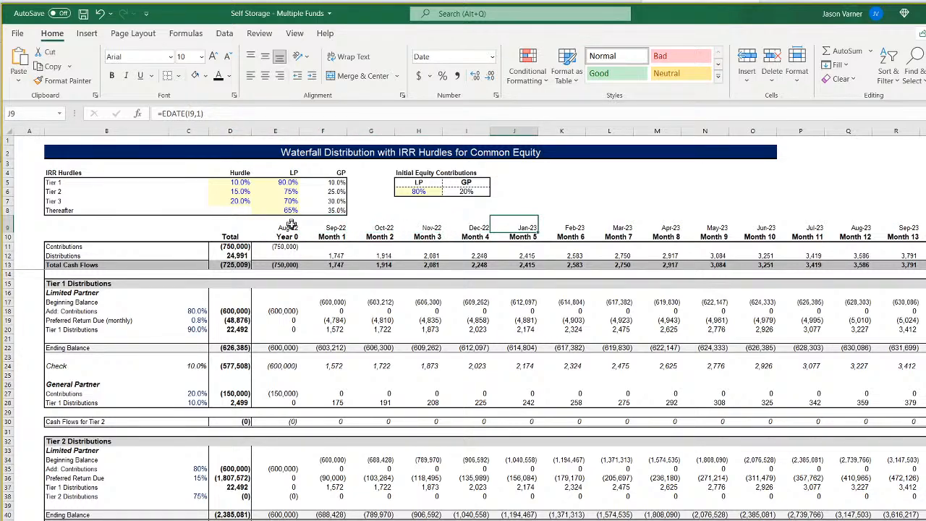
Recheck the EDATE date formulas in row 9 from Year 0 through Month 7, and save the workbook.
left_click(336, 226)
left_click(386, 227)
left_click(295, 229)
left_click(341, 227)
left_click(379, 227)
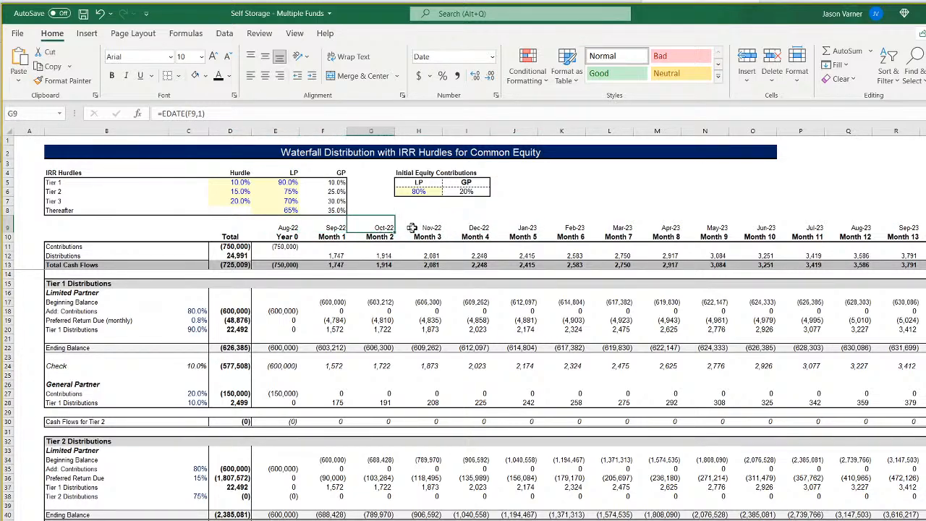
left_click(411, 227)
left_click(471, 229)
left_click(522, 228)
left_click(568, 226)
left_click(588, 226)
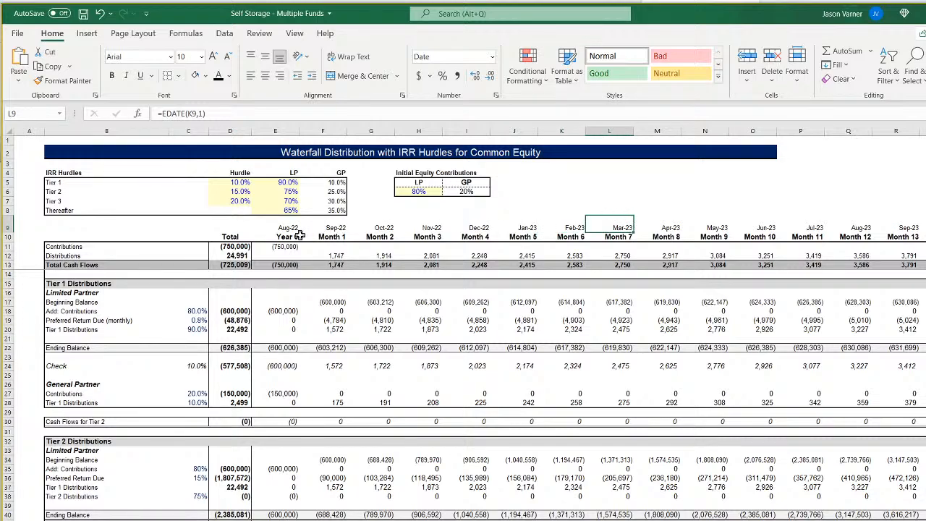
left_click(84, 13)
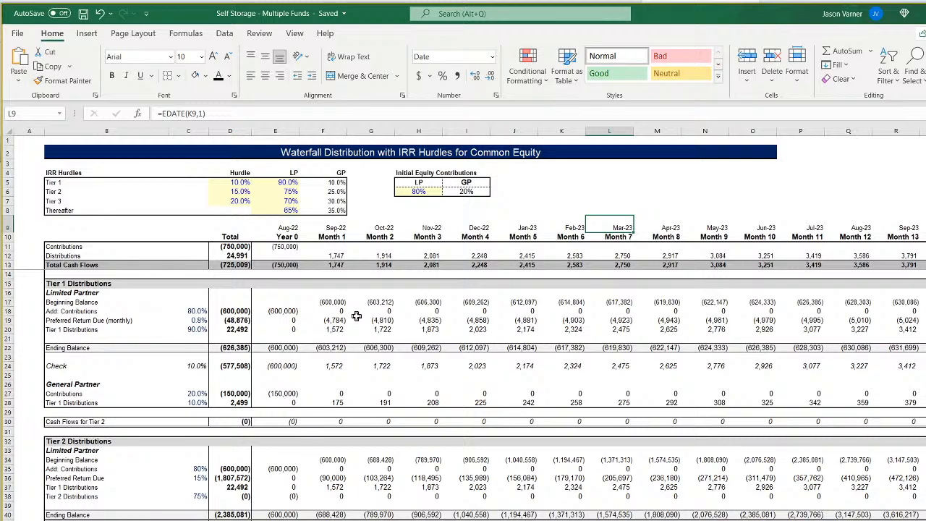
Compare the Year 0 to Month 4 period headers in row 10 with the monthly distribution formulas in F12 to H12.
left_click(281, 238)
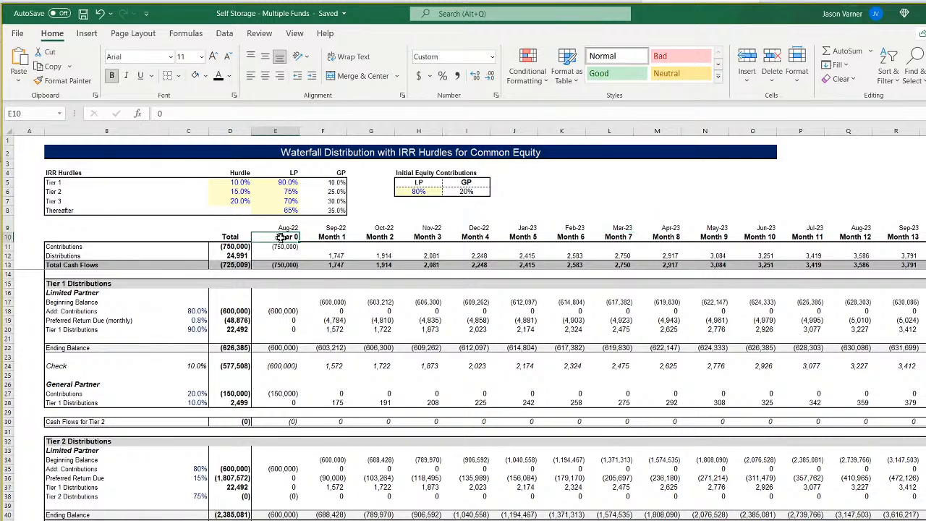
left_click(333, 238)
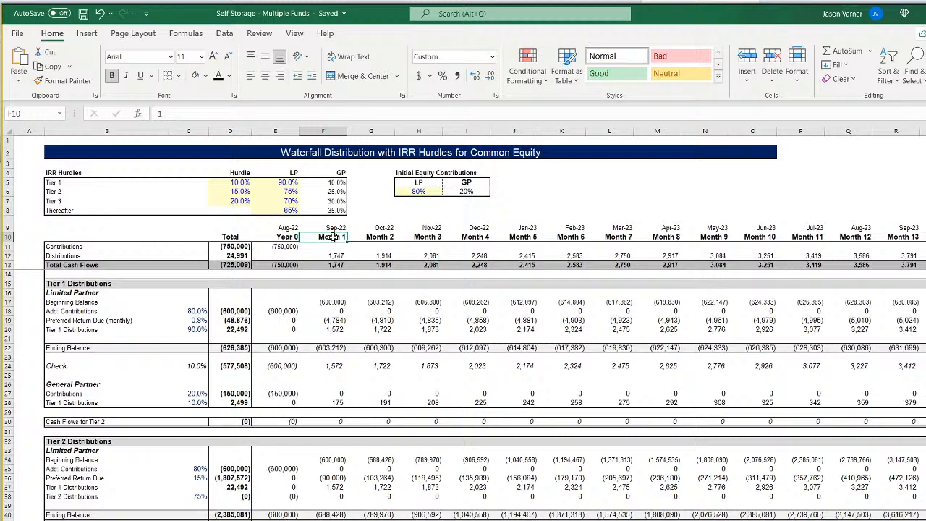
left_click(471, 237)
left_click(326, 237)
left_click(326, 256)
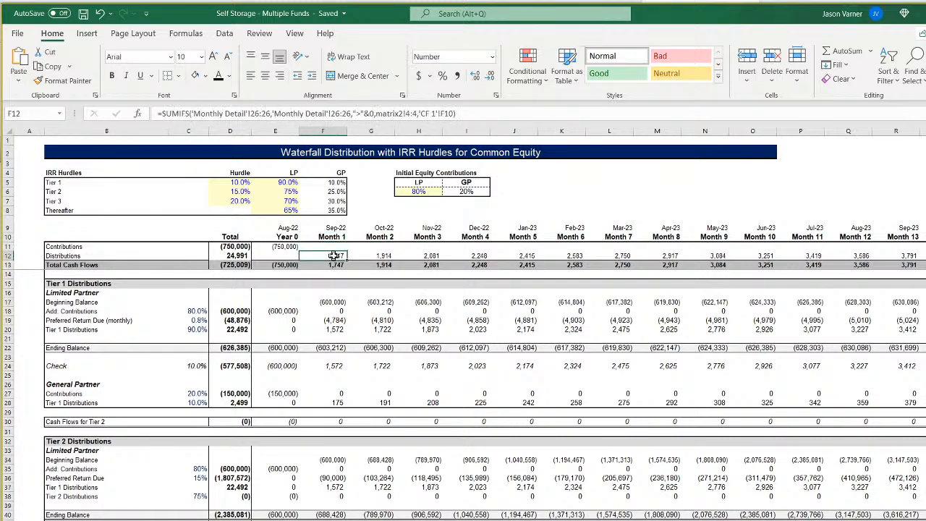
key("Right")
key("Right")
left_click(323, 256)
Review the date formulas in E9 to H9, returning to the Year 0 date in E9.
left_click(285, 227)
left_click(336, 227)
left_click(379, 228)
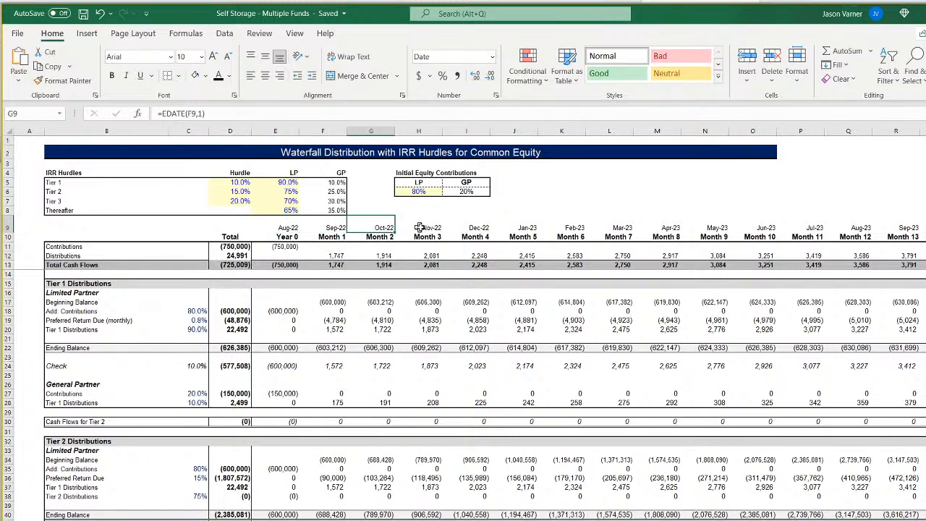
left_click(427, 229)
left_click(280, 230)
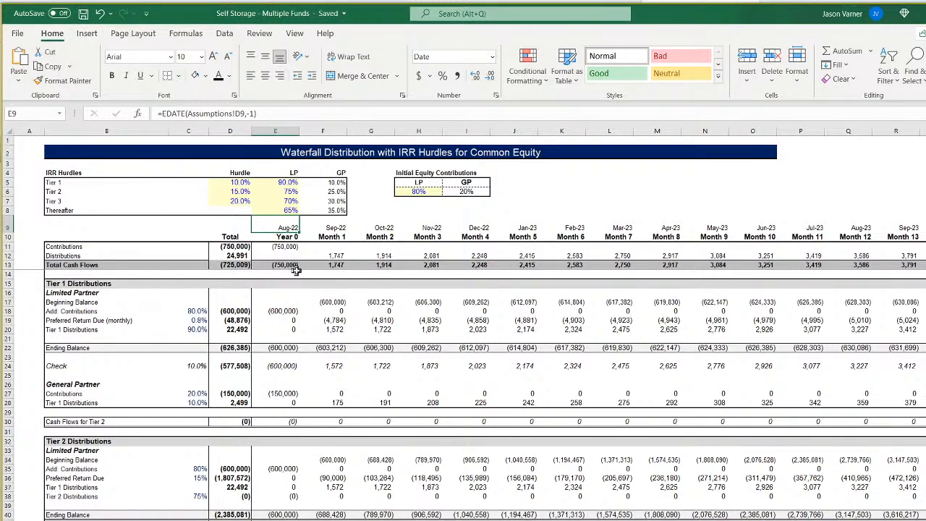
Review the formulas behind the monthly dates, contributions and distributions in rows 9 to 12, and save the workbook.
left_click(298, 246)
left_click(335, 257)
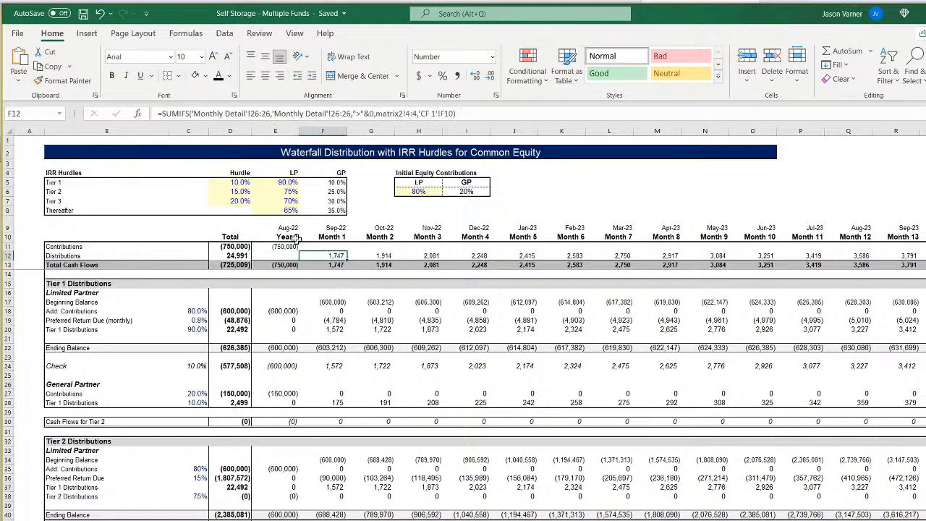
left_click(284, 227)
left_click(332, 228)
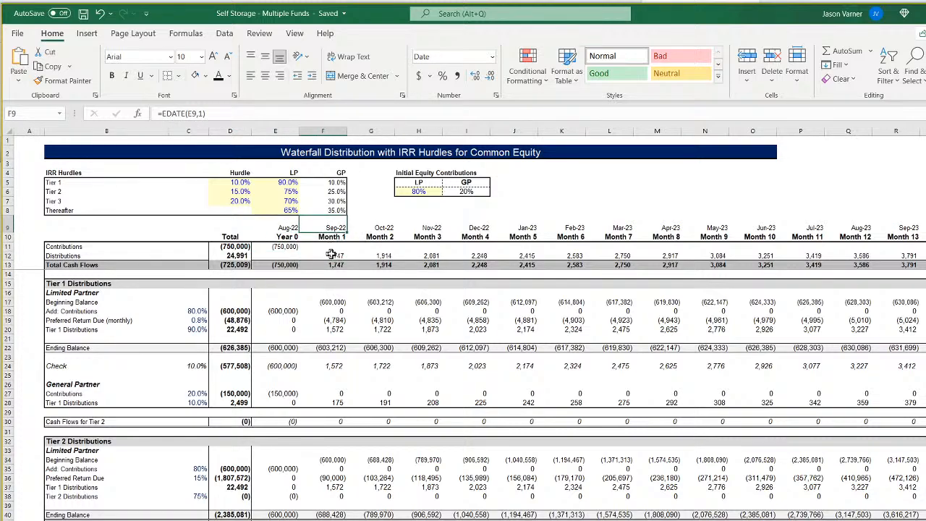
left_click(331, 256)
left_click(380, 255)
left_click(428, 256)
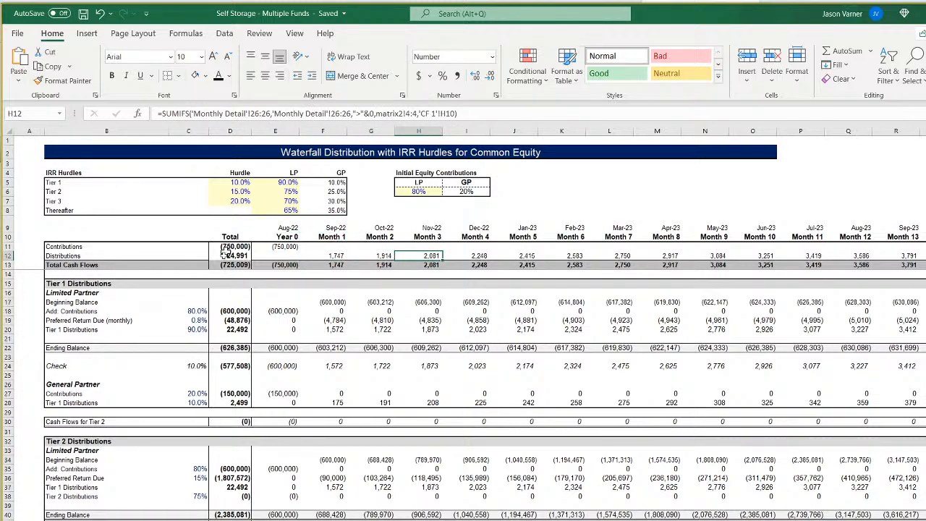
left_click(84, 13)
Inspect the Tier 1 rate formulas in column C, including the monthly preferred return, the XIRR check and the General Partner shares.
left_click(200, 311)
left_click(197, 320)
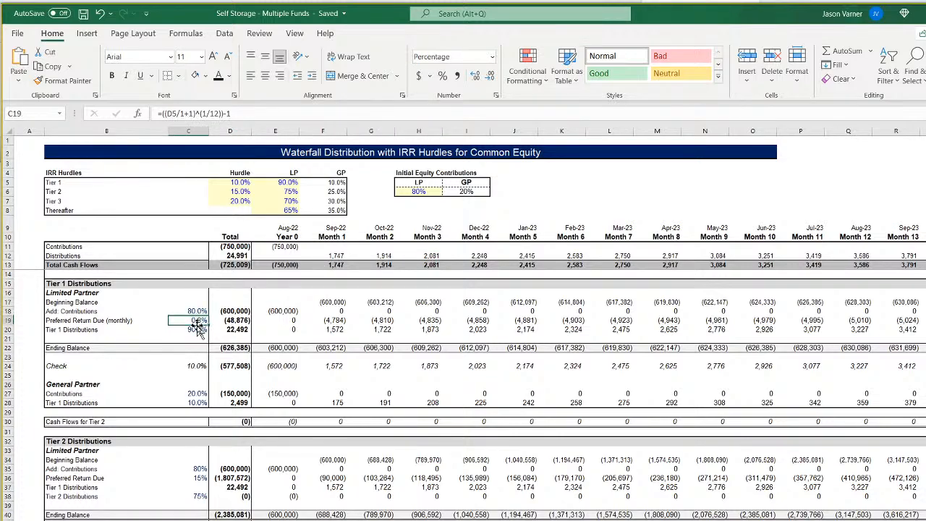
left_click(197, 368)
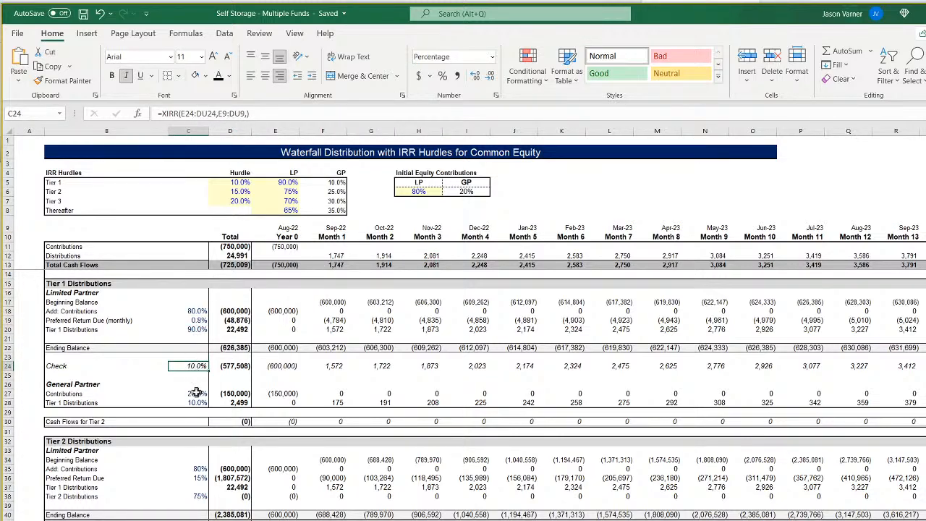
left_click(196, 393)
left_click(197, 402)
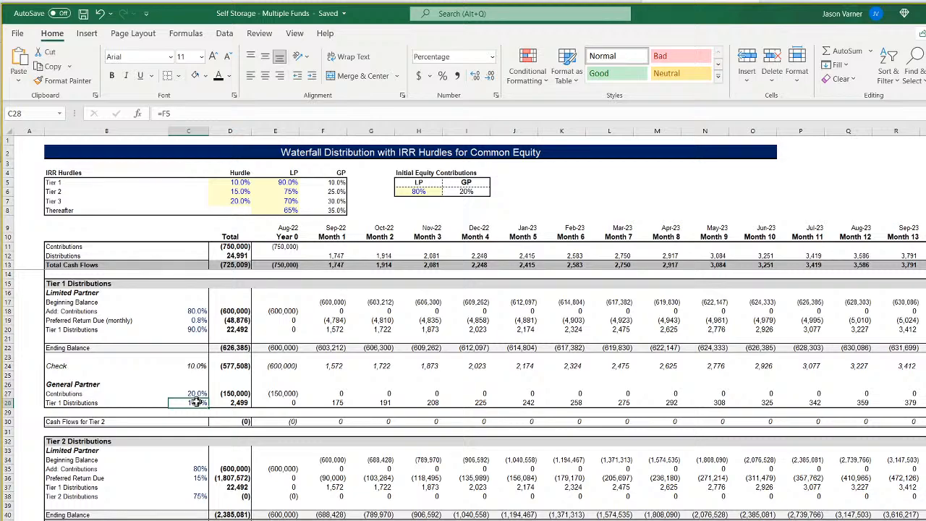
double_click(197, 403)
key("Return")
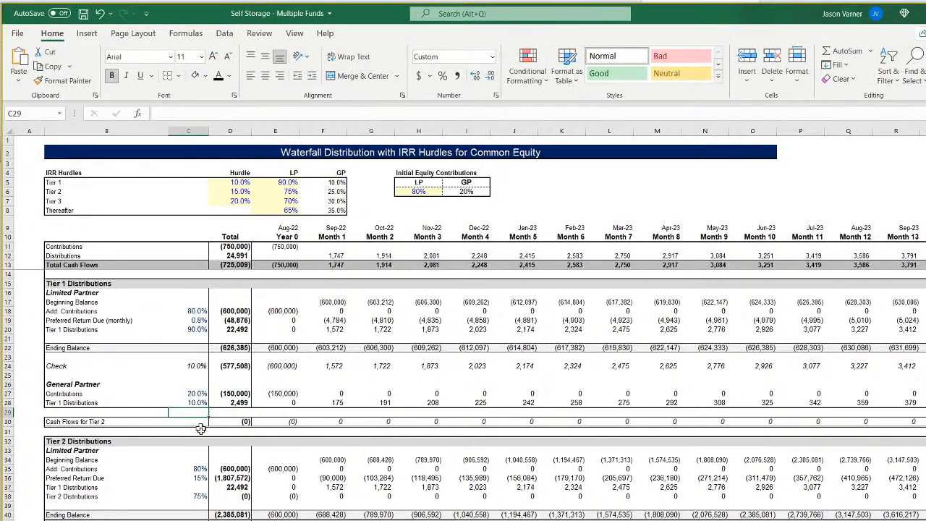
Copy the text of the Tier 1 monthly preferred return formula in C19, leaving that cell as it is.
left_click(195, 477)
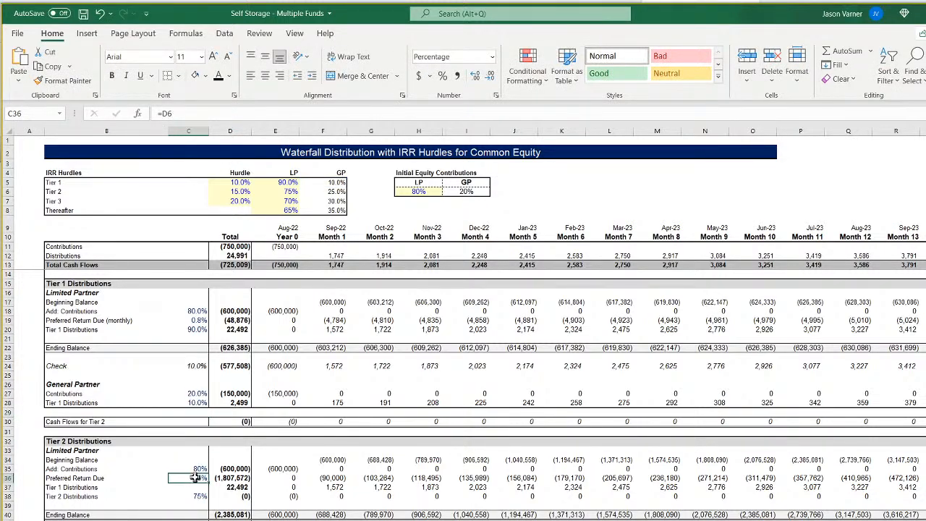
left_click(194, 319)
left_click(257, 113)
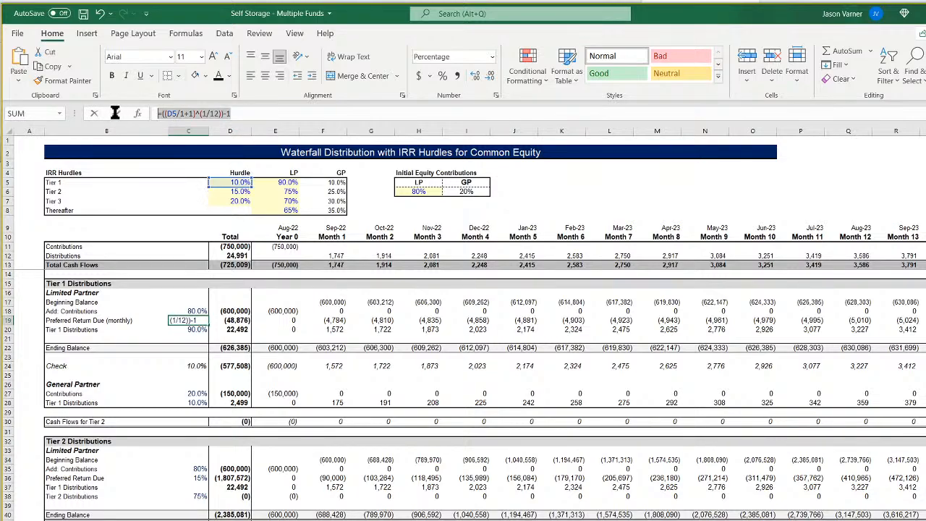
right_click(180, 114)
left_click(201, 138)
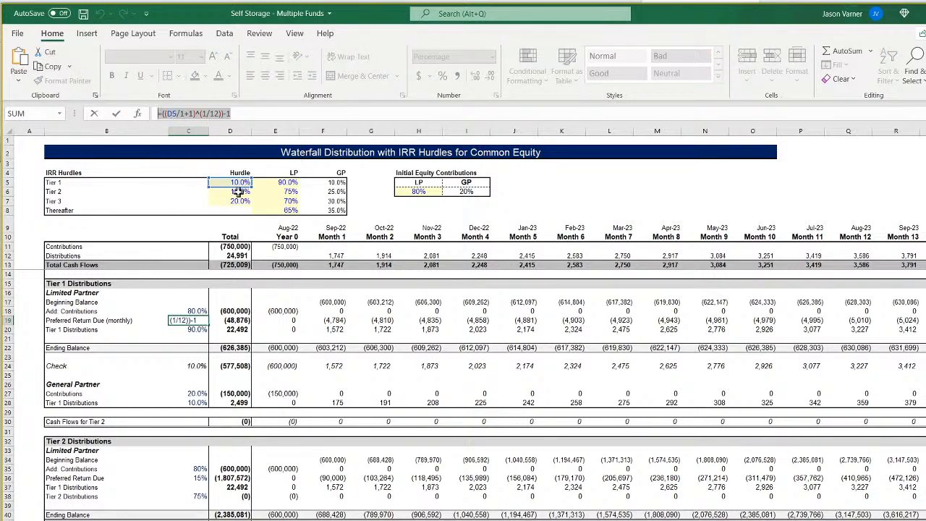
key("Return")
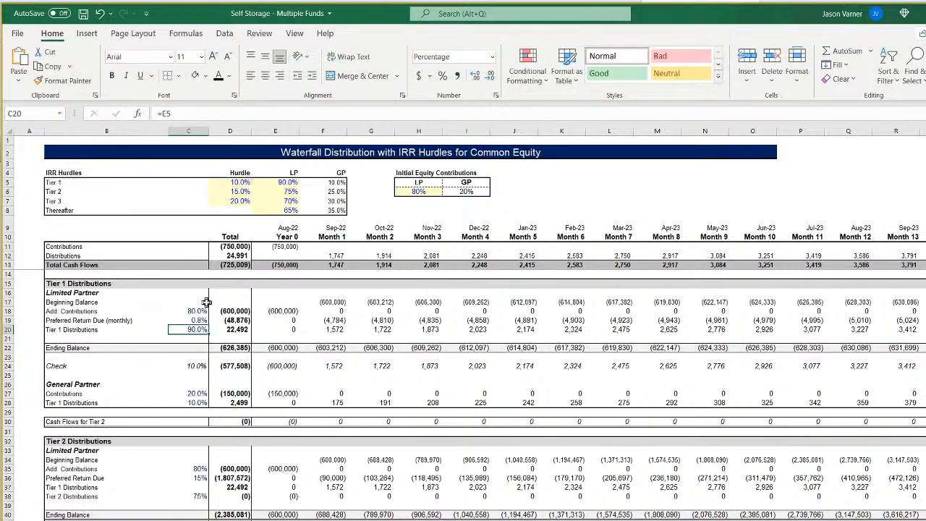
Replace the Tier 2 preferred return rate in C36 with the monthly formula =((D6/1+1)^(1/12))-1.
left_click(195, 481)
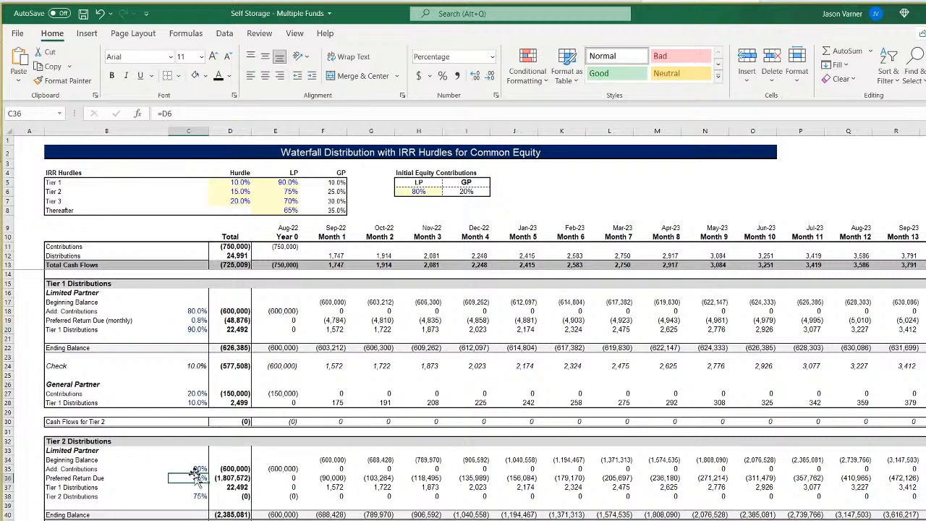
left_click_drag(191, 113, 158, 113)
right_click(168, 114)
left_click(194, 178)
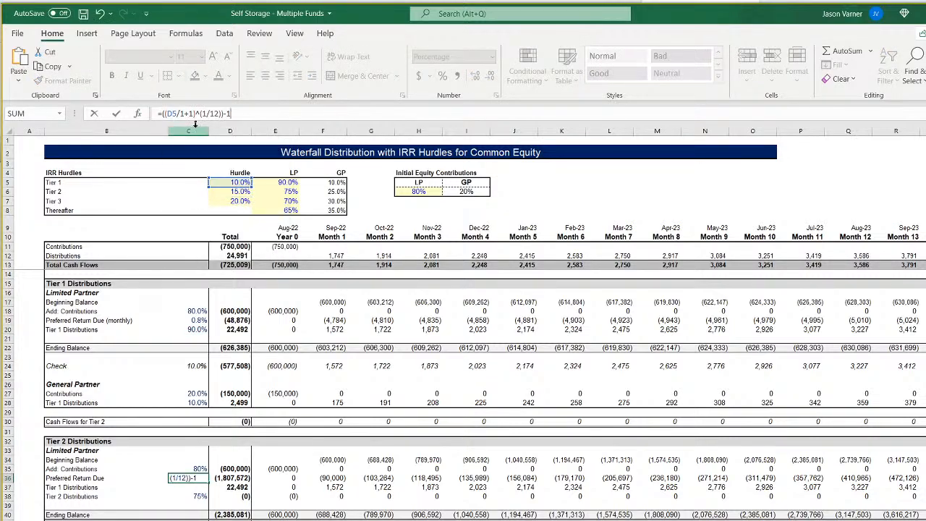
double_click(171, 114)
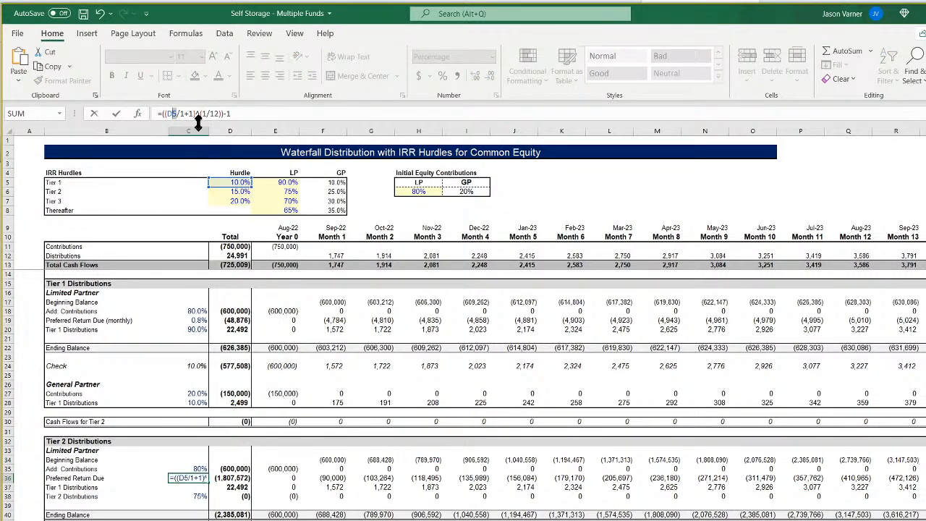
key("Return")
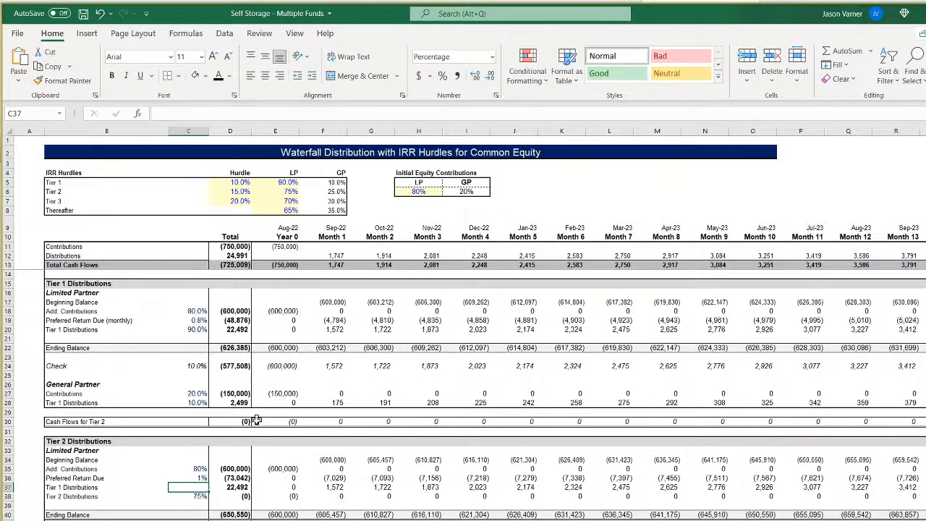
Lock the row of the date range in the Tier 1 Check formula, making it =XIRR(E24:DU24,E$9:DU$9,).
left_click(181, 520)
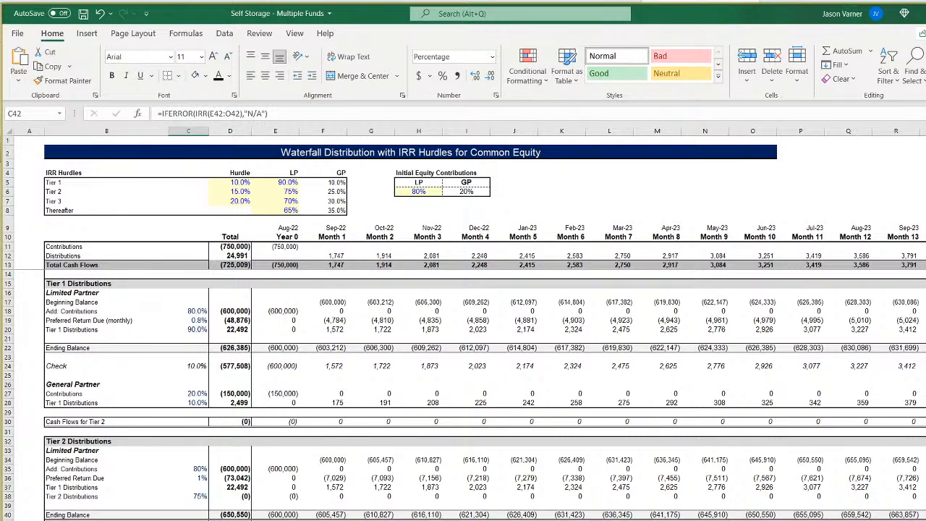
left_click(189, 364)
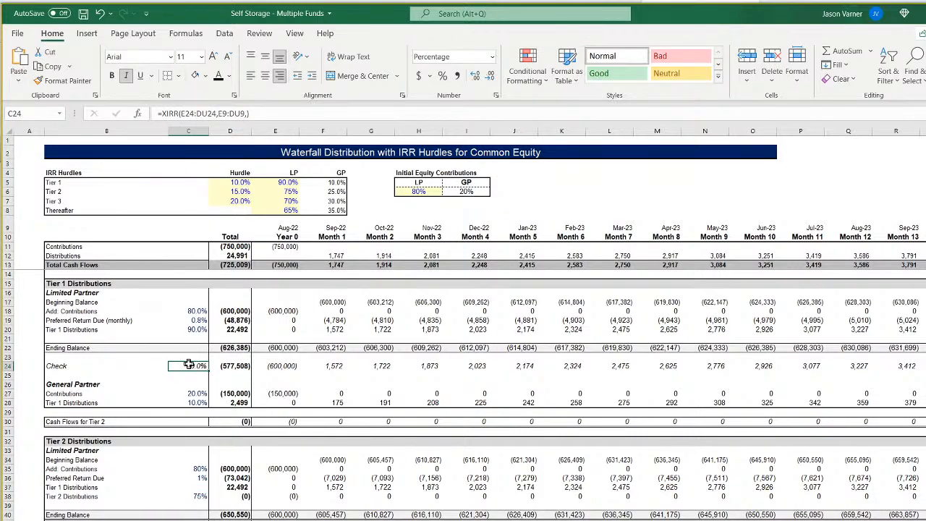
left_click(191, 114)
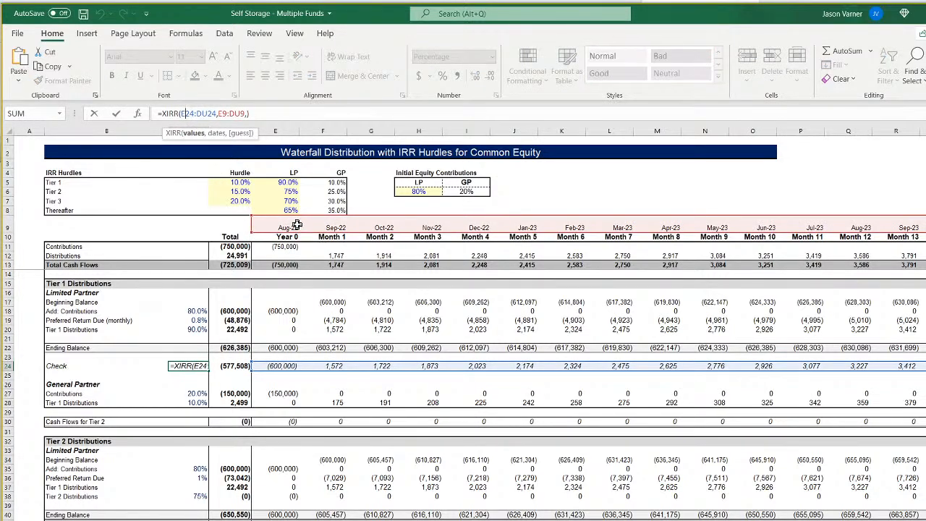
left_click(223, 113)
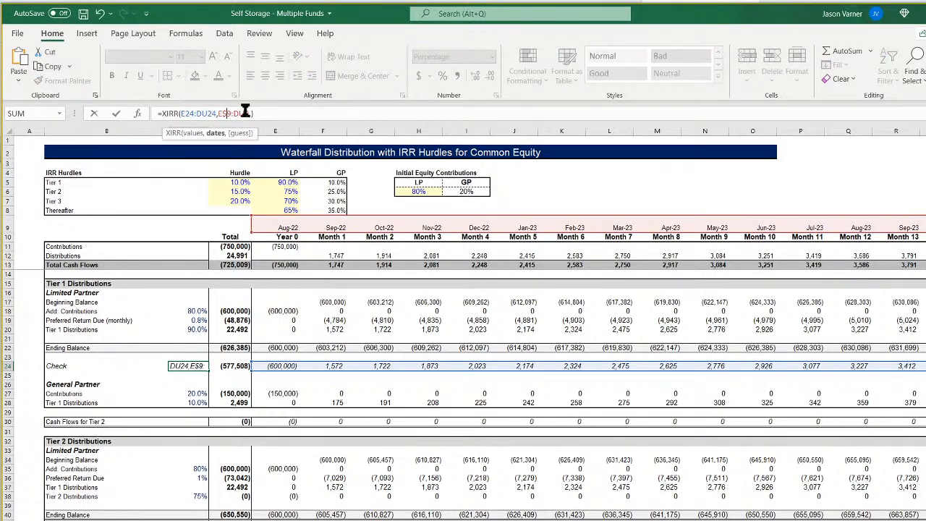
key("F4")
key("F4")
key("Return")
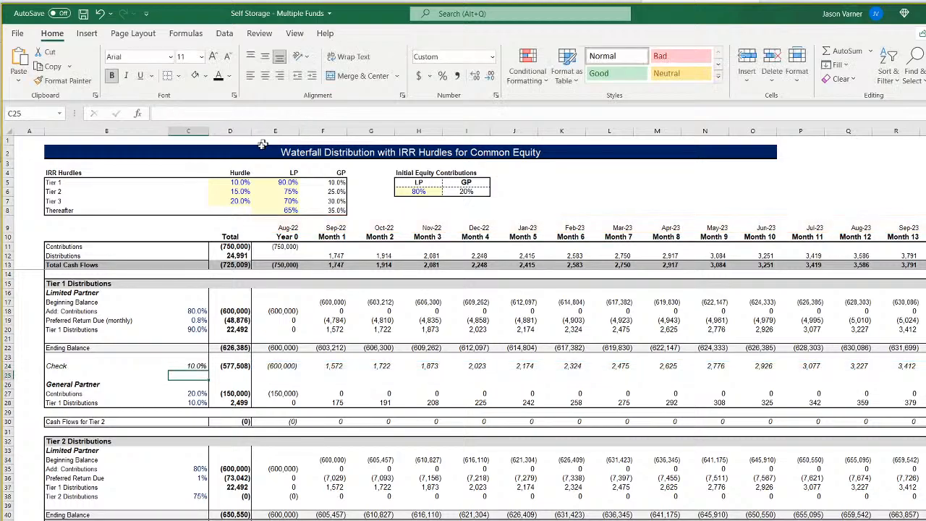
Copy the Tier 1 XIRR check from C24 into the Tier 2 Check cell C42.
right_click(199, 367)
left_click(229, 48)
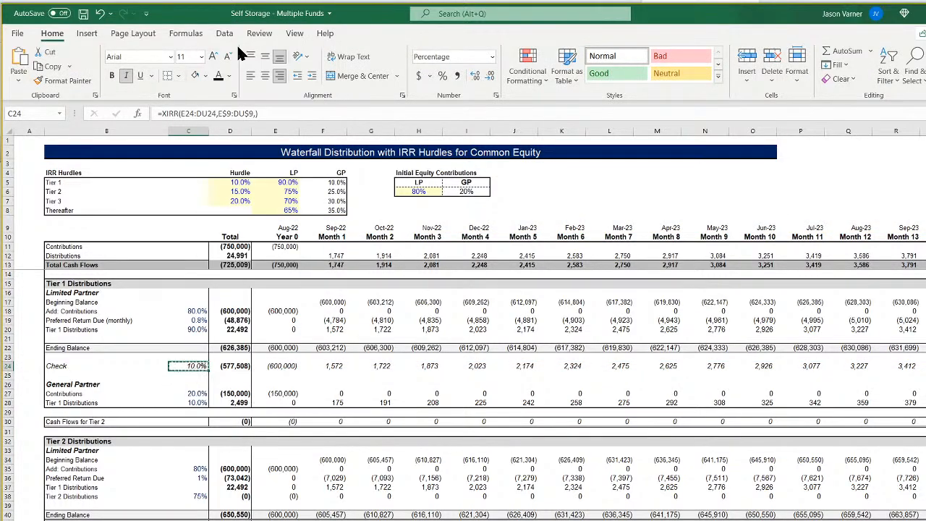
right_click(192, 520)
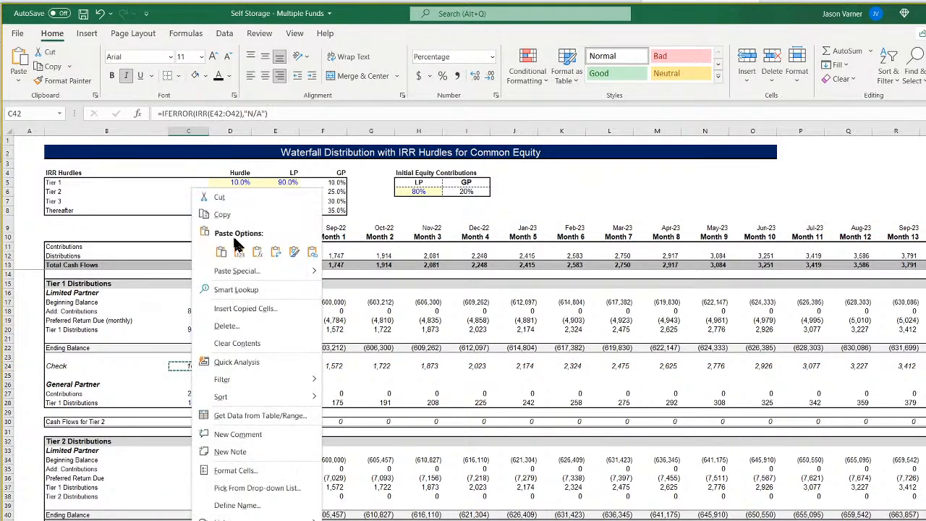
left_click(223, 253)
scroll(194, 486, "down", 4)
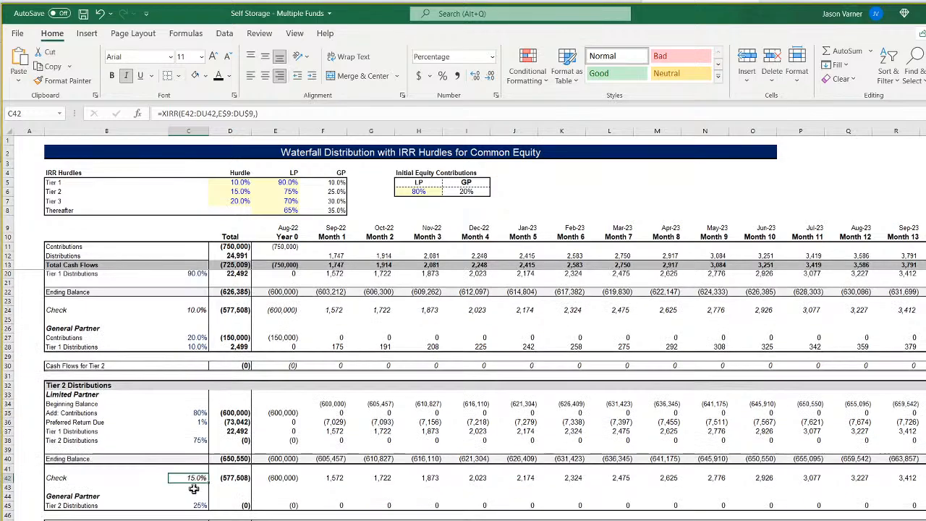
Copy the XIRR check from C42 into the Tier 3 Check cell C60.
left_click(195, 460)
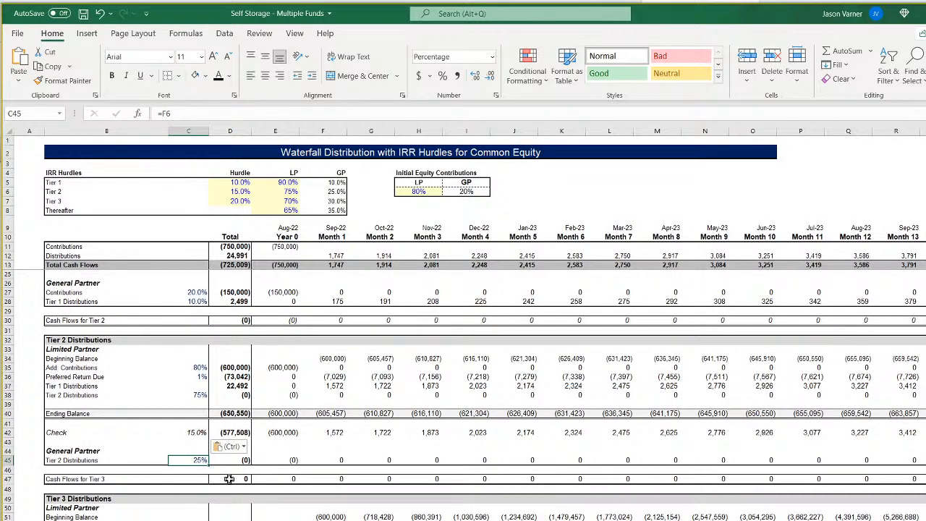
right_click(200, 431)
left_click(229, 113)
scroll(190, 463, "down", 3)
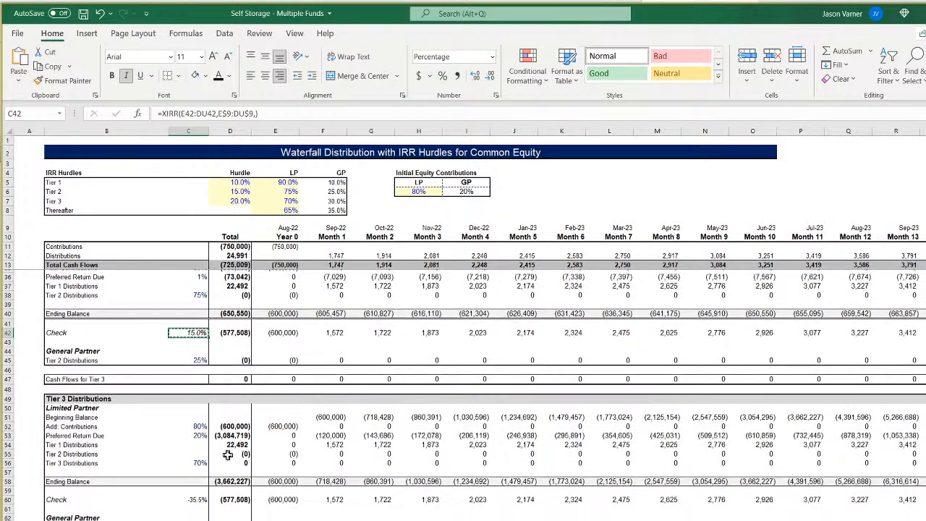
right_click(192, 497)
left_click(222, 215)
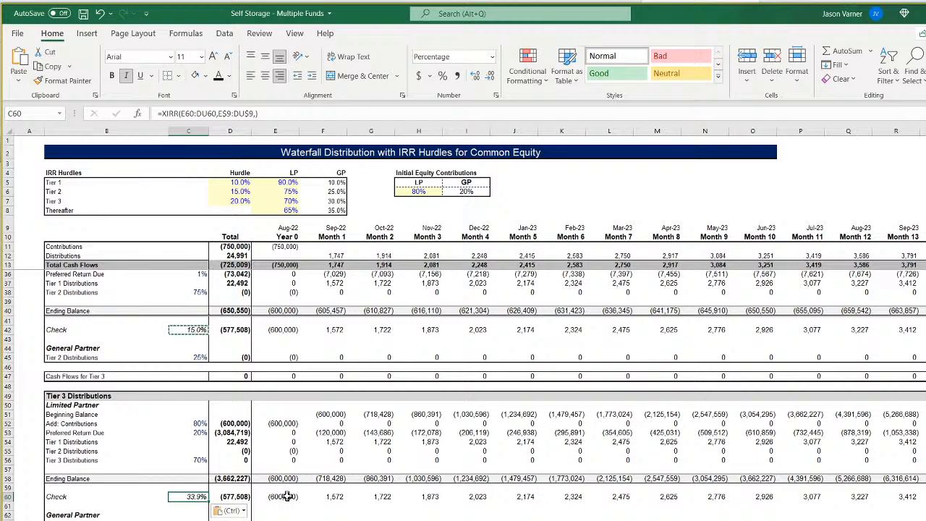
Check the Tier 3 and Tier 2 rate formulas, and format the Tier 2 preferred return in C36 as a percentage with two decimal places.
left_click(207, 432)
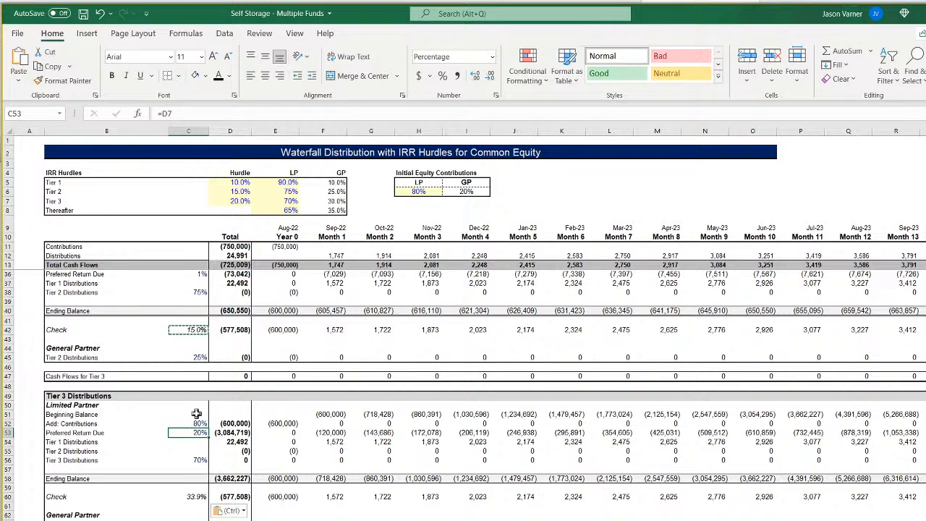
left_click(193, 330)
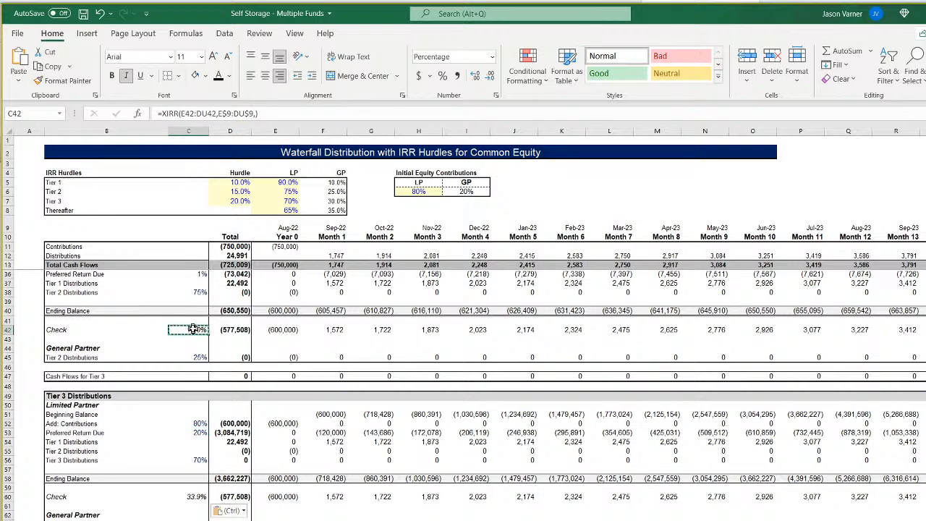
left_click(200, 274)
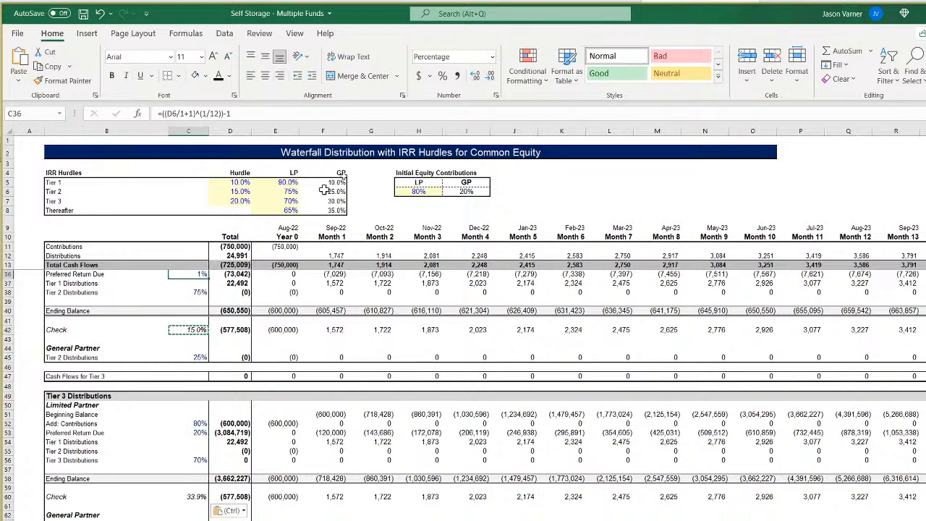
left_click(496, 95)
left_click(419, 229)
left_click(419, 230)
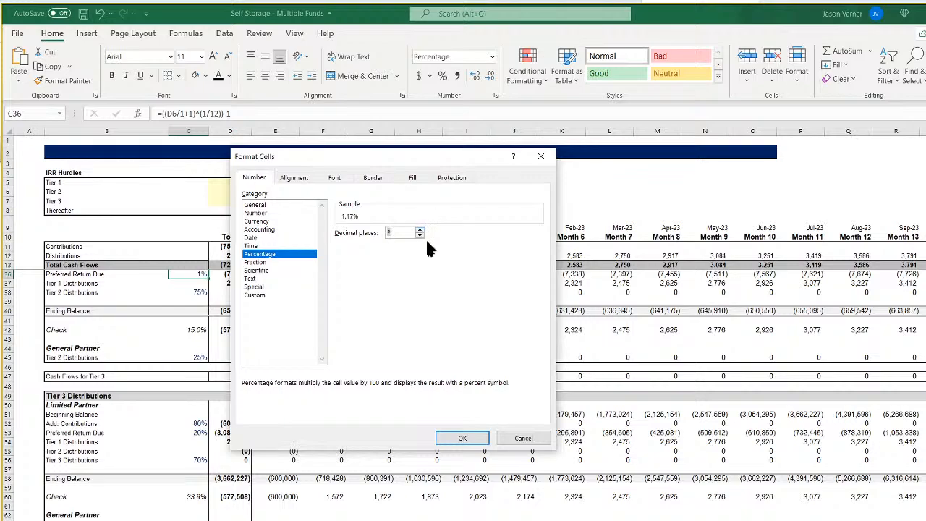
left_click(463, 433)
Copy the text of the Tier 2 monthly preferred return formula in C36 without changing the cell.
left_click_drag(244, 114, 158, 114)
right_click(182, 115)
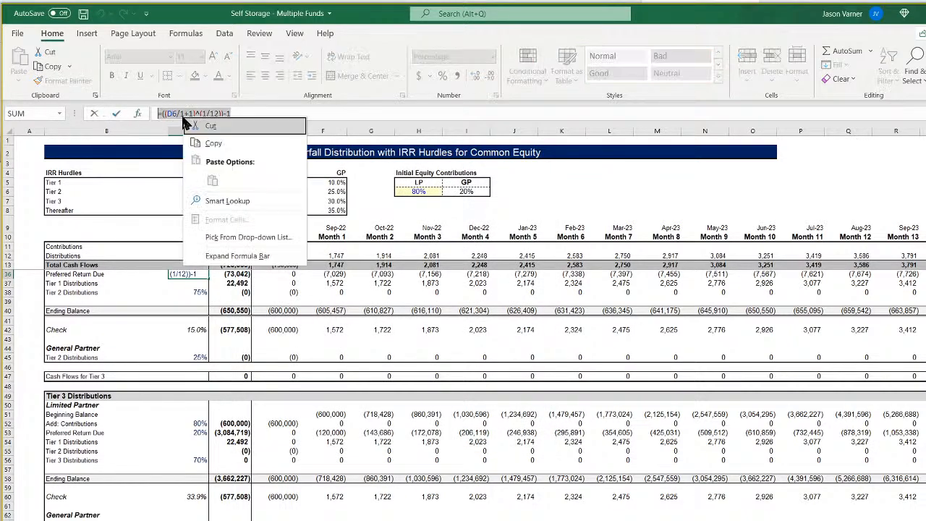
left_click(219, 144)
key("Return")
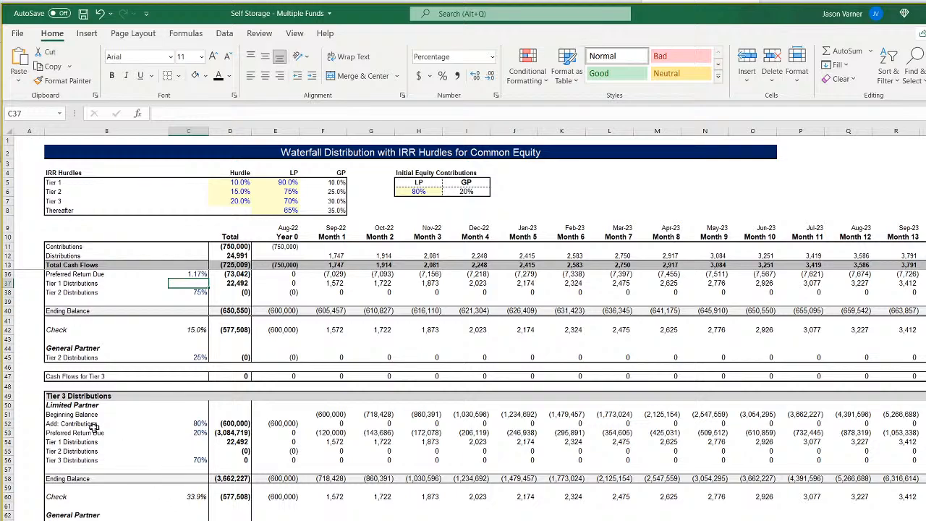
Replace the Tier 3 preferred return rate in C53 with the monthly formula =((D7/1+1)^(1/12))-1.
left_click(192, 430)
left_click_drag(196, 113, 159, 114)
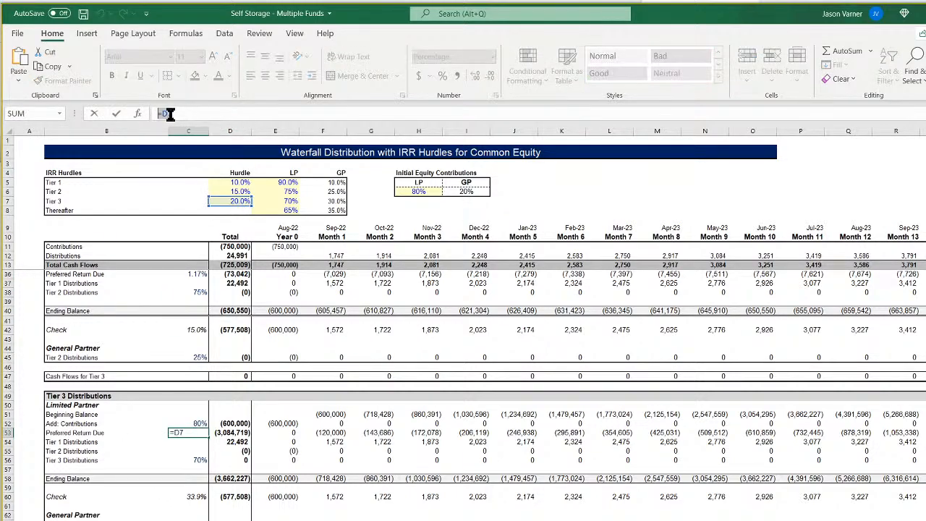
right_click(171, 115)
left_click(200, 179)
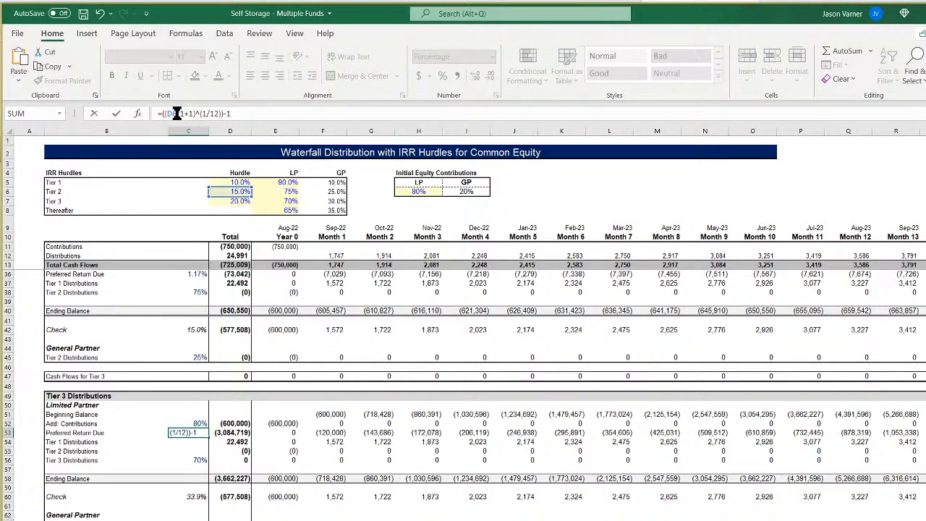
key("Return")
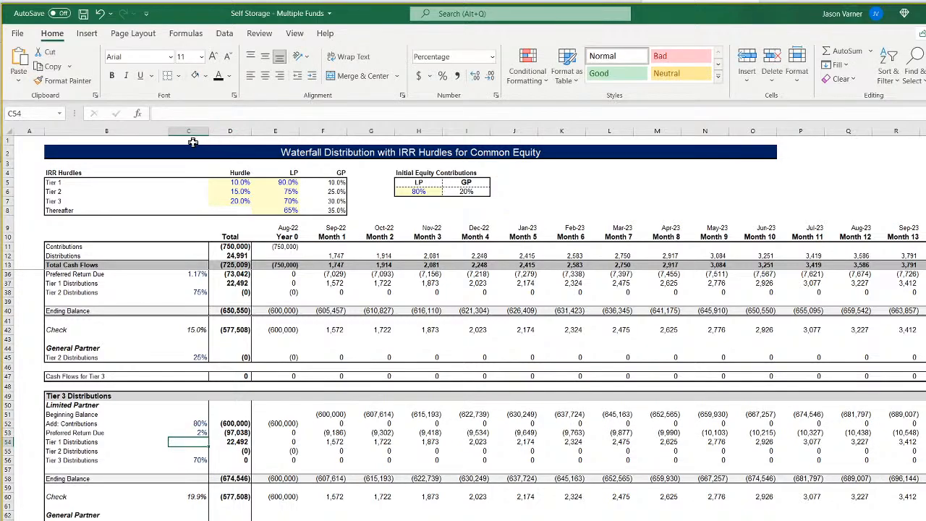
Format the Tier 3 preferred return rate in C53 as a percentage with two decimal places.
left_click(196, 432)
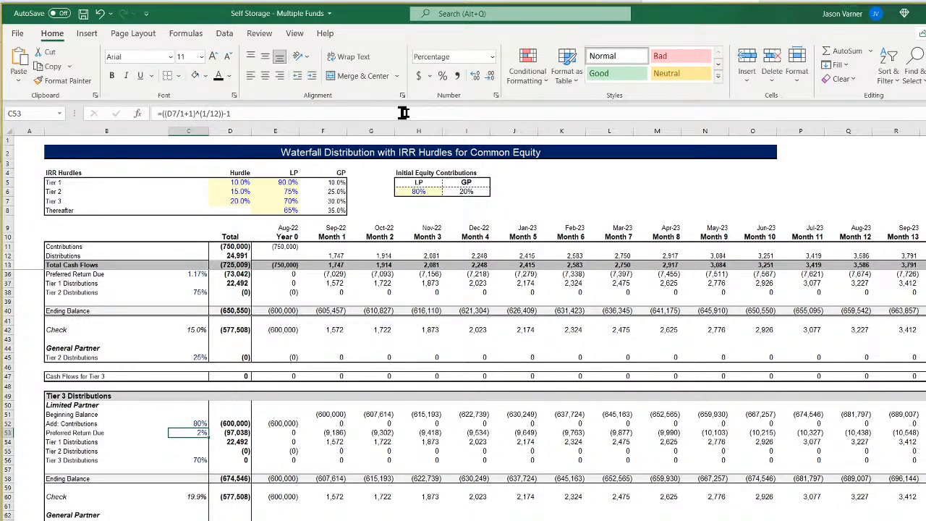
left_click(497, 96)
left_click(419, 229)
left_click(420, 230)
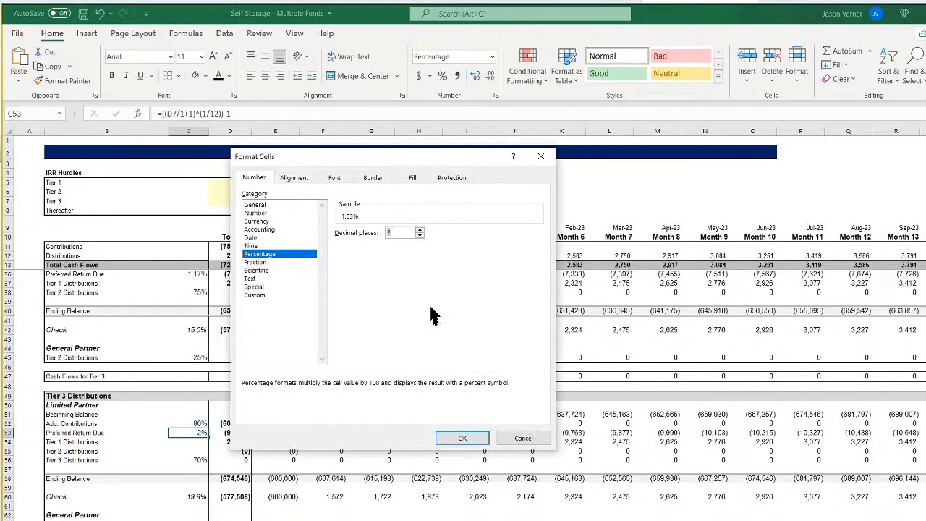
left_click(456, 436)
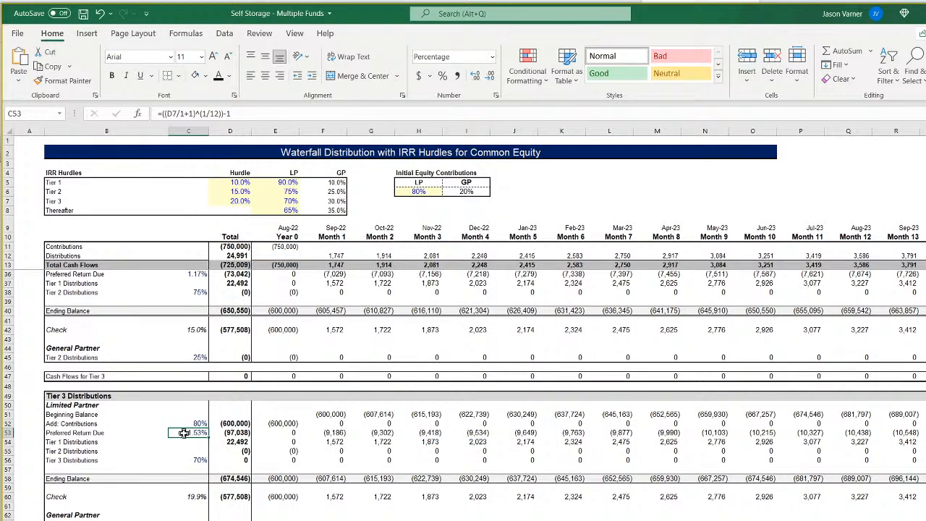
Format the Tier 1 monthly preferred return rate in C19 as a percentage with two decimal places.
scroll(203, 433, "up", 3)
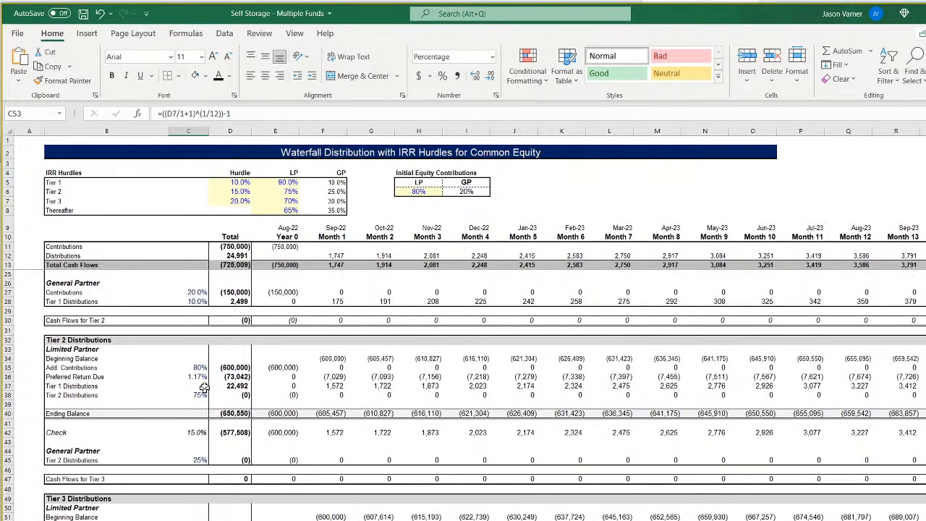
left_click(204, 377)
scroll(204, 377, "up", 4)
left_click(205, 324)
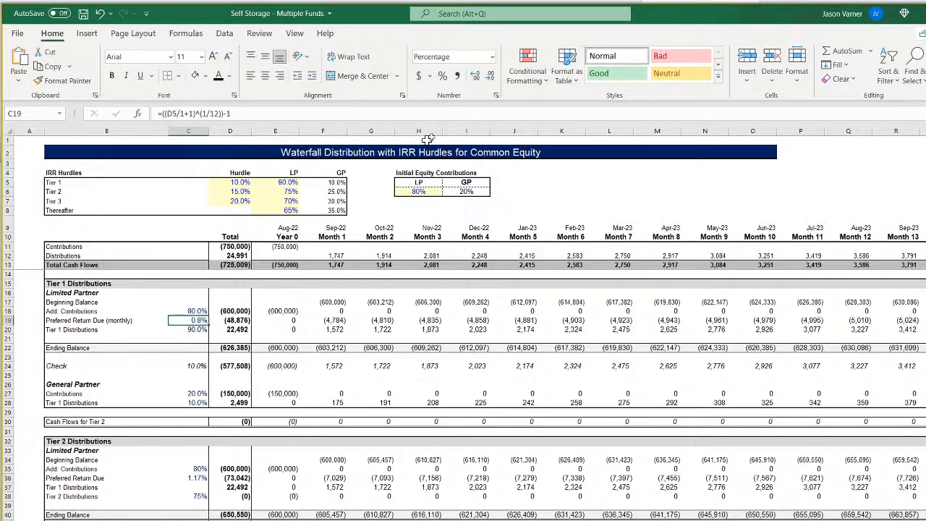
left_click(497, 95)
left_click(419, 230)
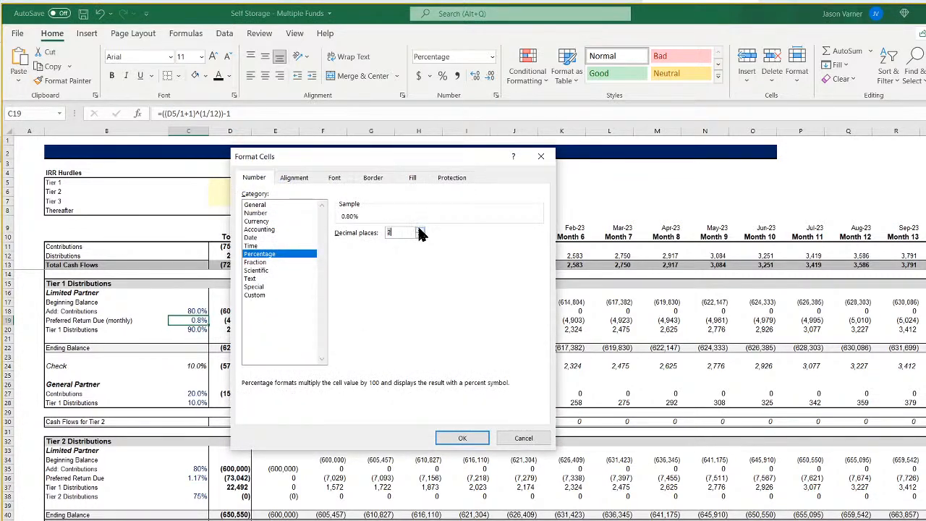
left_click(460, 437)
Review the XIRR check formulas for Tiers 1, 2 and 3 in C24, C42 and C60 against their hurdle rates.
left_click(189, 363)
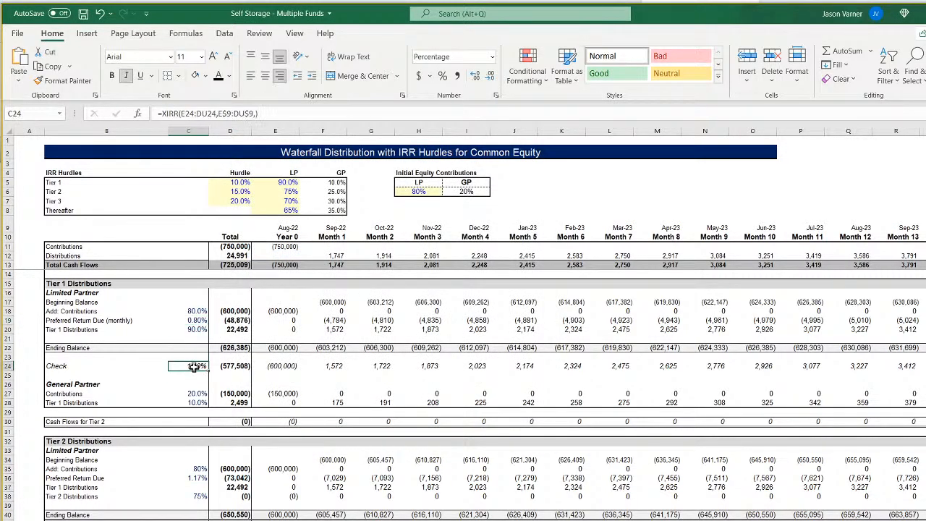
left_click(189, 519)
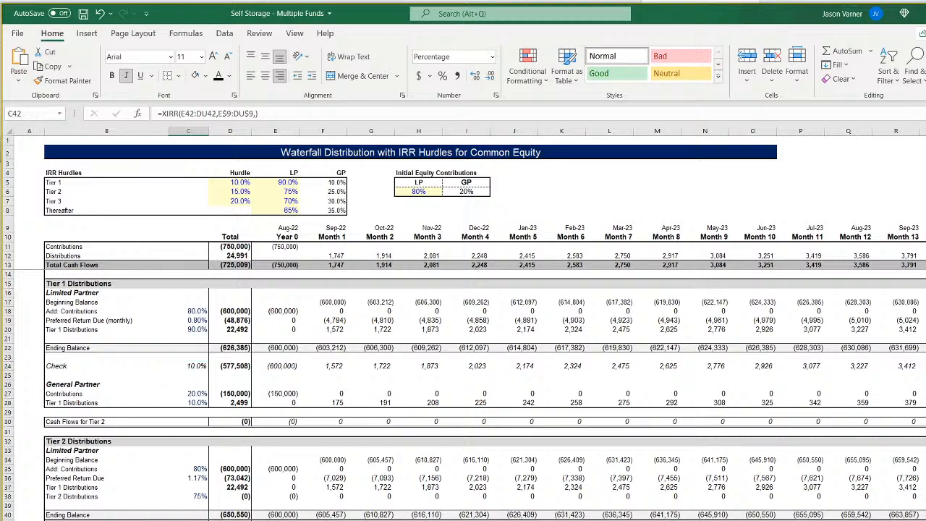
scroll(189, 463, "down", 4)
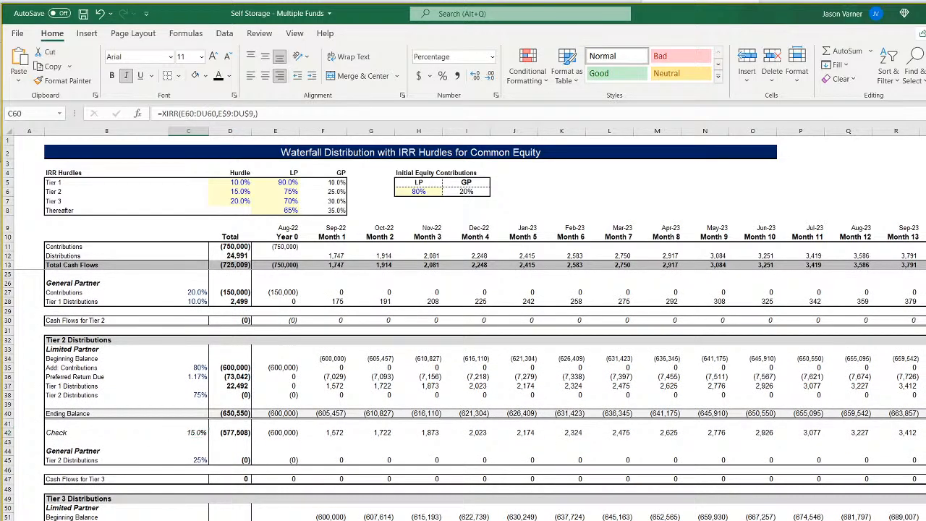
scroll(426, 470, "down", 4)
left_click(205, 496)
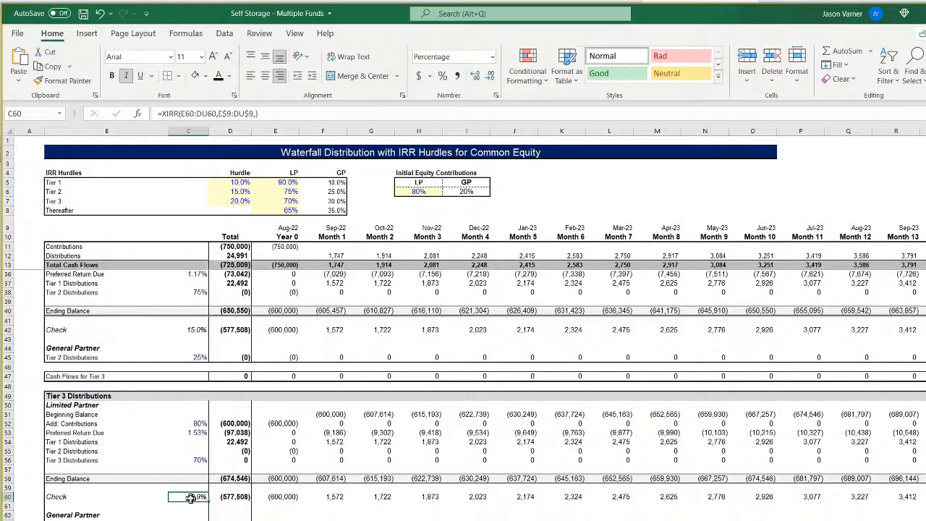
scroll(194, 498, "up", 3)
scroll(194, 495, "down", 1)
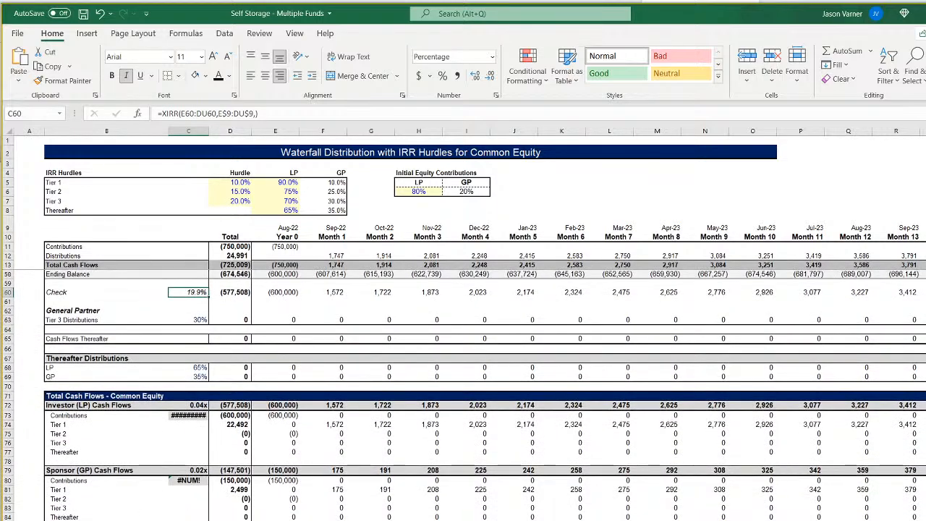
Add a note in B90 that converting annual IRR hurdles into a monthly rate always makes the check IRR slightly different, and this is ok.
left_click(149, 520)
type("Note, since this is converting")
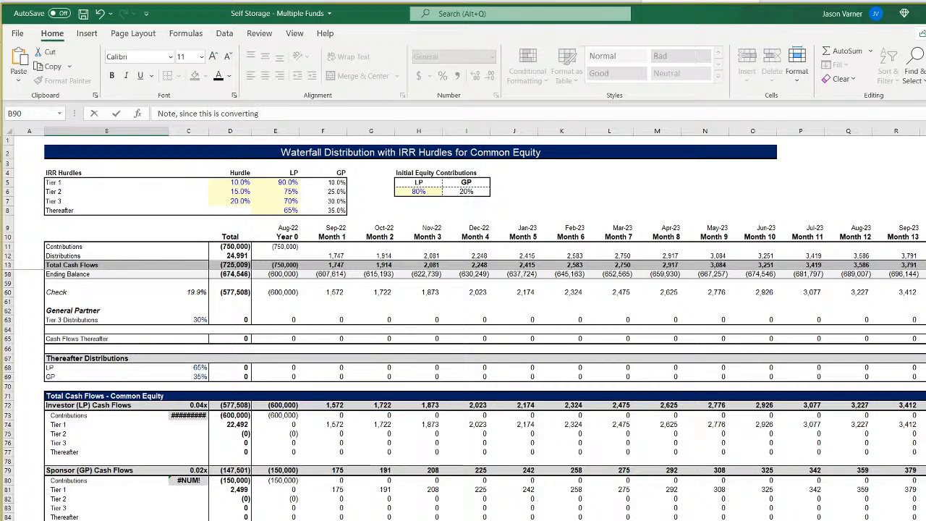
type("nnual IRR hurdles into a monthly rate,")
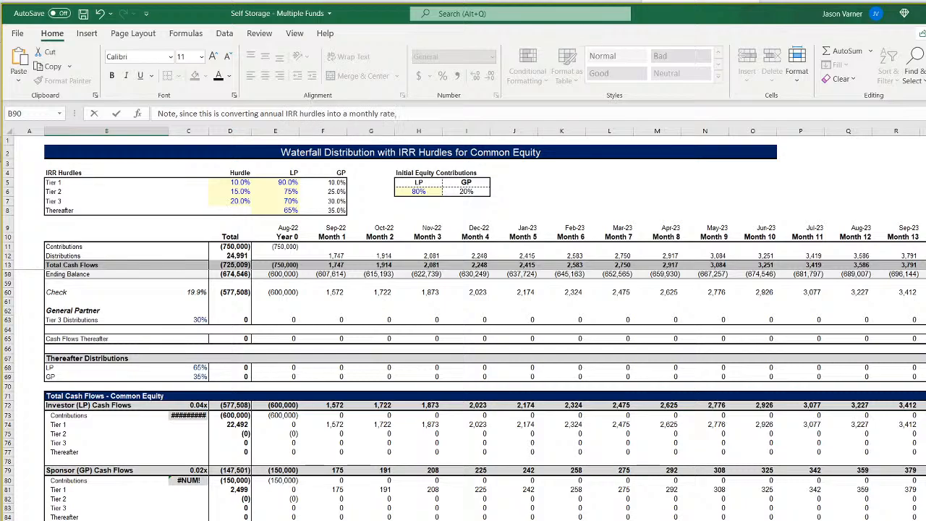
type("the total check IRR of the monthly cash flows will always be slightly different than")
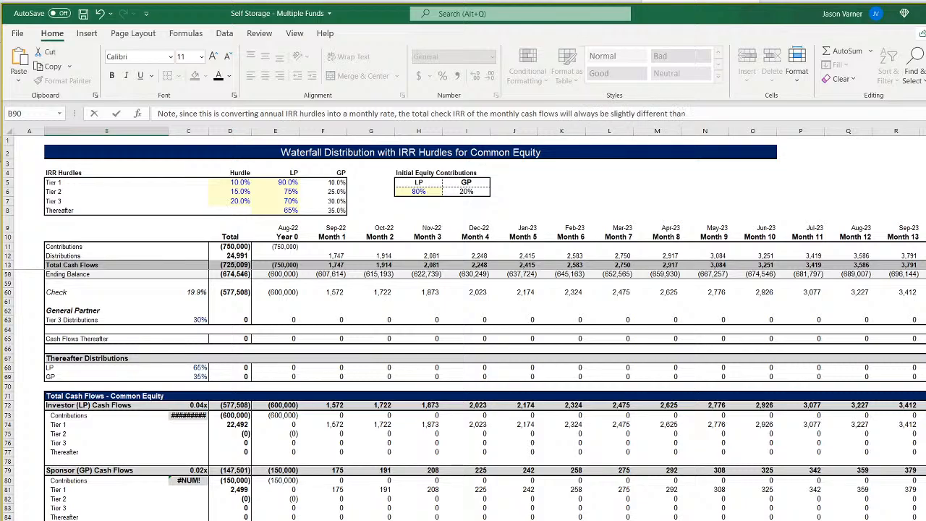
type("the defined")
key("BackSpace")
key("BackSpace")
type("annual IRR hurdle rate. This is ok")
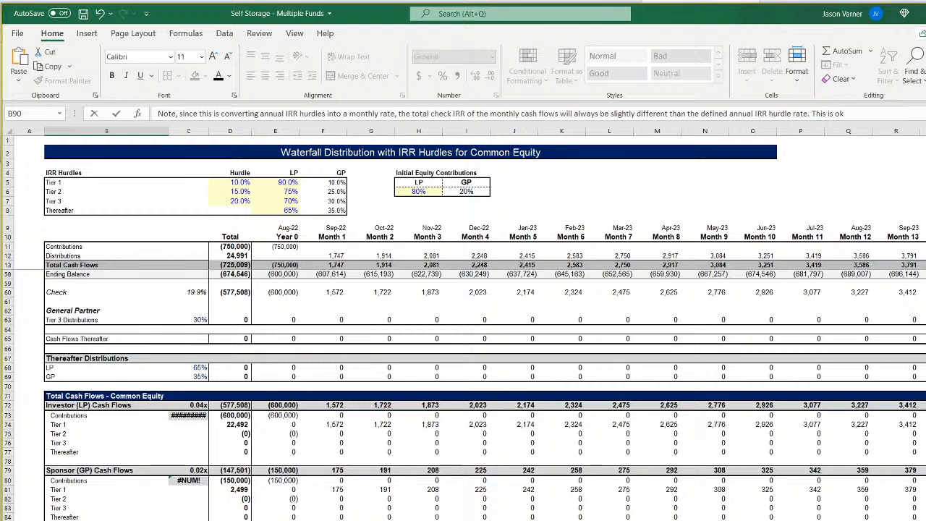
key("Return")
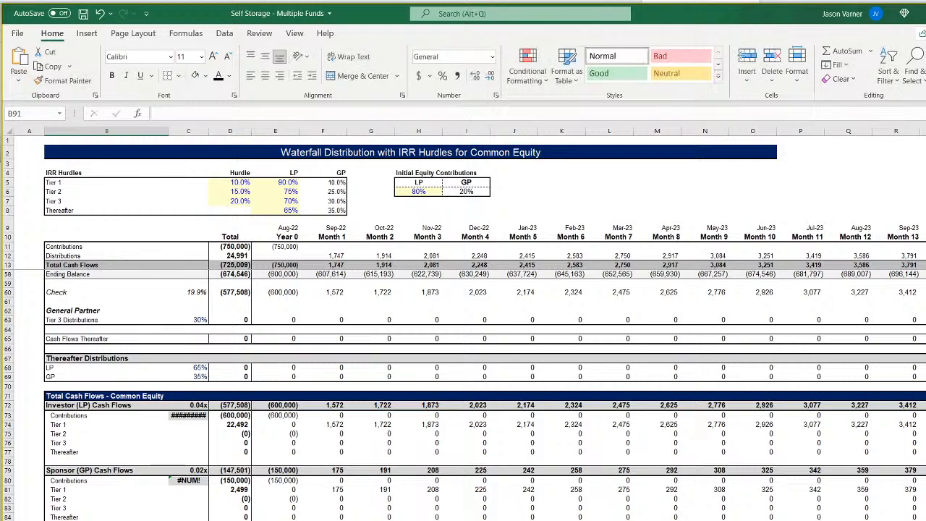
key("Up")
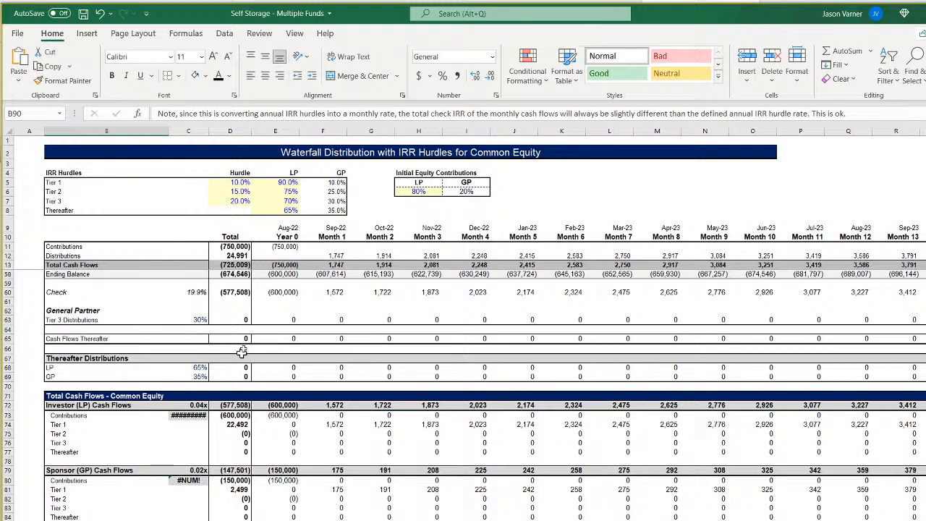
Widen column C slightly so the investor IRR in C73 fits its cell.
left_click_drag(209, 131, 215, 131)
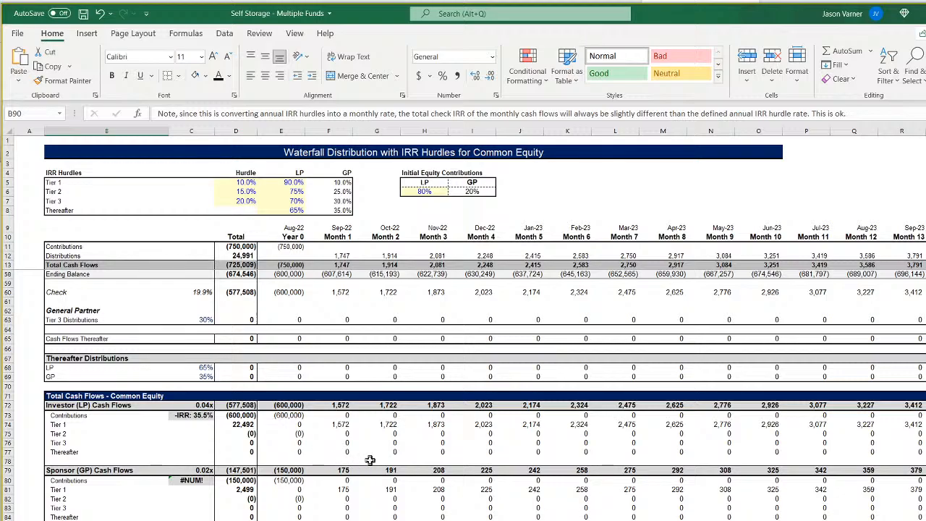
scroll(370, 460, "up", 6)
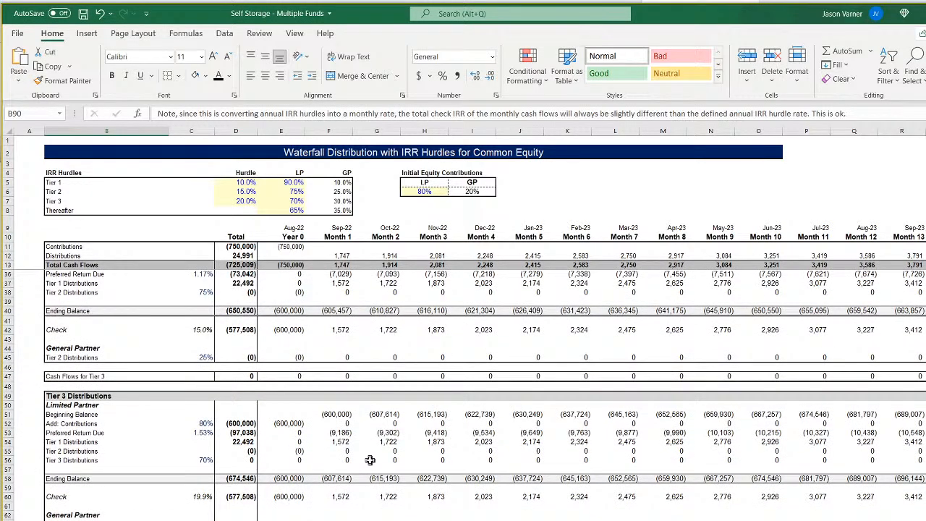
Extend the Contributions and Distributions totals in D11 and D12 to sum from column E through column DU.
left_click(247, 423)
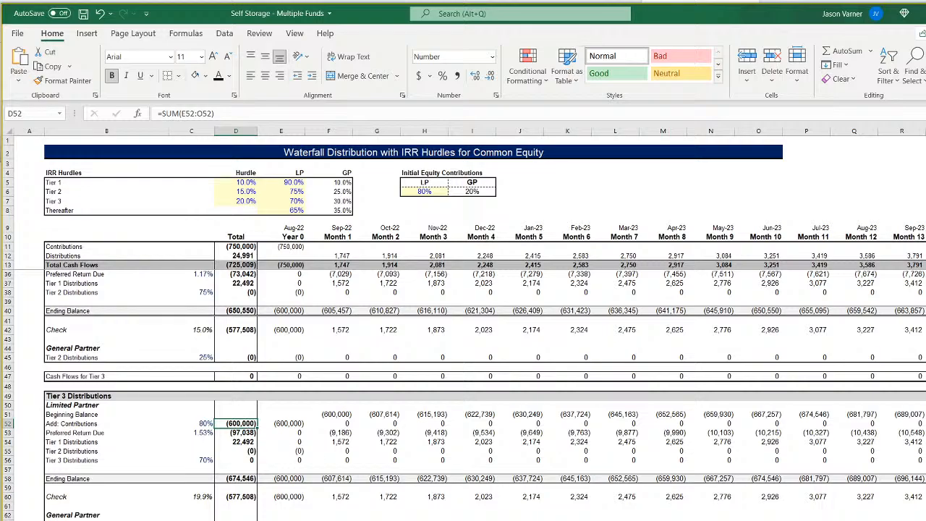
scroll(463, 326, "right", 20)
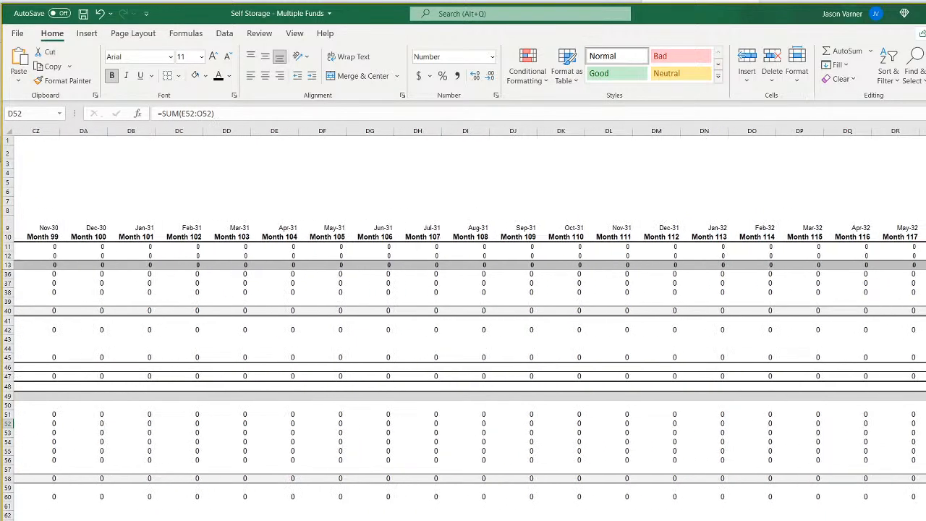
scroll(463, 325, "right", 1)
scroll(463, 326, "left", 1)
scroll(463, 325, "left", 20)
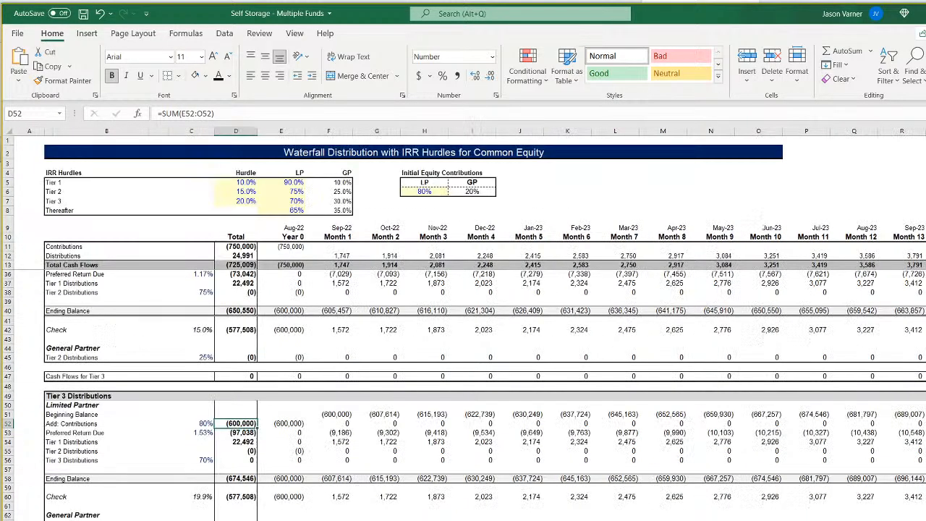
scroll(194, 427, "up", 7)
left_click(236, 246)
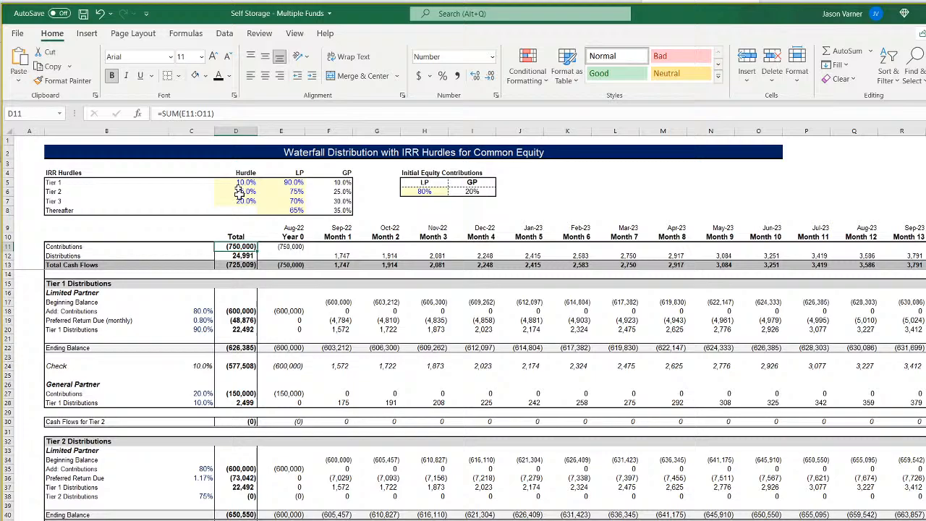
left_click(201, 113)
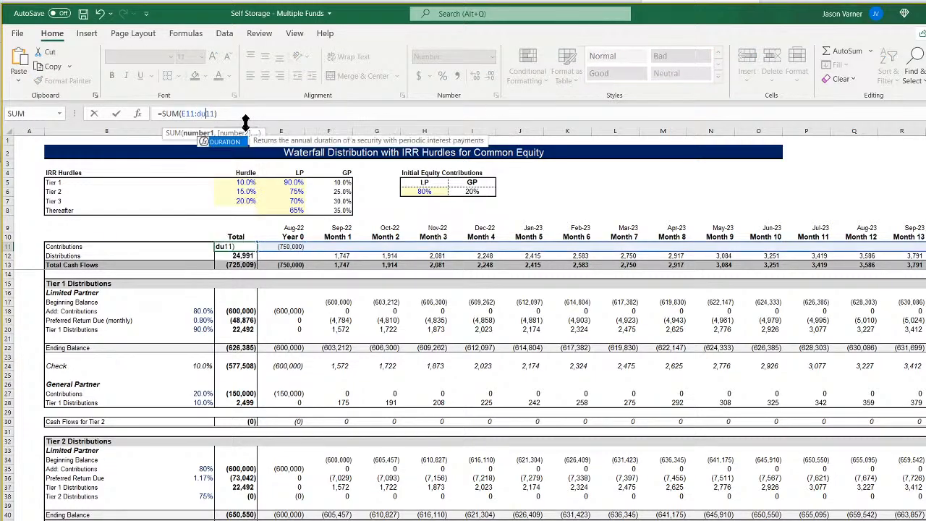
key("Return")
left_click(197, 114)
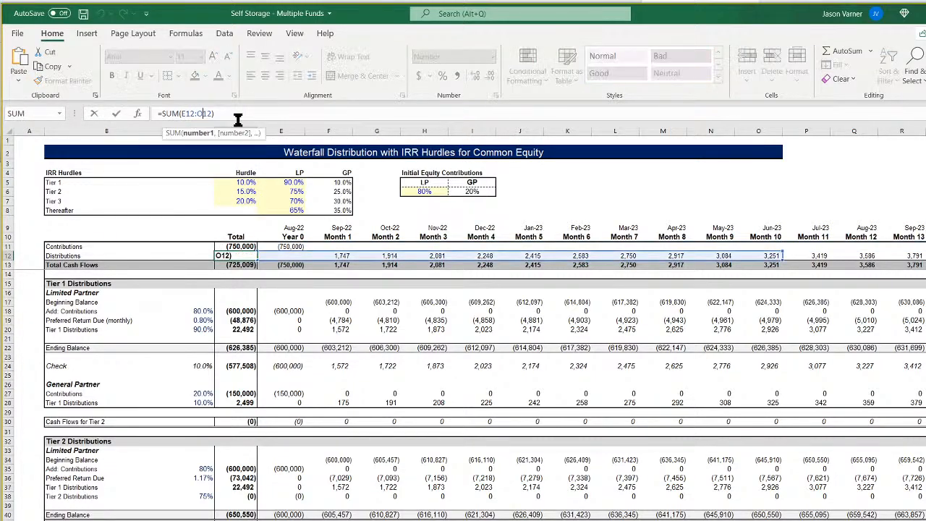
key("Return")
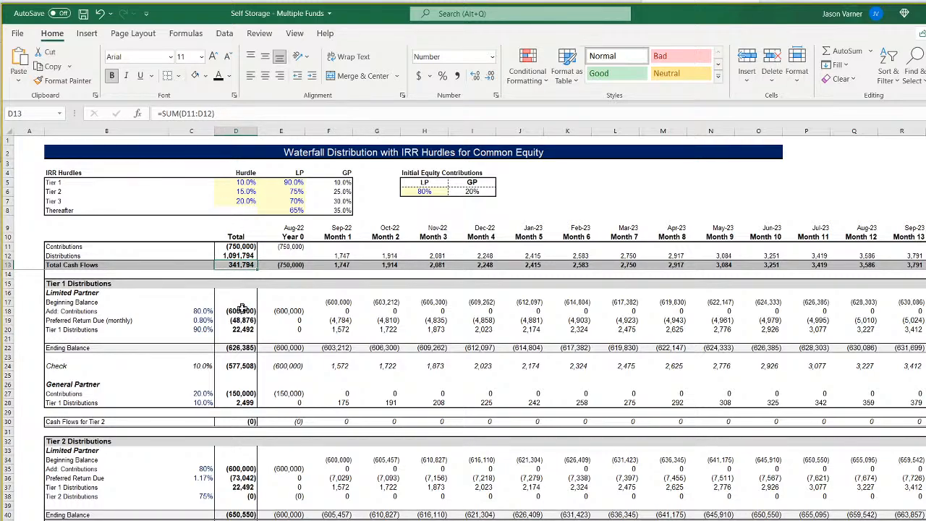
Extend the Tier 1 Limited Partner totals in D18, D19 and D20 to sum from column E through column DU.
left_click(241, 310)
left_click(204, 113)
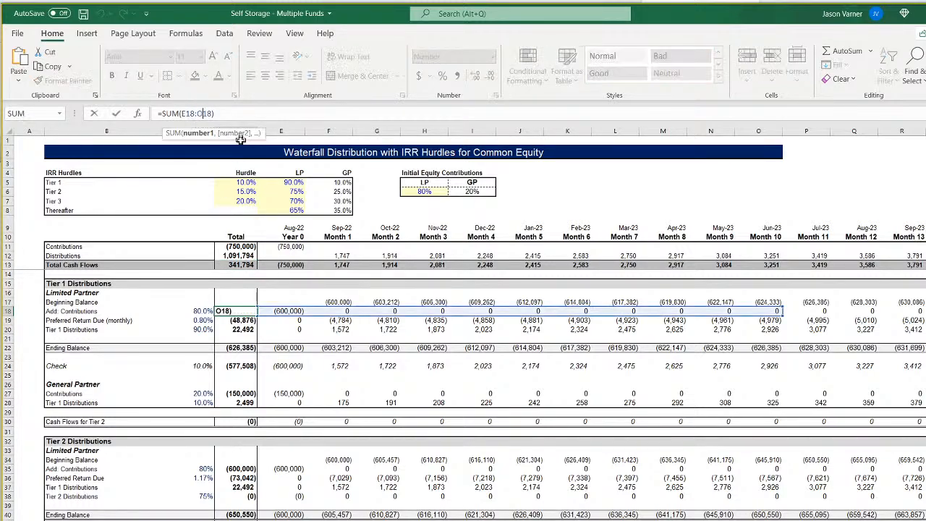
key("Return")
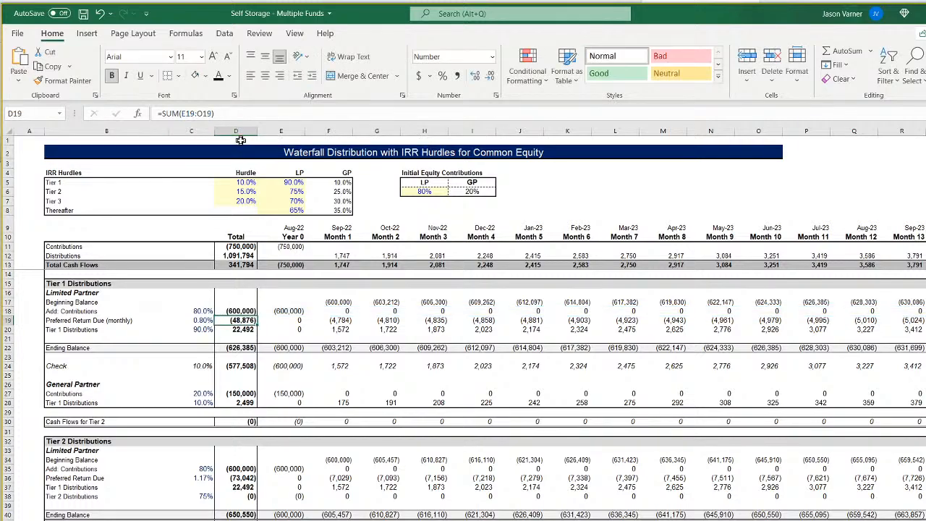
left_click(205, 113)
key("BackSpace")
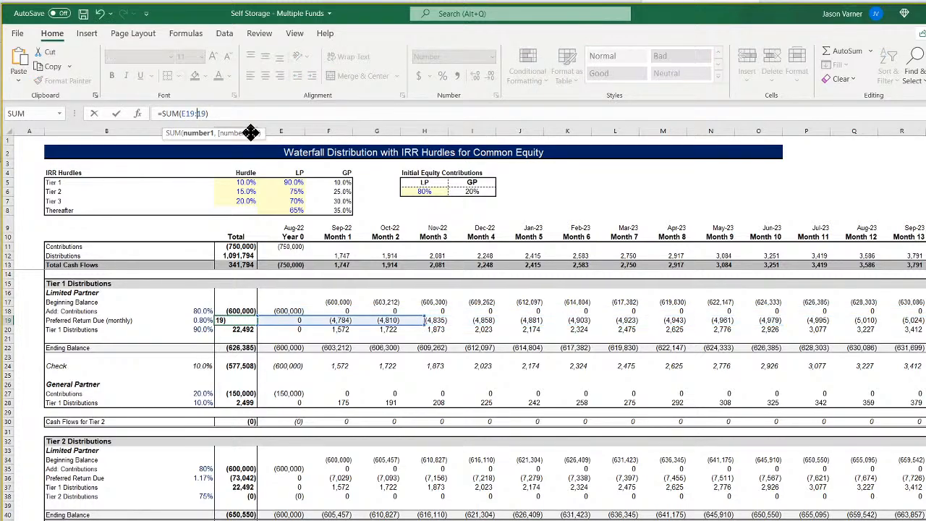
type("du")
key("Return")
left_click(204, 114)
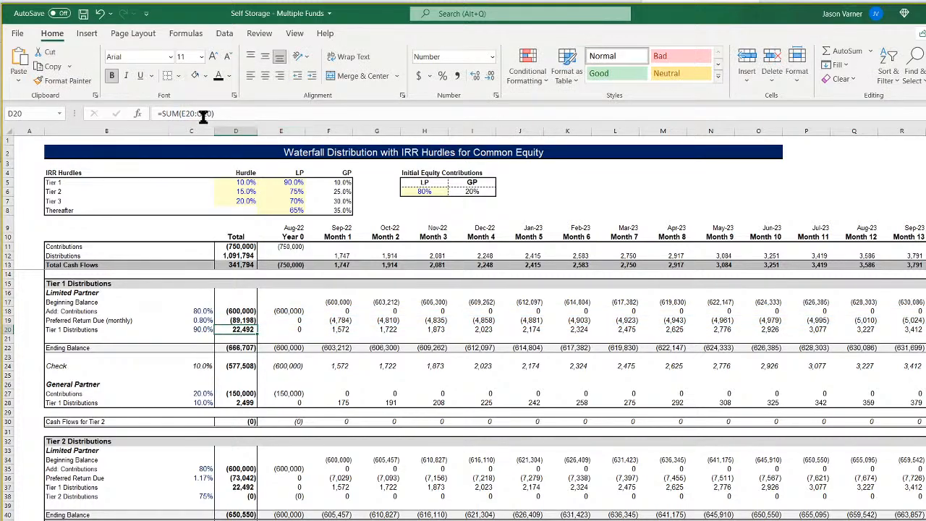
key("ctrl+shift+Right")
key("Return")
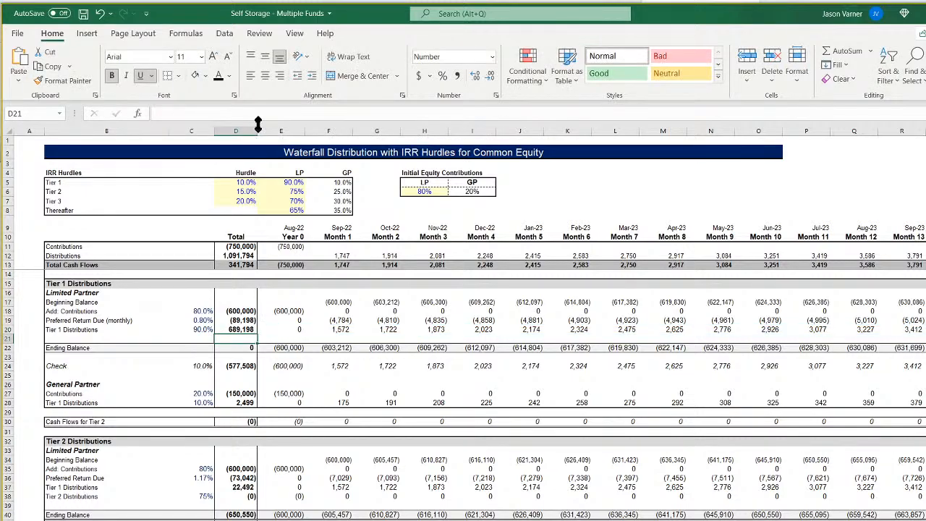
Check the Tier 1 ending balance total, and extend the Tier 1 Check total in D24 to sum through column DU.
left_click(242, 348)
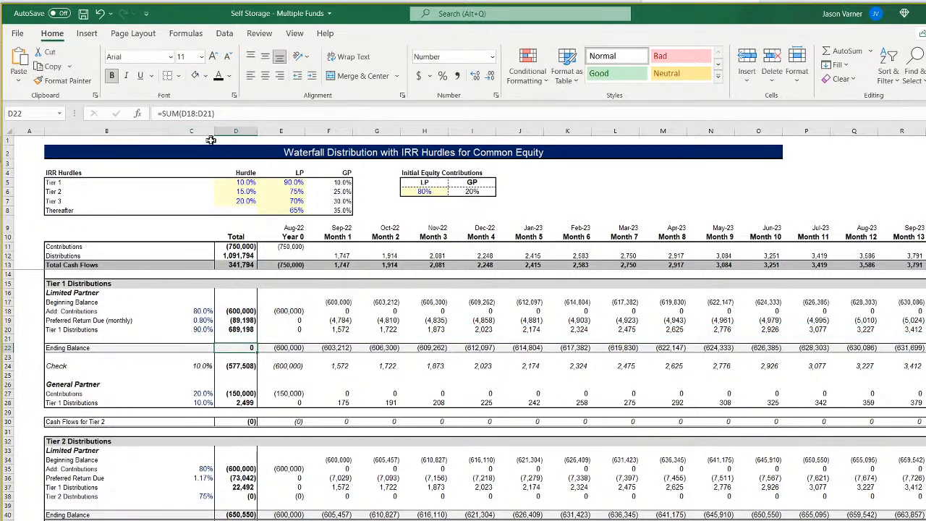
left_click(238, 366)
left_click(204, 113)
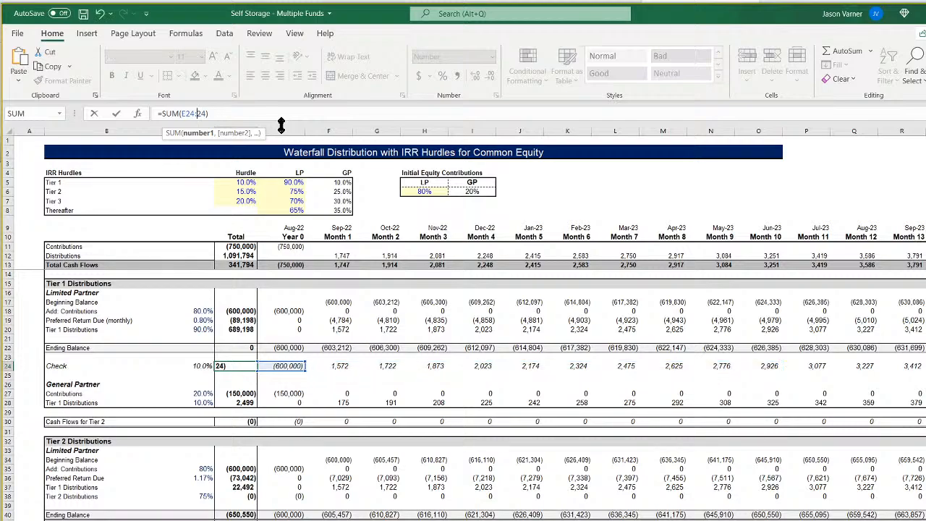
key("ctrl+shift+Right")
key("Return")
Extend the Tier 1 General Partner totals in D27 and D28 to sum from column E through column DU.
key("Down")
key("Down")
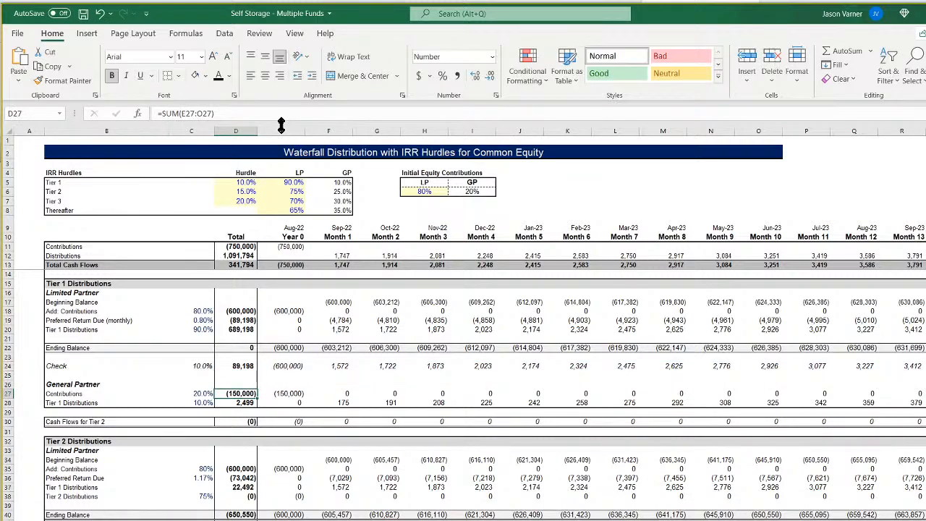
left_click(202, 113)
key("BackSpace")
type("du")
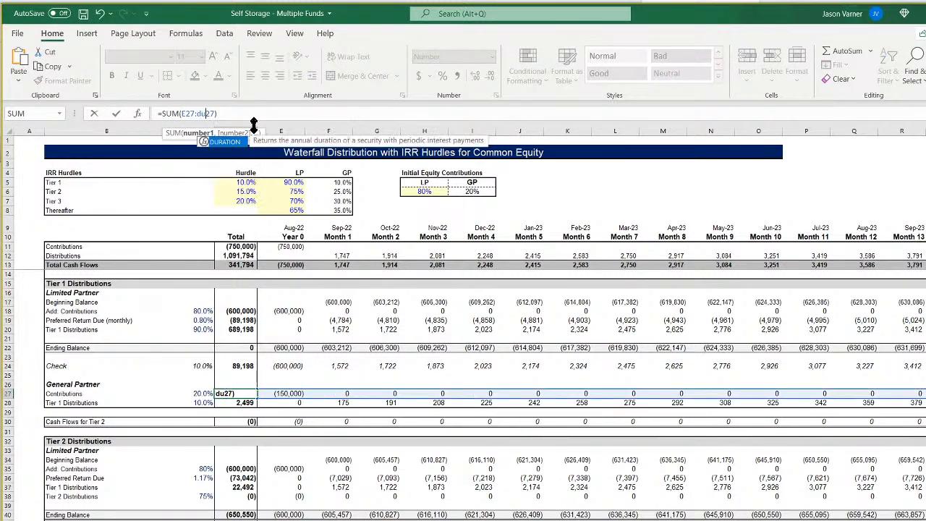
key("Return")
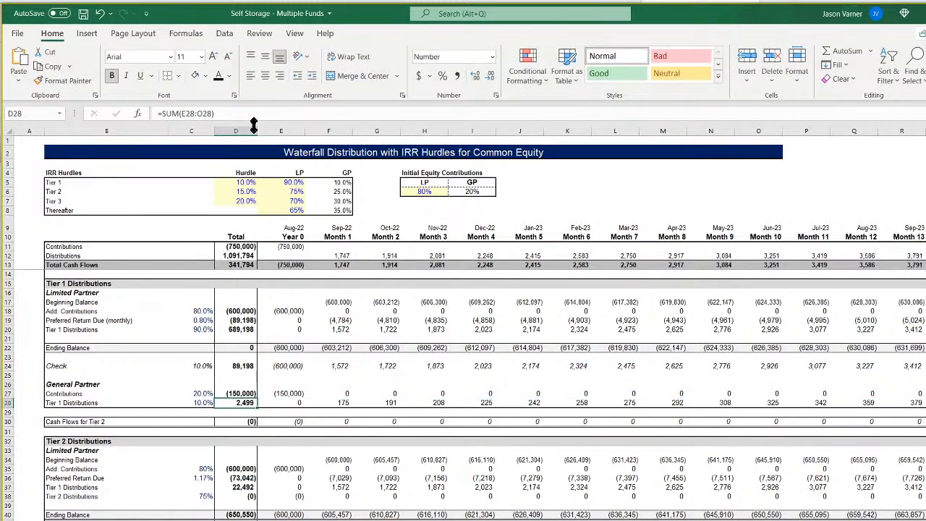
left_click(202, 114)
key("BackSpace")
type("du")
key("Return")
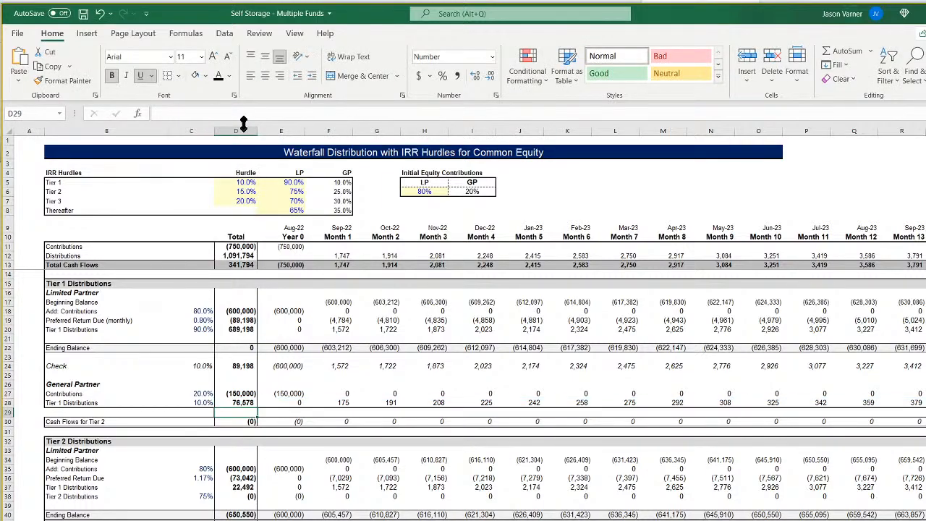
Inspect the sum formula of the Cash Flows for Tier 2 total in D30, and save the workbook.
left_click(243, 402)
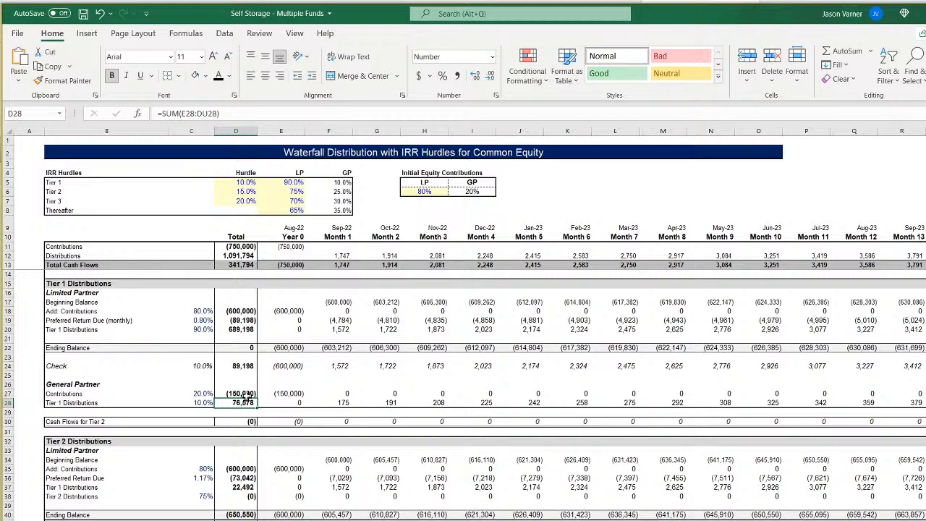
double_click(243, 421)
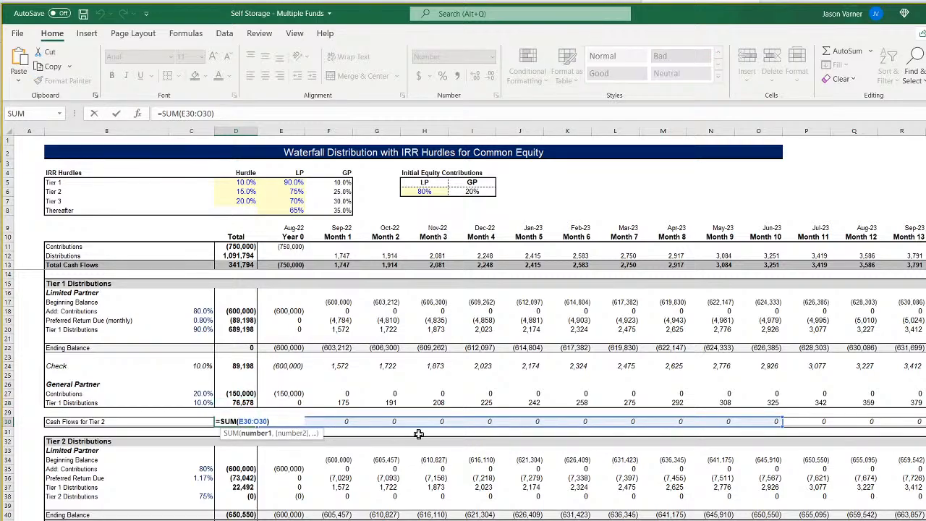
key("Return")
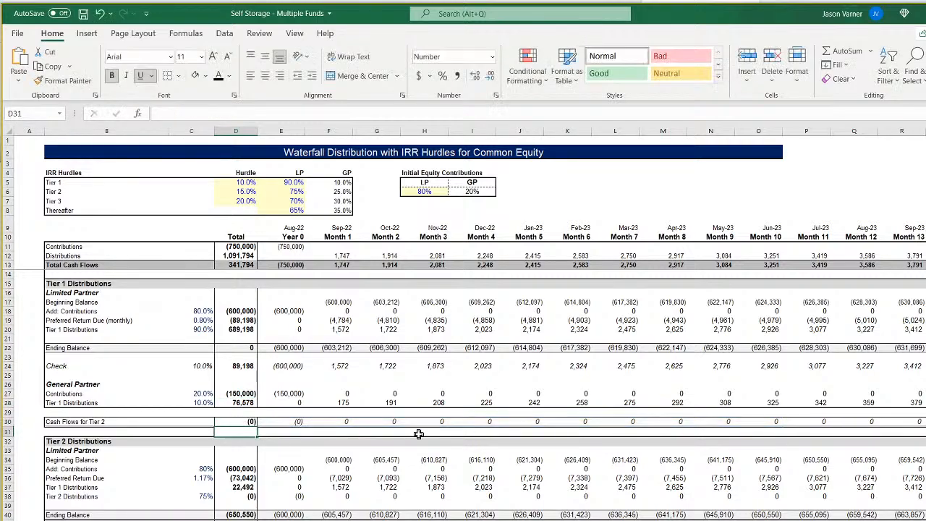
scroll(412, 434, "down", 4)
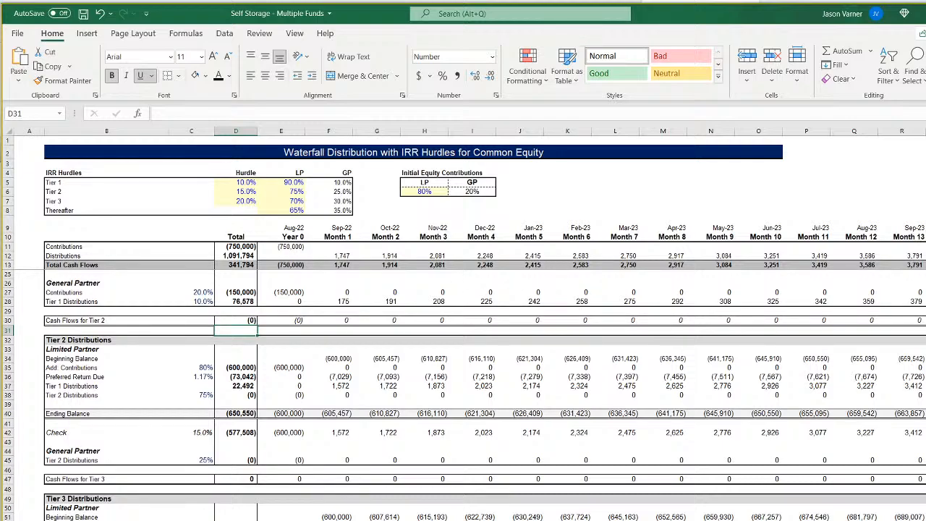
scroll(335, 466, "up", 4)
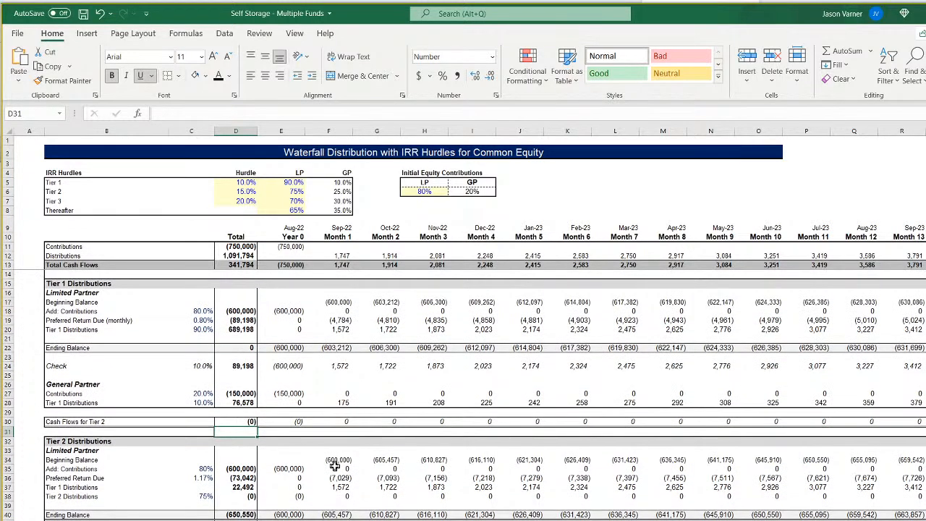
left_click(83, 13)
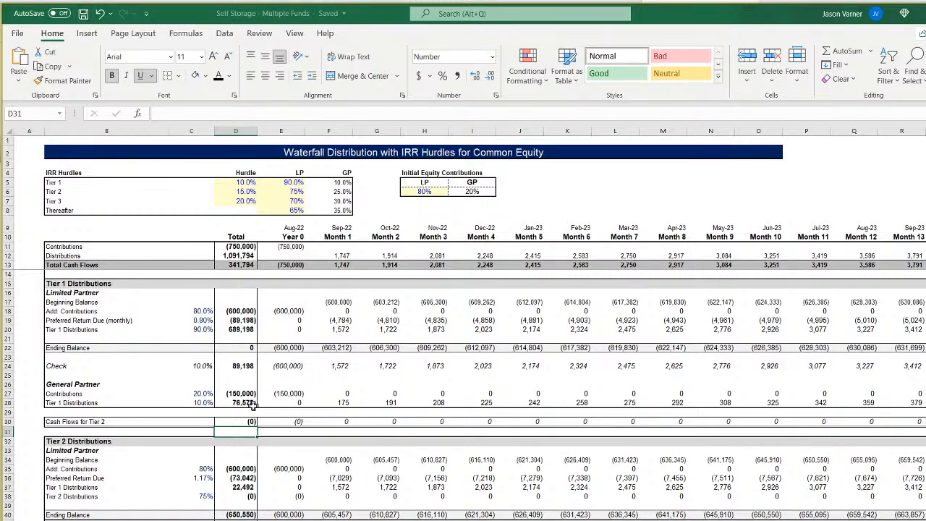
Check the sum ranges of the Tier 1 totals in D18, D19, D20, D24, D27, D28 and D30.
left_click(247, 311)
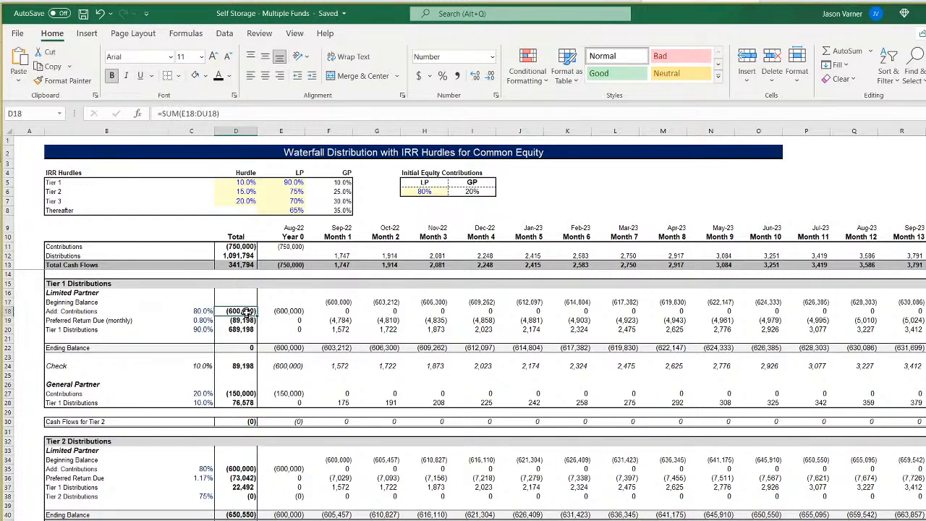
left_click(245, 320)
left_click(245, 329)
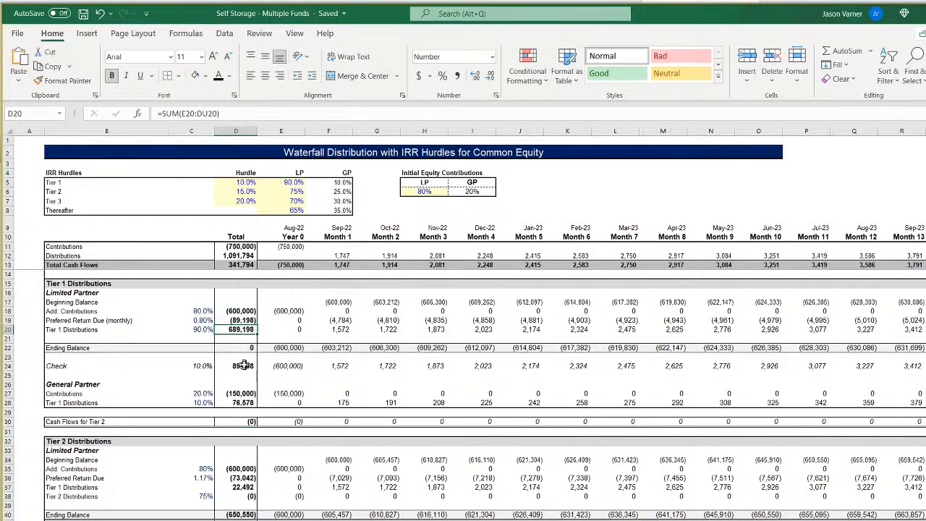
left_click(244, 366)
left_click(237, 393)
left_click(238, 403)
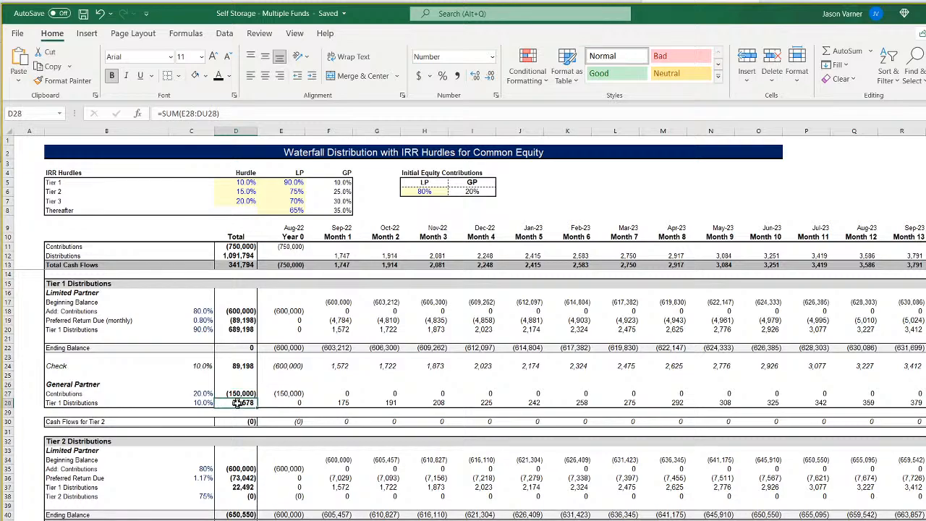
left_click(242, 421)
Extend the Tier 2 contributions and preferred return totals in D35 and D36 to sum from column E through column DU.
left_click(241, 469)
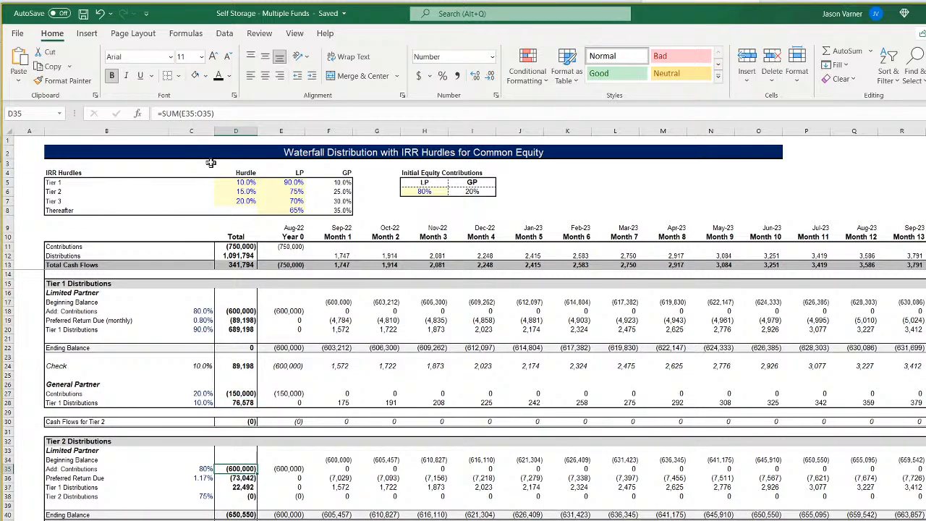
left_click(202, 114)
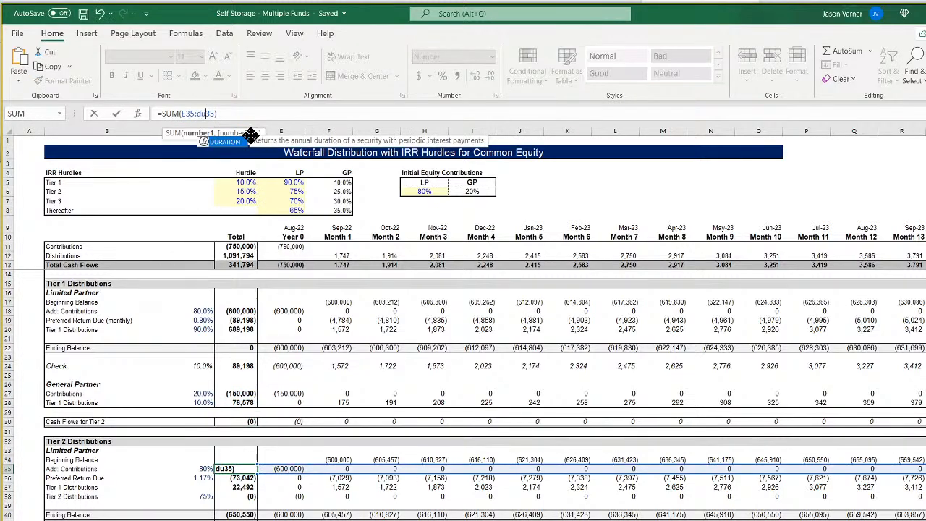
key("Return")
left_click(202, 113)
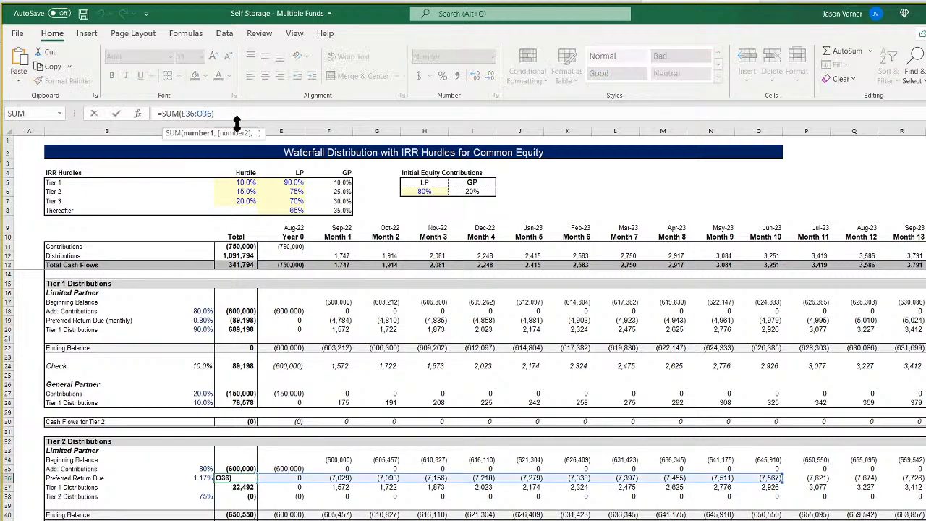
key("BackSpace")
type("du")
key("Return")
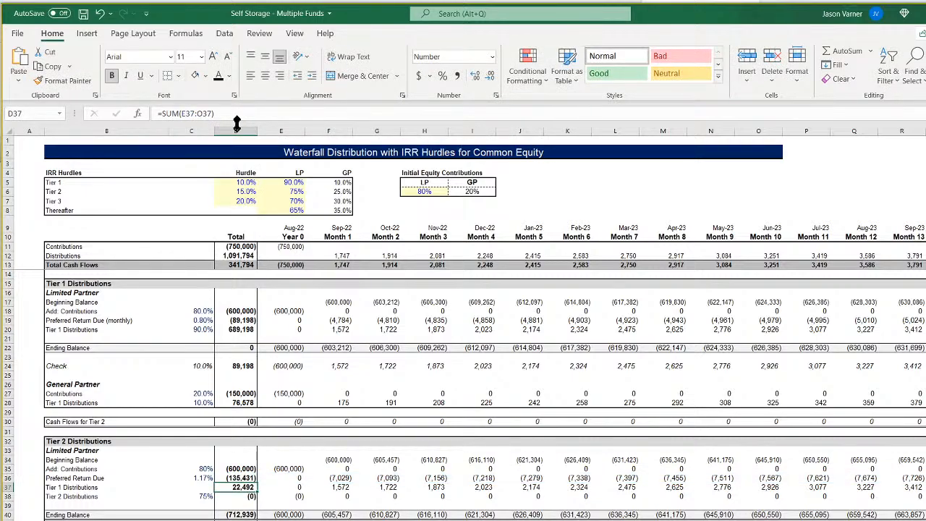
Extend the Limited Partner distribution totals of Tier 2 in D37 and D38 to sum through column DU.
left_click(202, 113)
key("BackSpace")
type("du")
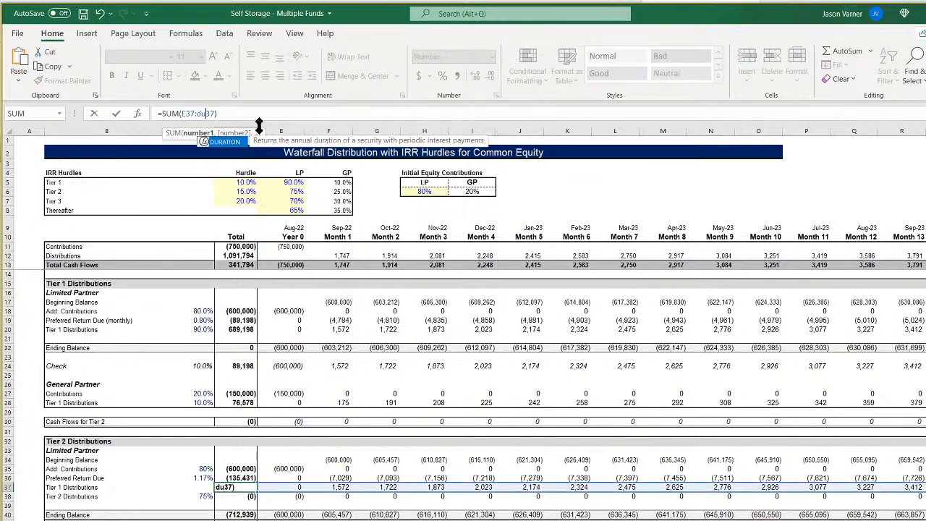
key("Return")
left_click(202, 114)
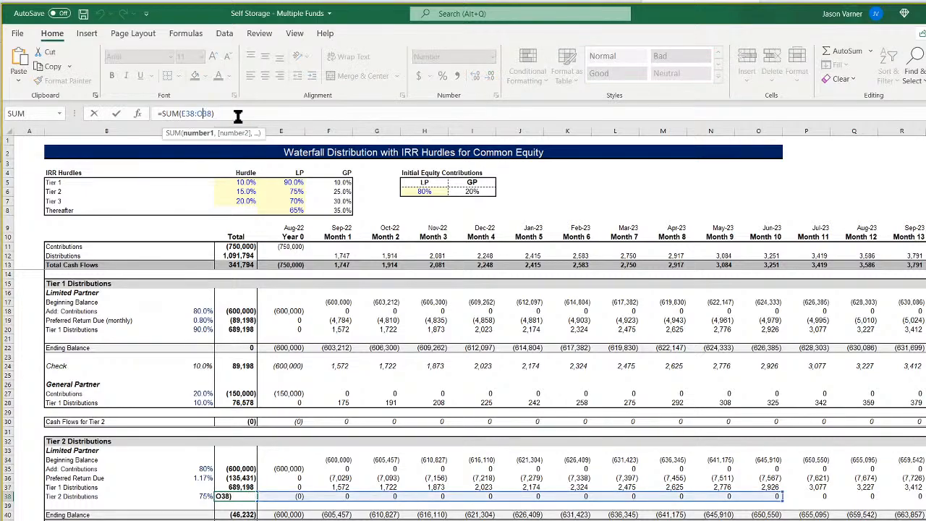
key("BackSpace")
type("du")
key("Return")
Extend the Tier 2 Check total in D42 and the General Partner Tier 2 Distributions total in D45 to sum through column DU.
key("Down")
key("Down")
key("Down")
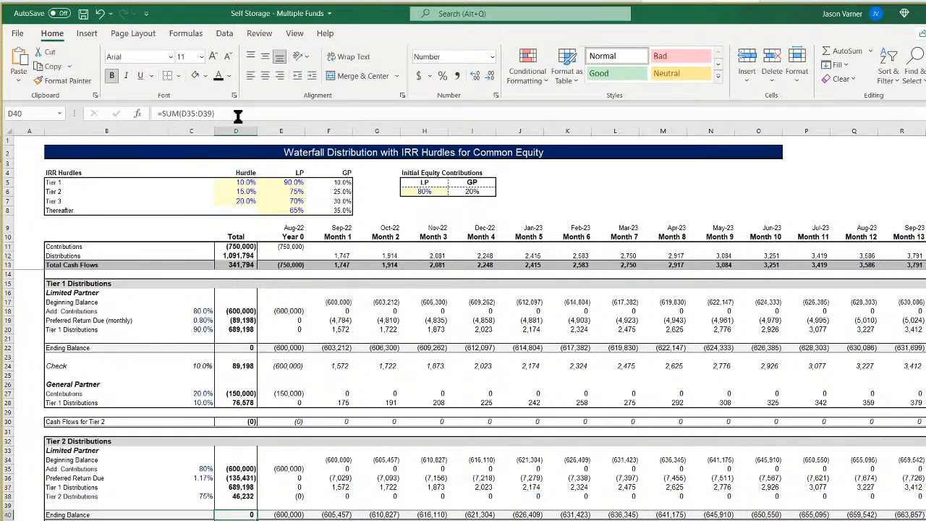
left_click(204, 113)
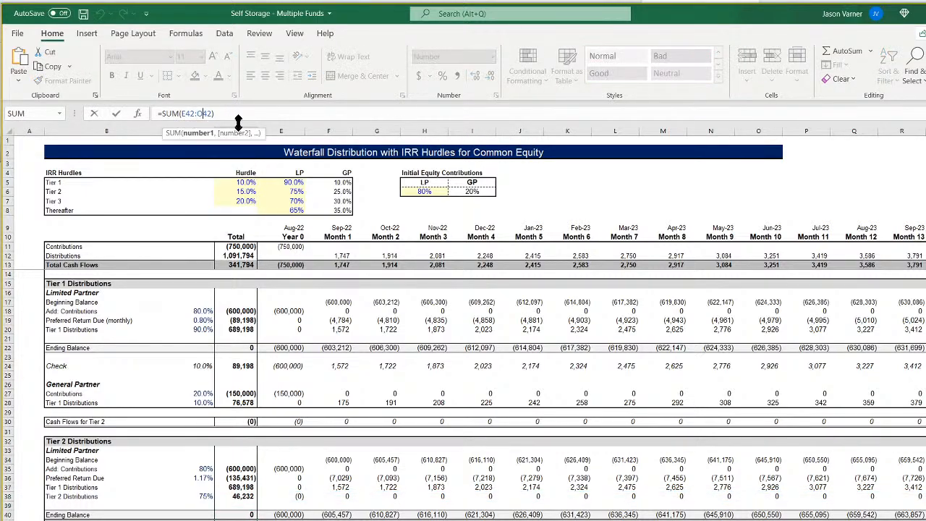
key("BackSpace")
type("du")
key("Return")
key("Down")
key("Down")
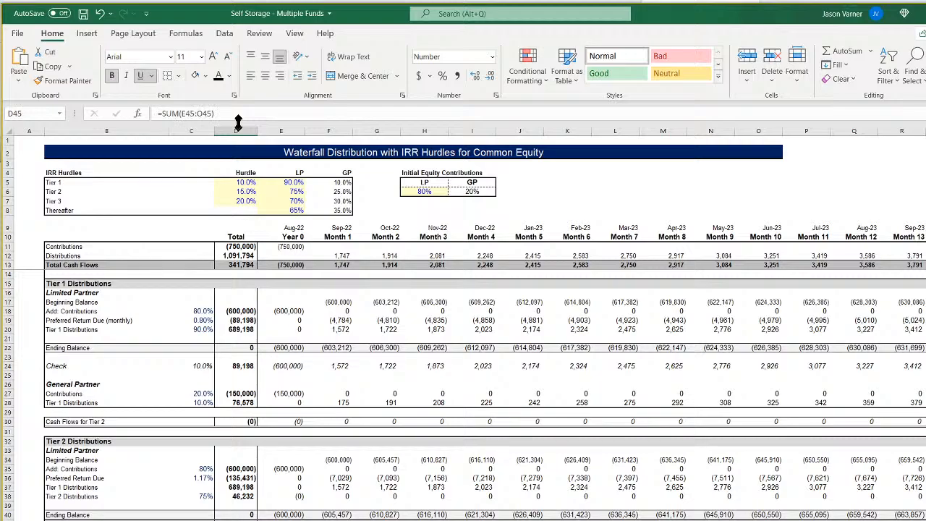
left_click(200, 113)
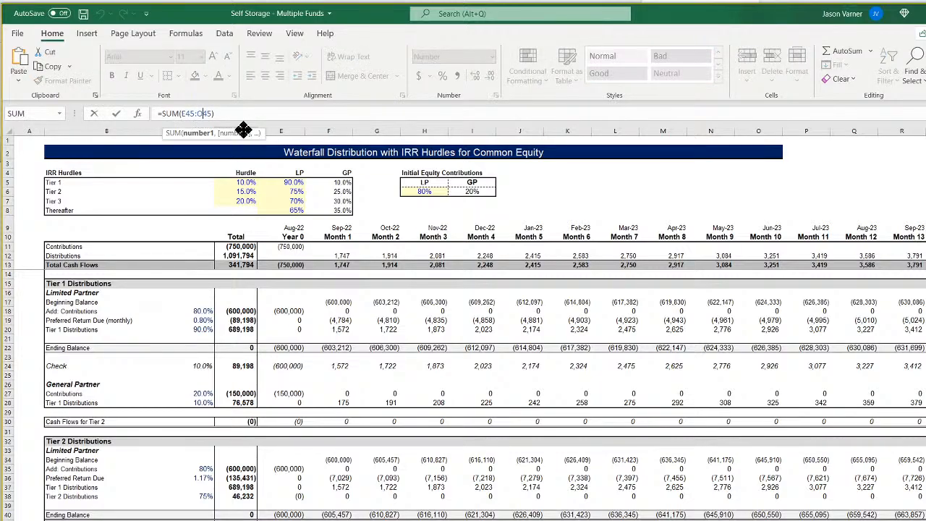
key("Return")
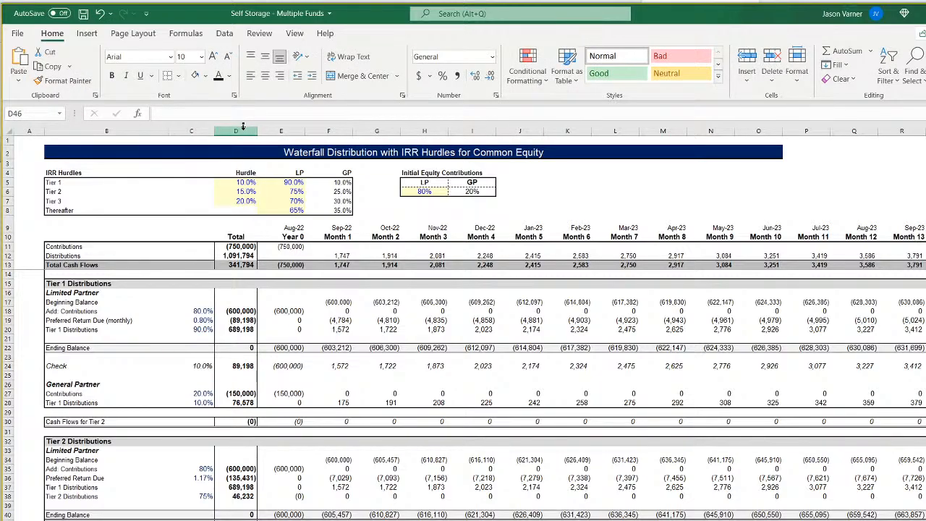
Extend the Tier 3 contributions and preferred return totals in D52 and D53 to sum from column E through column DU.
scroll(295, 317, "down", 7)
left_click(237, 423)
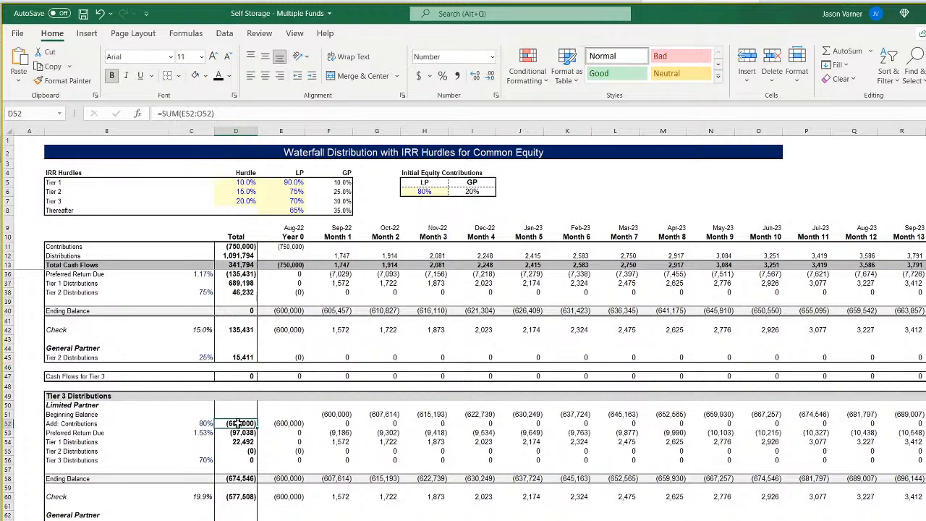
left_click(206, 114)
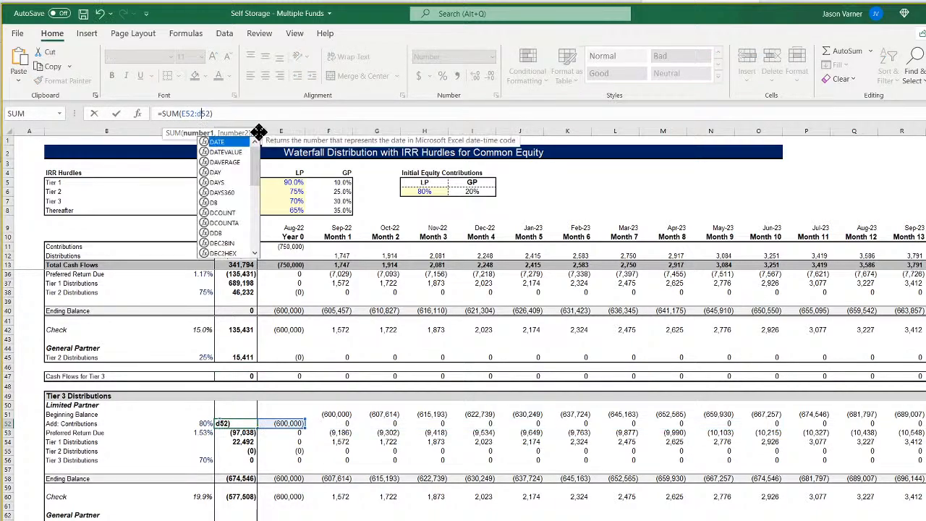
key("Return")
left_click(204, 113)
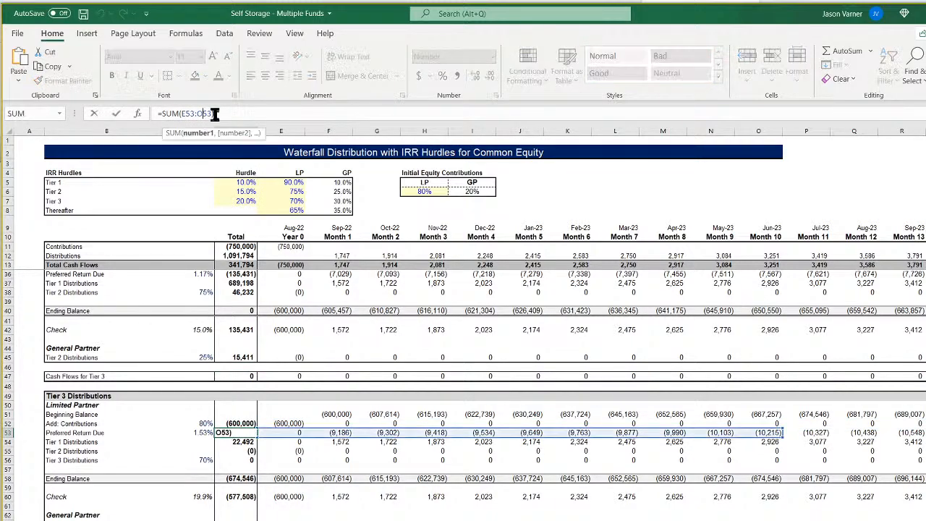
key("BackSpace")
type("d")
key("Return")
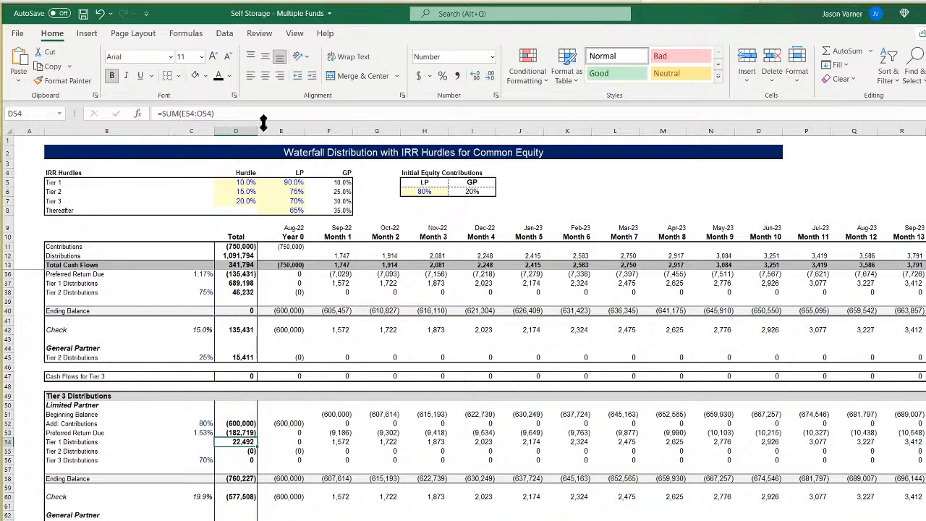
Extend the Limited Partner distribution totals of Tier 3 in D54, D55 and D56 to sum through column DU.
left_click(203, 113)
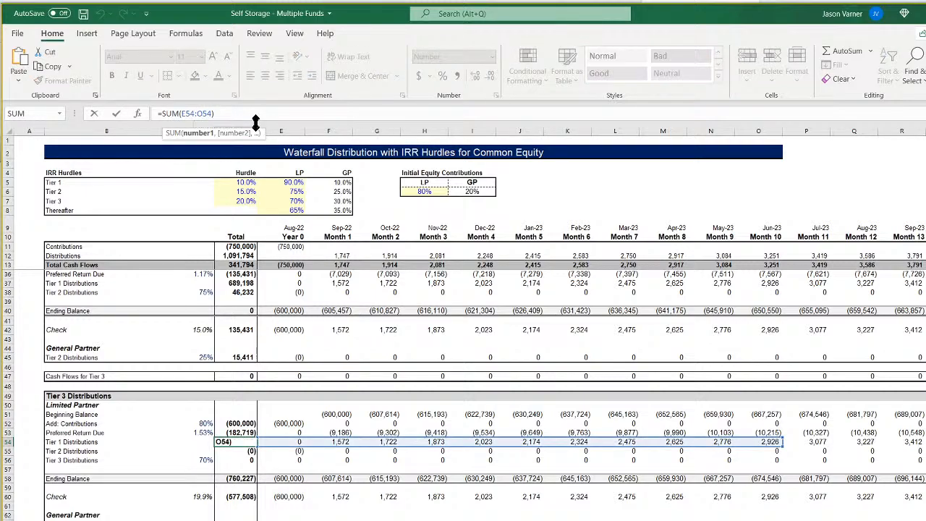
key("BackSpace")
type("du")
key("Return")
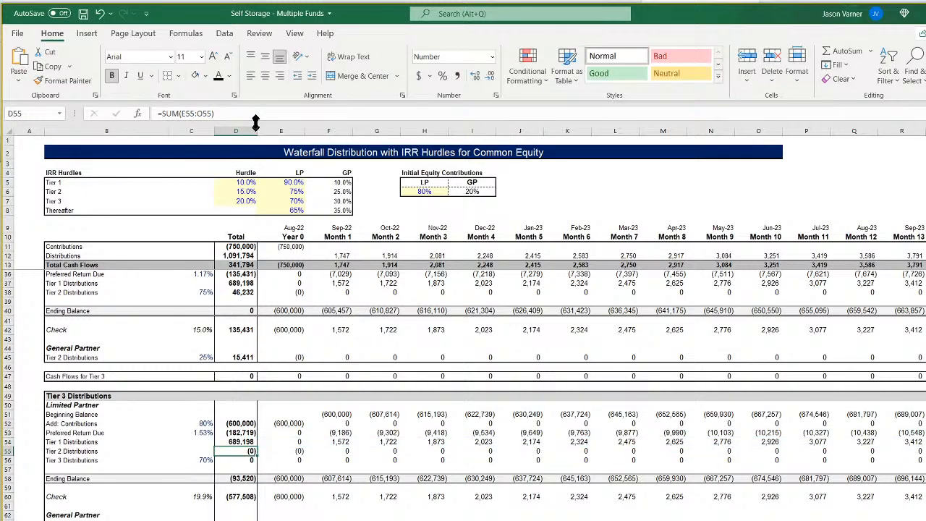
left_click(209, 113)
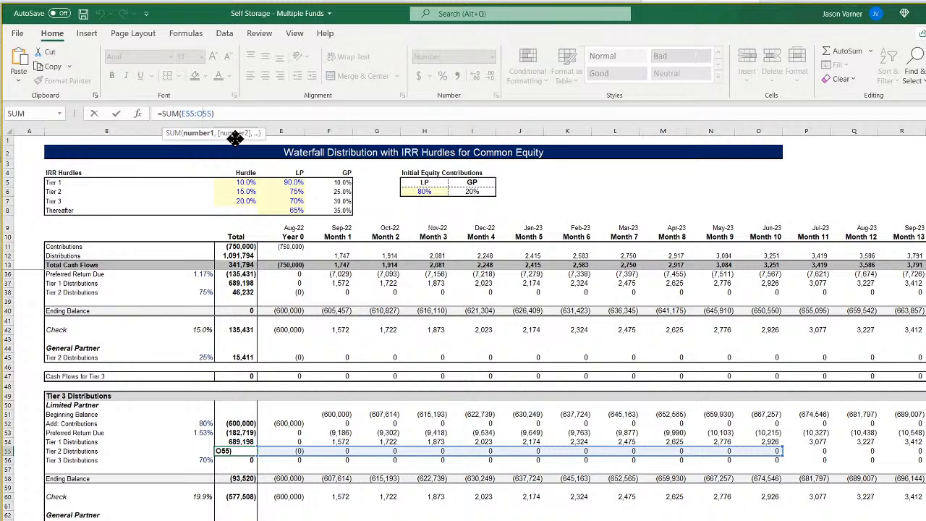
key("Return")
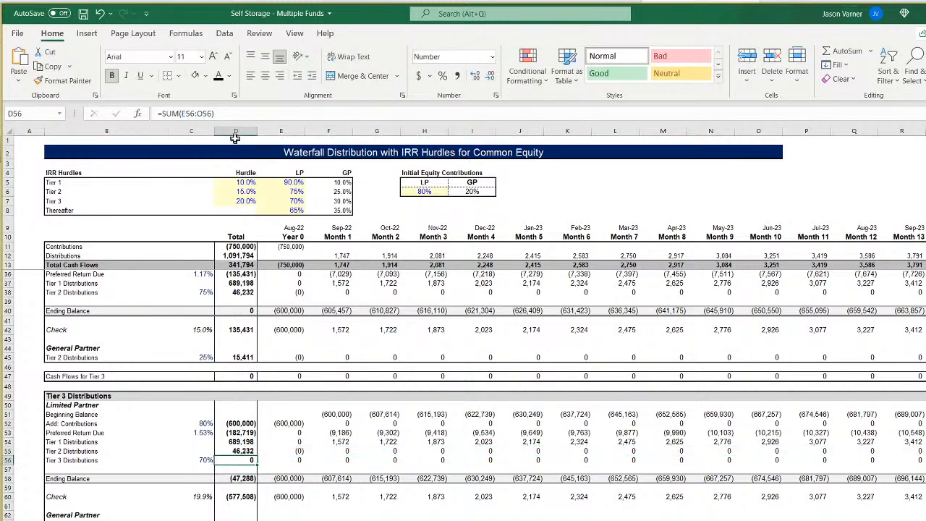
left_click(204, 113)
key("BackSpace")
type("DU")
key("Return")
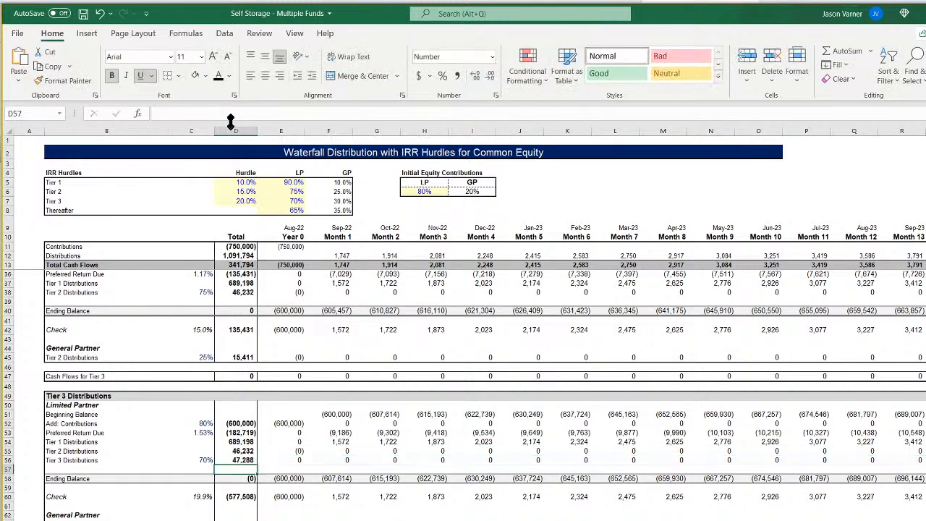
Check the Tier 3 ending balance total in D58, and extend the Tier 3 Check total in D60 to sum through column DU.
left_click(244, 480)
left_click(242, 496)
left_click(204, 114)
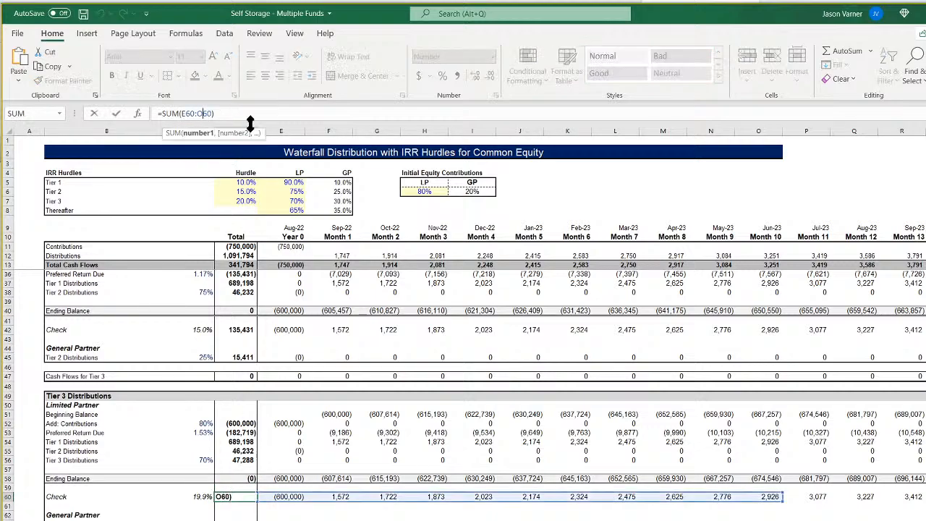
key("BackSpace")
type("du")
key("Return")
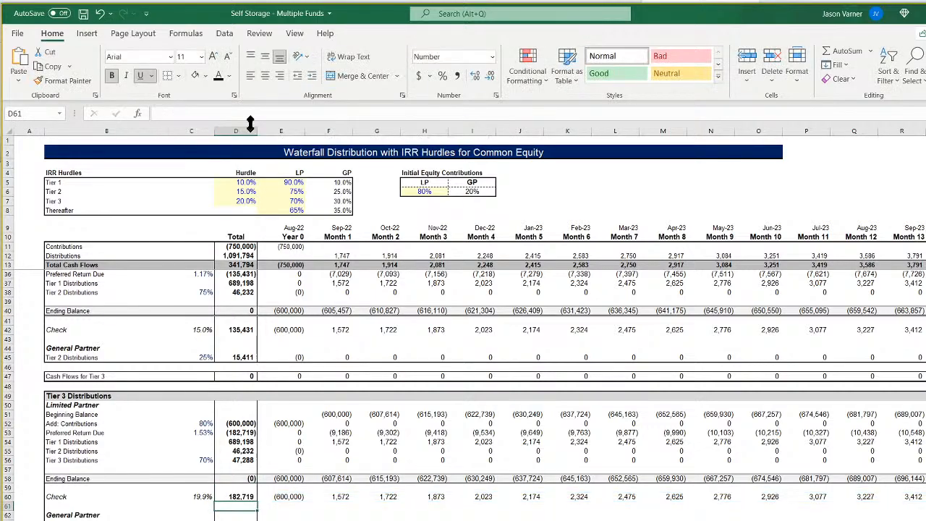
Extend the General Partner Tier 3 Distributions total in D63 to sum through column DU.
key("Down")
key("Down")
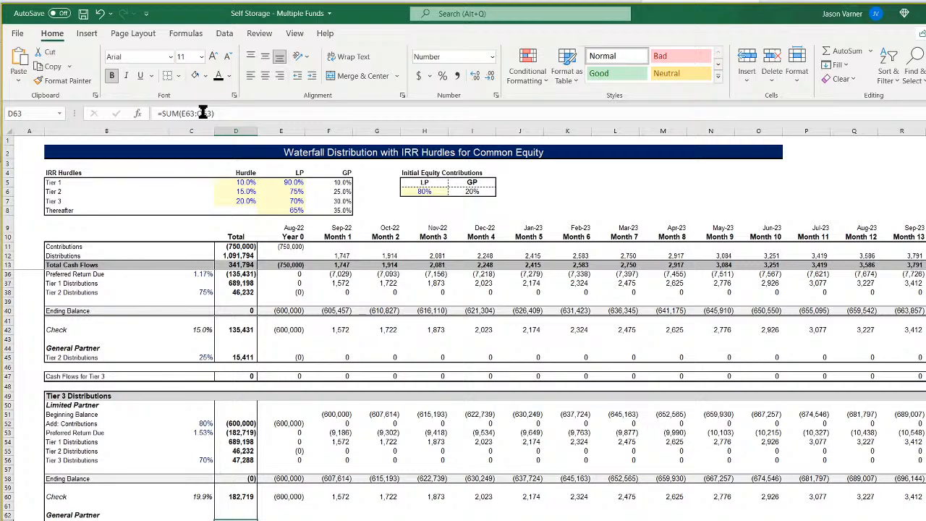
left_click(203, 113)
key("BackSpace")
type("du")
key("Return")
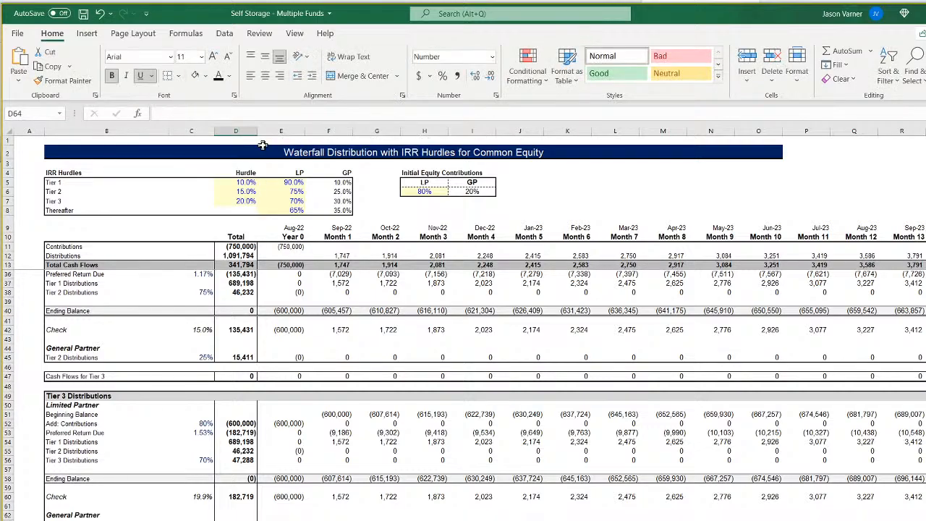
Extend the Cash Flows Thereafter total in D65 to sum from column E through column DU.
scroll(311, 326, "down", 4)
key("Down")
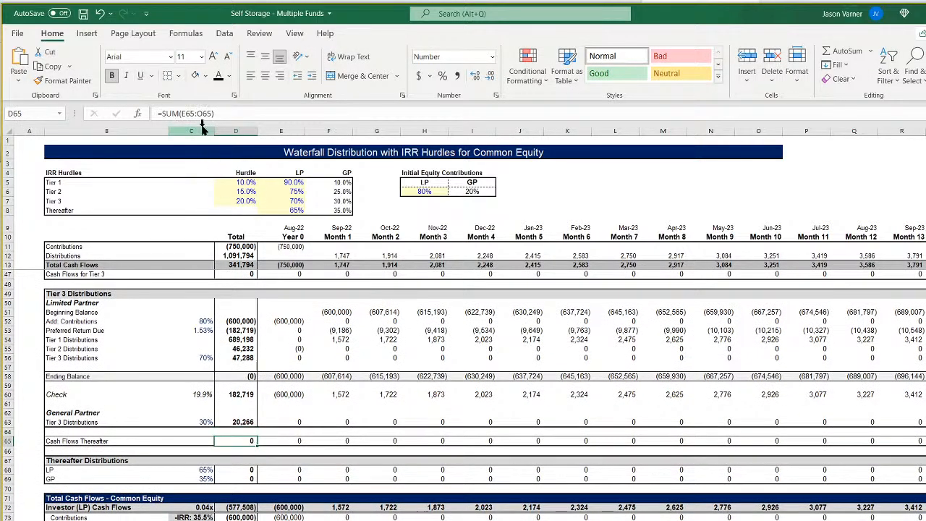
left_click(193, 114)
key("BackSpace")
type("du")
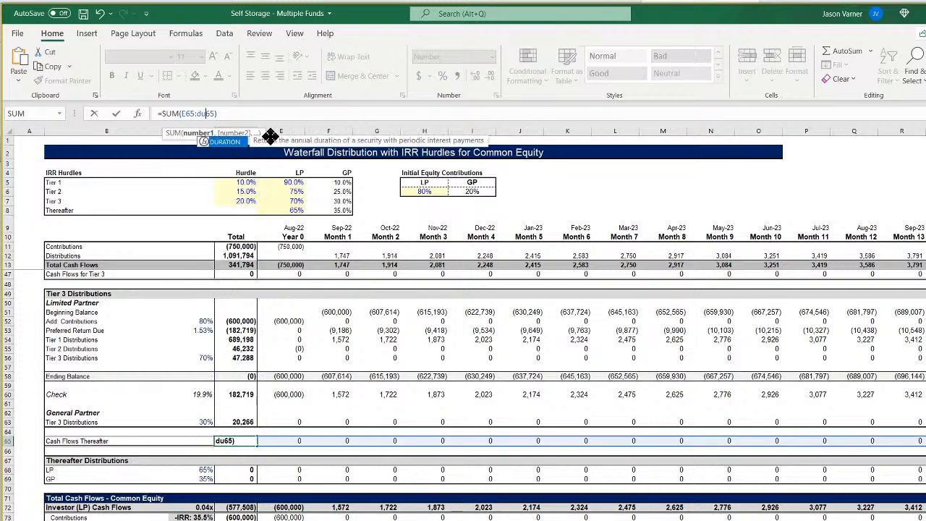
key("Return")
Extend the Thereafter Distributions totals for LP and GP in D68 and D69 to sum through column DU.
scroll(247, 368, "down", 4)
left_click(247, 369)
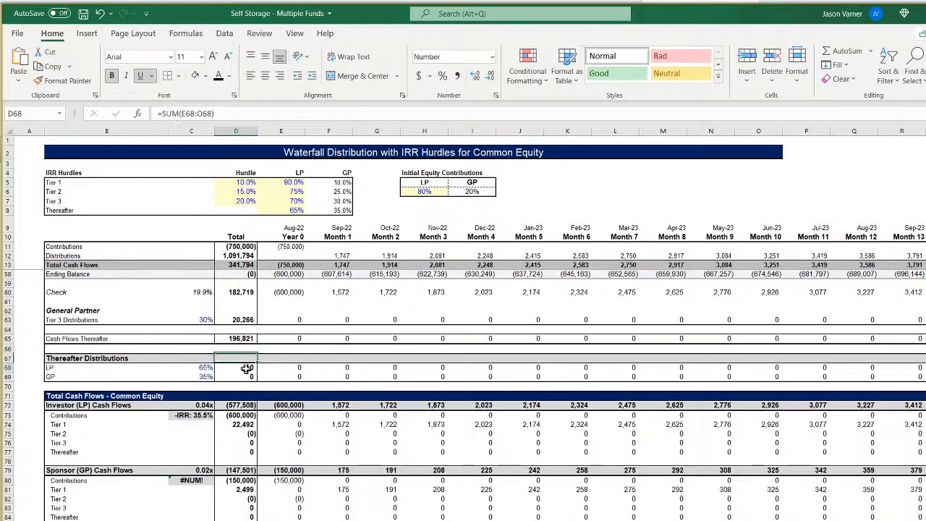
left_click(205, 113)
key("BackSpace")
type("du")
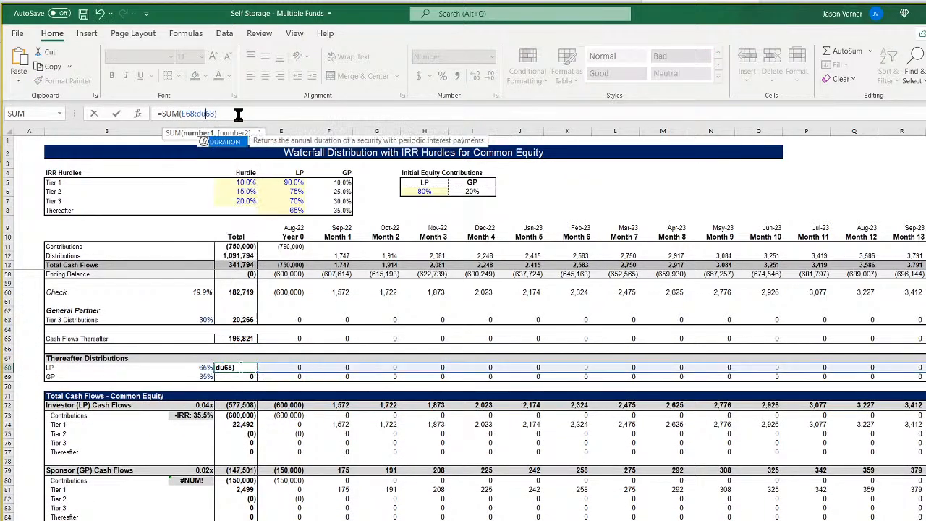
key("Return")
left_click(201, 113)
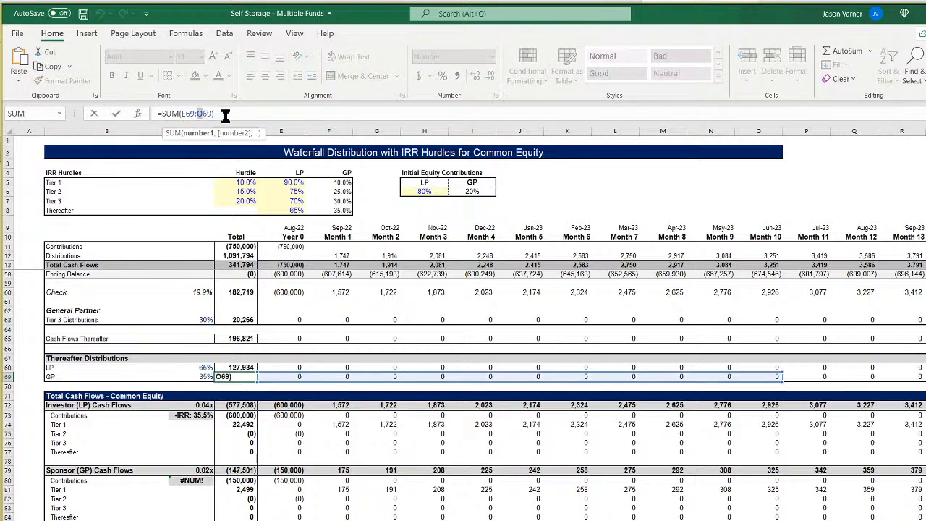
key("BackSpace")
type("du")
key("Return")
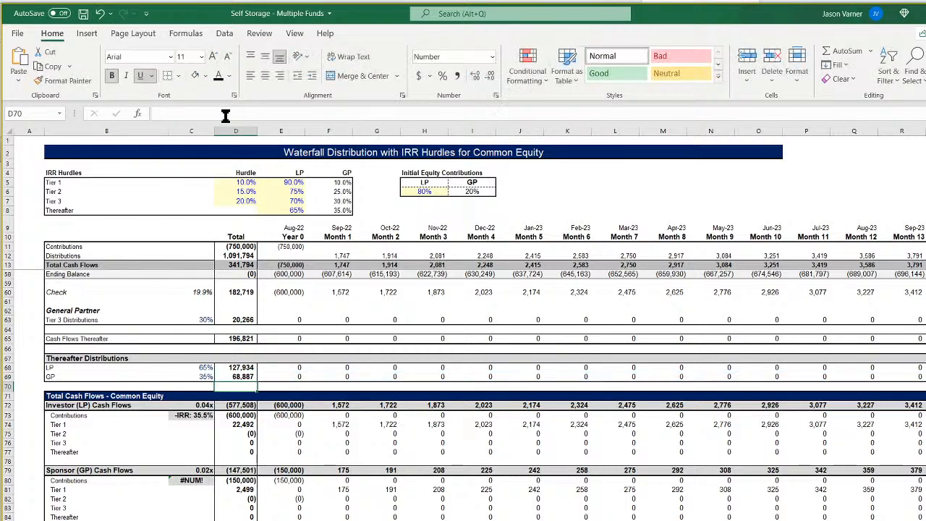
Extend the Investor (LP) Cash Flows total in D72 and its Contributions total in D73 to sum through column DU.
left_click(246, 407)
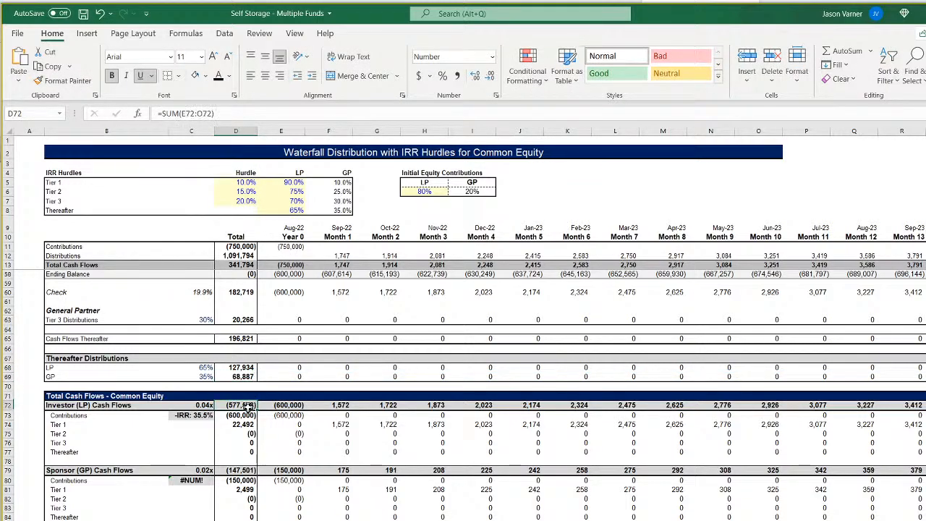
left_click(189, 113)
key("BackSpace")
type("du")
key("Return")
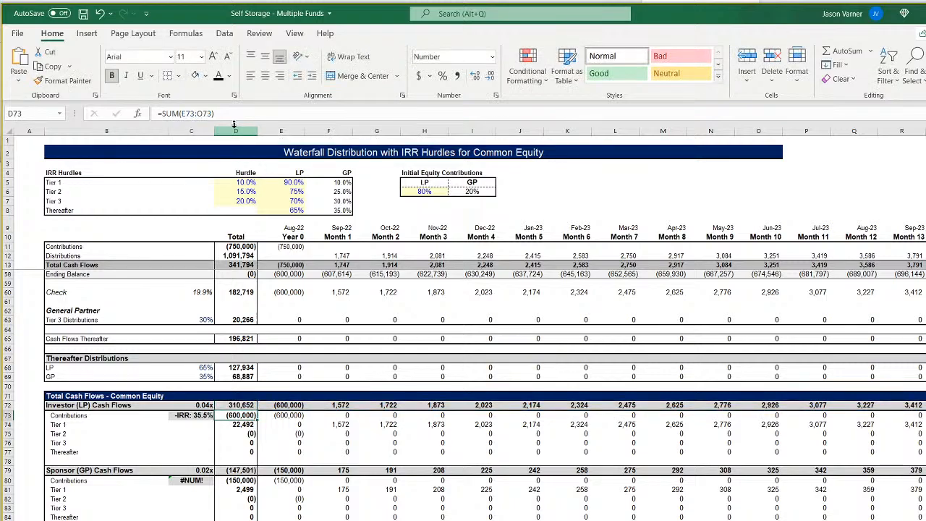
left_click(202, 114)
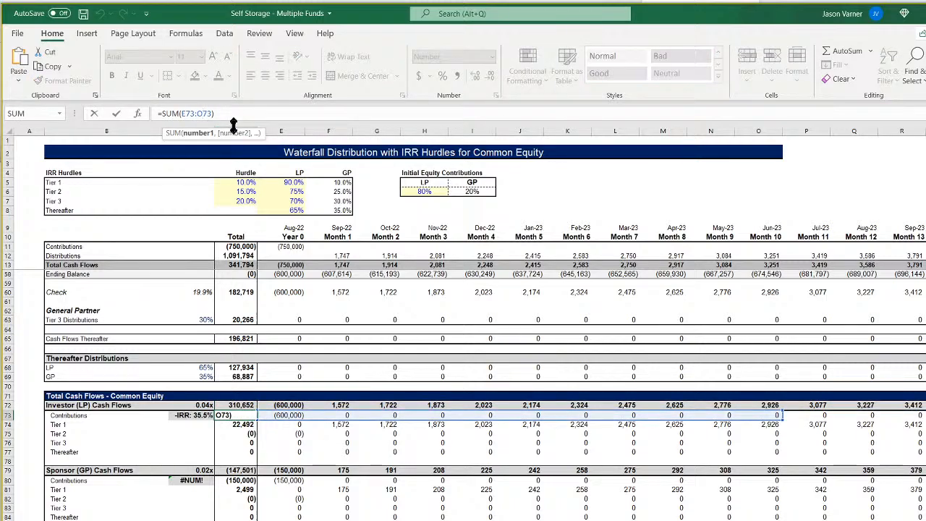
key("BackSpace")
type("du")
key("Return")
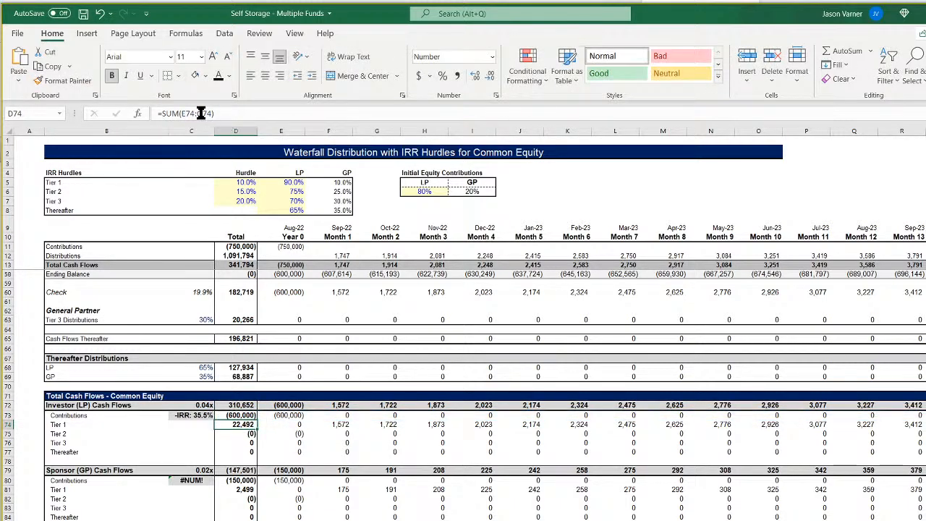
Extend the Investor Tier 1 and Tier 2 totals in D74 and D75 through column DU, and fill the formula down to D77.
left_click(201, 114)
key("BackSpace")
type("du")
key("Return")
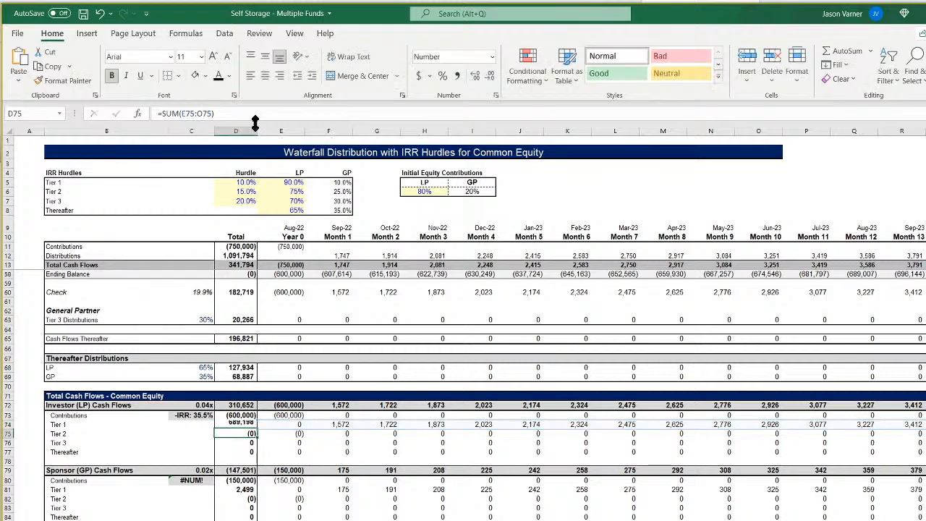
left_click(205, 113)
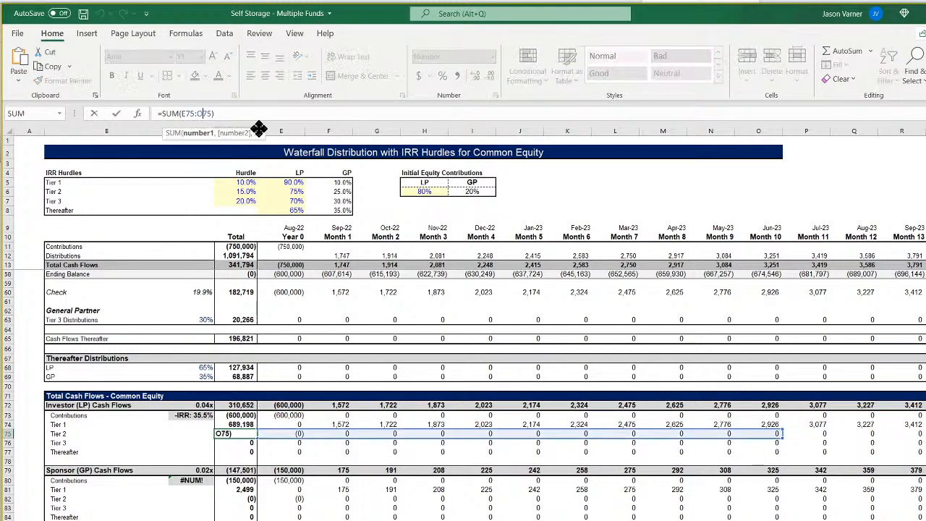
key("BackSpace")
type("du")
key("Return")
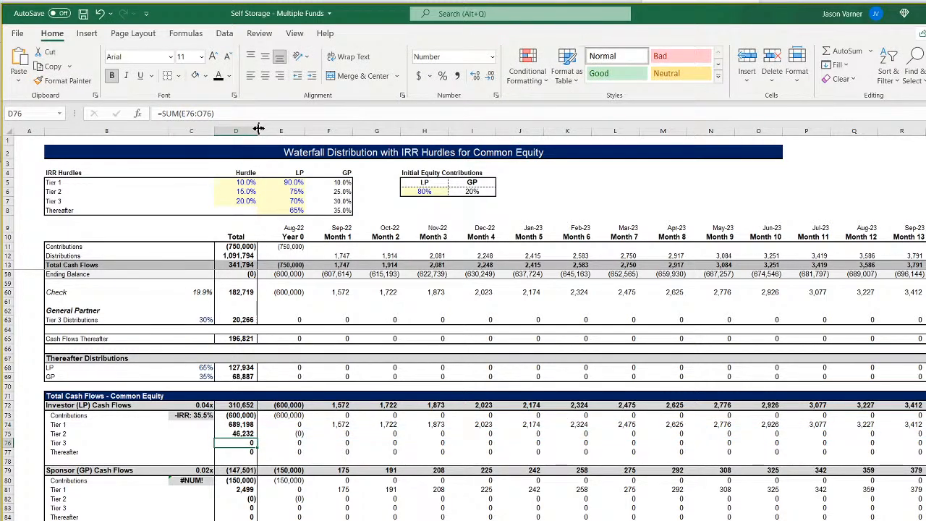
left_click(250, 434)
left_click_drag(257, 438, 256, 456)
Extend the Sponsor (GP) Cash Flows total in D79 and its Contributions total in D80 to sum through column DU.
left_click(244, 471)
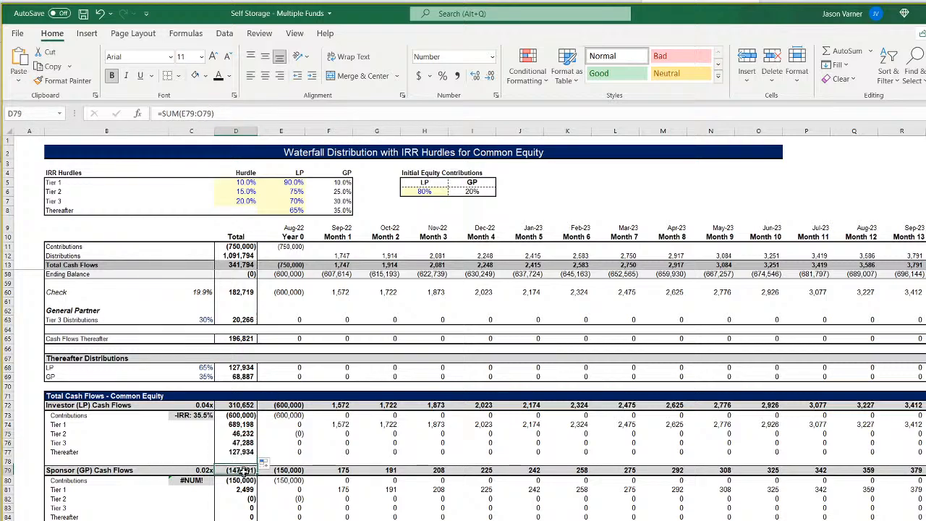
left_click(204, 114)
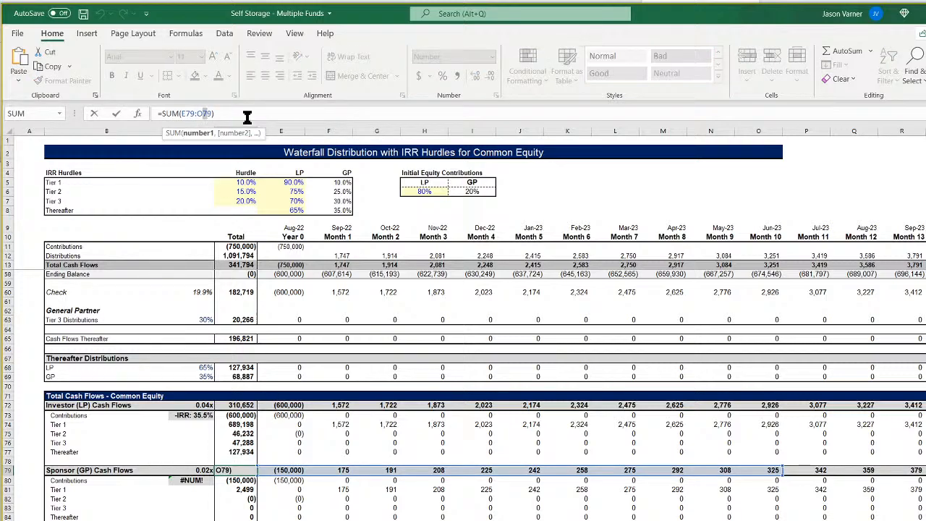
key("BackSpace")
type("w")
key("Return")
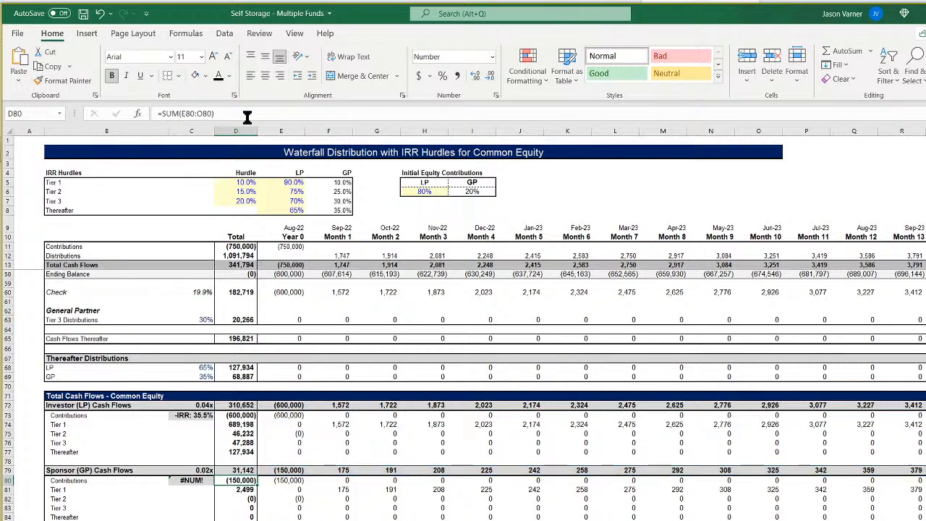
left_click(205, 113)
key("BackSpace")
type("d")
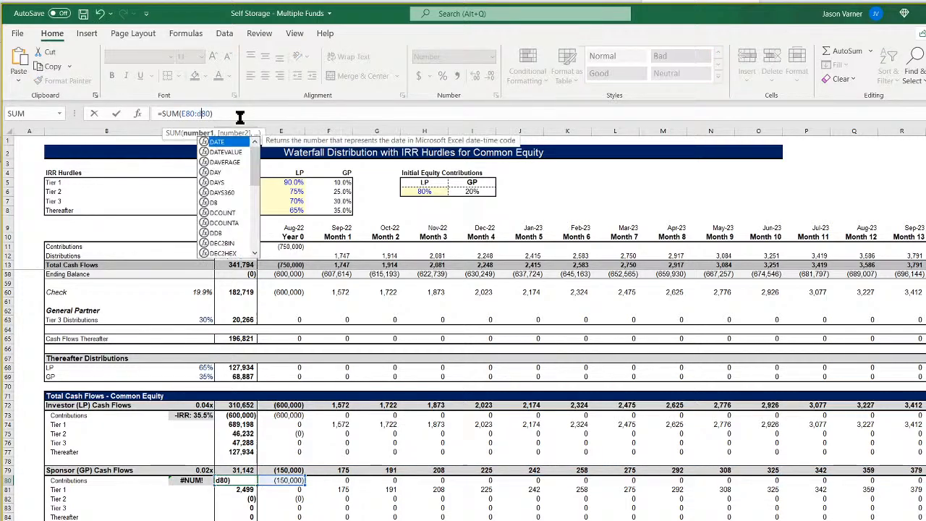
key("BackSpace")
type("w")
key("Return")
Extend the Sponsor Tier 1 total in D81 to sum through column DU, and fill the formula down to D83.
left_click(206, 113)
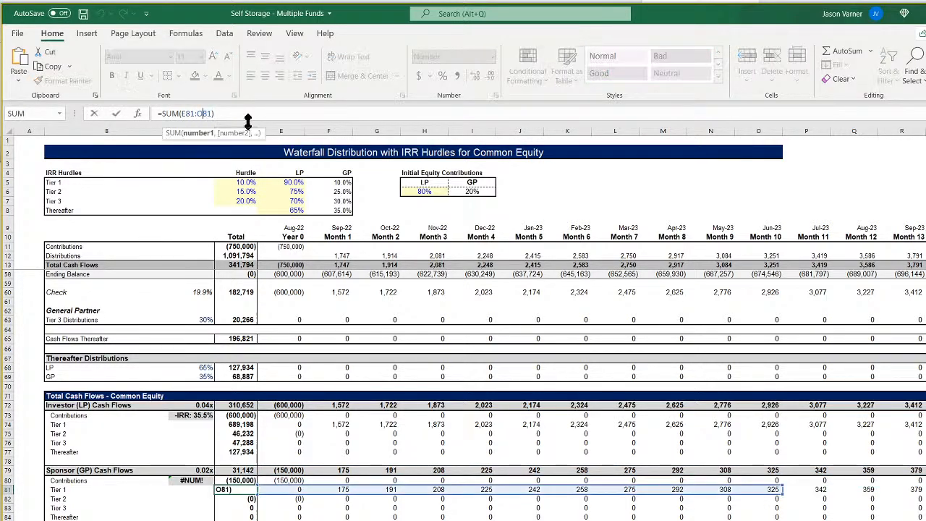
key("ctrl+shift+Right")
key("Return")
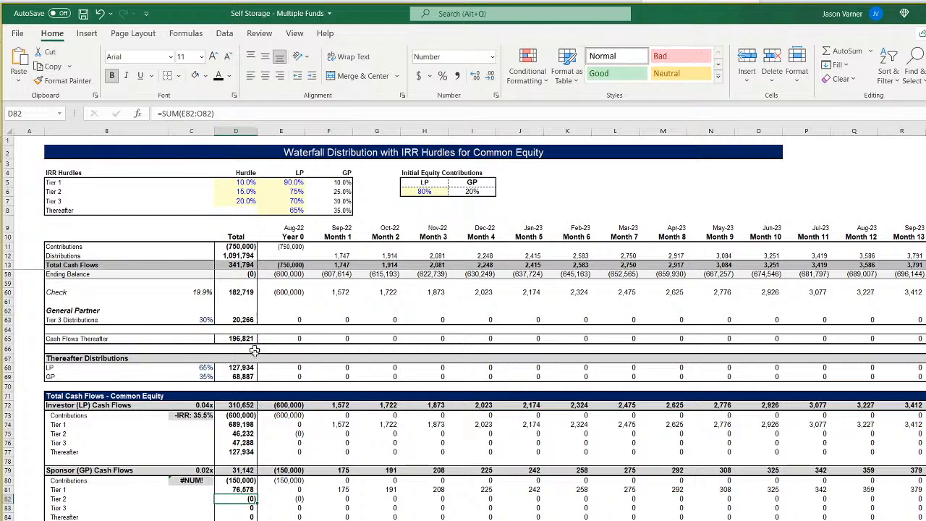
left_click(248, 490)
left_click_drag(258, 494, 248, 512)
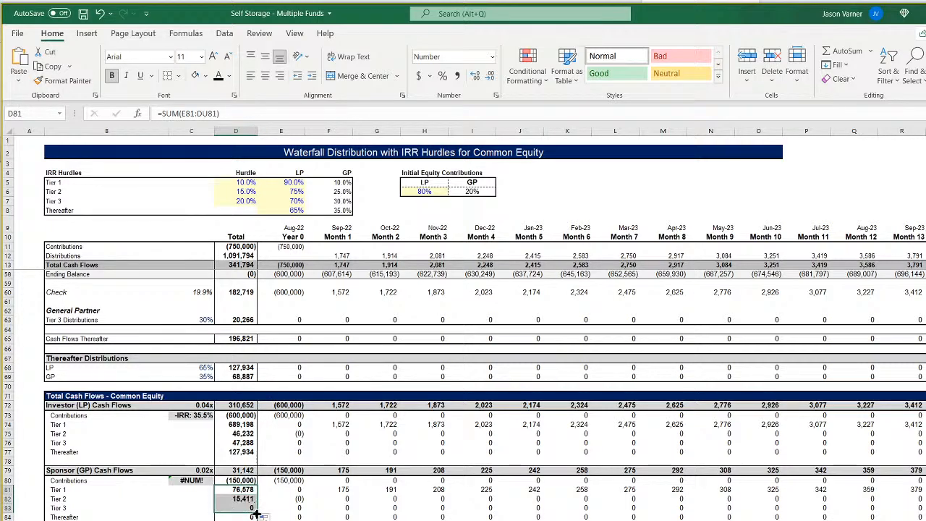
Extend the Sponsor Thereafter total in D84 to sum through column DU, and save the workbook.
left_click(246, 517)
left_click(213, 114)
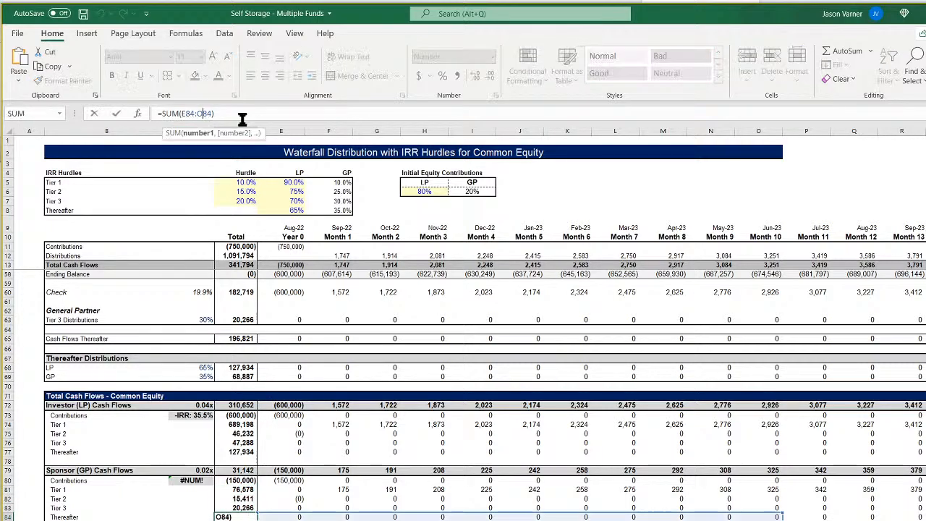
key("ctrl+shift+Right")
key("Return")
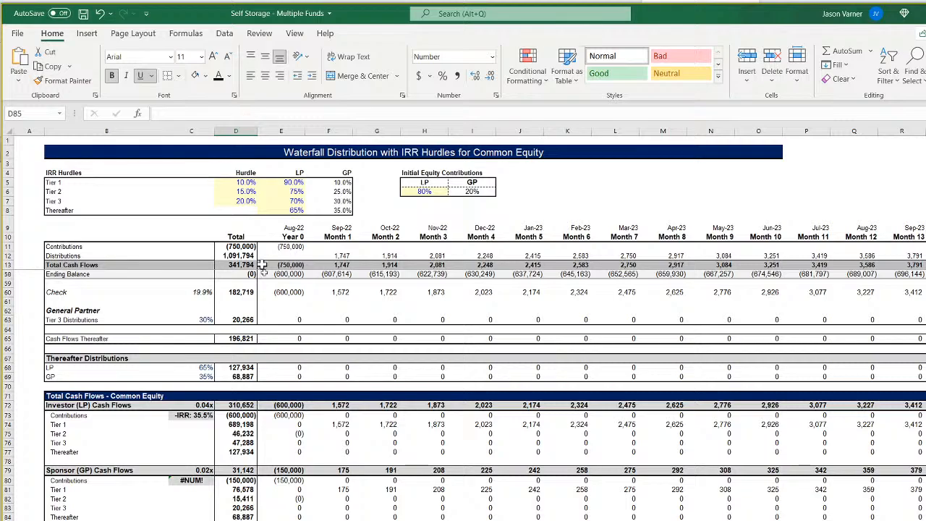
left_click(83, 13)
Review the waterfall's Total column and inspect the Investor IRR formula in C73.
scroll(274, 411, "up", 15)
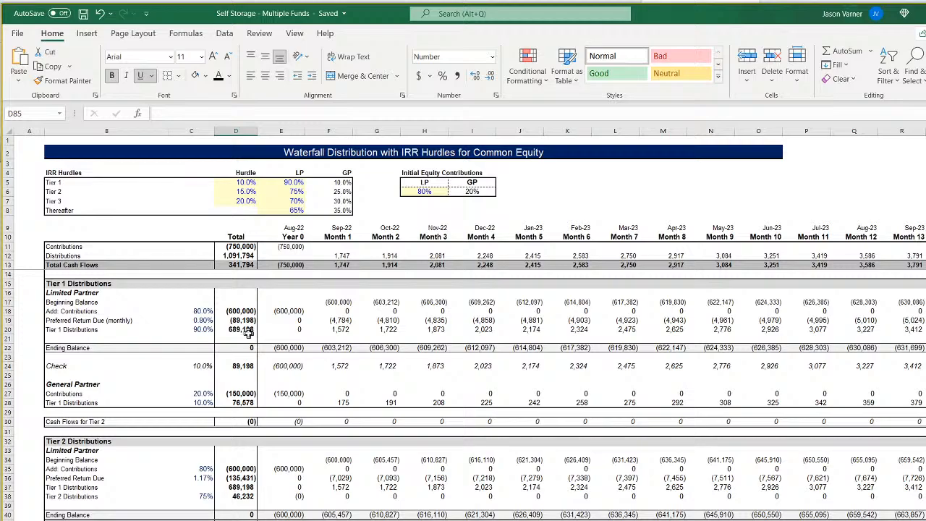
scroll(248, 331, "down", 15)
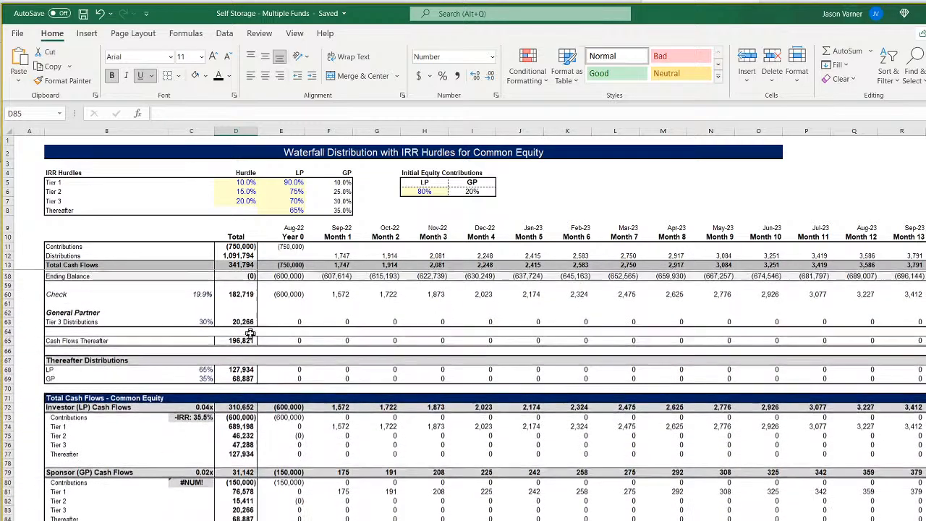
left_click(202, 415)
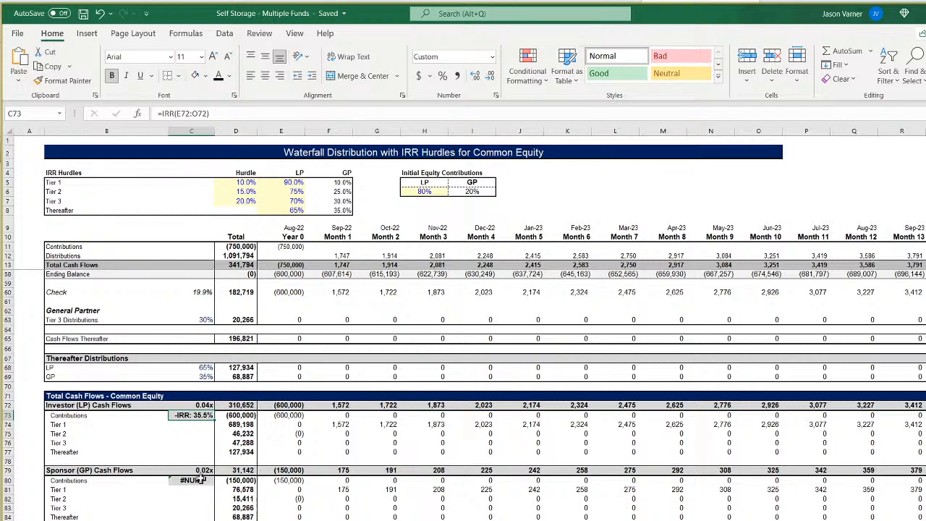
double_click(194, 416)
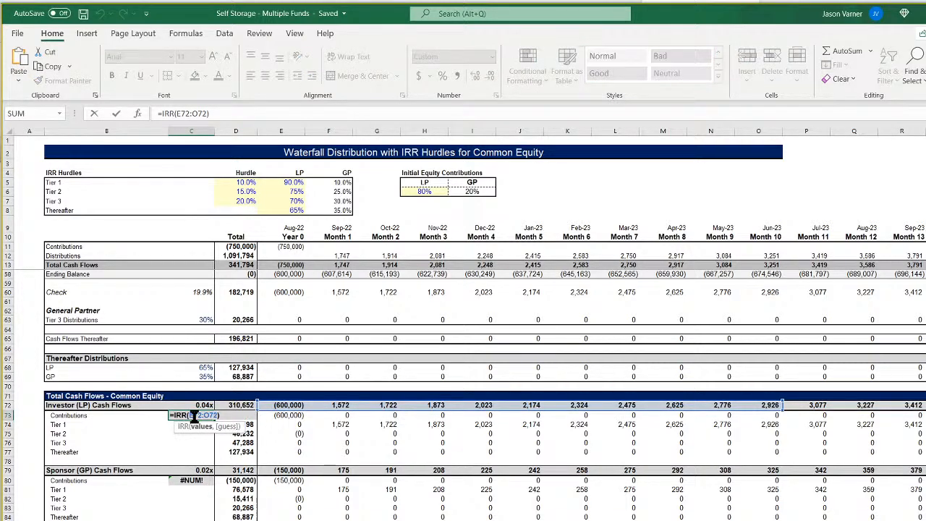
key("Return")
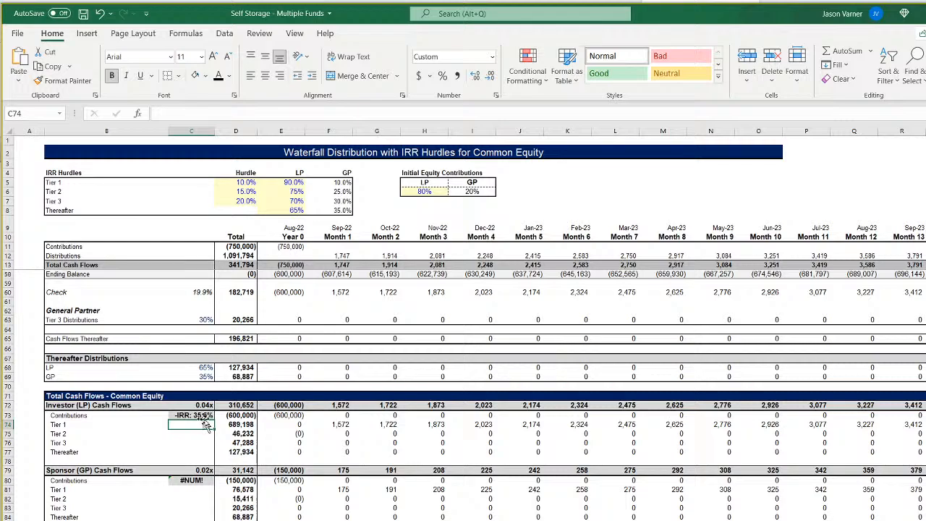
Copy the text of the XIRR formula from the Tier 3 Check cell C60.
scroll(194, 416, "up", 3)
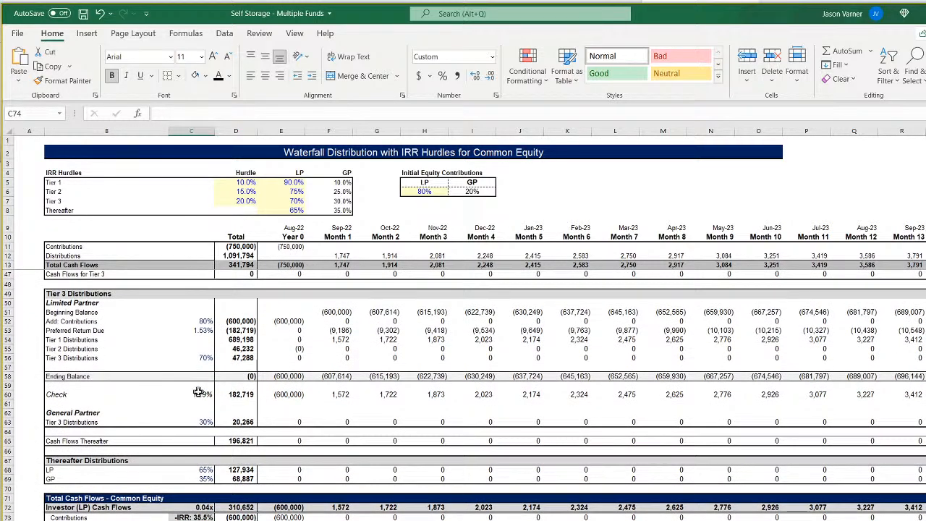
left_click(198, 392)
left_click(278, 113)
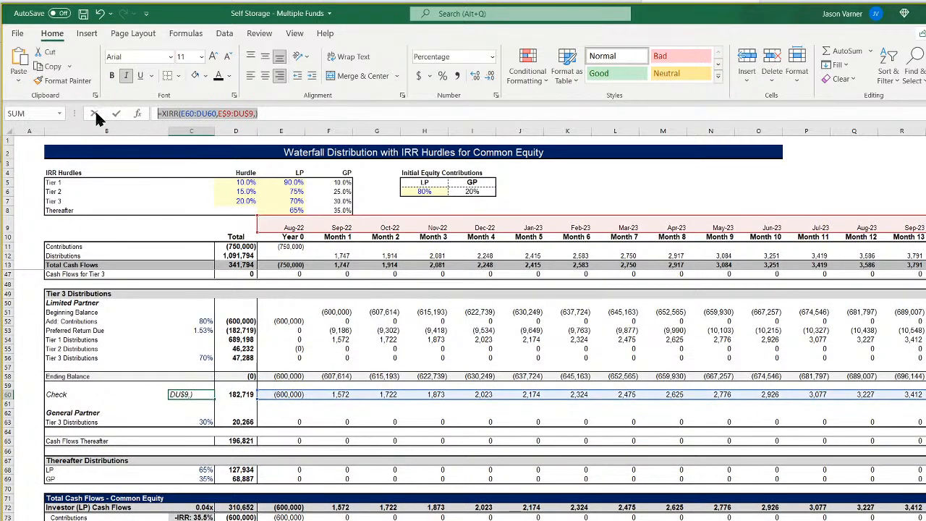
right_click(186, 114)
left_click(206, 138)
key("Return")
Replace the Investor IRR formula in C73 with the copied XIRR, pointing its values to E72:DU72 and keeping the dates E$9:DU$9.
scroll(224, 406, "down", 4)
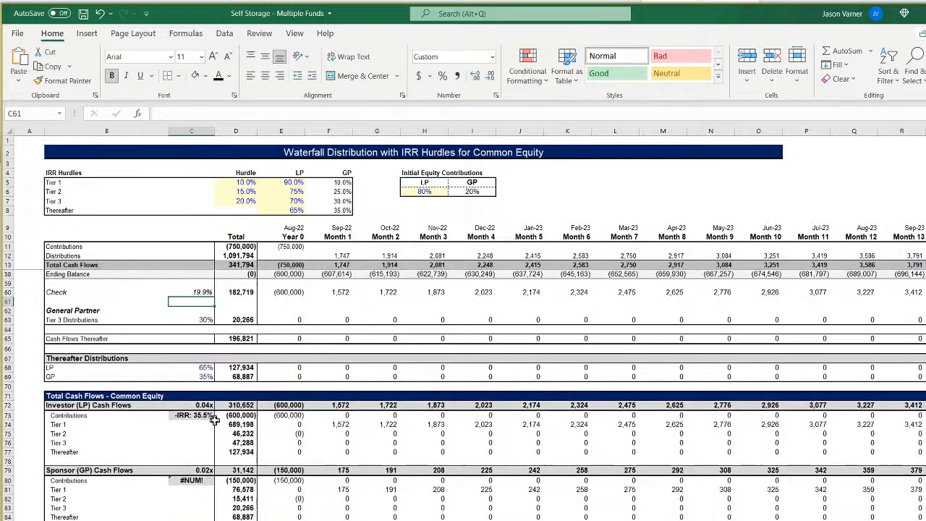
left_click(214, 419)
left_click_drag(210, 114, 156, 113)
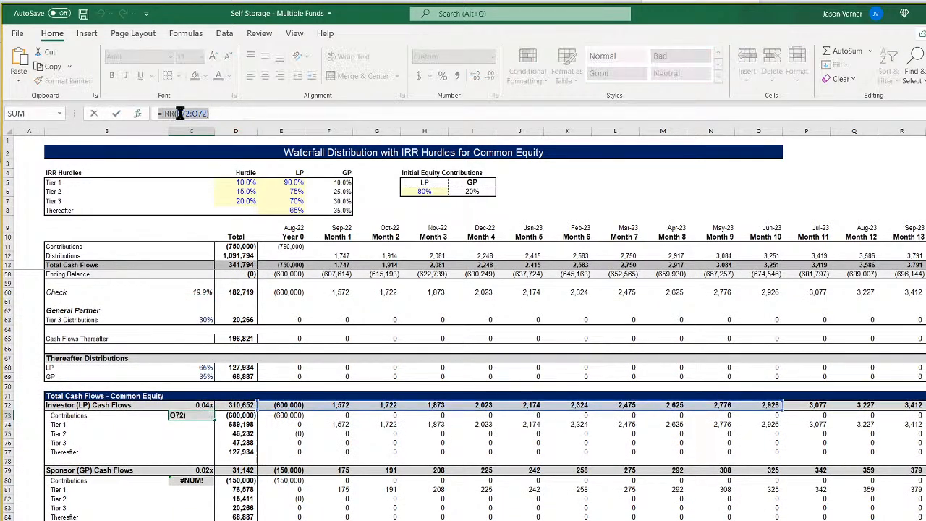
right_click(180, 114)
left_click(210, 173)
left_click_drag(322, 297, 307, 412)
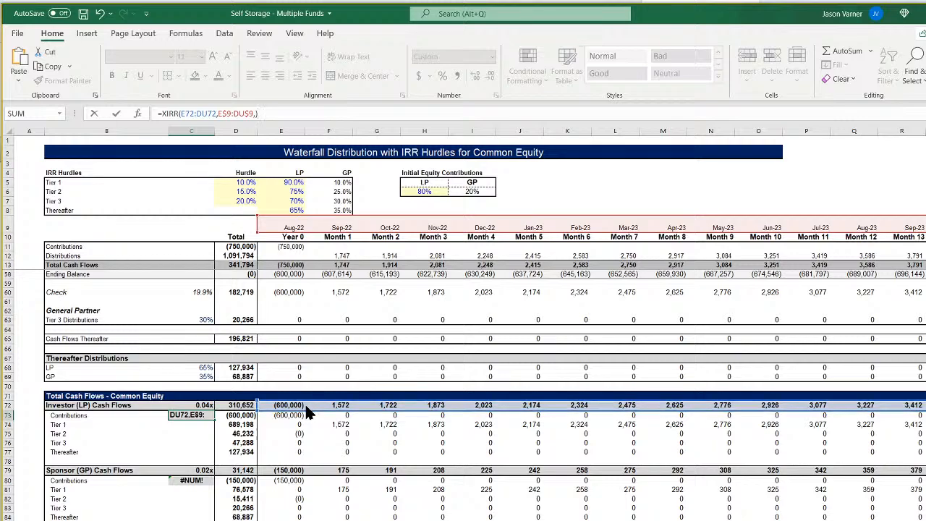
key("Return")
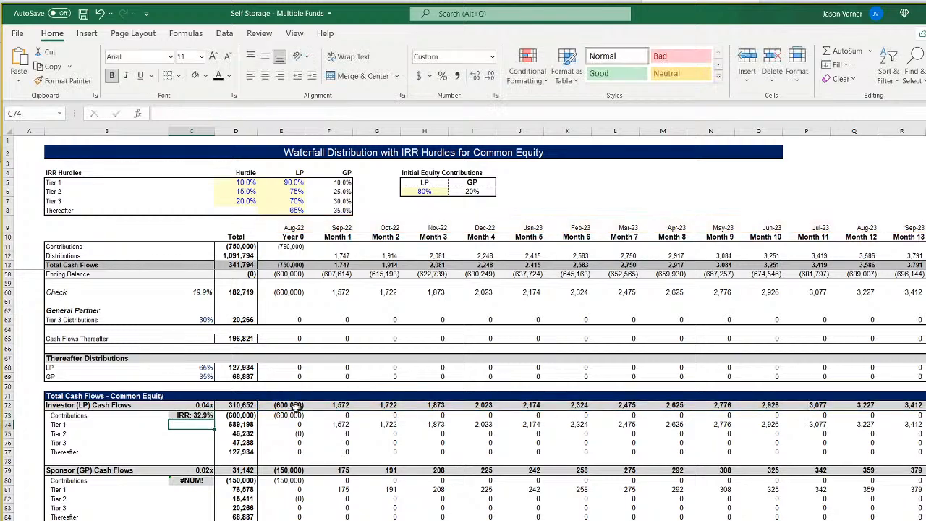
Inspect the Sponsor IRR formula in C80, and copy the text of the XIRR formula from the Investor IRR cell C73.
left_click(194, 474)
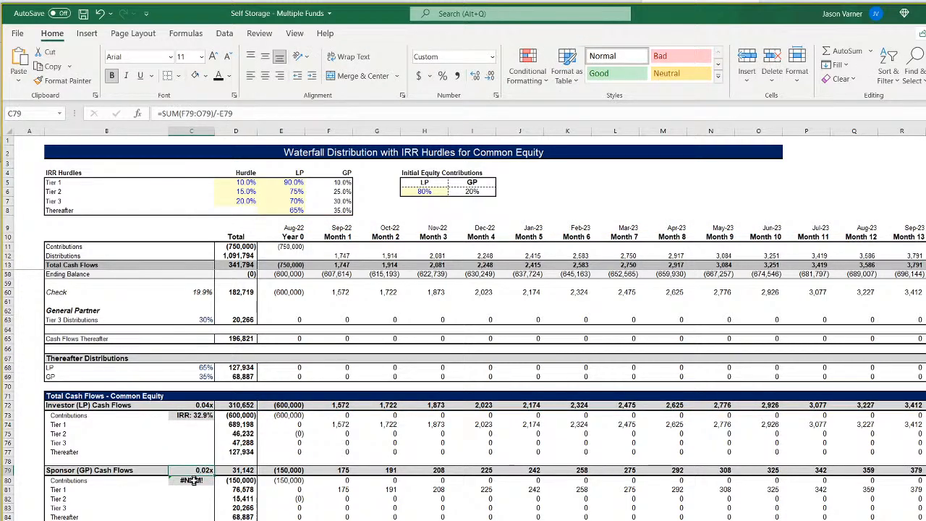
double_click(191, 481)
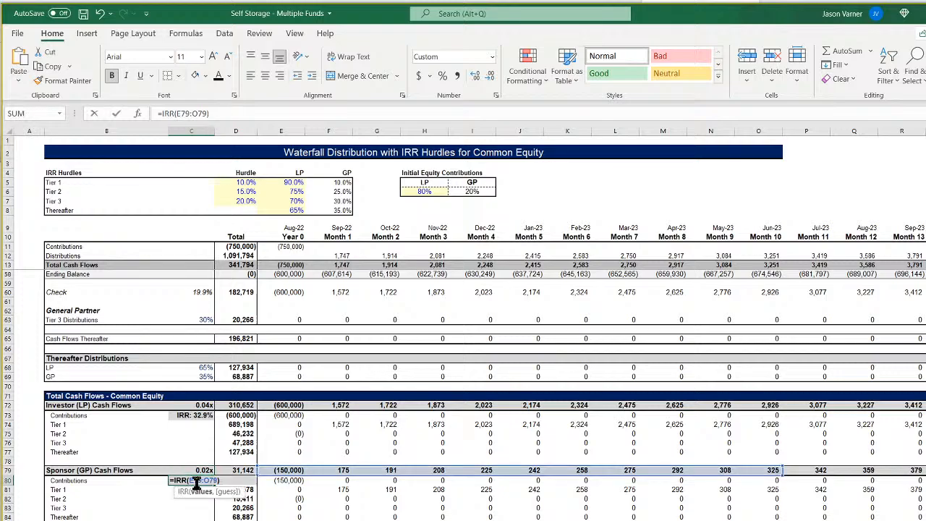
key("Return")
double_click(200, 416)
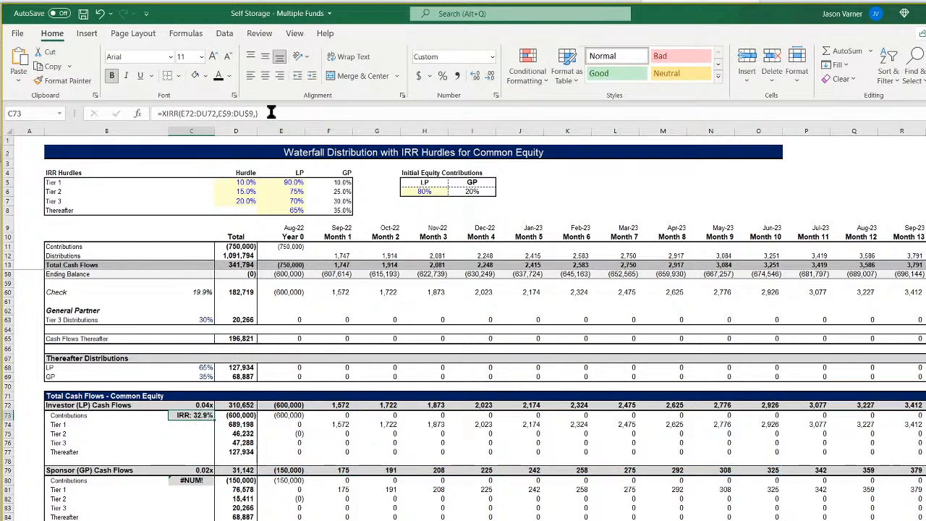
left_click_drag(269, 113, 158, 114)
right_click(190, 119)
left_click(217, 146)
key("Return")
Replace the Sponsor IRR formula in C80 with the copied XIRR, pointing its values to E79:DU79 and keeping the dates E$9:DU$9.
left_click(205, 478)
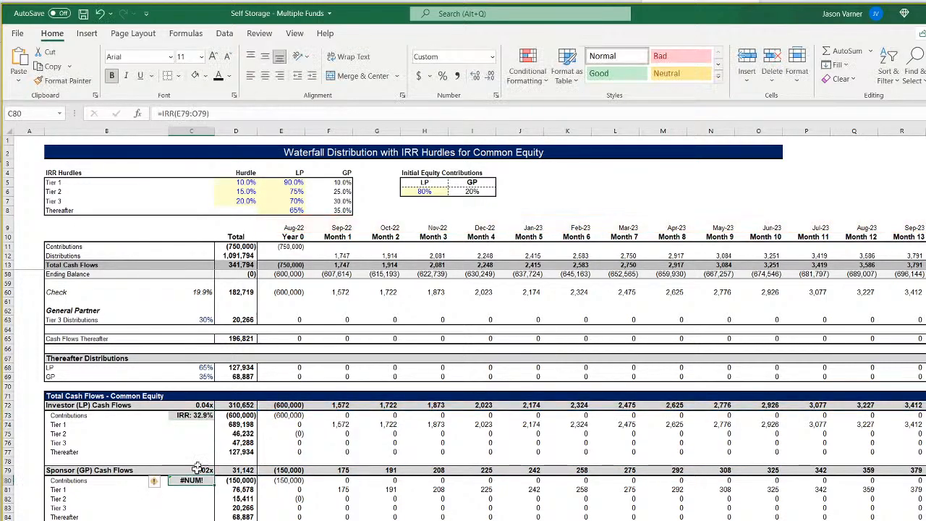
left_click_drag(227, 113, 125, 115)
right_click(172, 114)
left_click(202, 176)
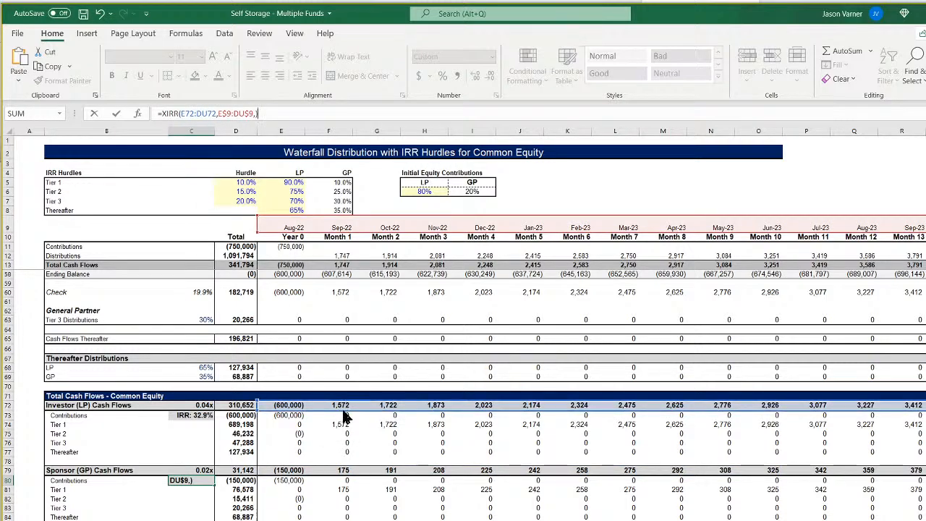
left_click_drag(343, 414, 341, 478)
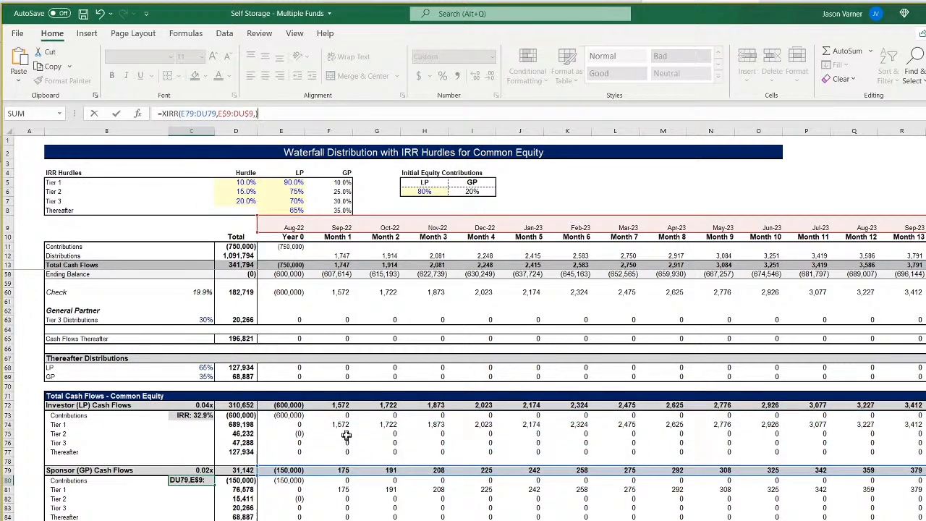
key("Return")
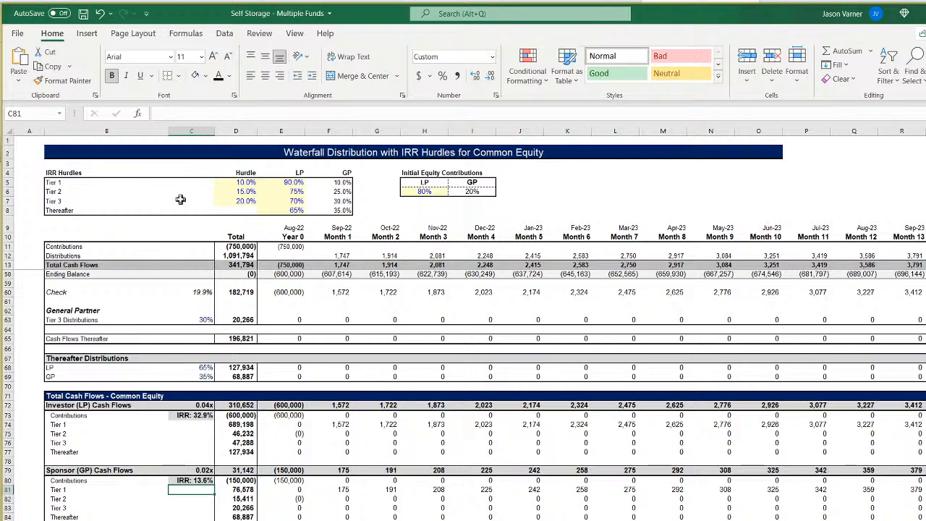
Extend the Sponsor equity multiple in C79 to sum F79:DU79 before dividing by -E79.
left_click(203, 470)
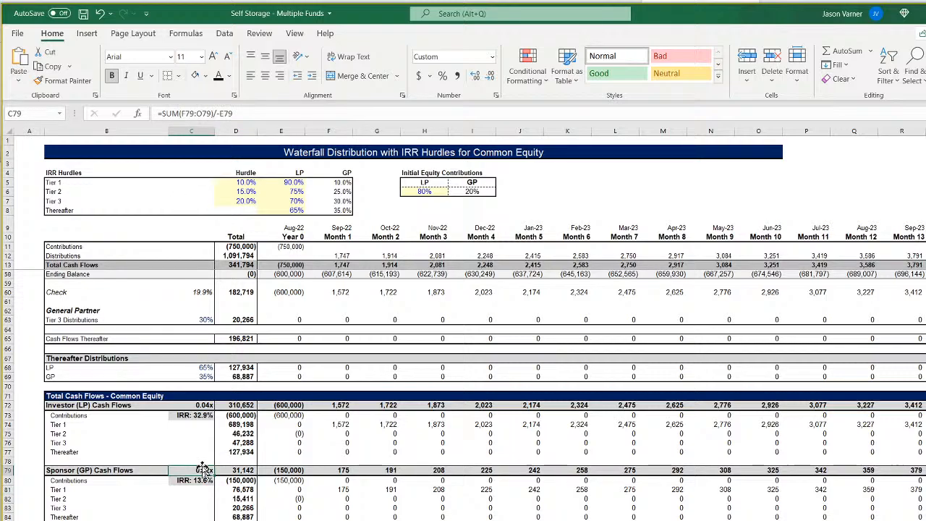
left_click(230, 113)
key("BackSpace")
type("DU")
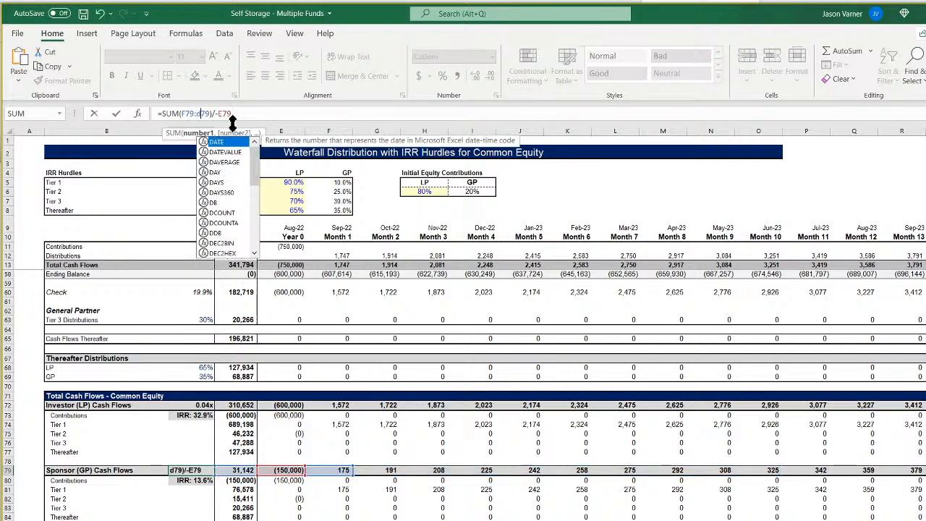
key("Return")
Extend the Investor equity multiple in C72 to sum F72:DU72 before dividing by -E72, and save the workbook.
key("Up")
key("Up")
key("Up")
key("Up")
key("Up")
key("Up")
key("Up")
key("Up")
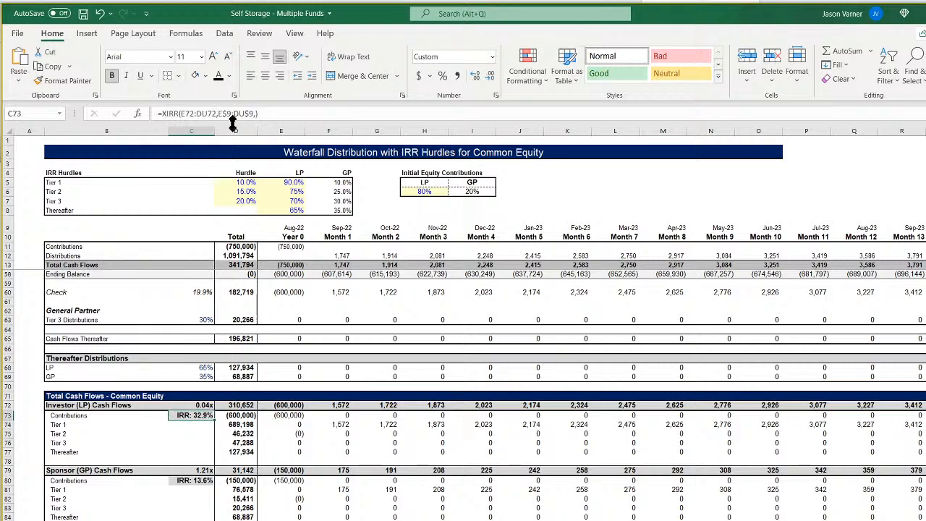
left_click(201, 113)
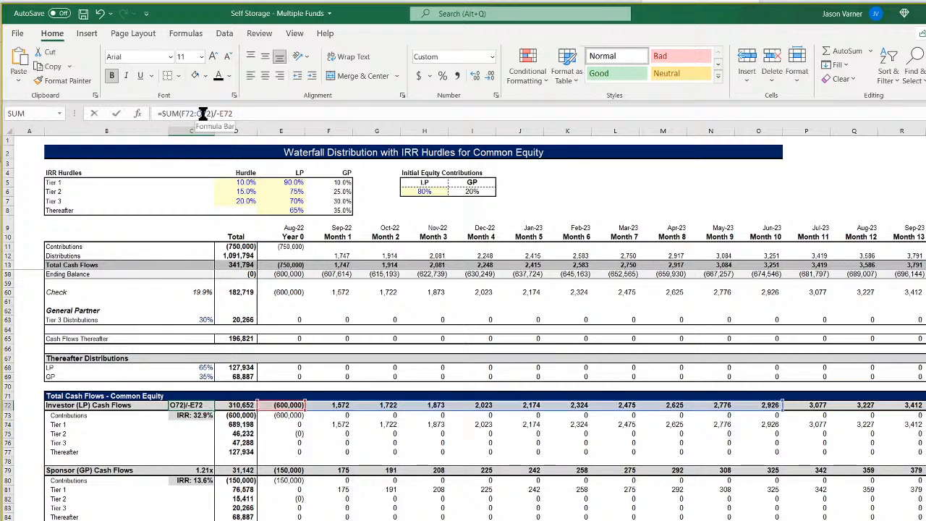
key("BackSpace")
type("DU")
key("Return")
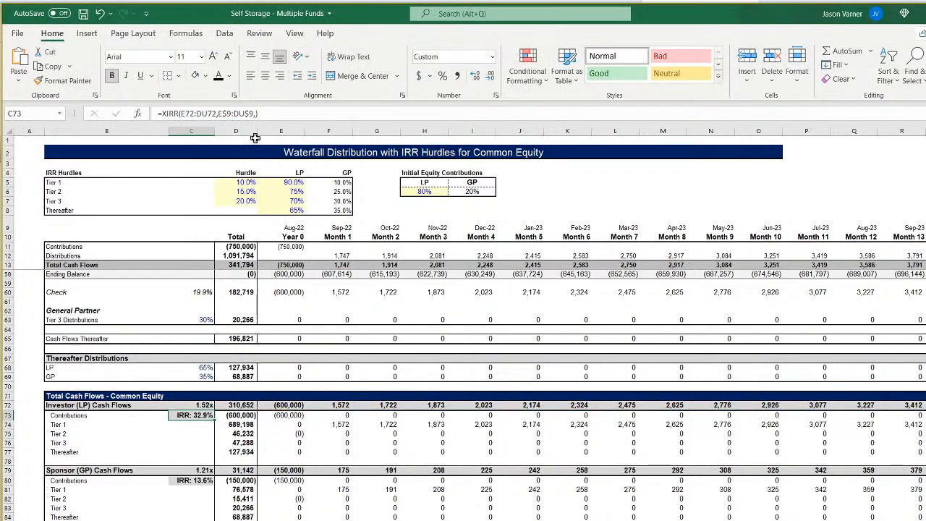
left_click(84, 16)
Review the Investor and Sponsor multiples, XIRR formulas, tier totals and monthly cash flows in the Total Cash Flows section.
left_click(199, 407)
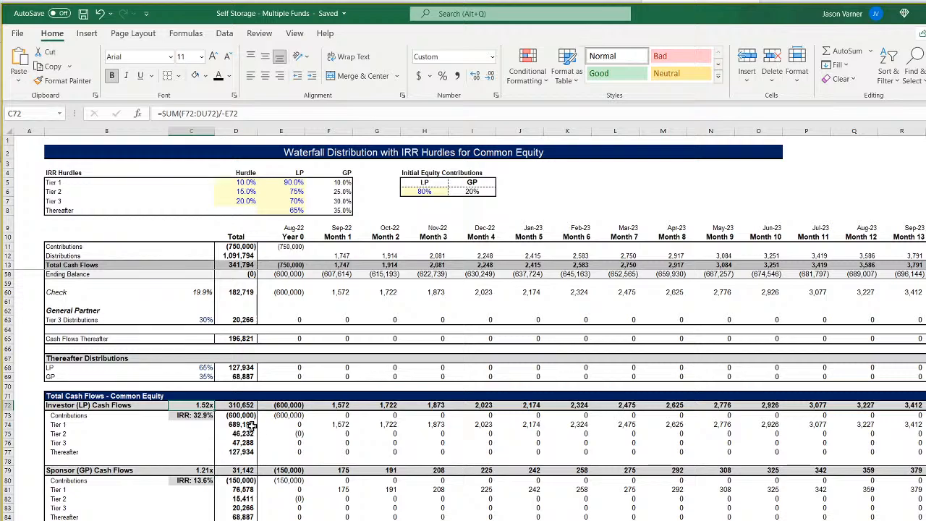
left_click_drag(243, 427, 244, 451)
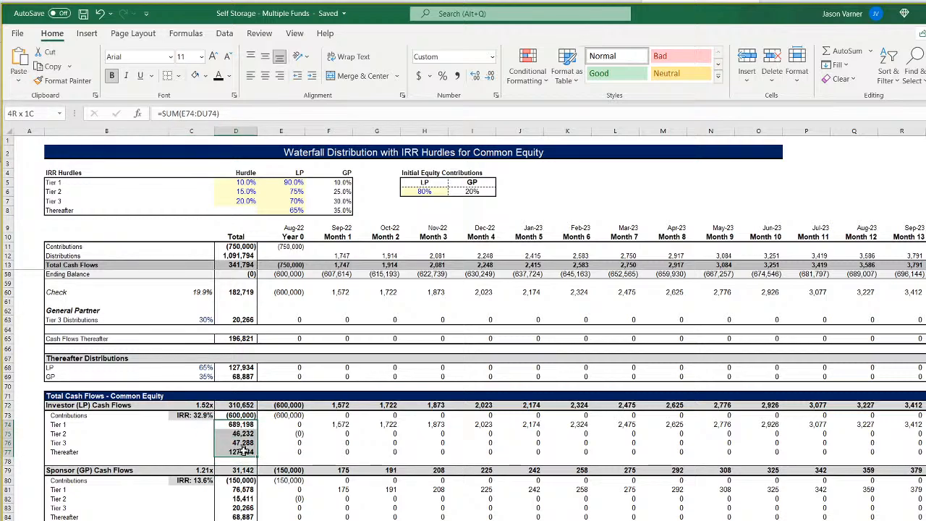
left_click_drag(244, 451, 244, 451)
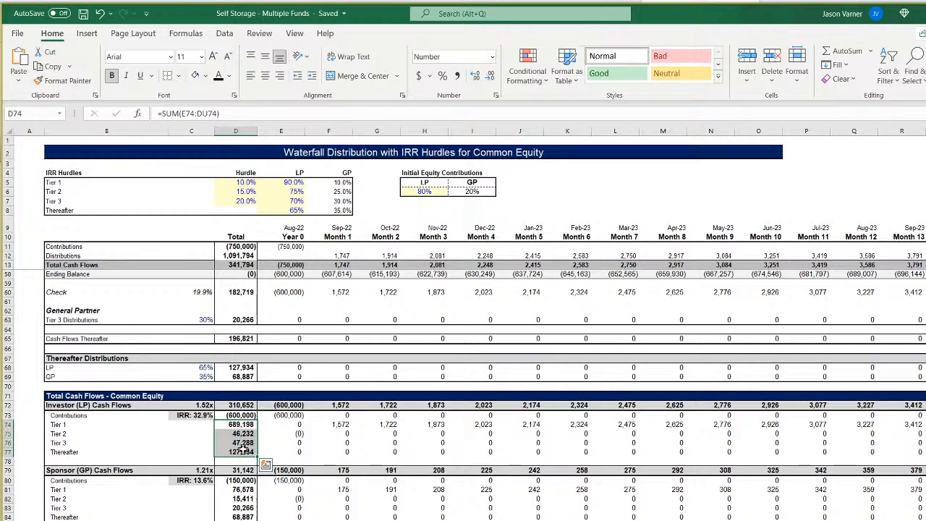
left_click(200, 418)
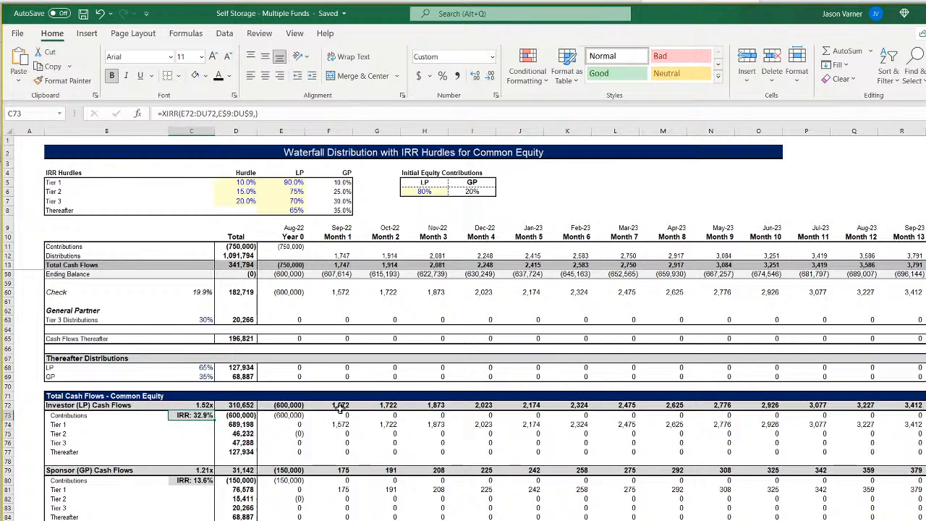
scroll(478, 325, "right", 5)
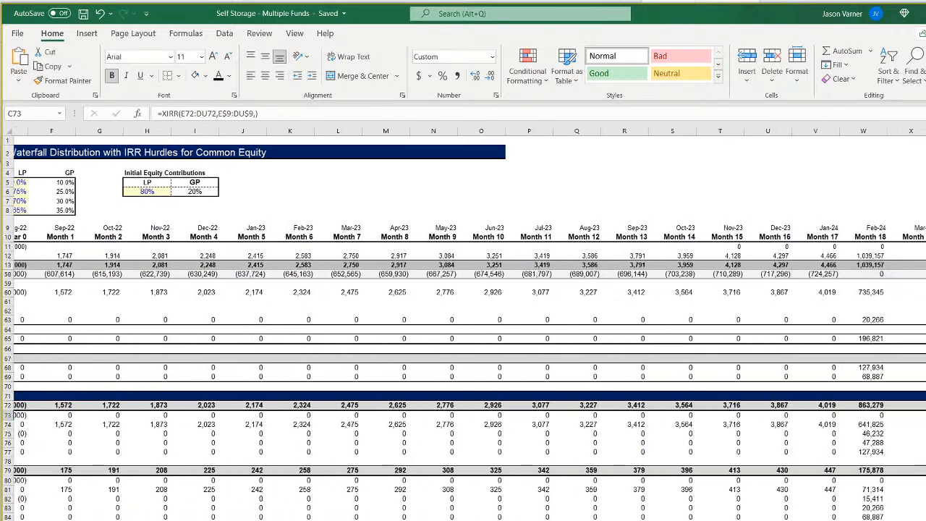
scroll(478, 326, "left", 5)
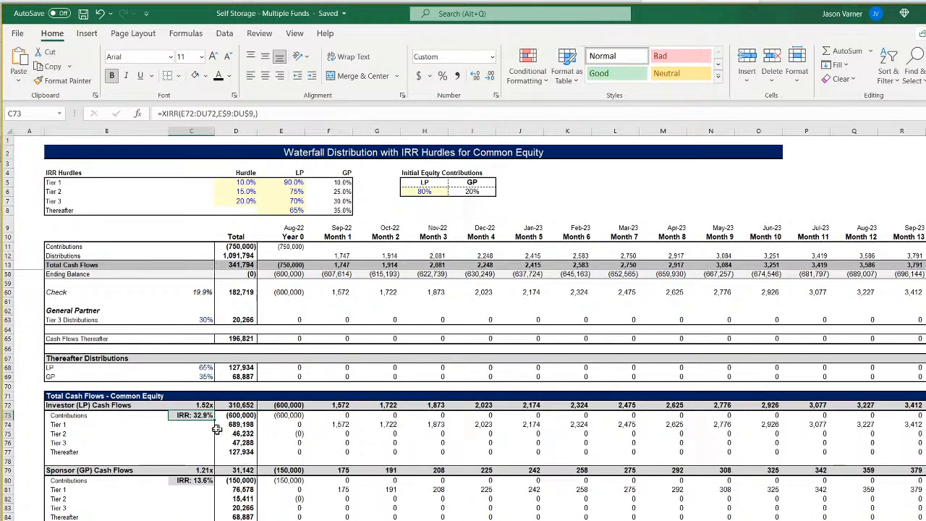
left_click(67, 409)
left_click(199, 481)
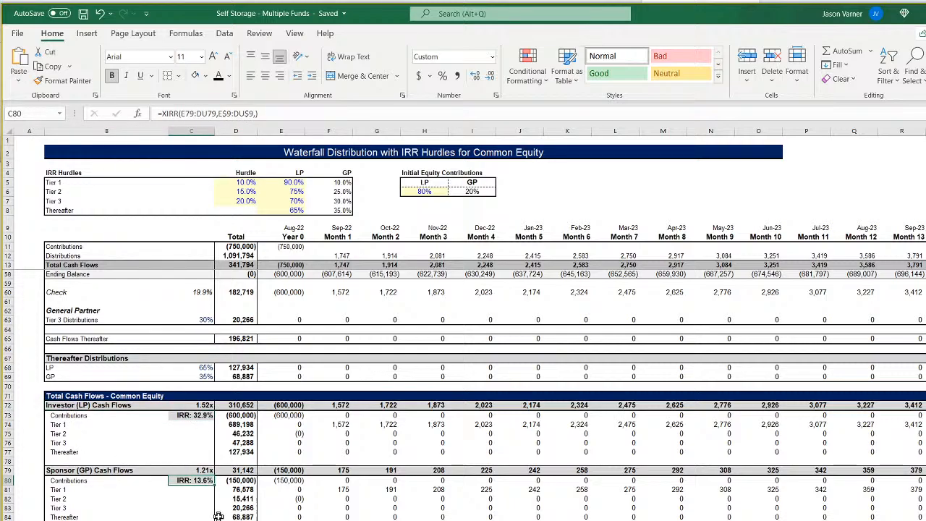
left_click(295, 471)
left_click(330, 472)
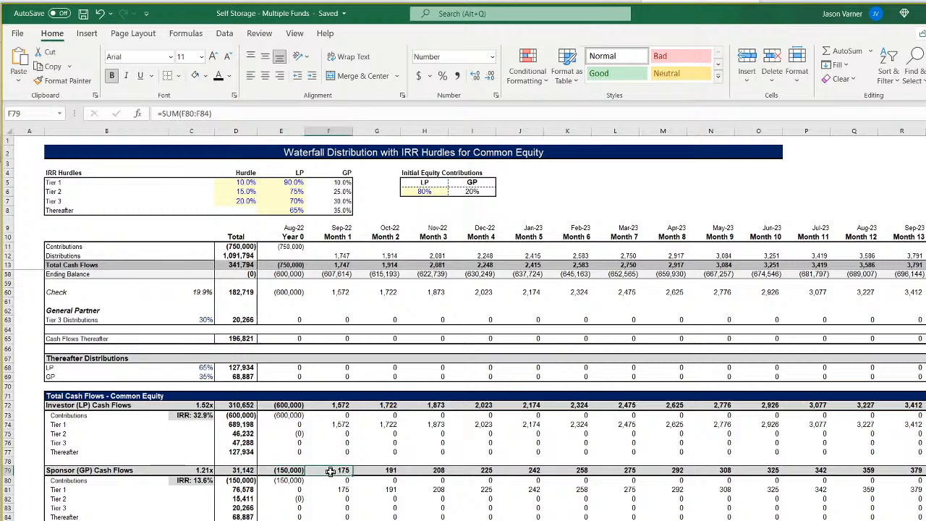
left_click(378, 470)
left_click(422, 470)
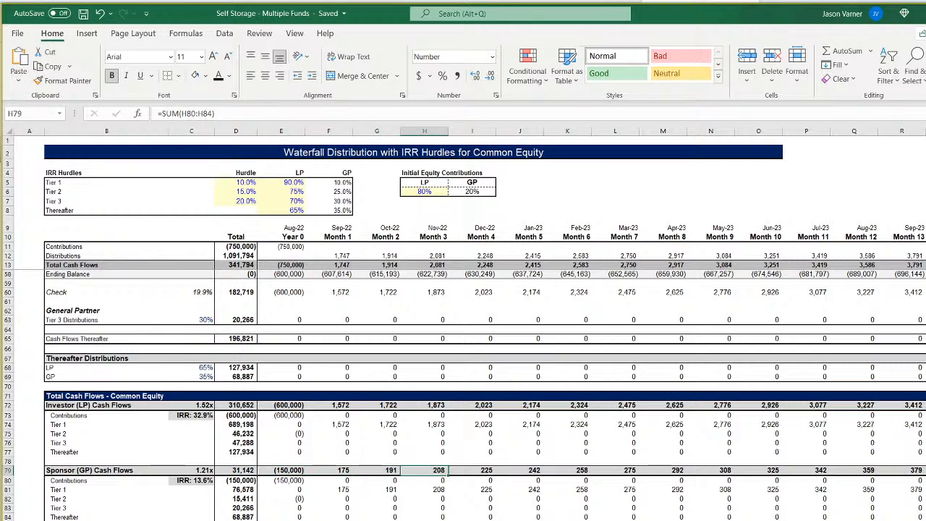
Switch to the monthly pro-forma sheet and examine the Owner Initial Investment row back to its first months.
key("ctrl+Page_Up")
left_click(259, 480)
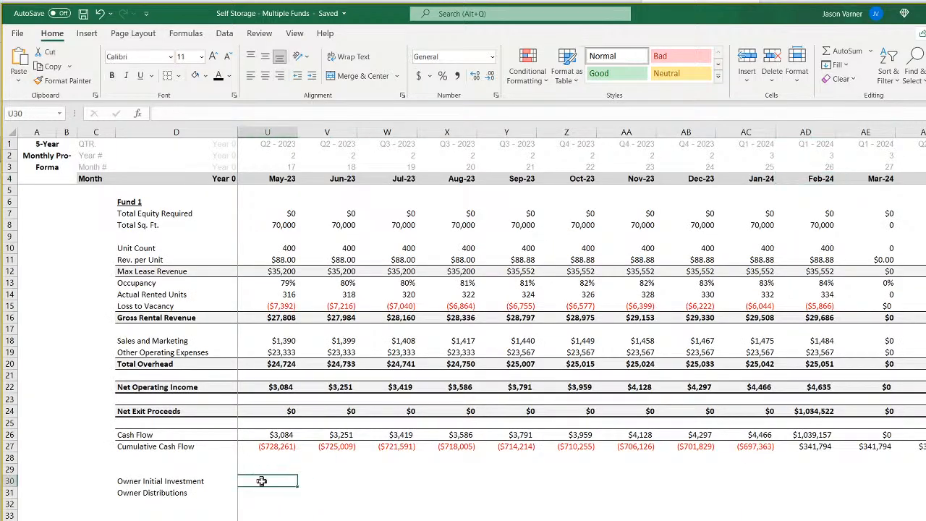
key("ctrl+Left")
key("ctrl+Left")
key("ctrl+Left")
key("ctrl+Left")
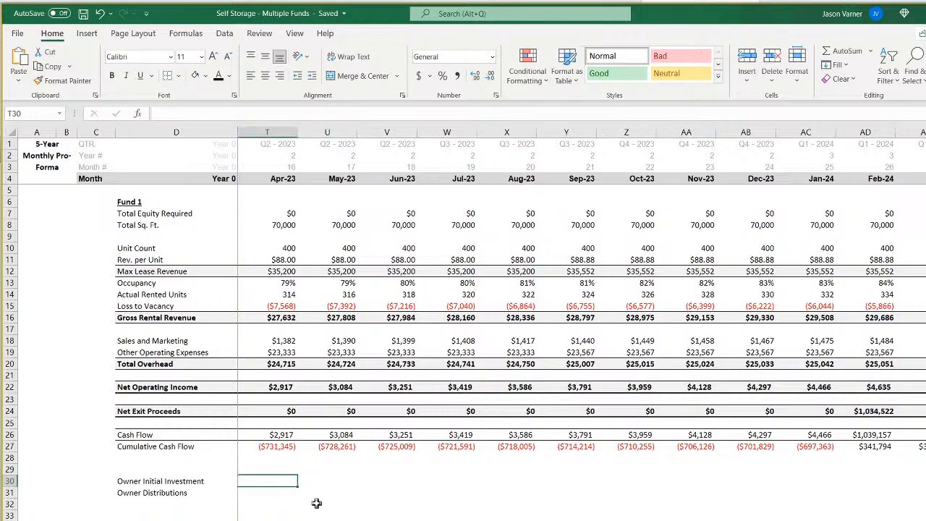
key("Right")
key("Right")
key("Right")
key("Right")
key("Right")
key("Right")
key("Right")
key("Right")
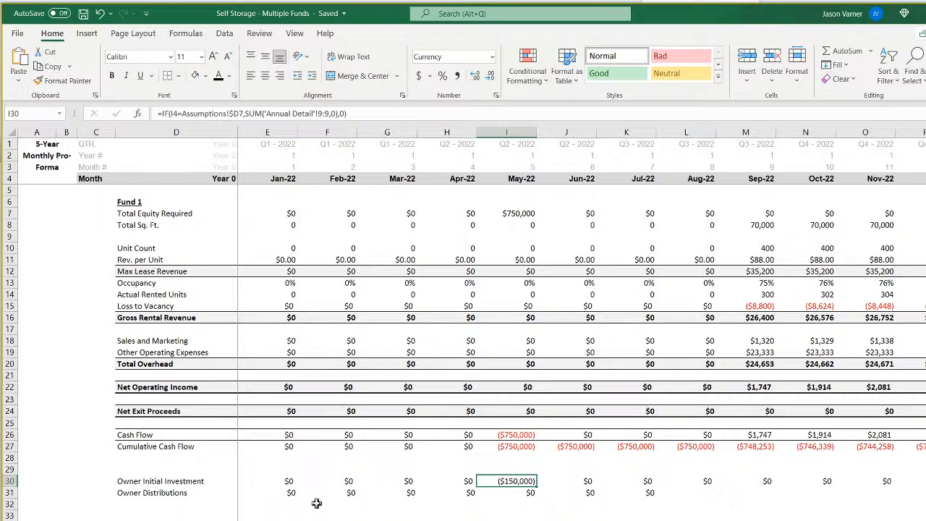
Label the row below Owner Distributions "Owner Cash Flow" in D32.
key("Left")
key("Down")
key("Down")
key("Left")
key("Left")
key("Left")
key("Left")
key("Left")
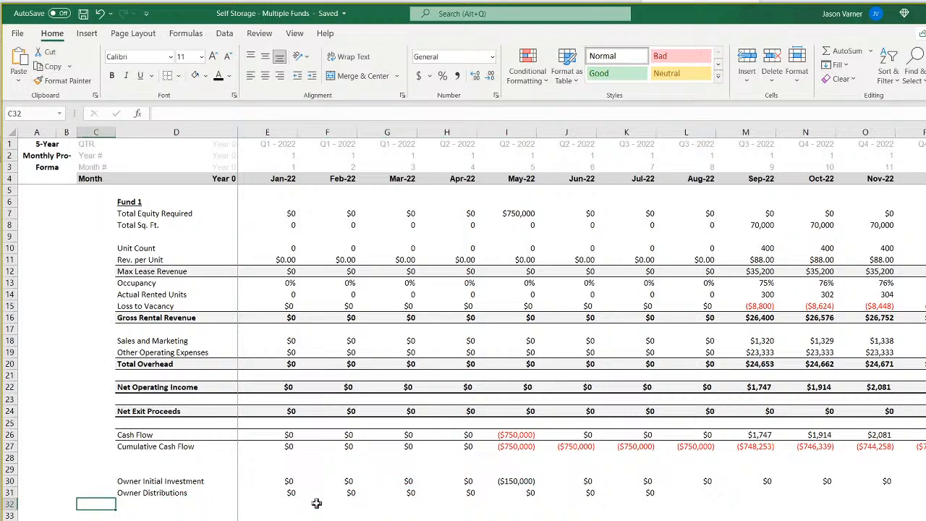
key("Right")
type("Owner Ca")
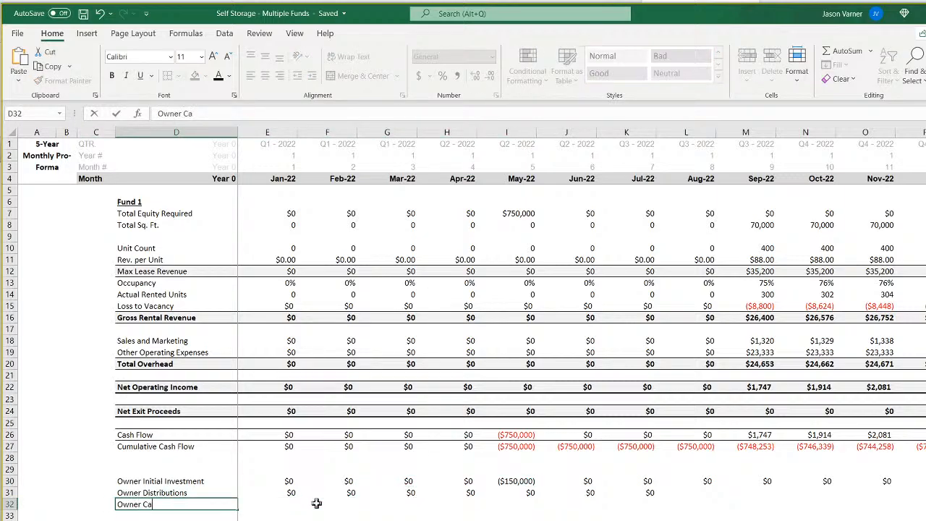
type("sh Flow")
key("Tab")
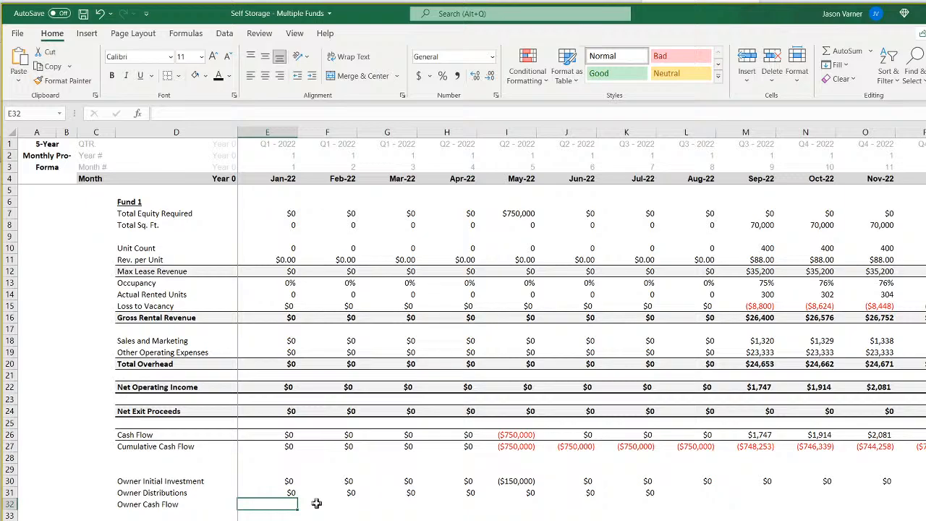
Calculate the Jan-22 Owner Cash Flow in E32 as =E30+E31.
type("=")
left_click(282, 482)
type("+")
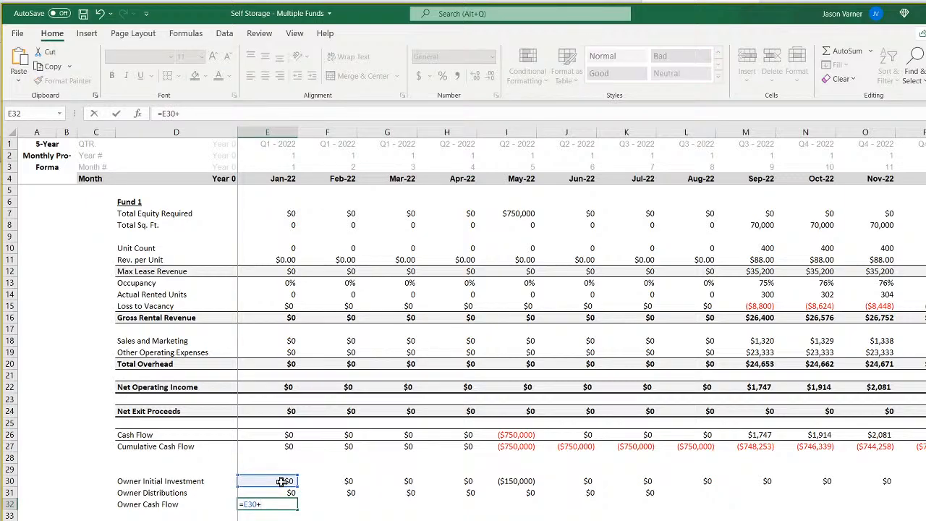
left_click(286, 492)
key("Return")
Format D32:G32 as bold with a light grey fill and a top and double bottom border, and fill E32's formula across to N32.
left_click(155, 505)
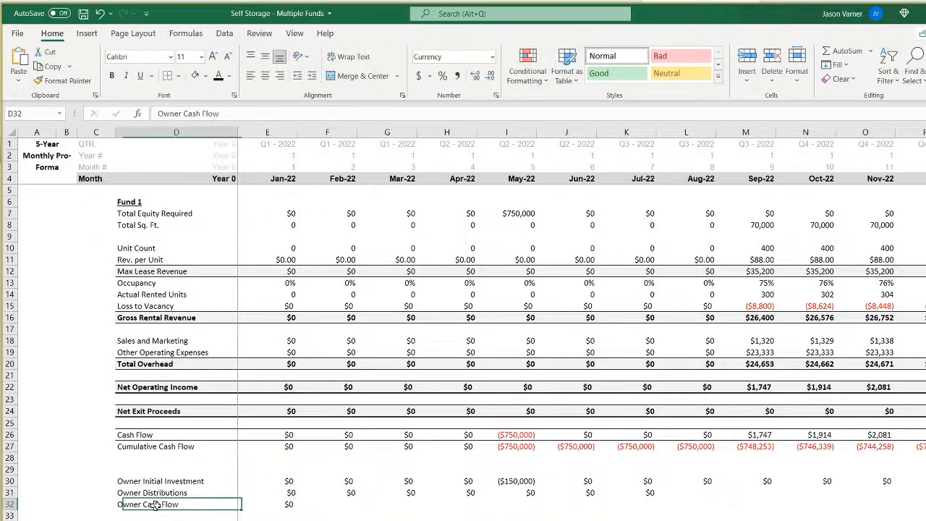
left_click_drag(155, 504, 366, 504)
left_click(205, 76)
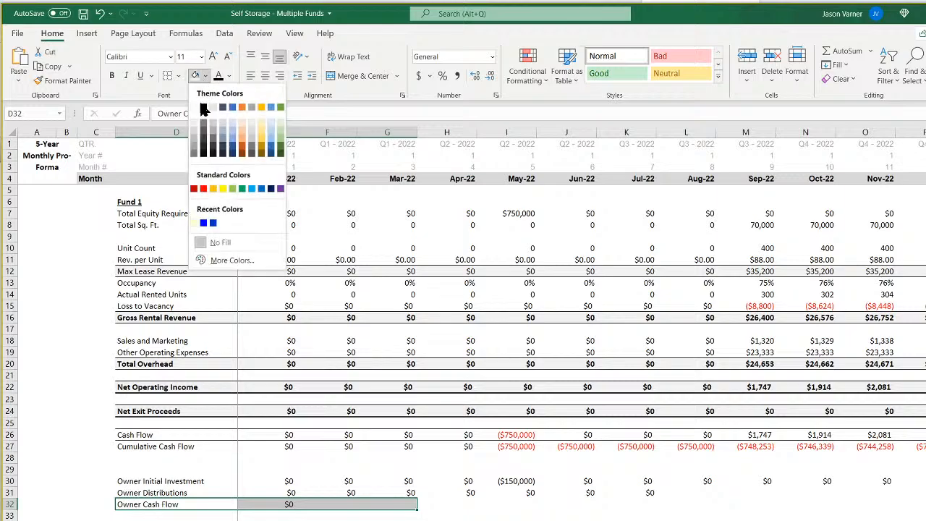
left_click(202, 128)
left_click(178, 75)
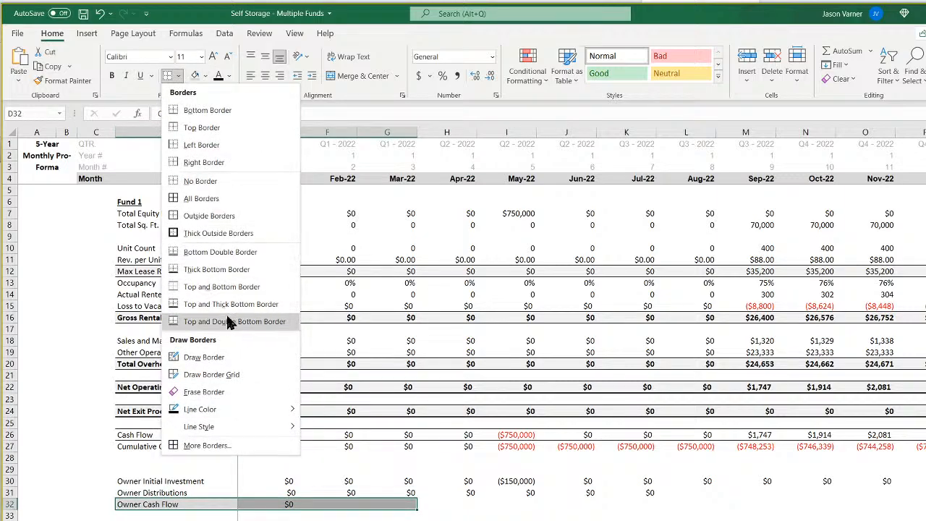
left_click(229, 322)
left_click(111, 75)
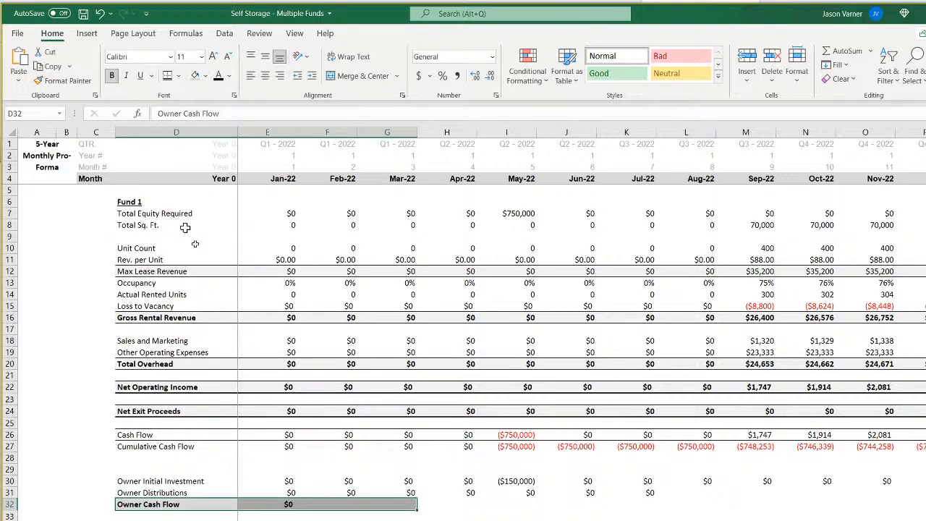
left_click(285, 504)
left_click_drag(297, 511, 832, 511)
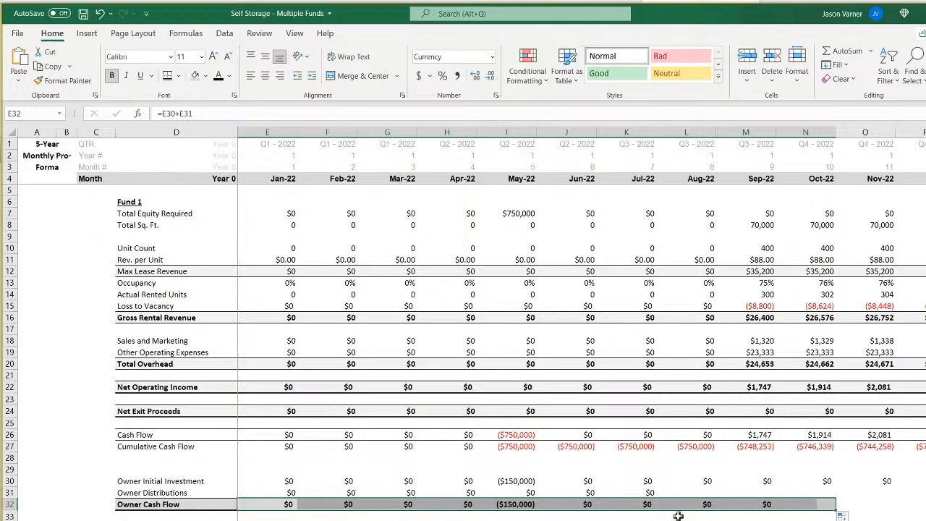
Replace the Jan-22 Owner Distributions formula in E31 with =INDEX('CF 1'!12:12,MATCH(matrix2!E4,'CF 1'!10:10,0)).
left_click(282, 495)
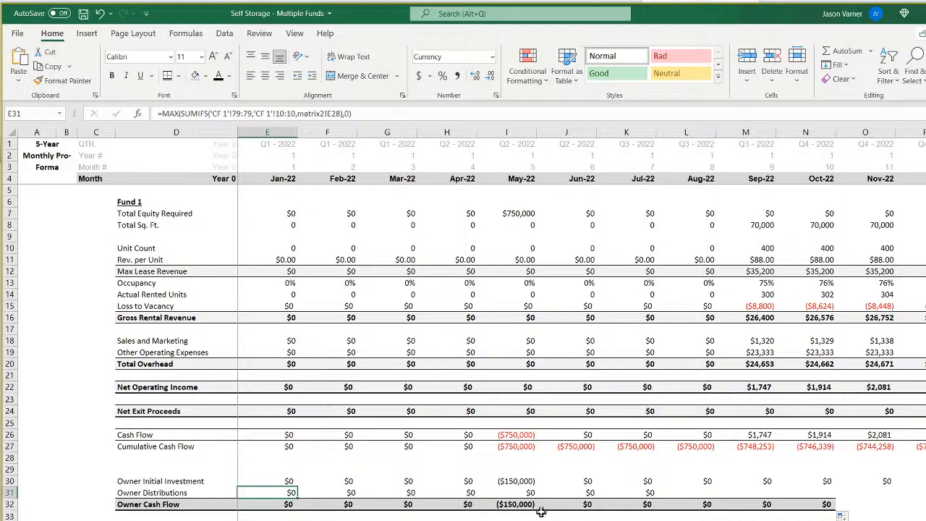
type("=index(")
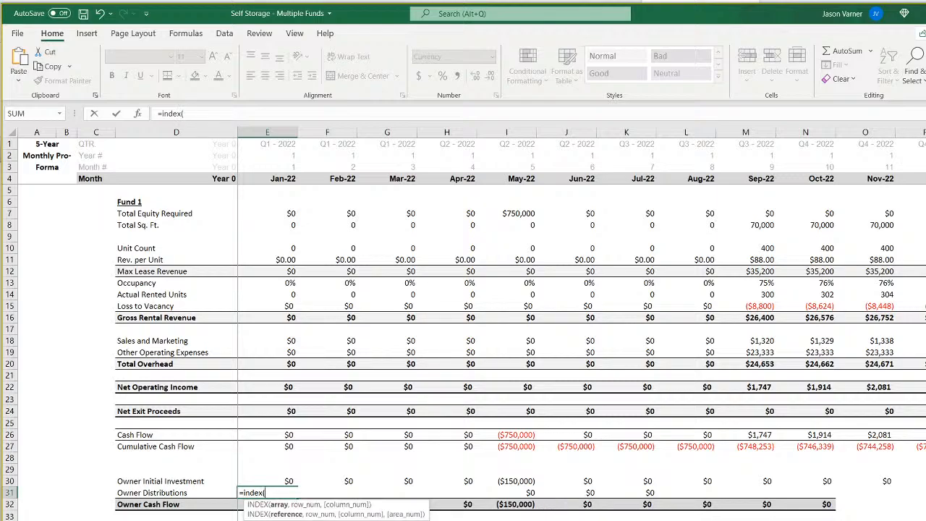
key("ctrl+Page_Down")
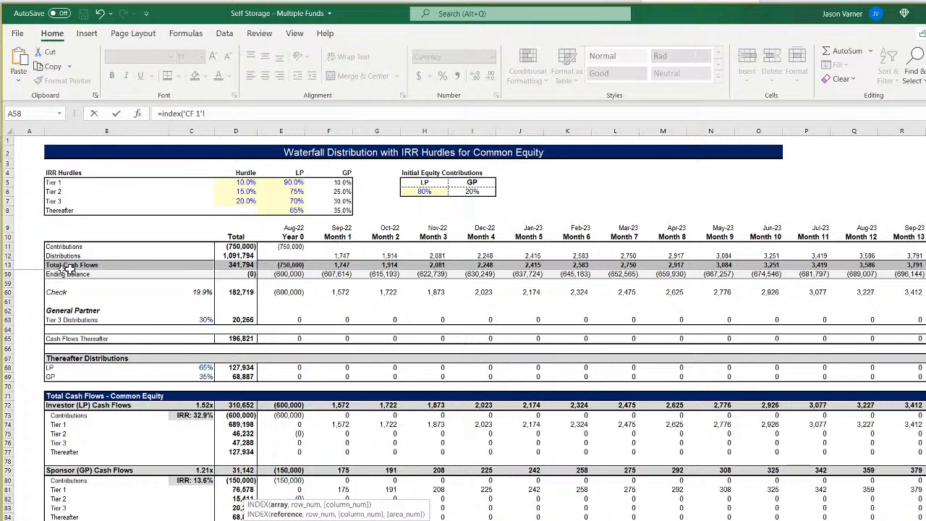
left_click(4, 257)
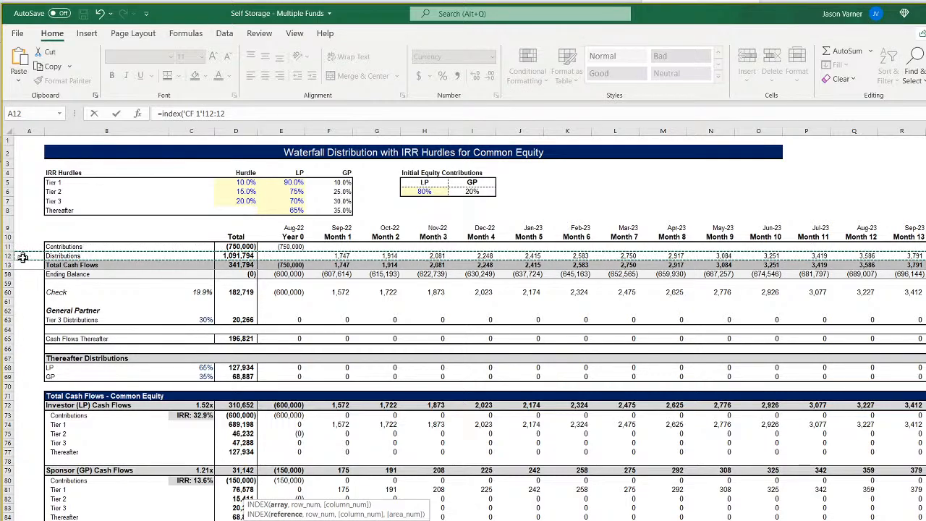
type(",match(")
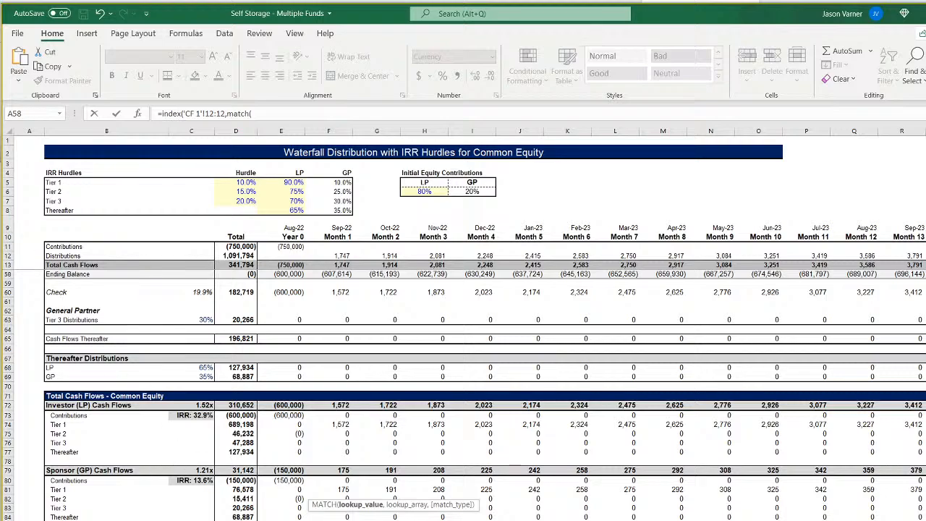
key("ctrl+Page_Up")
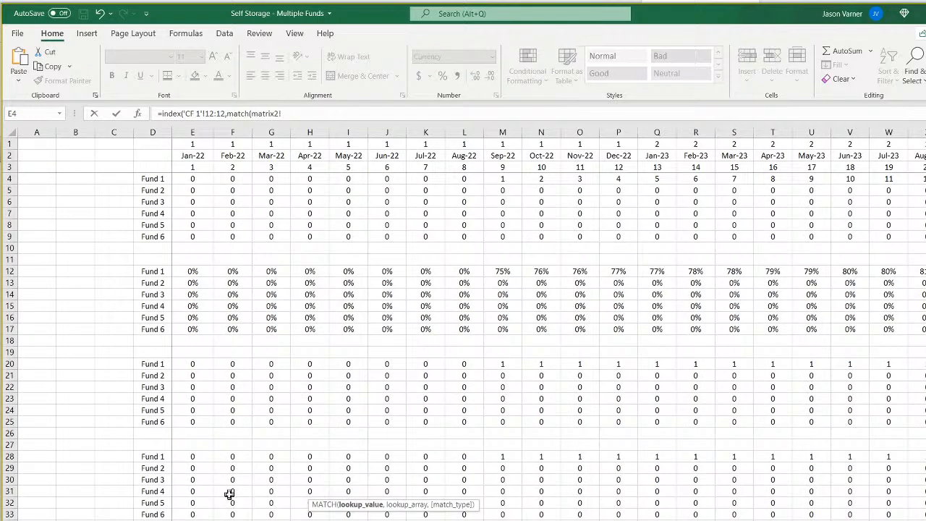
left_click(191, 179)
type(",")
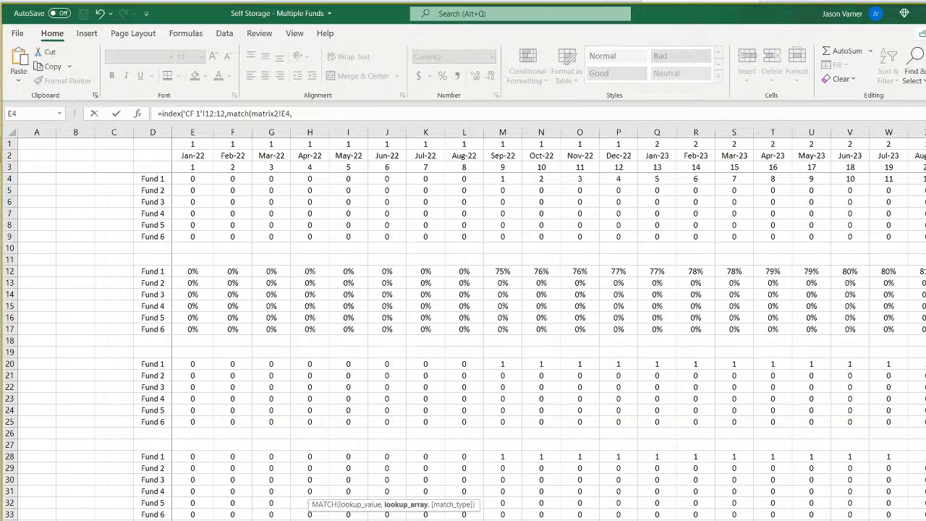
key("ctrl+Page_Up")
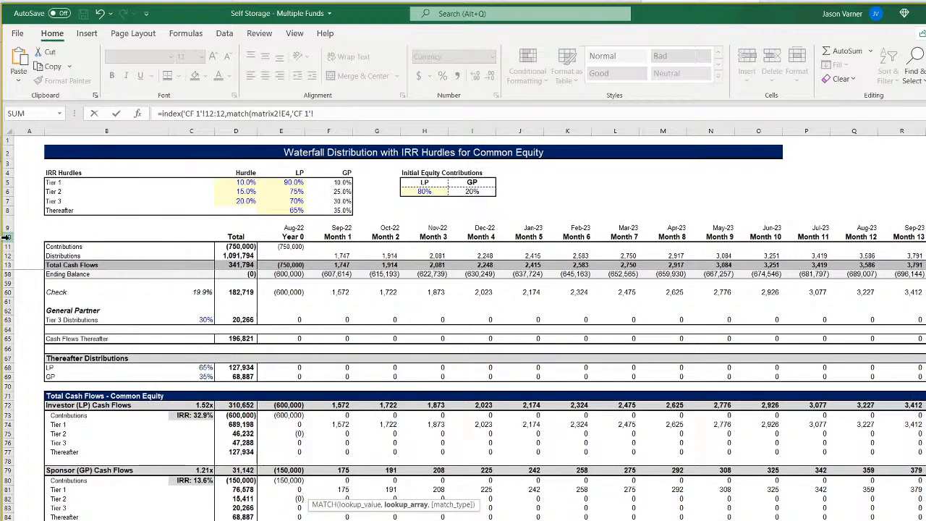
left_click(6, 237)
type(",")
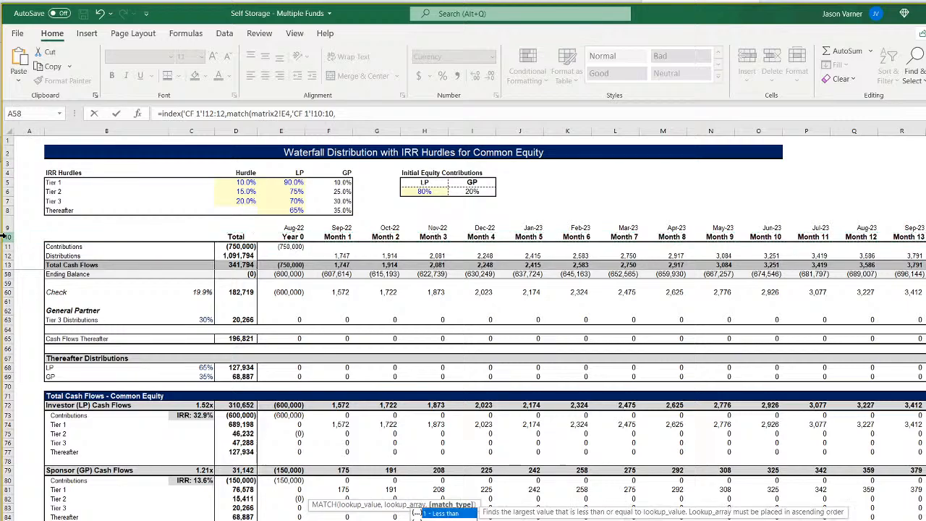
type("0")
key("Return")
key("Return")
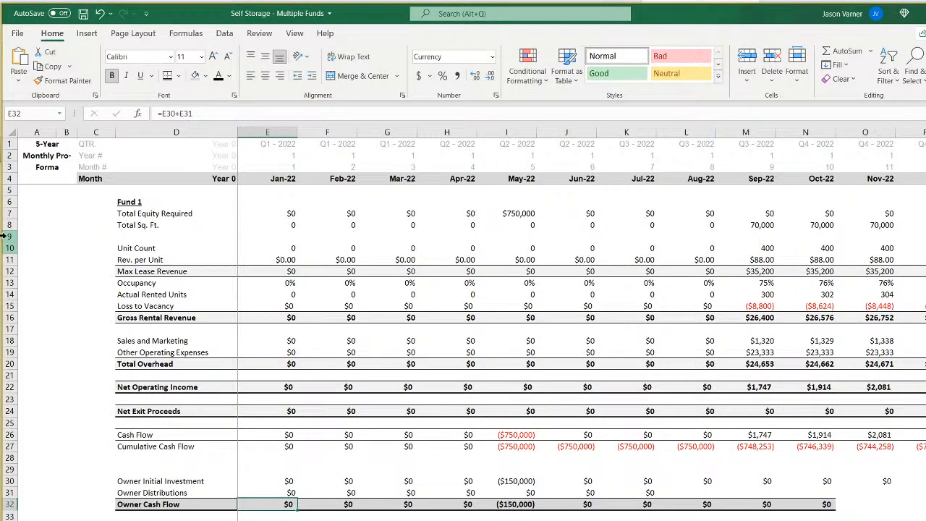
Fill the Owner Distributions formula from E31 across to N31 and extend rows 30 to 32 on through Nov-22.
left_click(290, 492)
left_click_drag(296, 498, 830, 506)
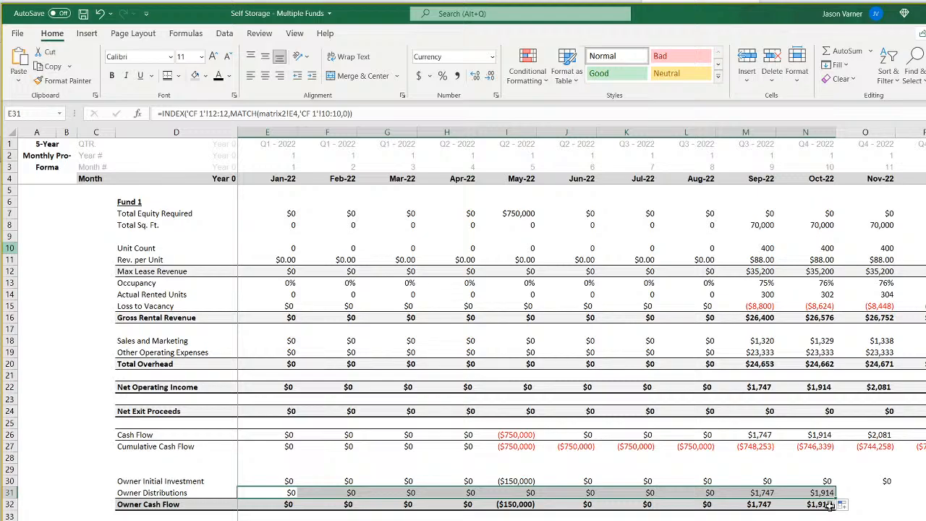
left_click_drag(767, 481, 906, 510)
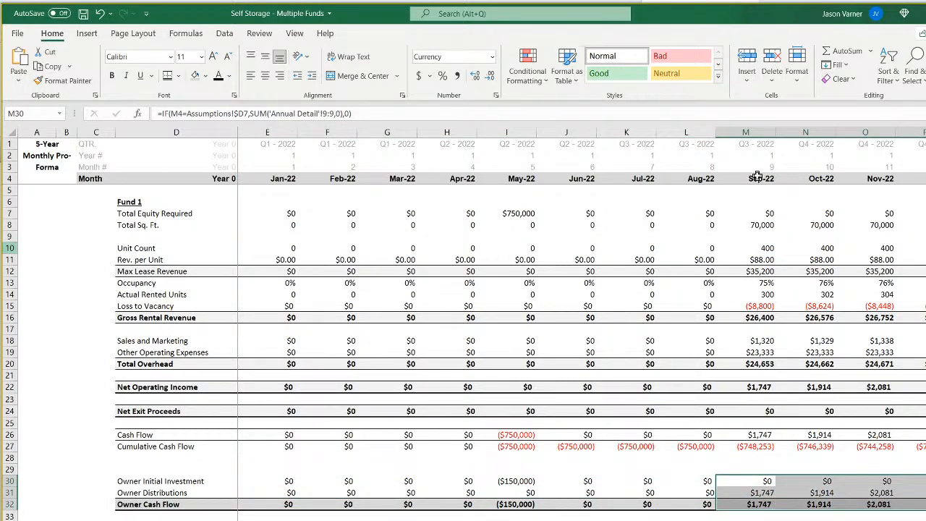
Check Fund 1's Revenue Start on the assumptions sheet and fill the three Owner rows from M30:M32 across to Dec-31 in column DT.
key("ctrl+Page_Up")
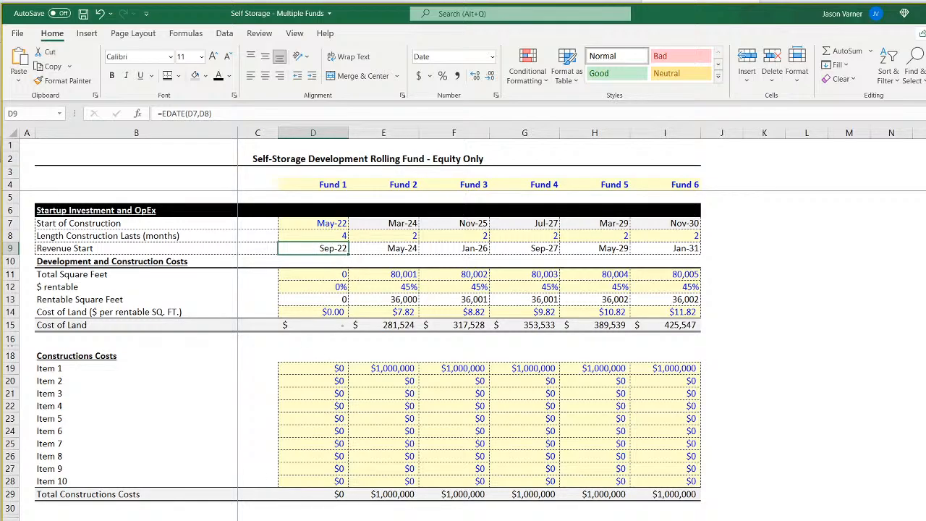
key("ctrl+Page_Down")
left_click(767, 484)
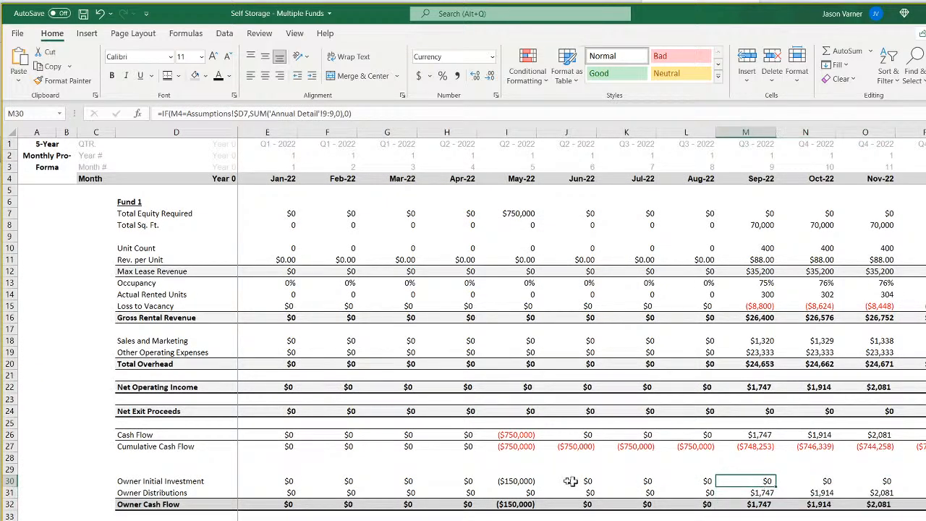
left_click(512, 480)
left_click(602, 479)
left_click_drag(745, 480, 922, 477)
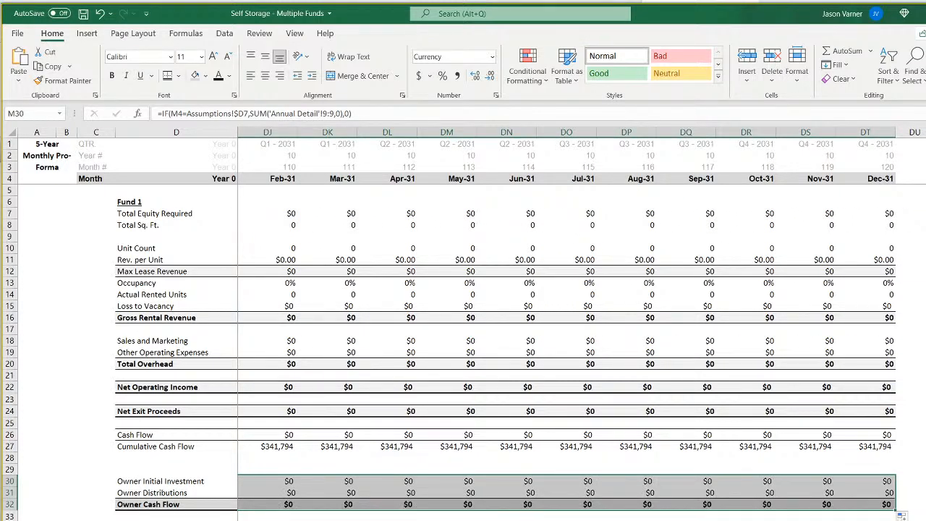
scroll(576, 326, "left", 20)
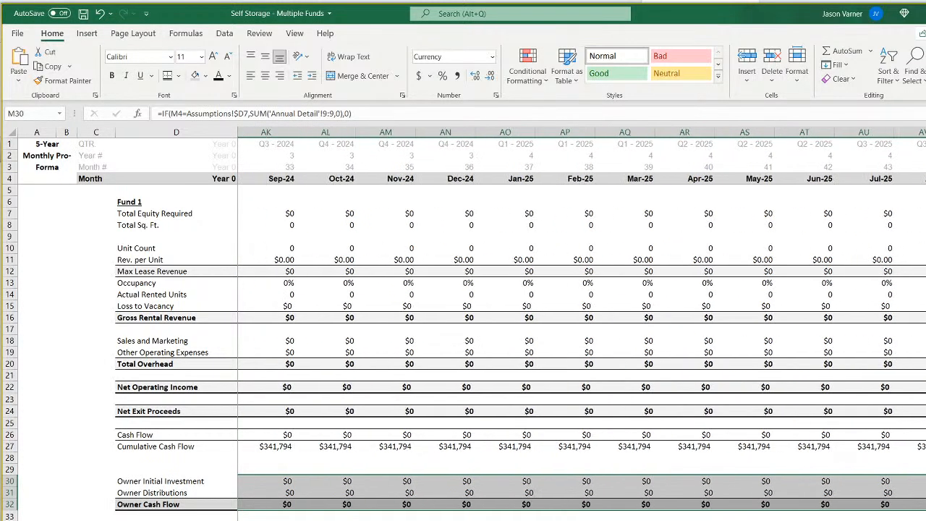
scroll(576, 326, "left", 2)
scroll(585, 319, "left", 1)
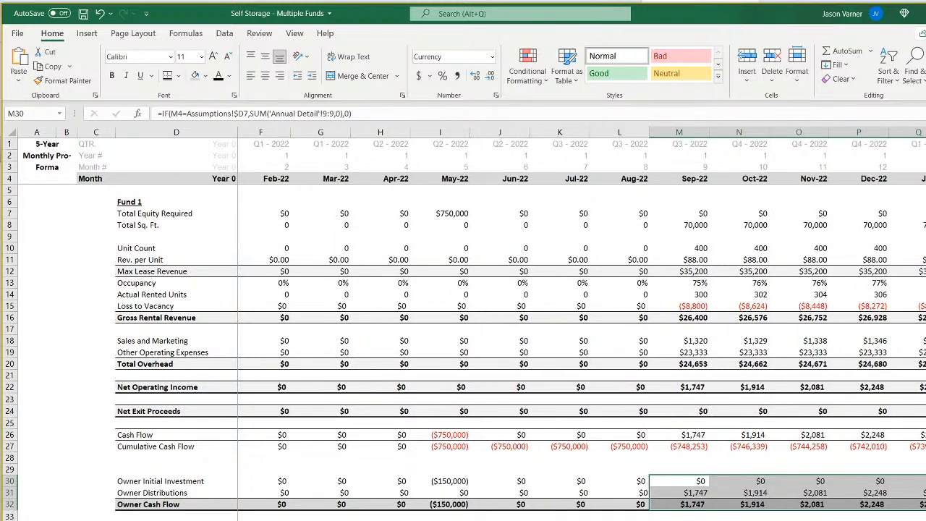
scroll(585, 319, "left", 2)
left_click(626, 520)
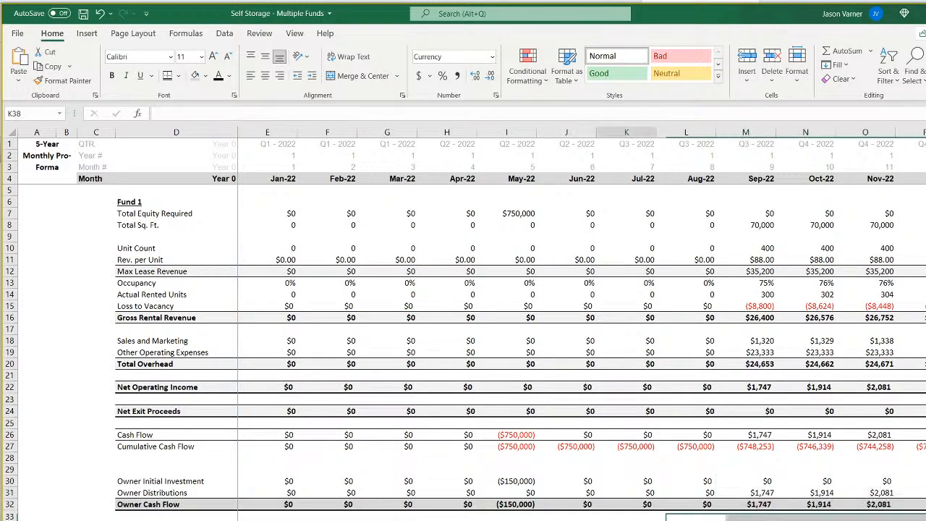
Enter the heading "Contributions/Distributions" in D29 above the Owner Initial Investment row.
left_click(143, 493)
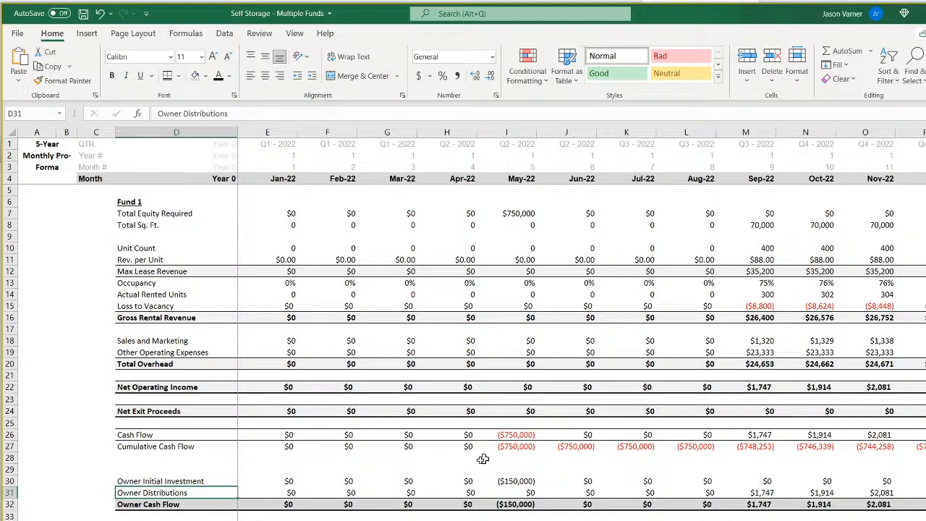
key("ctrl+Page_Down")
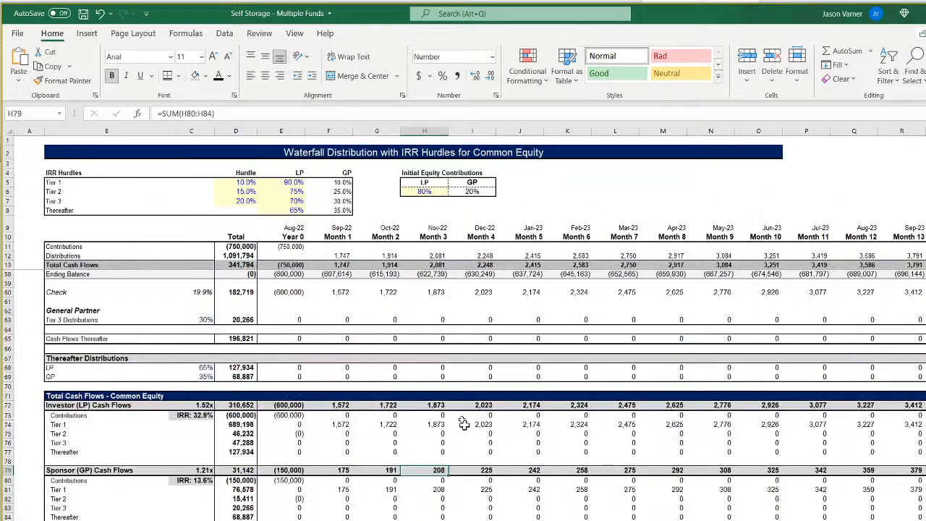
key("ctrl+Page_Up")
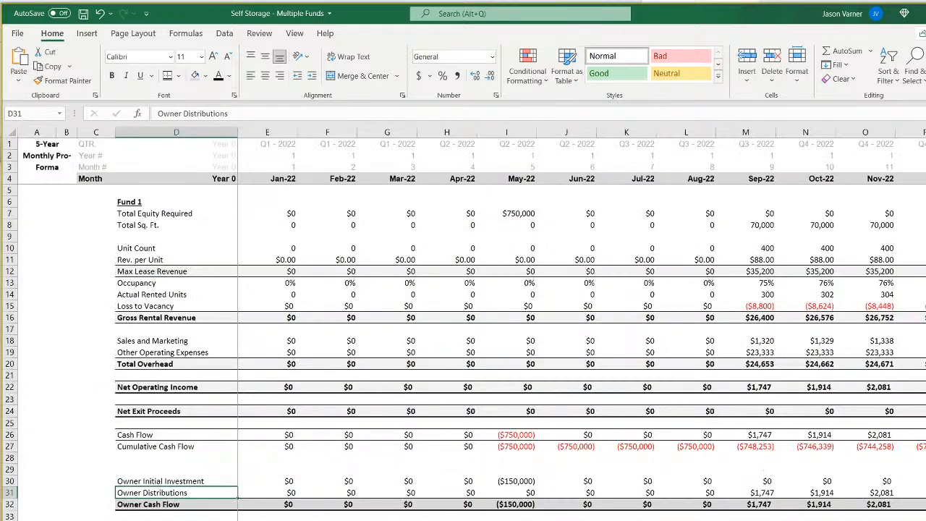
left_click(285, 480)
left_click(149, 472)
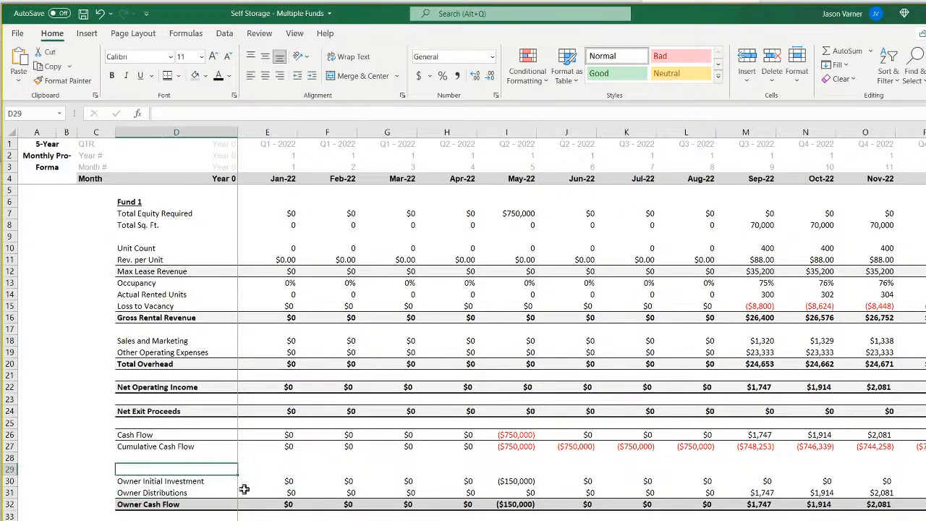
type("Contr")
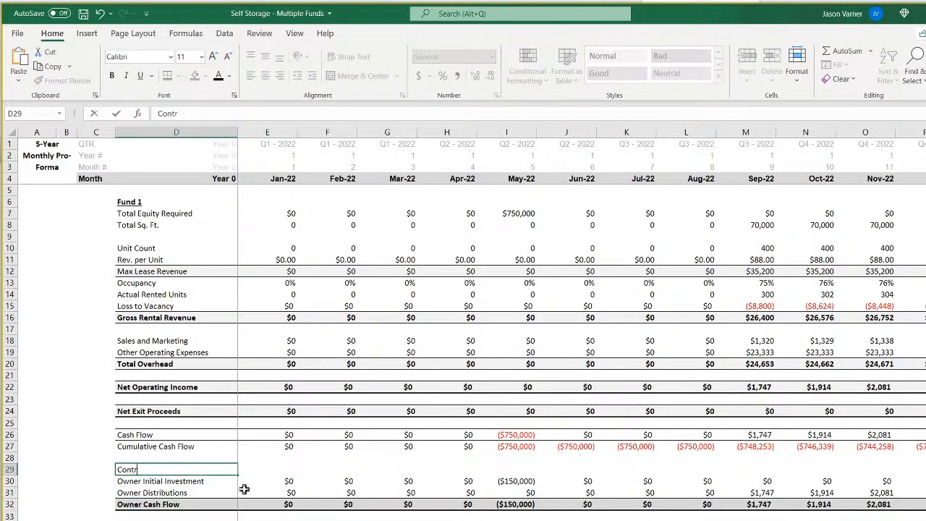
type("ibutions/Distributions")
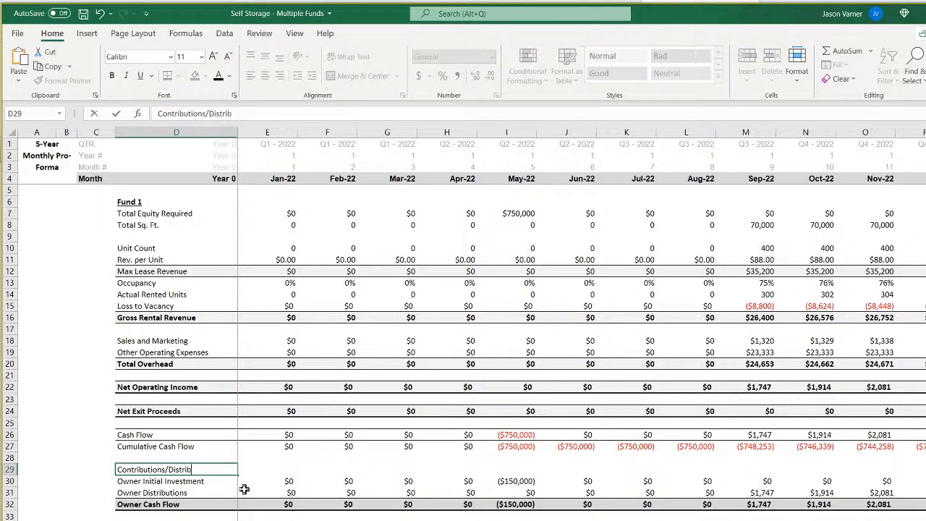
key("Return")
Format the heading cells D29:J29 with a dark grey fill and a light font colour.
left_click_drag(167, 470, 572, 471)
left_click(205, 76)
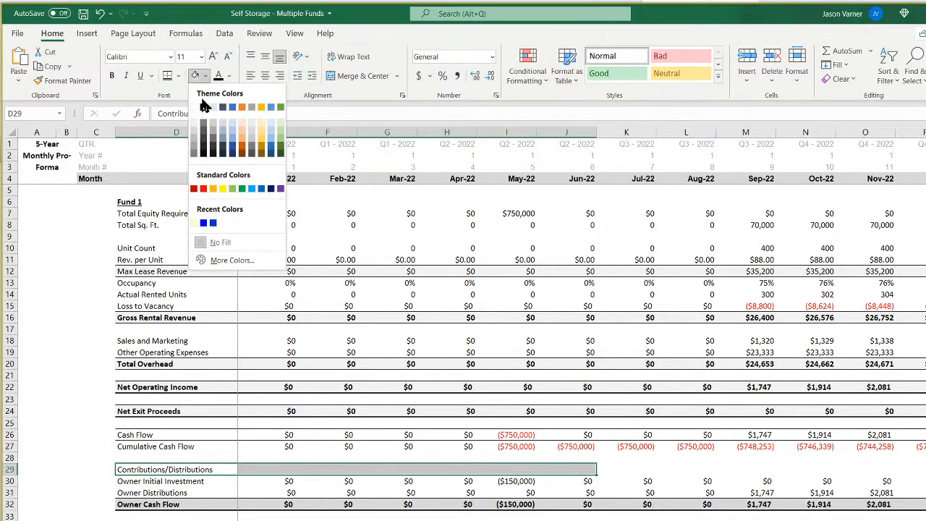
left_click(204, 127)
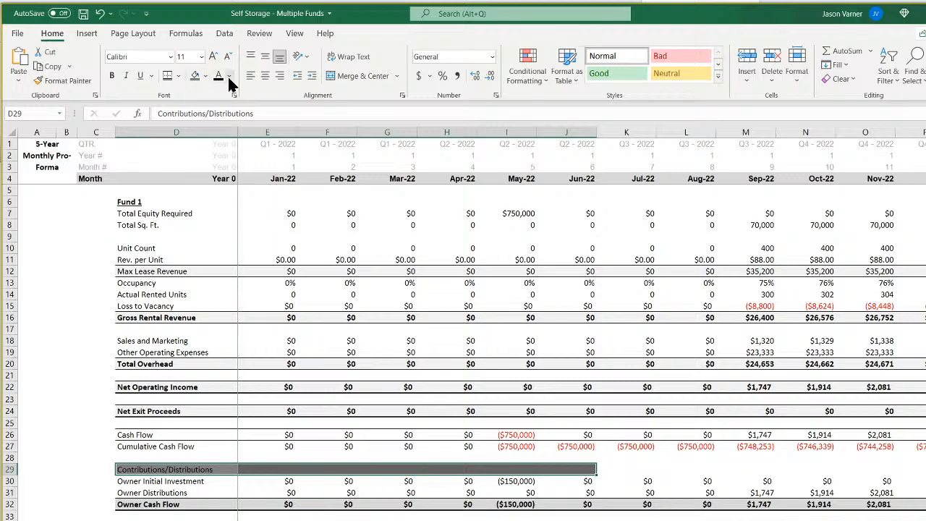
left_click(229, 76)
left_click(219, 125)
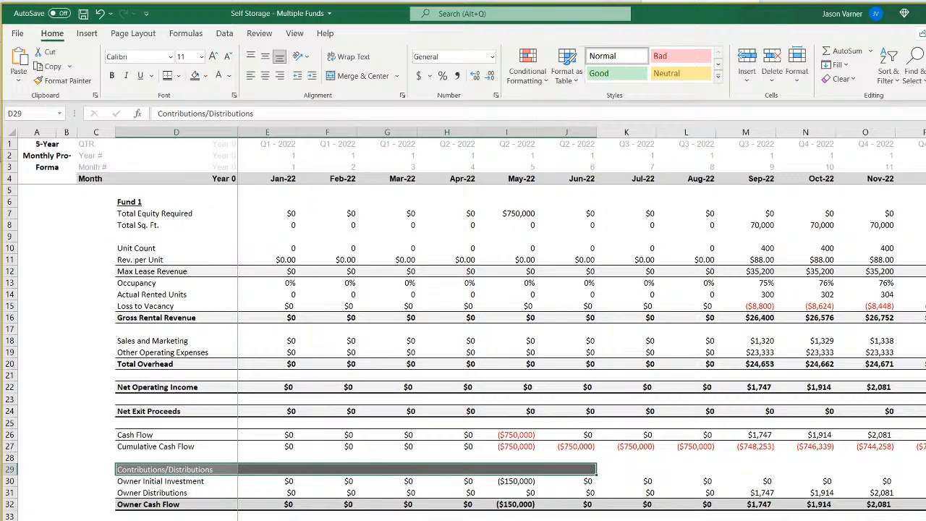
Extend the heading band's formatting from J29 across row 29 to the 2031 months.
left_click(588, 470)
left_click_drag(596, 474, 925, 472)
left_click_drag(477, 470, 925, 470)
left_click(865, 520)
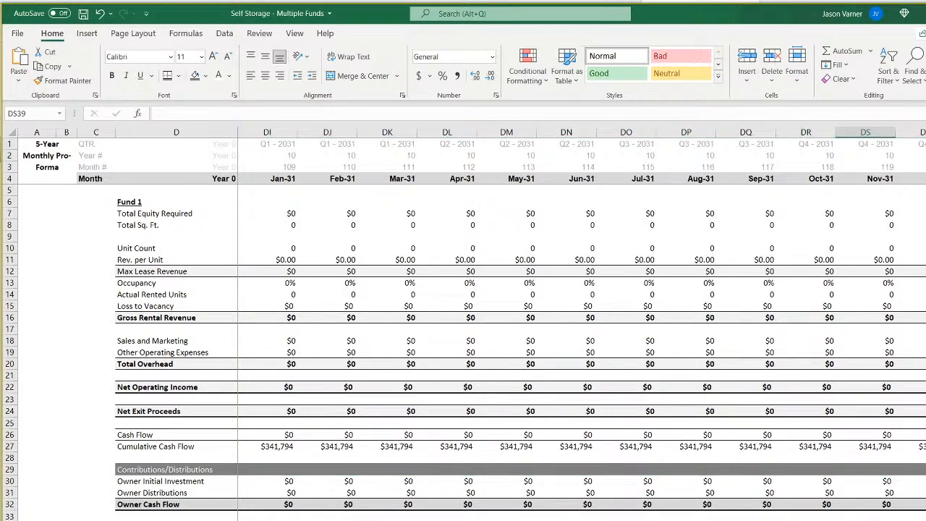
scroll(582, 326, "left", 20)
left_click(566, 520)
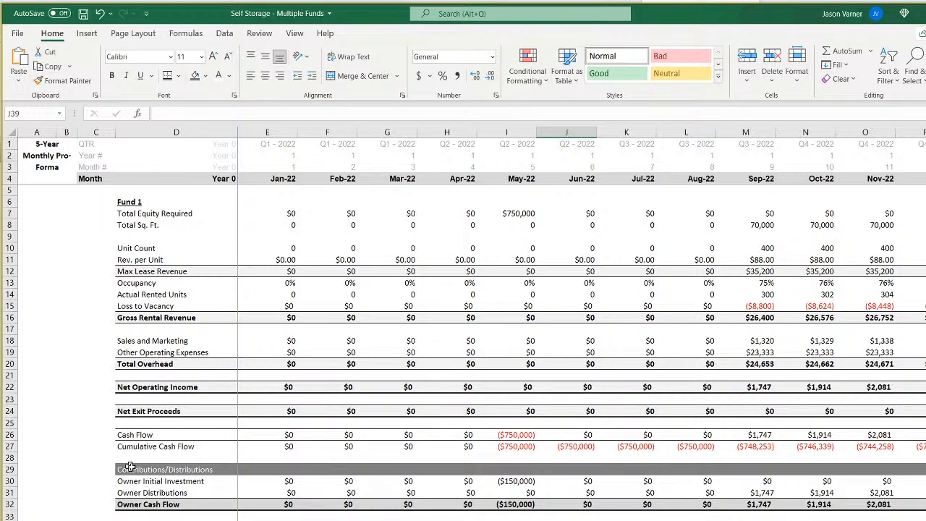
left_click_drag(127, 468, 340, 508)
right_click(332, 507)
left_click(383, 130)
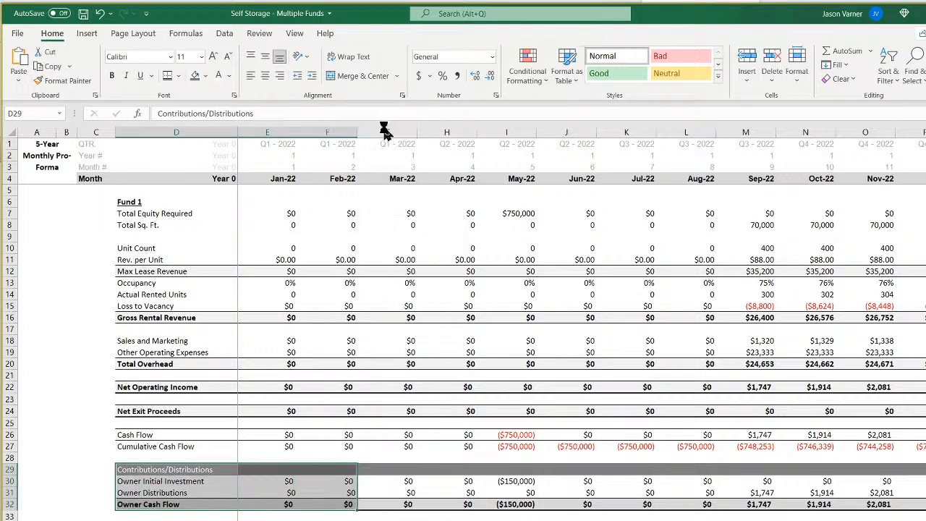
left_click_drag(134, 482, 362, 503)
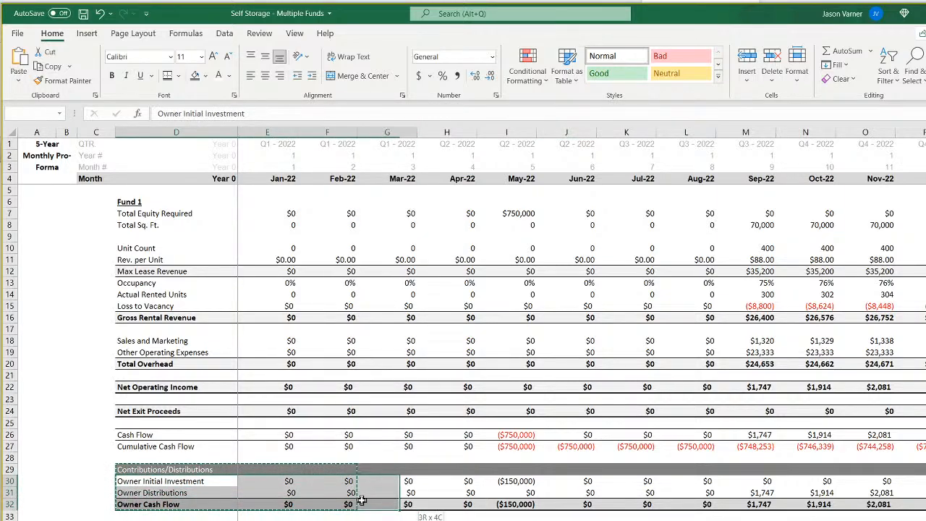
right_click(363, 495)
left_click(390, 152)
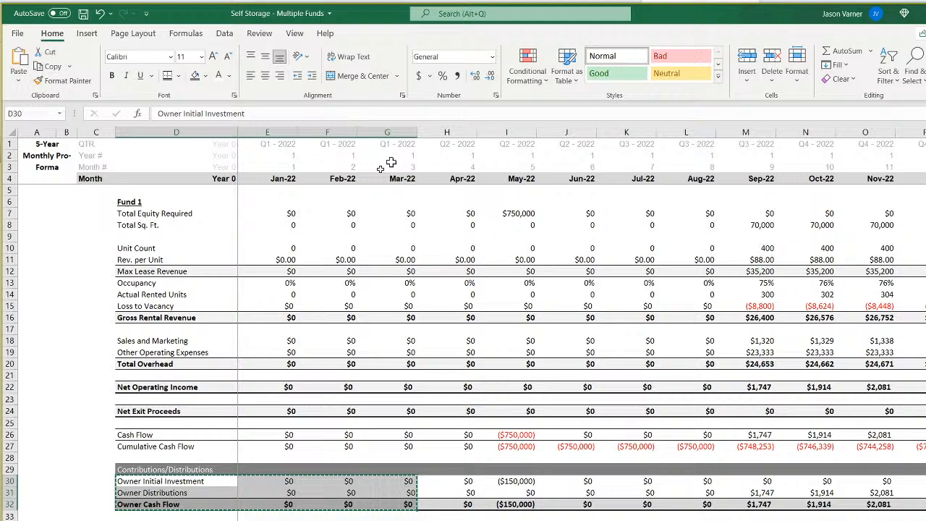
Rename the Owner Initial Investment label in D30 as "Sponsor (GP) Initial Investment".
double_click(146, 481)
left_click_drag(139, 481, 97, 481)
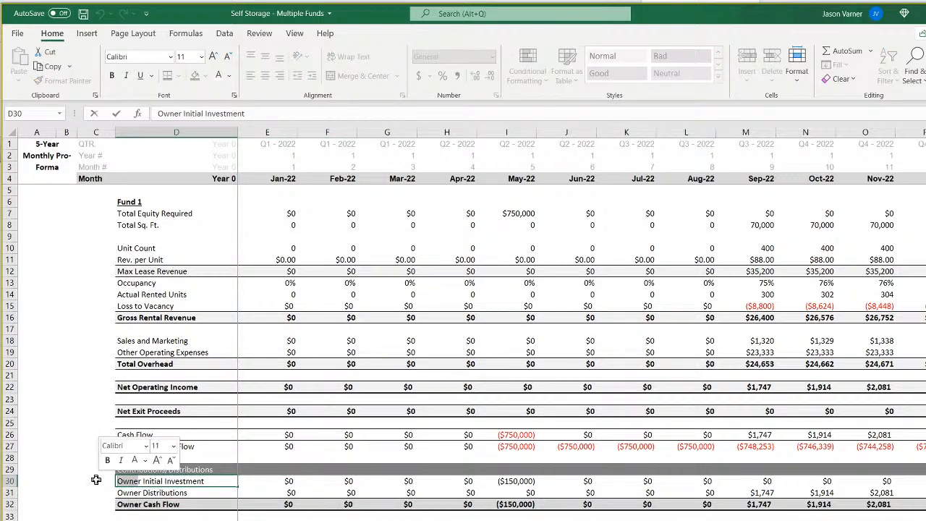
type("Sponsor ")
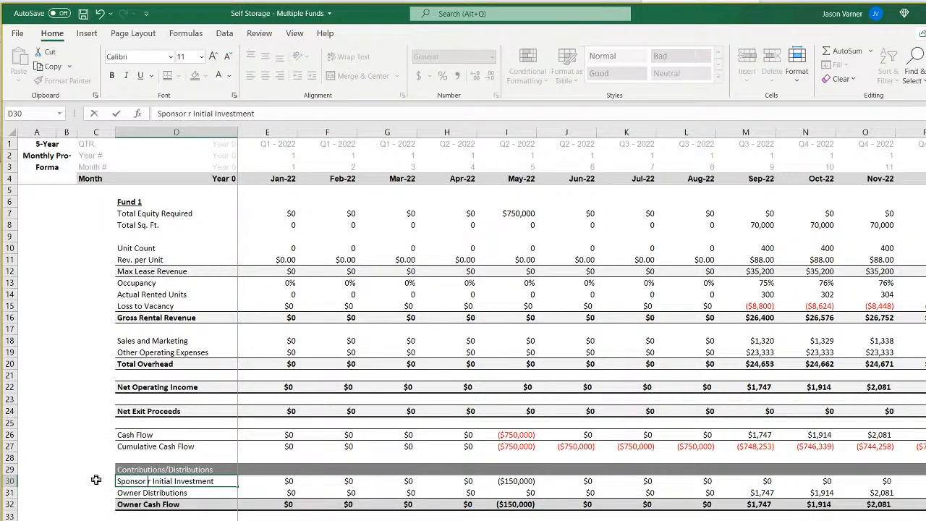
type("(GP")
key("Delete")
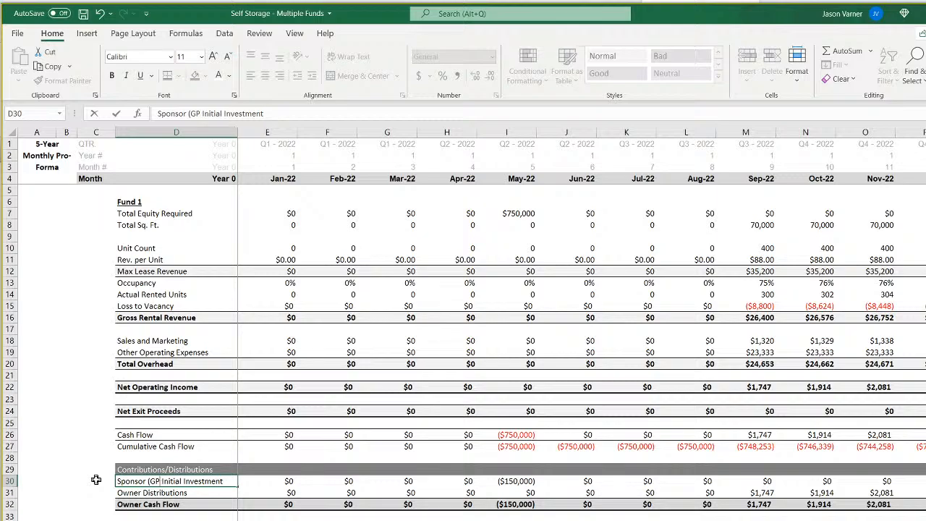
type(")")
Rename the Owner Distributions label in D31 as "Sponsor (GP) Distributions".
double_click(143, 492)
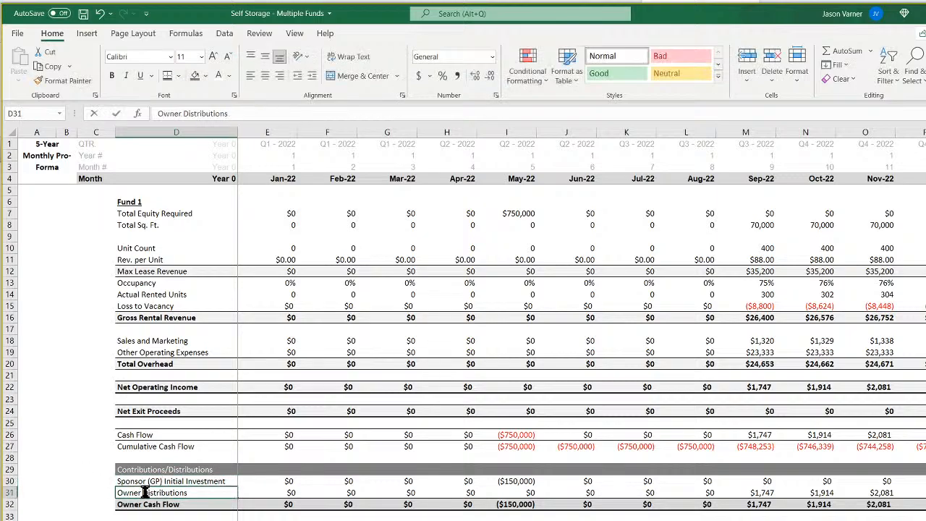
left_click_drag(140, 493, 73, 488)
key("BackSpace")
type("Sponsor (G")
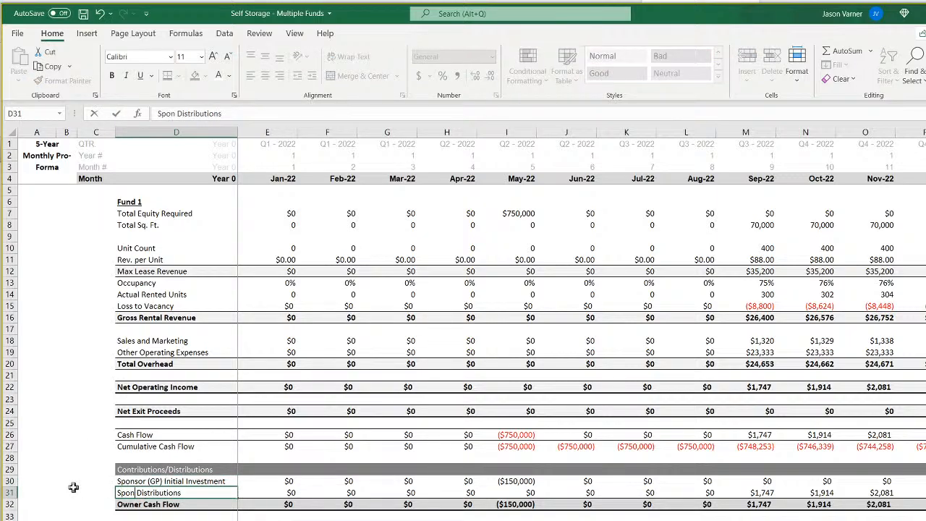
type("P)")
key("Return")
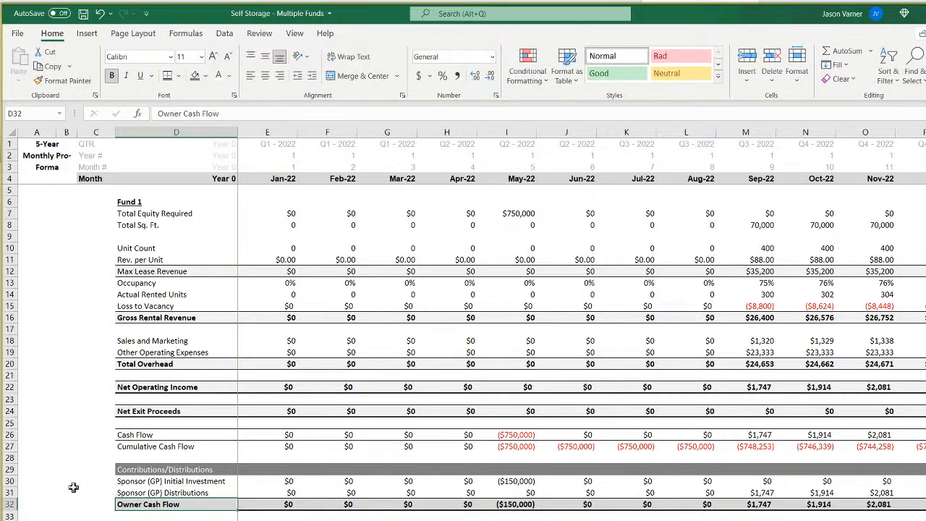
Copy the sponsor block D30:F32 and paste it with formulas and formatting at D34.
left_click(135, 481)
left_click_drag(136, 482, 347, 505)
right_click(327, 498)
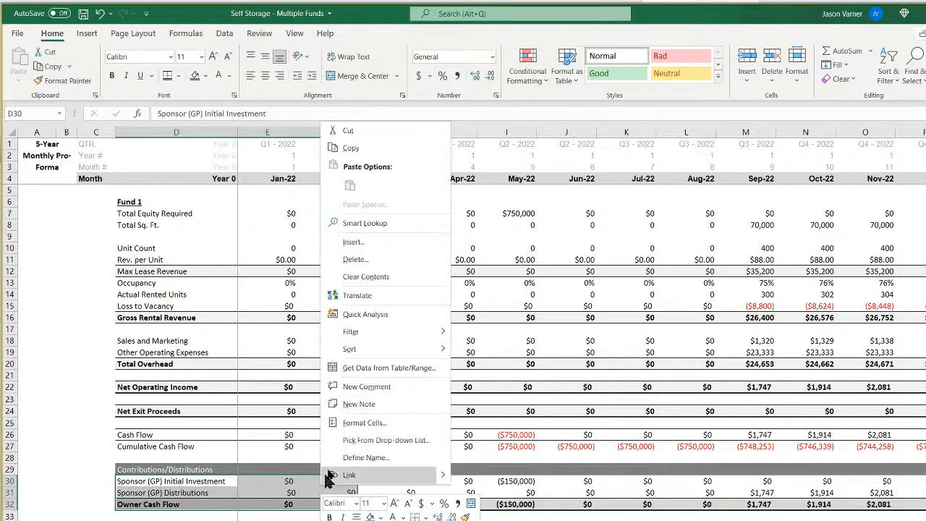
left_click(365, 149)
left_click(141, 517)
right_click(141, 517)
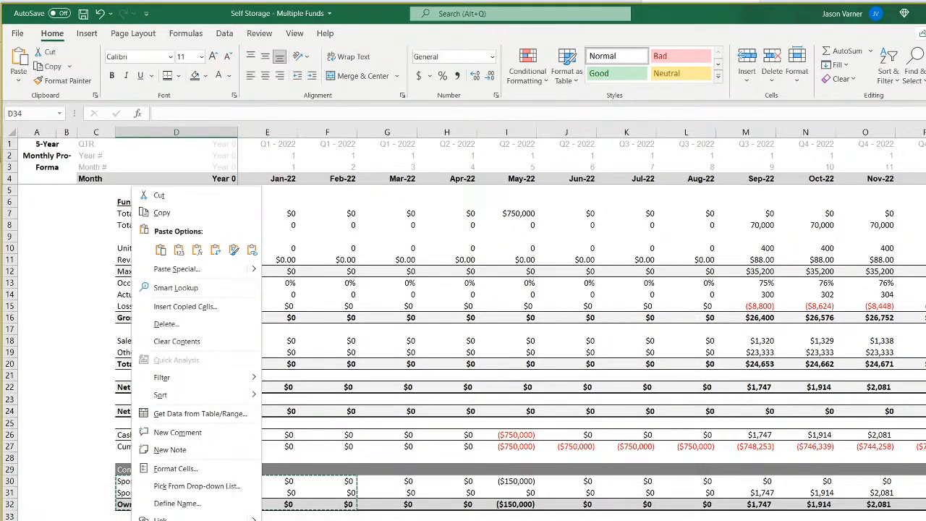
left_click(161, 250)
Change the copied label in D34 to "Investor (LP) Initial Investment".
key("F2")
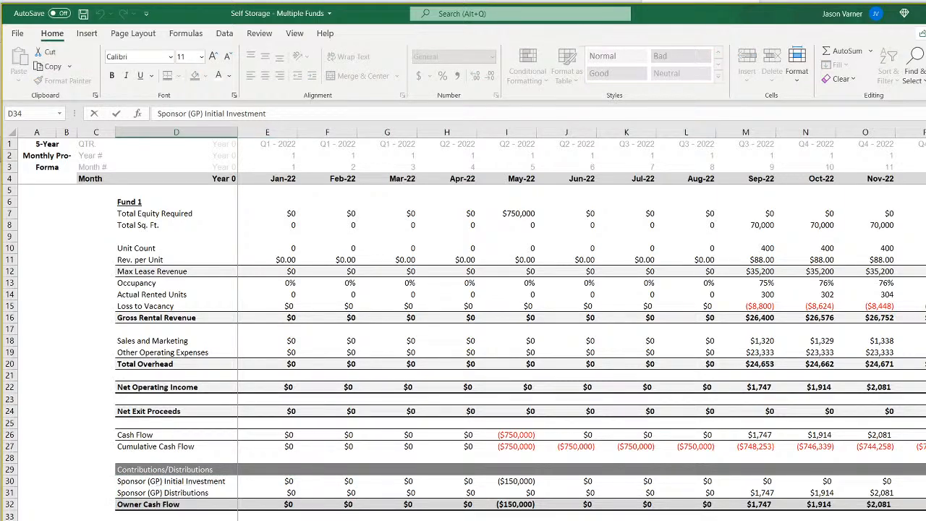
key("BackSpace")
type("L")
key("BackSpace")
key("BackSpace")
key("BackSpace")
key("BackSpace")
key("BackSpace")
key("BackSpace")
key("BackSpace")
key("BackSpace")
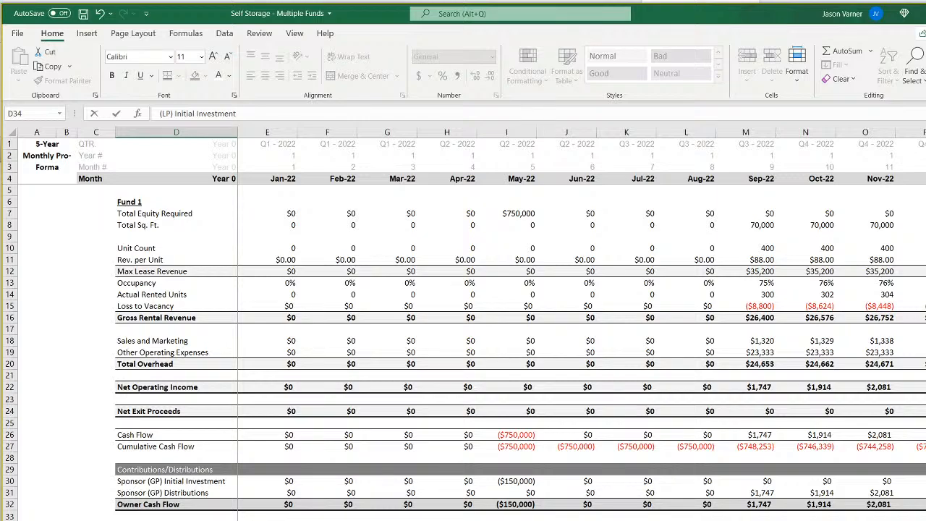
type("Inv")
key("BackSpace")
type("estor")
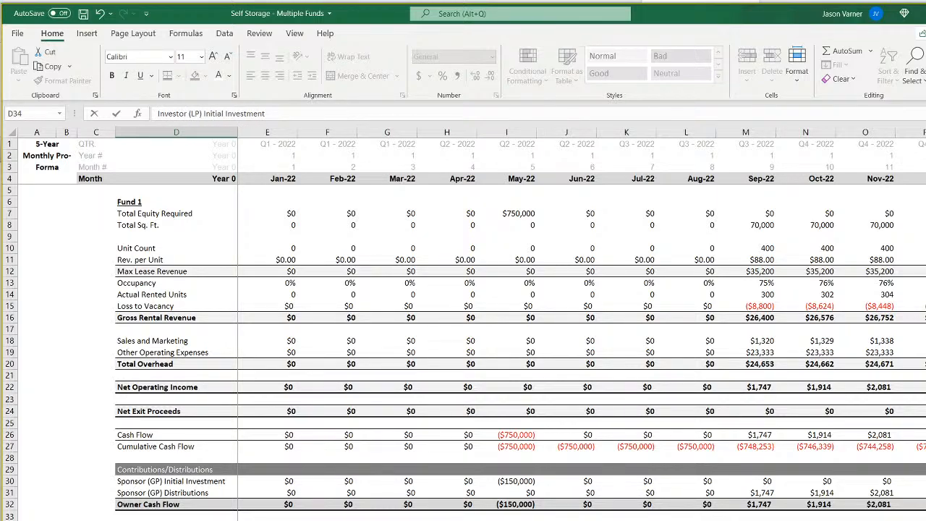
key("Return")
Relabel both D35 and the bold total row's D36 in the copied block as "Investor (LP) Distributions".
key("F2")
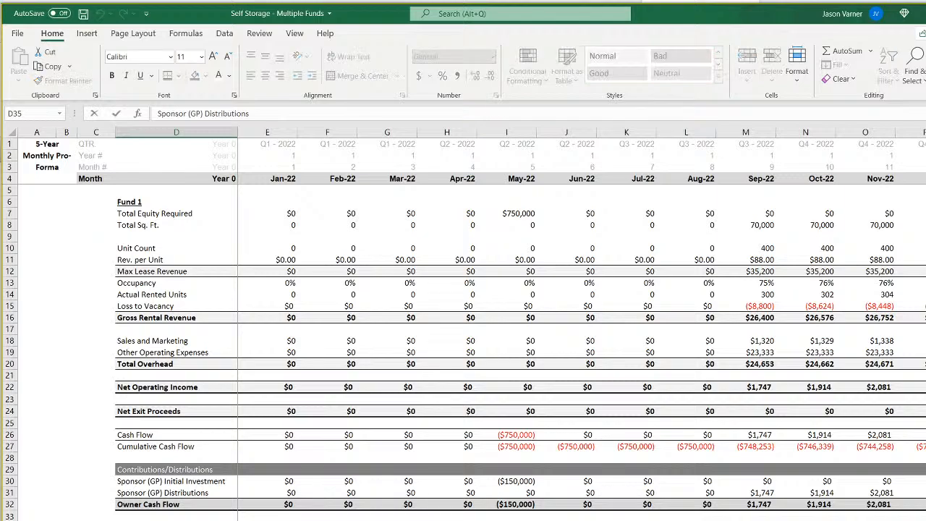
type("Investor")
key("Return")
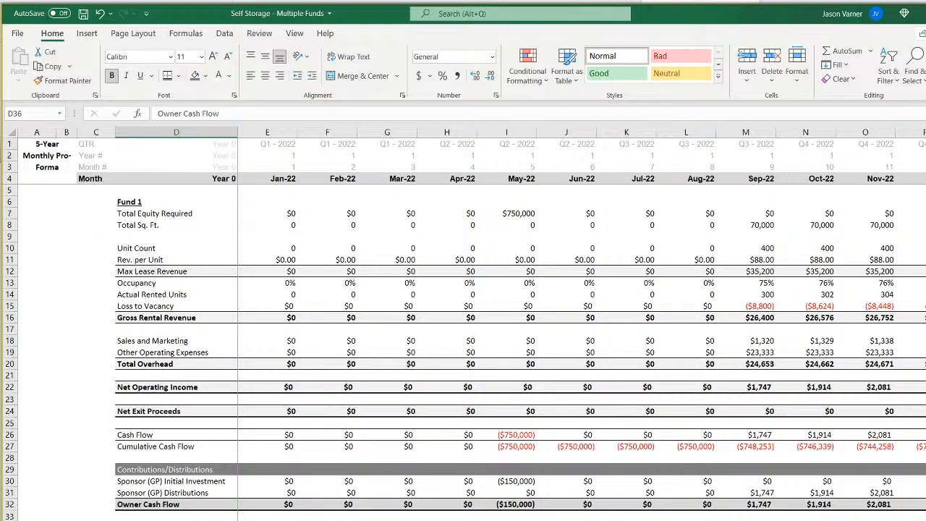
type("K")
type("I")
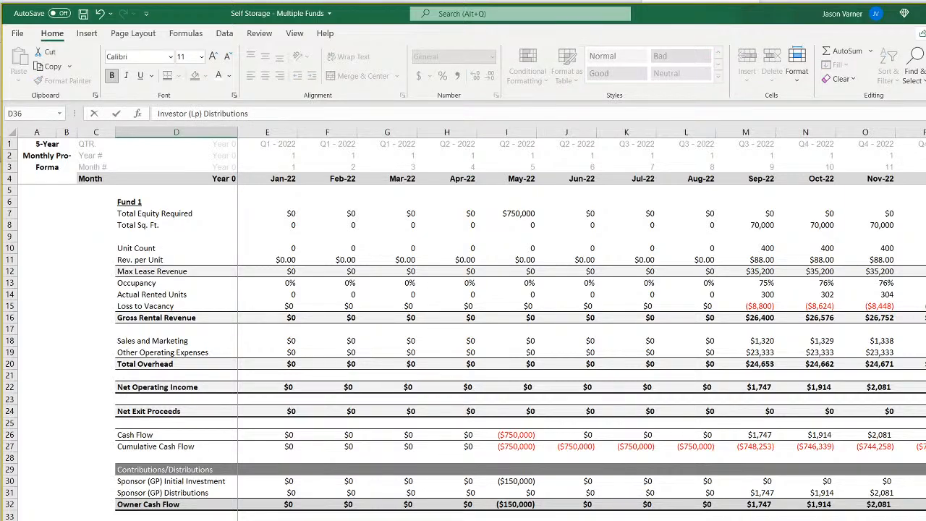
type("nvestor (Lp")
key("BackSpace")
type("P")
key("BackSpace")
key("BackSpace")
type("P")
key("Return")
Replace the Owner Cash Flow label in D32 with "Sponsor (GP) Distributions".
left_click(153, 505)
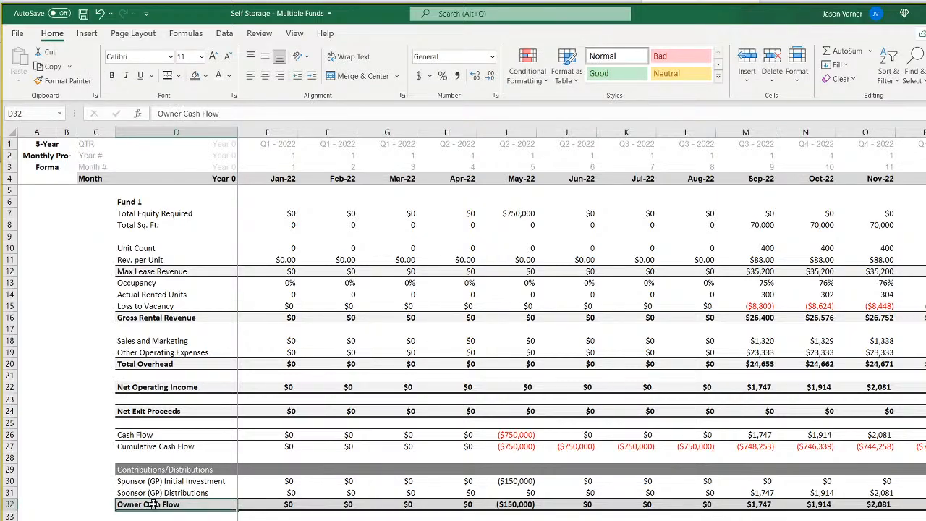
type("Sponsor (")
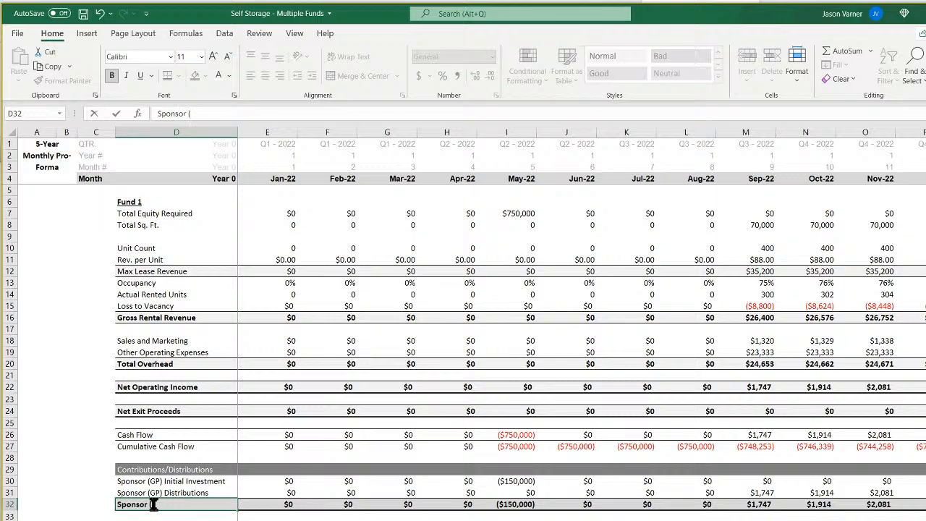
type("GP) Distributions")
key("Return")
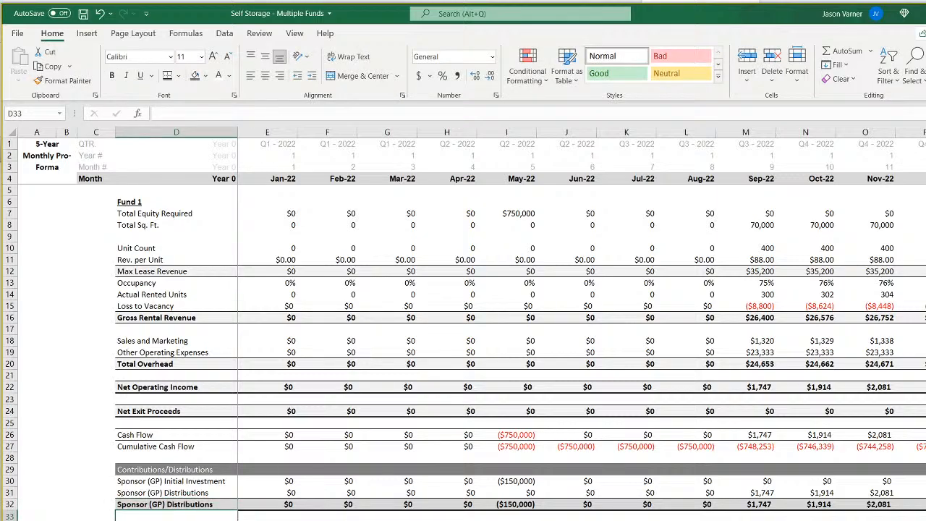
Copy the exact formula text from the sponsor's Jan-22 initial investment in E30 over the shifted formula in the investor's E34.
left_click(278, 482)
left_click(373, 113)
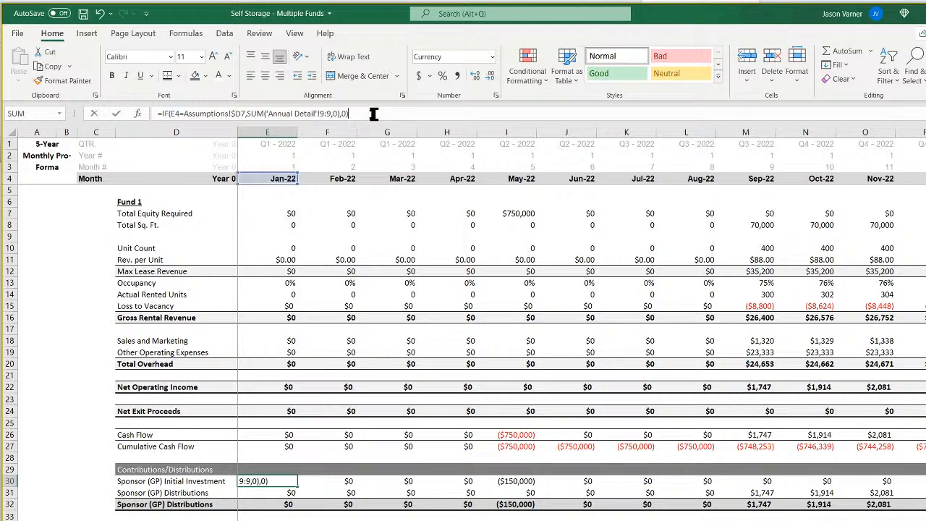
left_click_drag(374, 114, 160, 115)
right_click(215, 115)
left_click(246, 138)
key("Return")
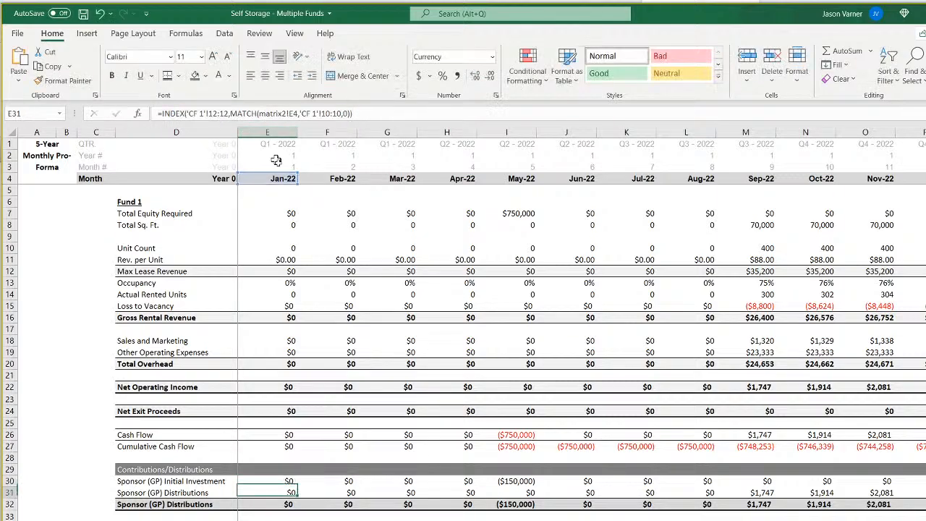
left_click(282, 520)
left_click_drag(388, 113, 102, 122)
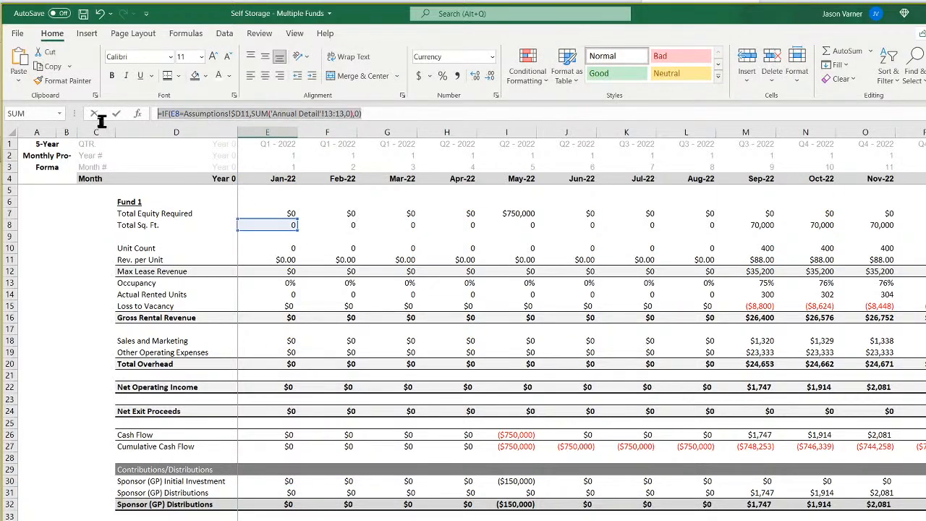
right_click(183, 114)
left_click(215, 175)
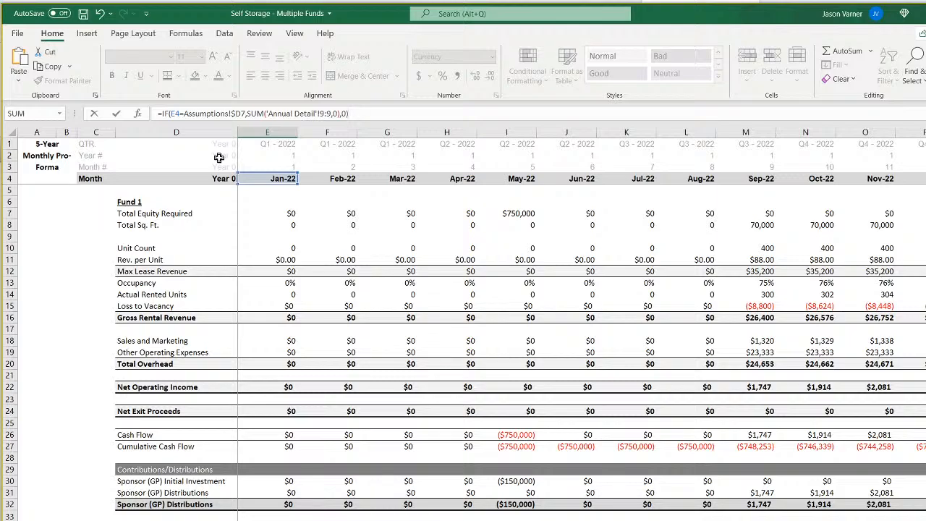
Point the investor's initial investment formula in E34 at row 8 of Annual Detail and fill it across the monthly columns.
left_click(287, 481)
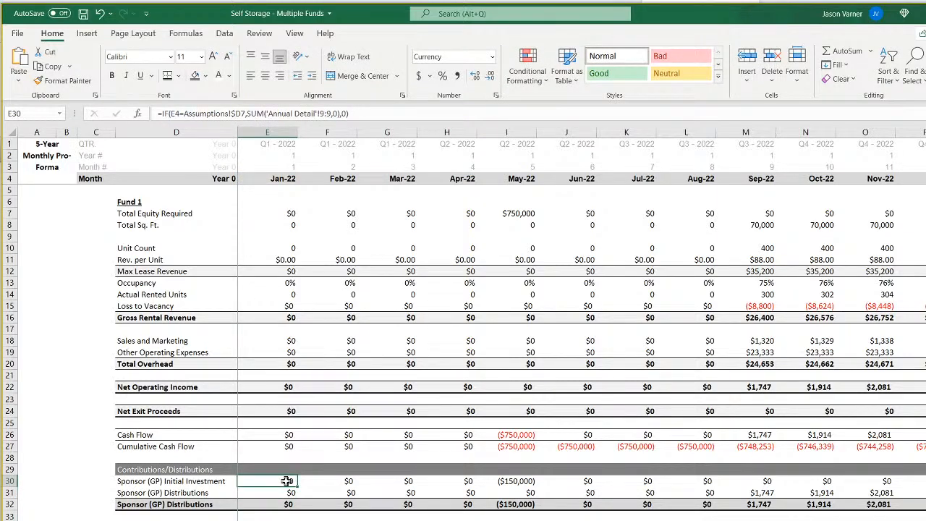
key("ctrl+Page_Down")
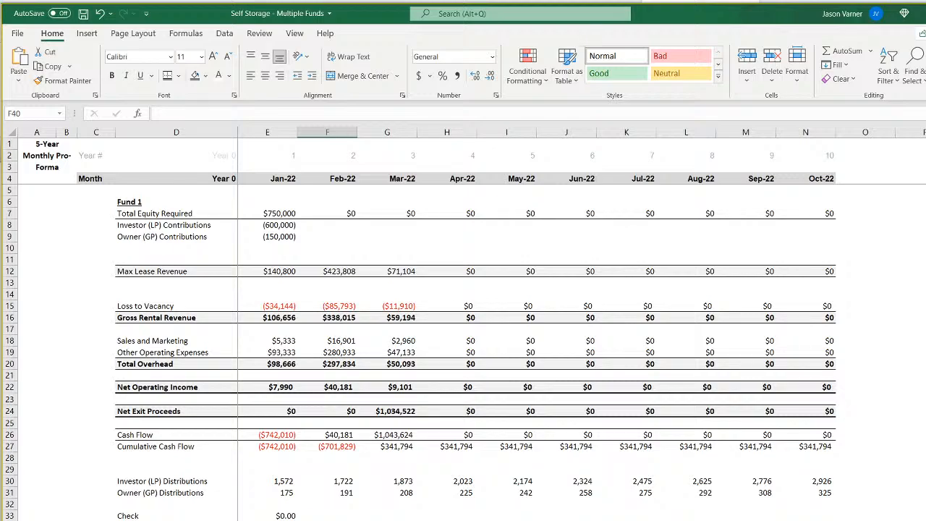
key("ctrl+Page_Up")
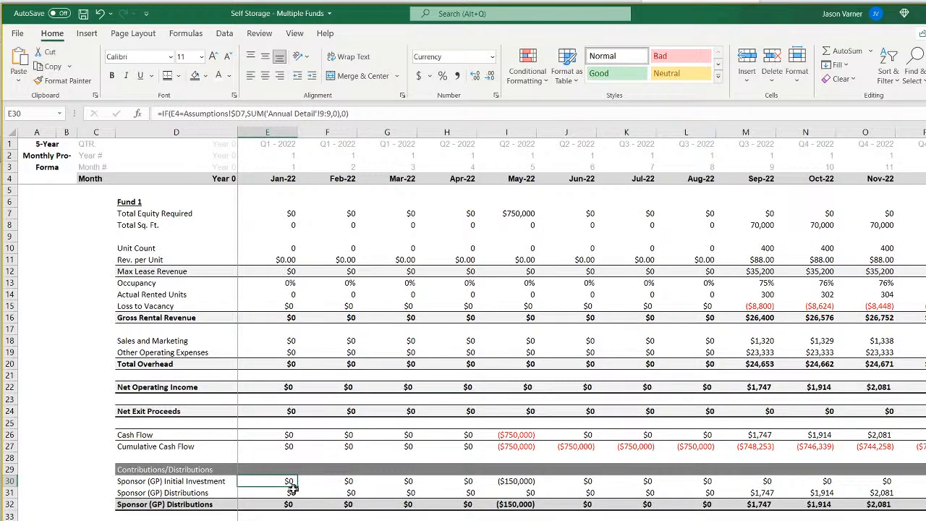
key("ctrl+Page_Down")
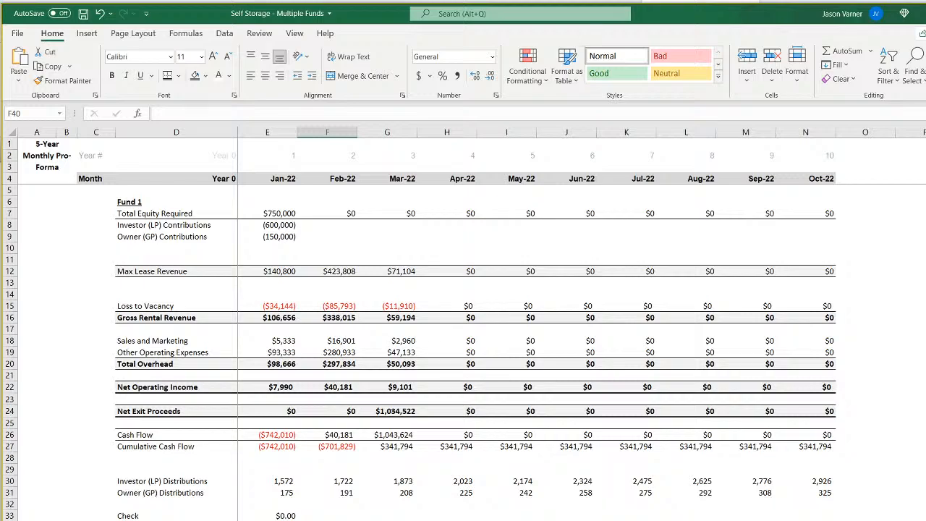
left_click(288, 237)
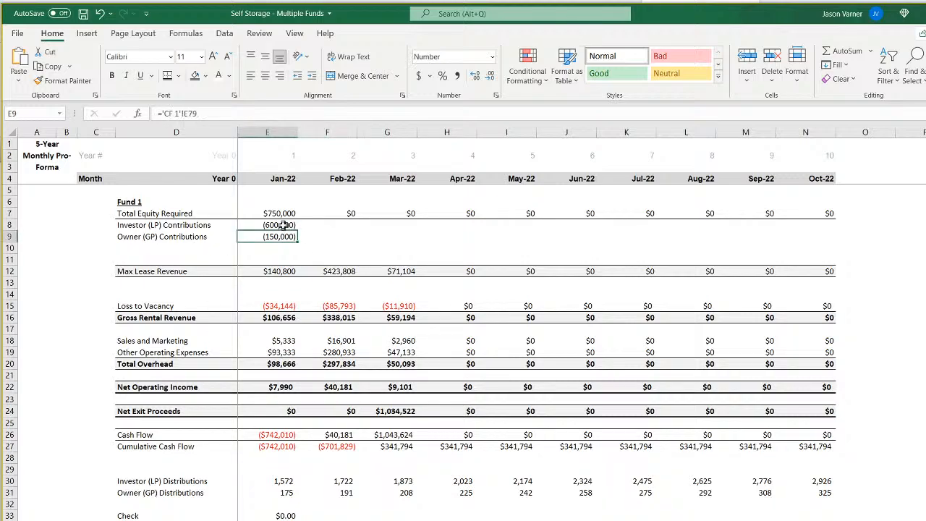
left_click(283, 225)
key("ctrl+Page_Up")
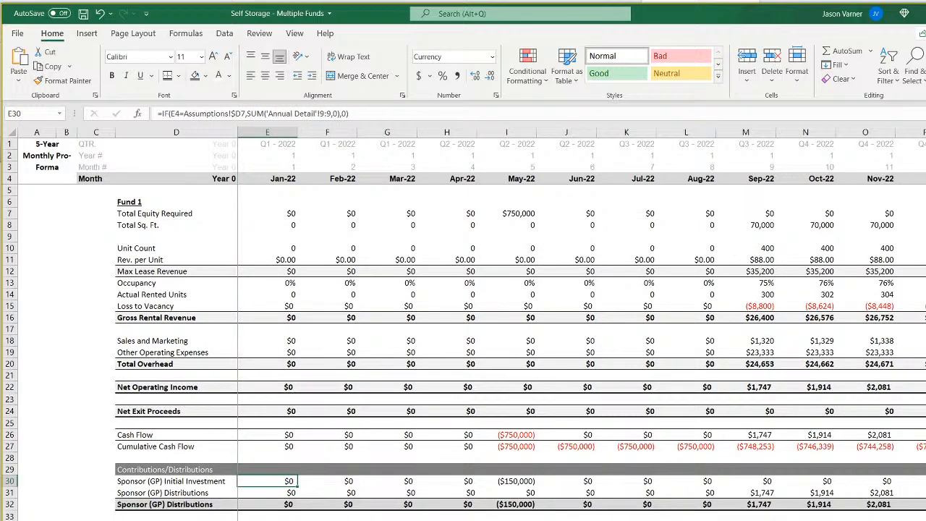
left_click(267, 520)
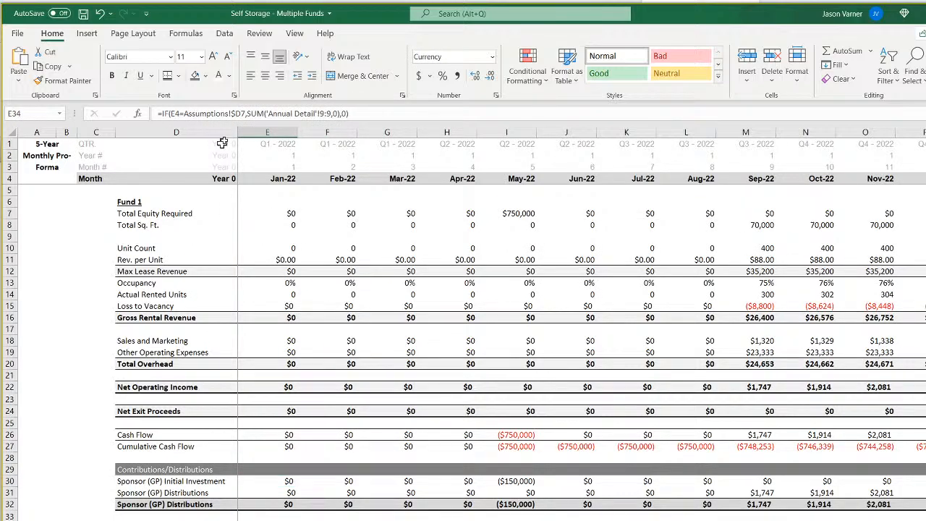
left_click(325, 114)
key("BackSpace")
type("8,'CF 1'!14:14,0)")
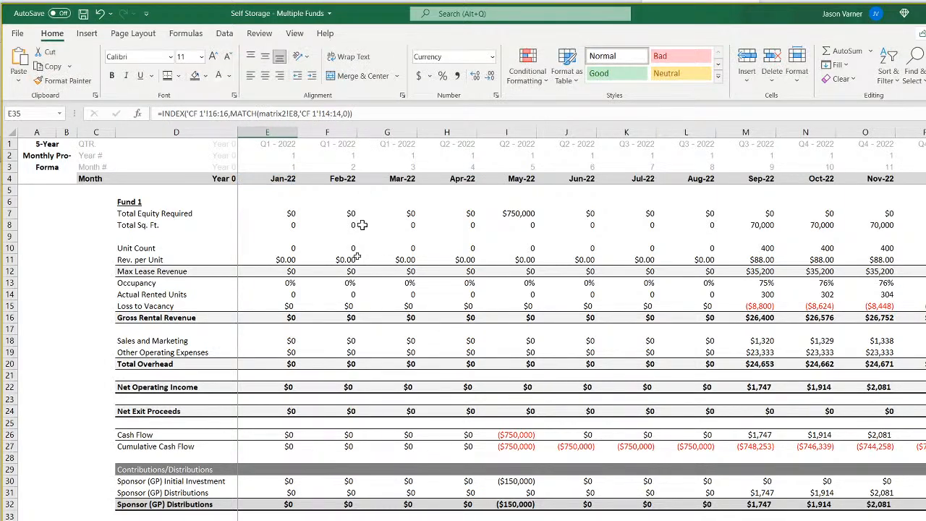
key("Return")
left_click_drag(297, 520, 895, 519)
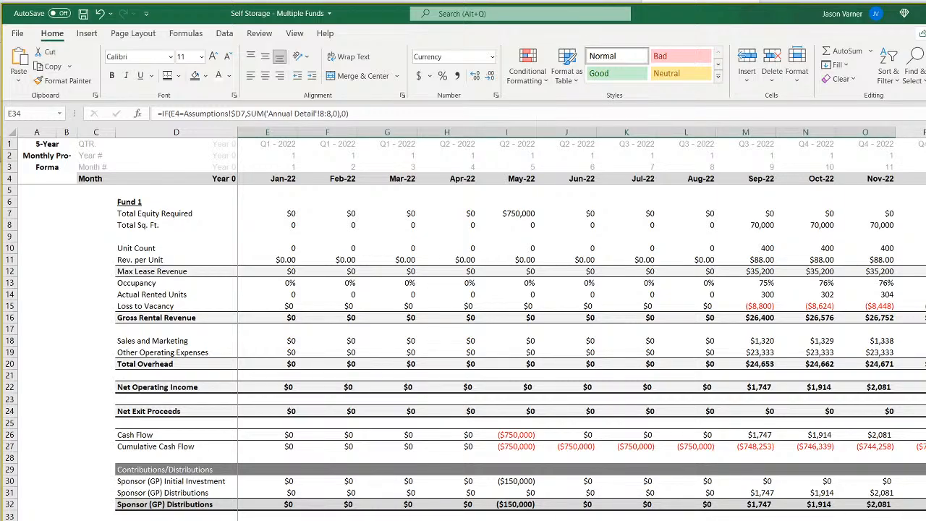
Copy the exact formula text from the sponsor's Jan-22 distributions in E31 over the shifted formula in the investor's E35.
left_click(290, 494)
left_click_drag(354, 113, 165, 112)
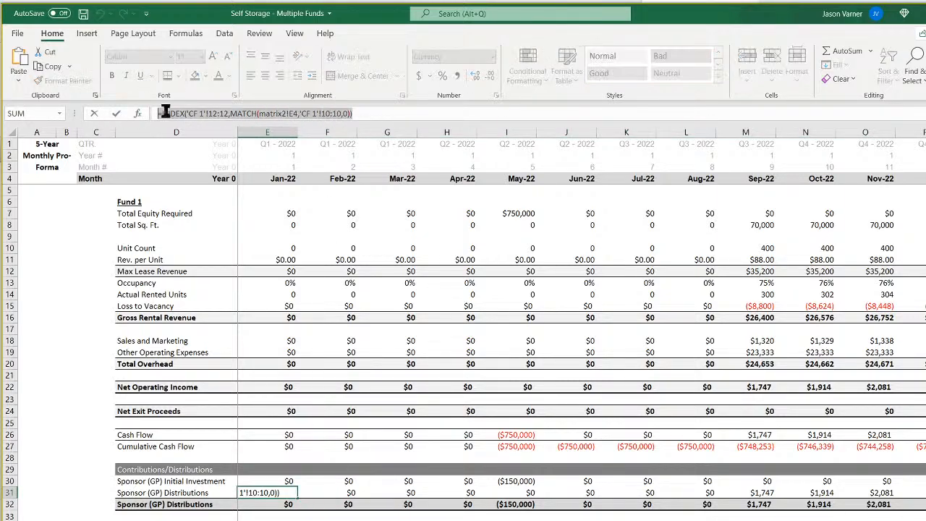
right_click(165, 112)
left_click(195, 137)
key("Return")
left_click(294, 520)
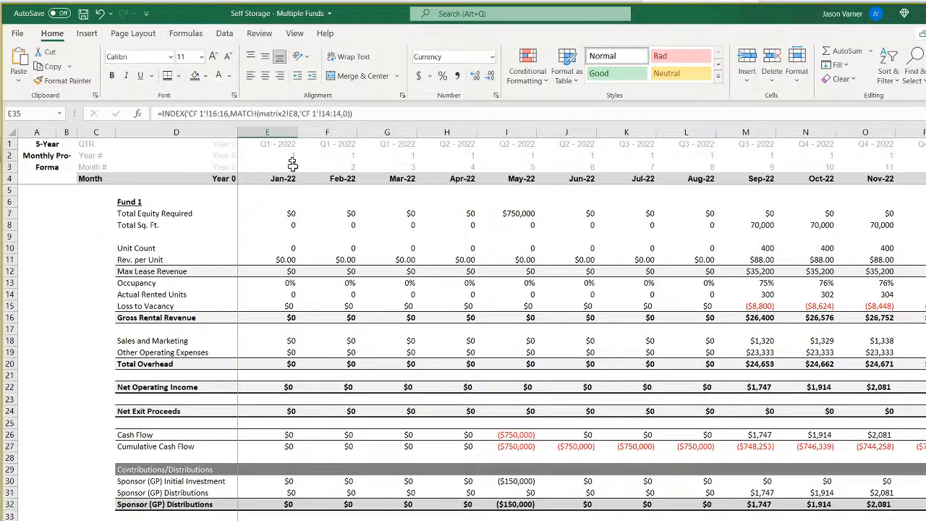
left_click_drag(362, 114, 161, 114)
right_click(194, 114)
left_click(221, 178)
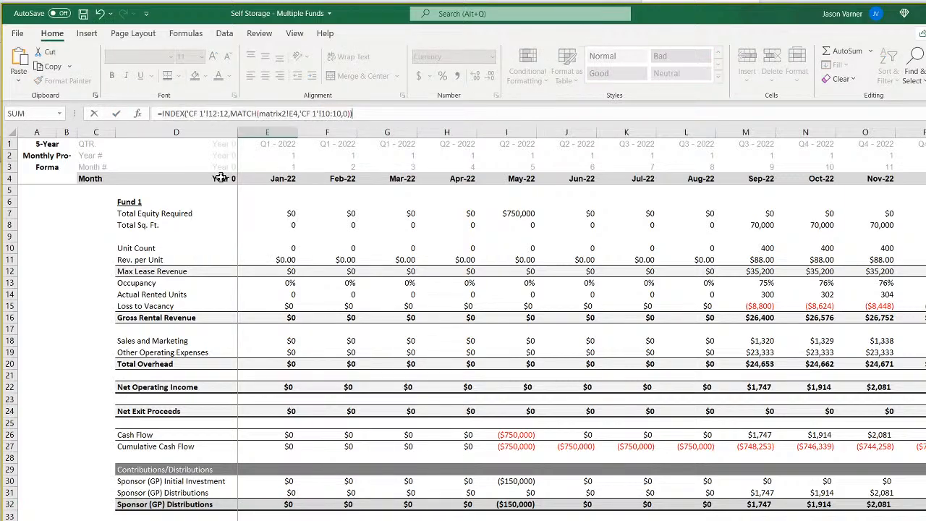
key("Return")
Examine the CF 1 waterfall sheet for the rows holding the total Investor (LP) and Sponsor (GP) cash flows.
key("ctrl+Page_Down")
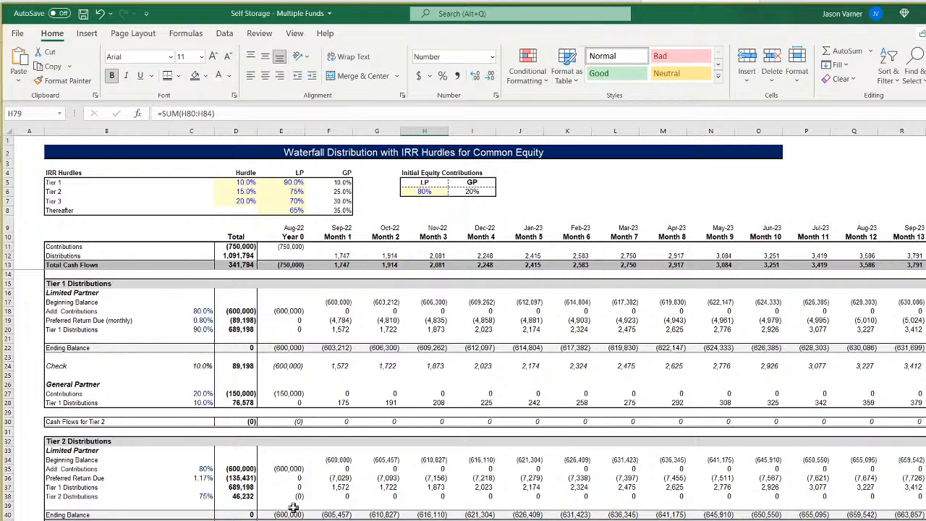
left_click(341, 256)
scroll(364, 304, "down", 15)
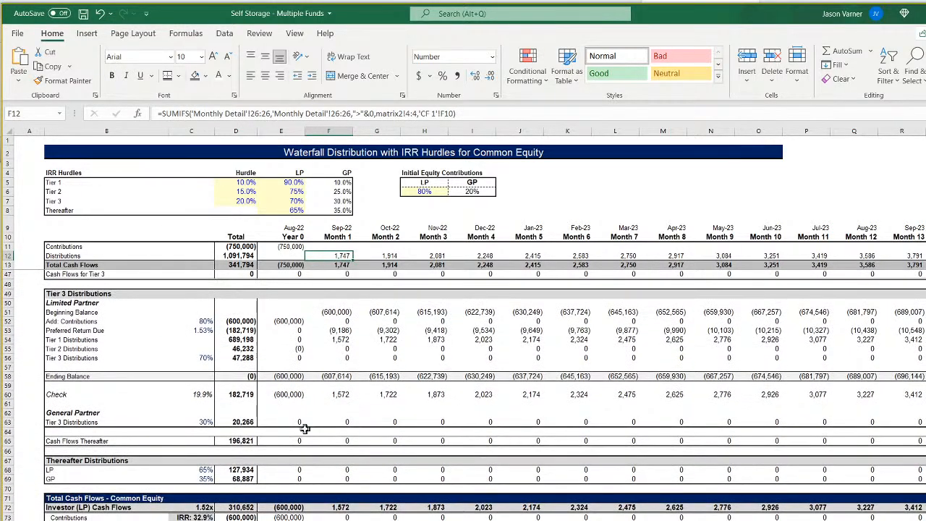
left_click(342, 405)
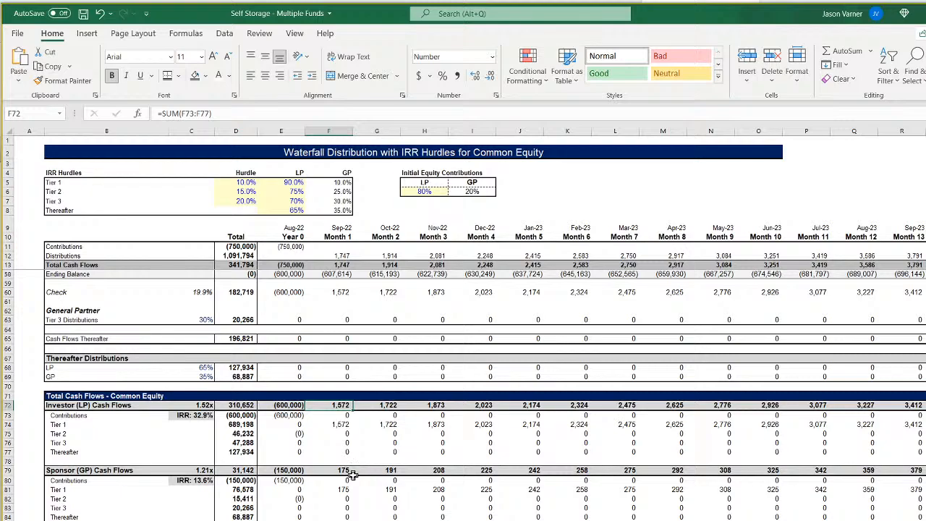
left_click(335, 471)
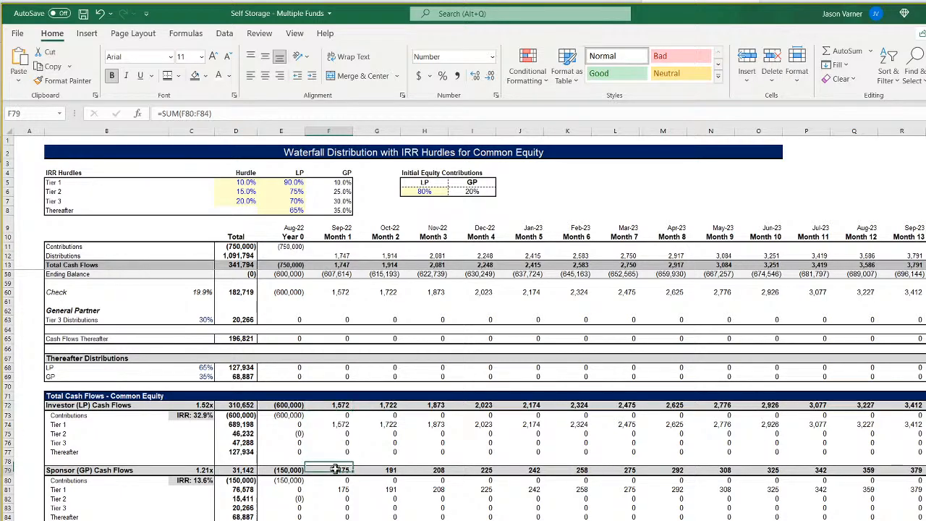
left_click(335, 404)
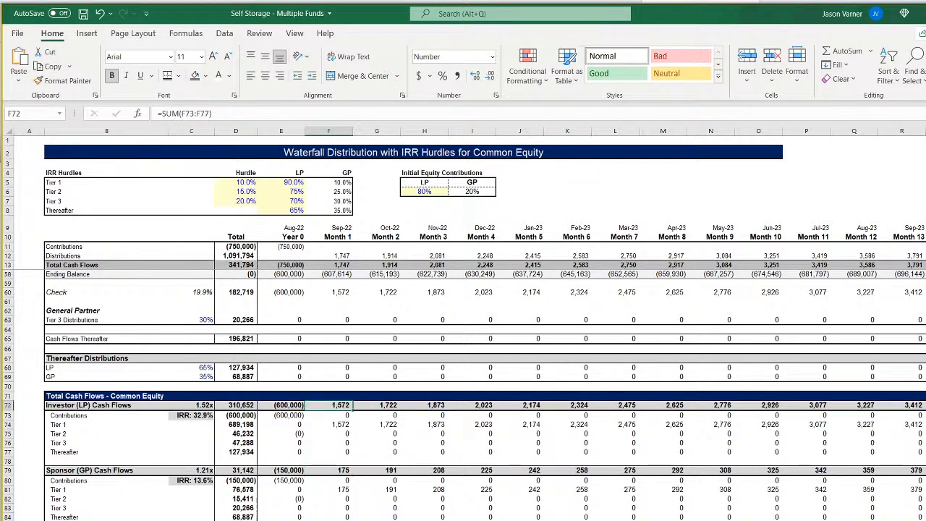
key("ctrl+Page_Up")
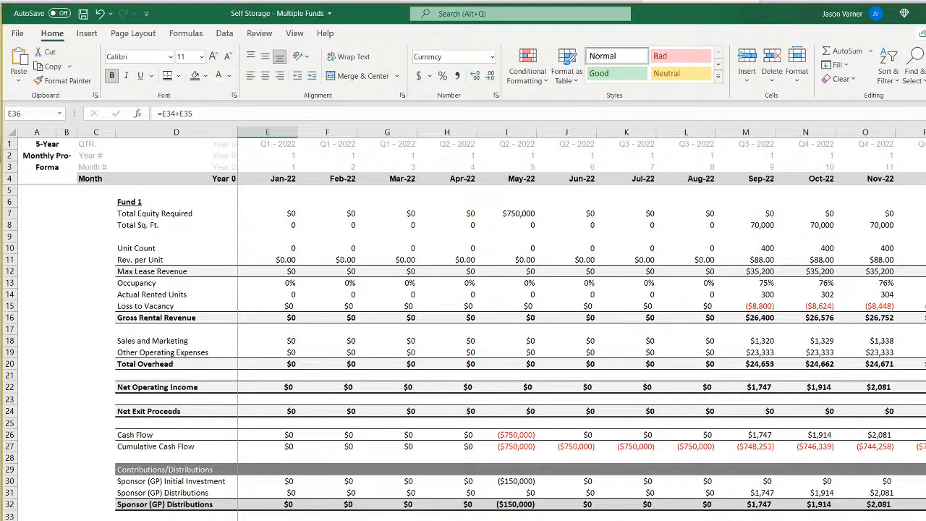
key("Up")
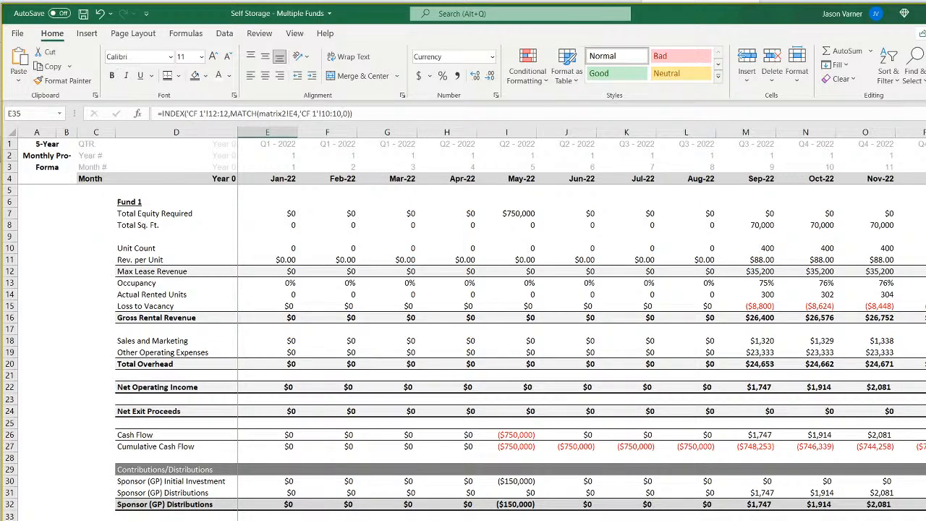
key("ctrl+Page_Down")
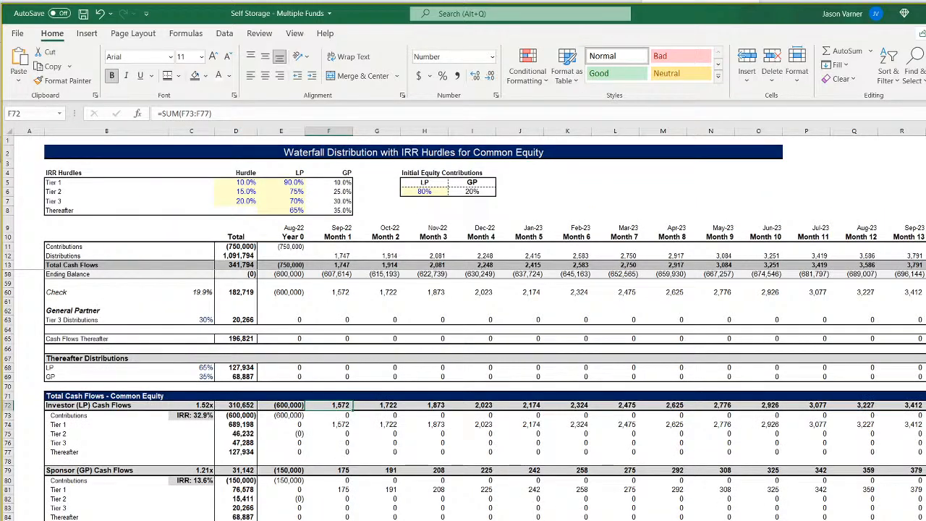
key("ctrl+Page_Up")
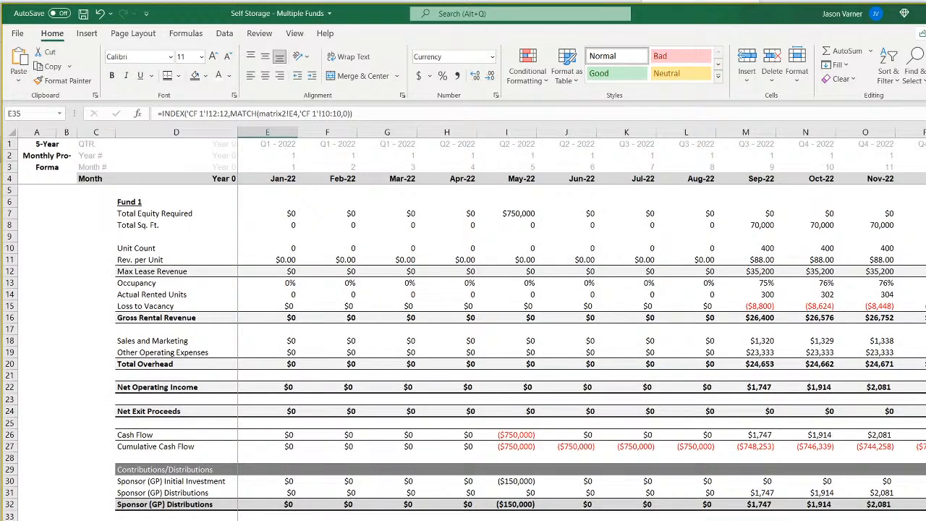
Change the INDEX array in the investor distributions formula in E35 to 'CF 1'!72:72.
left_click(219, 113)
key("BackSpace")
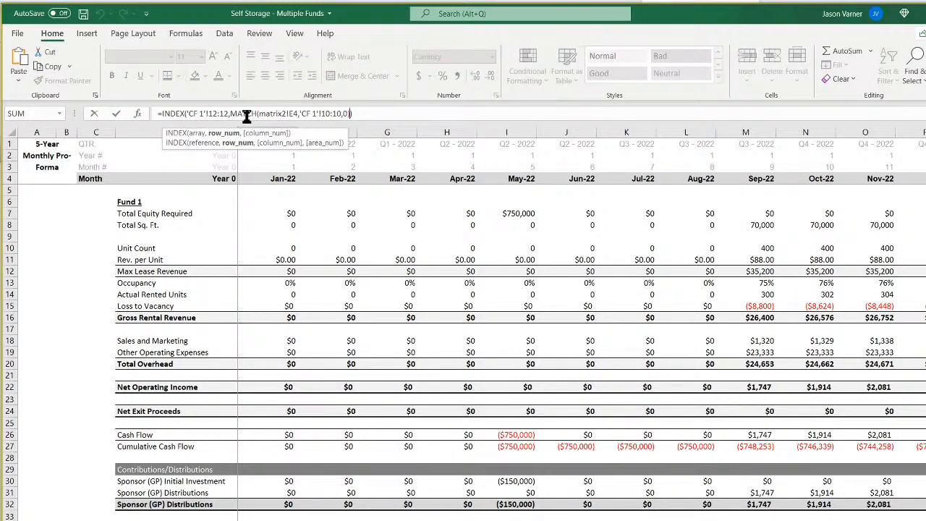
key("Left")
key("Left")
key("Left")
key("Left")
key("Left")
key("Left")
key("Left")
key("Left")
key("Left")
key("Left")
key("Left")
key("Left")
key("Left")
key("Left")
key("Left")
key("Left")
key("Left")
key("Left")
key("Left")
key("Left")
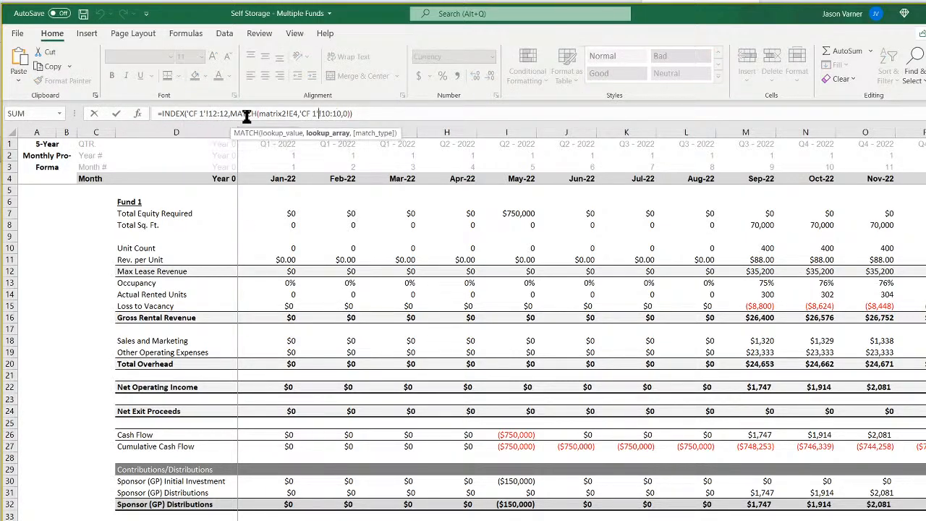
key("Left")
key("Left")
key("Left")
key("Left")
key("Left")
key("Left")
key("Left")
key("Left")
key("Left")
key("Left")
key("BackSpace")
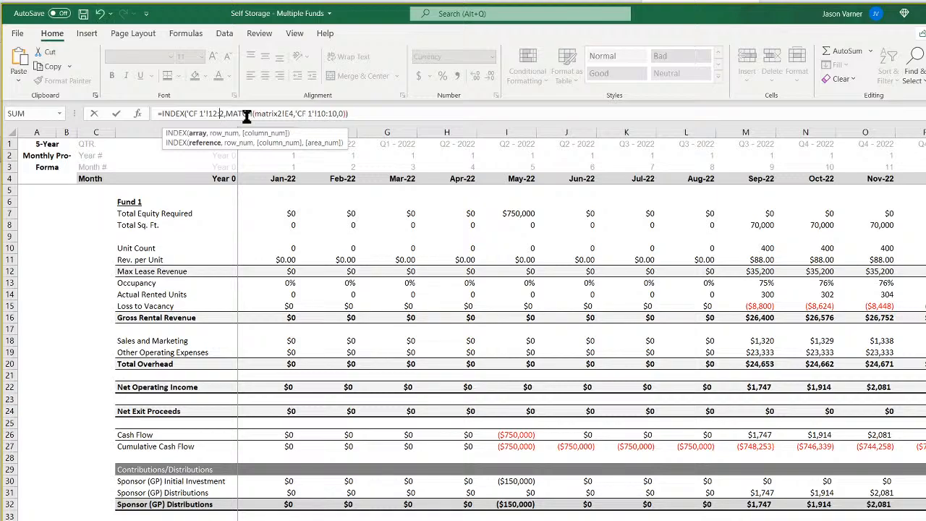
type("7")
key("BackSpace")
type("7")
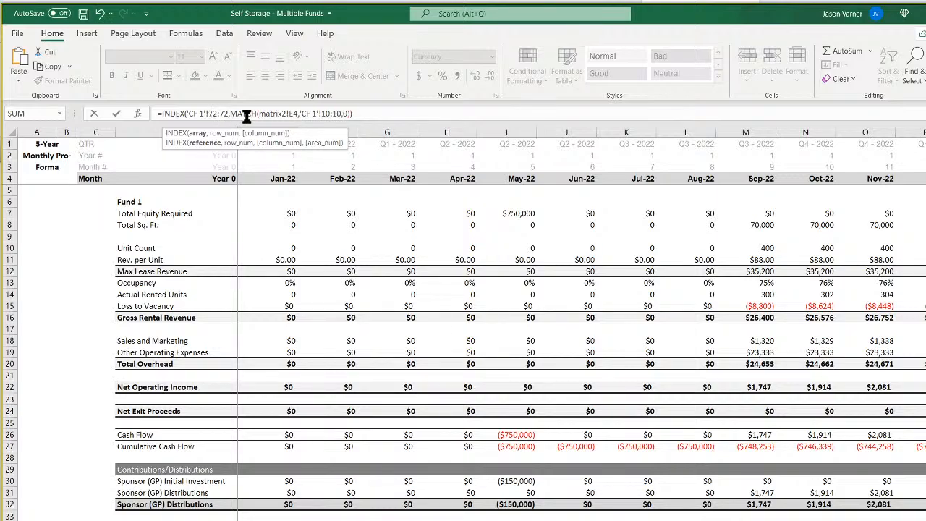
key("Return")
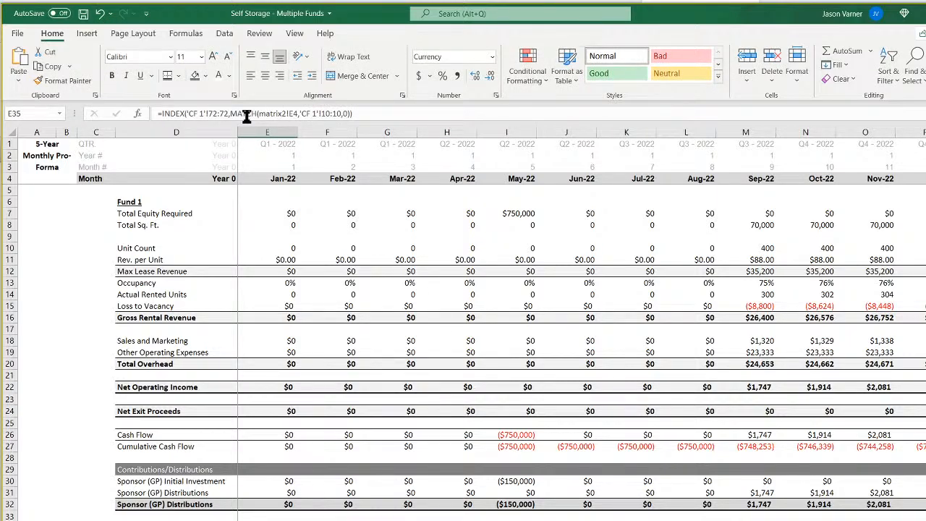
Change the INDEX array in the sponsor distributions formula in E31 to 'CF 1'!79:79.
key("Up")
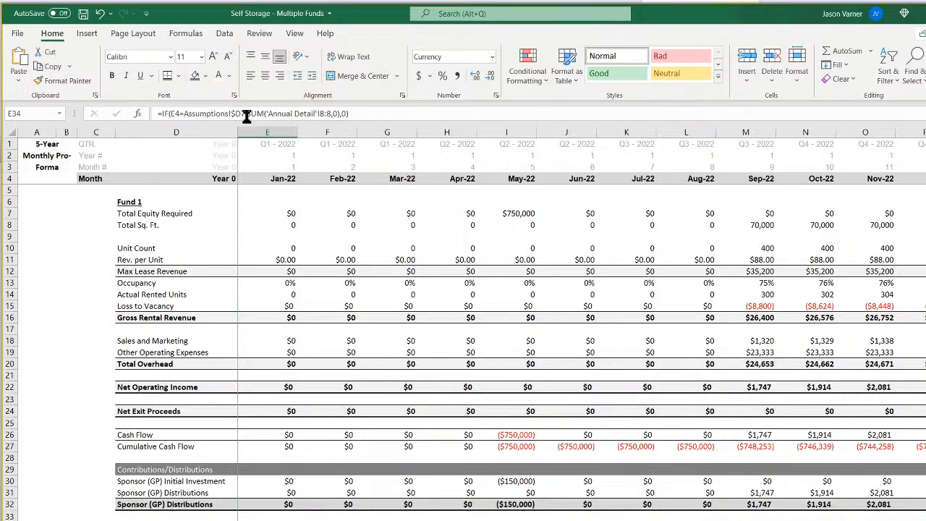
key("Up")
key("Up")
key("Up")
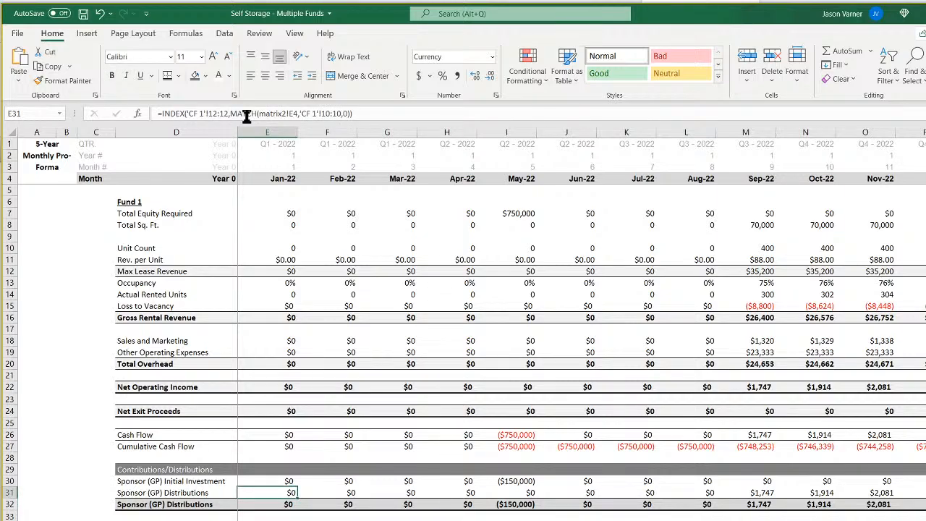
left_click(203, 114)
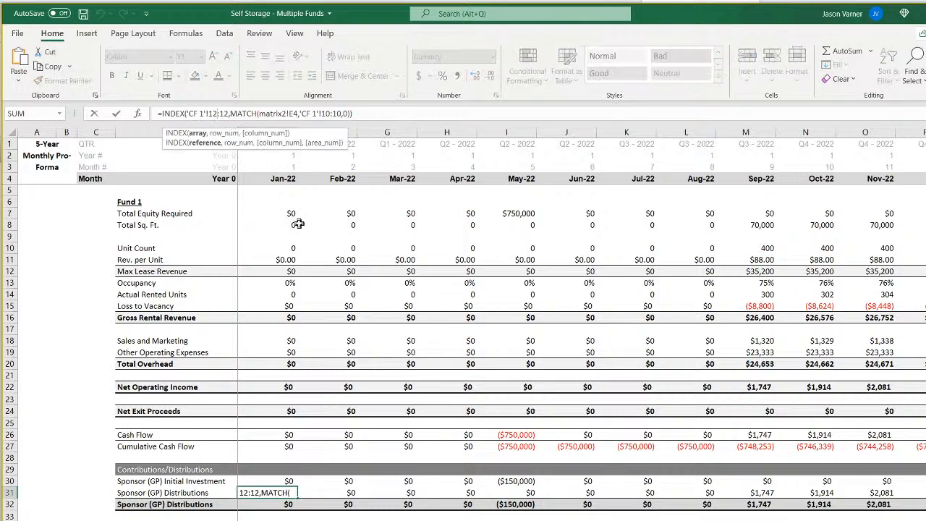
key("BackSpace")
key("BackSpace")
type("79")
key("BackSpace")
key("BackSpace")
type("79")
key("Return")
Check the sponsor distributions formula in E31 against the Fund 1 month counter it looks up on the matrix2 sheet.
left_click(271, 493)
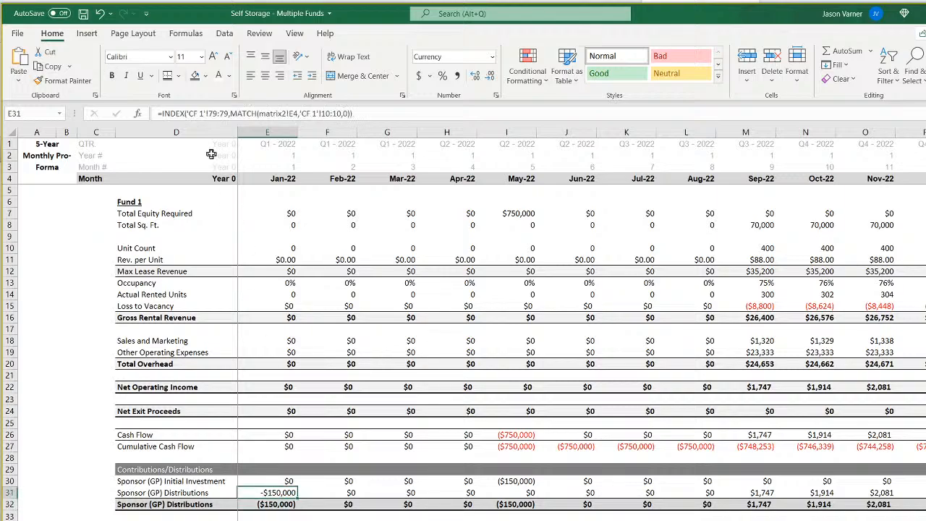
left_click(161, 114)
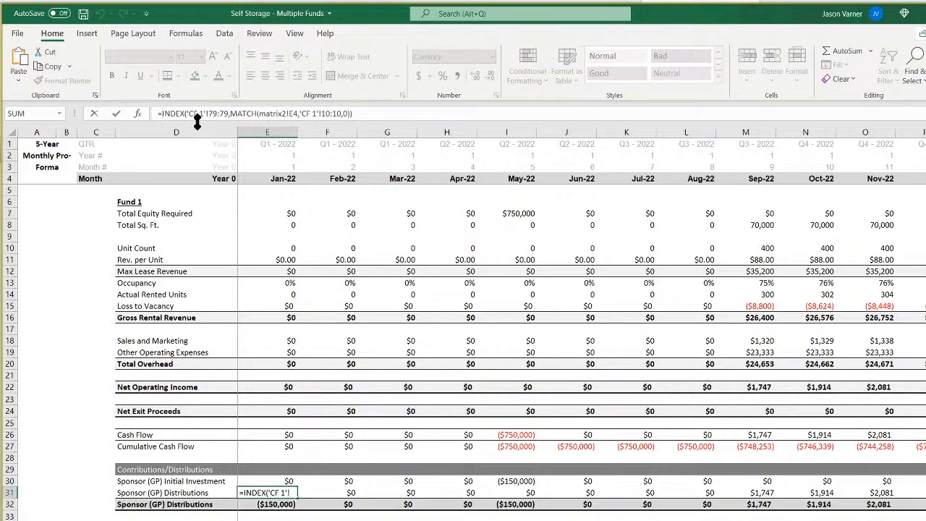
key("Escape")
double_click(284, 496)
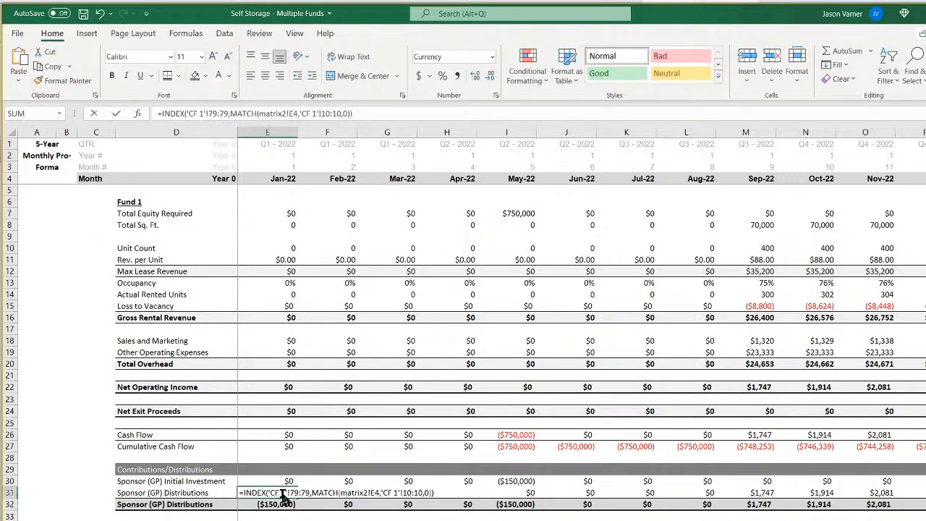
key("Escape")
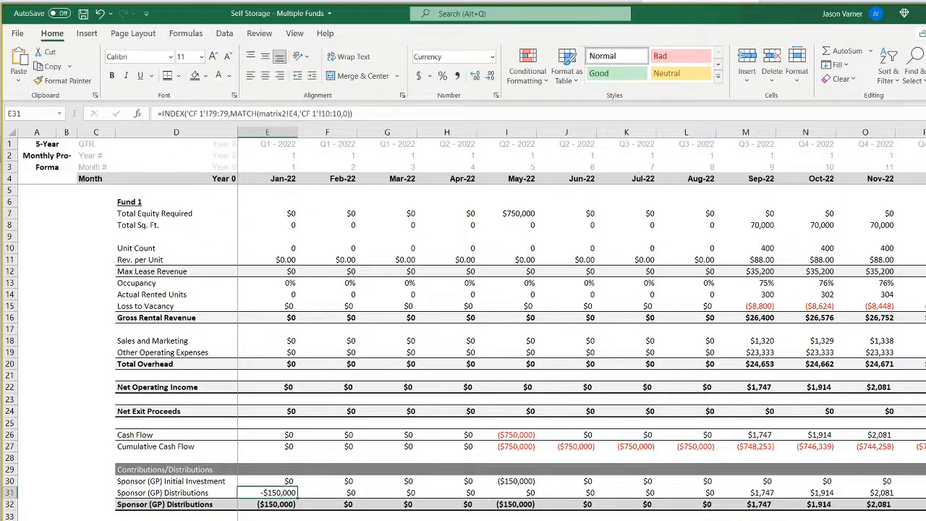
key("ctrl+Page_Down")
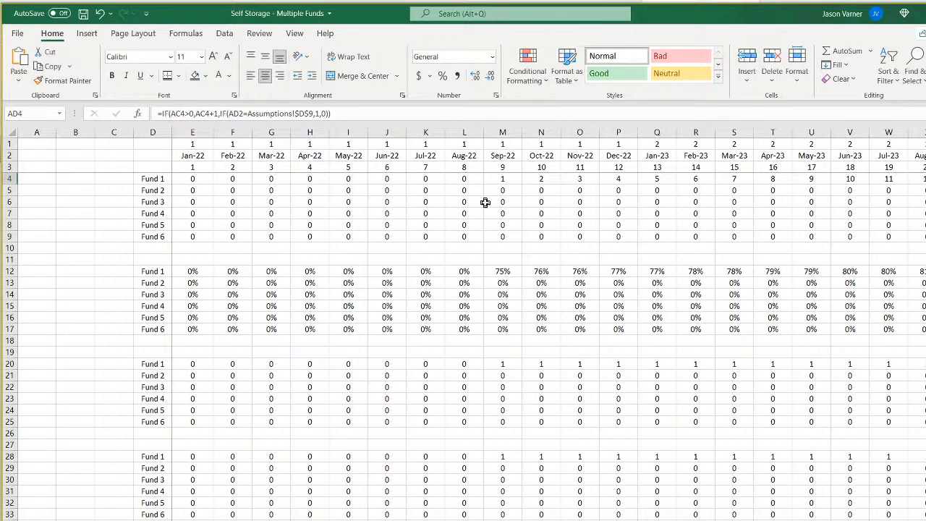
key("ctrl+Page_Up")
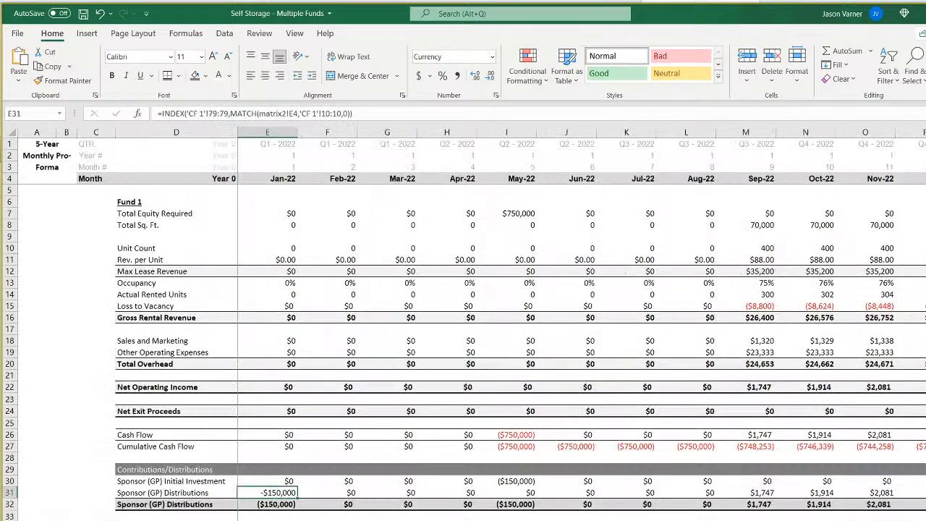
Insert an IF around the sponsor distributions formula in E31, testing matrix2!E4=0 and returning 0 when true.
left_click(286, 482)
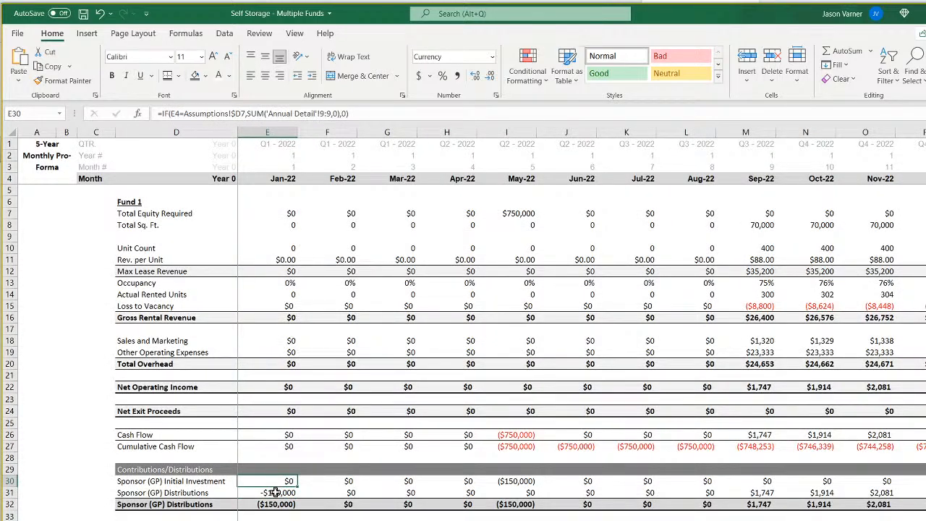
left_click(272, 494)
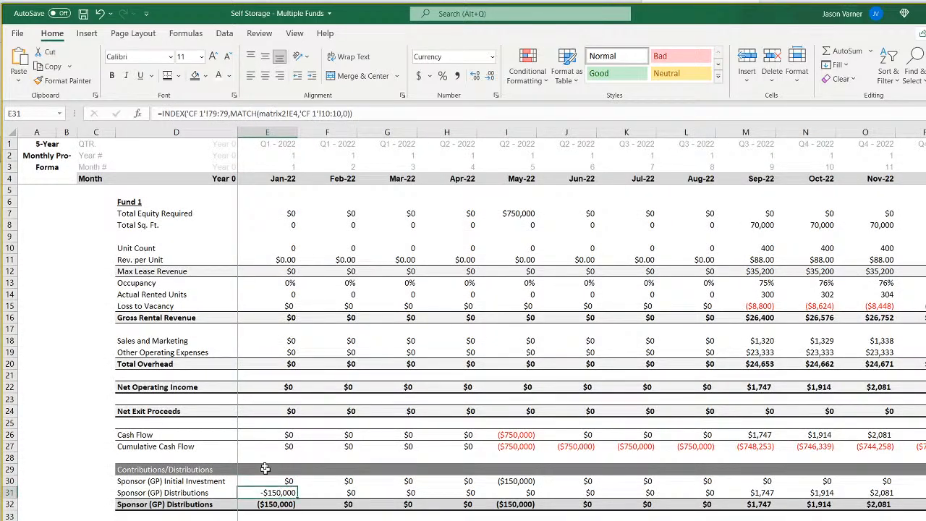
left_click(162, 114)
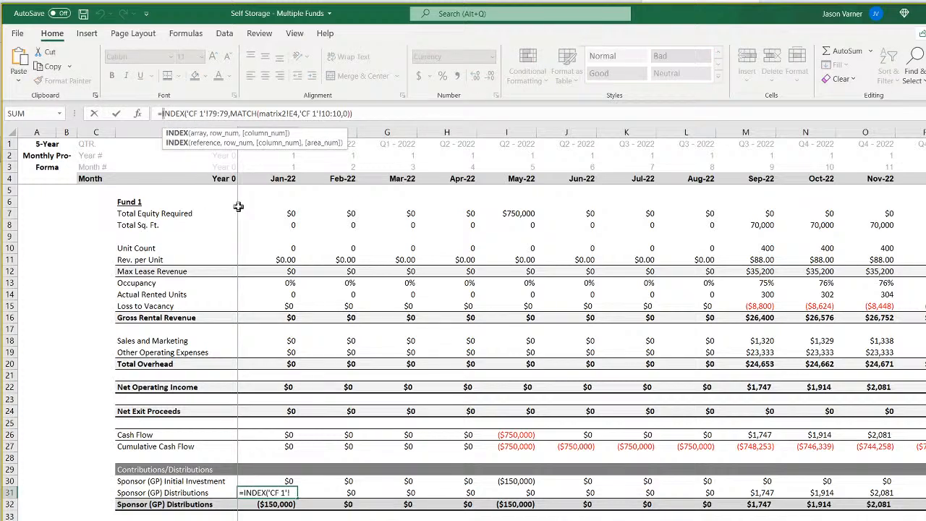
type("if(")
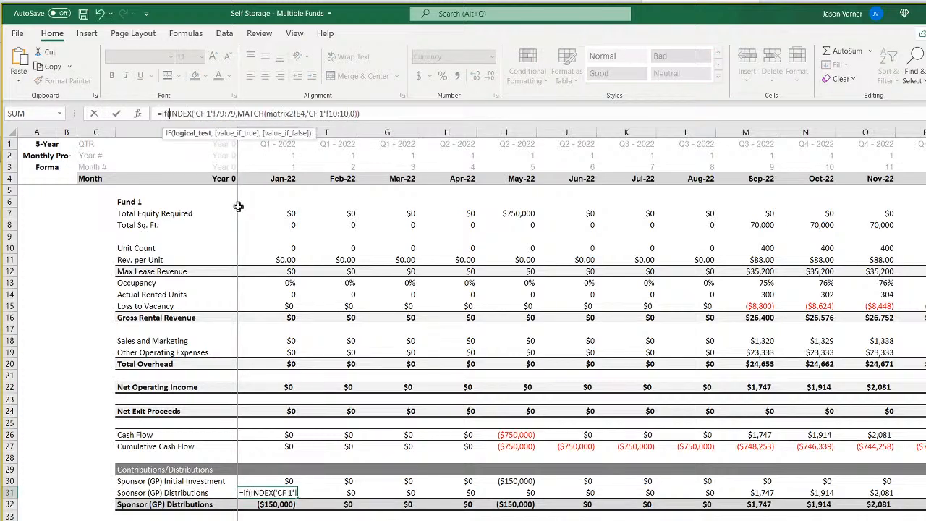
left_click(289, 520)
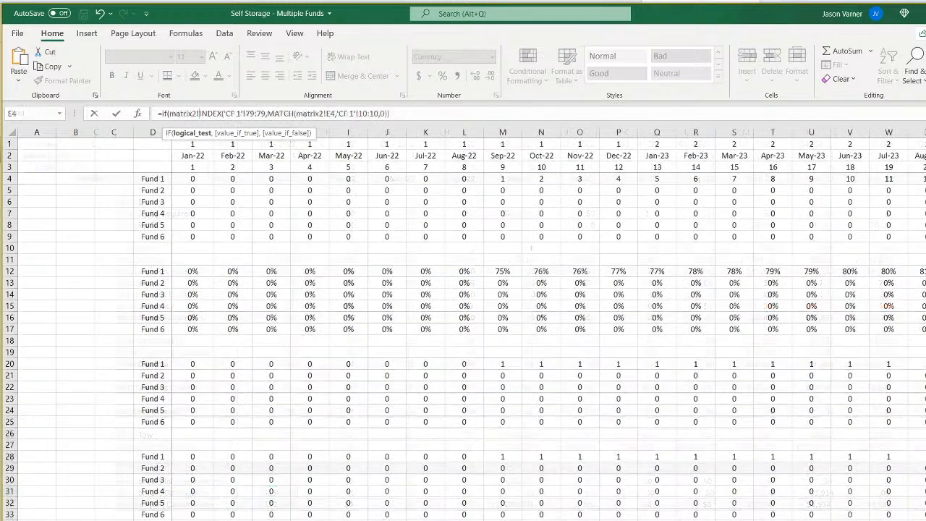
left_click(194, 179)
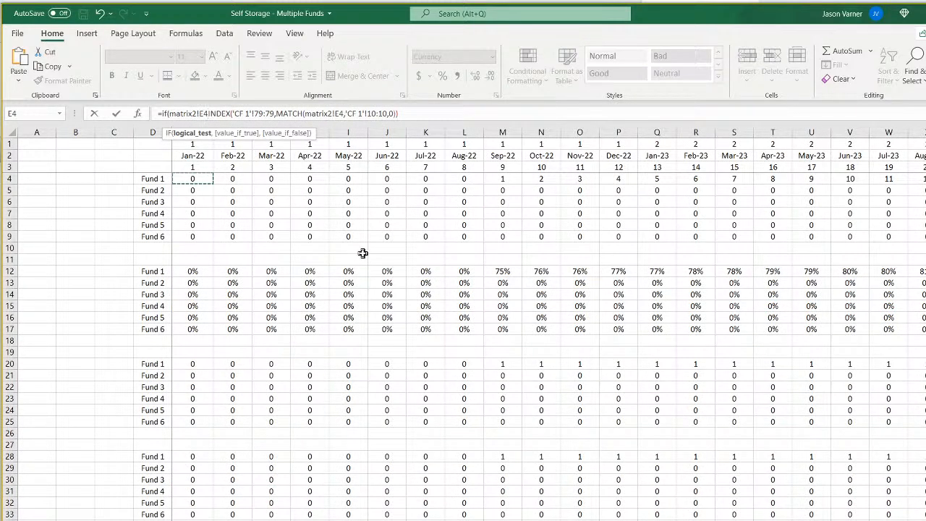
type("=0")
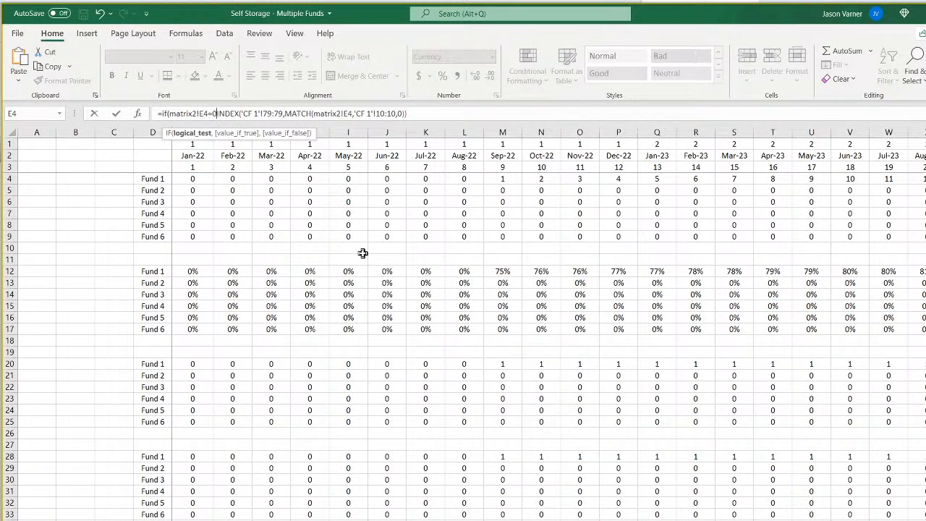
type(",0")
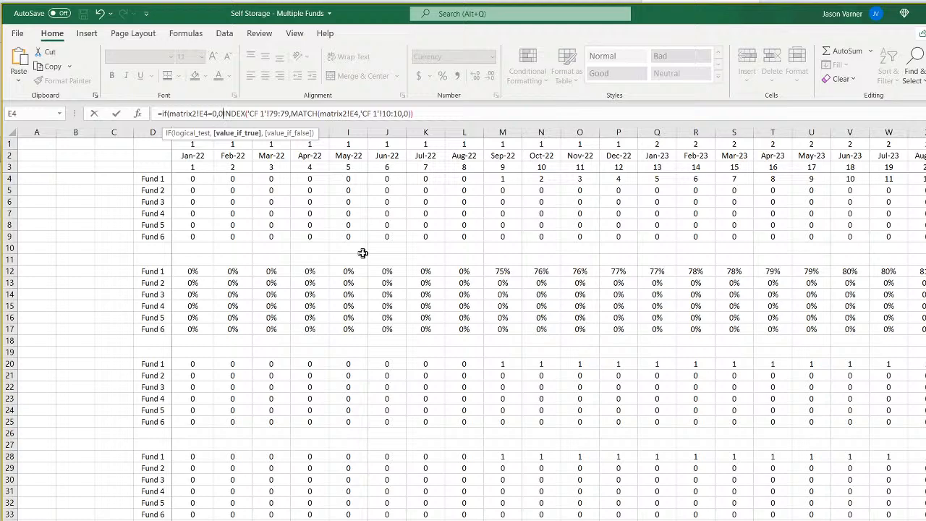
Change the IF test in E31 to matrix2!E4=1 and use the existing INDEX lookup as the false value.
key("Left")
key("Left")
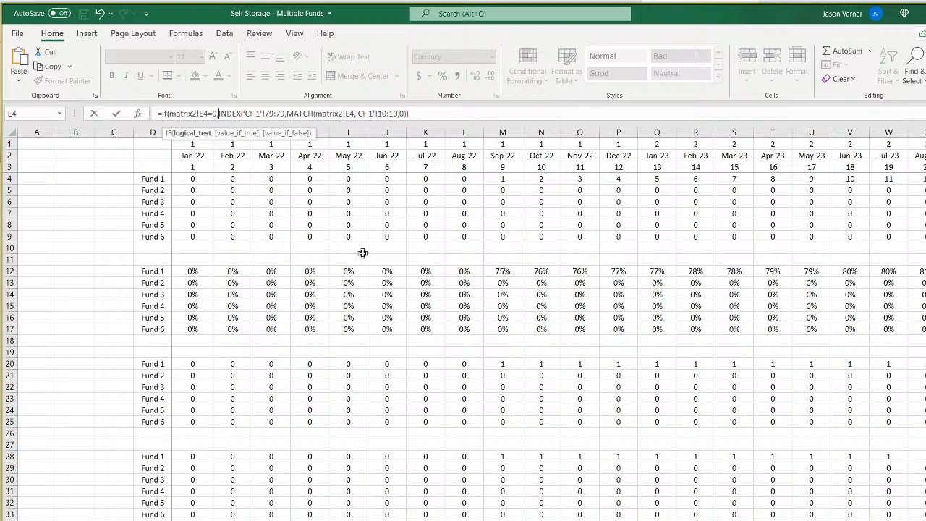
key("BackSpace")
type("1")
key("Right")
key("Right")
type(",")
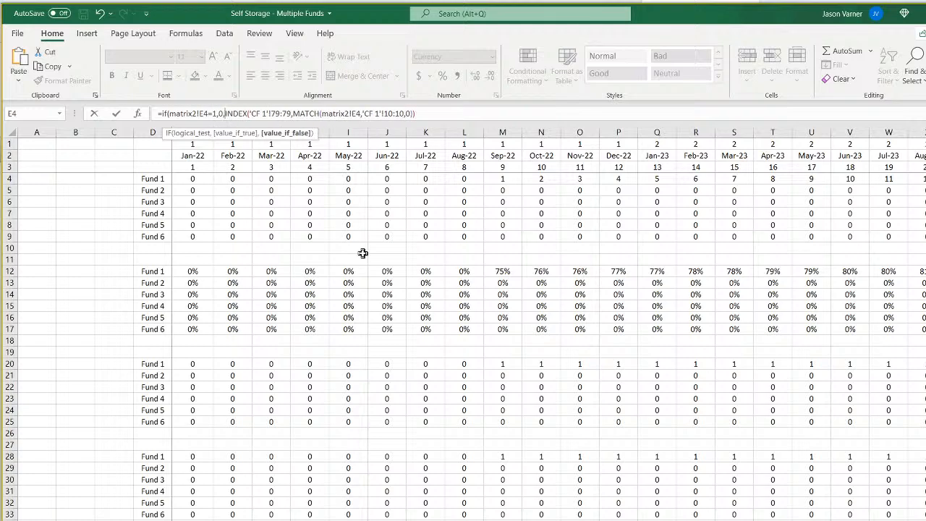
key("Return")
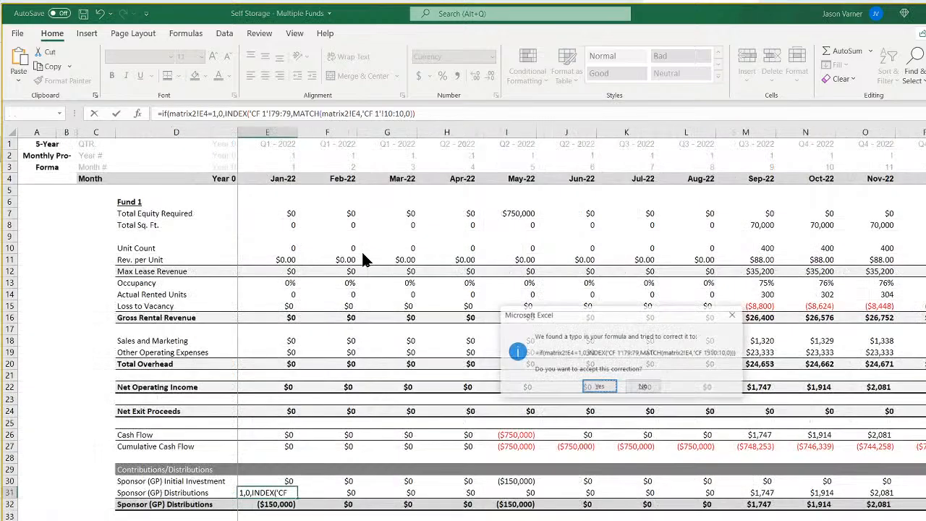
key("Return")
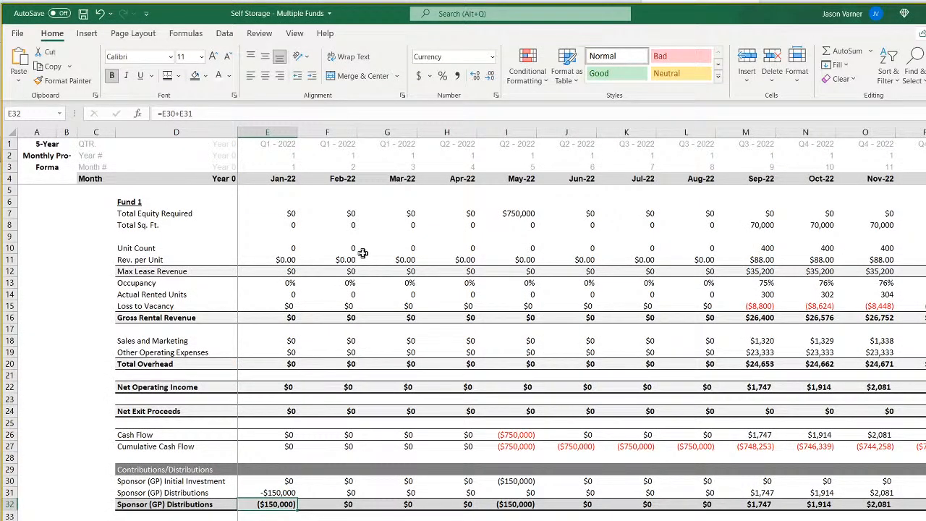
Change the IF test in E31 to matrix2!E4<=1 and fill the sponsor distributions formula across row 31.
left_click(268, 493)
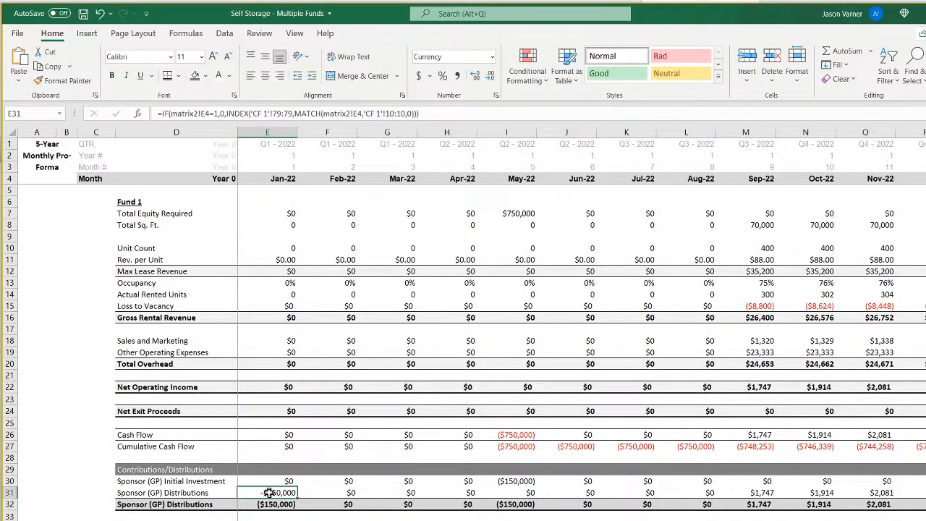
left_click(211, 115)
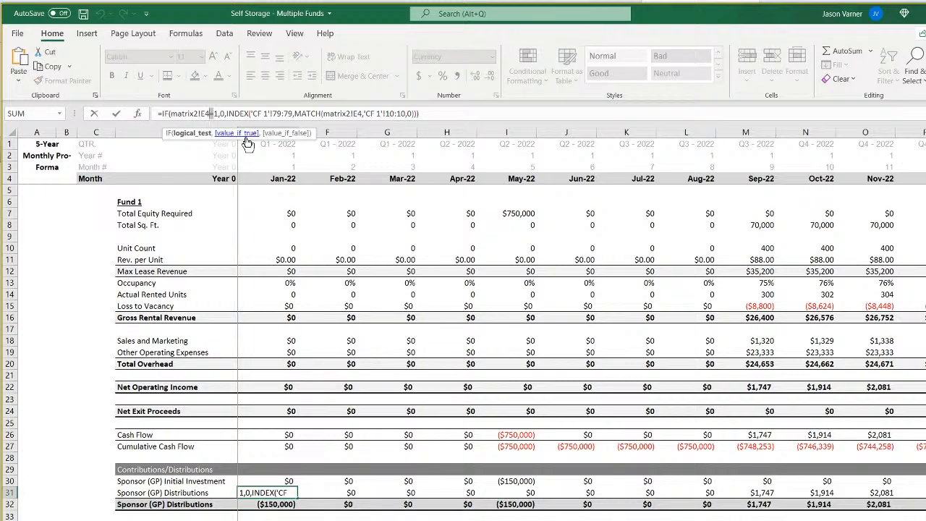
type("<")
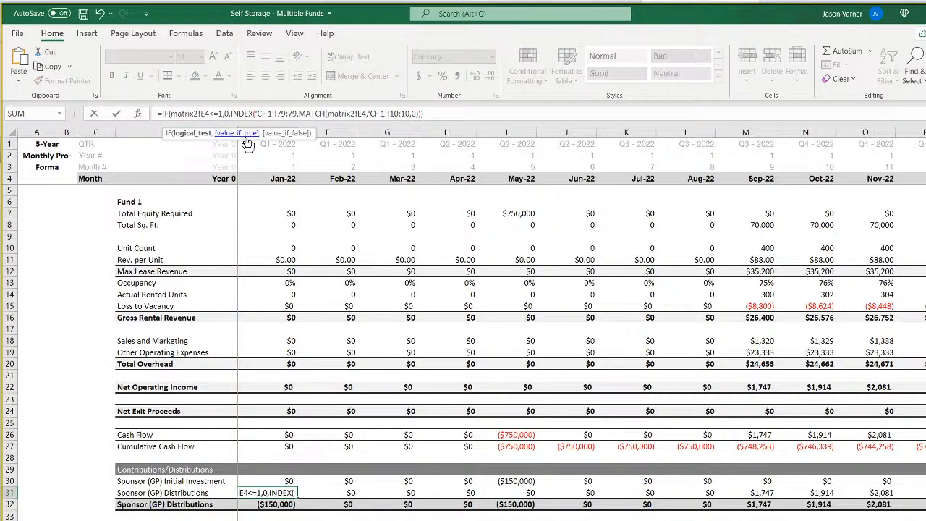
key("ctrl+Return")
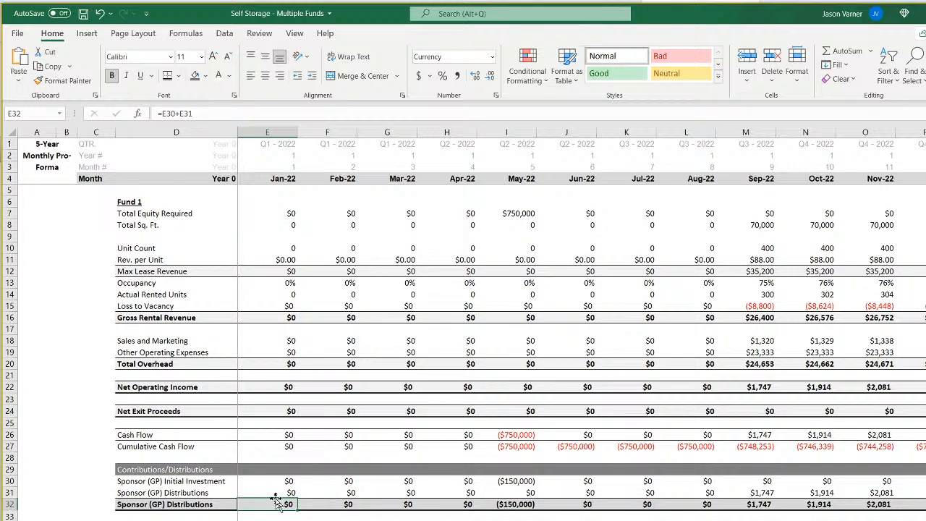
left_click_drag(298, 498, 905, 491)
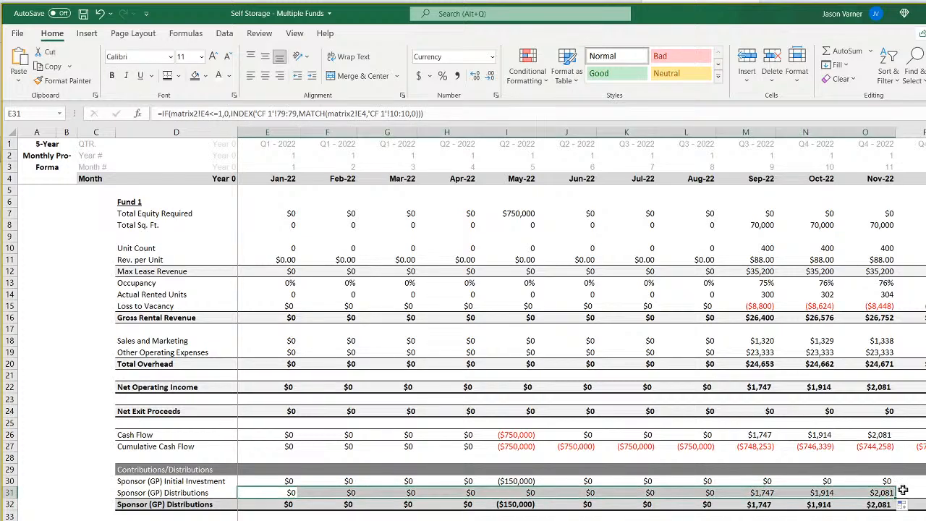
left_click(822, 493)
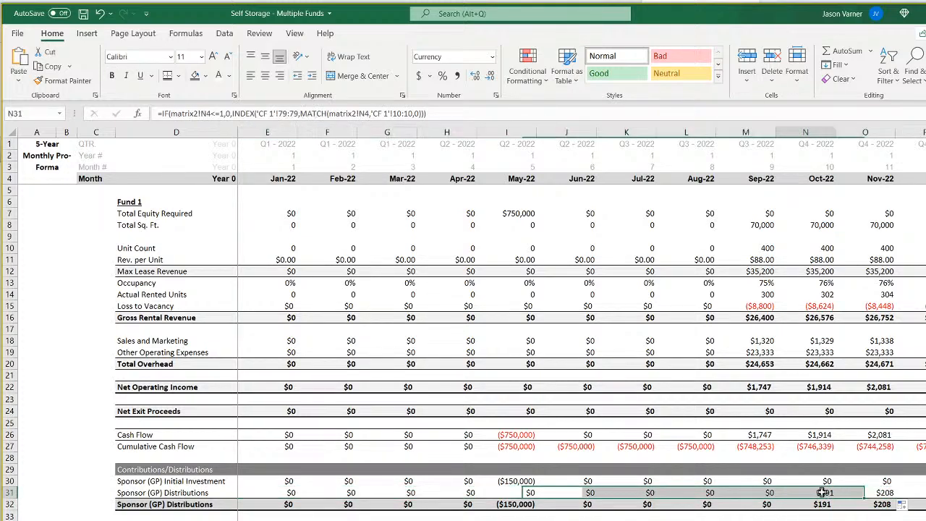
Replace the investor distributions formula in E35 with the IF formula text copied from E31.
left_click(282, 493)
left_click_drag(445, 113, 159, 114)
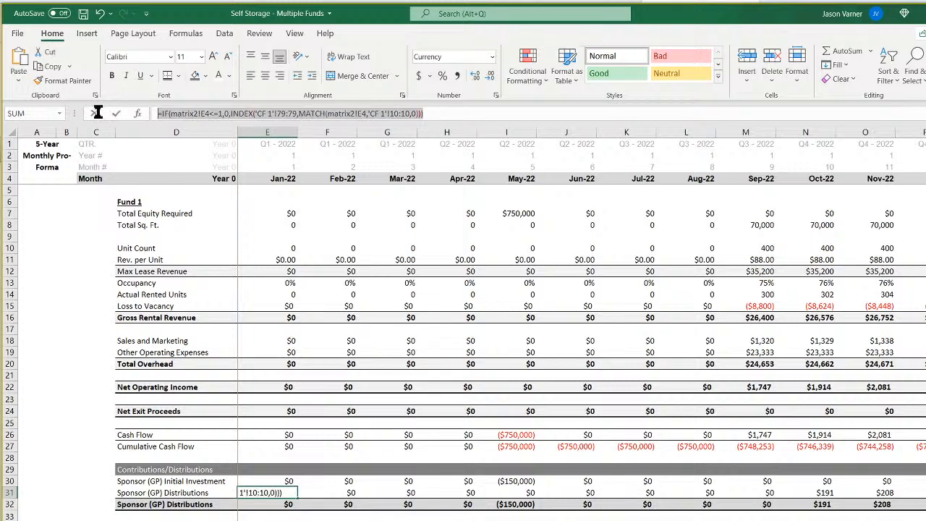
key("Return")
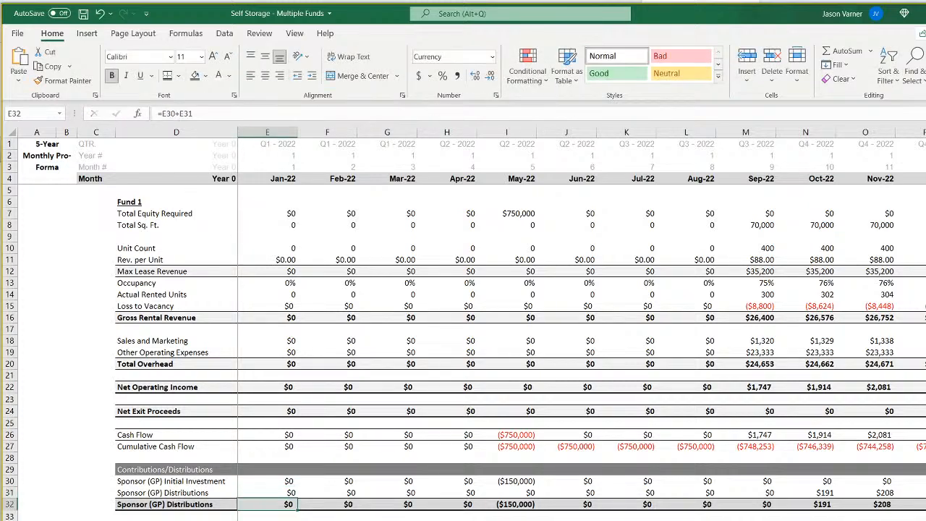
left_click(284, 520)
left_click(375, 112)
left_click_drag(376, 112, 165, 114)
right_click(173, 114)
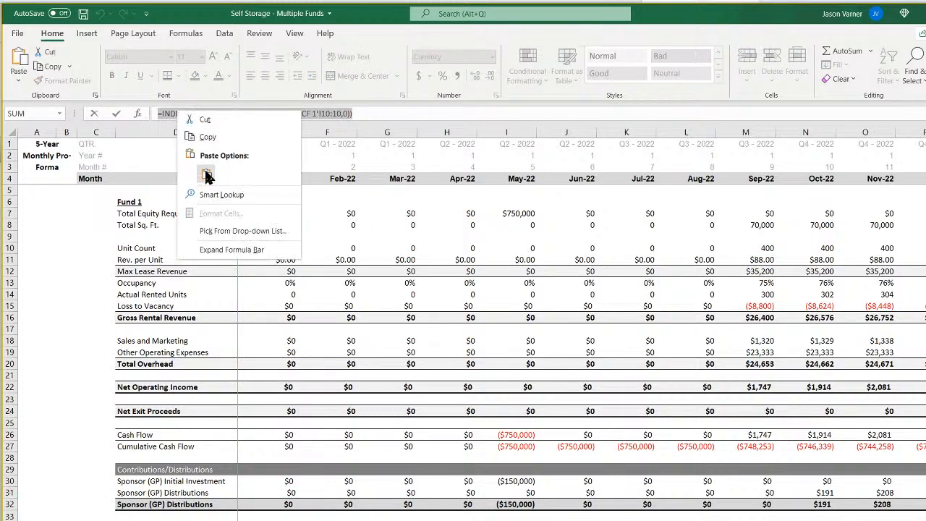
left_click(206, 173)
Set the INDEX array in E35 to 'CF 1'!72:72 and extend the investor distributions formula across row 35.
left_click(287, 114)
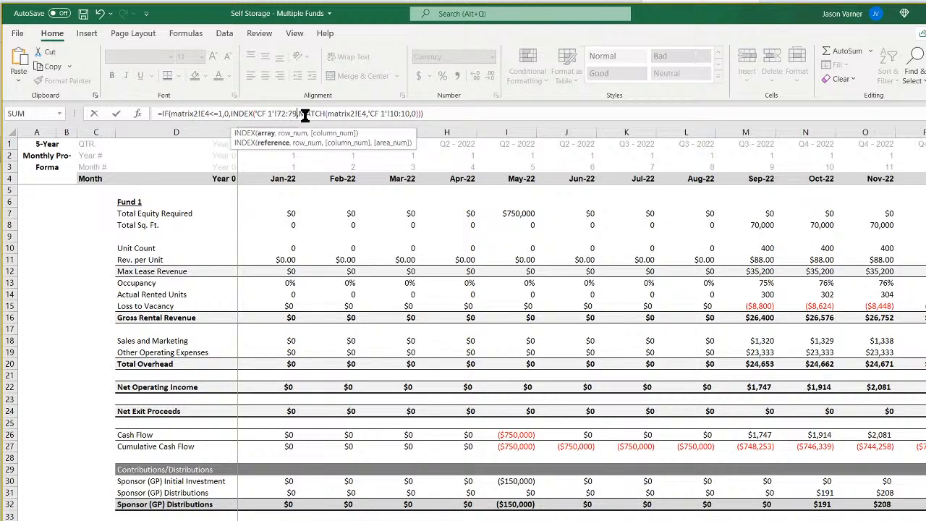
key("BackSpace")
type("2")
key("Return")
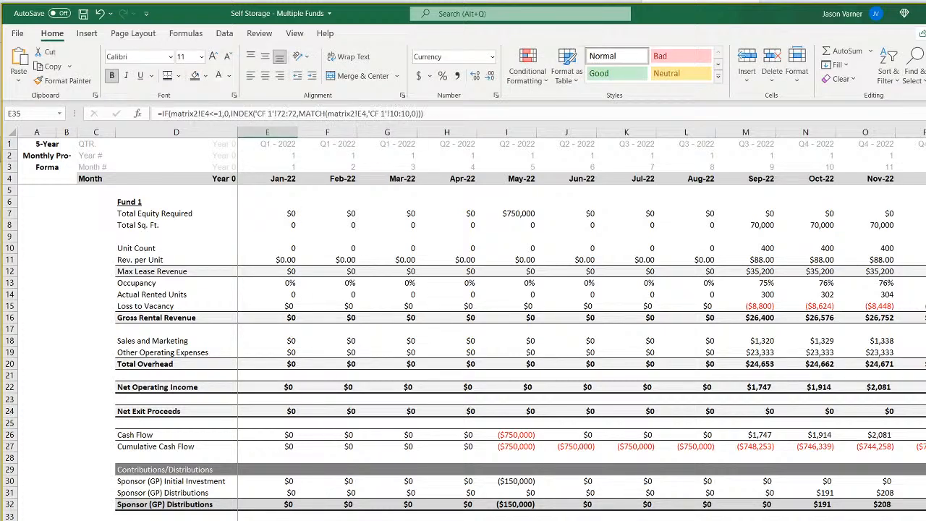
key("ctrl+shift+Right")
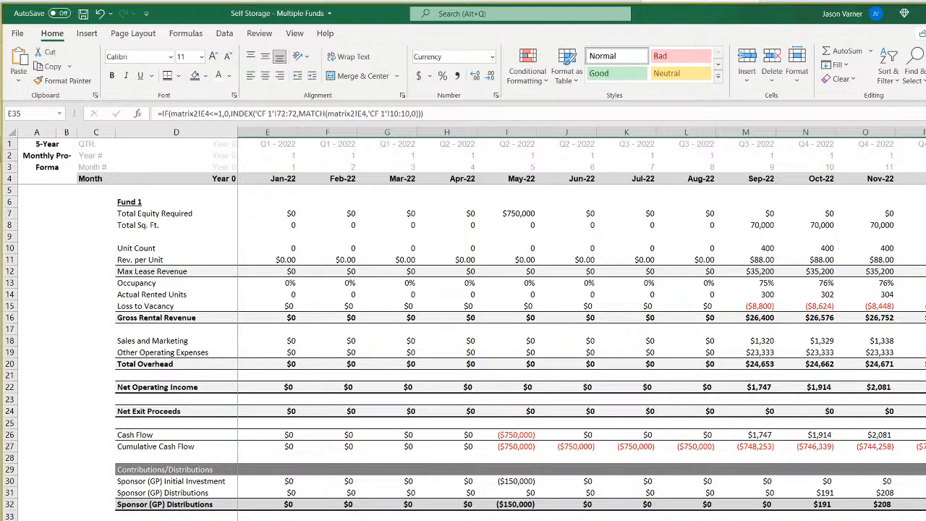
mouse_move(512, 469)
left_mouse_down()
mouse_move(506, 519)
mouse_move(925, 520)
left_mouse_up()
scroll(582, 325, "left", 20)
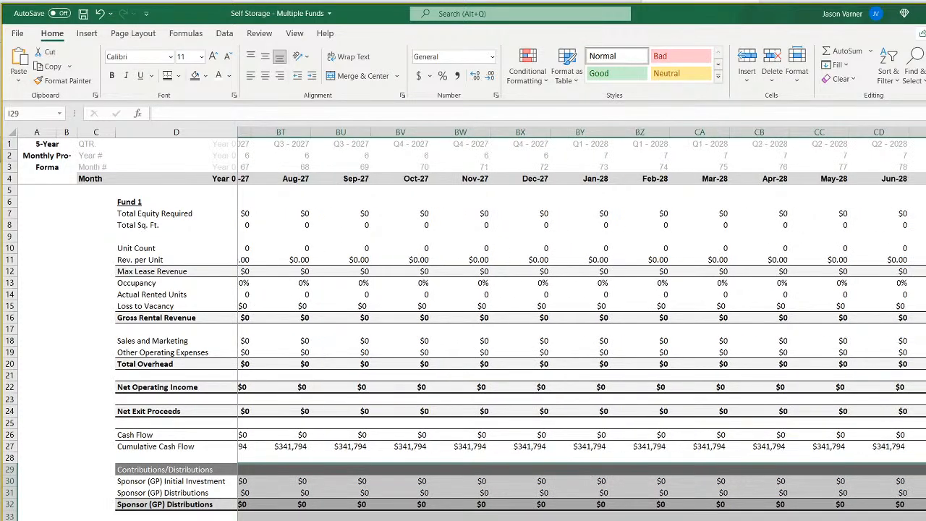
Delete the Annual Detail sheet from the workbook.
key("ctrl+Page_Down")
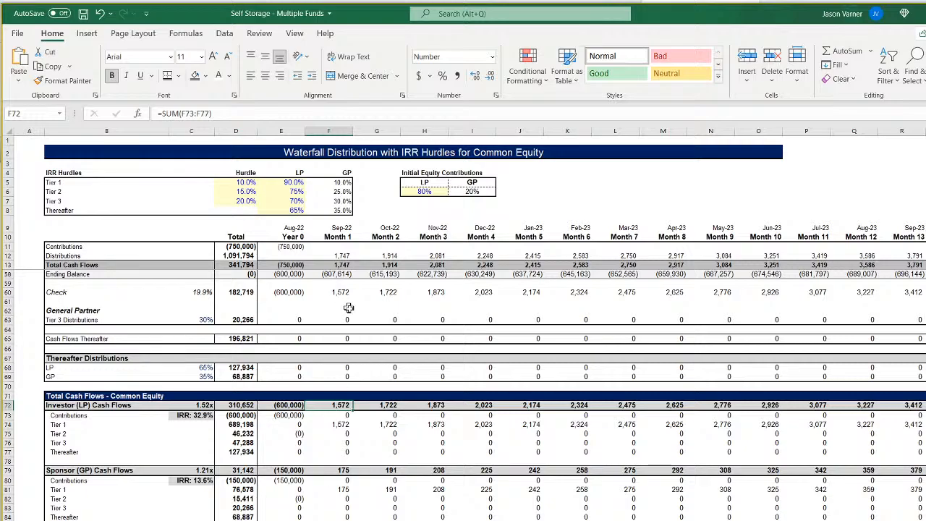
scroll(383, 334, "up", 15)
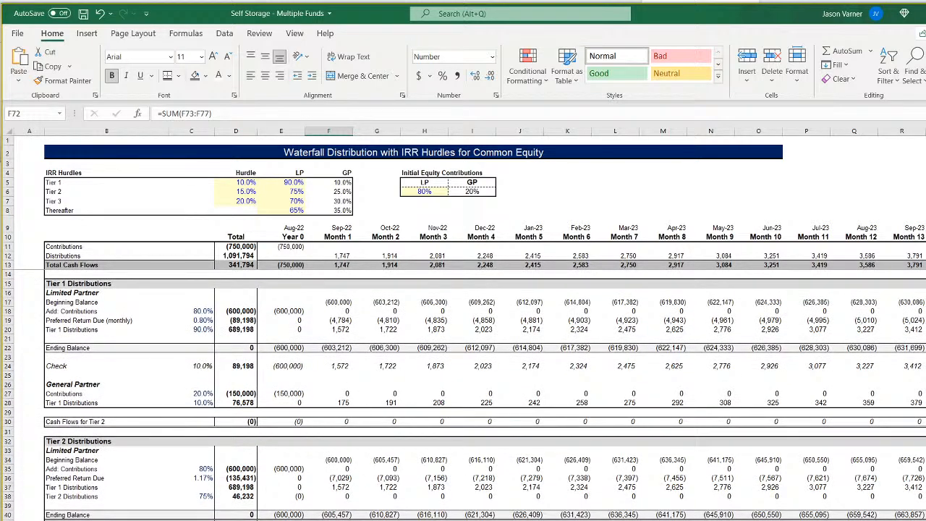
right_click(256, 520)
left_click(302, 502)
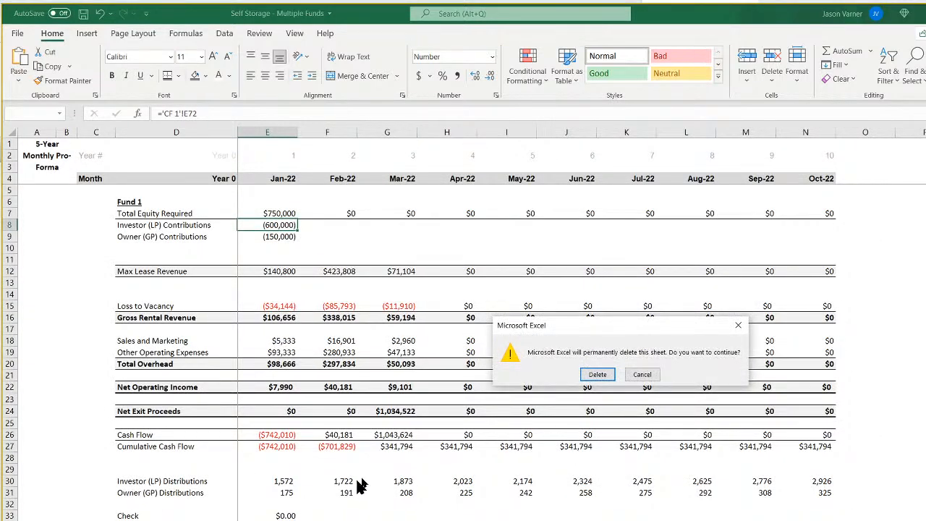
left_click(596, 374)
Try to undo the sheet deletion, and close the Waterfall with IRR Hurdles workbook without saving its changes.
key("ctrl+Page_Up")
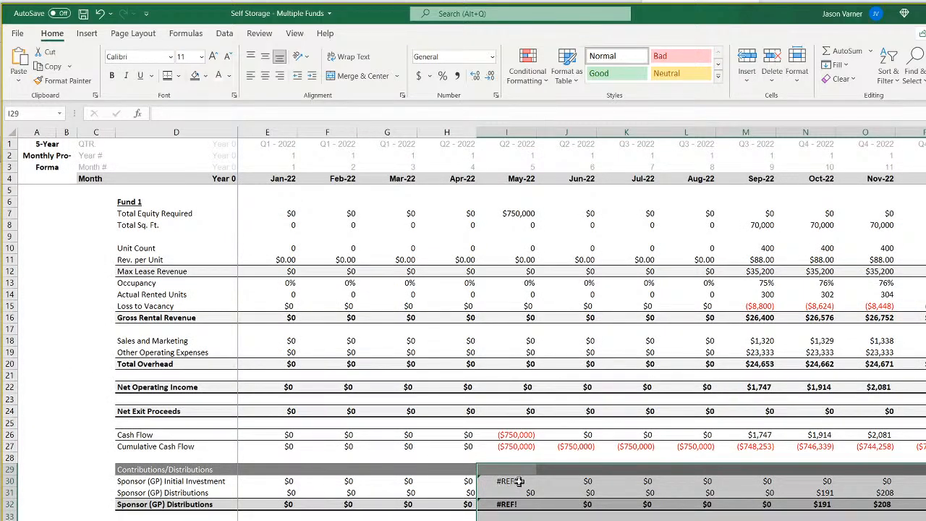
left_click(100, 14)
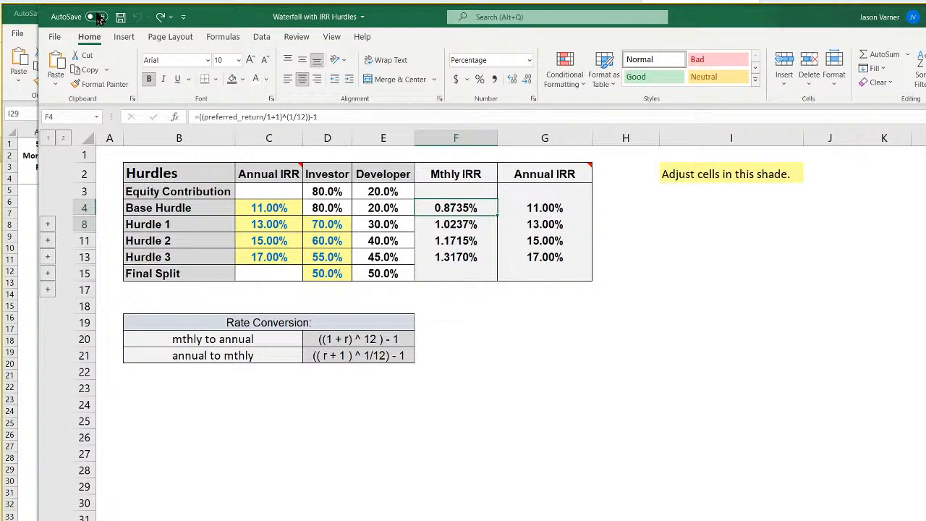
left_click(159, 18)
left_click(925, 16)
left_click(624, 357)
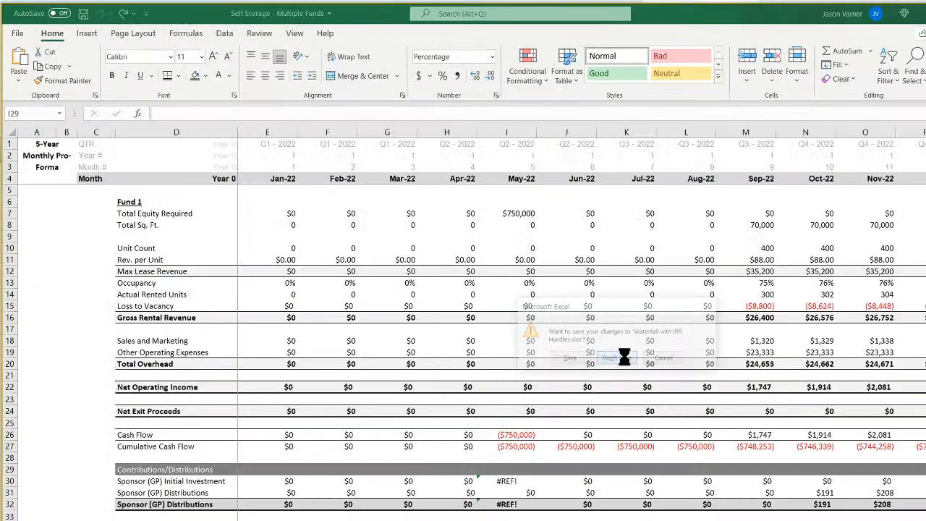
Inspect the broken Sponsor (GP) Initial Investment formulas in E30 and I30 and the total cash flows on the CF 1 waterfall sheet.
left_click(509, 482)
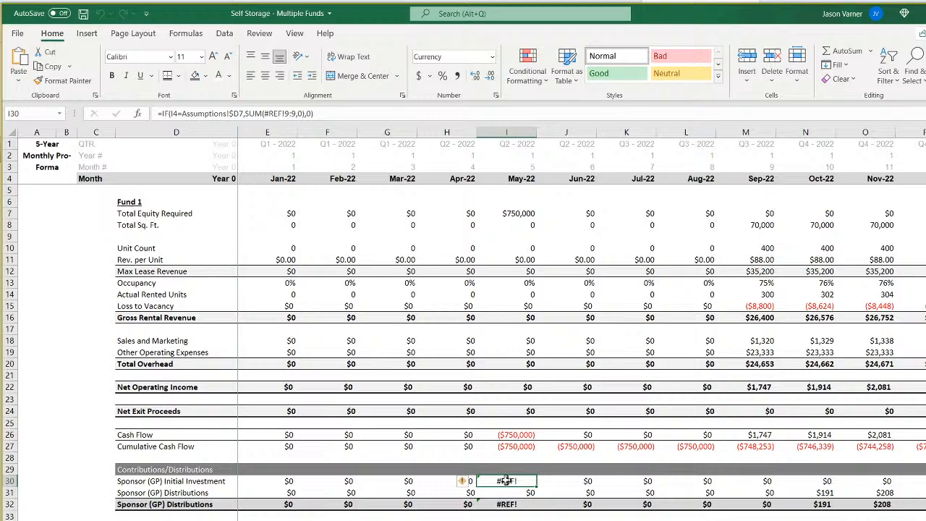
left_click(287, 480)
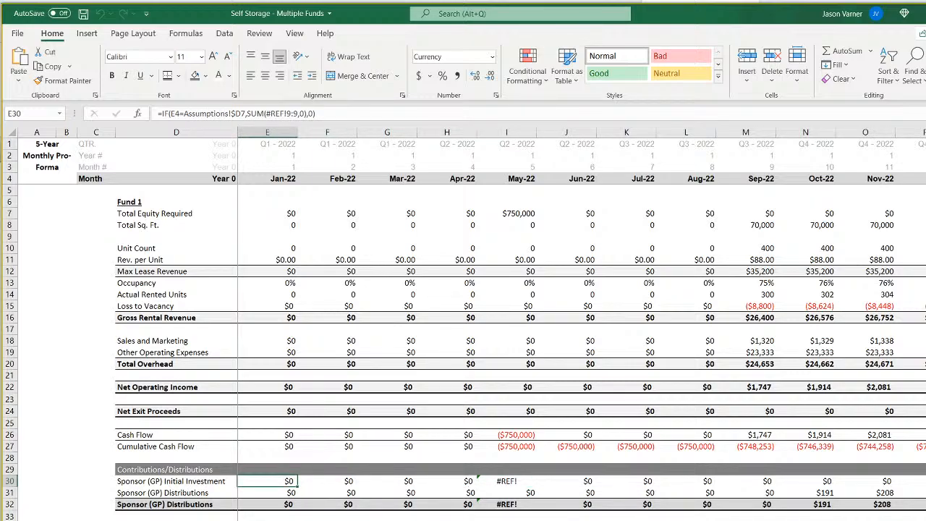
key("ctrl+Page_Down")
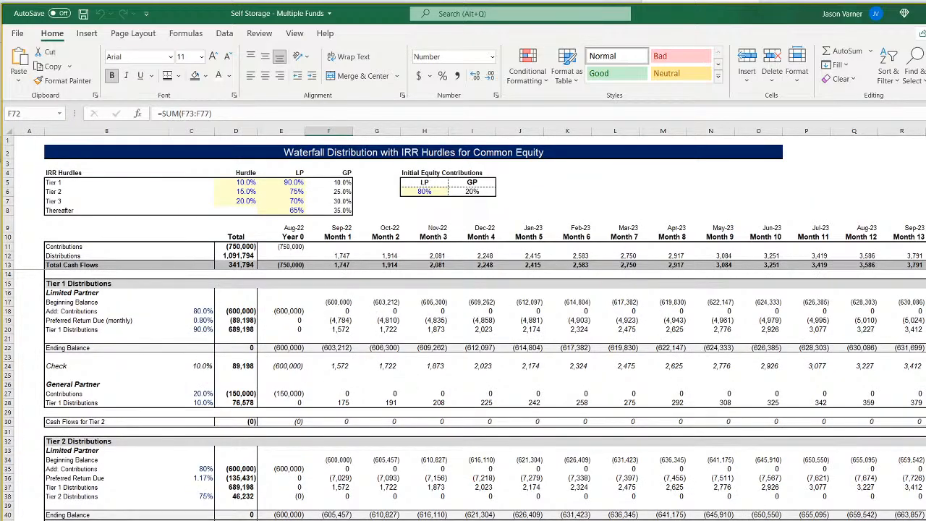
scroll(369, 516, "down", 11)
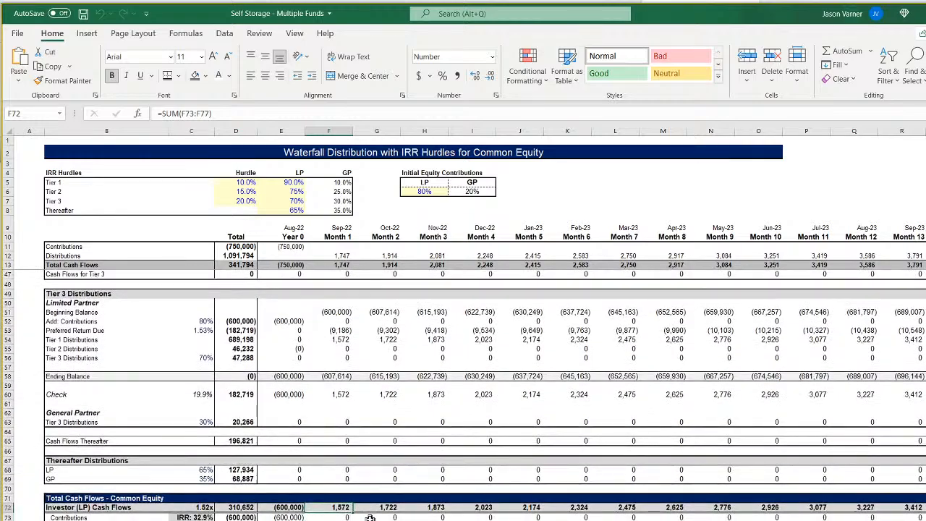
scroll(280, 511, "down", 7)
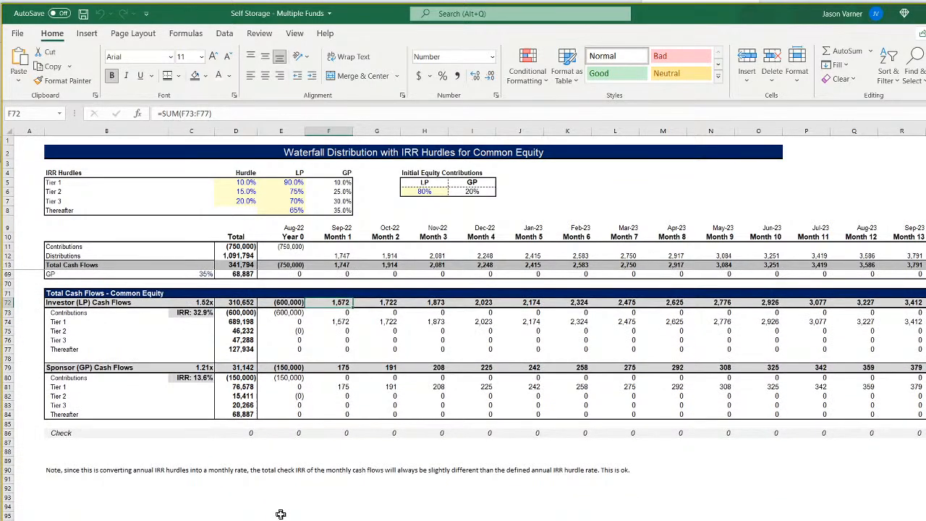
scroll(282, 513, "up", 18)
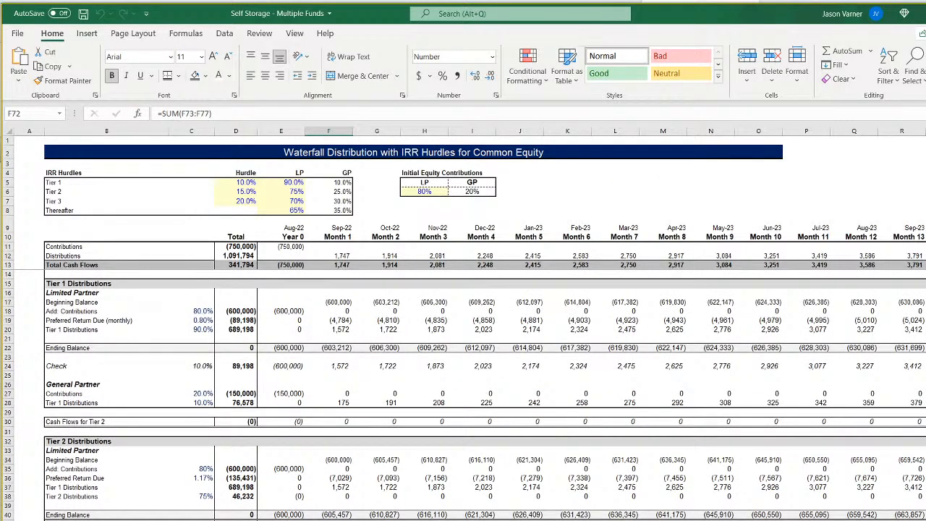
key("ctrl+Page_Up")
left_click(507, 481)
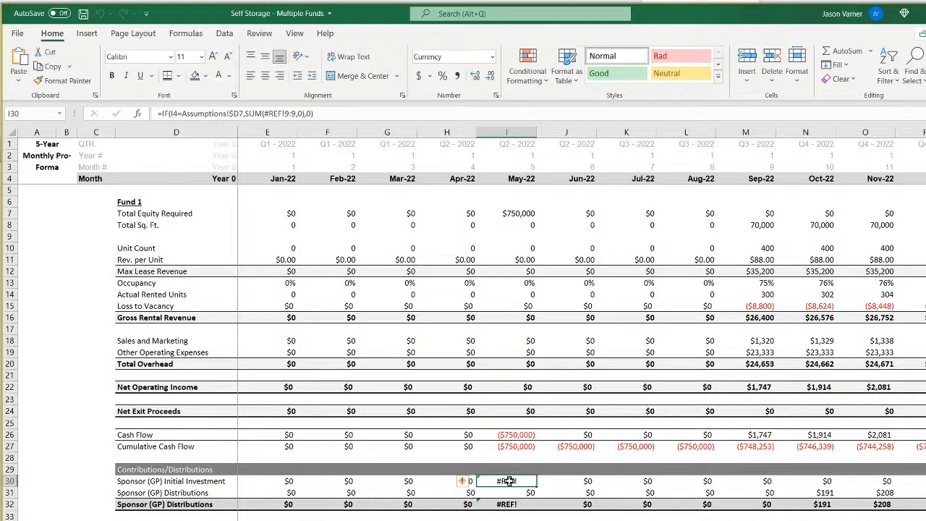
Start a new IF formula in E30 that tests whether month E4 equals Fund 1's Start of Construction in Assumptions!D7.
left_click(272, 481)
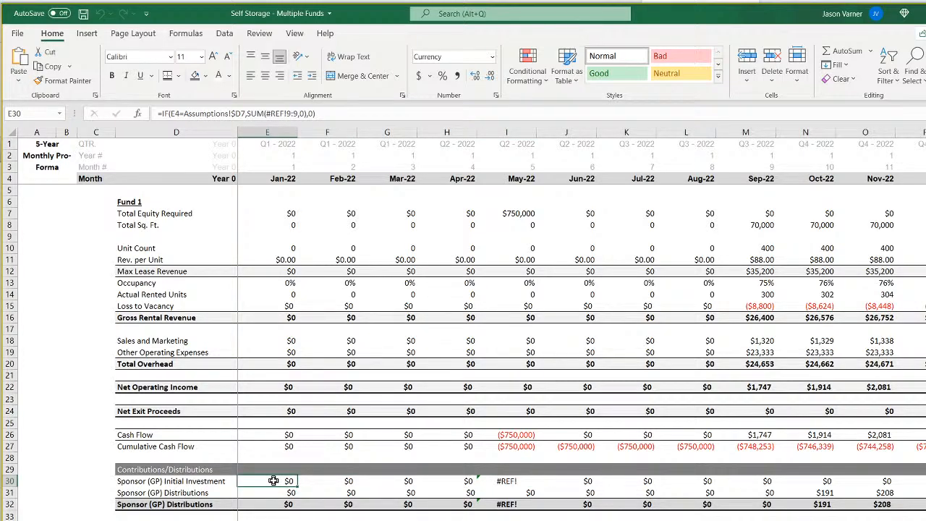
type("=if(")
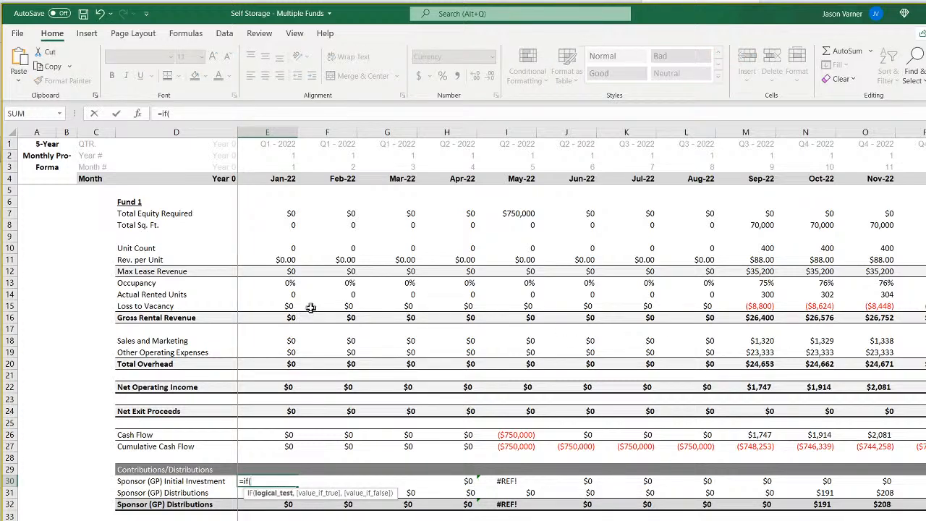
left_click(283, 179)
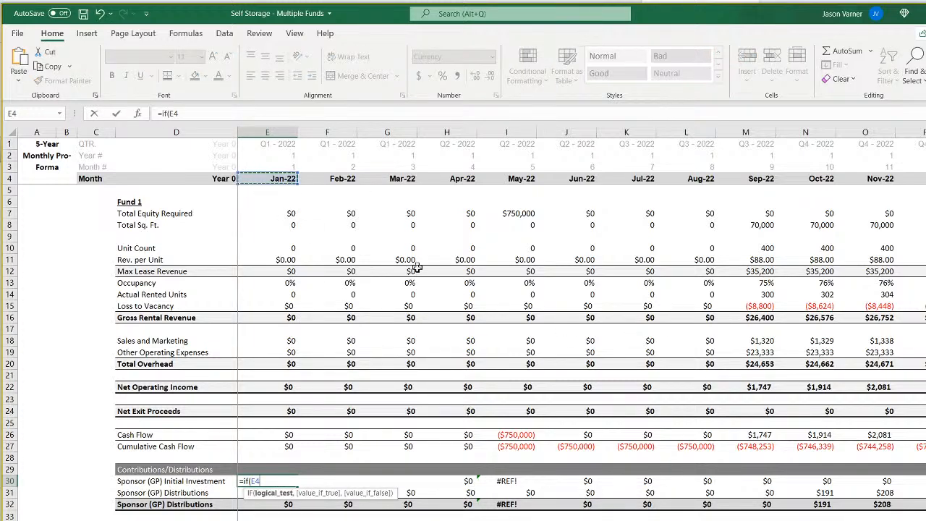
type("=")
key("ctrl+Page_Up")
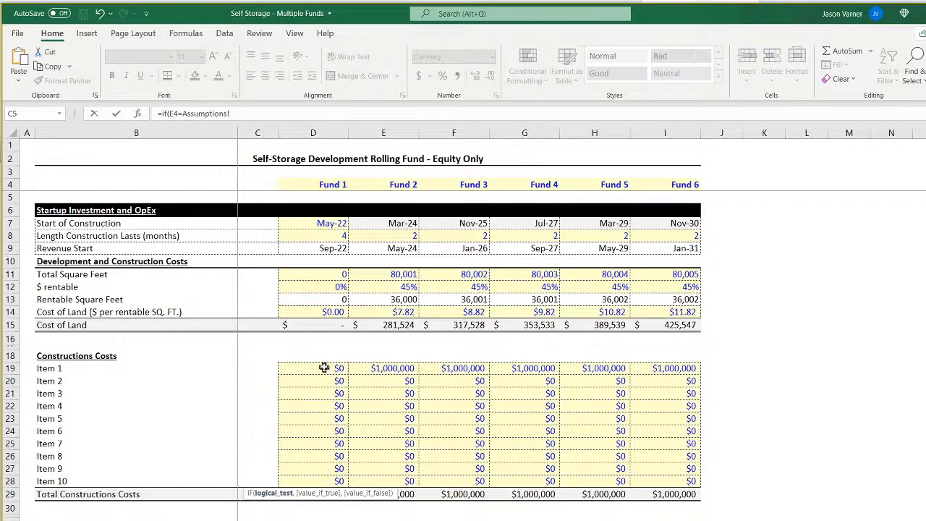
left_click(344, 227)
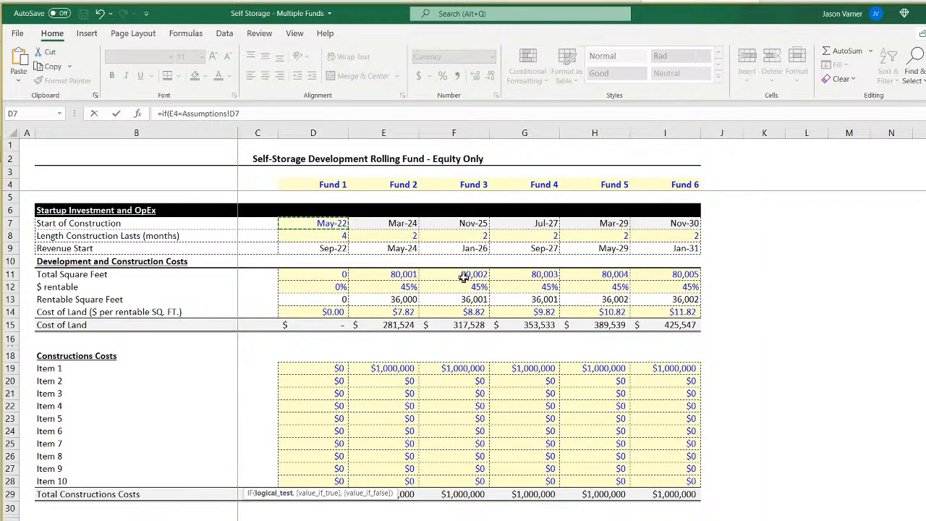
type(",-")
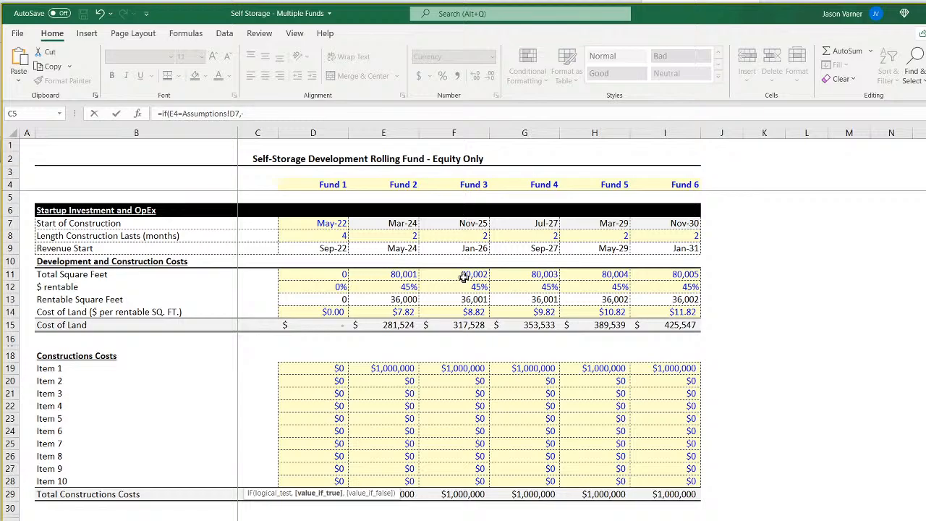
Complete the E30 formula with 'CF 1'!$E79 if true and 0 if false, locking column D in the Assumptions reference.
key("ctrl+Page_Down")
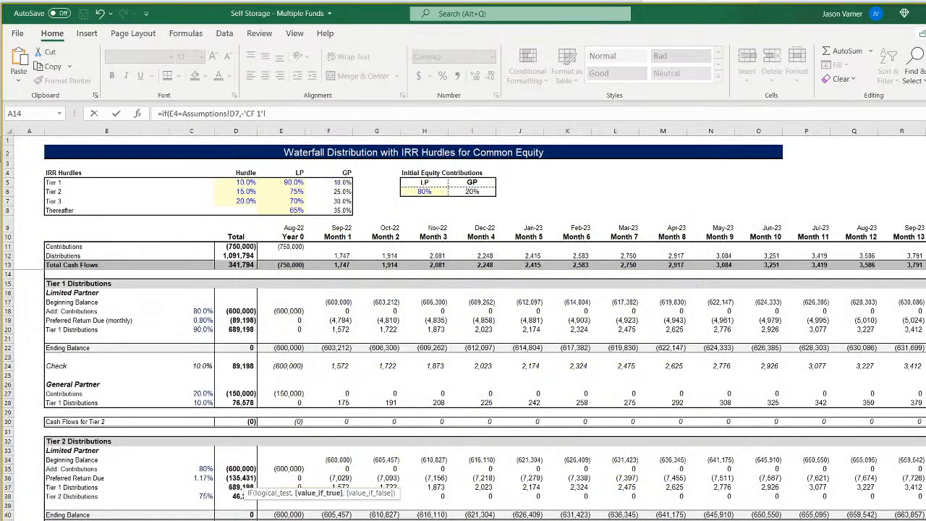
left_click(382, 120)
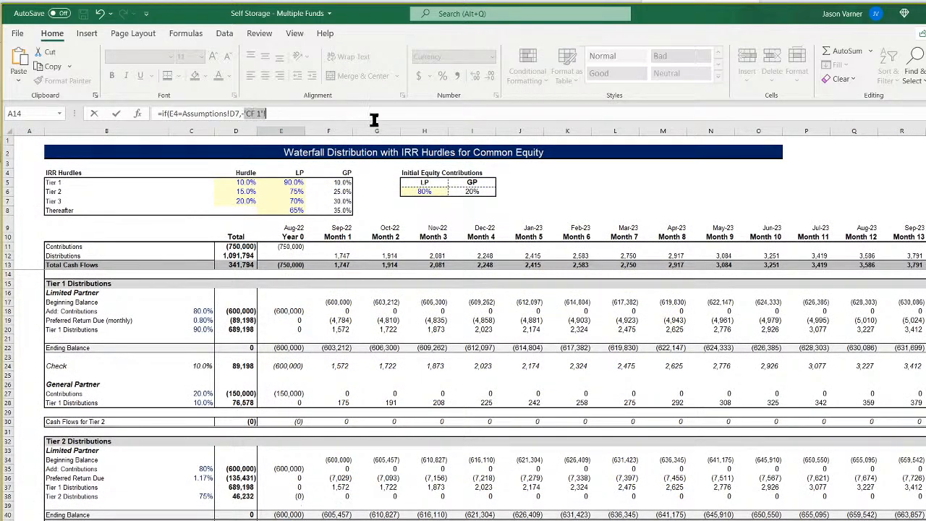
key("BackSpace")
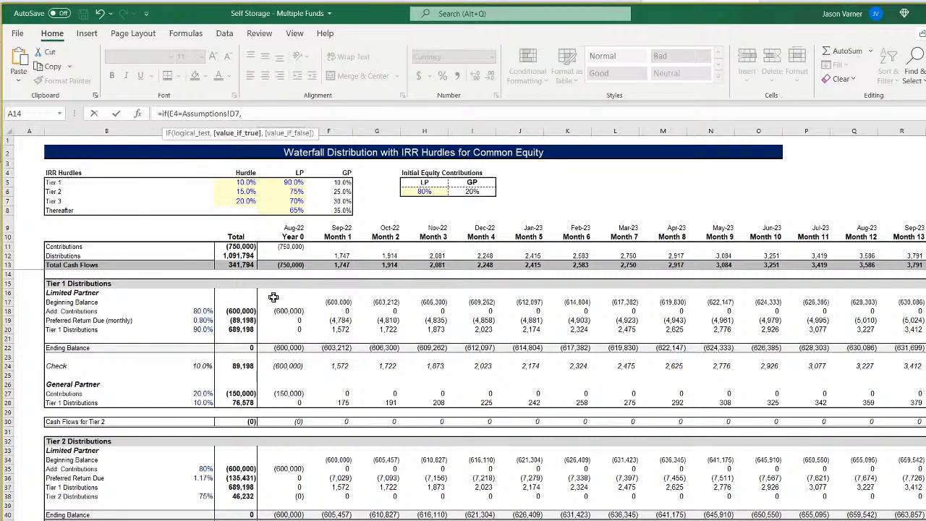
scroll(296, 412, "down", 18)
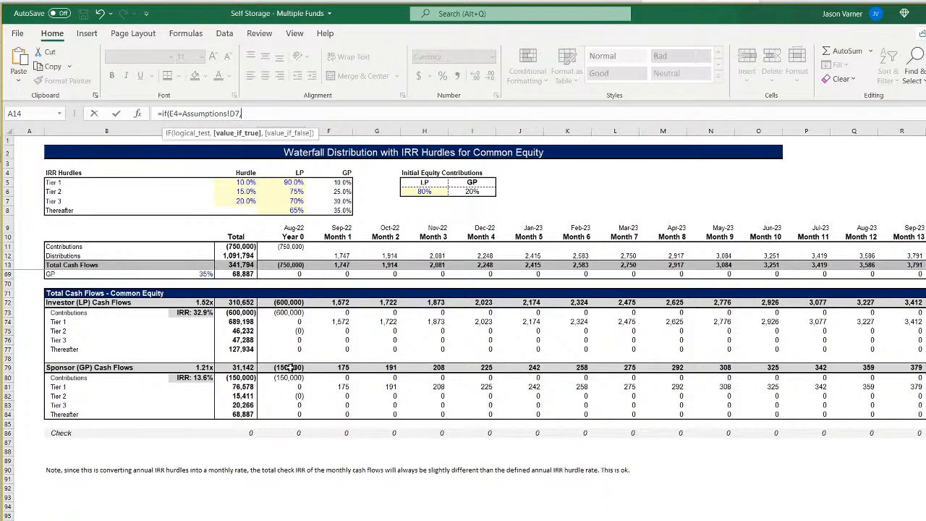
left_click(290, 367)
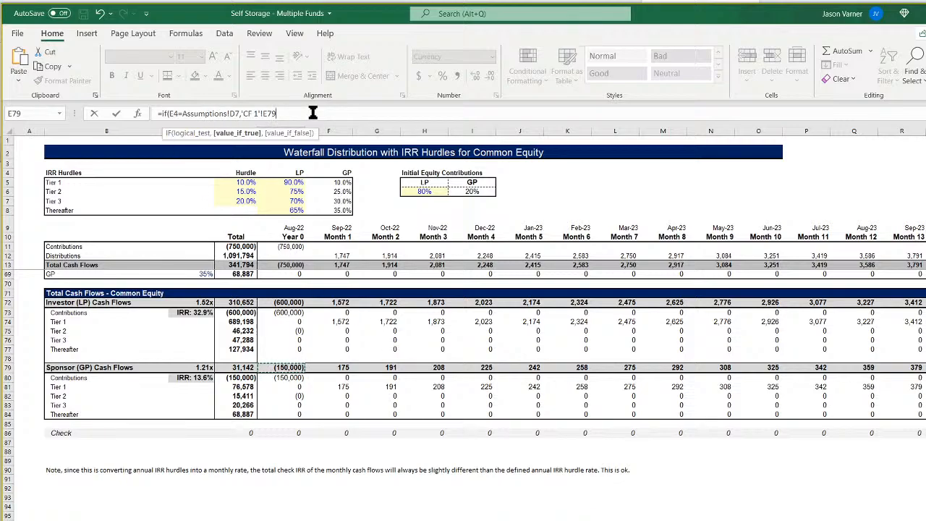
type(",0")
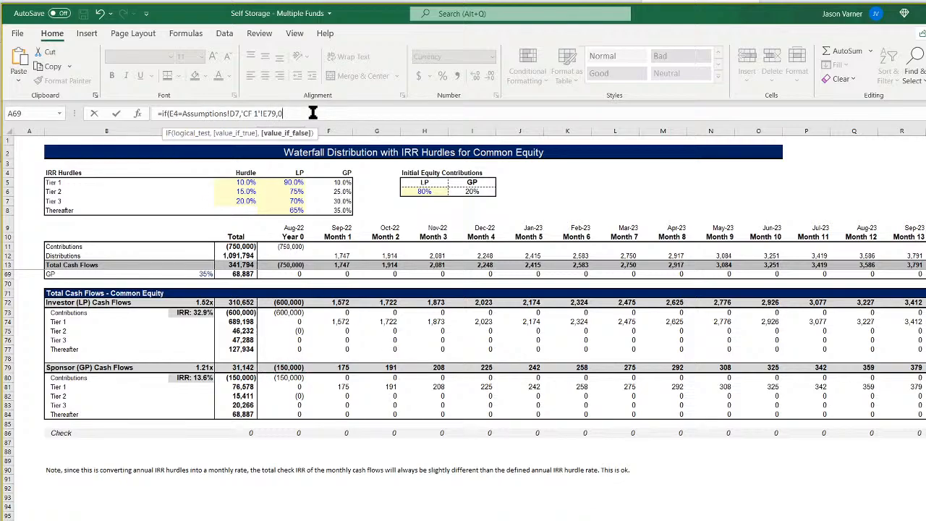
left_click(265, 113)
key("F4")
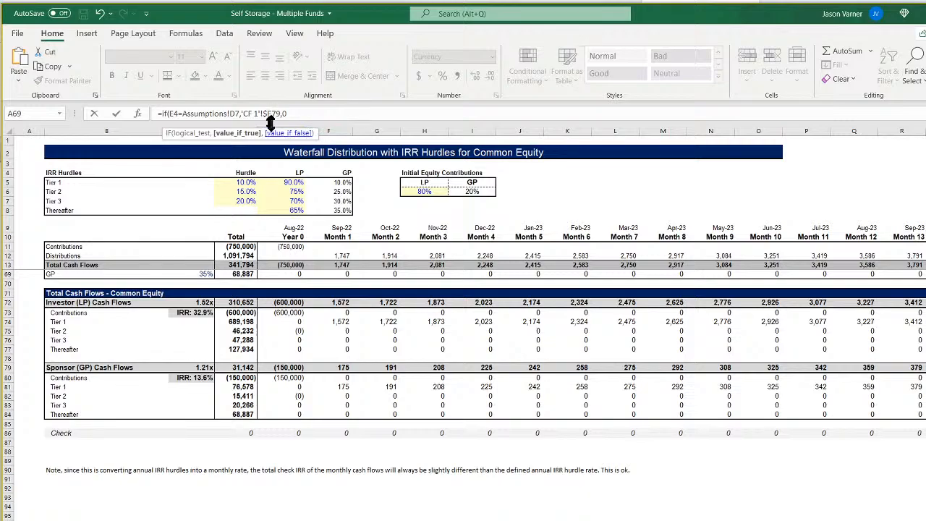
key("Return")
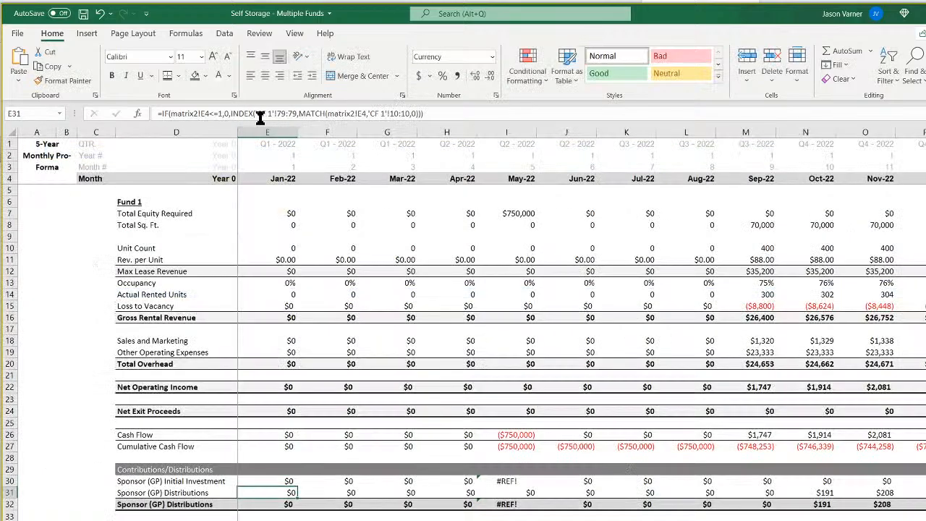
Fill the sponsor initial investment formula from E30 through M30 and copy the E30 formula text.
left_click(297, 482)
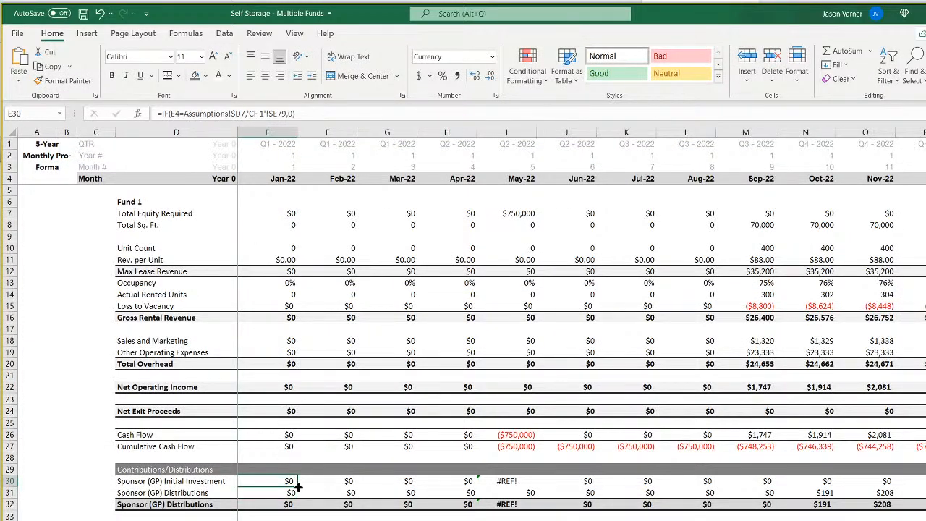
left_click_drag(297, 487, 768, 487)
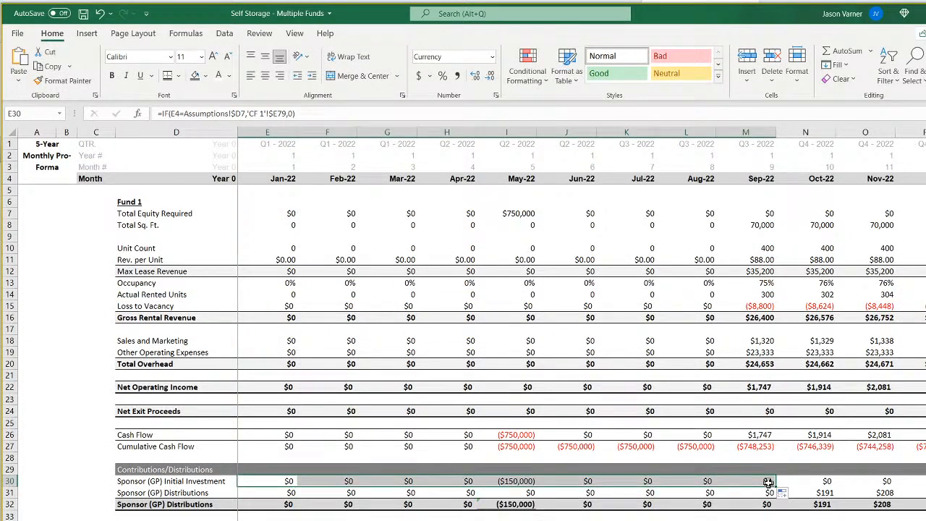
left_click(258, 481)
left_click_drag(313, 114, 120, 120)
right_click(178, 113)
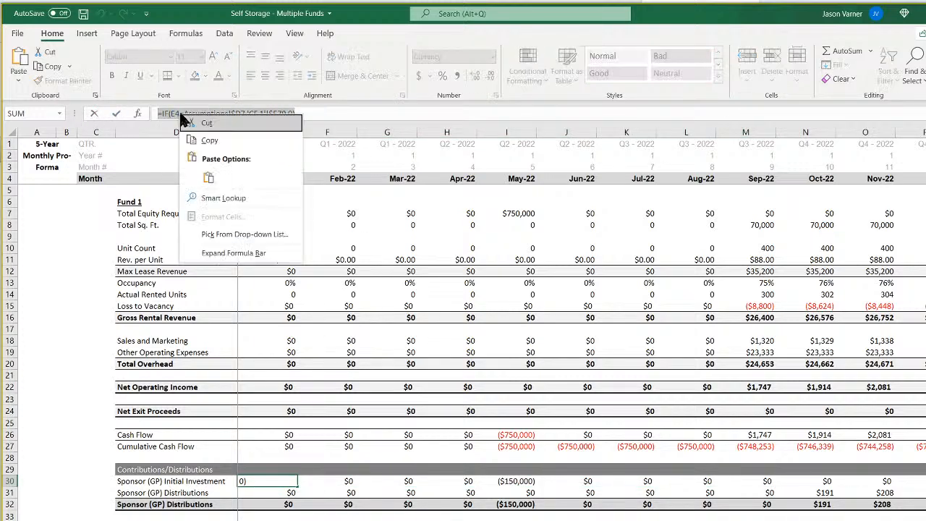
left_click(199, 137)
key("Return")
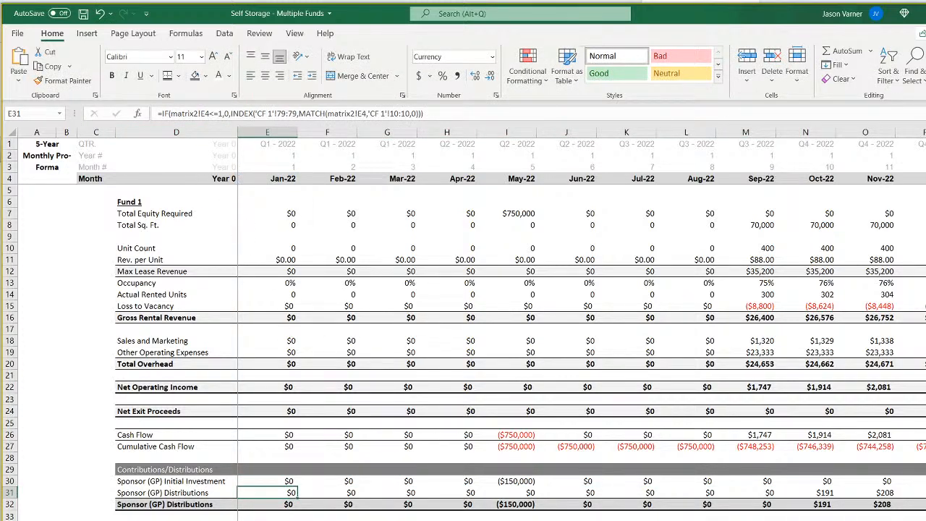
Replace the E34 formula with the copied text, change its waterfall reference to 'CF 1'!$E72, and fill it through L34.
left_click(268, 520)
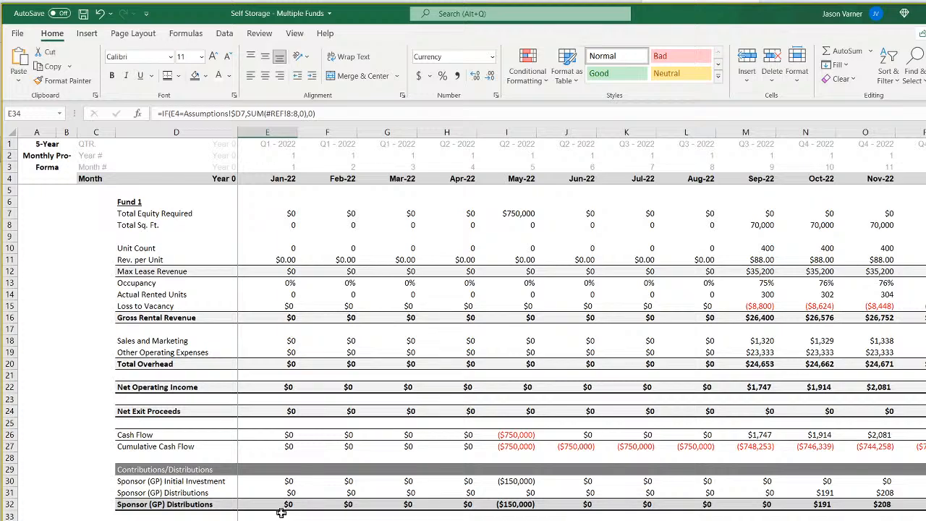
left_click_drag(311, 114, 160, 114)
right_click(191, 114)
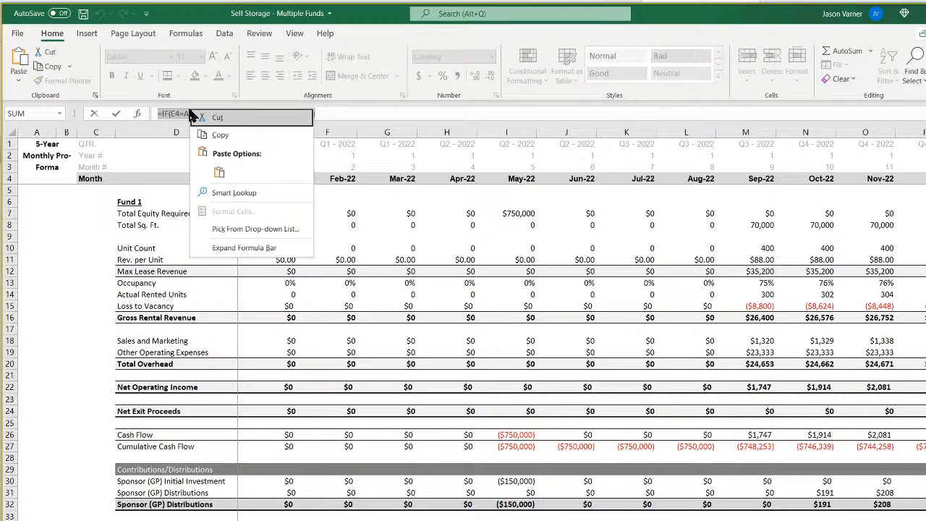
left_click(219, 174)
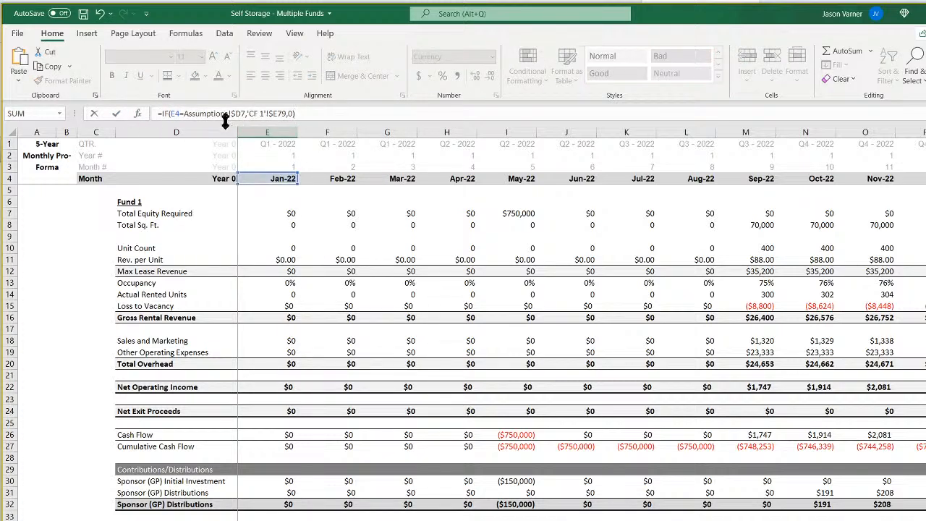
left_click(283, 114)
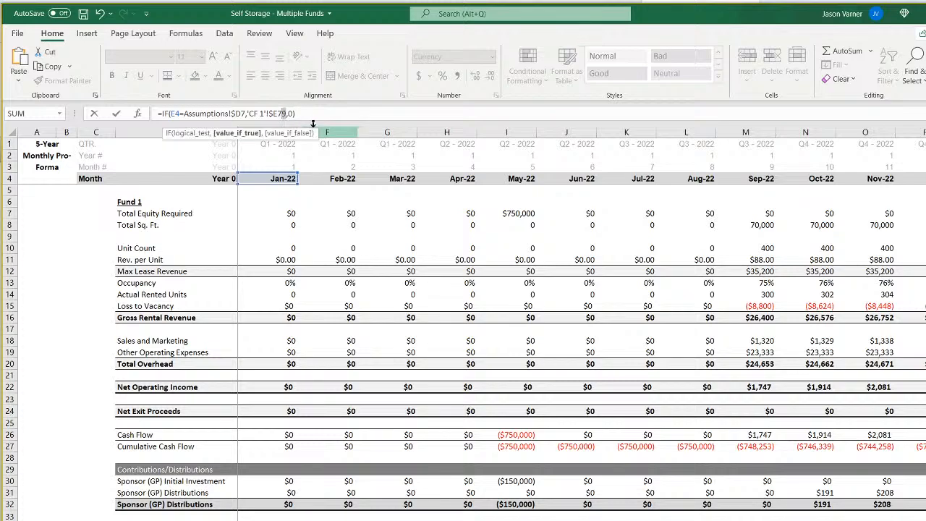
key("Return")
key("Up")
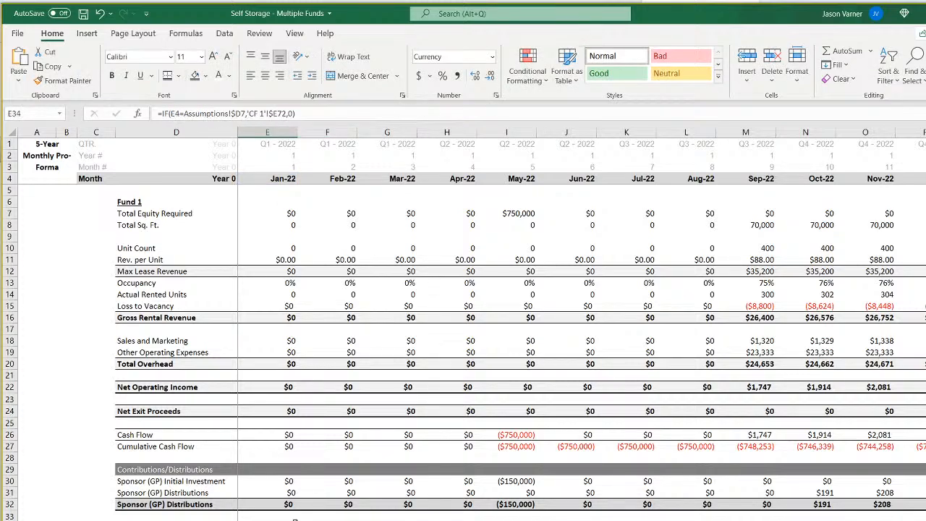
left_click_drag(268, 520, 673, 520)
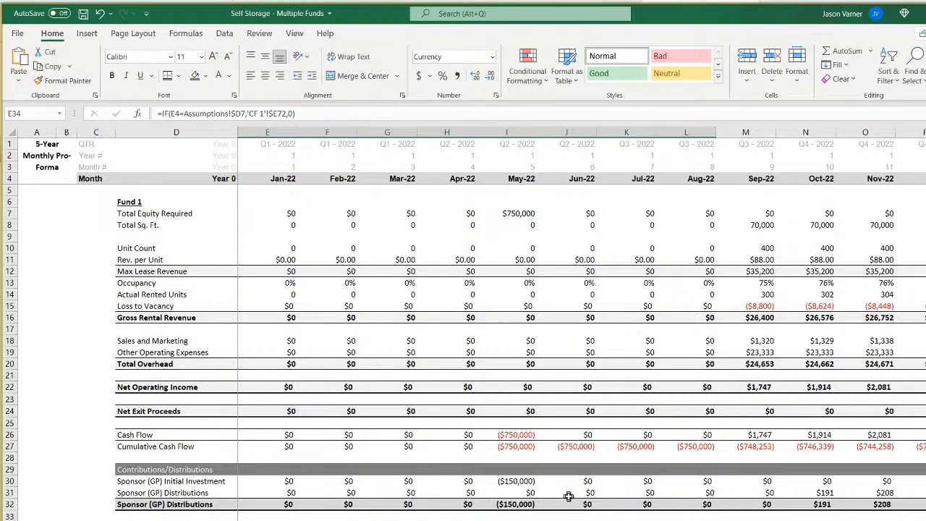
Check the May-22 date formula in I4 and the CF 1 Year 0 formulas for sponsor, investor and total contributions.
left_click(531, 178)
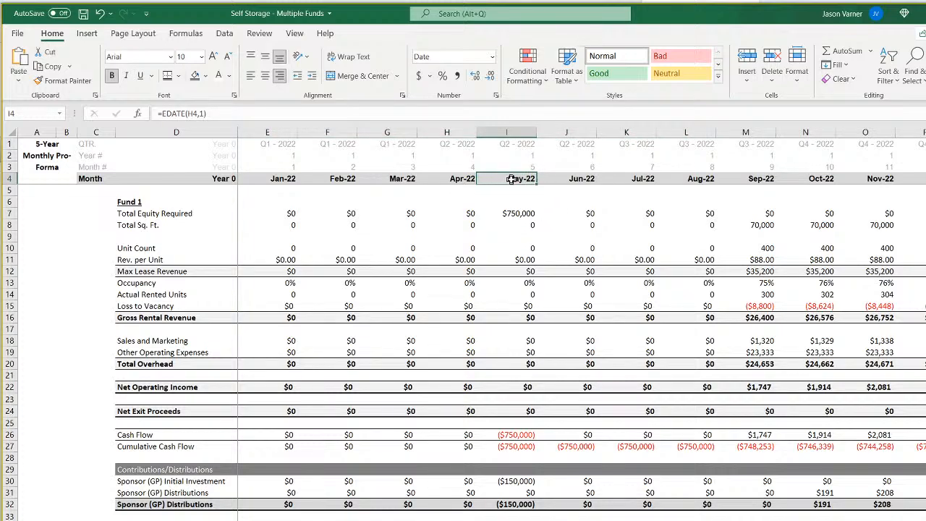
key("ctrl+Page_Down")
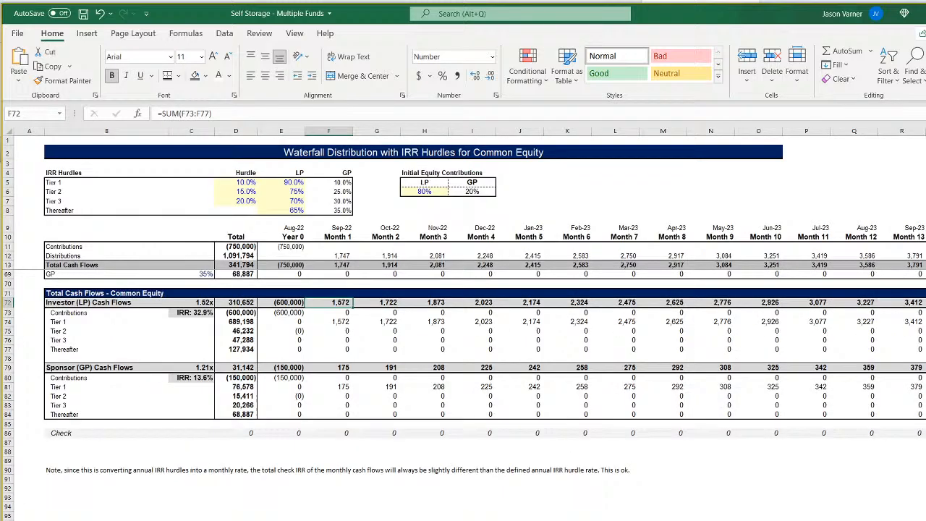
left_click(293, 369)
left_click(293, 302)
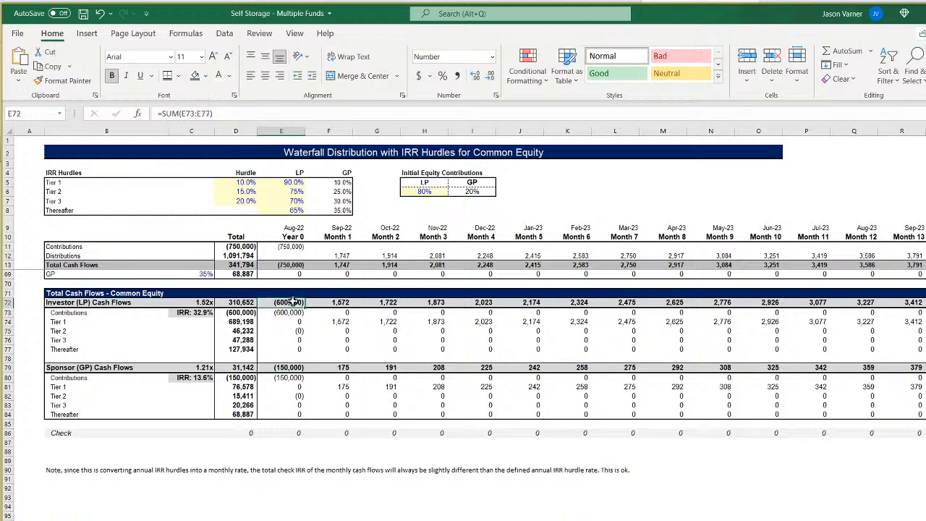
left_click(293, 247)
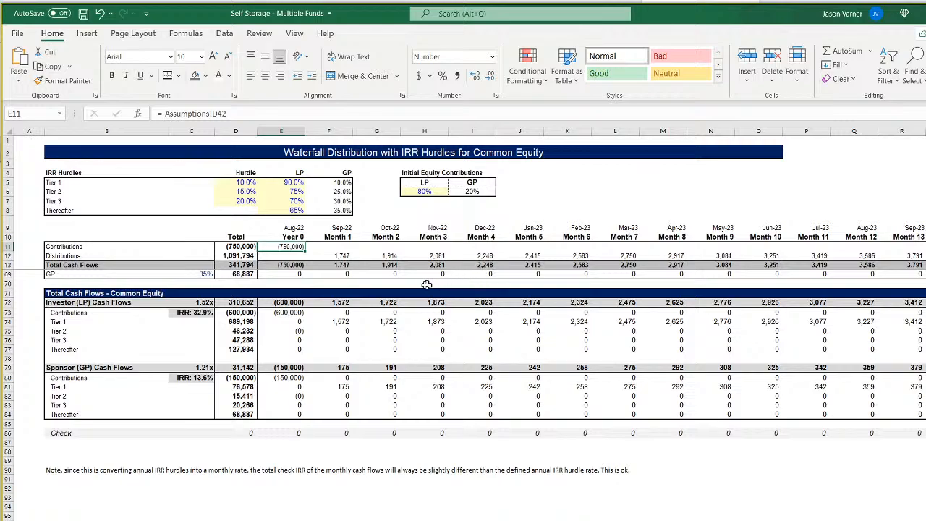
Copy the formula text of the Month 1 distributions cell F12 on the CF 1 sheet.
left_click(341, 247)
left_click(341, 256)
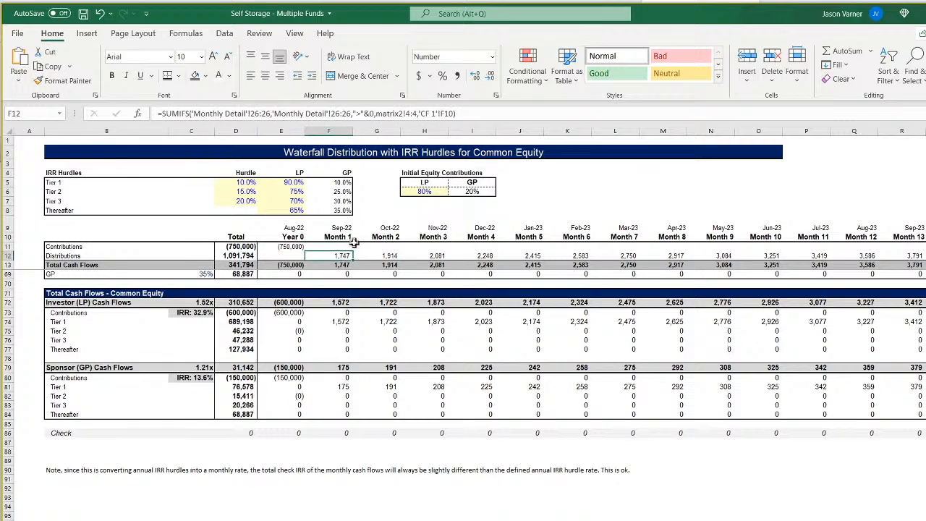
left_click_drag(469, 113, 160, 114)
right_click(204, 115)
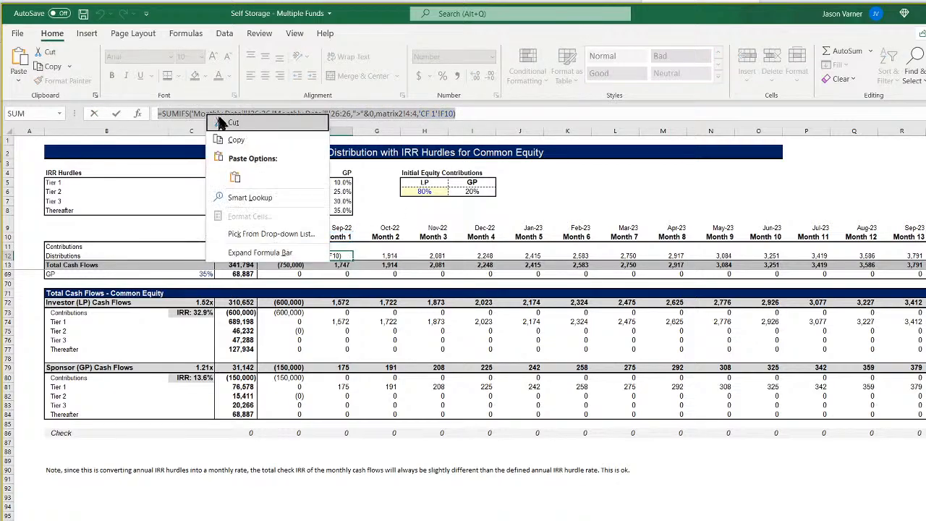
left_click(233, 138)
key("Return")
Paste the SUMIFS formula into the Month 1 contributions cell F11 and change its criterion to "<"&0.
left_click(337, 247)
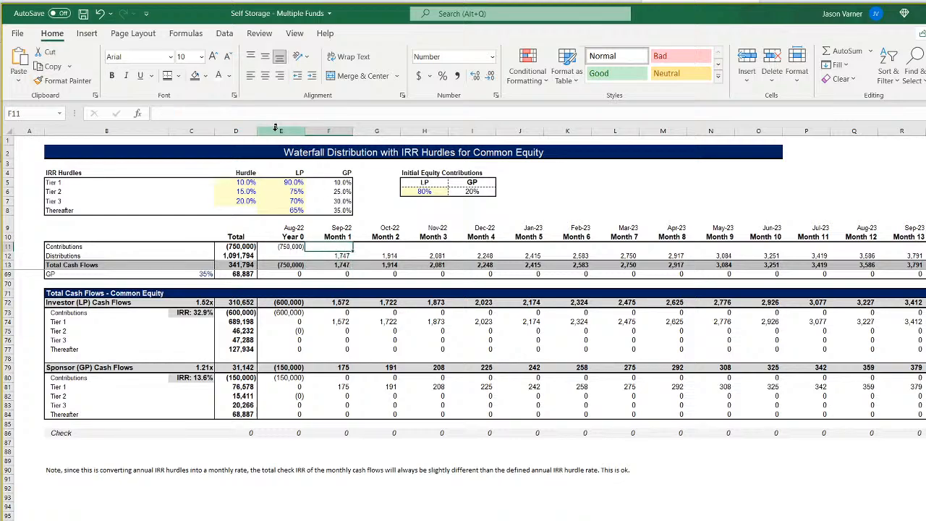
right_click(262, 112)
left_click(293, 173)
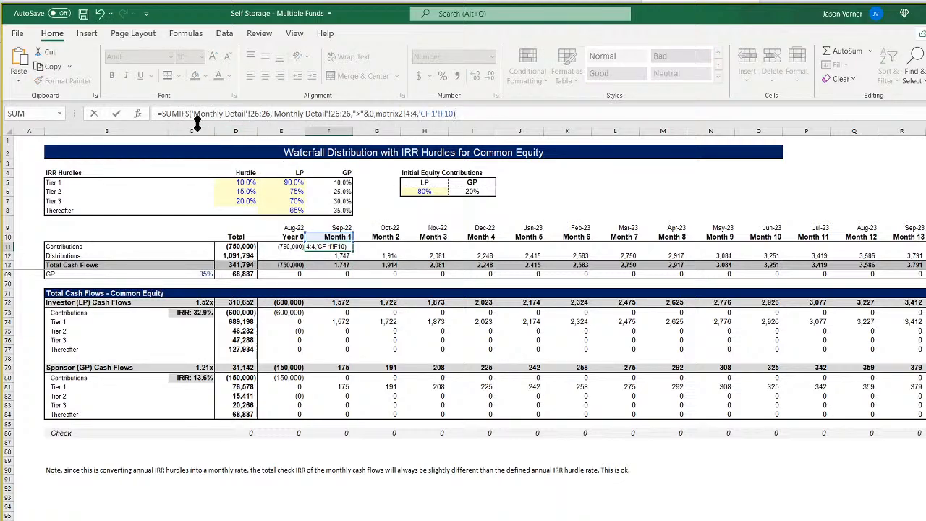
left_click(360, 113)
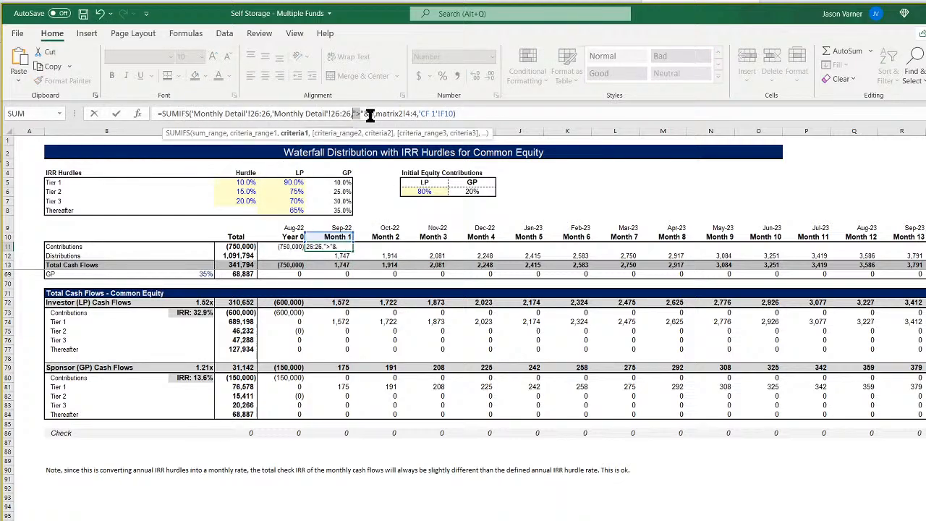
key("BackSpace")
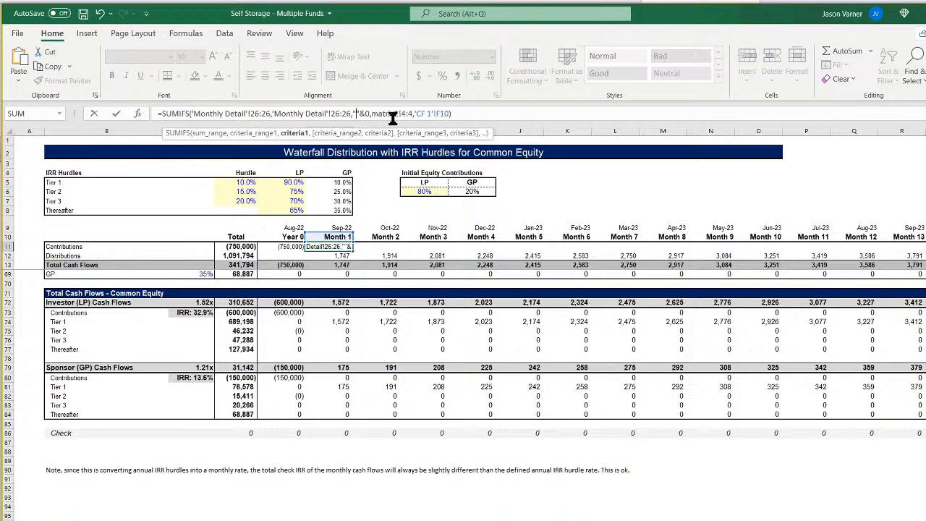
type(">")
key("Return")
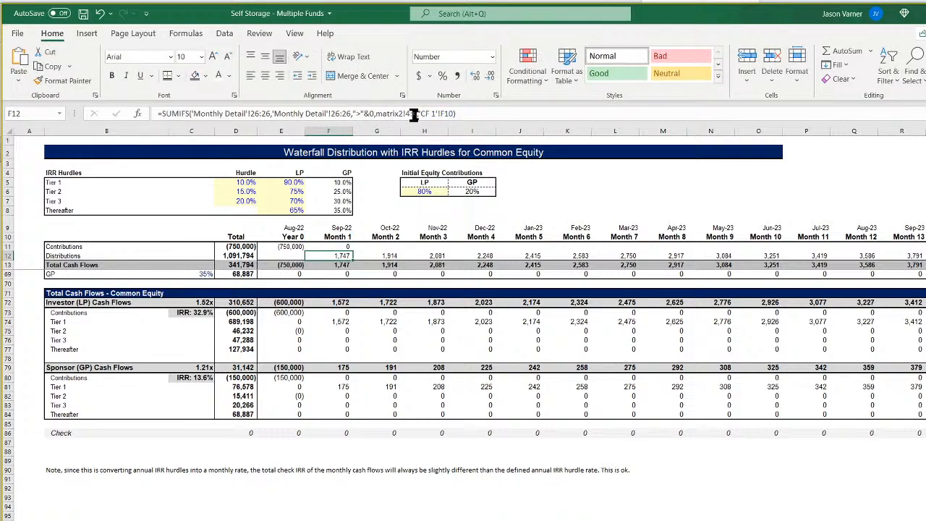
Fill the F11 contributions formula across the remaining monthly columns of row 11 and save the workbook.
left_click(348, 247)
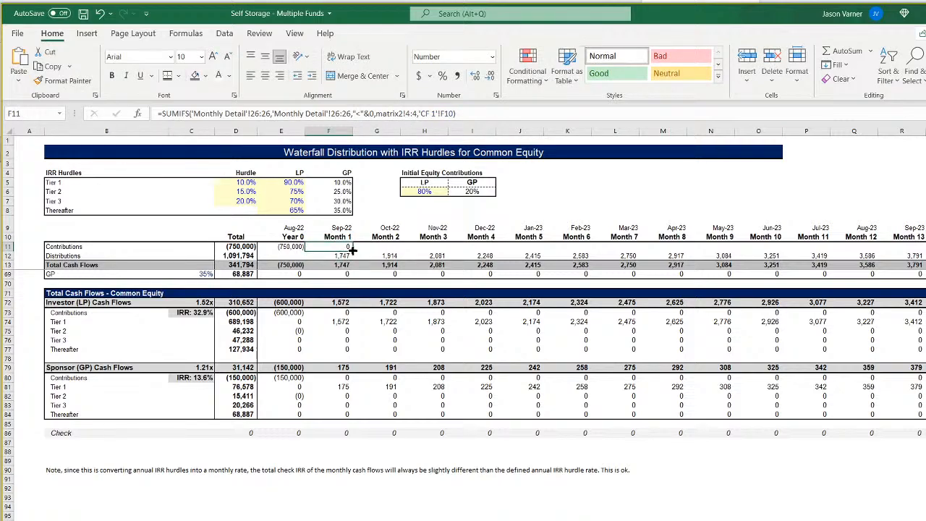
left_click_drag(353, 250, 924, 254)
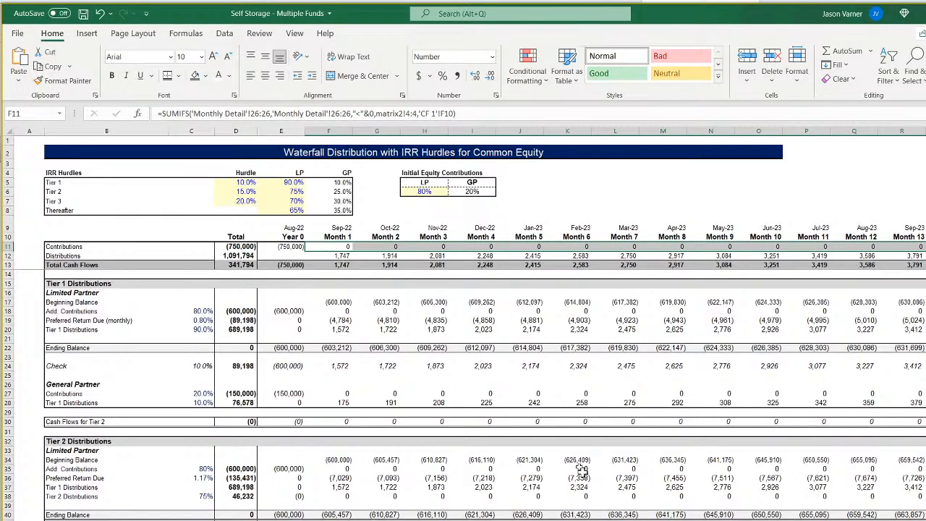
left_click(539, 412)
left_click(84, 13)
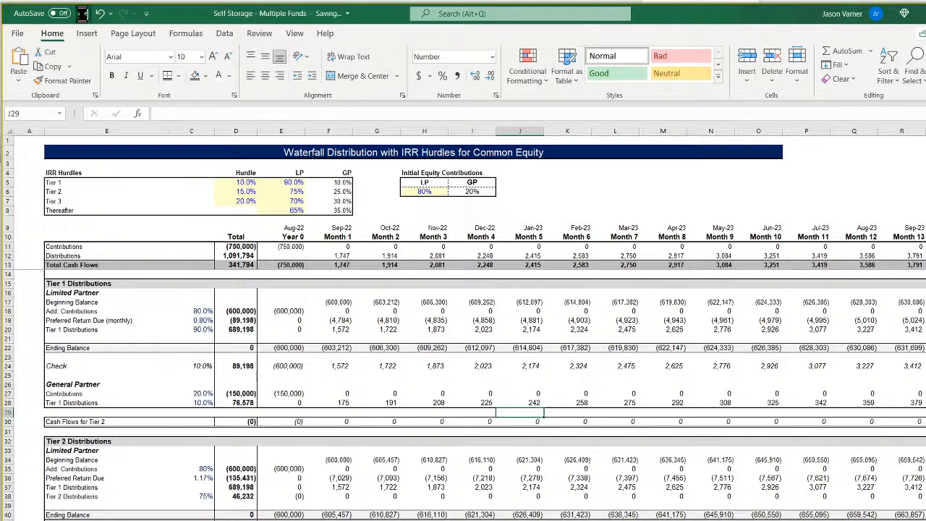
On the monthly pro forma, enter the check formula =E36+E32-E26 in E39 below the Contributions/Distributions section.
key("ctrl+Page_Up")
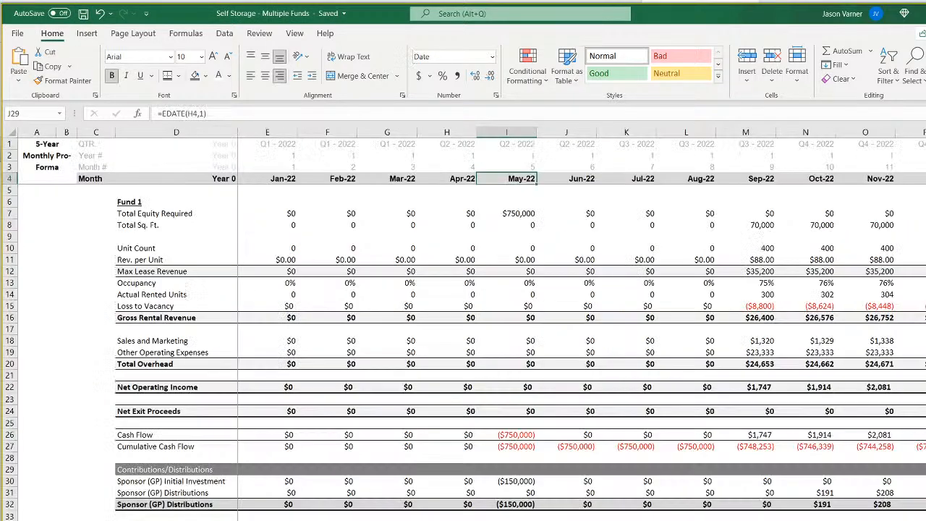
left_click(447, 520)
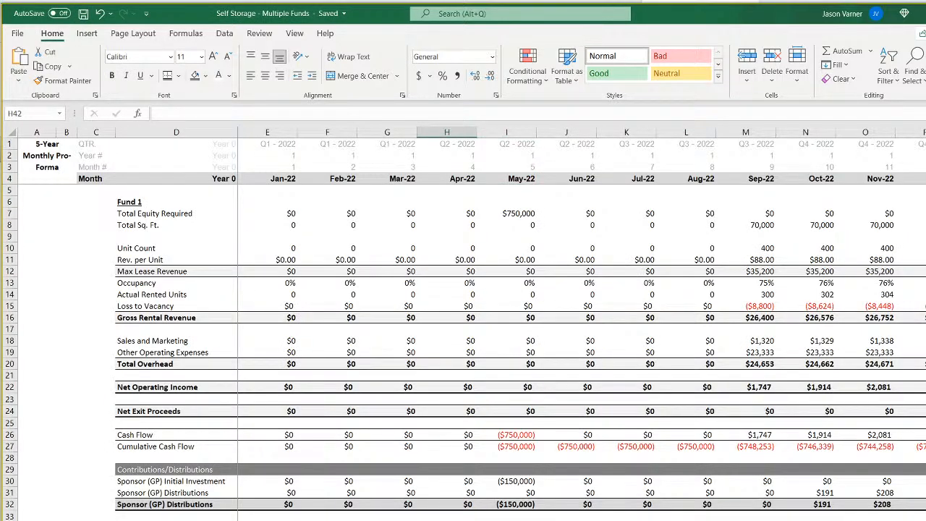
left_click(267, 520)
type("=")
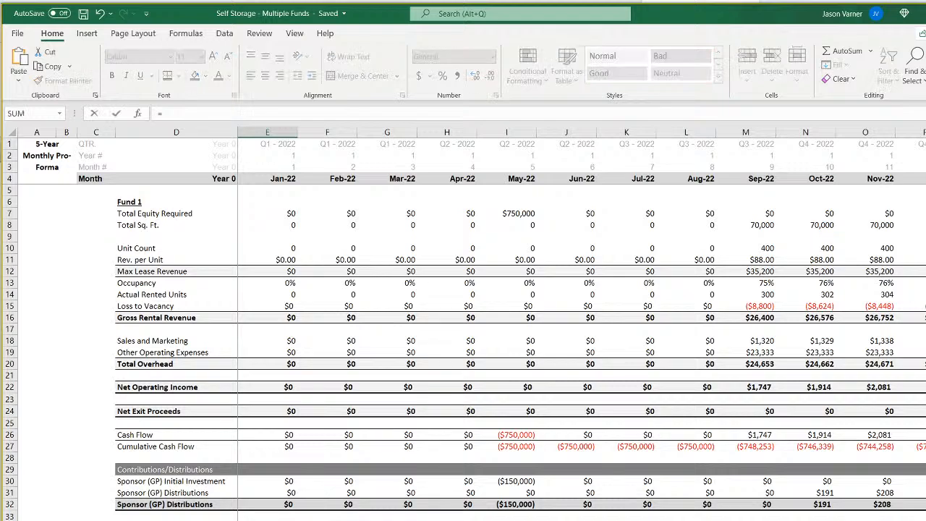
left_click(268, 520)
type("+")
left_click(272, 505)
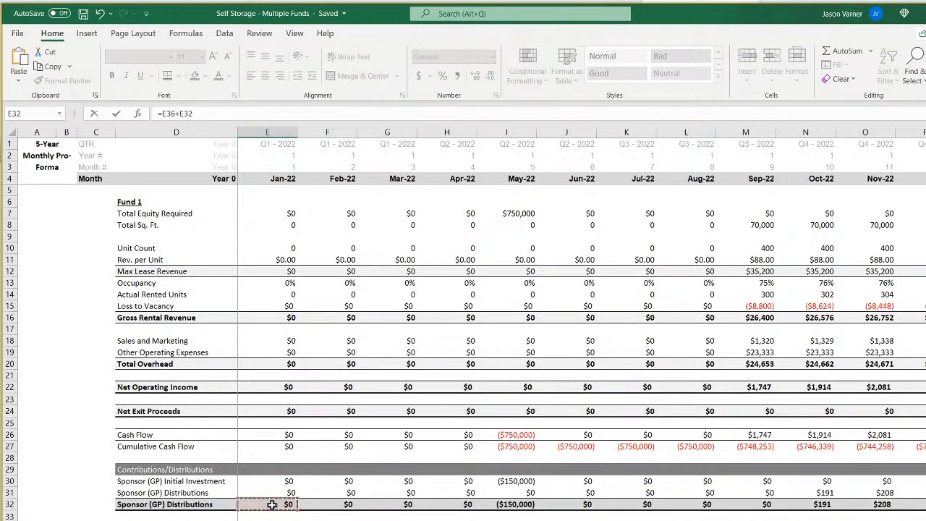
type("-")
left_click(282, 435)
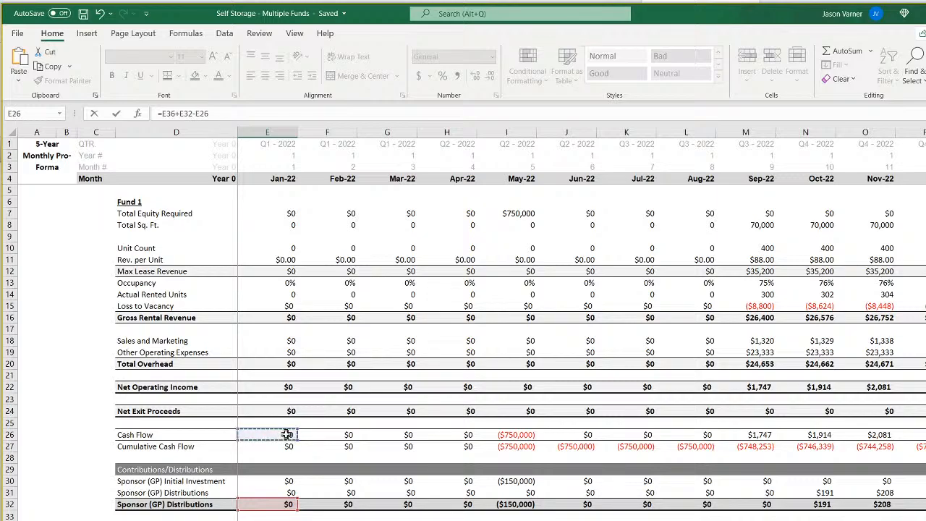
key("Return")
key("Up")
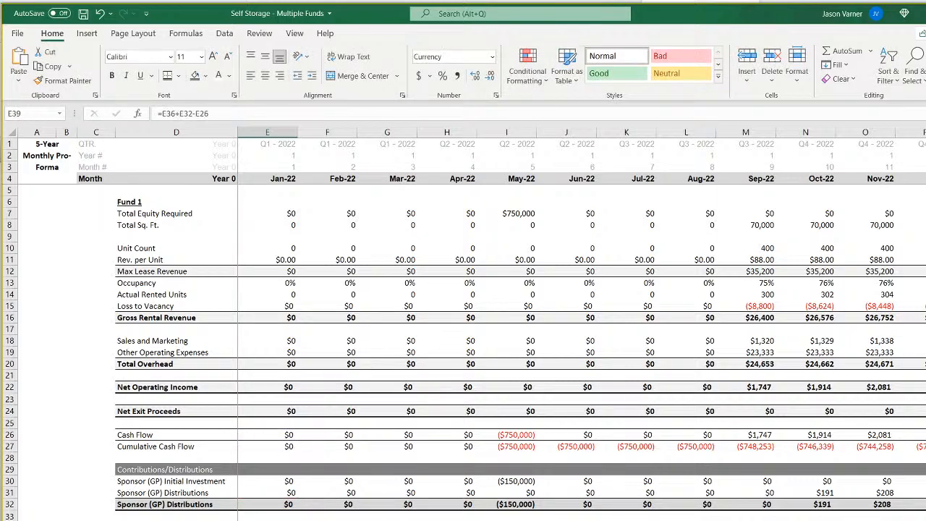
Apply the Currency format with parenthesised negatives to E39 and fill its check formula through M39.
left_click(496, 95)
left_click(462, 438)
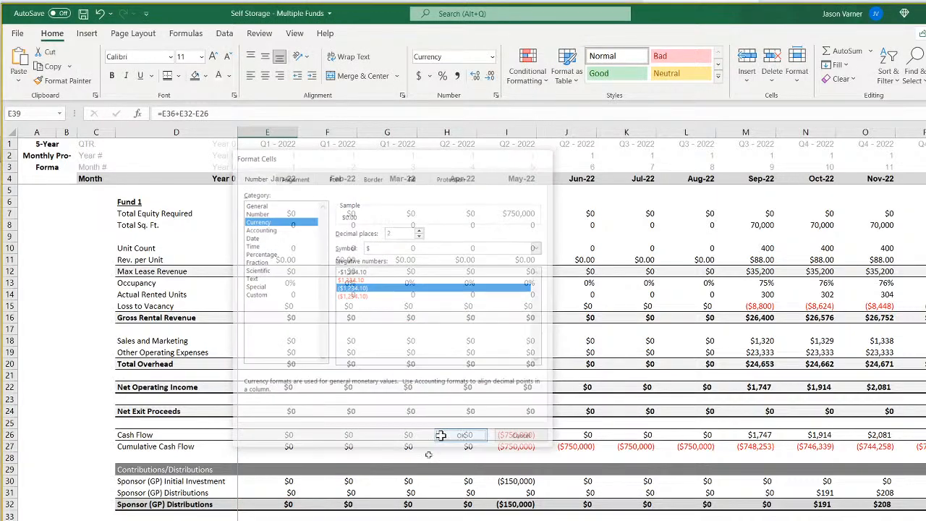
left_click_drag(268, 520, 746, 520)
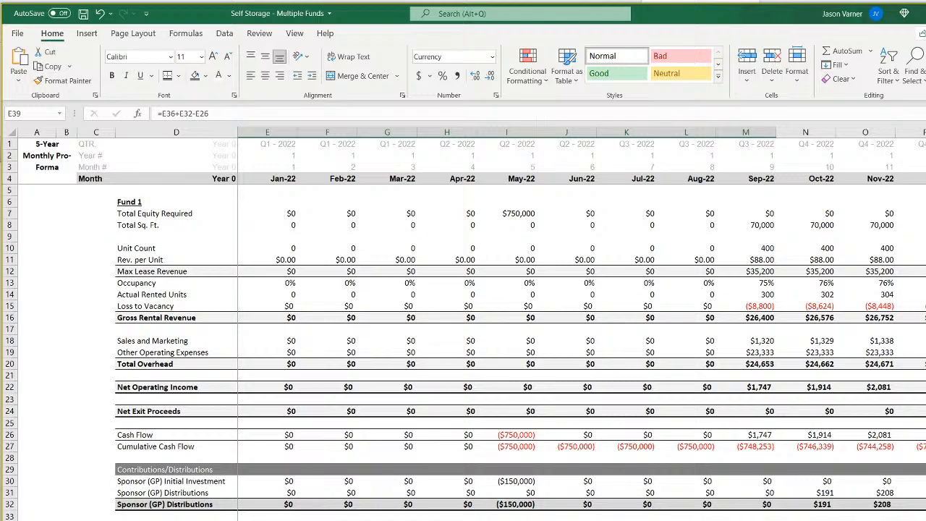
Inspect the Sep-22 check formula in M39 and the cash flow formula in M26.
double_click(746, 520)
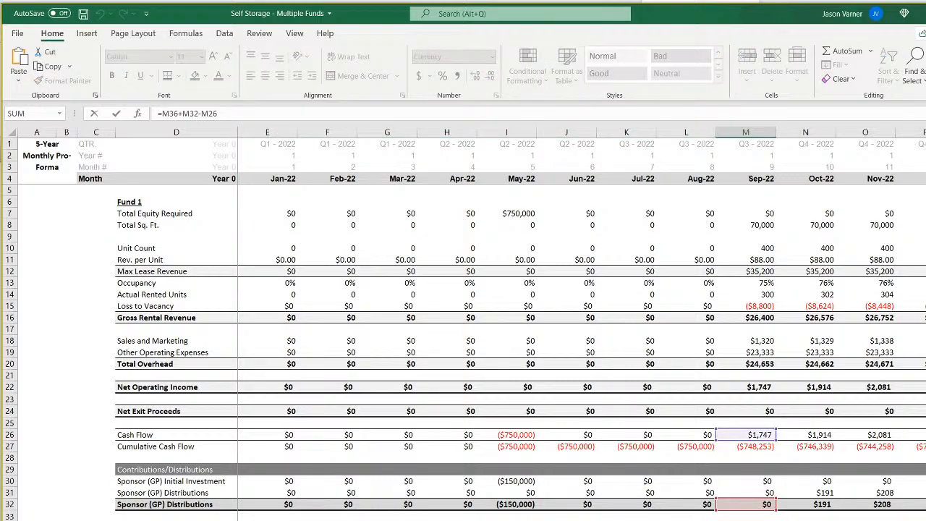
key("Return")
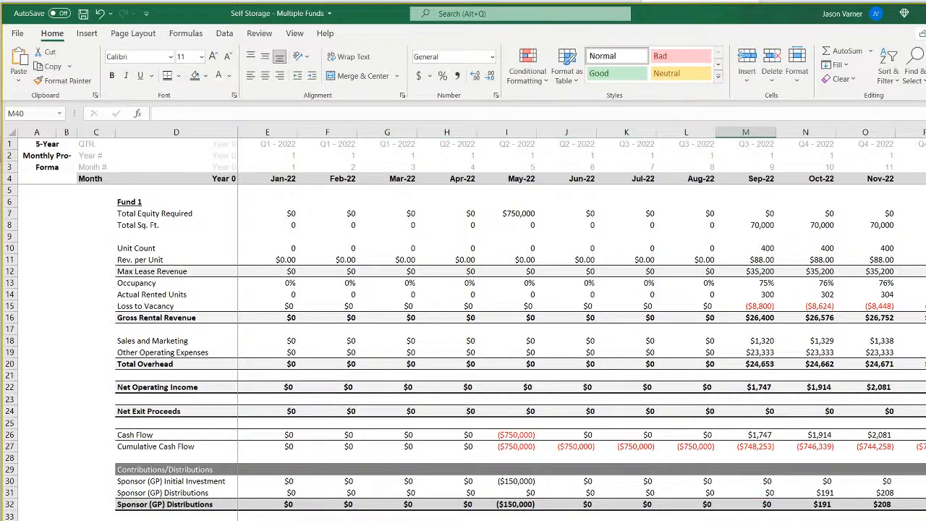
left_click(758, 434)
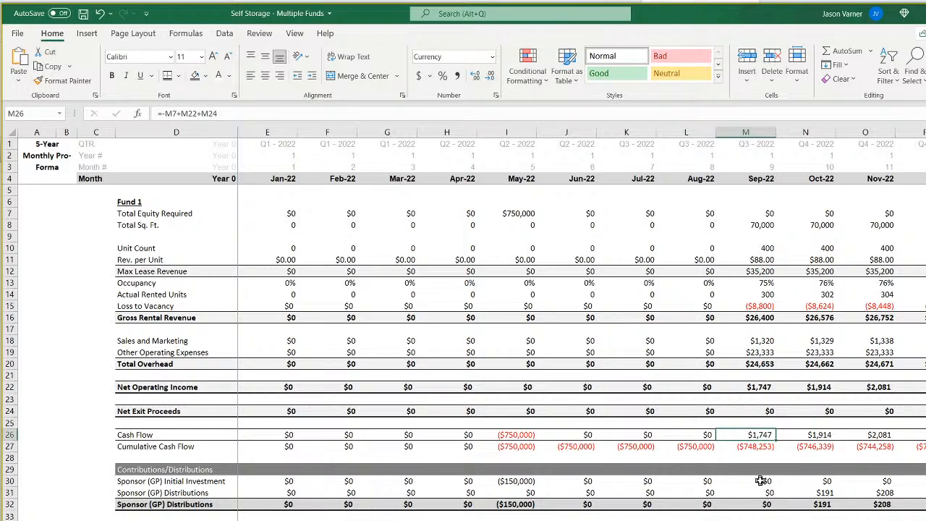
left_click(747, 520)
Fill the M39 check formula across row 39 to the end of the monthly timeline in 2031.
scroll(582, 326, "right", 20)
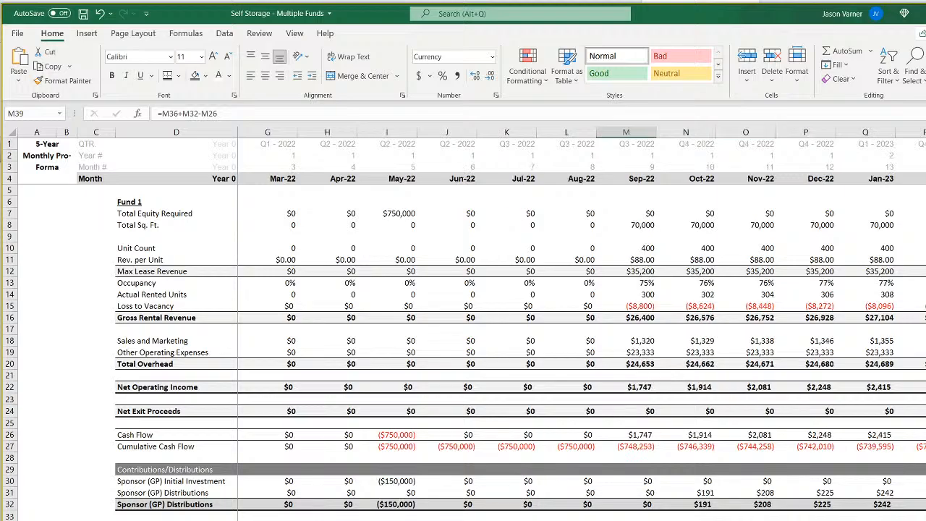
scroll(582, 325, "right", 13)
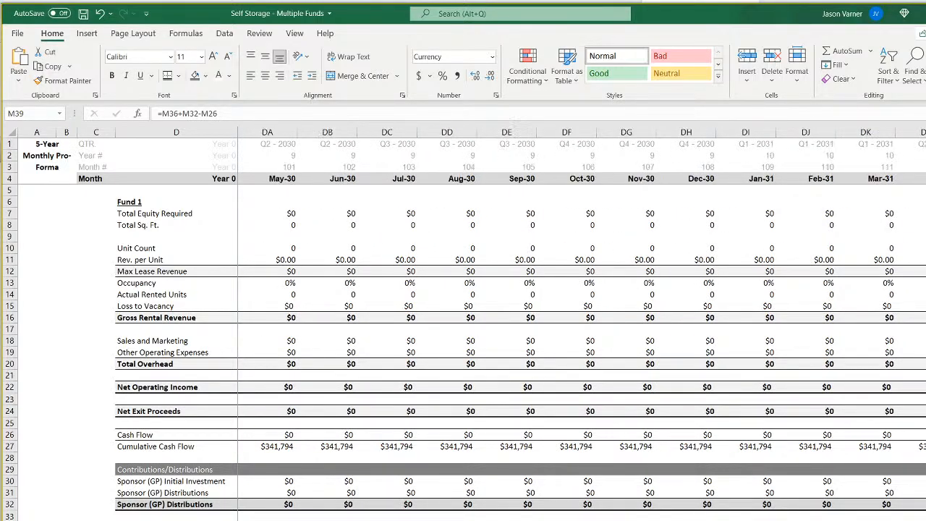
left_click(925, 520, "shift")
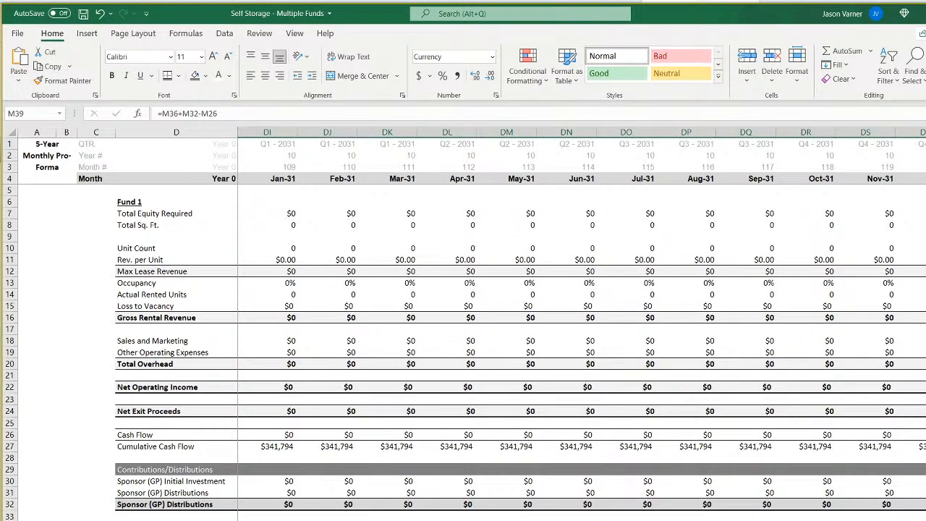
Compare the Feb-24 cash flow in AD26 with the investor total in AD36 and the sponsor total in AD32.
scroll(582, 326, "left", 20)
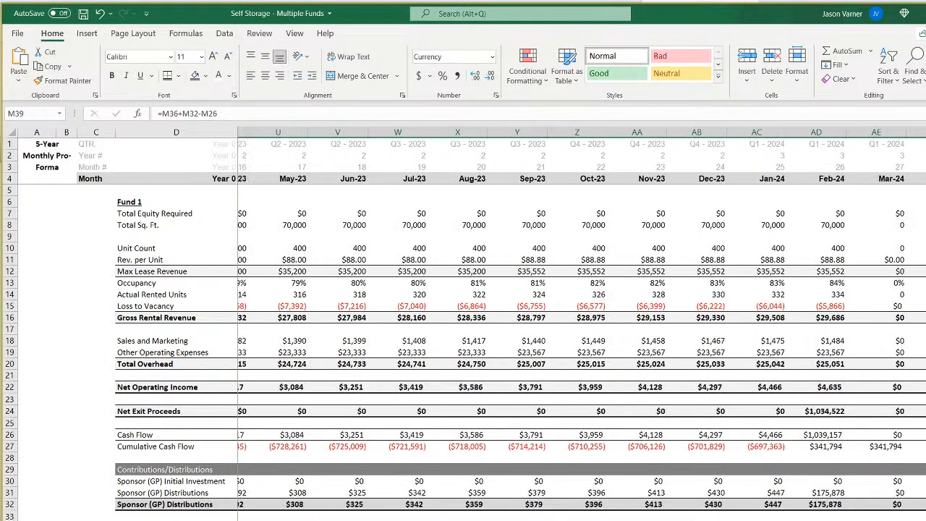
scroll(854, 456, "left", 1)
left_click(814, 435)
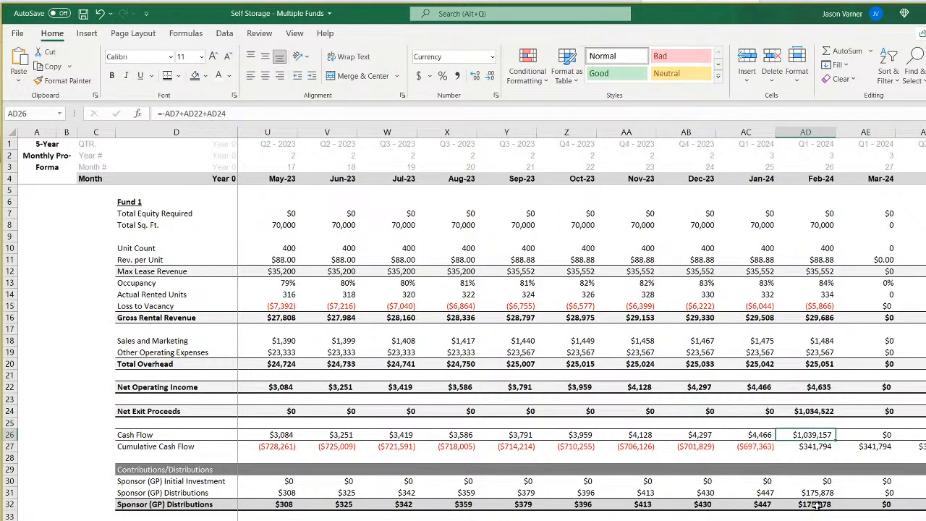
key("Down")
key("Down")
key("Down")
key("Down")
key("Down")
key("Down")
key("Down")
key("Down")
key("Down")
key("Down")
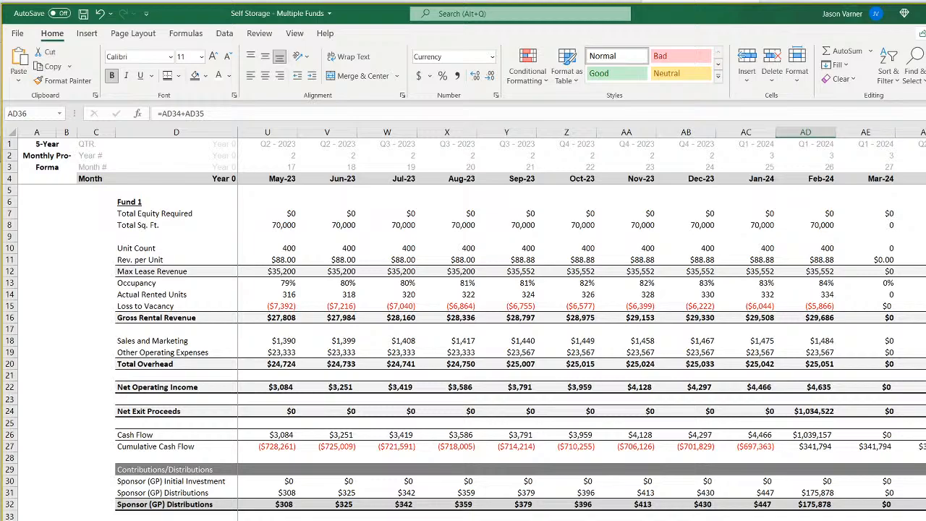
key("Up")
key("Up")
key("Up")
key("Up")
Examine the Year 0 and Month 1 date formulas in E9 and F9 on CF 1, and recheck M39 on the monthly pro forma.
scroll(579, 318, "left", 16)
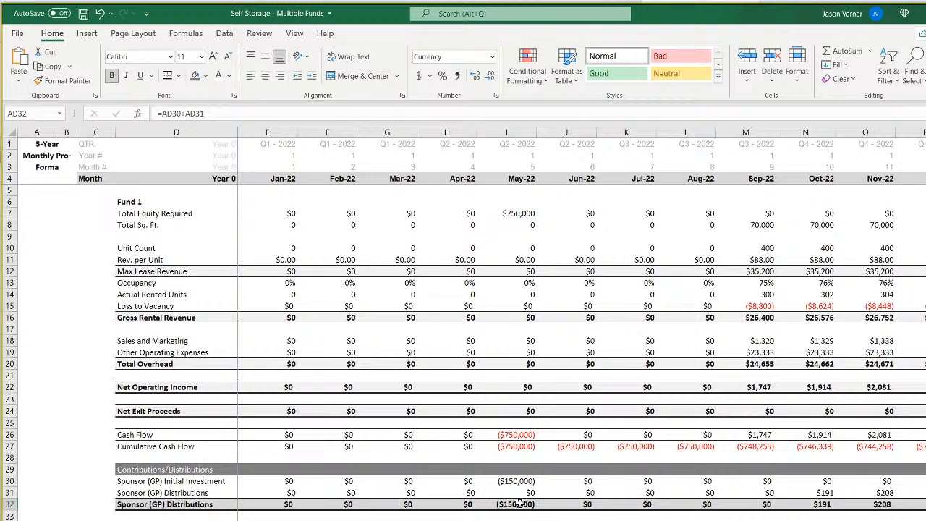
key("ctrl+Page_Down")
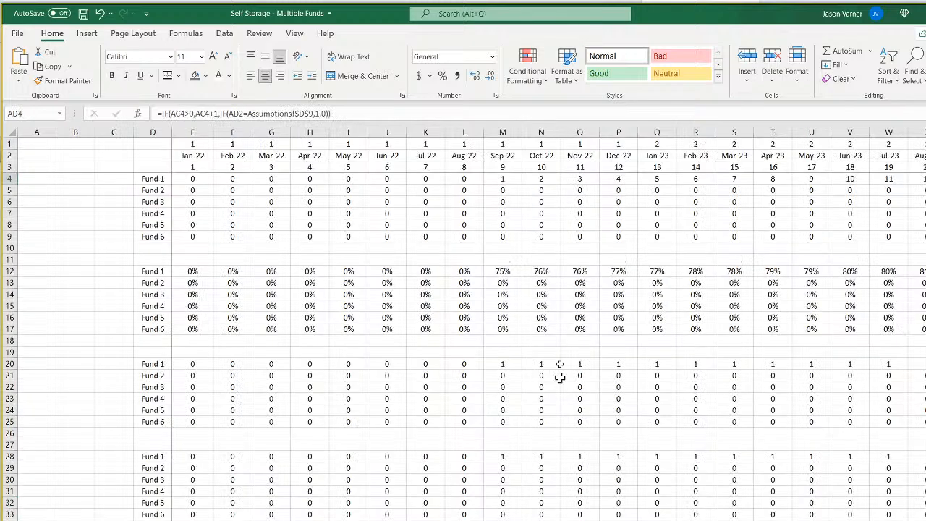
key("ctrl+Page_Down")
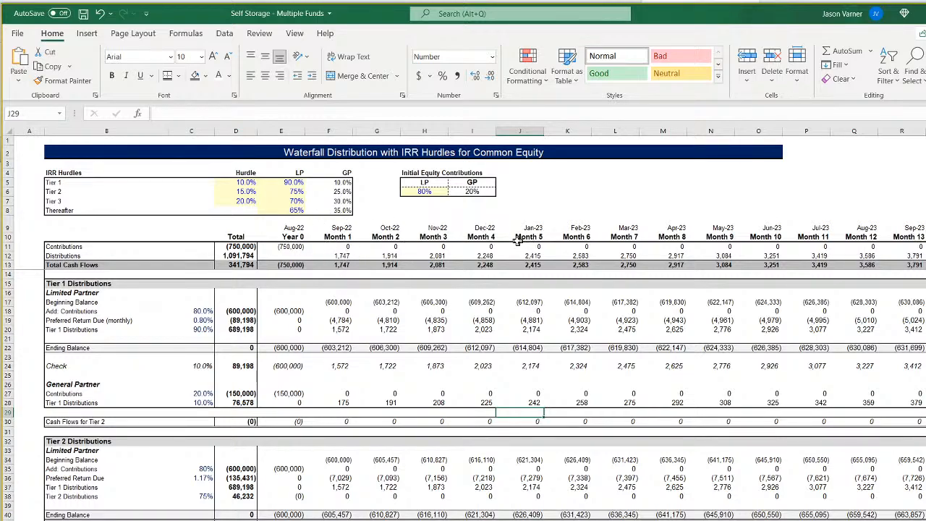
left_click(298, 228)
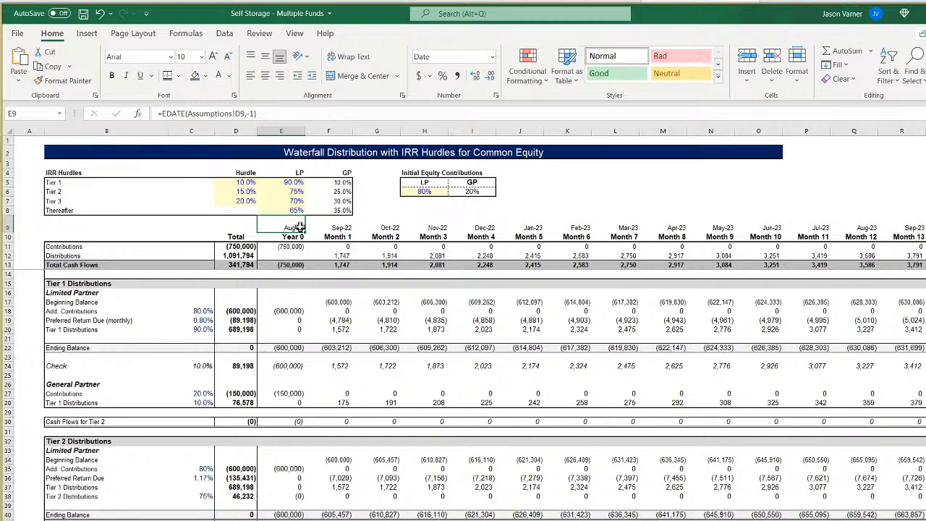
left_click(337, 228)
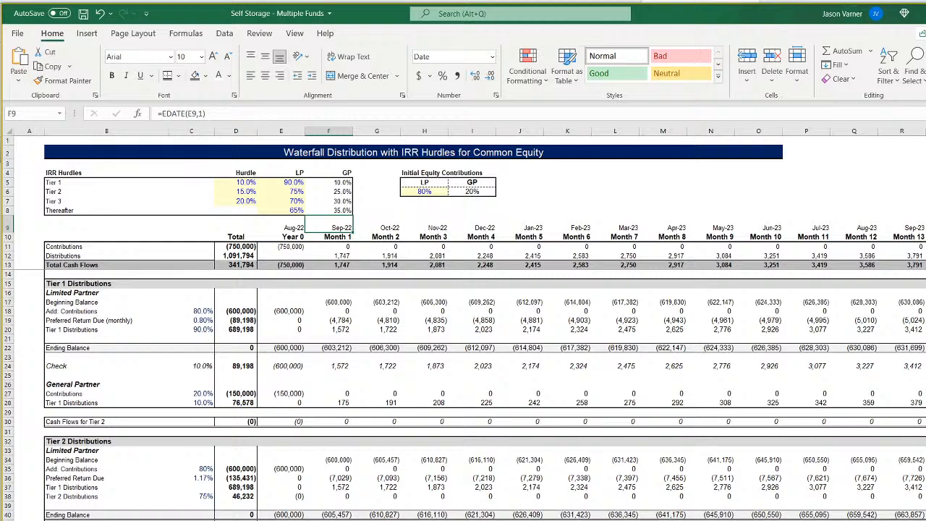
key("ctrl+Page_Up")
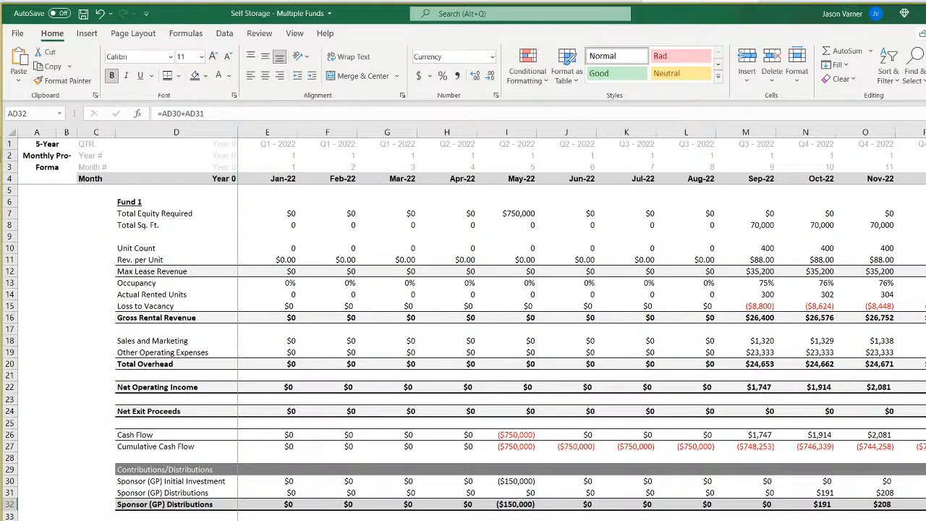
left_click(506, 520)
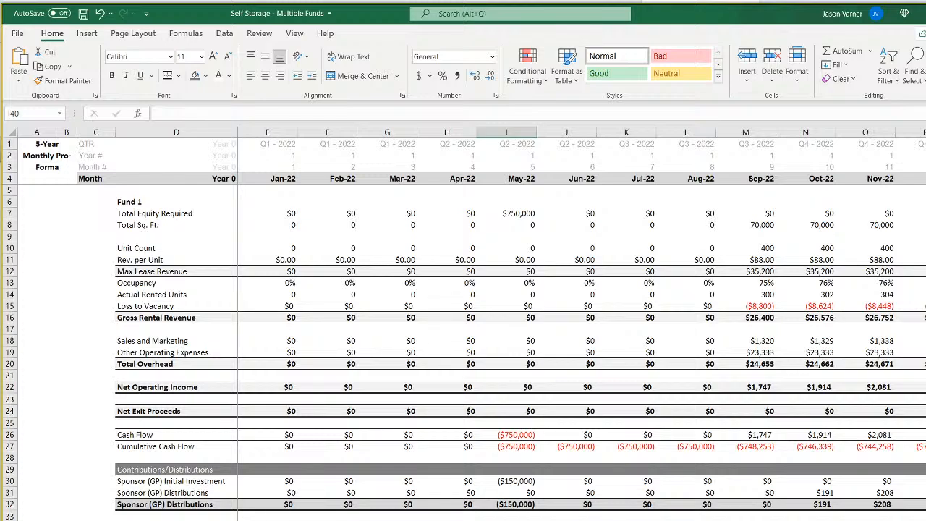
left_click(746, 520)
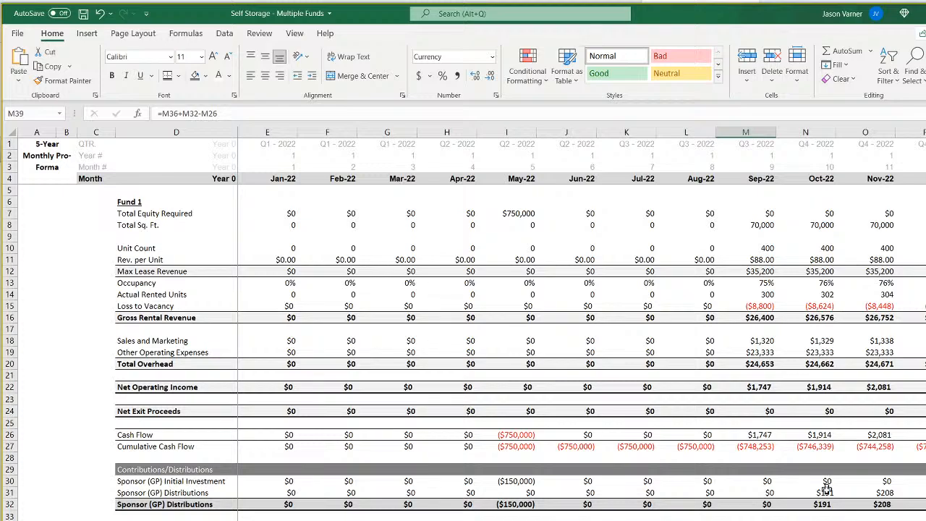
Check Fund 1's construction length in D8 on Assumptions and the operating month formula in M4 on matrix2, reviewing the counters across the timeline.
key("ctrl+Page_Up")
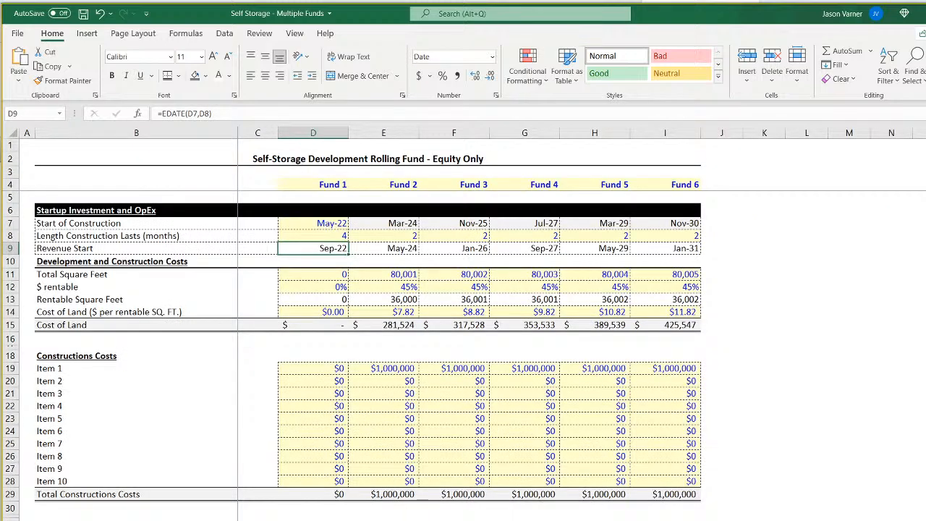
left_click(327, 236)
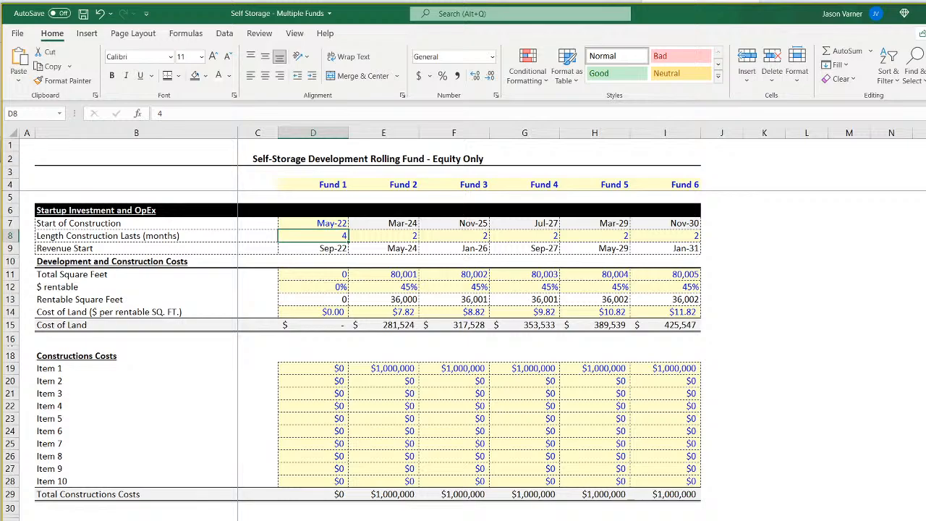
key("ctrl+Page_Down")
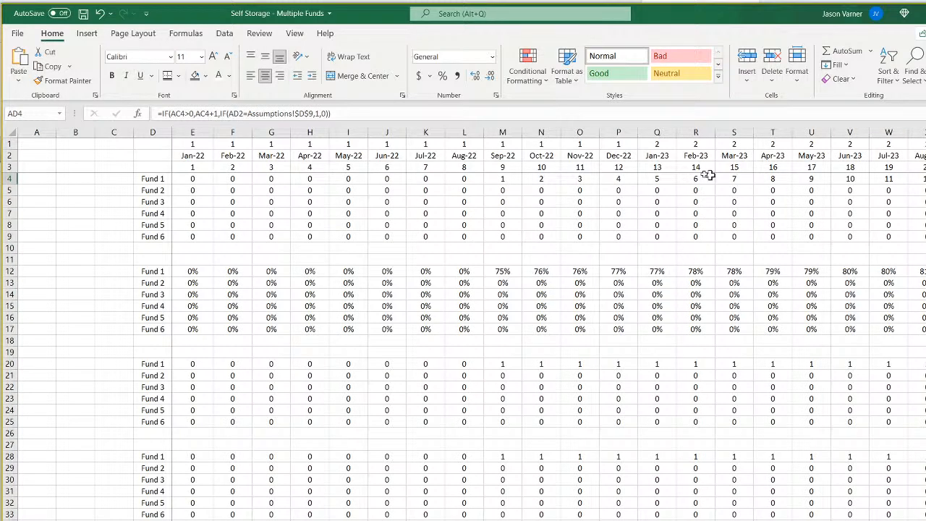
left_click(506, 177)
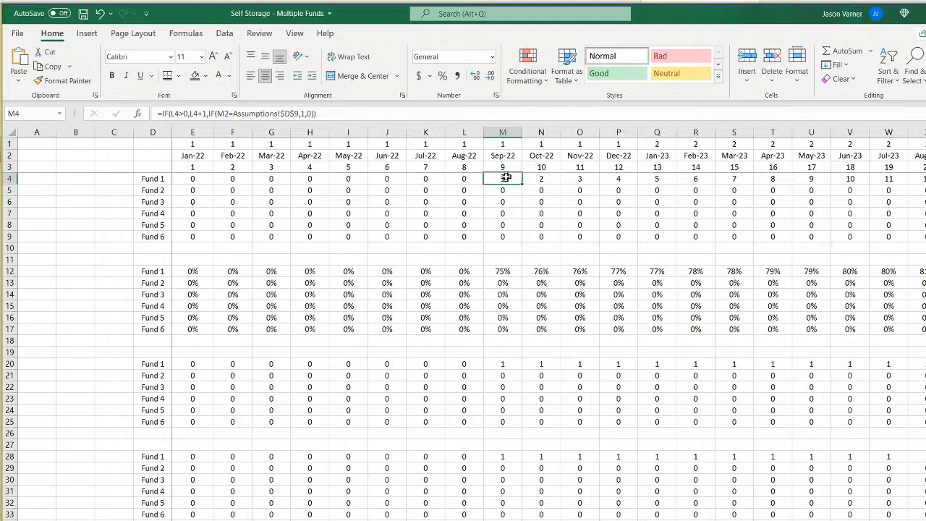
scroll(506, 177, "right", 12)
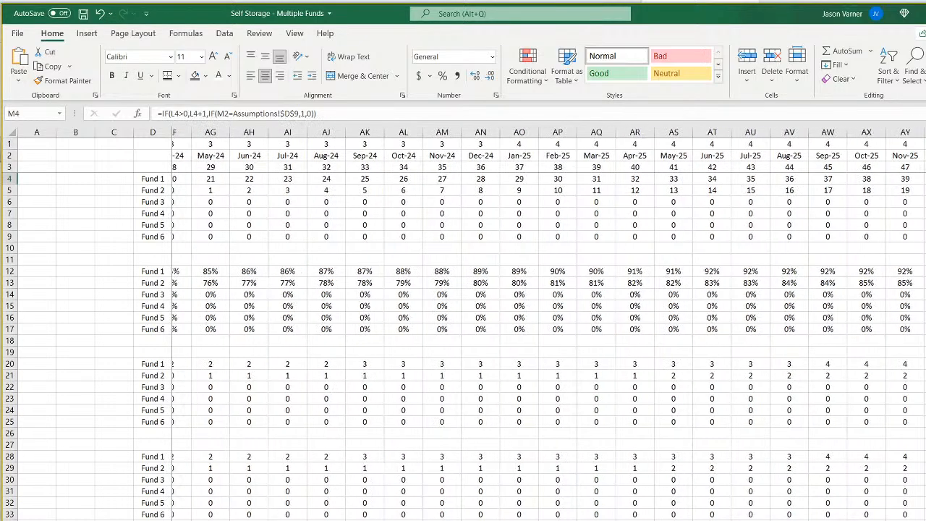
scroll(506, 178, "right", 20)
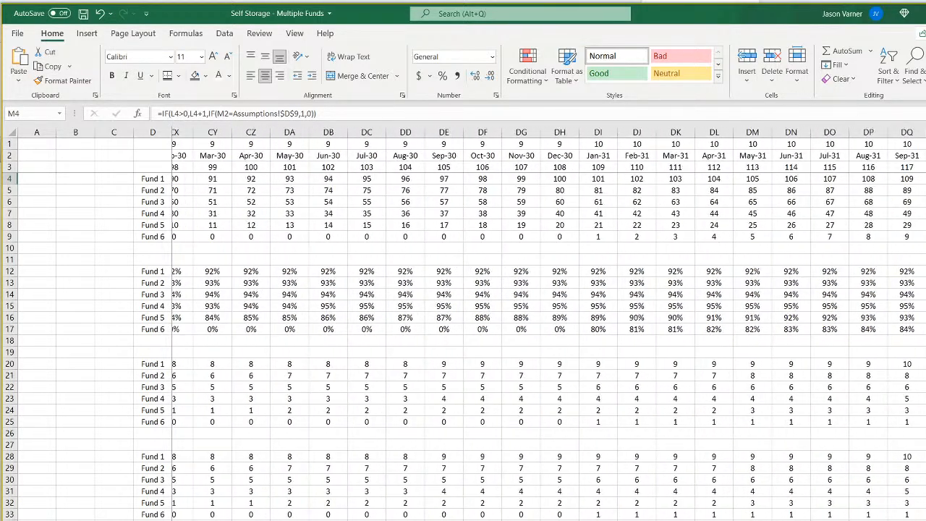
scroll(549, 325, "left", 20)
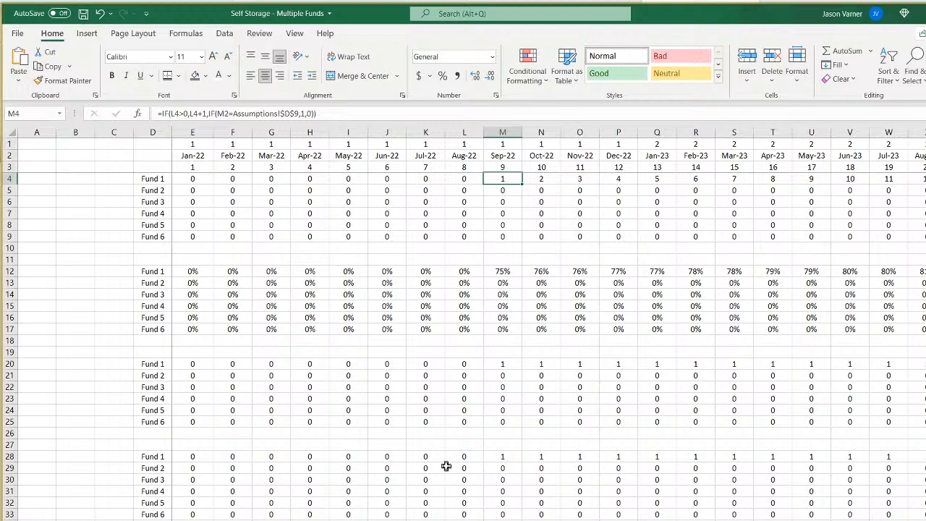
left_click_drag(11, 457, 10, 511)
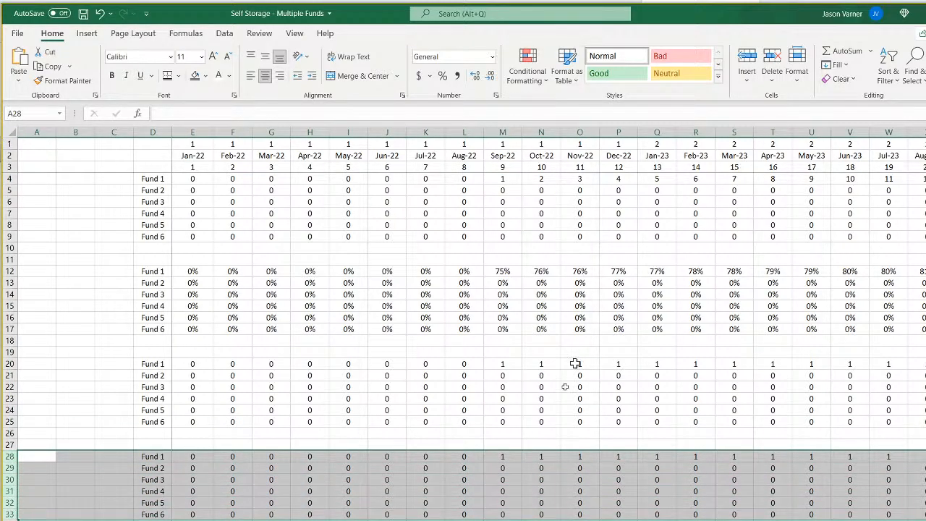
left_click(510, 490)
key("ctrl+Page_Up")
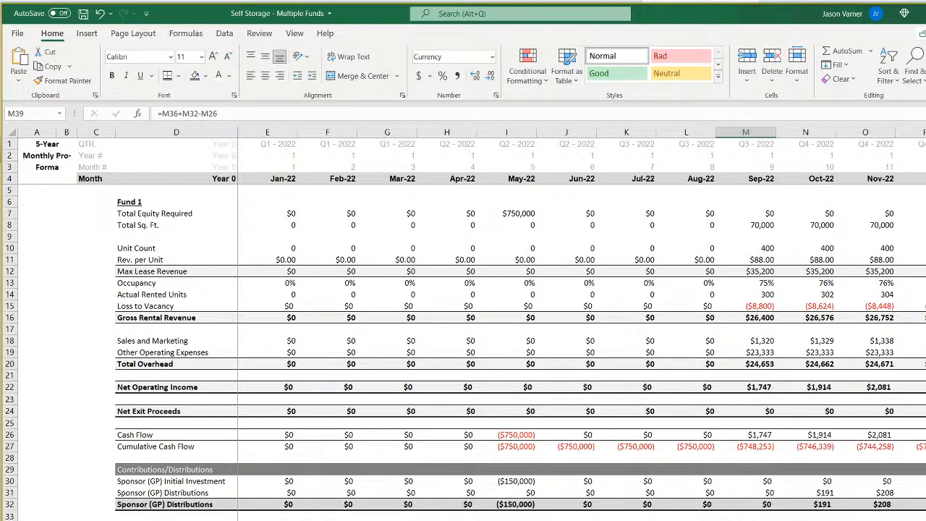
Inspect the M31 sponsor distribution formula, and the Year 0 contribution, investor and sponsor cash flow formulas in E11, E72 and E79 on CF 1.
left_click(765, 493)
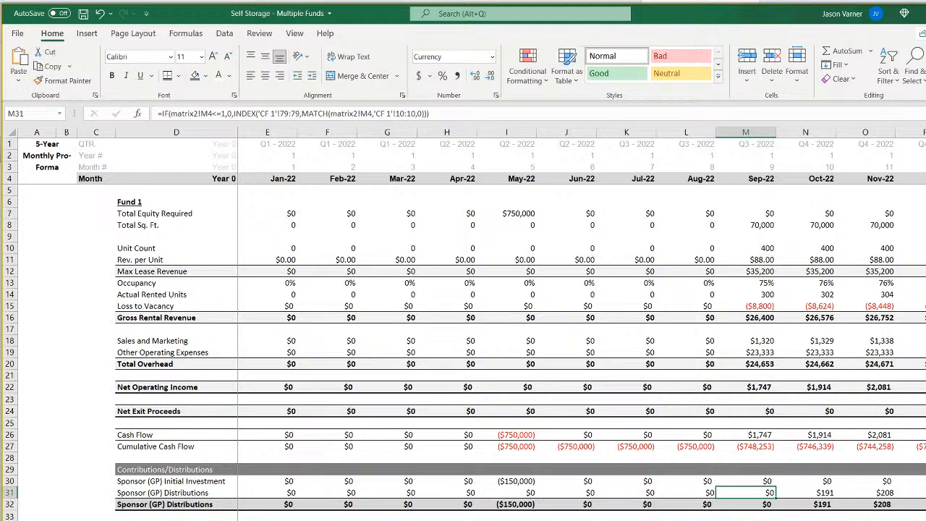
key("ctrl+Page_Down")
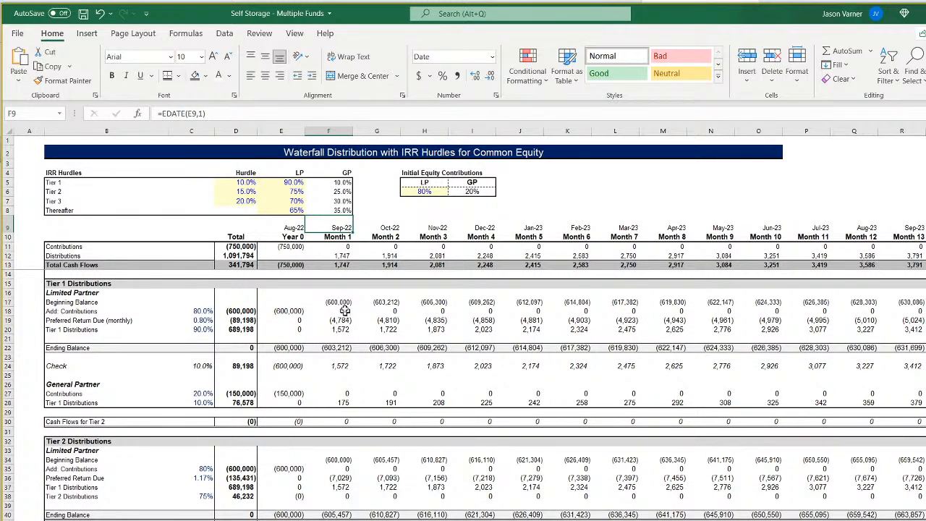
left_click(292, 247)
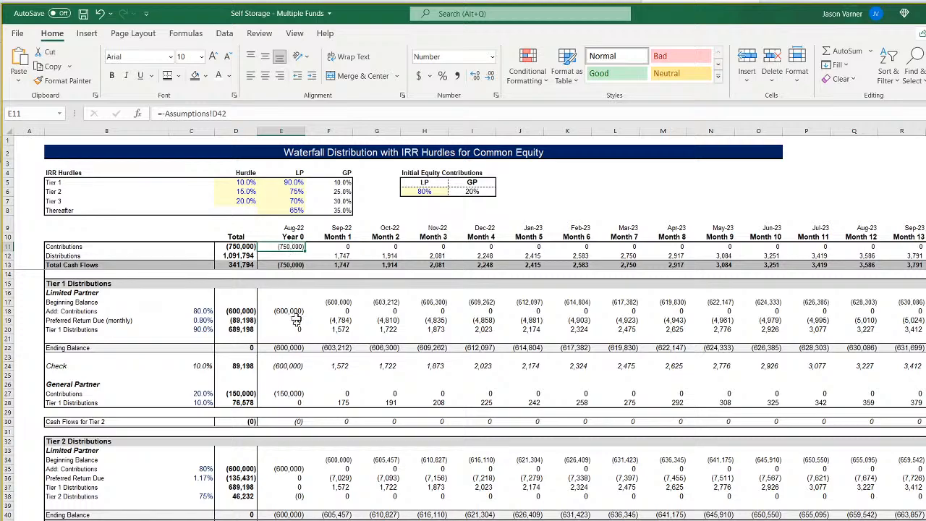
scroll(290, 487, "down", 15)
left_click(292, 404)
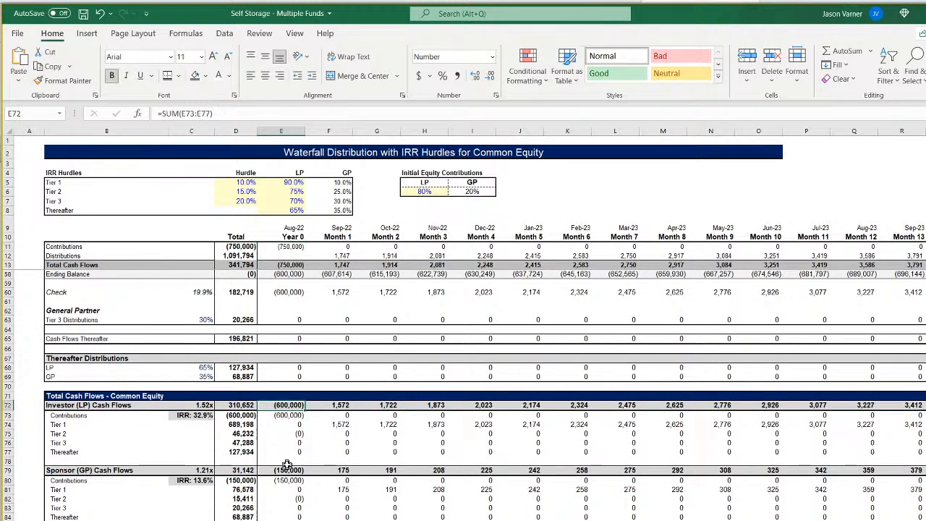
left_click(287, 468)
left_click(293, 404)
key("ctrl+Page_Up")
Change the logical test in the E31 sponsor distributions formula to matrix2!E4<1 and fill it across row 31 through Oct-22.
left_click(272, 492)
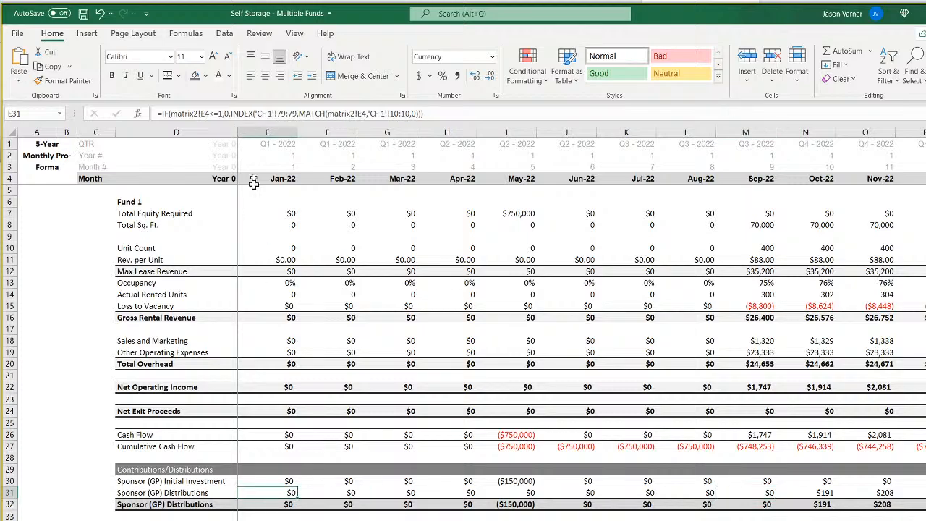
left_click(220, 114)
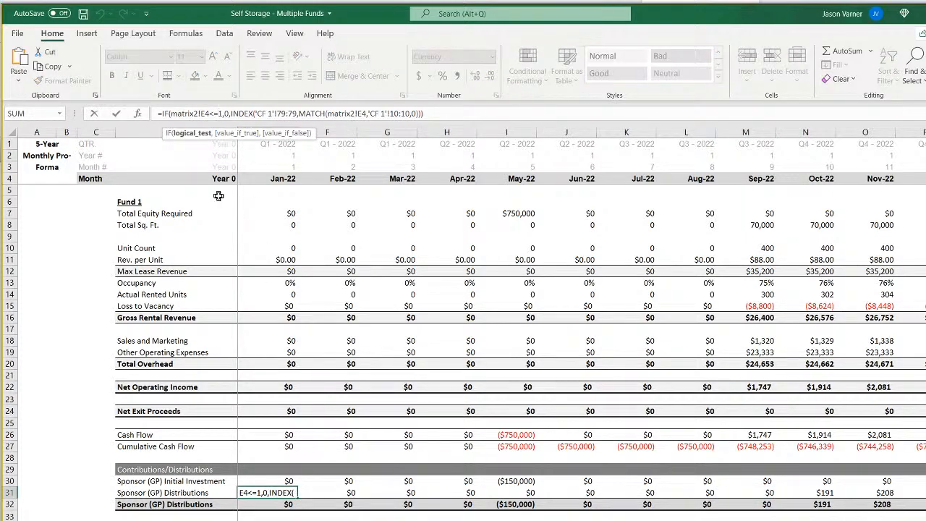
key("BackSpace")
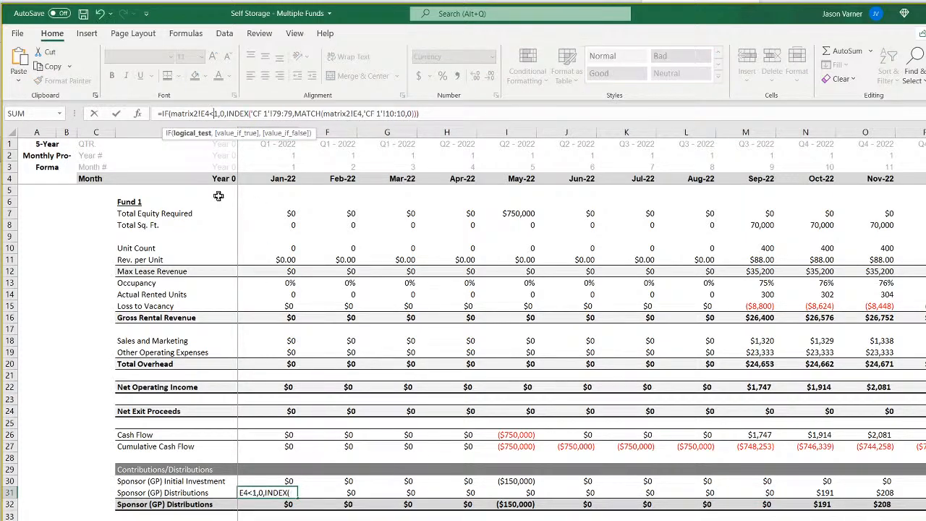
key("Return")
left_click(297, 495)
left_click_drag(297, 495, 849, 493)
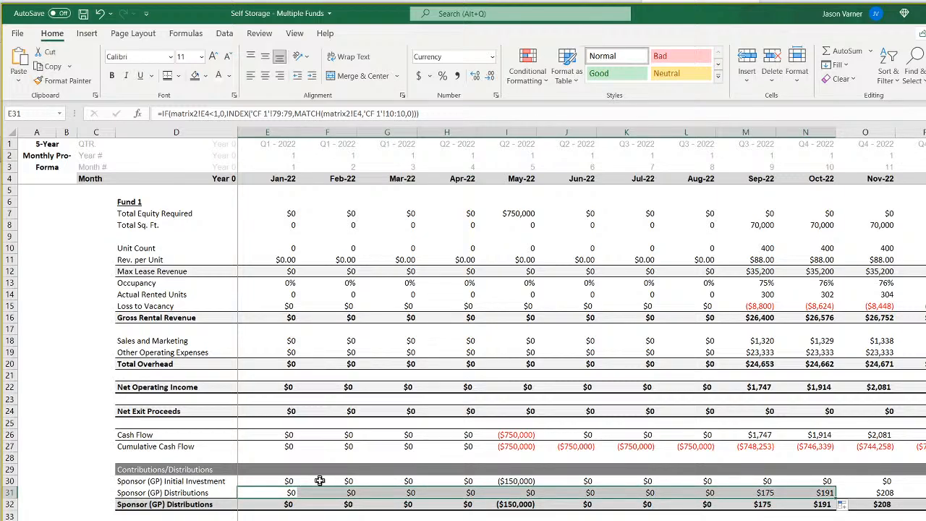
Change the logical test in the E35 investor distributions formula to matrix2!E4<1.
left_click(529, 494)
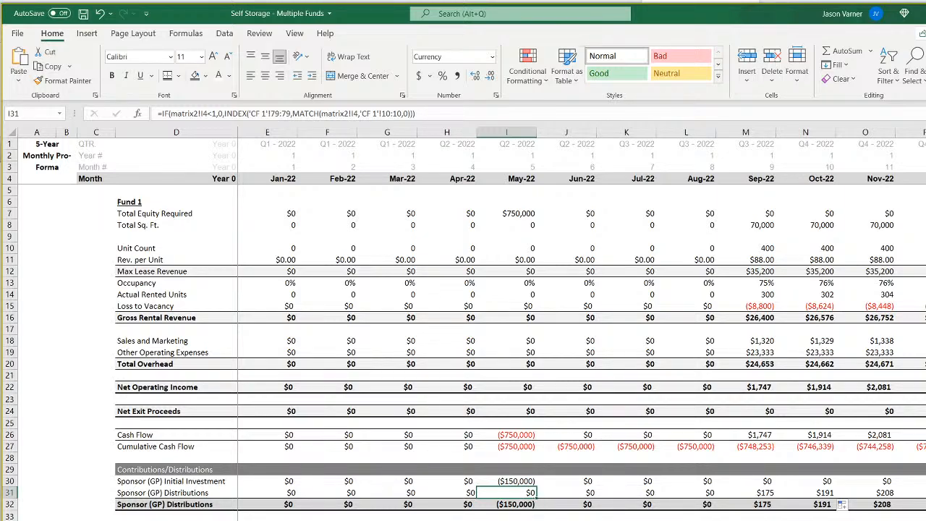
left_click(213, 113)
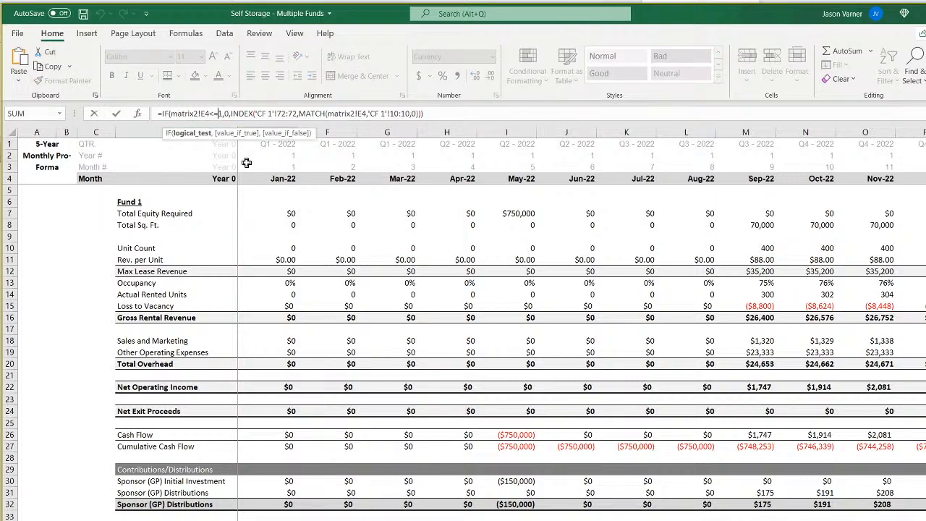
key("Return")
Inspect the investor initial investment formulas in row 34 from Jan-22 through Jun-22.
left_click(290, 520)
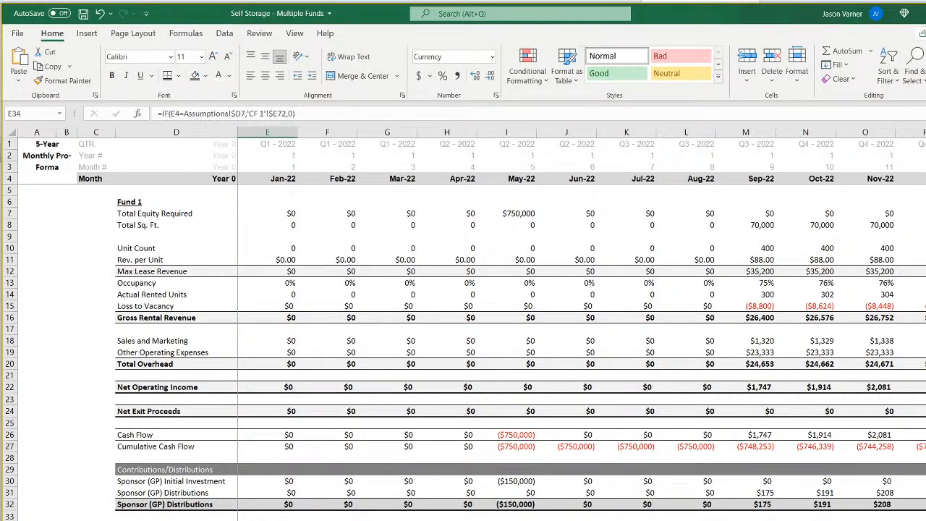
key("Right")
key("Right")
key("Right")
key("Right")
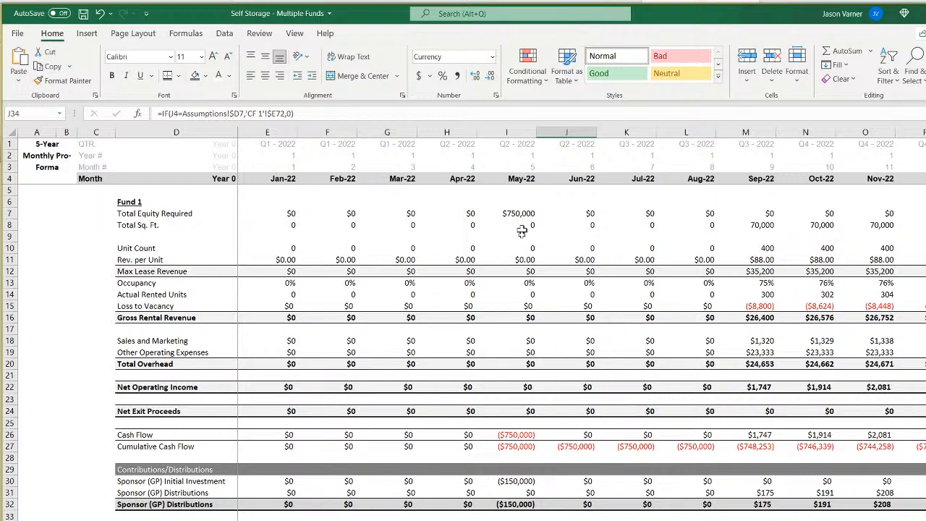
Fill the E35 formula across row 35 along the monthly timeline and save the workbook.
left_click(267, 520)
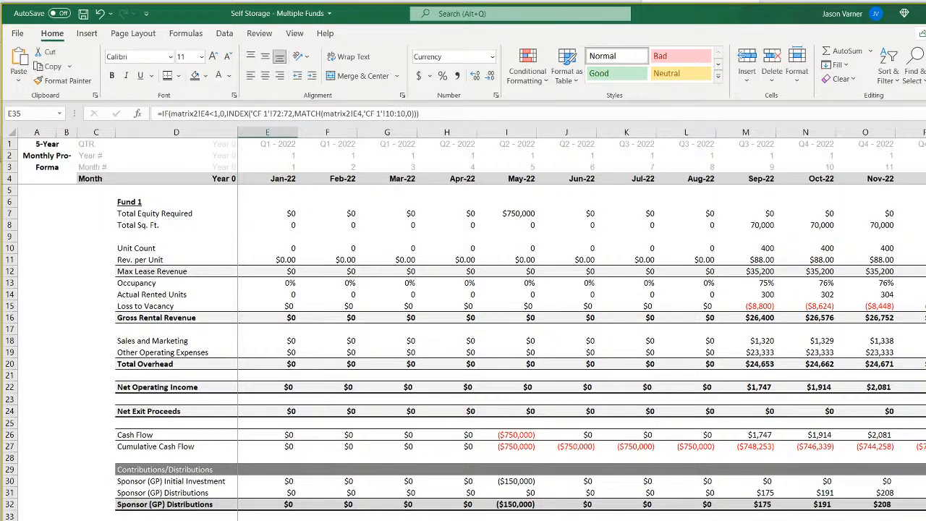
mouse_move(770, 469)
left_mouse_down()
mouse_move(770, 520)
mouse_move(925, 520)
left_mouse_up()
scroll(581, 325, "left", 20)
left_click(626, 520)
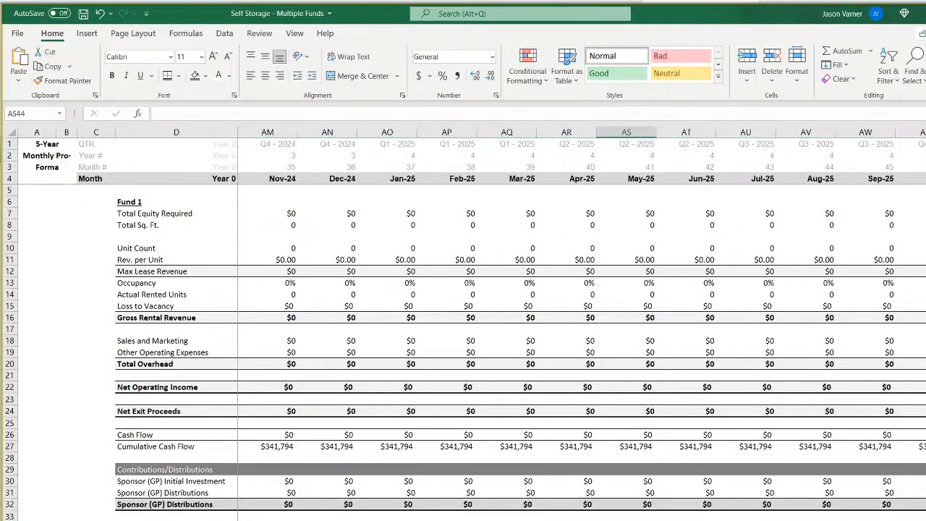
scroll(627, 520, "left", 11)
left_click(626, 520)
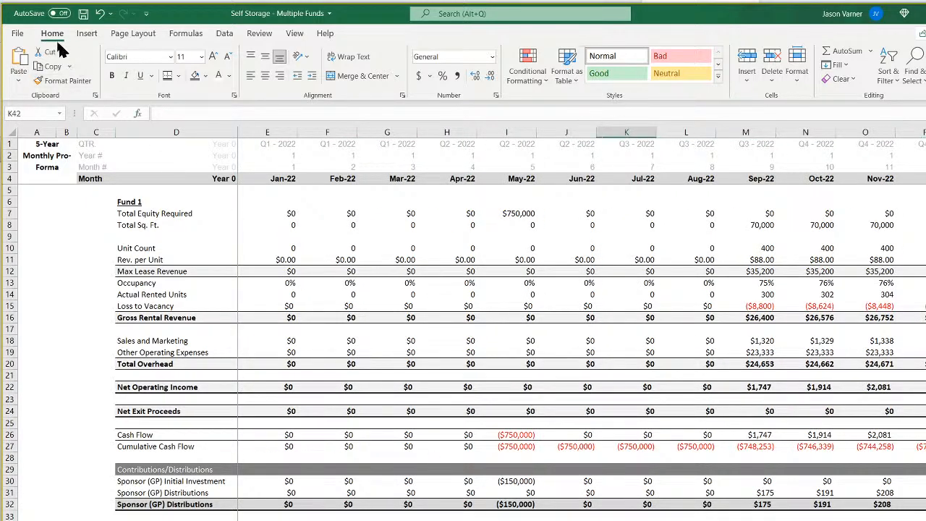
left_click(83, 13)
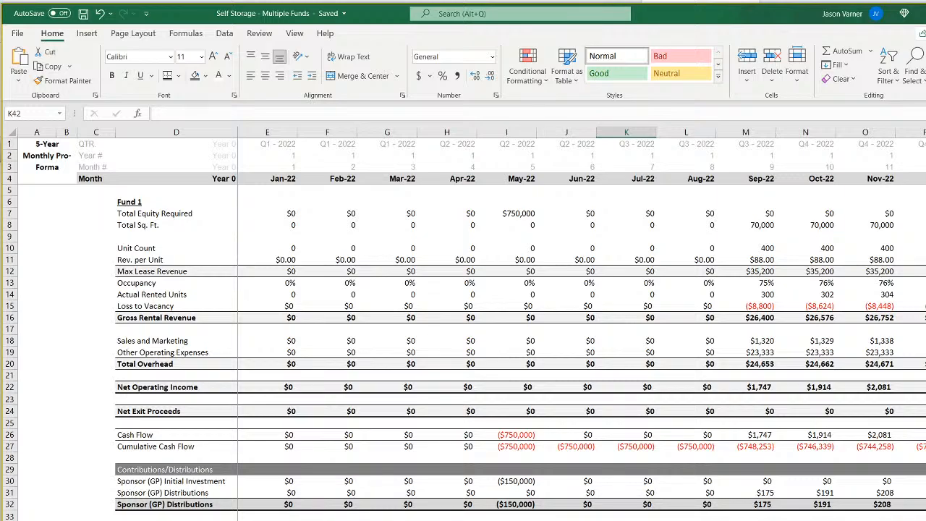
Review the sponsor total formulas across row 32 from Jan-22 through Nov-22.
left_click(149, 504)
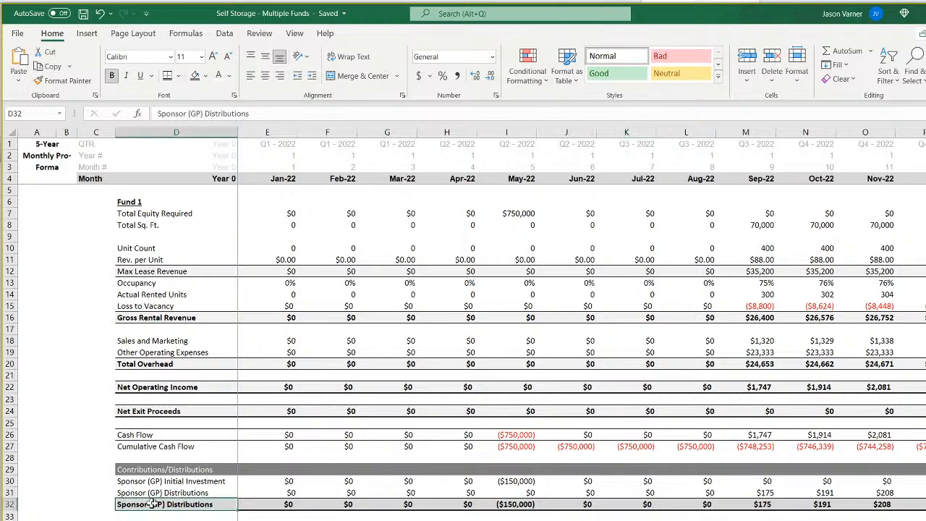
key("Right")
key("Right")
key("Right")
key("Right")
key("Right")
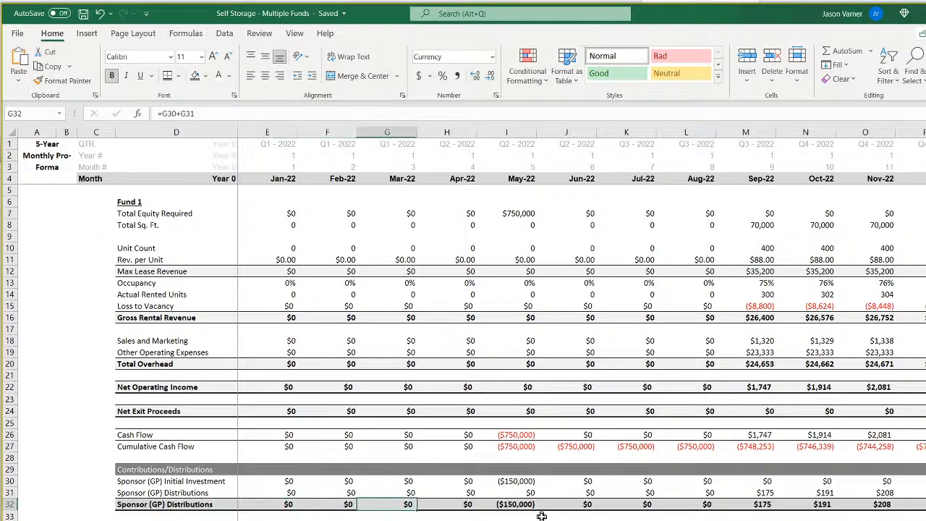
key("Right")
key("Right")
key("Right")
key("Right")
key("Right")
key("Right")
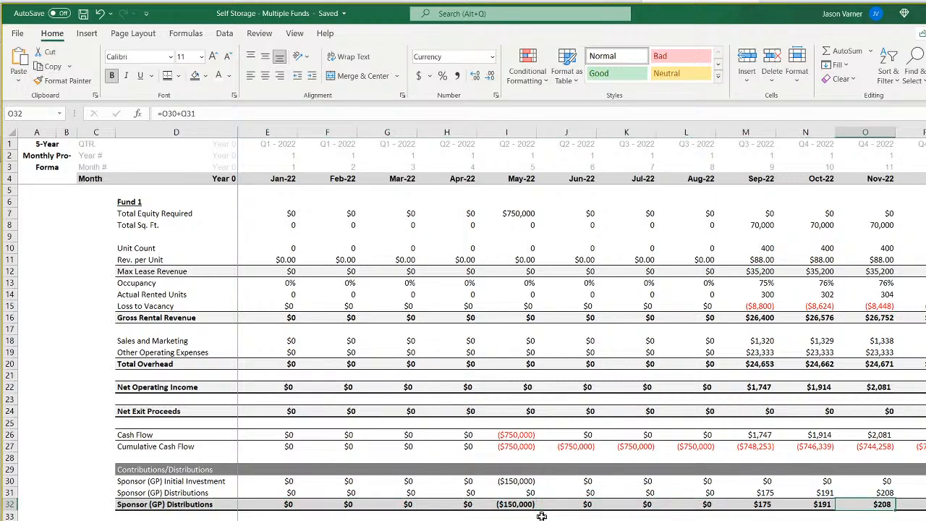
key("Left")
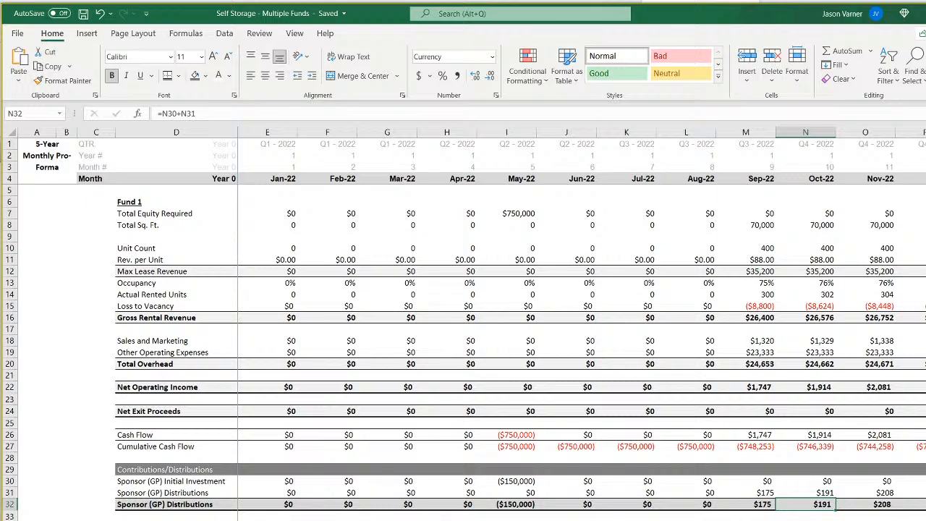
Label the check row "Check" in D39.
left_click(176, 520)
type("Check")
key("Return")
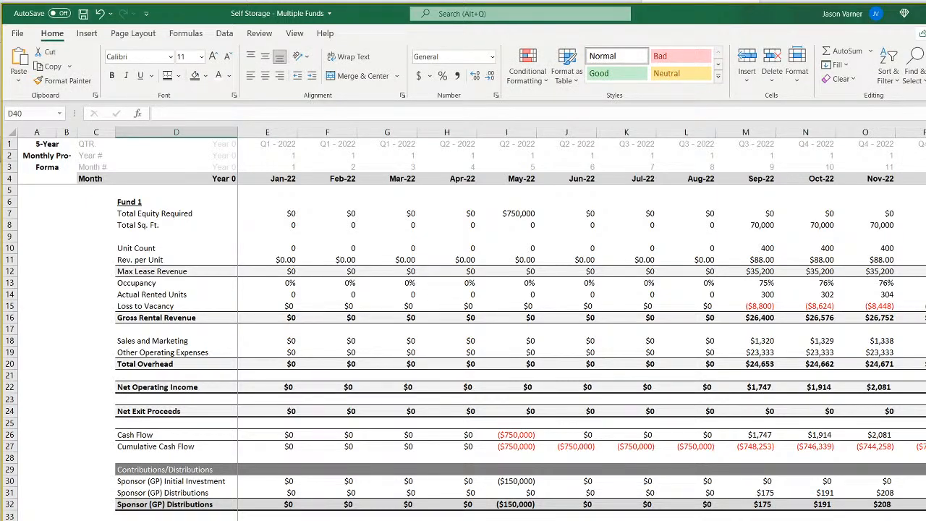
key("Return")
Unfreeze the panes and insert two blank rows above the Fund 1 heading.
left_click(293, 36)
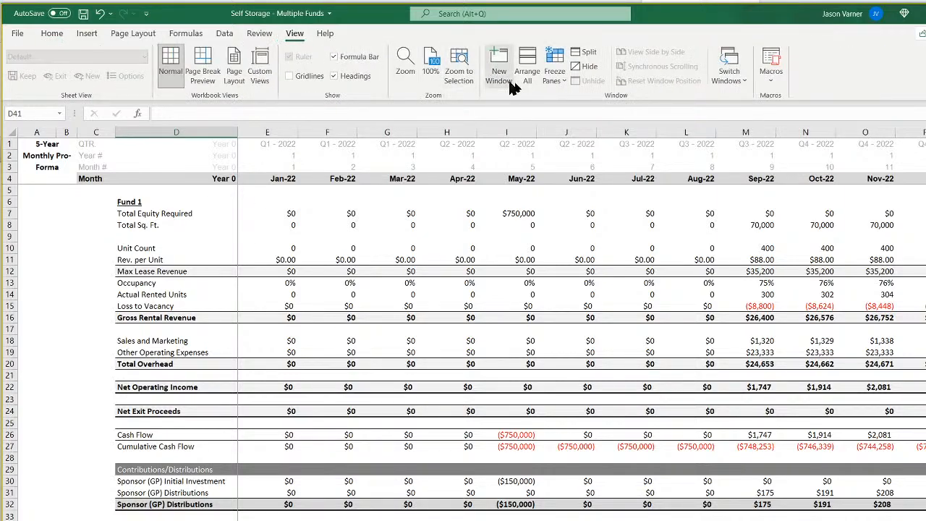
left_click(555, 71)
left_click(239, 200)
right_click(10, 201)
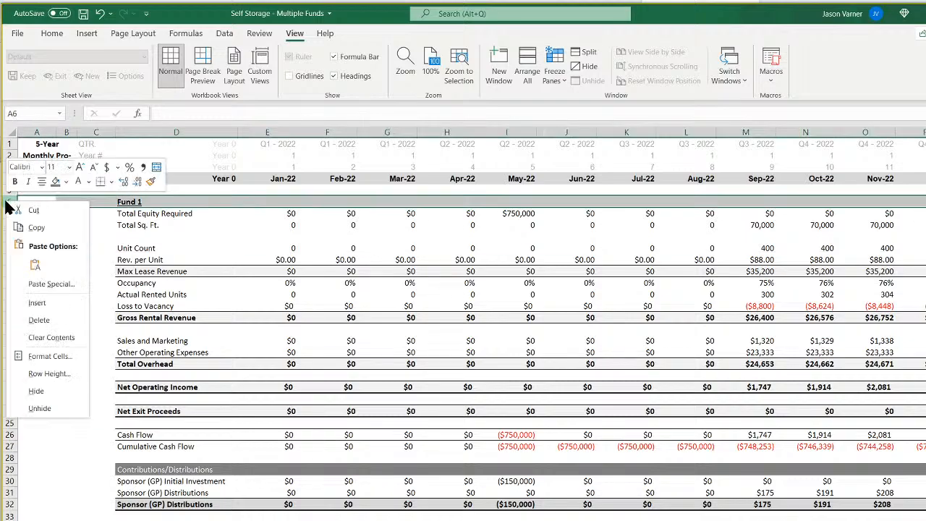
left_click(40, 302)
right_click(11, 203)
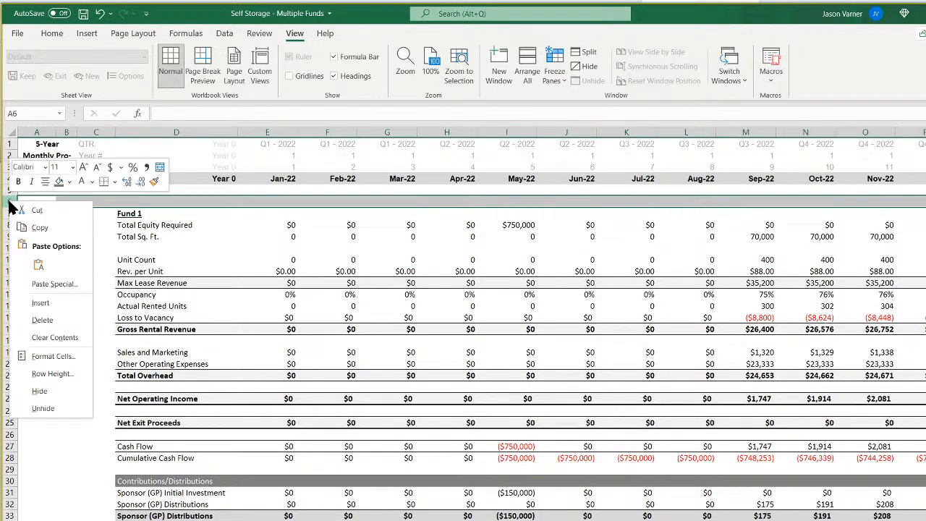
left_click(42, 302)
Freeze the panes at E8, keeping the header rows above Fund 1 and the label columns fixed.
left_click(275, 239)
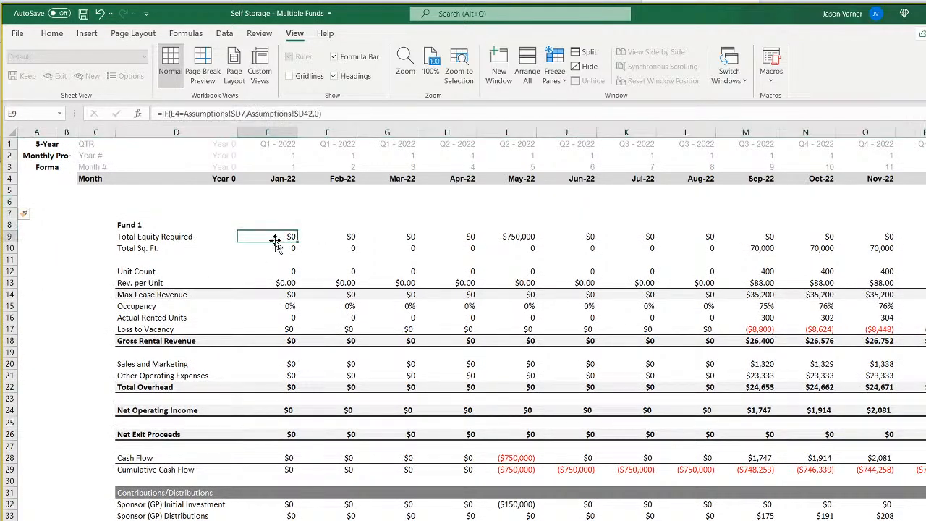
left_click(275, 225)
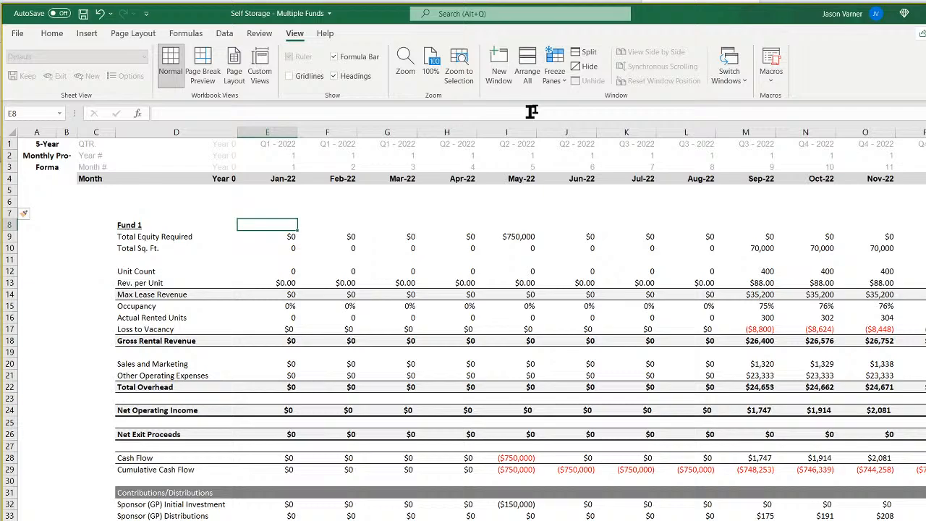
left_click(555, 72)
left_click(575, 108)
Enter the row label "Sponsor Cash Flow" in D6 above the Fund 1 section.
left_click(181, 202)
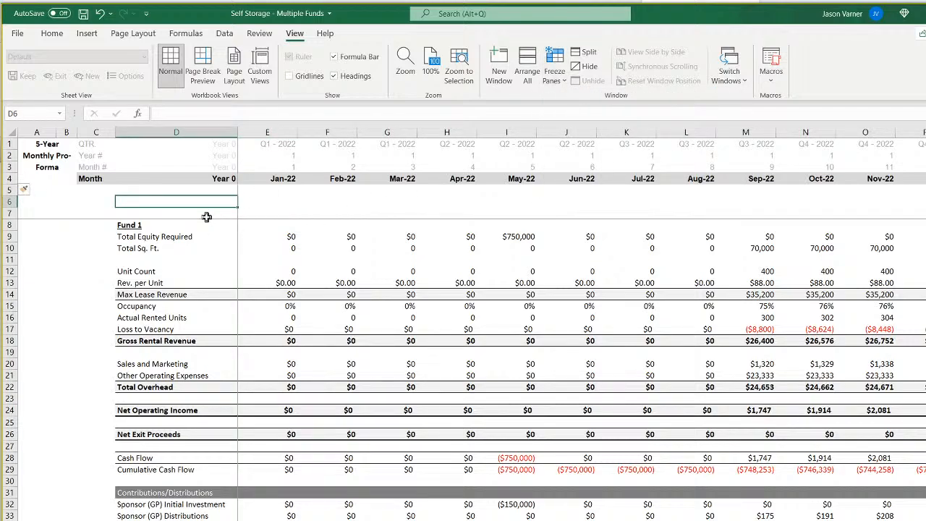
type("Sponsor ")
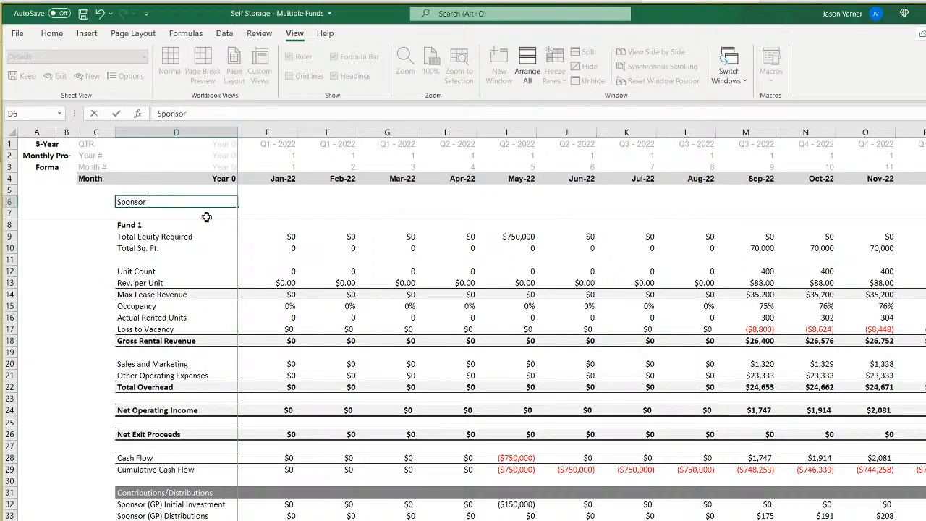
type("Cash Flow")
key("Return")
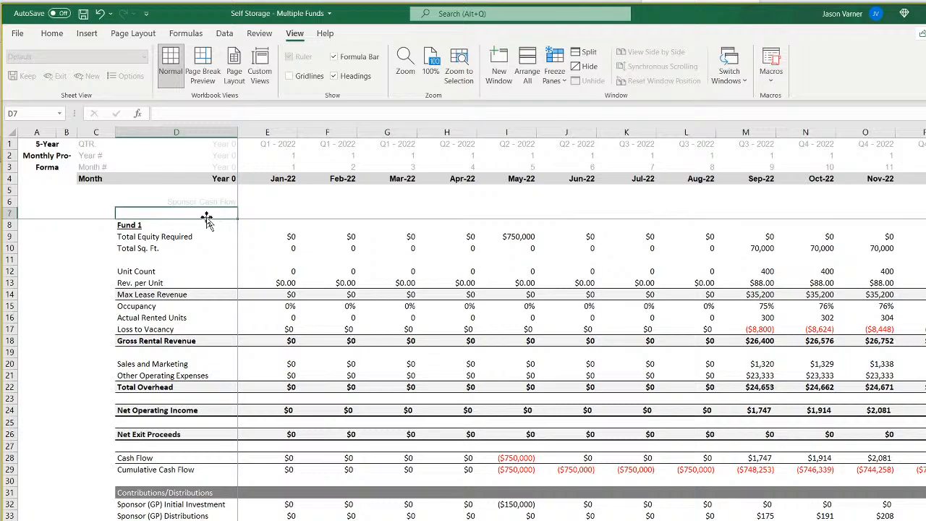
Format the Sponsor Cash Flow label in D6 as bold with black text.
key("Up")
left_click(52, 33)
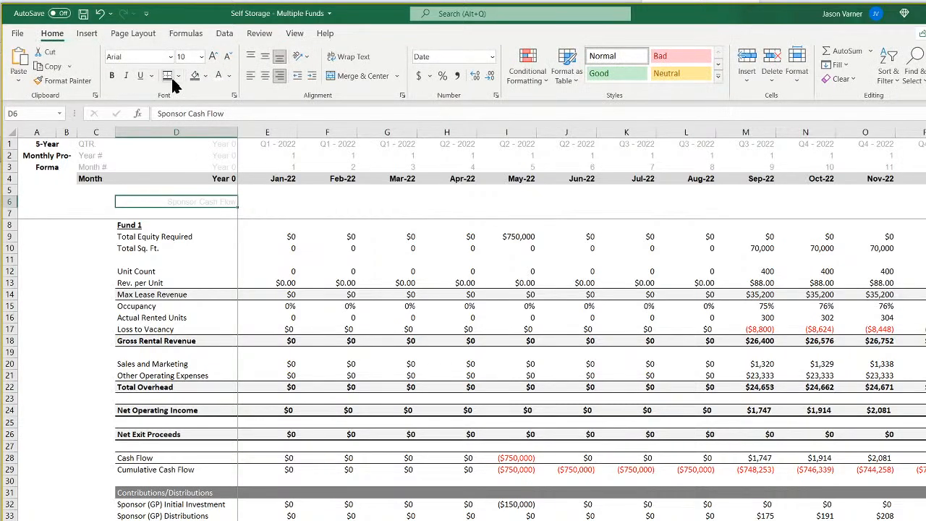
left_click(111, 75)
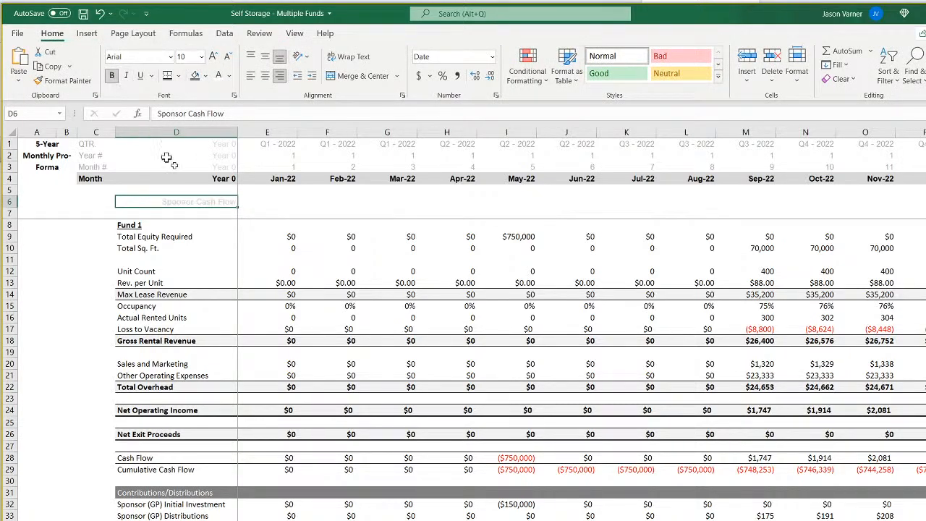
left_click(228, 75)
left_click(229, 110)
left_click(278, 203)
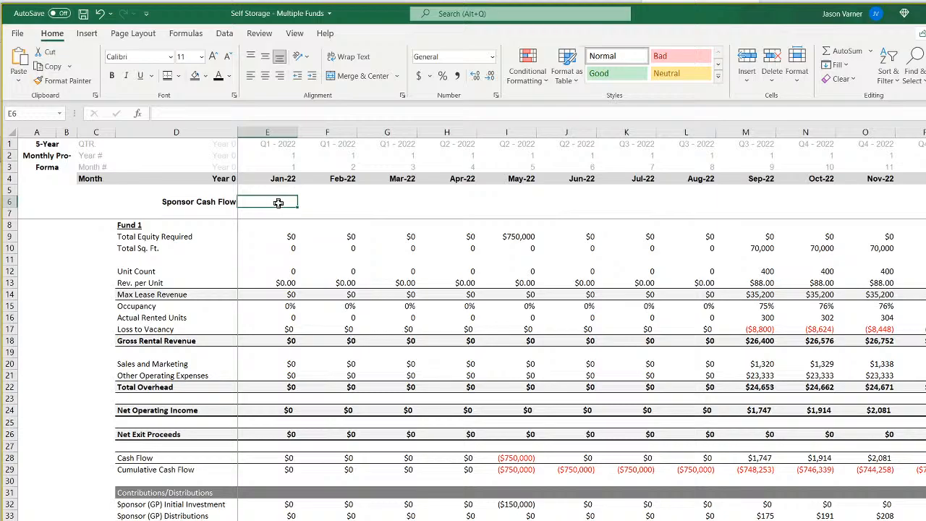
Examine the month date formulas in row 9 of the waterfall sheet from Year 0 through Month 3.
key("ctrl+Page_Down")
key("ctrl+Page_Down")
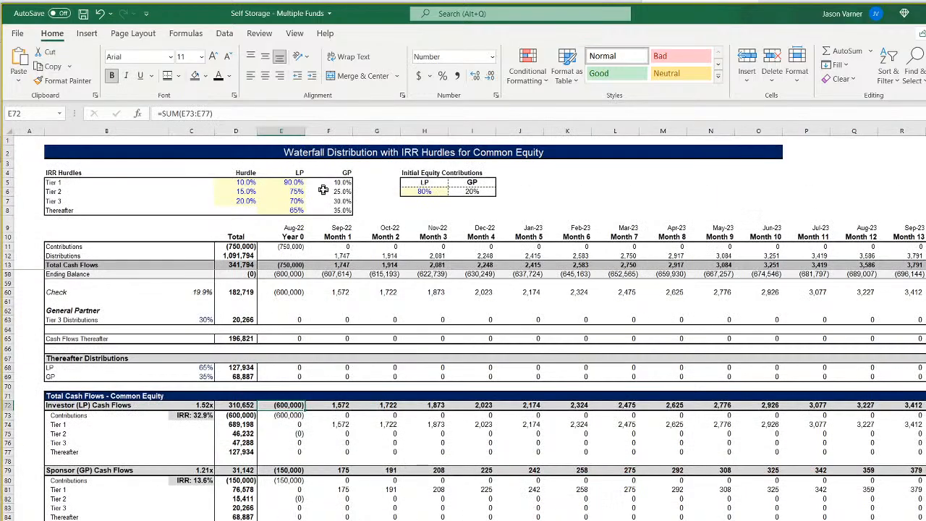
scroll(567, 437, "up", 15)
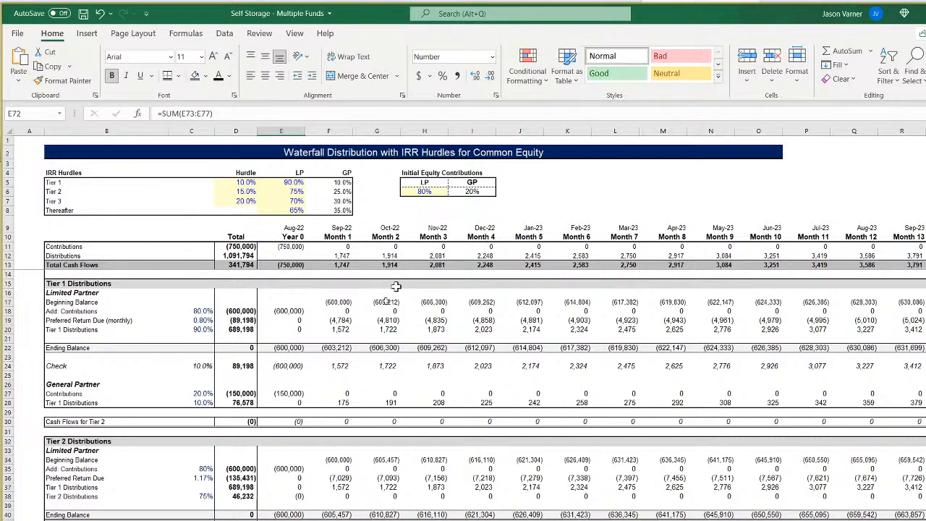
left_click(297, 229)
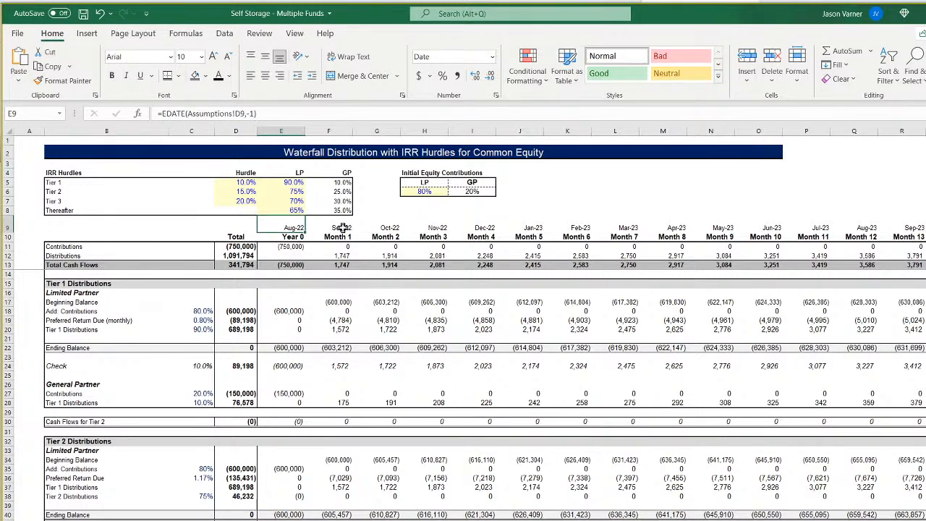
left_click(344, 228)
left_click(379, 227)
left_click(428, 229)
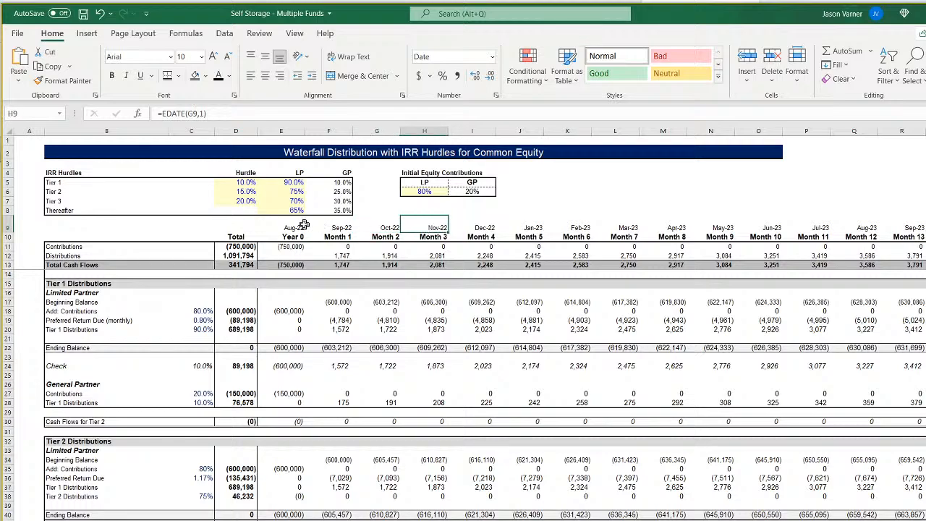
left_click(293, 227)
left_click(351, 227)
left_click(297, 226)
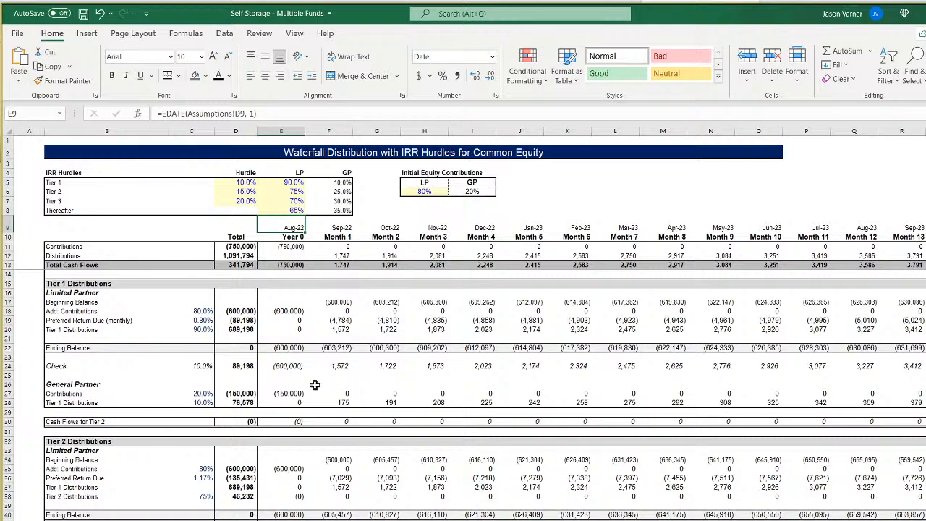
Compare the waterfall's distribution formulas in row 12 with the month numbers and dates above them, through Month 4.
left_click(341, 256)
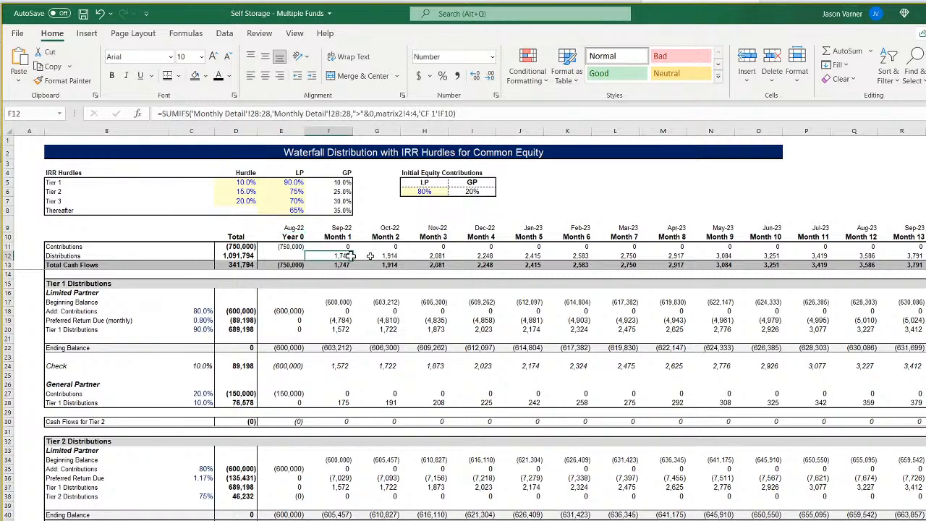
key("Up")
key("Up")
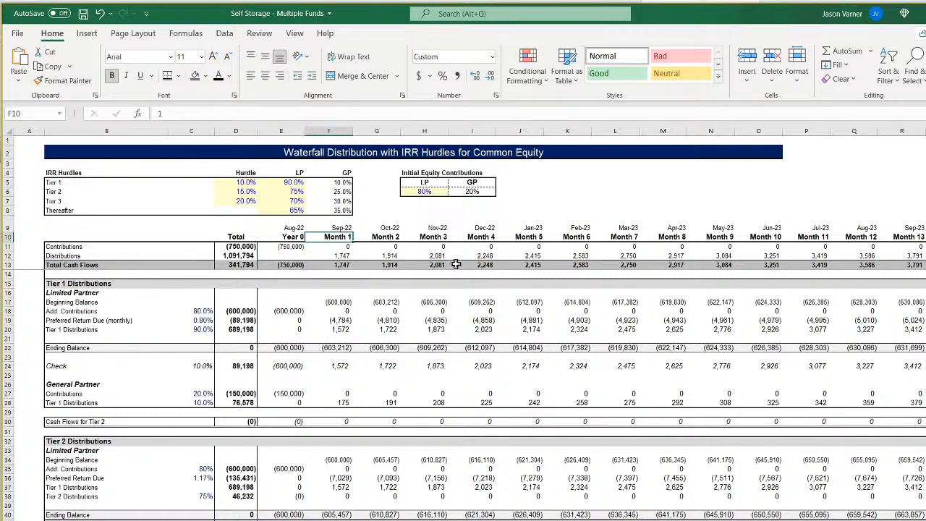
key("Up")
key("Left")
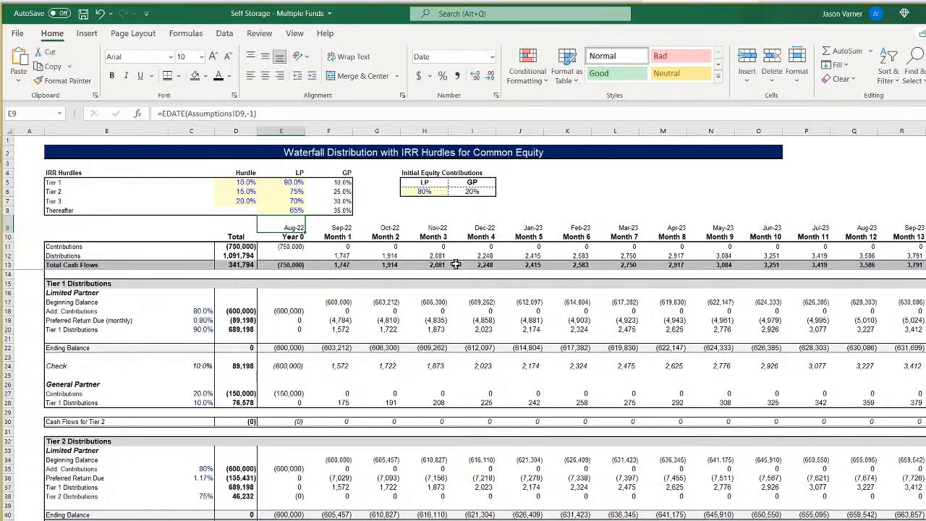
key("Right")
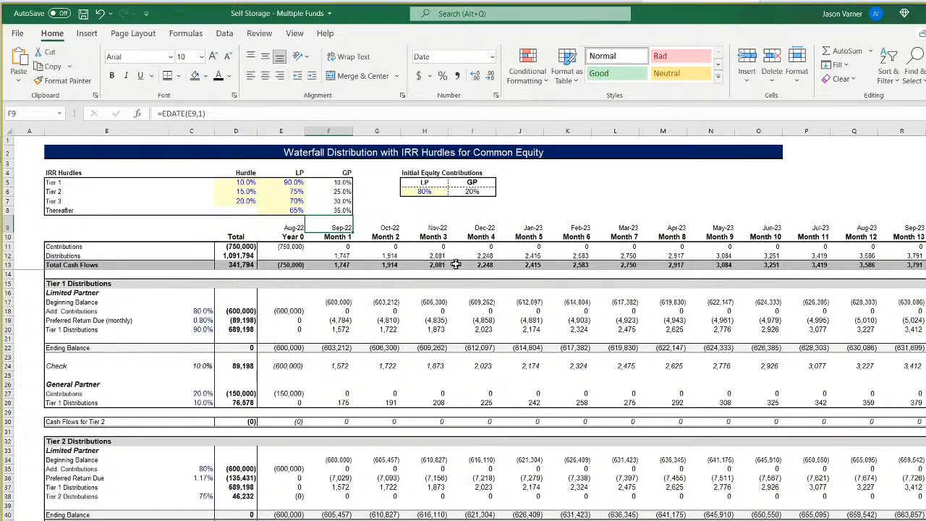
key("Right")
key("Right")
key("Right")
key("Left")
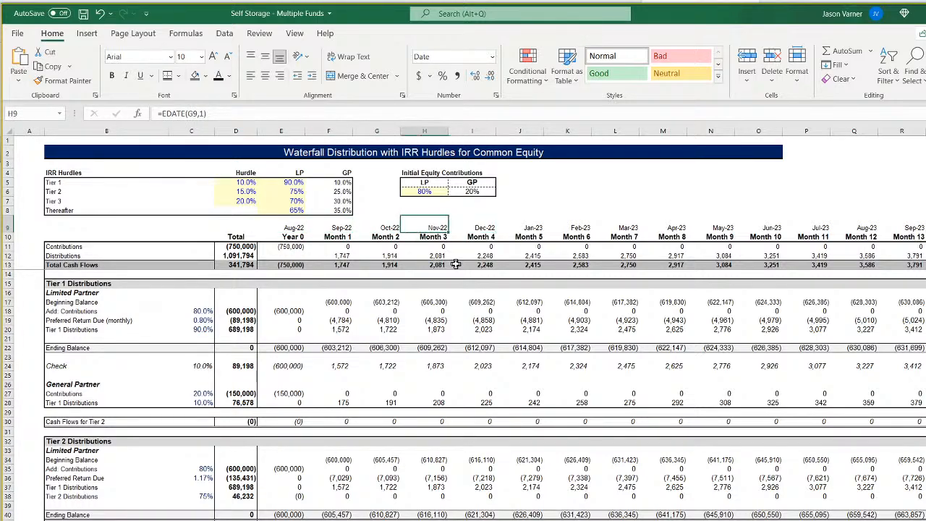
key("Right")
key("Right")
key("Left")
key("Down")
key("Down")
key("Down")
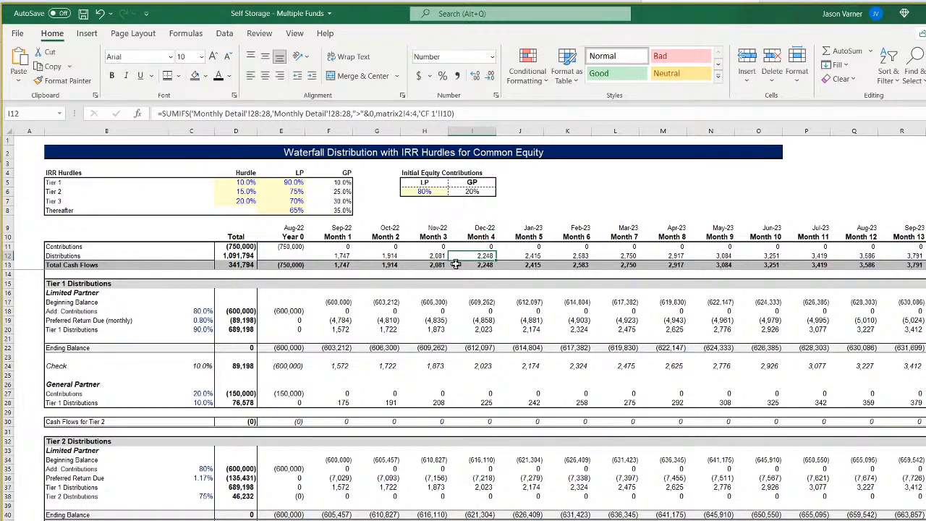
Extend the Month 1 distribution formula in F12 by subtracting the Fund 1 construction length, Assumptions!$D8, from the 'CF 1'!F10 month criterion.
left_click(341, 257)
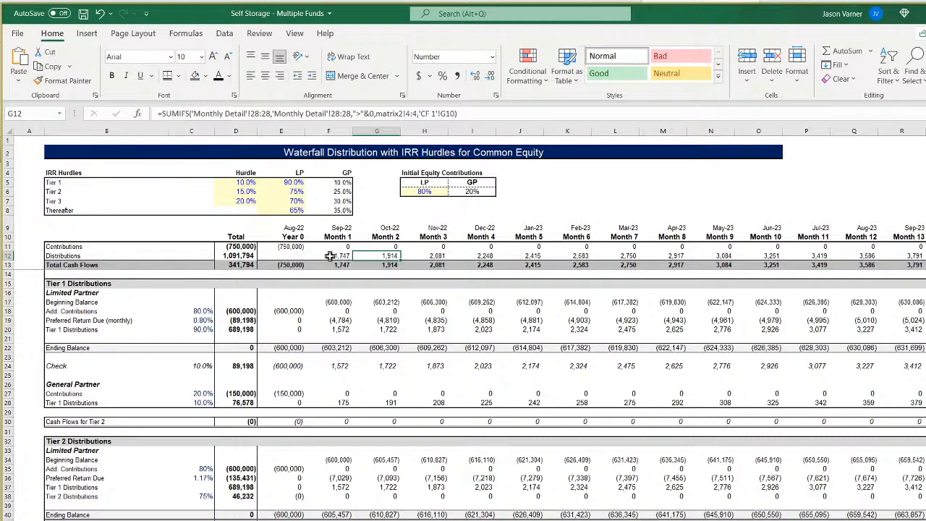
double_click(330, 257)
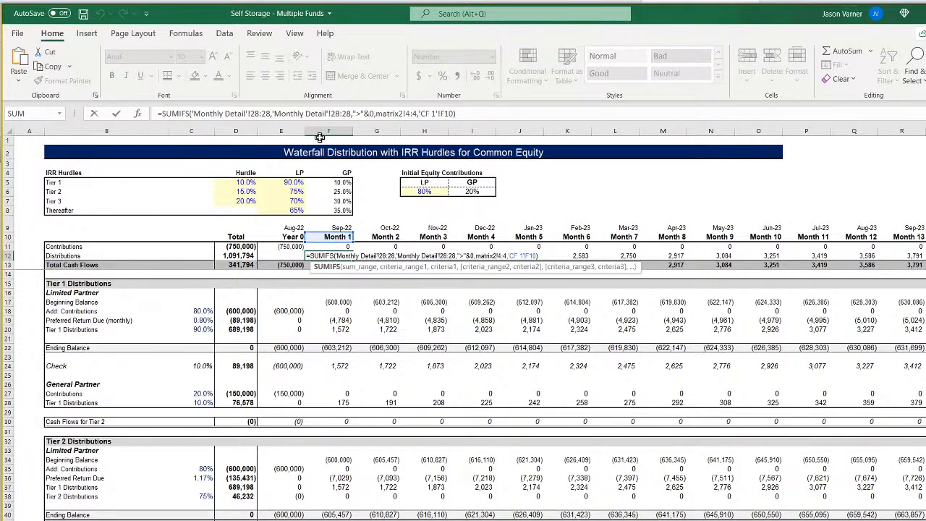
left_click(454, 114)
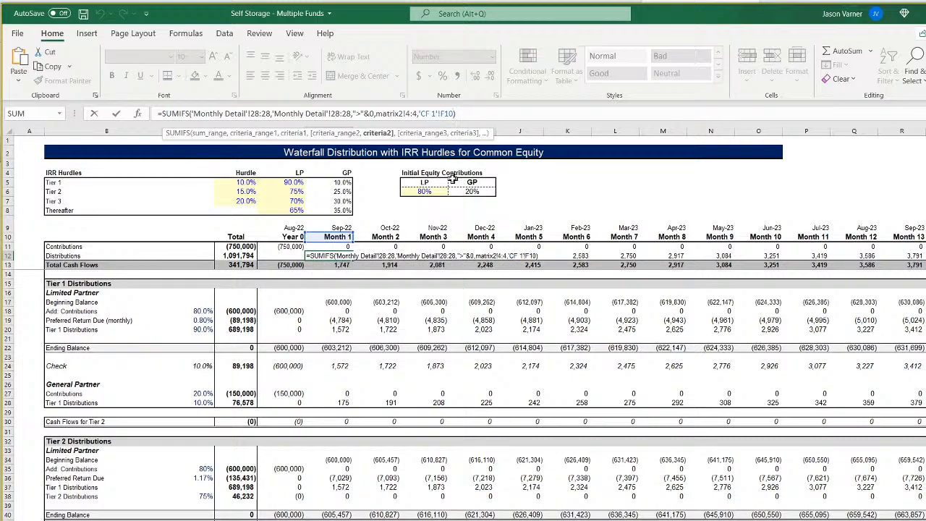
type("-")
left_click(181, 519)
left_click(336, 236)
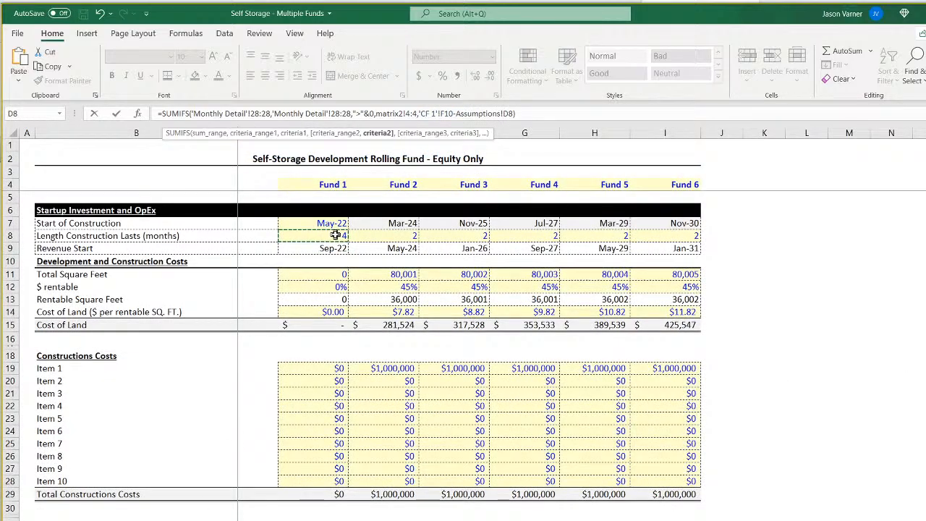
left_click(505, 113)
type("$D8")
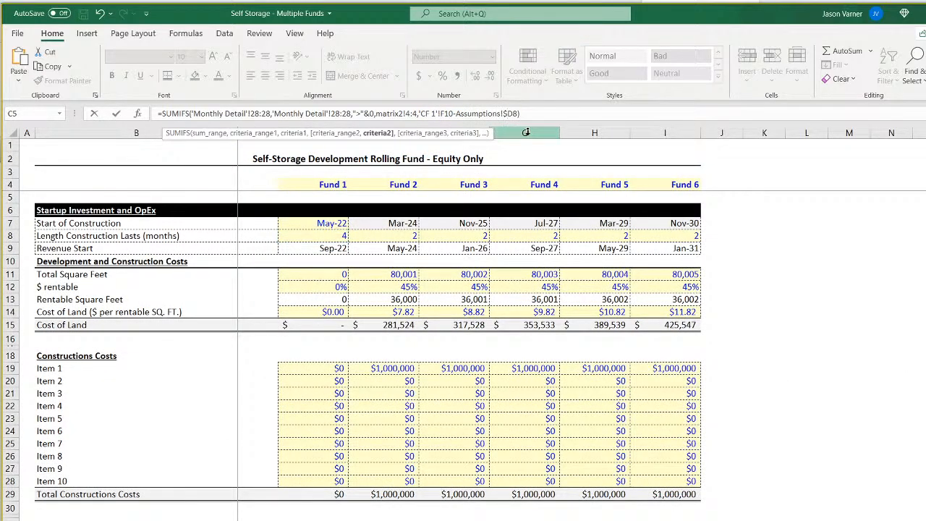
key("Return")
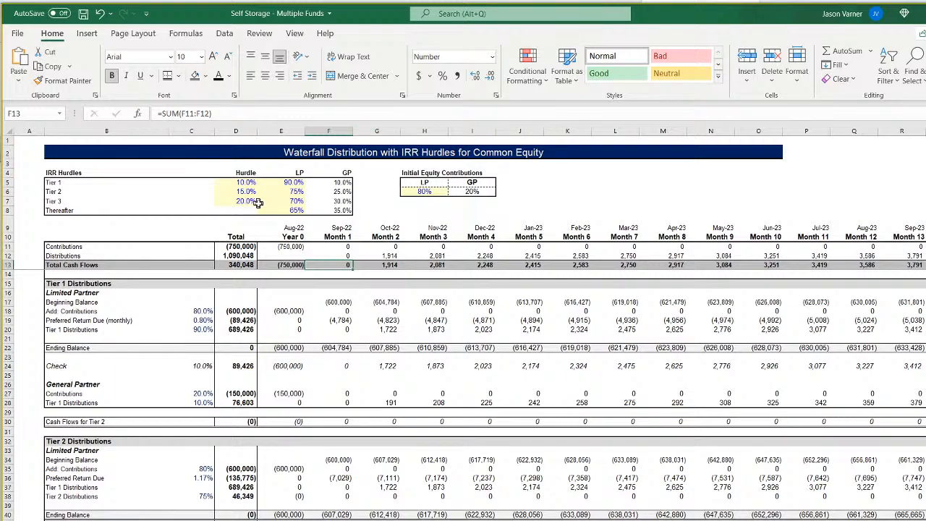
Fill the F12 distribution formula across through Month 8 and check the copied formula in J12 against the Fund 1 construction length.
left_click(340, 256)
left_click_drag(352, 260, 700, 264)
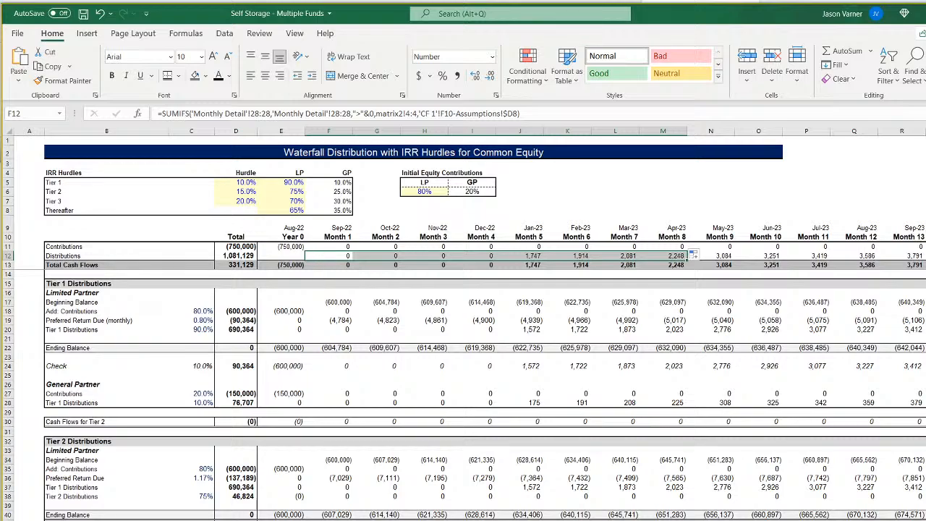
key("ctrl+Page_Up")
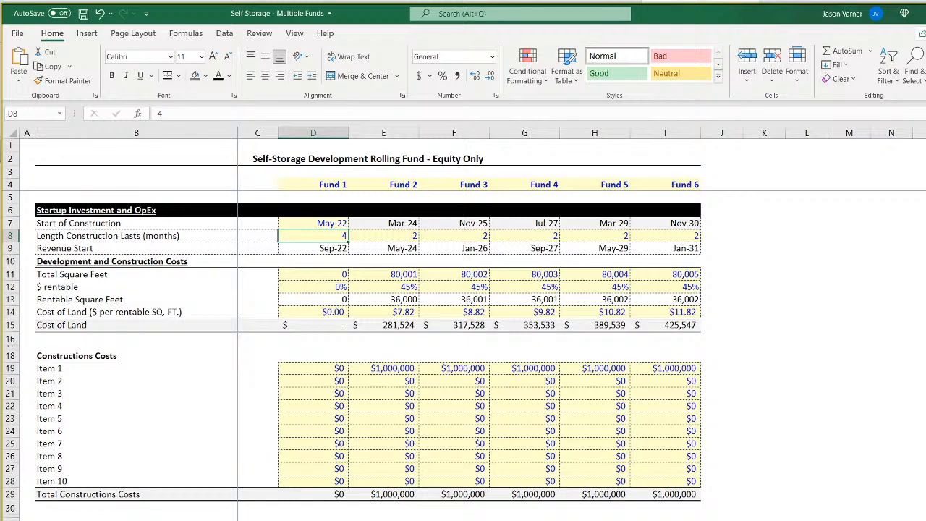
key("ctrl+Page_Down")
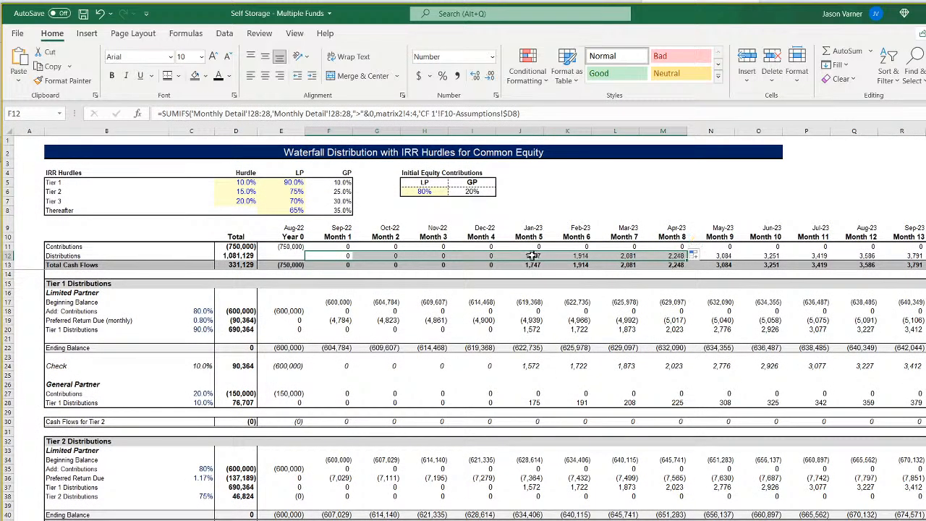
left_click(530, 256)
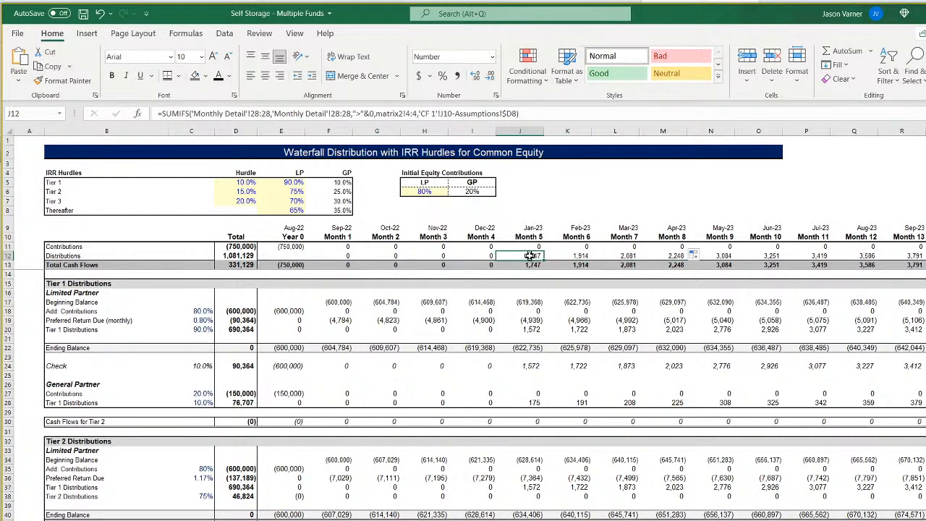
double_click(530, 255)
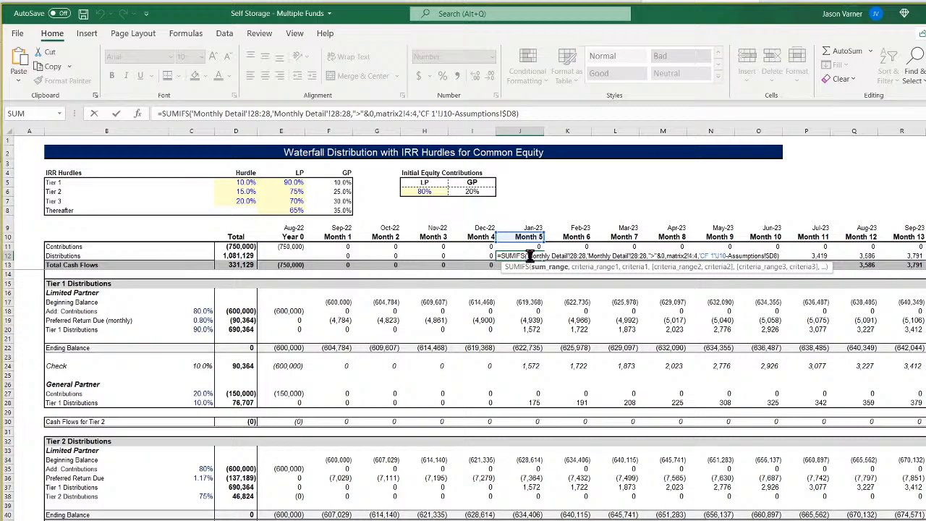
key("Escape")
Check the Year 0 and Month 1 date formulas, and link the Year 0 date in E9 to Fund 1's Start of Construction, Assumptions!D7.
left_click(335, 227)
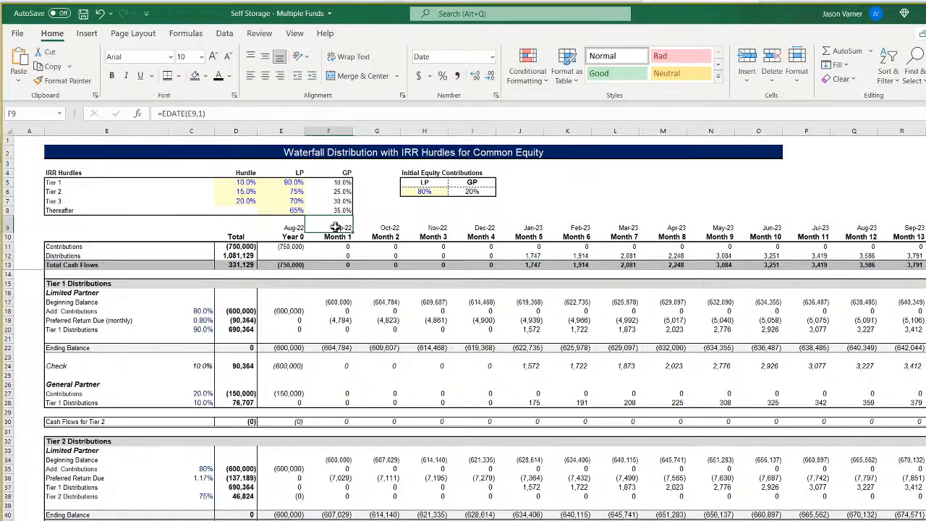
left_click(293, 227)
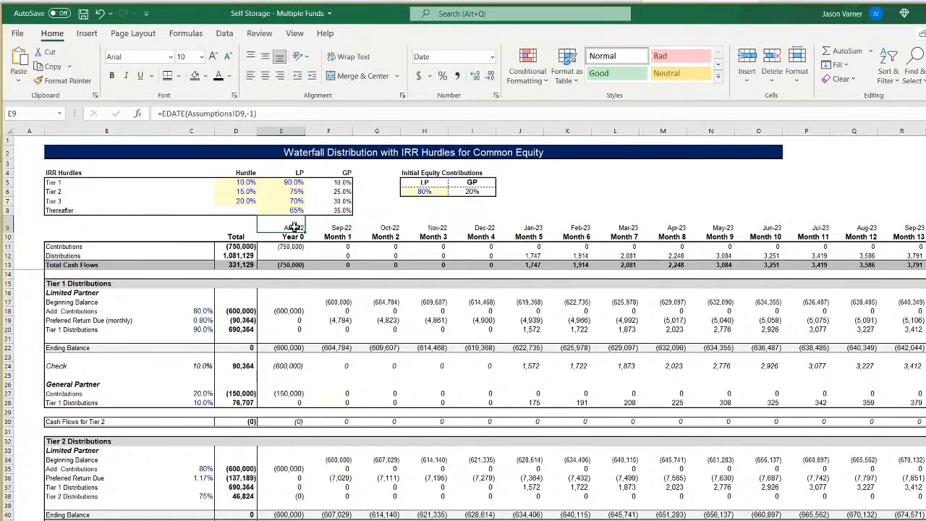
left_click(340, 228)
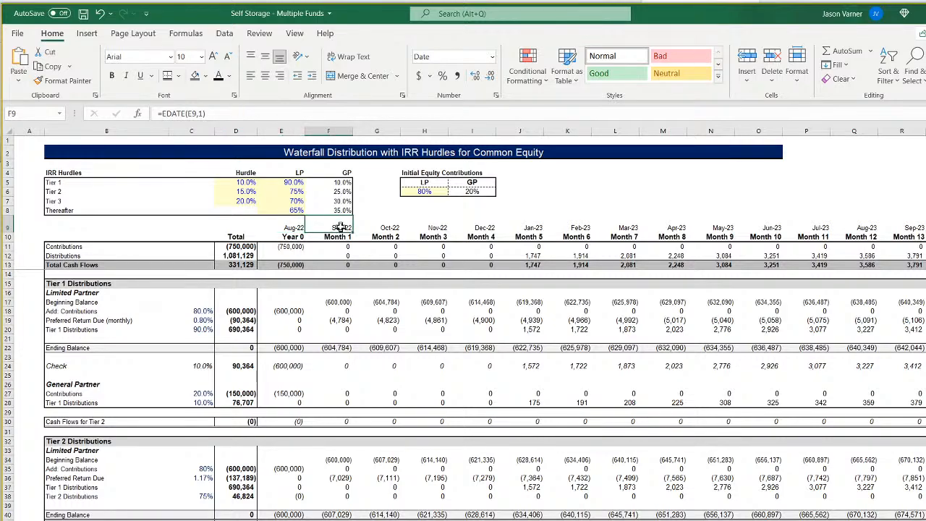
left_click(294, 229)
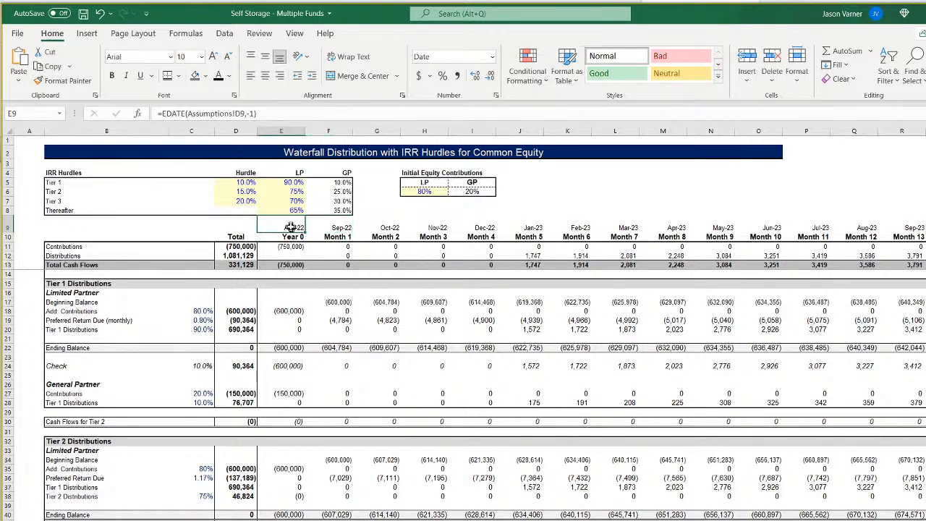
type("=")
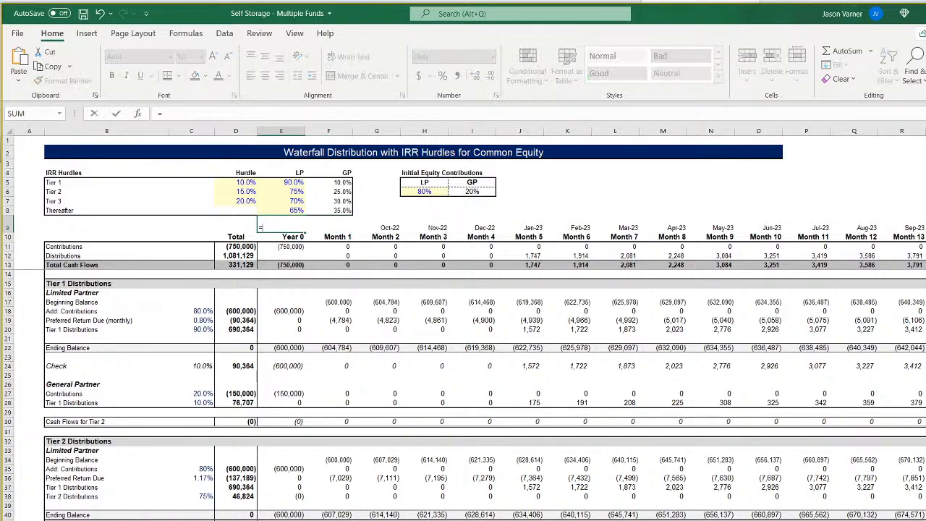
key("ctrl+Page_Down")
key("ctrl+Page_Down")
left_click(320, 222)
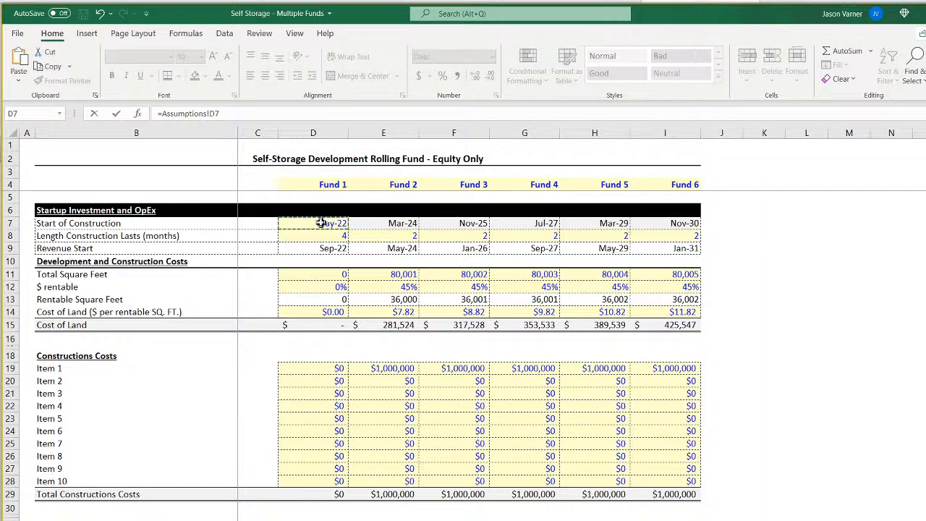
key("Return")
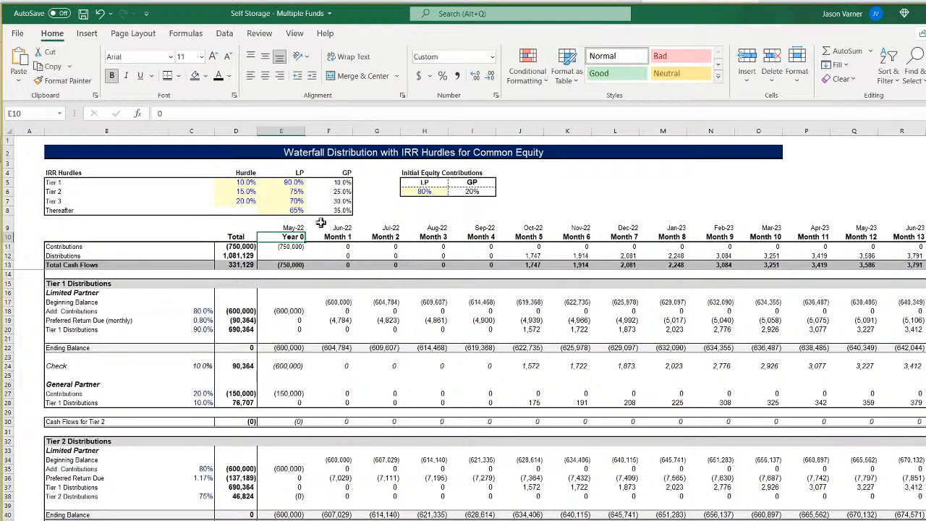
Add +1 after Assumptions!$D8 in the row 12 distribution formula's month criterion and apply it across from F12 through Month 120.
left_click(532, 255)
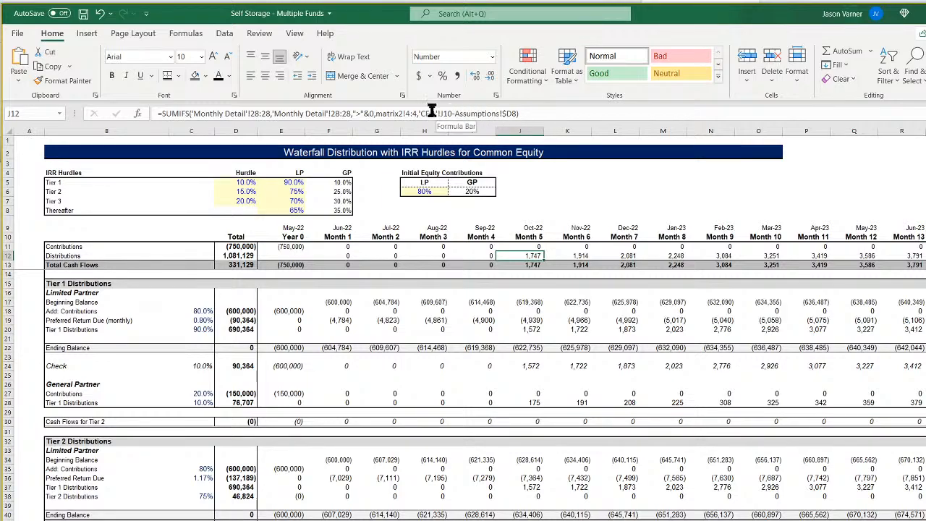
left_click(515, 114)
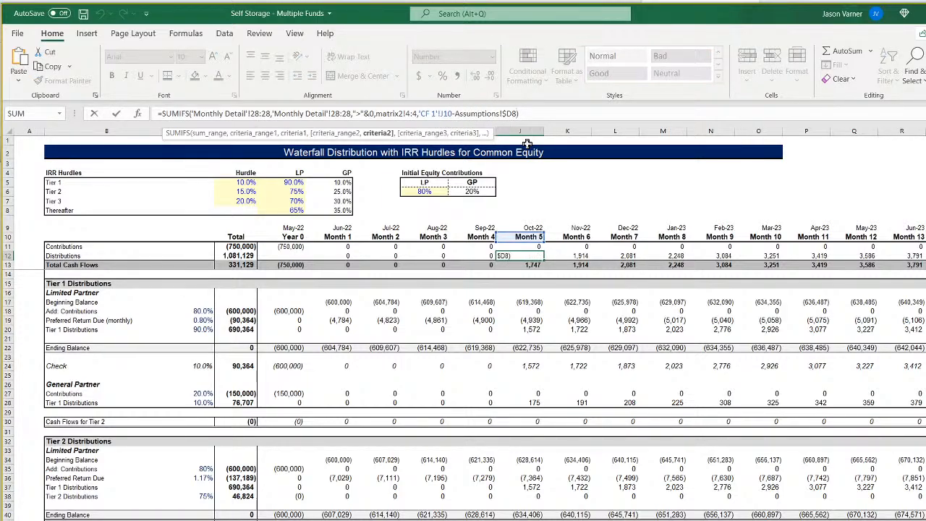
type("+1")
key("Return")
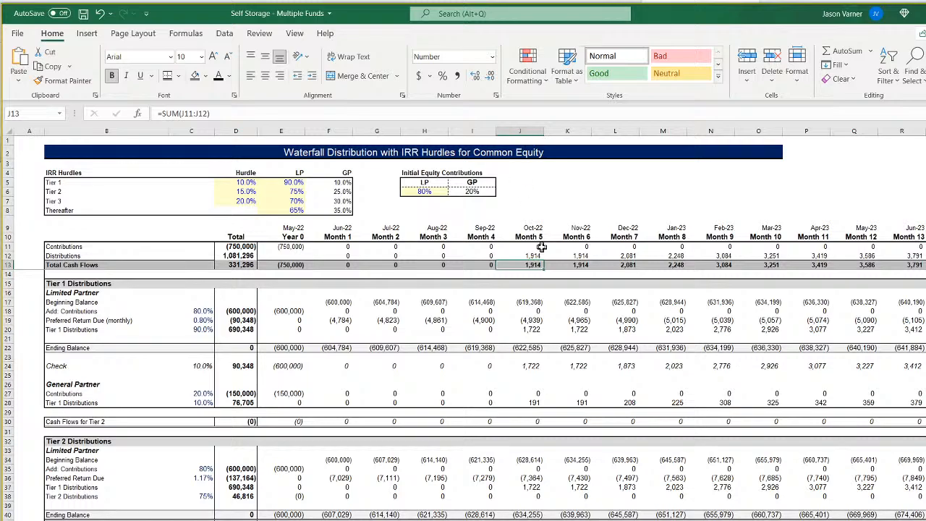
left_click_drag(535, 255, 920, 258)
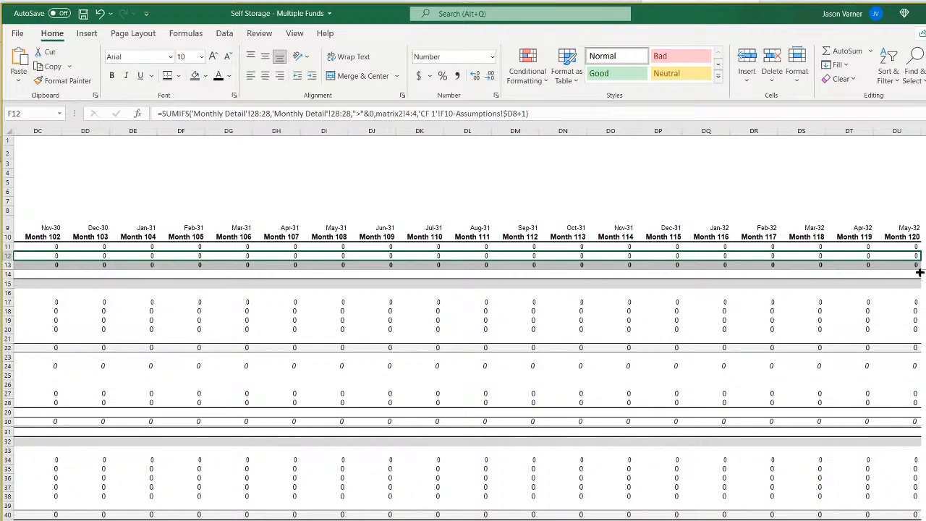
left_click_drag(920, 273, 920, 273)
scroll(463, 323, "left", 20)
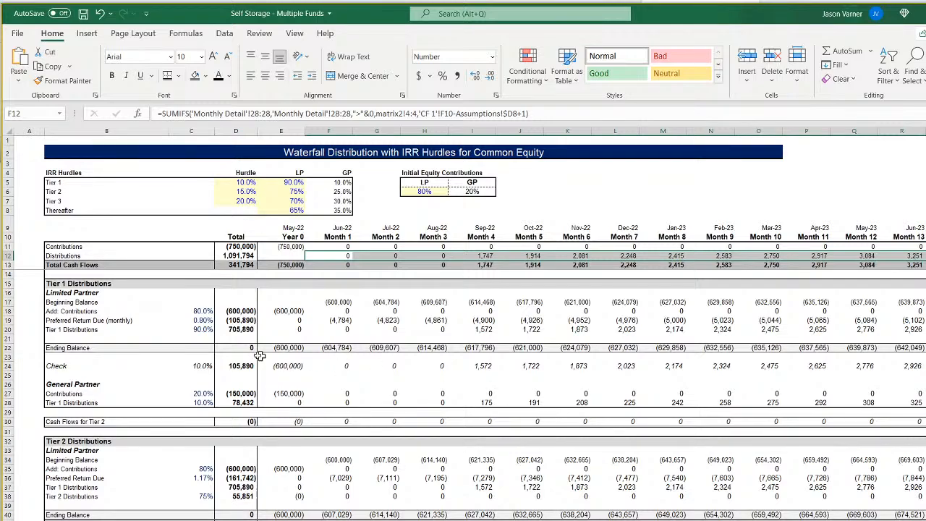
Preview the Tier 1 check IRR in C24 at five decimal places without changing its format, and compare it with the monthly preferred return formula in C19.
left_click(203, 365)
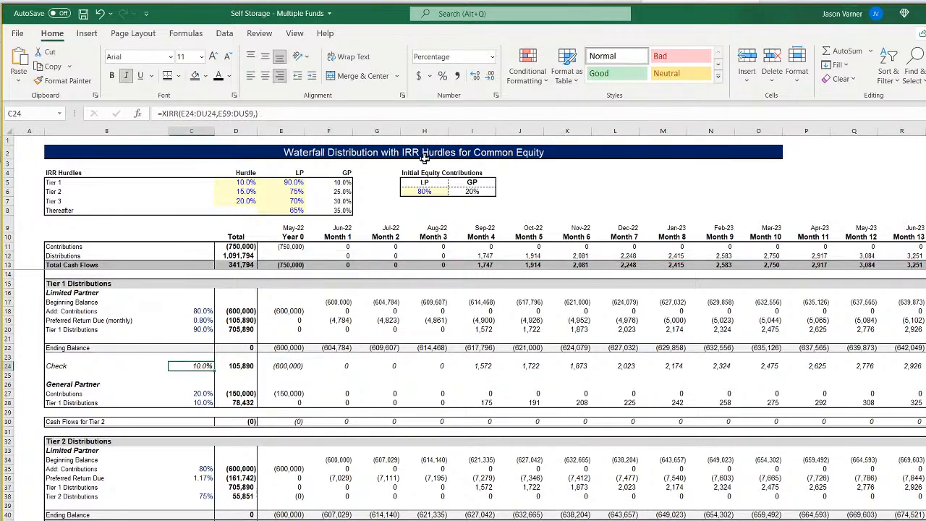
left_click(497, 95)
left_click(421, 230)
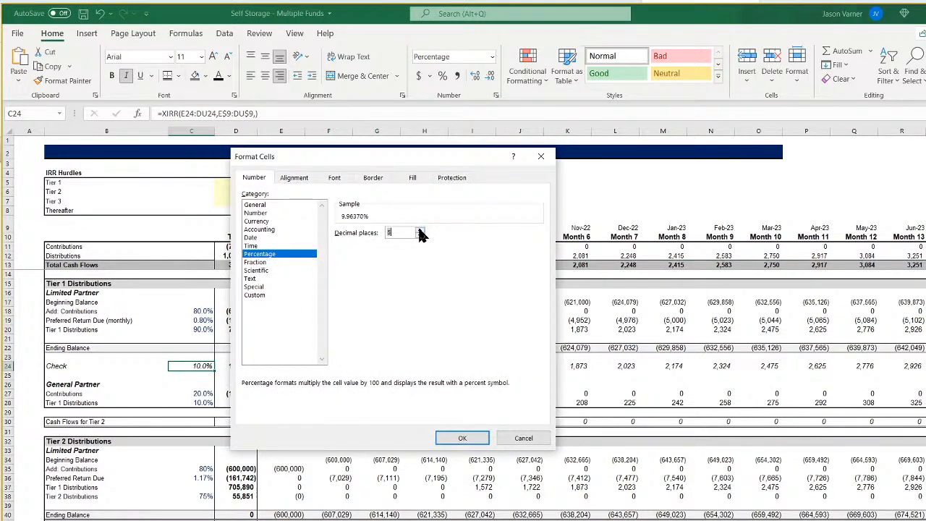
left_click(524, 441)
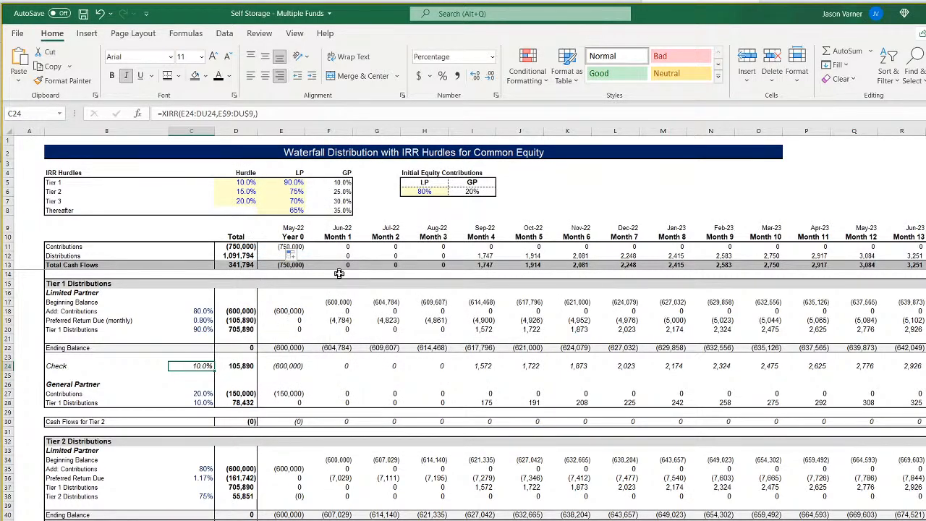
left_click(200, 321)
left_click(198, 367)
left_click(202, 319)
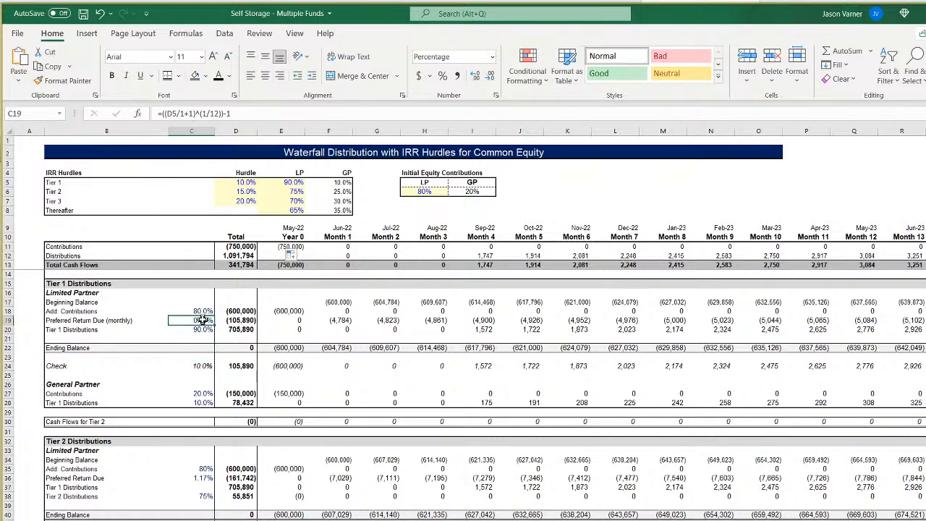
Review the month number formulas in row 10 for Months 1 to 3 and return to the monthly pro forma sheet.
left_click(338, 236)
left_click(386, 237)
left_click(427, 237)
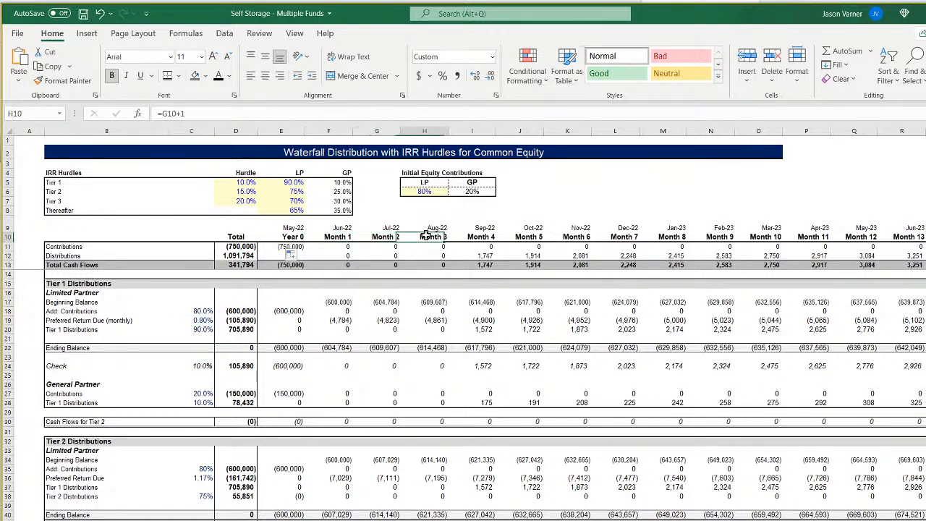
key("ctrl+Page_Up")
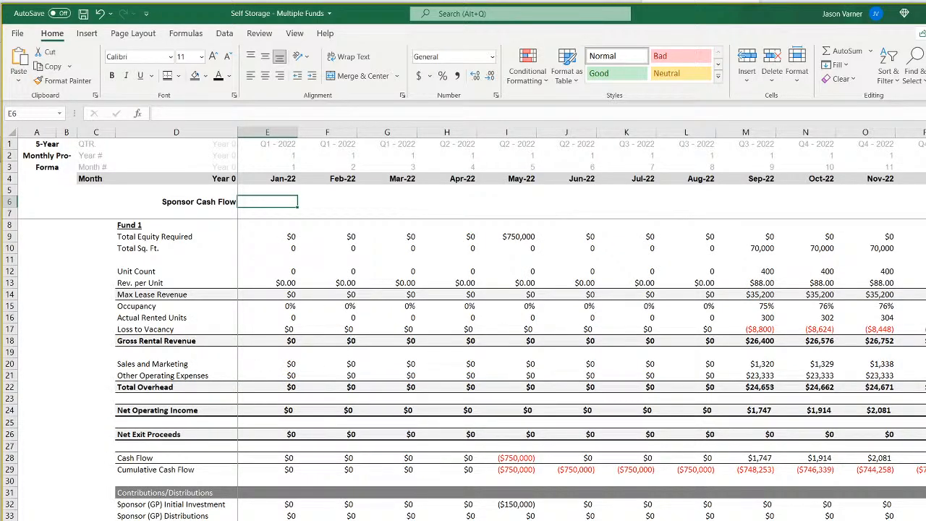
Link the Sponsor Cash Flow in E6 to E34 and copy the formula across row 6 through Sep-22.
type("=E34")
key("Return")
left_click(292, 203)
left_click_drag(296, 207, 775, 208)
left_click(521, 202)
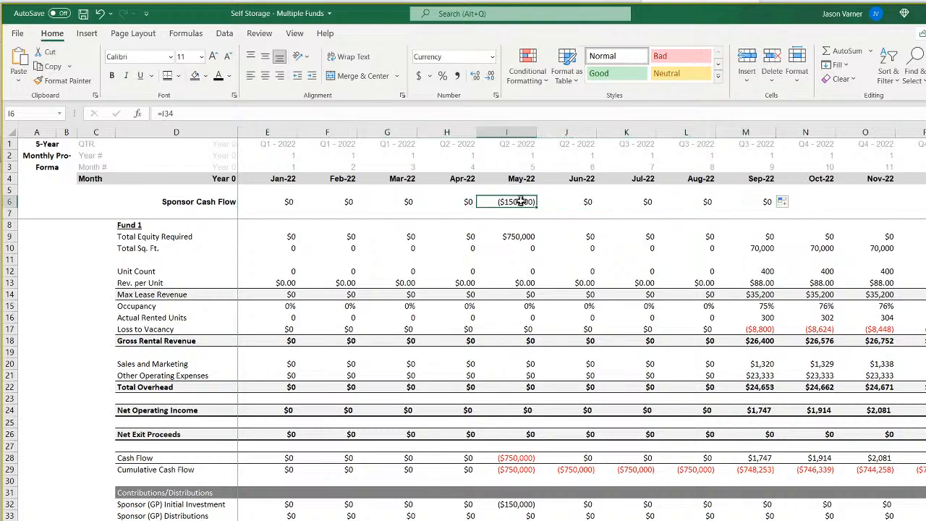
left_click(285, 203)
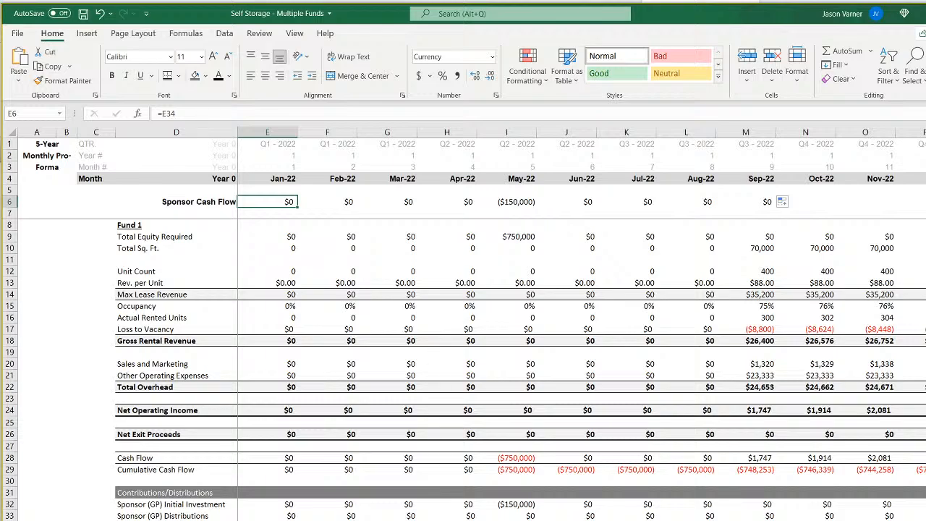
Add +Assumptions!$D8-1 to the MATCH lookup value matrix2!P4 in the Sponsor (GP) Distributions formula in P33.
key("ctrl+bracketleft")
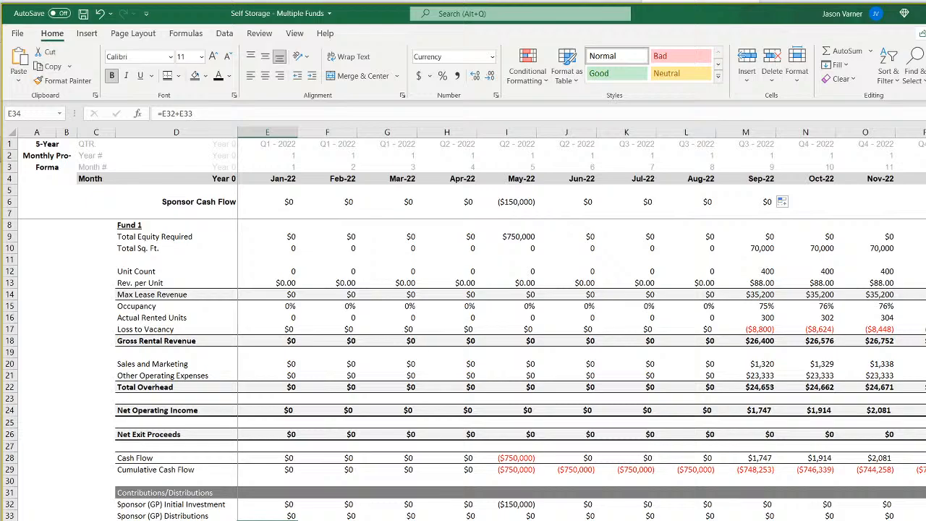
key("ctrl+Right")
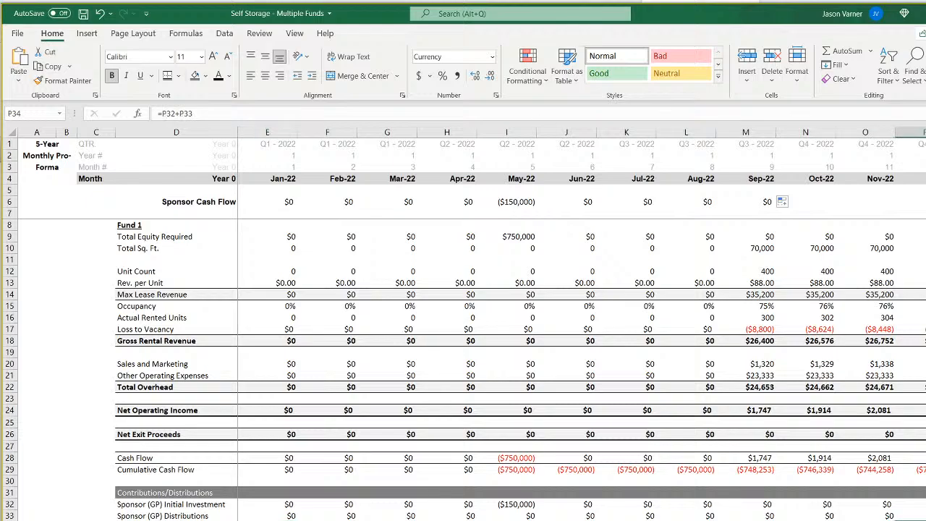
key("Up")
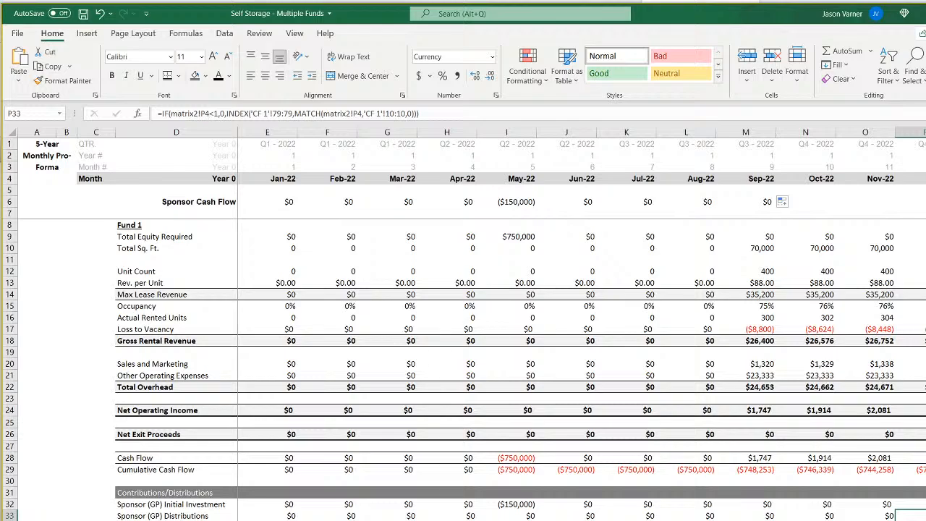
key("F2")
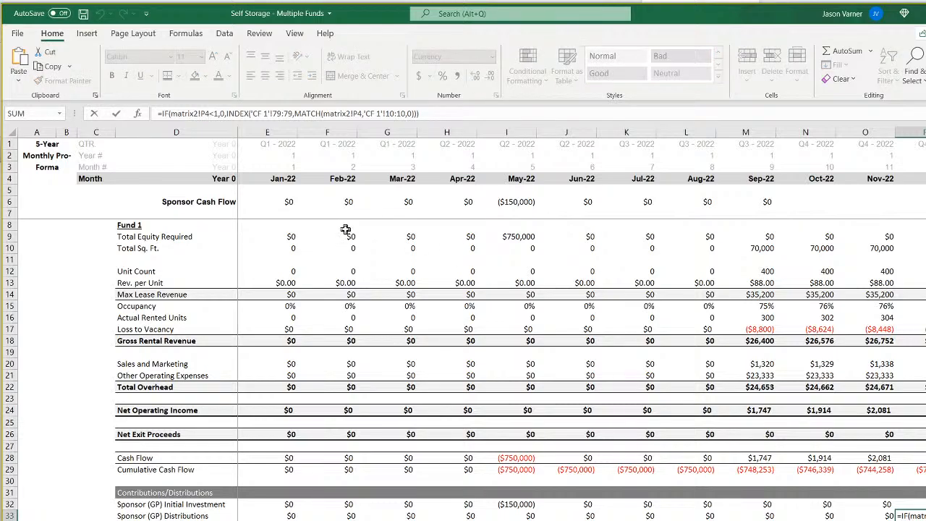
left_click(364, 113)
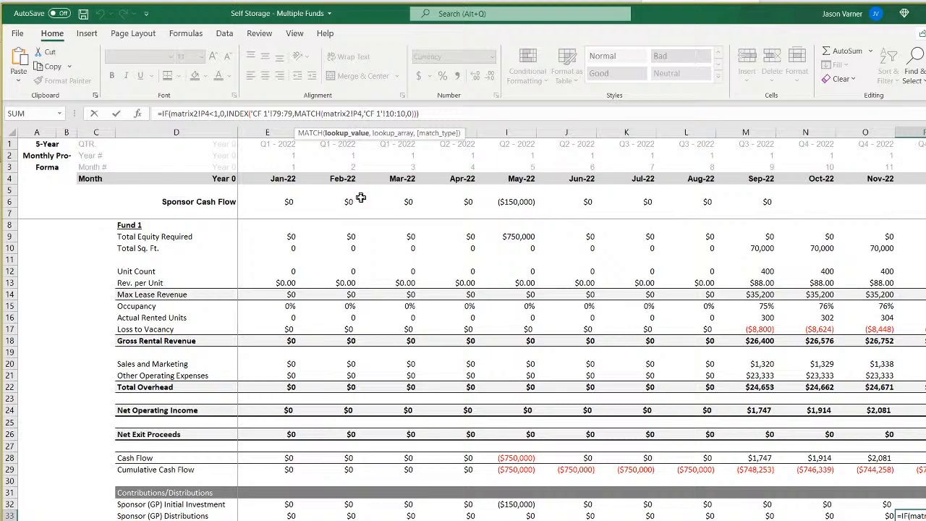
type("+")
left_click(181, 520)
left_click(195, 520)
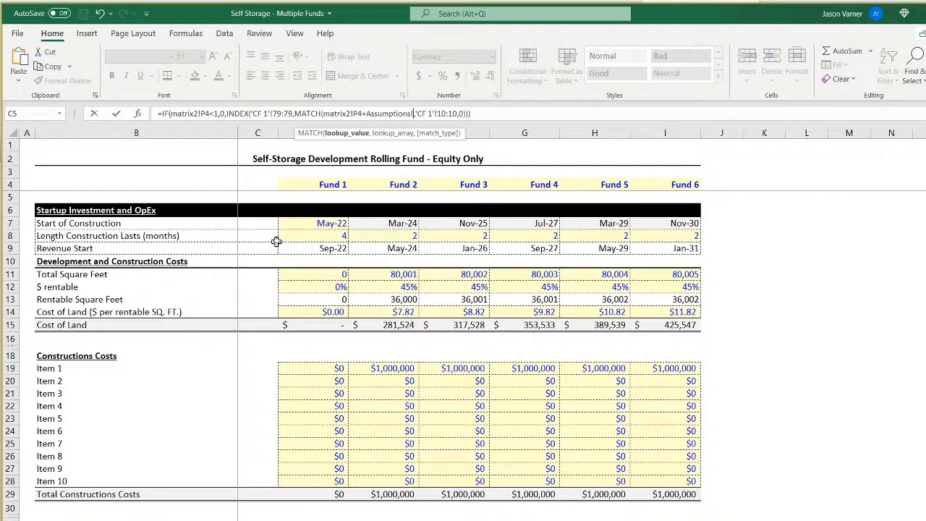
left_click(323, 236)
type("-1")
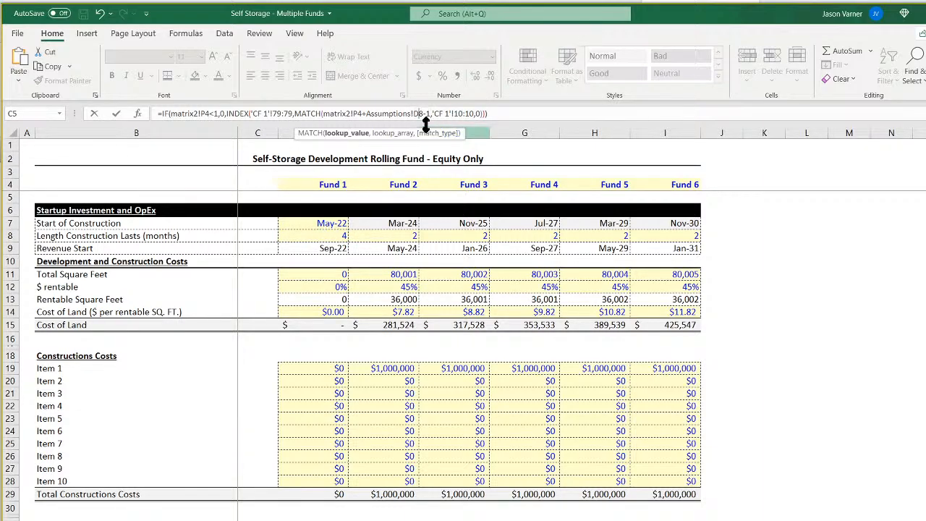
left_click(416, 113)
type("$")
key("Return")
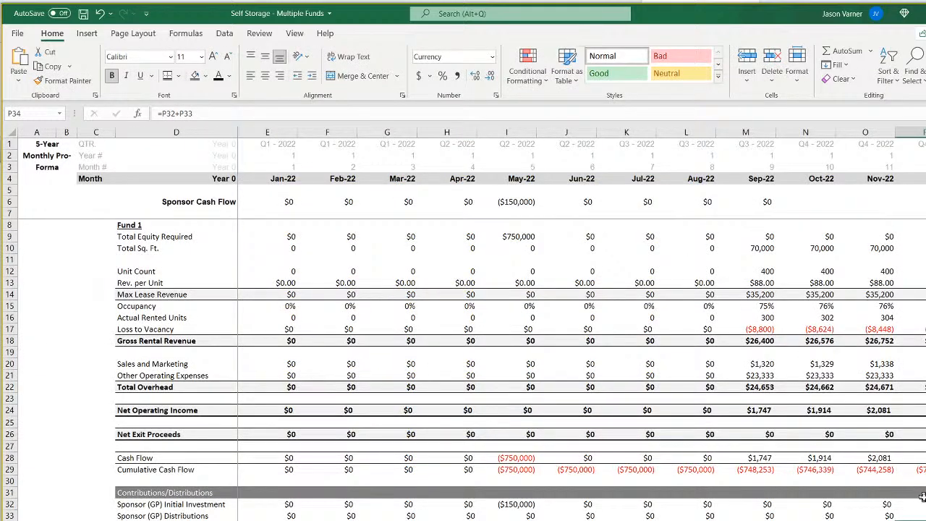
Apply the revised P33 formula across the Sponsor (GP) Distributions row, back to Jan-22 and forward through the last month.
left_click(925, 516)
left_click(919, 515)
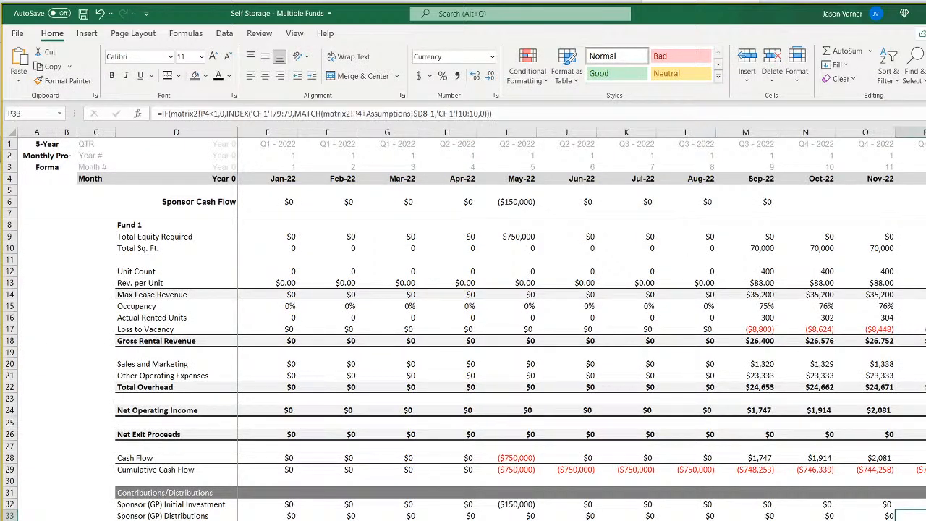
left_click_drag(925, 520, 268, 520)
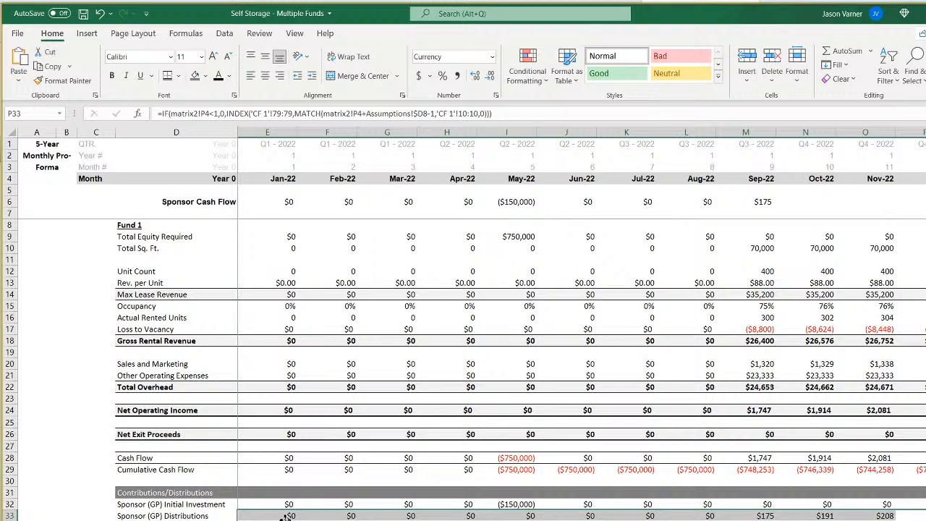
left_click(763, 179)
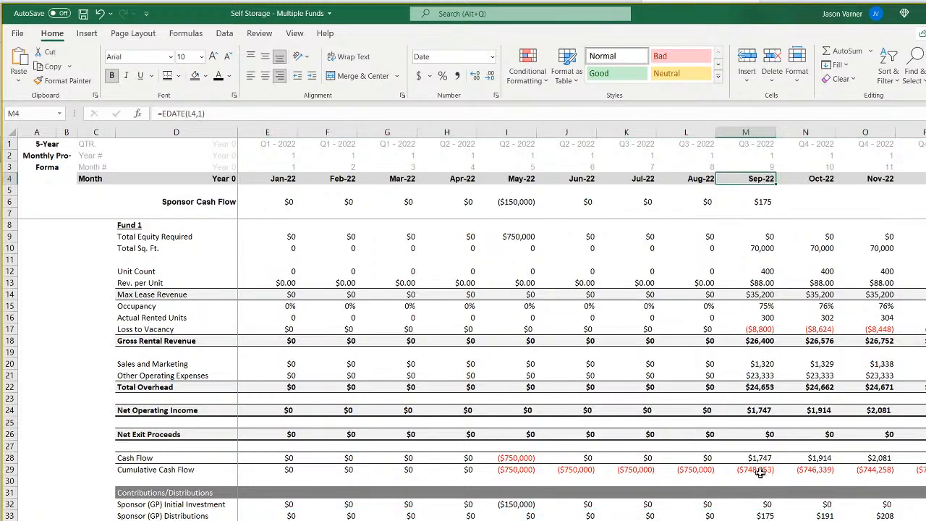
left_click(766, 515)
left_click_drag(776, 520, 924, 518)
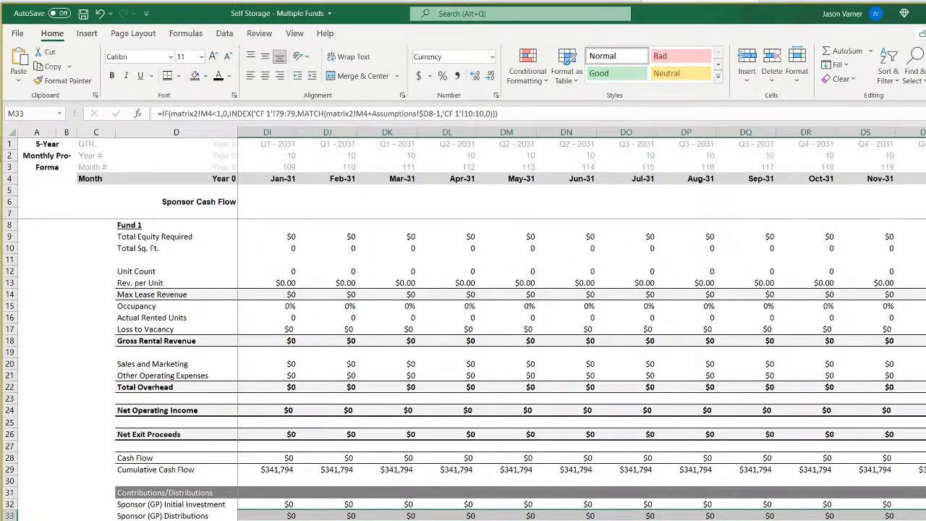
scroll(582, 326, "left", 20)
Copy the full formula text from the Sponsor (GP) Distributions cell E33 and check the corresponding formula in E37.
left_click(267, 515)
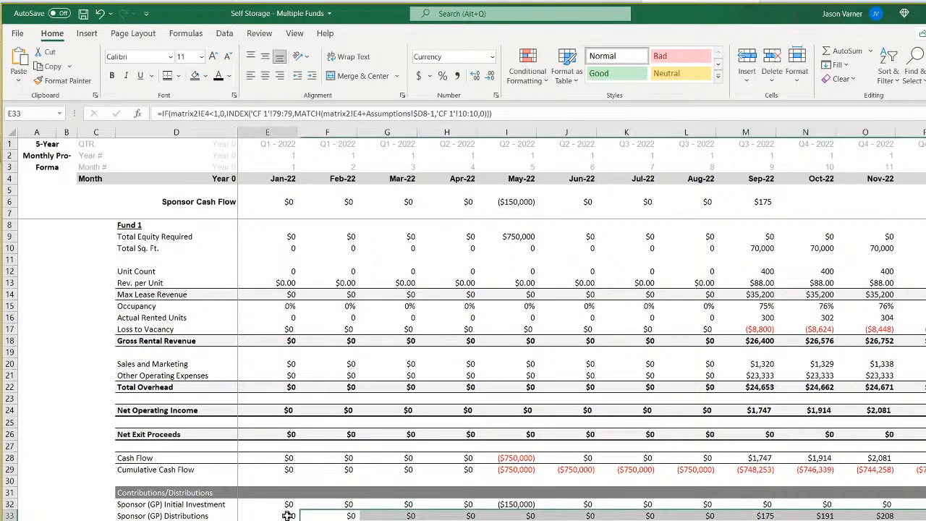
left_click_drag(499, 114, 207, 112)
right_click(207, 111)
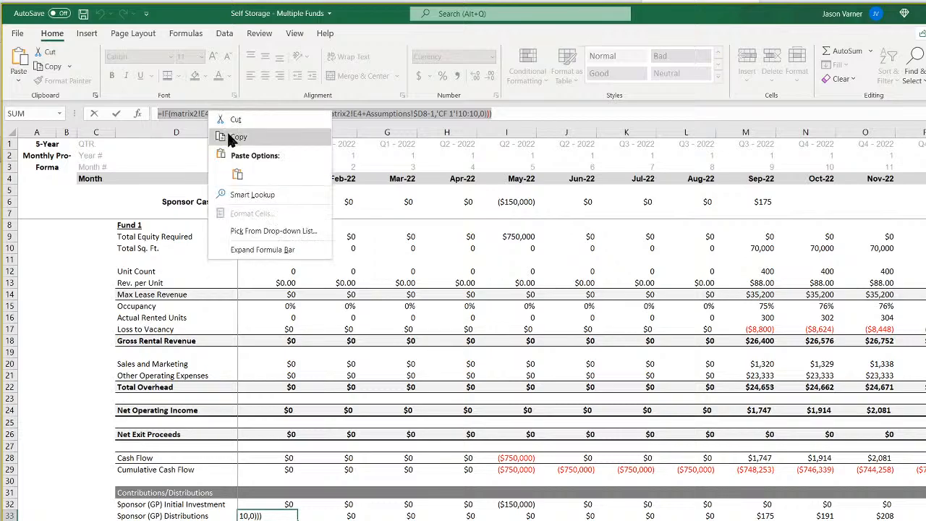
left_click(227, 137)
key("Return")
key("Down")
key("Down")
key("Down")
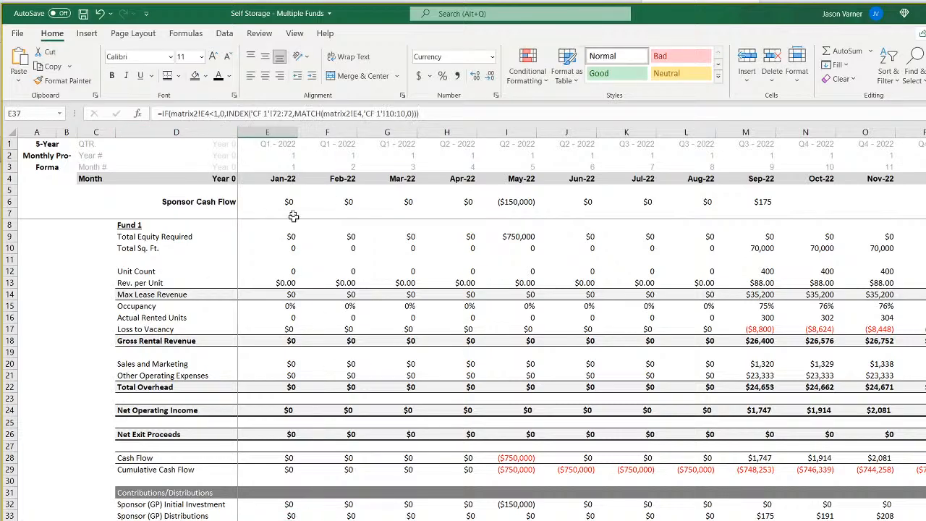
left_click(277, 515)
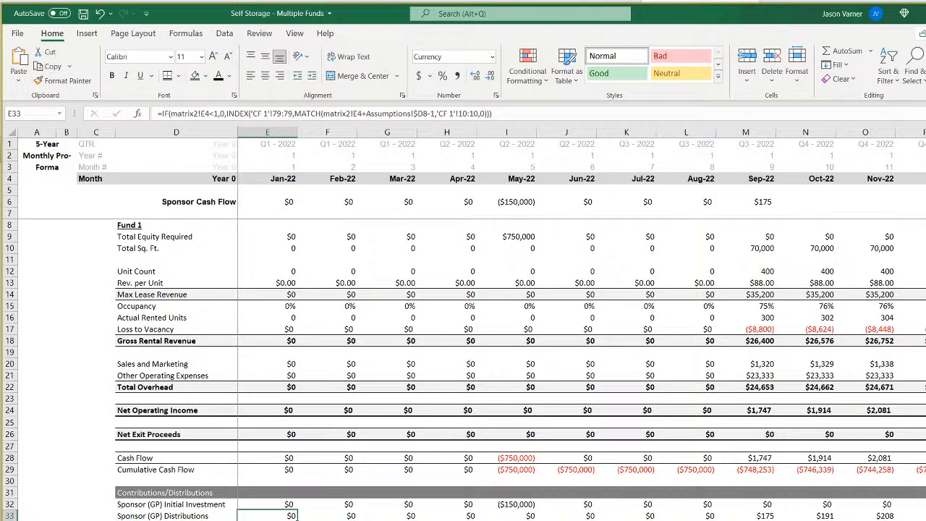
Replace E37's formula with the copied one, set its INDEX range to 'CF 1'!72:72, and apply it across row 37.
key("Down")
key("Down")
key("Down")
key("Down")
left_click_drag(437, 113, 161, 113)
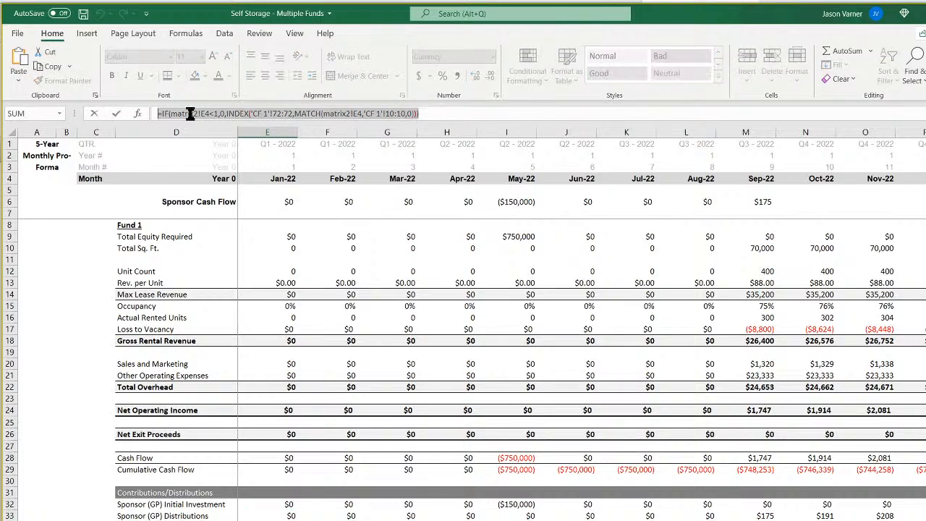
right_click(190, 114)
left_click(220, 166)
left_click(281, 114)
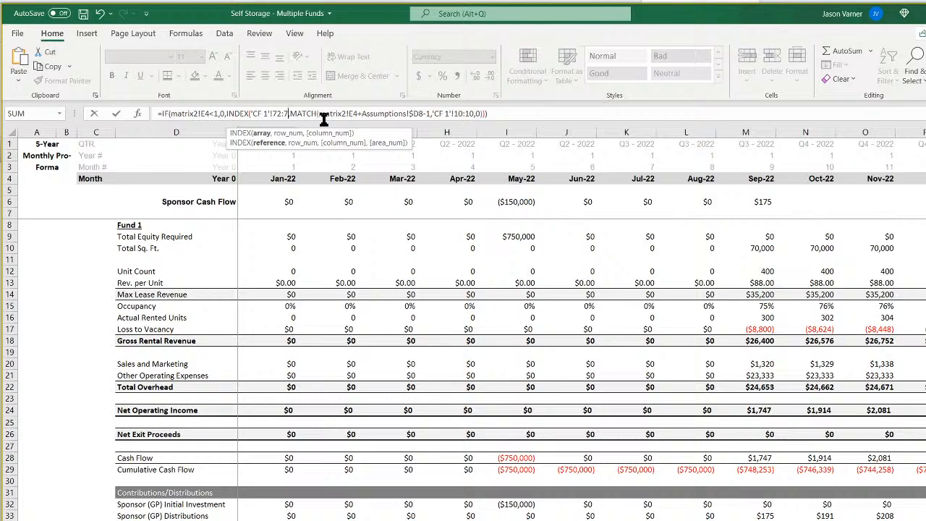
key("Return")
key("Up")
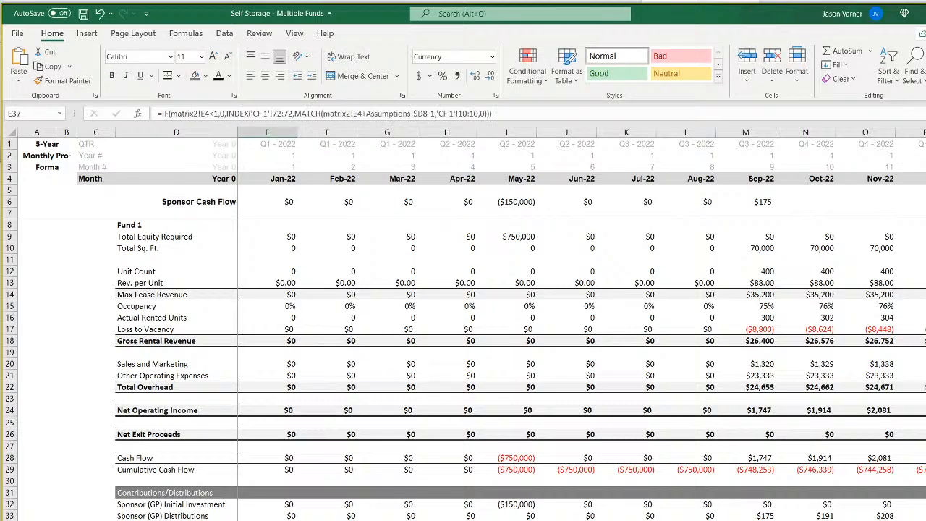
Review the Fund 1 Contributions/Distributions block from Sep-22 onward and save the workbook.
left_click(761, 495)
left_click_drag(776, 519, 922, 519)
scroll(581, 362, "left", 20)
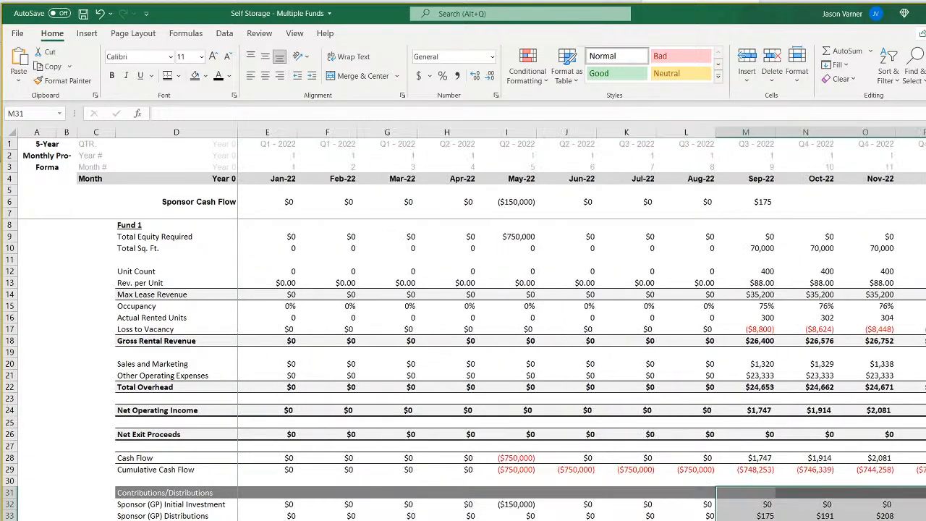
left_click(83, 14)
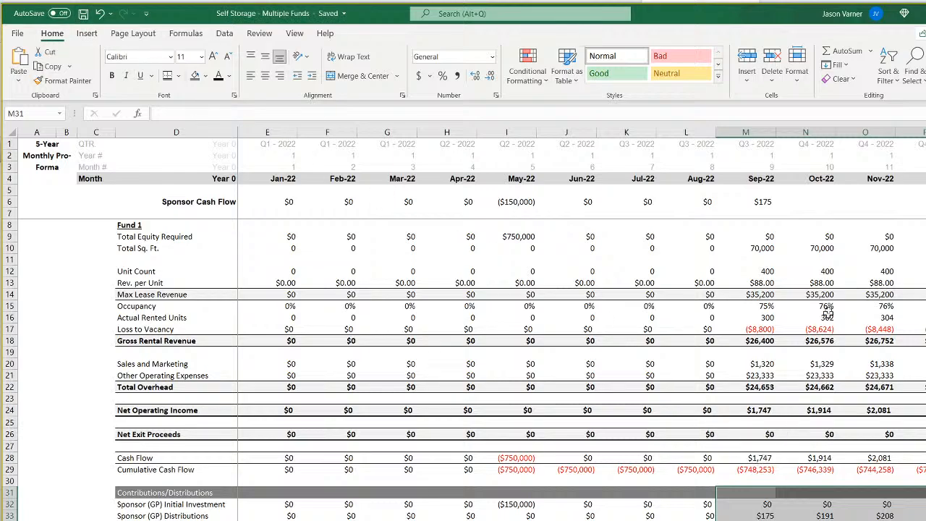
Extend the Sponsor Cash Flow formula in row 6 from Sep-22 through the last month.
left_click(763, 201)
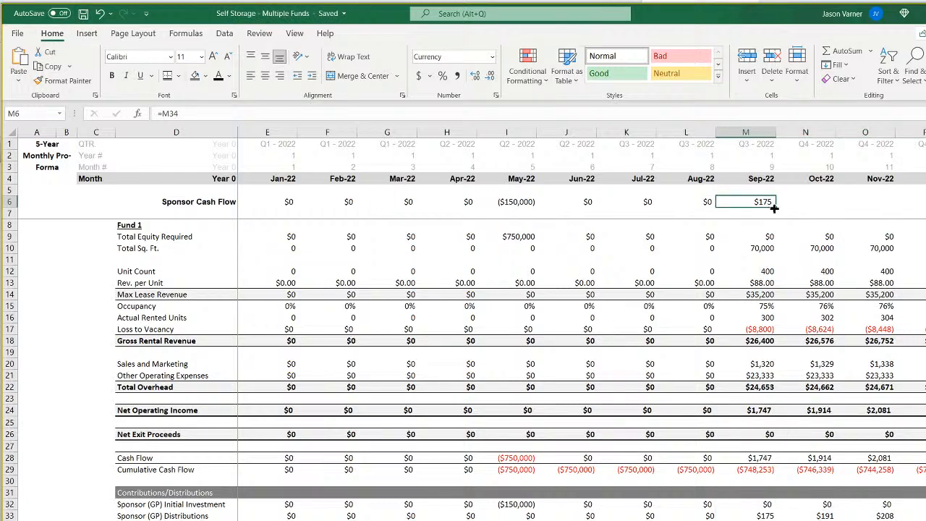
left_click_drag(776, 207, 925, 206)
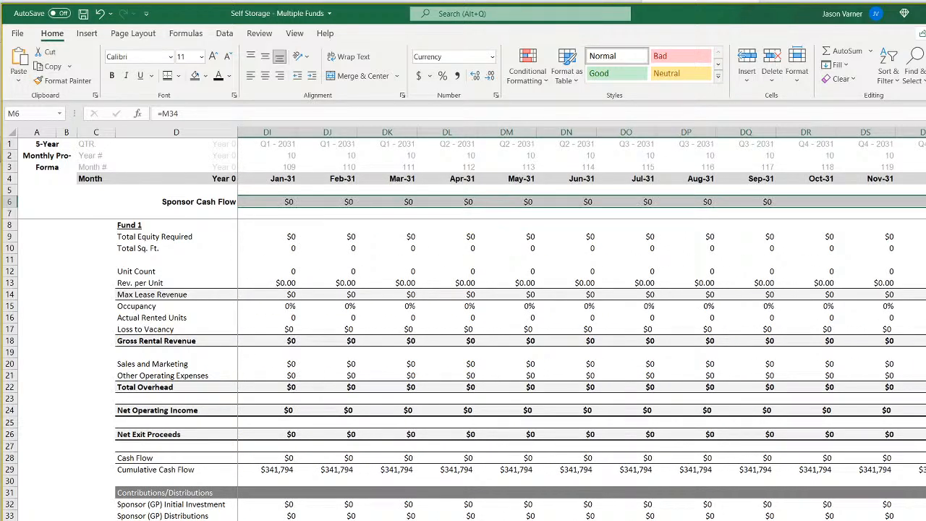
scroll(582, 323, "left", 20)
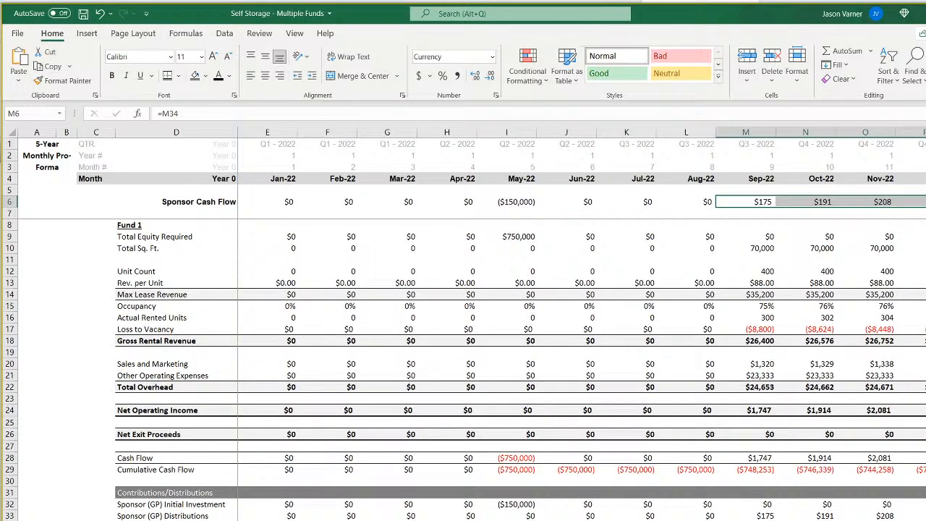
Calculate the sponsor's monthly IRR in E7 from the whole Sponsor Cash Flow row with =IRR(6:6).
left_click(283, 212)
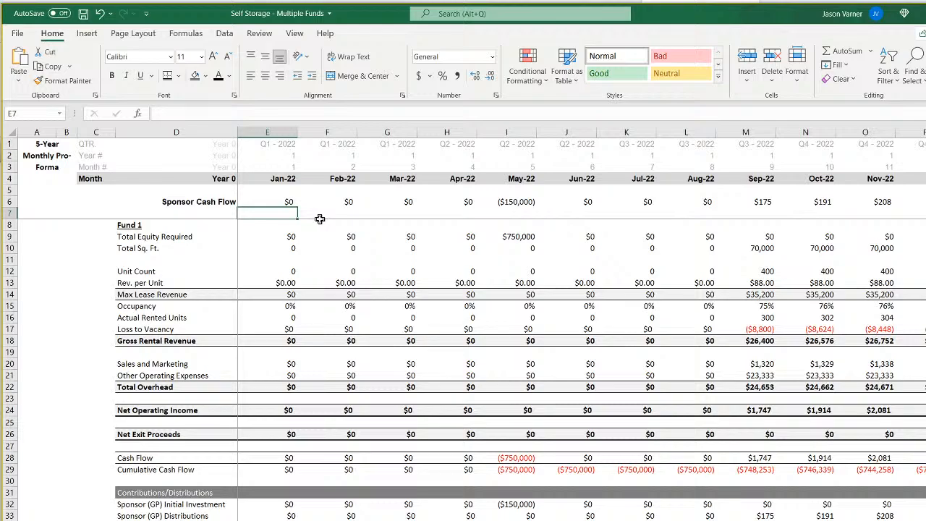
type("=irr(")
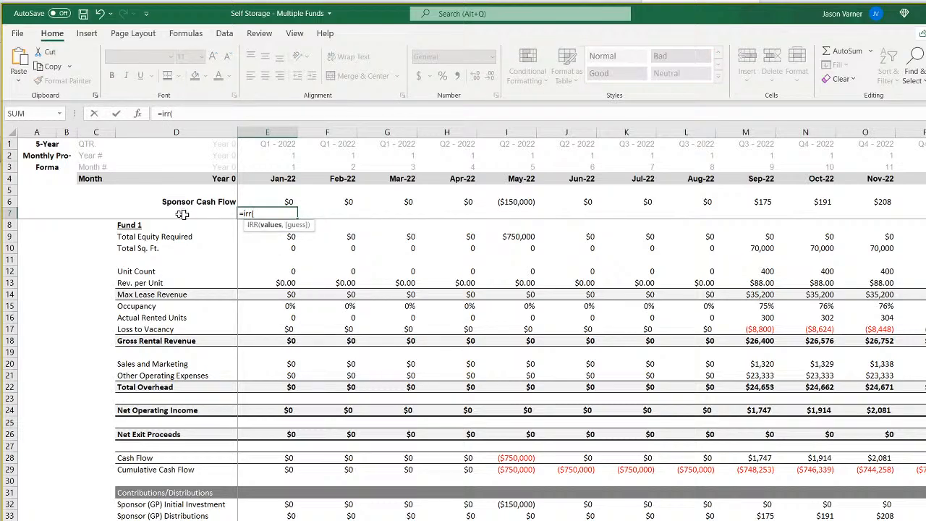
left_click(6, 202)
type(")")
key("Return")
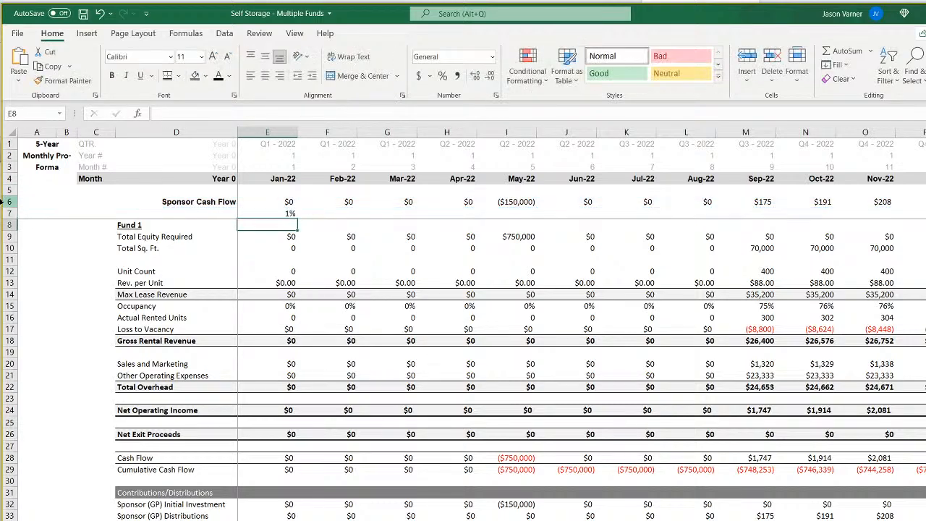
Format the IRR in E7 as a percentage with two decimal places.
left_click(287, 212)
left_click(496, 95)
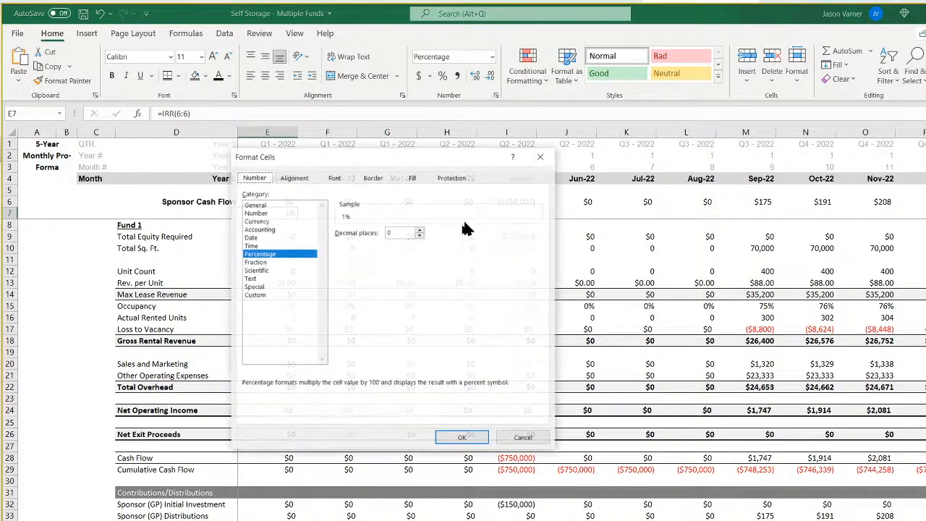
double_click(420, 230)
left_click(462, 437)
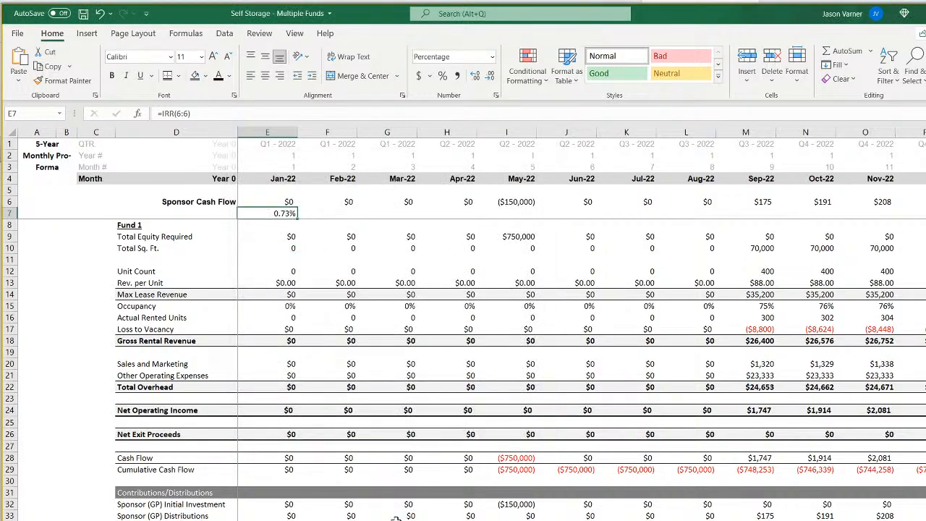
Check the Sponsor (GP) XIRR formula in C80 of the waterfall sheet and return to the monthly pro forma.
left_click(181, 519)
scroll(463, 394, "down", 18)
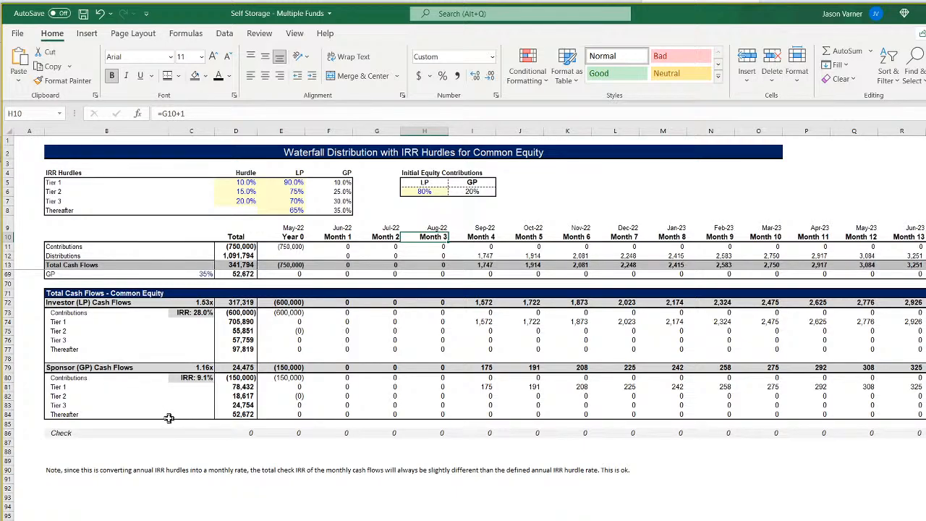
left_click(208, 380)
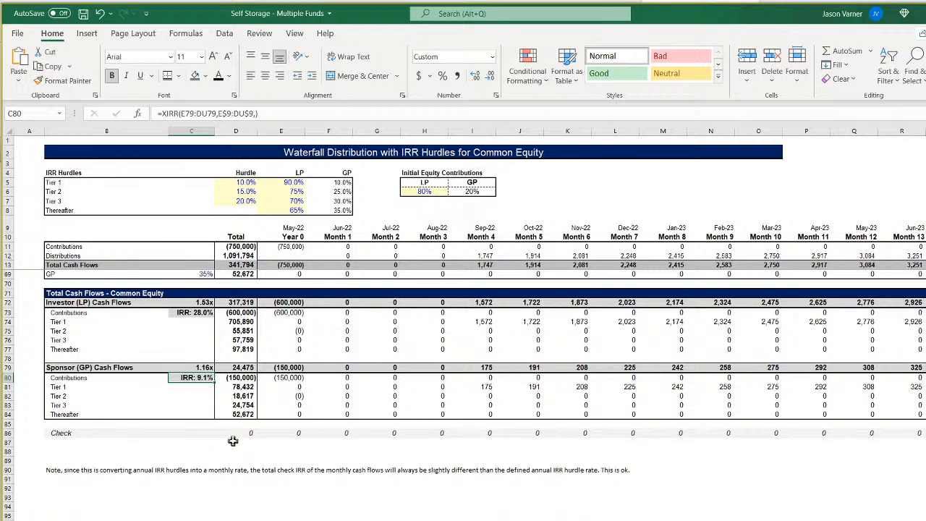
key("ctrl+Page_Up")
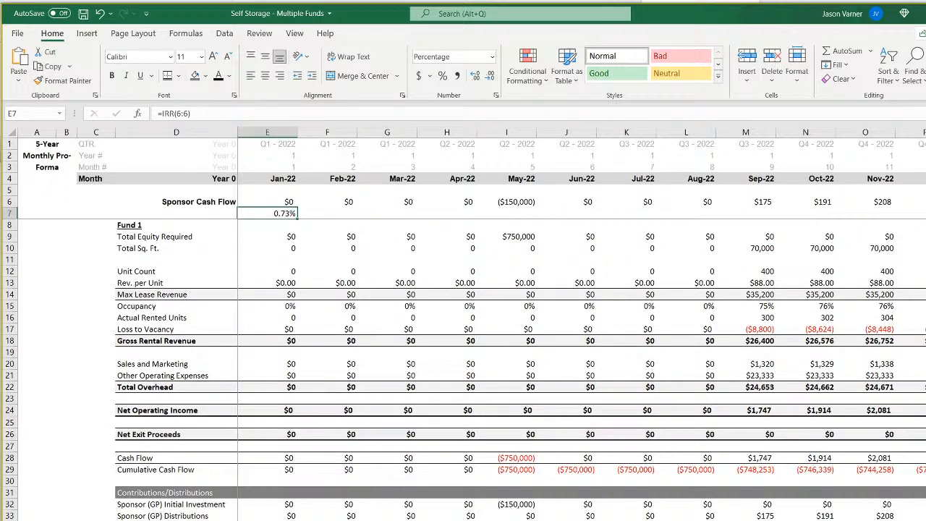
Try annualizing the monthly sponsor IRR in E7 by multiplying it by 12, as =IRR(6:6)*12.
left_click(224, 114)
type("*12")
key("Return")
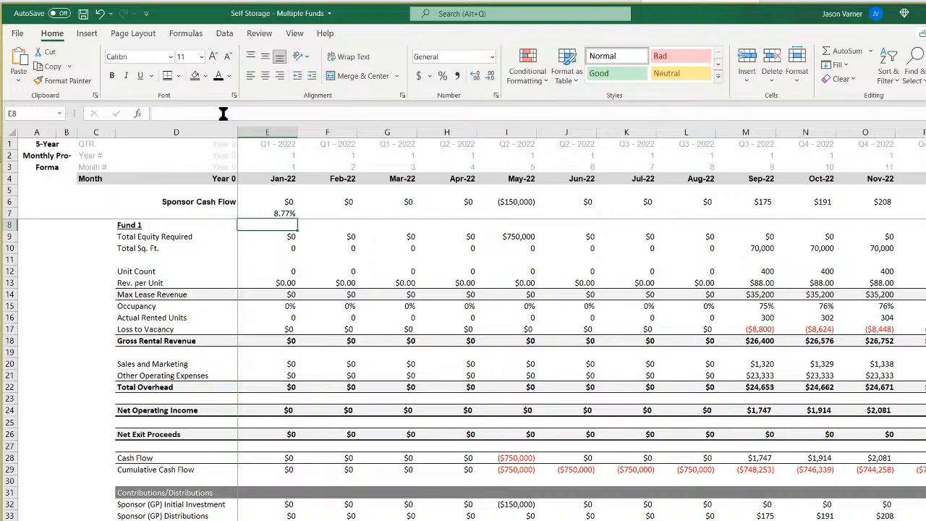
Remove the multiplication by 12 from the IRR formula in E7, restoring =IRR(6:6).
left_click(280, 214)
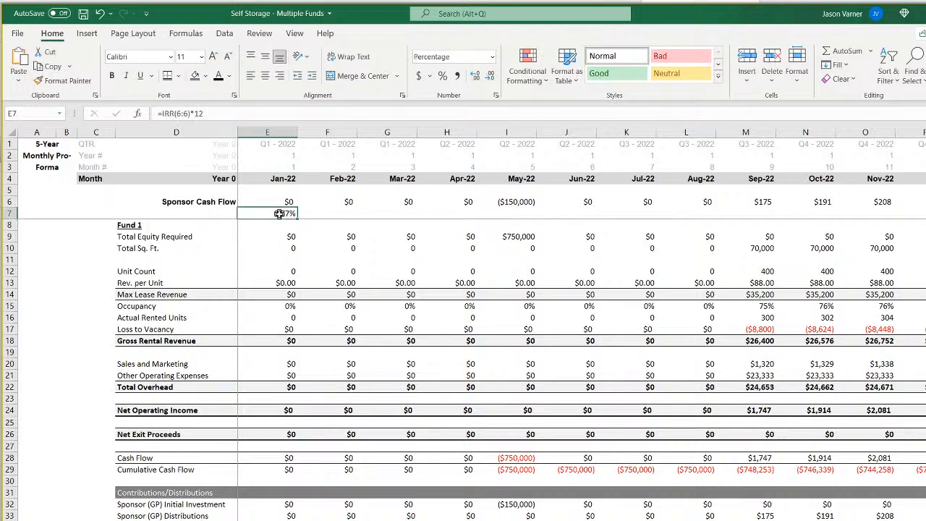
left_click(227, 113)
key("BackSpace")
key("BackSpace")
key("BackSpace")
key("Tab")
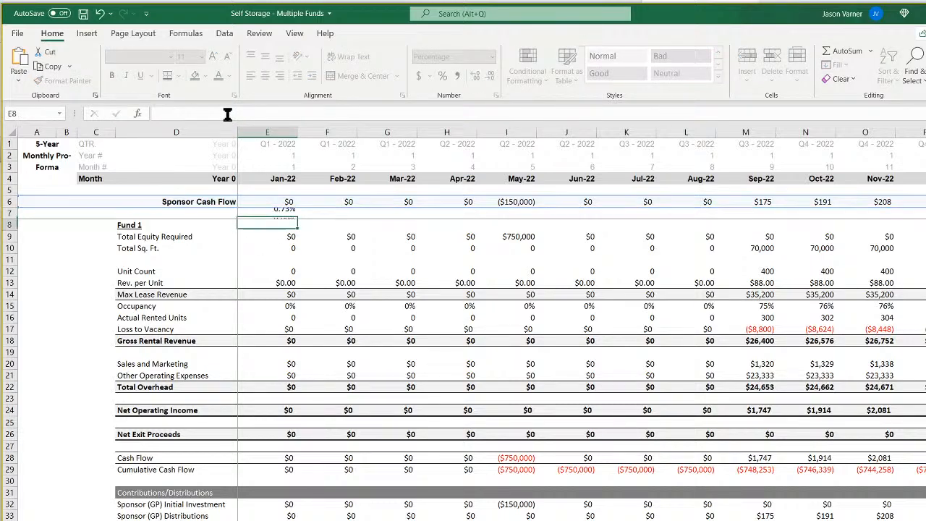
Calculate the compounded annual IRR in F7 from the monthly rate with =(1+E7)^12-1.
type("=")
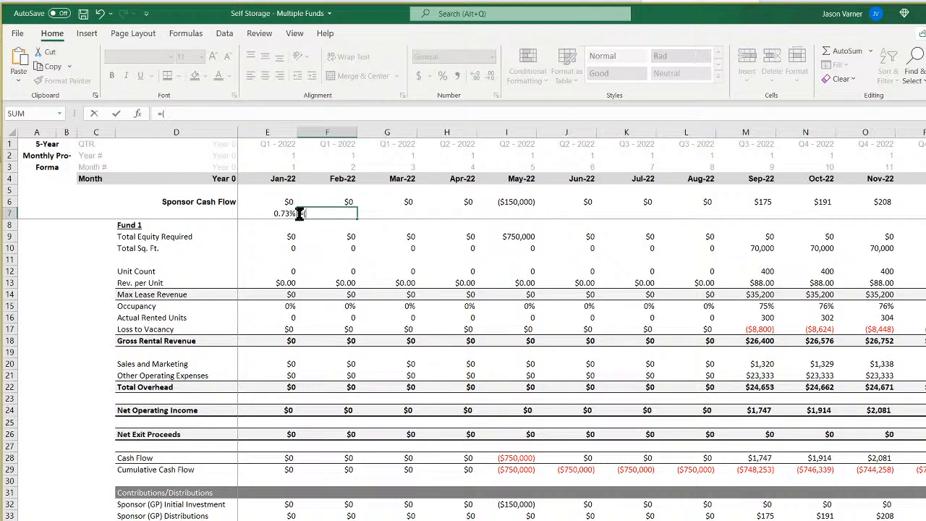
type("(1+")
left_click(275, 214)
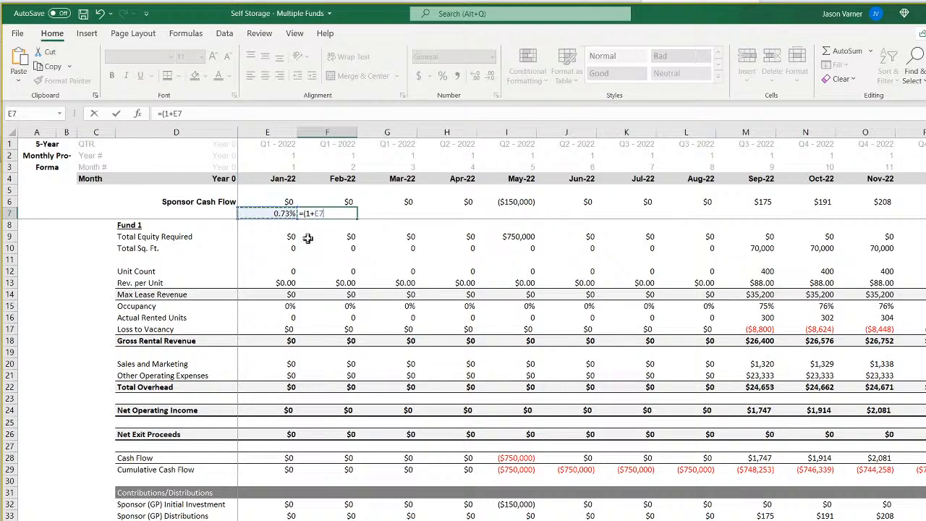
type(")^12-1")
key("Return")
key("Up")
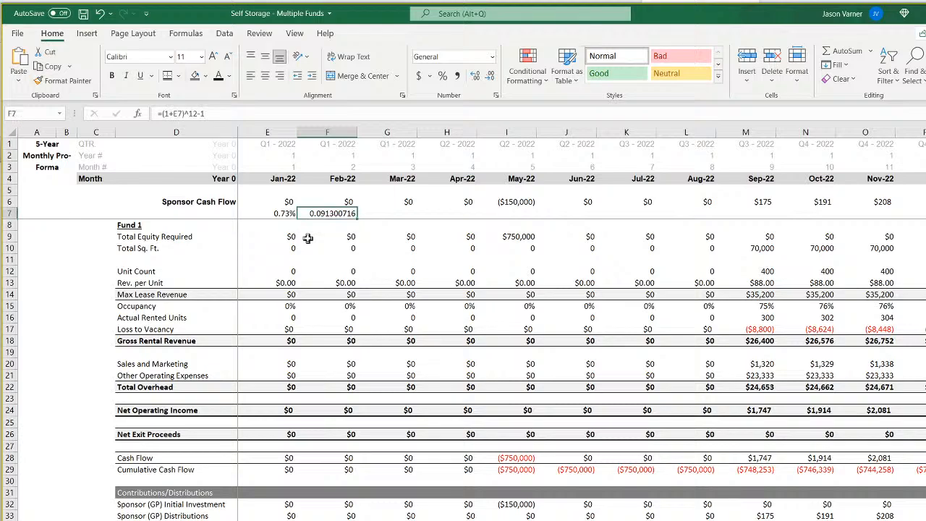
Format the annual IRR in F7 as a percentage with two decimal places.
left_click(442, 76)
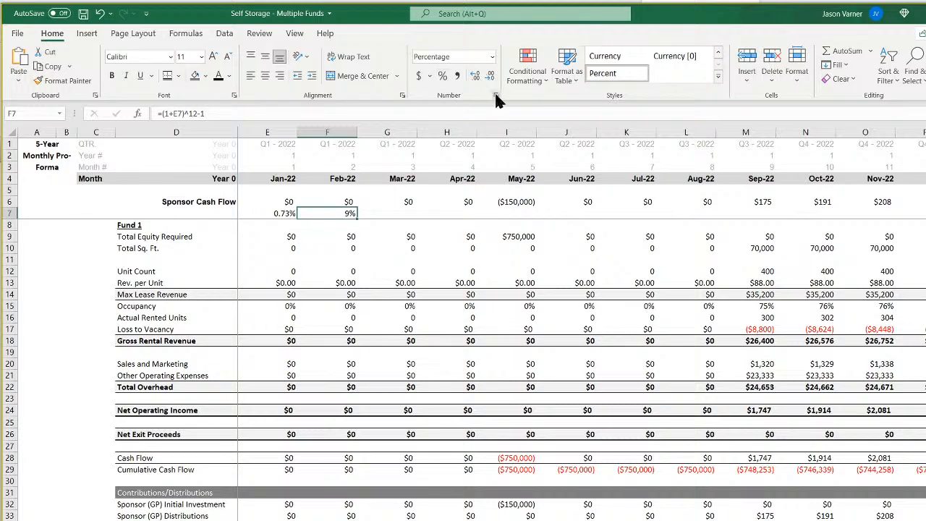
left_click(496, 95)
left_click(419, 230)
left_click(420, 230)
left_click(459, 438)
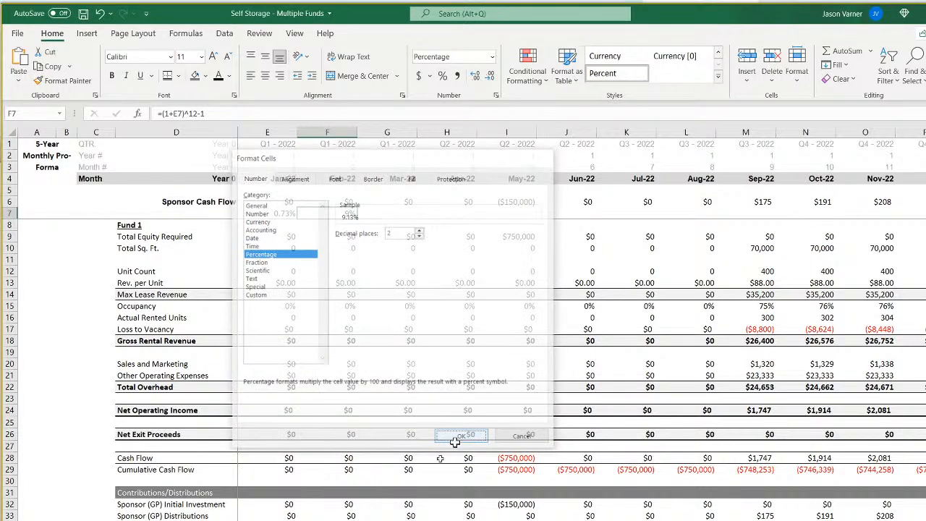
Preview the waterfall sheet's Sponsor (GP) IRR in C80 with two decimals, discard the format, and return to the monthly pro forma.
left_click(254, 520)
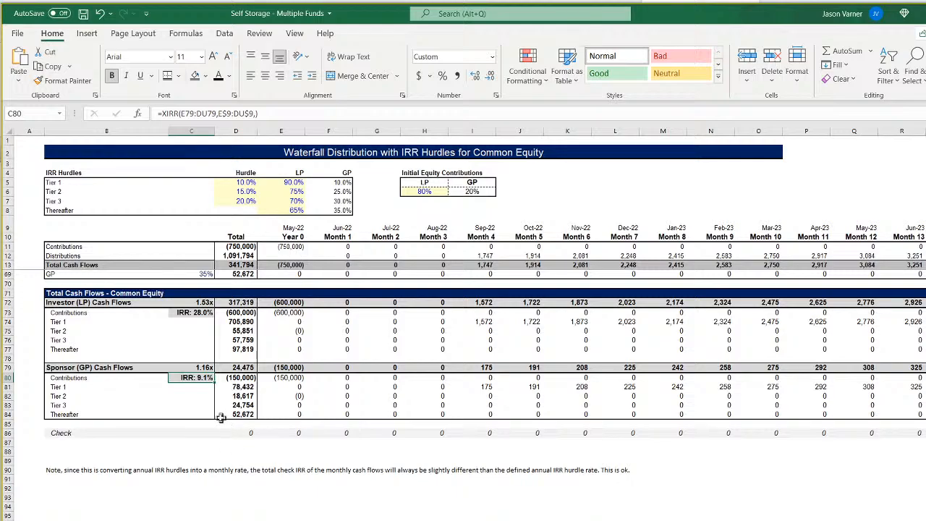
left_click(497, 95)
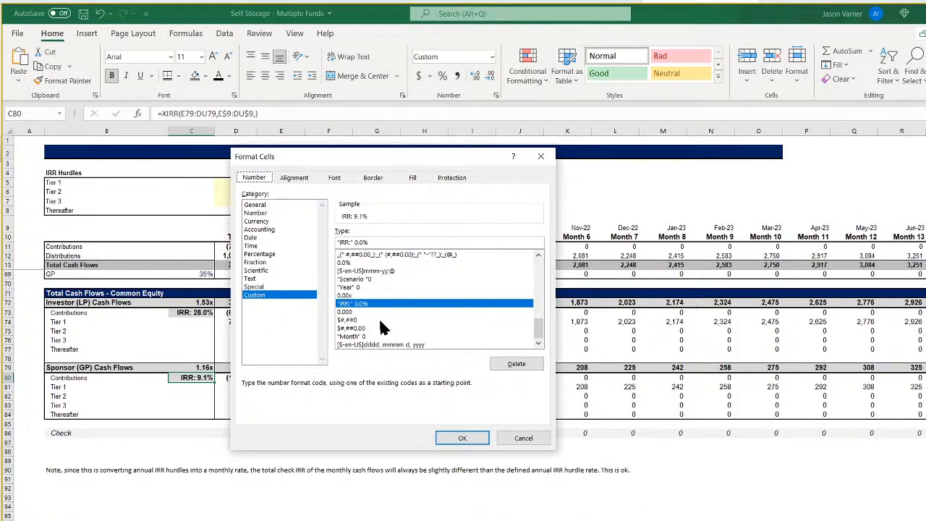
left_click(363, 243)
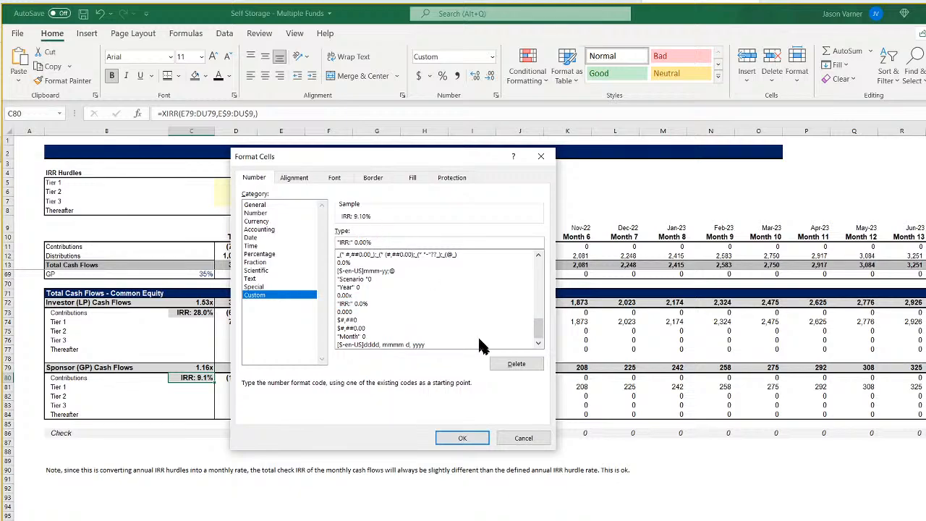
left_click(517, 438)
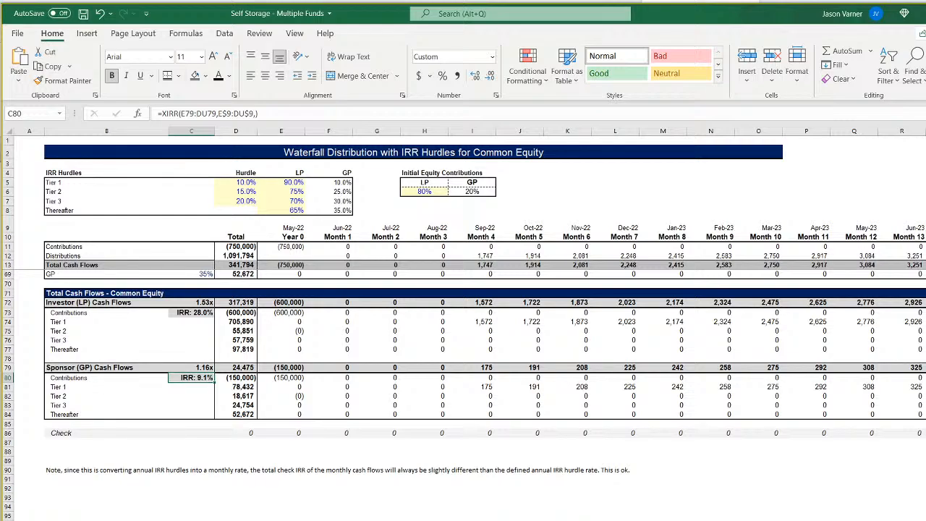
key("ctrl+Page_Up")
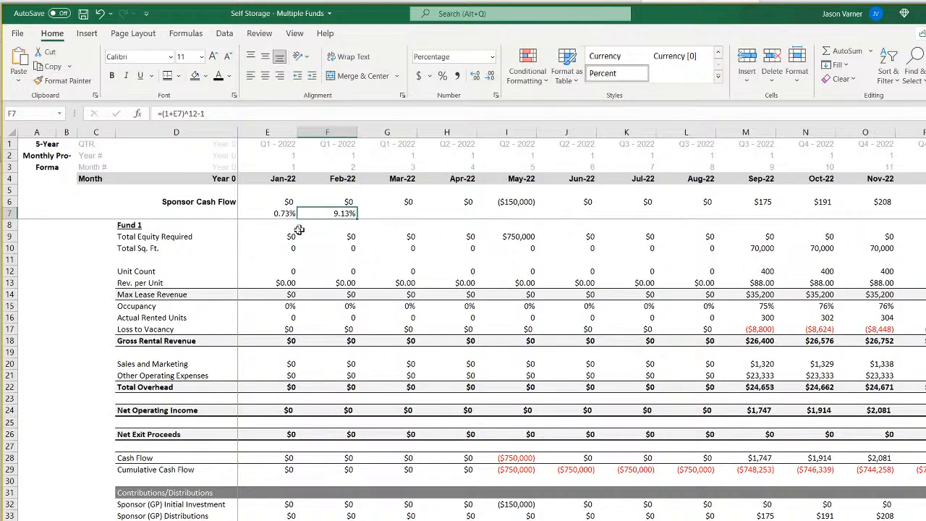
Replace the formula in E7 with an XIRR of the Sponsor Cash Flow row and month dates, =XIRR(E6:DT6,E4:DT4).
left_click(277, 214)
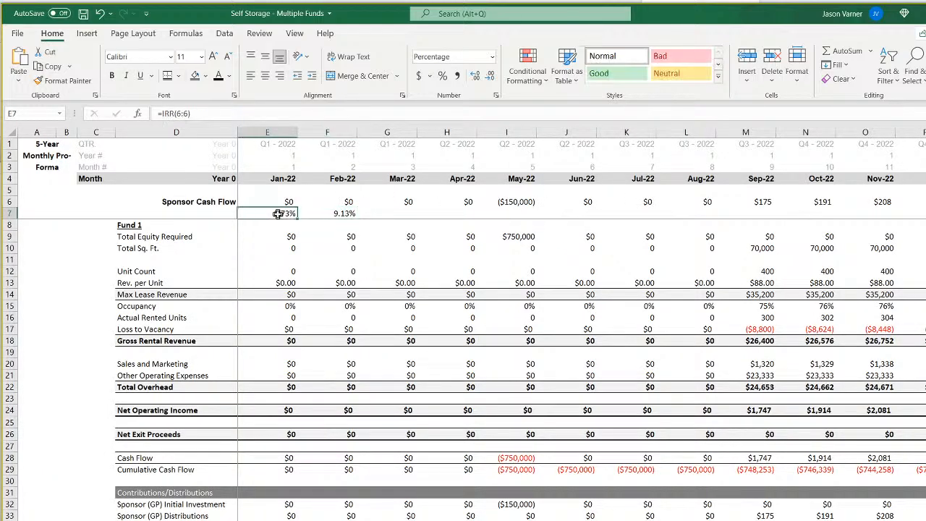
type("=")
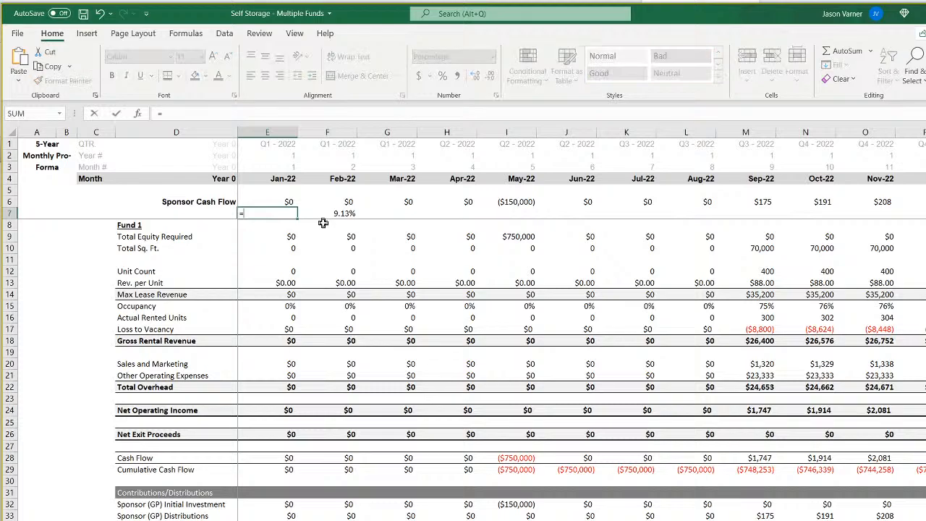
type("xirr(")
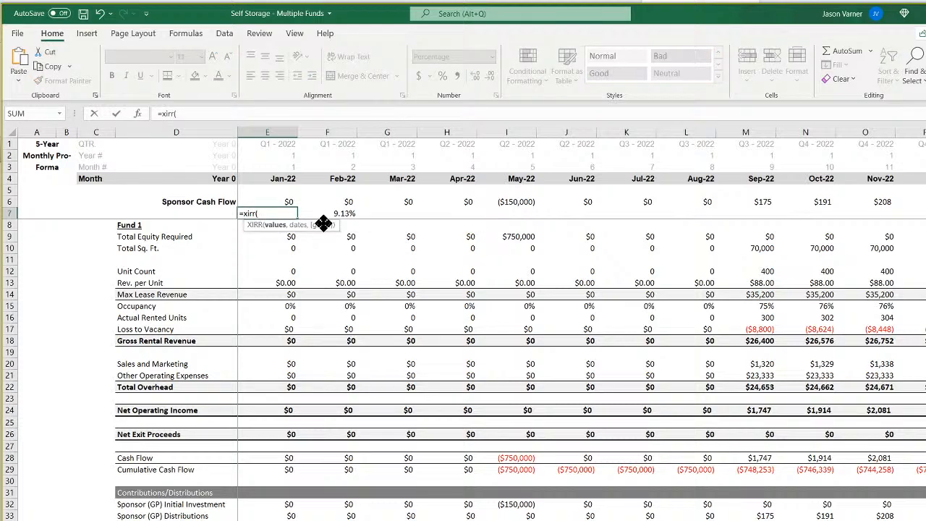
mouse_move(279, 202)
left_mouse_down()
mouse_move(923, 237)
mouse_move(859, 202)
mouse_move(918, 202)
mouse_move(3, 225)
mouse_move(299, 215)
mouse_move(282, 187)
left_mouse_up()
type(",")
key("Return")
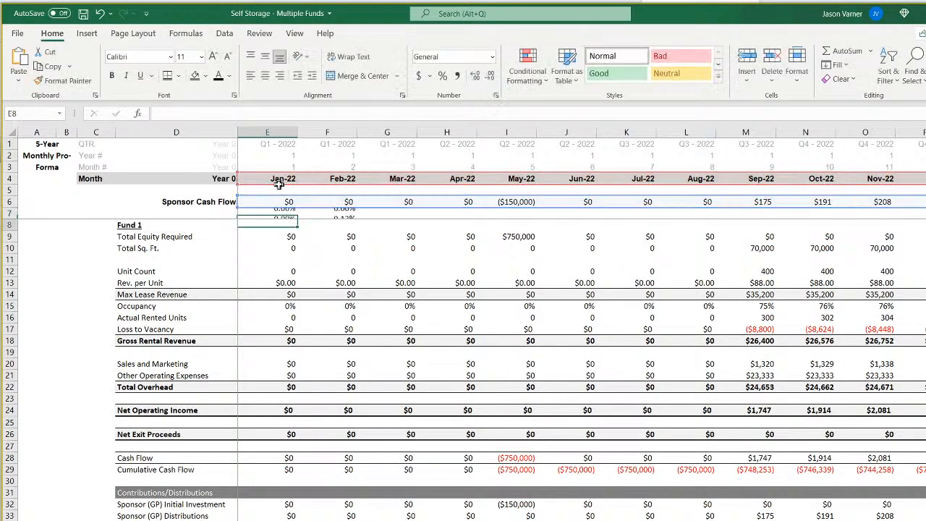
Start both XIRR ranges in E7 at May-22 so the formula is =XIRR(I6:DT6,I4:DT4).
left_click(281, 213)
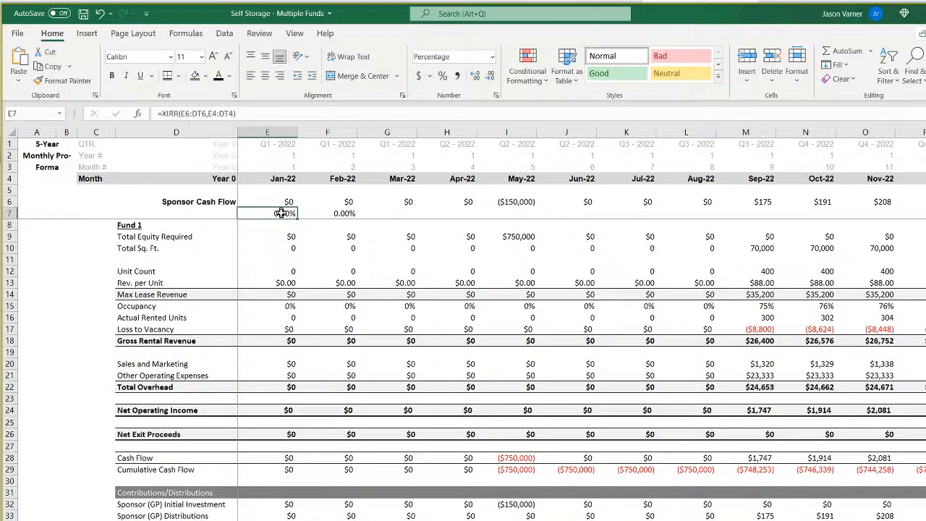
double_click(281, 213)
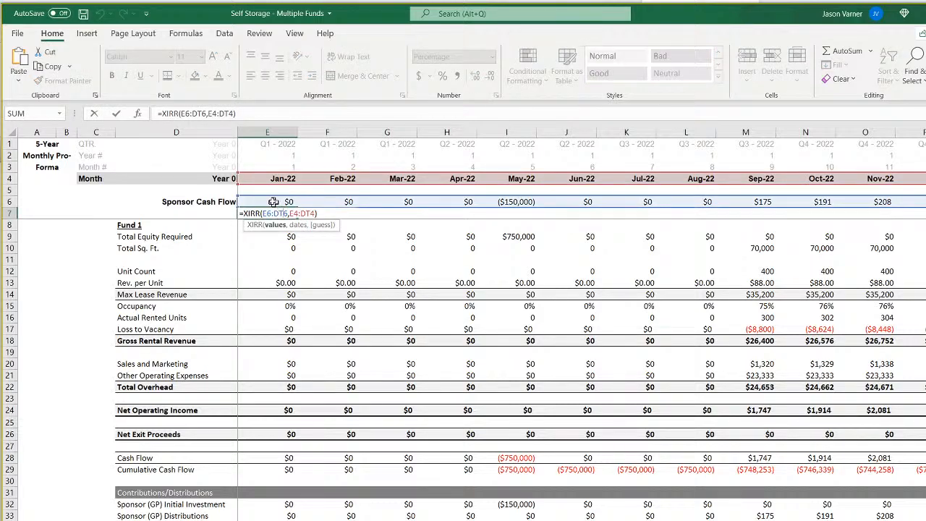
left_click_drag(236, 174, 495, 178)
left_click_drag(239, 194, 483, 208)
key("Return")
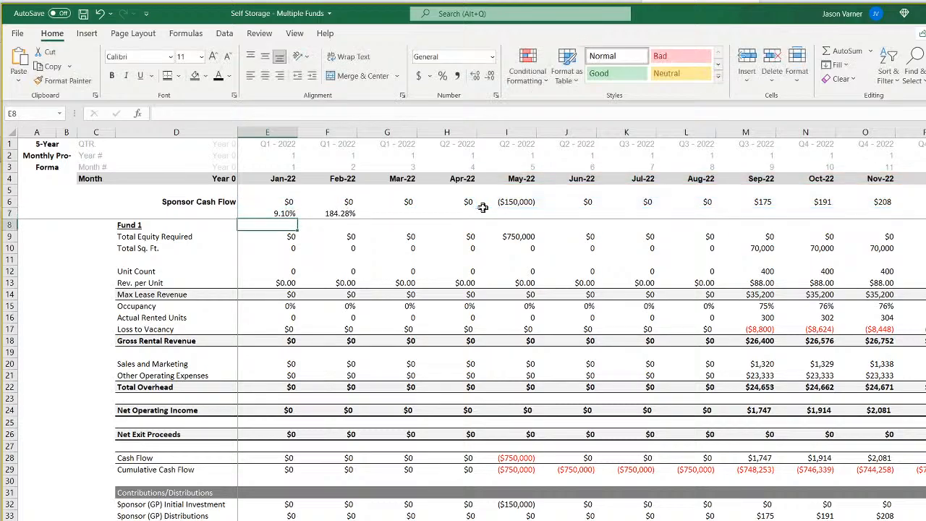
key("Up")
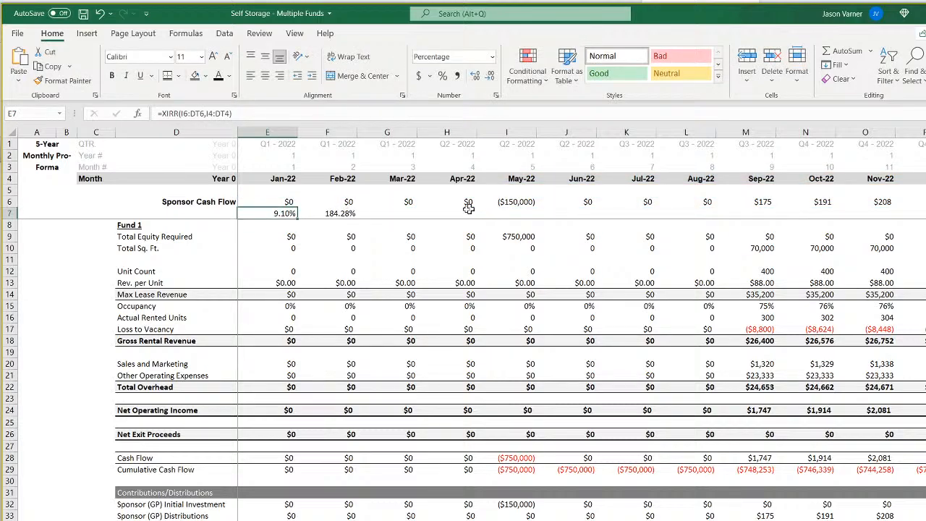
Delete the compounded annual IRR formula from F7.
left_click(348, 212)
key("Delete")
key("Return")
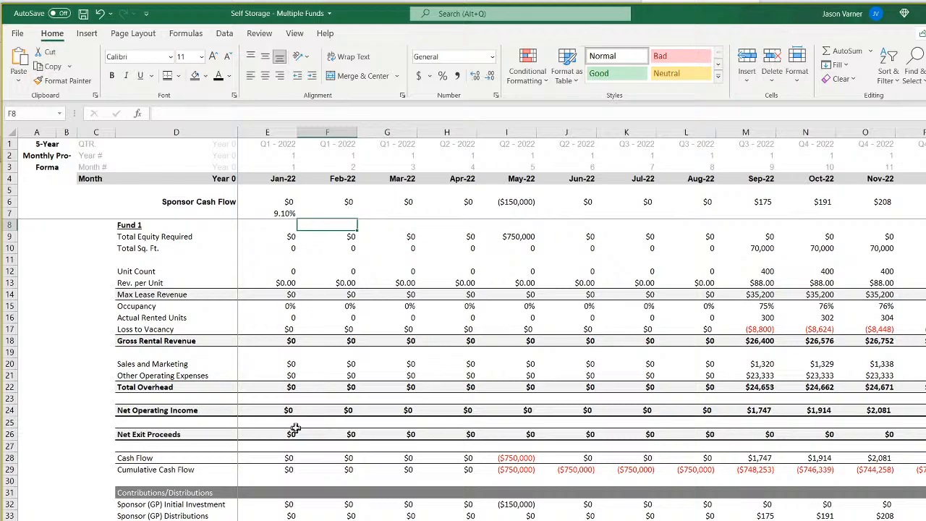
Compare the XIRR with the waterfall's Sponsor (GP) IRR in C80, previewed as "IRR:" 0.00% without applying it, and return to the pro forma.
key("ctrl+Page_Down")
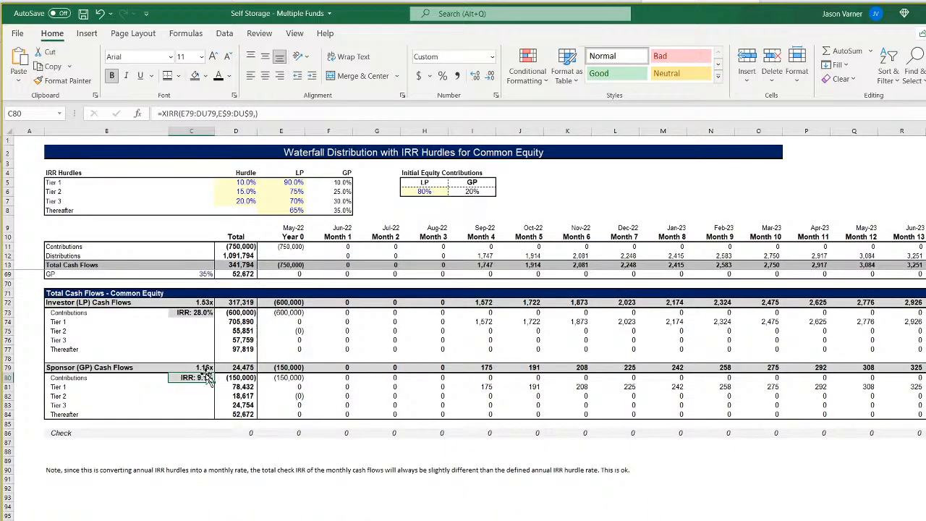
left_click(496, 96)
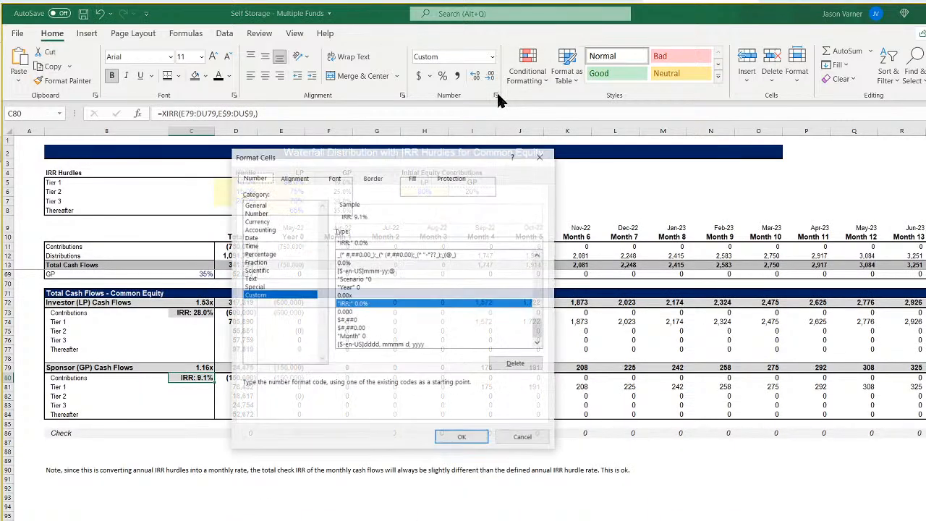
left_click(363, 242)
type("0")
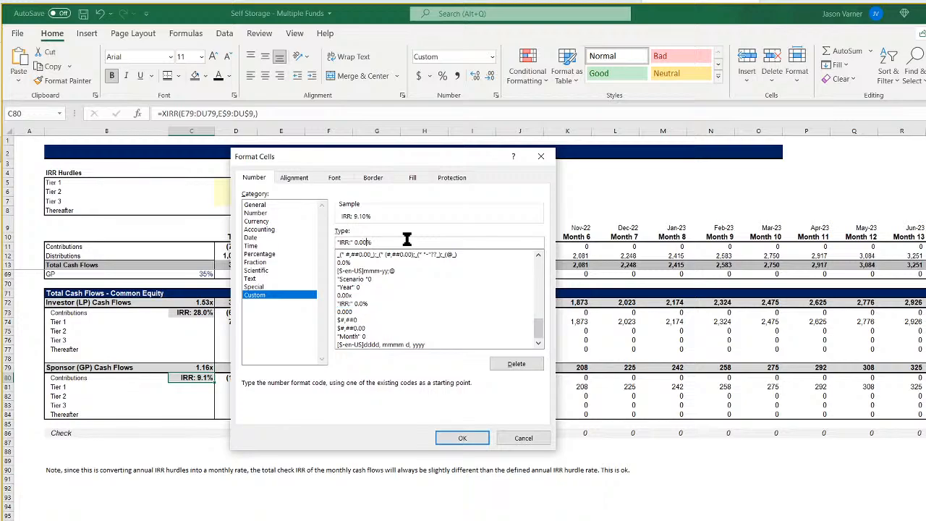
left_click(537, 437)
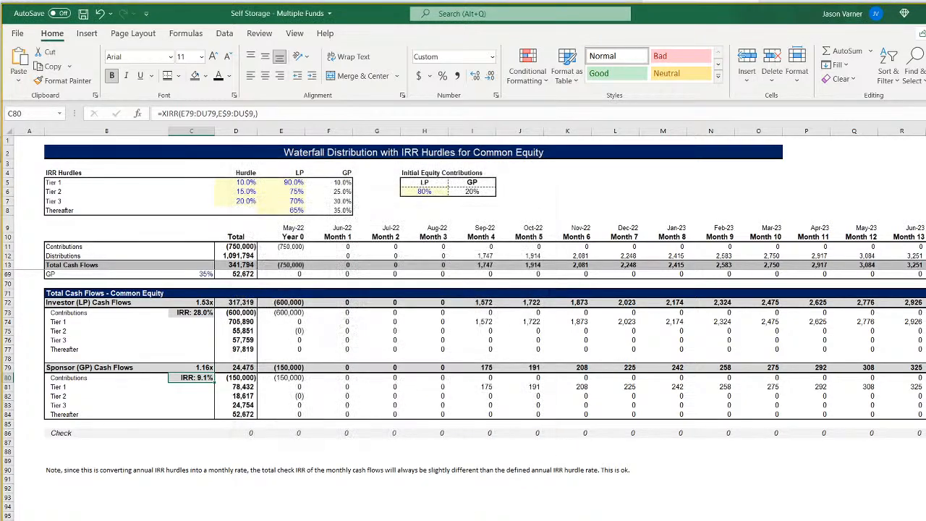
left_click(424, 520)
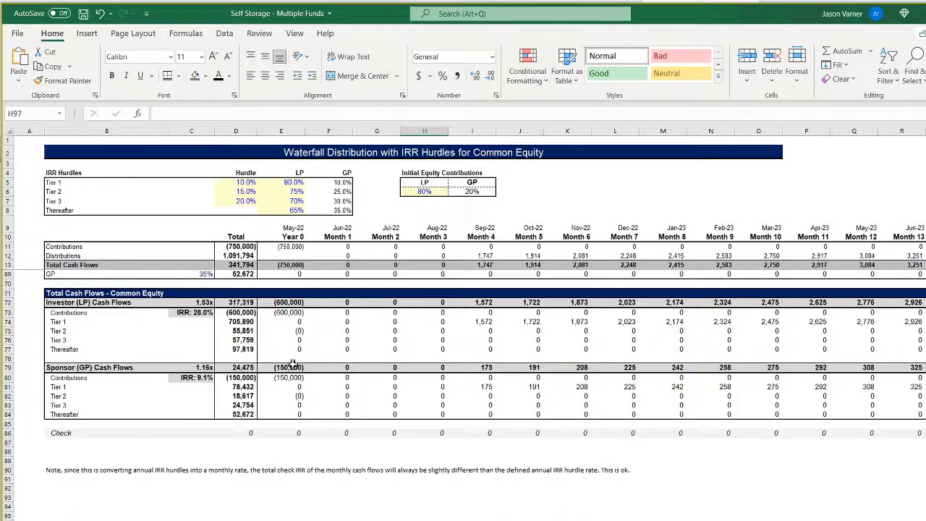
key("ctrl+Page_Up")
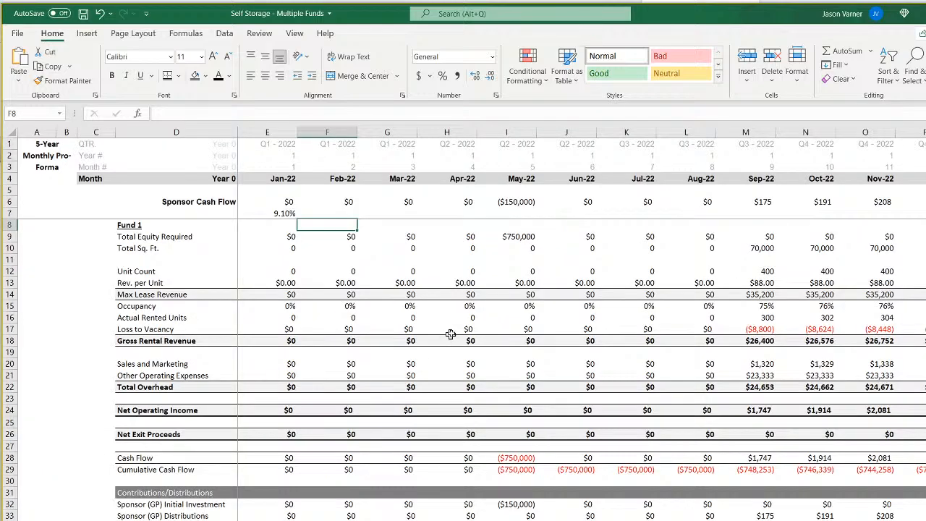
Clear the XIRR check formula from E7 below the Sponsor Cash Flow row.
left_click(297, 213)
key("F2")
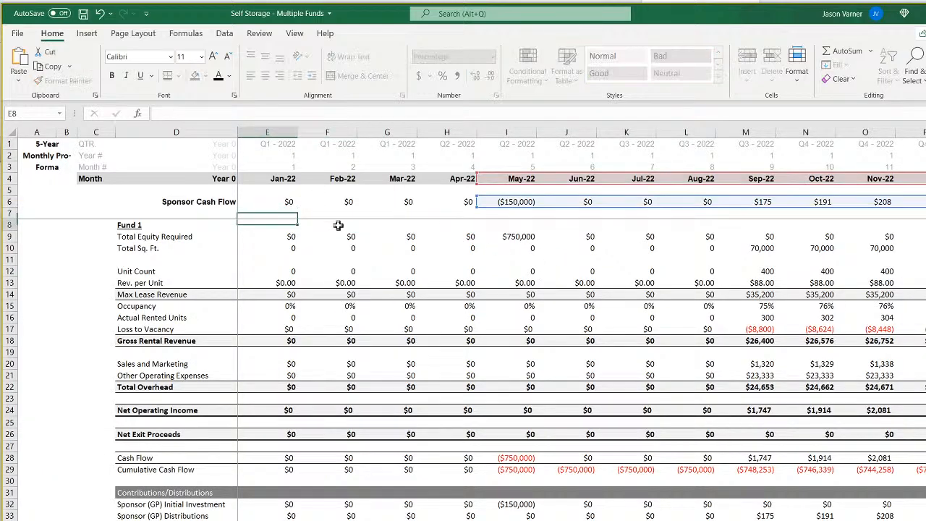
key("Escape")
Apply a bottom double border to the Sponsor Cash Flow row from D6 through Dec-31 in DT6.
left_click(183, 203)
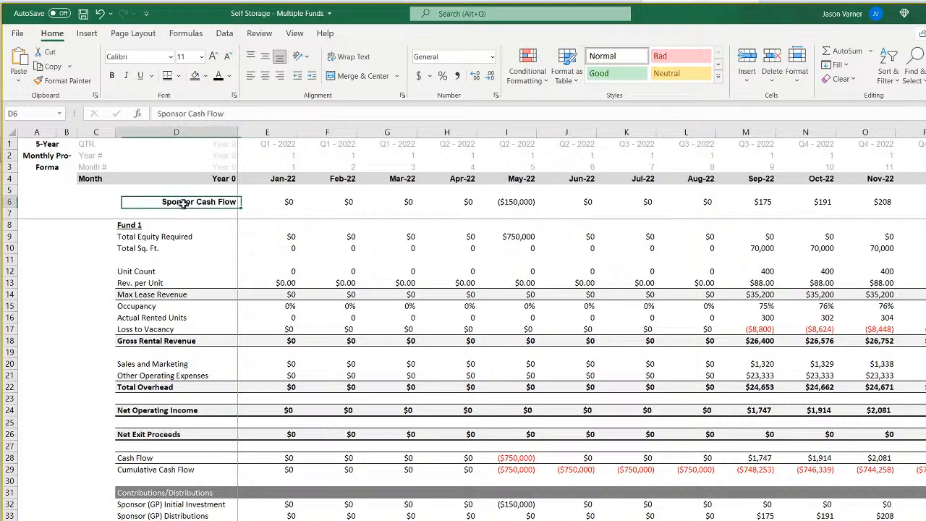
left_click_drag(183, 203, 885, 182)
left_click(178, 75)
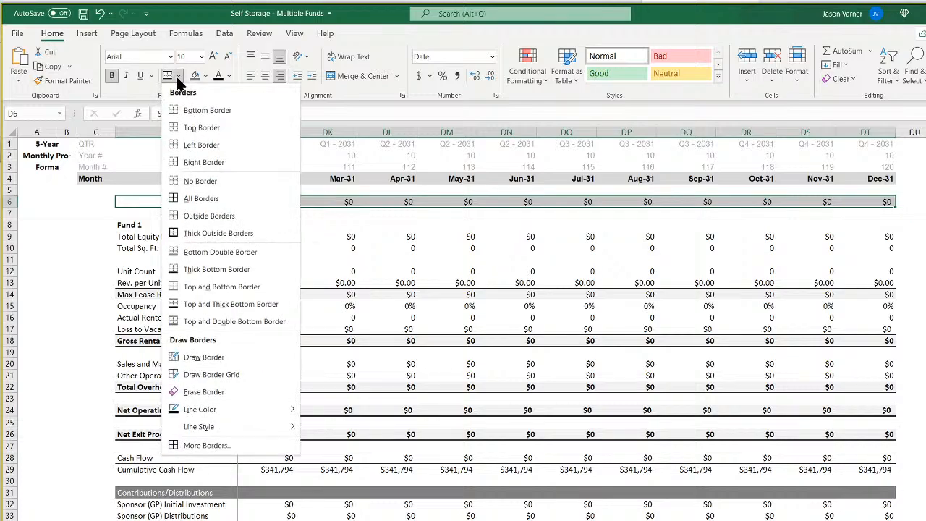
left_click(296, 252)
left_click(447, 248)
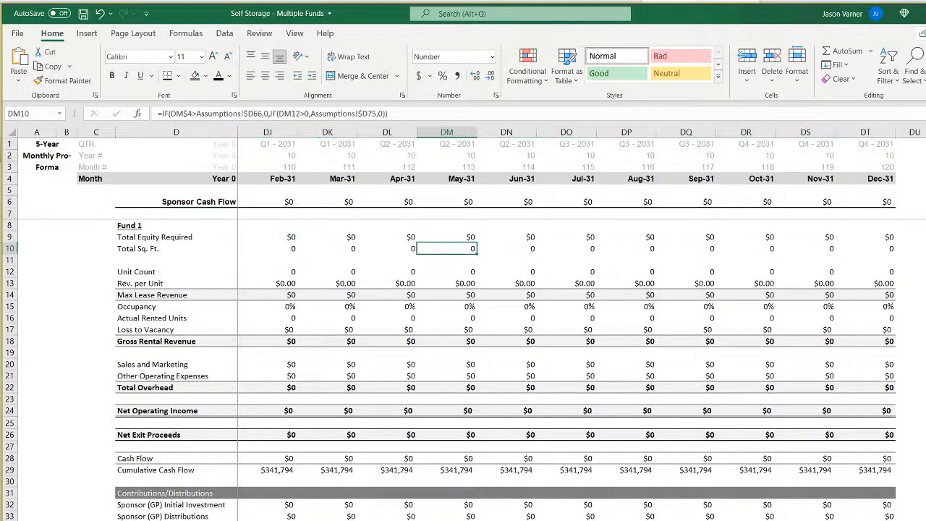
Examine the Sponsor Cash Flow formulas in row 6 month by month from May-22 through Dec-22.
scroll(478, 272, "left", 20)
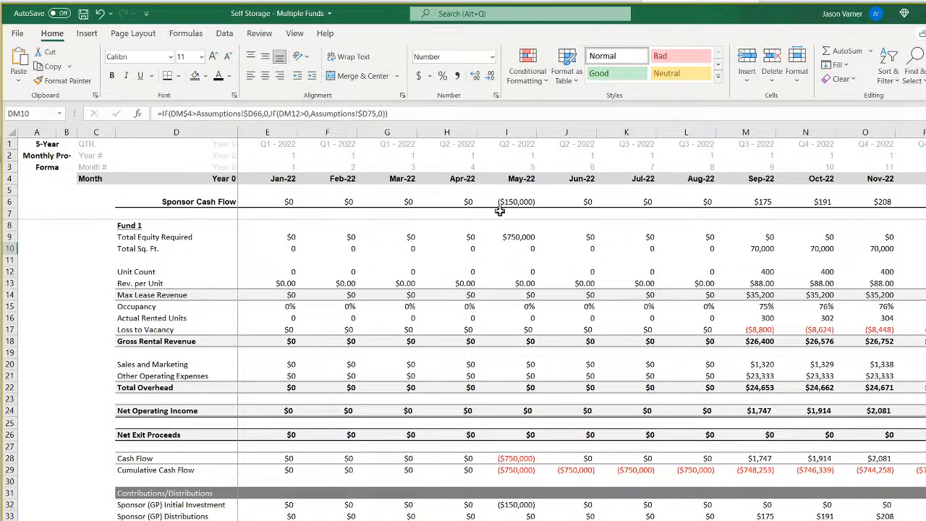
left_click(507, 202)
key("Right")
key("Right")
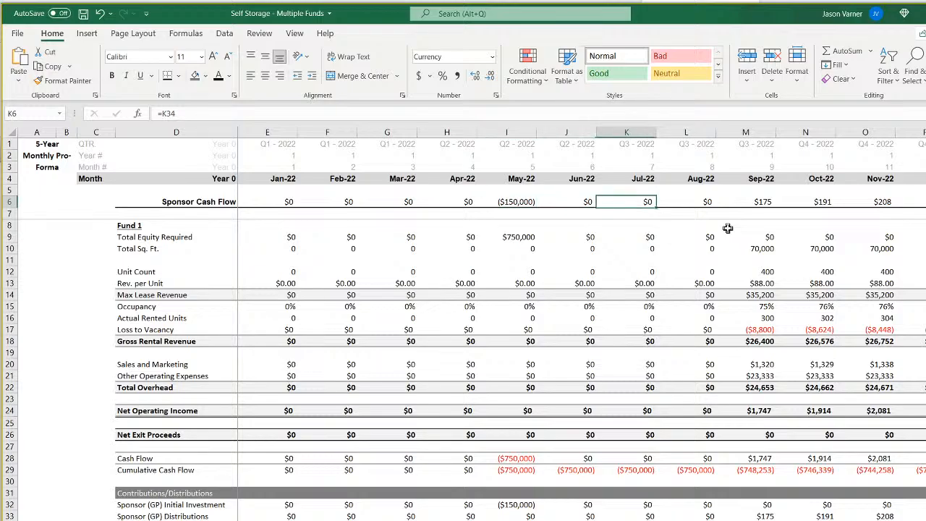
key("Right")
key("Right")
Examine the monthly Sponsor Cash Flow values in row 6 from Dec-22 through Feb-24.
key("Right")
key("Right")
key("Right")
key("Right")
key("Right")
key("Right")
key("Right")
key("Right")
key("Right")
key("Right")
key("Right")
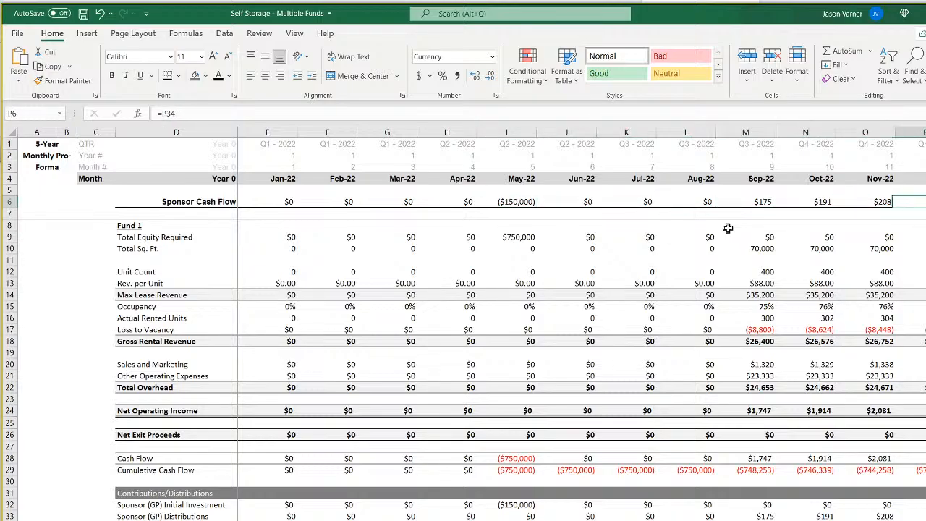
key("Right")
key("Right")
key("Right")
key("Right")
key("Right")
key("Right")
key("Right")
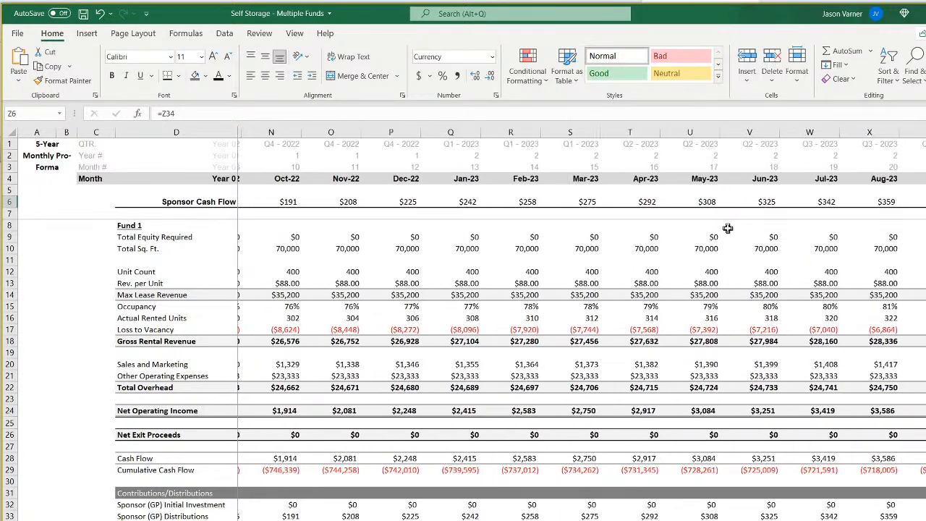
key("Left")
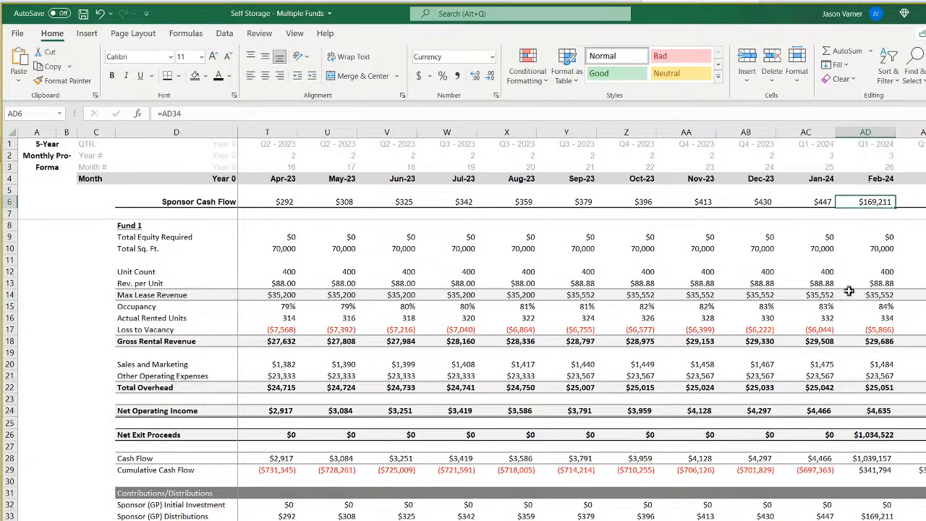
Set the waterfall's Thereafter LP share in E8 to 50%.
key("ctrl+Page_Down")
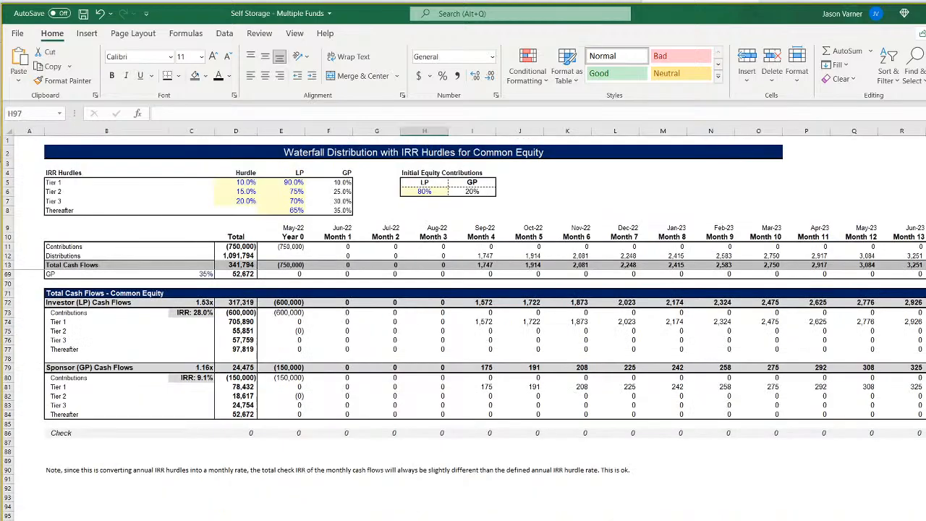
left_click(255, 183)
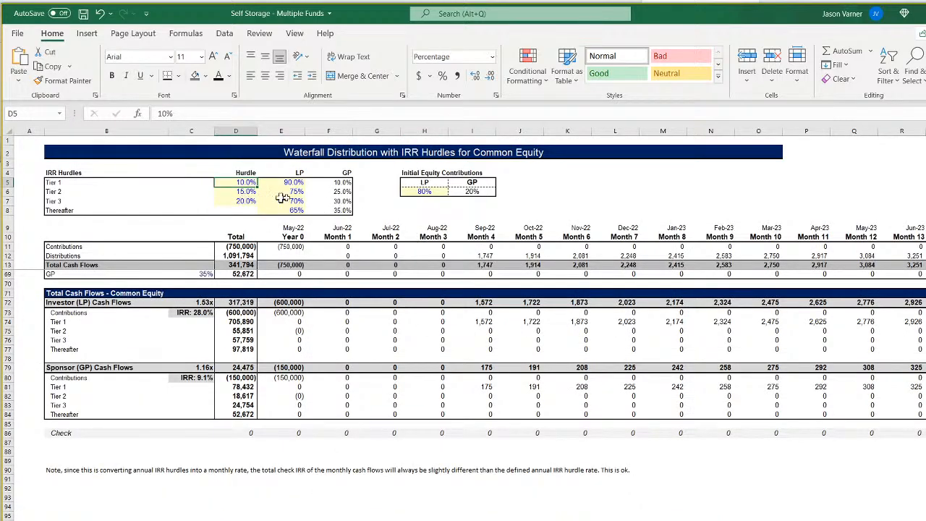
left_click_drag(295, 184, 294, 208)
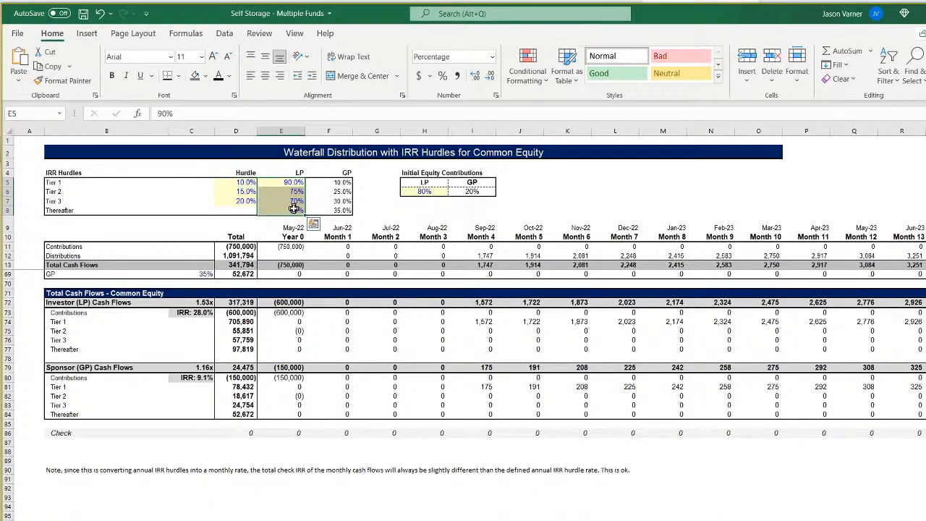
left_click(431, 191)
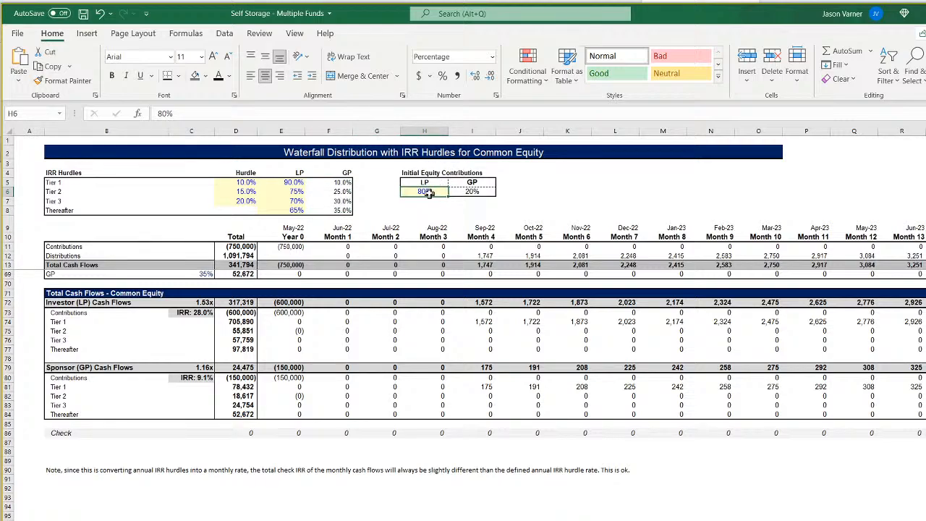
left_click(298, 210)
type("50")
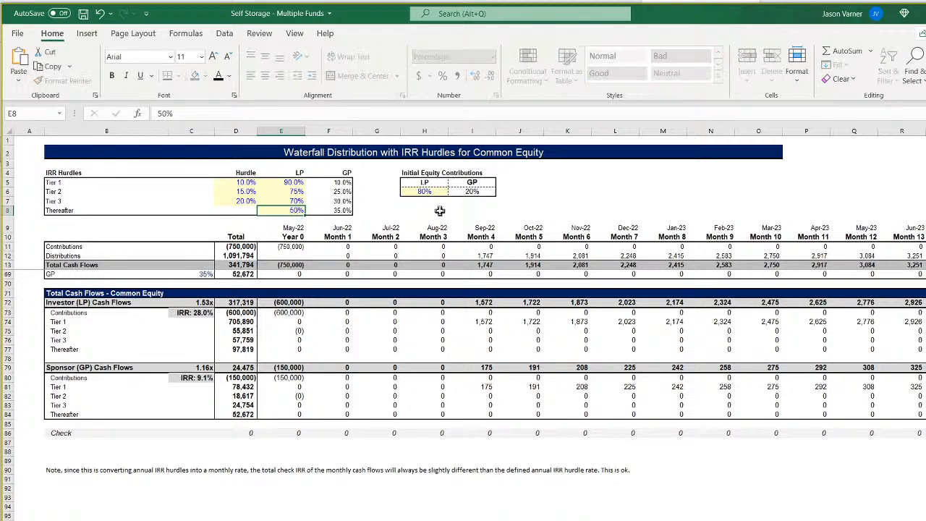
key("Return")
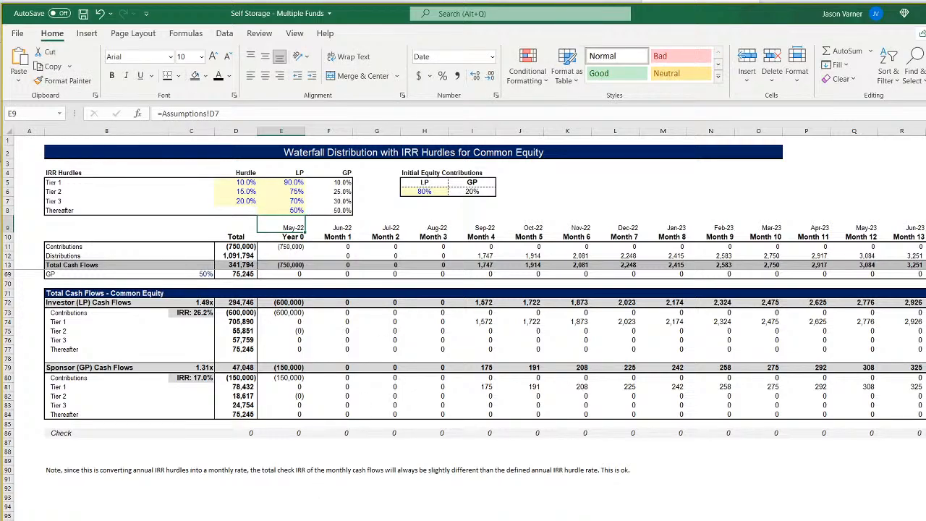
Examine how the new Thereafter split affects the pro forma's Sponsor Cash Flow around Jan-24 and Feb-24.
key("ctrl+Page_Up")
key("ctrl+Page_Up")
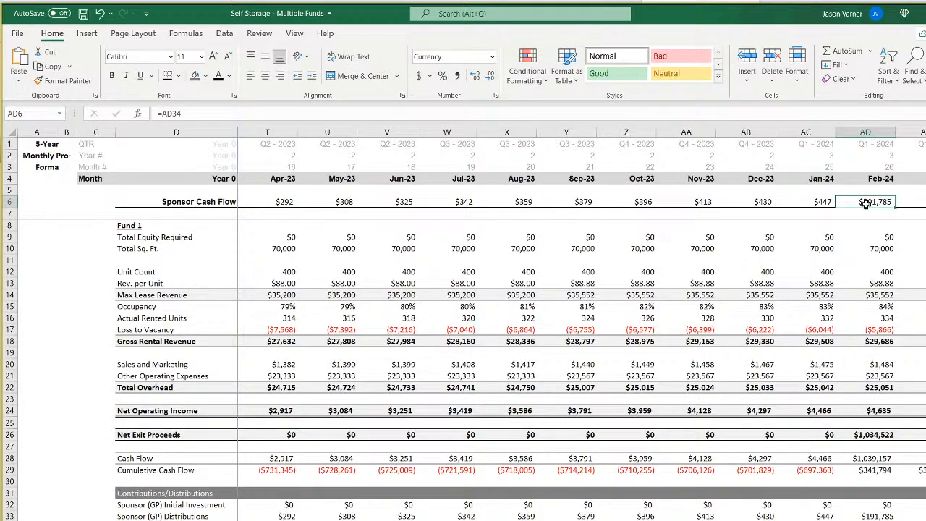
key("Left")
key("Left")
key("Left")
key("Left")
key("Left")
key("Left")
key("Left")
key("Left")
key("Left")
key("Left")
key("Left")
key("Left")
key("Left")
key("Left")
key("Left")
key("Left")
key("Left")
key("Left")
key("Left")
key("Left")
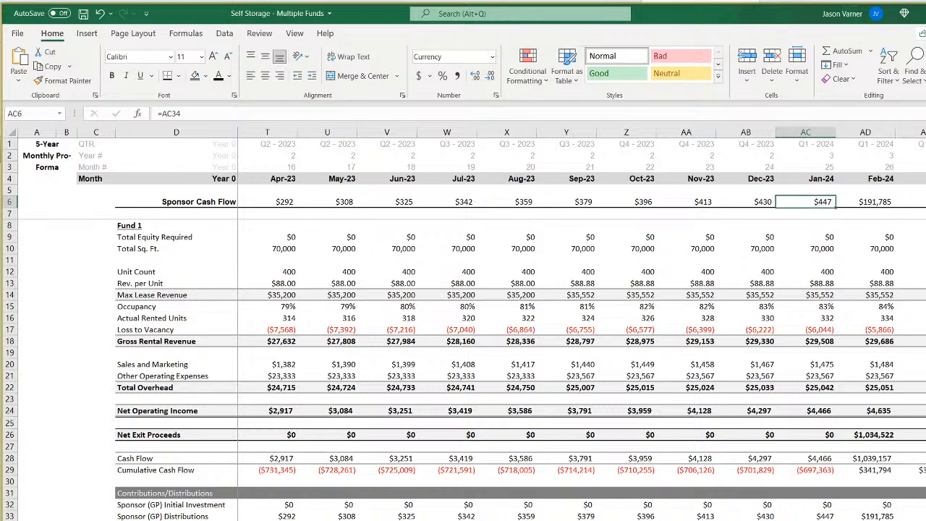
key("Right")
key("Right")
key("Right")
key("Right")
key("Right")
key("Right")
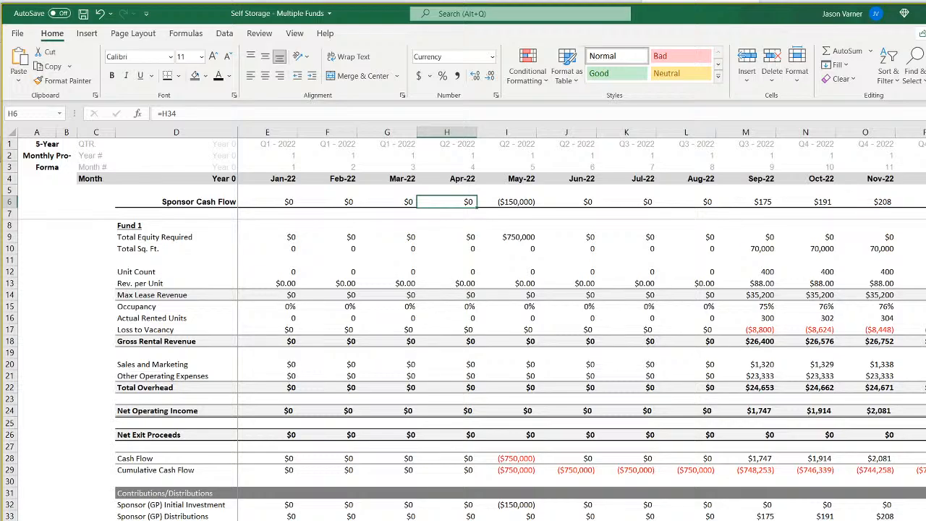
Inspect the waterfall's Tier 1 and Tier 2 hurdles and the monthly Preferred Return Due formula in C19.
key("ctrl+Page_Down")
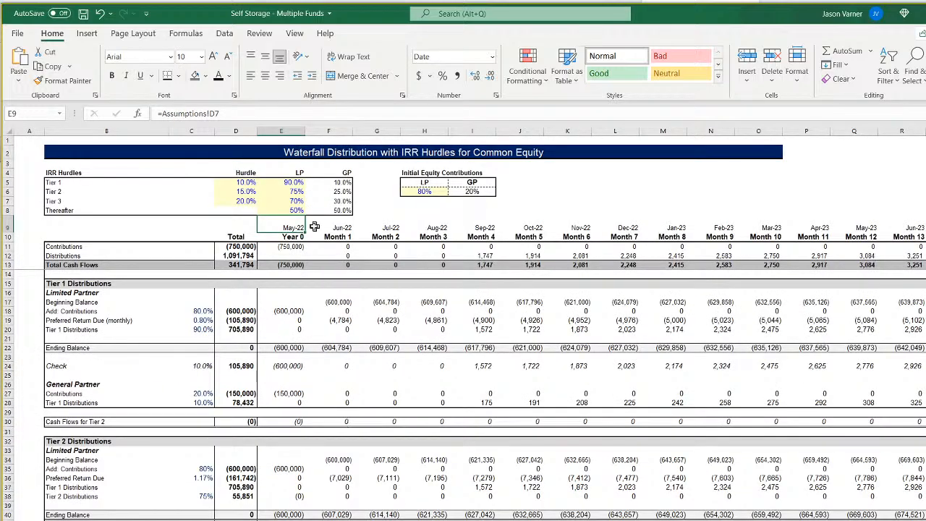
left_click(246, 182)
left_click(247, 192)
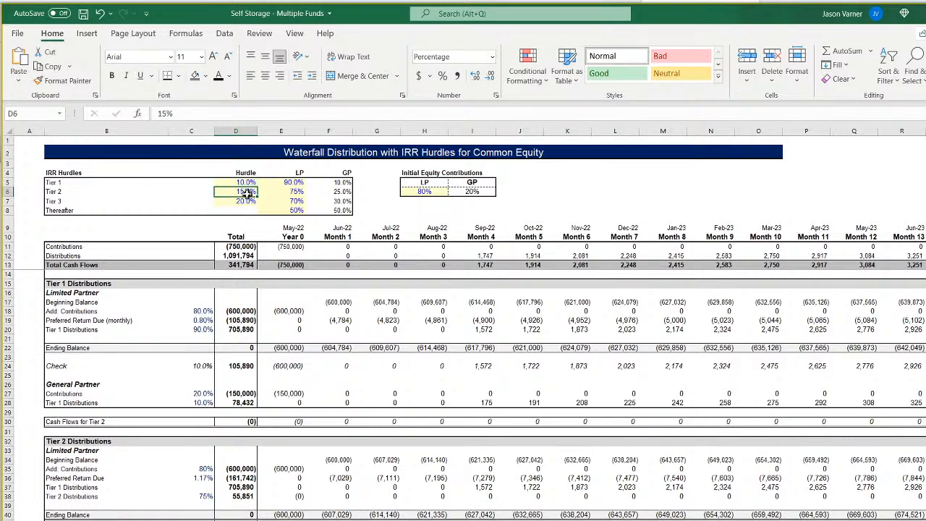
left_click(197, 321)
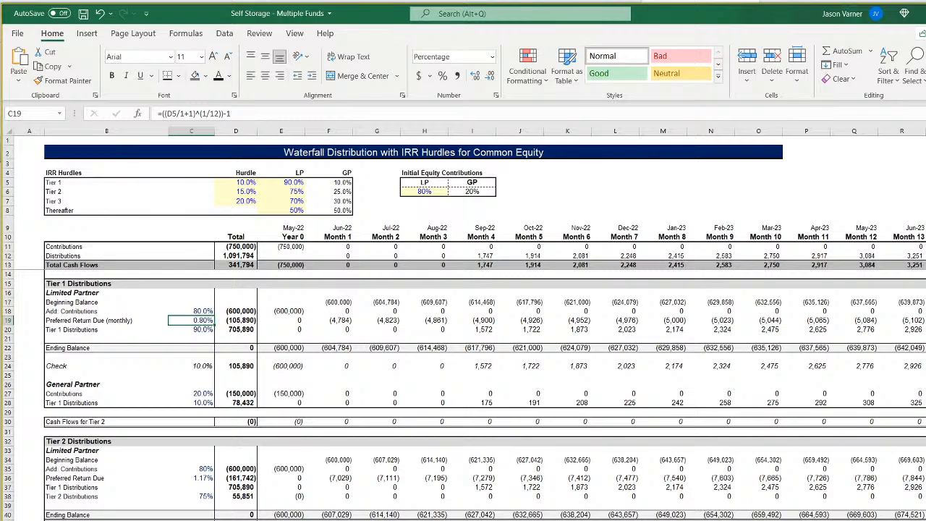
Rename the pro forma's row label in D6 to "Sponsor Cash Flow (Fund 1)".
left_click(354, 519)
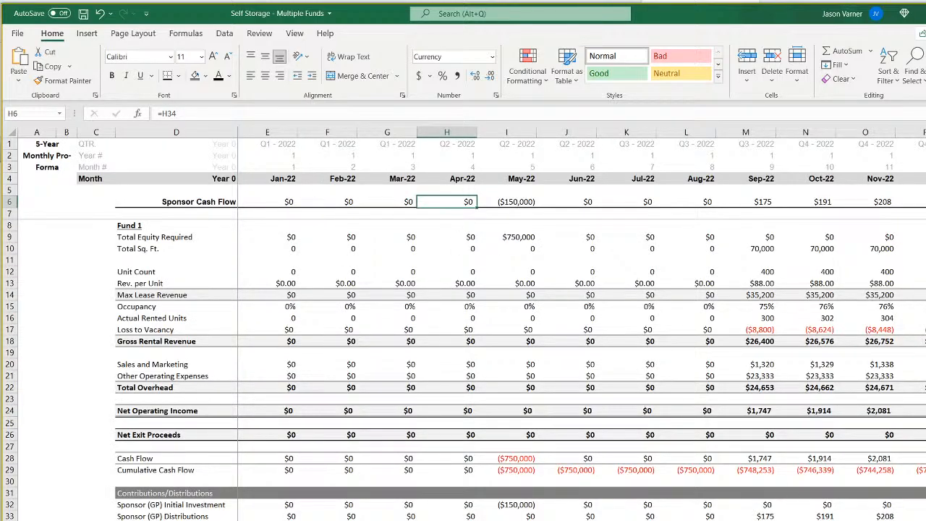
scroll(463, 326, "down", 2)
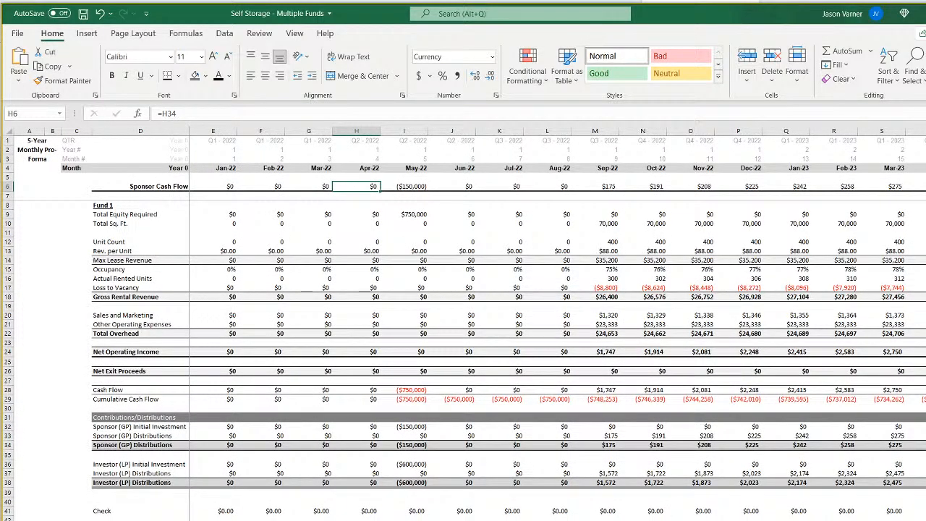
scroll(289, 506, "up", 1)
left_click(257, 193)
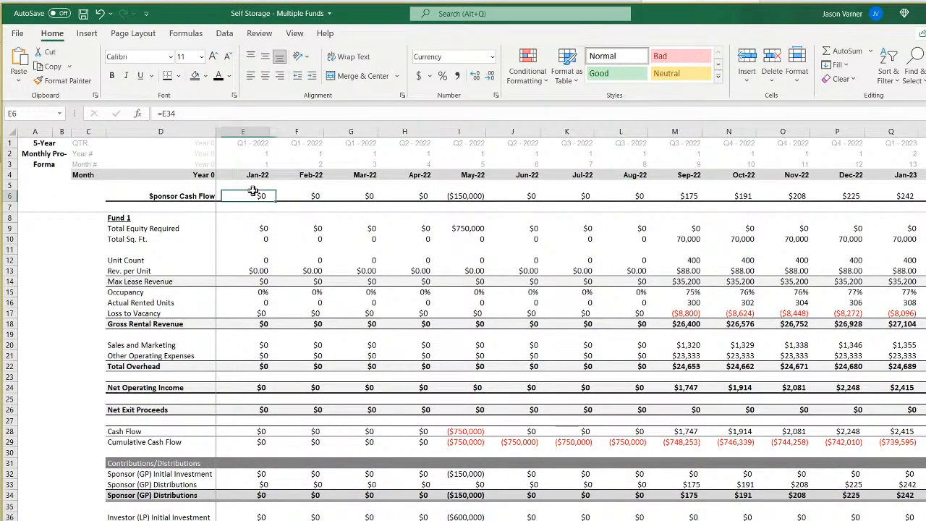
left_click(192, 196)
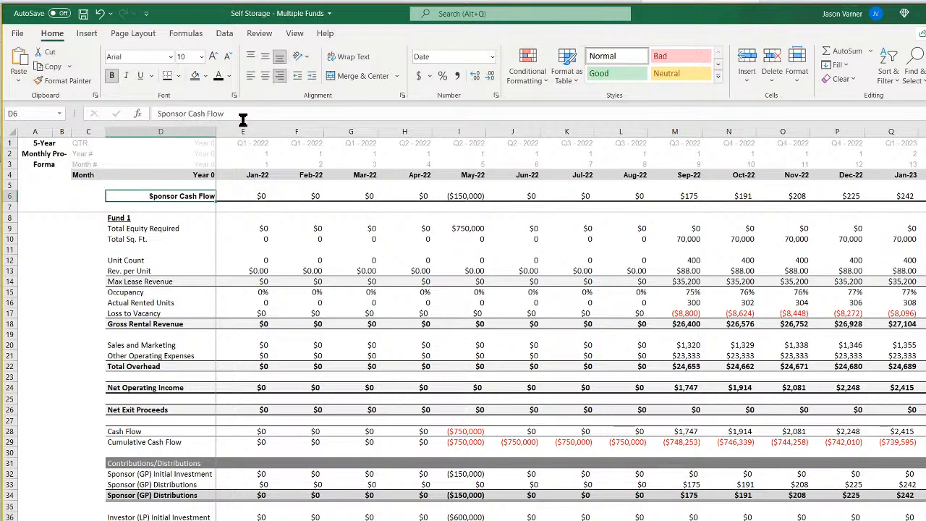
left_click(243, 115)
type("(Fun")
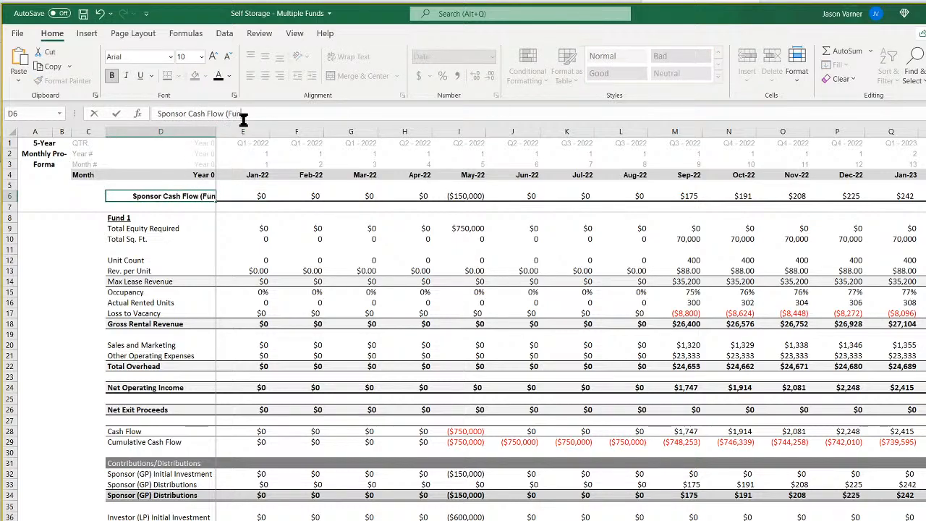
type("d 1)")
key("Return")
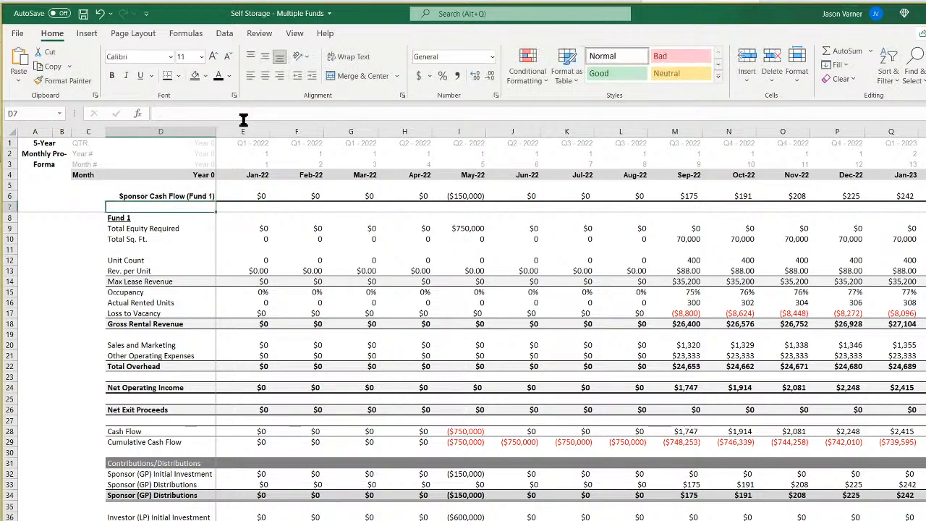
Trace the Sponsor Cash Flow (Fund 1) row from May-22 through Feb-24.
left_click(469, 198)
key("Right")
key("Right")
key("Right")
key("Right")
key("Right")
key("Right")
key("Right")
key("Right")
key("Right")
key("Right")
key("Right")
key("Right")
key("Right")
key("Right")
key("Right")
key("Right")
key("Right")
key("Right")
key("Right")
key("Right")
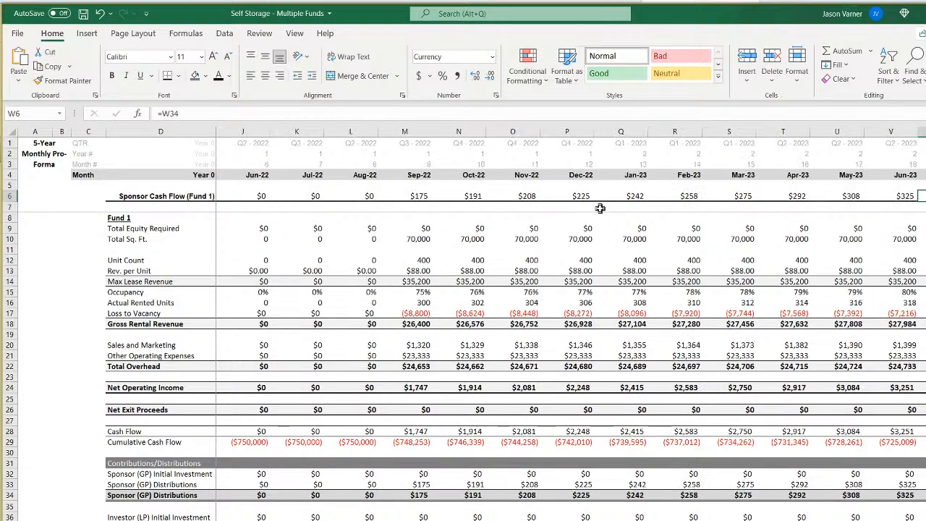
key("Right")
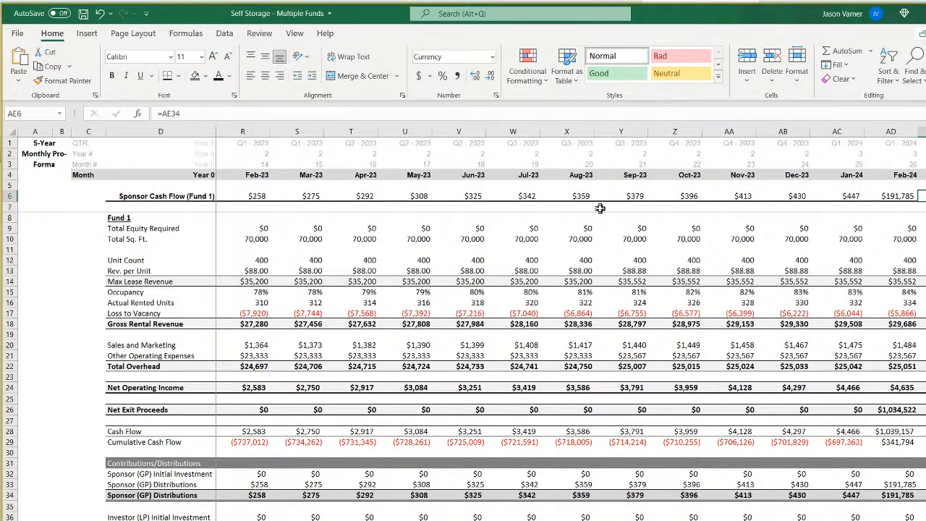
Check Fund 2's Start of Construction formula in E7 of the assumptions, and return to the pro forma.
key("ctrl+Page_Up")
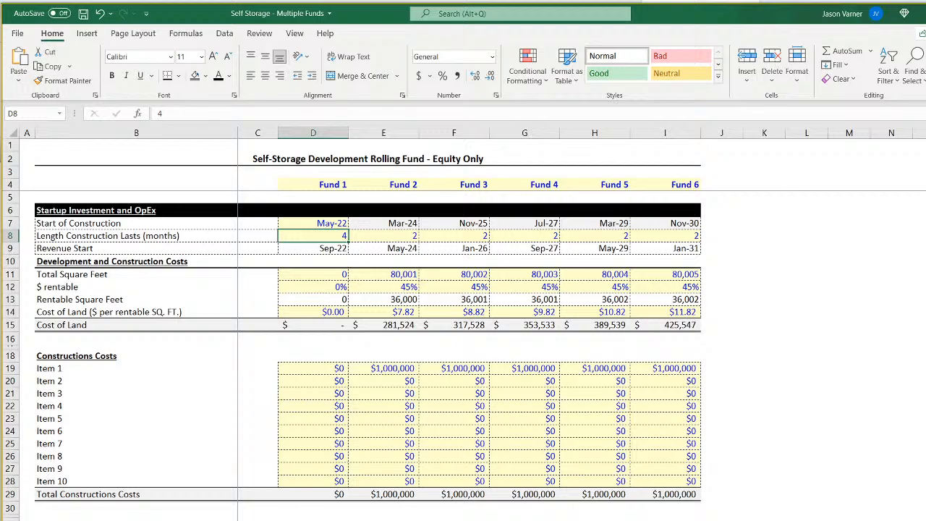
left_click(403, 224)
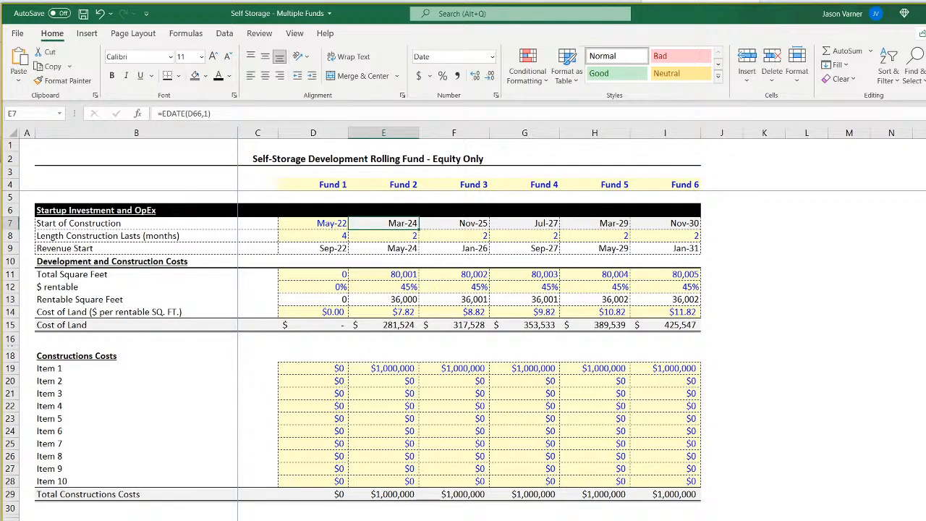
key("ctrl+Page_Down")
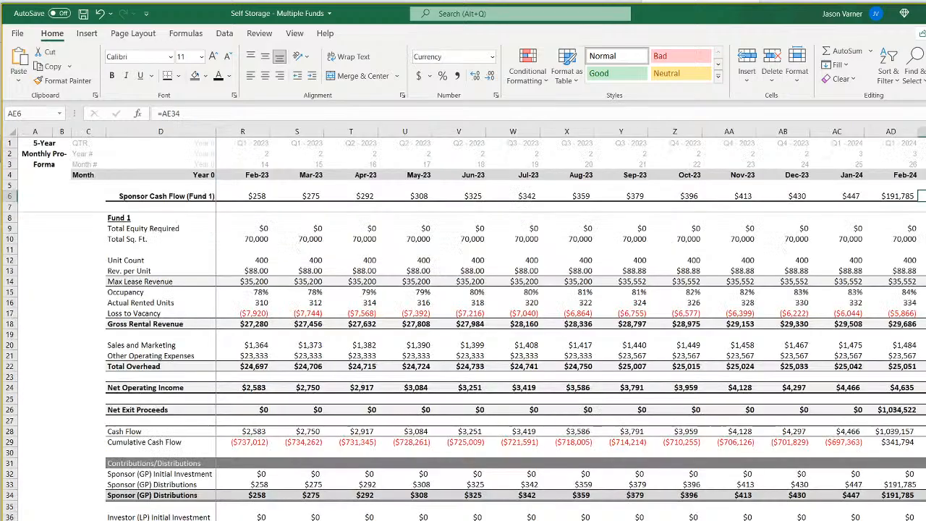
Recheck the Fund 1 sponsor cash flows around Jan-24 and Feb-24, and return to the start of row 6.
left_click(895, 196)
key("Left")
key("Left")
key("Left")
key("Left")
key("Left")
key("Left")
key("Left")
key("Left")
key("Left")
key("Left")
key("Left")
key("Left")
key("Left")
key("Left")
key("Left")
key("Left")
key("Left")
key("Left")
key("Left")
key("Left")
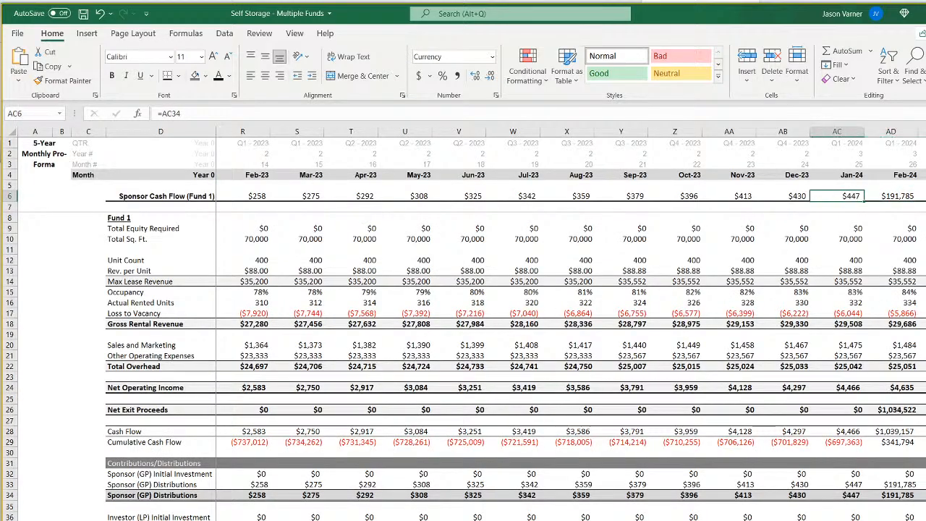
key("Right")
key("Right")
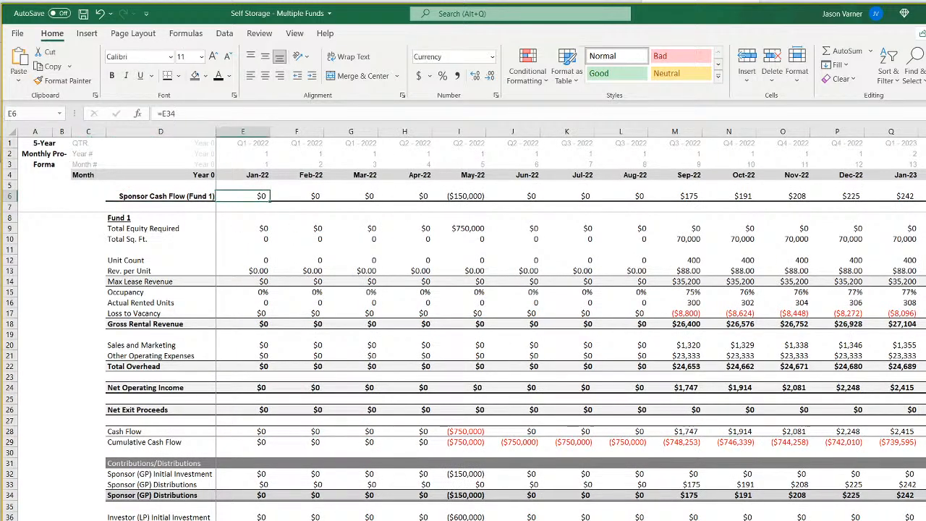
Start a cumulative sponsor cash flow in row 7 with =E6 in E7 and =E7+F6 in F7.
key("Down")
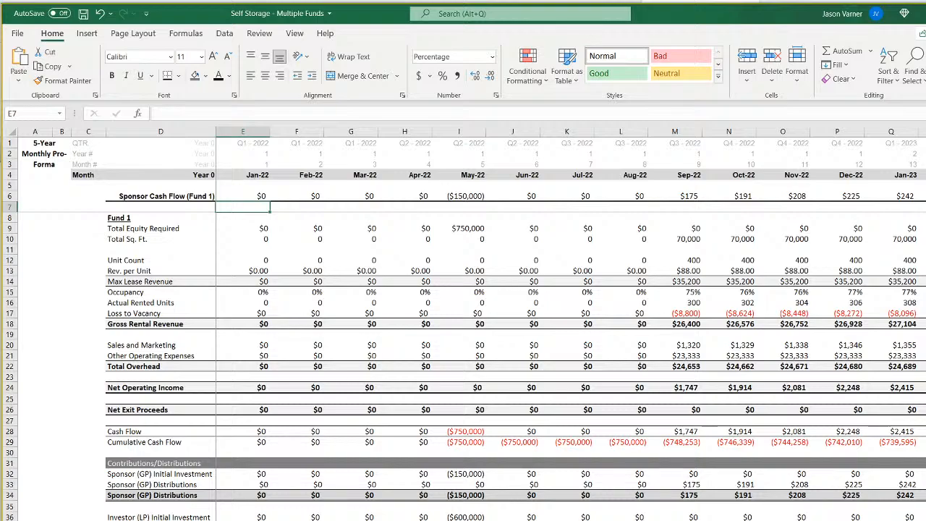
type("=")
left_click(257, 196)
key("Tab")
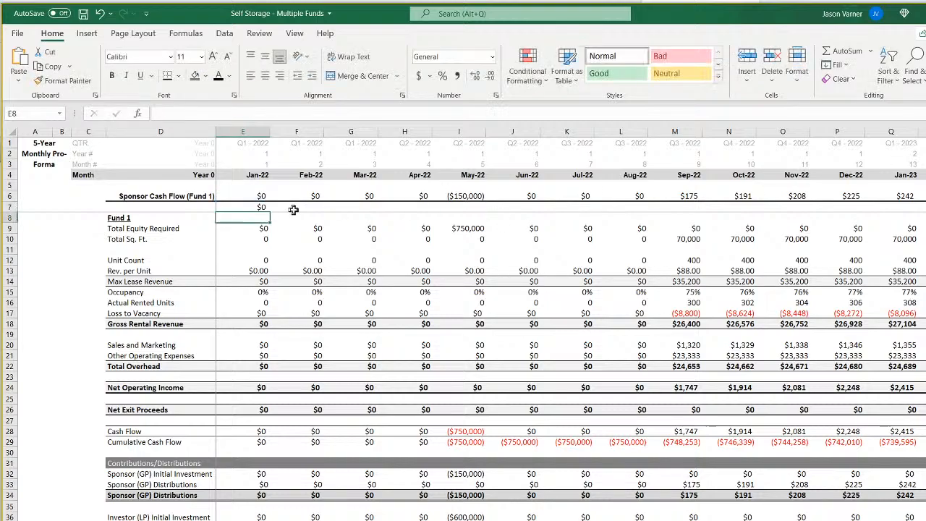
type("=")
left_click(255, 209)
type("+")
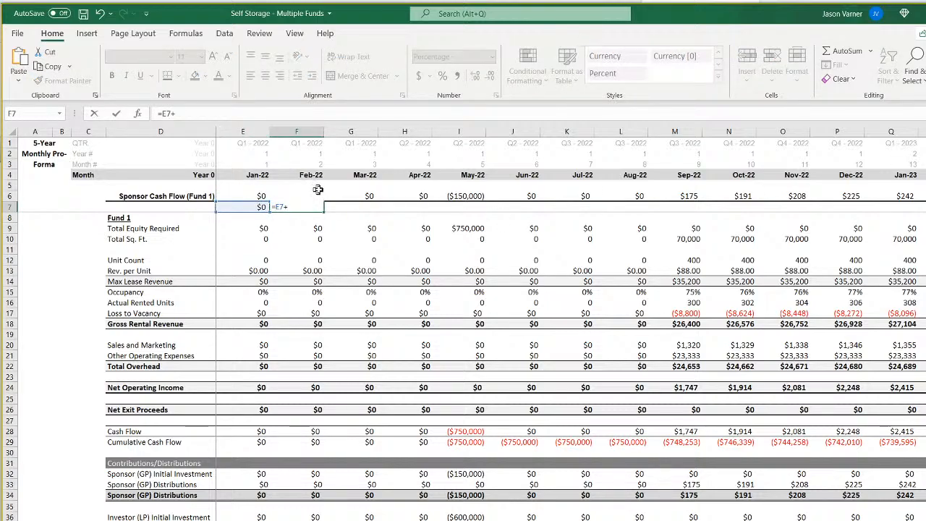
left_click(356, 196)
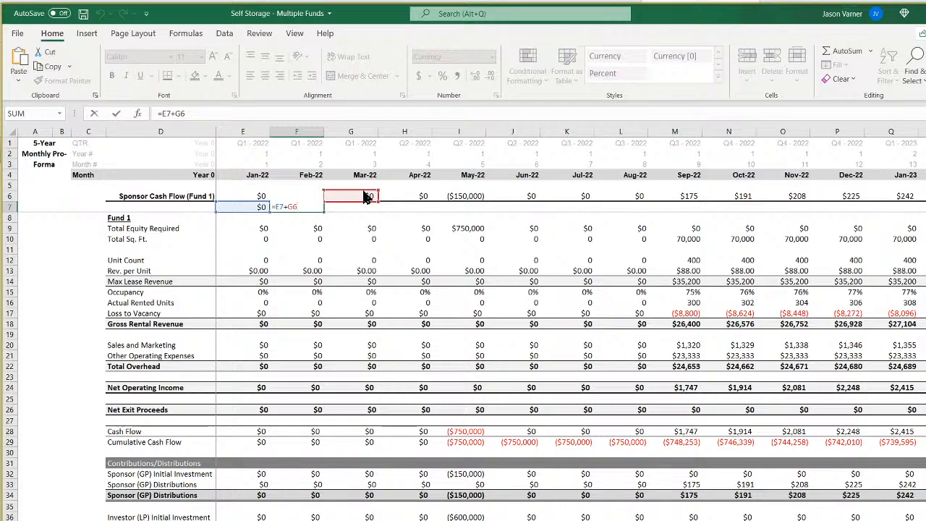
left_click(311, 195)
key("Return")
Fill the cumulative formula from F7 across the remaining months of row 7 and review the running totals.
left_click(316, 207)
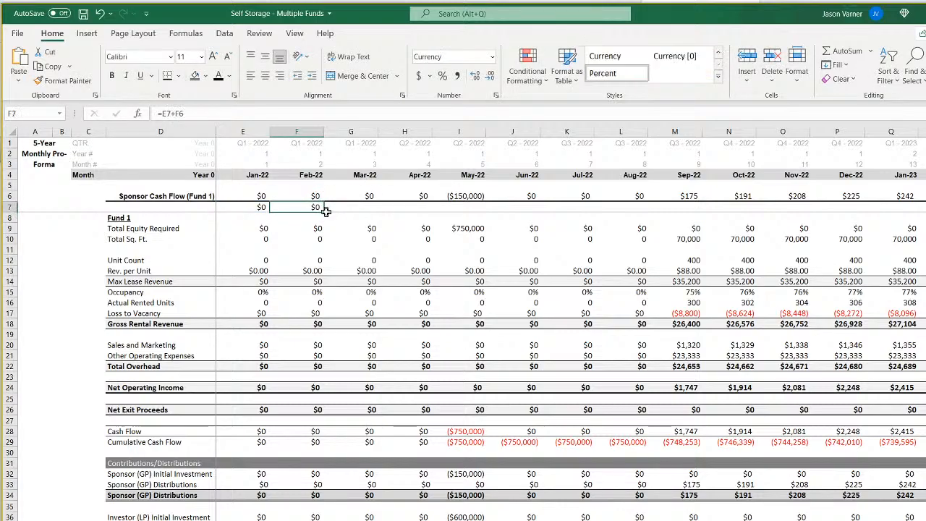
left_click_drag(318, 210, 876, 209)
scroll(572, 325, "left", 9)
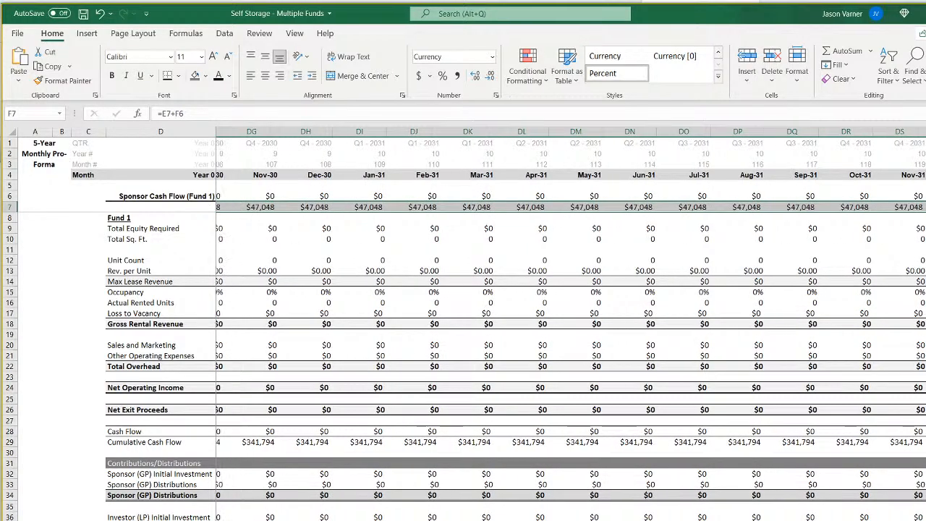
scroll(572, 326, "left", 20)
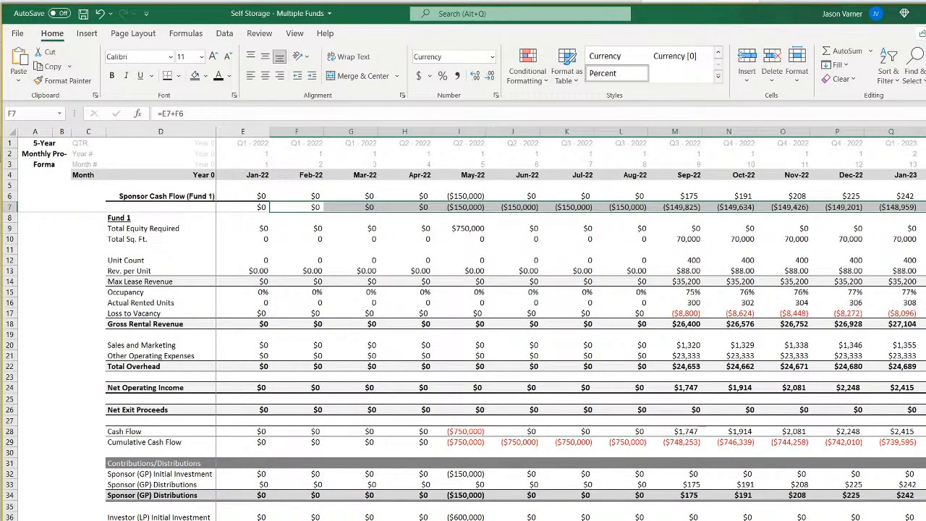
scroll(572, 326, "right", 11)
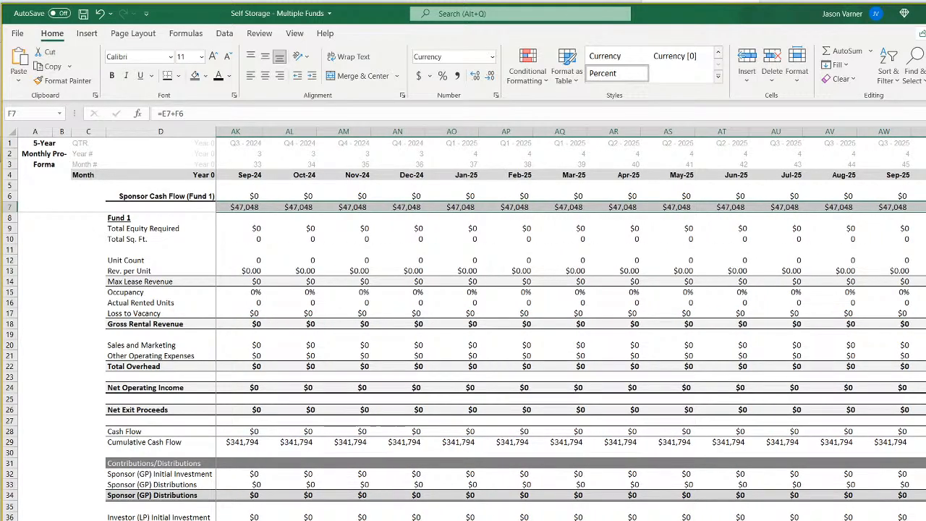
Check the cumulative sponsor cash flow in row 7 from May-22 through Jan-24 and Feb-24, and return to E7.
scroll(572, 326, "left", 5)
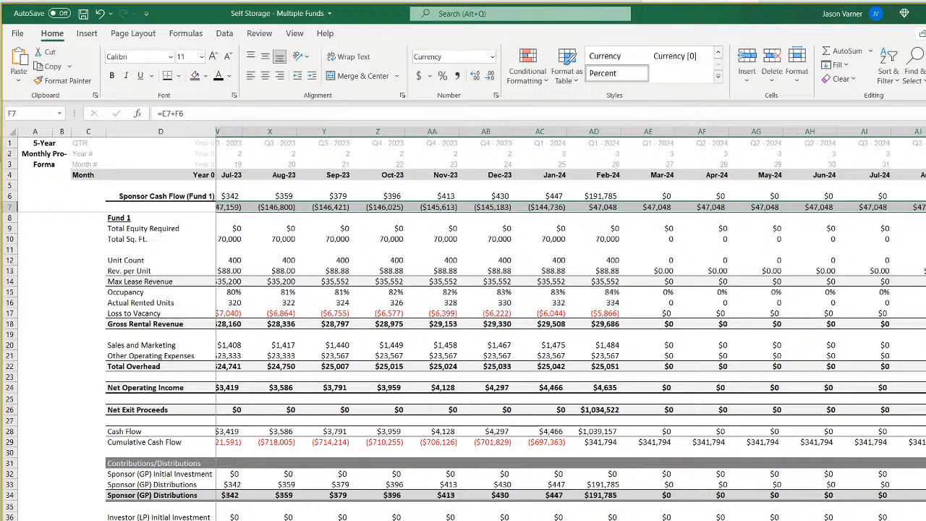
scroll(571, 326, "left", 6)
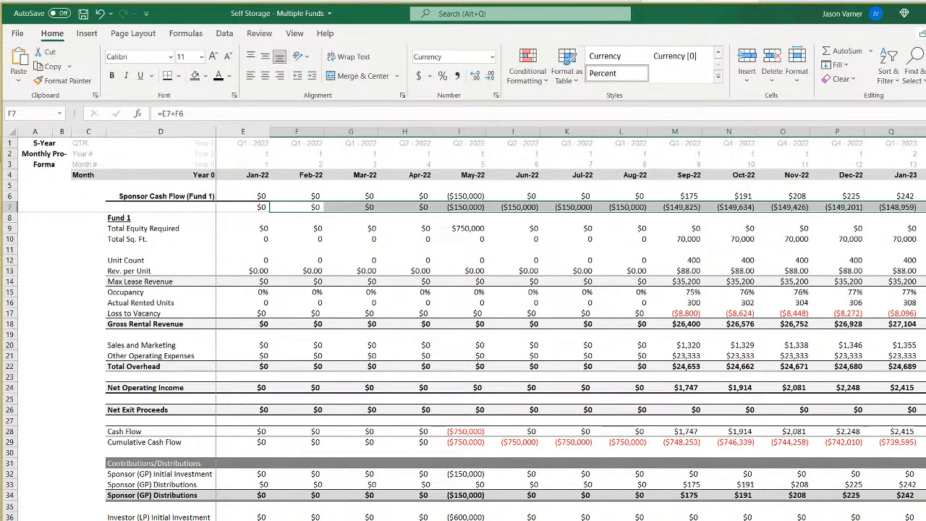
left_click(471, 207)
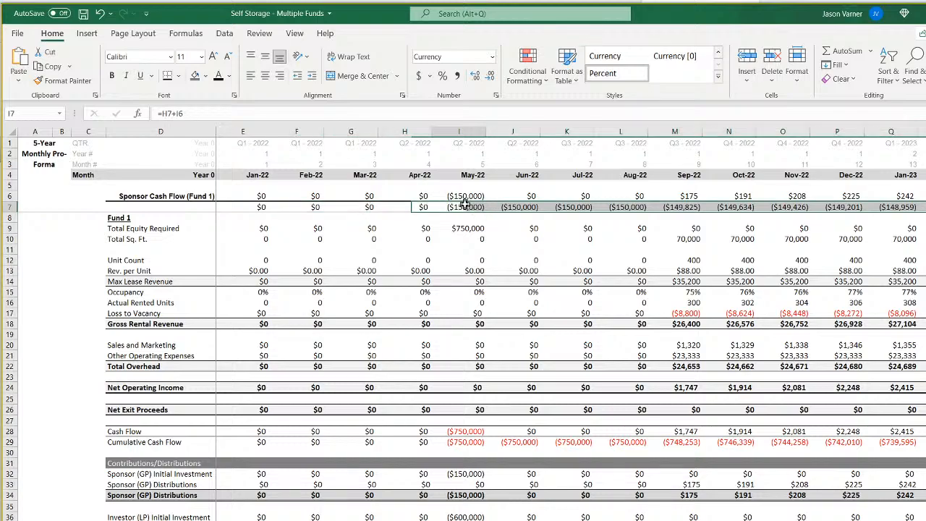
key("Right")
key("Right")
key("Right")
key("Right")
key("Right")
key("Right")
key("Right")
key("Right")
key("Right")
key("Right")
key("Right")
key("Right")
key("Right")
key("Right")
key("Right")
key("Right")
key("Right")
key("Right")
key("Right")
key("Right")
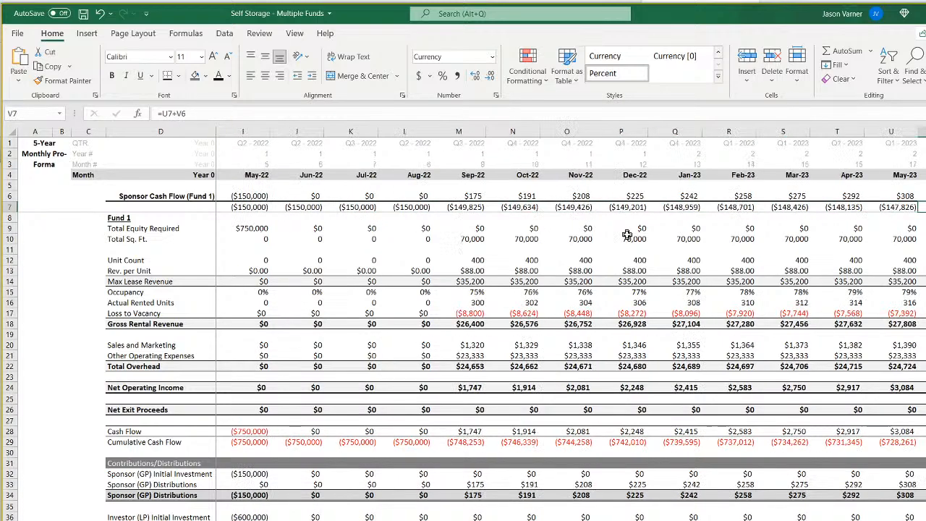
key("Left")
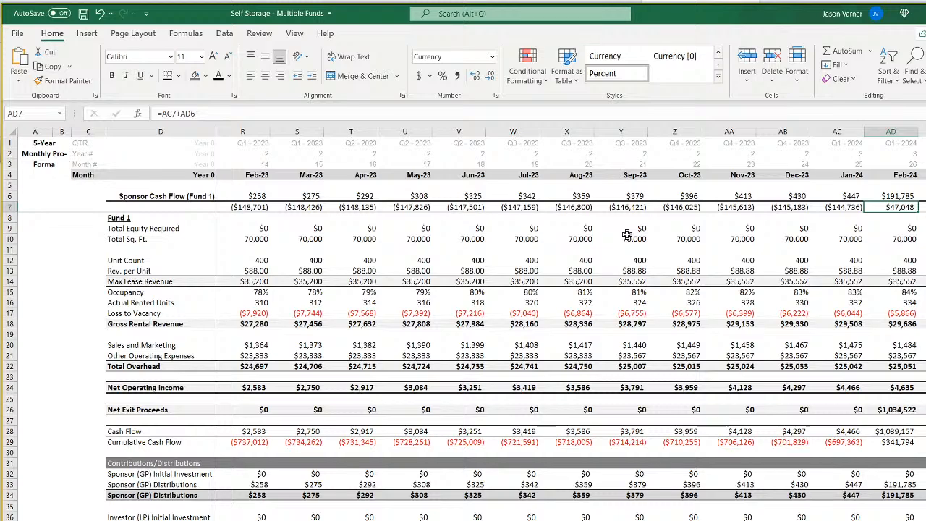
key("Left")
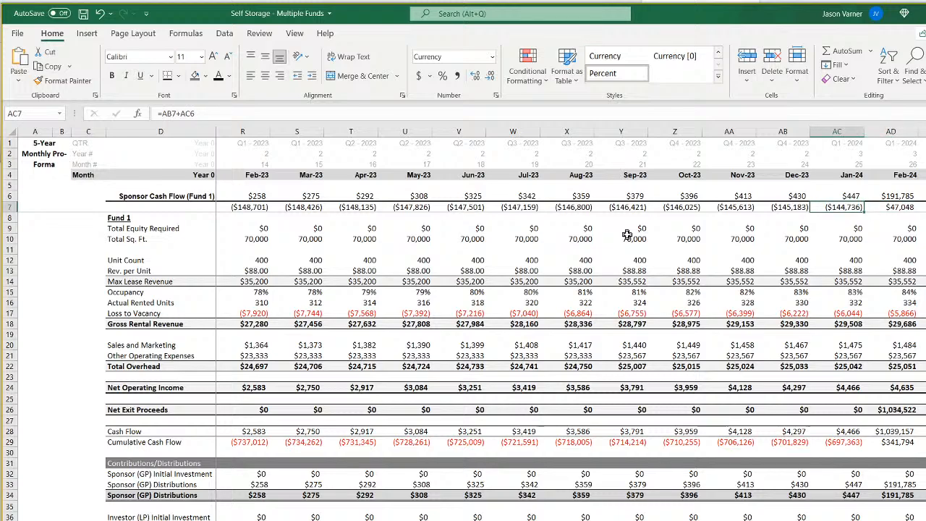
key("Right")
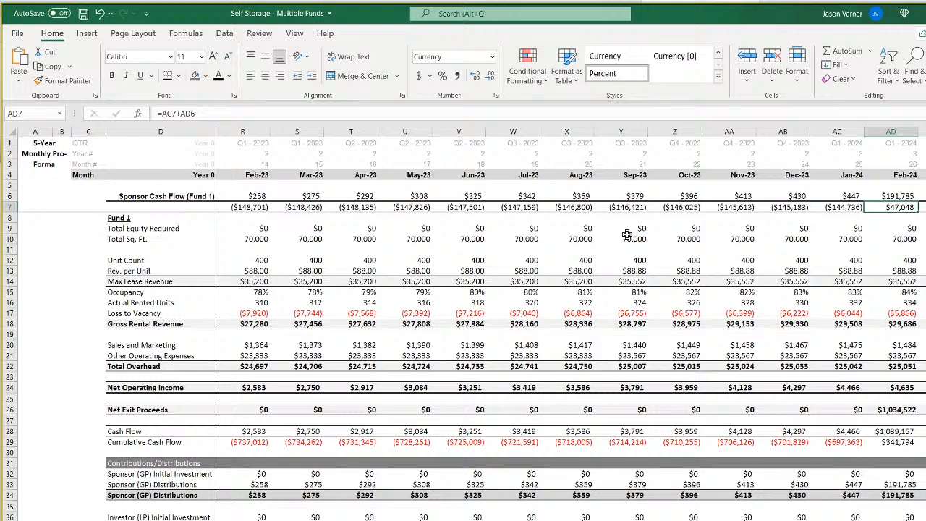
key("Left")
key("Left")
key("Left")
key("Left")
key("Left")
key("Left")
key("Left")
key("Left")
key("Left")
key("Left")
key("Left")
key("Left")
key("Left")
key("Left")
key("Left")
key("Left")
key("Left")
key("Left")
key("Left")
key("Left")
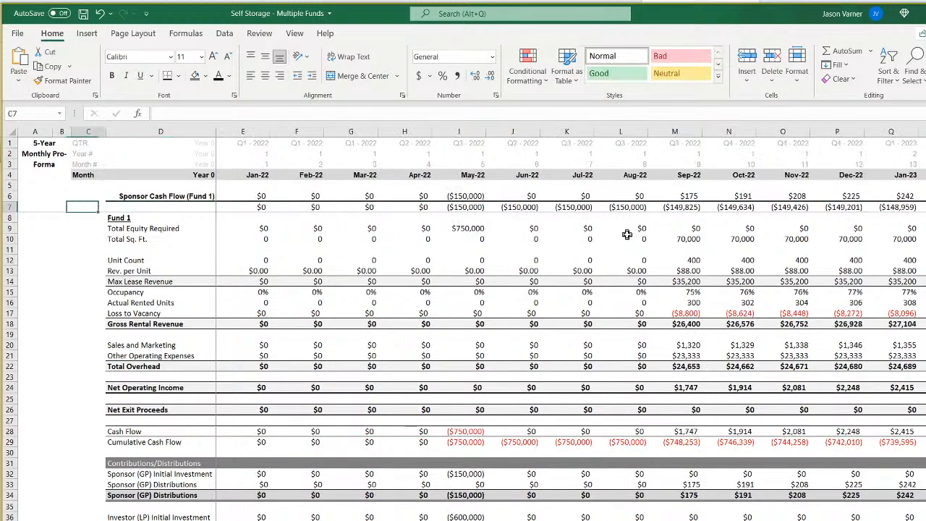
key("Right")
key("Right")
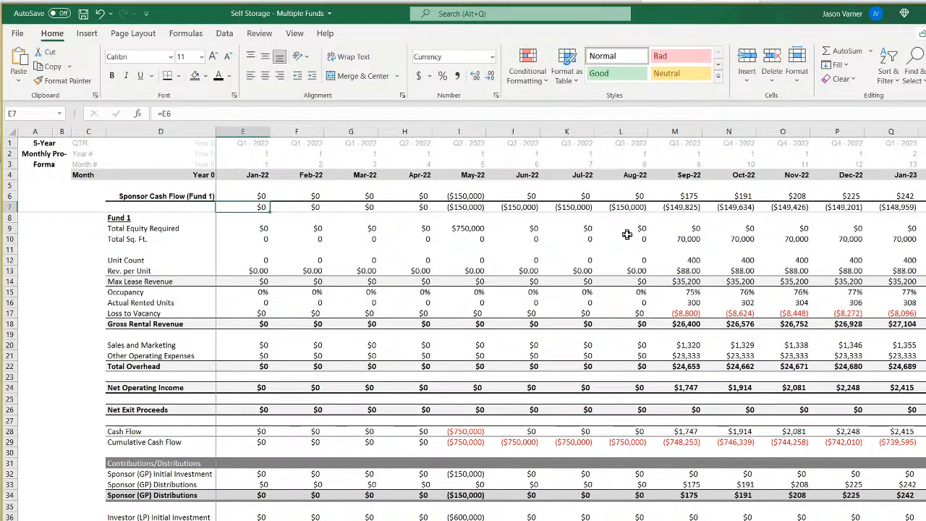
In the waterfall, set the Tier 1 LP split in E5 and the LP initial equity contribution in H6 to 0%.
left_click(311, 520)
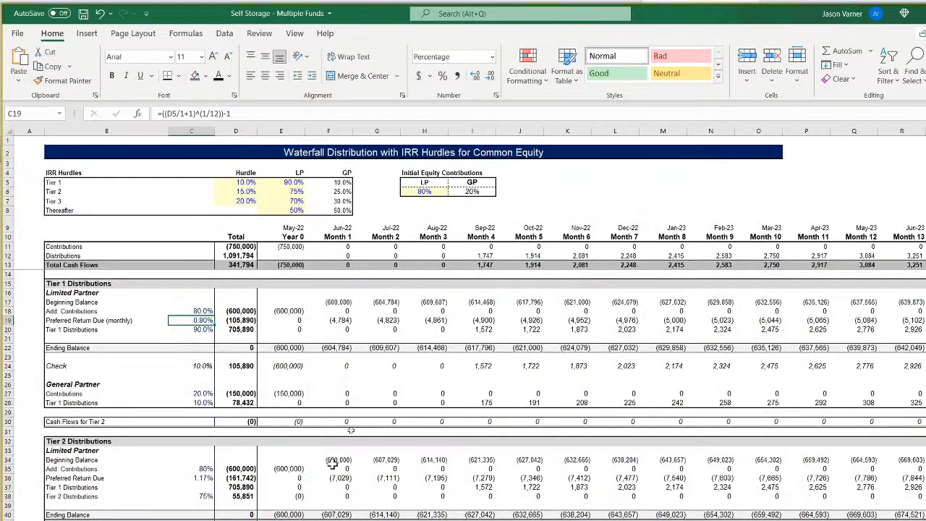
left_click(296, 184)
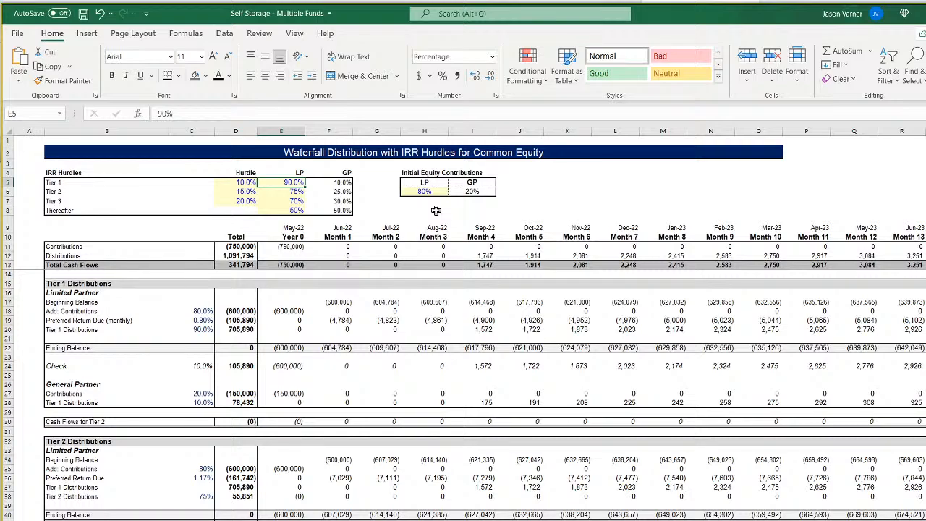
type("0")
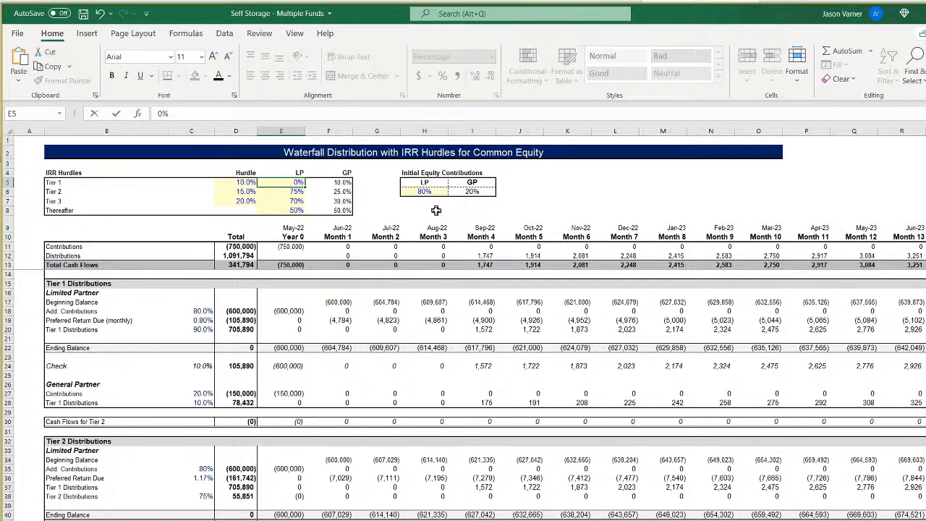
key("Return")
key("Right")
key("Right")
key("Right")
type("0")
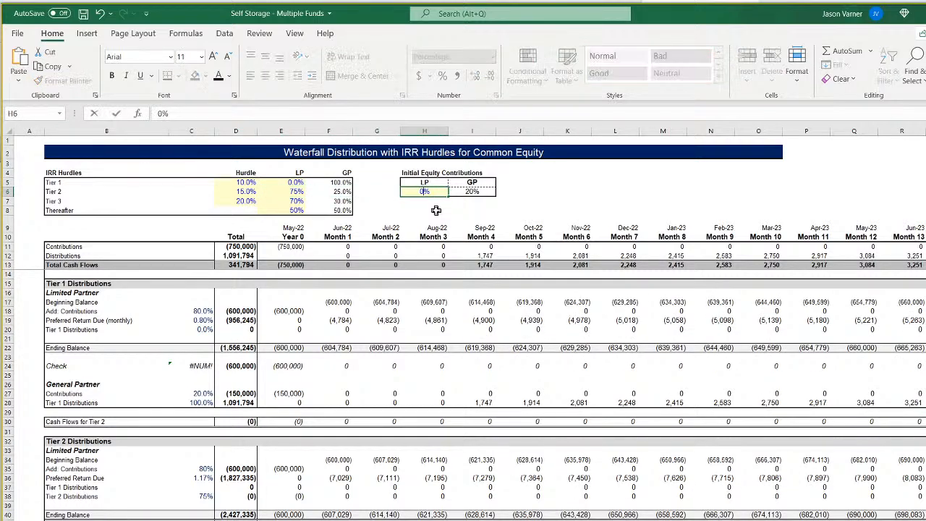
key("Return")
Set the LP splits for all tiers and Thereafter in E5:E8 of the waterfall to 0%.
key("Up")
key("Left")
key("Left")
key("Left")
type("0")
key("Return")
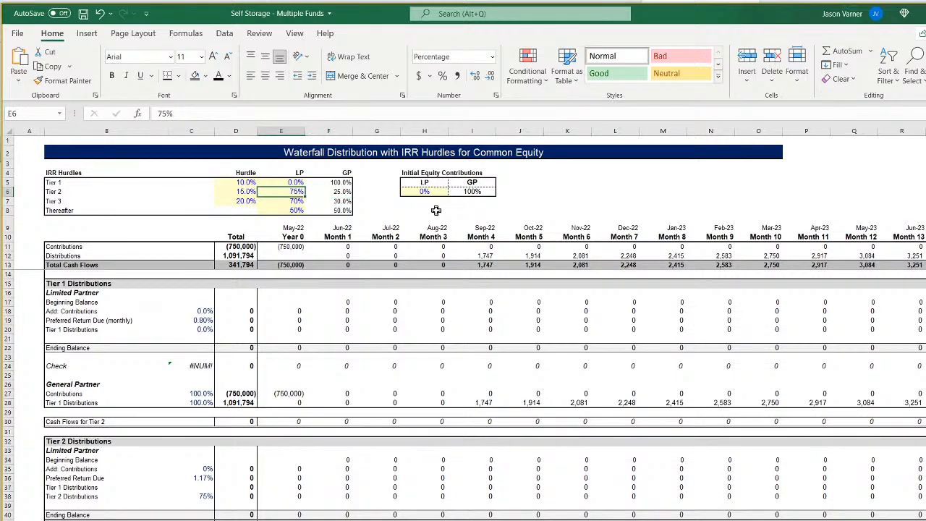
type("0")
key("Return")
type("0")
key("Return")
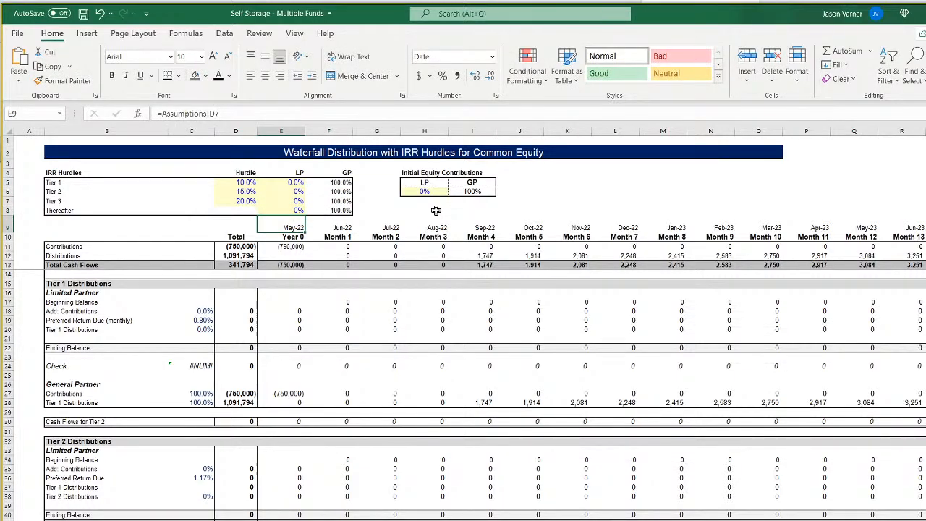
Review the monthly Sponsor (GP) Cash Flows in the waterfall's total cash flows section, and return to the pro forma.
scroll(382, 426, "down", 15)
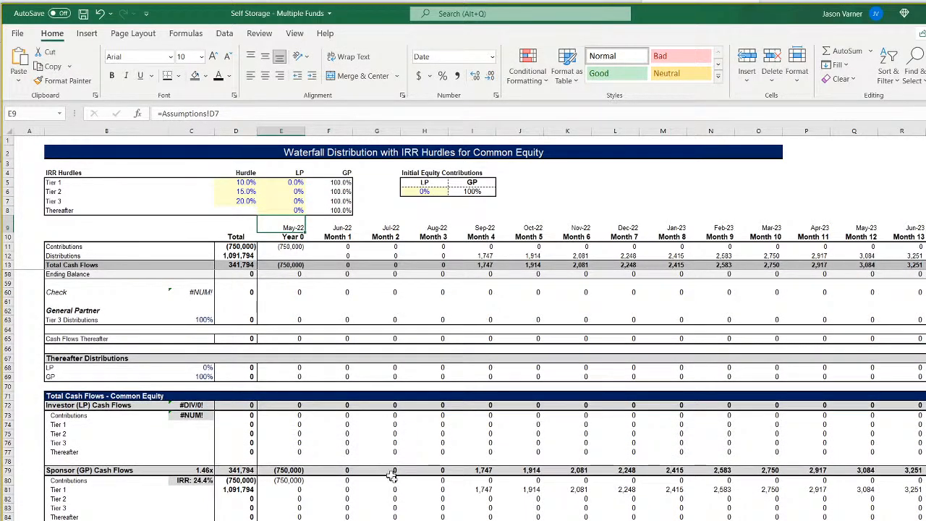
scroll(464, 325, "right", 5)
scroll(463, 326, "left", 5)
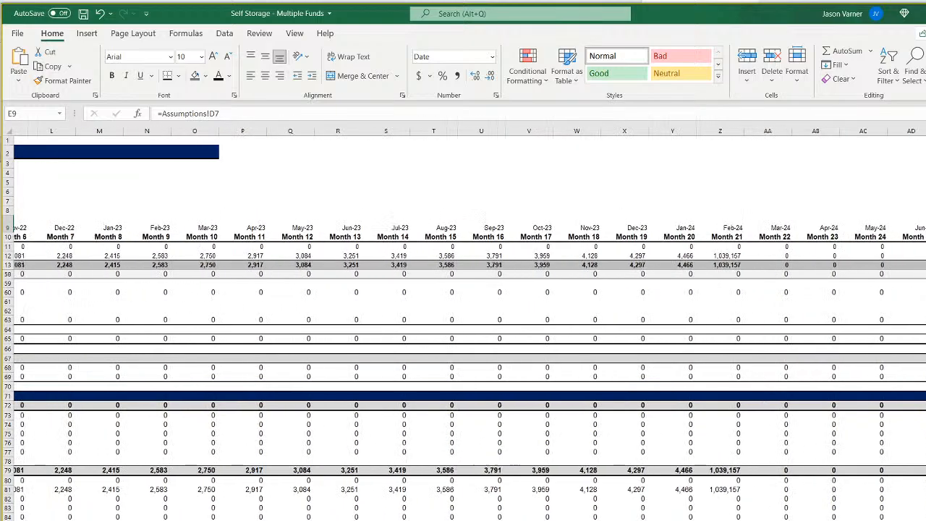
key("ctrl+Page_Up")
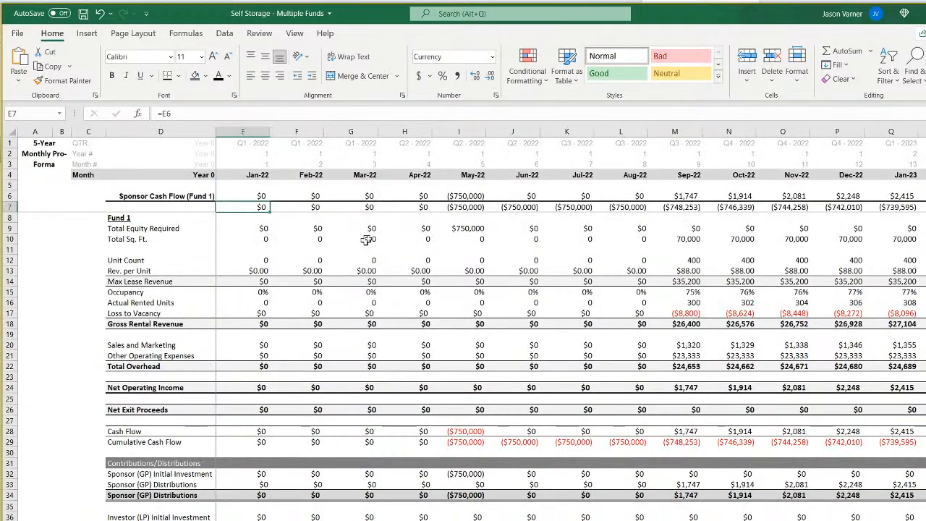
Examine the Fund 1 sponsor cash flows in row 6 from May-22 to Feb-24, including the Feb-24 cumulative cell AD7.
left_click(462, 197)
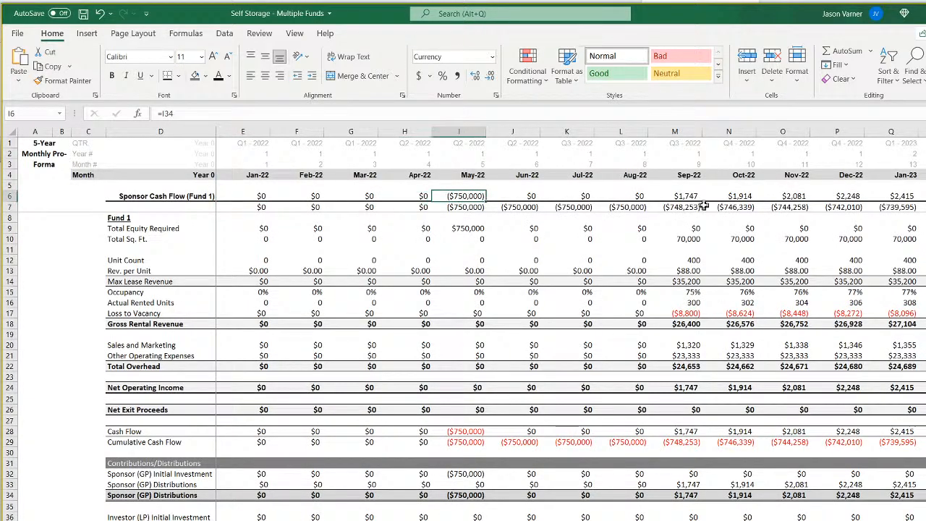
key("Right")
key("Right")
key("Right")
key("Right")
key("Right")
key("Right")
key("Right")
key("Right")
key("Right")
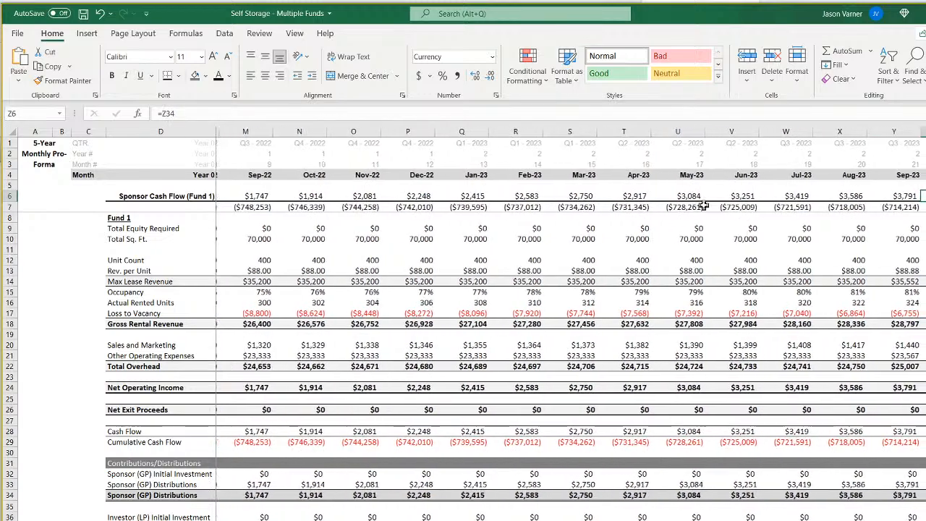
key("Left")
key("Left")
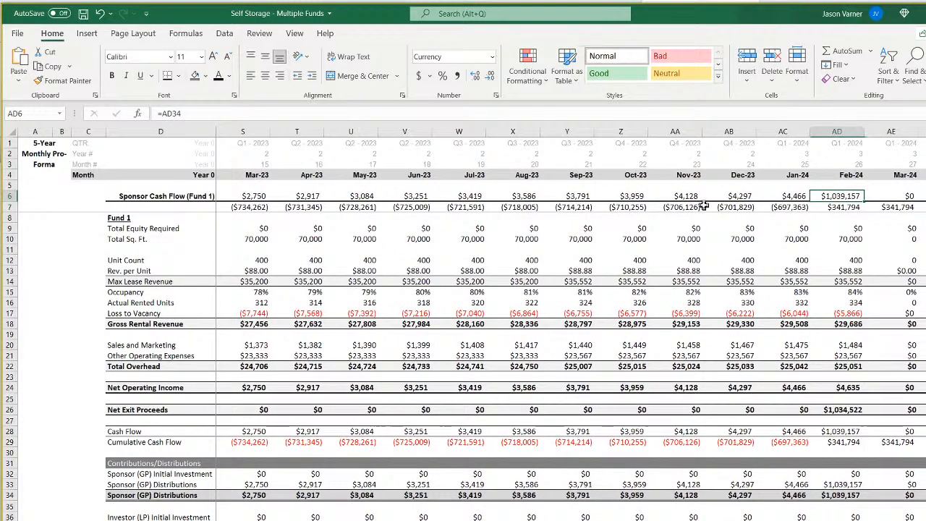
key("Down")
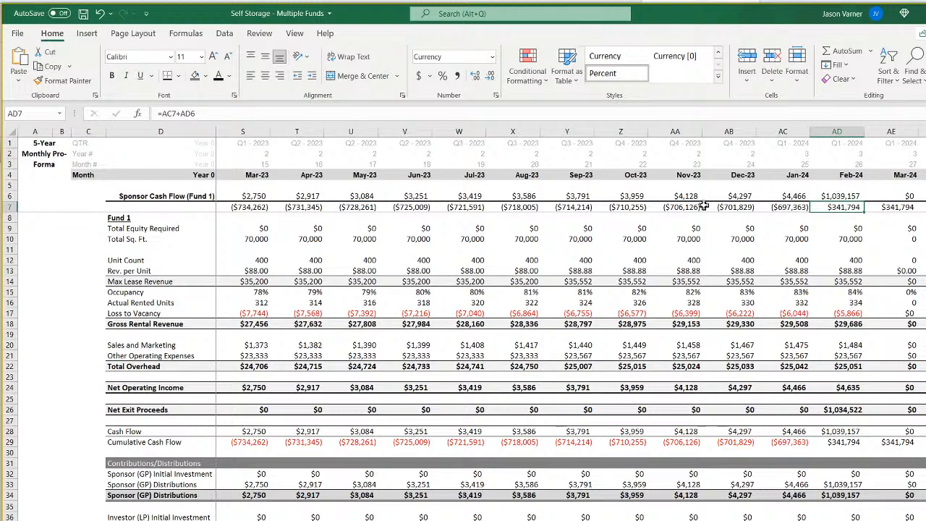
Compare the cumulative sponsor cash flow in row 7 at May-22, Jan-24, Feb-24 and Mar-24, and return to the first months.
key("Left")
key("Left")
key("Left")
key("Left")
key("Left")
key("Left")
key("Left")
key("Left")
key("Left")
key("Left")
key("Left")
key("Left")
key("Left")
key("Left")
key("Left")
key("Left")
key("Left")
key("Left")
key("Left")
key("Left")
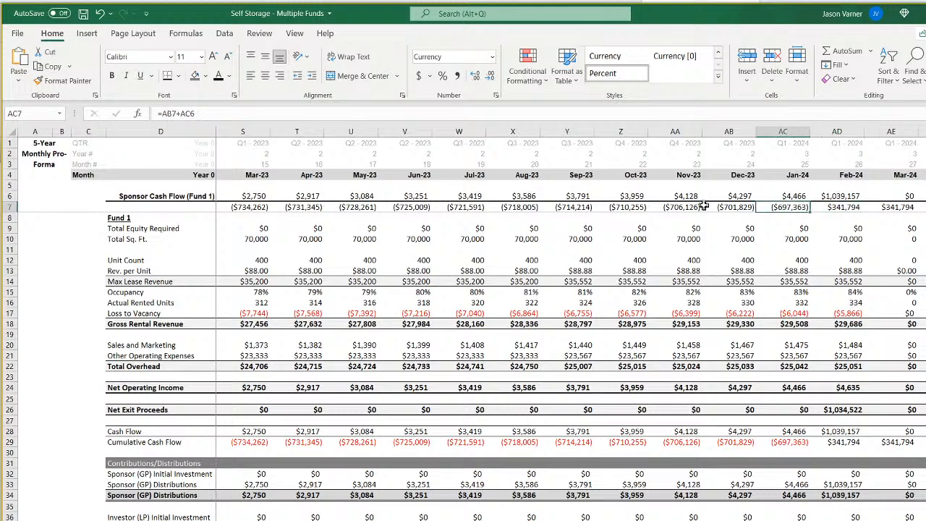
key("Right")
key("Right")
key("Right")
key("Right")
key("Right")
key("Right")
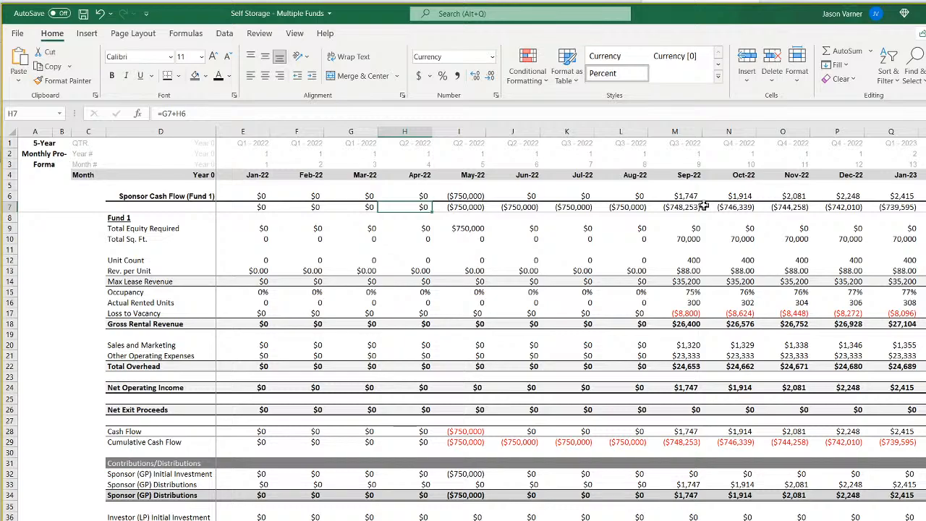
key("Right")
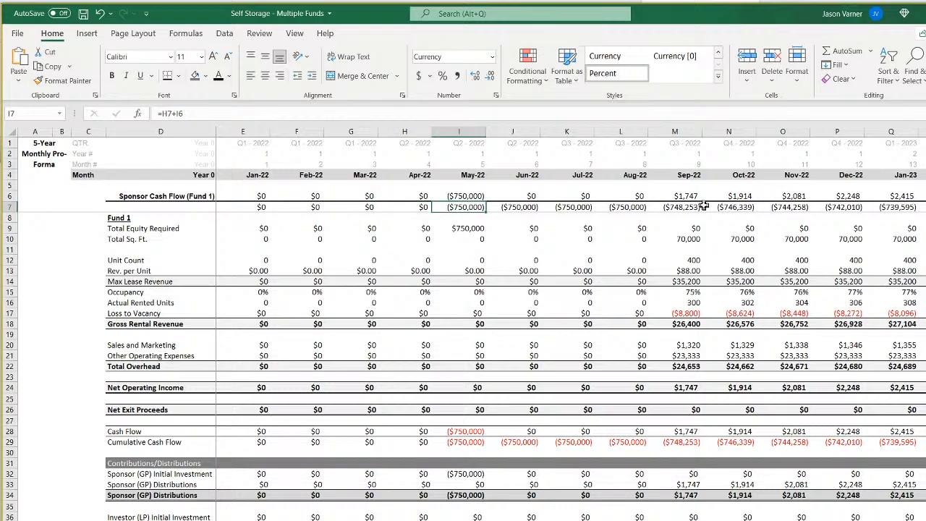
key("Right")
key("Right")
key("Right")
key("Right")
key("Right")
key("Right")
key("Right")
key("Right")
key("Right")
key("Right")
key("Right")
key("Right")
key("Right")
key("Right")
key("Right")
key("Right")
key("Right")
key("Right")
key("Right")
key("Right")
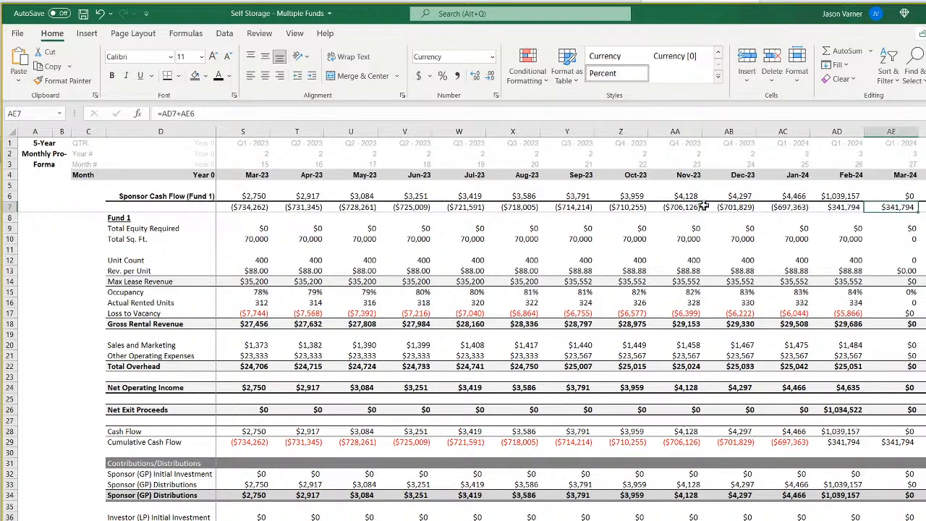
key("Left")
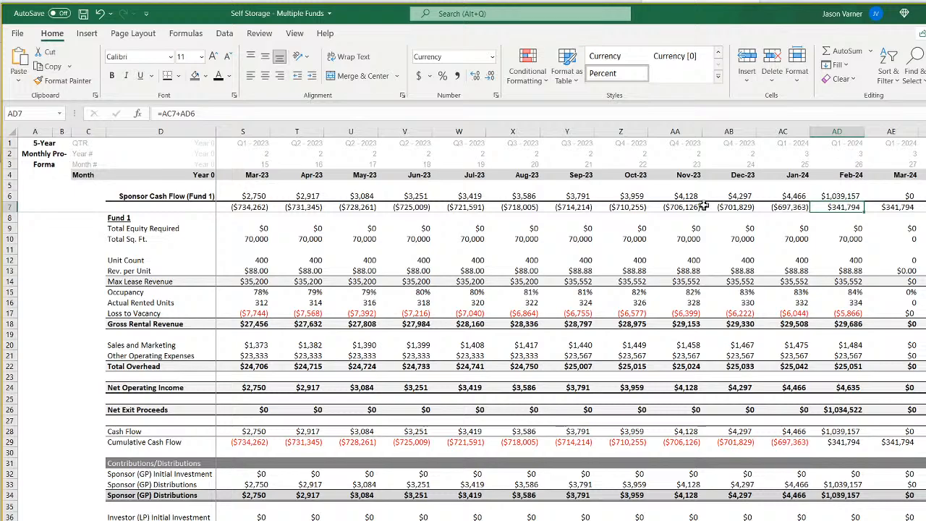
key("Up")
key("Down")
key("Right")
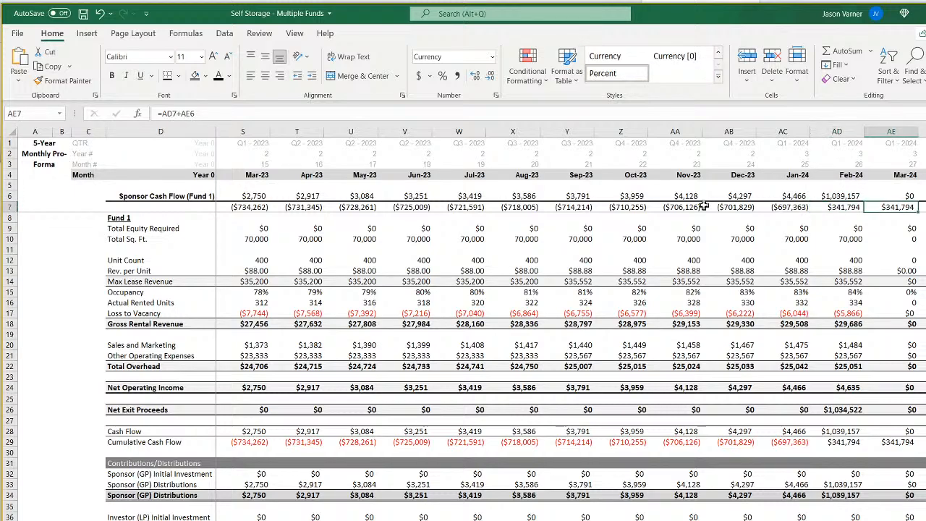
key("Left")
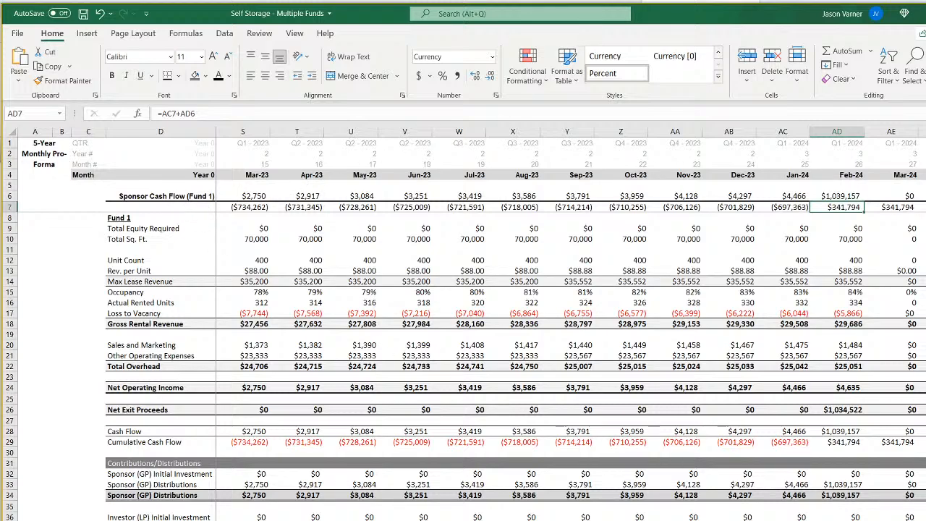
scroll(347, 449, "left", 5)
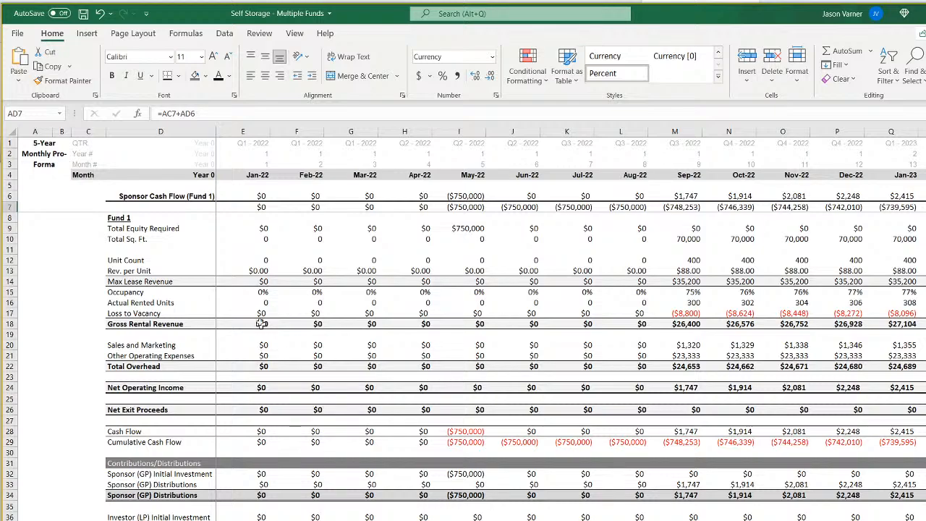
left_click(183, 196)
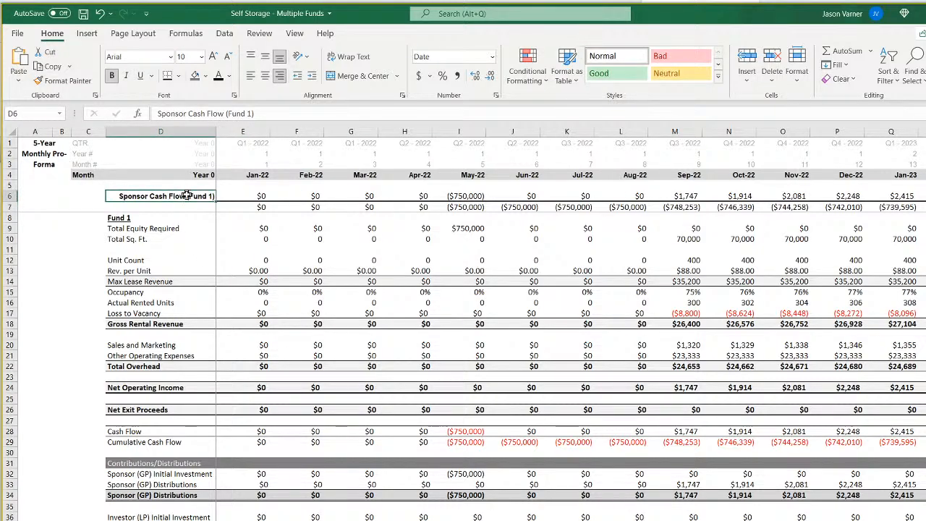
left_click(16, 196)
left_click(178, 76)
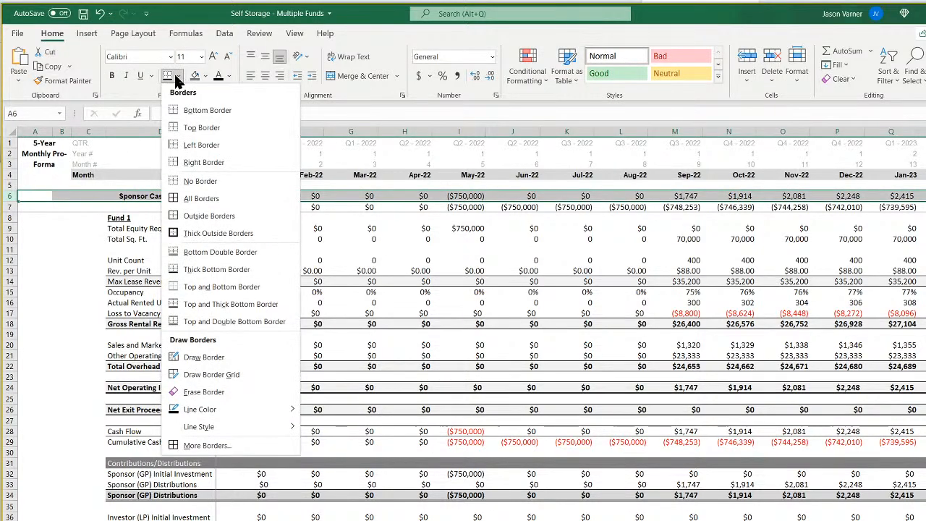
left_click(130, 205)
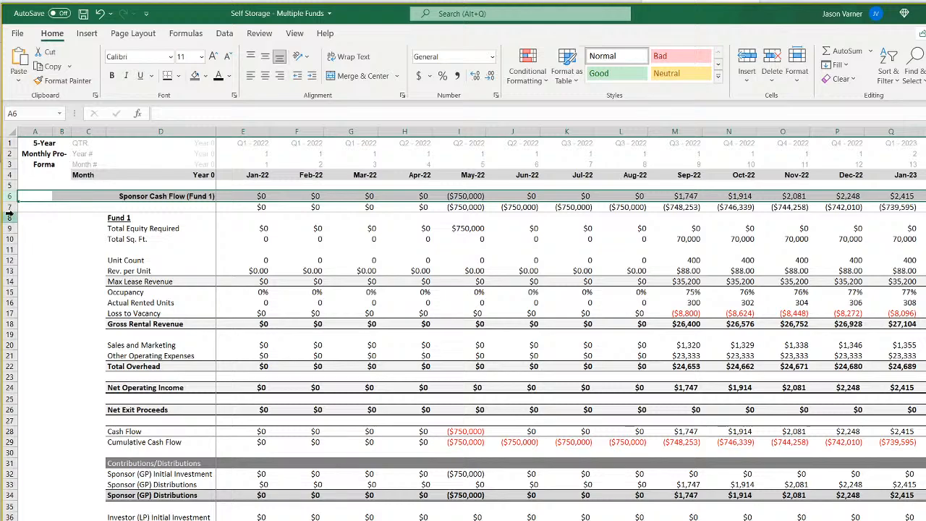
left_click(17, 279)
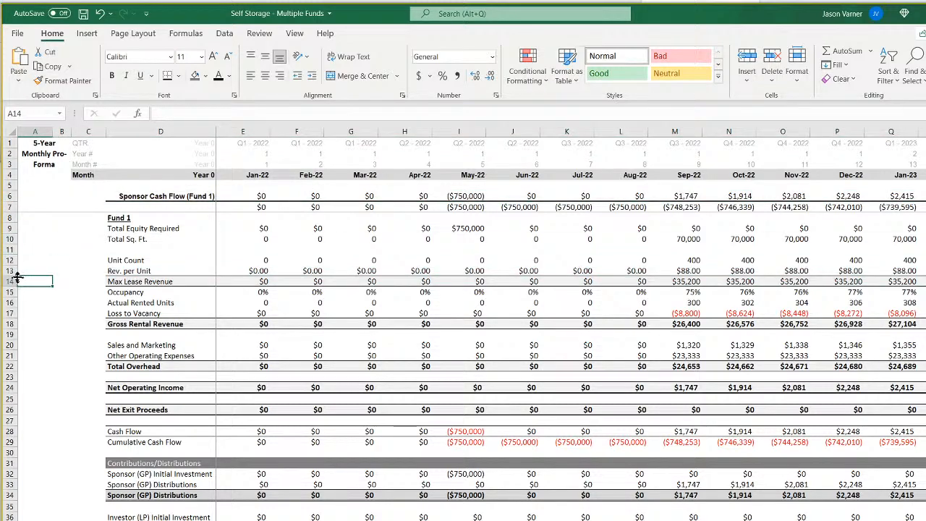
left_click(143, 196)
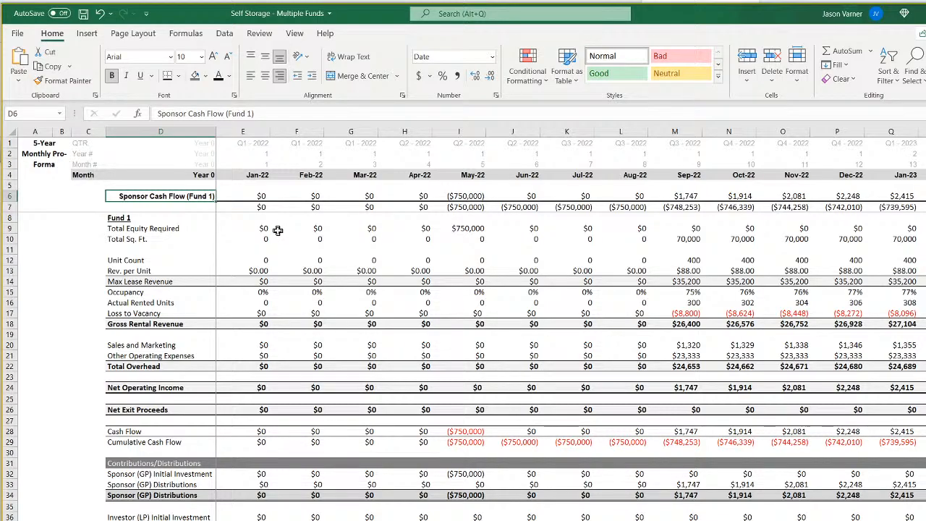
Duplicate the Monthly Detail sheet within the Self Storage - Multiple Funds.xlsx workbook.
right_click(191, 520)
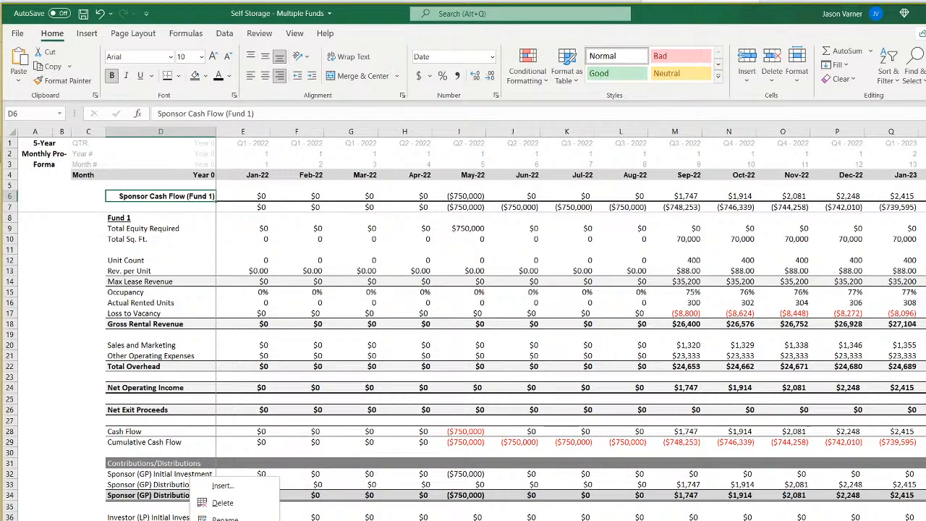
left_click(235, 520)
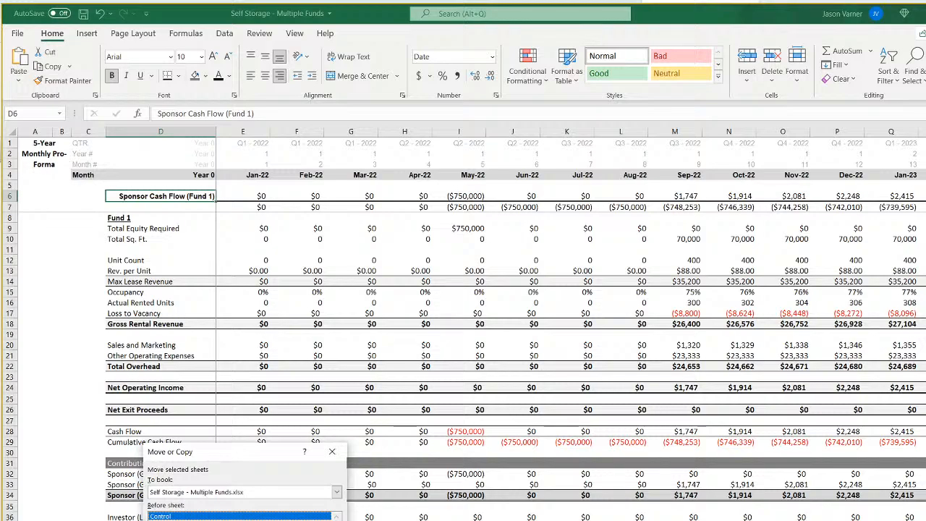
left_click(217, 520)
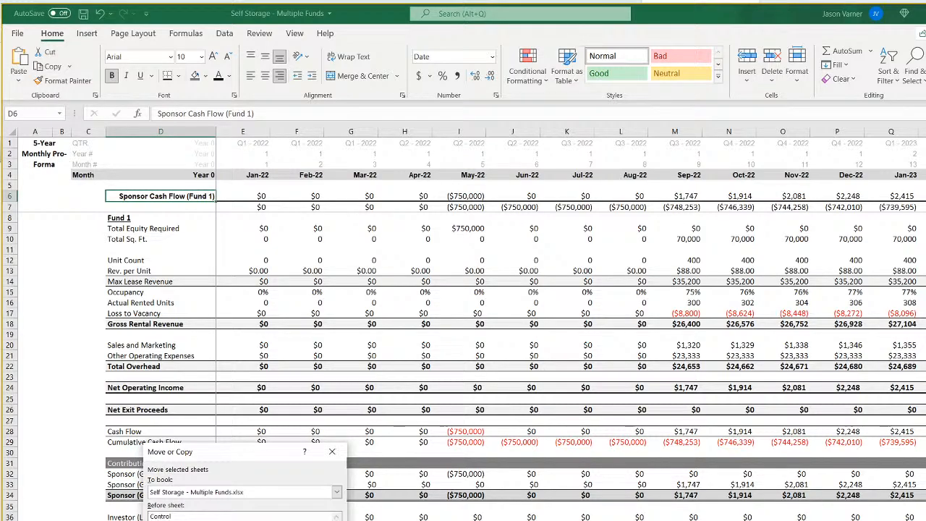
left_click(258, 520)
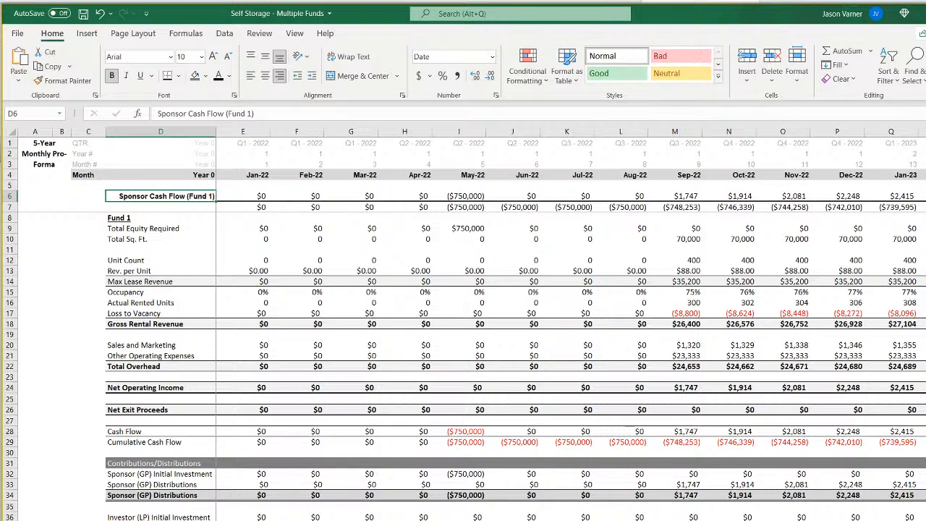
Clear all contents and formatting from row 8 downward on the duplicated pro forma sheet.
key("ctrl+Page_Down")
scroll(415, 314, "up", 14)
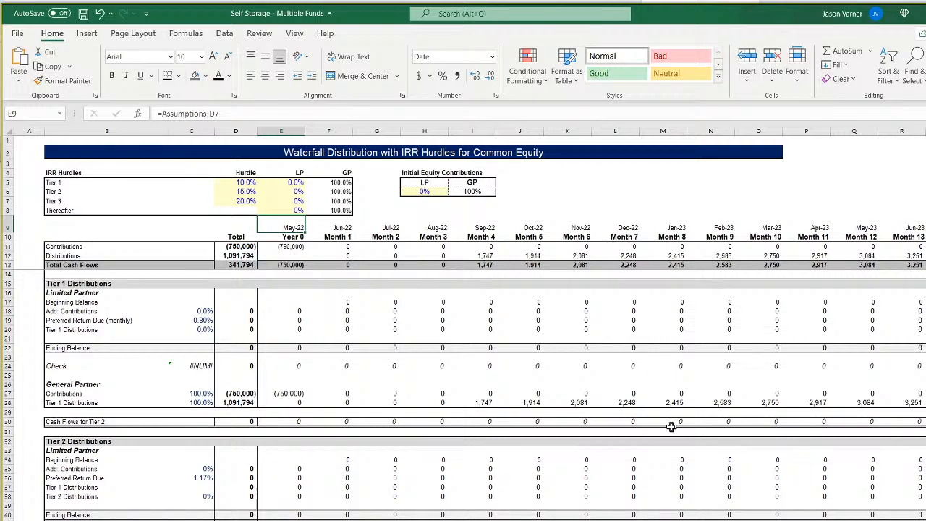
key("ctrl+Page_Up")
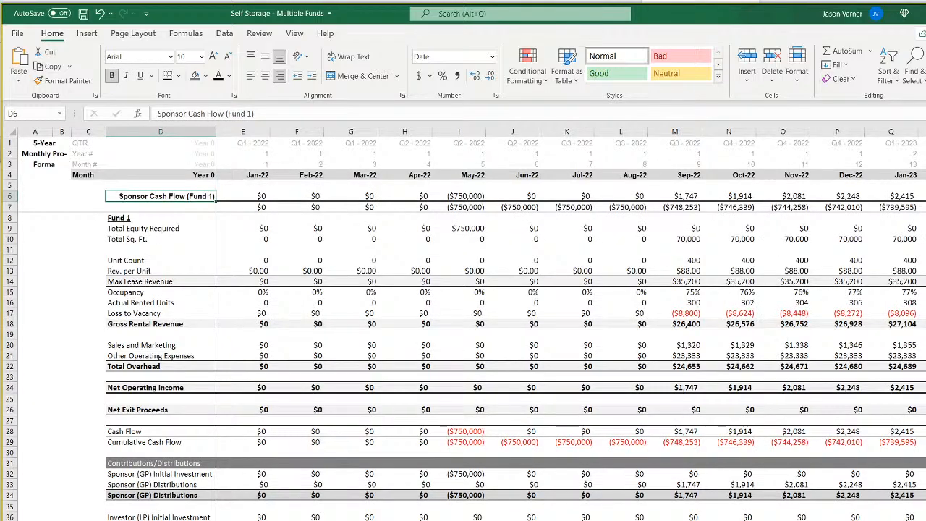
left_click_drag(243, 178, 506, 178)
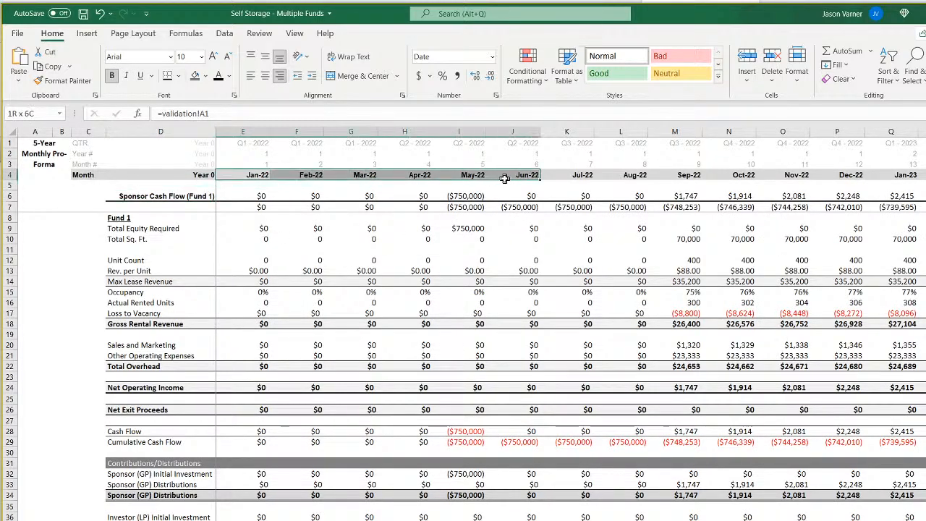
key("alt+Tab")
left_click_drag(9, 218, 9, 515)
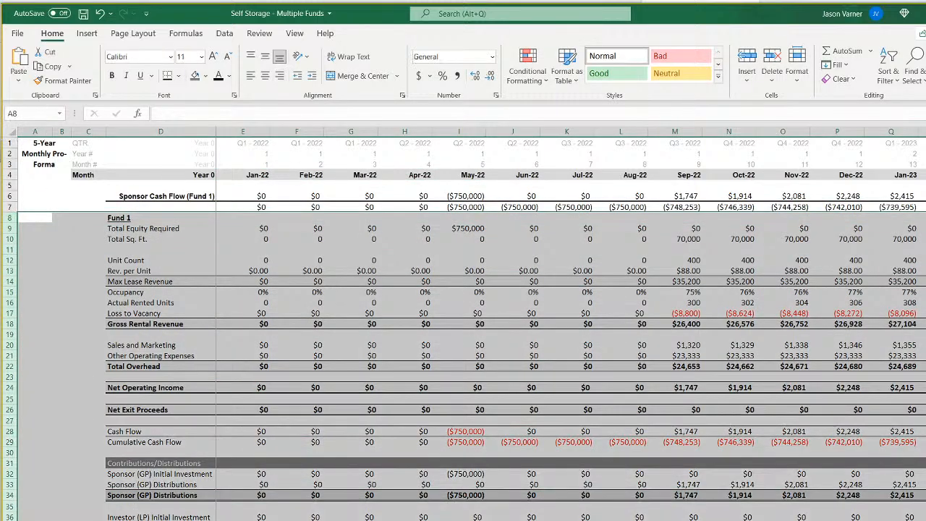
left_click(840, 78)
left_click(854, 92)
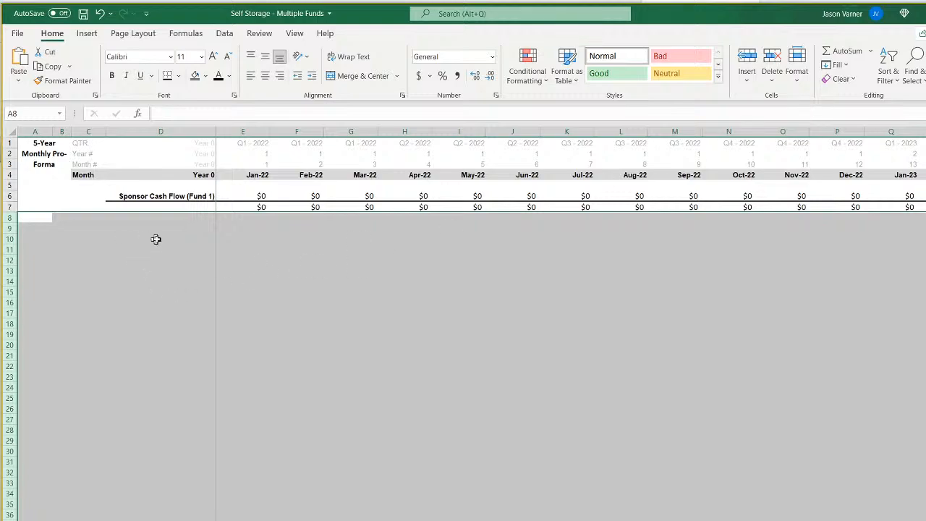
Link the Jan-22 sponsor cash flow in E6 of the duplicated sheet to E6 of Monthly Detail.
left_click(250, 197)
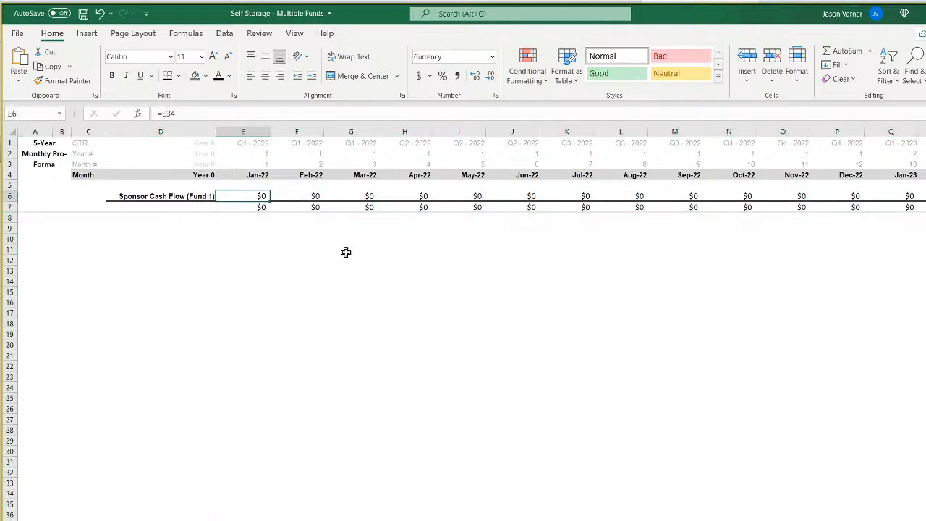
type("=")
key("ctrl+Page_Up")
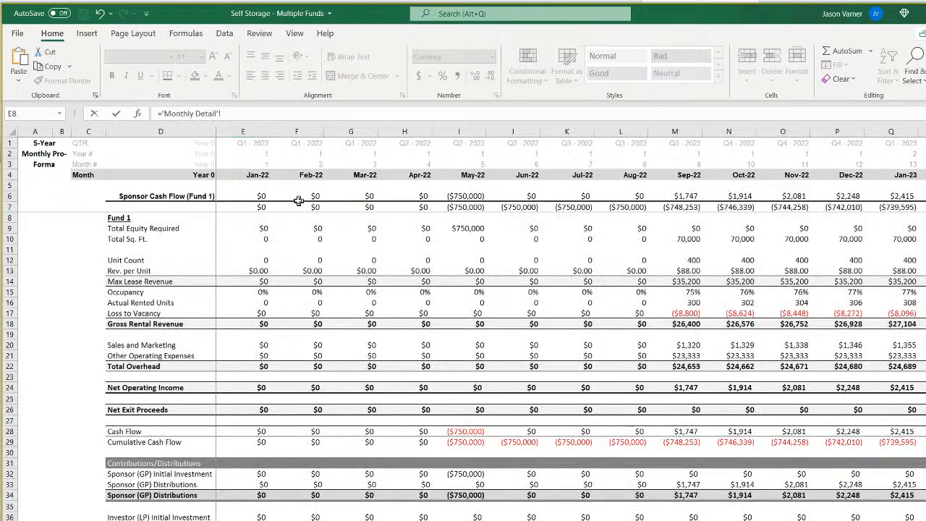
left_click(263, 194)
key("Return")
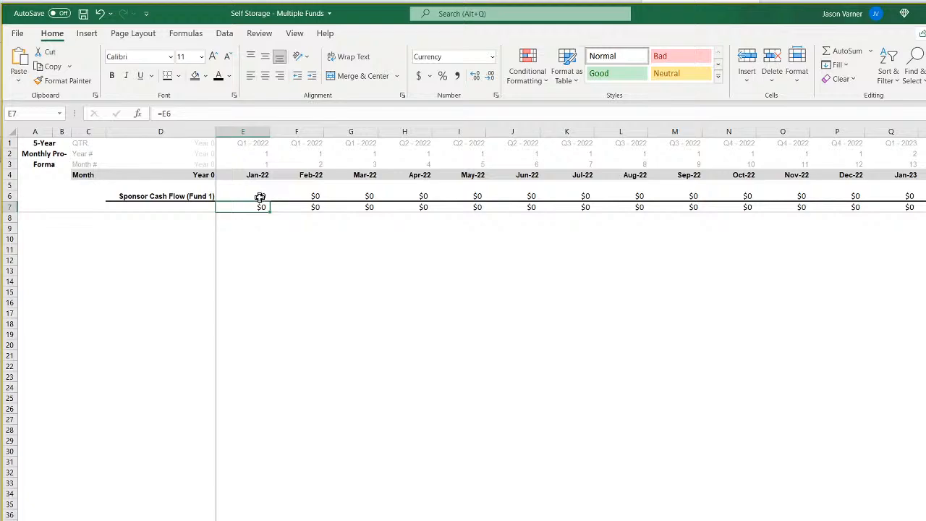
Set the Jan-22 sponsor cash flow in E6 to ='Monthly Detail'!E34 and fill it across row 6 through Dec-22.
left_click(262, 195)
type("=")
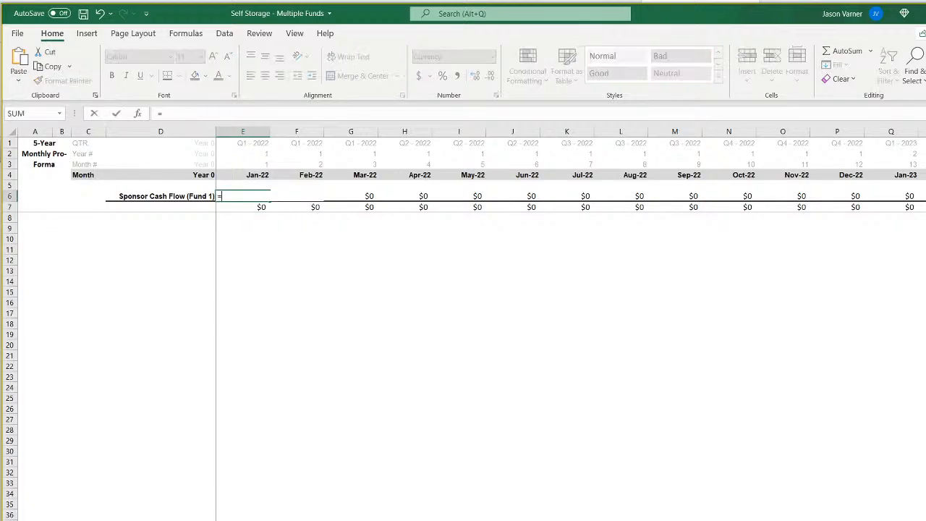
key("ctrl+Page_Up")
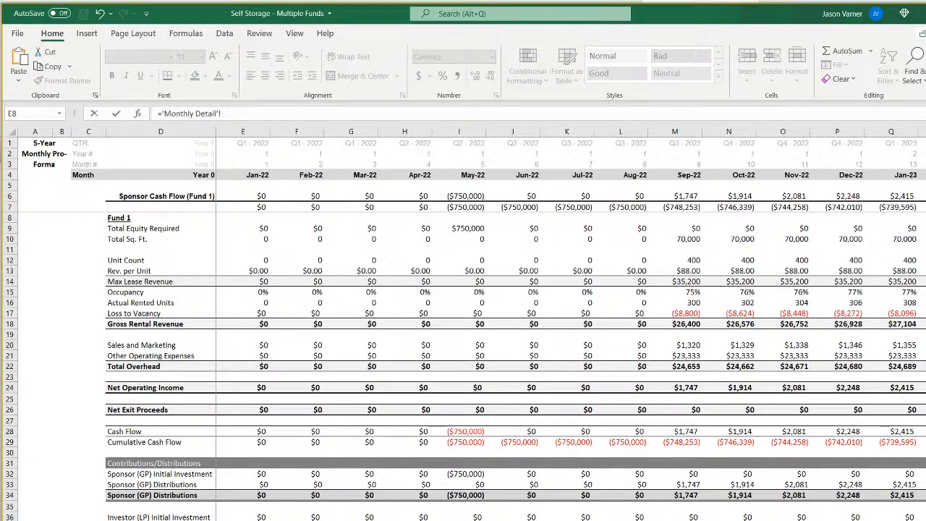
left_click(261, 495)
key("Return")
left_click(260, 197)
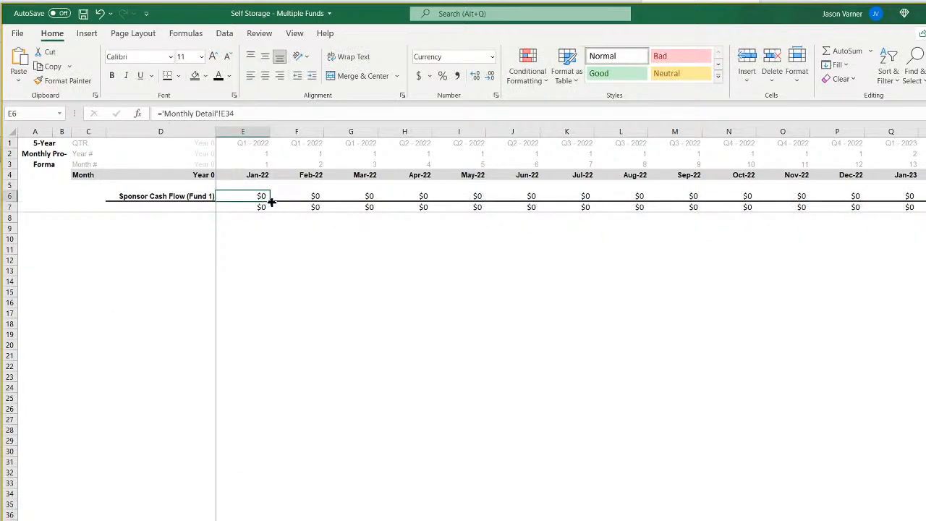
left_click_drag(270, 202, 864, 202)
Set the Jan-22 cumulative sponsor cash flow in E7 to =E6.
left_click(254, 207)
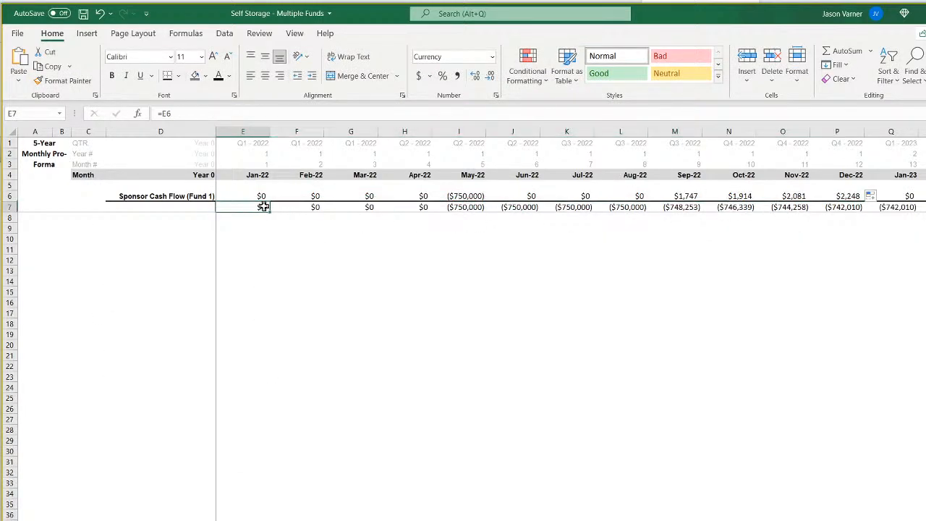
type("=")
left_click(261, 197)
key("Return")
Set the Feb-22 cumulative cash flow in F7 to =E7+F6 and fill it across row 7 through Dec-22.
left_click(296, 207)
type("=")
left_click(258, 207)
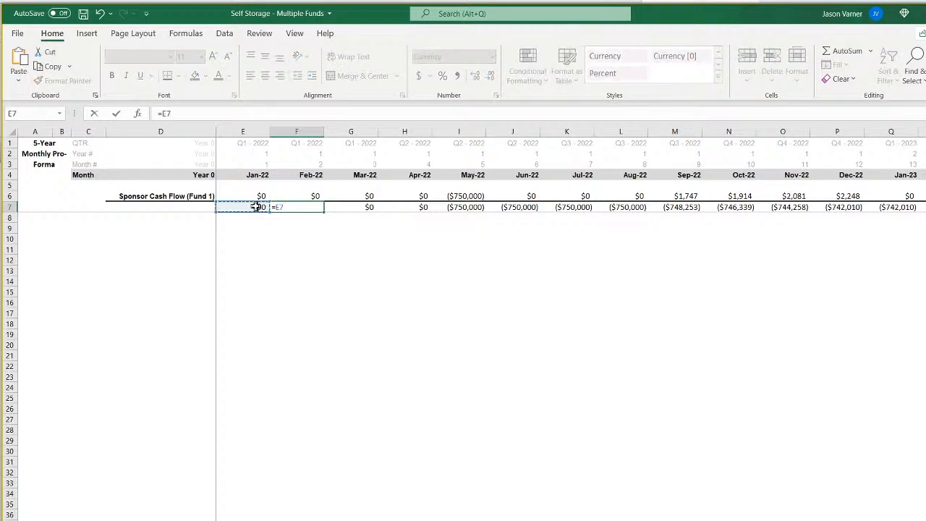
type("+")
left_click(346, 194)
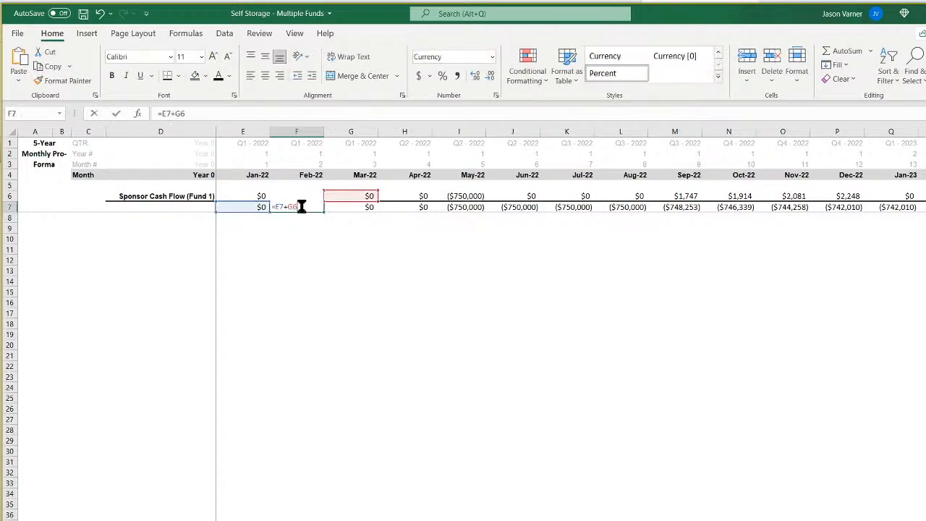
left_click(311, 194)
key("Return")
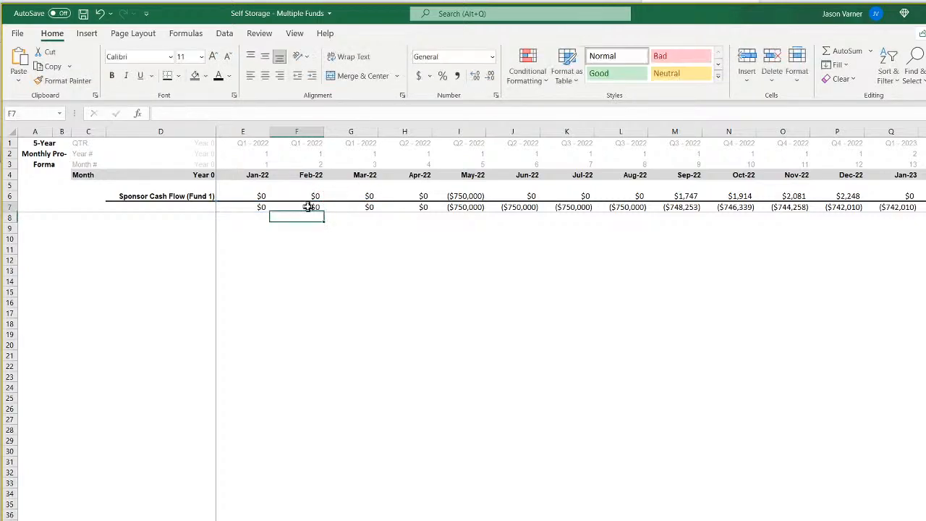
left_click(311, 207)
left_click_drag(324, 212, 848, 222)
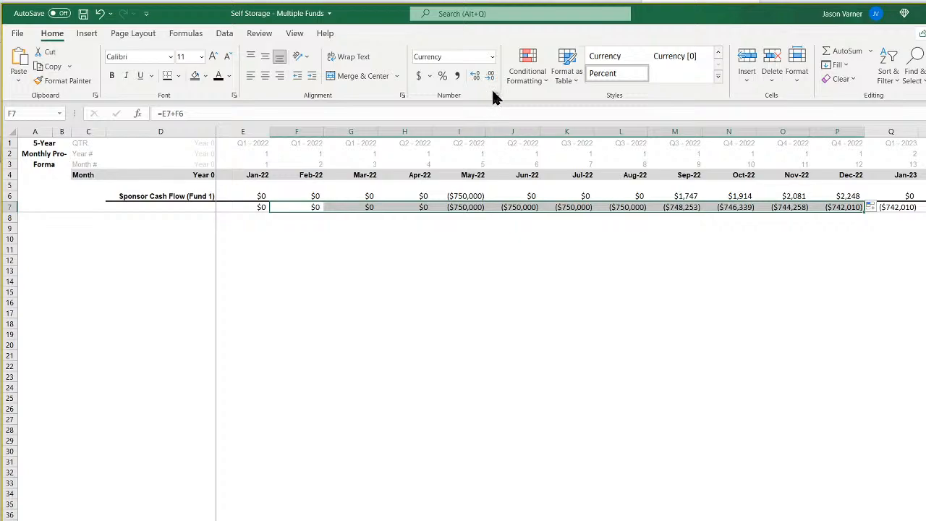
Unfreeze the panes on the duplicated sheet.
left_click(295, 33)
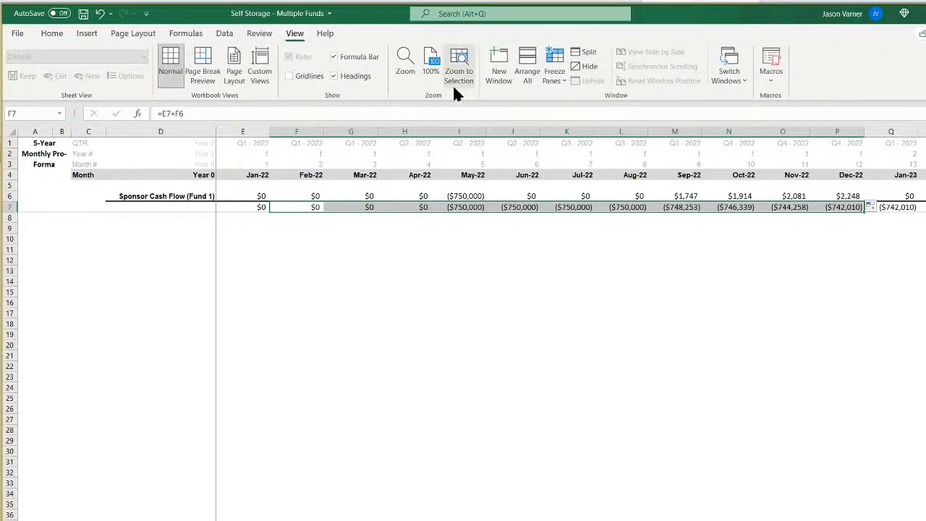
left_click(555, 65)
left_click(590, 105)
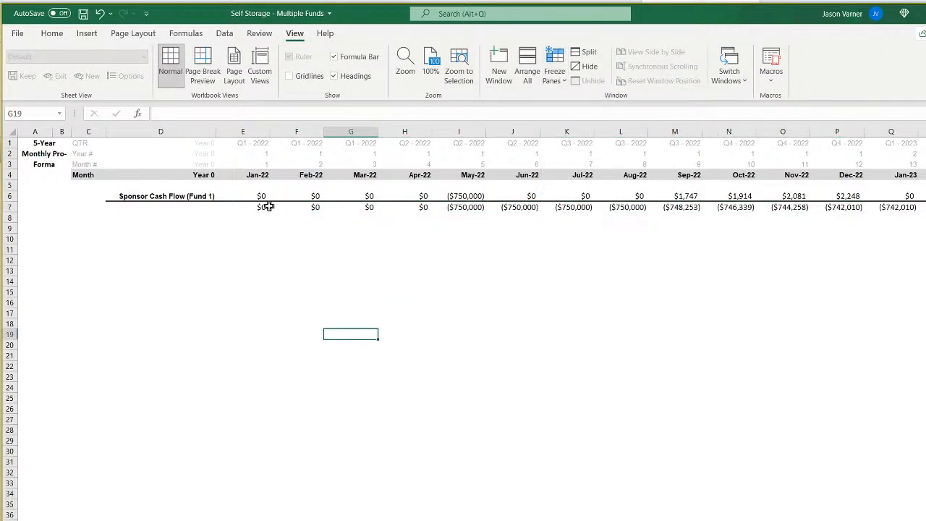
Fill the May-22 formulas in I6:I7 across all remaining monthly columns, check the final months, and return to the first months.
left_click(310, 206)
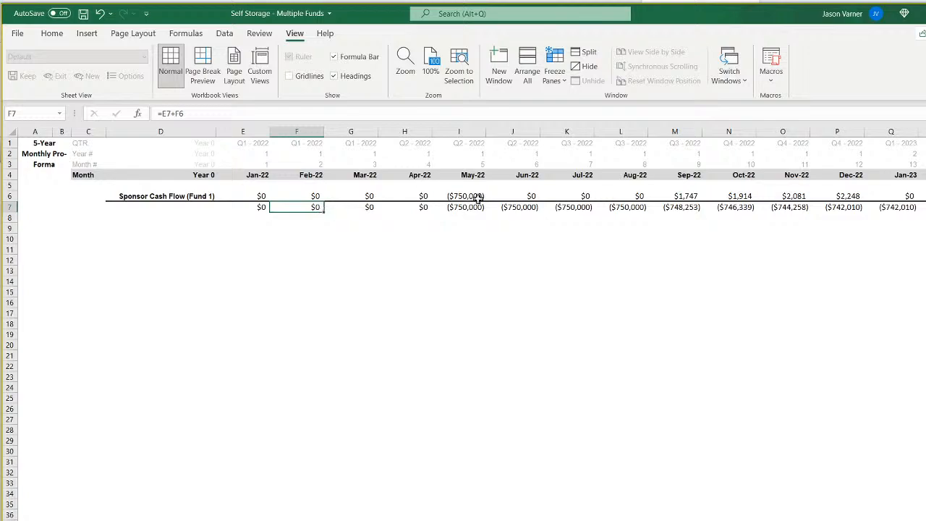
left_click_drag(478, 196, 475, 207)
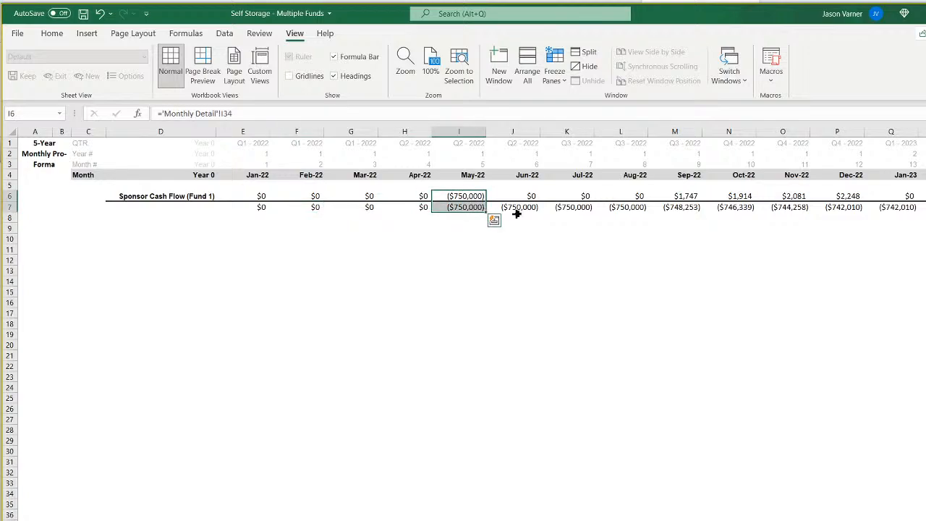
key("ctrl+shift+Right")
left_click_drag(913, 209, 925, 209)
left_click(856, 429)
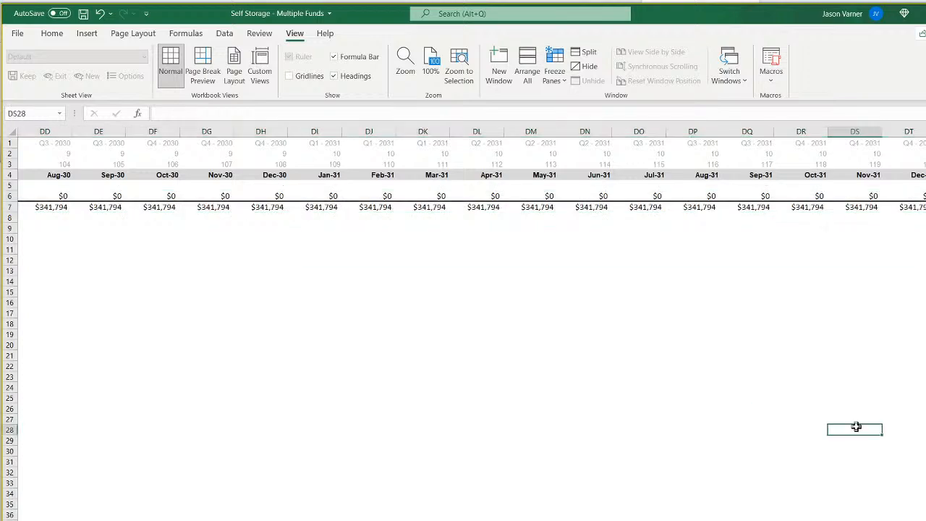
scroll(472, 323, "left", 1)
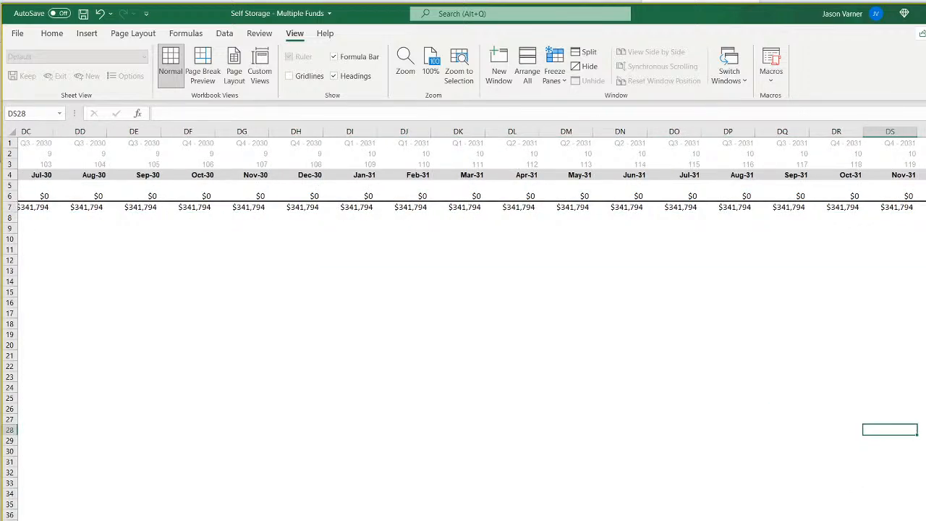
key("ctrl+Home")
left_click(511, 460)
Save the workbook.
left_click(54, 33)
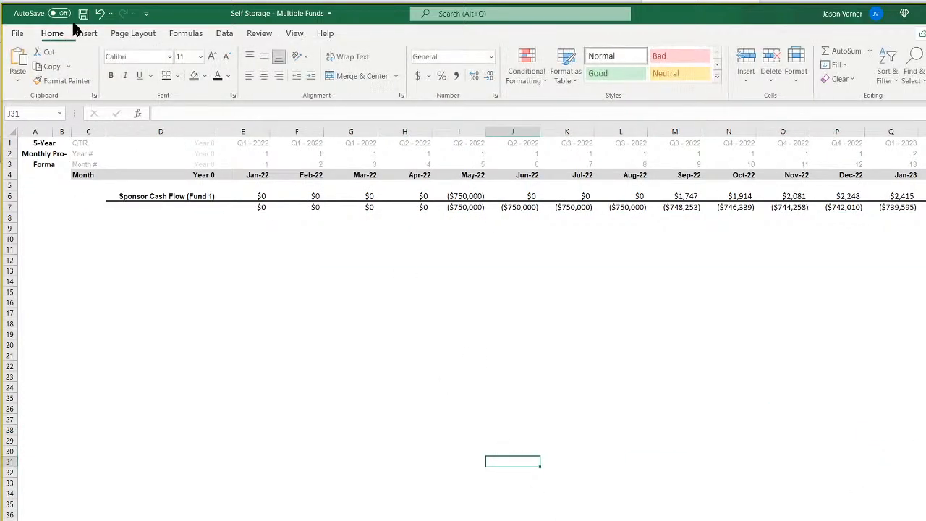
left_click(84, 13)
left_click_drag(283, 324, 284, 333)
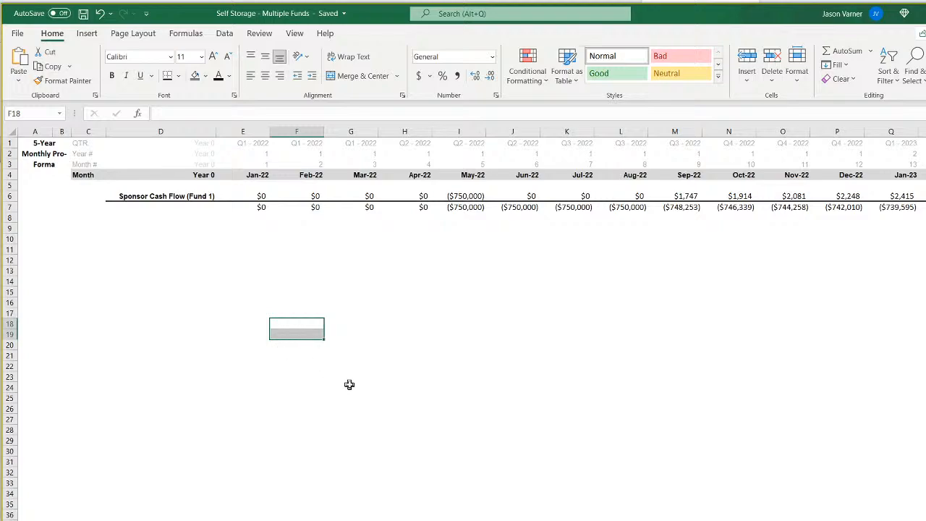
Remove the borders from the Sponsor Cash Flow (Fund 1) row 6.
left_click(9, 207)
left_click(9, 196)
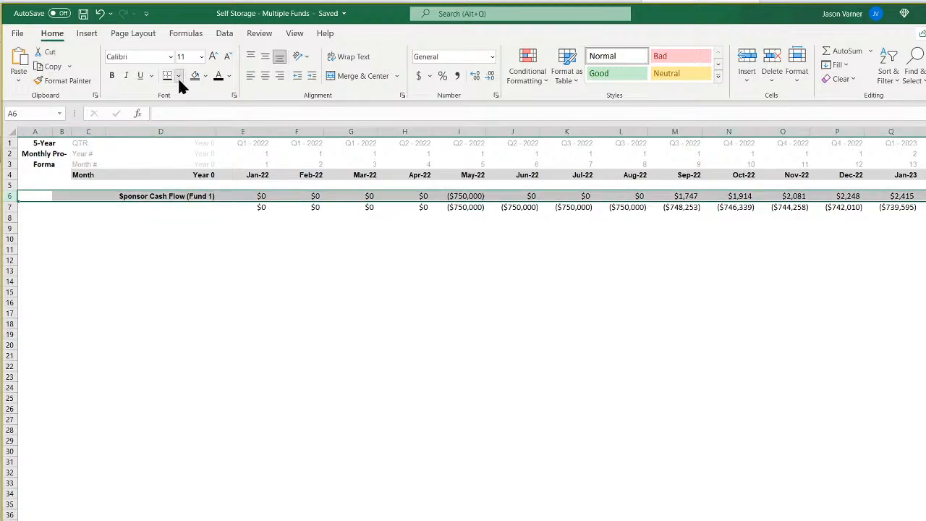
left_click(178, 76)
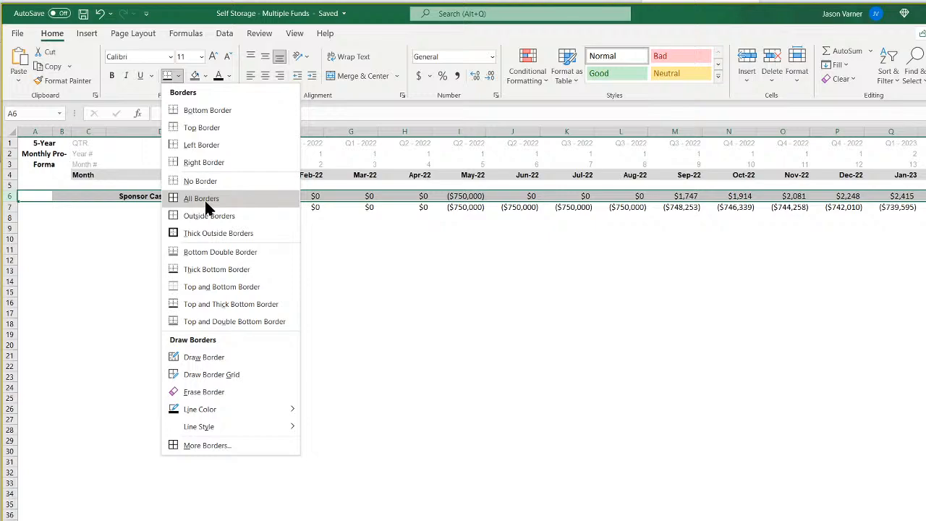
left_click(351, 302)
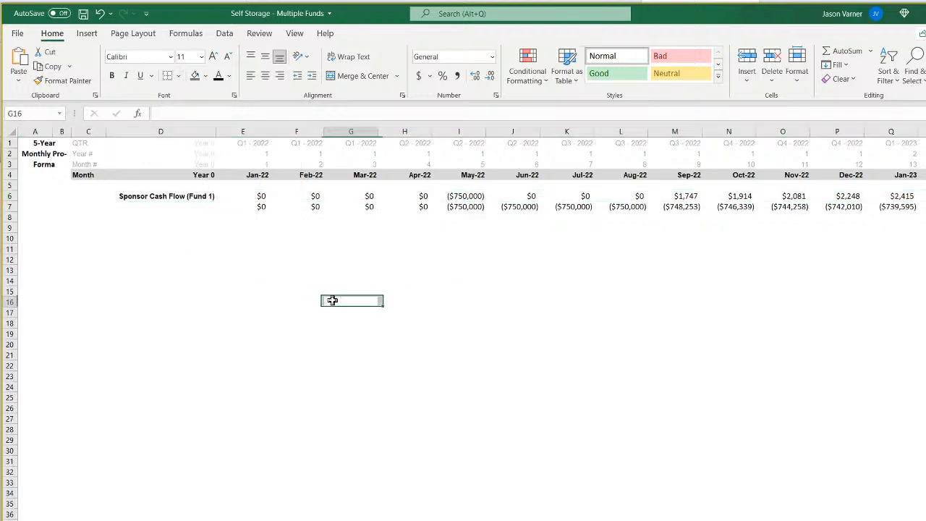
Copy the D6 label down to D7 and change it to Sponsor Cumulative Cash Flow (Fund 1).
left_click(172, 199)
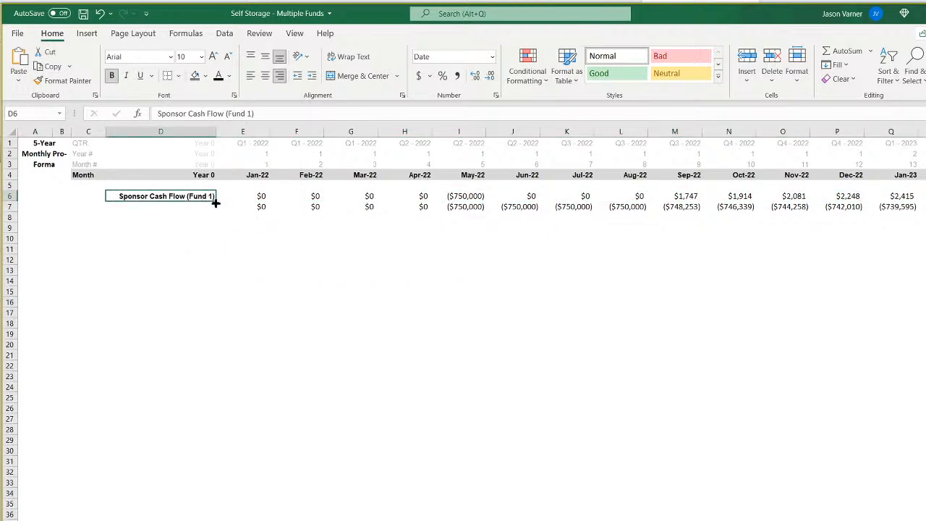
left_click_drag(216, 202, 197, 212)
left_click(195, 206)
double_click(195, 206)
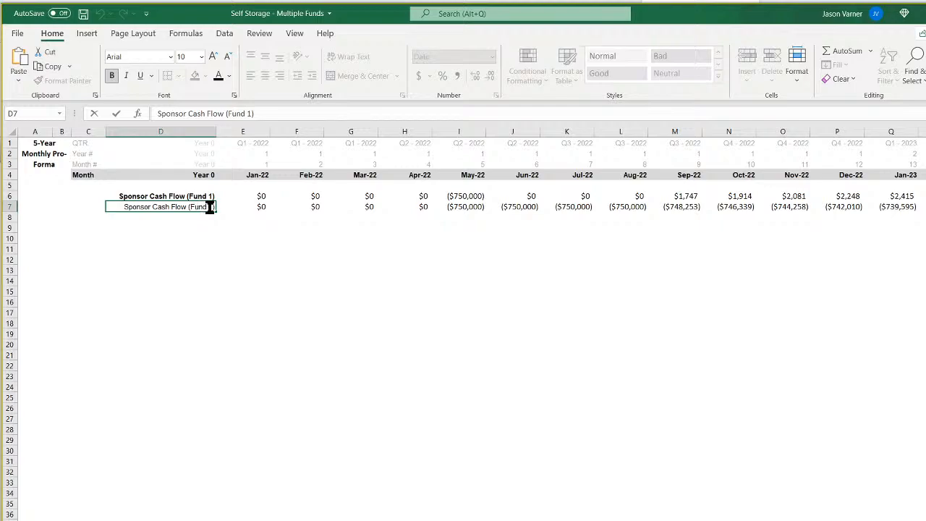
left_click(188, 114)
type("Cumulative")
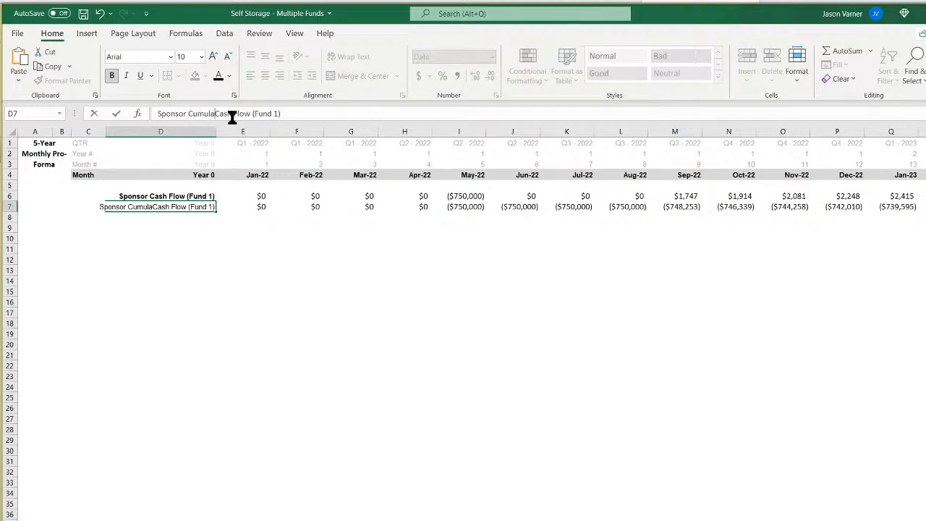
key("Return")
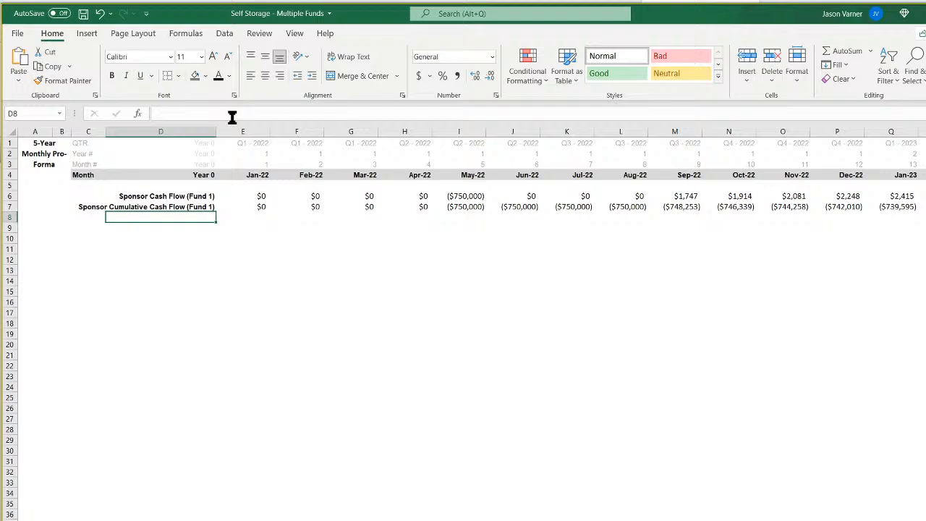
On the waterfall sheet, set the LP splits to 90% for Tier 1, 80% for Tier 2, 70% for Tier 3 and 50% thereafter.
left_click(308, 299)
key("ctrl+Page_Down")
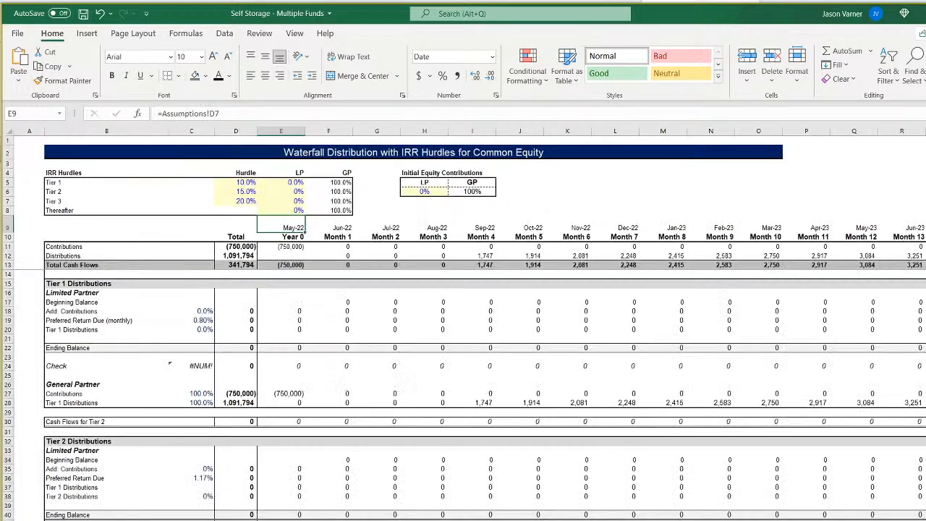
left_click(283, 182)
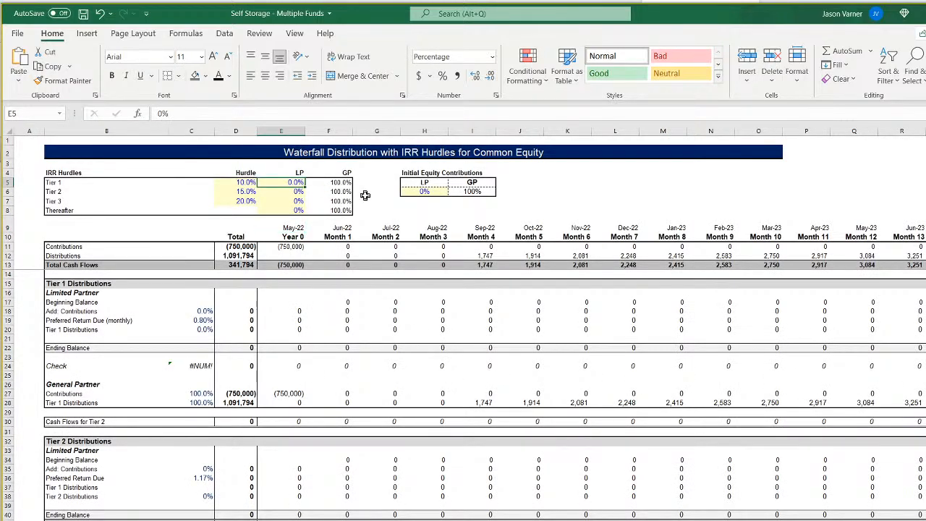
type("80")
key("Return")
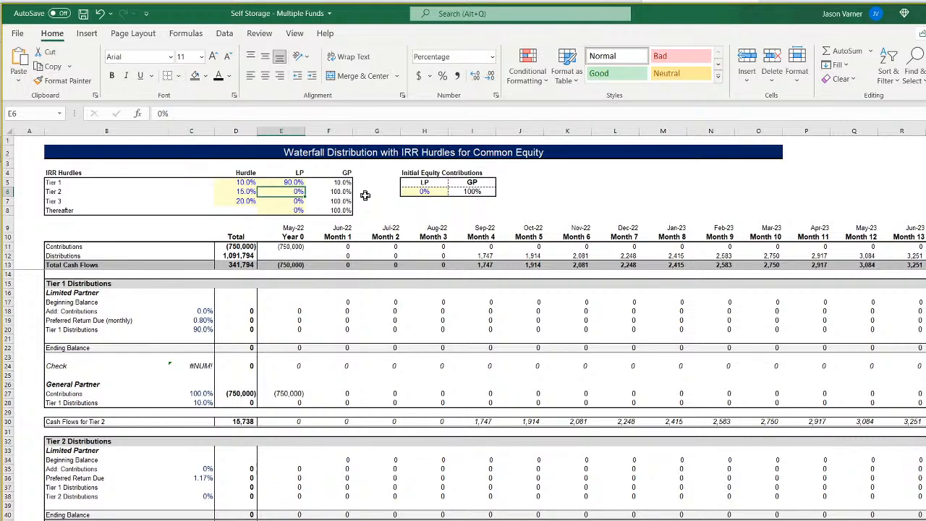
type("80")
key("Return")
type("70")
key("Return")
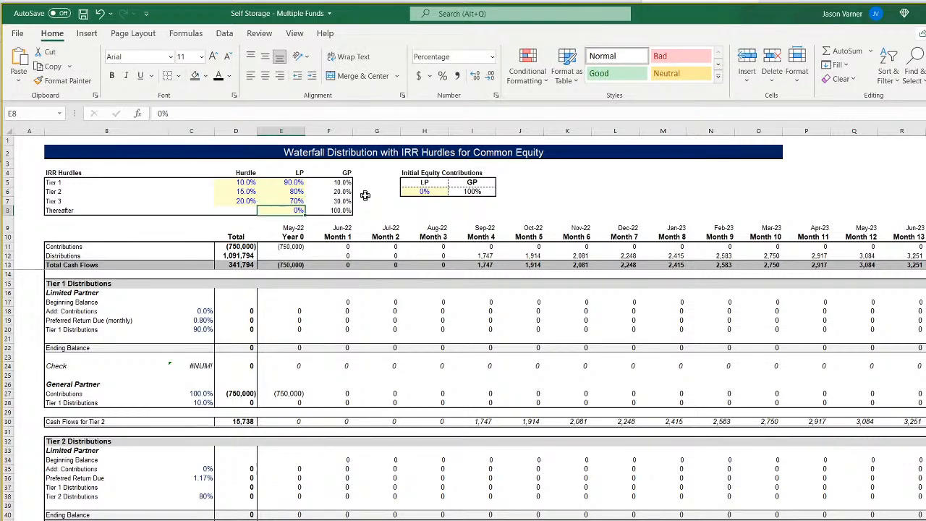
type("50")
key("Return")
Set the LP share of the initial equity contributions to 90%.
key("Up")
key("Right")
key("Up")
key("Right")
key("Right")
key("Up")
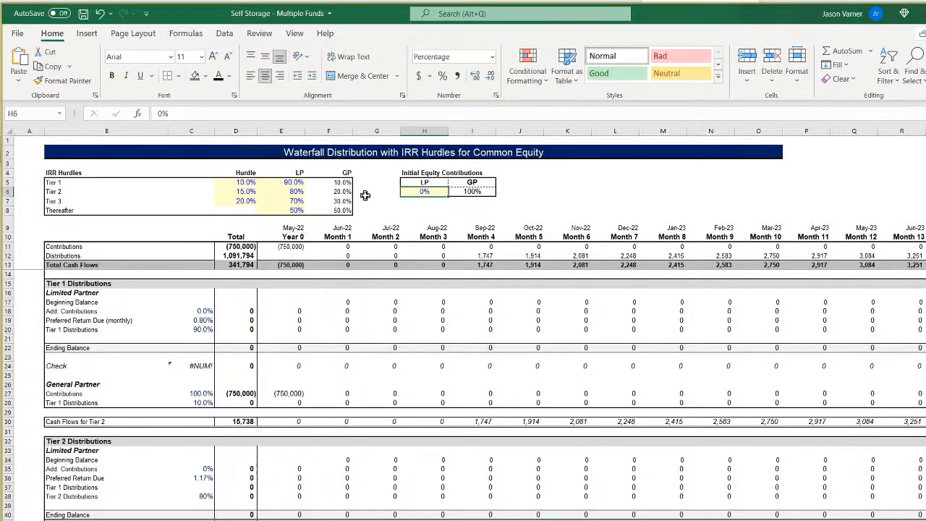
type("90")
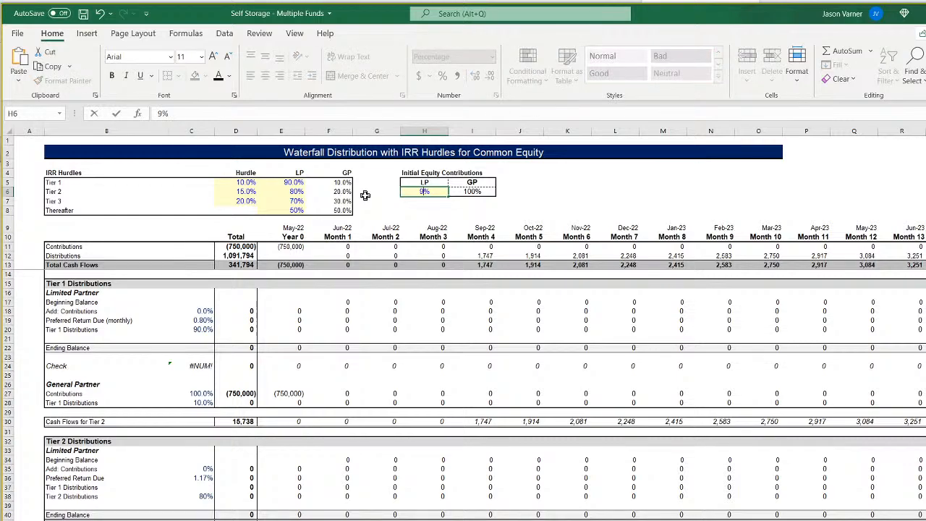
key("Return")
Change the Tier 1 LP split to 100% and save the workbook.
key("Left")
key("Left")
key("Left")
key("Up")
key("Up")
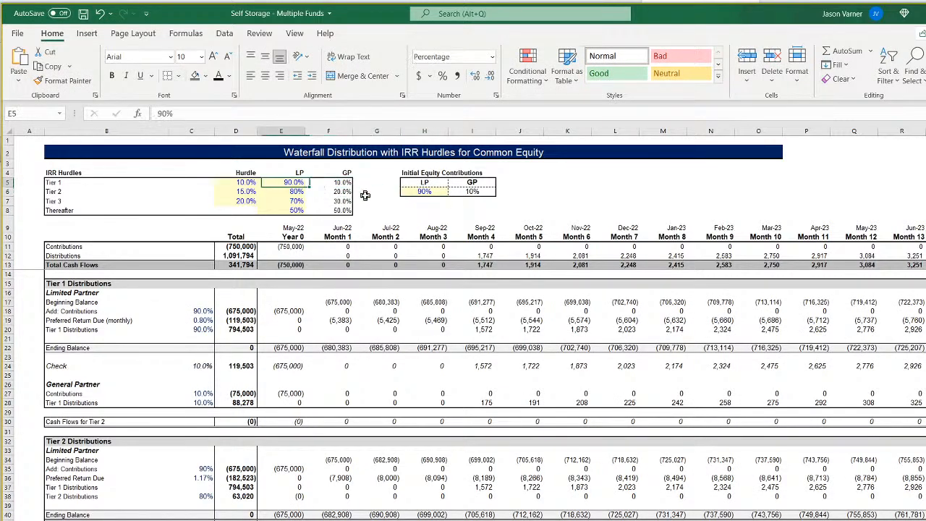
type("100")
key("Return")
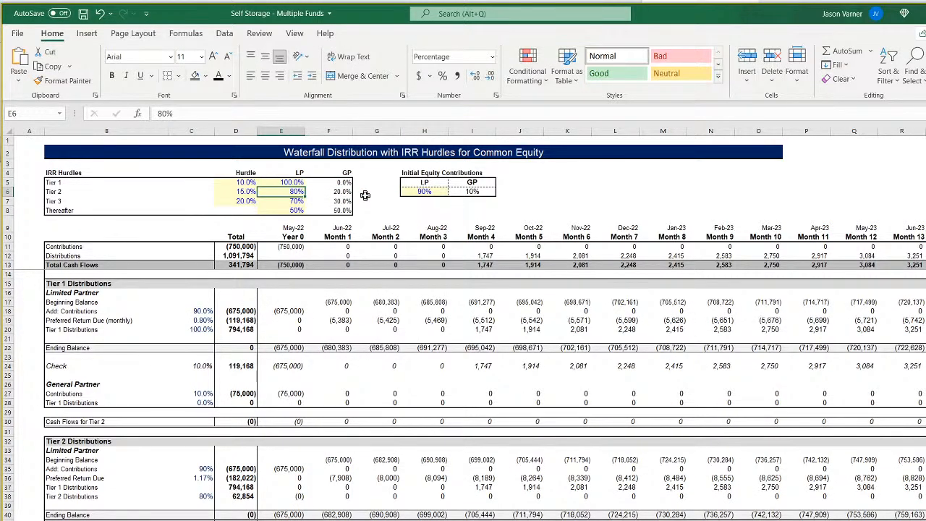
left_click(81, 15)
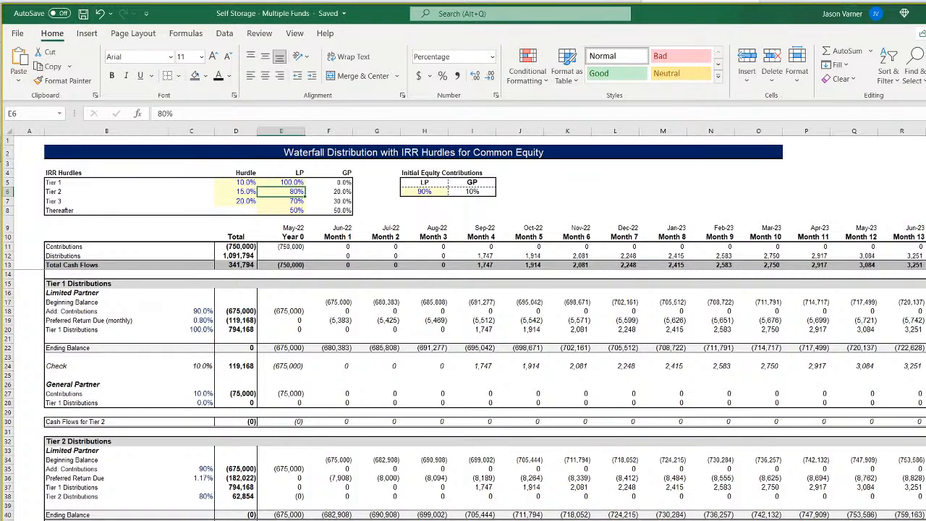
Examine the investor and sponsor IRR formulas in the Total Cash Flows - Common Equity section.
scroll(244, 517, "down", 20)
scroll(247, 516, "up", 4)
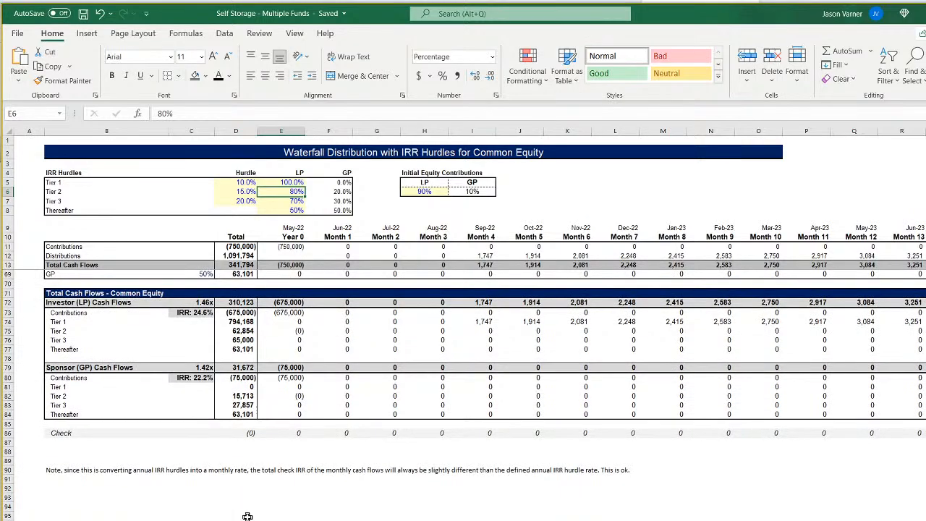
left_click(204, 379)
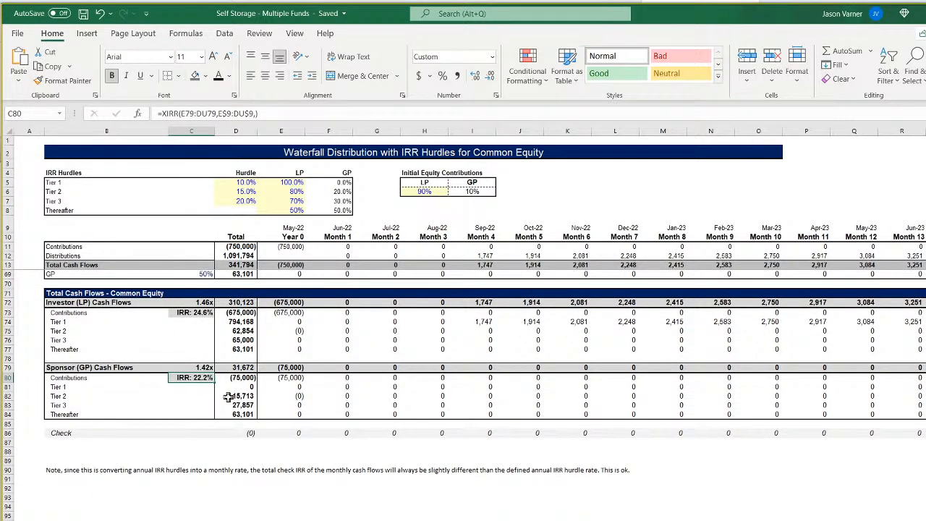
left_click(204, 313)
left_click(198, 377)
left_click(205, 311)
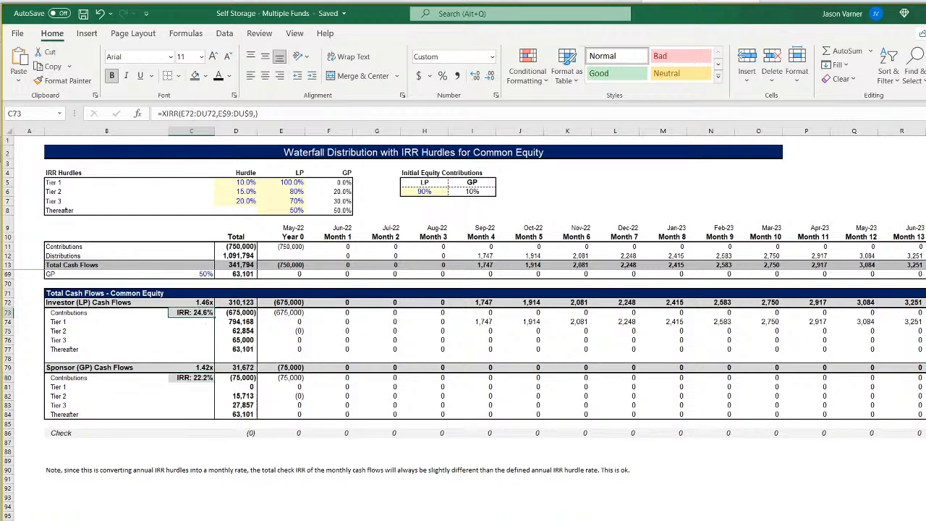
Try a top and thick bottom border on the Sponsor Cash Flow (Fund 1) row across all months of the monthly sheet.
key("ctrl+Page_Down")
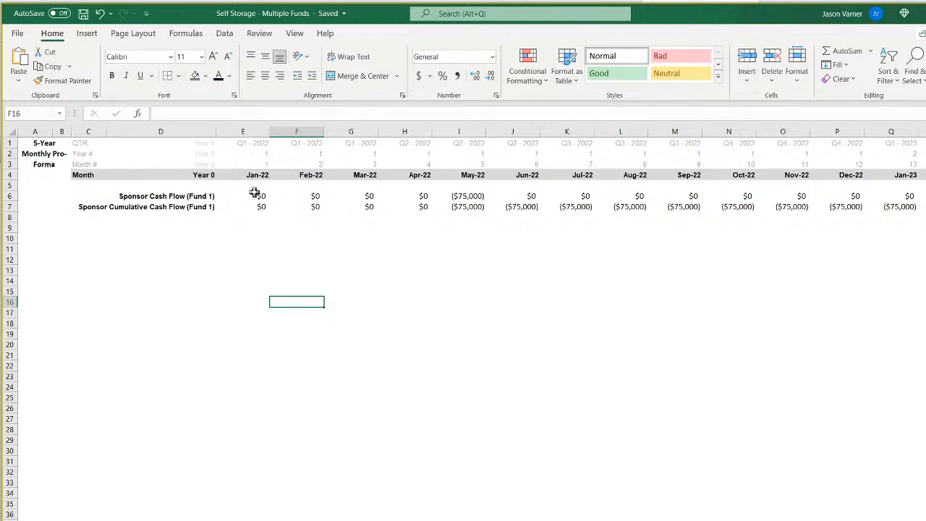
left_click_drag(255, 192, 925, 196)
left_click(179, 75)
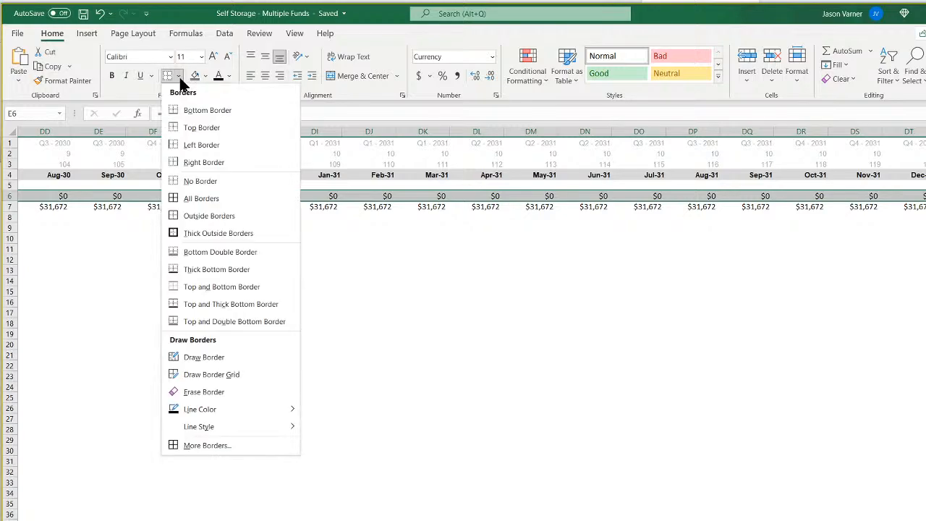
left_click(246, 304)
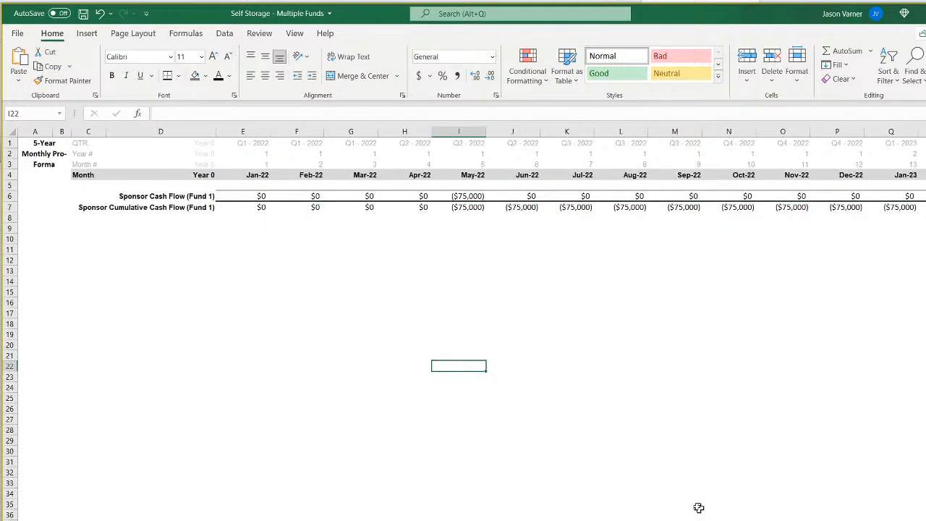
left_click(621, 483)
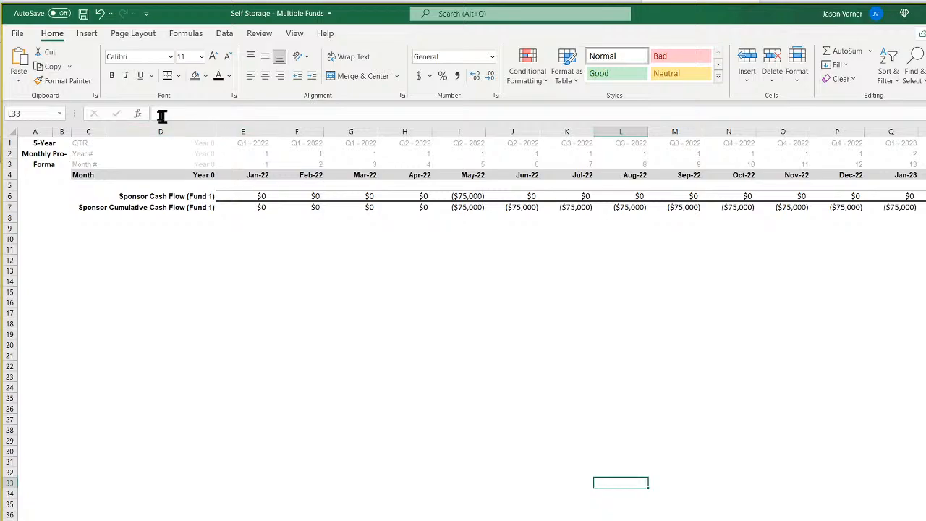
left_click(100, 15)
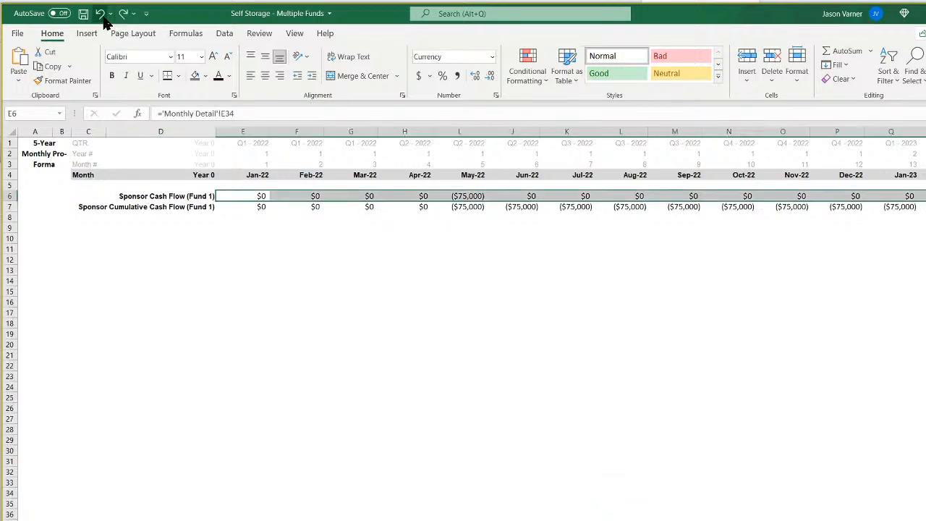
Apply a thick bottom border to row 6 across all months and to its label cells C6:D6.
left_click(177, 75)
left_click(241, 269)
left_click(306, 345)
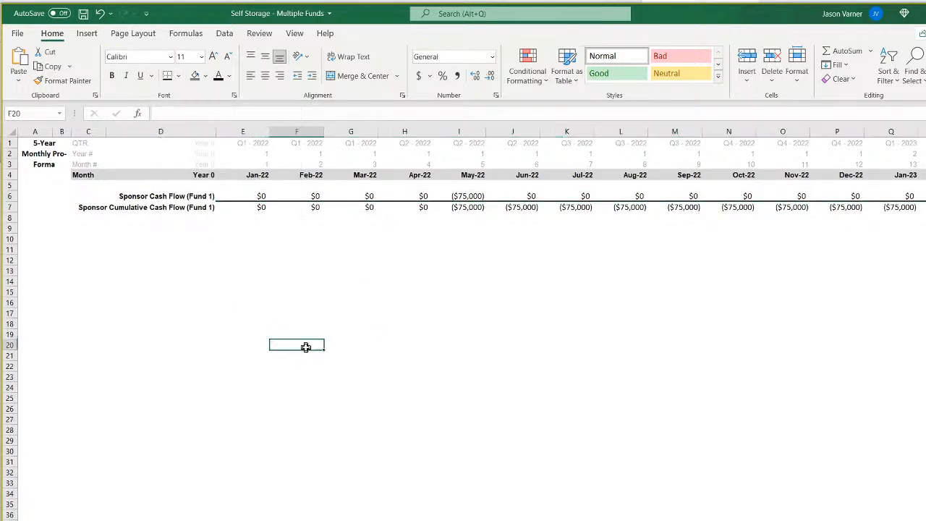
left_click(177, 196)
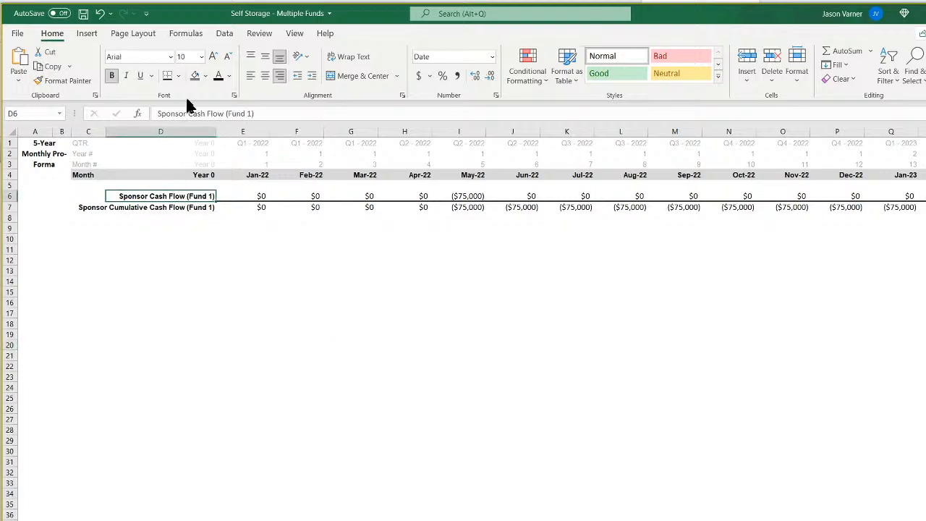
left_click_drag(166, 196, 87, 197)
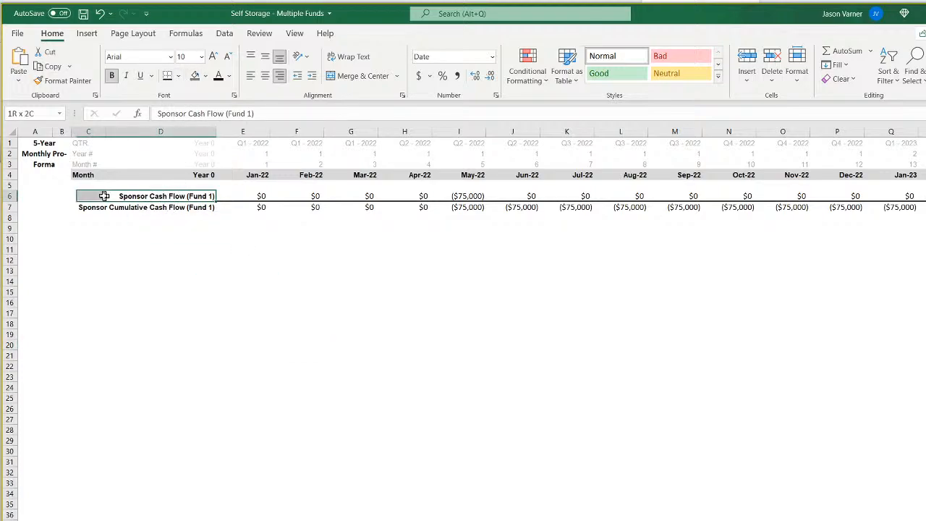
left_click(172, 75)
left_click(209, 334)
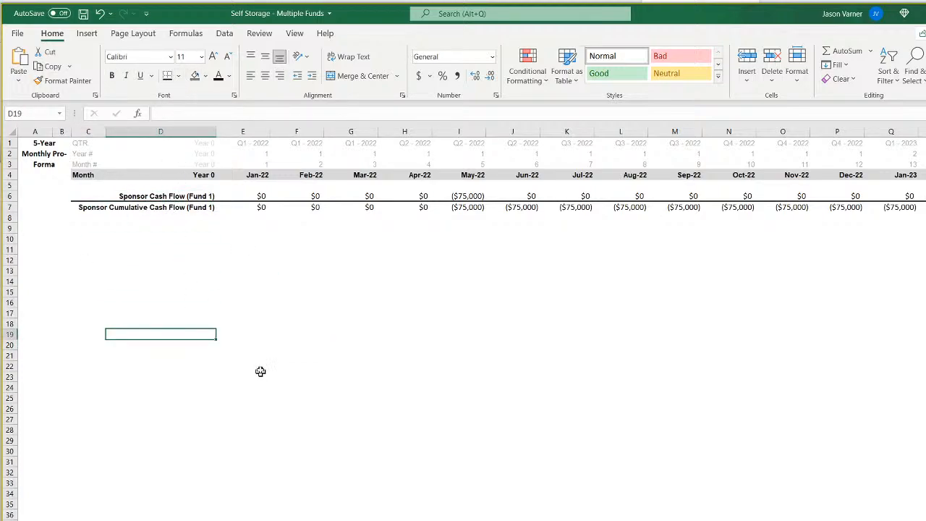
Remove bold from the cumulative cash flow row 7 and make the whole Sponsor Cash Flow row 6 bold.
left_click(6, 207)
left_click(111, 77)
left_click_drag(298, 294, 310, 301)
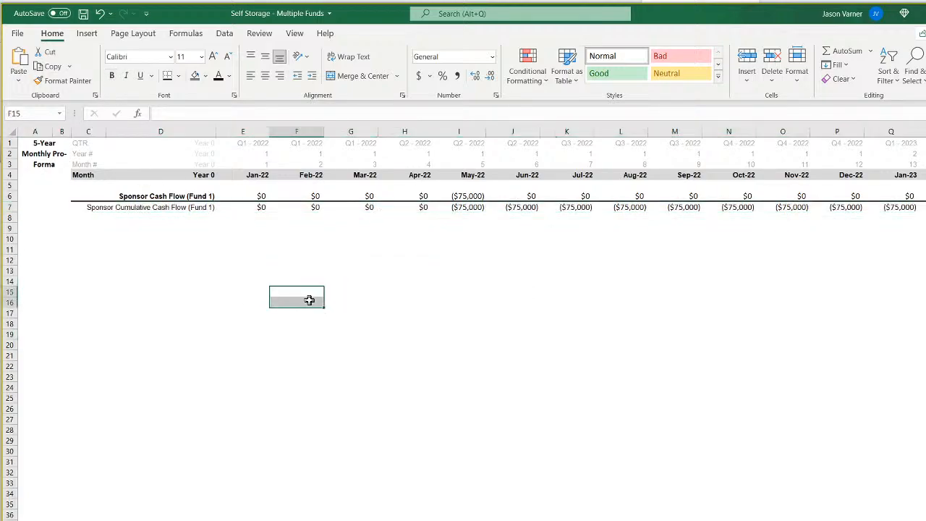
left_click(6, 196)
left_click(111, 76)
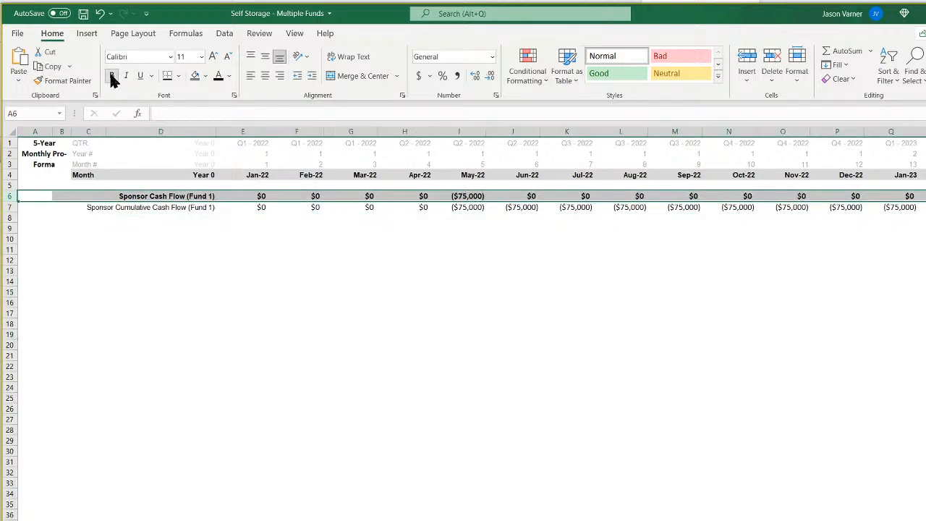
left_click(306, 294)
Examine the May-22 cumulative formula in I7 and the linked sponsor cash flow formulas along row 6.
left_click(474, 208)
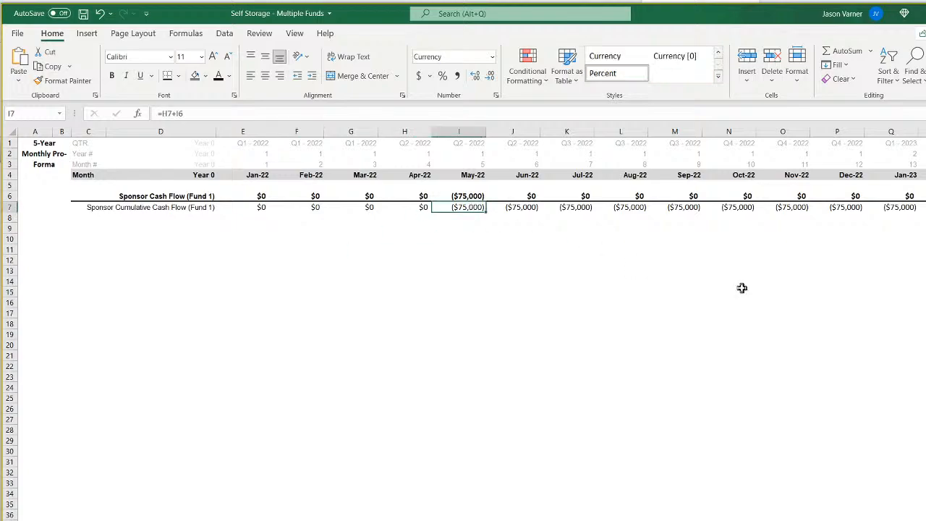
key("Up")
key("Right")
key("Right")
key("Right")
key("Right")
key("Right")
key("Right")
key("Right")
key("Right")
key("Right")
key("Right")
key("Right")
key("Right")
key("Right")
key("Right")
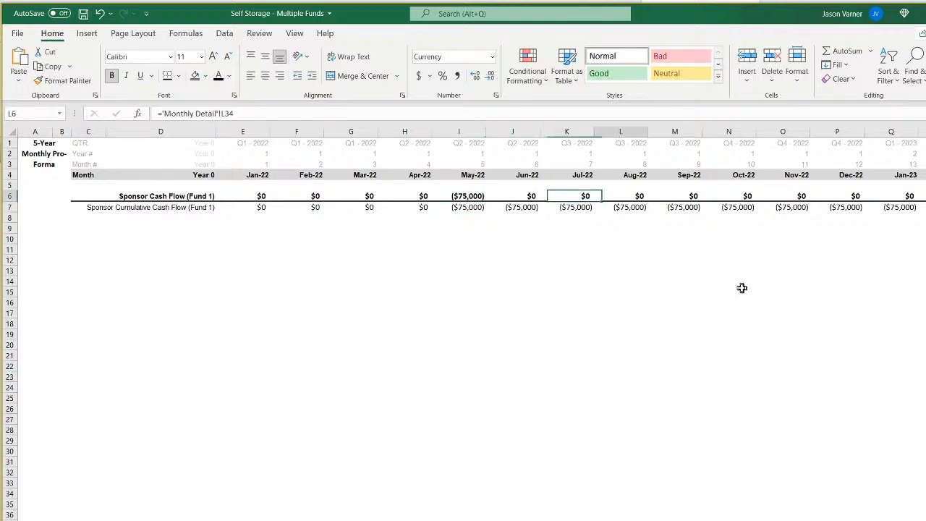
key("Left")
key("Left")
key("Left")
key("Left")
key("Left")
key("Left")
key("Left")
key("Left")
key("Left")
key("Left")
key("Left")
key("Left")
key("Left")
key("Left")
key("Left")
key("Left")
key("Left")
key("Left")
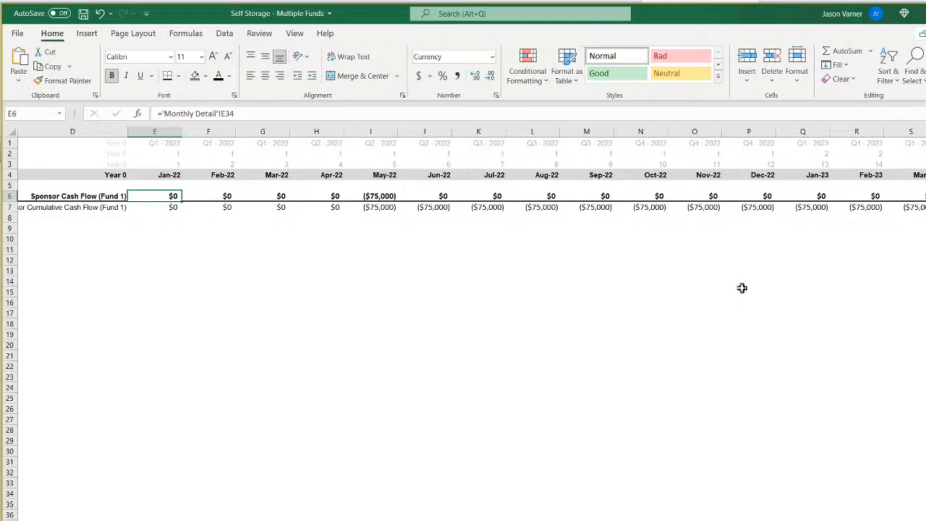
Relink the Jan-22 sponsor cash flow in E6 to E34 on the Monthly Detail sheet and check the Jun-22 link.
type("=")
key("ctrl+Page_Up")
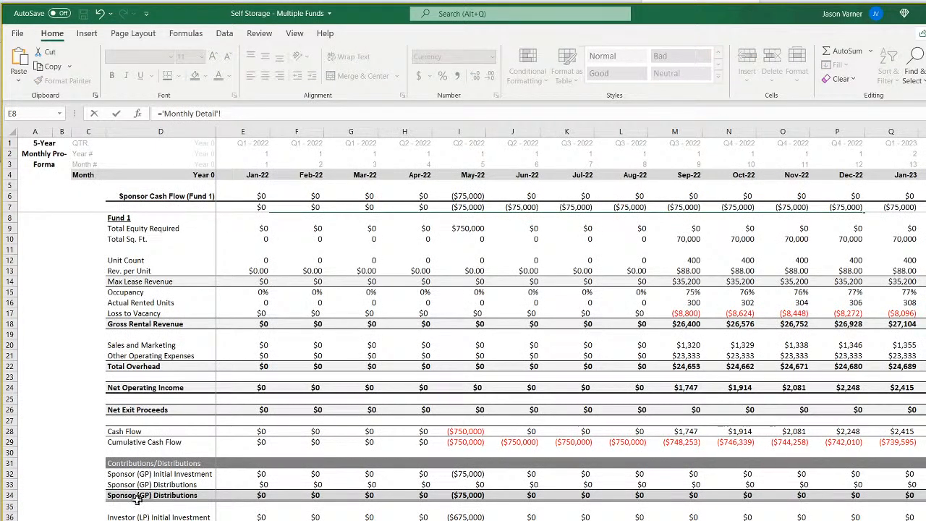
left_click(255, 495)
key("Return")
left_click(176, 197)
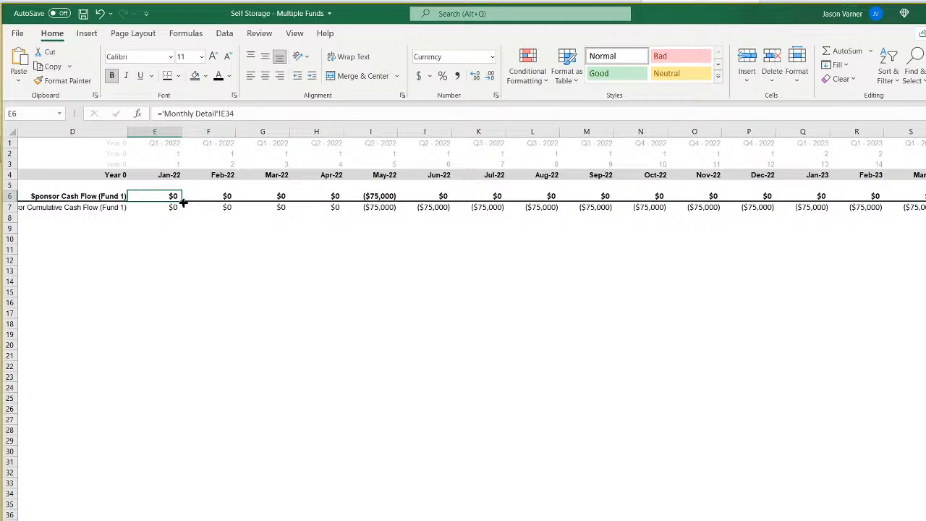
left_click(442, 194)
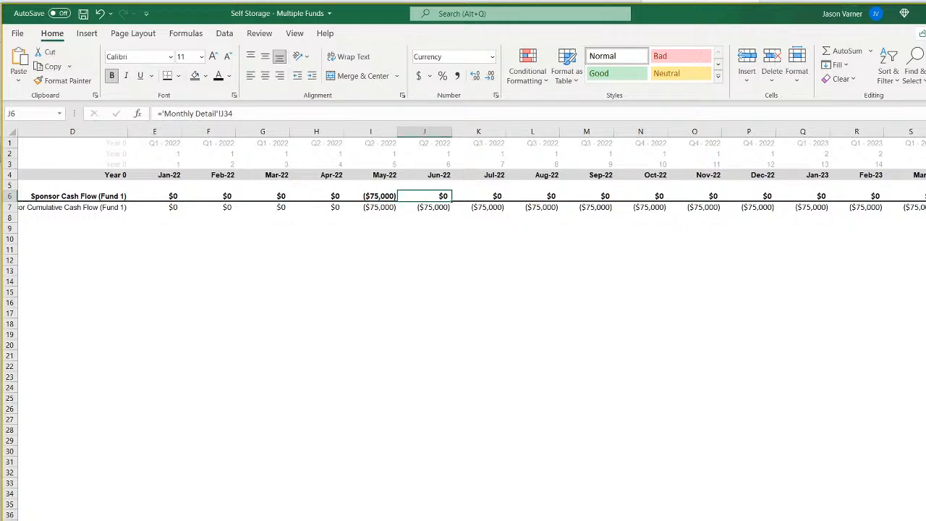
On the Monthly Detail sheet, examine the Sponsor (GP) initial investment and distribution formulas in rows 32 to 34 across the early months.
left_click(495, 519)
left_click(475, 472)
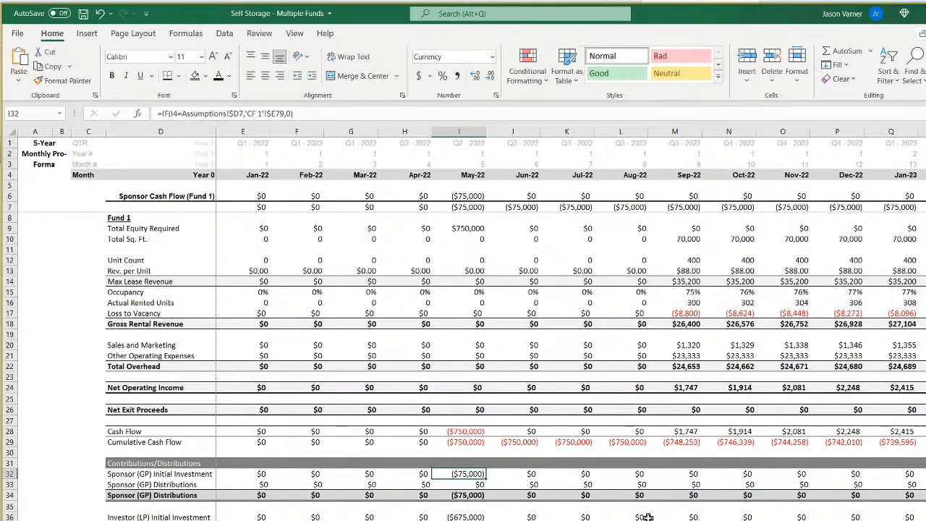
key("Right")
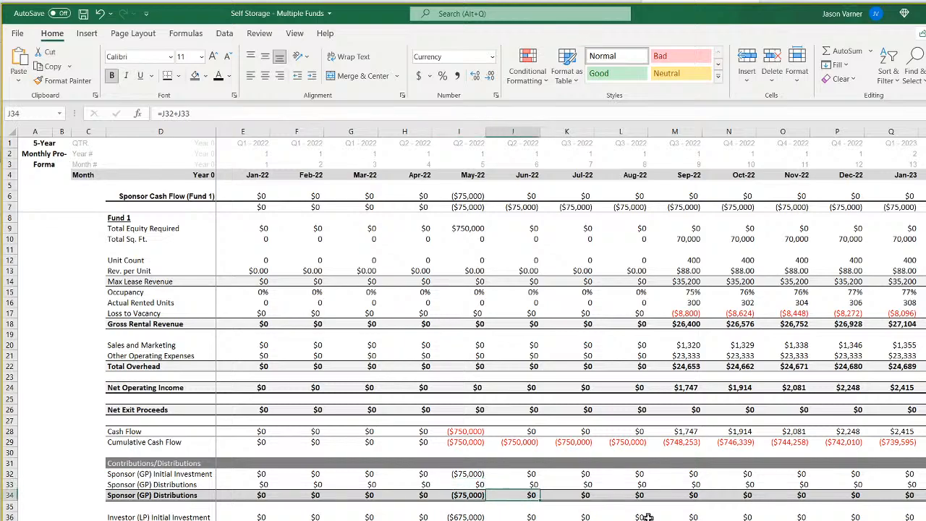
key("Down")
key("Right")
key("Right")
key("Right")
key("Right")
key("Right")
key("Right")
key("Right")
key("Right")
key("Right")
key("Right")
key("Right")
key("Right")
key("Right")
key("Right")
key("Right")
key("Right")
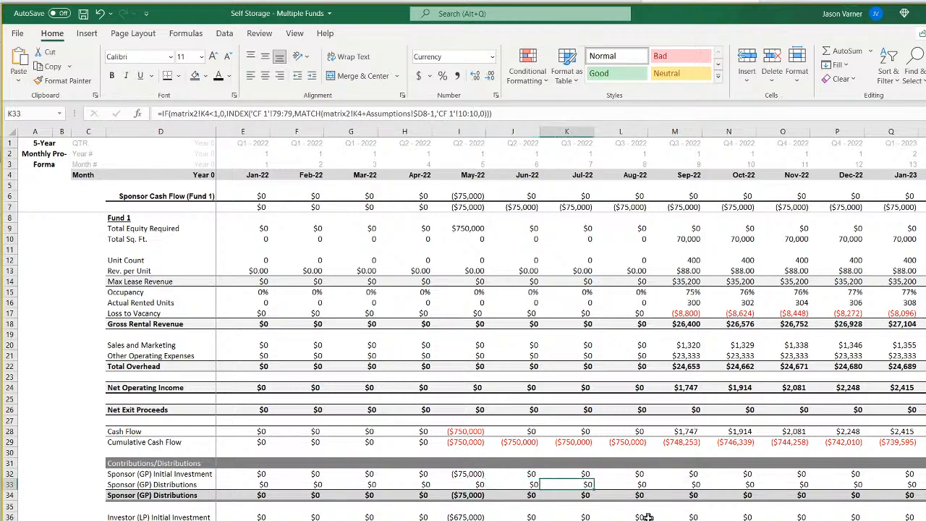
key("Left")
key("Left")
key("Left")
key("Left")
key("Left")
key("Left")
key("Left")
key("Left")
key("Left")
key("Left")
key("Left")
key("Left")
key("Left")
key("Left")
key("Left")
key("Left")
key("Left")
key("Left")
key("Left")
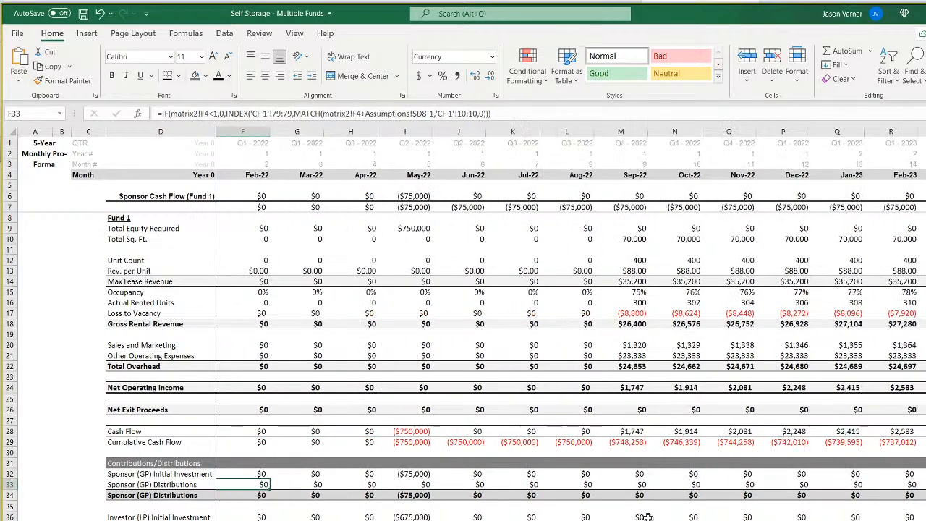
On the waterfall sheet, examine the Sponsor (GP) Cash Flows totals in row 79 through the later months.
key("ctrl+Page_Down")
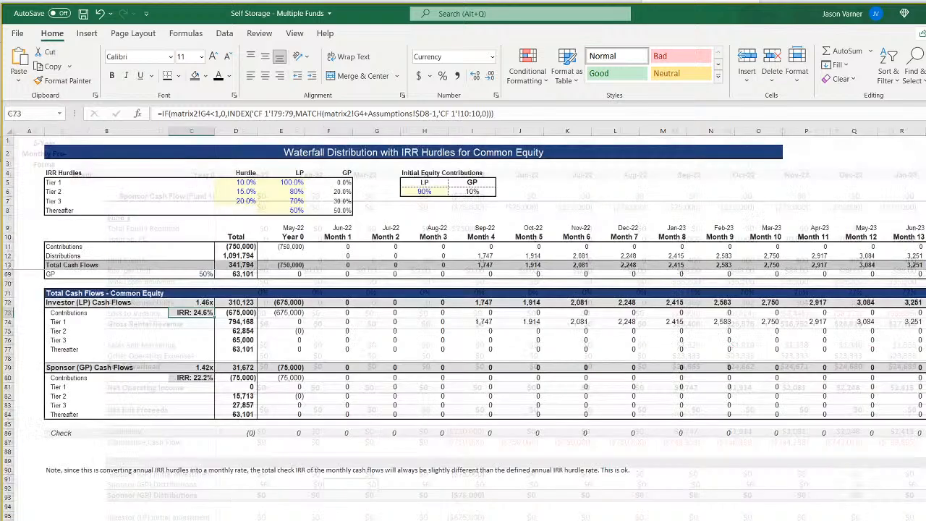
left_click(409, 367)
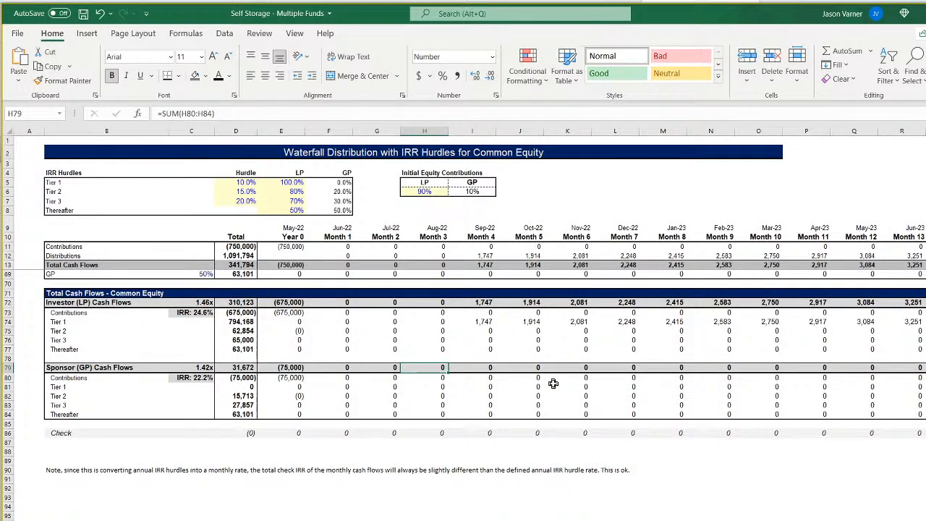
key("Right")
key("Right")
key("Right")
key("Right")
key("Right")
key("Right")
key("Right")
key("Right")
key("Right")
key("Right")
key("Right")
key("Right")
key("Right")
key("Right")
key("Right")
key("Right")
key("Right")
key("Right")
key("Right")
key("Right")
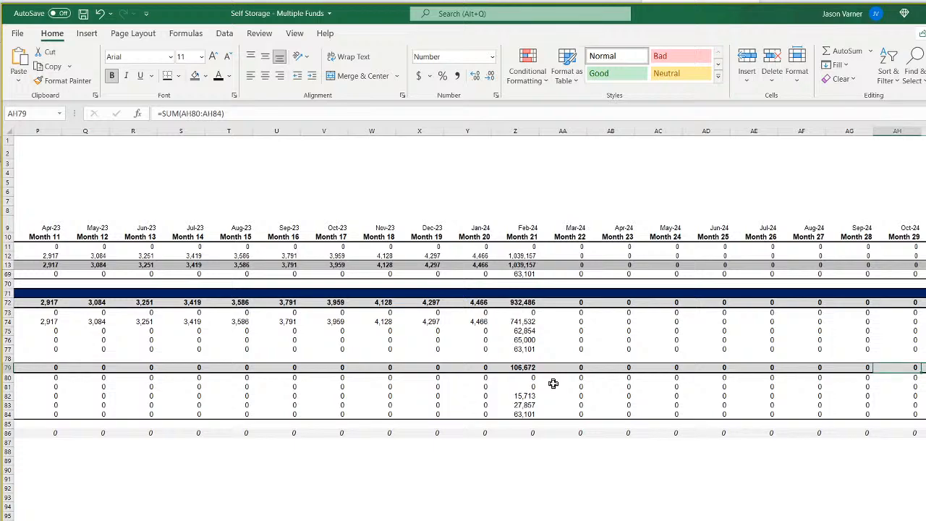
On the waterfall sheet, check the Sponsor (GP) Cash Flows totals in row 79 around Jan-24 and Feb-24 and at May-22.
key("Left")
key("Left")
key("Left")
key("Left")
key("Left")
key("Left")
key("Left")
key("Left")
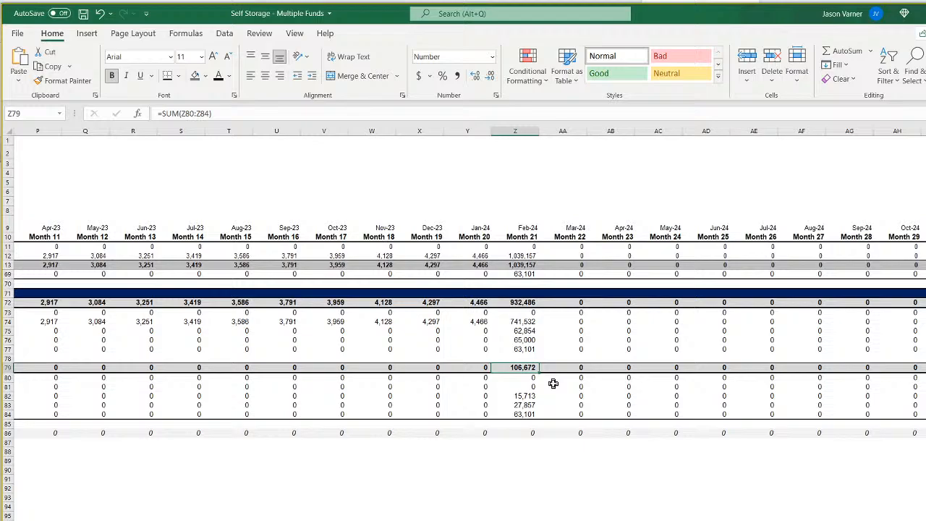
key("Left")
key("Left")
key("Left")
key("Left")
key("Left")
key("Left")
key("Left")
key("Left")
key("Left")
key("Left")
key("Left")
key("Left")
key("Left")
key("Left")
key("Left")
key("Left")
key("Left")
key("Left")
key("Left")
key("Left")
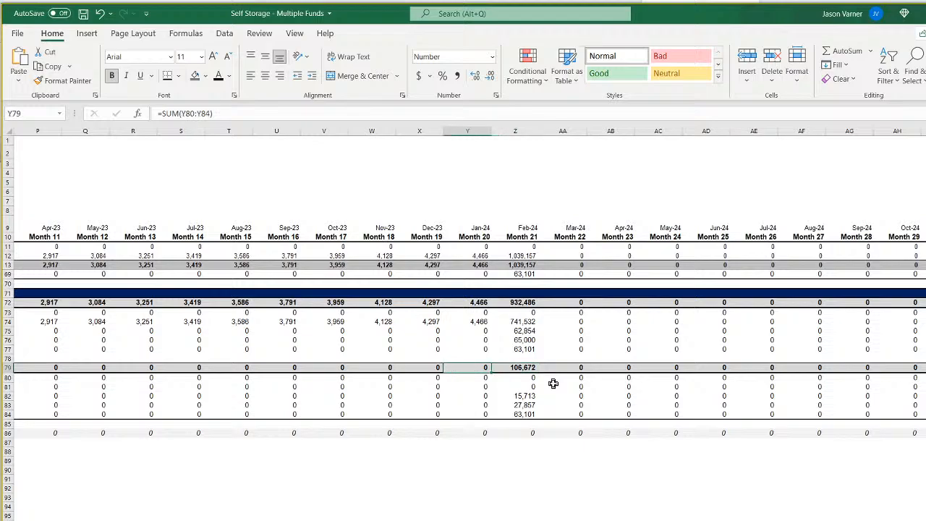
key("Right")
key("Right")
key("Right")
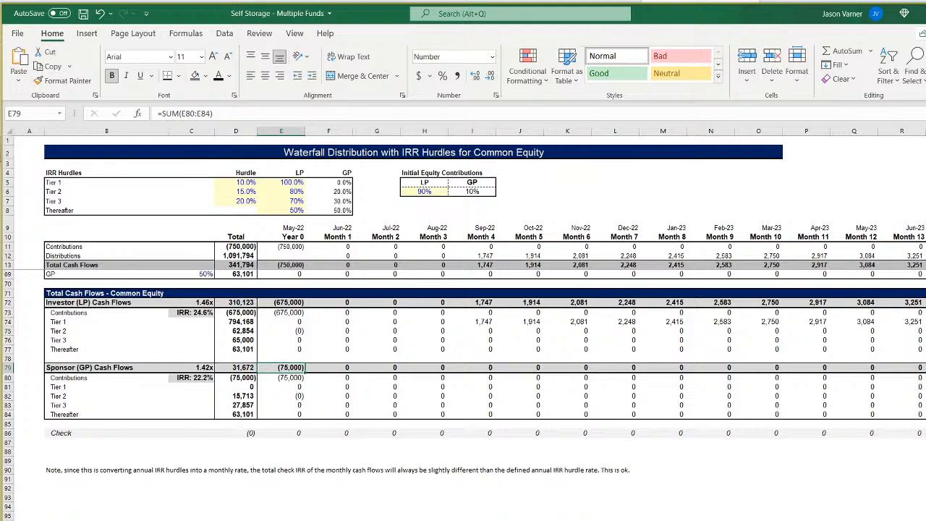
Review the linked sponsor cash flows through early 2024 and Fund 1's construction length in D8 on the Assumptions sheet.
key("ctrl+Page_Up")
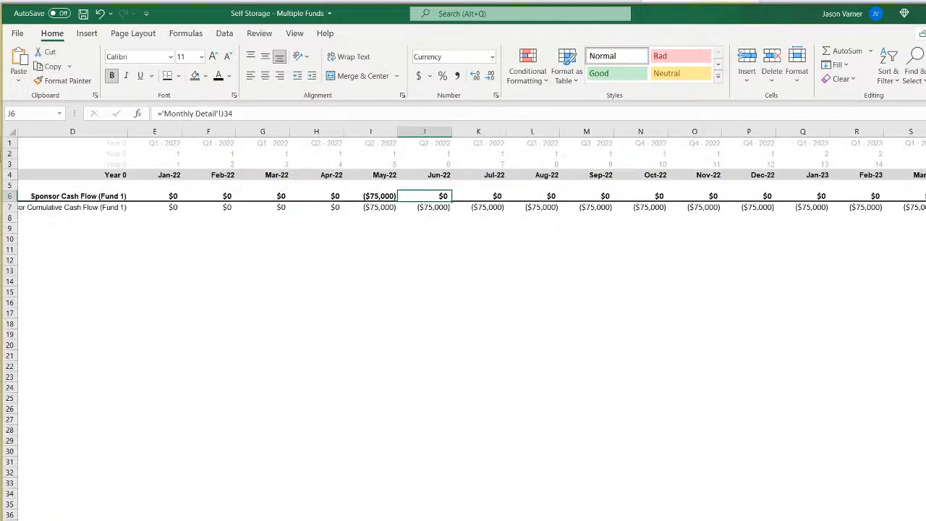
scroll(463, 289, "right", 4)
scroll(463, 289, "right", 1)
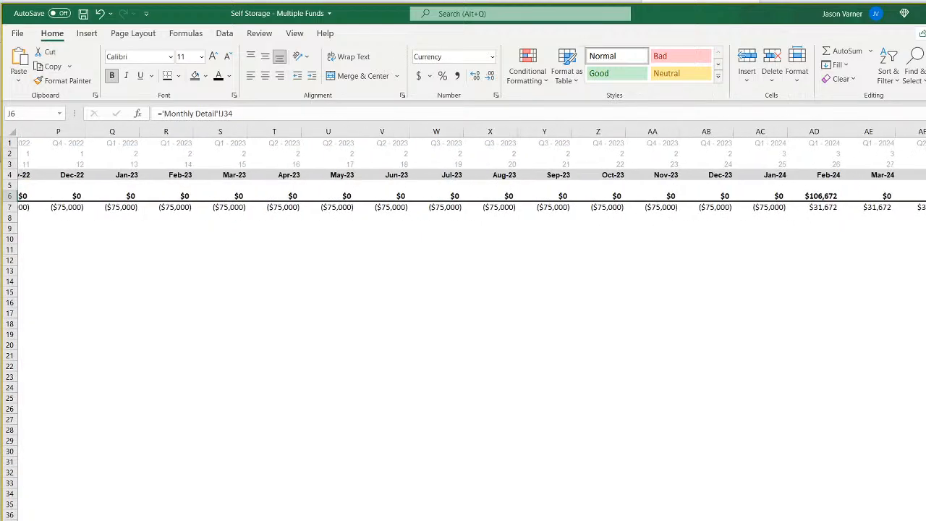
scroll(463, 289, "left", 5)
key("ctrl+Page_Up")
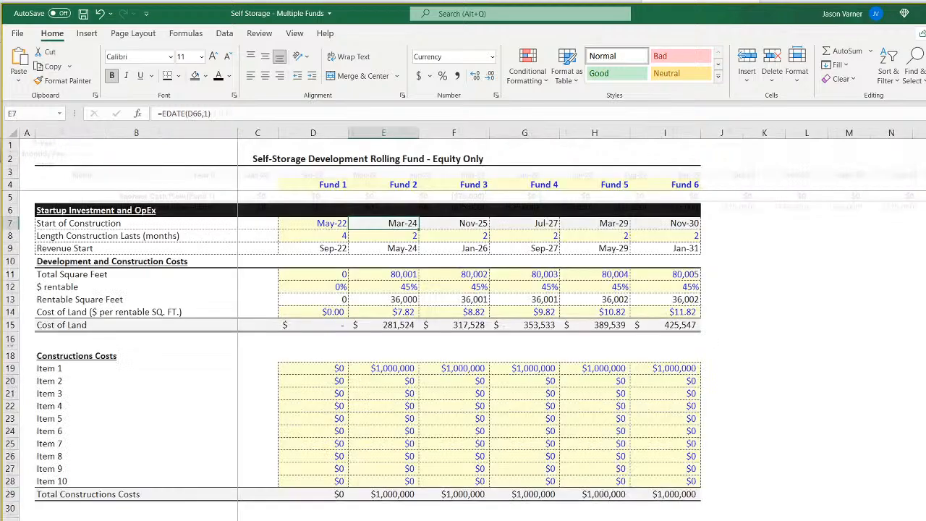
left_click(322, 235)
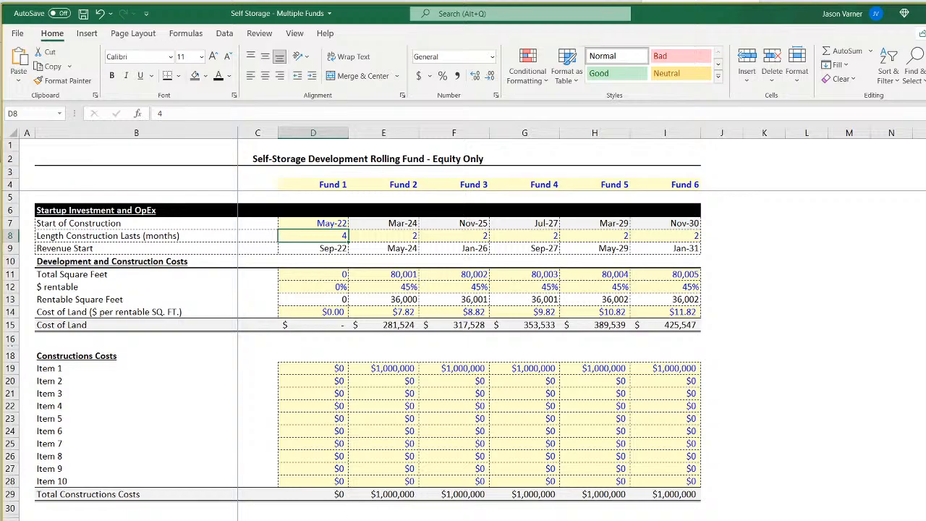
Compare the Sponsor (GP) Distributions on the Monthly Detail sheet with the linked sponsor cash flow row through early 2024.
key("ctrl+Page_Down")
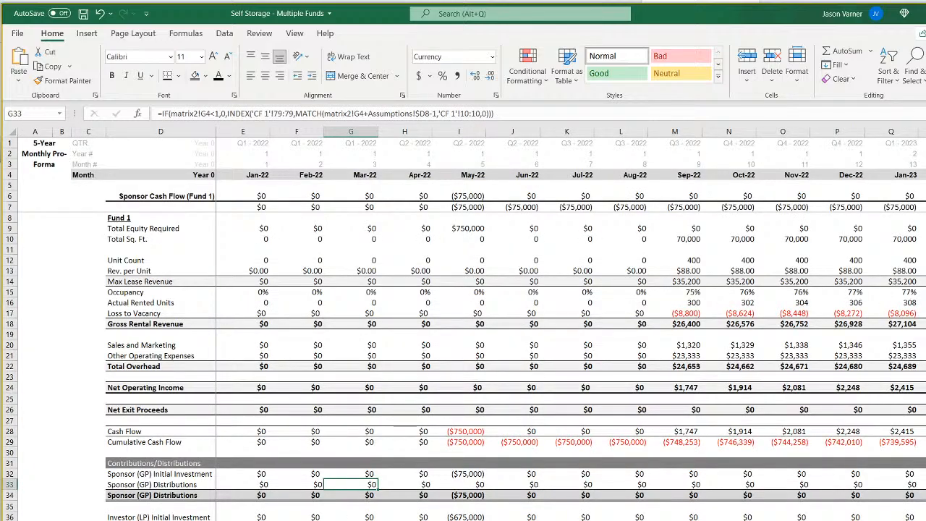
scroll(571, 323, "right", 6)
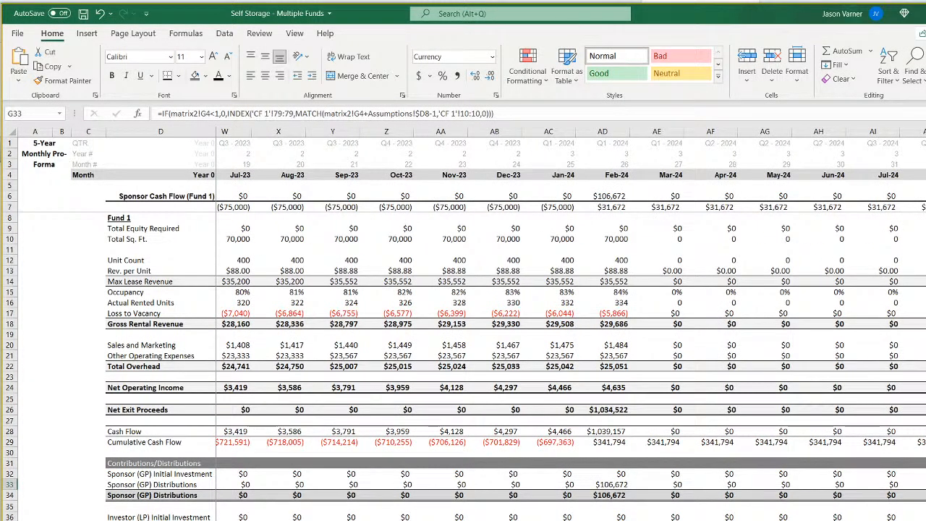
scroll(571, 323, "left", 6)
key("ctrl+Page_Up")
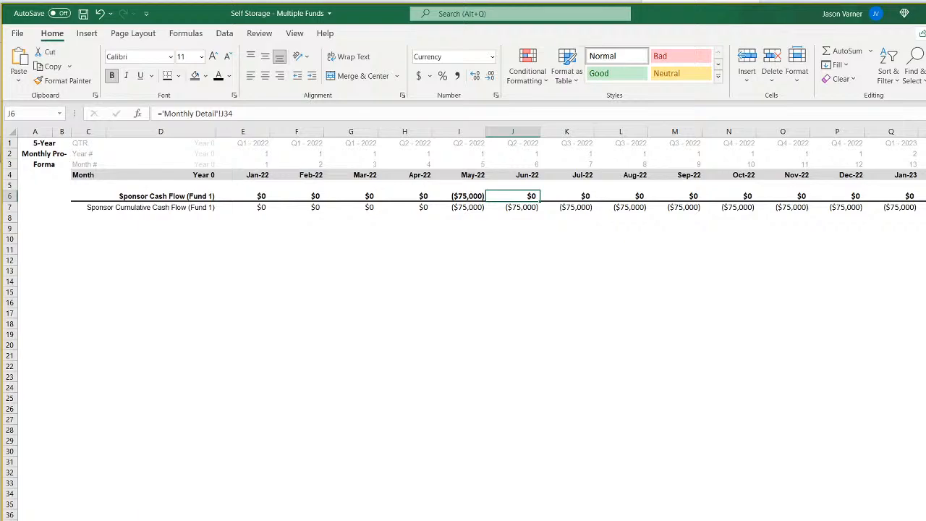
scroll(471, 324, "right", 5)
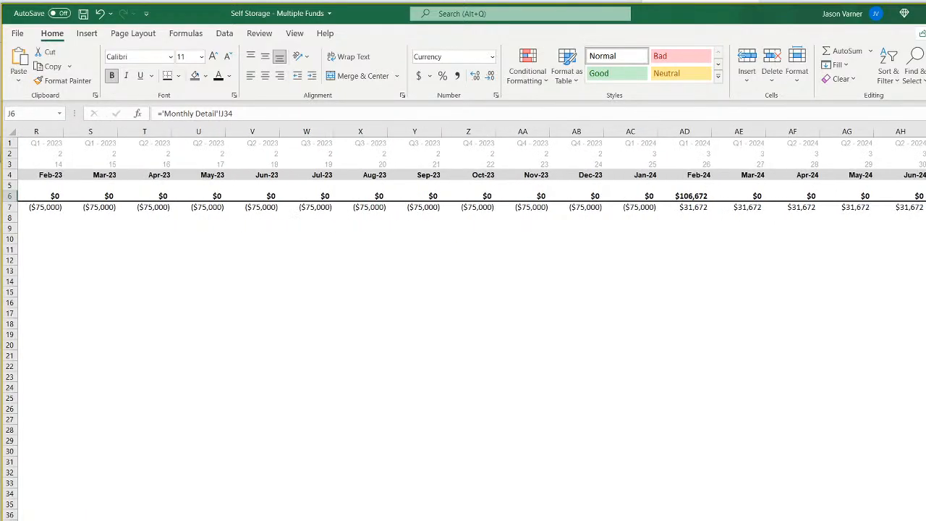
scroll(472, 323, "left", 4)
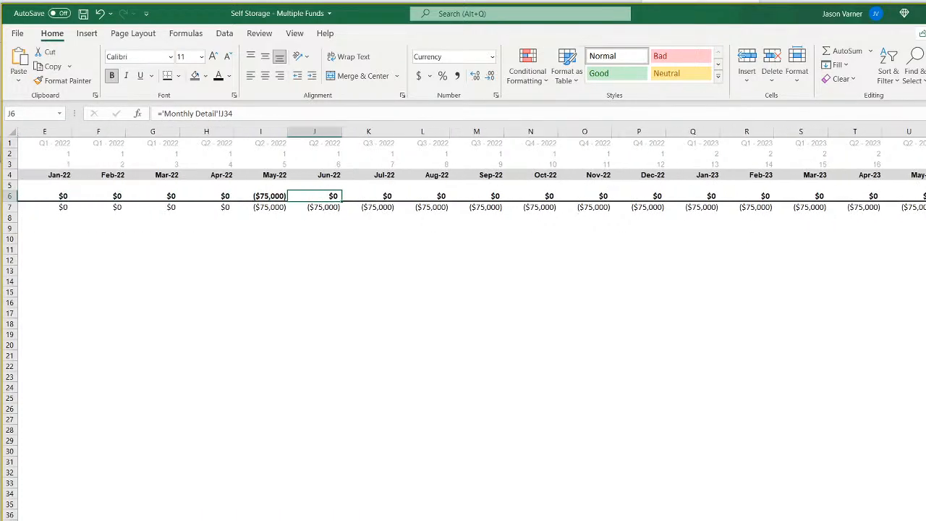
On the fund month-counter sheet, examine Fund 1's counter formula for Feb-24 in AD4.
key("ctrl+Page_Down")
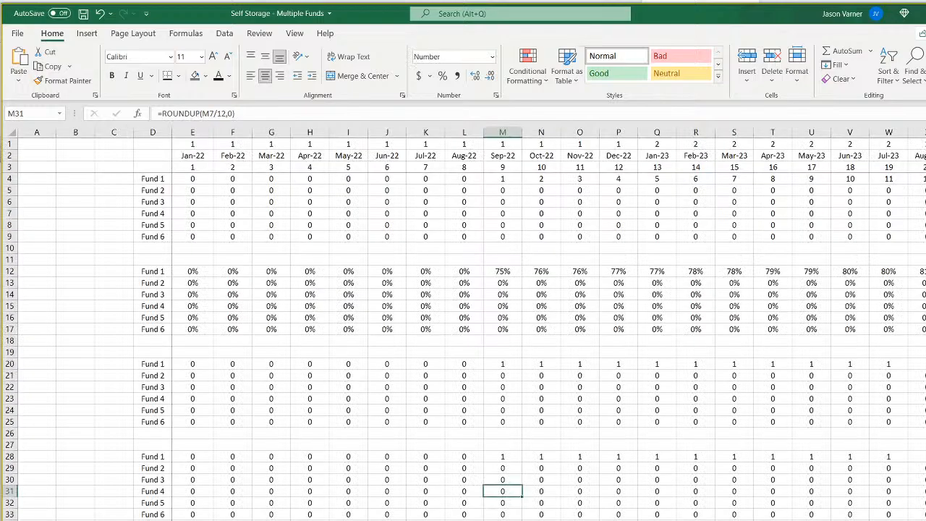
scroll(472, 323, "right", 6)
scroll(472, 324, "right", 1)
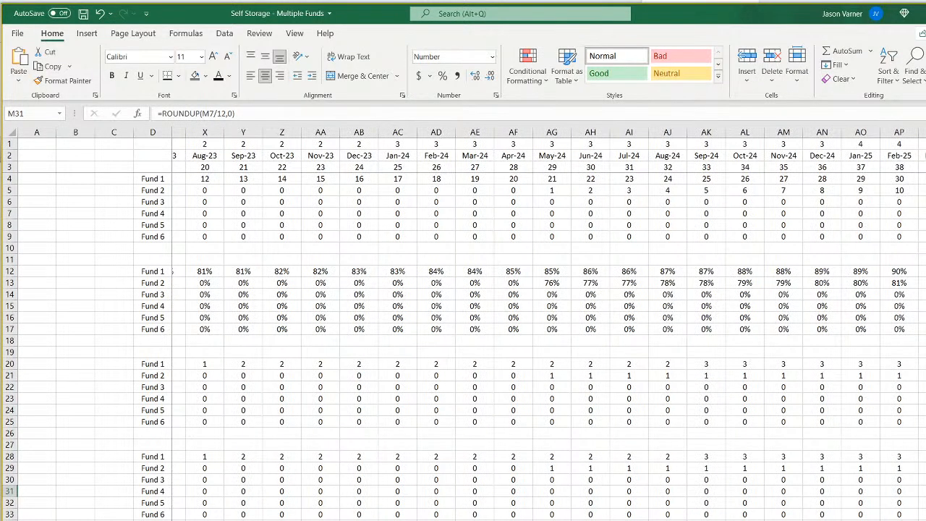
scroll(472, 323, "right", 1)
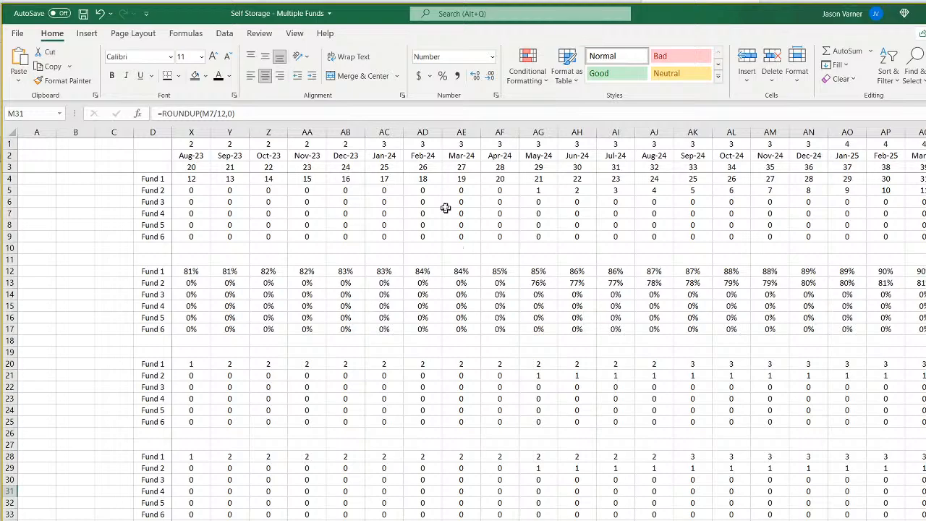
left_click(433, 181)
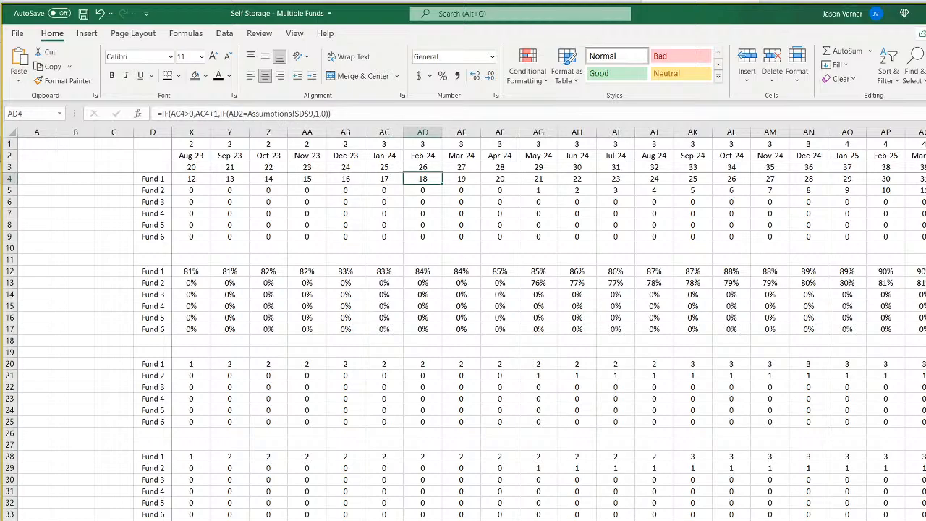
scroll(550, 325, "left", 10)
Check the timing of the Sponsor (GP) cash flows on the waterfall sheet through early 2024 and return to the Monthly Detail sheet.
key("ctrl+Page_Down")
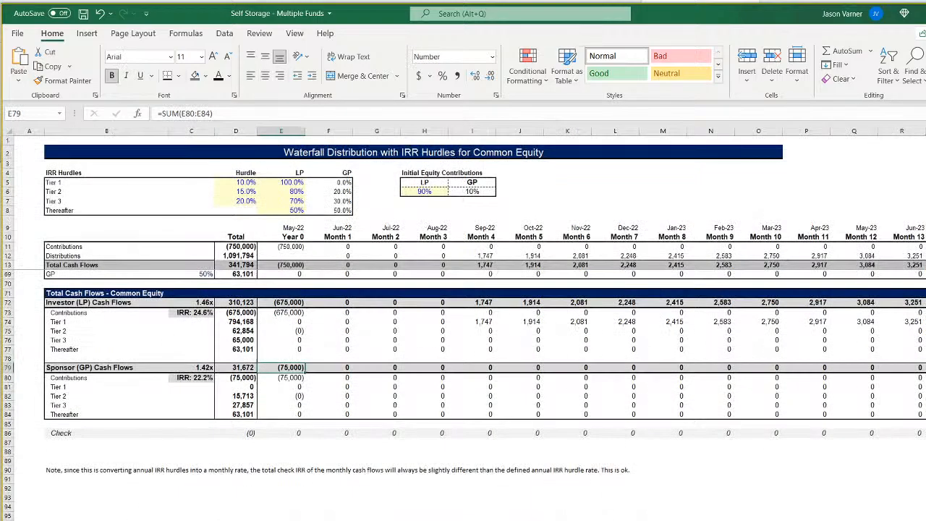
scroll(463, 300, "right", 5)
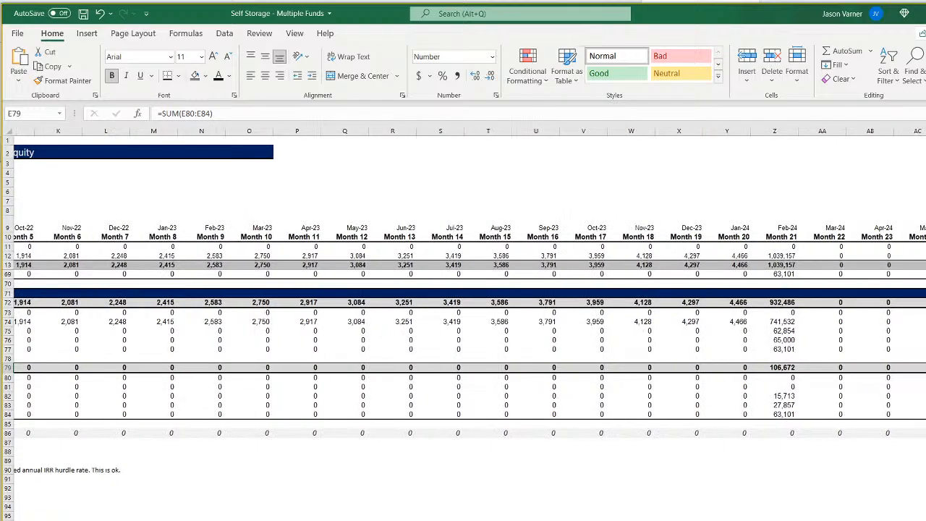
scroll(463, 301, "left", 5)
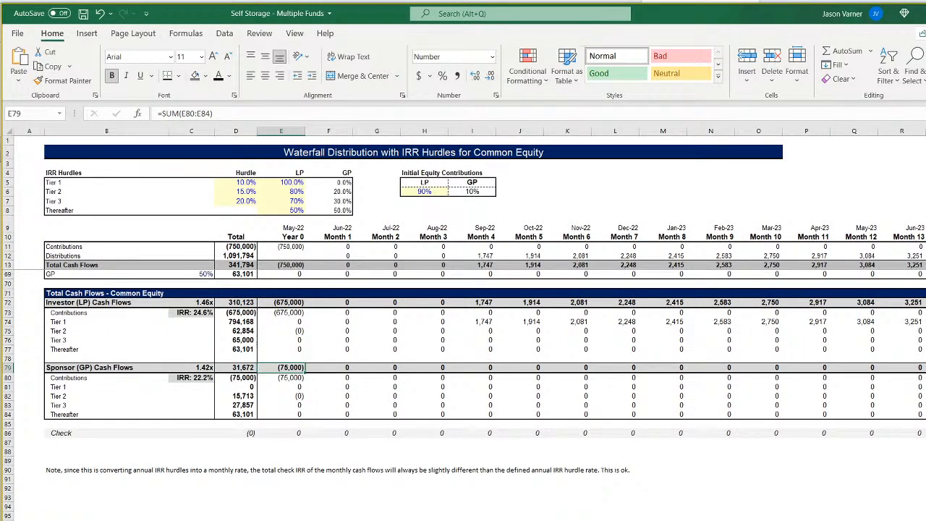
key("ctrl+Page_Up")
key("ctrl+Page_Up")
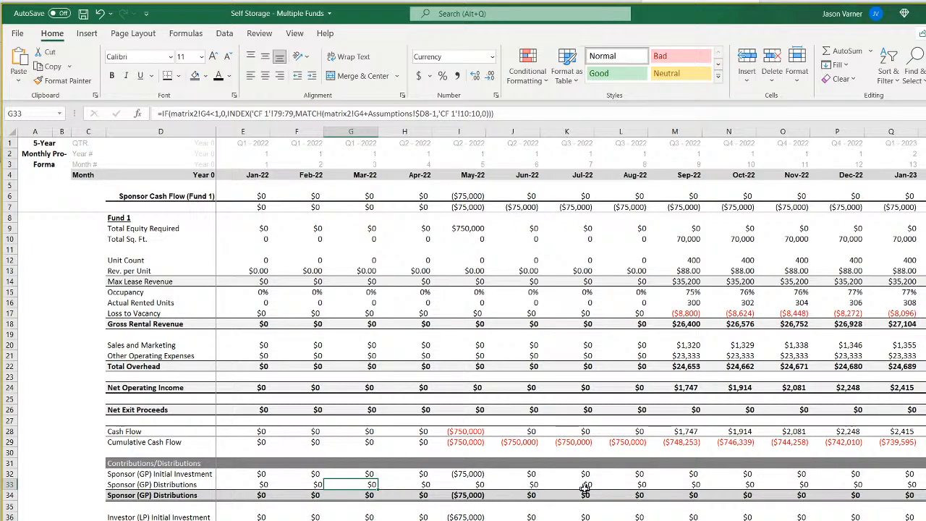
On the linked monthly sheet, review the sponsor cash flow and cumulative cash flow rows from Jan-22 through mid-2024.
key("ctrl+Page_Up")
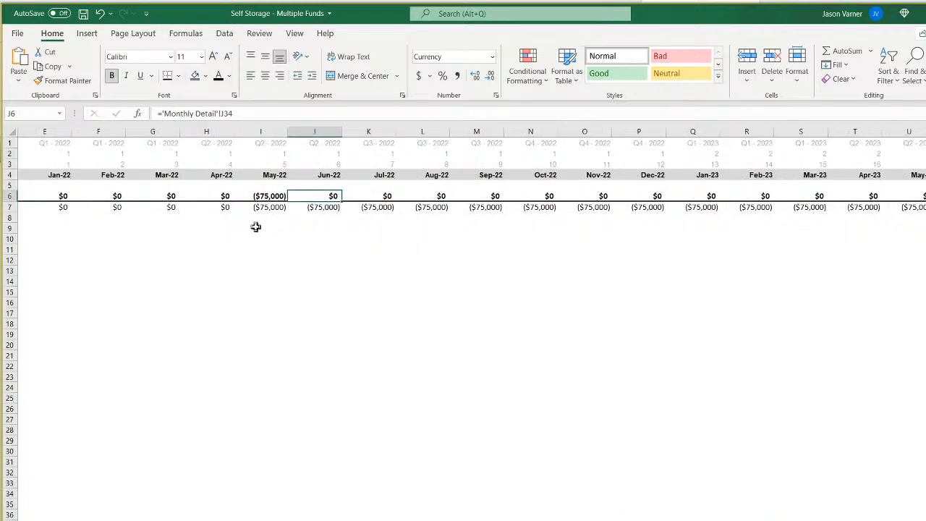
scroll(463, 290, "left", 2)
scroll(464, 290, "right", 6)
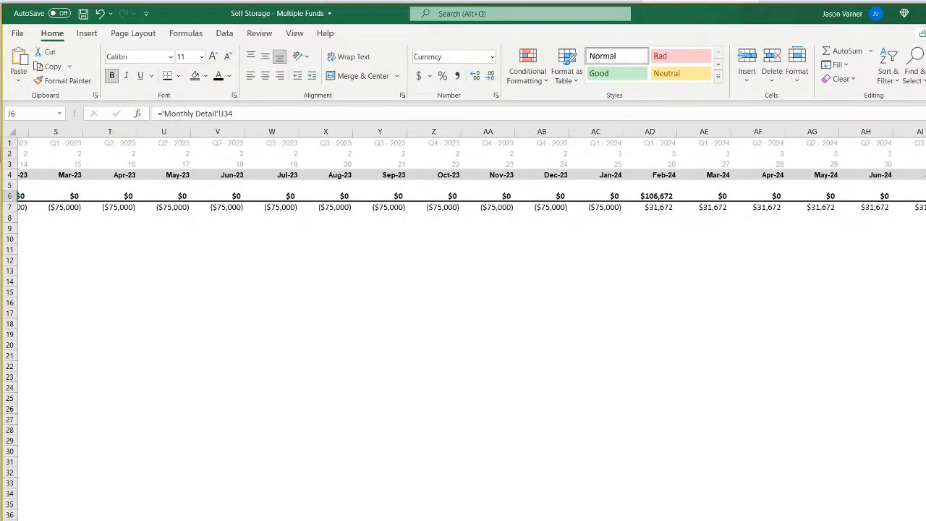
scroll(348, 422, "left", 6)
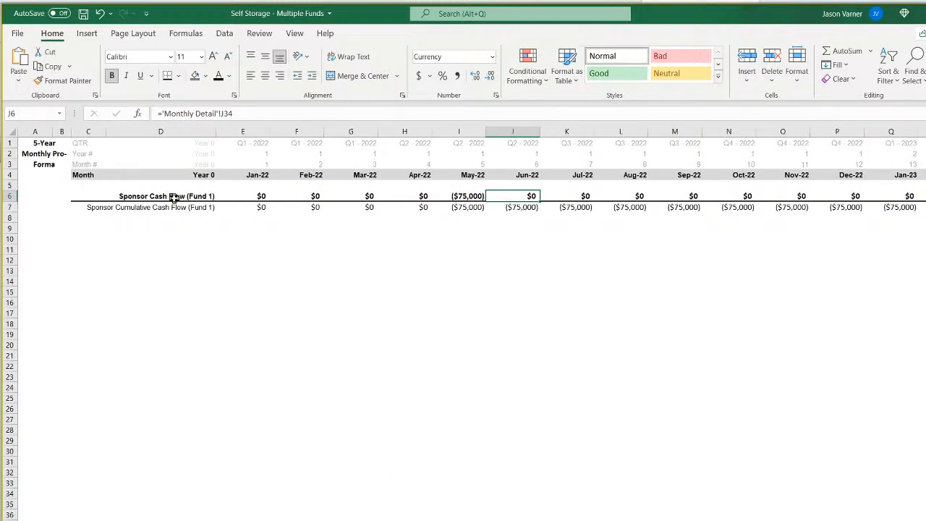
Trace the Sponsor Cash Flow (Fund 1) links to the Monthly Detail sheet along row 6 from Jan-22 to early 2024.
left_click(174, 197)
key("Right")
key("Right")
key("Right")
key("Right")
key("Right")
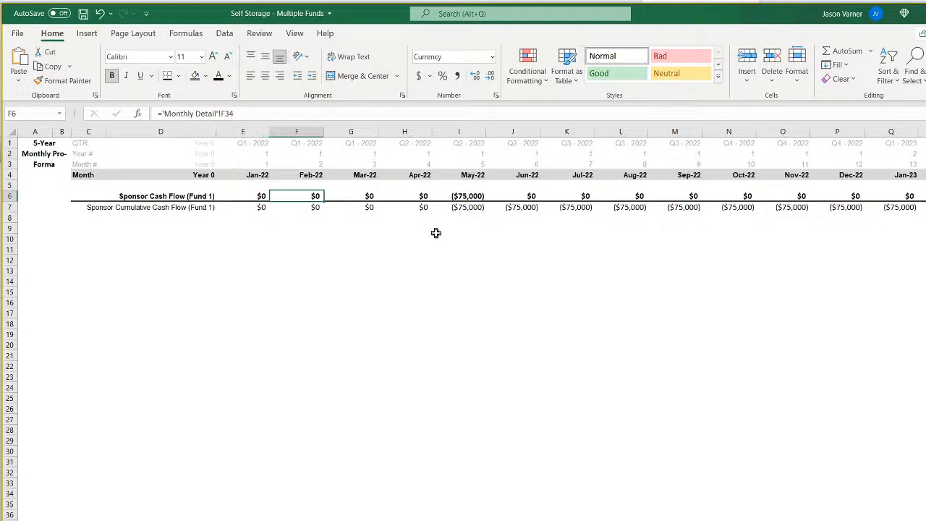
key("Right")
key("Right")
key("Right")
key("Right")
key("Right")
key("Right")
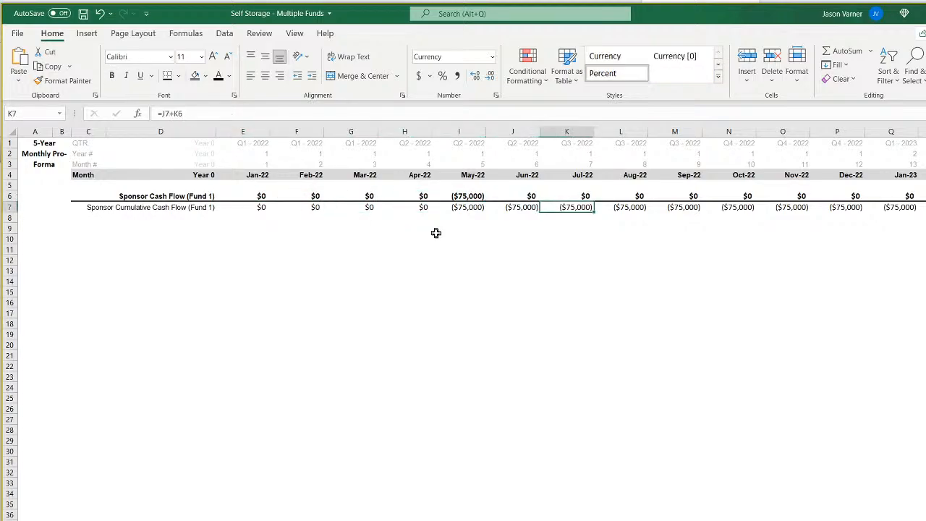
key("Right")
key("Right")
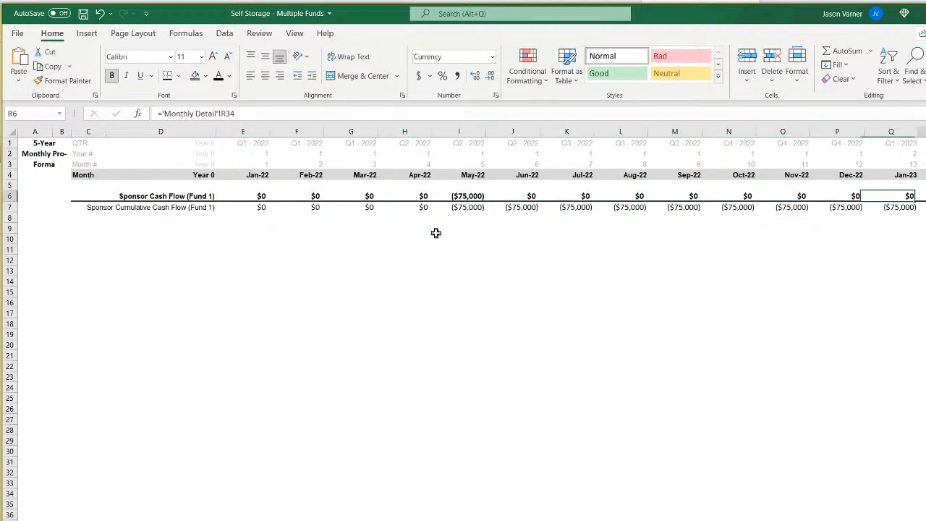
key("Left")
key("Left")
key("Left")
key("Left")
key("Left")
key("Left")
key("Left")
key("Left")
key("Right")
key("Right")
key("Right")
key("Right")
key("Right")
key("Right")
key("Right")
key("Right")
key("Right")
key("Right")
key("Right")
key("Right")
key("Right")
key("Right")
key("Right")
key("Right")
key("Right")
key("Right")
key("Right")
key("Right")
key("Right")
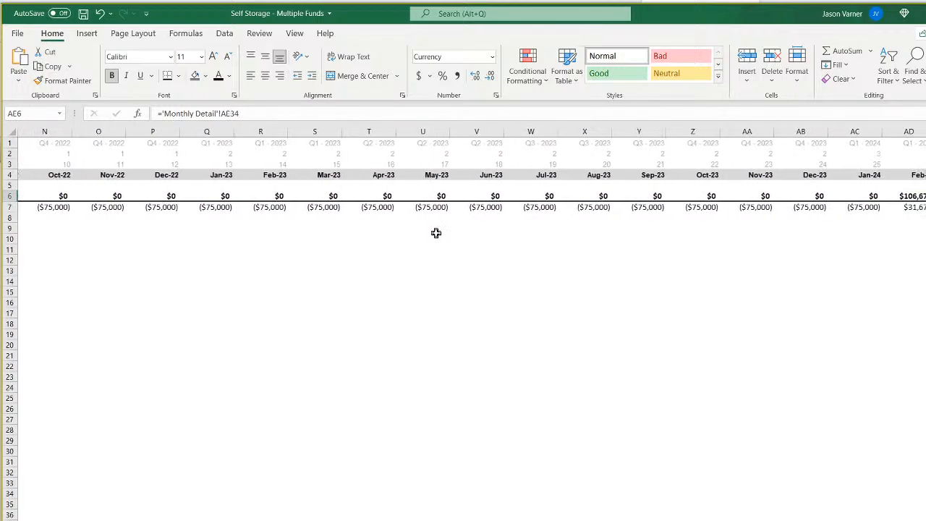
Examine the Sponsor Cumulative Cash Flow (Fund 1) formulas in row 7 at Feb-24, Jan-22 and the following 2022 months.
key("Down")
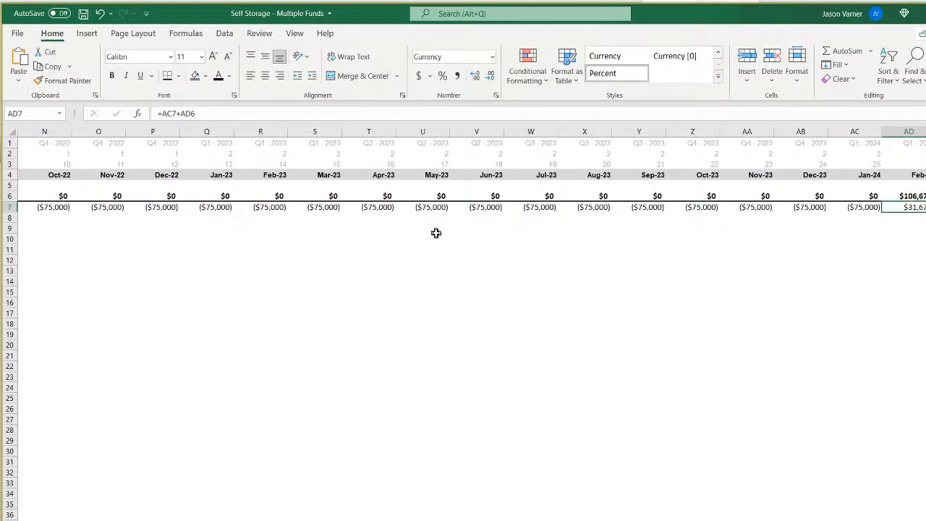
key("Left")
key("Left")
key("Left")
key("Left")
key("Left")
key("Left")
key("Left")
key("Left")
key("Left")
key("Left")
key("Left")
key("Left")
key("Left")
key("Left")
key("Left")
key("Left")
key("Left")
key("Left")
key("Left")
key("Left")
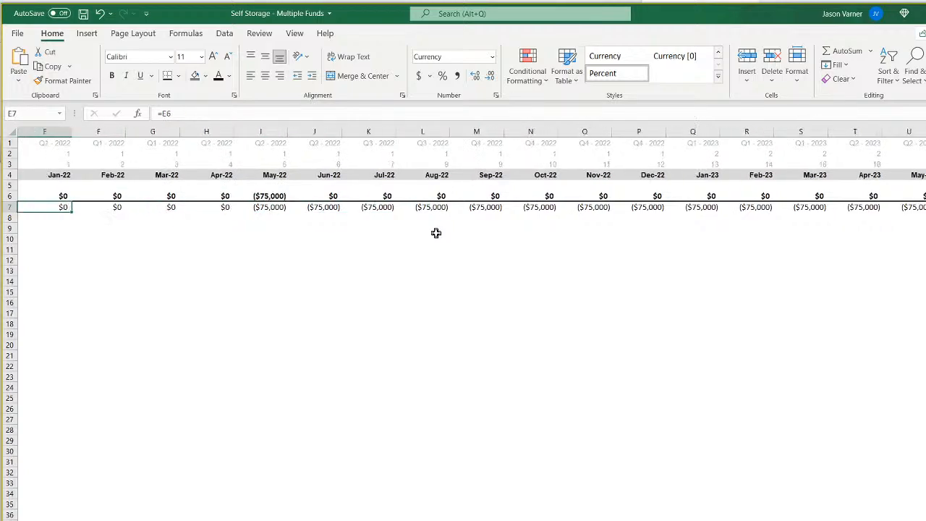
key("Right")
key("Right")
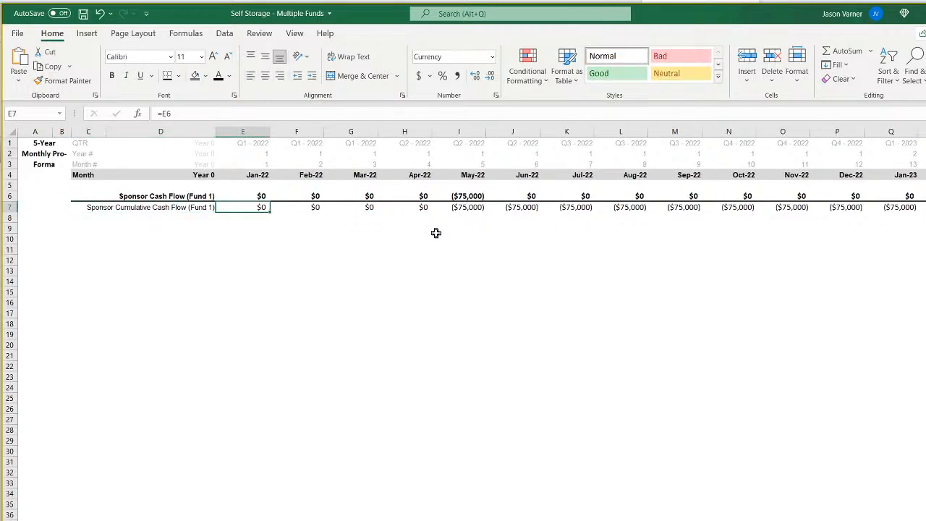
key("Right")
key("Right")
key("Right")
key("Right")
key("Right")
key("Right")
key("Right")
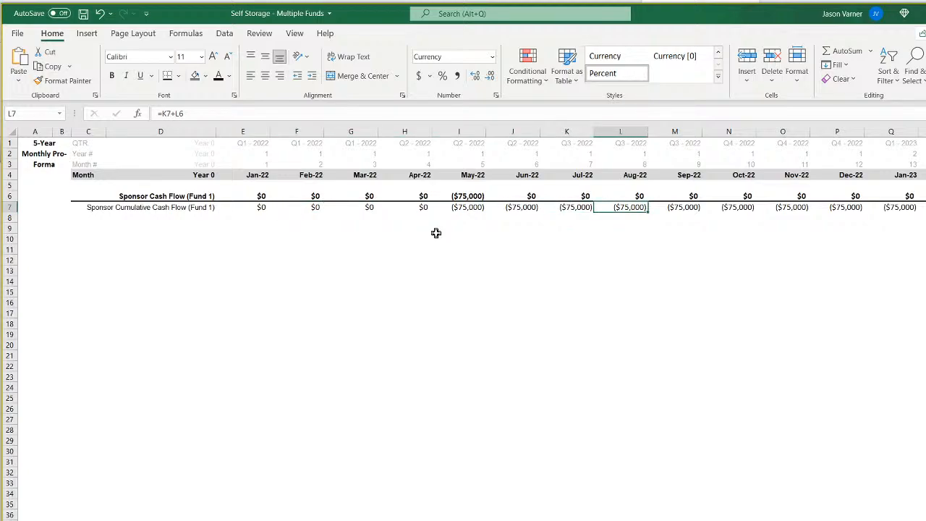
Enter the row label "Bank Balance" in D8 beneath the Sponsor Cumulative Cash Flow (Fund 1) label.
key("Left")
key("Left")
key("Left")
key("Left")
key("Left")
key("Down")
key("Left")
key("Down")
key("Left")
key("Down")
key("Left")
key("Down")
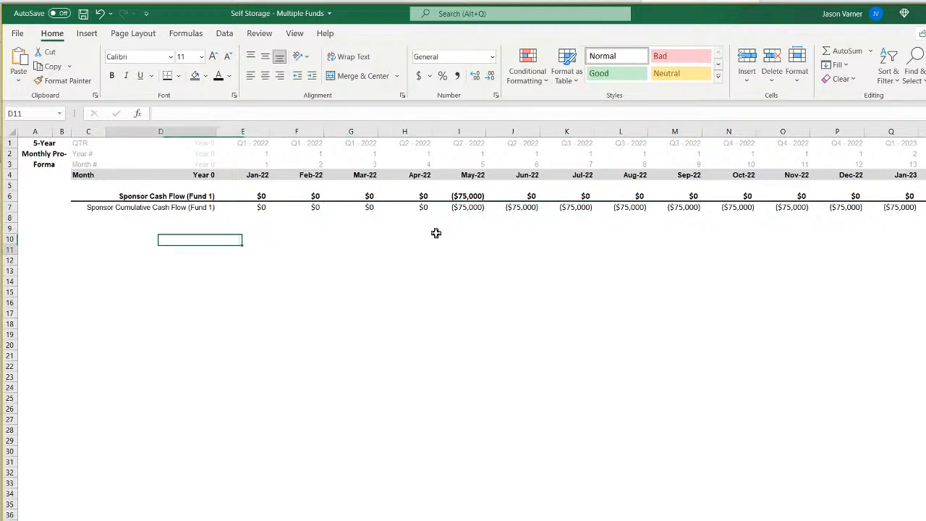
key("Left")
key("Up")
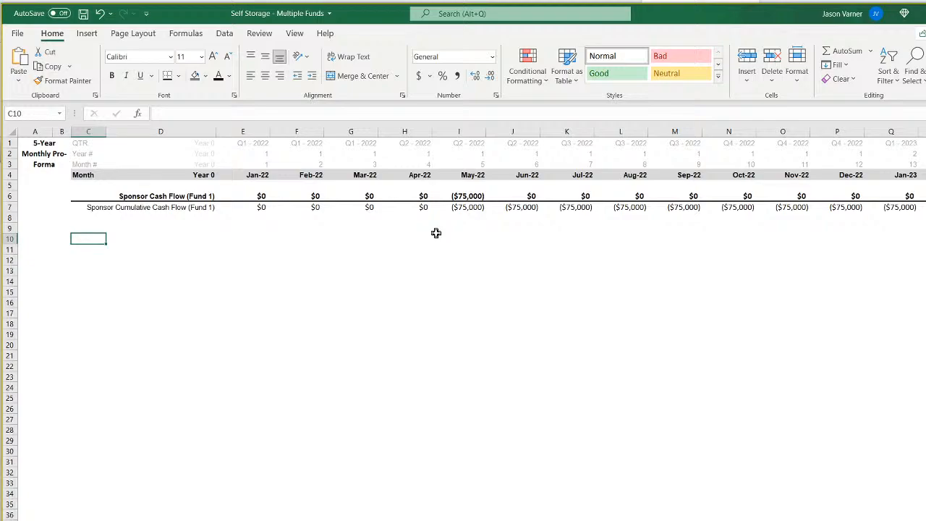
key("Right")
key("Up")
key("Up")
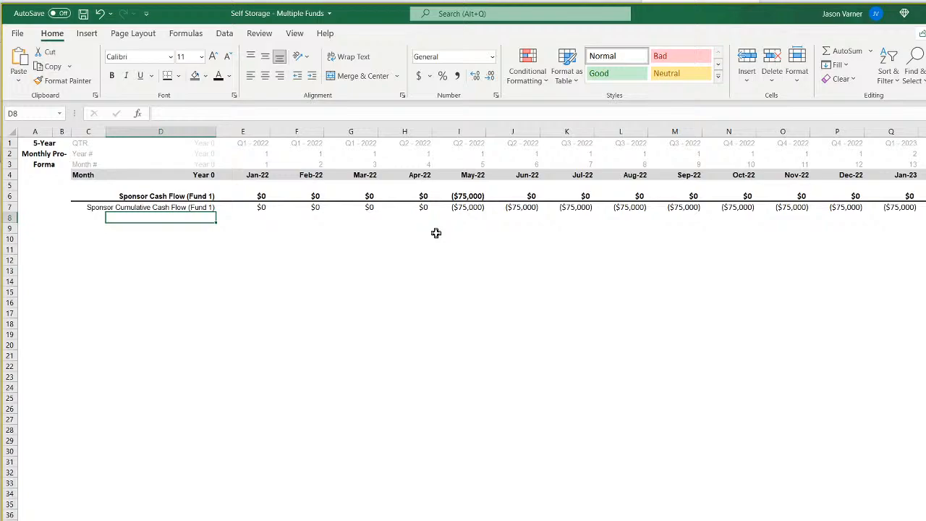
type("Bank Balance")
key("Return")
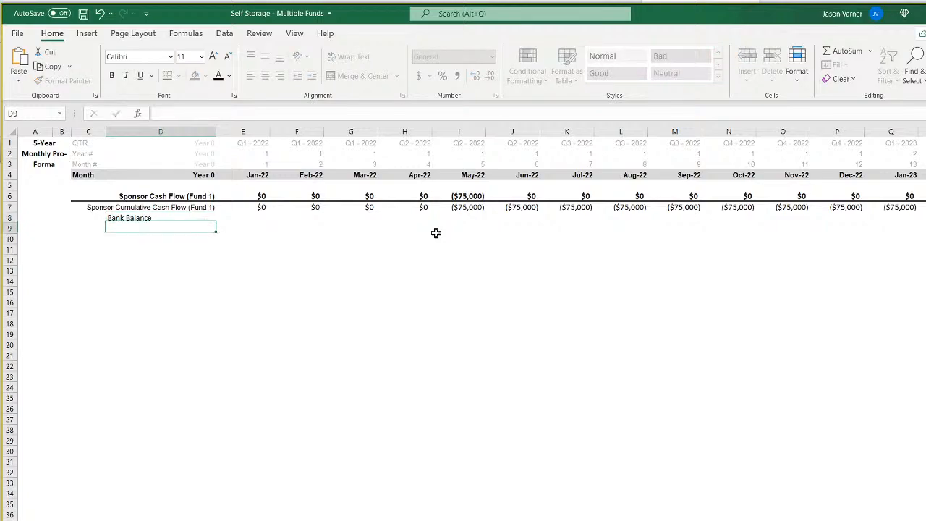
Right-align the label in D8 and rename it "Starting Bank Balance".
key("Up")
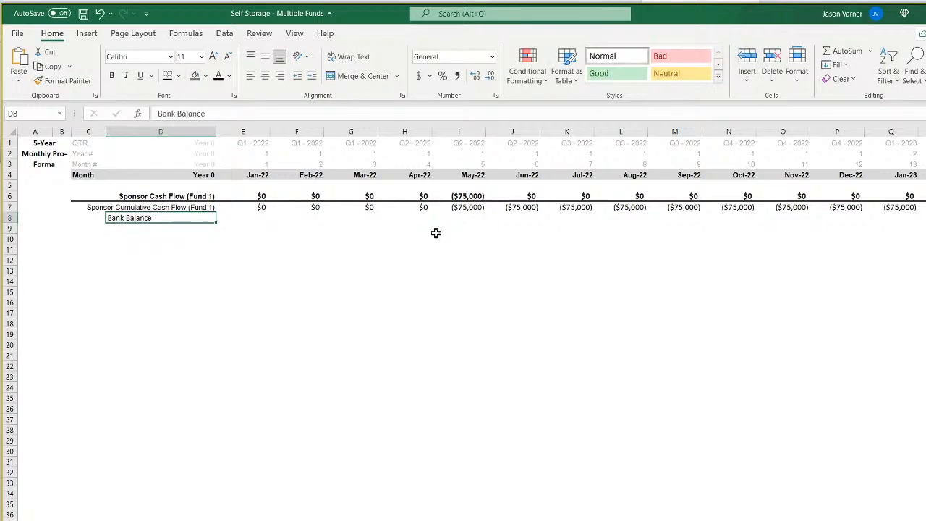
left_click(280, 77)
left_click(259, 221)
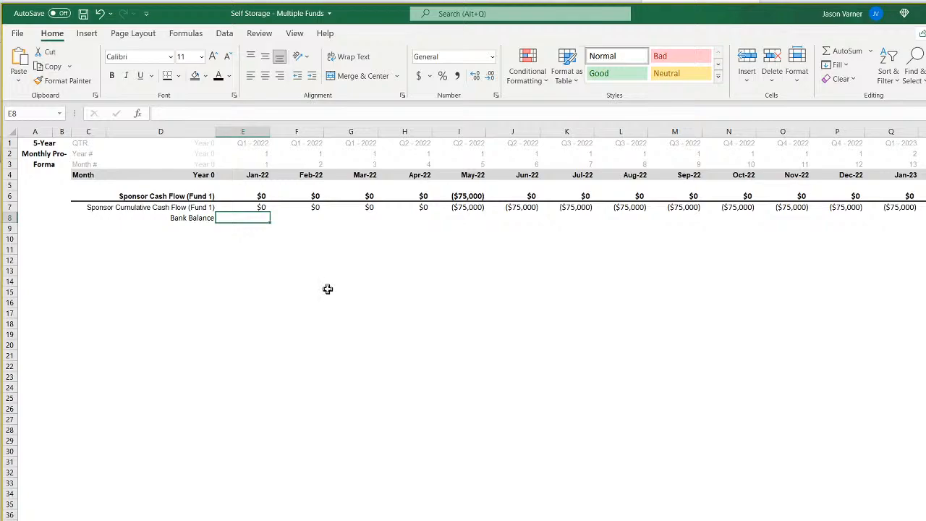
left_click(204, 218)
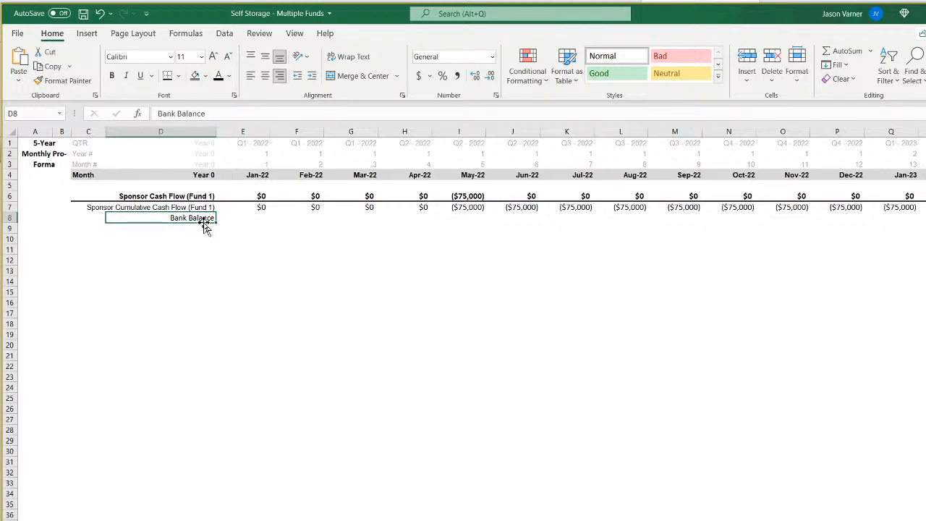
type("St")
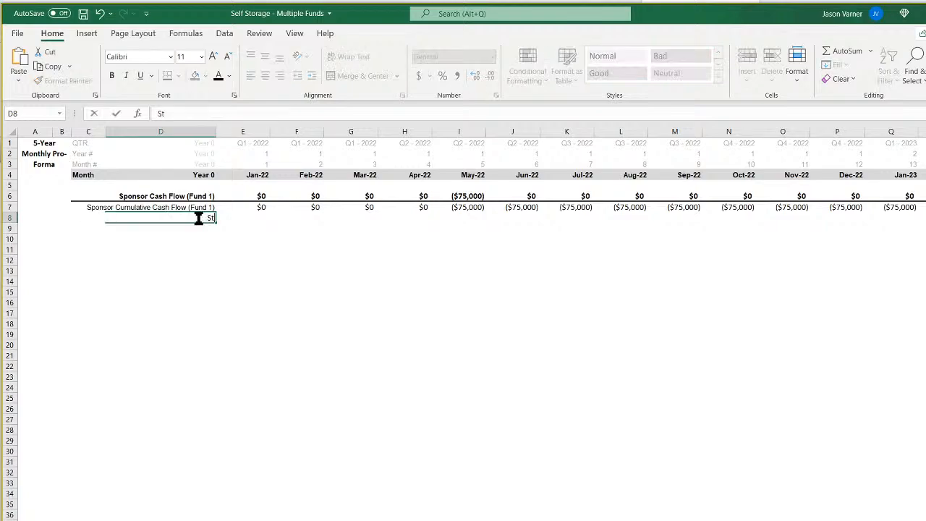
type("arting Bank Balance")
key("Tab")
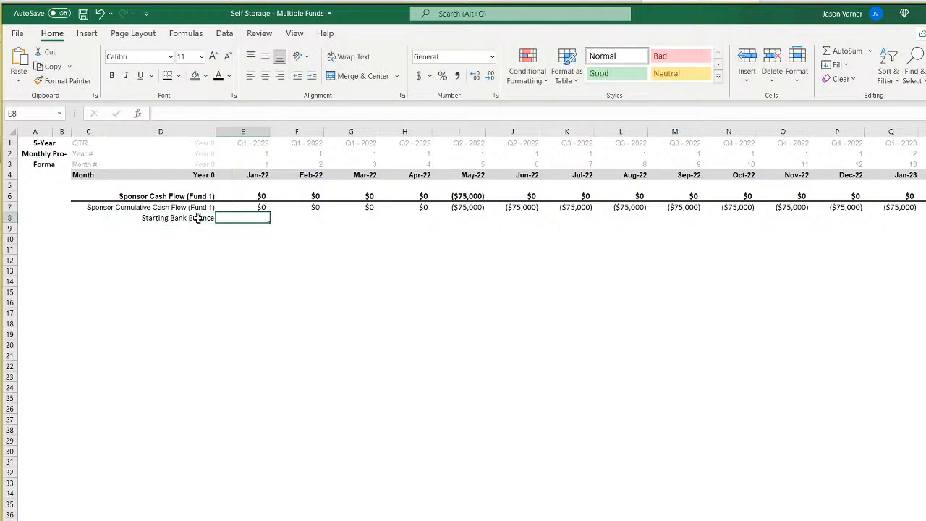
Give the Jan-22 Starting Bank Balance cell E8 a light yellow fill and a blue font.
left_click(206, 76)
left_click(195, 223)
left_click(228, 76)
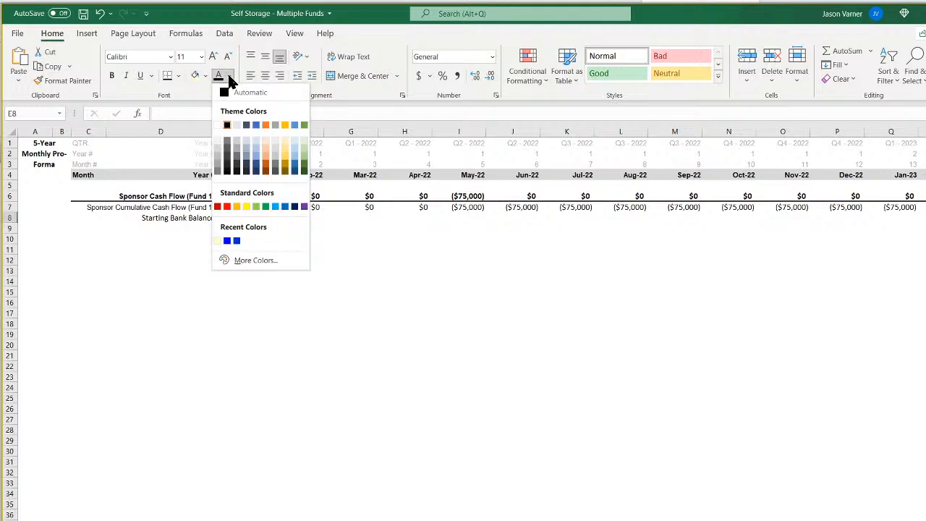
left_click(236, 241)
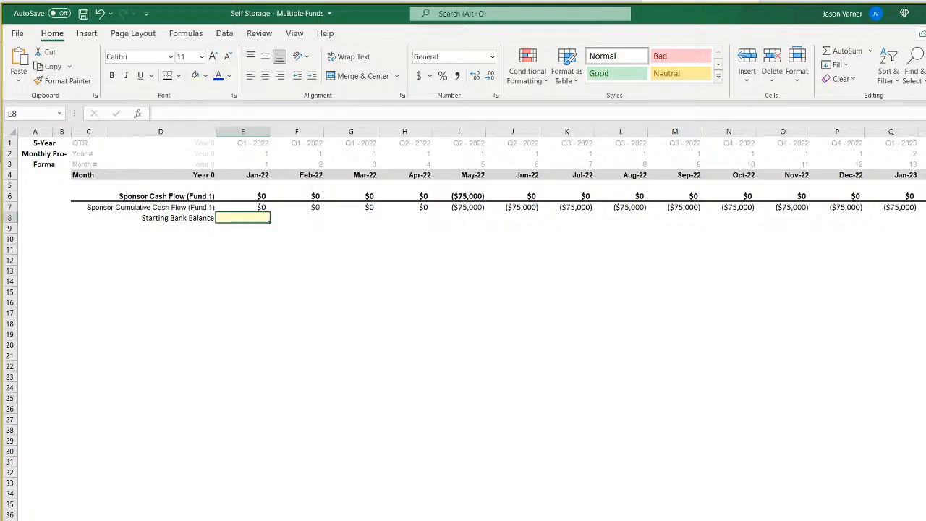
Copy input cell D34 from the fund assumptions sheet into E8 of the monthly sheet and set the starting bank balance to $100,000.
key("ctrl+Page_Up")
key("ctrl+Page_Up")
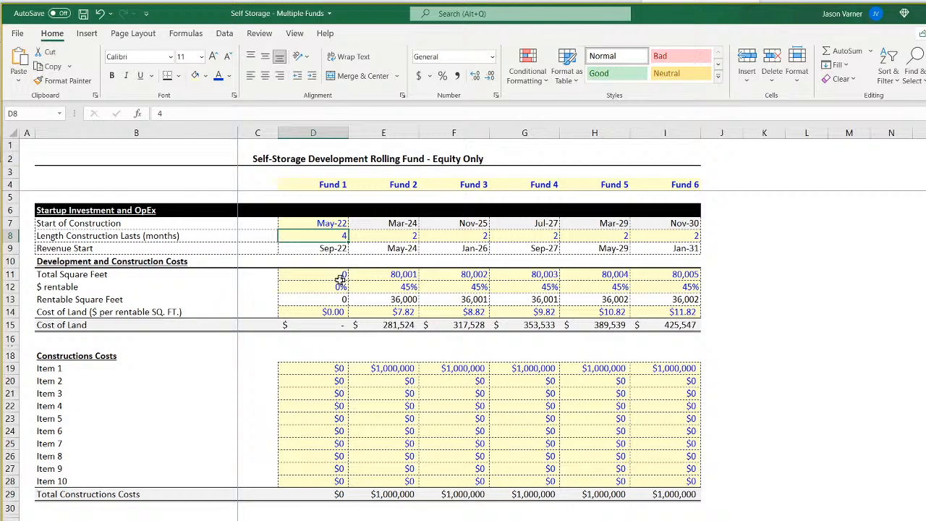
right_click(326, 520)
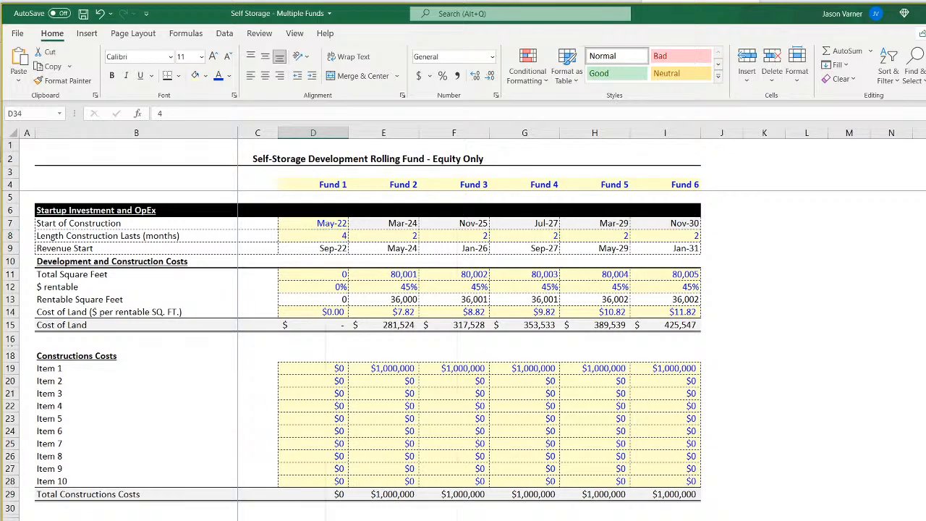
left_click(397, 232)
key("ctrl+Page_Down")
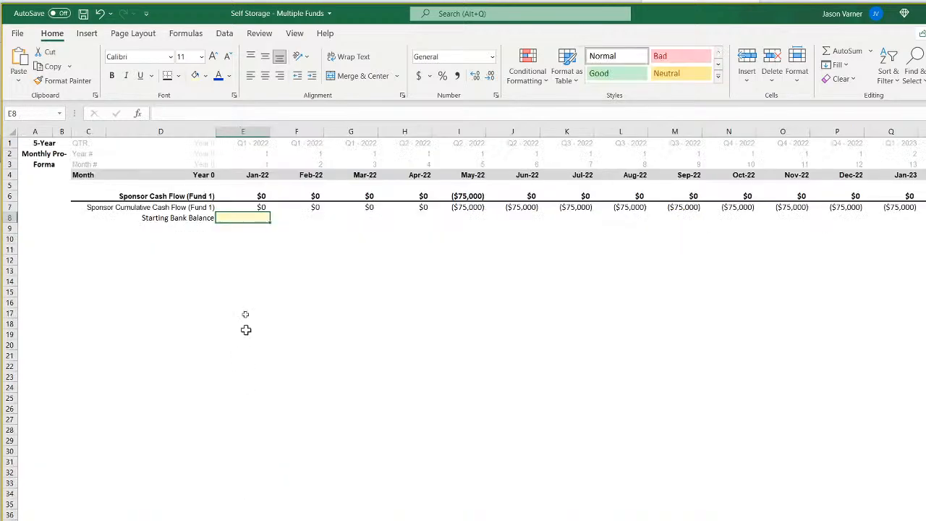
right_click(255, 219)
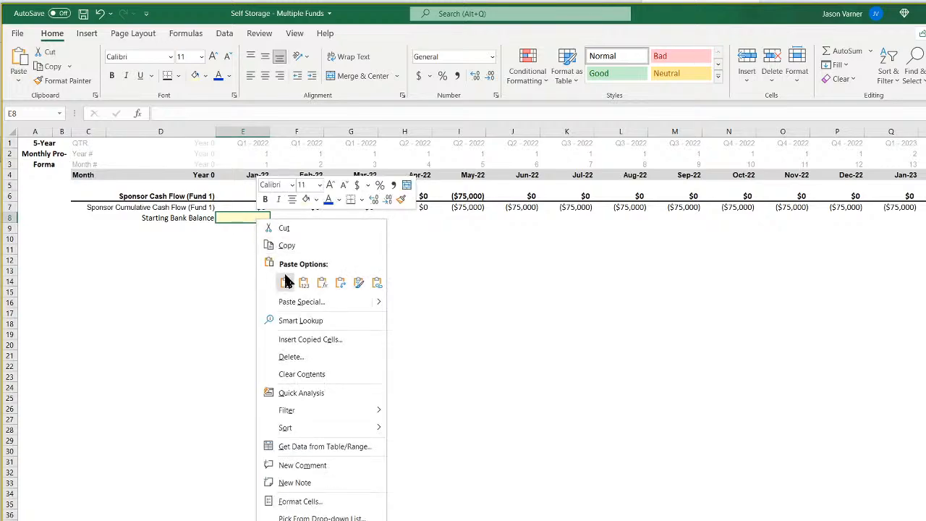
left_click(258, 282)
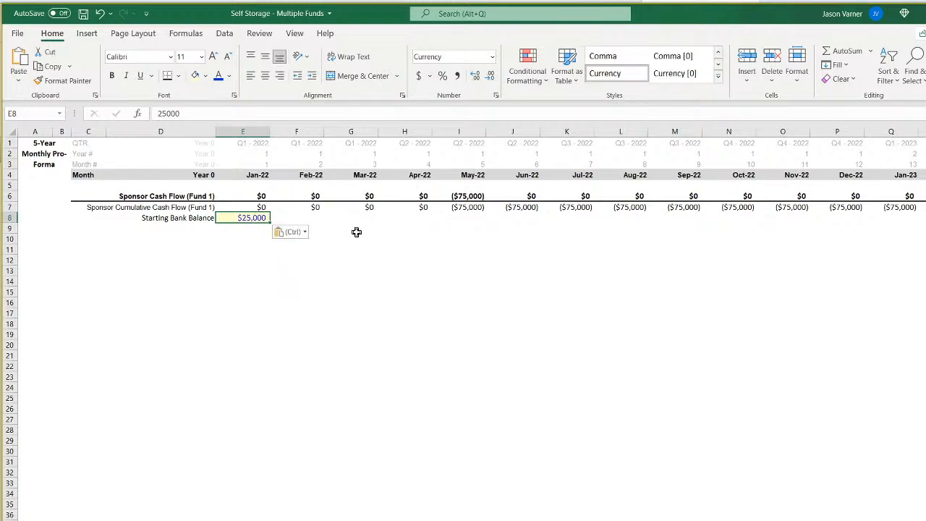
type("100000")
key("Return")
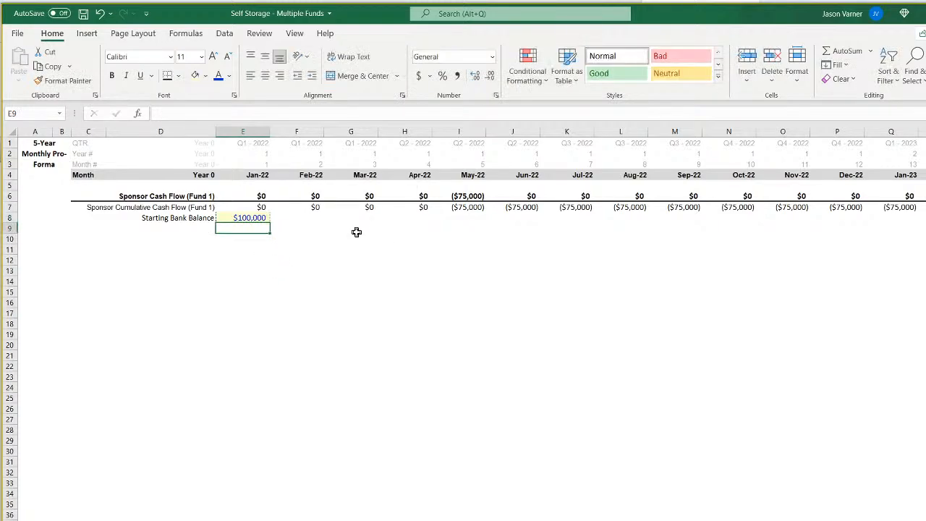
Enter the right-aligned row labels "Change in Cash Flow" in D9 and "Ending Bank Balance" in D10.
key("Left")
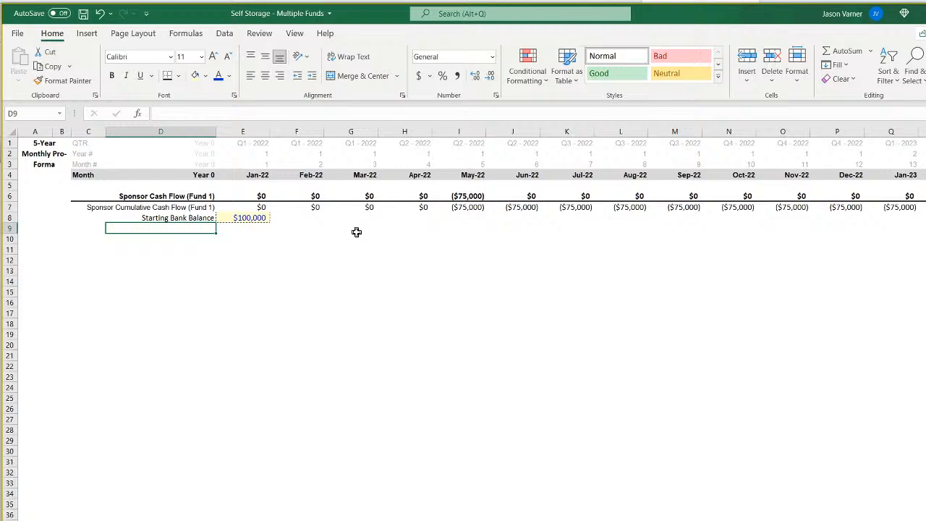
type("Change in Cash Flow")
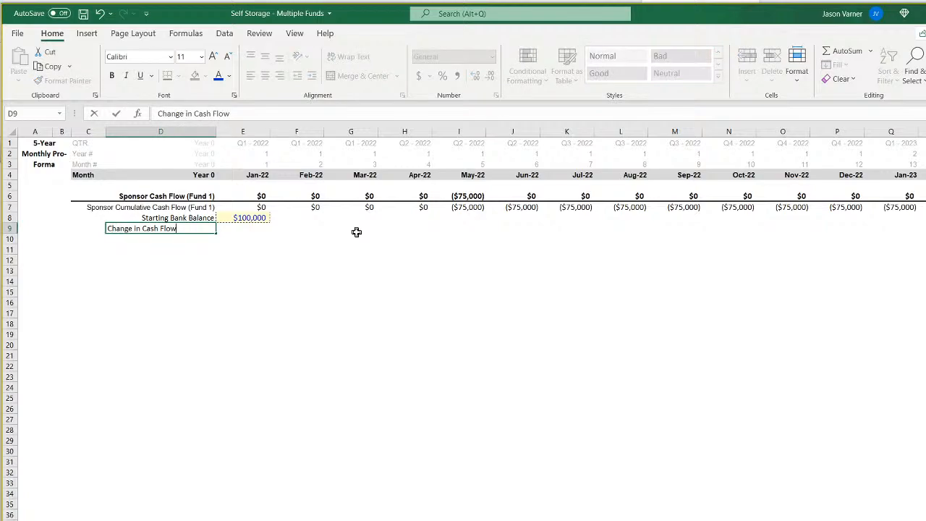
key("Return")
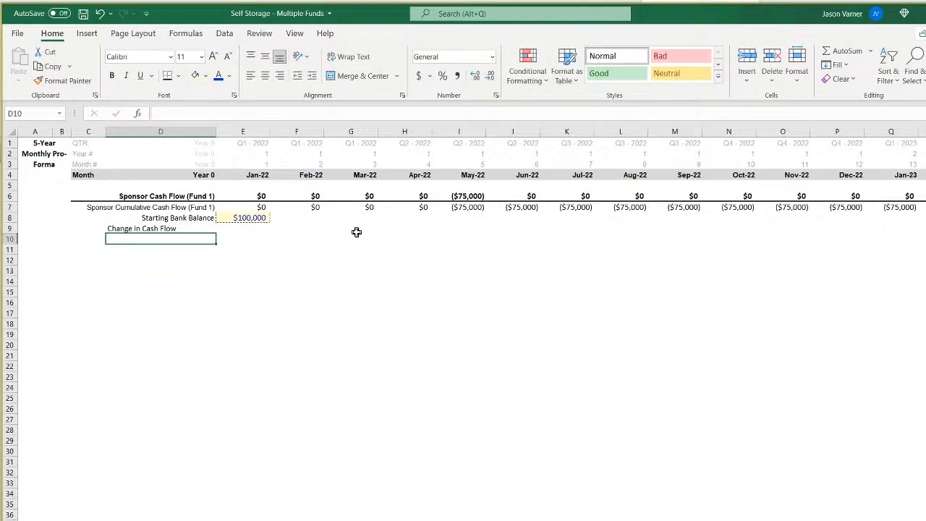
type("Ending Ba")
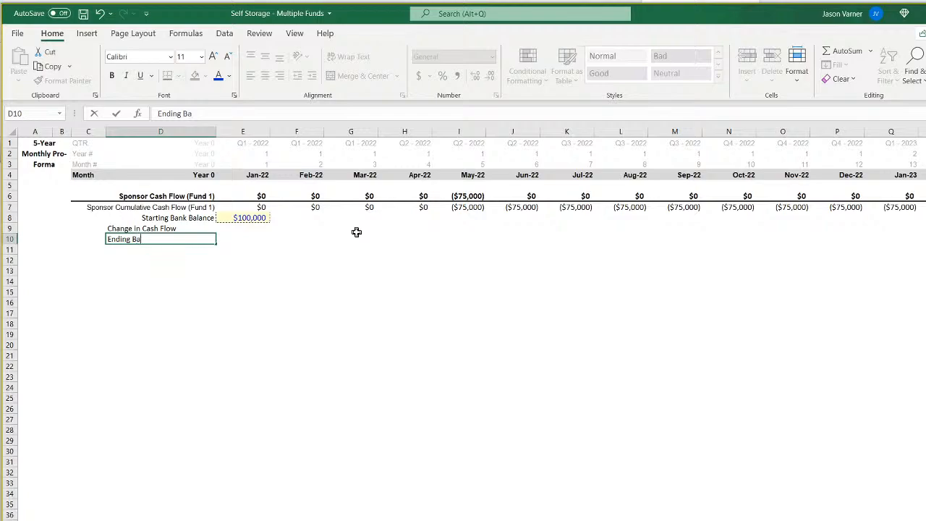
type("nk Balance")
key("Return")
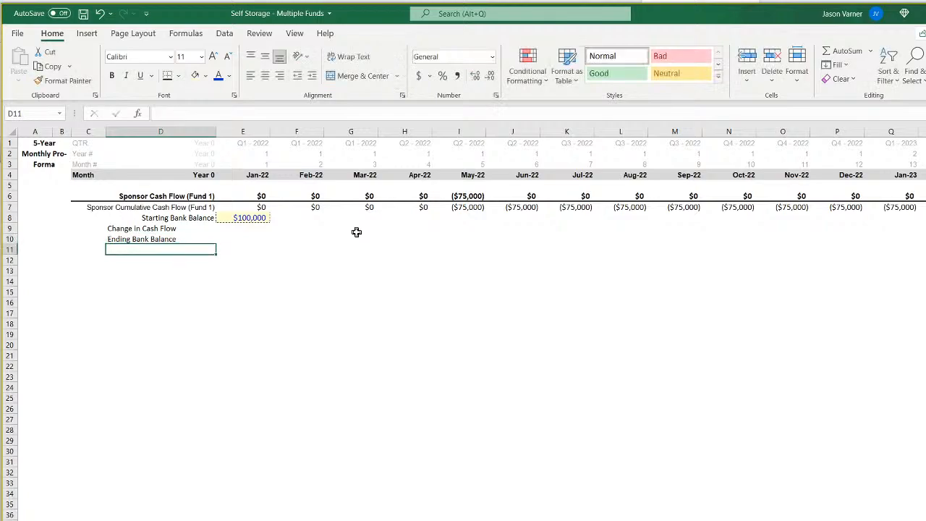
left_click_drag(194, 228, 193, 237)
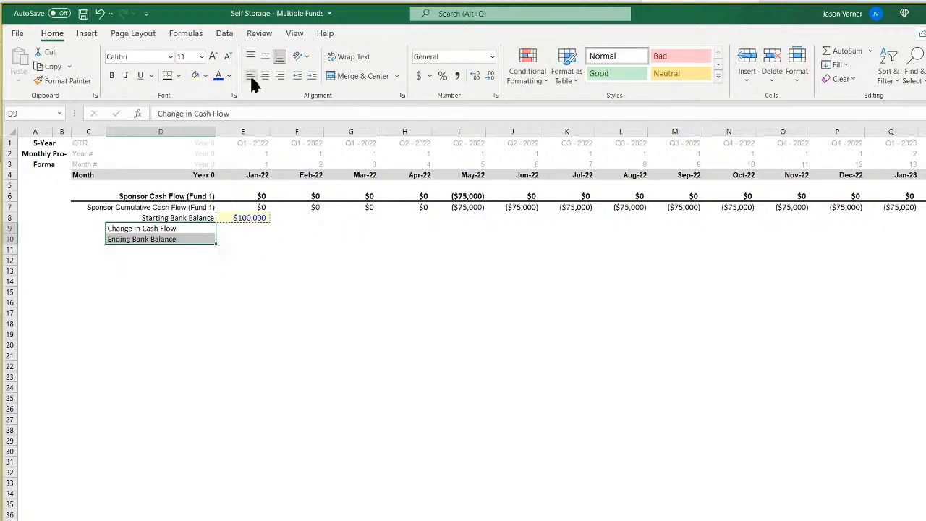
left_click(279, 76)
Apply All Borders to the Jan-22 Starting Bank Balance cell E8.
left_click(254, 217)
left_click(179, 75)
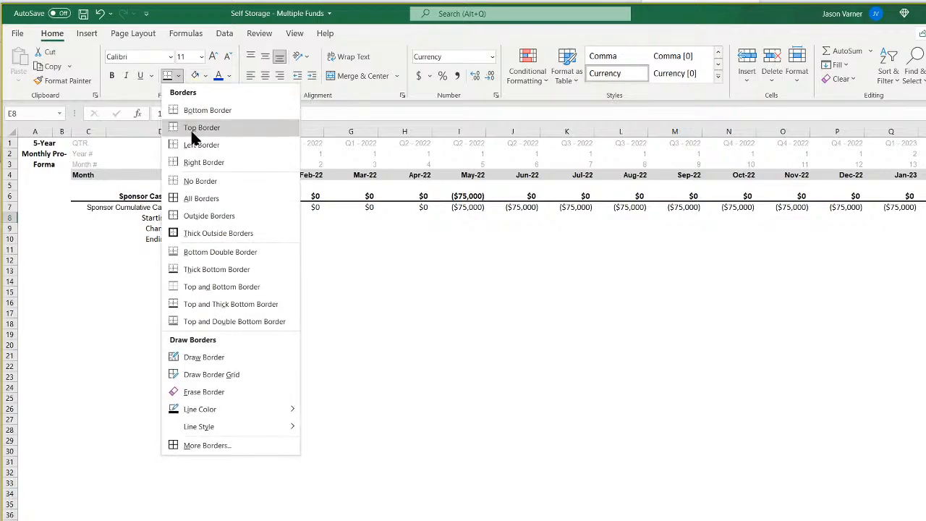
left_click(210, 198)
For Jan-22, link Change in Cash Flow to the sponsor cash flow with =E6 and calculate Ending Bank Balance as =E8+E9.
left_click(254, 228)
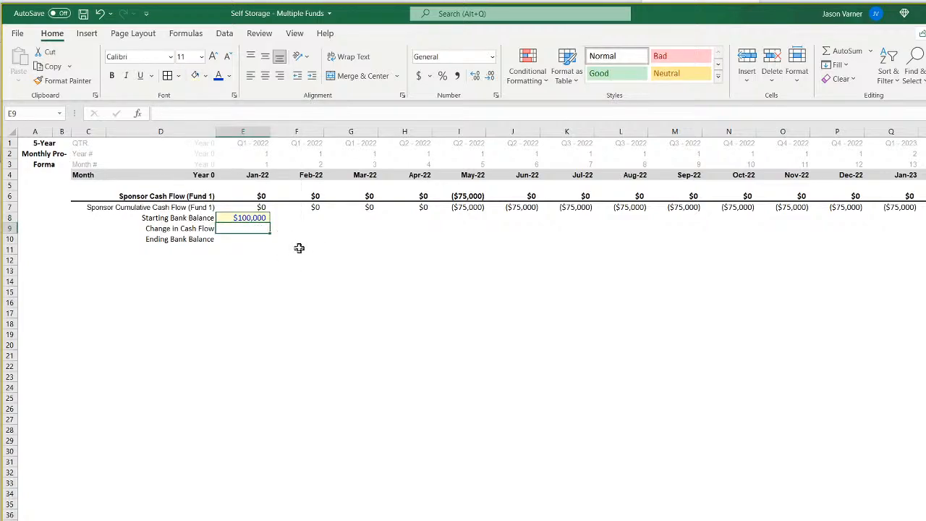
type("=")
left_click(261, 198)
type("=")
left_click(250, 218)
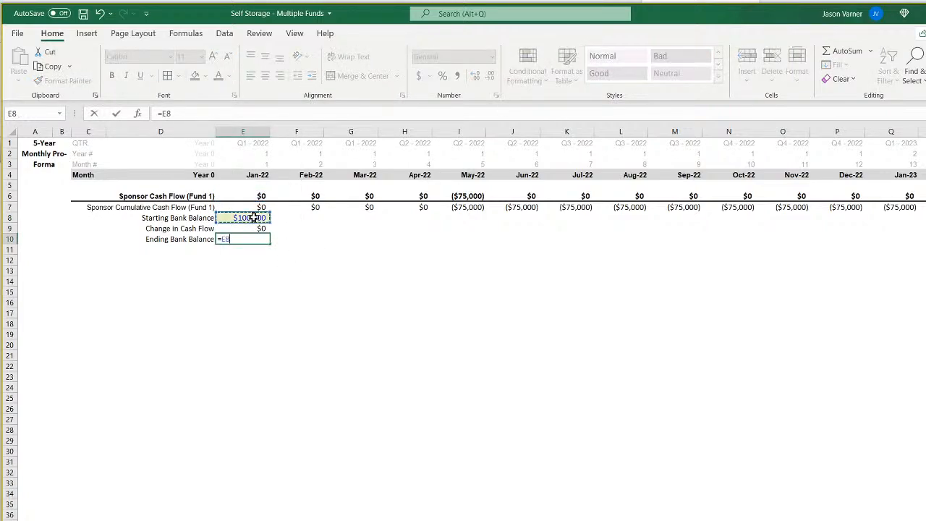
type("+")
left_click(296, 230)
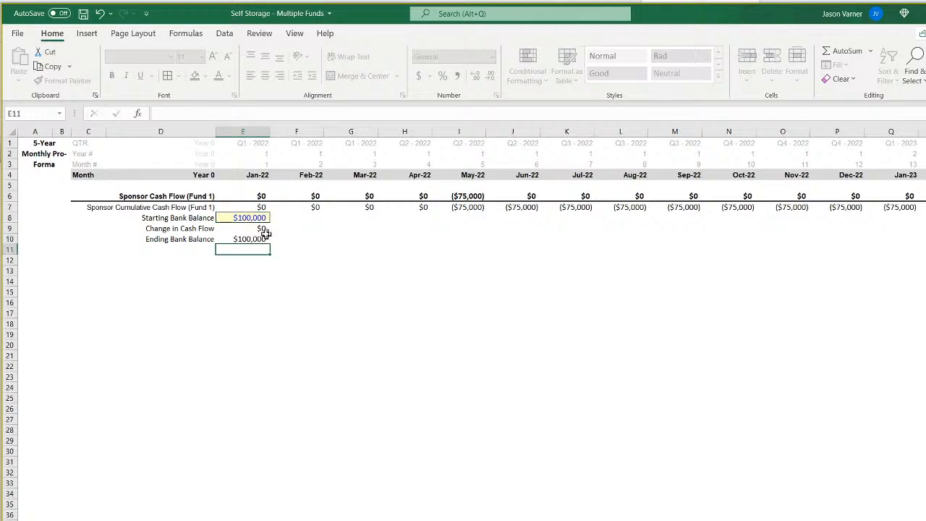
left_click(245, 230)
key("Return")
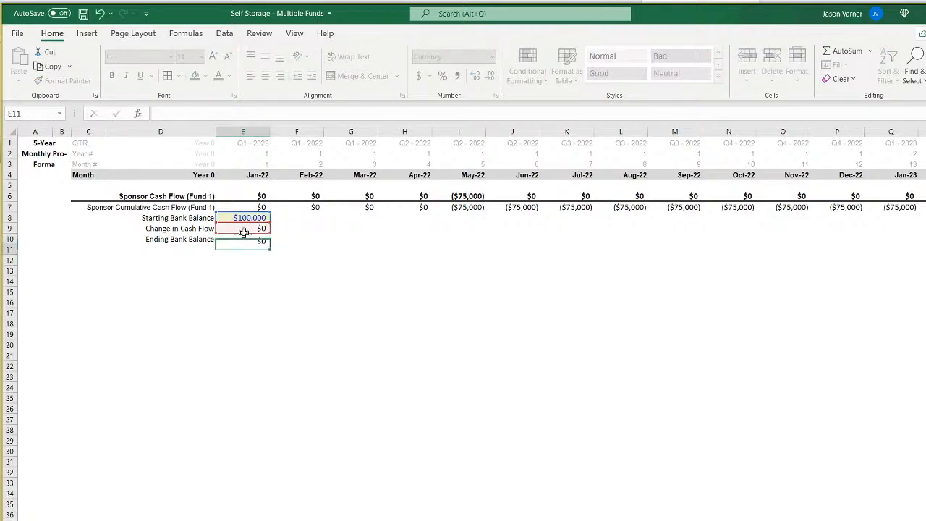
Fill the E9:E10 formulas into Feb-22 and set that month's Starting Bank Balance in F8 to =E10.
left_click_drag(251, 231, 304, 239)
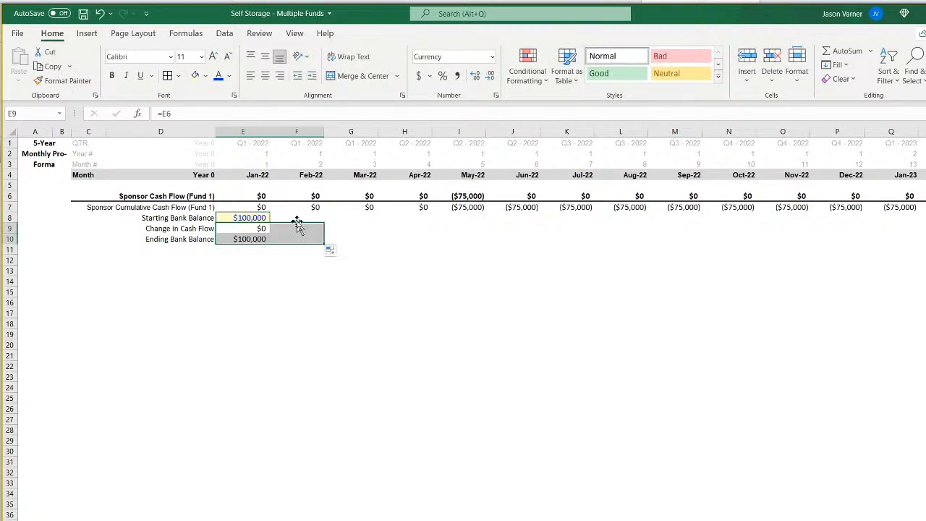
left_click(297, 218)
type("=")
left_click(243, 239)
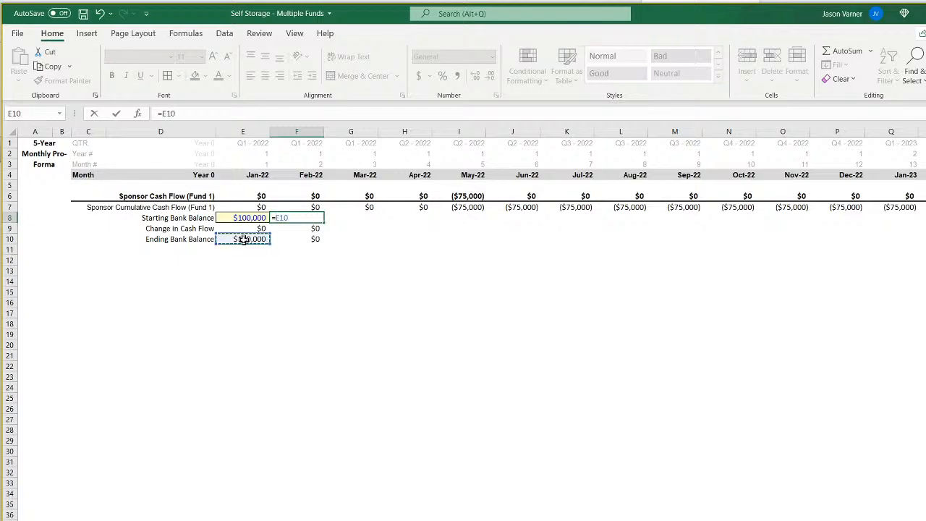
key("Return")
Fill the three bank balance formulas in rows 8 to 10 from Feb-22 across the months through Sep-25.
left_click_drag(300, 218, 662, 248)
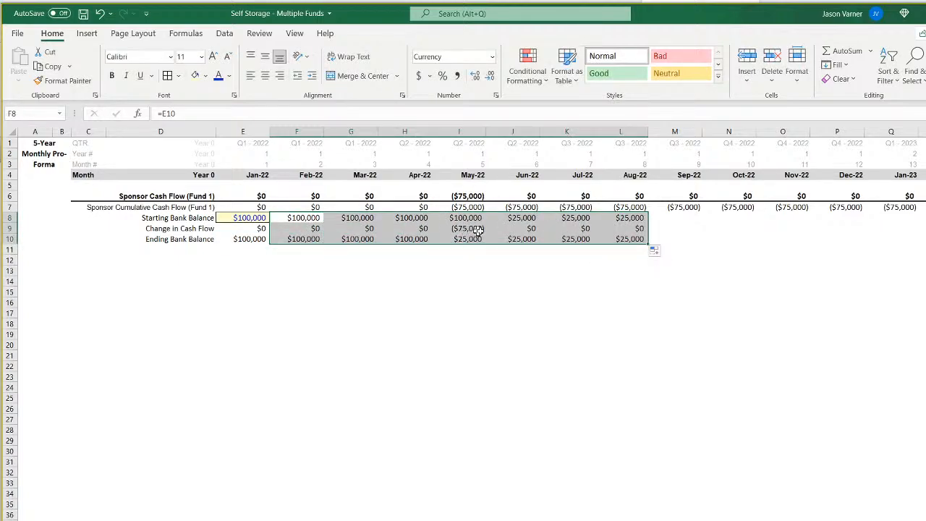
left_click_drag(631, 217, 816, 273)
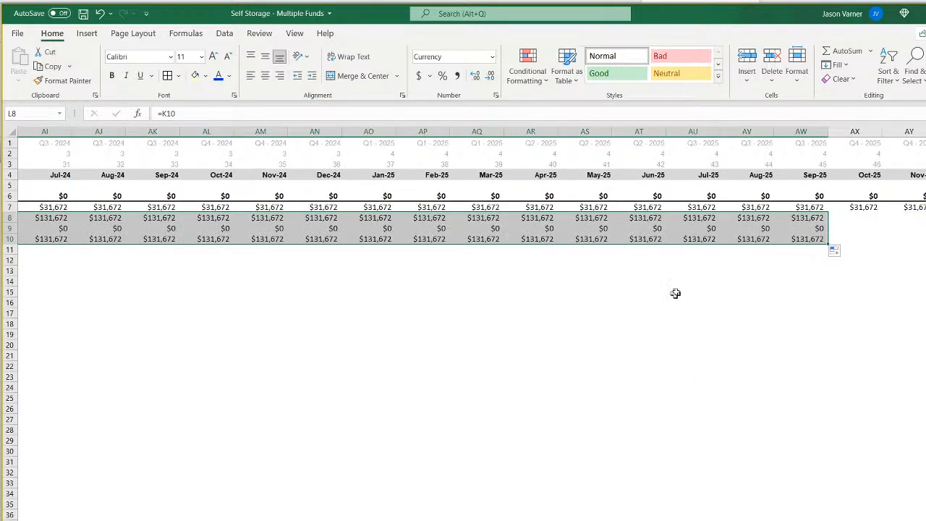
left_click(699, 240)
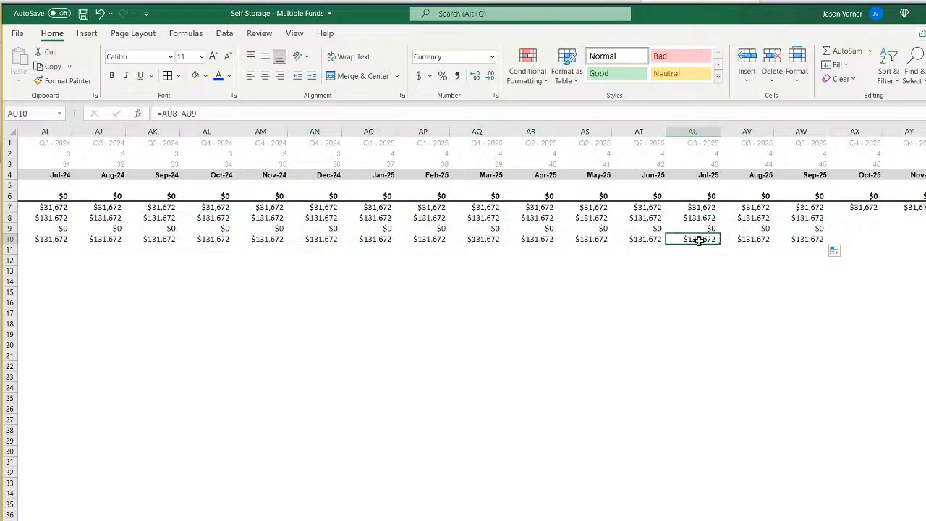
Extend the bank balance formulas to Dec-31 and apply a Top and Thick Bottom Border to the Ending Bank Balance row D10:DT10.
left_click_drag(701, 219, 101, 241)
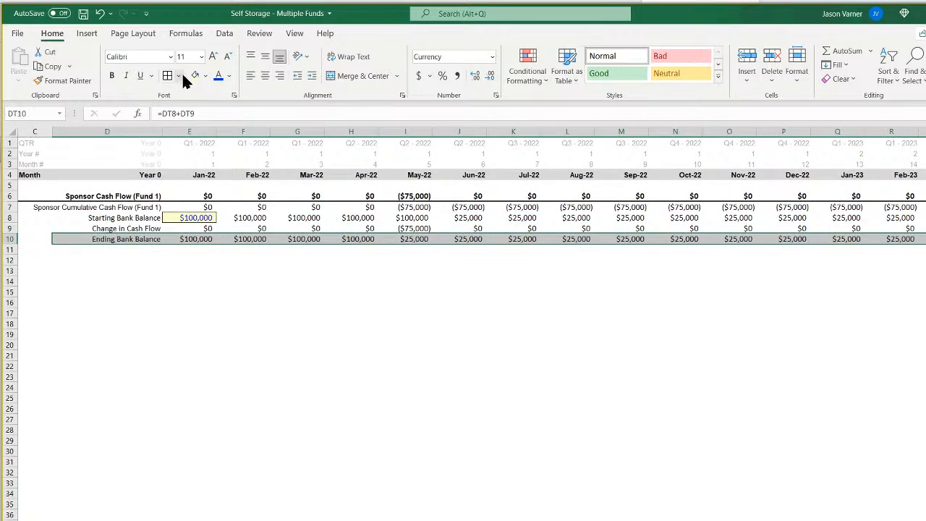
left_click(178, 75)
left_click(220, 288)
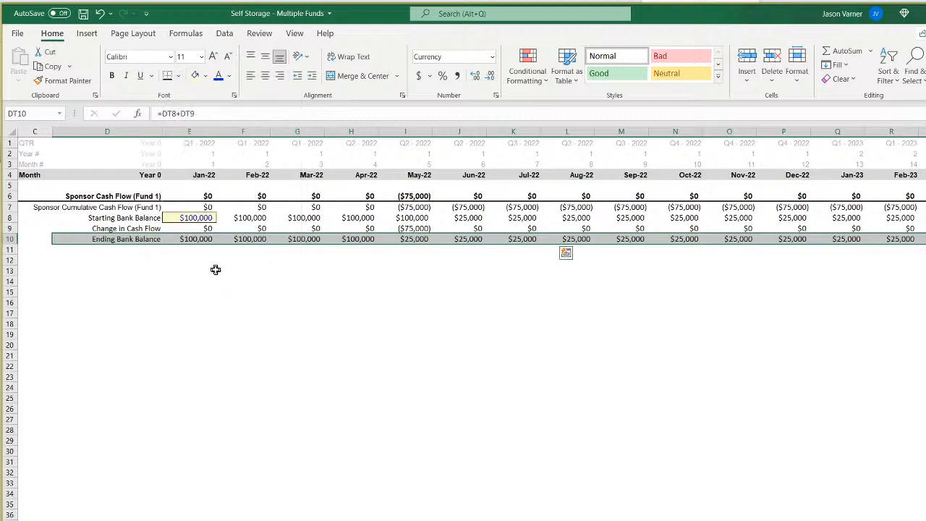
key("ctrl+BackSpace")
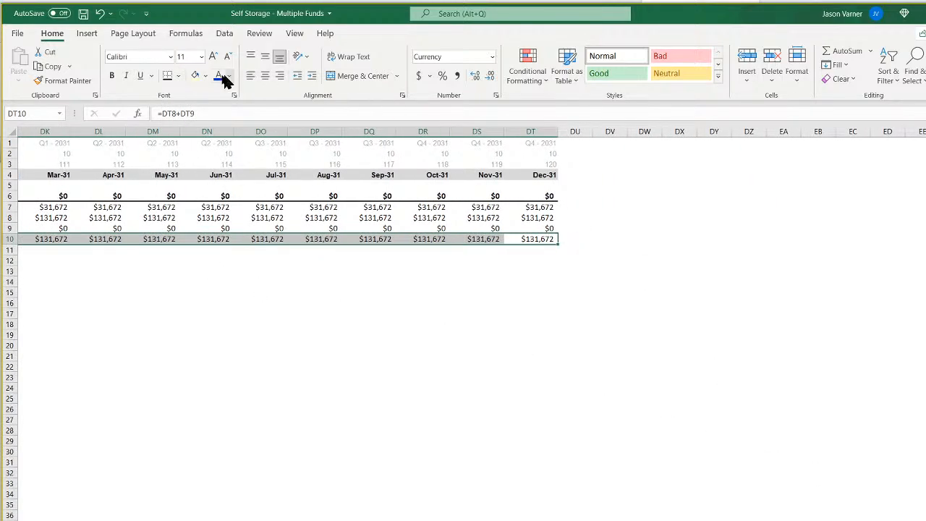
left_click(178, 75)
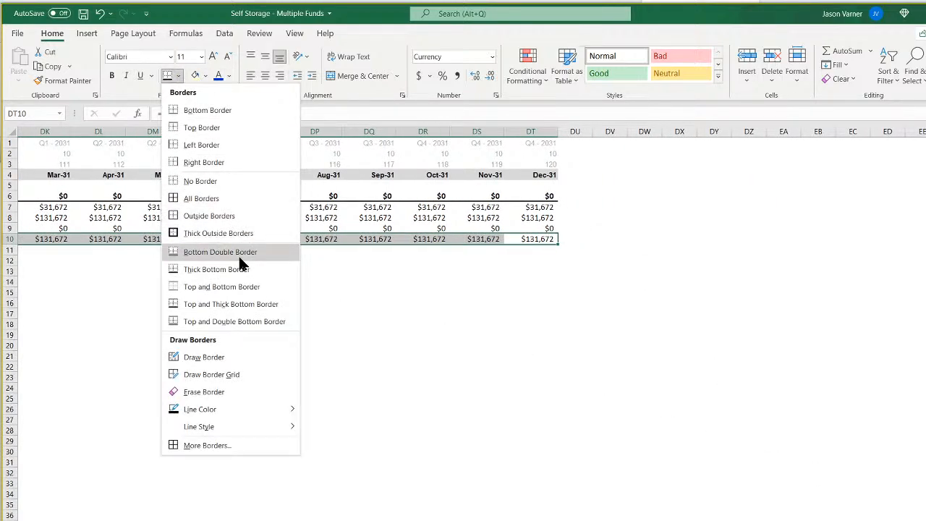
left_click(239, 304)
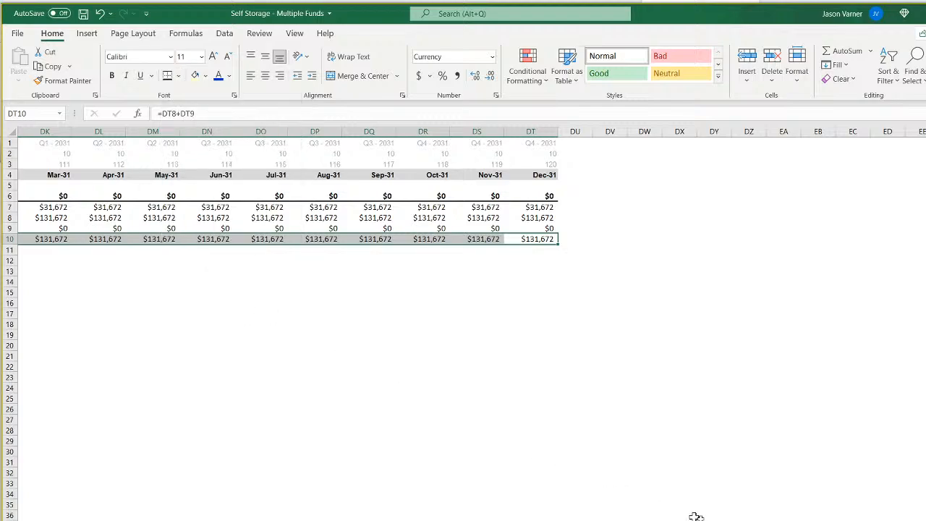
Give the Ending Bank Balance row D10:DT10 a light grey fill and bold text.
left_click(205, 75)
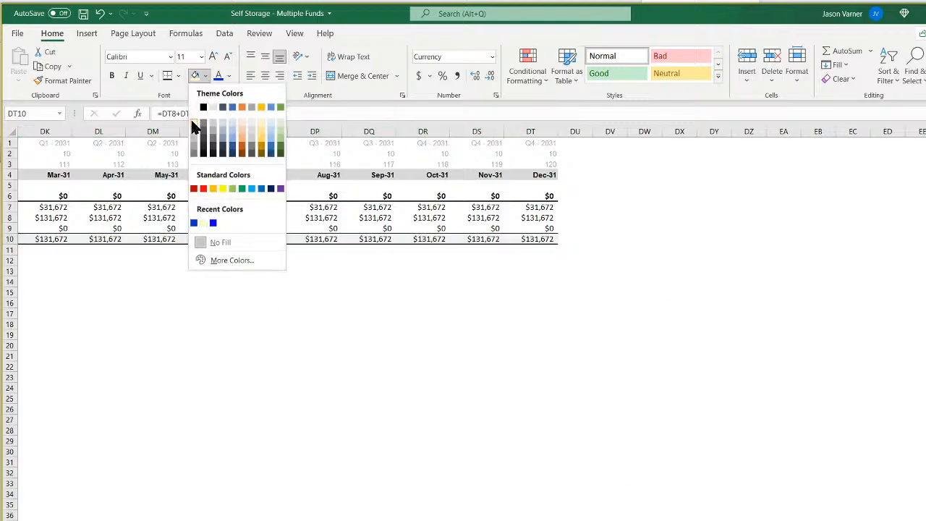
left_click(194, 127)
left_click(531, 313)
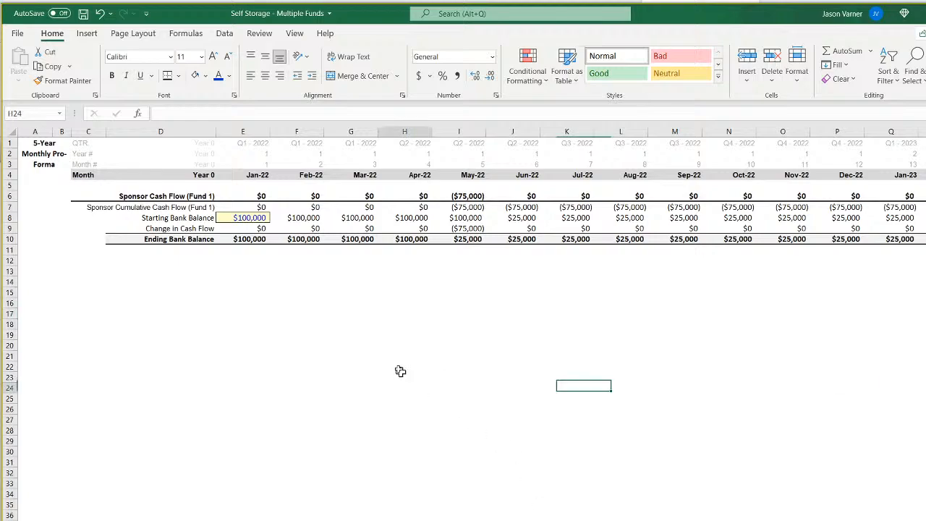
Review the Starting Bank Balance row month by month from Jan-22 to Feb-24.
left_click(398, 384)
key("ctrl+Home")
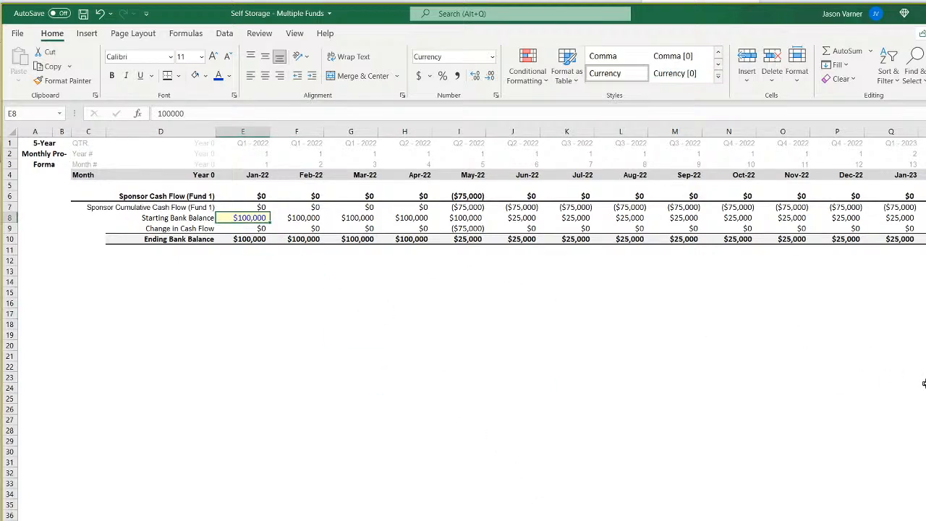
key("Right")
key("Right")
key("Right")
key("Right")
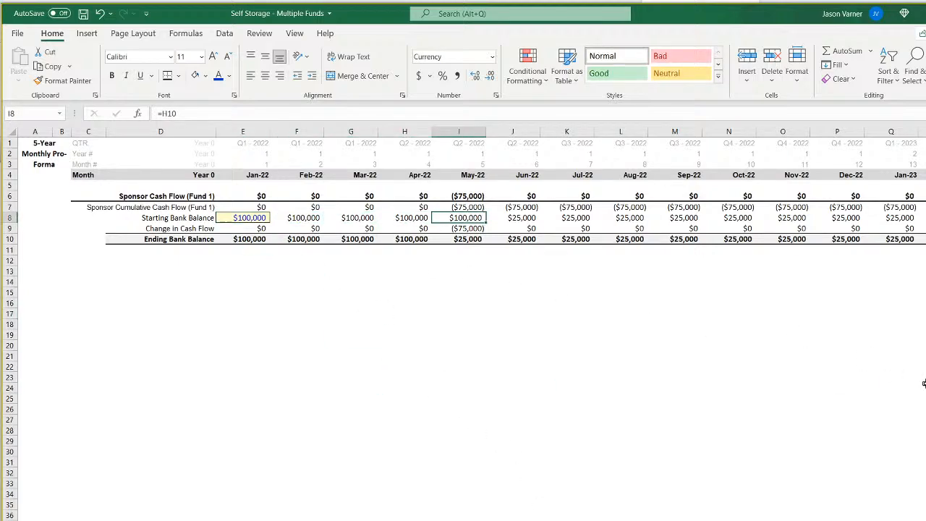
key("Right")
key("Right")
key("Right")
key("Right")
key("Right")
key("Right")
key("Right")
key("Right")
key("Right")
key("Right")
key("Right")
key("Right")
key("Right")
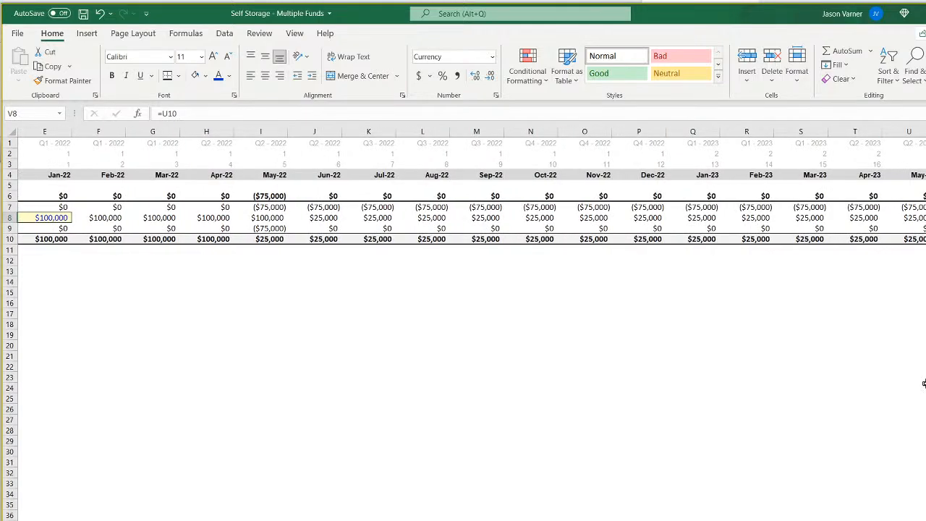
key("Right")
key("Right")
key("Right")
key("Right")
key("Right")
key("Right")
key("Right")
key("Right")
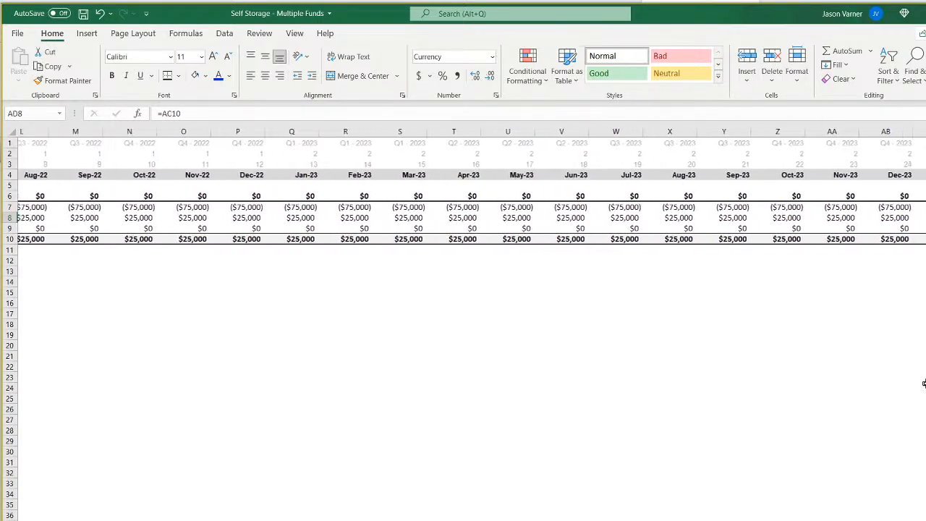
Check the Feb-24 cumulative and sponsor cash flow formulas, and review the Ending Bank Balance row back to the first month.
key("Up")
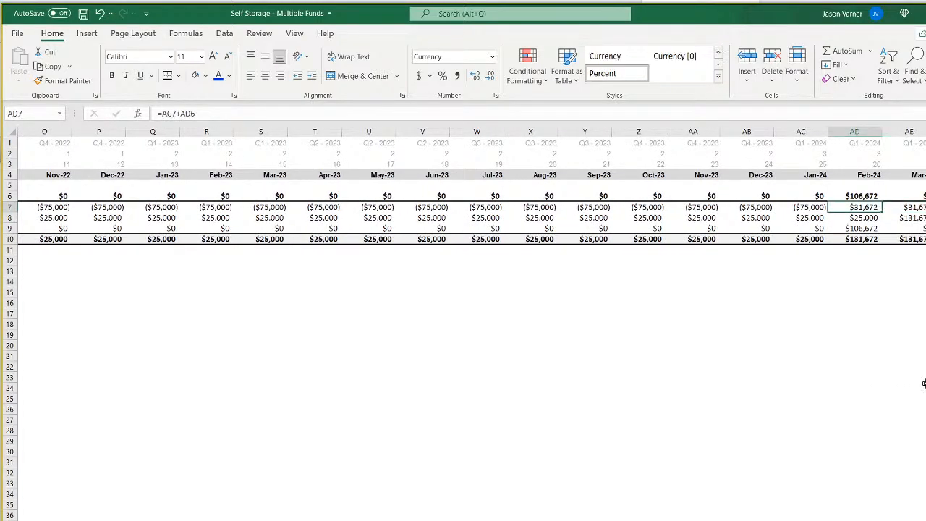
key("Up")
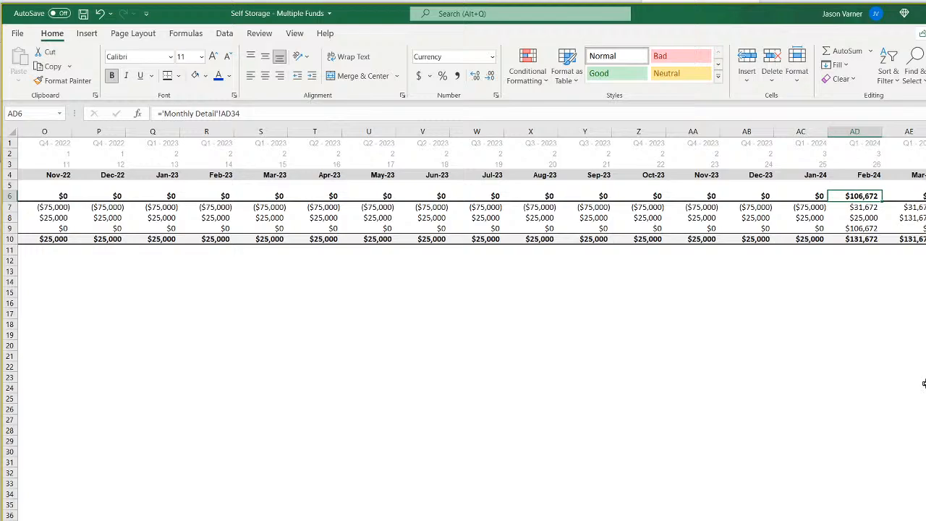
key("Down")
key("Down")
key("Down")
key("Down")
key("Left")
key("Left")
key("Left")
key("Left")
key("Left")
key("Left")
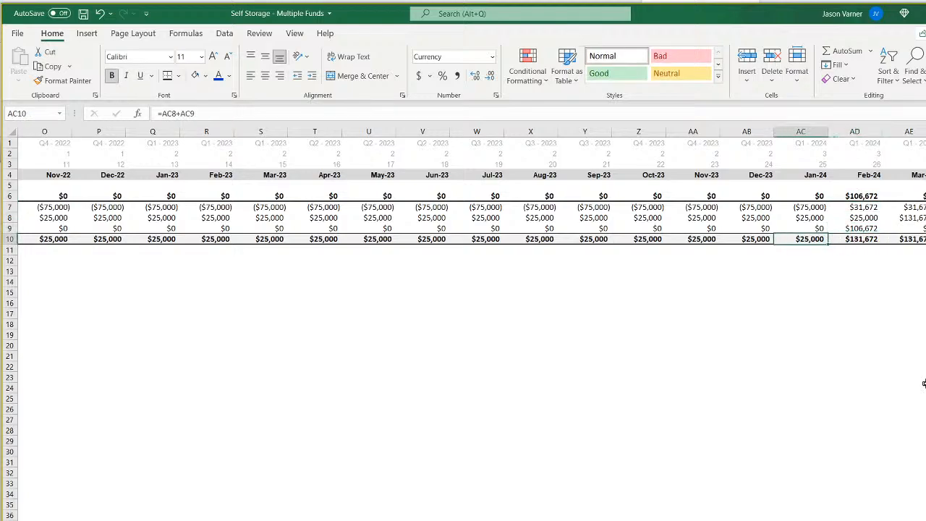
key("Left")
key("Left")
key("Left")
key("Left")
key("Left")
key("Left")
key("Left")
key("Left")
key("Left")
key("Left")
key("Left")
key("Left")
key("Left")
key("Left")
key("Left")
key("Left")
key("Left")
key("Left")
key("Left")
key("Left")
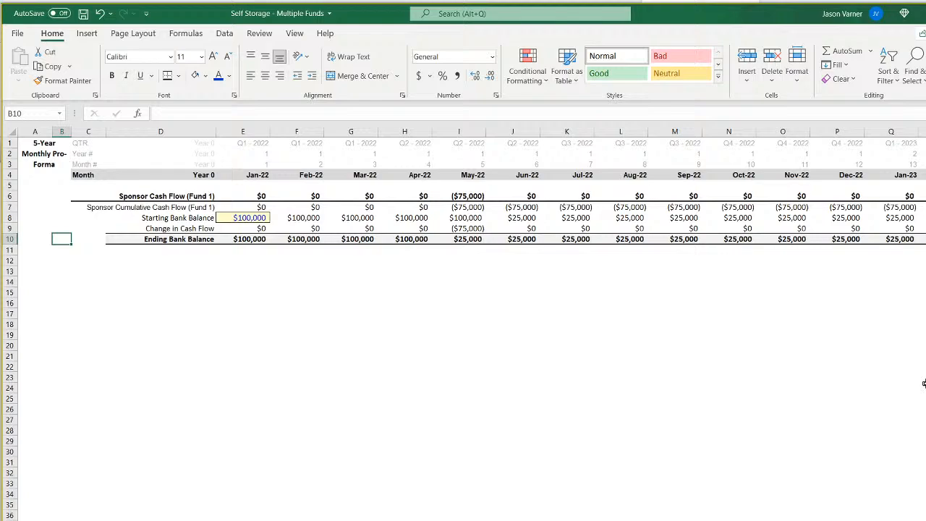
Review the Change in Cash Flow formula and the Starting Bank Balance row through Mar-24, and look over the fund assumptions sheet.
key("Up")
key("Right")
key("Right")
key("Right")
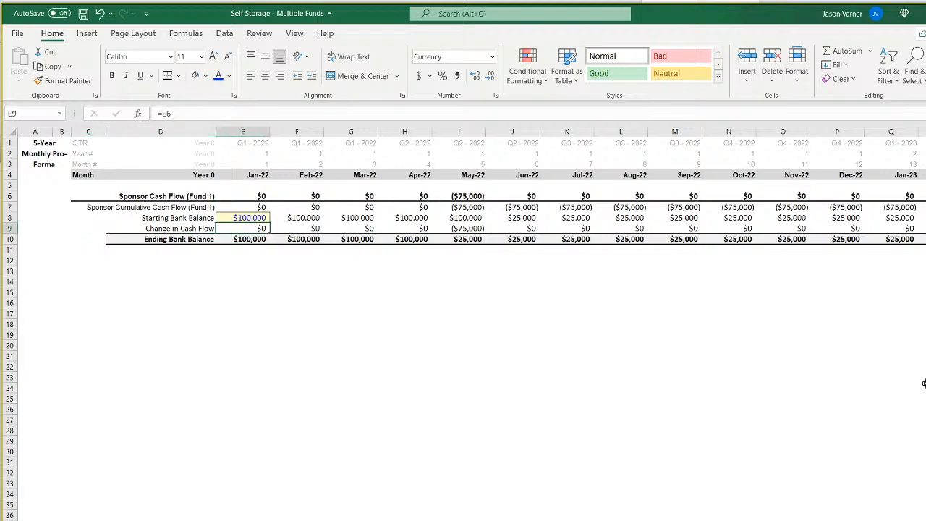
key("Up")
key("Right")
key("Right")
key("Right")
key("Right")
key("Right")
key("Right")
key("Right")
key("Right")
key("Right")
key("Right")
key("Right")
key("Right")
key("Right")
key("Right")
key("Right")
key("Right")
key("Right")
key("Right")
key("Right")
key("Right")
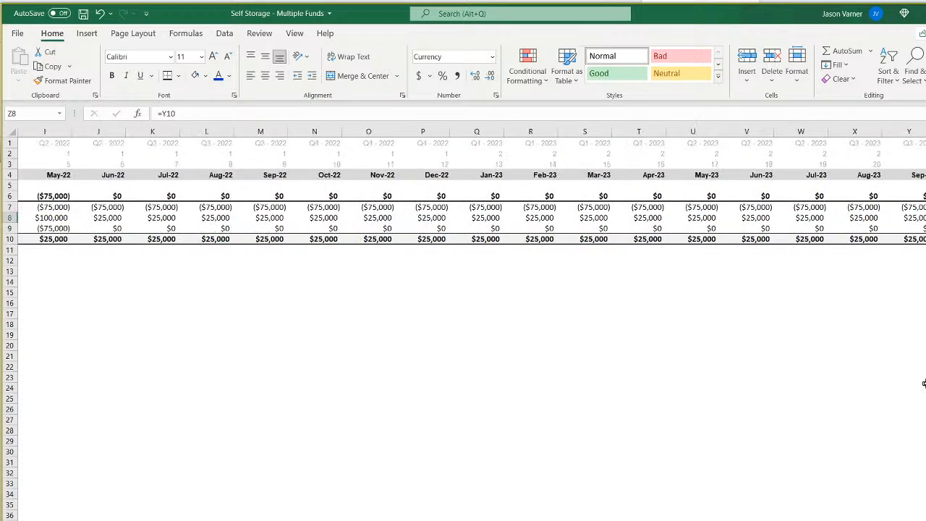
key("Right")
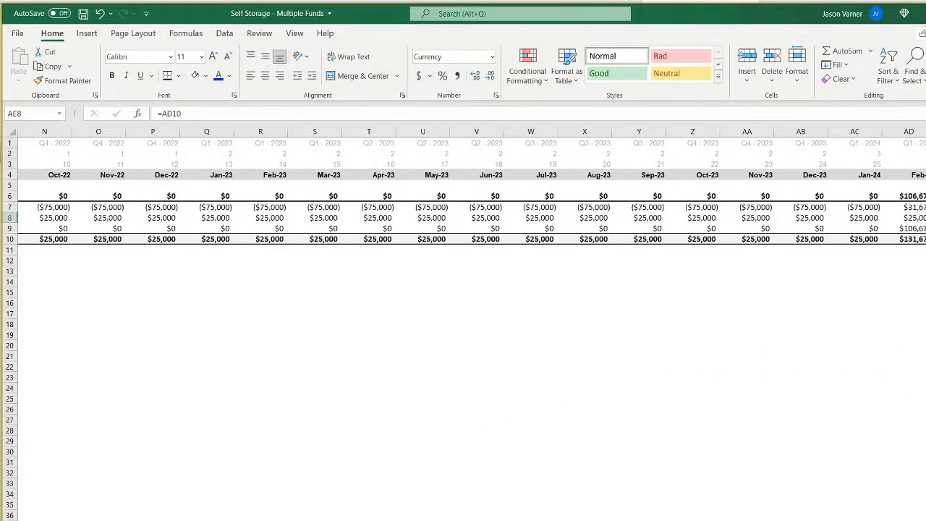
key("ctrl+Page_Up")
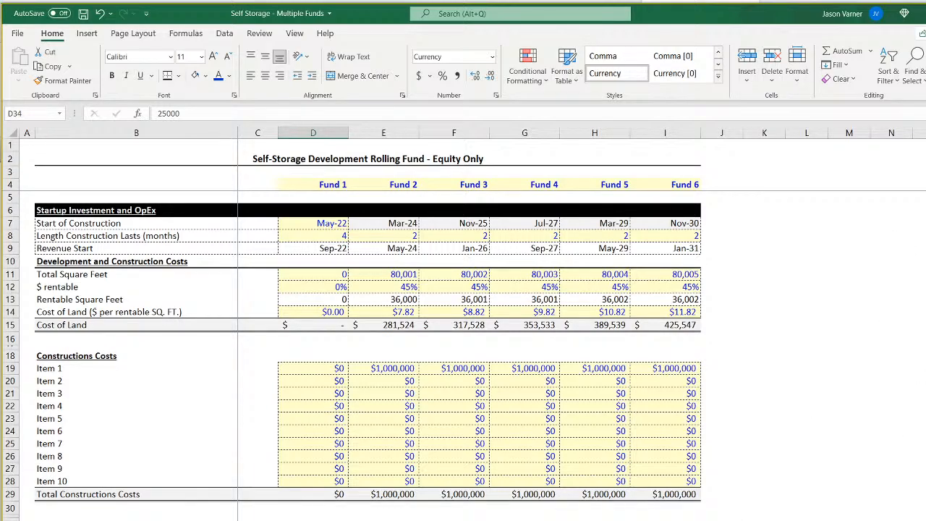
On the Fund 1 monthly pro forma sheet, left-align the label in D6 and shorten it to "Sponsor Cash Flow".
key("ctrl+Page_Up")
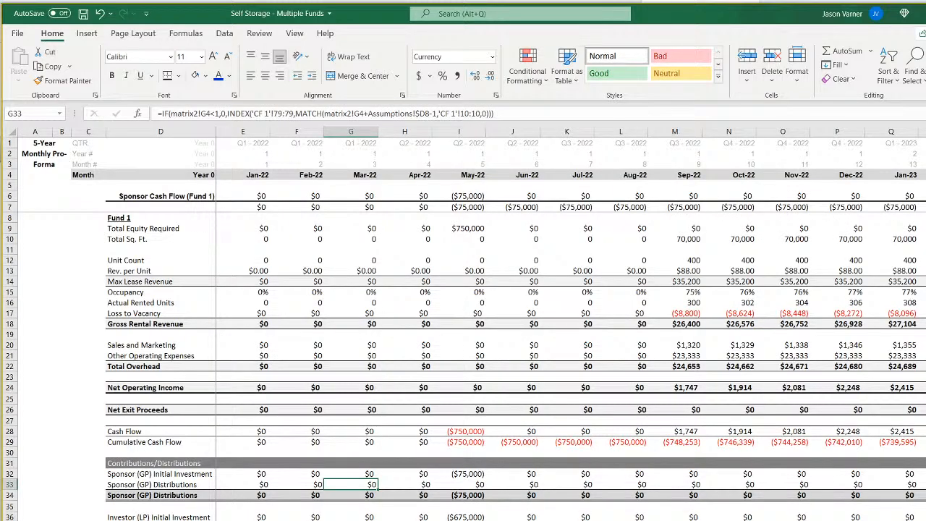
left_click(177, 196)
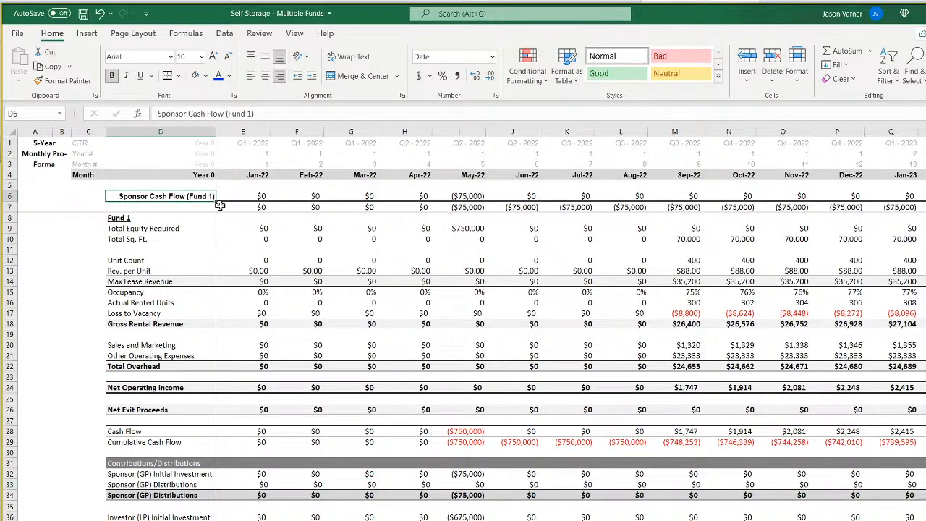
left_click(250, 75)
left_click_drag(225, 113, 254, 113)
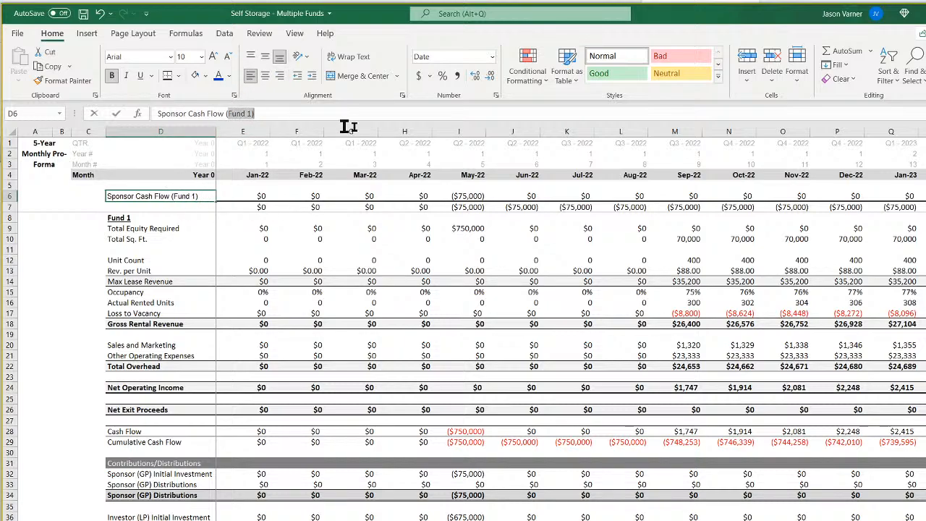
key("BackSpace")
key("Return")
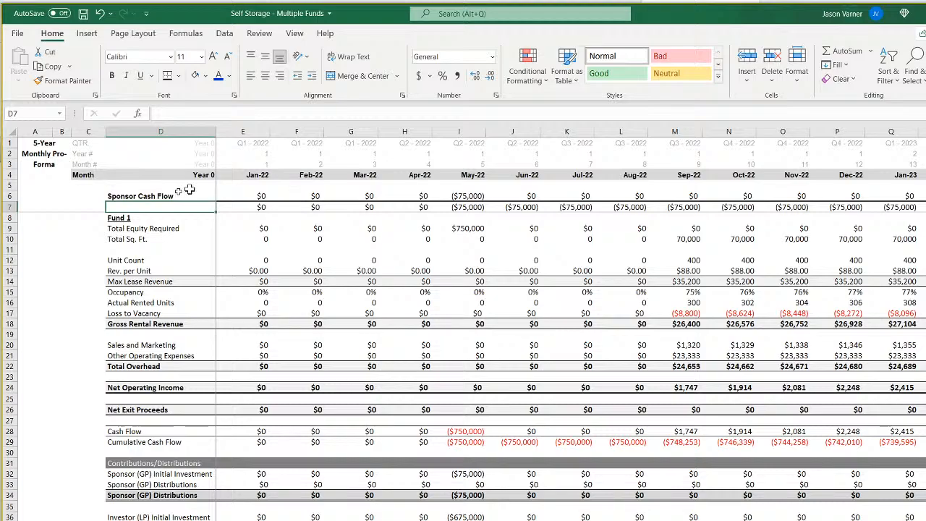
Clear all contents and formatting from row 7, below Sponsor Cash Flow on the Fund 1 monthly pro forma sheet.
left_click(9, 208)
left_click(840, 79)
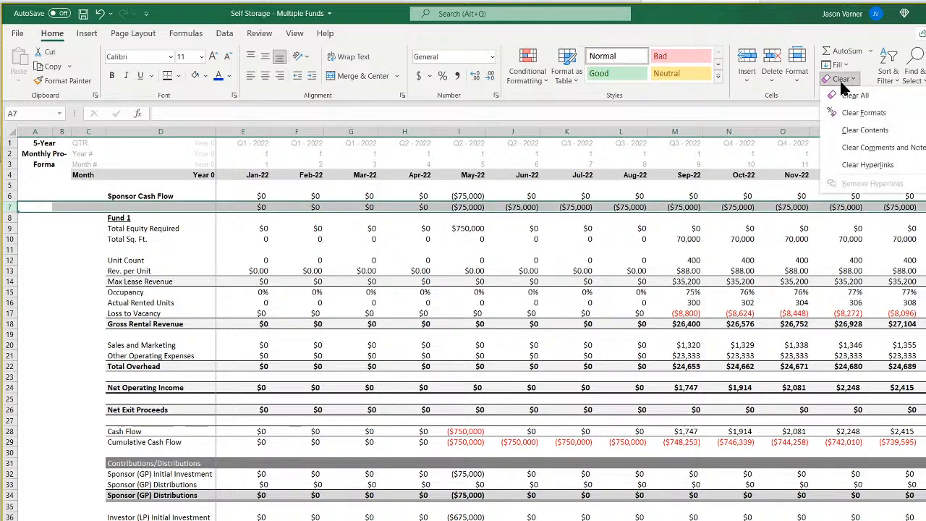
left_click(857, 91)
left_click(395, 290)
Check the May-22 sponsor cash flow and investor distribution formulas, and make the Contributions/Distributions heading in D31 bold.
scroll(195, 374, "down", 8)
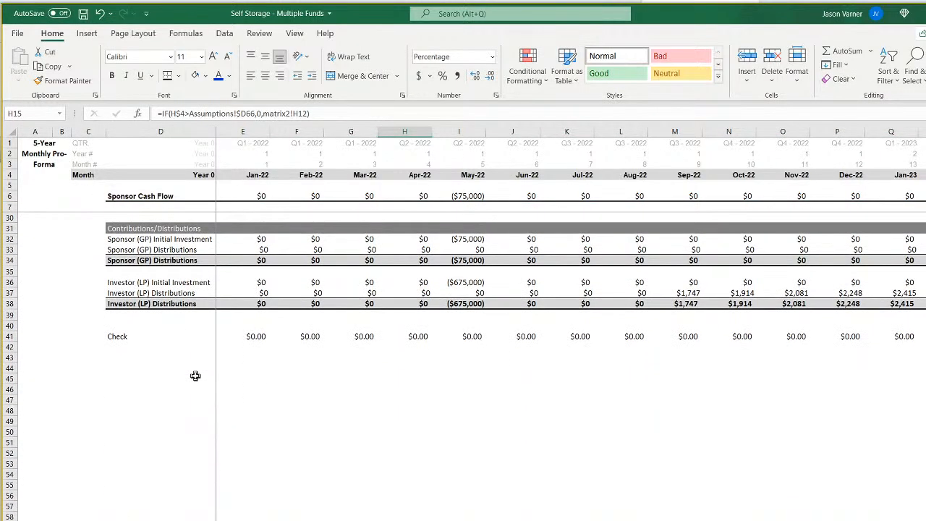
scroll(195, 376, "up", 8)
left_click(468, 197)
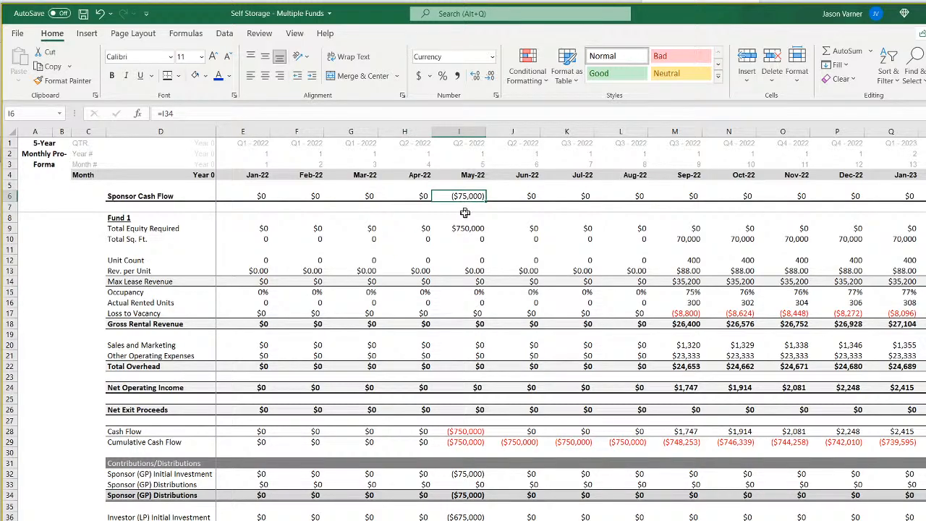
left_click(463, 520)
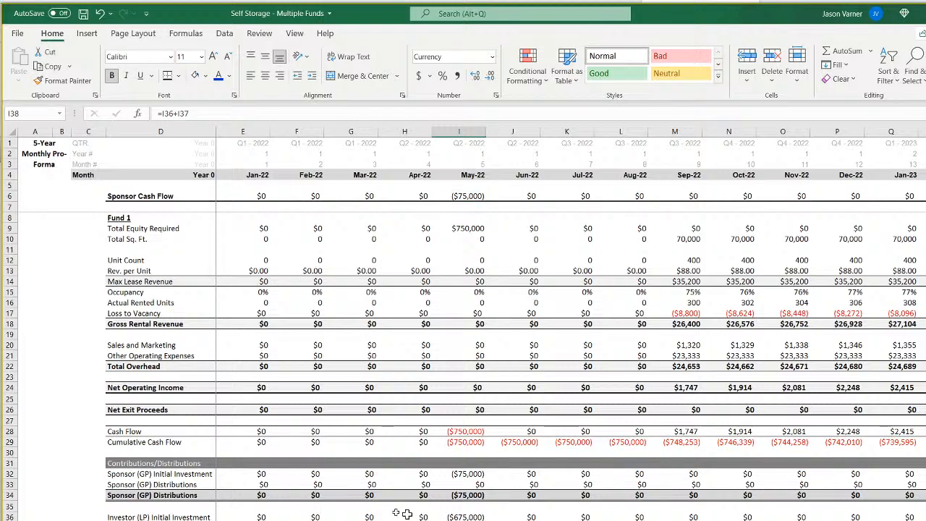
left_click(138, 463)
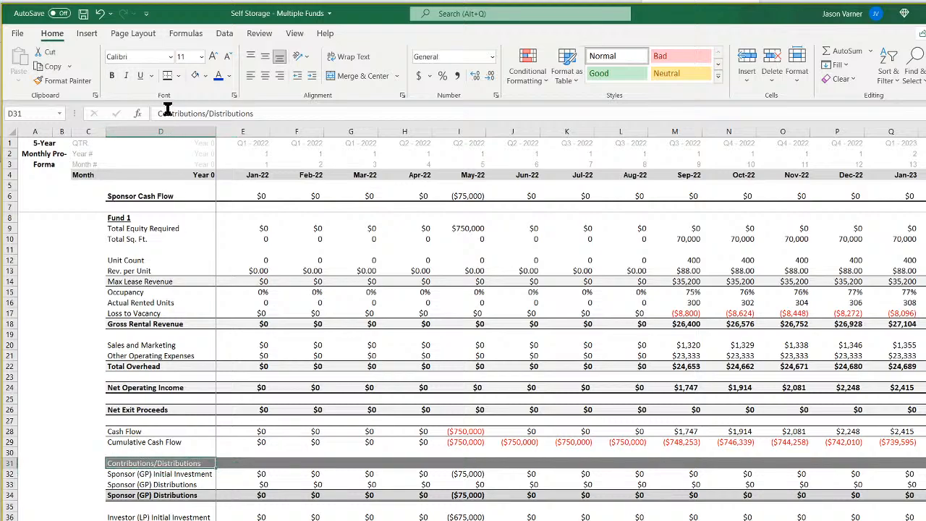
On the bank balance sheet, freeze panes at E5 so the header rows and label columns stay in view.
key("ctrl+Page_Down")
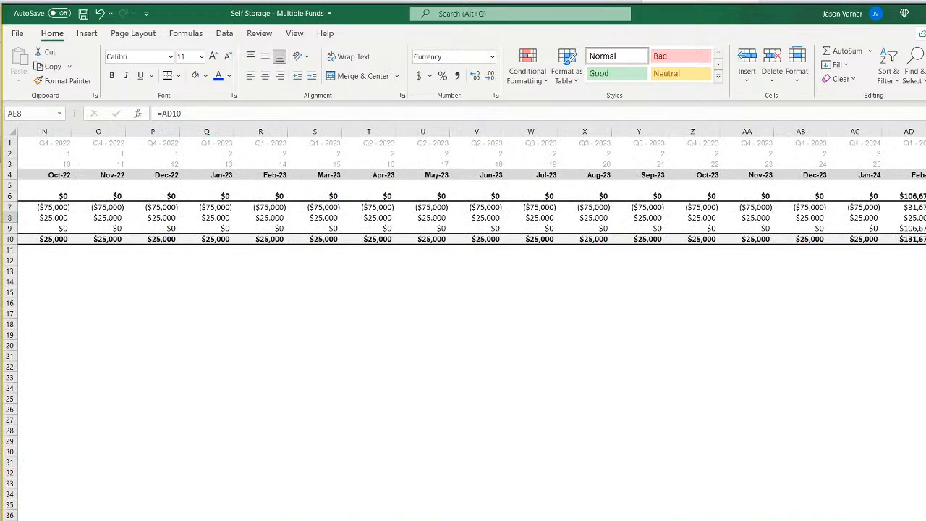
scroll(472, 325, "left", 5)
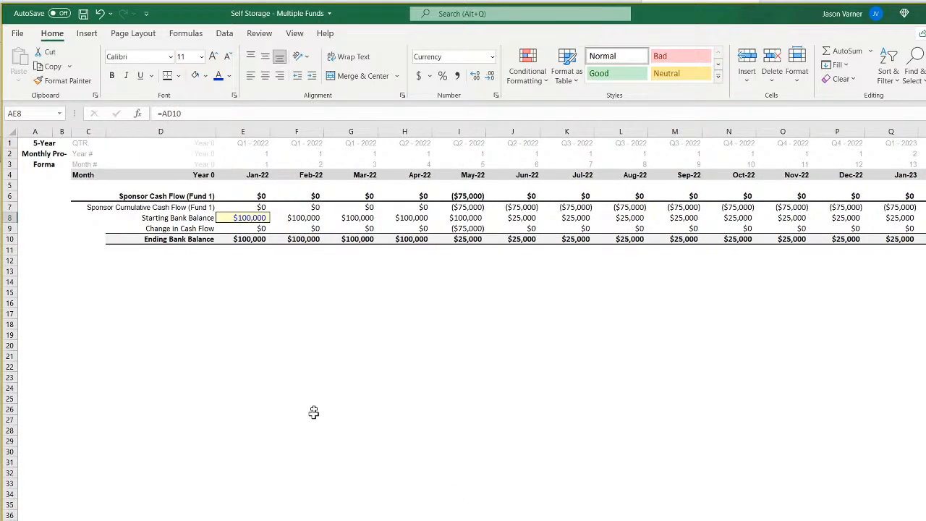
left_click(241, 186)
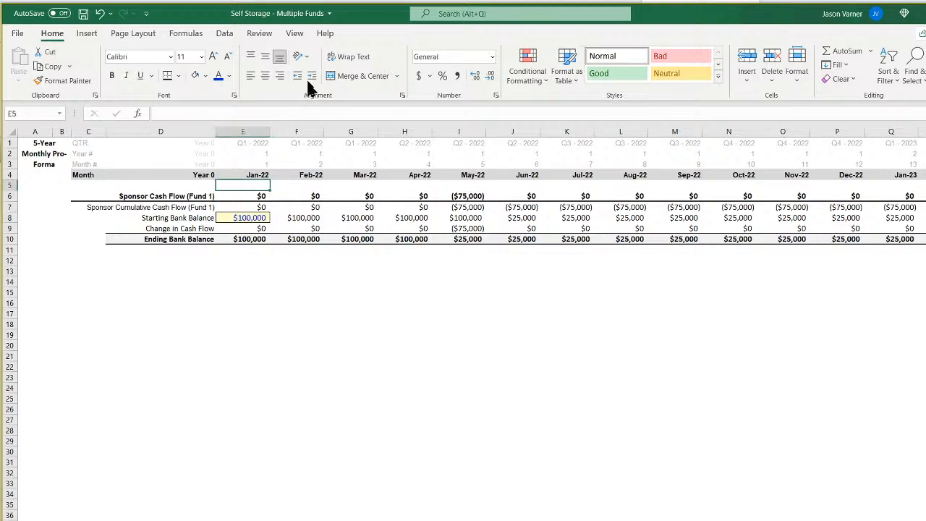
left_click(295, 33)
left_click(555, 73)
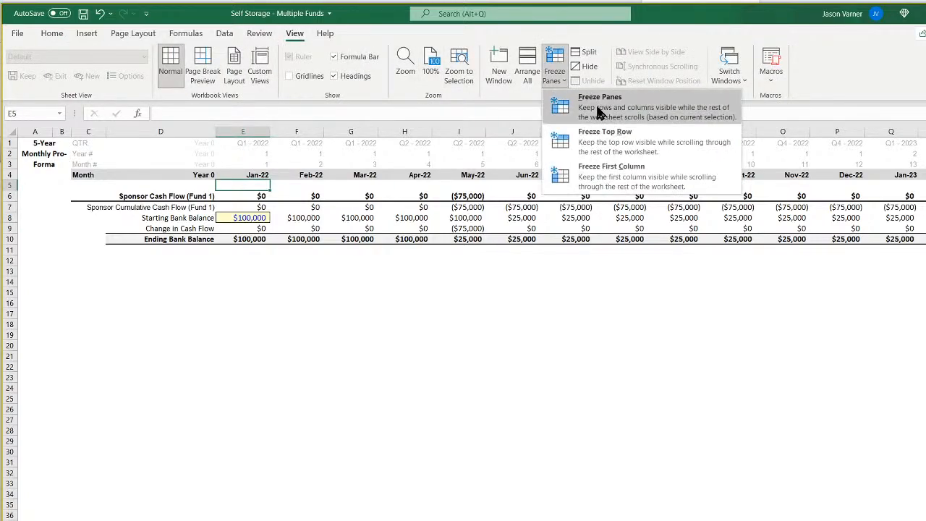
left_click(600, 109)
left_click(335, 358)
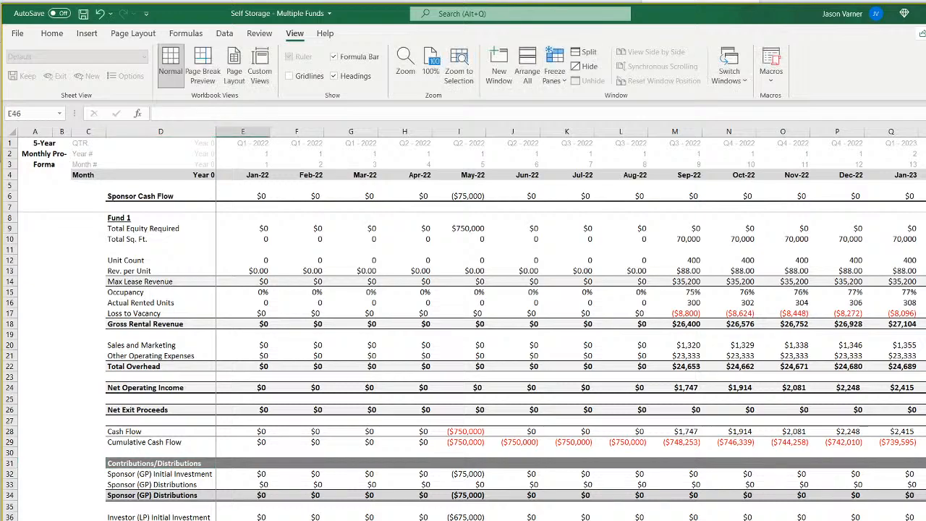
Look through the waterfall distribution, growth factor and fund timing matrix sheets, and return to the Fund 1 monthly pro forma.
key("ctrl+Page_Down")
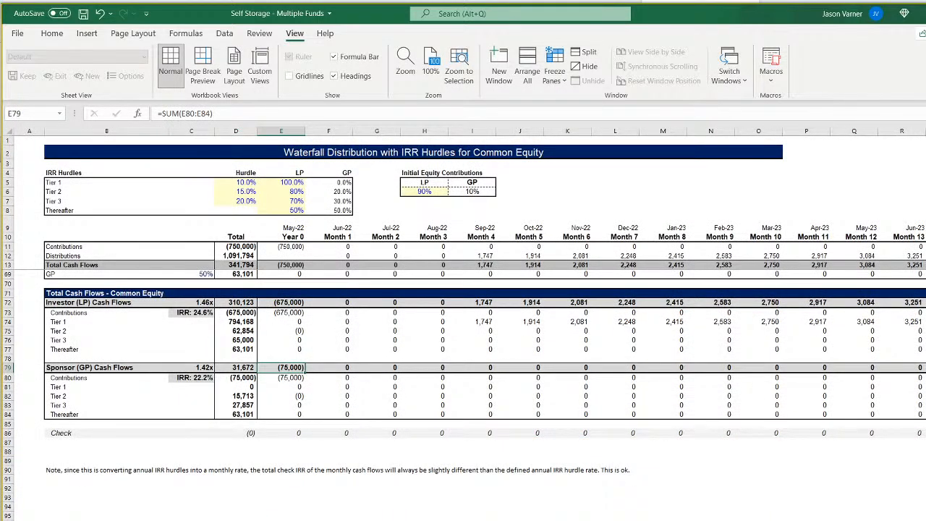
key("ctrl+Page_Down")
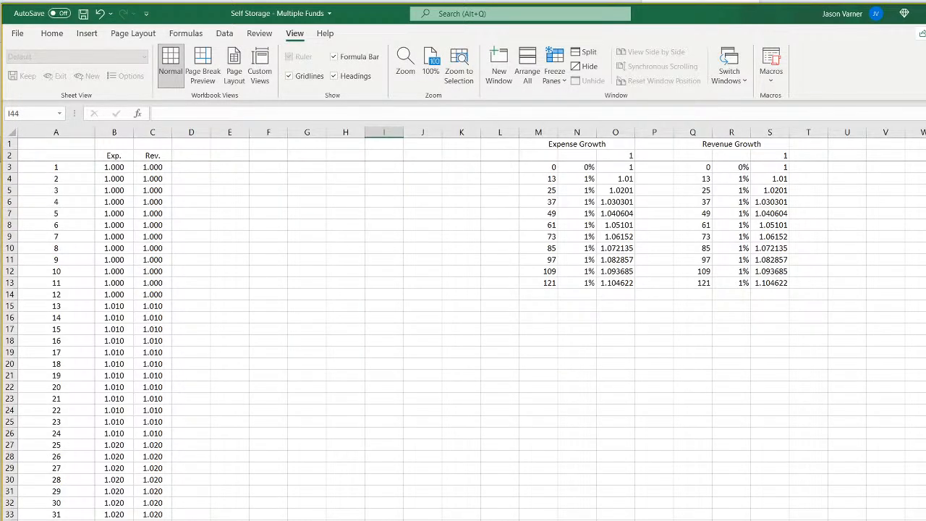
key("ctrl+Page_Down")
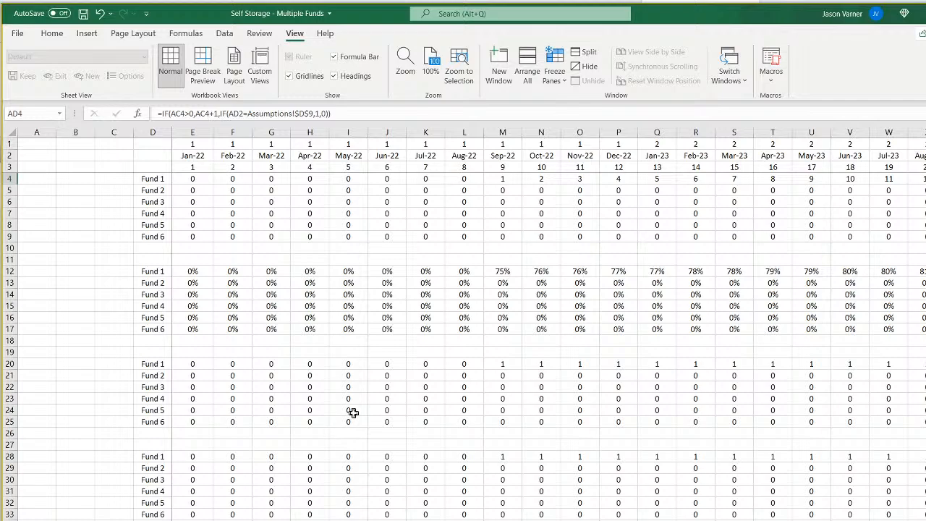
key("ctrl+Page_Up")
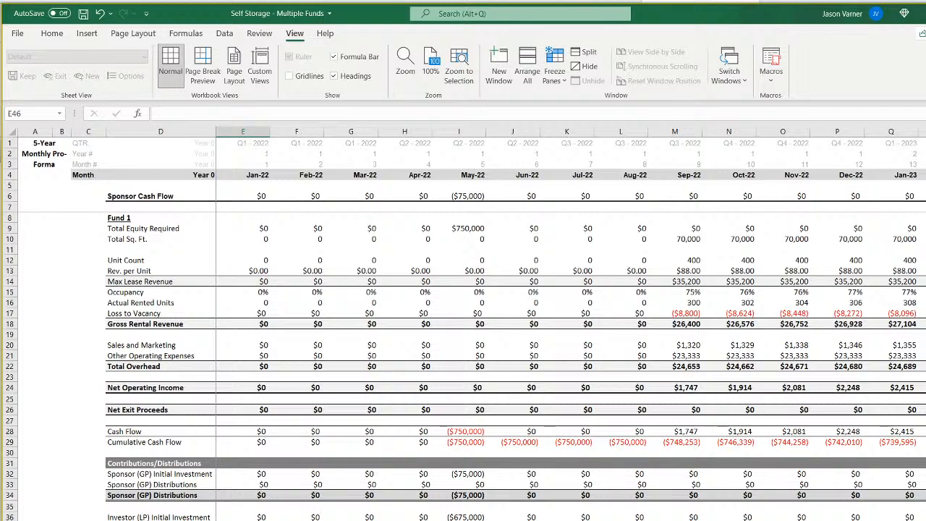
key("alt+Tab")
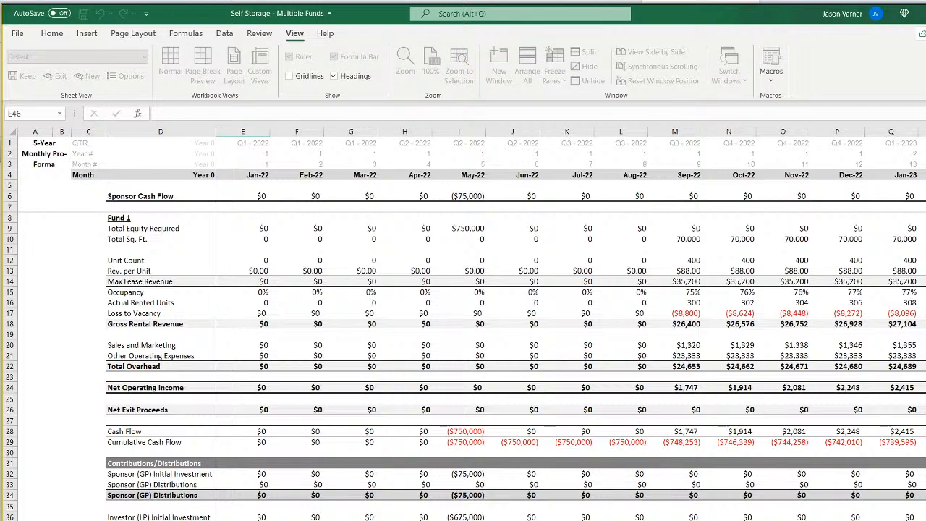
Duplicate the Fund 1 monthly pro forma sheet within the Self Storage - Multiple Funds.xlsx workbook.
left_click(161, 520)
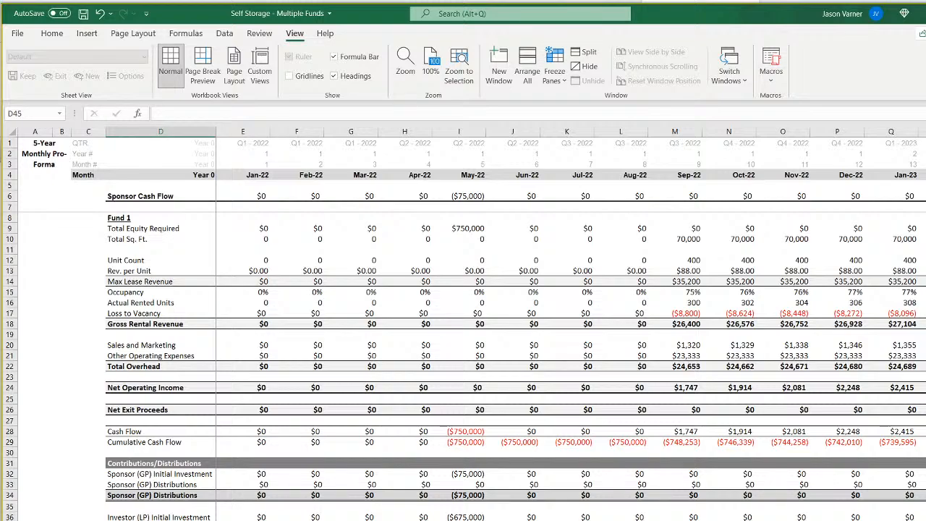
right_click(164, 520)
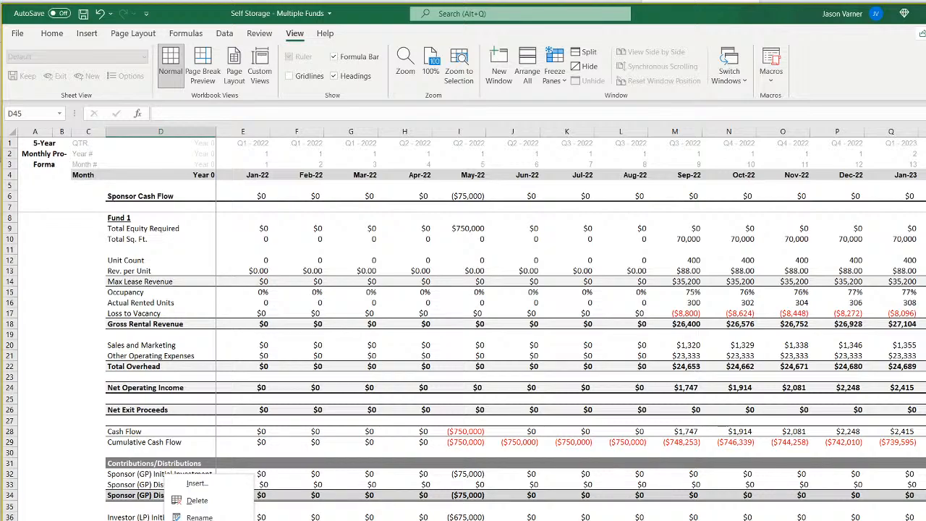
key("Escape")
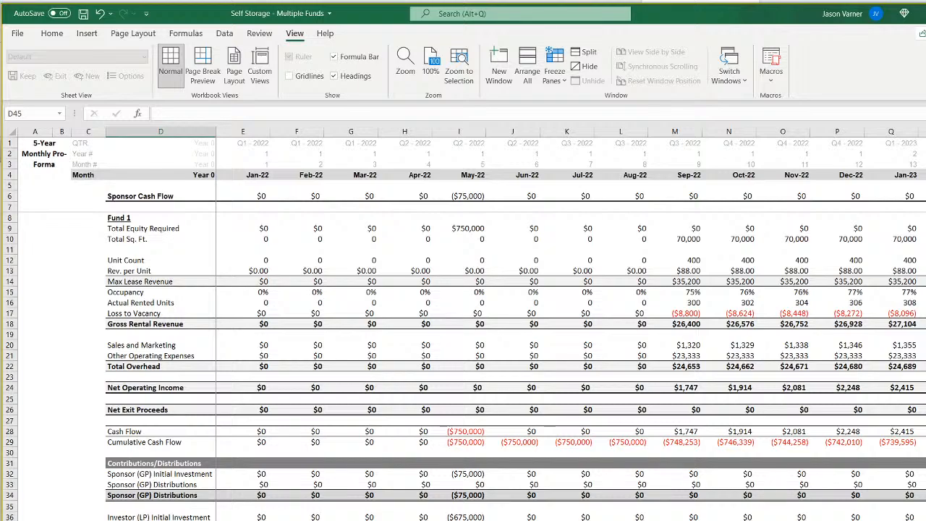
right_click(164, 520)
left_click(199, 520)
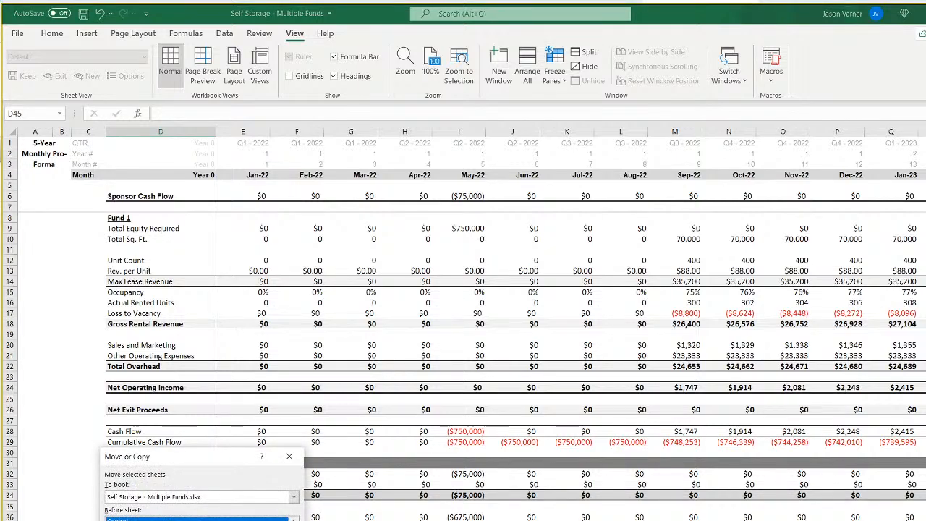
left_click(173, 520)
left_click(232, 520)
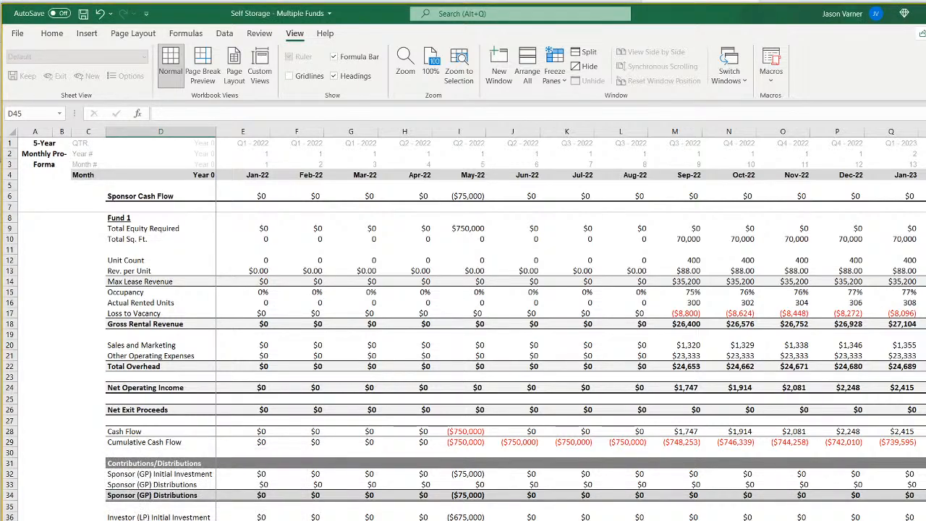
Make two more copies of the Fund 1 monthly pro forma within the Self Storage - Multiple Funds.xlsx workbook, giving each its own sheet name.
right_click(163, 520)
left_click(195, 520)
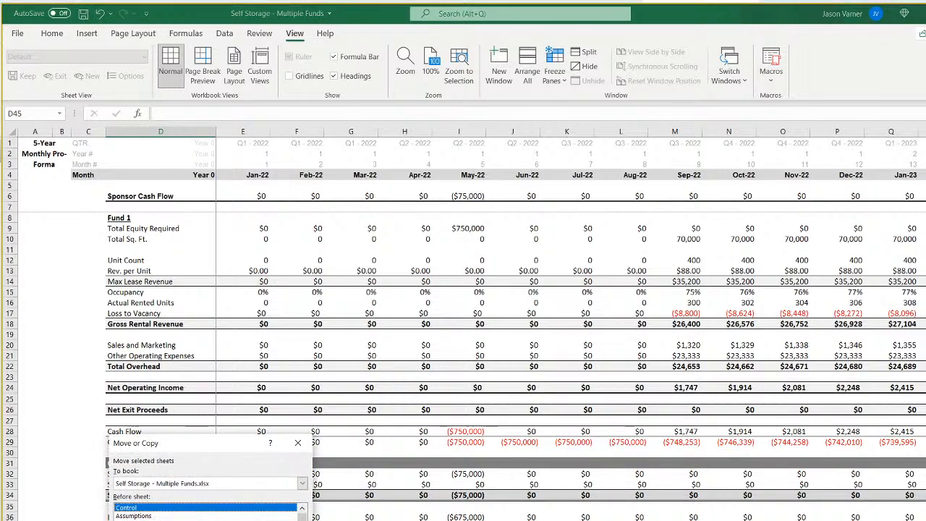
left_click(173, 520)
left_click(228, 520)
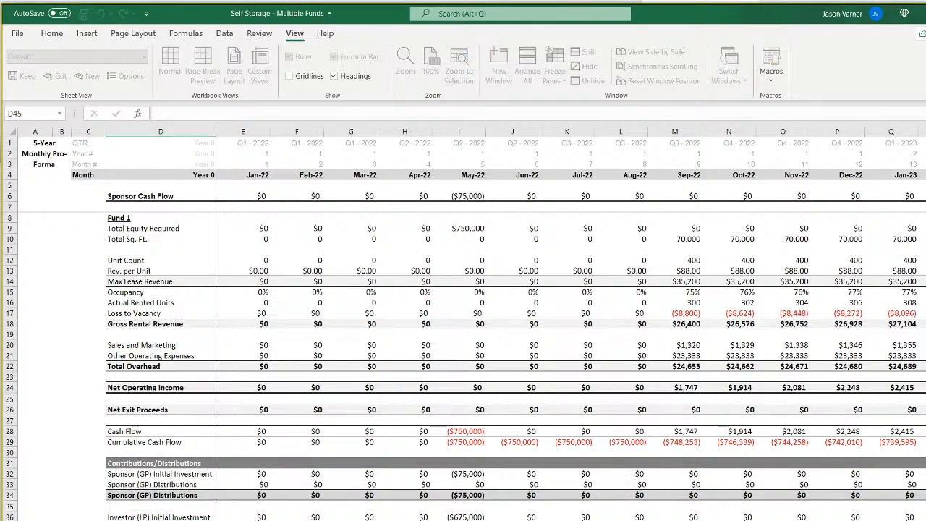
right_click(180, 520)
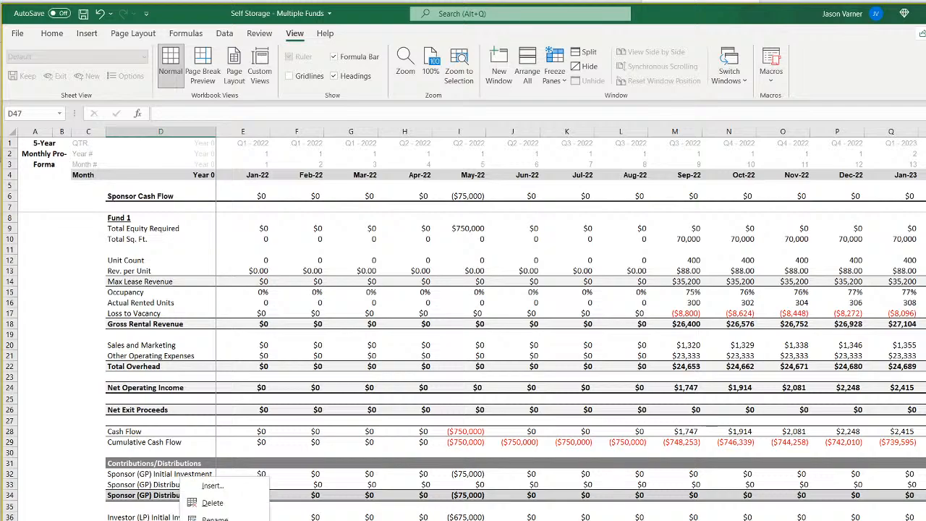
left_click(217, 520)
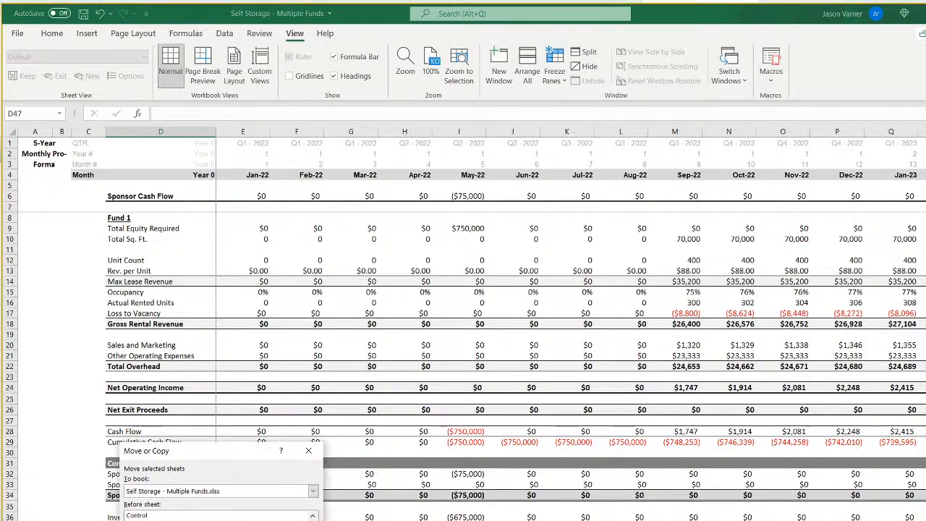
left_click(238, 520)
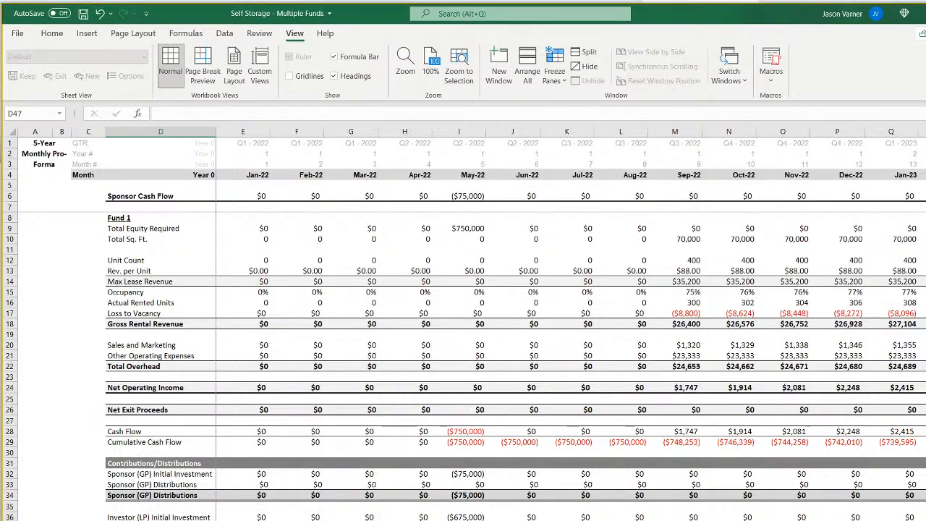
Make one further copy of the monthly pro forma sheet within the same workbook and rename it.
right_click(191, 520)
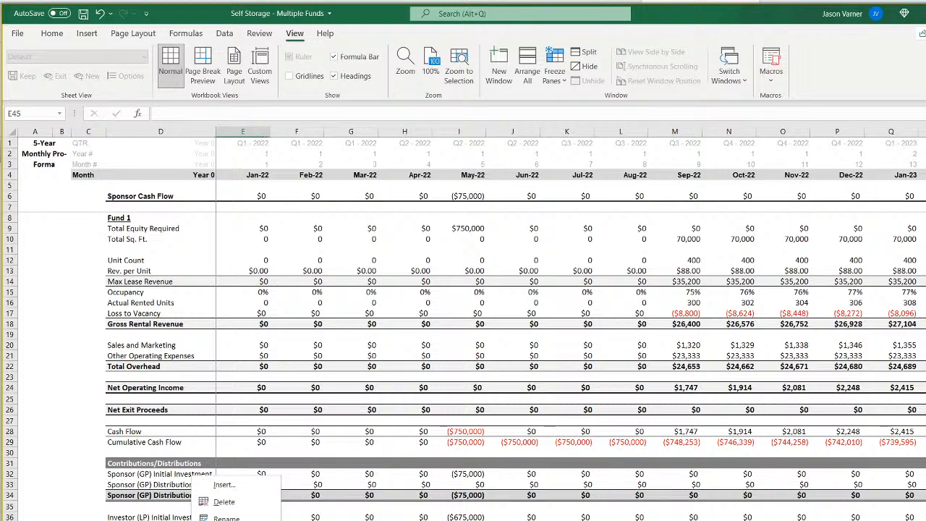
left_click(232, 520)
left_click(217, 520)
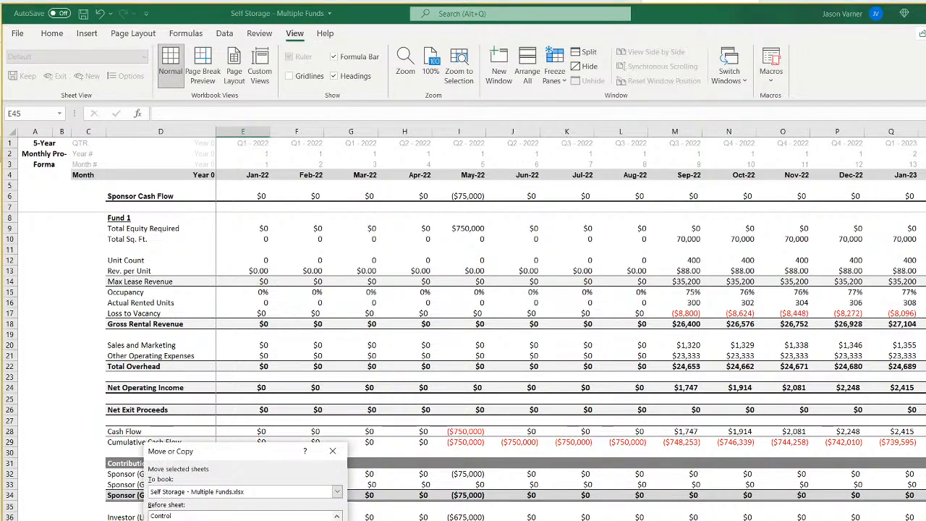
key("Return")
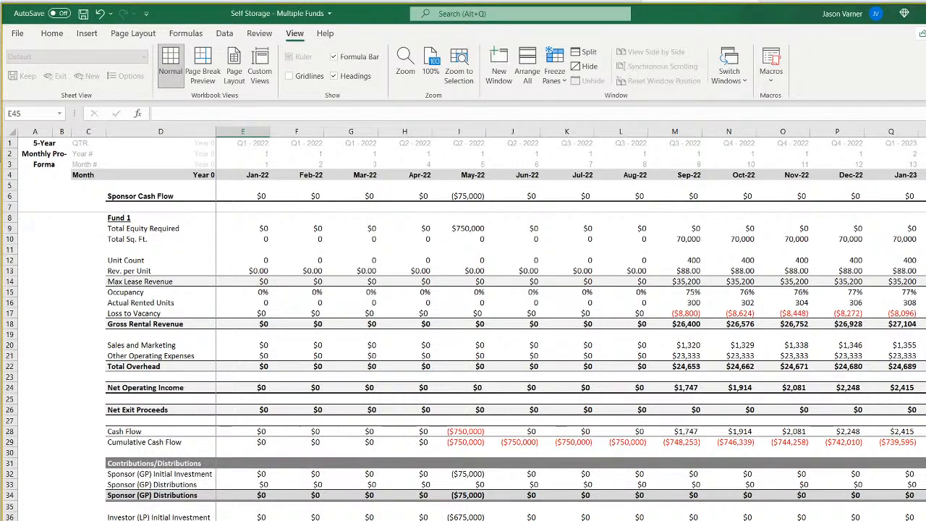
double_click(192, 520)
left_click(160, 520)
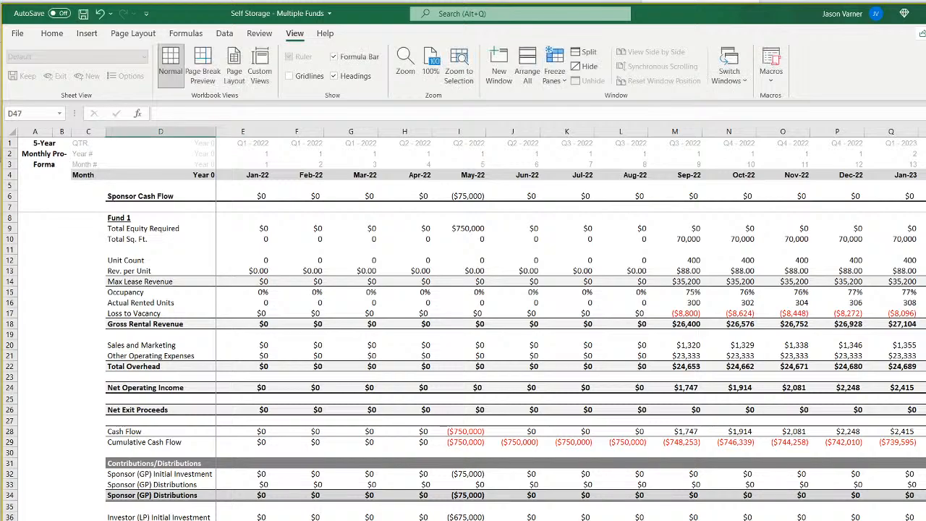
Add two additional copies of the monthly pro forma sheet as fund templates, renaming each in sequence.
right_click(213, 520)
left_click(231, 520)
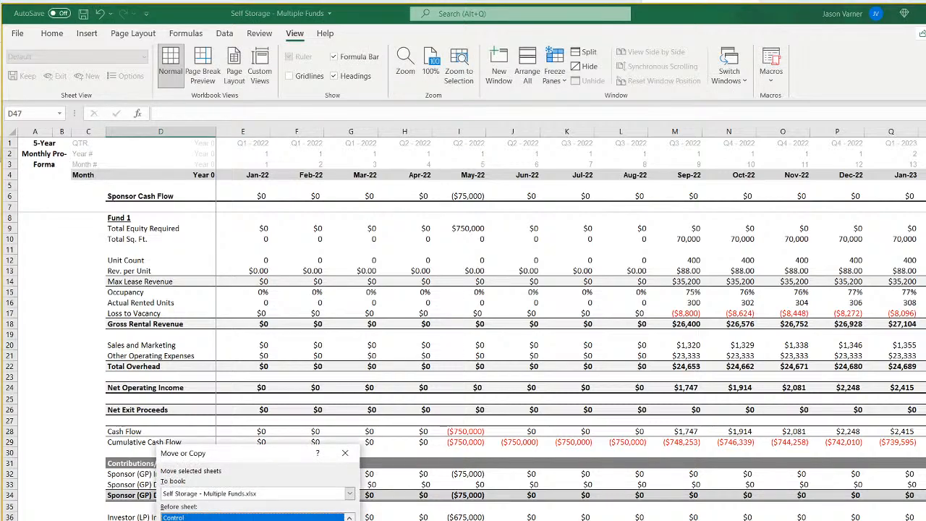
left_click(220, 520)
key("Return")
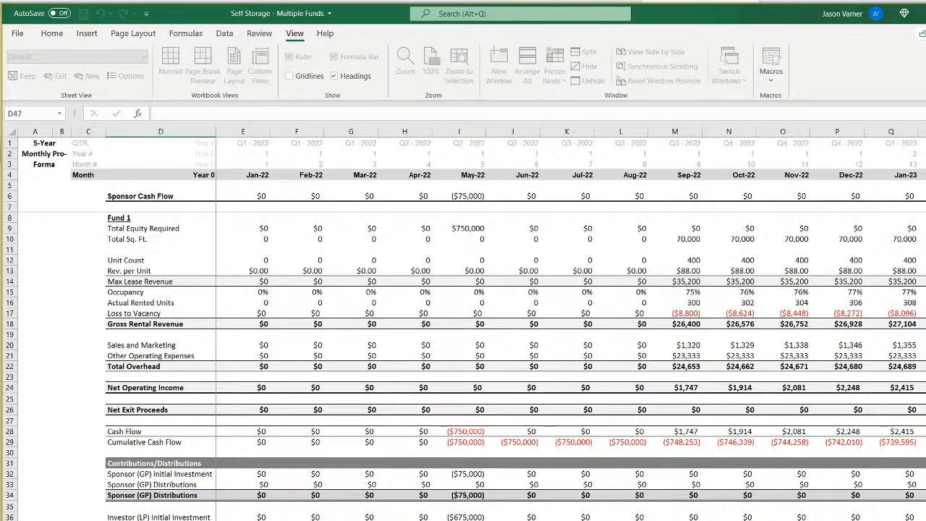
right_click(221, 520)
left_click(246, 520)
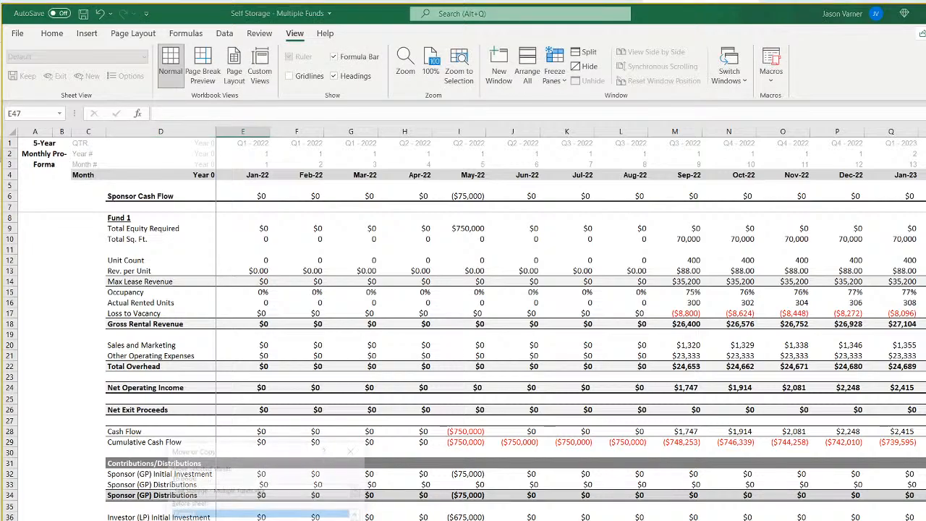
key("Return")
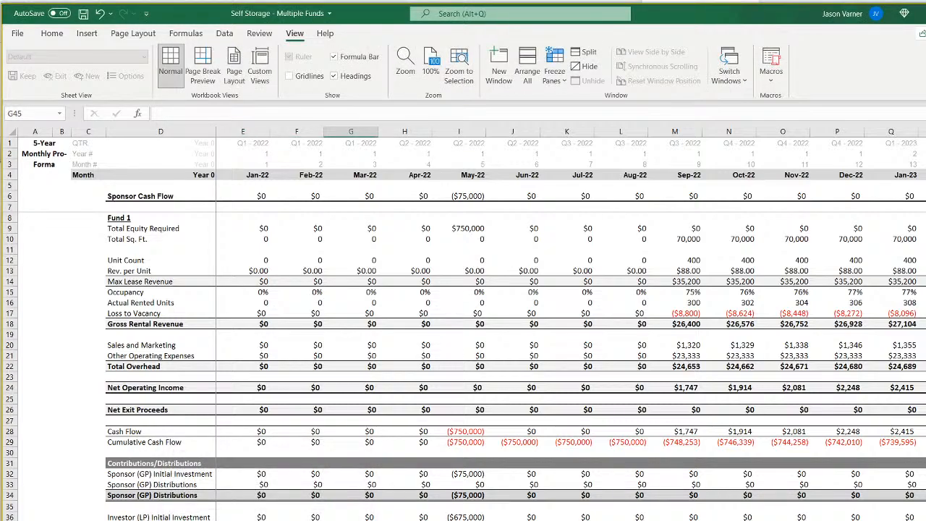
Duplicate the waterfall distribution sheet within the workbook, and check its Tier 1 hurdle and initial LP contribution inputs.
key("ctrl+Page_Up")
scroll(463, 398, "up", 18)
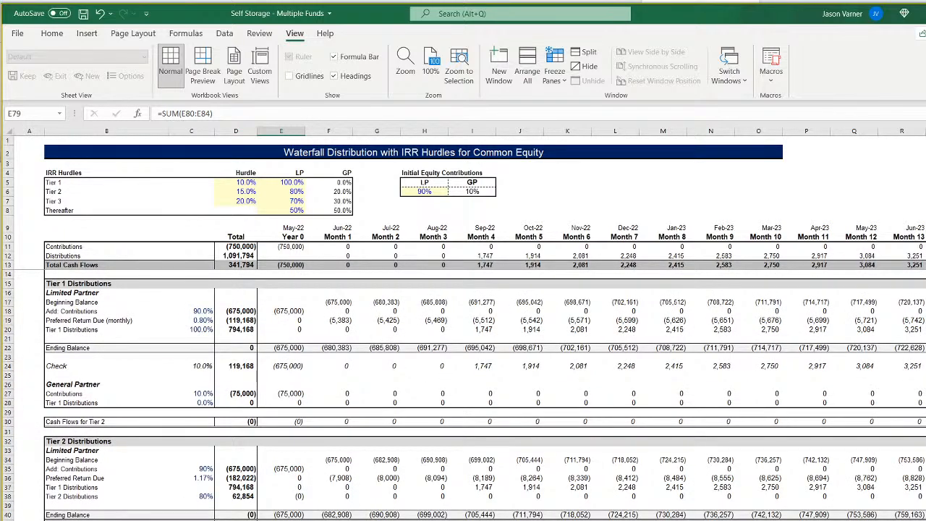
right_click(354, 520)
left_click(395, 520)
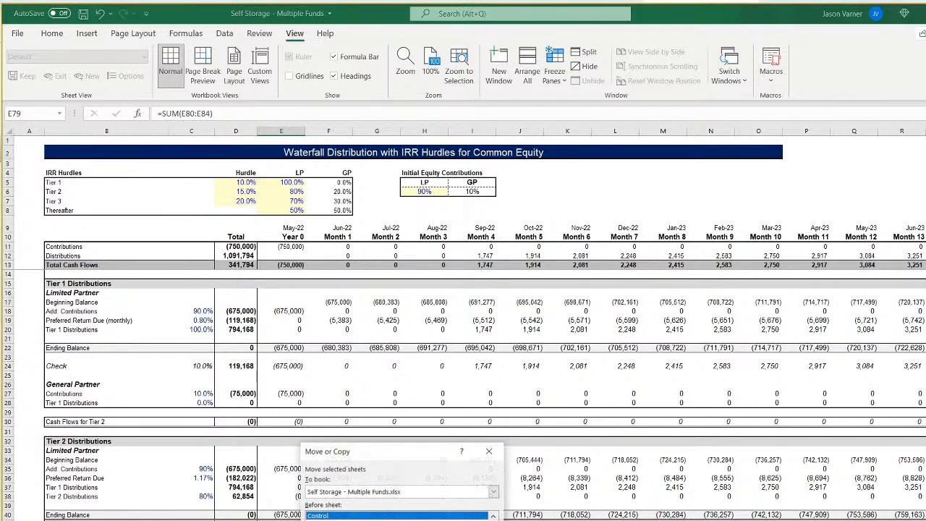
scroll(398, 517, "down", 2)
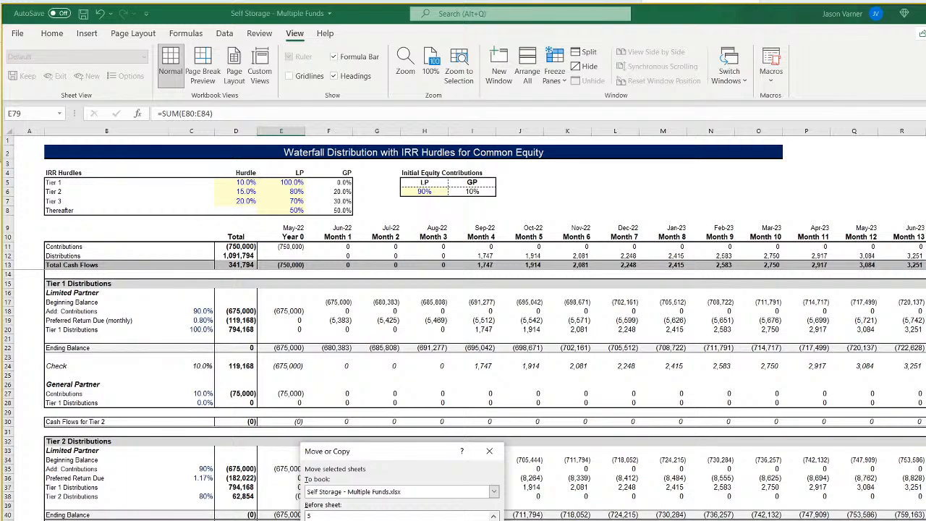
key("Return")
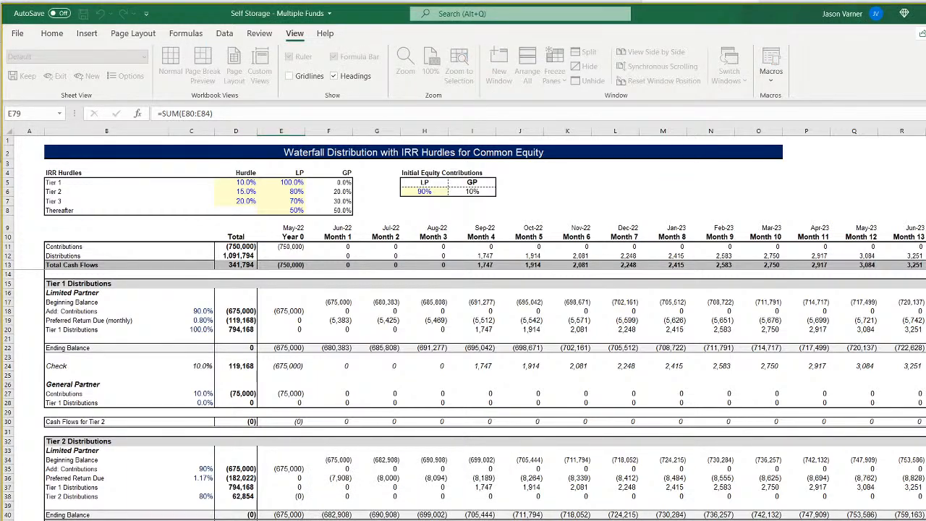
left_click(244, 181)
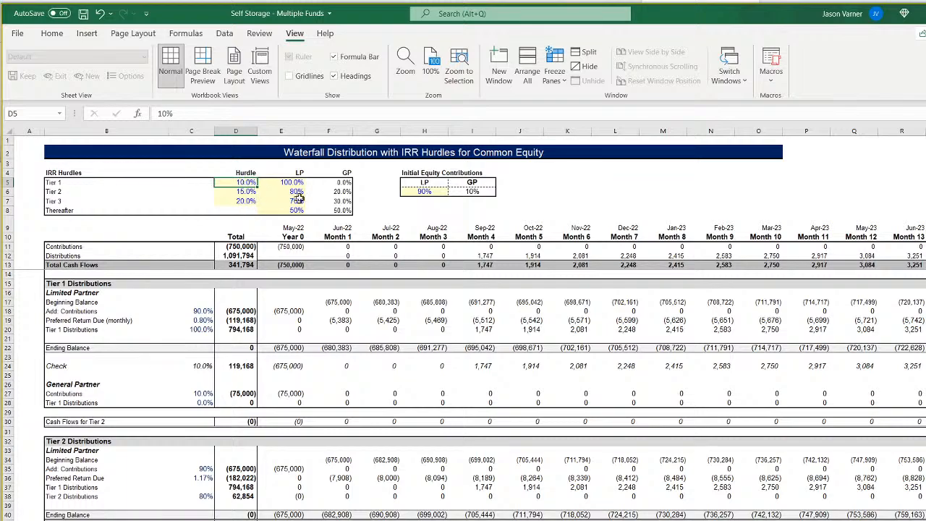
left_click(437, 196)
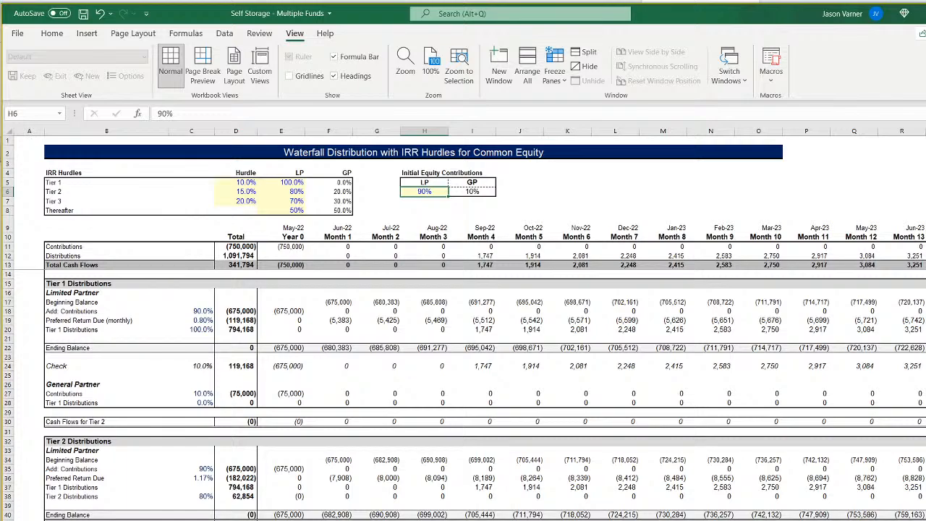
Open the bank balance sheet and check the Ending Bank Balance formulas for the first months.
key("ctrl+Page_Down")
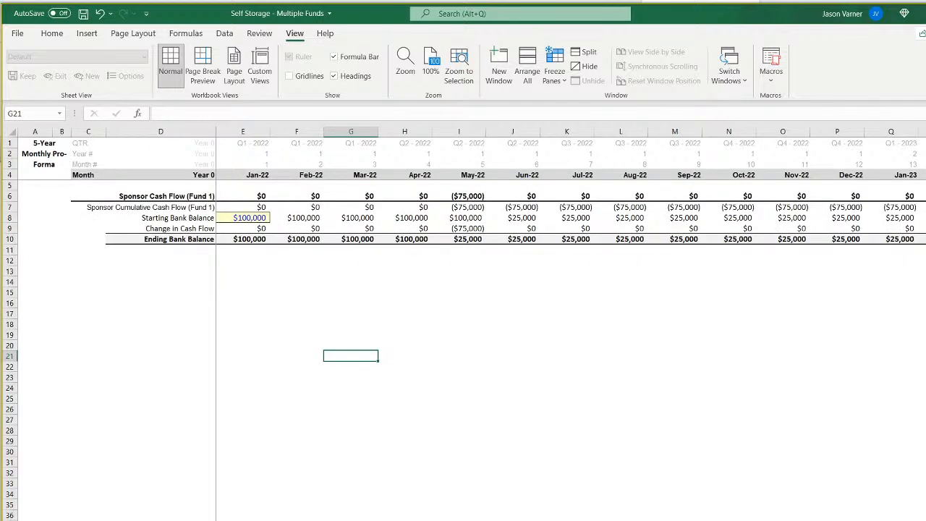
left_click(185, 241)
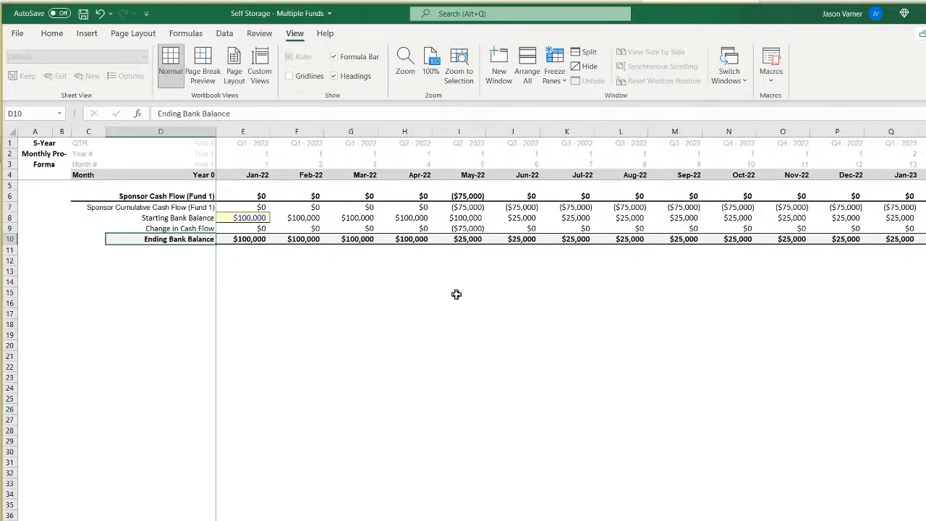
key("Right")
key("Right")
key("Right")
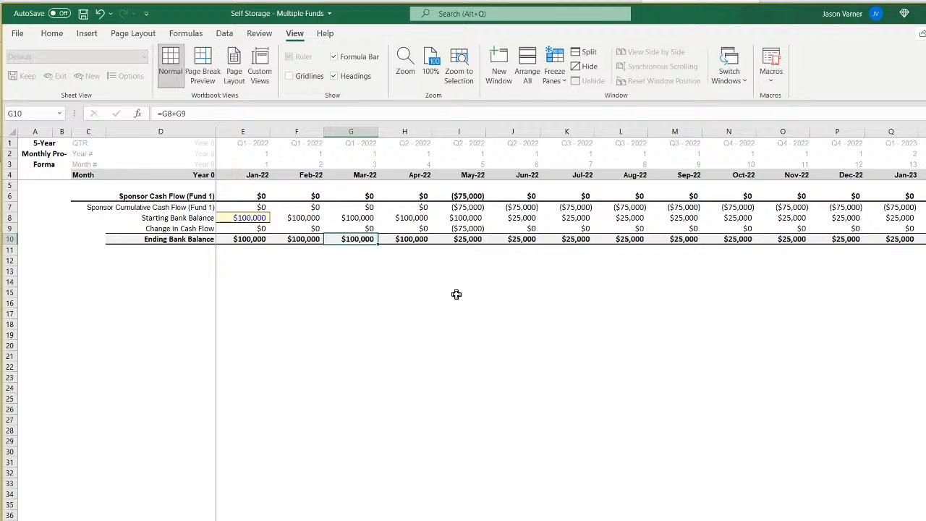
Set the Jan-22 Starting Bank Balance in E8 to 0.
key("Left")
key("Left")
key("Up")
key("Up")
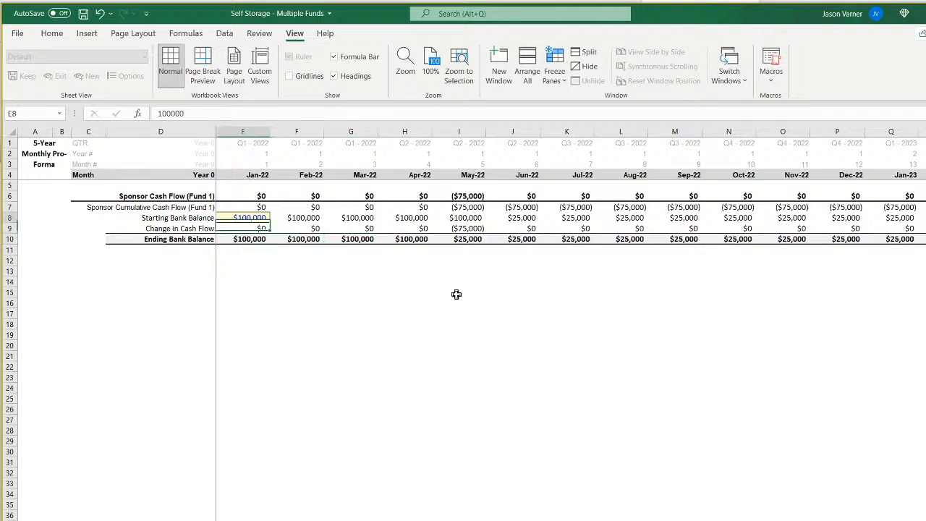
type("0")
key("Return")
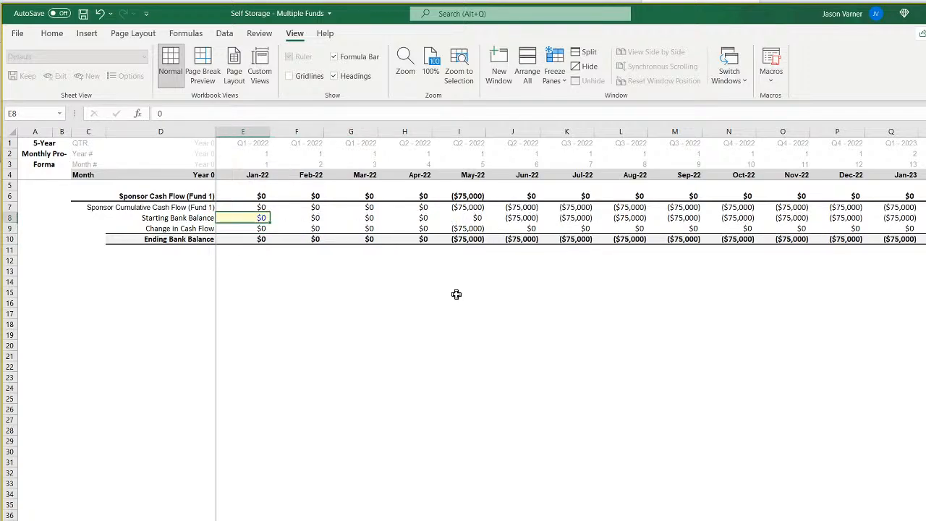
Examine how the Ending Bank Balance develops from May-22 through Feb-24 without any starting funds.
key("Right")
key("Right")
key("Right")
key("Down")
key("Right")
key("Right")
key("Right")
key("Right")
key("Right")
key("Right")
key("Right")
key("Right")
key("Right")
key("Right")
key("Right")
key("Right")
key("Right")
key("Right")
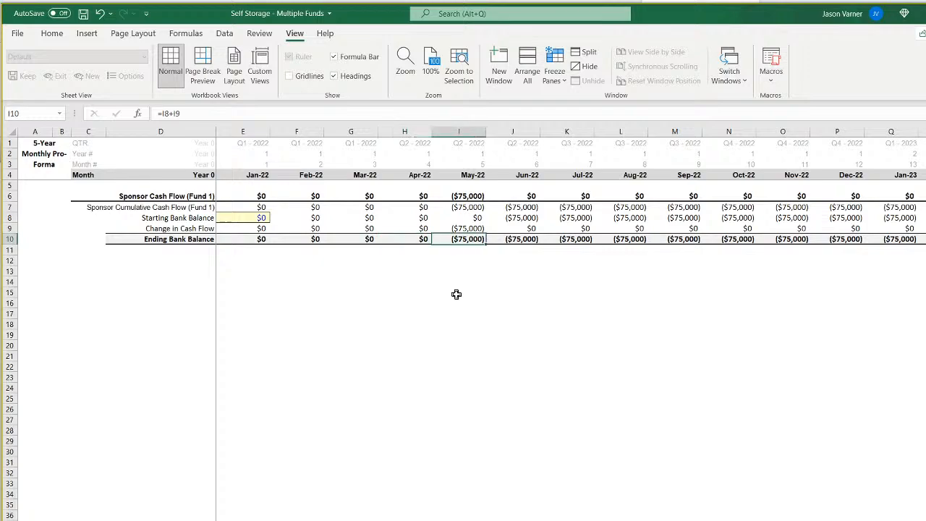
key("Right")
key("Right")
key("Right")
key("Right")
key("Right")
key("Right")
key("Right")
key("Right")
key("Right")
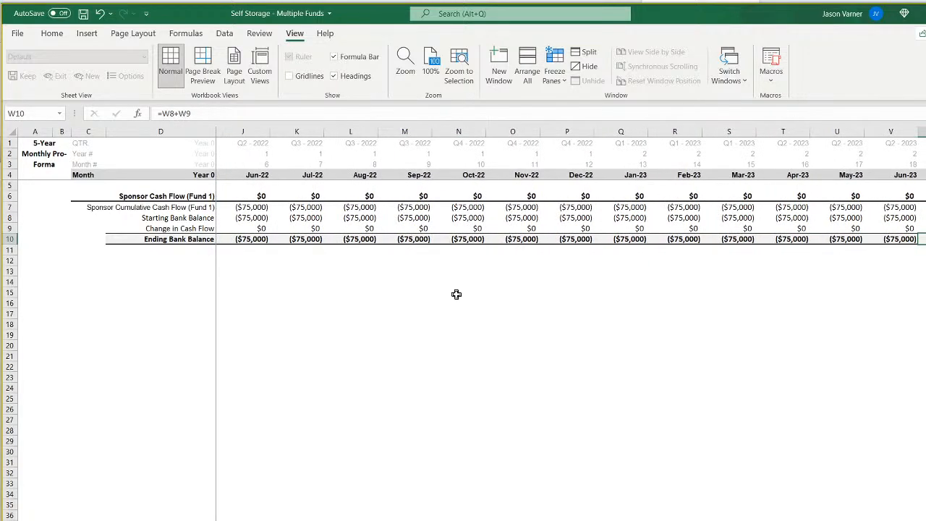
key("Left")
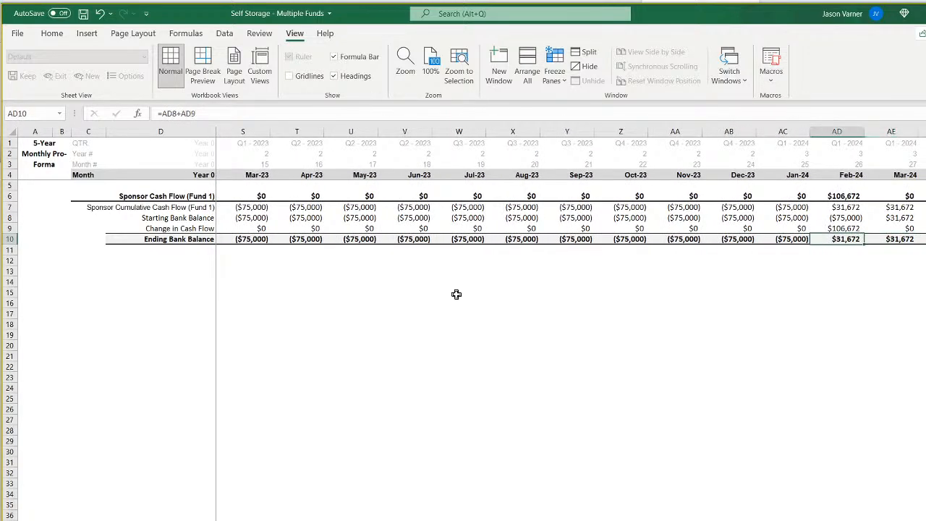
key("Left")
key("Left")
key("Left")
key("Left")
key("Left")
key("Left")
key("Left")
key("Left")
key("Left")
key("Left")
key("Left")
key("Left")
key("Left")
key("Left")
key("Left")
key("Left")
key("Left")
key("Left")
key("Left")
key("Left")
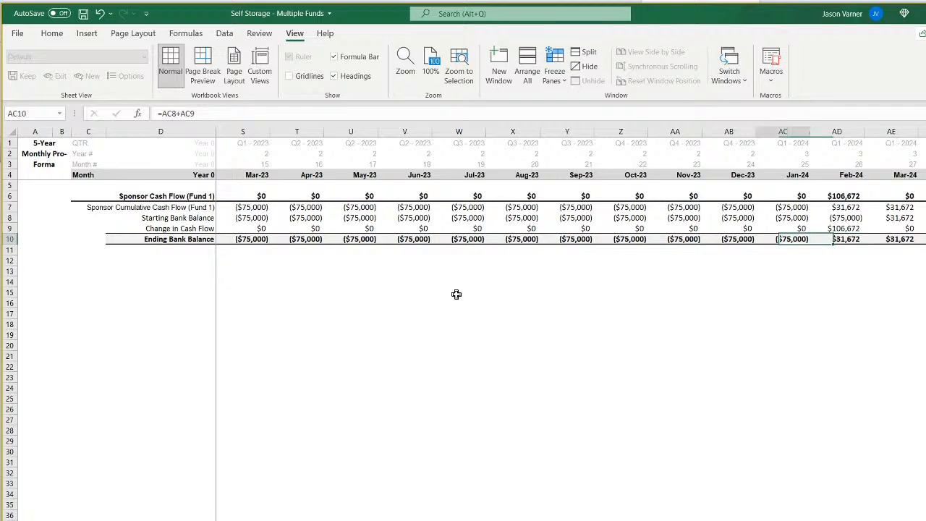
key("Right")
key("Right")
key("Right")
key("Right")
key("Right")
key("Right")
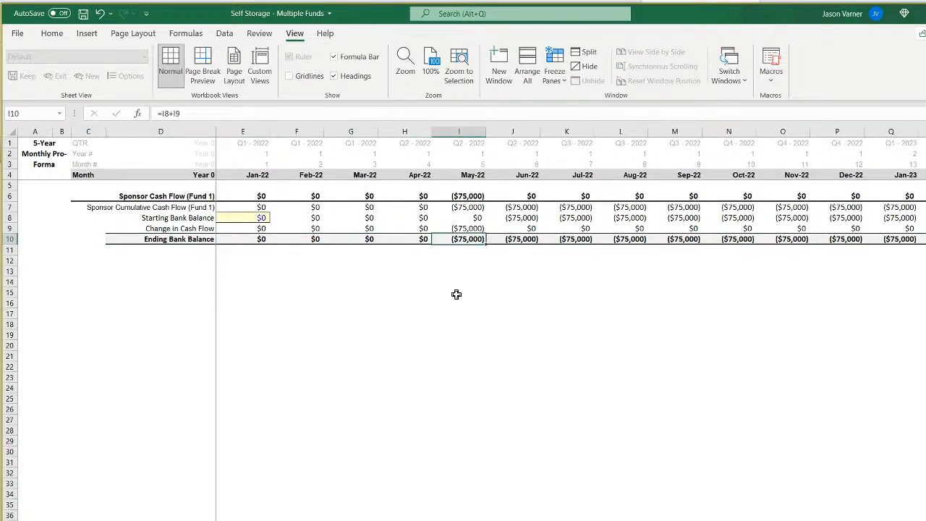
Set the Jan-22 Starting Bank Balance in E8 to 75000.
key("Left")
key("Left")
key("Left")
key("Left")
key("Up")
key("Up")
type("75000")
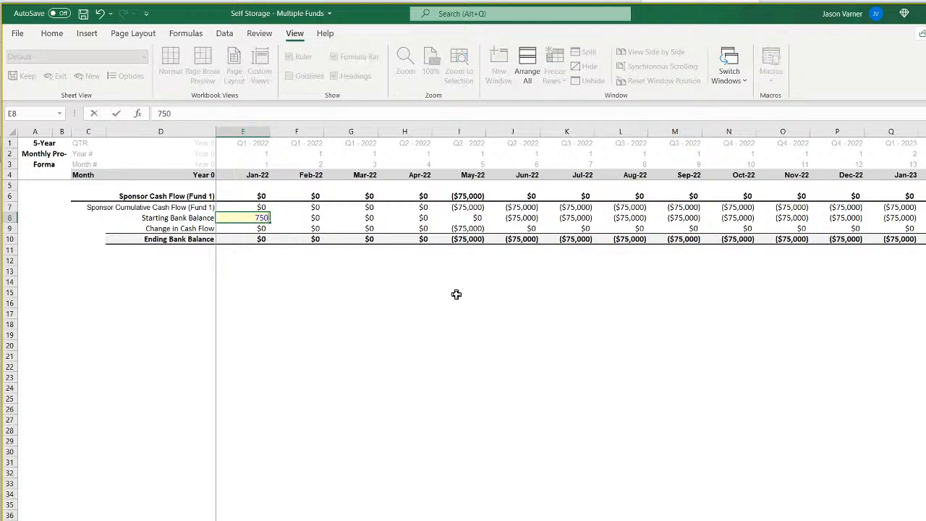
key("Return")
Trace the Ending Bank Balance row from Jan-22 to Feb-24 with the $75,000 starting balance.
key("Down")
key("Right")
key("Right")
key("Right")
key("Right")
key("Right")
key("Right")
key("Right")
key("Right")
key("Right")
key("Right")
key("Right")
key("Right")
key("Right")
key("Right")
key("Right")
key("Right")
key("Right")
key("Right")
key("Right")
key("Right")
key("Right")
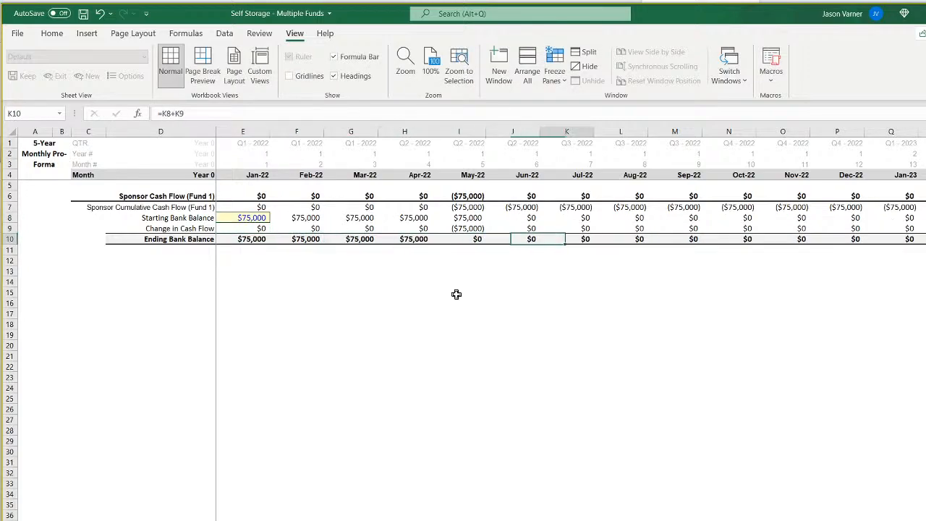
key("Right")
key("Right")
key("Right")
key("Right")
key("Right")
key("Right")
key("Right")
key("Right")
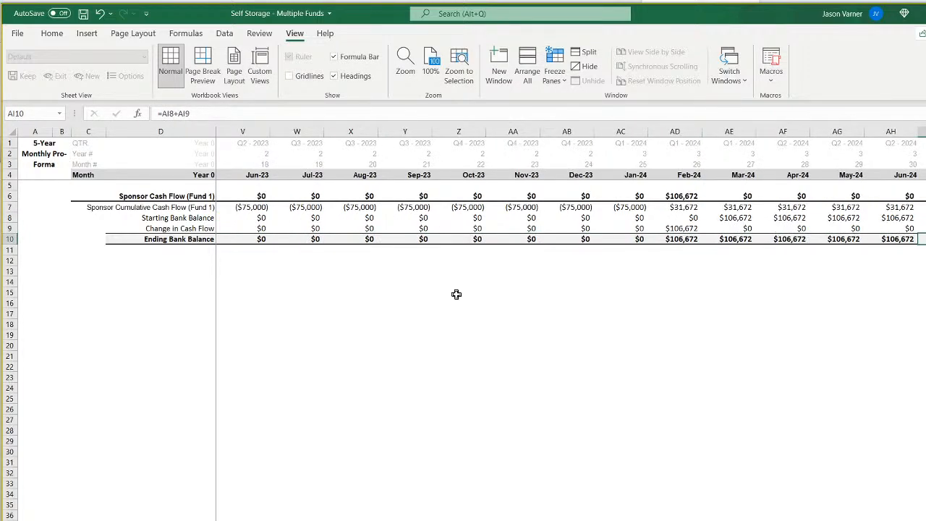
key("Left")
key("Left")
key("Left")
key("Left")
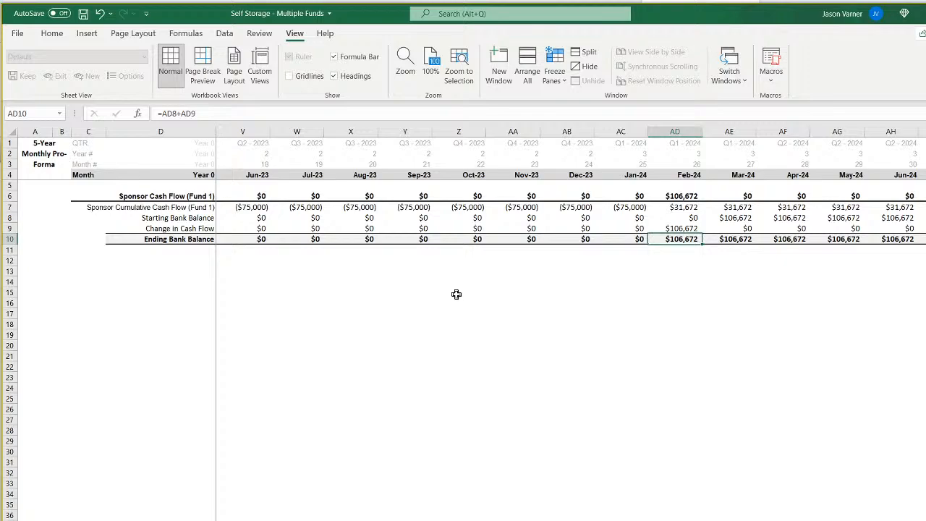
key("Down")
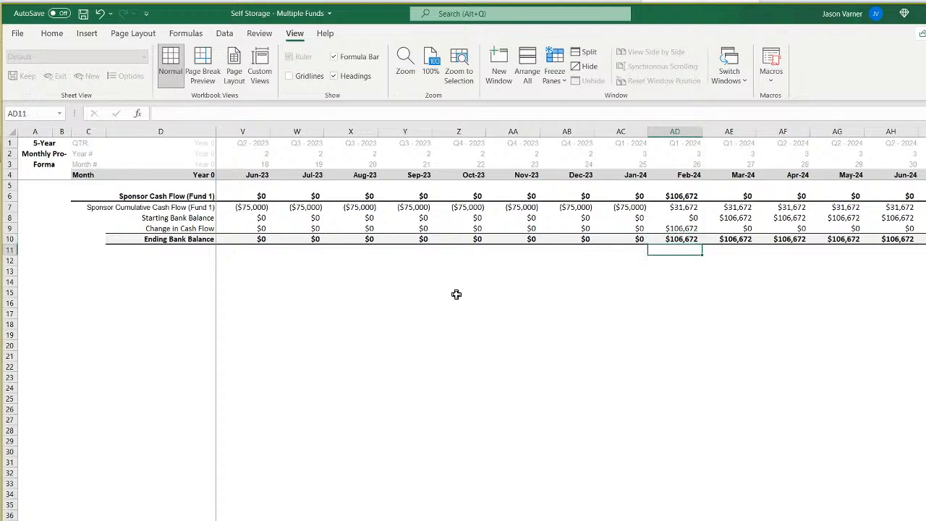
key("Up")
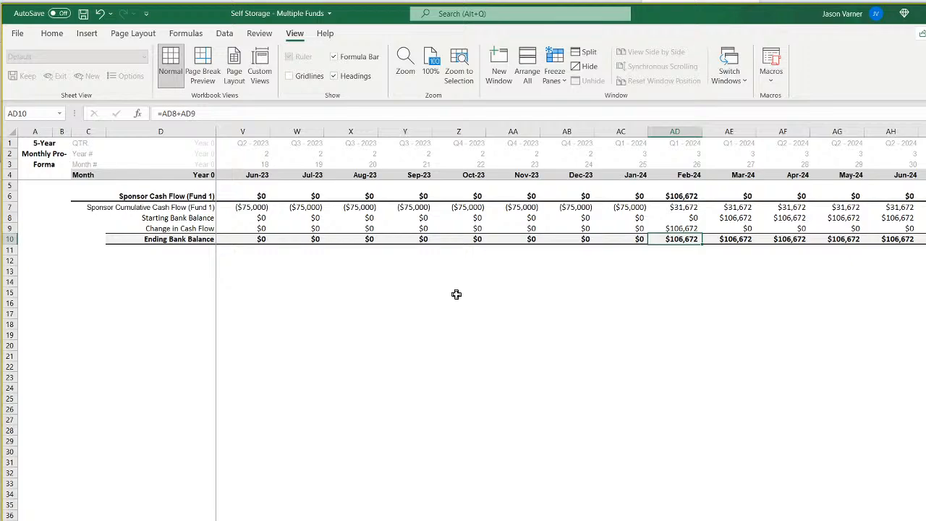
key("Down")
key("Down")
key("Down")
key("Down")
key("Up")
key("Up")
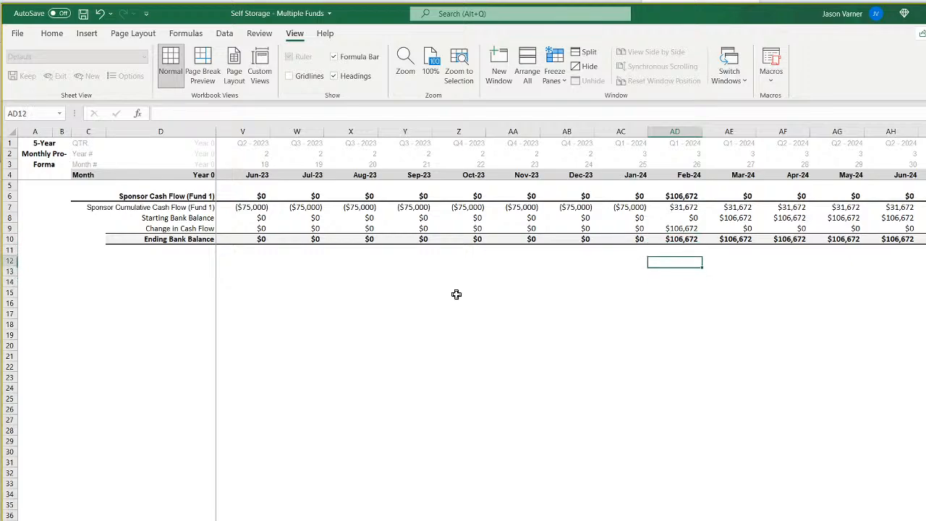
key("Up")
key("Up")
key("Down")
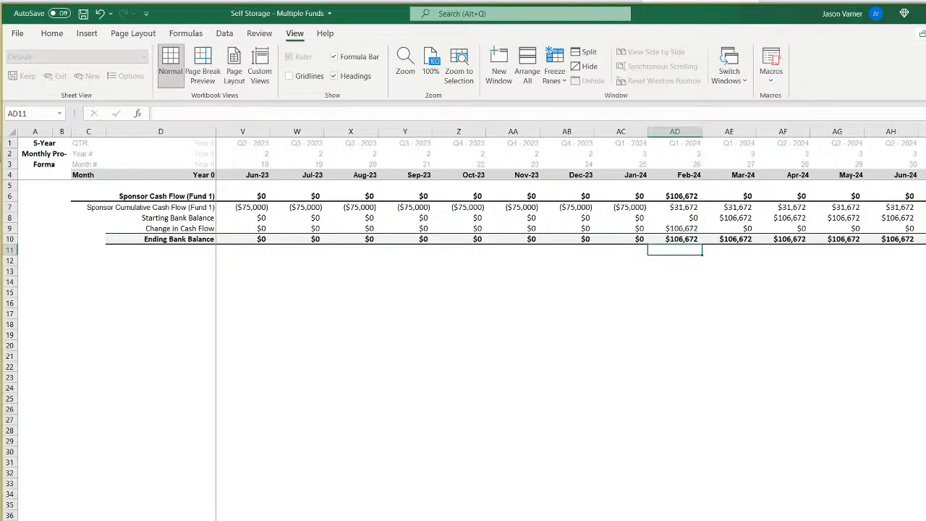
scroll(570, 326, "left", 6)
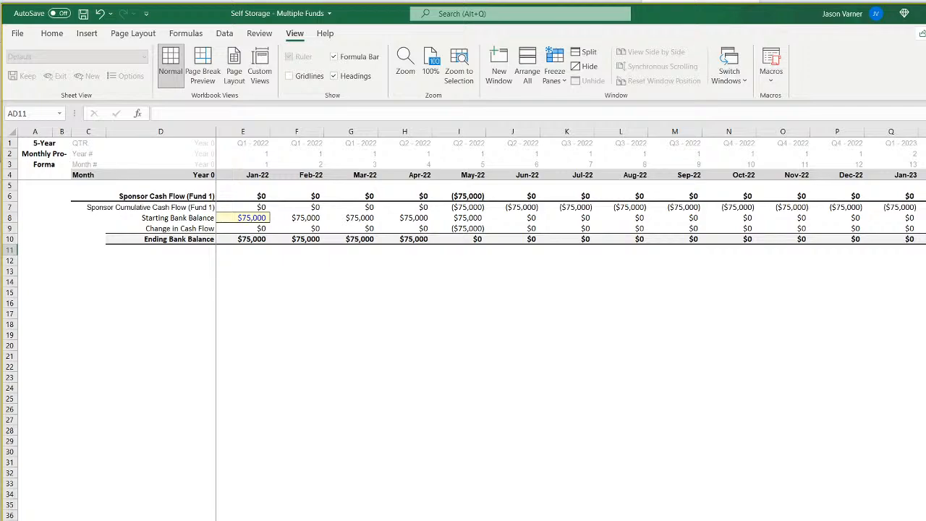
Move the first two duplicated waterfall sheets to new positions among the fund sheets in the Self Storage - Multiple Funds workbook.
right_click(380, 520)
left_click(427, 520)
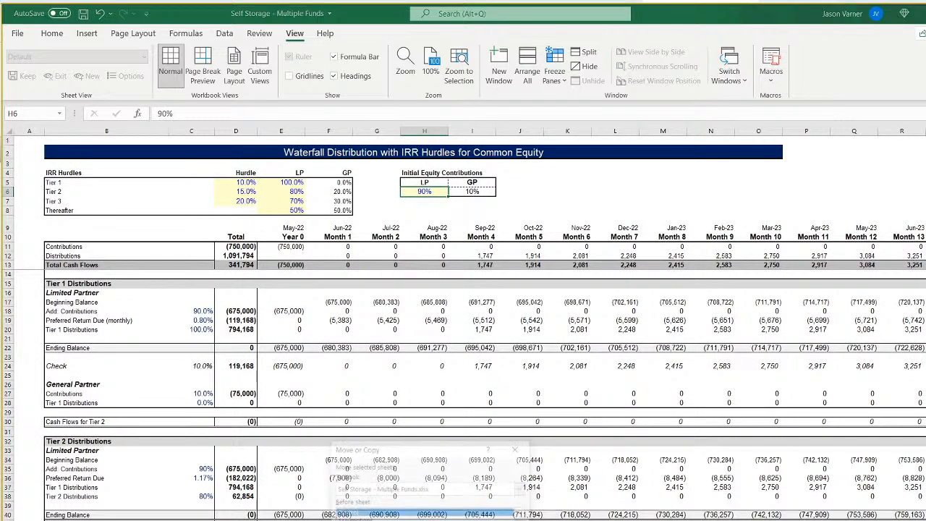
scroll(427, 518, "down", 2)
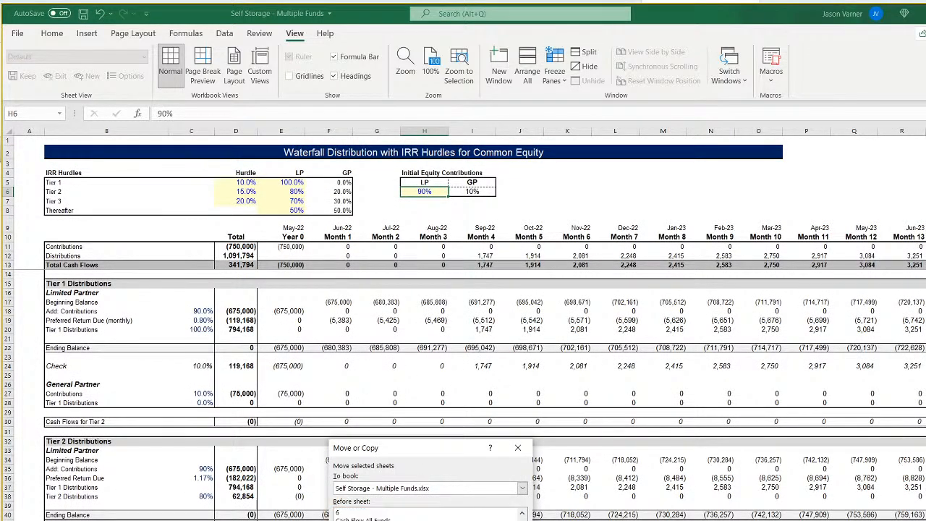
key("Return")
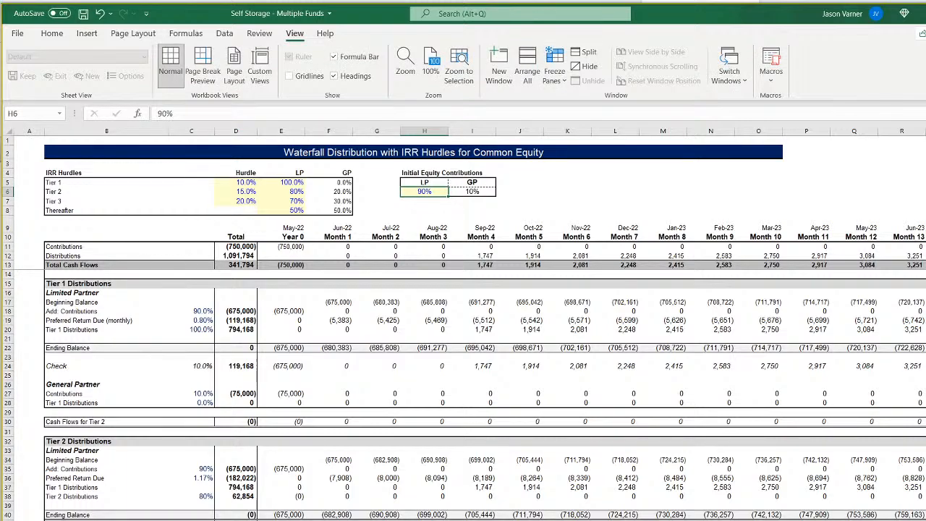
right_click(415, 520)
left_click(457, 520)
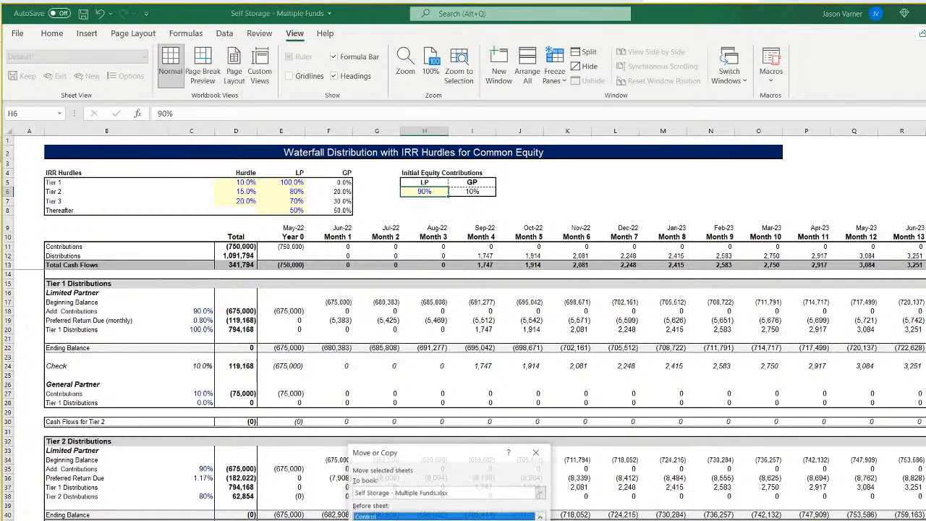
left_click(434, 520)
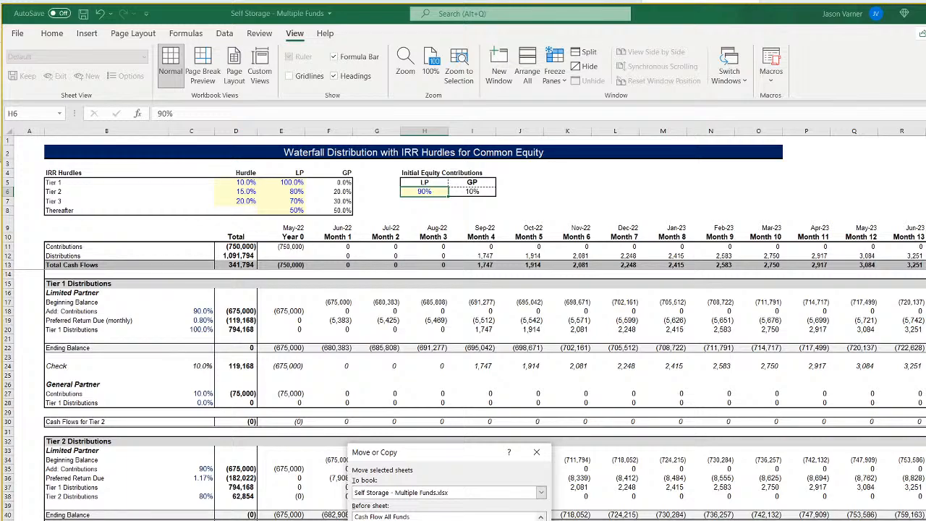
key("Return")
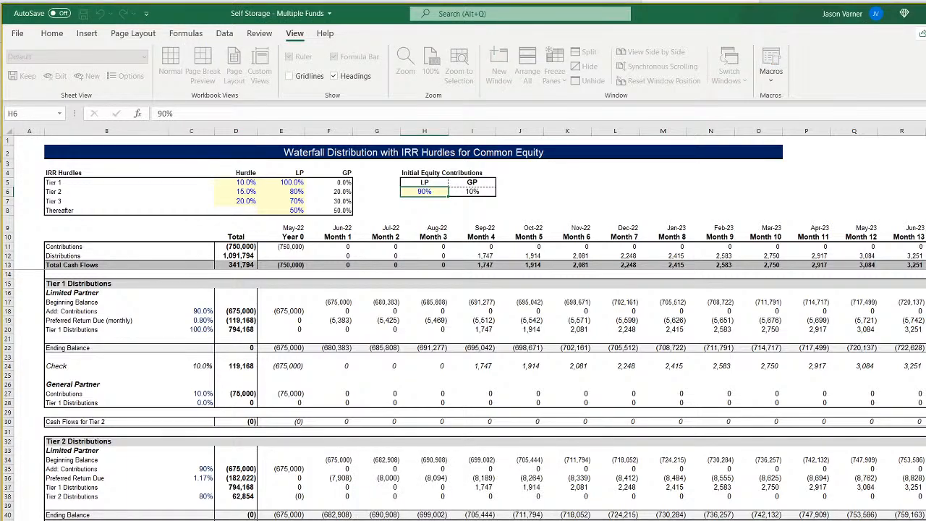
Move the next two duplicated waterfall sheets to their new positions in the workbook's sheet order.
right_click(442, 520)
left_click(463, 520)
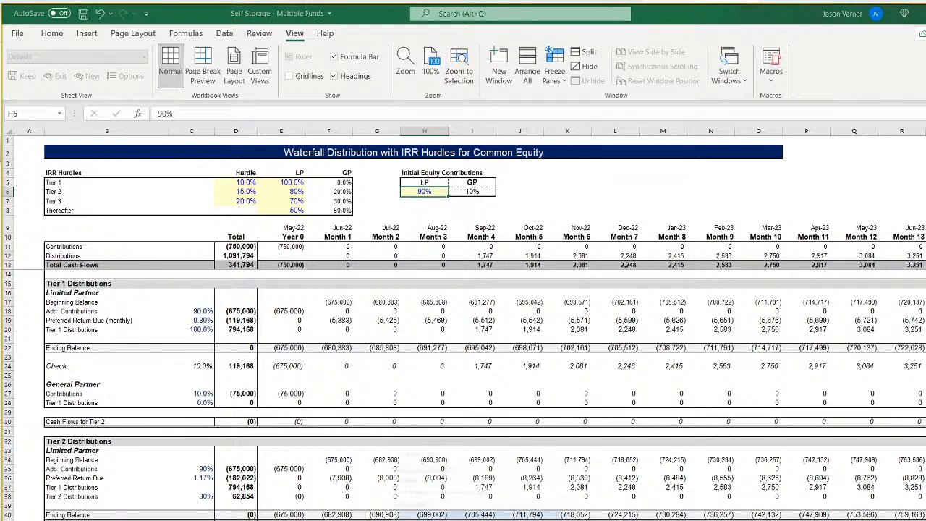
scroll(484, 517, "down", 2)
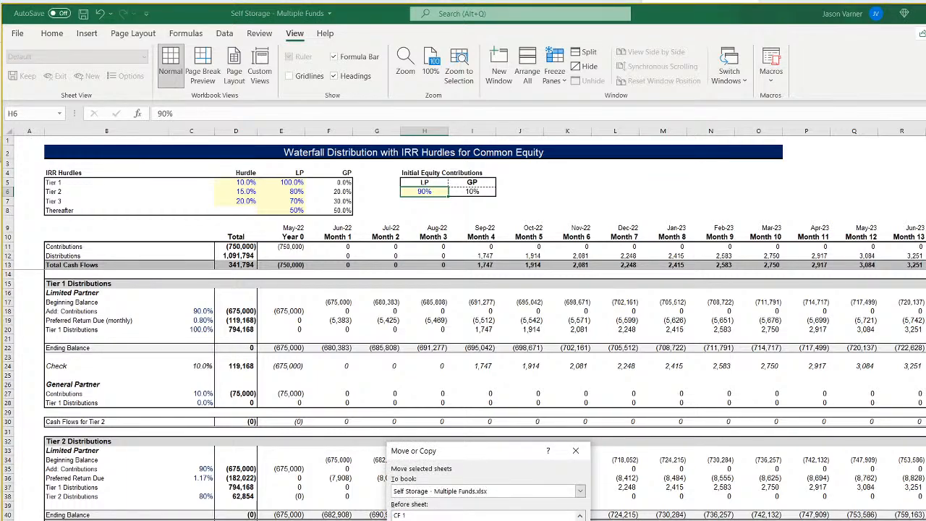
key("Return")
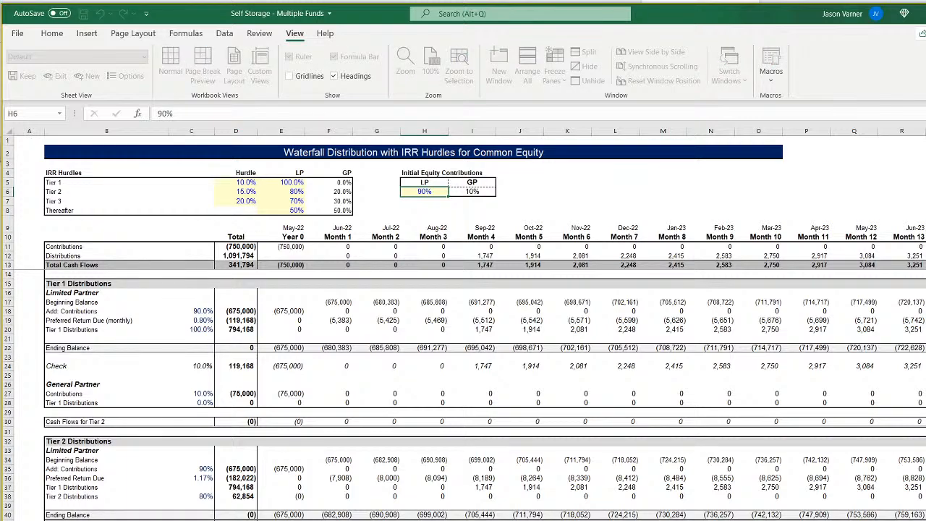
right_click(471, 520)
left_click(503, 520)
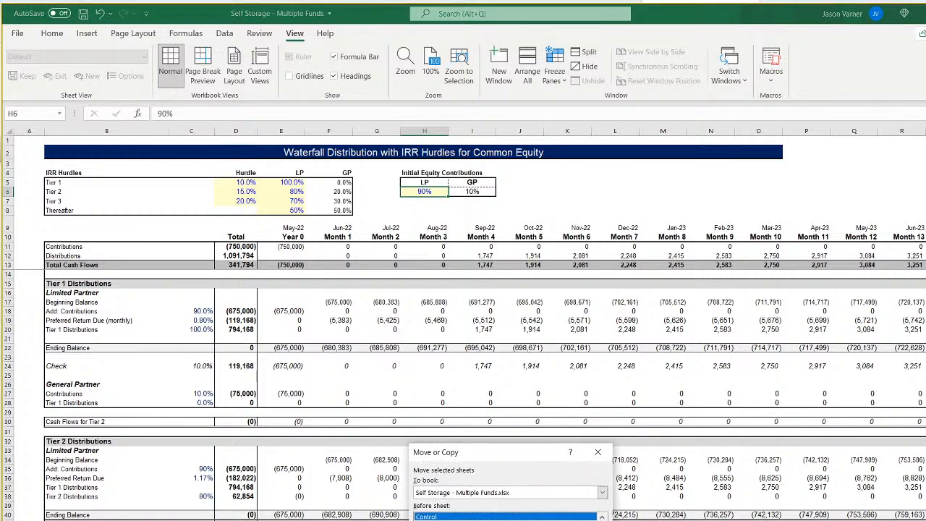
scroll(505, 516, "down", 3)
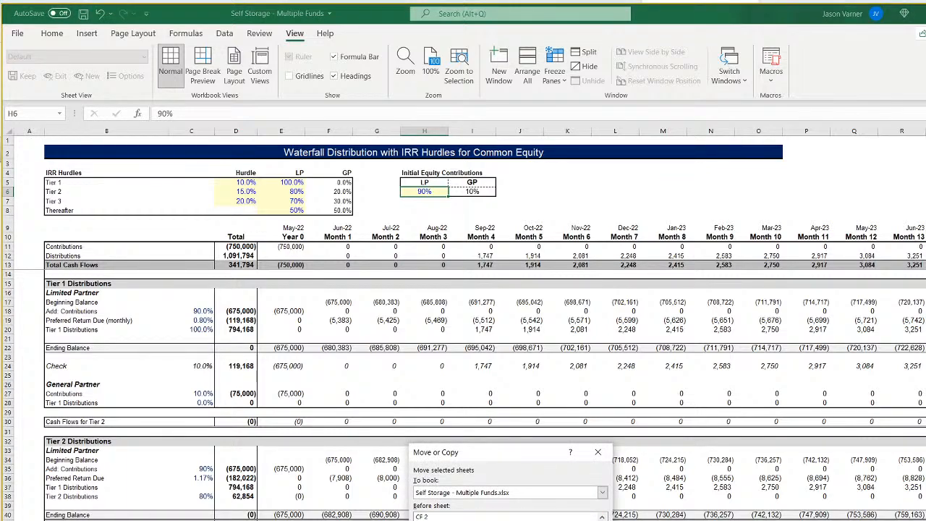
key("Return")
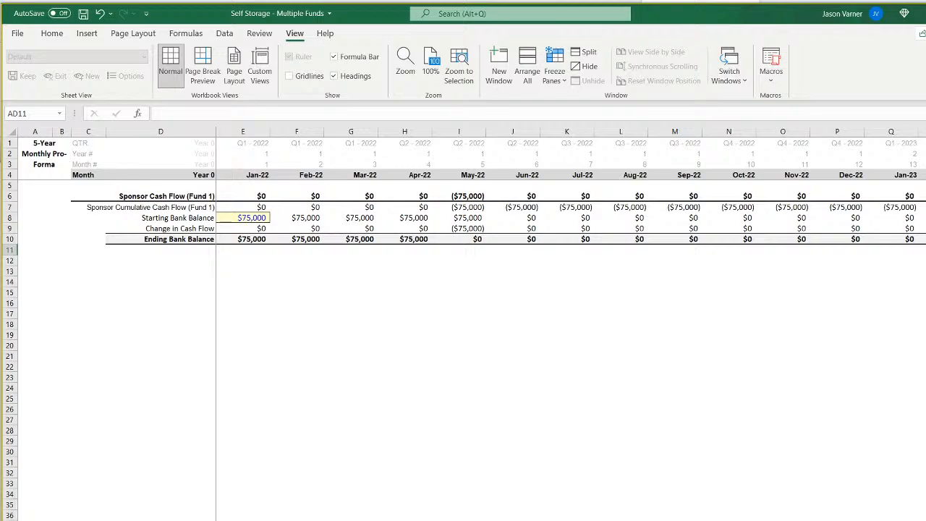
Change the tab colour of the cash flow sheet.
key("ctrl+Page_Up")
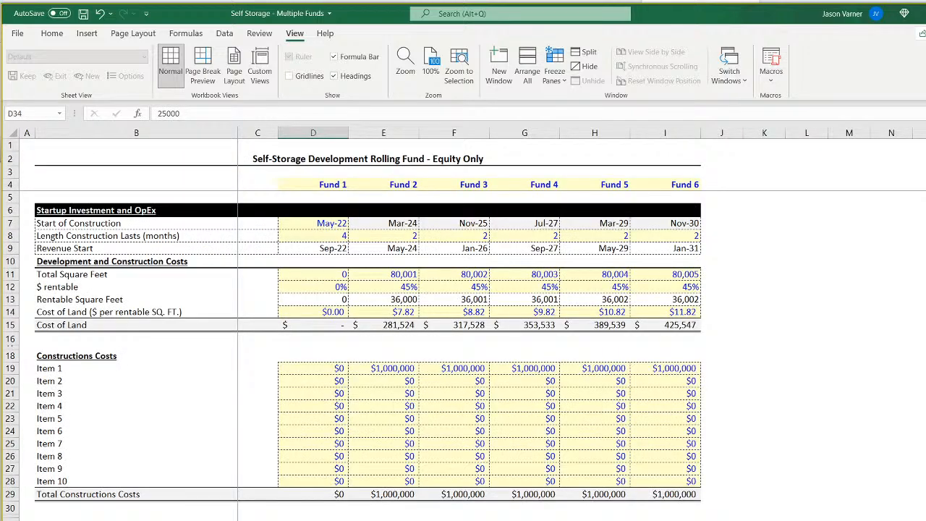
key("ctrl+Page_Down")
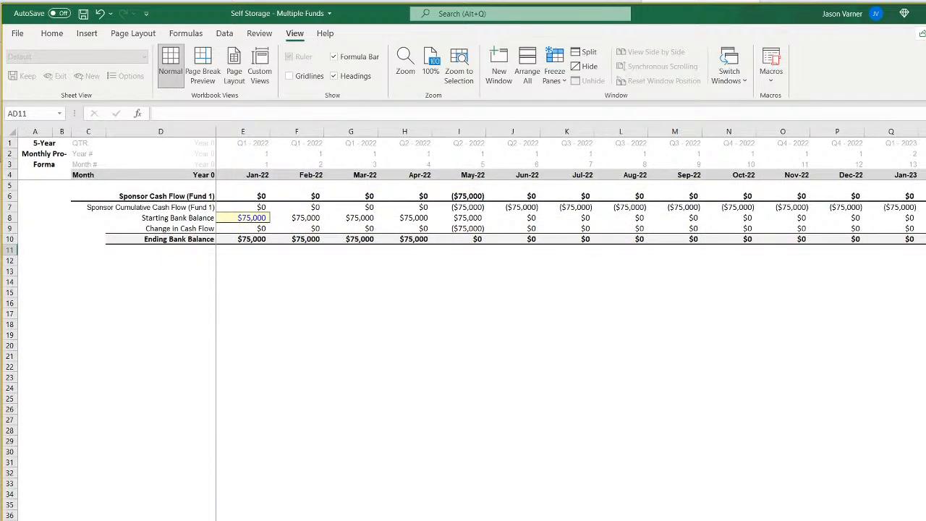
right_click(196, 520)
mouse_move(239, 520)
left_click(336, 519)
Examine the Sponsor Cash Flow and Total Equity Required formulas in the duplicated pro forma alongside the Assumptions and all-funds cash flow sheets.
left_click(180, 520)
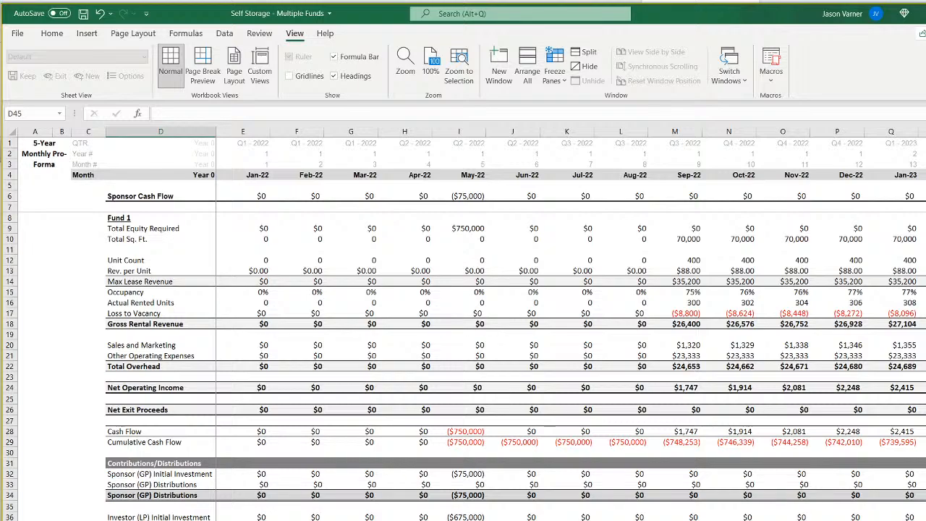
left_click(161, 520)
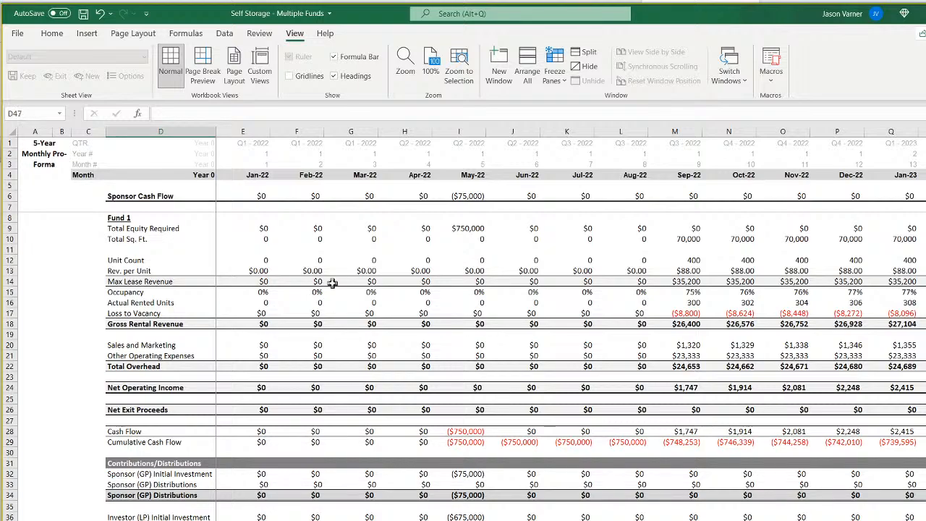
left_click(251, 196)
left_click(297, 196)
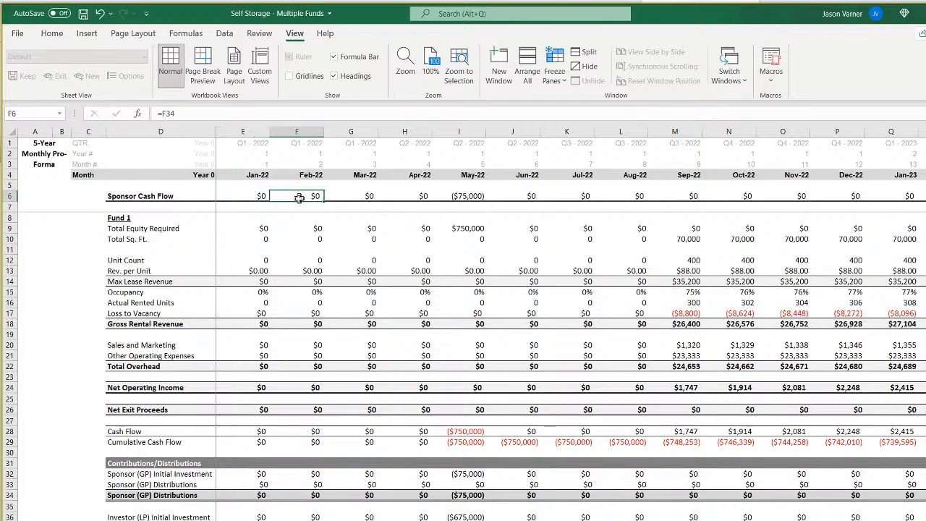
left_click(257, 229)
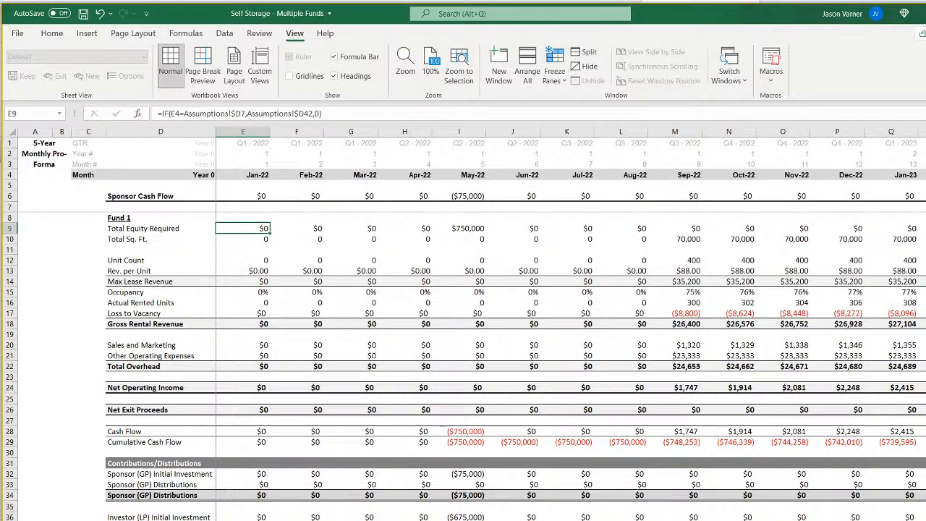
left_click(160, 519)
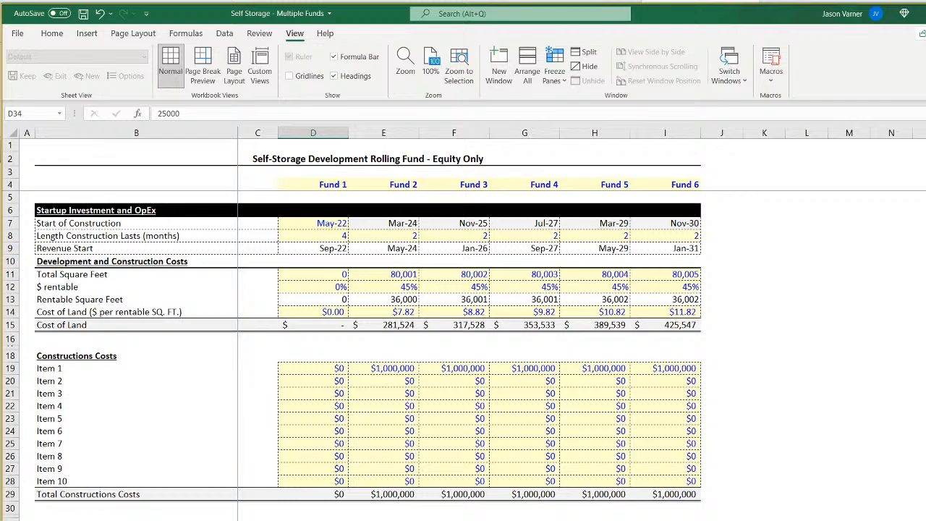
key("ctrl+Page_Down")
left_click(200, 195)
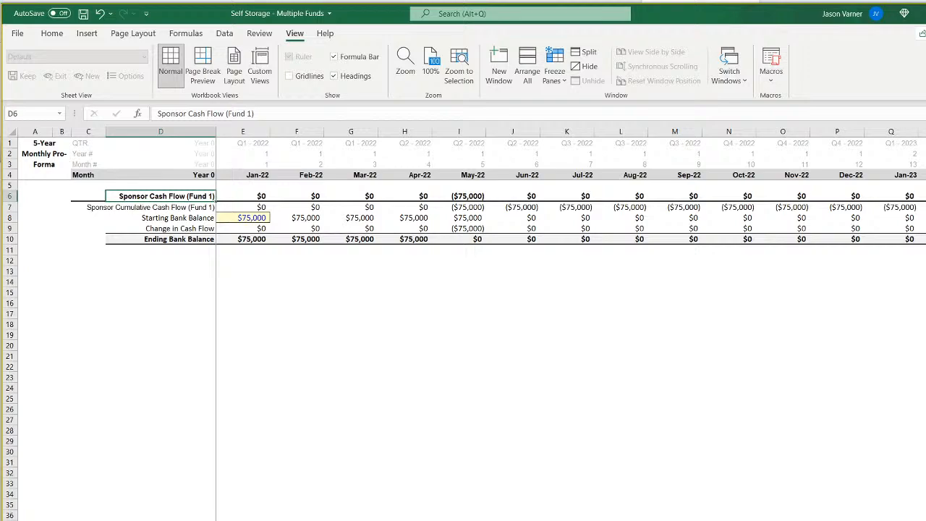
key("ctrl+Page_Up")
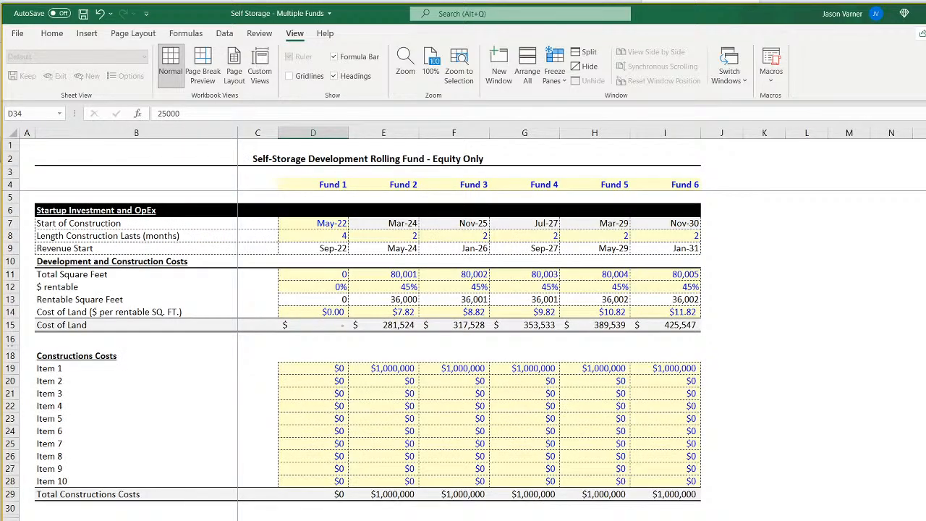
Point the Jan-22 Total Equity Required formula in E9 to Fund 2: =IF(E4=Assumptions!$E7,Assumptions!$E42,0).
key("ctrl+Page_Down")
key("ctrl+Page_Down")
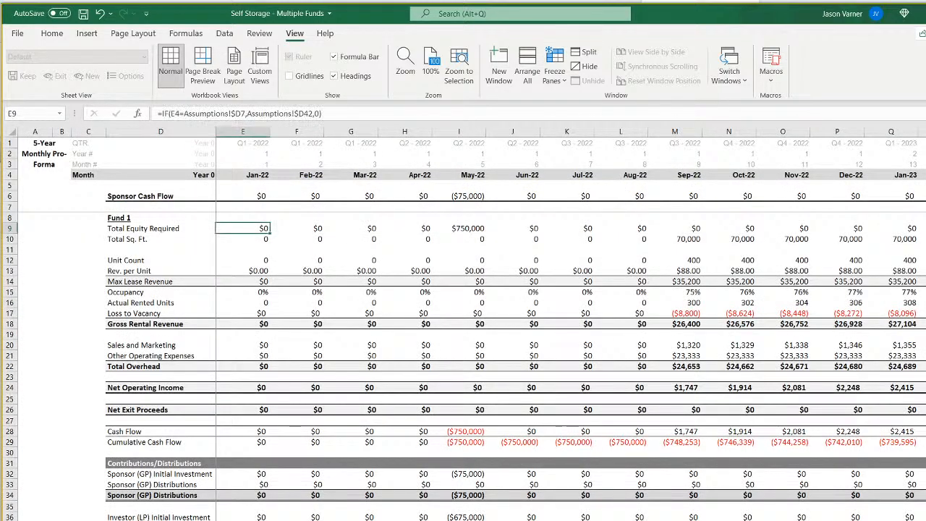
left_click(241, 113)
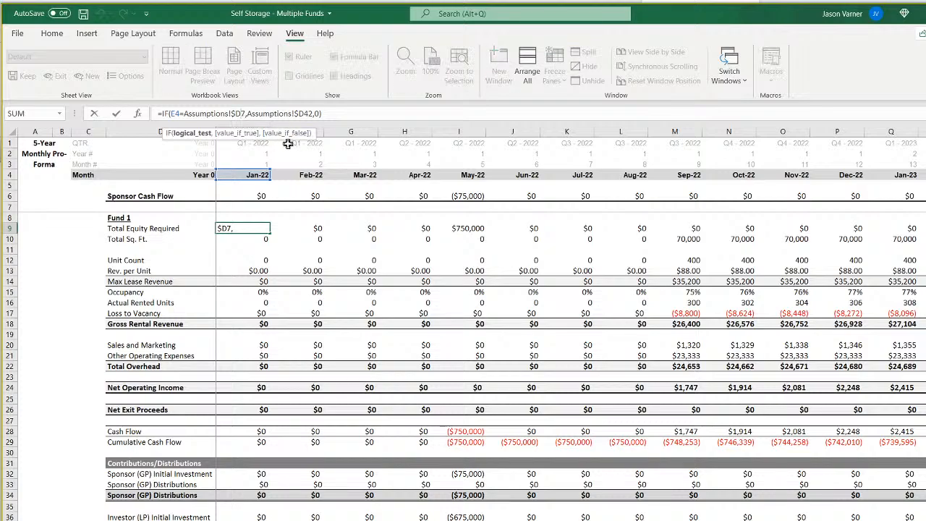
key("BackSpace")
type("e")
key("Right")
key("Right")
key("Right")
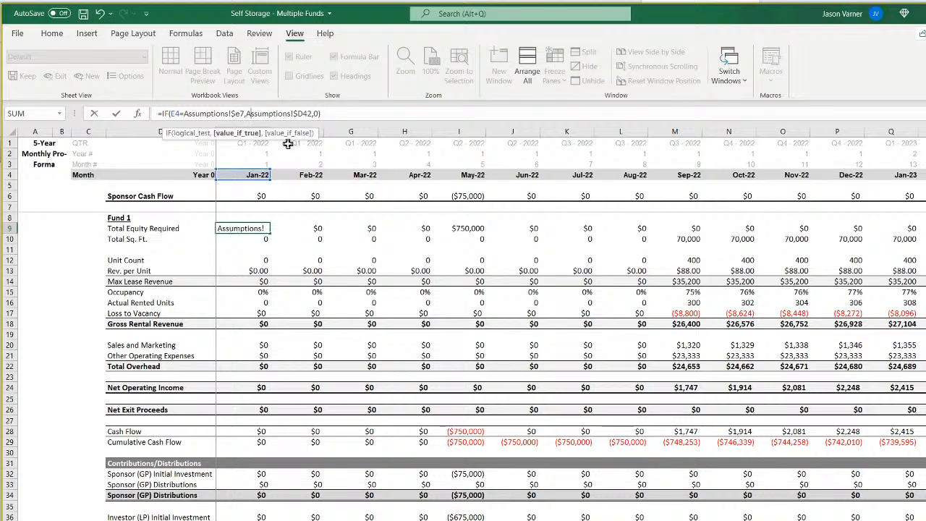
key("Right")
key("Right")
key("Right")
key("Right")
key("Right")
key("Right")
key("Right")
key("Right")
key("Right")
key("Right")
key("Right")
key("Right")
key("Return")
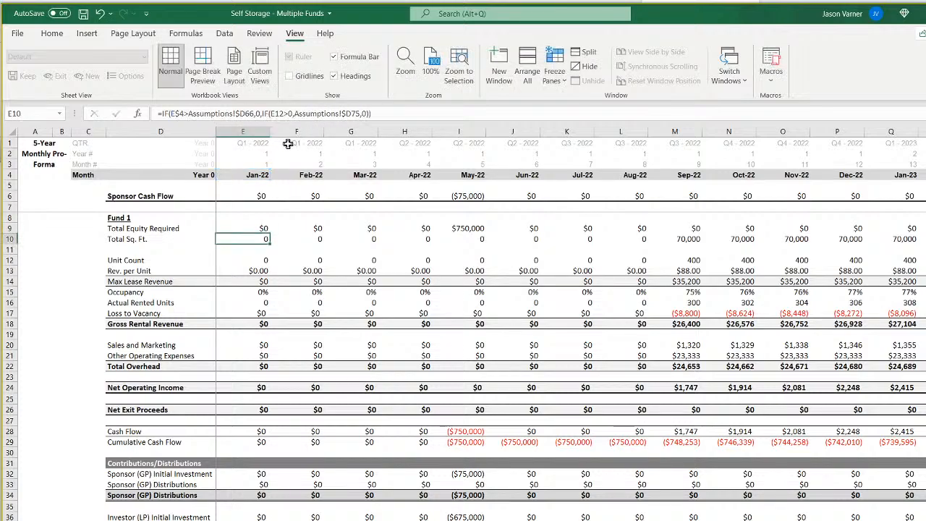
Fill the Total Equity Required formula from E9 across row 9 through the remaining months of the pro forma.
left_click(247, 228)
left_click_drag(269, 233, 922, 233)
left_click(796, 229)
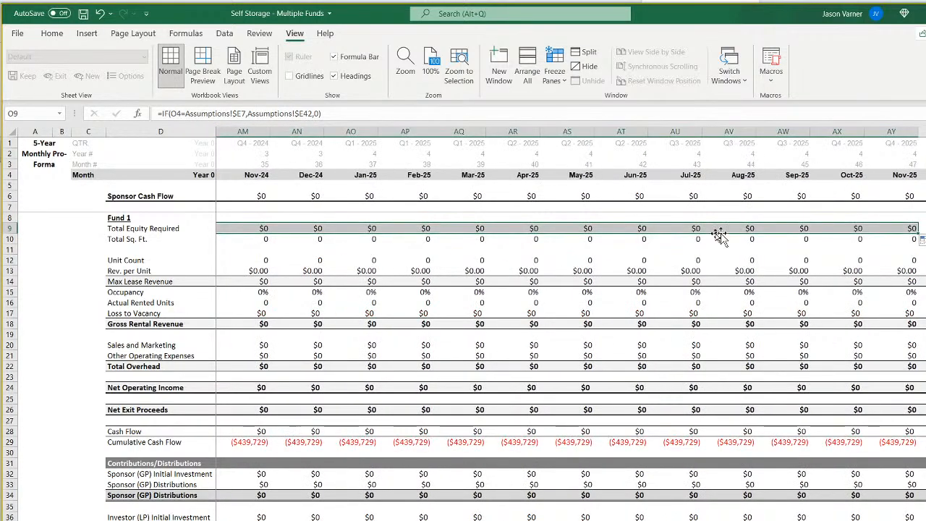
scroll(571, 323, "left", 5)
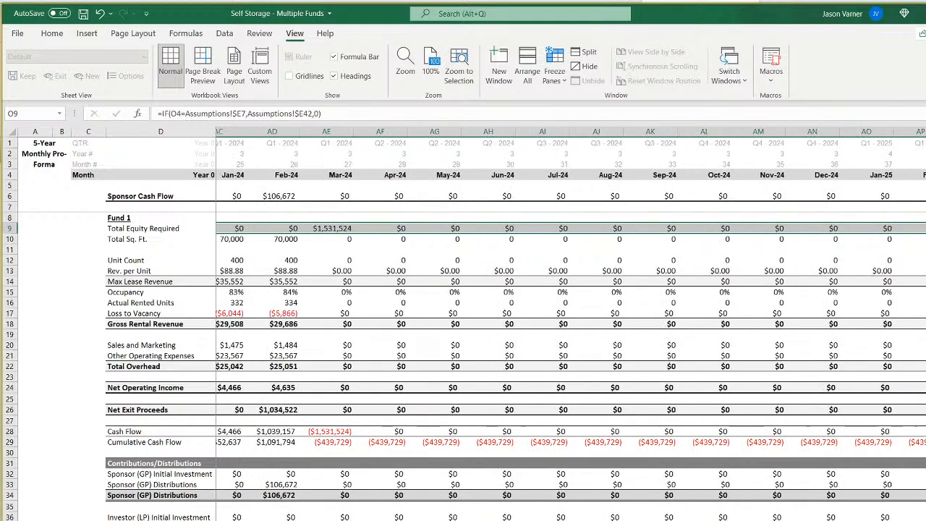
scroll(499, 256, "left", 2)
left_click(463, 228)
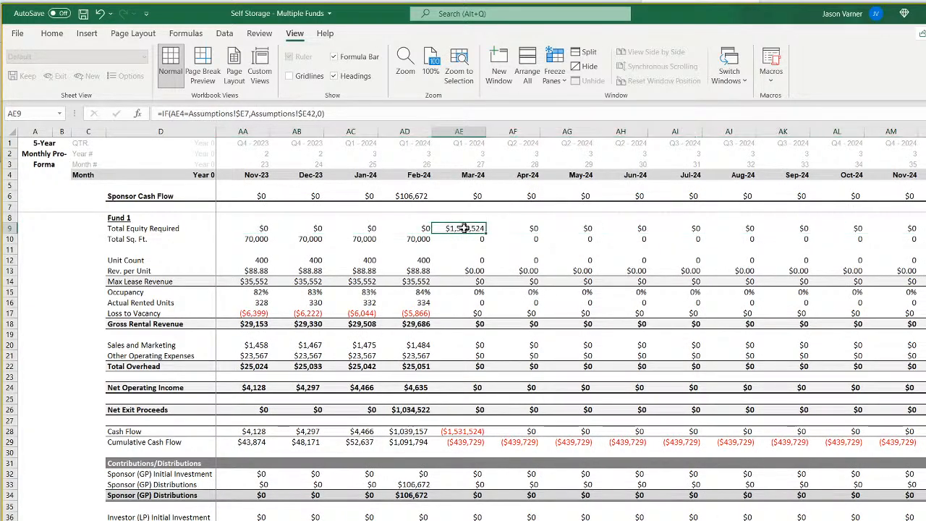
left_click_drag(487, 233, 921, 233)
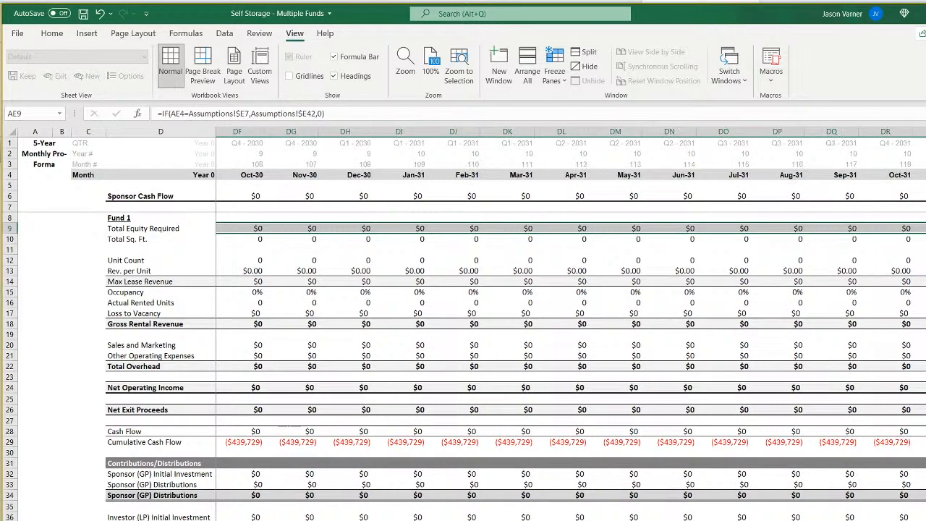
scroll(571, 324, "left", 20)
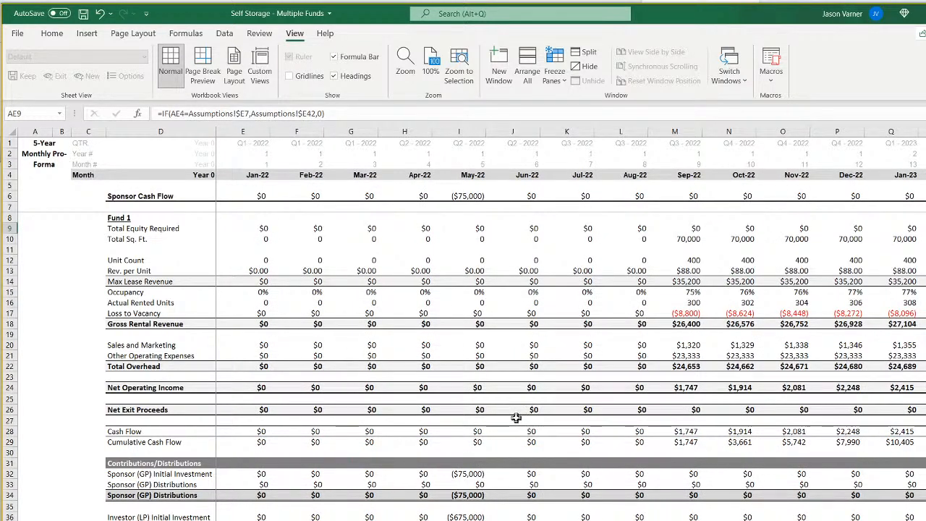
Save the workbook and check Fund 2's Start of Construction formula in E7 of the Assumptions sheet.
left_click(49, 35)
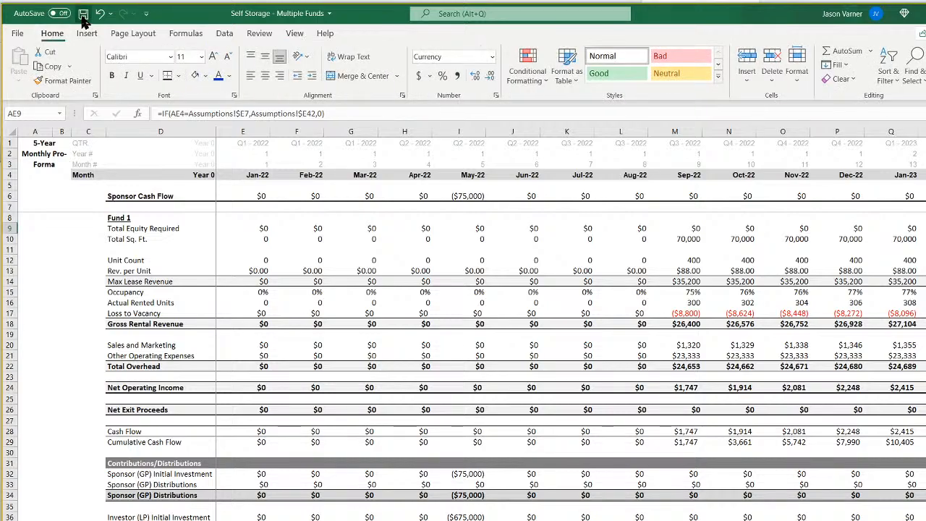
left_click(83, 13)
key("ctrl+Page_Up")
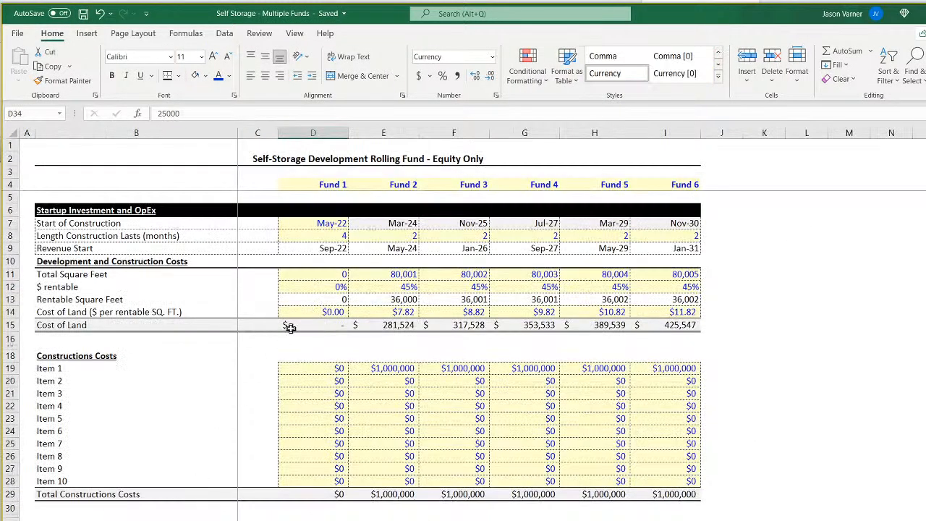
left_click(389, 222)
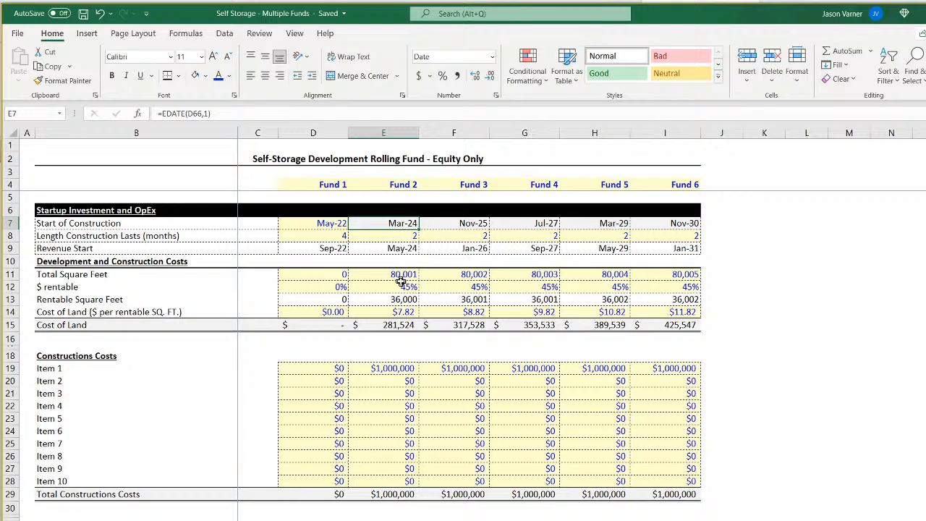
Examine the Start of Construction formulas for Funds 2 to 6 and Fund 1's Exit Month formula on the Assumptions sheet.
left_click(460, 225)
left_click(527, 225)
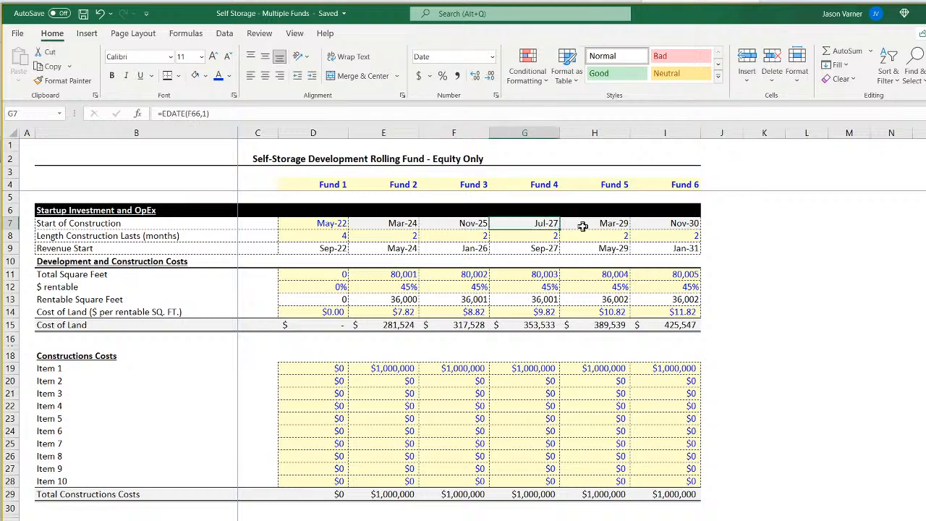
left_click(587, 226)
left_click(670, 226)
scroll(397, 417, "down", 11)
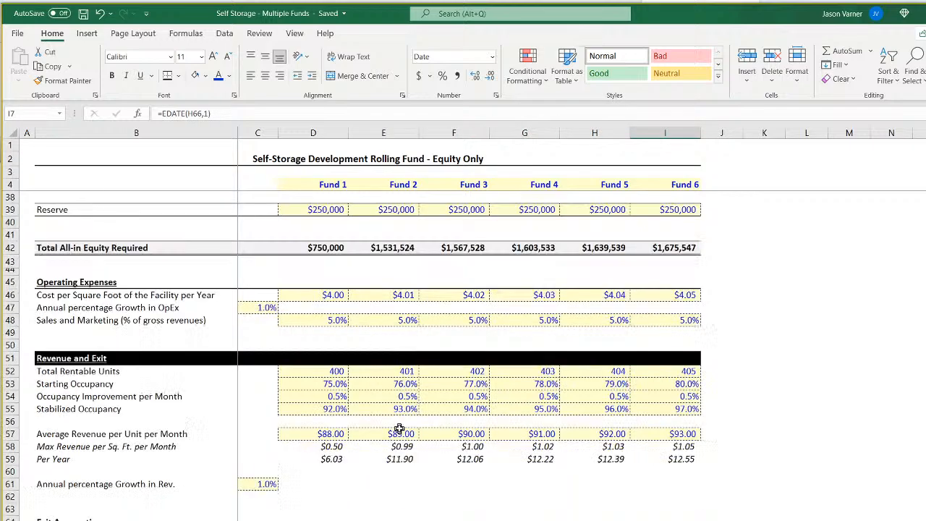
scroll(399, 429, "down", 11)
scroll(401, 426, "up", 7)
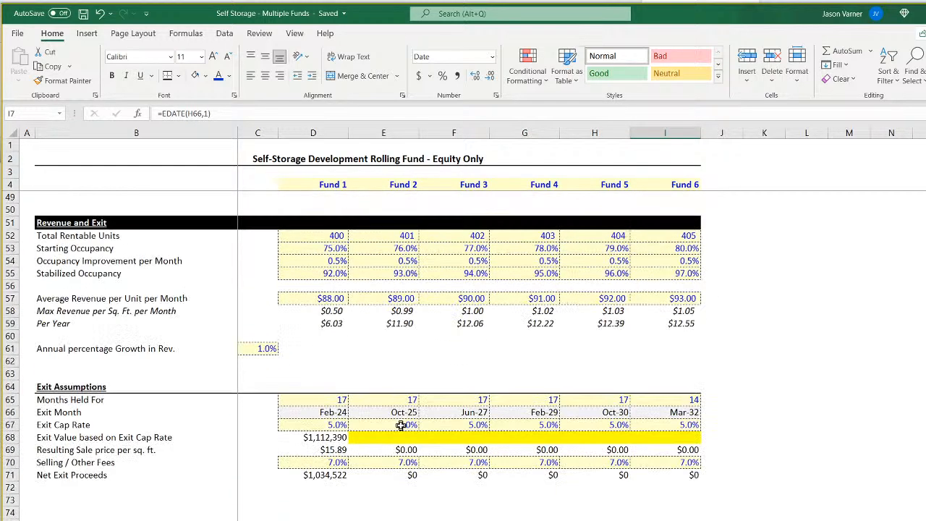
left_click(309, 413)
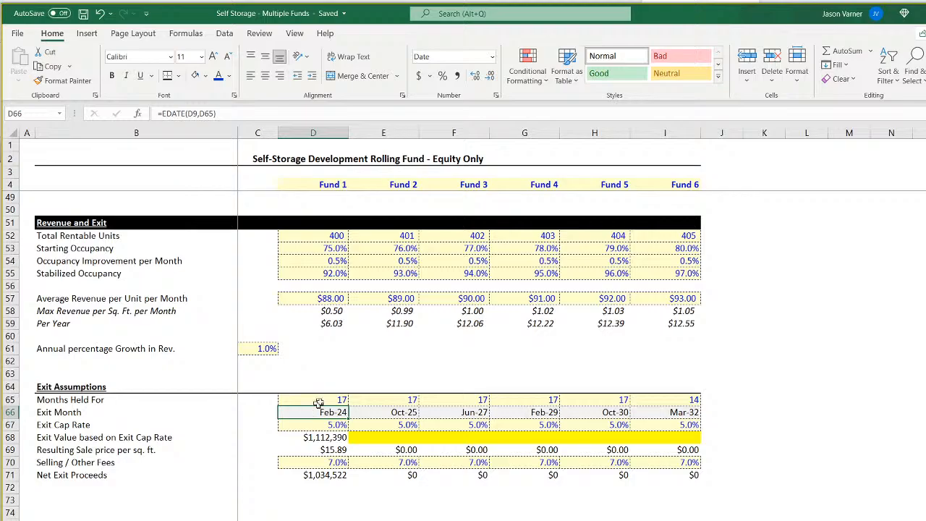
scroll(402, 430, "up", 15)
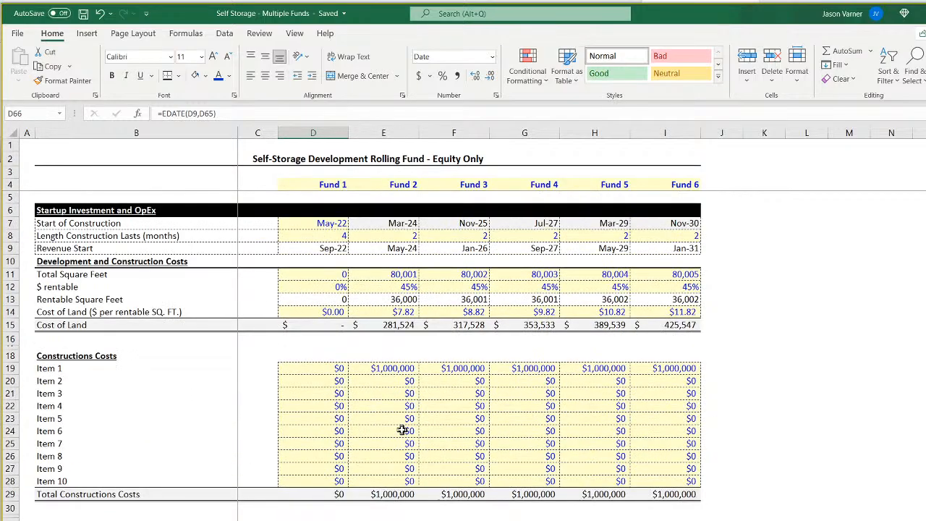
left_click(406, 223)
scroll(341, 469, "down", 15)
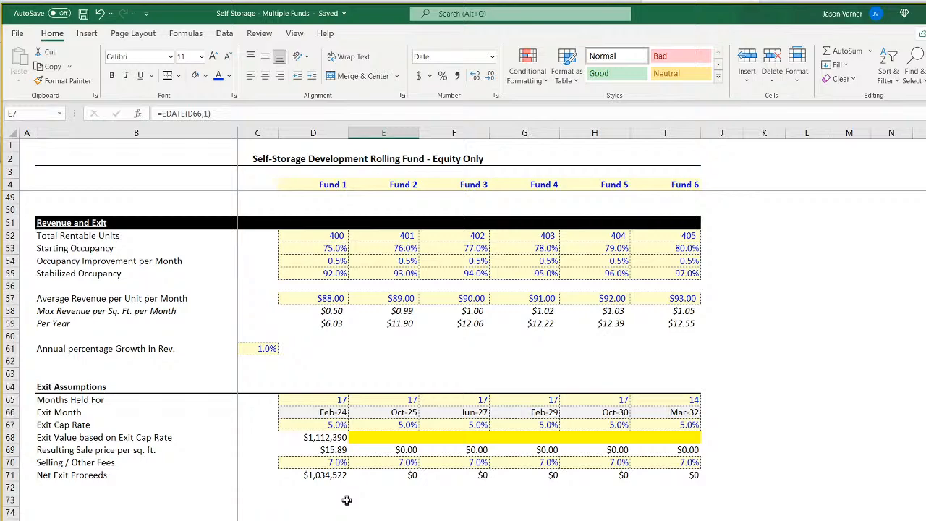
scroll(347, 500, "up", 15)
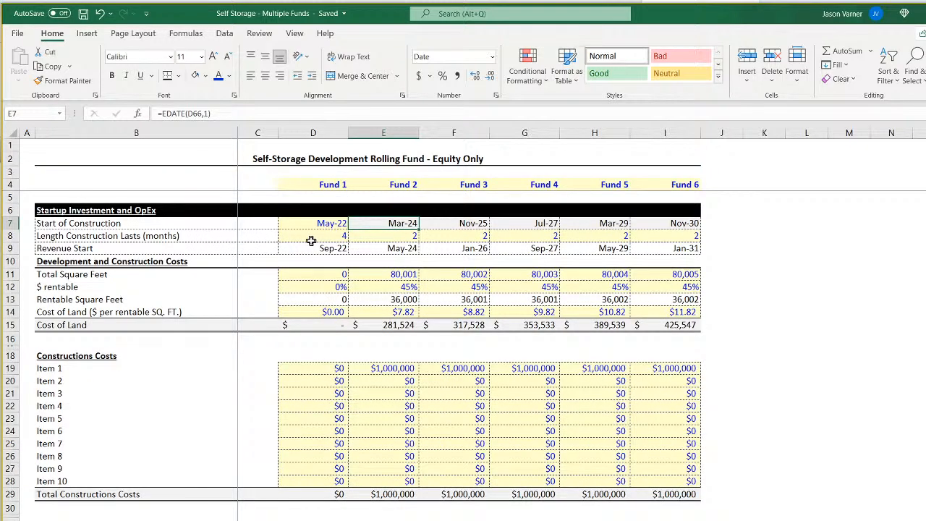
Copy the Length Construction Lasts row, B8:I8, below the exit assumptions and place the copy in row 73.
left_click_drag(80, 235, 645, 235)
key("super+c")
right_click(644, 235)
key("Escape")
scroll(184, 427, "down", 15)
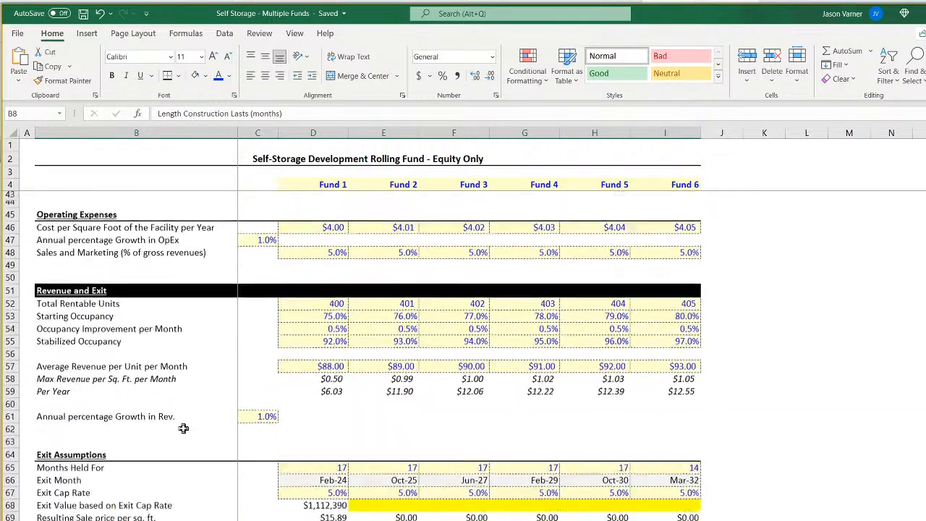
right_click(58, 491)
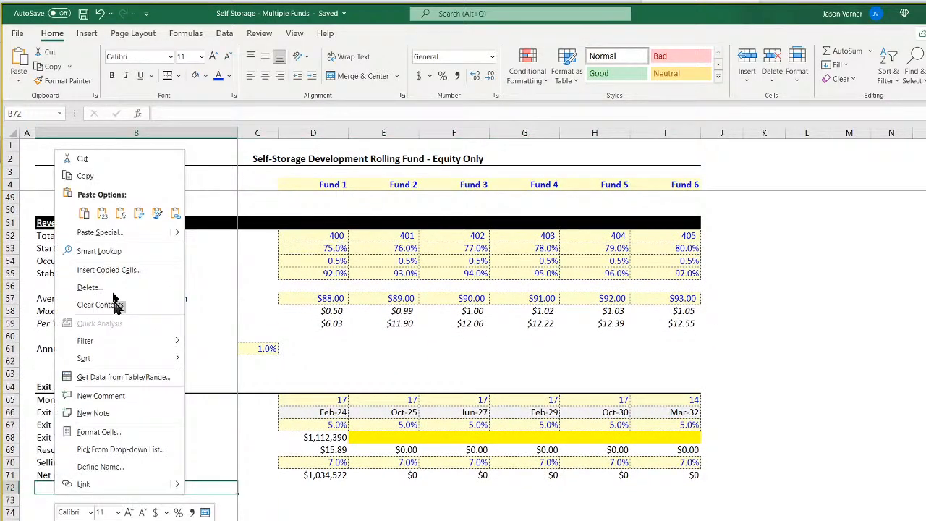
left_click(85, 214)
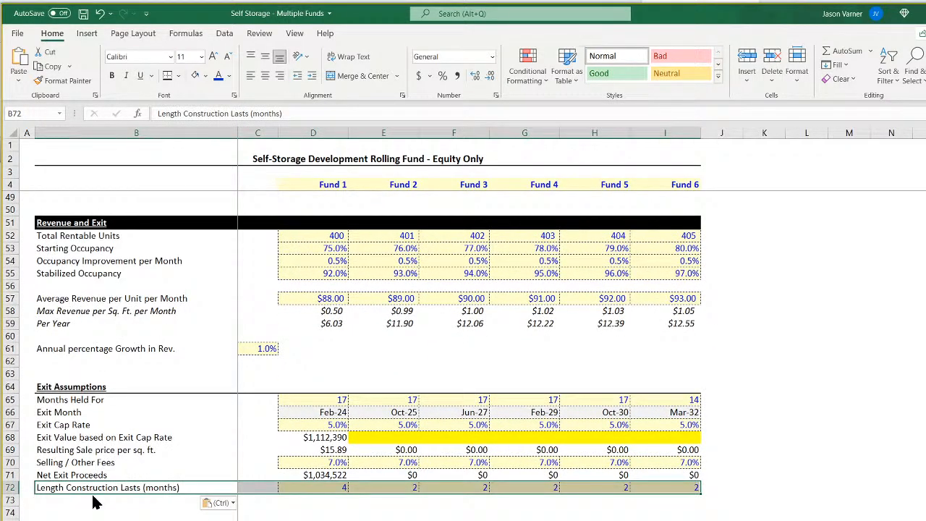
left_click_drag(94, 503, 95, 510)
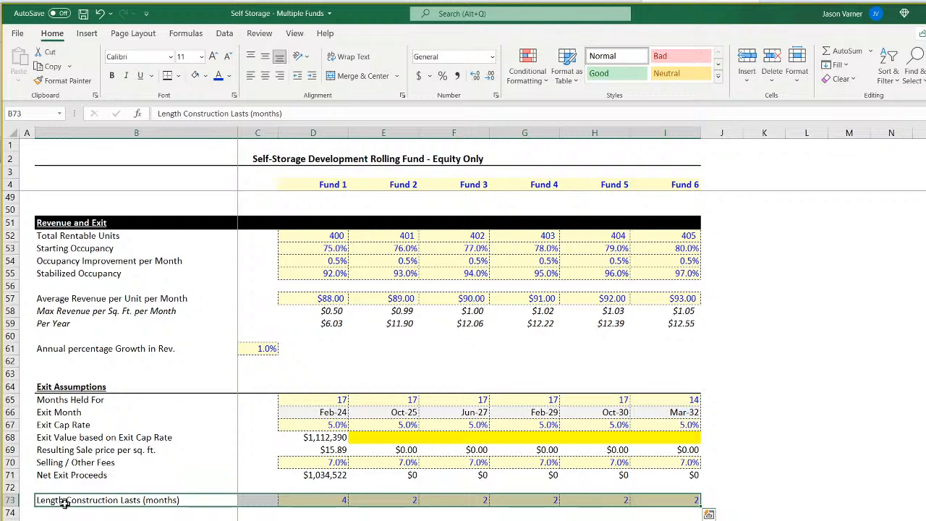
Relabel the copied row in B73 as "Months Until Next Fund Starts".
left_click(67, 501)
type("Mon")
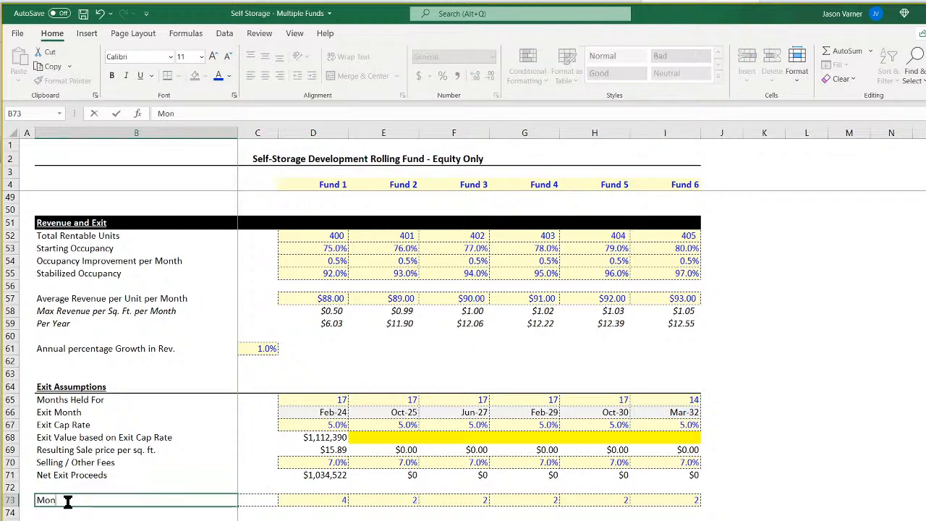
type("ths Until Next Fund S")
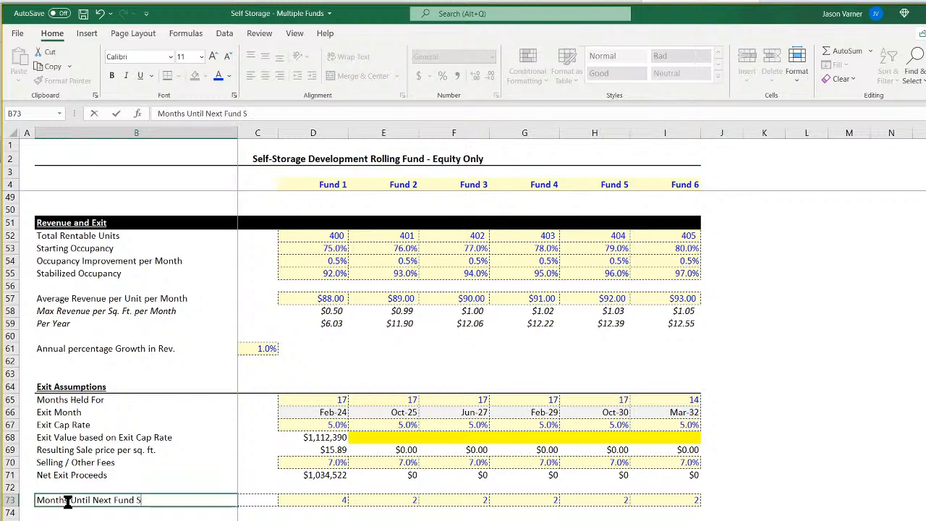
type("tarts")
key("Return")
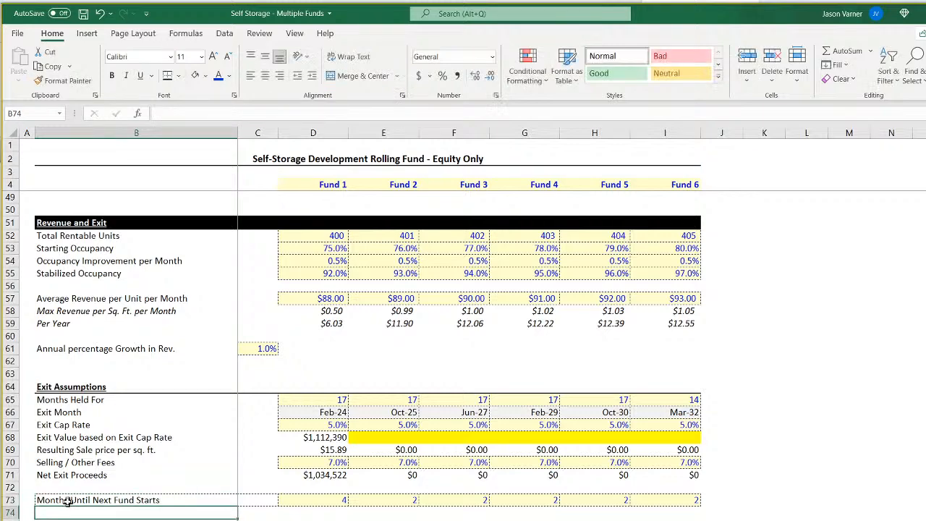
Set Fund 1's Months Until Next Fund Starts in D73 to 1 and fill it across to Fund 6.
left_click(330, 500)
type("2")
key("Return")
left_click(330, 500)
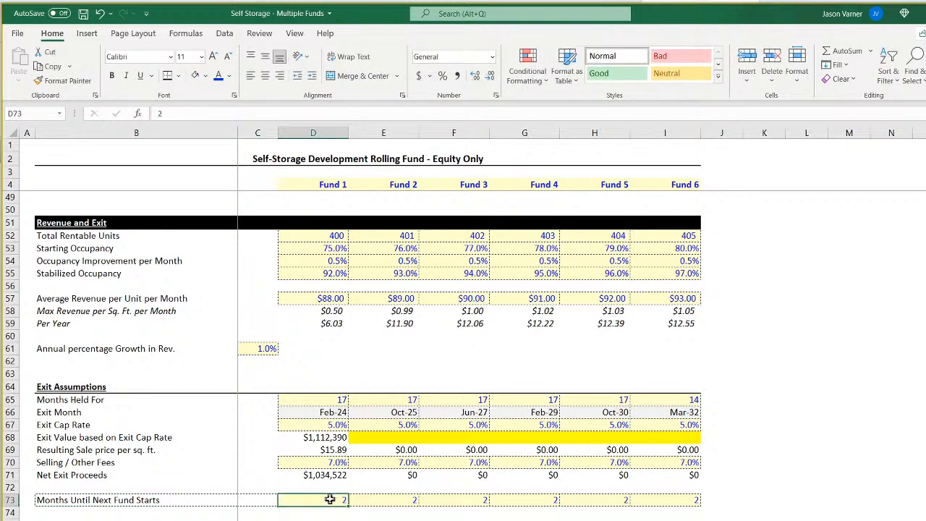
type("1")
key("Return")
left_click(330, 500)
left_click_drag(348, 507, 696, 506)
Clear the value, shading and borders of C73:D73 by filling from blank unformatted cells.
left_click(340, 490)
left_click_drag(348, 495, 348, 505)
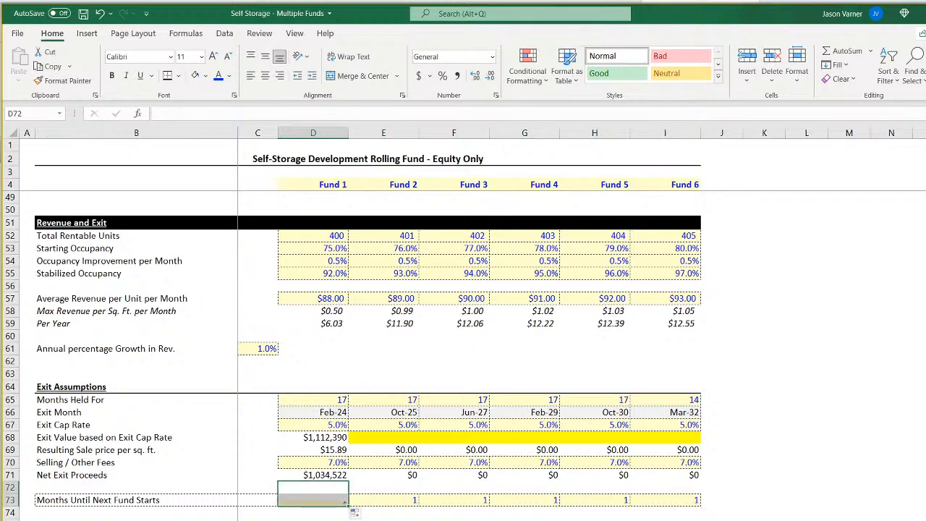
left_click(318, 520)
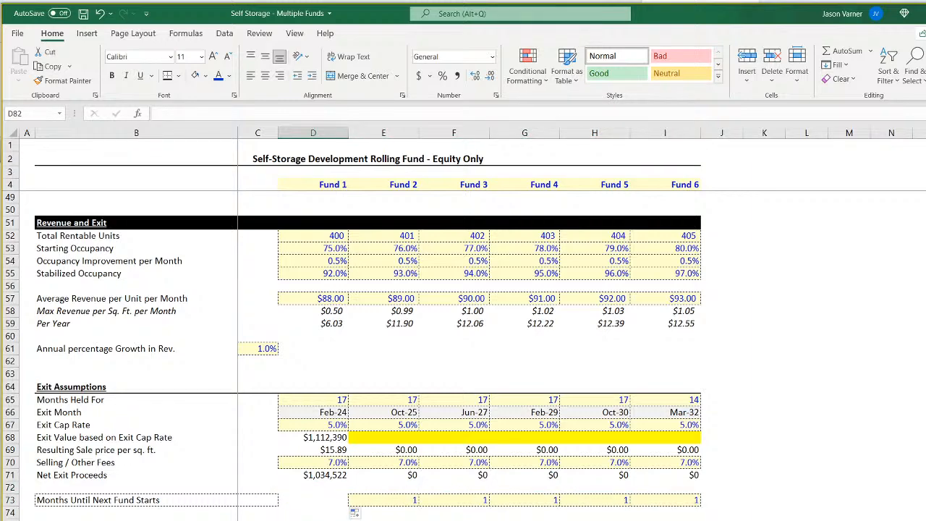
left_click(311, 502)
left_click_drag(348, 505, 263, 505)
left_click(268, 520)
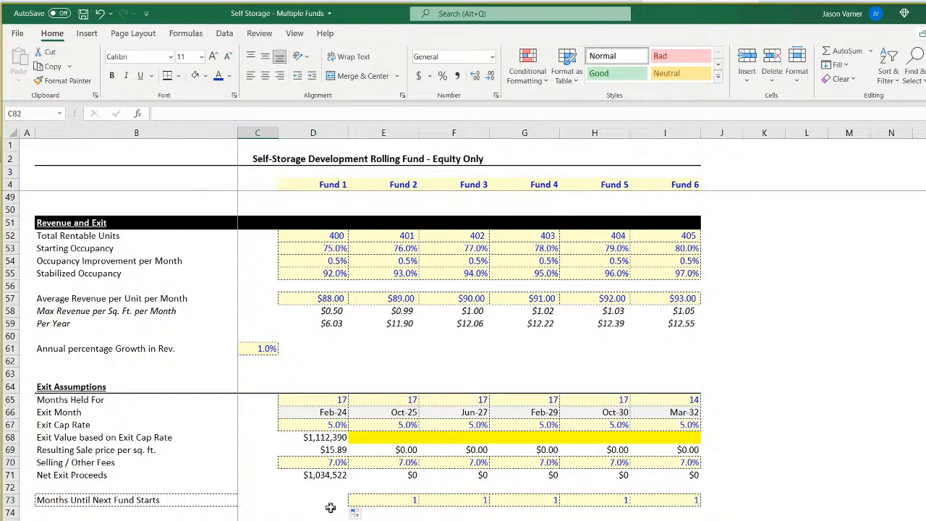
Apply a border to the blank cells C73:D73 in the Months Until Next Fund Starts row.
left_click(337, 502)
left_click_drag(337, 502, 248, 499)
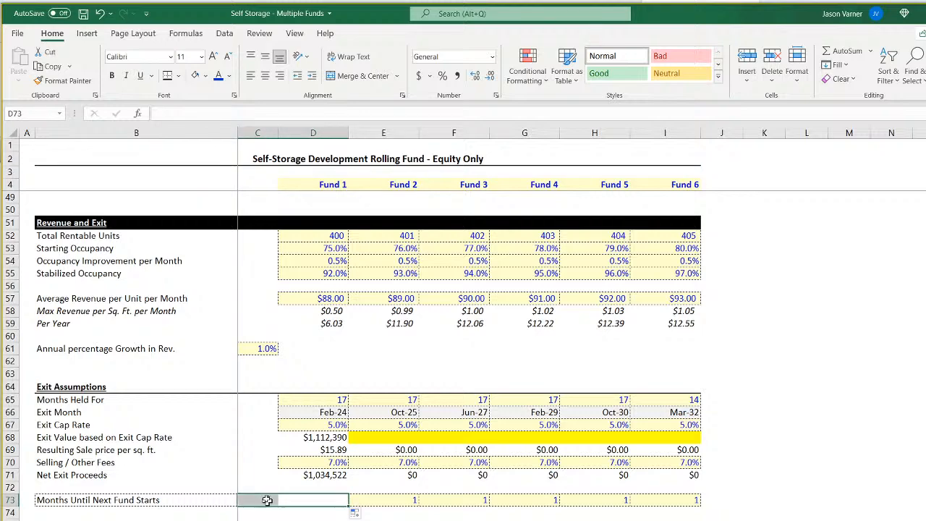
left_click(178, 75)
left_click(238, 289)
left_click(507, 501)
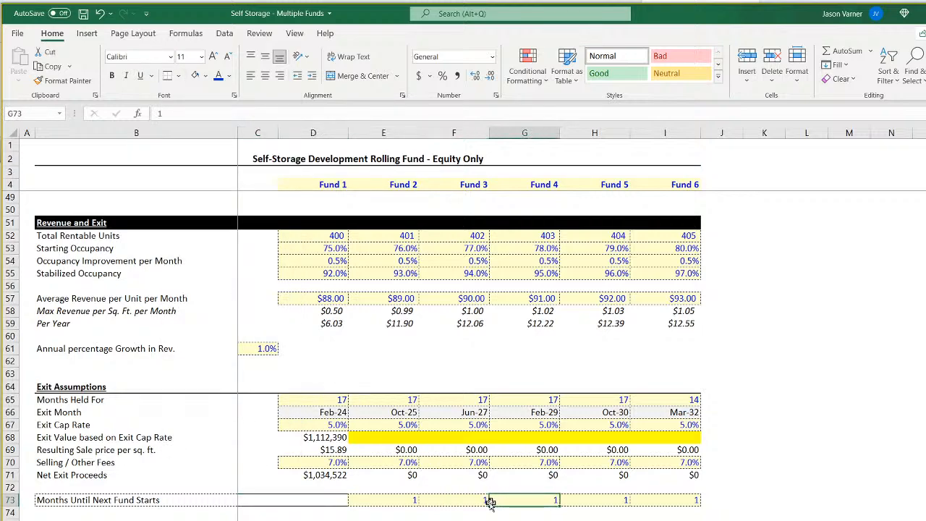
left_click_drag(326, 499, 271, 502)
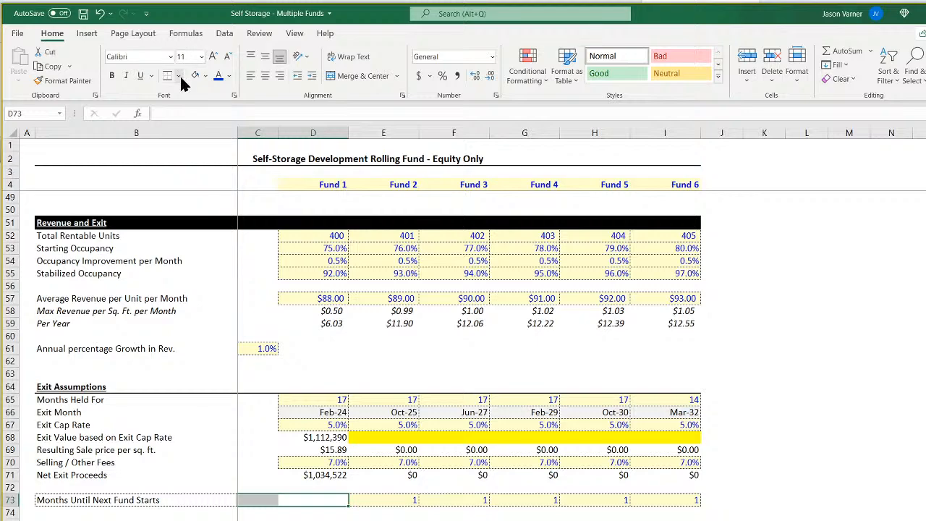
Extend the dashed border from label cell B73 across C73:D73 by filling, and delete the label text copied into those cells.
left_click(205, 499)
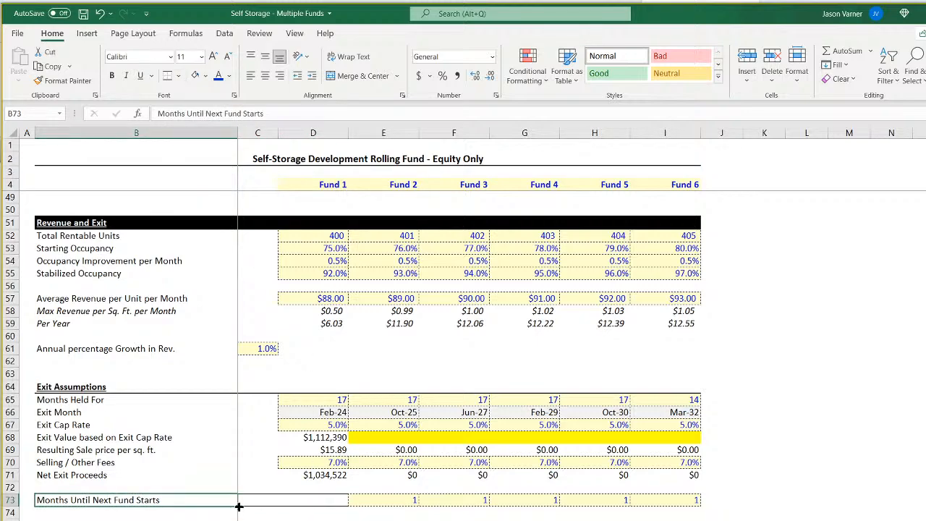
left_click_drag(239, 507, 346, 506)
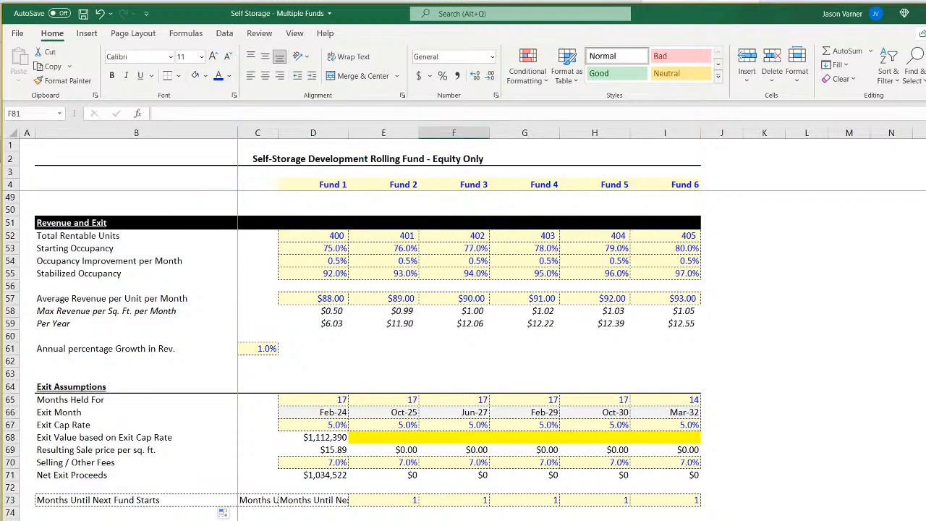
left_click(309, 503)
key("BackSpace")
left_click(261, 503)
key("BackSpace")
left_click(313, 520)
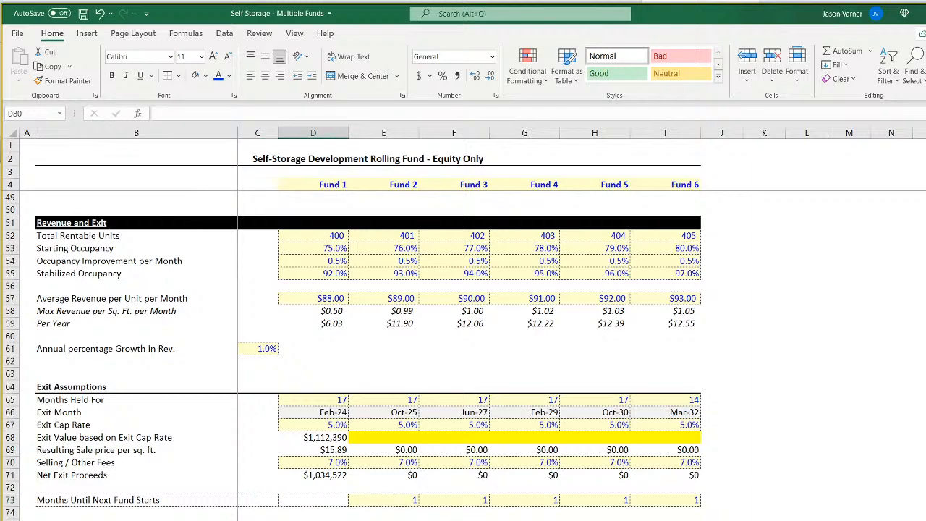
left_click(268, 500)
left_click_drag(341, 501, 257, 502)
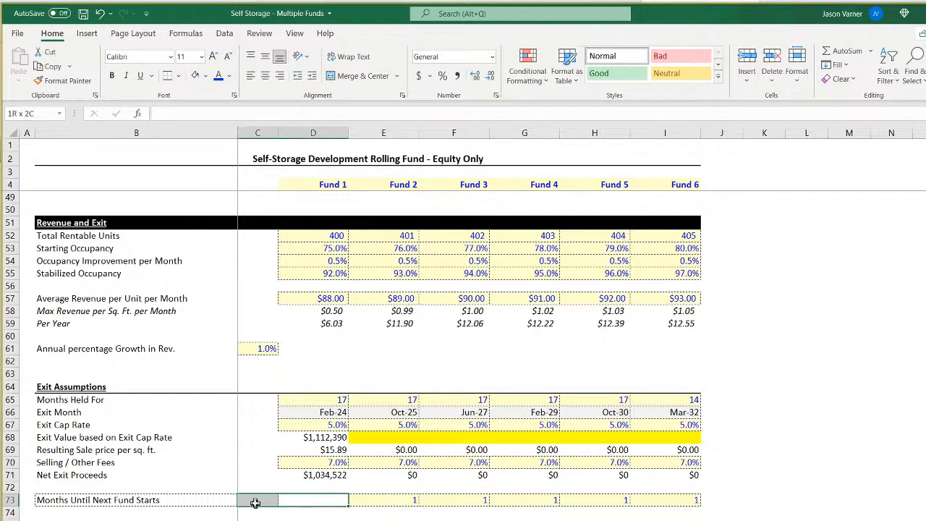
left_click(313, 520)
Change Fund 2's Start of Construction in E7 to =EDATE(D66,D73) and fill the formula across to Fund 6.
scroll(312, 494, "up", 15)
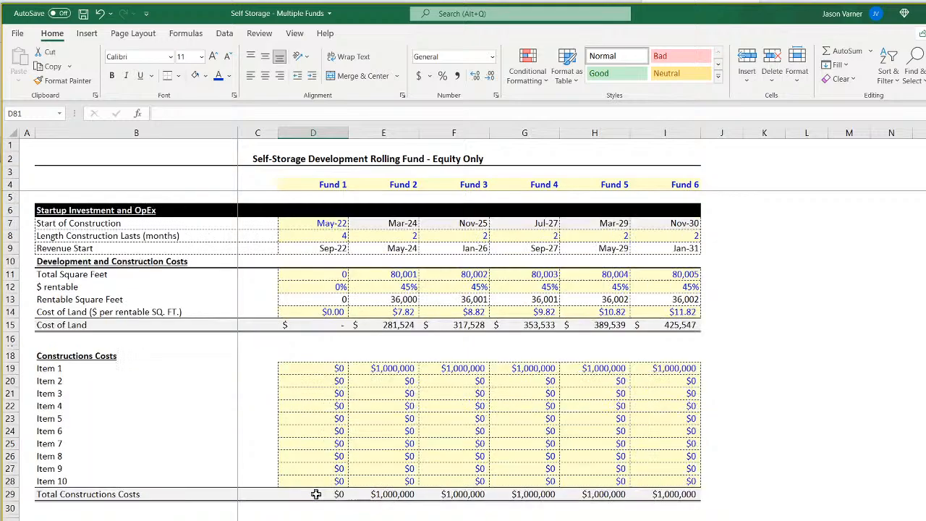
scroll(314, 492, "down", 18)
scroll(313, 492, "up", 7)
scroll(310, 436, "up", 11)
left_click(409, 222)
left_click(206, 114)
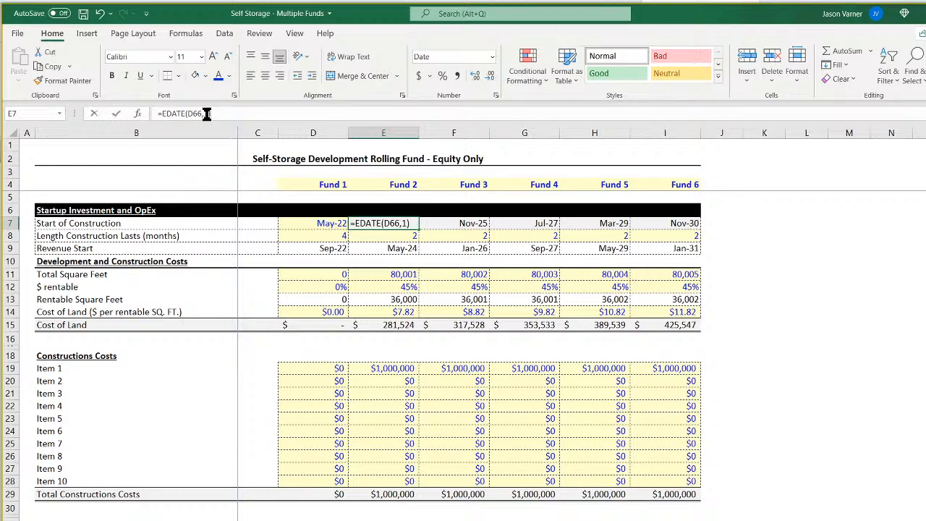
key("BackSpace")
scroll(380, 413, "down", 18)
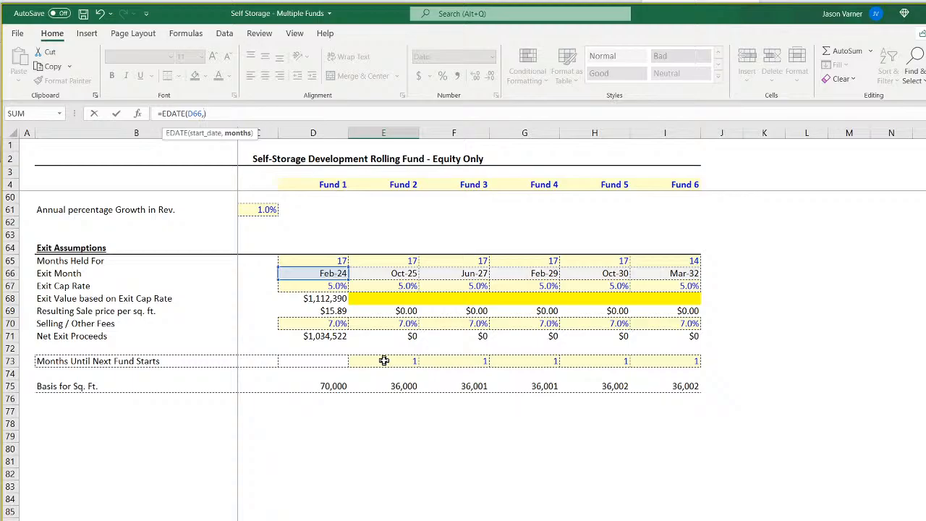
left_click(321, 361)
key("Return")
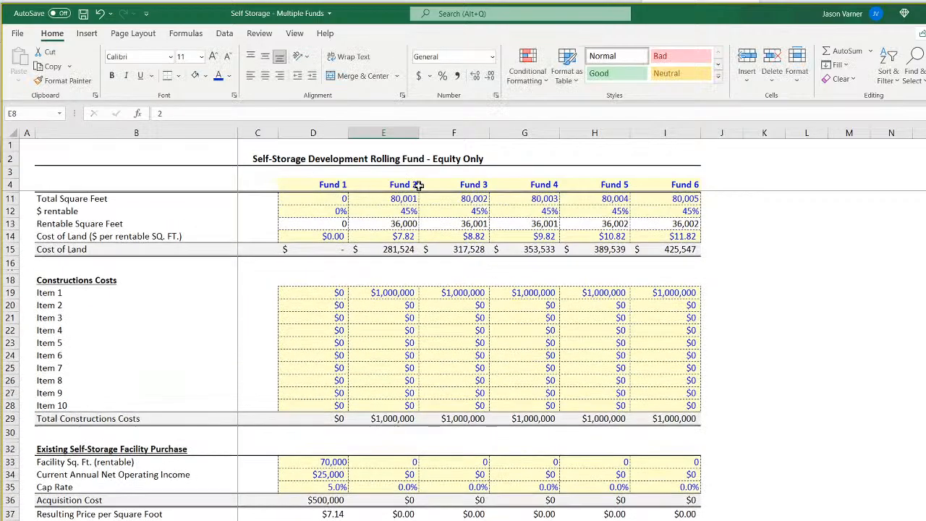
left_click(409, 223)
left_click_drag(418, 229, 691, 226)
Fill Months Until Next Fund Starts from E73 back into Fund 1's D73, and clear Fund 6's cell I73 including its formatting.
scroll(473, 392, "down", 18)
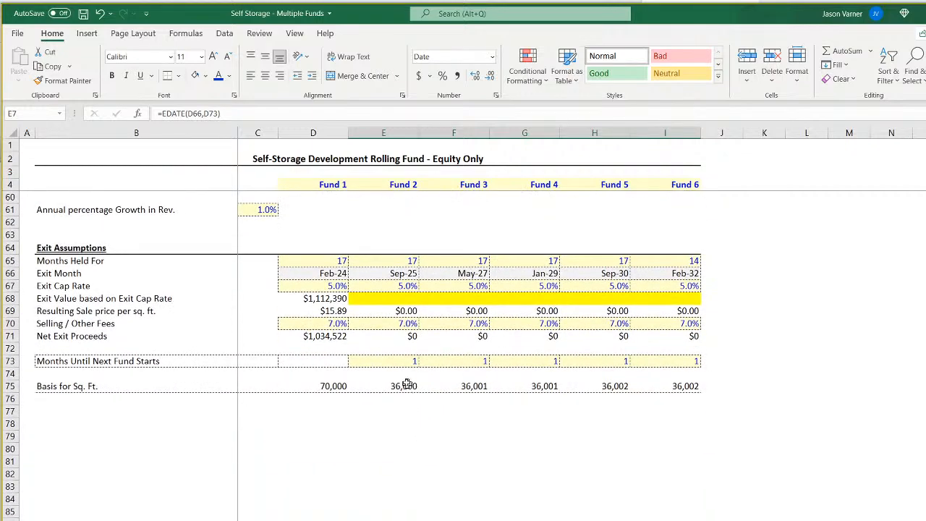
left_click(413, 362)
left_click_drag(418, 369, 347, 368)
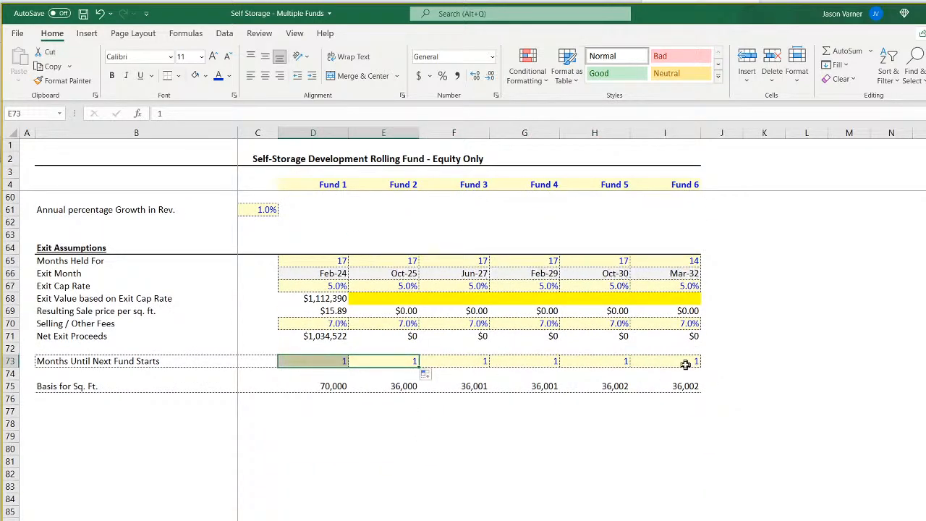
left_click(724, 366)
left_click_drag(654, 365, 655, 365)
left_click(726, 498)
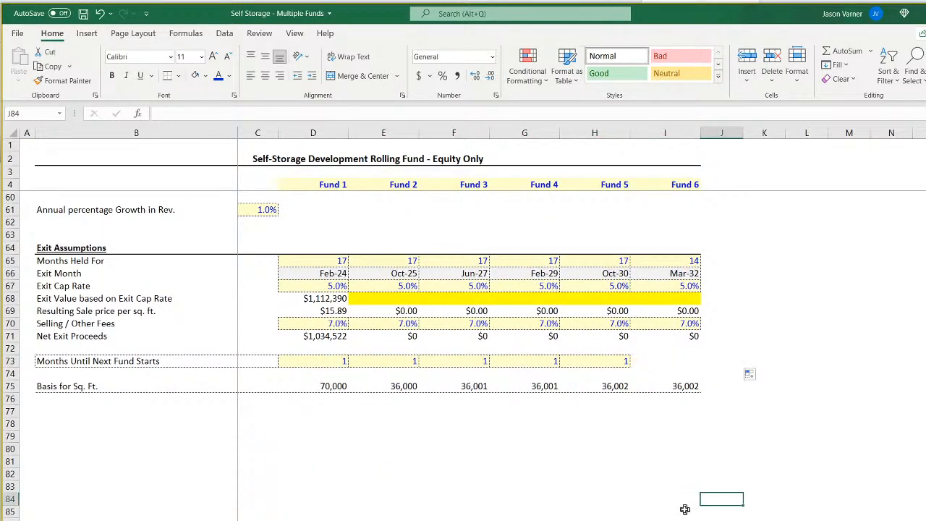
Set Fund 1's Months Until Next Fund Starts to 2, check Fund 2's Start of Construction, and go to the duplicated pro forma.
left_click(341, 362)
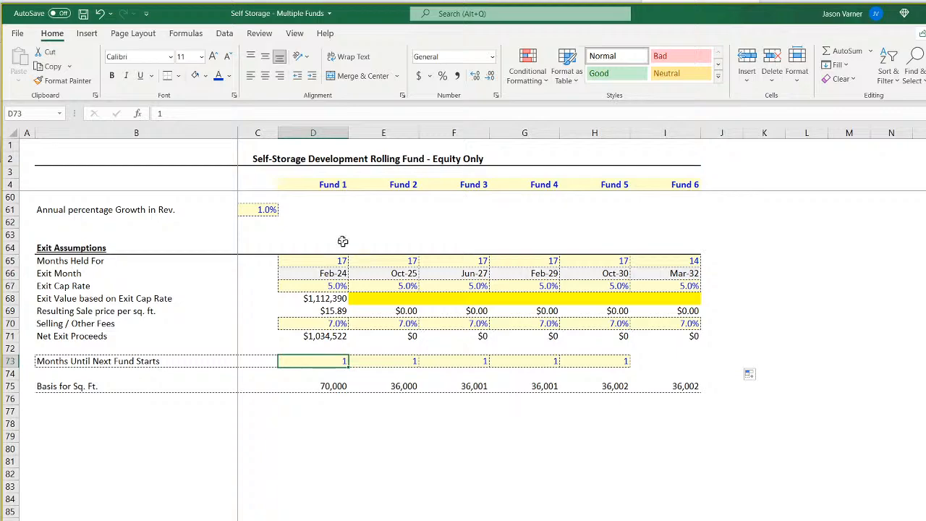
left_click(324, 274)
left_click(327, 360)
type("2")
left_click(370, 498)
scroll(371, 401, "up", 19)
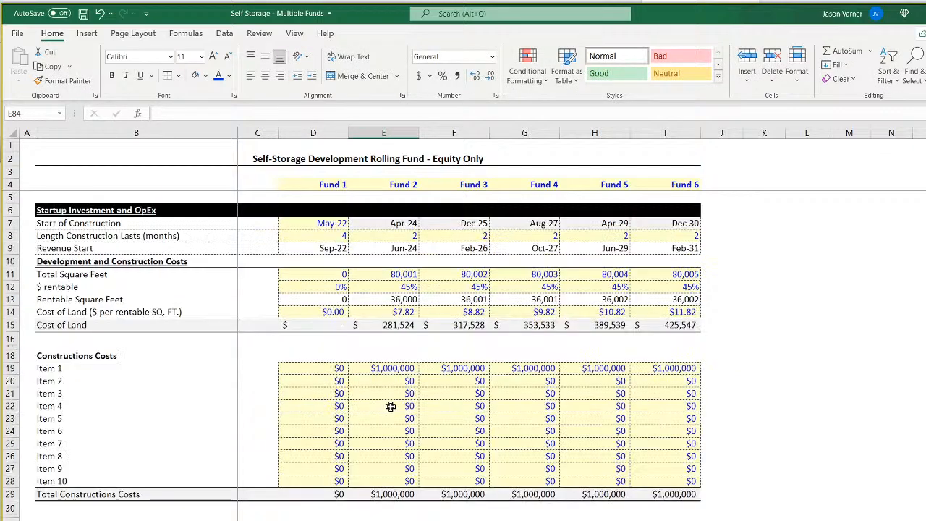
left_click(405, 224)
key("ctrl+Page_Down")
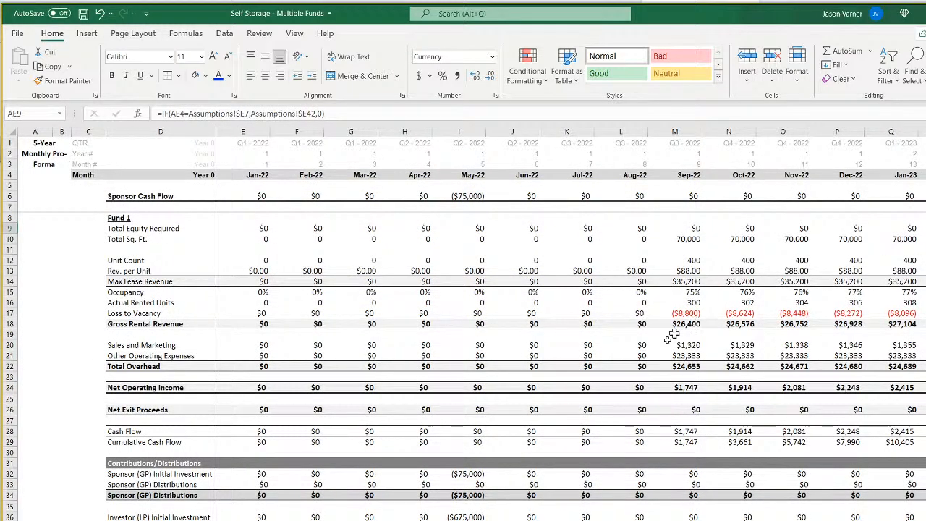
Examine Total Equity Required in the Apr-24 column and the formula behind it in AF9.
scroll(572, 325, "right", 5)
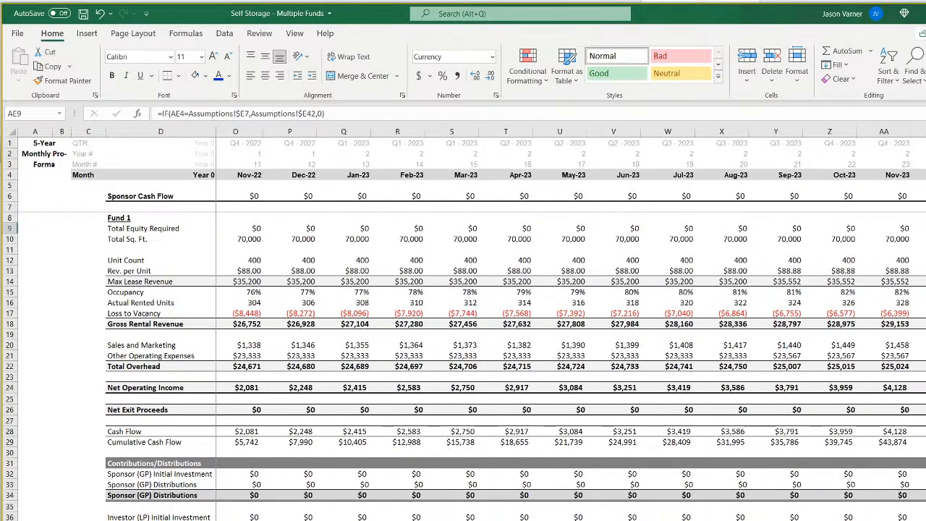
left_click(848, 175)
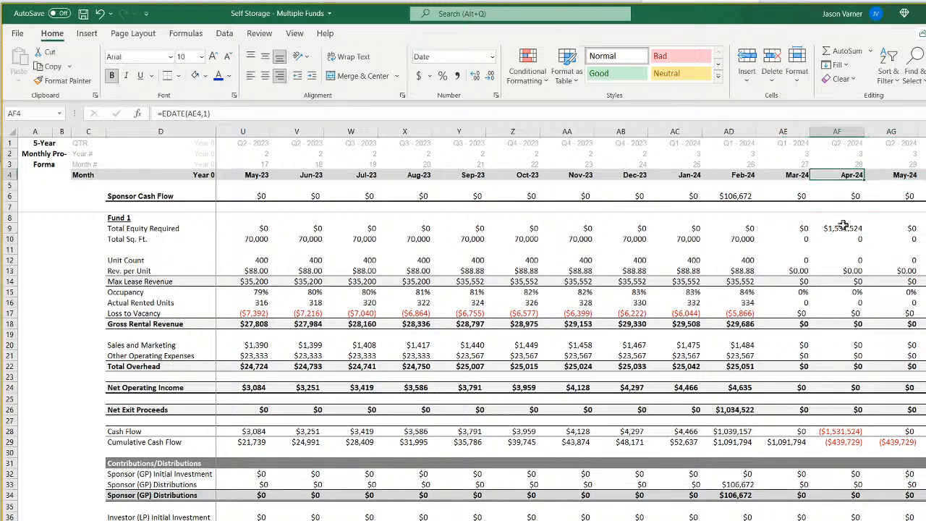
left_click(847, 228)
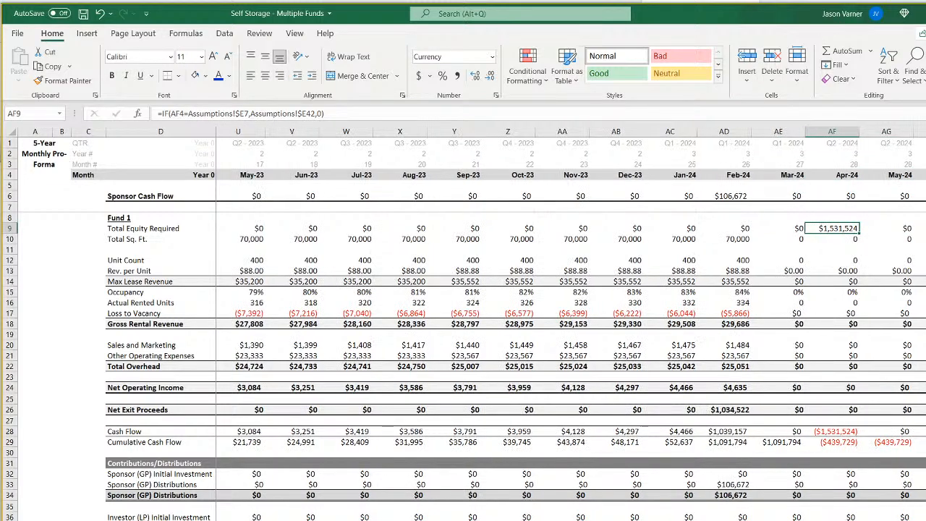
scroll(390, 312, "left", 5)
Change the Total Sq. Ft. formula in E10 to =IF(E$4>Assumptions!$E66,0,IF(E12>0,Assumptions!$E75,0)).
left_click(264, 226)
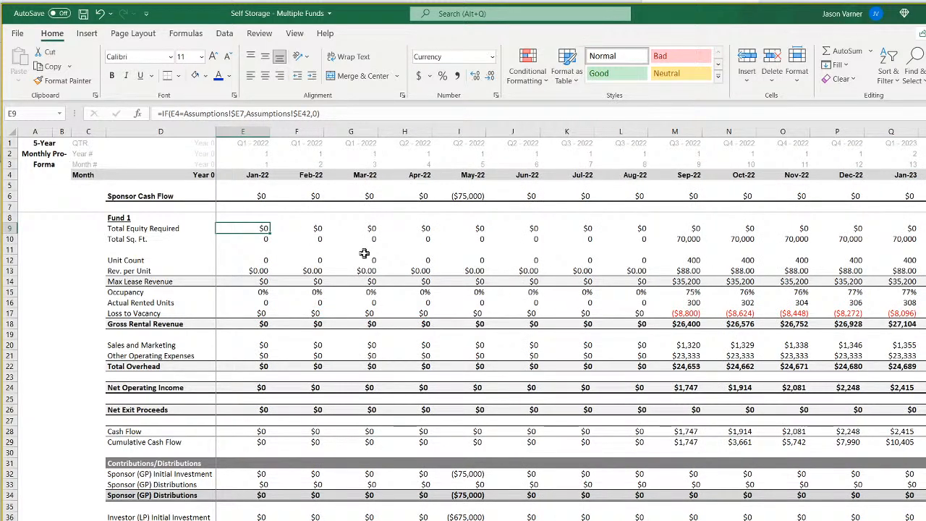
key("Down")
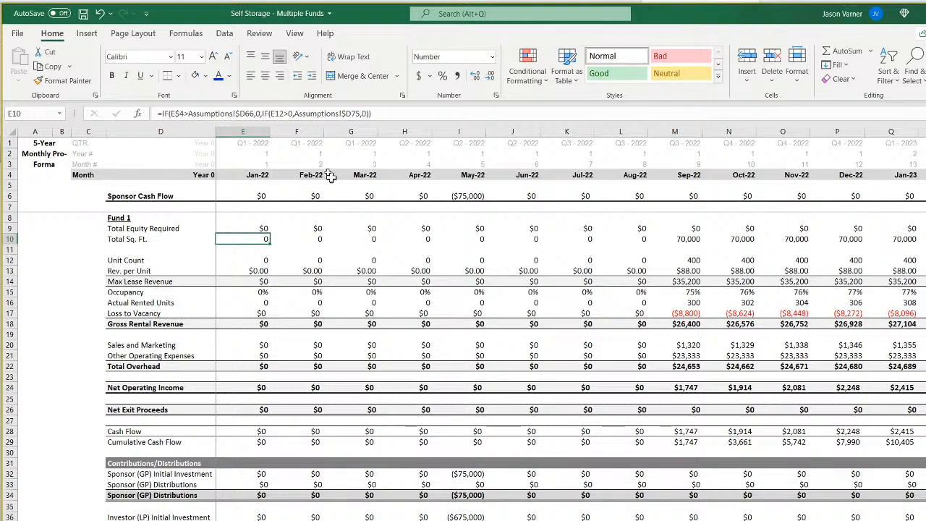
left_click(245, 114)
key("BackSpace")
type("e")
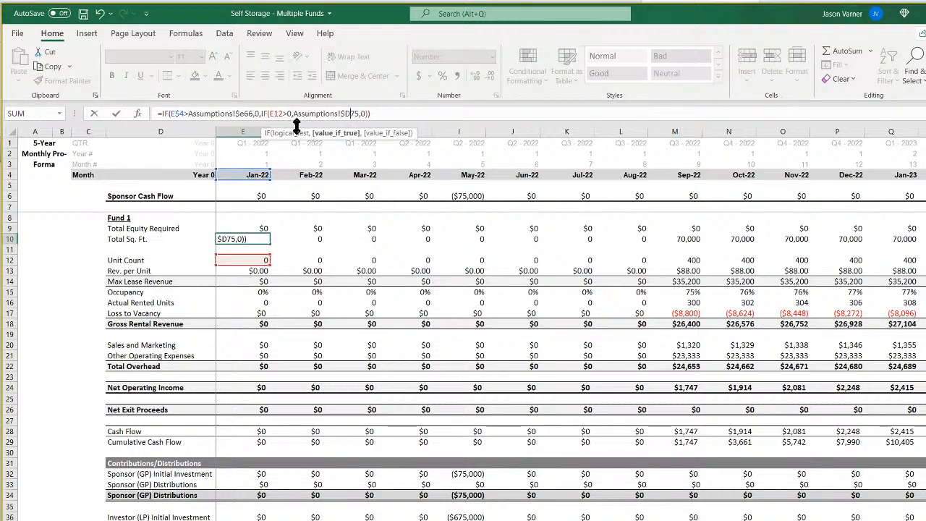
key("Return")
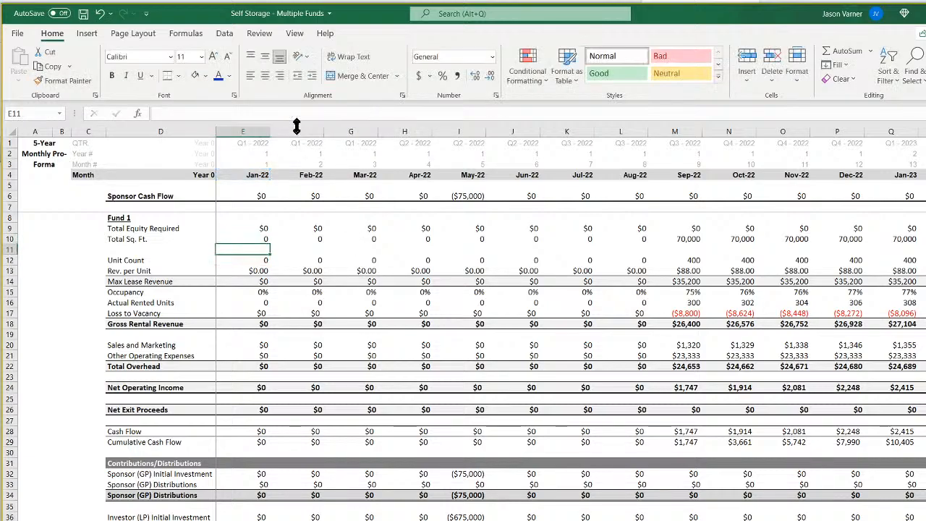
Fill the Total Sq. Ft. formula from E10 across all the months in row 10.
left_click(262, 239)
left_click_drag(271, 245, 923, 242)
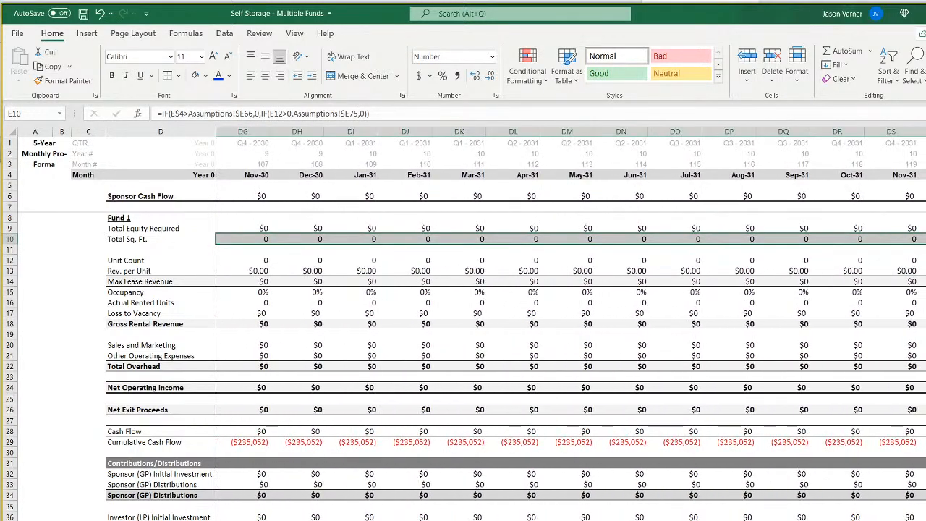
scroll(571, 325, "left", 20)
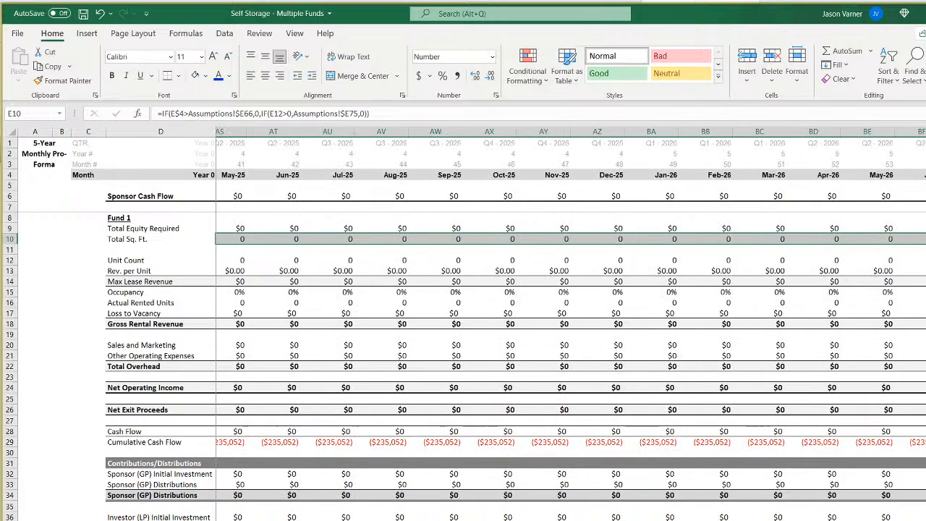
scroll(571, 325, "left", 8)
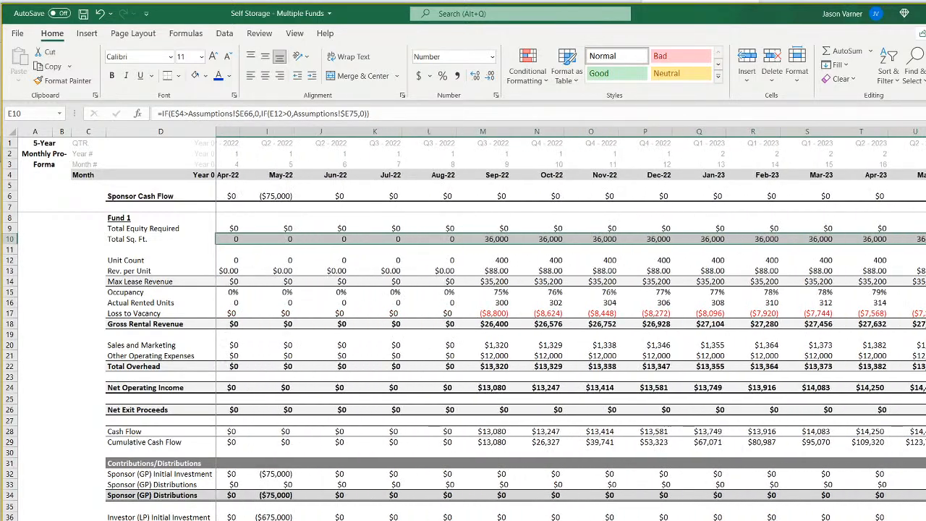
Change the Assumptions references in the Unit Count formula in E12 to $E66 and $E52.
left_click(255, 262)
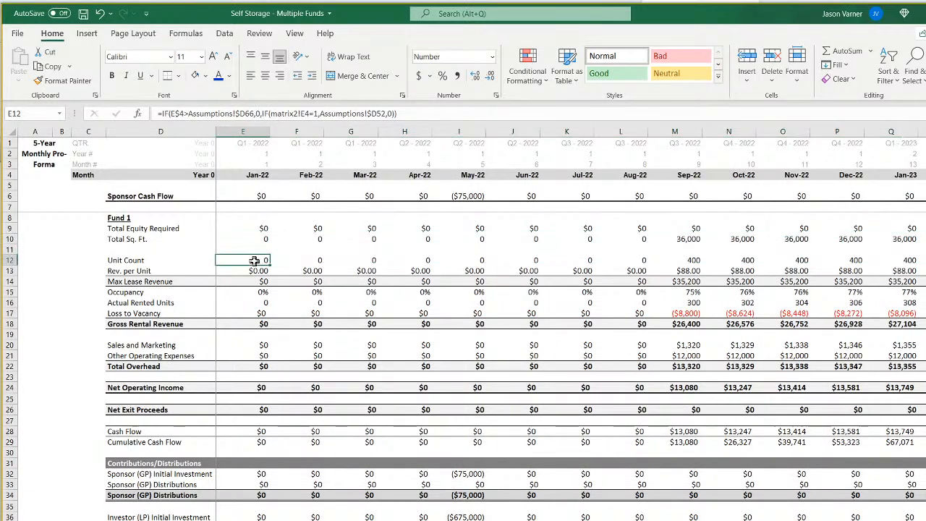
left_click(244, 114)
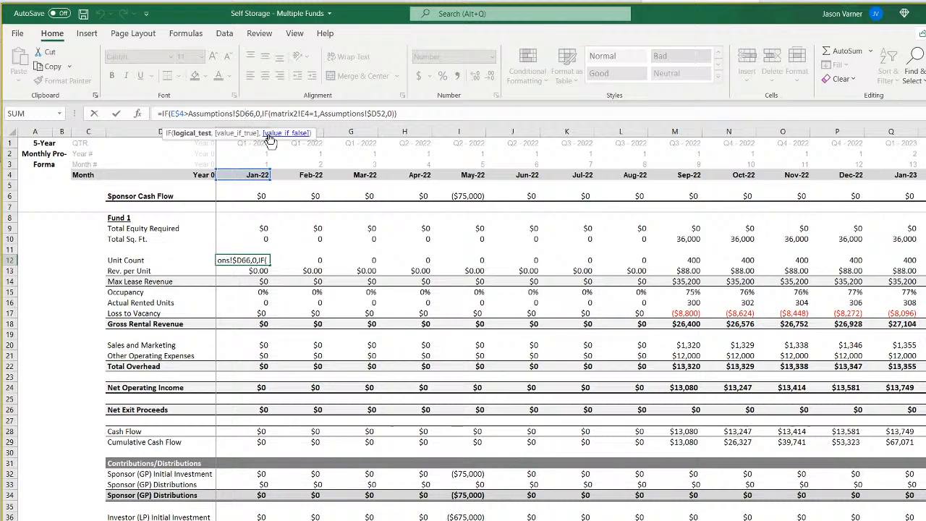
key("BackSpace")
type("e")
key("Right")
key("Right")
key("Right")
key("Right")
key("Right")
key("Right")
key("Right")
key("Right")
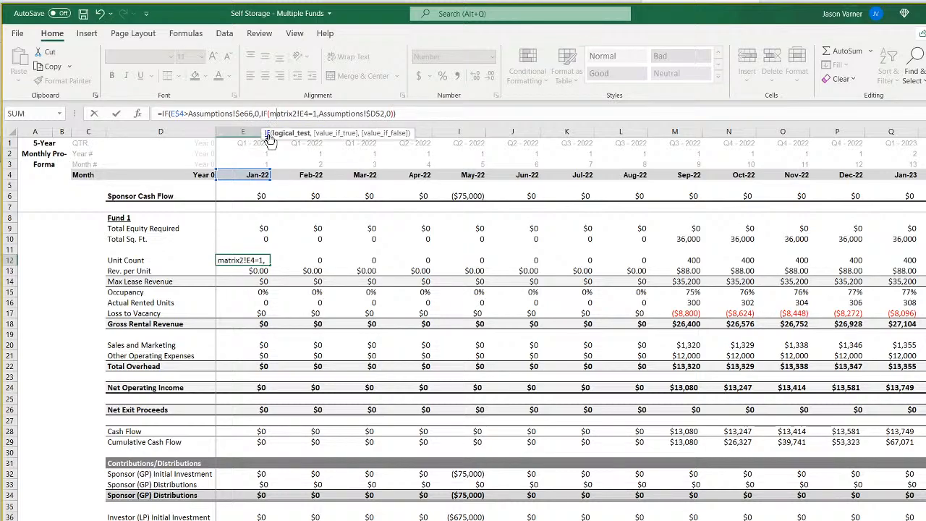
key("Right")
key("Right")
key("Right")
key("Right")
key("Right")
key("Right")
key("Right")
key("Right")
key("Right")
key("Right")
key("Right")
key("Right")
key("Right")
key("Right")
key("Right")
key("Right")
key("Right")
key("Right")
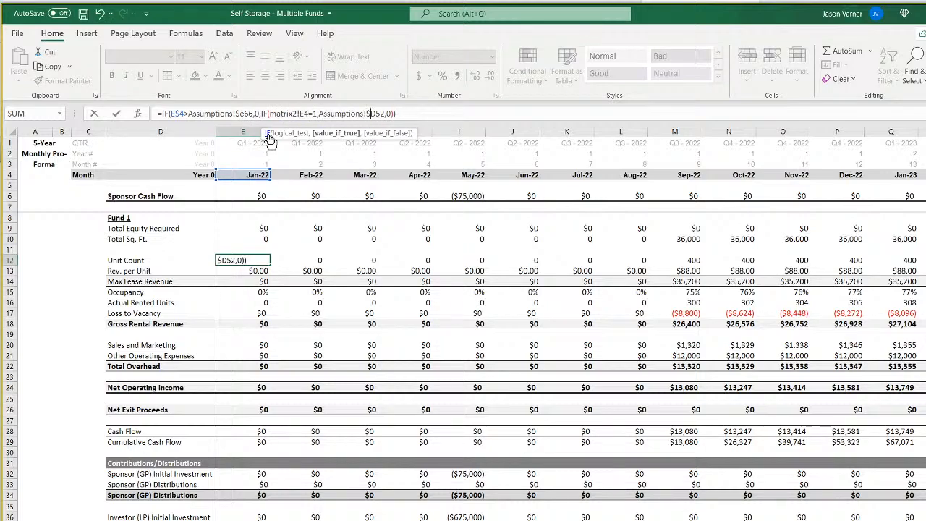
key("Delete")
type("e")
key("ctrl+Return")
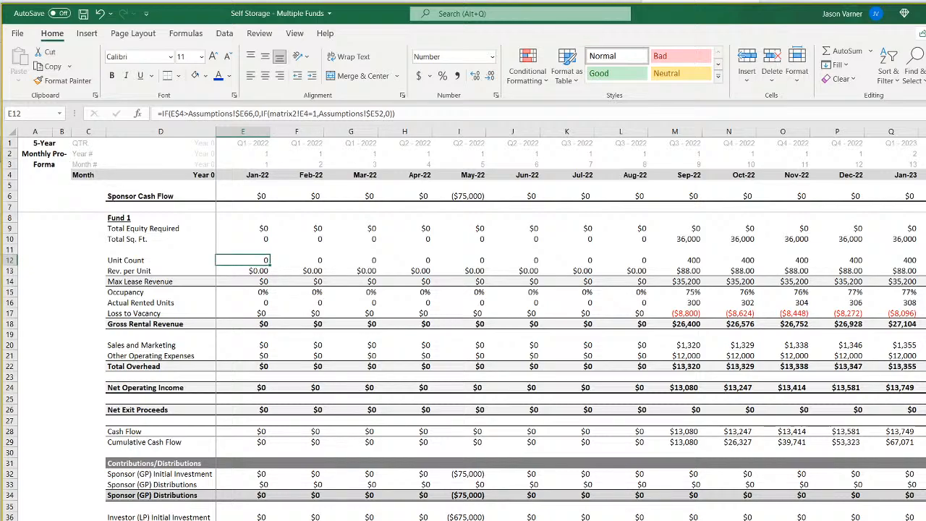
Check which row of the matrix sheet holds Fund 2, and change the E12 Unit Count formula's matrix reference to matrix2!E5.
left_click(362, 520)
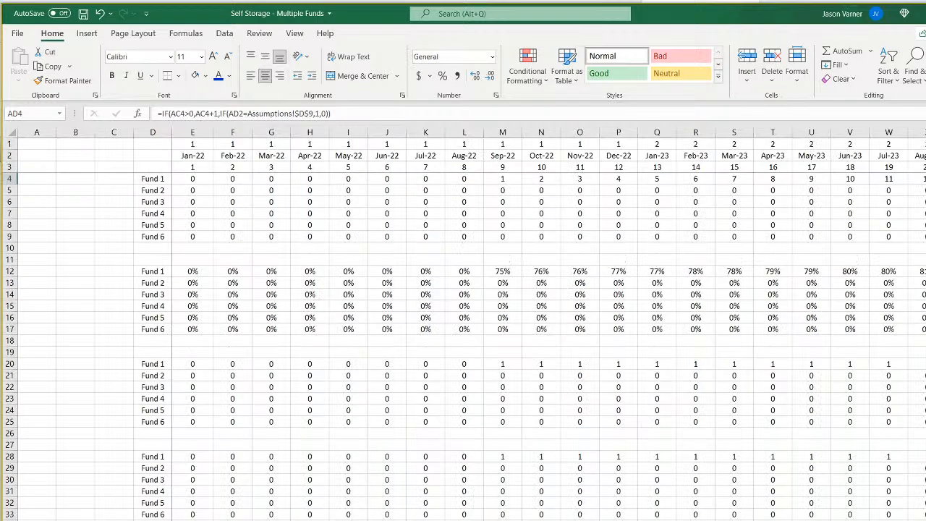
left_click(192, 180)
key("Down")
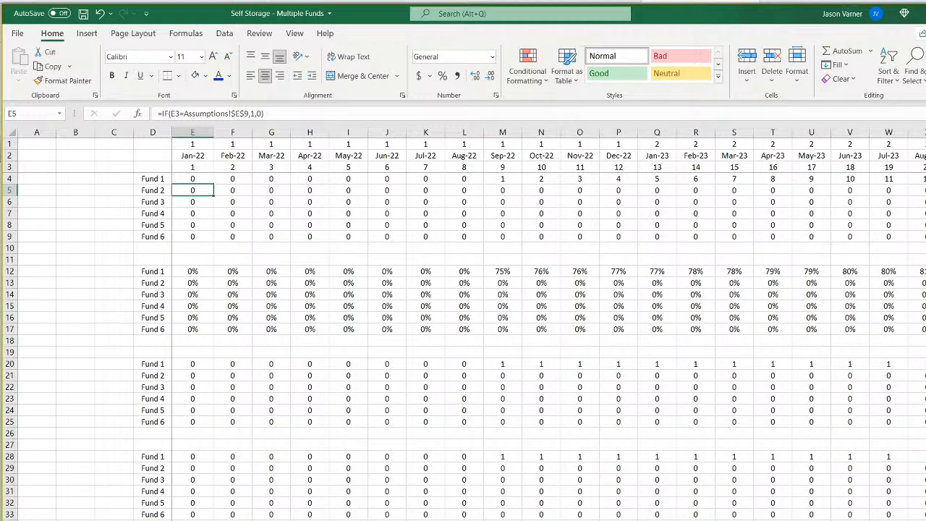
left_click(254, 520)
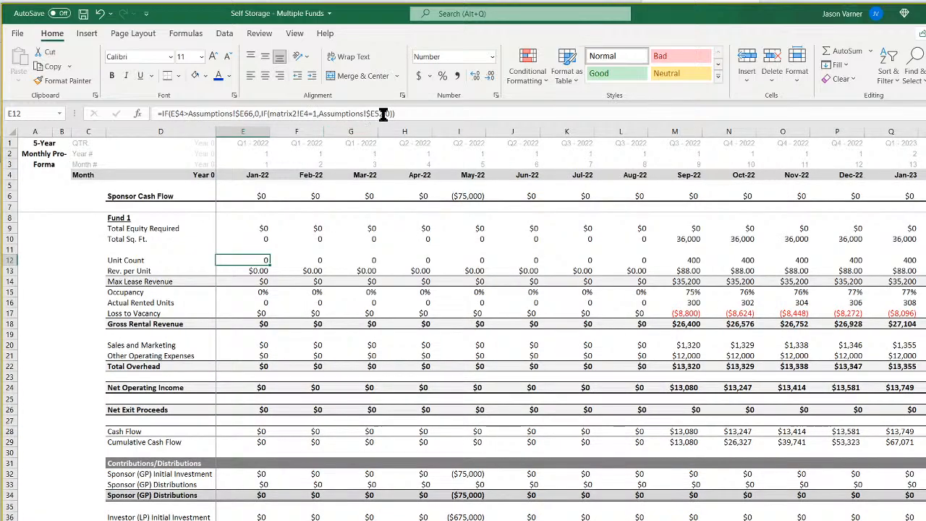
left_click(311, 114)
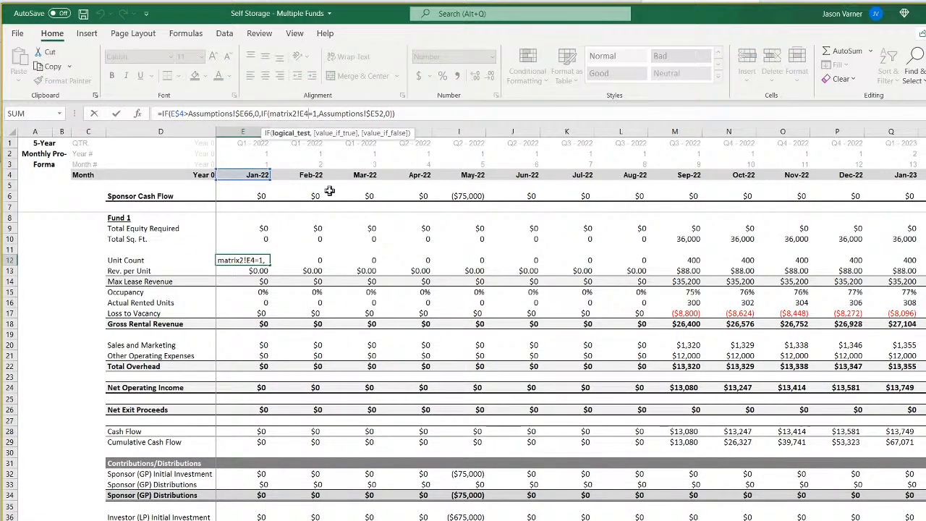
key("BackSpace")
type("5")
key("Return")
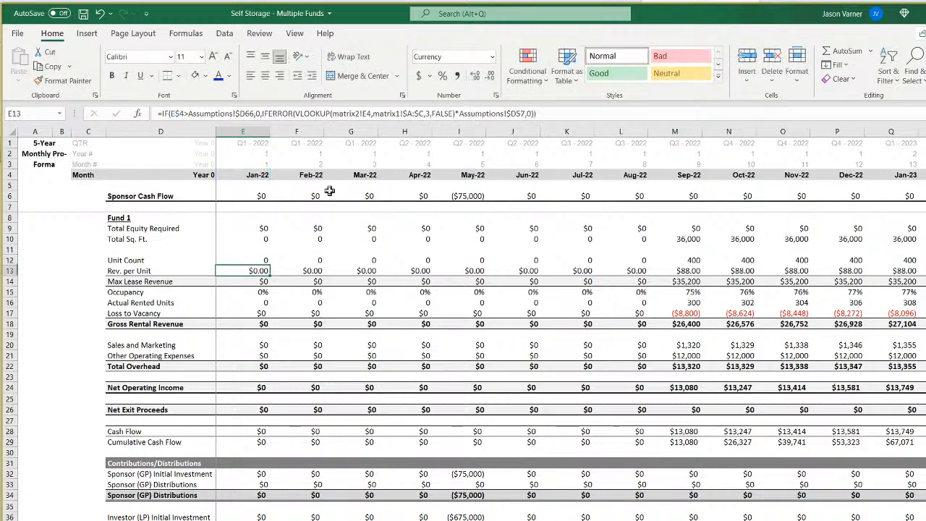
Try to fill the Unit Count formula from E12 across row 12 and check the values through 2024.
left_click(264, 261)
left_click_drag(270, 265, 923, 265)
key("ctrl+BackSpace")
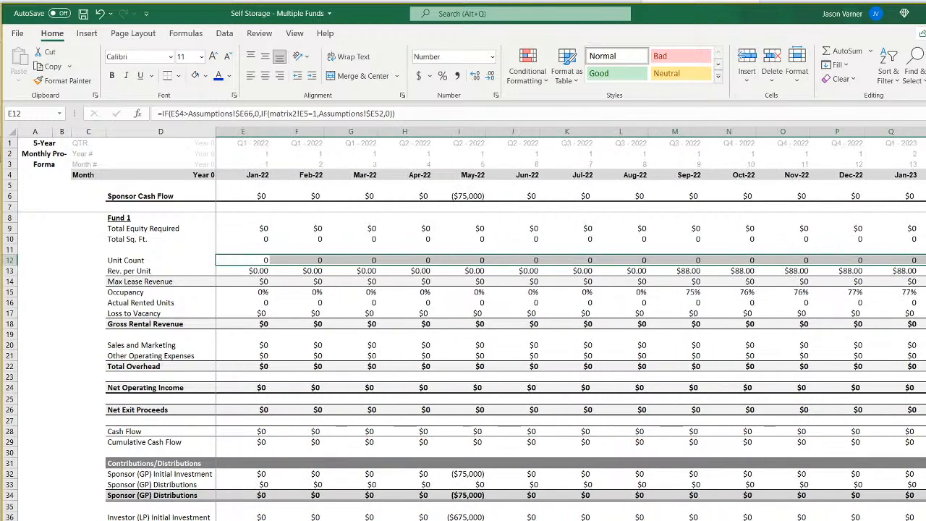
scroll(569, 325, "right", 10)
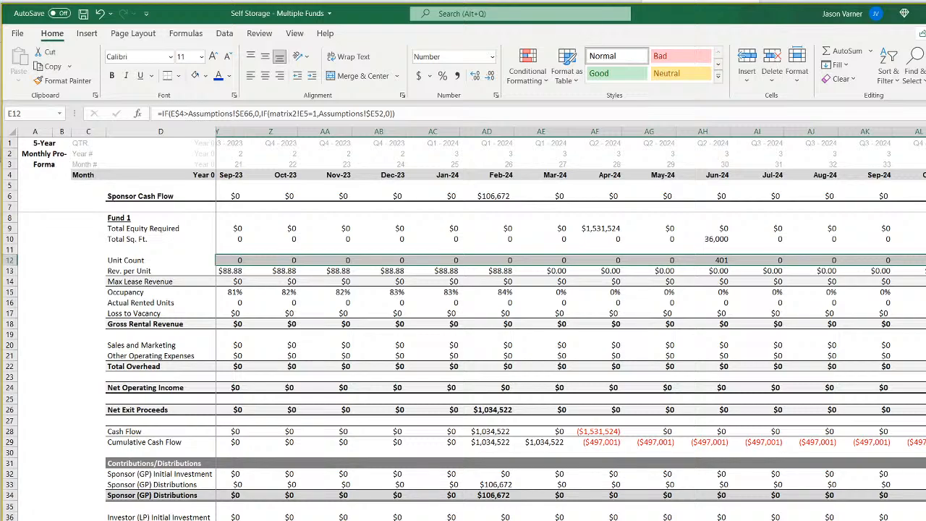
scroll(571, 324, "right", 1)
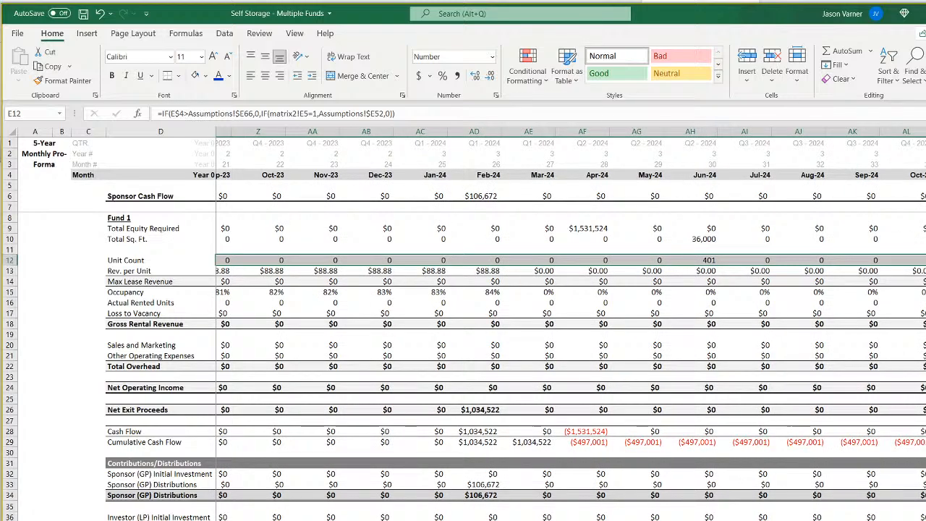
scroll(571, 324, "left", 11)
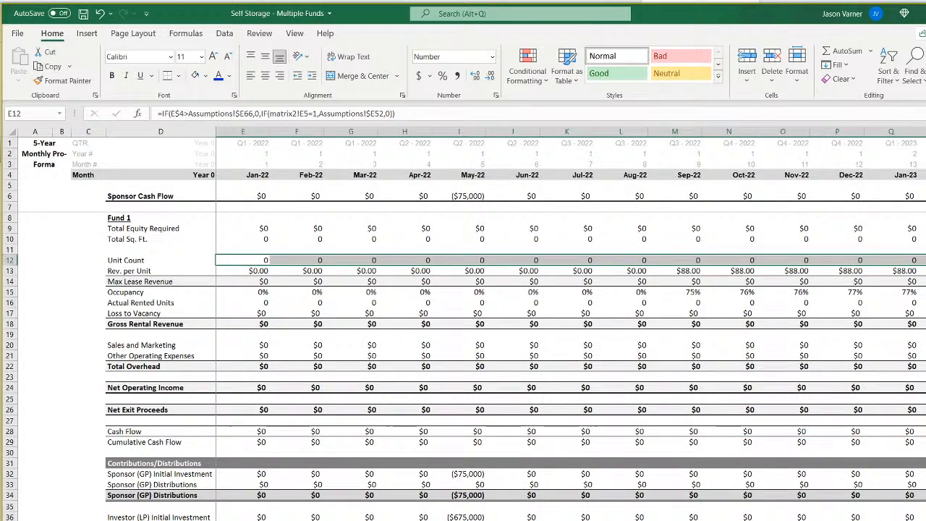
Undo the Unit Count fill, compare the formulas in F12 and E12, and redo E12's matrix2!E5 reference.
left_click(100, 13)
left_click(290, 261)
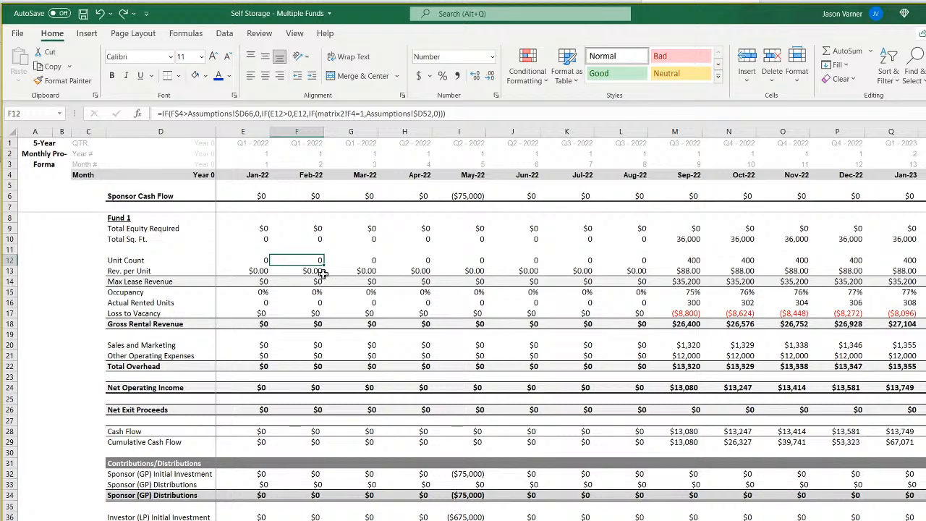
left_click(261, 260)
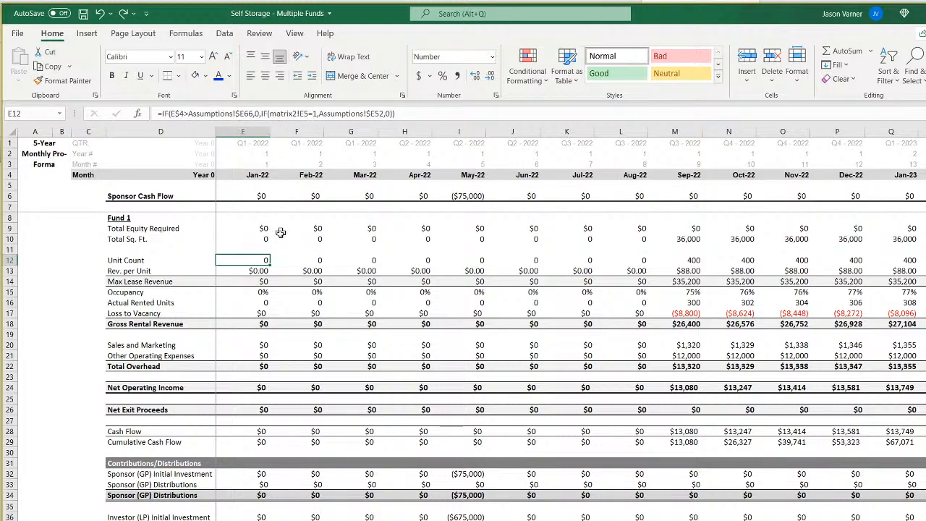
left_click(124, 16)
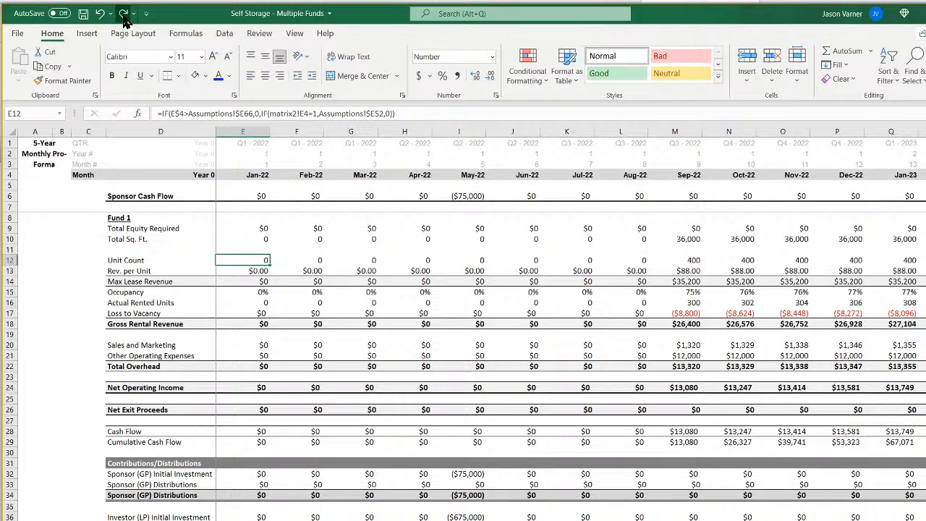
Change the Unit Count formula in F12 to =IF(F$4>Assumptions!$E66,0,IF(E12>0,E12,IF(matrix2!F5=1,Assumptions!$E52,0))).
left_click(302, 259)
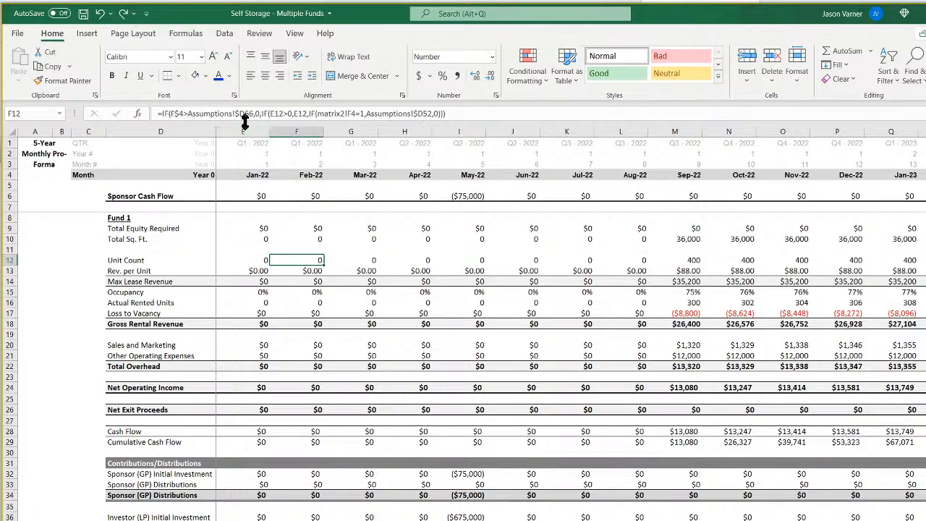
left_click(244, 114)
key("BackSpace")
type("e")
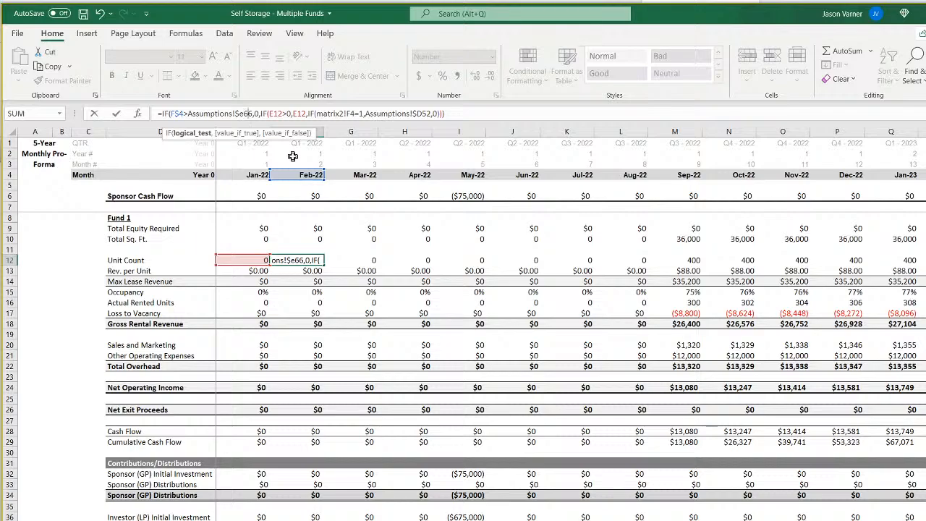
key("Right")
key("Right")
key("Right")
key("Right")
key("Right")
key("Right")
key("Right")
key("Right")
key("Right")
key("Right")
key("Right")
key("Right")
key("Right")
key("Right")
key("Right")
key("Right")
key("Right")
key("Right")
key("Right")
key("Right")
key("Right")
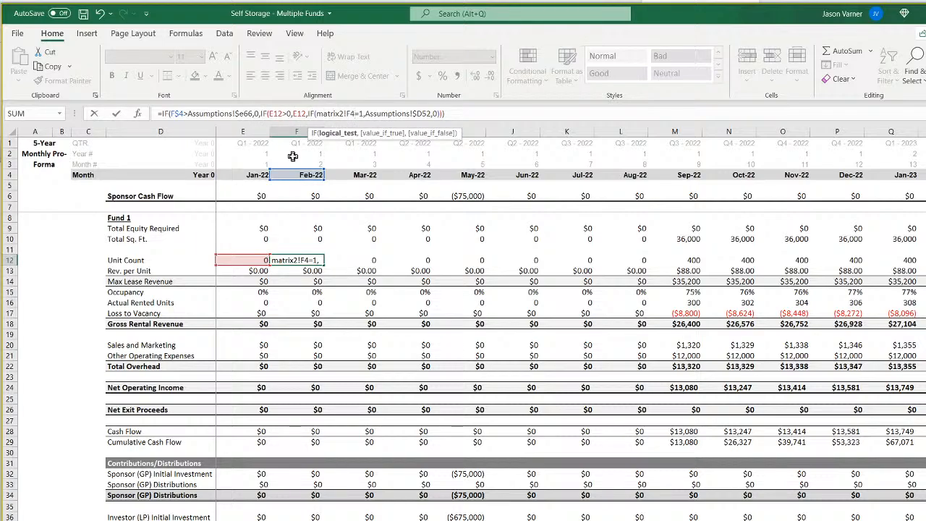
key("BackSpace")
type("5")
key("Right")
key("Right")
key("Right")
key("Right")
key("Right")
key("Right")
key("Right")
key("Right")
key("Right")
key("Right")
key("Right")
key("Right")
key("Right")
key("Right")
key("Right")
key("Right")
key("Right")
key("Right")
key("Right")
key("Right")
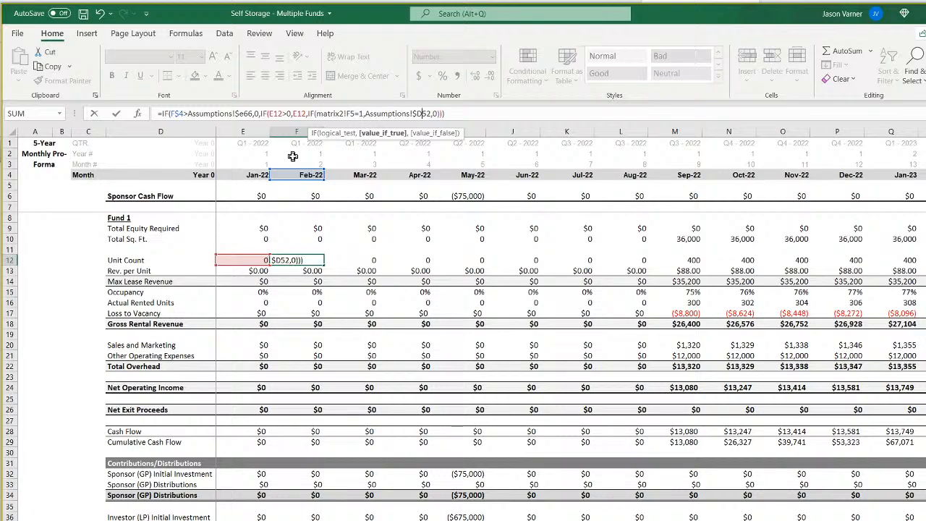
key("Return")
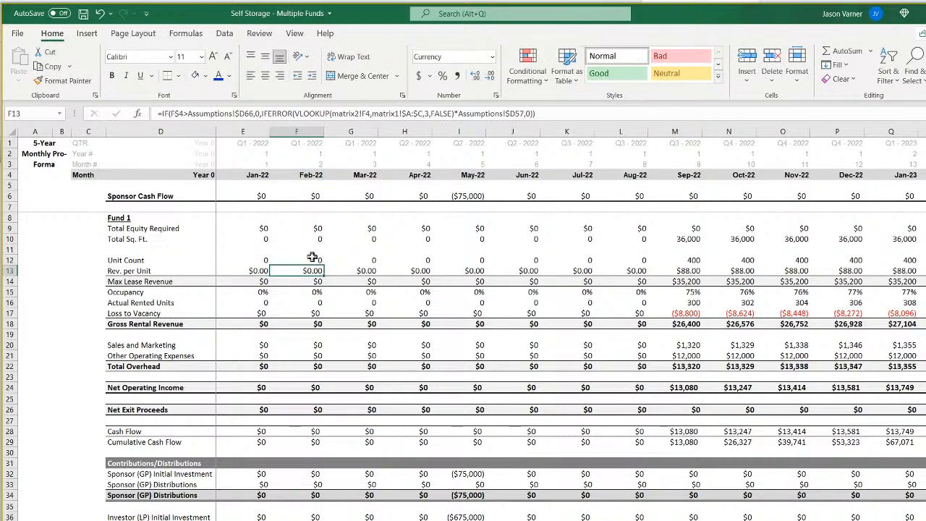
Fill the Unit Count formula from F12 across the remaining months of row 12, and check the formula in E12.
left_click_drag(313, 260, 922, 261)
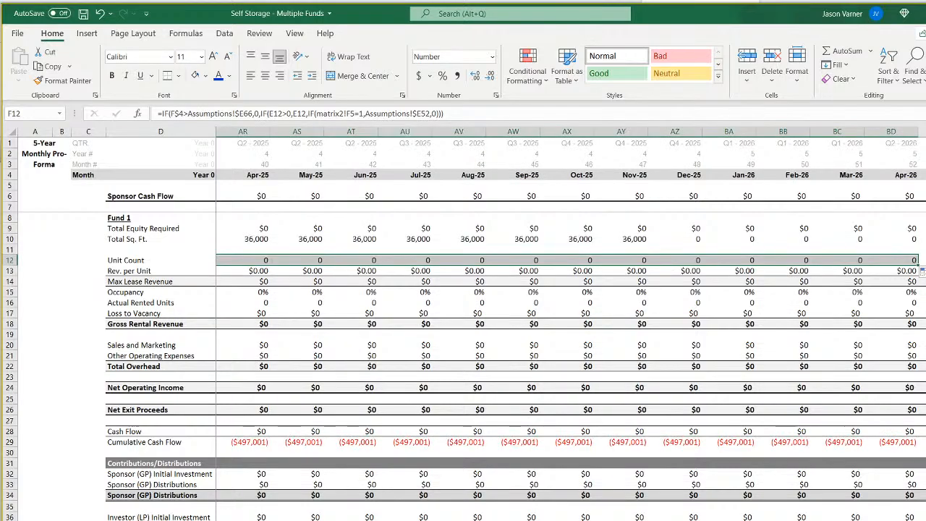
left_click(470, 261)
left_click_drag(486, 266, 923, 262)
scroll(571, 325, "left", 20)
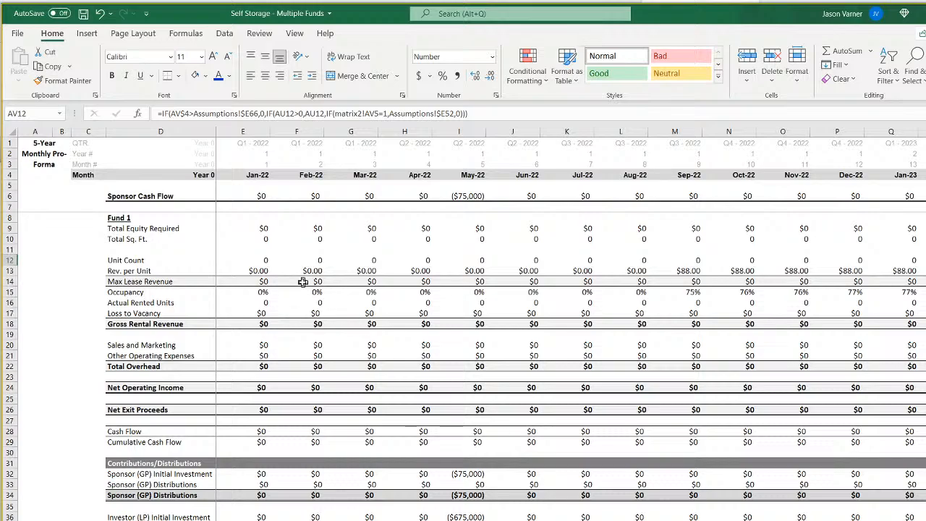
left_click(250, 260)
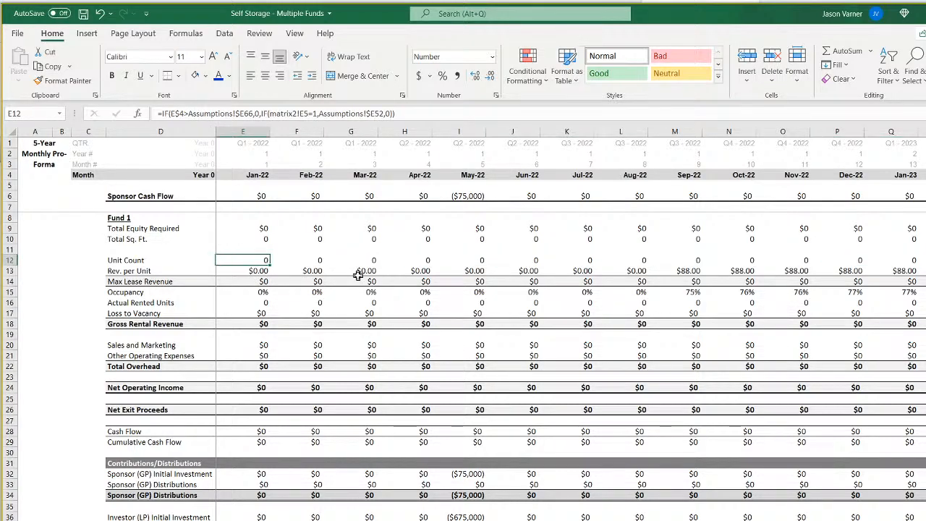
Change the Rev. per Unit formula in E13 to =IF(E$4>Assumptions!$E66,0,IFERROR(VLOOKUP(matrix2!E5,matrix1!$A:$C,3,FALSE)*Assumptions!$E57,0)).
key("Down")
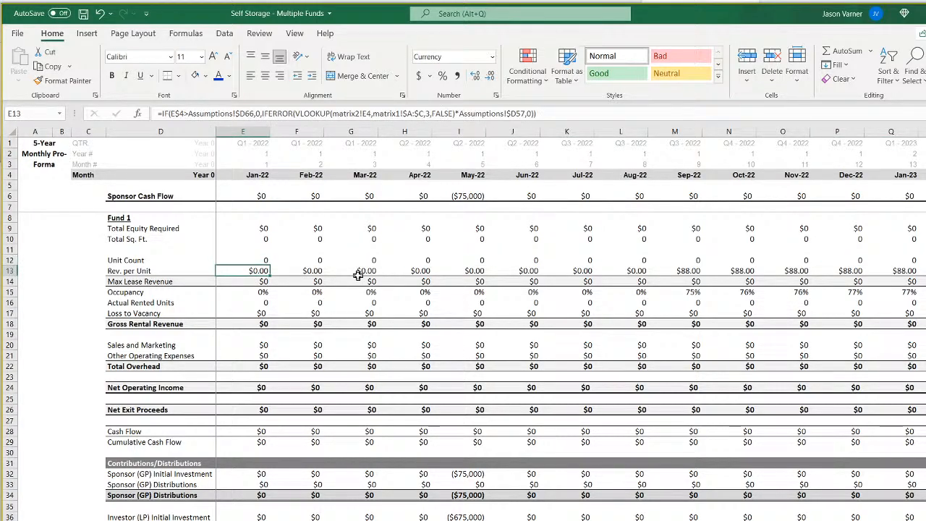
key("Right")
key("Left")
left_click(247, 111)
key("BackSpace")
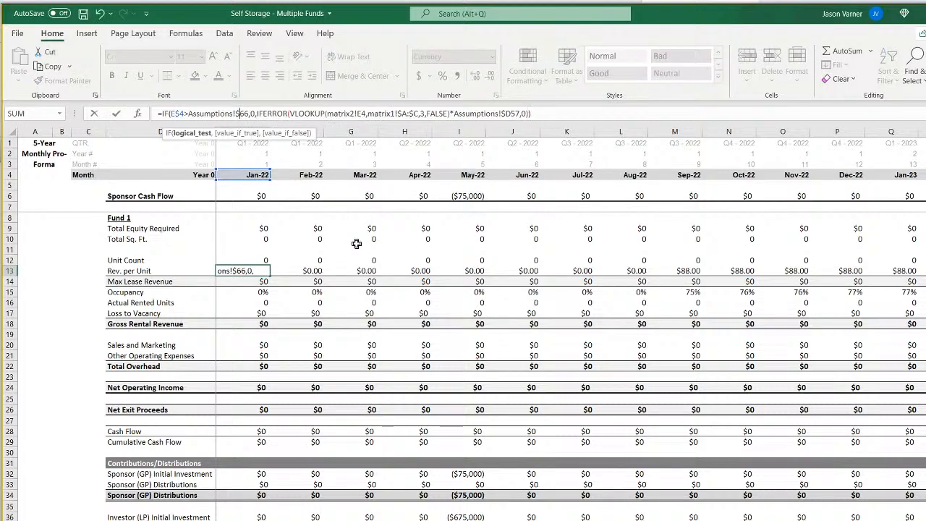
type("e")
key("Right")
key("Right")
key("Right")
key("Right")
key("Right")
key("Right")
key("Right")
key("Right")
key("Right")
key("Right")
key("Right")
key("Right")
key("Right")
key("Right")
key("Right")
key("Right")
key("Right")
key("Right")
key("Right")
key("Right")
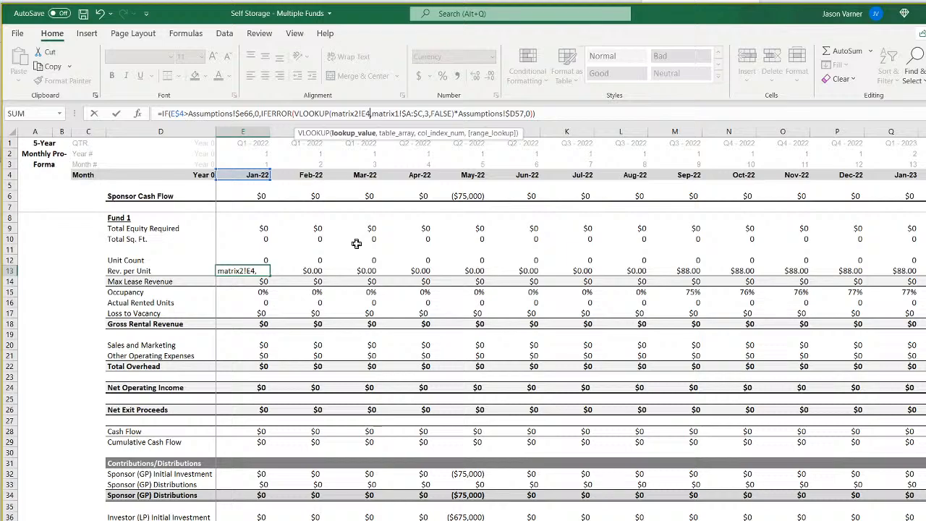
key("Right")
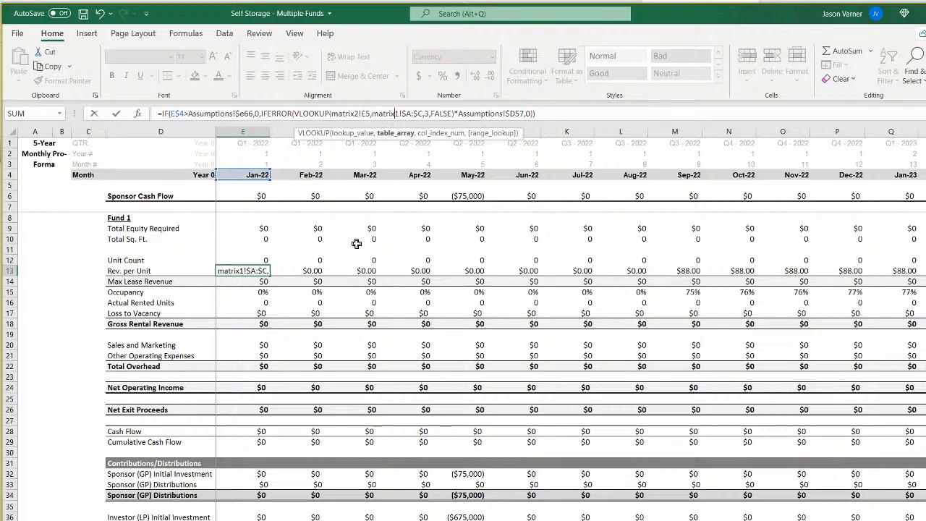
key("Right")
key("Right")
key("Right")
key("Right")
key("Right")
key("Right")
key("Right")
key("Right")
key("Right")
key("Right")
key("Right")
key("Right")
key("Right")
key("Right")
key("Right")
key("Right")
key("Right")
key("Right")
key("Right")
key("Right")
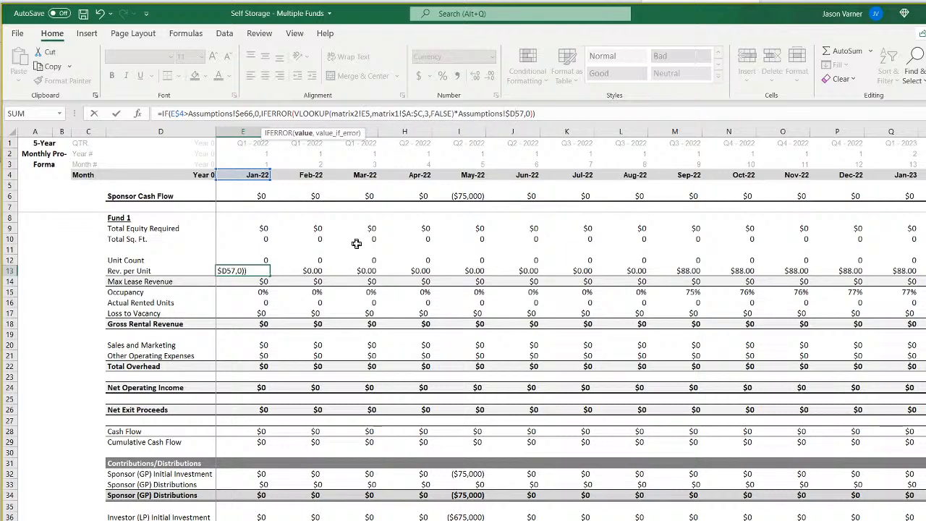
key("Return")
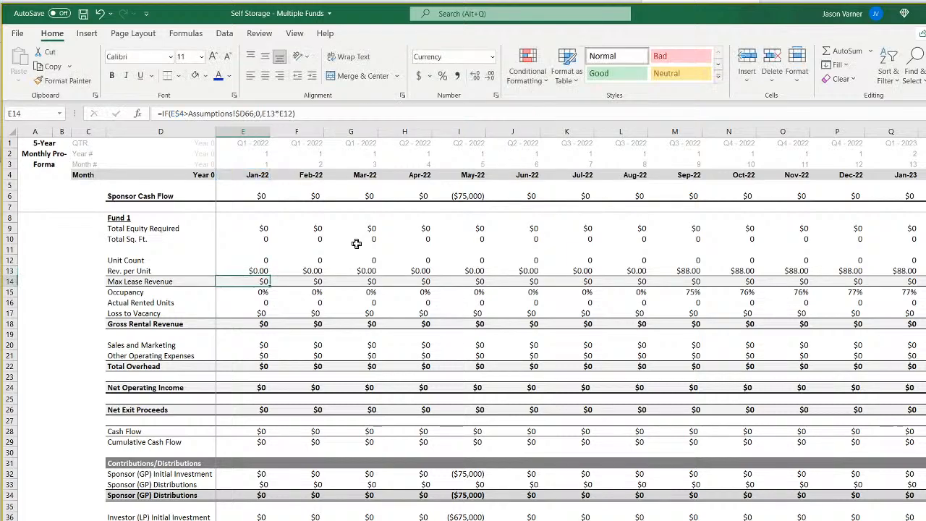
Fill the Rev. per Unit formula from E13 across the monthly columns of row 13 and inspect the formula in AY13.
left_click(266, 269)
left_click_drag(270, 276, 427, 273)
left_click(426, 274)
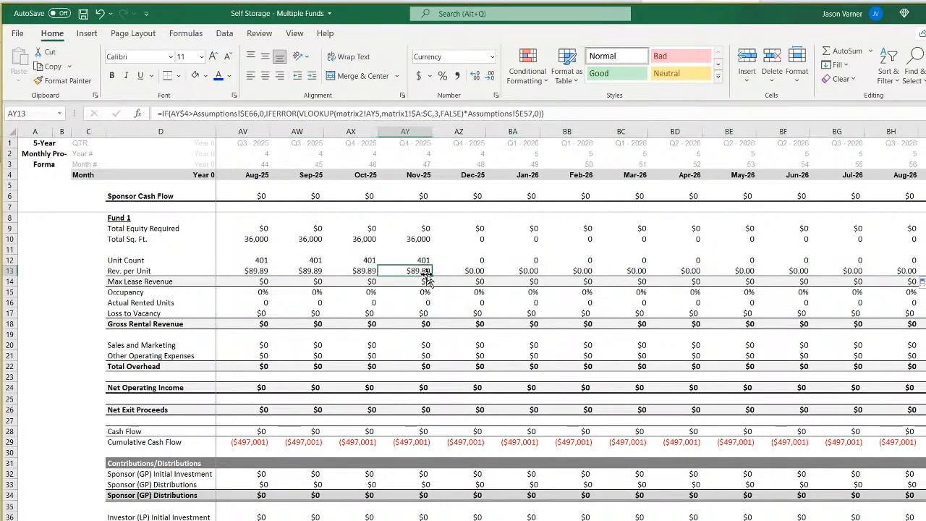
Review Fund 2's average revenue per unit, annual revenue growth and cost inputs on the Assumptions sheet, and return to the pro forma.
key("ctrl+Page_Up")
scroll(558, 492, "down", 7)
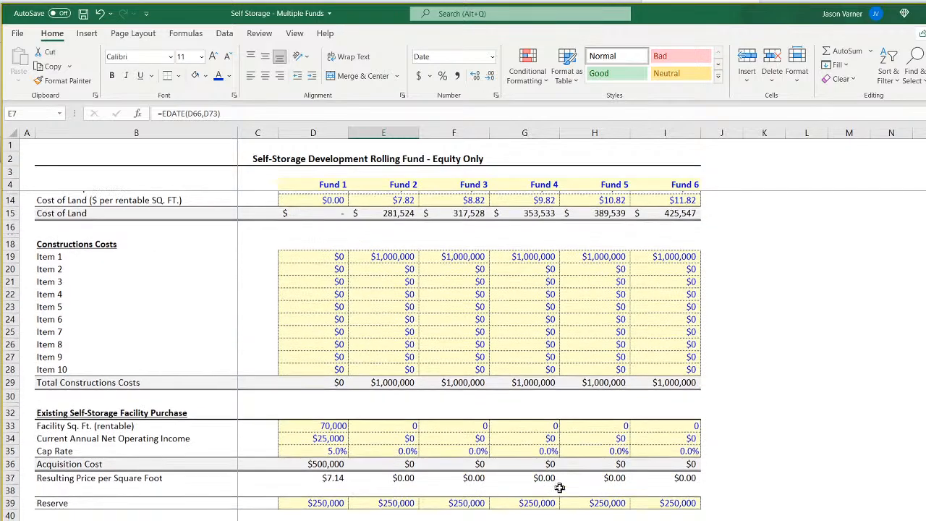
scroll(560, 487, "down", 7)
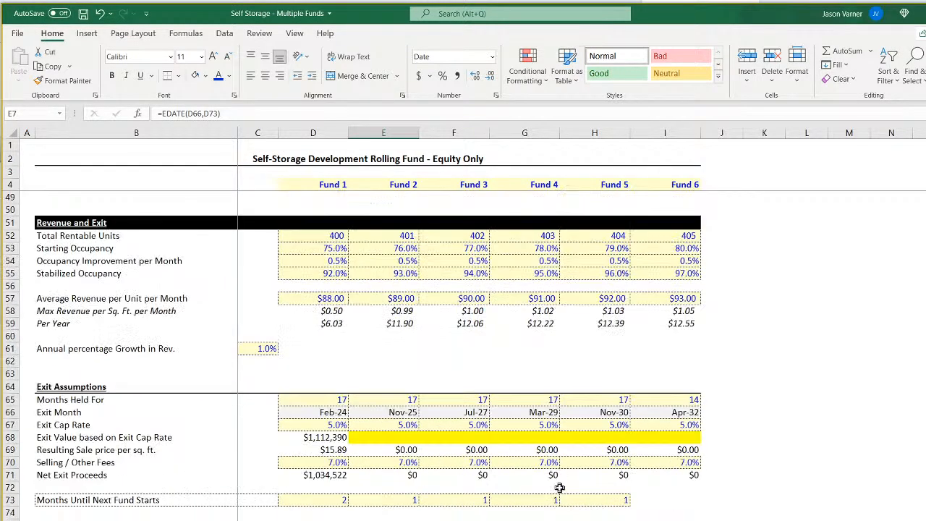
left_click(397, 298)
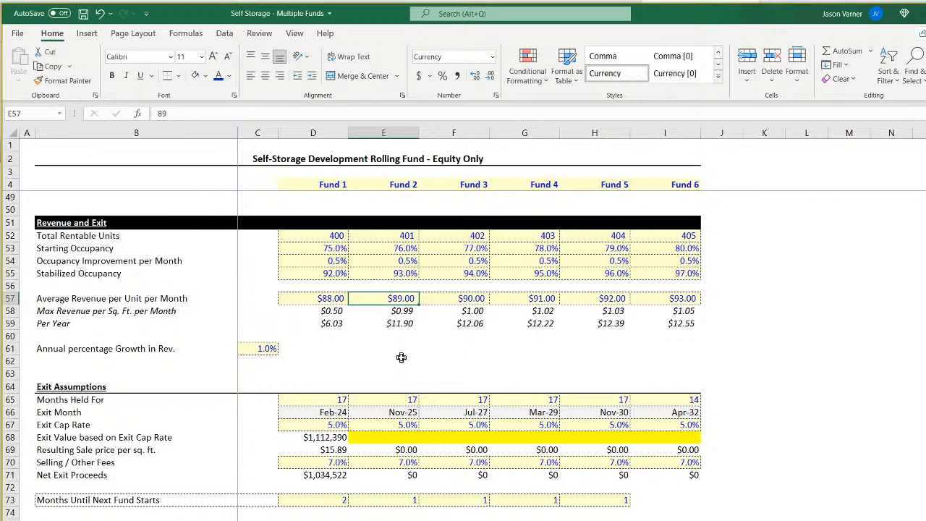
scroll(401, 357, "up", 4)
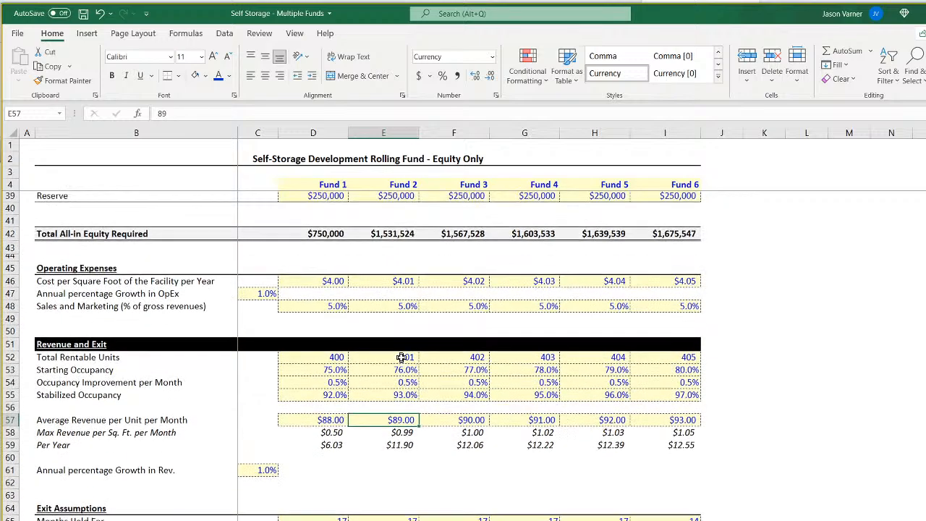
scroll(401, 357, "up", 4)
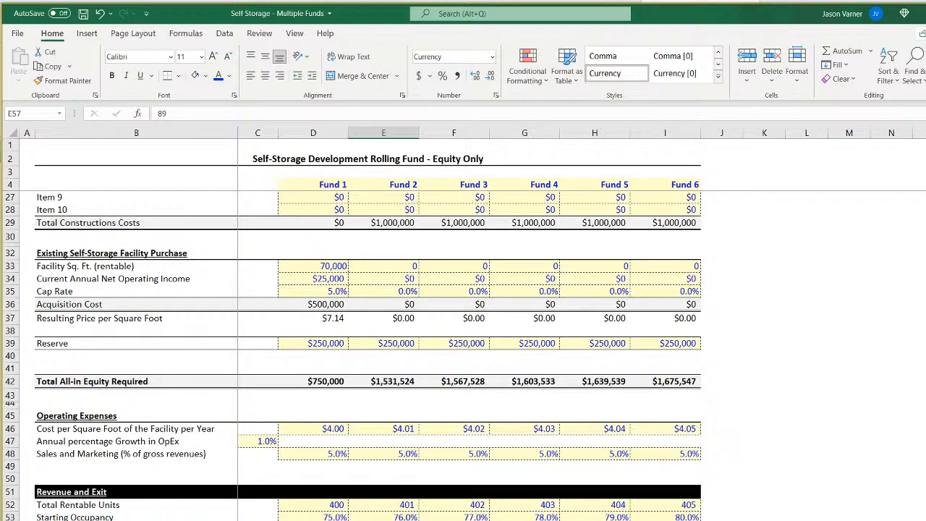
key("ctrl+Page_Down")
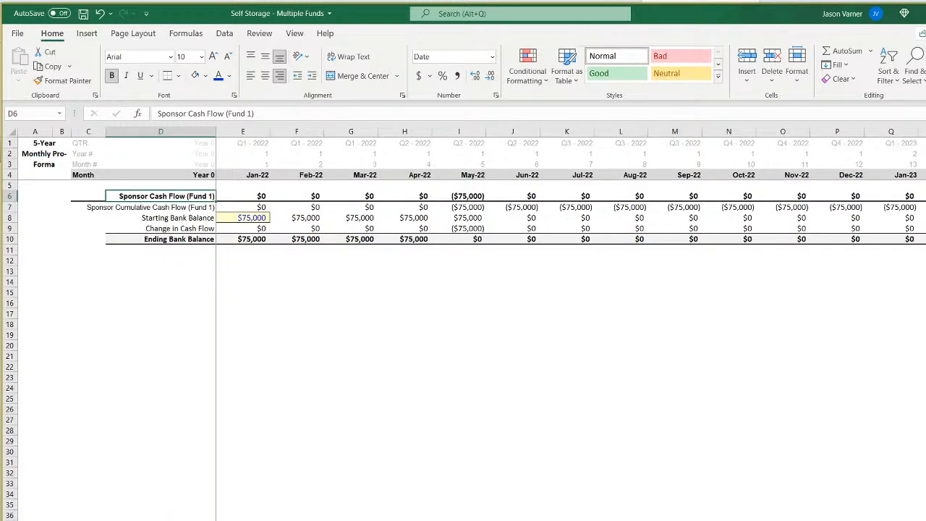
key("ctrl+Page_Down")
Check the Rev. per Unit values along row 13 from Fund 2's start through its exit month.
left_click(362, 273)
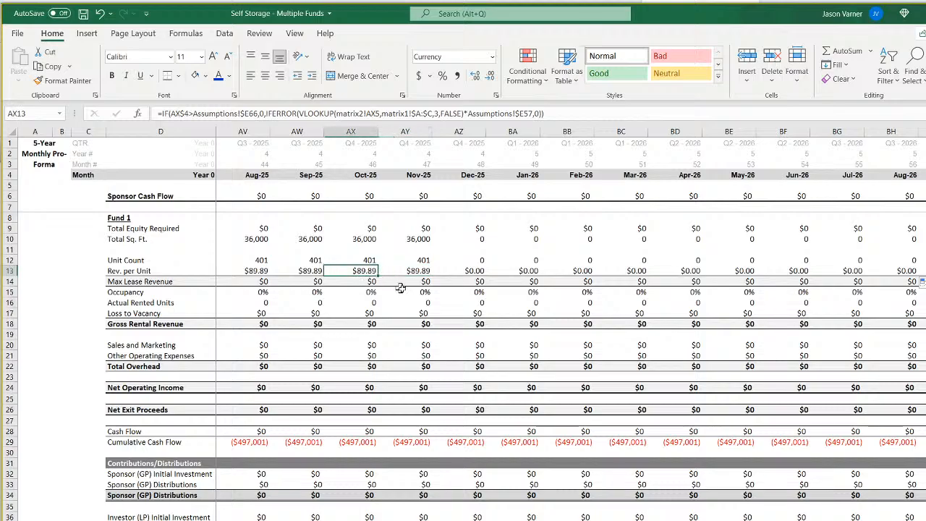
key("Left")
key("Left")
key("Left")
key("Left")
key("Left")
key("Left")
key("Left")
key("Left")
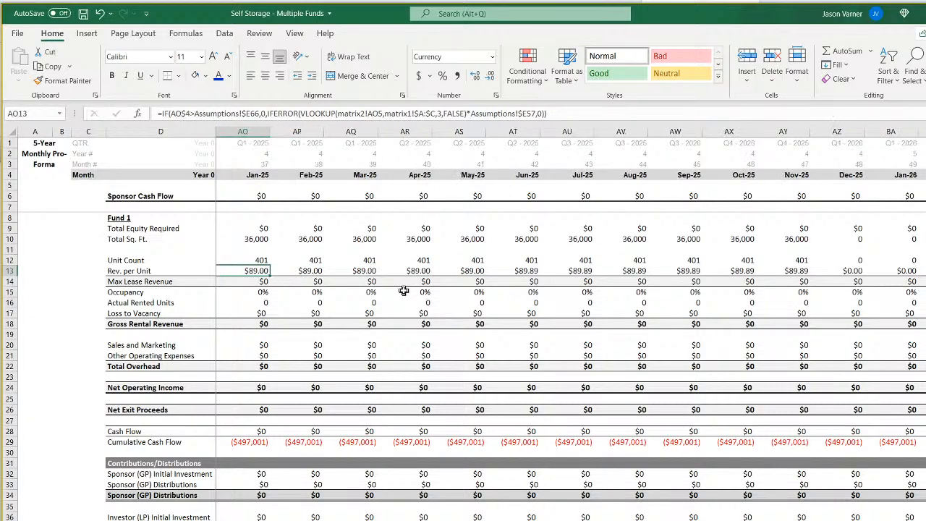
key("Left")
key("Left")
key("Left")
key("Left")
key("Left")
key("Left")
key("Left")
key("Left")
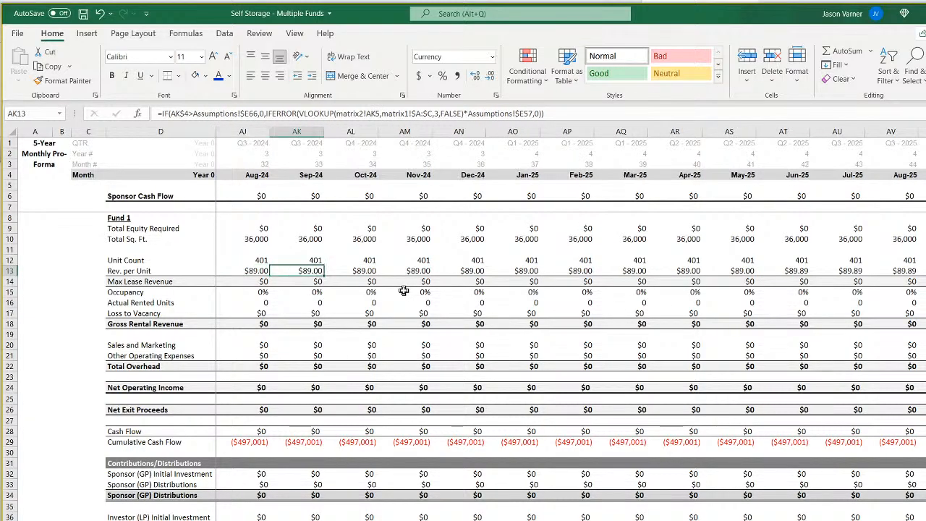
key("Left")
key("Left")
key("Right")
key("Right")
key("Right")
key("Right")
key("Right")
key("Right")
key("Right")
key("Right")
key("Right")
key("Right")
key("Right")
key("Right")
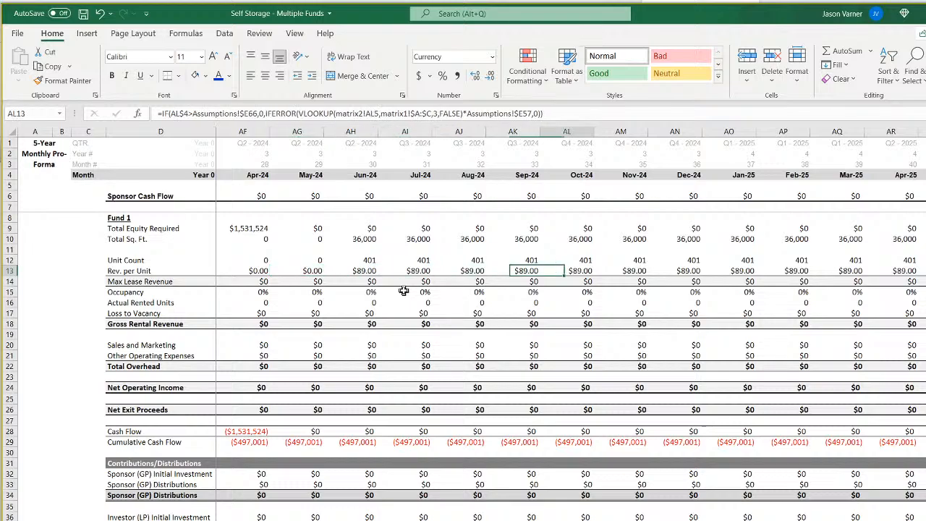
key("Right")
key("Right")
key("Right")
key("Right")
key("Right")
key("Right")
key("Right")
key("Right")
key("Right")
key("Right")
key("Right")
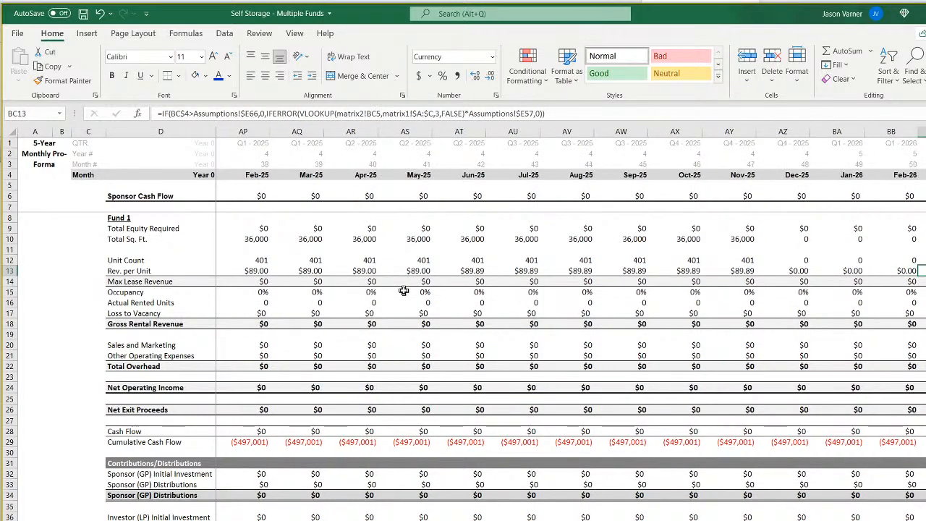
Extend the Rev. per Unit formula from DS13 into the last month in DT13, and return to E13.
left_click_drag(724, 271, 919, 272)
key("ctrl+Right")
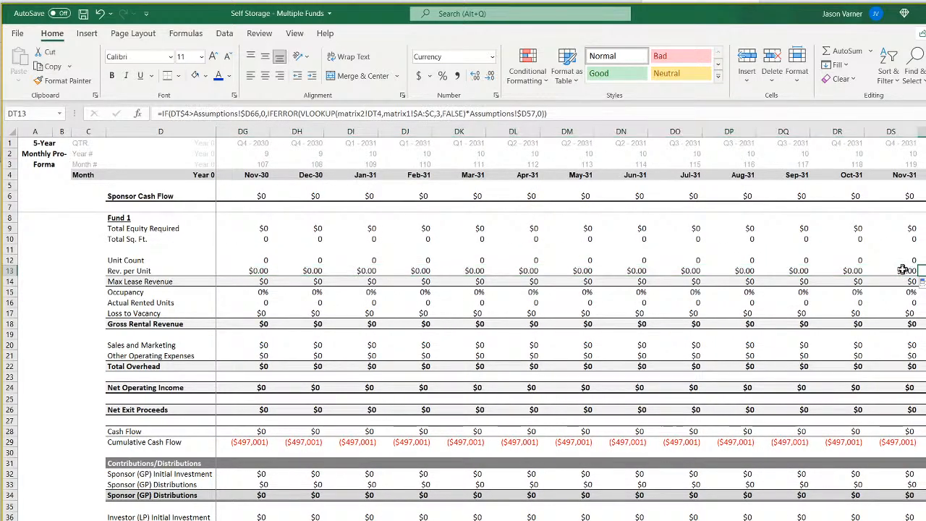
left_click(903, 270)
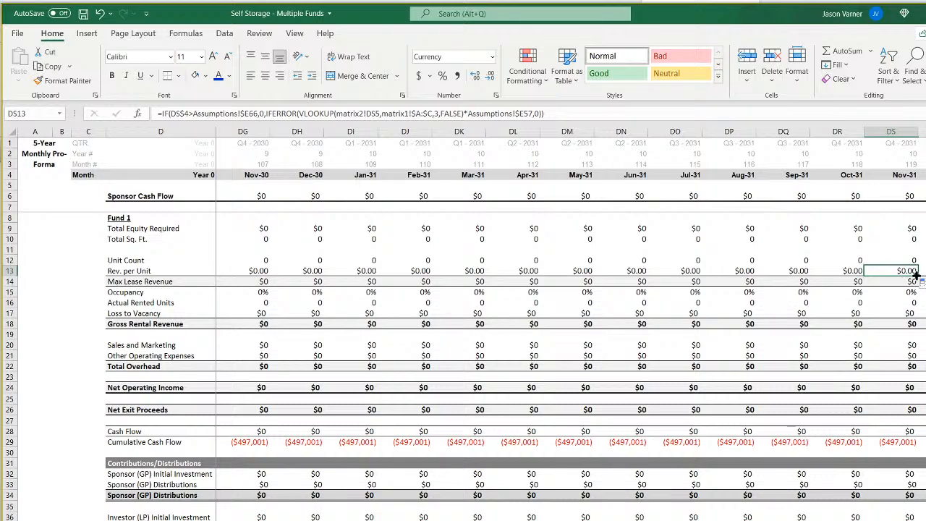
left_click_drag(917, 276, 925, 276)
scroll(571, 325, "left", 20)
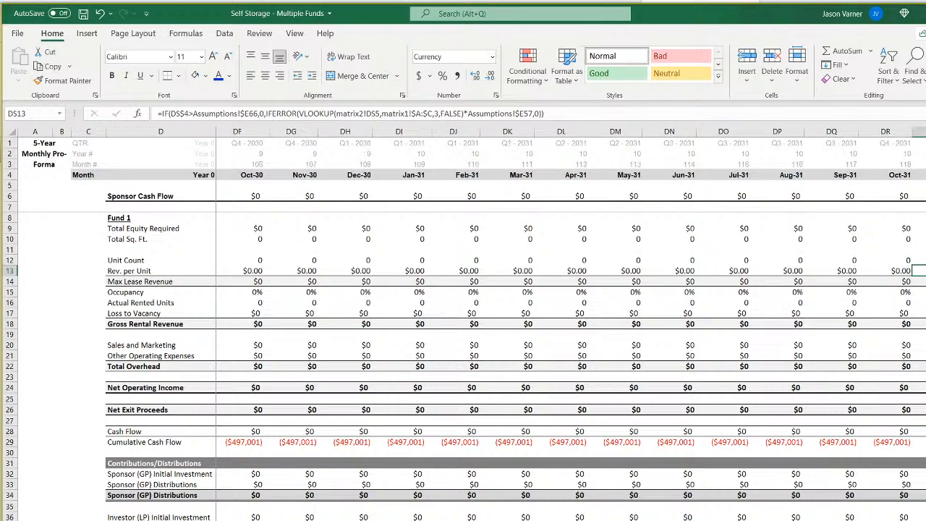
left_click(255, 270)
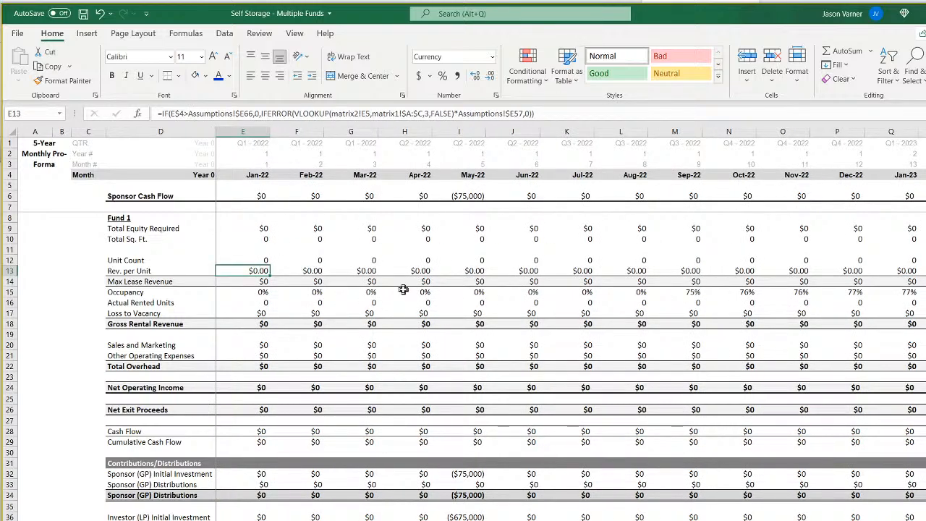
Change the Max Lease Revenue formula in E14 to =IF(E$4>Assumptions!$E66,0,E13*E12).
key("Down")
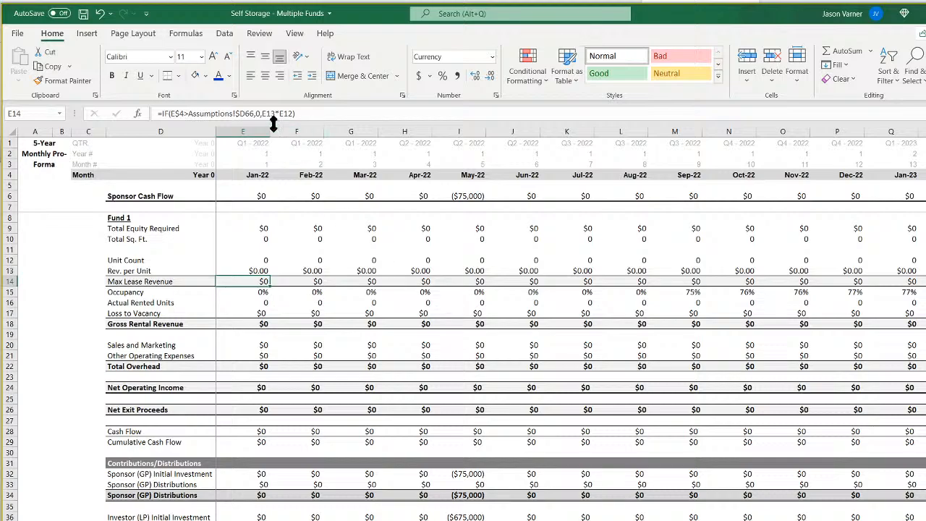
left_click(248, 115)
key("BackSpace")
type("E")
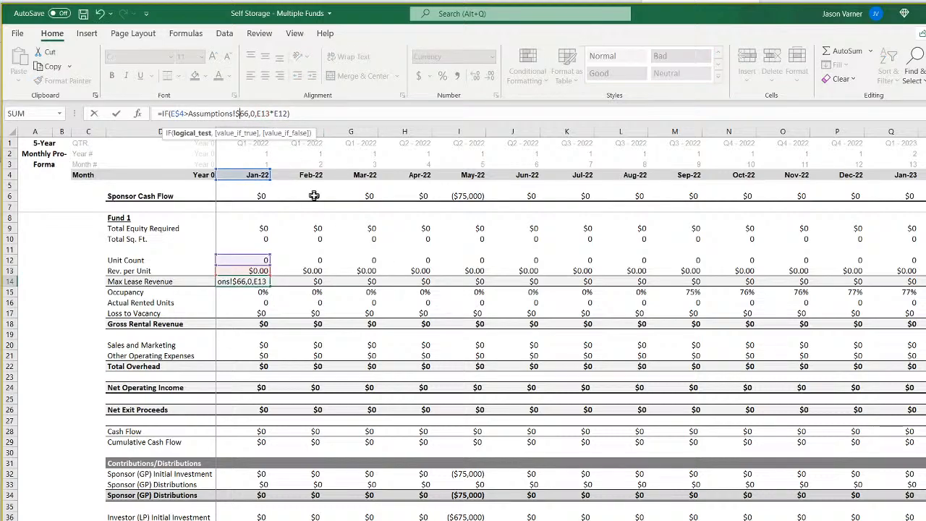
key("Return")
key("Up")
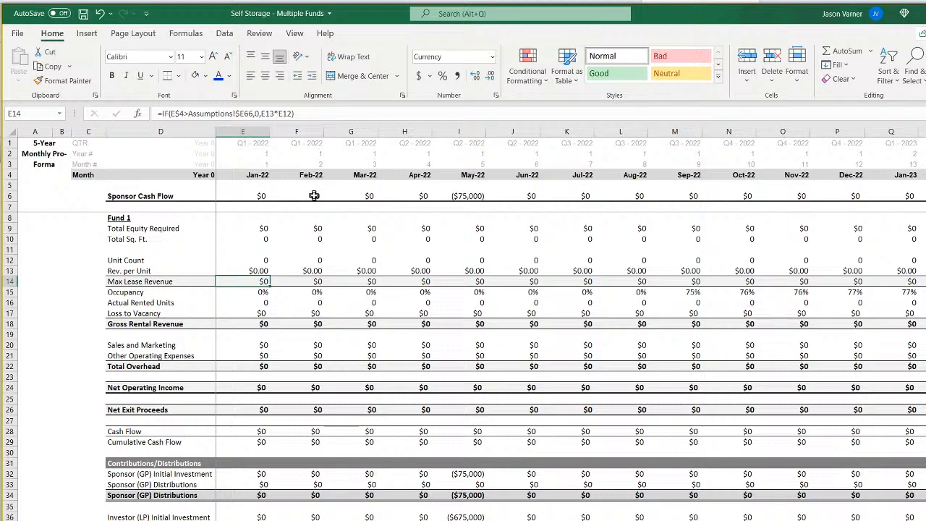
Fill the Max Lease Revenue formula from E14 across the remaining months of row 14 and check the 2024 and 2025 values.
left_click_drag(265, 283, 923, 282)
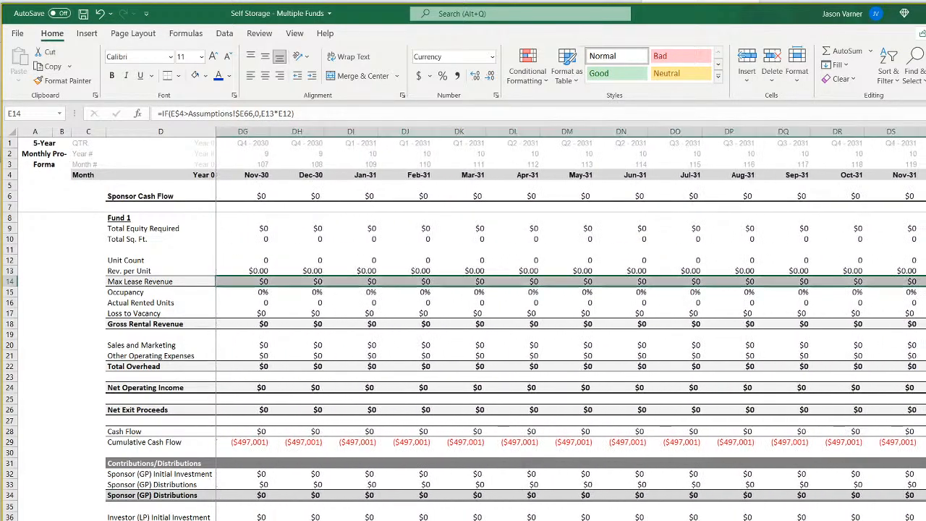
scroll(571, 324, "left", 20)
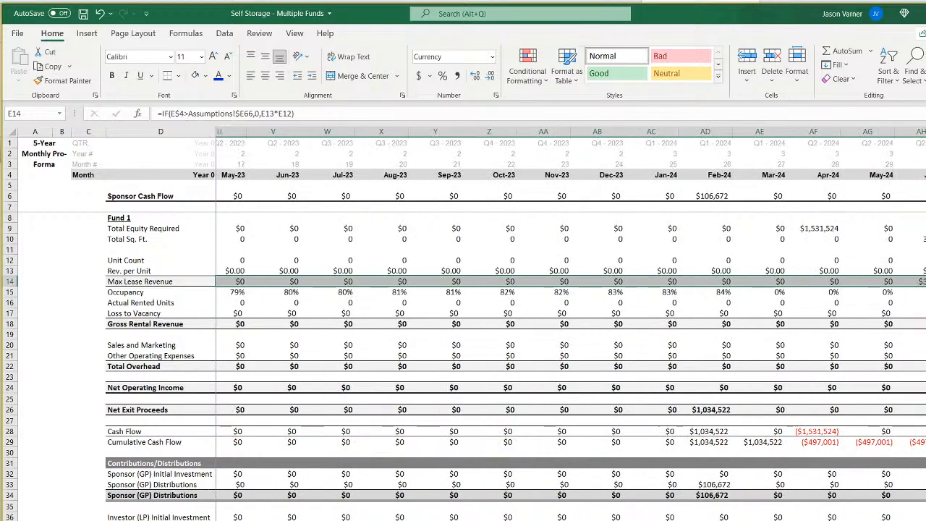
scroll(571, 324, "right", 3)
scroll(570, 324, "right", 6)
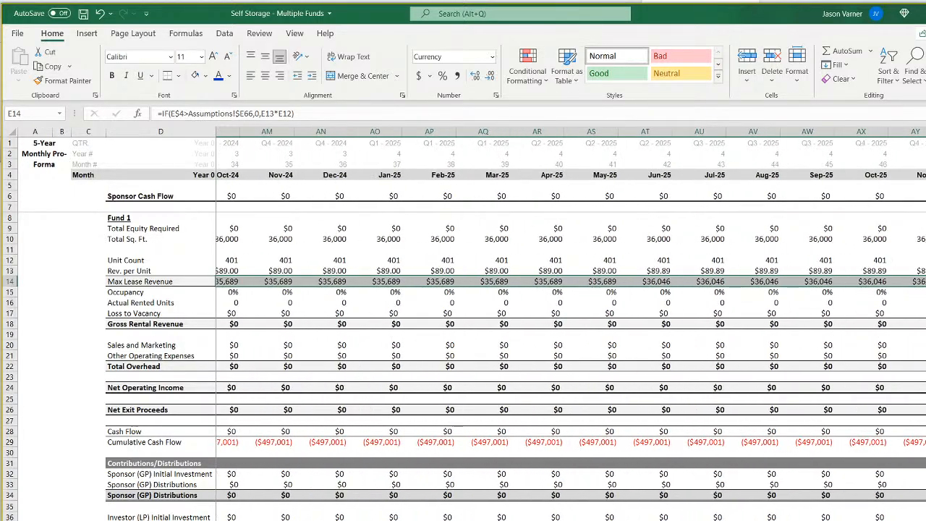
scroll(571, 324, "left", 6)
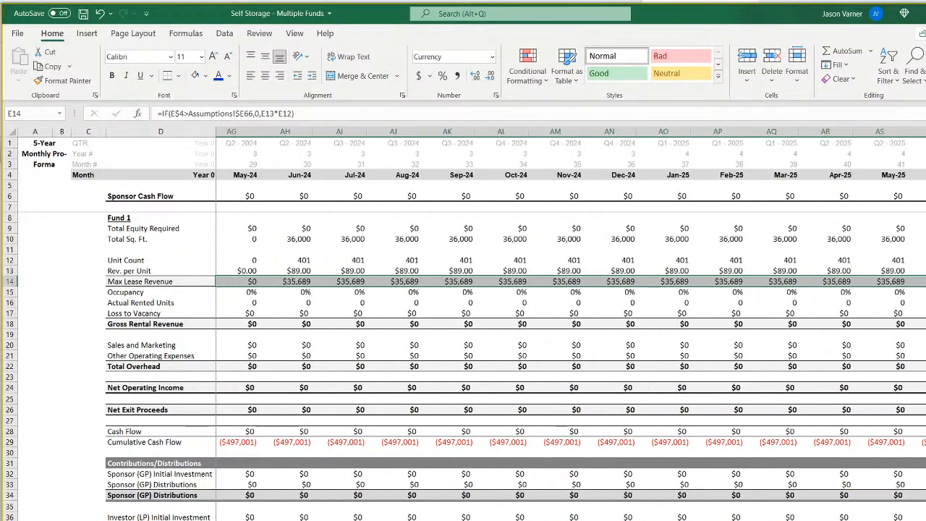
Select the Max Lease Revenue cells from Jun-24 through Nov-25 and examine where the revenue period begins and ends.
left_click_drag(532, 281, 362, 286)
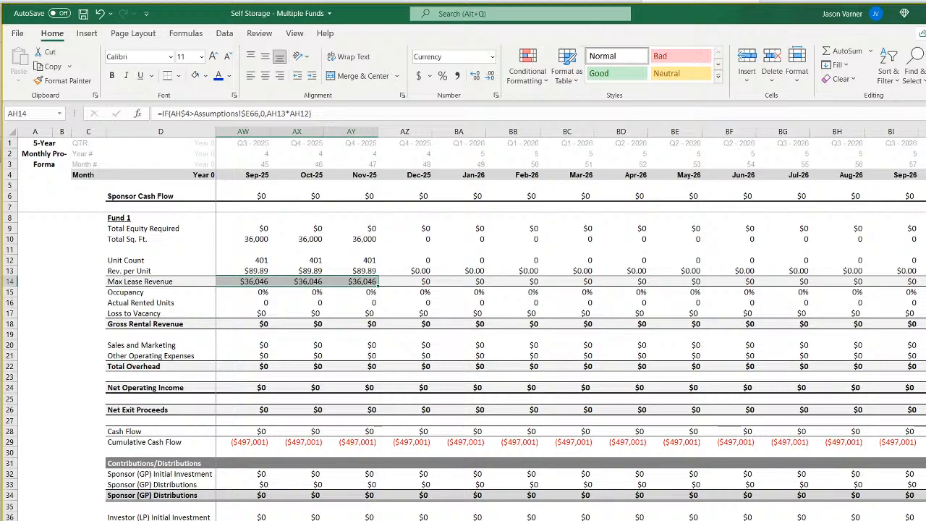
scroll(571, 326, "left", 7)
scroll(571, 326, "right", 3)
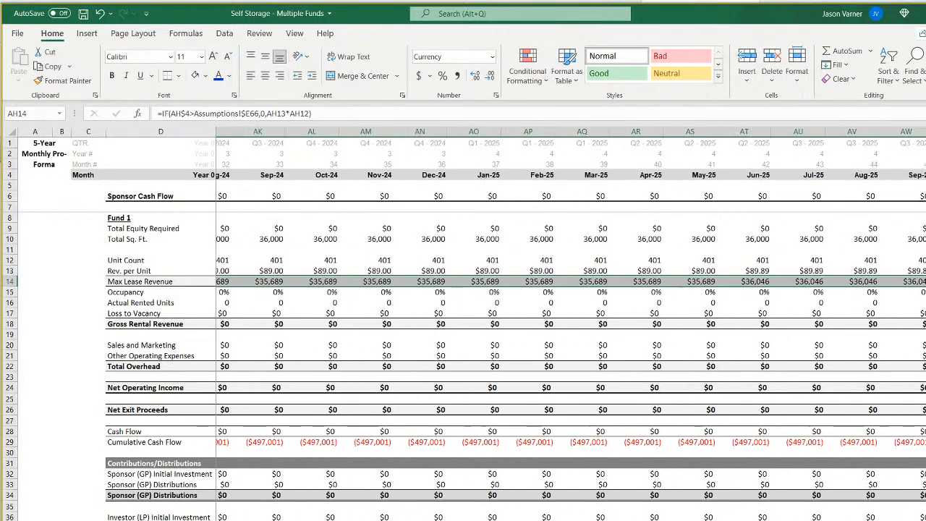
scroll(571, 325, "right", 2)
scroll(571, 326, "left", 1)
Check Fund 2's exit month in E66 of the Assumptions sheet and save the workbook.
key("ctrl+Page_Up")
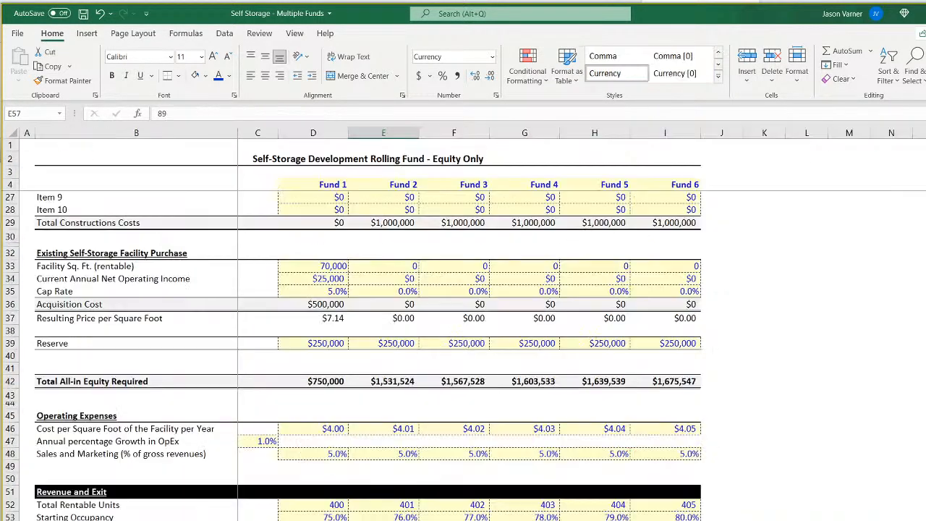
scroll(438, 471, "down", 13)
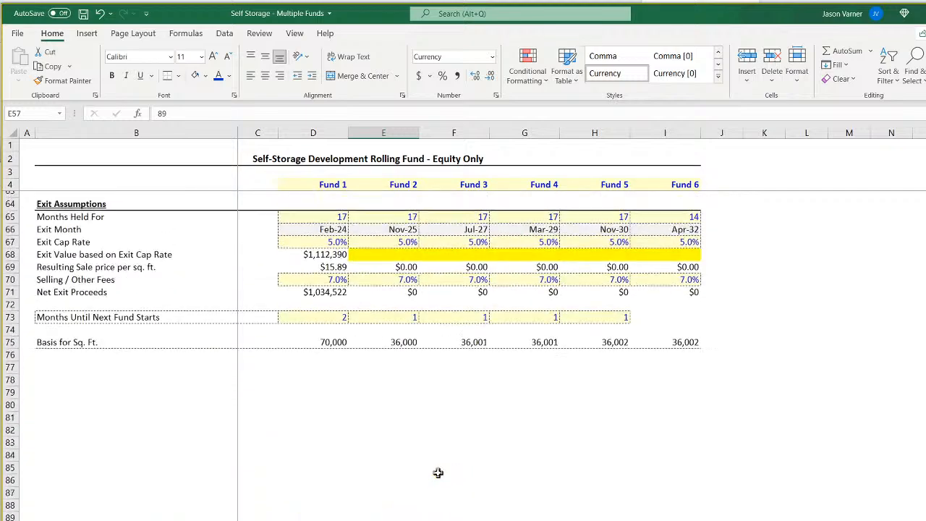
scroll(438, 471, "up", 2)
left_click(394, 273)
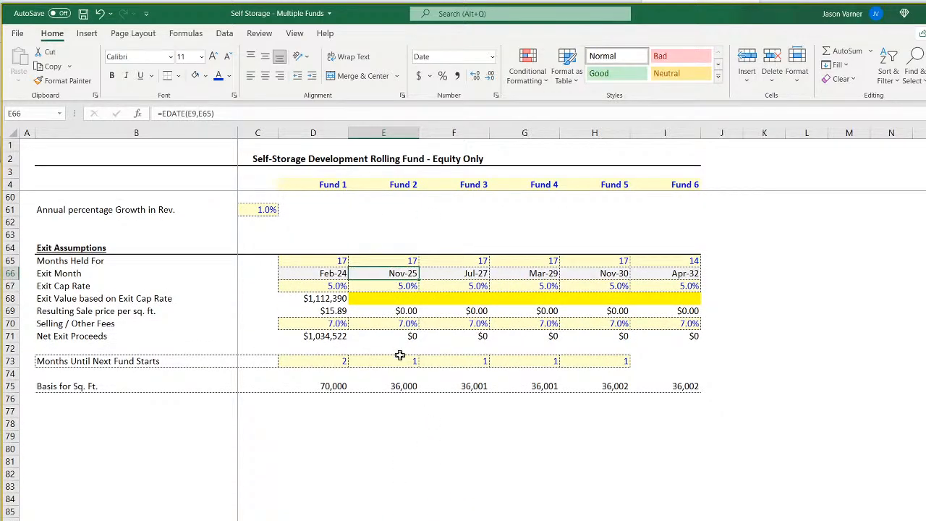
left_click(84, 13)
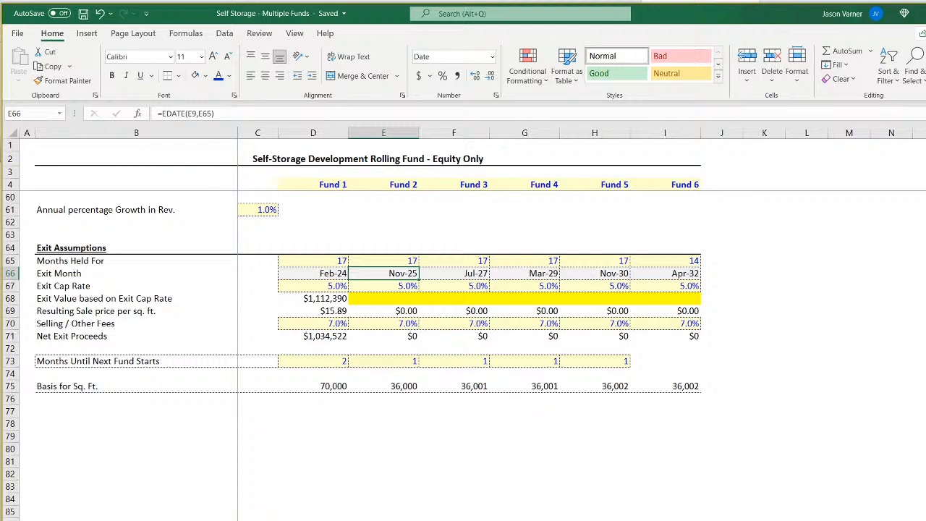
Review the Max Lease Revenue and Rev. per Unit formulas in column E and the starting bank balance on the sponsor cash flow sheet.
key("ctrl+Page_Down")
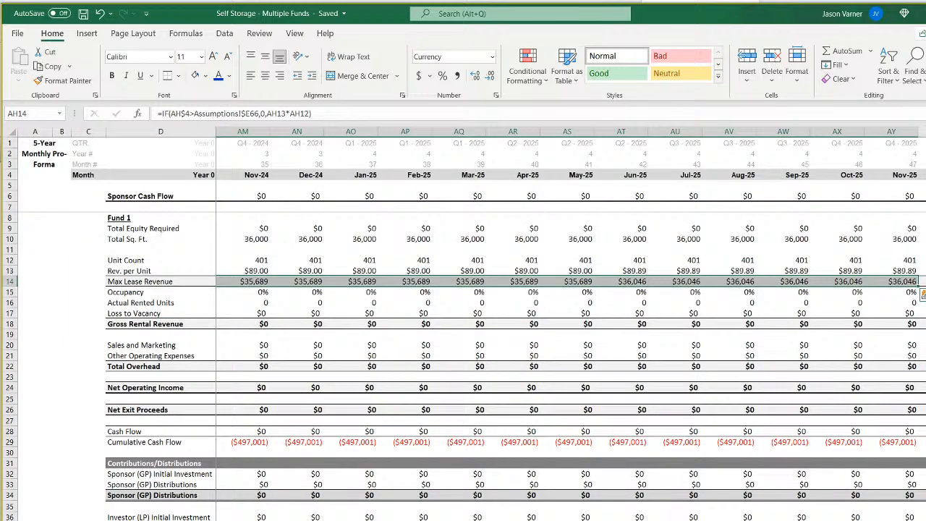
scroll(517, 393, "left", 10)
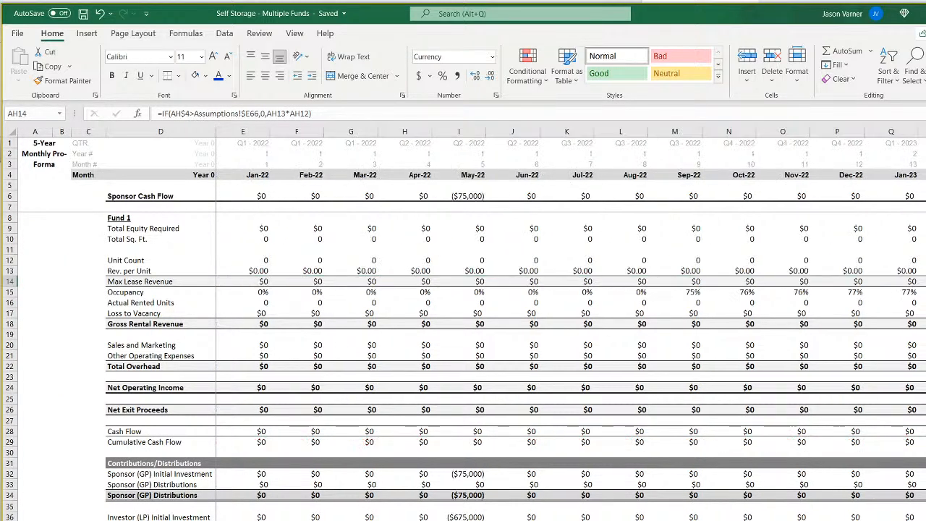
left_click(253, 282)
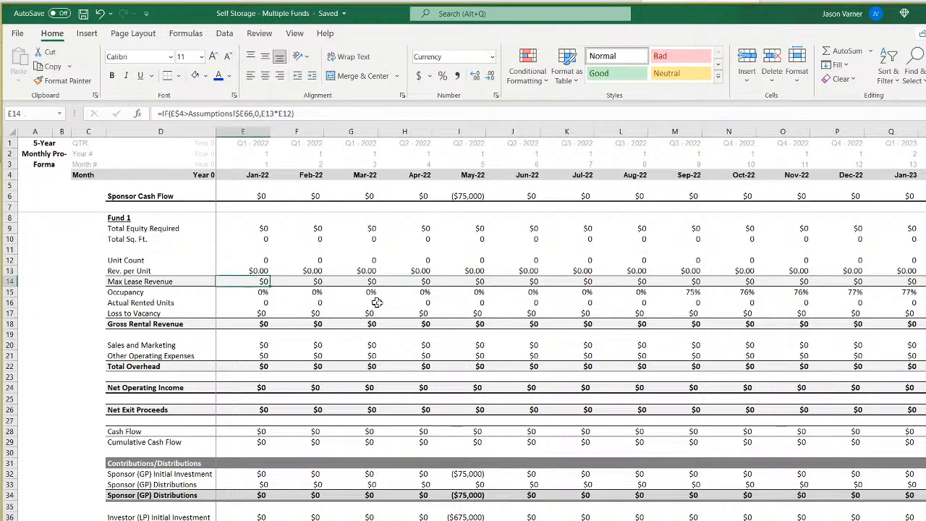
key("Up")
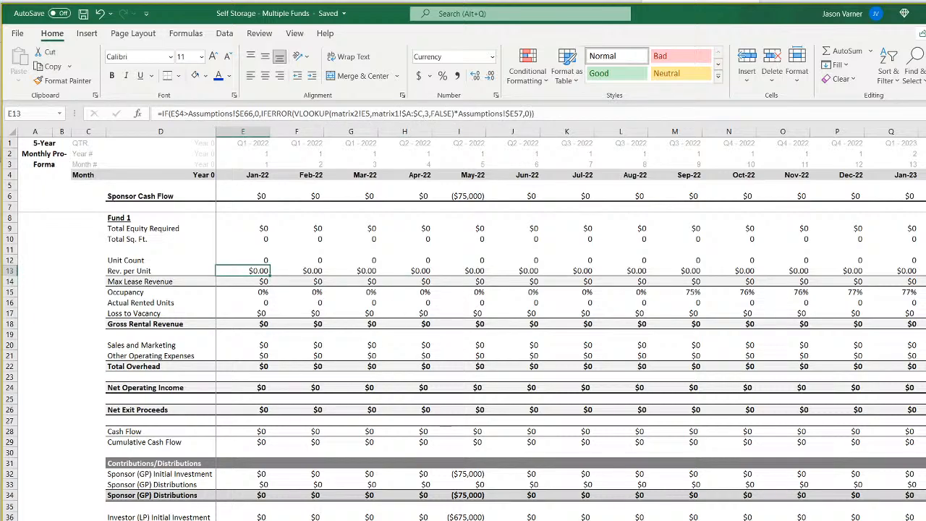
key("ctrl+Page_Down")
left_click(210, 295)
left_click(325, 324)
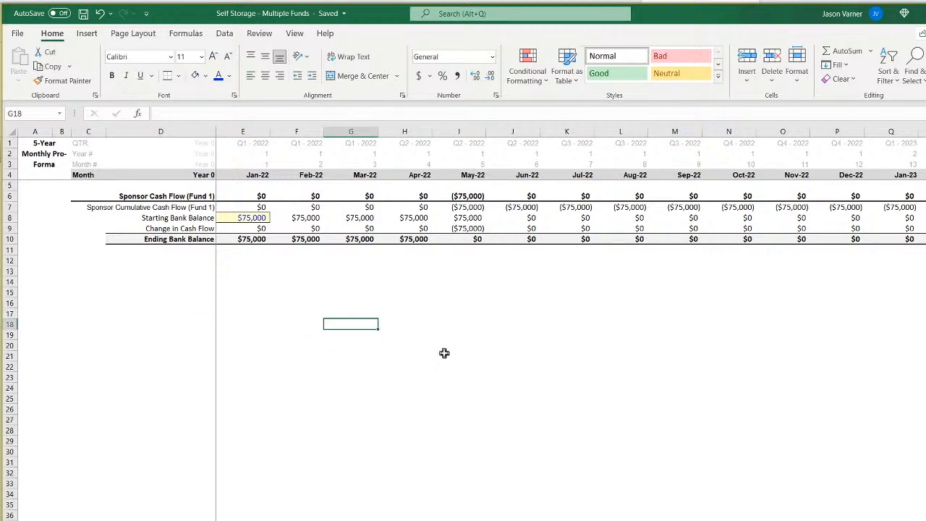
left_click(250, 217)
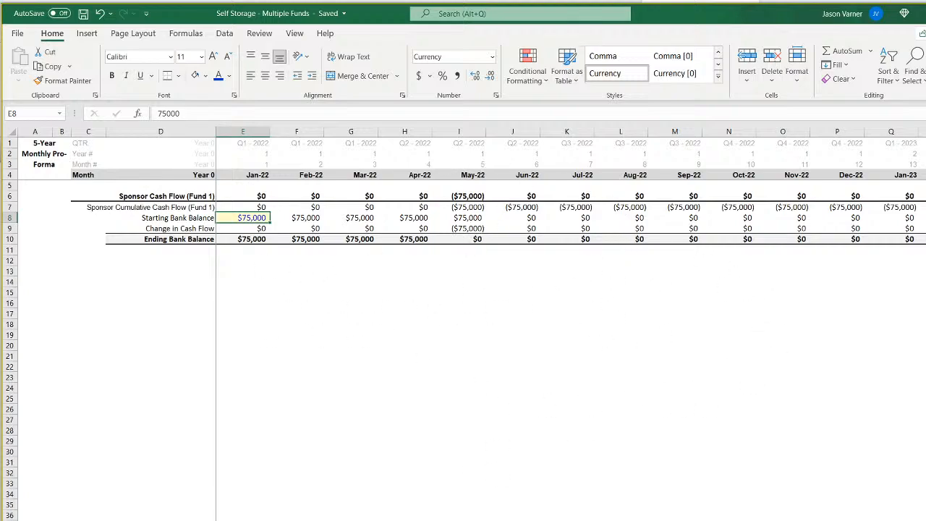
key("ctrl+Page_Up")
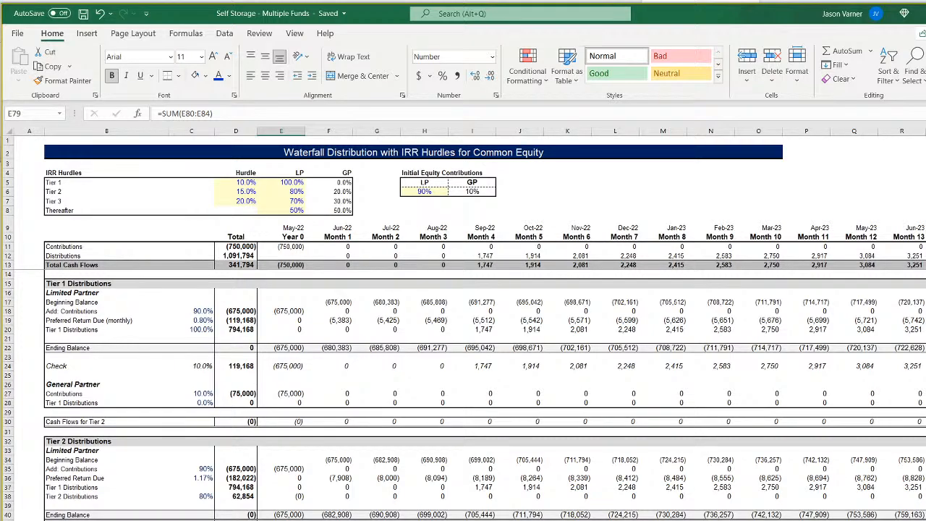
key("ctrl+Page_Up")
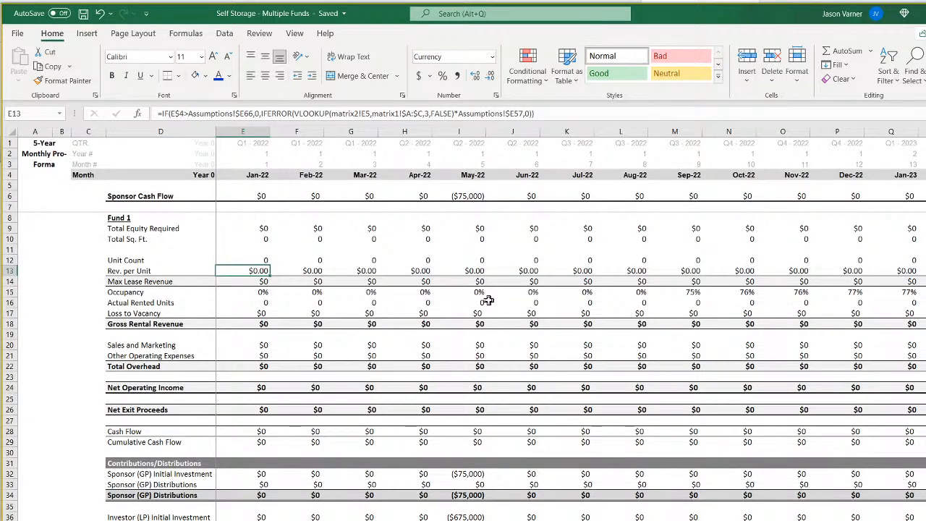
Change the exit-month reference in the Occupancy formula in E15 to Assumptions!$E66.
key("Up")
key("Down")
key("Down")
key("Down")
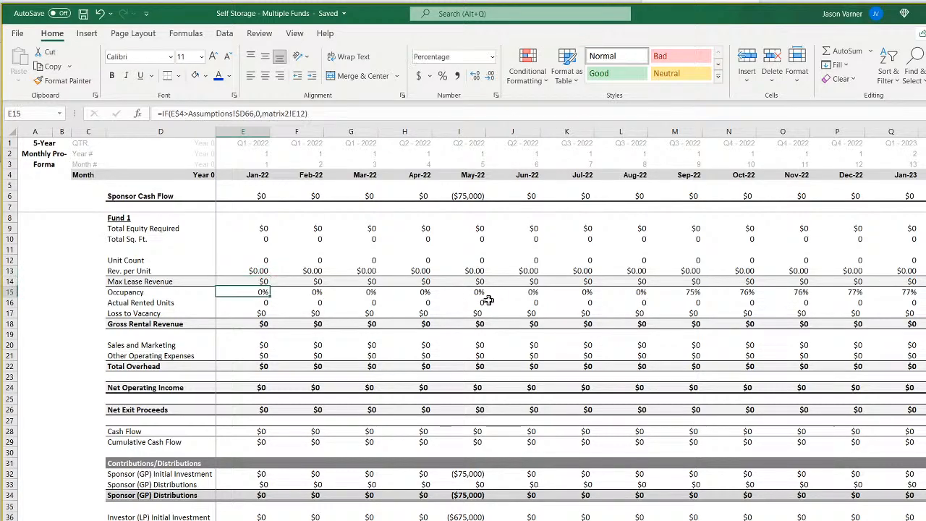
left_click(244, 113)
type("$e")
key("Return")
key("Up")
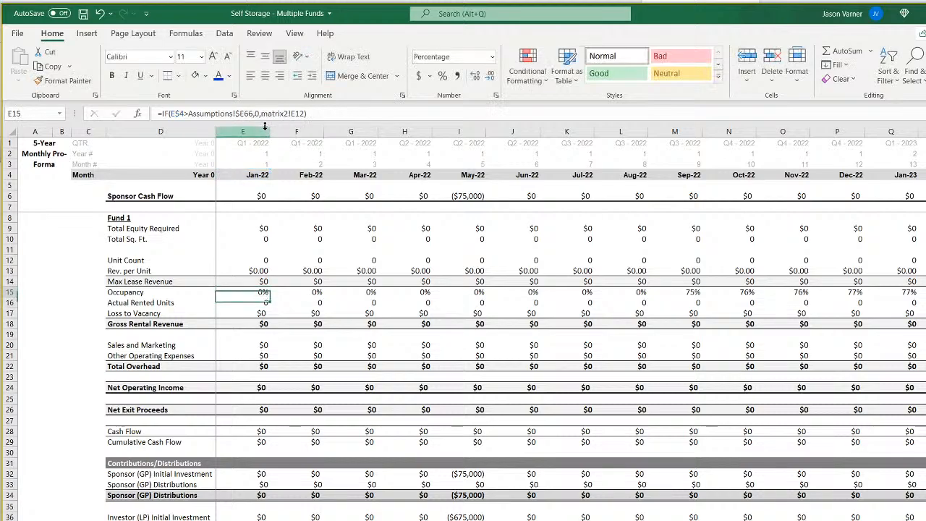
key("Right")
key("Left")
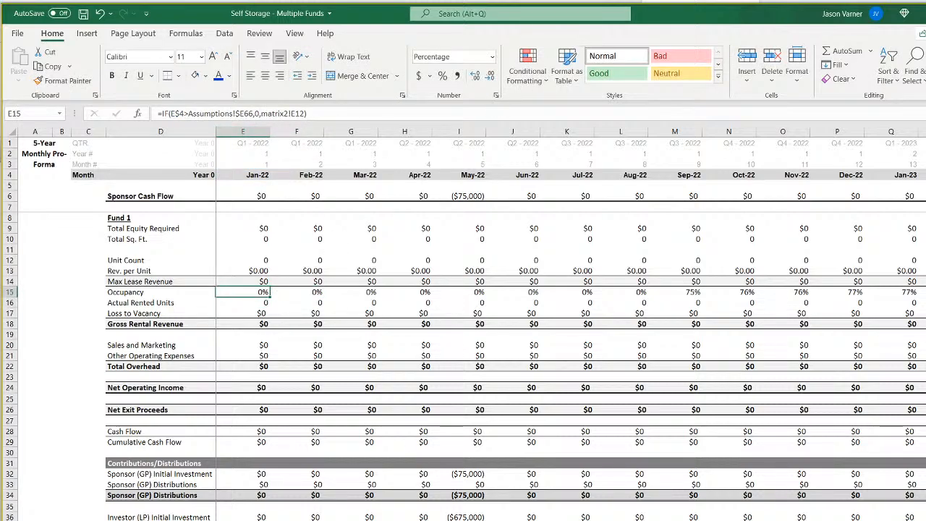
Point the Occupancy formula in E15 to Fund 2's occupancy row on the matrix sheet, matrix2!E13.
double_click(232, 296)
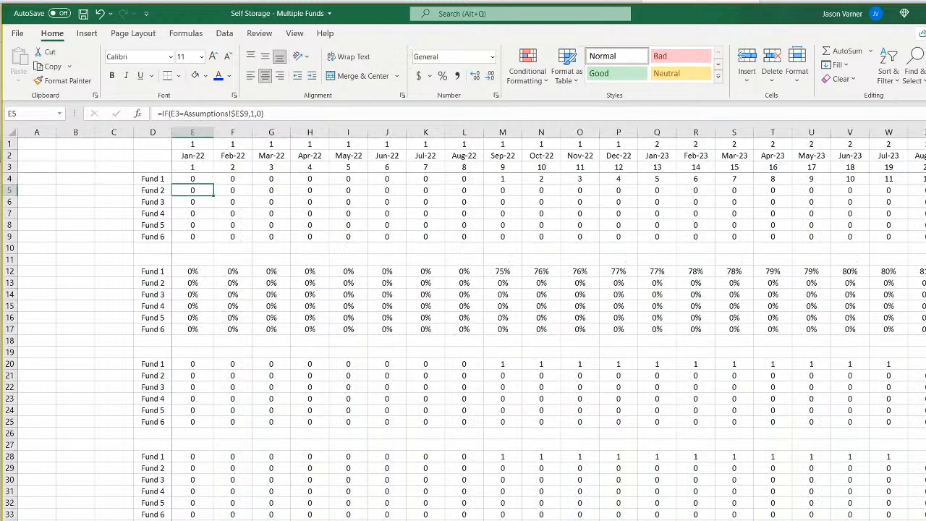
left_click(192, 282)
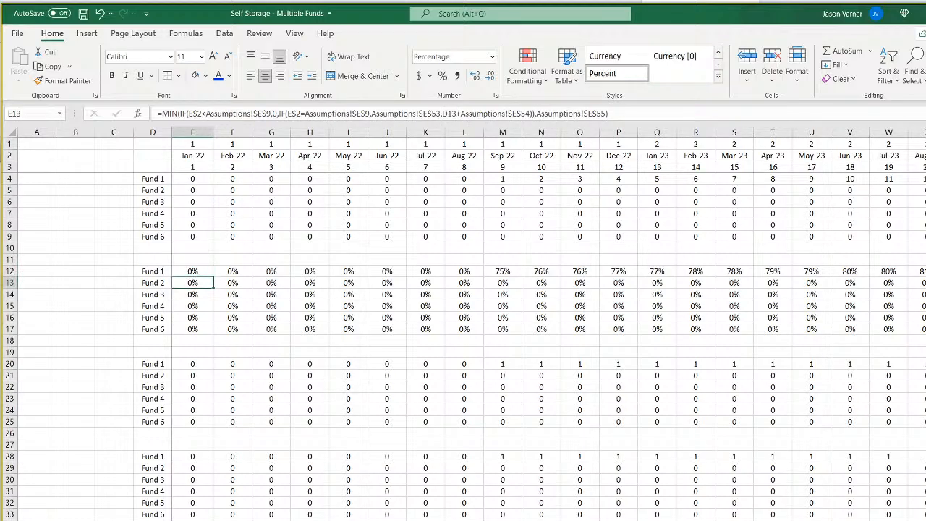
key("ctrl+Page_Up")
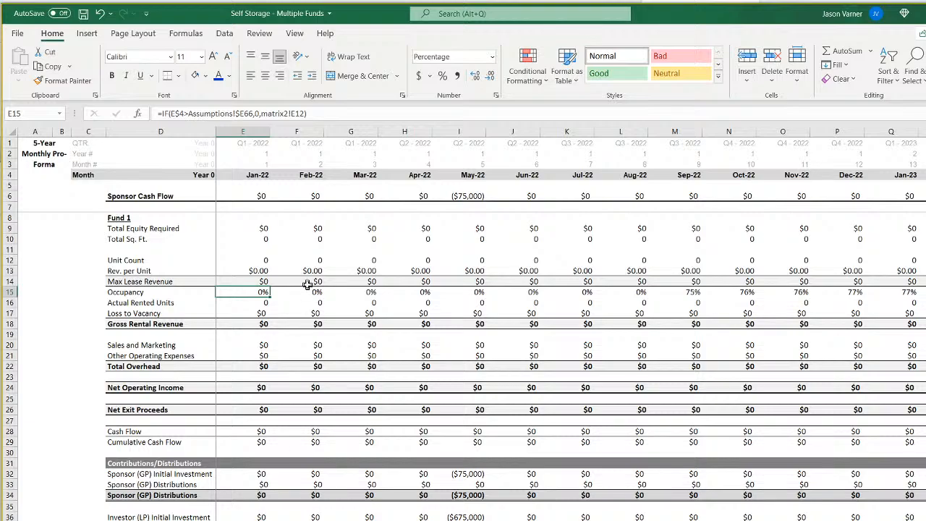
left_click(308, 114)
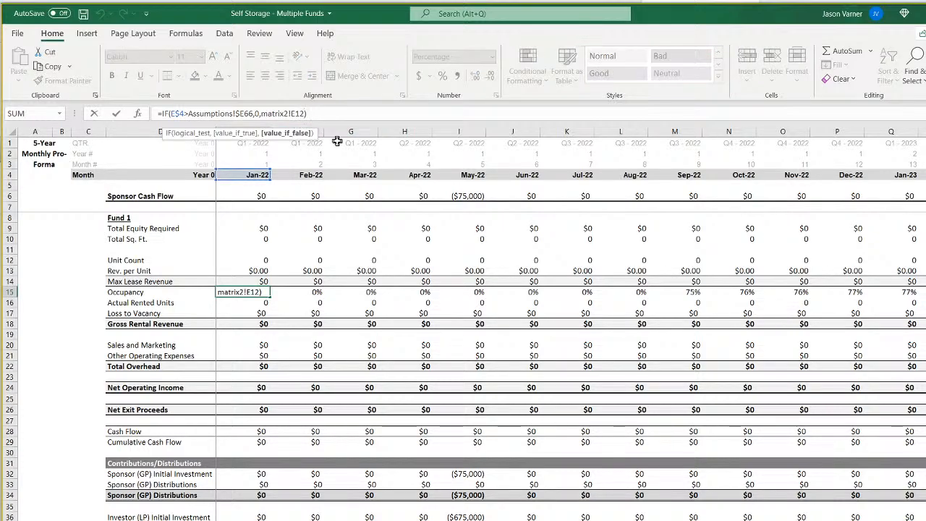
key("Return")
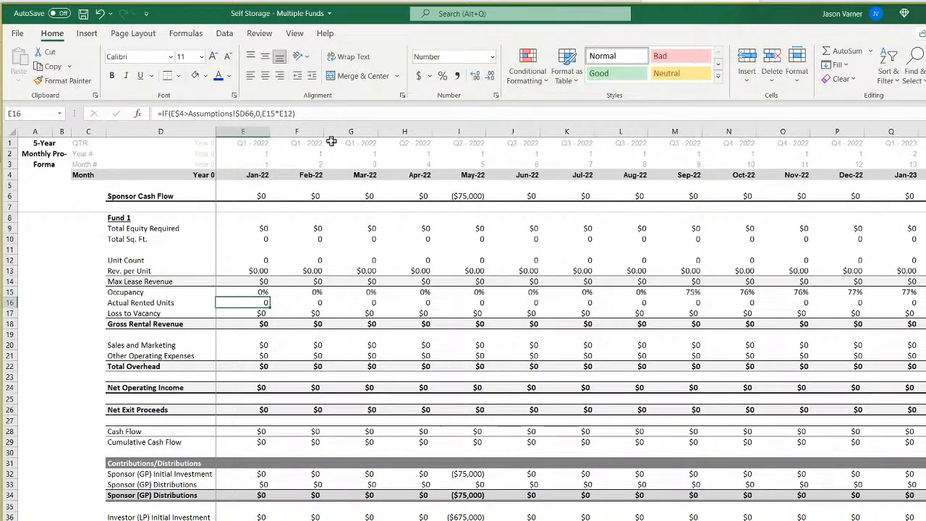
Fill the Occupancy formula from E15 across the remaining months of row 15 and check the 2024 and 2025 percentages.
left_click(256, 293)
left_click_drag(270, 298, 887, 293)
left_click(697, 294)
left_click(749, 295)
left_click_drag(756, 297, 925, 300)
scroll(572, 325, "left", 19)
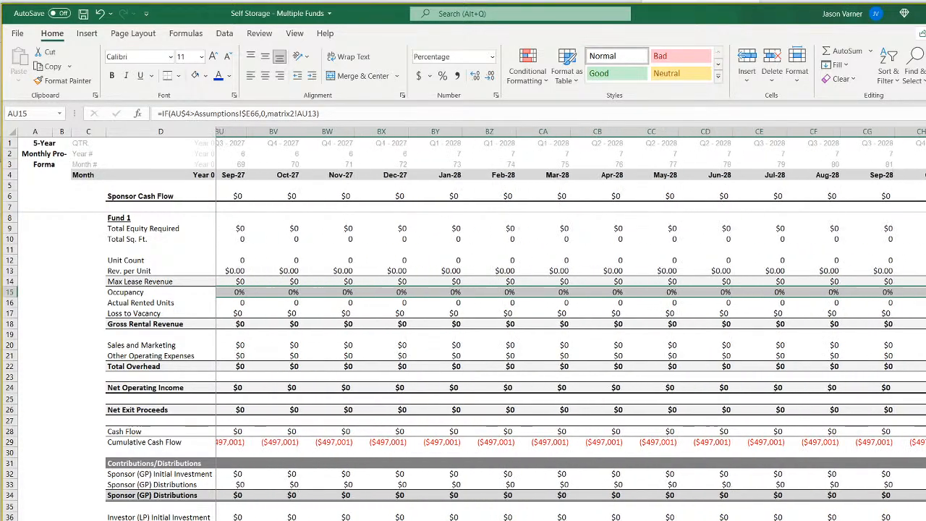
scroll(572, 325, "left", 5)
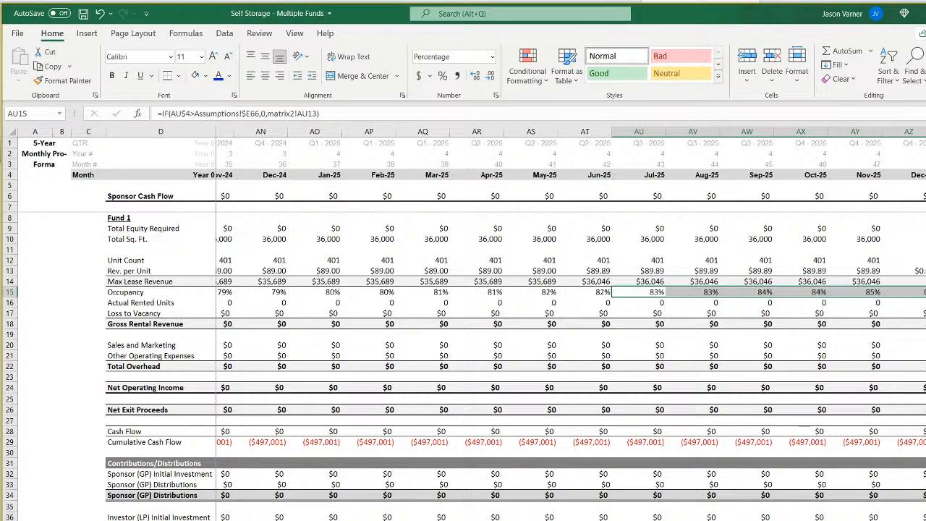
scroll(571, 326, "left", 2)
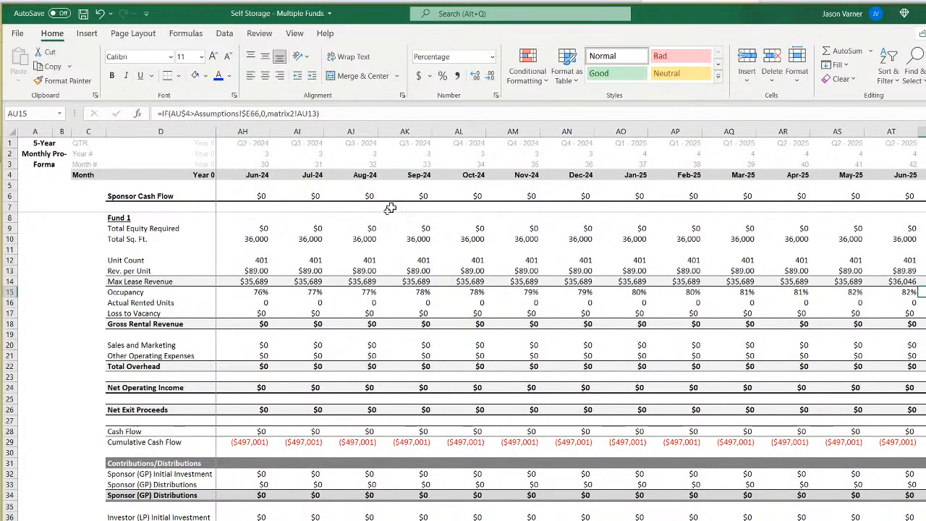
Compare the start of Fund 2's occupancy in row 15 with its construction and revenue start dates on the Assumptions sheet.
left_click(848, 292)
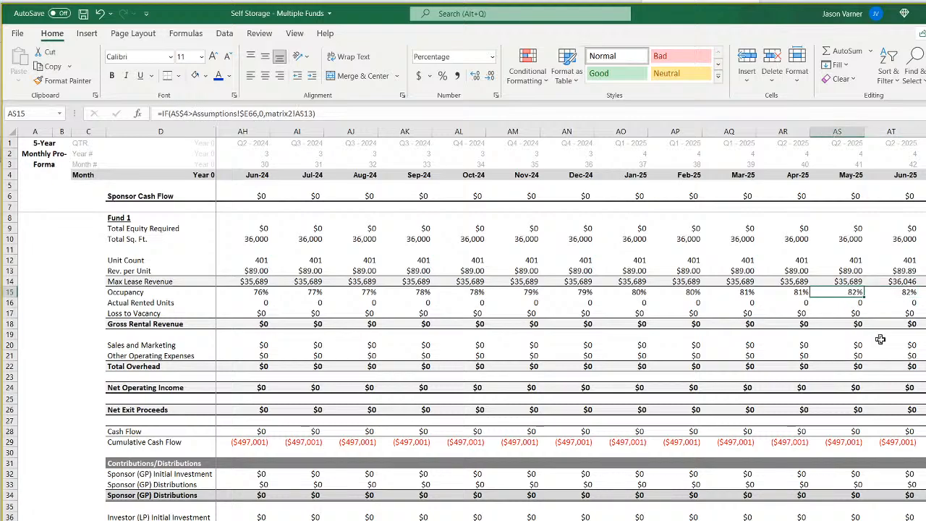
key("Left")
key("Left")
key("Left")
key("Left")
key("Left")
key("Left")
key("Left")
key("Left")
key("Left")
key("Left")
key("Left")
key("Left")
key("Left")
key("Left")
key("Left")
key("Left")
key("Left")
key("Left")
key("Left")
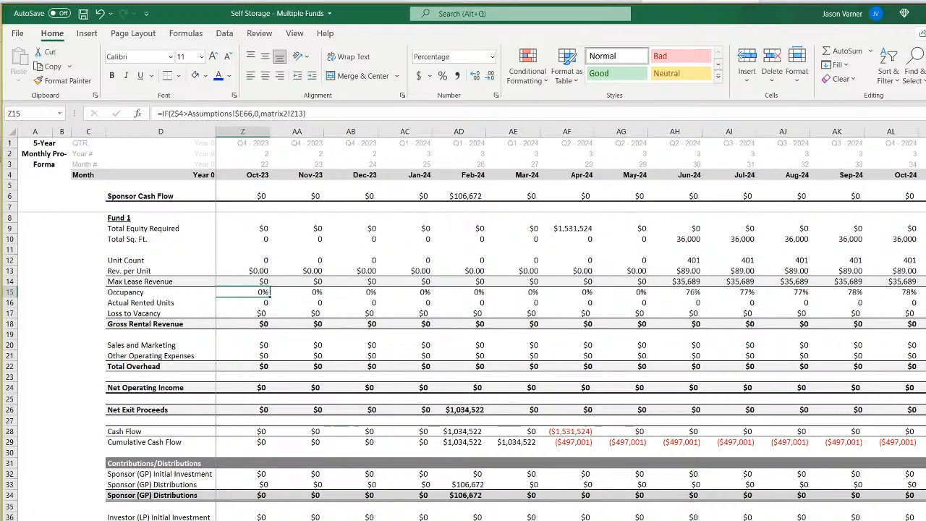
left_click(224, 518)
scroll(270, 475, "up", 15)
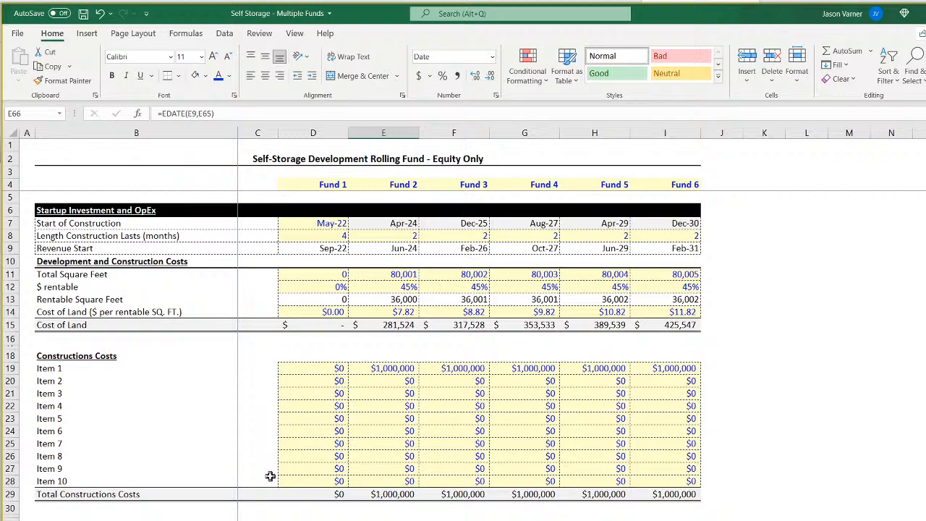
left_click(397, 237)
left_click(507, 518)
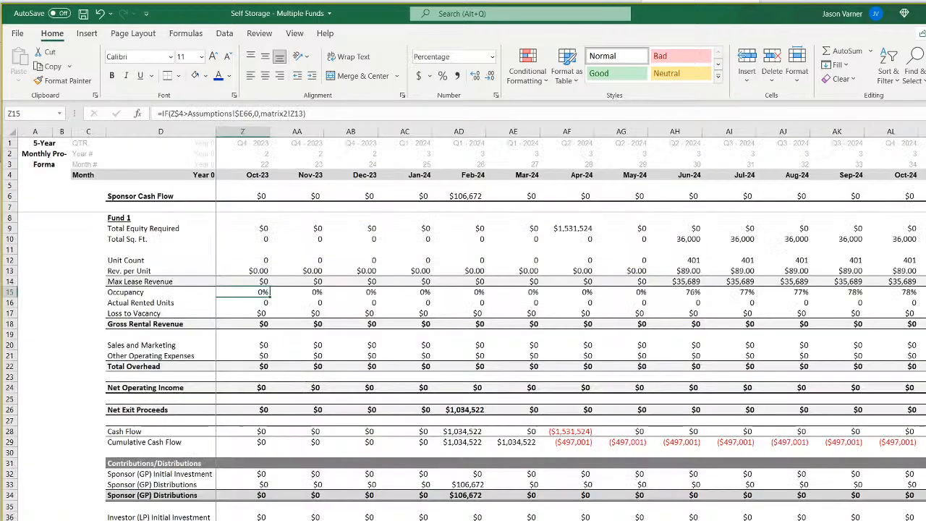
Change the Actual Rented Units formula in Z16 to =IF(Z$4>Assumptions!$E66,0,Z15*Z12).
left_click(250, 303)
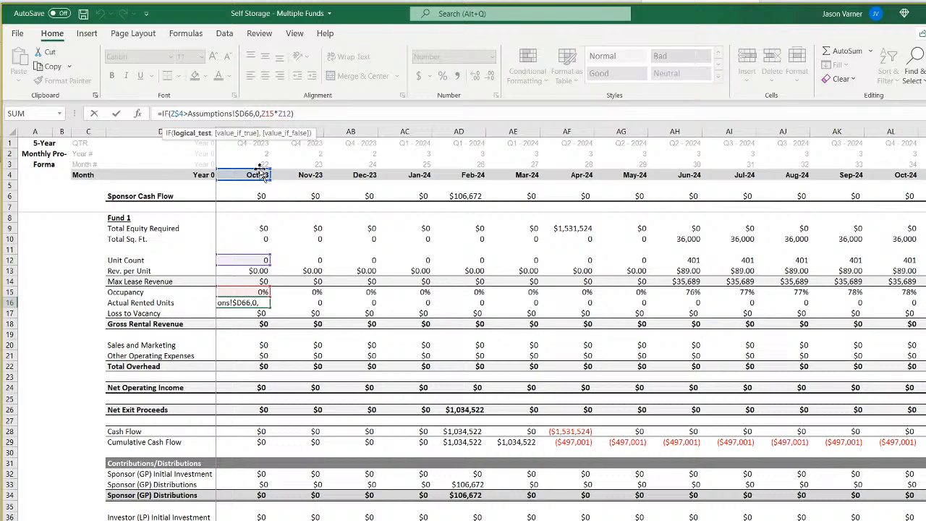
key("BackSpace")
type("e")
key("Return")
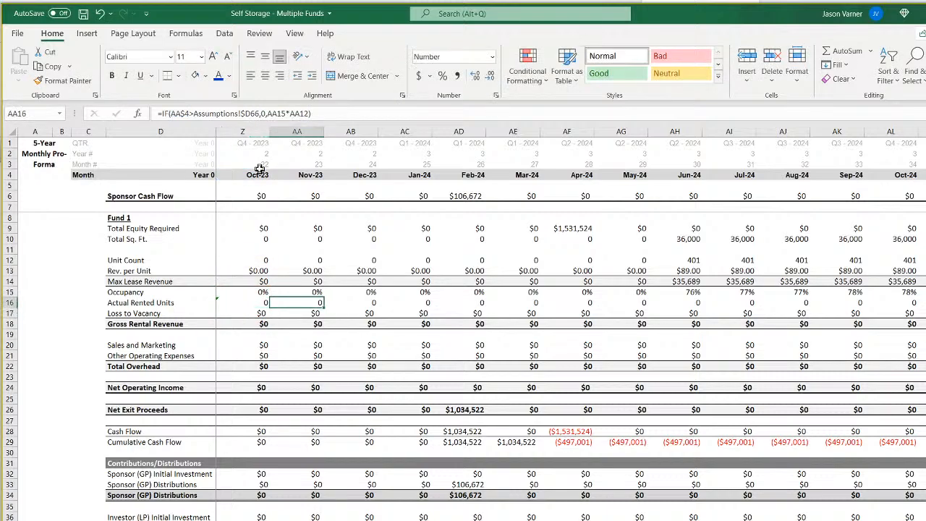
key("Up")
key("Right")
key("Left")
Change the exit-month reference to Assumptions!$E66 in the Loss to Vacancy formula in Z17 and the Gross Rental Revenue formula in Z18.
left_click(255, 313)
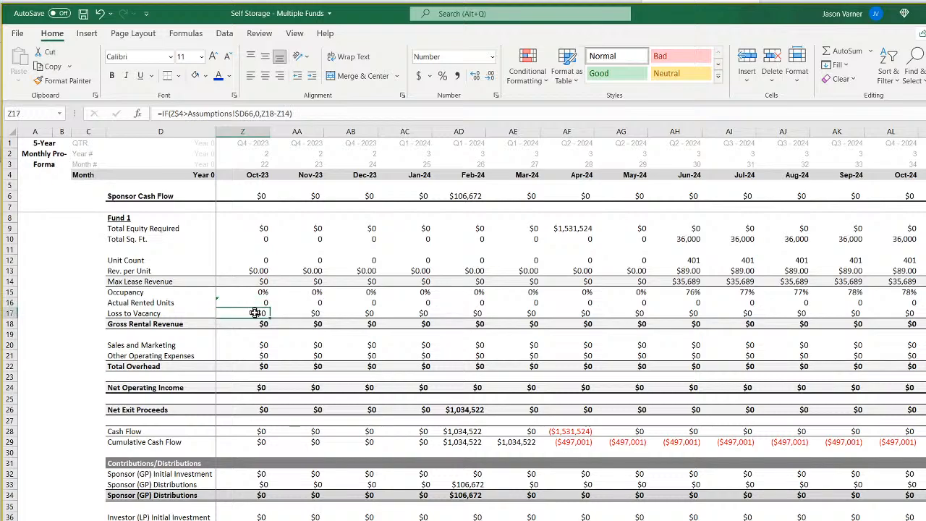
left_click(244, 113)
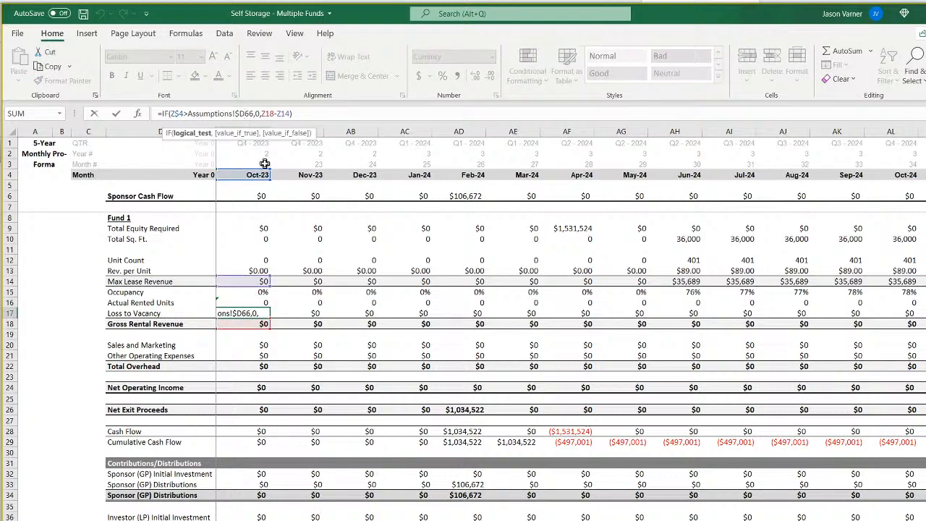
key("Return")
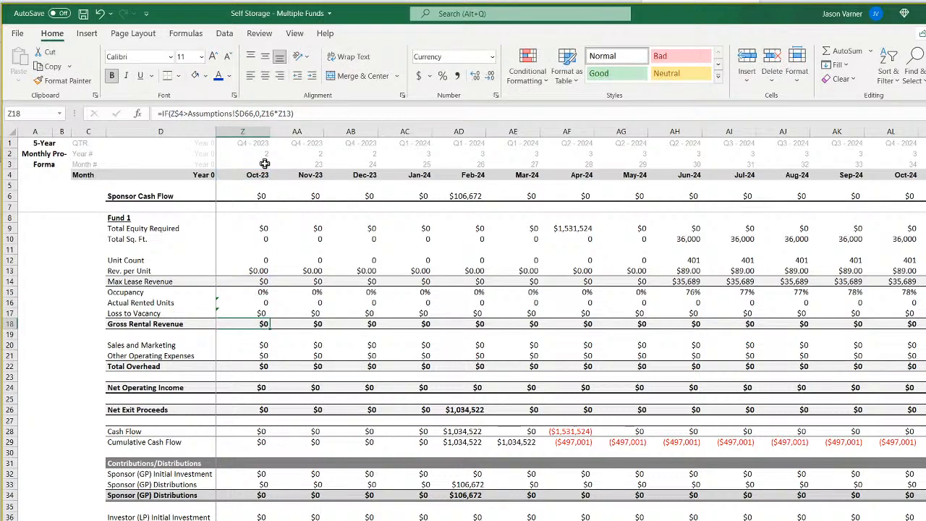
left_click(244, 113)
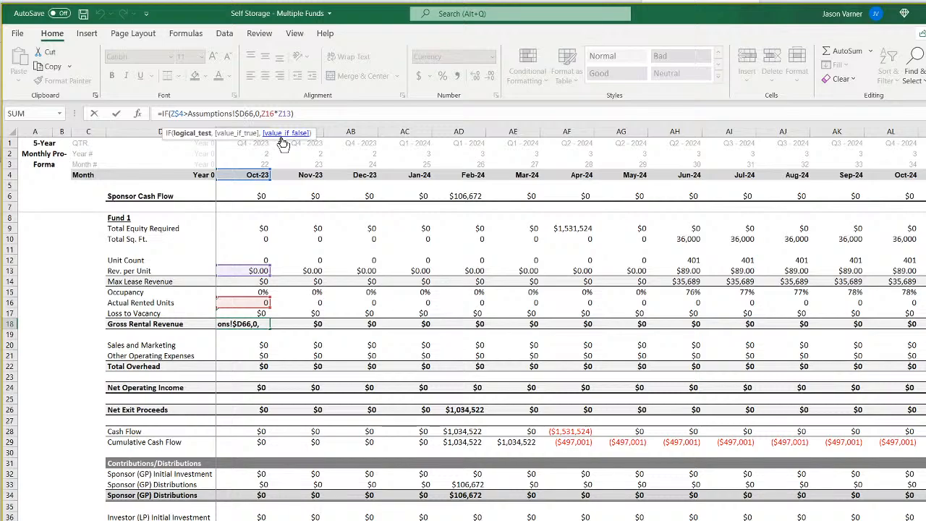
key("Return")
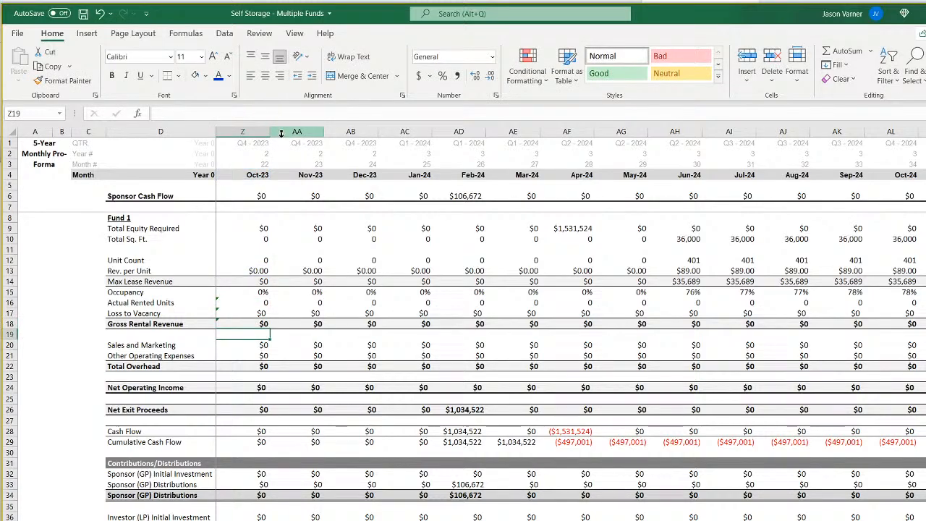
Fill the formulas in Z16:Z18 back to Jan-22 in column E and check the formulas in E13 and E12.
left_click(305, 302)
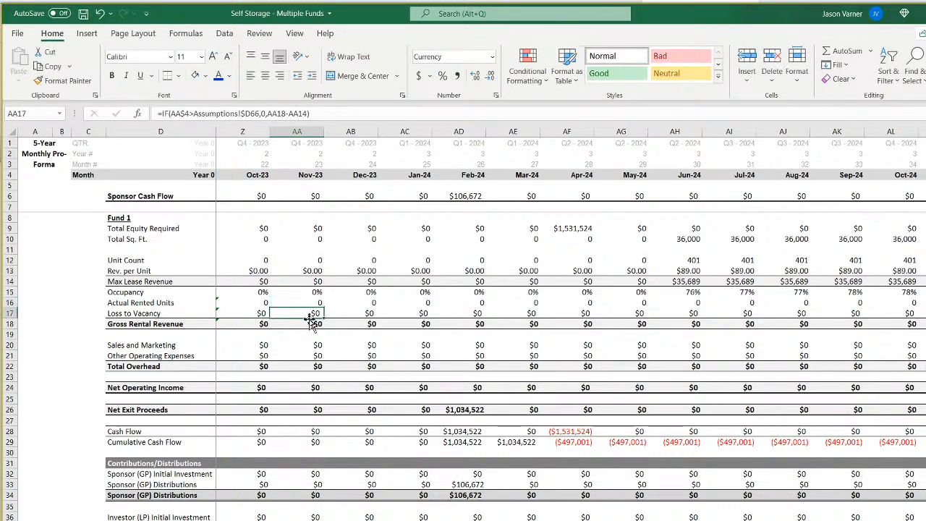
left_click_drag(253, 302, 269, 327)
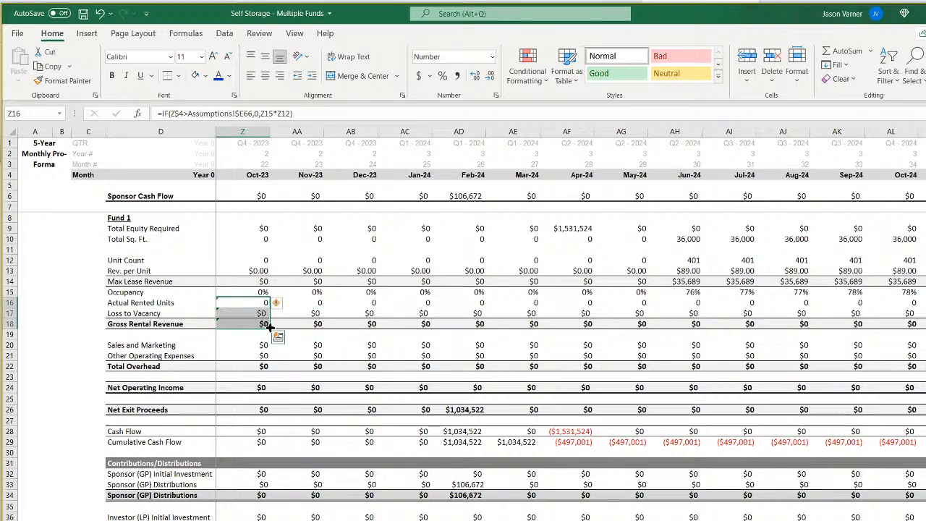
left_click_drag(270, 327, 243, 327)
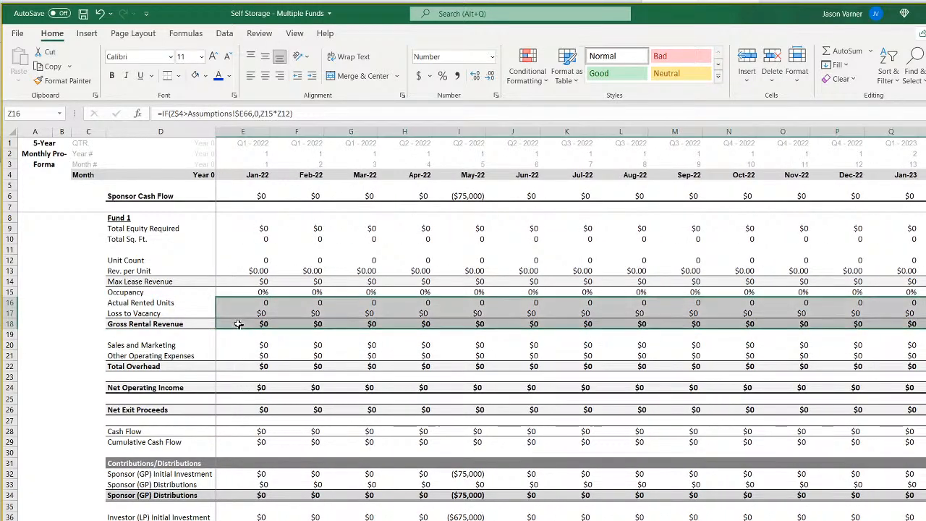
left_click(251, 270)
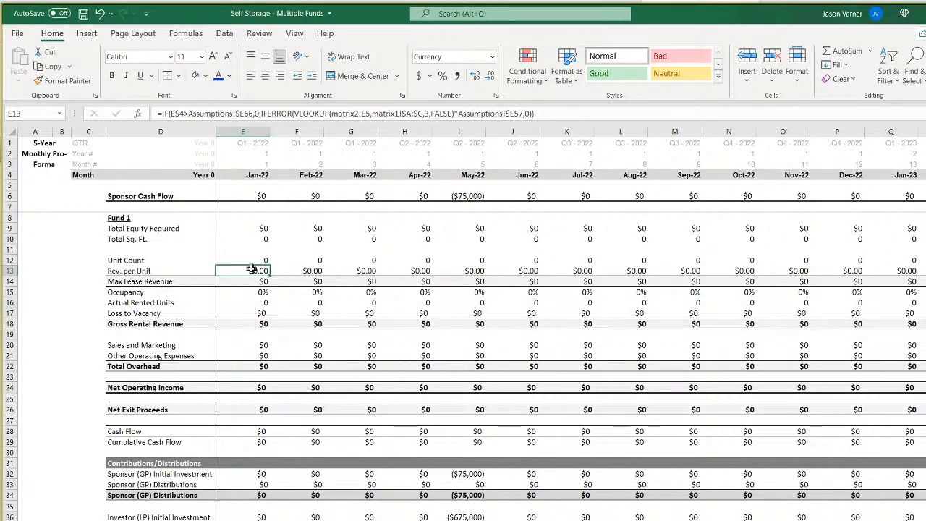
key("Up")
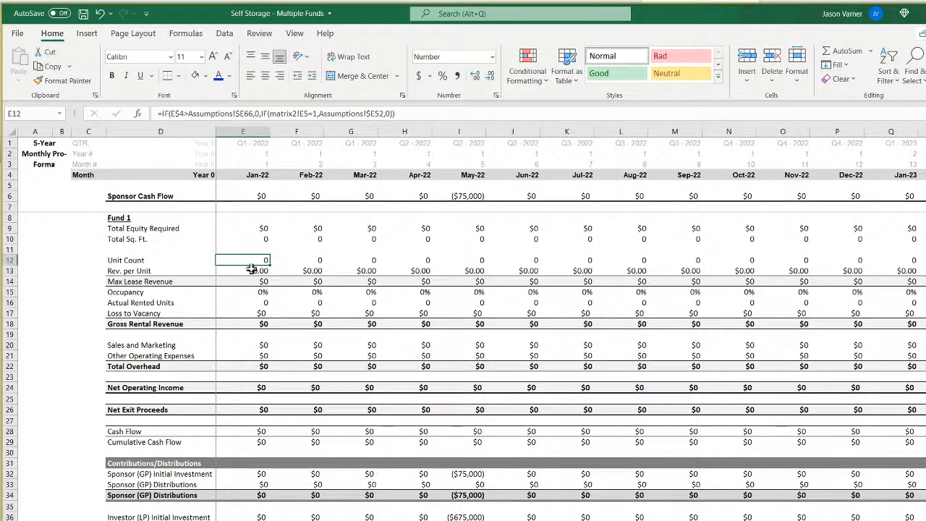
Examine the Fund 1 formulas in column E from Rev. per Unit down to Sales and Marketing, including Gross Rental Revenue.
left_click(252, 269)
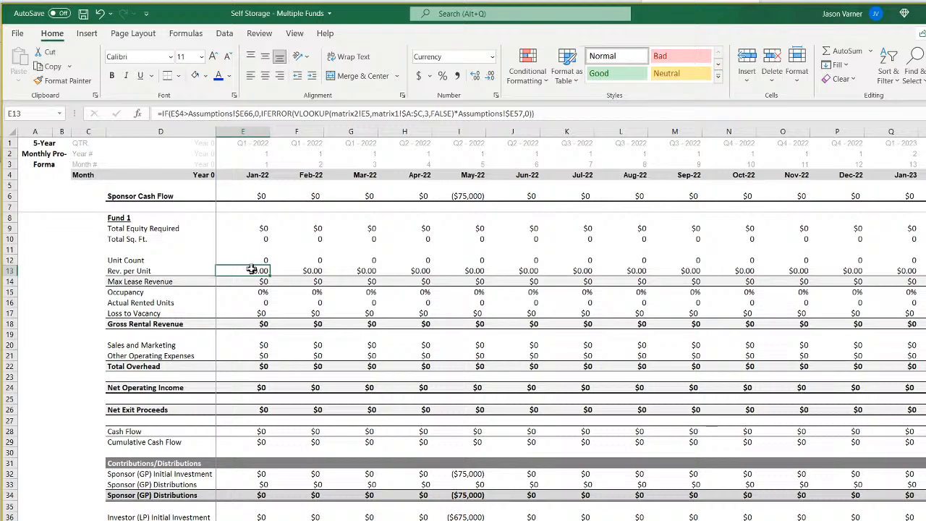
key("Down")
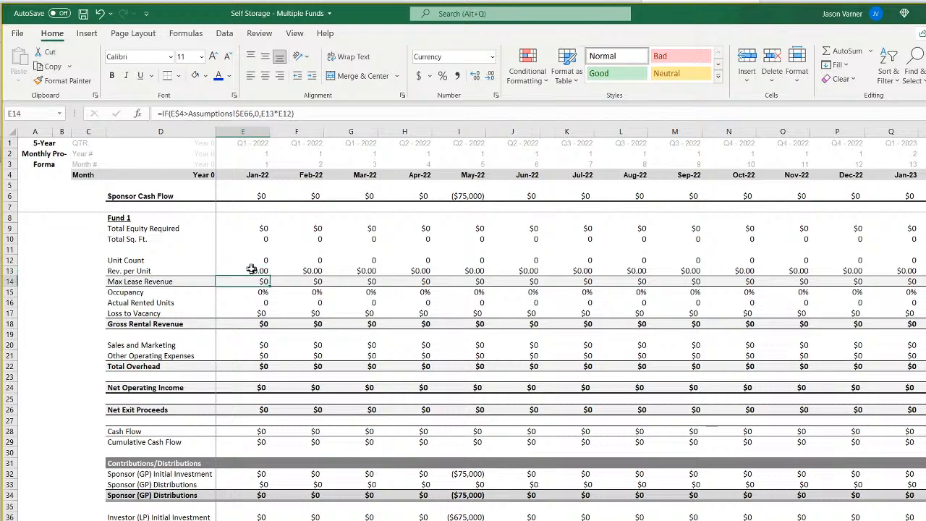
key("Down")
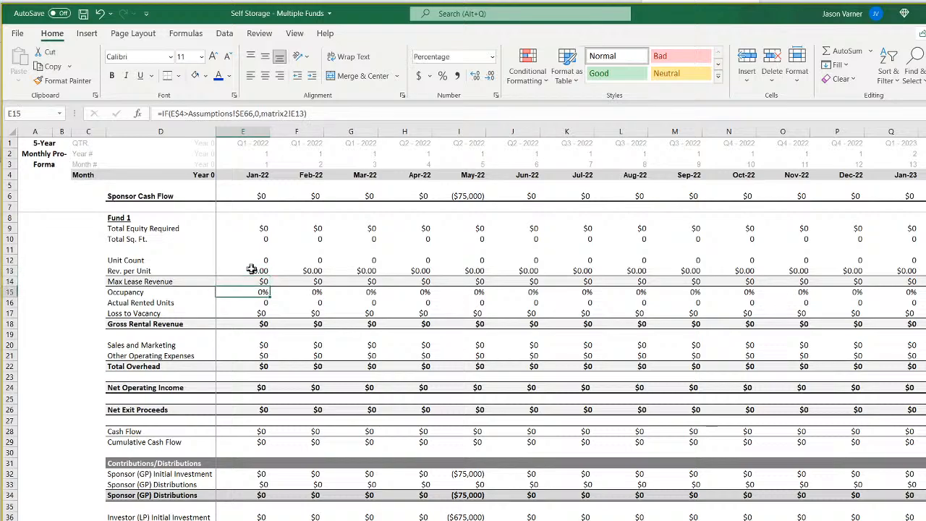
key("Down")
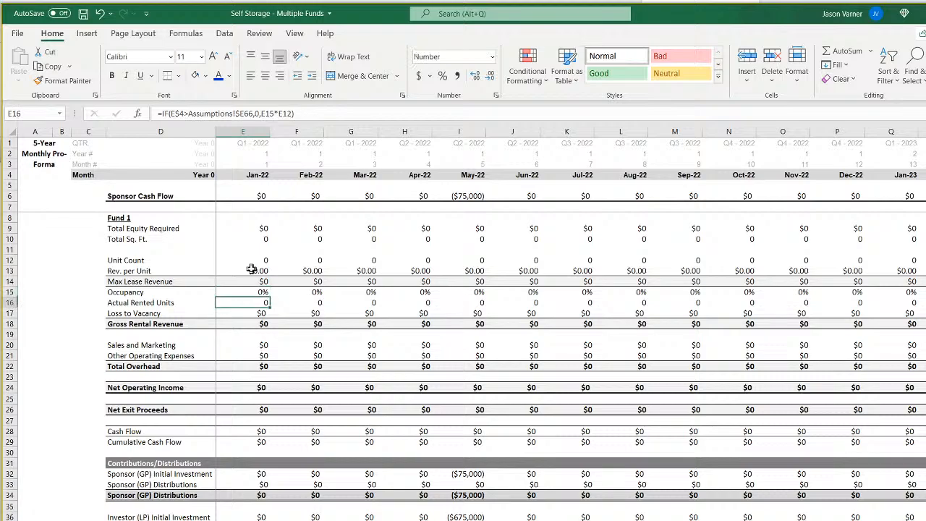
key("Down")
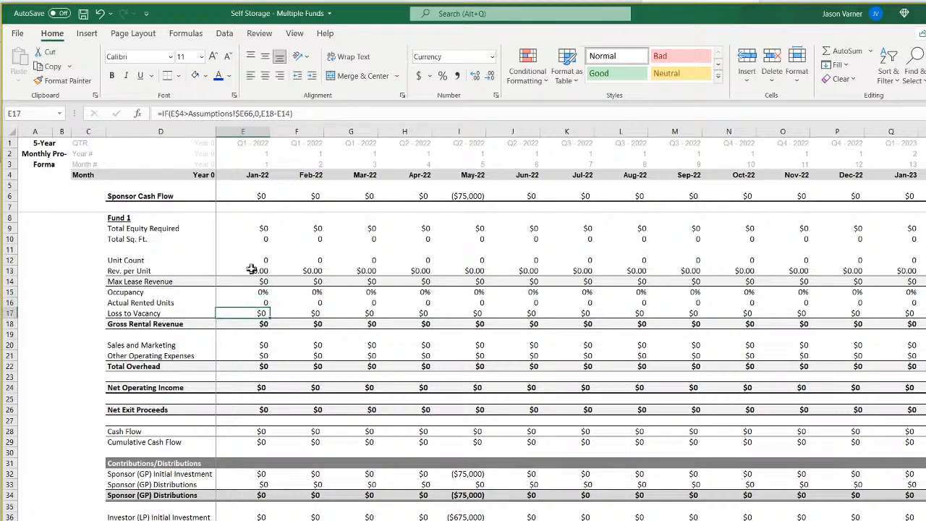
key("Down")
key("Down")
key("Down")
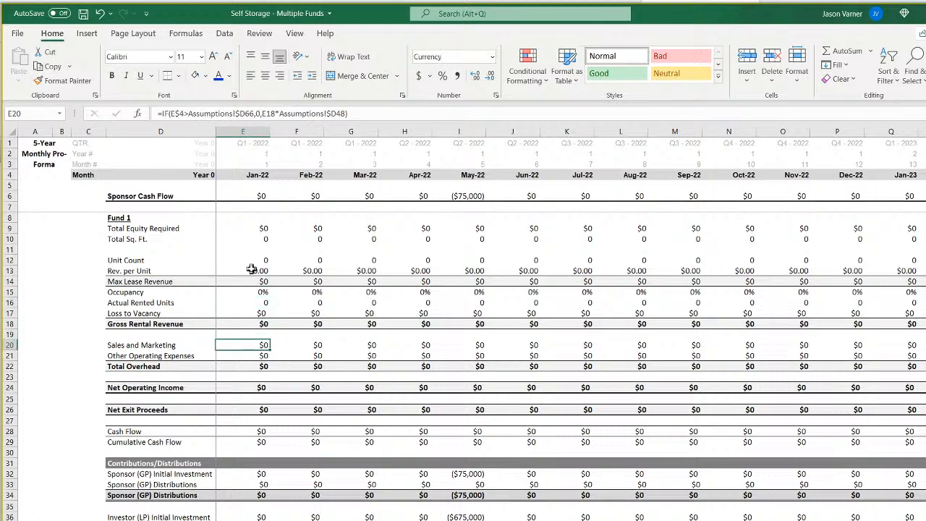
key("Up")
key("Up")
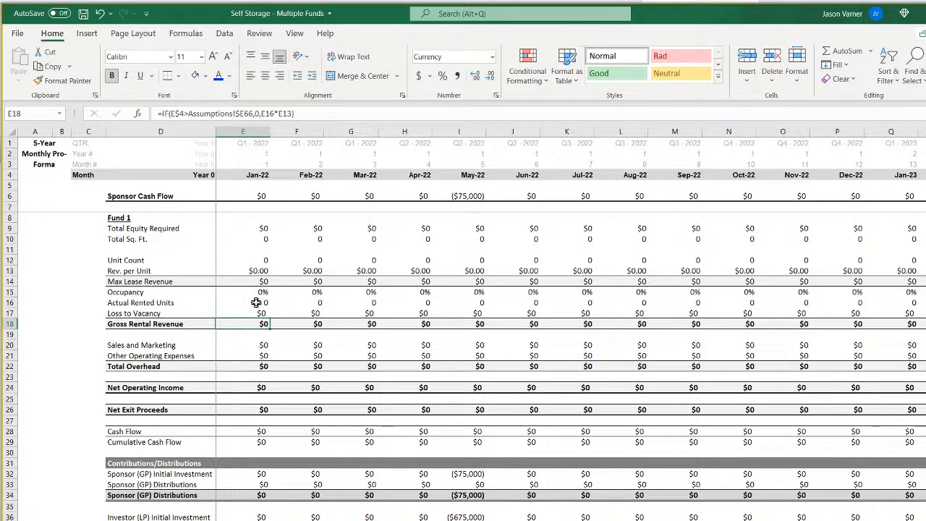
Fill the Actual Rented Units, Loss to Vacancy and Gross Rental Revenue formulas from E16:E18 across all monthly columns.
left_click_drag(253, 302, 910, 326)
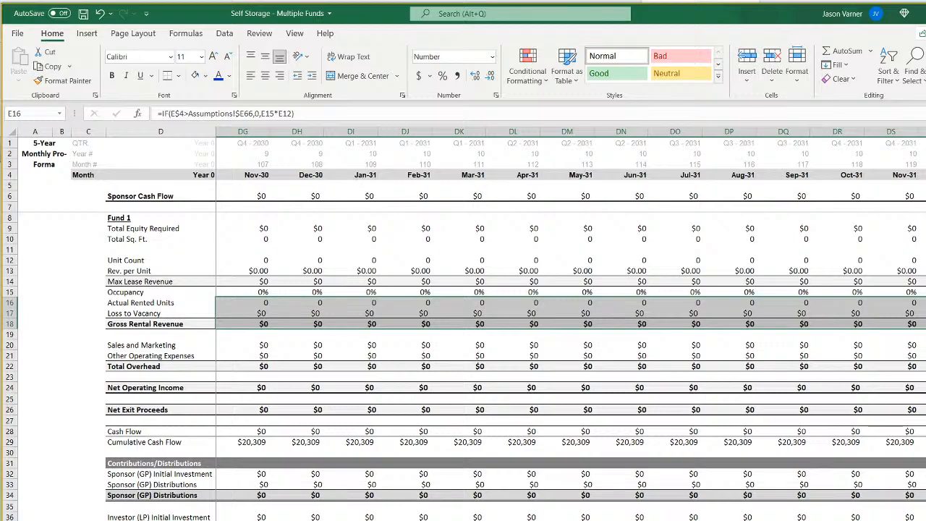
scroll(571, 325, "left", 20)
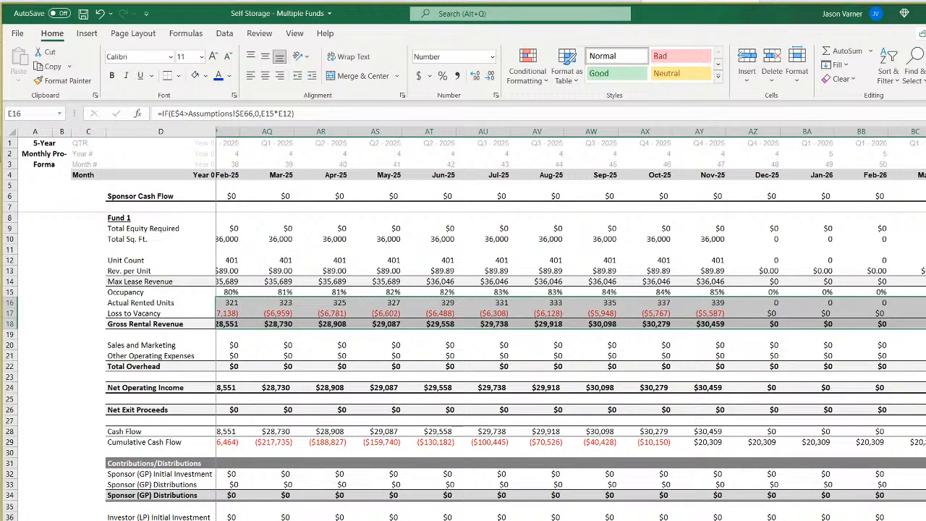
scroll(572, 325, "left", 3)
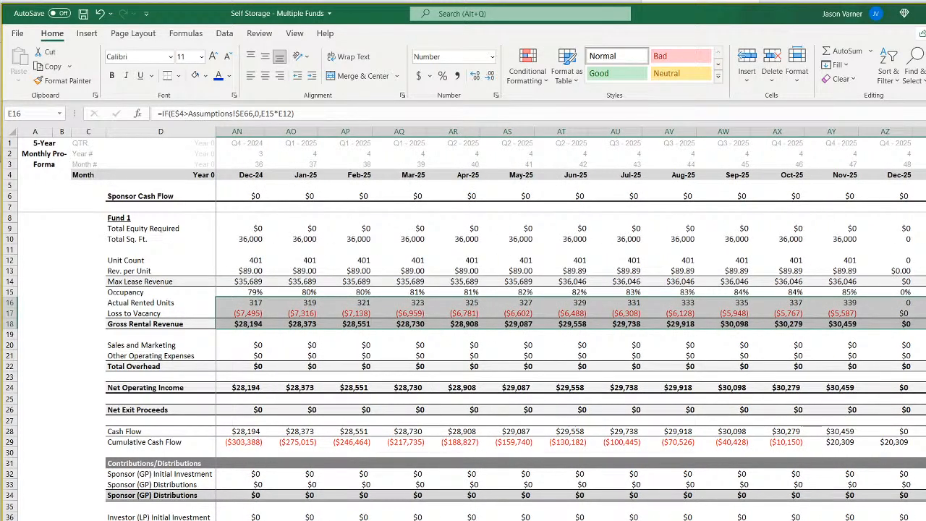
scroll(243, 391, "left", 12)
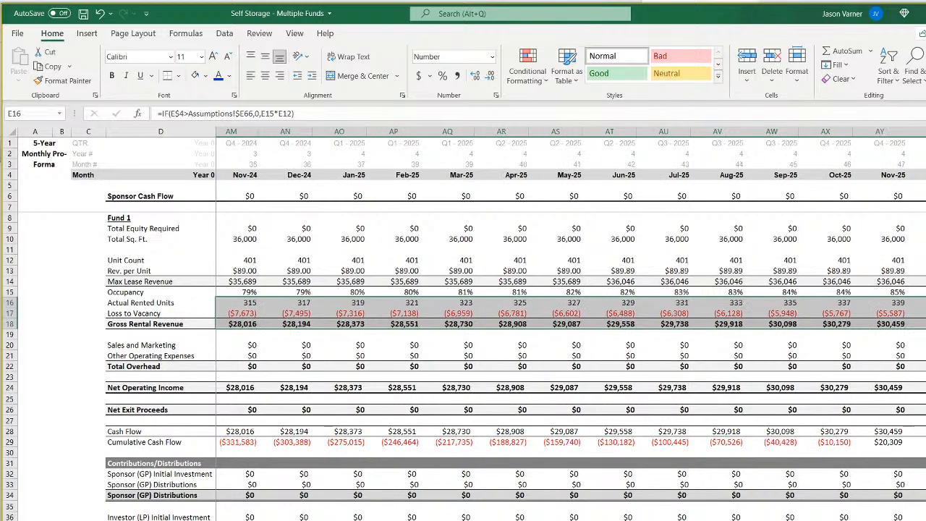
Change the Assumptions references in the Sales and Marketing formula in E20 to $E66 and $E48.
left_click(249, 345)
left_click(239, 114)
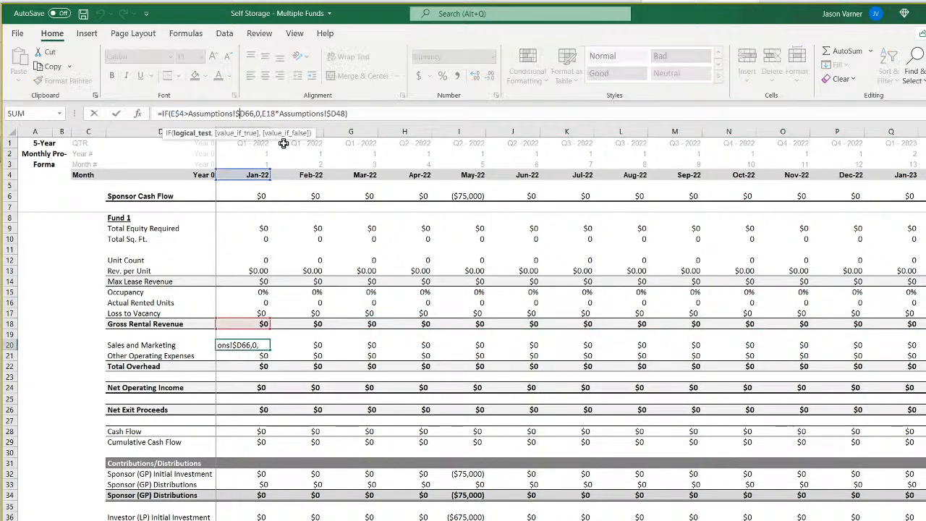
key("Delete")
type("e")
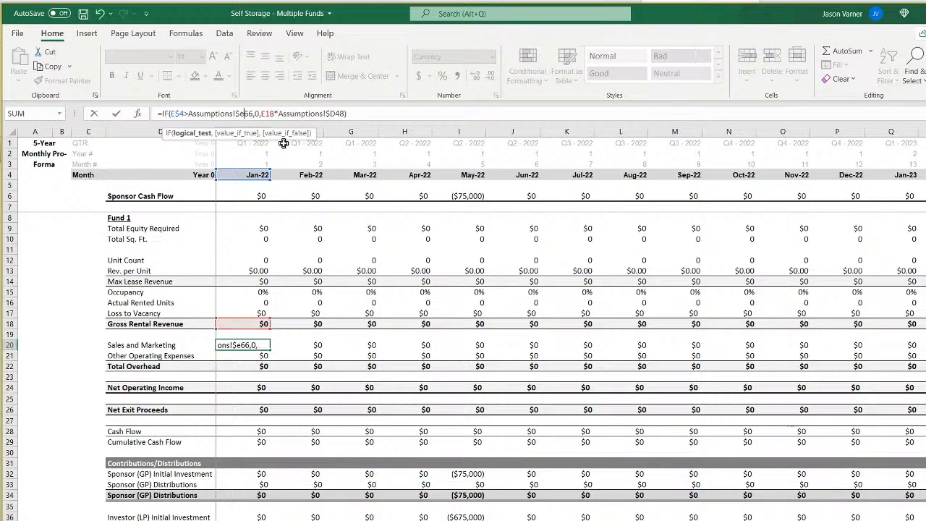
key("Right")
key("Right")
key("Right")
key("Right")
key("Right")
key("Right")
key("Right")
key("Right")
key("Right")
key("Right")
key("Right")
key("Right")
key("Right")
key("Right")
key("Right")
key("Right")
key("Right")
key("Right")
key("Right")
key("Right")
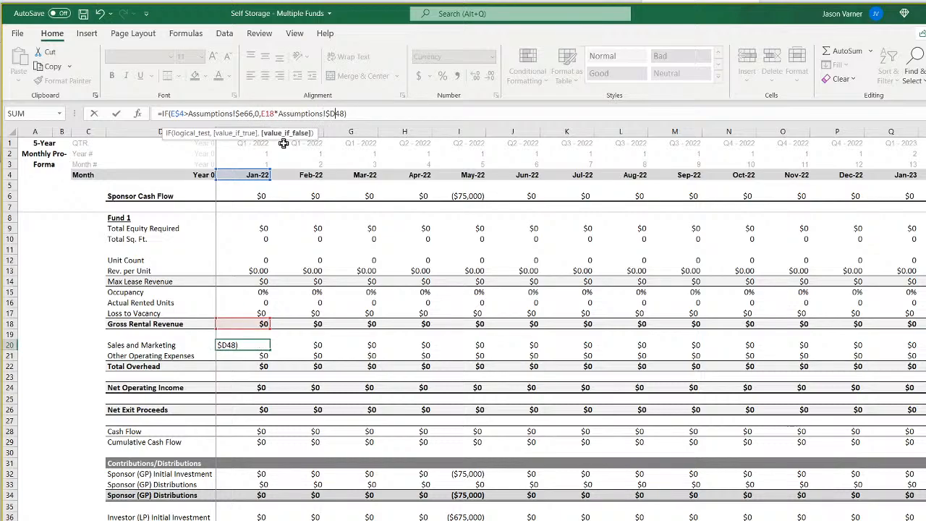
key("Delete")
type("e")
key("Return")
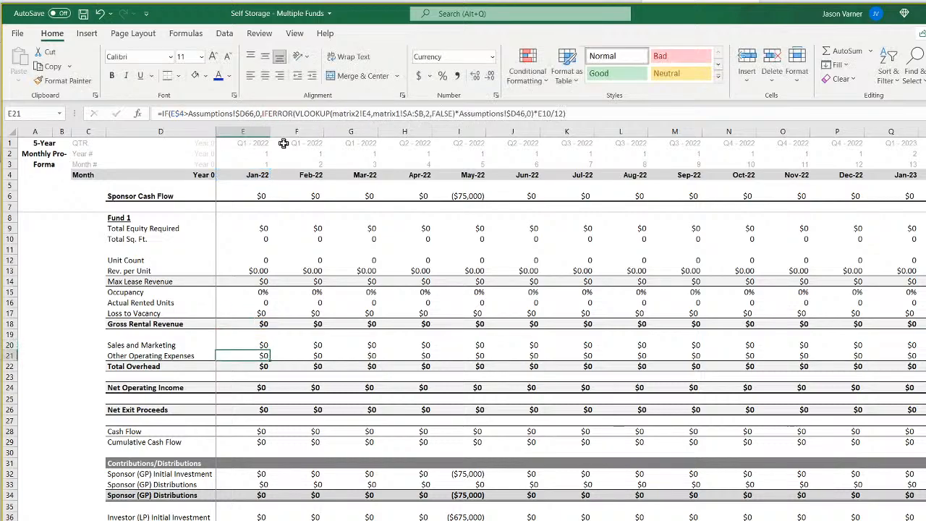
Update the Other Operating Expenses formula in E21 to compare against Assumptions!$E66 and look up matrix2!E5.
left_click(238, 114)
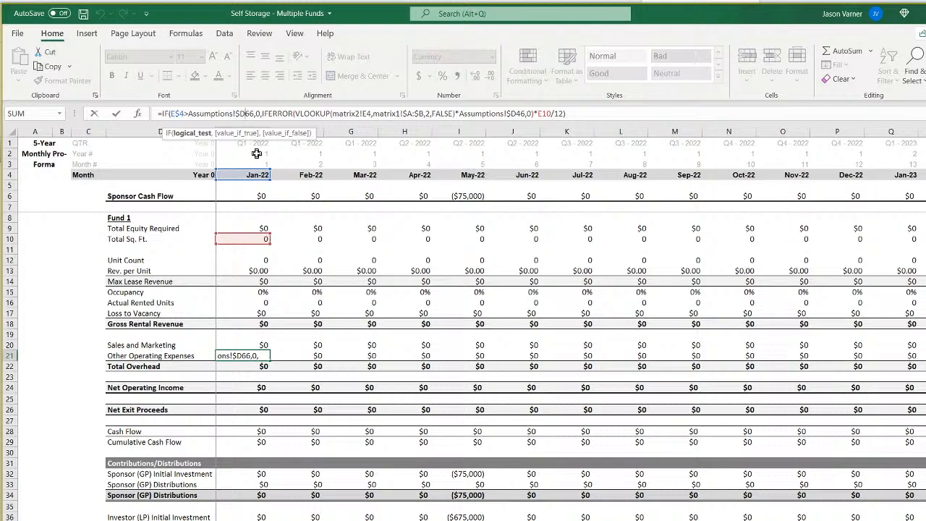
key("Delete")
type("e")
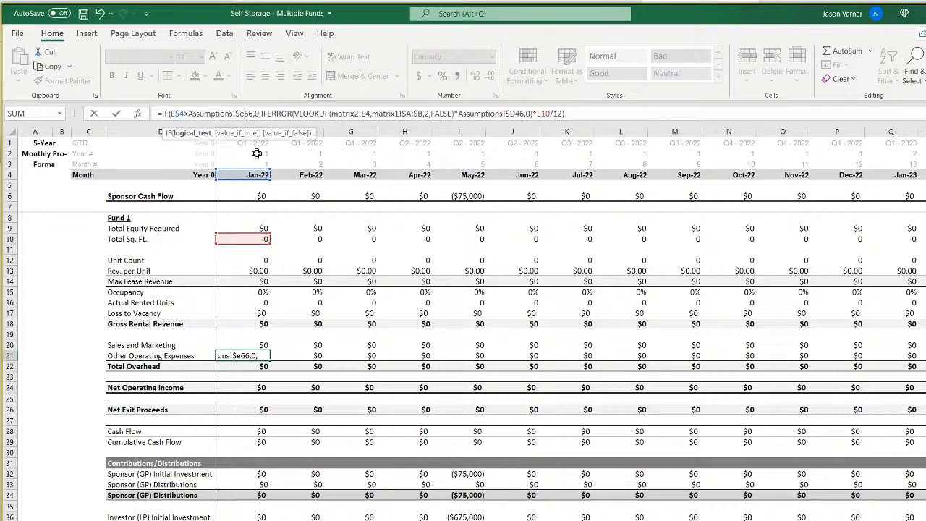
key("Right")
key("Right")
key("Right")
key("Right")
key("Right")
key("Right")
key("Right")
key("Right")
key("Right")
key("Right")
key("Right")
key("Right")
key("Right")
key("Right")
key("Right")
key("Right")
key("Right")
key("Right")
key("Right")
key("Right")
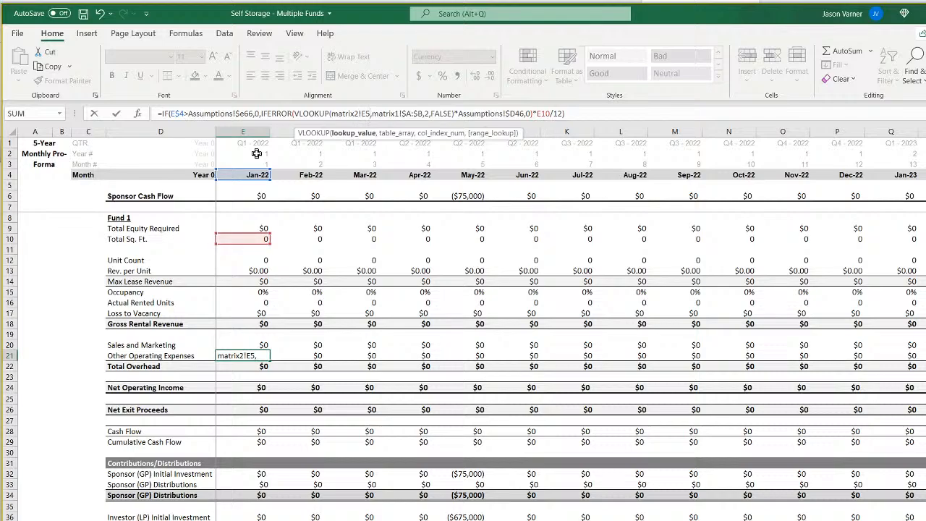
key("Right")
key("Right")
key("Right")
key("Right")
key("Right")
key("Right")
key("Right")
key("Right")
key("Right")
key("Right")
key("Right")
key("Right")
key("Right")
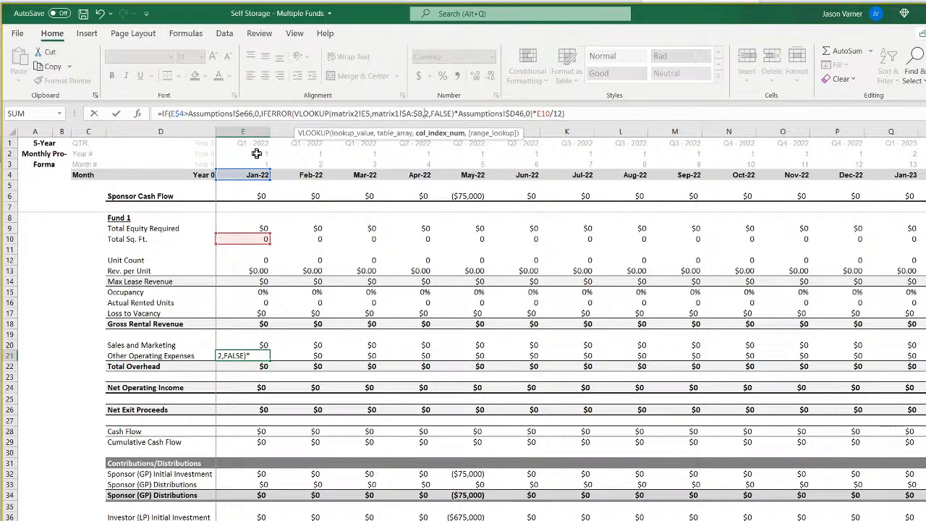
key("Right")
key("Right")
key("Right")
key("Right")
key("Right")
key("Right")
key("Right")
key("Right")
key("Right")
key("Right")
key("Right")
key("Right")
key("Right")
key("Right")
key("Right")
key("Right")
key("Right")
key("Right")
key("Right")
key("Right")
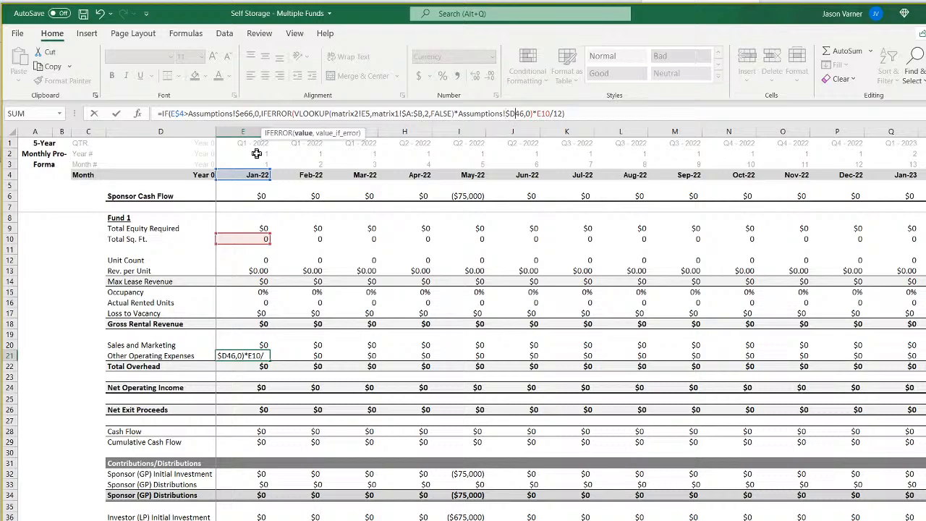
key("Return")
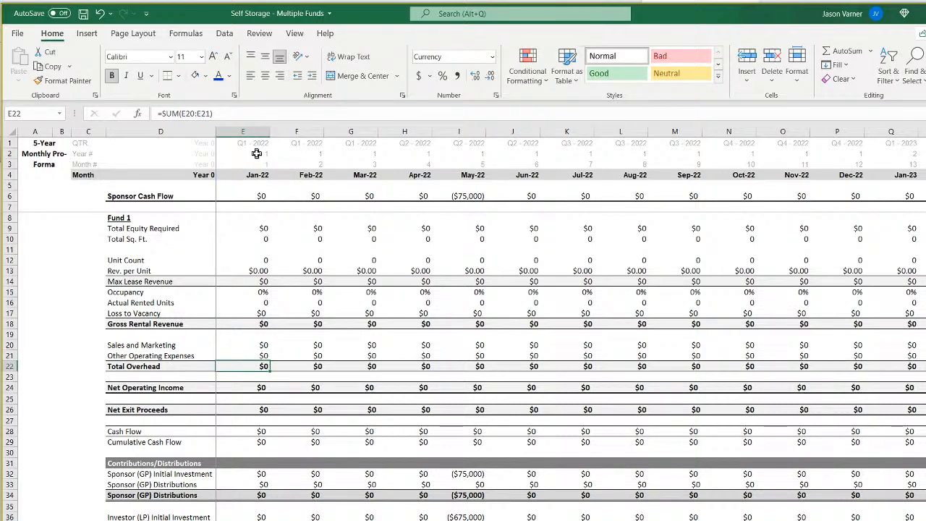
Fill the Sales and Marketing and Other Operating Expenses formulas from E20:E21 across all monthly columns.
left_click_drag(256, 346, 920, 358)
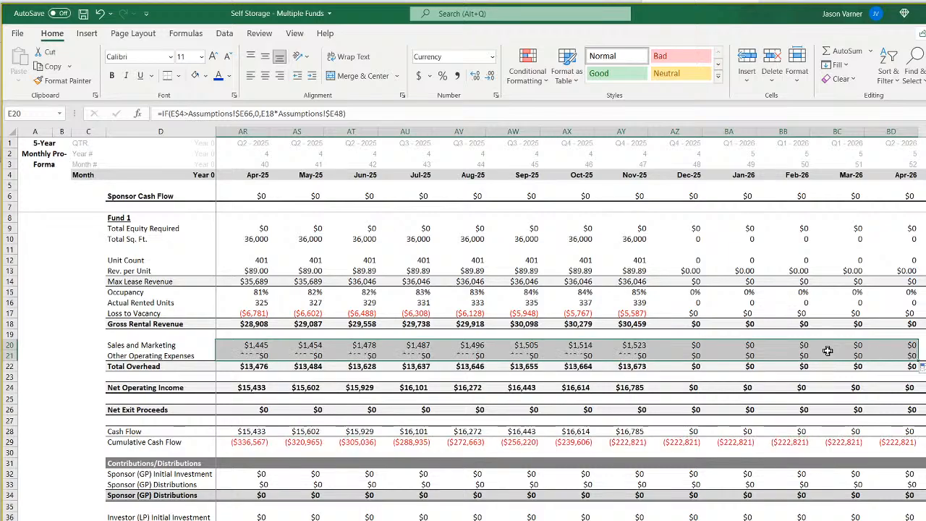
left_click(520, 346)
scroll(539, 361, "right", 6)
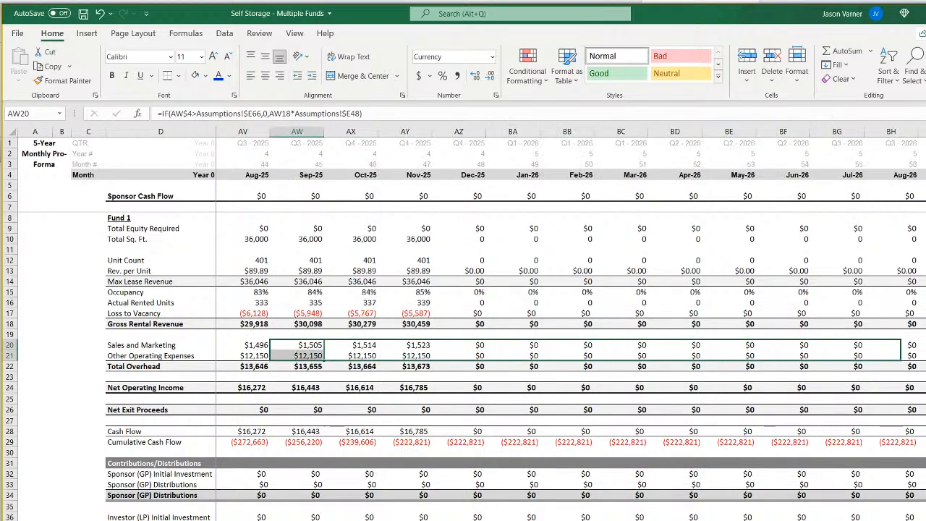
scroll(570, 324, "right", 20)
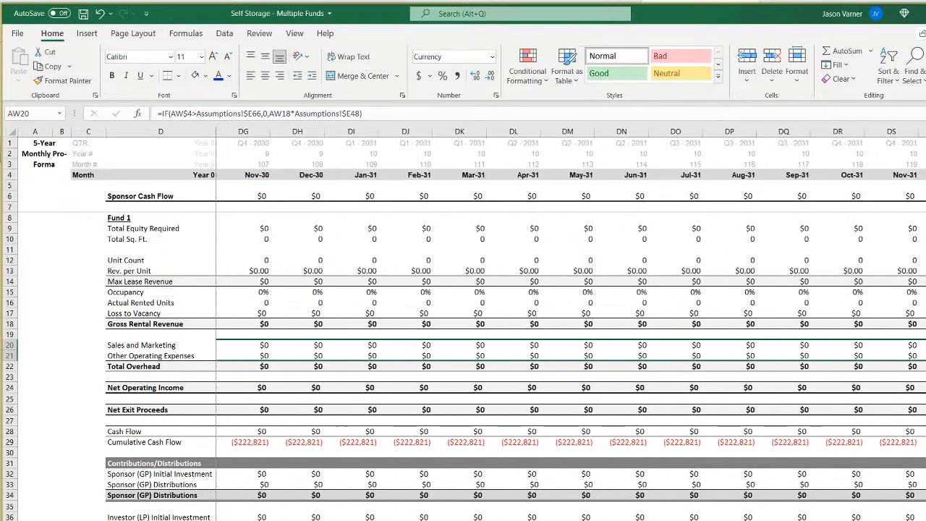
scroll(570, 323, "left", 20)
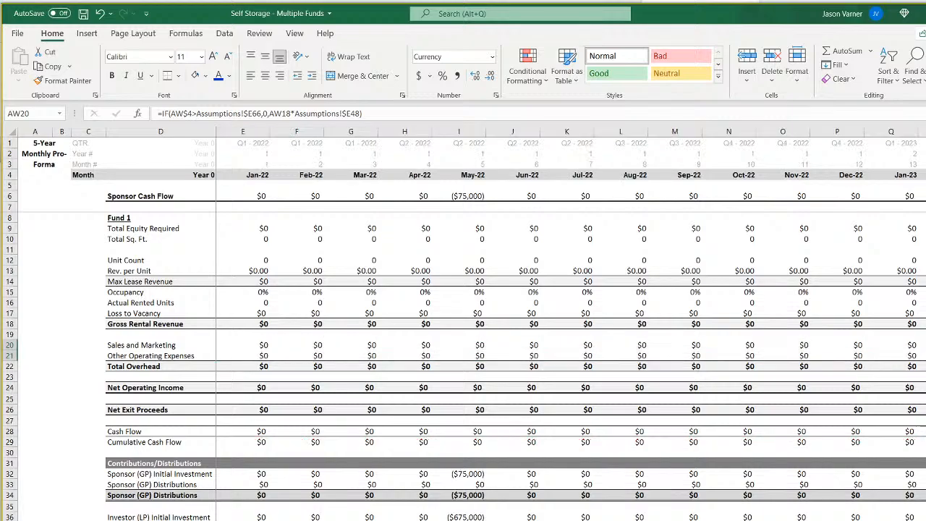
Change the Assumptions references in the Net Exit Proceeds formula in E26 to $E66 and $E71.
left_click(257, 367)
left_click(250, 388)
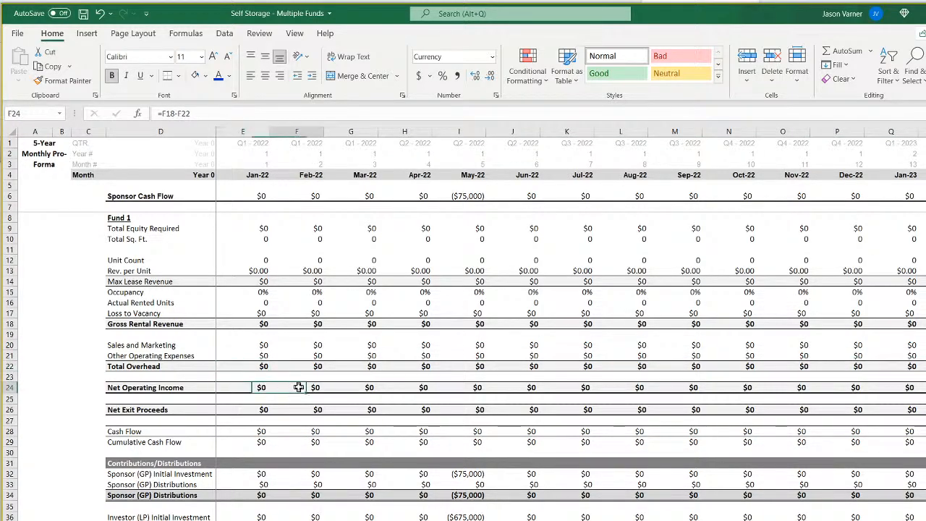
left_click(252, 408)
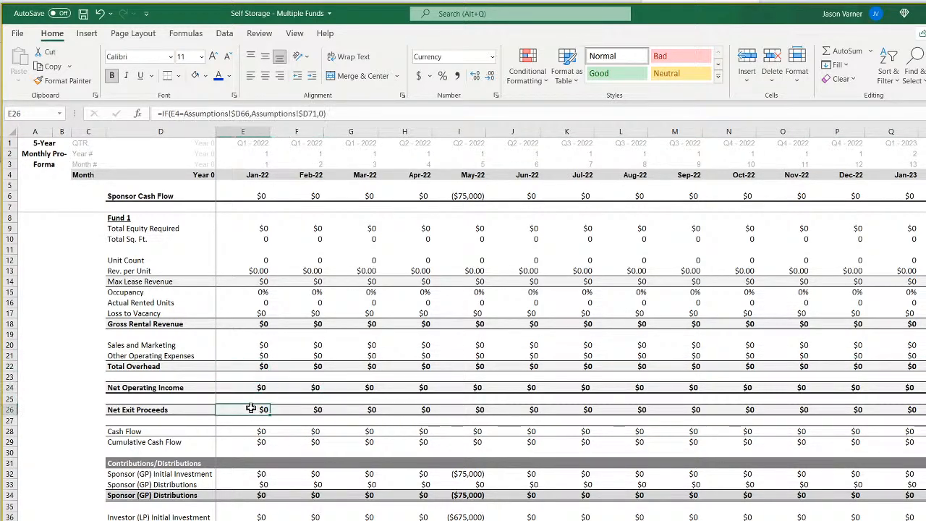
left_click(240, 113)
key("BackSpace")
type("e")
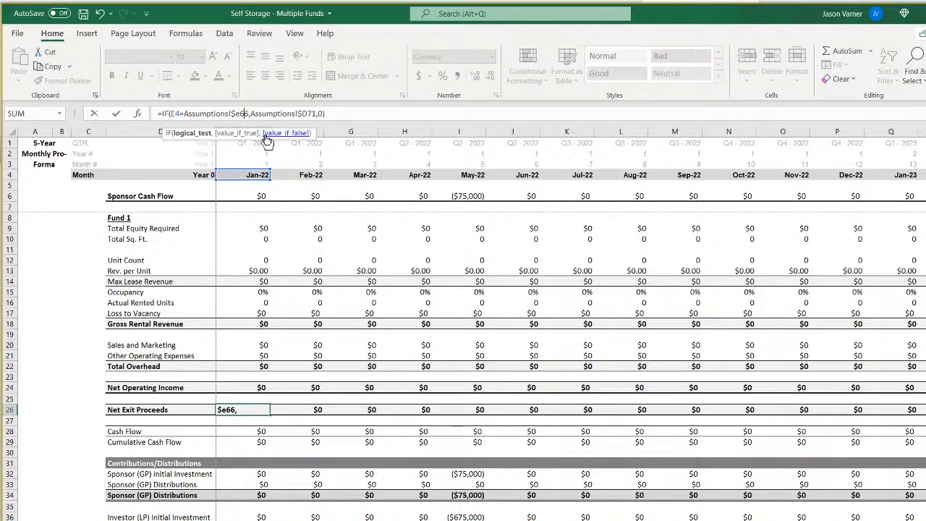
key("Right")
key("Right")
key("Right")
key("Right")
key("Right")
key("Right")
key("Right")
key("Right")
key("Right")
key("Right")
key("Right")
key("Right")
key("Right")
key("Right")
key("Right")
key("Right")
key("BackSpace")
type("e")
key("Return")
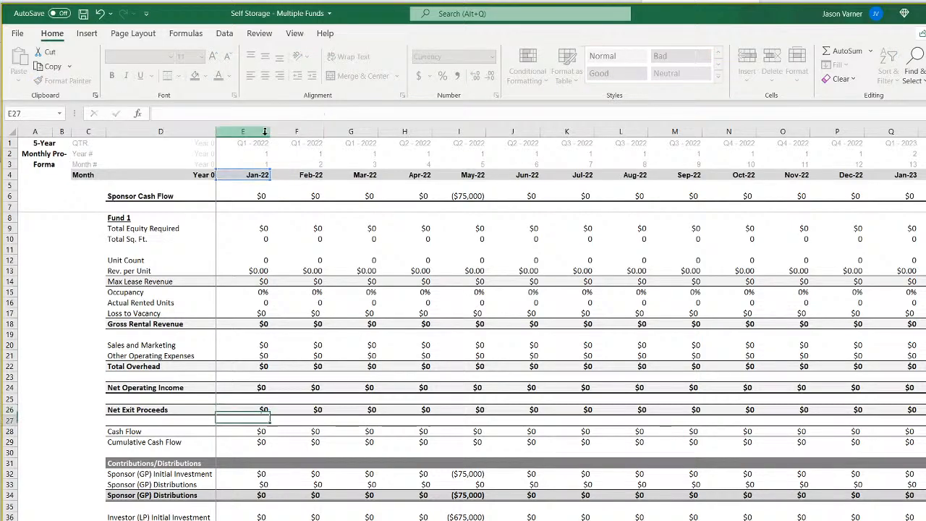
Fill the Net Exit Proceeds formula from E26 across all monthly columns and check the row around the exit month.
left_click(259, 409)
left_click_drag(259, 410, 923, 409)
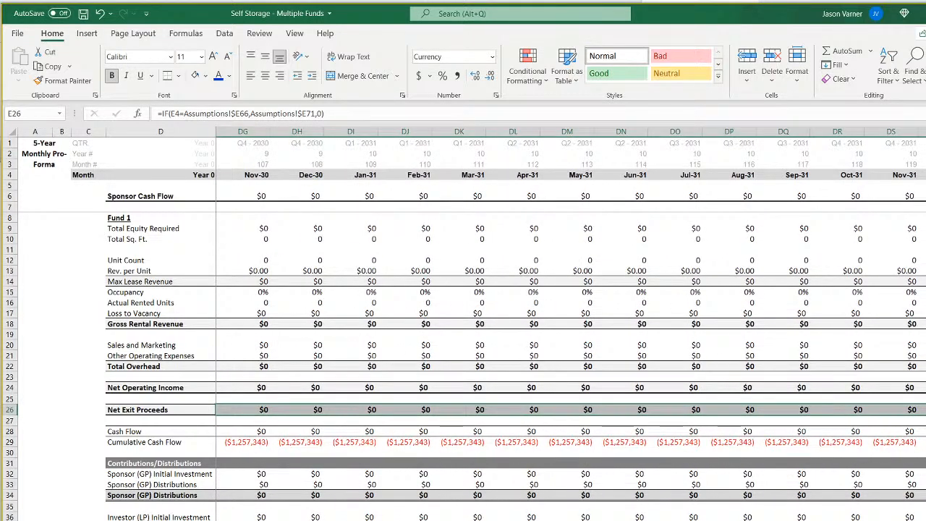
scroll(571, 324, "left", 20)
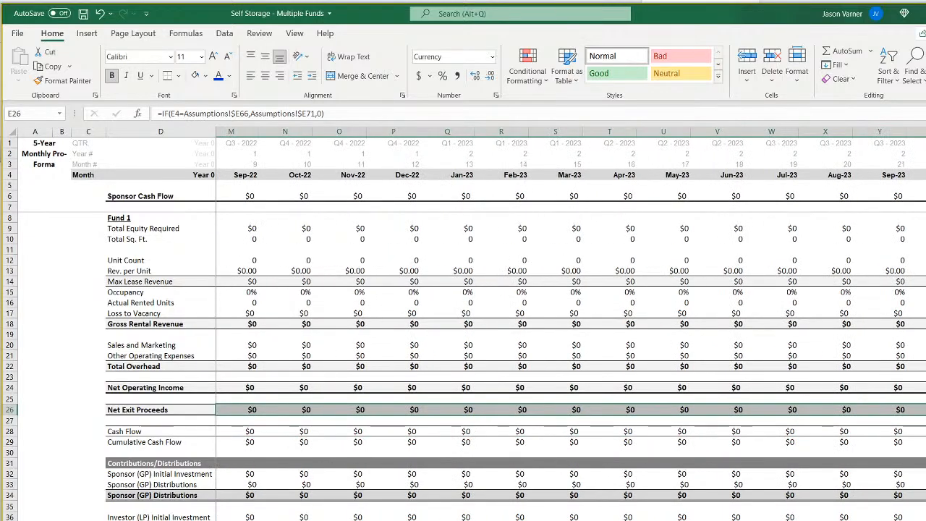
scroll(571, 325, "right", 7)
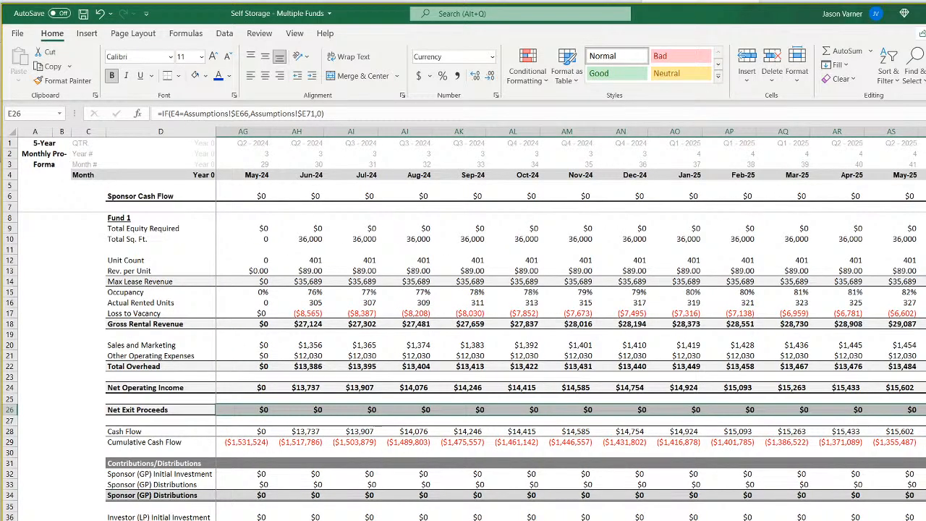
scroll(571, 325, "right", 10)
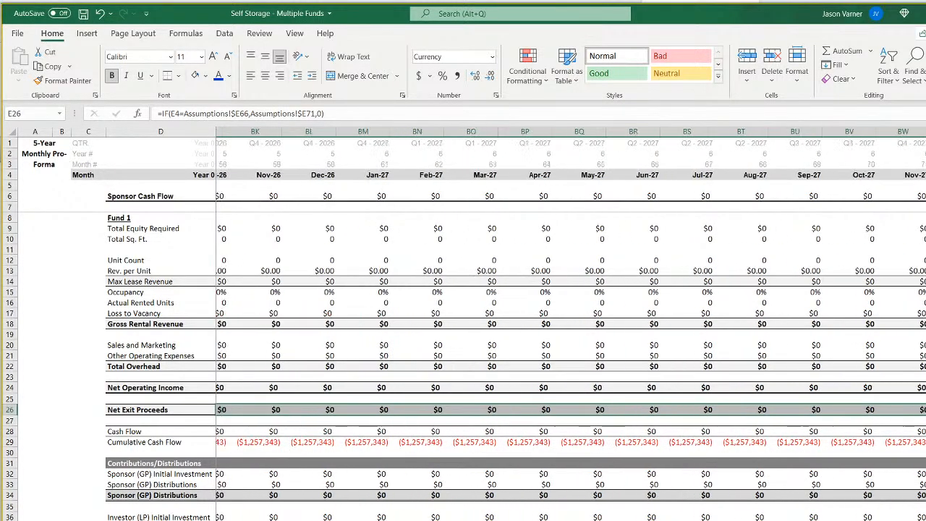
scroll(570, 324, "left", 10)
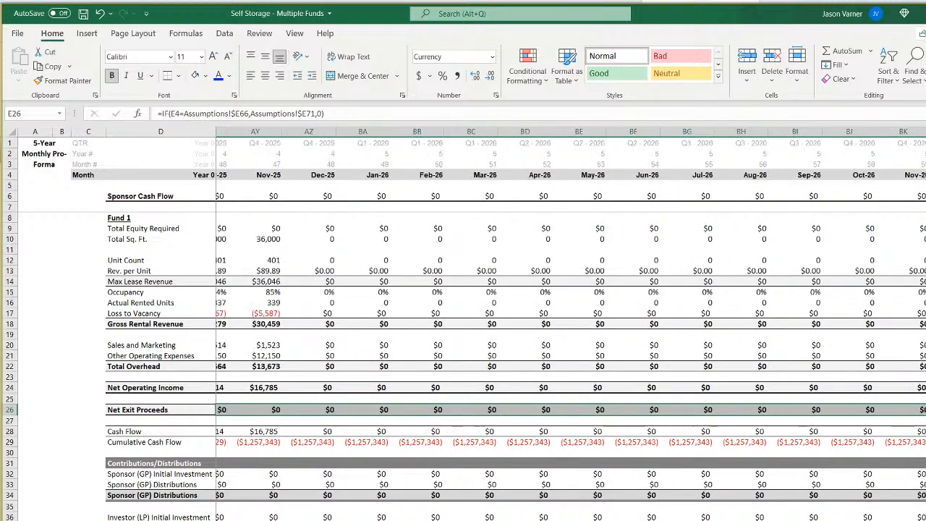
scroll(577, 410, "left", 6)
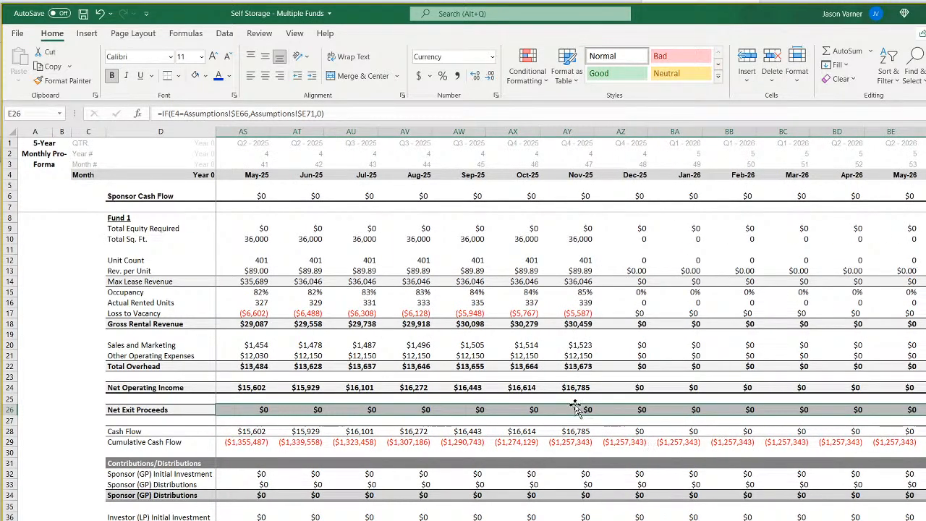
Inspect the Net Exit Proceeds formula in AY26 and the Cash Flow and Cumulative Cash Flow formulas in E28 and E29.
left_click(576, 410)
double_click(575, 409)
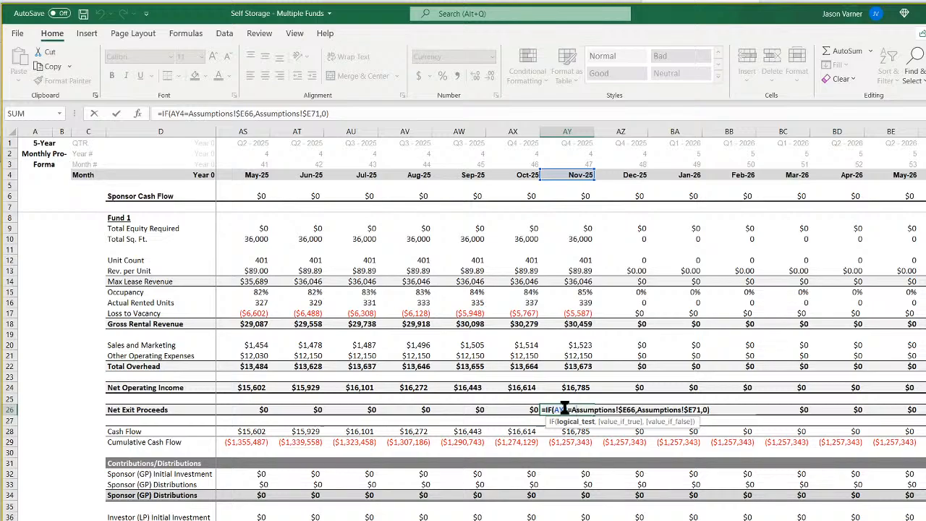
key("Escape")
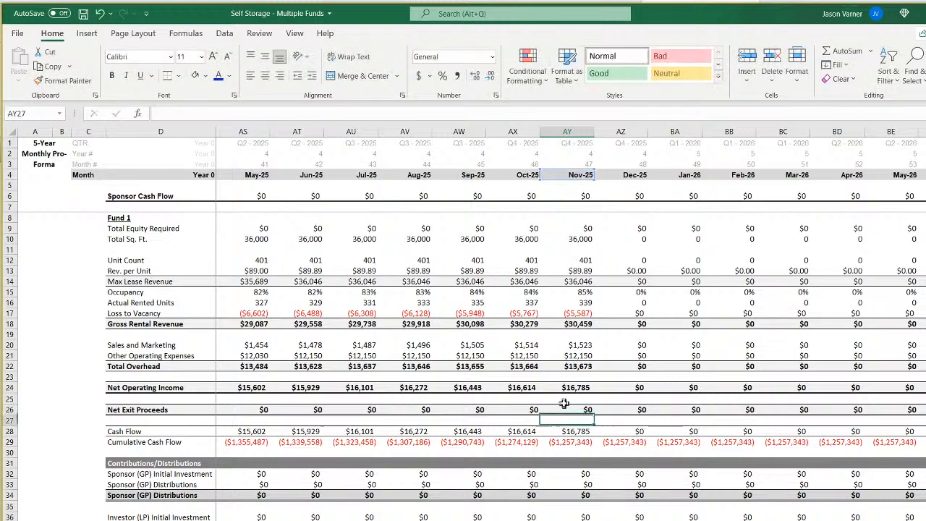
scroll(571, 324, "left", 15)
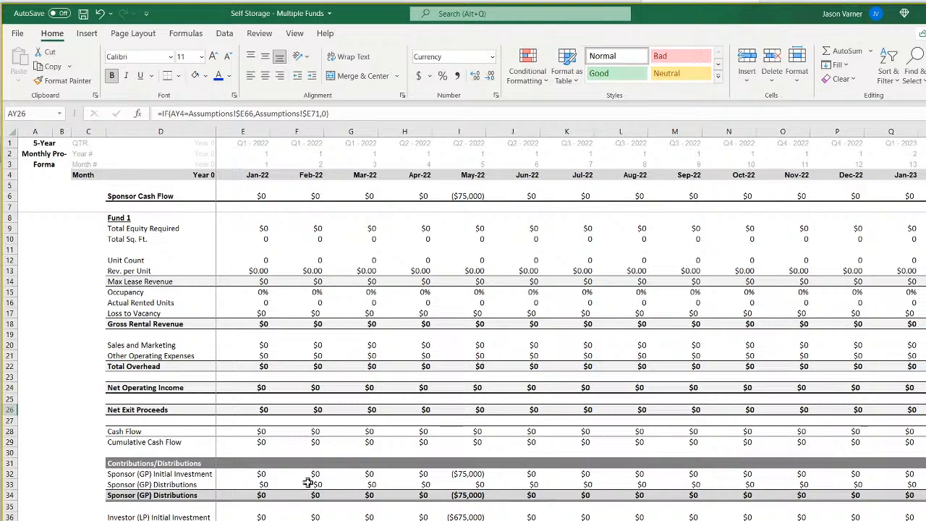
left_click(246, 431)
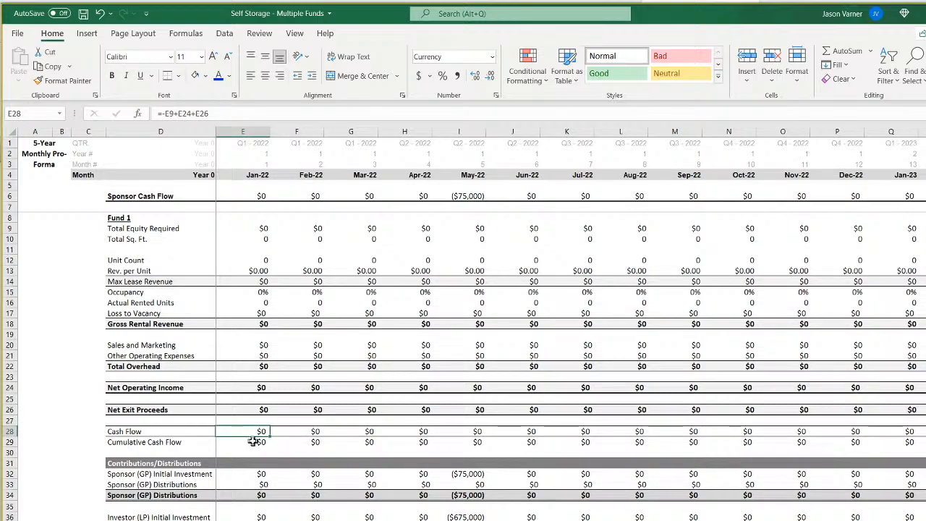
left_click(253, 442)
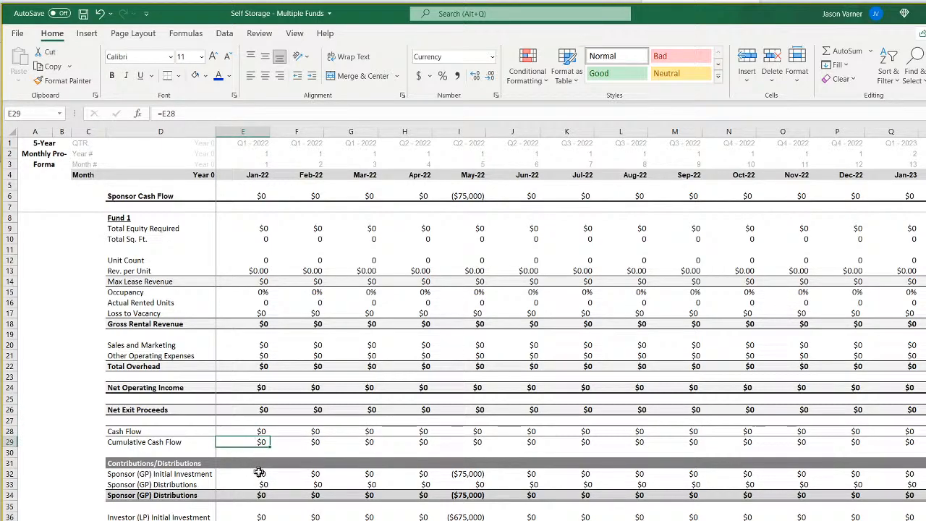
On the Assumptions sheet, fill the Exit Value based on Exit Cap Rate formula from D68 into E68 for Fund 2.
key("ctrl+Page_Up")
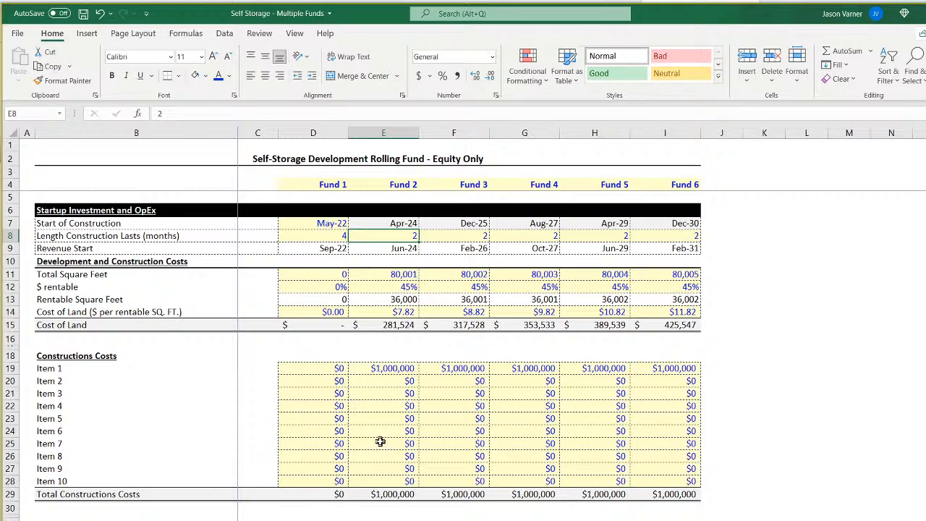
scroll(379, 442, "down", 11)
scroll(380, 441, "down", 4)
left_click(329, 437)
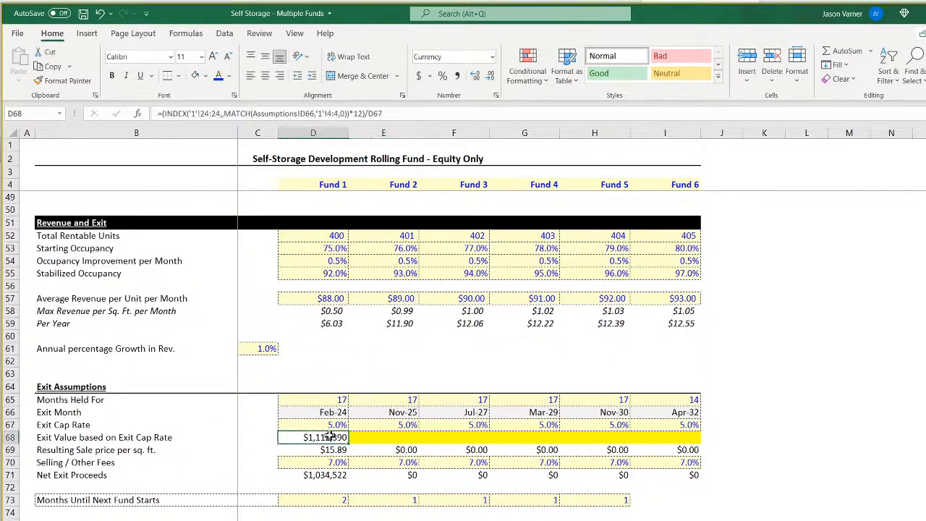
left_click(329, 449)
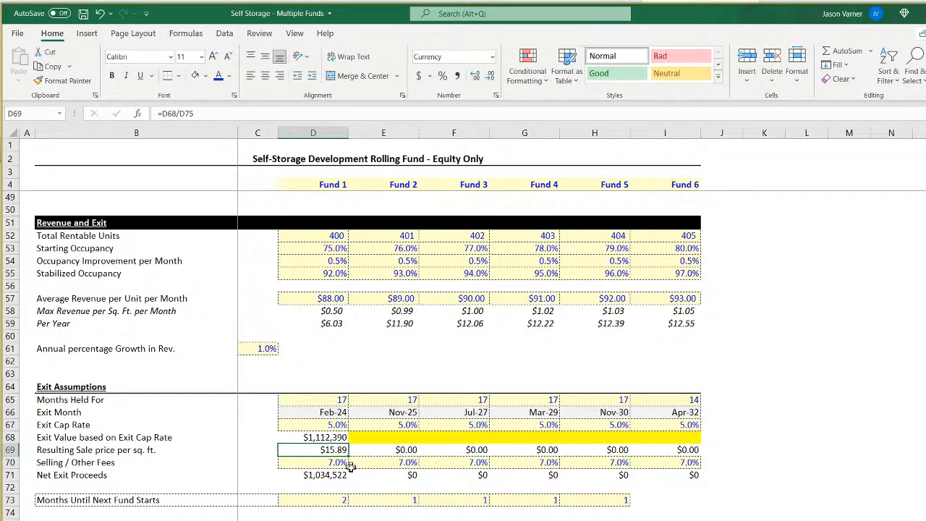
left_click(334, 438)
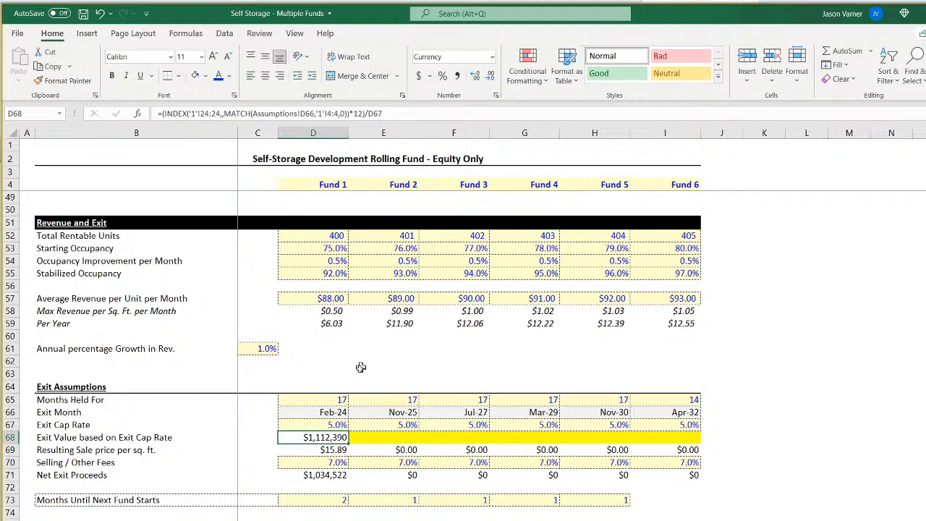
left_click_drag(348, 442, 390, 438)
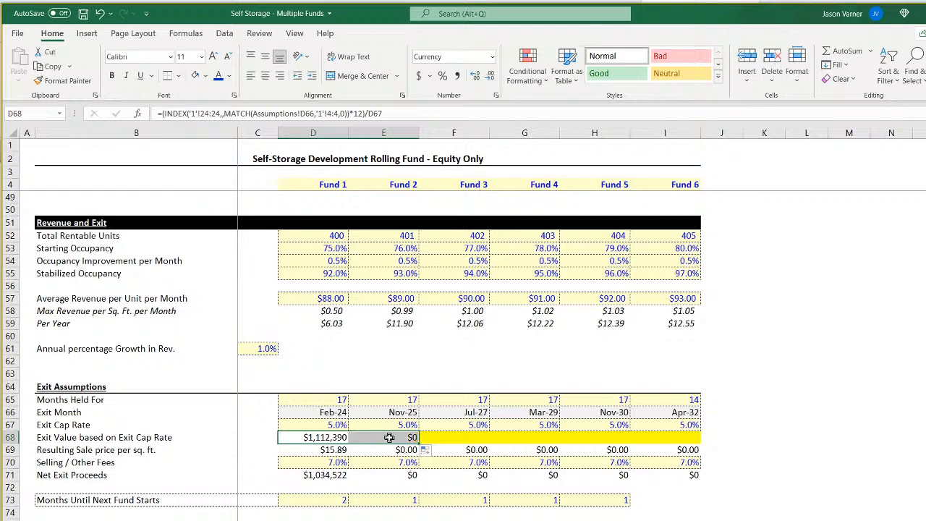
Edit the Exit Value formula in E68 so its INDEX range points to row 24:24 of sheet '2'.
double_click(389, 438)
scroll(225, 146, "up", 15)
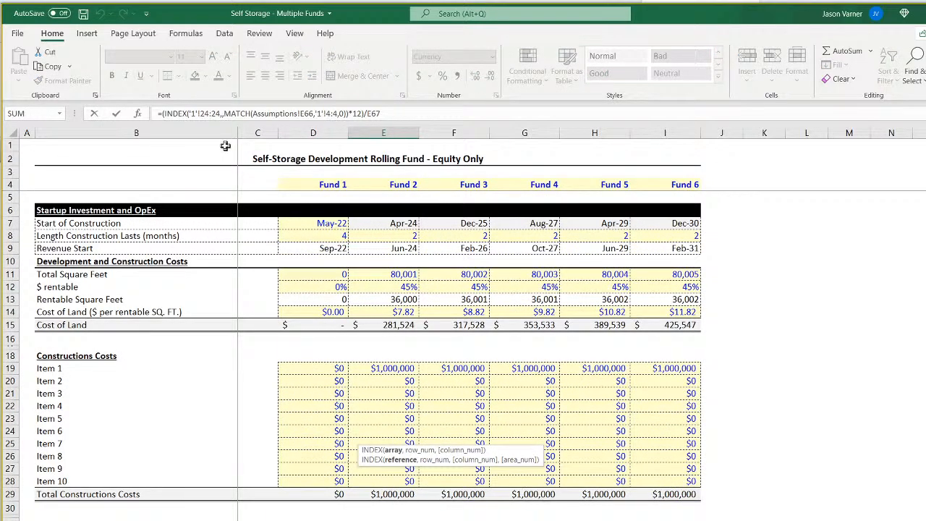
left_click(192, 114)
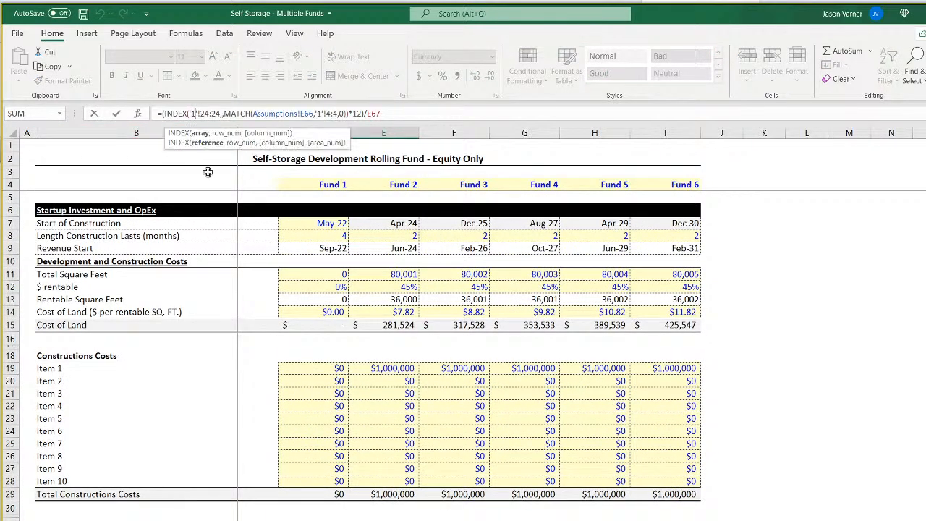
key("BackSpace")
type("2")
key("Return")
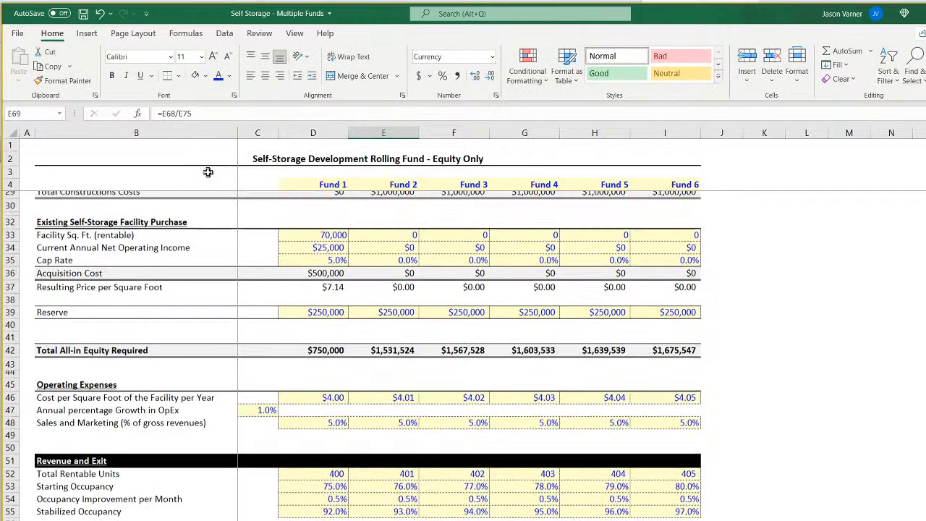
Review Fund 2's exit value and cap rate against its average revenue per unit and total all-in equity required.
scroll(391, 434, "down", 4)
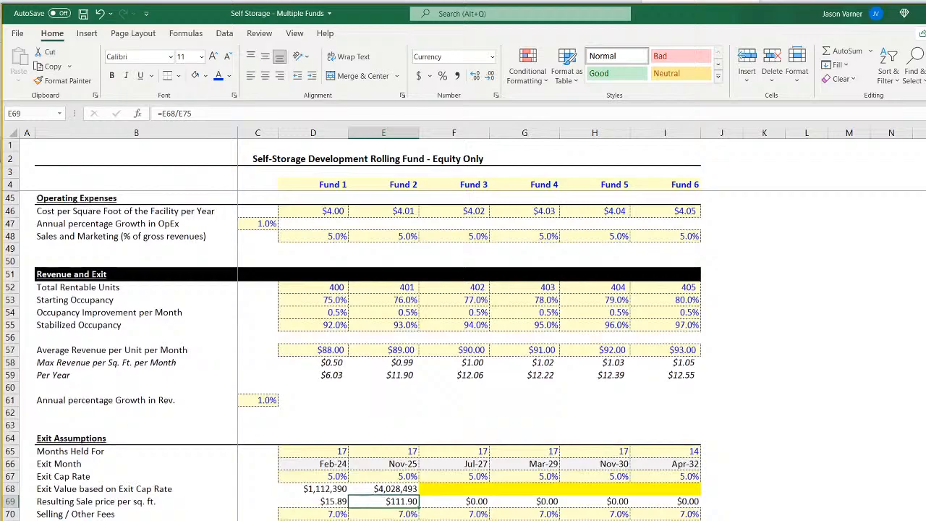
left_click(392, 489)
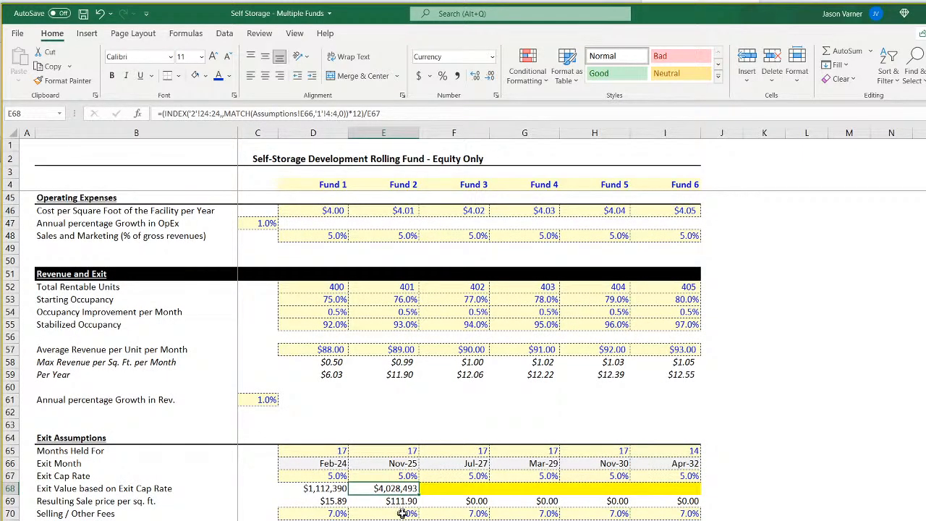
left_click(399, 475)
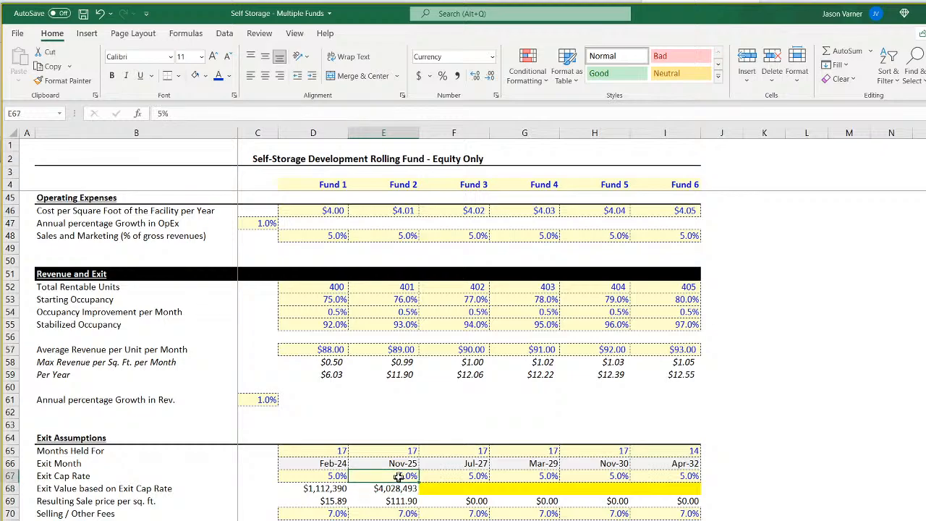
left_click(399, 489)
scroll(400, 490, "up", 4)
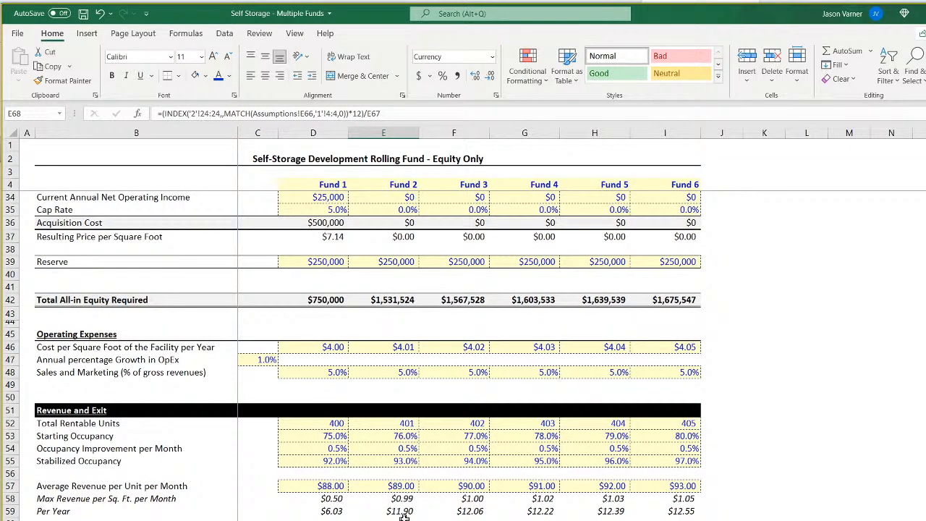
left_click(408, 487)
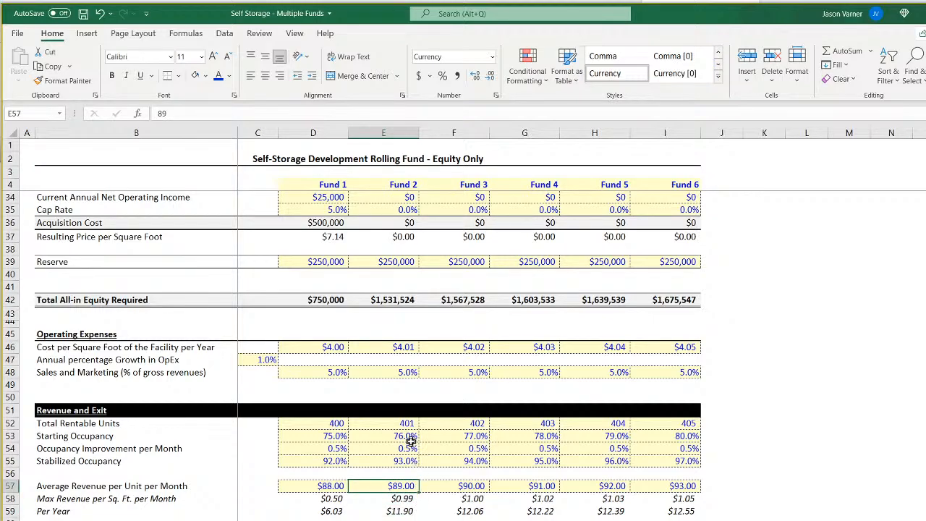
scroll(403, 478, "up", 4)
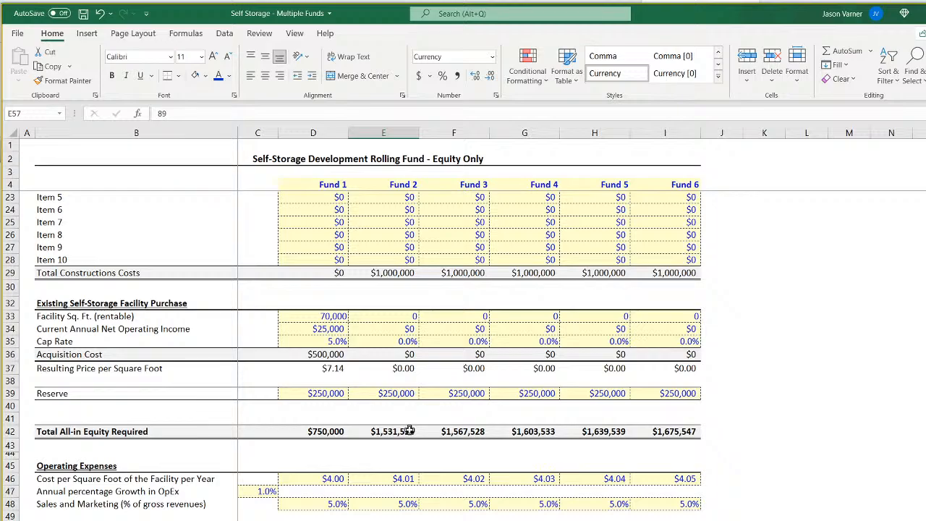
scroll(409, 431, "down", 7)
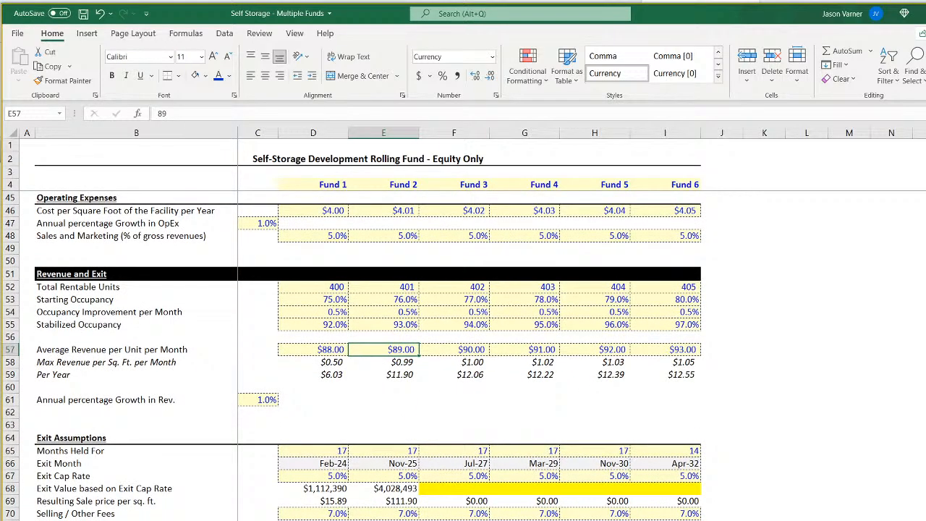
On sheet '2', examine the Cash Flow row and the Net Operating Income around the Nov-25 exit month.
key("ctrl+Page_Down")
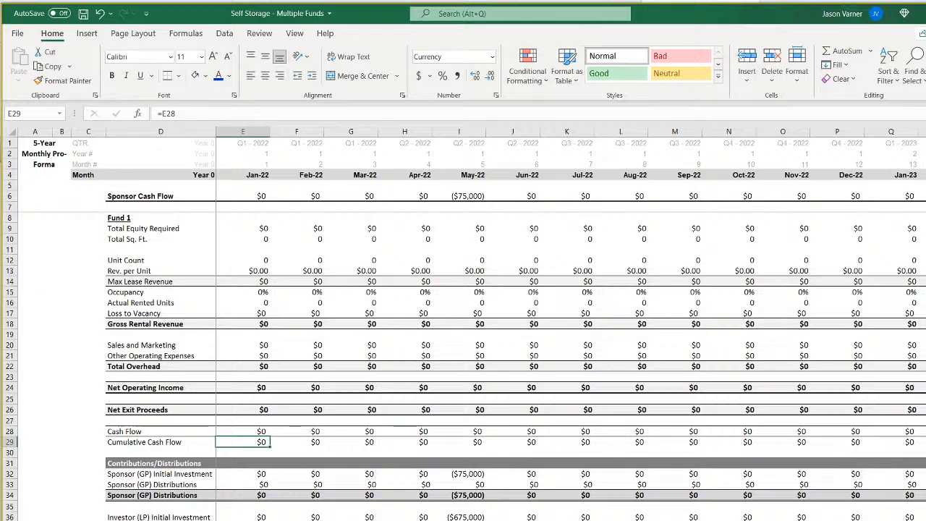
scroll(571, 324, "right", 10)
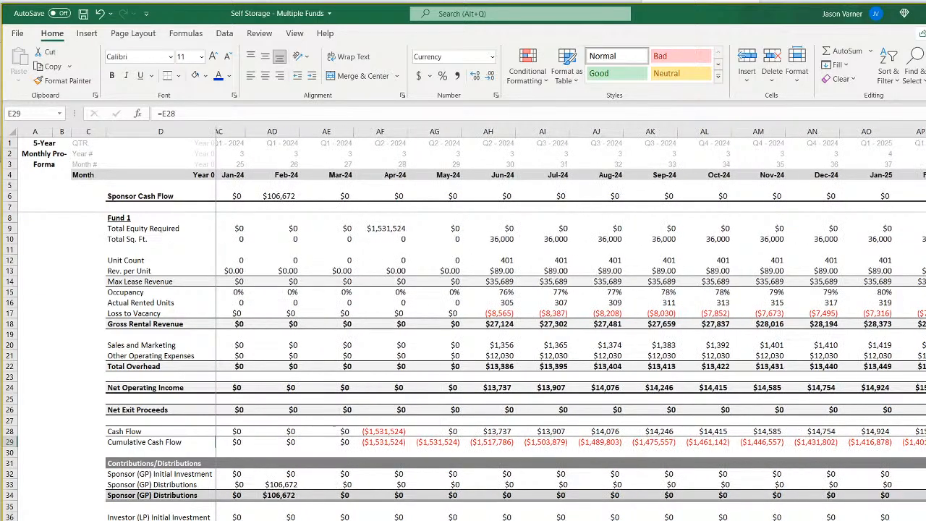
scroll(679, 448, "right", 1)
left_click(638, 431)
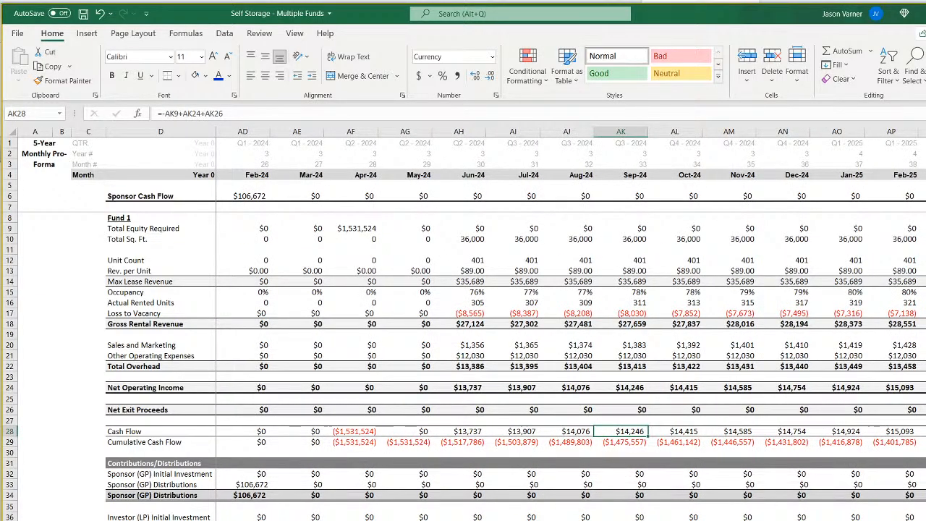
scroll(634, 435, "right", 5)
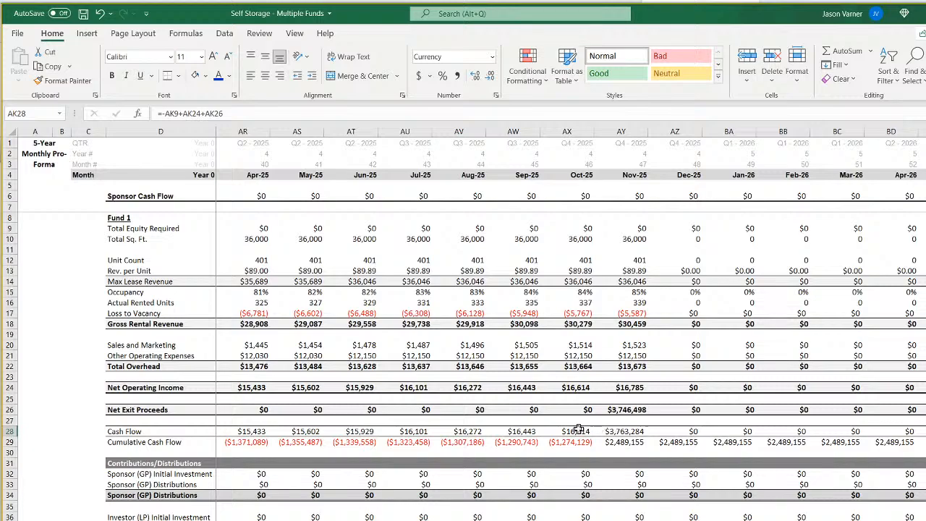
left_click(579, 430)
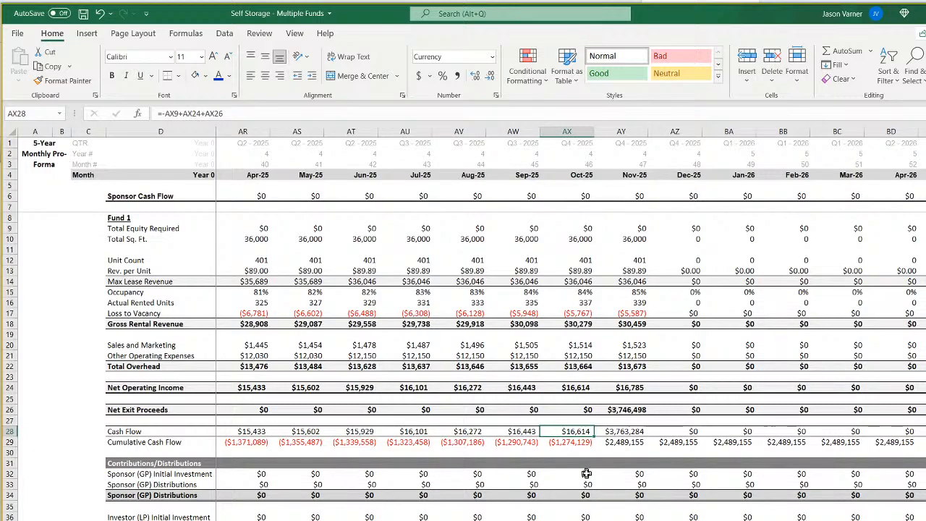
left_click(634, 391)
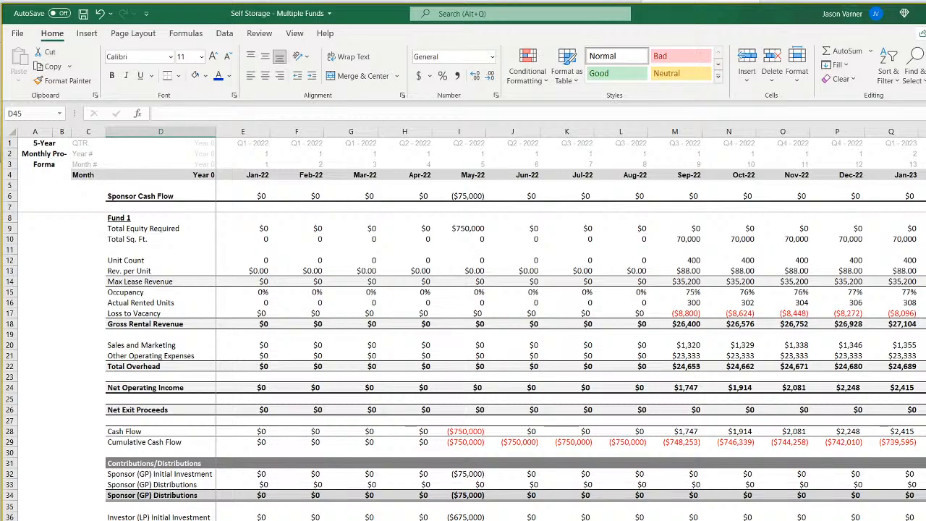
Compare Net Operating Income and Other Operating Expenses in the exit months between sheets '1' and '2'.
scroll(717, 435, "right", 6)
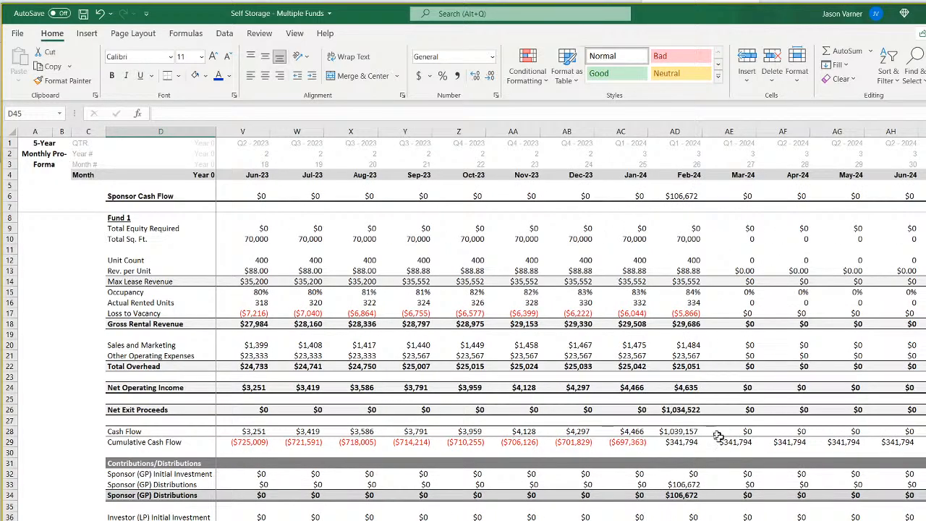
left_click(688, 389)
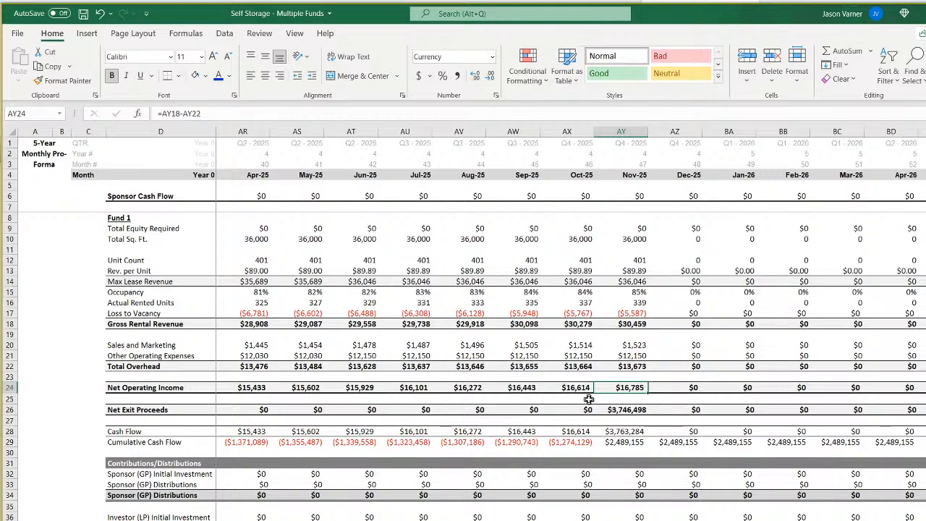
key("ctrl+Page_Up")
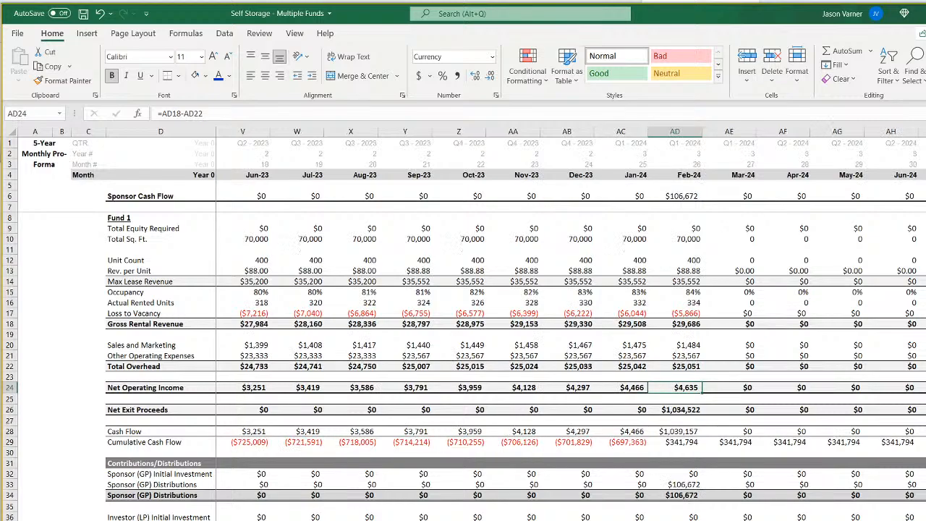
left_click(692, 356)
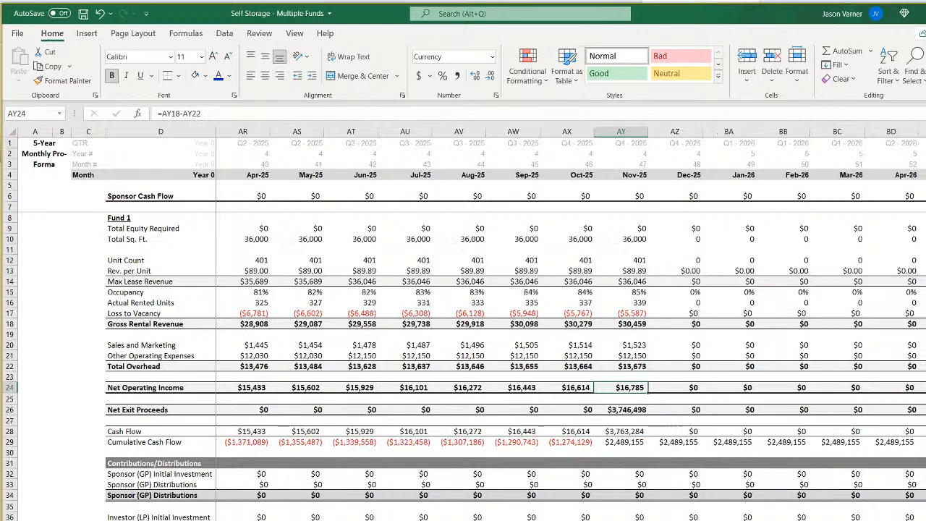
left_click(634, 356)
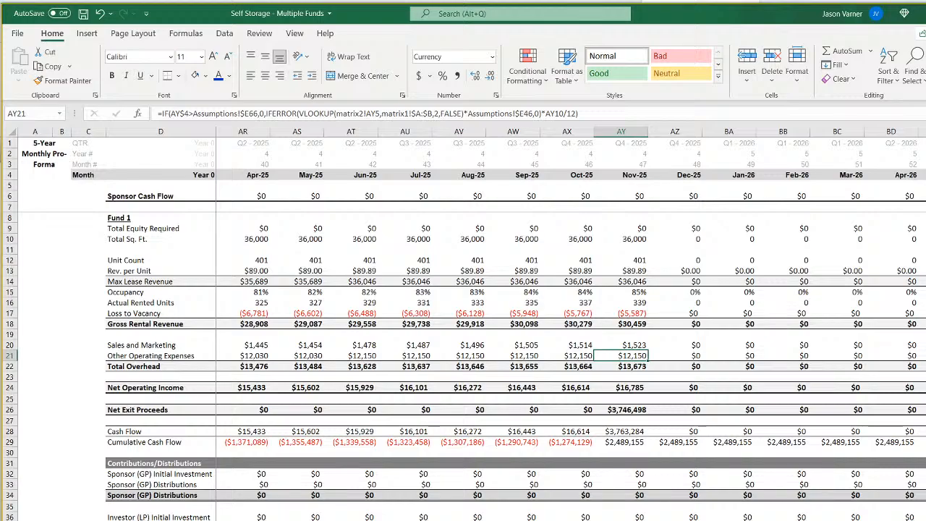
On the Assumptions sheet, check the Cost per Square Foot of the Facility per Year for Fund 1 and Fund 2.
left_click(215, 519)
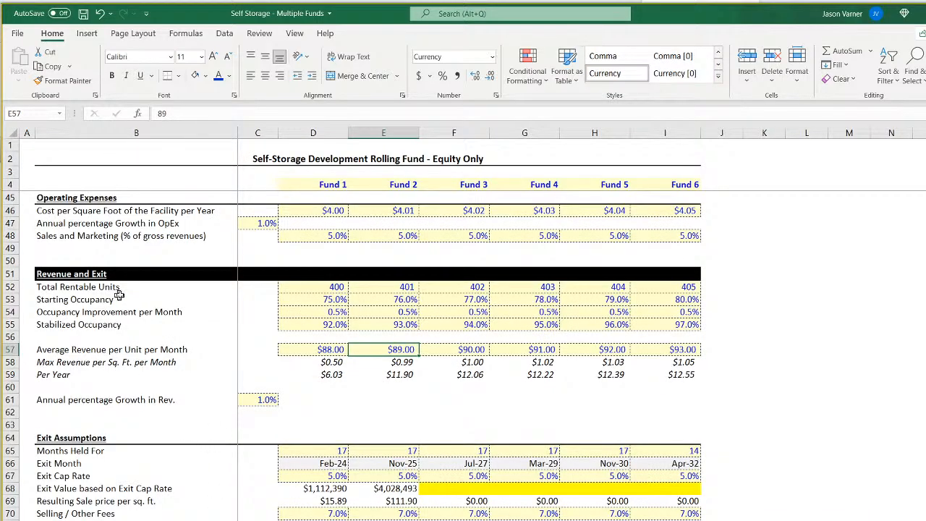
scroll(130, 293, "up", 4)
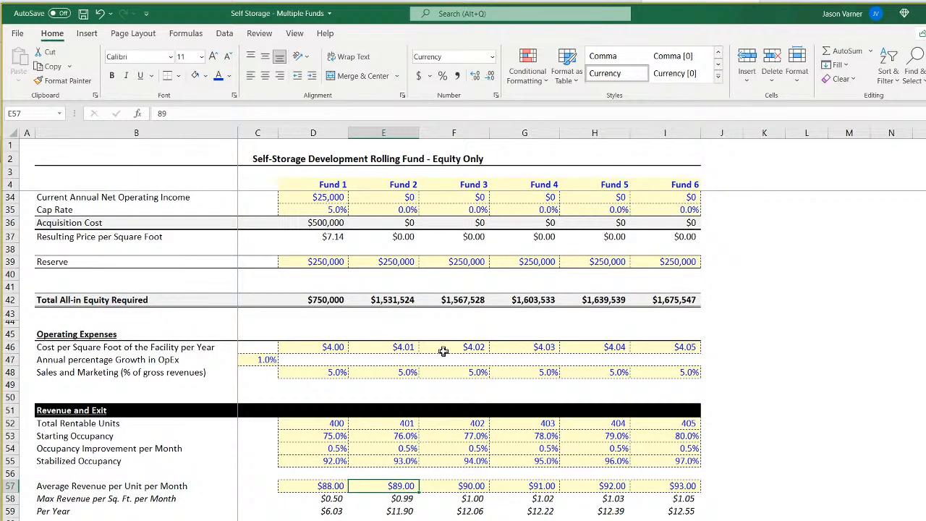
left_click(400, 348)
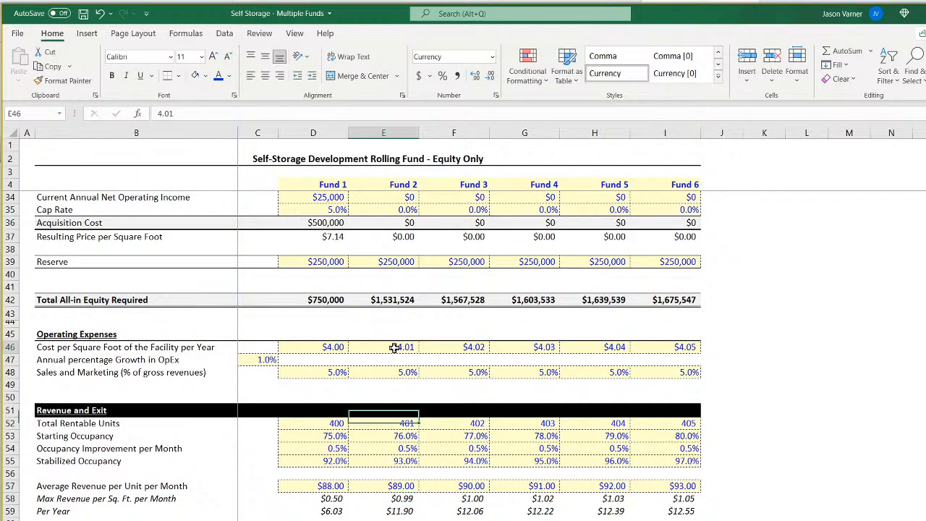
right_click(337, 348)
key("Escape")
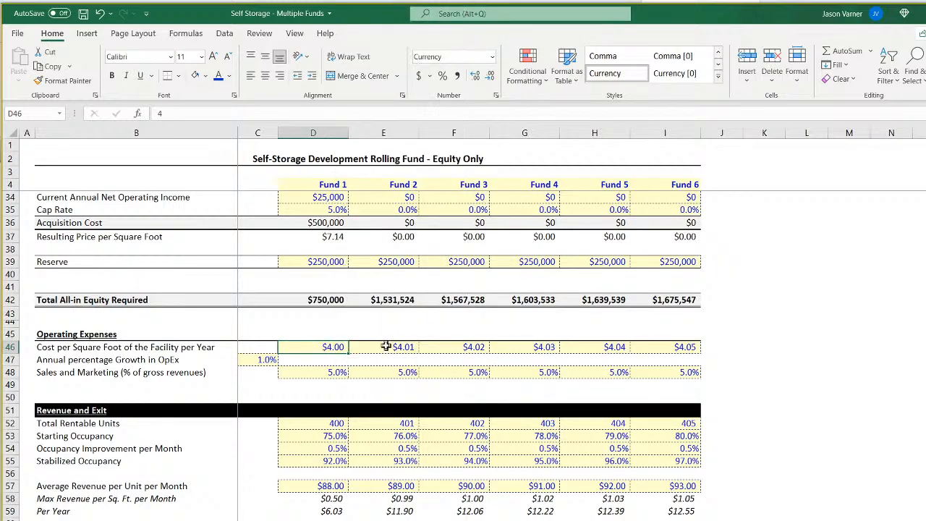
On the Assumptions sheet, examine Fund 2's cost per square foot, exit assumptions and the basis for square feet in E75.
left_click(387, 347)
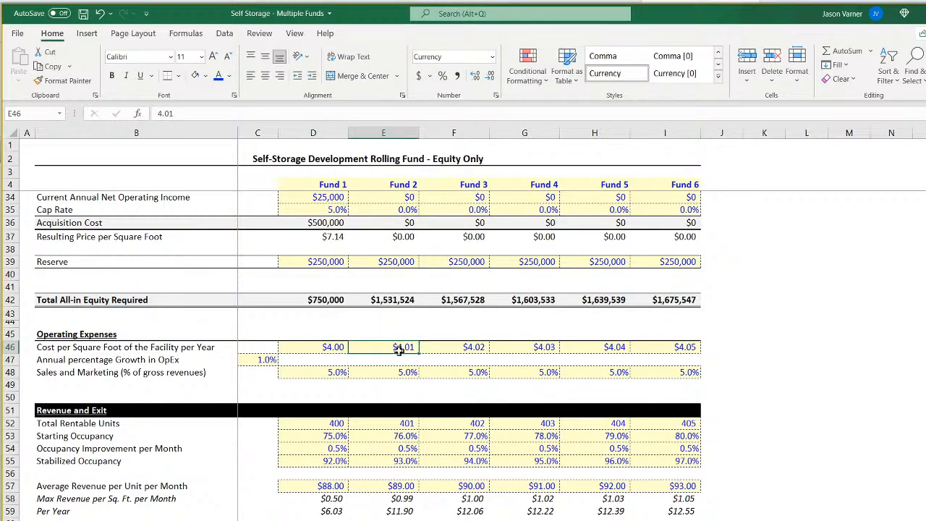
scroll(400, 348, "up", 4)
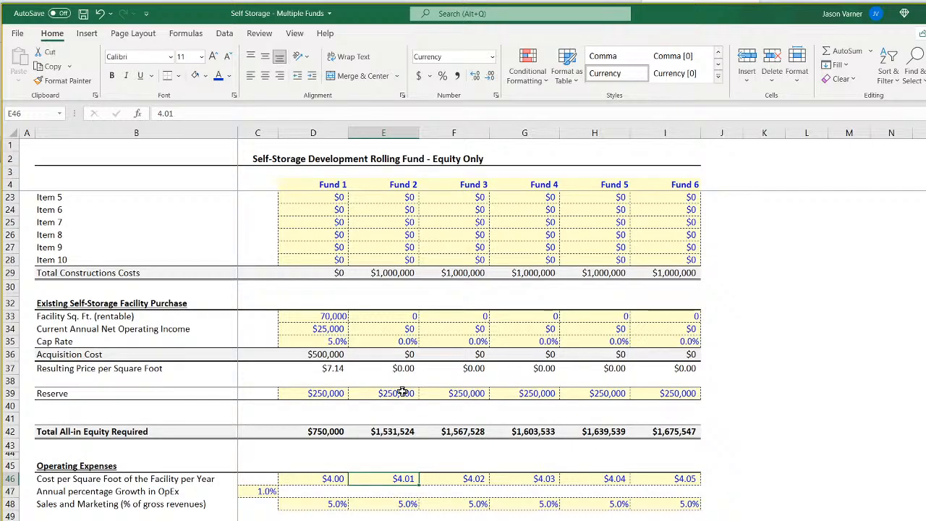
scroll(402, 392, "up", 6)
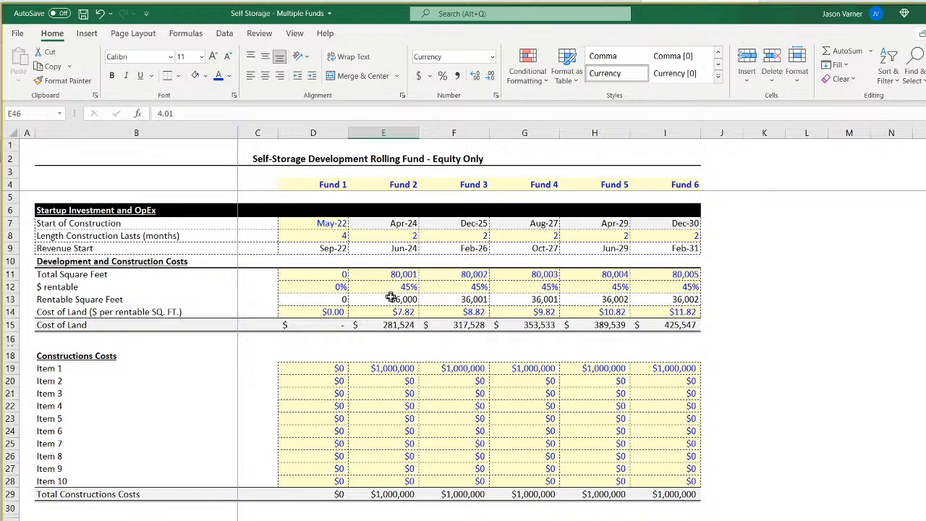
scroll(400, 440, "down", 15)
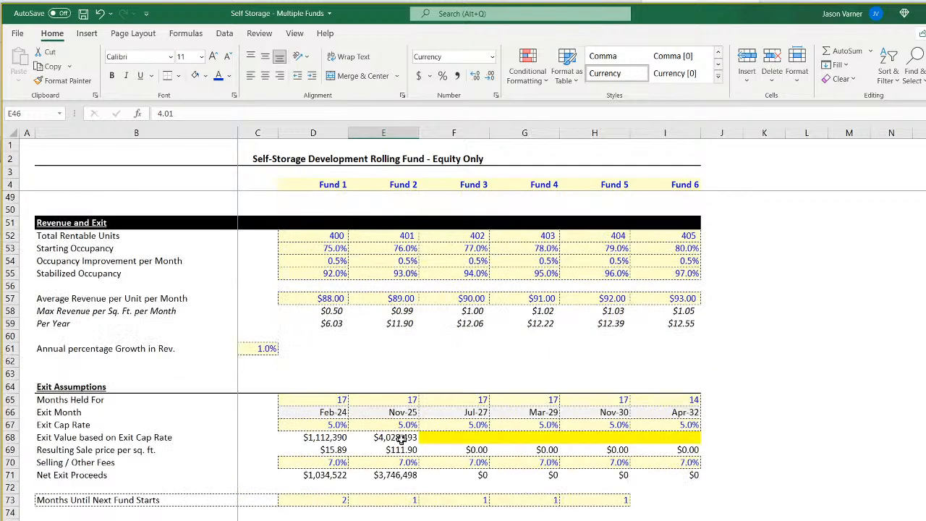
scroll(400, 439, "down", 4)
left_click(406, 386)
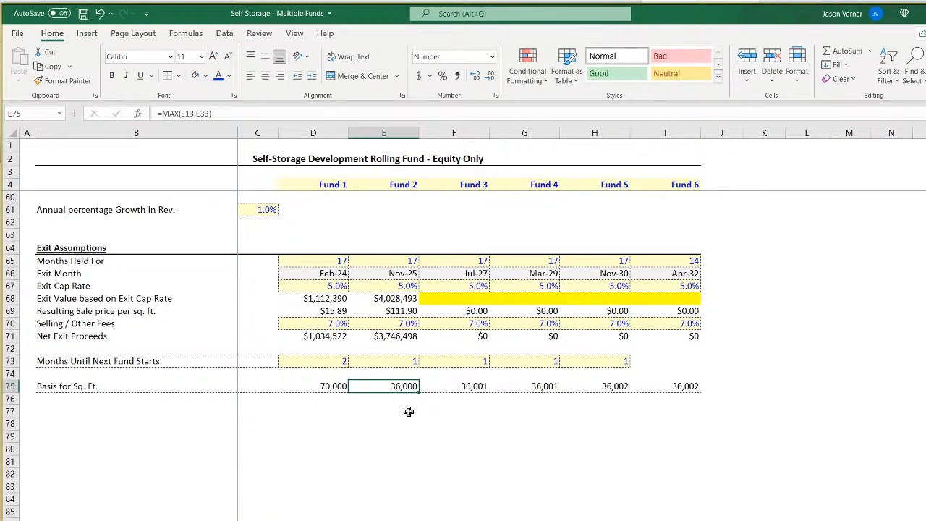
scroll(431, 409, "up", 4)
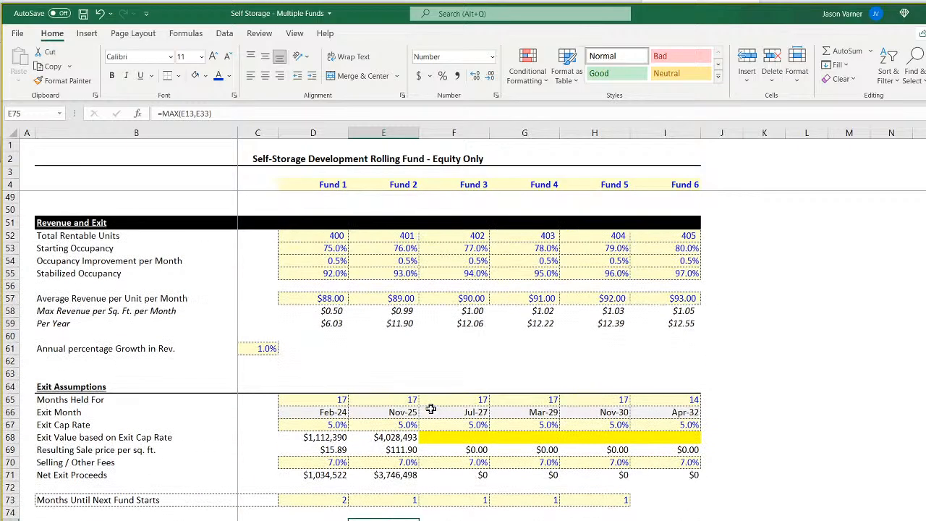
scroll(431, 409, "up", 4)
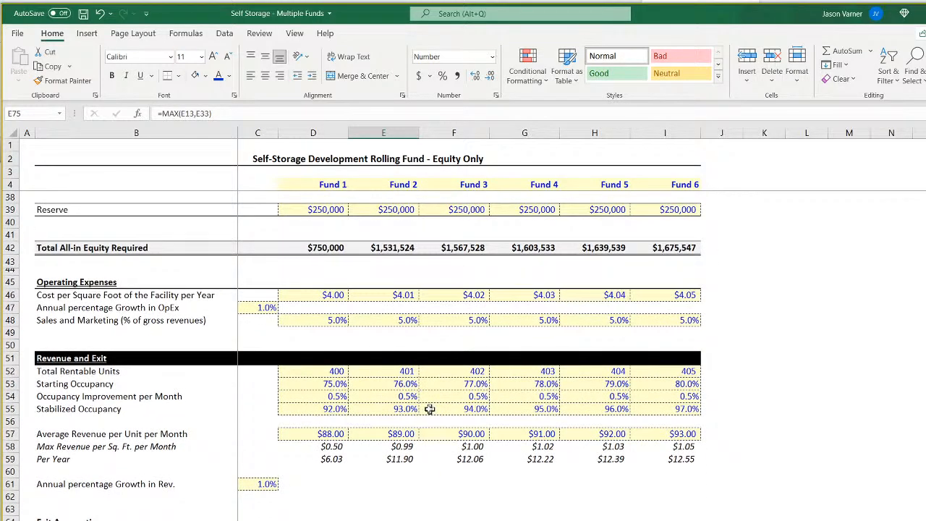
scroll(391, 387, "up", 7)
scroll(396, 382, "up", 4)
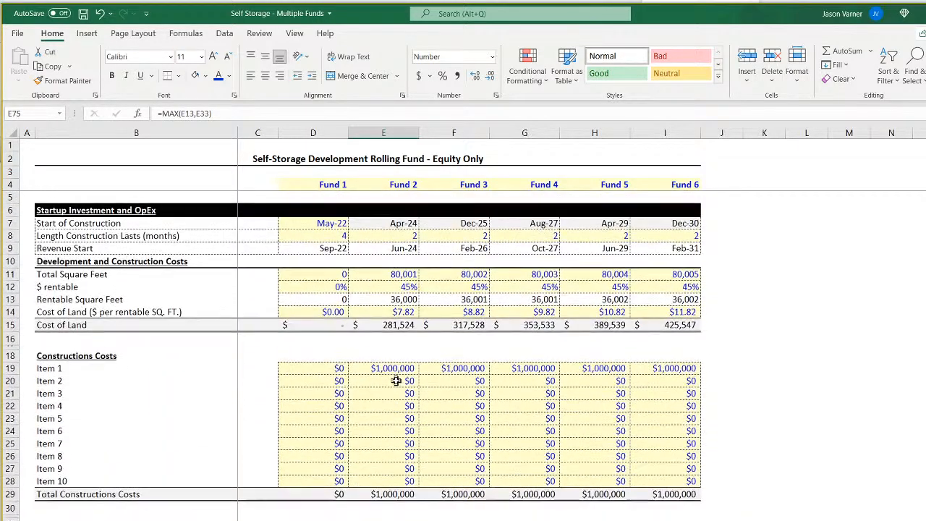
Set Fund 2's Total Square Feet in E11 to 160000.
left_click(399, 275)
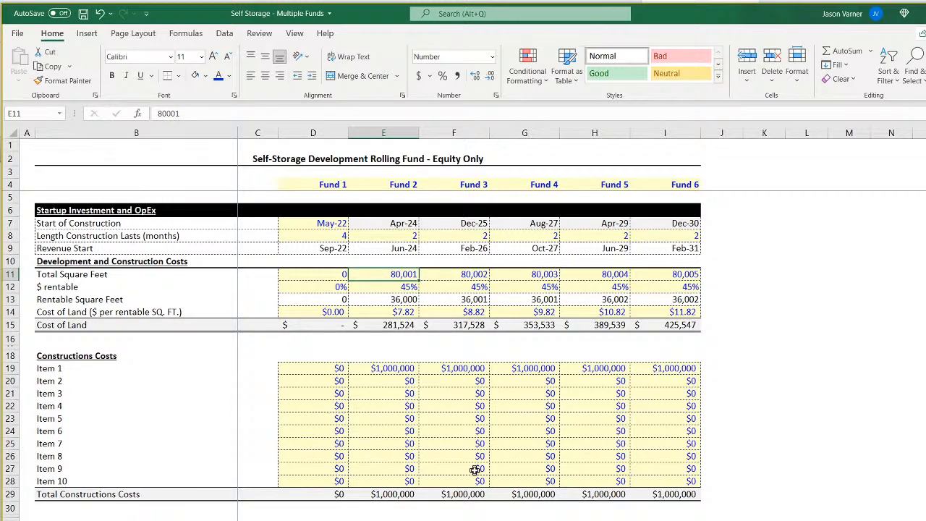
key("F2")
key("BackSpace")
key("BackSpace")
key("BackSpace")
key("BackSpace")
key("BackSpace")
type("160000")
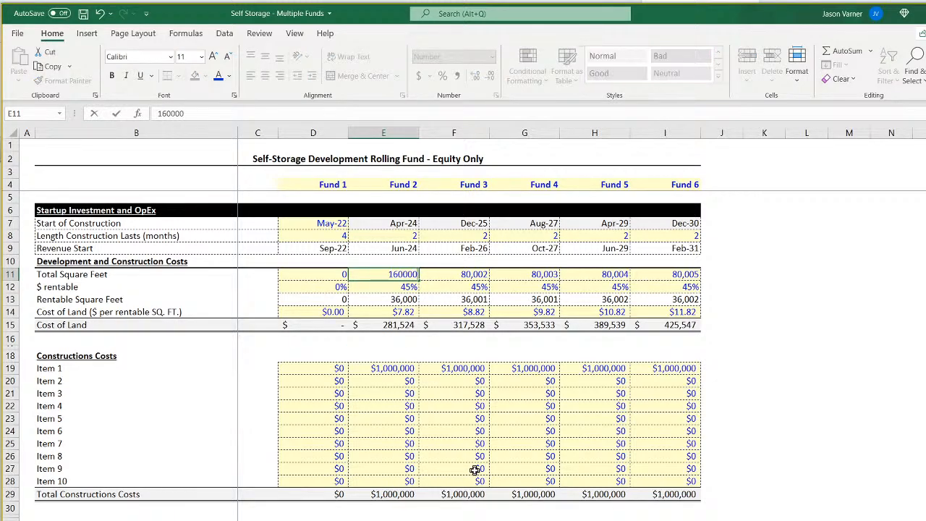
key("Return")
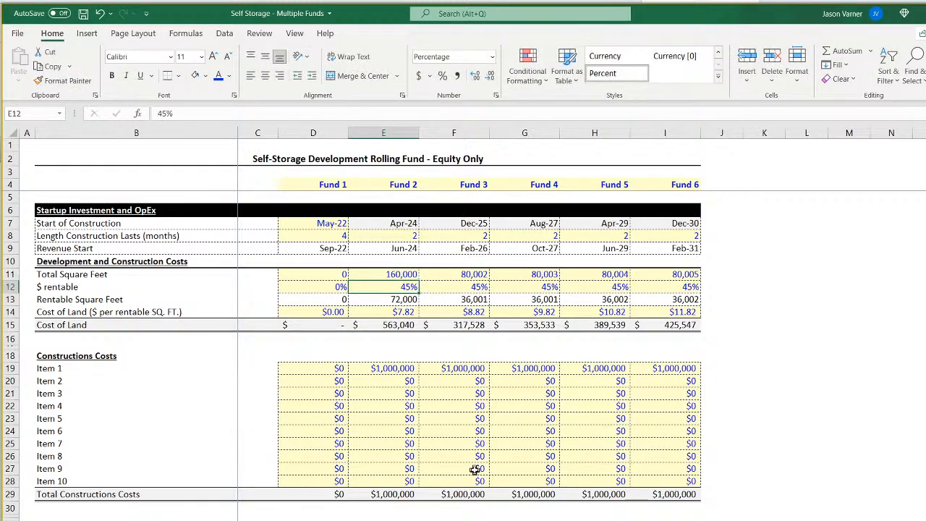
left_click(398, 275)
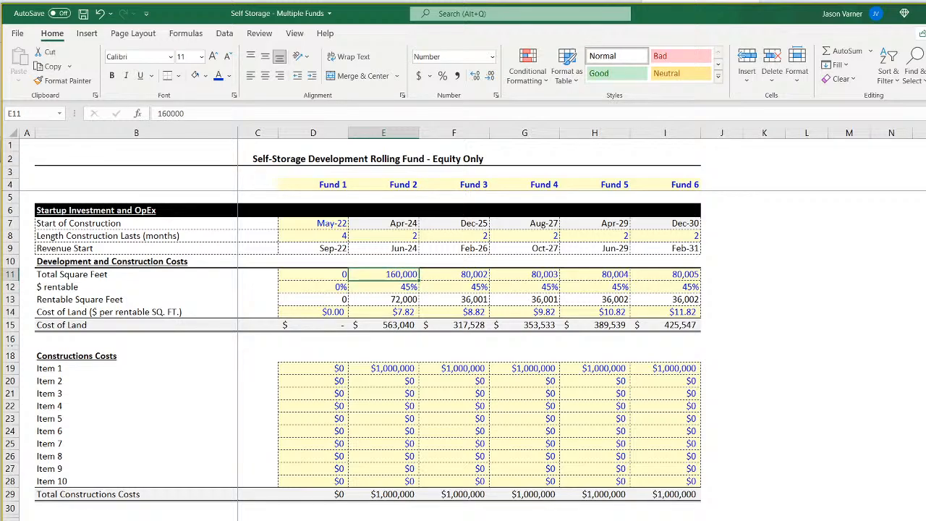
Compare the exit month's Net Operating Income and Net Exit Proceeds on sheet '2' with those on sheet '1'.
key("ctrl+Page_Down")
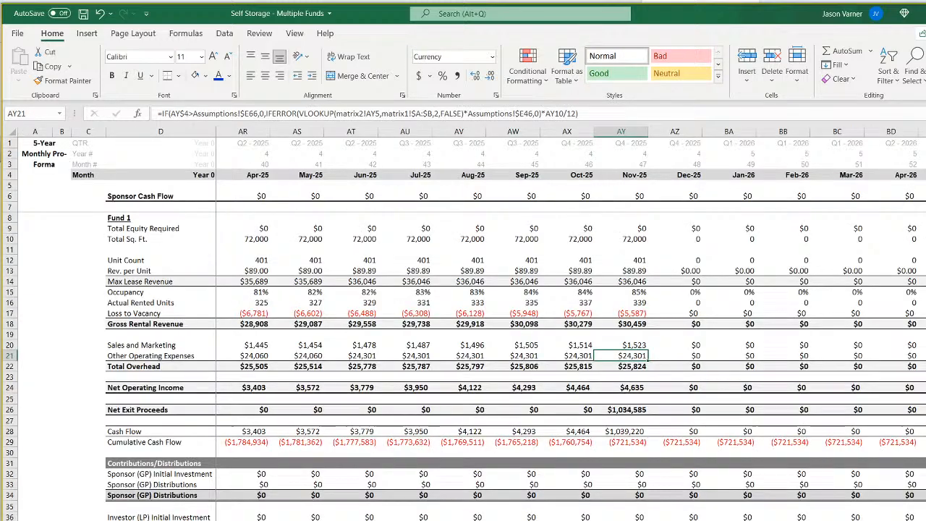
left_click(634, 410)
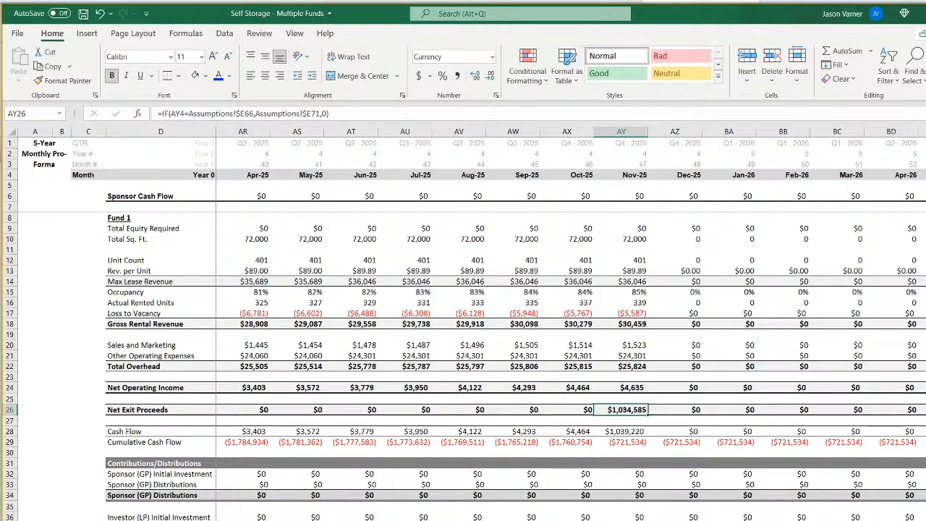
key("ctrl+Page_Up")
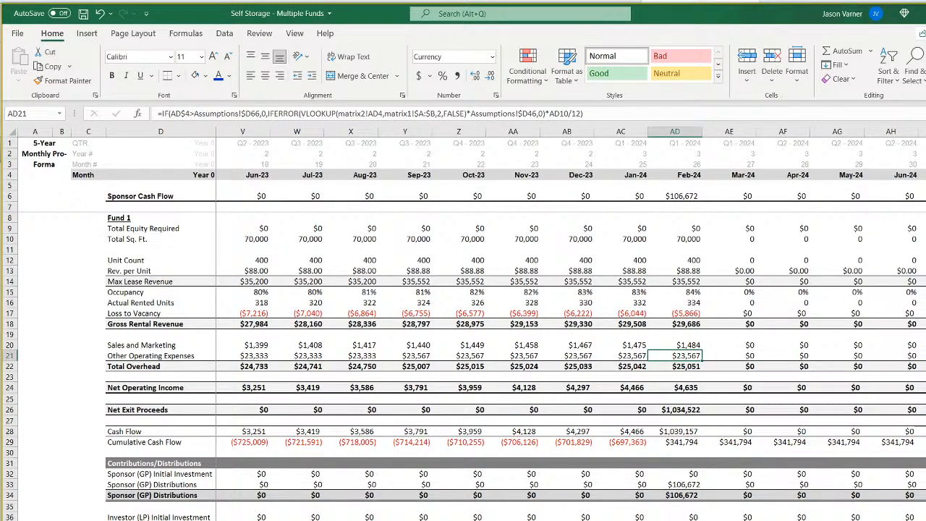
key("ctrl+Page_Down")
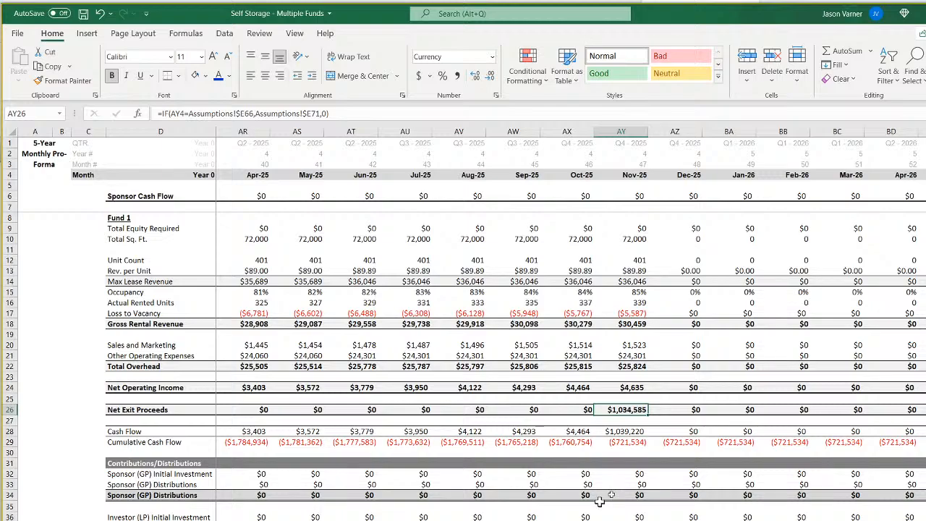
left_click(629, 388)
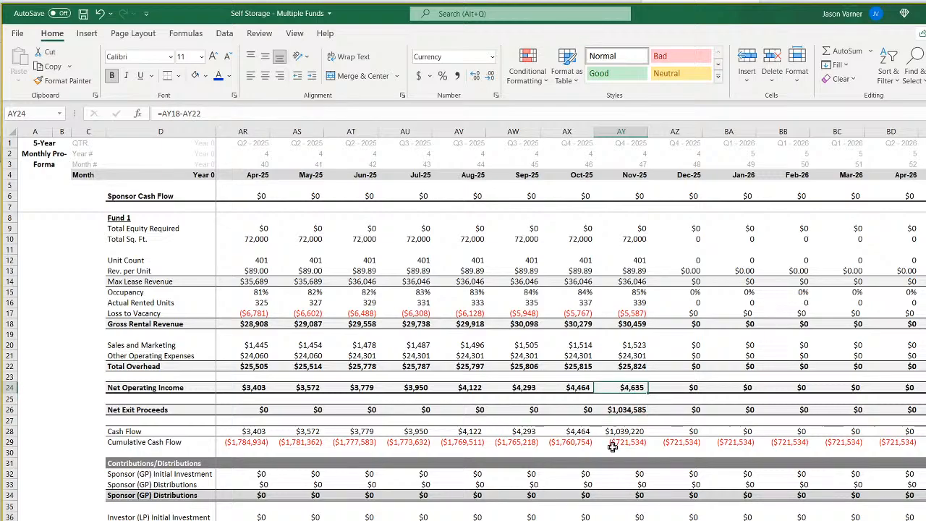
left_click(628, 410)
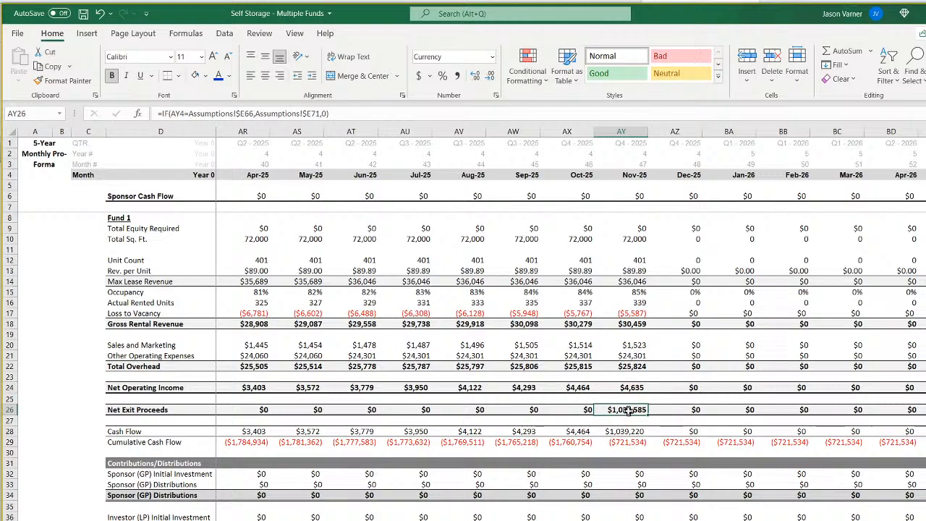
left_click(570, 412)
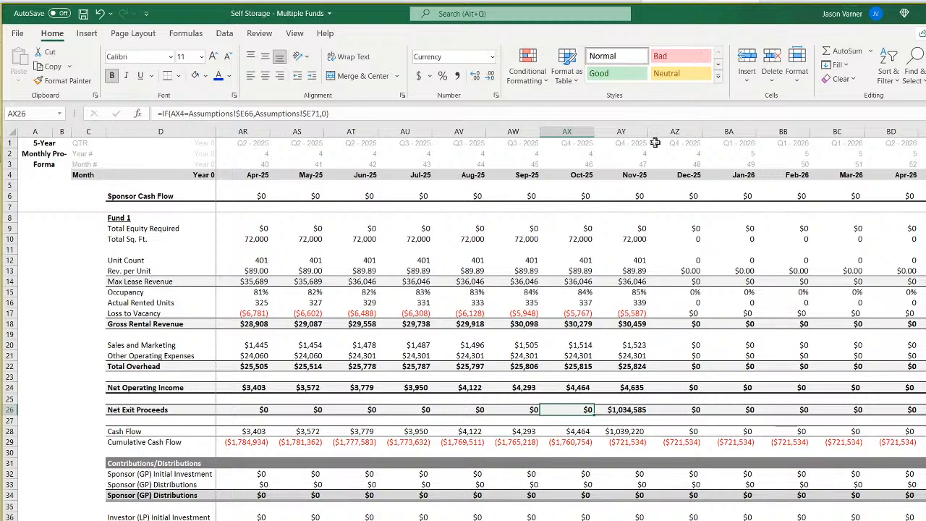
left_click_drag(646, 129, 651, 129)
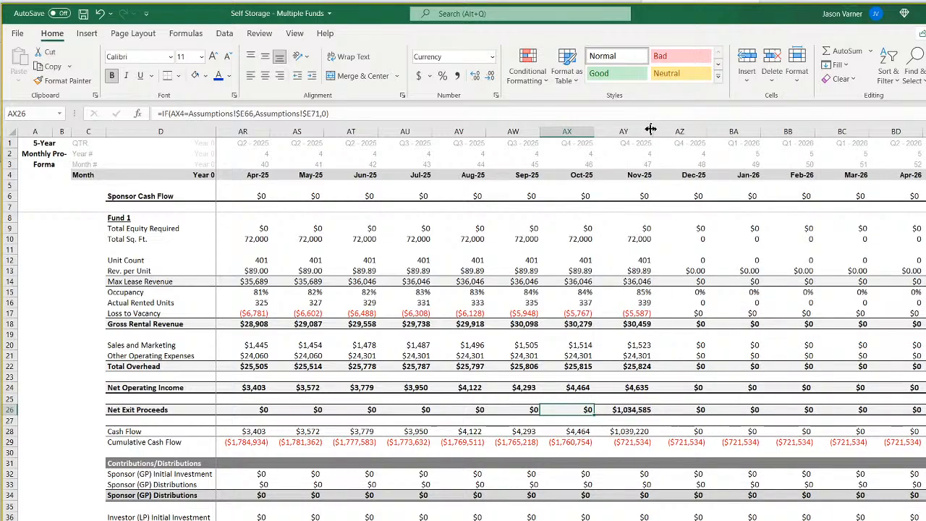
left_click(100, 16)
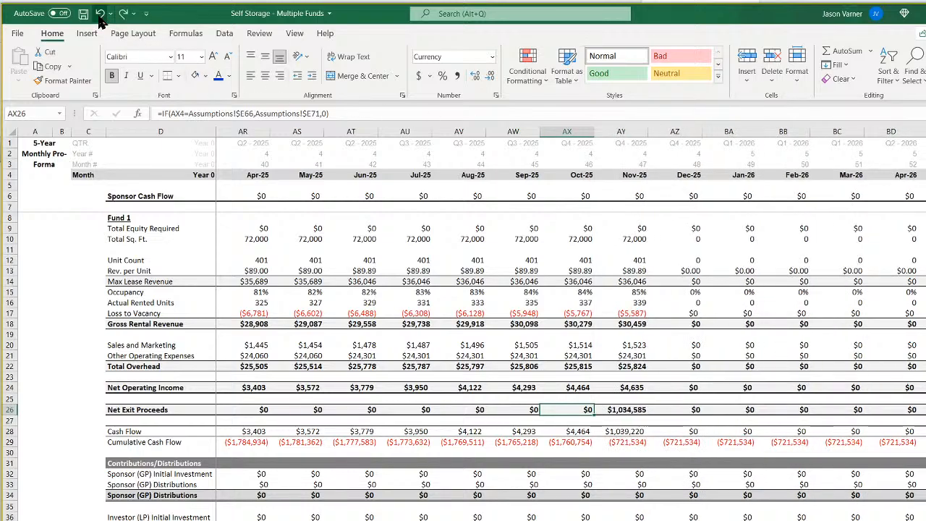
Check the row 41 formulas for Oct-25 through Dec-25 on sheet '2'.
left_click(563, 520)
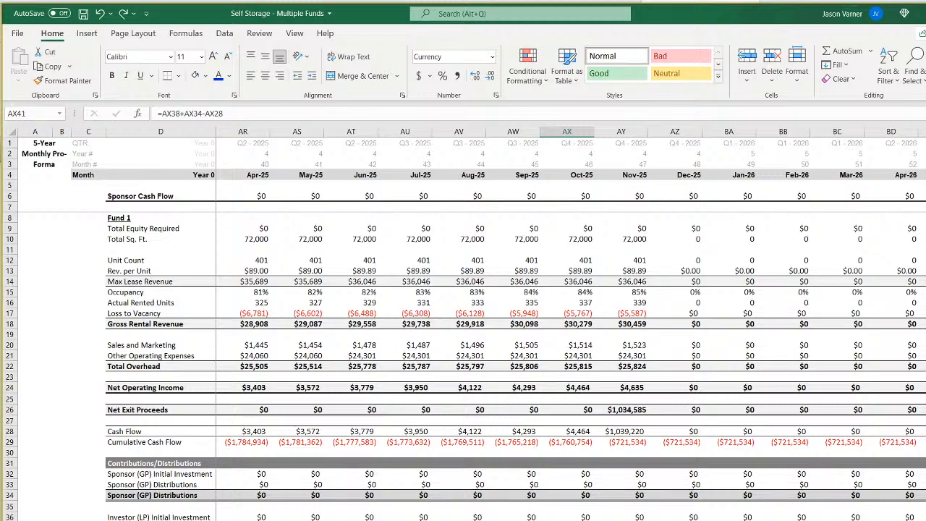
left_click(622, 520)
left_click(666, 520)
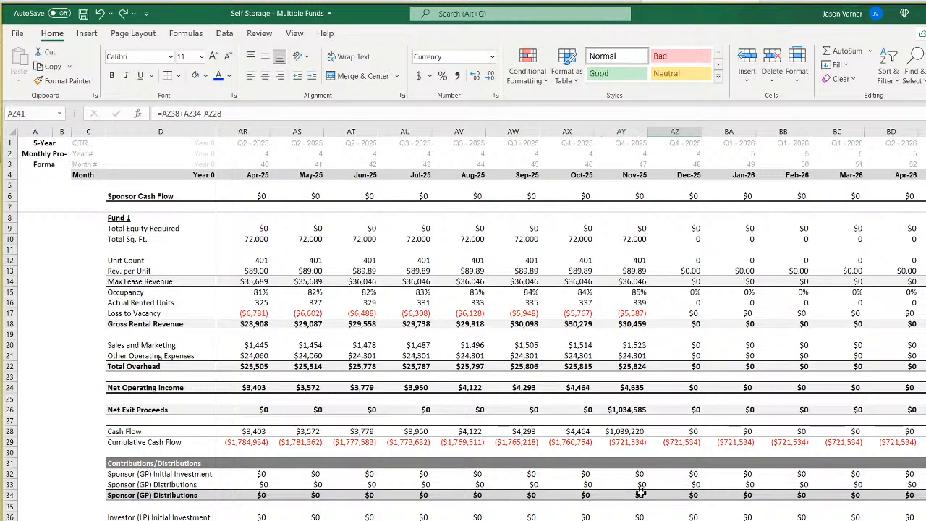
On sheet '2', point the Sponsor (GP) Initial Investment formula in E32 to 'CF 2'!$E79.
scroll(358, 470, "left", 13)
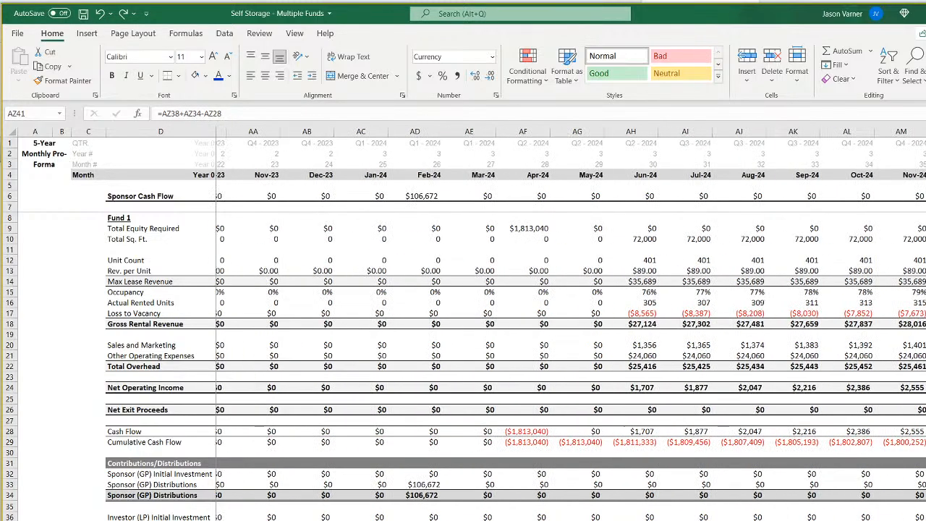
left_click(260, 397)
key("Down")
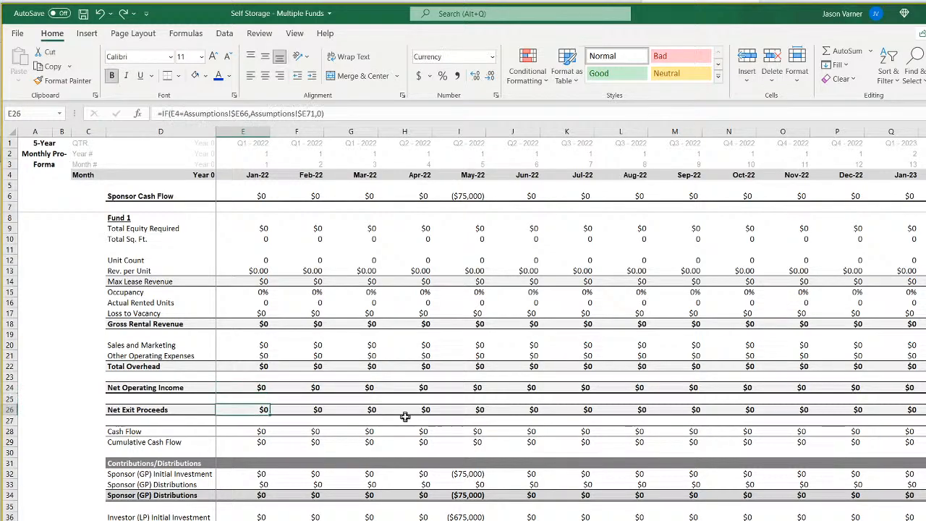
key("Down")
key("Down")
key("Down")
key("Down")
key("Down")
key("Down")
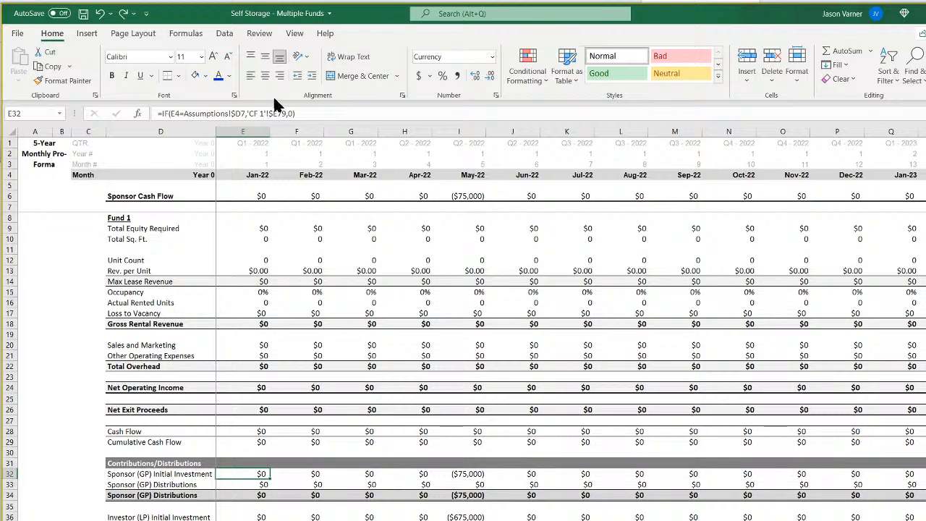
left_click(263, 114)
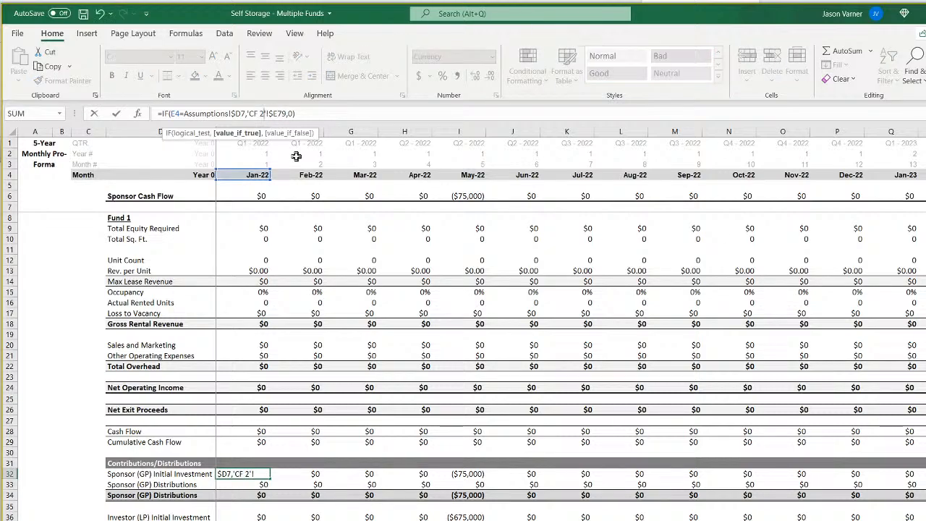
key("Return")
key("Up")
key("Right")
key("Left")
In the Sponsor (GP) Distributions formula in E33, change the test to matrix2!E5 and the INDEX range to 'CF 2'!79:79.
key("Down")
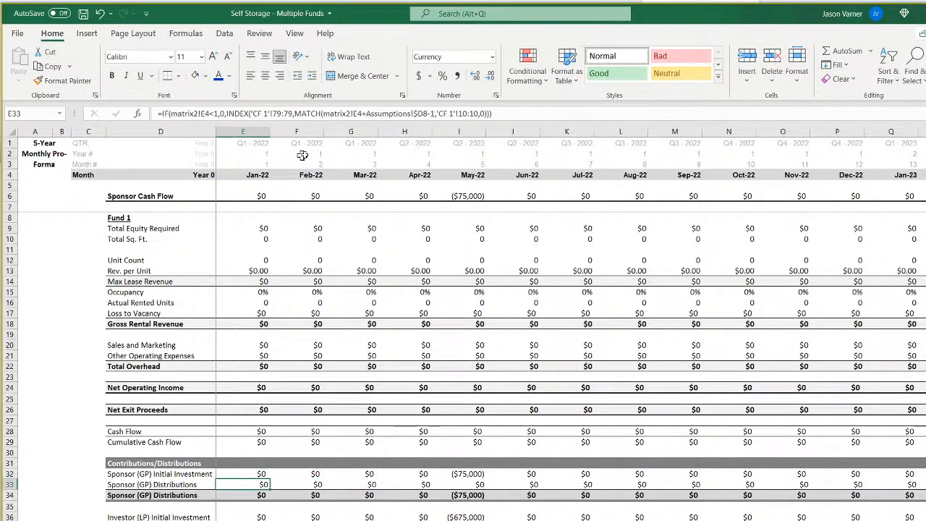
left_click(208, 114)
key("BackSpace")
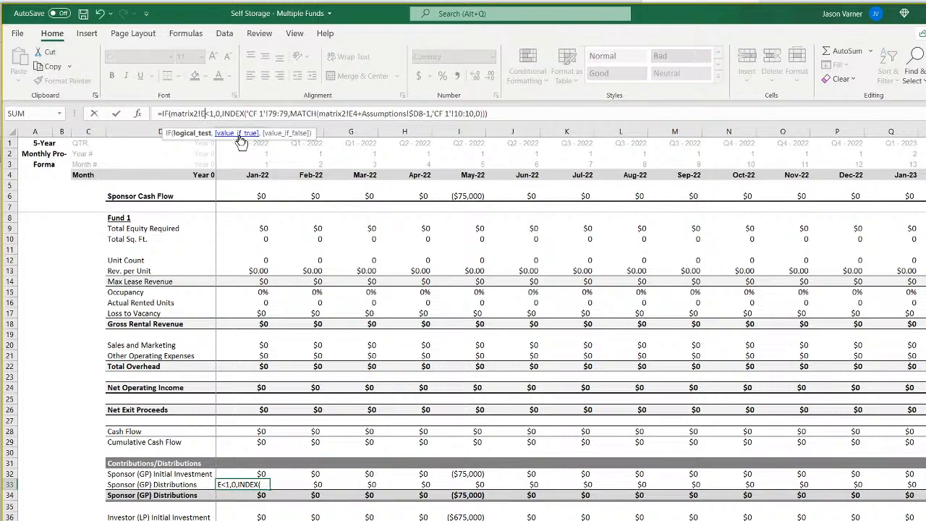
type("5")
key("Right")
key("Right")
key("Right")
key("Right")
key("Right")
key("Right")
key("Right")
key("Right")
key("Right")
key("Right")
key("Right")
key("Right")
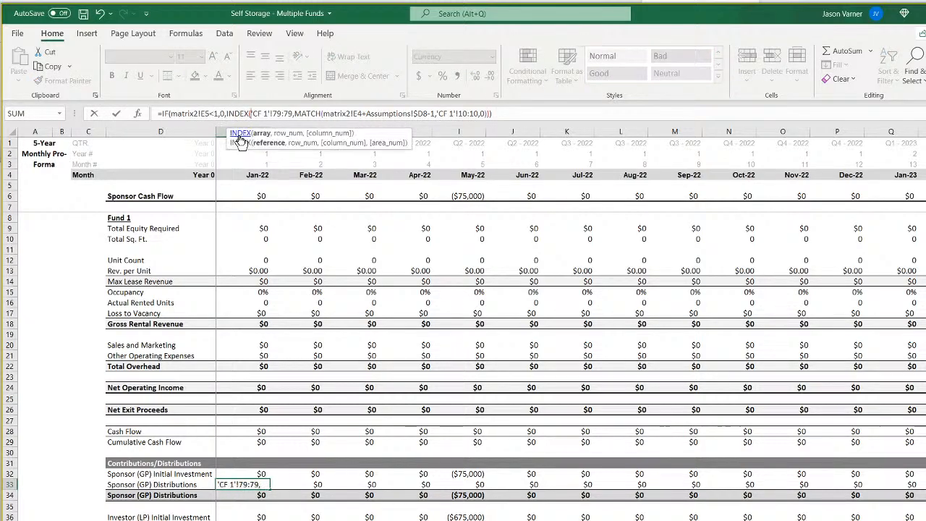
key("Right")
key("Right")
key("Right")
key("Right")
key("Right")
key("Right")
key("Right")
key("Right")
key("Right")
key("Right")
key("Right")
key("Right")
key("Right")
key("Right")
key("Right")
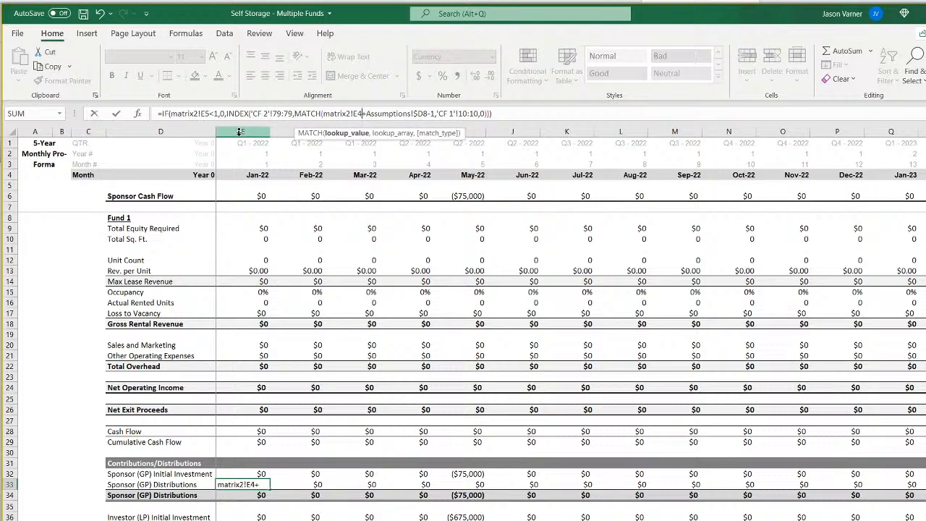
Change the MATCH in E33's distribution formula to look up matrix2!E5+Assumptions!$E8-1 in 'CF 2'!10:10.
key("BackSpace")
type("5")
key("Right")
key("Right")
key("Right")
key("Right")
key("Right")
key("Right")
key("Right")
key("Right")
key("Right")
key("Right")
key("Right")
key("Right")
key("Right")
key("Right")
key("Right")
key("Right")
key("Right")
key("Right")
key("BackSpace")
type("e8-1")
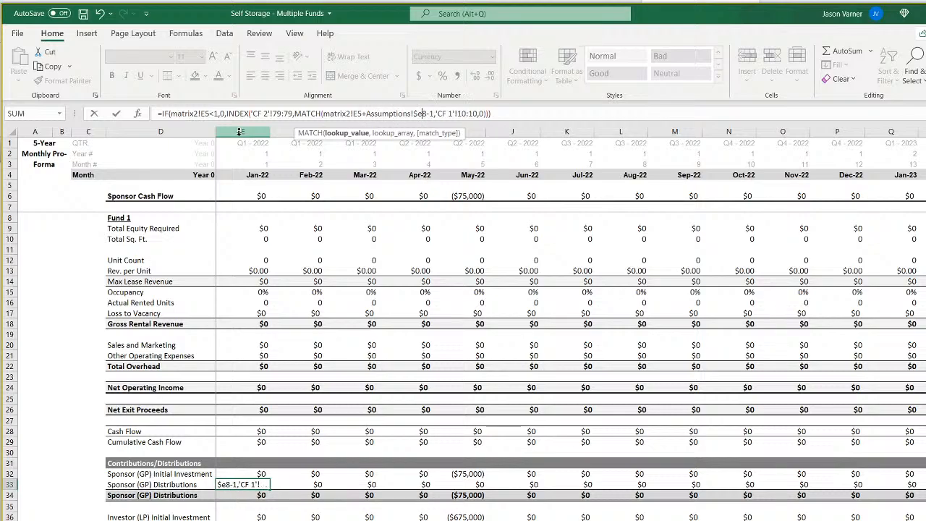
type(",")
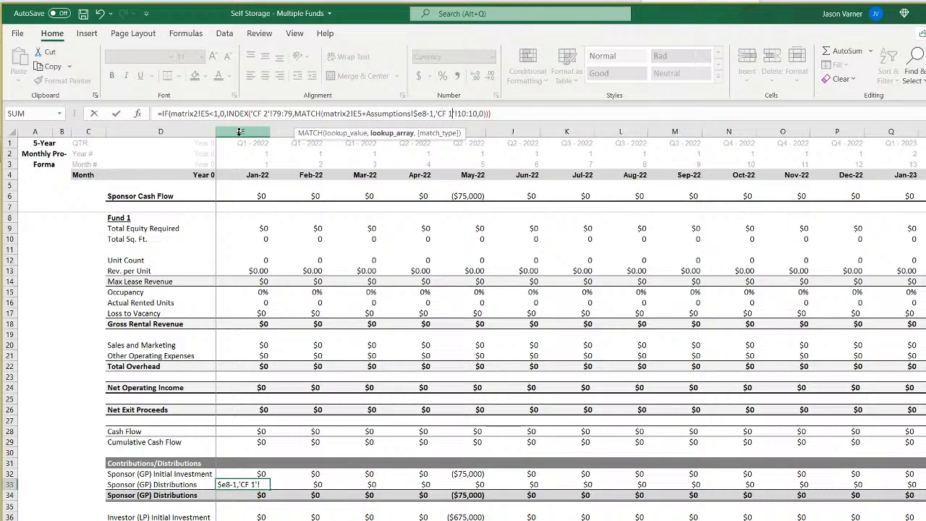
key("BackSpace")
type("2")
key("Return")
Fill the Sponsor (GP) Initial Investment and Distributions formulas in E32:E33 across the monthly columns on sheet '2'.
key("Up")
key("Up")
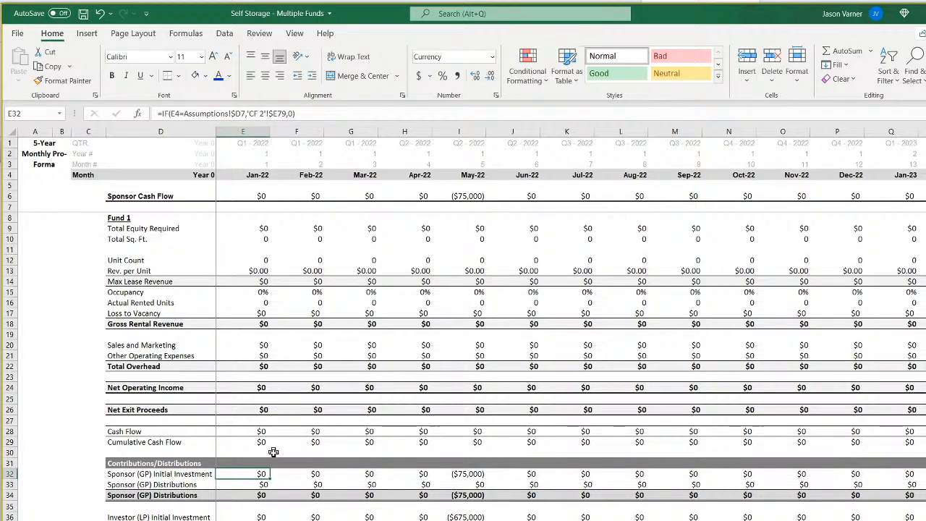
left_click_drag(258, 474, 900, 484)
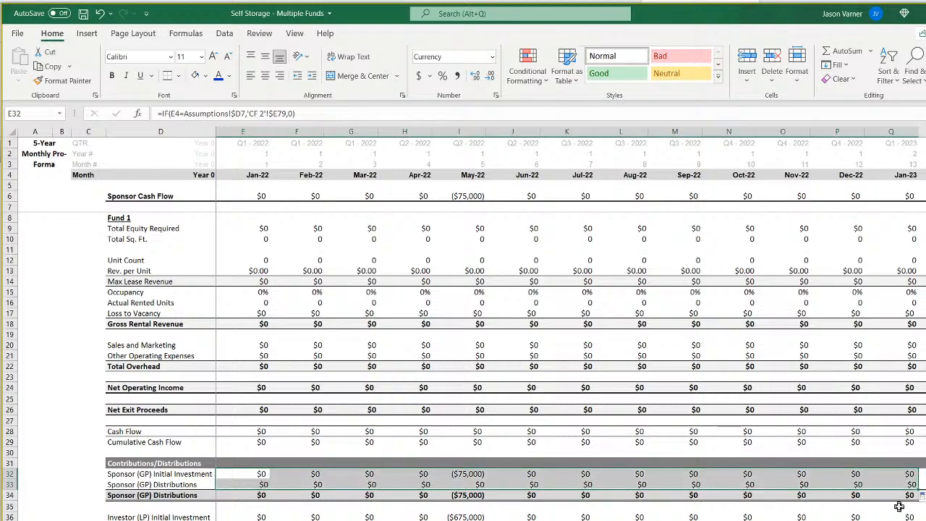
Point the Investor (LP) Initial Investment formula in E36 to 'CF 2'!$E72.
left_click(249, 517)
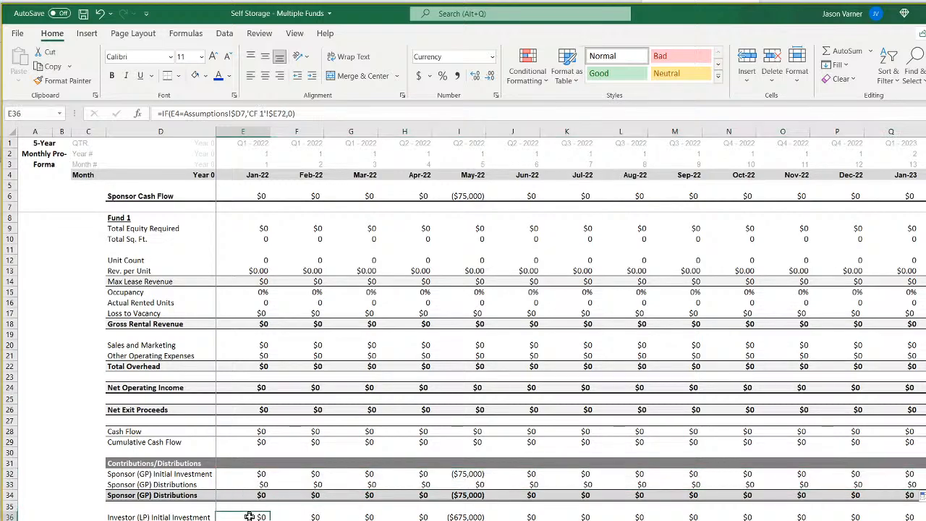
left_click(265, 114)
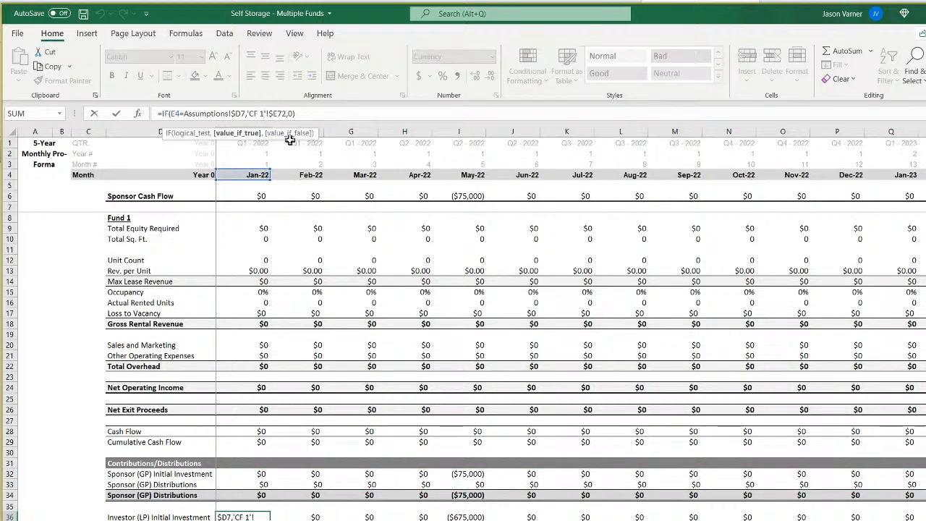
key("BackSpace")
type("2")
key("Return")
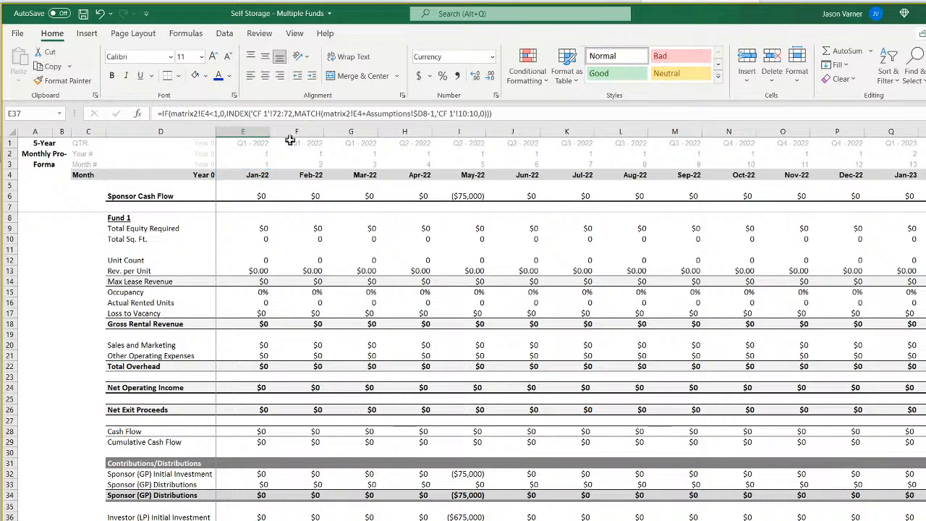
In the Investor (LP) Distributions formula in E37, change the test to matrix2!E5 and the INDEX range to 'CF 2'!72:72.
left_click(210, 113)
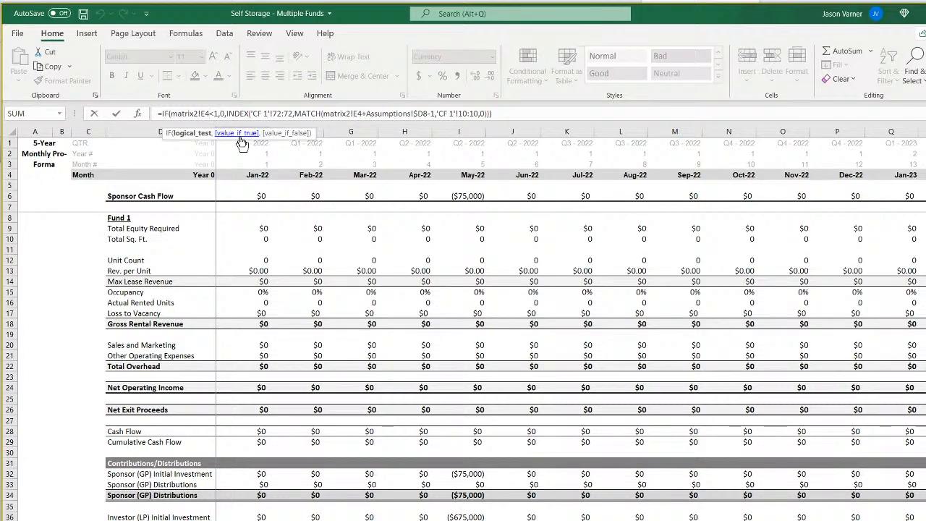
key("BackSpace")
type("5")
key("Right")
key("Right")
key("Right")
key("Right")
key("Right")
key("Right")
key("Right")
key("Right")
key("Right")
key("Right")
key("Right")
key("Right")
key("Right")
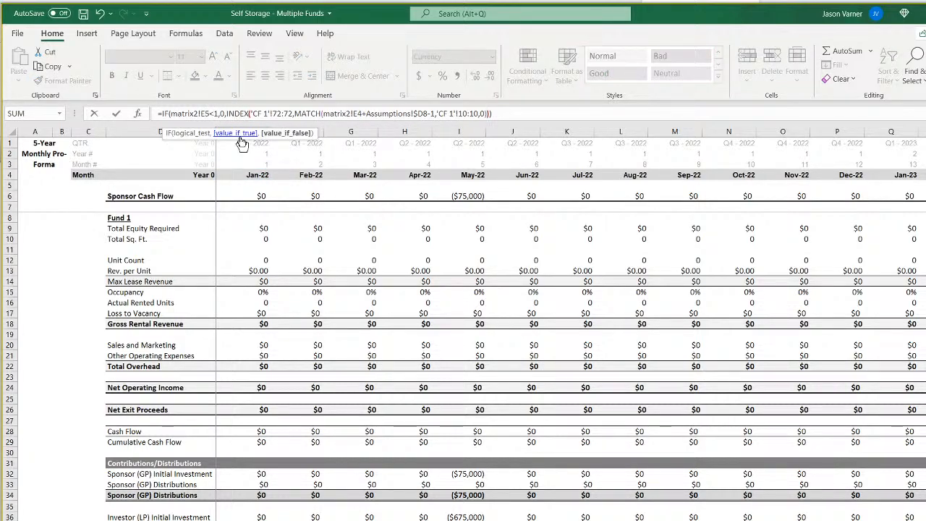
key("BackSpace")
type("2")
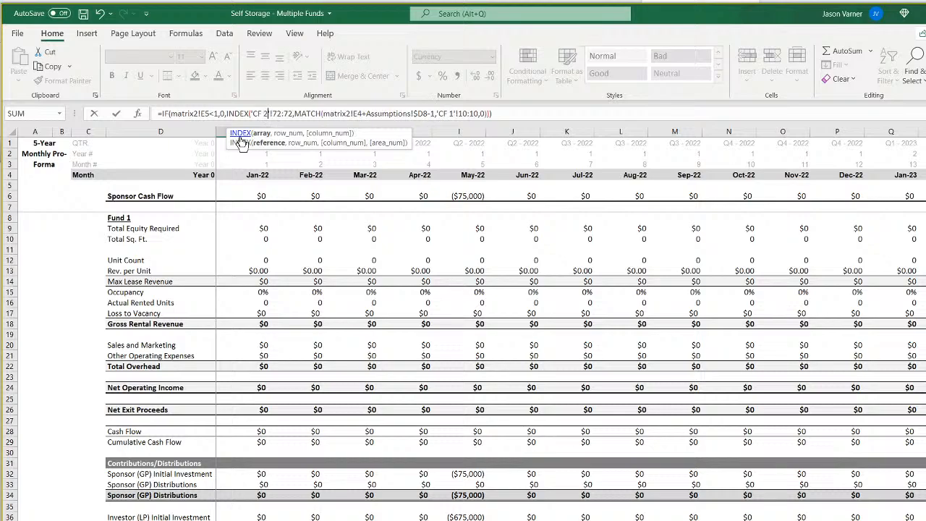
Change the MATCH in E37's distribution formula to look up matrix2!E5+Assumptions!$E8-1 in 'CF 2'!10:10.
key("Right")
key("Right")
key("Right")
key("Right")
key("Right")
key("Right")
key("Right")
key("Right")
key("Right")
key("Right")
key("Right")
key("Right")
key("Right")
key("Right")
key("Right")
key("Right")
key("Right")
key("Right")
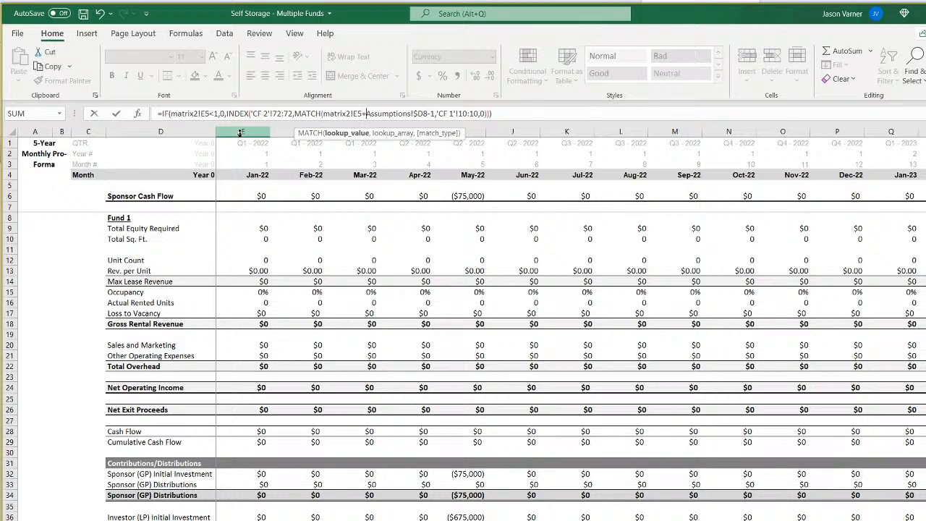
key("Delete")
type("e")
key("Right")
key("Right")
key("Right")
key("Right")
key("Right")
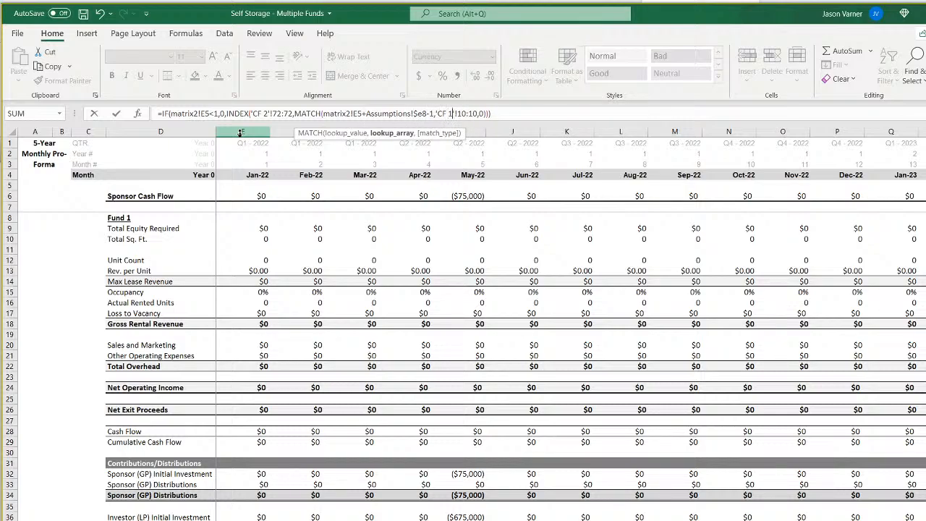
key("Return")
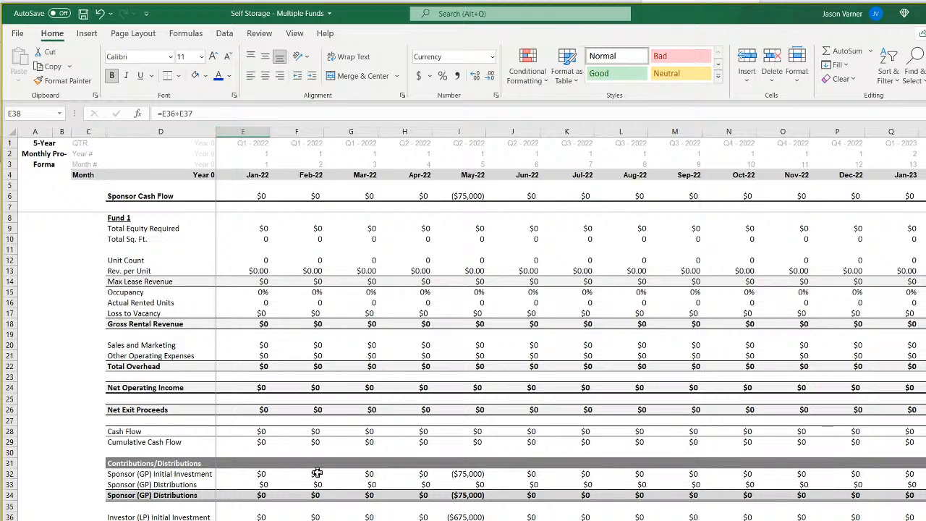
Review the Contributions/Distributions block on sheet '2' from I31 out to the late monthly columns.
left_click(246, 516)
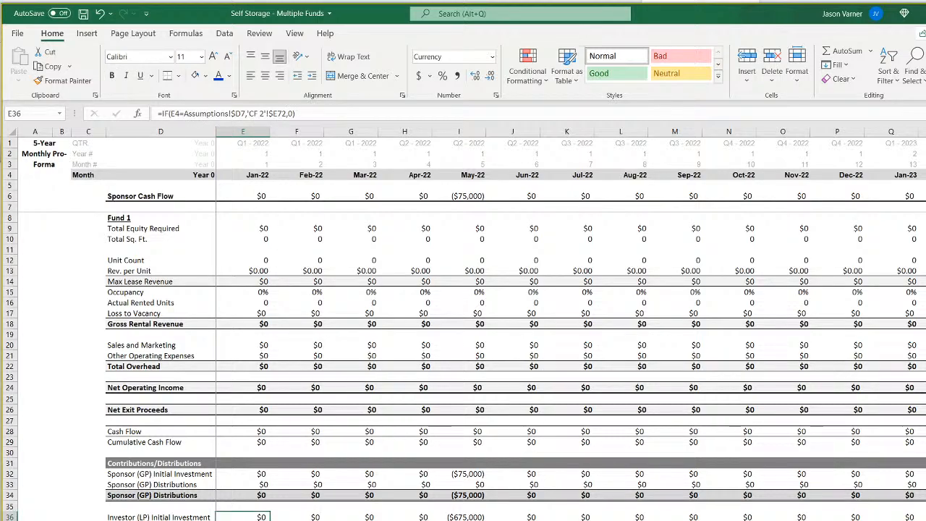
mouse_move(459, 463)
left_mouse_down()
mouse_move(459, 520)
mouse_move(925, 520)
left_mouse_up()
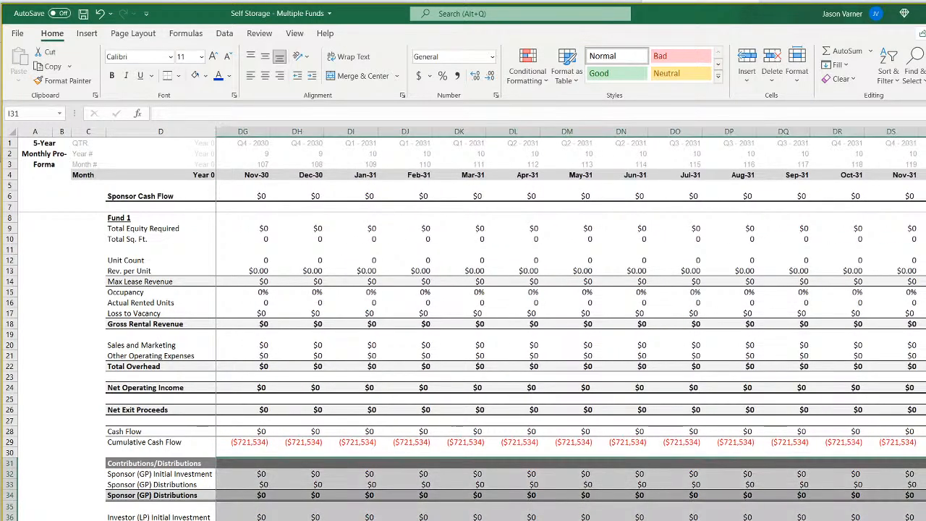
key("ctrl+BackSpace")
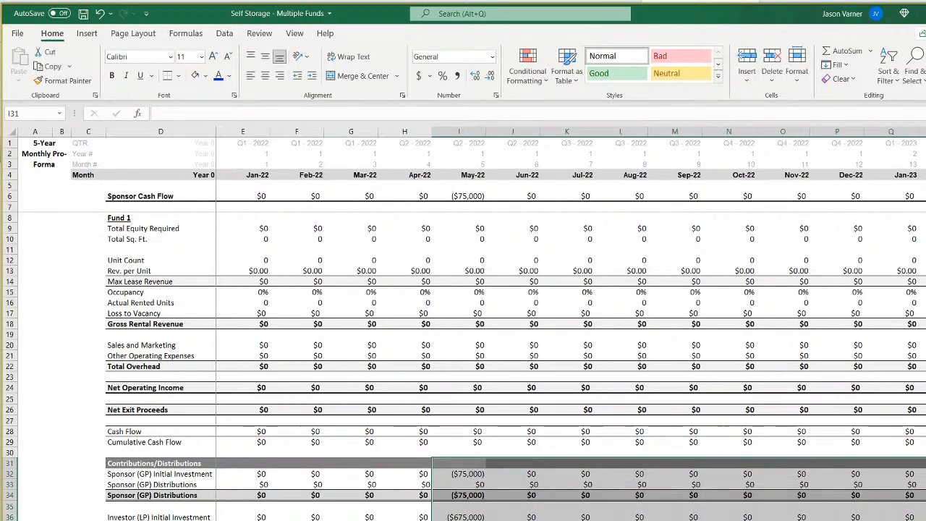
On sheet 'CF 2', set the Year 0 Contributions in E11 to =-Assumptions!E42.
left_click(304, 520)
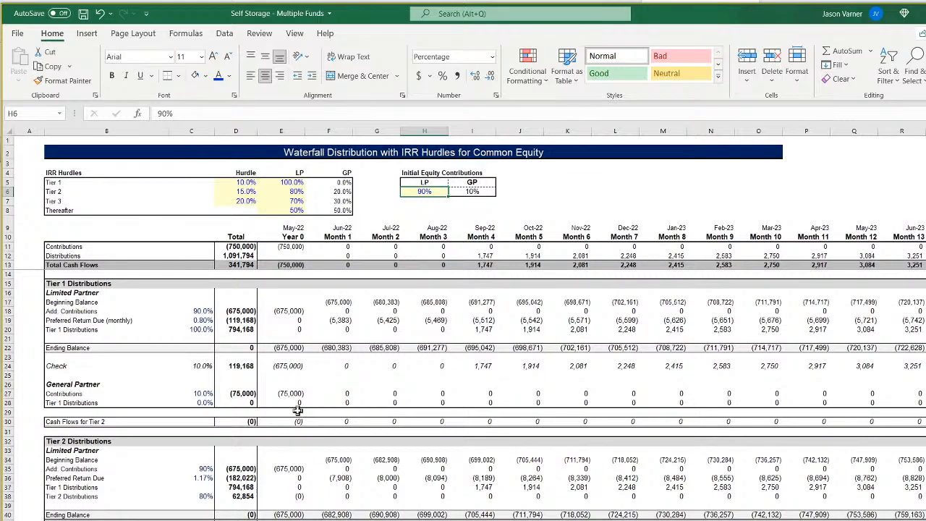
left_click(289, 246)
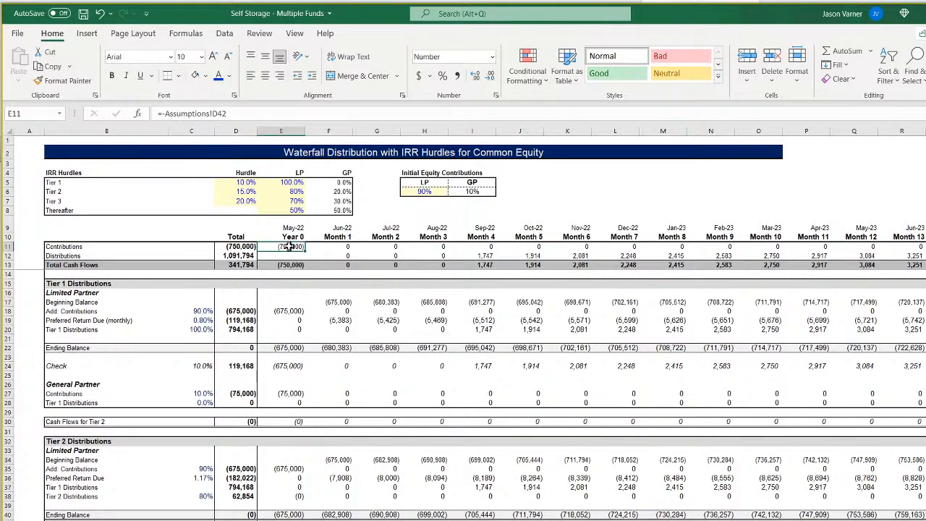
left_click(215, 113)
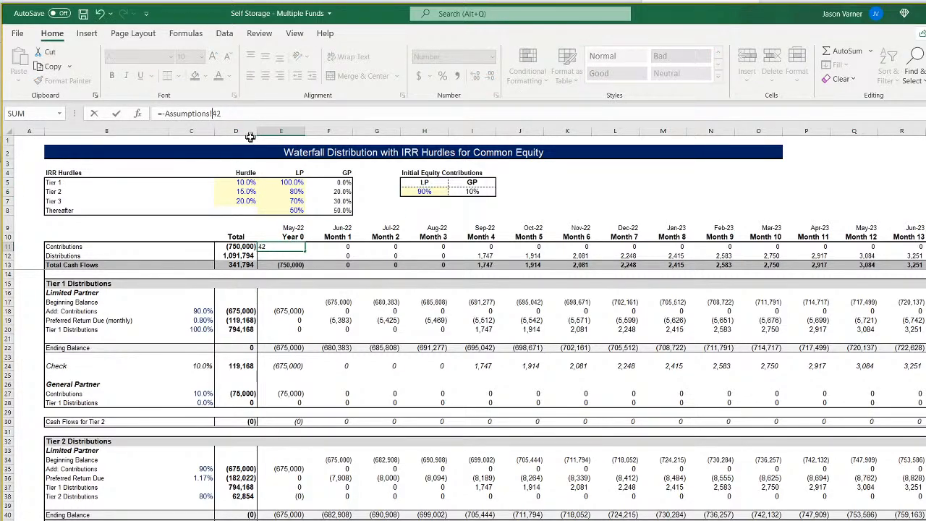
key("Return")
key("Up")
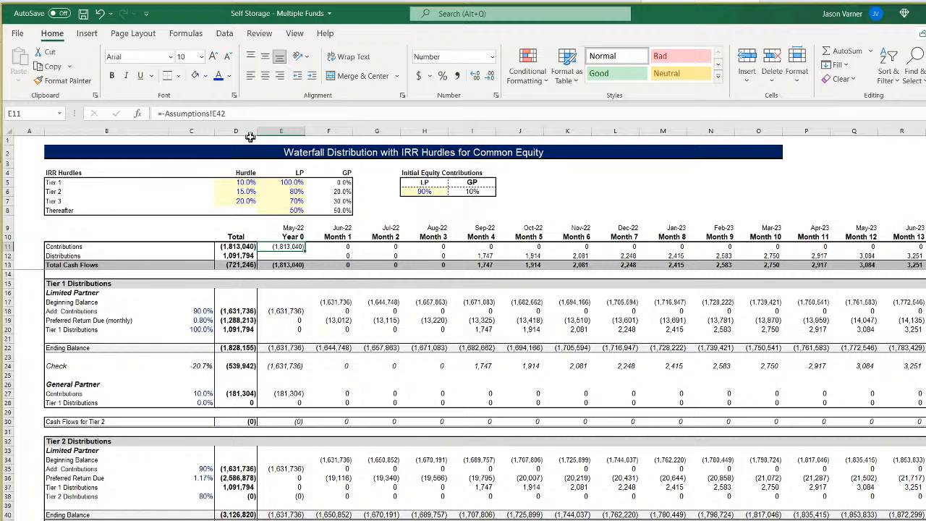
In the Month 1 Contributions SUMIFS in F11, change the sum range and first criteria range to '2'!28:28.
key("Right")
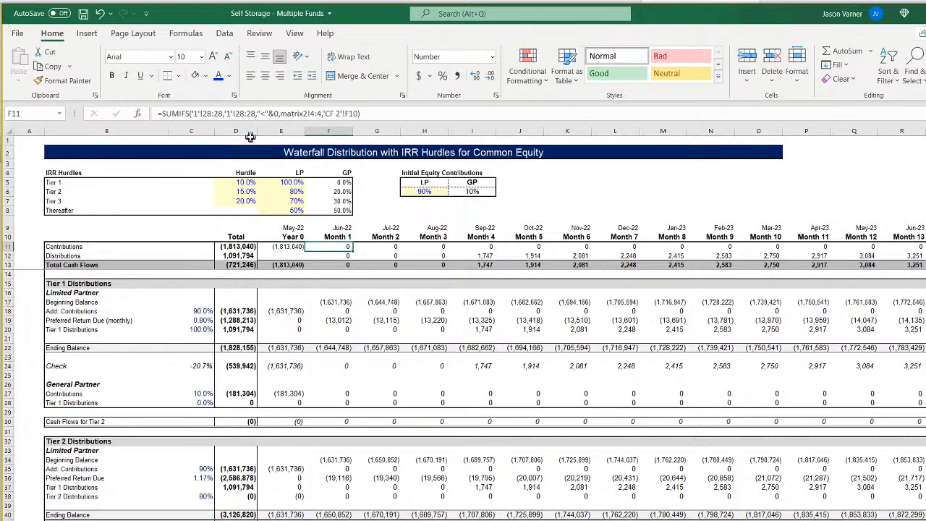
left_click(195, 114)
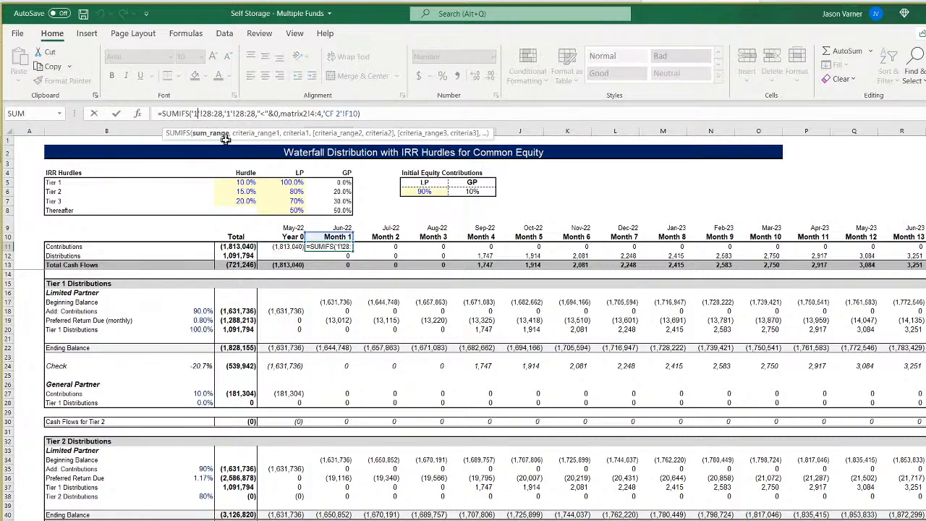
key("BackSpace")
type("2")
key("Right")
key("Right")
key("Right")
key("Right")
key("Right")
key("Right")
key("Right")
key("Right")
key("Right")
key("Right")
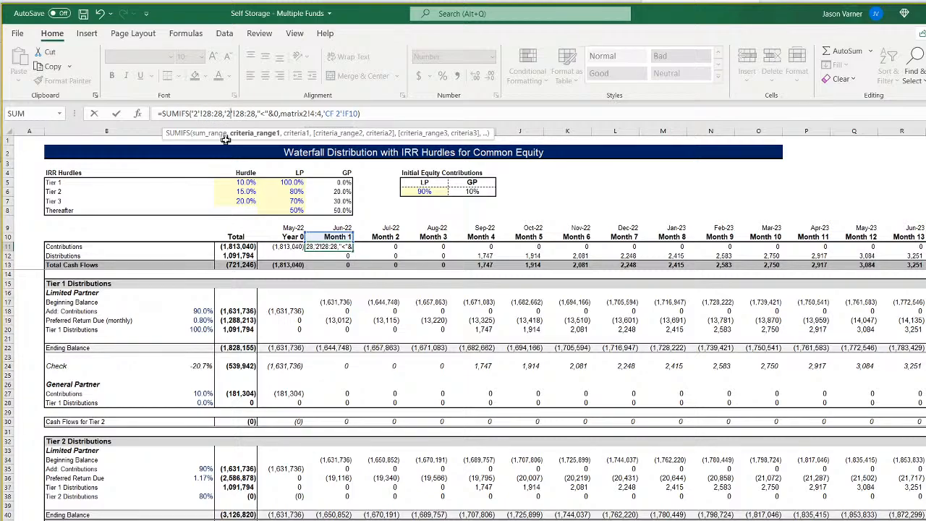
Change the second criteria range in F11's Contributions SUMIFS to matrix2!5:5.
key("Right")
key("Right")
key("Right")
key("Right")
key("Right")
key("Right")
key("Right")
key("Right")
key("Right")
key("Right")
key("Right")
key("Right")
key("Right")
key("Right")
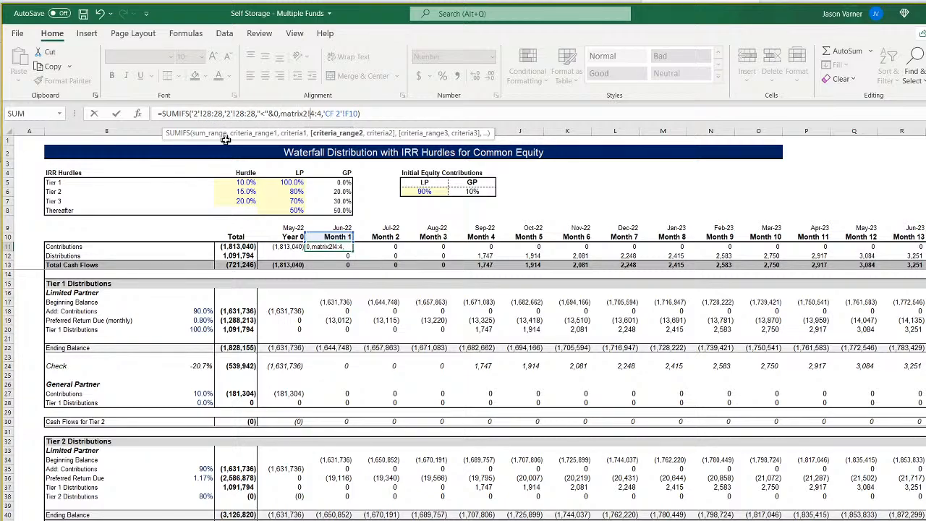
key("Delete")
type("5")
key("Delete")
type("5")
key("ctrl+Return")
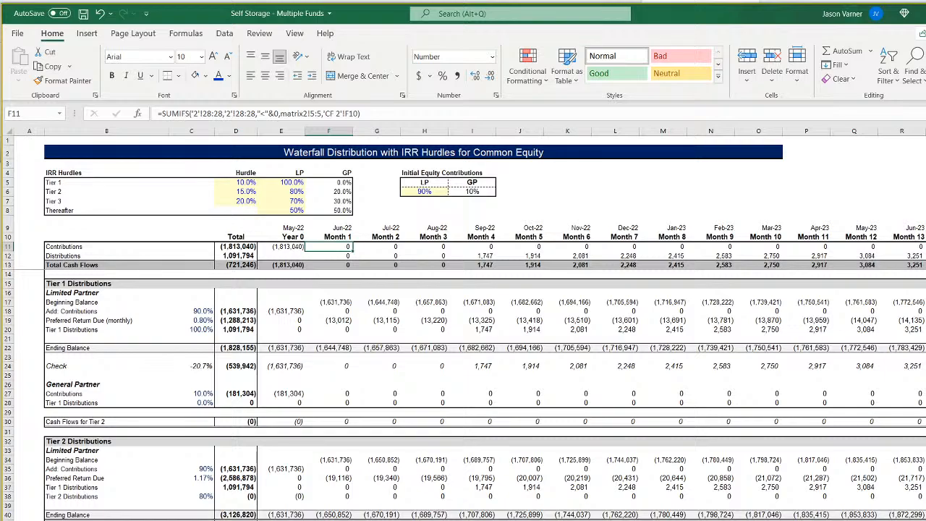
Check the Fund 2 formula in E5 on sheet matrix2 and return to 'CF 2'.
left_click(225, 520)
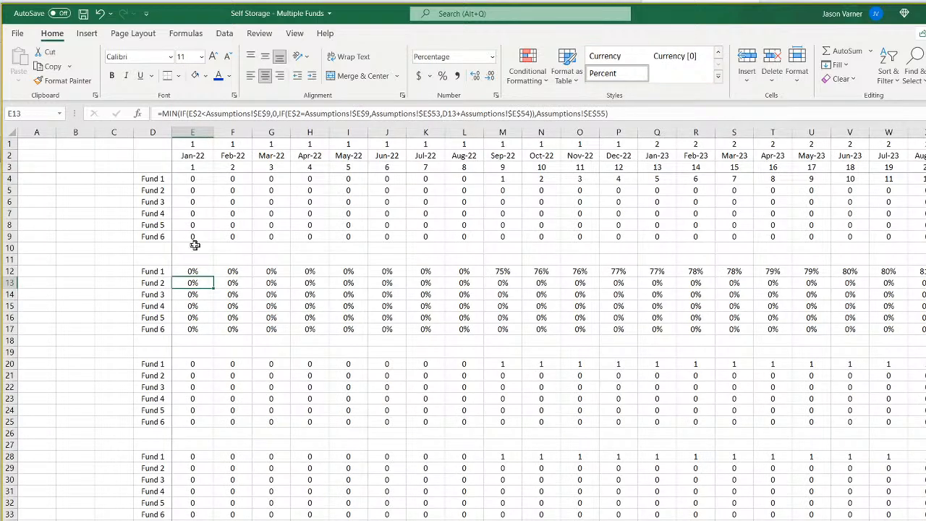
left_click(194, 188)
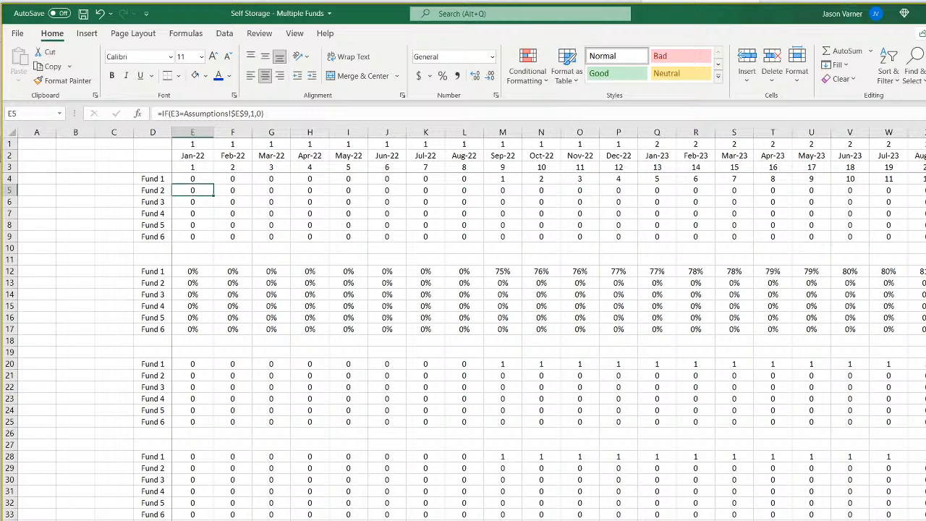
left_click(253, 519)
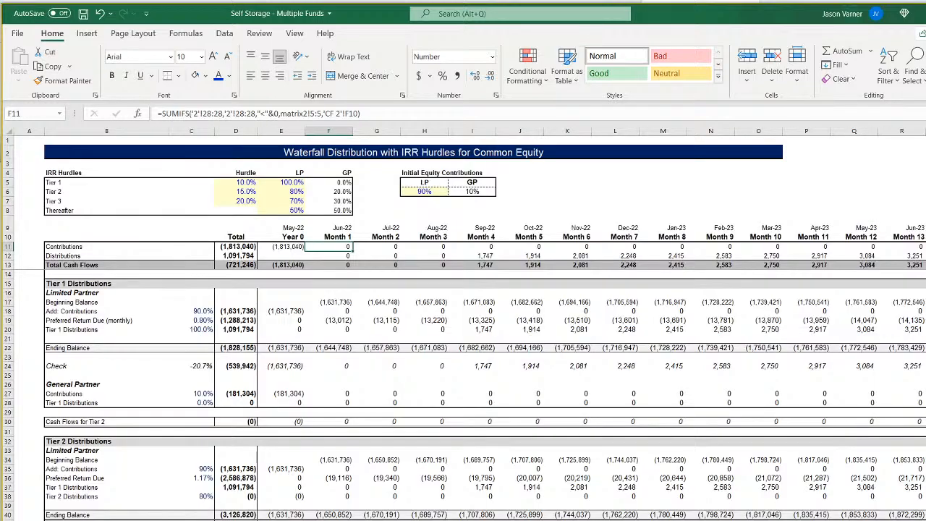
In the Month 1 Distributions SUMIFS in F12, change the sum range and first criteria range to '2'!28:28.
left_click(344, 255)
left_click(201, 113)
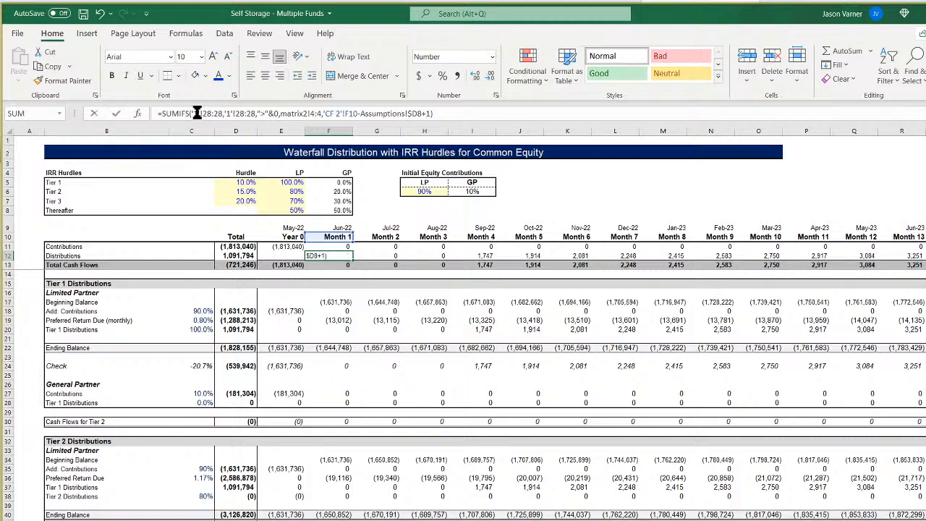
key("BackSpace")
type("2")
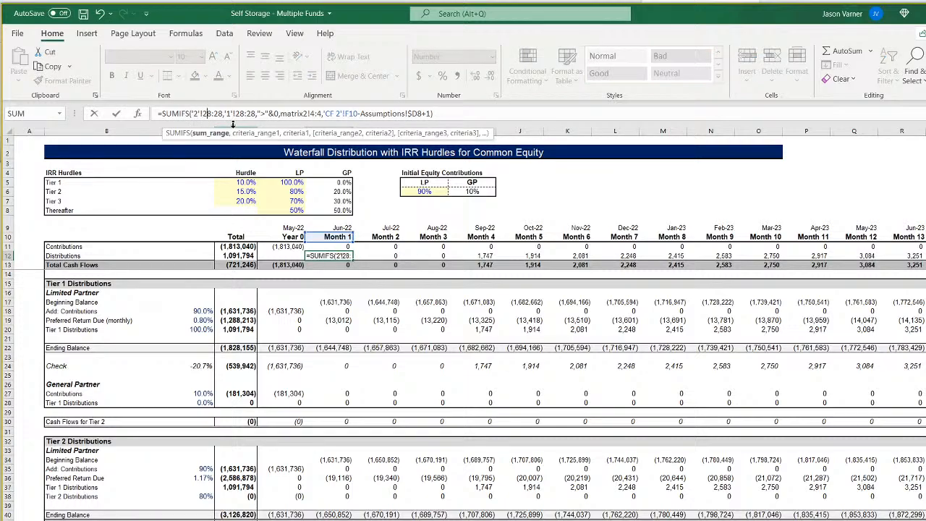
key("Right")
key("Right")
key("Right")
key("Right")
key("Right")
key("Right")
key("Right")
key("Right")
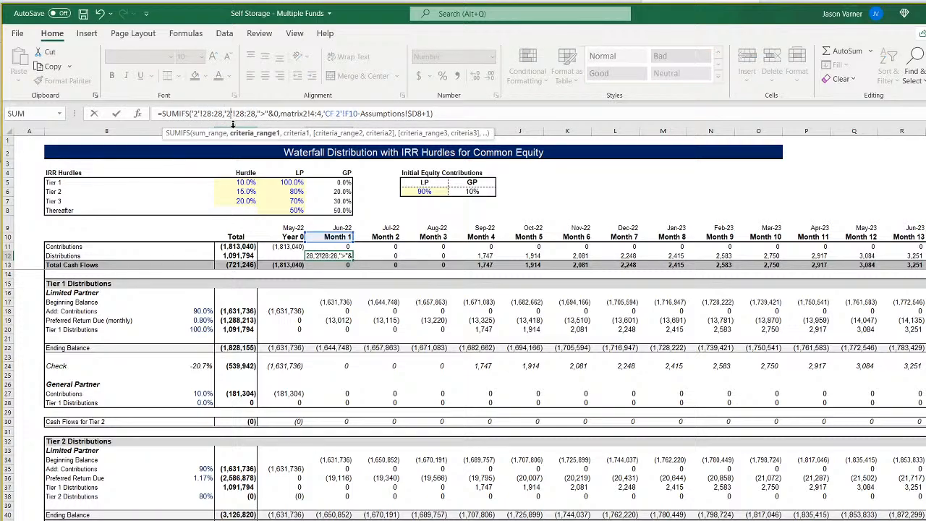
Change the second criteria range in F12's Distributions SUMIFS to matrix2!5:5.
key("Right")
key("Right")
key("Right")
key("Right")
key("Right")
key("Right")
key("Right")
key("Right")
key("Right")
key("Right")
key("Right")
key("Right")
key("Right")
key("Right")
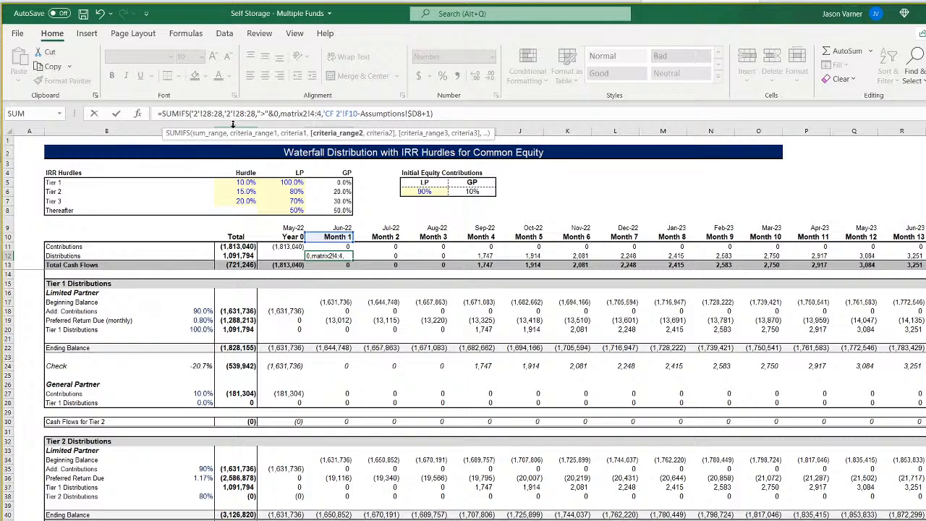
key("BackSpace")
type("5")
key("BackSpace")
type("5")
Change the month offset in F12's Distributions formula to reference Assumptions!$E8.
key("Right")
key("Right")
key("Right")
key("Right")
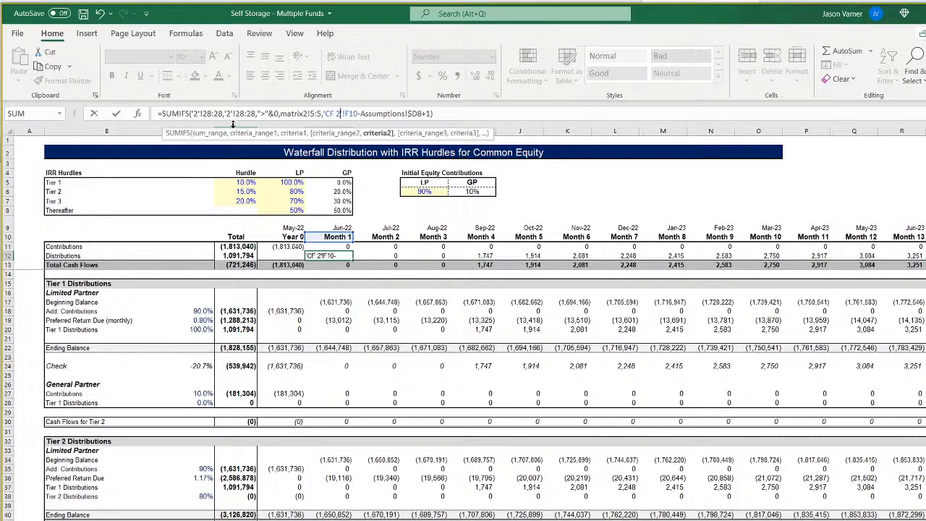
key("Right")
key("Right")
key("Right")
key("Right")
key("Right")
key("Right")
key("Right")
key("Right")
key("Right")
key("Right")
key("Right")
key("Right")
key("Right")
key("Right")
key("BackSpace")
type("e")
key("Return")
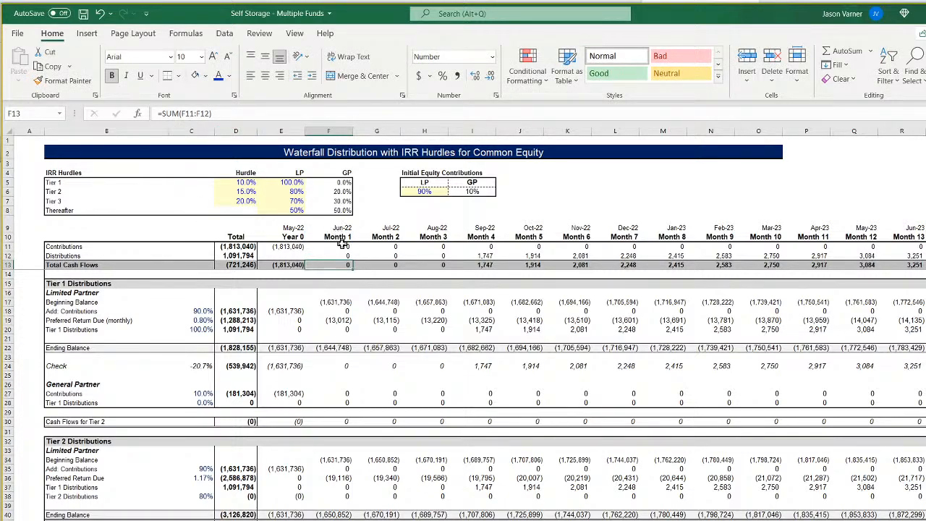
Fill the Contributions and Distributions formulas in F11:F12 across to Month 120 on 'CF 2'.
mouse_move(342, 246)
left_mouse_down()
mouse_move(346, 257)
mouse_move(924, 262)
left_mouse_up()
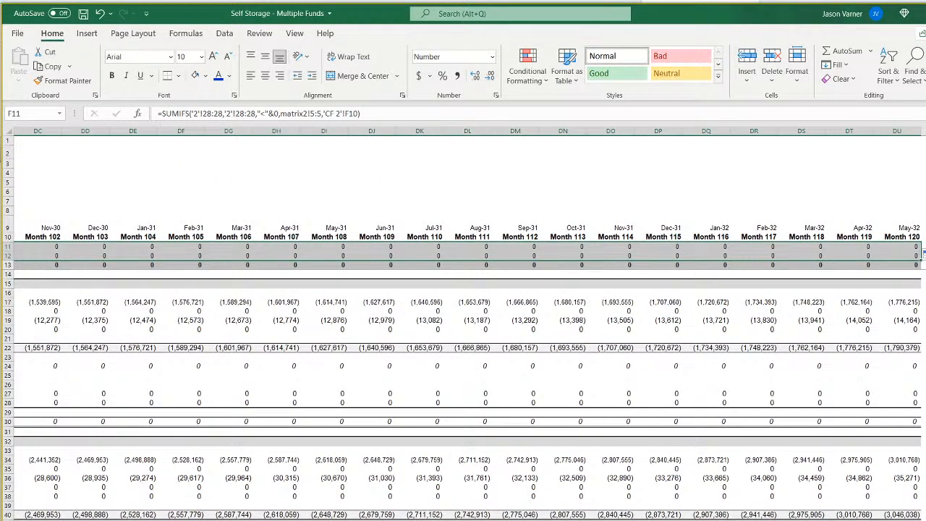
key("ctrl+BackSpace")
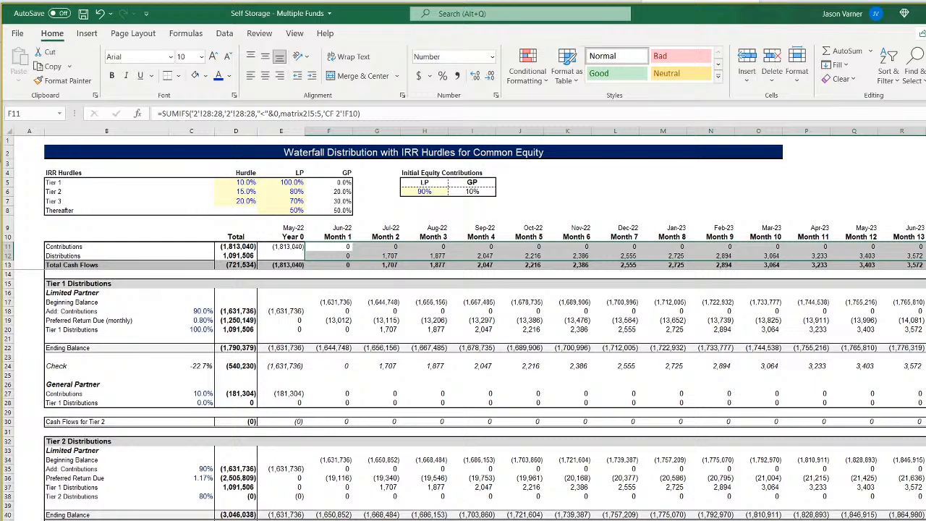
Compare the date row on 'CF 2' with the funds' Start of Construction and Months Until Next Fund Starts assumptions.
left_click(299, 228)
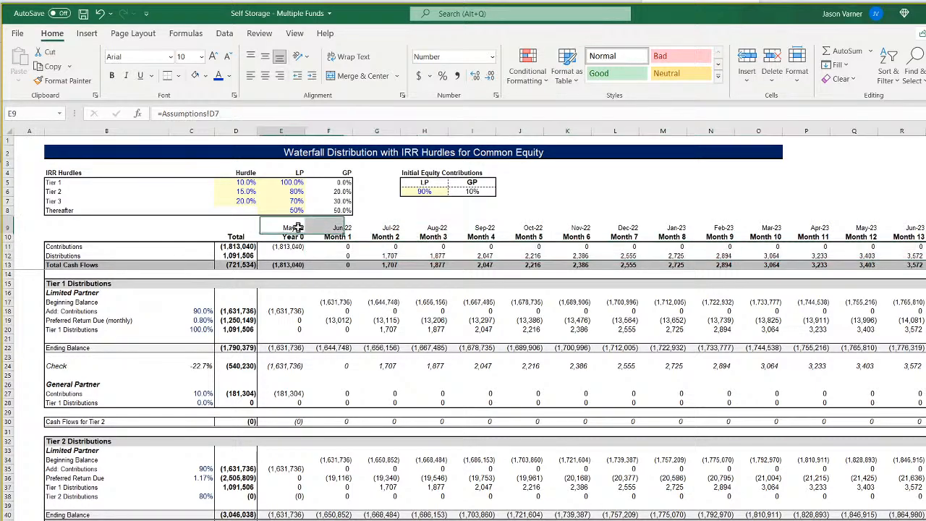
left_click(391, 230)
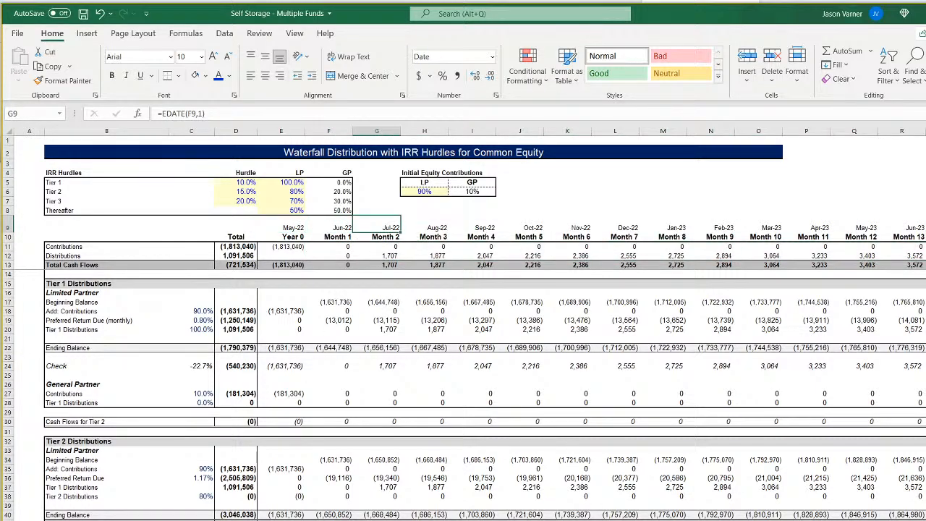
key("ctrl+Page_Up")
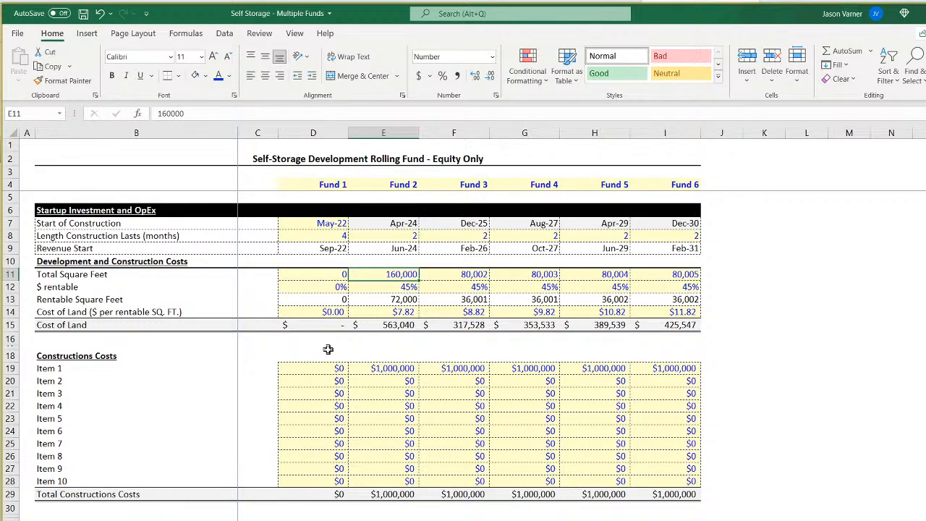
key("ctrl+Page_Down")
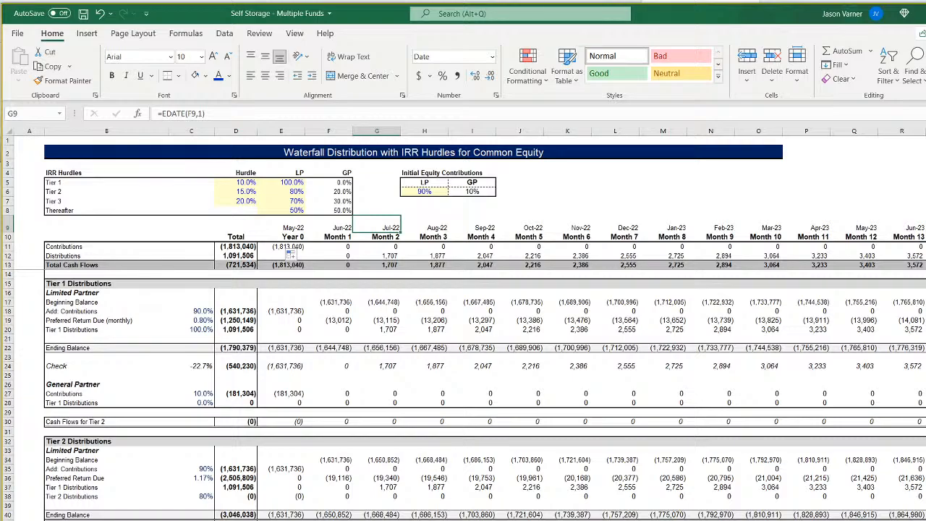
key("ctrl+Page_Up")
scroll(290, 256, "down", 18)
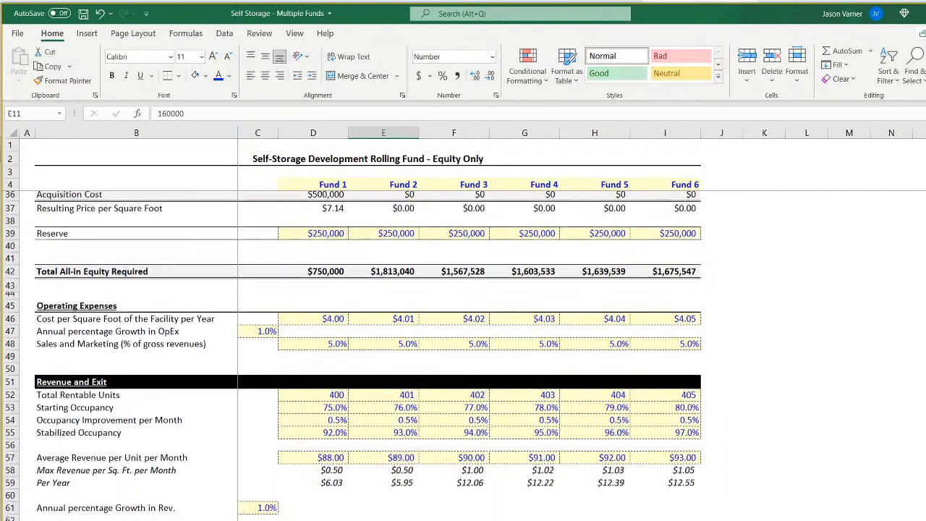
left_click(341, 361)
left_click(409, 362)
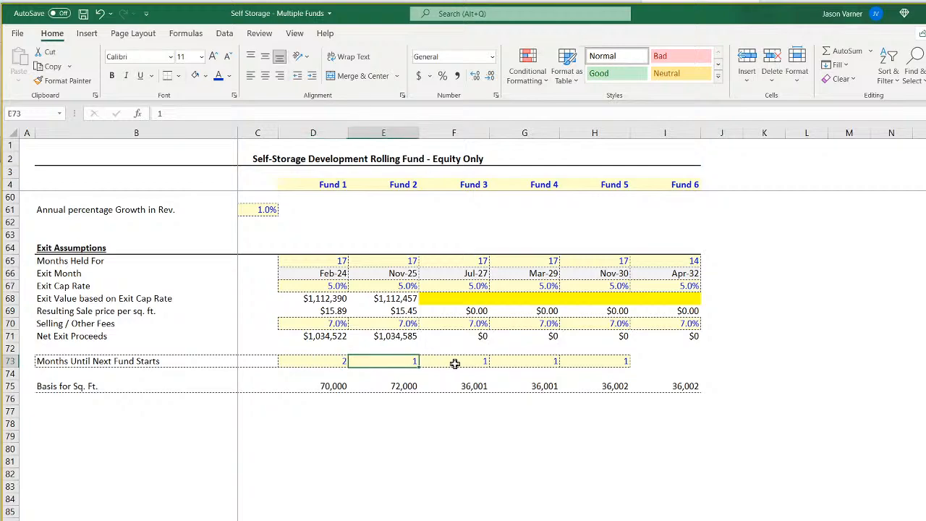
left_click(455, 363)
left_click(553, 363)
key("Right")
left_click(330, 366)
scroll(407, 487, "up", 18)
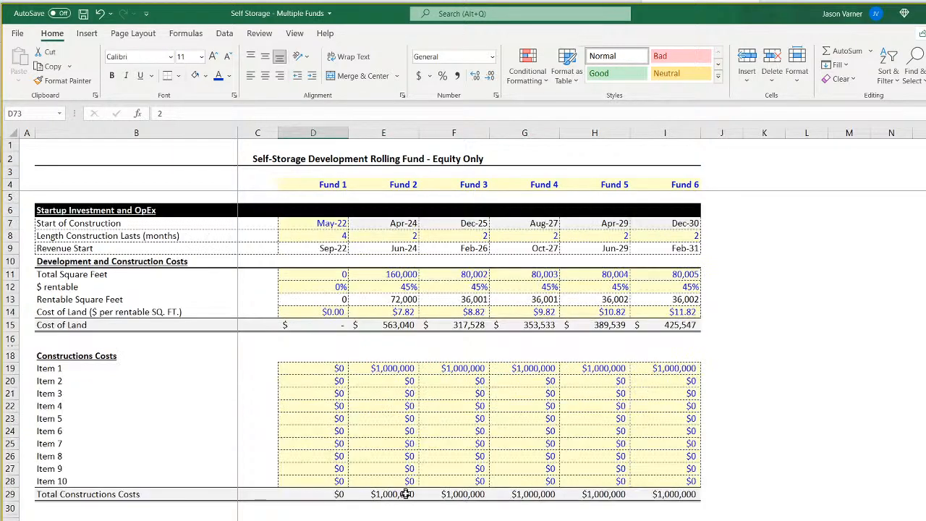
left_click(392, 223)
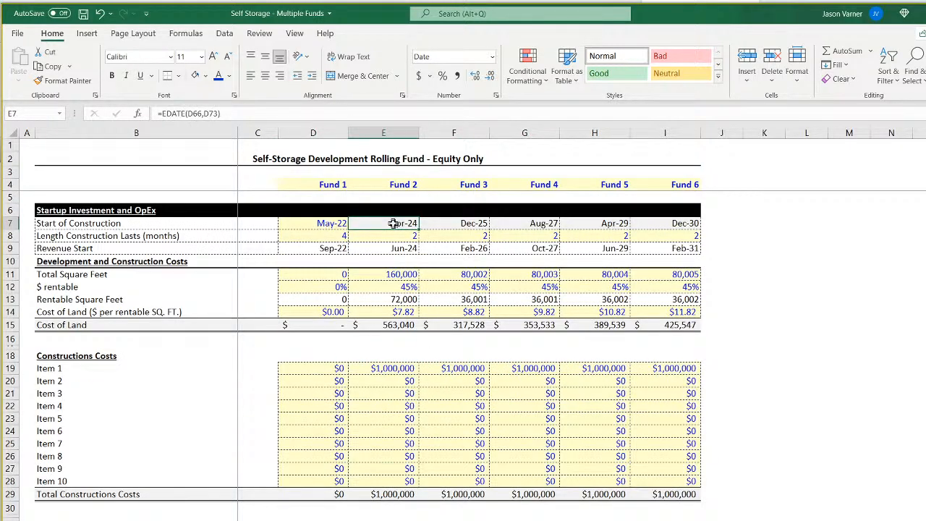
Link the Year 0 date in E9 on 'CF 2' to Fund 2's Start of Construction, Assumptions!E7.
key("ctrl+Page_Down")
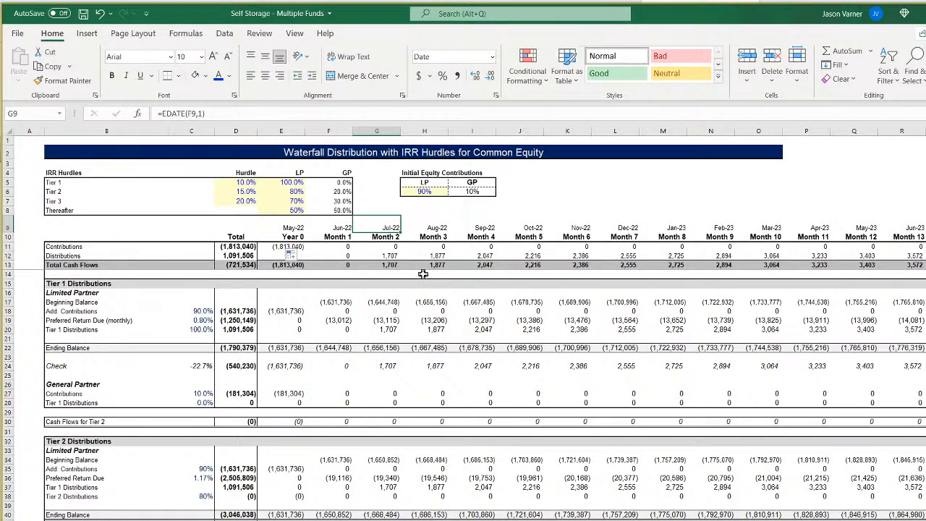
left_click(278, 247)
key("ctrl+Page_Up")
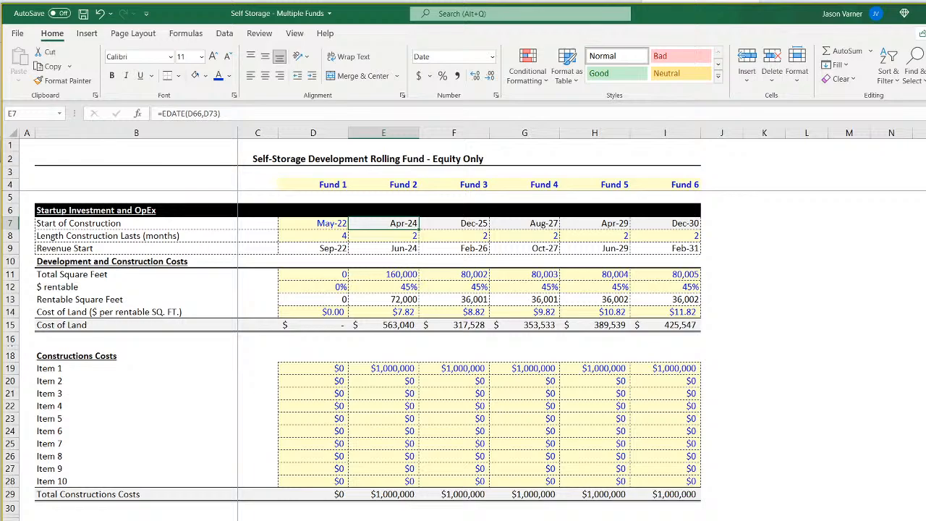
key("ctrl+Page_Down")
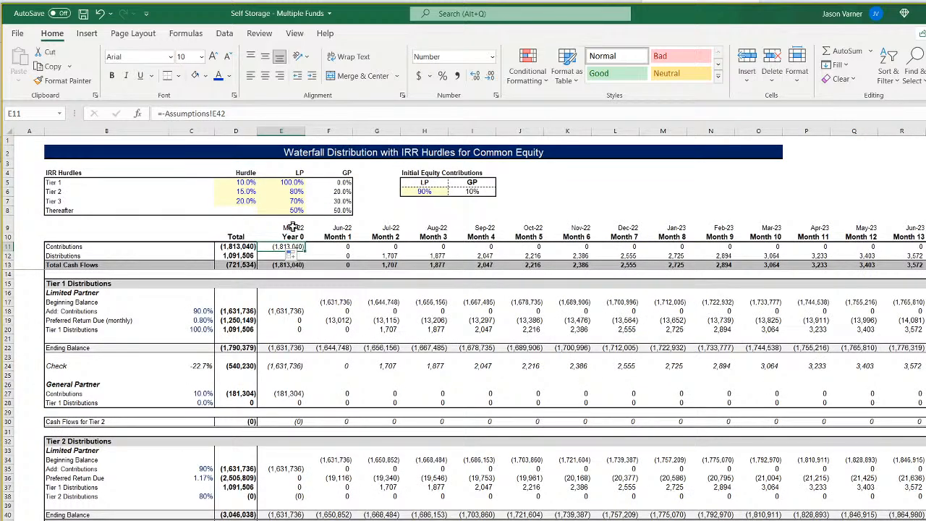
left_click(293, 228)
left_click(229, 114)
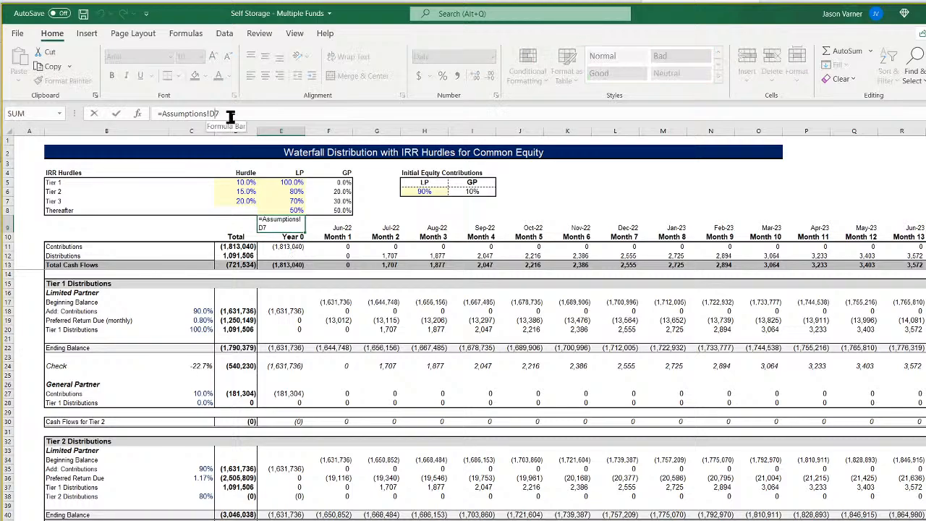
key("Return")
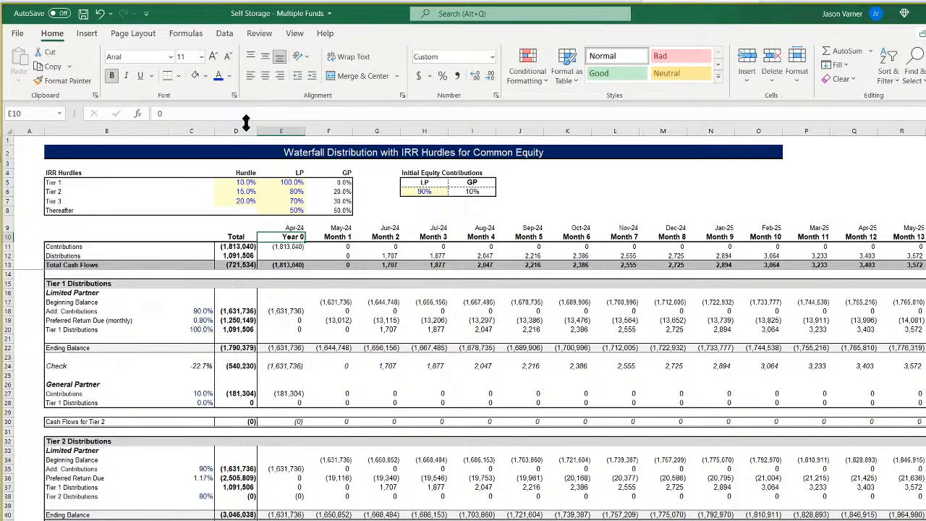
key("Up")
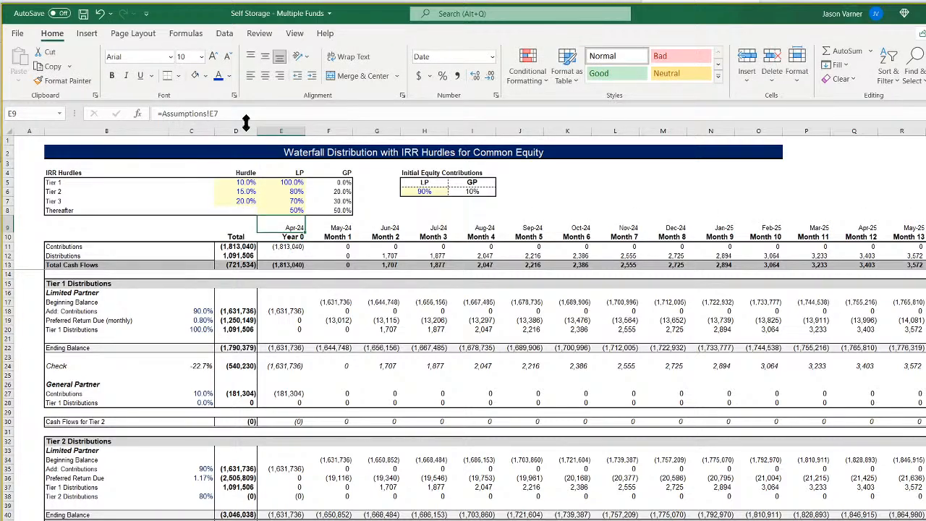
Set Fund 2's Length Construction Lasts to 3 months on the Assumptions sheet.
key("Down")
key("Down")
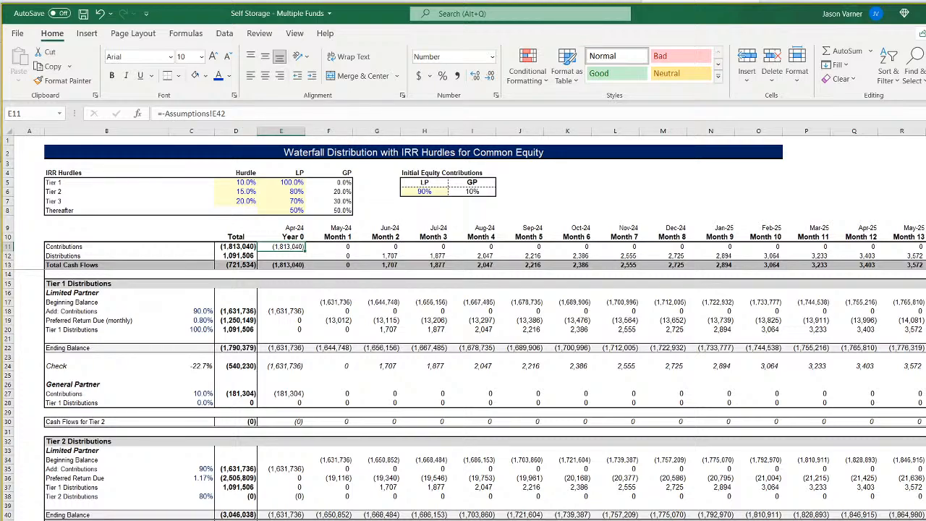
key("ctrl+Page_Up")
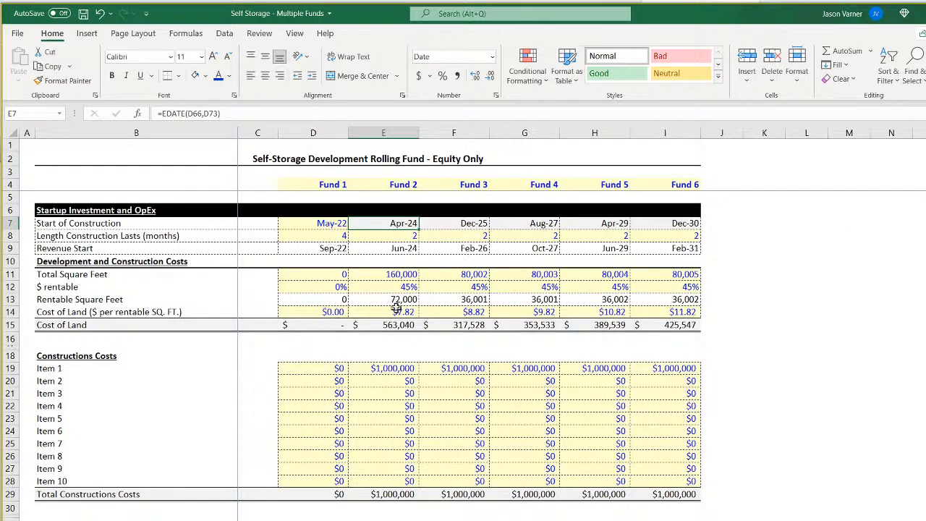
left_click(393, 248)
left_click(395, 236)
type("3")
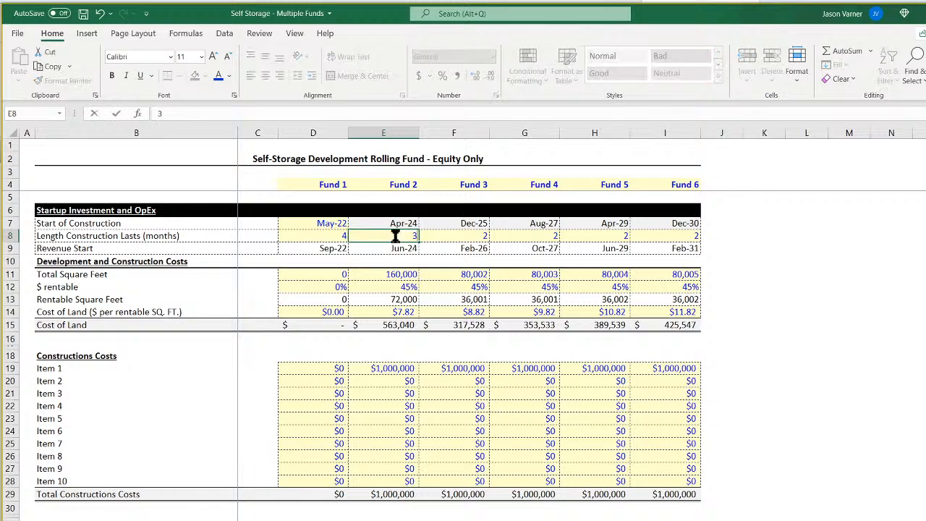
key("Return")
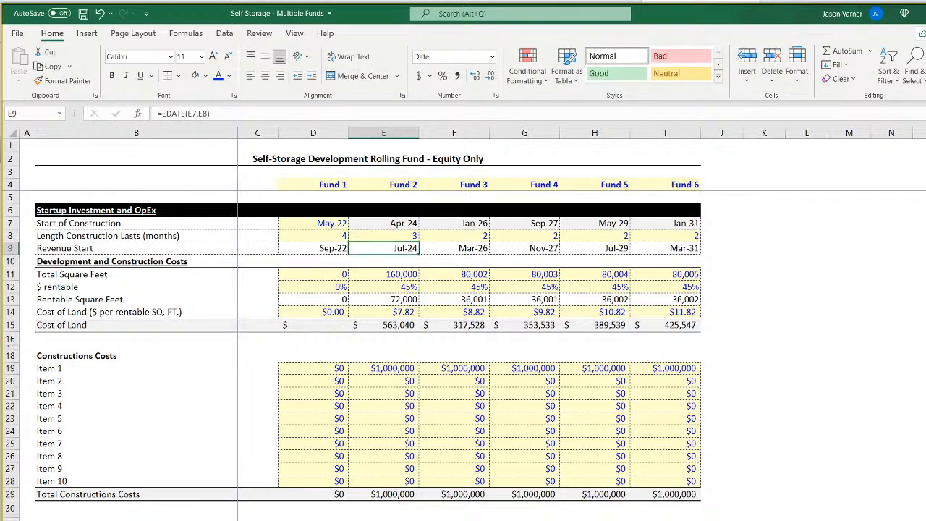
Examine the 'CF 2' Month 3 Distributions, the Tier 1 hurdle, the initial LP share and the Contributions formulas.
key("ctrl+Page_Down")
left_click(434, 237)
left_click(433, 256)
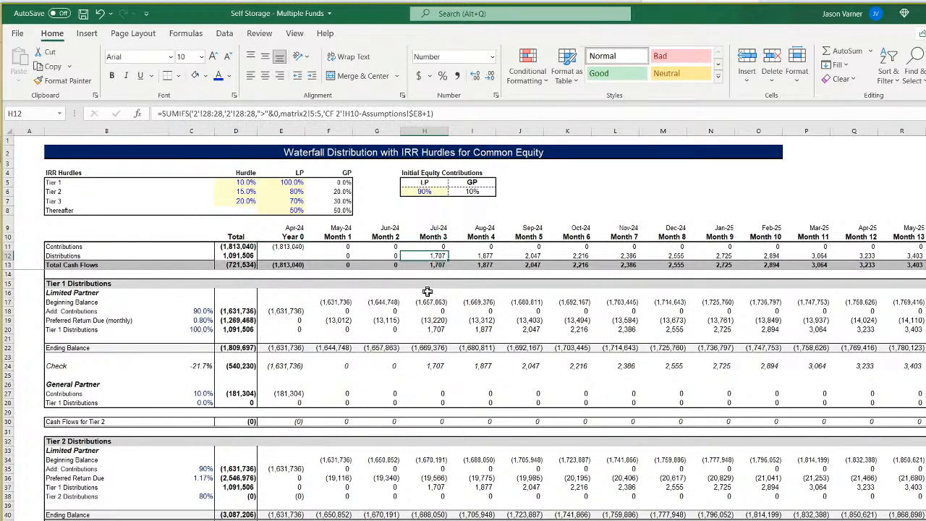
left_click(246, 183)
left_click(421, 194)
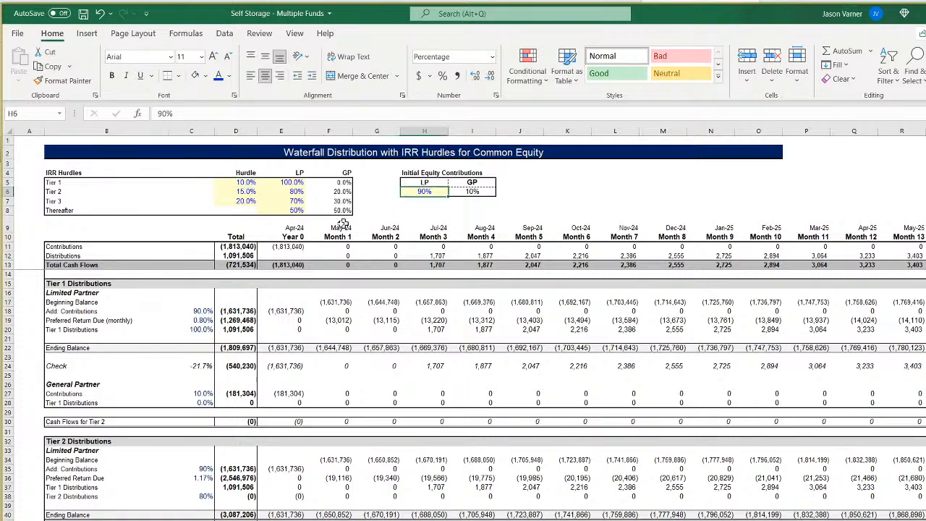
left_click(296, 246)
left_click(341, 247)
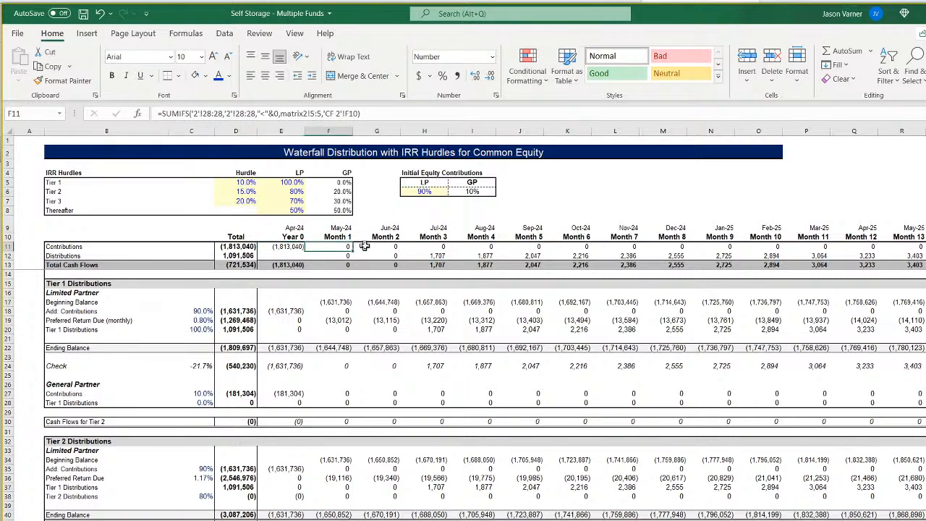
left_click(369, 246)
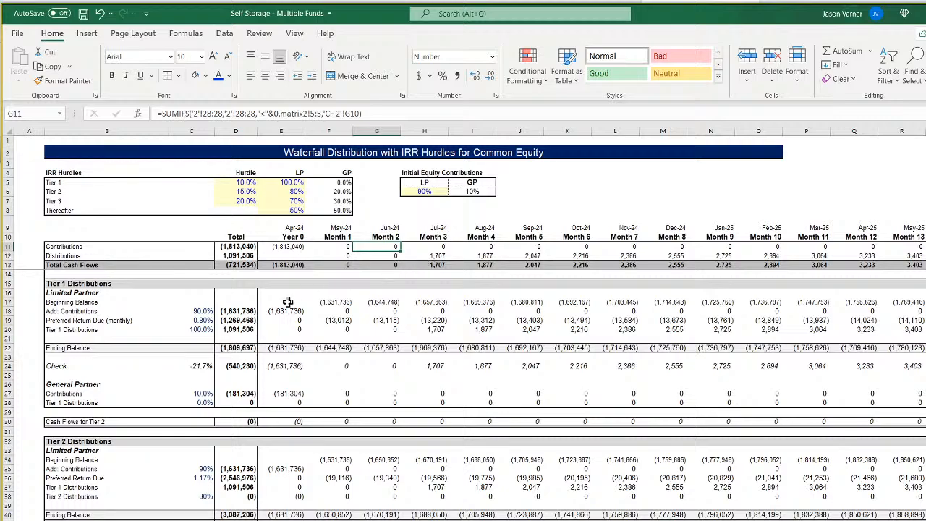
Examine the Tier 1 Limited Partner percentages and the ranges in the XIRR check formula in C24 on 'CF 2'.
left_click(203, 311)
key("Down")
key("Down")
key("Down")
key("Down")
key("Down")
key("Down")
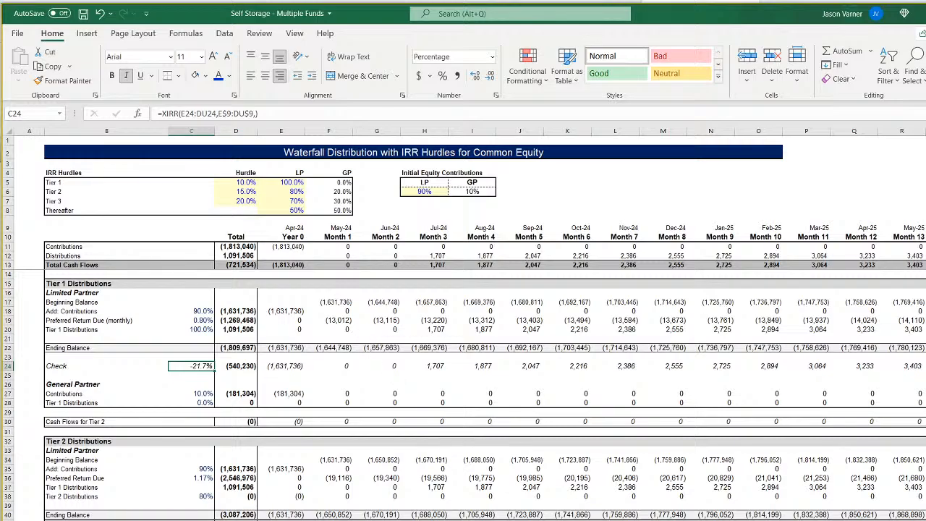
scroll(469, 323, "right", 4)
scroll(469, 323, "left", 3)
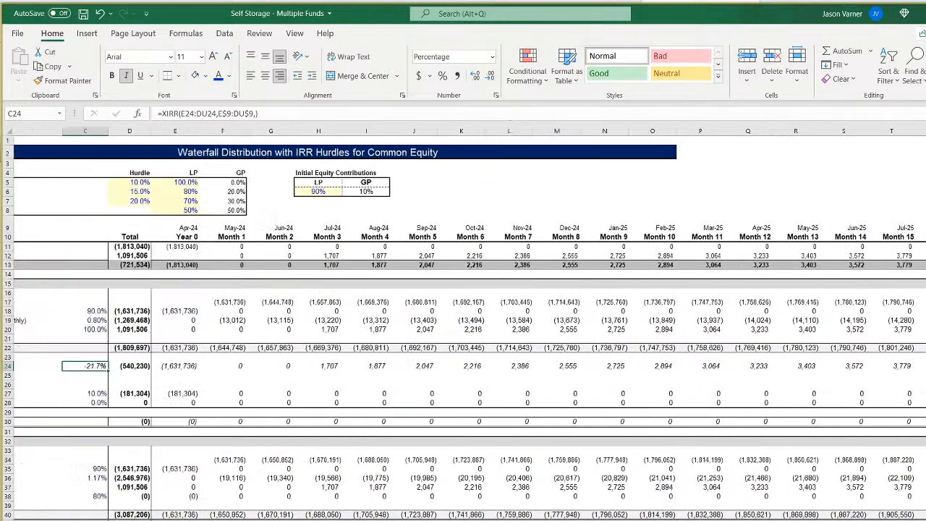
scroll(325, 424, "left", 2)
double_click(191, 366)
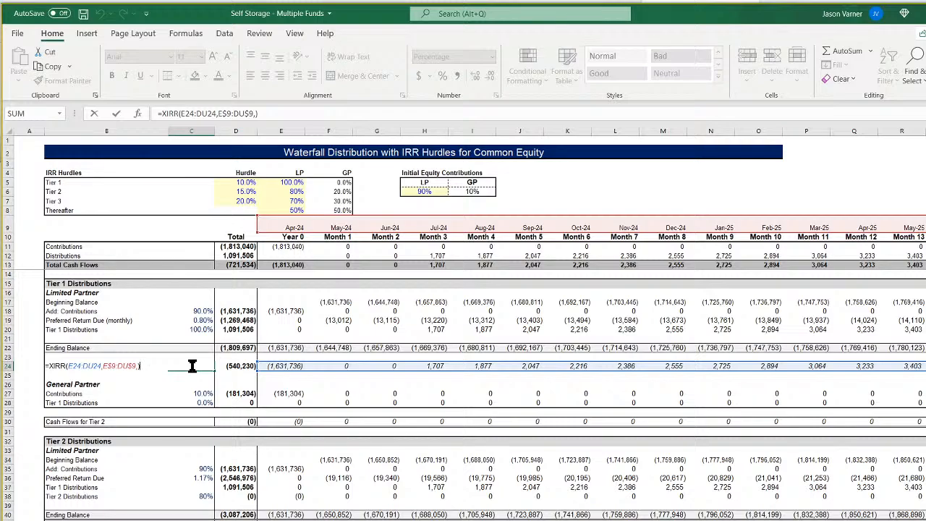
key("Return")
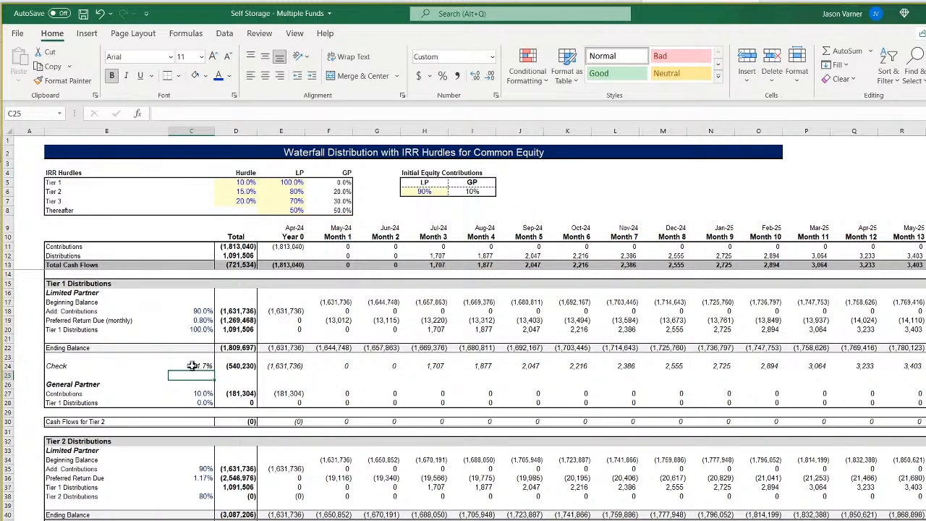
Set the Tier 1 LP share in E5 to 90% on both the Fund 2 and Fund 1 waterfall sheets.
left_click(288, 183)
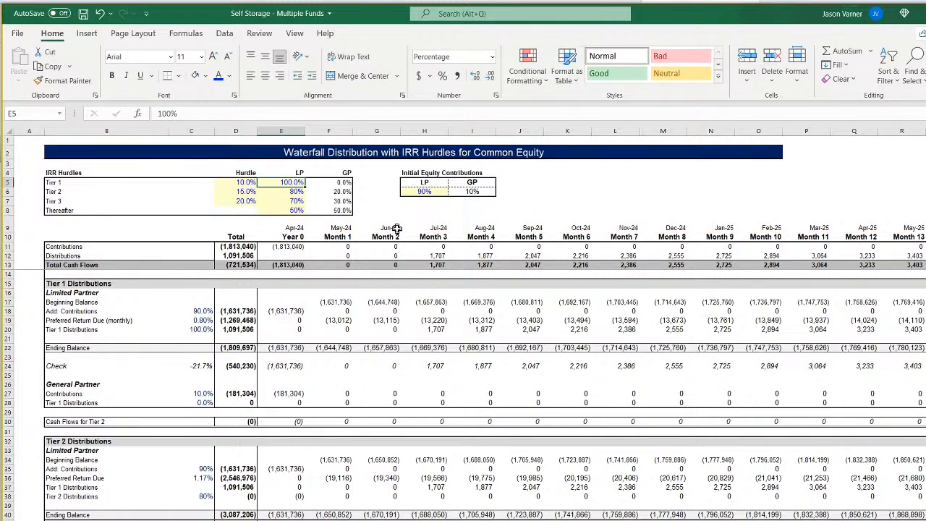
type("90")
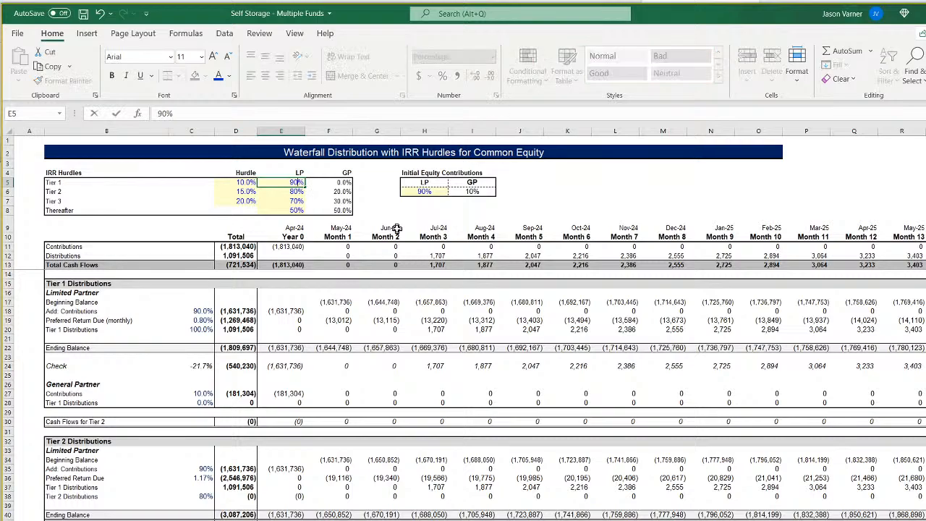
key("Return")
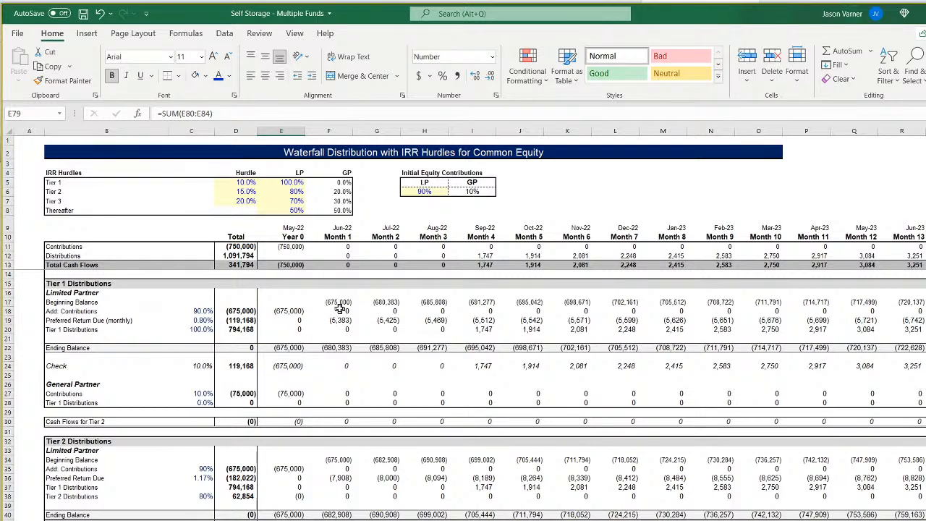
left_click(295, 183)
type("90")
key("Return")
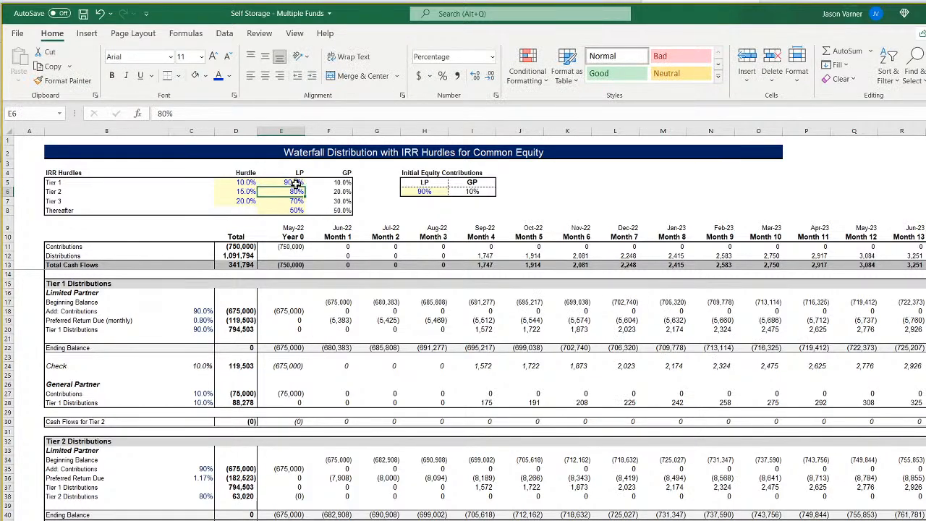
Set the Exit Cap Rate to 4% for Fund 2 and Fund 1 on the Assumptions sheet.
left_click(217, 519)
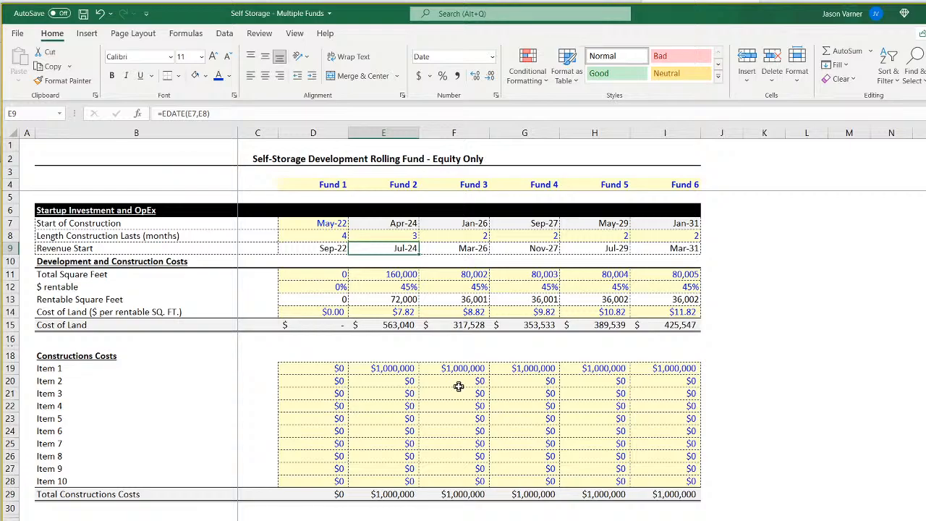
scroll(392, 271, "down", 7)
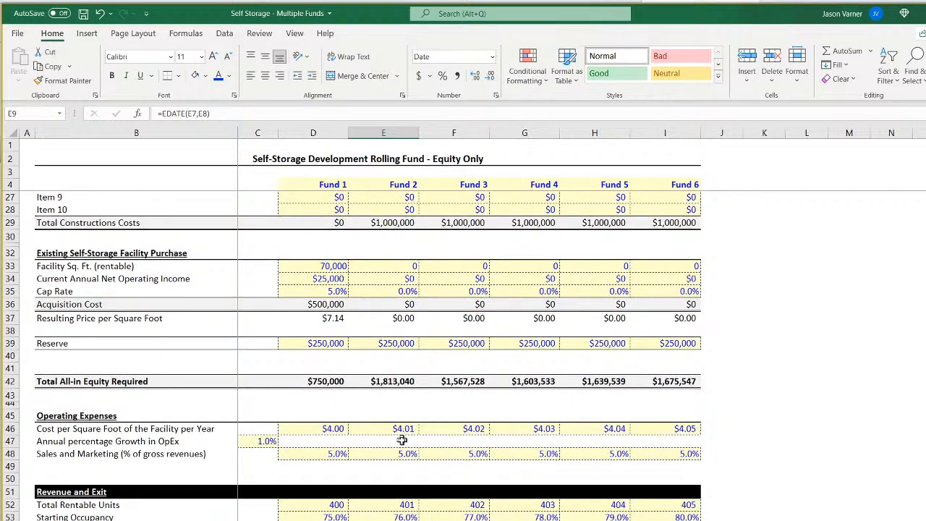
scroll(399, 453, "down", 7)
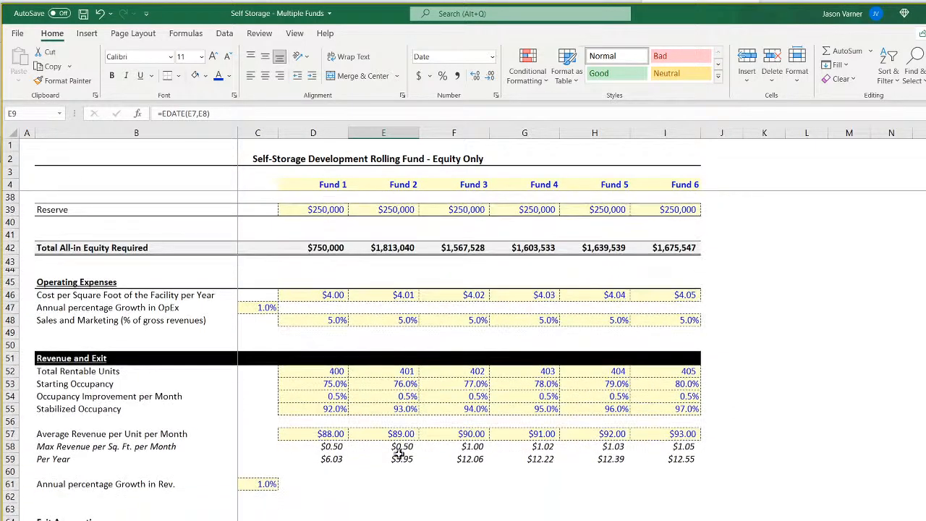
left_click(402, 425)
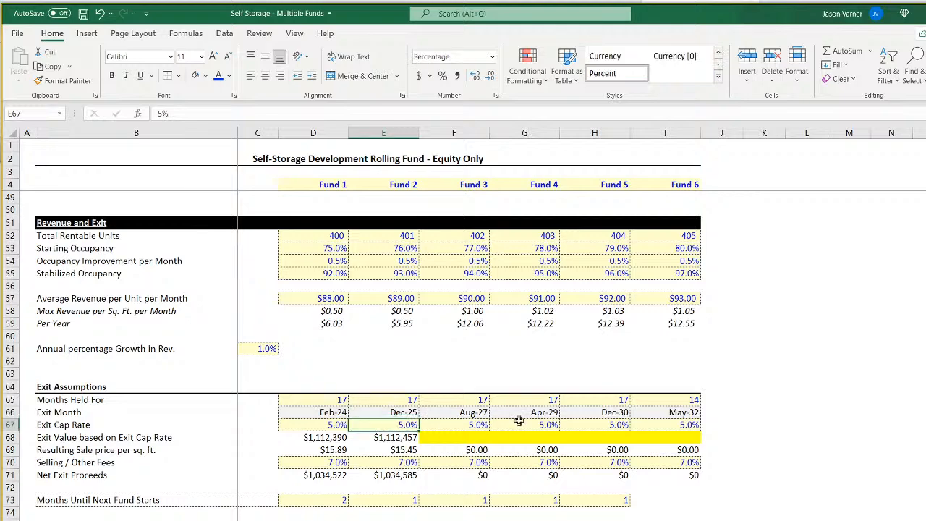
type("4")
key("Return")
key("Up")
key("Left")
type("4")
key("Return")
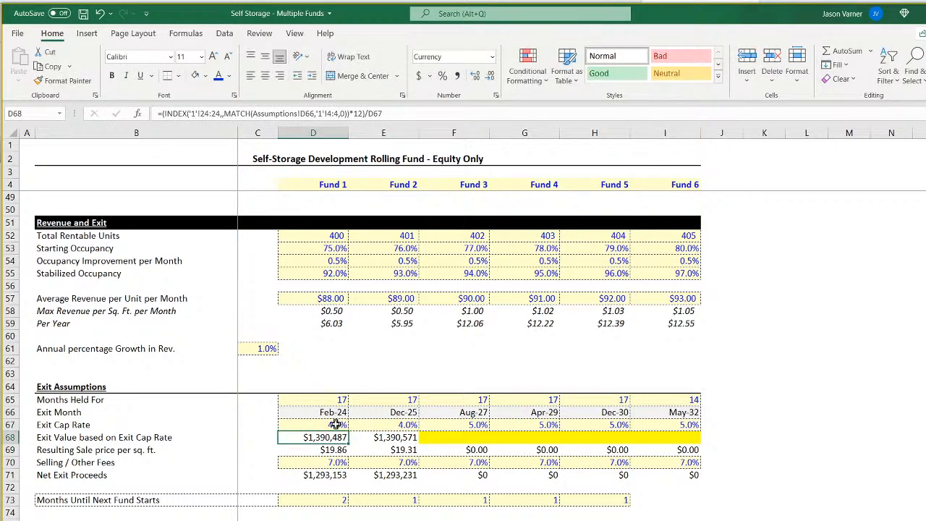
Set Fund 2's operating Cost per Square Foot of the Facility per Year to $3.50 on the Assumptions sheet.
scroll(357, 432, "up", 15)
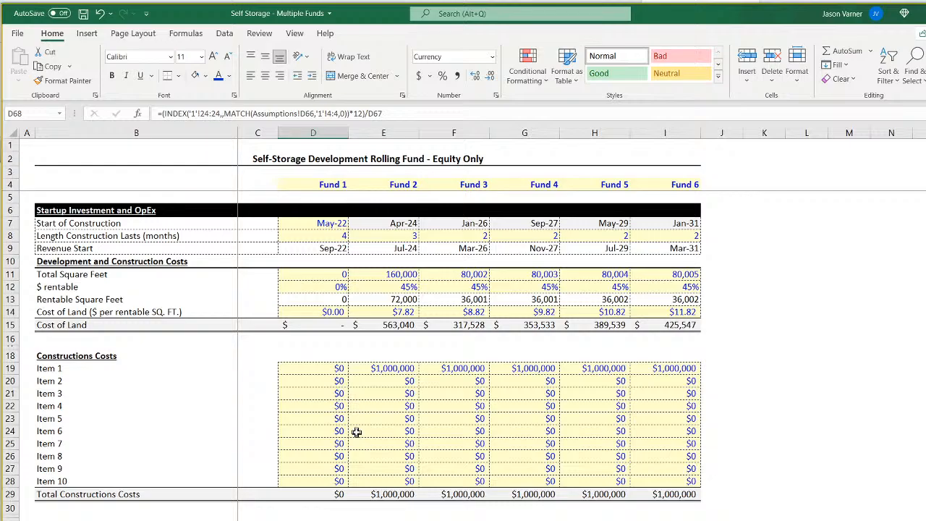
scroll(357, 432, "down", 4)
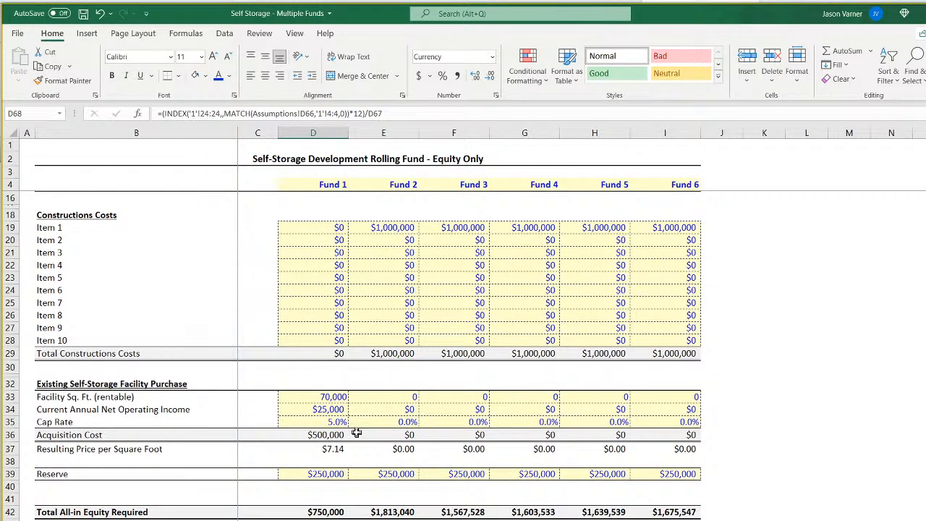
scroll(356, 432, "down", 4)
left_click(401, 429)
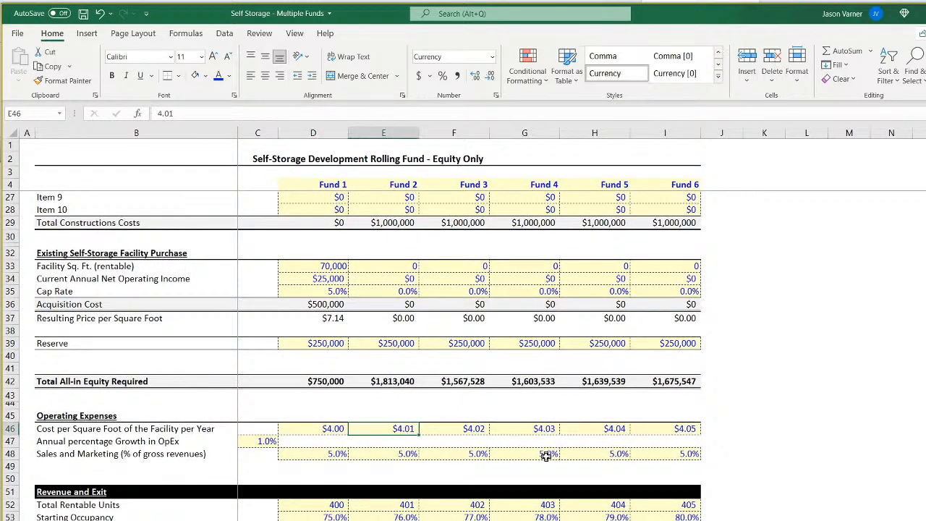
type("3.5")
key("Return")
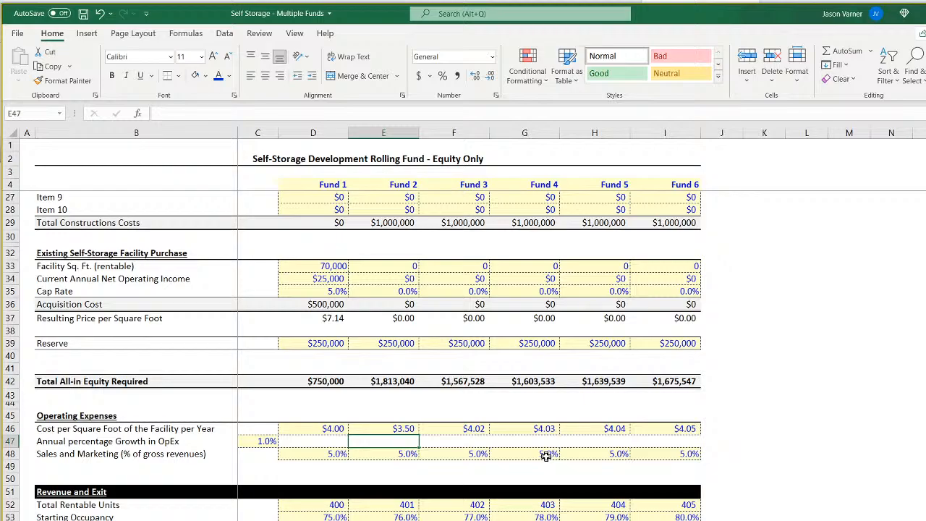
Save the workbook and compare the Exit Value based on Exit Cap Rate formulas for Fund 1 and Fund 2.
scroll(546, 456, "down", 7)
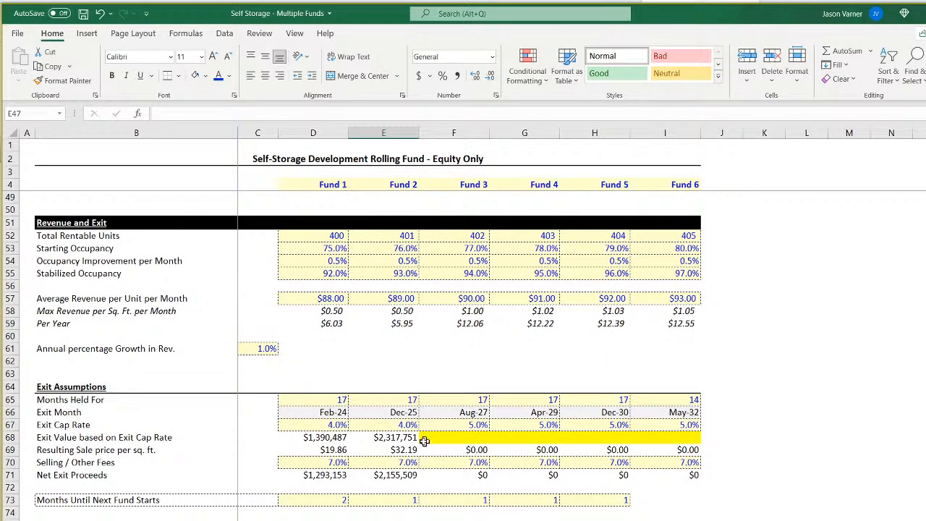
left_click(405, 437)
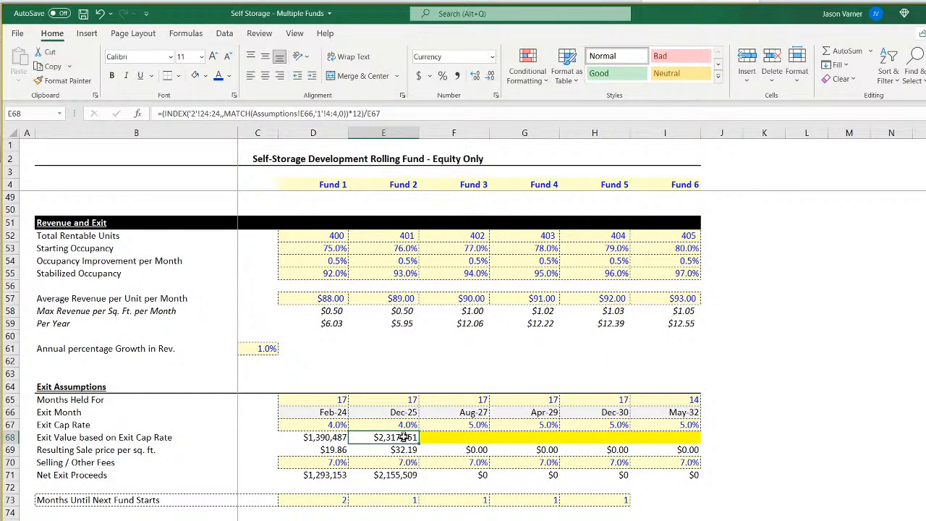
left_click(84, 13)
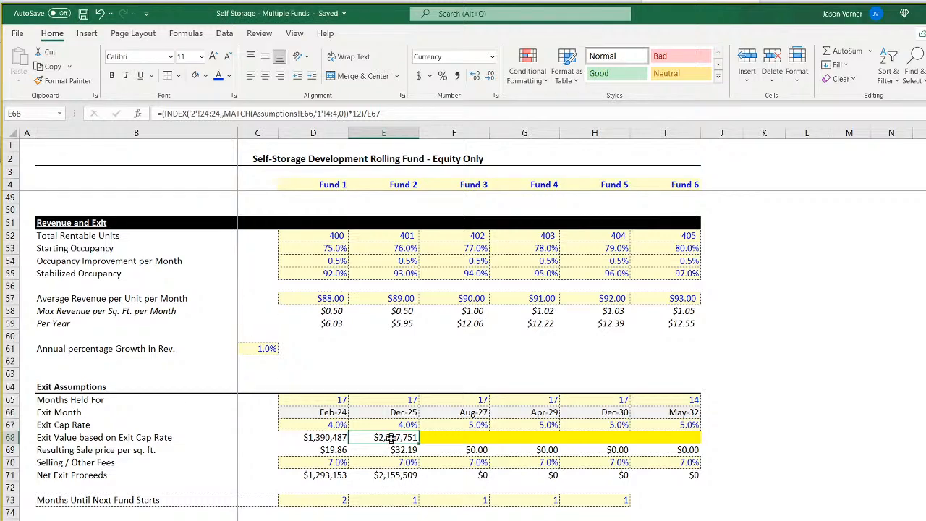
left_click(325, 438)
left_click(359, 442)
left_click(317, 438)
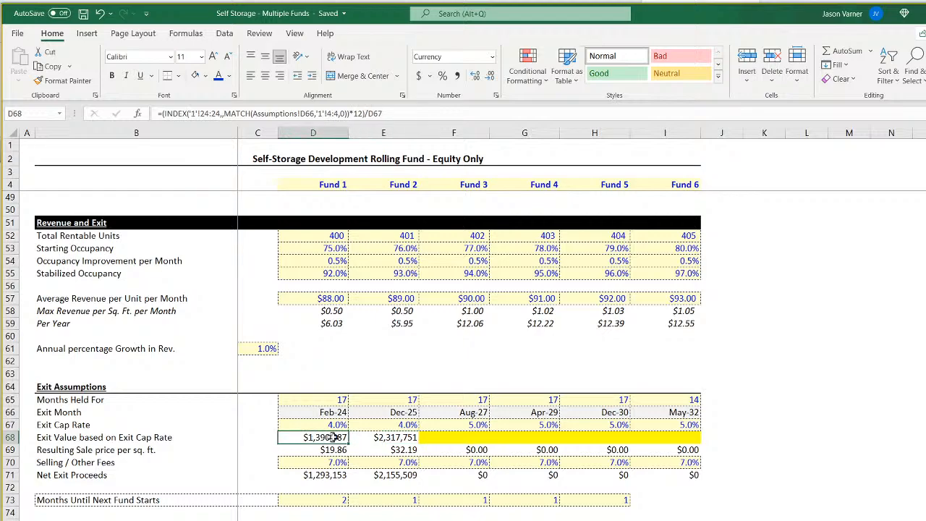
left_click(380, 438)
Save the workbook, set Fund 2's operating Cost per Square Foot of the Facility per Year to $3.80, and check its exit value.
scroll(380, 438, "up", 4)
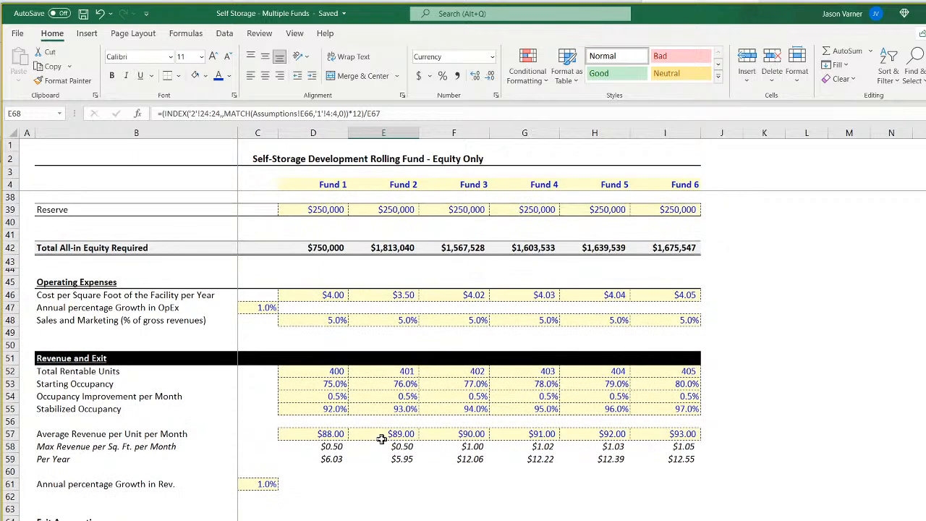
left_click(399, 296)
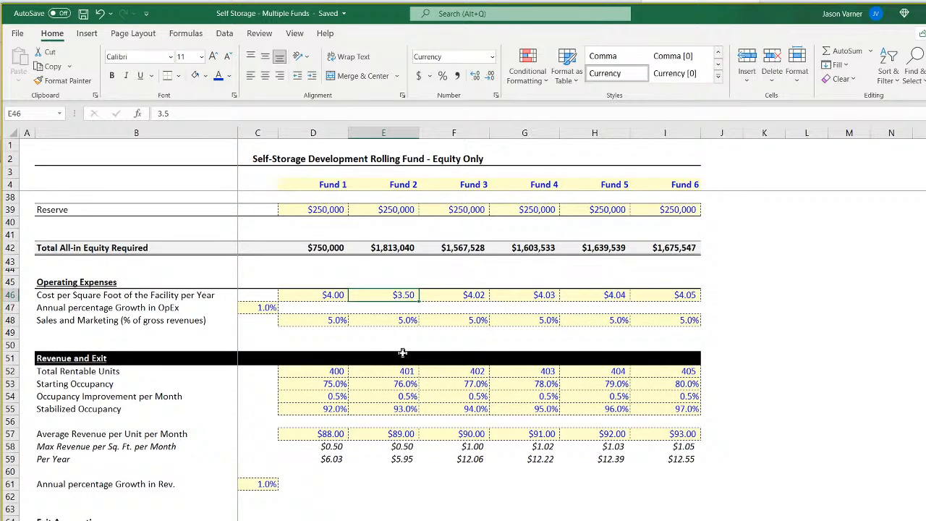
left_click(83, 13)
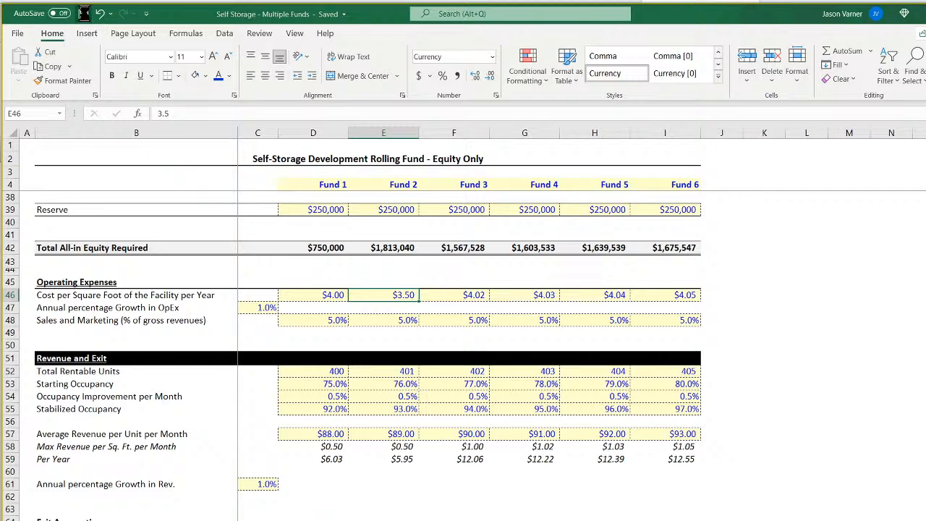
type("3.80")
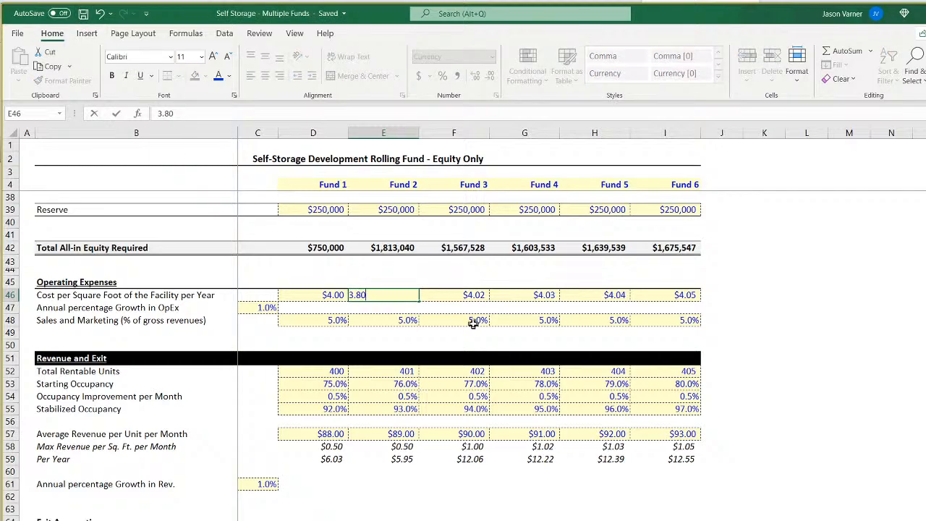
key("Return")
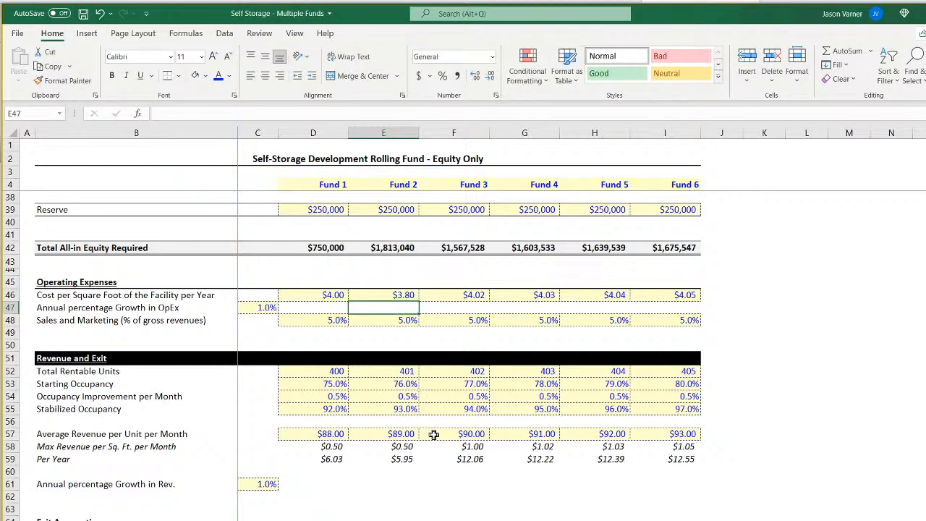
scroll(435, 433, "down", 4)
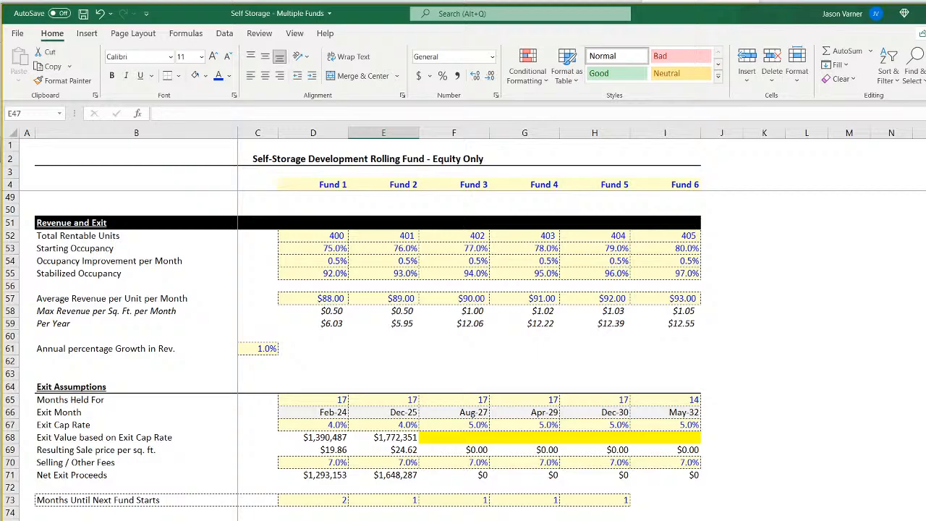
Review the tier distributions on the Fund 1 waterfall sheet, and switch to the Fund 2 waterfall.
key("ctrl+Page_Down")
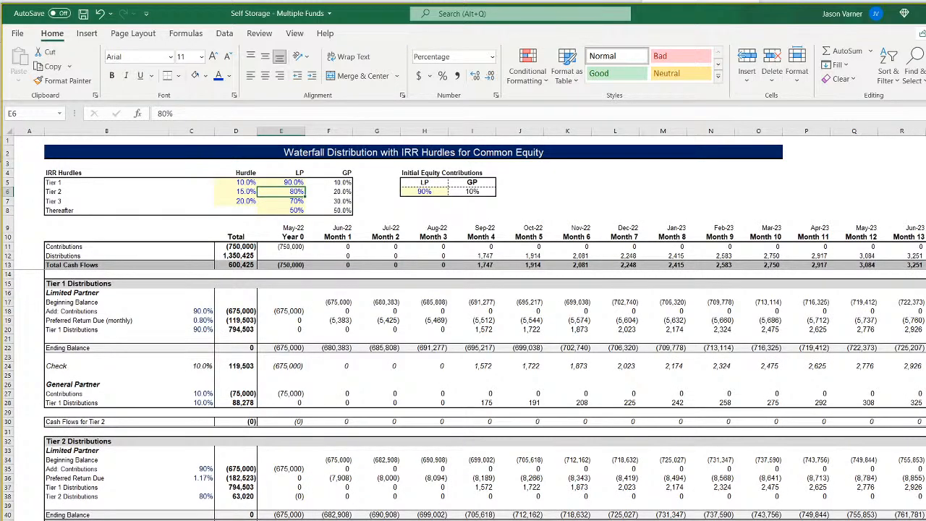
scroll(280, 501, "down", 15)
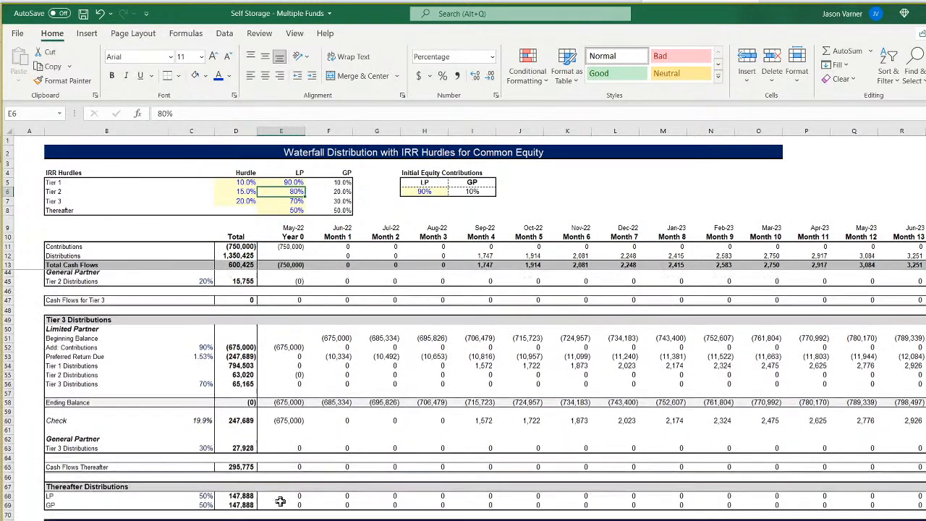
scroll(280, 502, "up", 14)
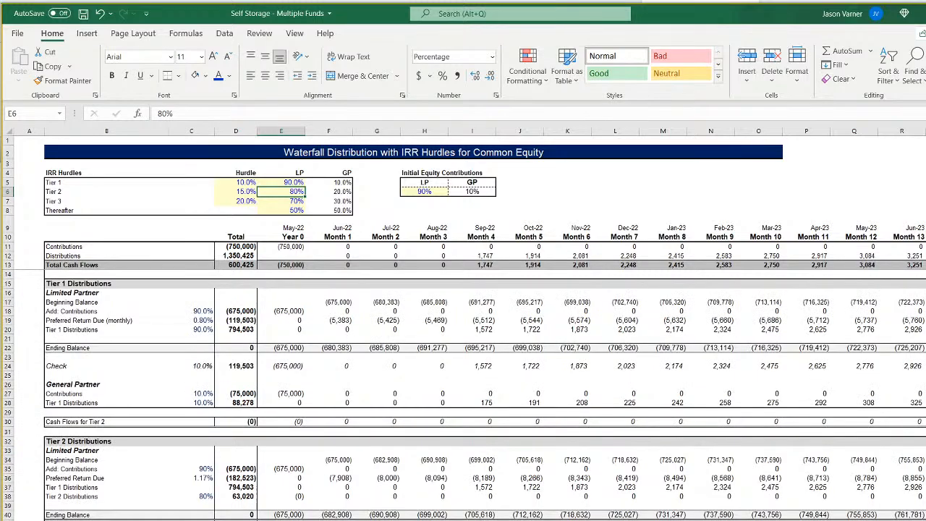
Examine the Tier 1 XIRR check in C24 on 'CF 2' and trace it through the Year 0 check, LP contribution and Contributions formulas.
left_click(202, 366)
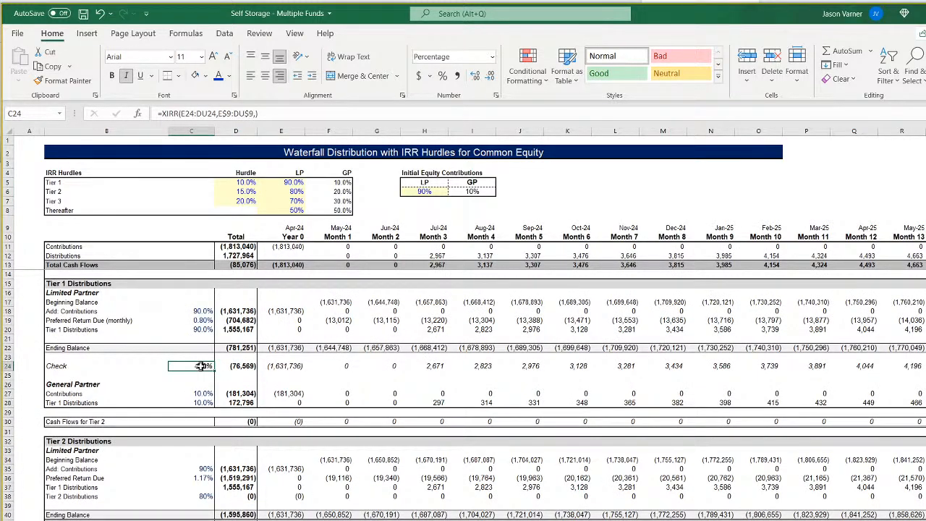
double_click(202, 366)
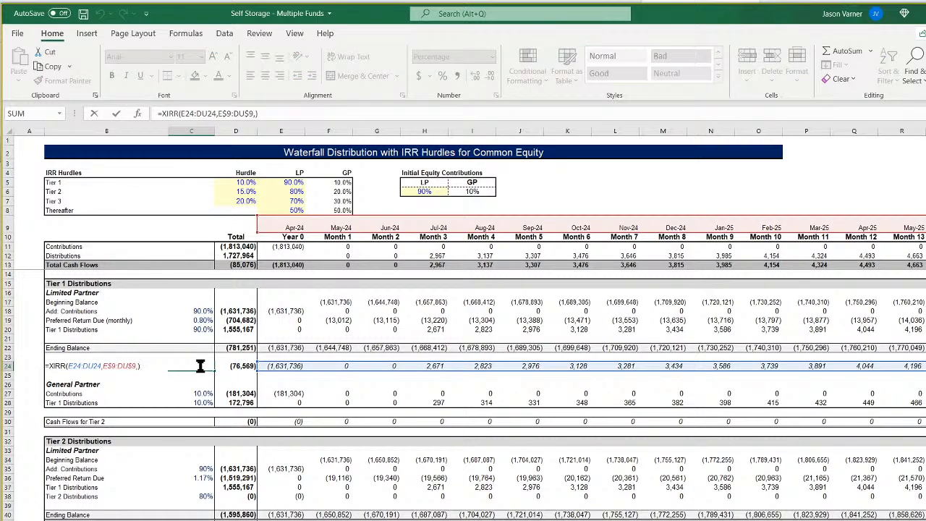
key("Return")
left_click(284, 367)
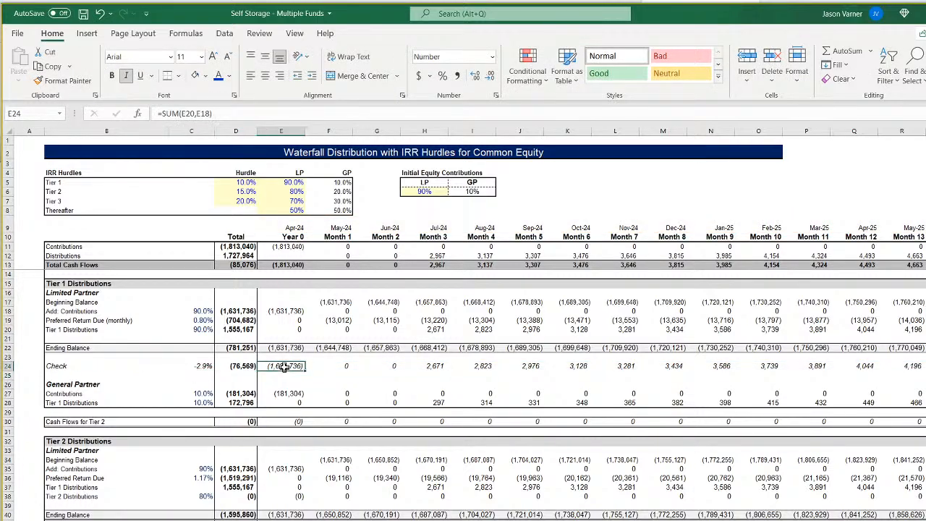
left_click(284, 312)
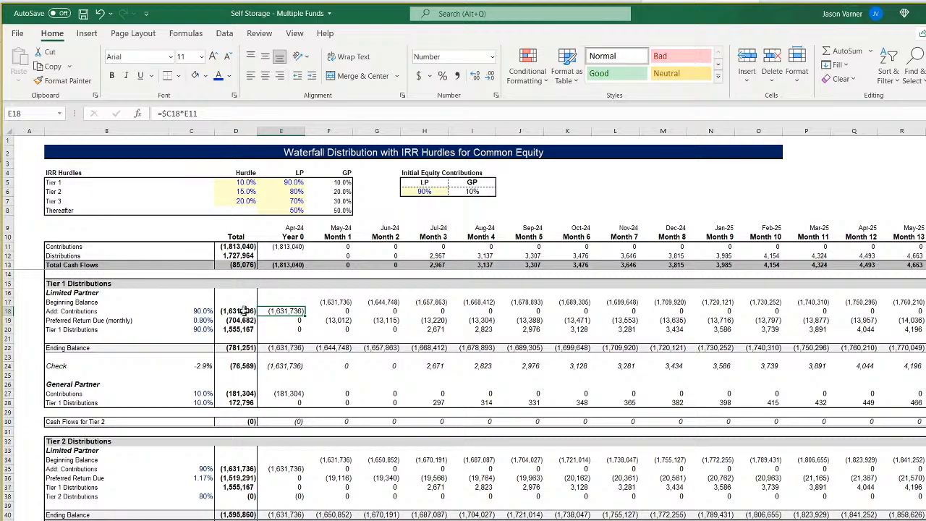
left_click(287, 247)
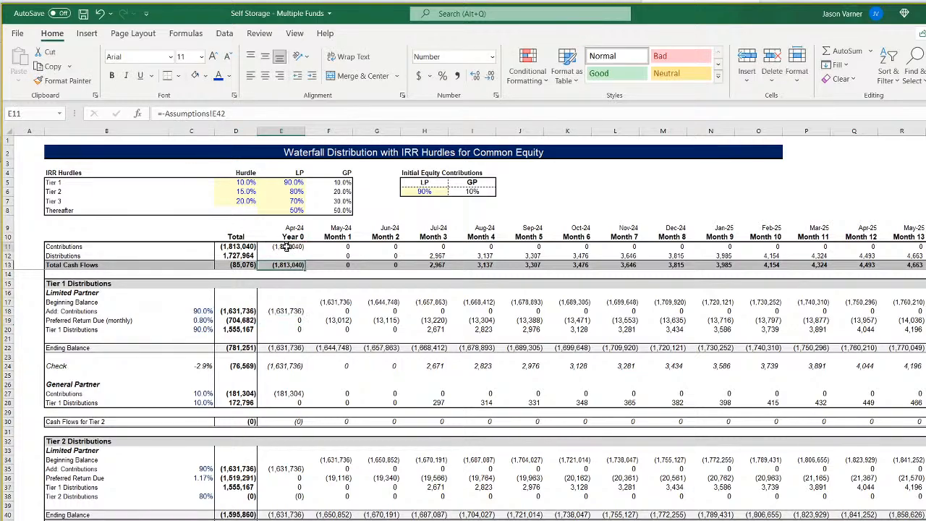
left_click(338, 247)
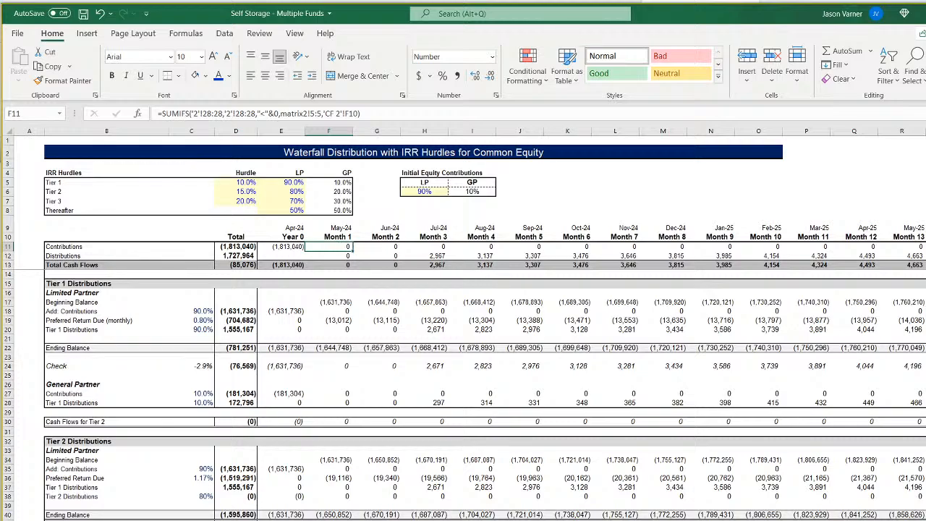
Recheck the XIRR ranges in C24 on 'CF 2' against the monthly Tier 1 cash flows through the exit month.
left_click(205, 367)
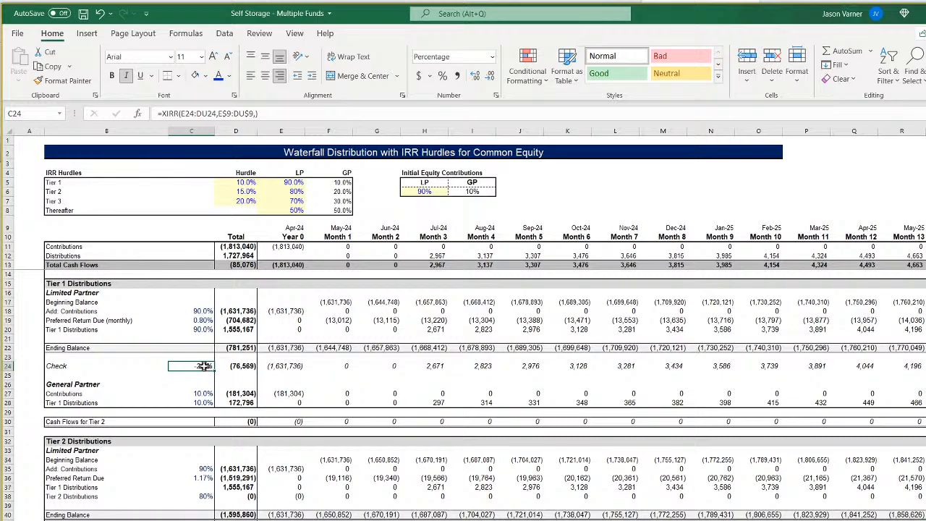
double_click(206, 367)
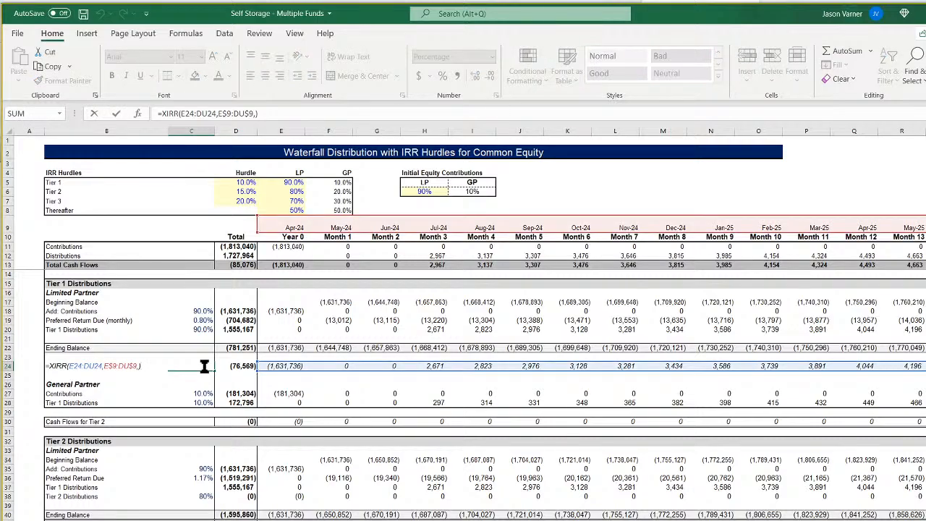
key("Return")
scroll(481, 324, "right", 5)
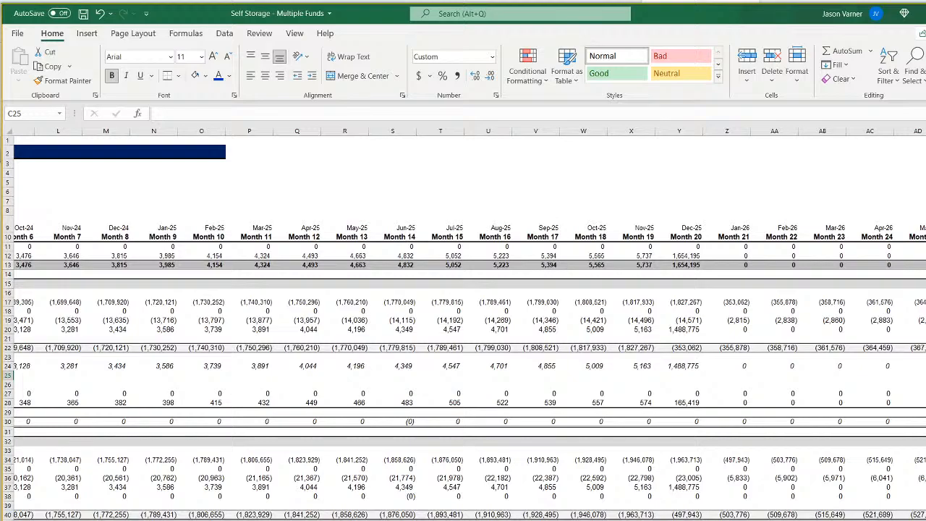
scroll(469, 324, "left", 5)
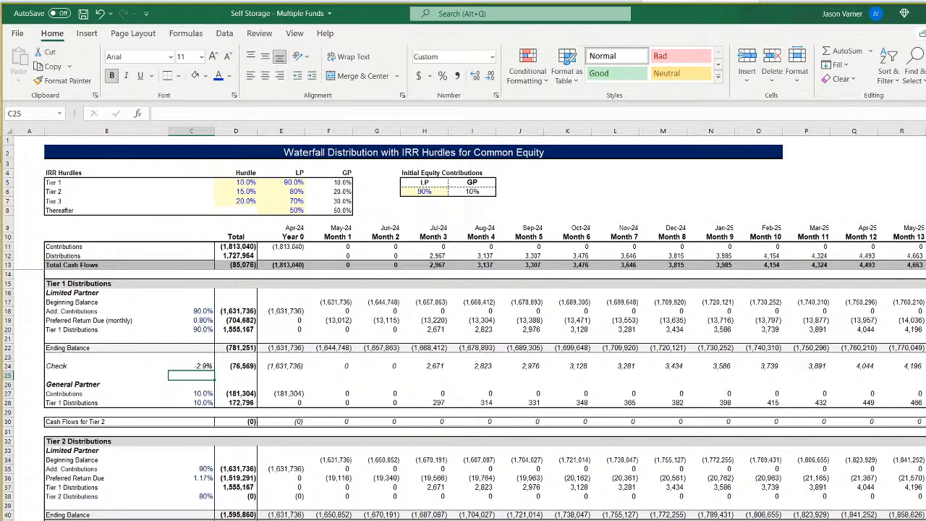
Compare the Investor (LP) and Sponsor (GP) IRRs on the Fund 2 waterfall with those on the Fund 1 waterfall.
scroll(463, 394, "down", 14)
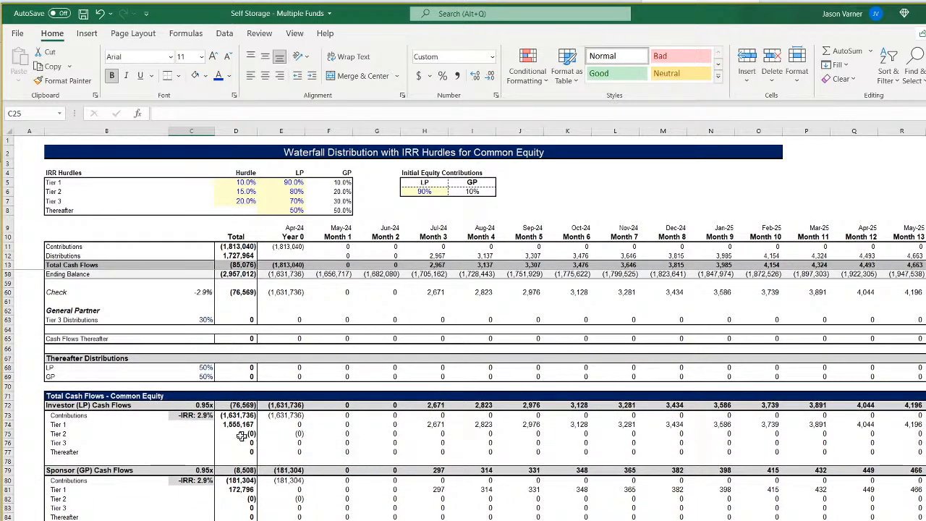
left_click(197, 415)
left_click(196, 480)
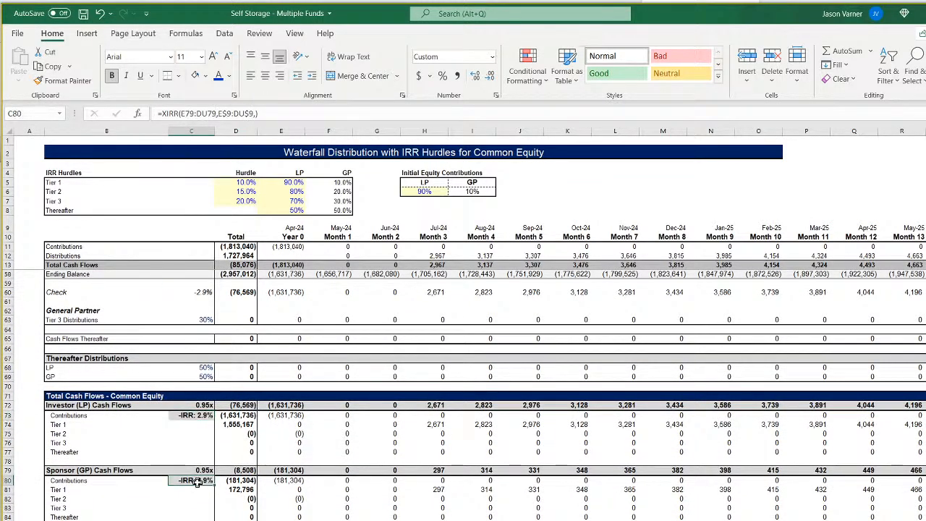
key("ctrl+Page_Up")
scroll(463, 394, "down", 14)
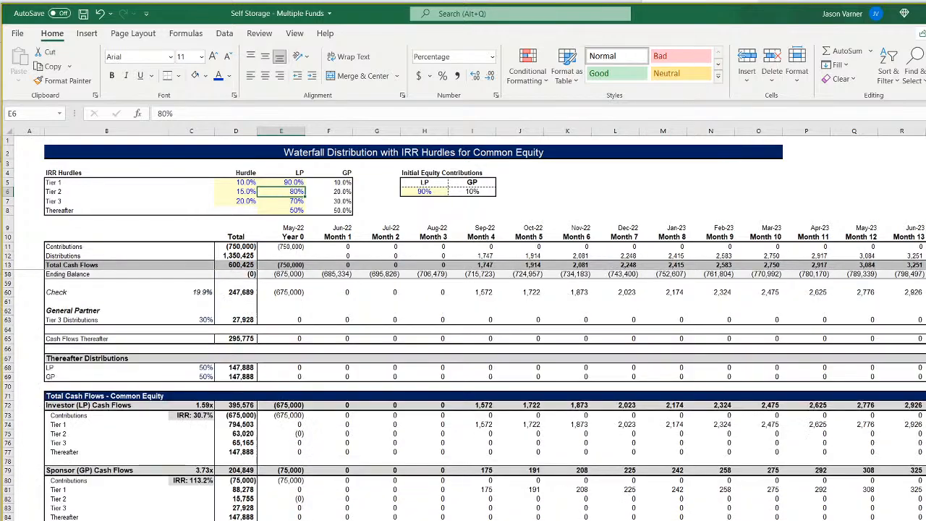
key("ctrl+Page_Down")
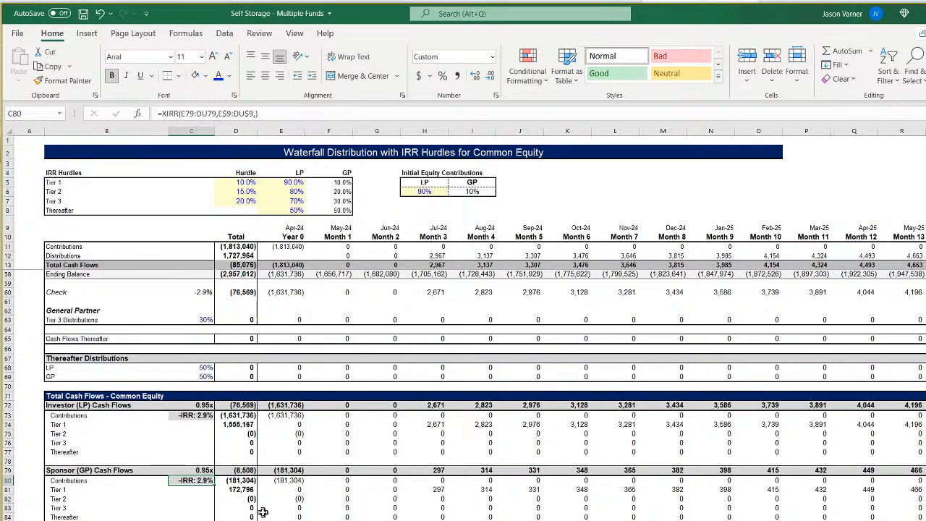
scroll(301, 516, "up", 14)
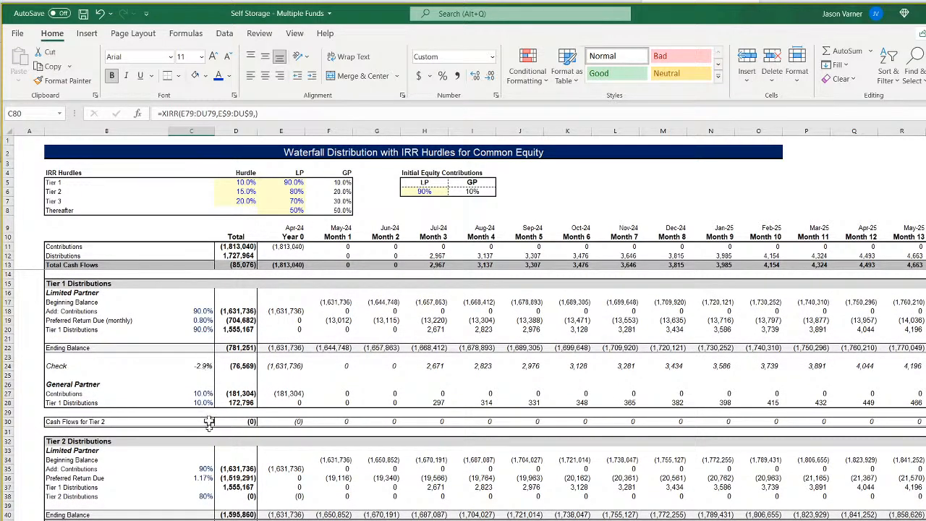
Set Fund 2's Item 1 construction cost to $0 on the Assumptions sheet.
key("ctrl+Page_Up")
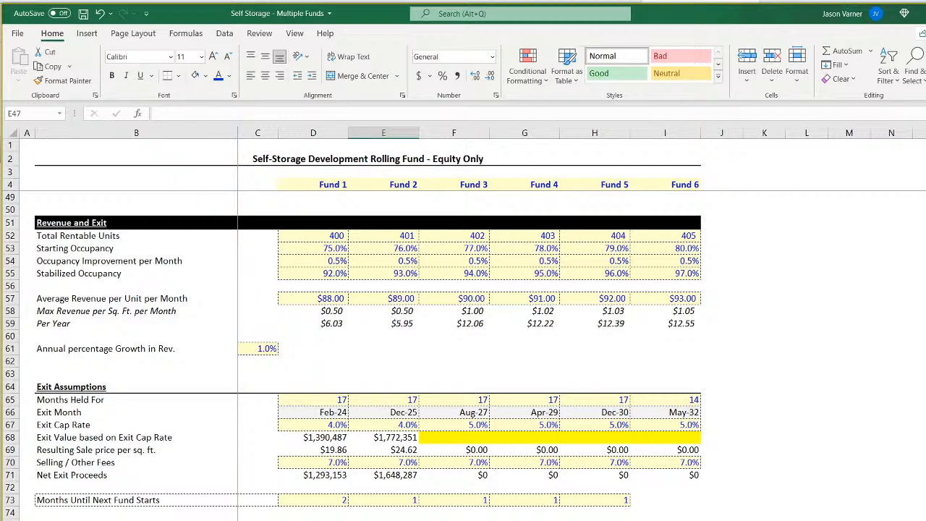
scroll(354, 519, "up", 15)
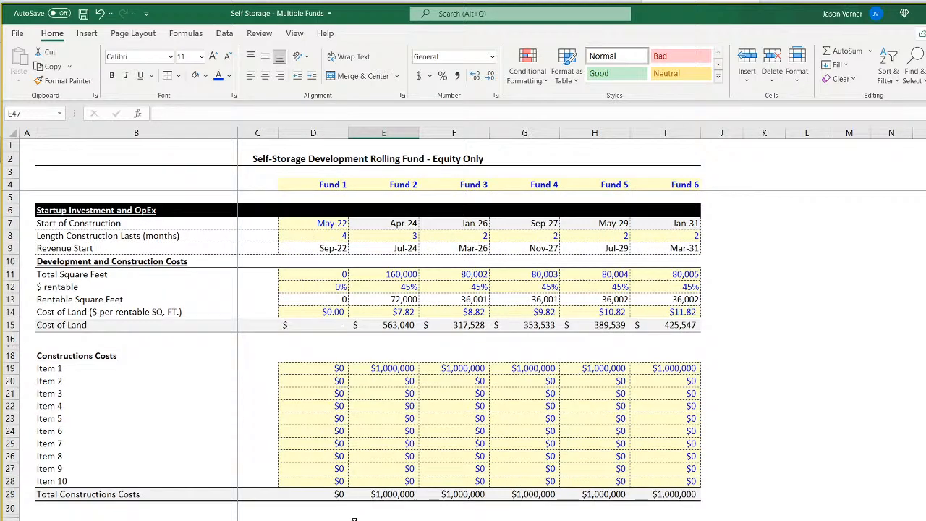
left_click(394, 367)
key("Return")
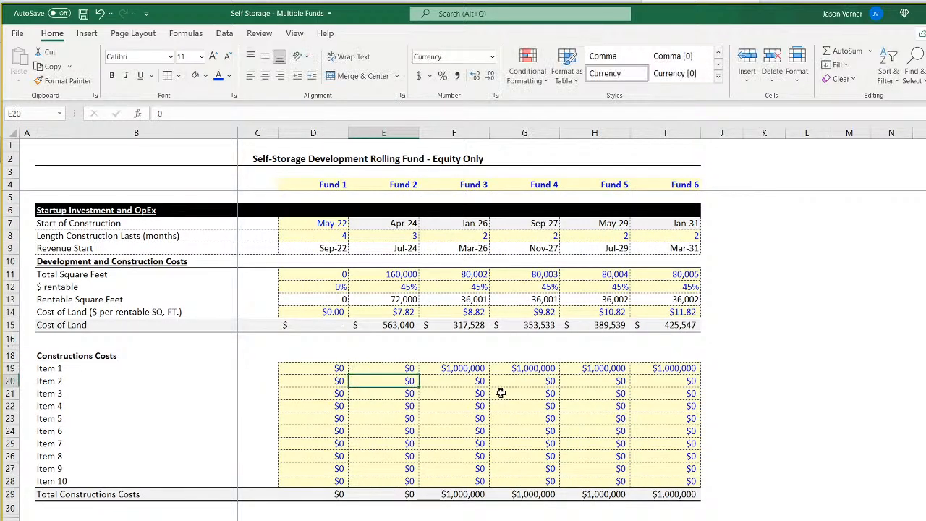
Return from the Assumptions sheet to the Fund 2 waterfall on 'CF 2' and save the workbook.
scroll(456, 427, "down", 11)
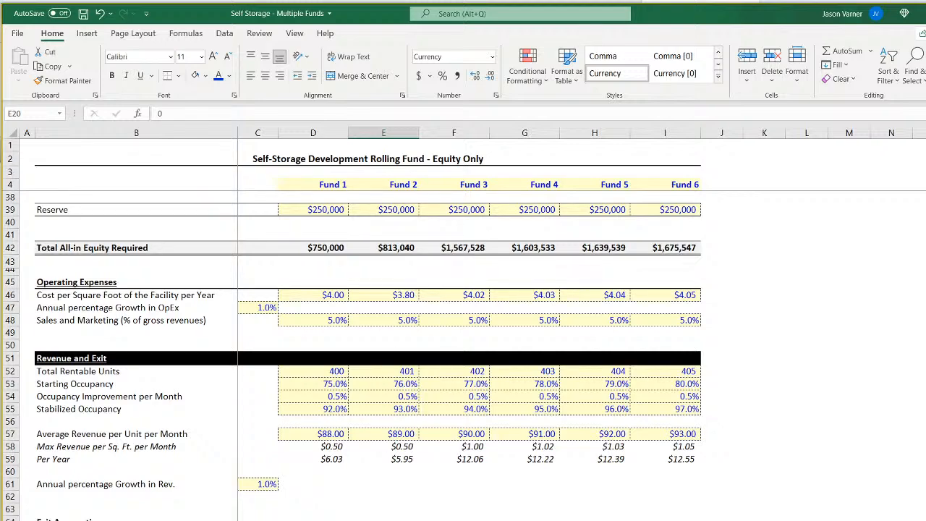
key("ctrl+Page_Down")
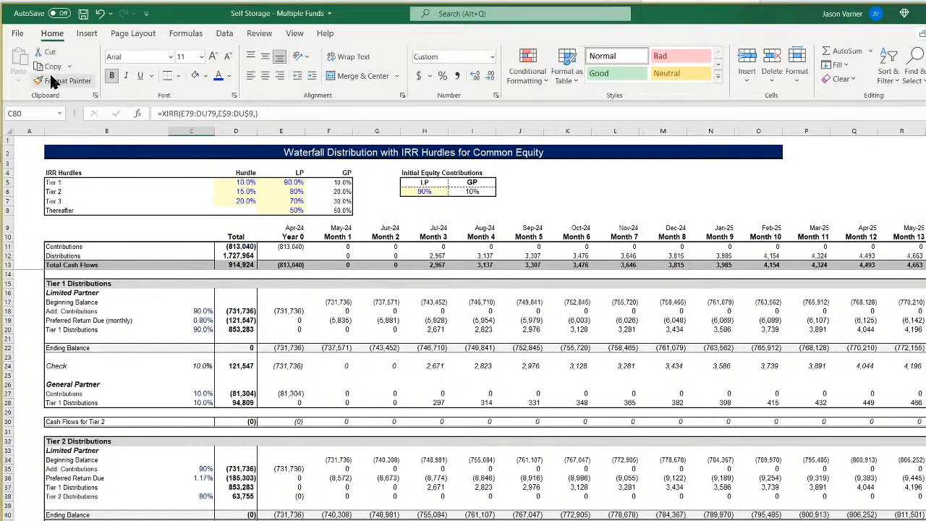
left_click(83, 16)
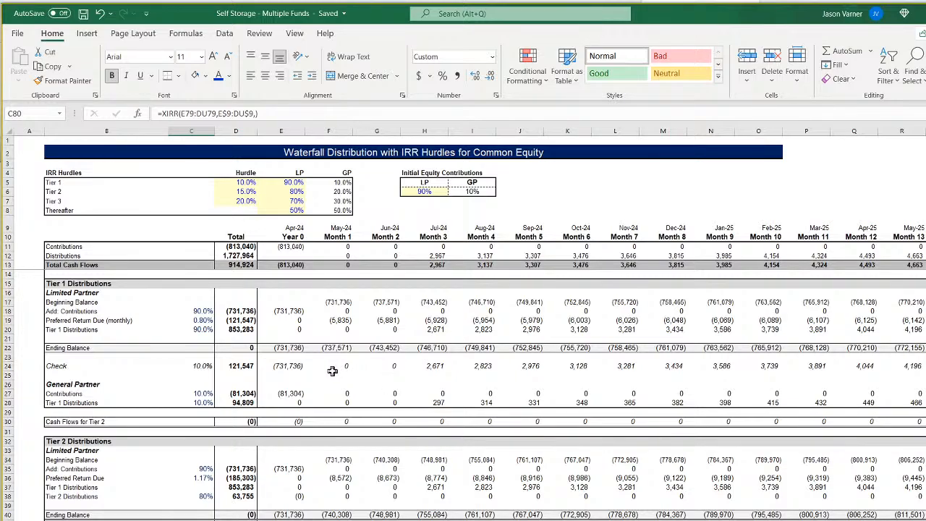
Examine the Tier 2 contribution share, preferred return rate and the XIRR checks in C42 and C60 on 'CF 2'.
scroll(351, 413, "down", 11)
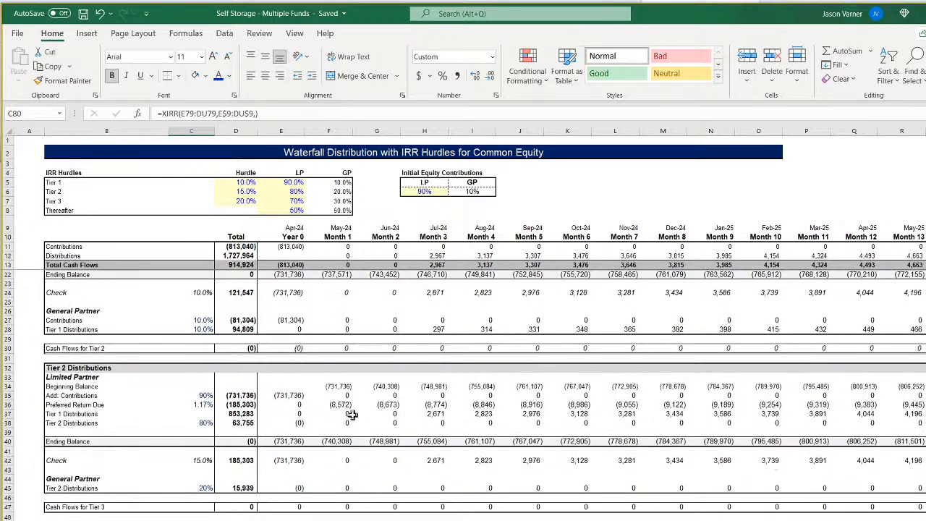
scroll(393, 513, "up", 11)
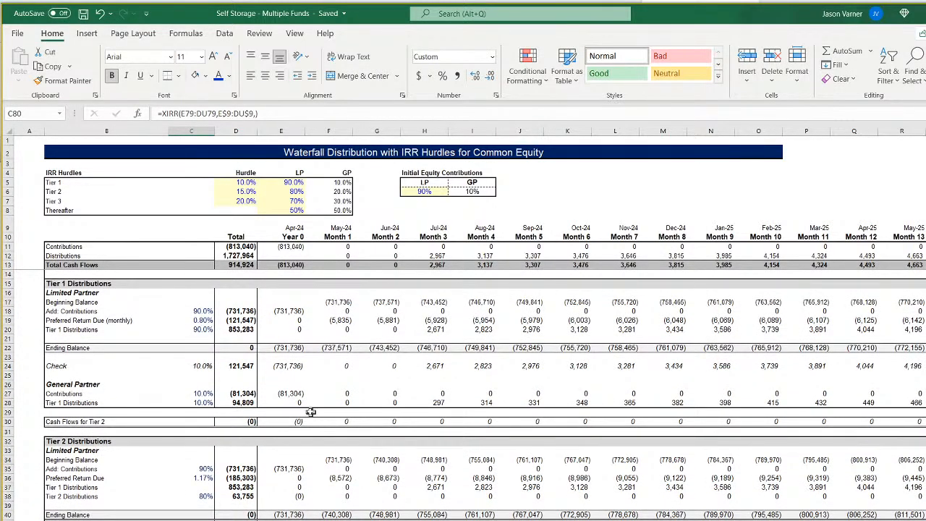
left_click(205, 469)
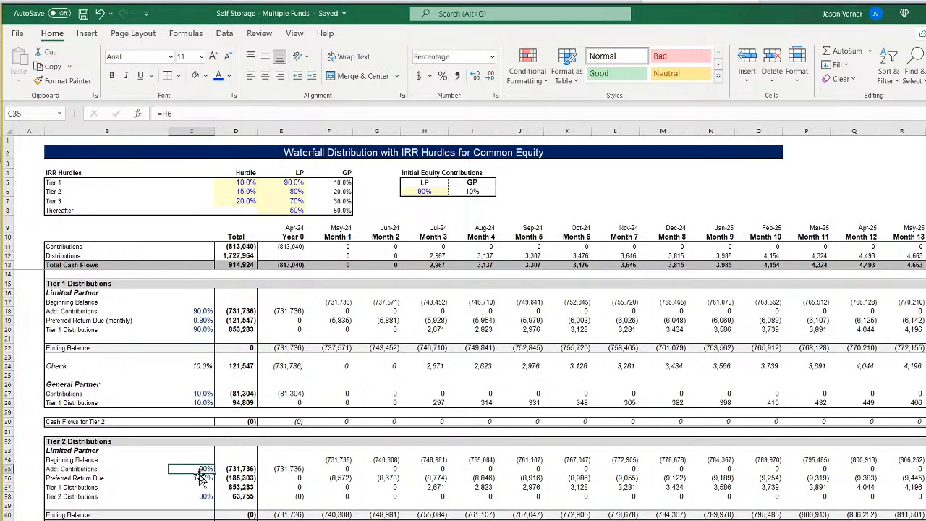
left_click(205, 478)
left_click(190, 520)
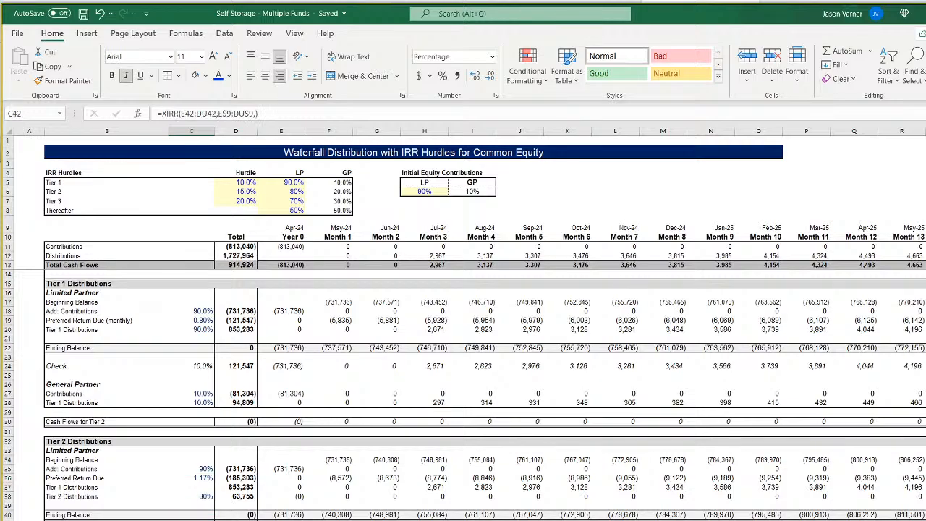
scroll(463, 396, "down", 4)
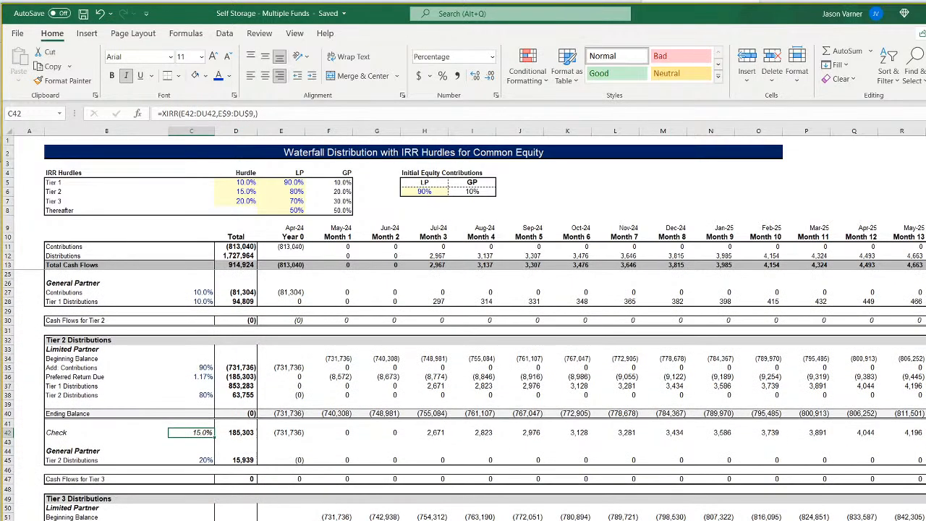
left_click(191, 460)
scroll(321, 496, "up", 4)
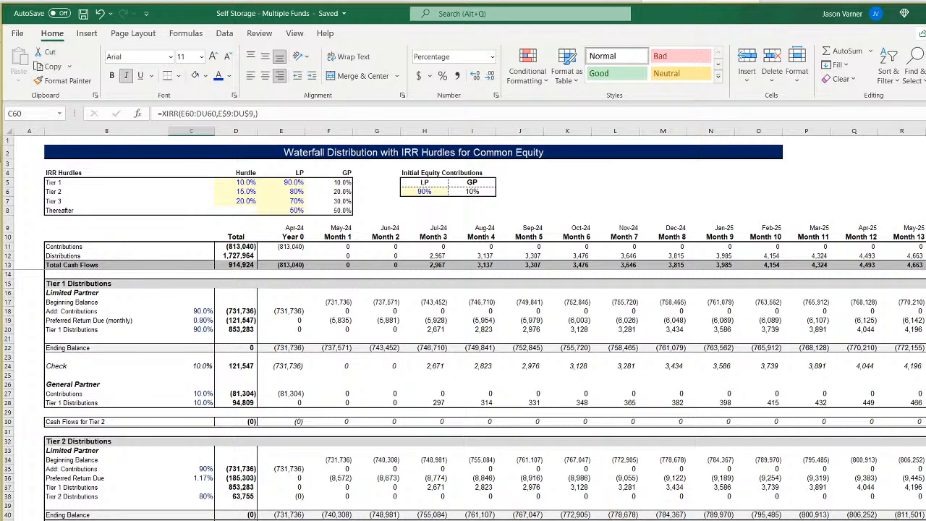
Copy the Fund 1 sponsor cash flow and bank balance block D6:F10 on the monthly sponsor cash flow sheet for reuse below it.
left_click(270, 520)
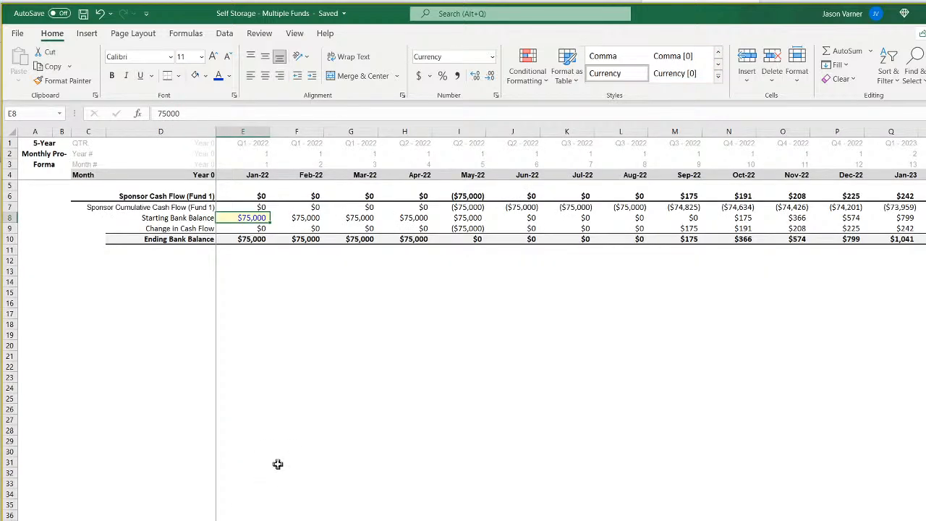
left_click_drag(172, 196, 289, 240)
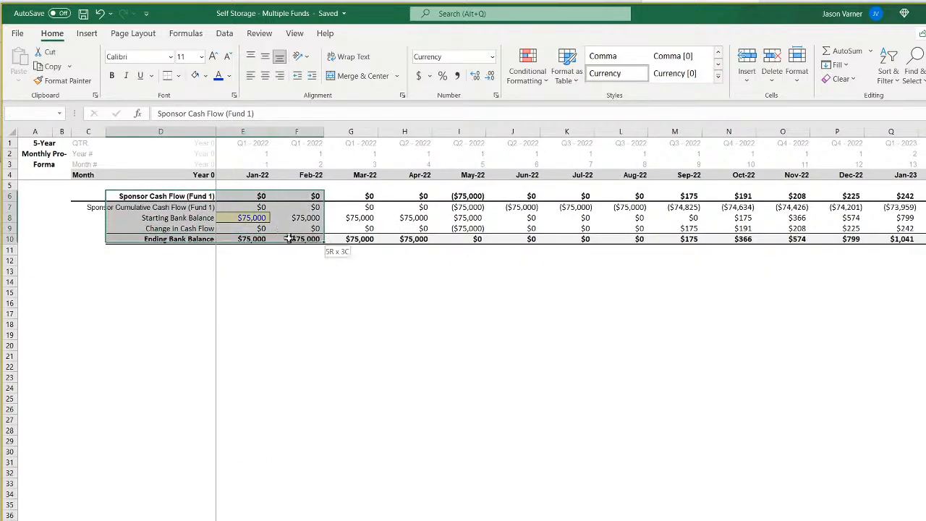
right_click(301, 196)
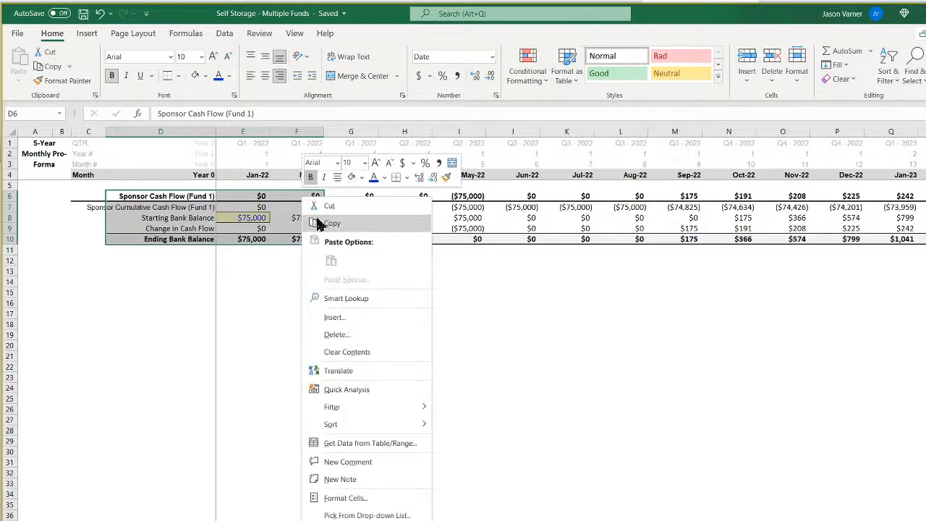
left_click(322, 217)
left_click(192, 252)
left_click(193, 261)
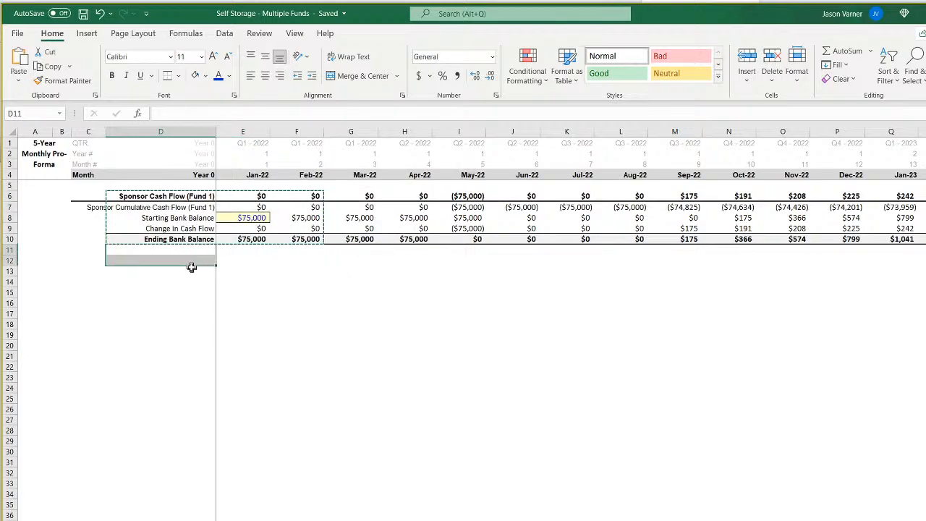
left_click(191, 269)
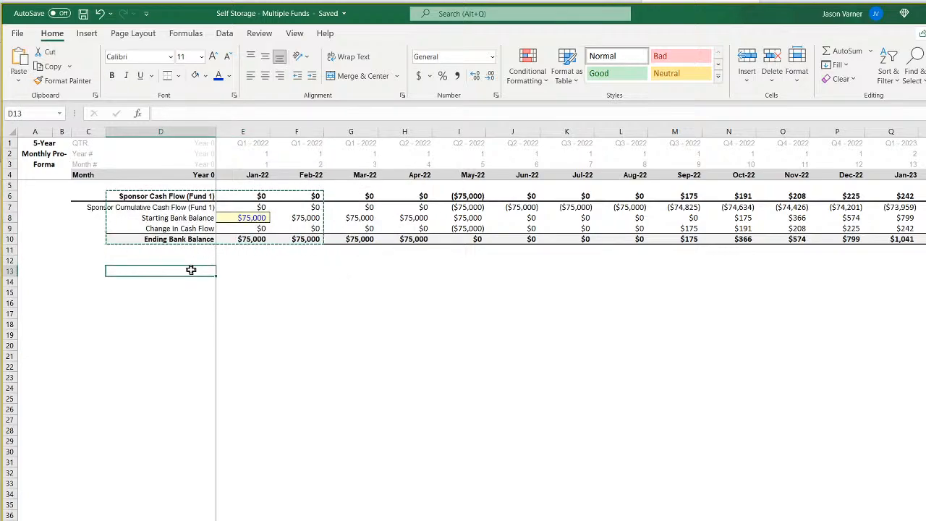
left_click(302, 291)
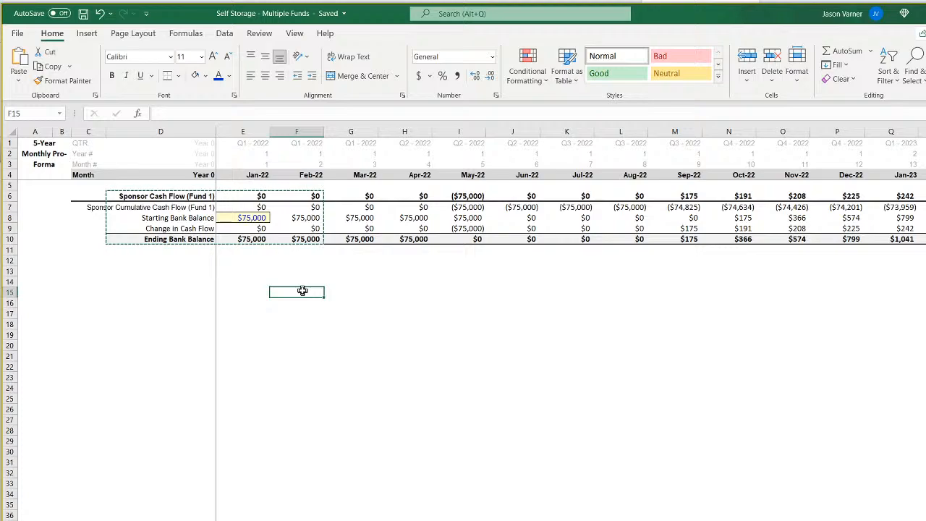
key("Left")
key("Left")
left_click(207, 208)
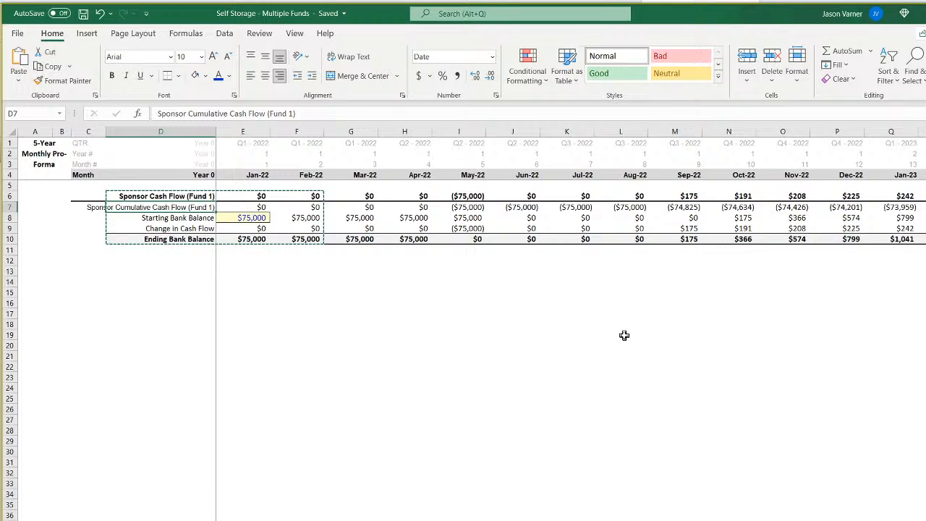
Clear the Sponsor Cumulative Cash Flow (Fund 1) row, row 7, on the sponsor cash flow sheet.
left_click(6, 207)
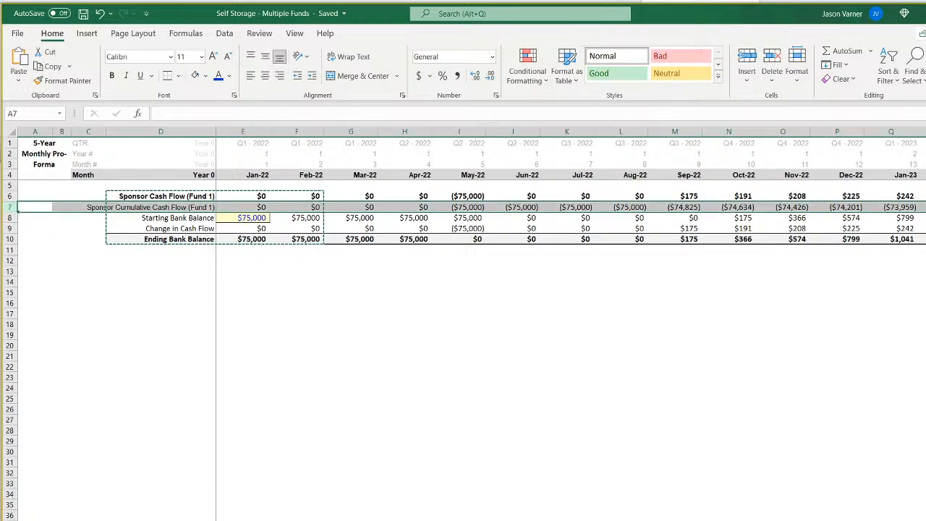
left_click(839, 79)
left_click(850, 100)
left_click(536, 313)
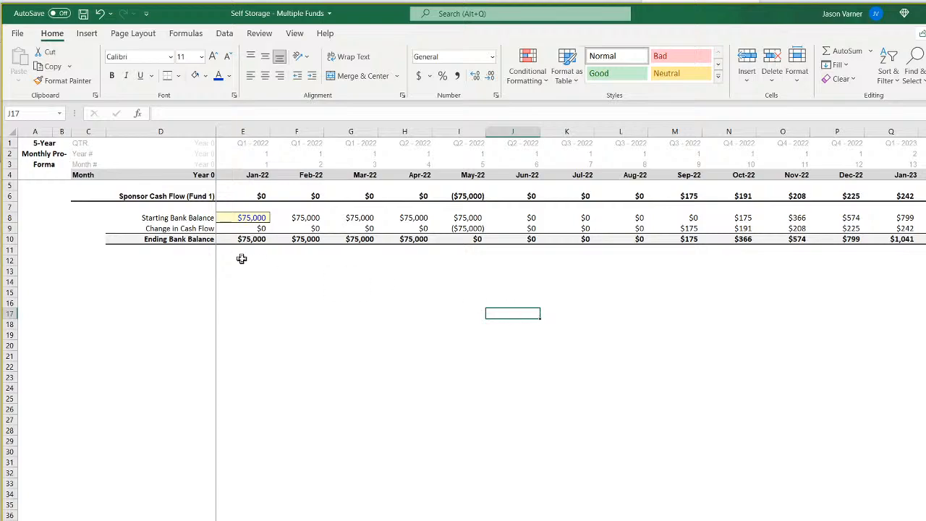
Remove all borders from the Sponsor Cash Flow (Fund 1) row, row 6.
left_click_drag(9, 218, 10, 239)
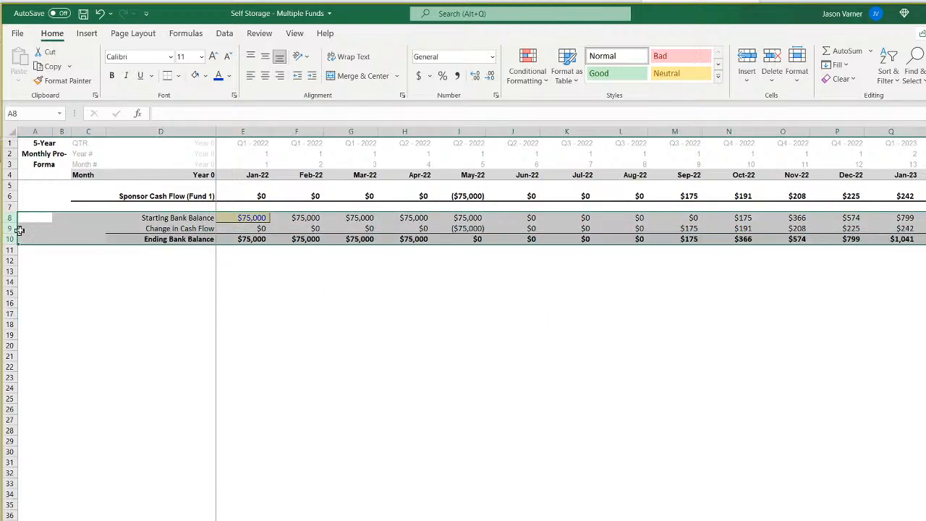
left_click(53, 229)
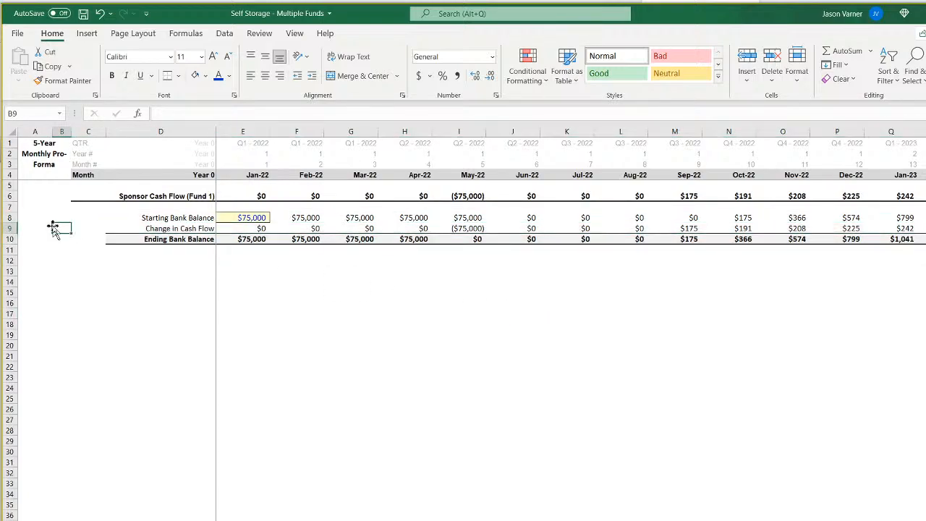
left_click(110, 196)
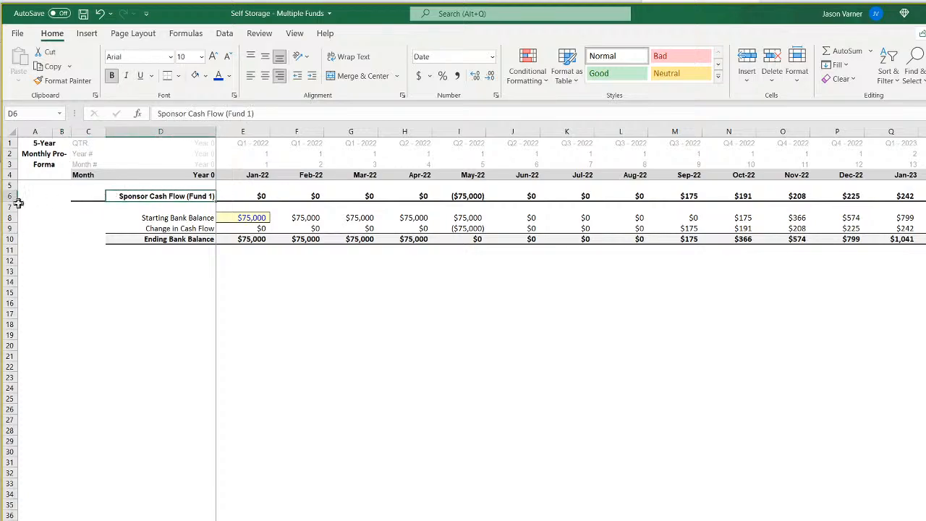
left_click(6, 197)
left_click(178, 75)
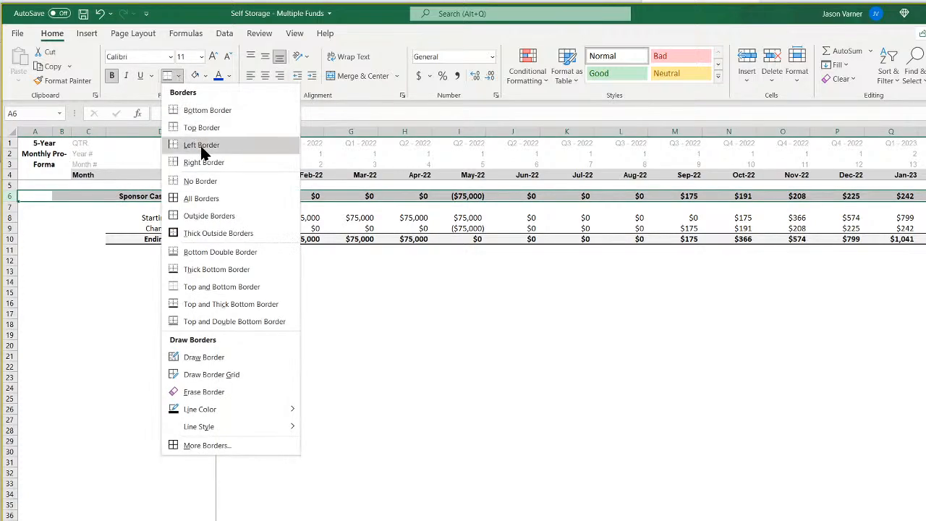
left_click(206, 181)
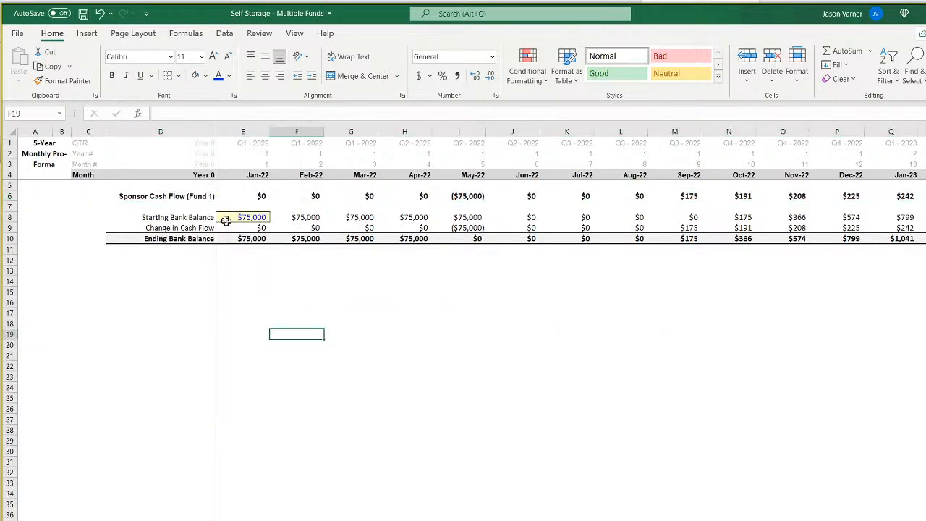
Insert three blank rows at row 8, above the Starting Bank Balance line.
right_click(9, 217)
left_click(40, 319)
right_click(8, 217)
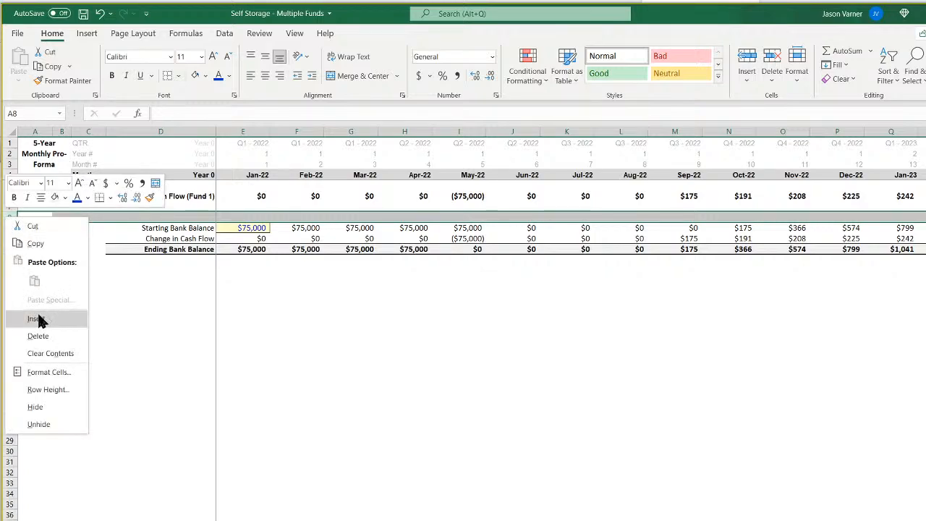
left_click(39, 319)
right_click(10, 221)
left_click(58, 319)
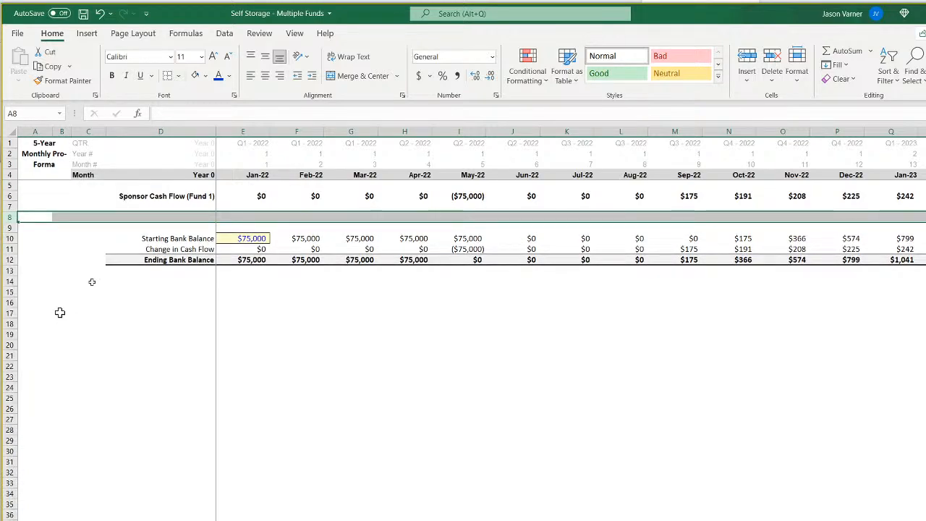
Copy the 'Sponsor Cash Flow (Fund 1)' label from D6 down through D10, inserting one more row above the bank balance block.
left_click(203, 195)
left_click_drag(215, 202, 210, 238)
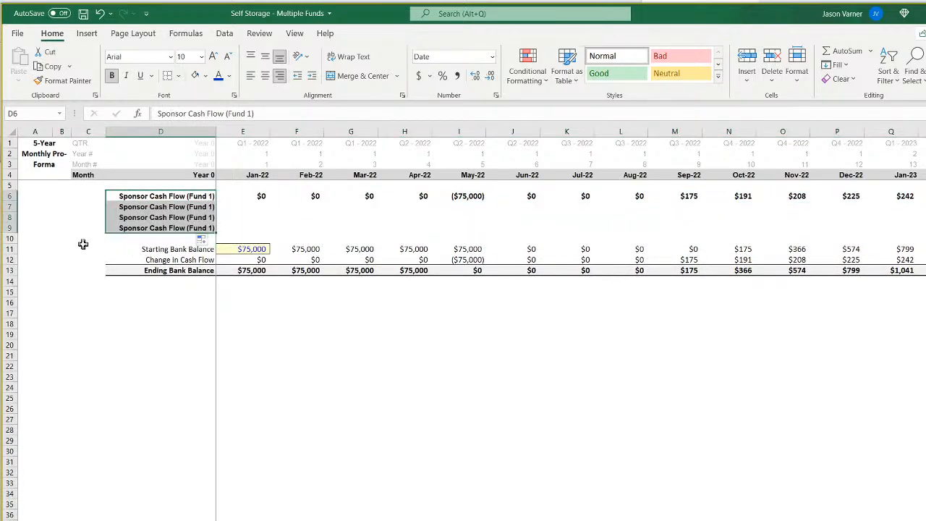
right_click(10, 238)
left_click(45, 342)
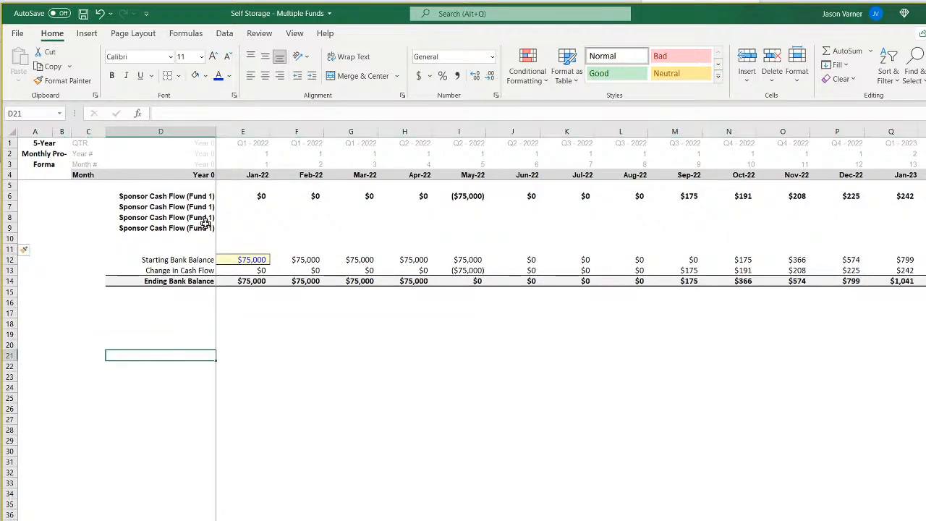
left_click(208, 227)
left_click_drag(214, 233, 213, 240)
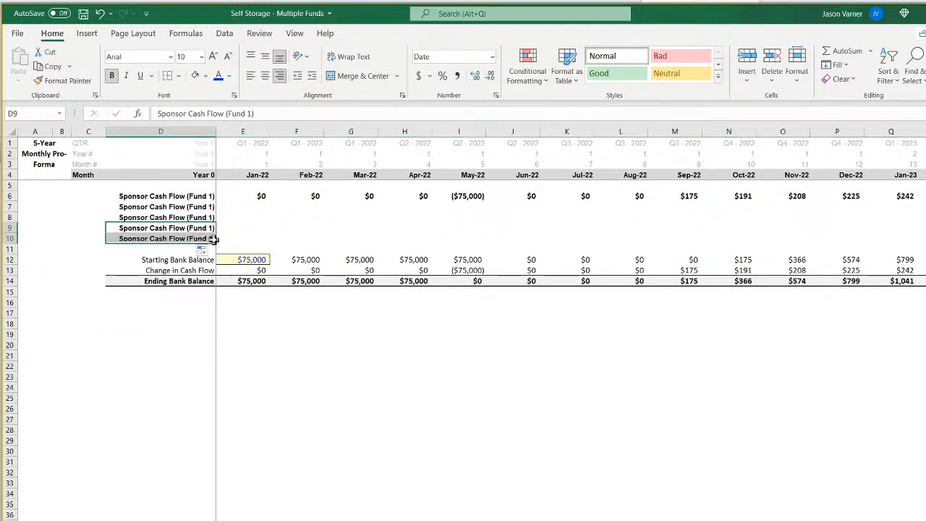
Relabel D7 as 'Sponsor Cash Flow (Fund 2)' and D8 as 'Sponsor Cash Flow (Fund 3)'.
left_click(208, 198)
left_click(199, 209)
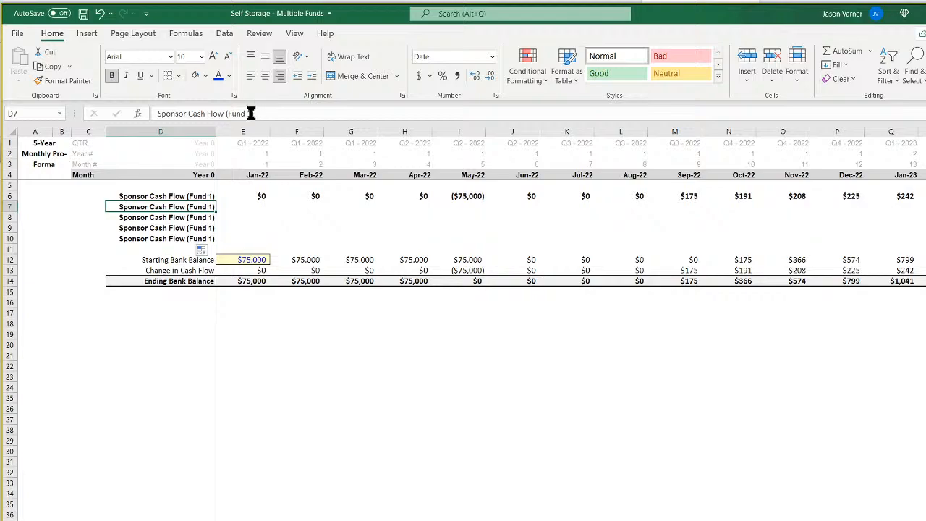
left_click(248, 114)
key("BackSpace")
type("2")
key("Return")
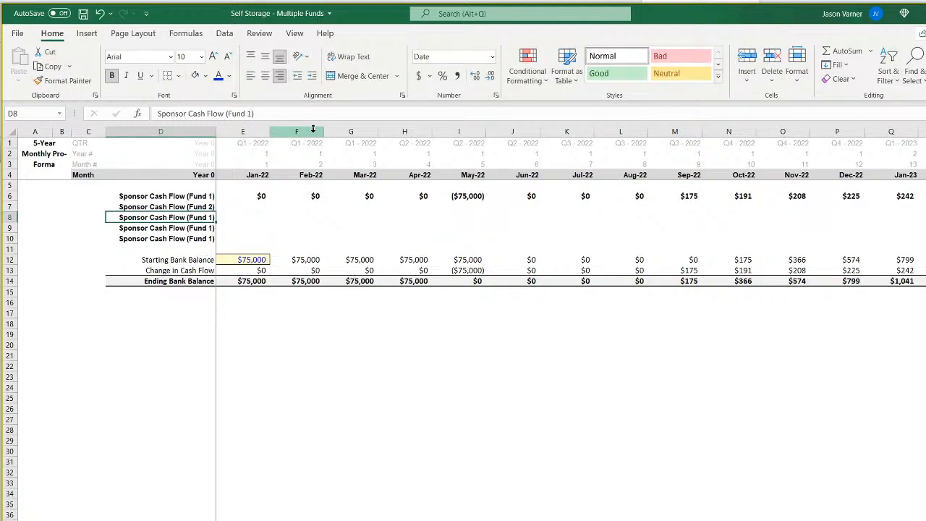
left_click(251, 114)
key("BackSpace")
type("3")
key("Return")
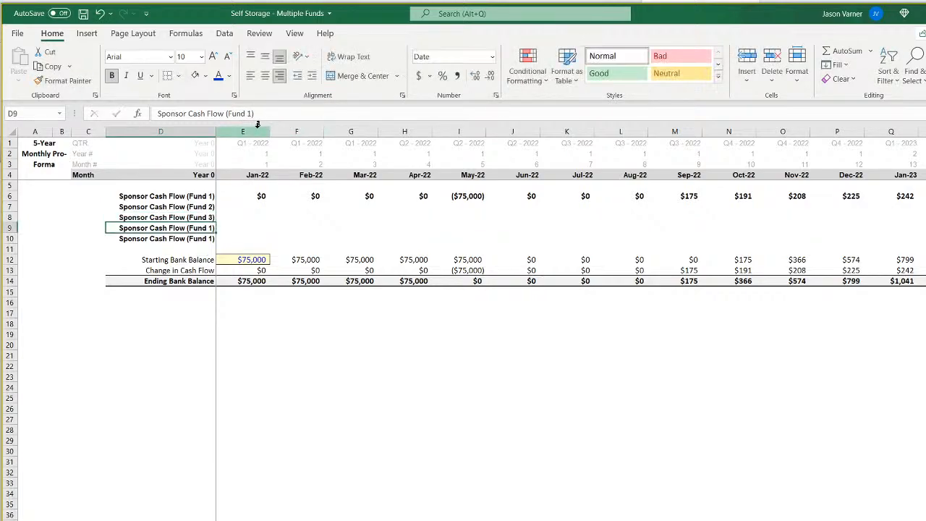
Relabel D9 as 'Sponsor Cash Flow (Fund 4)' and D10 as 'Sponsor Cash Flow (Fund 5)'.
double_click(251, 113)
type("4")
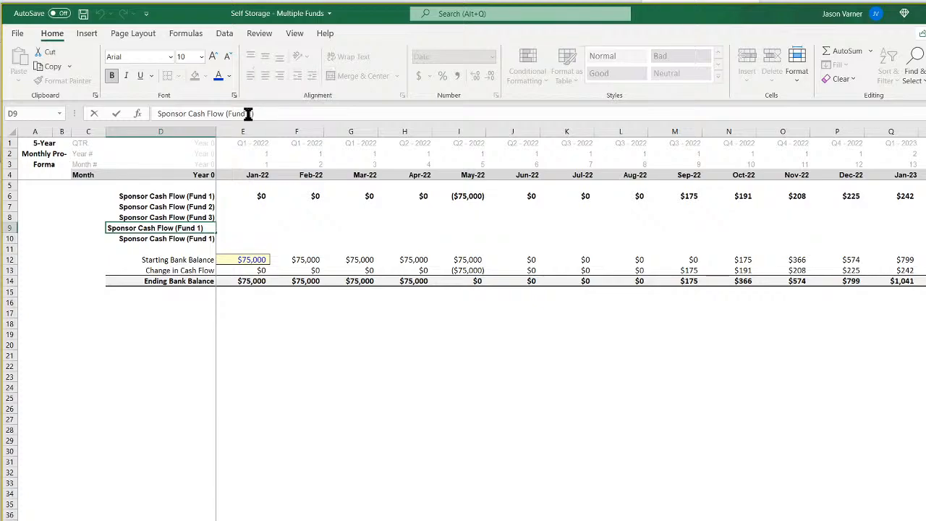
key("ctrl+Return")
left_click(200, 241)
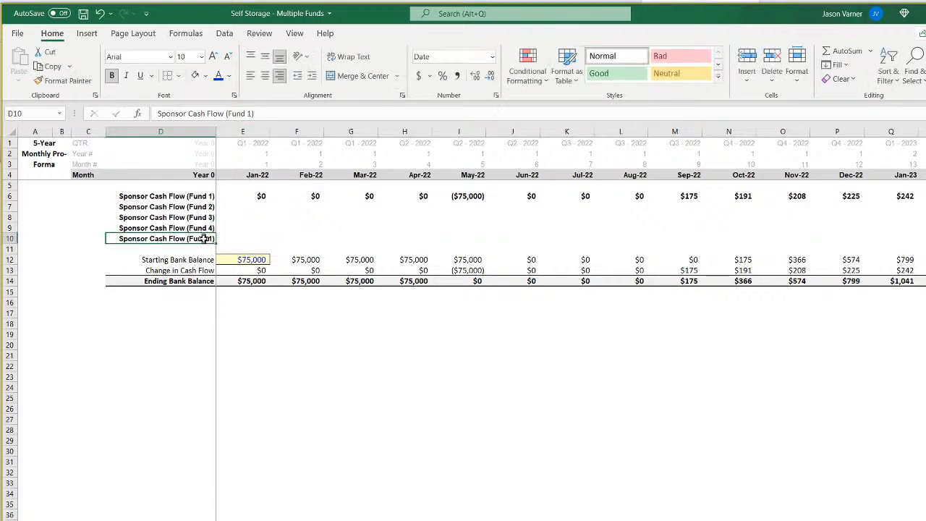
left_click(251, 114)
key("BackSpace")
key("BackSpace")
type("5")
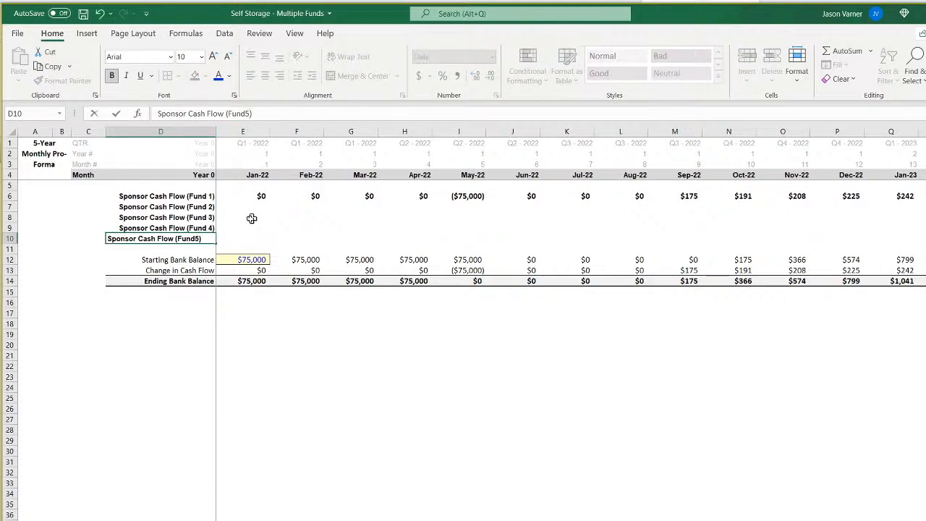
left_click(245, 114)
left_click(263, 344)
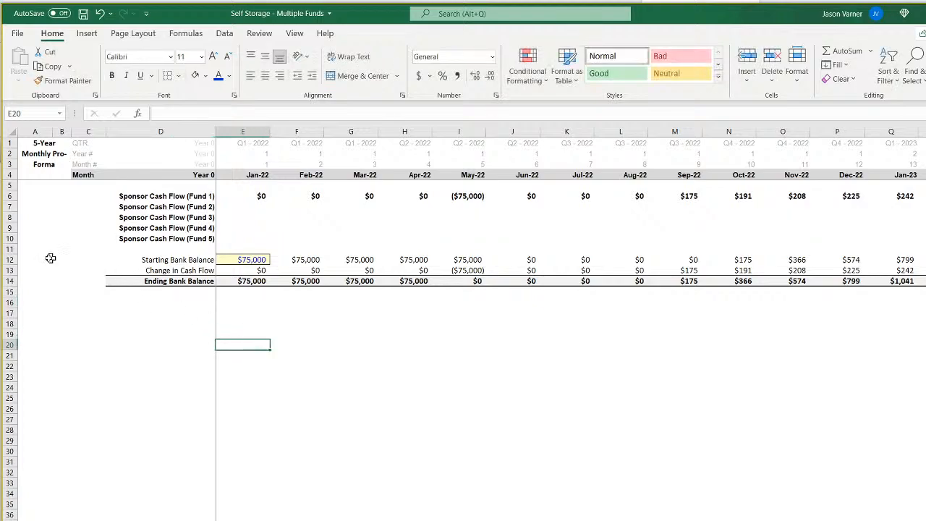
Insert another row above the bank balance block, extend the label into D11 and edit it to 'Sponsor Cash Flow (Fund 5)'.
right_click(10, 259)
left_click(65, 357)
left_click_drag(208, 227, 215, 252)
left_click(282, 239)
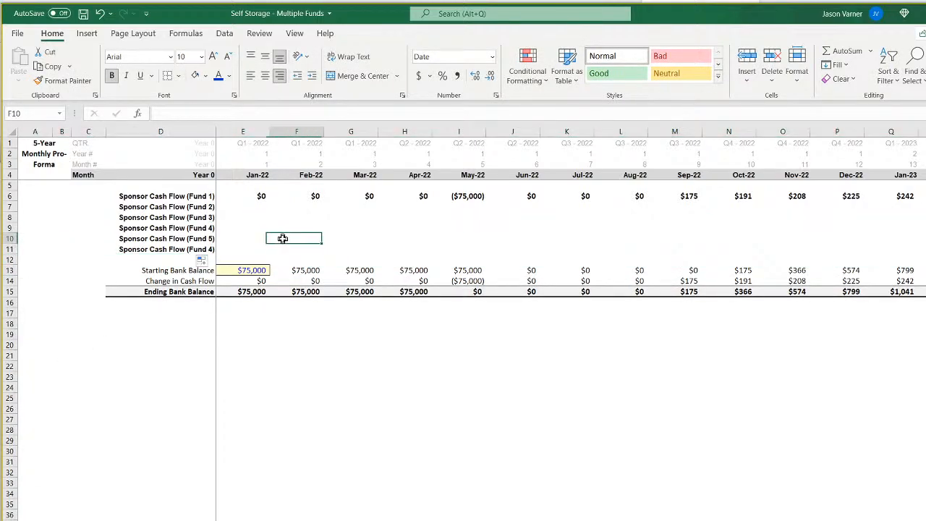
left_click(197, 249)
double_click(249, 114)
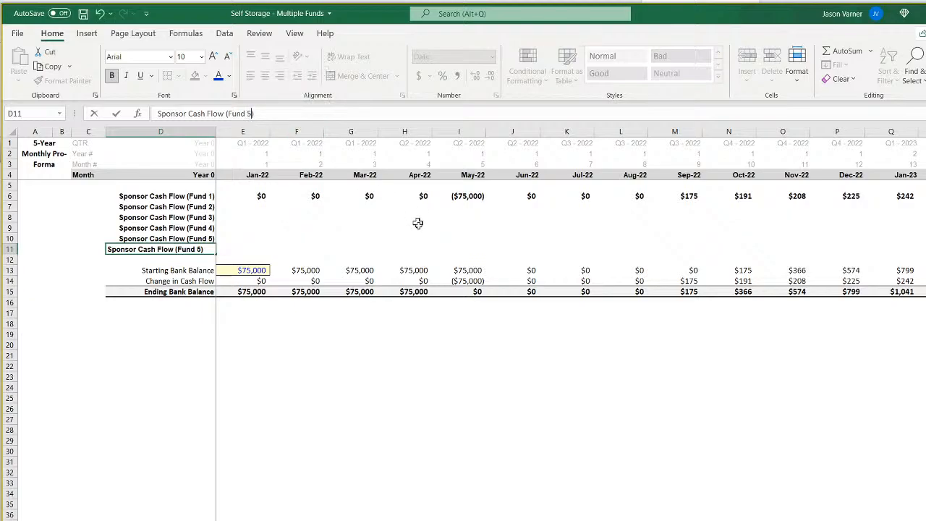
left_click(405, 422)
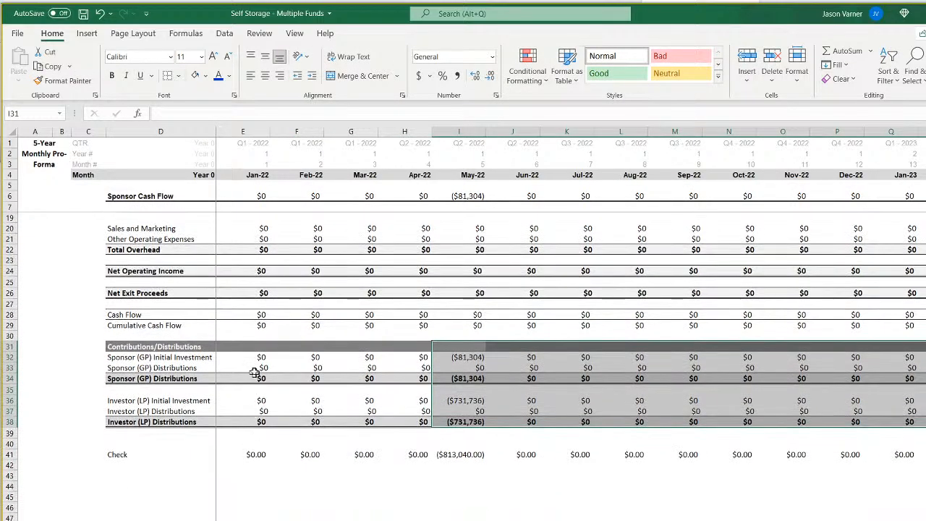
On the Fund 2 pro-forma sheet, change the Sponsor (GP) Initial Investment formula in E32 to test against Assumptions!$E7.
left_click(254, 357)
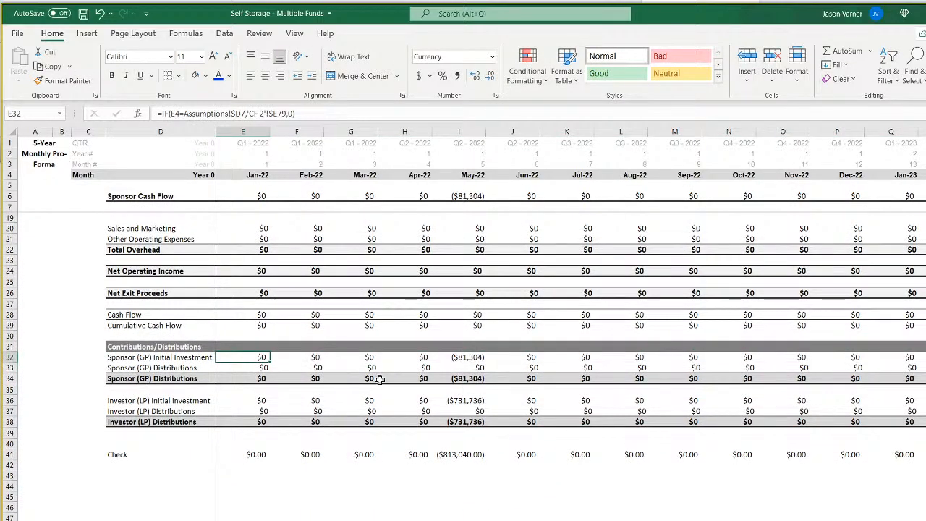
key("Down")
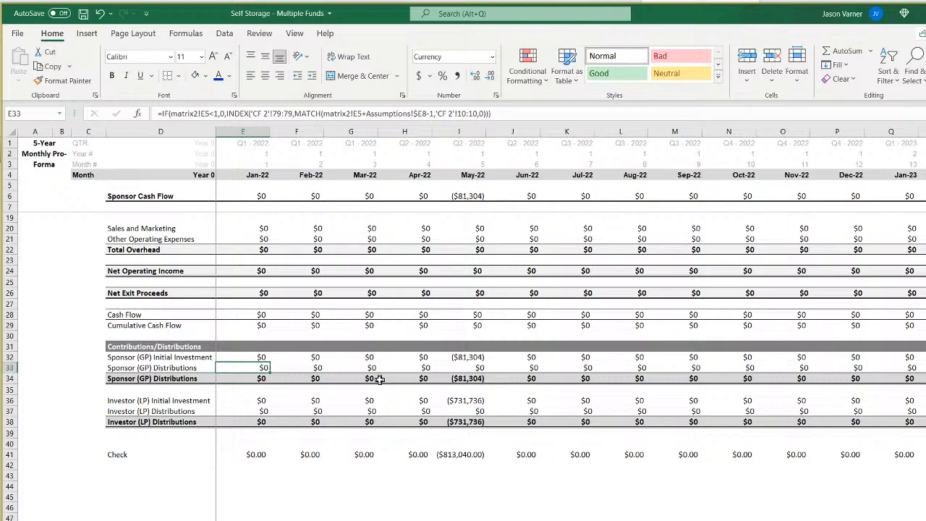
key("Left")
key("Up")
key("Right")
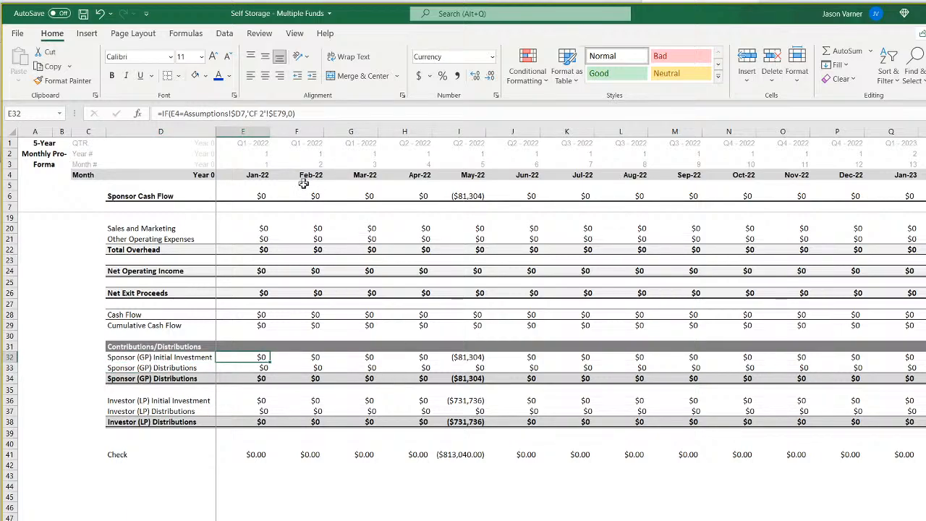
left_click(241, 114)
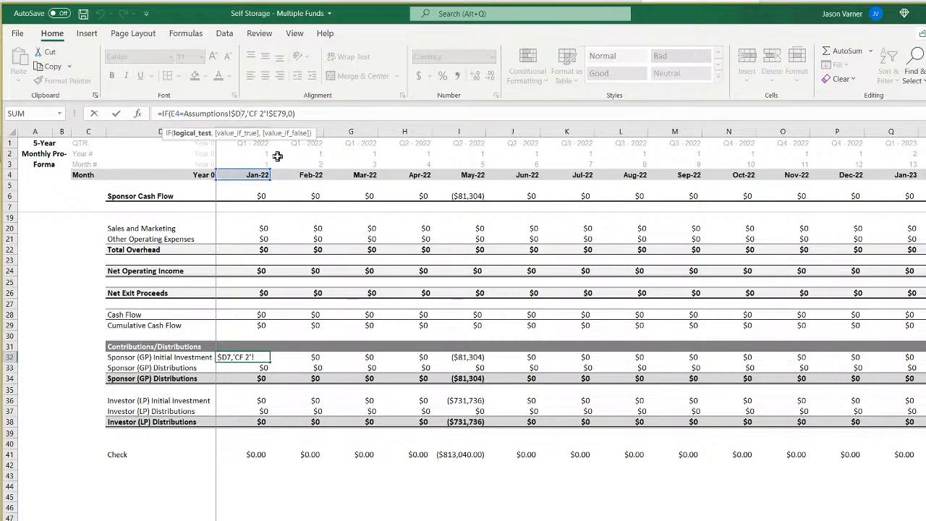
key("BackSpace")
key("BackSpace")
type("e7")
key("Right")
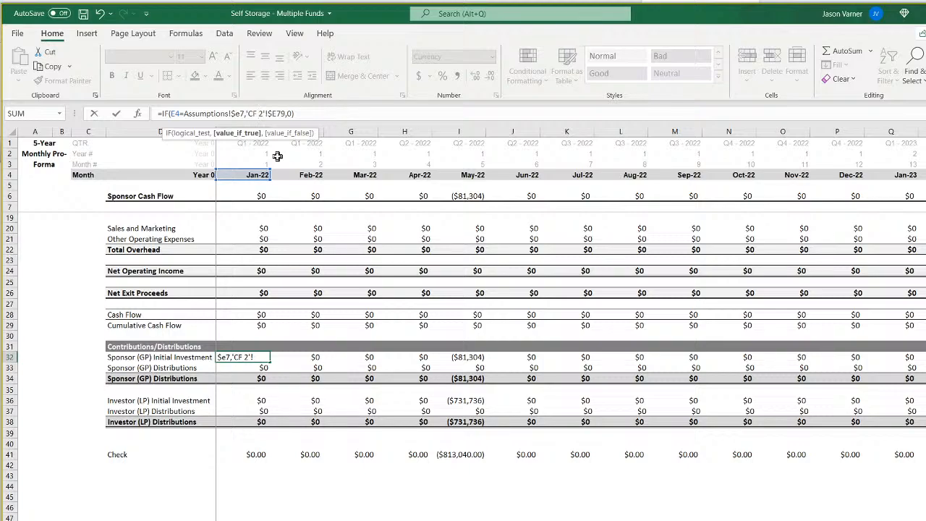
key("Return")
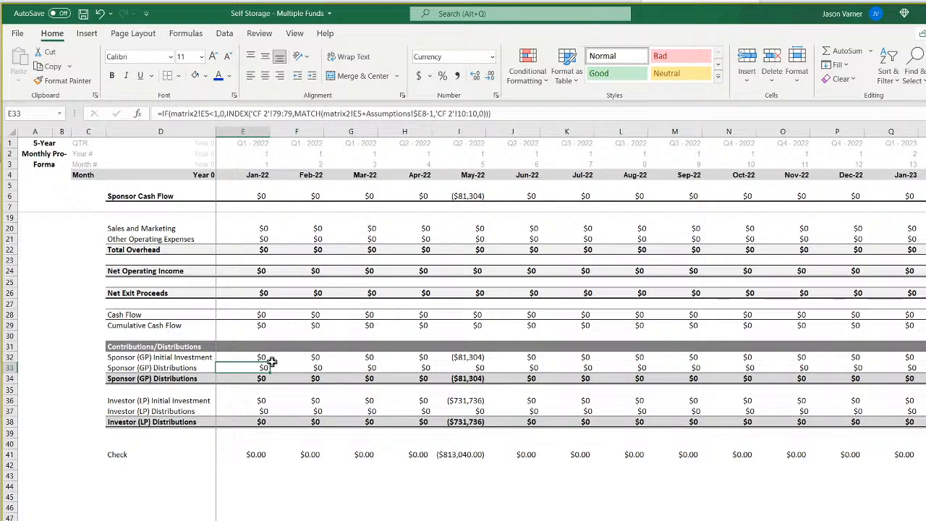
Fill the Sponsor (GP) Distributions formula from E33 through L33 and the Initial Investment formula from E32 through O32.
left_click_drag(270, 373, 642, 373)
left_click(269, 358)
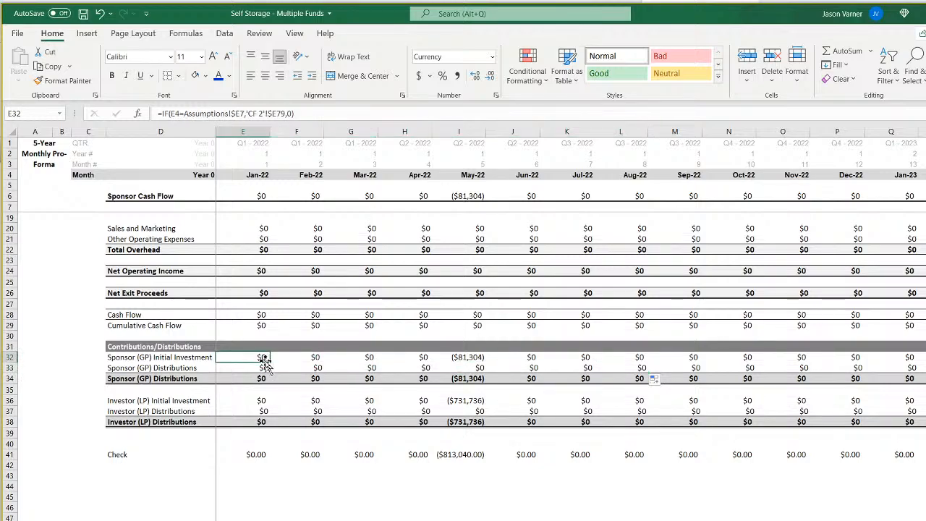
left_click_drag(271, 362, 819, 359)
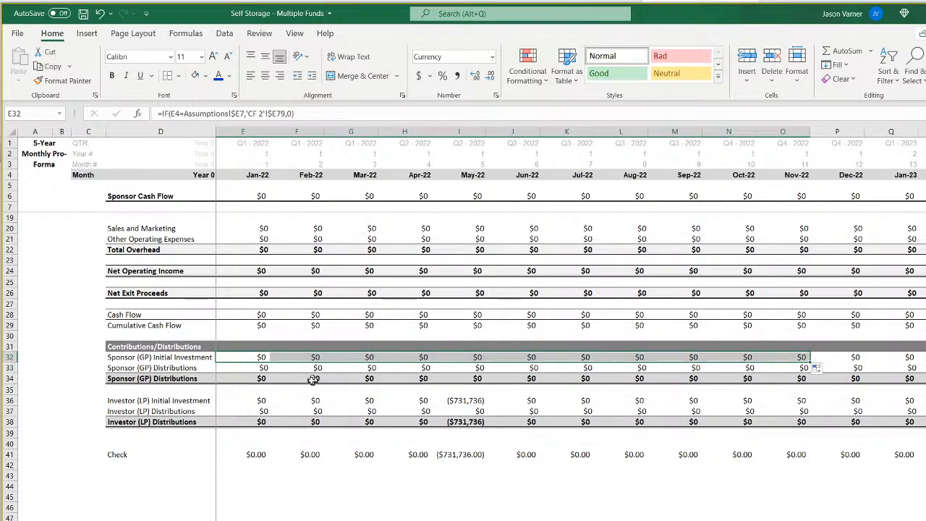
Change the Investor (LP) Initial Investment formula in E36 to test against Assumptions!$E7.
left_click(262, 400)
left_click(238, 114)
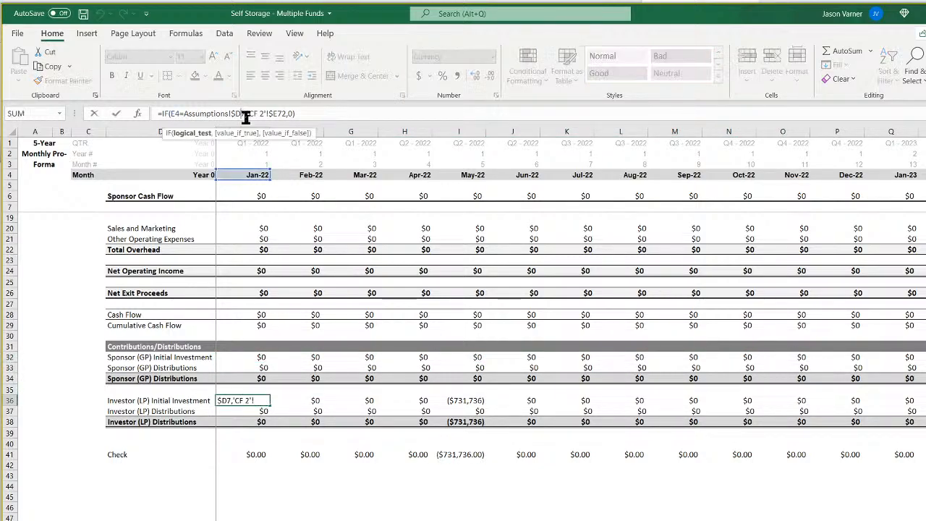
key("BackSpace")
type("e")
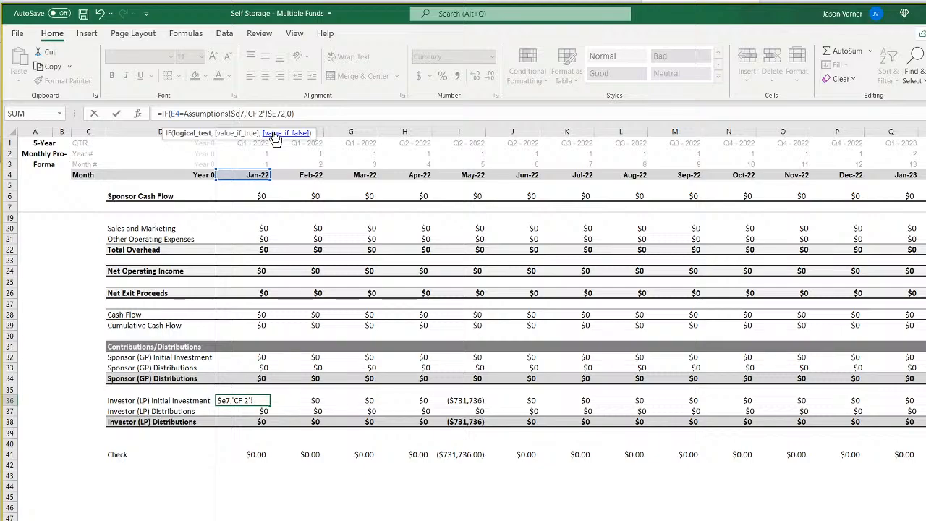
key("Return")
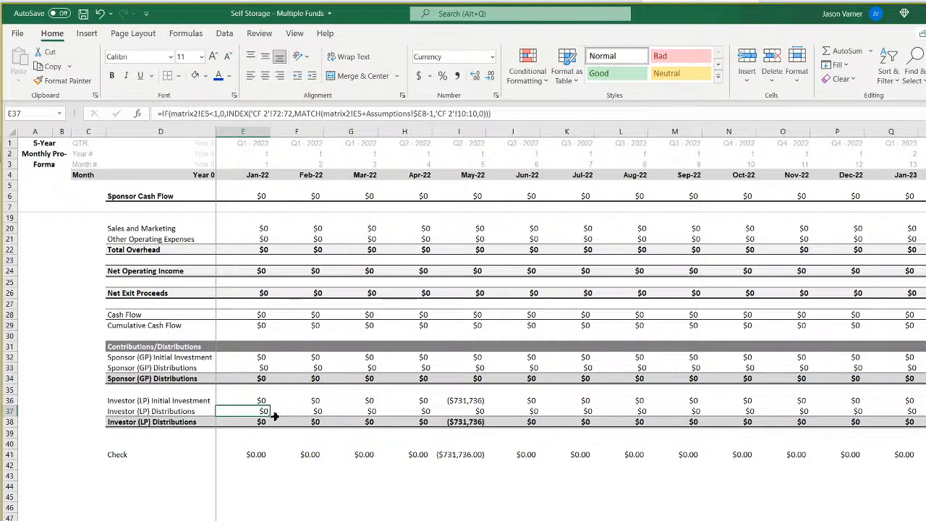
Fill the Investor (LP) Distributions and Initial Investment formulas from E37 and E36 across the following months.
left_click_drag(271, 417, 584, 418)
left_click(254, 400)
left_click_drag(270, 406, 644, 410)
left_click_drag(470, 350, 919, 427)
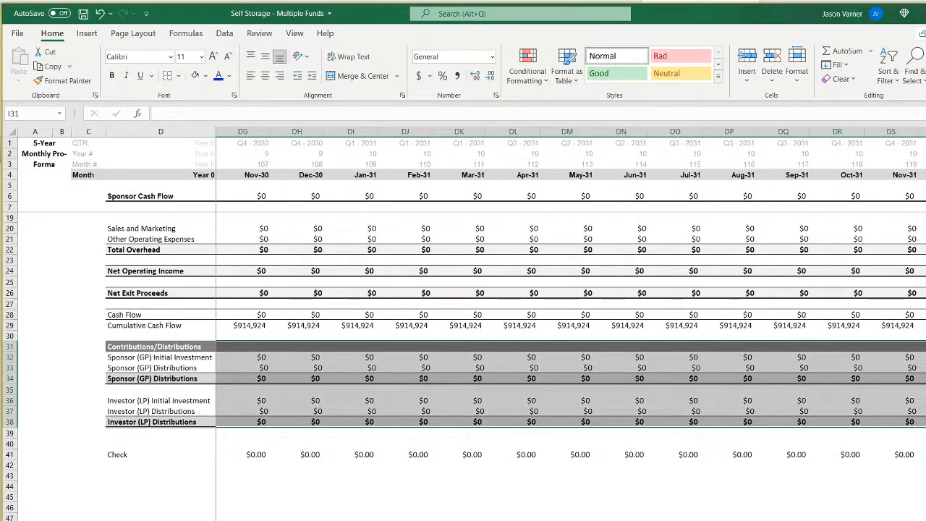
scroll(571, 326, "left", 20)
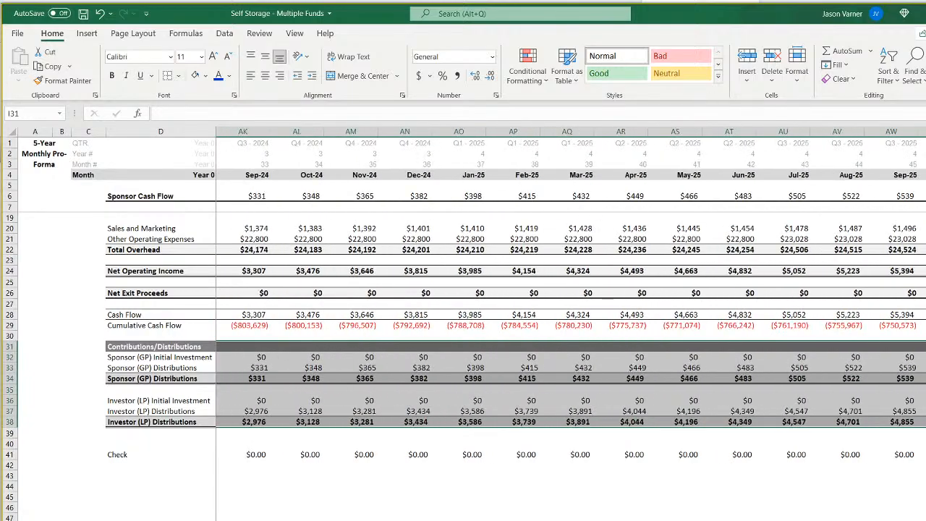
On the sponsor cash flow sheet, remove bold formatting from the fund labels in D6:D11 and from the entire Fund 1 row 6.
scroll(571, 325, "right", 2)
scroll(571, 325, "left", 6)
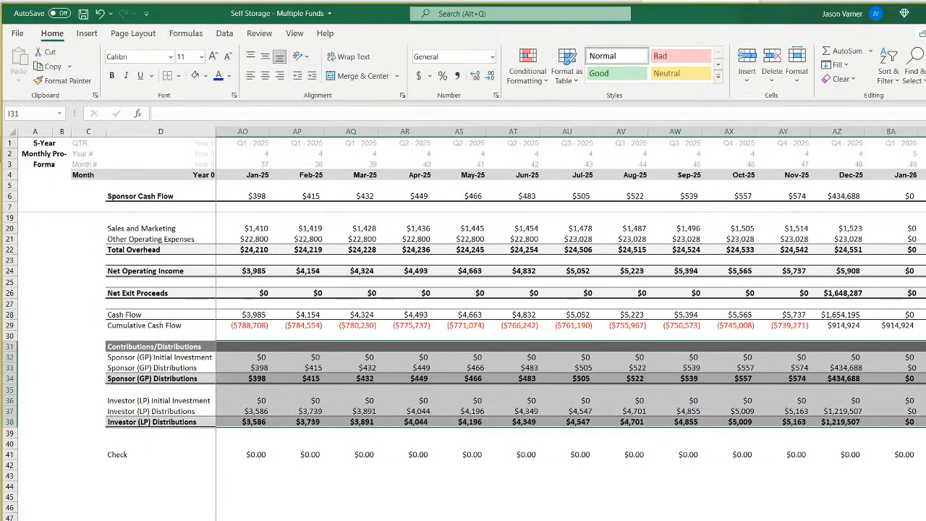
scroll(571, 325, "left", 7)
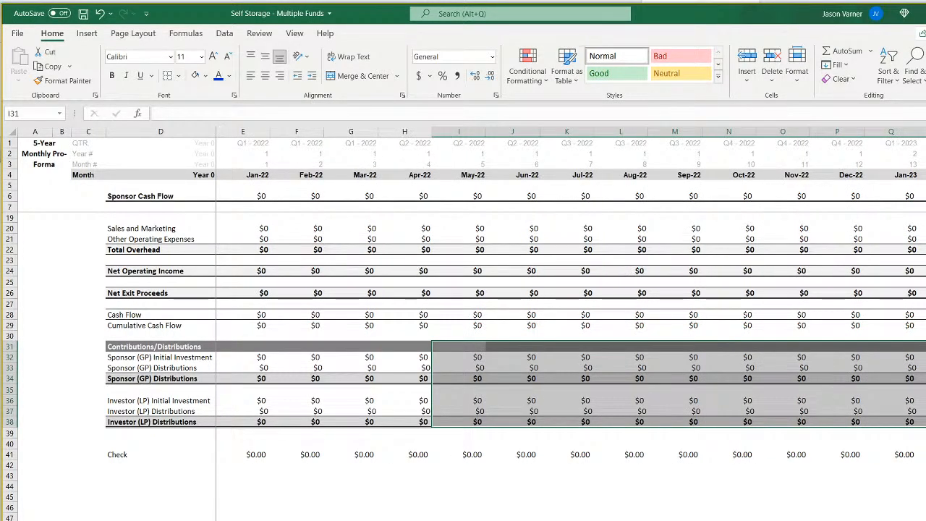
key("ctrl+Page_Up")
key("ctrl+Page_Up")
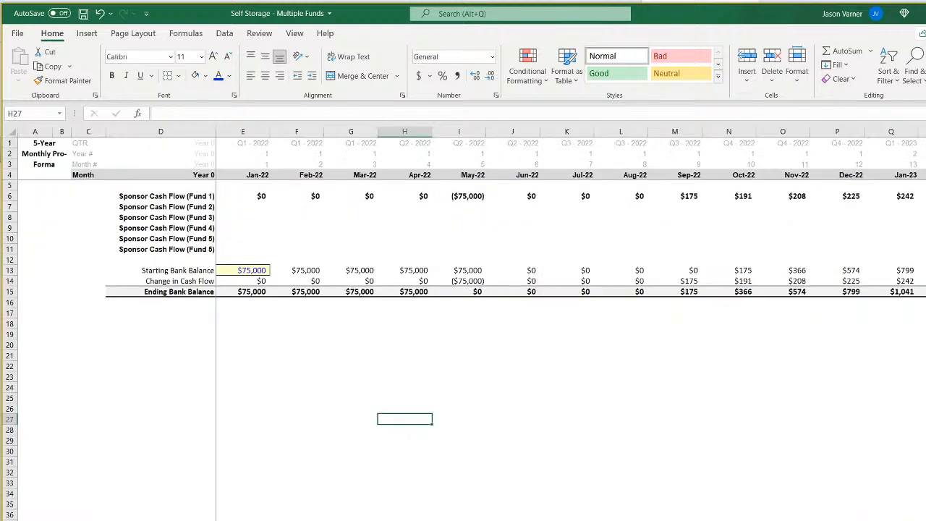
left_click_drag(194, 198, 207, 250)
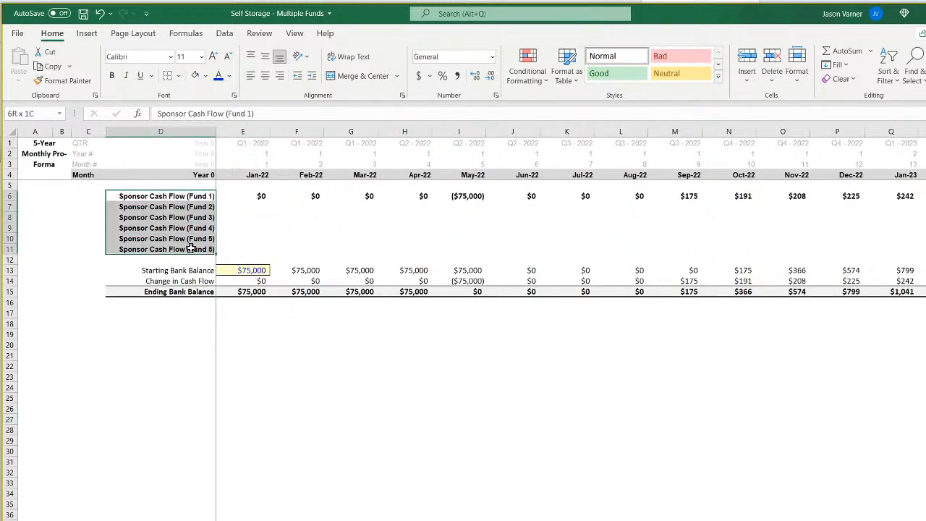
left_click(114, 76)
left_click(262, 207)
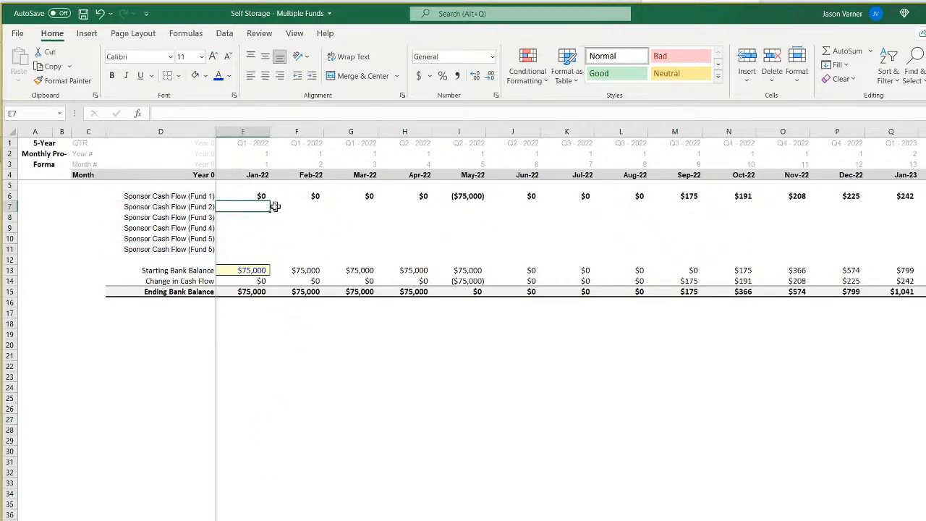
left_click(10, 196)
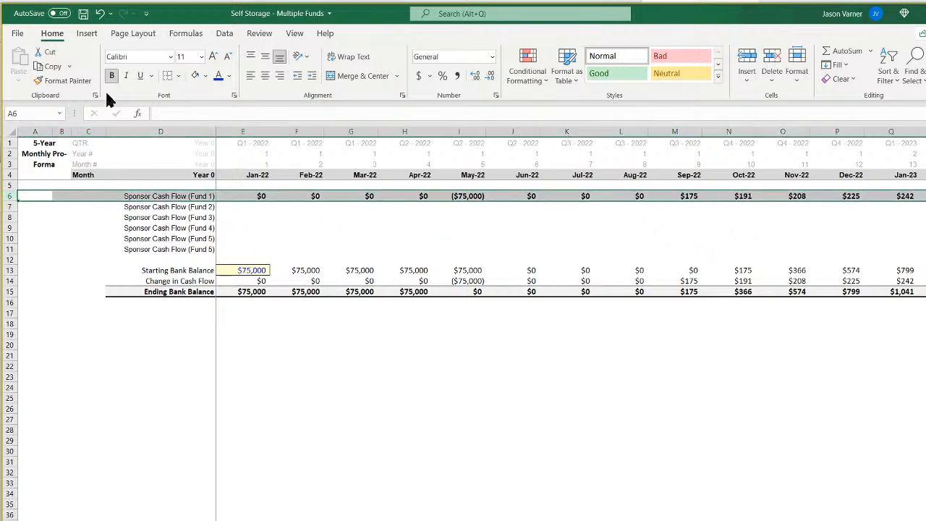
left_click(113, 77)
Link the Fund 2 sponsor cash flow in E7 to the Fund 2 pro-forma with the formula ='2'!E6.
left_click(248, 207)
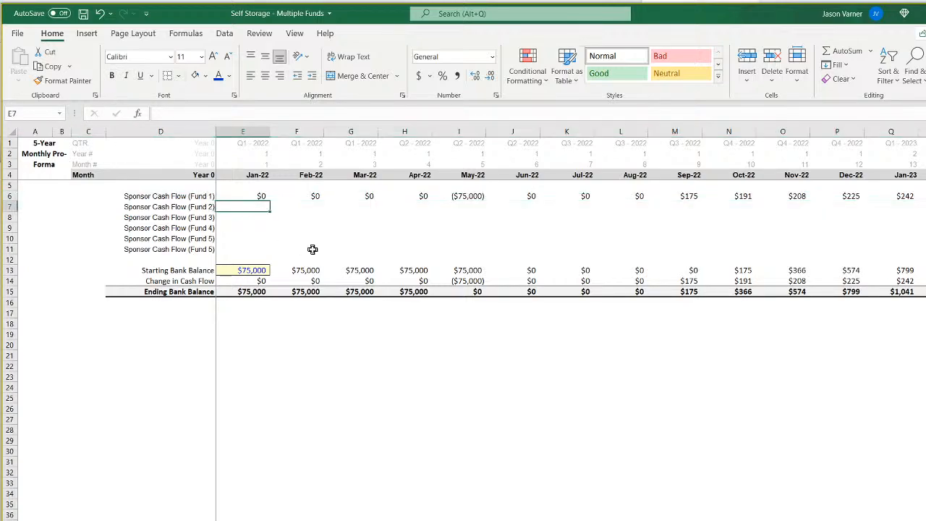
type("=")
left_click(277, 520)
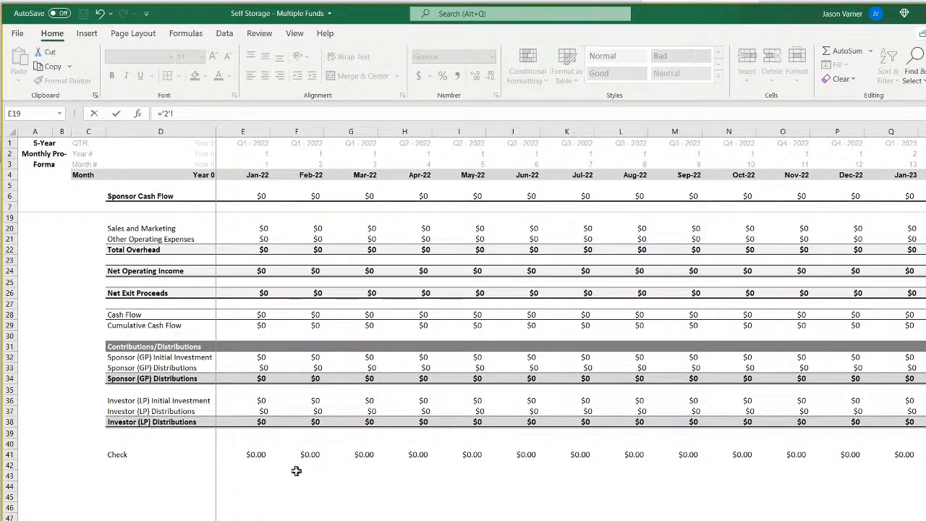
scroll(297, 471, "up", 4)
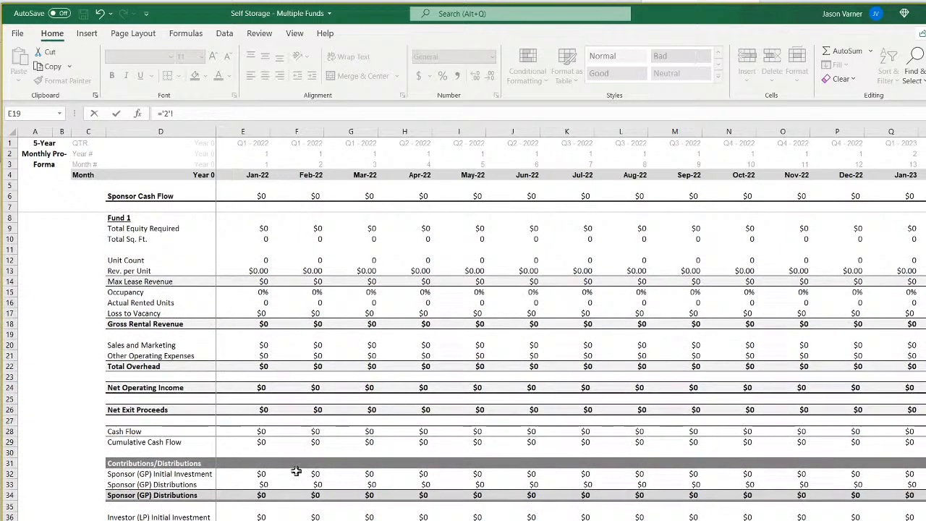
left_click(259, 195)
key("Return")
Fill the Fund 2 sponsor cash flow formula from E7 across all the monthly columns.
left_click(263, 208)
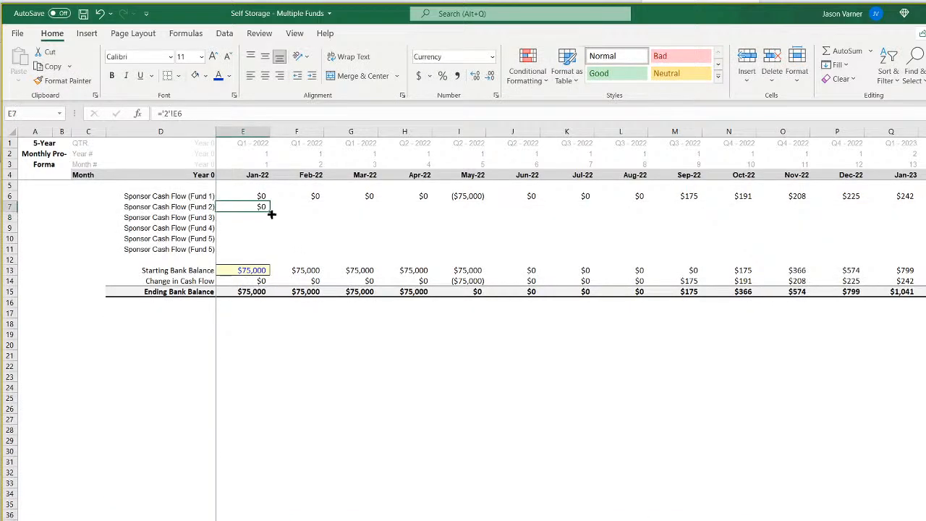
left_click_drag(271, 214, 923, 210)
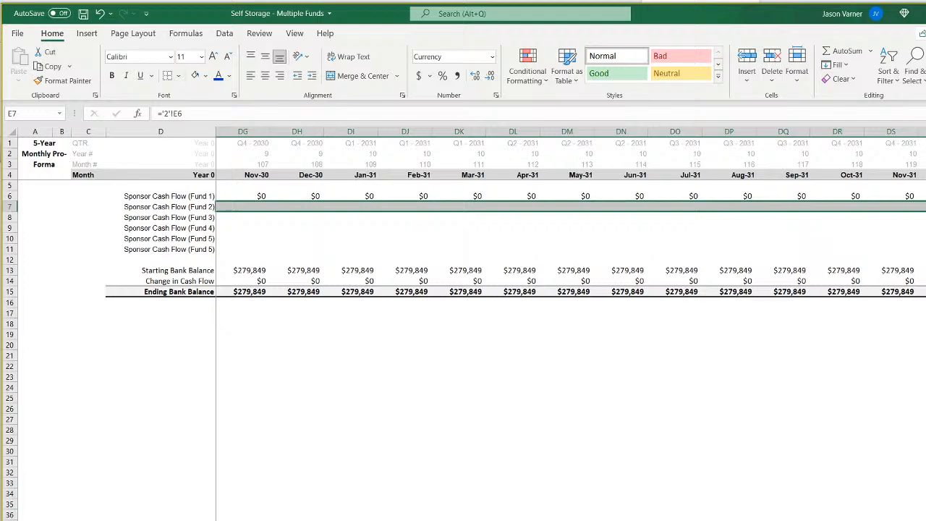
left_click(864, 464)
scroll(571, 297, "left", 20)
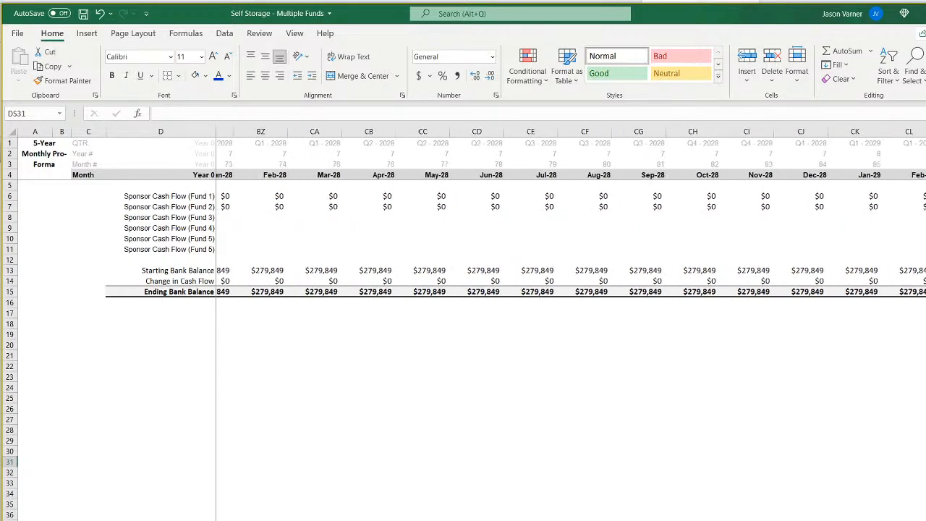
scroll(571, 297, "left", 8)
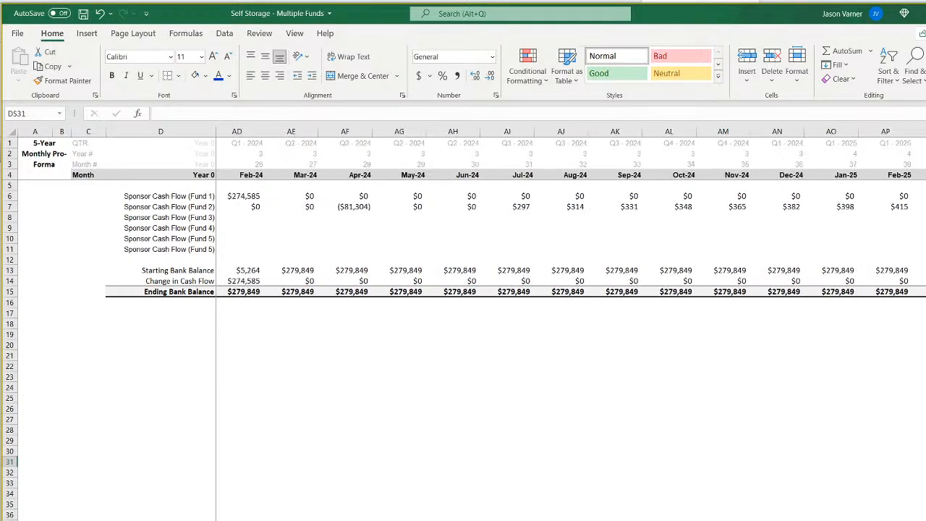
Compare Fund 1's February 2024 sponsor proceeds with Fund 2's April 2024 contribution, and examine Fund 2's exit assumptions and total equity required.
left_click(459, 198)
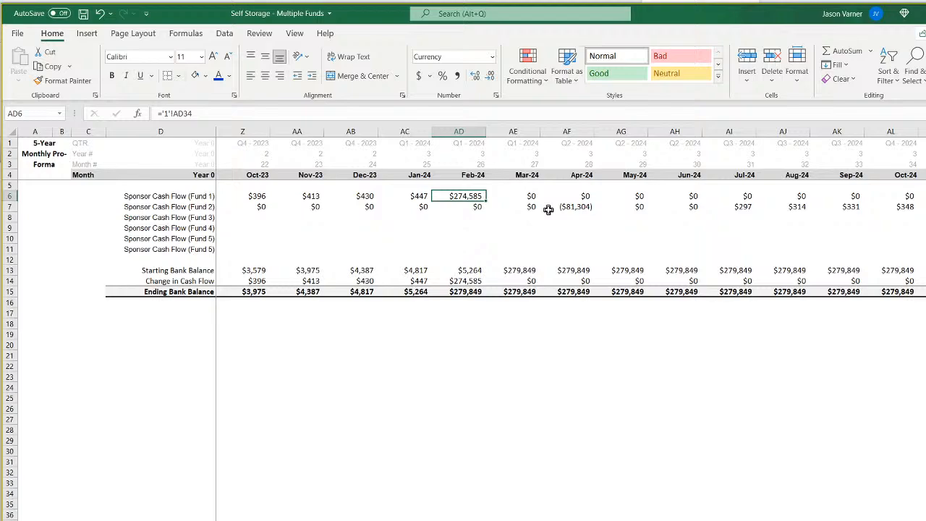
key("Down")
key("Right")
key("Right")
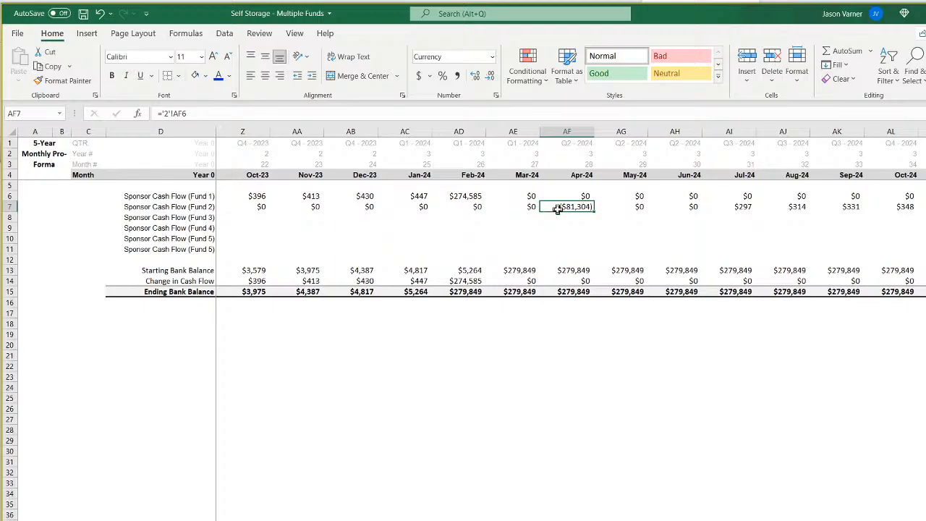
left_click(347, 519)
scroll(382, 402, "up", 11)
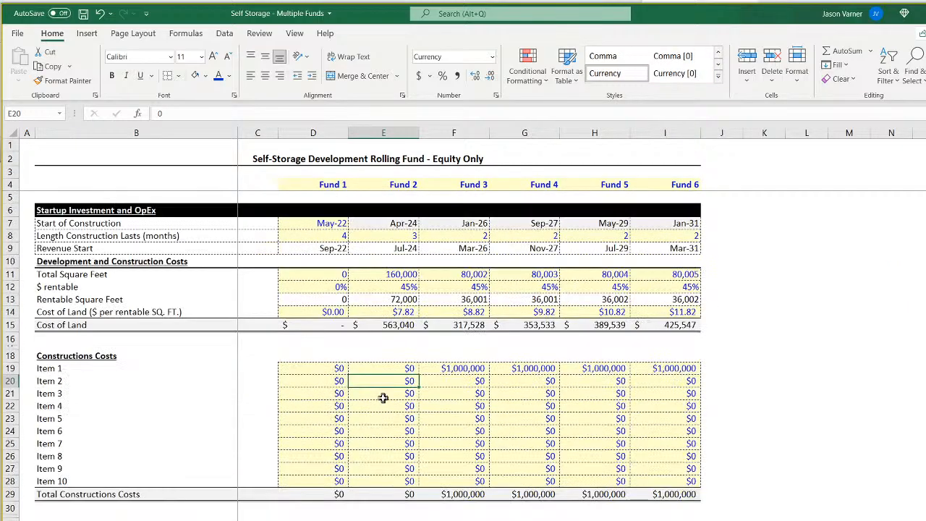
scroll(383, 400, "down", 18)
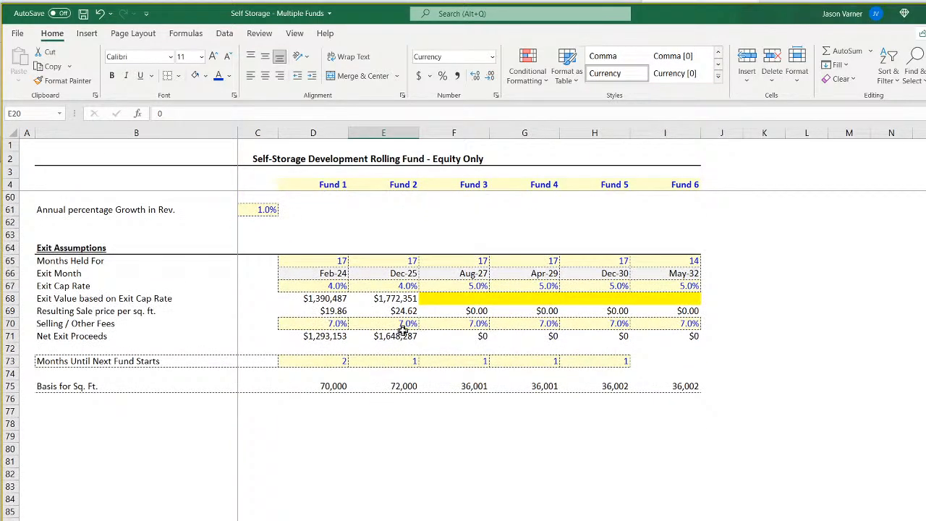
scroll(402, 340, "up", 11)
left_click(402, 379)
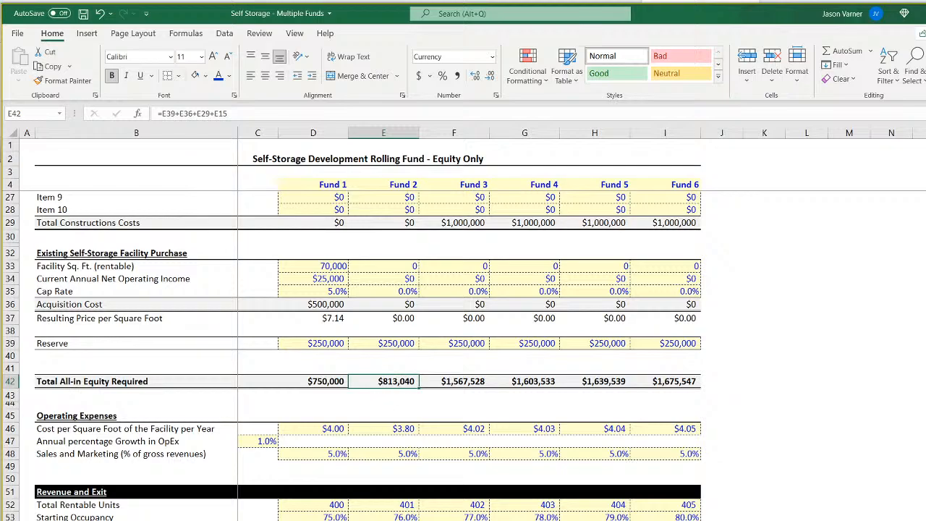
Examine the LP/GP initial equity split on the Fund 2 waterfall against the sponsor's April 2024 bank balance and contribution.
left_click(318, 520)
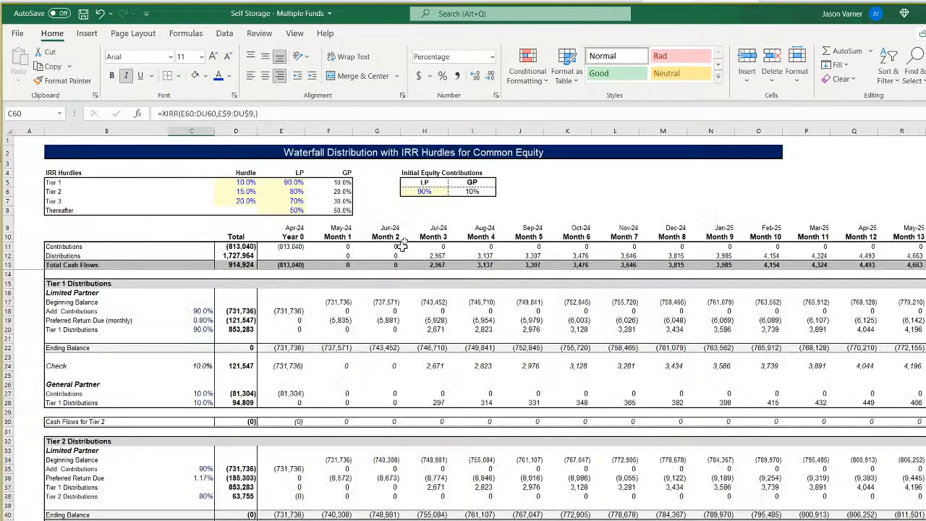
left_click(425, 192)
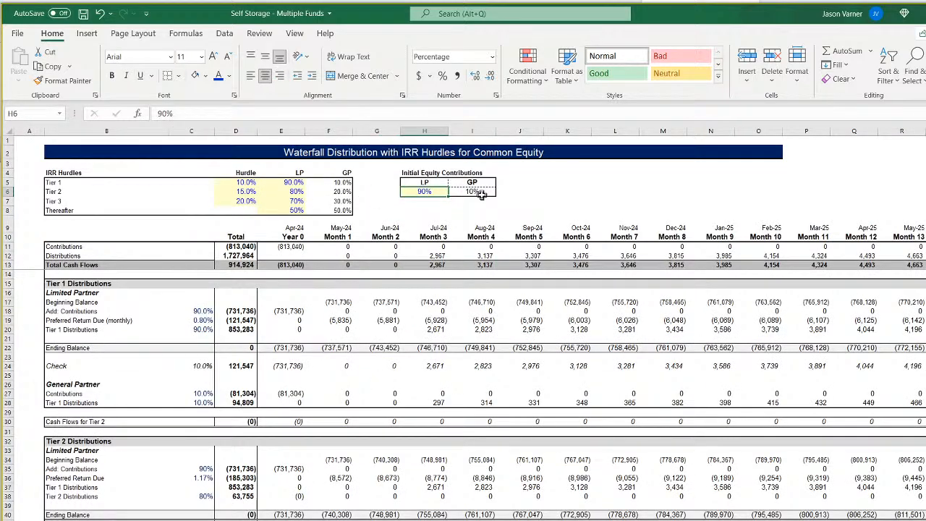
left_click(478, 192)
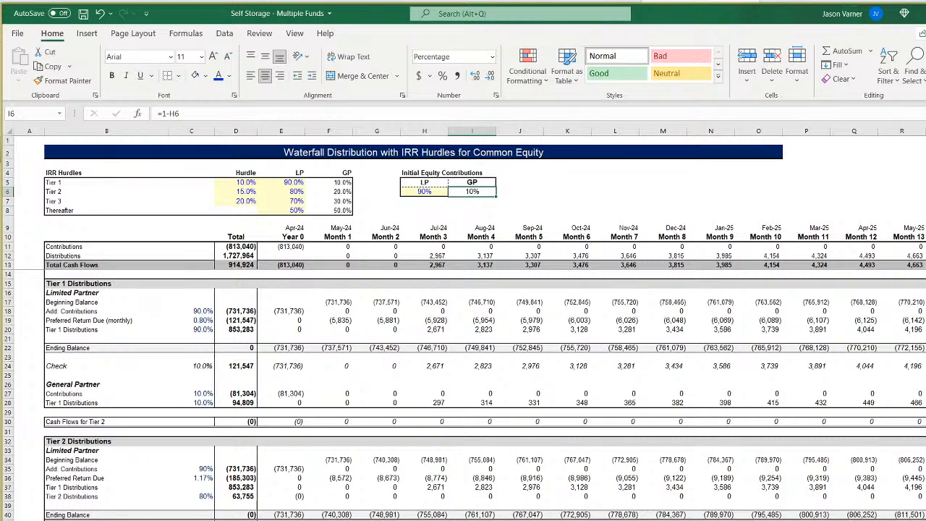
left_click(290, 520)
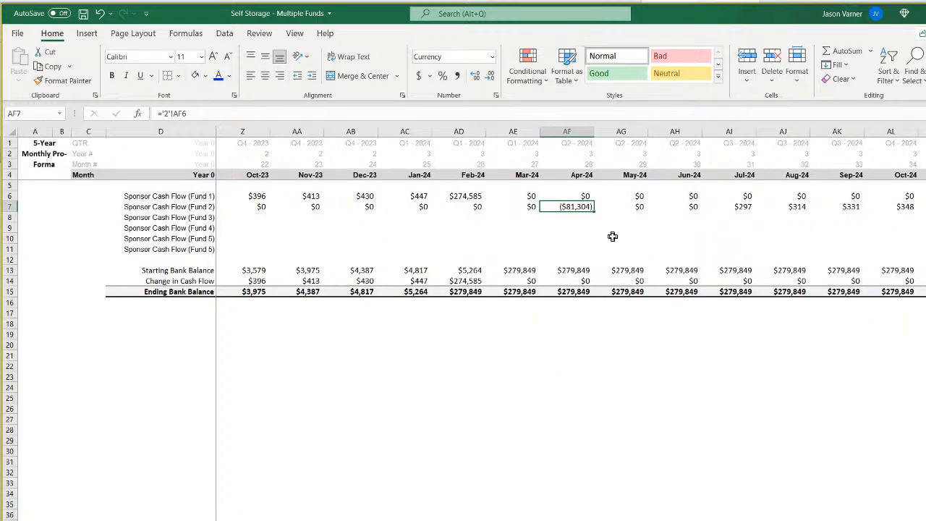
left_click(576, 272)
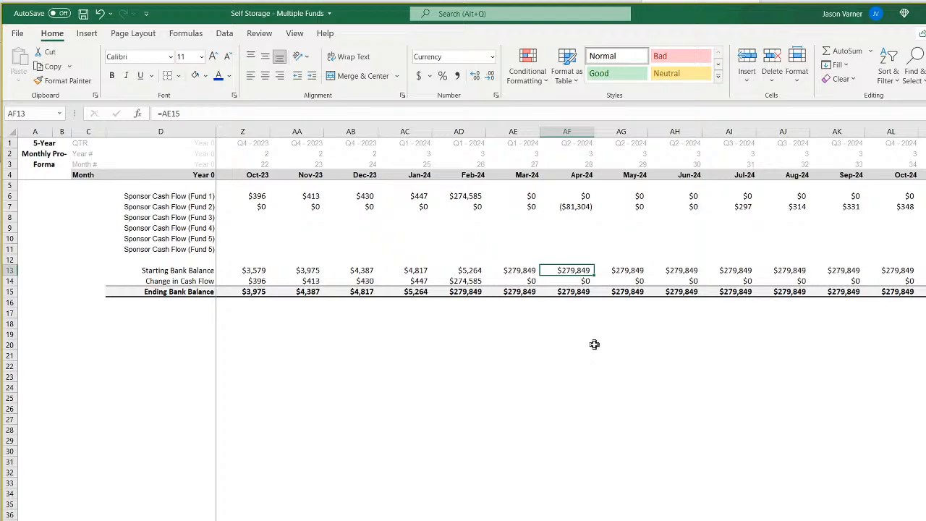
left_click(577, 209)
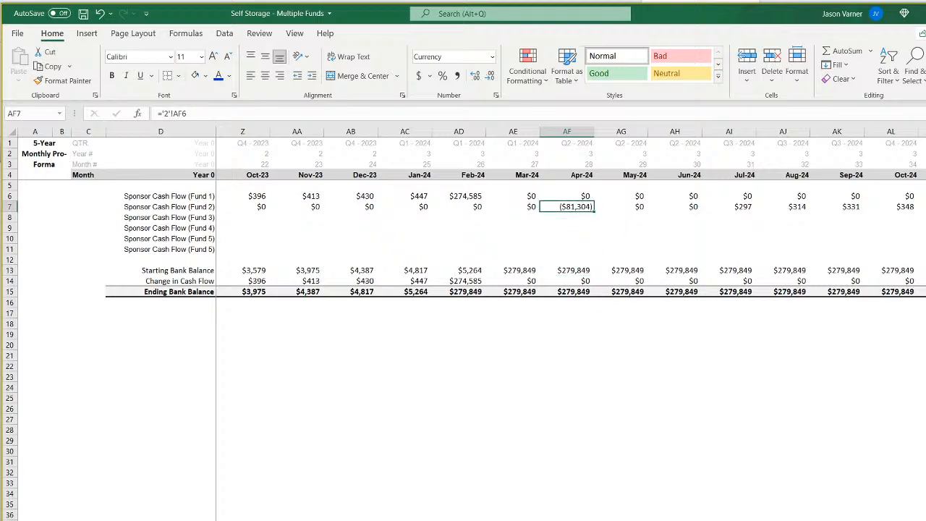
On the Fund 2 waterfall sheet, set the LP initial equity contribution in H6 to 80%.
left_click(362, 519)
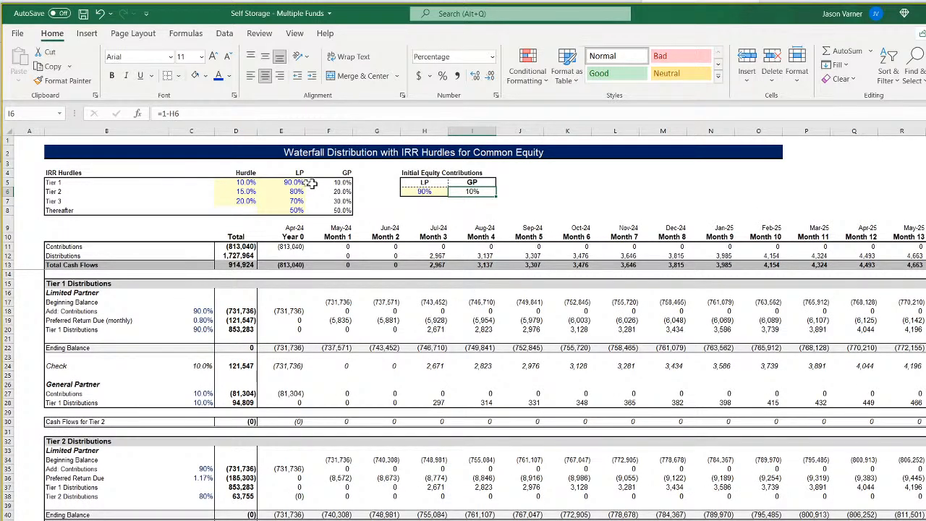
left_click(289, 182)
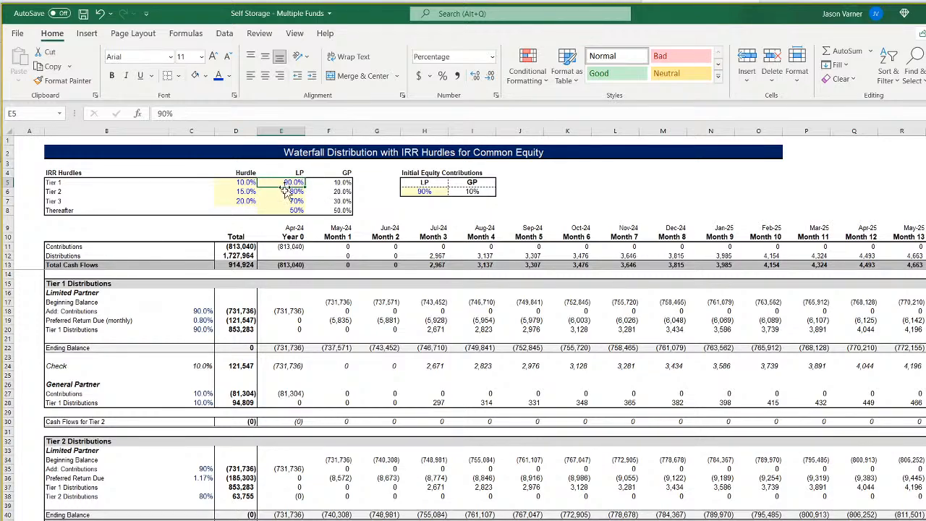
left_click(437, 191)
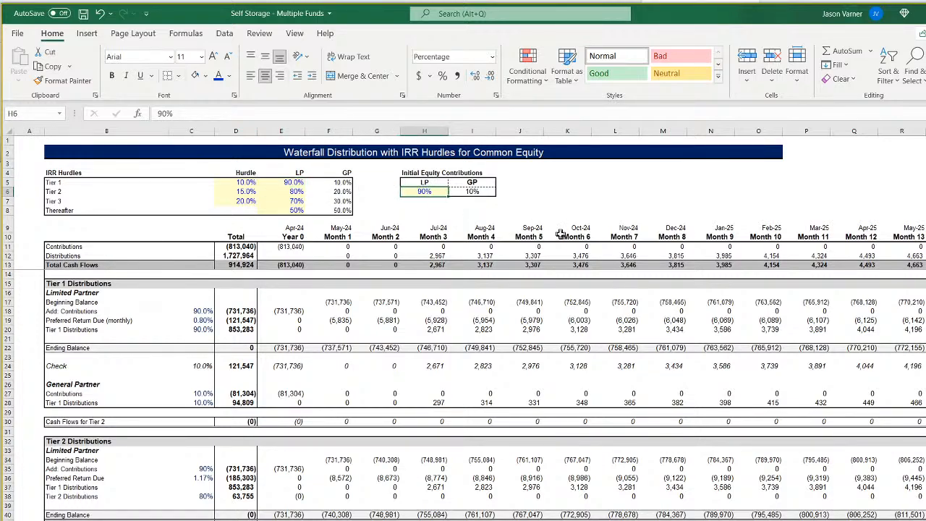
type("80")
key("Return")
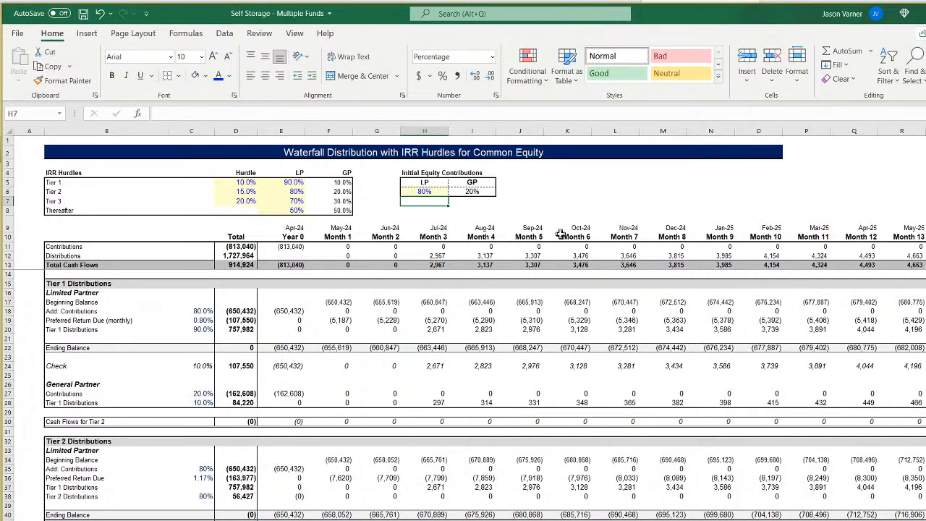
Set the Fund 2 waterfall's LP shares to 85% for Tier 1, 75% for Tier 2 and 65% for Tier 3, and save the workbook.
key("Left")
key("Left")
key("Left")
key("Up")
key("Up")
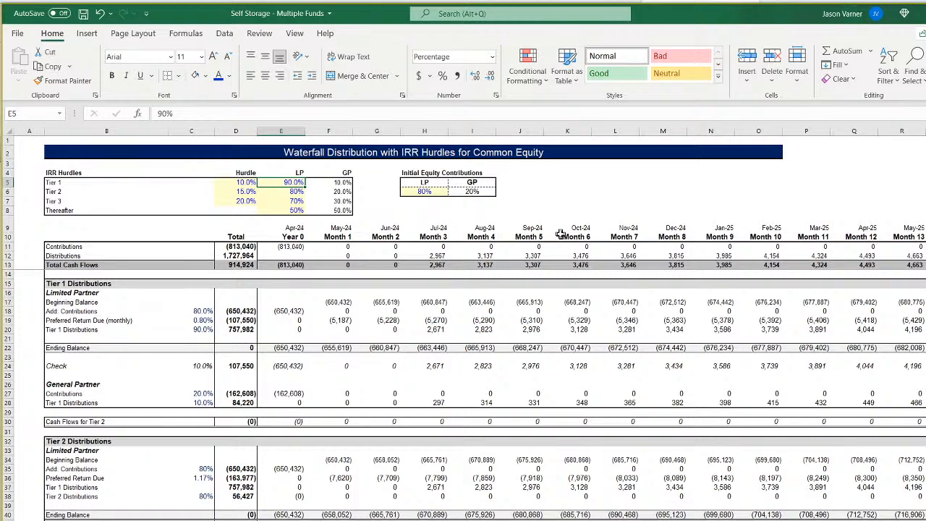
type("85")
key("Return")
type("75")
key("Return")
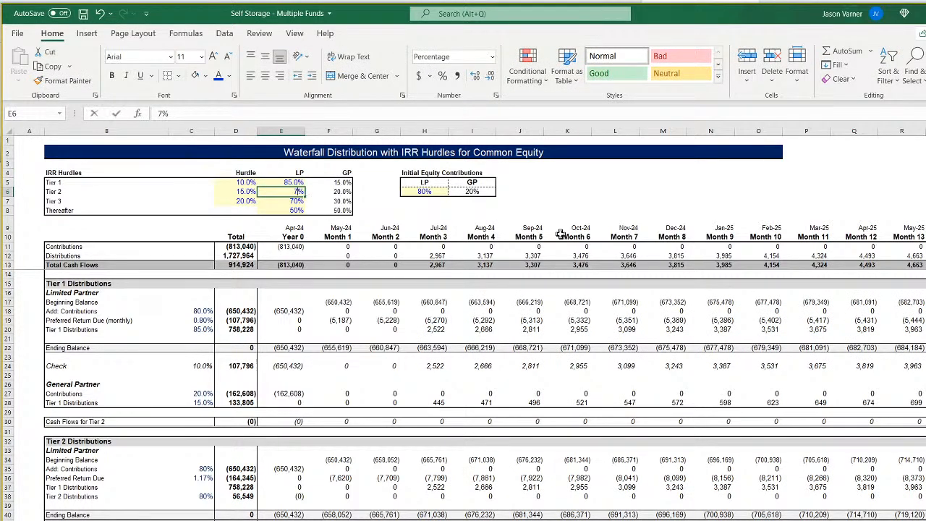
type("65")
key("Return")
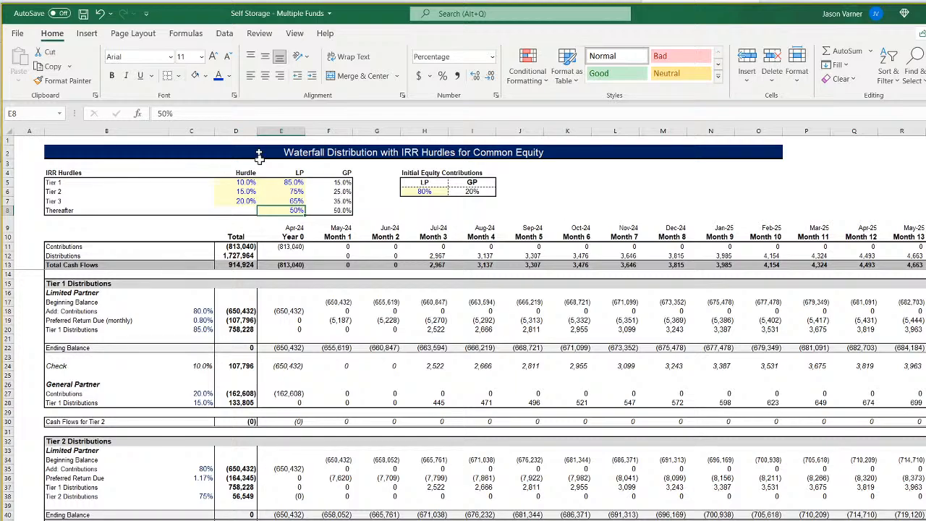
left_click(82, 14)
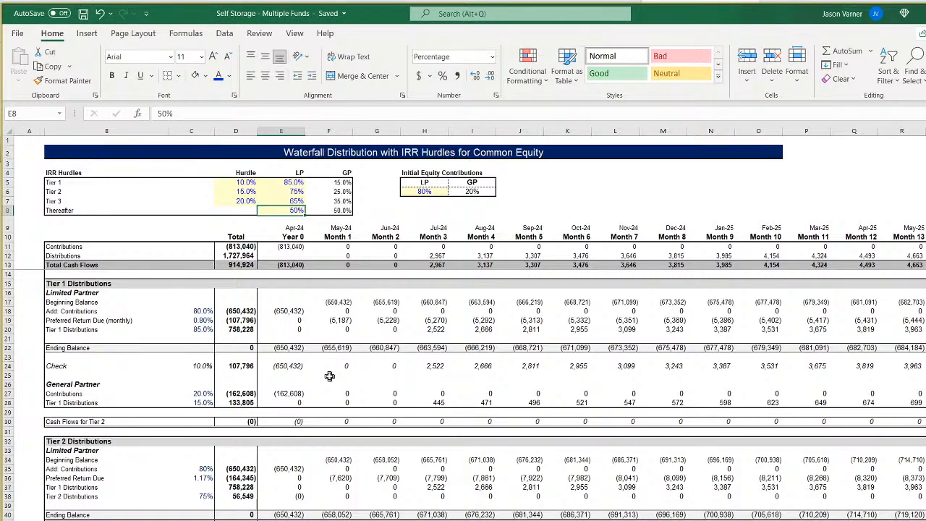
Review Fund 2's April 2024 contribution against the starting bank balance on the sponsor cash flow sheet.
scroll(329, 376, "down", 4)
key("ctrl+Page_Up")
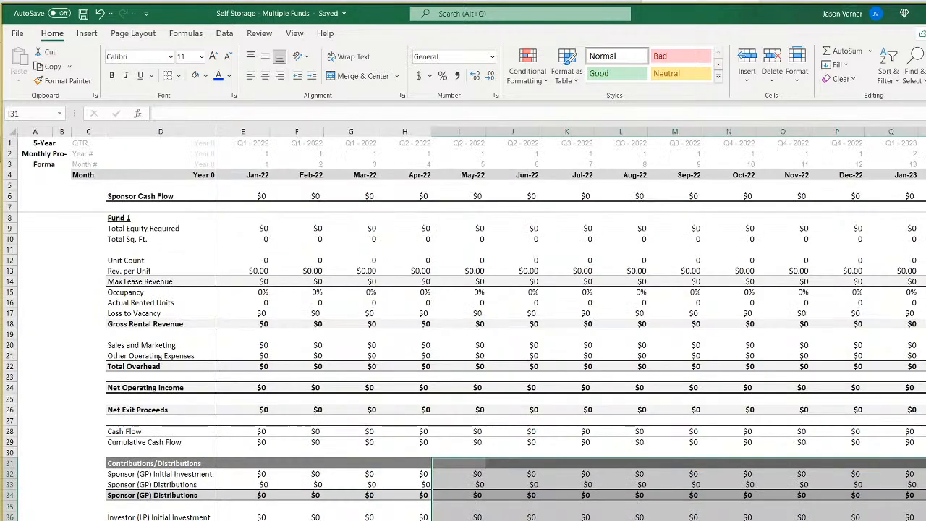
key("ctrl+Page_Up")
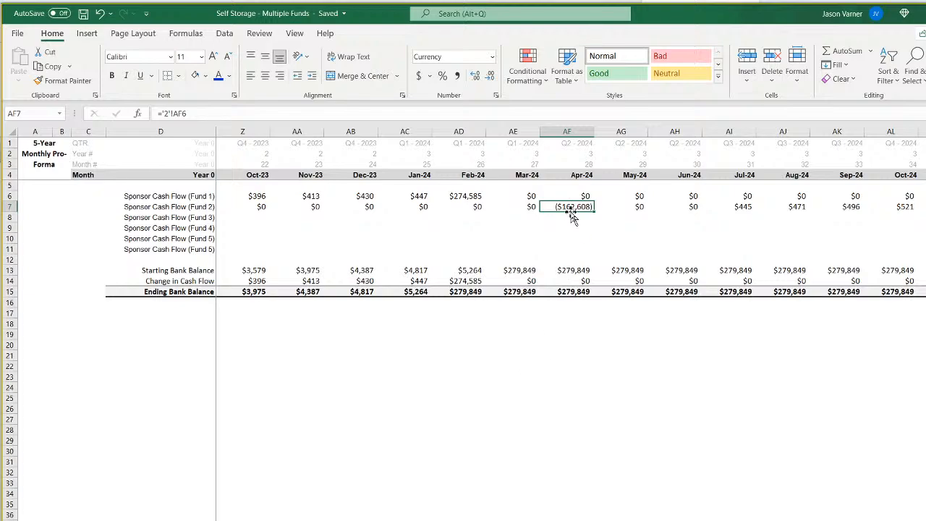
left_click(569, 266)
left_click(583, 207)
scroll(570, 217, "left", 7)
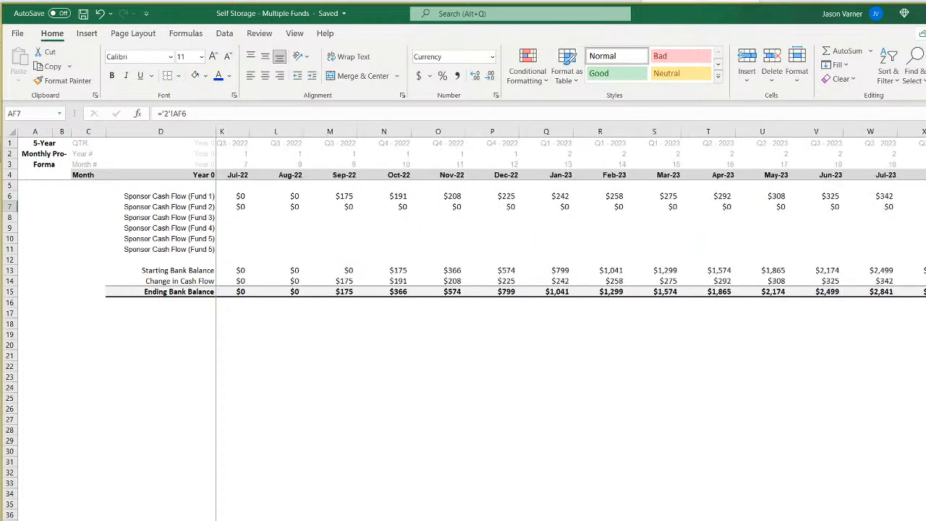
On the sponsor cash flow sheet, change January 2022's Change in Cash Flow (E14) to sum all fund rows with =SUM(E6:E11).
left_click(205, 273)
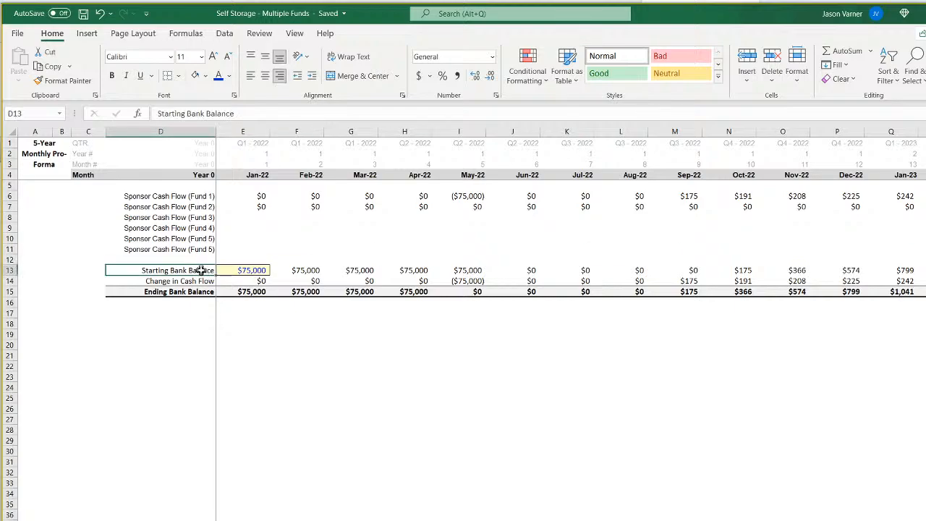
left_click(245, 280)
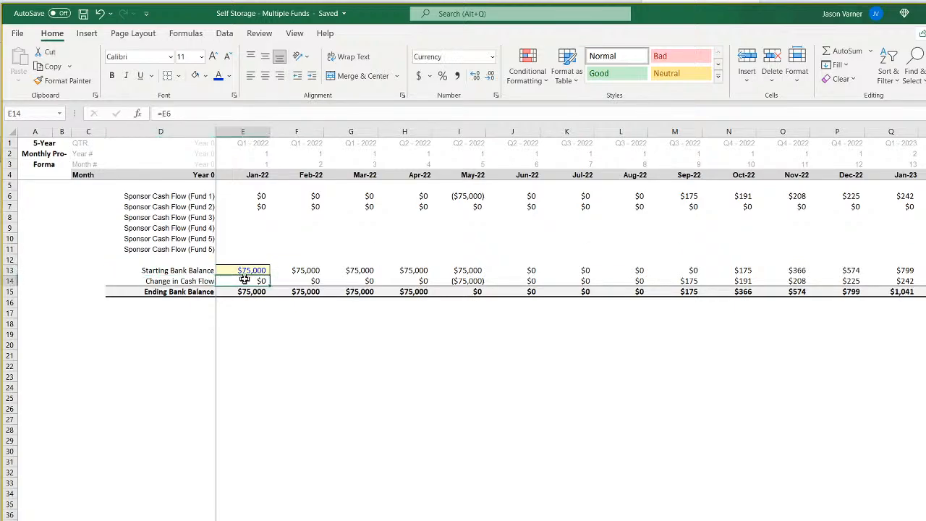
left_click(196, 114)
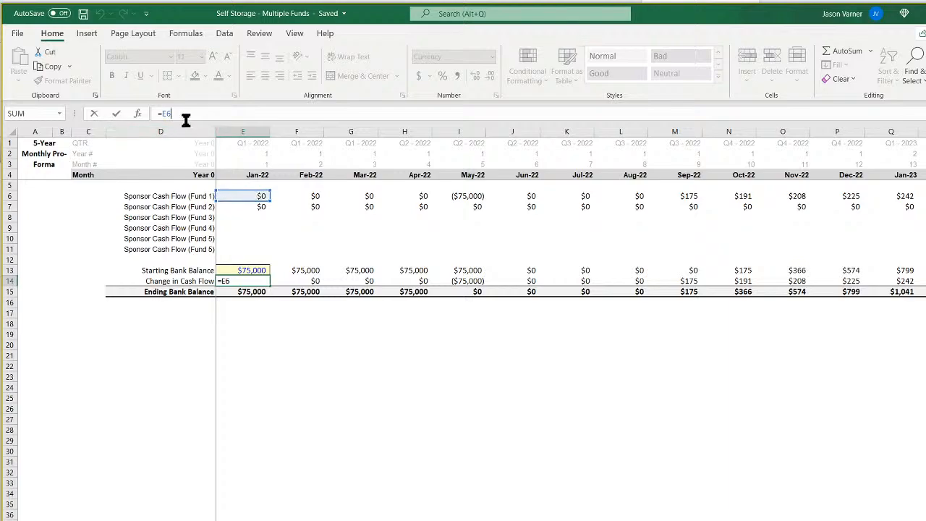
key("BackSpace")
key("BackSpace")
key("BackSpace")
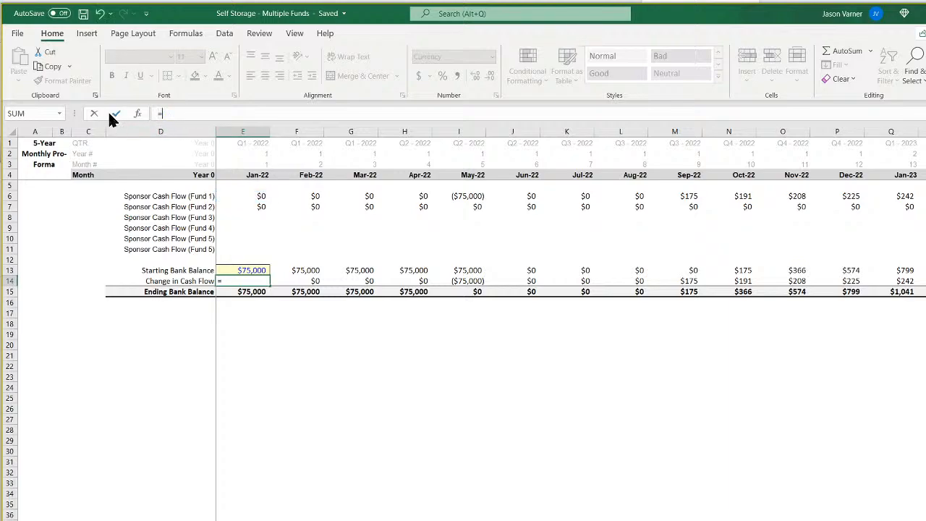
type("=sum(")
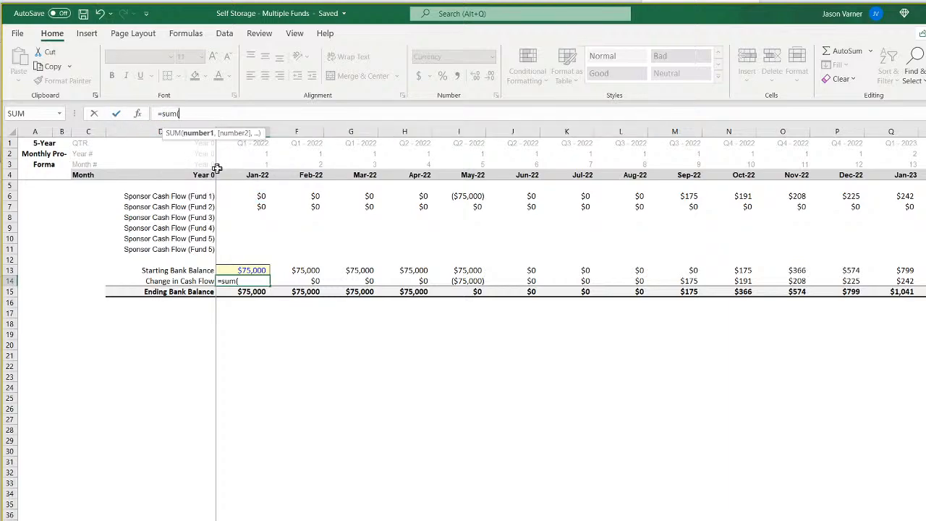
left_click_drag(263, 196, 257, 244)
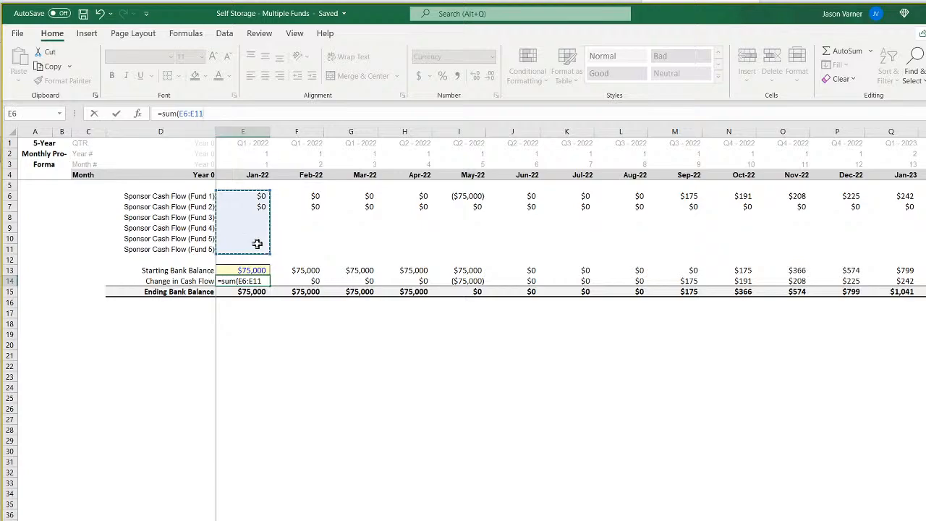
key("Return")
Fill the Change in Cash Flow sum formula from E14 across all remaining months of row 14.
left_click(254, 280)
left_click_drag(270, 286, 922, 283)
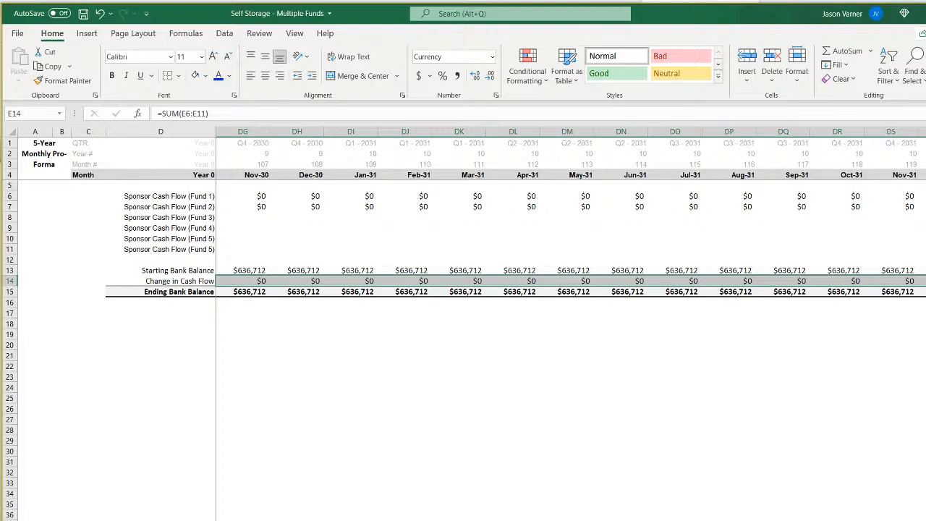
key("ctrl+BackSpace")
On the fund assumptions sheet, set Fund 1's Months Until Next Fund Starts to -5 and check the construction start dates for Funds 1 and 2.
key("ctrl+Page_Up")
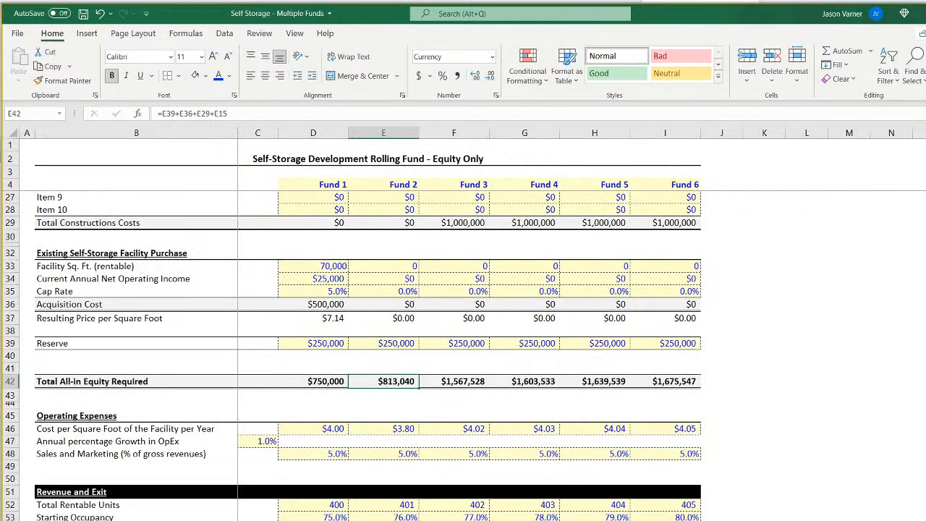
scroll(353, 356, "down", 7)
left_click(324, 498)
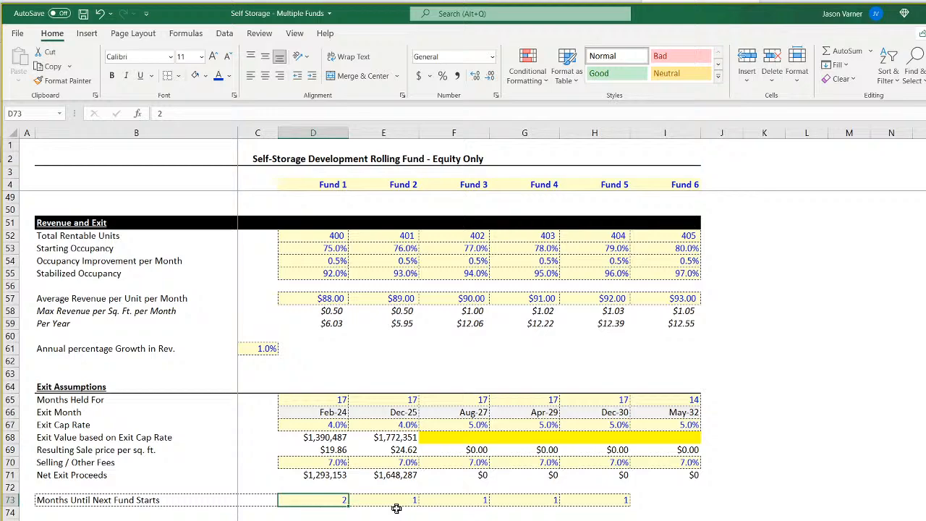
type("-5")
key("Return")
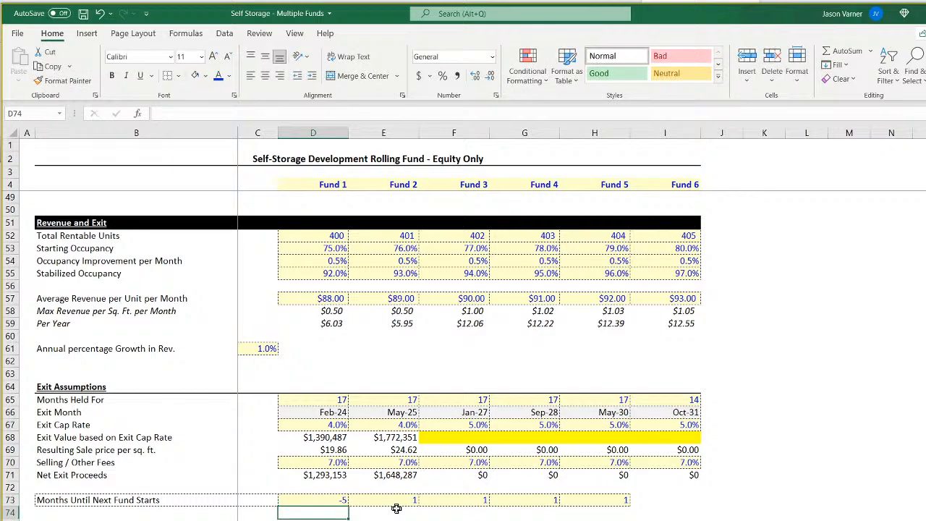
scroll(396, 504, "up", 15)
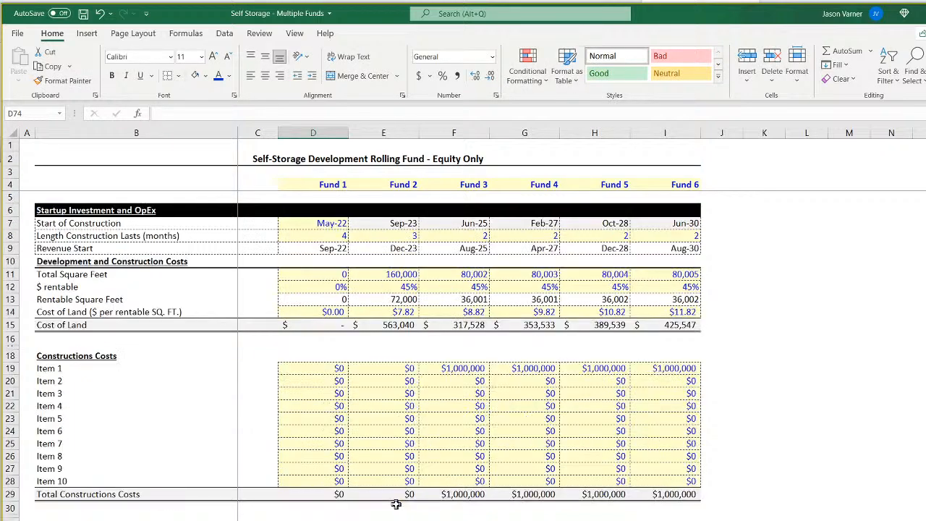
left_click(391, 224)
left_click(314, 226)
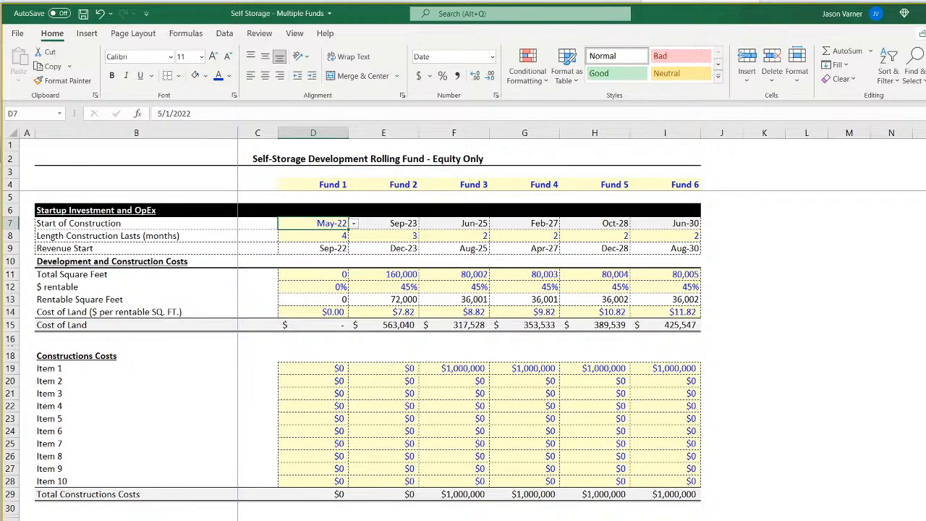
Examine how the starting balance, change in cash flow and ending balance formulas work through May 2022 on the sponsor cash flow sheet.
key("ctrl+Page_Down")
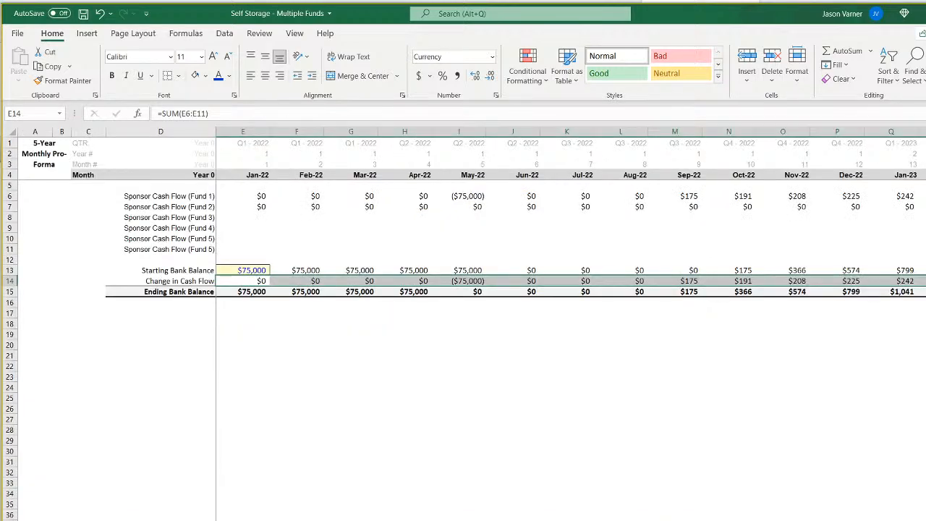
left_click(380, 437)
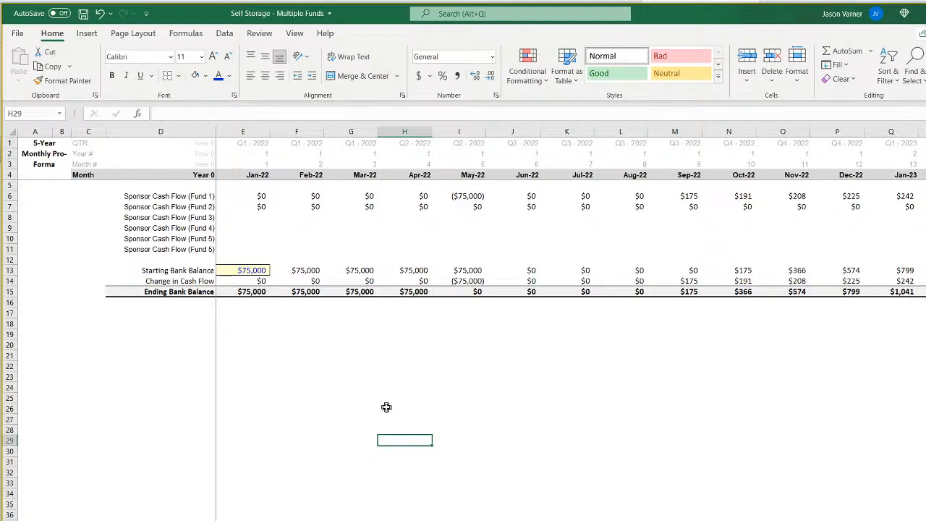
key("Up")
key("Up")
key("Up")
key("Up")
key("Up")
key("Up")
key("Up")
key("Up")
key("Up")
key("Up")
key("Up")
key("Up")
key("Up")
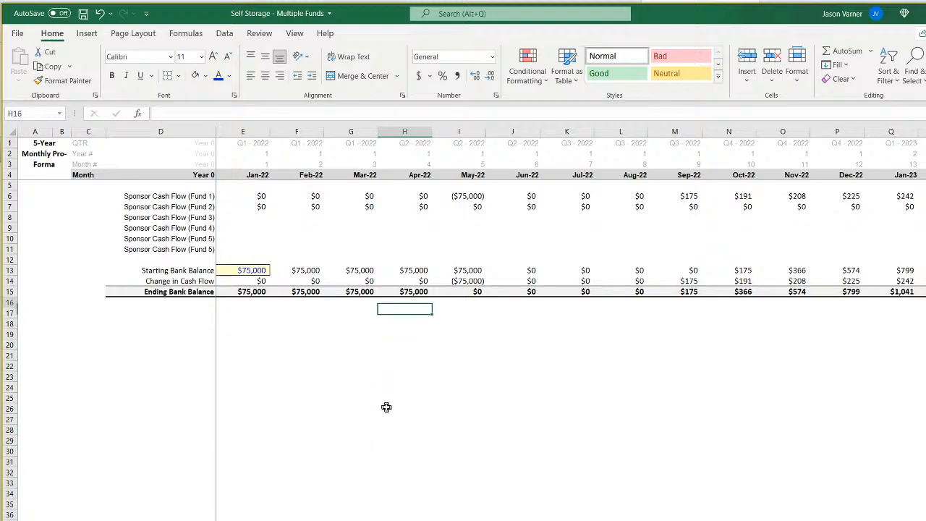
key("Up")
key("Up")
key("Up")
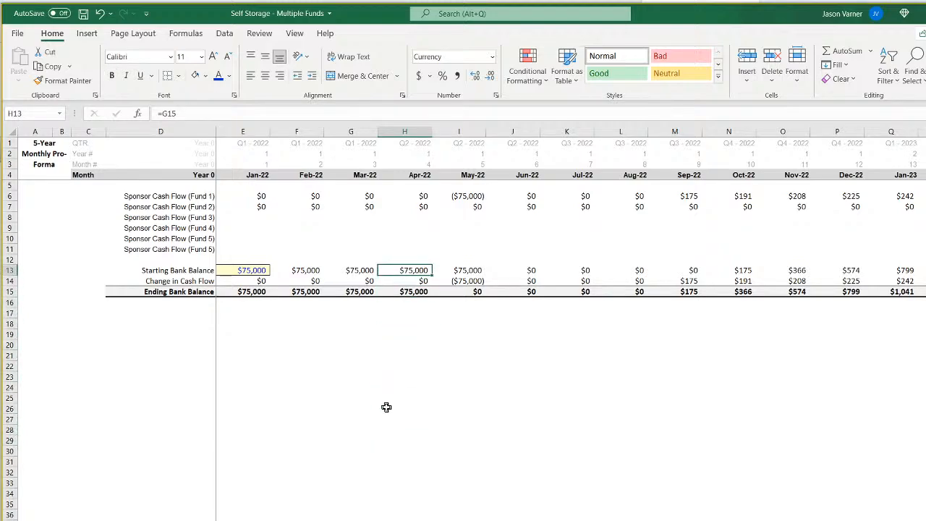
key("Down")
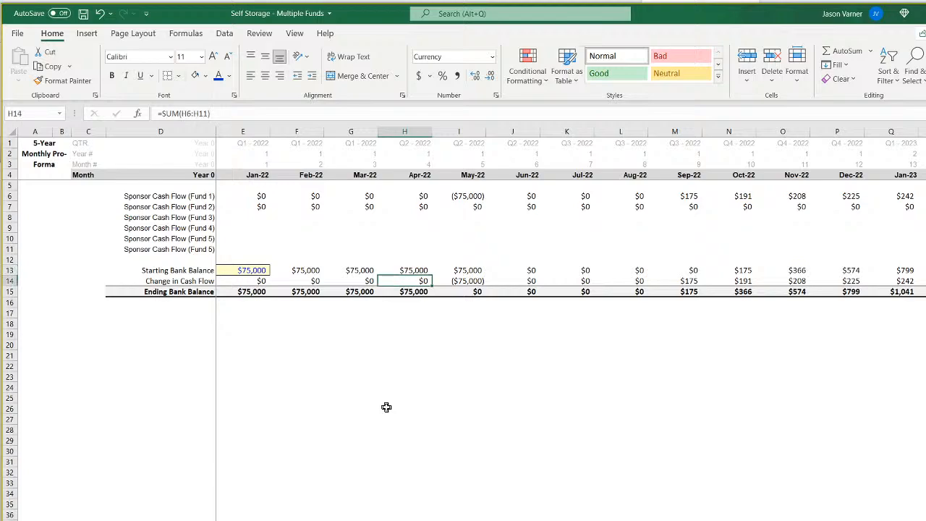
key("Right")
key("Down")
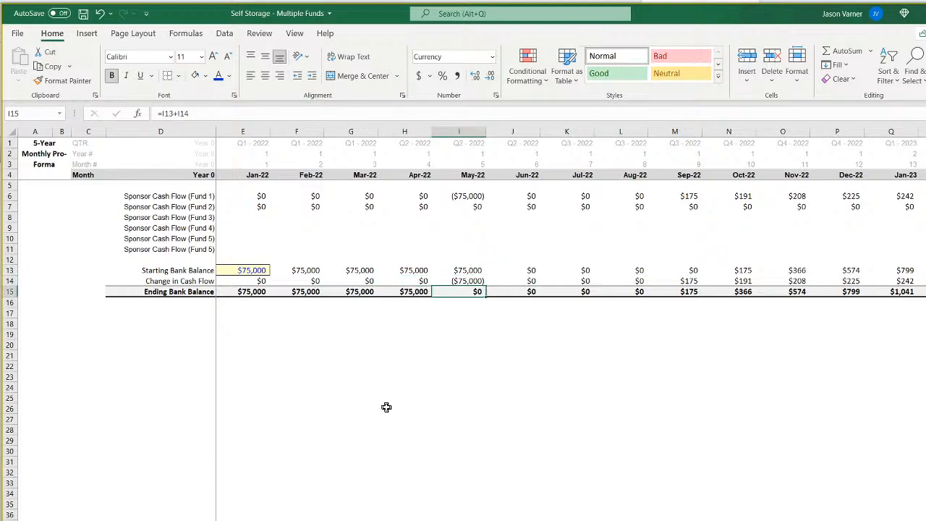
double_click(255, 291)
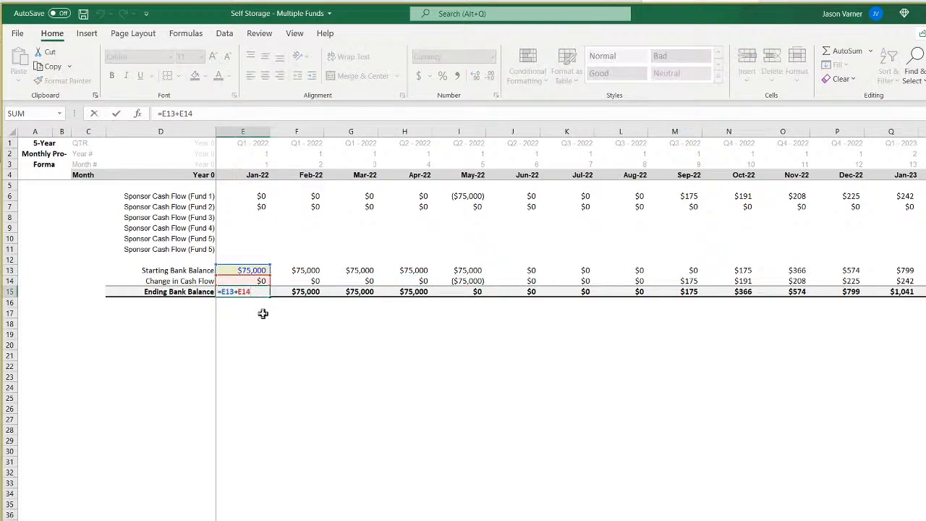
key("Return")
left_click(476, 291)
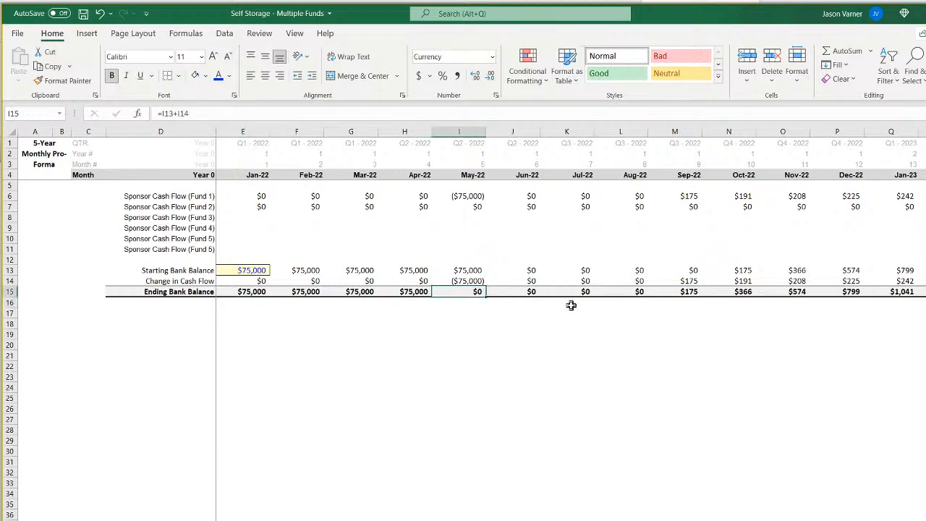
Follow the monthly ending bank balances through 2023 and examine the effect of Fund 2's September 2023 contribution.
key("Right")
key("Right")
key("Right")
key("Right")
key("Right")
key("Right")
key("Right")
key("Right")
key("Right")
key("Right")
key("Right")
key("Right")
key("Right")
key("Right")
key("Right")
key("Right")
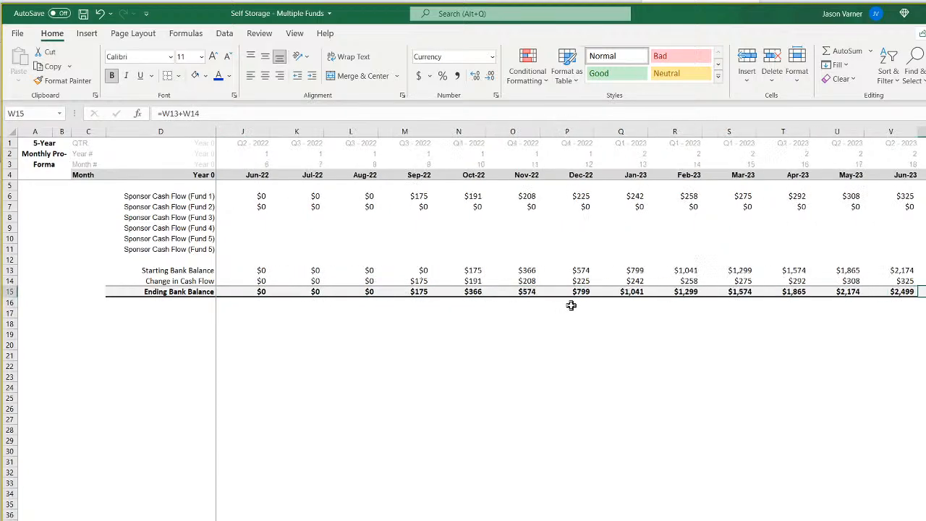
key("Up")
key("Up")
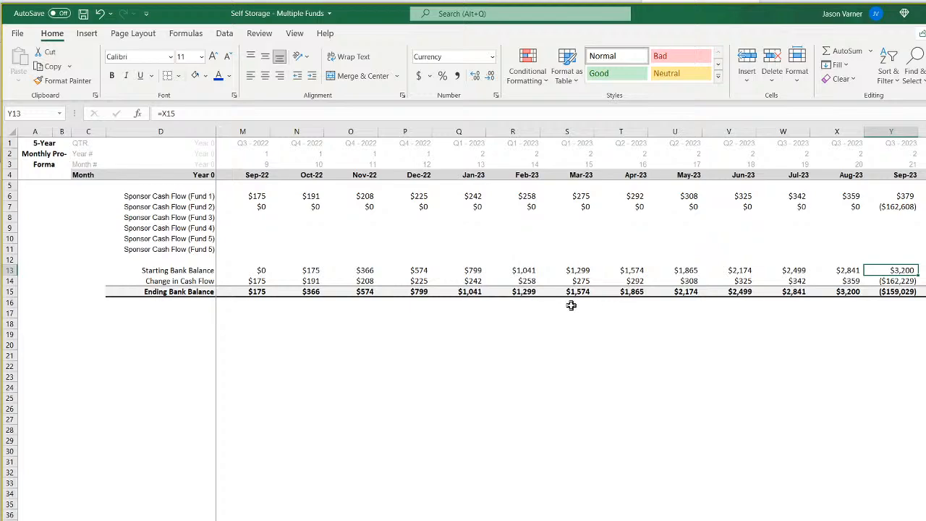
key("Down")
key("Down")
key("Right")
key("Right")
key("Right")
key("Right")
key("Right")
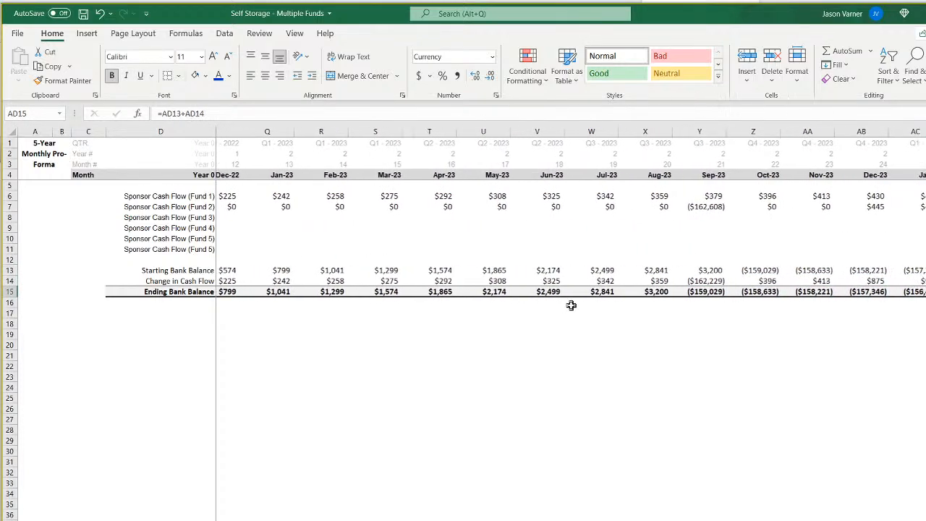
key("Left")
key("Left")
key("Left")
key("Left")
key("Left")
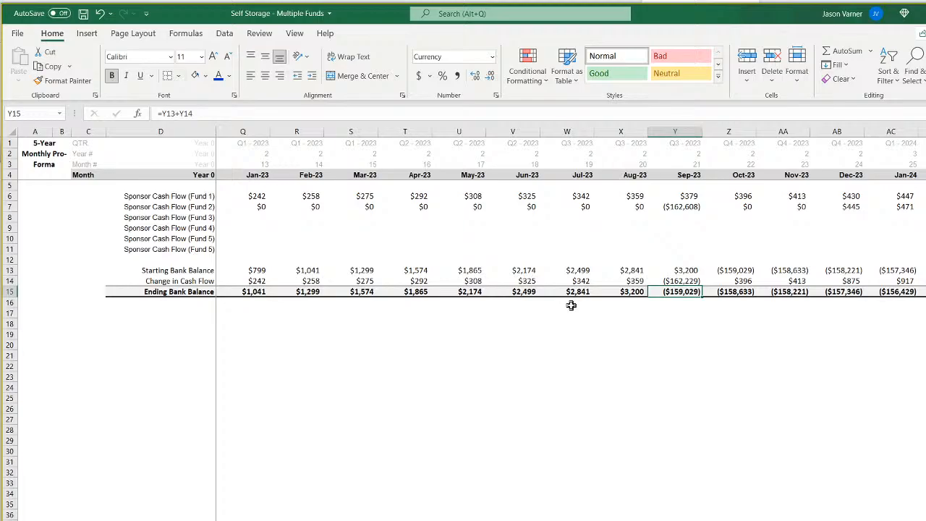
key("Right")
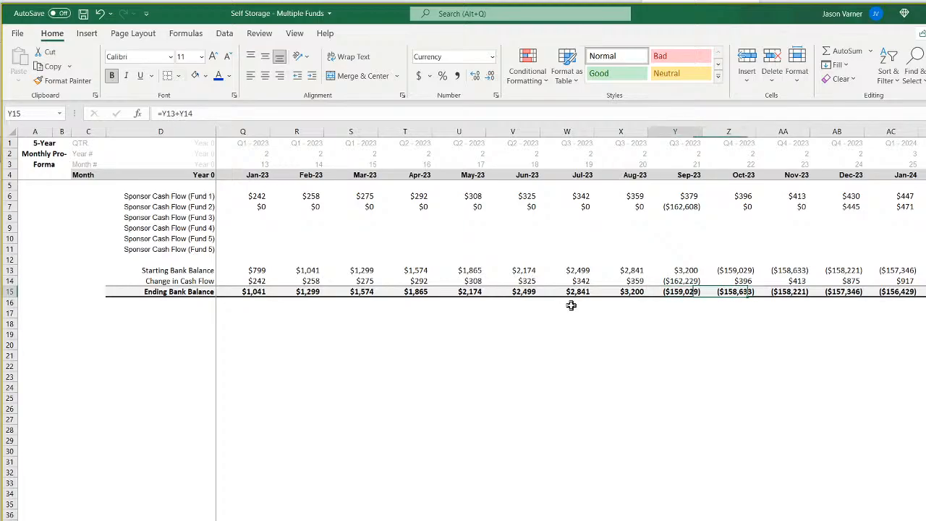
On the fund assumptions sheet, set Fund 1's Months Until Next Fund Starts to 1 and save the workbook.
left_click(293, 520)
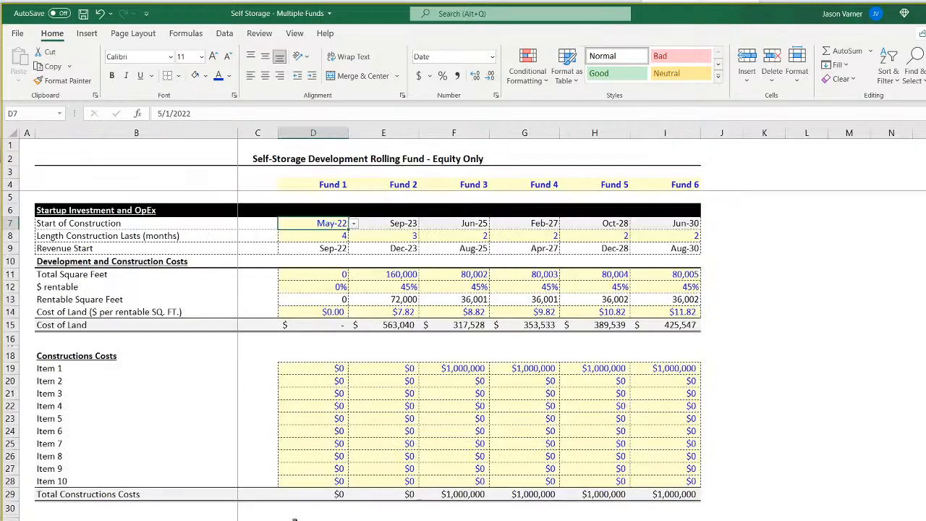
scroll(294, 520, "down", 15)
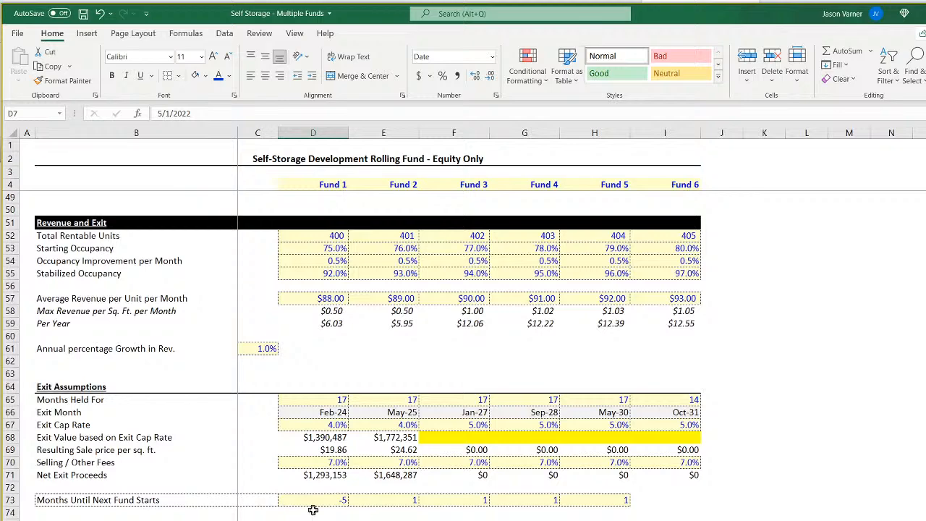
left_click(319, 500)
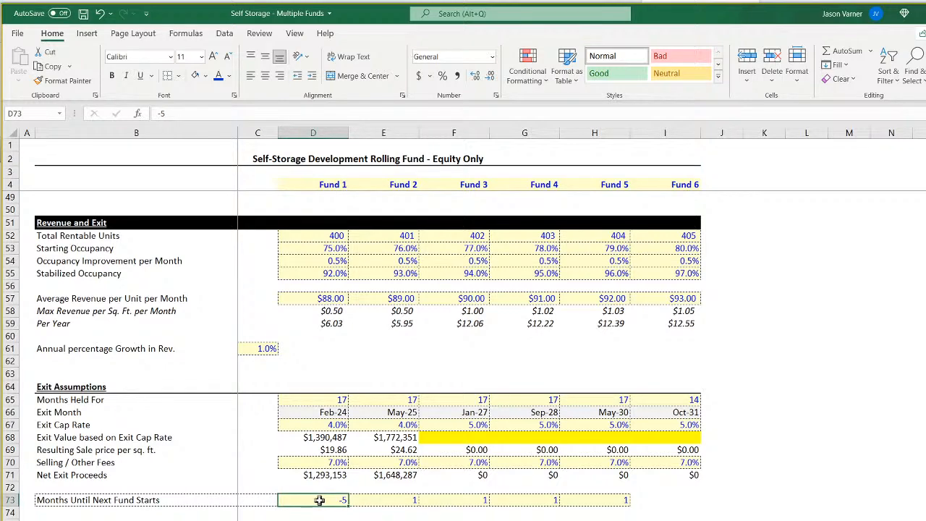
type("1")
key("Return")
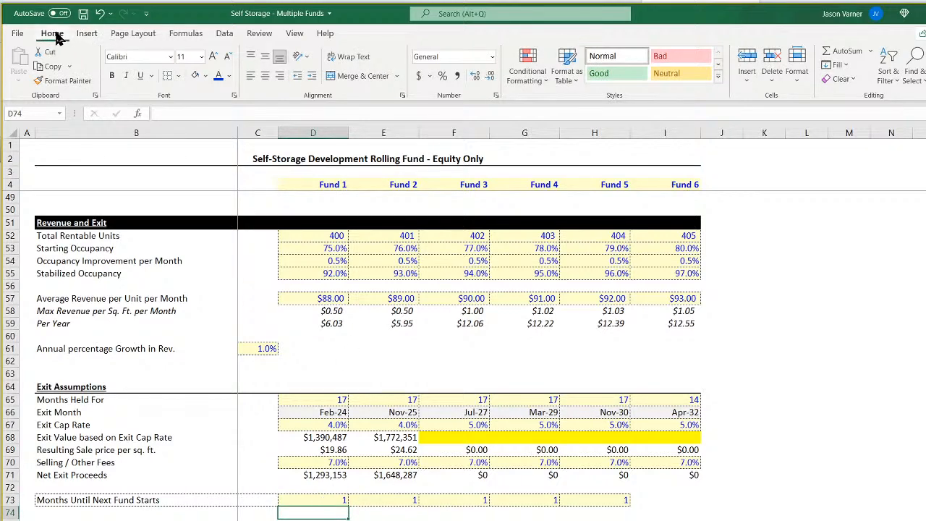
left_click(83, 13)
Review the sponsor's ending bank balances from October 2023 back to January 2022 on the sponsor cash flow sheet.
key("ctrl+Page_Down")
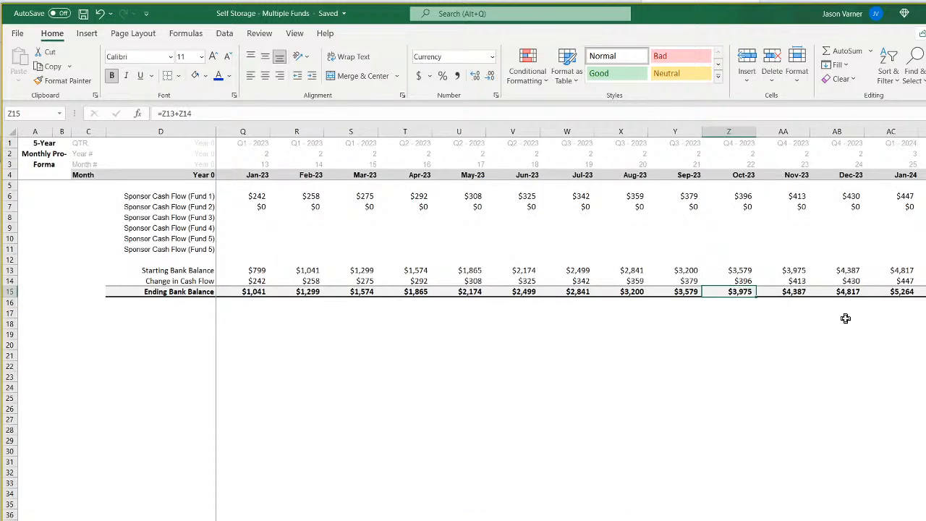
key("Left")
key("Left")
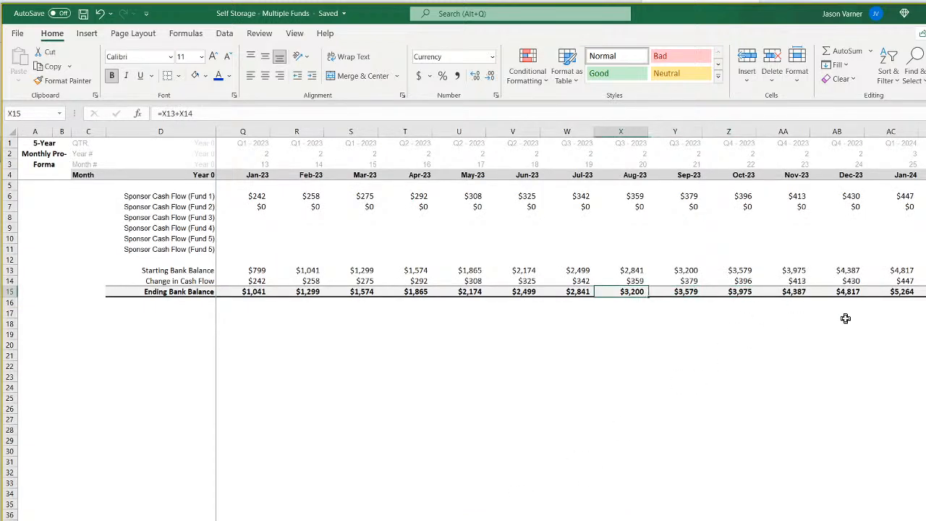
key("Left")
key("Left")
key("Left")
key("Left")
key("Left")
key("Left")
key("Left")
key("Left")
key("Left")
key("Left")
key("Left")
key("Left")
key("Left")
key("Left")
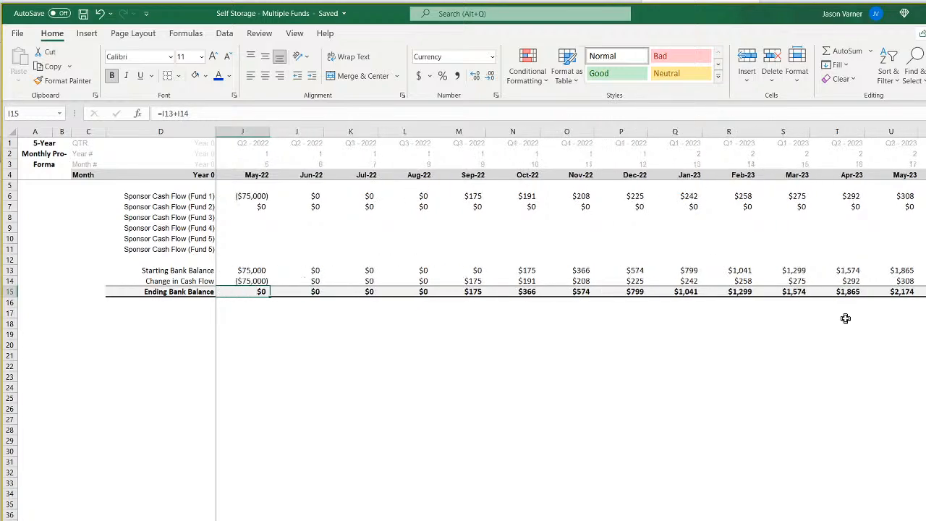
key("Left")
key("Left")
key("Left")
key("Left")
key("Left")
key("Left")
key("Right")
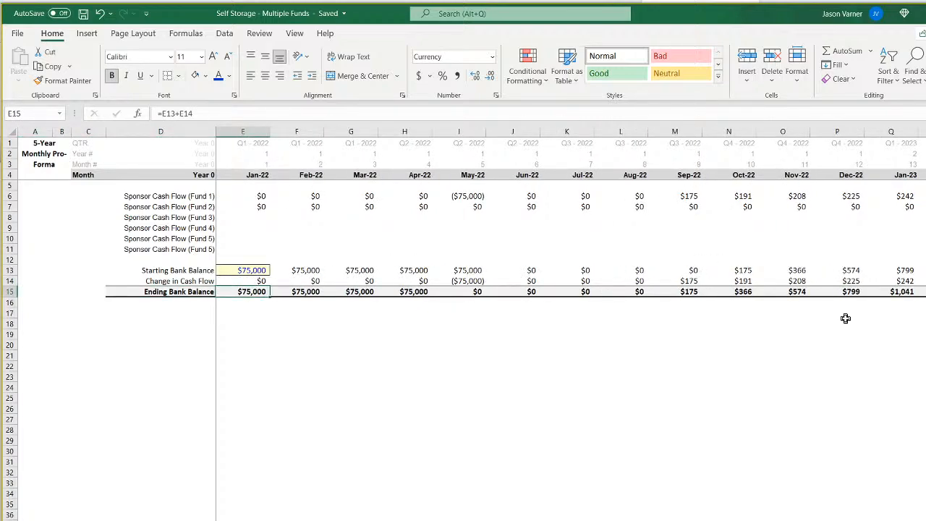
Examine how the January to October 2022 cash flows of all funds feed the change in cash flow and ending bank balance.
left_click(257, 196)
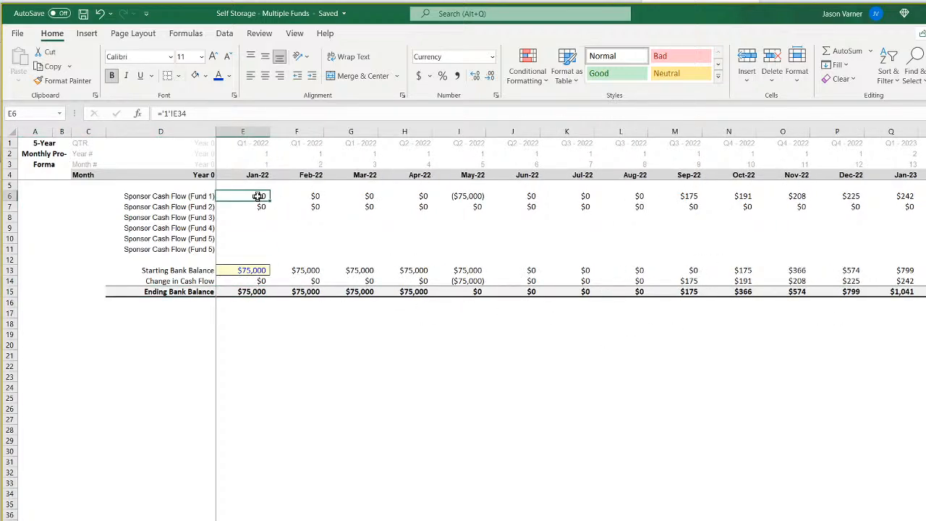
left_click_drag(258, 196, 743, 248)
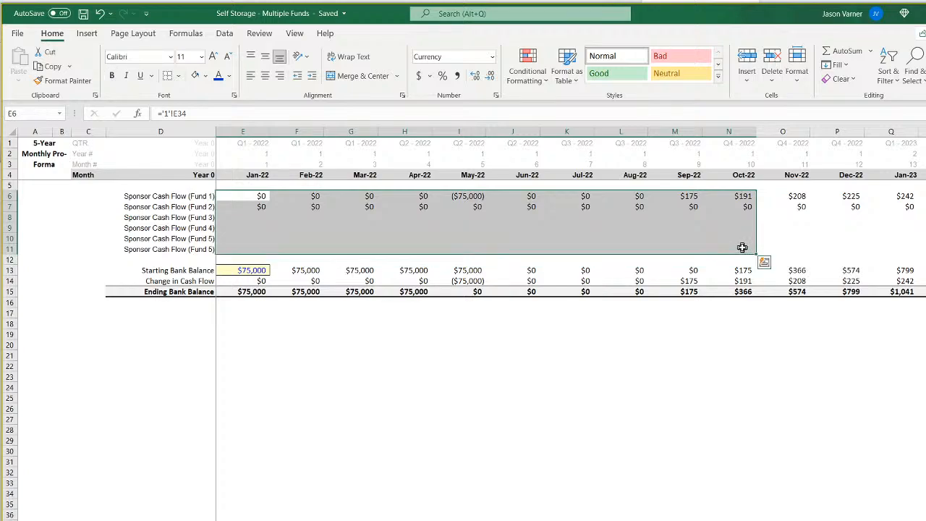
left_click(248, 269)
left_click(262, 280)
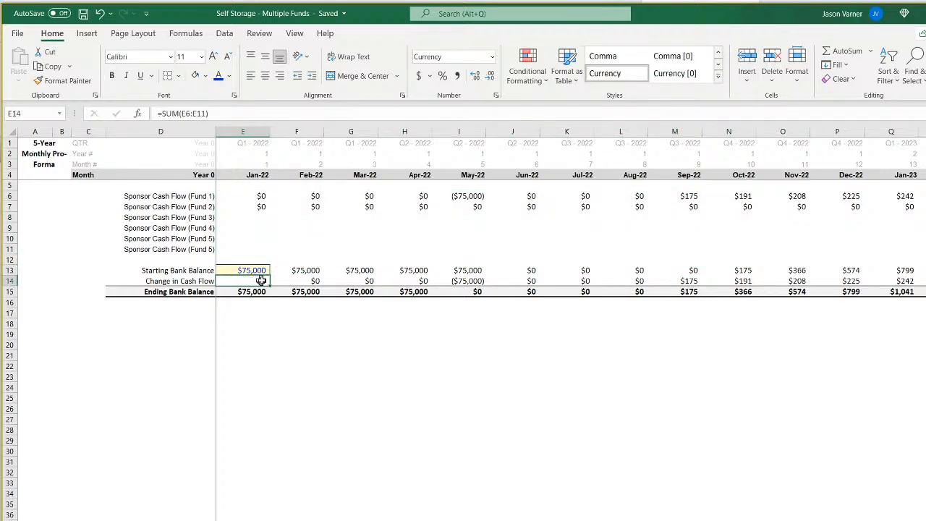
left_click_drag(261, 280, 534, 290)
left_click(523, 292)
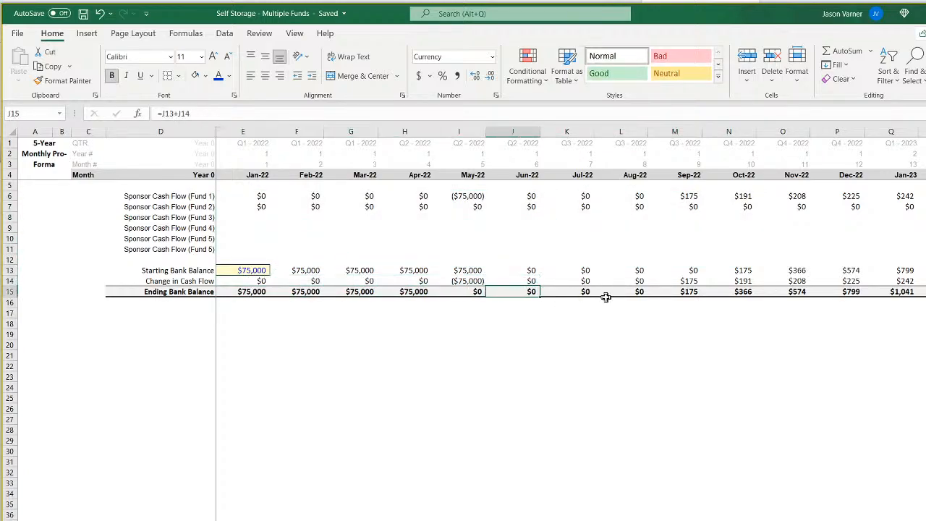
Follow the sponsor's ending bank balances forward from June 2022 into 2024, stopping at March 2024.
key("Right")
key("Right")
key("Right")
key("Right")
key("Right")
key("Right")
key("Right")
key("Right")
key("Right")
key("Right")
key("Right")
key("Right")
key("Right")
key("Right")
key("Right")
key("Right")
key("Right")
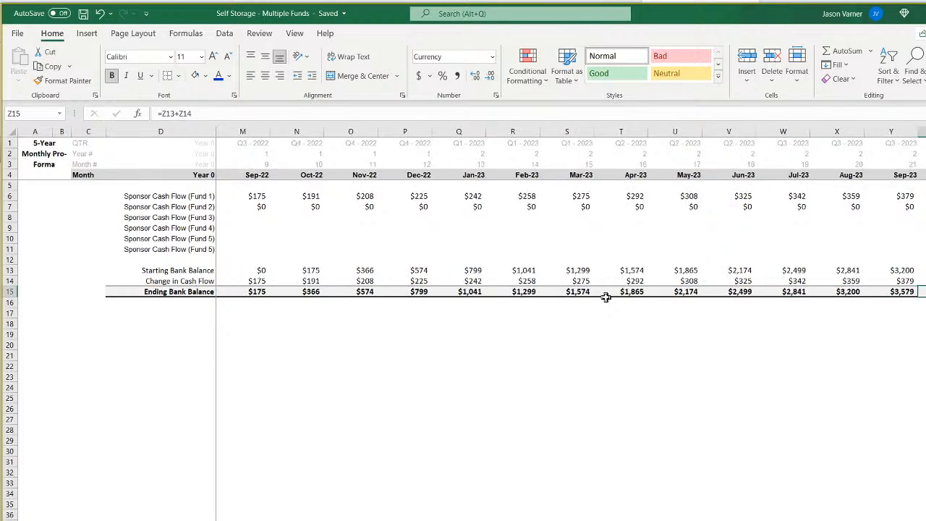
key("Right")
key("Right")
key("Right")
key("Right")
key("Right")
key("Right")
key("Right")
key("Right")
key("Right")
key("Right")
key("Right")
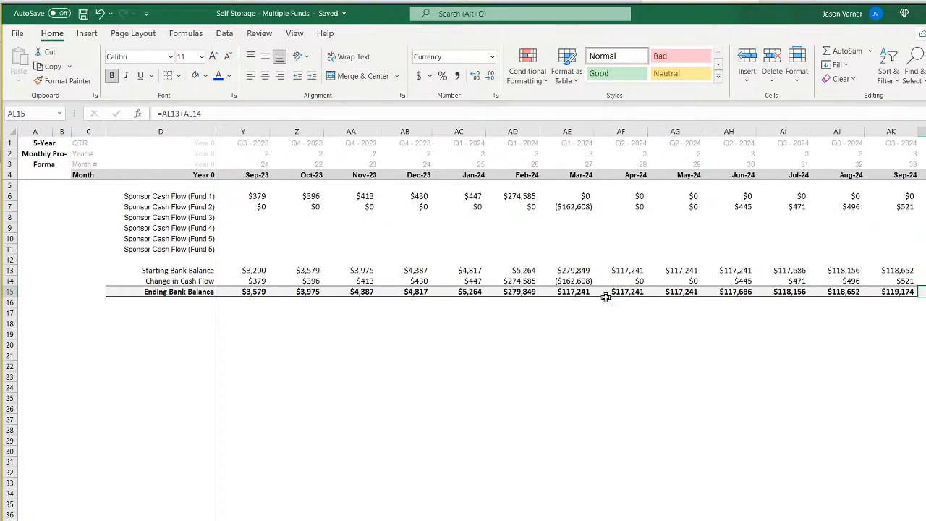
key("Left")
key("Left")
key("Left")
key("Left")
key("Left")
key("Left")
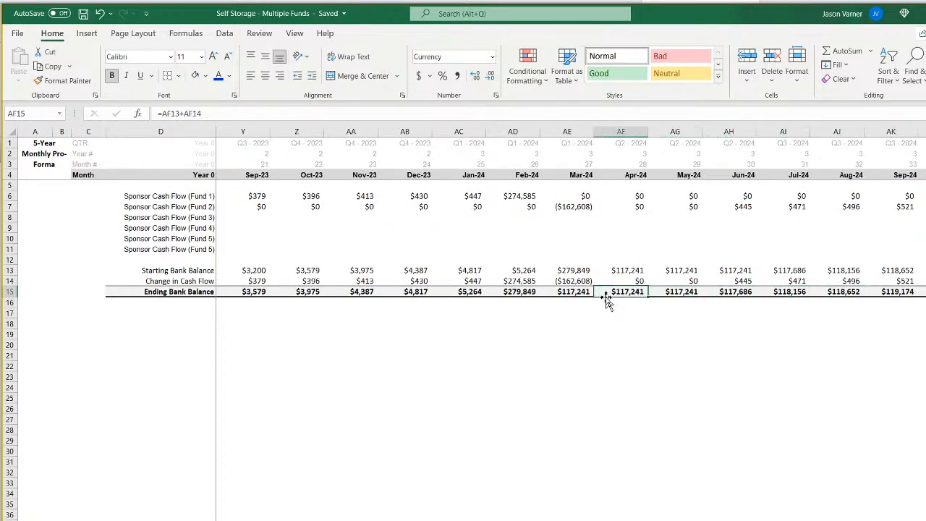
key("Left")
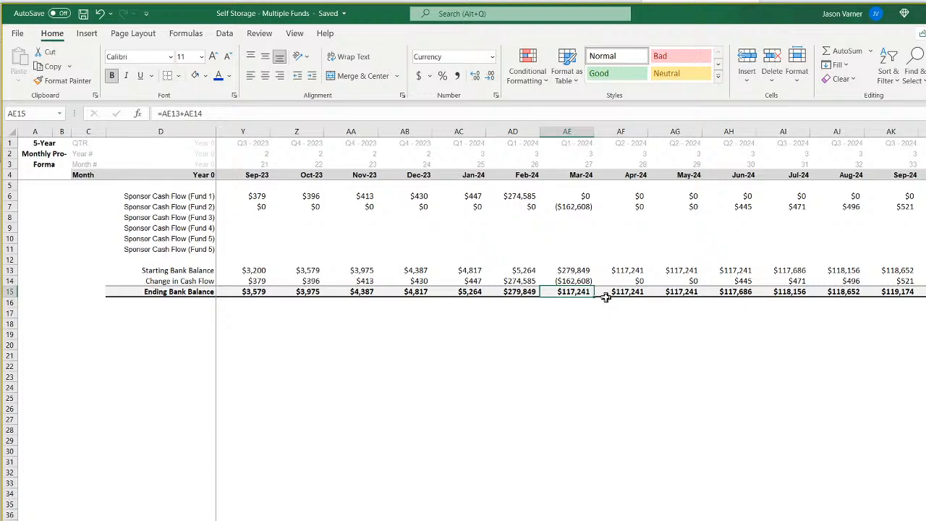
Examine the starting balance, change in cash flow and ending balance for March 2024, when Fund 2's contribution is made.
key("Up")
key("Up")
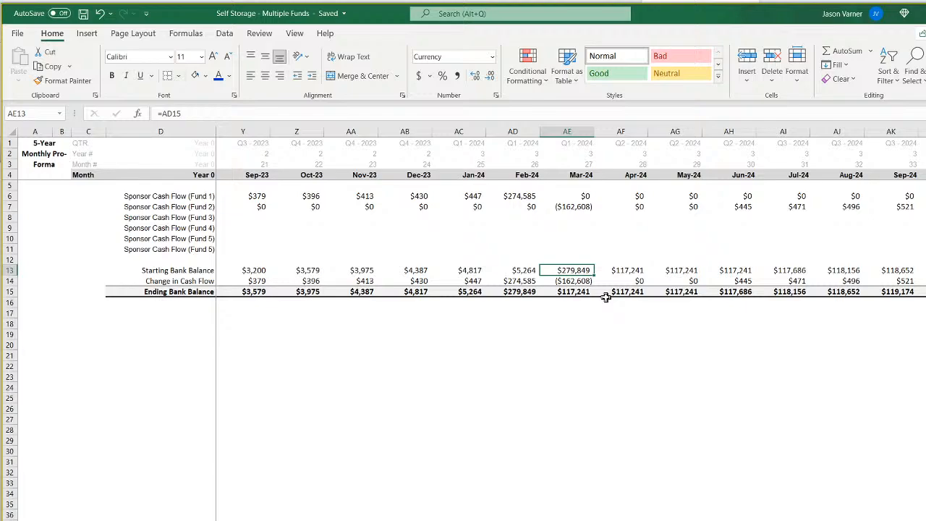
key("Down")
key("Down")
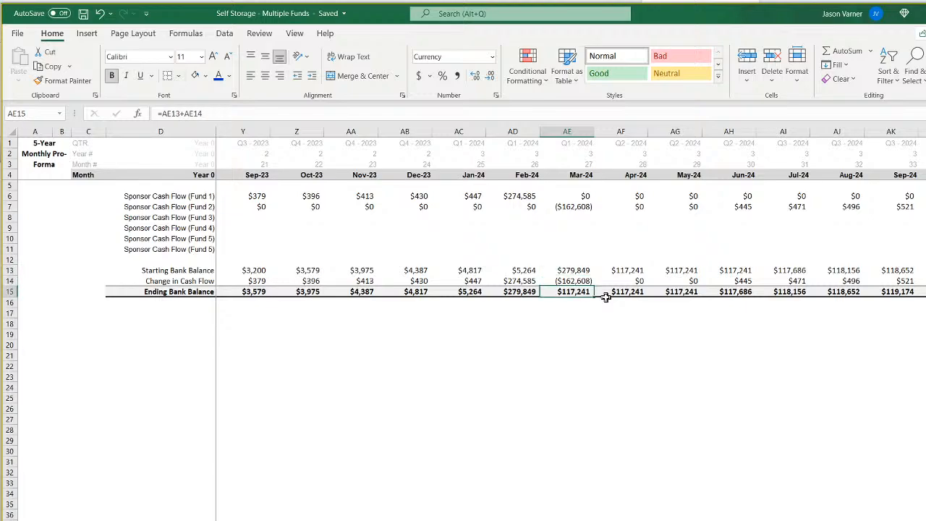
key("Up")
key("Down")
Follow the ending bank balances from March 2024 into early 2026 and examine the November 2025 starting balance and cash flow change.
key("Right")
key("Right")
key("Right")
key("Right")
key("Right")
key("Right")
key("Right")
key("Right")
key("Right")
key("Right")
key("Right")
key("Right")
key("Right")
key("Right")
key("Right")
key("Right")
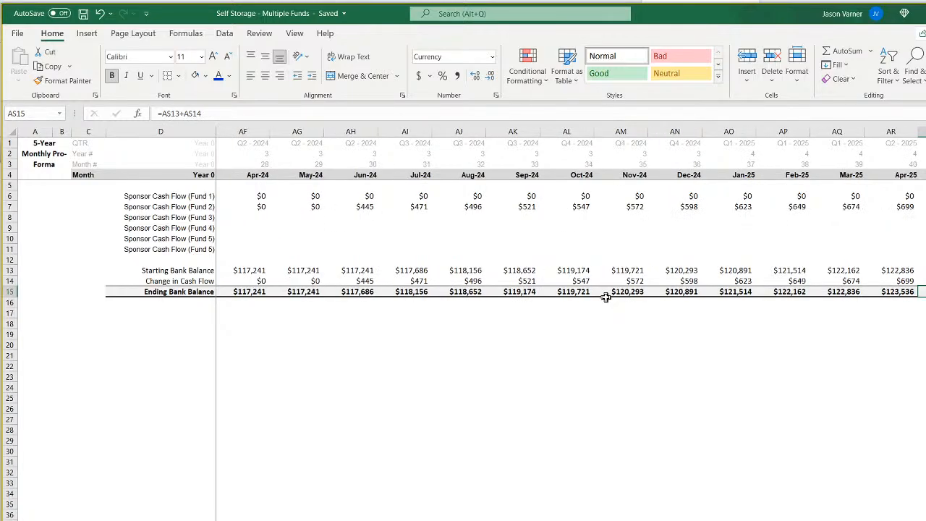
key("Right")
key("Right")
key("Right")
key("Right")
key("Right")
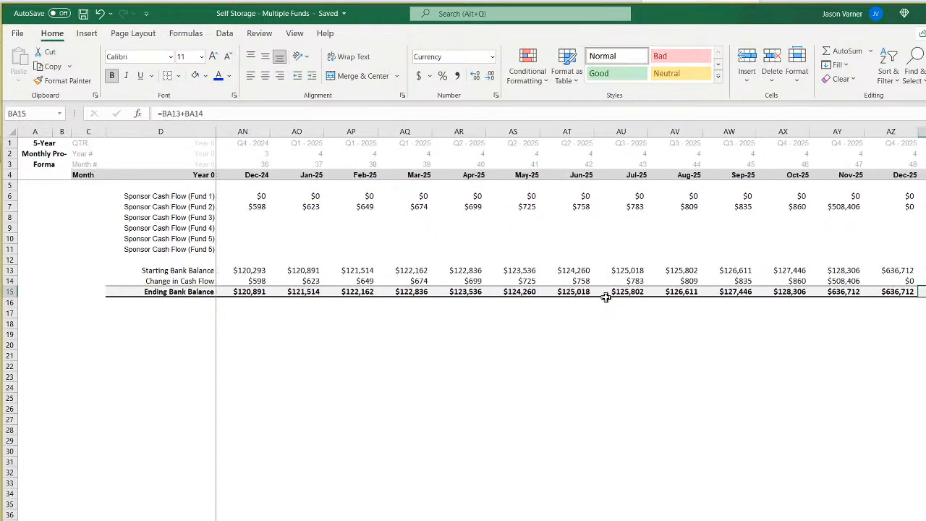
key("Left")
key("Up")
key("Up")
key("Down")
key("Down")
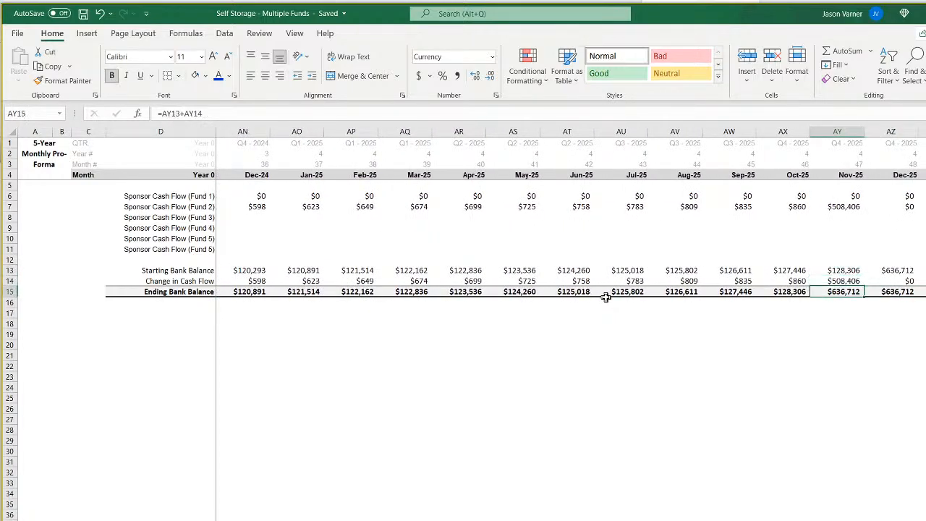
Trace the ending bank balances back to January 2022 and forward again to Fund 2's contribution in March 2024.
key("Left")
key("Left")
key("Left")
key("Left")
key("Left")
key("Left")
key("Left")
key("Left")
key("Left")
key("Left")
key("Left")
key("Left")
key("Left")
key("Left")
key("Left")
key("Left")
key("Left")
key("Left")
key("Left")
key("Left")
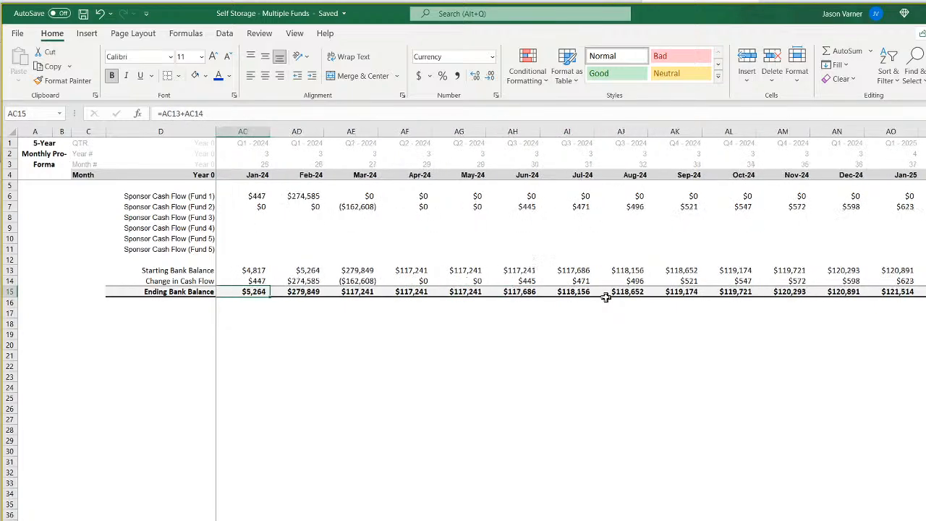
key("Left")
key("Left")
key("Left")
key("Left")
key("Left")
key("Left")
key("Left")
key("Left")
key("Left")
key("Left")
key("Left")
key("Left")
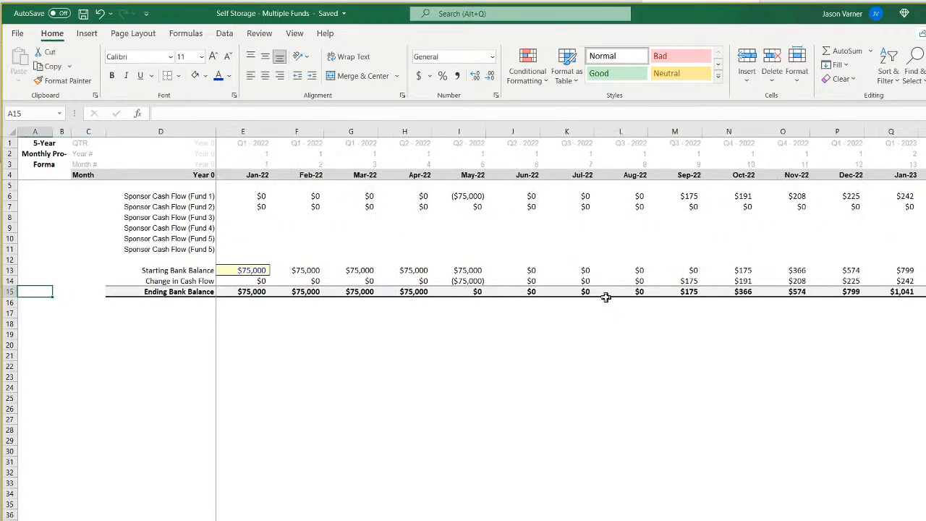
key("Right")
key("Right")
key("Right")
key("Right")
key("Right")
key("Right")
key("Right")
key("Right")
key("Right")
key("Right")
key("Right")
key("Right")
key("Right")
key("Right")
key("Right")
key("Right")
key("Right")
key("Right")
key("Right")
key("Right")
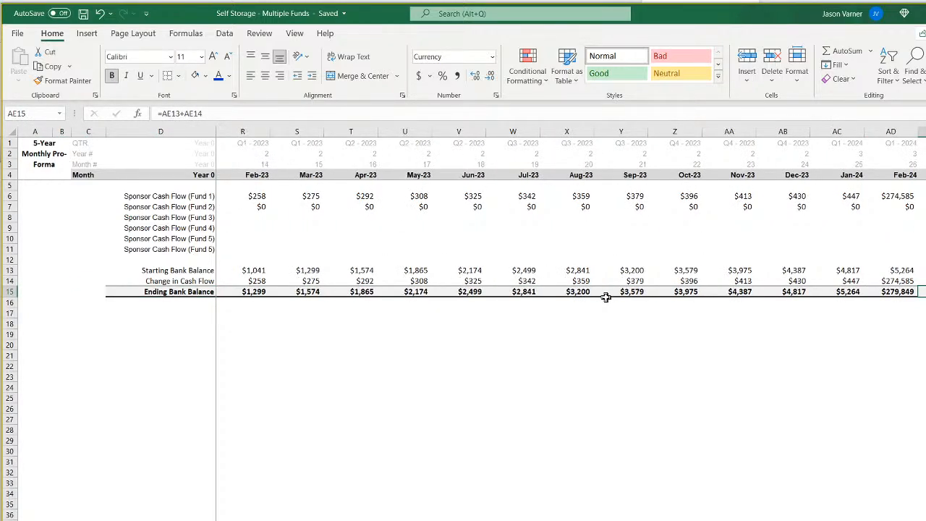
key("Right")
key("Right")
key("Right")
key("Right")
key("Right")
key("Right")
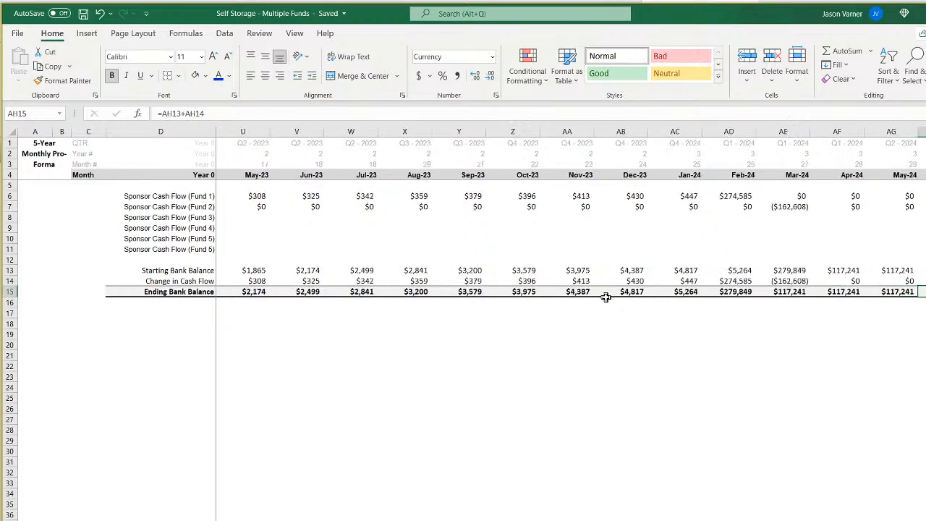
key("Left")
key("Left")
key("Left")
key("Left")
key("Left")
key("Left")
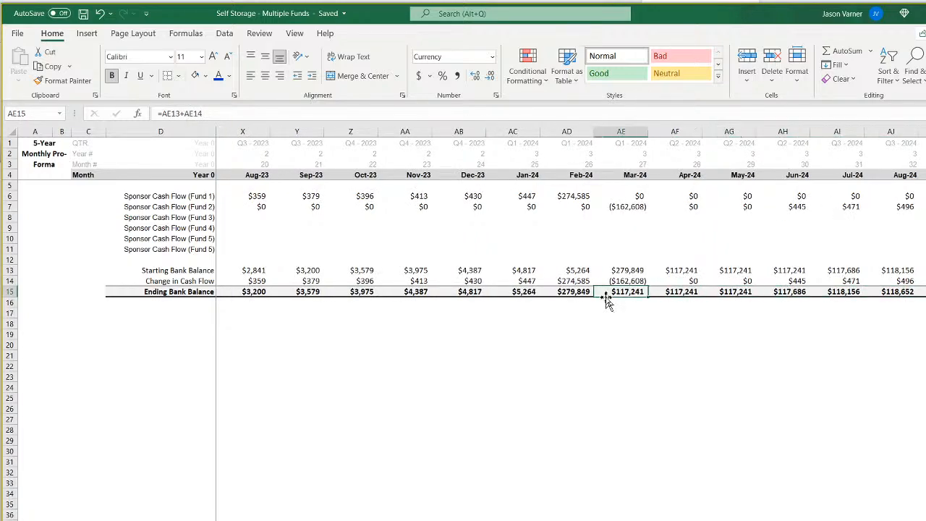
Recheck the ending bank balances from March 2024 to Fund 2's exit in November 2025 and save the workbook.
key("Up")
key("Down")
key("Right")
key("Right")
key("Right")
key("Right")
key("Right")
key("Right")
key("Right")
key("Right")
key("Right")
key("Right")
key("Right")
key("Right")
key("Right")
key("Right")
key("Right")
key("Right")
key("Right")
key("Right")
key("Right")
key("Right")
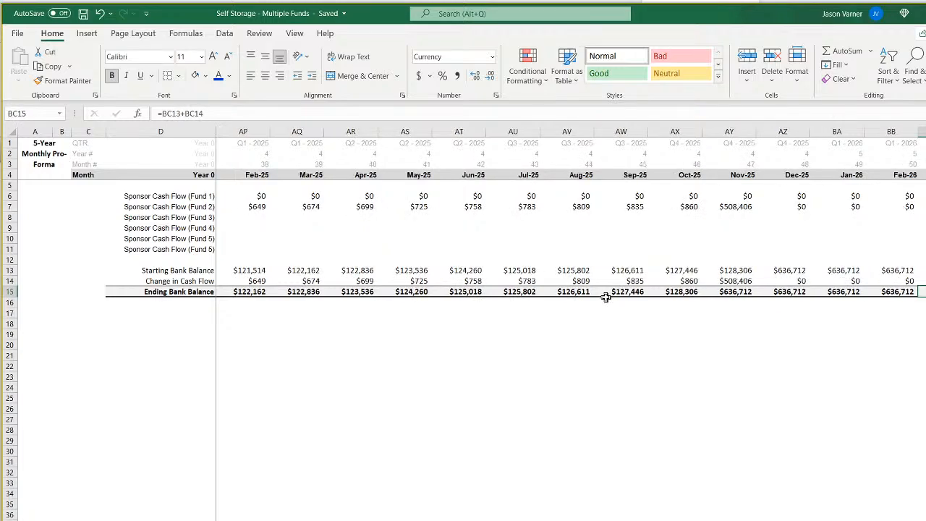
key("Left")
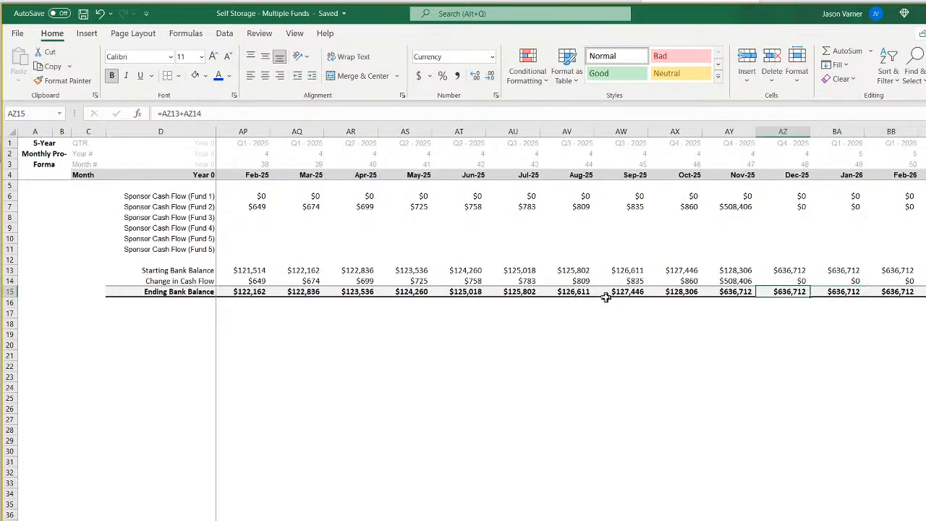
left_click(738, 293)
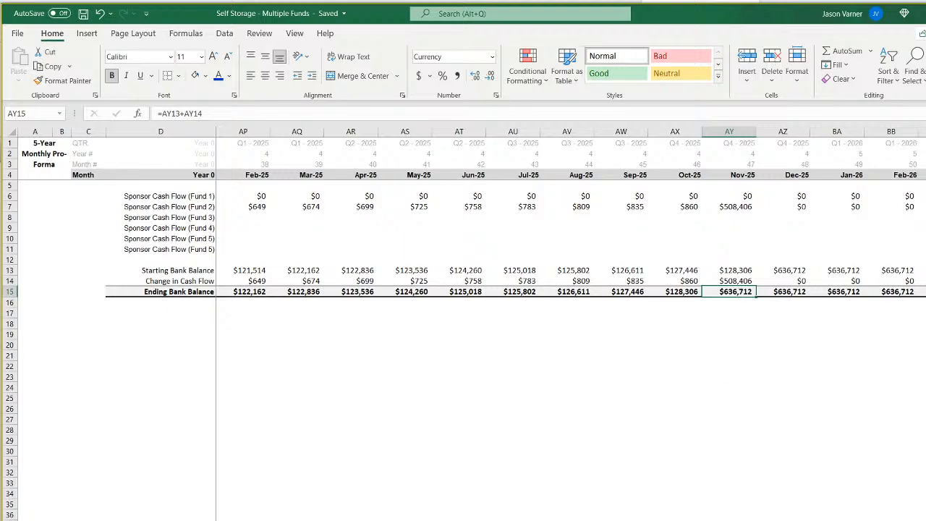
left_click(84, 16)
Review Fund 2's monthly pro forma across its timeline, return to the sponsor cash flow sheet and re-enter the November 2025 ending balance formula unchanged.
key("ctrl+Page_Down")
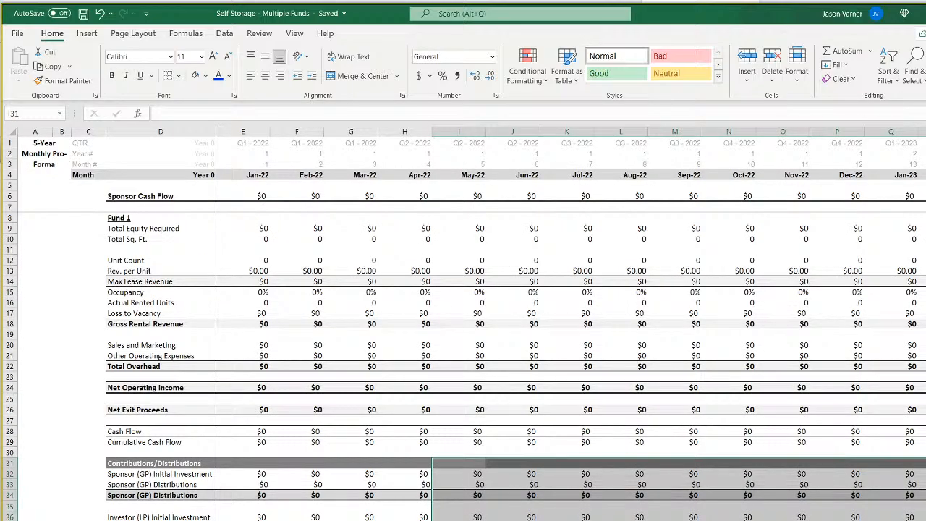
scroll(569, 324, "right", 9)
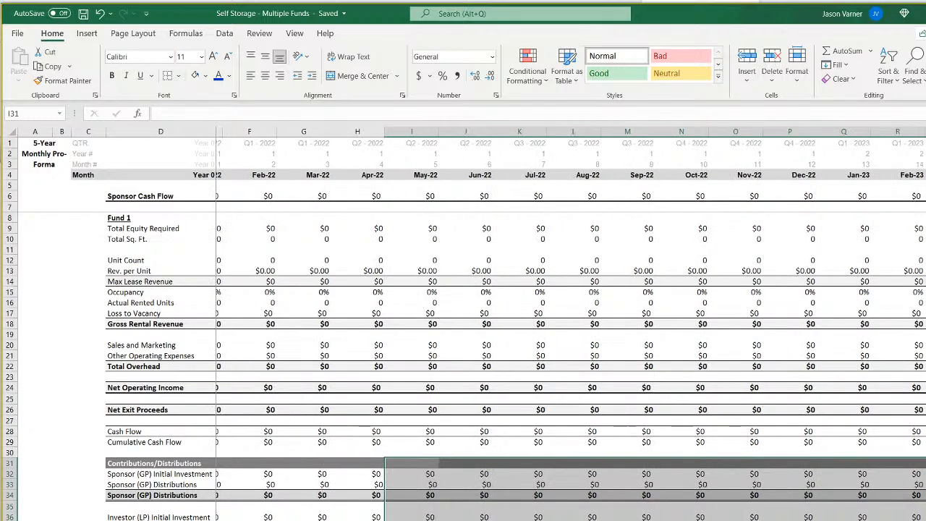
scroll(570, 323, "right", 4)
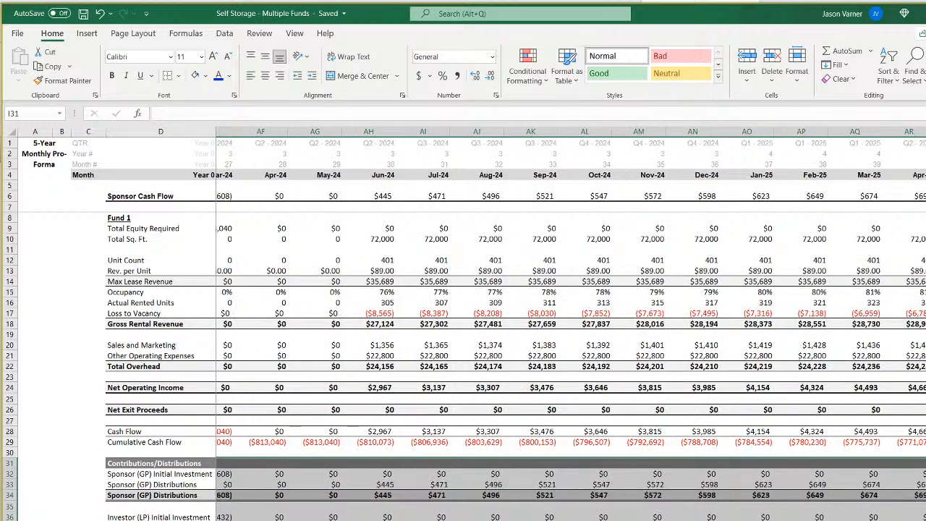
scroll(570, 324, "left", 12)
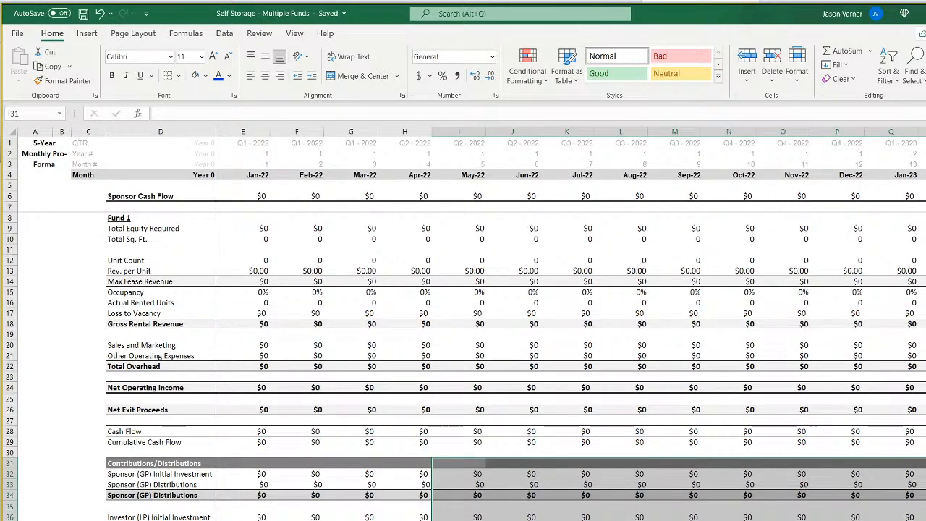
key("ctrl+Page_Up")
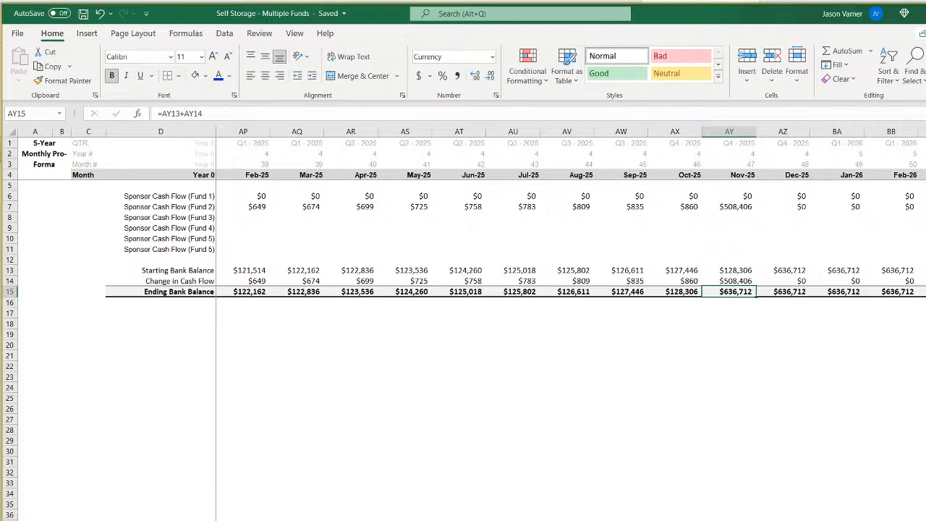
key("F2")
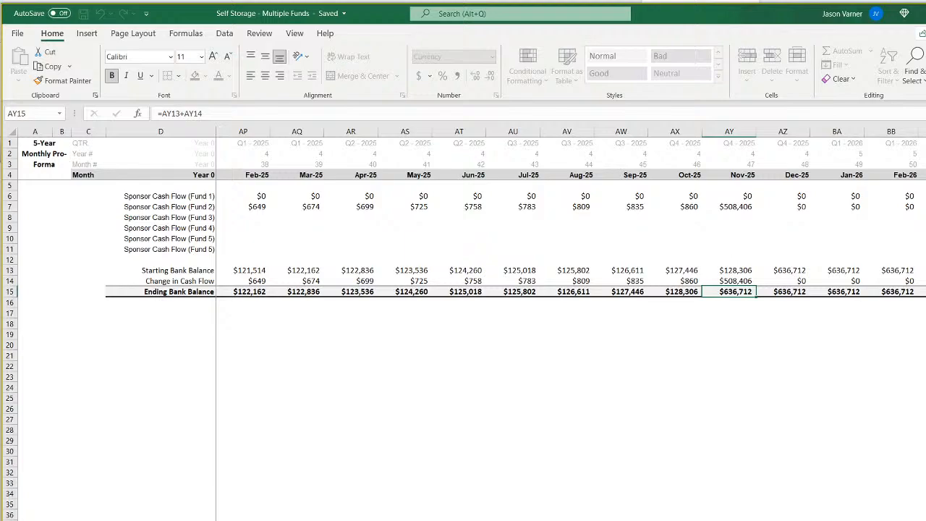
key("ctrl+Return")
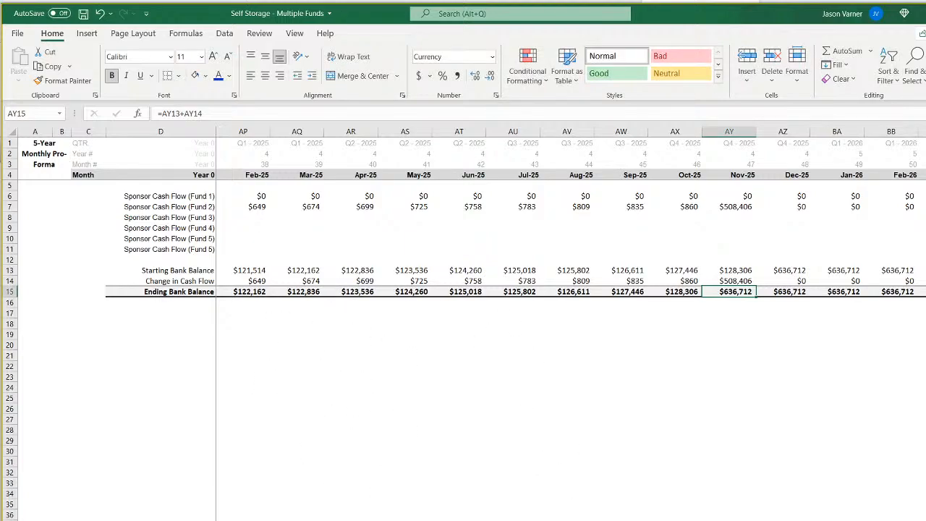
Examine Fund 2's IRR waterfall sheet across its months and tiers, from the March 2024 Year 0 column to the exit.
key("ctrl+Page_Up")
scroll(463, 395, "down", 10)
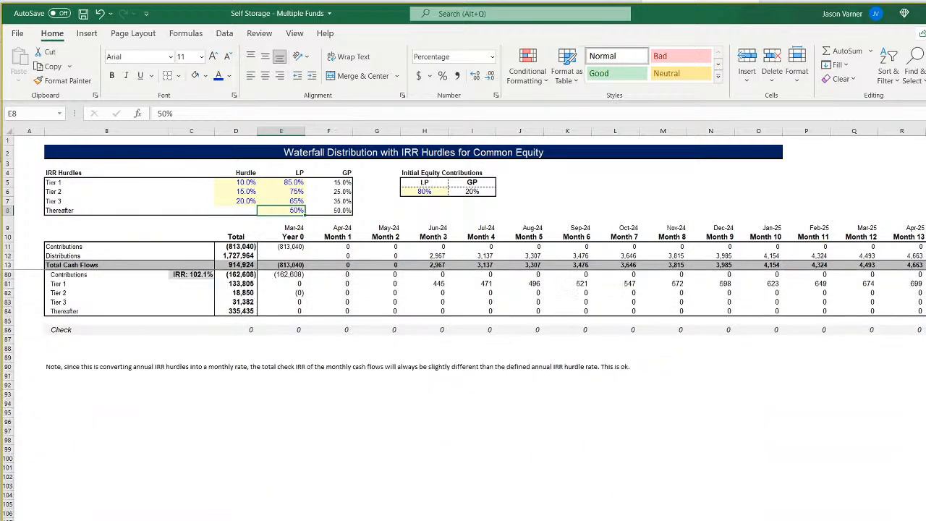
scroll(463, 395, "right", 2)
scroll(463, 395, "right", 3)
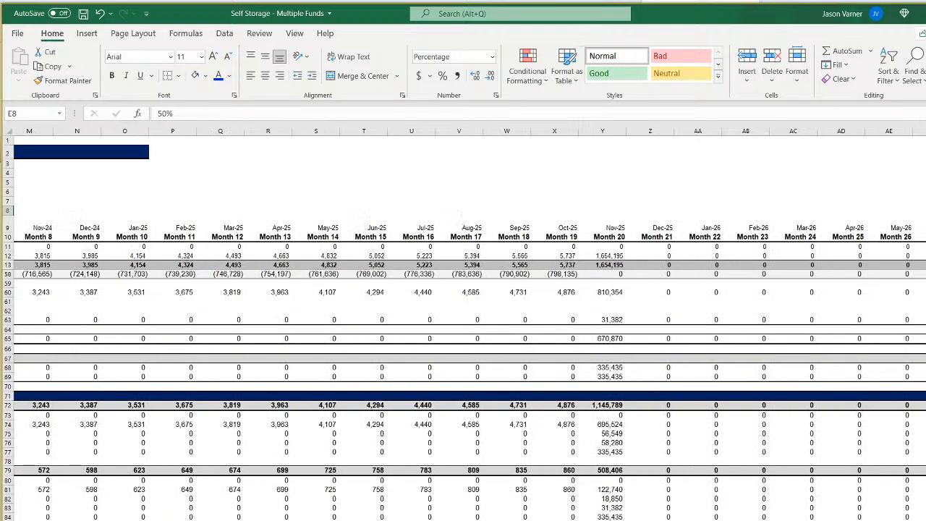
scroll(463, 395, "left", 3)
scroll(463, 395, "right", 1)
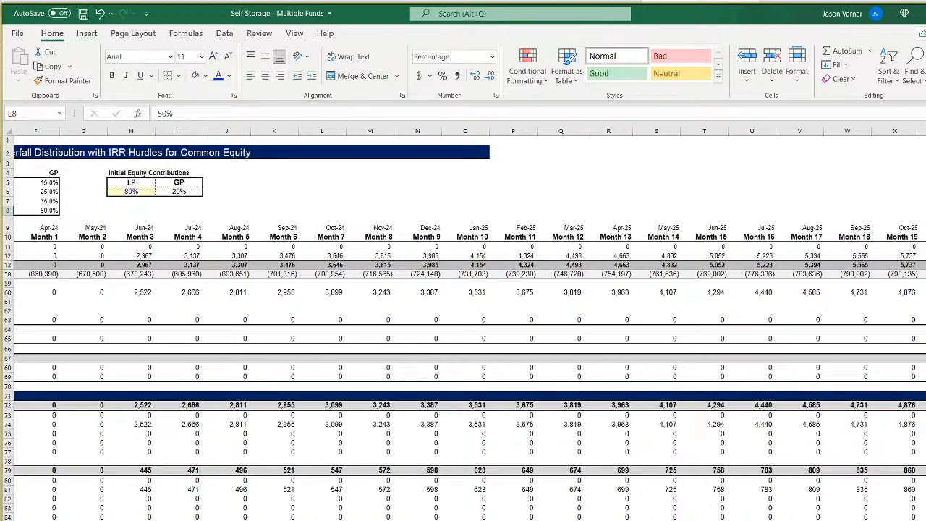
scroll(463, 395, "left", 2)
scroll(463, 395, "up", 14)
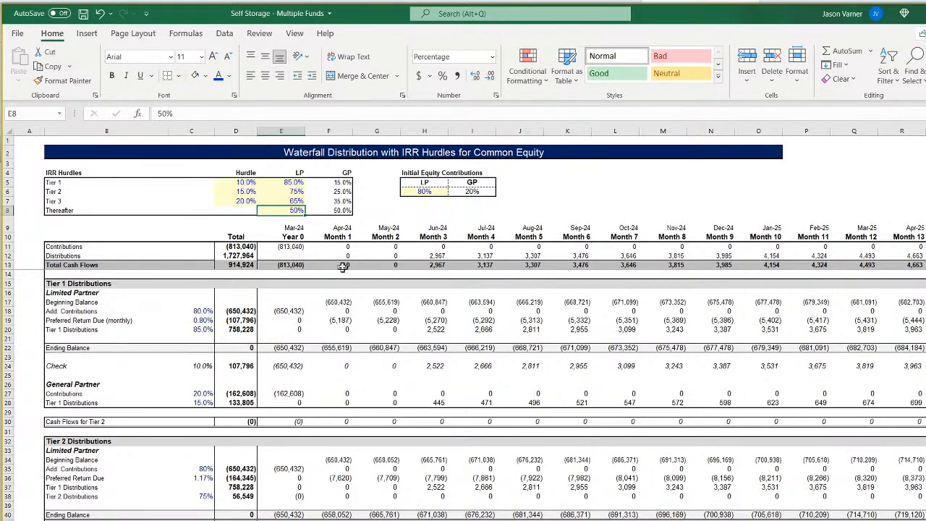
left_click(293, 236)
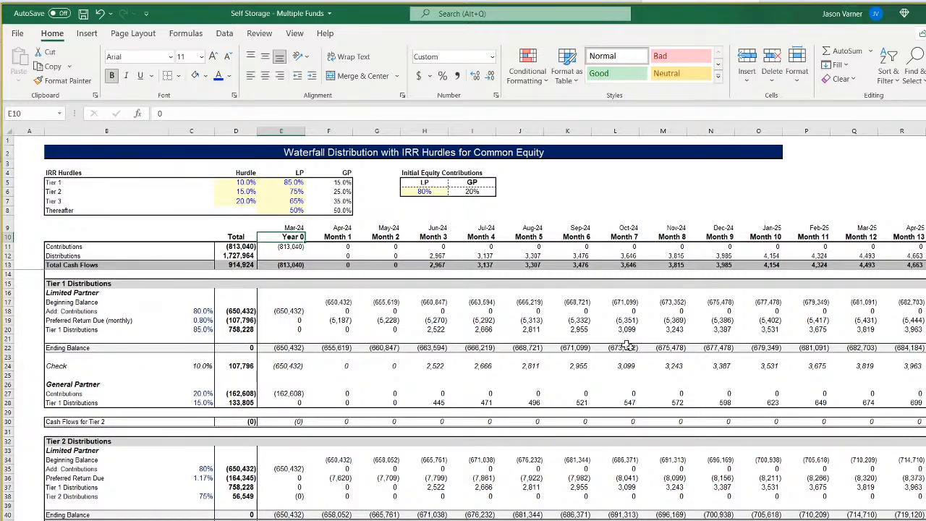
Review Fund 1's monthly pro forma from its February 2024 exit back to January 2022.
key("ctrl+Page_Up")
key("ctrl+Page_Up")
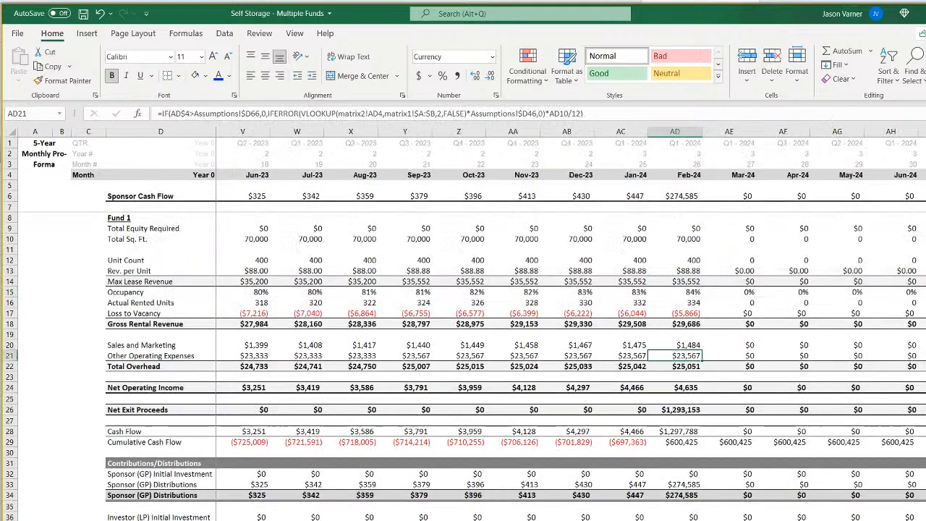
scroll(483, 361, "left", 6)
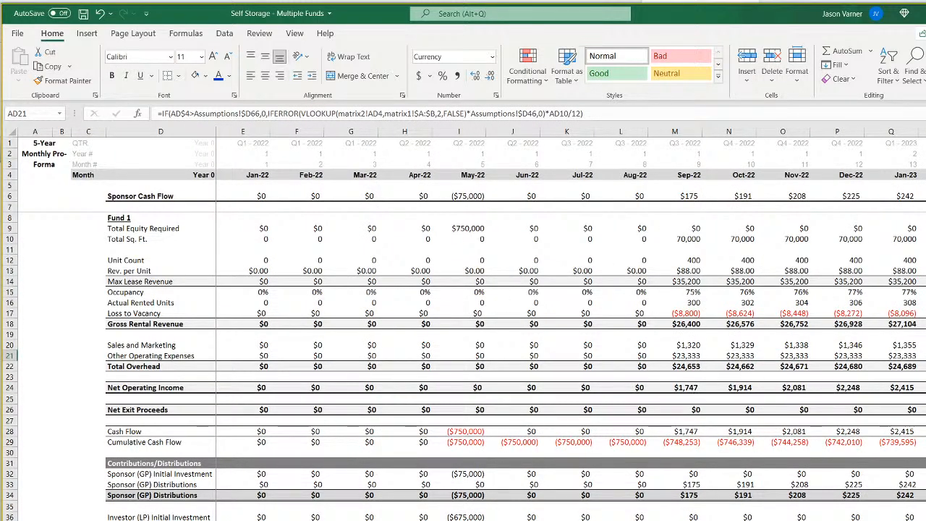
Review Fund 2's monthly pro forma from January 2022 to its March 2024 equity contribution.
key("ctrl+Page_Down")
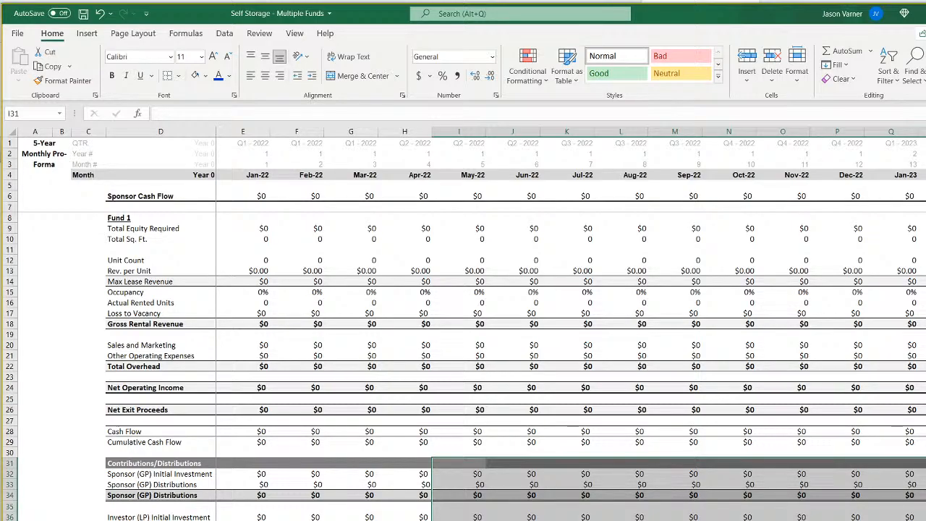
scroll(570, 325, "right", 18)
scroll(571, 326, "left", 14)
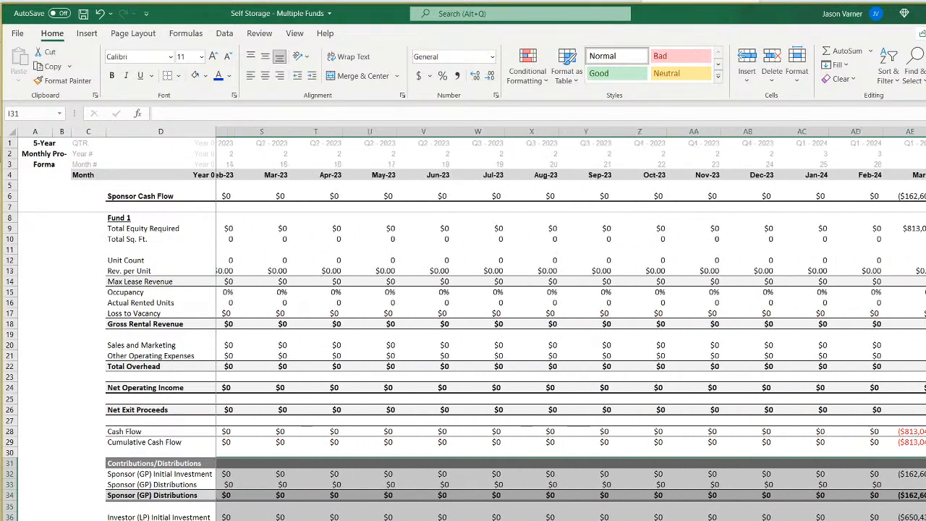
scroll(570, 325, "right", 10)
scroll(570, 326, "left", 11)
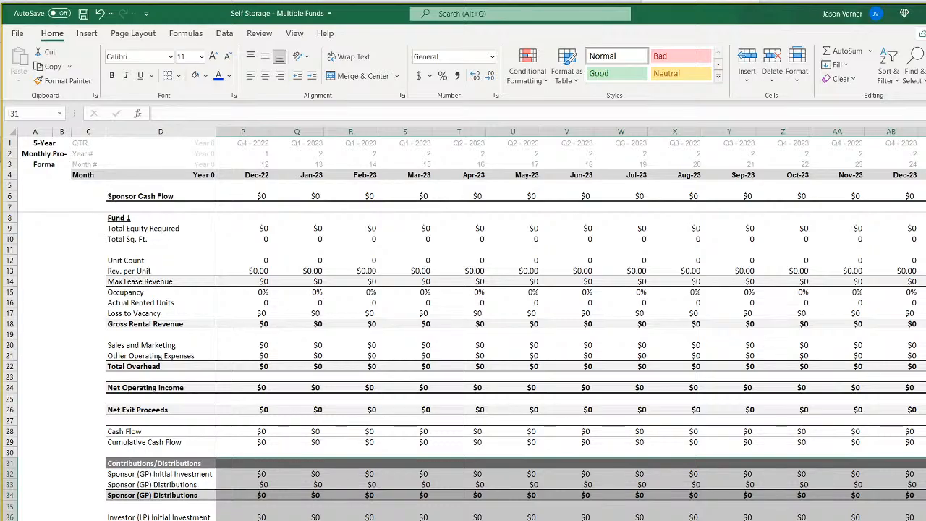
Examine Fund 2's waterfall sheet from the Tier 3 and thereafter distributions across to the November 2025 exit, ending back at Tier 1.
key("ctrl+Page_Down")
scroll(463, 391, "down", 11)
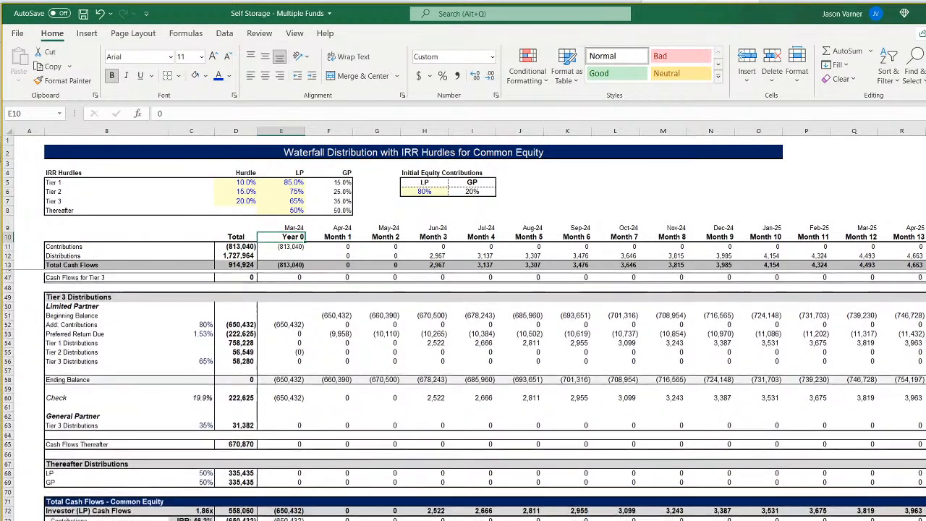
scroll(463, 390, "down", 8)
scroll(463, 391, "up", 8)
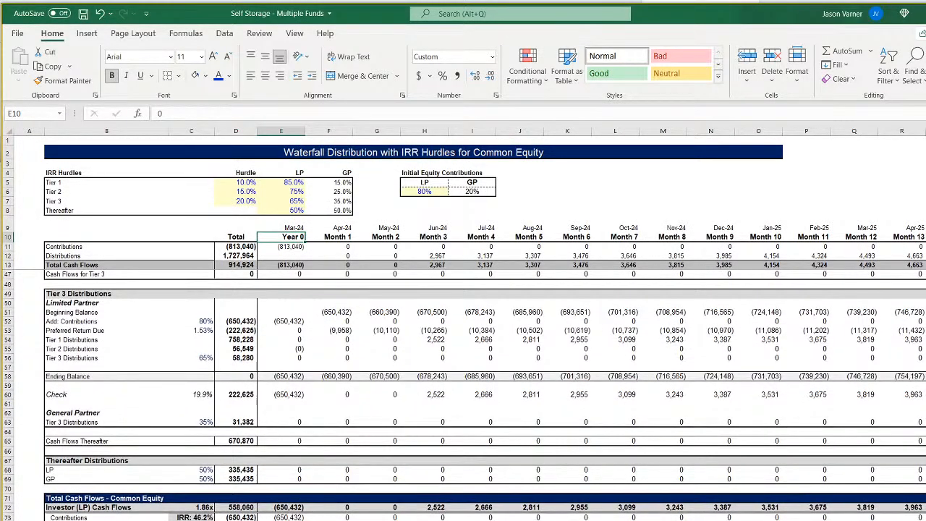
scroll(463, 326, "right", 6)
scroll(463, 326, "left", 2)
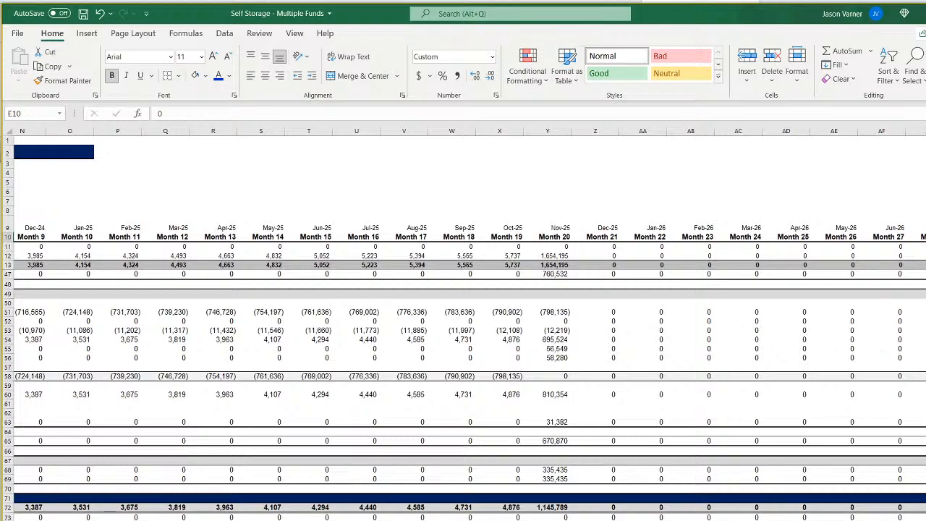
scroll(464, 325, "left", 1)
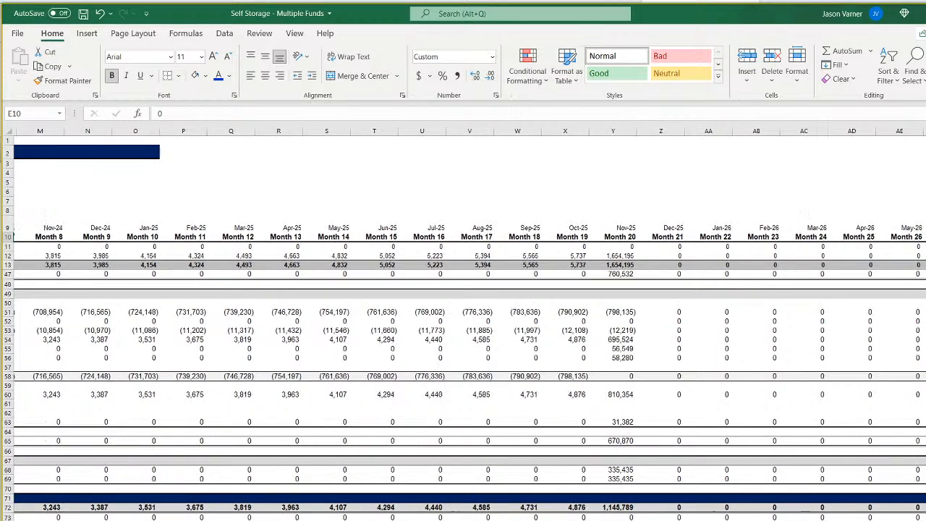
scroll(463, 326, "left", 6)
scroll(463, 326, "up", 10)
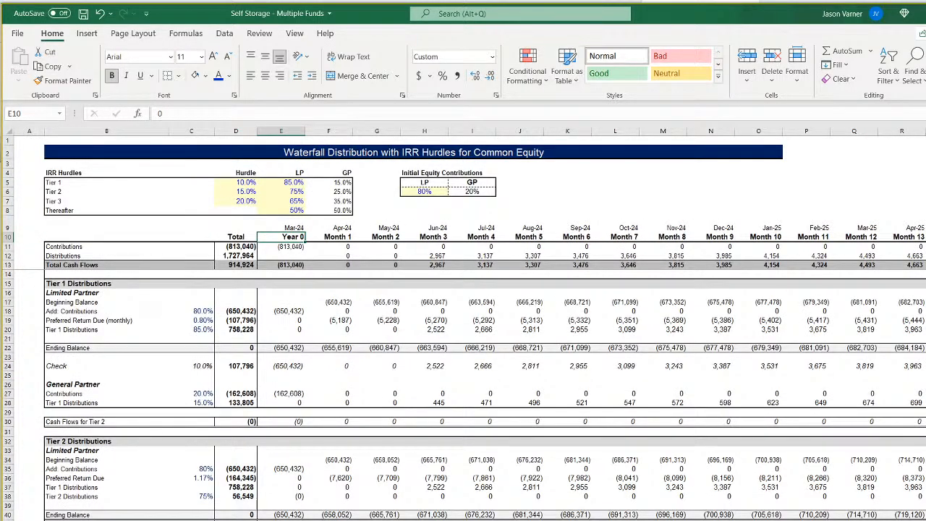
Check the February 2025 starting bank balance formula on the sponsor cash flow sheet and return to Fund 2's pro forma.
key("ctrl+Page_Down")
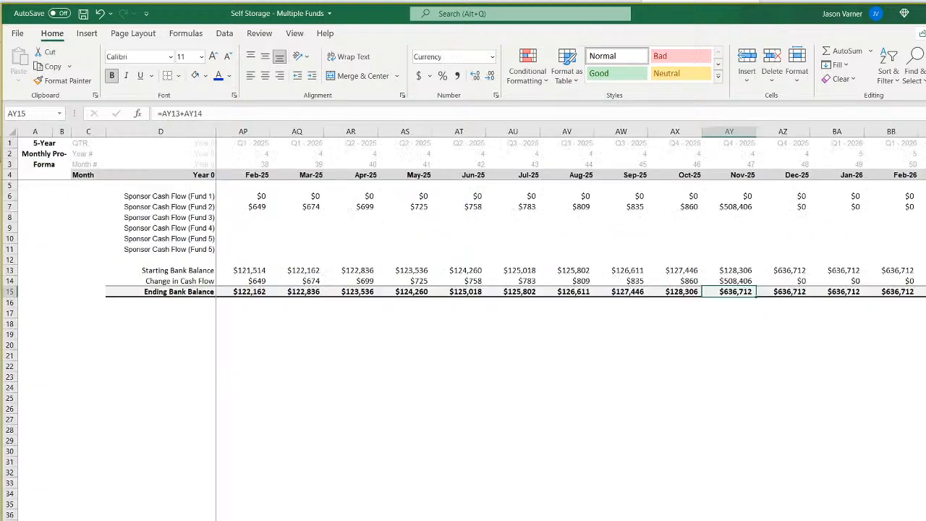
left_click(244, 271)
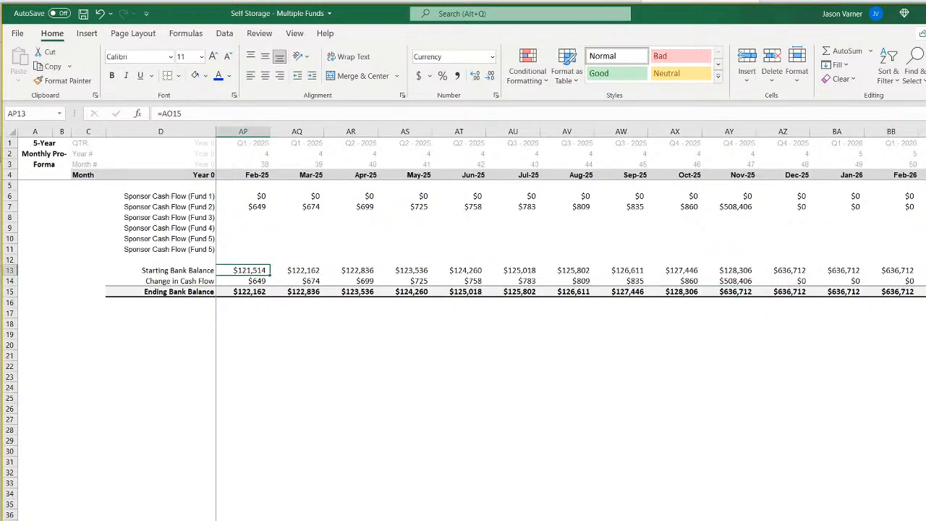
key("ctrl+Page_Down")
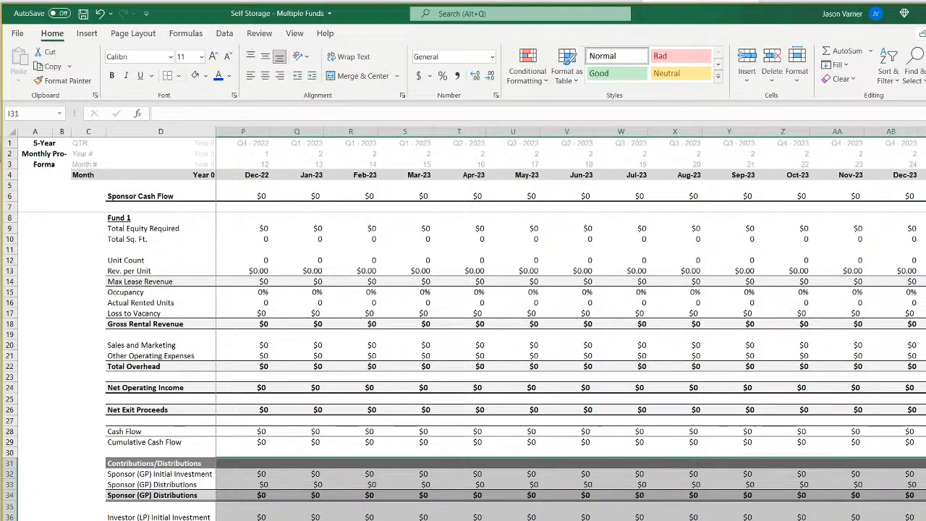
Correct the fund heading in D8 of Fund 2's pro forma so its formula reads =Assumptions!E4.
left_click(243, 520)
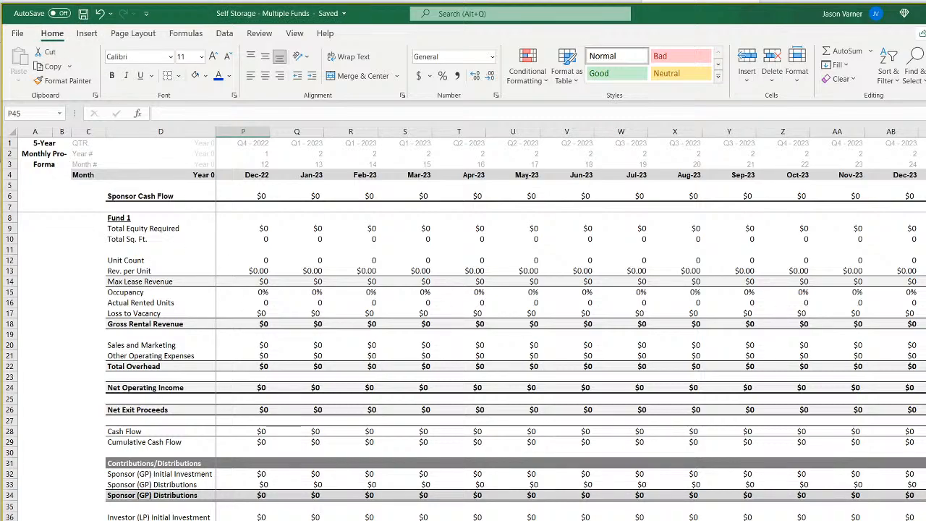
left_click(132, 218)
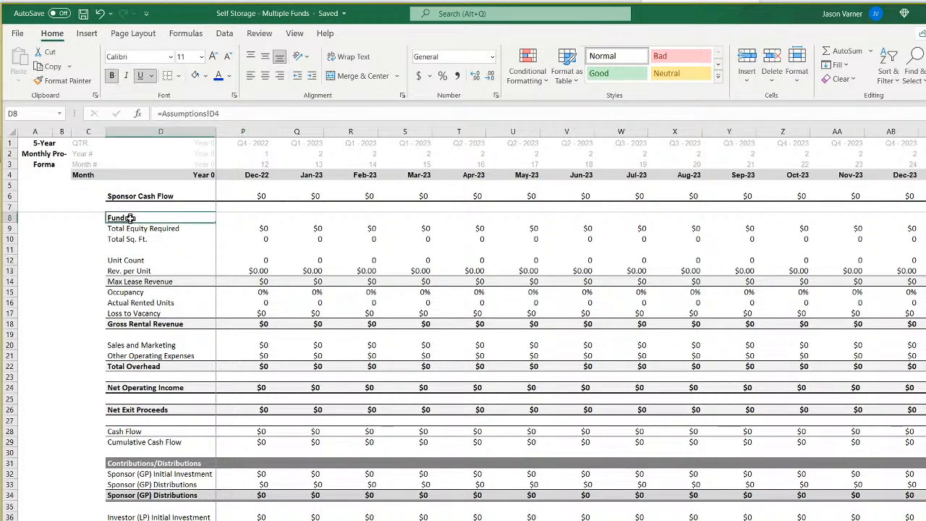
left_click(214, 113)
key("BackSpace")
type("5")
key("Return")
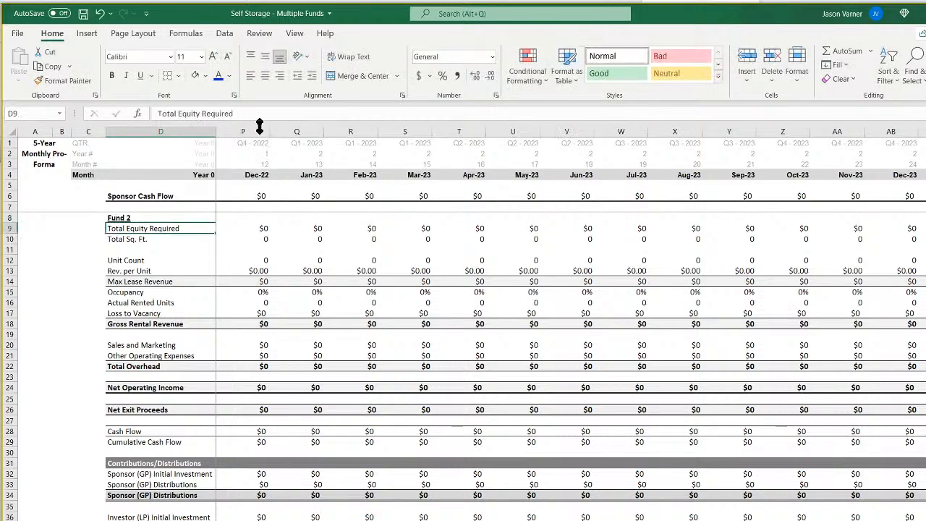
left_click(146, 217)
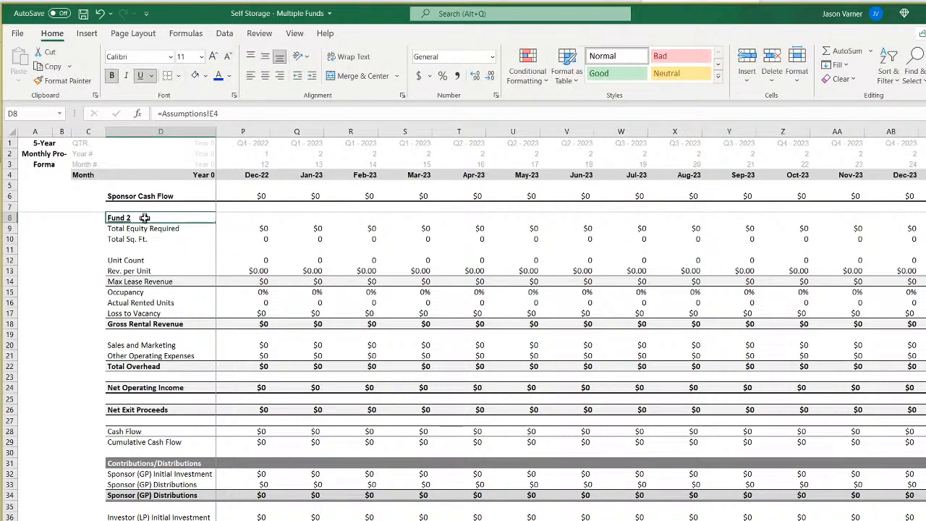
Check the Sponsor Cash Flow formulas for December 2022 and January 2023 on Fund 2's pro forma and save the workbook.
left_click(142, 229)
left_click(260, 221)
left_click(261, 193)
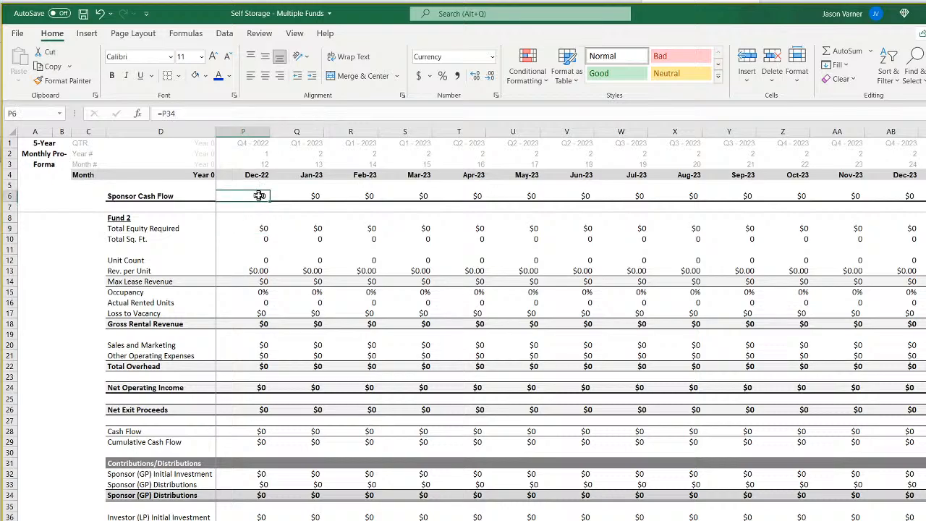
left_click(299, 196)
left_click(84, 14)
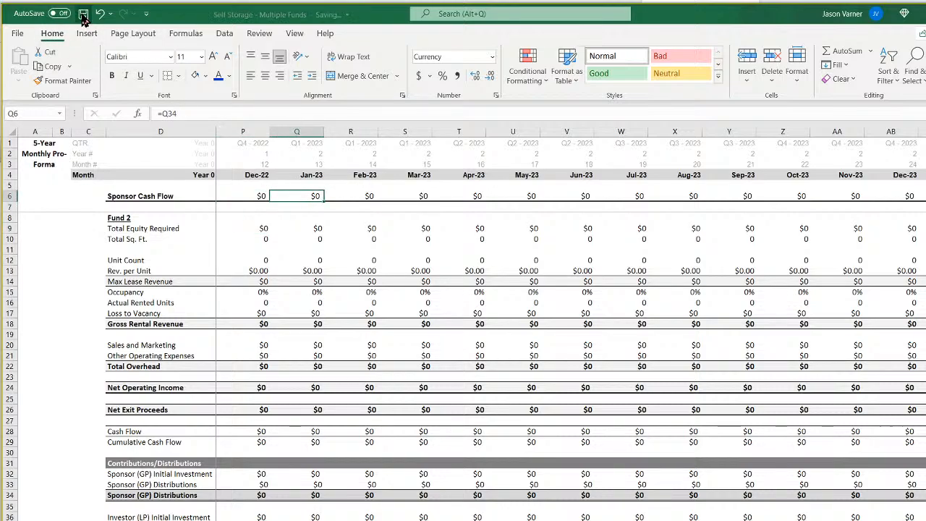
Inspect the opening months' Sponsor Cash Flow formulas and the January to March 2022 month header formulas on Fund 2's pro forma.
scroll(442, 335, "left", 5)
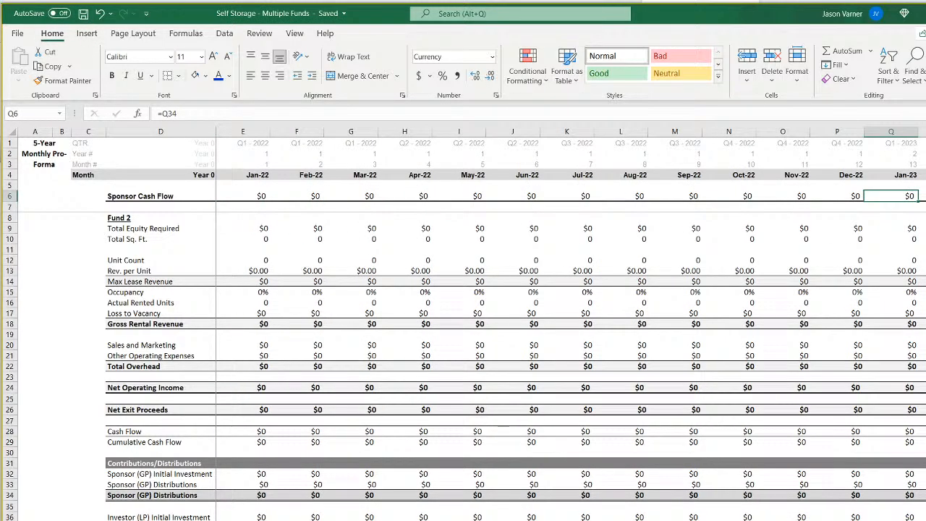
left_click(253, 197)
left_click(299, 196)
left_click(254, 174)
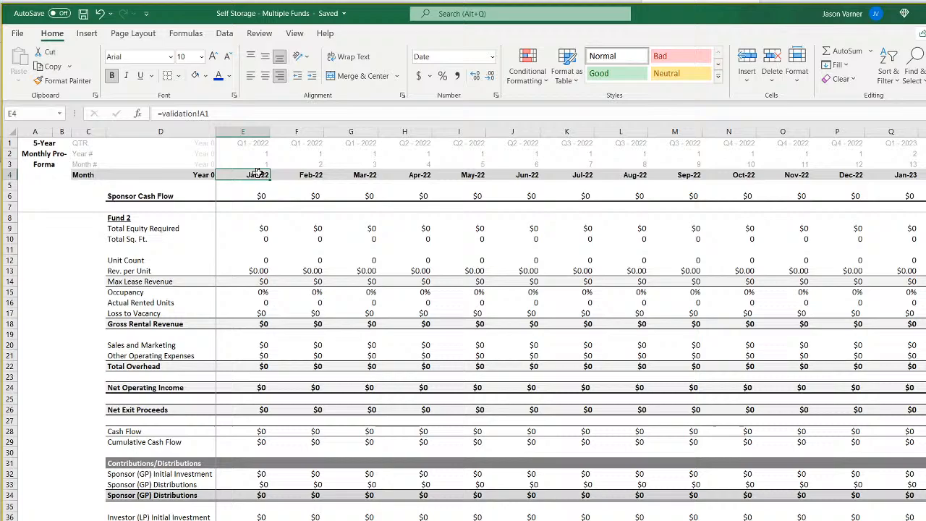
left_click(301, 175)
left_click(355, 176)
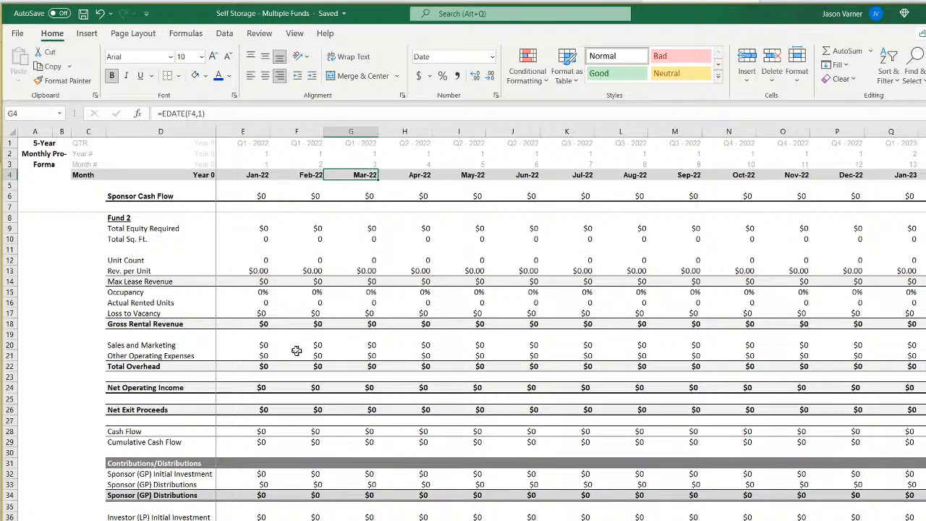
Check that Fund 2's January 2022 equity, square footage, unit count and revenue per unit formulas reference its Assumptions column E.
left_click(262, 227)
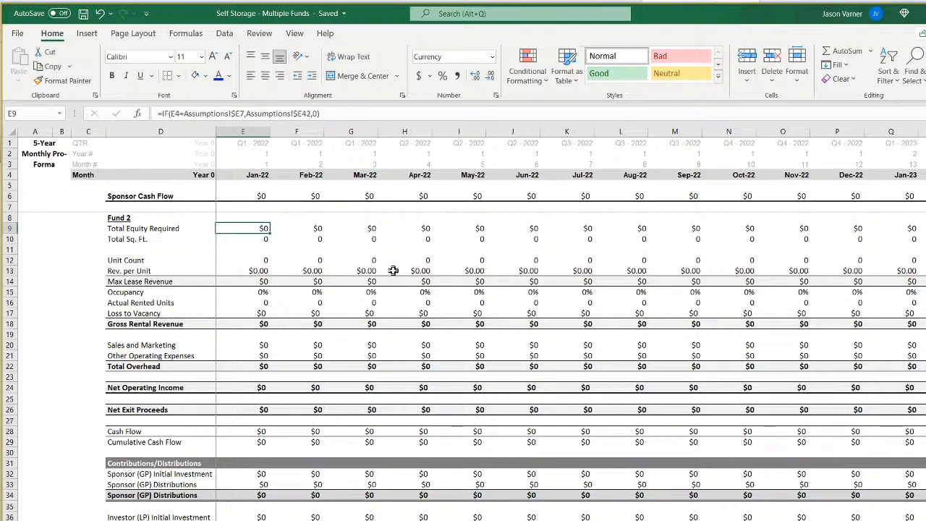
key("Right")
key("Right")
key("Left")
key("Left")
key("Down")
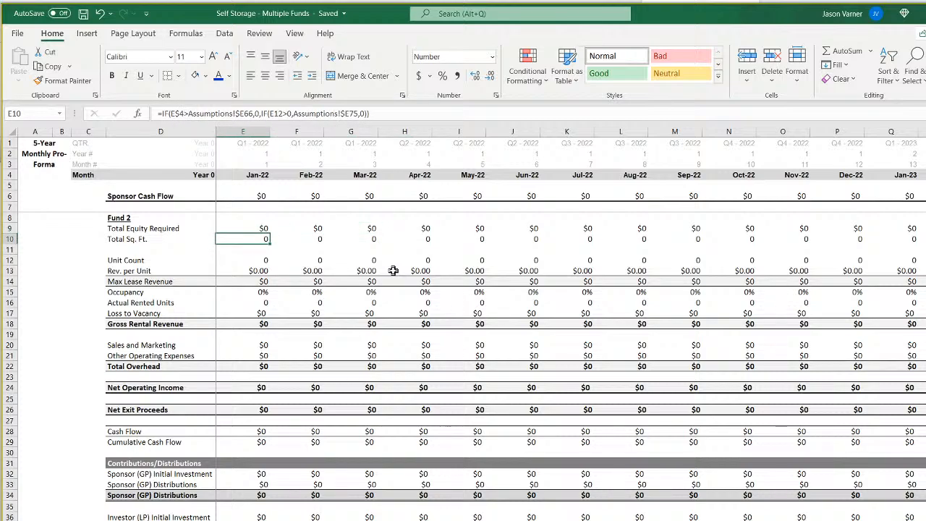
key("Down")
key("Down")
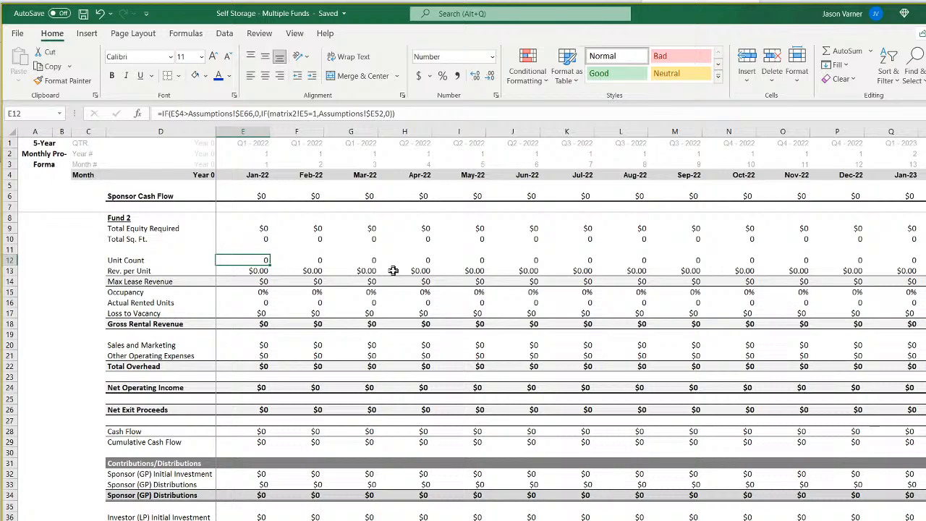
key("Down")
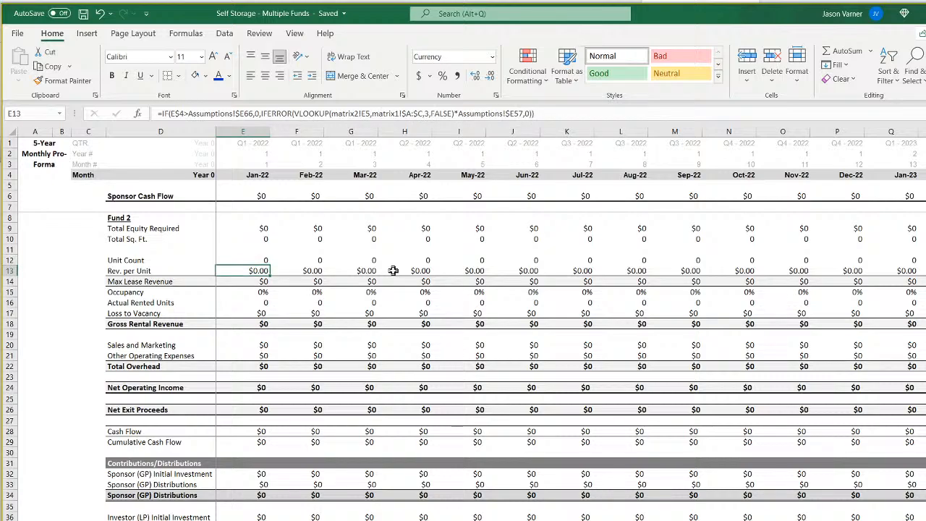
Inspect Fund 2's January 2022 formulas from Max Lease Revenue through occupancy and gross rental revenue to Other Operating Expenses.
key("Down")
key("Down")
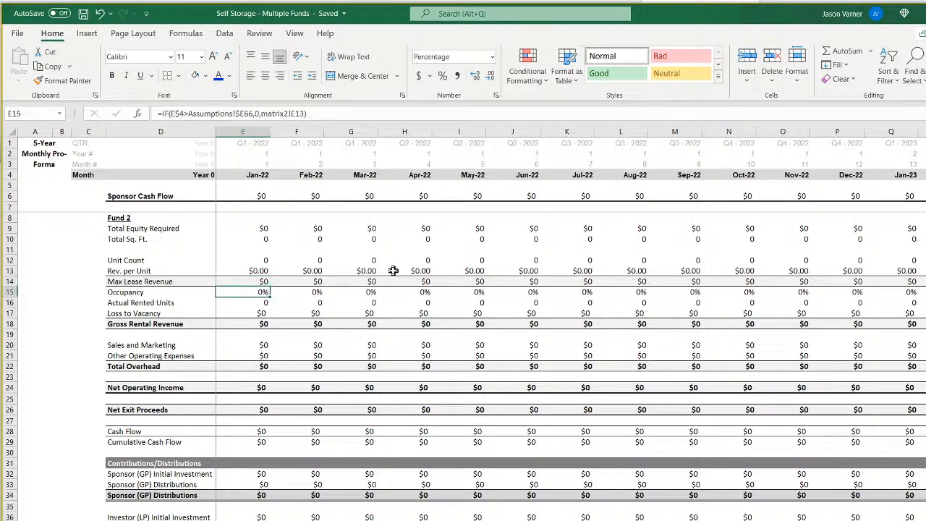
key("Down")
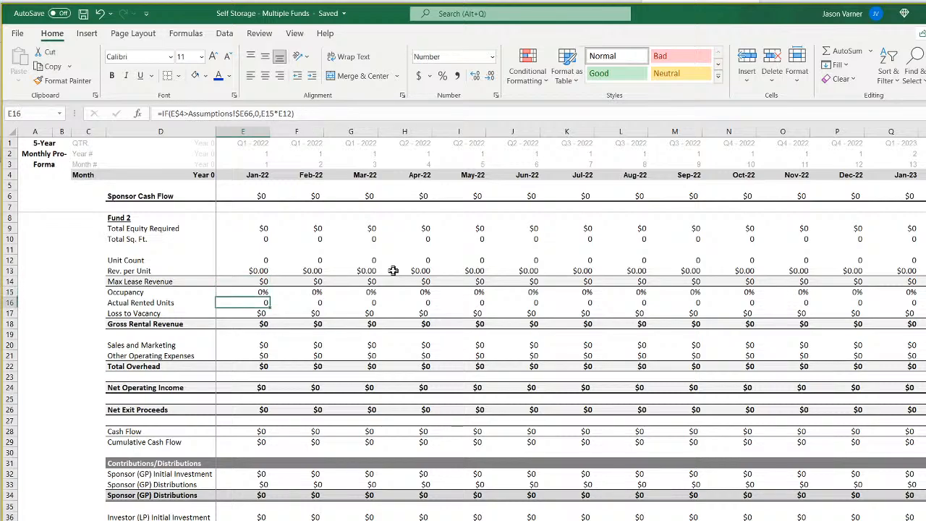
key("Down")
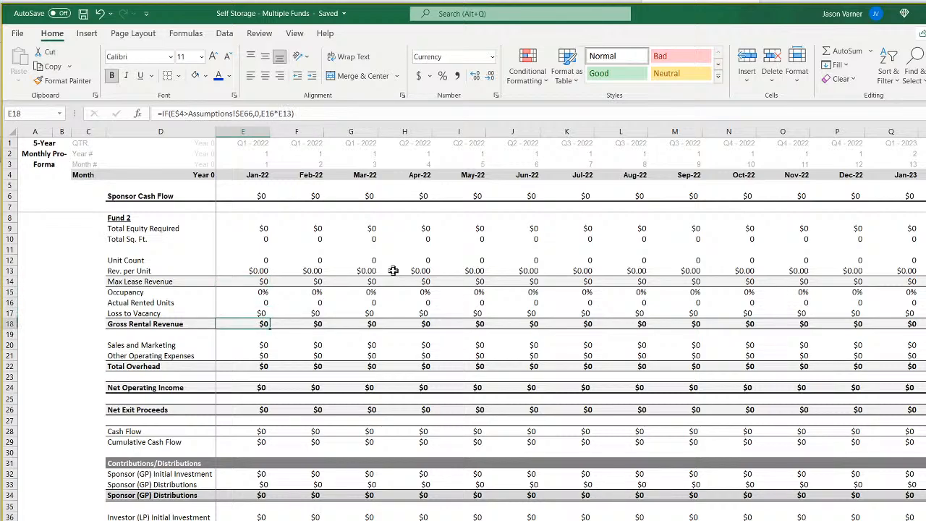
key("Down")
key("Down")
key("Down")
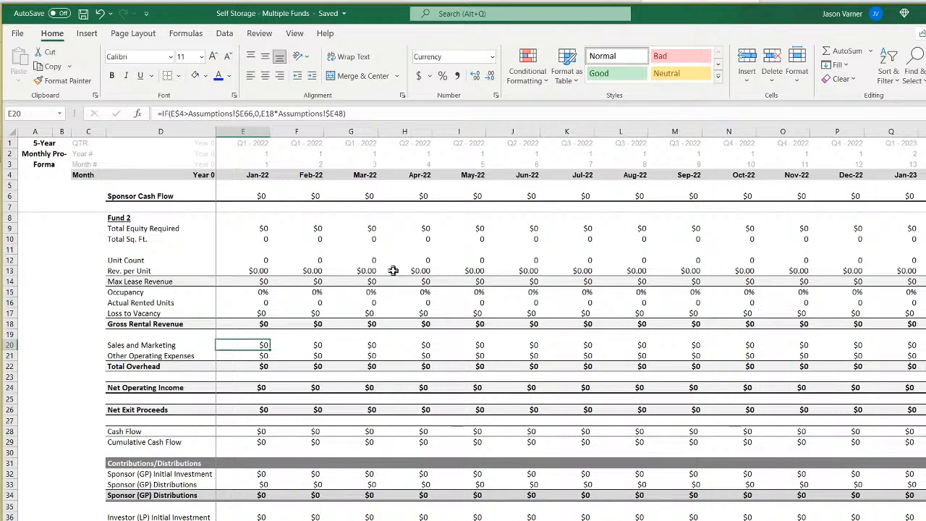
key("Down")
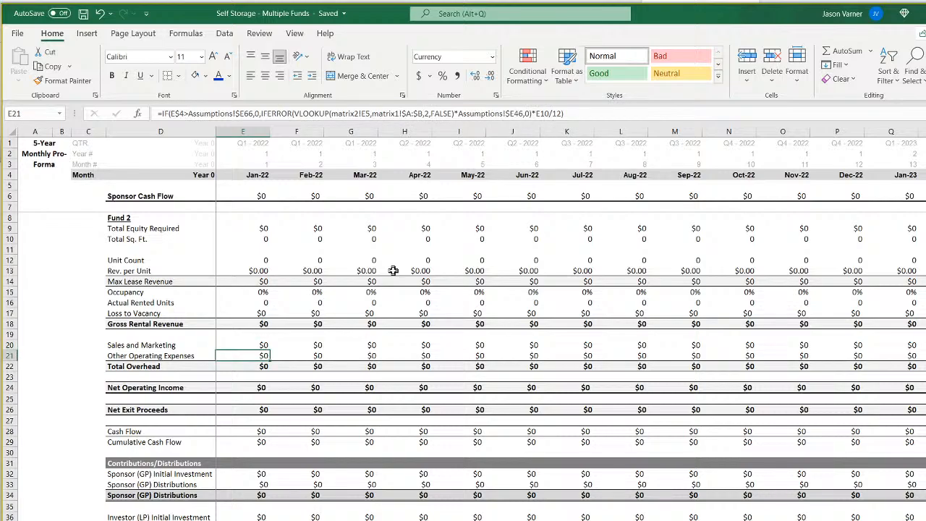
Trace Fund 2's Other Operating Expenses formulas forward to October 2024 and back to April 2024.
key("Right")
key("Right")
key("Right")
key("Right")
key("Right")
key("Right")
key("Right")
key("Right")
key("Right")
key("Right")
key("Right")
key("Right")
key("Right")
key("Right")
key("Right")
key("Right")
key("Right")
key("Right")
key("Right")
key("Right")
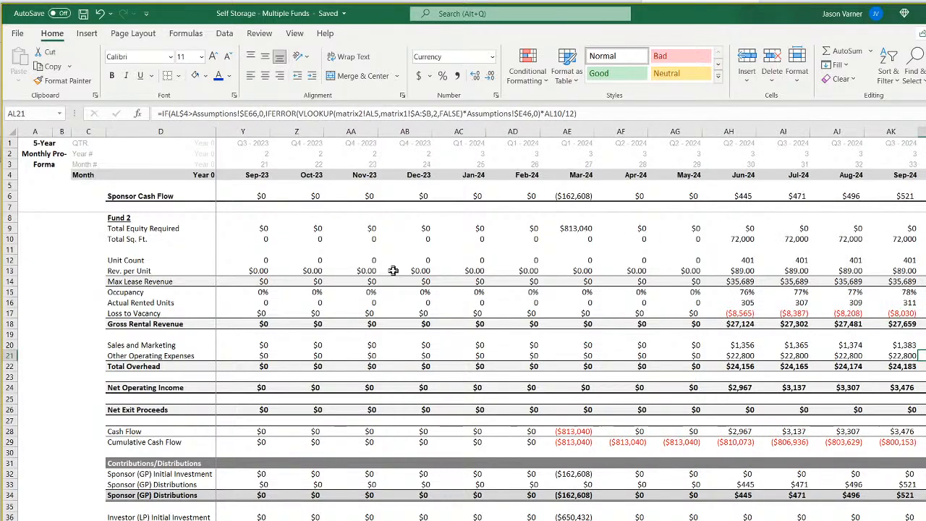
key("Left")
key("Left")
key("Left")
key("Left")
key("Left")
key("Left")
key("Left")
key("Left")
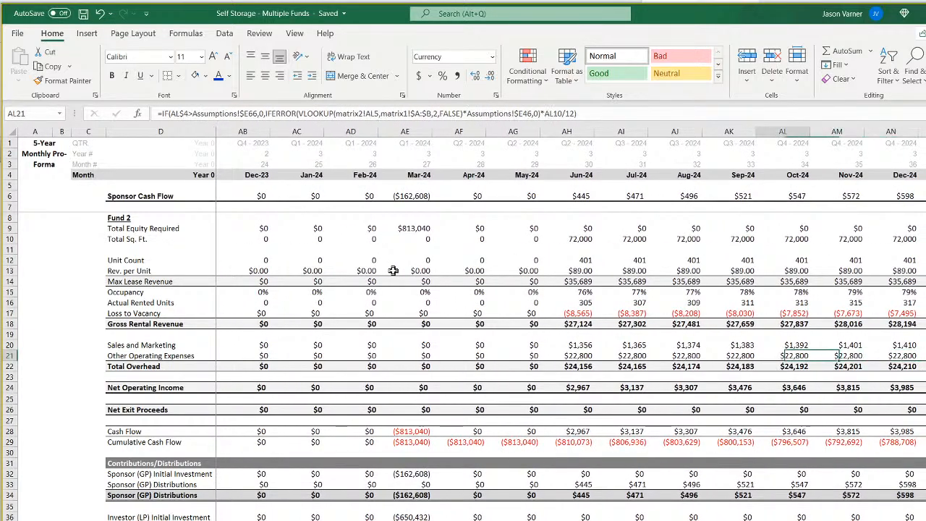
Inspect Fund 2's April 2024 formulas from Total Overhead through net exit proceeds and cash flow to the sponsor's initial investment.
key("Down")
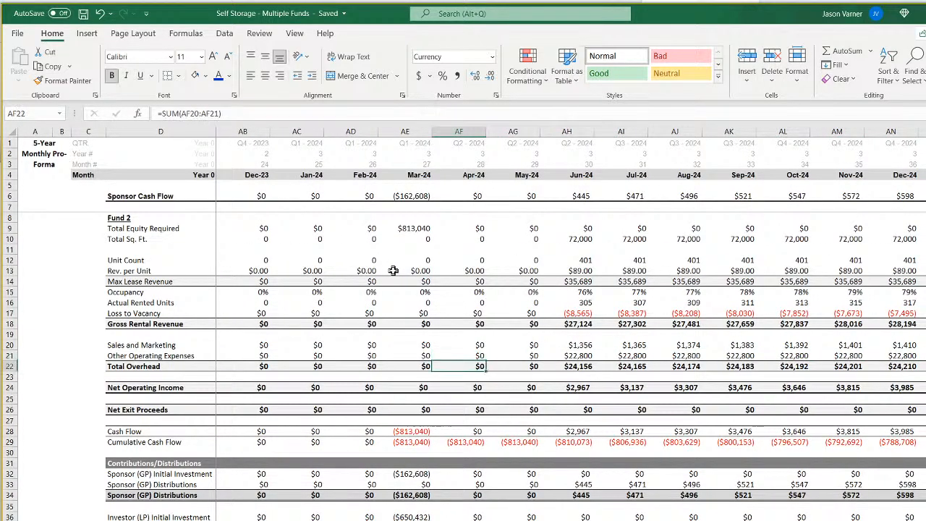
key("Down")
key("Down")
key("Down")
key("Down")
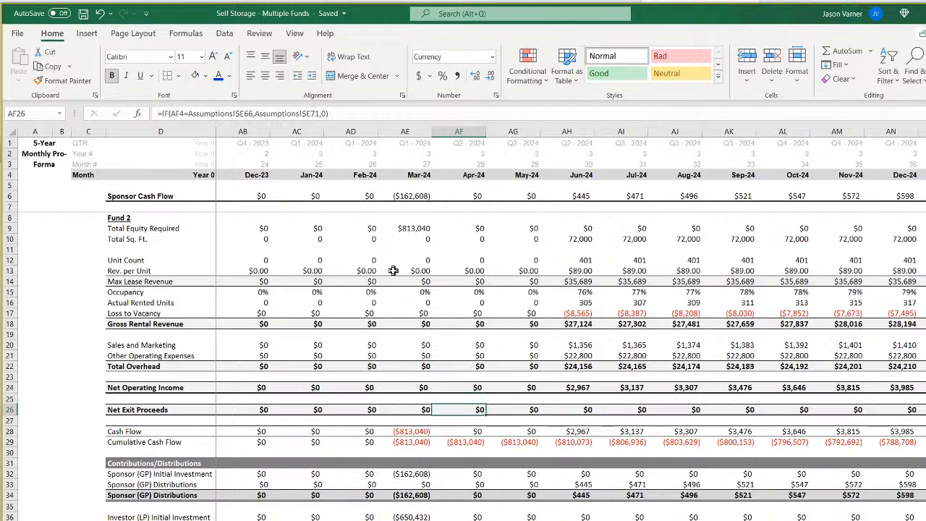
key("Down")
key("Down")
key("Down")
key("Down")
key("Down")
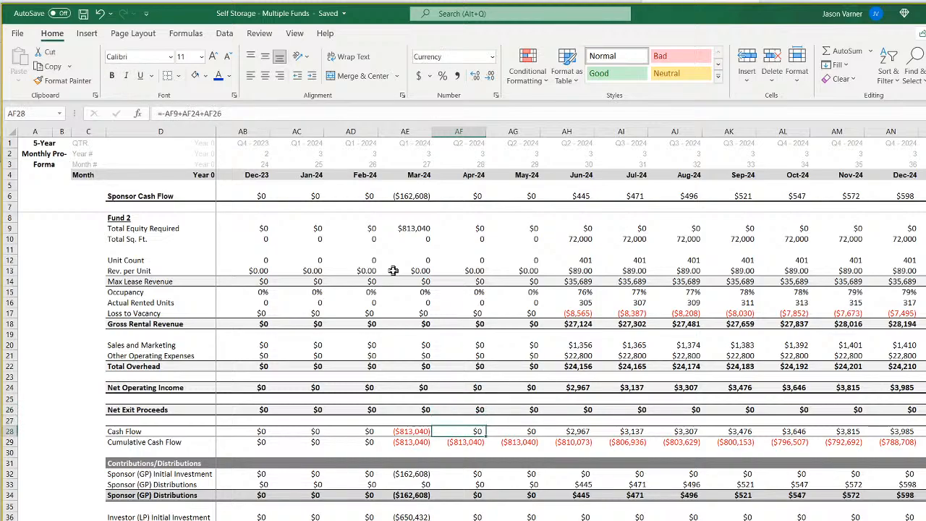
Inspect Fund 2's April 2024 sponsor distribution and investor initial investment formulas, continuing to the July 2024 total in row 38.
key("Down")
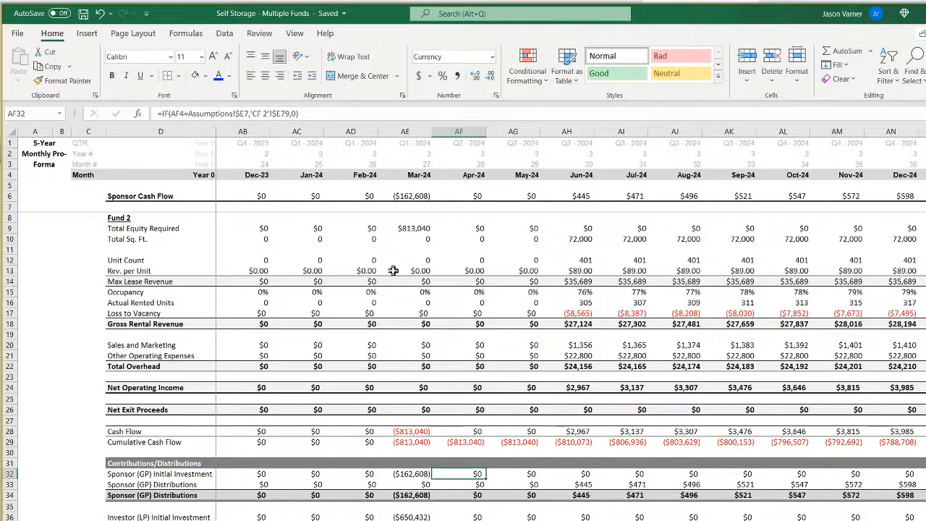
key("Down")
key("Down")
key("Up")
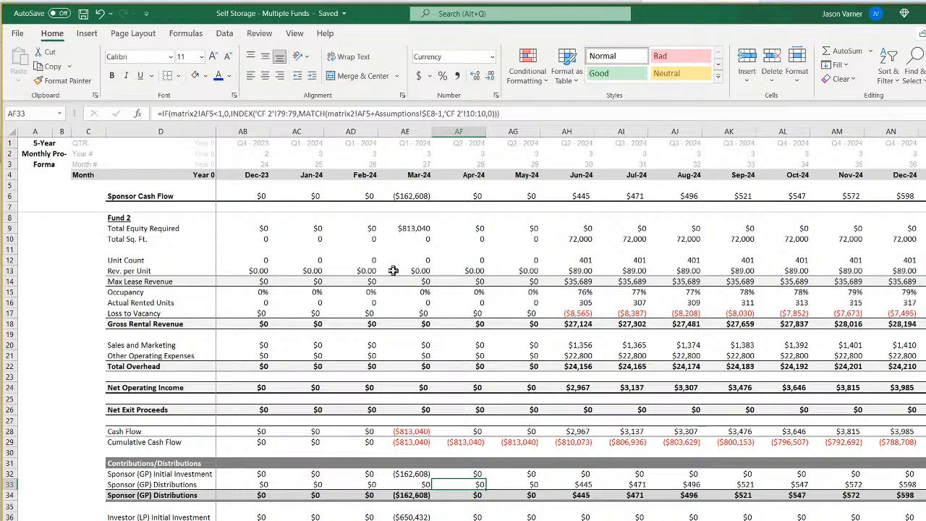
key("Down")
key("Down")
key("Down")
key("Down")
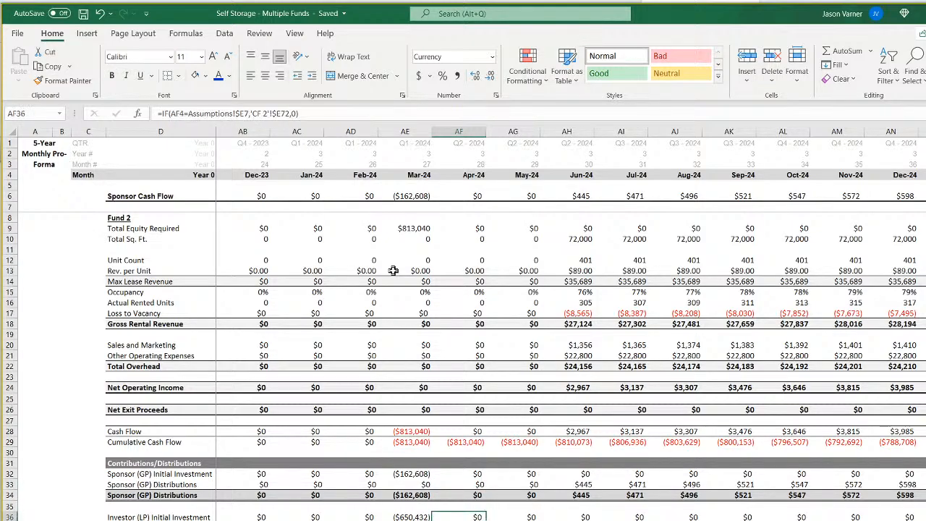
key("Down")
key("Right")
key("Right")
key("Right")
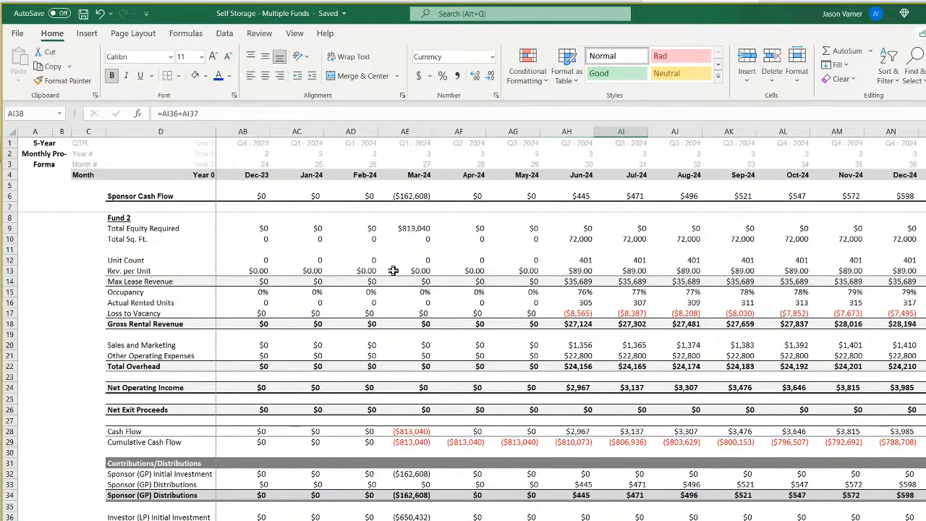
Inspect Fund 2's June 2024 formulas from Actual Rented Units down to the row 41 check of distributions against cash flow.
key("Up")
key("Up")
key("Up")
key("Up")
key("Up")
key("Up")
key("Up")
key("Up")
key("Up")
key("Up")
key("Up")
key("Up")
key("Up")
key("Up")
key("Up")
key("Up")
key("Up")
key("Up")
key("Up")
key("Up")
key("Left")
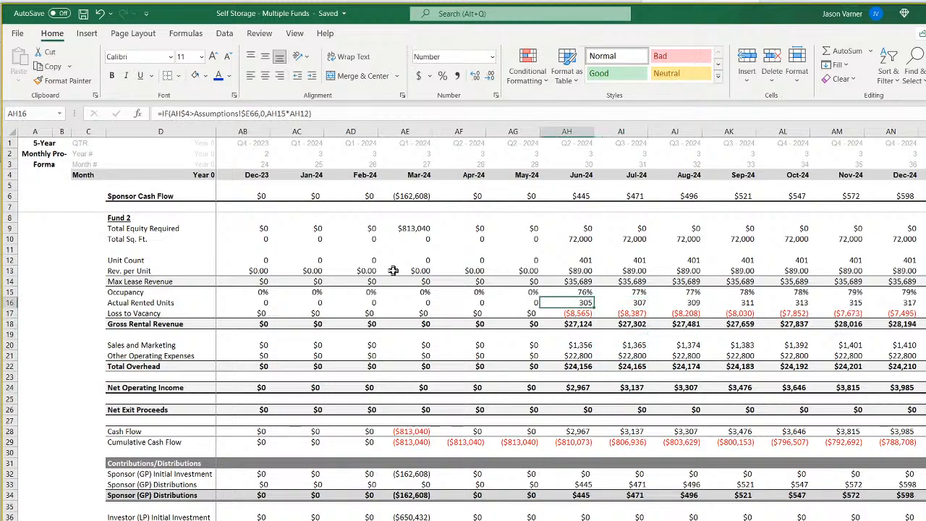
key("Down")
key("Down")
key("Down")
key("Down")
key("Down")
key("Down")
key("Down")
key("Down")
key("Down")
key("Down")
key("Down")
key("Down")
key("Down")
key("Down")
key("Down")
key("Down")
key("Down")
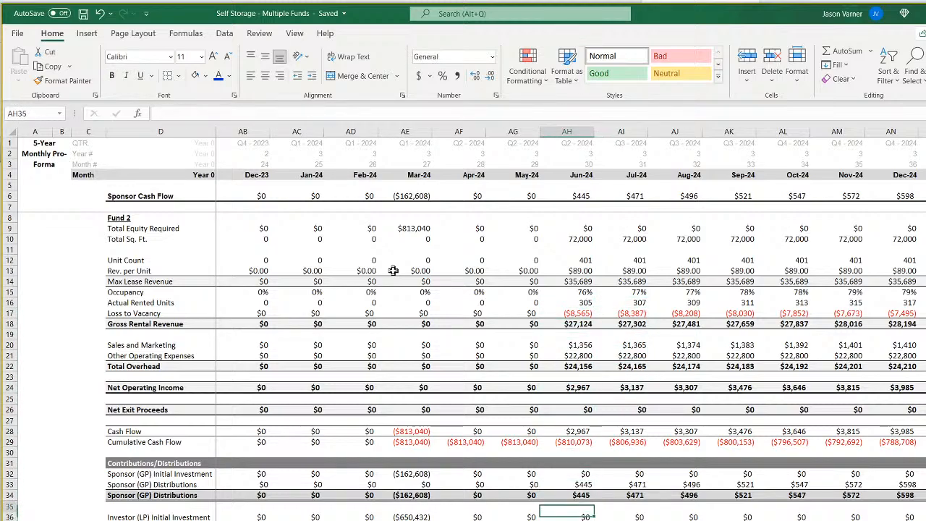
key("Down")
key("Down")
key("Down")
key("Down")
key("Down")
key("Down")
key("Down")
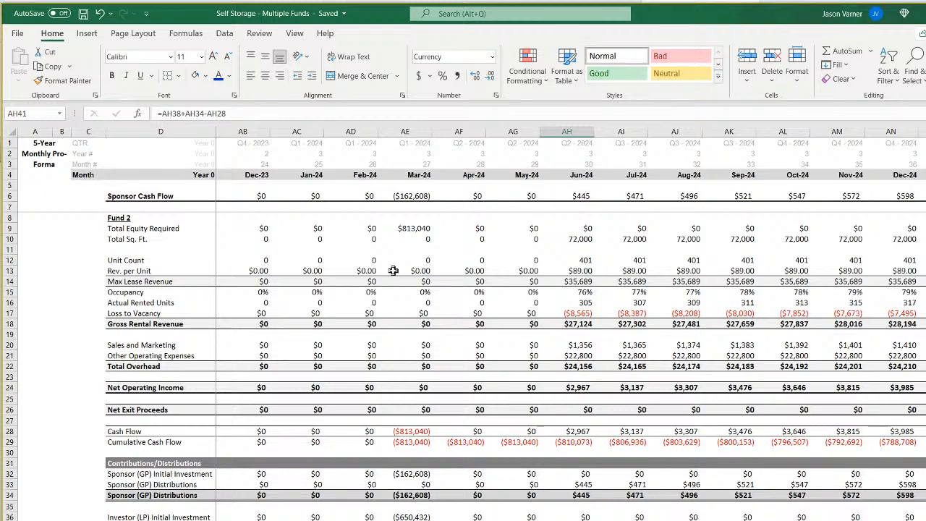
Trace Fund 2's total Sponsor (GP) Distributions formulas in row 34 from April 2024 forward to June 2026.
key("Left")
key("Left")
key("Left")
key("Up")
key("Up")
key("Up")
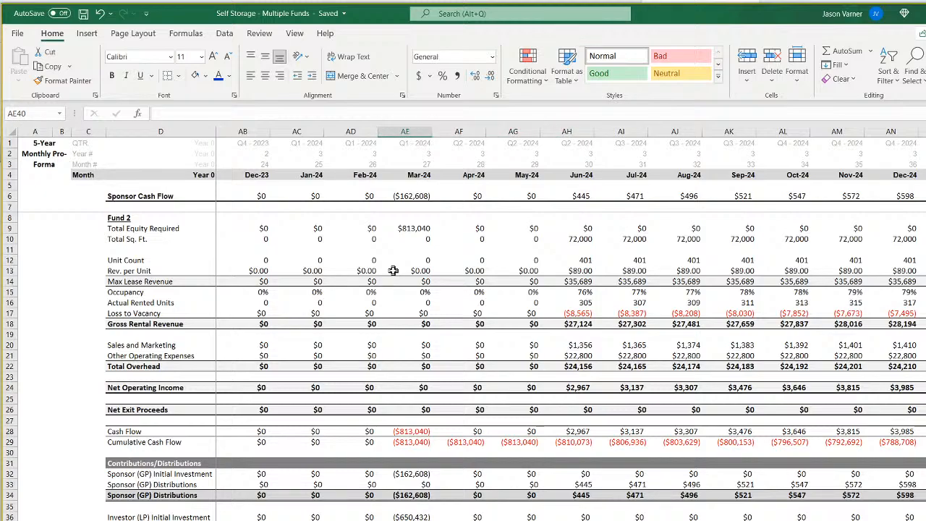
key("Up")
key("Up")
key("Up")
key("Up")
key("Right")
key("Right")
key("Right")
key("Right")
key("Right")
key("Right")
key("Right")
key("Right")
key("Right")
key("Right")
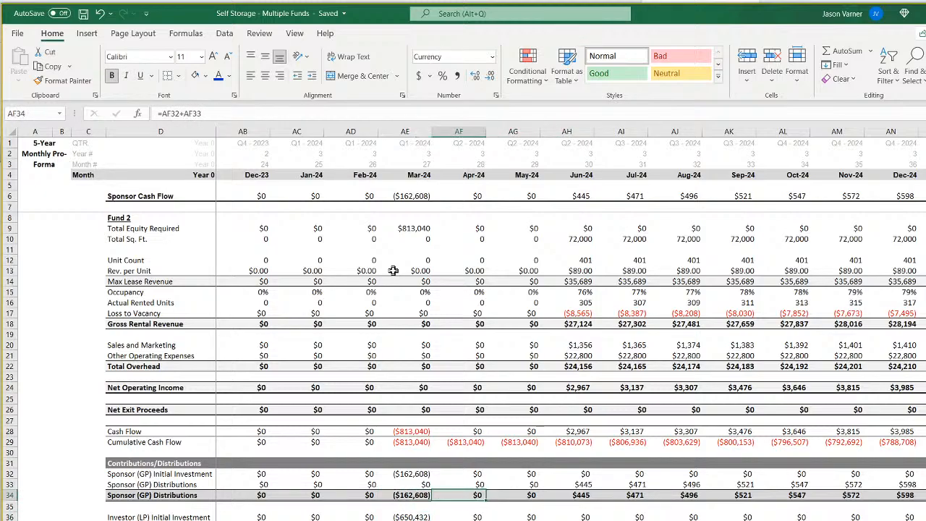
key("Right")
key("Right")
key("Right")
key("Right")
key("Right")
key("Right")
key("Right")
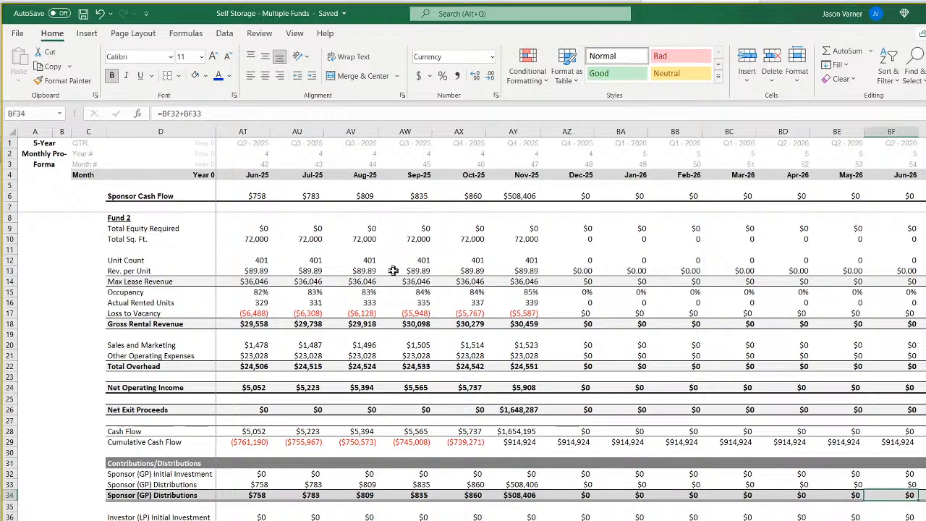
Trace Fund 2's total Sponsor (GP) Distributions formulas back through July 2024 and March 2022 to the row label.
key("Left")
key("Left")
key("Left")
key("Left")
key("Left")
key("Left")
key("Left")
key("Left")
key("Left")
key("Left")
key("Left")
key("Left")
key("Left")
key("Left")
key("Left")
key("Left")
key("Left")
key("Left")
key("Left")
key("Left")
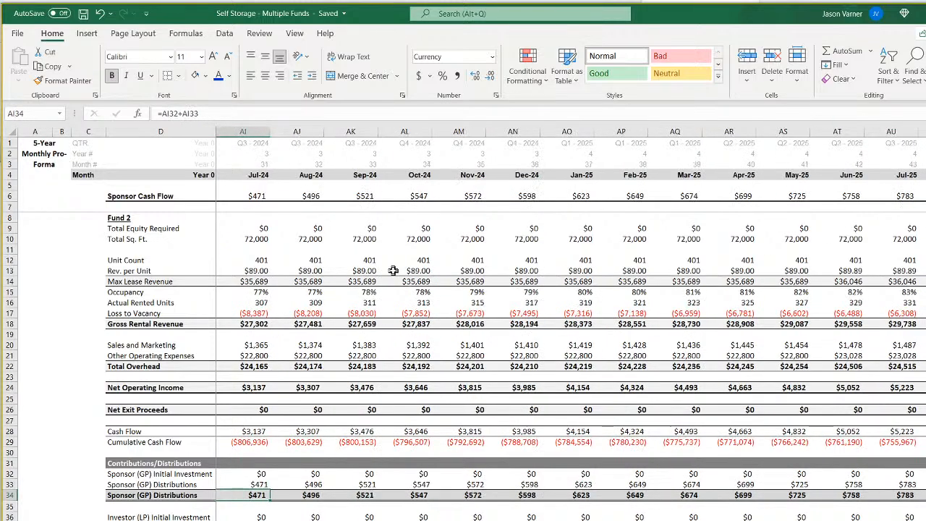
key("Left")
key("Left")
key("Left")
key("Left")
key("Left")
key("Left")
key("Left")
key("Left")
key("Left")
key("Left")
key("Left")
key("Left")
key("Left")
key("Left")
key("Left")
key("Left")
key("Left")
key("Left")
key("Left")
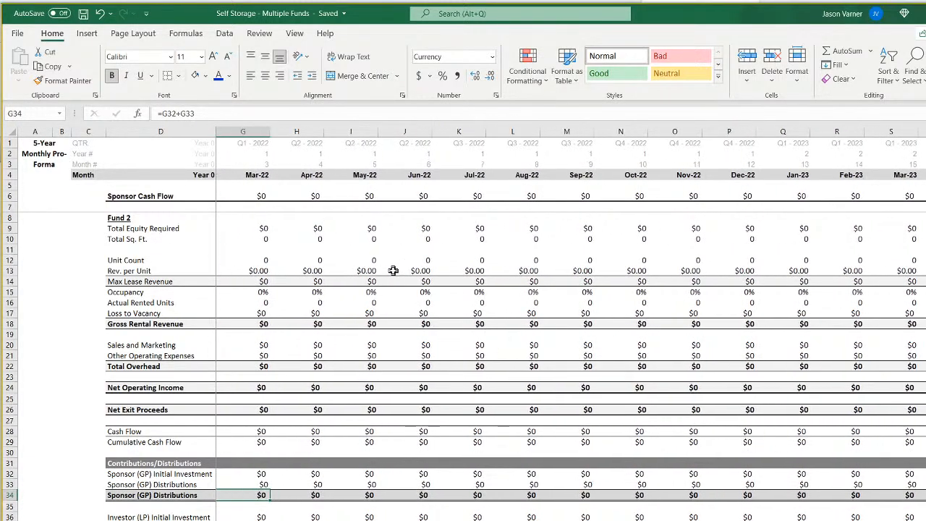
key("Right")
key("Right")
key("Right")
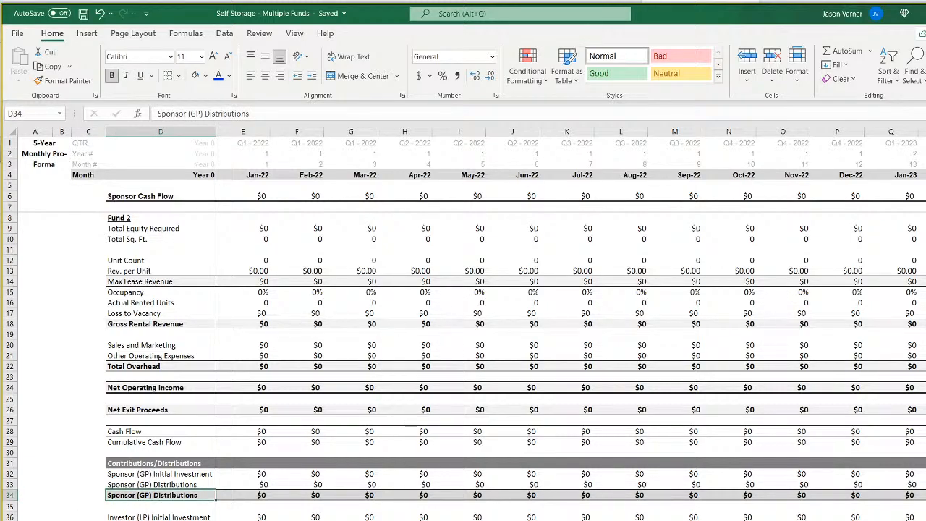
Review Fund 1's cash flow sheet, the model start date sheet and the construction dates on the Assumptions sheet.
key("ctrl+Page_Up")
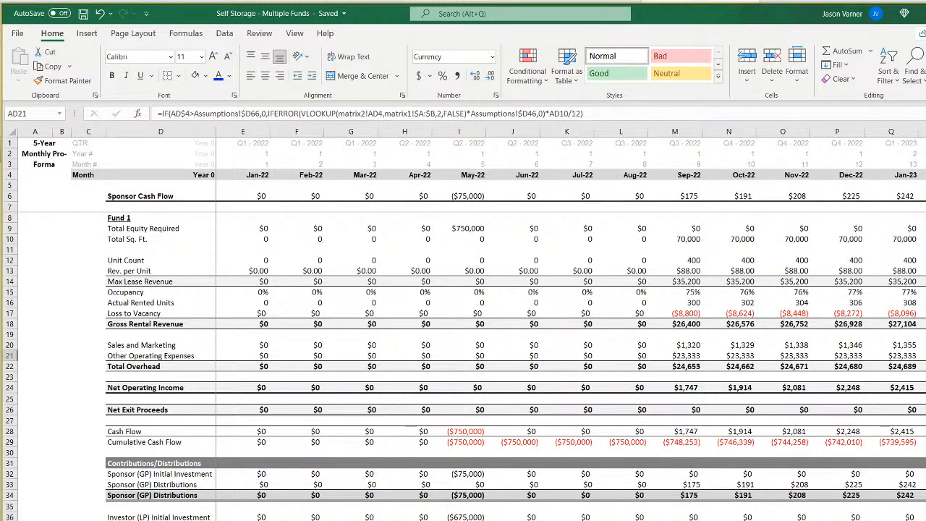
left_click(297, 520)
key("ctrl+Page_Up")
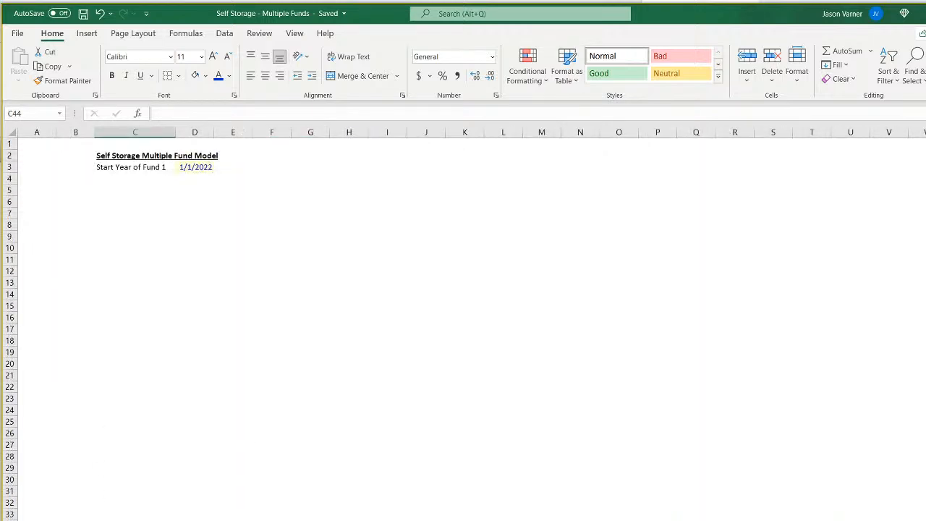
left_click(142, 193)
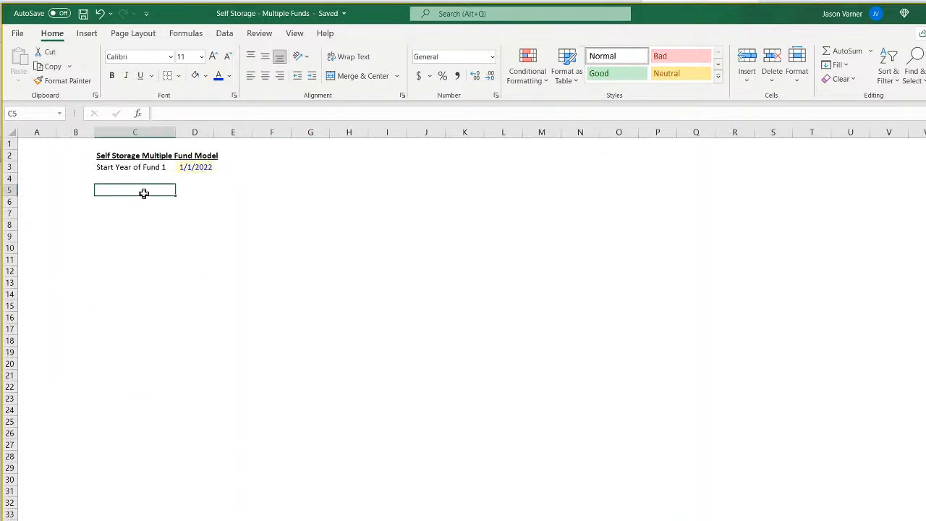
key("ctrl+Page_Up")
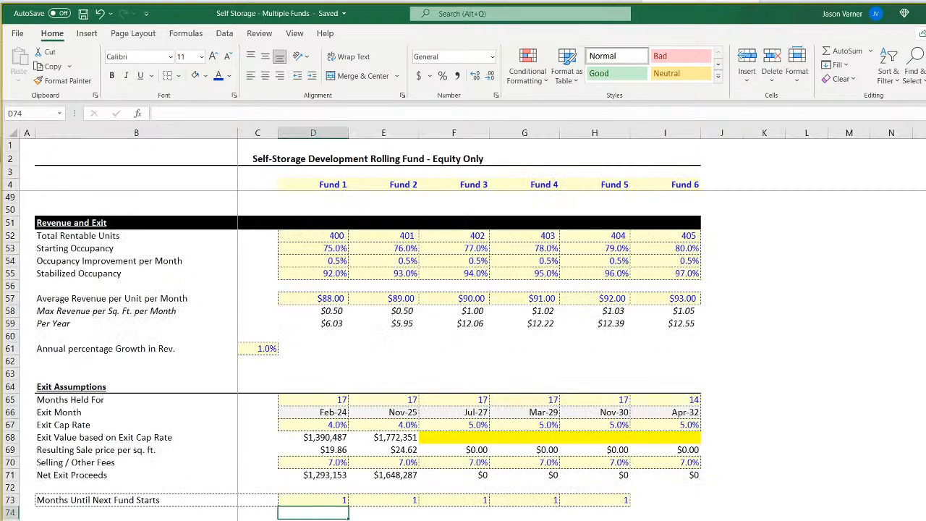
scroll(361, 326, "up", 15)
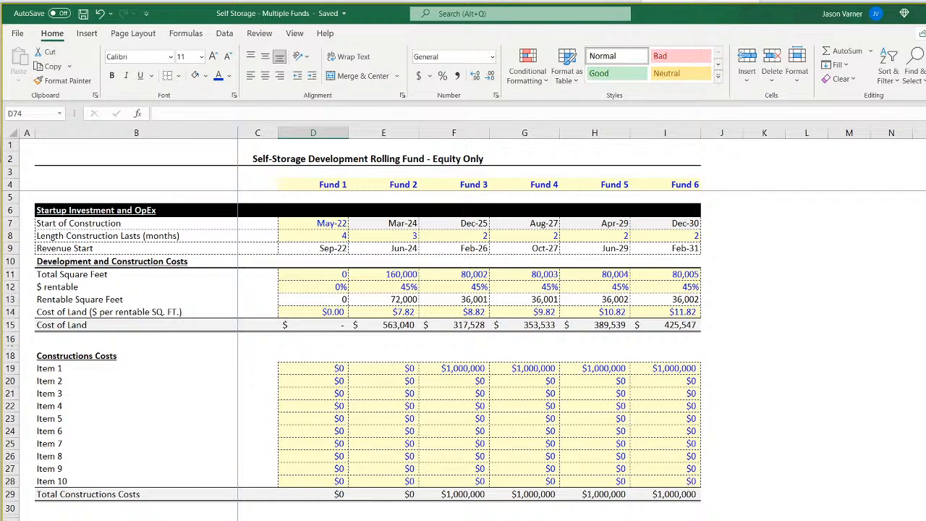
key("ctrl+Page_Down")
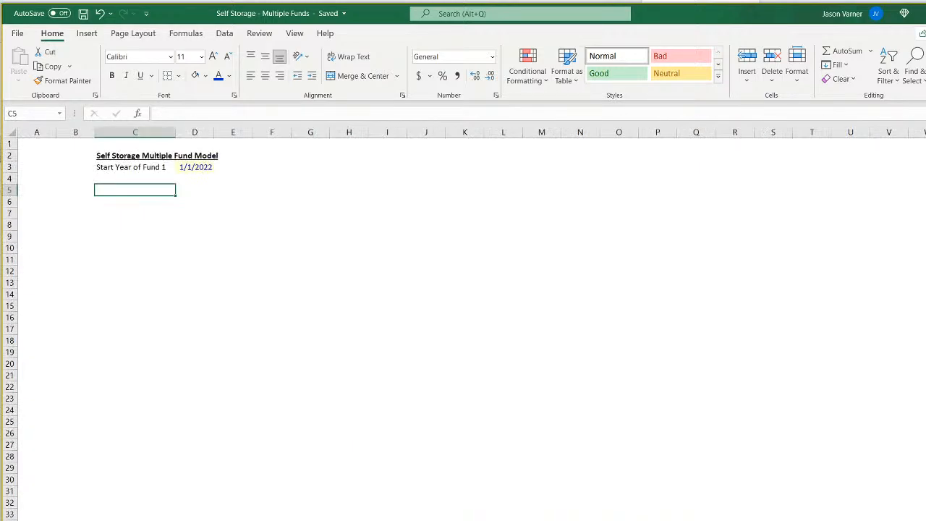
Change the start date label in C3 to "Start Year of Model".
left_click(118, 168)
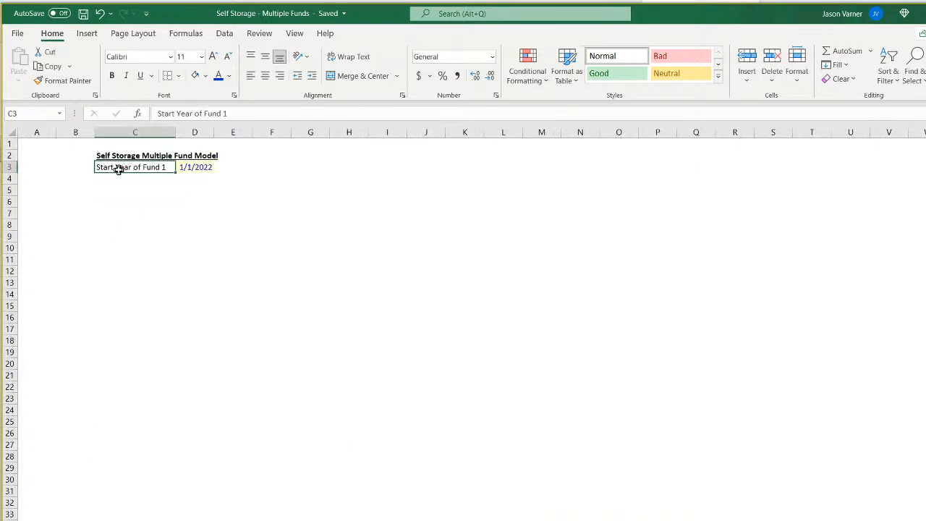
left_click_drag(230, 114, 194, 113)
key("BackSpace")
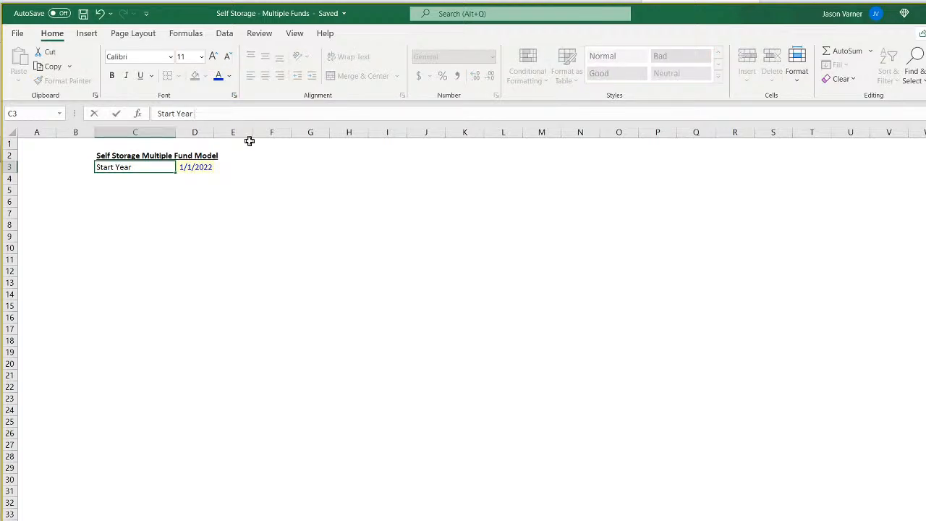
type("of Model")
key("Return")
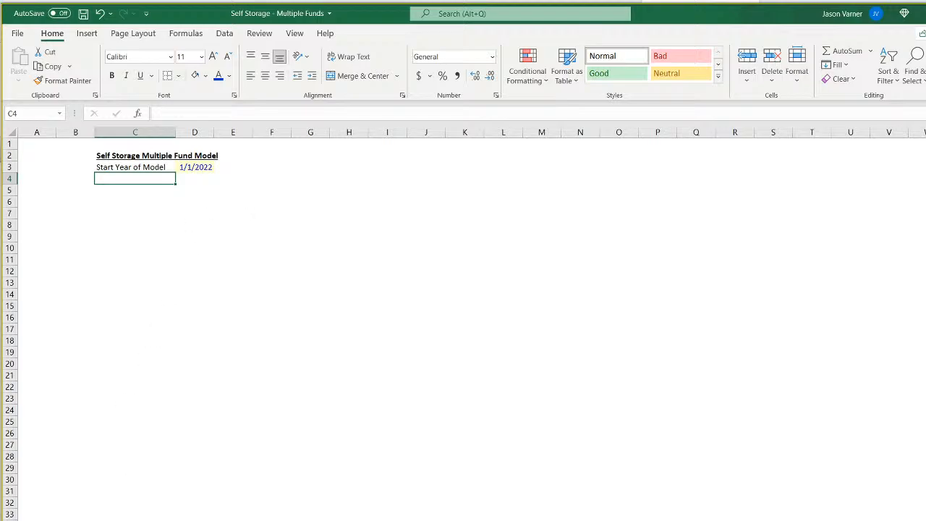
Review all six funds' assumptions from construction costs and facility purchase through operating expenses, revenue and exit.
key("ctrl+Page_Down")
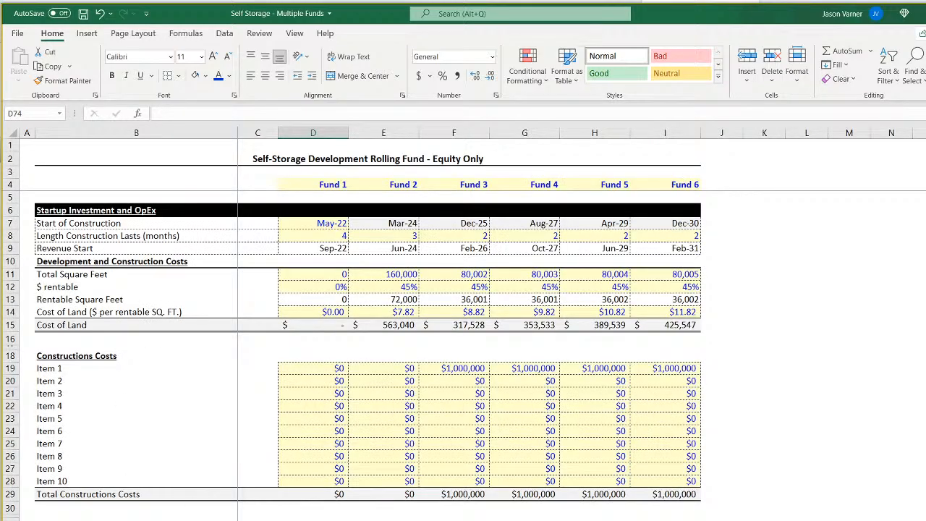
scroll(285, 405, "down", 1, "ctrl")
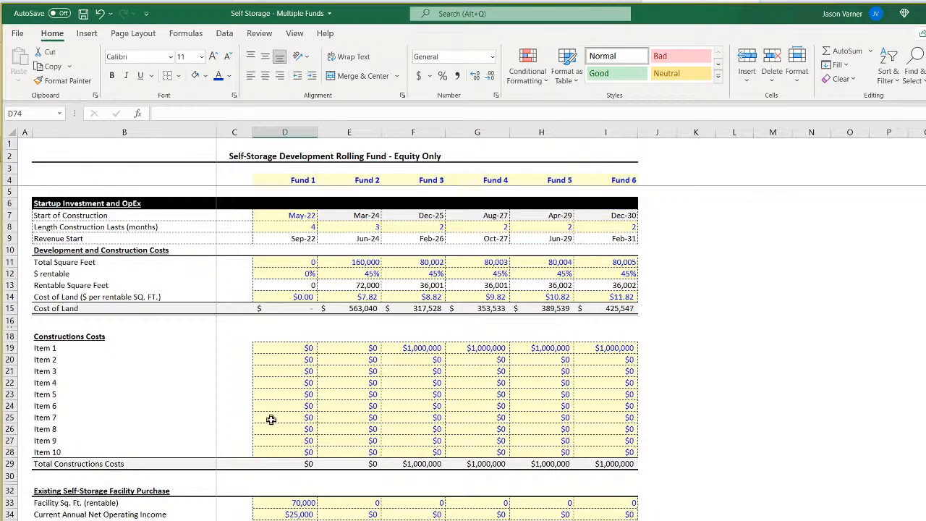
scroll(271, 420, "down", 7)
scroll(272, 420, "up", 7)
scroll(277, 411, "down", 7)
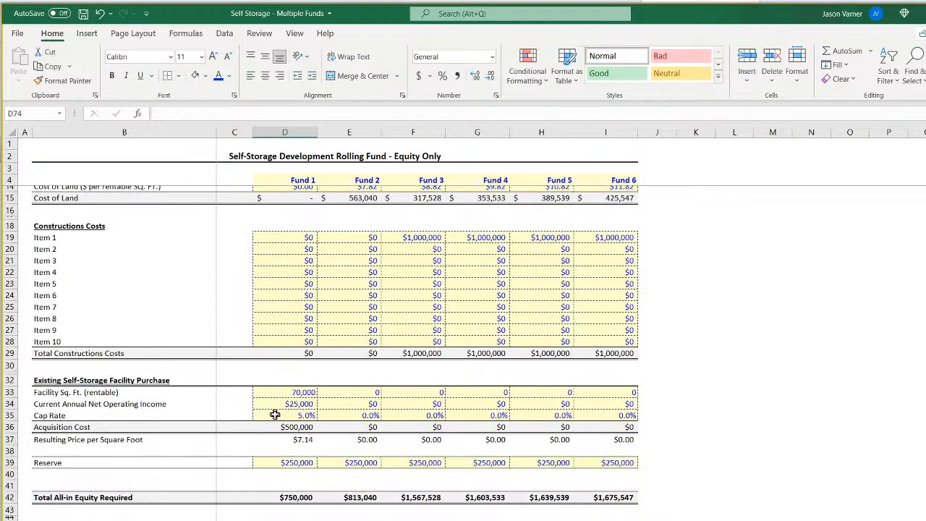
scroll(275, 414, "down", 4)
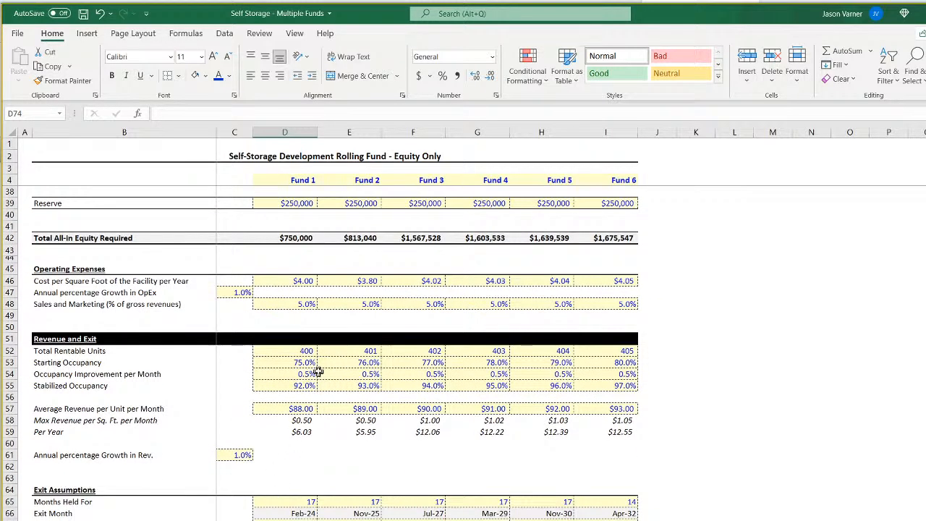
scroll(289, 350, "down", 4)
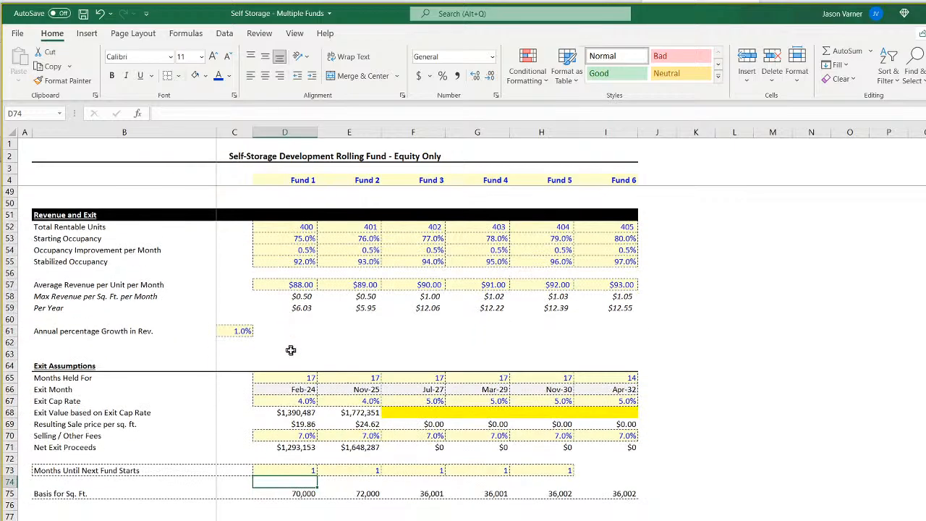
Check the annual revenue growth assumption in C61, then look over the exit, construction and operating expense assumptions again.
left_click(243, 329)
scroll(290, 440, "down", 4)
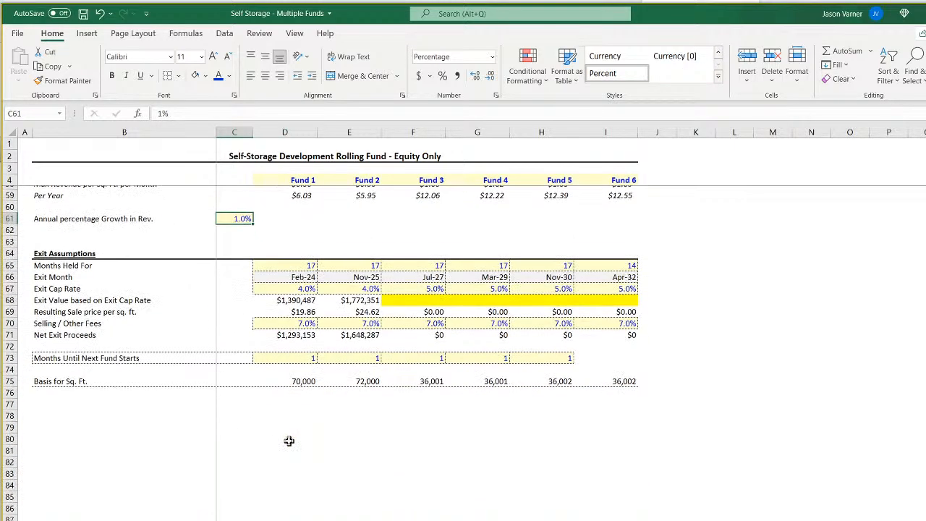
scroll(290, 441, "up", 15)
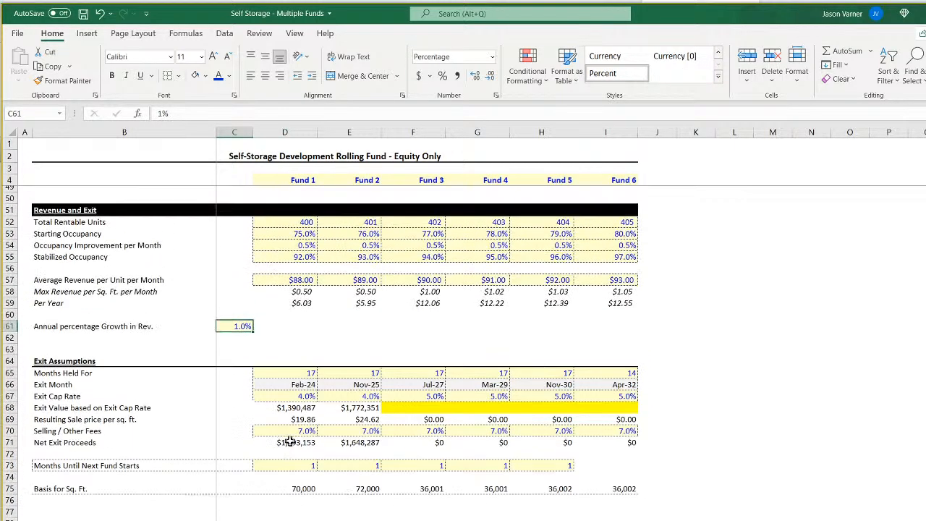
scroll(290, 441, "up", 4)
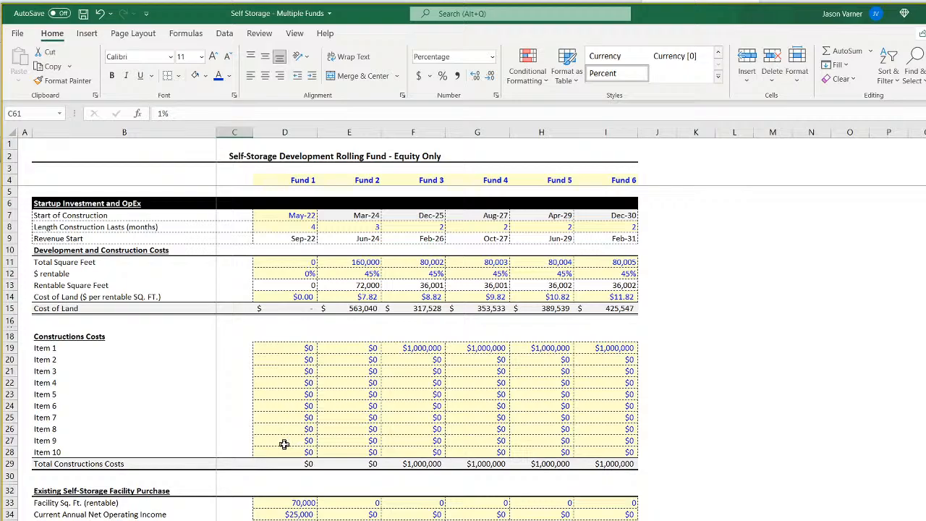
scroll(280, 439, "down", 7)
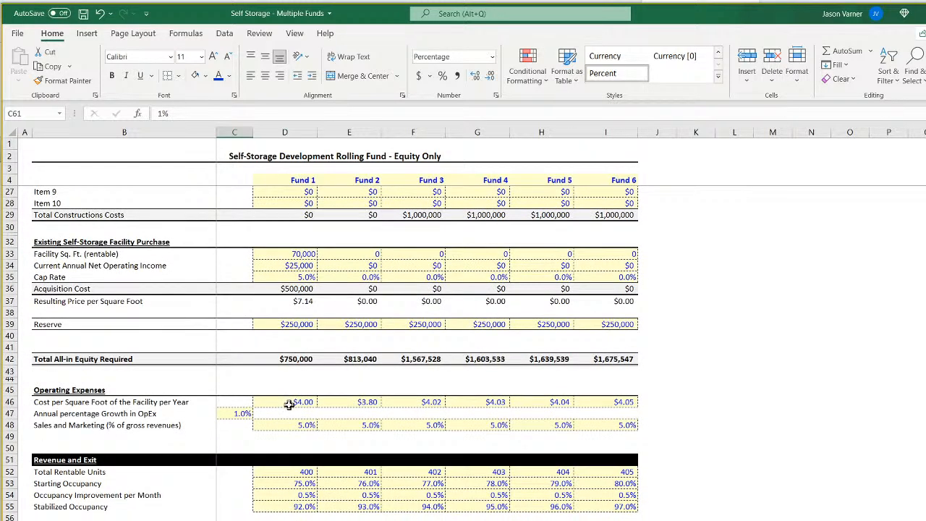
scroll(287, 403, "down", 4)
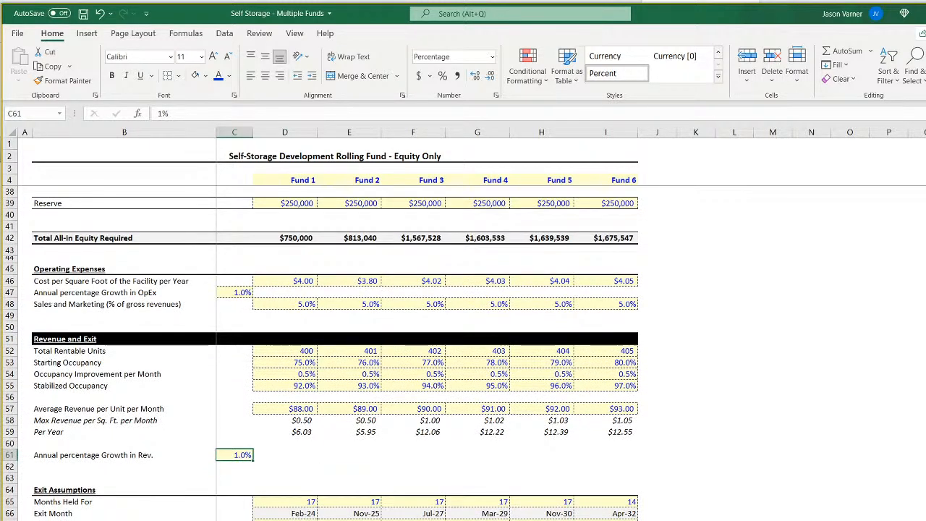
Check Fund 2's January 2022 equity, square footage and occupancy formulas, then return to the combined sponsor bank balance sheet.
left_click(269, 520)
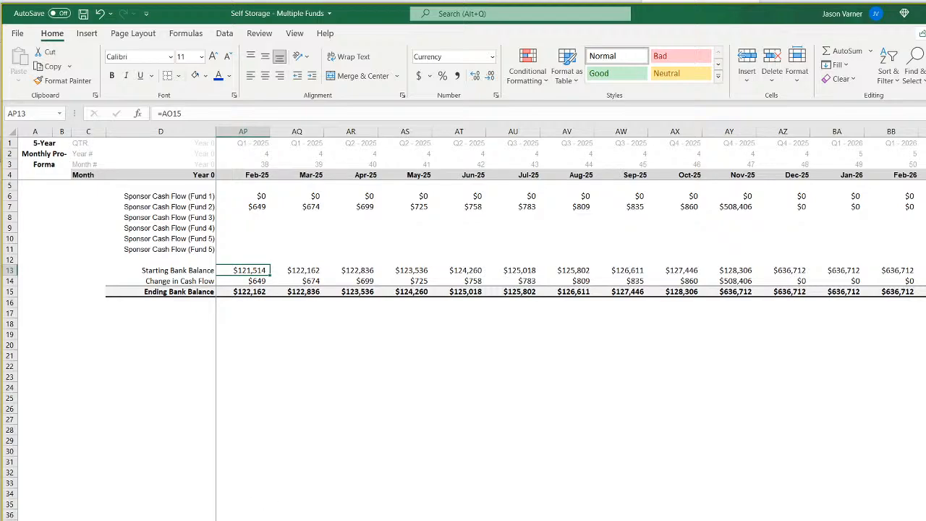
left_click(270, 520)
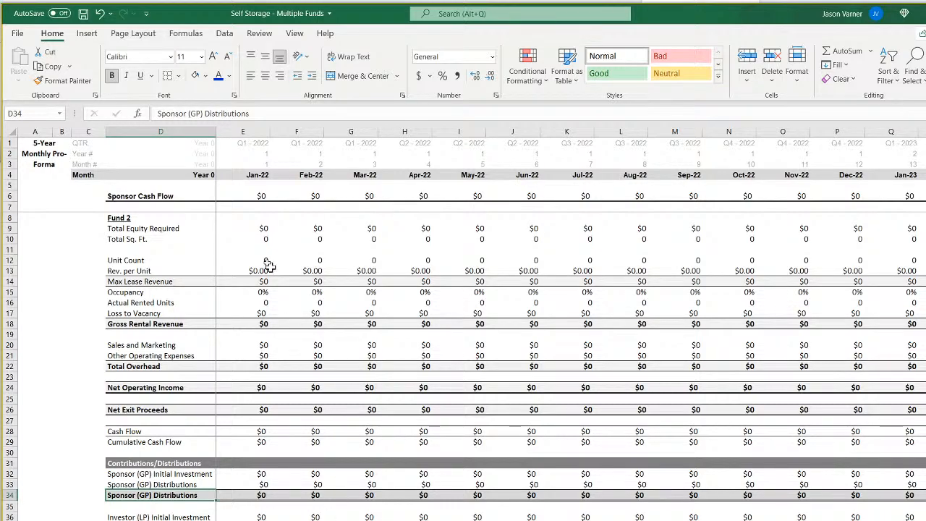
left_click(250, 228)
left_click(250, 239)
left_click(255, 291)
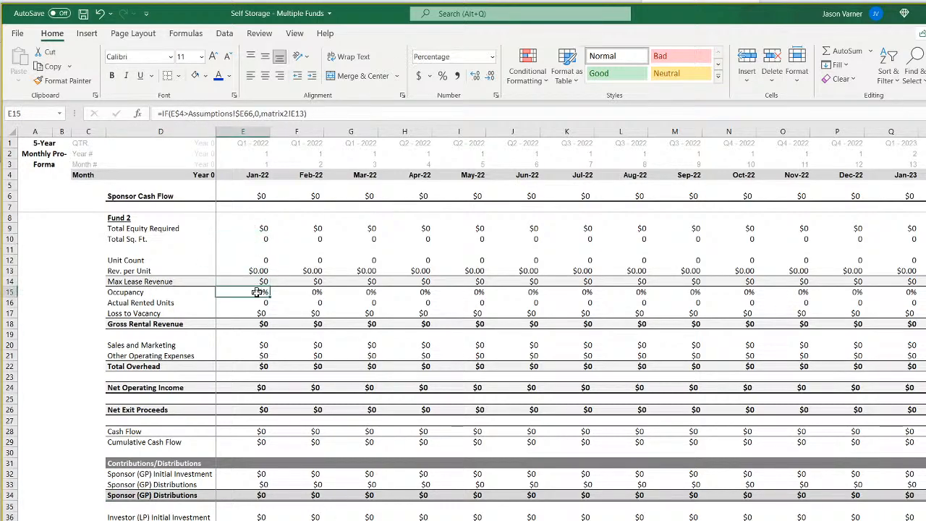
left_click(478, 520)
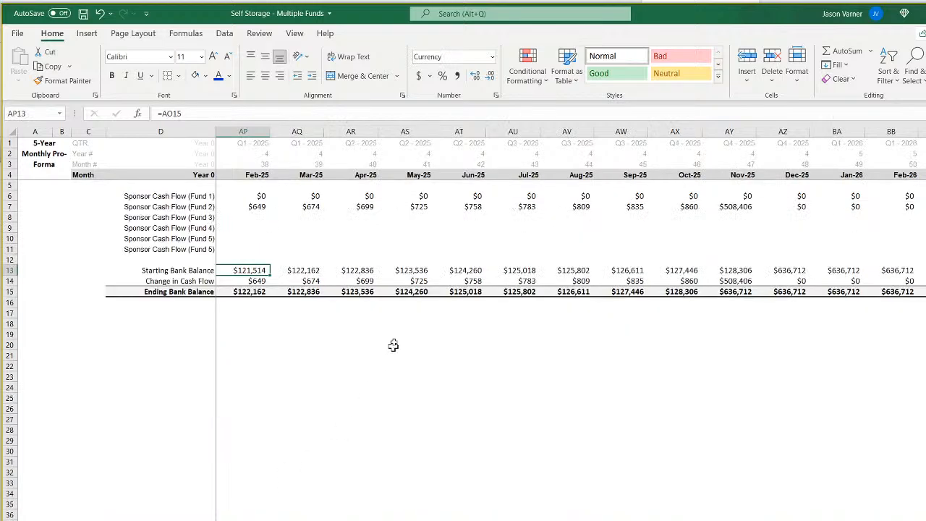
Check the Fund 3 cash flow row and the February 2025 starting balance and change in cash flow formulas.
left_click(251, 217)
left_click_drag(251, 217, 448, 219)
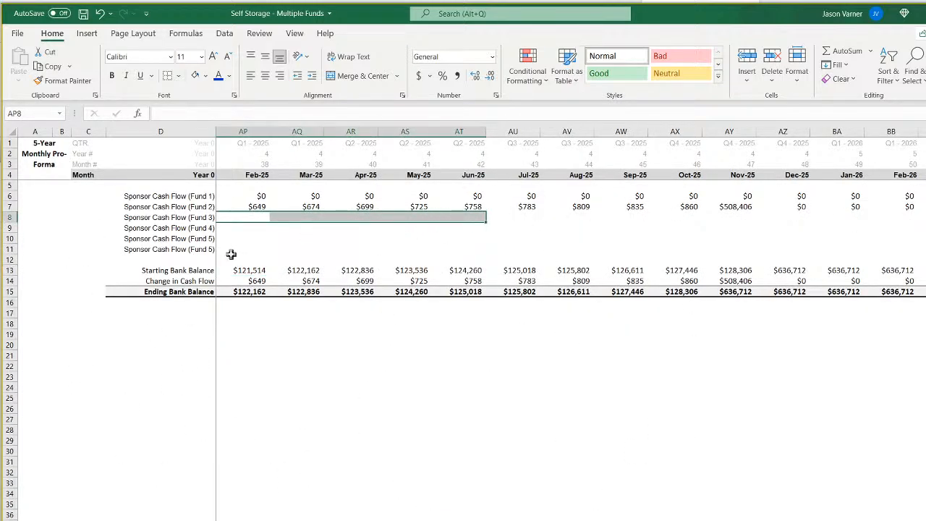
left_click(248, 270)
left_click(254, 281)
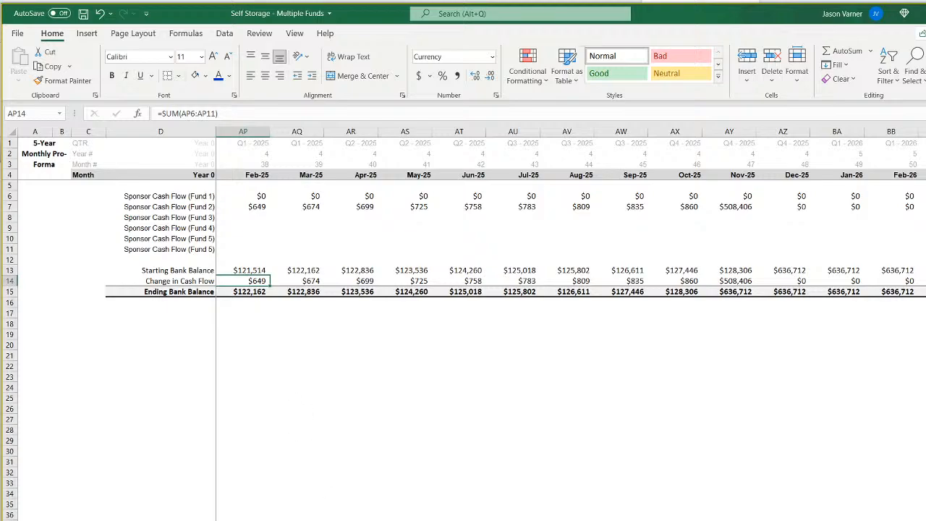
On the Fund 2 sheet, compare the February 2022 sponsor initial investment and distribution formulas in F32 and F33.
left_click(311, 519)
left_click(318, 472)
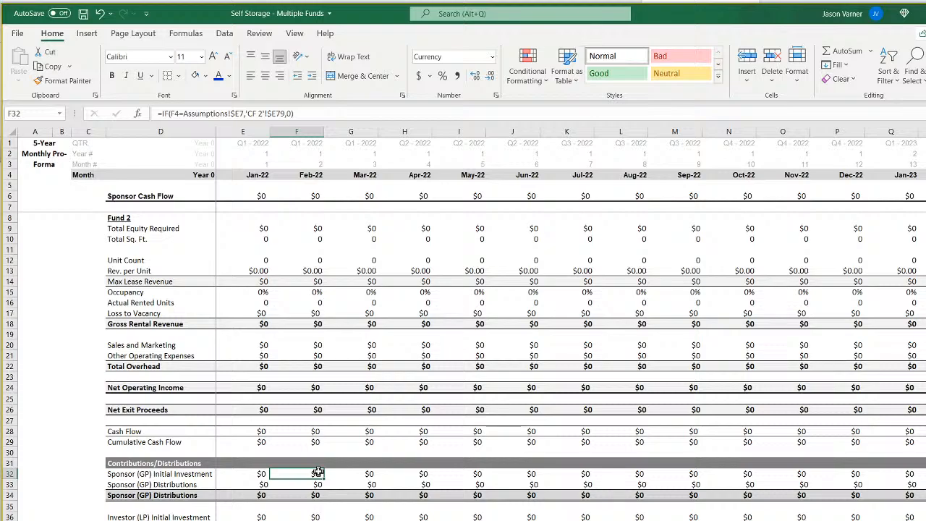
key("Down")
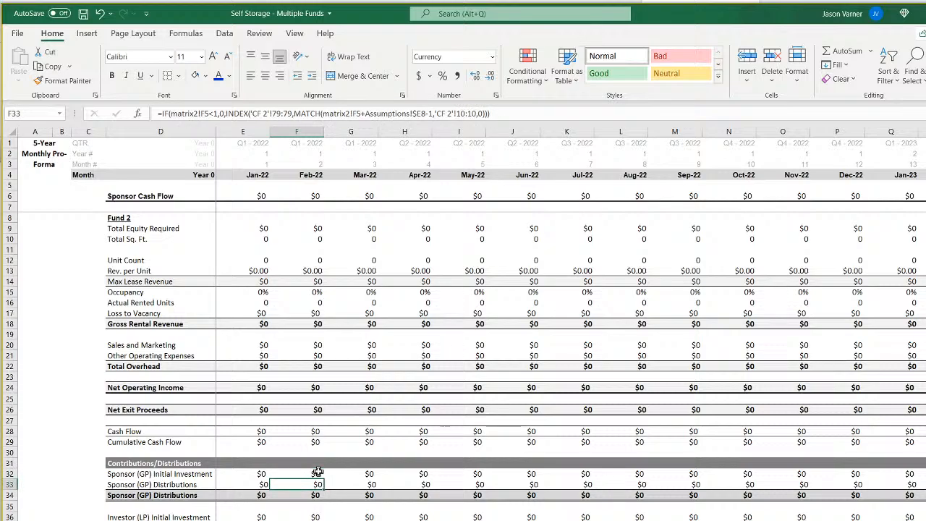
key("Up")
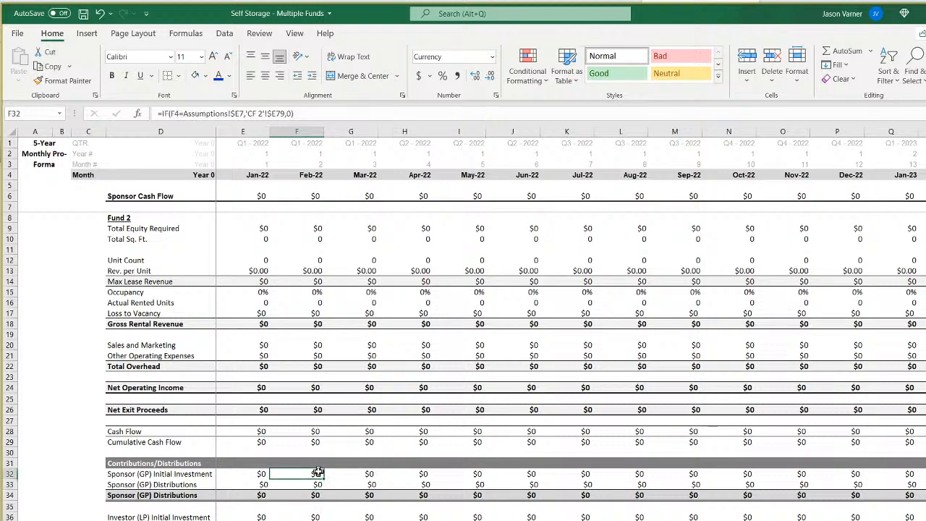
key("Down")
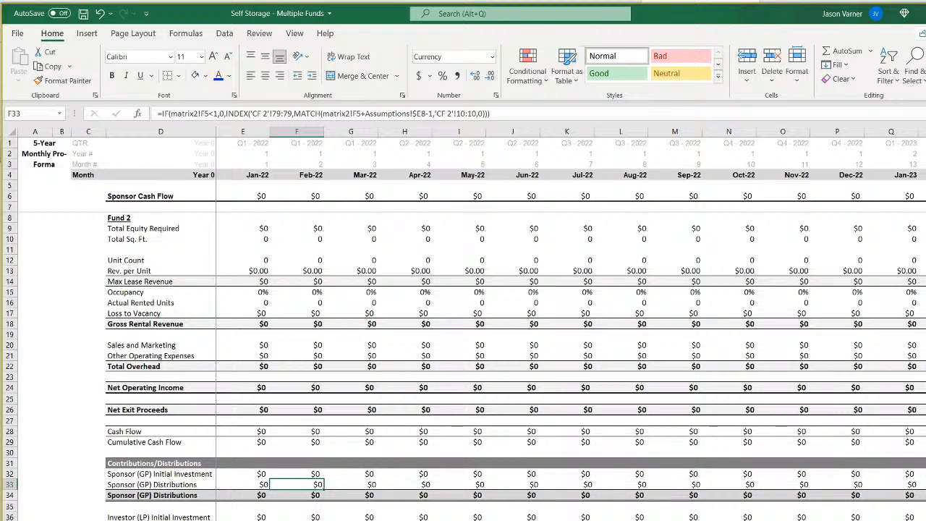
Return to the combined bank balance sheet and trace the fund cash flows in rows 6 to 11 into the change in cash flow row.
key("ctrl+Page_Up")
left_click_drag(247, 197, 455, 244)
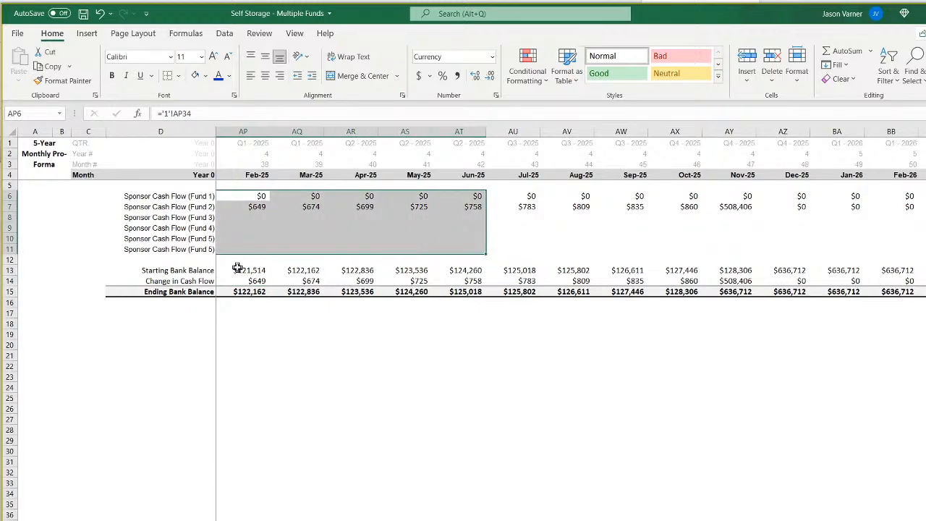
left_click_drag(242, 281, 425, 281)
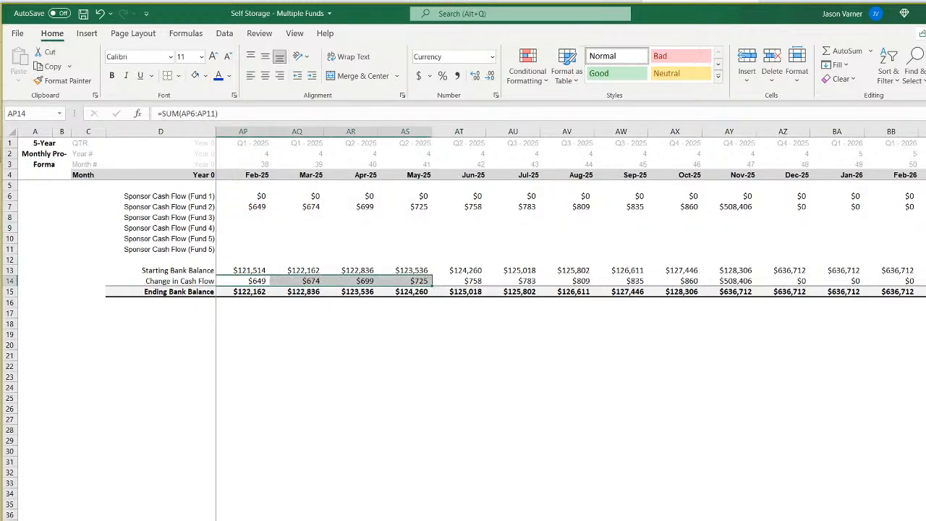
Go back to January 2022 on the bank balance sheet and save the workbook.
scroll(567, 282, "left", 12)
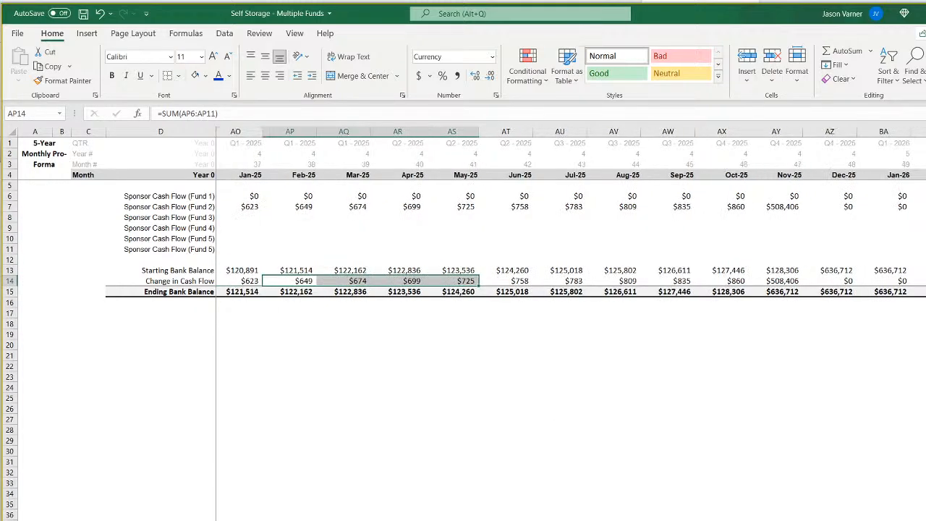
left_click(357, 413)
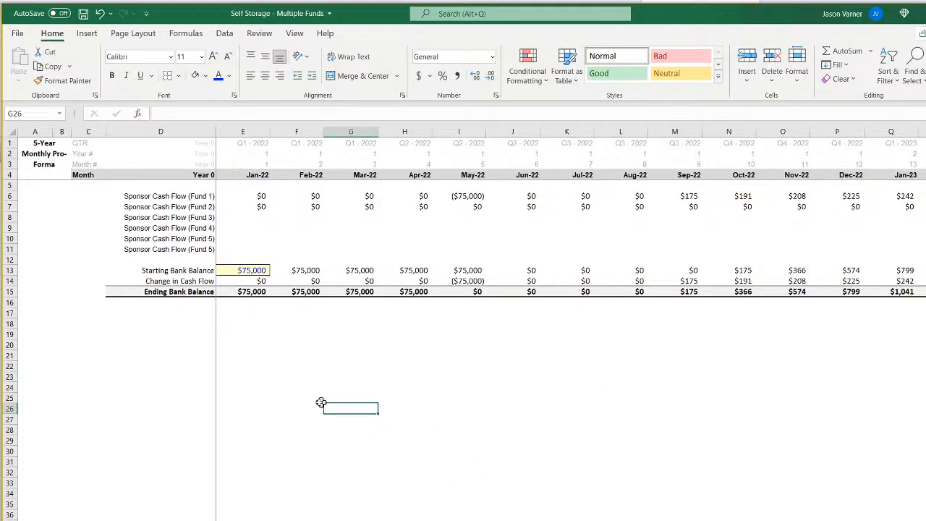
left_click(85, 17)
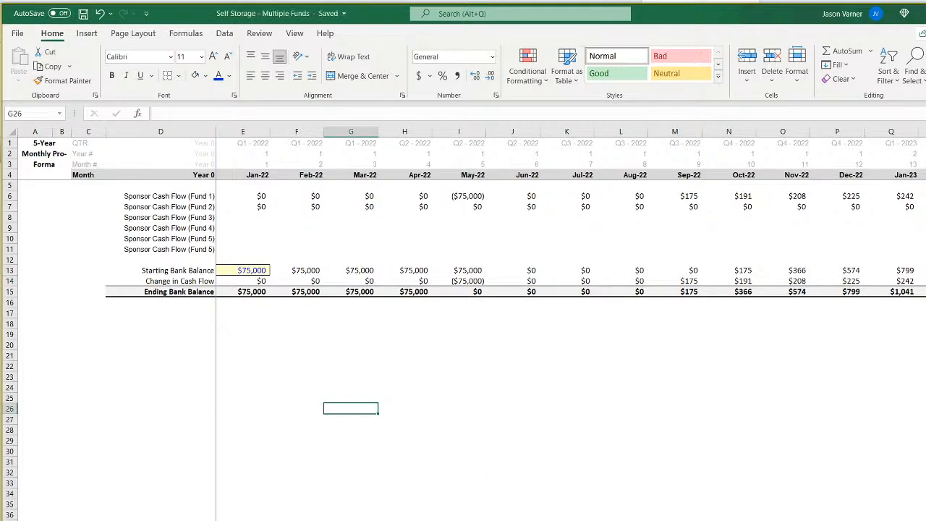
Look at the waterfall distribution sheet, then check Fund 2's February 2022 sponsor total and investor investment and distribution formulas.
key("ctrl+Page_Up")
key("ctrl+Page_Up")
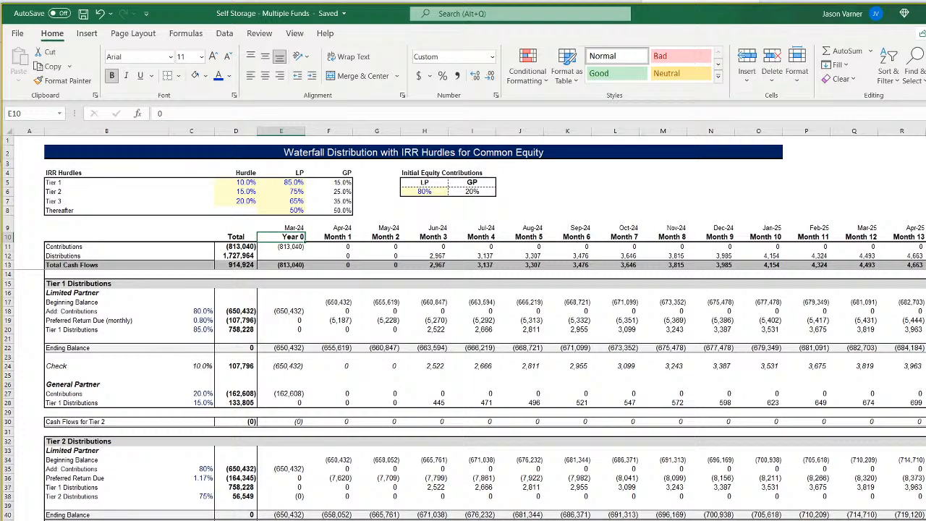
key("ctrl+Page_Down")
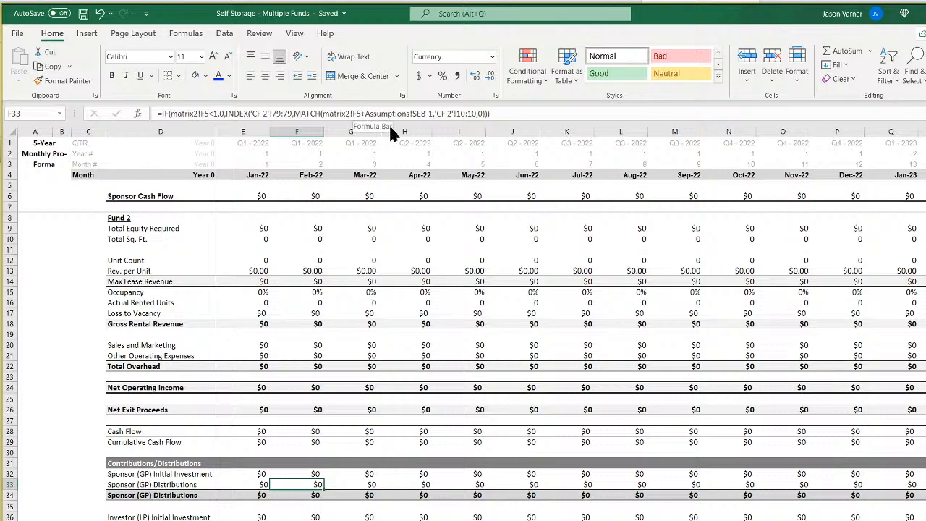
left_click(317, 495)
left_click(317, 516)
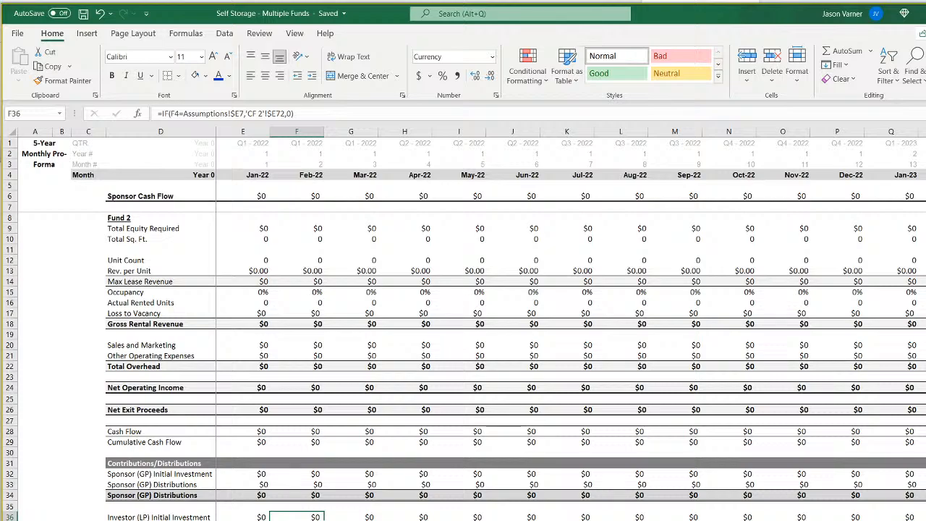
key("Down")
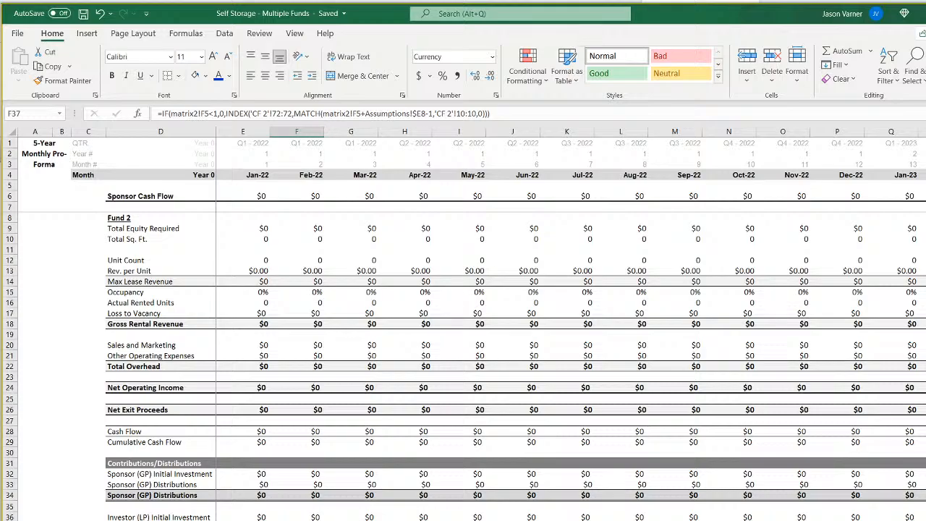
Review Fund 2's monthly revenue, cash flow and distributions through its November 2025 exit.
scroll(570, 323, "right", 9)
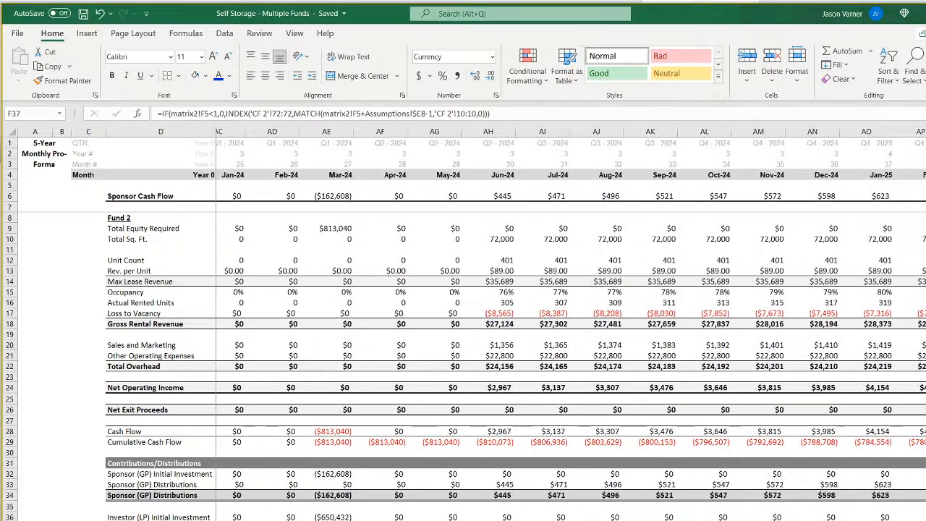
scroll(571, 323, "right", 6)
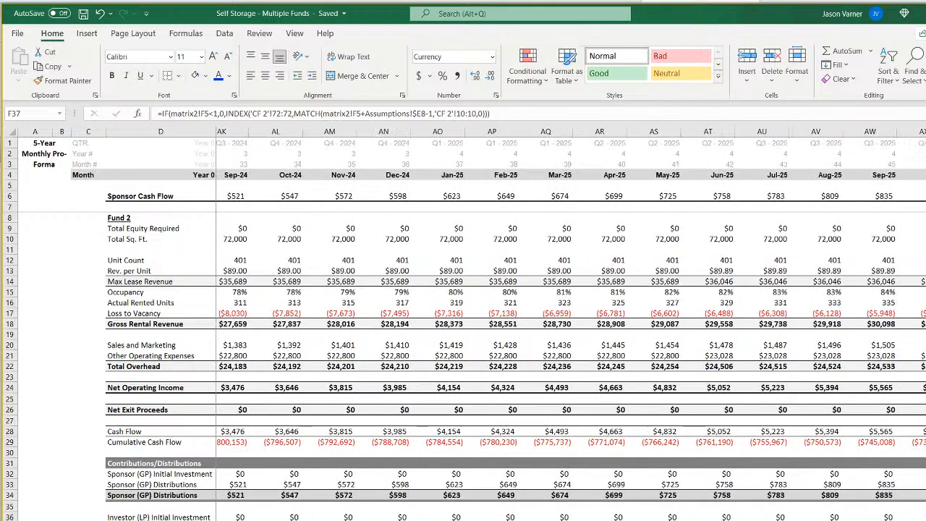
scroll(570, 323, "right", 2)
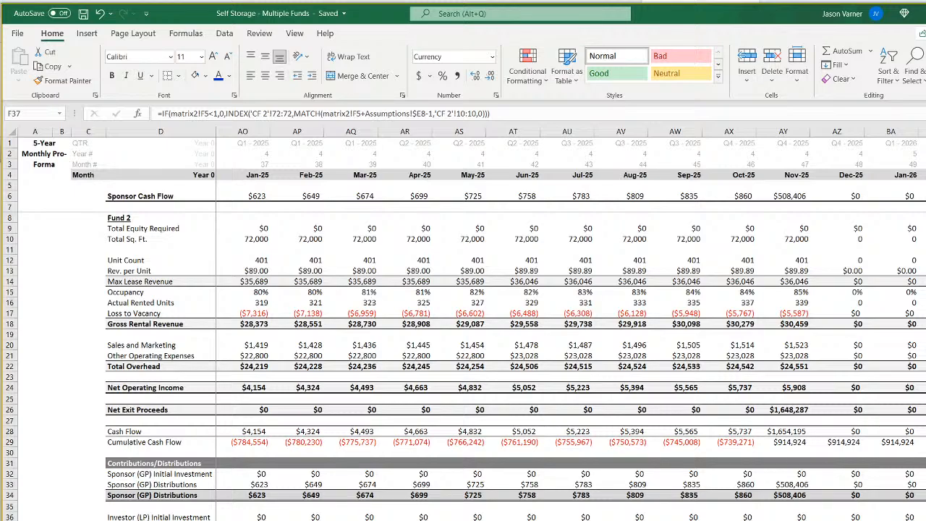
scroll(572, 330, "left", 12)
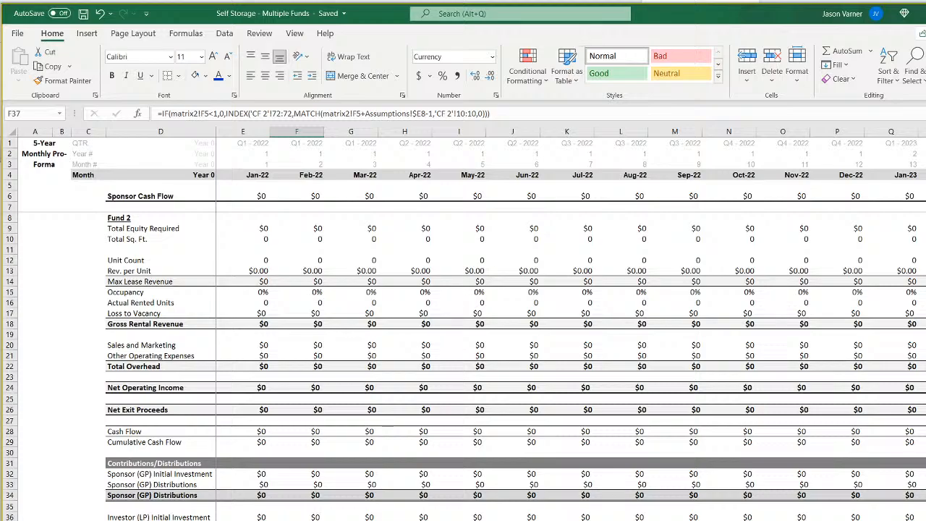
Look over the six funds' construction cost, facility purchase and equity assumptions, then return to the combined bank balance sheet.
key("ctrl+Page_Down")
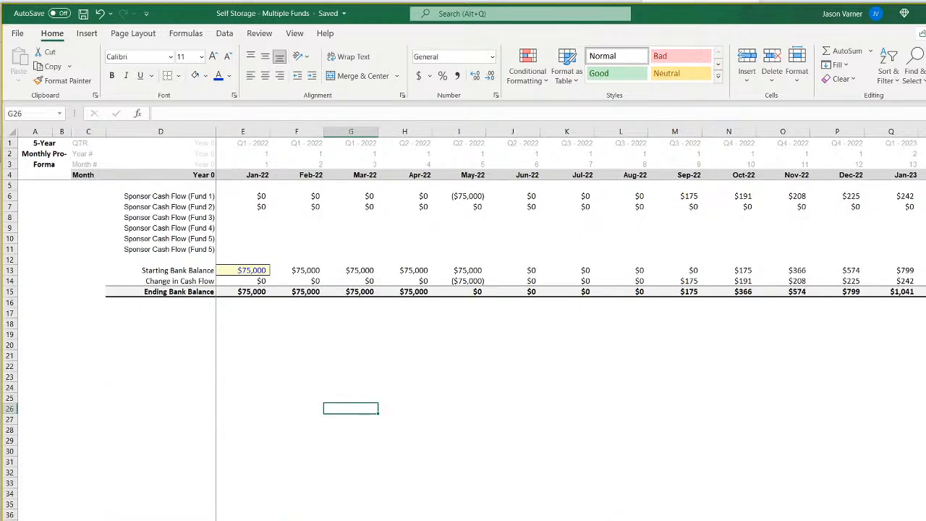
key("ctrl+Page_Up")
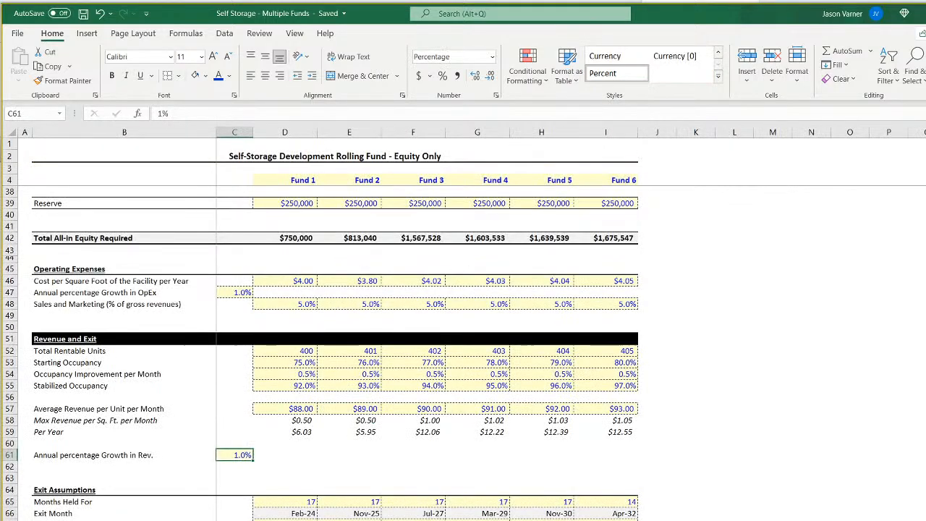
scroll(386, 502, "up", 7)
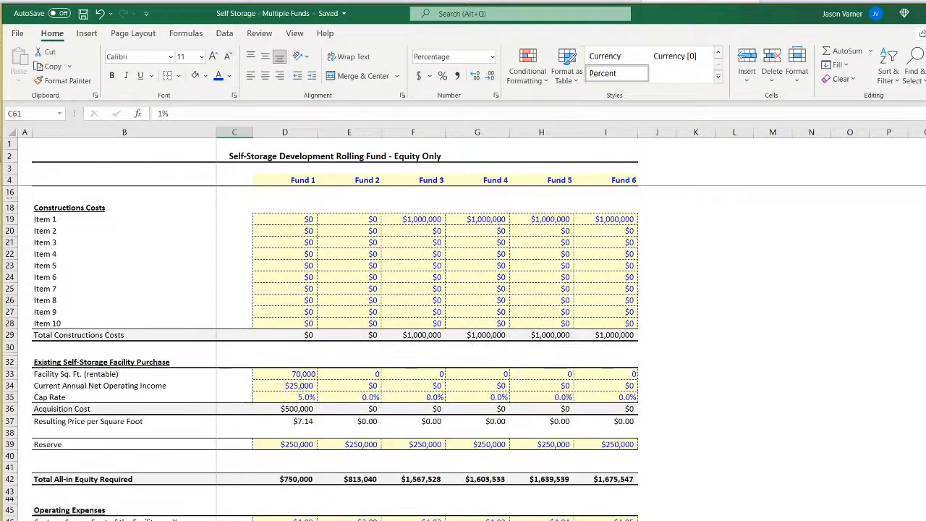
key("ctrl+Page_Down")
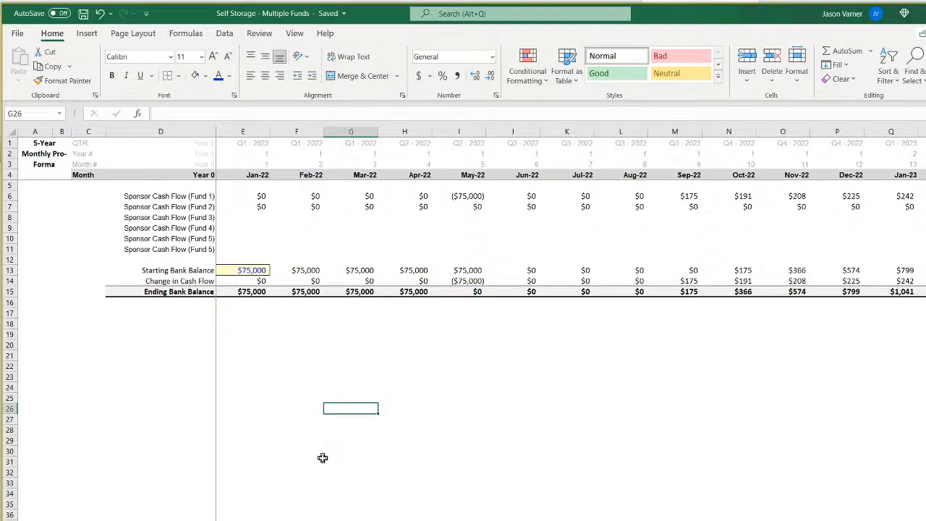
key("F2")
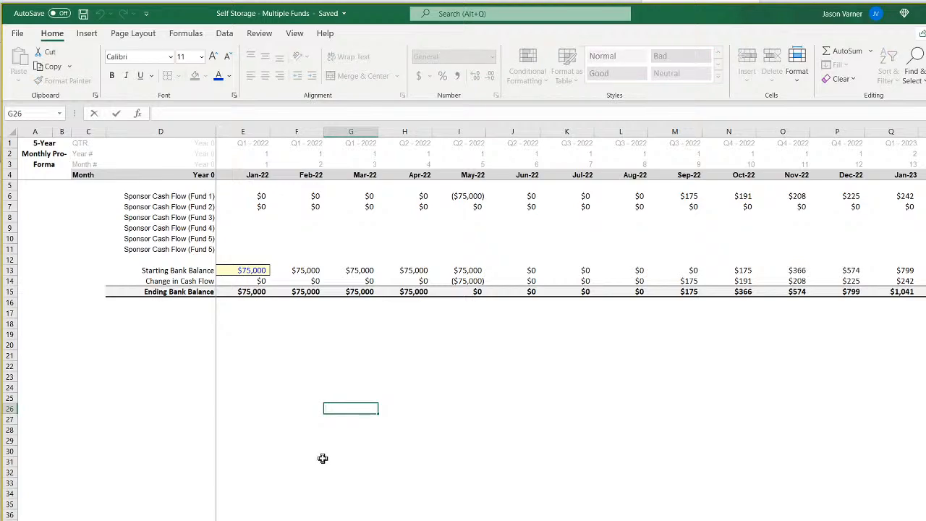